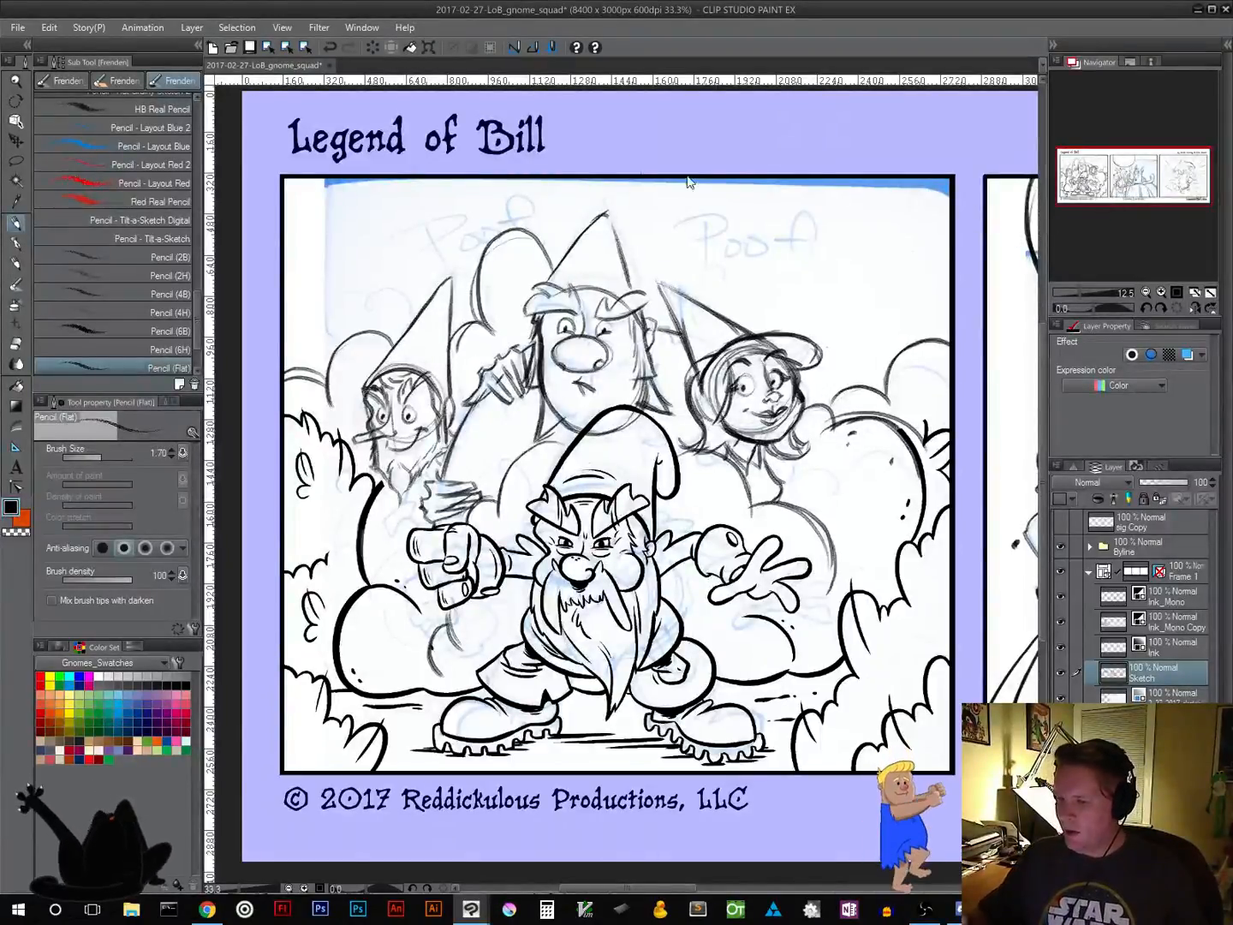
# Darken the leg and boot outlines of the leaping gnome at the top of the third panel
pyautogui.moveTo(1084, 194); pyautogui.dragTo(1156, 188)
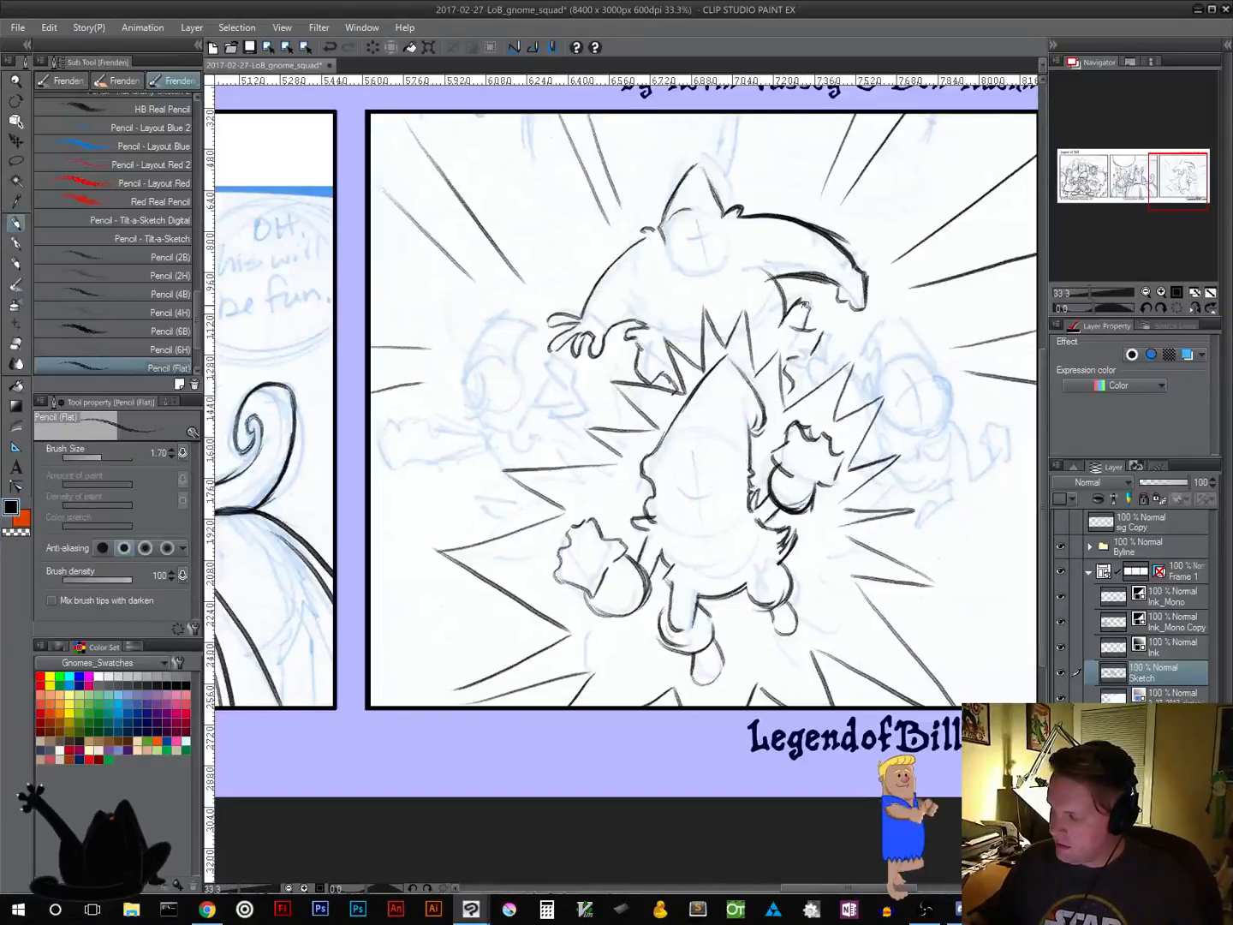
pyautogui.moveTo(790, 319)
pyautogui.mouseDown()
pyautogui.moveTo(812, 331)
pyautogui.moveTo(818, 360)
pyautogui.moveTo(786, 382)
pyautogui.moveTo(788, 399)
pyautogui.mouseUp()
pyautogui.moveTo(634, 363)
pyautogui.mouseDown()
pyautogui.moveTo(668, 381)
pyautogui.moveTo(644, 328)
pyautogui.mouseUp()
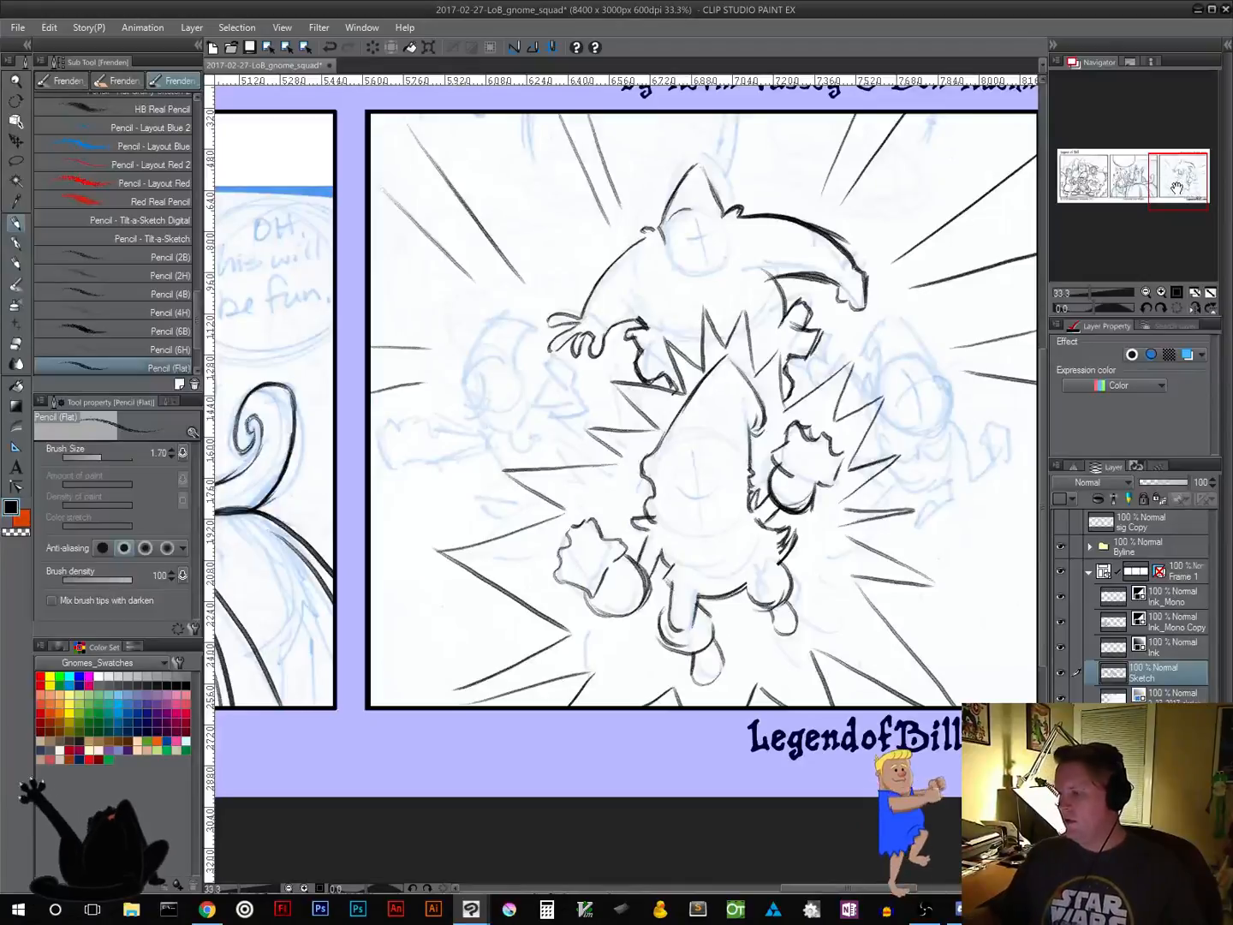
# Clean up and redraw the front gnome's arms where they join his two fists in the third panel
pyautogui.moveTo(1178, 189); pyautogui.dragTo(1083, 191)
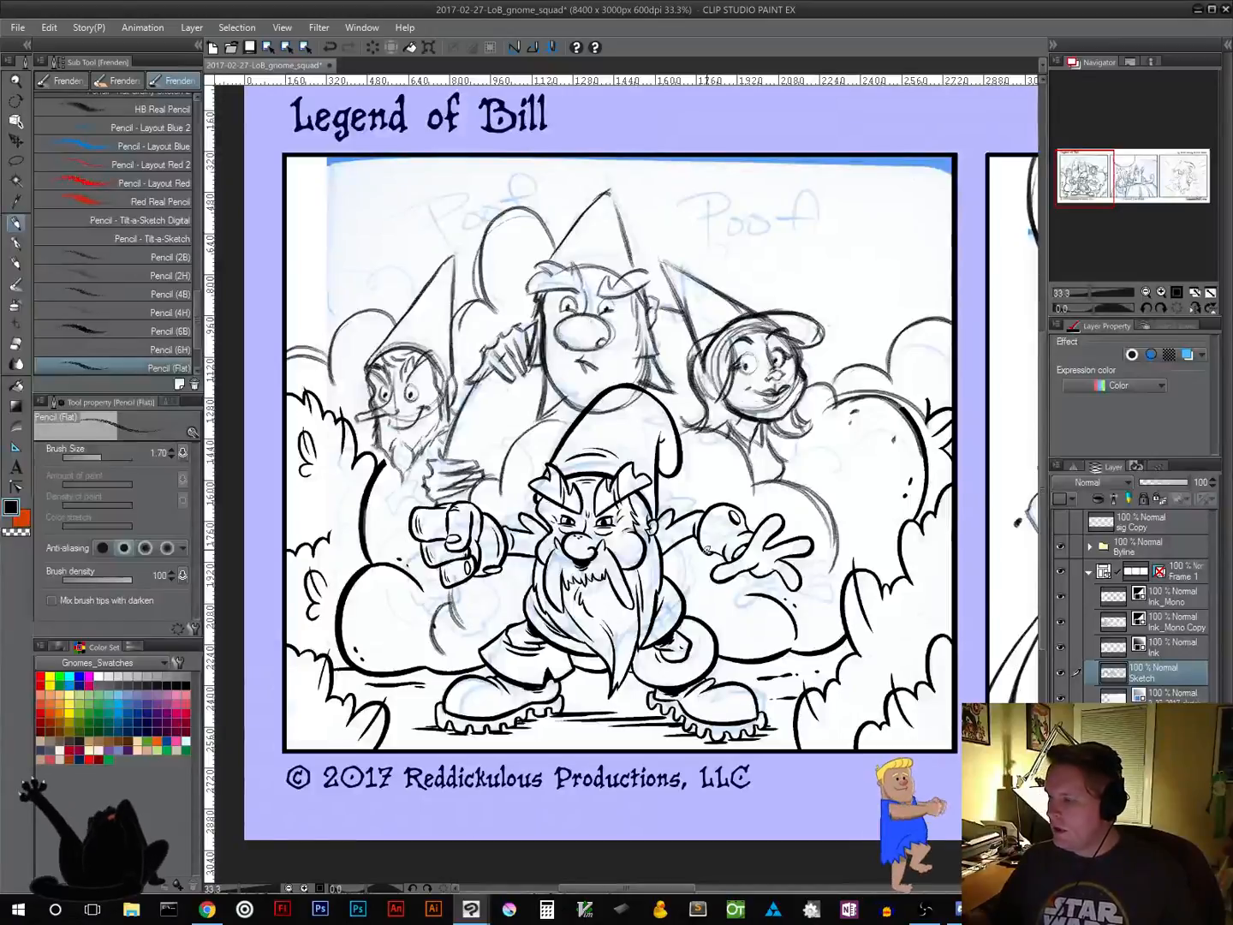
pyautogui.moveTo(1089, 192); pyautogui.dragTo(1137, 187)
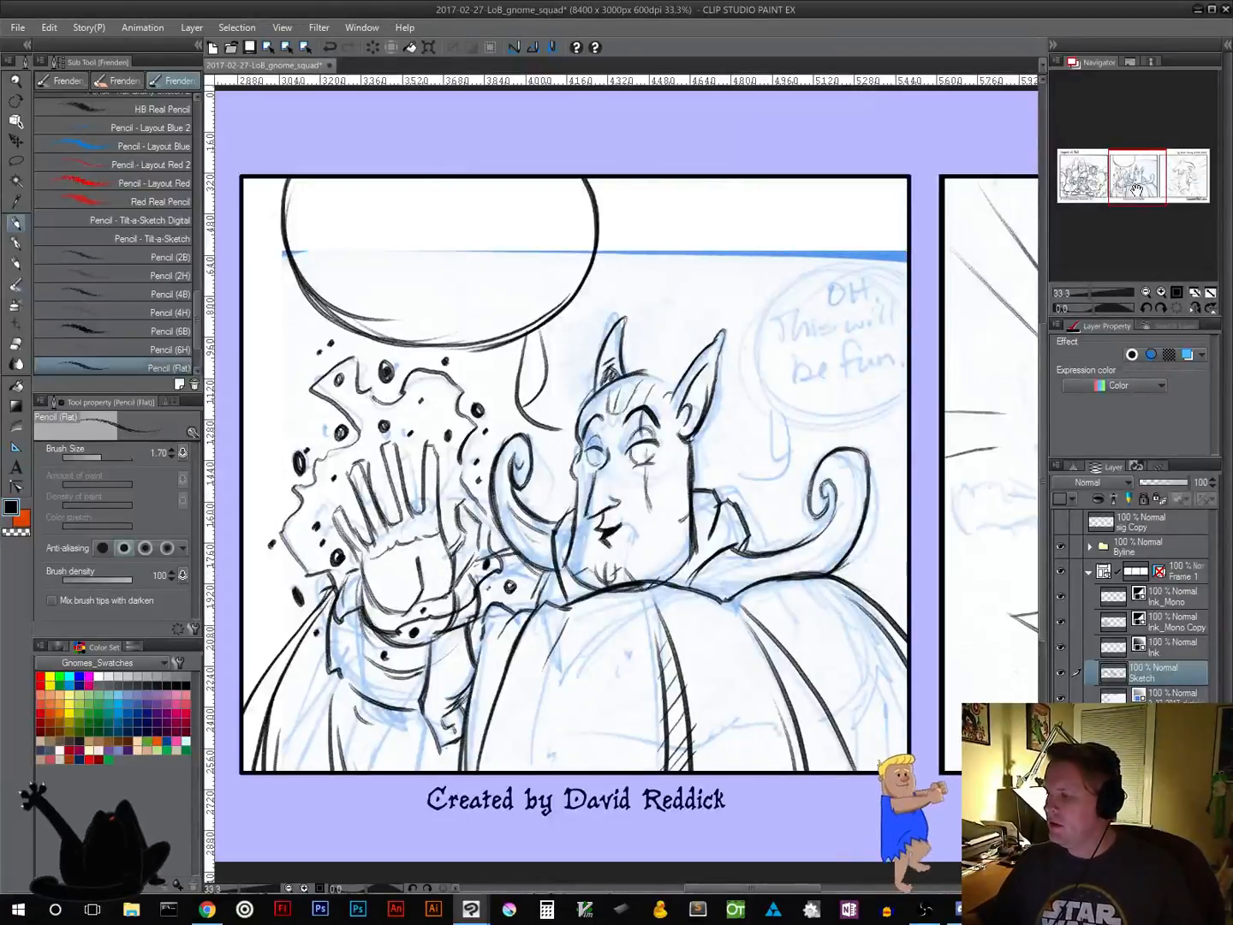
pyautogui.moveTo(1136, 190); pyautogui.dragTo(1176, 187)
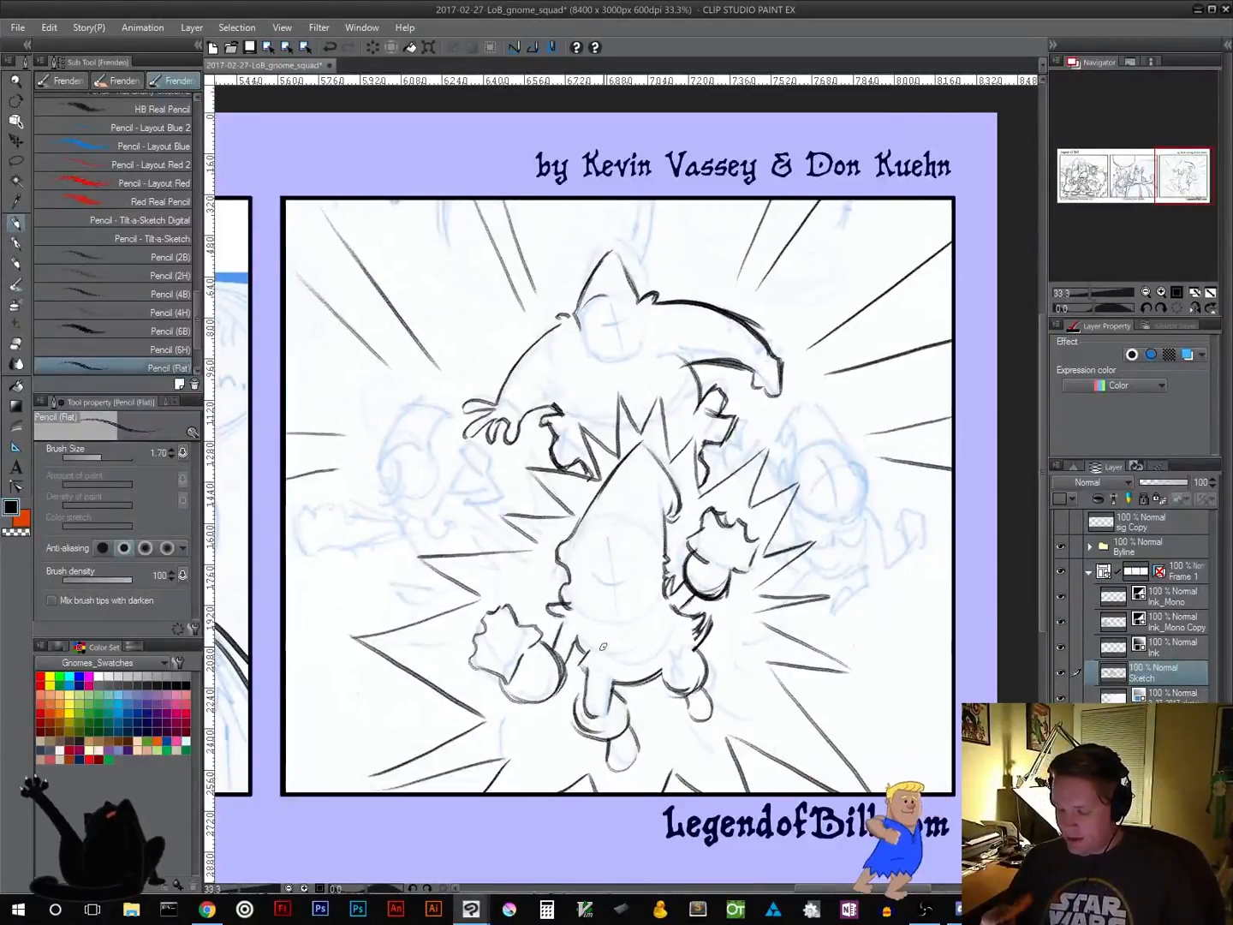
pyautogui.moveTo(557, 658)
pyautogui.mouseDown()
pyautogui.moveTo(511, 681)
pyautogui.moveTo(518, 658)
pyautogui.mouseUp()
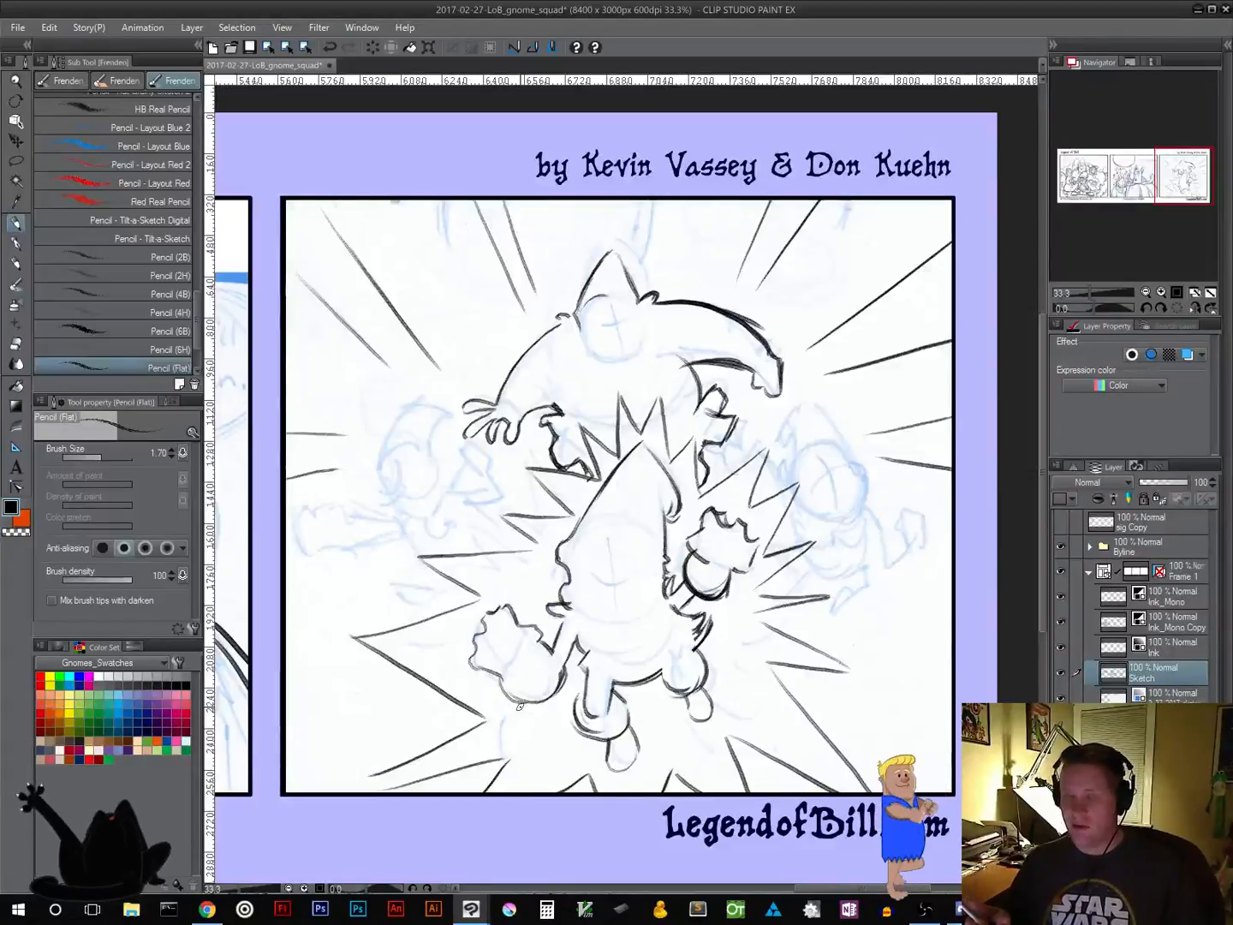
pyautogui.moveTo(704, 575)
pyautogui.mouseDown()
pyautogui.moveTo(693, 580)
pyautogui.moveTo(712, 566)
pyautogui.mouseUp()
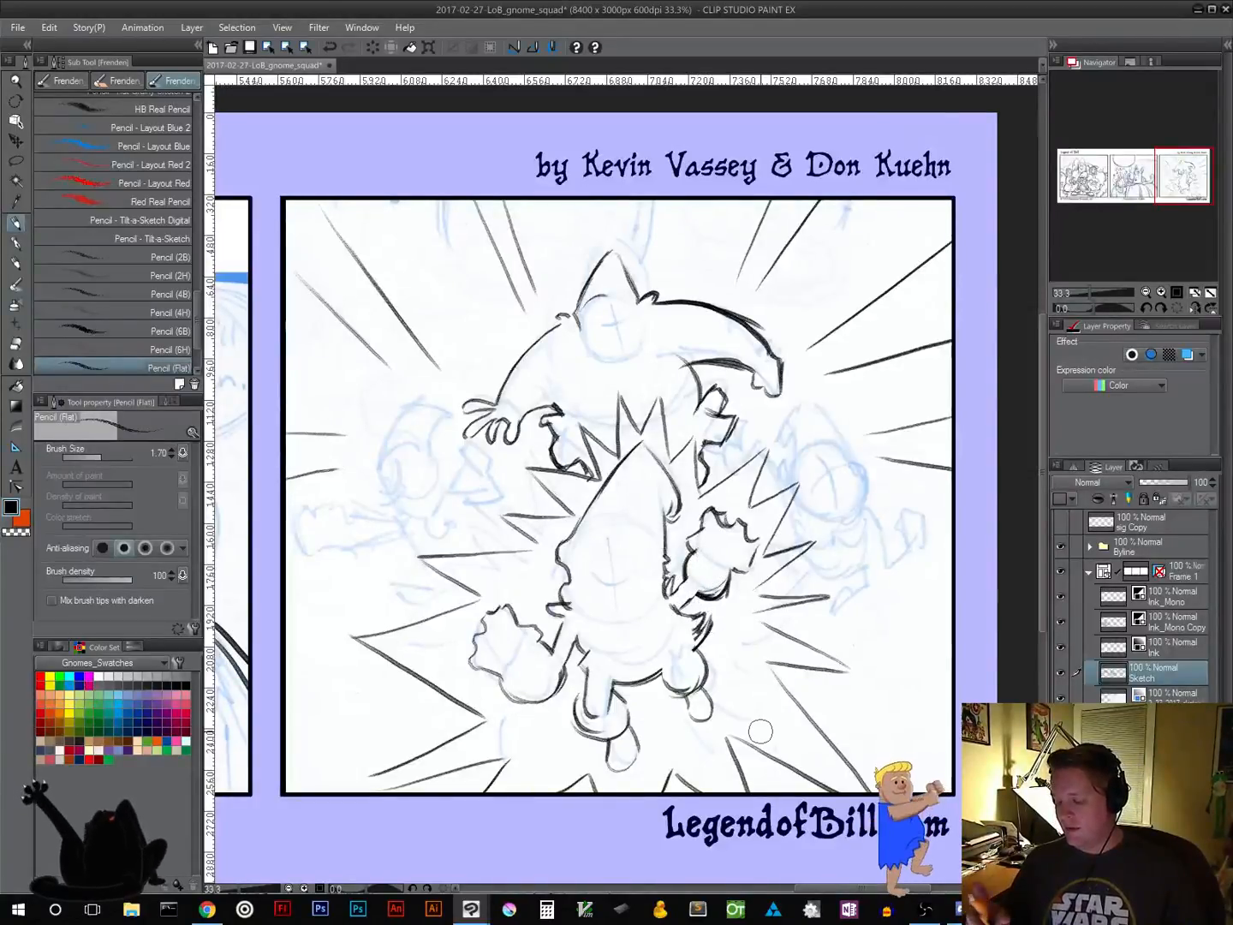
pyautogui.moveTo(687, 582)
pyautogui.mouseDown()
pyautogui.moveTo(675, 593)
pyautogui.moveTo(682, 608)
pyautogui.mouseUp()
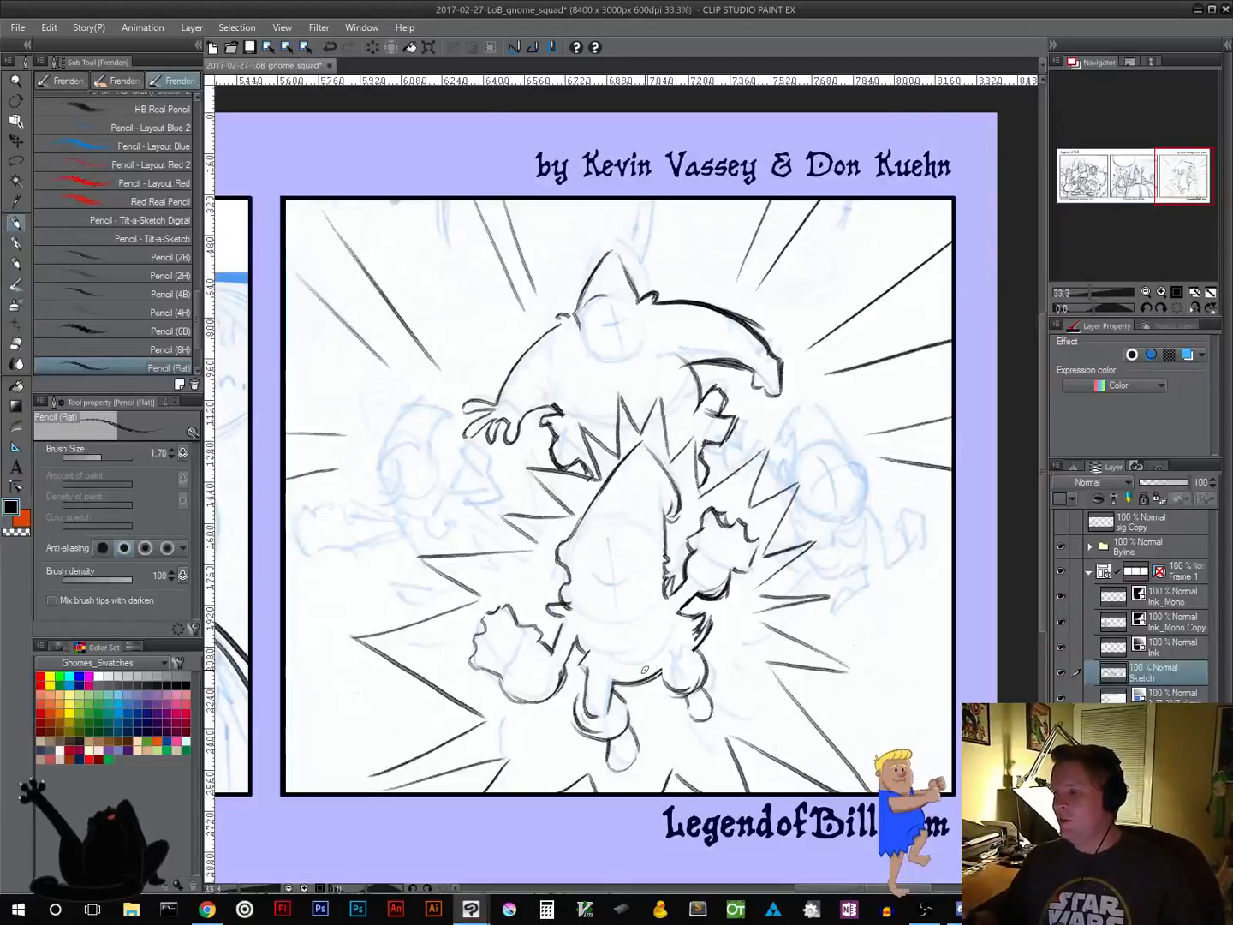
# Strengthen the pencil lines of the top gnome's pointed hat and outstretched arm in the third panel
pyautogui.moveTo(1185, 179); pyautogui.dragTo(1086, 180)
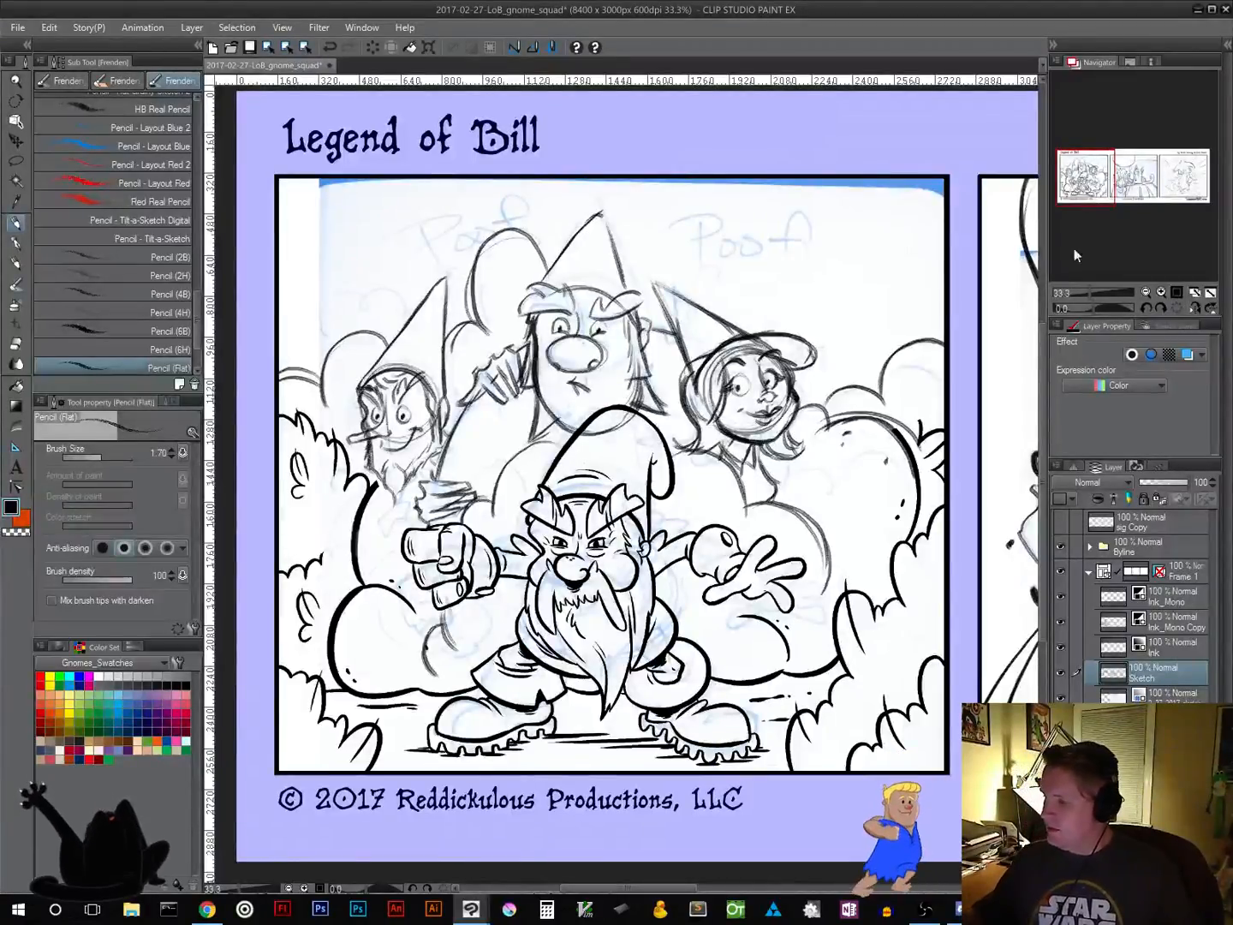
pyautogui.moveTo(1090, 190); pyautogui.dragTo(1178, 196)
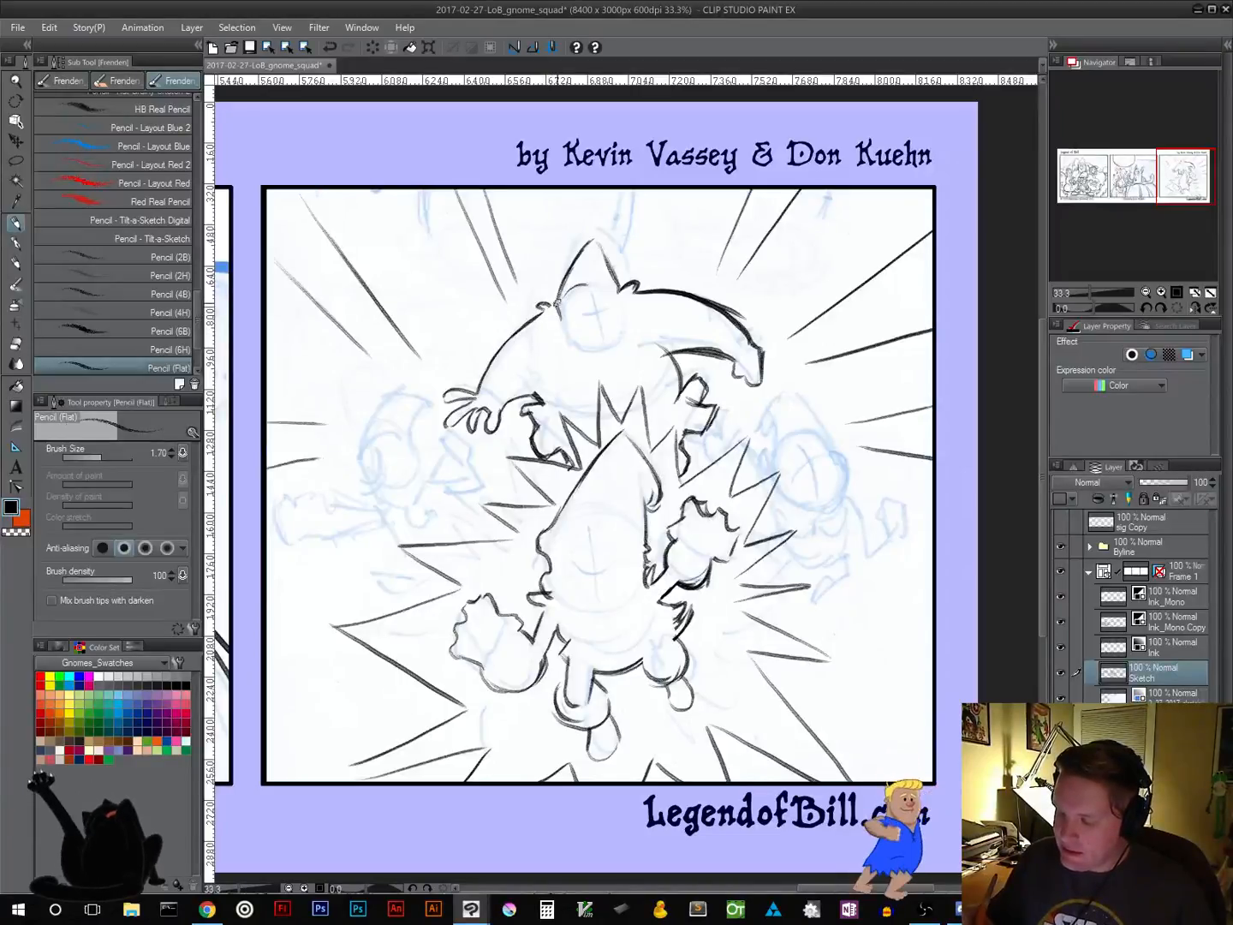
pyautogui.moveTo(557, 303)
pyautogui.mouseDown()
pyautogui.moveTo(589, 242)
pyautogui.moveTo(627, 279)
pyautogui.moveTo(609, 268)
pyautogui.moveTo(620, 289)
pyautogui.mouseUp()
pyautogui.hotkey('ctrl', 'z')
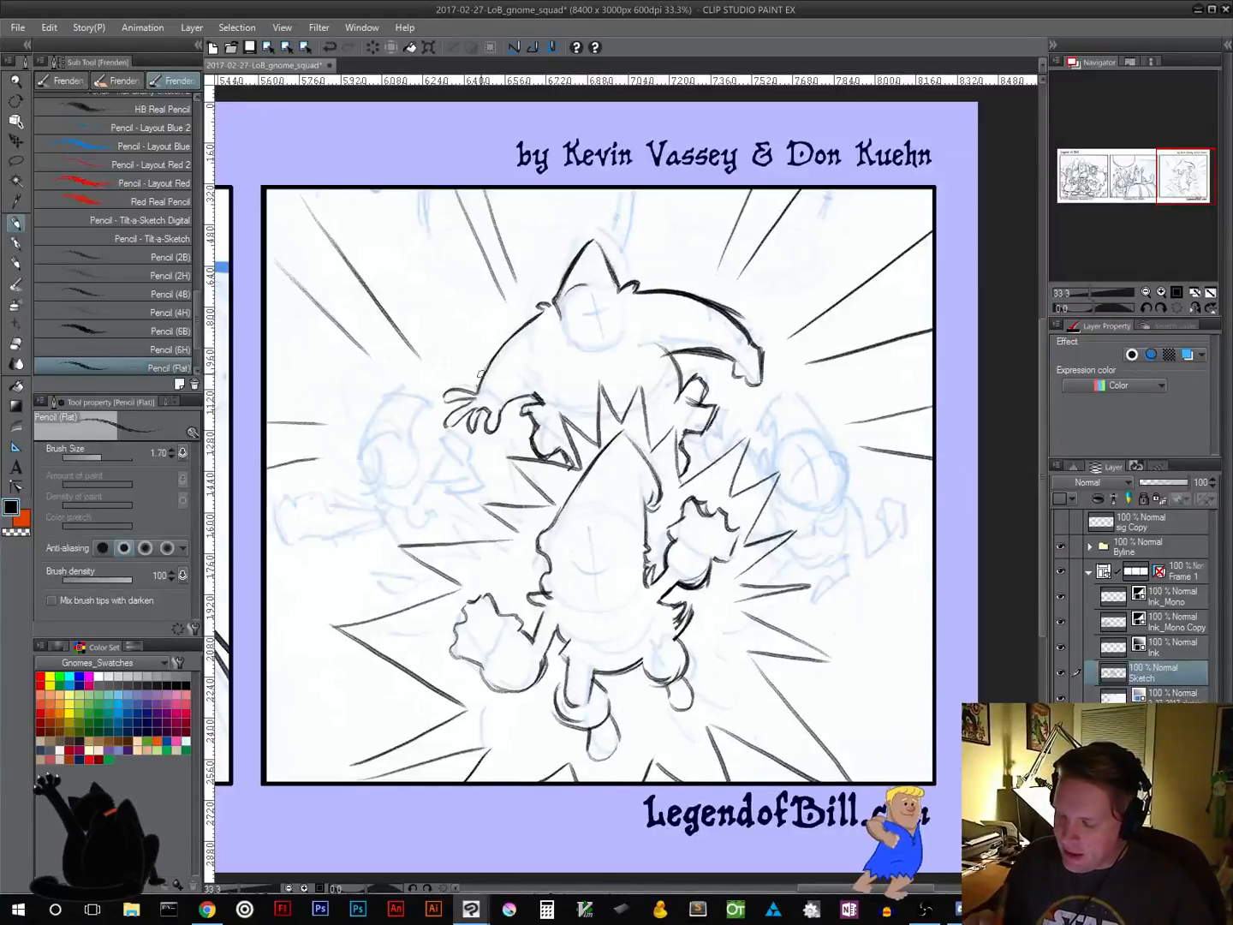
pyautogui.moveTo(513, 334); pyautogui.dragTo(477, 393)
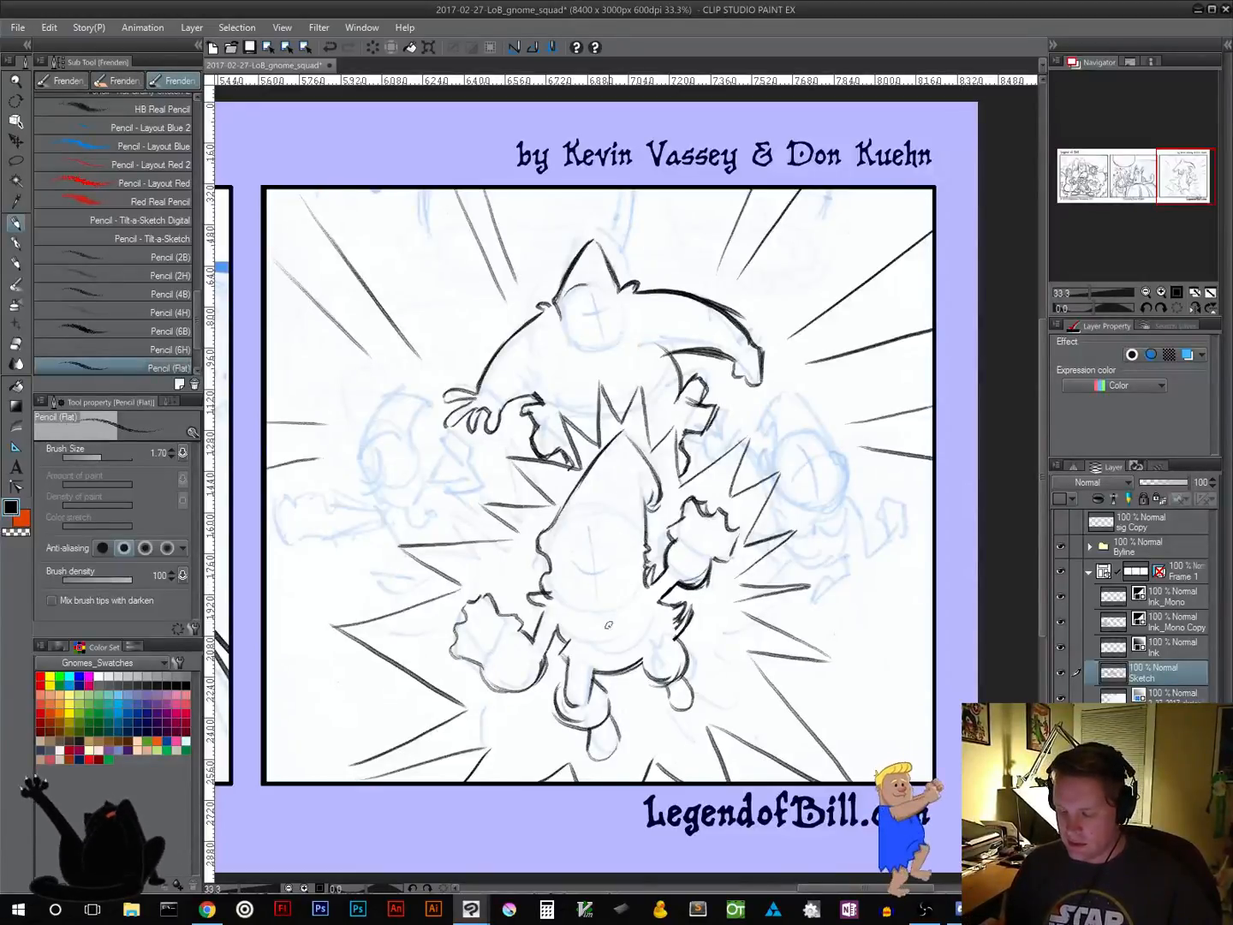
# Sketch the head edges and curved pointed hat of the gnome on the third panel's left side, following the blue rough
pyautogui.moveTo(556, 545); pyautogui.dragTo(625, 590)
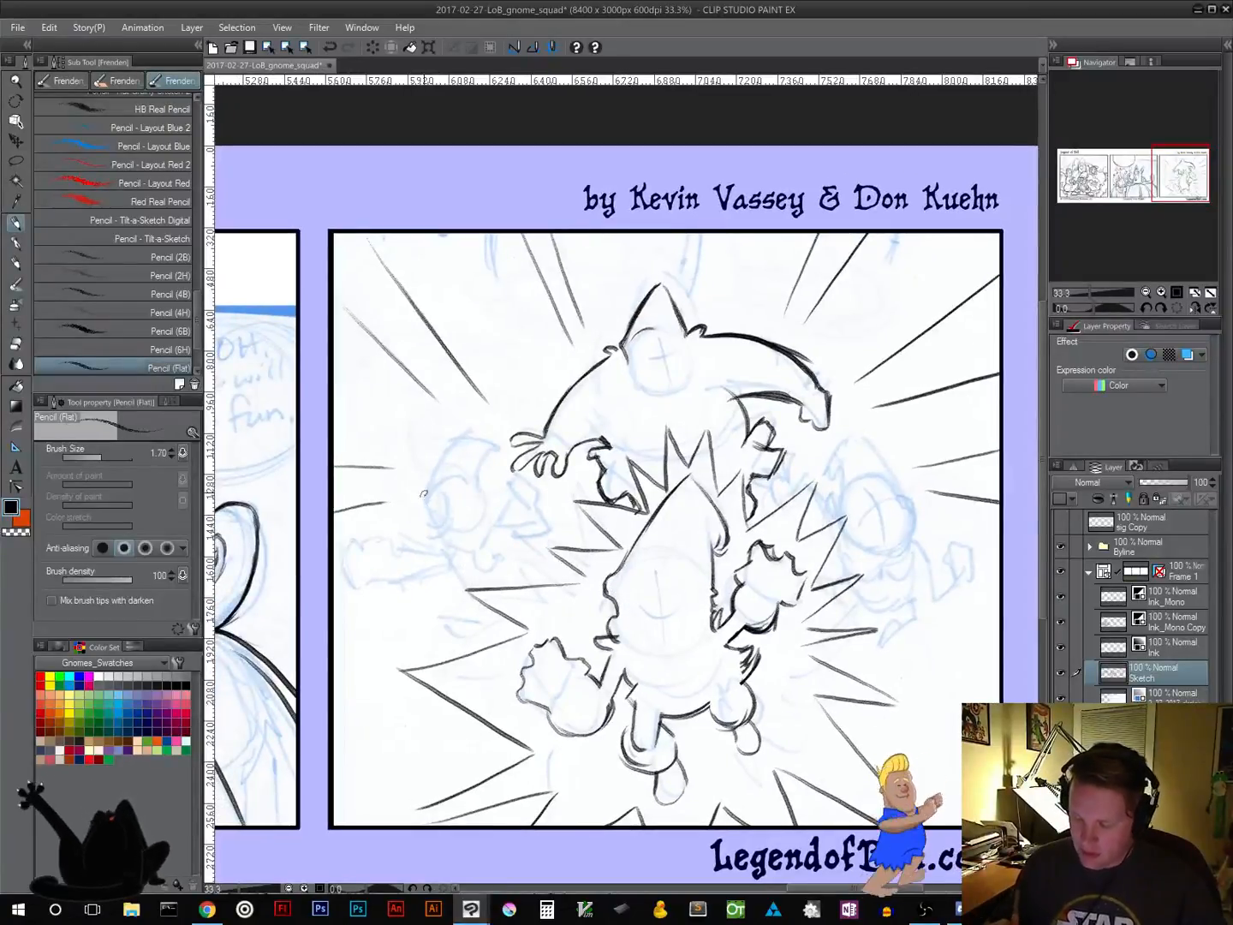
pyautogui.moveTo(423, 495); pyautogui.dragTo(435, 526)
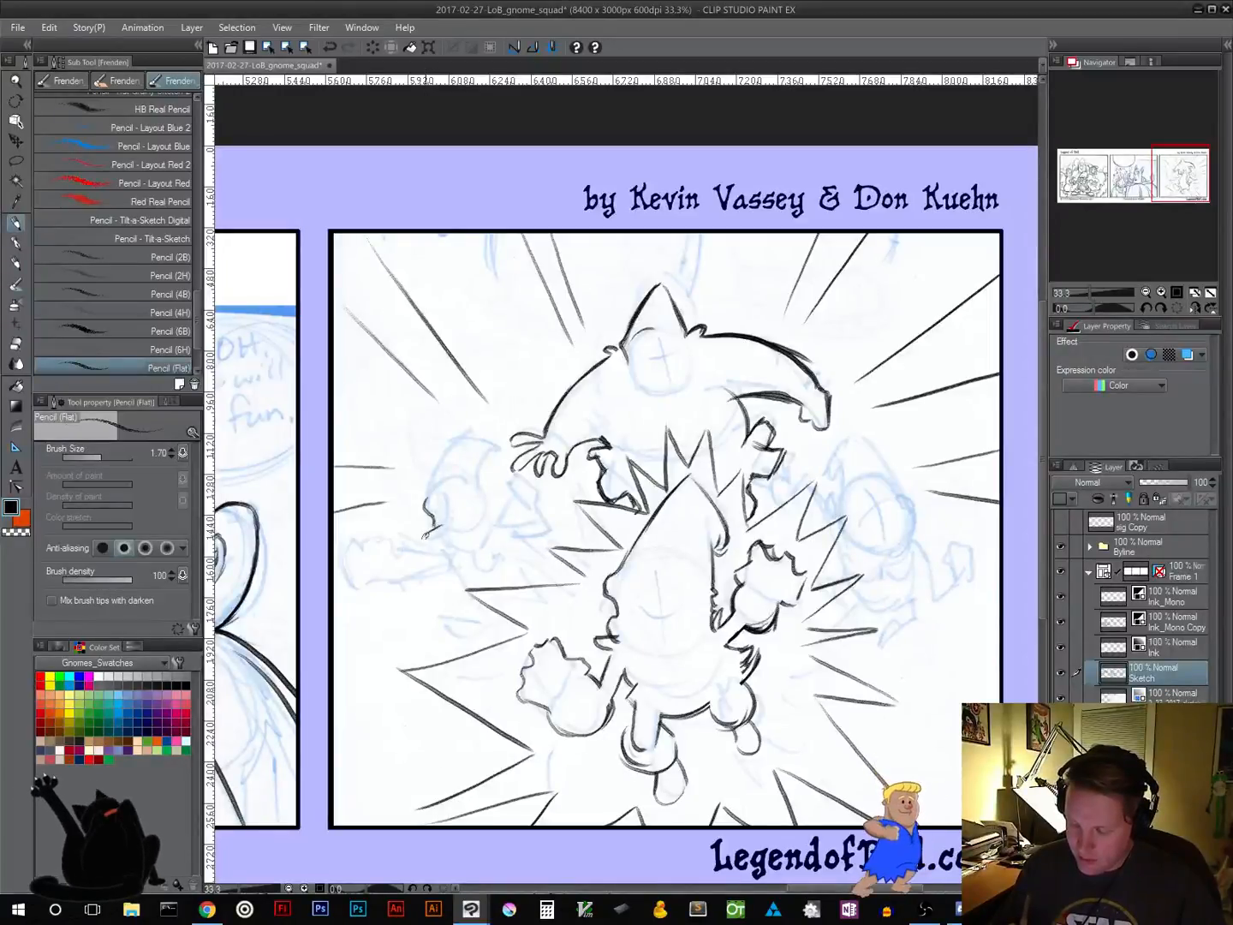
pyautogui.moveTo(426, 531); pyautogui.dragTo(450, 559)
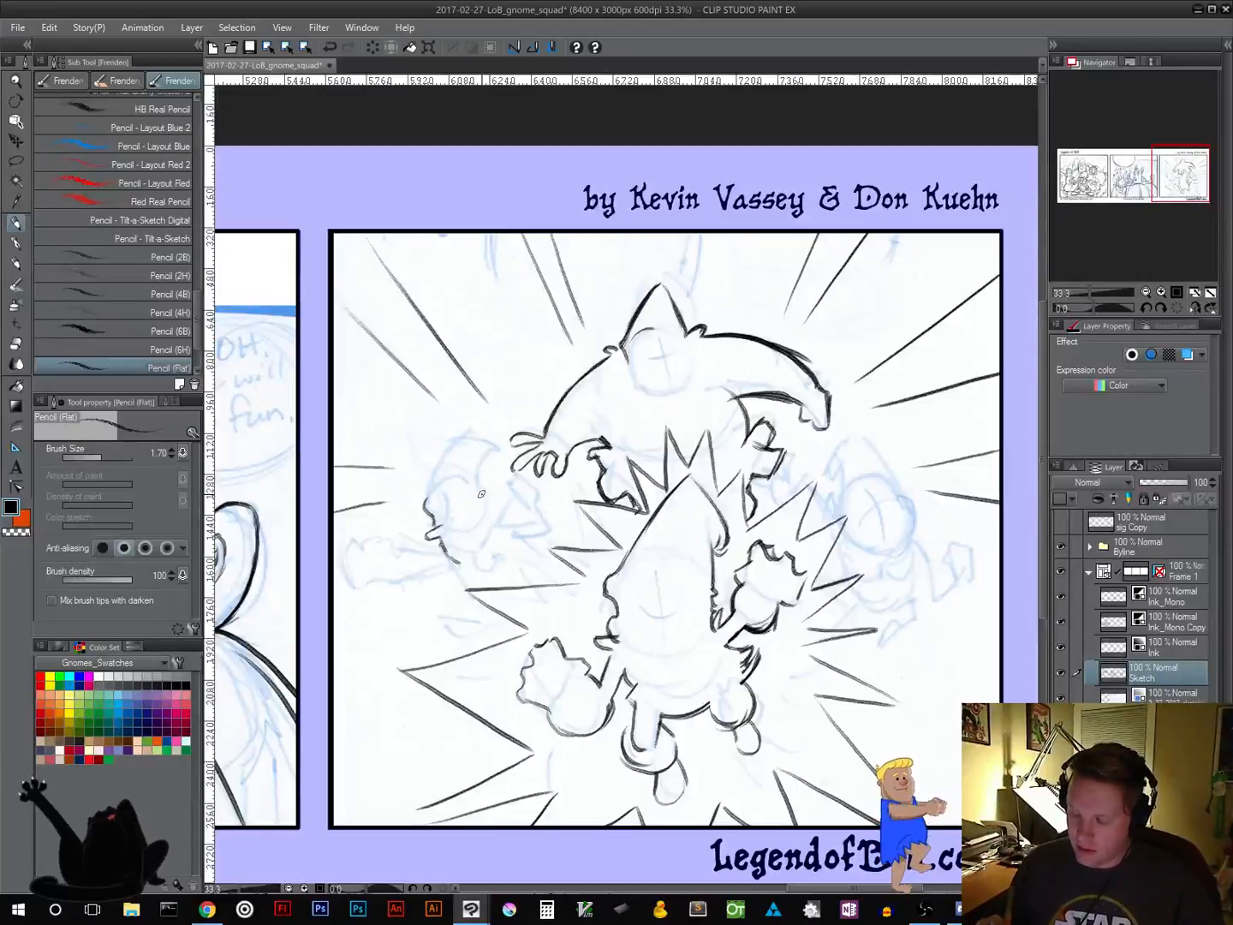
pyautogui.moveTo(481, 490); pyautogui.dragTo(485, 513)
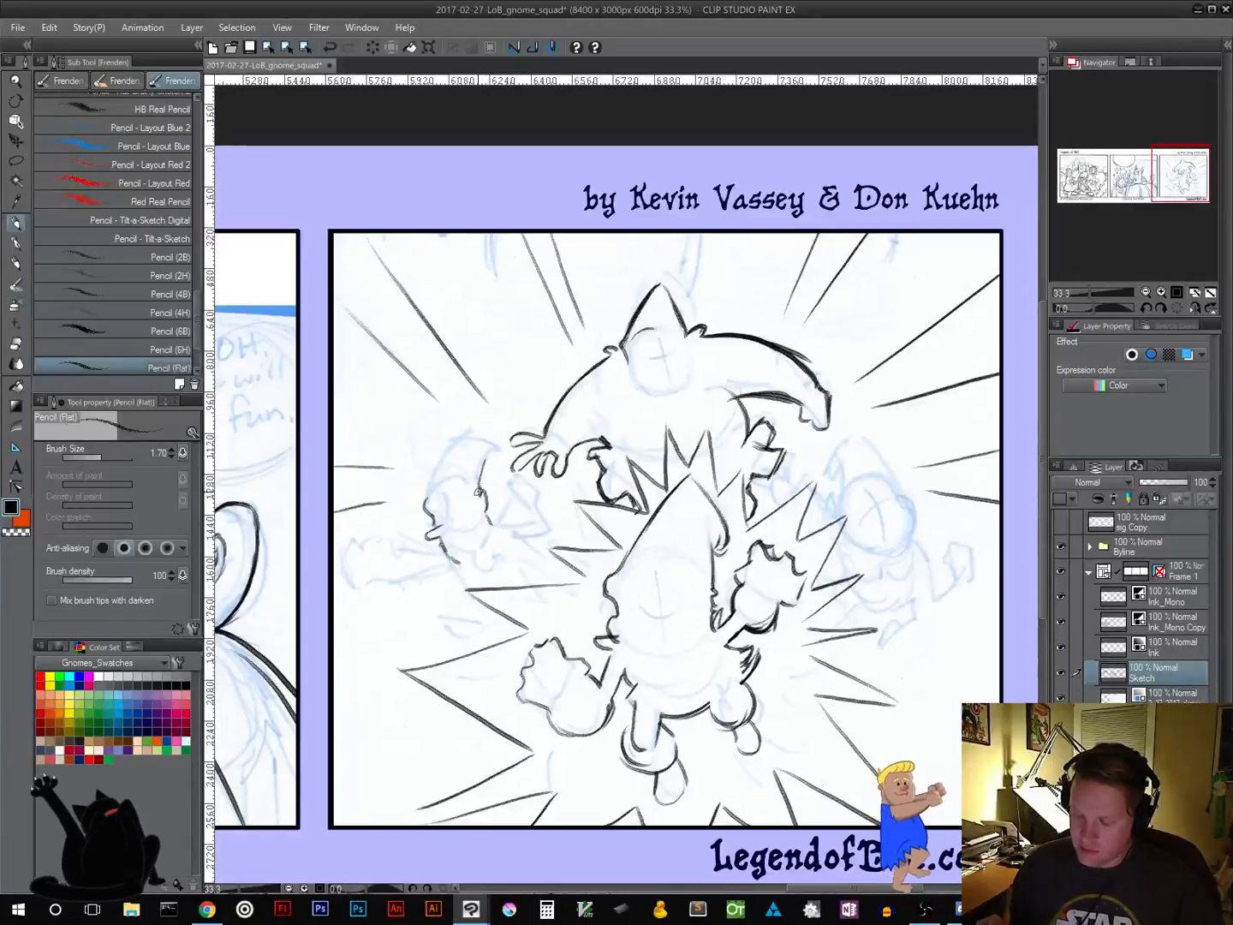
pyautogui.moveTo(493, 436); pyautogui.dragTo(479, 480)
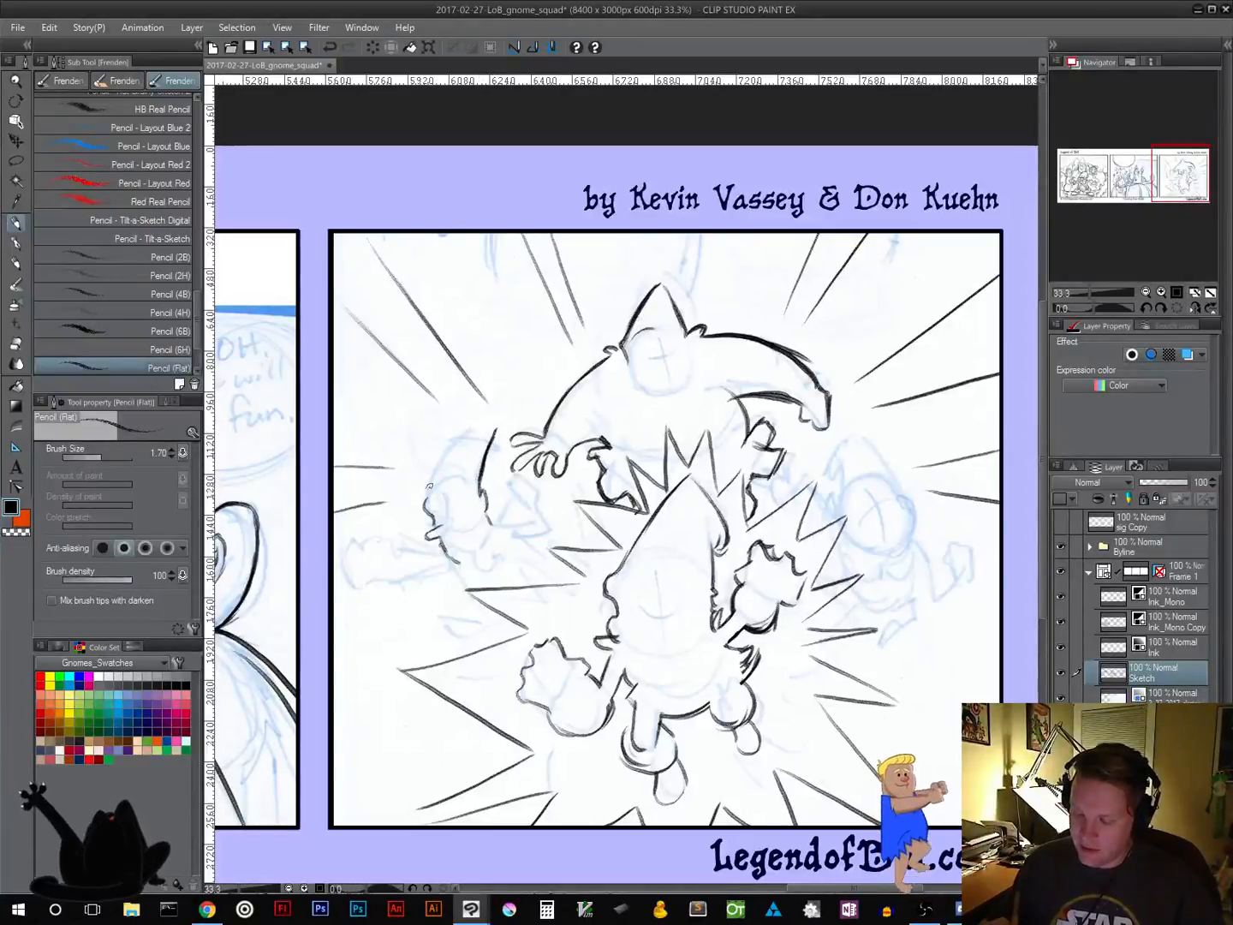
pyautogui.moveTo(428, 499); pyautogui.dragTo(470, 435)
pyautogui.moveTo(441, 460)
pyautogui.mouseDown()
pyautogui.moveTo(501, 420)
pyautogui.moveTo(476, 494)
pyautogui.mouseUp()
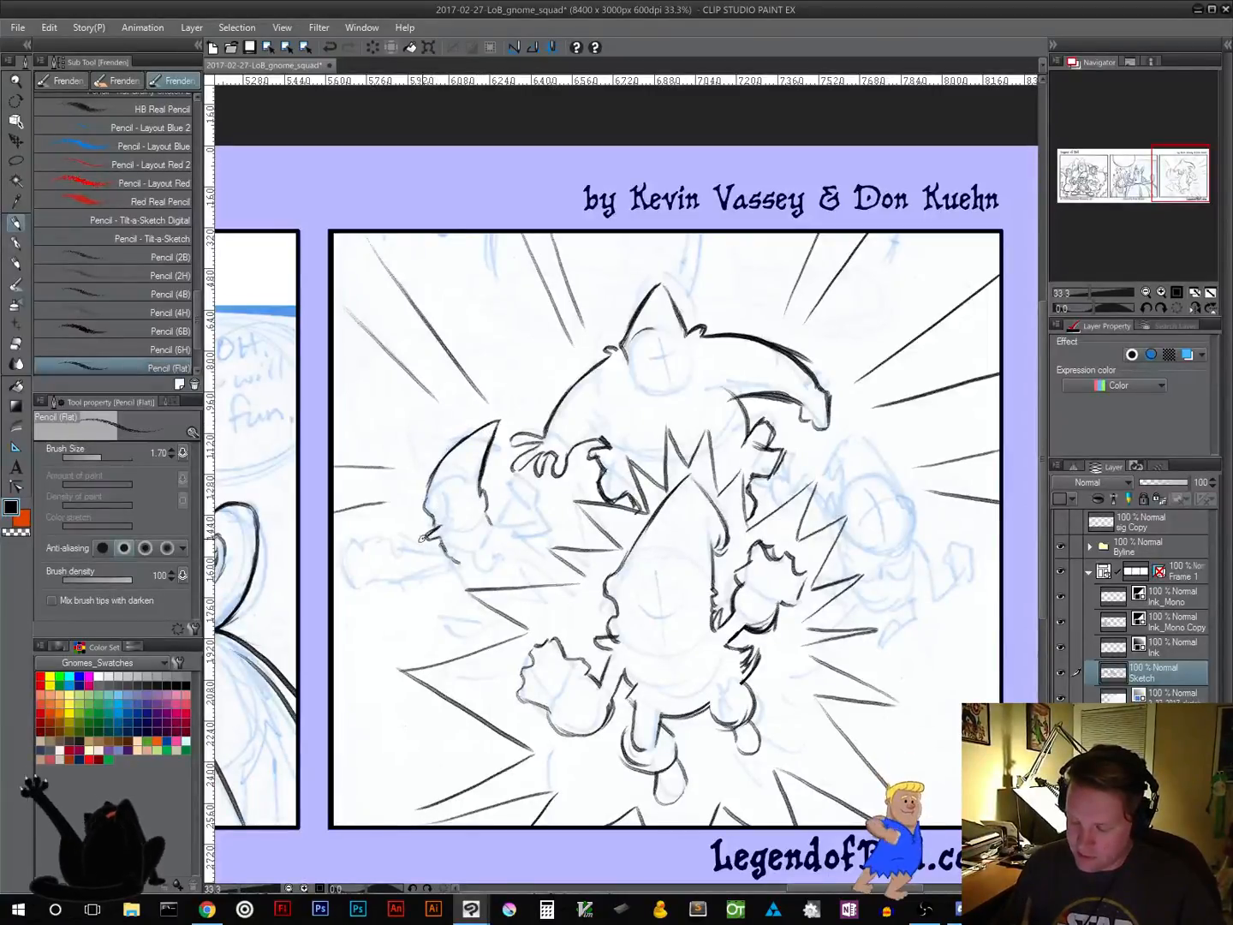
# Outline the side and pointed lower edge of the left gnome's beard, undoing stray strokes
pyautogui.moveTo(425, 538)
pyautogui.mouseDown()
pyautogui.moveTo(442, 527)
pyautogui.moveTo(434, 514)
pyautogui.mouseUp()
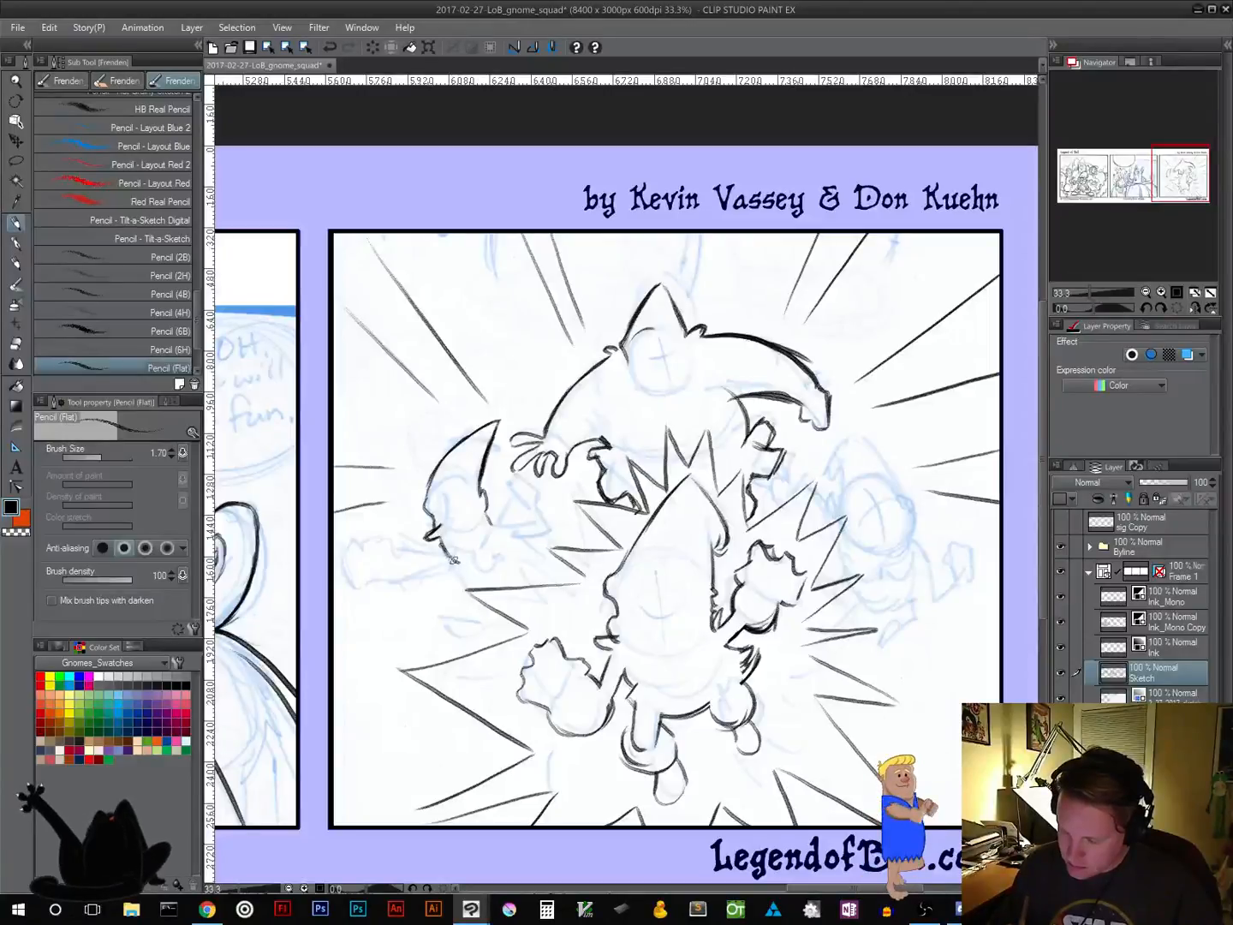
pyautogui.moveTo(454, 559); pyautogui.dragTo(471, 567)
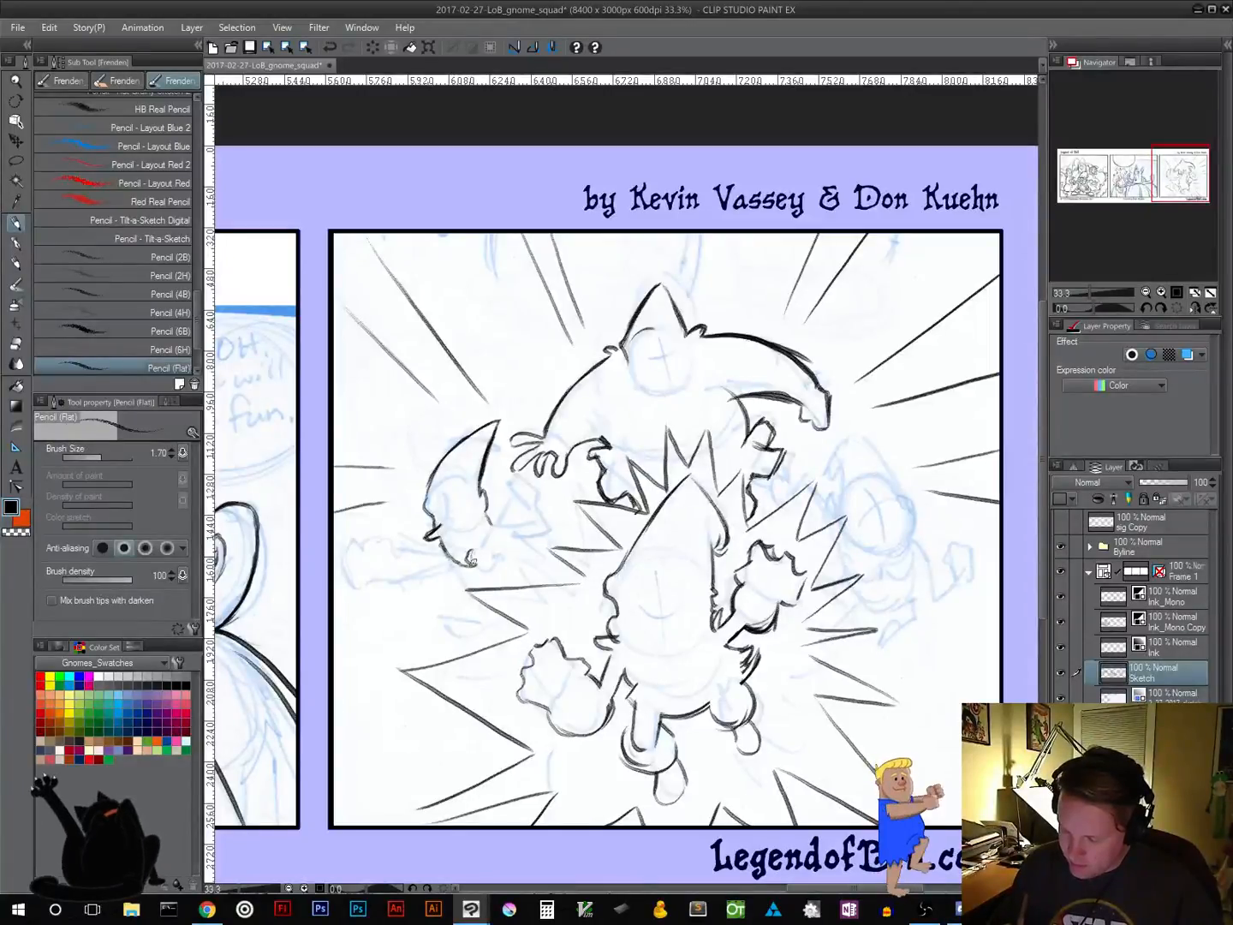
pyautogui.hotkey('ctrl', 'z')
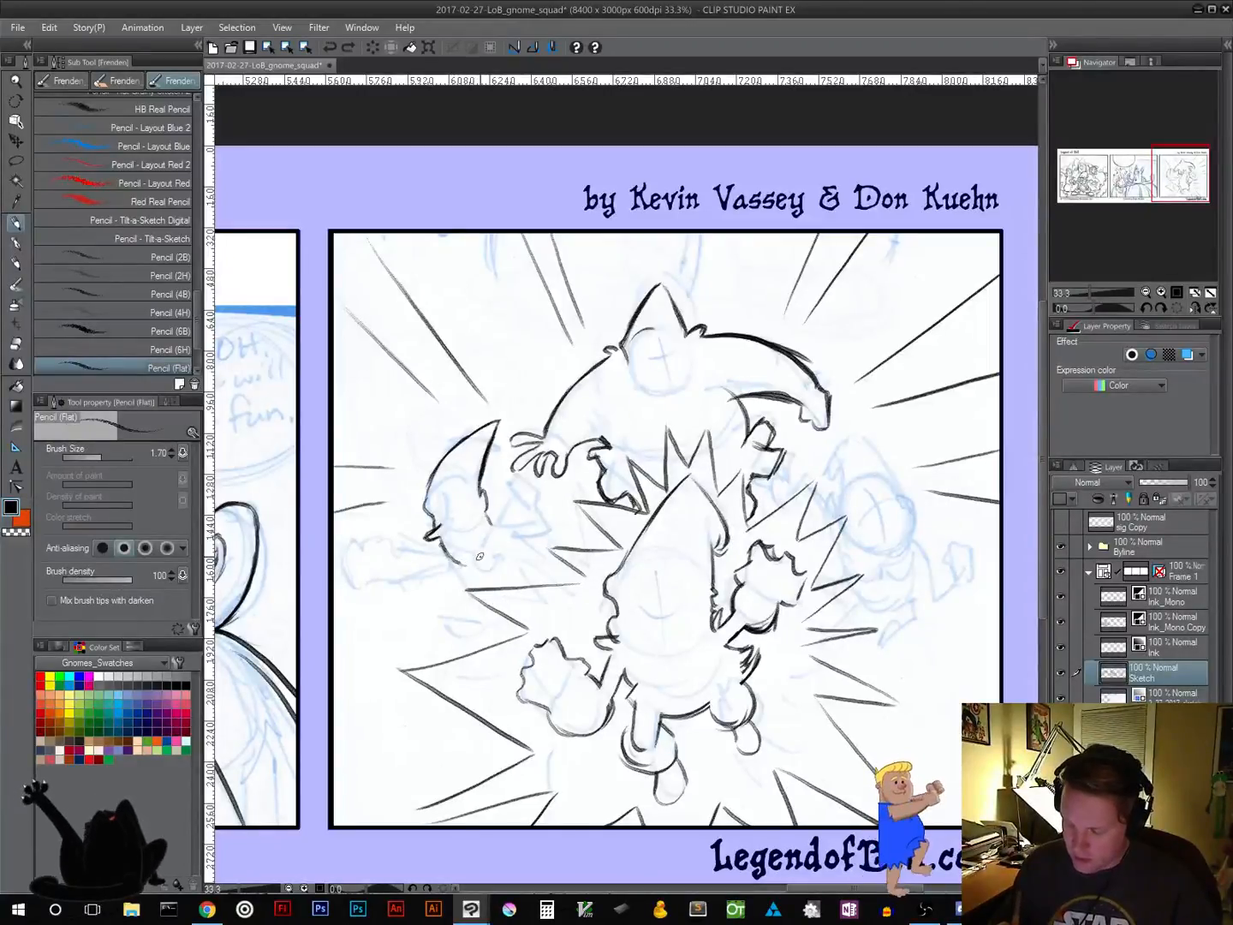
pyautogui.moveTo(474, 566)
pyautogui.mouseDown()
pyautogui.moveTo(495, 528)
pyautogui.moveTo(448, 557)
pyautogui.moveTo(473, 573)
pyautogui.mouseUp()
pyautogui.hotkey('ctrl', 'z')
pyautogui.hotkey('ctrl', 'z')
pyautogui.hotkey('ctrl', 'z')
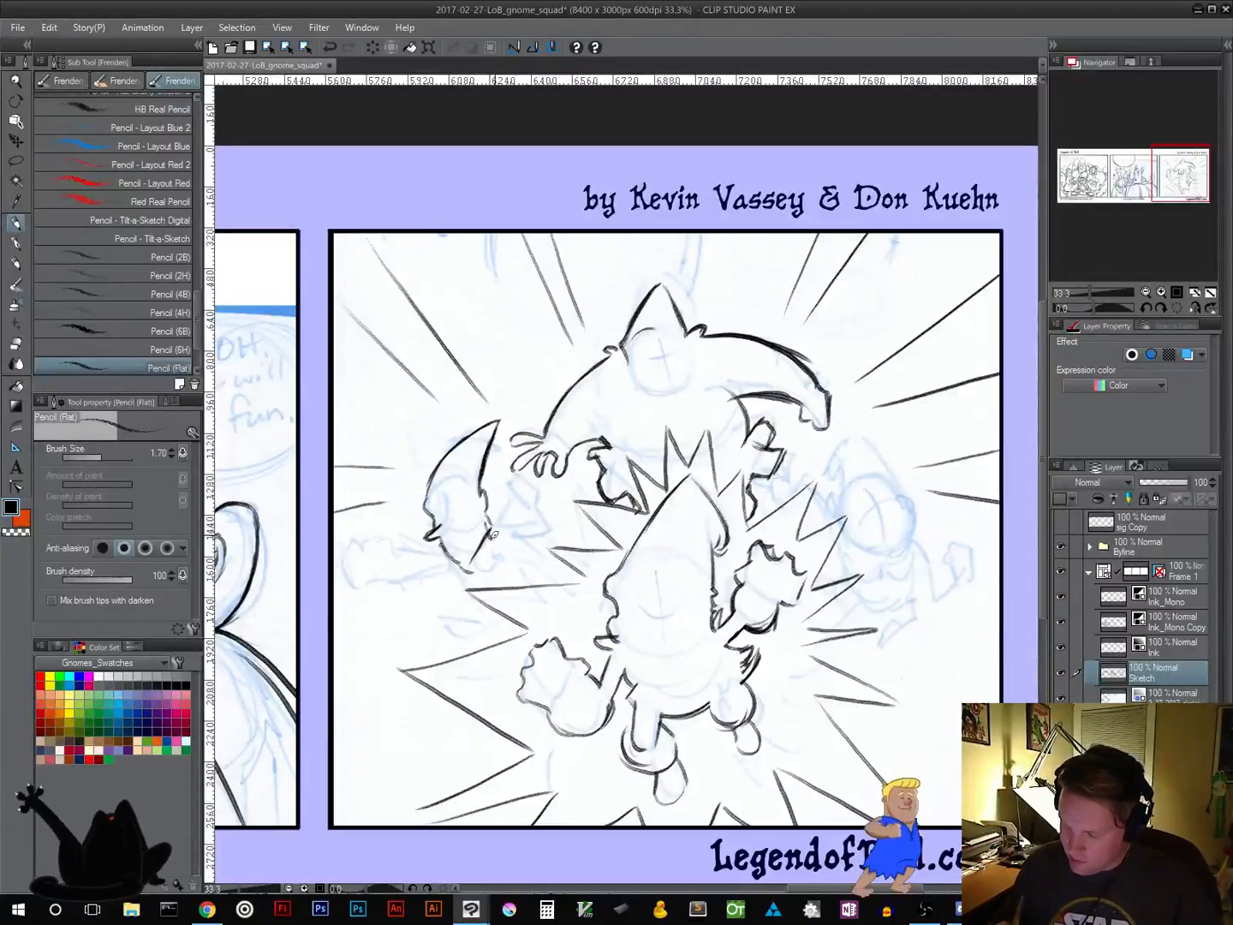
# Sketch the jagged limb outline beside the left gnome's beard and the short body line below it
pyautogui.moveTo(492, 529); pyautogui.dragTo(528, 521)
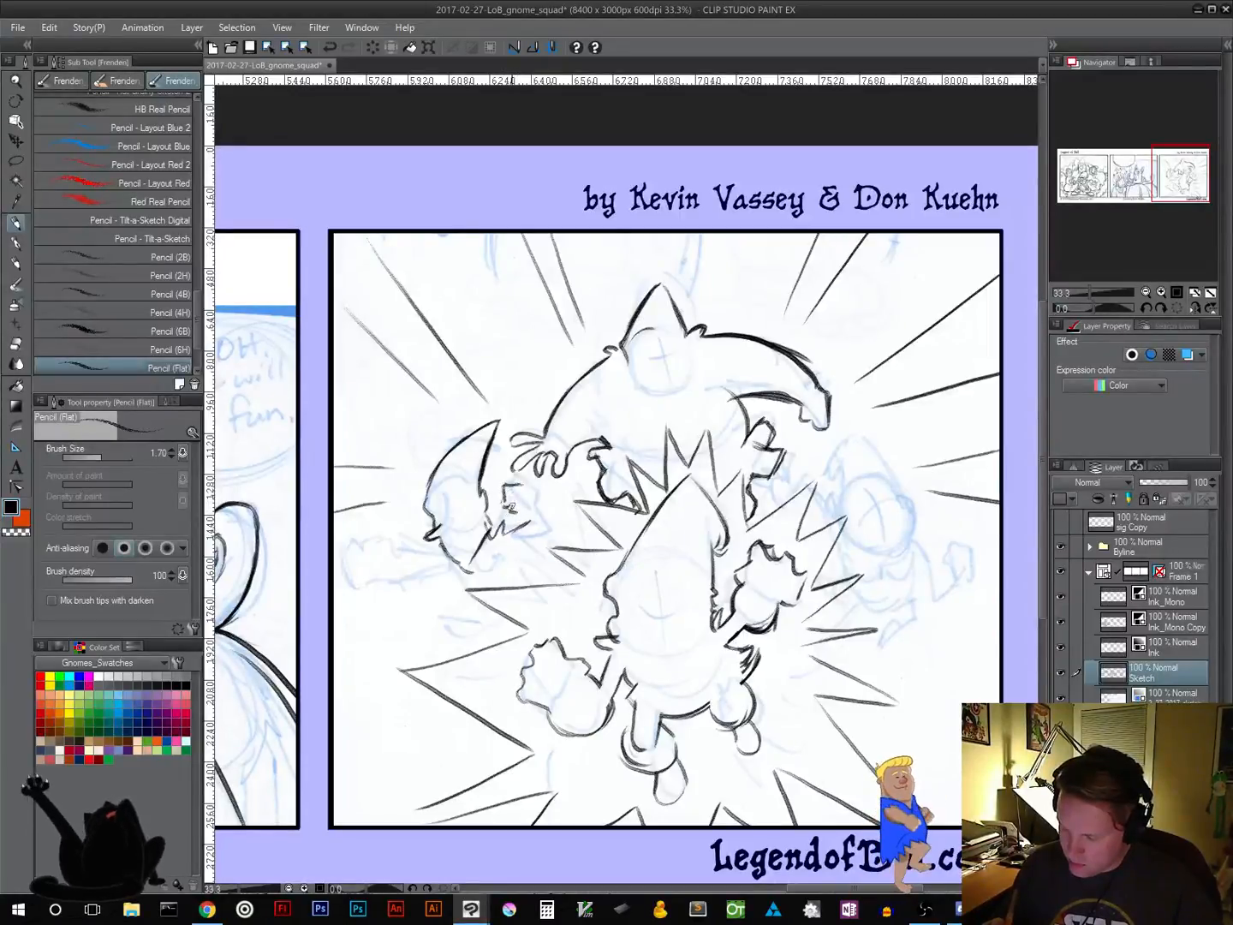
pyautogui.moveTo(503, 482)
pyautogui.mouseDown()
pyautogui.moveTo(552, 528)
pyautogui.moveTo(531, 546)
pyautogui.moveTo(554, 533)
pyautogui.moveTo(525, 520)
pyautogui.mouseUp()
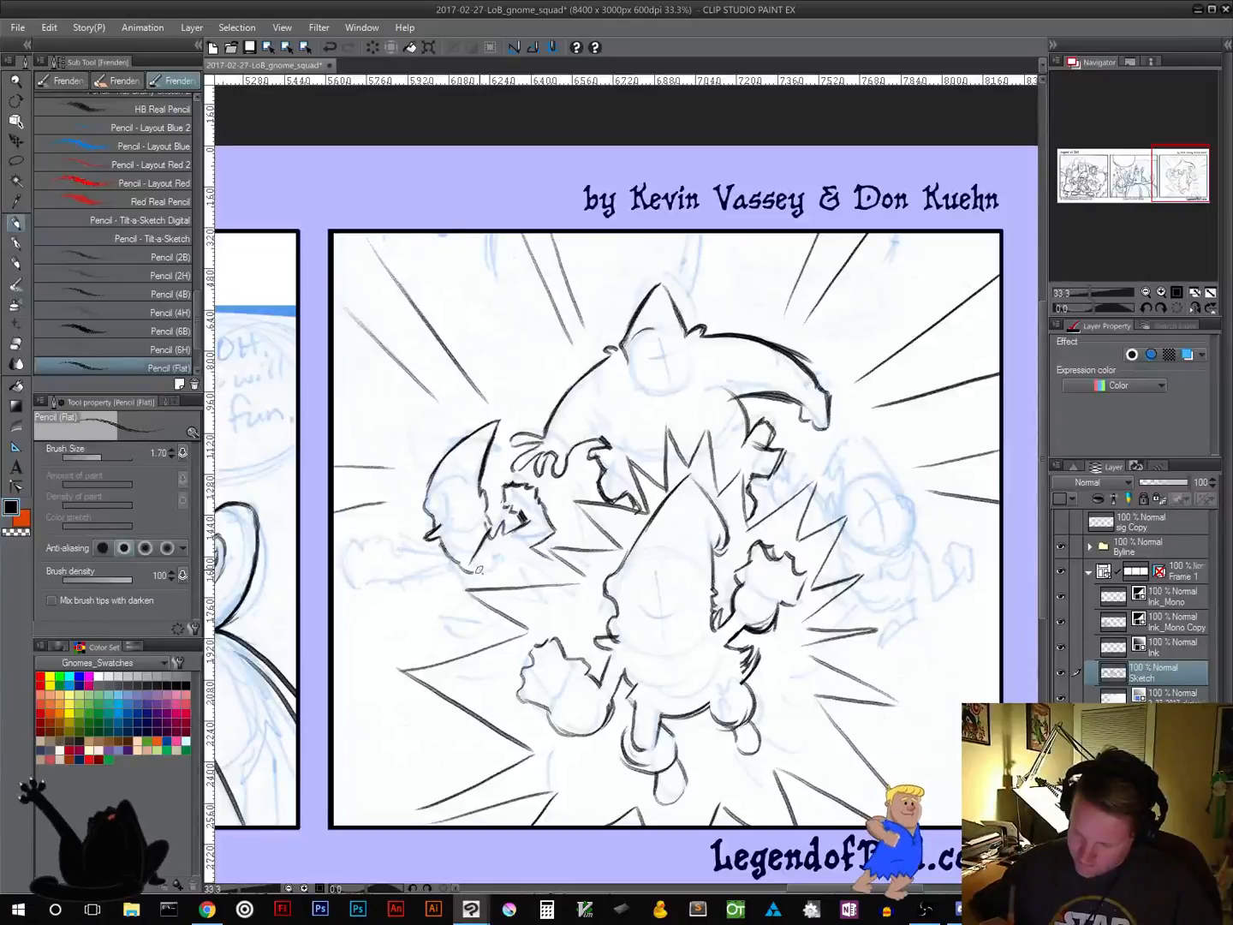
pyautogui.hotkey('ctrl', 'z')
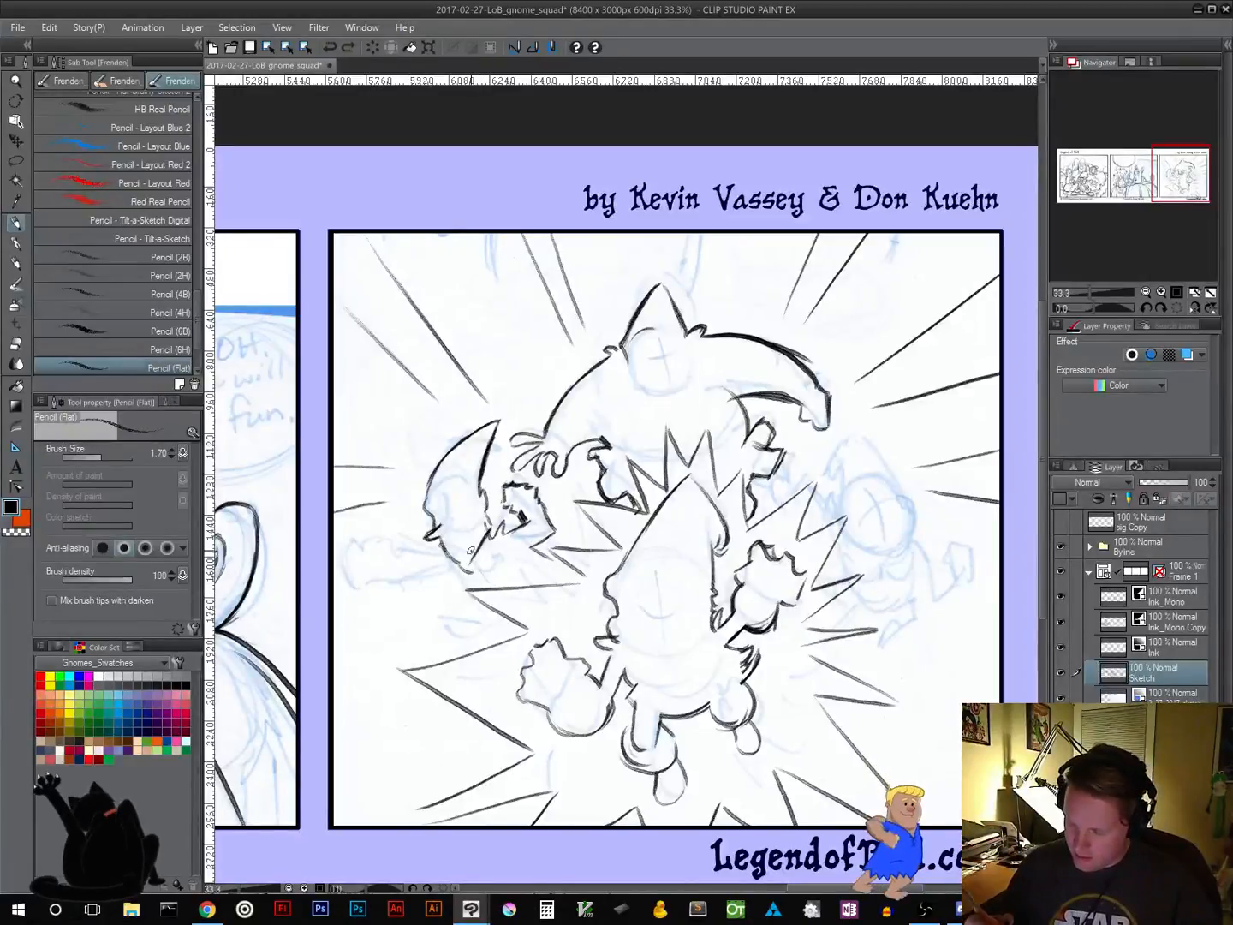
pyautogui.moveTo(477, 560)
pyautogui.mouseDown()
pyautogui.moveTo(471, 571)
pyautogui.moveTo(490, 578)
pyautogui.mouseUp()
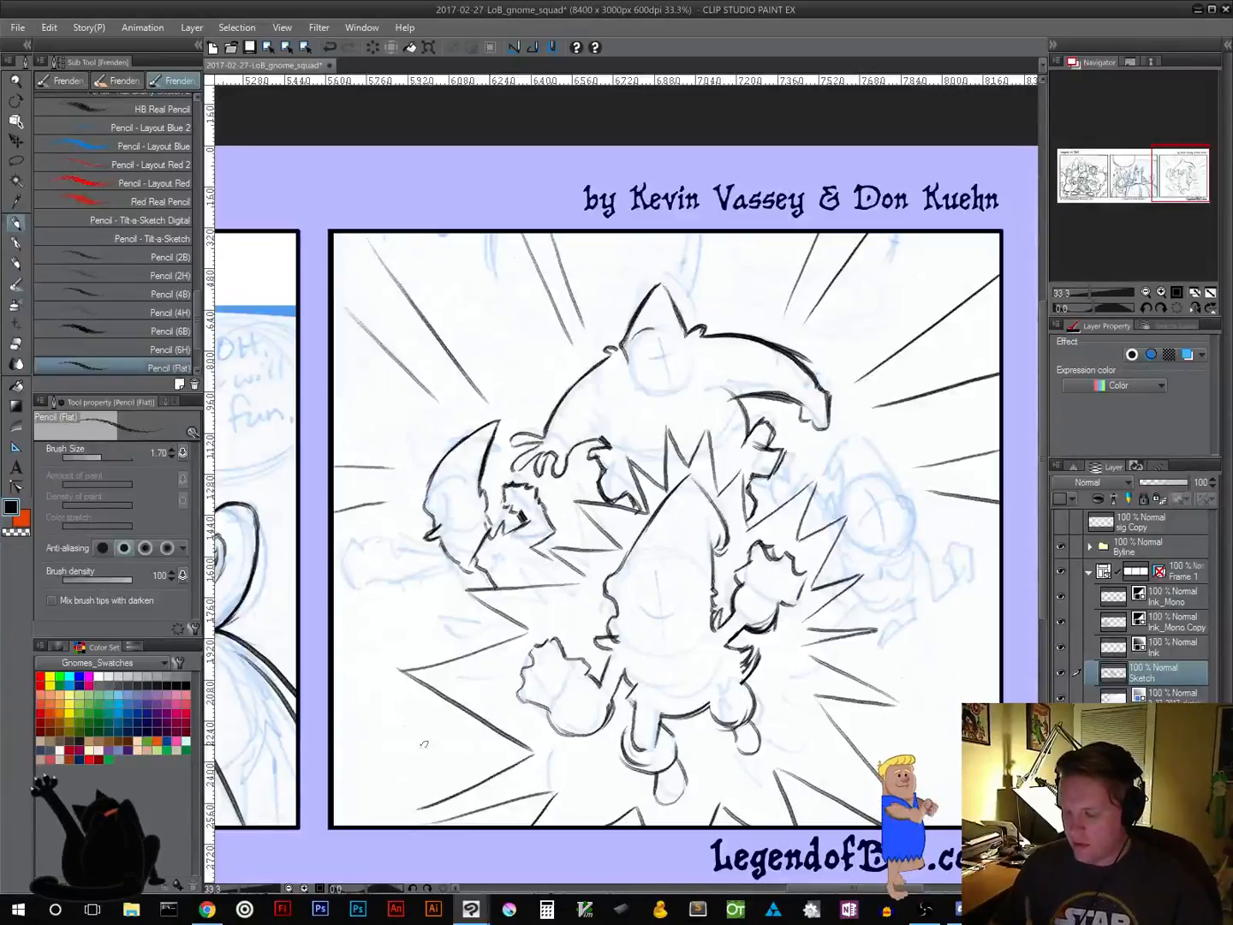
pyautogui.moveTo(486, 535); pyautogui.dragTo(481, 559)
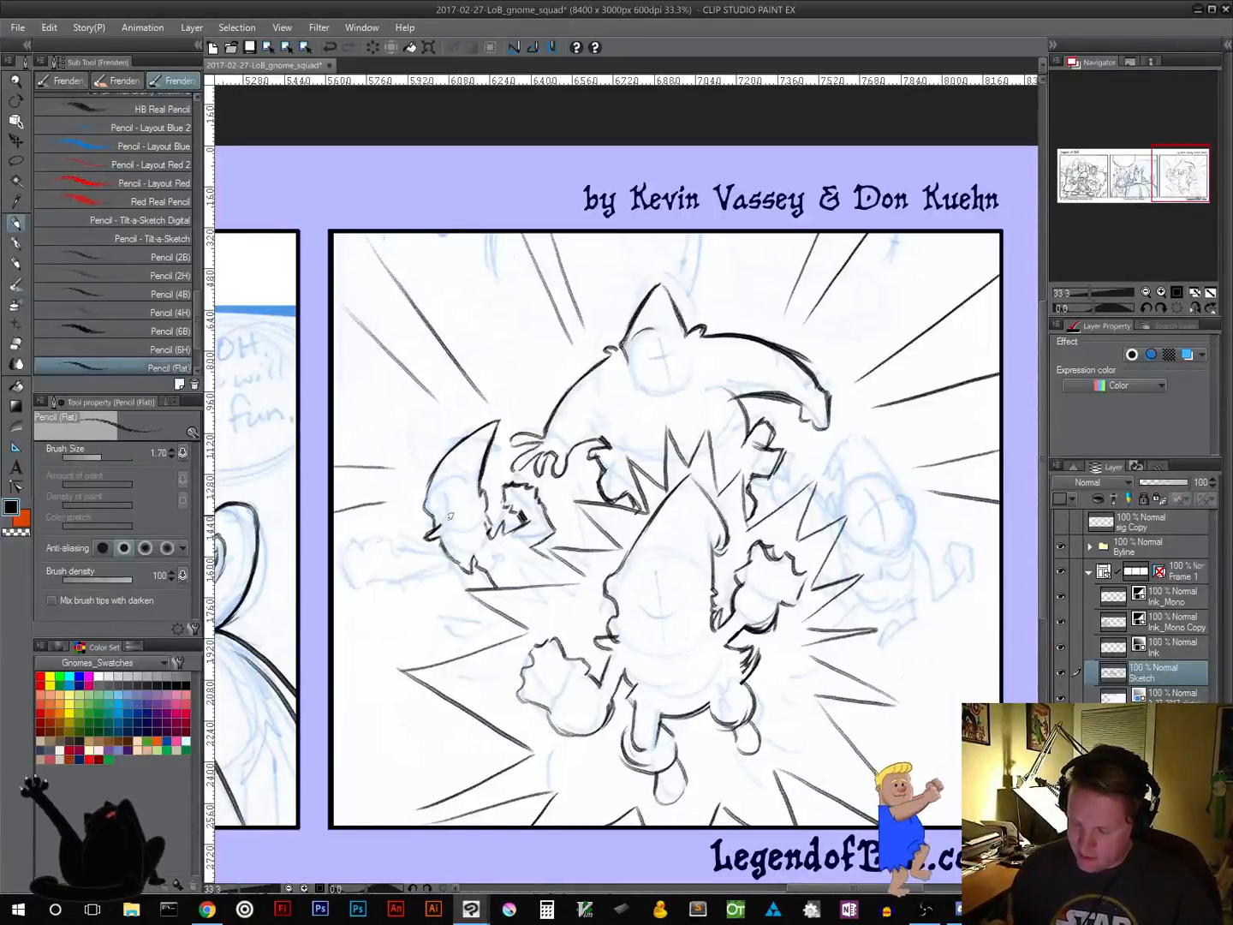
pyautogui.moveTo(439, 538); pyautogui.dragTo(468, 571)
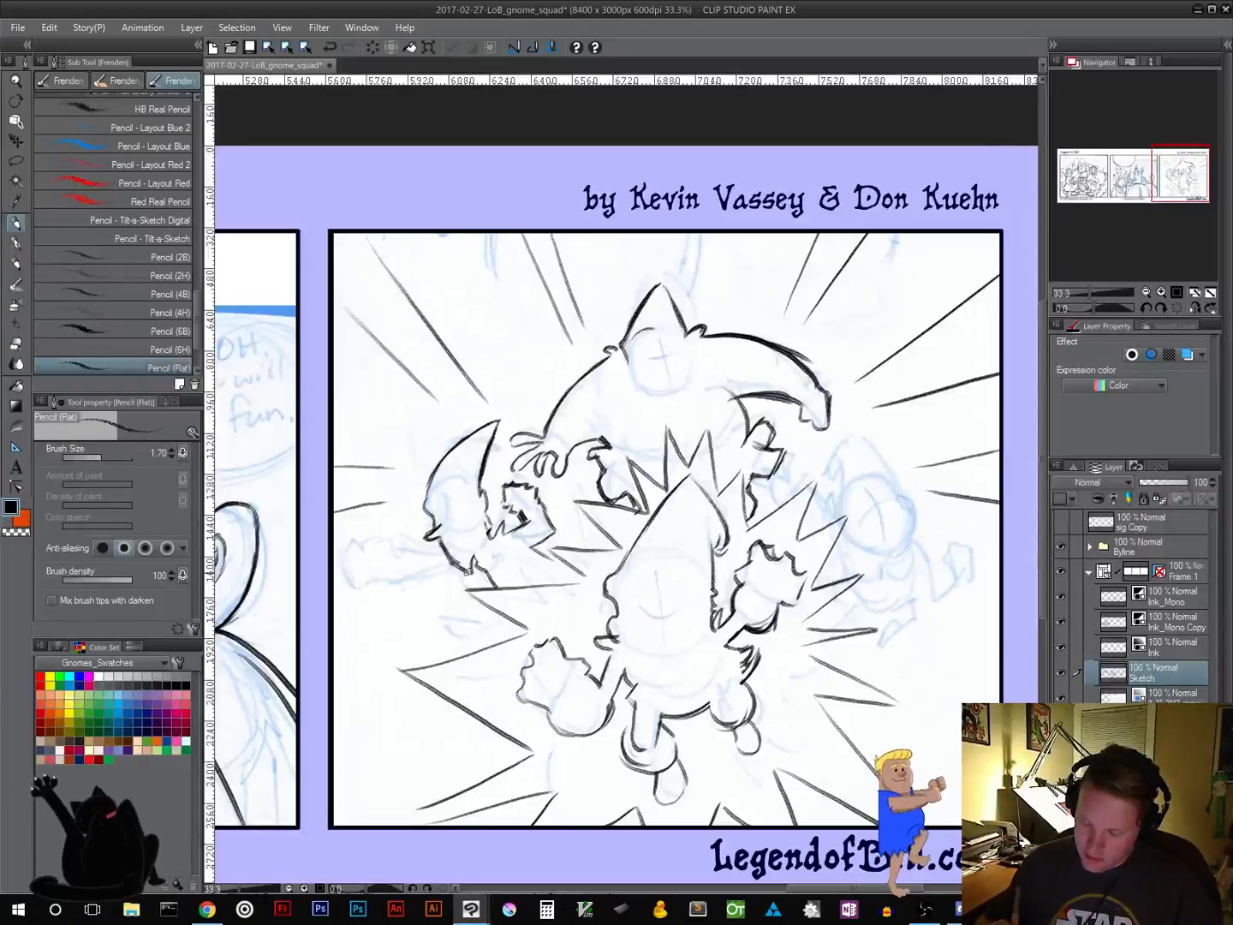
pyautogui.hotkey('ctrl', 'z')
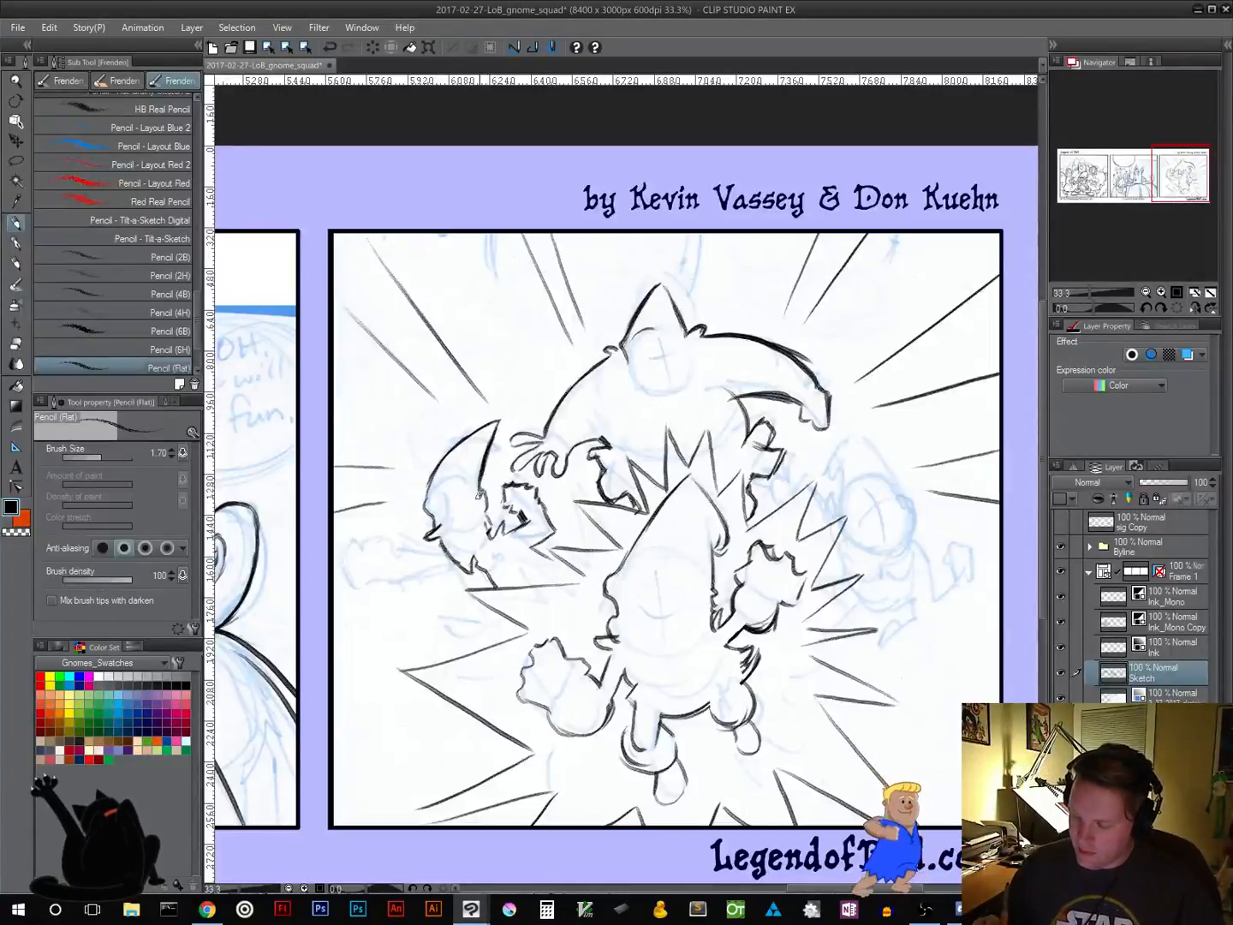
# Extend the tip of the left gnome's hat upward and thicken both of its curved edges
pyautogui.moveTo(500, 421); pyautogui.dragTo(482, 469)
pyautogui.moveTo(512, 415)
pyautogui.mouseDown()
pyautogui.moveTo(462, 442)
pyautogui.moveTo(497, 431)
pyautogui.moveTo(428, 489)
pyautogui.moveTo(427, 511)
pyautogui.mouseUp()
pyautogui.moveTo(477, 429); pyautogui.dragTo(513, 415)
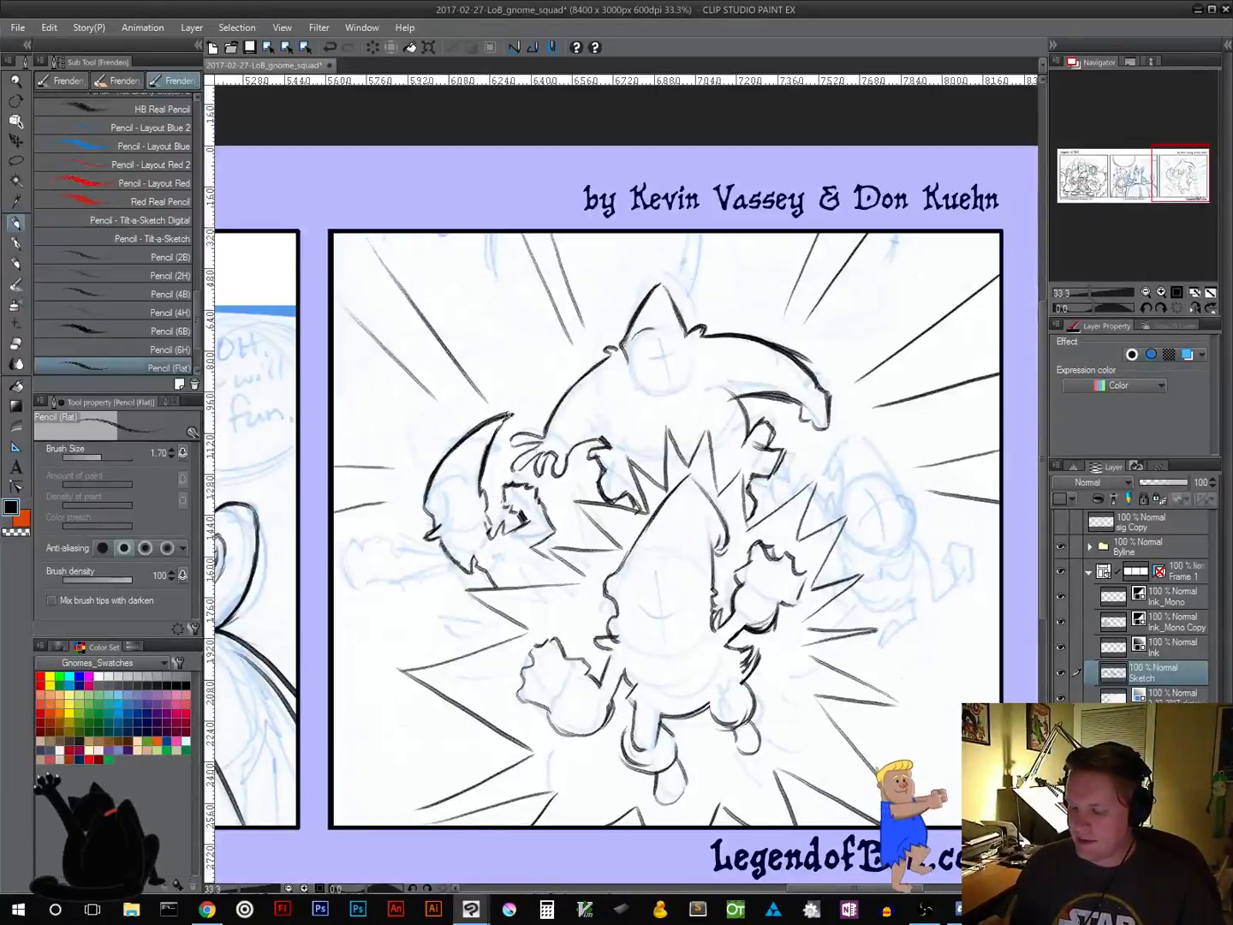
pyautogui.moveTo(513, 413); pyautogui.dragTo(482, 463)
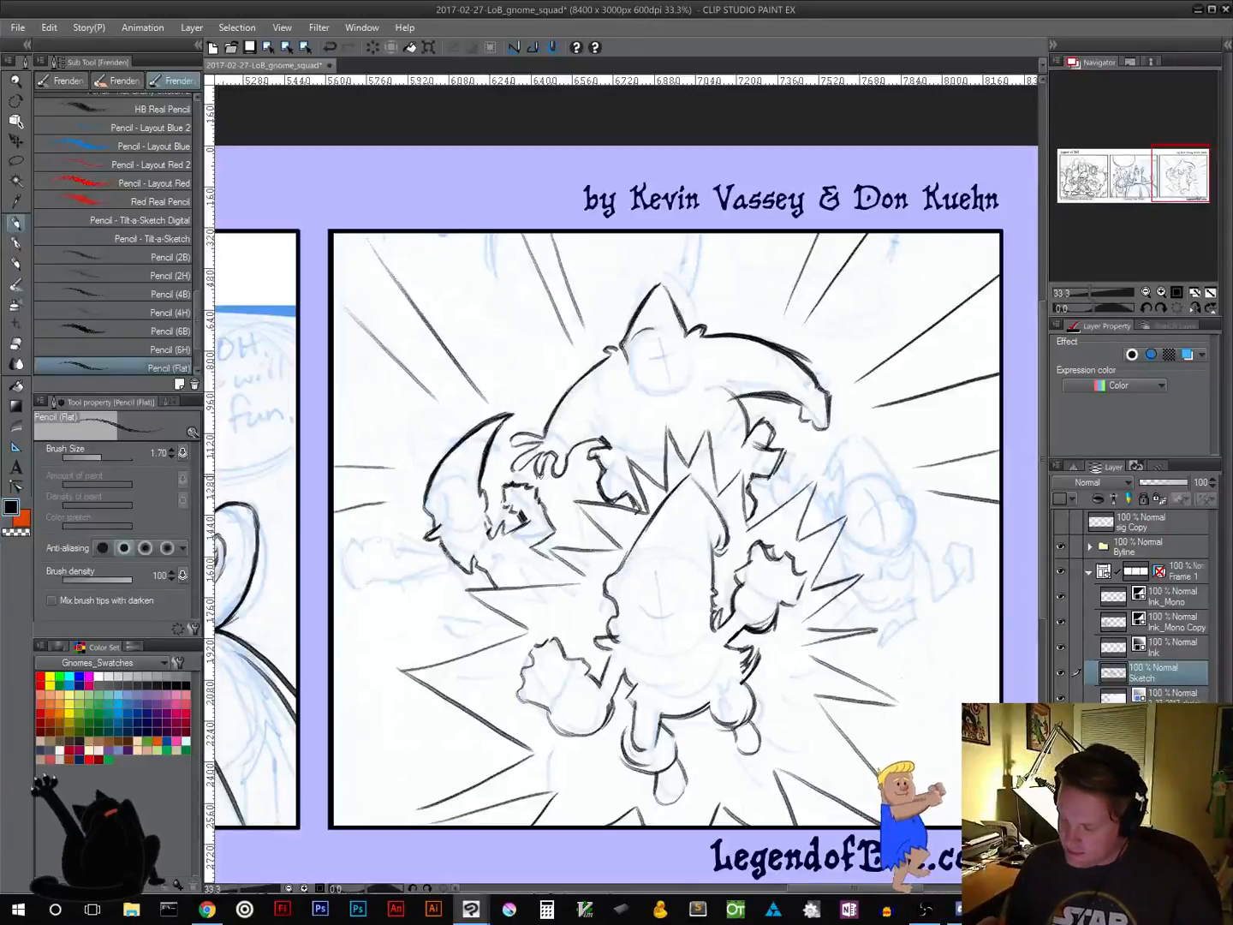
# Double the outlines of the burst spikes along the left side and bottom of the third panel
pyautogui.moveTo(538, 498)
pyautogui.mouseDown()
pyautogui.moveTo(557, 517)
pyautogui.moveTo(540, 525)
pyautogui.moveTo(567, 521)
pyautogui.moveTo(519, 527)
pyautogui.moveTo(548, 523)
pyautogui.moveTo(528, 520)
pyautogui.mouseUp()
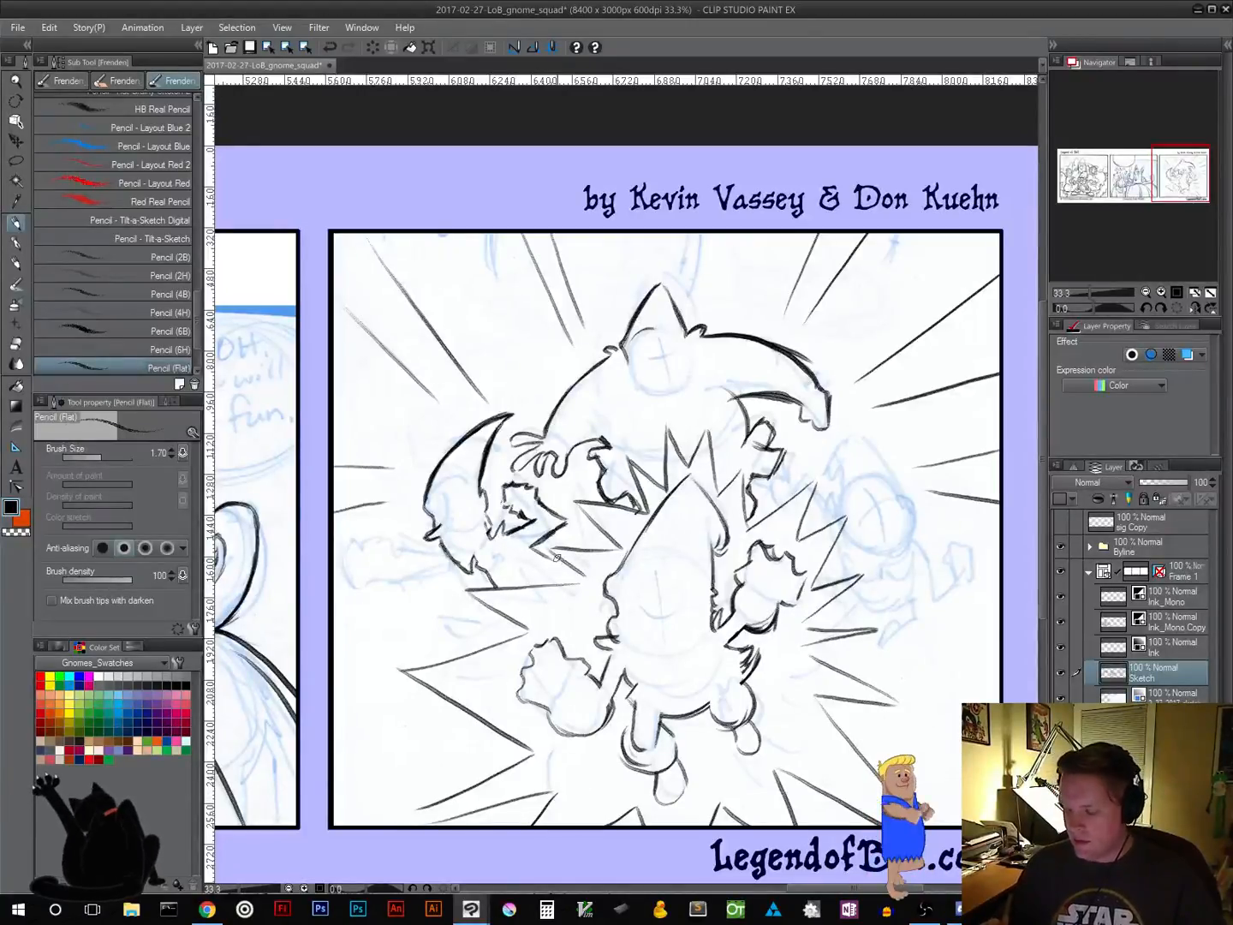
pyautogui.moveTo(556, 560)
pyautogui.mouseDown()
pyautogui.moveTo(582, 573)
pyautogui.moveTo(459, 593)
pyautogui.mouseUp()
pyautogui.moveTo(530, 632)
pyautogui.mouseDown()
pyautogui.moveTo(394, 672)
pyautogui.moveTo(543, 762)
pyautogui.moveTo(498, 777)
pyautogui.moveTo(527, 757)
pyautogui.moveTo(397, 825)
pyautogui.mouseUp()
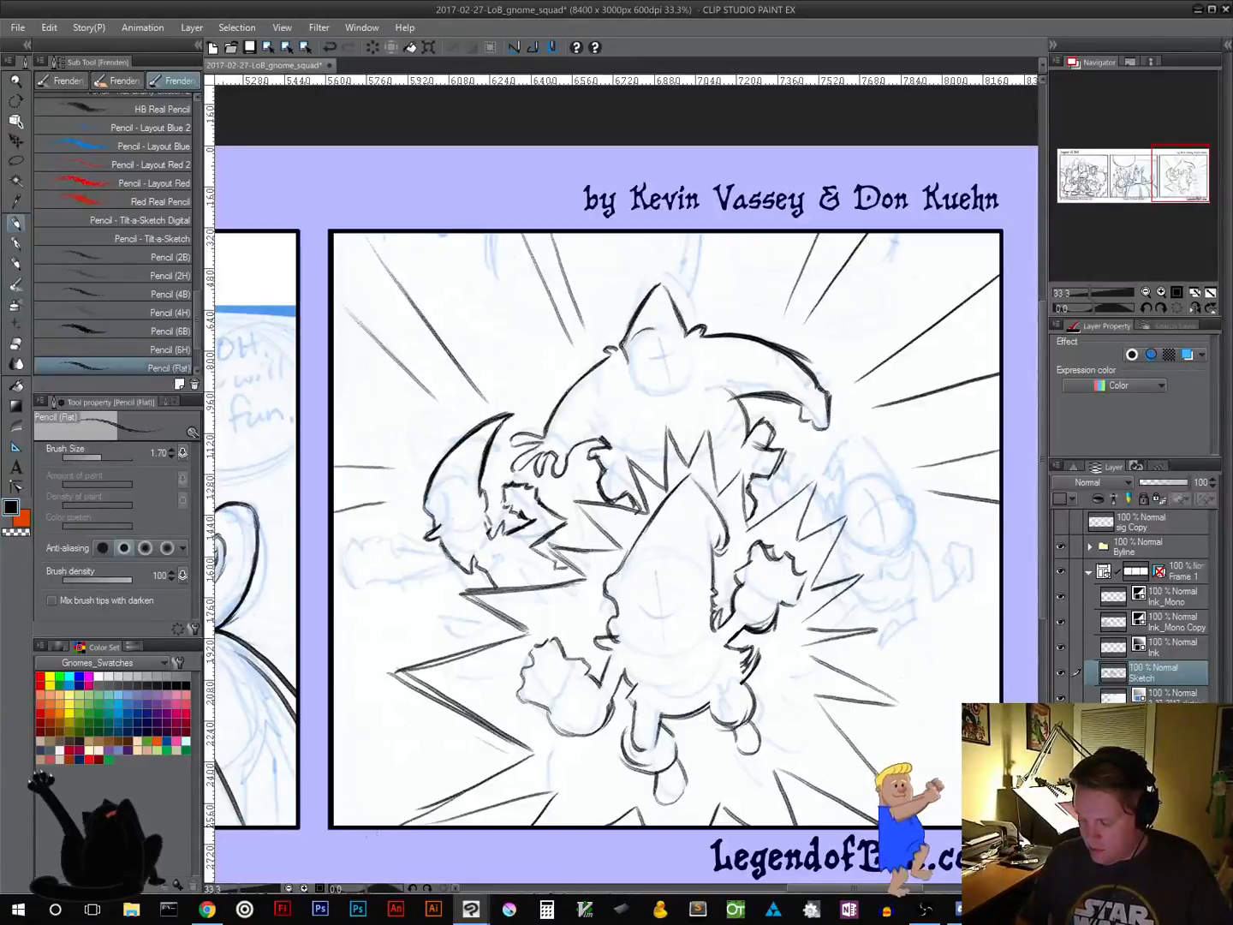
pyautogui.moveTo(526, 770)
pyautogui.mouseDown()
pyautogui.moveTo(396, 826)
pyautogui.moveTo(546, 793)
pyautogui.moveTo(468, 826)
pyautogui.mouseUp()
pyautogui.moveTo(554, 794); pyautogui.dragTo(534, 827)
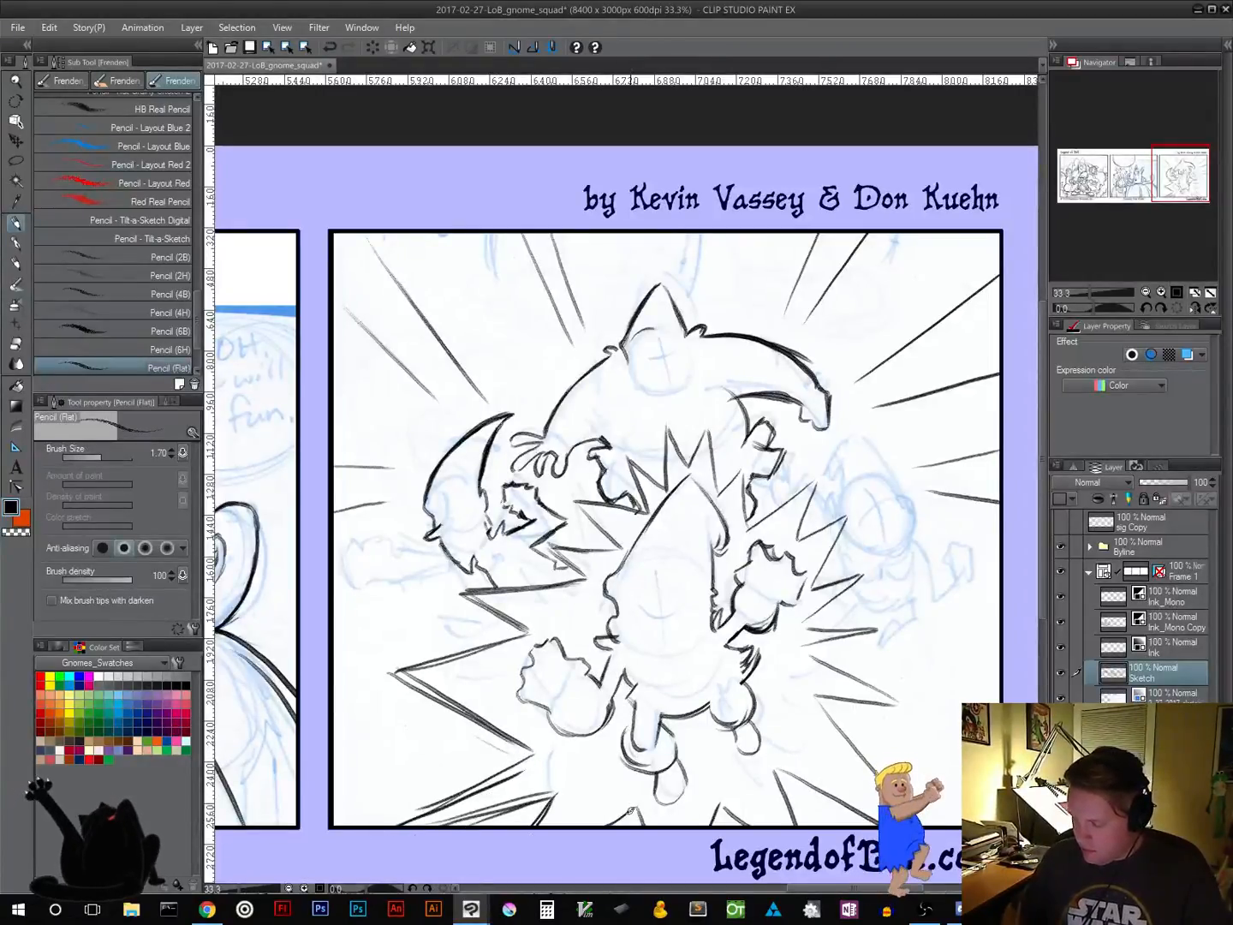
pyautogui.moveTo(644, 802)
pyautogui.mouseDown()
pyautogui.moveTo(616, 825)
pyautogui.moveTo(633, 826)
pyautogui.mouseUp()
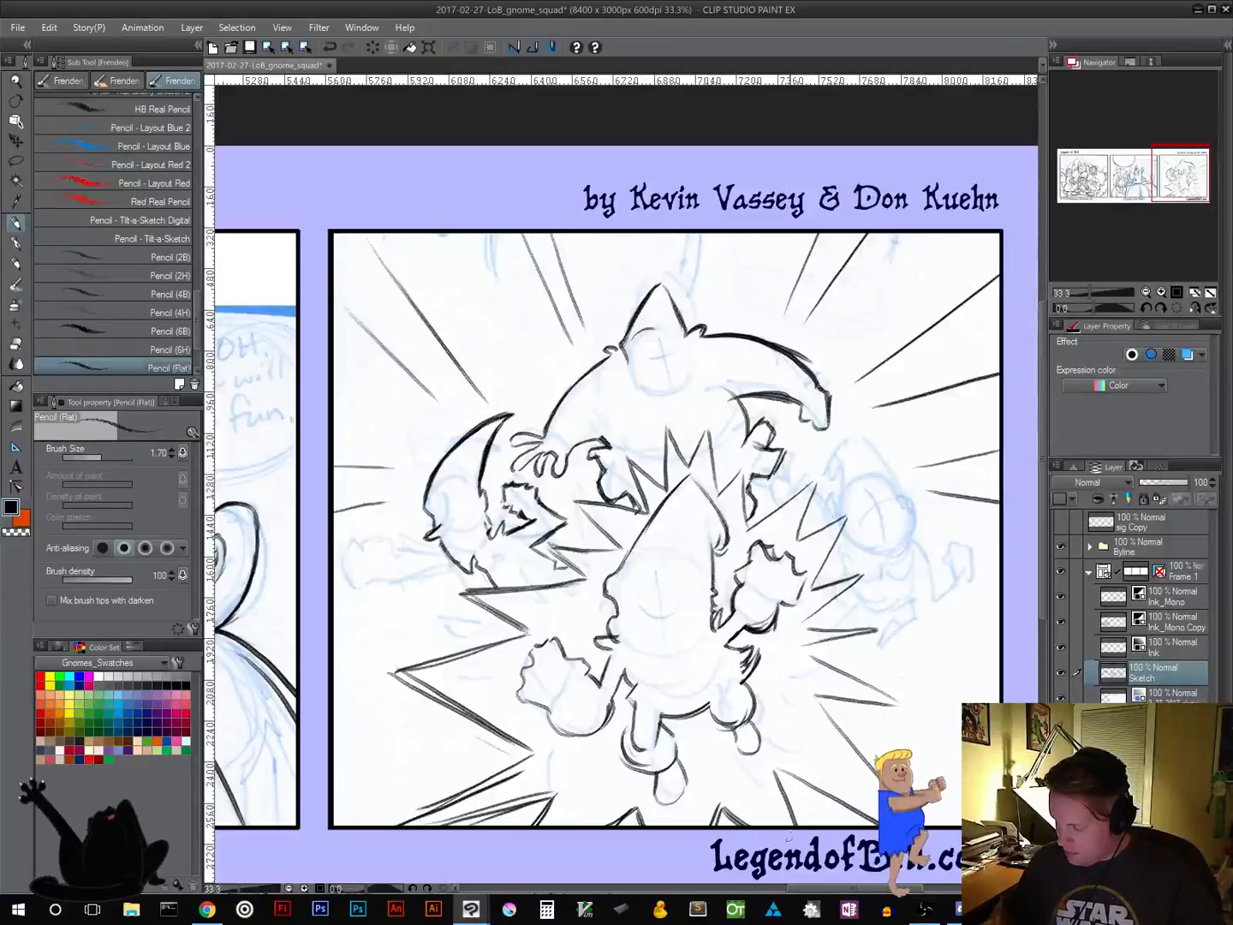
pyautogui.moveTo(777, 775)
pyautogui.mouseDown()
pyautogui.moveTo(798, 827)
pyautogui.moveTo(891, 832)
pyautogui.mouseUp()
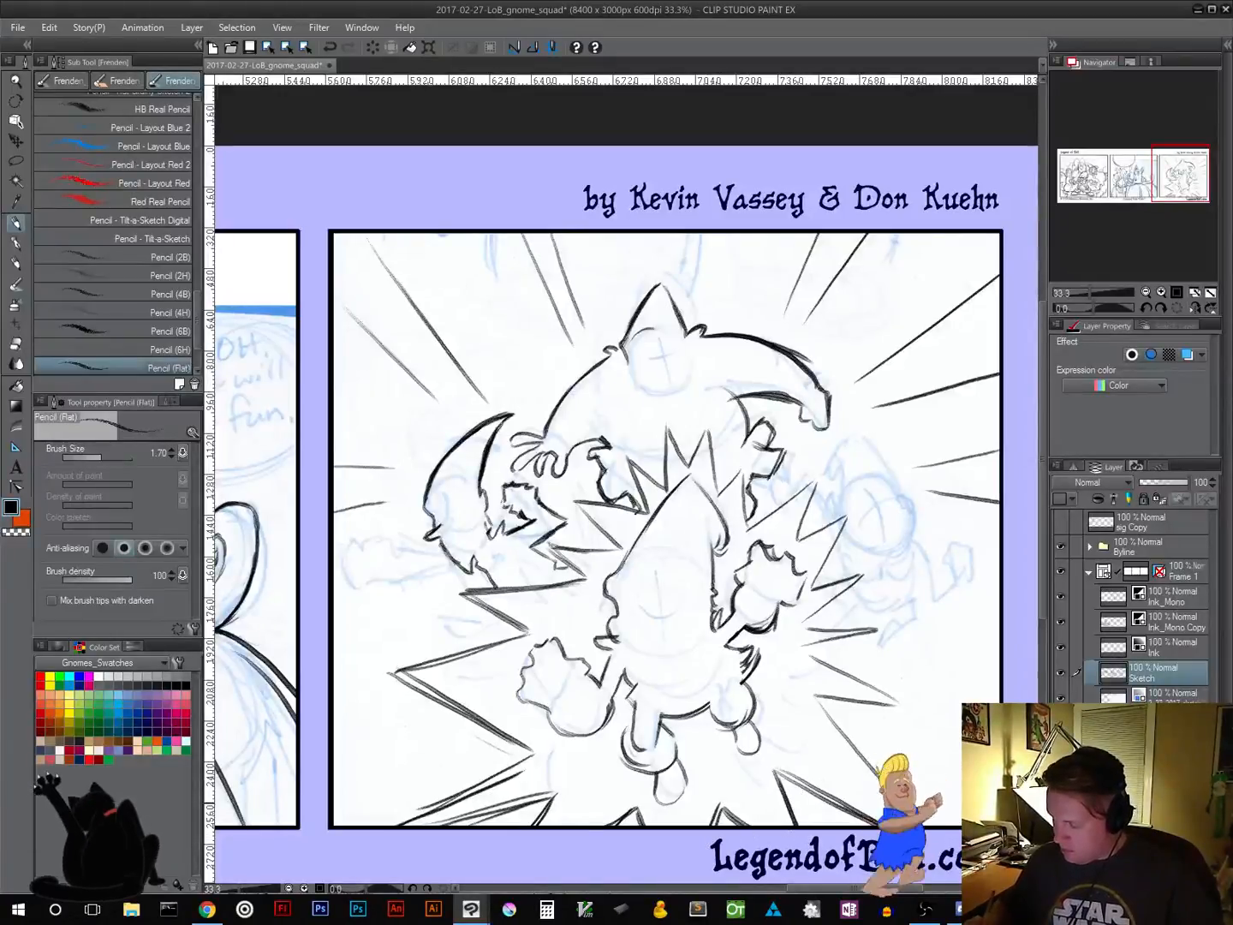
# Double the burst spike outlines on the right side and above the front gnome, undoing stray strokes
pyautogui.moveTo(806, 692)
pyautogui.mouseDown()
pyautogui.moveTo(907, 706)
pyautogui.moveTo(896, 642)
pyautogui.mouseUp()
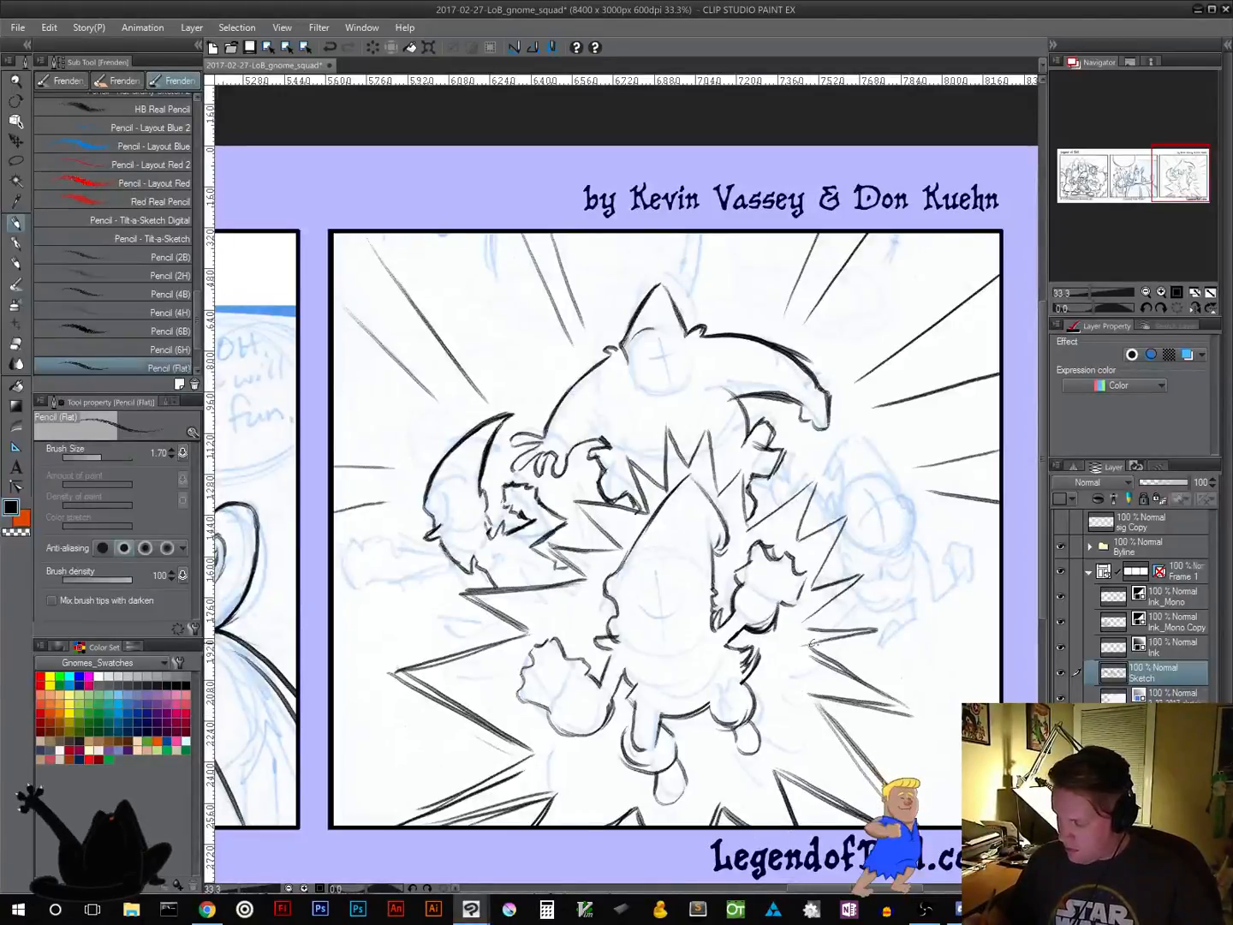
pyautogui.moveTo(803, 651)
pyautogui.mouseDown()
pyautogui.moveTo(891, 632)
pyautogui.moveTo(867, 573)
pyautogui.moveTo(806, 594)
pyautogui.moveTo(848, 514)
pyautogui.moveTo(784, 548)
pyautogui.moveTo(849, 515)
pyautogui.moveTo(813, 591)
pyautogui.moveTo(862, 577)
pyautogui.moveTo(807, 618)
pyautogui.mouseUp()
pyautogui.hotkey('ctrl', 'z')
pyautogui.hotkey('ctrl', 'z')
pyautogui.hotkey('ctrl', 'z')
pyautogui.hotkey('ctrl', 'z')
pyautogui.moveTo(797, 541)
pyautogui.mouseDown()
pyautogui.moveTo(820, 475)
pyautogui.moveTo(746, 530)
pyautogui.moveTo(743, 455)
pyautogui.moveTo(718, 505)
pyautogui.moveTo(709, 415)
pyautogui.moveTo(673, 439)
pyautogui.moveTo(662, 495)
pyautogui.moveTo(618, 451)
pyautogui.moveTo(643, 505)
pyautogui.moveTo(565, 497)
pyautogui.moveTo(631, 557)
pyautogui.mouseUp()
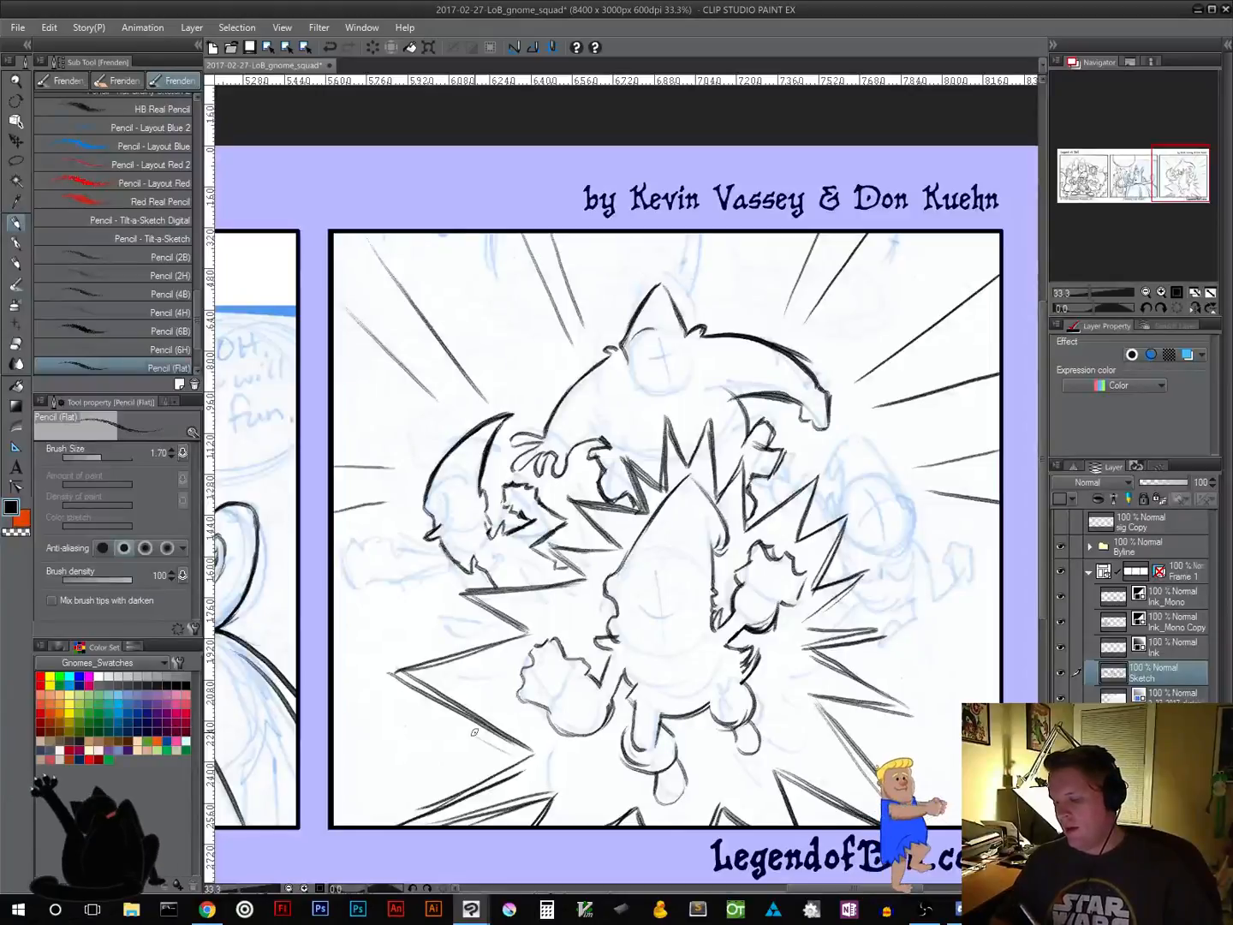
pyautogui.moveTo(553, 544)
pyautogui.mouseDown()
pyautogui.moveTo(589, 578)
pyautogui.moveTo(599, 556)
pyautogui.moveTo(464, 594)
pyautogui.mouseUp()
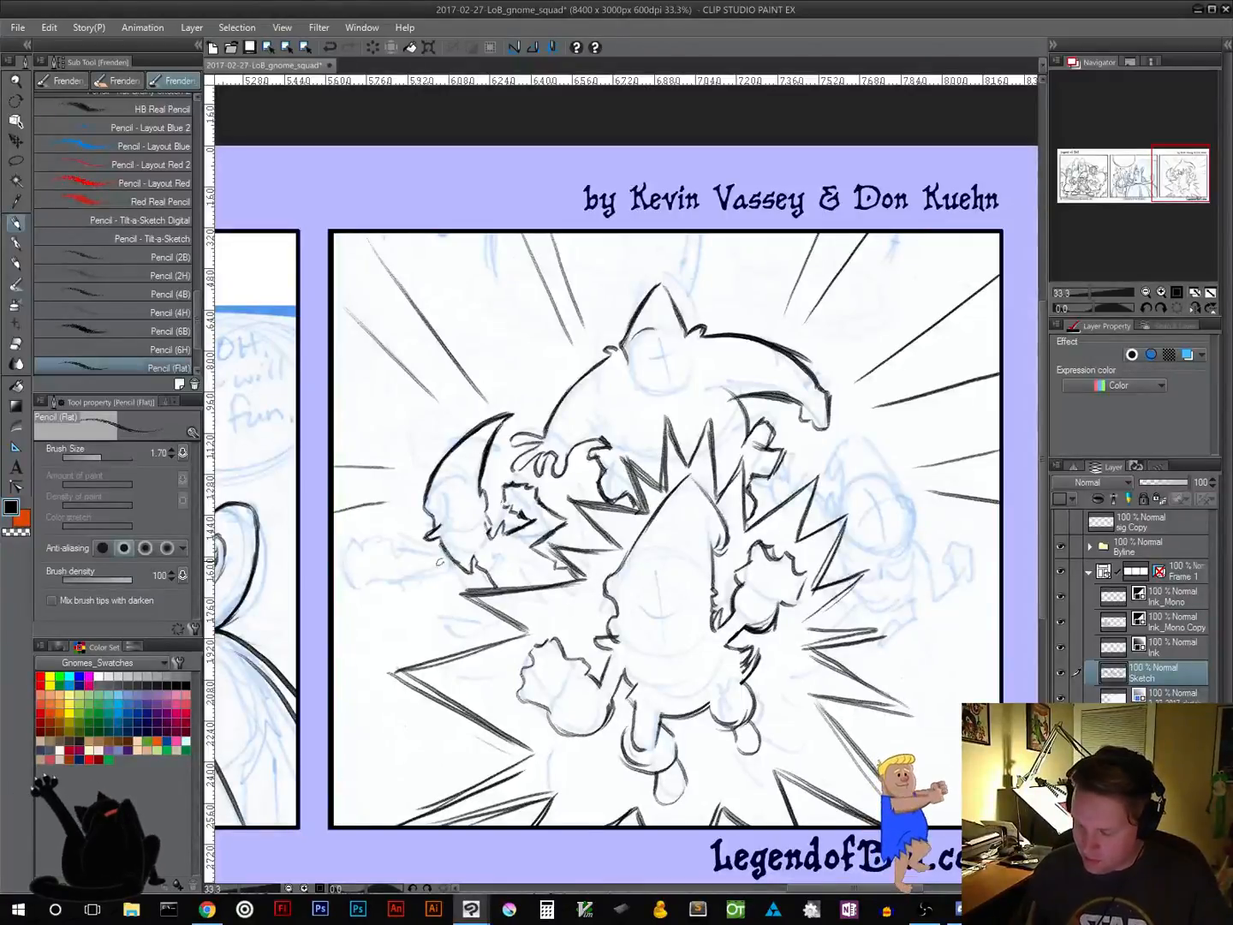
# Sketch and hatch the left gnome's outstretched arm and fist over the blue rough, undoing stray strokes
pyautogui.moveTo(451, 562)
pyautogui.mouseDown()
pyautogui.moveTo(401, 568)
pyautogui.moveTo(430, 583)
pyautogui.mouseUp()
pyautogui.hotkey('ctrl', 'z')
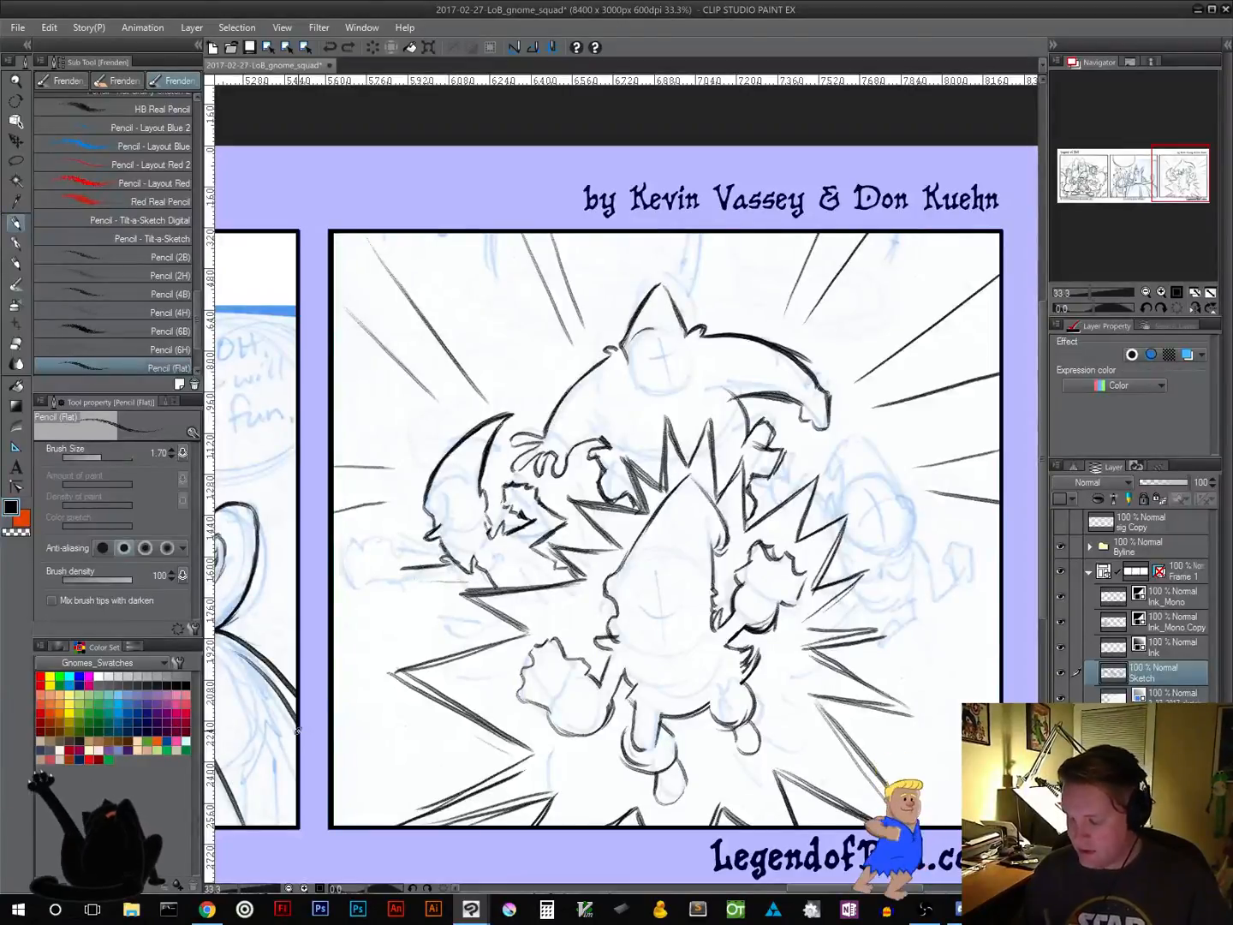
pyautogui.hotkey('ctrl', 'z')
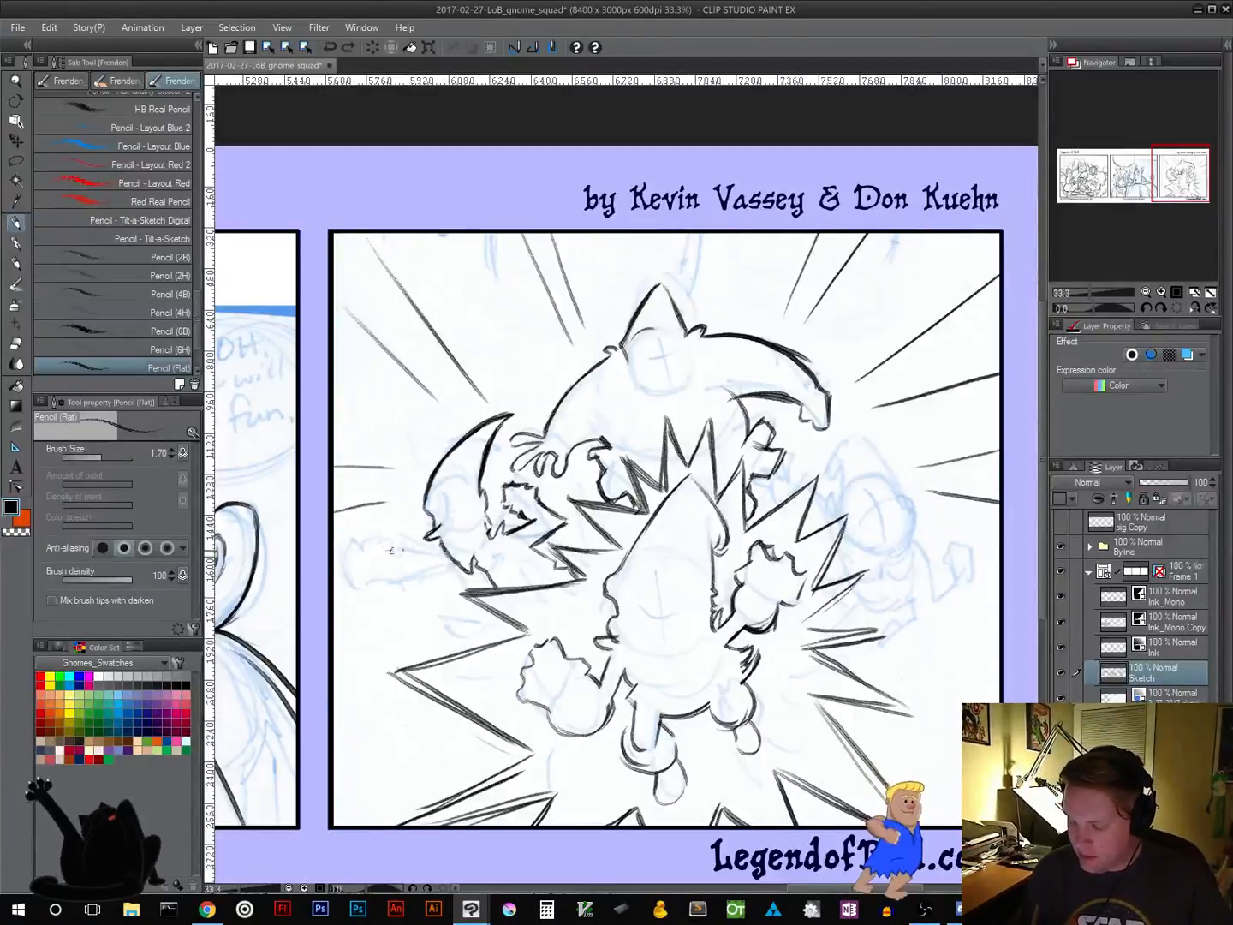
pyautogui.moveTo(391, 550)
pyautogui.mouseDown()
pyautogui.moveTo(445, 561)
pyautogui.moveTo(395, 567)
pyautogui.moveTo(448, 564)
pyautogui.moveTo(400, 568)
pyautogui.moveTo(447, 566)
pyautogui.moveTo(407, 574)
pyautogui.moveTo(456, 562)
pyautogui.mouseUp()
pyautogui.hotkey('ctrl', 'z')
pyautogui.hotkey('ctrl', 'z')
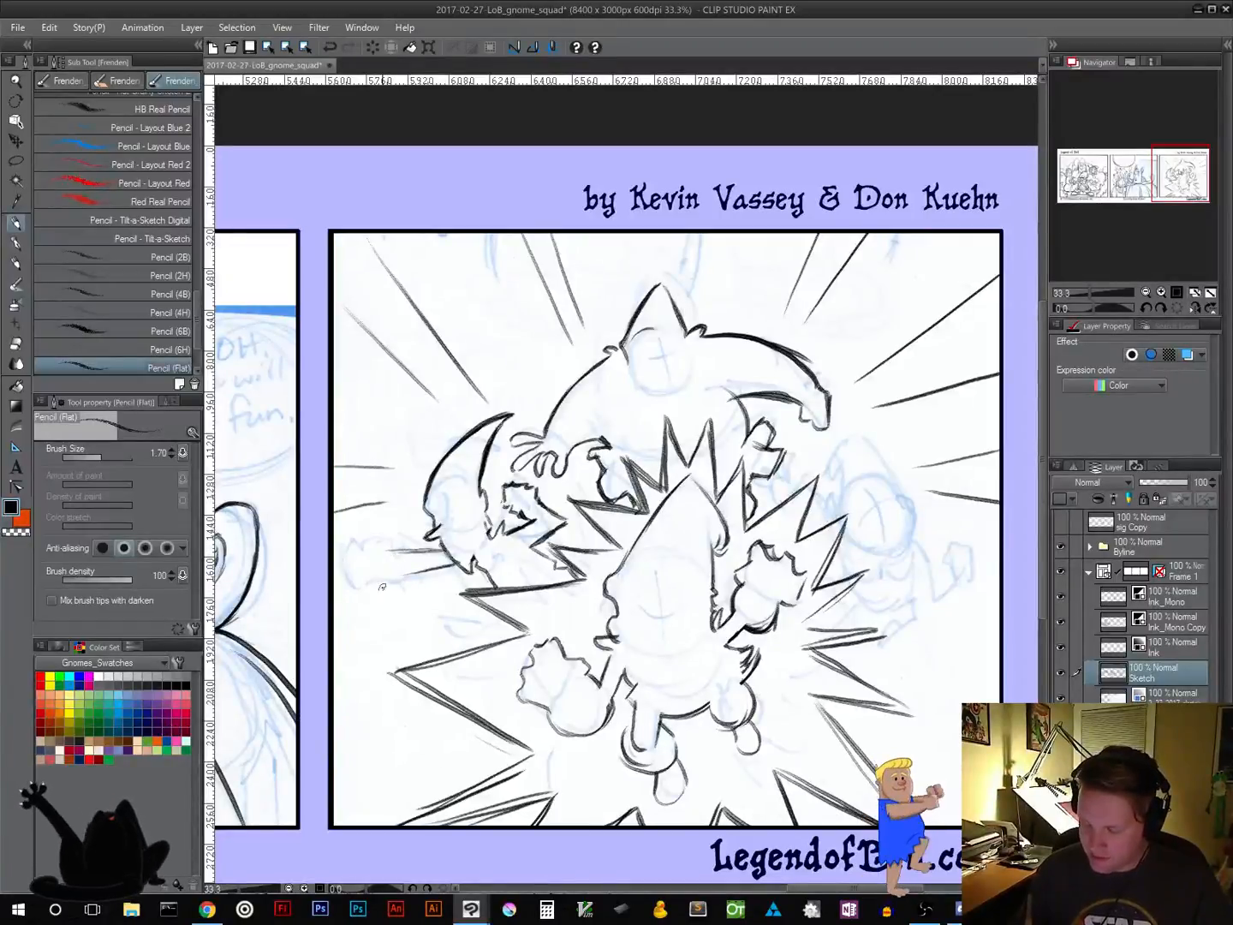
pyautogui.moveTo(384, 538)
pyautogui.mouseDown()
pyautogui.moveTo(394, 577)
pyautogui.moveTo(357, 572)
pyautogui.moveTo(369, 583)
pyautogui.moveTo(397, 578)
pyautogui.moveTo(356, 547)
pyautogui.moveTo(362, 575)
pyautogui.moveTo(454, 564)
pyautogui.moveTo(450, 543)
pyautogui.moveTo(359, 548)
pyautogui.moveTo(368, 549)
pyautogui.moveTo(365, 588)
pyautogui.moveTo(433, 571)
pyautogui.mouseUp()
pyautogui.hotkey('ctrl', 'z')
pyautogui.hotkey('ctrl', 'z')
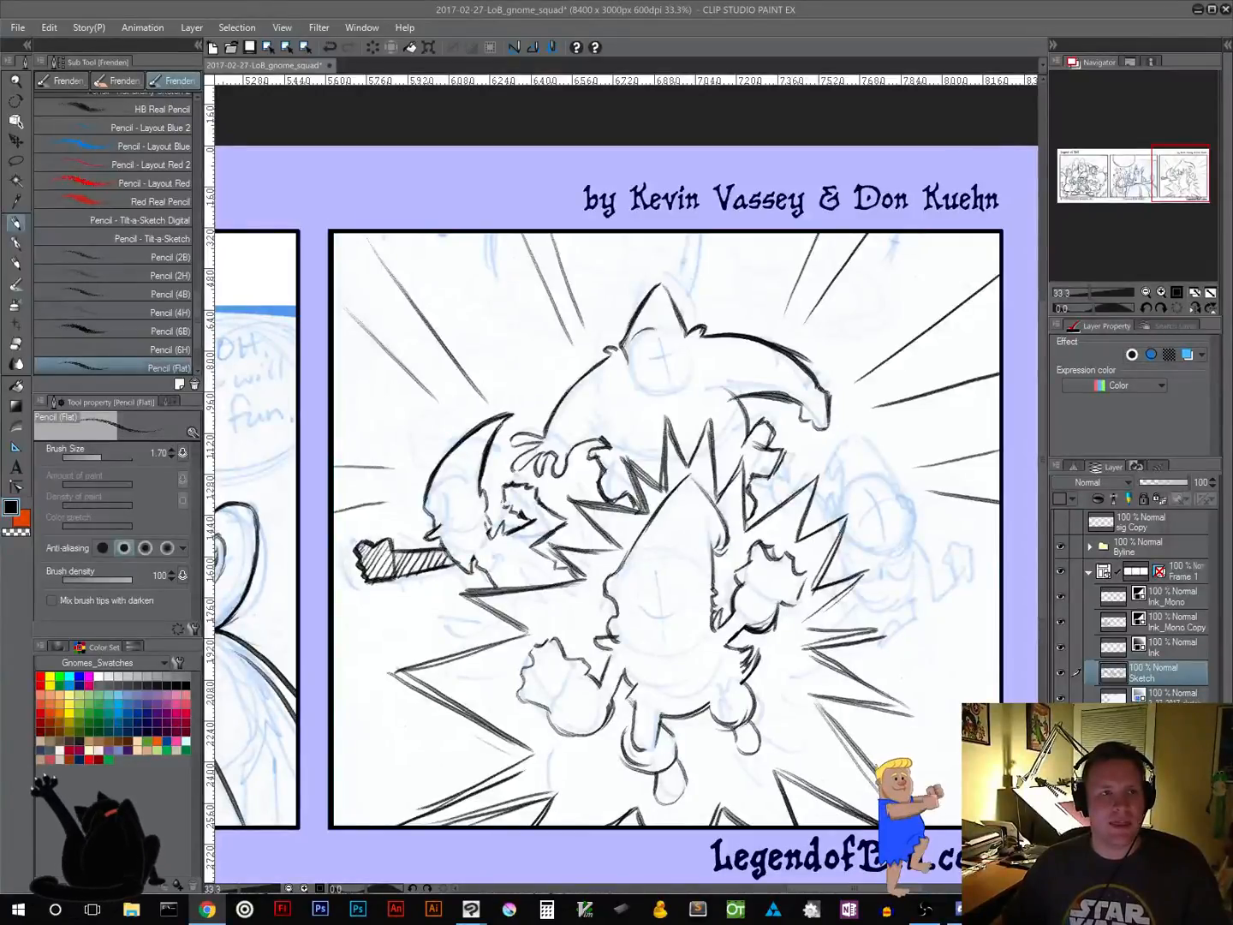
# Fill the left gnome's hat, head, beard, near limb and lower leg with diagonal hatching
pyautogui.hotkey('alt', 'Tab')
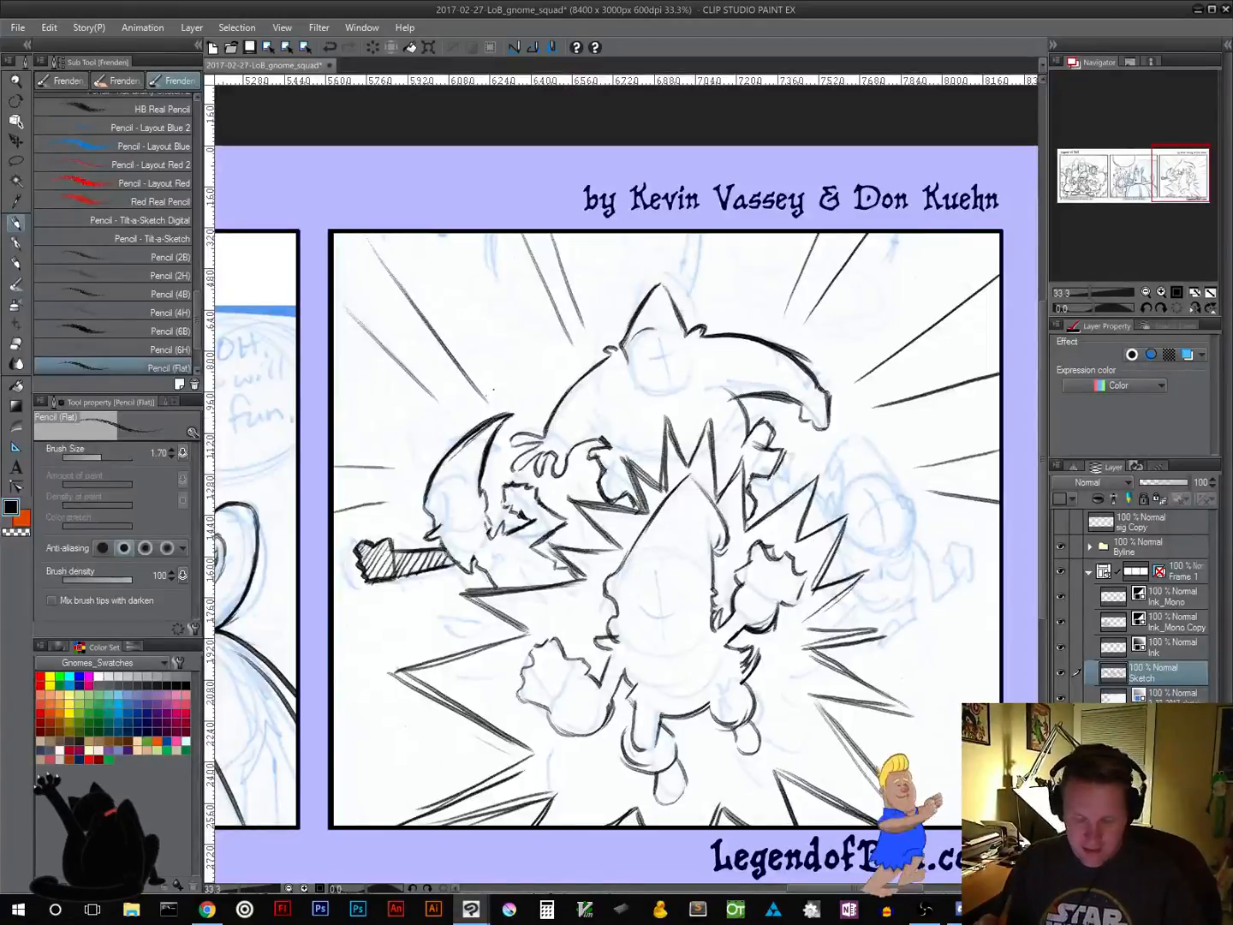
pyautogui.hotkey('ctrl', 'z')
pyautogui.moveTo(499, 420); pyautogui.dragTo(434, 473)
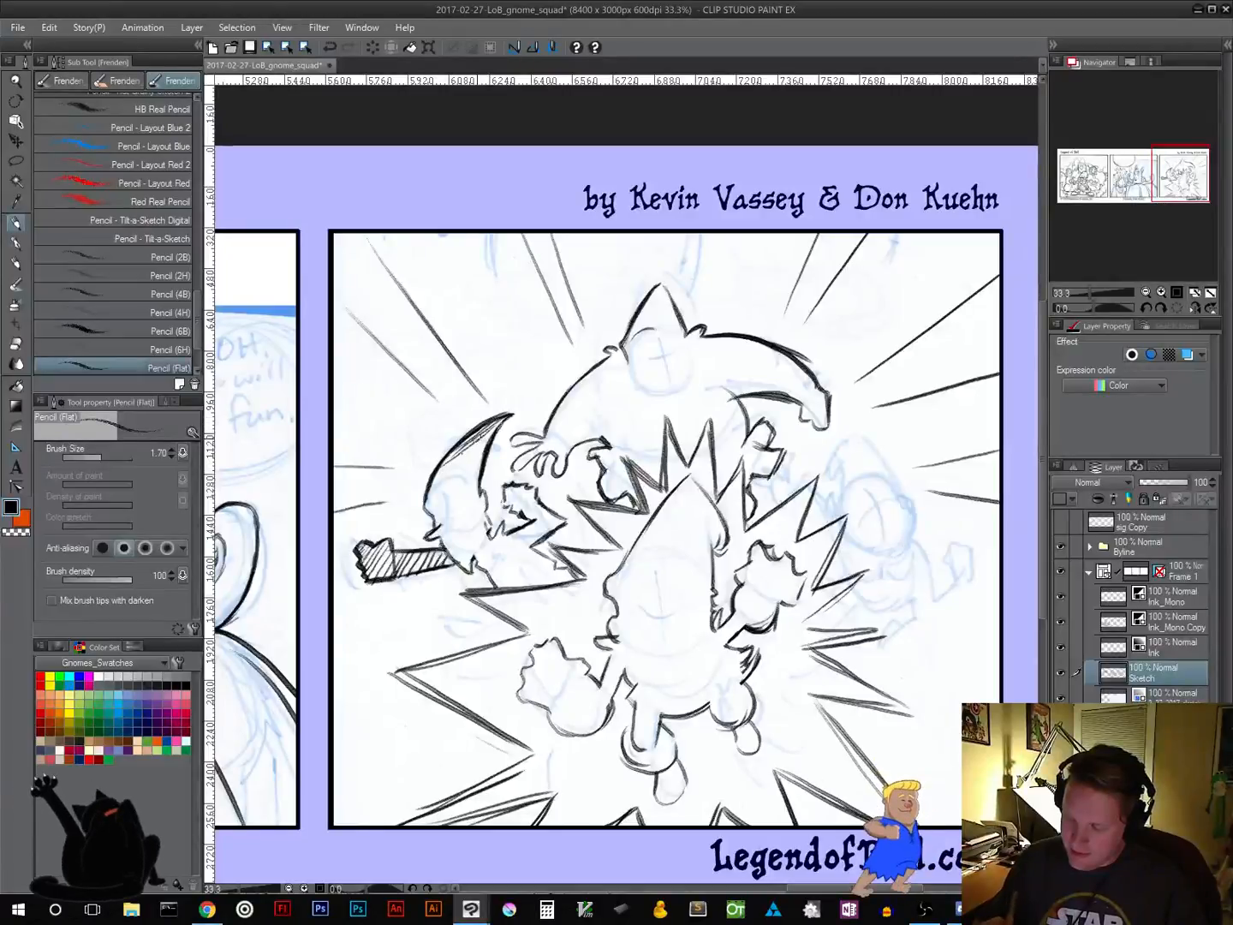
pyautogui.moveTo(494, 429)
pyautogui.mouseDown()
pyautogui.moveTo(429, 489)
pyautogui.moveTo(423, 514)
pyautogui.mouseUp()
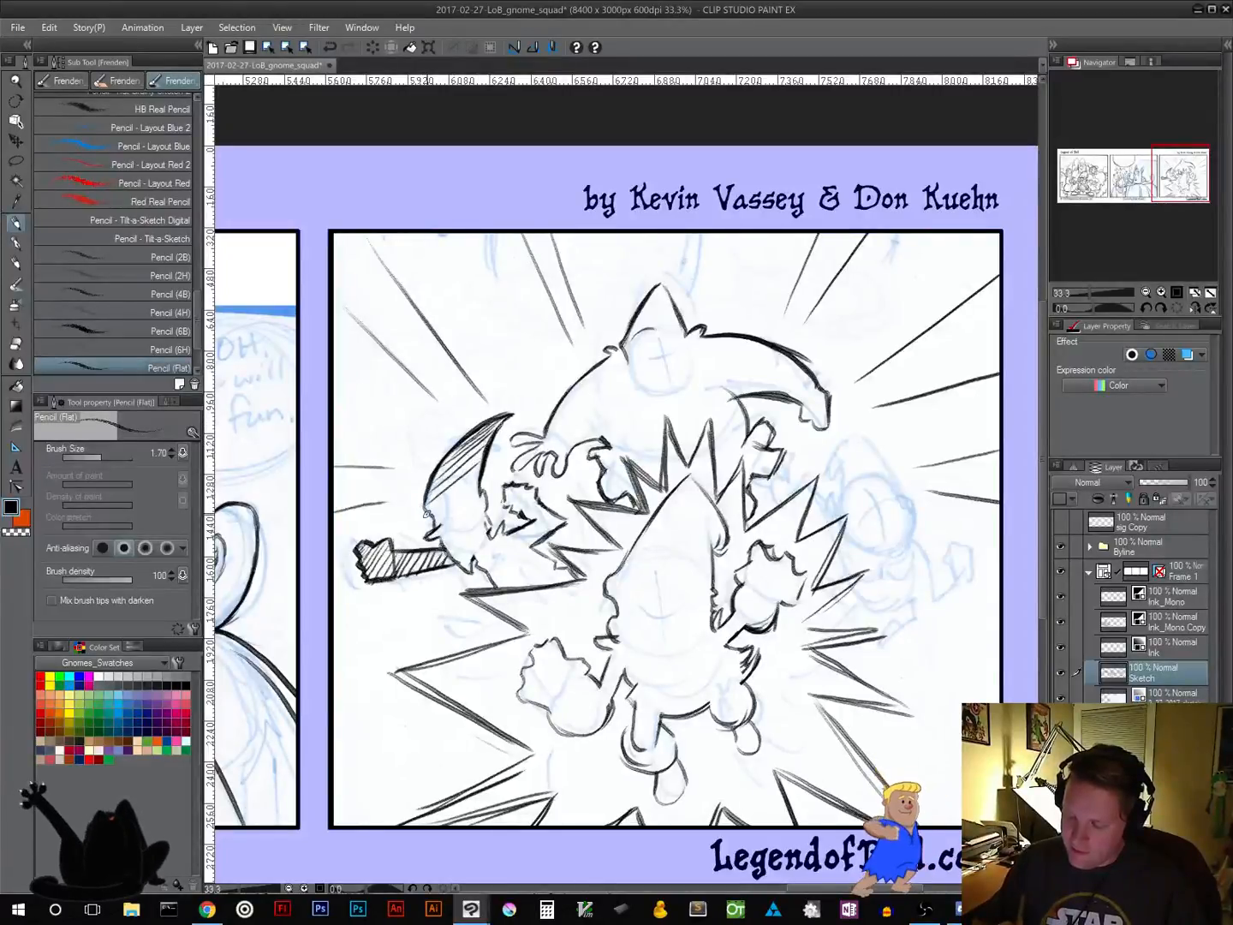
pyautogui.moveTo(480, 467)
pyautogui.mouseDown()
pyautogui.moveTo(424, 518)
pyautogui.moveTo(448, 540)
pyautogui.moveTo(445, 560)
pyautogui.moveTo(482, 572)
pyautogui.mouseUp()
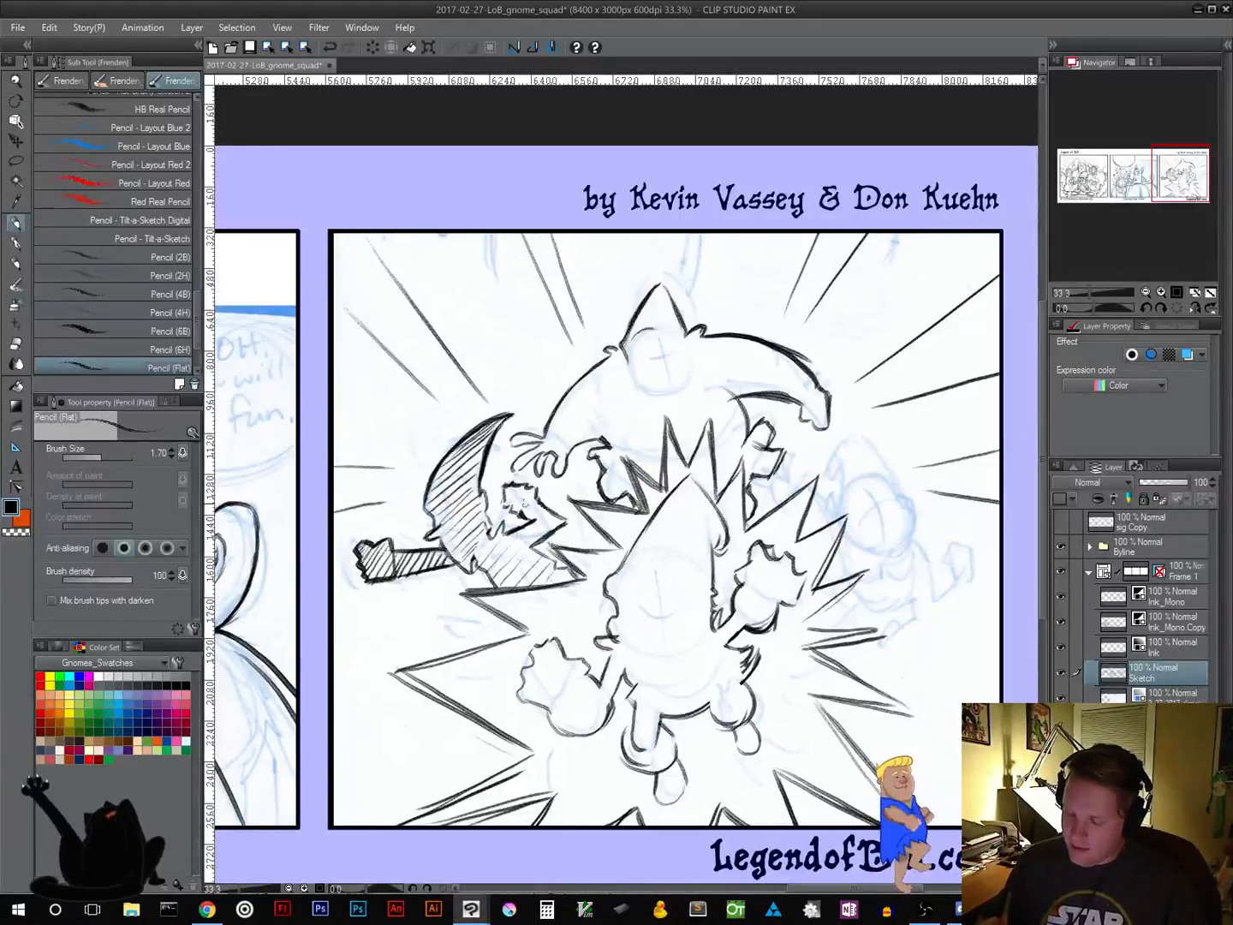
pyautogui.moveTo(518, 482)
pyautogui.mouseDown()
pyautogui.moveTo(499, 512)
pyautogui.moveTo(522, 531)
pyautogui.moveTo(518, 543)
pyautogui.moveTo(542, 549)
pyautogui.mouseUp()
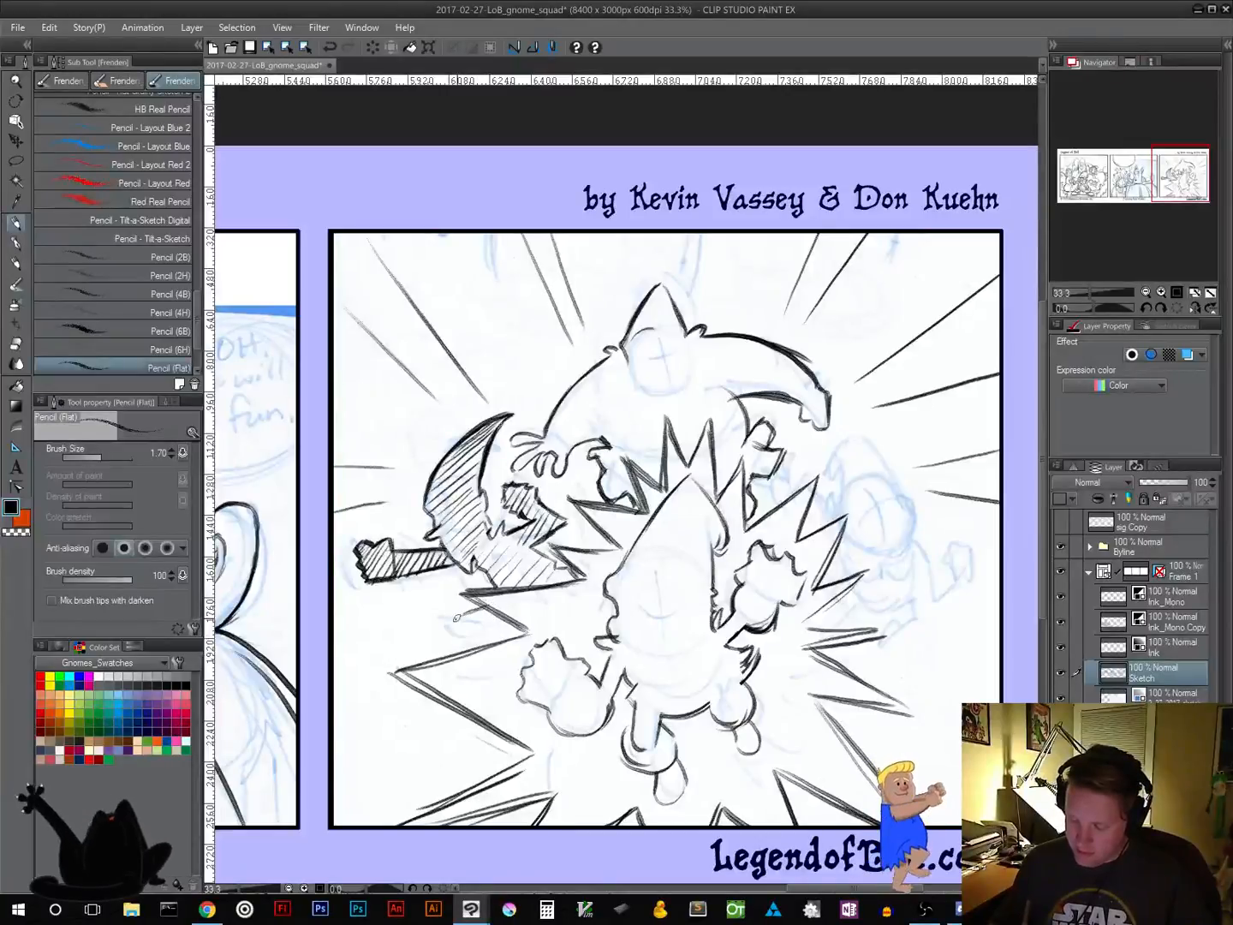
pyautogui.moveTo(466, 626)
pyautogui.mouseDown()
pyautogui.moveTo(499, 645)
pyautogui.moveTo(462, 621)
pyautogui.moveTo(488, 611)
pyautogui.mouseUp()
pyautogui.moveTo(471, 630); pyautogui.dragTo(492, 611)
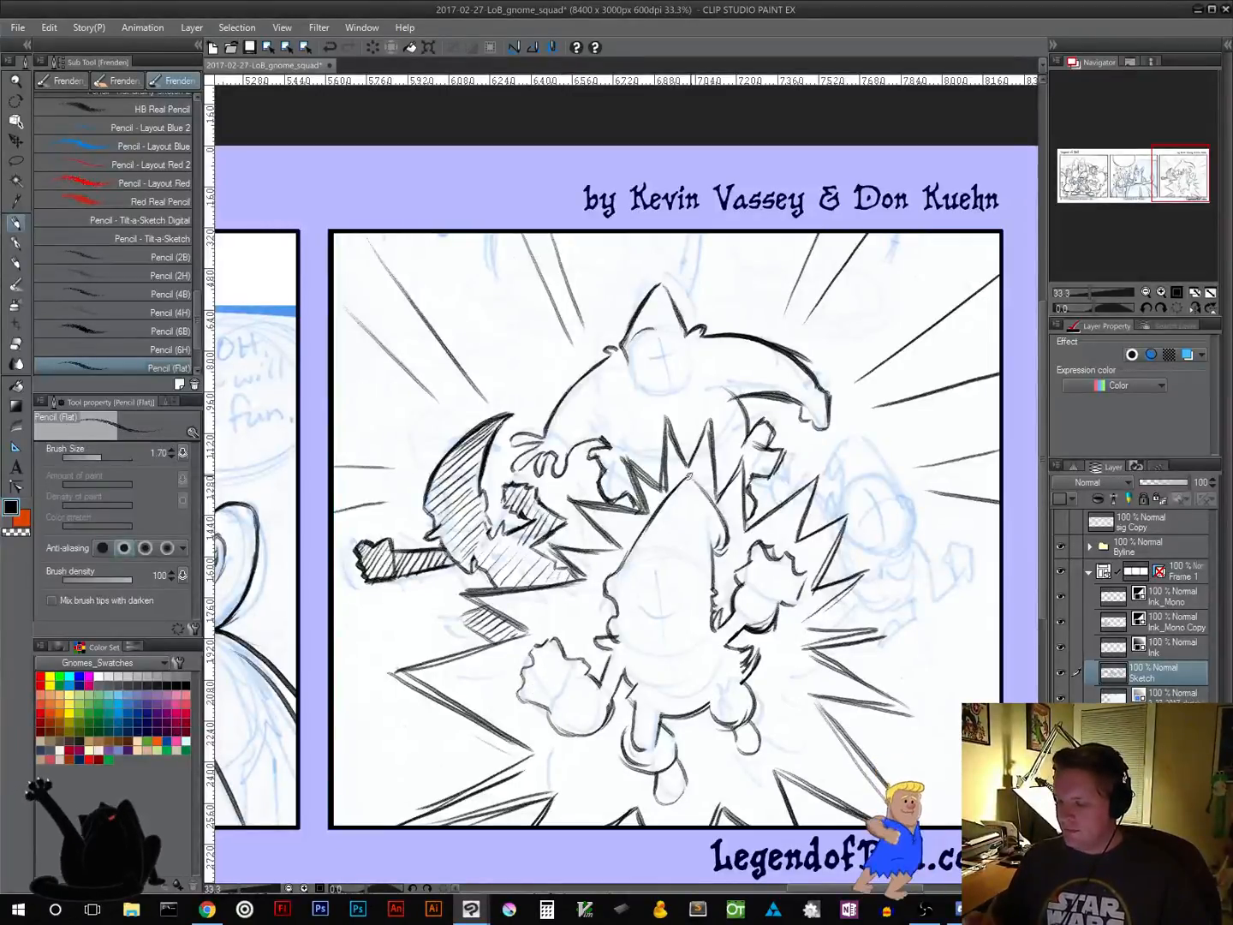
# Fill the front gnome's hat, body and both legs with diagonal hatching
pyautogui.moveTo(682, 485); pyautogui.dragTo(705, 491)
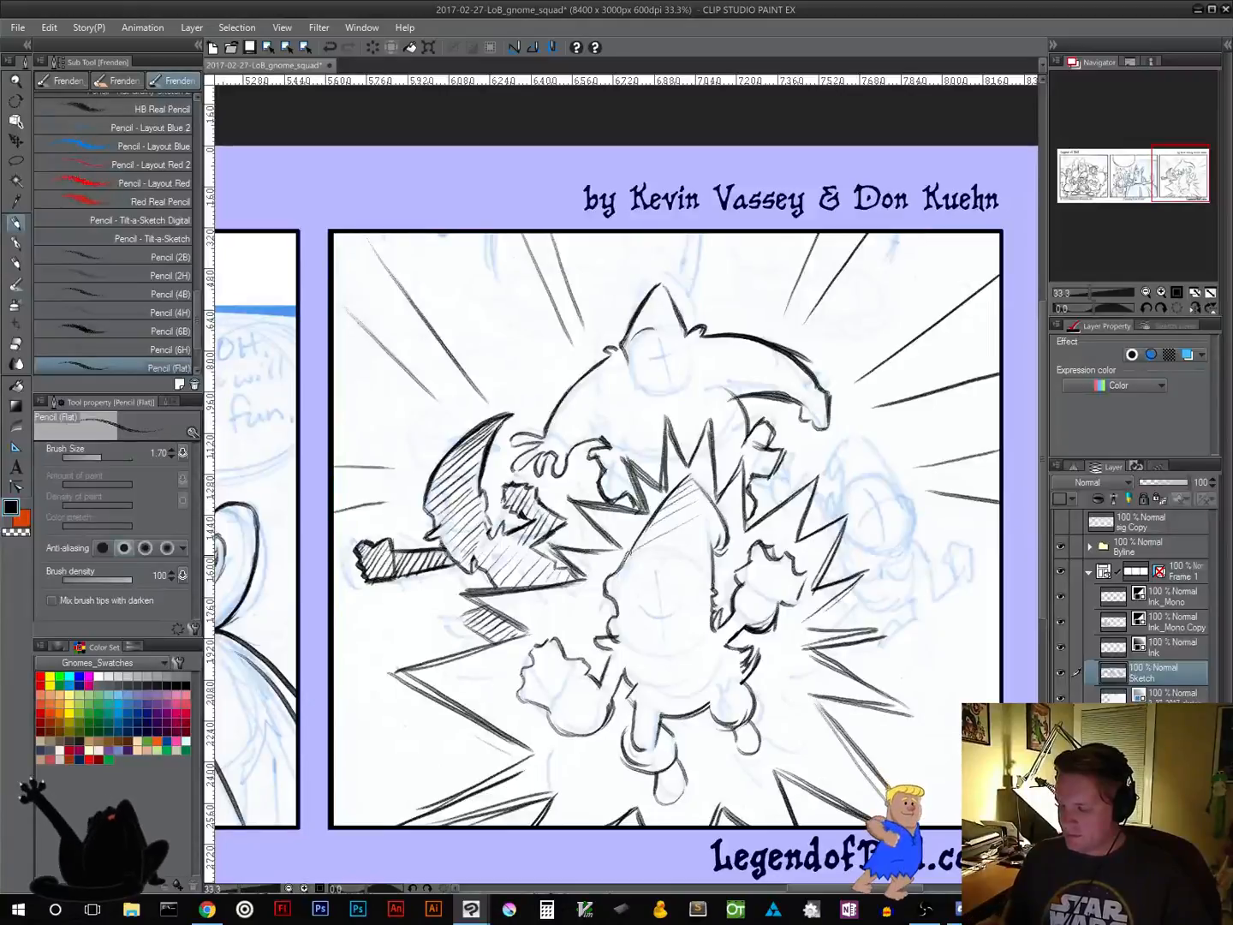
pyautogui.moveTo(630, 569); pyautogui.dragTo(715, 526)
pyautogui.moveTo(625, 599)
pyautogui.mouseDown()
pyautogui.moveTo(695, 555)
pyautogui.moveTo(707, 575)
pyautogui.mouseUp()
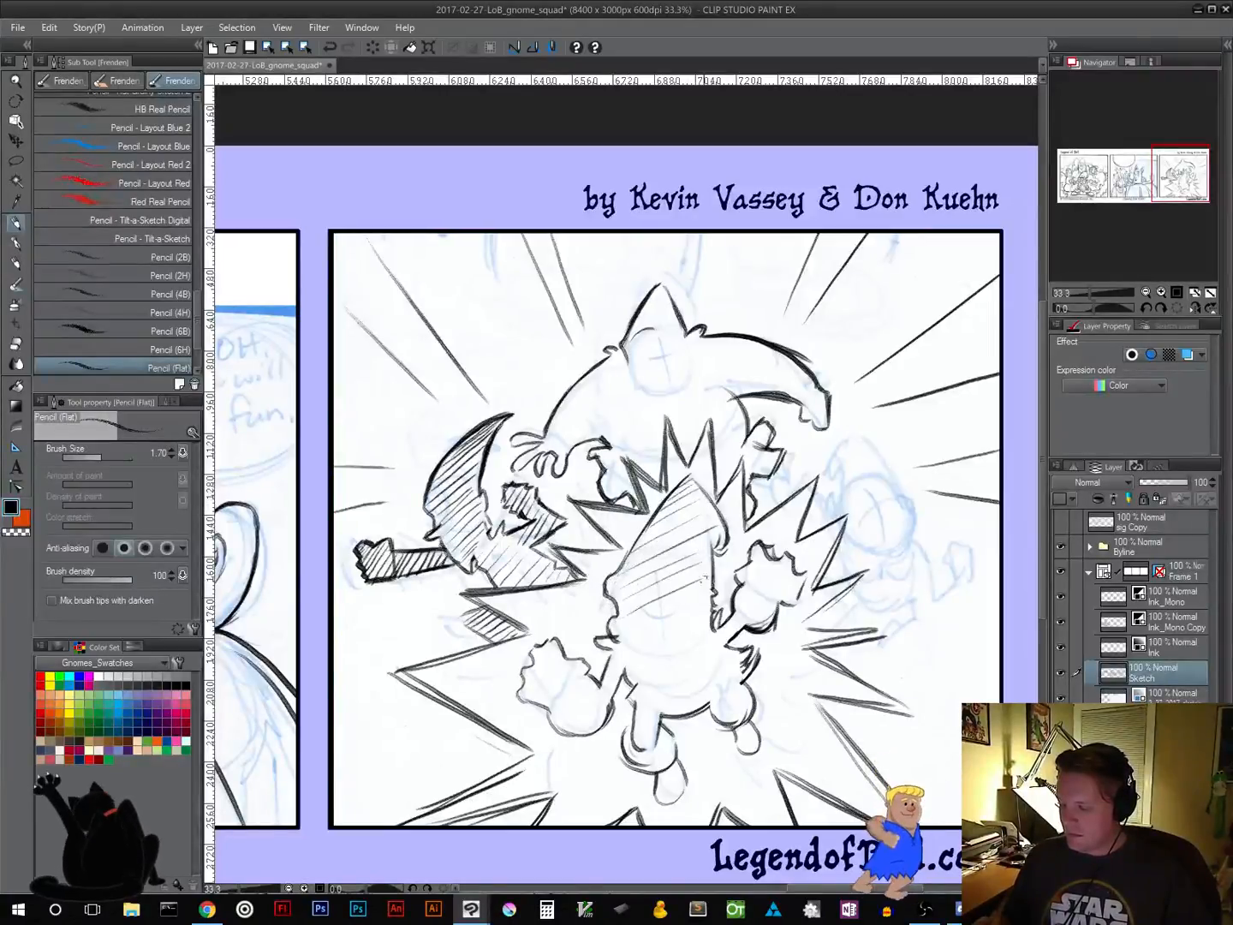
pyautogui.moveTo(612, 642); pyautogui.dragTo(700, 599)
pyautogui.moveTo(621, 670)
pyautogui.mouseDown()
pyautogui.moveTo(698, 634)
pyautogui.moveTo(625, 681)
pyautogui.moveTo(702, 656)
pyautogui.moveTo(725, 639)
pyautogui.mouseUp()
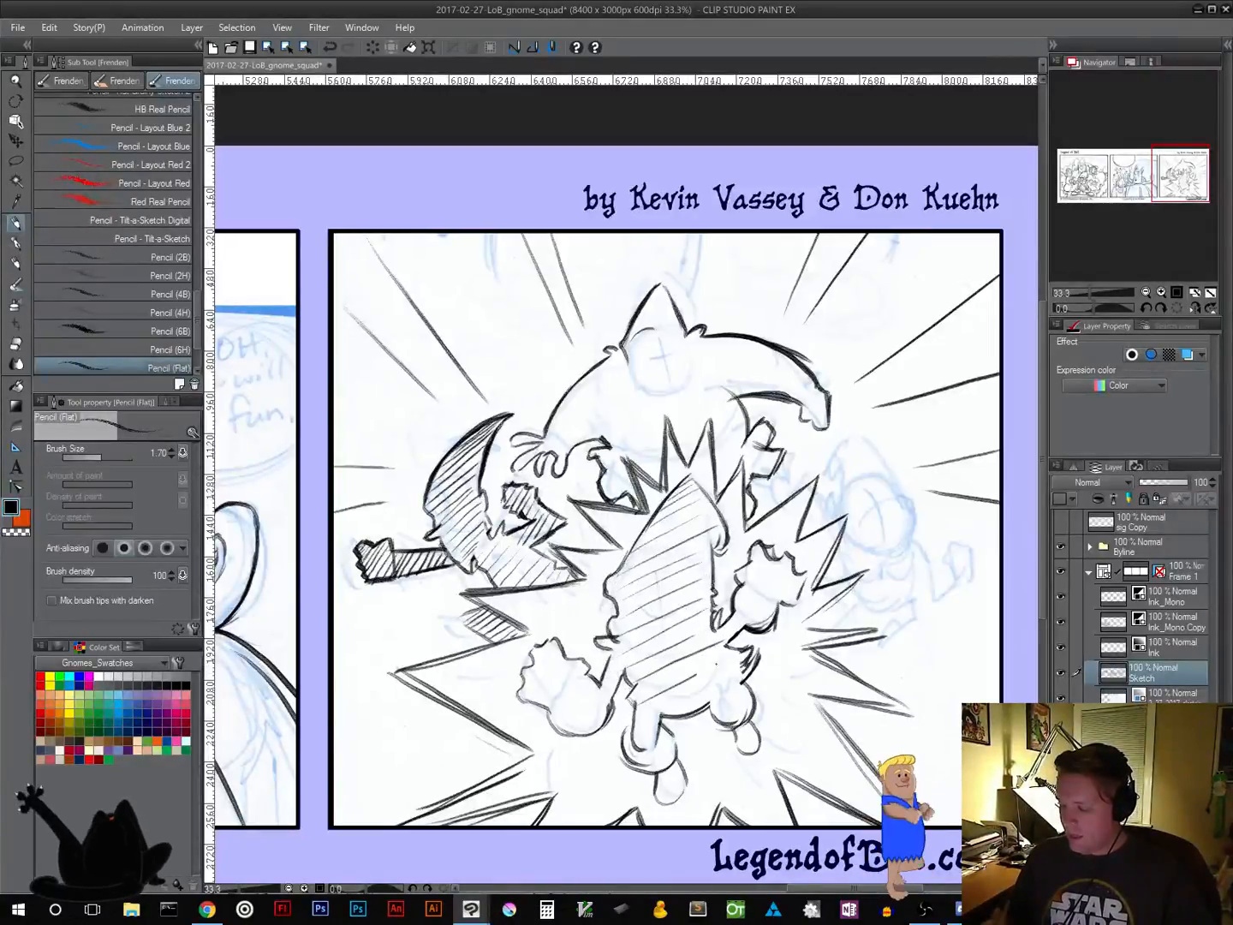
pyautogui.moveTo(682, 698)
pyautogui.mouseDown()
pyautogui.moveTo(755, 663)
pyautogui.moveTo(748, 750)
pyautogui.mouseUp()
pyautogui.moveTo(630, 715)
pyautogui.mouseDown()
pyautogui.moveTo(674, 745)
pyautogui.moveTo(657, 785)
pyautogui.mouseUp()
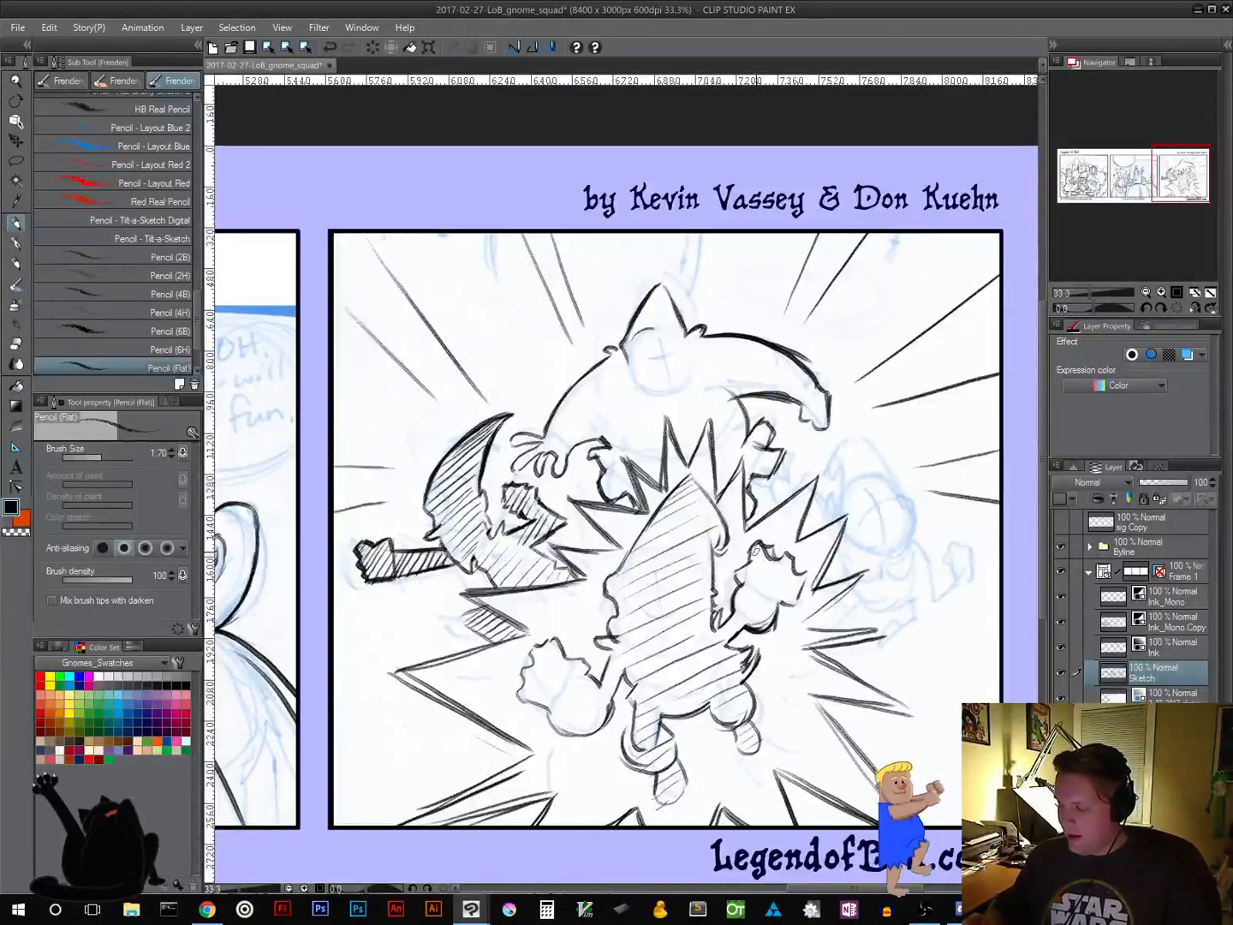
# Hatch both raised arms and fists of the front gnome
pyautogui.moveTo(750, 561)
pyautogui.mouseDown()
pyautogui.moveTo(793, 580)
pyautogui.moveTo(791, 615)
pyautogui.mouseUp()
pyautogui.moveTo(713, 610); pyautogui.dragTo(786, 597)
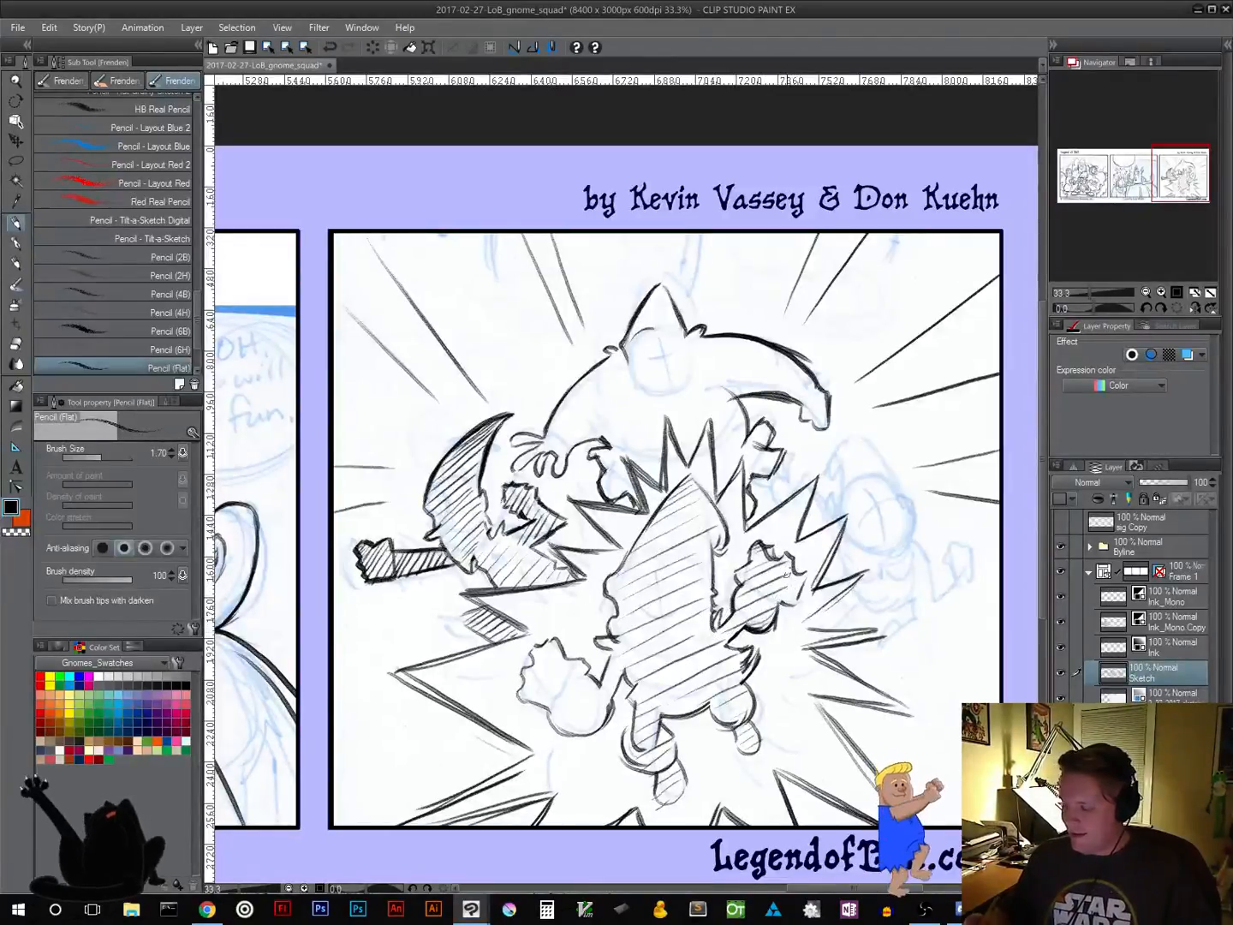
pyautogui.moveTo(529, 663)
pyautogui.mouseDown()
pyautogui.moveTo(567, 662)
pyautogui.moveTo(519, 689)
pyautogui.moveTo(574, 667)
pyautogui.moveTo(525, 694)
pyautogui.moveTo(585, 687)
pyautogui.moveTo(542, 712)
pyautogui.moveTo(599, 706)
pyautogui.moveTo(563, 730)
pyautogui.moveTo(617, 680)
pyautogui.moveTo(618, 632)
pyautogui.mouseUp()
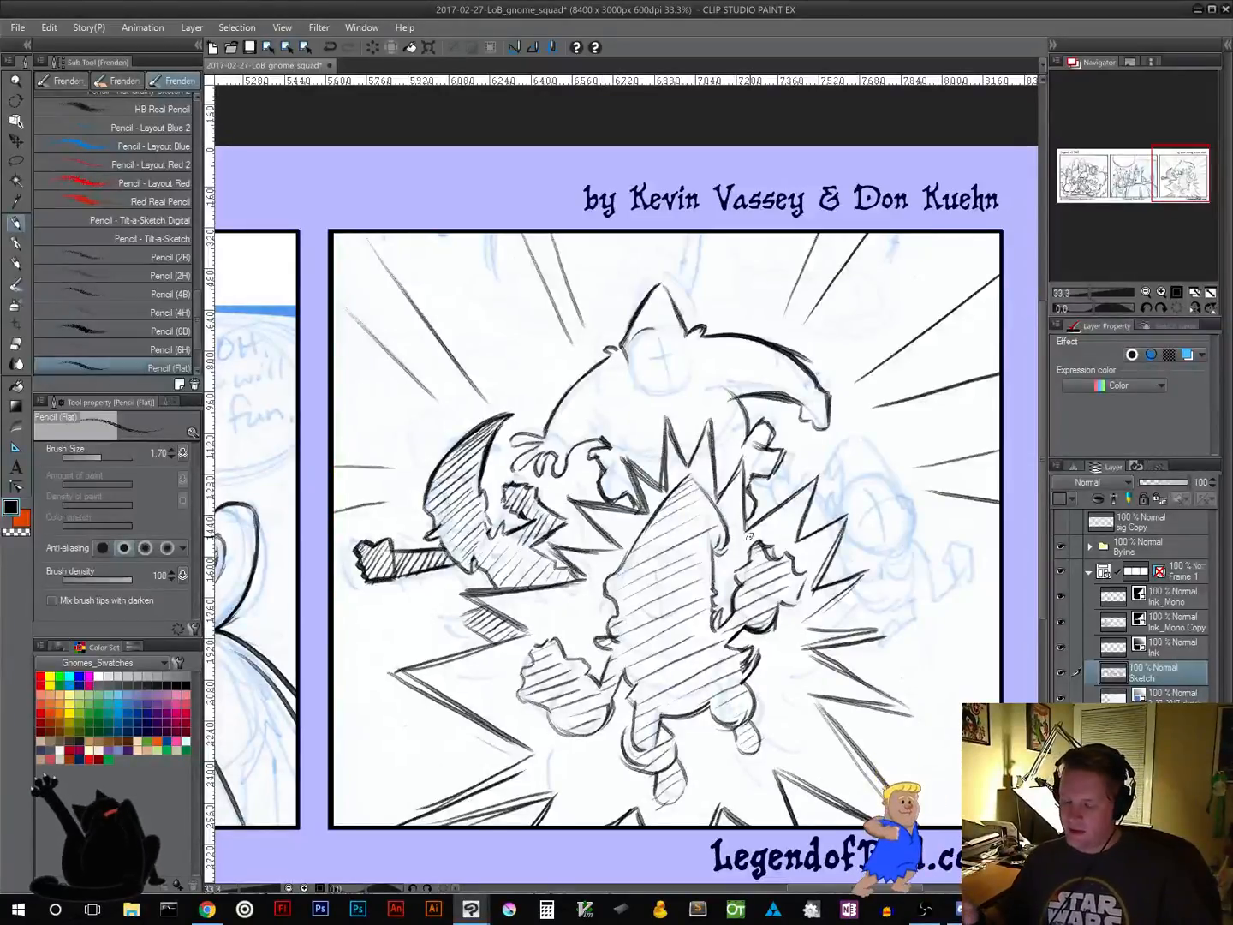
# Hatch the back gnome's pointed hat, left arm and upper body with diagonal strokes
pyautogui.moveTo(644, 301)
pyautogui.mouseDown()
pyautogui.moveTo(664, 284)
pyautogui.moveTo(674, 310)
pyautogui.mouseUp()
pyautogui.moveTo(636, 343); pyautogui.dragTo(673, 324)
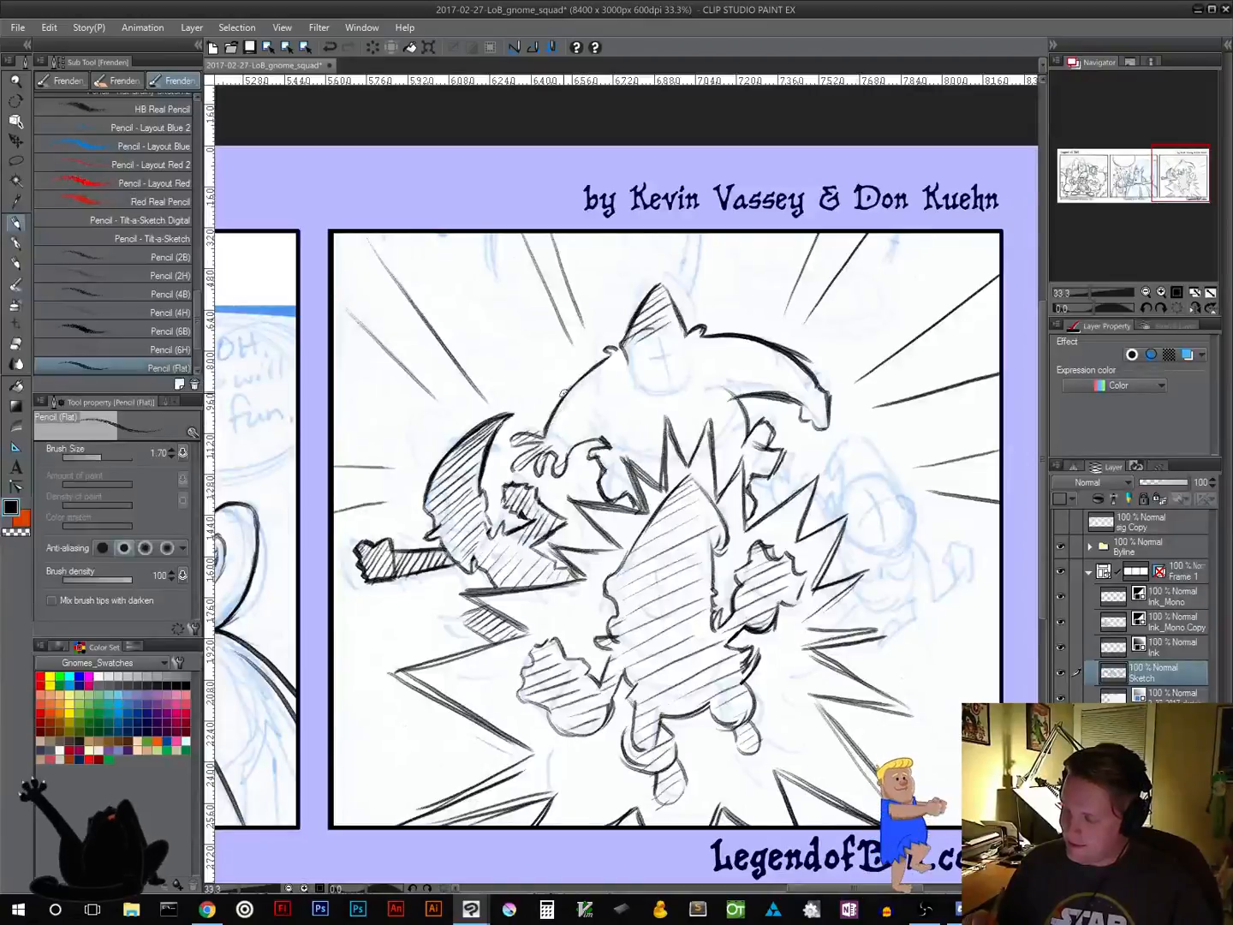
pyautogui.moveTo(566, 390); pyautogui.dragTo(670, 330)
pyautogui.moveTo(541, 438); pyautogui.dragTo(679, 342)
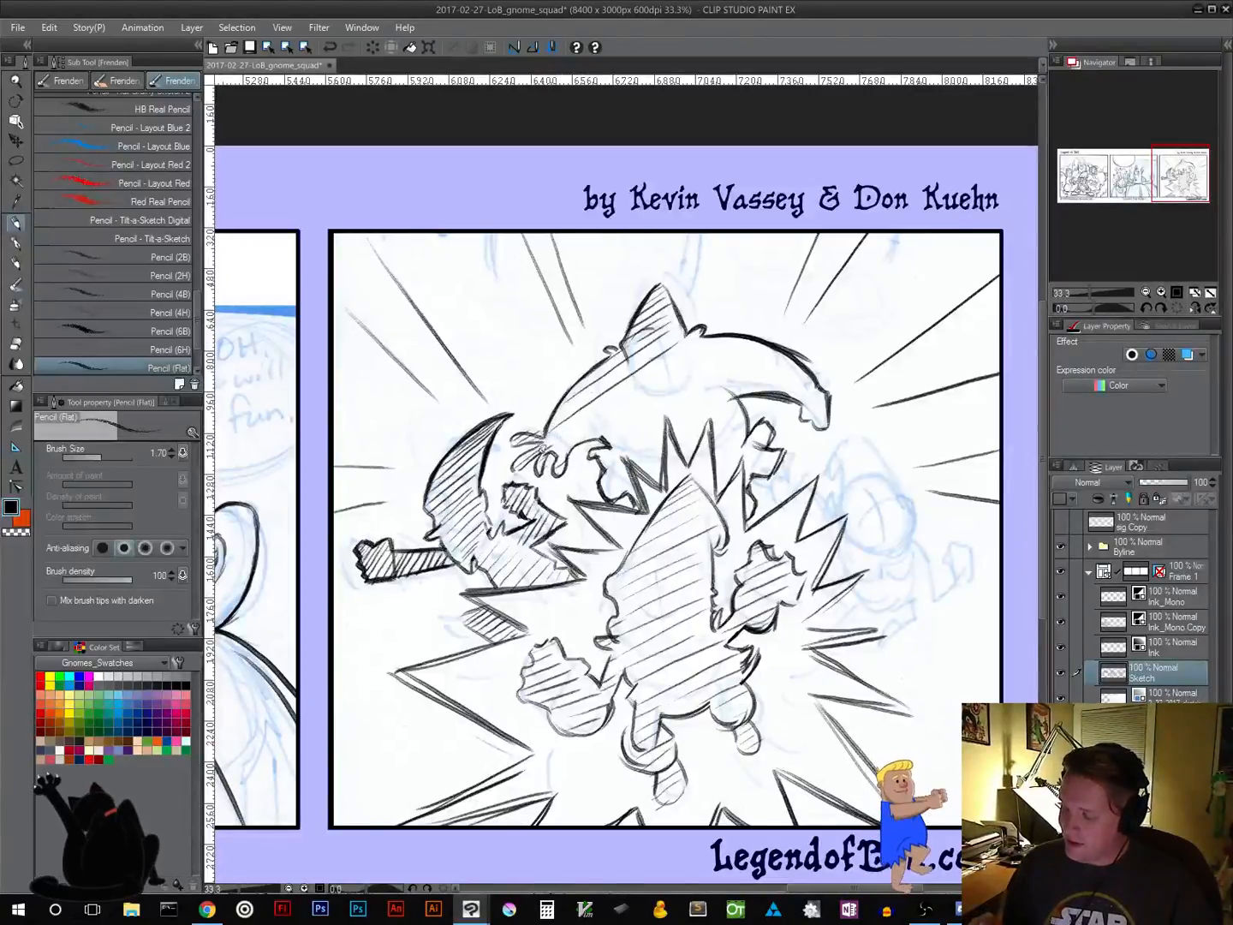
pyautogui.moveTo(557, 441); pyautogui.dragTo(628, 388)
pyautogui.moveTo(599, 410); pyautogui.dragTo(692, 349)
pyautogui.moveTo(553, 454); pyautogui.dragTo(717, 349)
pyautogui.moveTo(623, 430); pyautogui.dragTo(666, 403)
pyautogui.moveTo(614, 454); pyautogui.dragTo(654, 430)
# Extend the diagonal hatching over the back gnome's lower body, legs and right arm
pyautogui.moveTo(628, 463); pyautogui.dragTo(746, 351)
pyautogui.moveTo(673, 421)
pyautogui.mouseDown()
pyautogui.moveTo(736, 382)
pyautogui.moveTo(745, 420)
pyautogui.mouseUp()
pyautogui.moveTo(714, 454)
pyautogui.mouseDown()
pyautogui.moveTo(737, 435)
pyautogui.moveTo(743, 444)
pyautogui.mouseUp()
pyautogui.moveTo(718, 482)
pyautogui.mouseDown()
pyautogui.moveTo(742, 453)
pyautogui.moveTo(773, 452)
pyautogui.mouseUp()
pyautogui.moveTo(751, 475); pyautogui.dragTo(772, 460)
pyautogui.moveTo(755, 340)
pyautogui.mouseDown()
pyautogui.moveTo(719, 366)
pyautogui.moveTo(701, 359)
pyautogui.moveTo(713, 392)
pyautogui.mouseUp()
pyautogui.moveTo(796, 355)
pyautogui.mouseDown()
pyautogui.moveTo(739, 395)
pyautogui.moveTo(782, 405)
pyautogui.mouseUp()
pyautogui.moveTo(819, 395)
pyautogui.mouseDown()
pyautogui.moveTo(788, 400)
pyautogui.moveTo(810, 420)
pyautogui.mouseUp()
# Outline the right gnome's round head, pointed hat and brim, and the hair at the sides, following the blue rough
pyautogui.moveTo(865, 632); pyautogui.dragTo(804, 586)
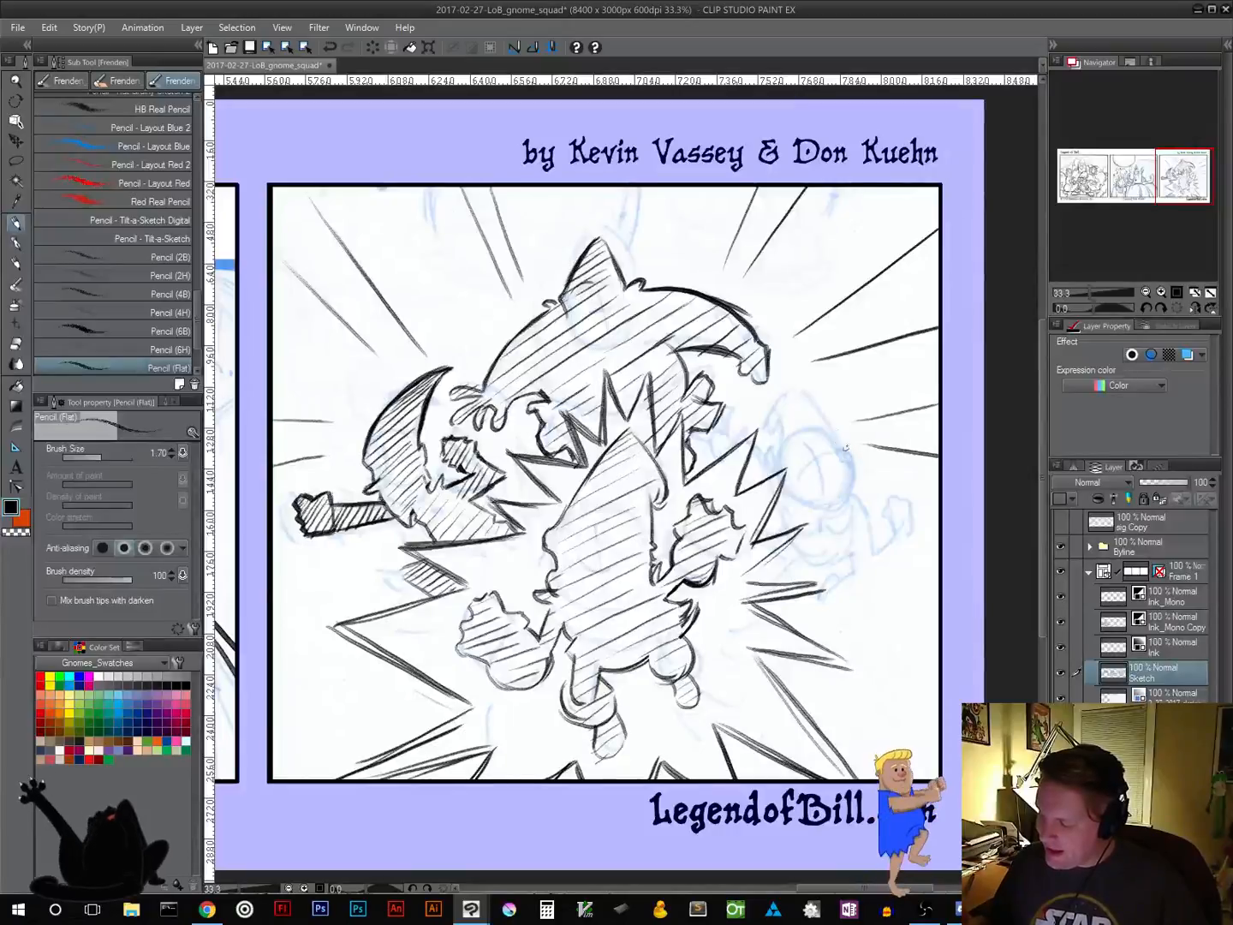
pyautogui.moveTo(841, 428)
pyautogui.mouseDown()
pyautogui.moveTo(852, 482)
pyautogui.moveTo(828, 506)
pyautogui.mouseUp()
pyautogui.moveTo(853, 484); pyautogui.dragTo(832, 506)
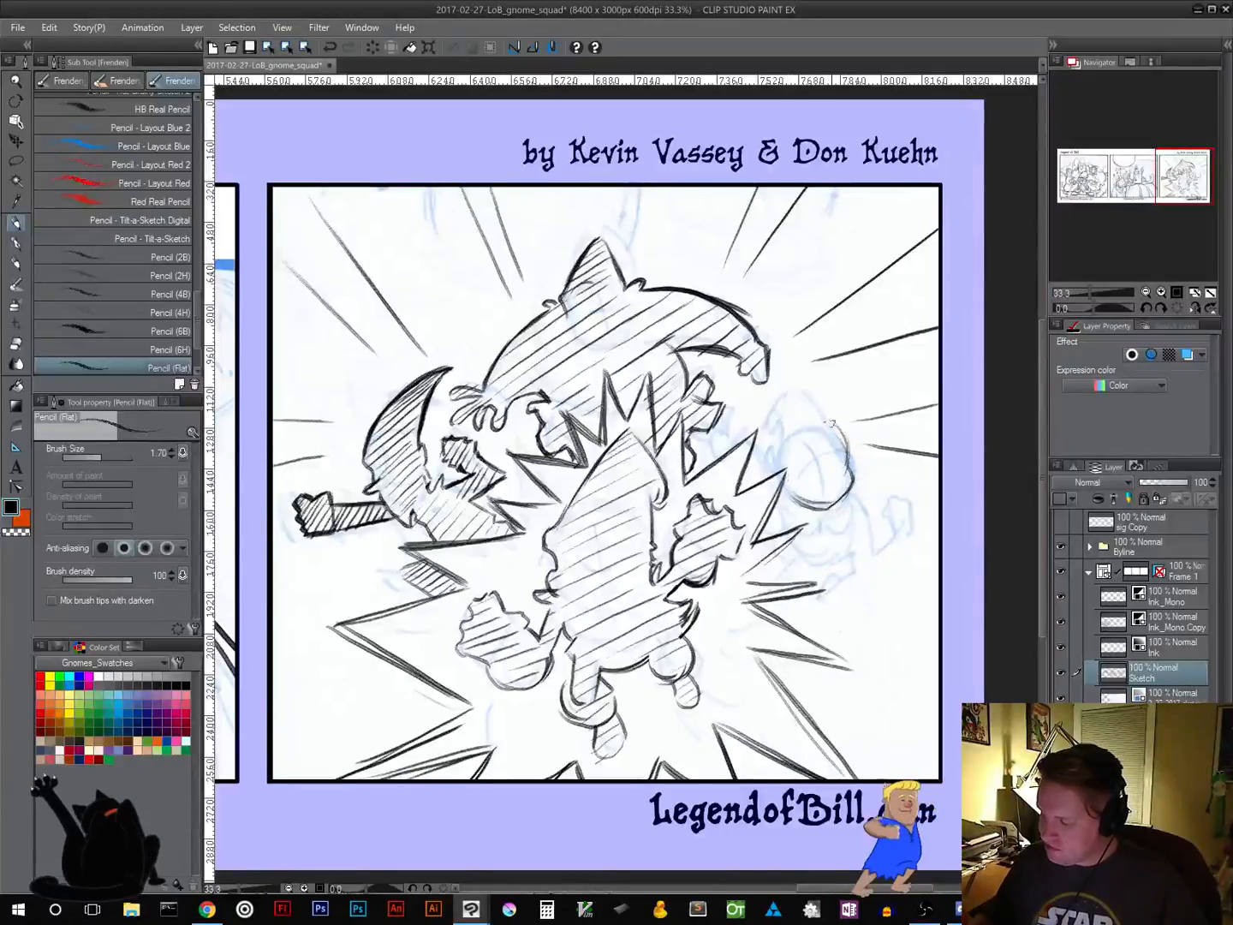
pyautogui.moveTo(832, 421)
pyautogui.mouseDown()
pyautogui.moveTo(775, 456)
pyautogui.moveTo(839, 446)
pyautogui.moveTo(805, 423)
pyautogui.moveTo(785, 438)
pyautogui.moveTo(844, 463)
pyautogui.moveTo(818, 426)
pyautogui.moveTo(847, 462)
pyautogui.moveTo(830, 506)
pyautogui.mouseUp()
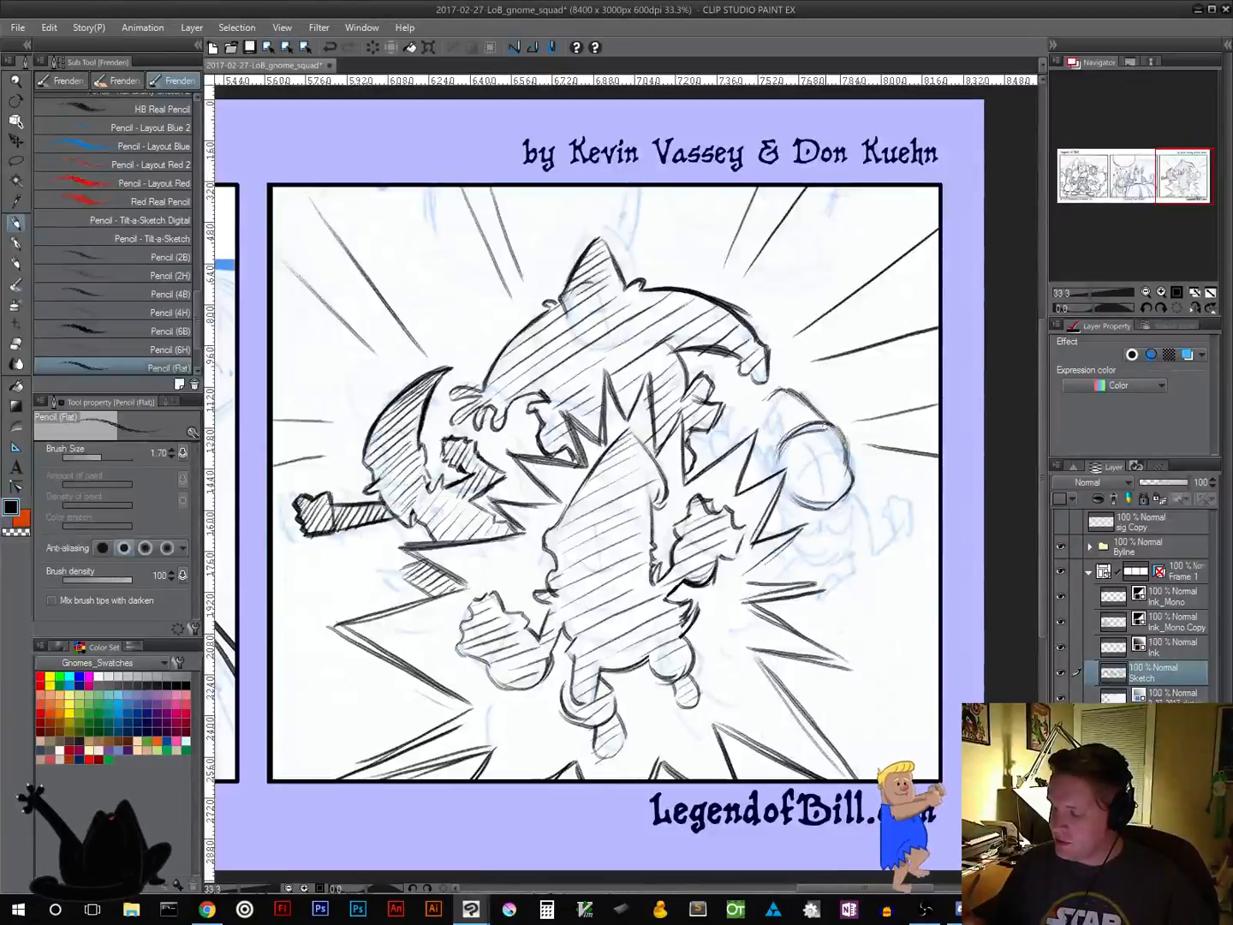
pyautogui.moveTo(773, 406); pyautogui.dragTo(781, 457)
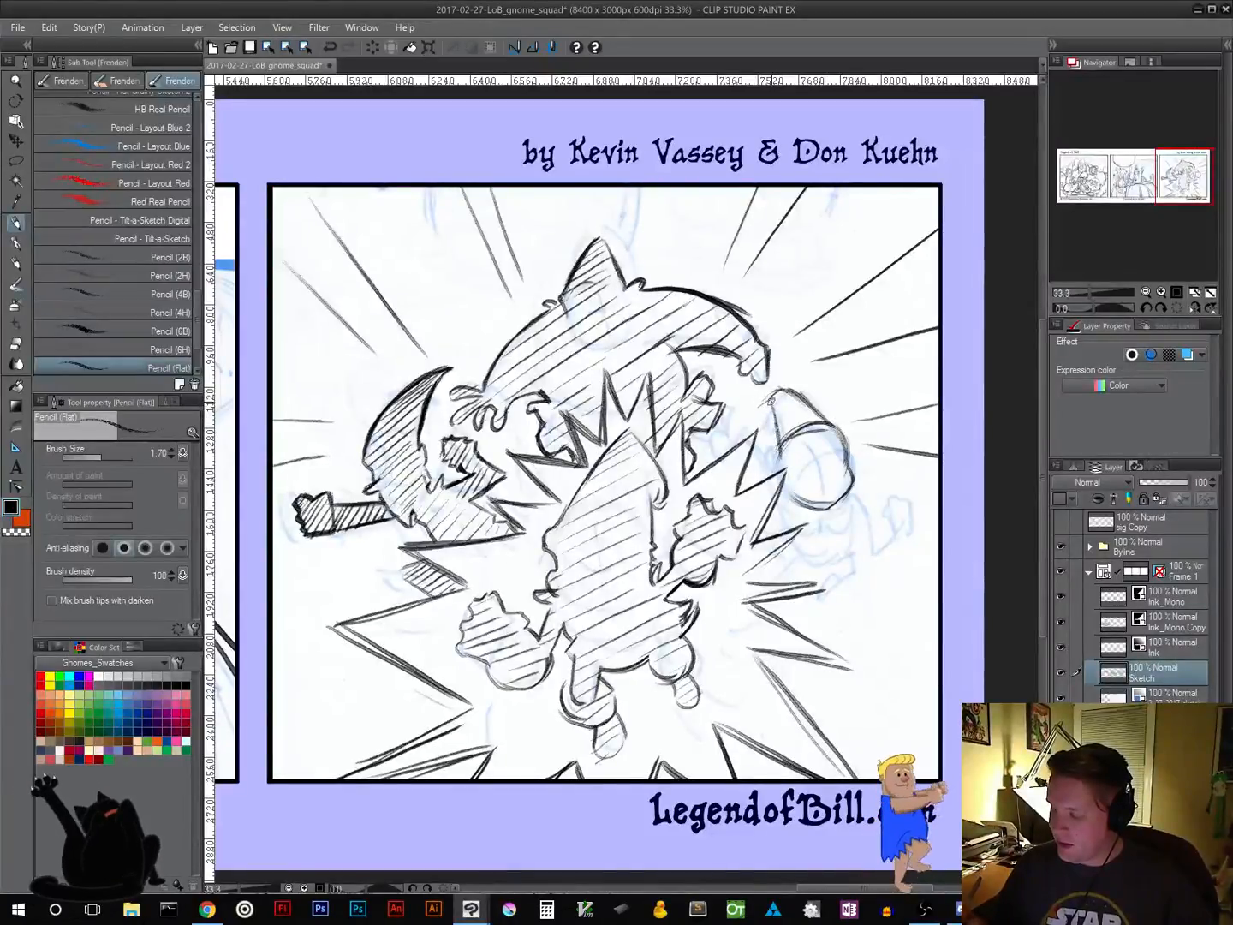
pyautogui.moveTo(774, 402)
pyautogui.mouseDown()
pyautogui.moveTo(760, 413)
pyautogui.moveTo(781, 457)
pyautogui.moveTo(844, 414)
pyautogui.moveTo(861, 419)
pyautogui.moveTo(844, 455)
pyautogui.moveTo(860, 417)
pyautogui.moveTo(767, 458)
pyautogui.moveTo(771, 471)
pyautogui.mouseUp()
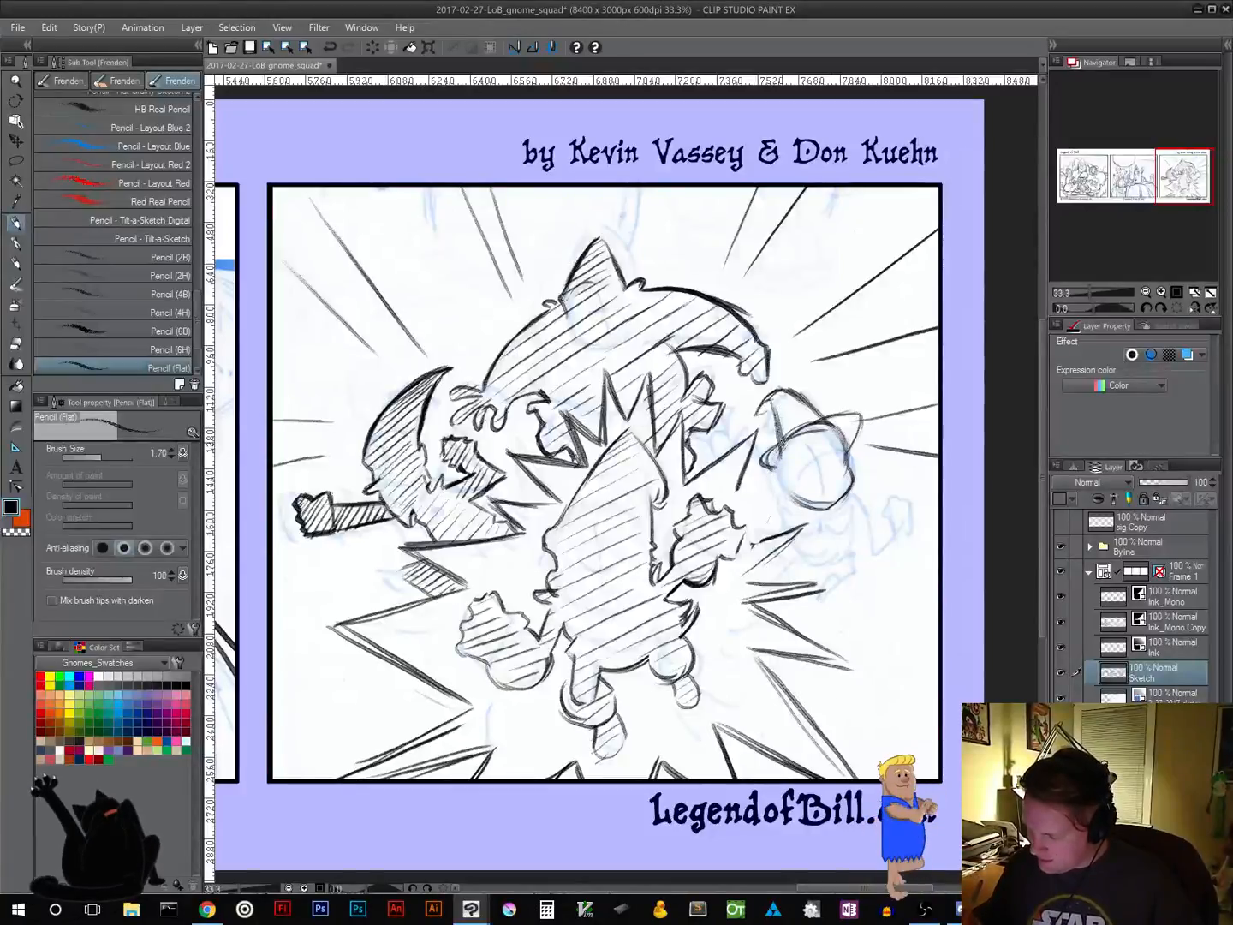
pyautogui.moveTo(782, 443)
pyautogui.mouseDown()
pyautogui.moveTo(762, 463)
pyautogui.moveTo(783, 503)
pyautogui.mouseUp()
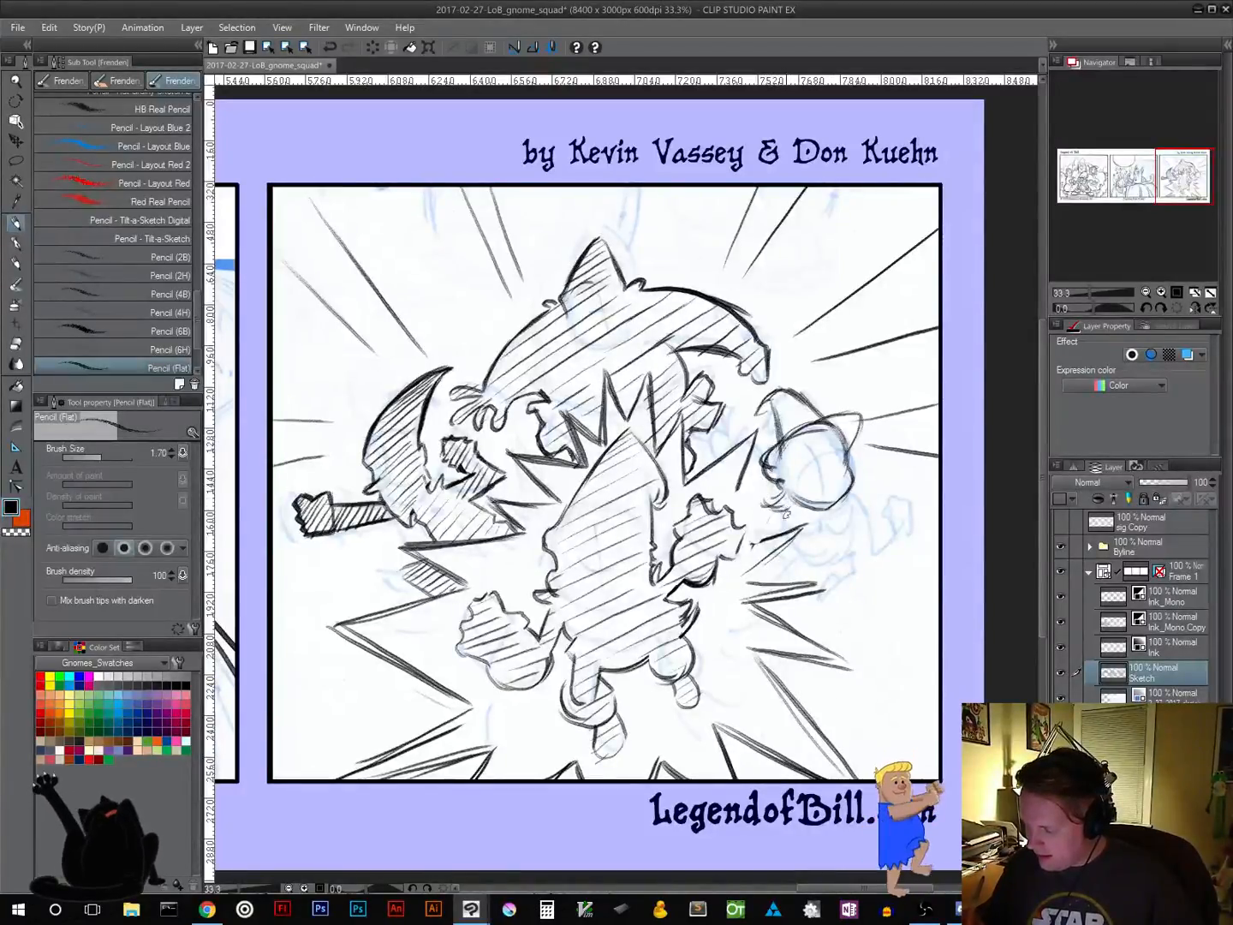
pyautogui.moveTo(849, 464)
pyautogui.mouseDown()
pyautogui.moveTo(868, 480)
pyautogui.moveTo(831, 506)
pyautogui.mouseUp()
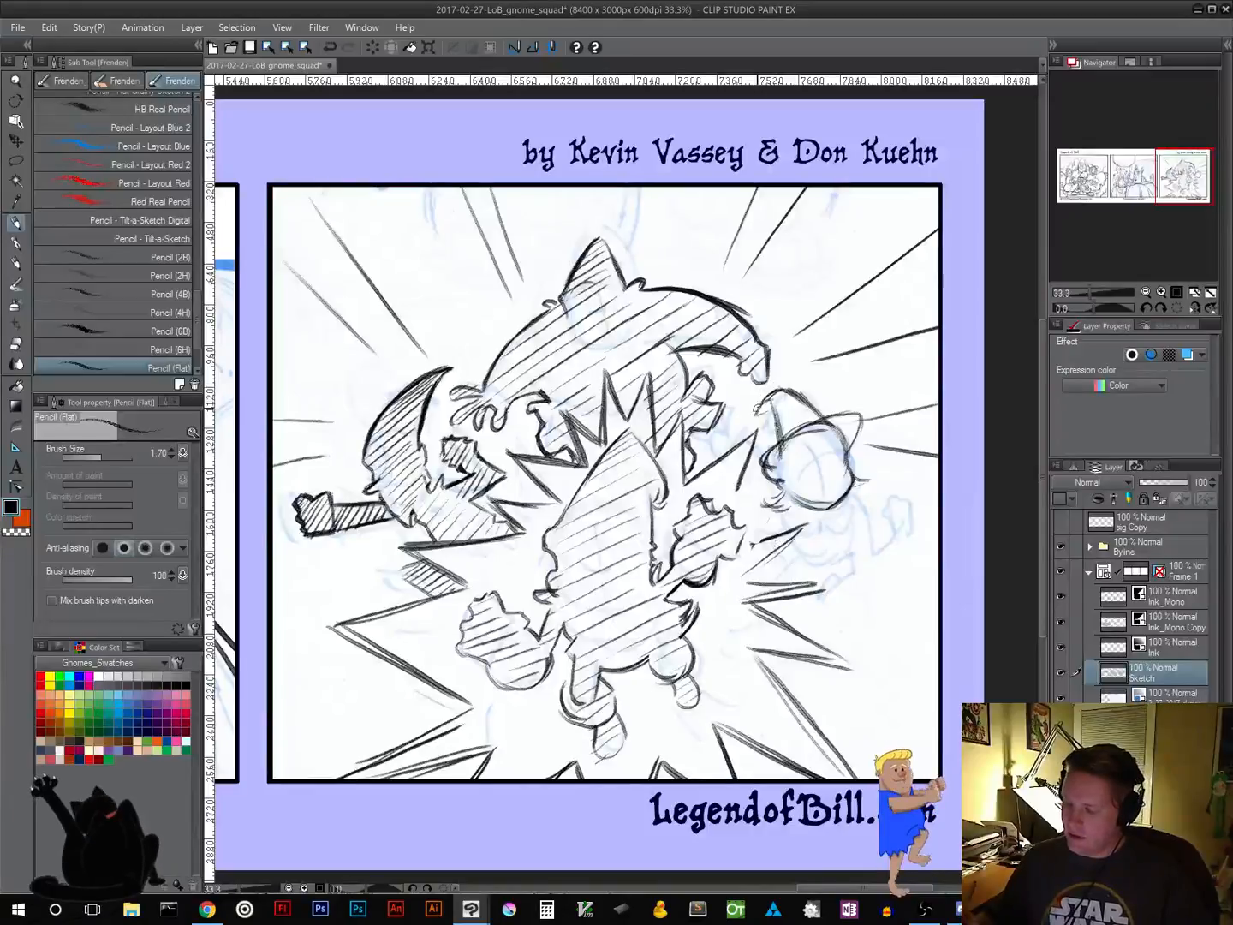
# Darken the right gnome's hat edges and fill the hat and head with diagonal hatching
pyautogui.moveTo(759, 413)
pyautogui.mouseDown()
pyautogui.moveTo(772, 405)
pyautogui.moveTo(797, 435)
pyautogui.moveTo(778, 454)
pyautogui.mouseUp()
pyautogui.moveTo(796, 393); pyautogui.dragTo(841, 432)
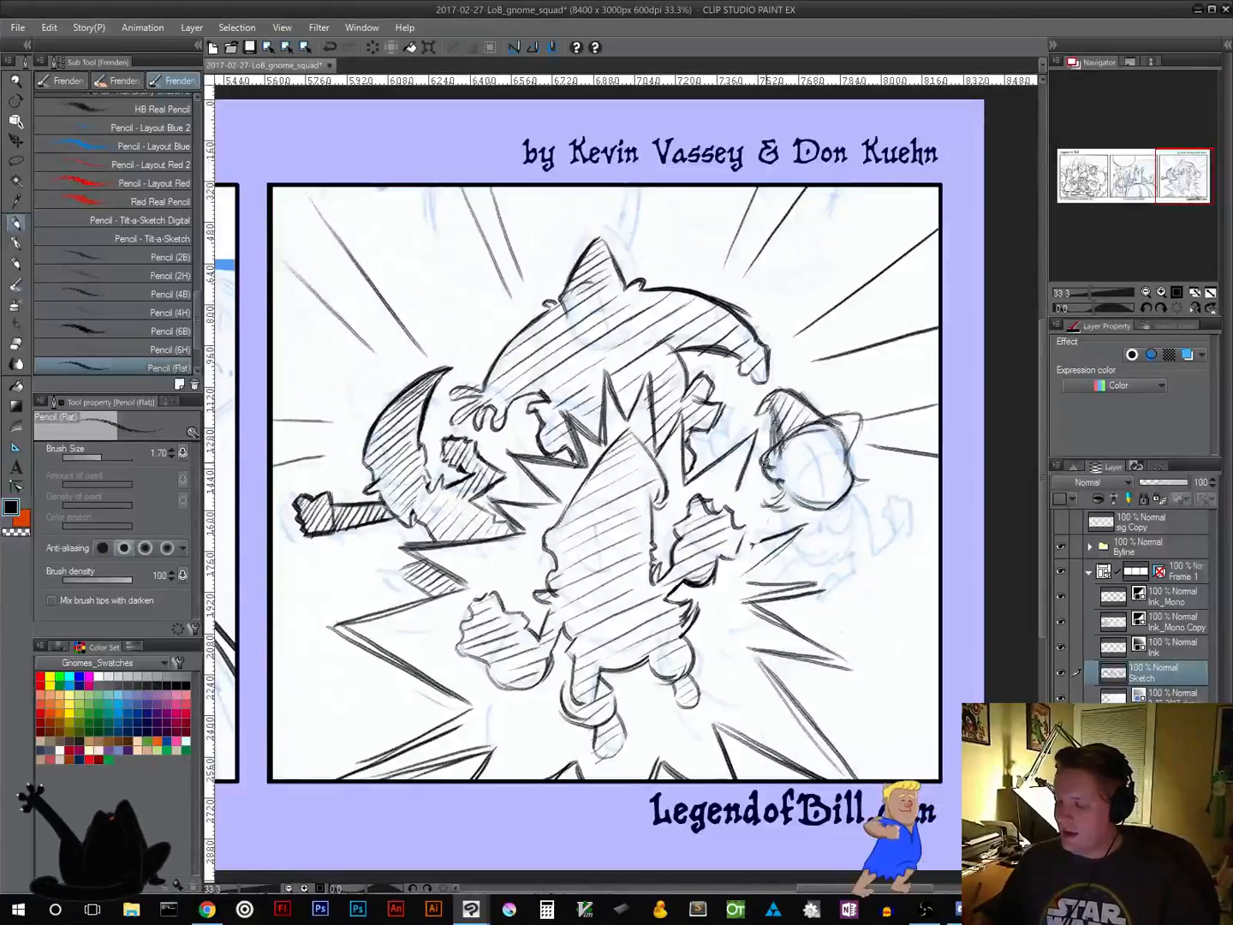
pyautogui.moveTo(767, 462)
pyautogui.mouseDown()
pyautogui.moveTo(812, 421)
pyautogui.moveTo(827, 425)
pyautogui.mouseUp()
pyautogui.moveTo(778, 490)
pyautogui.mouseDown()
pyautogui.moveTo(845, 419)
pyautogui.moveTo(852, 465)
pyautogui.moveTo(863, 470)
pyautogui.moveTo(877, 446)
pyautogui.mouseUp()
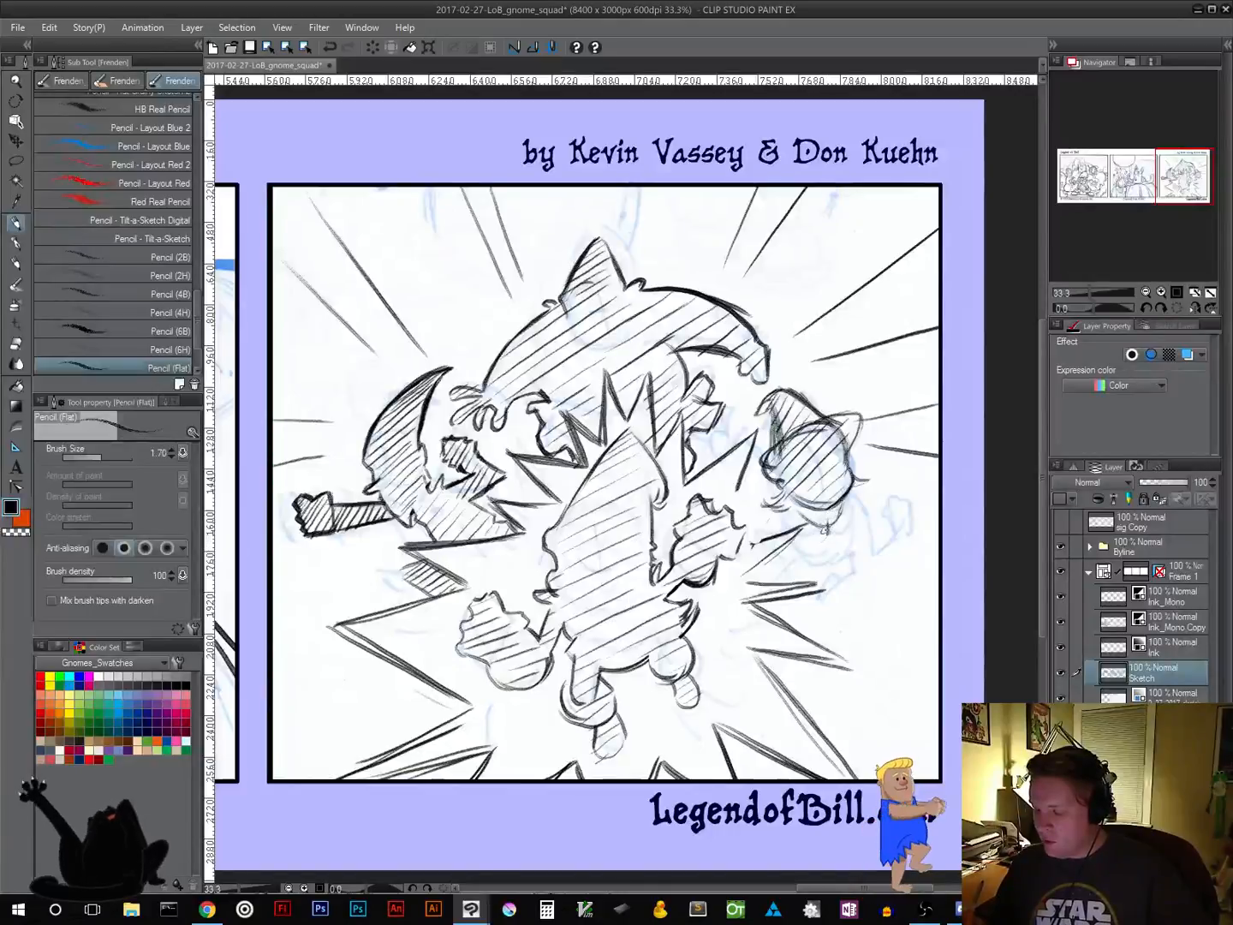
pyautogui.moveTo(780, 528)
pyautogui.mouseDown()
pyautogui.moveTo(757, 545)
pyautogui.moveTo(802, 528)
pyautogui.mouseUp()
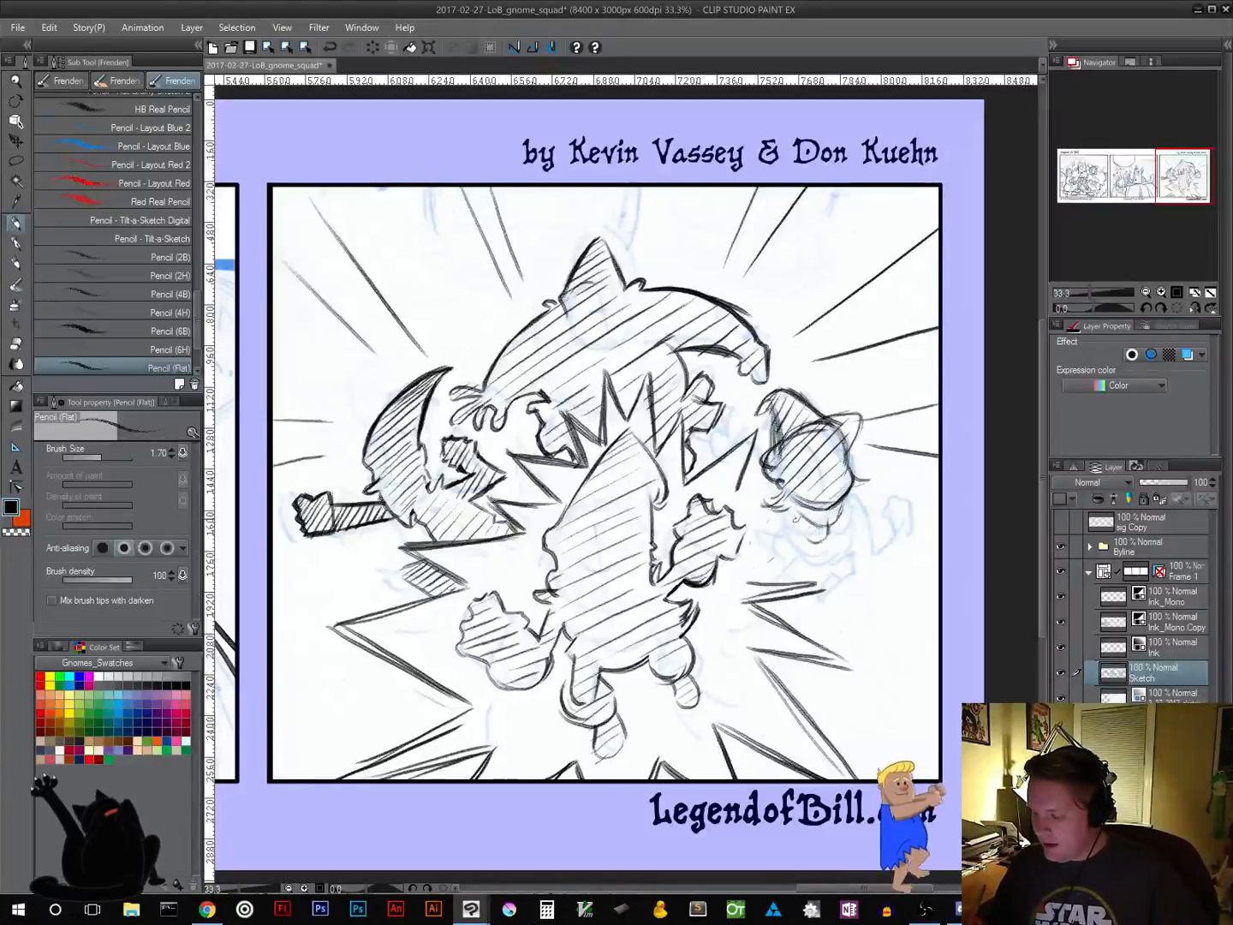
pyautogui.moveTo(797, 516)
pyautogui.mouseDown()
pyautogui.moveTo(810, 543)
pyautogui.moveTo(828, 529)
pyautogui.moveTo(850, 538)
pyautogui.moveTo(844, 504)
pyautogui.mouseUp()
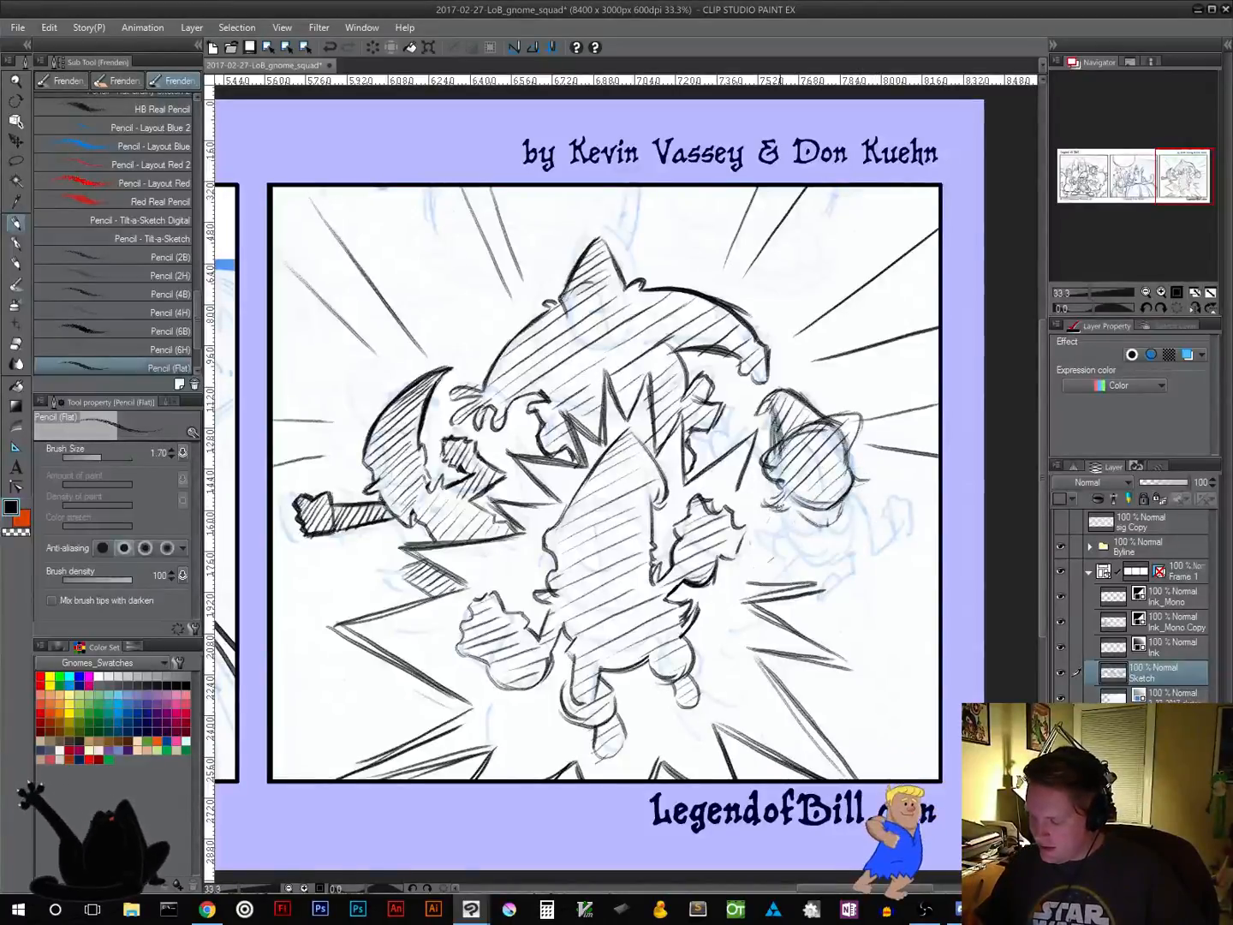
pyautogui.moveTo(770, 504); pyautogui.dragTo(803, 528)
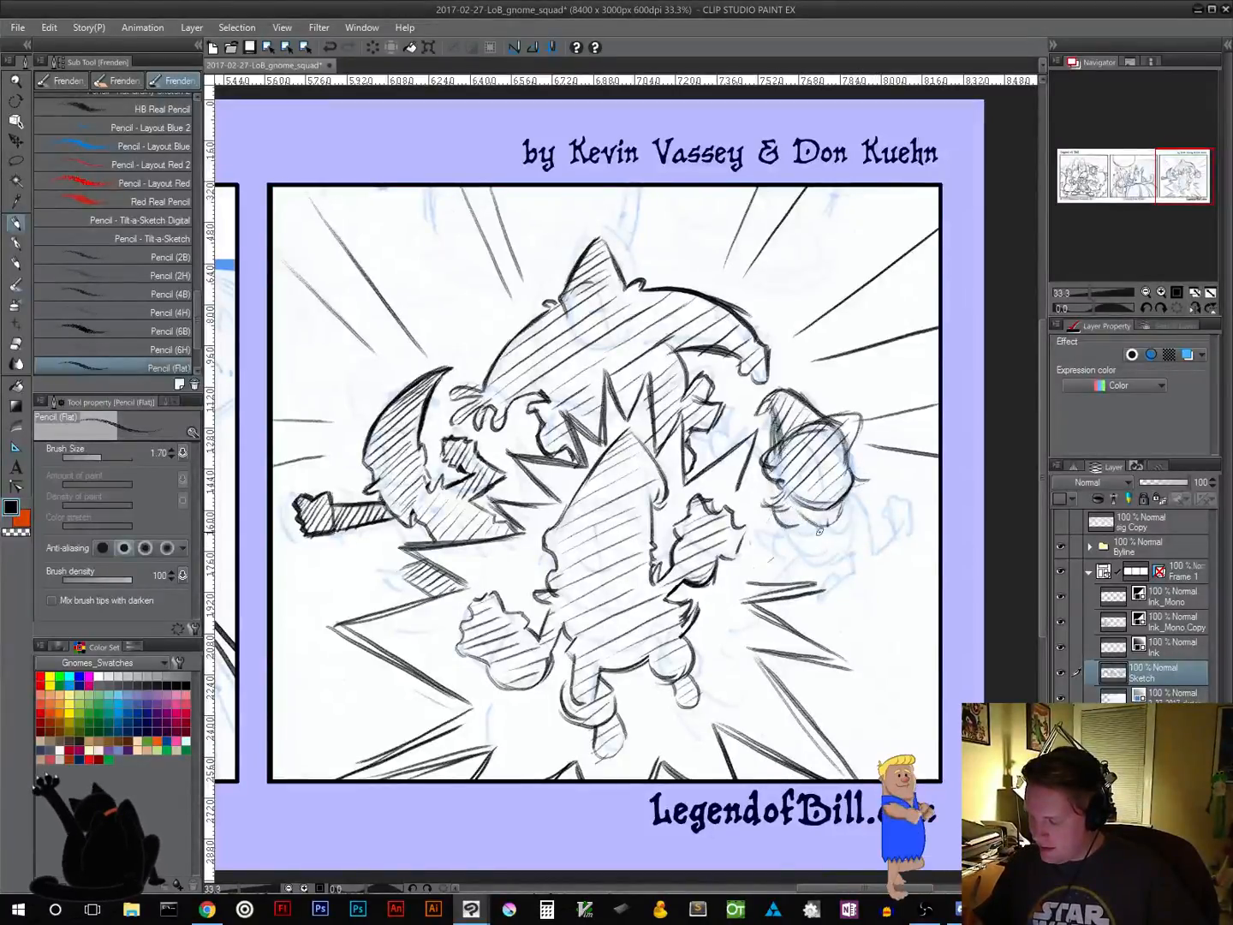
pyautogui.hotkey('ctrl', 'z')
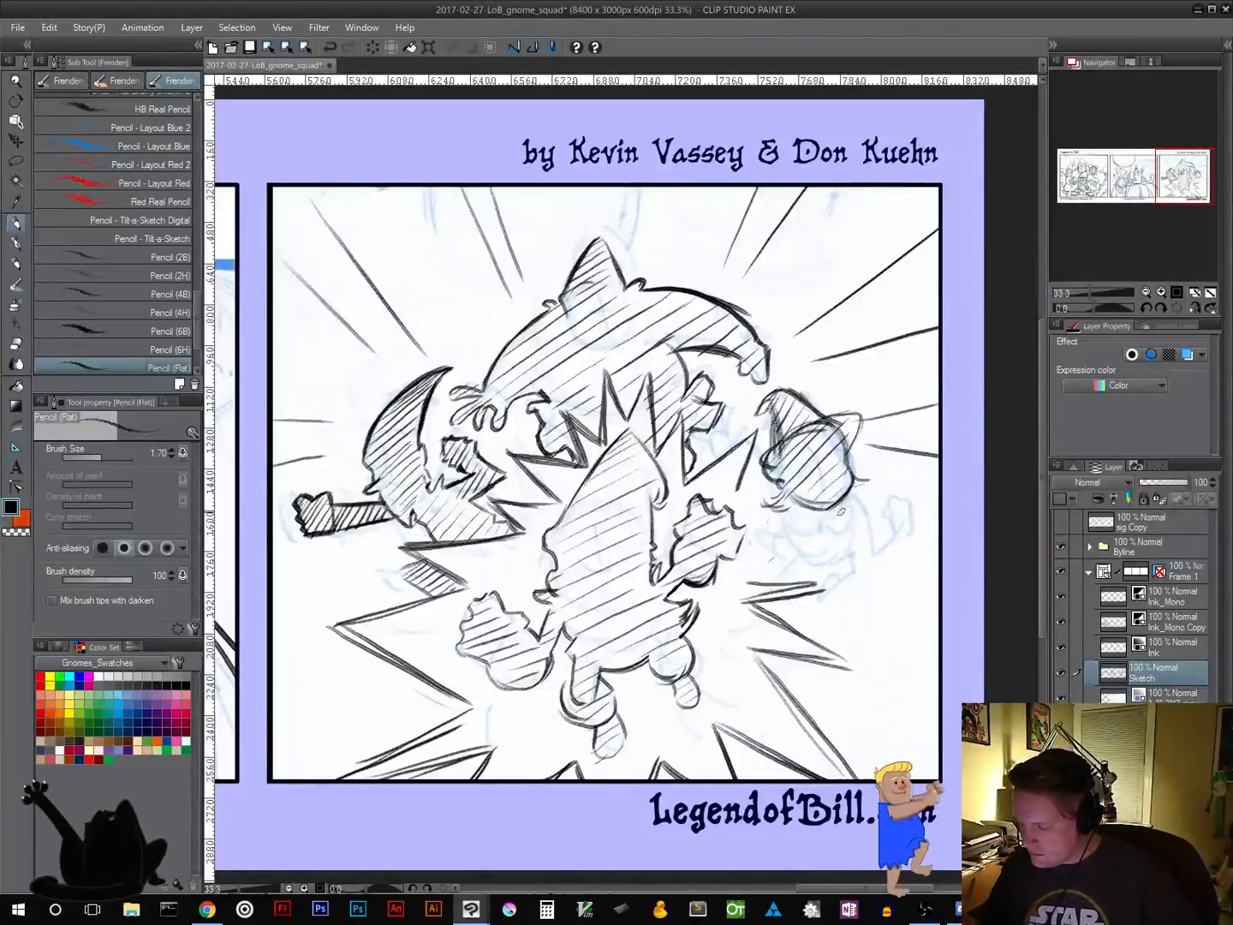
pyautogui.moveTo(852, 499); pyautogui.dragTo(870, 530)
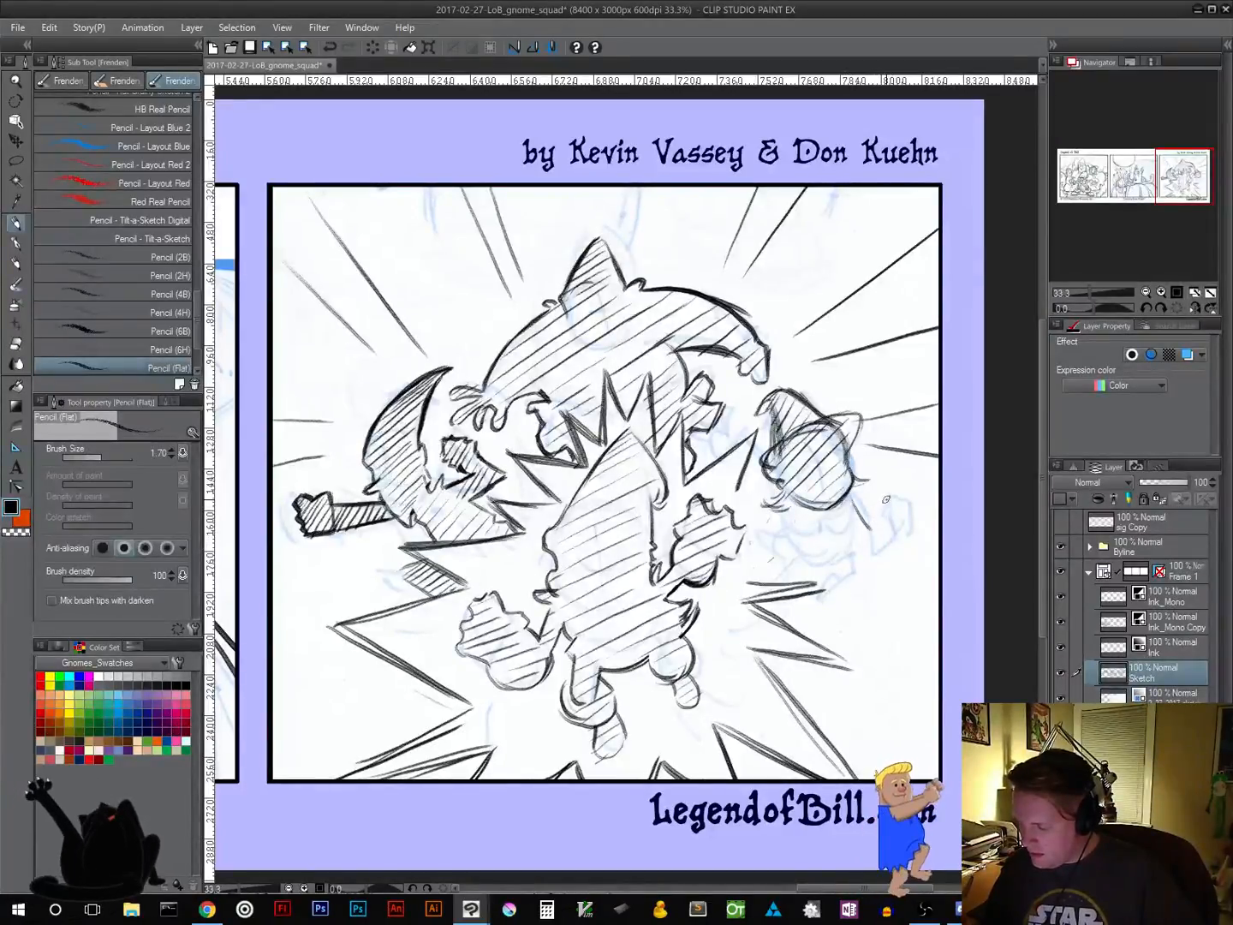
pyautogui.moveTo(885, 506)
pyautogui.mouseDown()
pyautogui.moveTo(911, 520)
pyautogui.moveTo(898, 535)
pyautogui.moveTo(868, 534)
pyautogui.moveTo(882, 528)
pyautogui.moveTo(874, 551)
pyautogui.moveTo(898, 534)
pyautogui.moveTo(872, 551)
pyautogui.moveTo(899, 512)
pyautogui.moveTo(874, 519)
pyautogui.moveTo(883, 542)
pyautogui.moveTo(856, 504)
pyautogui.moveTo(875, 535)
pyautogui.moveTo(852, 531)
pyautogui.moveTo(895, 536)
pyautogui.mouseUp()
pyautogui.hotkey('ctrl', 'z')
pyautogui.hotkey('ctrl', 'z')
pyautogui.hotkey('ctrl', 'z')
pyautogui.hotkey('ctrl', 'z')
pyautogui.hotkey('ctrl', 'z')
pyautogui.moveTo(907, 527); pyautogui.dragTo(868, 544)
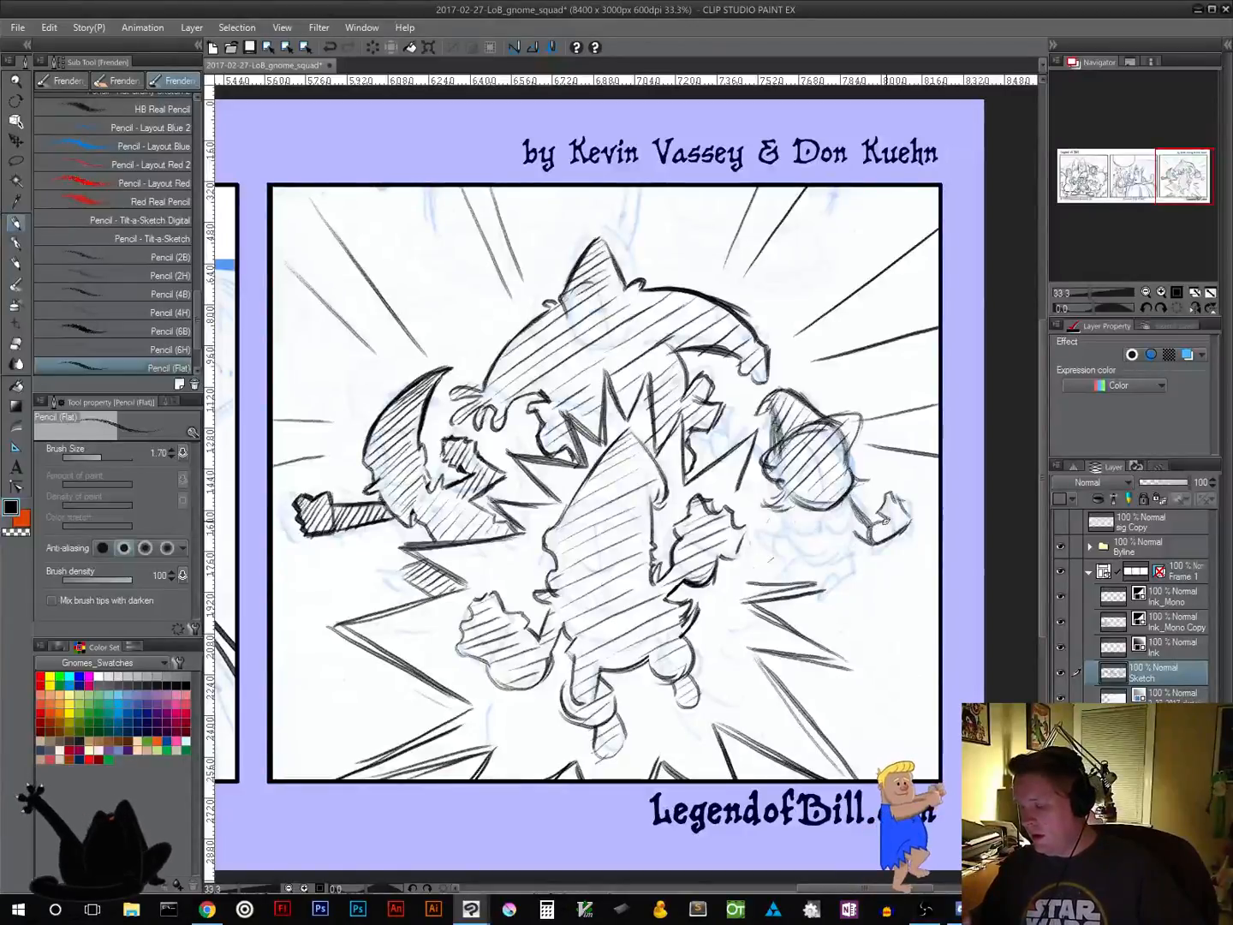
pyautogui.moveTo(854, 512)
pyautogui.mouseDown()
pyautogui.moveTo(857, 533)
pyautogui.moveTo(872, 523)
pyautogui.moveTo(876, 541)
pyautogui.moveTo(896, 519)
pyautogui.moveTo(905, 531)
pyautogui.moveTo(871, 535)
pyautogui.moveTo(880, 545)
pyautogui.moveTo(852, 511)
pyautogui.moveTo(890, 536)
pyautogui.moveTo(911, 518)
pyautogui.moveTo(883, 489)
pyautogui.mouseUp()
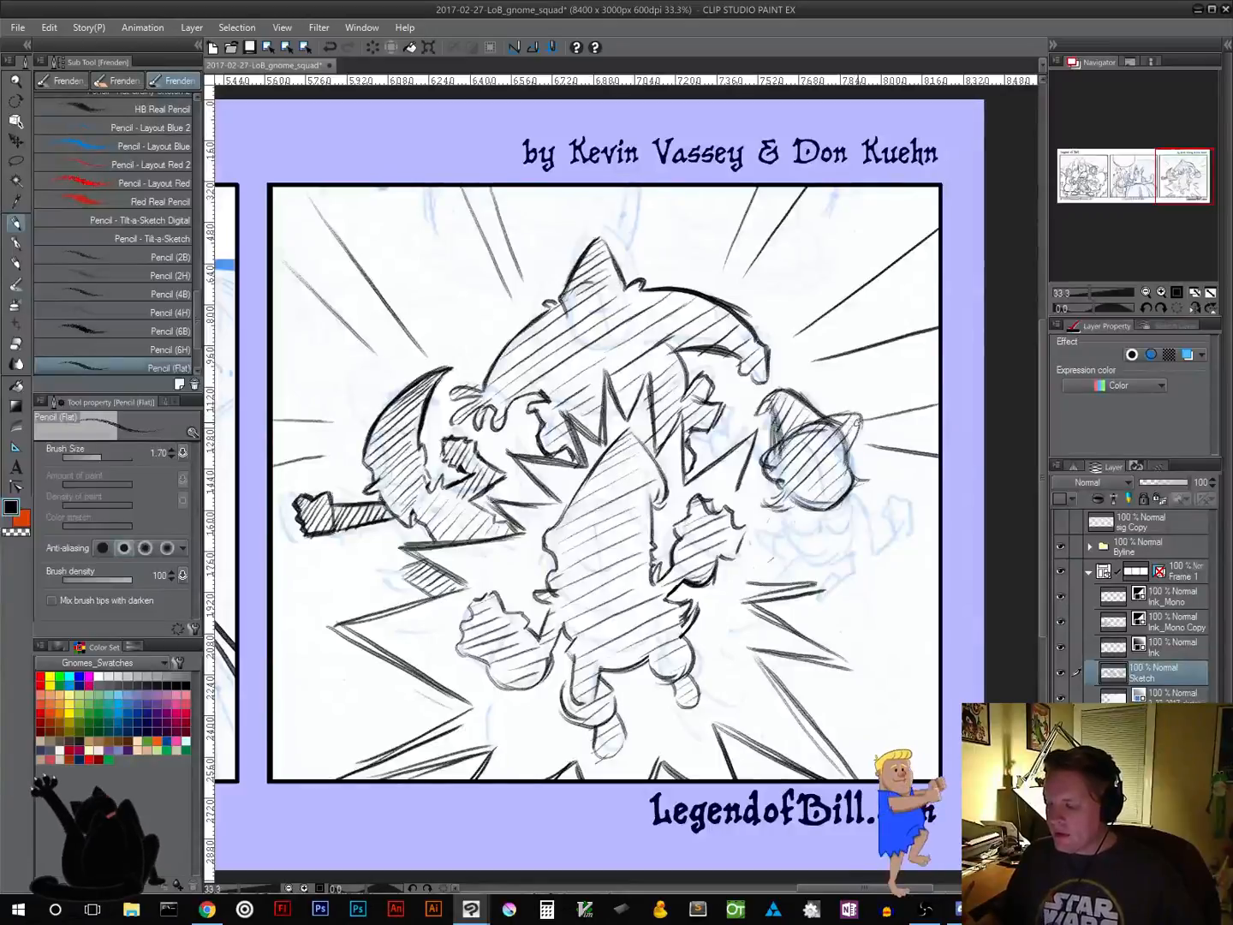
pyautogui.moveTo(859, 420); pyautogui.dragTo(831, 467)
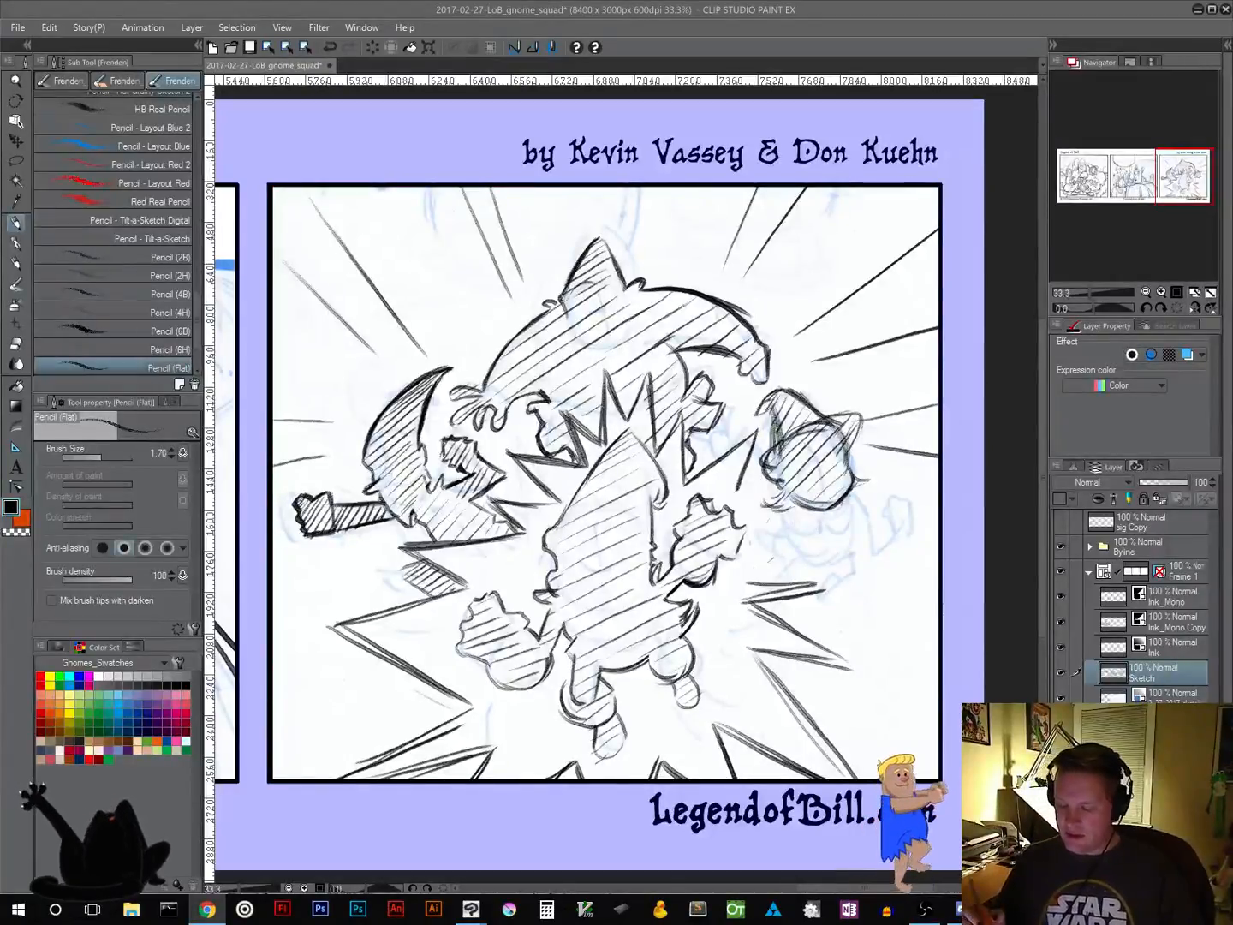
# Darken the gaps between the front gnome's body and arms, and the edges beside the lower hand
pyautogui.click(476, 810)
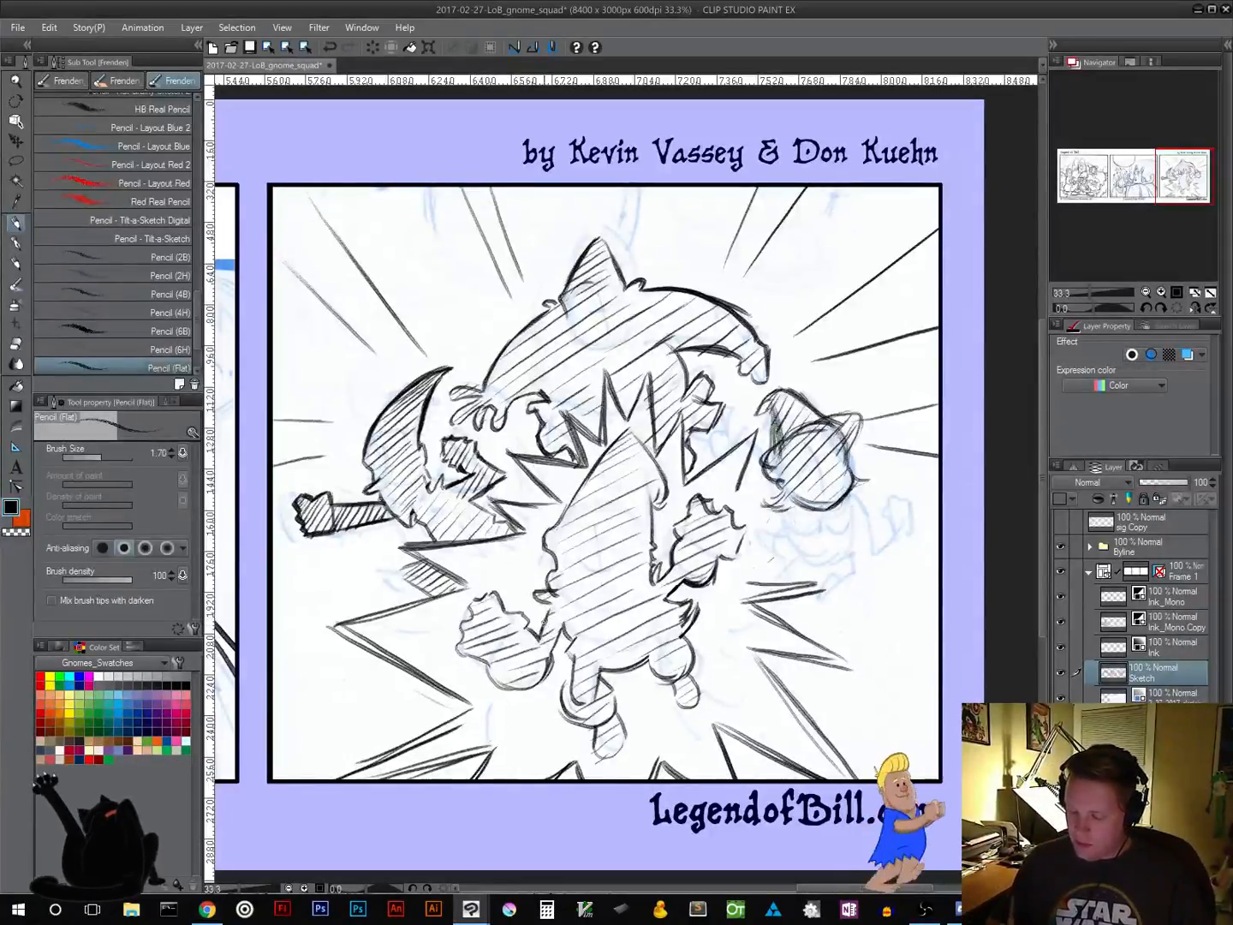
pyautogui.moveTo(548, 618)
pyautogui.mouseDown()
pyautogui.moveTo(533, 690)
pyautogui.moveTo(545, 655)
pyautogui.moveTo(527, 612)
pyautogui.mouseUp()
pyautogui.moveTo(651, 568); pyautogui.dragTo(661, 579)
pyautogui.moveTo(667, 561); pyautogui.dragTo(656, 583)
pyautogui.moveTo(572, 629); pyautogui.dragTo(559, 644)
pyautogui.moveTo(567, 631); pyautogui.dragTo(545, 657)
pyautogui.moveTo(554, 646); pyautogui.dragTo(542, 683)
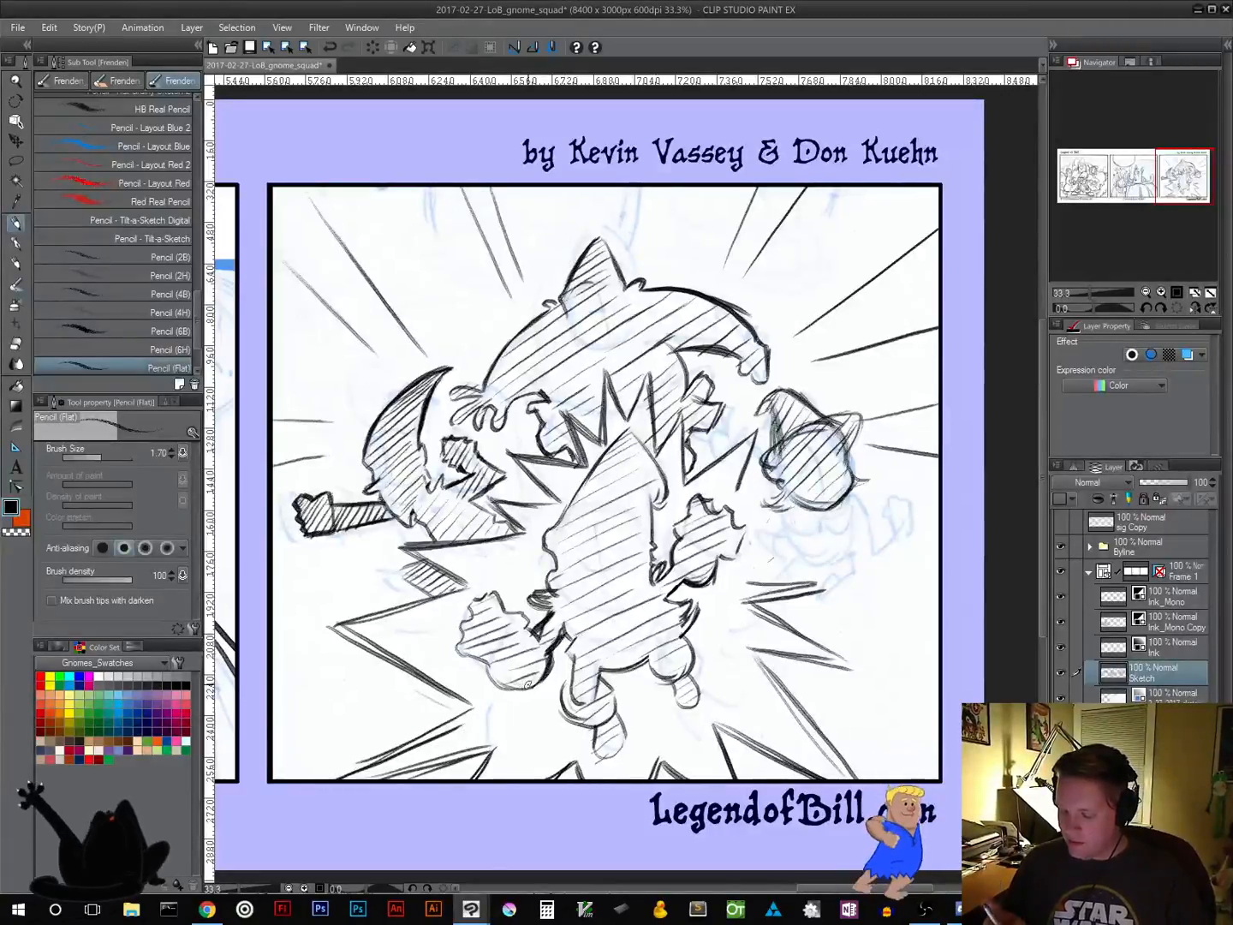
pyautogui.moveTo(560, 624)
pyautogui.mouseDown()
pyautogui.moveTo(531, 652)
pyautogui.moveTo(551, 632)
pyautogui.mouseUp()
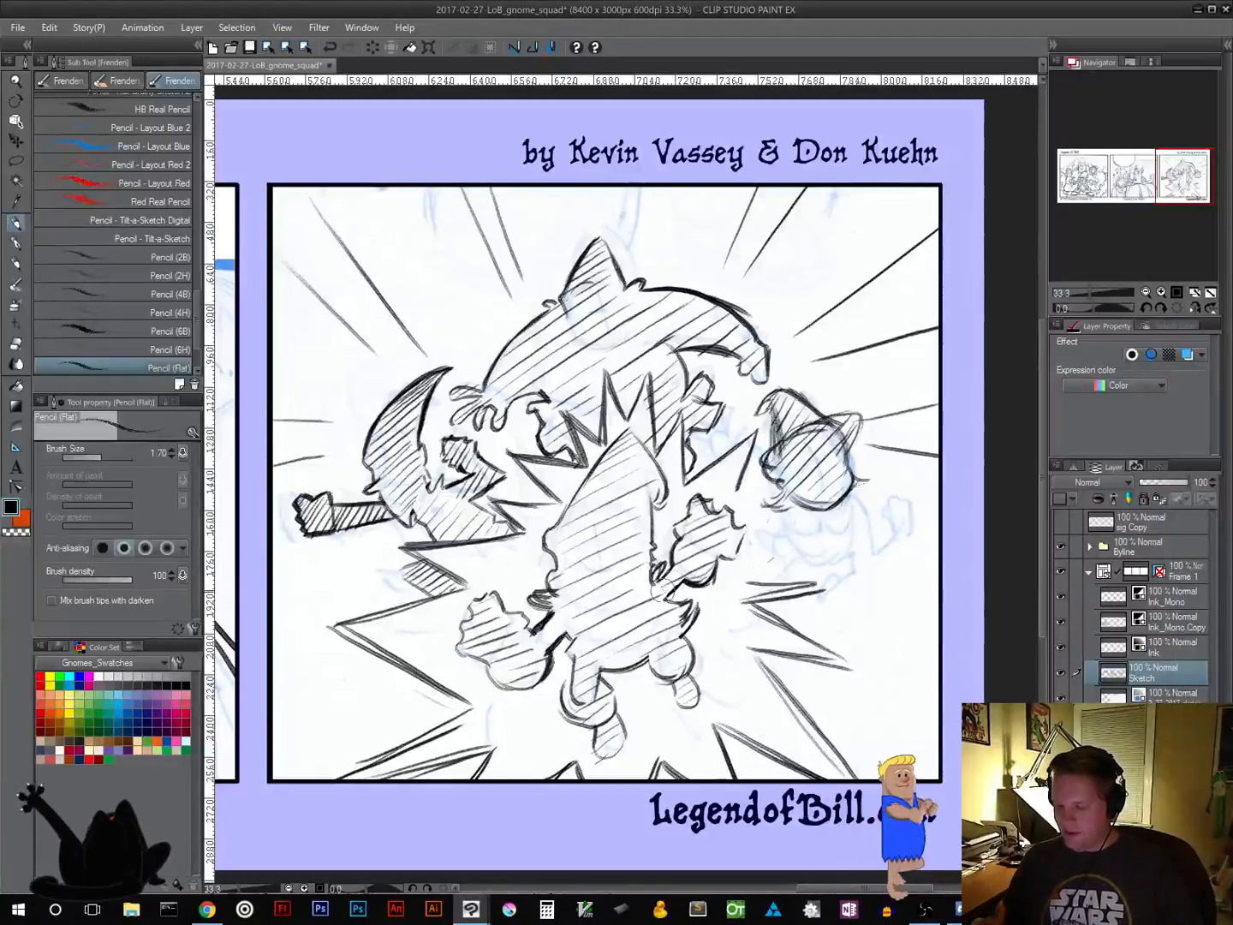
# Draw a diagonal weapon shaft across the front gnome's body between both hands, with the hatching cleared inside and dark edges
pyautogui.moveTo(670, 591)
pyautogui.mouseDown()
pyautogui.moveTo(663, 578)
pyautogui.moveTo(652, 584)
pyautogui.moveTo(663, 575)
pyautogui.moveTo(667, 596)
pyautogui.mouseUp()
pyautogui.moveTo(551, 621)
pyautogui.mouseDown()
pyautogui.moveTo(536, 633)
pyautogui.moveTo(673, 565)
pyautogui.moveTo(679, 584)
pyautogui.mouseUp()
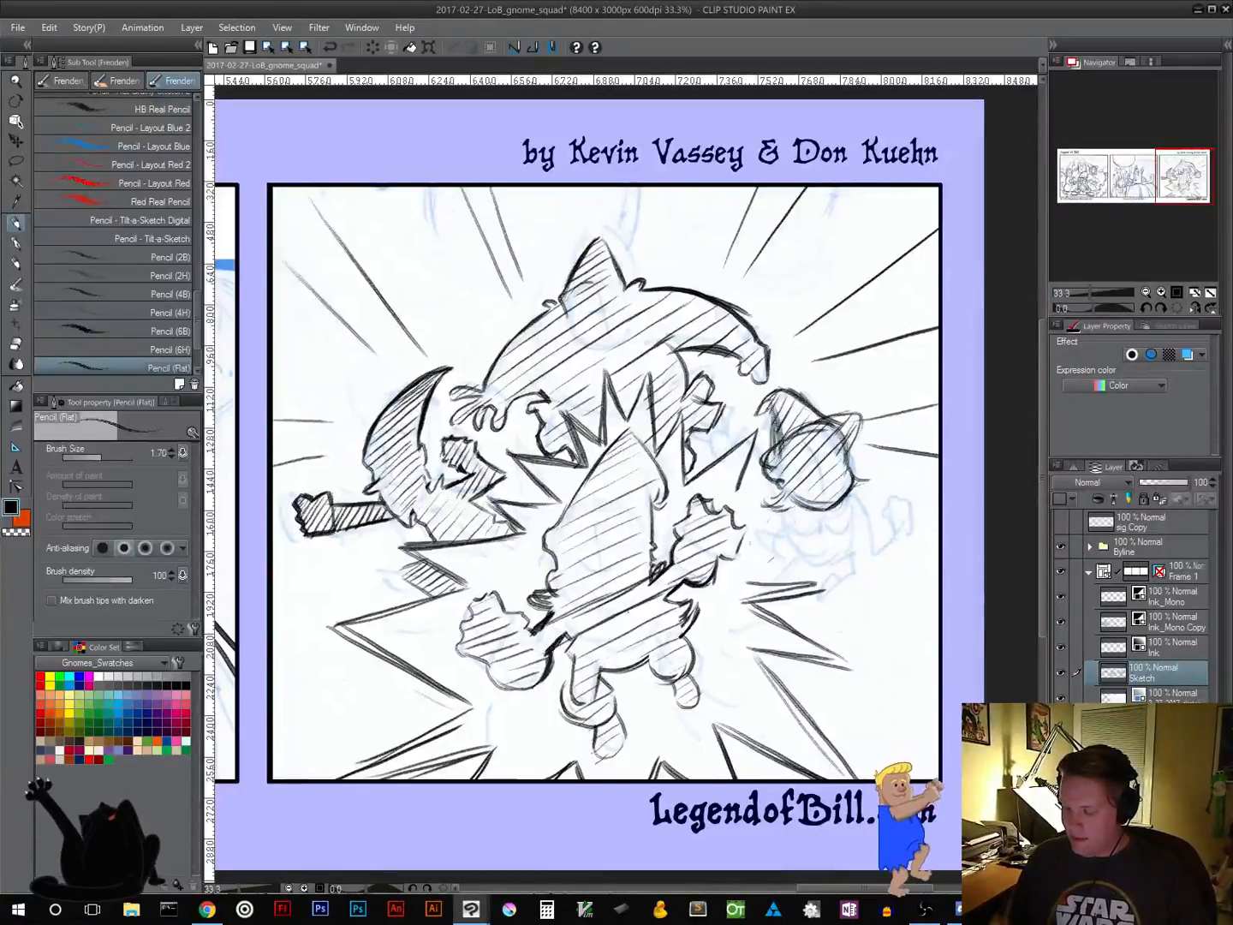
pyautogui.moveTo(559, 652)
pyautogui.mouseDown()
pyautogui.moveTo(682, 586)
pyautogui.moveTo(667, 590)
pyautogui.moveTo(660, 579)
pyautogui.mouseUp()
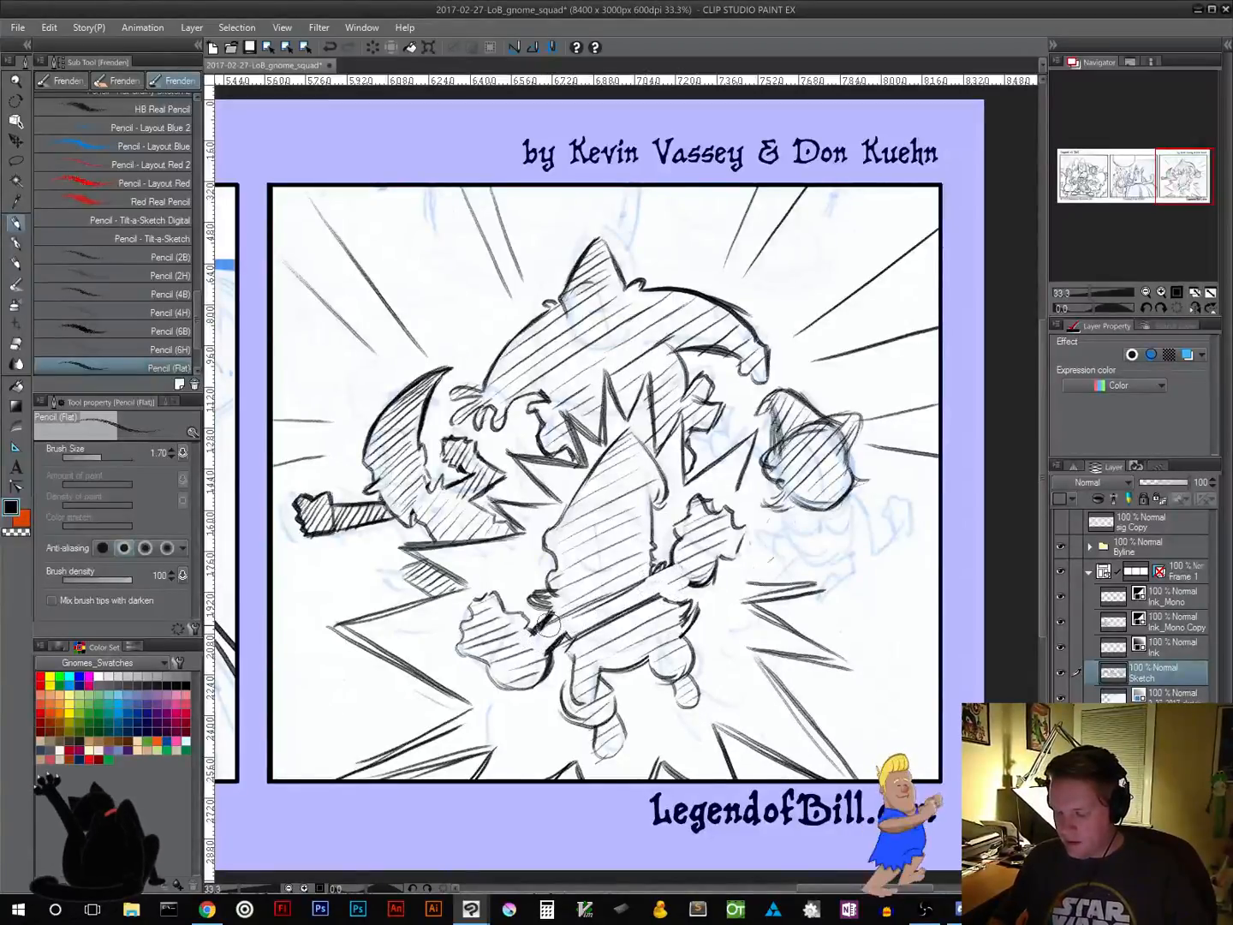
pyautogui.moveTo(552, 618)
pyautogui.mouseDown()
pyautogui.moveTo(541, 652)
pyautogui.moveTo(525, 636)
pyautogui.moveTo(557, 656)
pyautogui.moveTo(652, 601)
pyautogui.moveTo(641, 580)
pyautogui.moveTo(661, 567)
pyautogui.moveTo(618, 599)
pyautogui.mouseUp()
pyautogui.moveTo(535, 643)
pyautogui.mouseDown()
pyautogui.moveTo(682, 558)
pyautogui.moveTo(610, 620)
pyautogui.mouseUp()
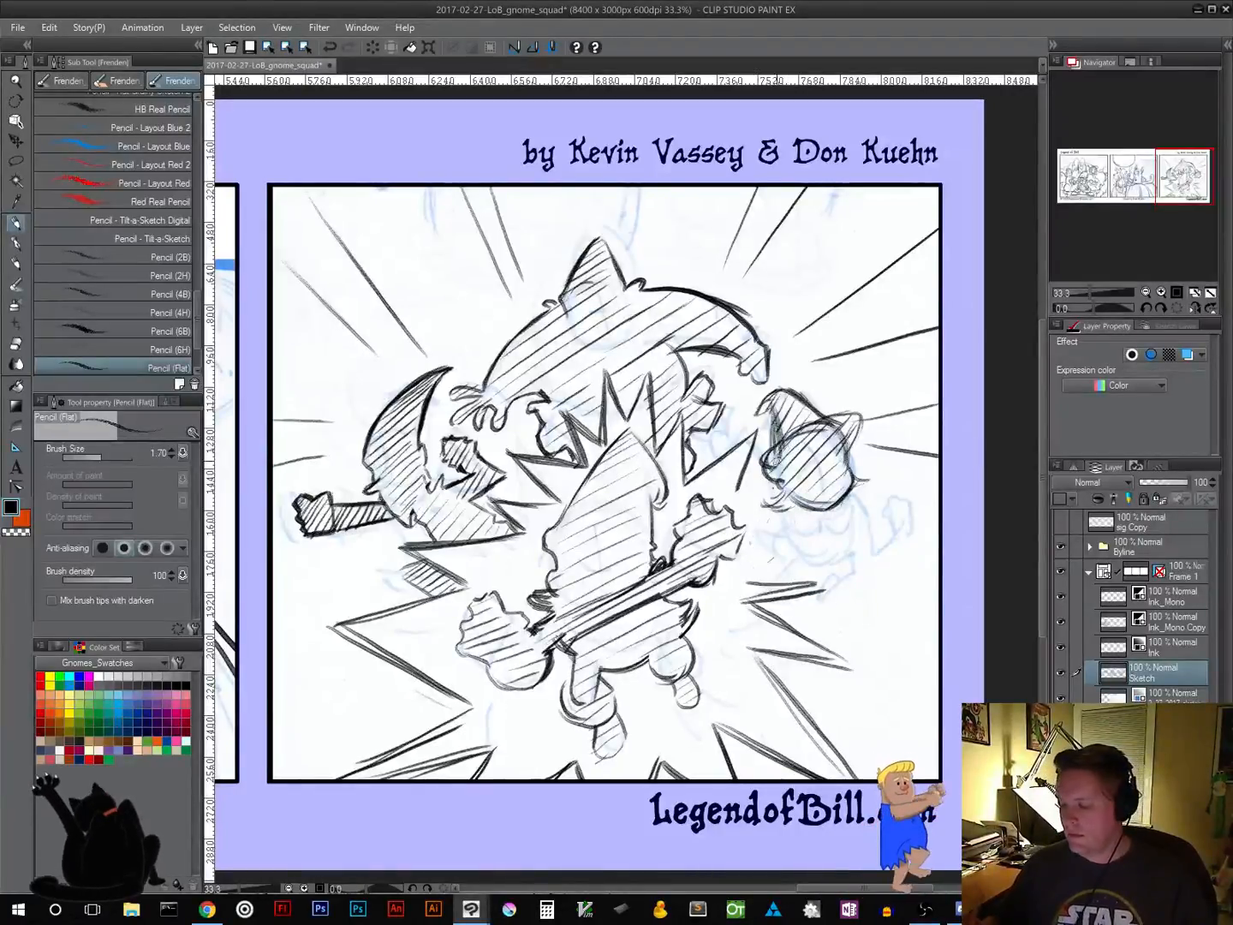
# Outline the right gnome's upper body beneath the head and the raised arm with its hand, following the blue rough
pyautogui.moveTo(778, 545); pyautogui.dragTo(669, 568)
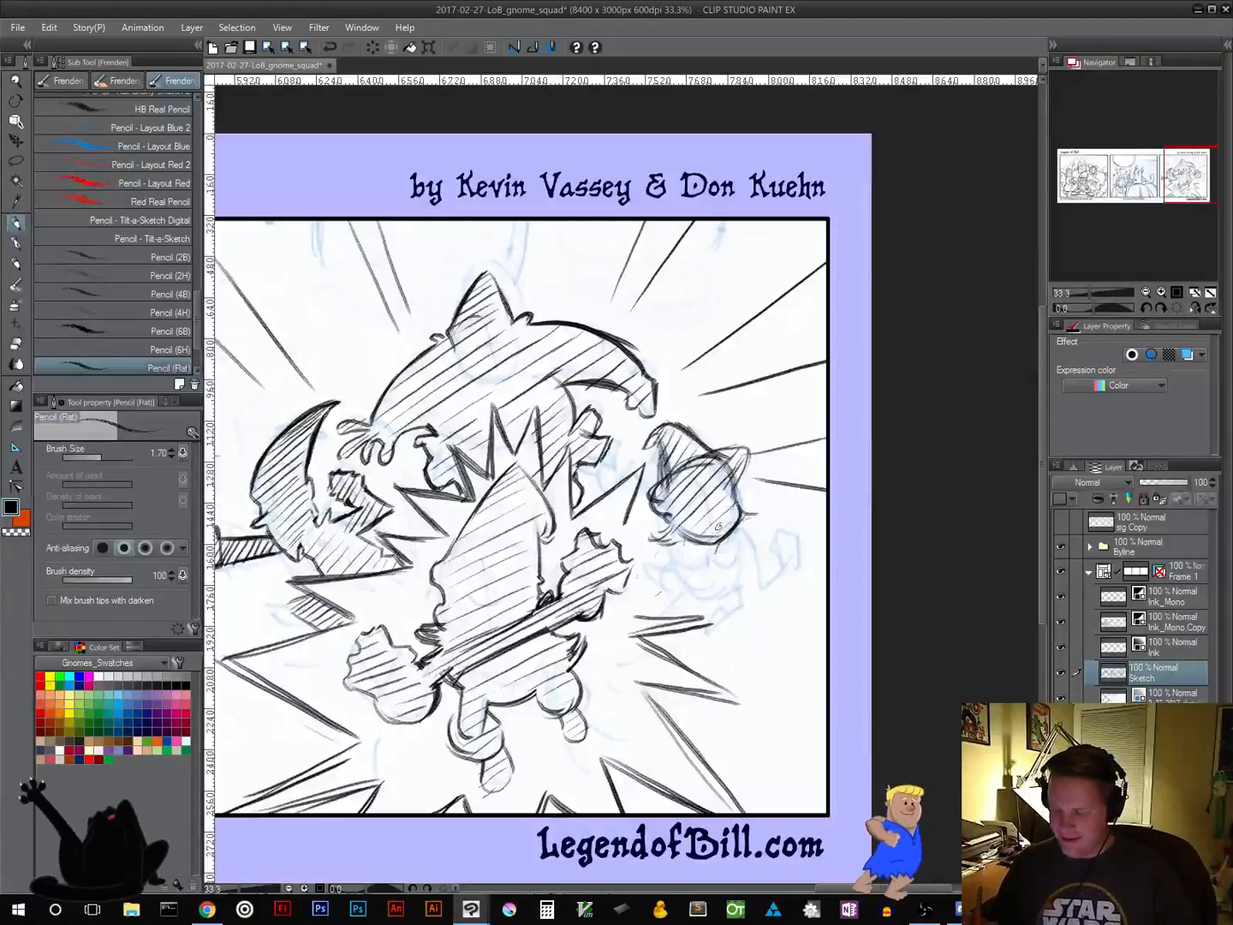
pyautogui.hotkey('ctrl', 'z')
pyautogui.moveTo(712, 541); pyautogui.dragTo(704, 552)
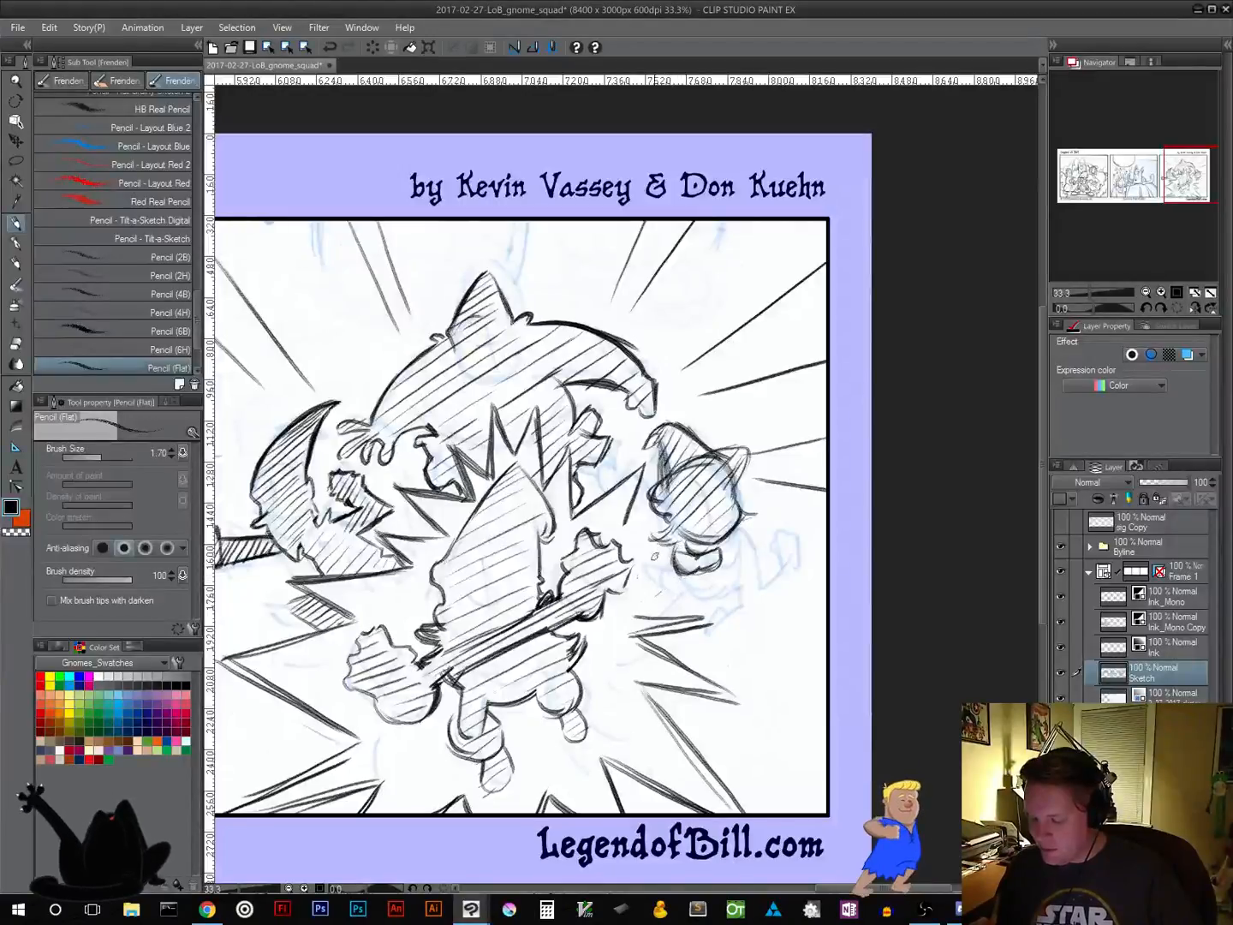
pyautogui.moveTo(666, 542)
pyautogui.mouseDown()
pyautogui.moveTo(675, 575)
pyautogui.moveTo(687, 559)
pyautogui.moveTo(715, 556)
pyautogui.mouseUp()
pyautogui.hotkey('ctrl', 'z')
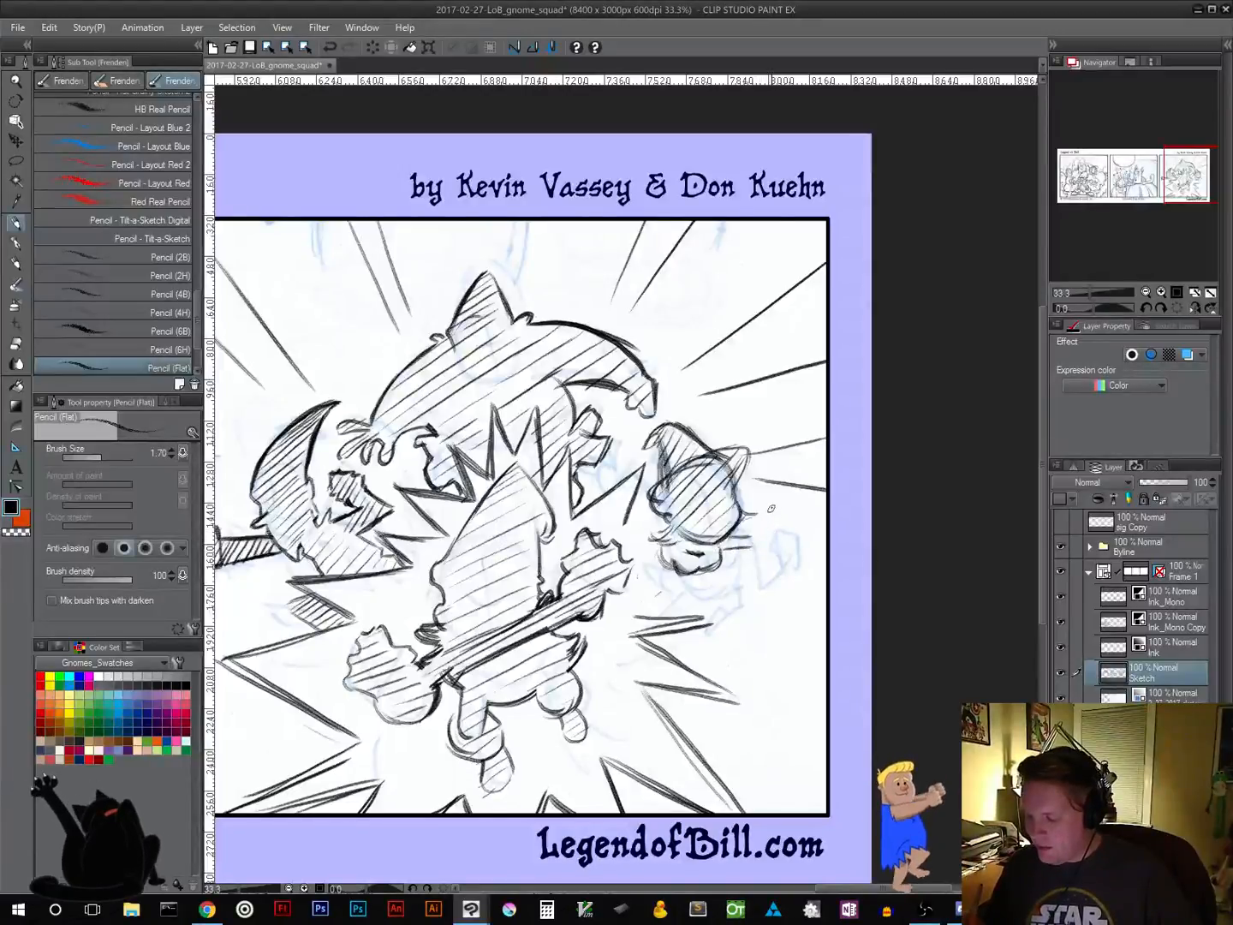
pyautogui.hotkey('ctrl', 'z')
pyautogui.hotkey('ctrl', 'z')
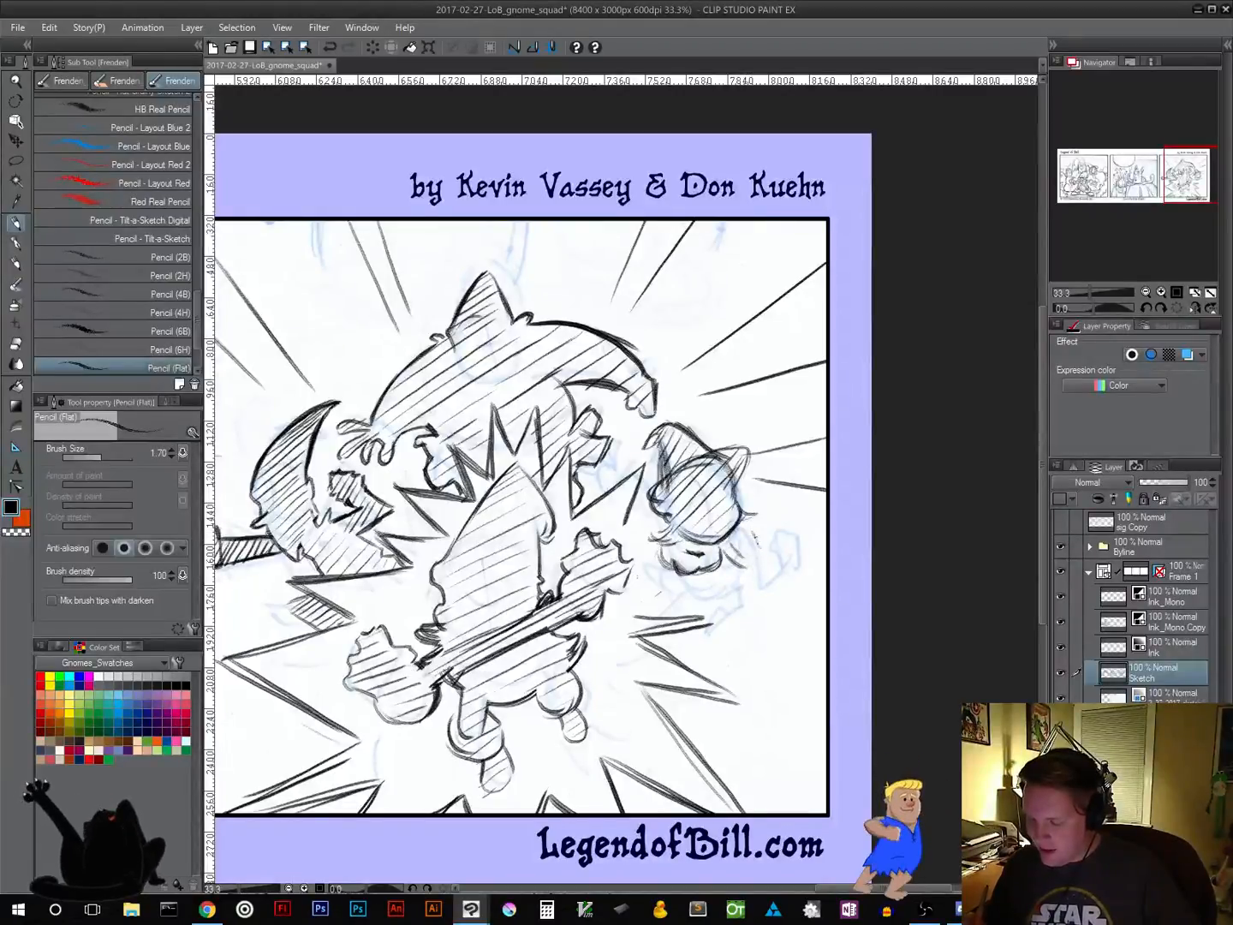
pyautogui.moveTo(757, 513)
pyautogui.mouseDown()
pyautogui.moveTo(775, 522)
pyautogui.moveTo(781, 546)
pyautogui.moveTo(771, 546)
pyautogui.mouseUp()
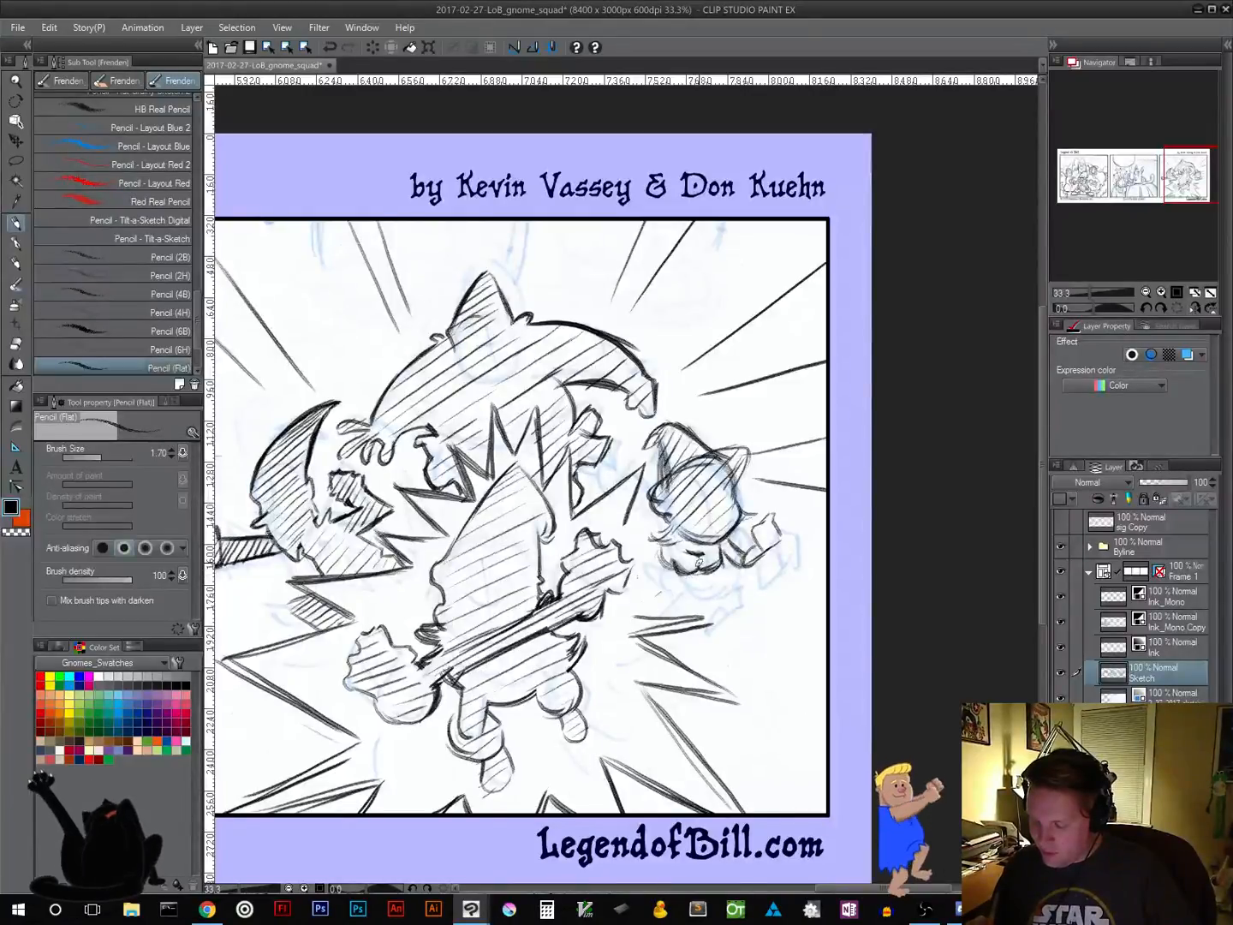
pyautogui.moveTo(699, 563); pyautogui.dragTo(679, 572)
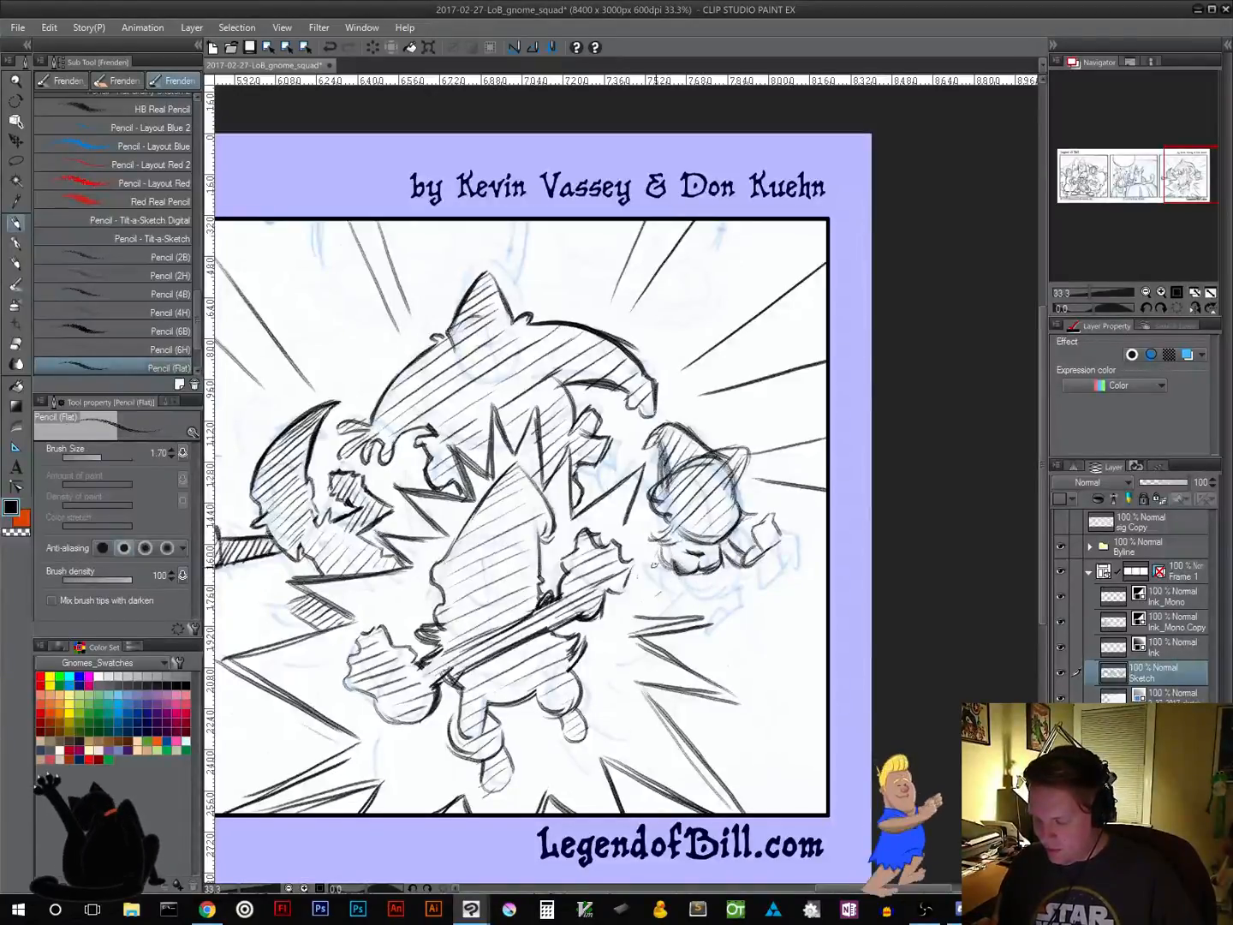
pyautogui.hotkey('ctrl', 'z')
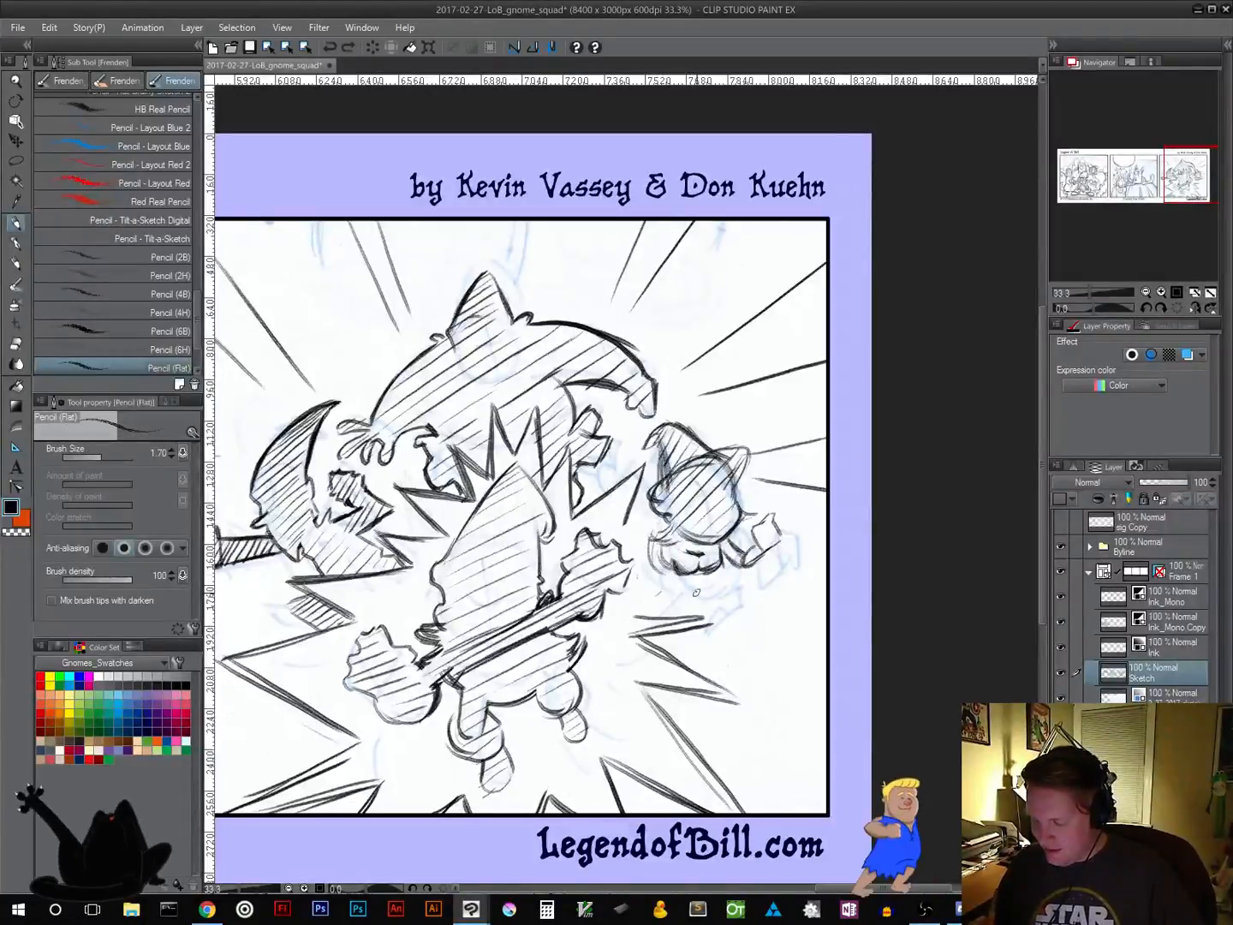
pyautogui.hotkey('ctrl', 'y')
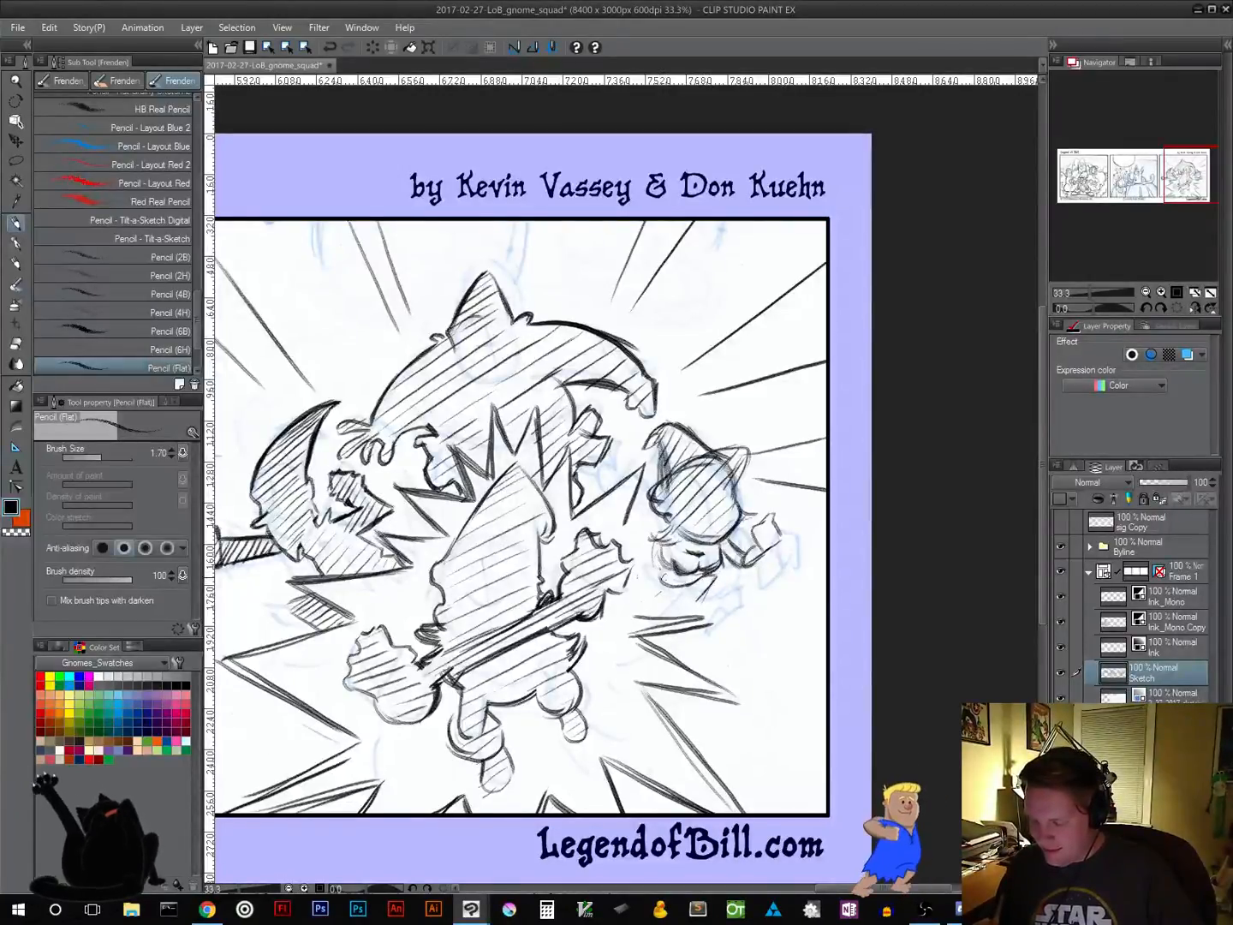
pyautogui.moveTo(653, 543); pyautogui.dragTo(676, 582)
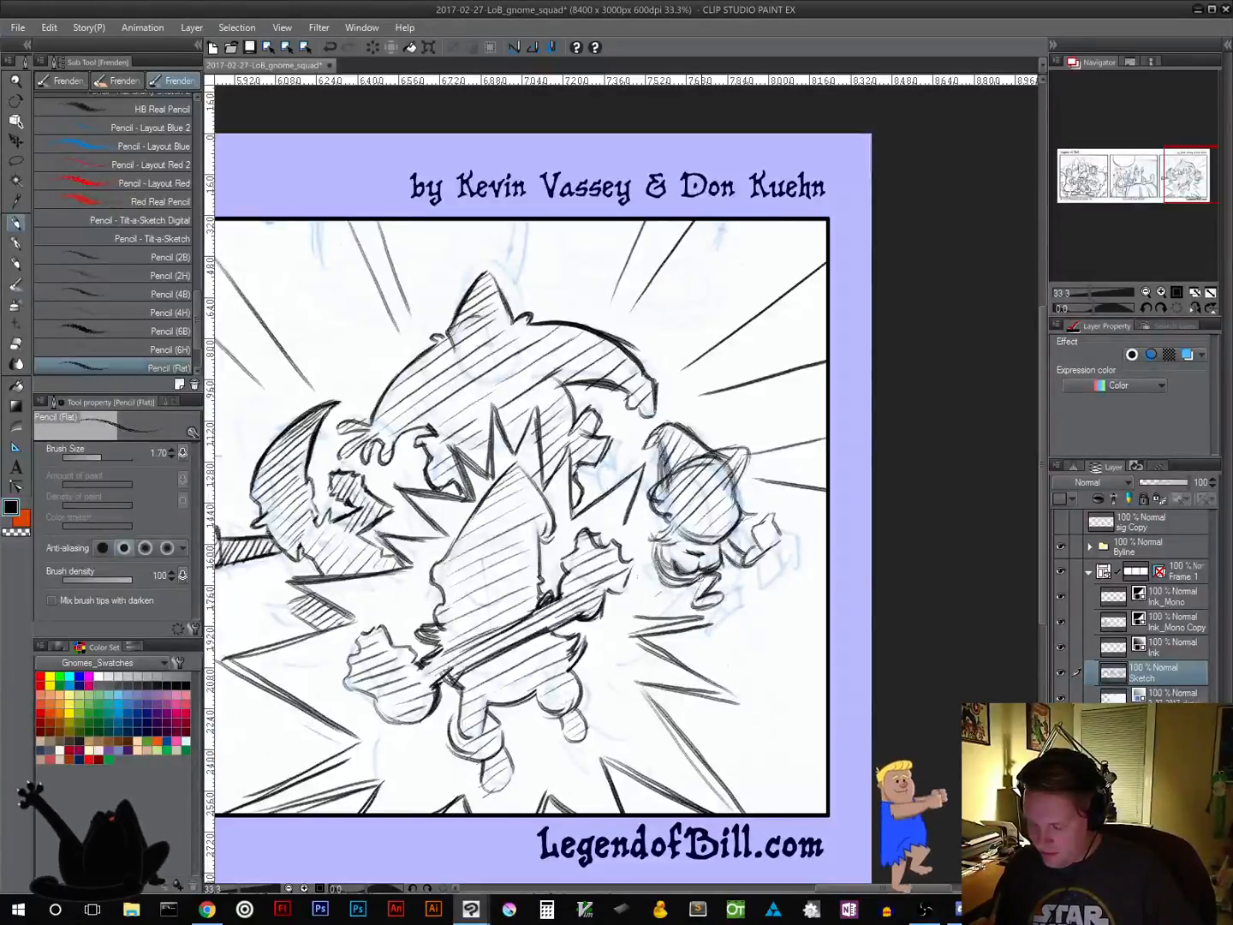
pyautogui.hotkey('ctrl', 'z')
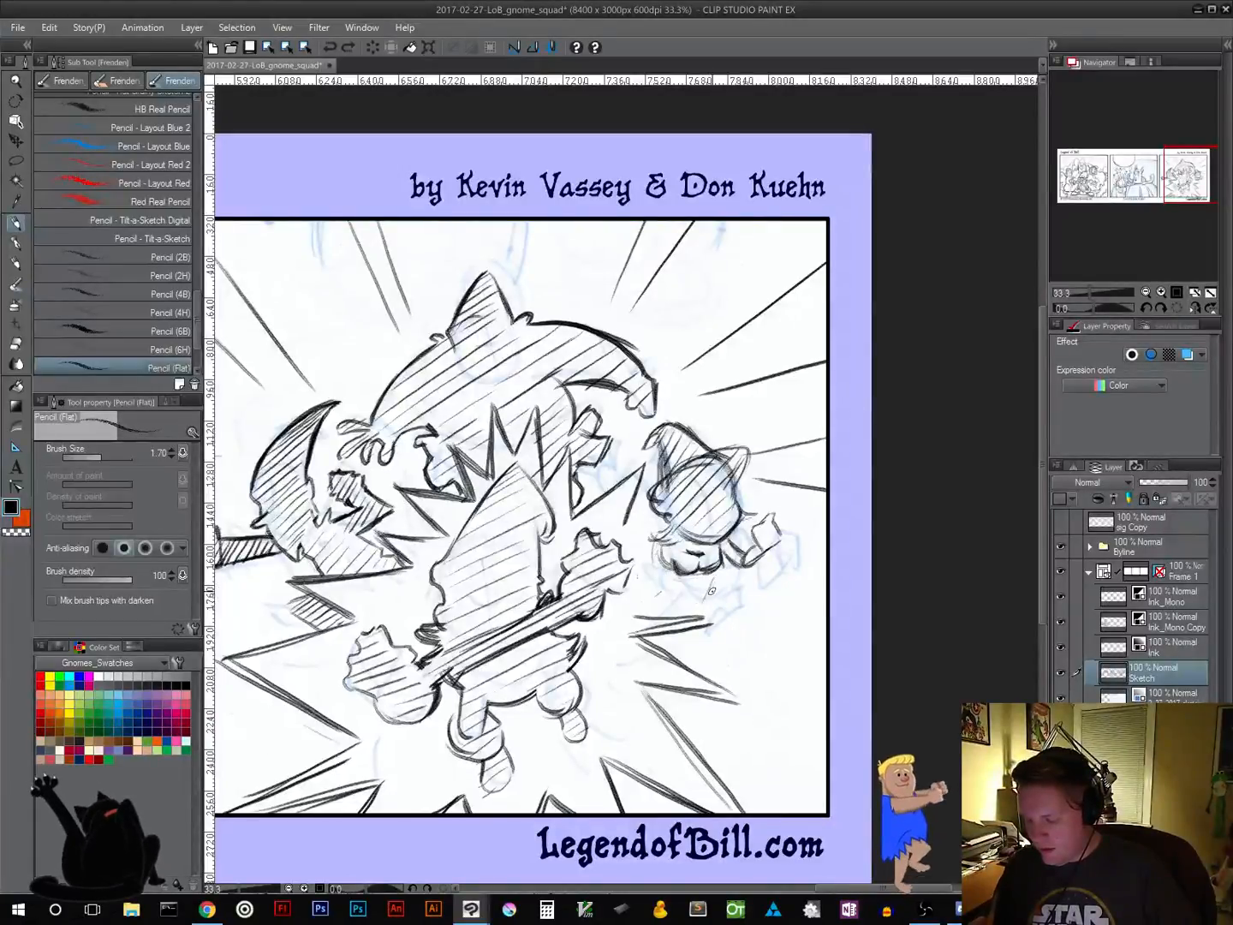
# Draw a jagged burst spike from the front gnome's hand across the right gnome's lower body
pyautogui.moveTo(709, 571)
pyautogui.mouseDown()
pyautogui.moveTo(652, 569)
pyautogui.moveTo(689, 582)
pyautogui.moveTo(677, 575)
pyautogui.moveTo(676, 585)
pyautogui.moveTo(647, 571)
pyautogui.moveTo(639, 529)
pyautogui.moveTo(635, 555)
pyautogui.mouseUp()
pyautogui.hotkey('ctrl', 'z')
pyautogui.hotkey('ctrl', 'z')
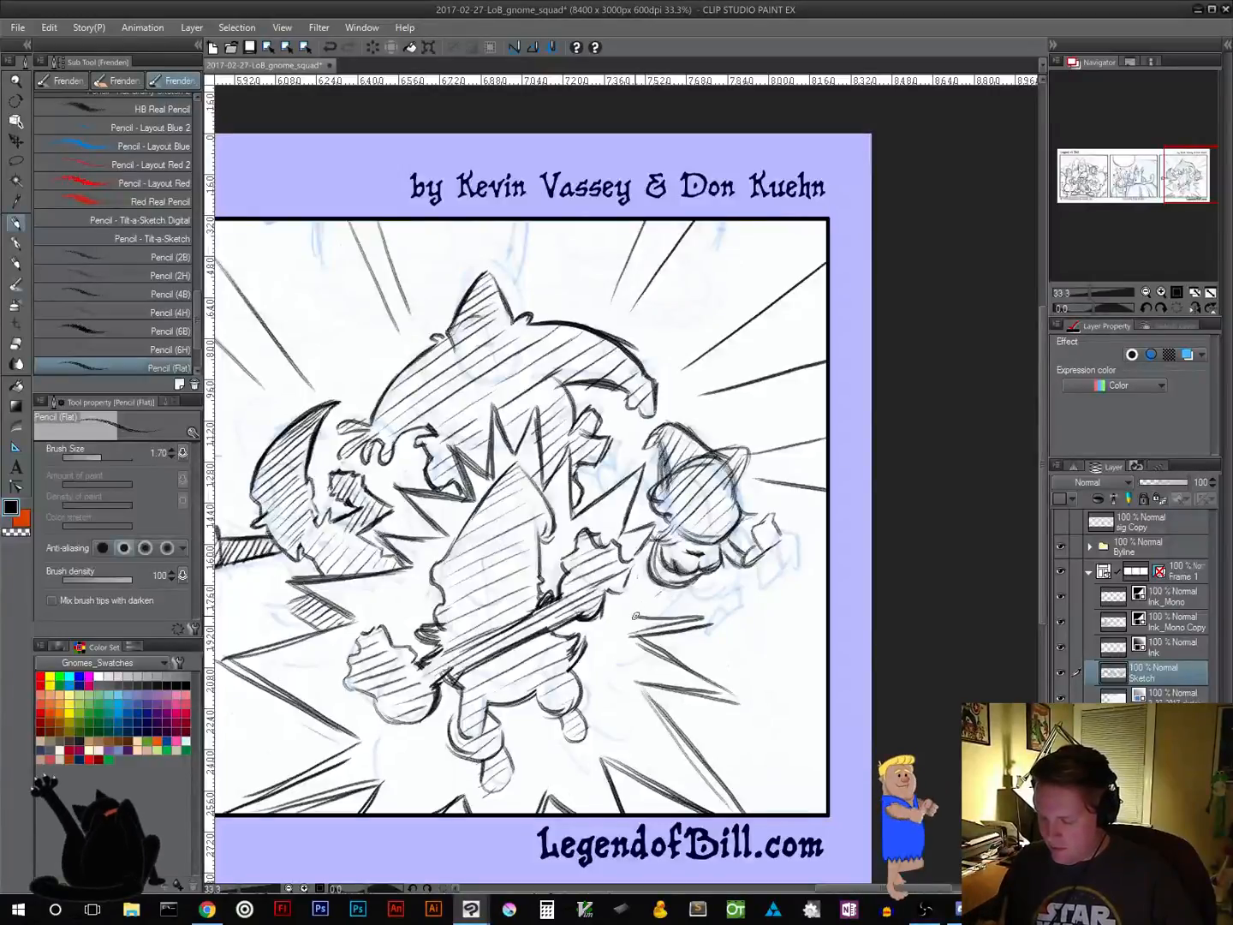
pyautogui.moveTo(635, 617)
pyautogui.mouseDown()
pyautogui.moveTo(689, 552)
pyautogui.moveTo(636, 559)
pyautogui.moveTo(702, 553)
pyautogui.moveTo(631, 615)
pyautogui.mouseUp()
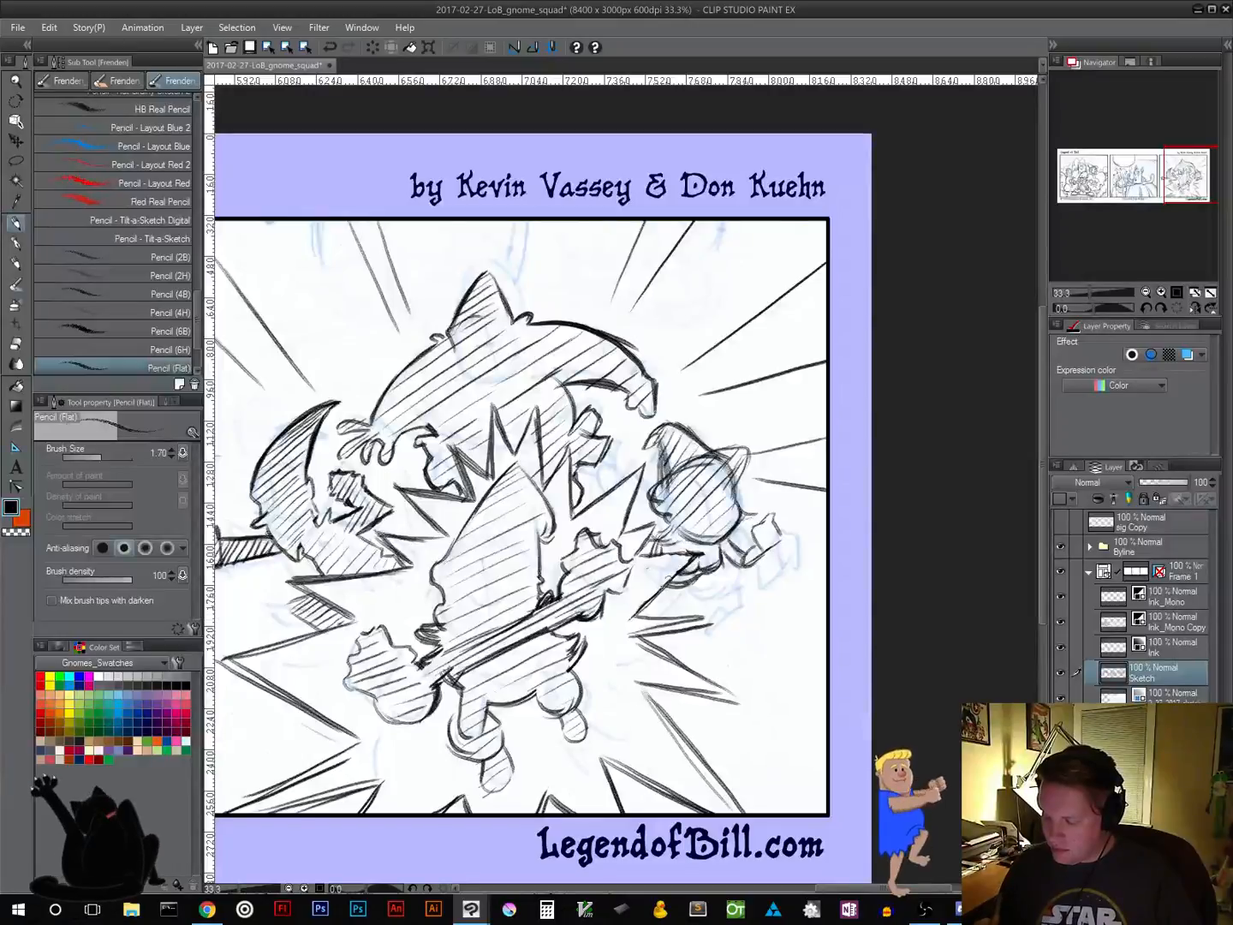
# Pencil the right gnome's leg and fill the body, leg, raised arm and hand with diagonal hatching
pyautogui.moveTo(655, 599)
pyautogui.mouseDown()
pyautogui.moveTo(695, 552)
pyautogui.moveTo(652, 533)
pyautogui.mouseUp()
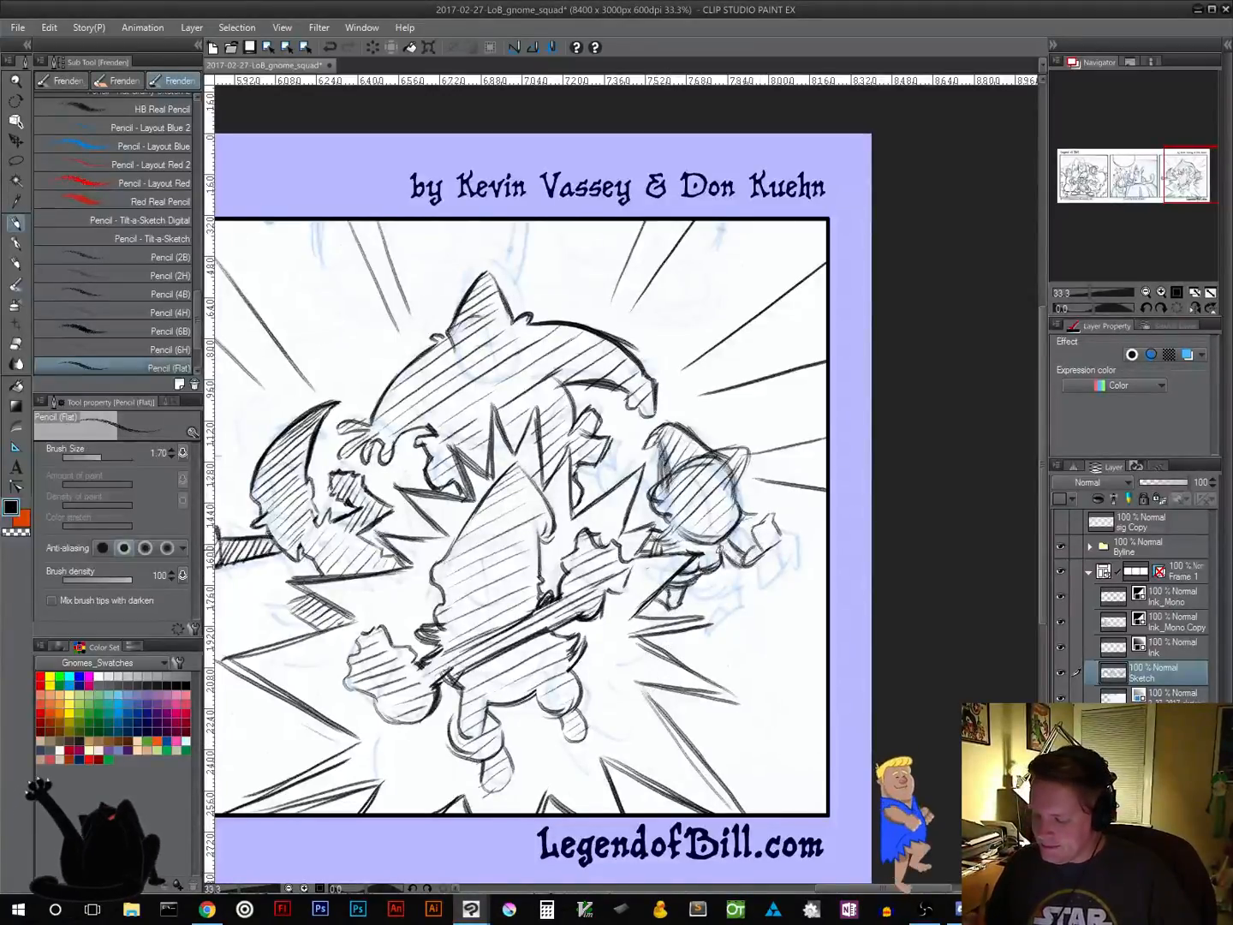
pyautogui.moveTo(726, 543)
pyautogui.mouseDown()
pyautogui.moveTo(721, 565)
pyautogui.moveTo(692, 573)
pyautogui.moveTo(650, 543)
pyautogui.moveTo(686, 556)
pyautogui.mouseUp()
pyautogui.moveTo(710, 546); pyautogui.dragTo(668, 597)
pyautogui.moveTo(686, 590); pyautogui.dragTo(672, 608)
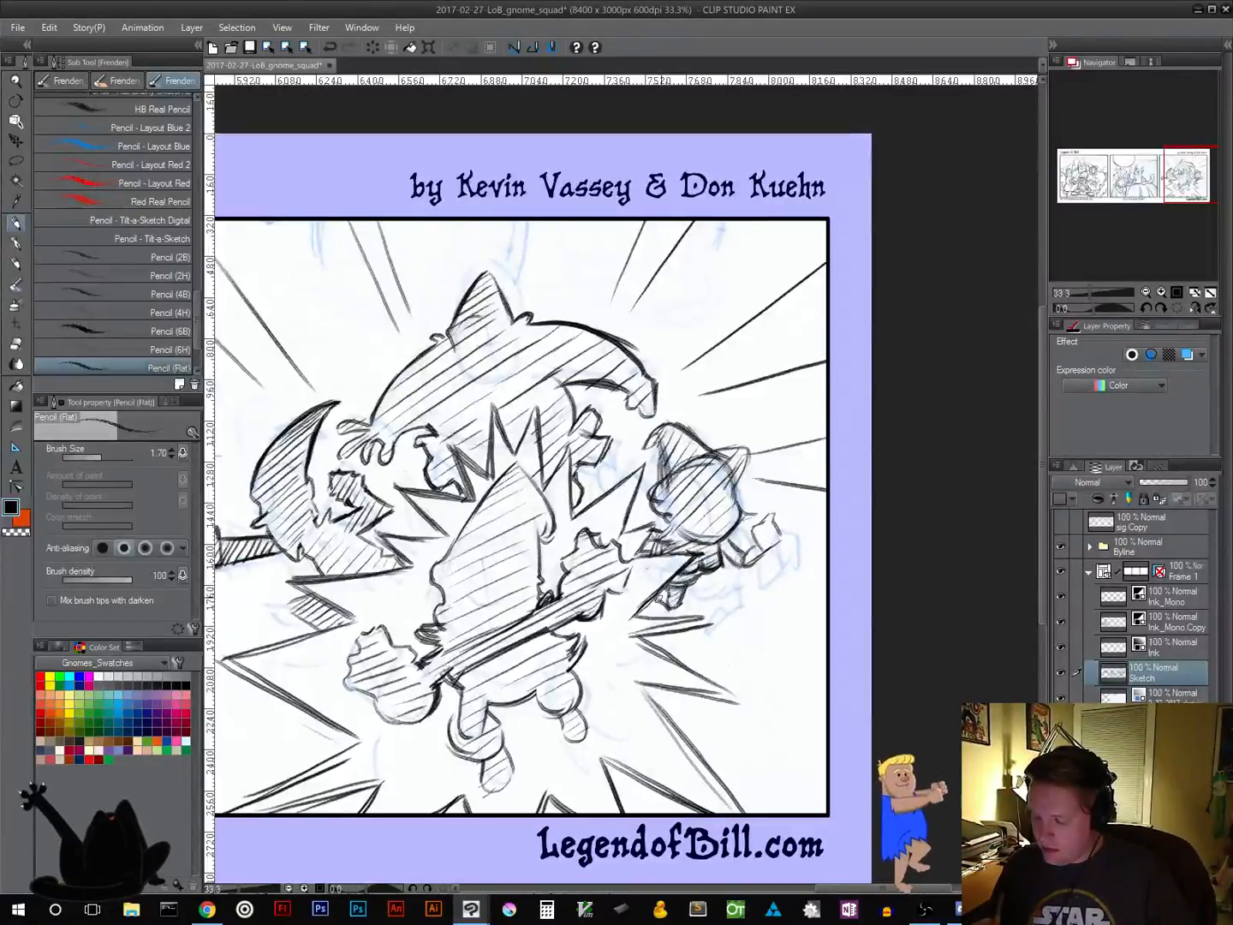
pyautogui.moveTo(730, 541); pyautogui.dragTo(721, 558)
pyautogui.moveTo(740, 552); pyautogui.dragTo(725, 564)
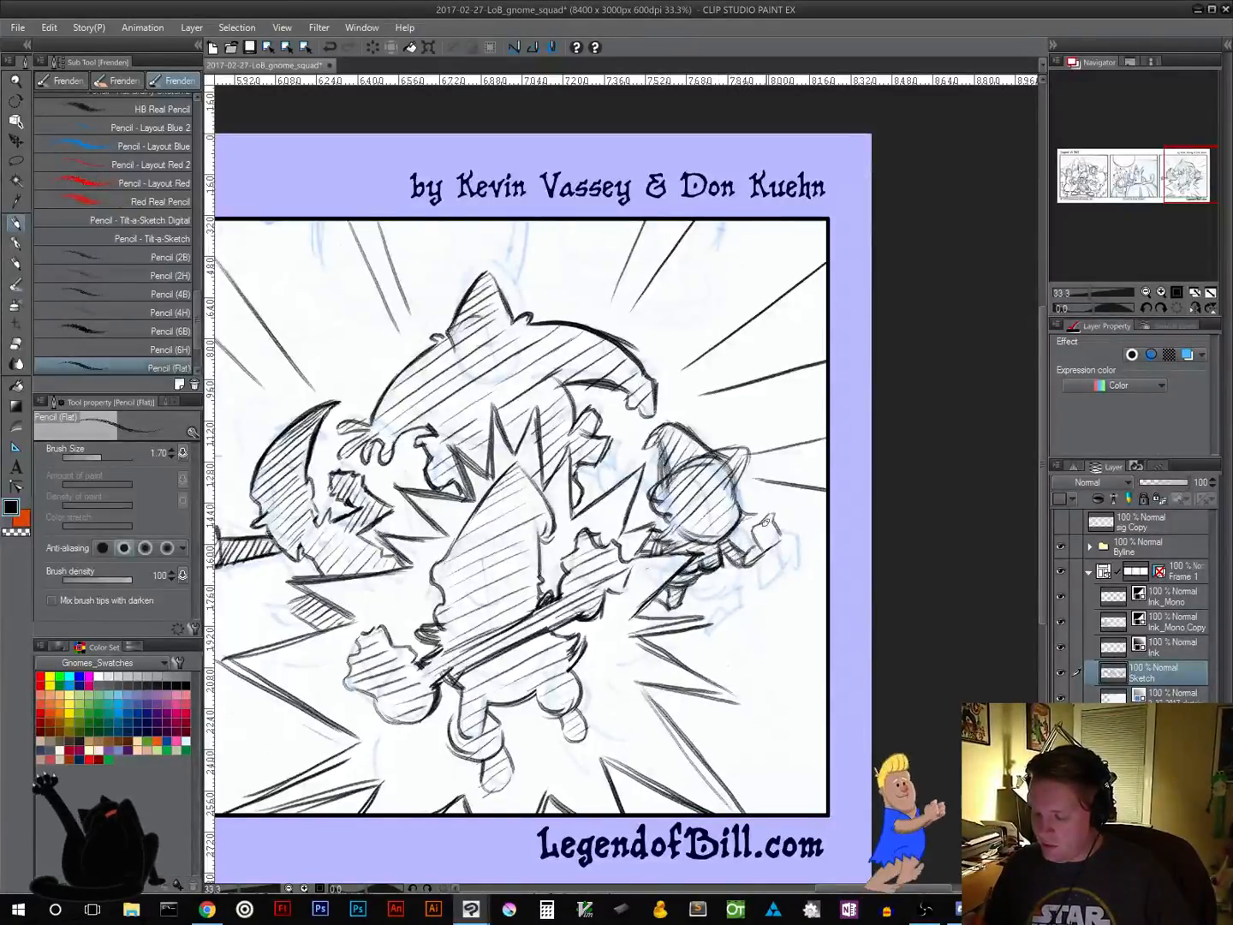
pyautogui.moveTo(774, 511); pyautogui.dragTo(738, 569)
pyautogui.moveTo(781, 530); pyautogui.dragTo(753, 553)
# Add radiating speed lines along the panel's left edge, above the left gnome's arm and beside the lower burst
pyautogui.moveTo(717, 674); pyautogui.dragTo(943, 579)
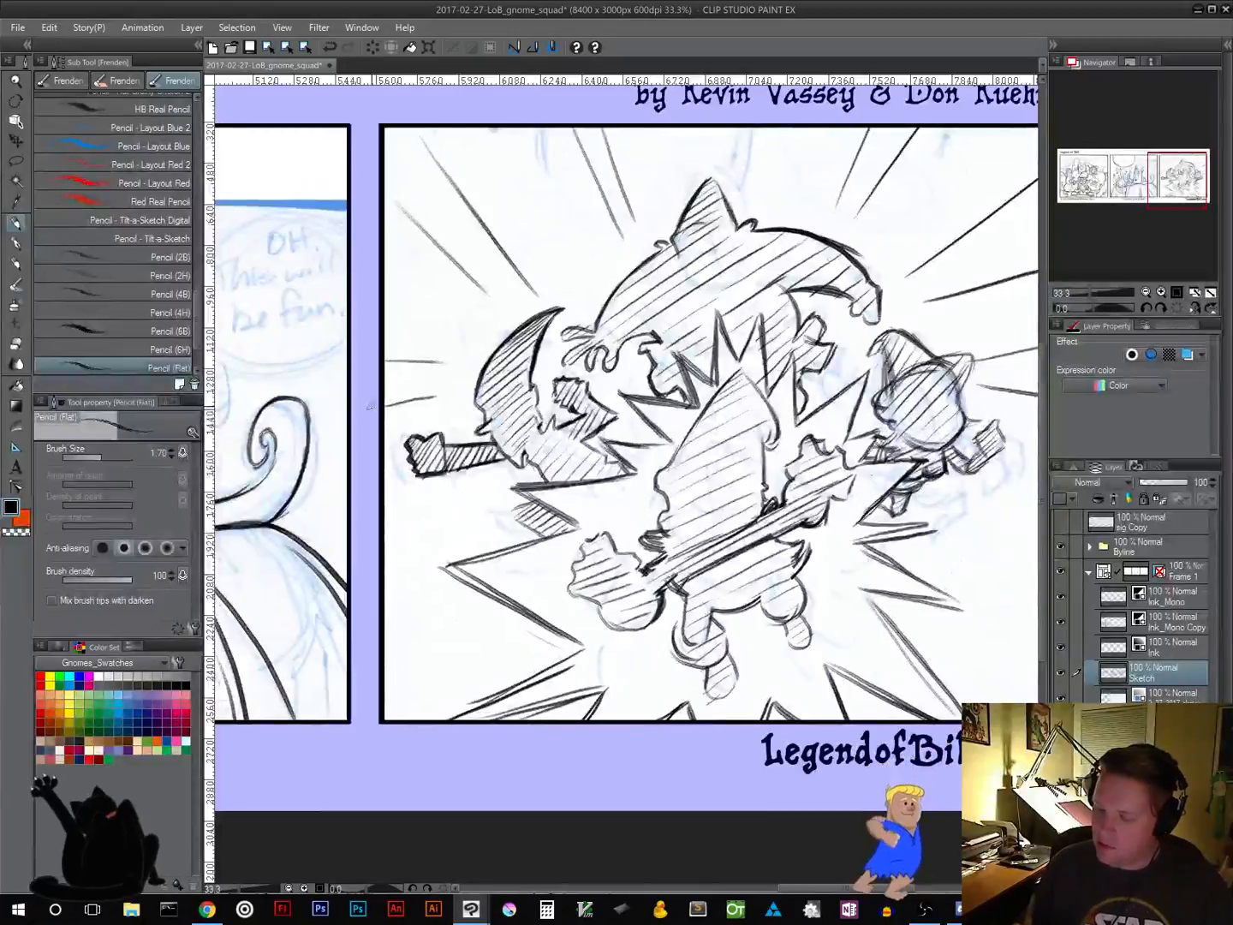
pyautogui.moveTo(366, 405); pyautogui.dragTo(440, 404)
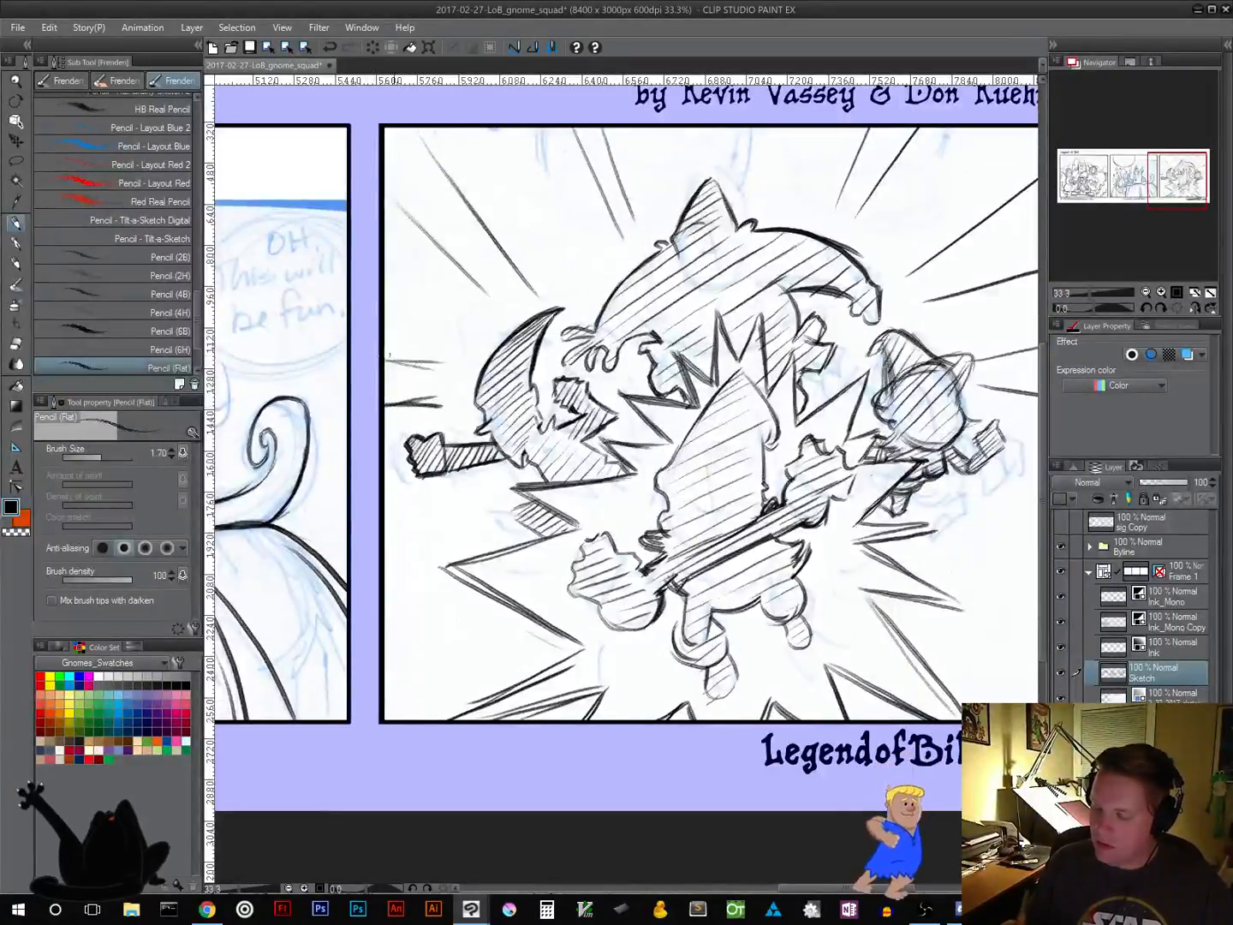
pyautogui.moveTo(385, 361); pyautogui.dragTo(422, 371)
pyautogui.moveTo(374, 560); pyautogui.dragTo(502, 529)
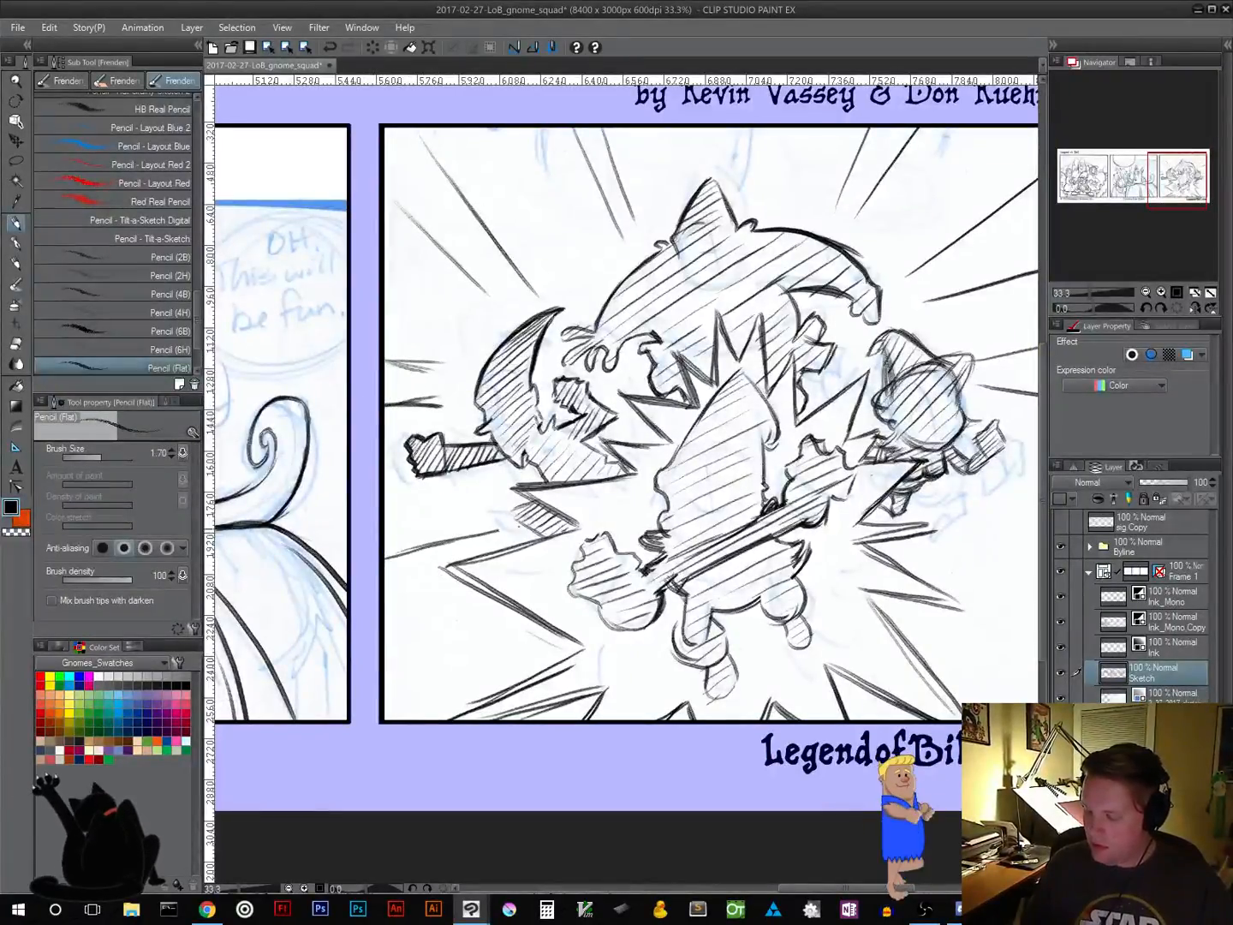
pyautogui.moveTo(374, 660)
pyautogui.mouseDown()
pyautogui.moveTo(471, 610)
pyautogui.moveTo(459, 617)
pyautogui.mouseUp()
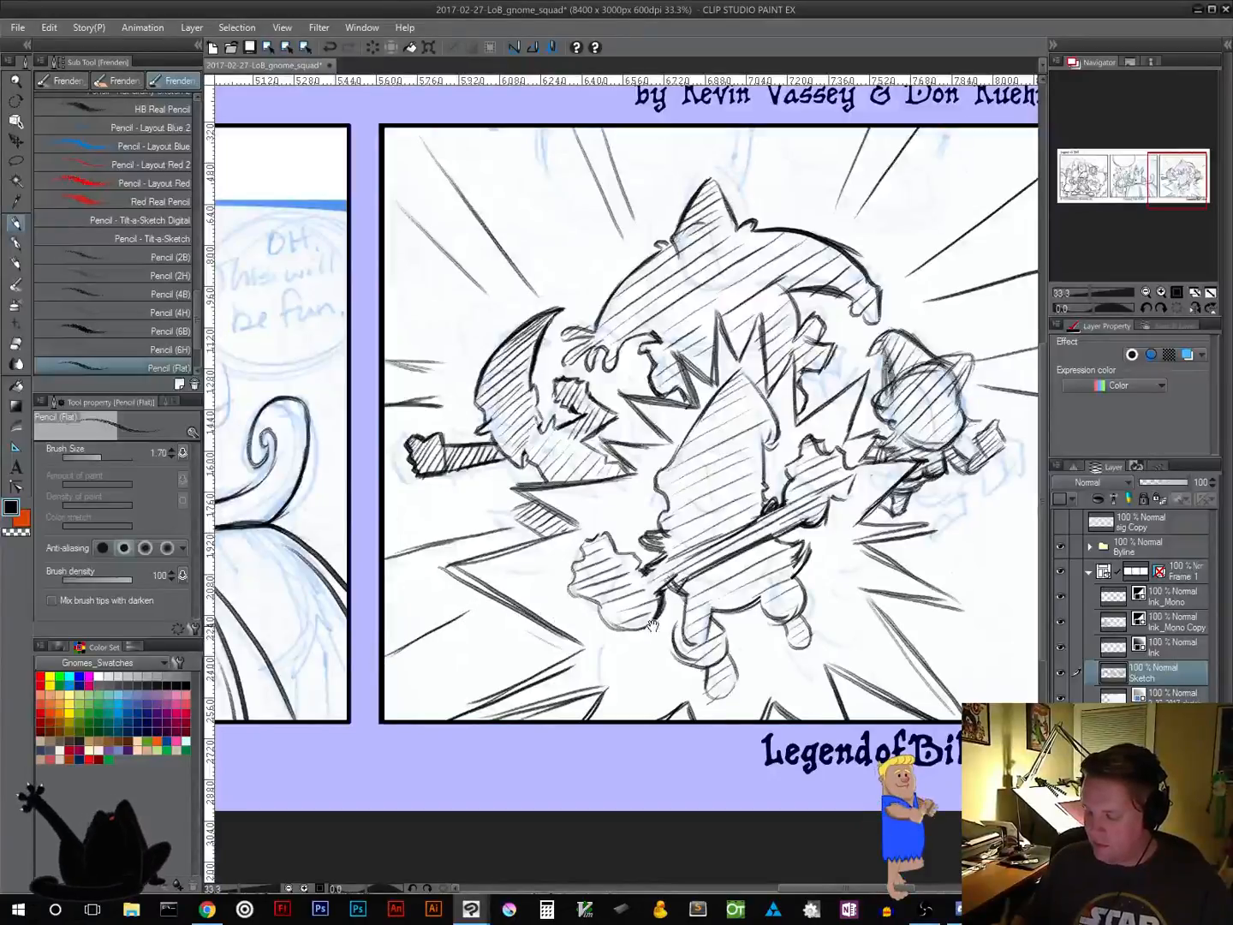
# Add radiating speed lines along the panel's right edge, between the right gnome and the lower-right corner
pyautogui.moveTo(729, 590); pyautogui.dragTo(583, 583)
pyautogui.moveTo(792, 546); pyautogui.dragTo(906, 574)
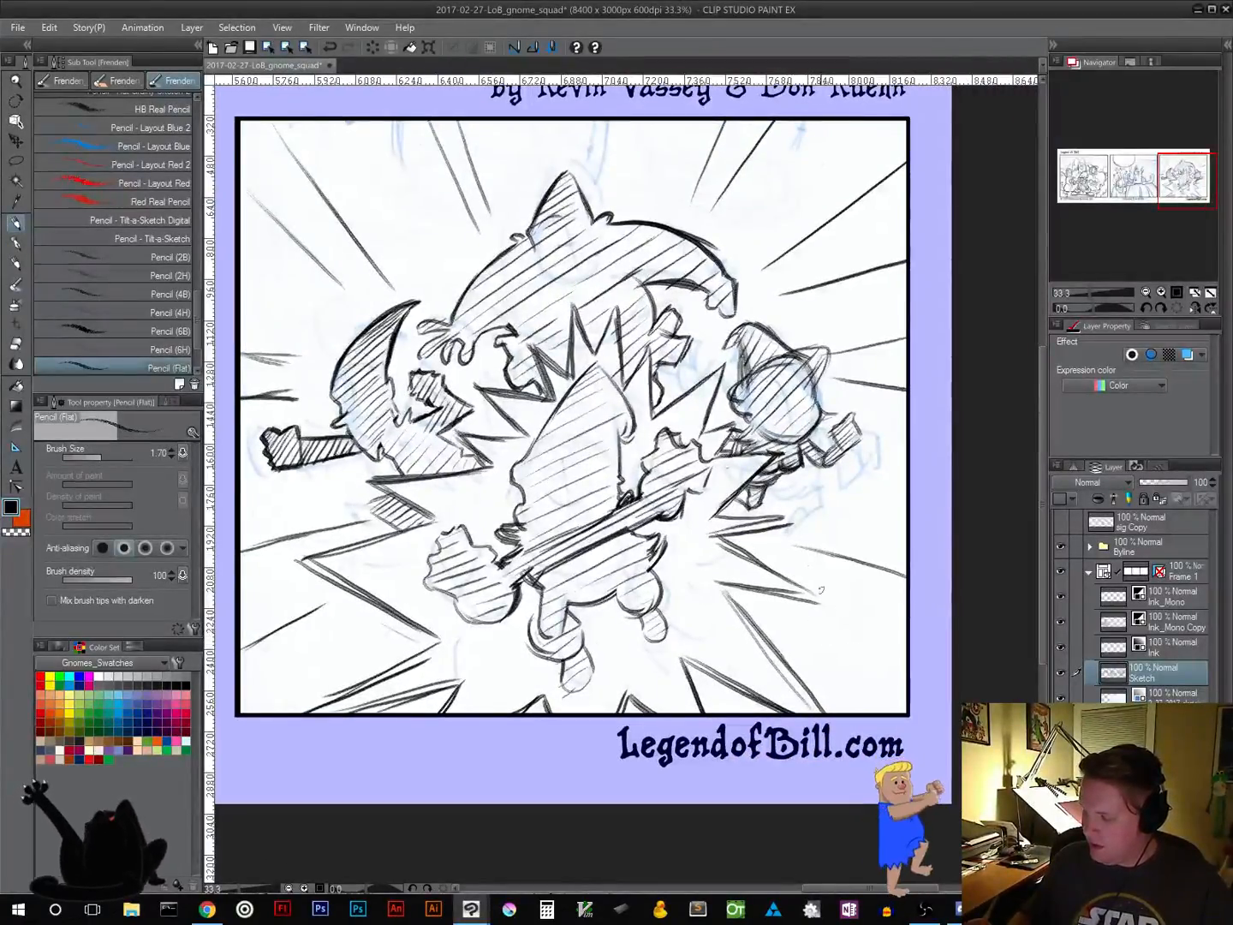
pyautogui.moveTo(809, 574); pyautogui.dragTo(928, 634)
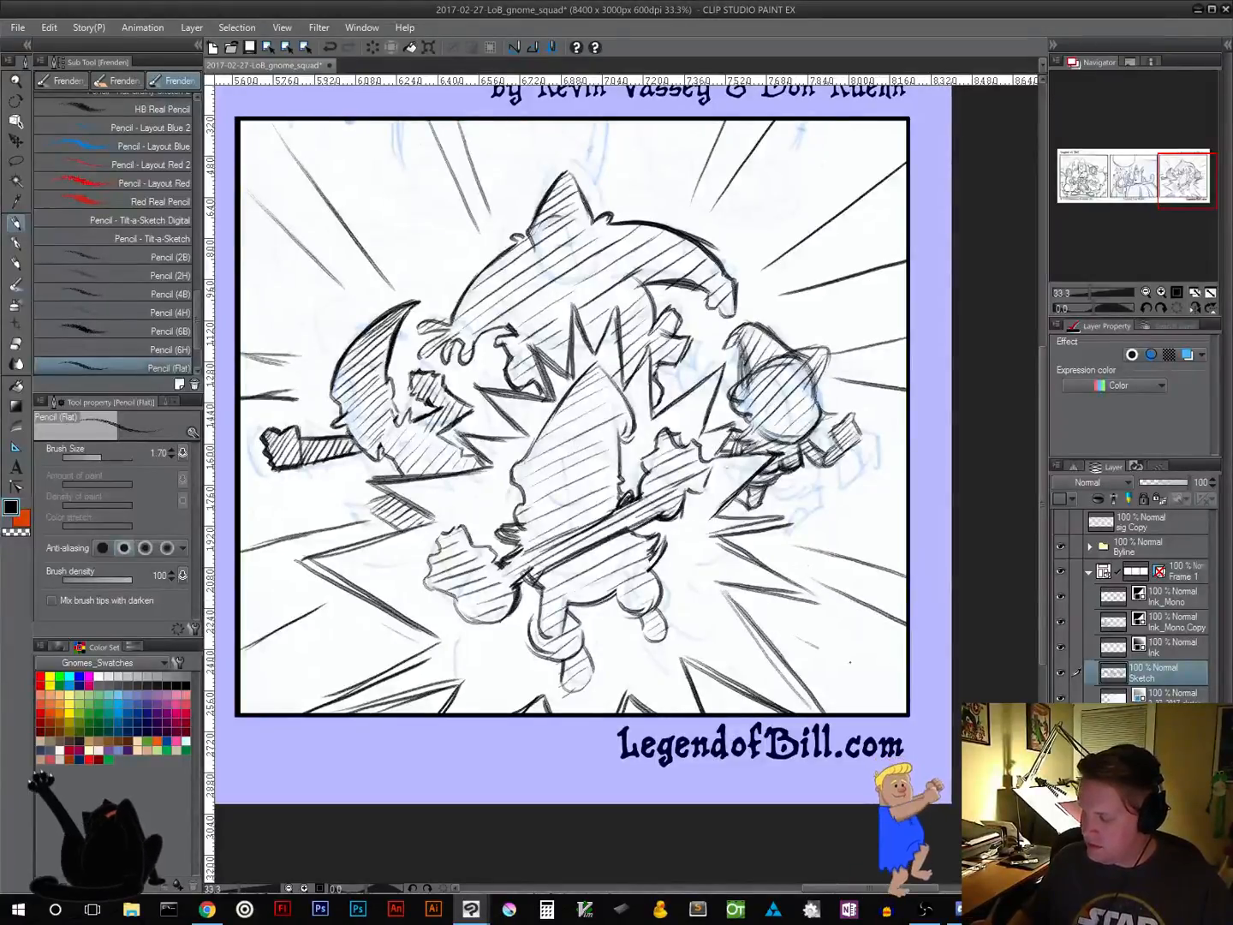
pyautogui.moveTo(852, 662); pyautogui.dragTo(913, 692)
pyautogui.moveTo(819, 490); pyautogui.dragTo(905, 498)
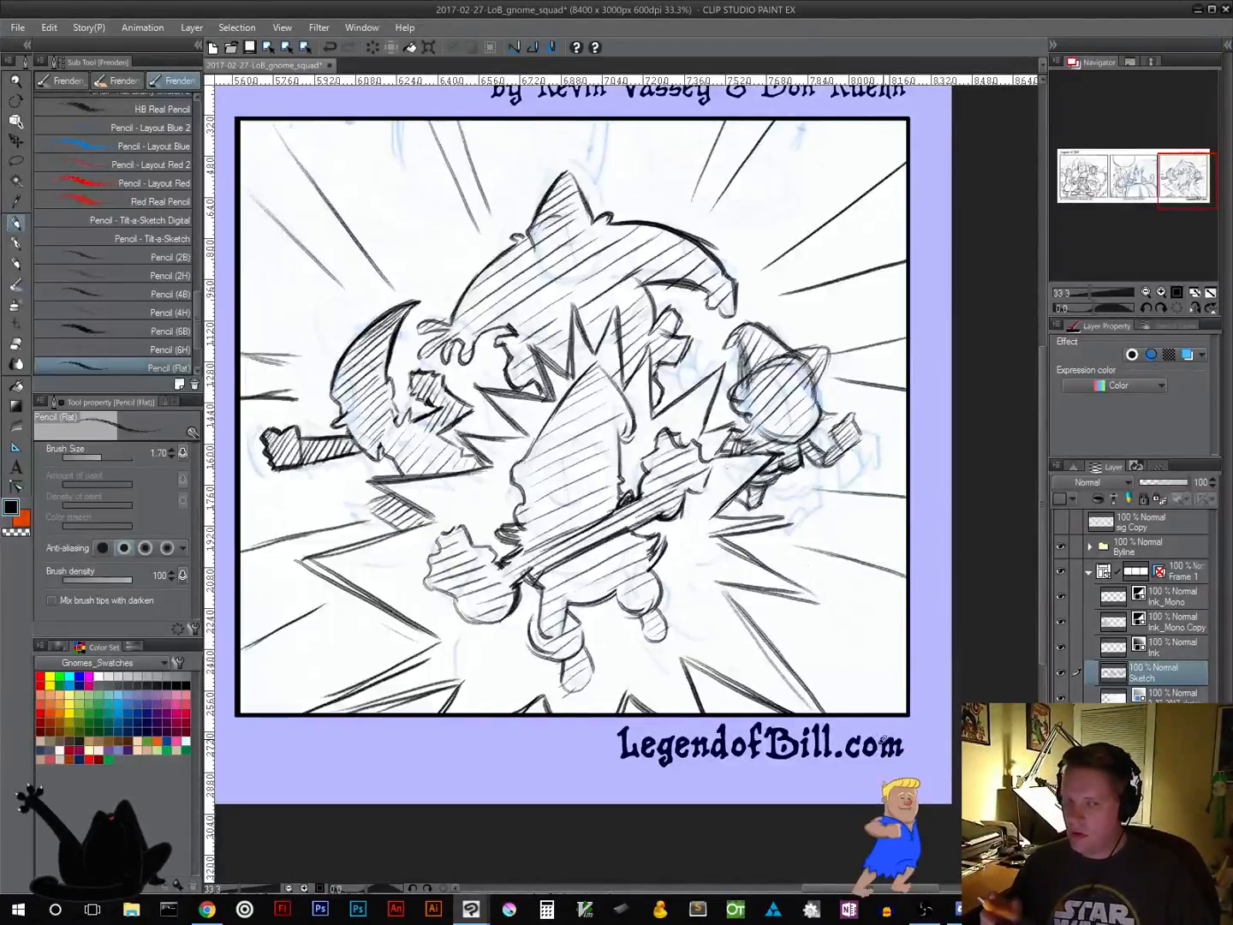
pyautogui.moveTo(857, 584); pyautogui.dragTo(730, 545)
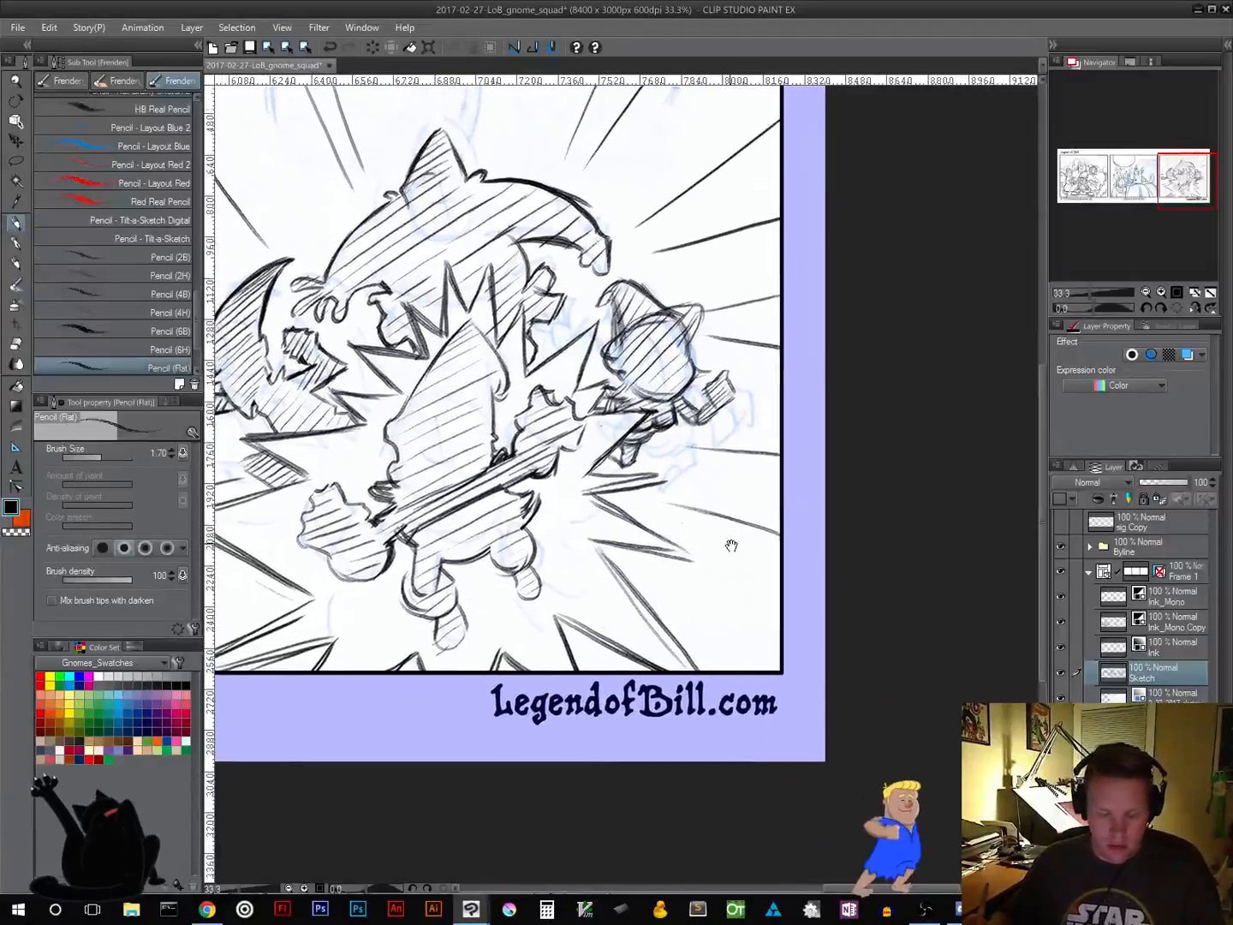
pyautogui.press('r')
pyautogui.moveTo(795, 614); pyautogui.dragTo(895, 463)
pyautogui.press('p')
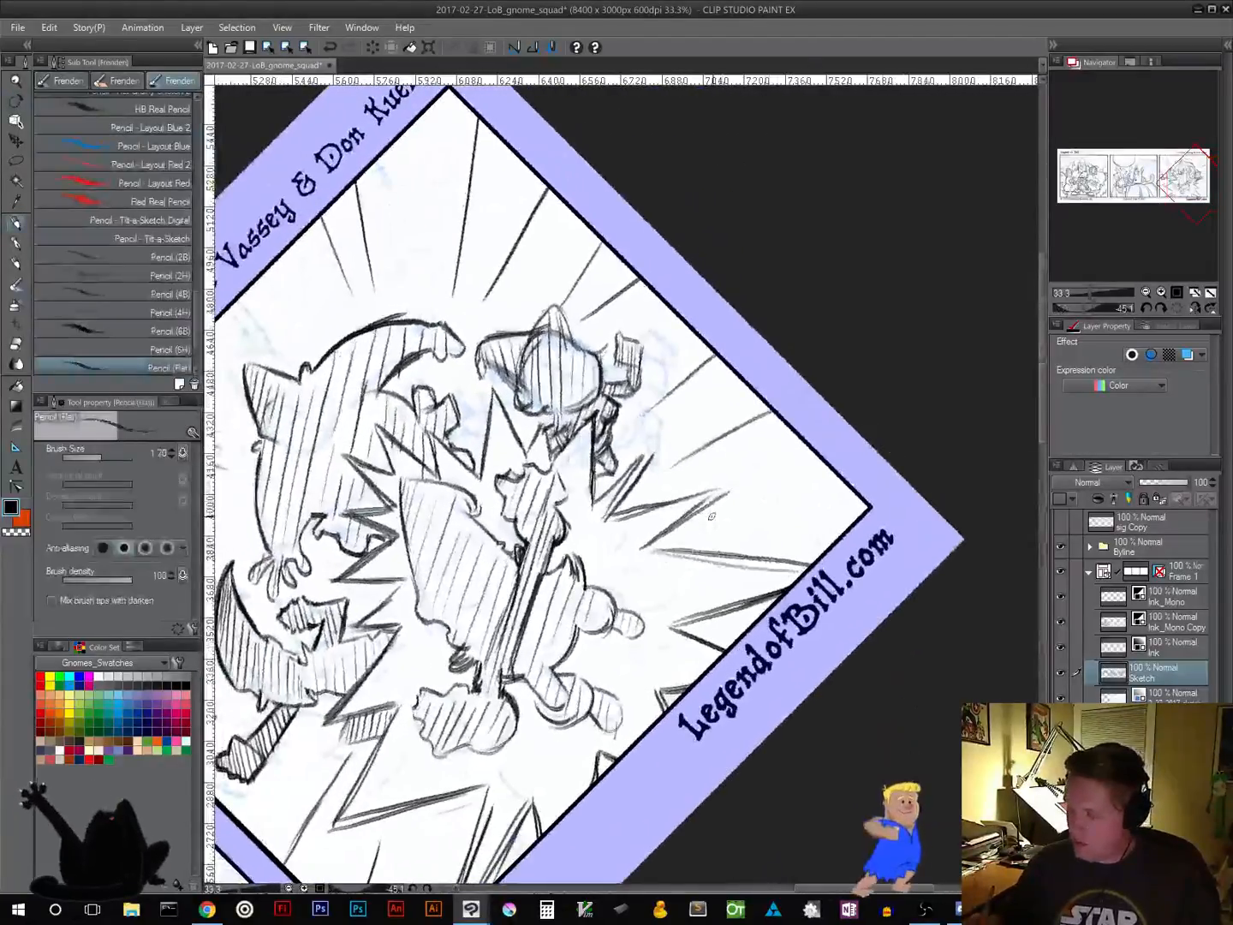
pyautogui.moveTo(726, 510); pyautogui.dragTo(813, 463)
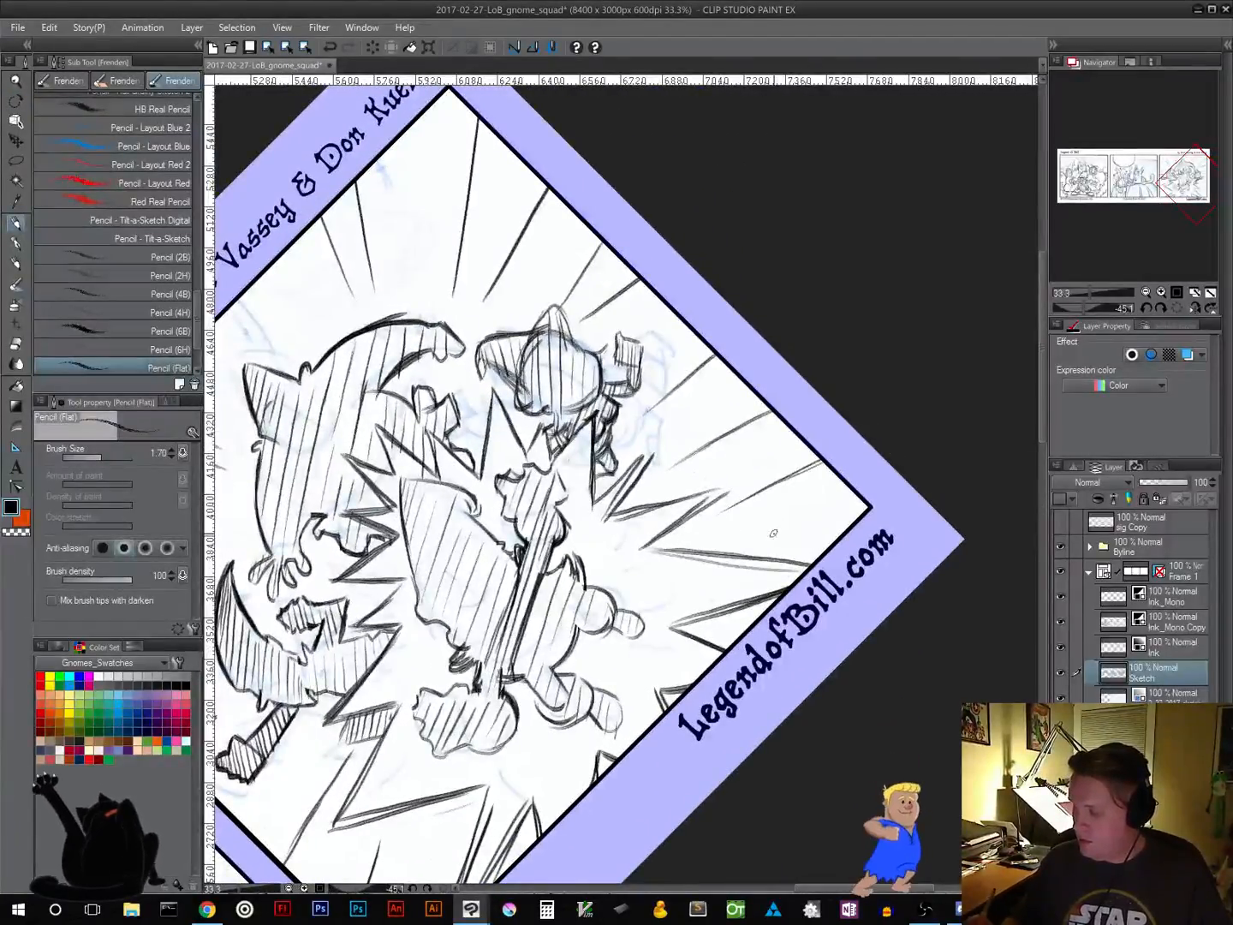
# Thicken the speed lines in the panel's upper-left corner with second tapering pencil strokes
pyautogui.moveTo(721, 544)
pyautogui.mouseDown()
pyautogui.moveTo(851, 524)
pyautogui.moveTo(813, 581)
pyautogui.moveTo(827, 643)
pyautogui.mouseUp()
pyautogui.press('r')
pyautogui.press('p')
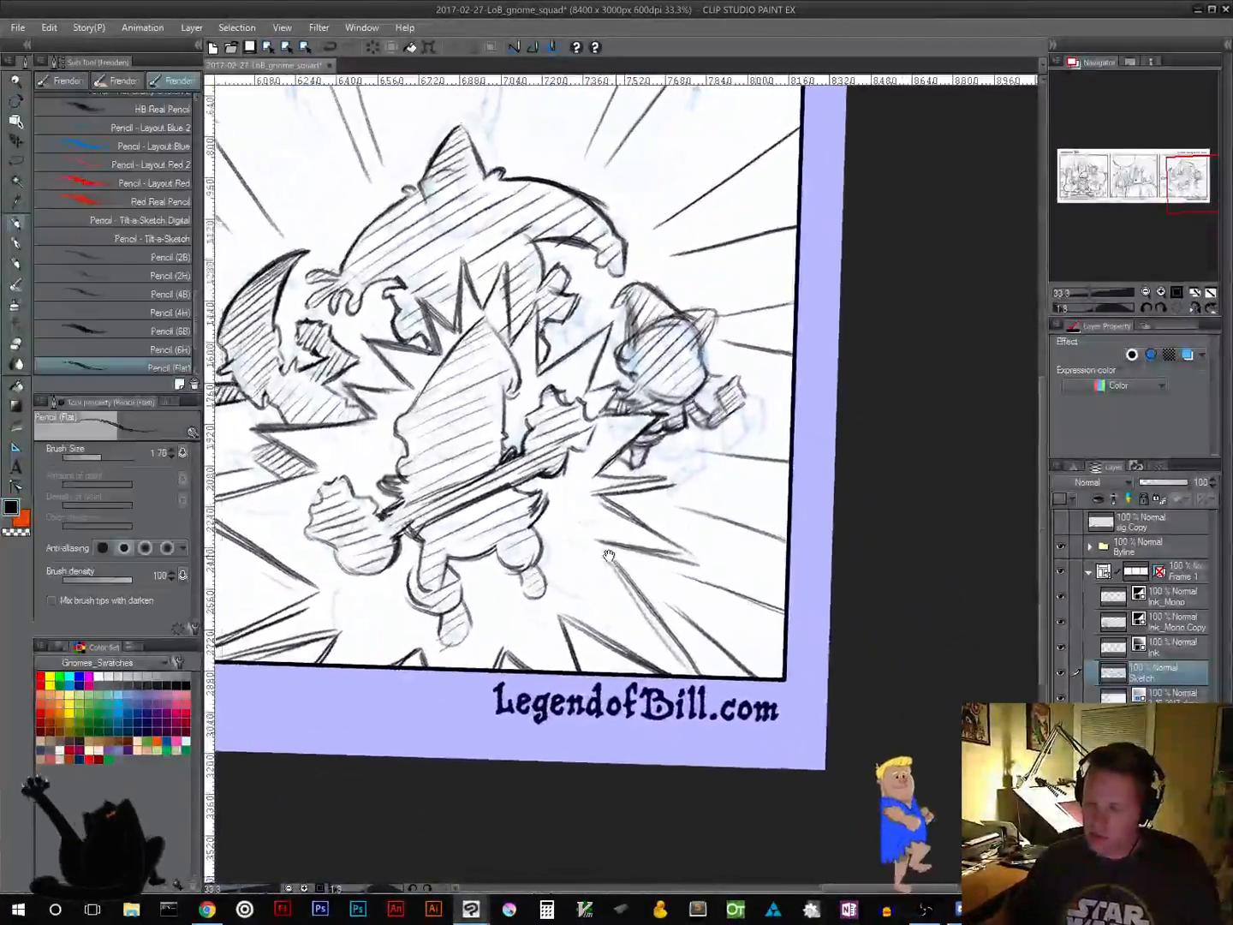
pyautogui.moveTo(602, 554)
pyautogui.mouseDown()
pyautogui.moveTo(860, 596)
pyautogui.moveTo(865, 671)
pyautogui.mouseUp()
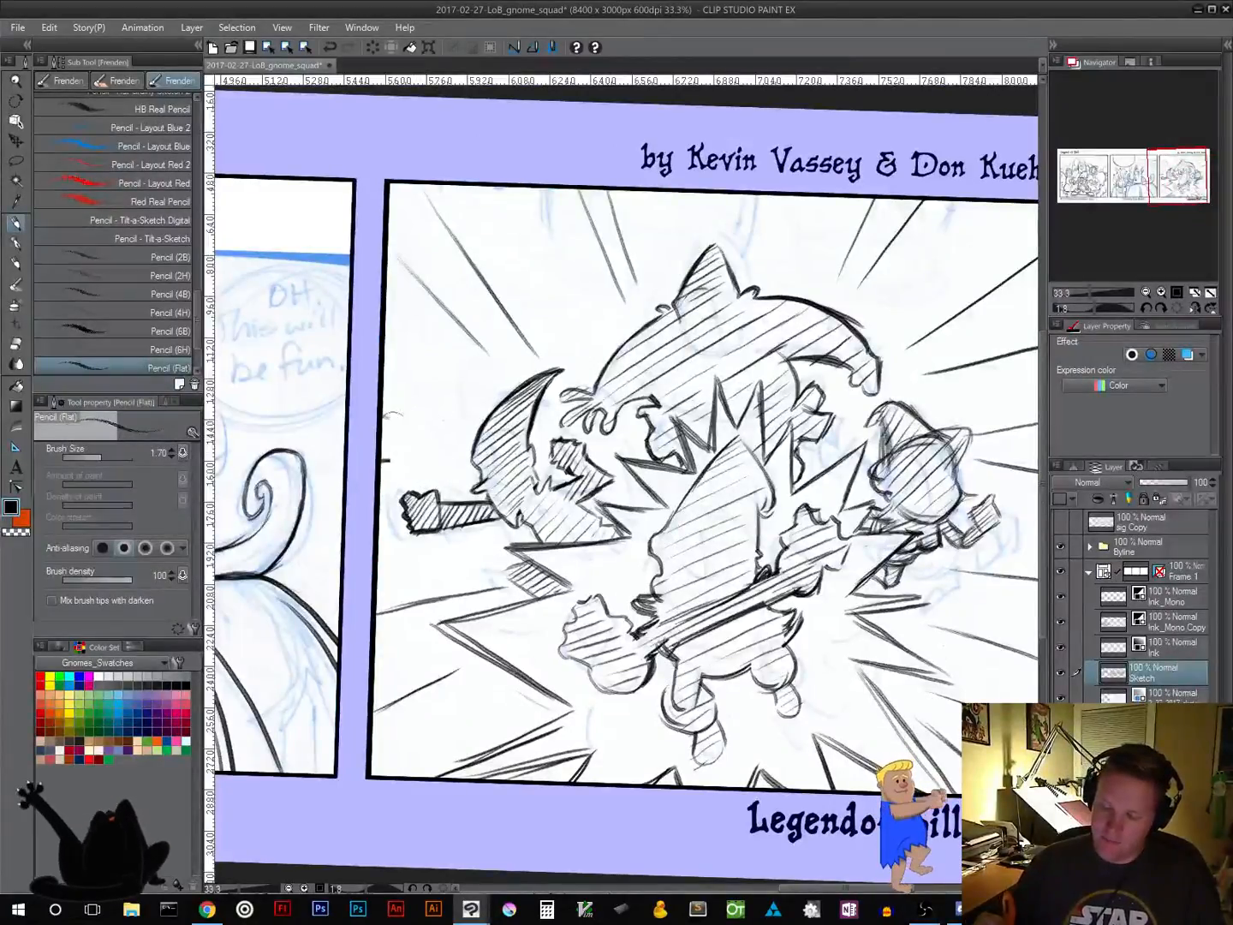
pyautogui.press('r')
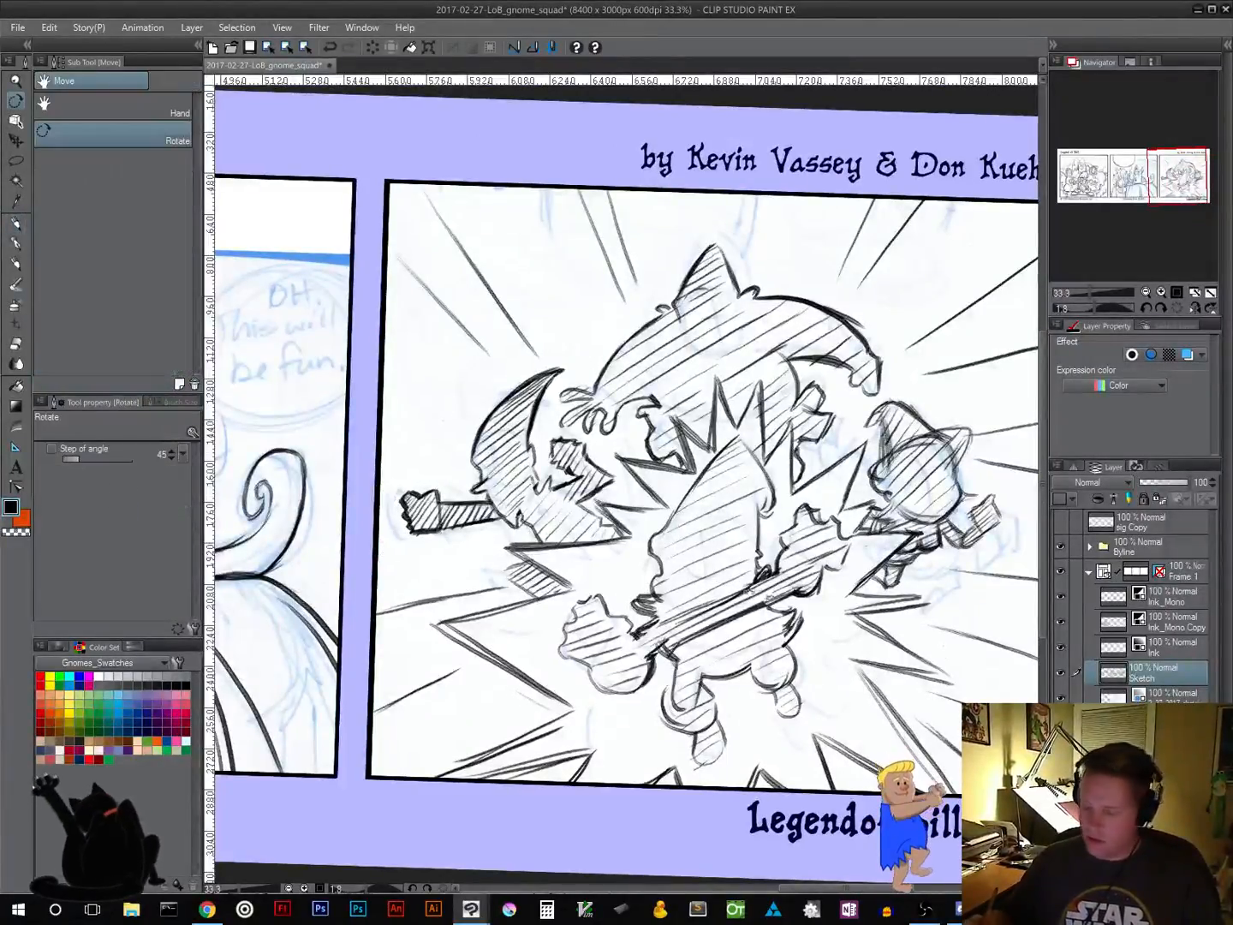
pyautogui.moveTo(386, 552)
pyautogui.mouseDown()
pyautogui.moveTo(386, 420)
pyautogui.moveTo(521, 258)
pyautogui.moveTo(603, 234)
pyautogui.moveTo(493, 397)
pyautogui.moveTo(550, 460)
pyautogui.mouseUp()
pyautogui.moveTo(556, 404)
pyautogui.mouseDown()
pyautogui.moveTo(545, 484)
pyautogui.moveTo(635, 417)
pyautogui.mouseUp()
pyautogui.moveTo(594, 488); pyautogui.dragTo(635, 417)
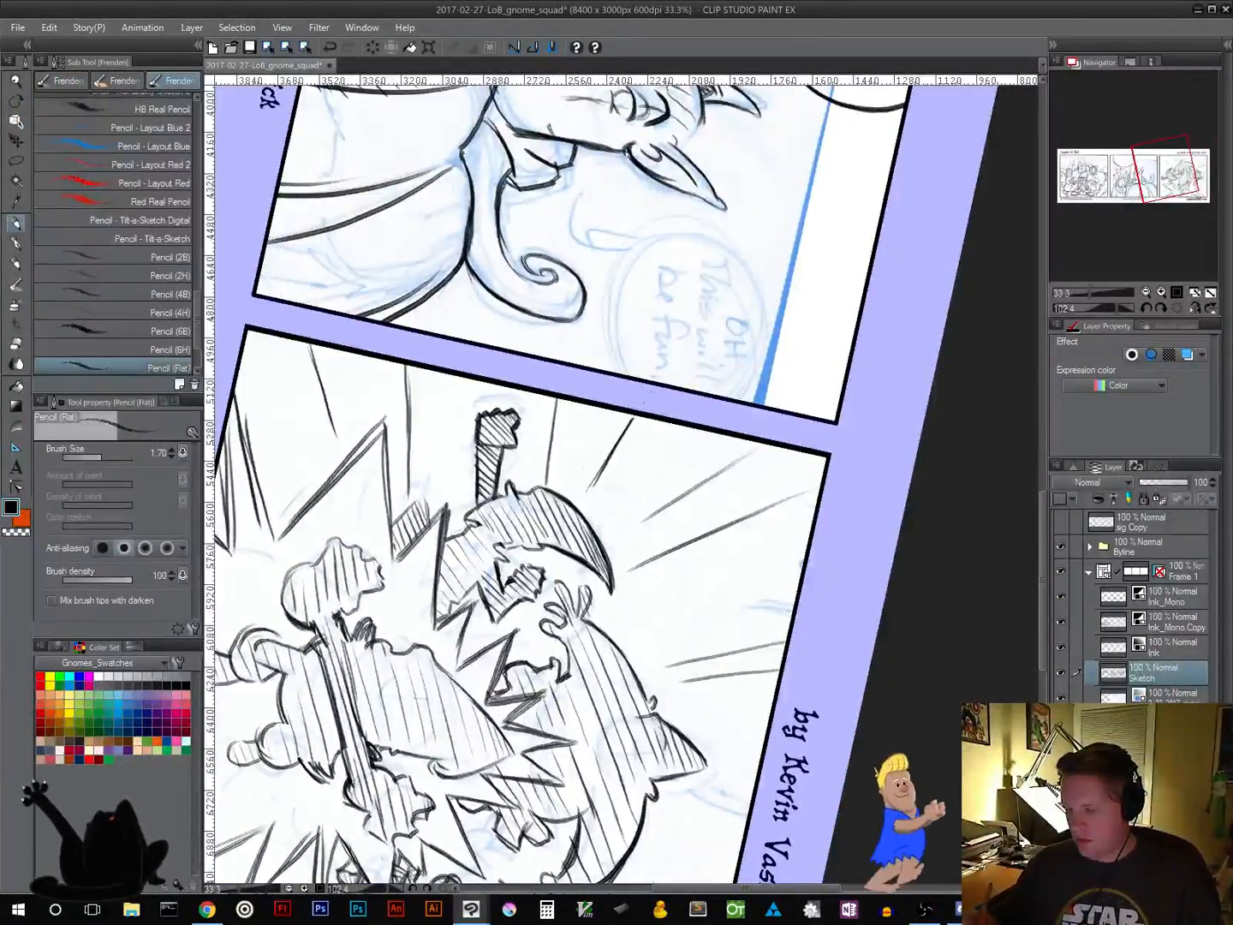
pyautogui.moveTo(659, 510); pyautogui.dragTo(775, 427)
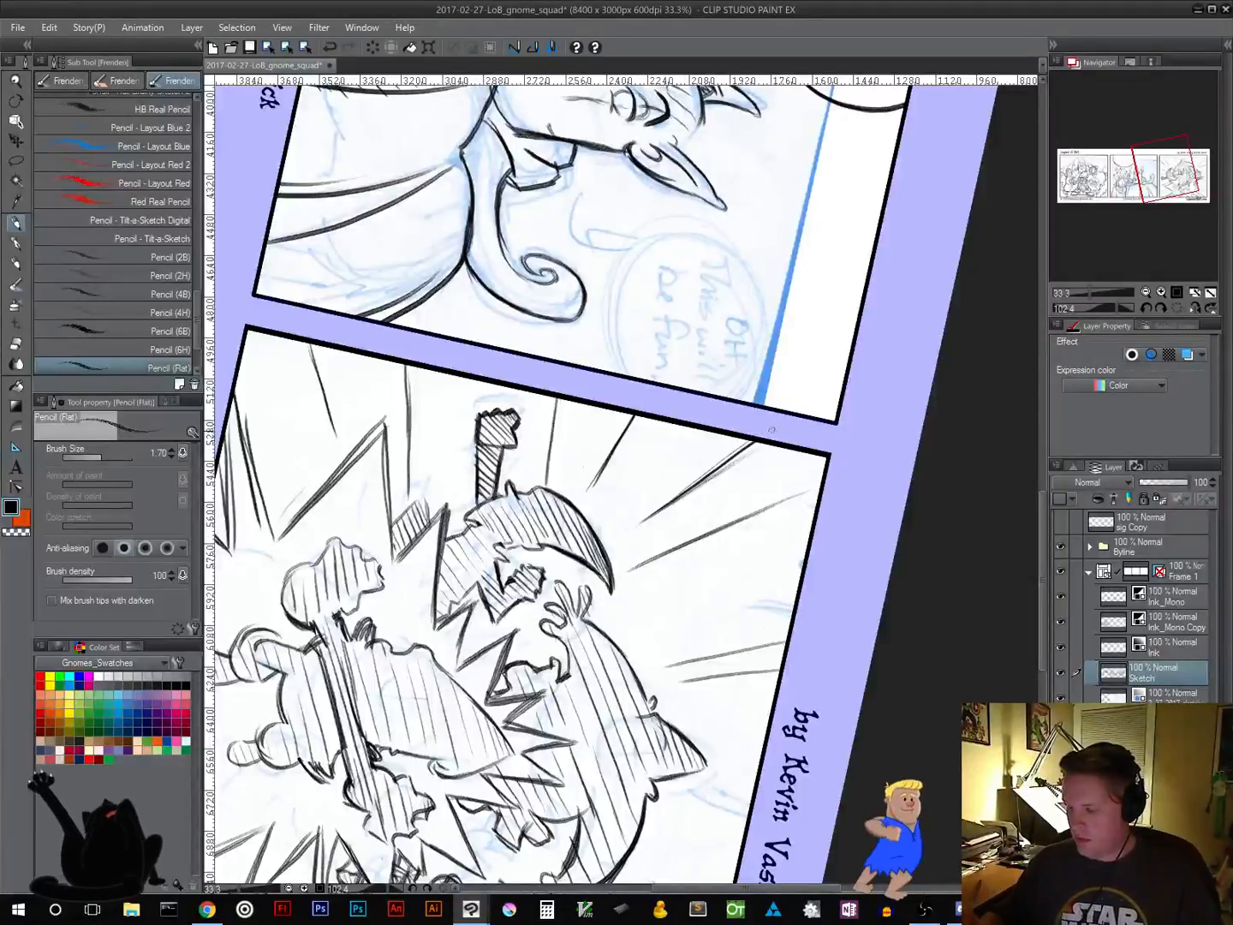
pyautogui.moveTo(633, 568); pyautogui.dragTo(809, 493)
pyautogui.moveTo(688, 548); pyautogui.dragTo(805, 495)
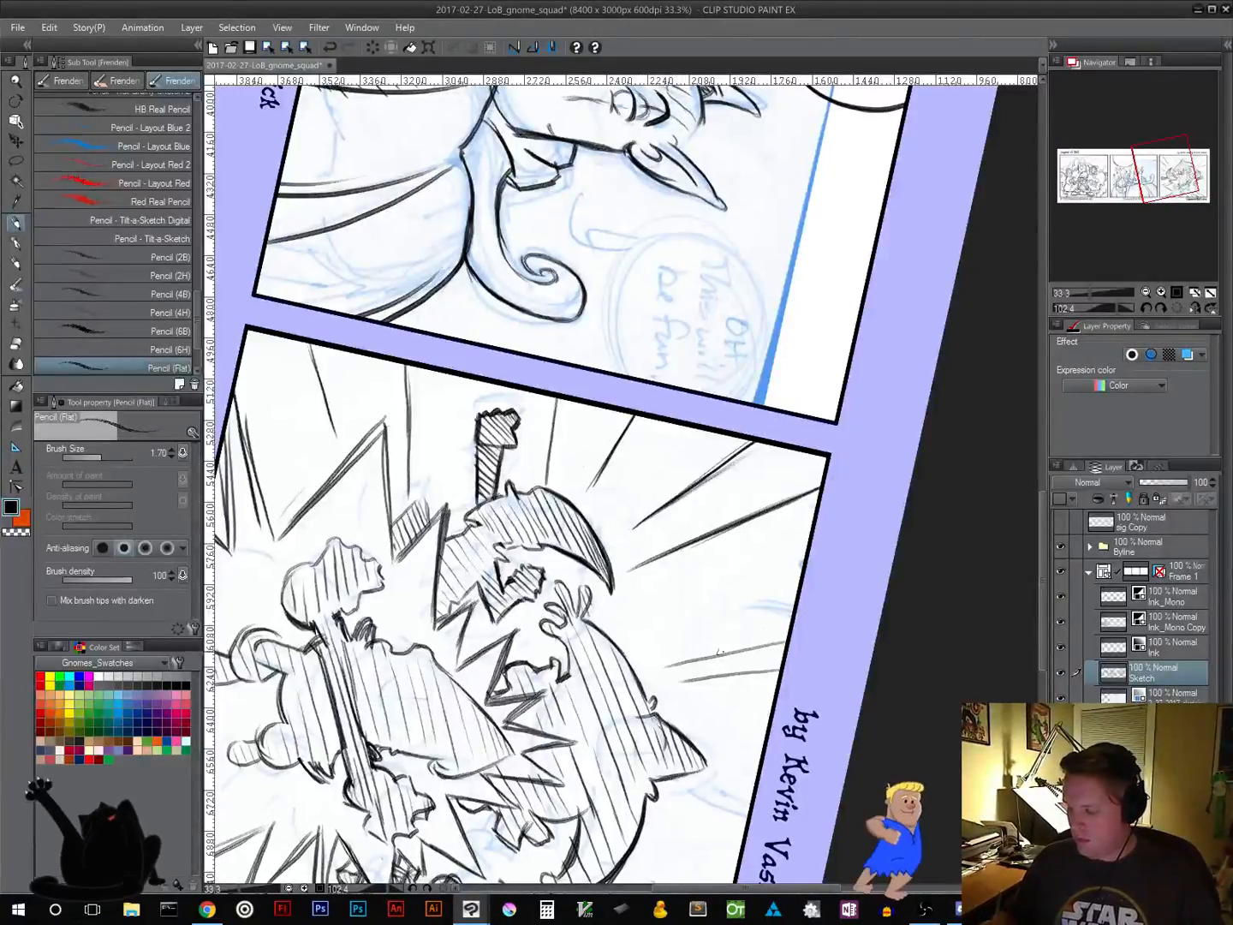
# Thicken the pair of speed lines at the panel's top edge, just left of the top gnome's hat
pyautogui.moveTo(877, 566); pyautogui.dragTo(830, 454)
pyautogui.moveTo(793, 618); pyautogui.dragTo(834, 529)
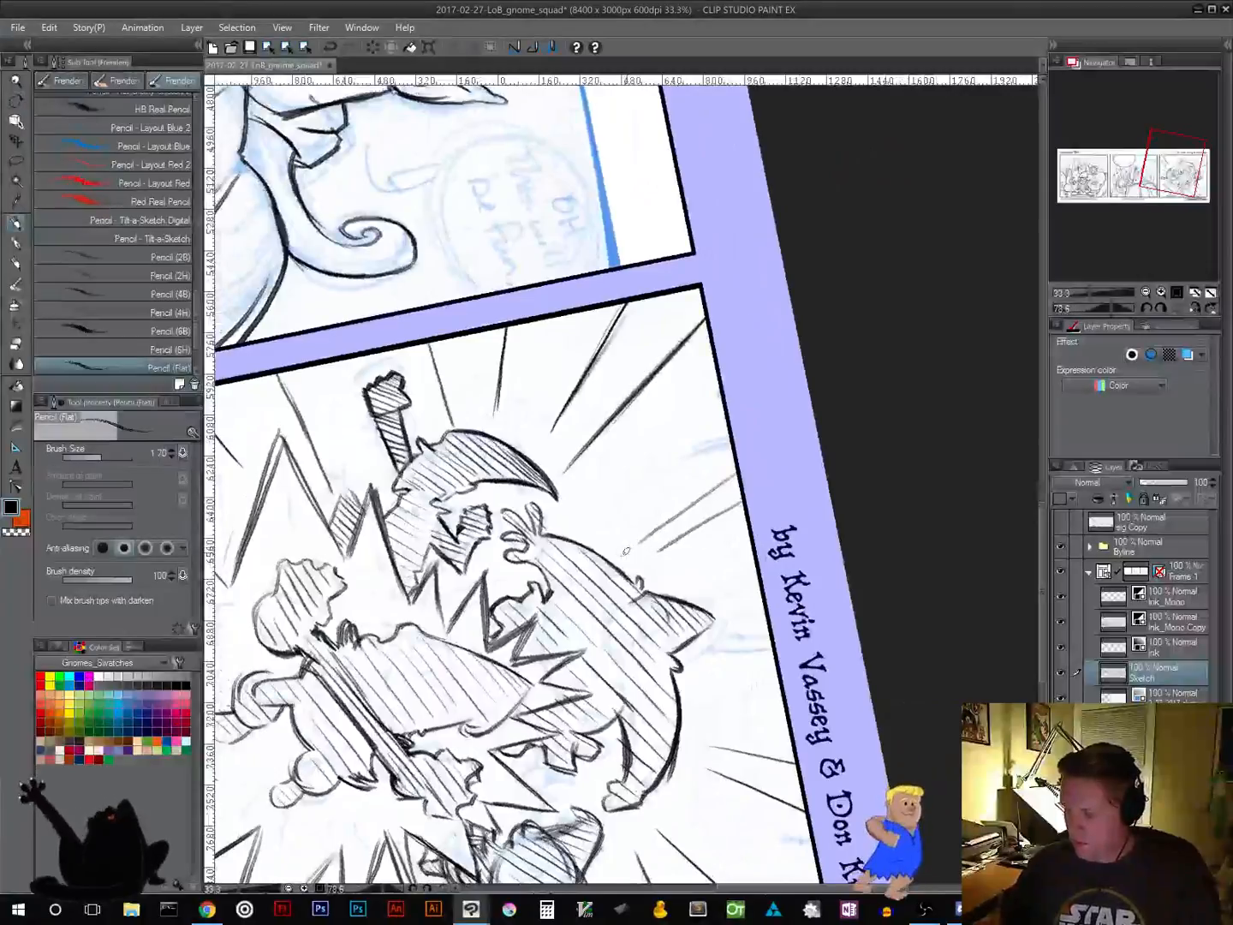
pyautogui.moveTo(631, 549)
pyautogui.mouseDown()
pyautogui.moveTo(736, 465)
pyautogui.moveTo(709, 521)
pyautogui.moveTo(745, 505)
pyautogui.mouseUp()
pyautogui.moveTo(641, 567); pyautogui.dragTo(745, 507)
# Thicken the speed lines in the panel's upper-right area, from the top edge around to above the right gnome
pyautogui.moveTo(865, 499); pyautogui.dragTo(764, 395)
pyautogui.moveTo(729, 594)
pyautogui.mouseDown()
pyautogui.moveTo(700, 386)
pyautogui.moveTo(783, 437)
pyautogui.mouseUp()
pyautogui.moveTo(761, 600)
pyautogui.mouseDown()
pyautogui.moveTo(677, 547)
pyautogui.moveTo(742, 439)
pyautogui.mouseUp()
pyautogui.moveTo(660, 524); pyautogui.dragTo(718, 462)
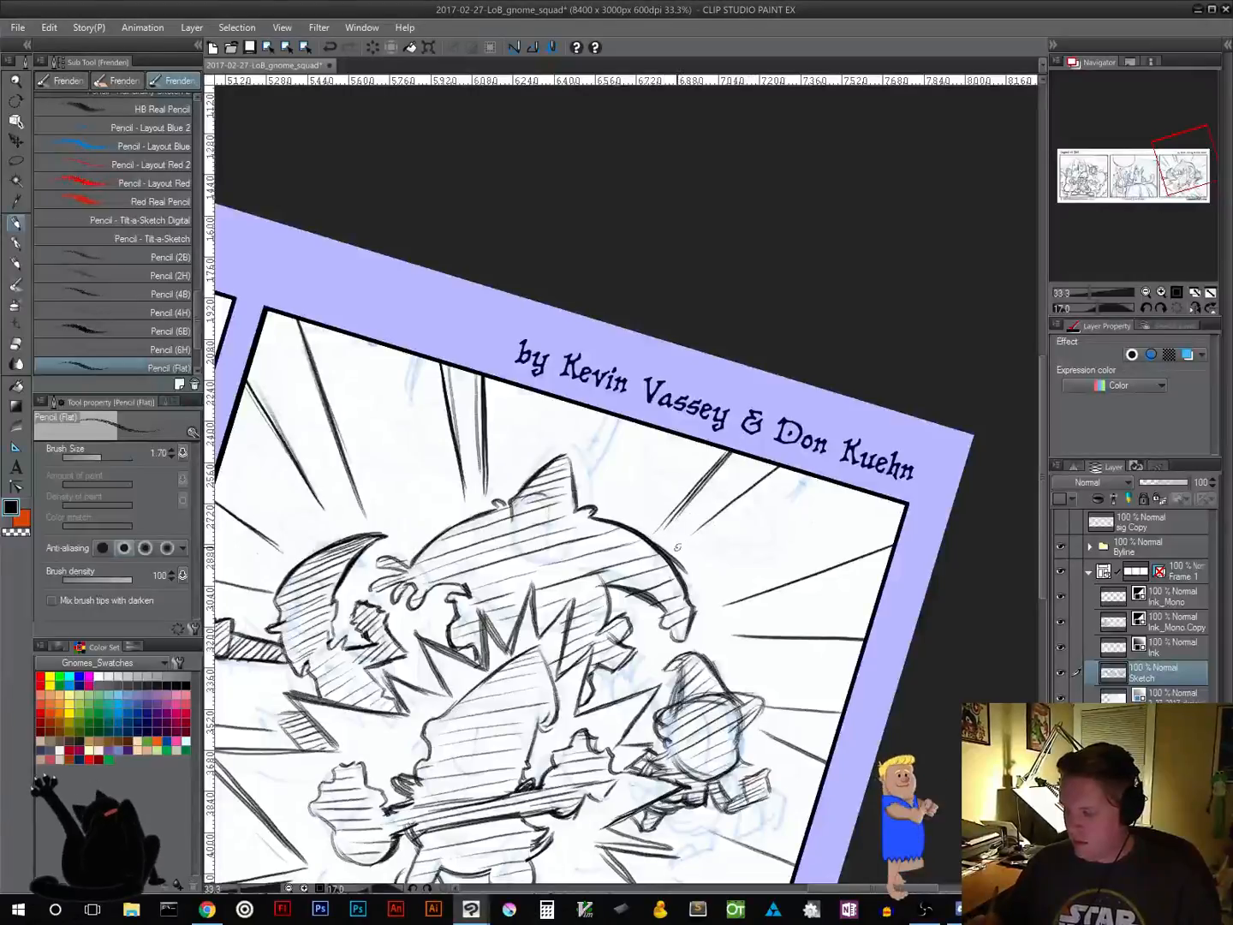
pyautogui.moveTo(681, 545); pyautogui.dragTo(789, 470)
pyautogui.moveTo(842, 514); pyautogui.dragTo(777, 372)
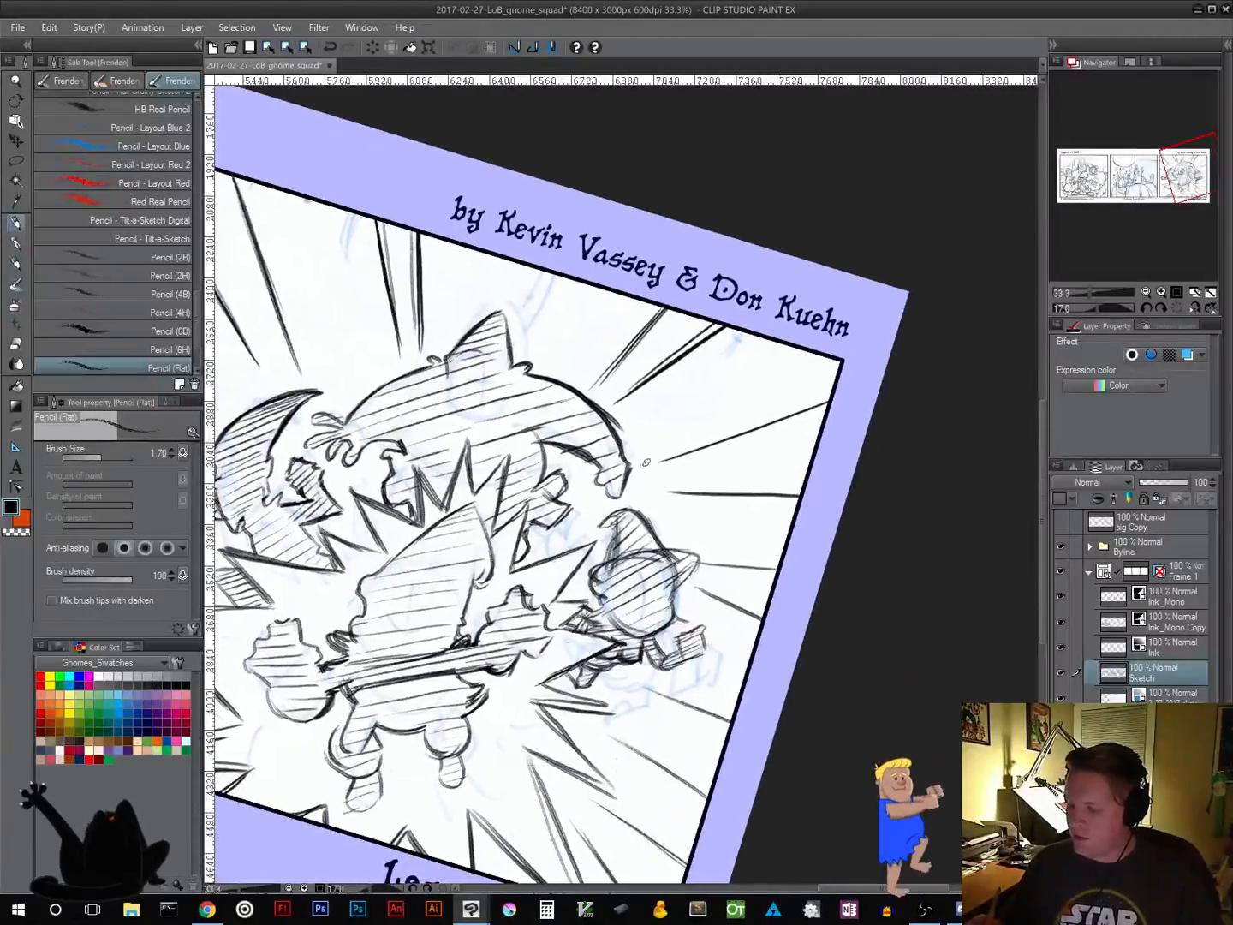
pyautogui.moveTo(645, 464); pyautogui.dragTo(828, 397)
pyautogui.moveTo(657, 497); pyautogui.dragTo(797, 502)
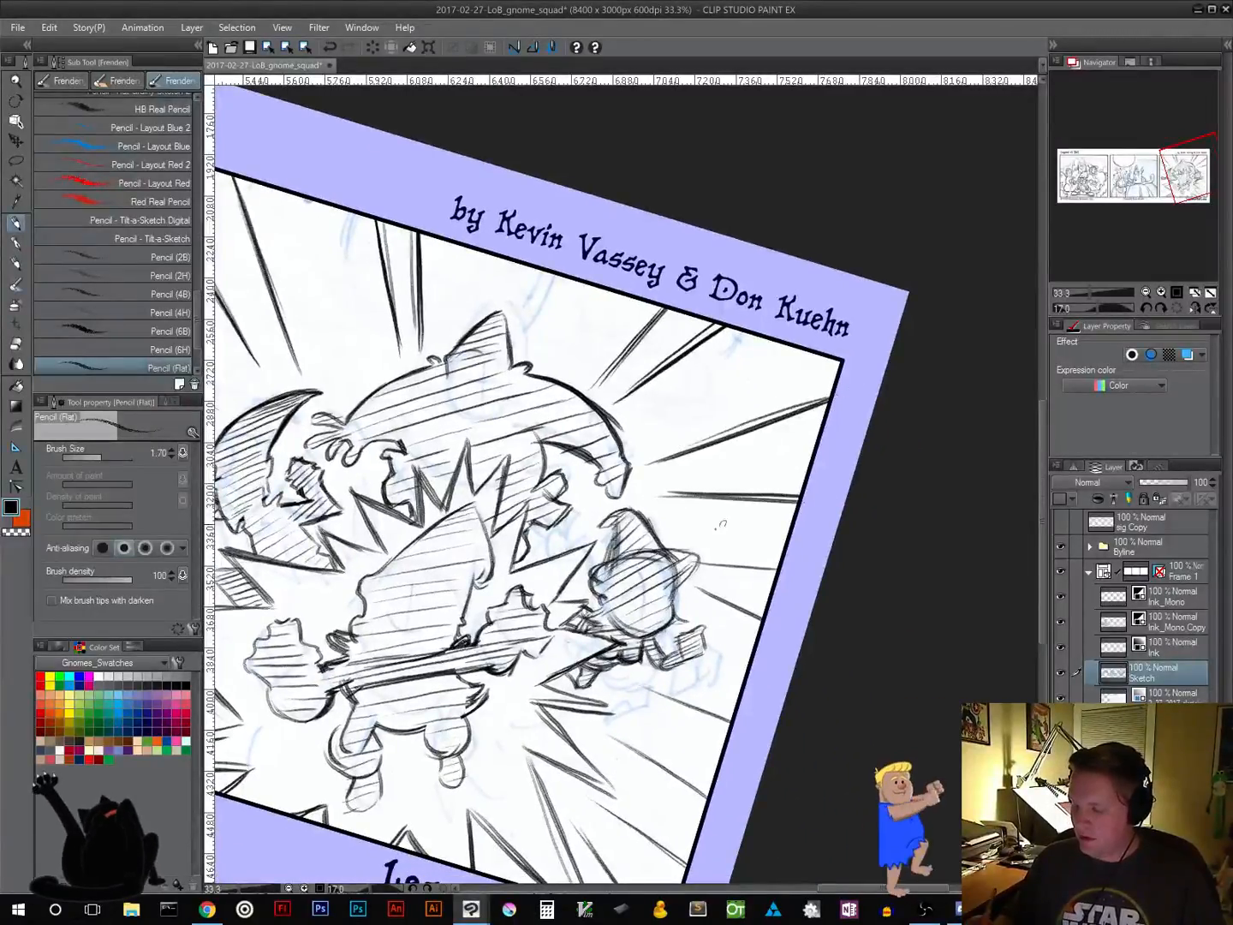
# Thicken the speed lines on the panel's right side, beside the right gnome's head and below its legs
pyautogui.hotkey('shift', 'space')
pyautogui.moveTo(838, 570); pyautogui.dragTo(874, 450)
pyautogui.moveTo(733, 520); pyautogui.dragTo(798, 494)
pyautogui.moveTo(735, 548); pyautogui.dragTo(807, 543)
pyautogui.moveTo(897, 538); pyautogui.dragTo(848, 324)
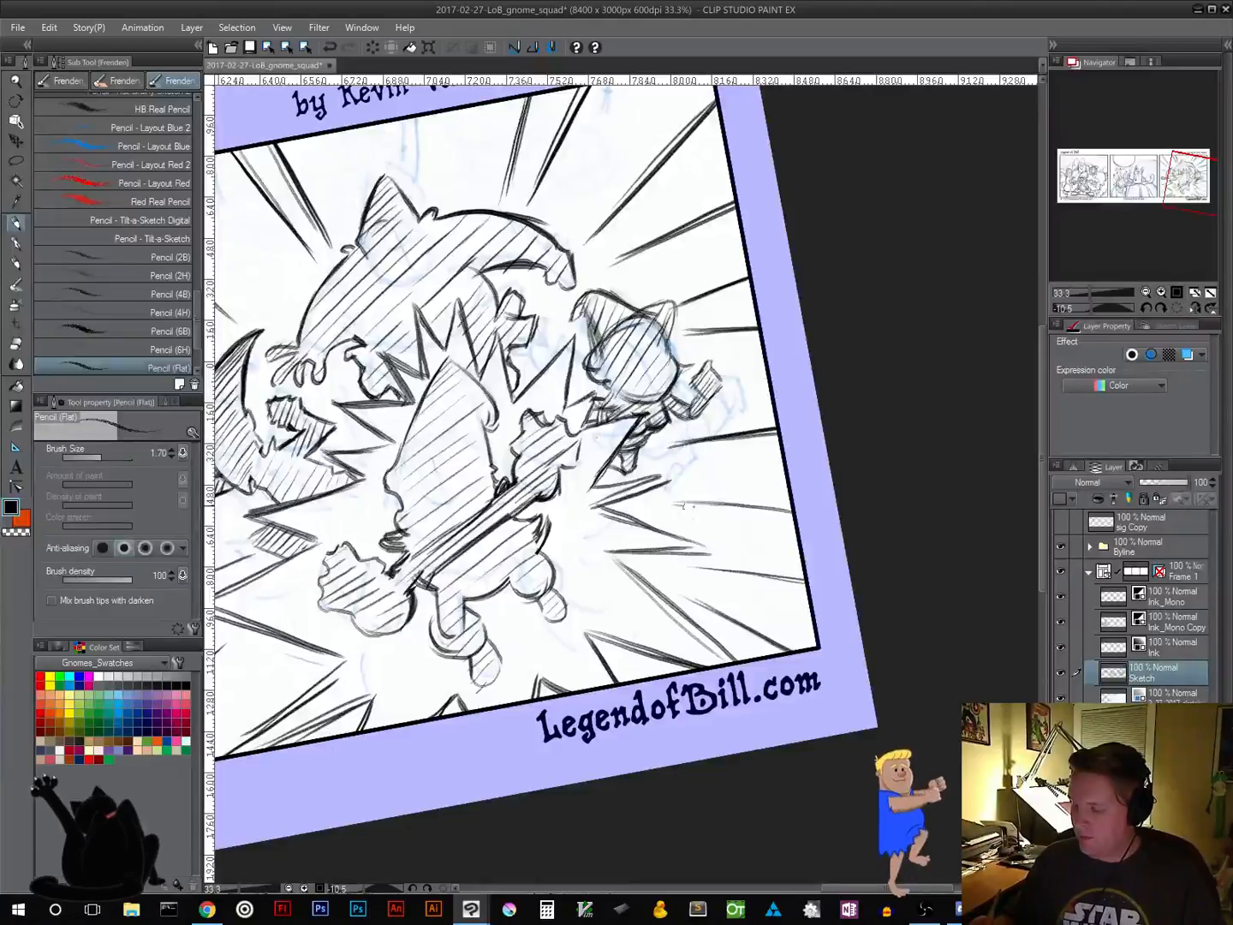
pyautogui.moveTo(683, 504); pyautogui.dragTo(793, 515)
# Darken the speed line running from the right edge to the right gnome's head with repeated strokes
pyautogui.press('space')
pyautogui.moveTo(881, 554)
pyautogui.mouseDown()
pyautogui.moveTo(925, 525)
pyautogui.moveTo(942, 457)
pyautogui.mouseUp()
pyautogui.hotkey('shift', 'space')
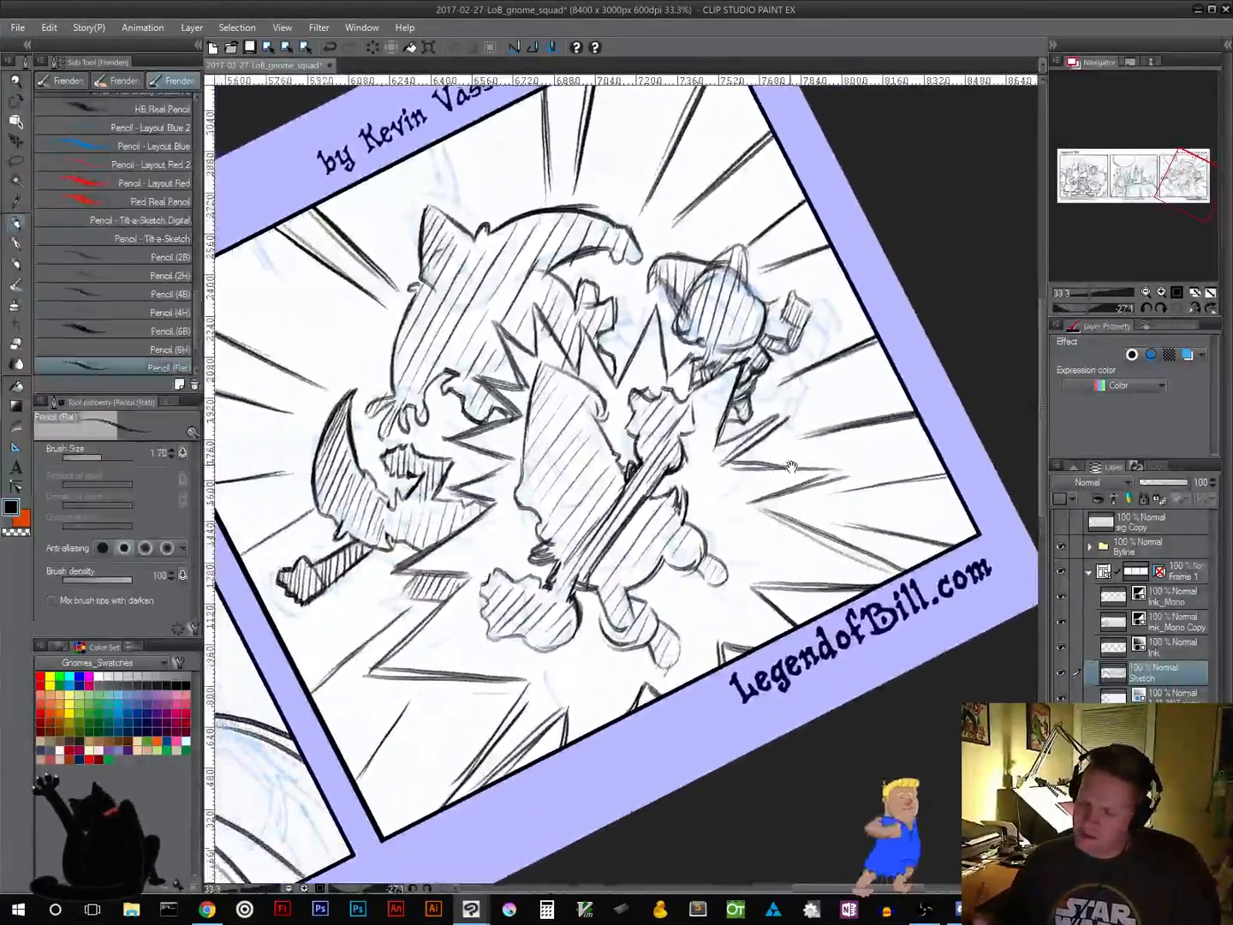
pyautogui.moveTo(791, 466); pyautogui.dragTo(783, 505)
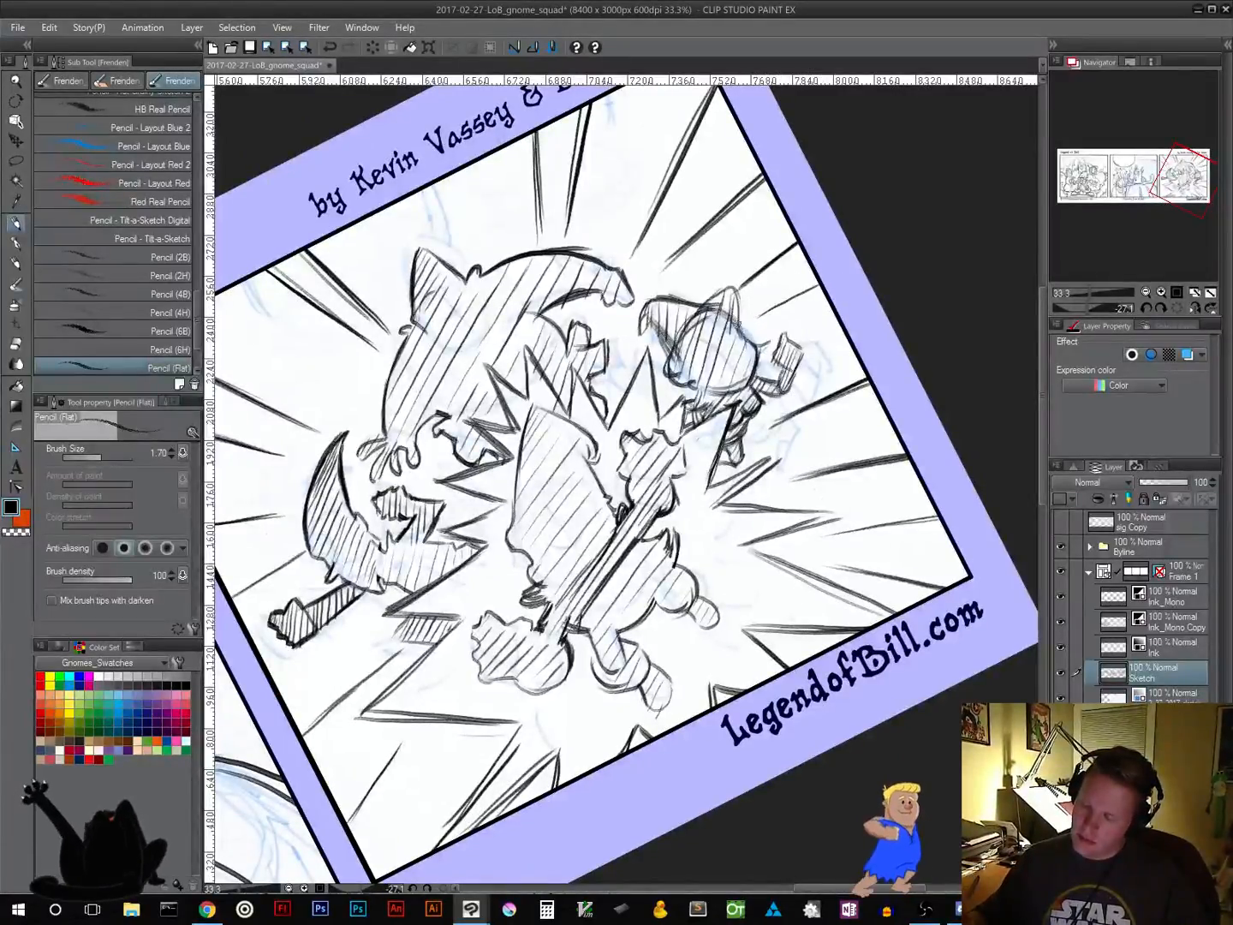
pyautogui.moveTo(821, 287); pyautogui.dragTo(747, 319)
pyautogui.moveTo(820, 286); pyautogui.dragTo(753, 319)
pyautogui.moveTo(821, 286); pyautogui.dragTo(764, 314)
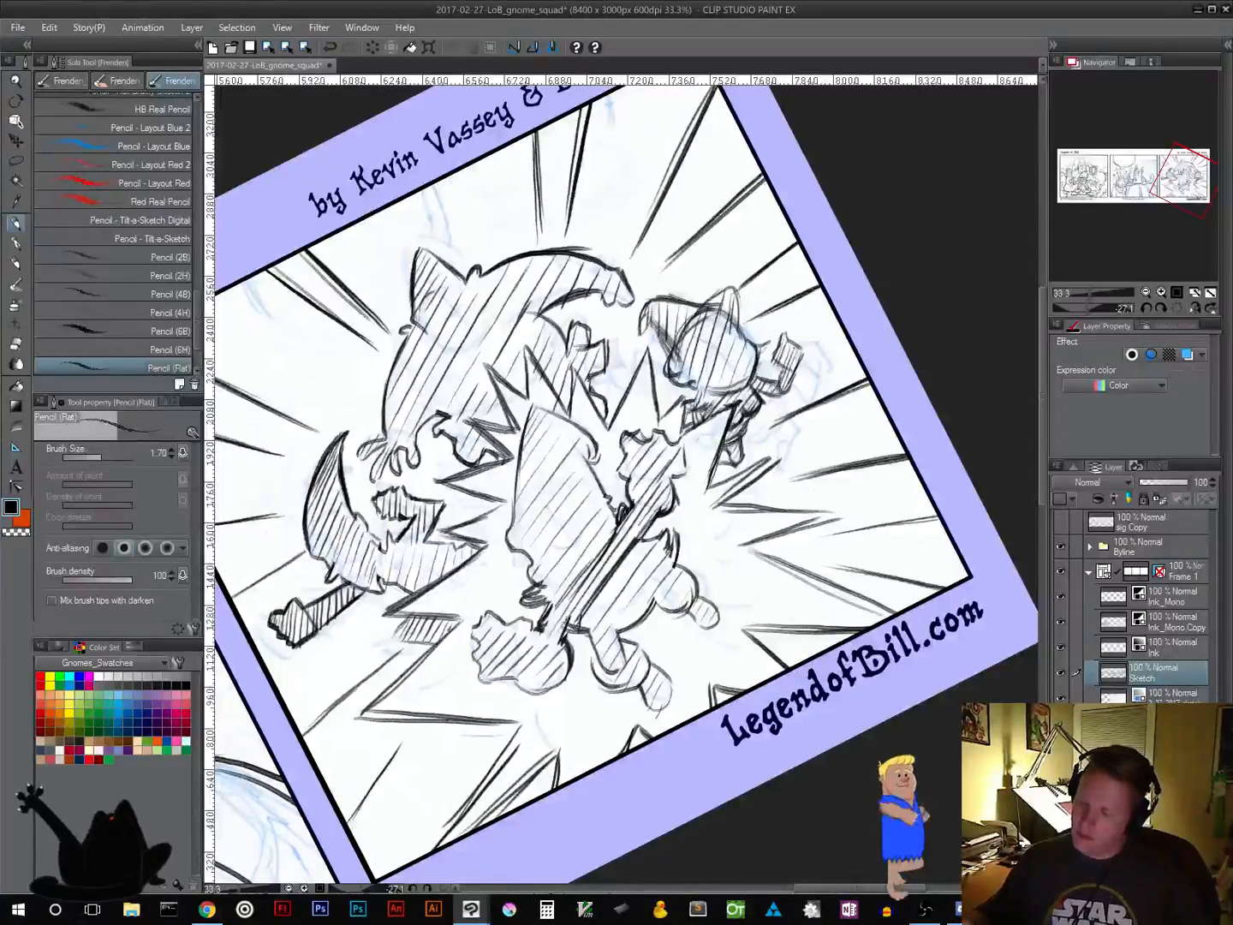
# Straighten the canvas, show the whole three-panel strip and save the file
pyautogui.click(1177, 308)
pyautogui.click(1145, 293)
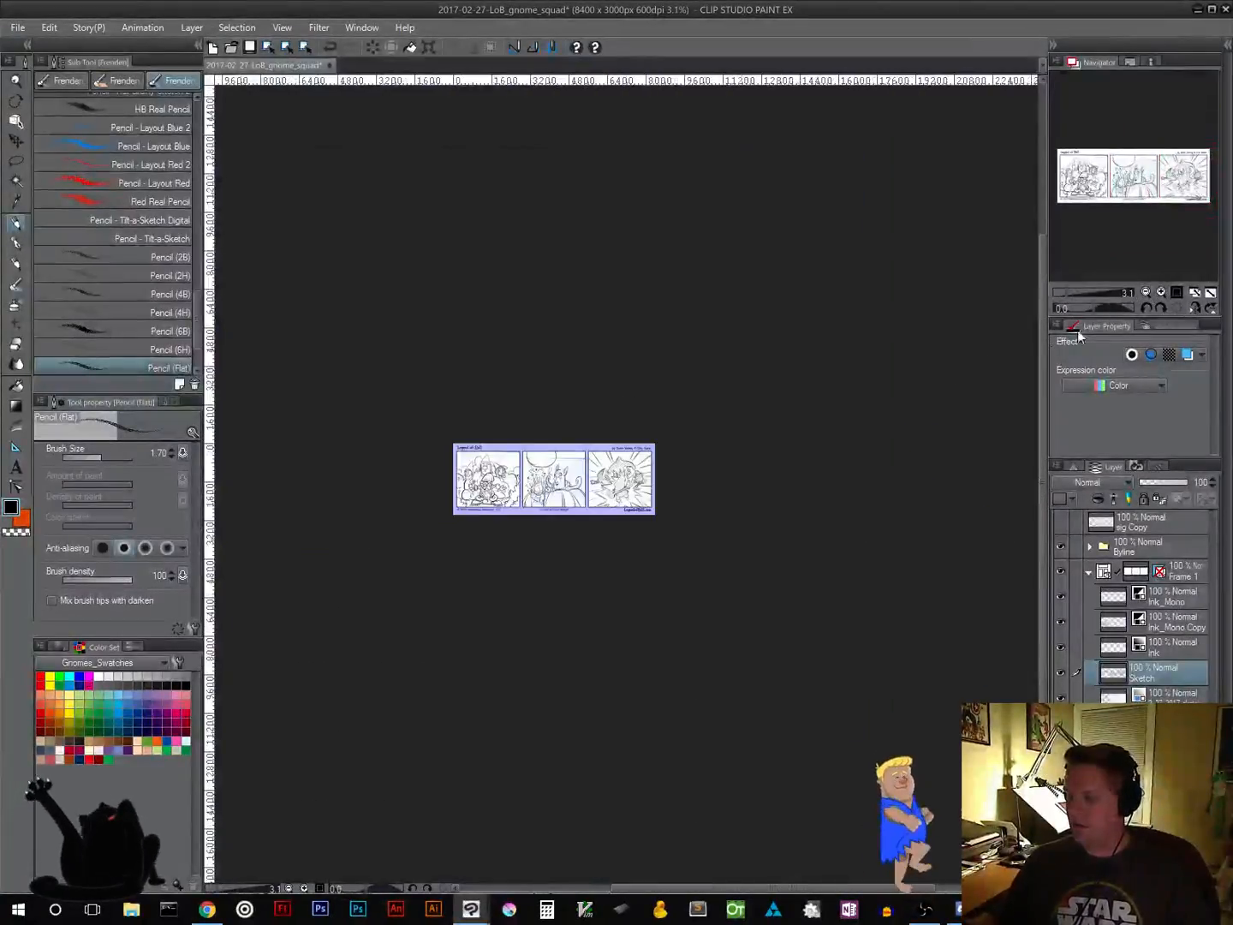
pyautogui.click(1162, 293)
pyautogui.click(1161, 293)
pyautogui.moveTo(378, 575); pyautogui.dragTo(628, 584)
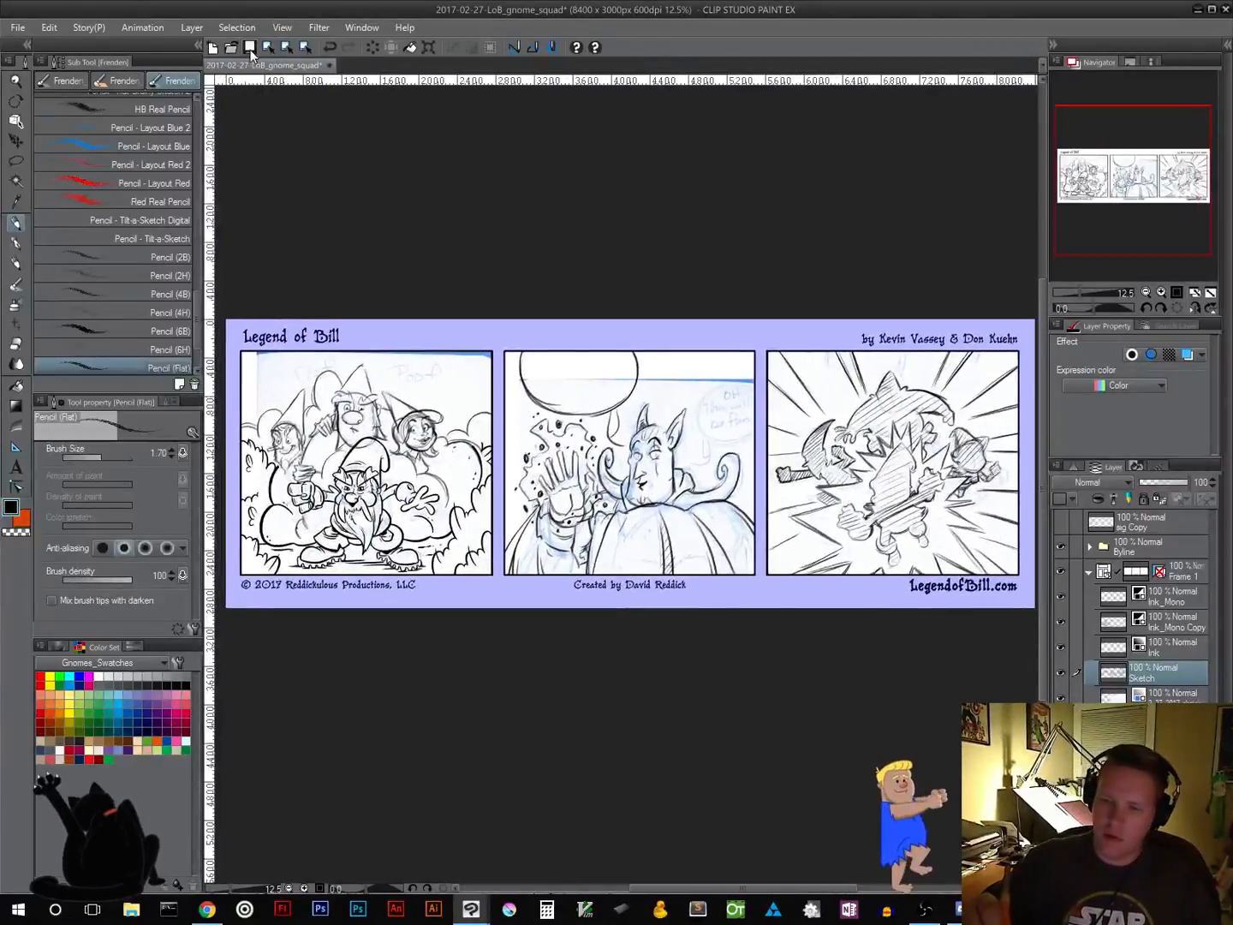
pyautogui.click(251, 49)
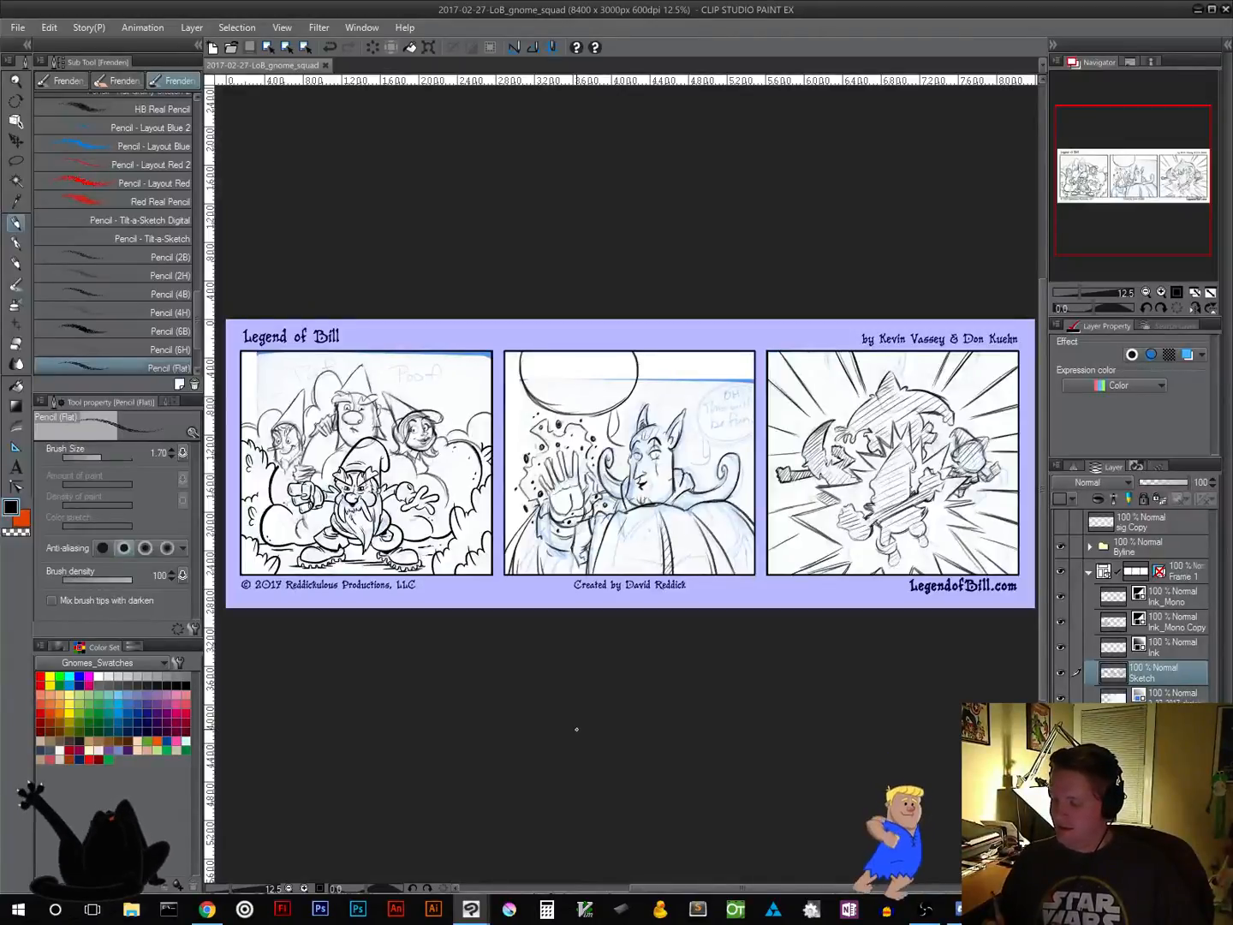
# Strengthen the speed line in the third panel's lower-left area, below the large burst spike
pyautogui.click(1162, 294)
pyautogui.moveTo(876, 455); pyautogui.dragTo(586, 392)
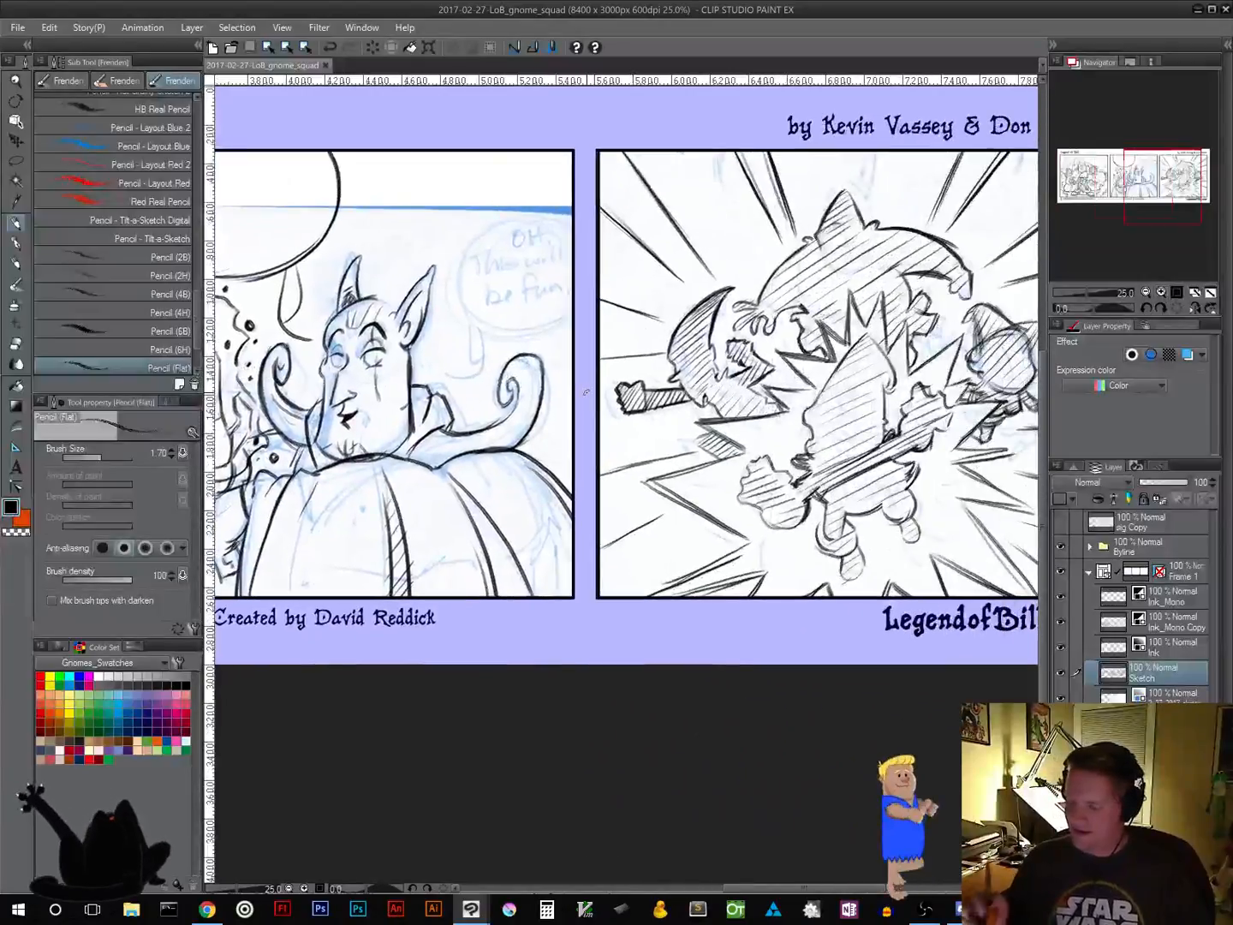
pyautogui.moveTo(600, 549)
pyautogui.mouseDown()
pyautogui.moveTo(660, 513)
pyautogui.moveTo(608, 541)
pyautogui.mouseUp()
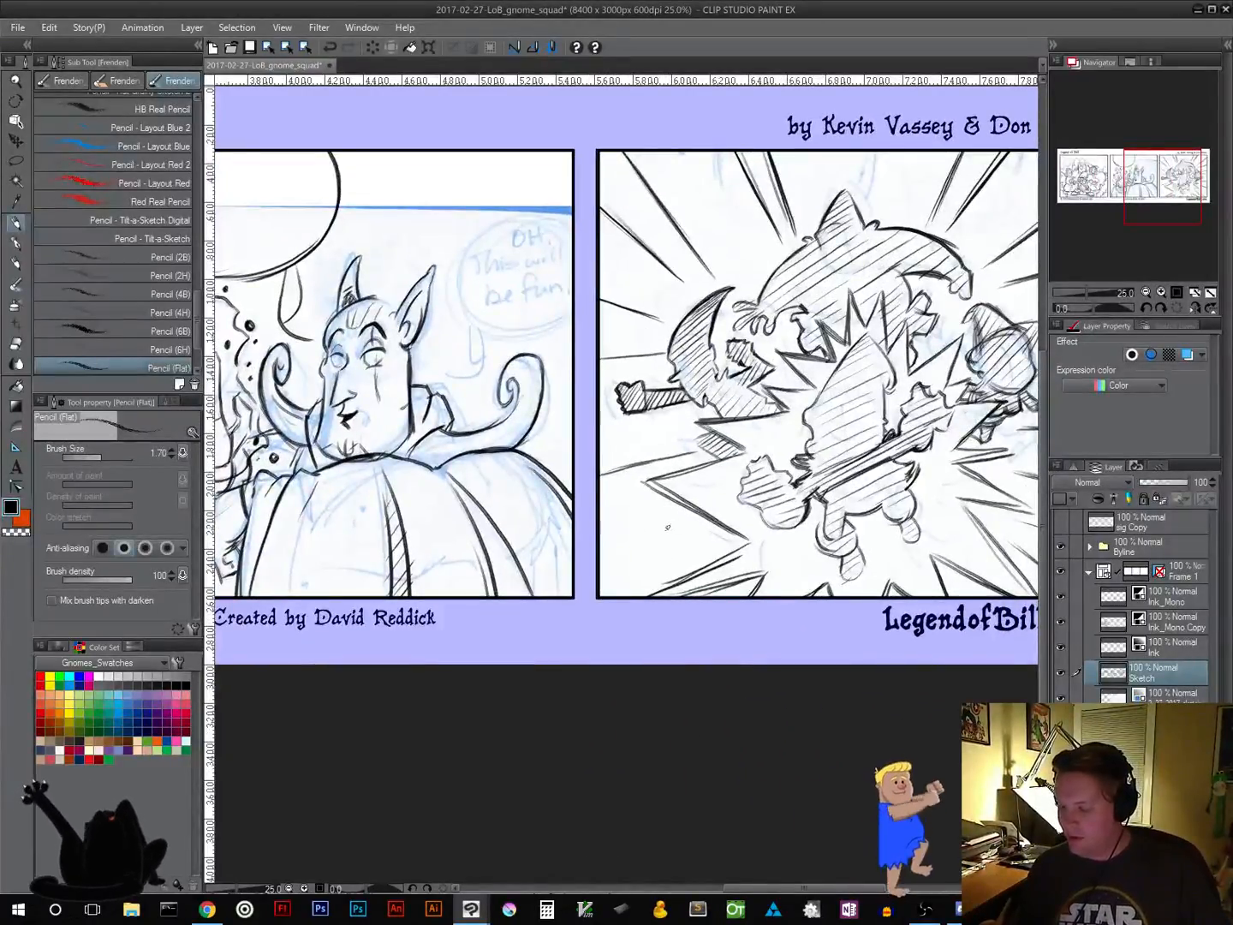
pyautogui.moveTo(601, 556); pyautogui.dragTo(695, 522)
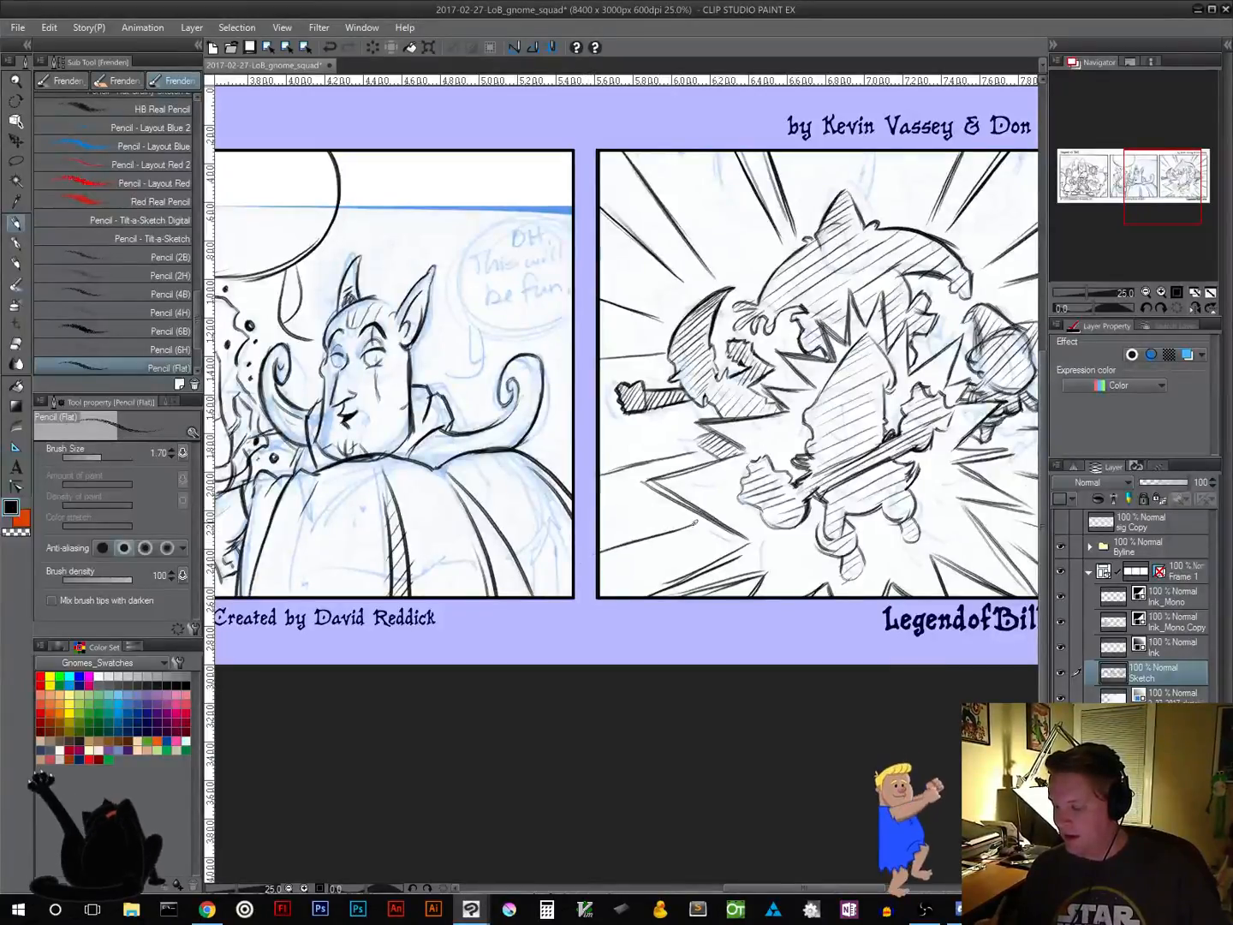
# Darken the outlines of the burst spikes in the third panel's lower-right area
pyautogui.moveTo(577, 738); pyautogui.dragTo(368, 713)
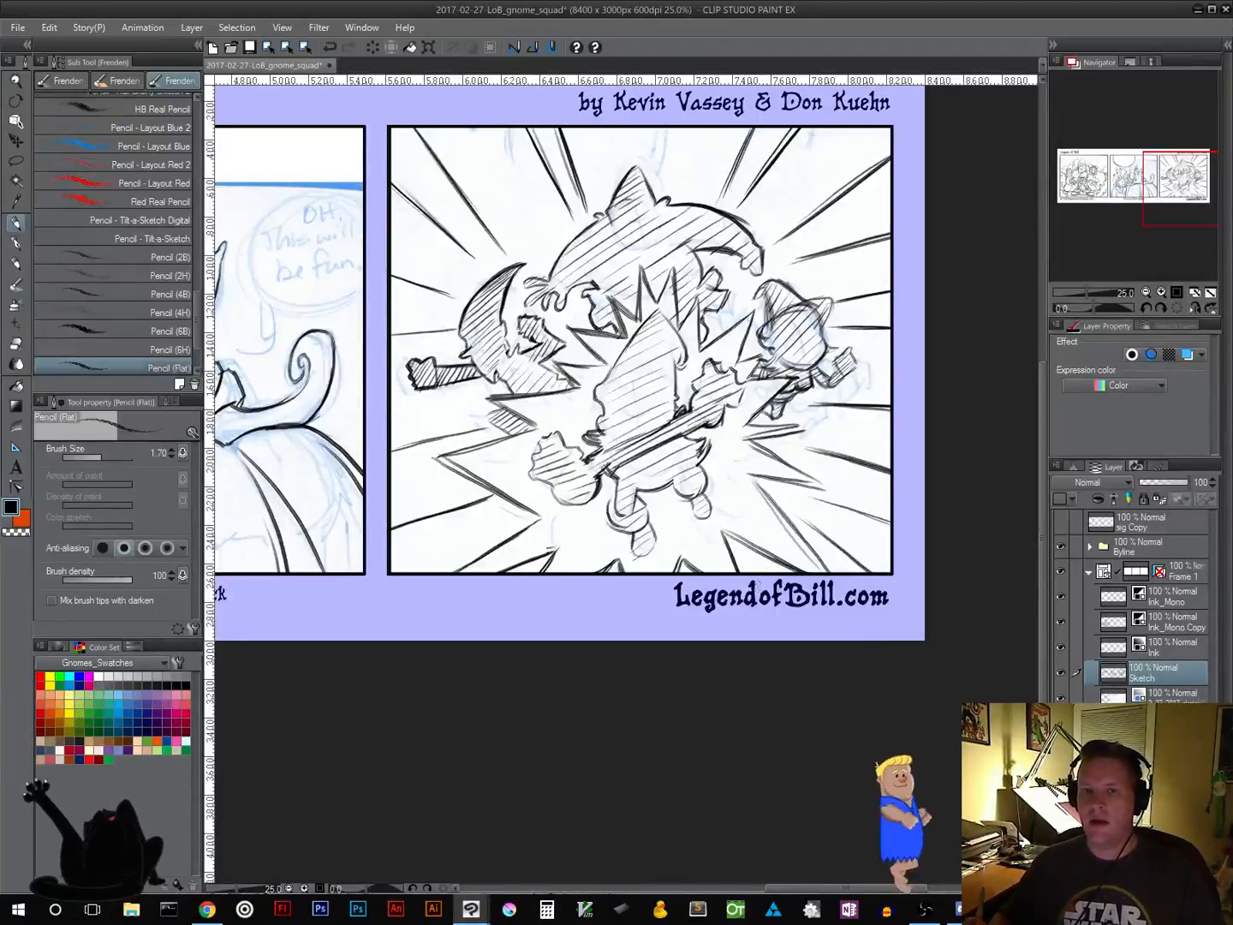
pyautogui.moveTo(750, 599); pyautogui.dragTo(750, 681)
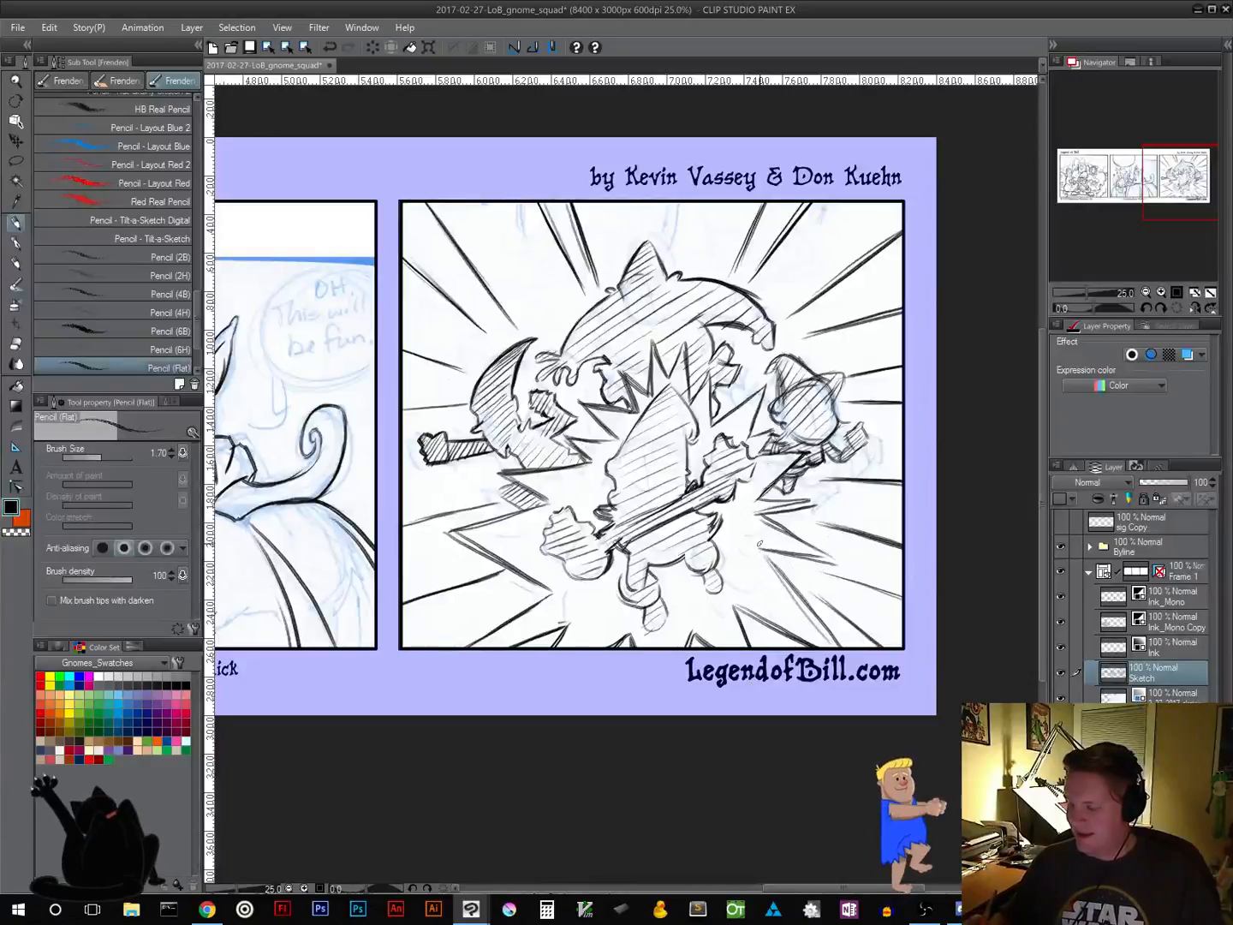
pyautogui.moveTo(761, 545); pyautogui.dragTo(821, 564)
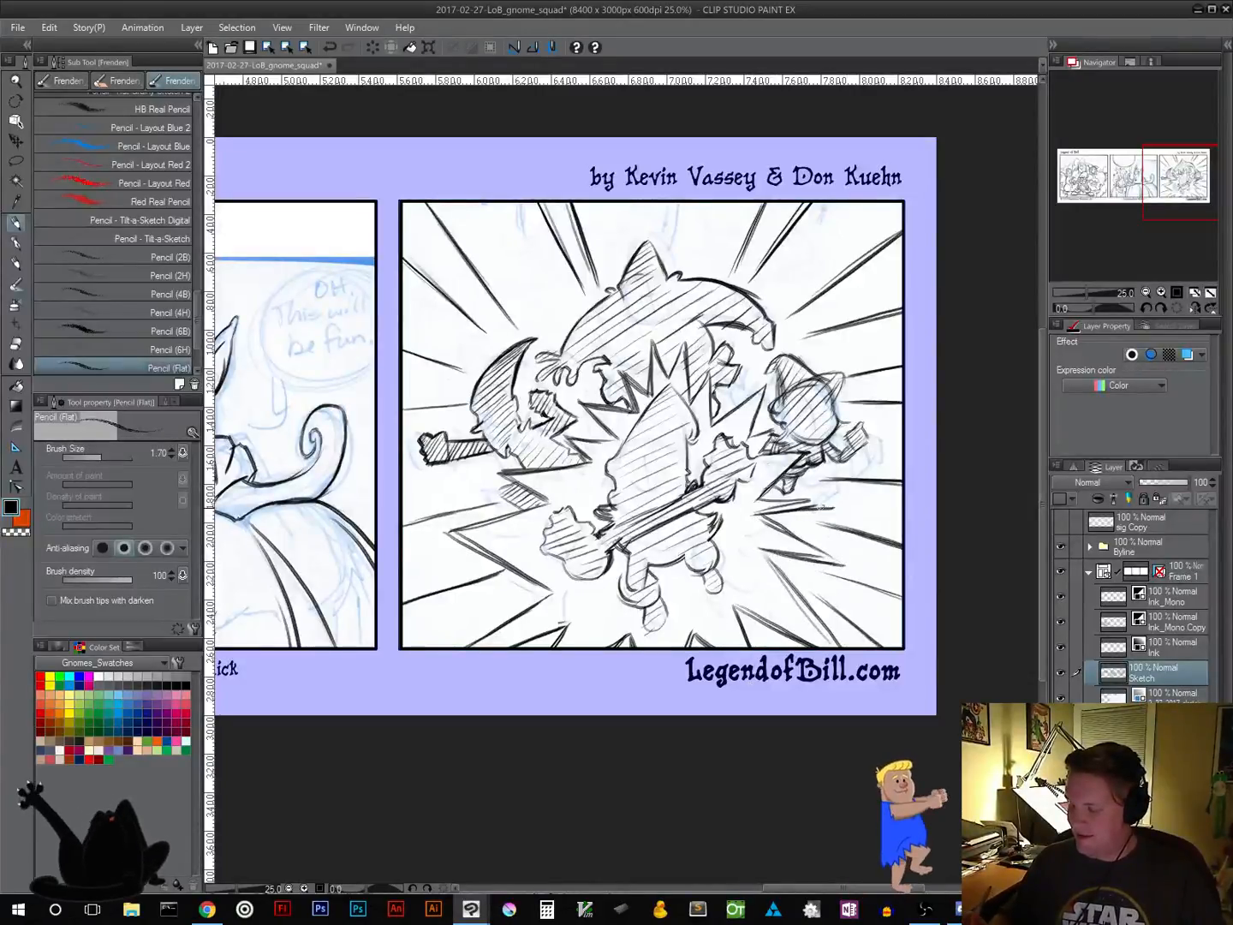
pyautogui.moveTo(757, 513)
pyautogui.mouseDown()
pyautogui.moveTo(821, 504)
pyautogui.moveTo(845, 561)
pyautogui.mouseUp()
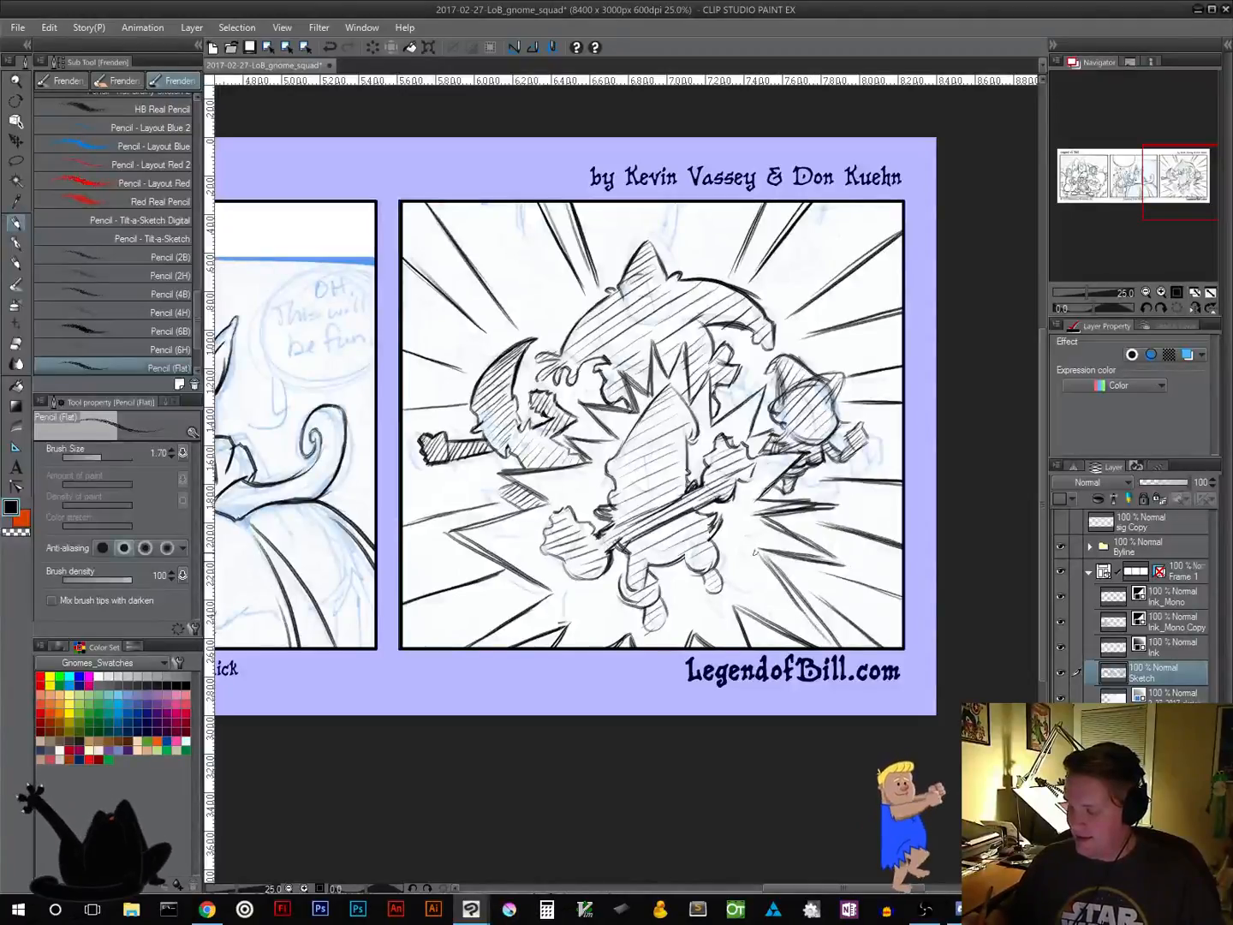
pyautogui.moveTo(758, 559); pyautogui.dragTo(840, 646)
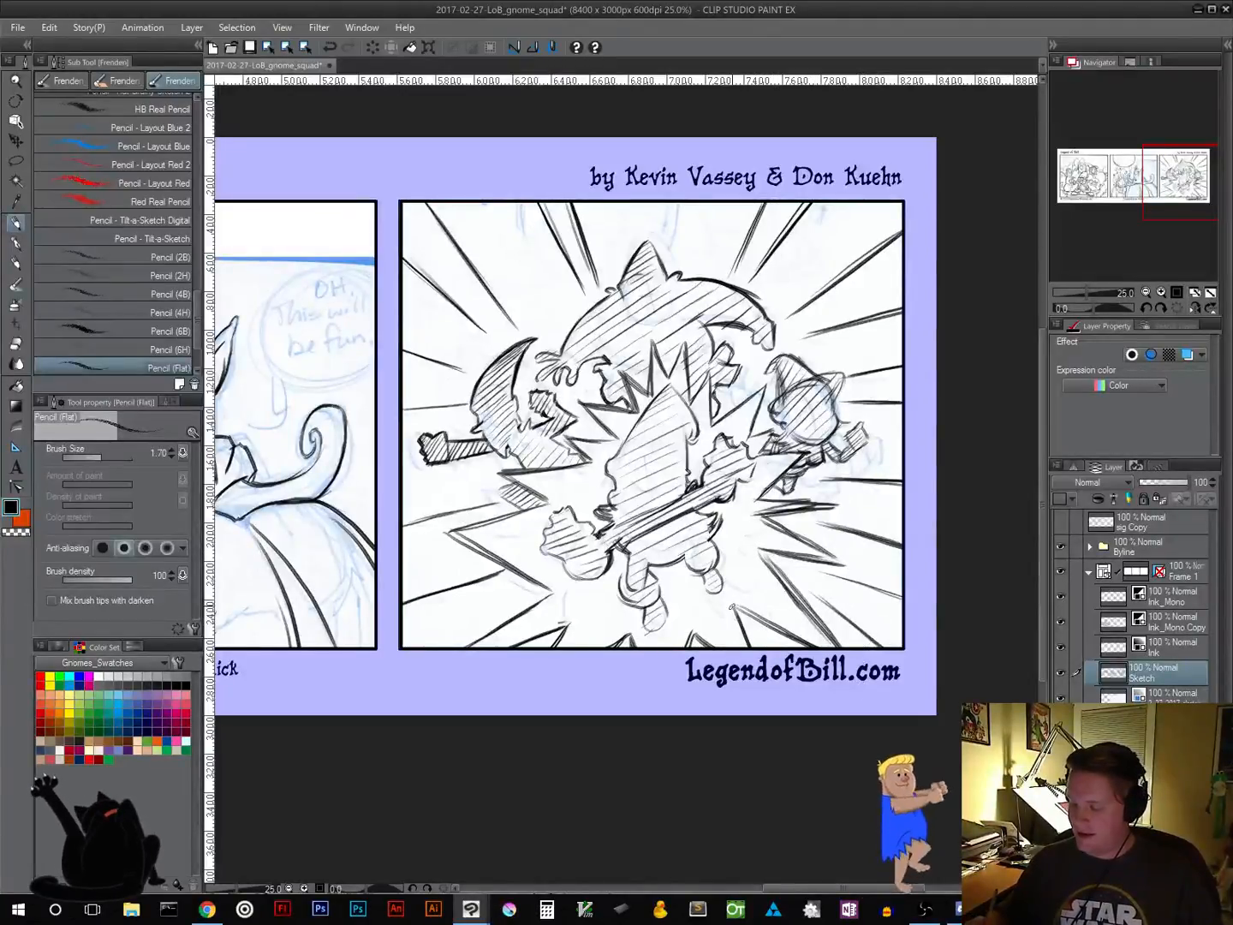
pyautogui.moveTo(732, 607); pyautogui.dragTo(792, 645)
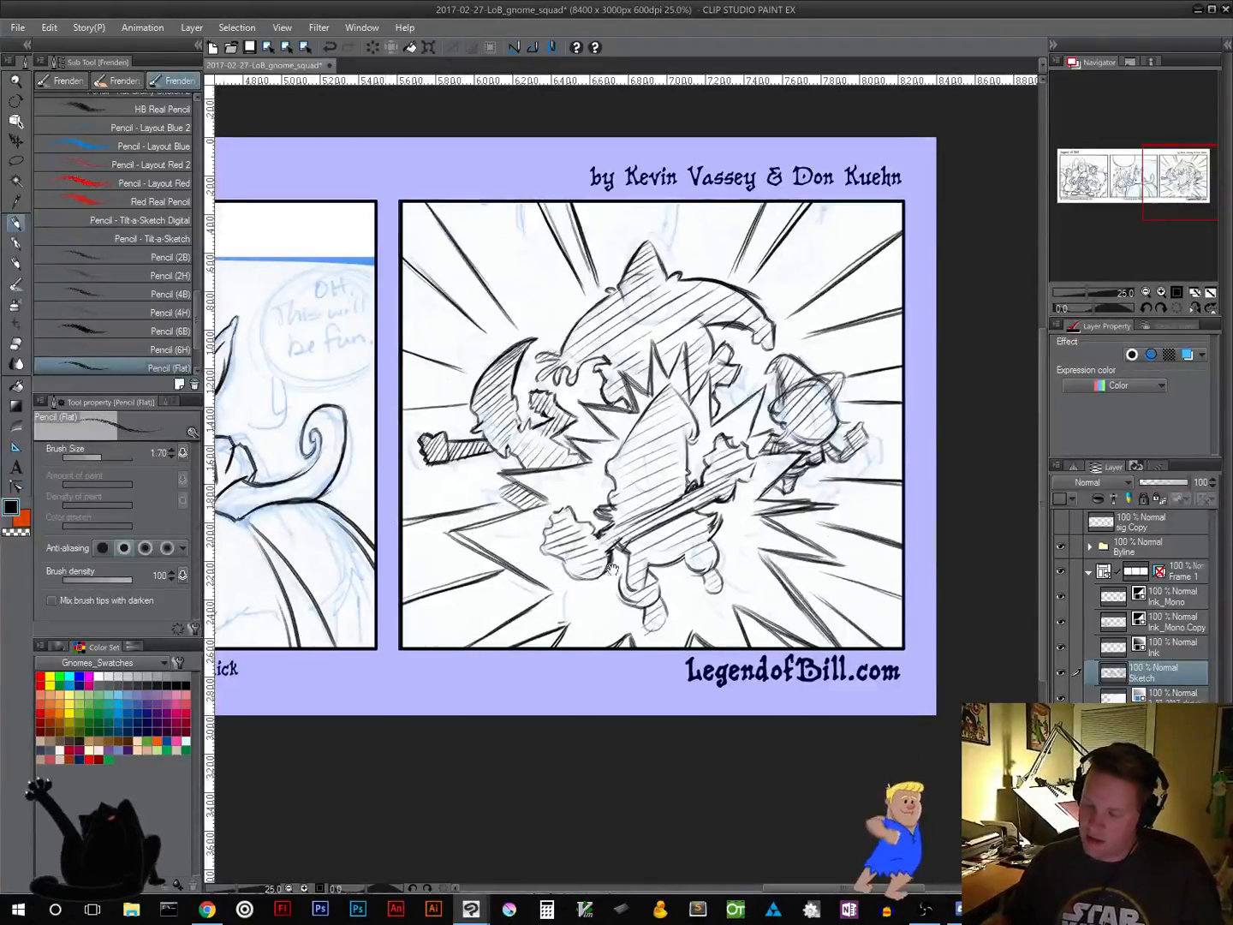
# Review the second and third panels and save the strip file again
pyautogui.moveTo(612, 567); pyautogui.dragTo(719, 603)
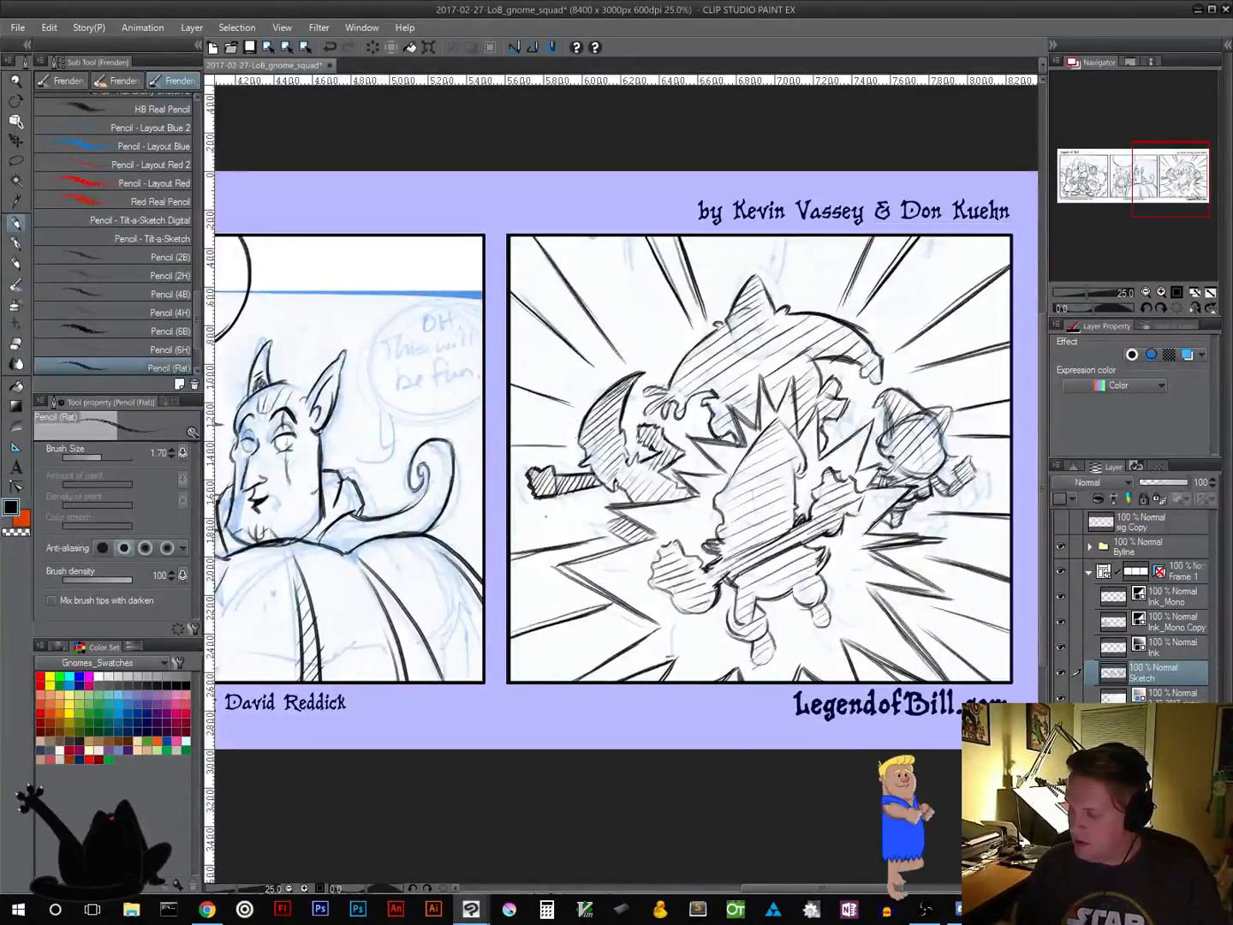
pyautogui.moveTo(574, 578); pyautogui.dragTo(798, 593)
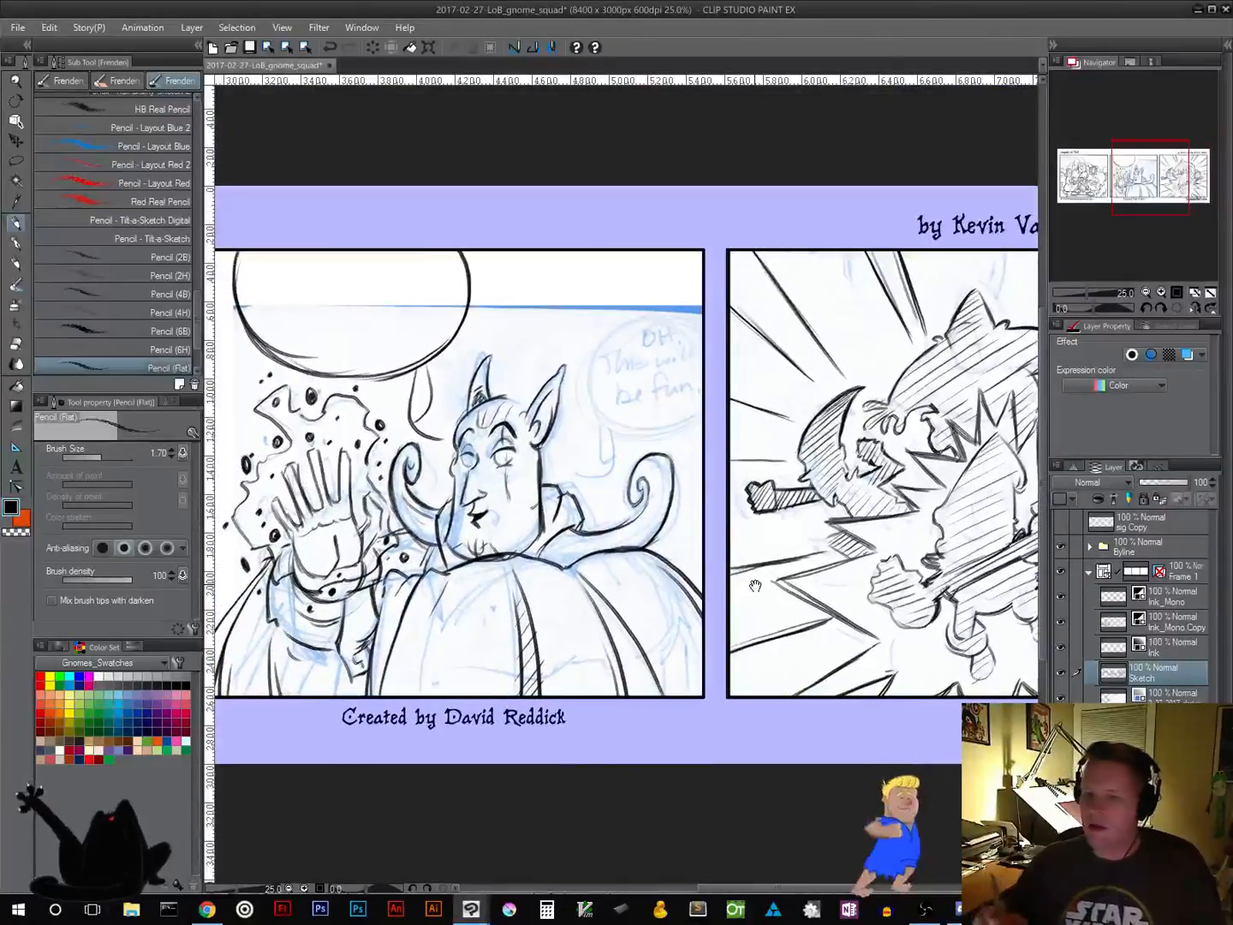
pyautogui.click(250, 49)
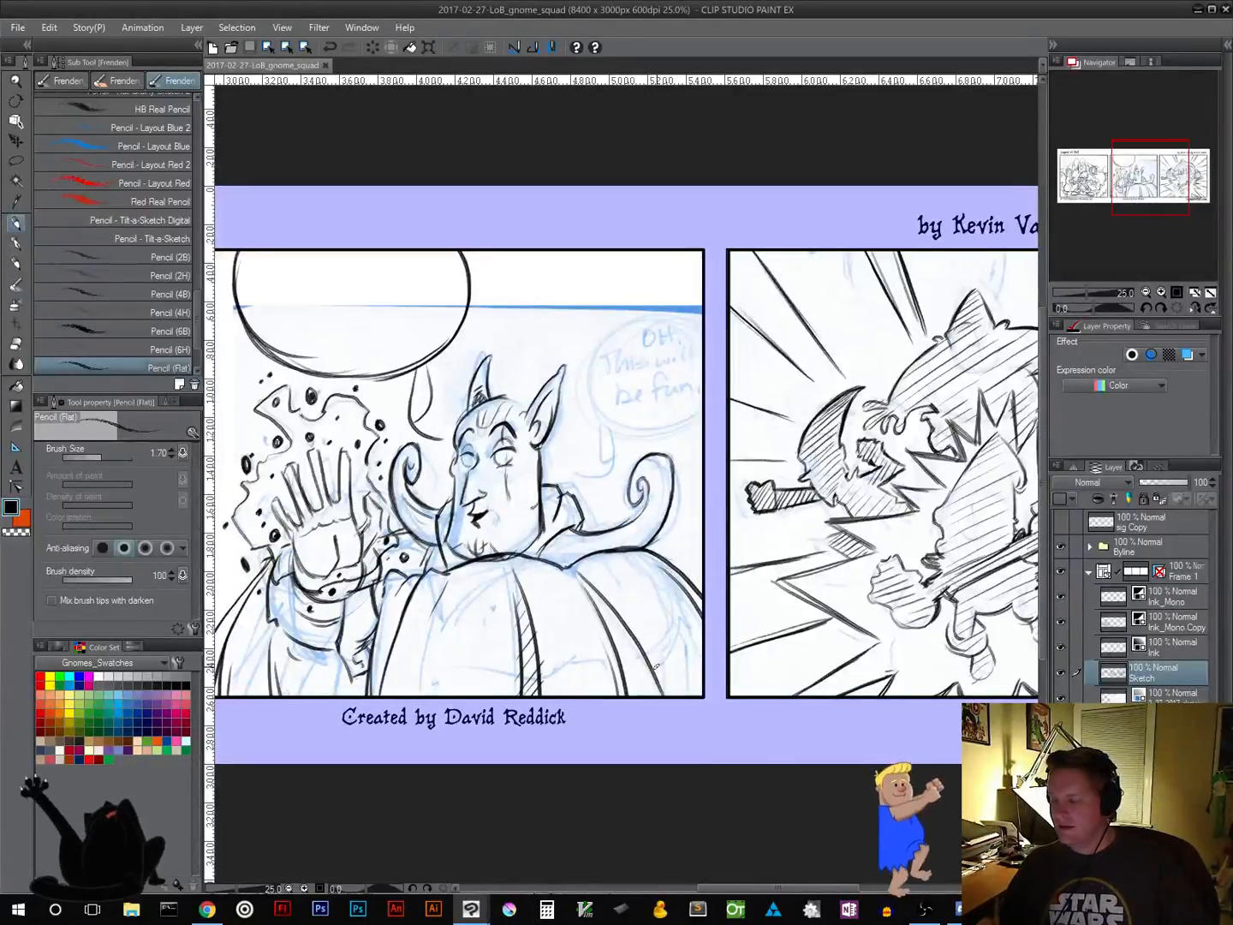
# Choose the Inker - Lando Calbrusshian brush and fade the Sketch layer to 26% opacity
pyautogui.moveTo(904, 527); pyautogui.dragTo(638, 510)
pyautogui.moveTo(388, 527); pyautogui.dragTo(867, 494)
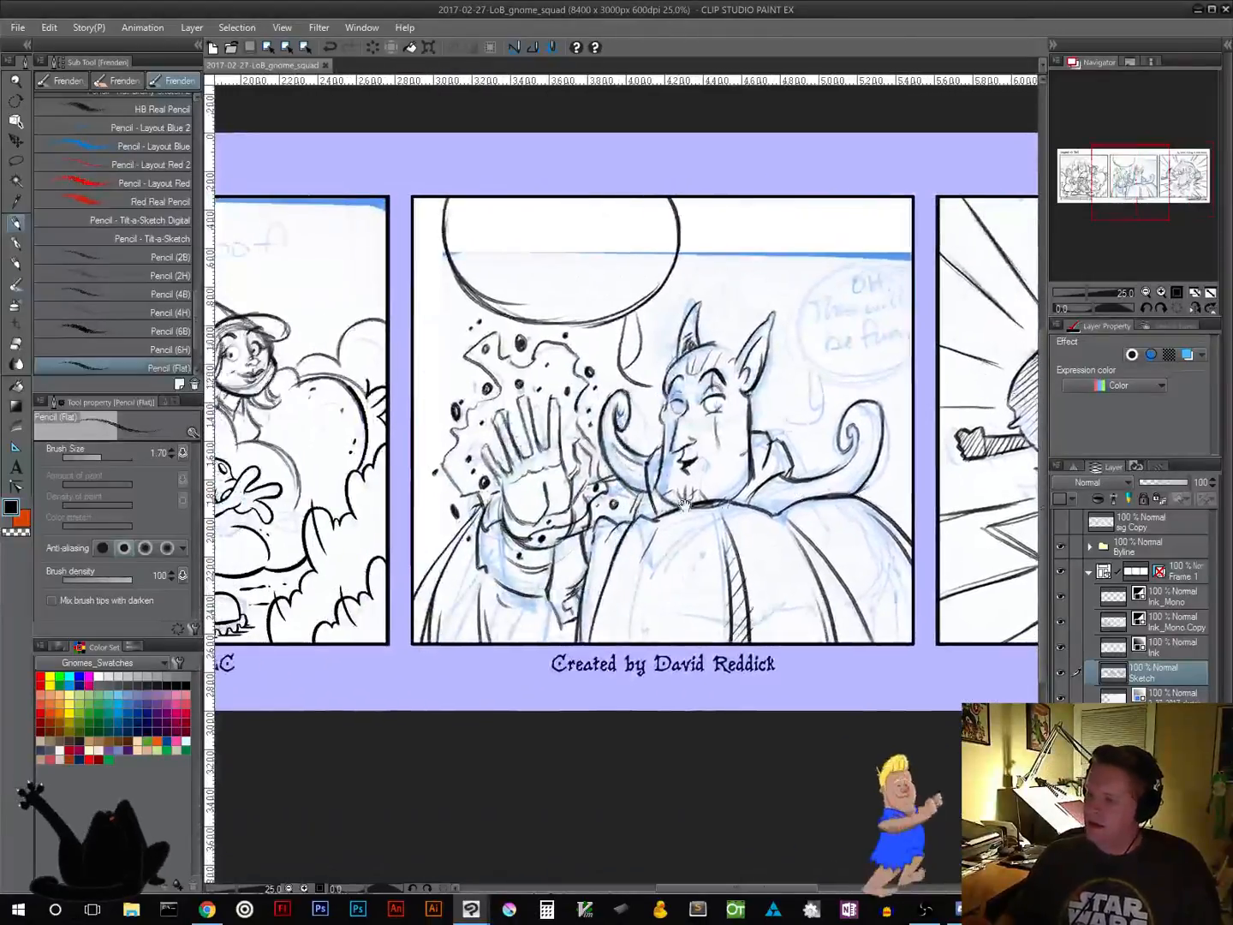
pyautogui.moveTo(263, 559); pyautogui.dragTo(676, 619)
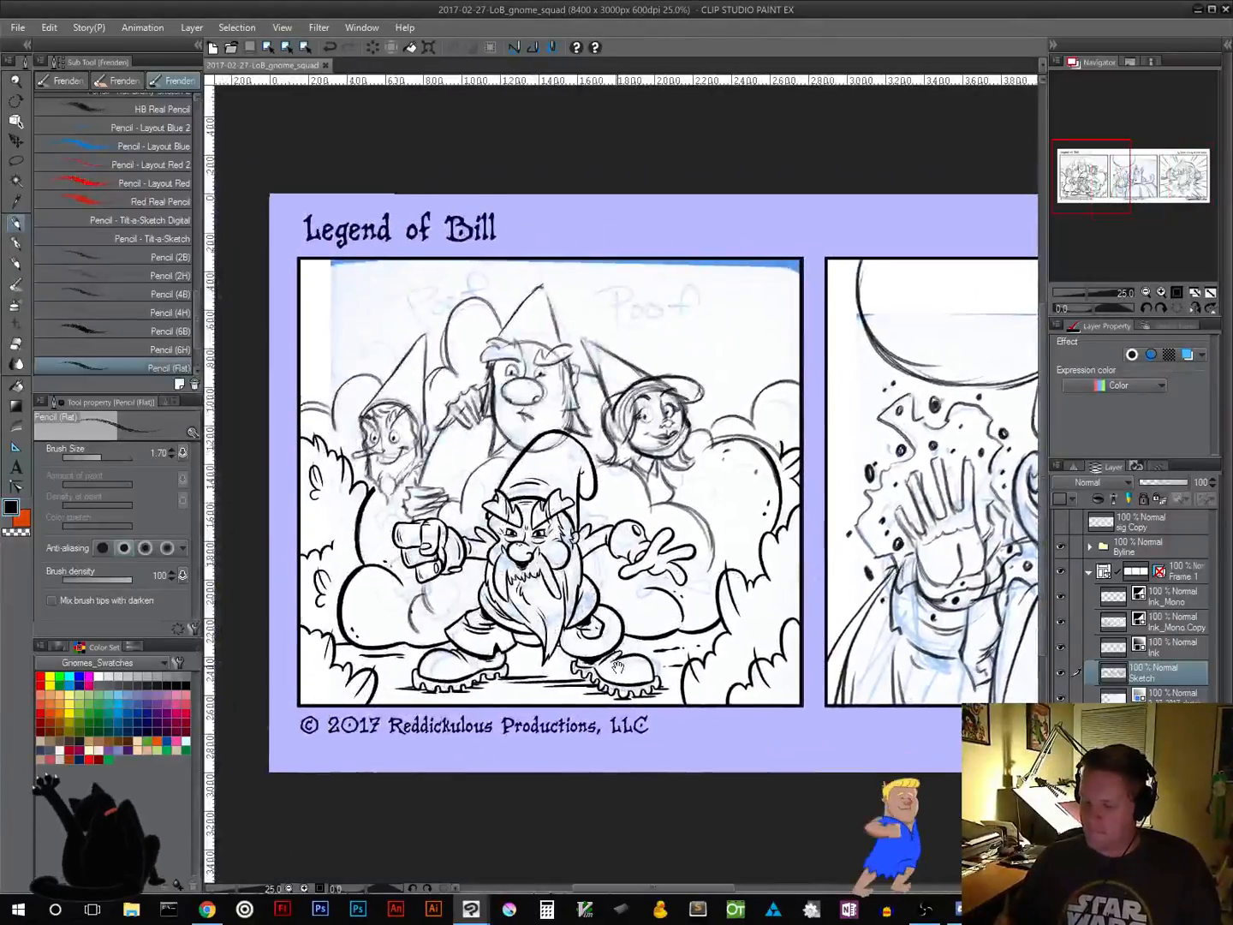
pyautogui.moveTo(568, 798); pyautogui.dragTo(576, 765)
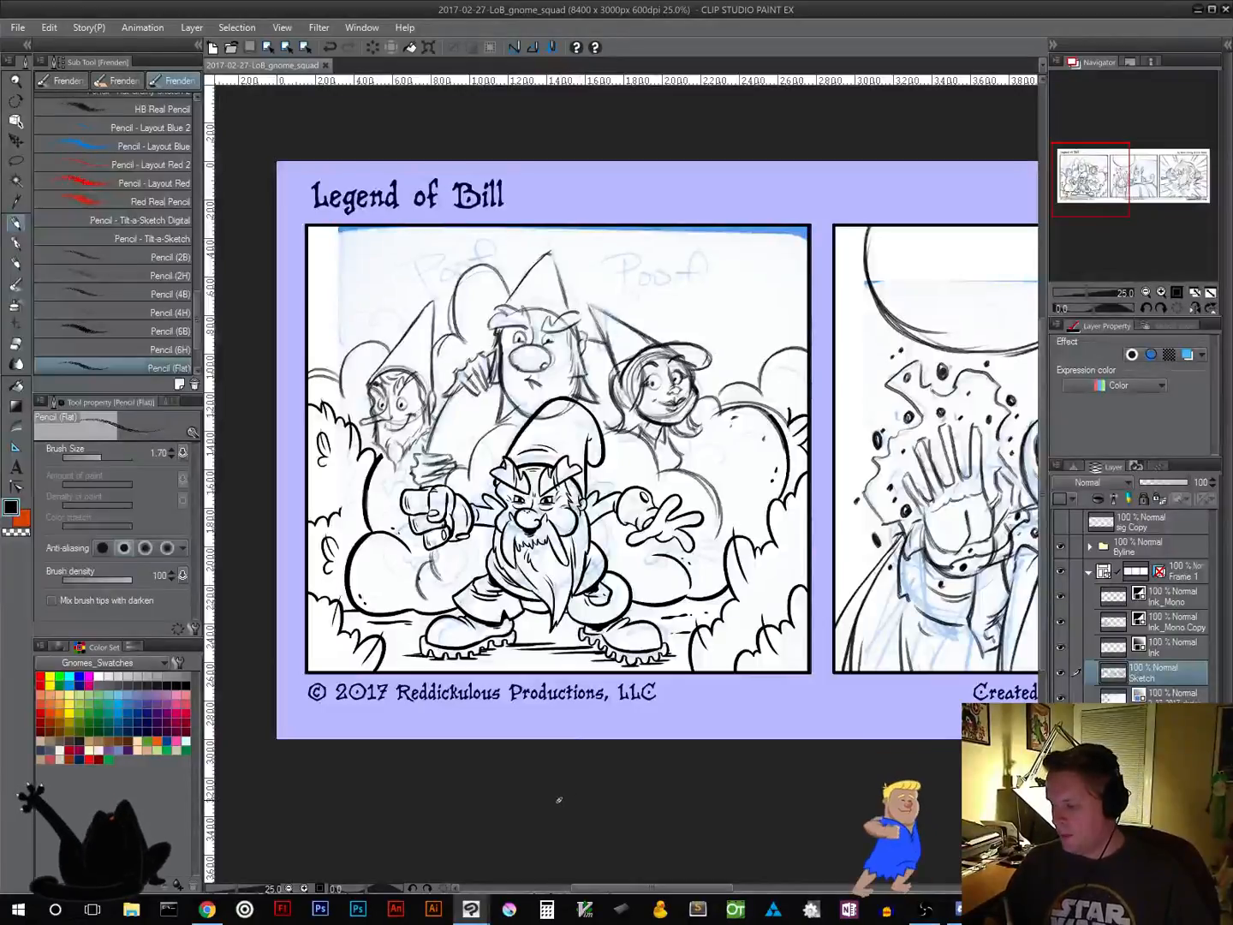
pyautogui.click(1178, 602)
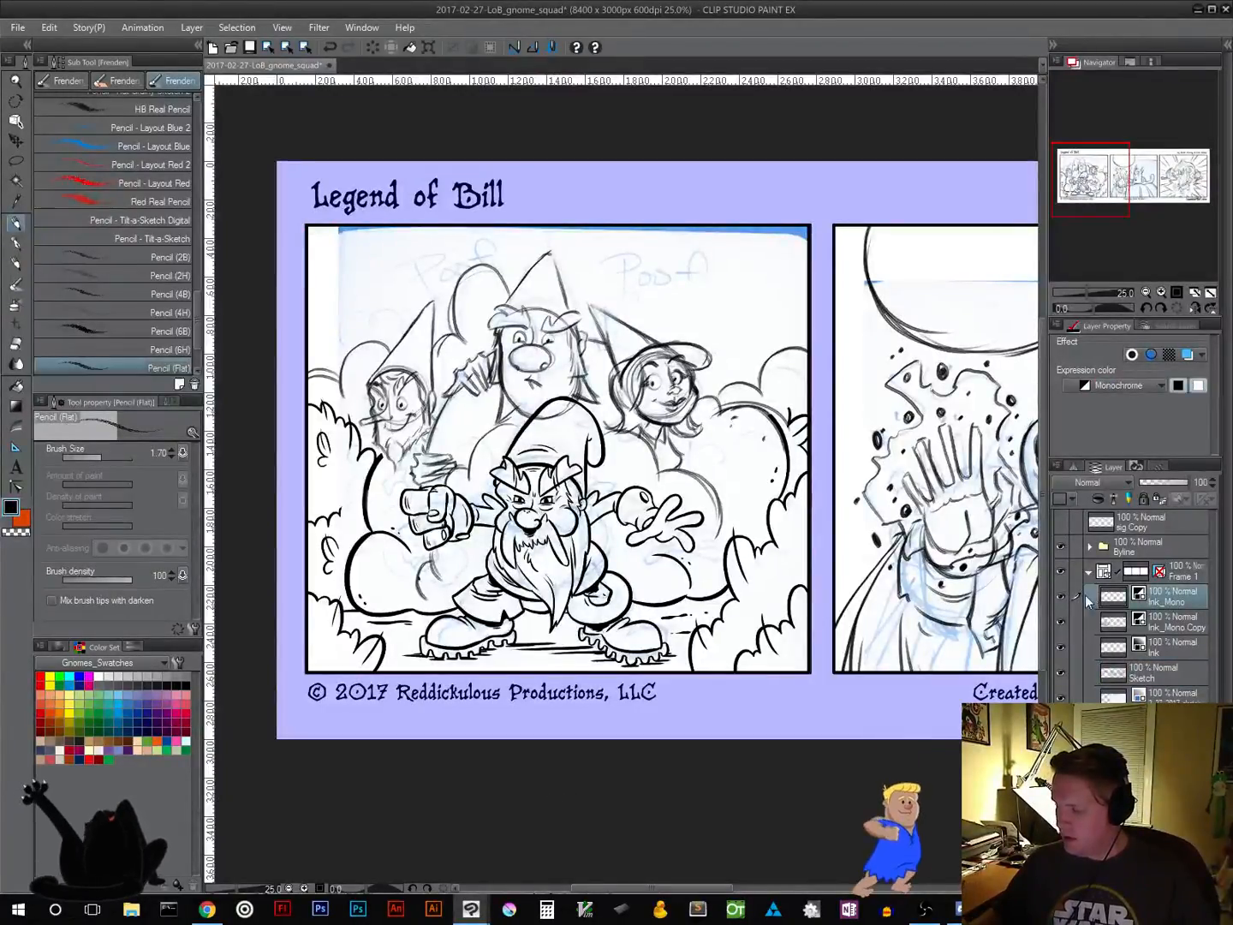
pyautogui.click(67, 81)
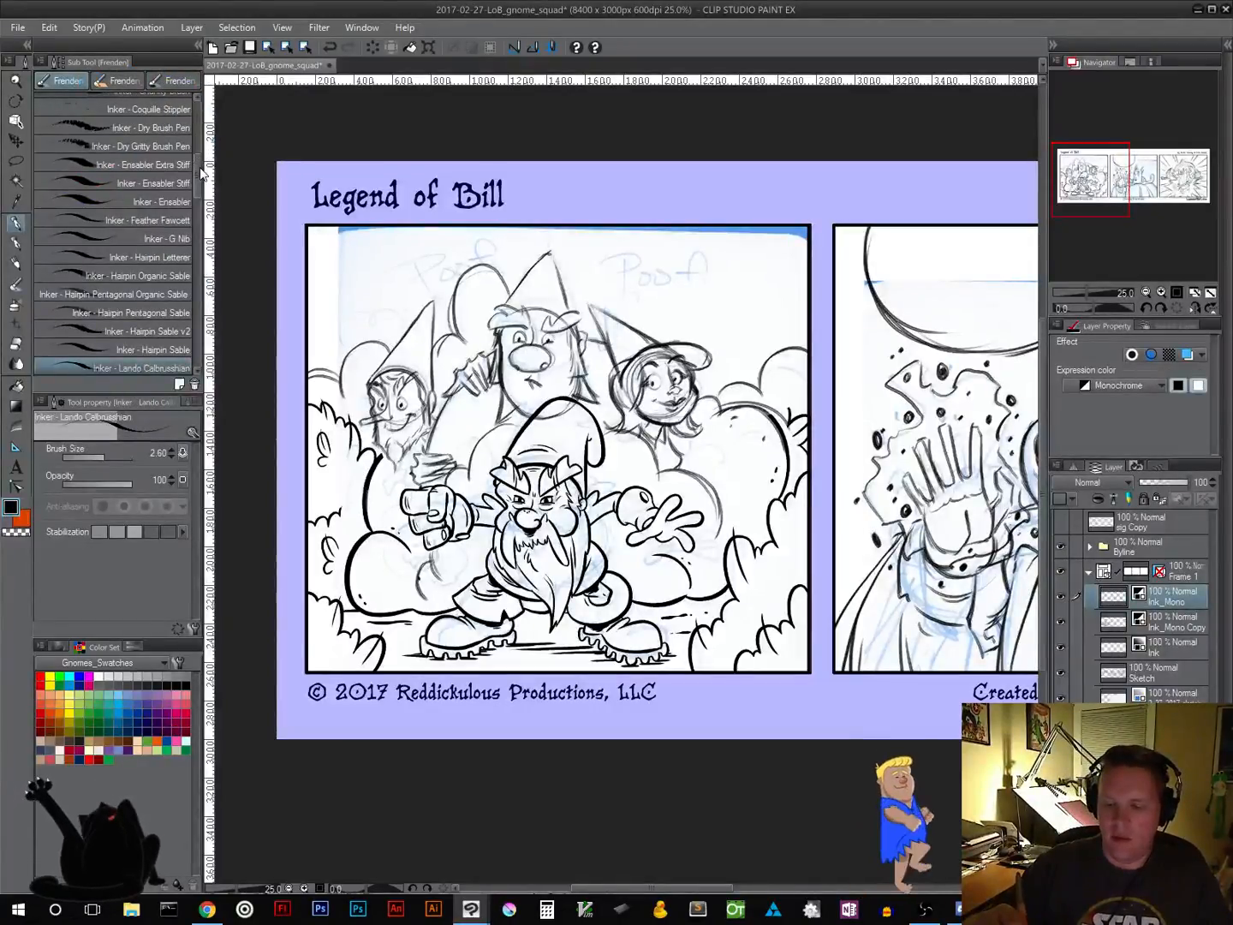
pyautogui.scroll(-3, 172, 222)
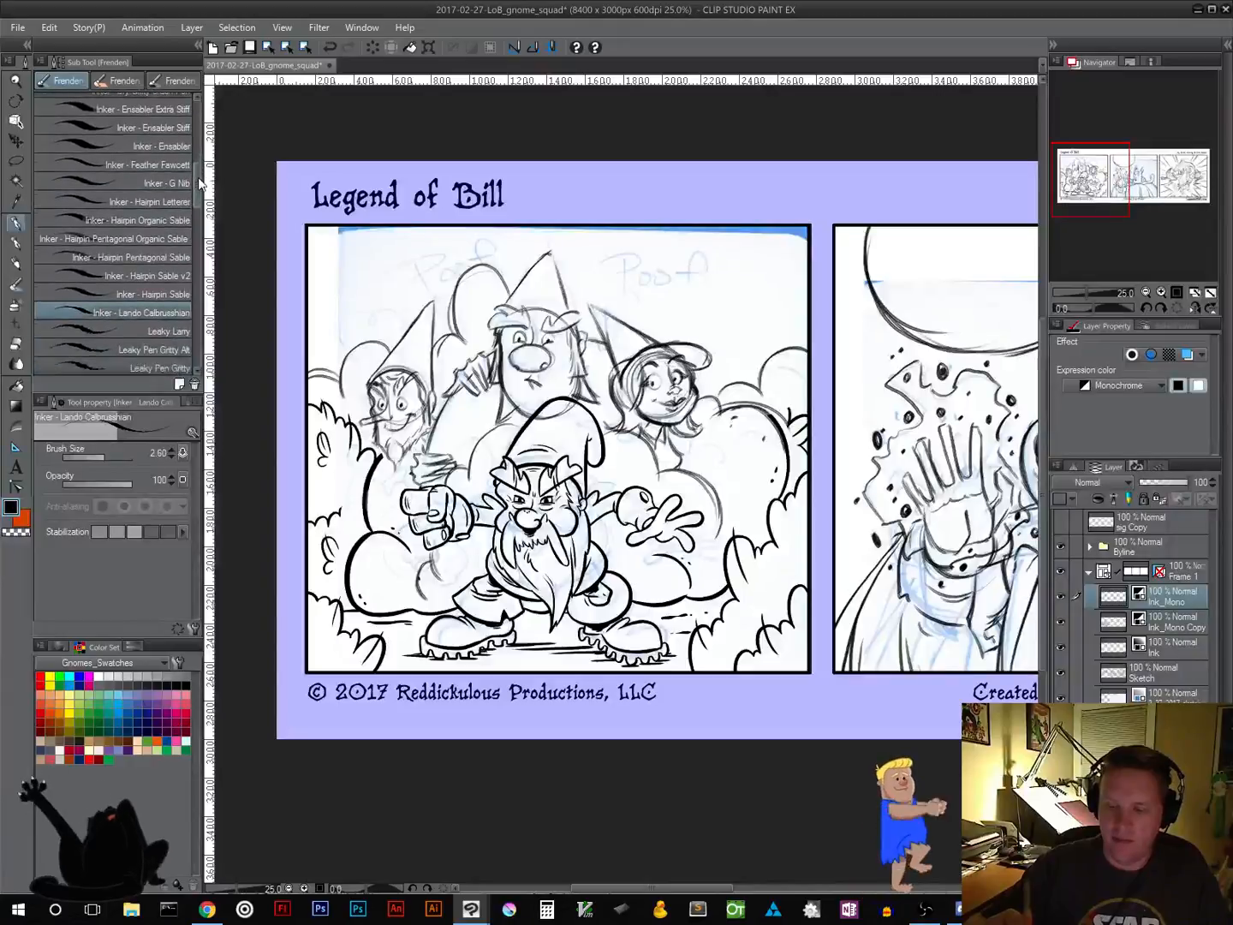
pyautogui.click(161, 236)
pyautogui.click(164, 255)
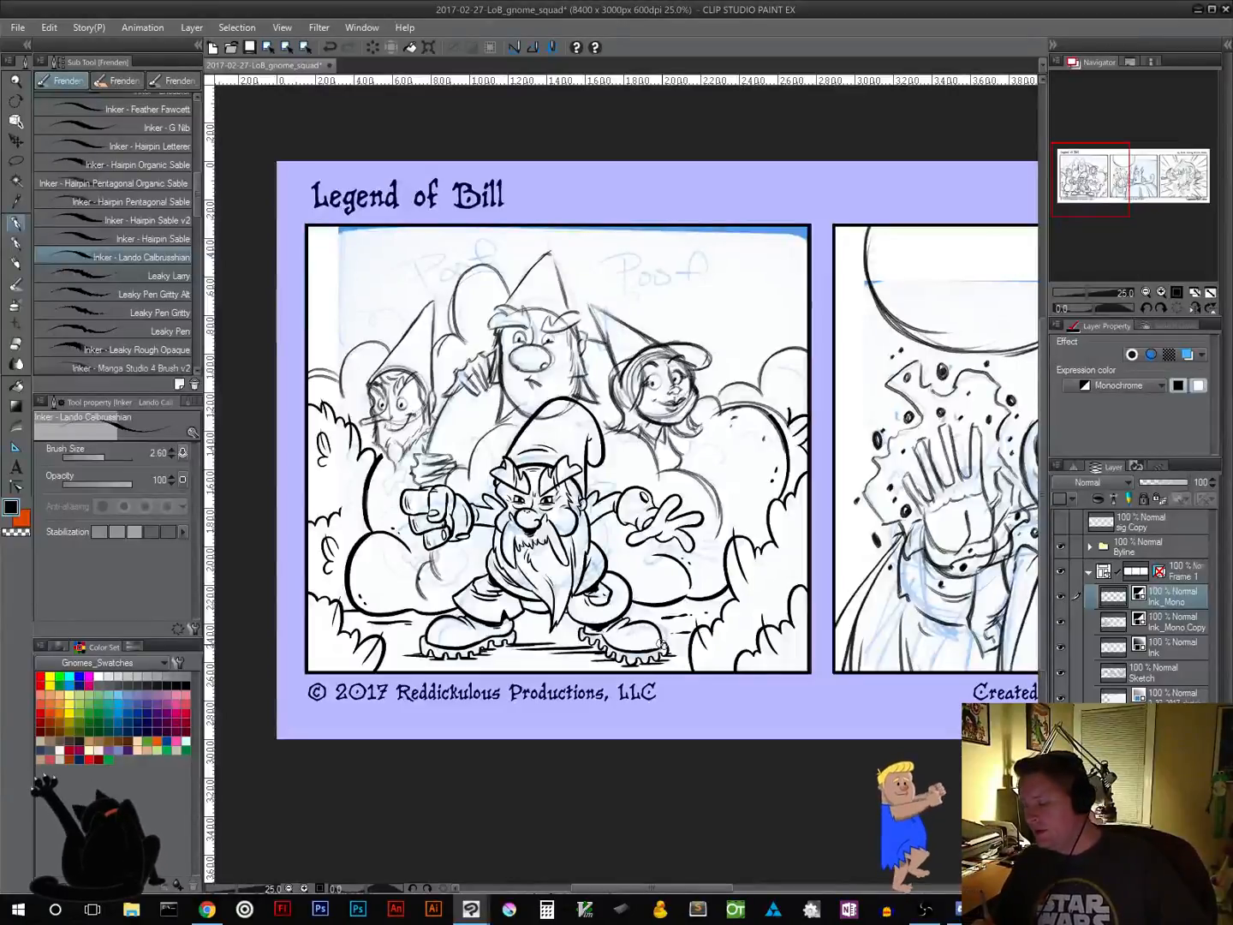
pyautogui.click(1168, 673)
pyautogui.moveTo(1162, 485); pyautogui.dragTo(1152, 490)
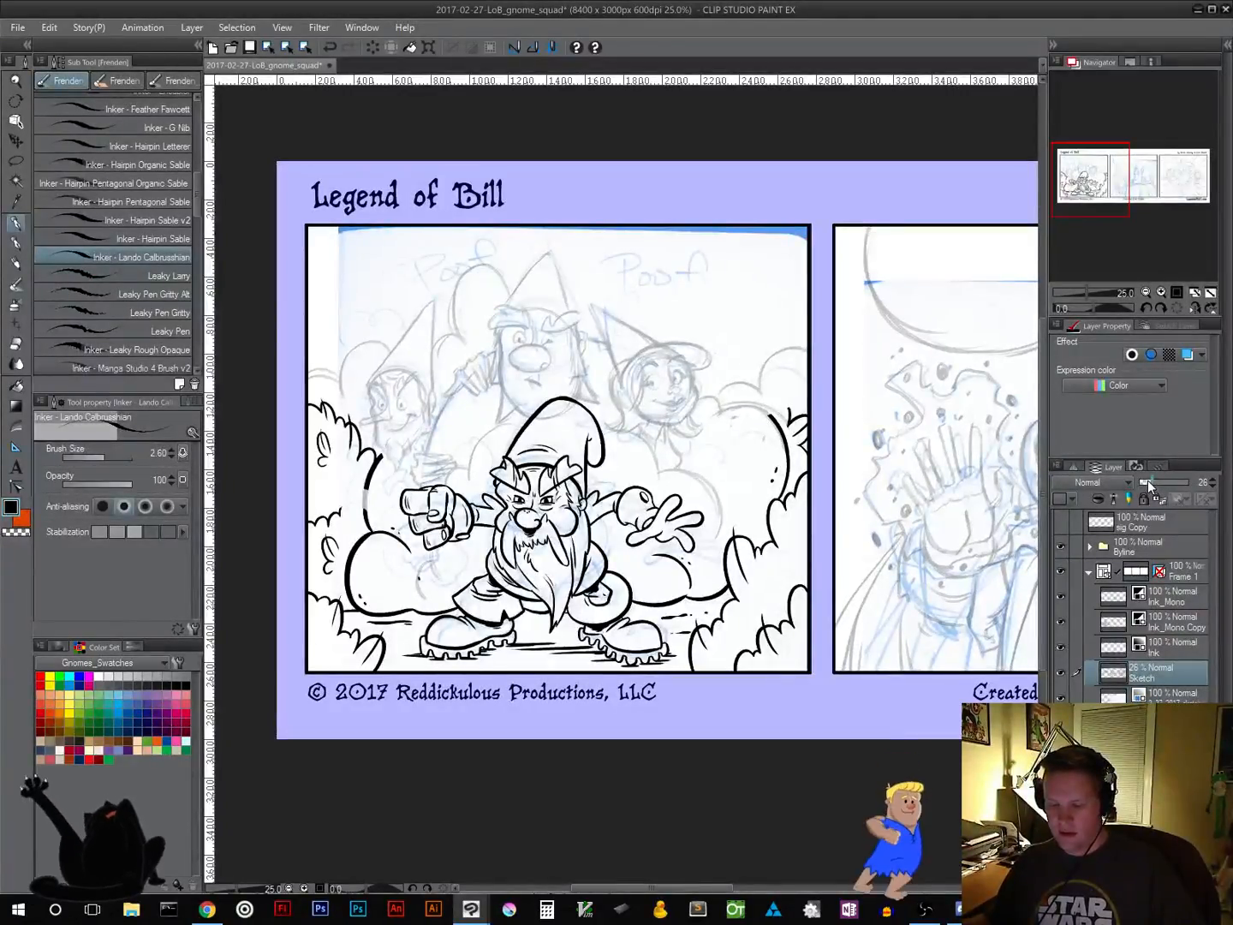
# On the Ink_Mono layer, ink the missing stretch of cloud outline beside the front gnome's pointing fist in the first panel
pyautogui.click(1179, 293)
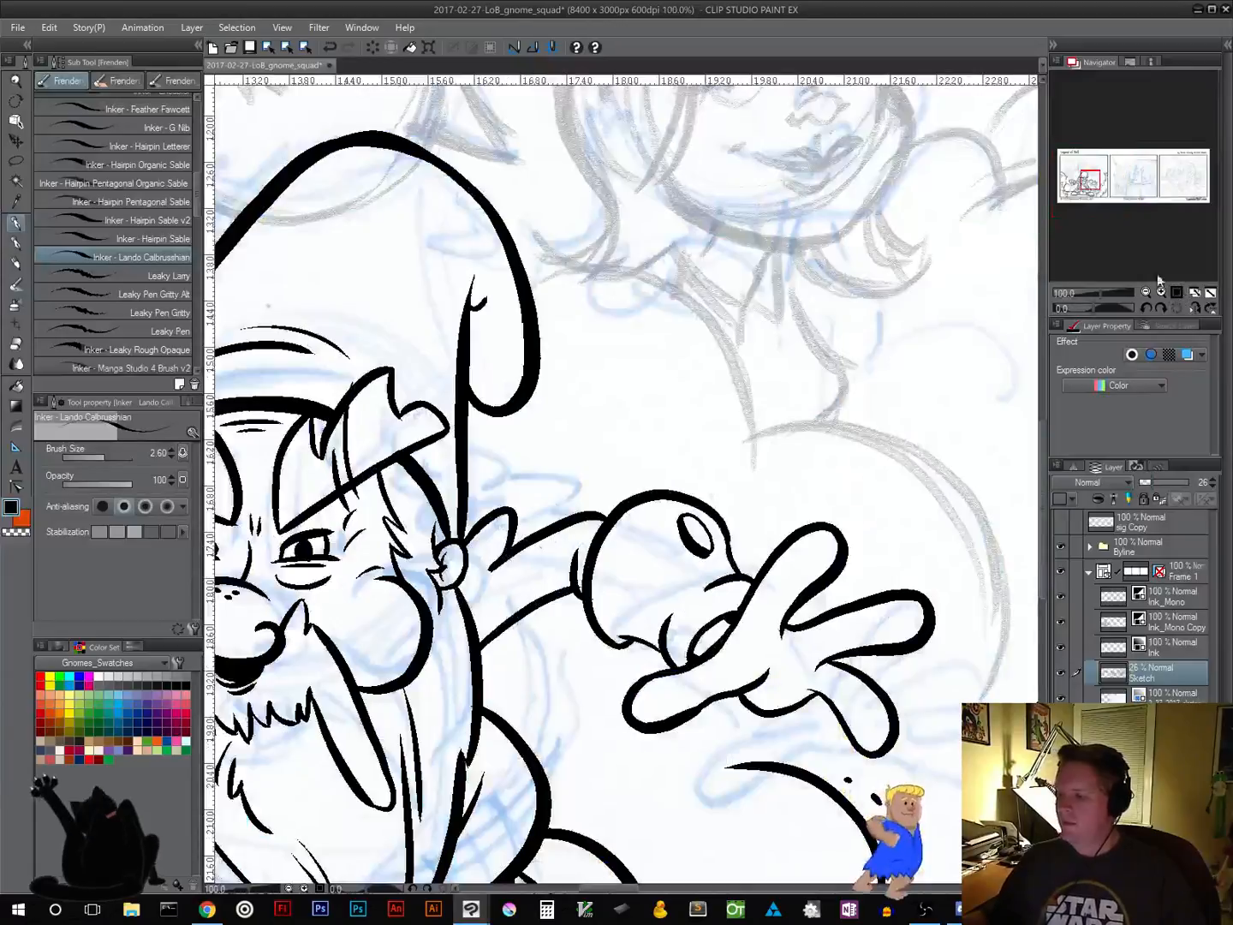
pyautogui.moveTo(1082, 176); pyautogui.dragTo(1069, 181)
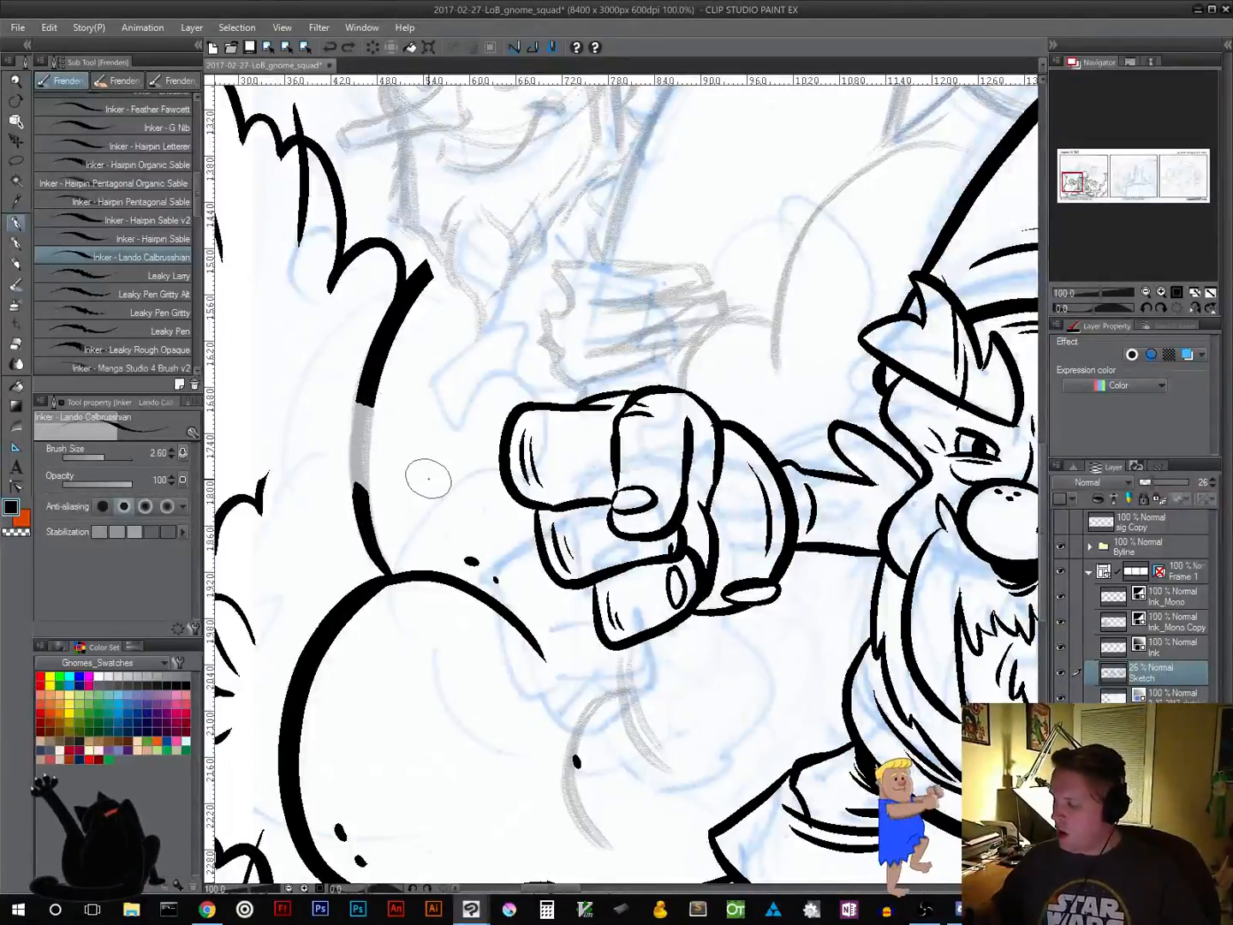
pyautogui.click(1127, 599)
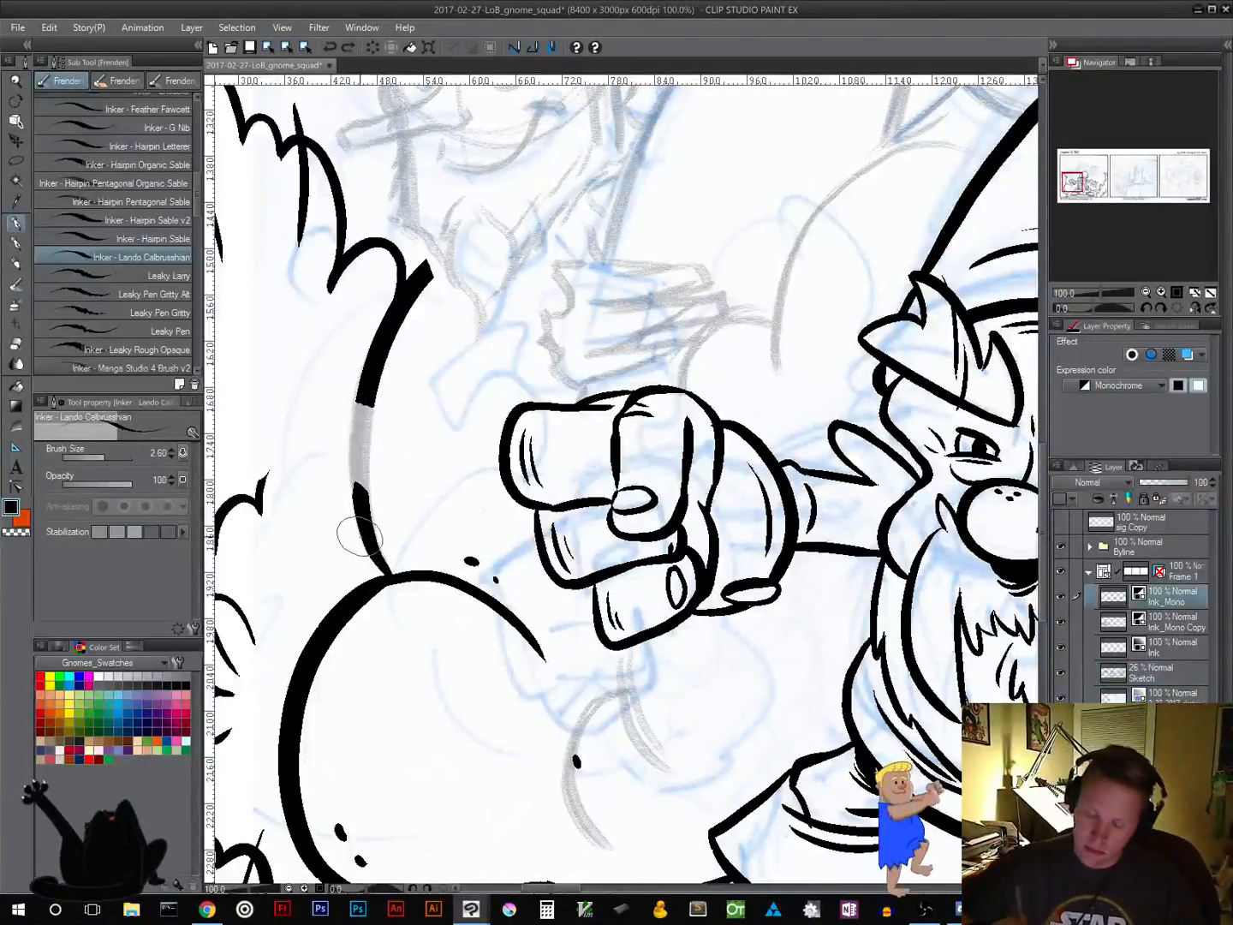
pyautogui.moveTo(370, 536)
pyautogui.mouseDown()
pyautogui.moveTo(364, 408)
pyautogui.moveTo(406, 298)
pyautogui.mouseUp()
# Ink the smile of the pointy-nosed gnome behind the pointing fist and the jagged eyebrow on the right of his face
pyautogui.moveTo(681, 354); pyautogui.dragTo(690, 636)
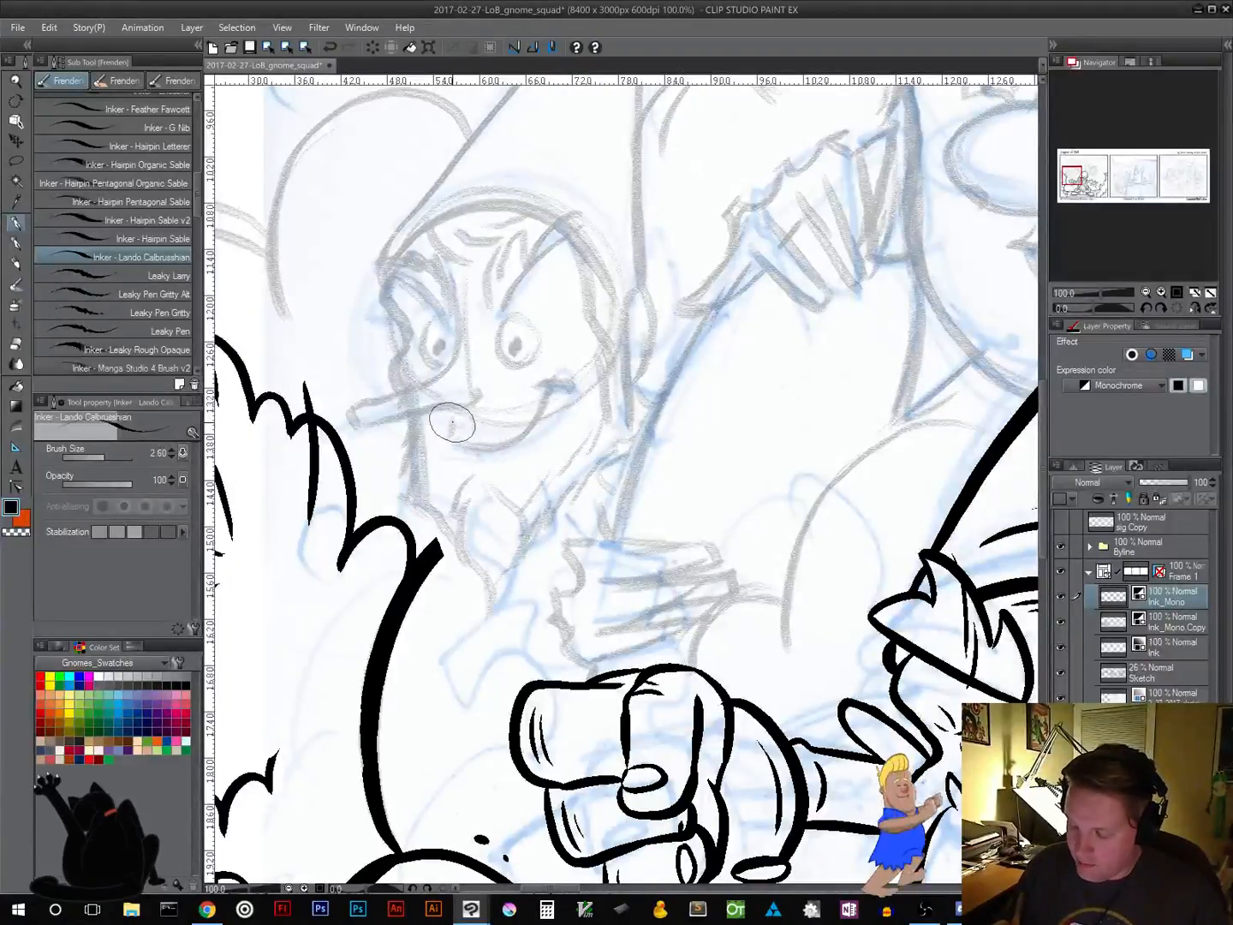
pyautogui.moveTo(453, 421)
pyautogui.mouseDown()
pyautogui.moveTo(483, 453)
pyautogui.moveTo(527, 437)
pyautogui.moveTo(560, 381)
pyautogui.mouseUp()
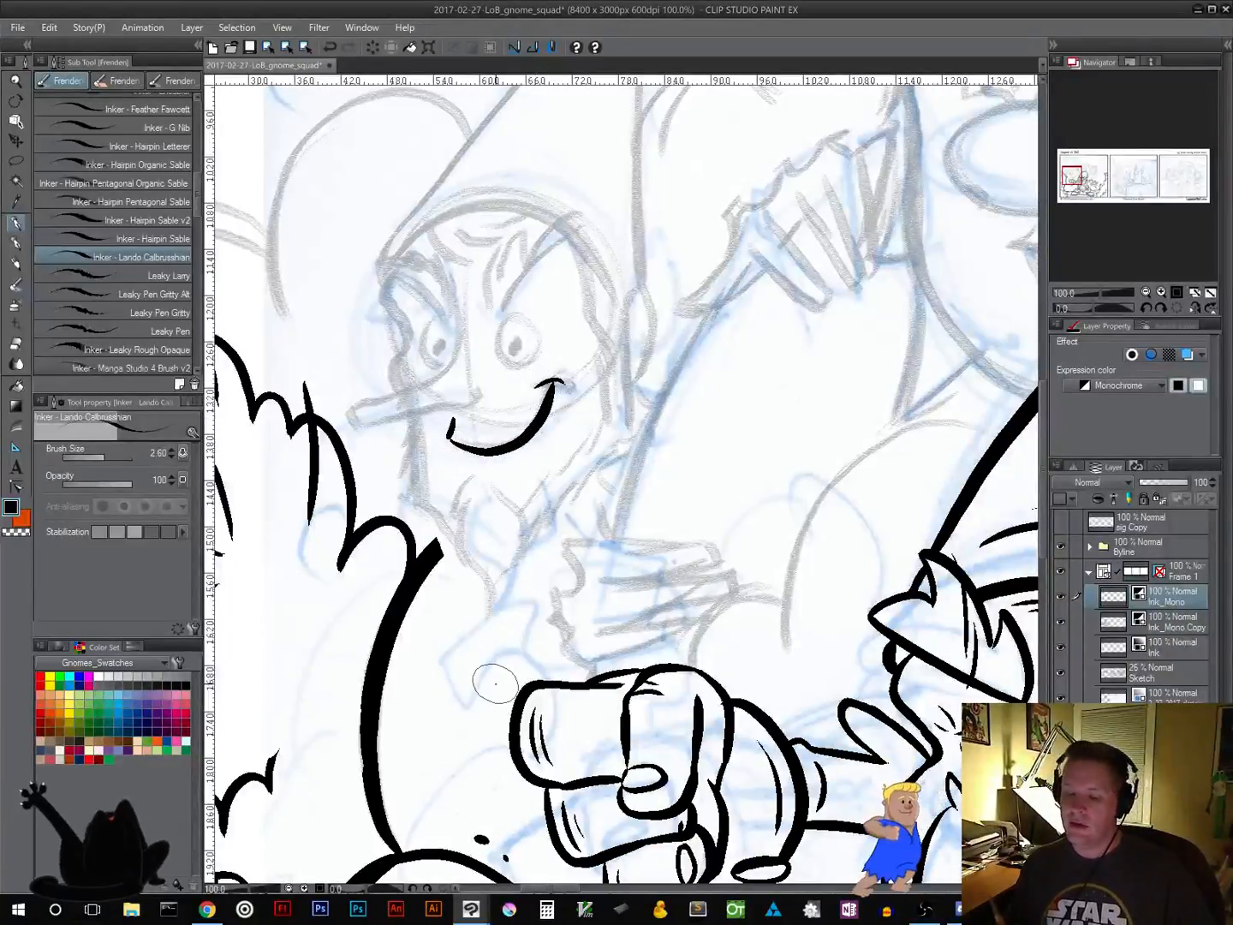
pyautogui.moveTo(629, 373); pyautogui.dragTo(601, 493)
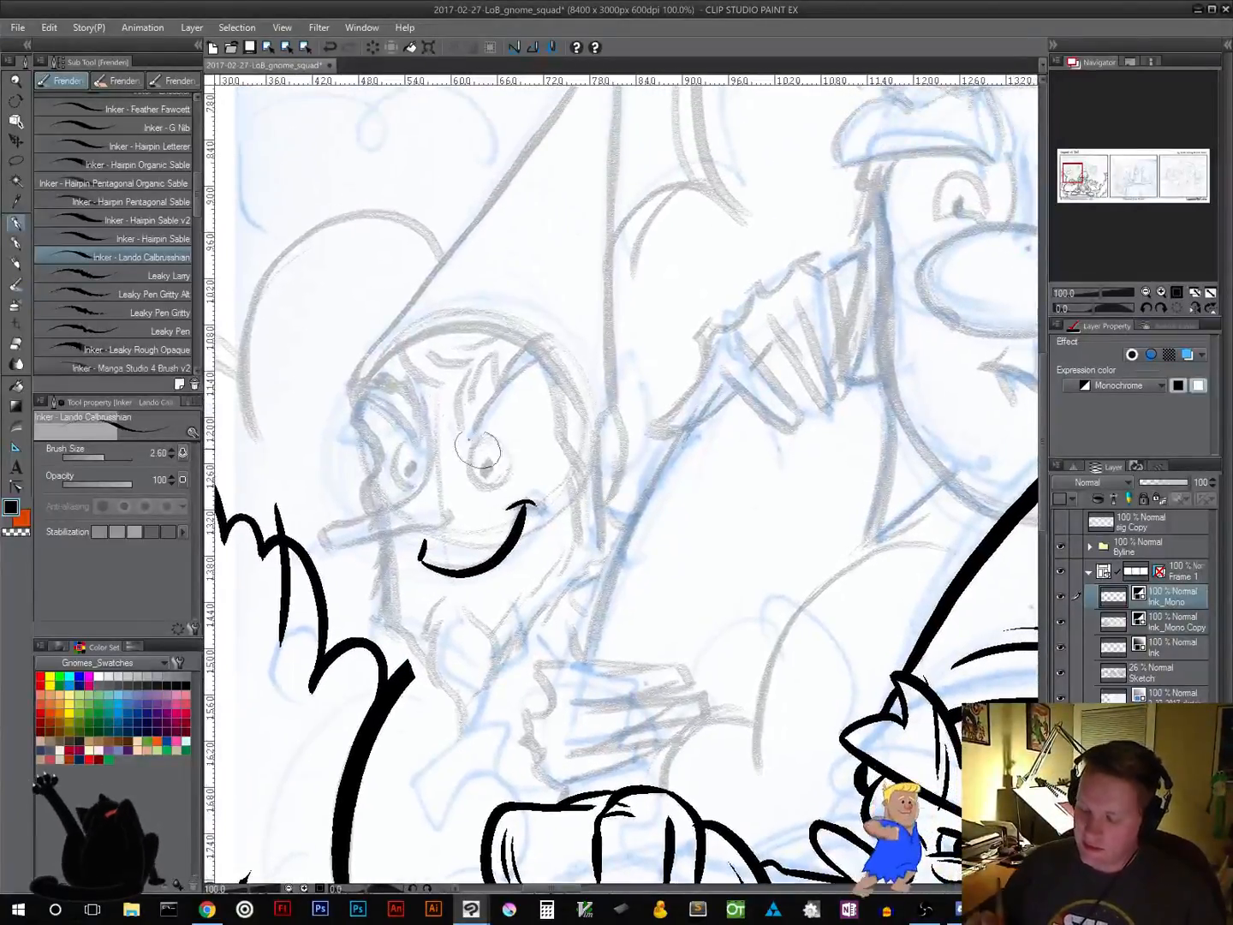
pyautogui.moveTo(459, 432)
pyautogui.mouseDown()
pyautogui.moveTo(474, 359)
pyautogui.moveTo(484, 390)
pyautogui.moveTo(519, 358)
pyautogui.mouseUp()
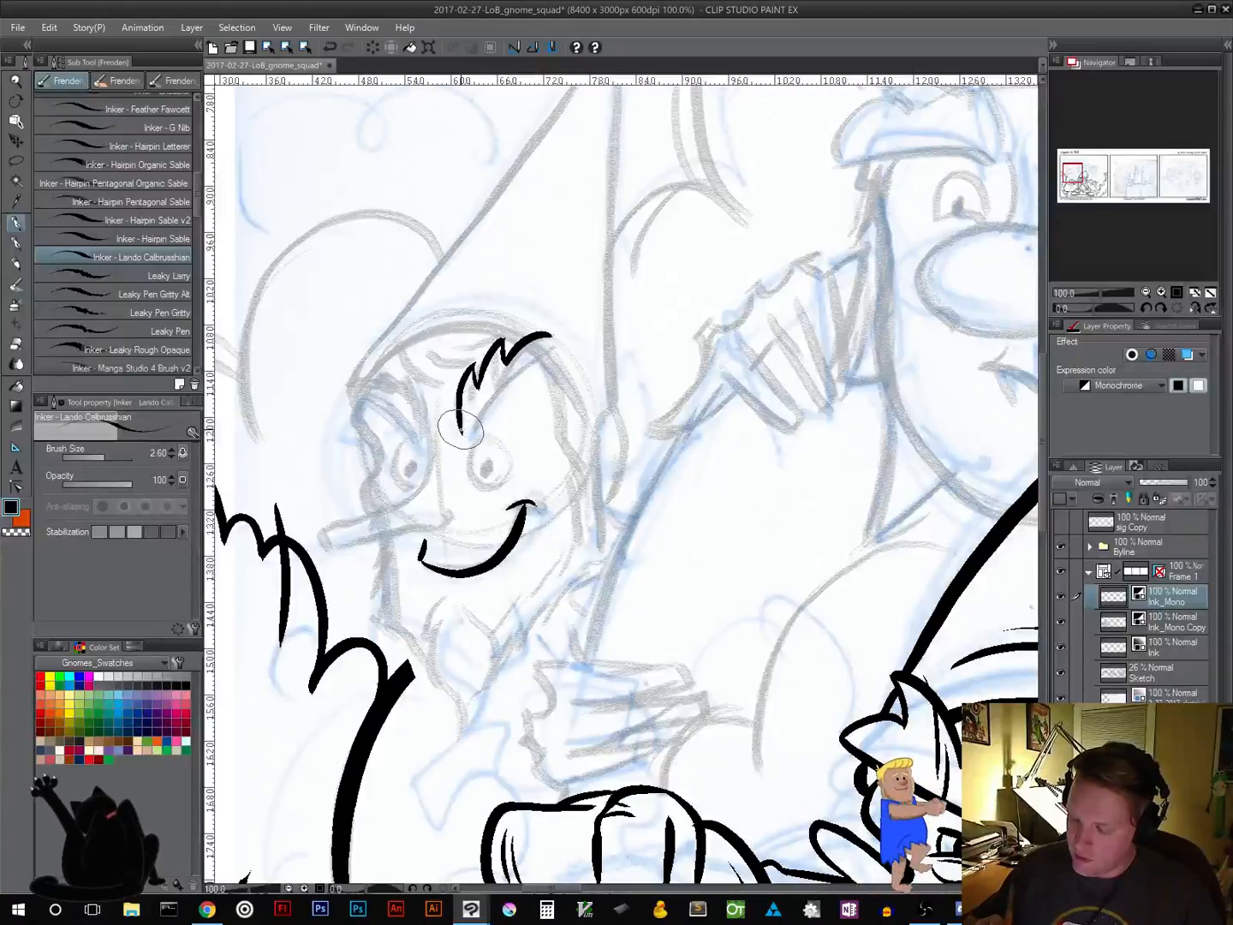
pyautogui.moveTo(467, 431); pyautogui.dragTo(556, 344)
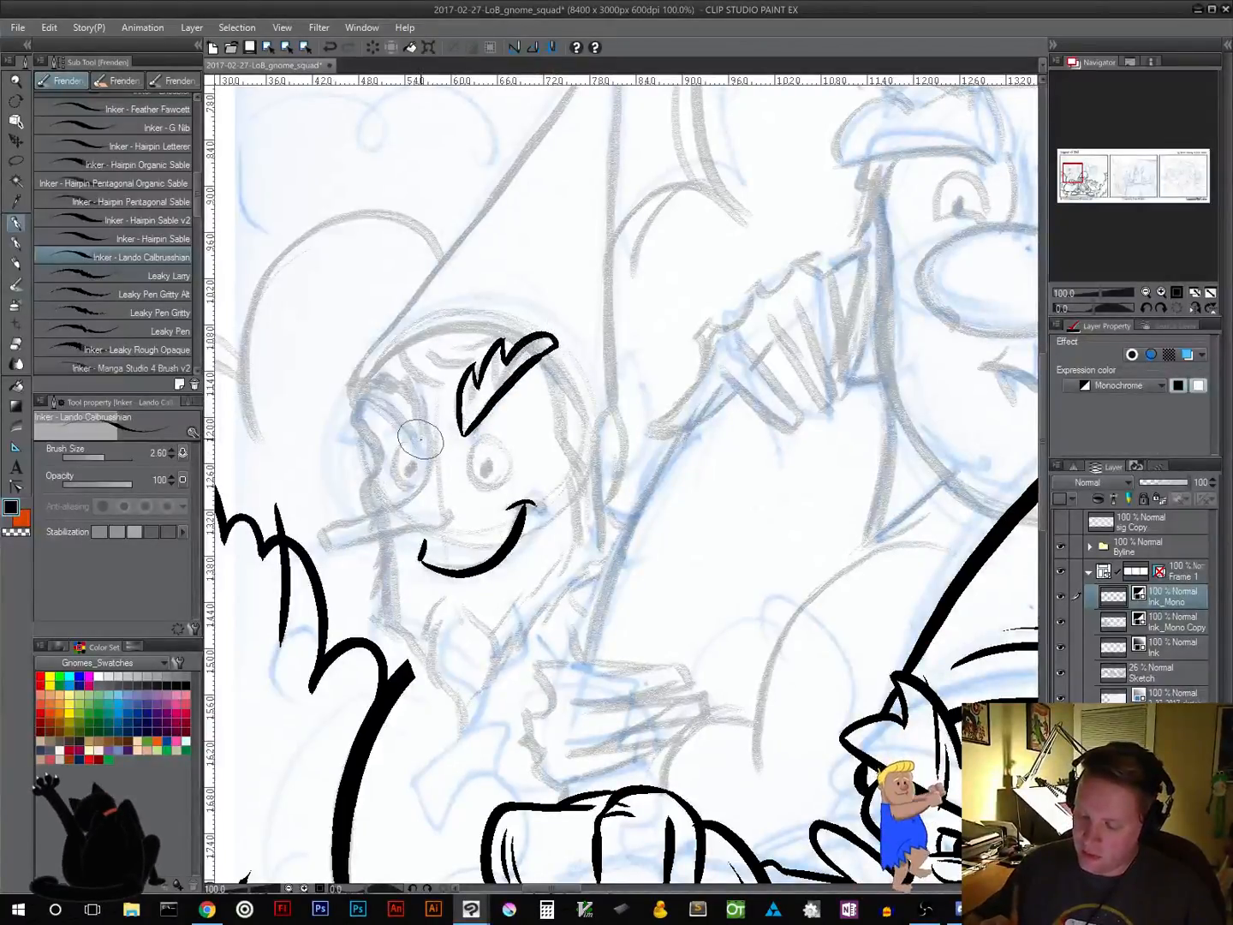
# Ink the pointy-nosed gnome's other eyebrow, with a tufted upper edge and a closing lower line
pyautogui.moveTo(423, 440)
pyautogui.mouseDown()
pyautogui.moveTo(405, 377)
pyautogui.moveTo(404, 394)
pyautogui.moveTo(361, 365)
pyautogui.moveTo(371, 388)
pyautogui.moveTo(341, 387)
pyautogui.mouseUp()
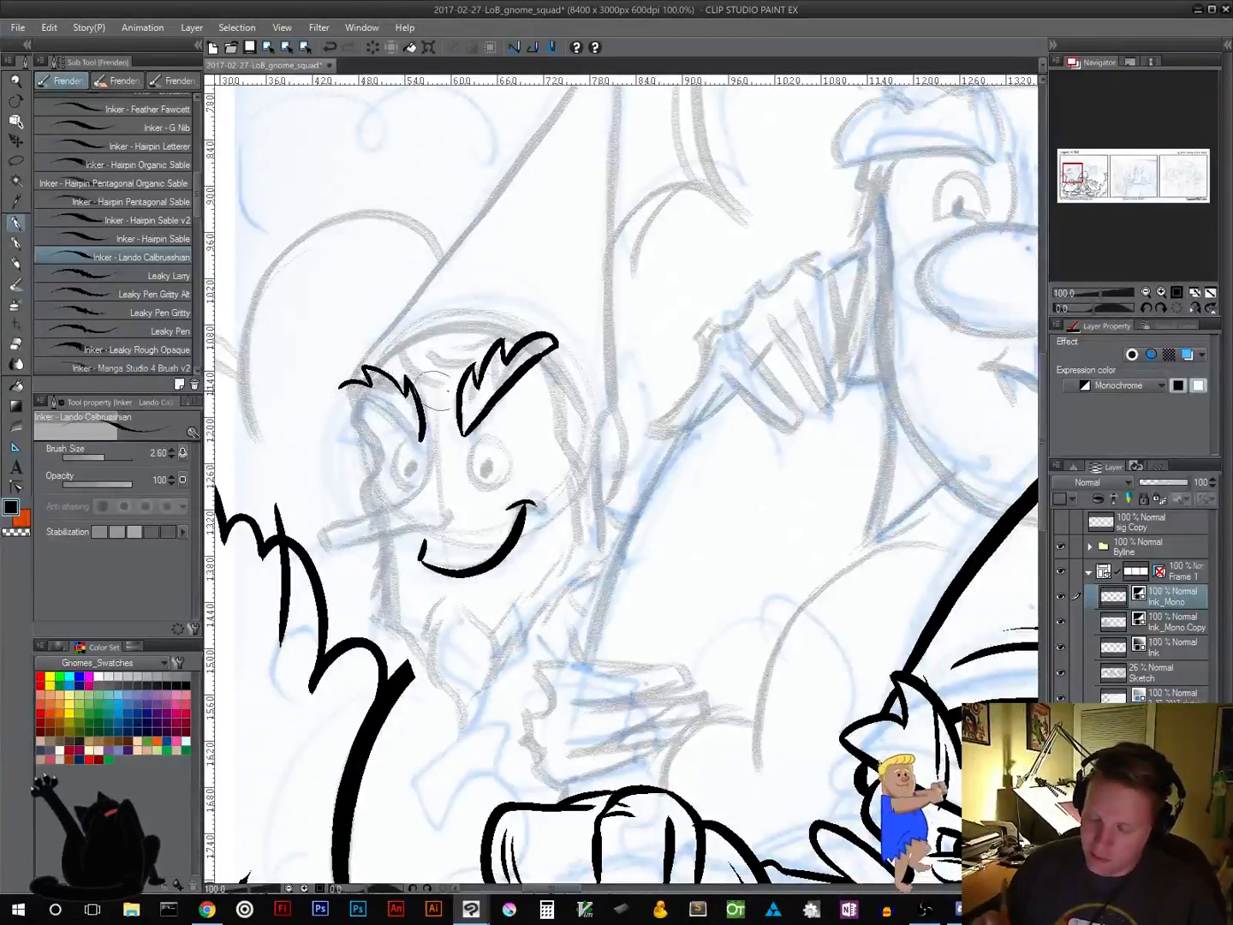
pyautogui.hotkey('shift', 'space')
pyautogui.moveTo(690, 506)
pyautogui.mouseDown()
pyautogui.moveTo(732, 509)
pyautogui.moveTo(768, 413)
pyautogui.moveTo(739, 353)
pyautogui.moveTo(685, 527)
pyautogui.moveTo(734, 304)
pyautogui.mouseUp()
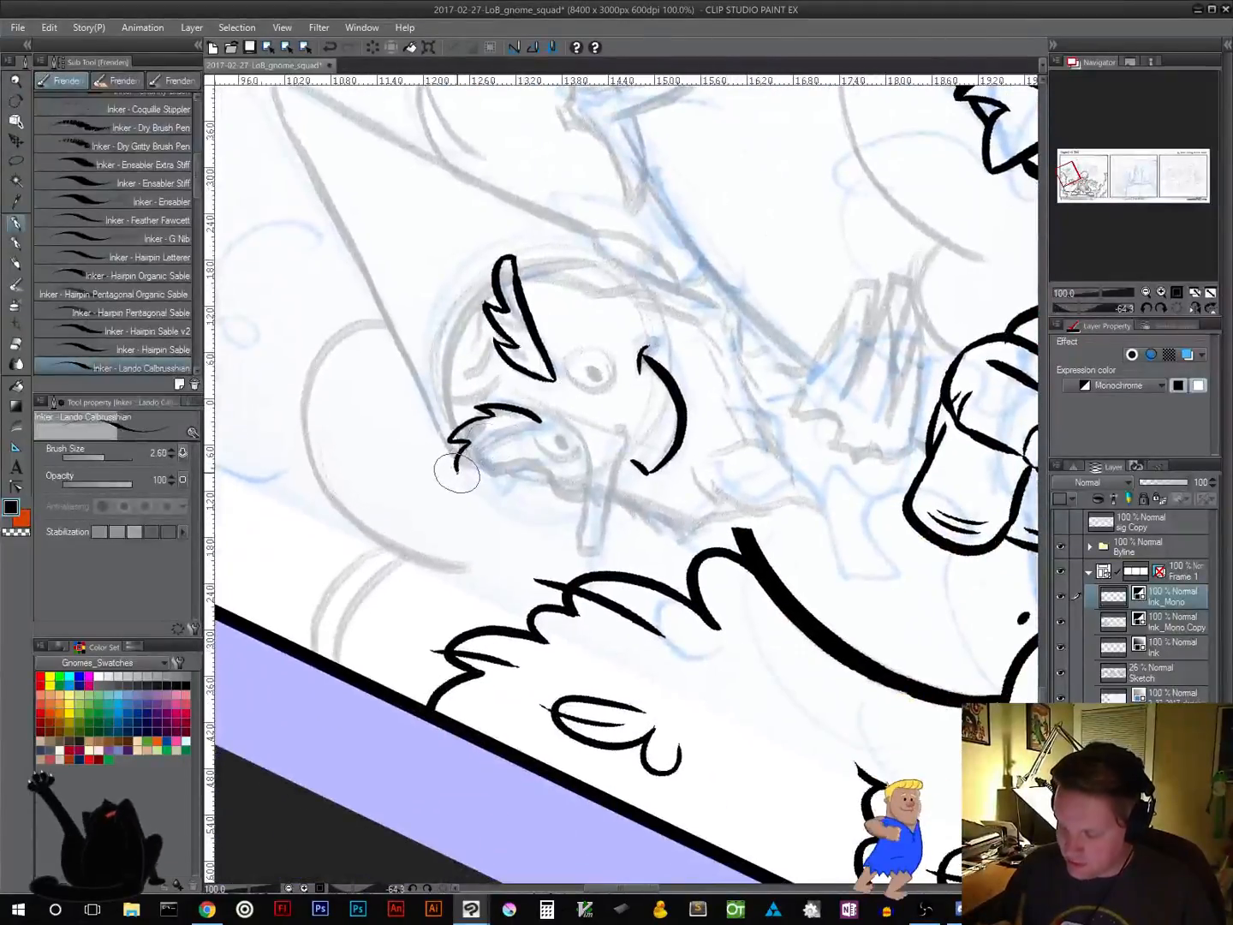
pyautogui.moveTo(458, 470); pyautogui.dragTo(561, 402)
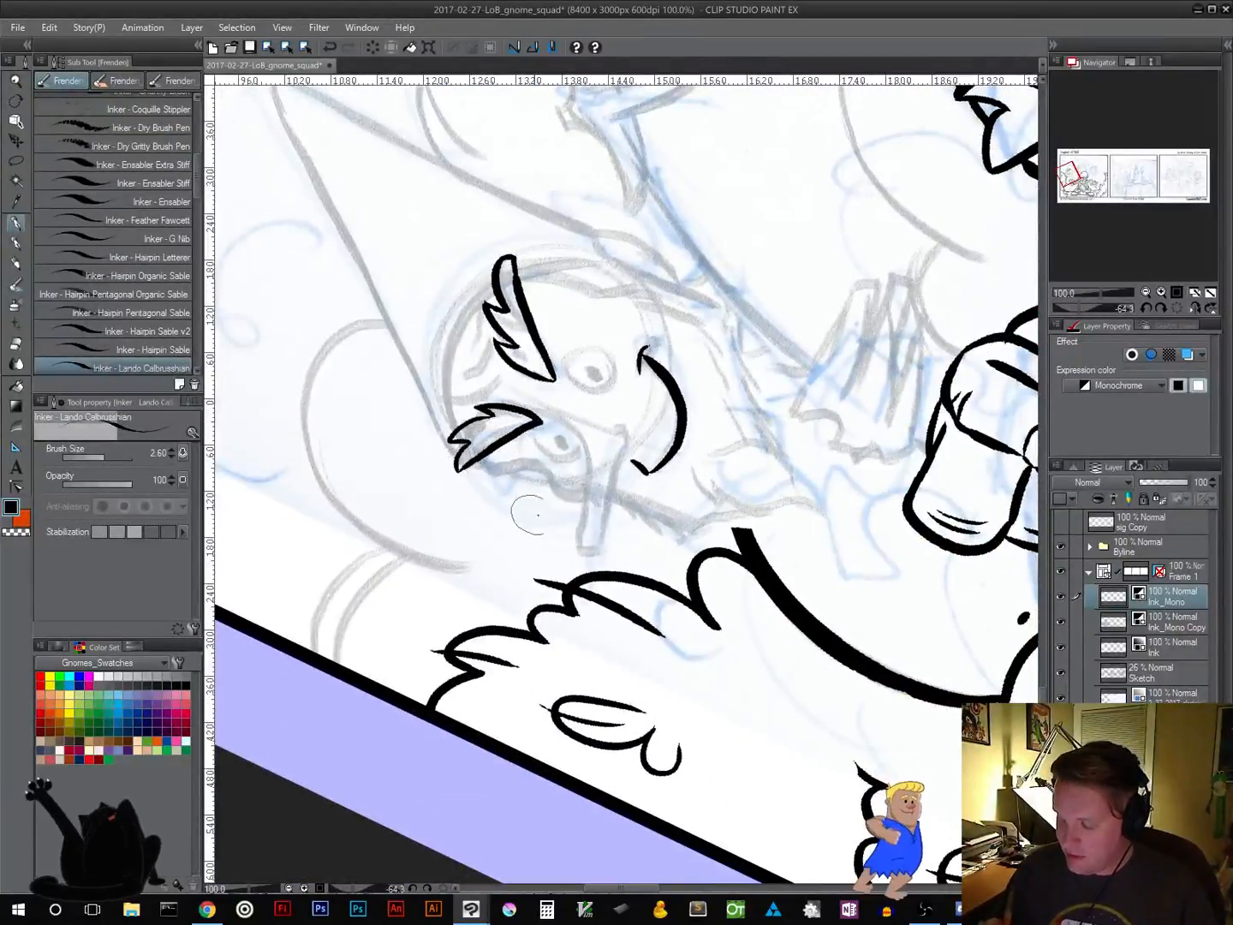
# Add short hair strokes along the lower edges of both of the pointy-nosed gnome's eyebrows
pyautogui.hotkey('shift', 'space')
pyautogui.moveTo(737, 482)
pyautogui.mouseDown()
pyautogui.moveTo(780, 539)
pyautogui.moveTo(646, 649)
pyautogui.moveTo(681, 592)
pyautogui.moveTo(586, 619)
pyautogui.mouseUp()
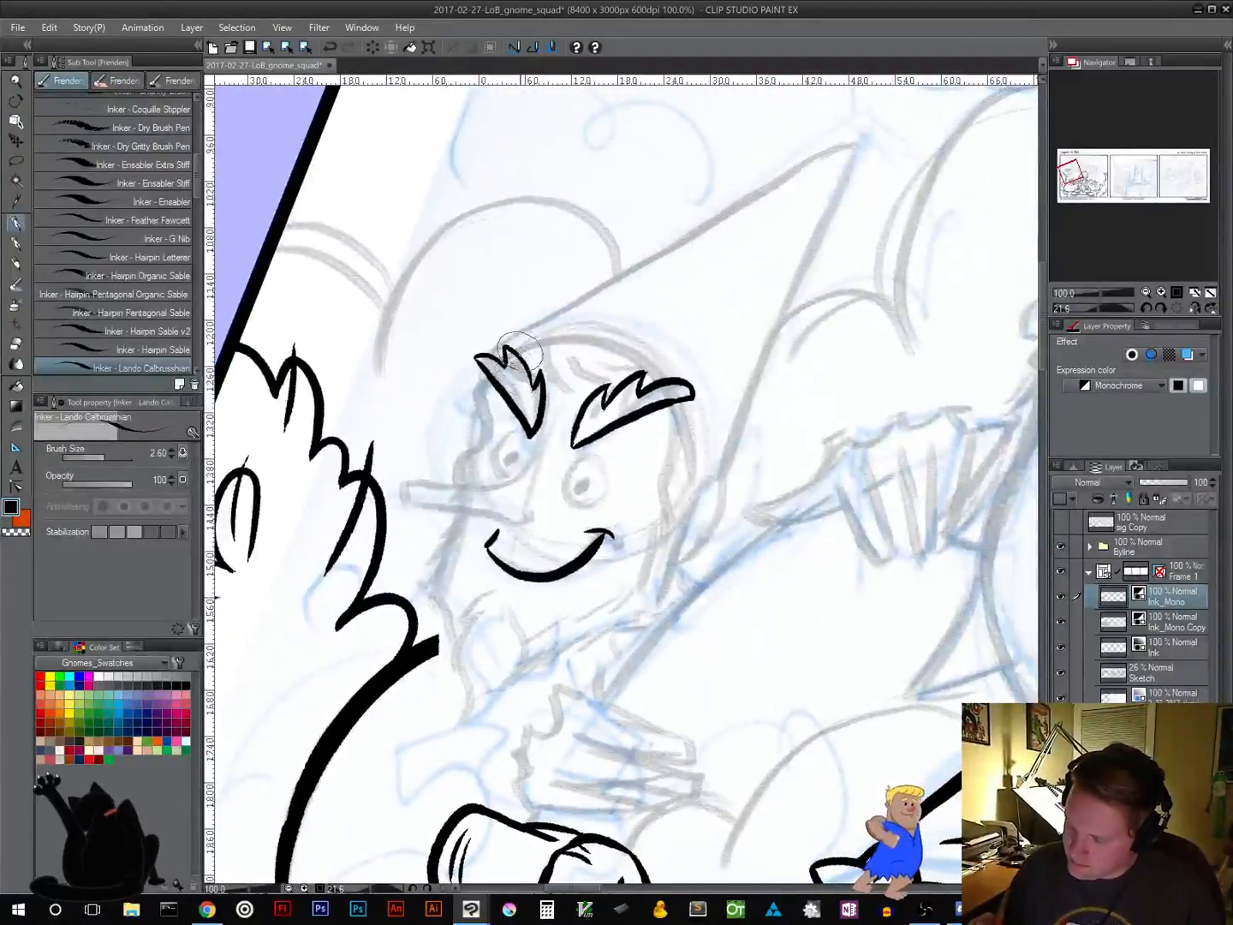
pyautogui.moveTo(522, 358); pyautogui.dragTo(513, 410)
pyautogui.hotkey('ctrl', 'z')
pyautogui.hotkey('ctrl', 'z')
pyautogui.hotkey('ctrl', 'z')
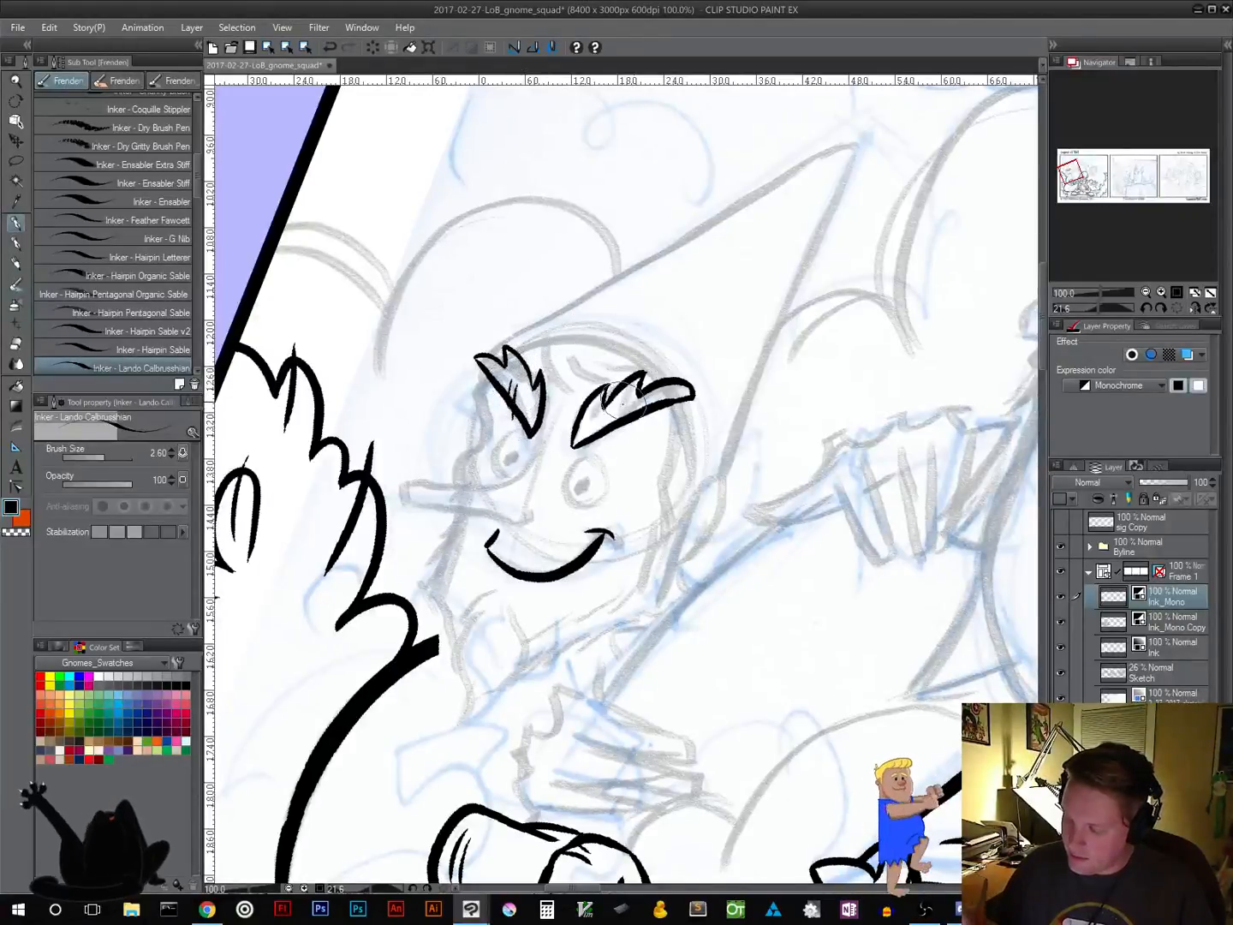
pyautogui.moveTo(624, 405)
pyautogui.mouseDown()
pyautogui.moveTo(616, 435)
pyautogui.moveTo(626, 431)
pyautogui.mouseUp()
# Ink the gnome's long pointed nose from between the eyebrows to the nostril, with a small accent beneath it
pyautogui.moveTo(694, 541); pyautogui.dragTo(763, 423)
pyautogui.moveTo(811, 508); pyautogui.dragTo(811, 397)
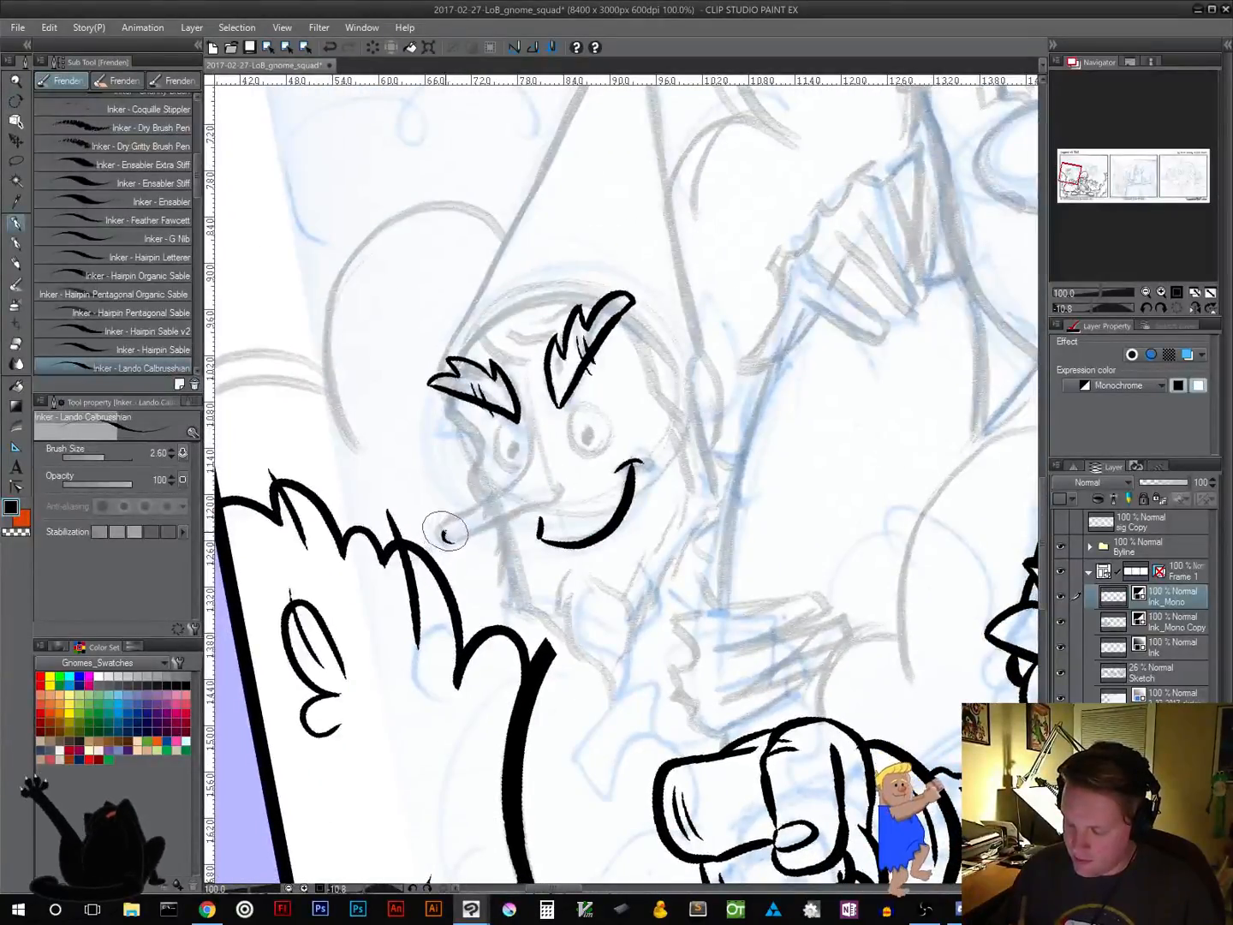
pyautogui.moveTo(443, 542)
pyautogui.mouseDown()
pyautogui.moveTo(519, 472)
pyautogui.moveTo(536, 423)
pyautogui.mouseUp()
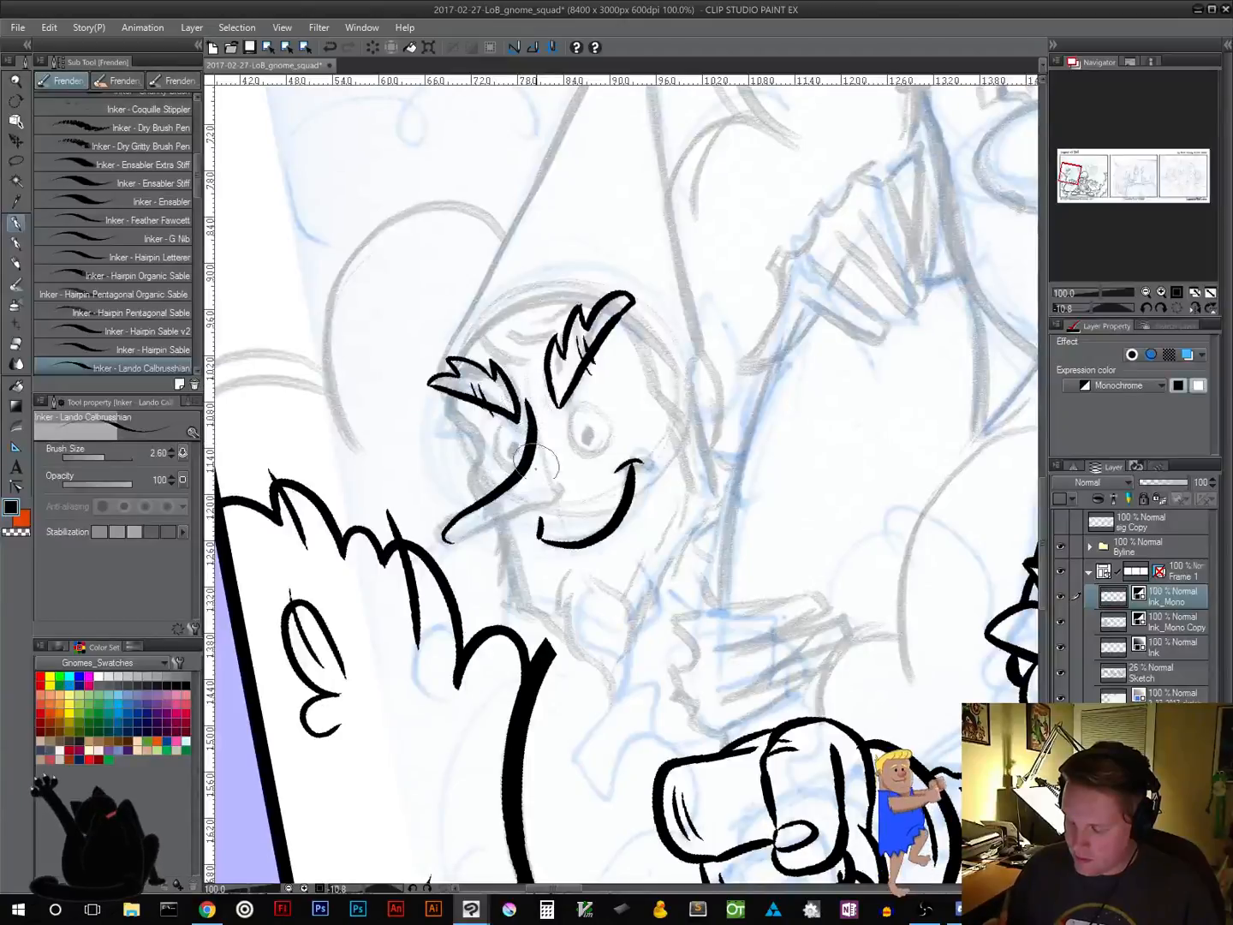
pyautogui.hotkey('ctrl', 'z')
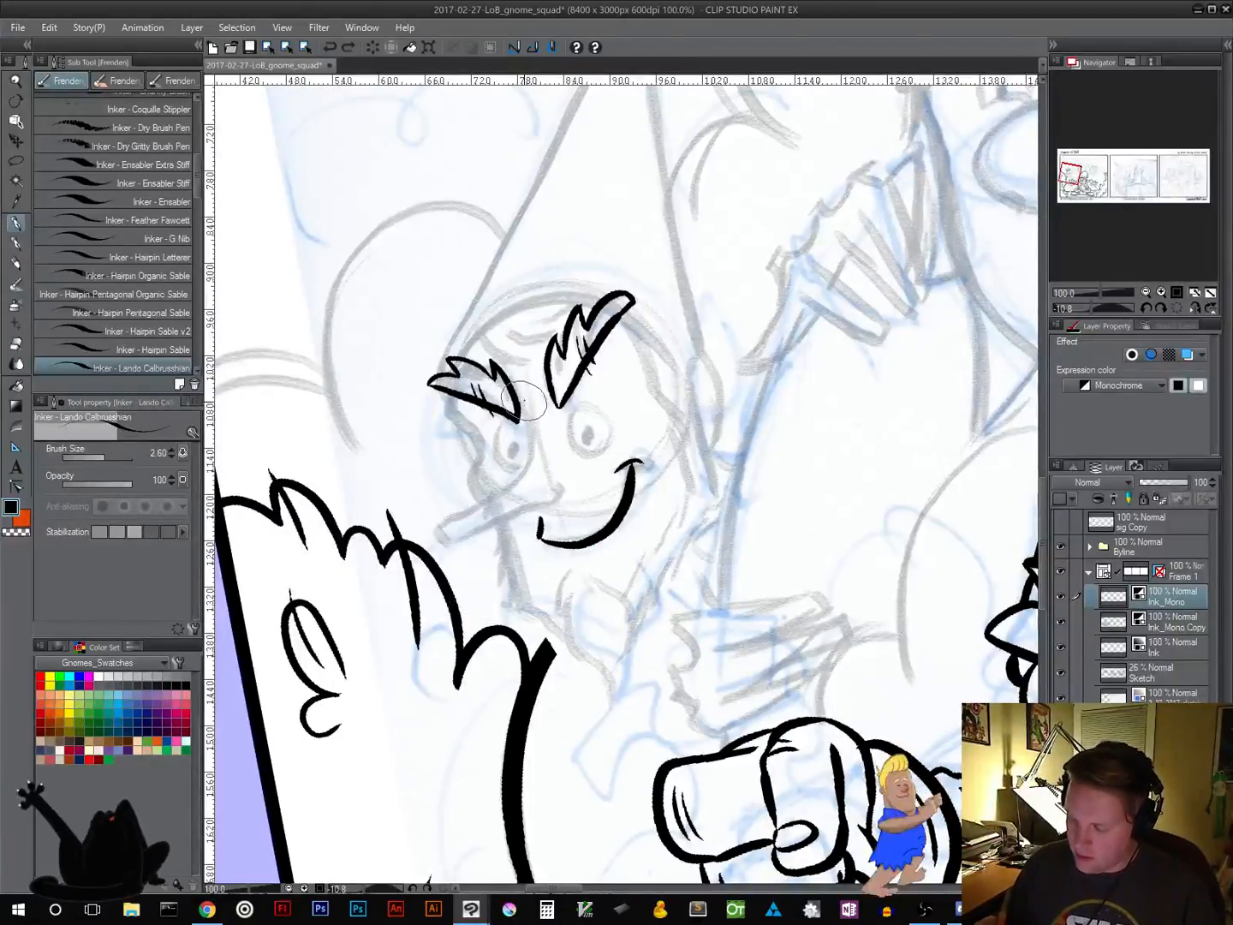
pyautogui.moveTo(524, 399)
pyautogui.mouseDown()
pyautogui.moveTo(505, 489)
pyautogui.moveTo(440, 532)
pyautogui.moveTo(456, 541)
pyautogui.moveTo(564, 494)
pyautogui.mouseUp()
pyautogui.moveTo(649, 559); pyautogui.dragTo(667, 497)
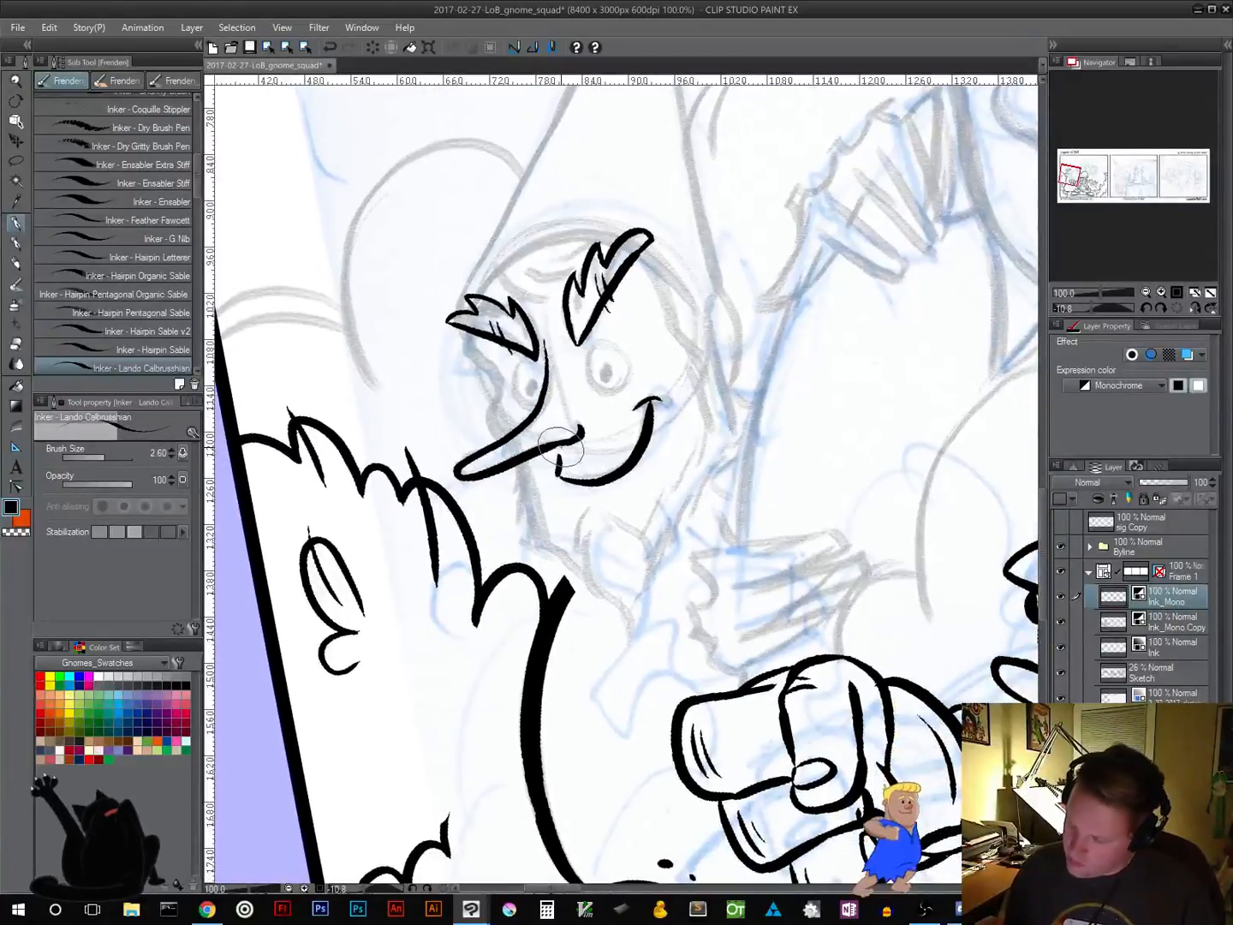
pyautogui.moveTo(566, 451); pyautogui.dragTo(580, 441)
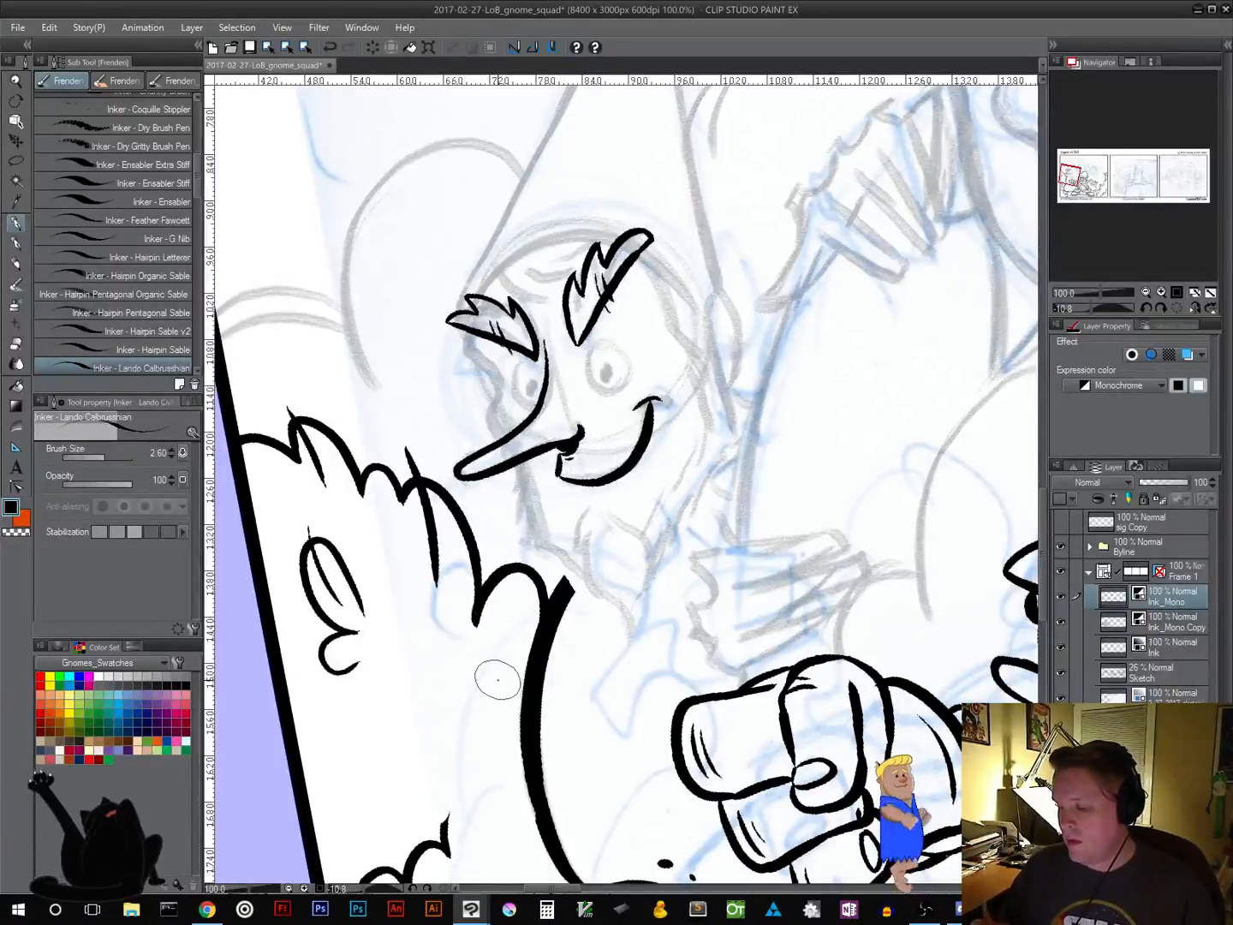
# Ink the small eye partly hidden behind the bridge of the gnome's nose, including its pupil
pyautogui.moveTo(624, 533); pyautogui.dragTo(587, 469)
pyautogui.moveTo(671, 492); pyautogui.dragTo(667, 602)
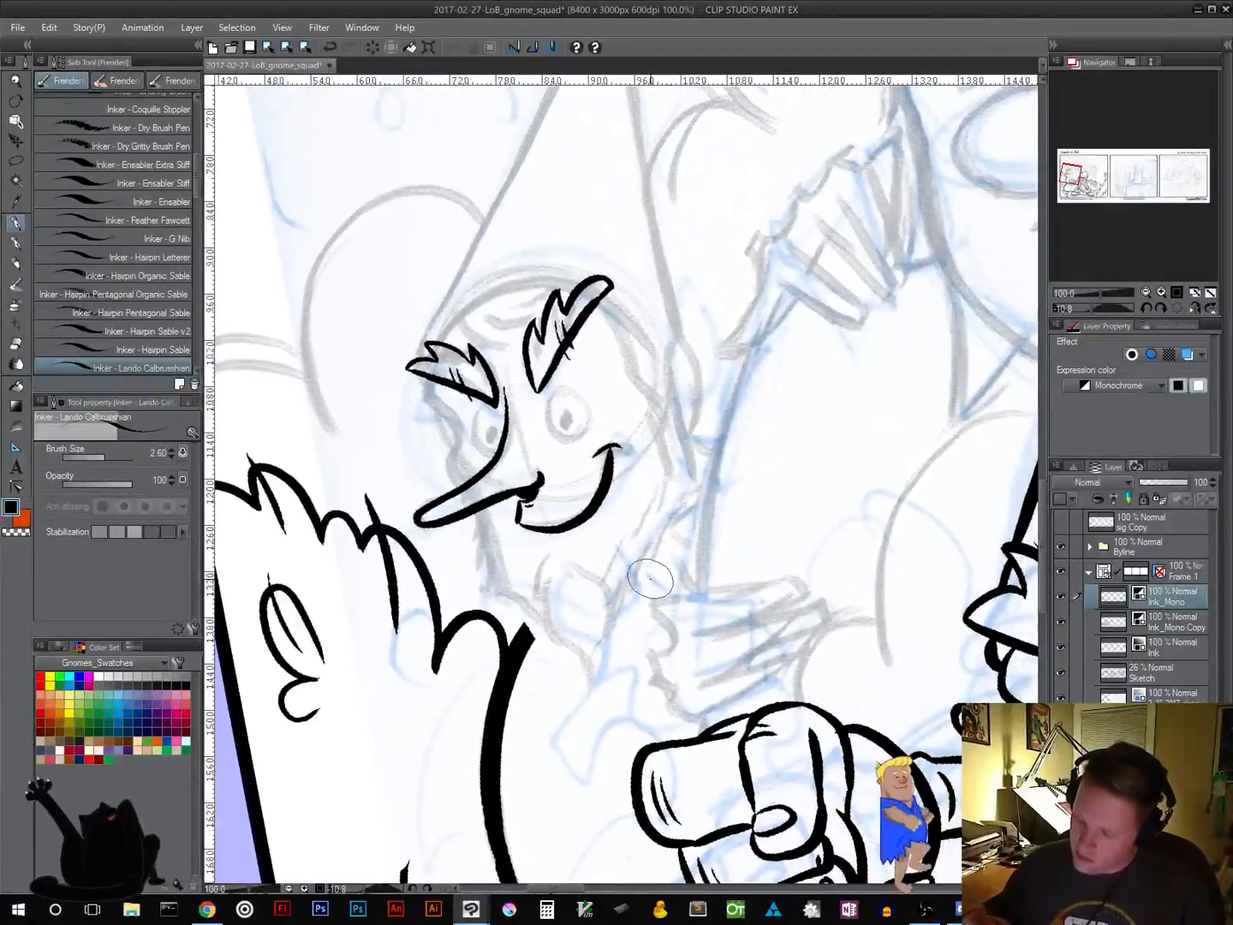
pyautogui.moveTo(498, 399)
pyautogui.mouseDown()
pyautogui.moveTo(471, 428)
pyautogui.moveTo(479, 453)
pyautogui.moveTo(511, 445)
pyautogui.mouseUp()
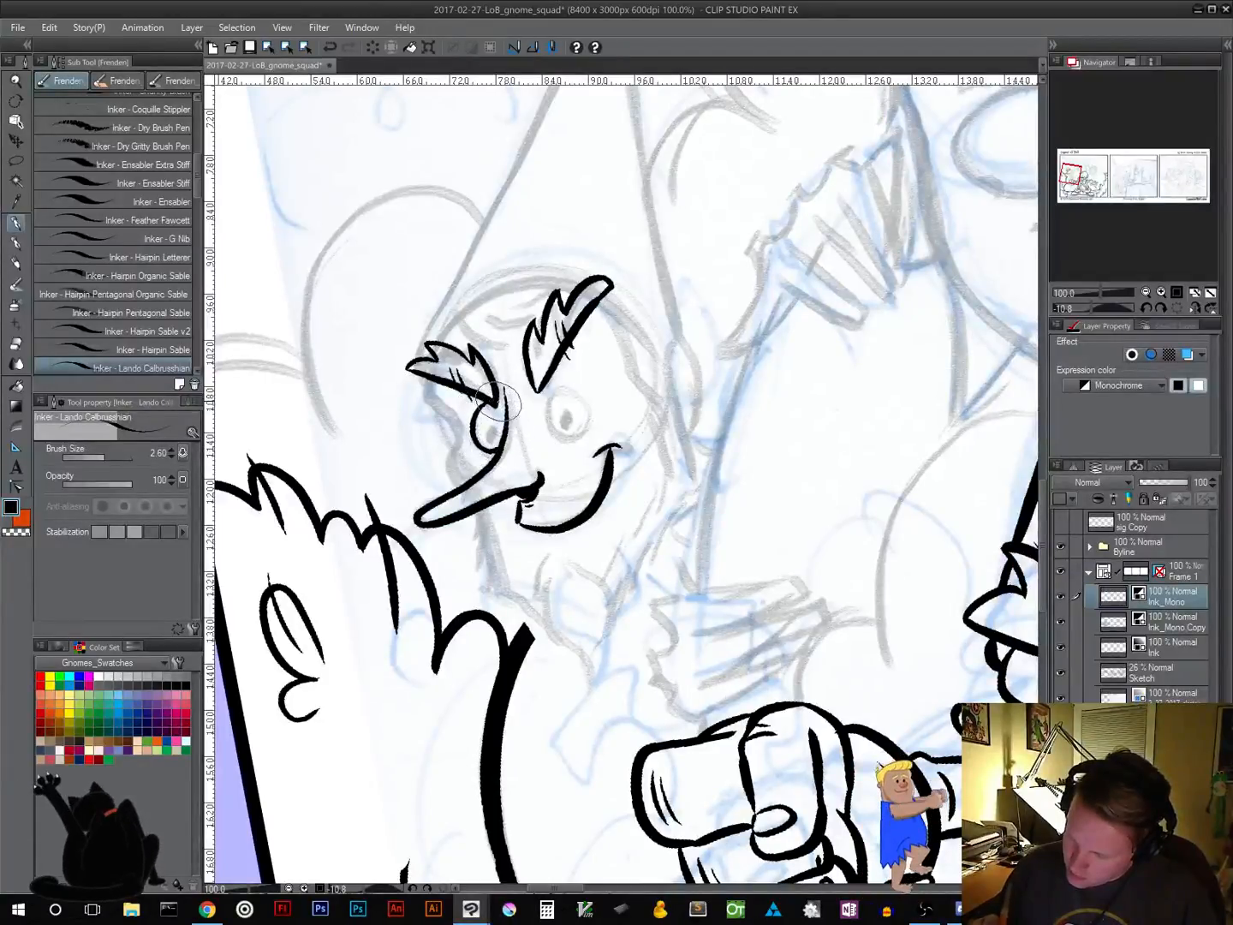
pyautogui.hotkey('ctrl', 'z')
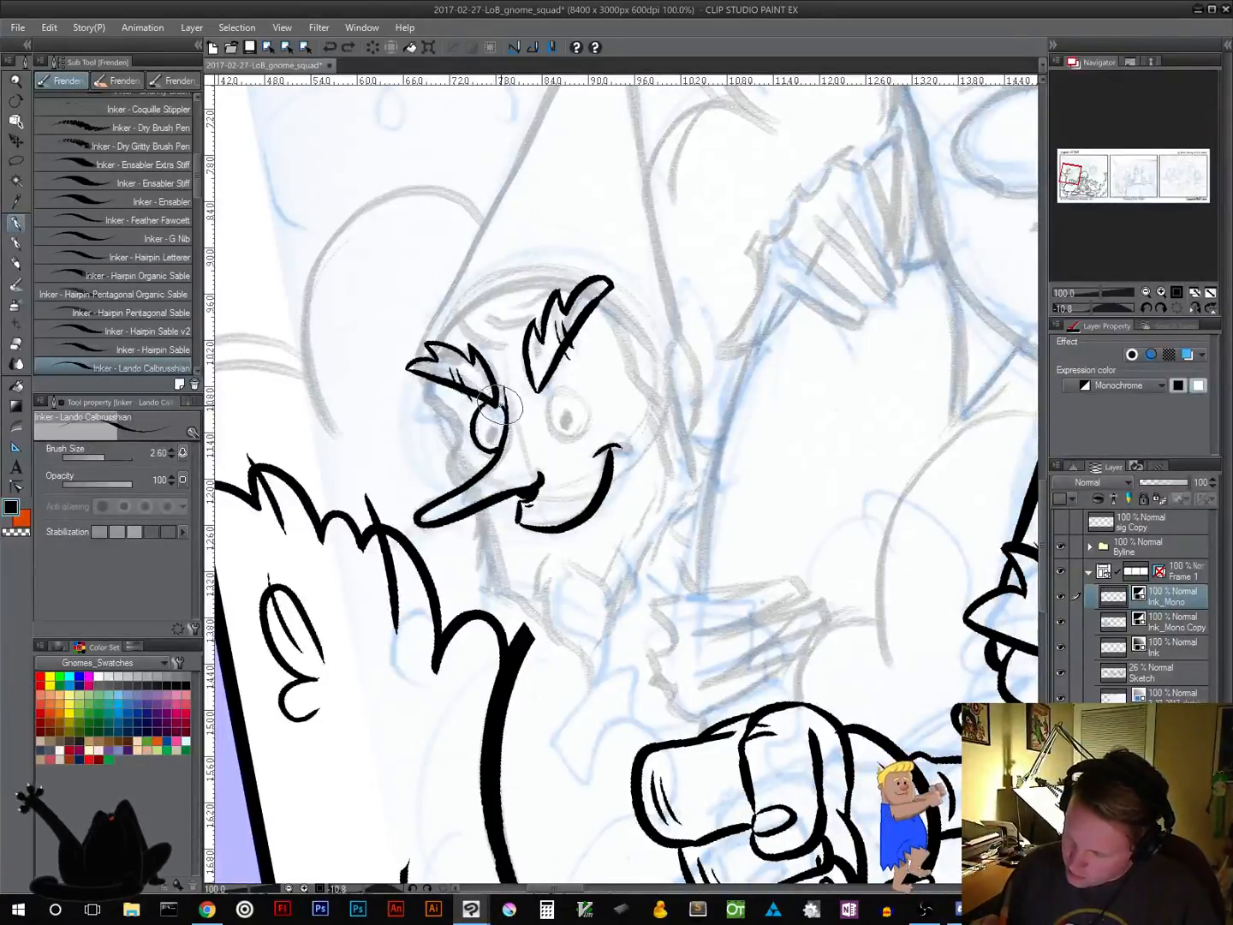
pyautogui.moveTo(505, 412)
pyautogui.mouseDown()
pyautogui.moveTo(496, 403)
pyautogui.moveTo(493, 438)
pyautogui.mouseUp()
pyautogui.moveTo(561, 388)
pyautogui.mouseDown()
pyautogui.moveTo(544, 424)
pyautogui.moveTo(576, 436)
pyautogui.moveTo(590, 404)
pyautogui.moveTo(559, 381)
pyautogui.moveTo(567, 422)
pyautogui.mouseUp()
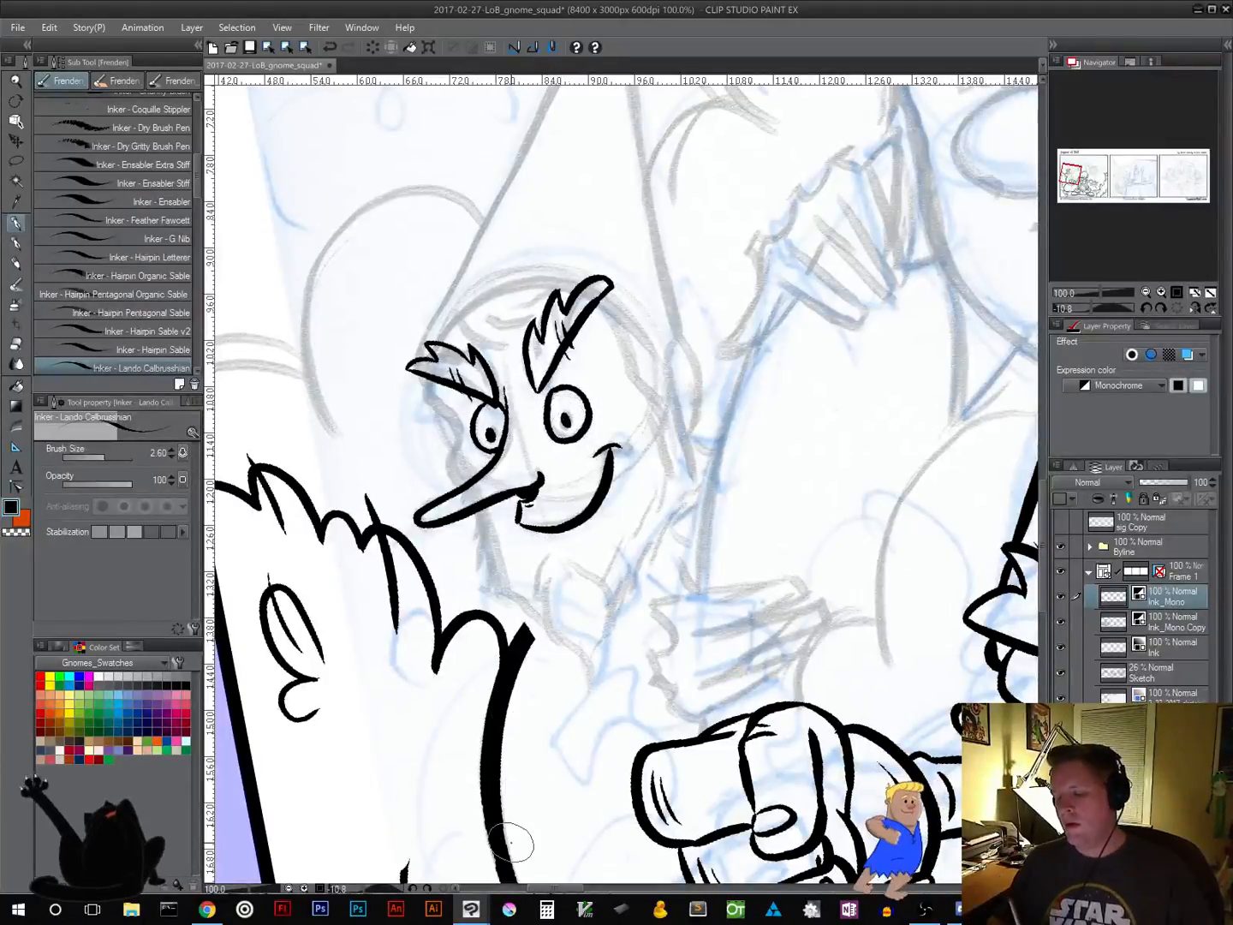
pyautogui.hotkey('ctrl', 'z')
pyautogui.hotkey('ctrl', 'z')
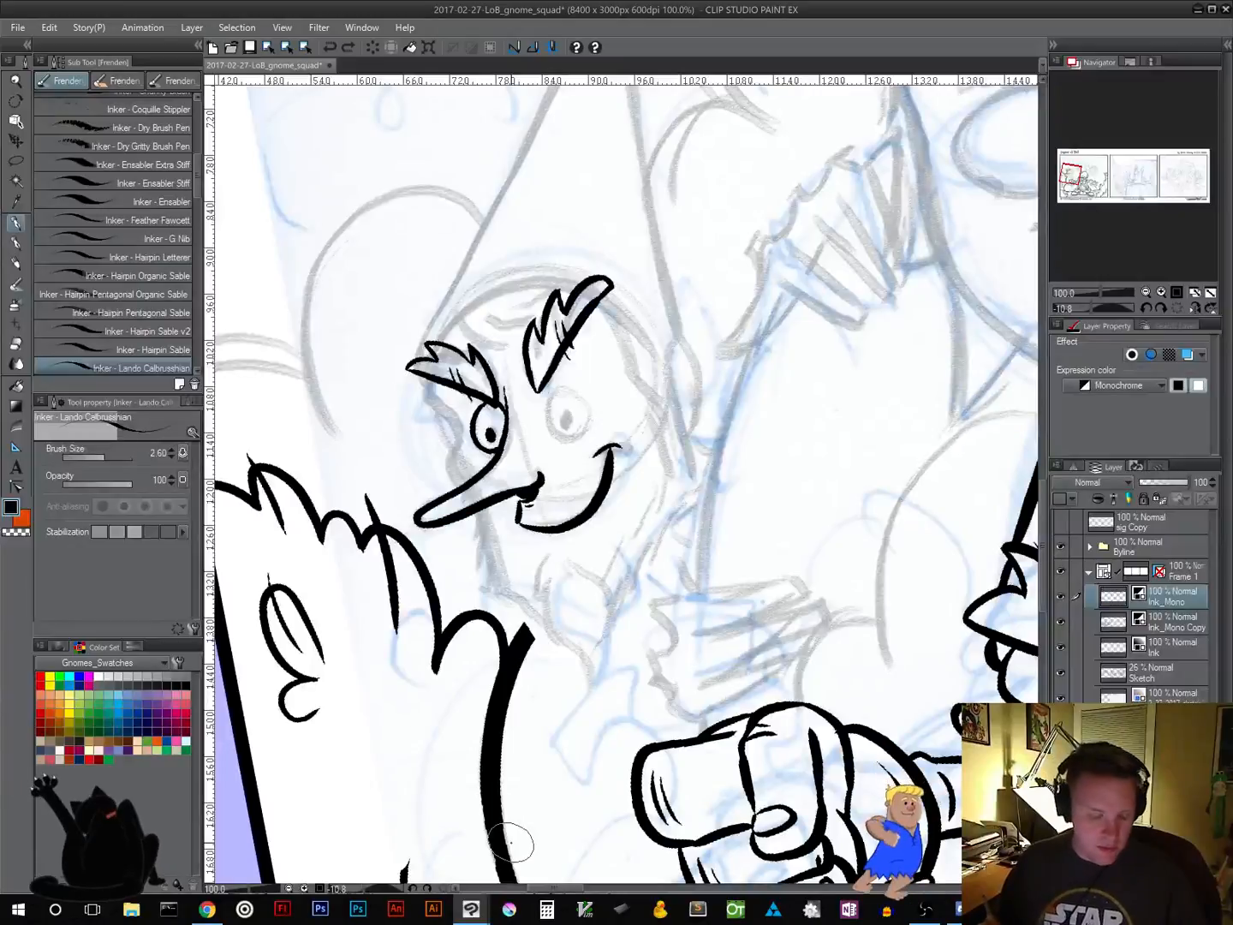
# Ink the gnome's larger round eye below the right eyebrow, including its pupil
pyautogui.press('r')
pyautogui.moveTo(745, 509)
pyautogui.mouseDown()
pyautogui.moveTo(751, 565)
pyautogui.moveTo(719, 579)
pyautogui.mouseUp()
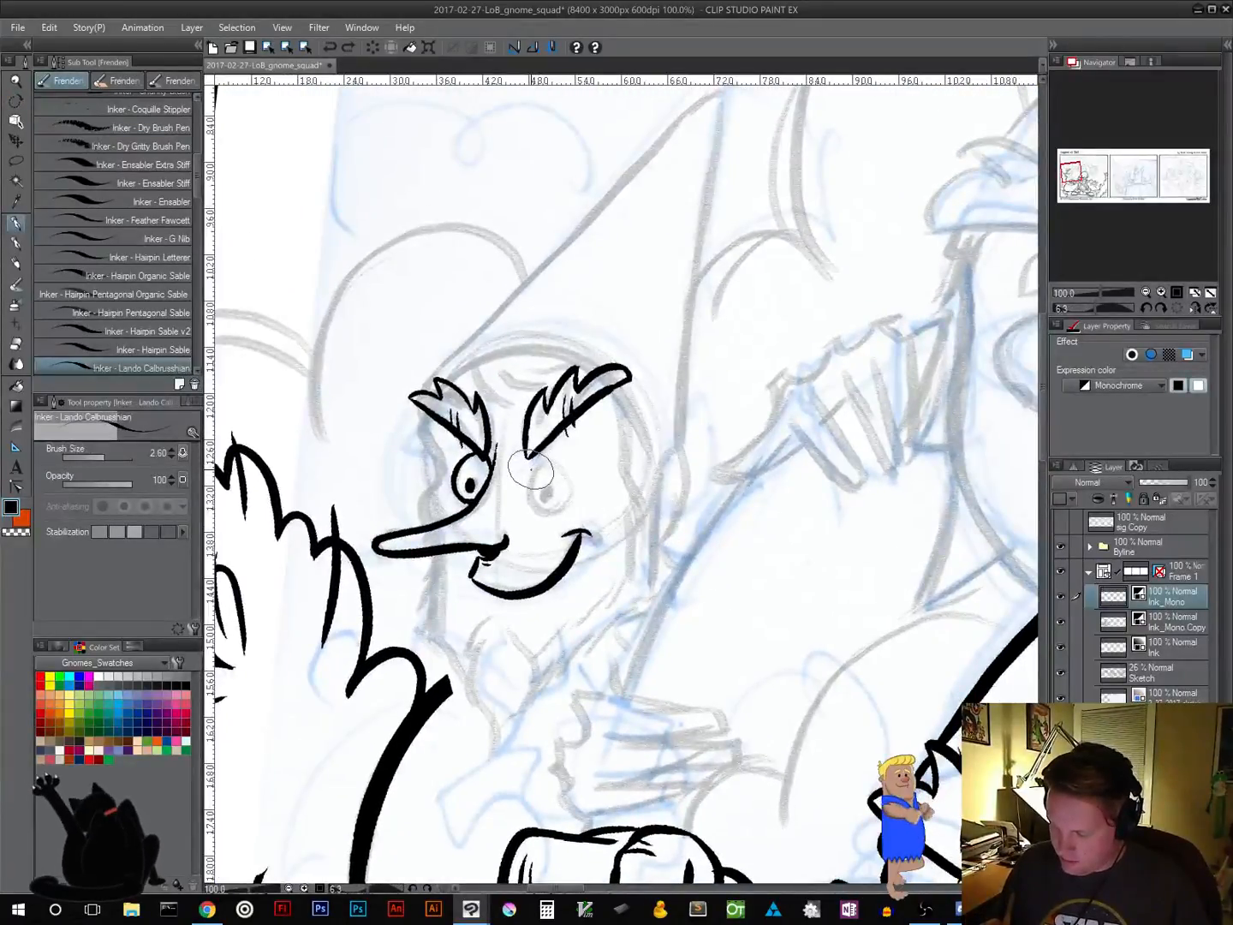
pyautogui.moveTo(557, 463)
pyautogui.mouseDown()
pyautogui.moveTo(547, 511)
pyautogui.moveTo(530, 481)
pyautogui.moveTo(552, 457)
pyautogui.moveTo(526, 475)
pyautogui.moveTo(524, 498)
pyautogui.moveTo(562, 500)
pyautogui.moveTo(540, 483)
pyautogui.moveTo(548, 509)
pyautogui.mouseUp()
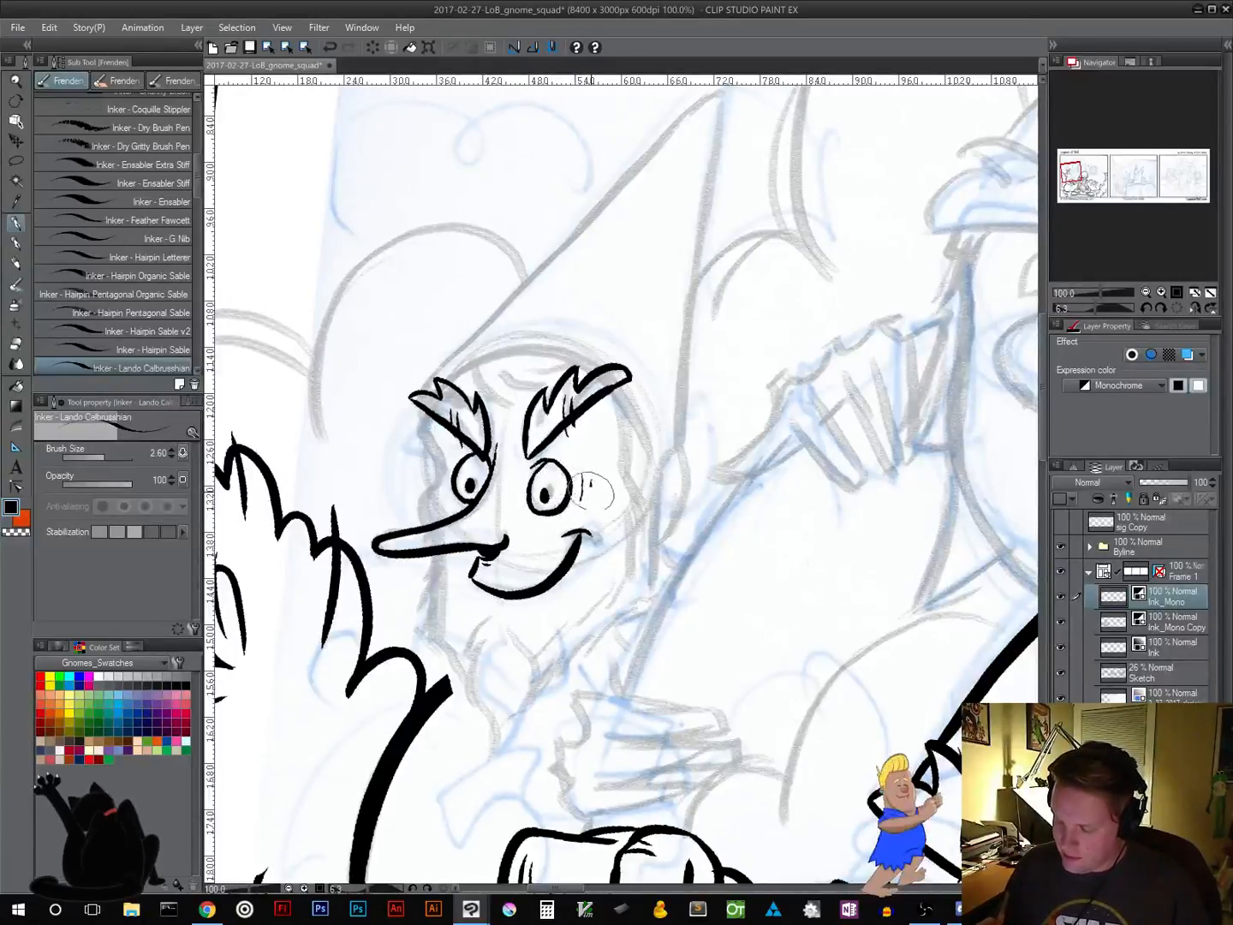
# Ink fine crease lines beside both eyes and the wavy face contour from the left eyebrow down to the nose
pyautogui.moveTo(582, 482); pyautogui.dragTo(582, 497)
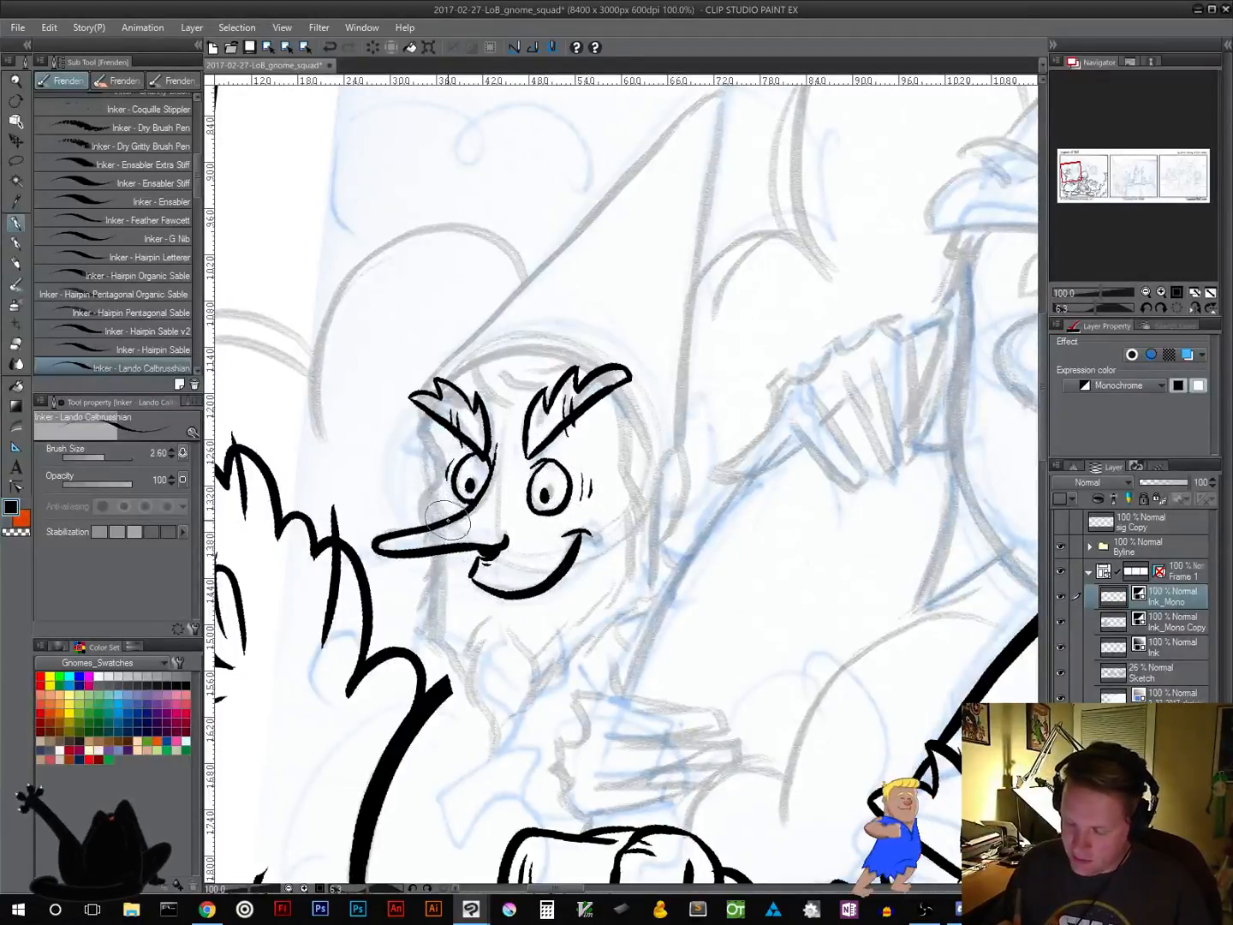
pyautogui.moveTo(428, 415); pyautogui.dragTo(427, 520)
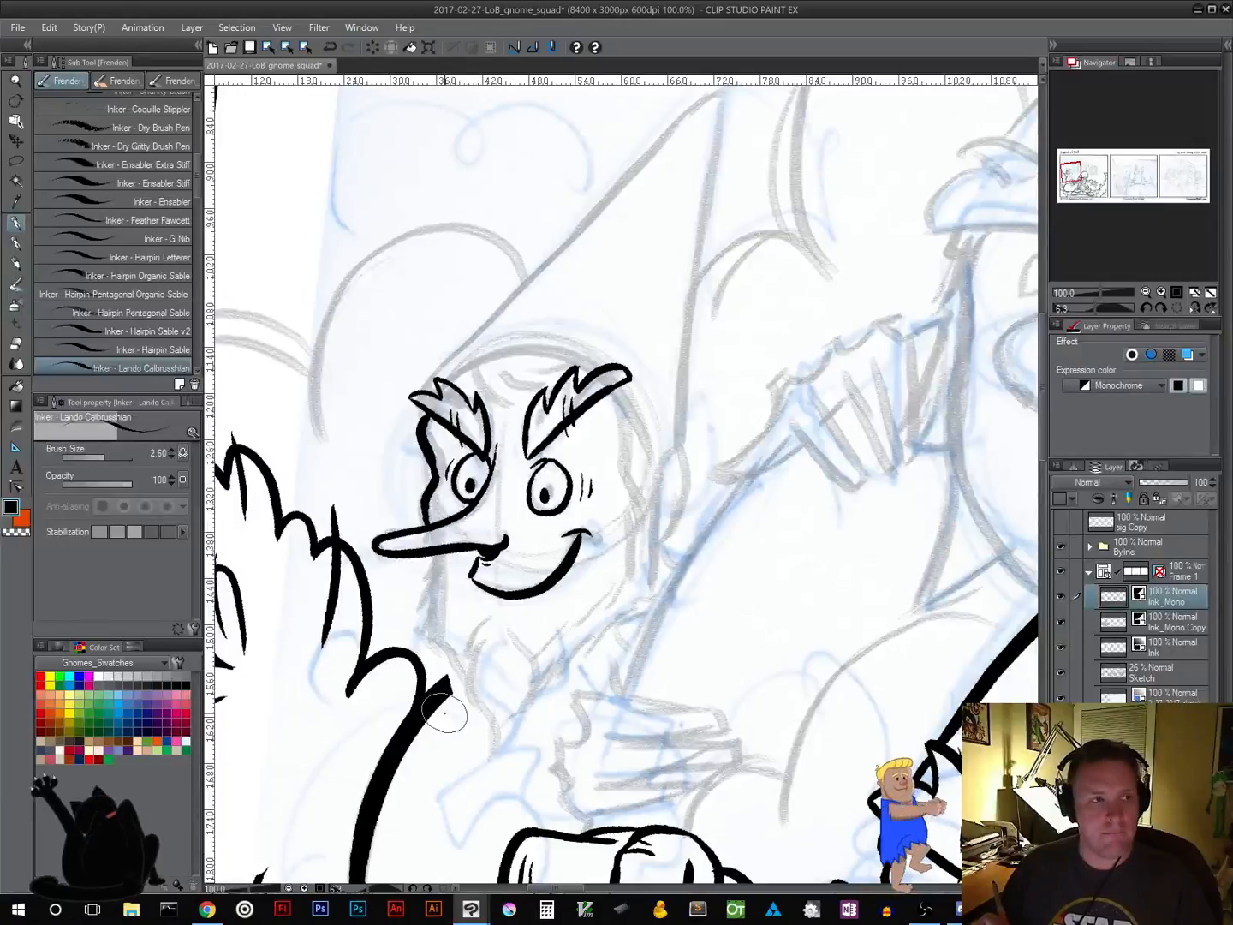
# Redraw the wavy face contour beside the small eye and ink the jagged beard edge running from under the nose to the chin
pyautogui.hotkey('ctrl', 'z')
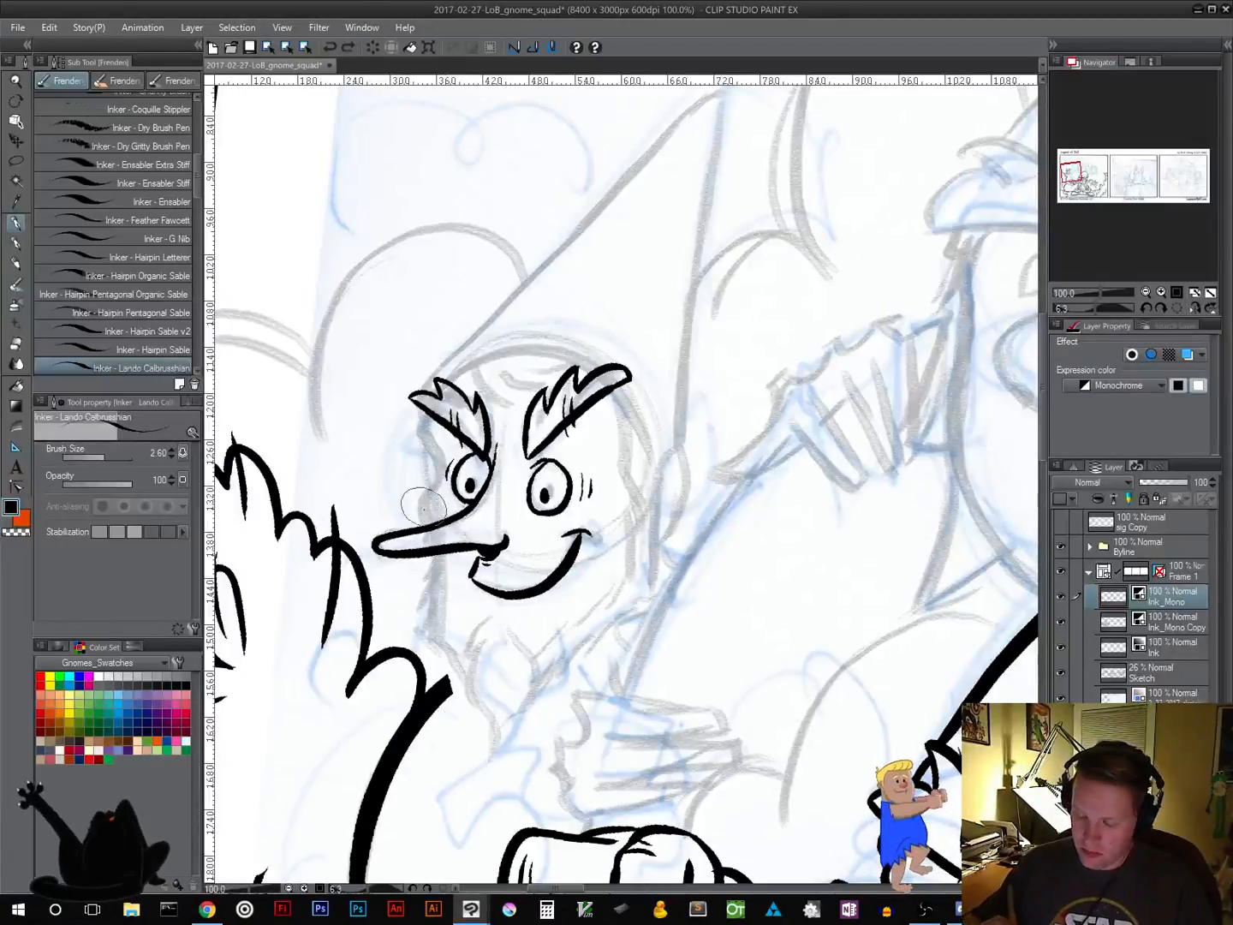
pyautogui.moveTo(427, 522)
pyautogui.mouseDown()
pyautogui.moveTo(435, 466)
pyautogui.moveTo(421, 399)
pyautogui.mouseUp()
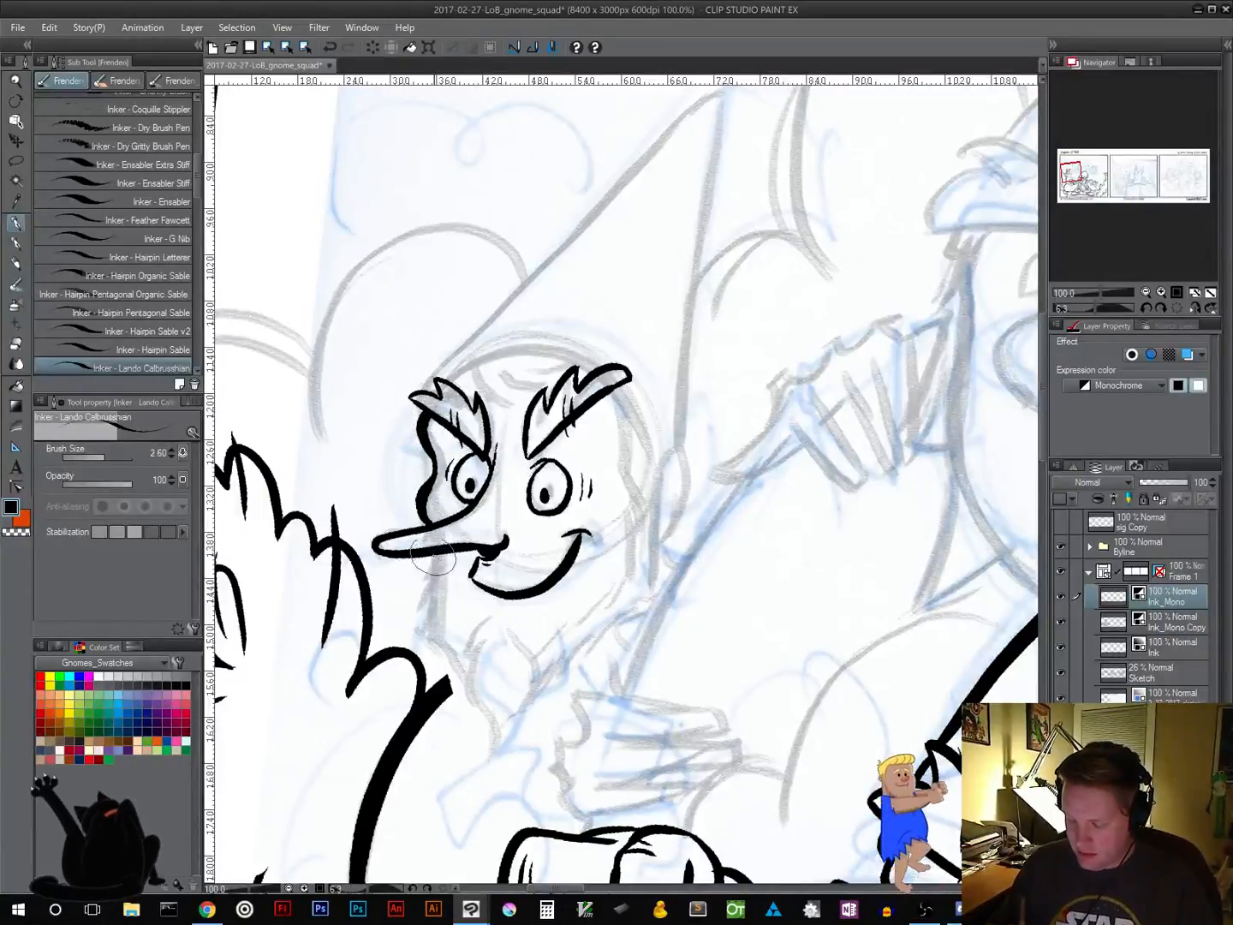
pyautogui.moveTo(428, 572)
pyautogui.mouseDown()
pyautogui.moveTo(413, 596)
pyautogui.moveTo(433, 582)
pyautogui.moveTo(419, 615)
pyautogui.moveTo(435, 604)
pyautogui.moveTo(423, 640)
pyautogui.mouseUp()
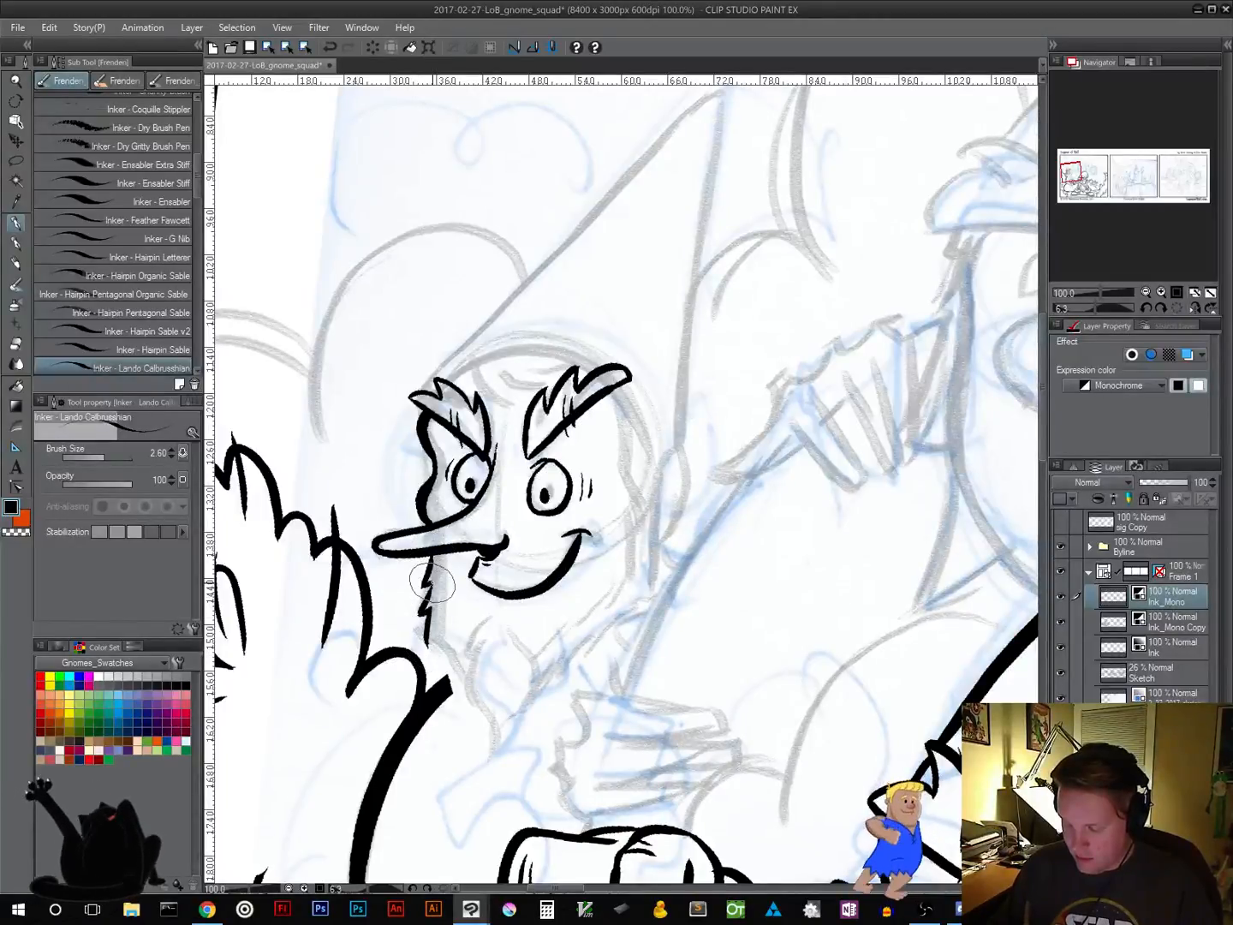
pyautogui.moveTo(432, 582); pyautogui.dragTo(426, 631)
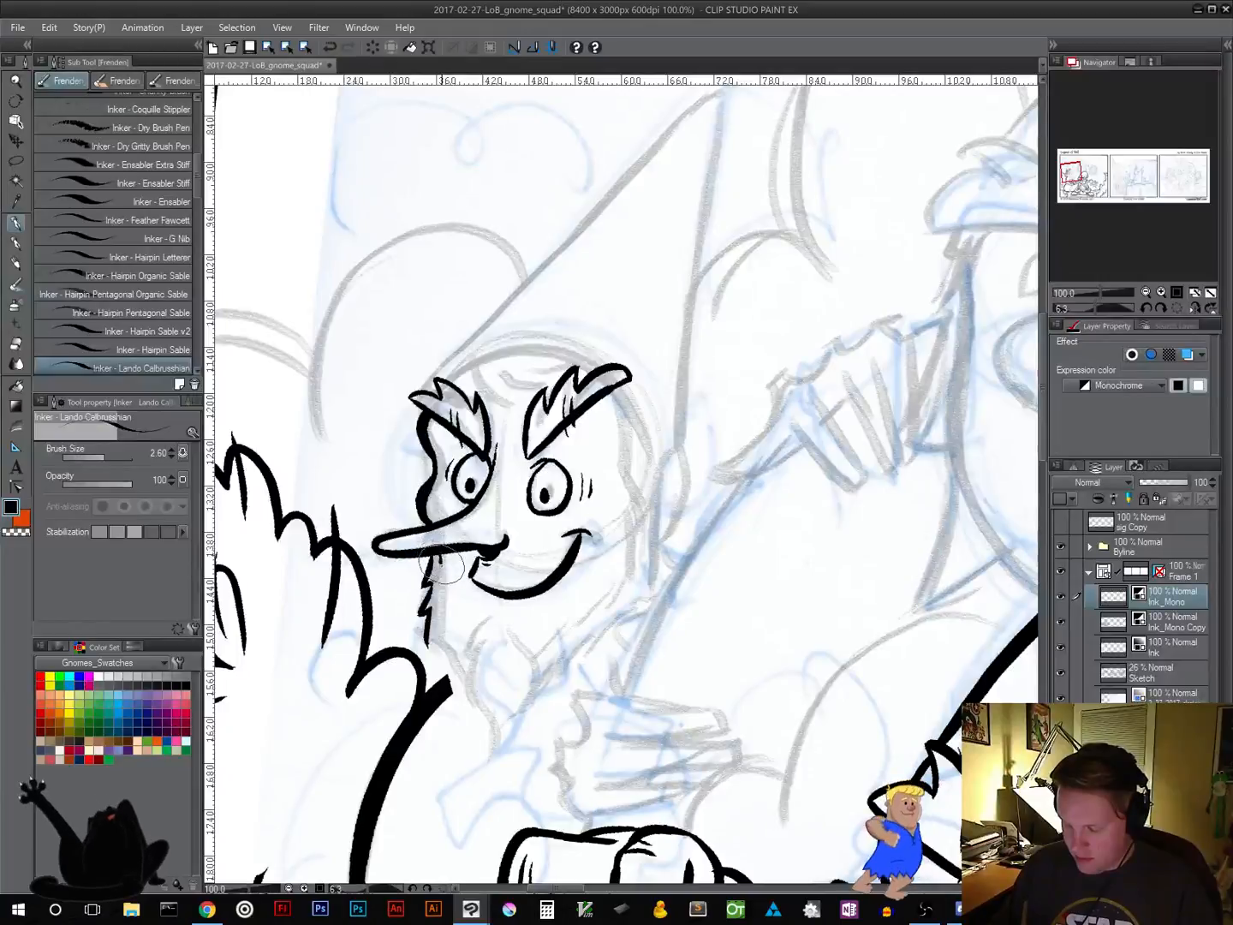
pyautogui.moveTo(440, 557)
pyautogui.mouseDown()
pyautogui.moveTo(443, 641)
pyautogui.moveTo(490, 670)
pyautogui.moveTo(489, 715)
pyautogui.moveTo(427, 639)
pyautogui.moveTo(432, 659)
pyautogui.moveTo(428, 635)
pyautogui.moveTo(477, 697)
pyautogui.mouseUp()
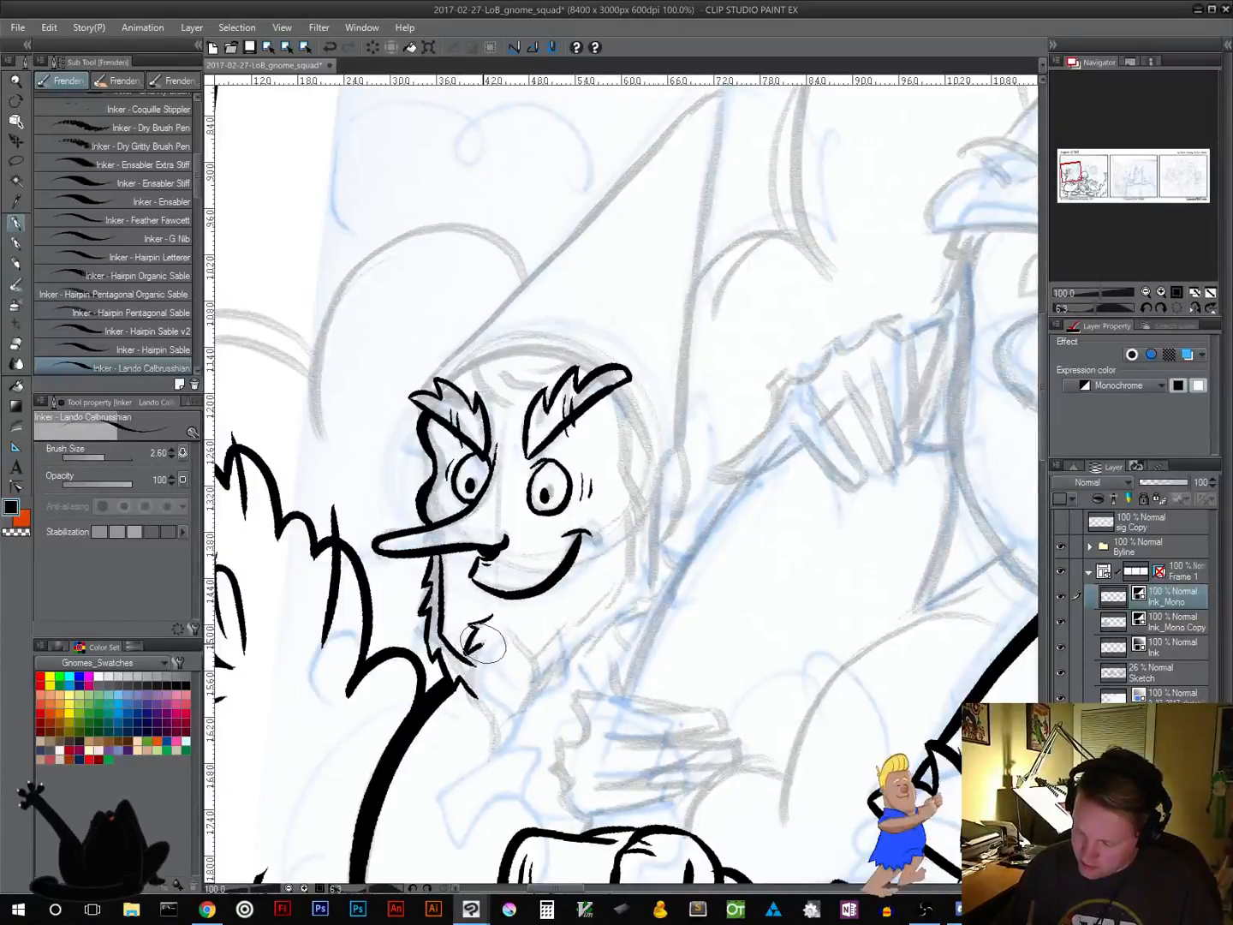
# Ink the gnome's pointed goatee with a tufted top and a few curved hair strands inside it
pyautogui.moveTo(484, 646)
pyautogui.mouseDown()
pyautogui.moveTo(474, 674)
pyautogui.moveTo(495, 737)
pyautogui.moveTo(509, 723)
pyautogui.moveTo(508, 738)
pyautogui.moveTo(539, 668)
pyautogui.moveTo(517, 614)
pyautogui.moveTo(484, 637)
pyautogui.moveTo(492, 621)
pyautogui.moveTo(496, 641)
pyautogui.mouseUp()
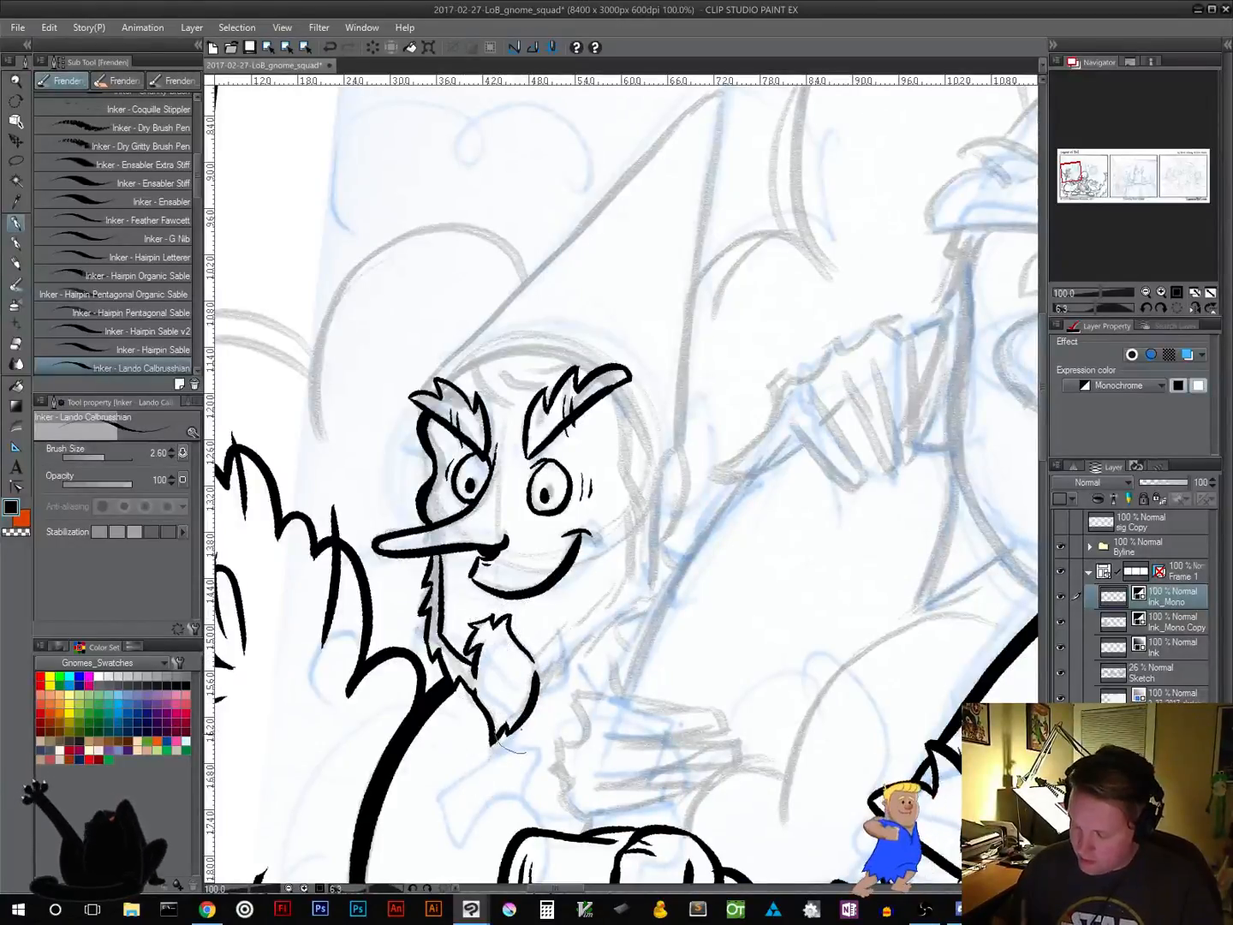
pyautogui.moveTo(501, 726)
pyautogui.mouseDown()
pyautogui.moveTo(509, 651)
pyautogui.moveTo(518, 711)
pyautogui.moveTo(510, 673)
pyautogui.moveTo(504, 741)
pyautogui.mouseUp()
pyautogui.moveTo(652, 682); pyautogui.dragTo(636, 635)
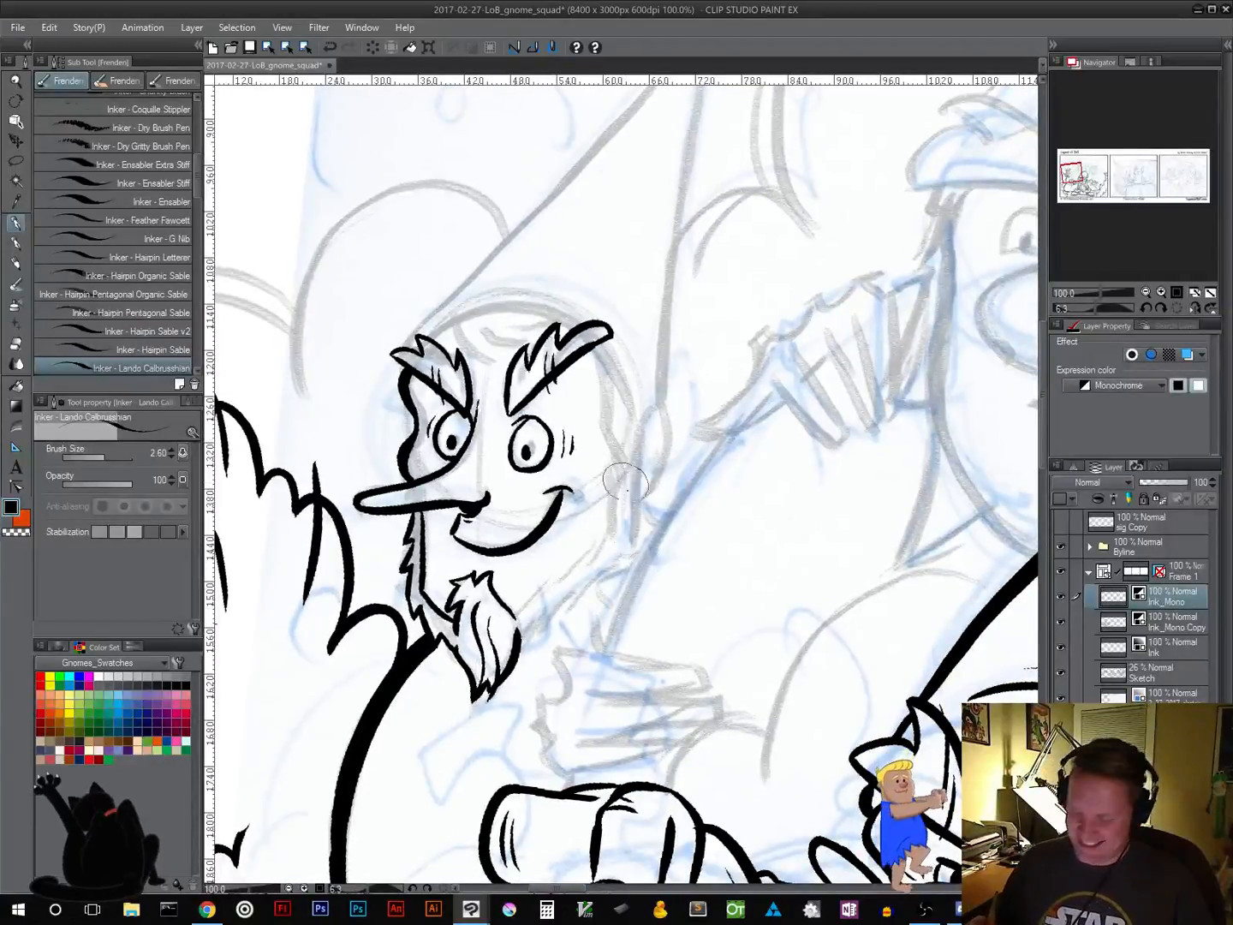
# Switch back to black and ink the gnome's sideburn below the larger eyebrow, plus the ear with its inner fold
pyautogui.moveTo(625, 483); pyautogui.dragTo(641, 450)
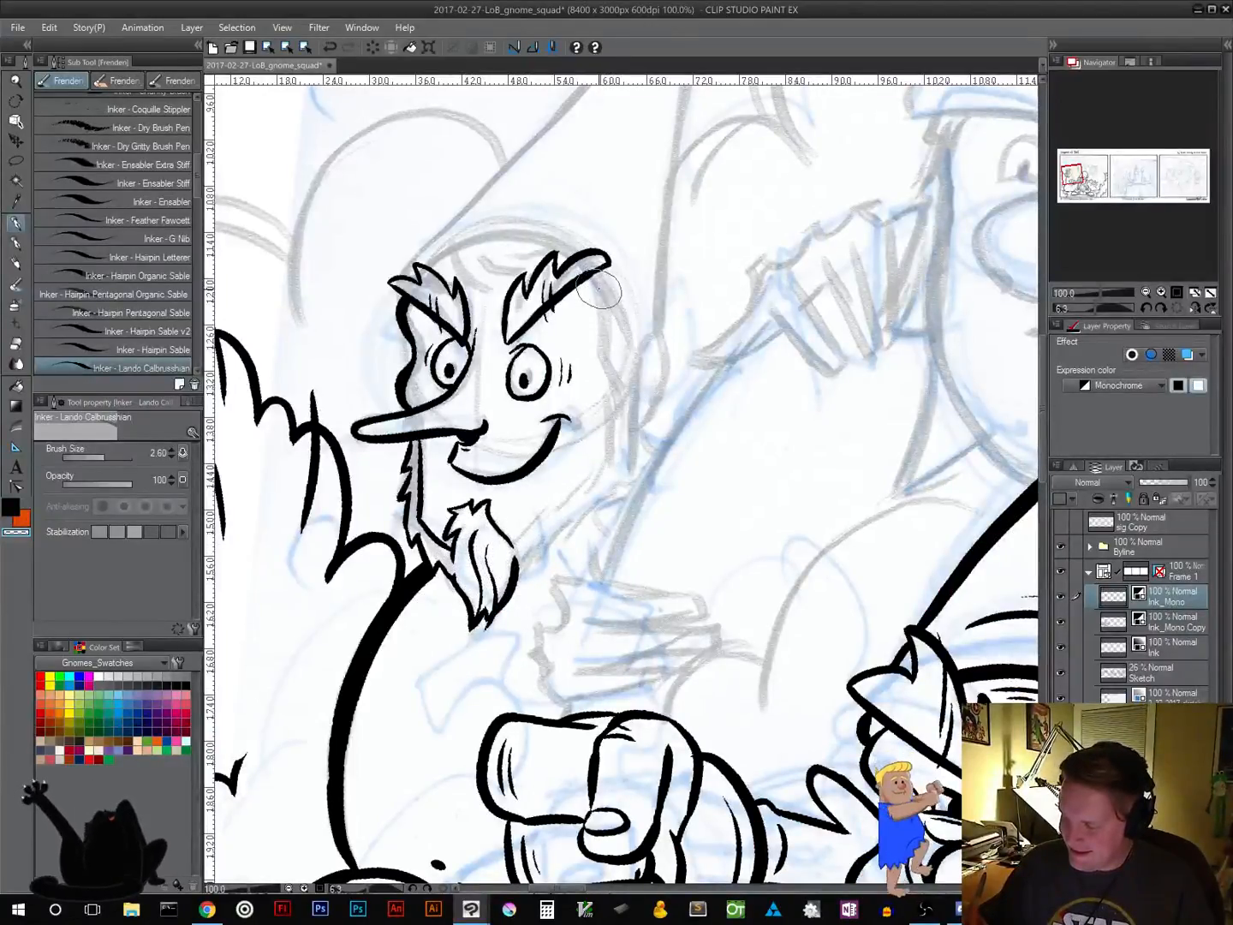
pyautogui.click(12, 513)
pyautogui.moveTo(603, 296)
pyautogui.mouseDown()
pyautogui.moveTo(619, 389)
pyautogui.moveTo(605, 356)
pyautogui.moveTo(617, 420)
pyautogui.moveTo(606, 399)
pyautogui.moveTo(605, 459)
pyautogui.mouseUp()
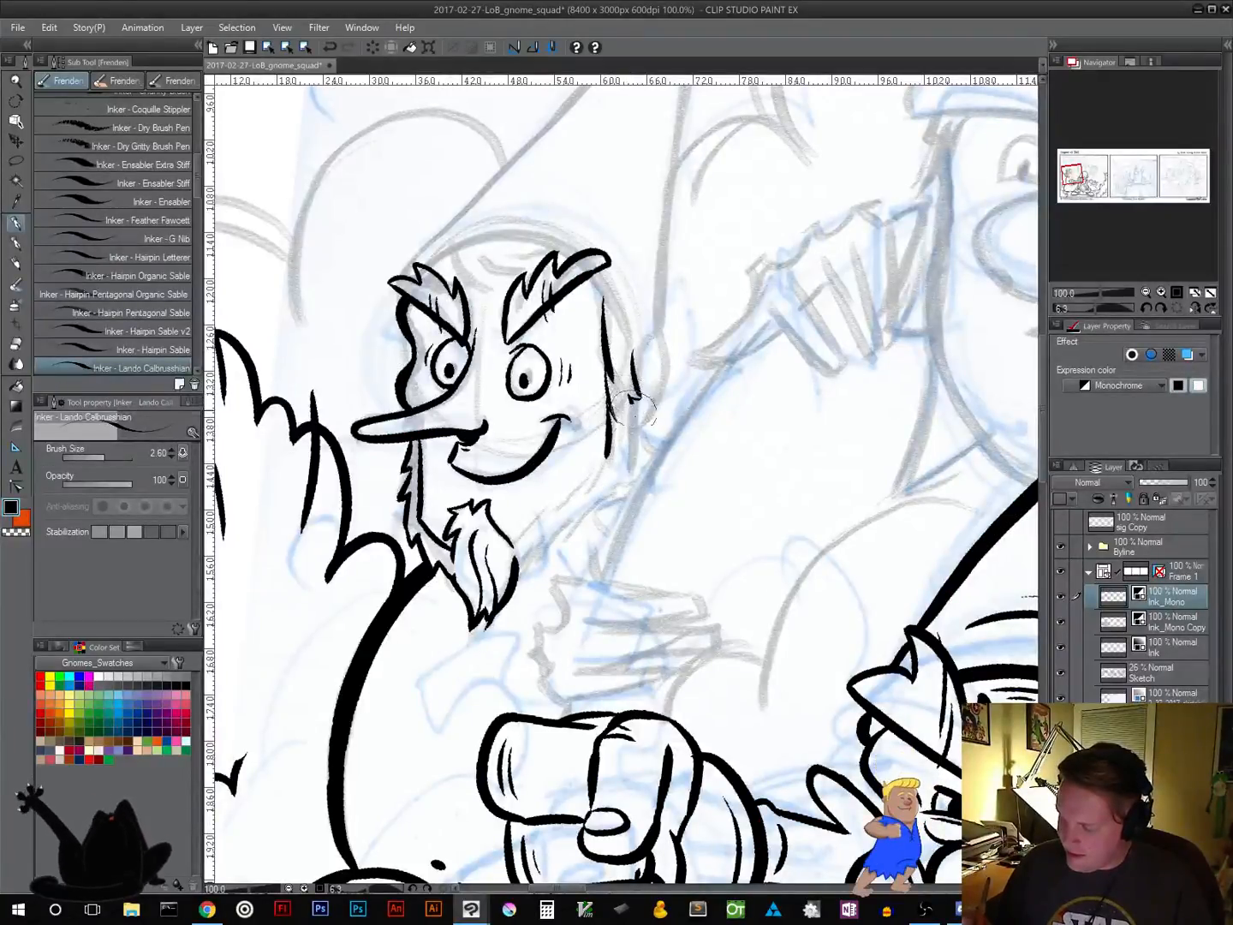
pyautogui.moveTo(638, 381)
pyautogui.mouseDown()
pyautogui.moveTo(658, 354)
pyautogui.moveTo(659, 410)
pyautogui.moveTo(643, 421)
pyautogui.moveTo(632, 390)
pyautogui.moveTo(652, 369)
pyautogui.moveTo(652, 411)
pyautogui.mouseUp()
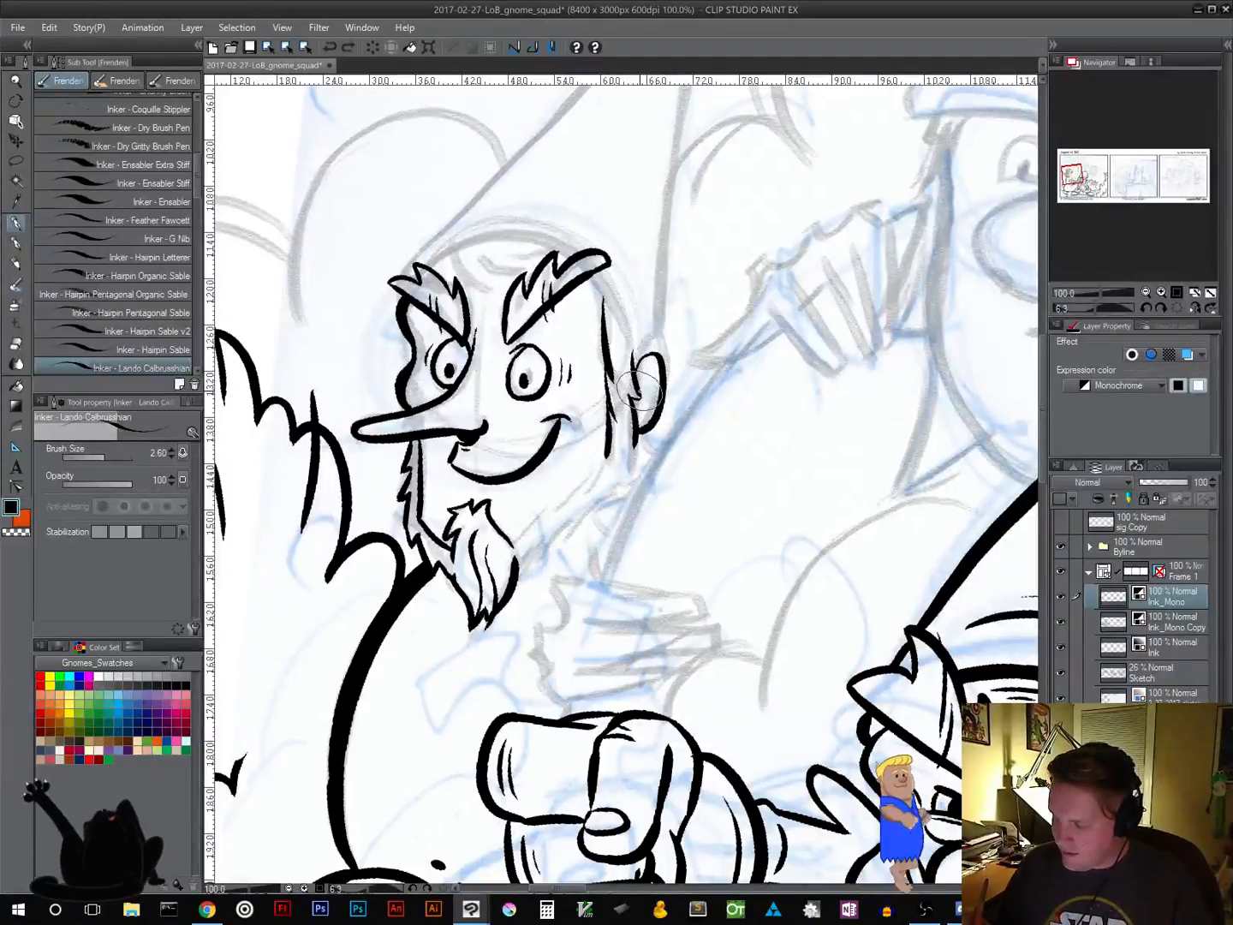
pyautogui.moveTo(640, 390)
pyautogui.mouseDown()
pyautogui.moveTo(651, 367)
pyautogui.moveTo(643, 417)
pyautogui.mouseUp()
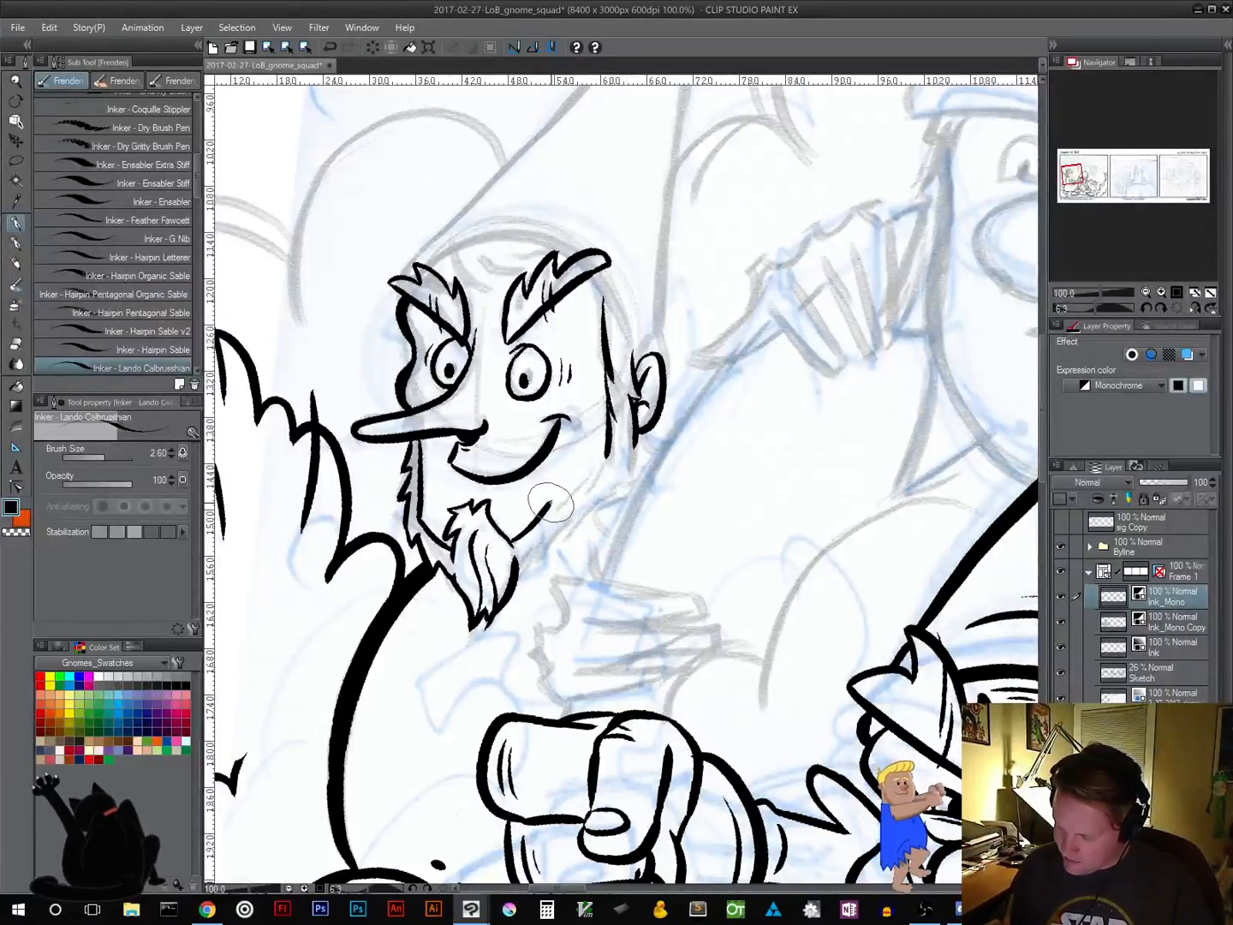
# Ink the inner and outer jagged edges of the beard along the jaw from the goatee up to the ear
pyautogui.moveTo(513, 541); pyautogui.dragTo(610, 449)
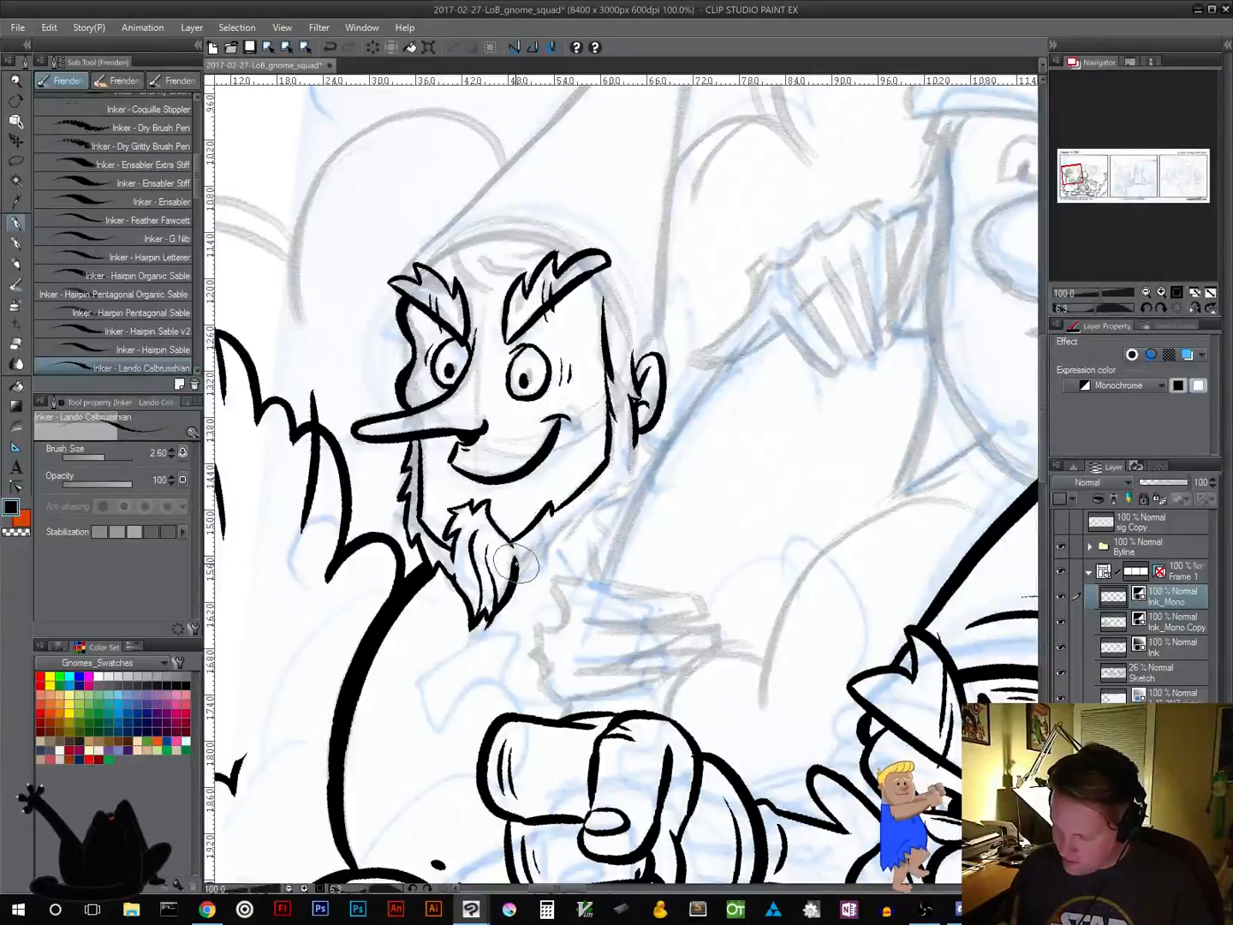
pyautogui.moveTo(516, 564)
pyautogui.mouseDown()
pyautogui.moveTo(627, 485)
pyautogui.moveTo(636, 428)
pyautogui.mouseUp()
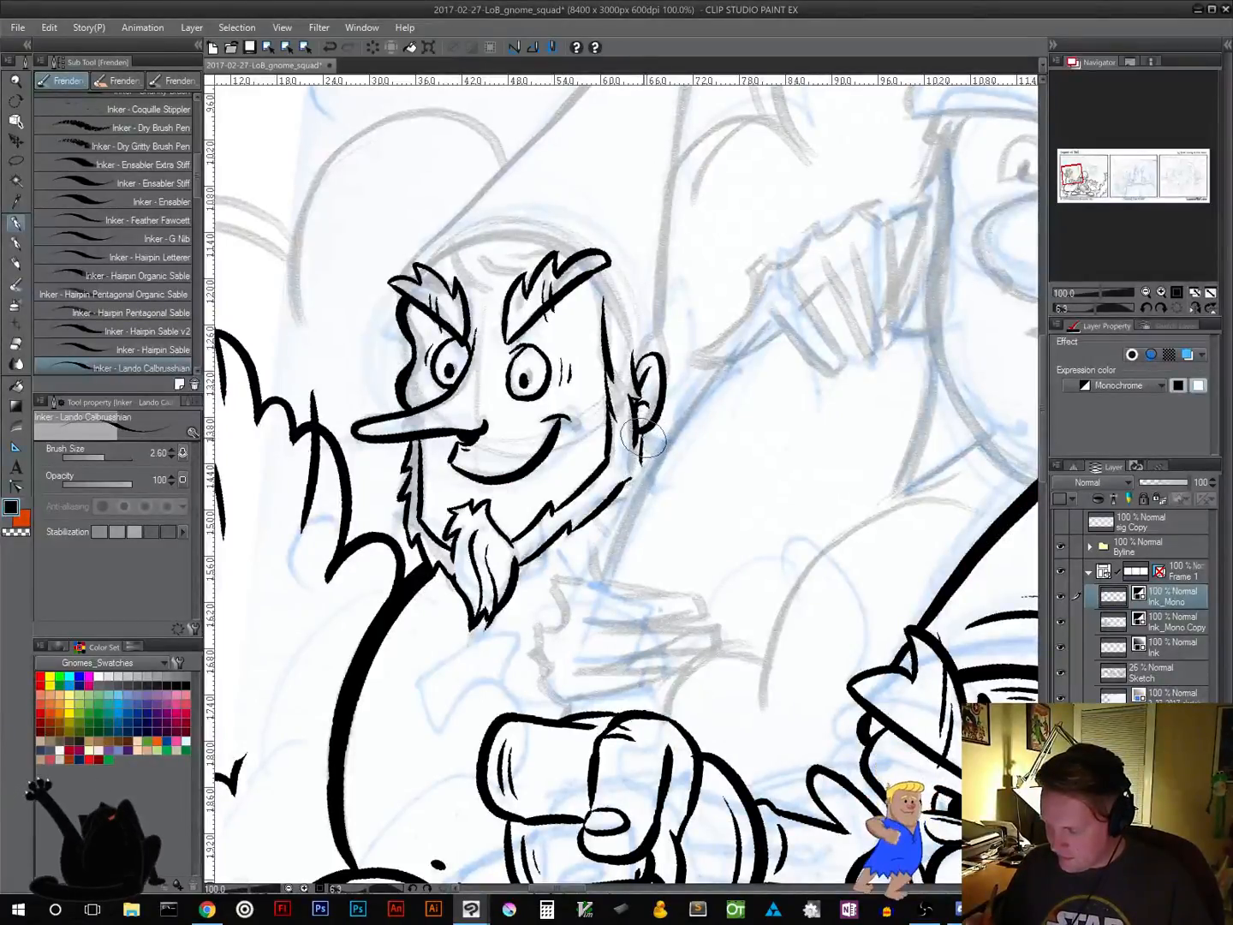
pyautogui.moveTo(643, 475); pyautogui.dragTo(605, 512)
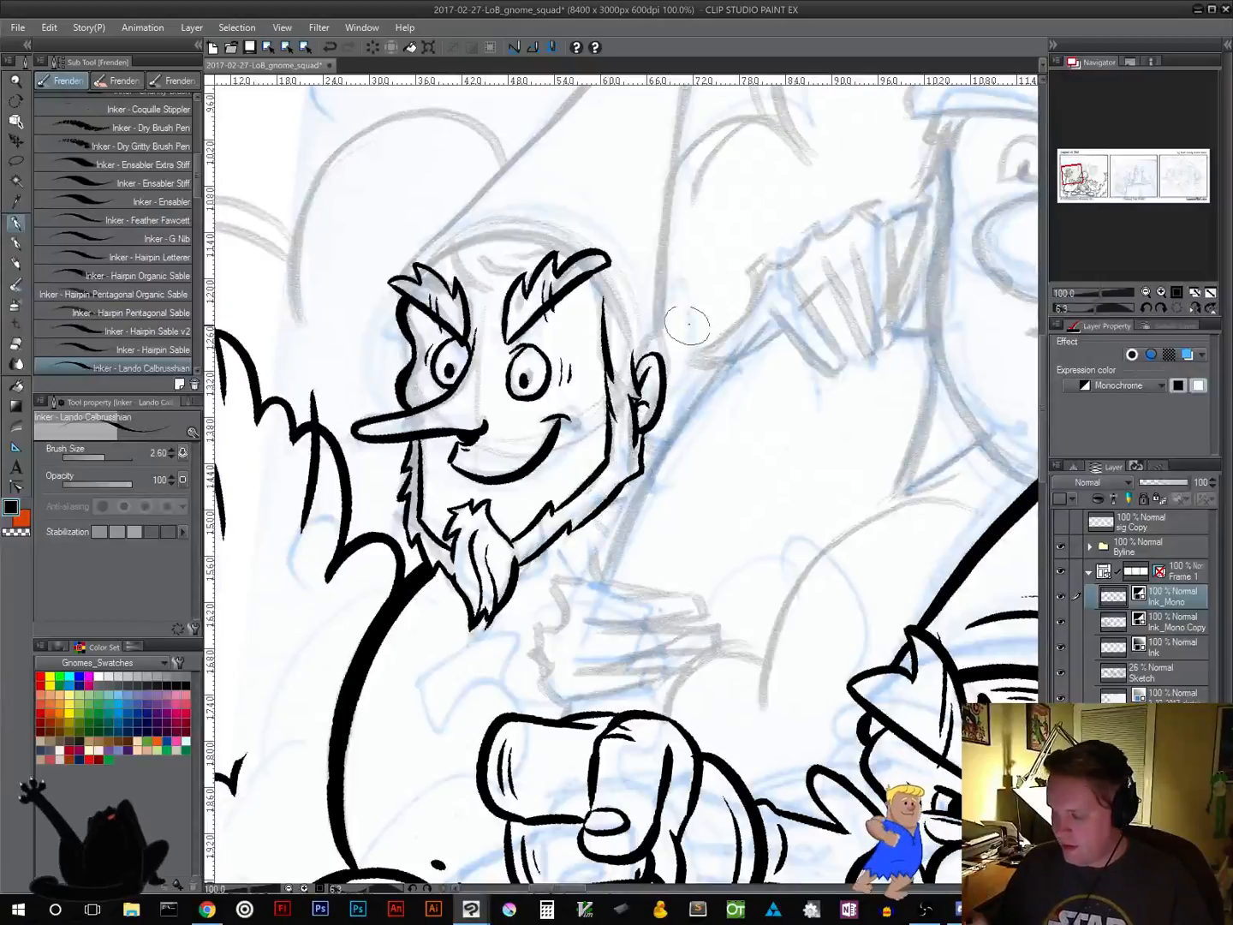
pyautogui.moveTo(644, 433); pyautogui.dragTo(654, 458)
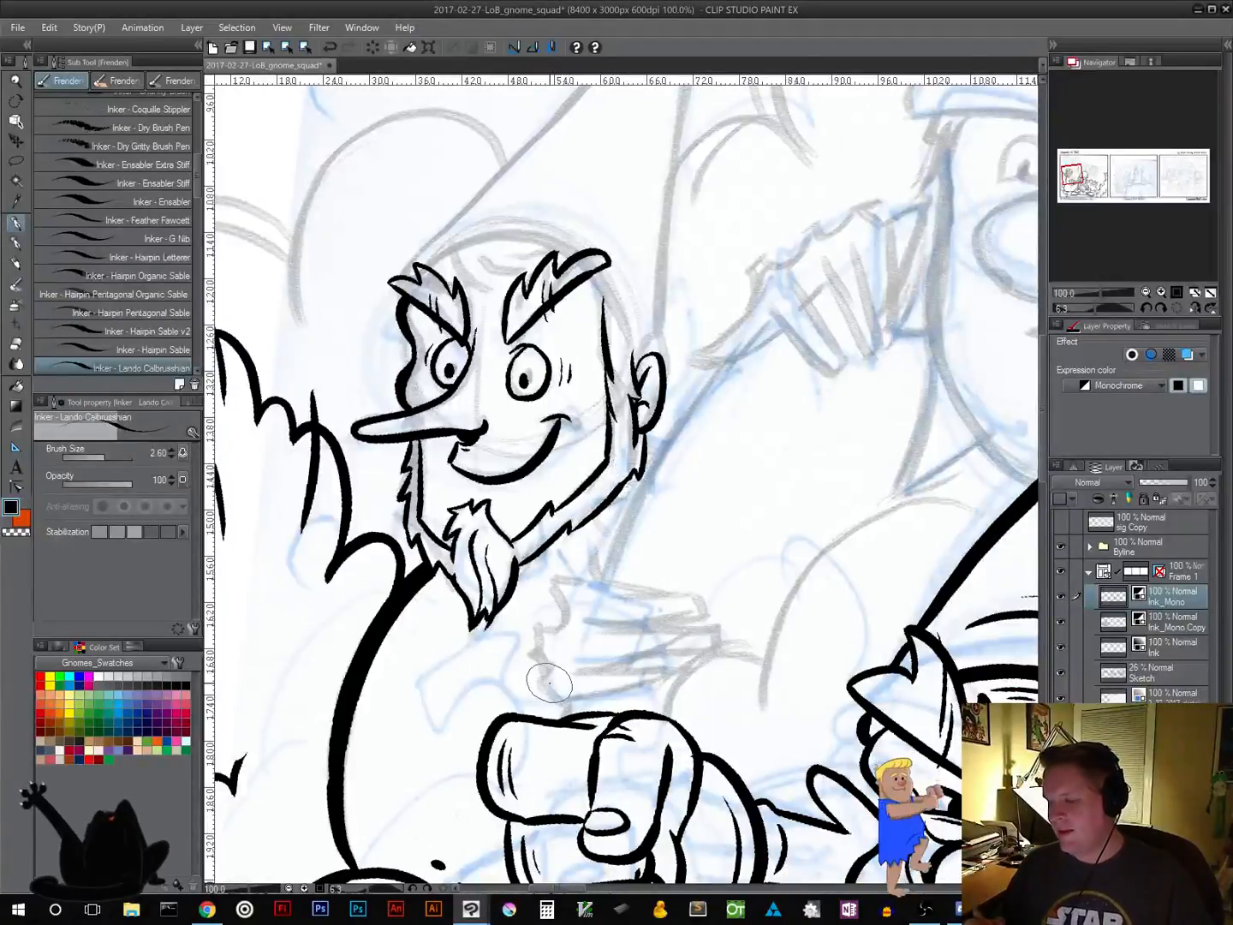
# Ink frown creases between the eyebrows and the curve of the hat opening from the ear over the forehead to the far eyebrow
pyautogui.moveTo(572, 606)
pyautogui.mouseDown()
pyautogui.moveTo(613, 638)
pyautogui.moveTo(592, 664)
pyautogui.moveTo(598, 653)
pyautogui.mouseUp()
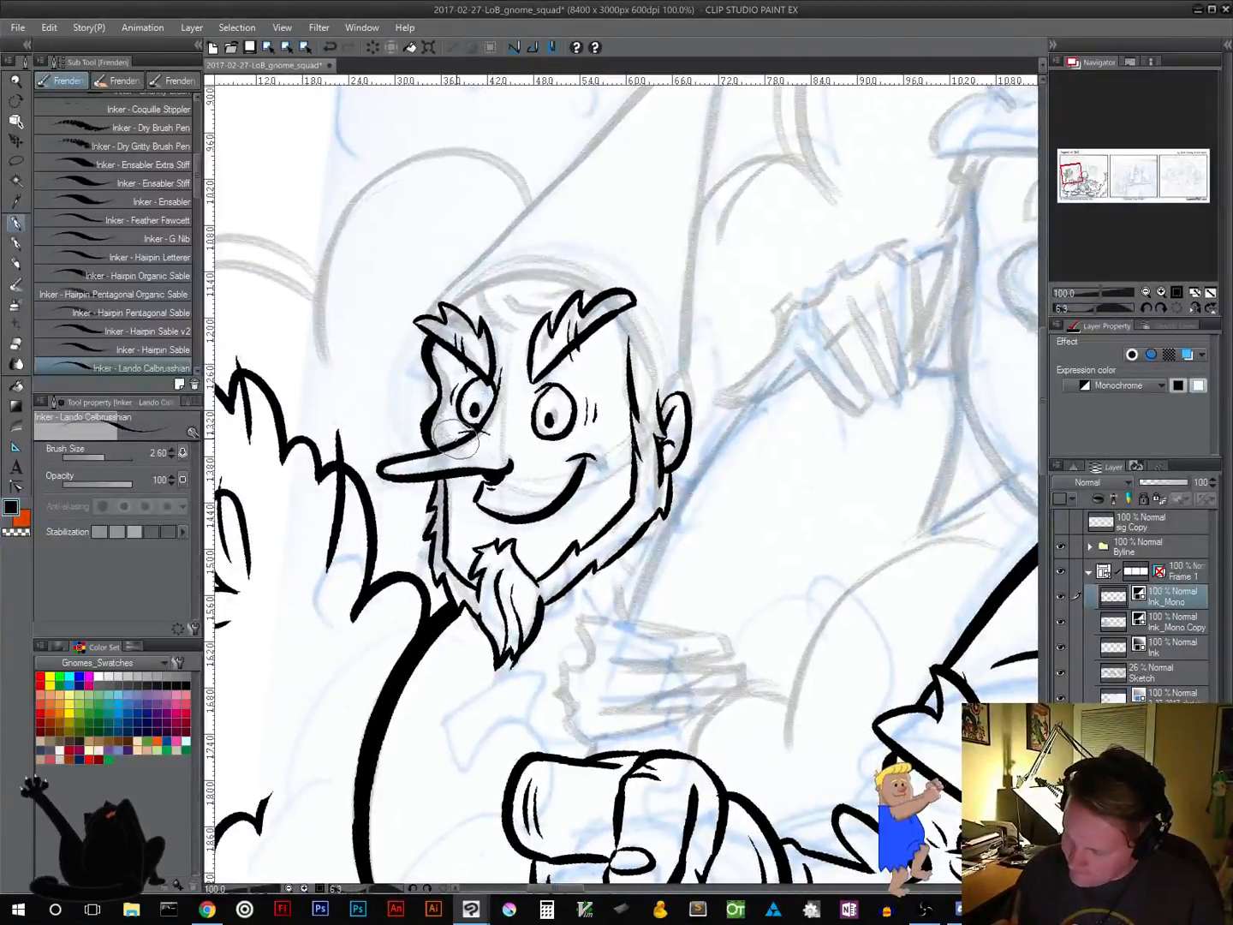
pyautogui.moveTo(744, 607)
pyautogui.mouseDown()
pyautogui.moveTo(696, 597)
pyautogui.moveTo(702, 524)
pyautogui.moveTo(589, 570)
pyautogui.mouseUp()
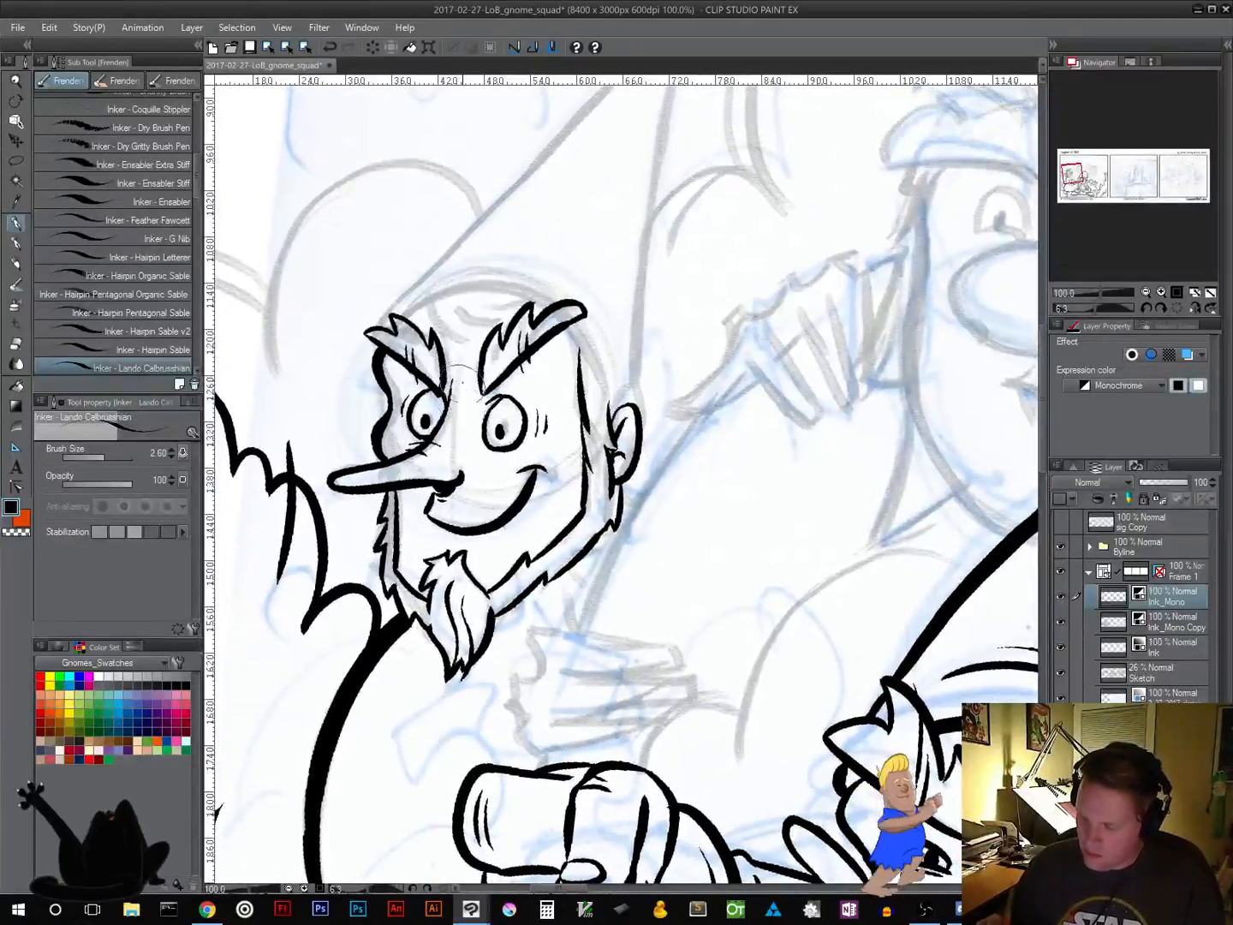
pyautogui.moveTo(690, 610)
pyautogui.mouseDown()
pyautogui.moveTo(716, 596)
pyautogui.moveTo(724, 504)
pyautogui.moveTo(695, 621)
pyautogui.mouseUp()
pyautogui.moveTo(478, 358)
pyautogui.mouseDown()
pyautogui.moveTo(481, 376)
pyautogui.moveTo(464, 376)
pyautogui.mouseUp()
pyautogui.moveTo(653, 502)
pyautogui.mouseDown()
pyautogui.moveTo(731, 520)
pyautogui.moveTo(752, 554)
pyautogui.moveTo(722, 584)
pyautogui.moveTo(678, 577)
pyautogui.moveTo(718, 648)
pyautogui.moveTo(591, 463)
pyautogui.mouseUp()
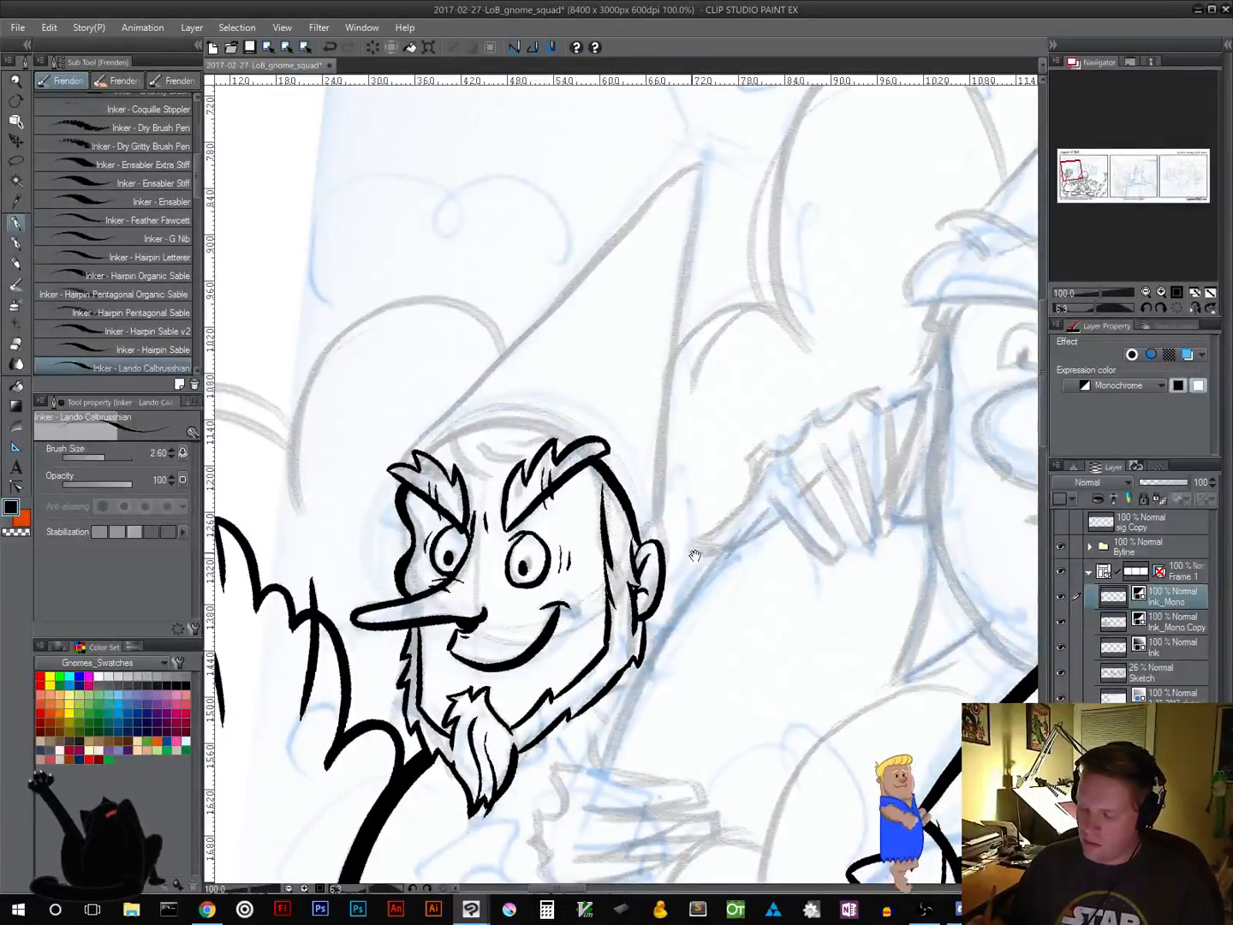
pyautogui.moveTo(732, 538)
pyautogui.mouseDown()
pyautogui.moveTo(805, 483)
pyautogui.moveTo(860, 497)
pyautogui.moveTo(829, 407)
pyautogui.mouseUp()
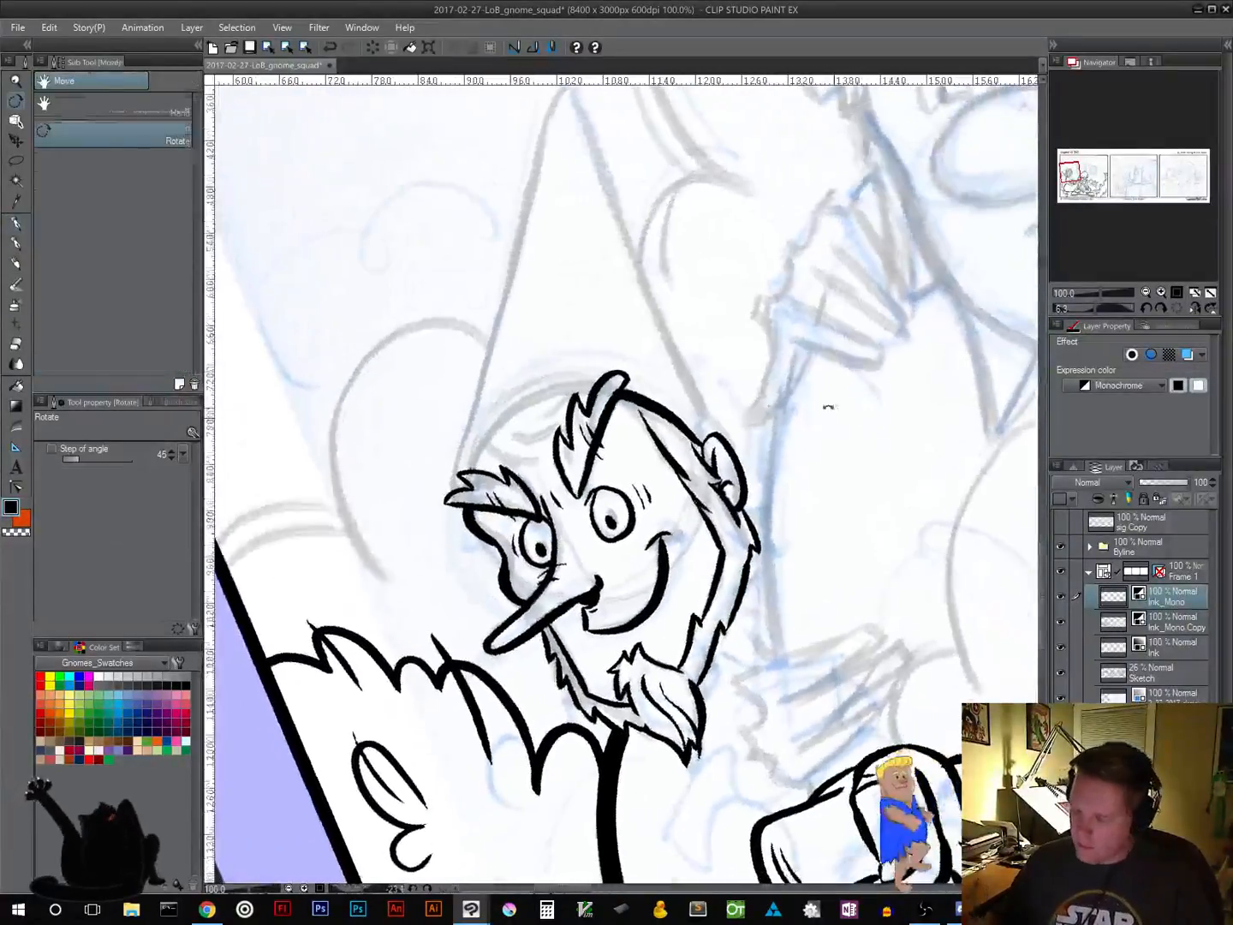
pyautogui.moveTo(590, 385)
pyautogui.mouseDown()
pyautogui.moveTo(548, 387)
pyautogui.moveTo(503, 422)
pyautogui.mouseUp()
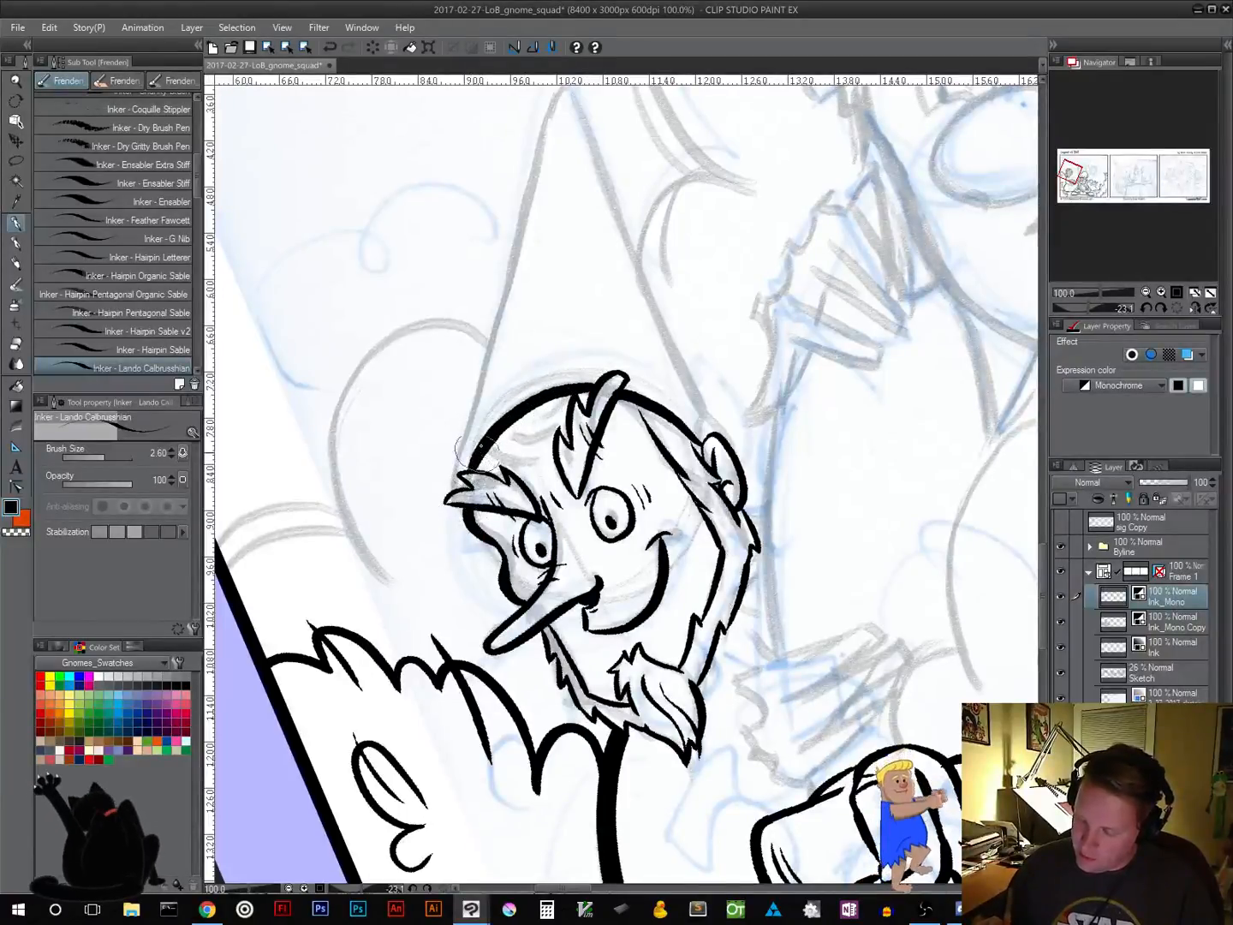
# Ink both long sides of the gnome's pointed hat, from the far eyebrow and the ear up to the tip
pyautogui.moveTo(742, 512)
pyautogui.mouseDown()
pyautogui.moveTo(721, 493)
pyautogui.moveTo(760, 586)
pyautogui.moveTo(798, 481)
pyautogui.moveTo(686, 577)
pyautogui.mouseUp()
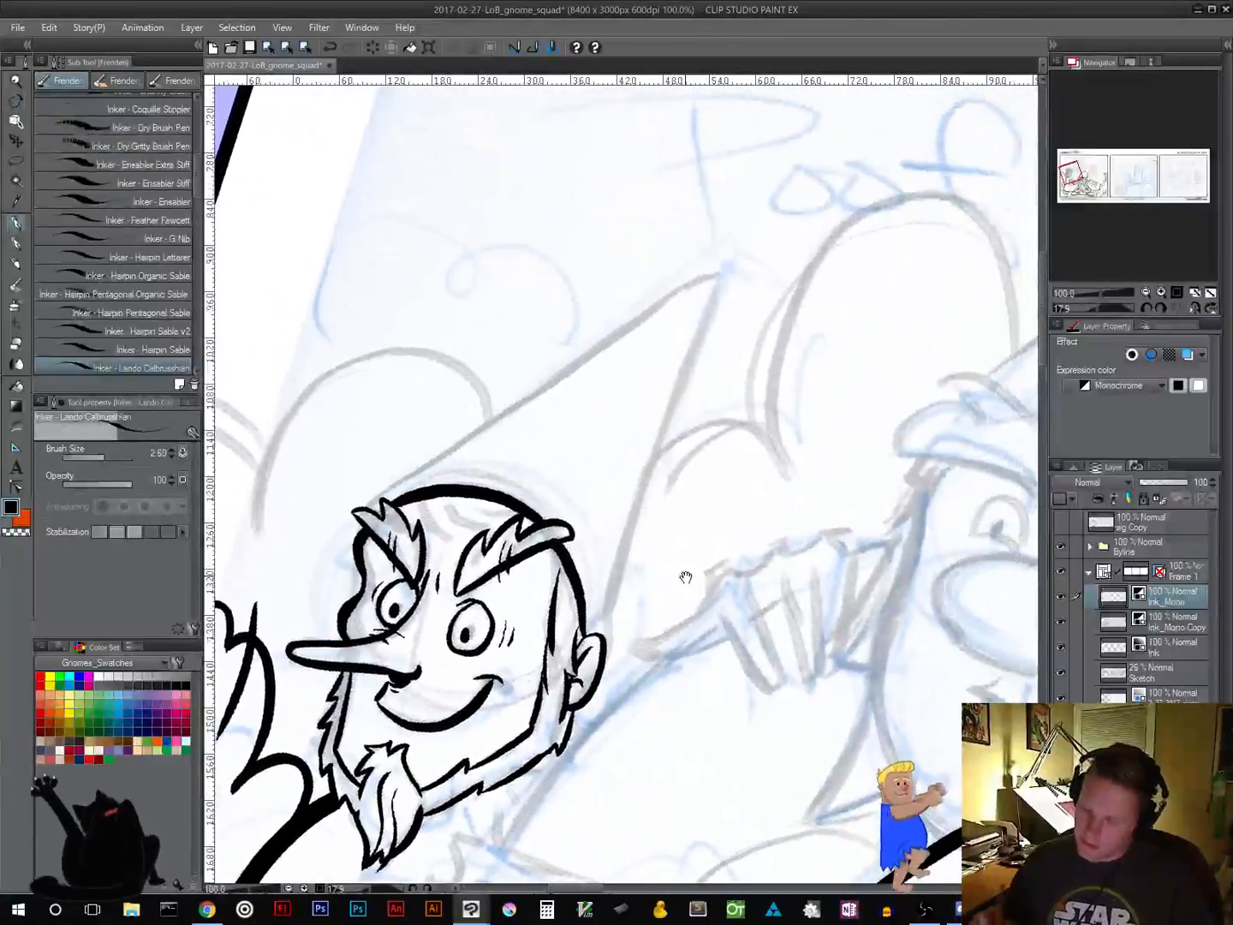
pyautogui.moveTo(367, 504)
pyautogui.mouseDown()
pyautogui.moveTo(650, 292)
pyautogui.moveTo(713, 271)
pyautogui.mouseUp()
pyautogui.moveTo(713, 506)
pyautogui.mouseDown()
pyautogui.moveTo(714, 384)
pyautogui.moveTo(750, 480)
pyautogui.moveTo(625, 610)
pyautogui.mouseUp()
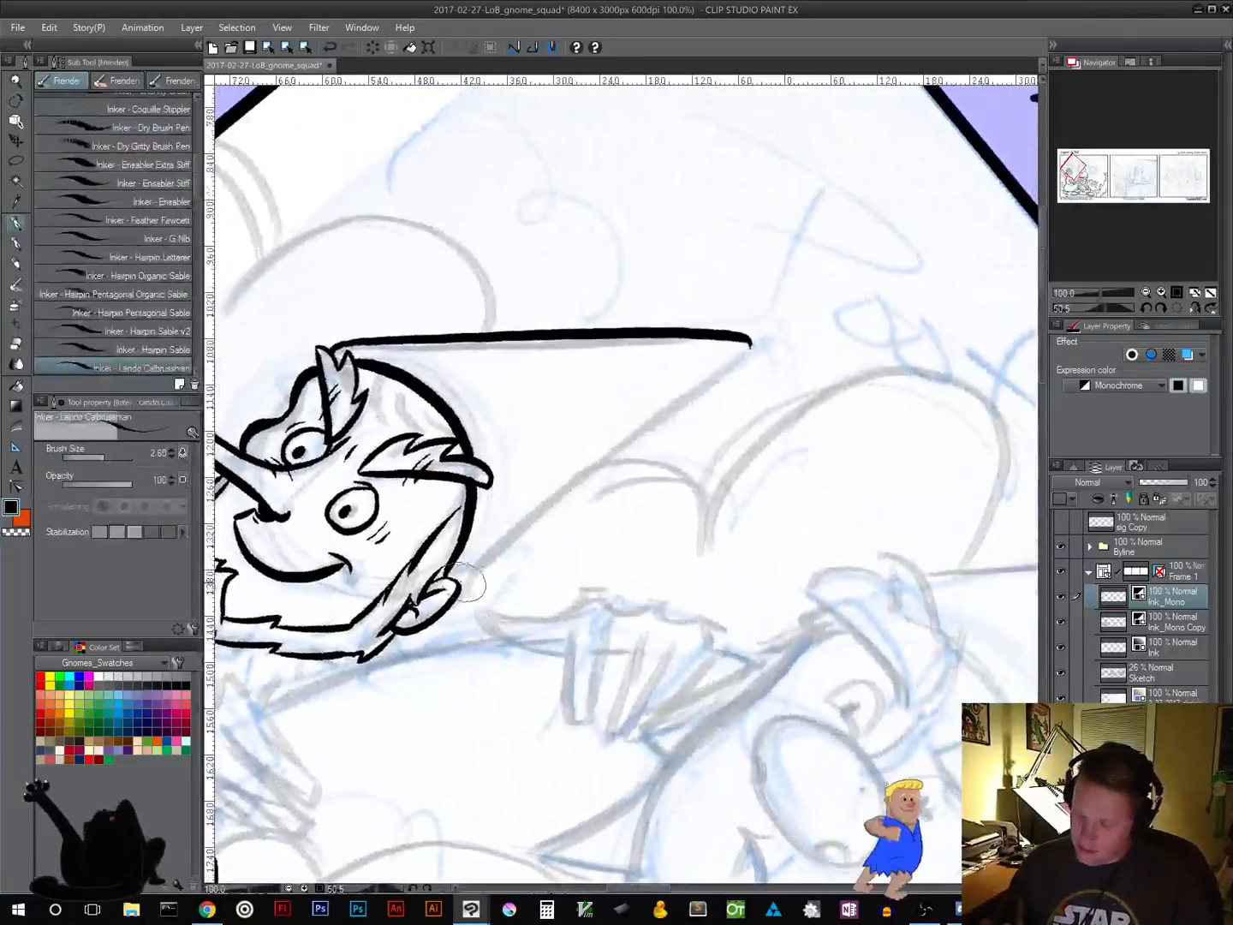
pyautogui.moveTo(544, 507); pyautogui.dragTo(751, 345)
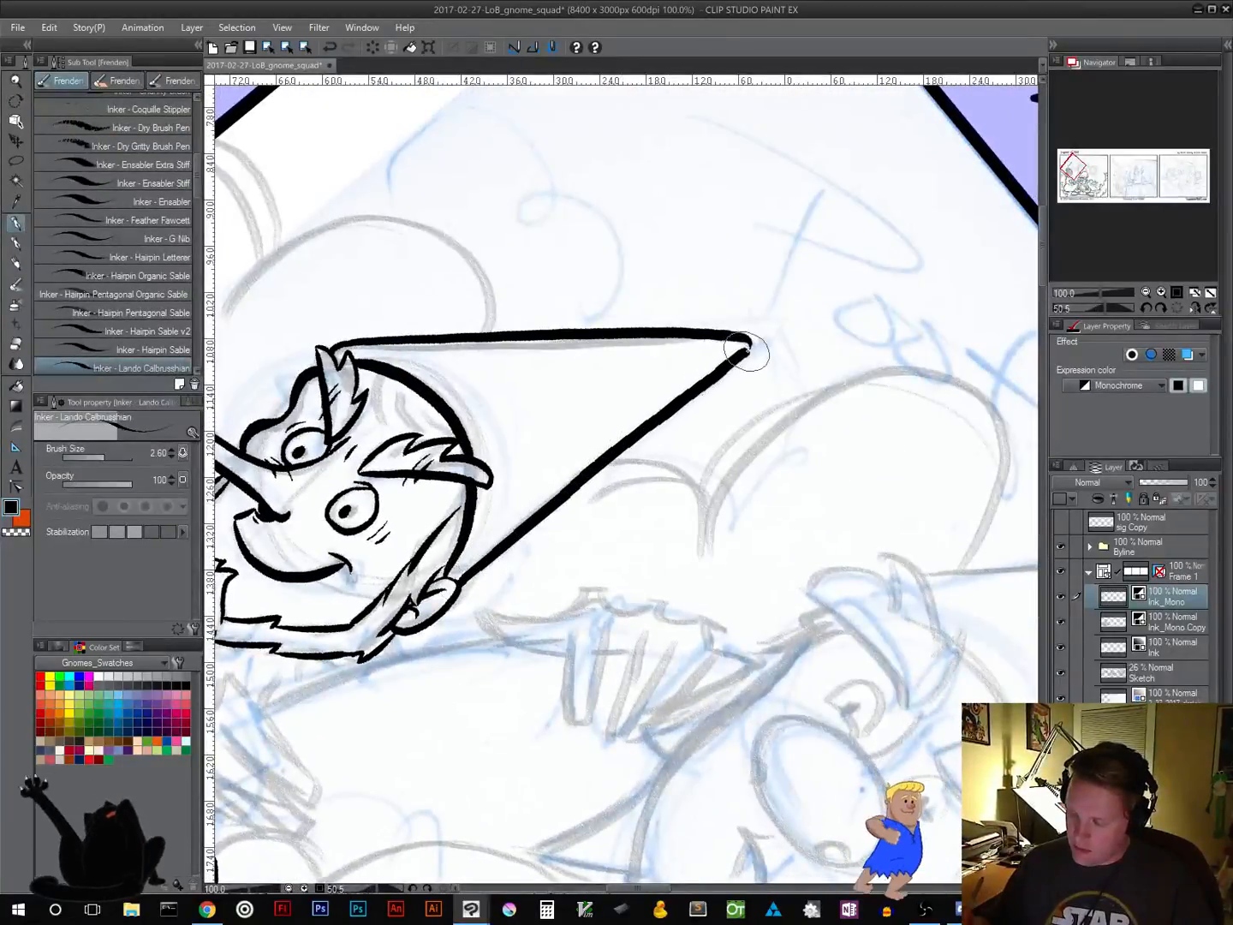
# Ink short curved fold lines on the pointed hat just above its lower edge
pyautogui.moveTo(684, 572); pyautogui.dragTo(788, 504)
pyautogui.moveTo(752, 570); pyautogui.dragTo(792, 320)
pyautogui.moveTo(477, 507)
pyautogui.mouseDown()
pyautogui.moveTo(417, 536)
pyautogui.moveTo(456, 496)
pyautogui.moveTo(469, 505)
pyautogui.moveTo(426, 538)
pyautogui.moveTo(462, 509)
pyautogui.mouseUp()
pyautogui.hotkey('ctrl', 'z')
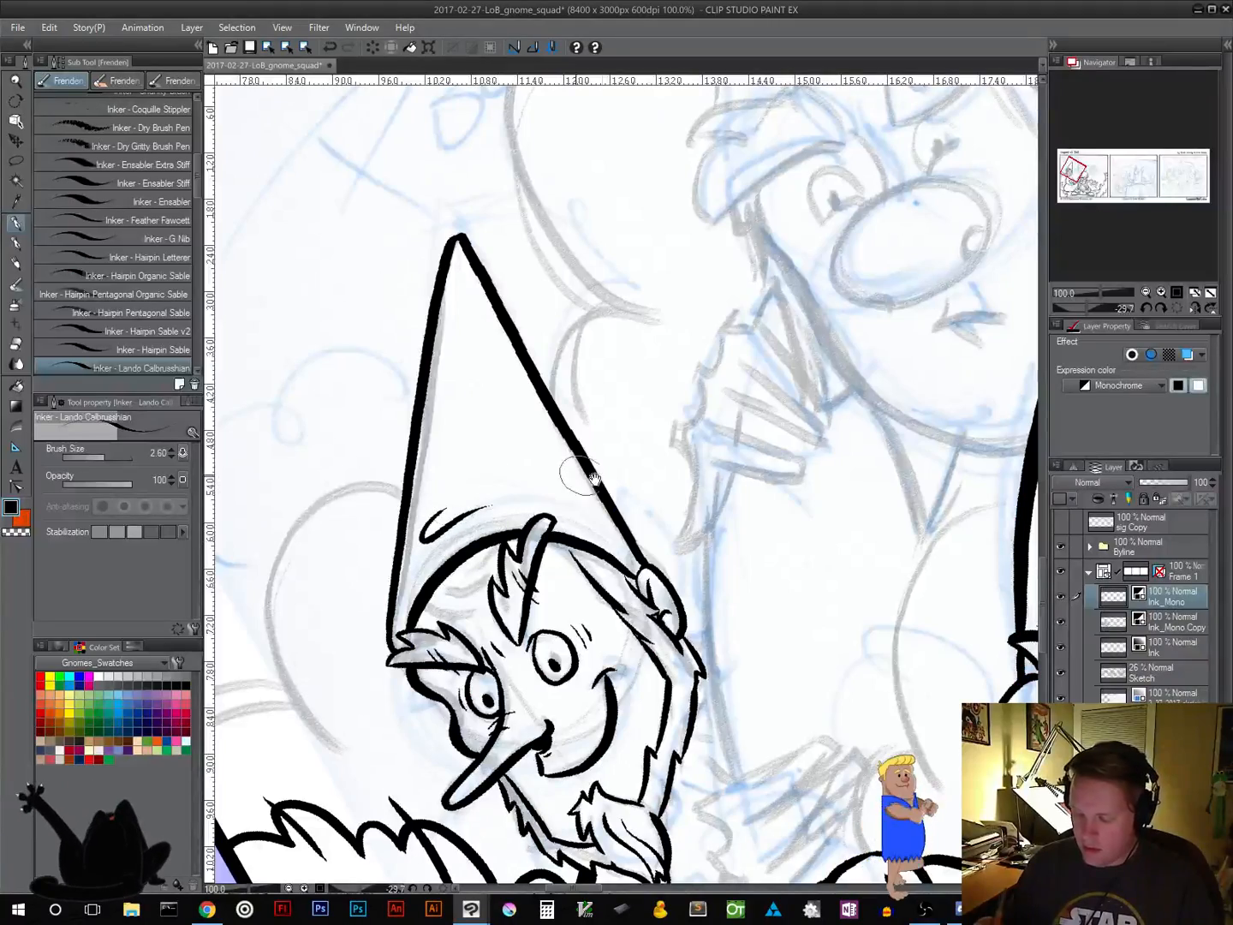
# Ink the thick body line from below the beard up toward the raised hand, and a short tick above the foreground fist
pyautogui.moveTo(750, 517); pyautogui.dragTo(749, 311)
pyautogui.moveTo(774, 541); pyautogui.dragTo(743, 420)
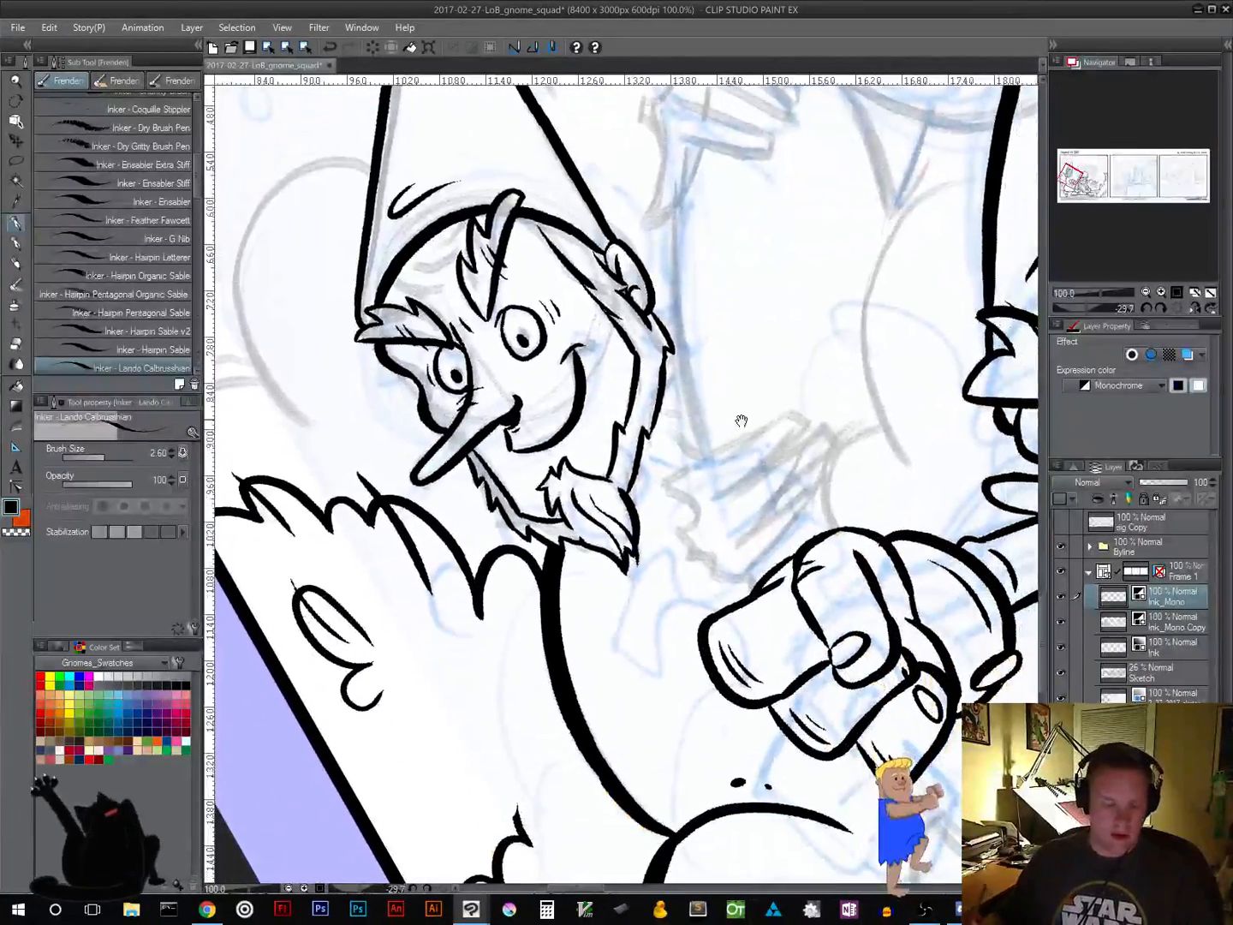
pyautogui.moveTo(742, 477)
pyautogui.mouseDown()
pyautogui.moveTo(751, 563)
pyautogui.moveTo(682, 621)
pyautogui.moveTo(596, 617)
pyautogui.moveTo(689, 615)
pyautogui.mouseUp()
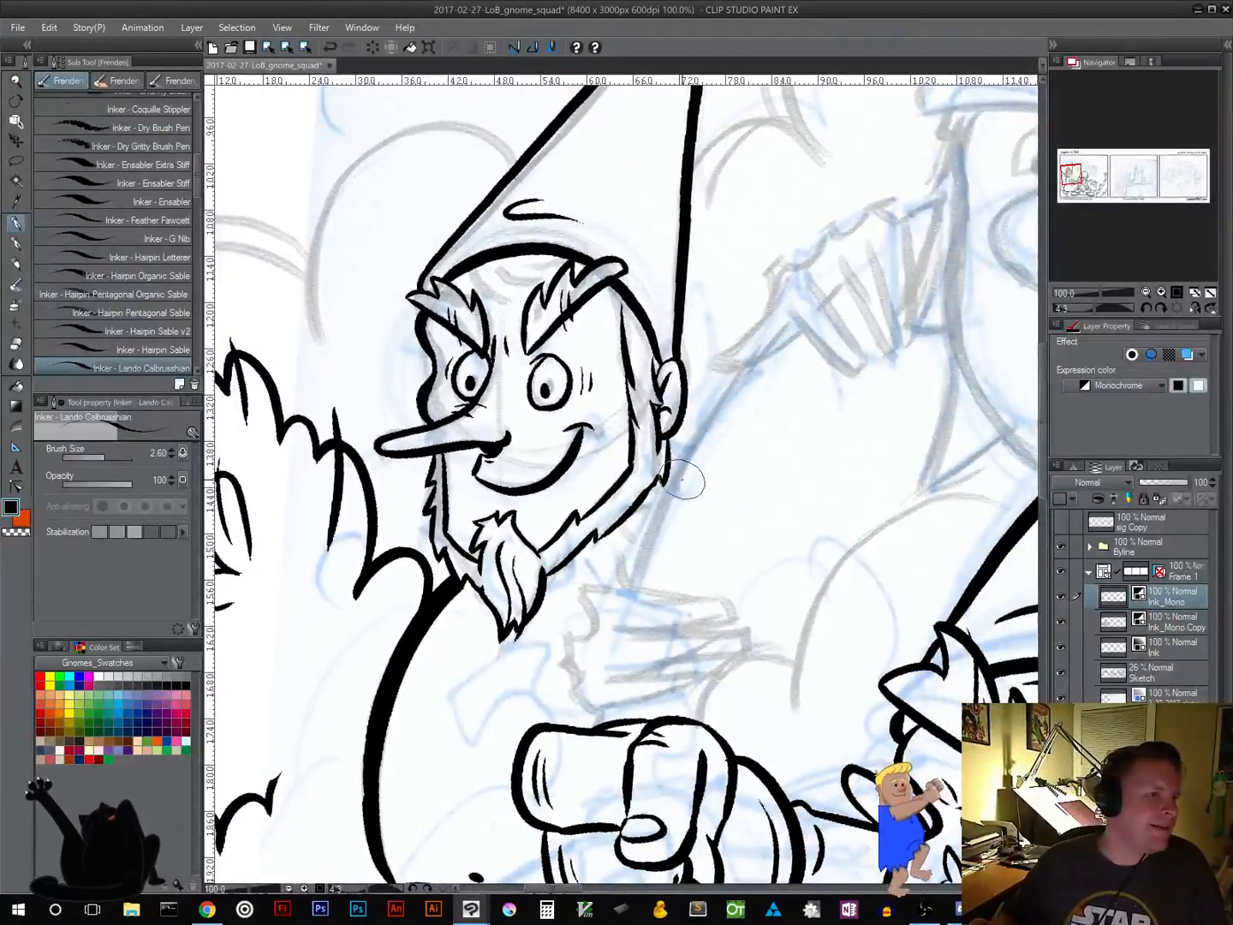
pyautogui.moveTo(688, 582)
pyautogui.mouseDown()
pyautogui.moveTo(541, 571)
pyautogui.moveTo(505, 539)
pyautogui.moveTo(603, 359)
pyautogui.mouseUp()
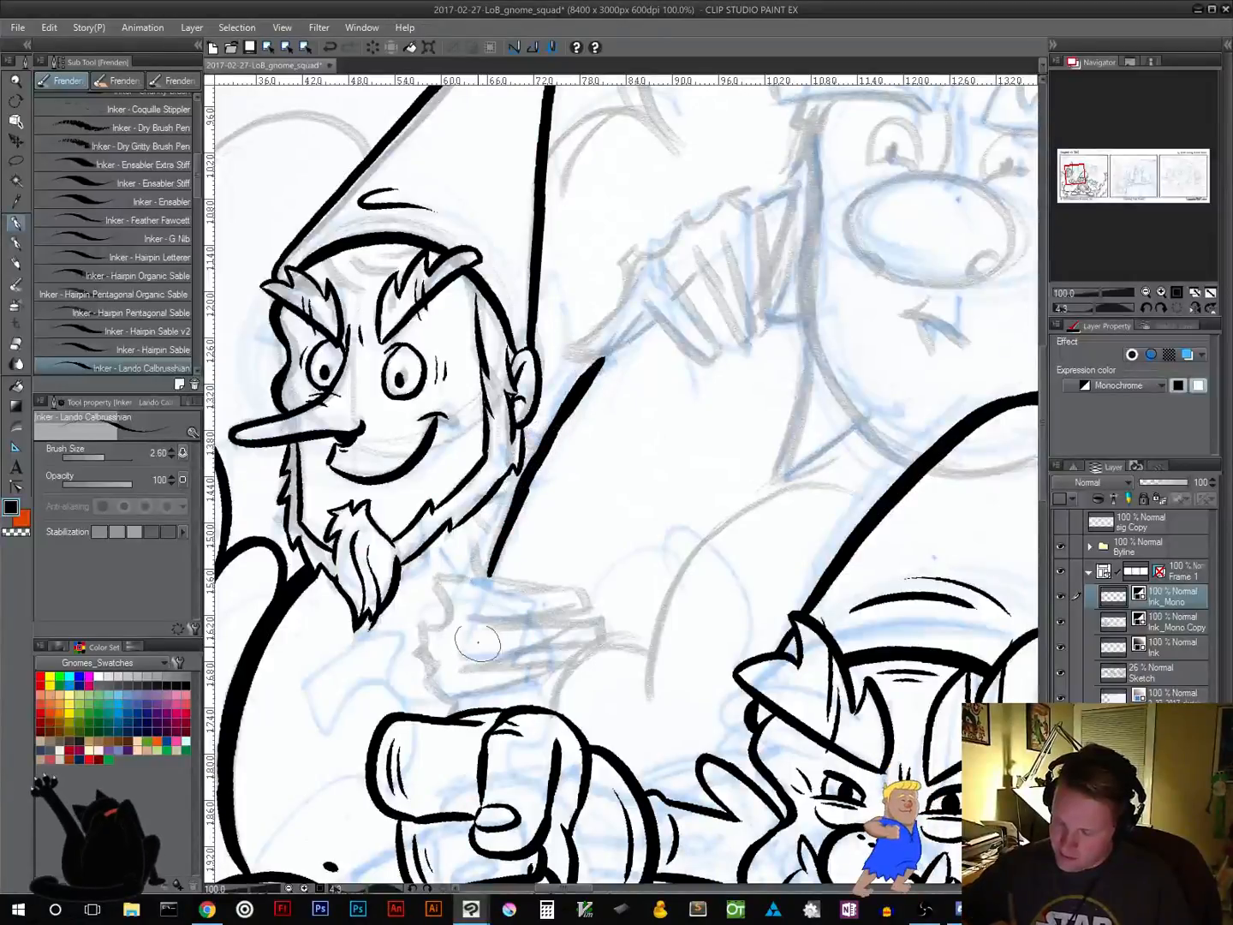
pyautogui.moveTo(558, 555); pyautogui.dragTo(650, 354)
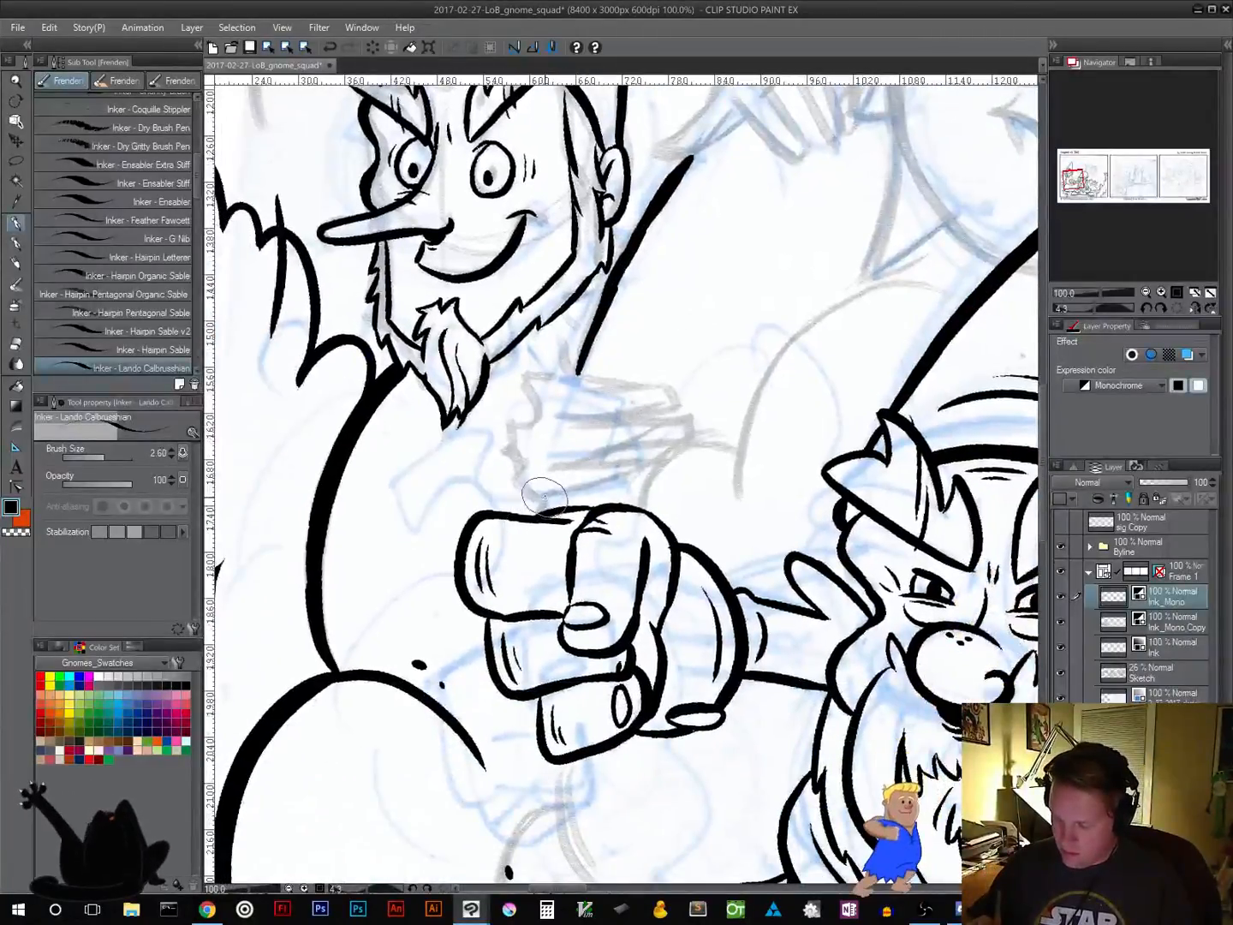
pyautogui.moveTo(543, 494); pyautogui.dragTo(540, 520)
pyautogui.moveTo(742, 325); pyautogui.dragTo(509, 692)
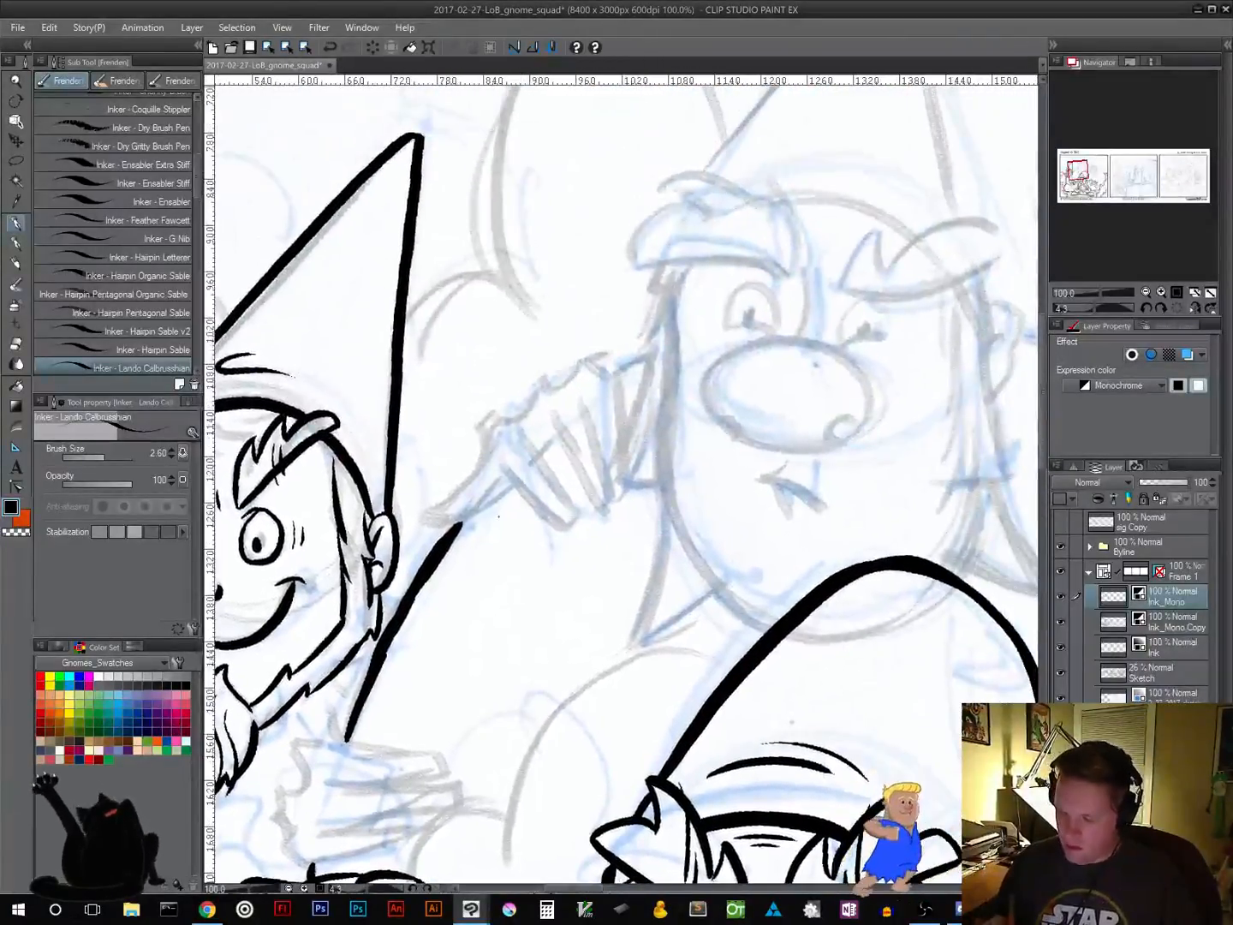
pyautogui.moveTo(447, 539); pyautogui.dragTo(512, 471)
pyautogui.moveTo(614, 373); pyautogui.dragTo(651, 355)
pyautogui.moveTo(674, 627); pyautogui.dragTo(875, 305)
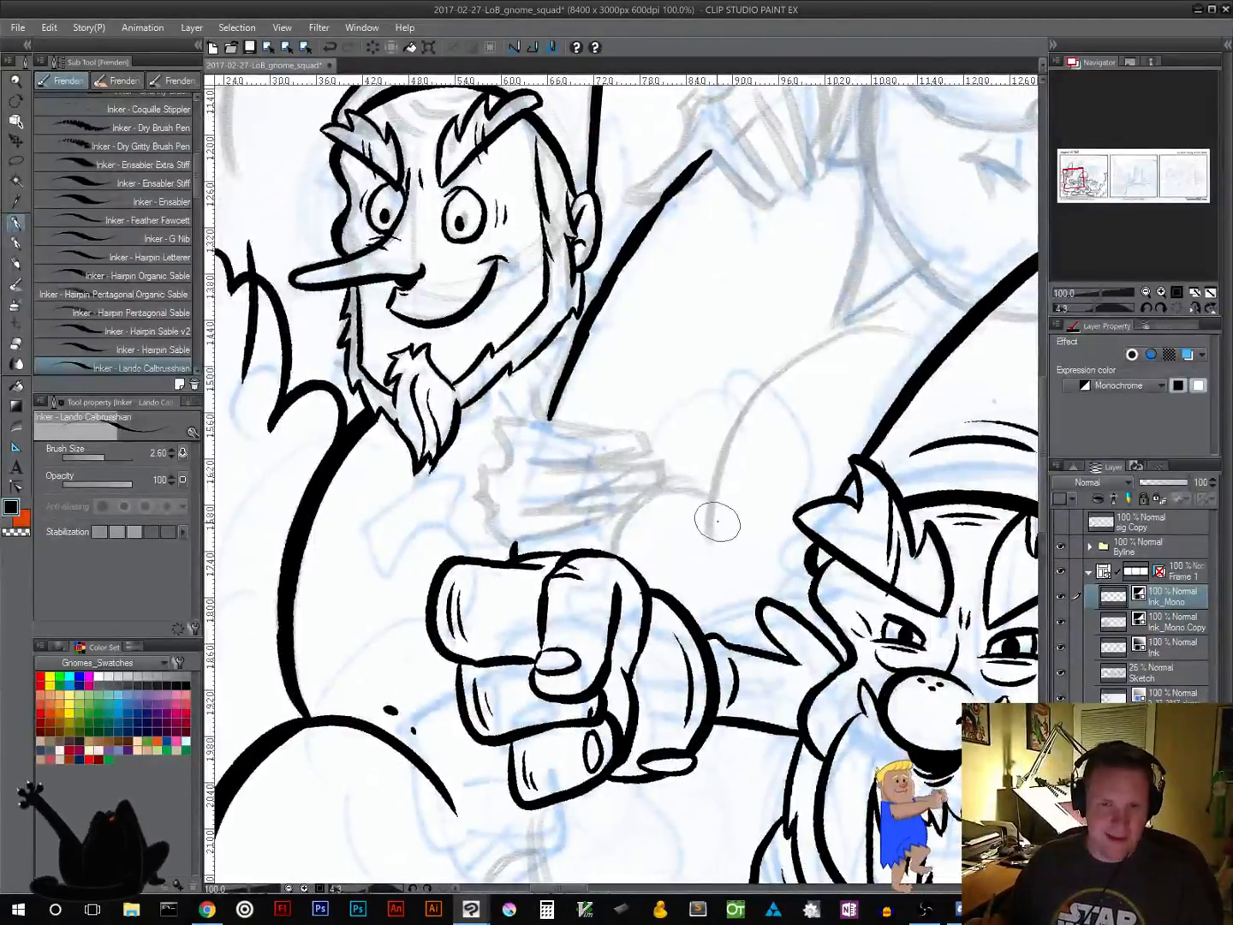
# Ink a small curved knuckle stroke on the outer edge of the hand sketched above the foreground fist
pyautogui.press('r')
pyautogui.moveTo(751, 524); pyautogui.dragTo(826, 399)
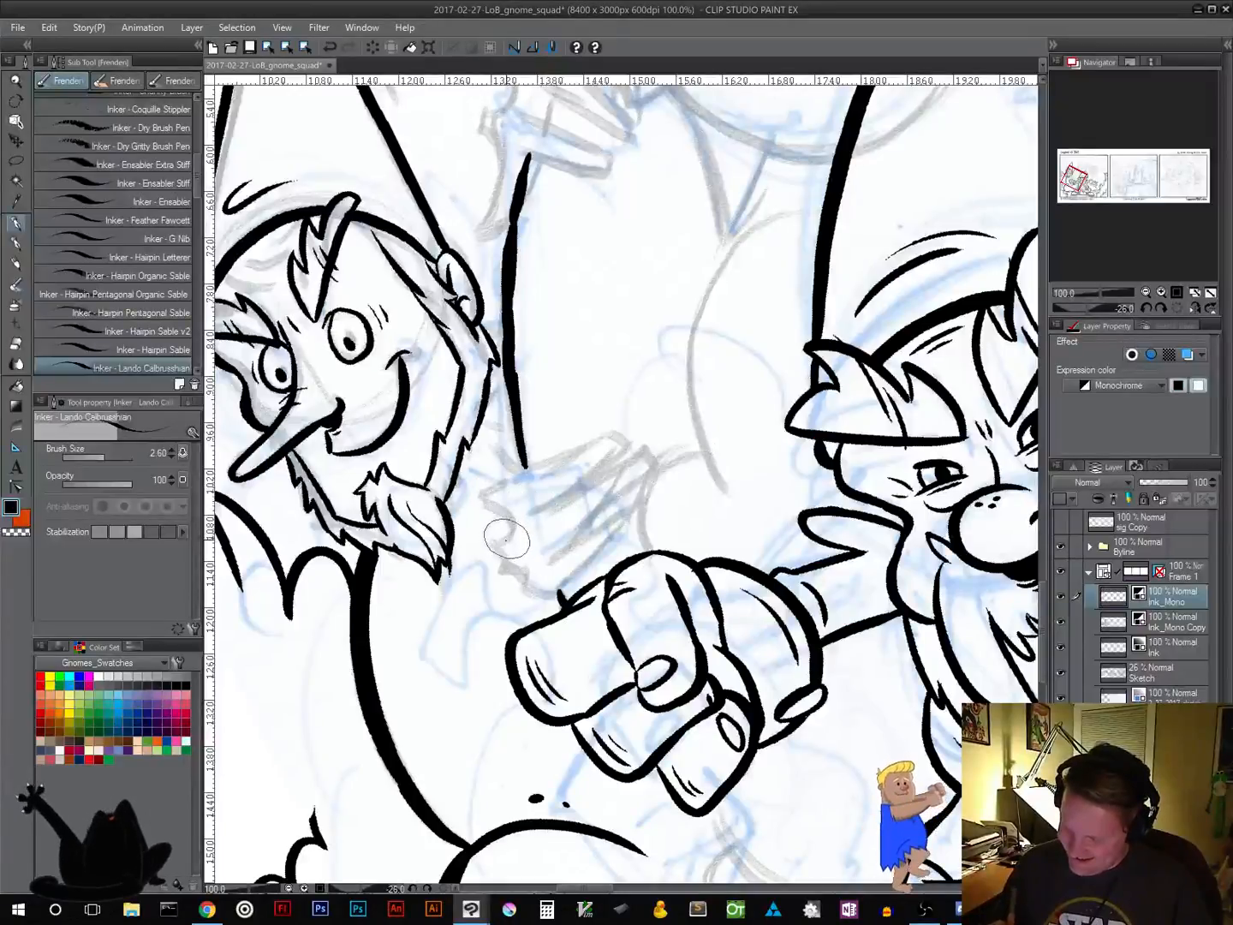
pyautogui.moveTo(510, 537); pyautogui.dragTo(498, 510)
pyautogui.moveTo(485, 489)
pyautogui.mouseDown()
pyautogui.moveTo(598, 438)
pyautogui.moveTo(623, 446)
pyautogui.mouseUp()
pyautogui.hotkey('ctrl', 'z')
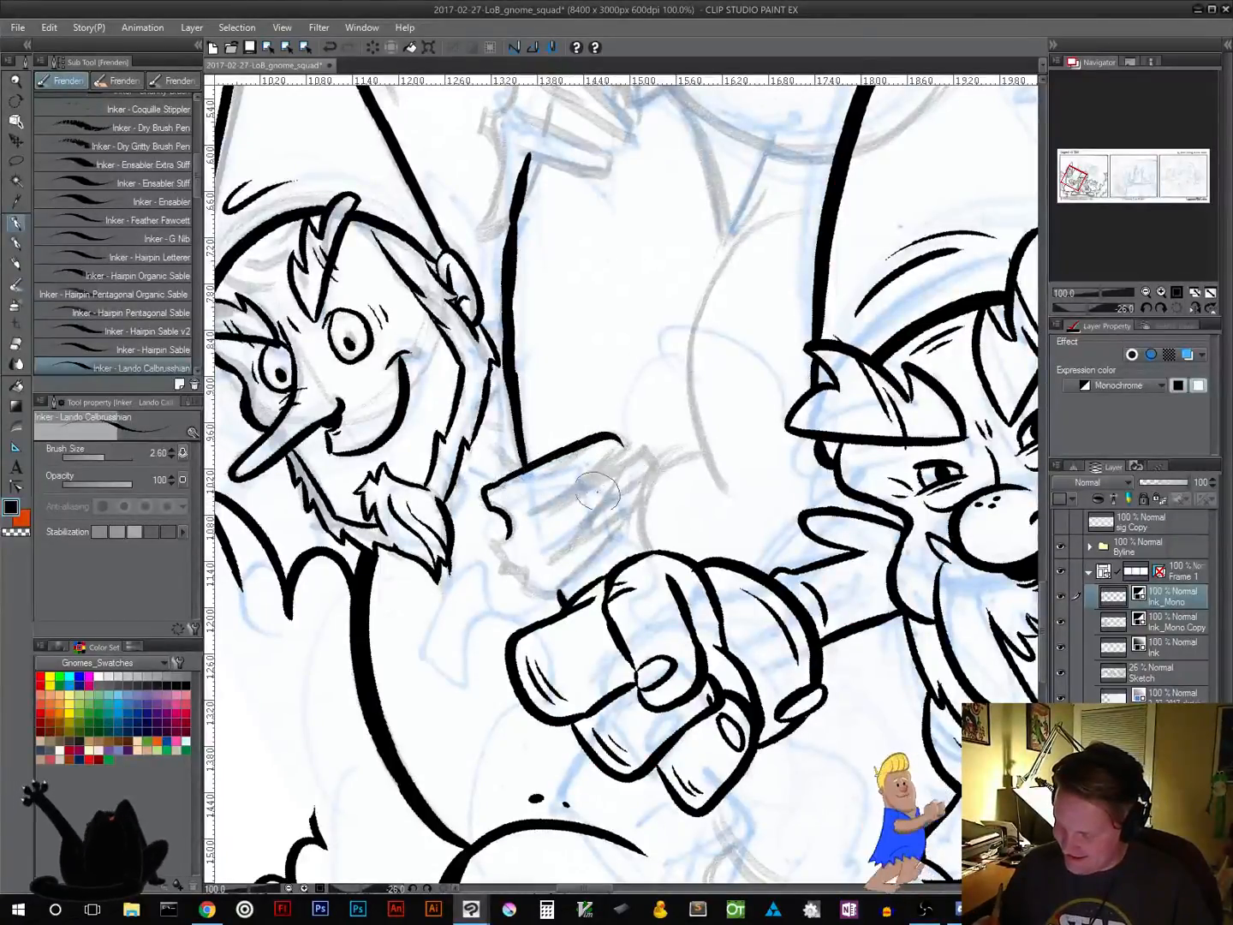
pyautogui.hotkey('ctrl', 'z')
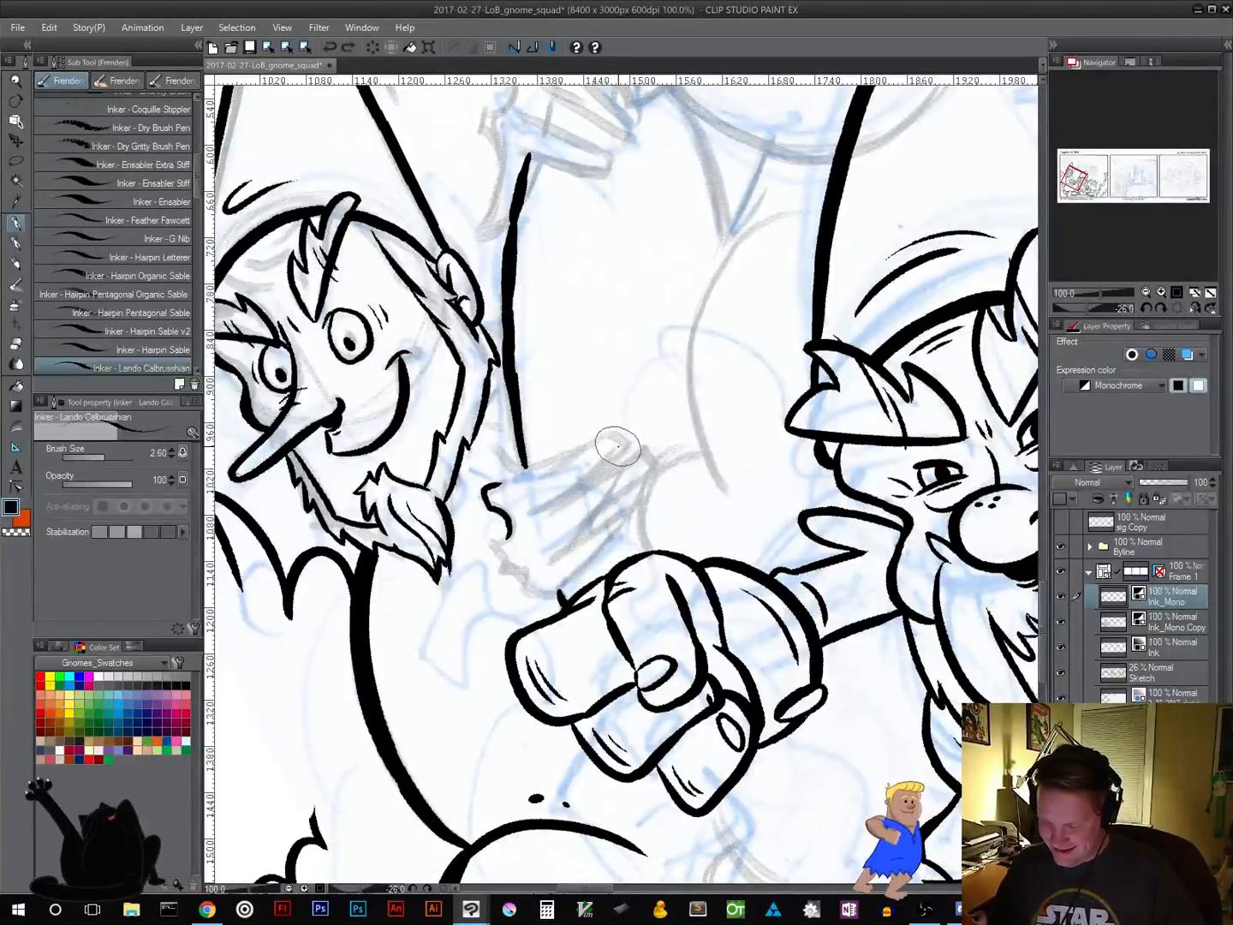
pyautogui.moveTo(528, 514); pyautogui.dragTo(637, 432)
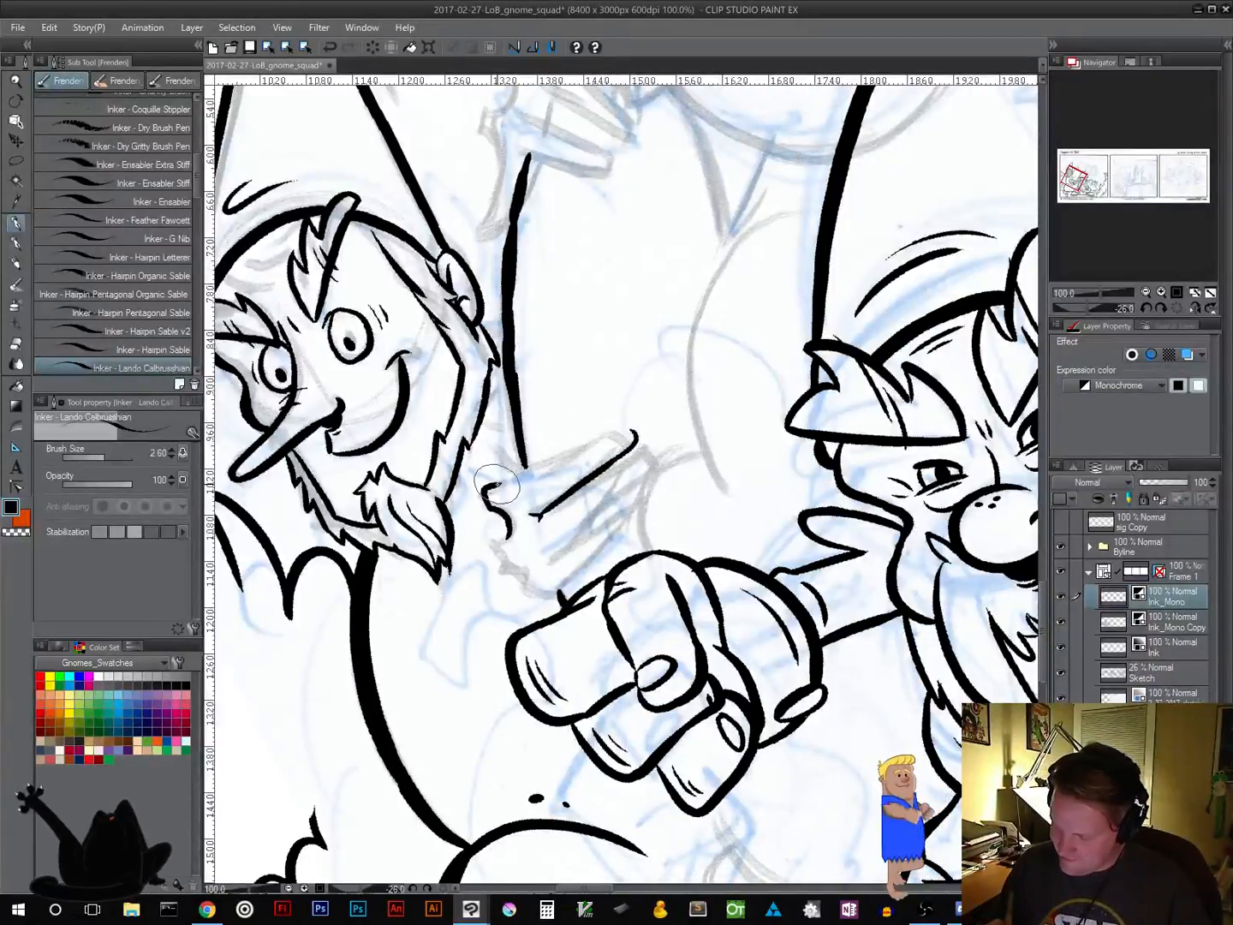
pyautogui.hotkey('ctrl', 'z')
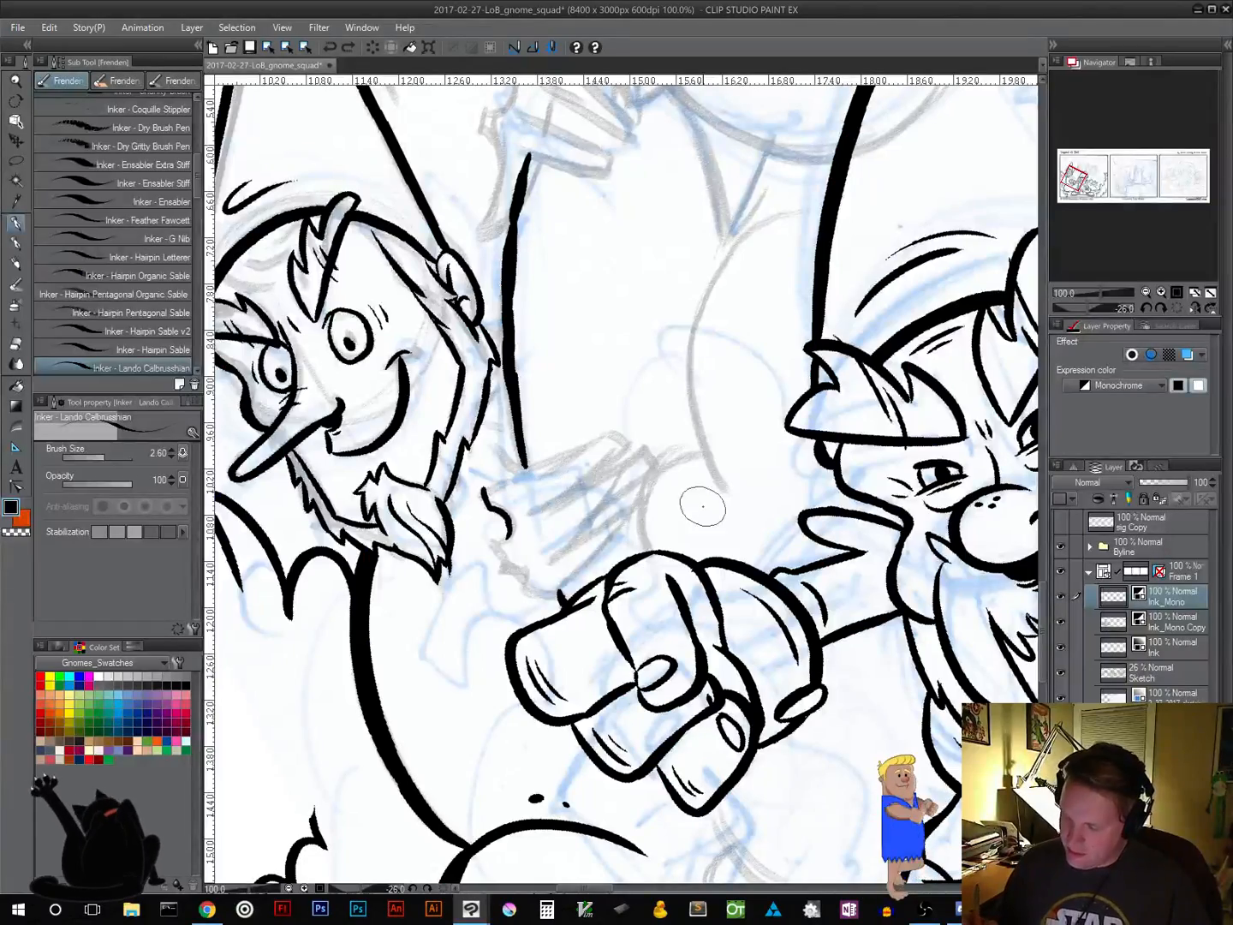
# Undo the last knuckle stroke and ink short neck lines with black shading between the goateed gnome's beard and the thick body line
pyautogui.hotkey('ctrl', 'z')
pyautogui.press('r')
pyautogui.moveTo(791, 543)
pyautogui.mouseDown()
pyautogui.moveTo(785, 598)
pyautogui.moveTo(713, 670)
pyautogui.moveTo(760, 650)
pyautogui.moveTo(754, 636)
pyautogui.mouseUp()
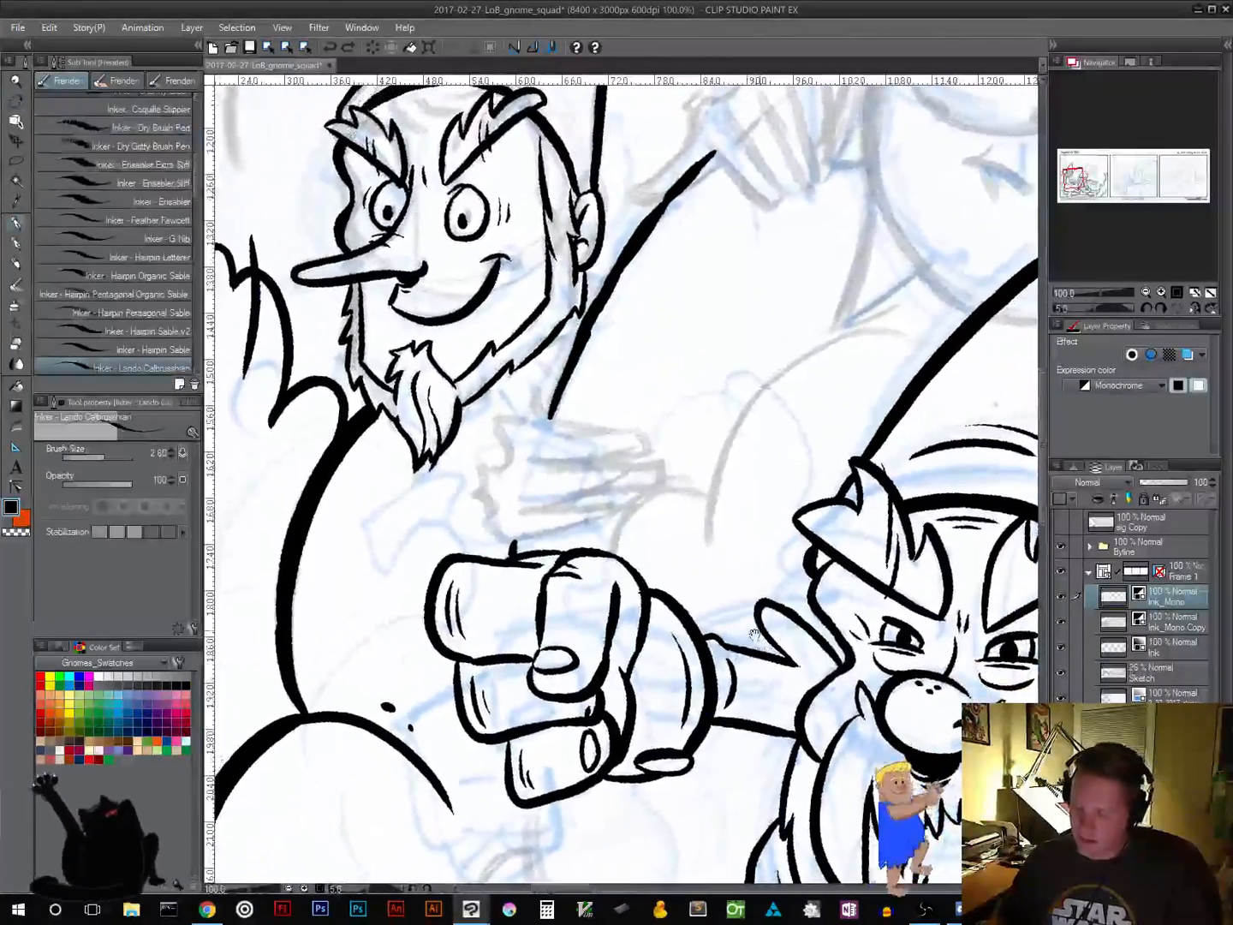
pyautogui.press('space')
pyautogui.moveTo(654, 726)
pyautogui.mouseDown()
pyautogui.moveTo(836, 622)
pyautogui.moveTo(677, 734)
pyautogui.moveTo(571, 838)
pyautogui.mouseUp()
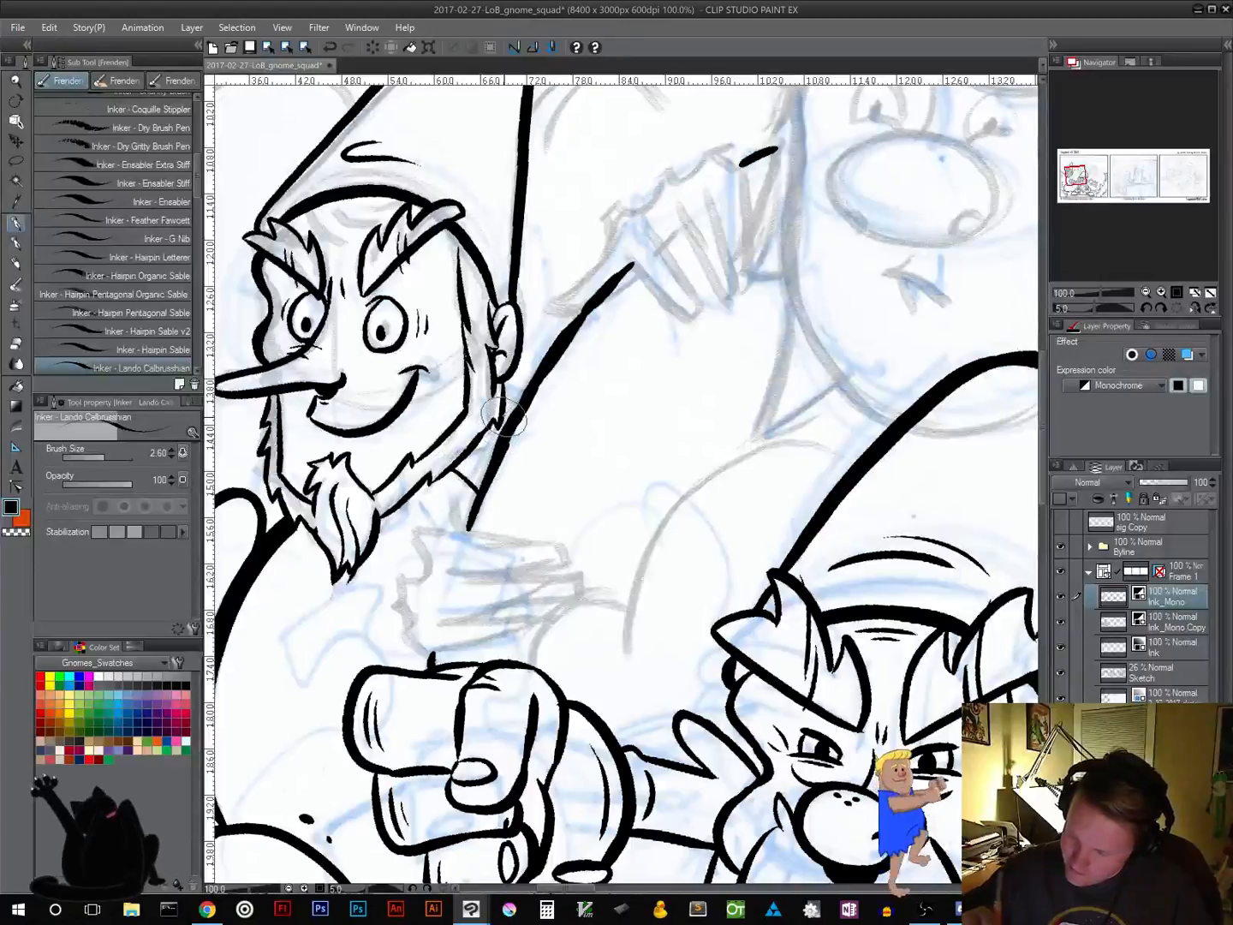
pyautogui.moveTo(503, 393); pyautogui.dragTo(516, 403)
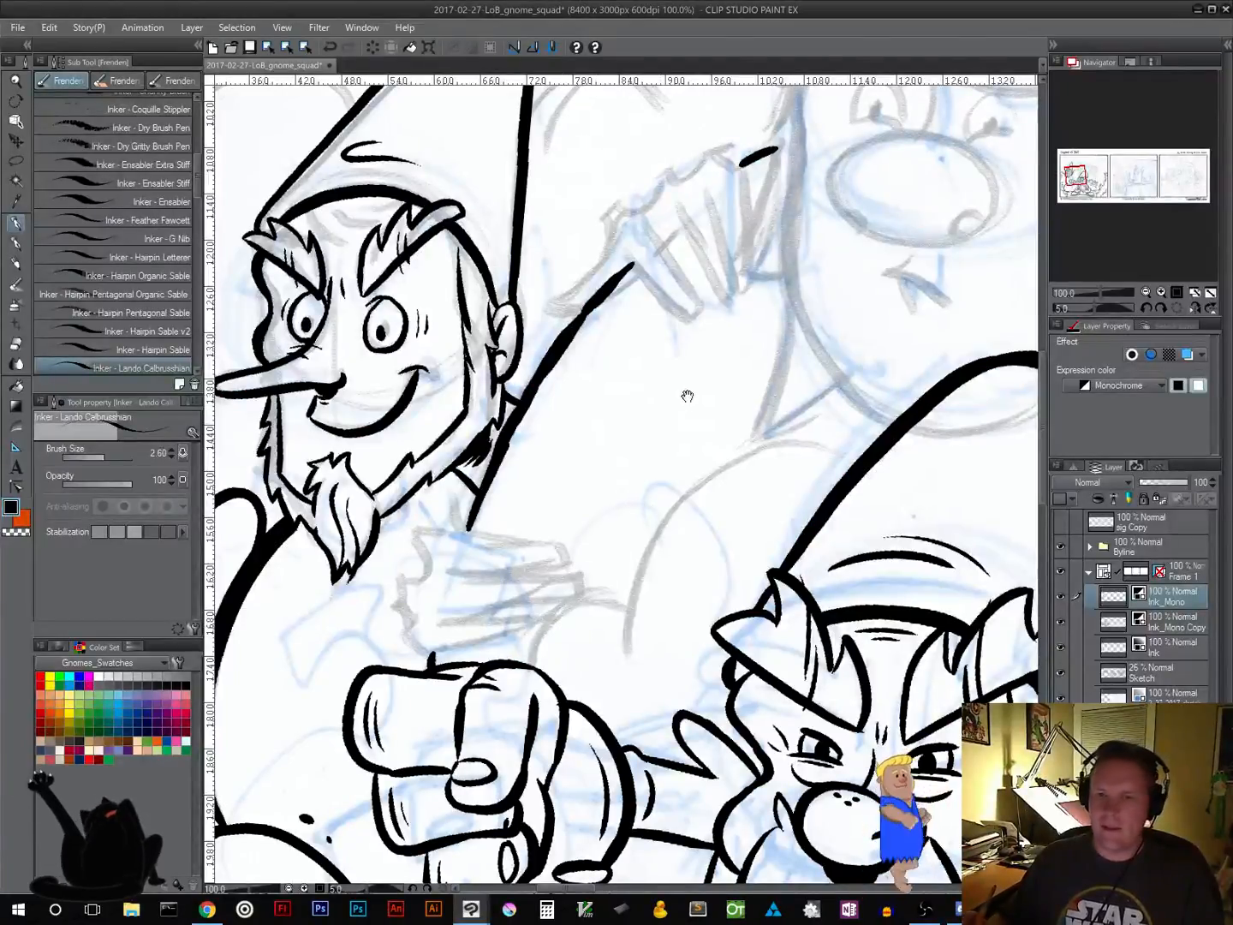
# Ink the outlines of both bushy, tufted eyebrows on the big-nosed gnome behind the foreground gnome
pyautogui.moveTo(687, 395)
pyautogui.mouseDown()
pyautogui.moveTo(669, 489)
pyautogui.moveTo(583, 617)
pyautogui.moveTo(479, 666)
pyautogui.moveTo(429, 746)
pyautogui.mouseUp()
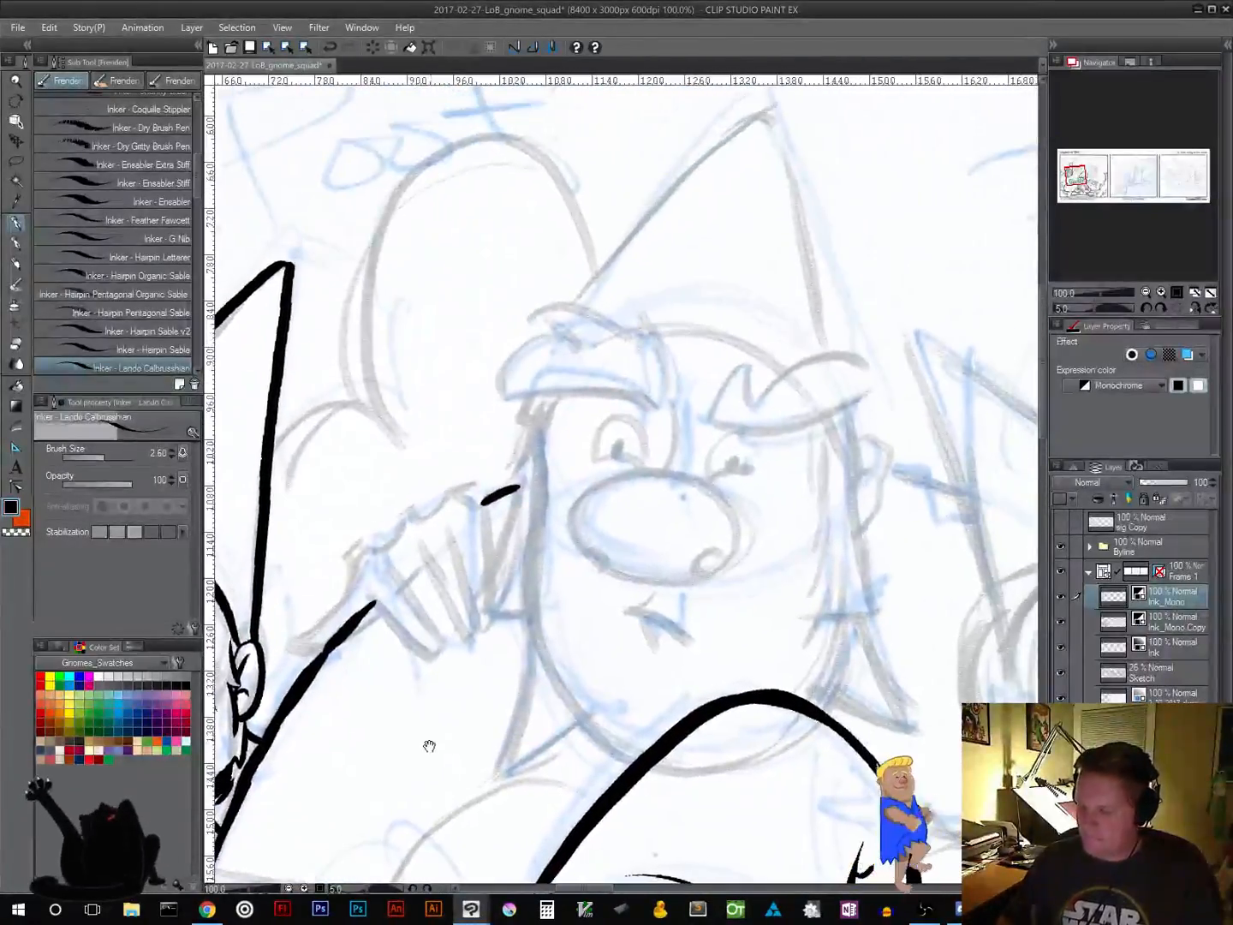
pyautogui.moveTo(655, 537)
pyautogui.mouseDown()
pyautogui.moveTo(762, 562)
pyautogui.moveTo(720, 544)
pyautogui.mouseUp()
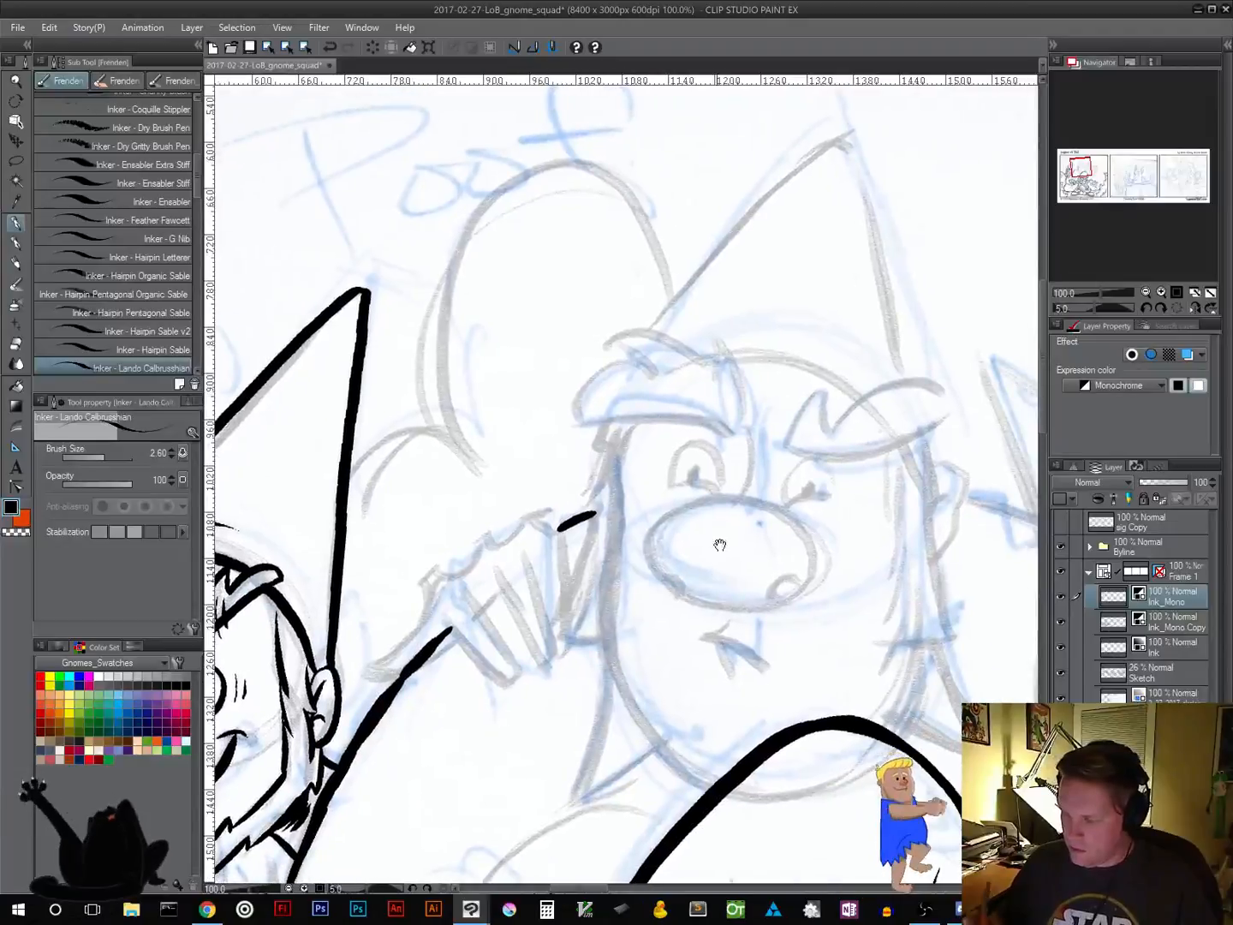
pyautogui.moveTo(728, 437)
pyautogui.mouseDown()
pyautogui.moveTo(736, 361)
pyautogui.moveTo(715, 335)
pyautogui.moveTo(713, 369)
pyautogui.moveTo(644, 336)
pyautogui.moveTo(606, 345)
pyautogui.moveTo(650, 378)
pyautogui.moveTo(629, 367)
pyautogui.moveTo(578, 414)
pyautogui.mouseUp()
pyautogui.moveTo(728, 506); pyautogui.dragTo(605, 520)
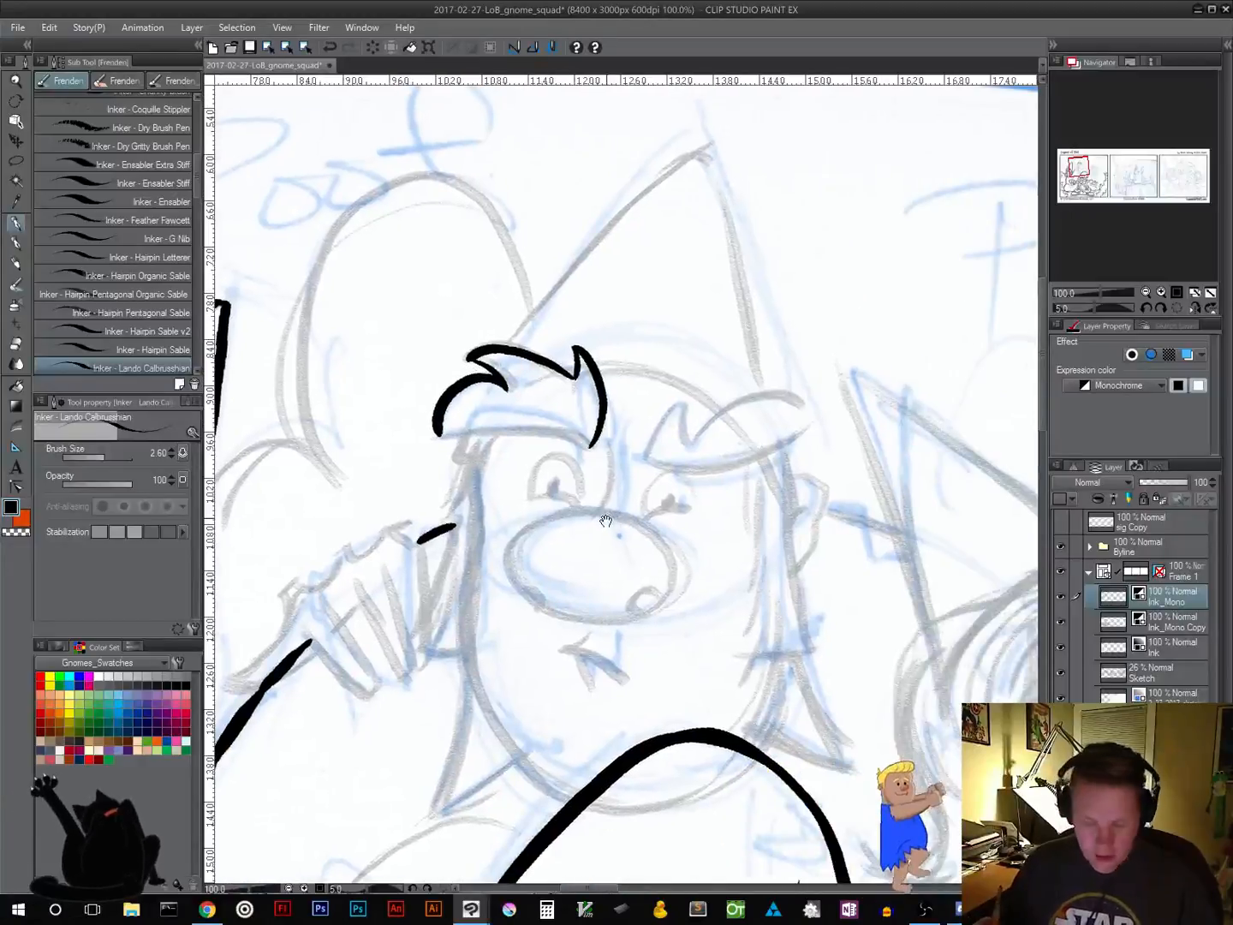
pyautogui.moveTo(821, 504)
pyautogui.mouseDown()
pyautogui.moveTo(818, 436)
pyautogui.moveTo(783, 366)
pyautogui.mouseUp()
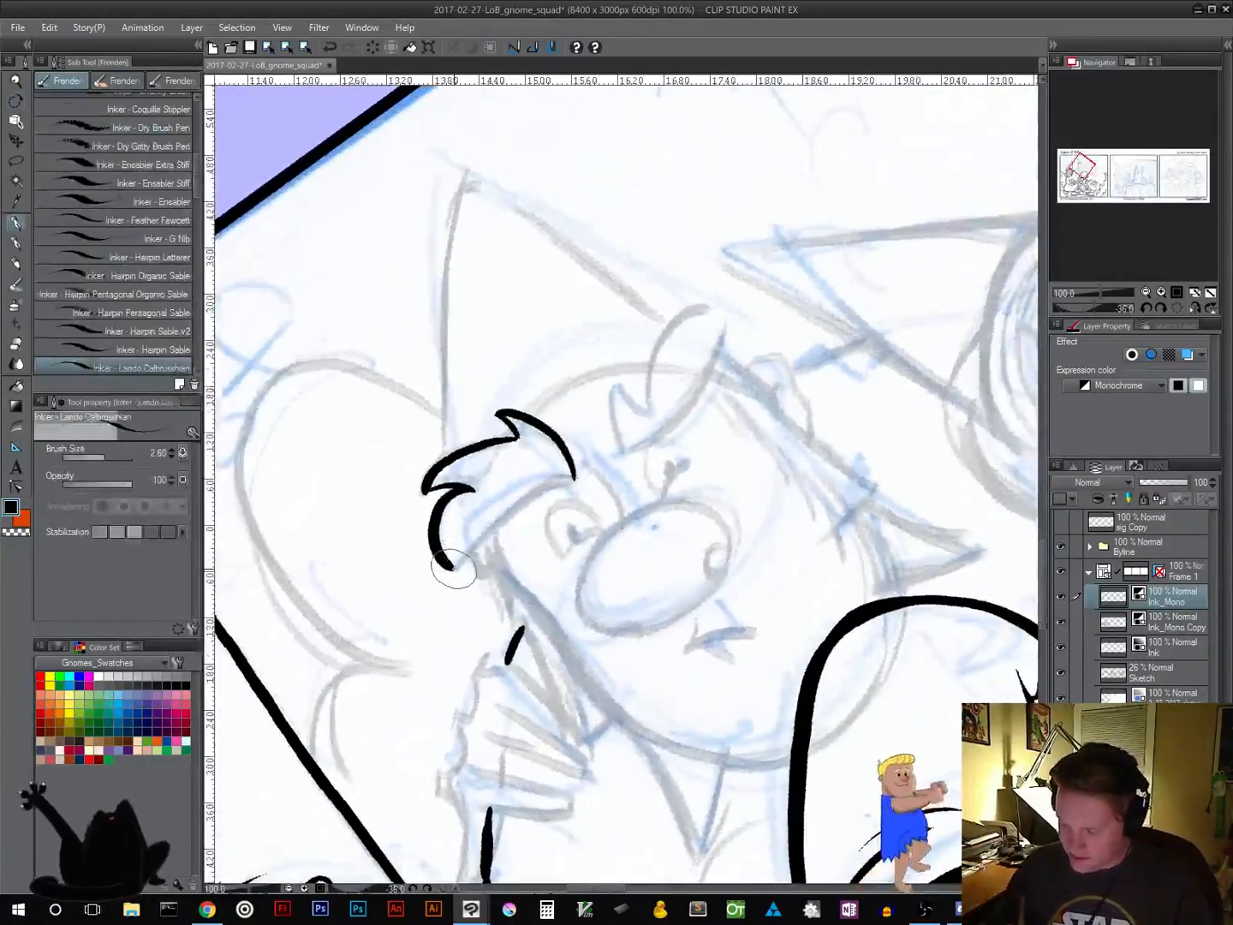
pyautogui.moveTo(448, 562); pyautogui.dragTo(462, 562)
pyautogui.moveTo(620, 451)
pyautogui.mouseDown()
pyautogui.moveTo(528, 486)
pyautogui.moveTo(519, 421)
pyautogui.moveTo(552, 442)
pyautogui.moveTo(598, 346)
pyautogui.moveTo(639, 360)
pyautogui.mouseUp()
pyautogui.moveTo(533, 491)
pyautogui.mouseDown()
pyautogui.moveTo(581, 463)
pyautogui.moveTo(638, 362)
pyautogui.mouseUp()
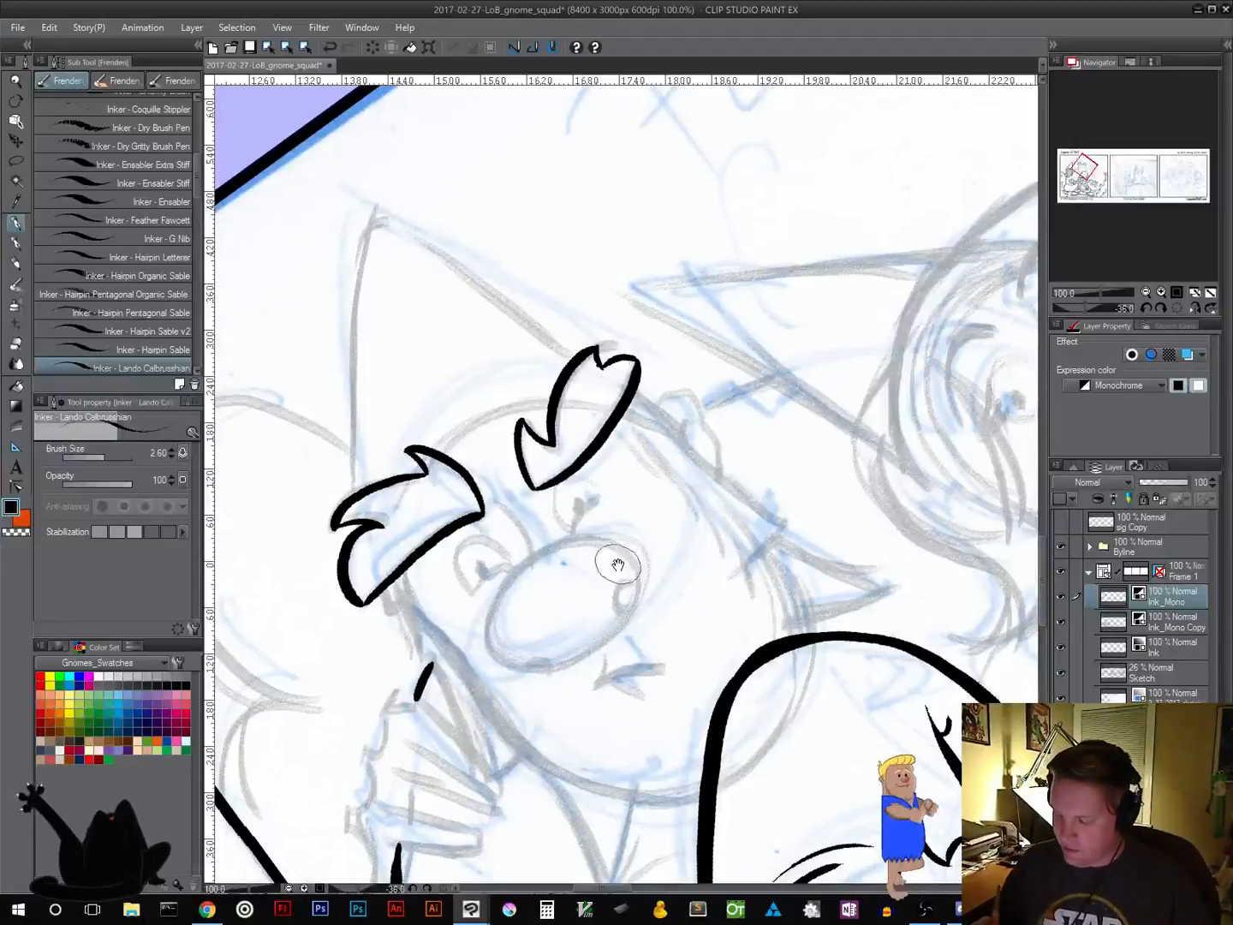
# Ink the curved line of the nose bridge and the large oval nose with its two nostrils
pyautogui.moveTo(616, 564); pyautogui.dragTo(658, 453)
pyautogui.moveTo(740, 474); pyautogui.dragTo(734, 550)
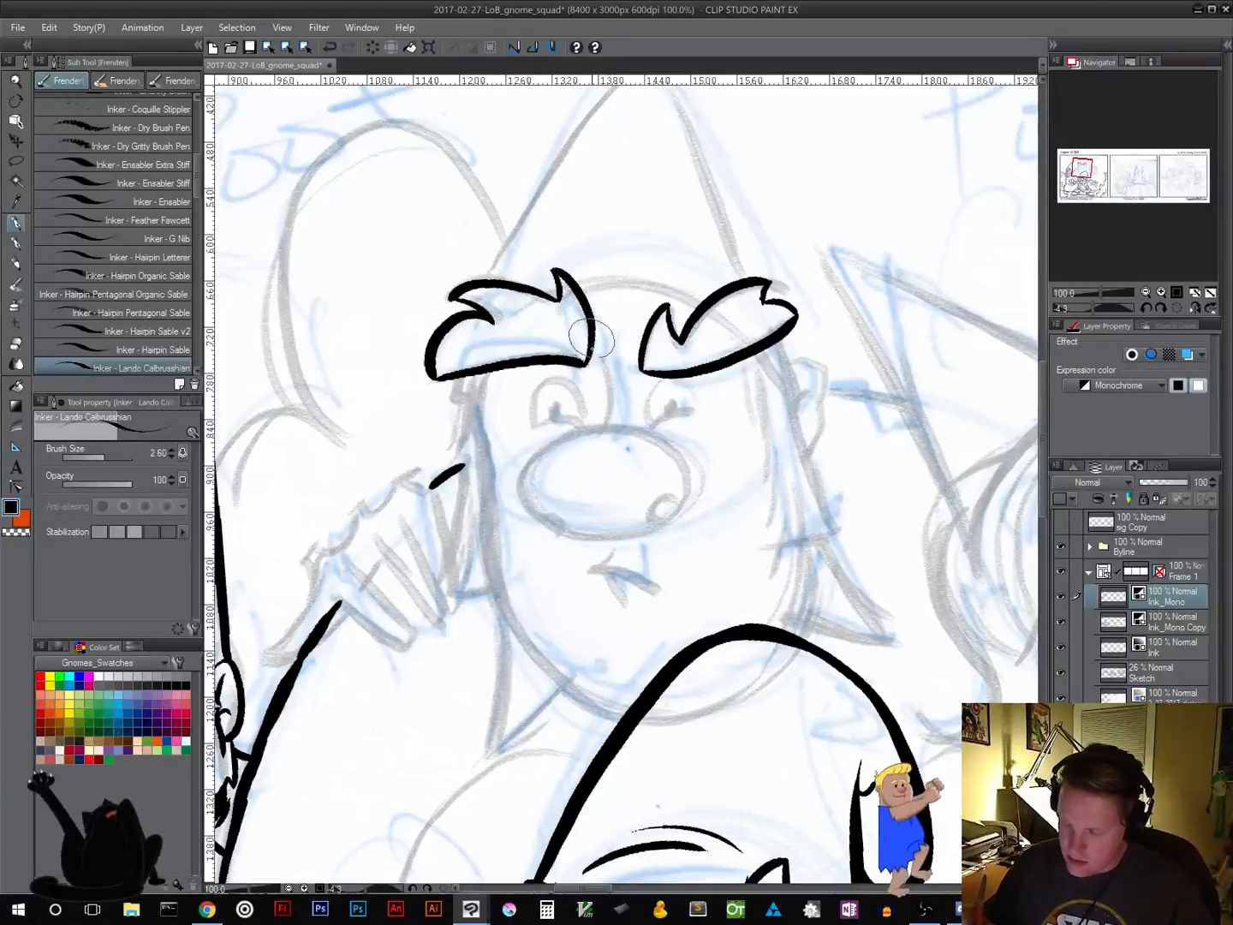
pyautogui.moveTo(600, 359); pyautogui.dragTo(606, 424)
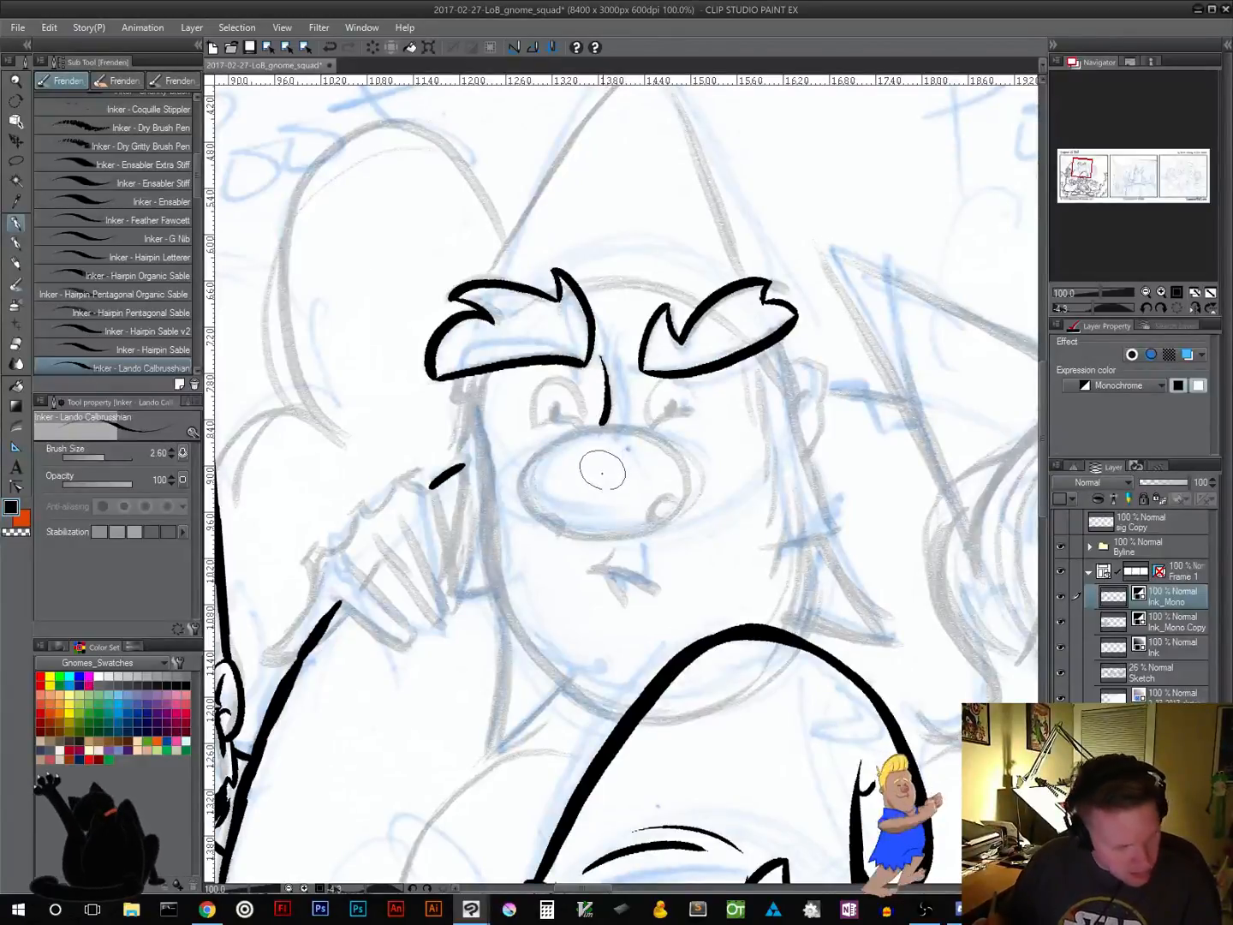
pyautogui.moveTo(705, 460); pyautogui.dragTo(668, 472)
pyautogui.press('r')
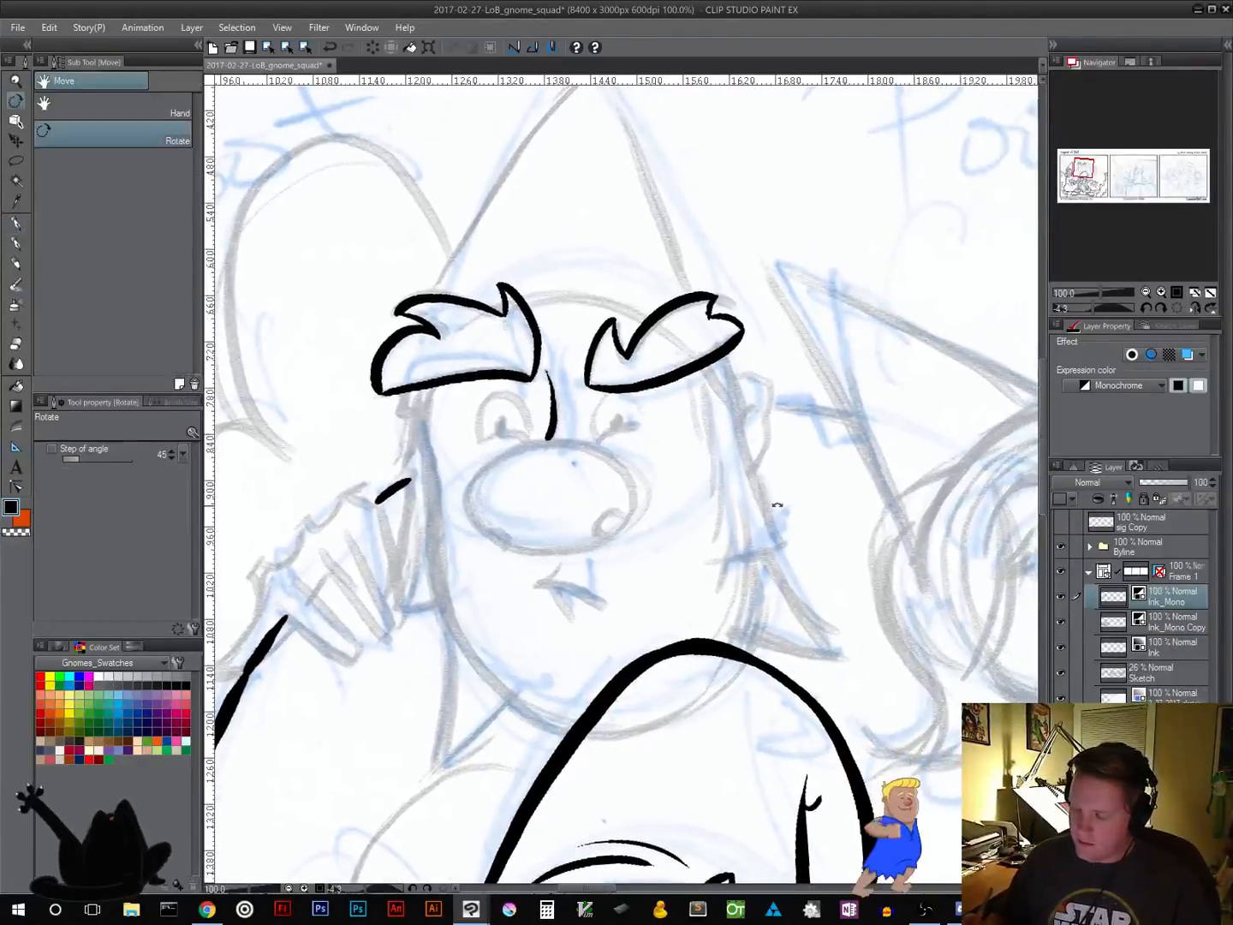
pyautogui.moveTo(776, 506); pyautogui.dragTo(790, 436)
pyautogui.moveTo(583, 577)
pyautogui.mouseDown()
pyautogui.moveTo(623, 556)
pyautogui.moveTo(643, 494)
pyautogui.moveTo(556, 466)
pyautogui.moveTo(478, 537)
pyautogui.moveTo(527, 599)
pyautogui.moveTo(643, 528)
pyautogui.mouseUp()
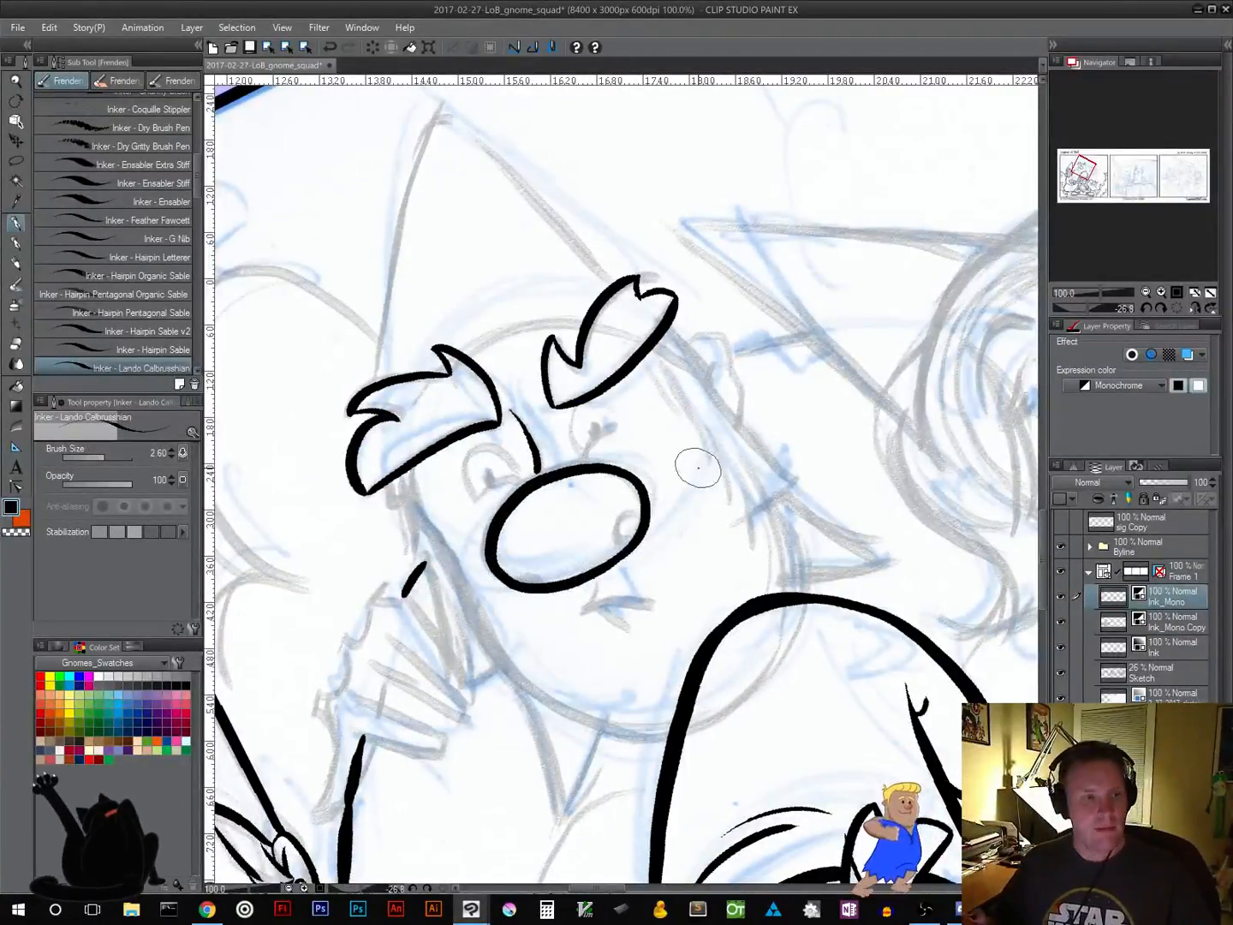
pyautogui.hotkey('ctrl', 'z')
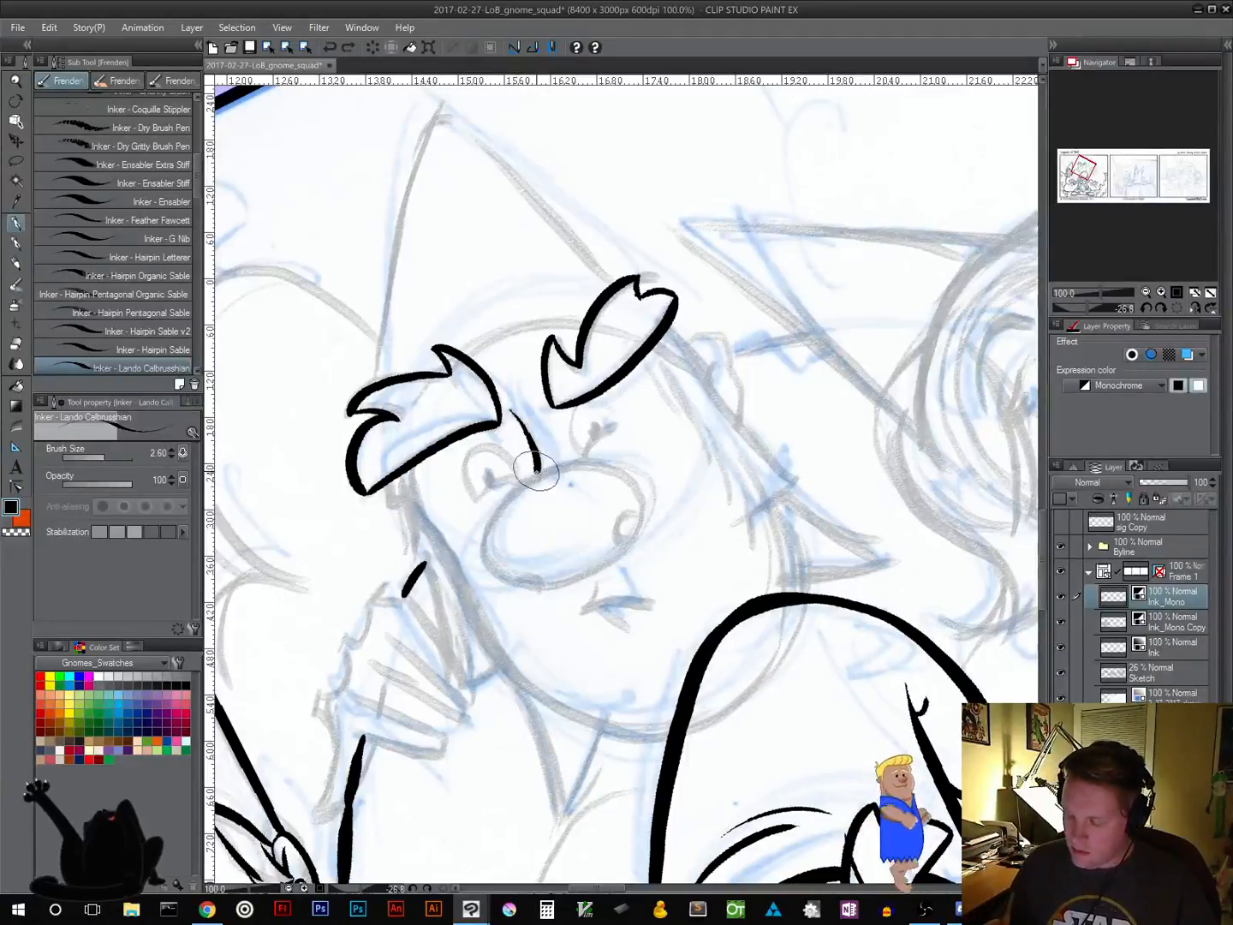
pyautogui.moveTo(537, 472)
pyautogui.mouseDown()
pyautogui.moveTo(491, 549)
pyautogui.moveTo(514, 583)
pyautogui.moveTo(575, 580)
pyautogui.moveTo(639, 536)
pyautogui.moveTo(647, 494)
pyautogui.moveTo(619, 462)
pyautogui.moveTo(515, 484)
pyautogui.moveTo(483, 536)
pyautogui.moveTo(492, 575)
pyautogui.moveTo(536, 593)
pyautogui.moveTo(603, 569)
pyautogui.moveTo(643, 505)
pyautogui.moveTo(617, 463)
pyautogui.moveTo(535, 472)
pyautogui.mouseUp()
pyautogui.hotkey('ctrl', 'z')
pyautogui.moveTo(641, 501); pyautogui.dragTo(627, 539)
pyautogui.moveTo(536, 593)
pyautogui.mouseDown()
pyautogui.moveTo(516, 590)
pyautogui.moveTo(544, 587)
pyautogui.mouseUp()
# Ink the small crooked mouth under the nose and a short chin mark below it
pyautogui.moveTo(638, 653); pyautogui.dragTo(592, 577)
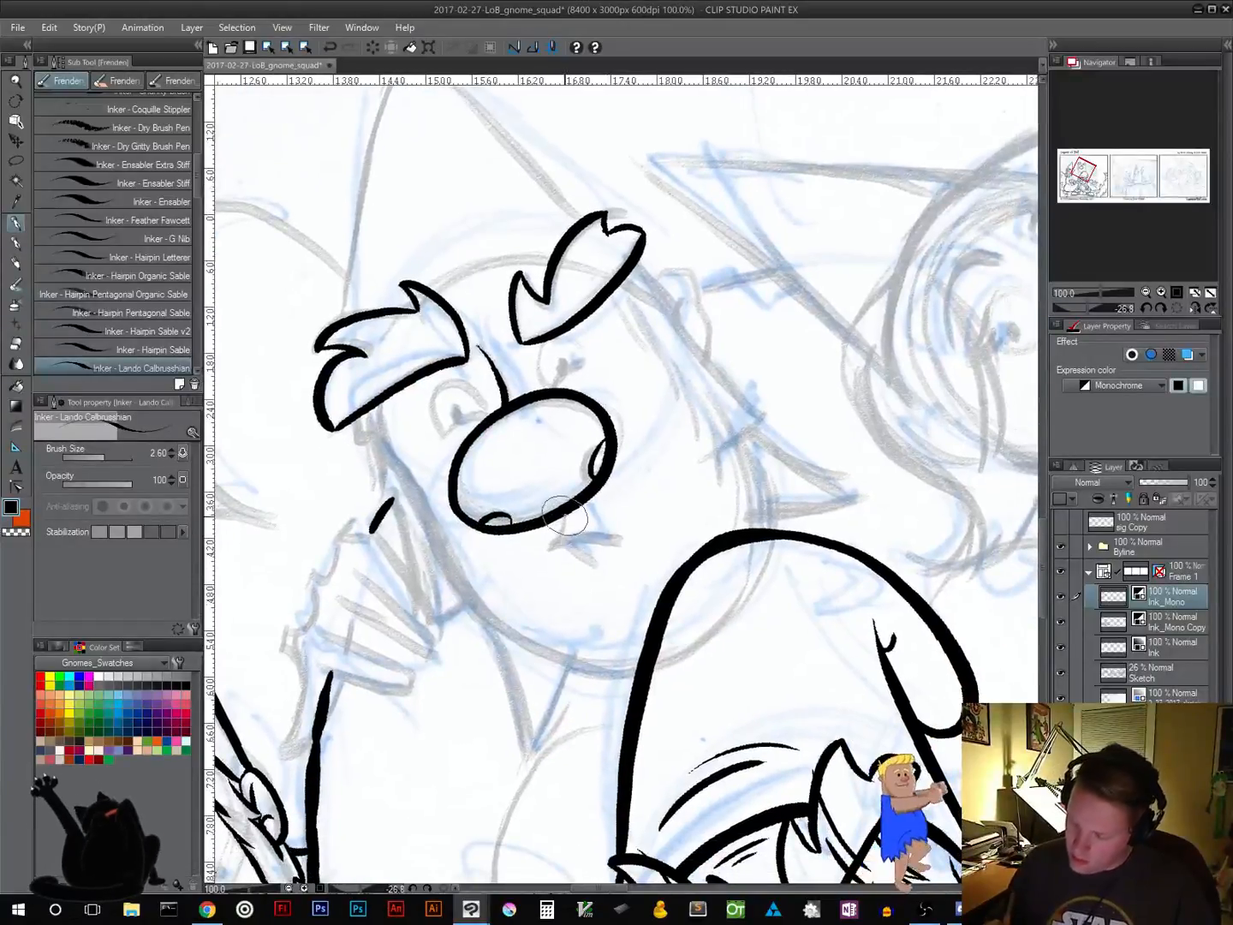
pyautogui.moveTo(565, 517)
pyautogui.mouseDown()
pyautogui.moveTo(556, 550)
pyautogui.moveTo(613, 537)
pyautogui.mouseUp()
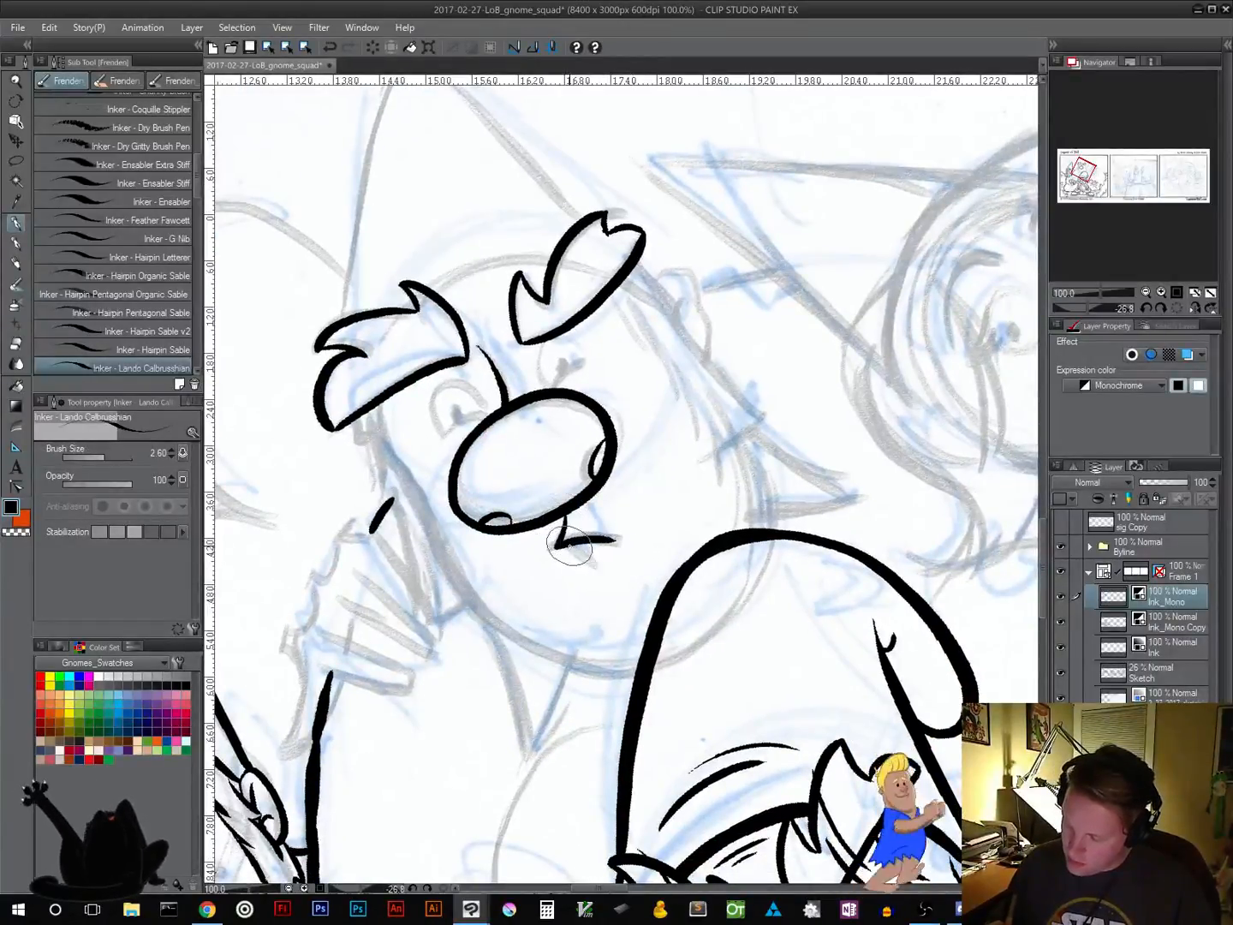
pyautogui.moveTo(687, 506); pyautogui.dragTo(742, 490)
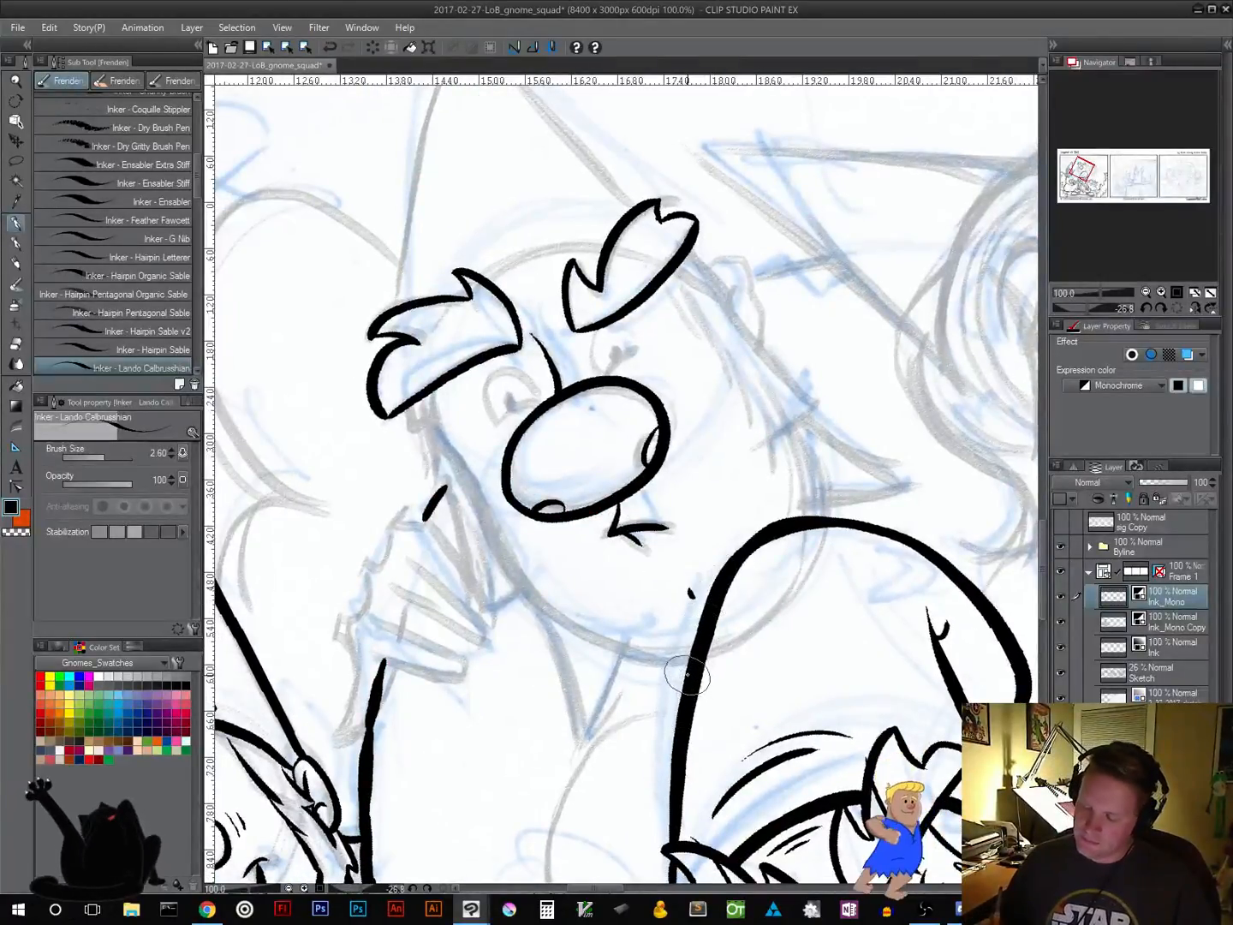
pyautogui.moveTo(677, 588); pyautogui.dragTo(682, 598)
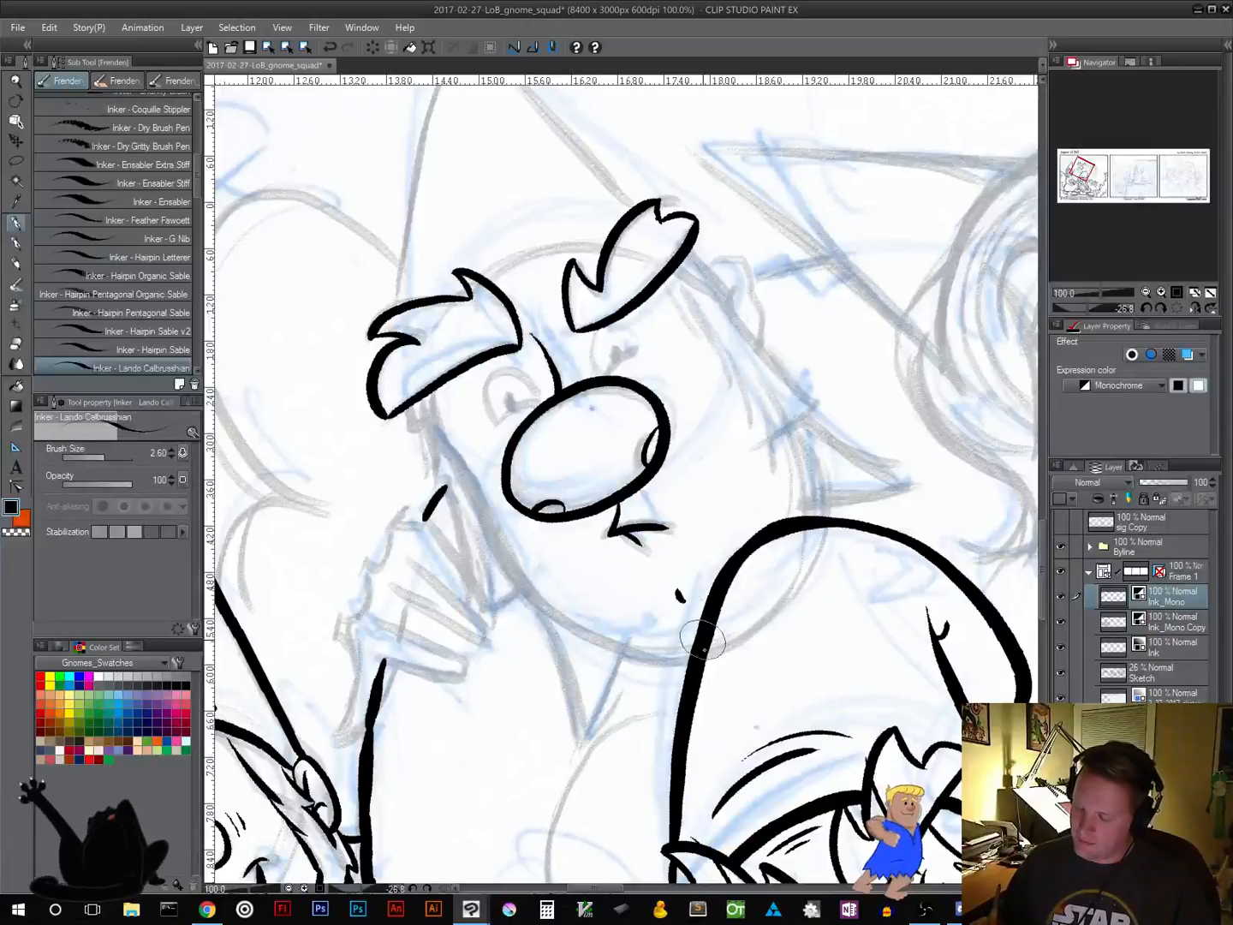
# Ink the jagged near sideburn hanging from the eyebrow's outer end, with its inner, outer and lower edges
pyautogui.moveTo(775, 477)
pyautogui.mouseDown()
pyautogui.moveTo(782, 514)
pyautogui.moveTo(721, 613)
pyautogui.moveTo(709, 611)
pyautogui.mouseUp()
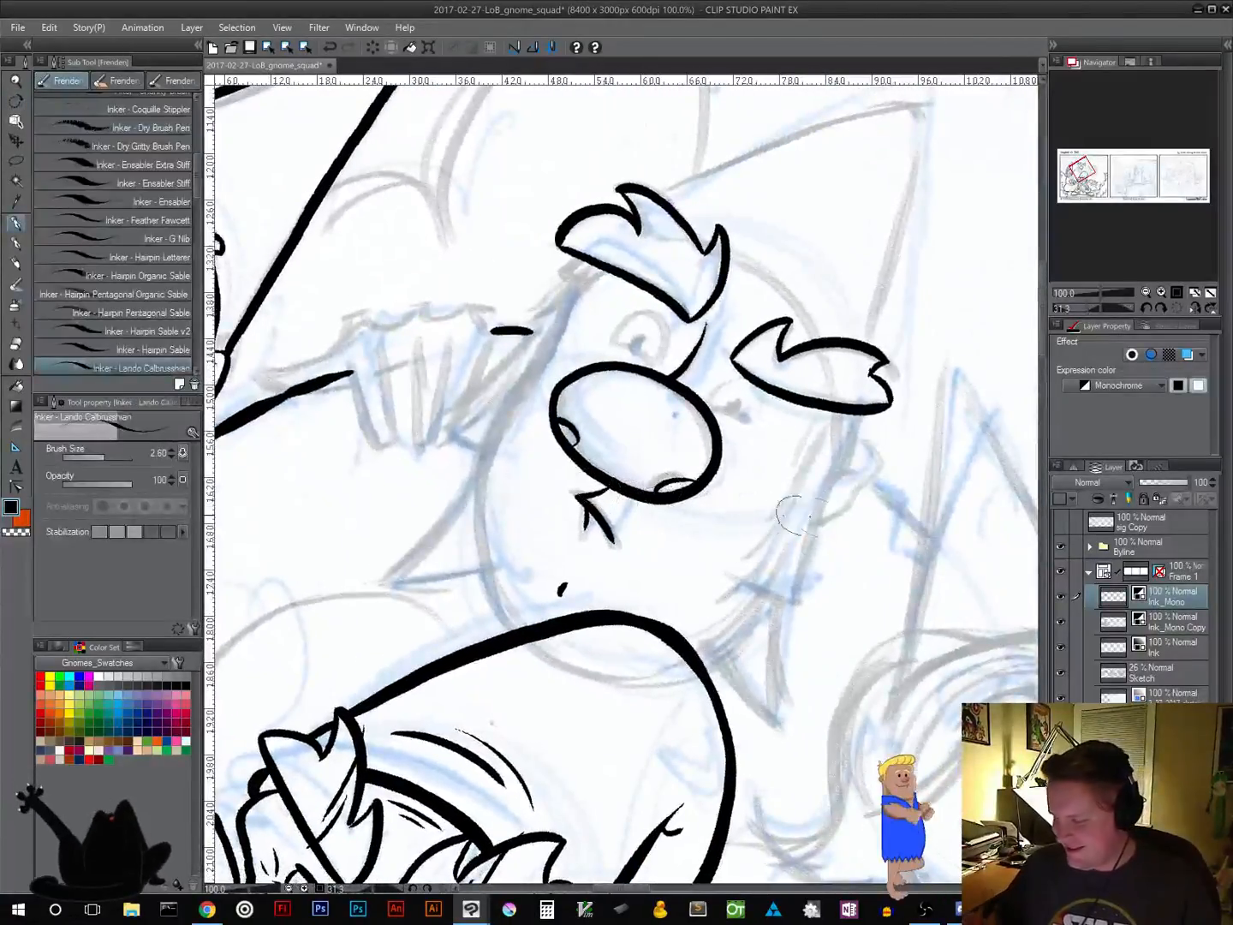
pyautogui.moveTo(820, 405)
pyautogui.mouseDown()
pyautogui.moveTo(776, 473)
pyautogui.moveTo(807, 469)
pyautogui.moveTo(778, 500)
pyautogui.moveTo(781, 523)
pyautogui.moveTo(732, 572)
pyautogui.moveTo(802, 598)
pyautogui.mouseUp()
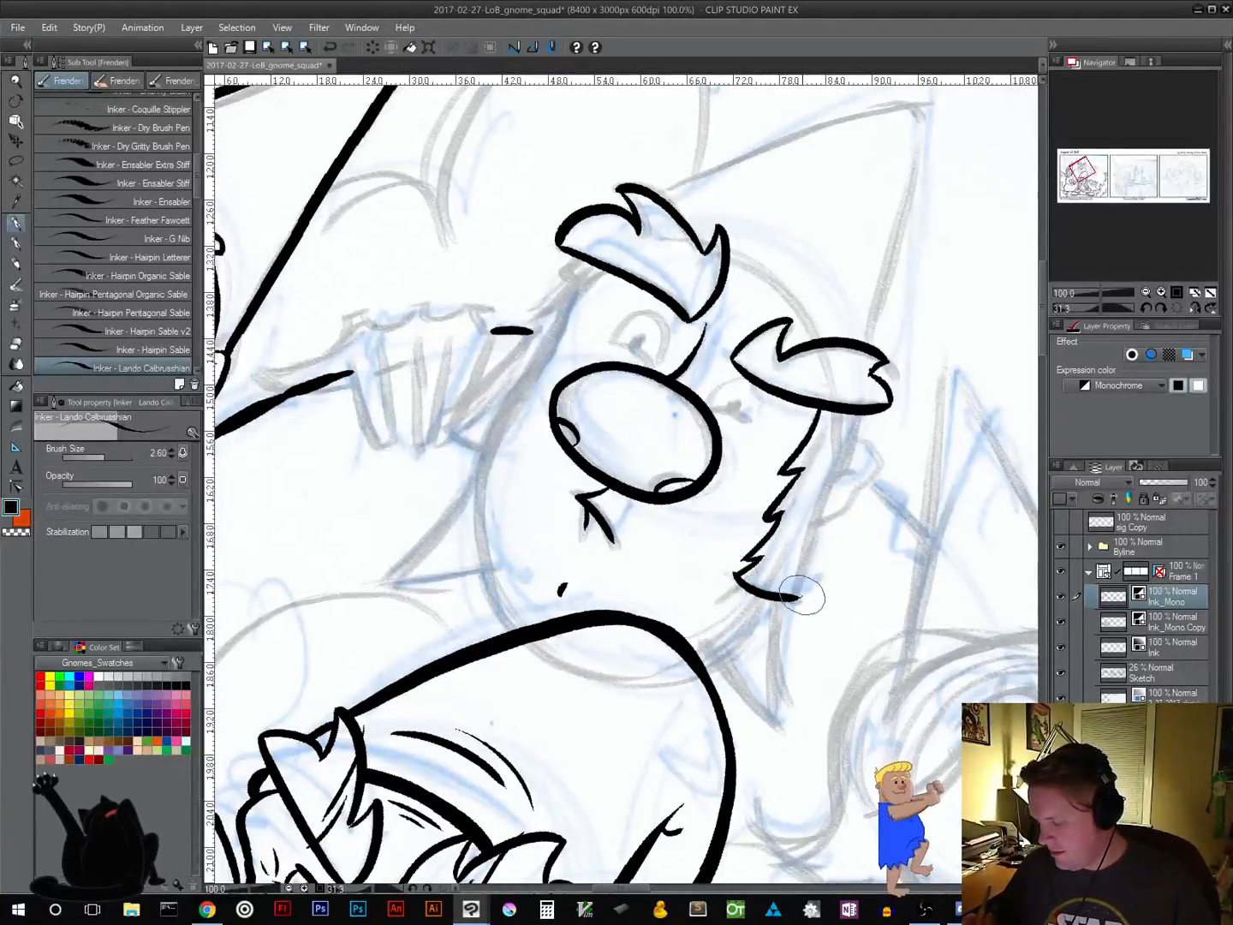
pyautogui.moveTo(827, 407)
pyautogui.mouseDown()
pyautogui.moveTo(888, 401)
pyautogui.moveTo(840, 482)
pyautogui.moveTo(827, 481)
pyautogui.moveTo(798, 600)
pyautogui.mouseUp()
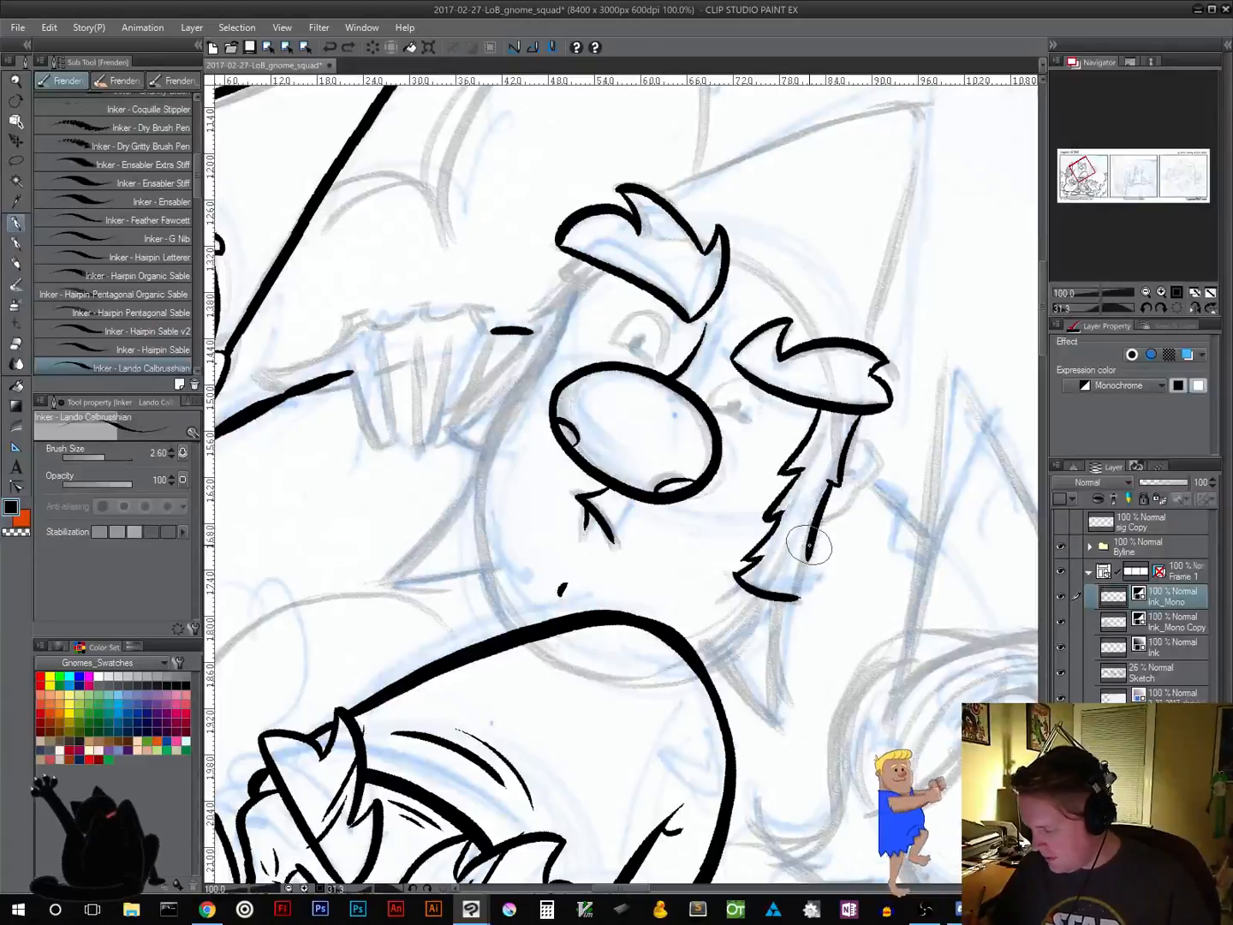
pyautogui.moveTo(801, 589)
pyautogui.mouseDown()
pyautogui.moveTo(782, 574)
pyautogui.moveTo(906, 485)
pyautogui.moveTo(895, 413)
pyautogui.mouseUp()
# Ink the small rounded ear with its inner fold against the outer edge of the near sideburn
pyautogui.press('r')
pyautogui.press('p')
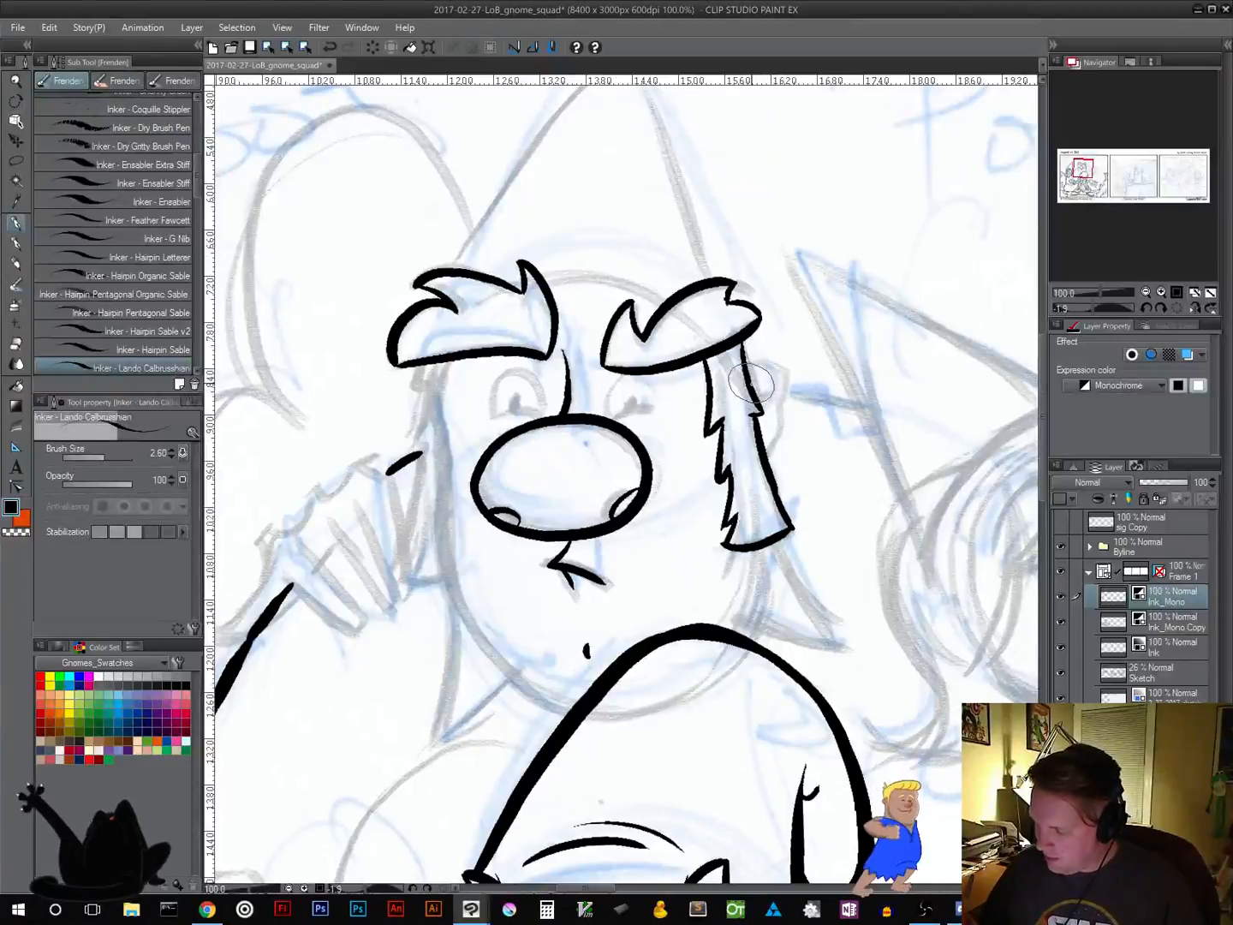
pyautogui.moveTo(754, 382)
pyautogui.mouseDown()
pyautogui.moveTo(779, 396)
pyautogui.moveTo(758, 433)
pyautogui.mouseUp()
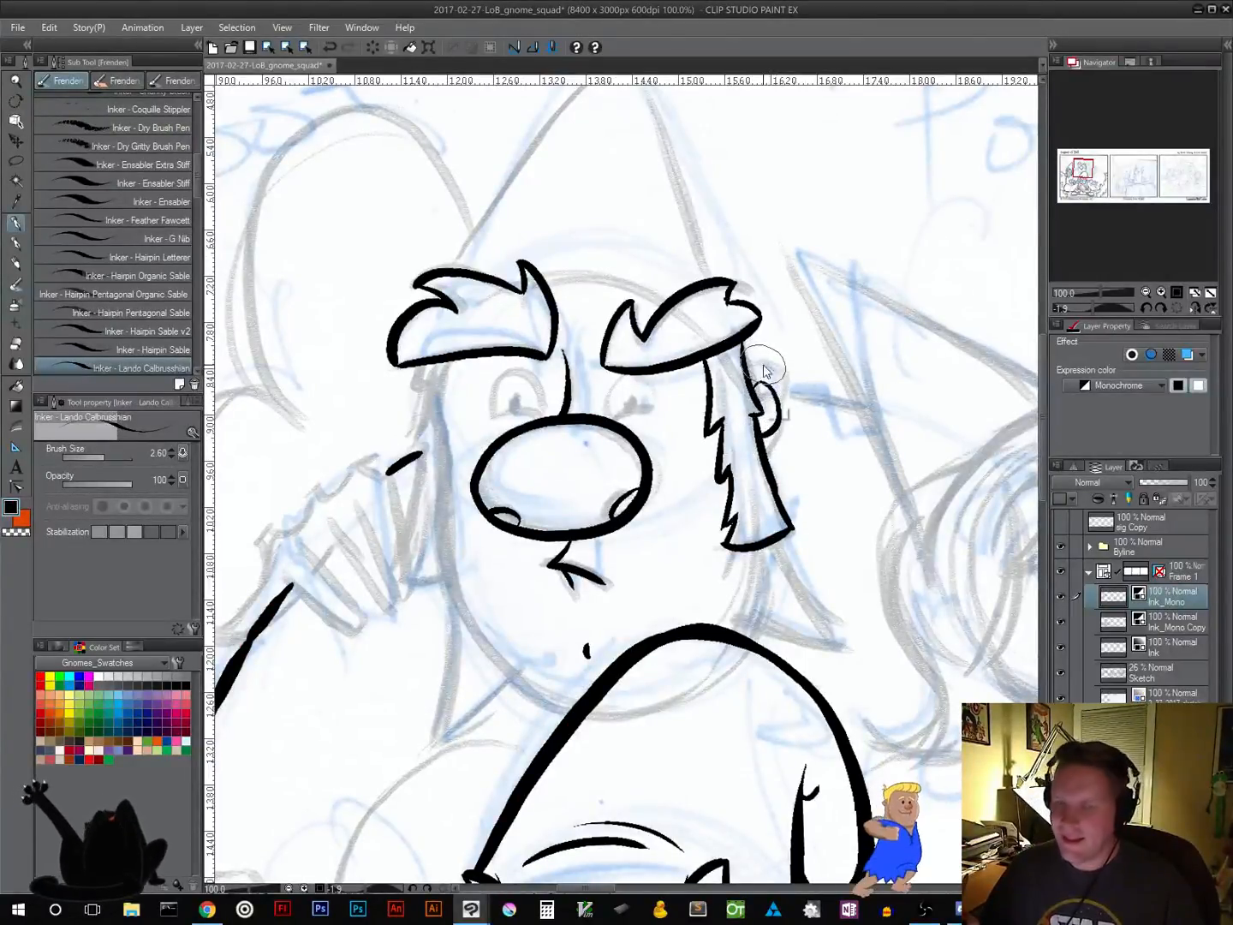
pyautogui.hotkey('ctrl', 'z')
pyautogui.moveTo(751, 381)
pyautogui.mouseDown()
pyautogui.moveTo(782, 410)
pyautogui.moveTo(765, 434)
pyautogui.moveTo(762, 414)
pyautogui.moveTo(762, 432)
pyautogui.mouseUp()
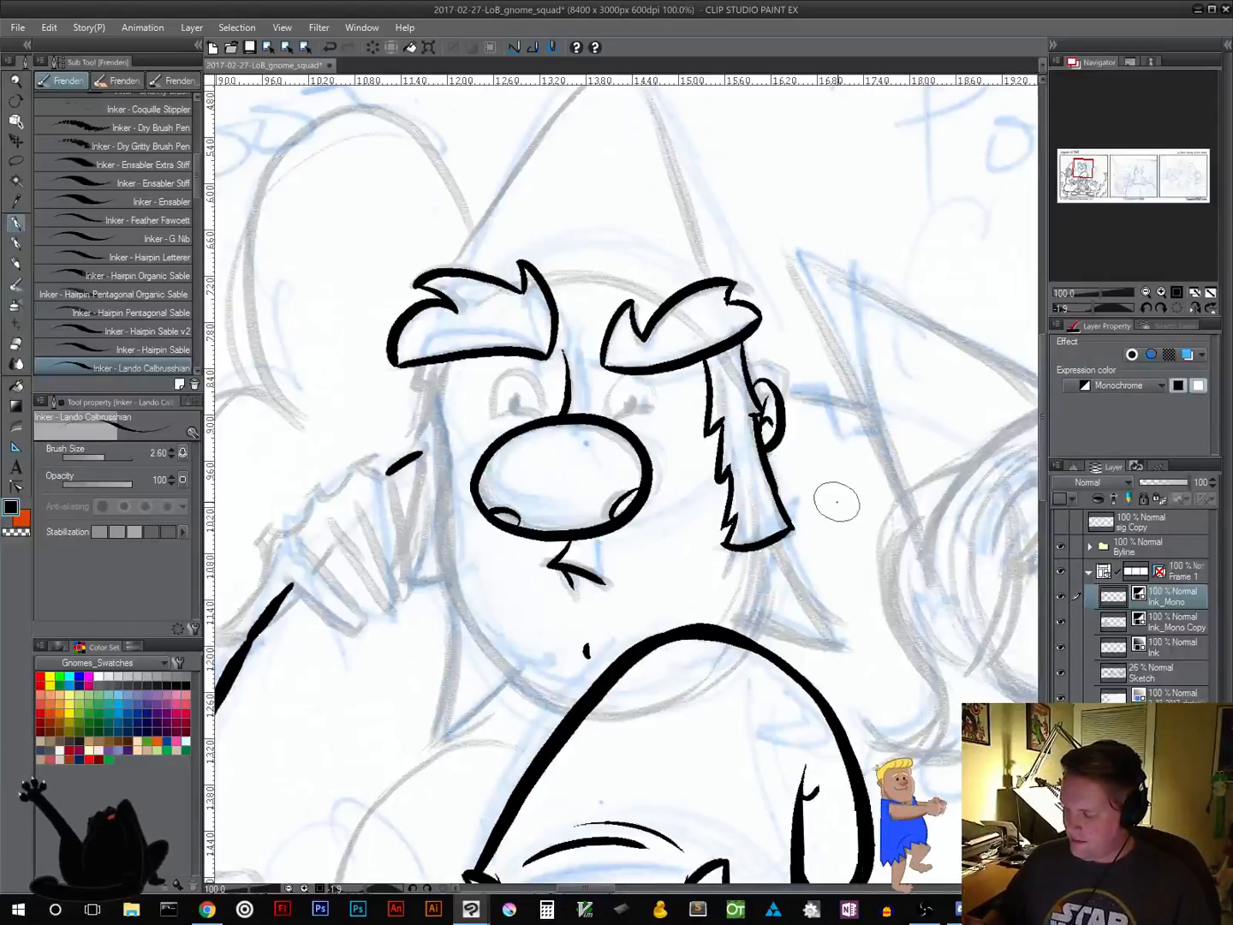
# Ink short hair strokes below the near sideburn and the thick face contour from there around the jaw up to the far eyebrow
pyautogui.moveTo(733, 567)
pyautogui.mouseDown()
pyautogui.moveTo(800, 543)
pyautogui.moveTo(779, 571)
pyautogui.moveTo(897, 435)
pyautogui.moveTo(777, 514)
pyautogui.mouseUp()
pyautogui.hotkey('ctrl', 'z')
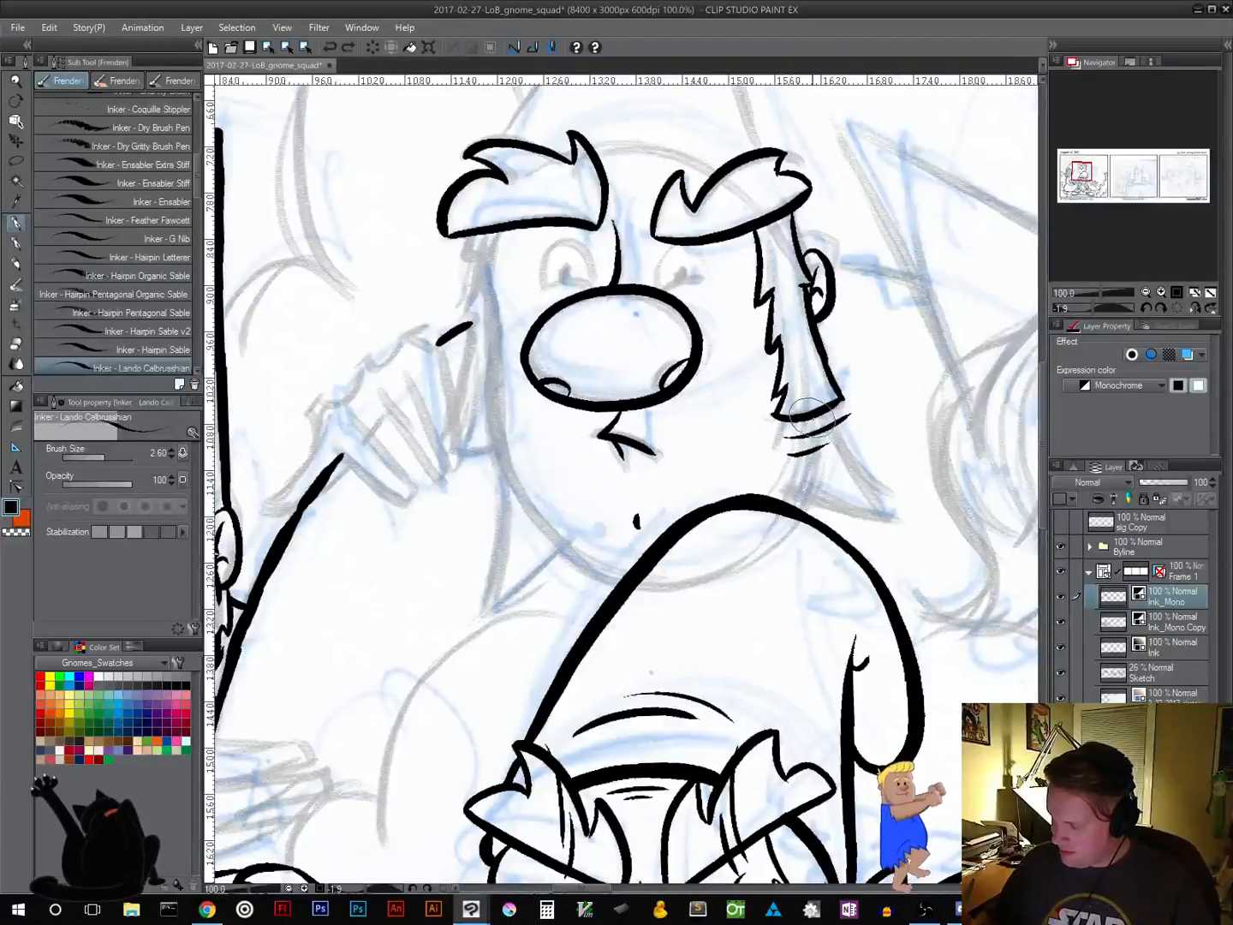
pyautogui.moveTo(828, 442); pyautogui.dragTo(789, 507)
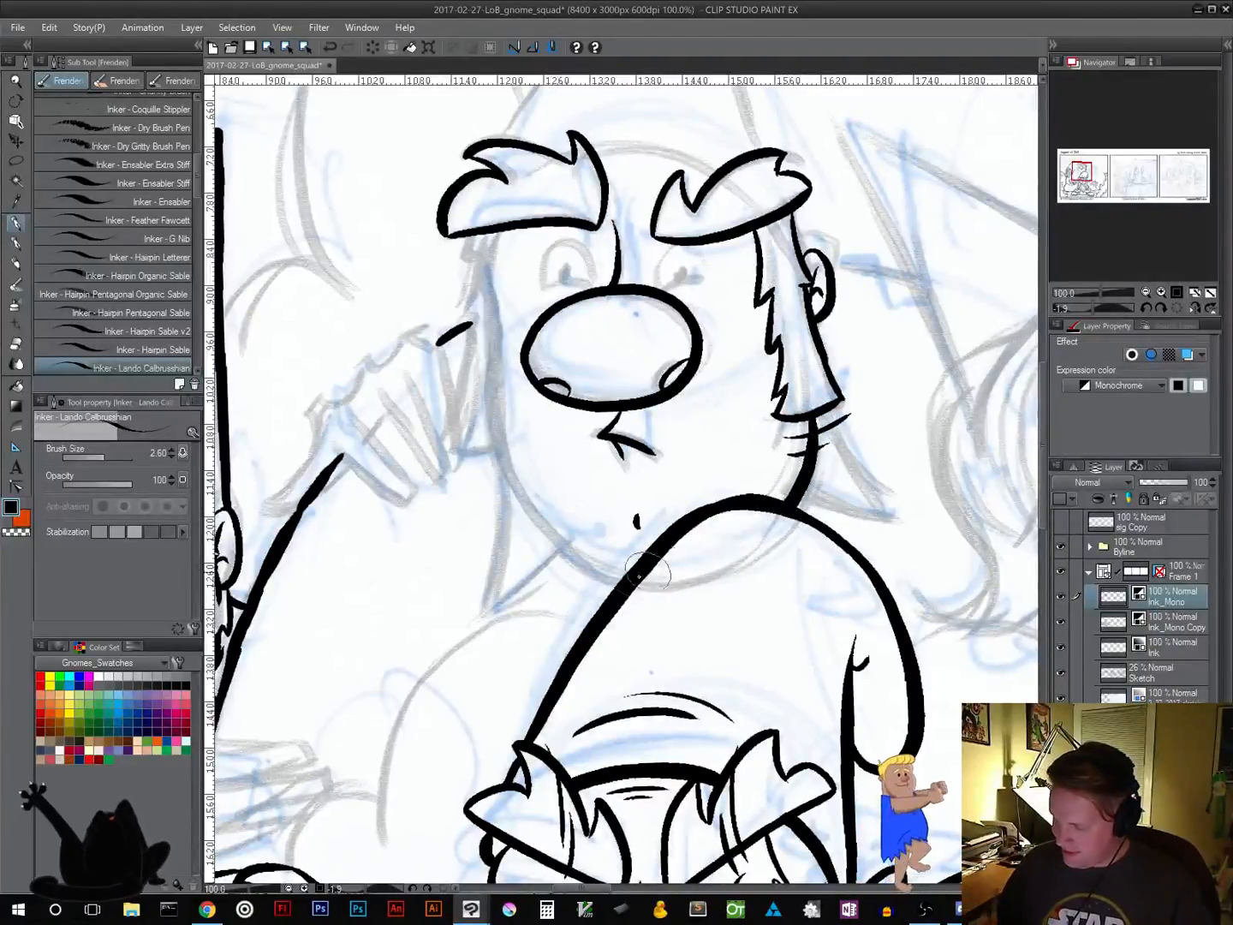
pyautogui.moveTo(638, 581)
pyautogui.mouseDown()
pyautogui.moveTo(537, 524)
pyautogui.moveTo(493, 424)
pyautogui.moveTo(495, 381)
pyautogui.mouseUp()
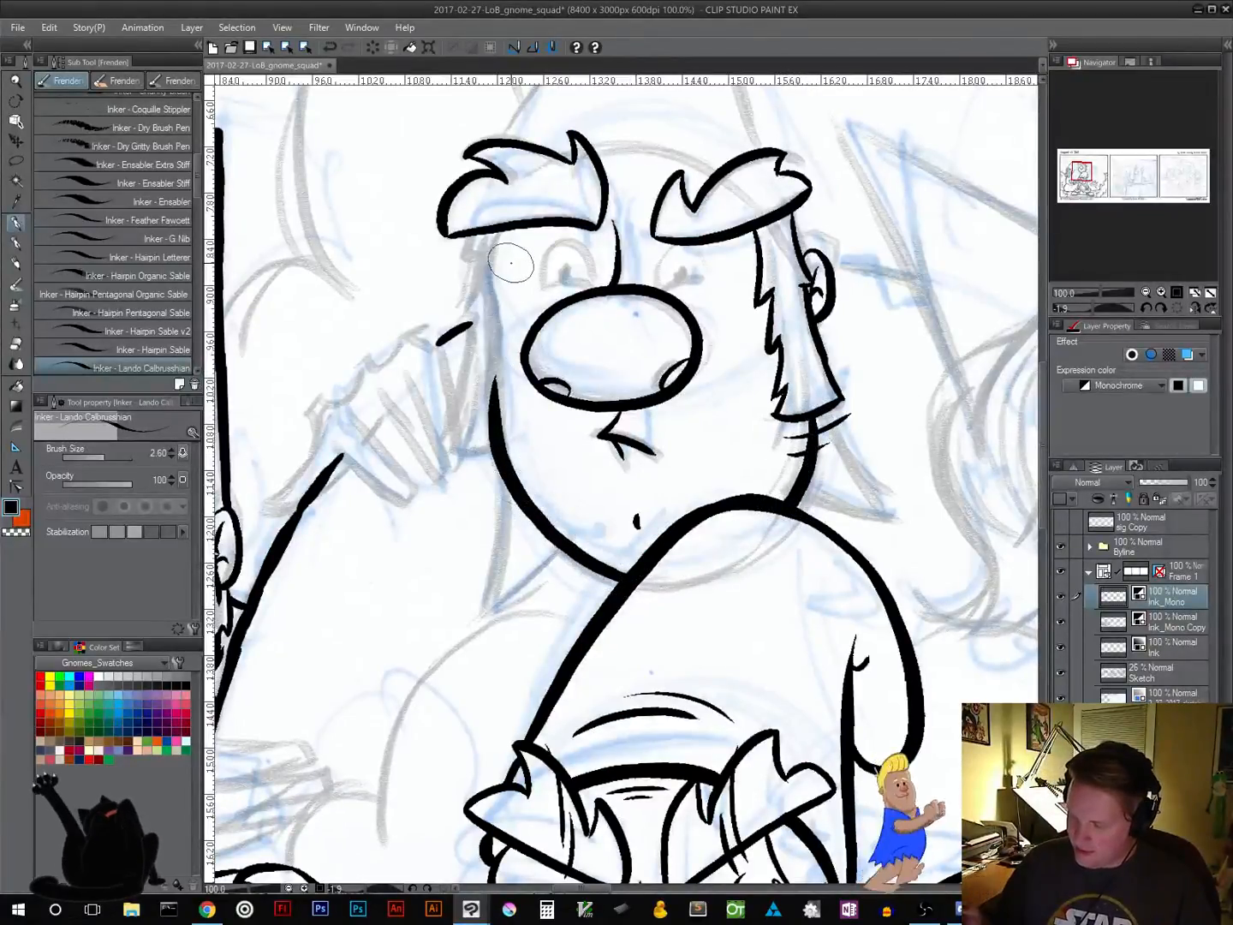
pyautogui.moveTo(490, 230); pyautogui.dragTo(496, 385)
pyautogui.hotkey('ctrl', 'z')
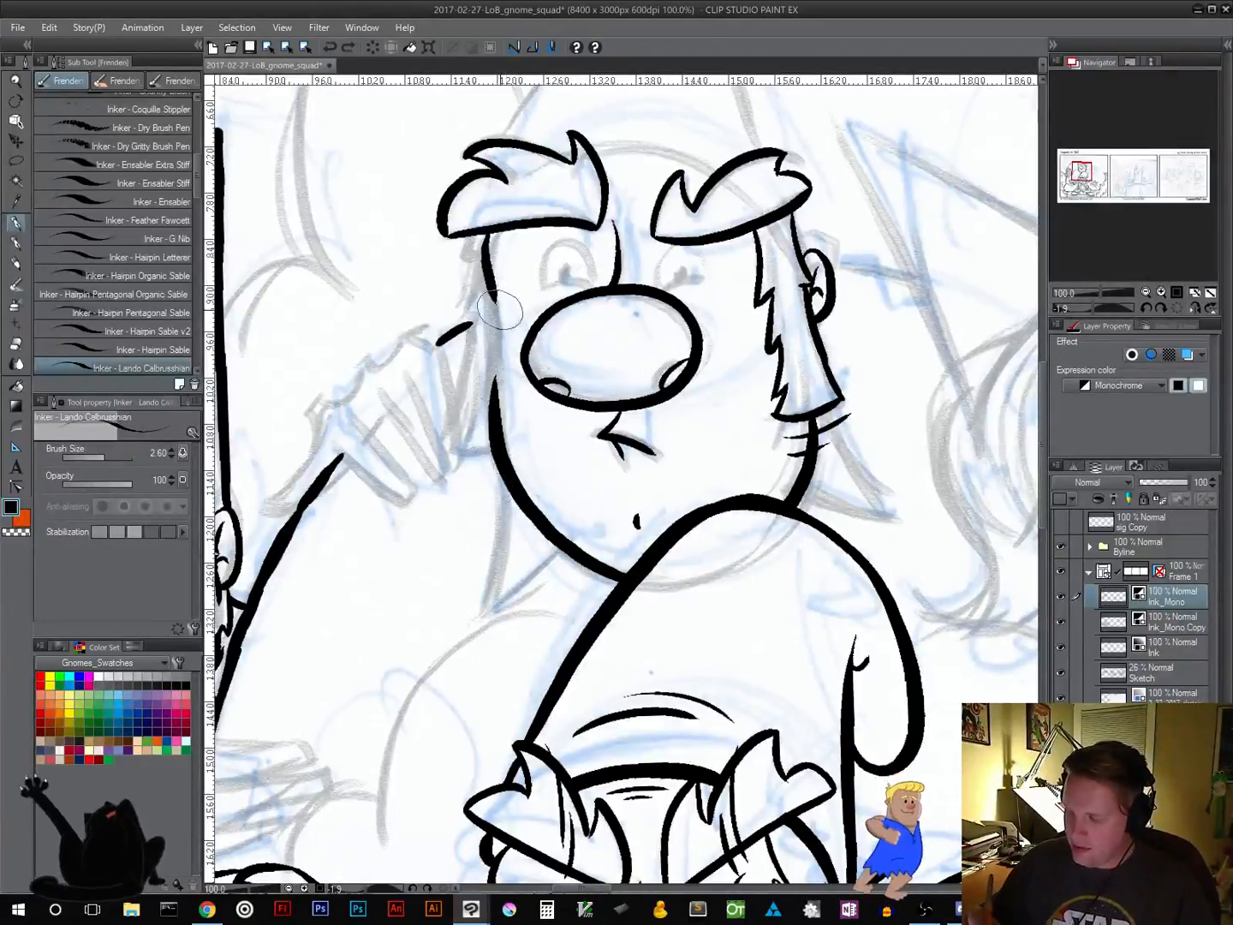
pyautogui.moveTo(498, 302); pyautogui.dragTo(495, 384)
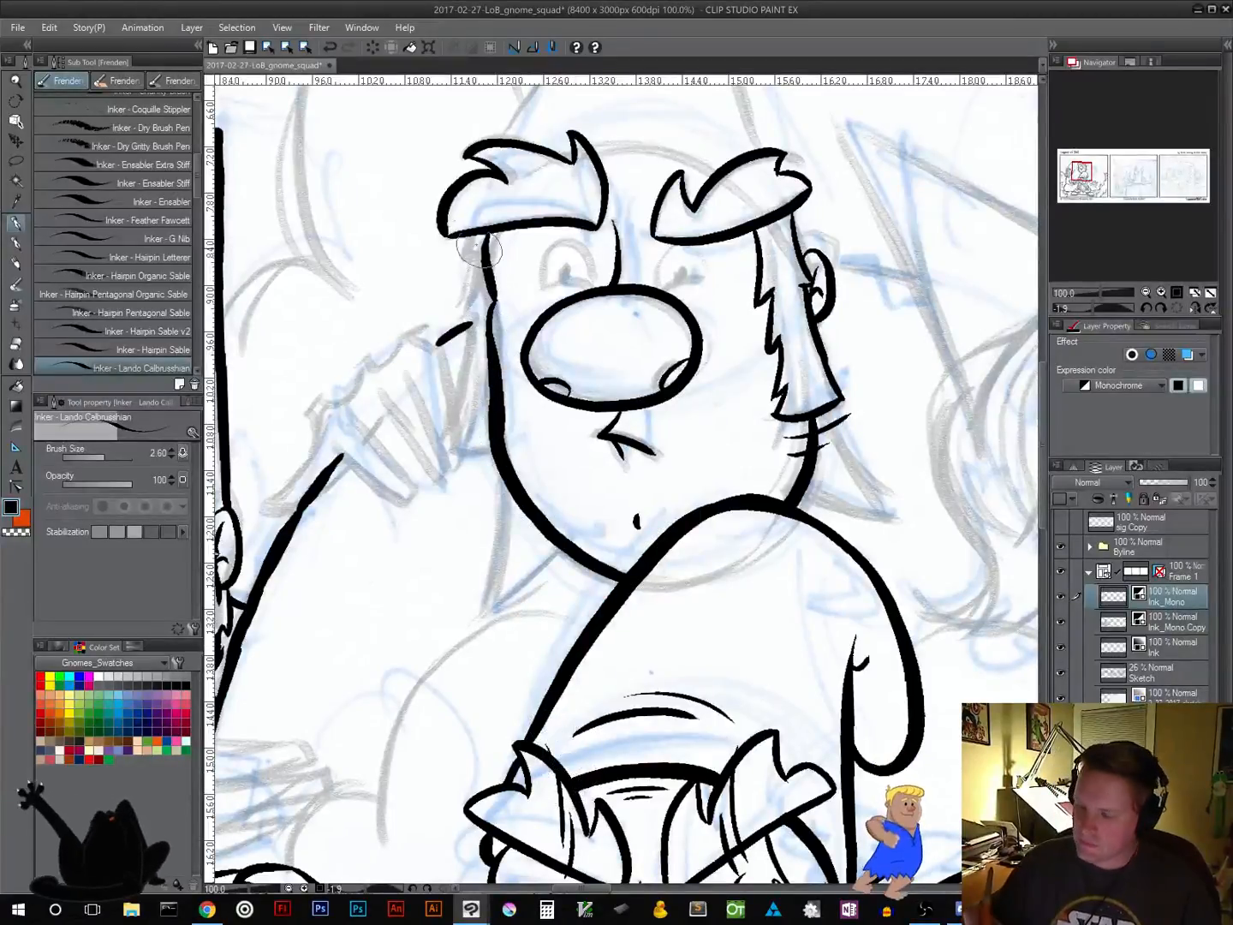
# Ink the narrow far sideburn with short hair strokes below it, and the collar's outer edge running down from the jaw
pyautogui.moveTo(471, 251); pyautogui.dragTo(468, 427)
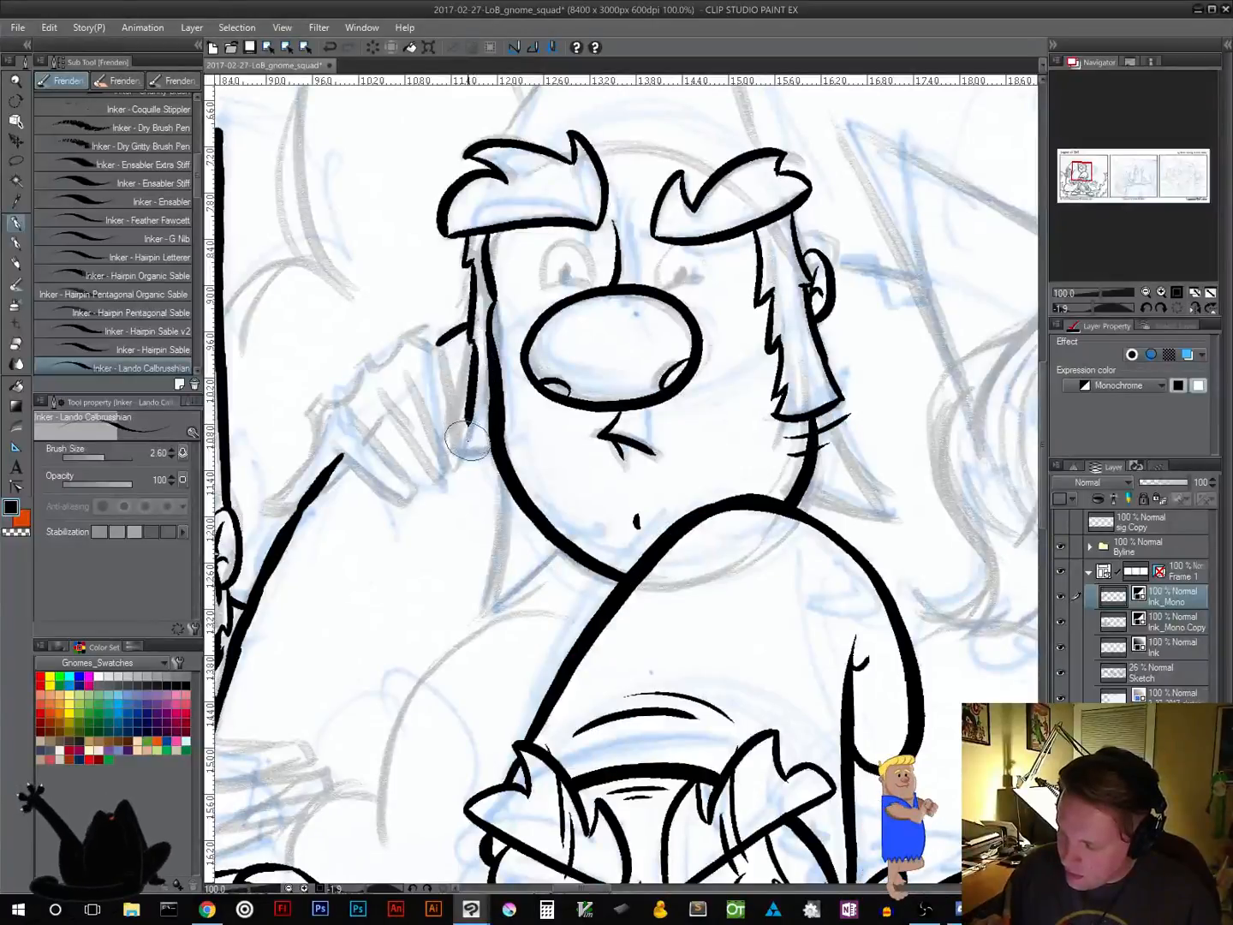
pyautogui.hotkey('ctrl', 'z')
pyautogui.moveTo(473, 344)
pyautogui.mouseDown()
pyautogui.moveTo(462, 428)
pyautogui.moveTo(497, 450)
pyautogui.moveTo(485, 605)
pyautogui.mouseUp()
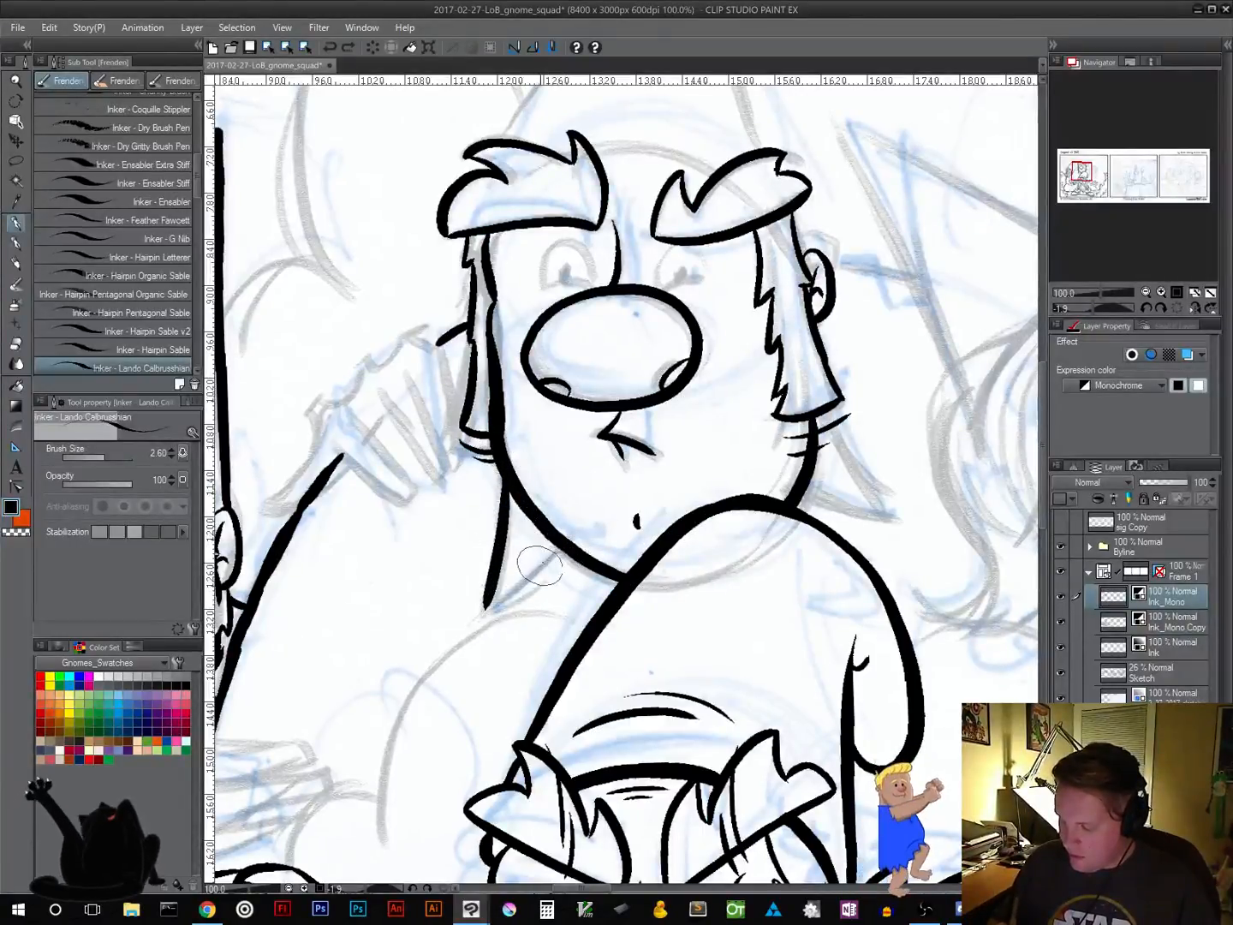
# Close the far collar point back up to the jaw and ink the matching pointed collar tip on the near side
pyautogui.moveTo(483, 608); pyautogui.dragTo(561, 553)
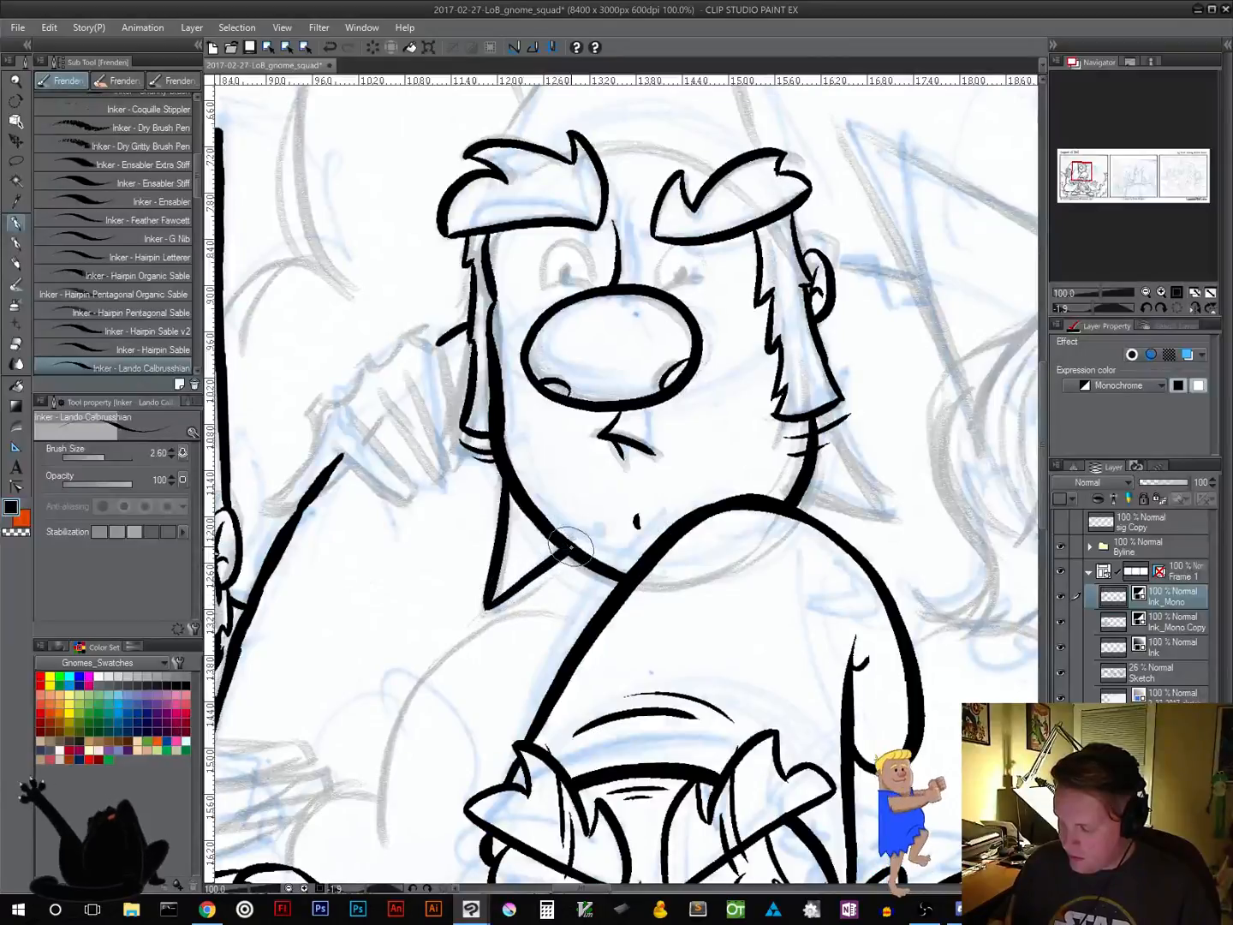
pyautogui.moveTo(738, 624); pyautogui.dragTo(596, 628)
pyautogui.moveTo(657, 498); pyautogui.dragTo(766, 513)
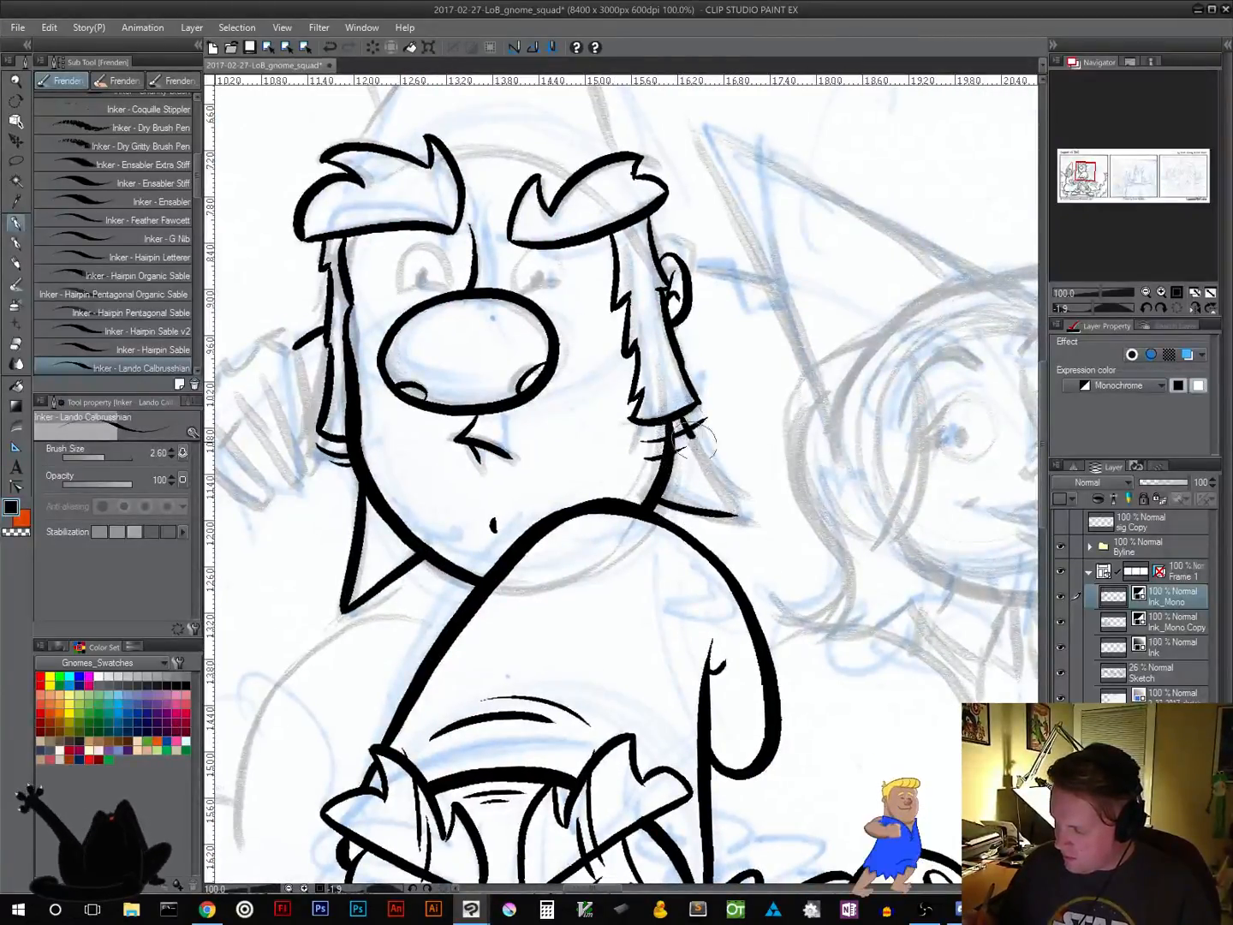
pyautogui.moveTo(701, 442); pyautogui.dragTo(734, 514)
# Ink the large rounded body curve below the collar and the smaller curve from it down to the foreground fist
pyautogui.moveTo(566, 598); pyautogui.dragTo(640, 527)
pyautogui.moveTo(561, 640)
pyautogui.mouseDown()
pyautogui.moveTo(682, 460)
pyautogui.moveTo(785, 433)
pyautogui.moveTo(713, 390)
pyautogui.moveTo(591, 401)
pyautogui.moveTo(520, 610)
pyautogui.moveTo(484, 548)
pyautogui.moveTo(417, 625)
pyautogui.mouseUp()
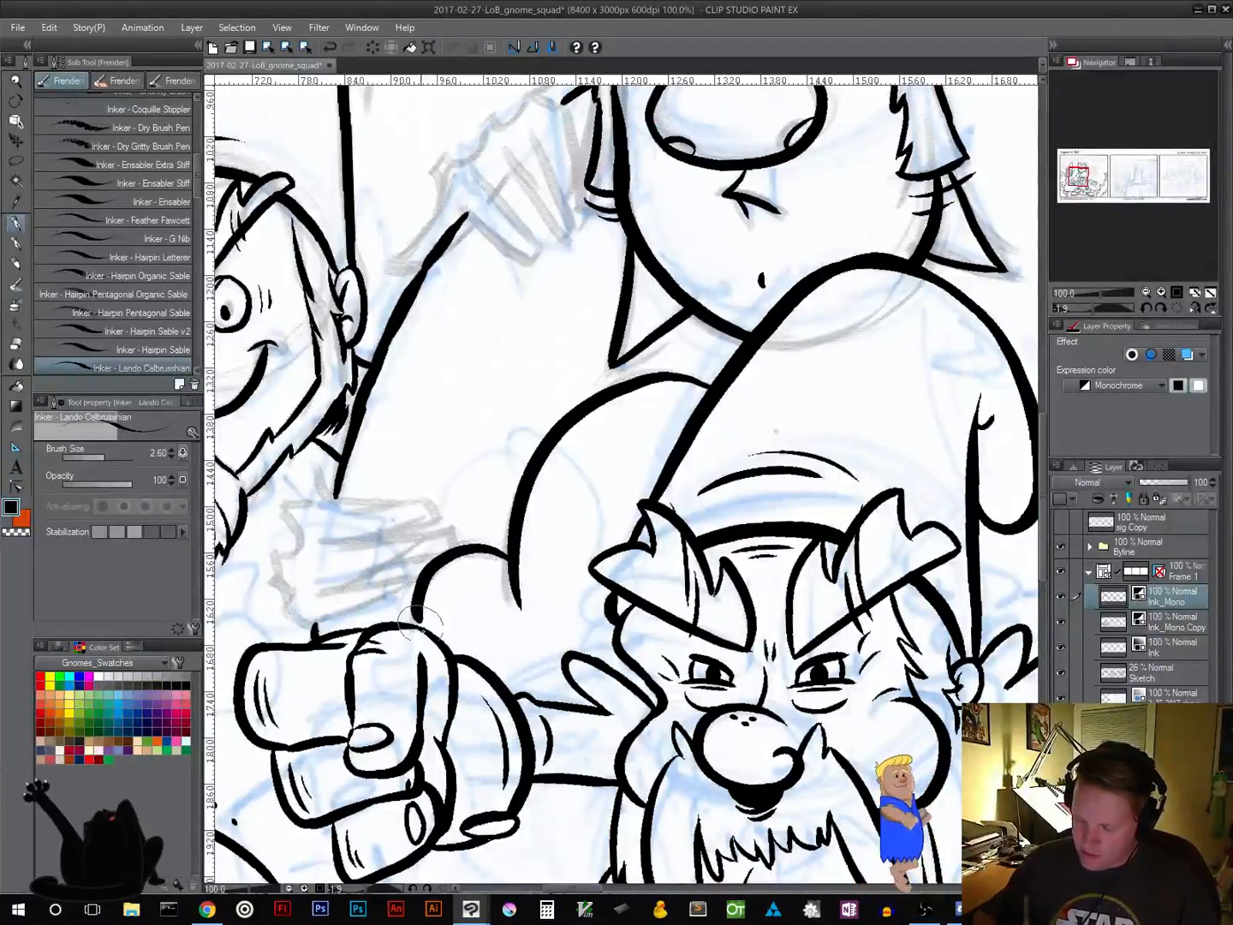
pyautogui.hotkey('ctrl', 'z')
pyautogui.moveTo(513, 562)
pyautogui.mouseDown()
pyautogui.moveTo(481, 549)
pyautogui.moveTo(410, 620)
pyautogui.mouseUp()
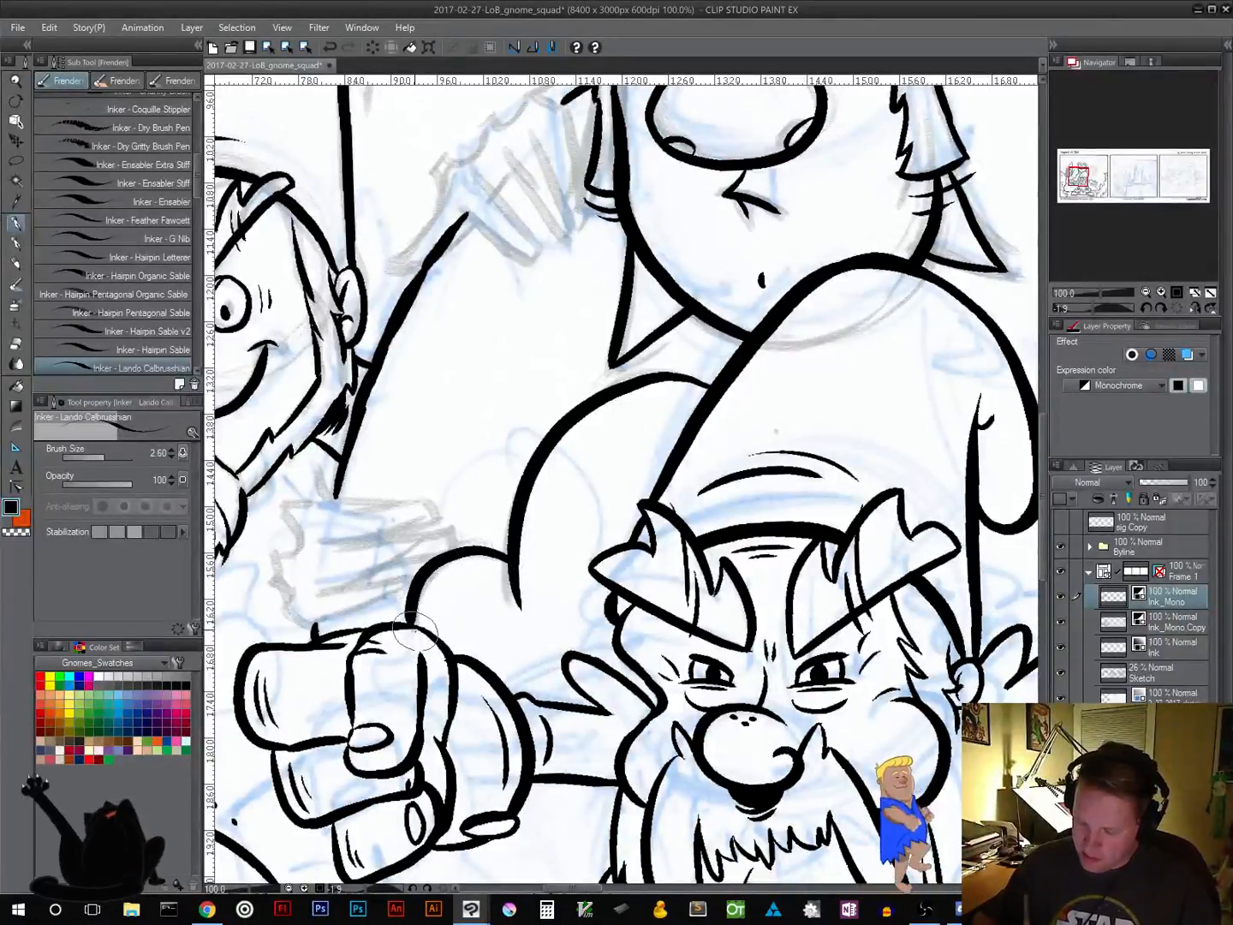
pyautogui.moveTo(559, 664); pyautogui.dragTo(781, 485)
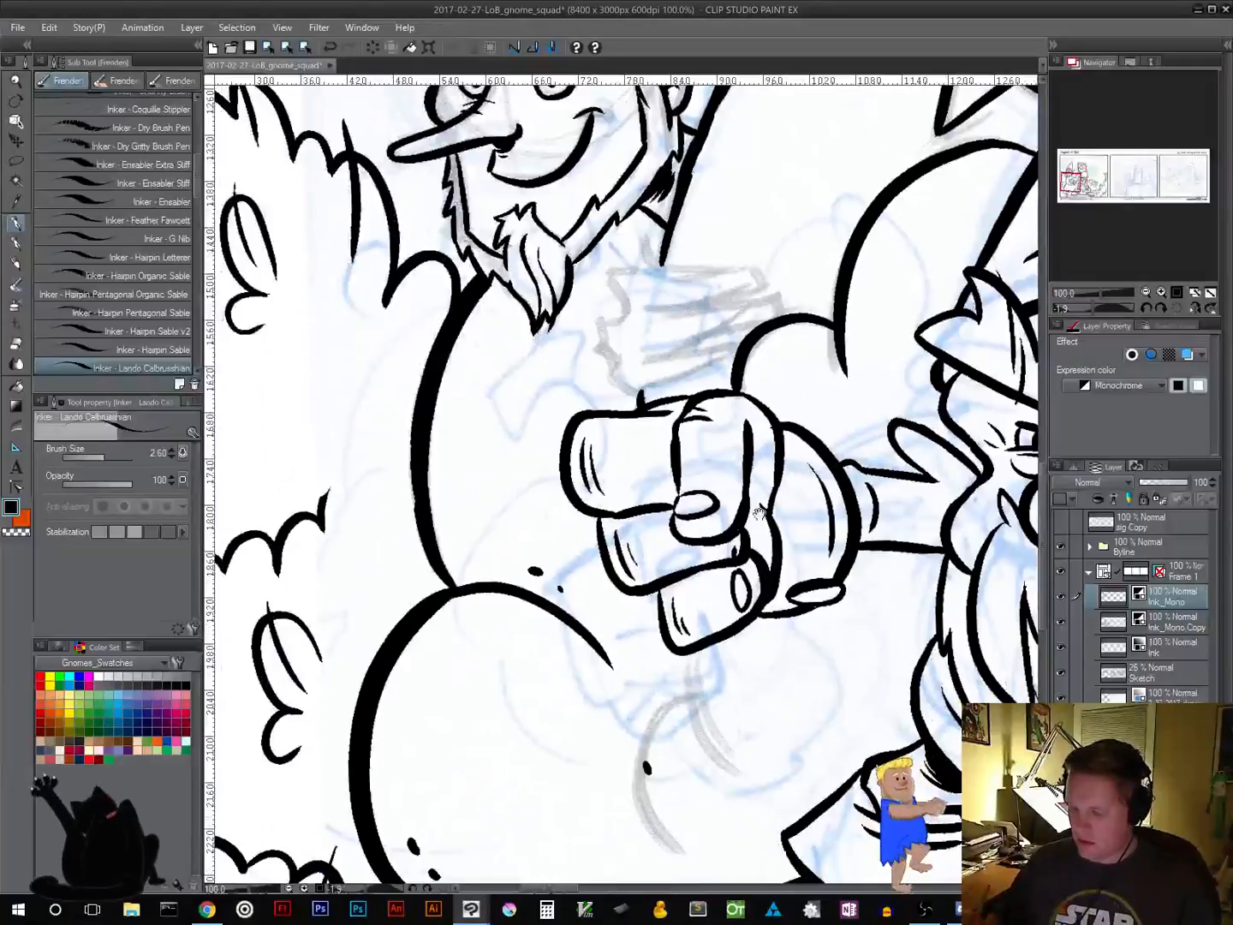
# Extend the scalloped bush outline at the panel's left edge up to the thick rounded contour, with a small spike line
pyautogui.moveTo(628, 623); pyautogui.dragTo(881, 676)
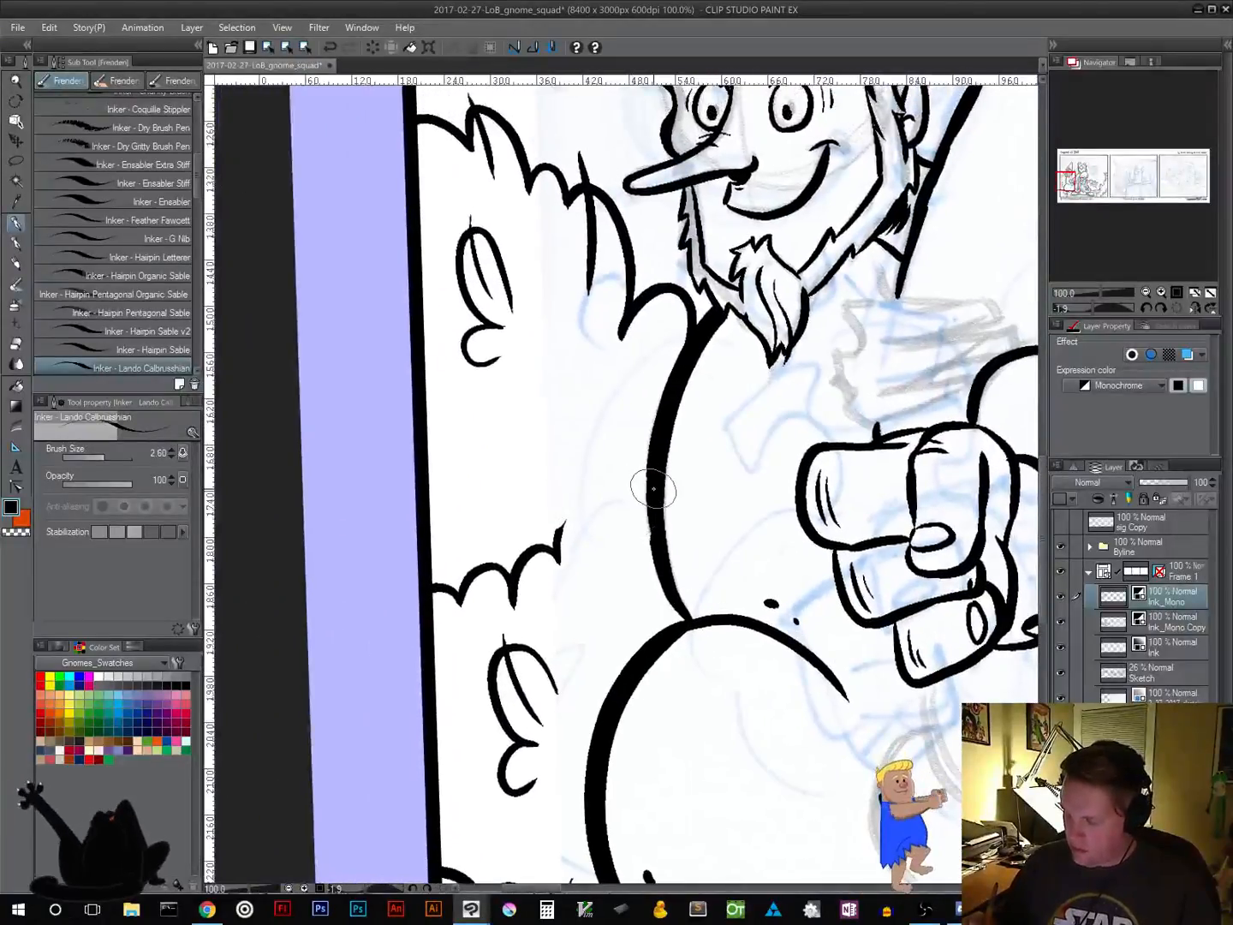
pyautogui.moveTo(648, 484)
pyautogui.mouseDown()
pyautogui.moveTo(556, 524)
pyautogui.moveTo(566, 572)
pyautogui.mouseUp()
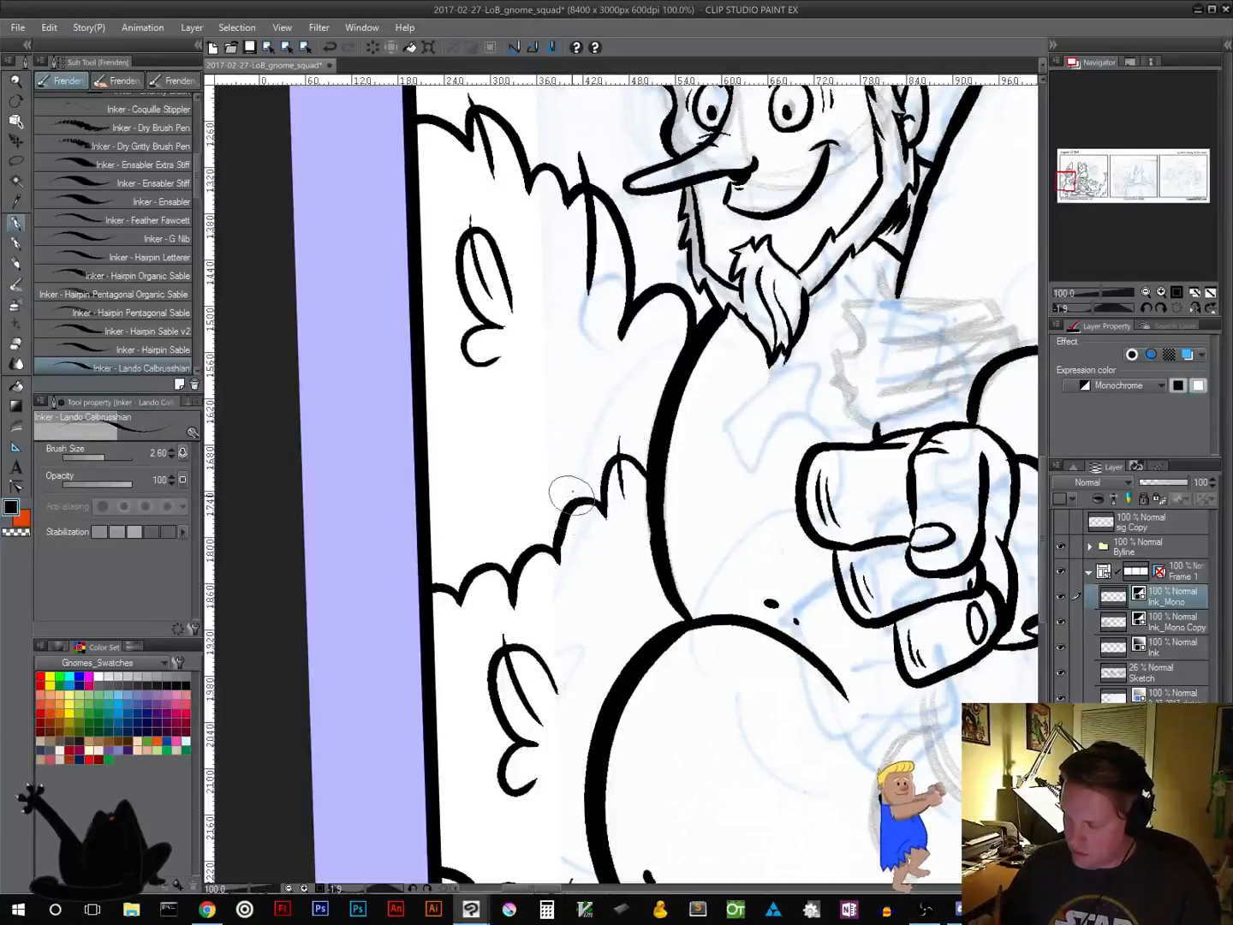
# Ink the rounded cloud puffs on both sides of the sharp-nosed gnome's hat, reaching across to the round-nosed gnome's hat
pyautogui.moveTo(747, 457)
pyautogui.mouseDown()
pyautogui.moveTo(634, 641)
pyautogui.moveTo(610, 769)
pyautogui.mouseUp()
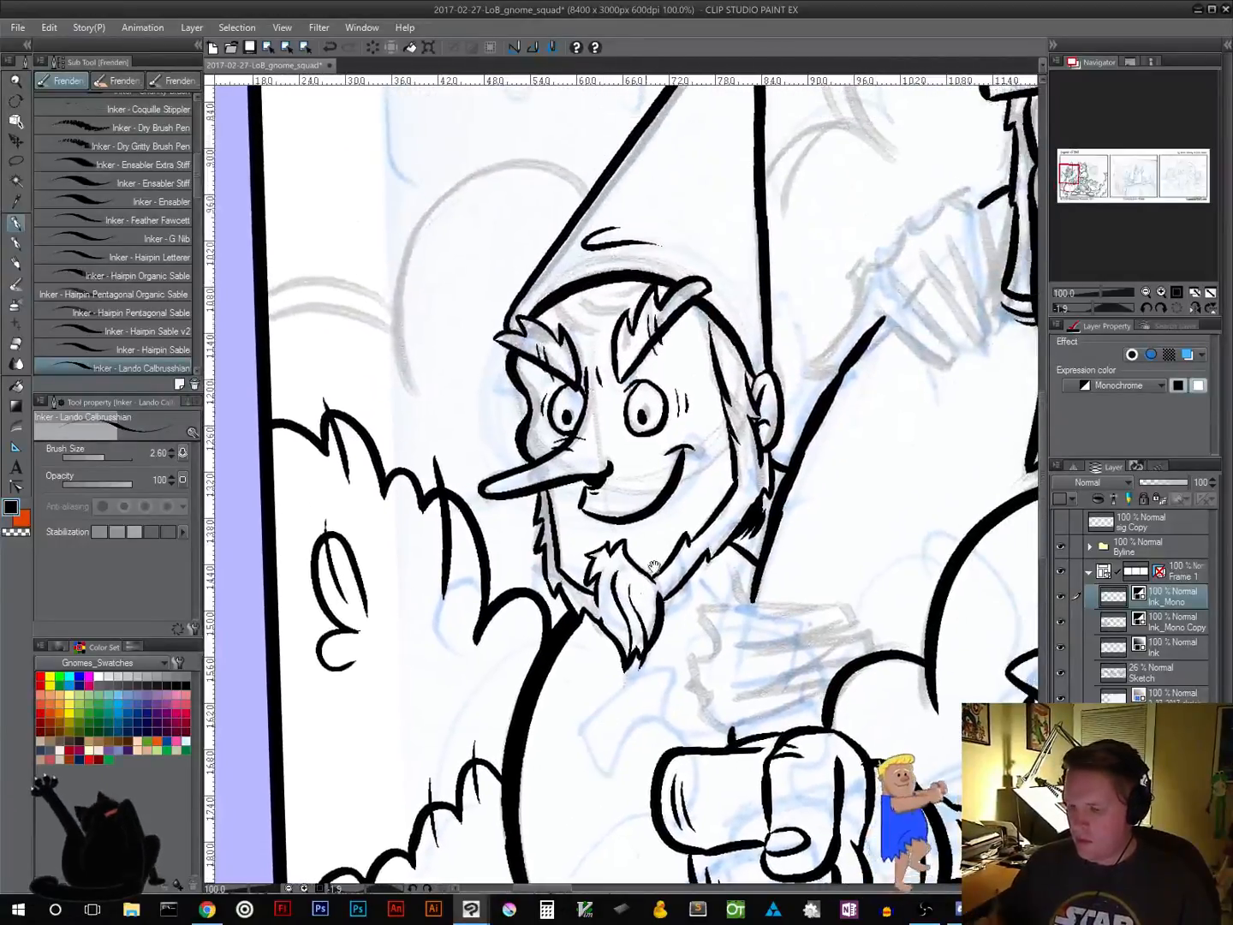
pyautogui.moveTo(679, 491); pyautogui.dragTo(698, 678)
pyautogui.moveTo(611, 387)
pyautogui.mouseDown()
pyautogui.moveTo(458, 396)
pyautogui.moveTo(438, 563)
pyautogui.moveTo(370, 472)
pyautogui.moveTo(296, 516)
pyautogui.mouseUp()
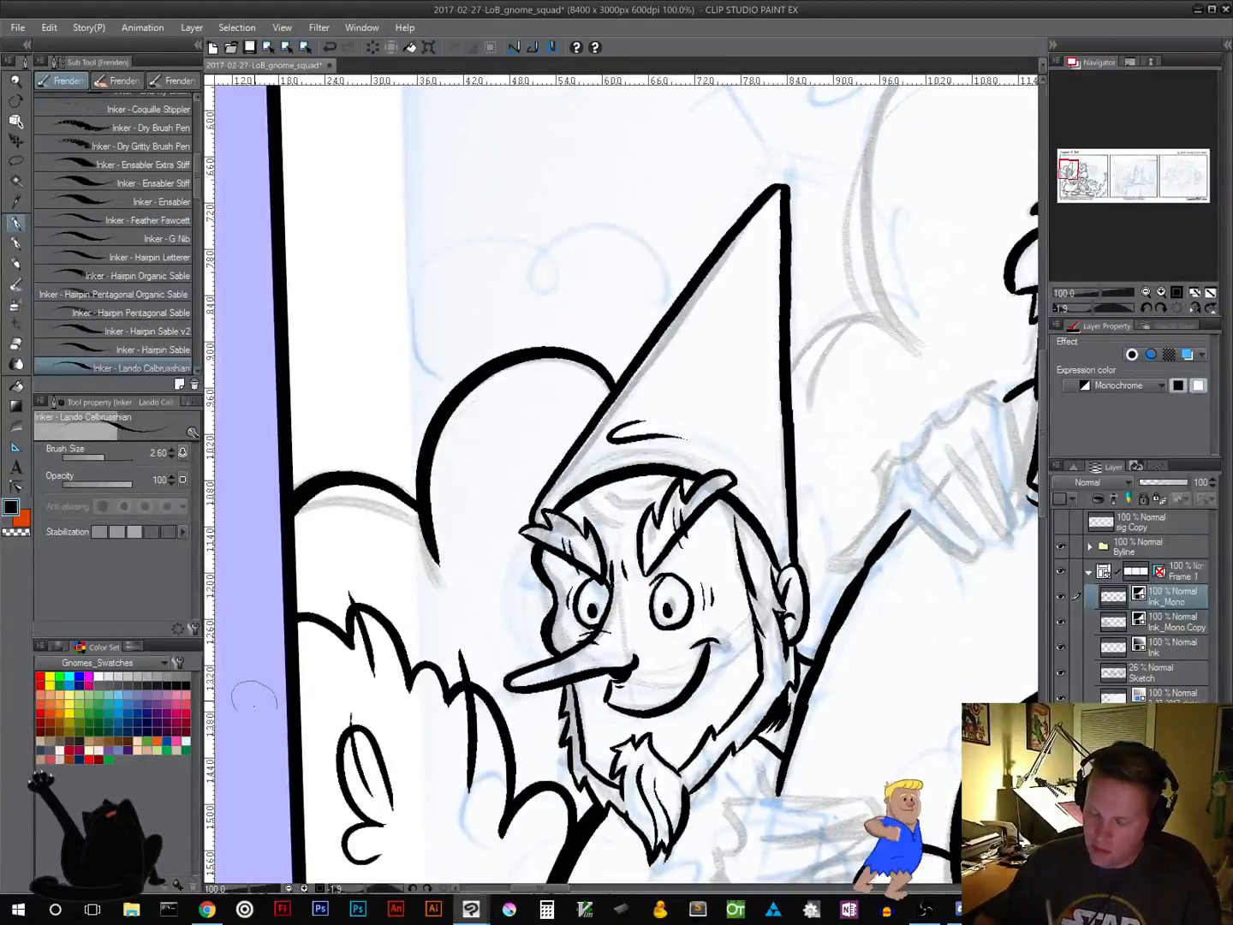
pyautogui.hotkey('ctrl', 'z')
pyautogui.moveTo(416, 513); pyautogui.dragTo(295, 514)
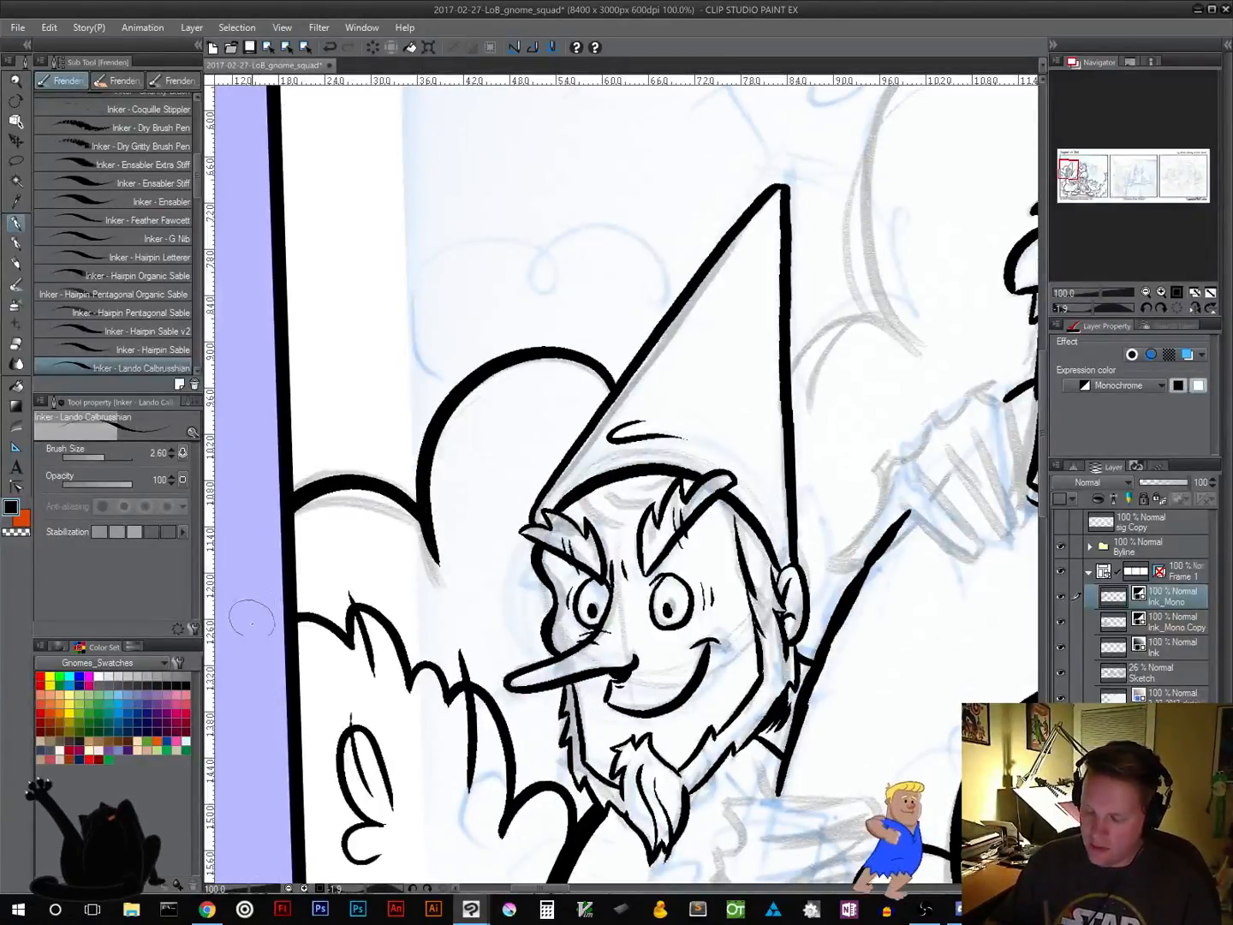
pyautogui.moveTo(548, 514); pyautogui.dragTo(501, 563)
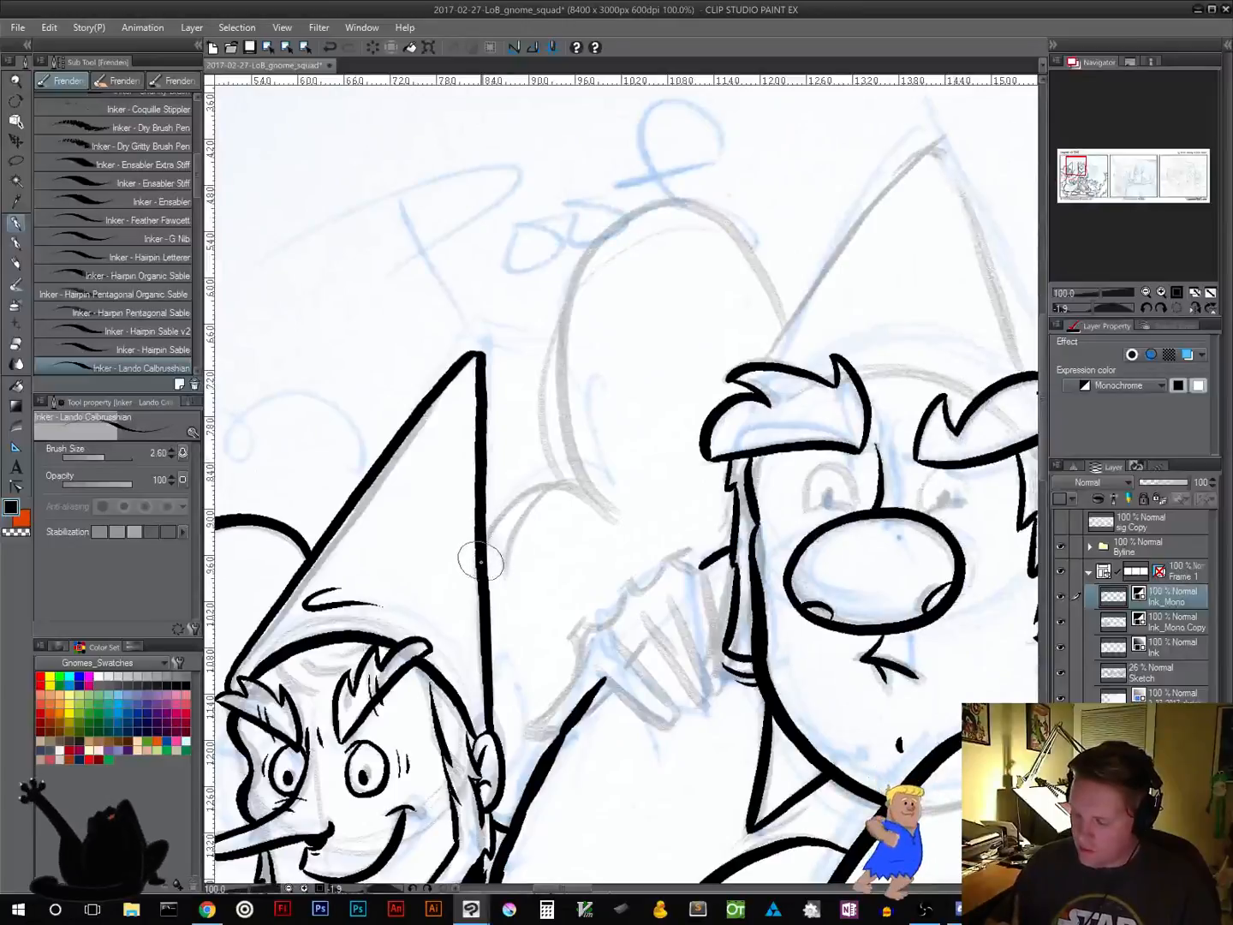
pyautogui.moveTo(489, 548)
pyautogui.mouseDown()
pyautogui.moveTo(516, 504)
pyautogui.moveTo(616, 511)
pyautogui.moveTo(563, 451)
pyautogui.moveTo(566, 291)
pyautogui.moveTo(653, 212)
pyautogui.moveTo(804, 303)
pyautogui.mouseUp()
# Ink both slanted sides of the round-nosed gnome's pointed hat from the eyebrows up to the tip
pyautogui.moveTo(788, 495)
pyautogui.mouseDown()
pyautogui.moveTo(696, 561)
pyautogui.moveTo(422, 636)
pyautogui.mouseUp()
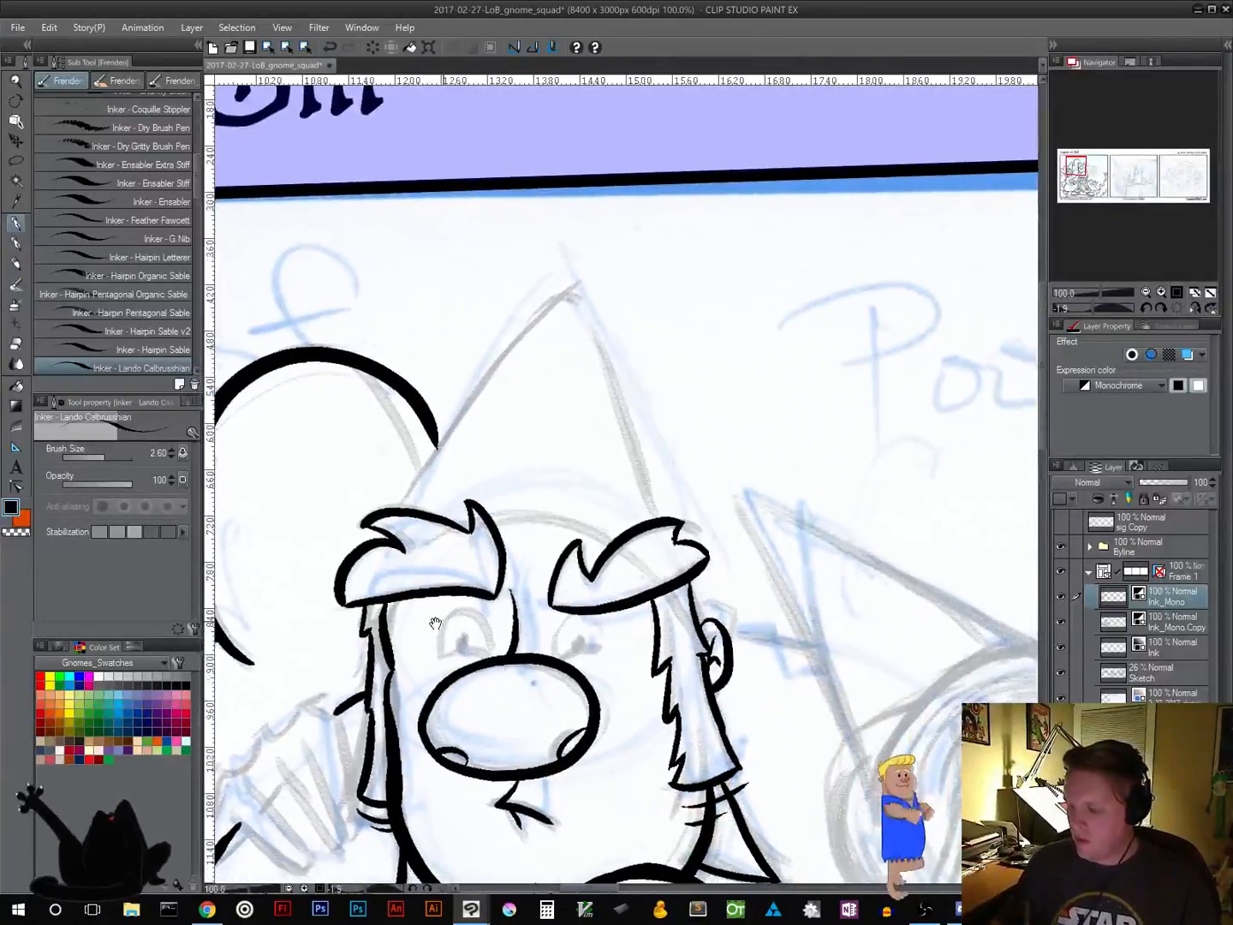
pyautogui.moveTo(395, 504); pyautogui.dragTo(579, 286)
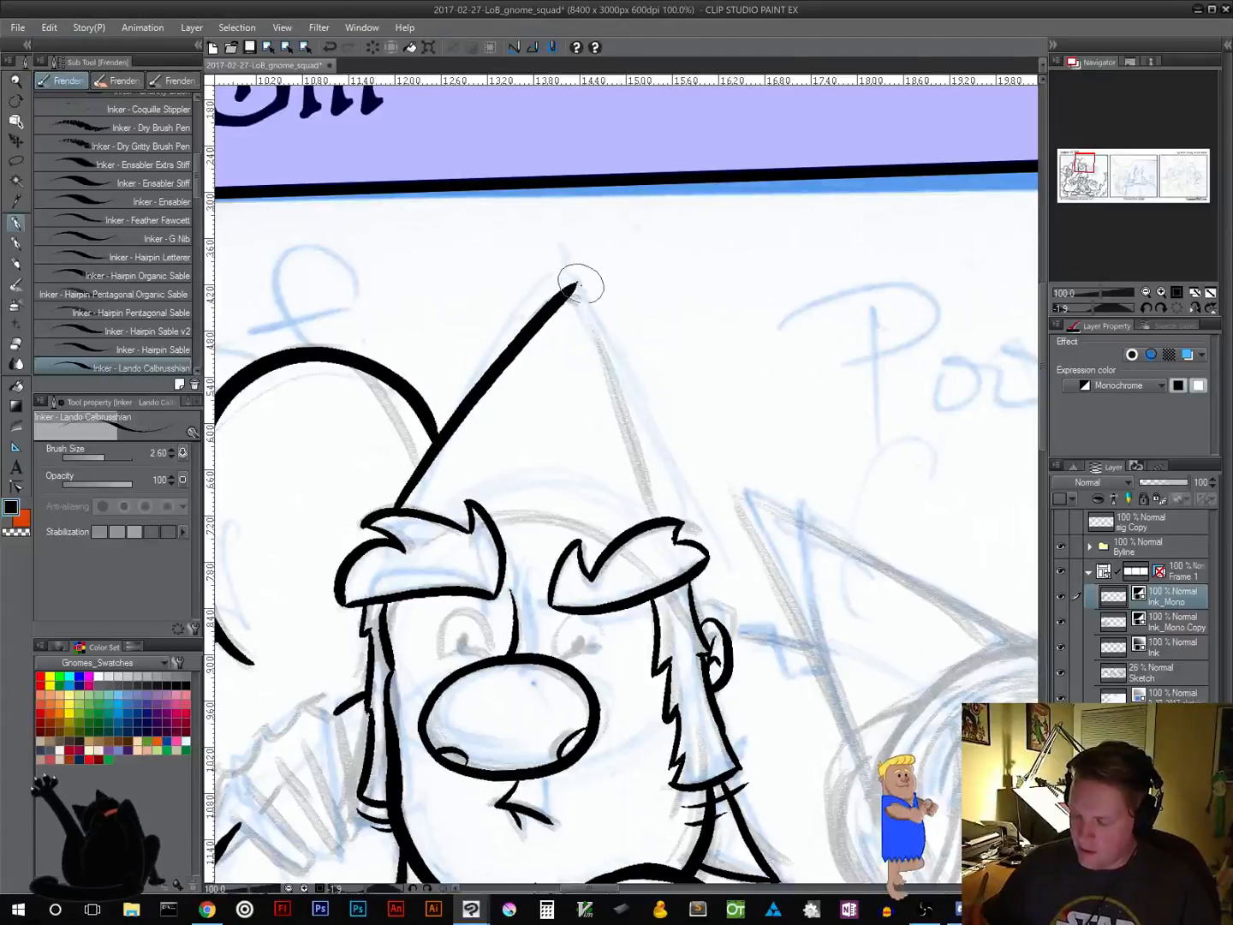
pyautogui.moveTo(657, 516)
pyautogui.mouseDown()
pyautogui.moveTo(579, 289)
pyautogui.moveTo(664, 537)
pyautogui.mouseUp()
pyautogui.hotkey('ctrl', 'z')
# Ink the curved hat edge between the round-nosed gnome's eyebrows and short forehead wrinkles just below it
pyautogui.moveTo(755, 620); pyautogui.dragTo(801, 440)
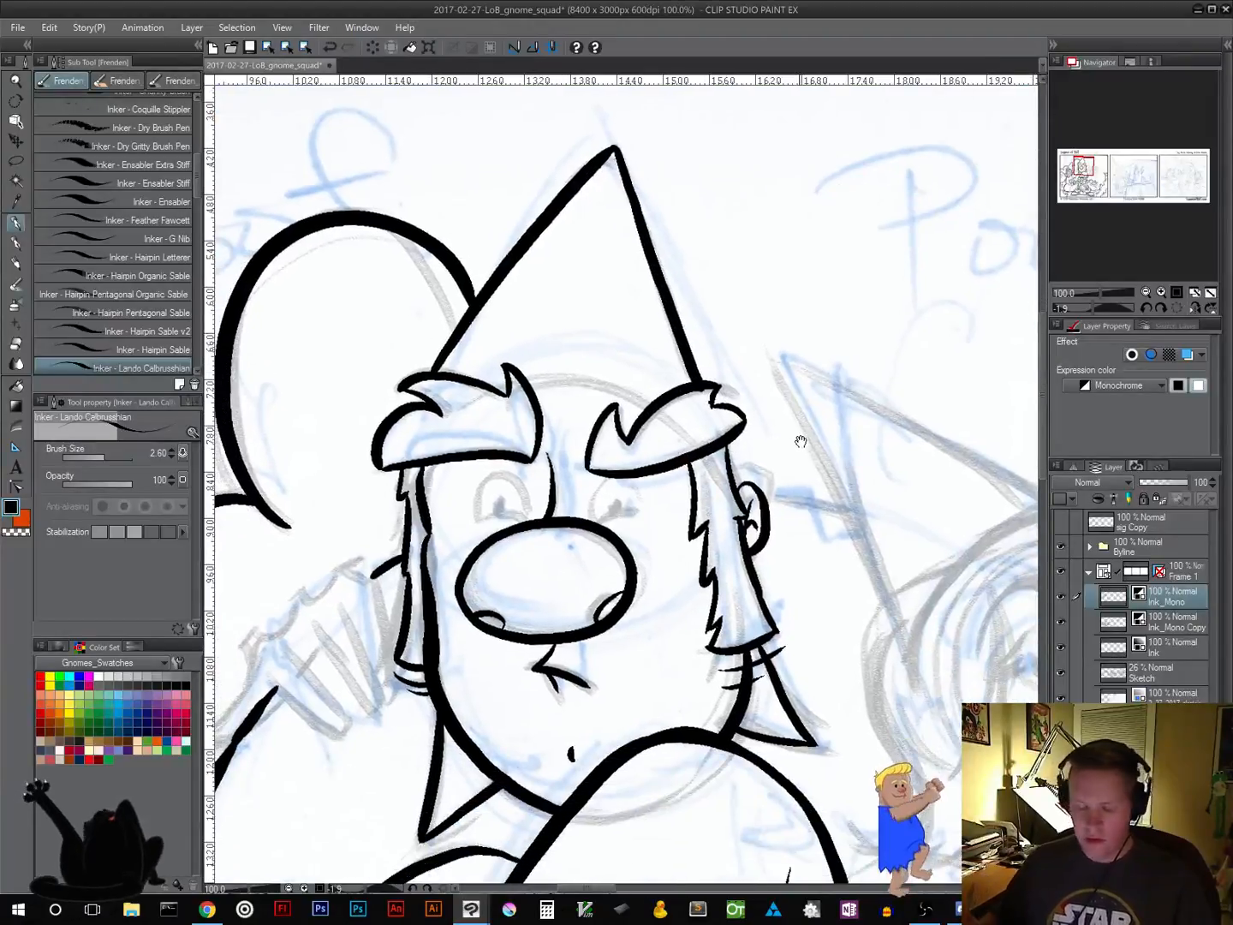
pyautogui.moveTo(882, 510)
pyautogui.mouseDown()
pyautogui.moveTo(886, 462)
pyautogui.moveTo(852, 341)
pyautogui.mouseUp()
pyautogui.moveTo(467, 460); pyautogui.dragTo(595, 413)
pyautogui.moveTo(516, 463)
pyautogui.mouseDown()
pyautogui.moveTo(551, 445)
pyautogui.moveTo(551, 456)
pyautogui.mouseUp()
# Ink both of the round-nosed gnome's eyes above the nose, with solid pupils and short lower lid lines
pyautogui.moveTo(747, 576); pyautogui.dragTo(761, 480)
pyautogui.press('r')
pyautogui.moveTo(898, 471); pyautogui.dragTo(869, 602)
pyautogui.press('p')
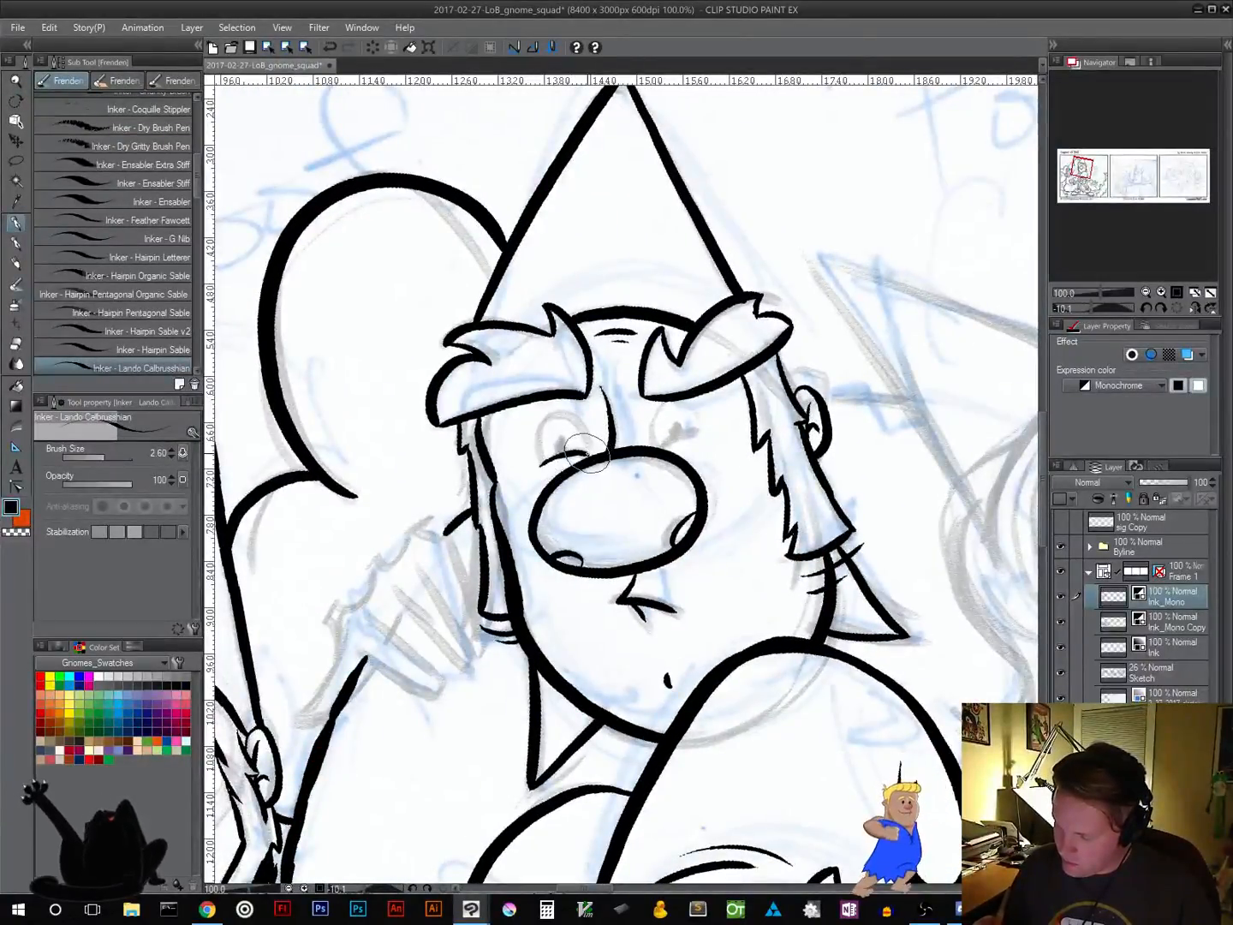
pyautogui.moveTo(588, 454)
pyautogui.mouseDown()
pyautogui.moveTo(566, 412)
pyautogui.moveTo(540, 421)
pyautogui.mouseUp()
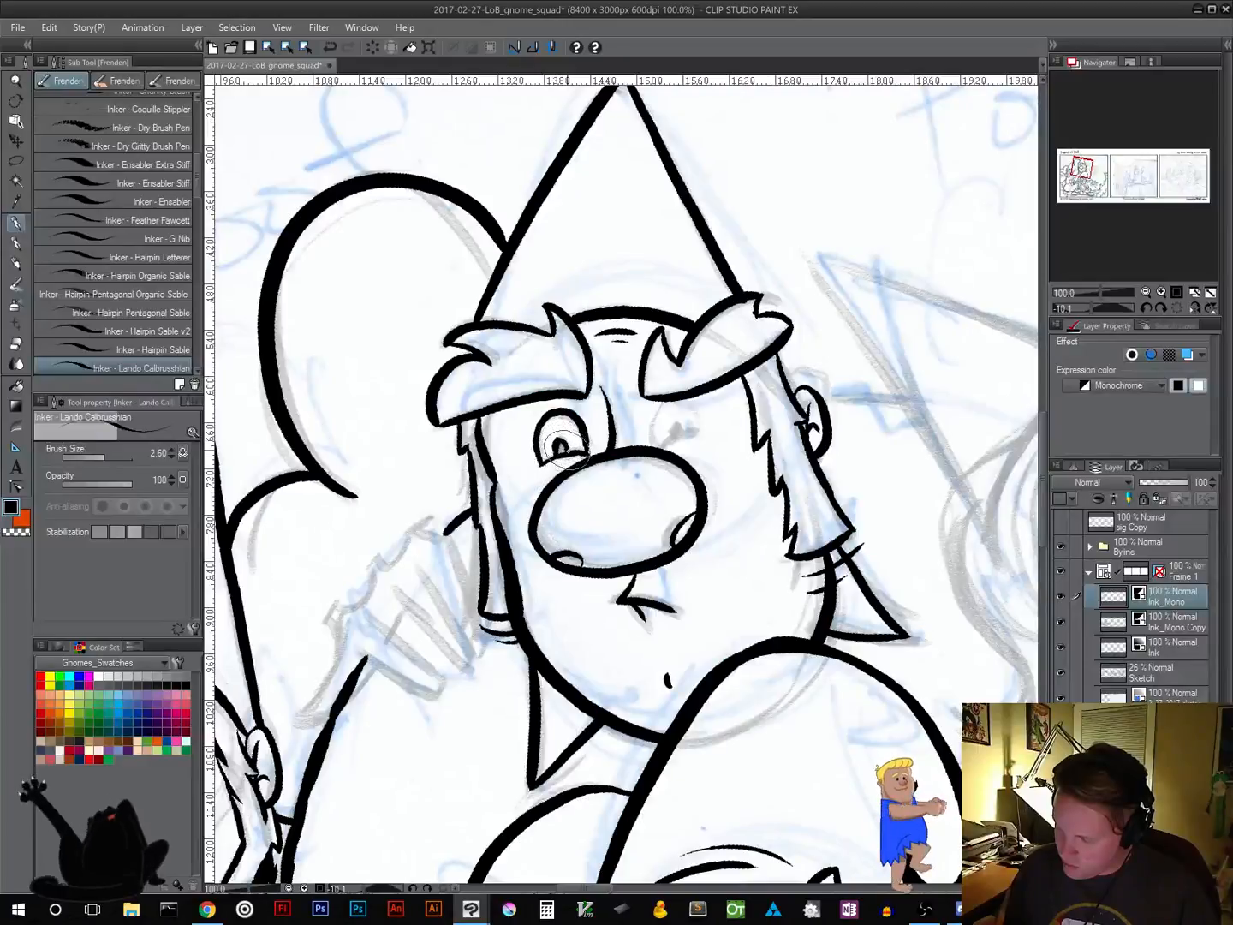
pyautogui.moveTo(562, 443); pyautogui.dragTo(566, 471)
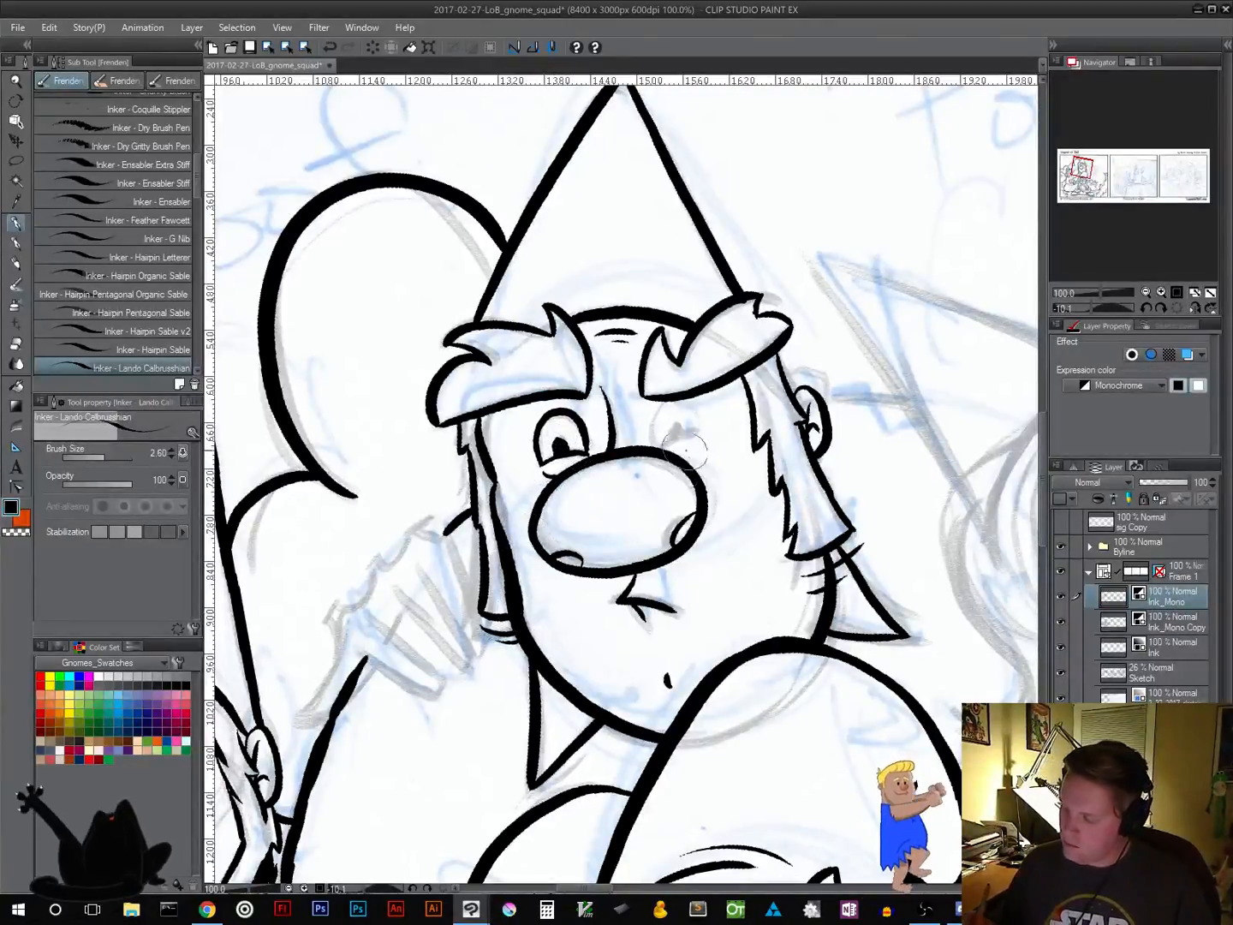
pyautogui.moveTo(648, 440); pyautogui.dragTo(696, 438)
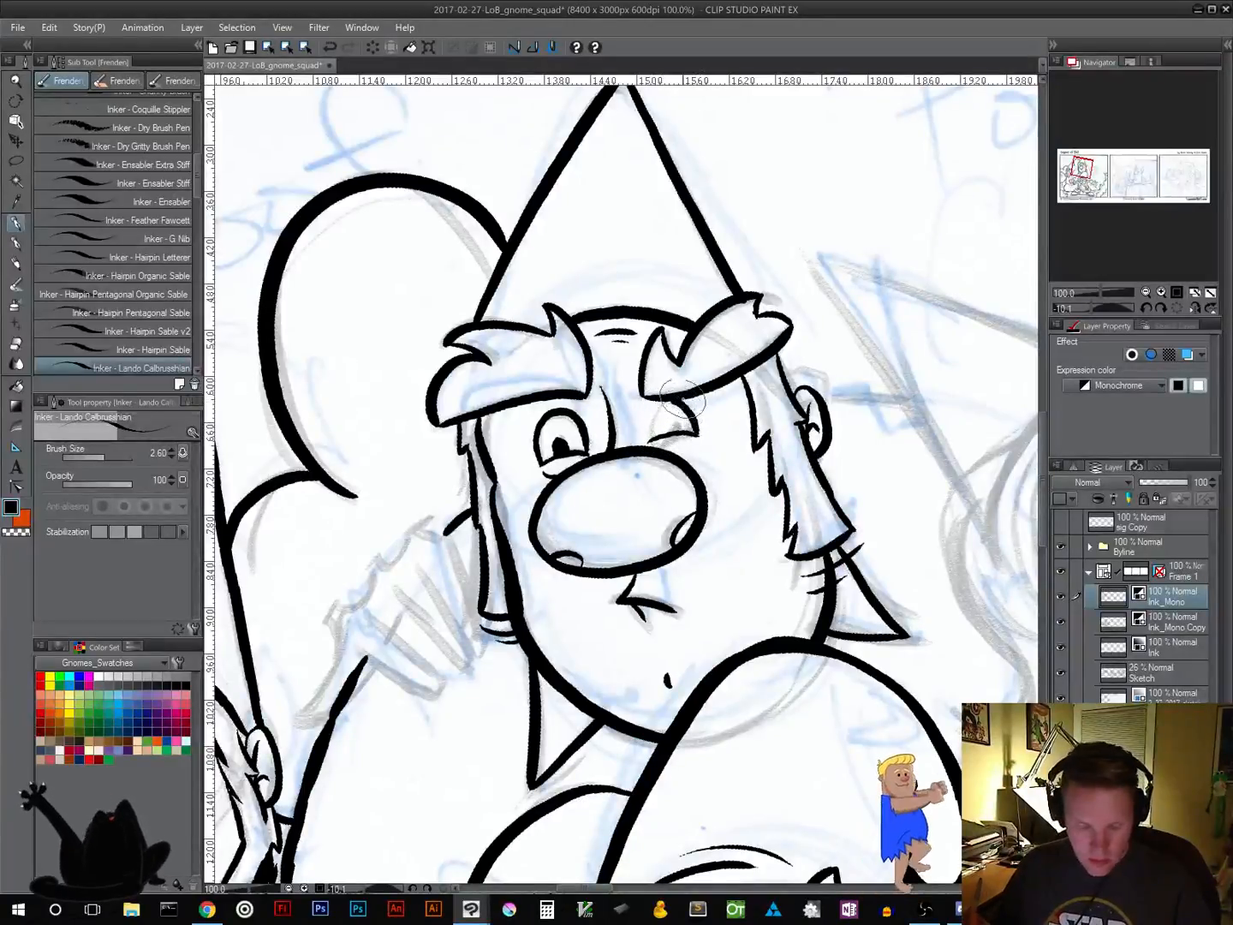
pyautogui.moveTo(699, 435)
pyautogui.mouseDown()
pyautogui.moveTo(666, 397)
pyautogui.moveTo(648, 405)
pyautogui.moveTo(659, 456)
pyautogui.moveTo(697, 439)
pyautogui.moveTo(634, 474)
pyautogui.moveTo(673, 432)
pyautogui.mouseUp()
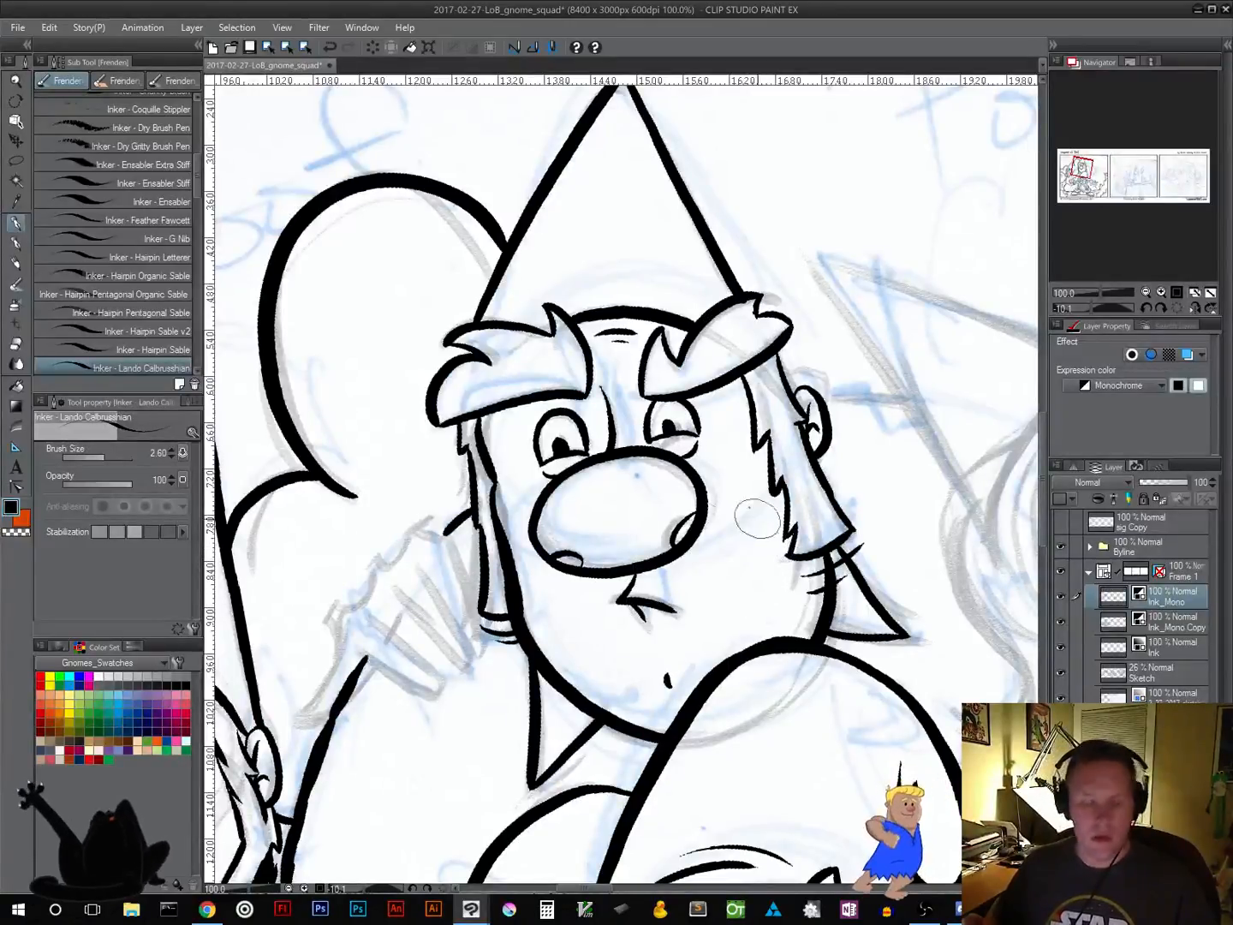
# Ink short creases across the bridge of the round nose and a small solid shadow beneath it
pyautogui.moveTo(601, 426)
pyautogui.mouseDown()
pyautogui.moveTo(621, 421)
pyautogui.moveTo(621, 441)
pyautogui.mouseUp()
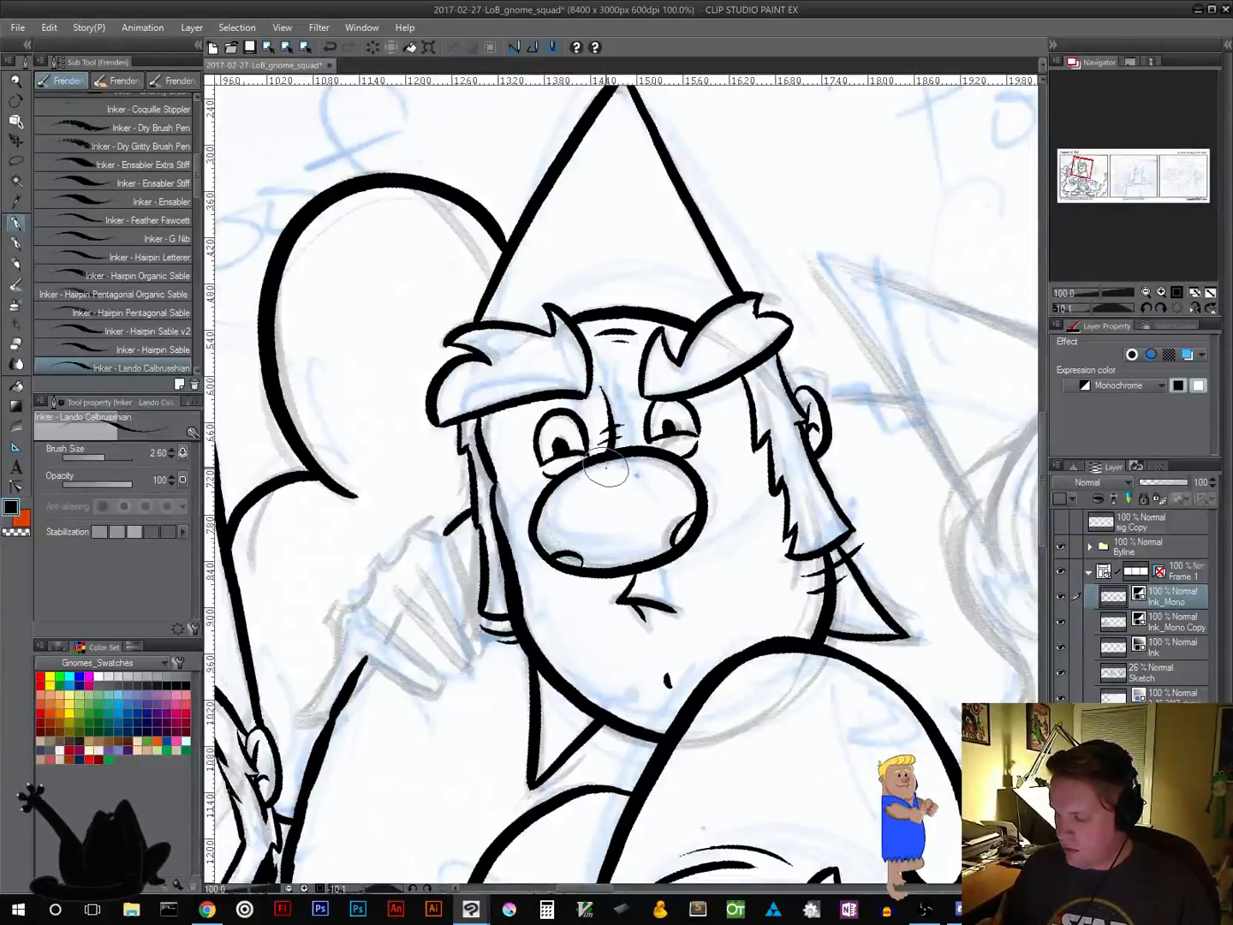
pyautogui.click(606, 467)
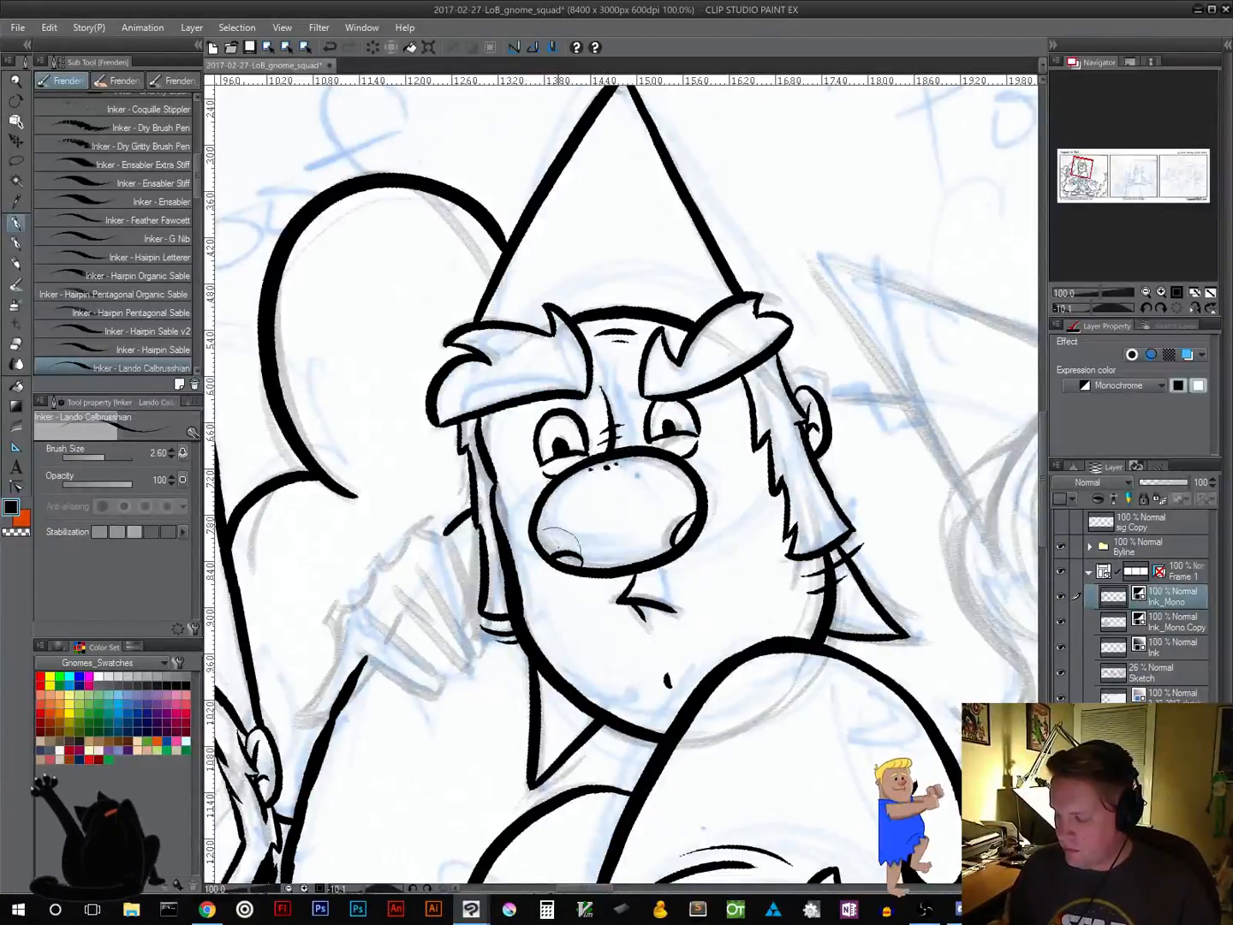
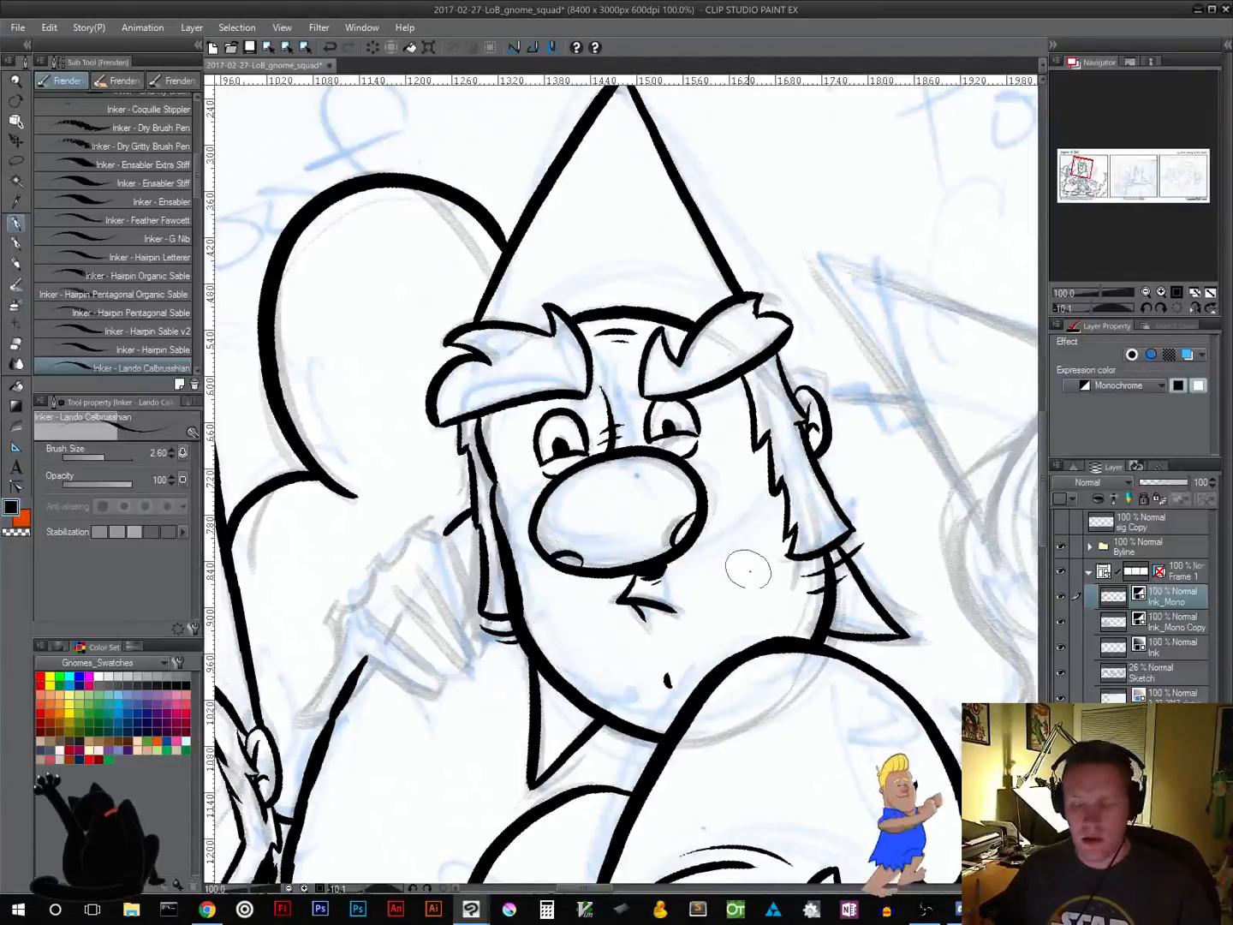
# Ink short crow's-feet lines beside the outer corners of the round-nosed gnome's eyes
pyautogui.moveTo(750, 571); pyautogui.dragTo(757, 491)
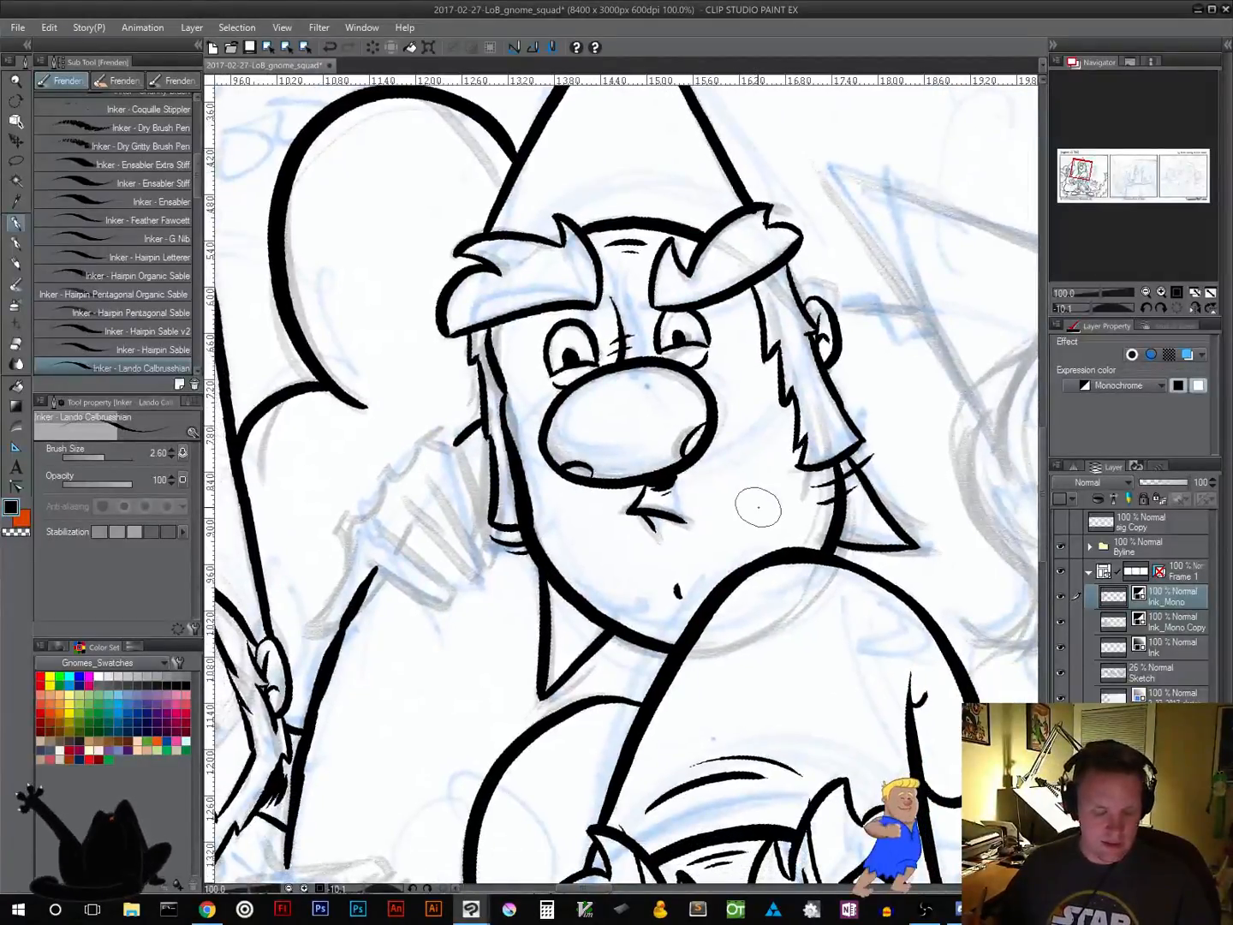
pyautogui.press('r')
pyautogui.moveTo(784, 491); pyautogui.dragTo(781, 525)
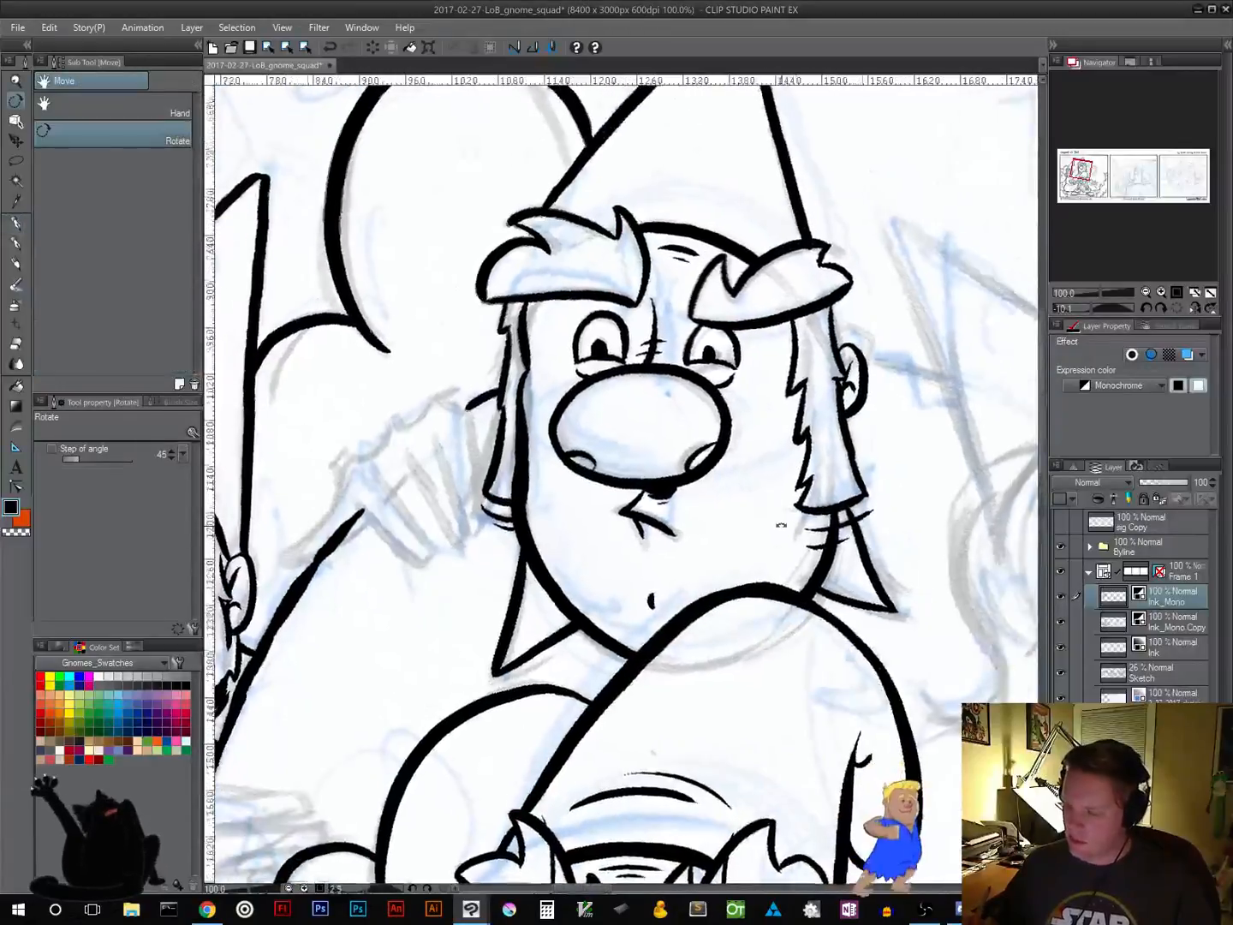
pyautogui.press('p')
pyautogui.moveTo(540, 335); pyautogui.dragTo(557, 372)
pyautogui.moveTo(749, 365)
pyautogui.mouseDown()
pyautogui.moveTo(774, 356)
pyautogui.moveTo(758, 396)
pyautogui.mouseUp()
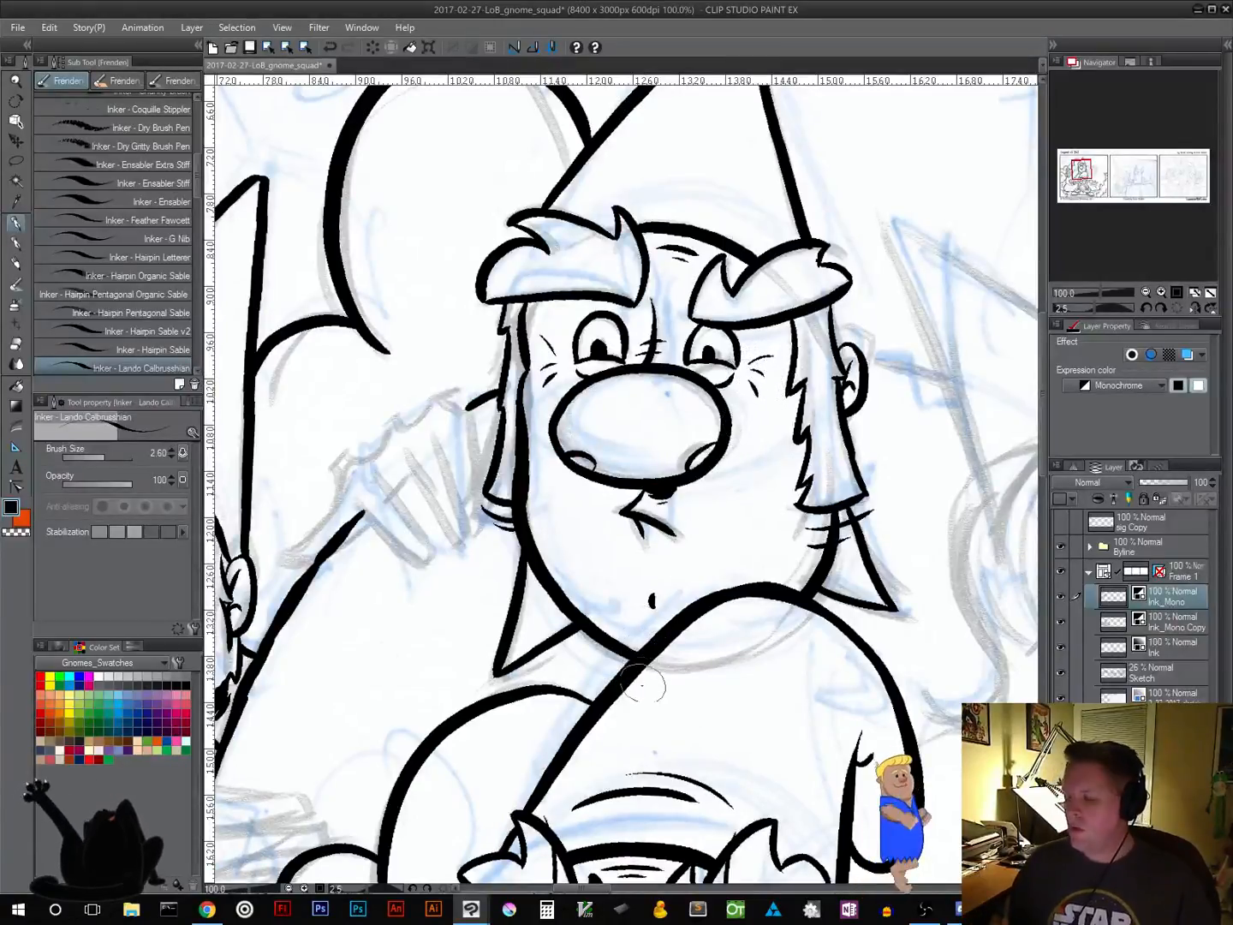
# Ink two large overlapping cloud puffs above the outstretched hand and add small dots inside them
pyautogui.moveTo(681, 676)
pyautogui.mouseDown()
pyautogui.moveTo(638, 638)
pyautogui.moveTo(343, 828)
pyautogui.mouseUp()
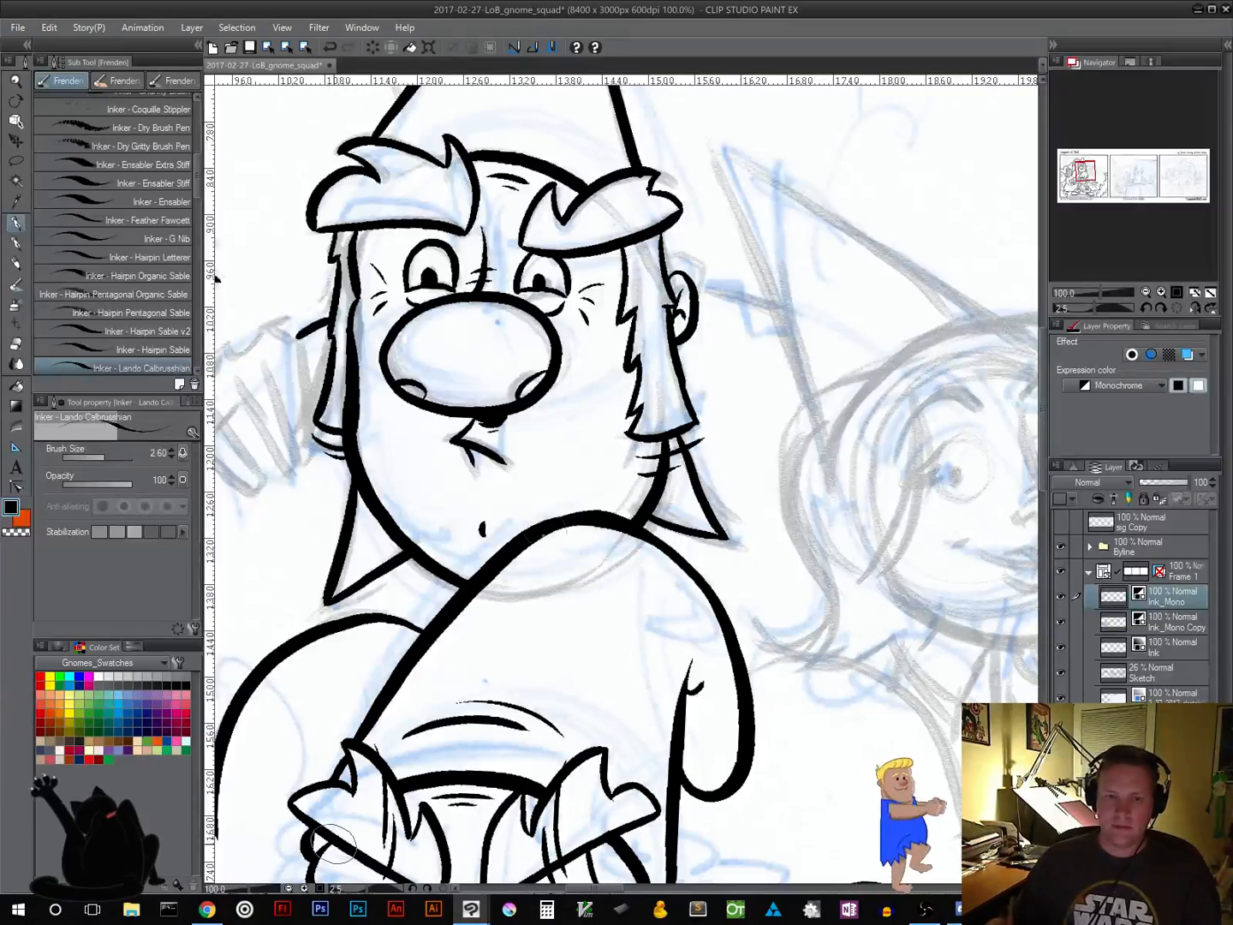
pyautogui.moveTo(612, 610)
pyautogui.mouseDown()
pyautogui.moveTo(634, 591)
pyautogui.moveTo(751, 318)
pyautogui.moveTo(693, 163)
pyautogui.mouseUp()
pyautogui.moveTo(506, 502)
pyautogui.mouseDown()
pyautogui.moveTo(724, 625)
pyautogui.moveTo(821, 489)
pyautogui.moveTo(565, 720)
pyautogui.moveTo(590, 771)
pyautogui.moveTo(343, 797)
pyautogui.moveTo(311, 813)
pyautogui.mouseUp()
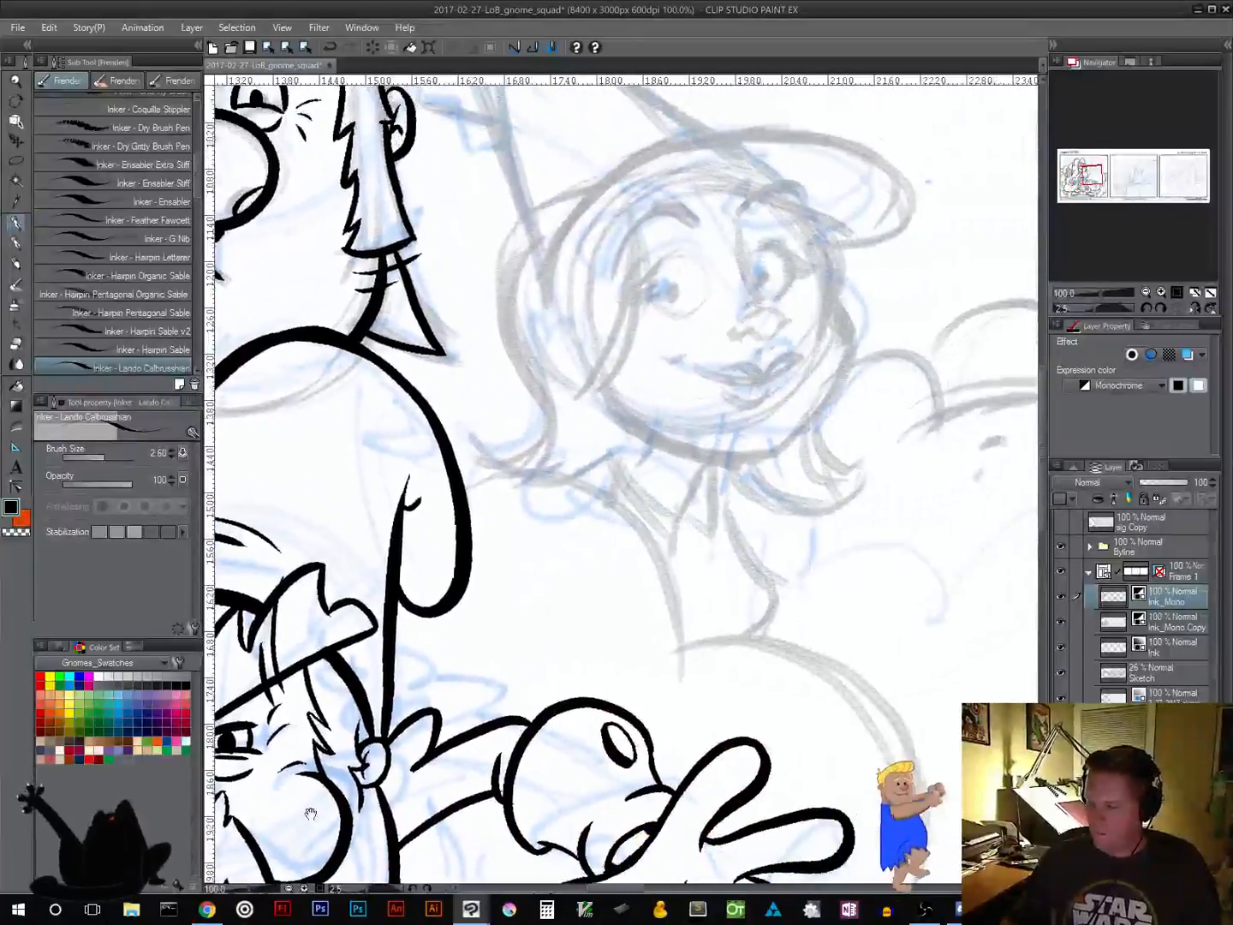
pyautogui.moveTo(674, 755)
pyautogui.mouseDown()
pyautogui.moveTo(650, 495)
pyautogui.moveTo(599, 527)
pyautogui.mouseUp()
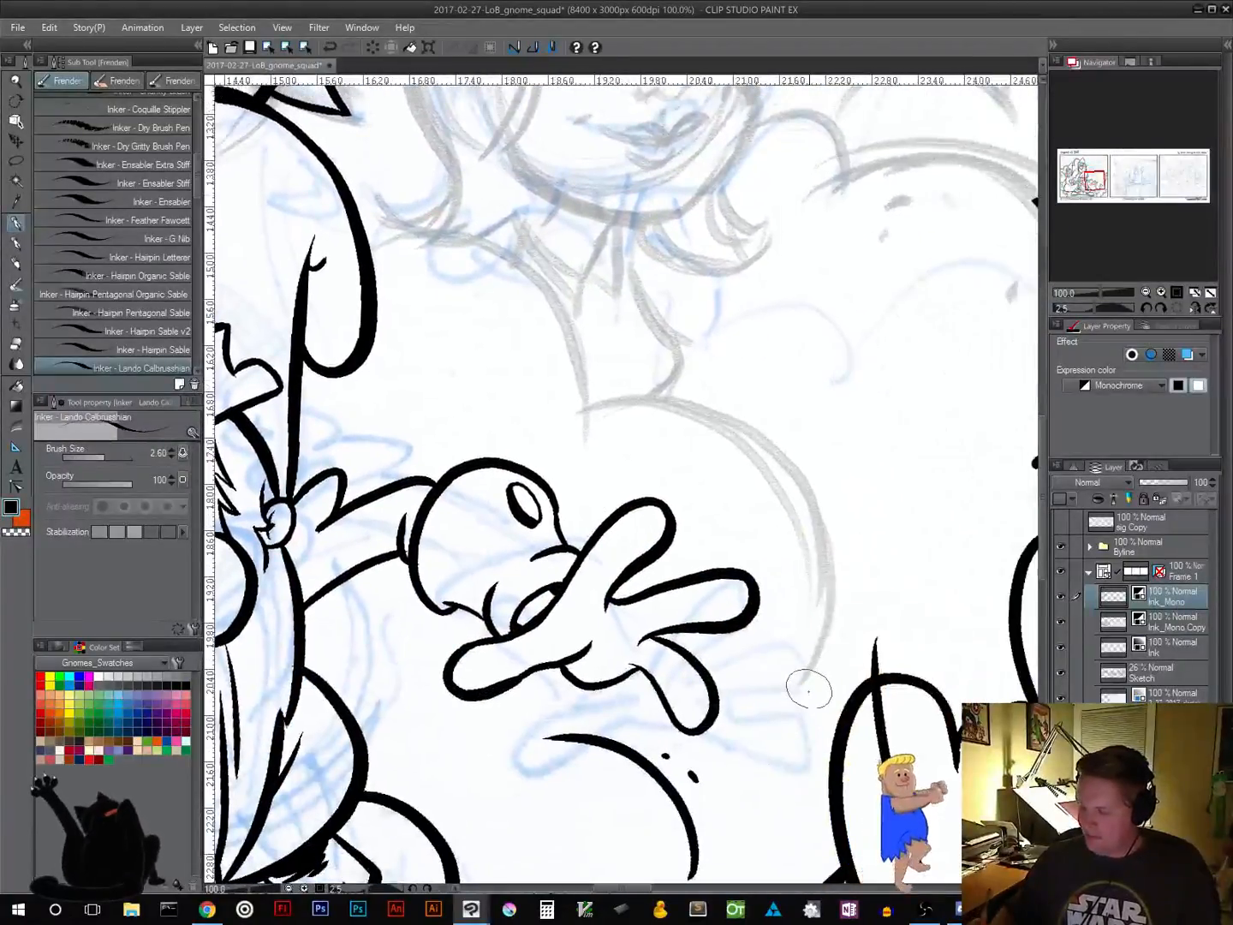
pyautogui.moveTo(801, 685)
pyautogui.mouseDown()
pyautogui.moveTo(824, 586)
pyautogui.moveTo(801, 489)
pyautogui.moveTo(714, 419)
pyautogui.moveTo(605, 406)
pyautogui.moveTo(827, 608)
pyautogui.moveTo(799, 668)
pyautogui.moveTo(726, 672)
pyautogui.moveTo(723, 599)
pyautogui.moveTo(662, 504)
pyautogui.moveTo(581, 480)
pyautogui.moveTo(512, 488)
pyautogui.mouseUp()
pyautogui.click(551, 507)
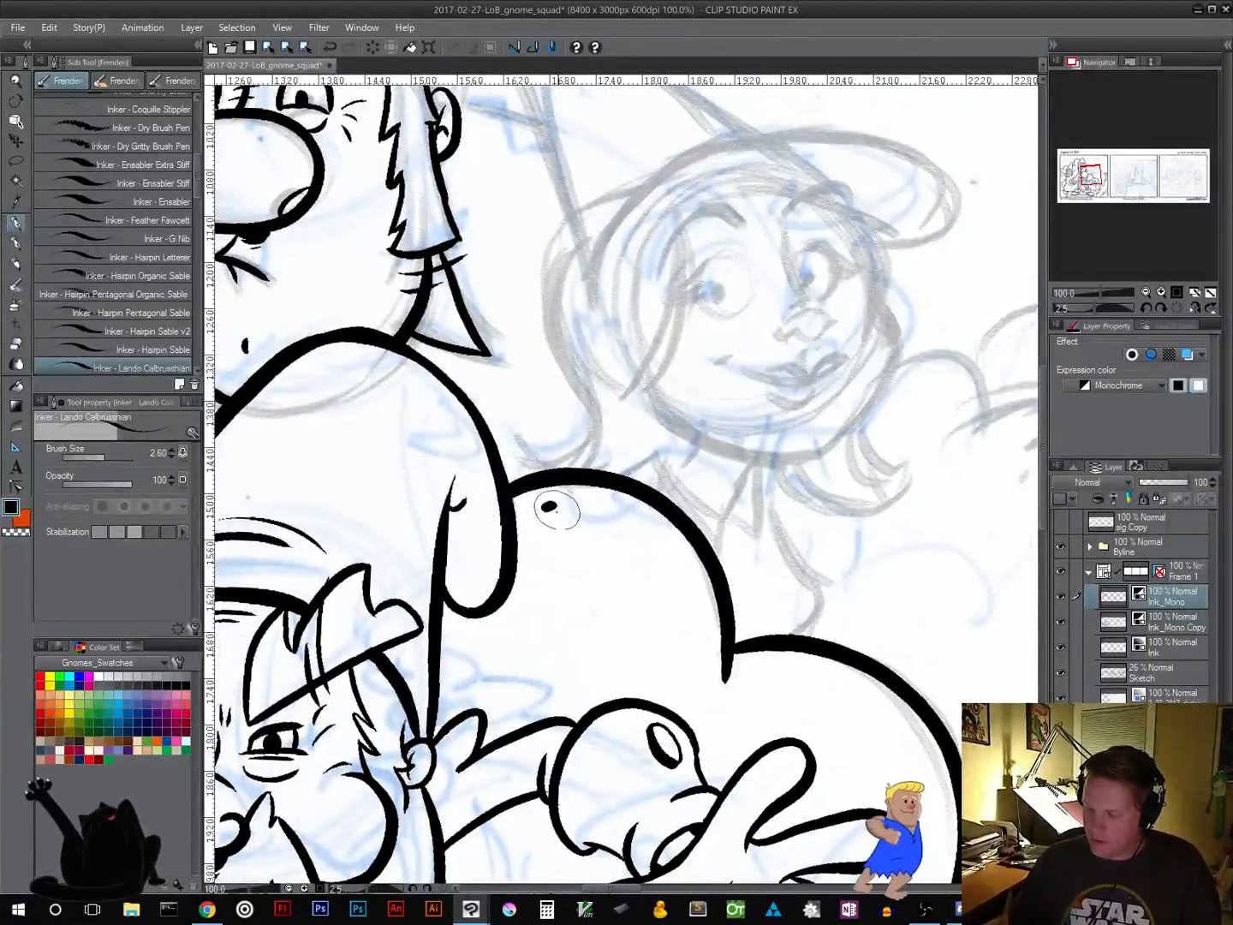
pyautogui.click(562, 517)
# Ink the short curved line running from the round-nosed gnome's ear to the female gnome's sketched hat
pyautogui.moveTo(724, 590); pyautogui.dragTo(563, 342)
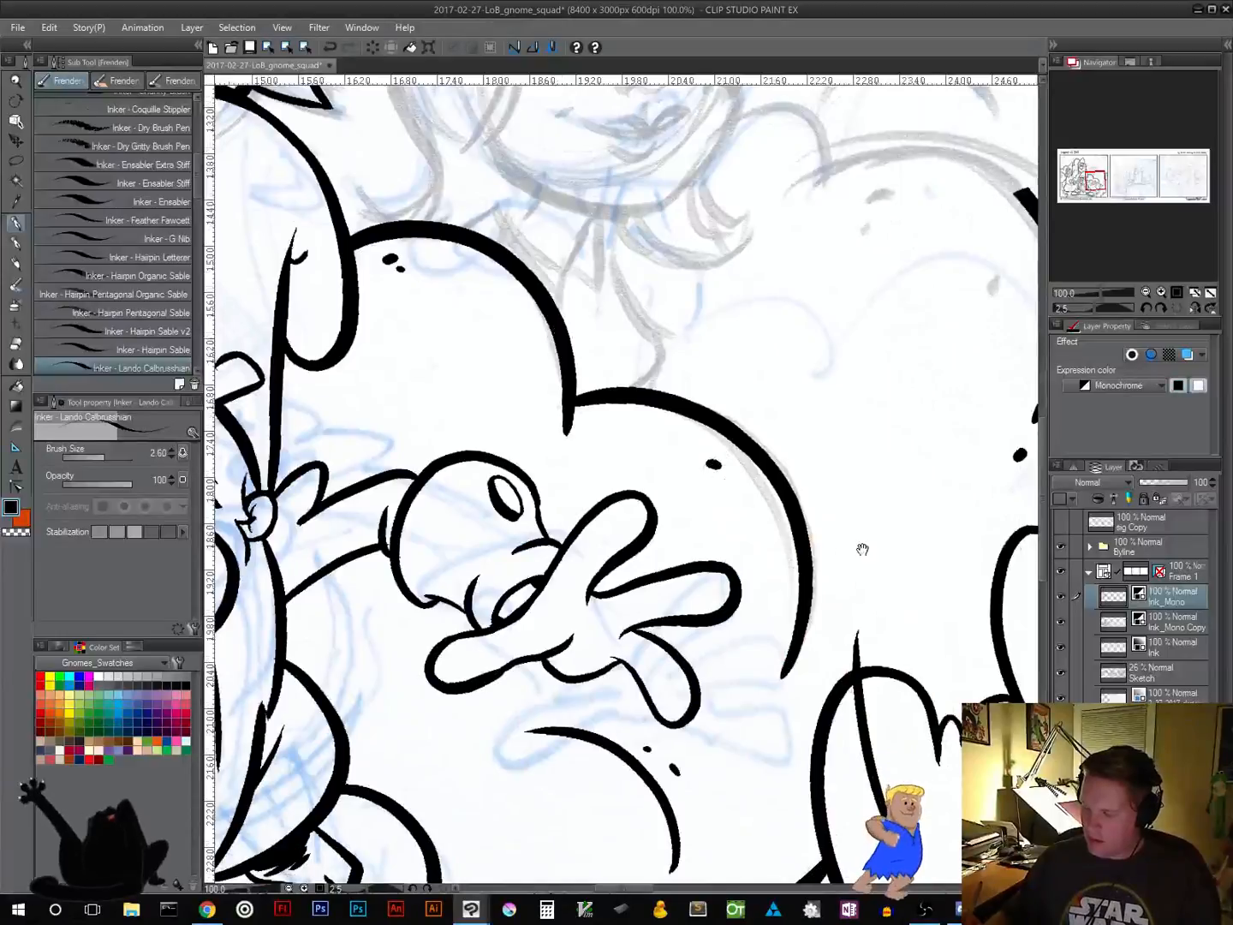
pyautogui.moveTo(862, 548); pyautogui.dragTo(682, 408)
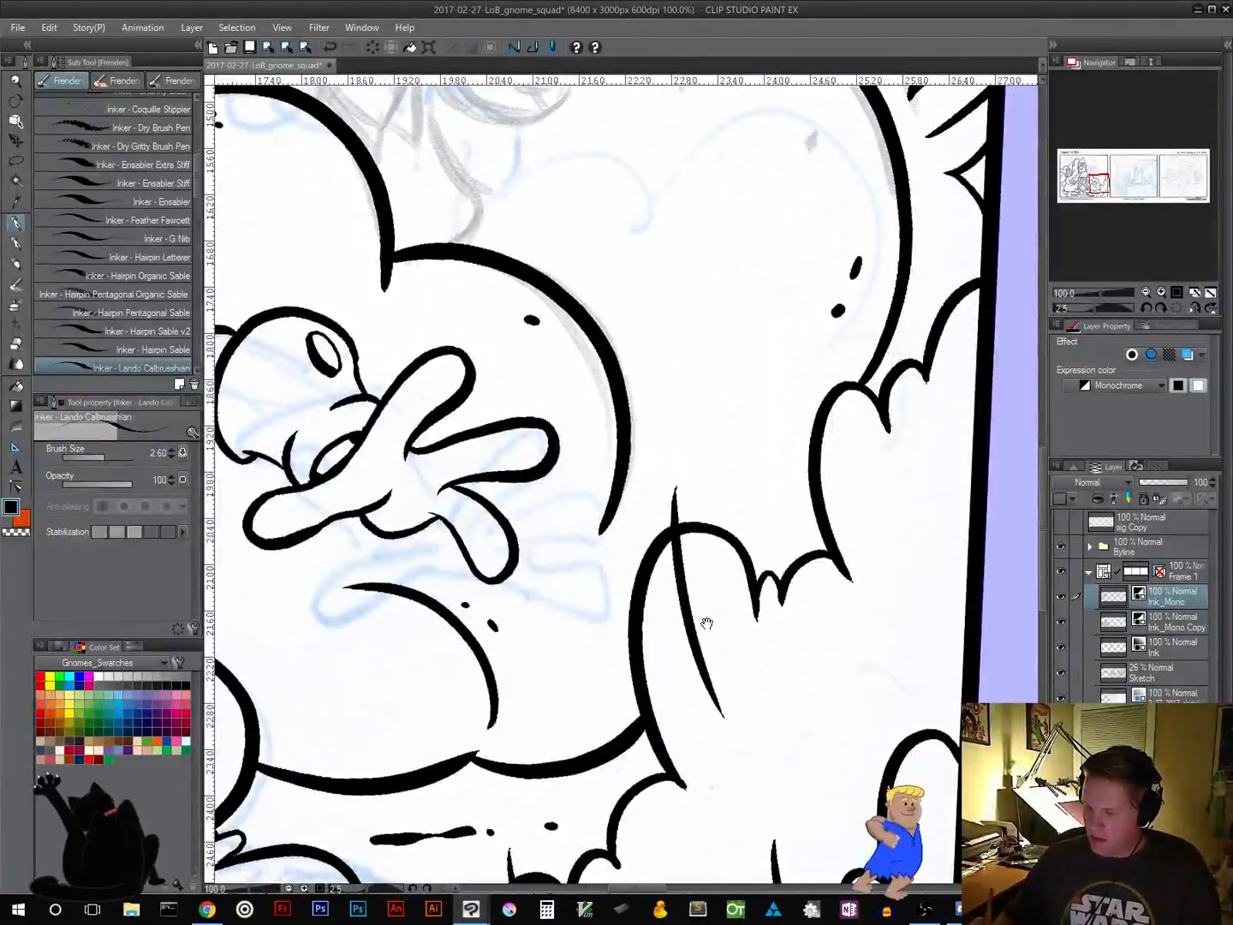
pyautogui.moveTo(692, 325); pyautogui.dragTo(799, 716)
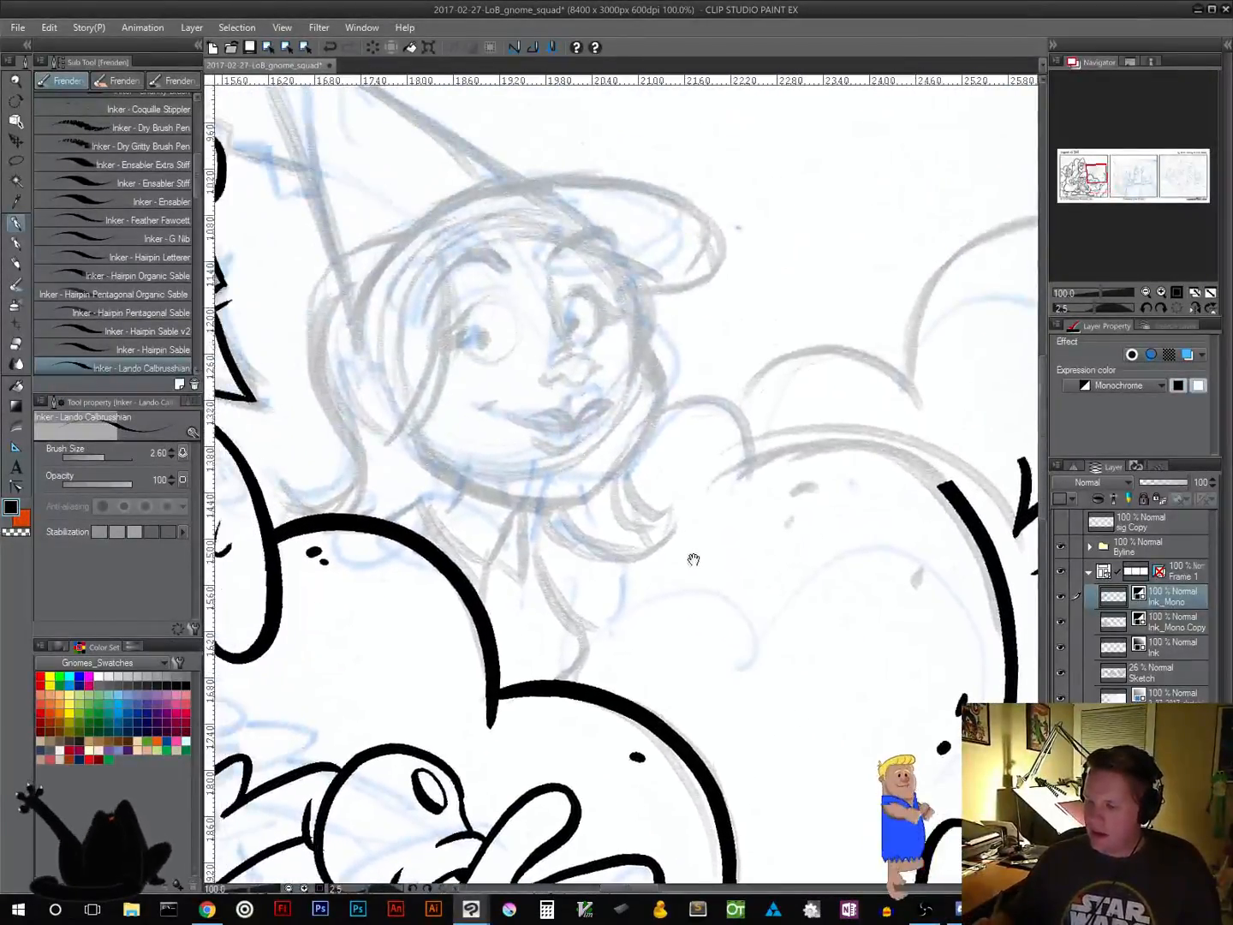
pyautogui.moveTo(691, 559); pyautogui.dragTo(876, 574)
pyautogui.moveTo(603, 405)
pyautogui.mouseDown()
pyautogui.moveTo(830, 698)
pyautogui.moveTo(942, 608)
pyautogui.mouseUp()
pyautogui.moveTo(837, 595); pyautogui.dragTo(687, 633)
pyautogui.moveTo(615, 473); pyautogui.dragTo(695, 493)
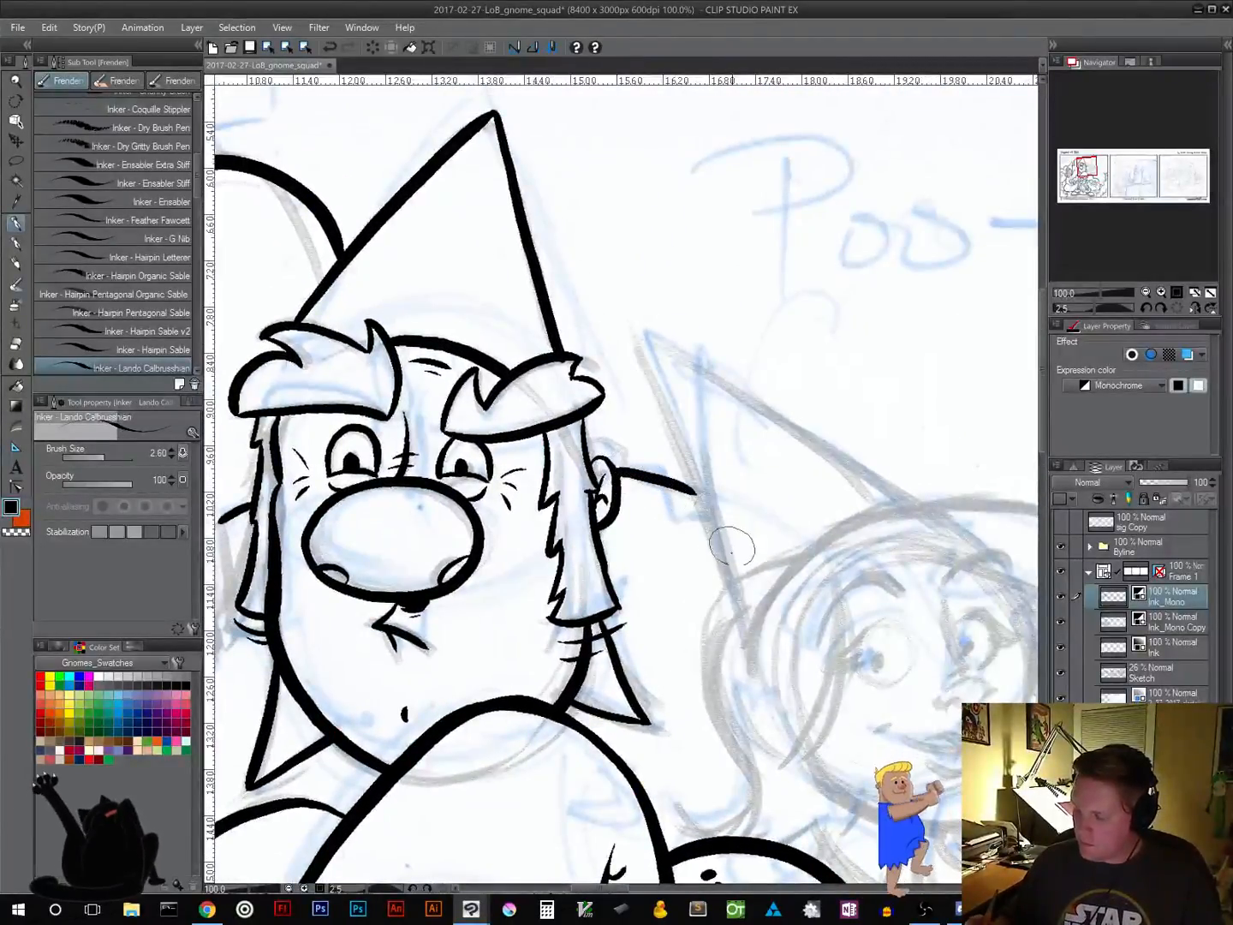
pyautogui.hotkey('ctrl', 'z')
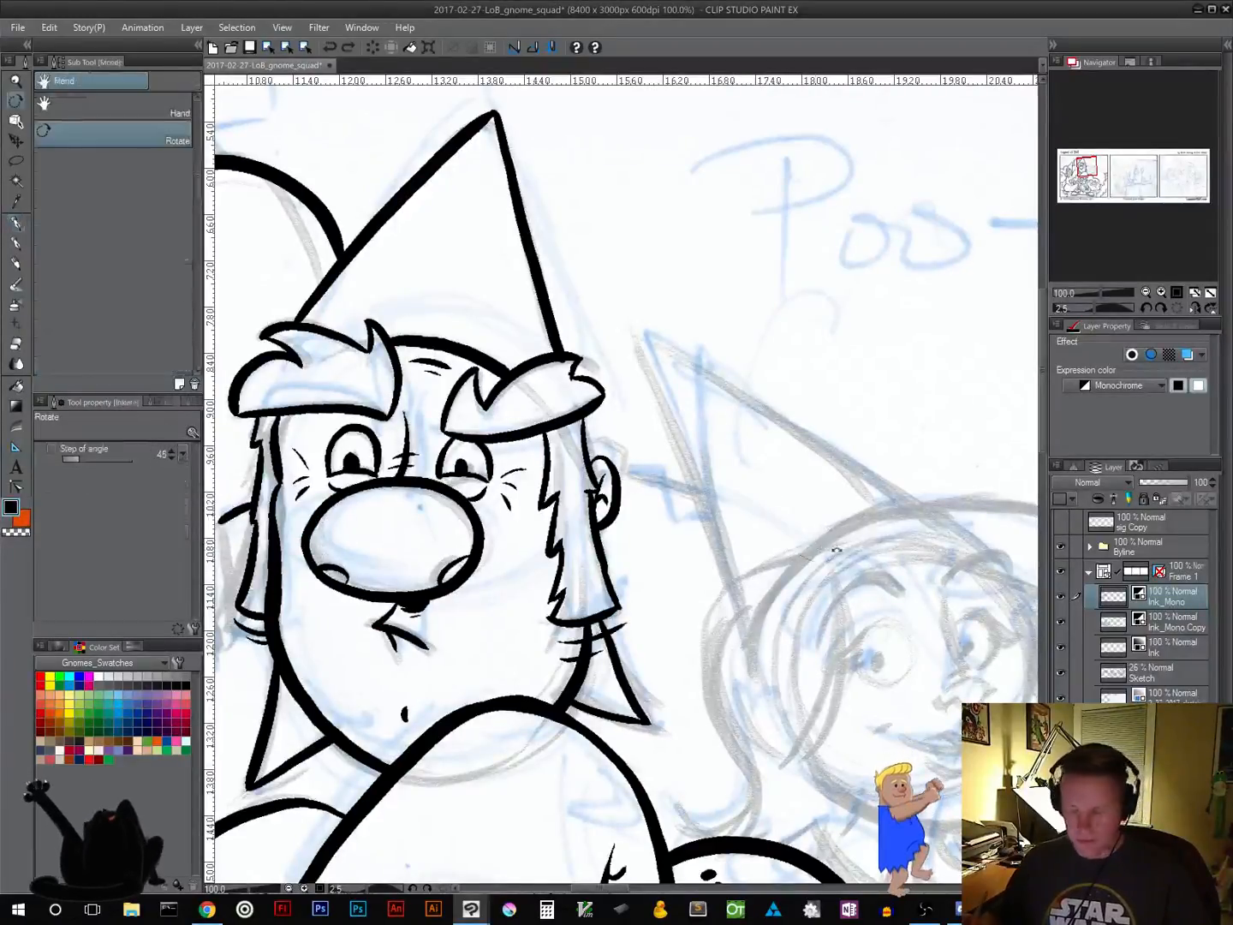
pyautogui.moveTo(795, 511)
pyautogui.mouseDown()
pyautogui.moveTo(856, 369)
pyautogui.moveTo(839, 346)
pyautogui.mouseUp()
pyautogui.moveTo(614, 488); pyautogui.dragTo(681, 449)
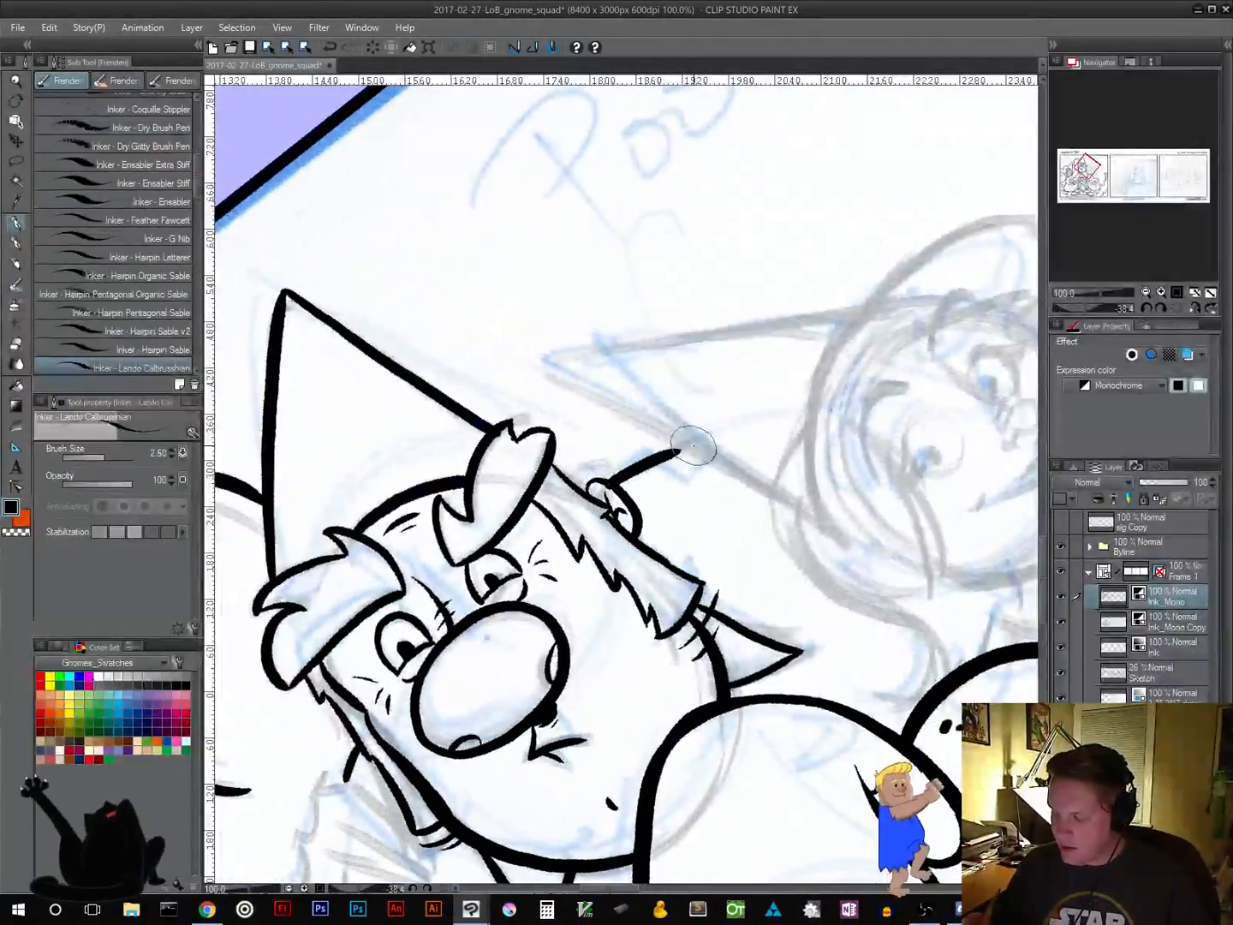
# Ink the female gnome's small rounded nose tip and nostril over the sketched face
pyautogui.moveTo(846, 562); pyautogui.dragTo(737, 484)
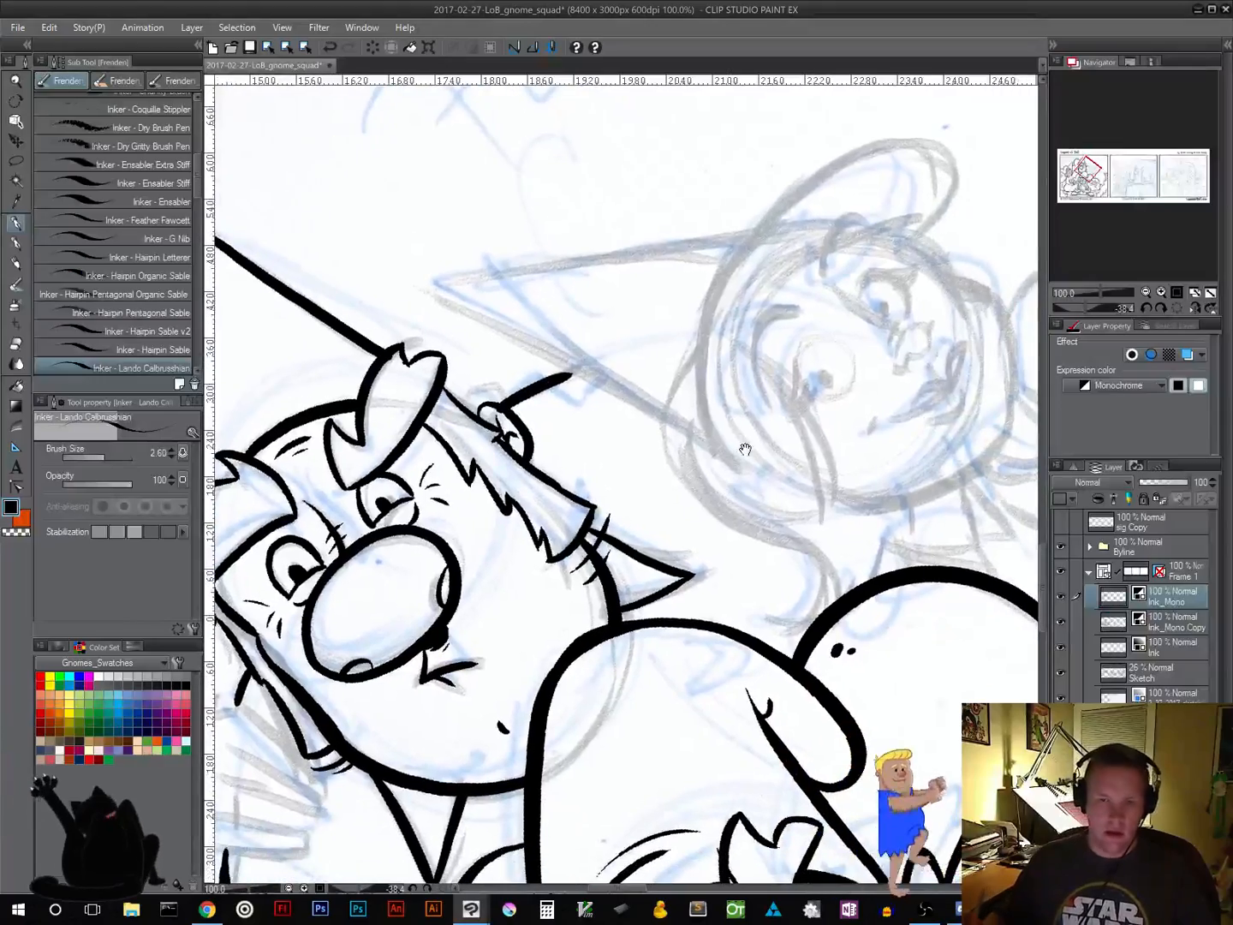
pyautogui.hotkey('shift', 'space')
pyautogui.moveTo(829, 510); pyautogui.dragTo(707, 693)
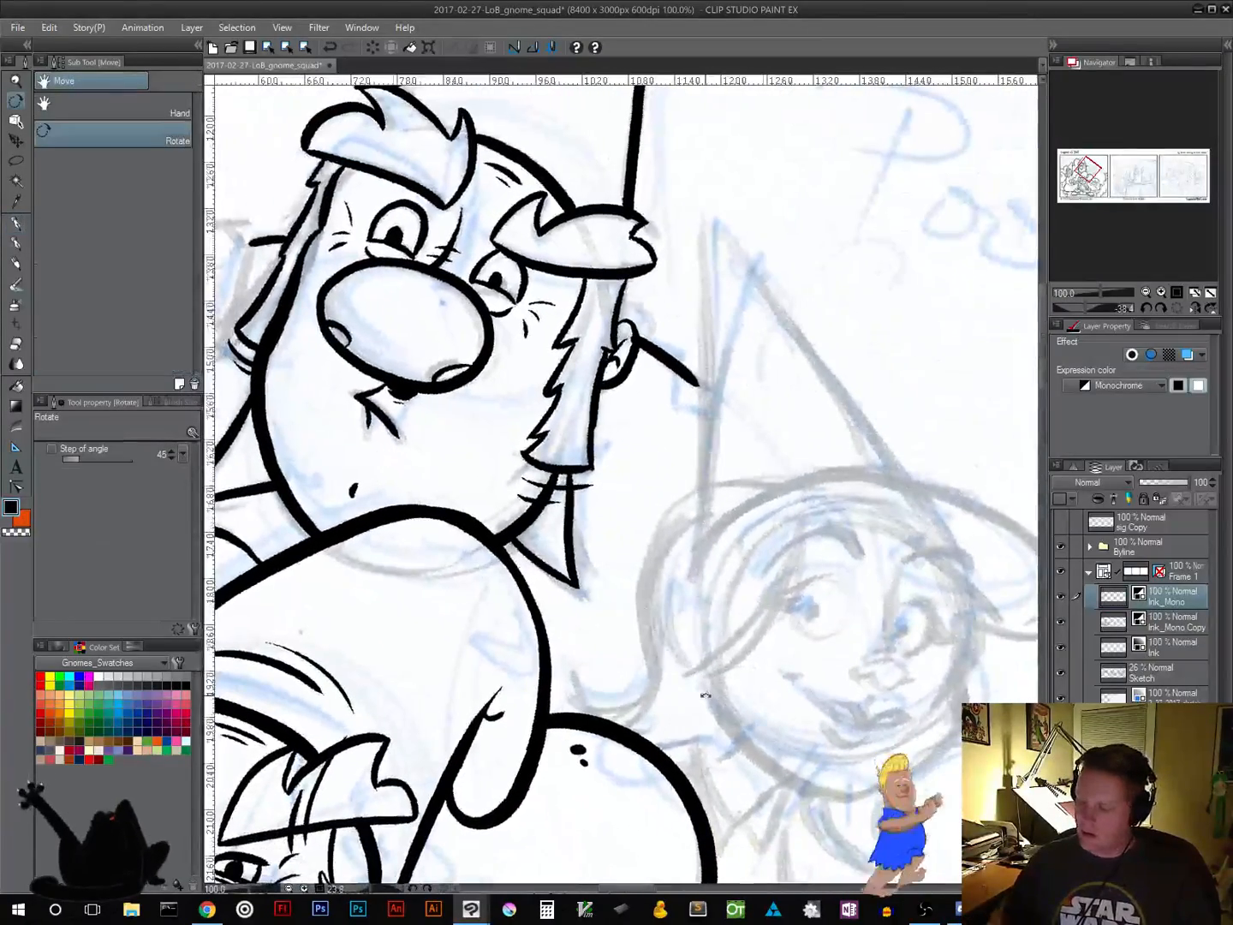
pyautogui.moveTo(834, 664); pyautogui.dragTo(640, 559)
pyautogui.hotkey('shift', 'space')
pyautogui.moveTo(758, 704); pyautogui.dragTo(819, 612)
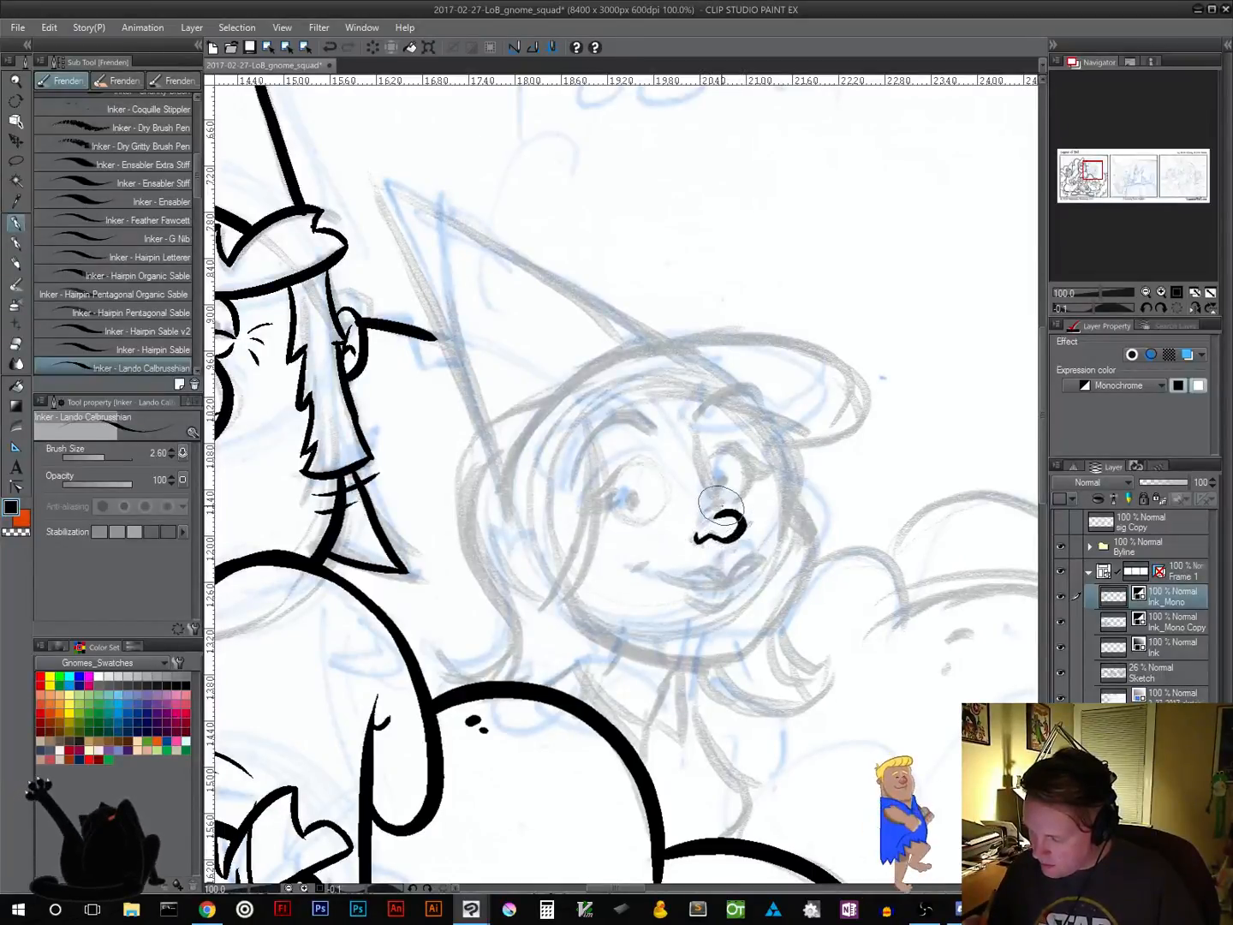
pyautogui.hotkey('ctrl', 'z')
pyautogui.hotkey('ctrl', 'z')
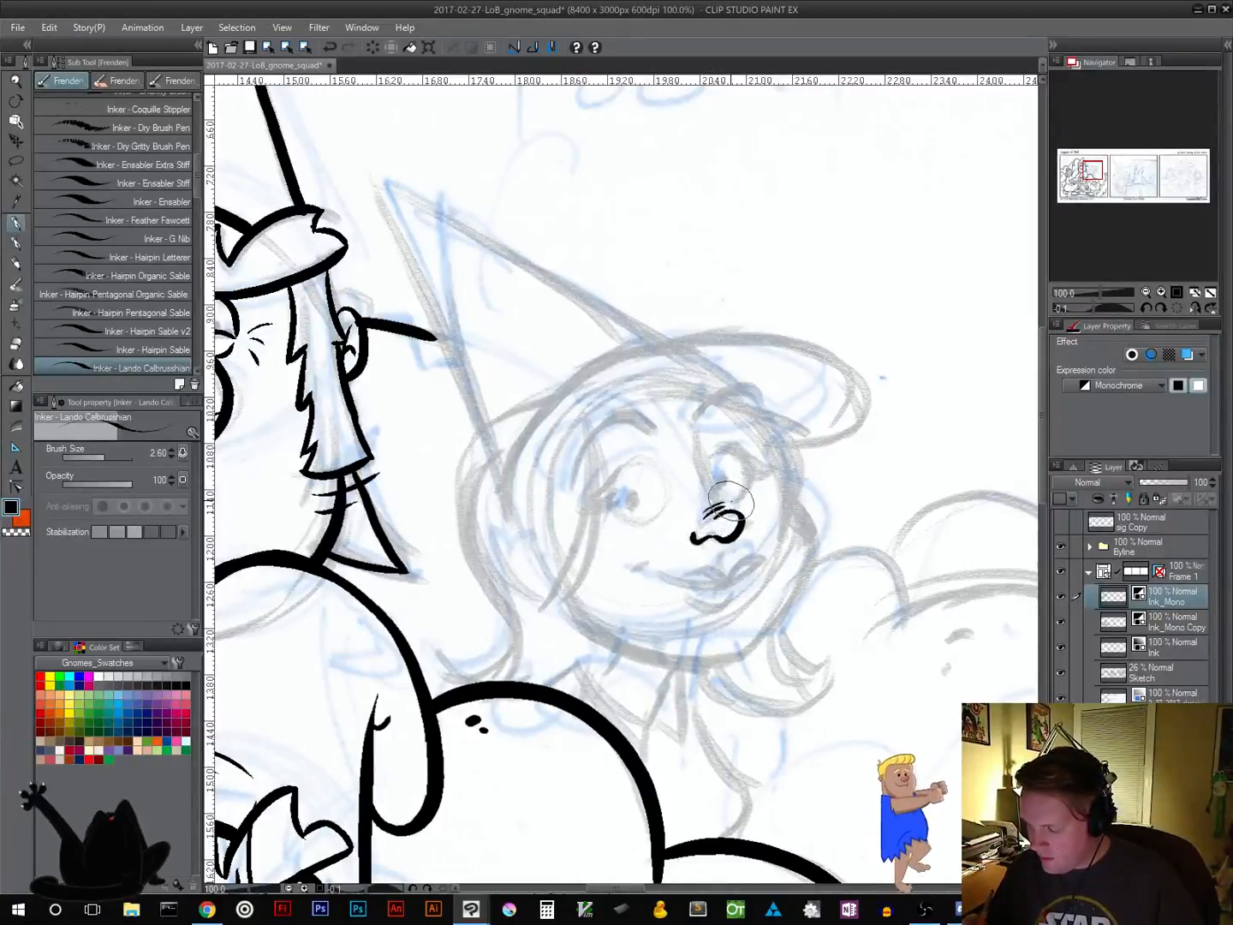
# Ink the curved bridge line running down to the female gnome's nose, with short creases where it meets the tip
pyautogui.hotkey('ctrl', 'z')
pyautogui.moveTo(698, 441); pyautogui.dragTo(721, 517)
pyautogui.hotkey('ctrl', 'z')
pyautogui.moveTo(698, 441); pyautogui.dragTo(721, 516)
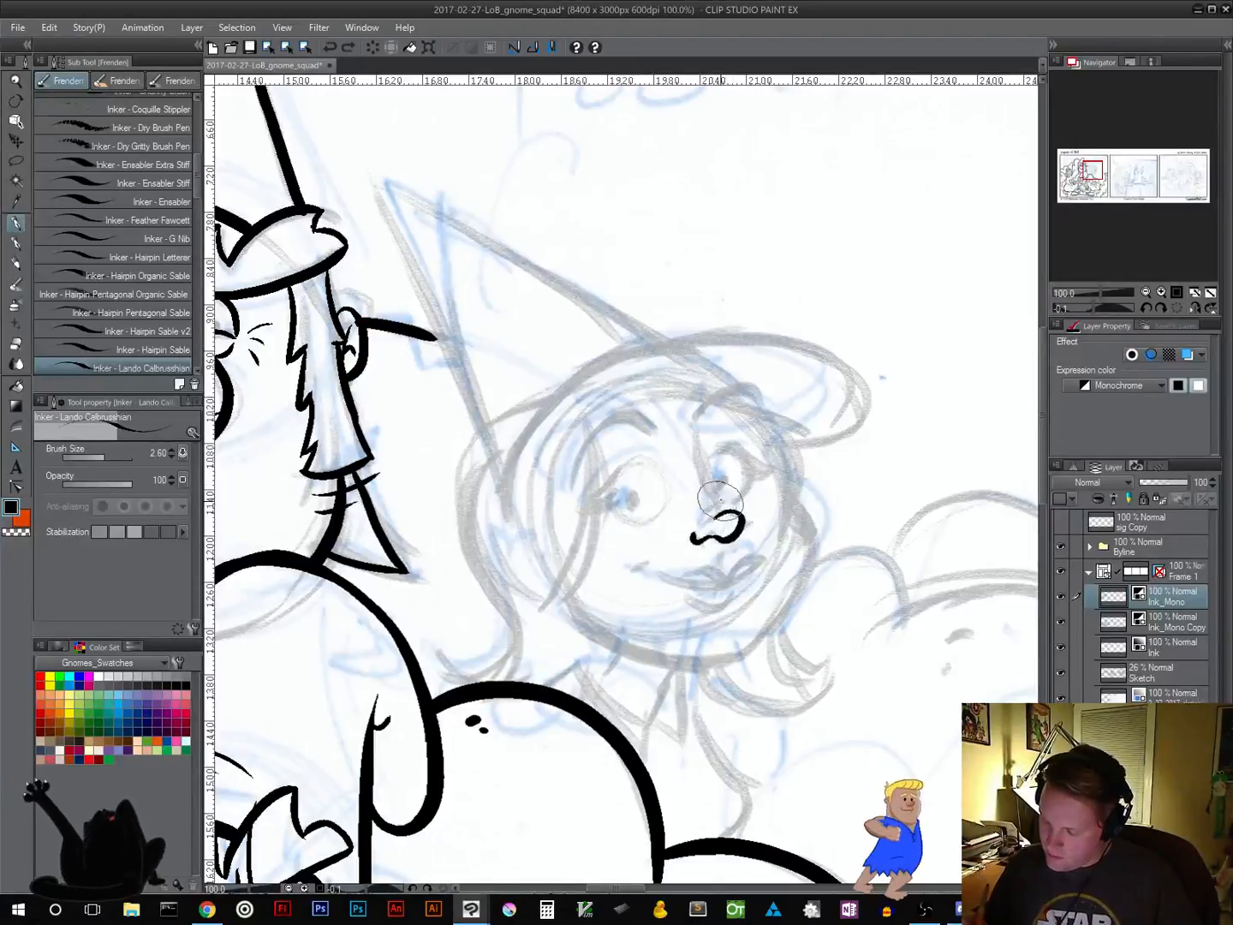
pyautogui.moveTo(696, 432); pyautogui.dragTo(722, 510)
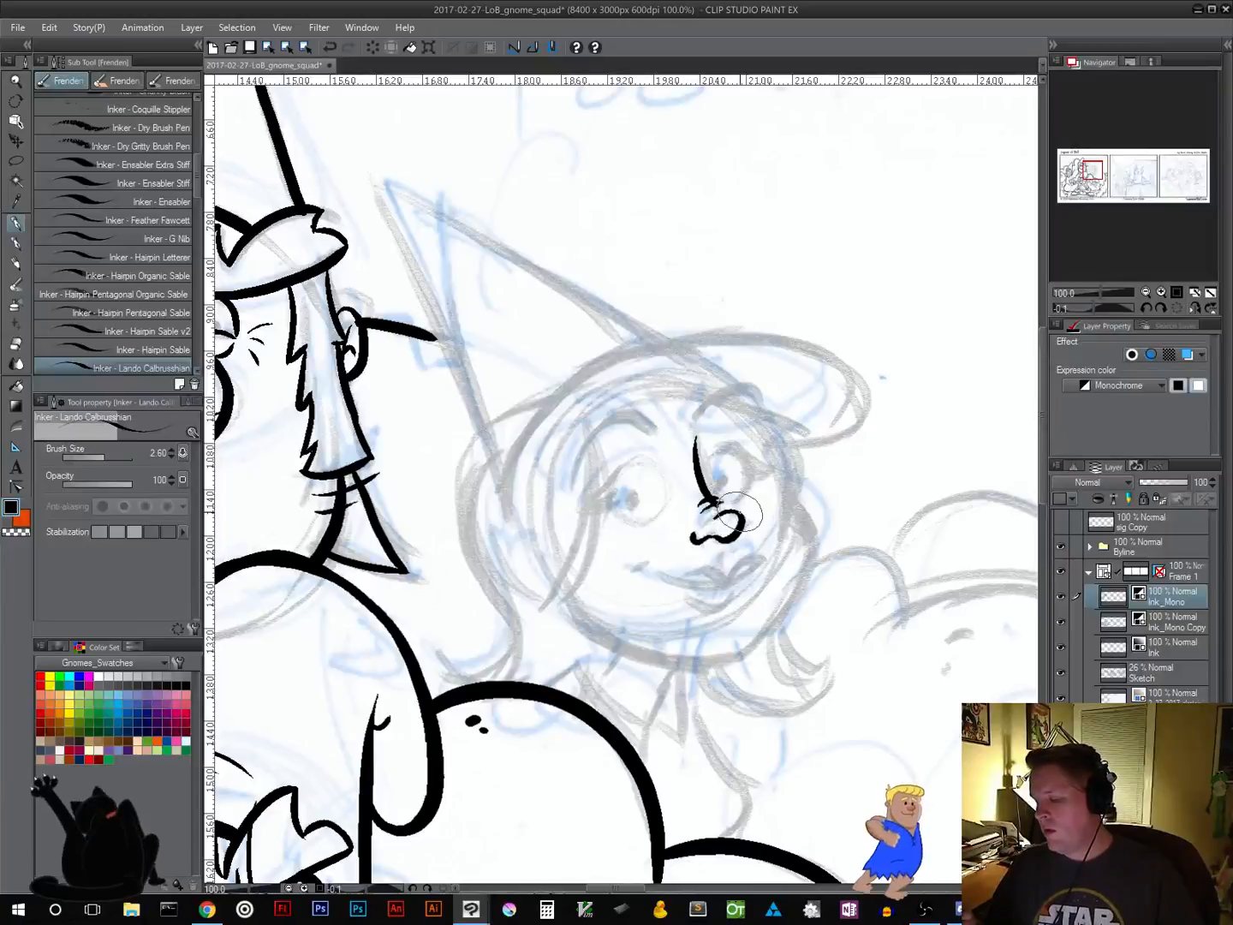
# Ink the female gnome's two thick, arched eyebrows above the sketched eyes
pyautogui.click(1145, 292)
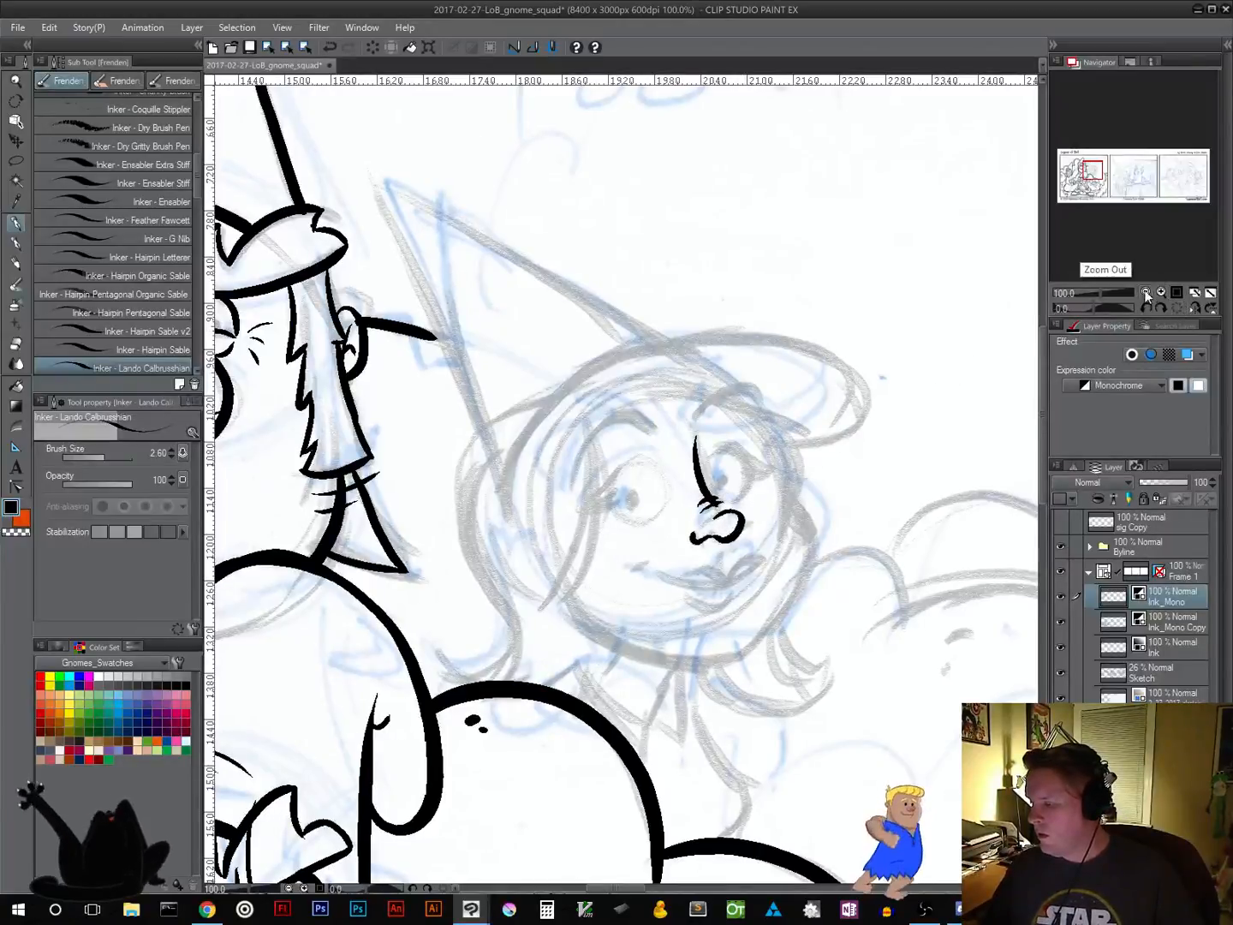
pyautogui.click(1145, 292)
pyautogui.click(1145, 292)
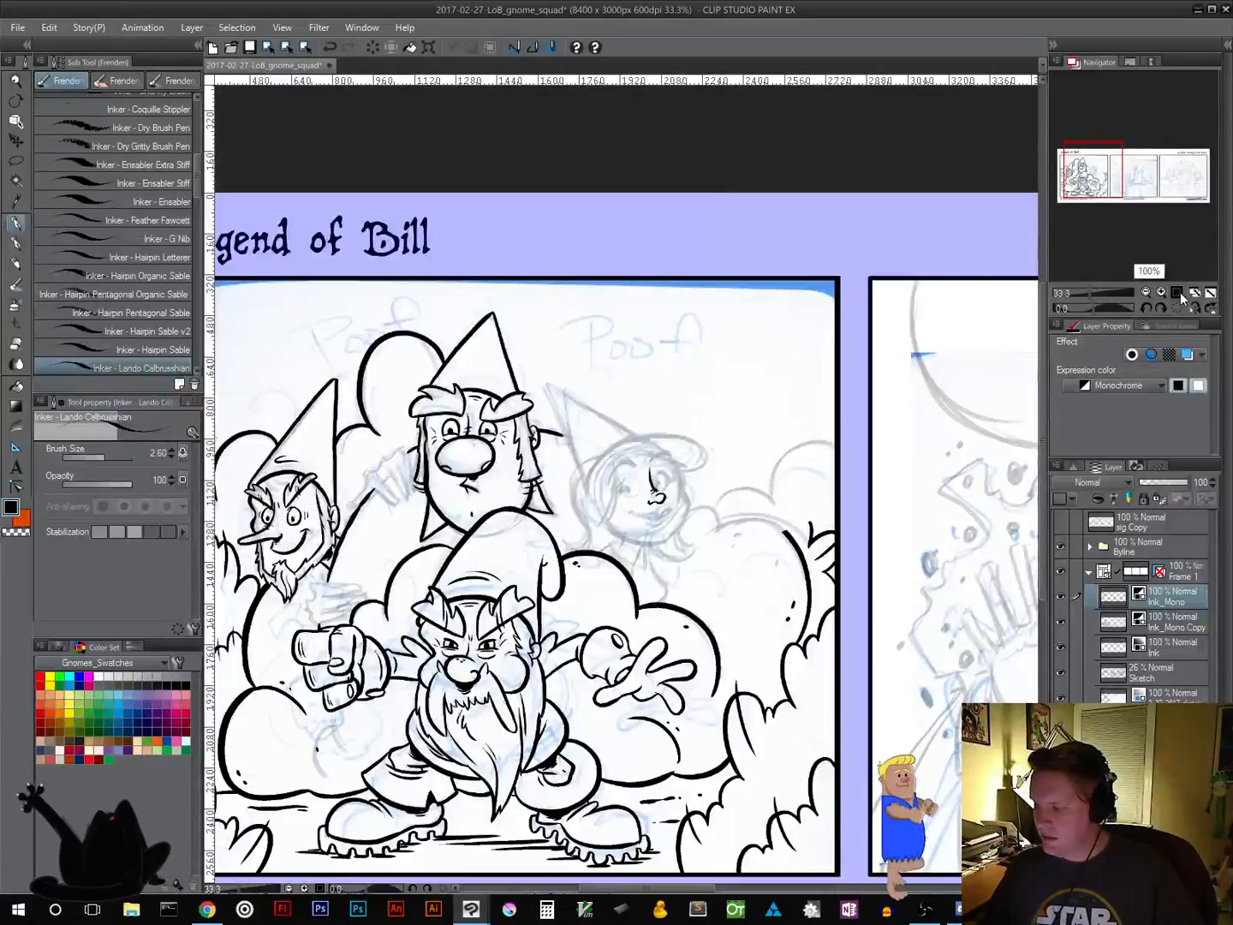
pyautogui.click(1176, 292)
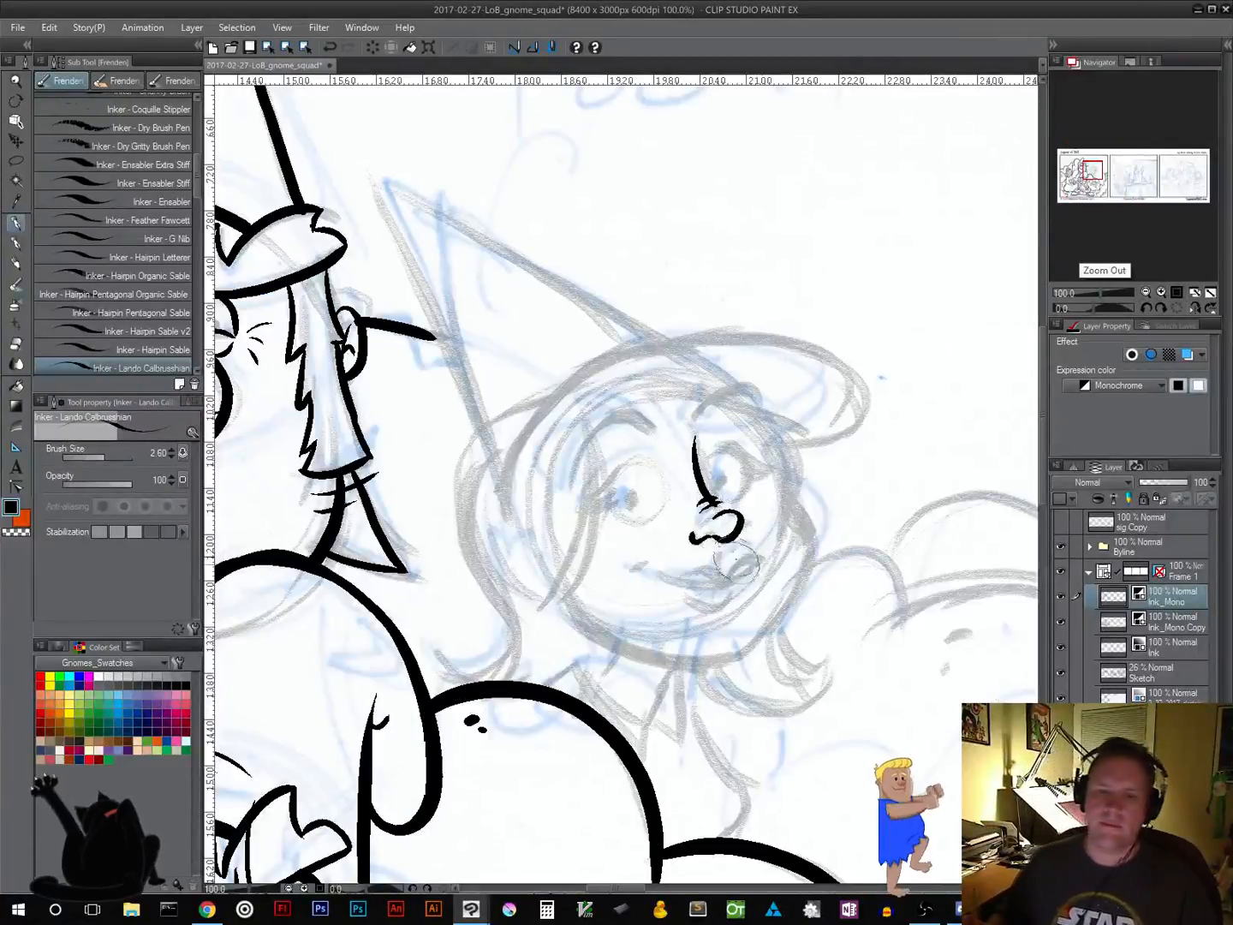
pyautogui.moveTo(767, 524); pyautogui.dragTo(701, 508)
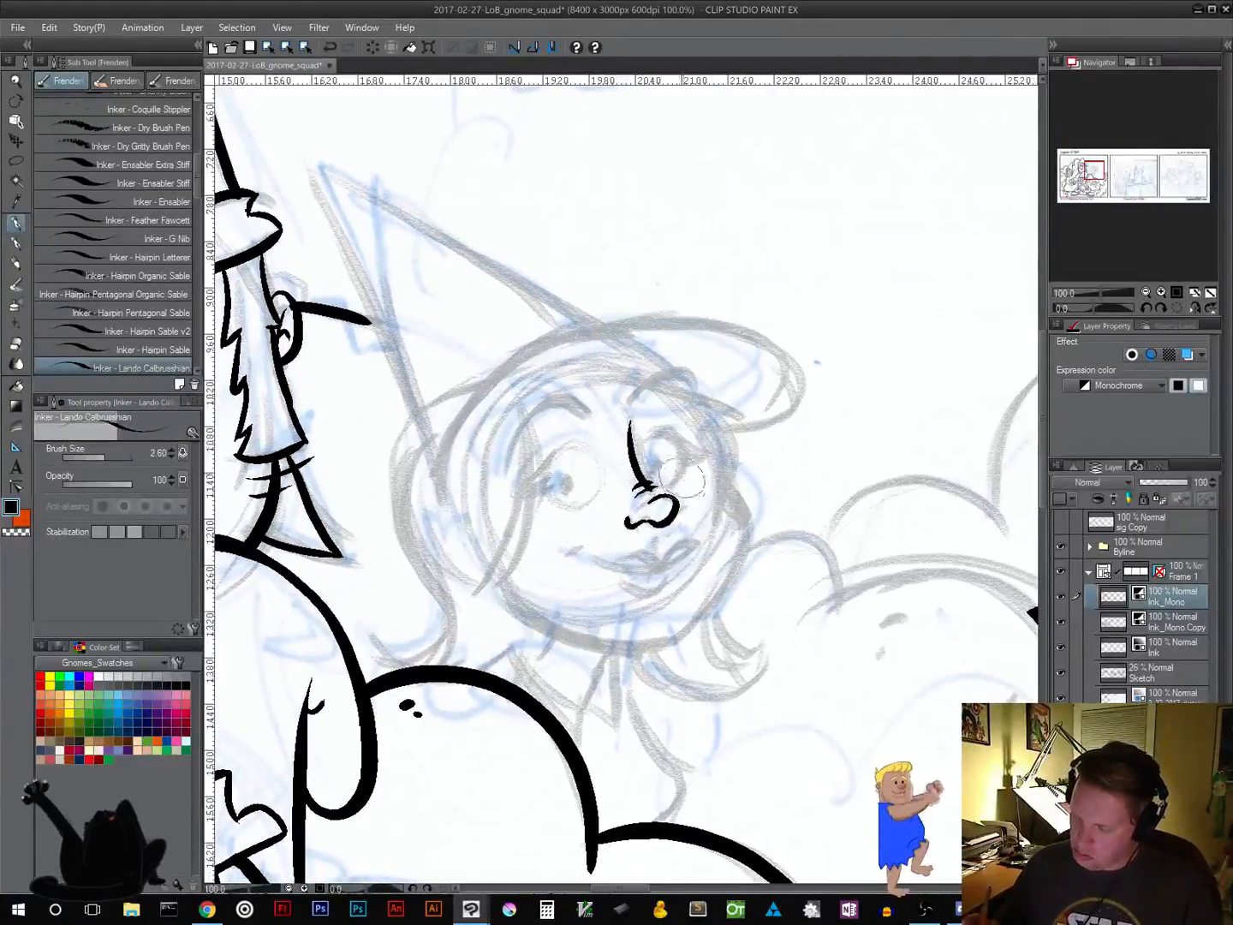
pyautogui.moveTo(587, 412)
pyautogui.mouseDown()
pyautogui.moveTo(558, 399)
pyautogui.moveTo(515, 450)
pyautogui.moveTo(539, 413)
pyautogui.moveTo(586, 410)
pyautogui.mouseUp()
pyautogui.hotkey('ctrl', 'z')
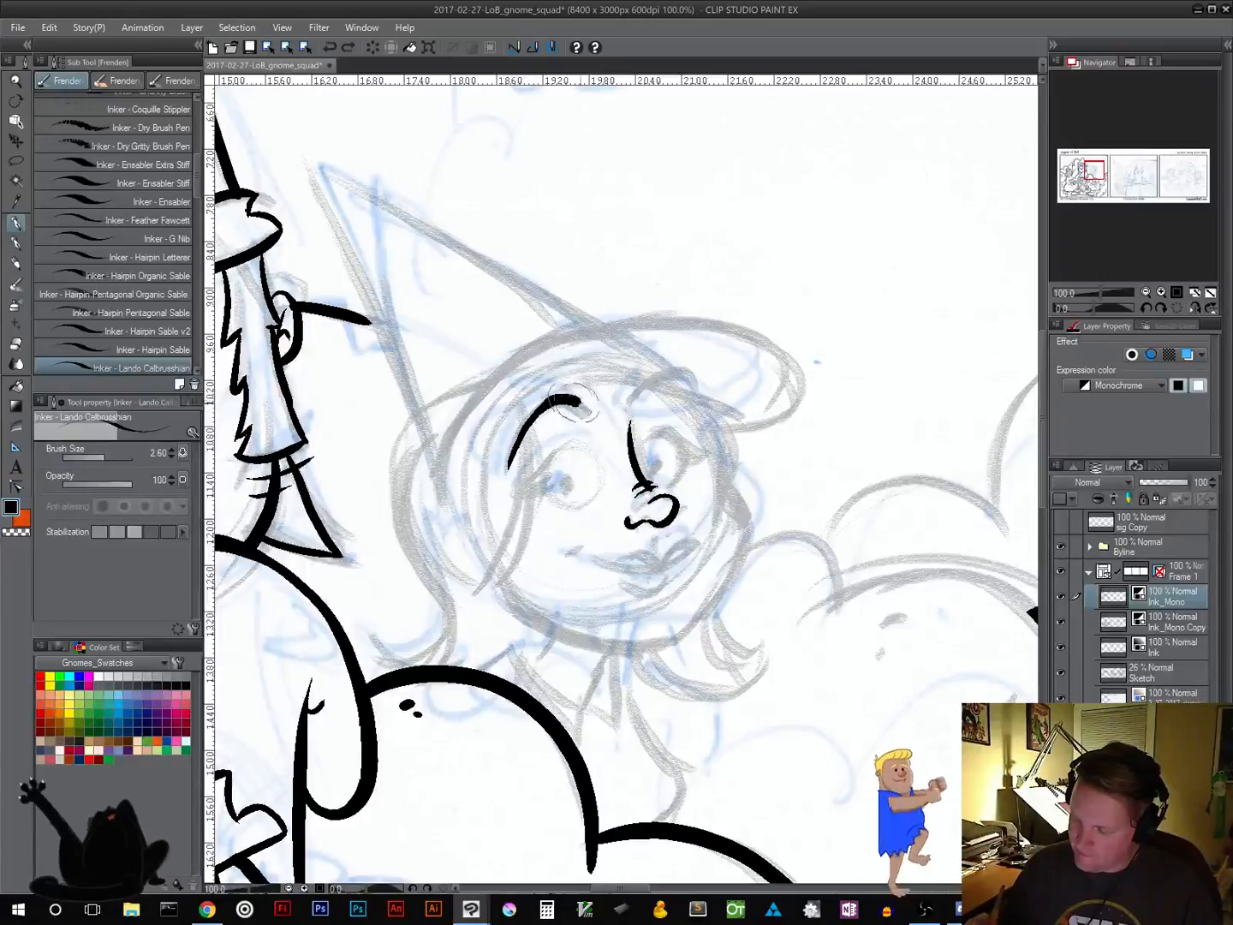
pyautogui.hotkey('ctrl', 'z')
pyautogui.moveTo(505, 467)
pyautogui.mouseDown()
pyautogui.moveTo(548, 402)
pyautogui.moveTo(593, 418)
pyautogui.moveTo(694, 374)
pyautogui.mouseUp()
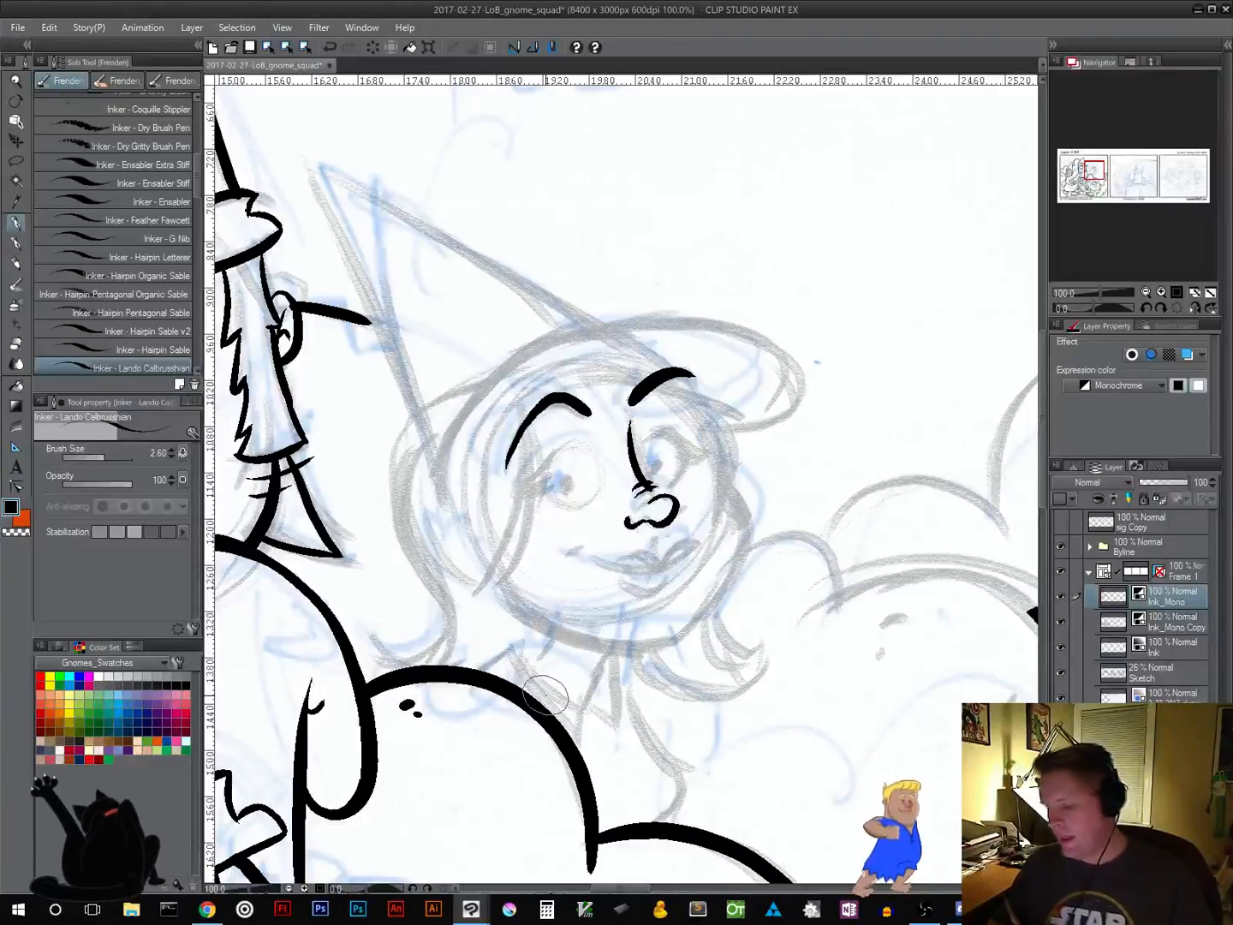
# Ink the female gnome's smiling mouth line, the small cheek crease beside it and the upper lip
pyautogui.moveTo(570, 557)
pyautogui.mouseDown()
pyautogui.moveTo(645, 570)
pyautogui.moveTo(719, 526)
pyautogui.mouseUp()
pyautogui.hotkey('ctrl', 'z')
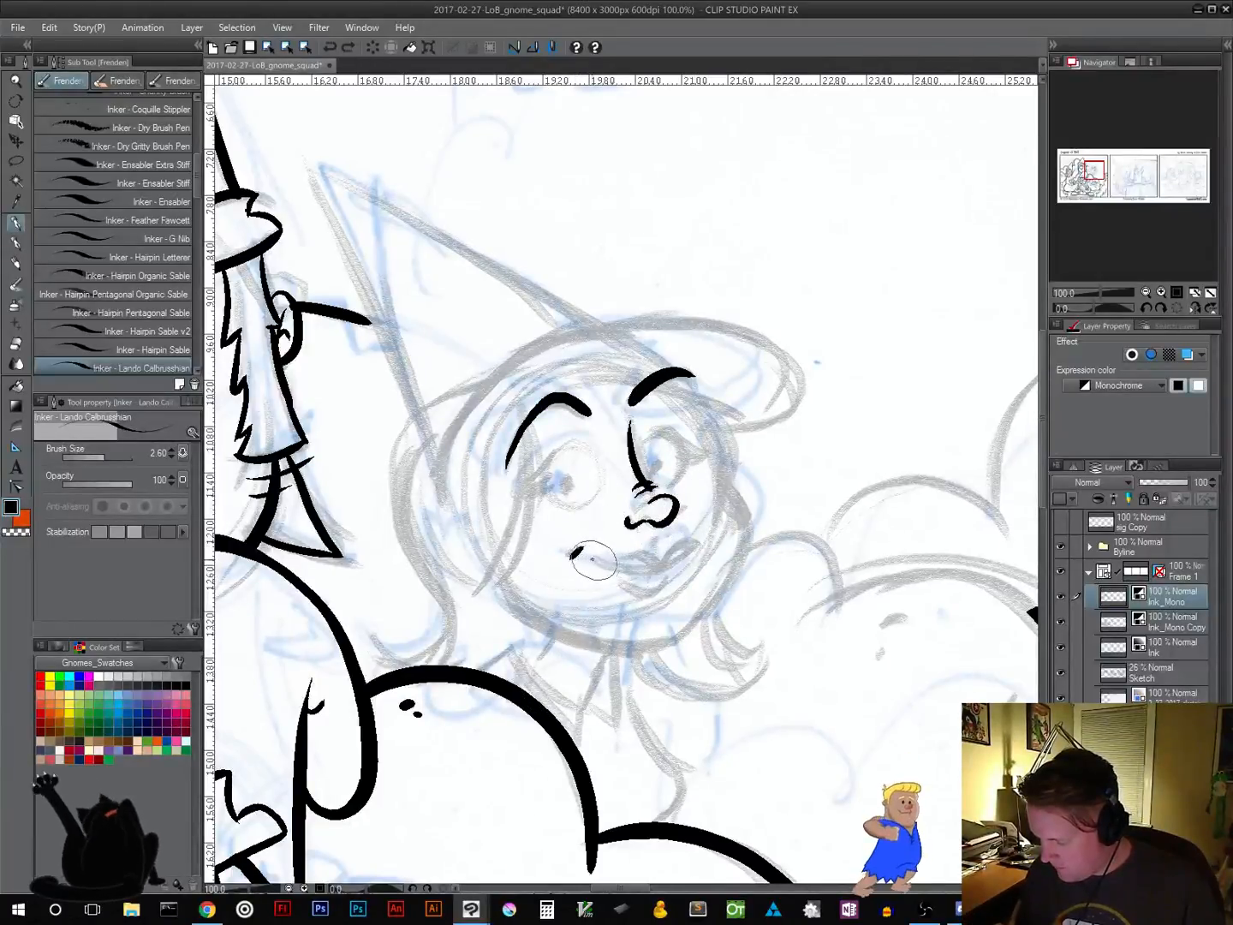
pyautogui.moveTo(590, 559); pyautogui.dragTo(693, 546)
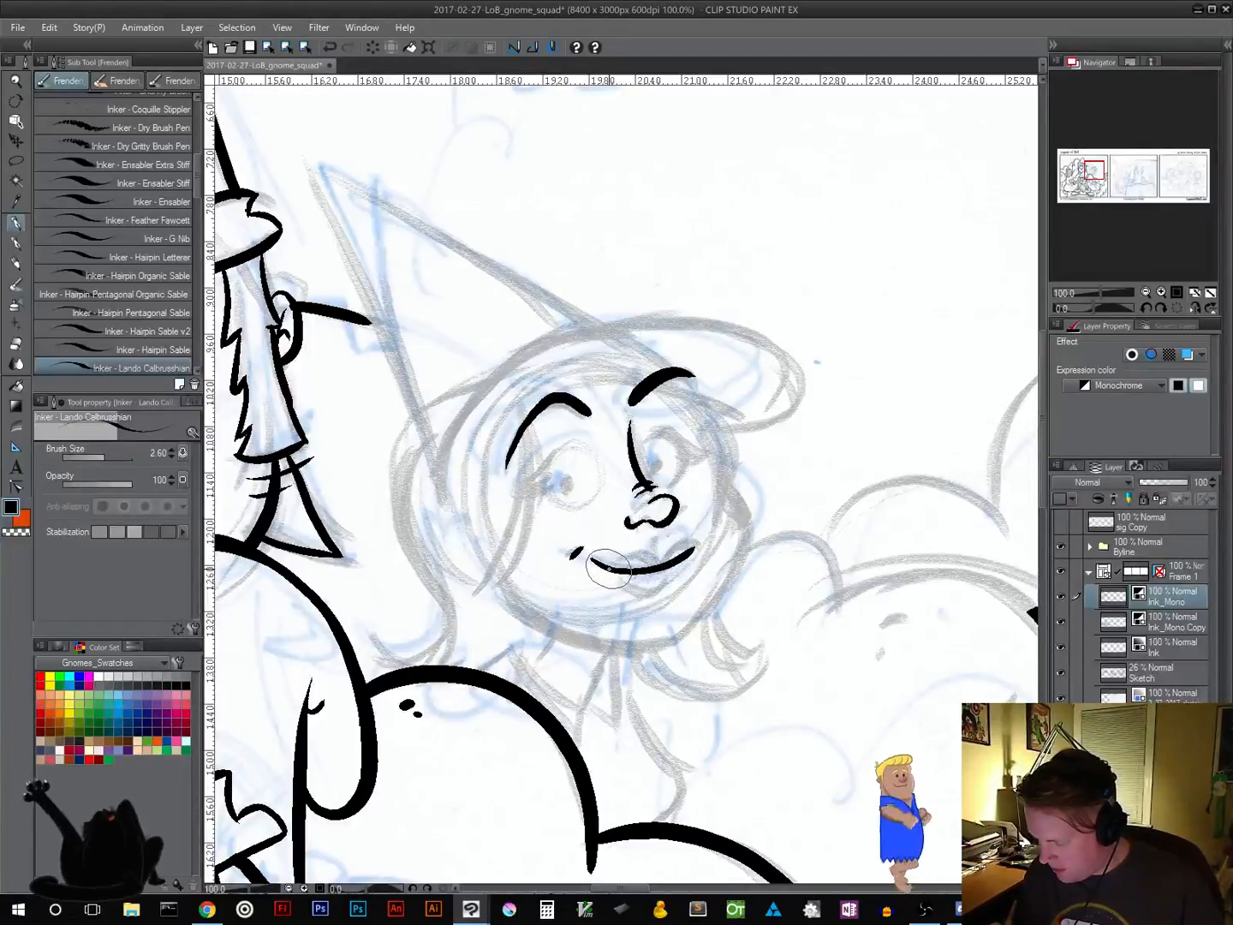
pyautogui.moveTo(591, 563)
pyautogui.mouseDown()
pyautogui.moveTo(634, 570)
pyautogui.moveTo(676, 561)
pyautogui.moveTo(698, 540)
pyautogui.mouseUp()
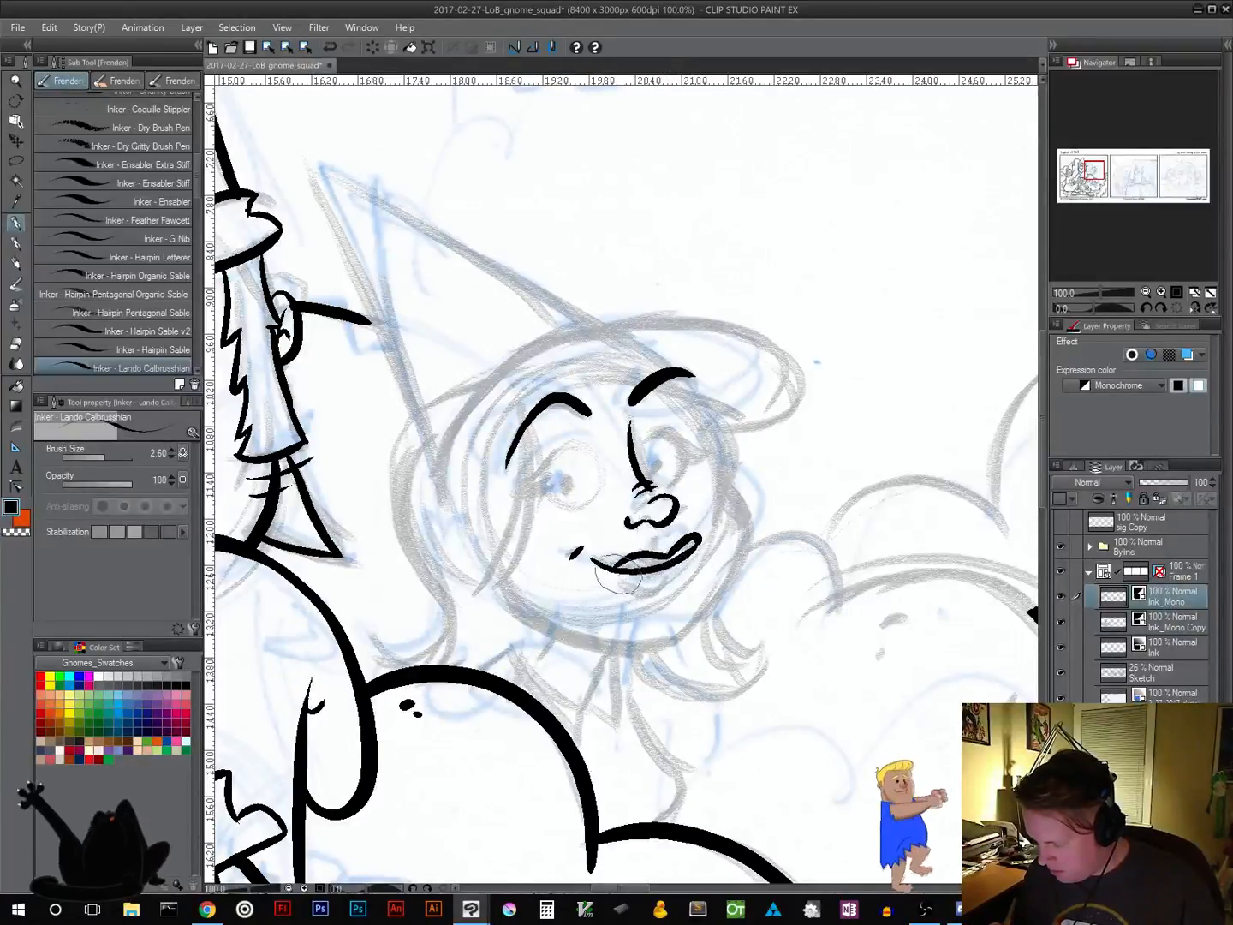
# Ink the full, rounded lower lip beneath the female gnome's smile
pyautogui.moveTo(634, 590)
pyautogui.mouseDown()
pyautogui.moveTo(674, 581)
pyautogui.moveTo(685, 563)
pyautogui.moveTo(623, 583)
pyautogui.moveTo(651, 595)
pyautogui.mouseUp()
pyautogui.hotkey('ctrl', 'z')
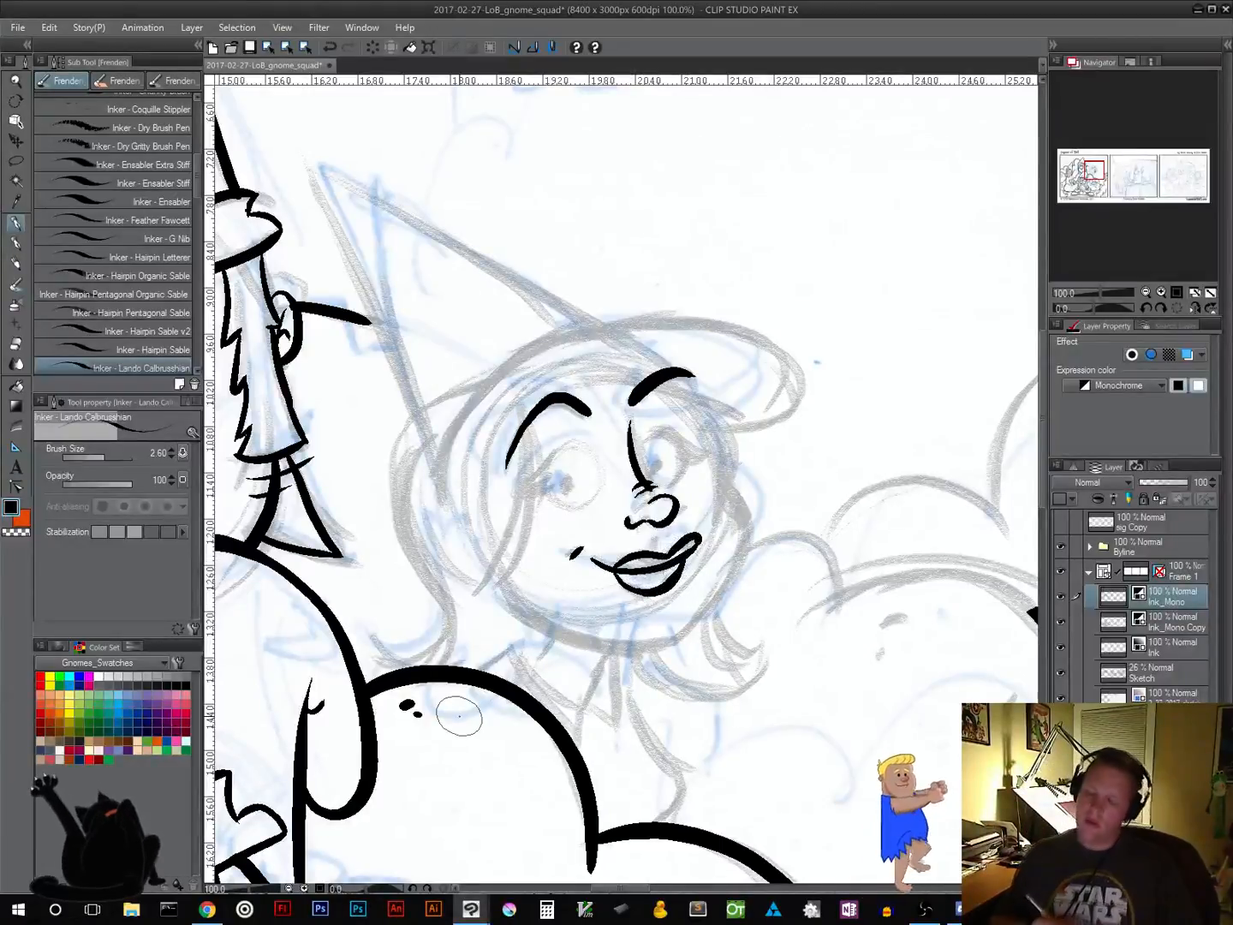
pyautogui.hotkey('ctrl', 'z')
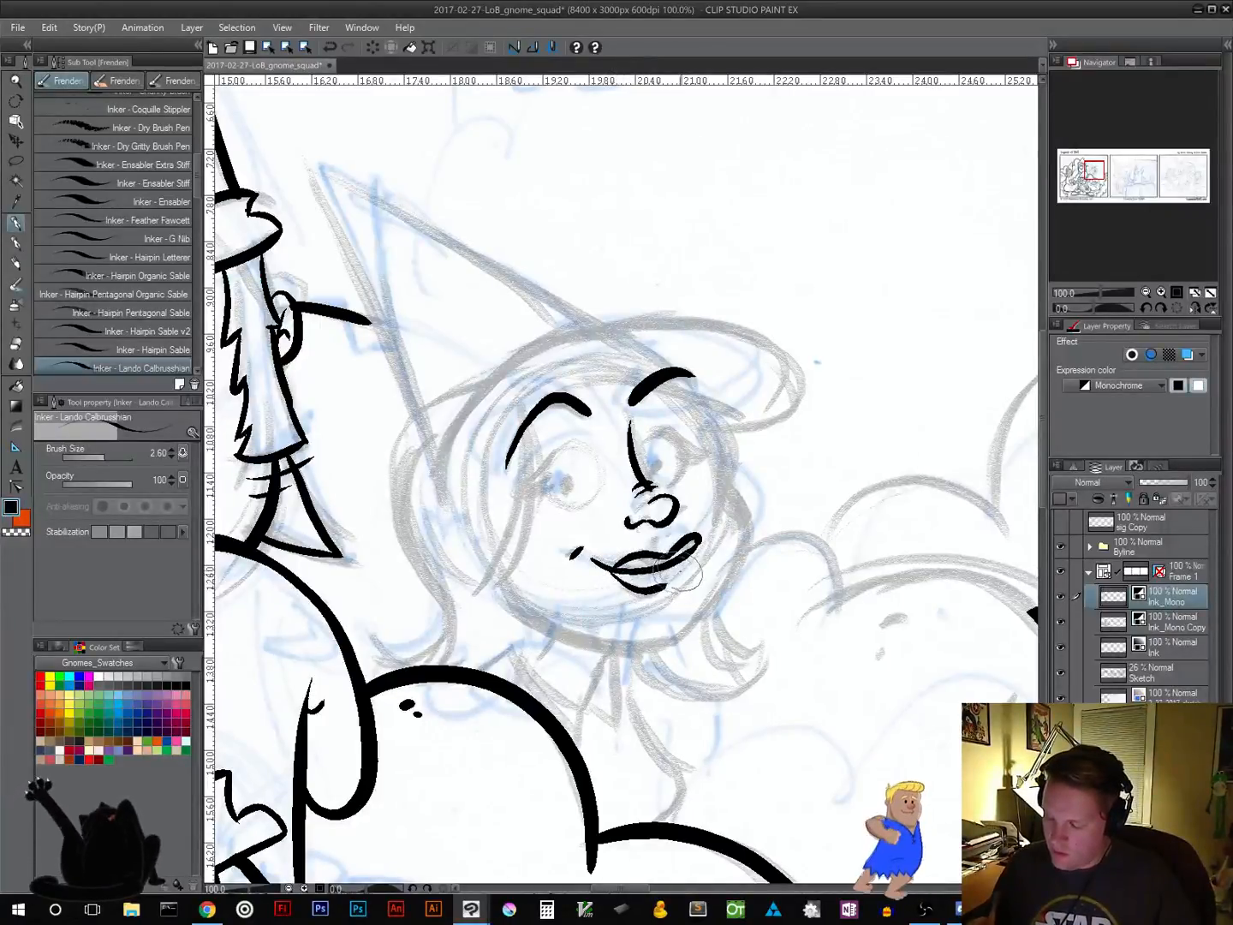
pyautogui.moveTo(613, 576); pyautogui.dragTo(688, 565)
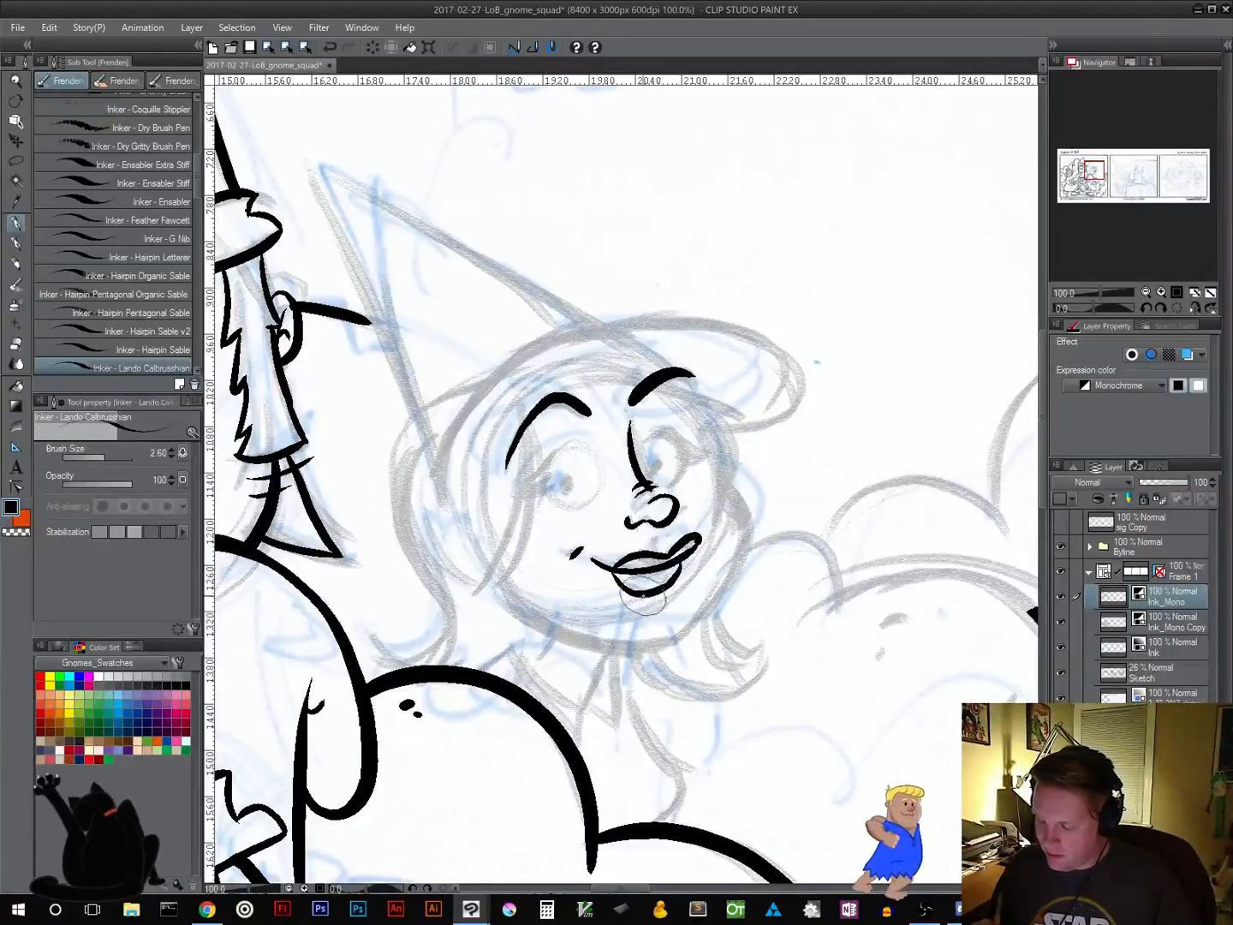
pyautogui.moveTo(613, 572); pyautogui.dragTo(701, 544)
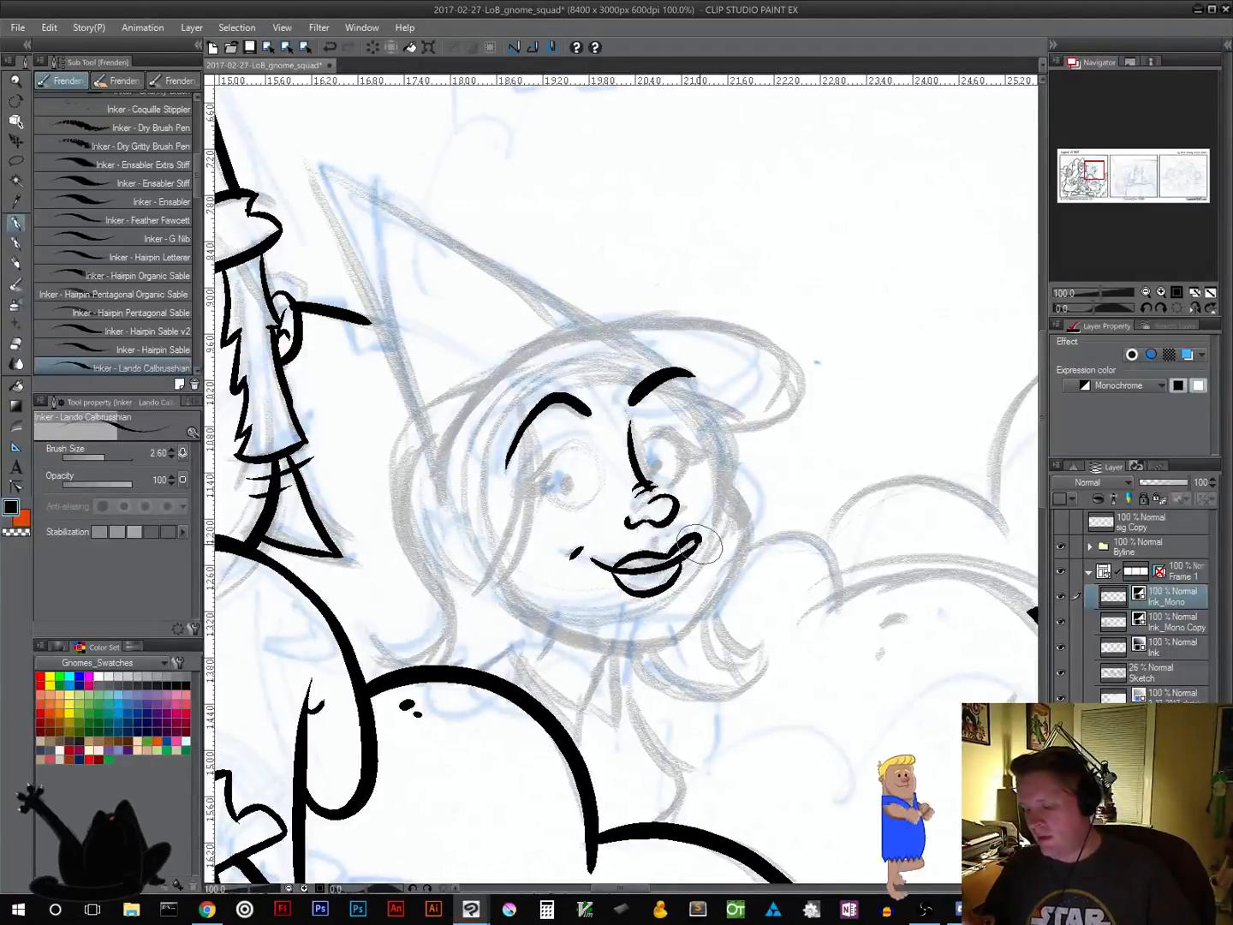
# Dot small clusters of freckles onto both of the female gnome's cheeks
pyautogui.click(550, 525)
pyautogui.click(542, 542)
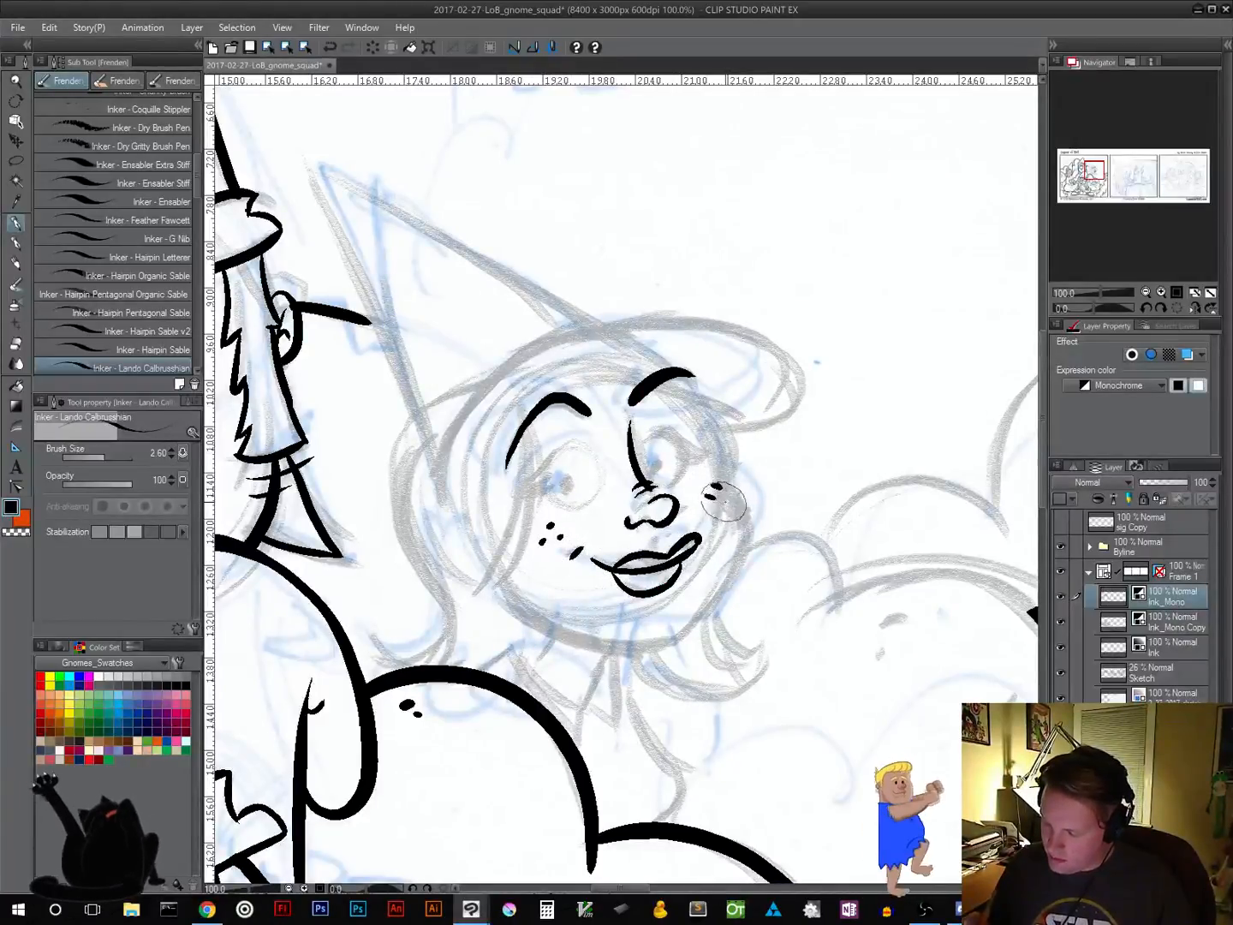
pyautogui.click(720, 503)
pyautogui.click(733, 504)
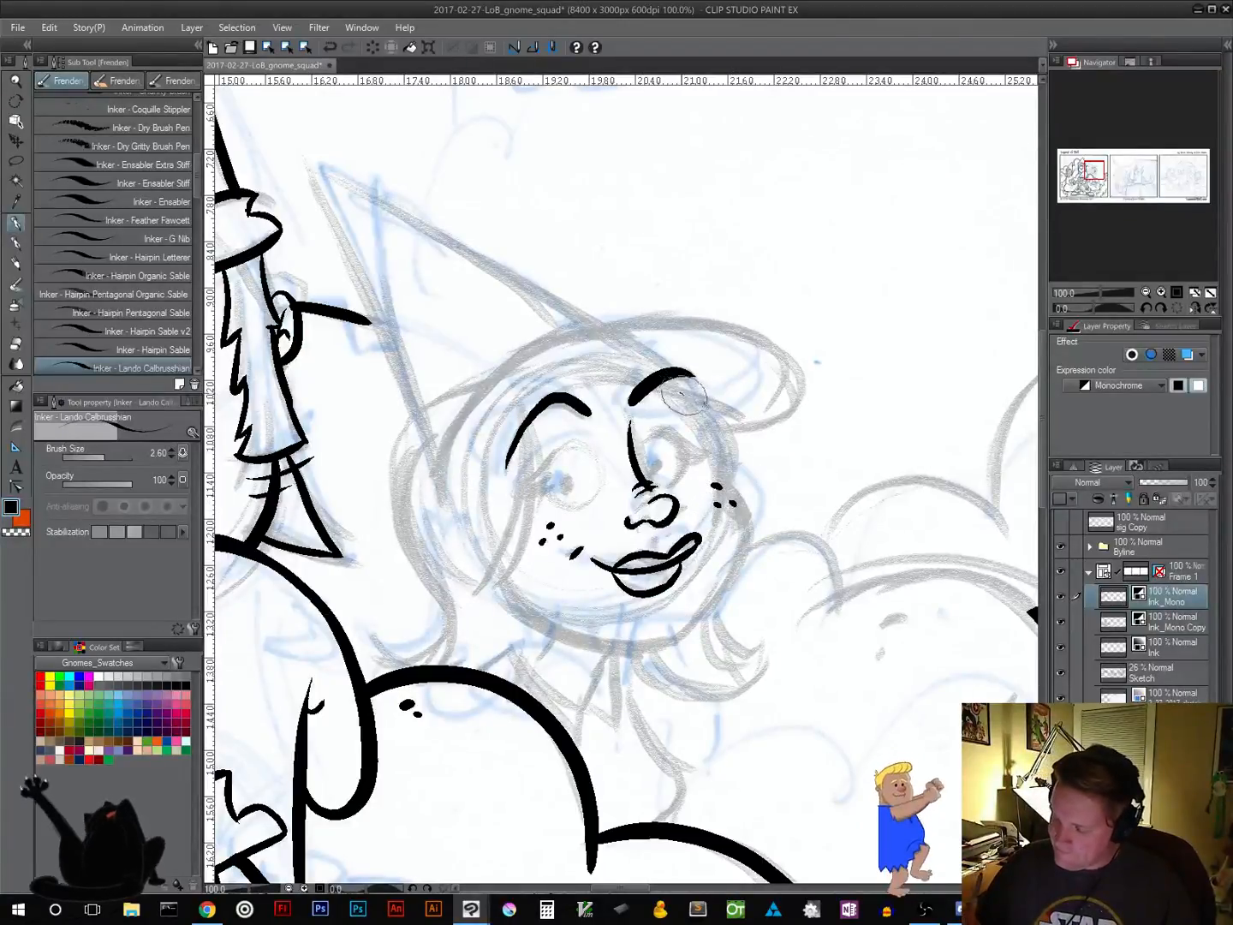
# Ink the female gnome's face contour from the far eyebrow over the cheek, around the chin and along the near jaw
pyautogui.moveTo(687, 395)
pyautogui.mouseDown()
pyautogui.moveTo(726, 456)
pyautogui.moveTo(708, 422)
pyautogui.moveTo(730, 485)
pyautogui.moveTo(735, 576)
pyautogui.moveTo(688, 637)
pyautogui.mouseUp()
pyautogui.hotkey('ctrl', 'z')
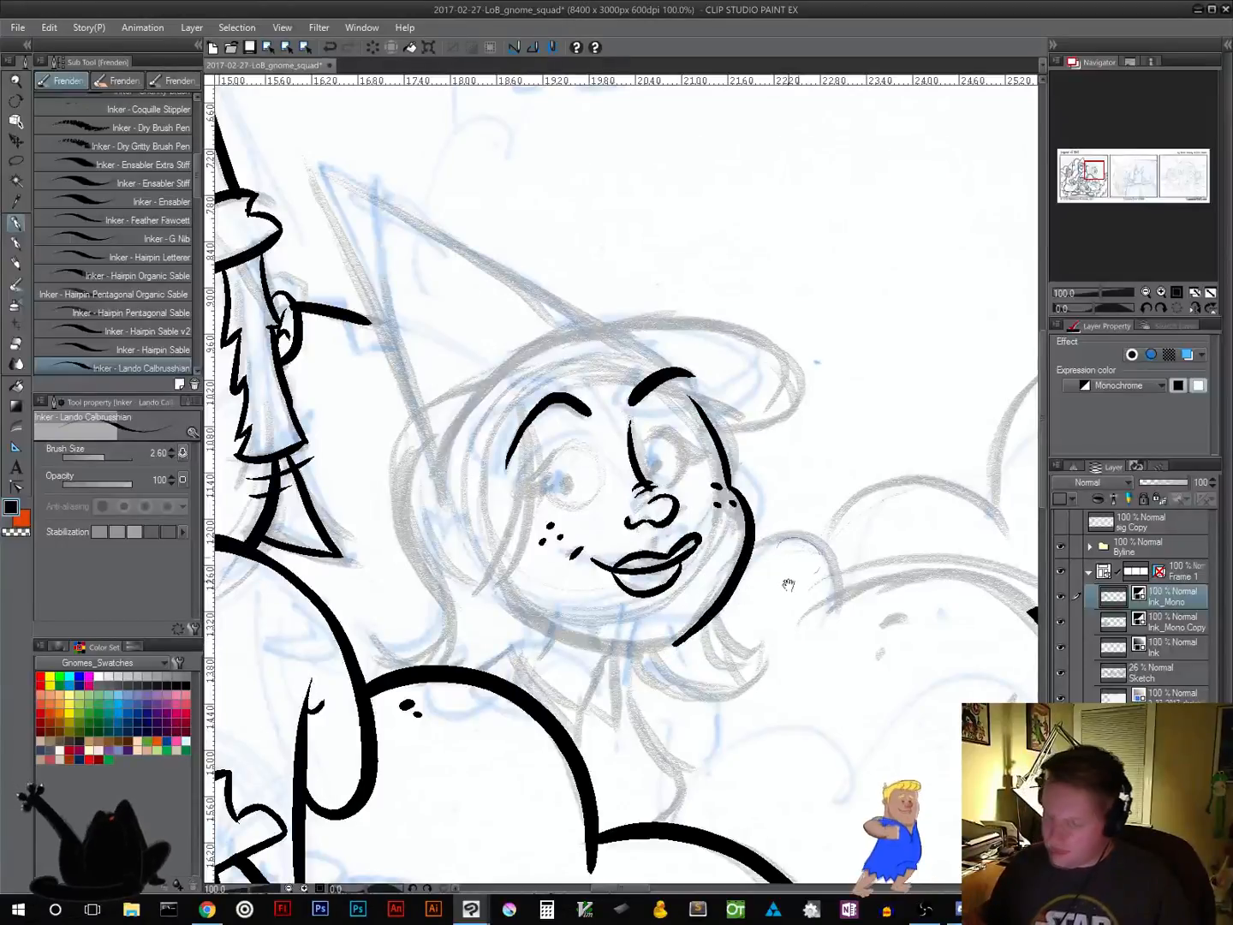
pyautogui.moveTo(787, 586); pyautogui.dragTo(775, 402)
pyautogui.press('r')
pyautogui.moveTo(786, 554)
pyautogui.mouseDown()
pyautogui.moveTo(861, 401)
pyautogui.moveTo(829, 341)
pyautogui.mouseUp()
pyautogui.moveTo(668, 497); pyautogui.dragTo(747, 471)
pyautogui.moveTo(560, 538)
pyautogui.mouseDown()
pyautogui.moveTo(669, 461)
pyautogui.moveTo(700, 427)
pyautogui.moveTo(704, 366)
pyautogui.mouseUp()
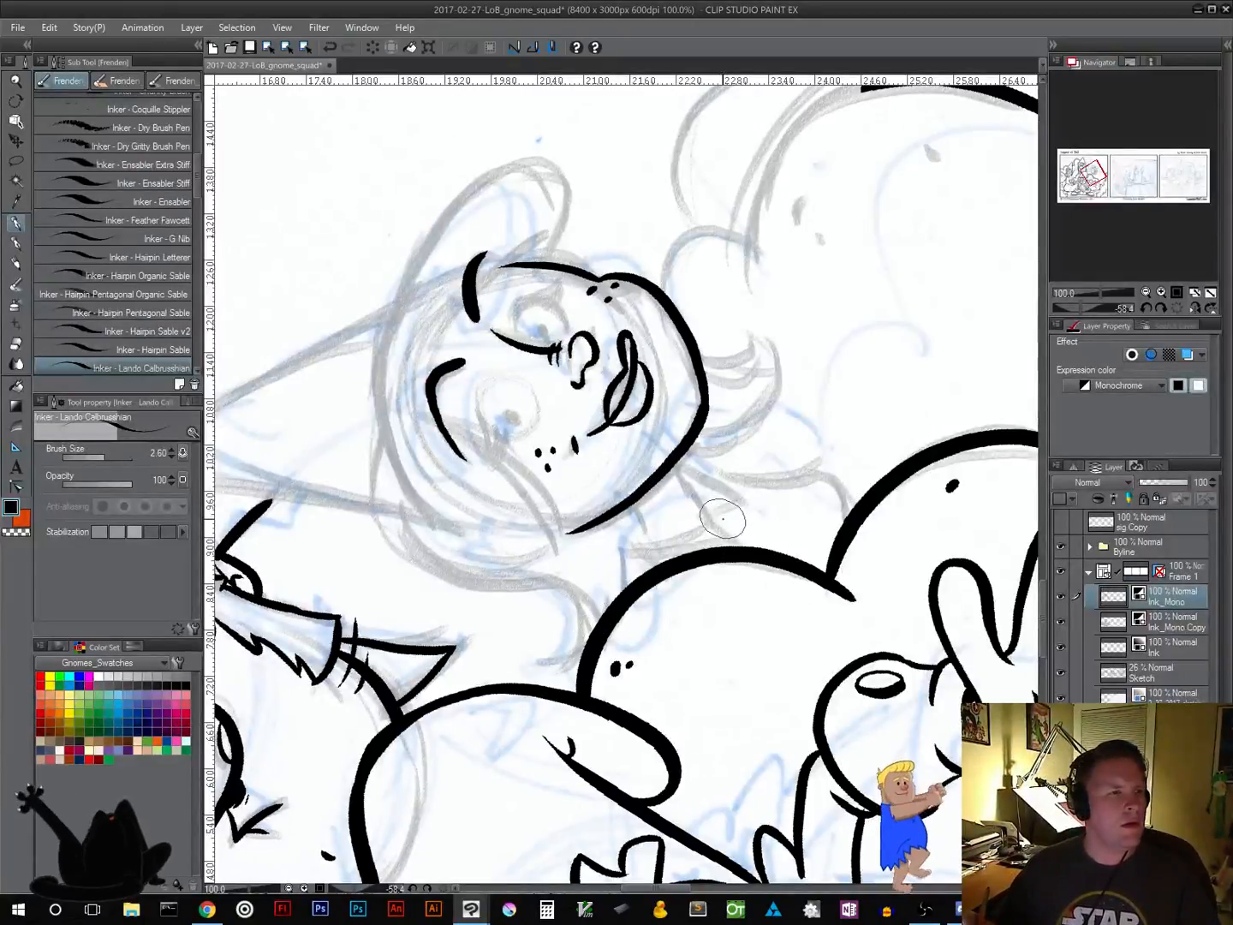
# Ink the female gnome's neck lines and the near side of her open collar down to the cloud puff
pyautogui.moveTo(754, 495)
pyautogui.mouseDown()
pyautogui.moveTo(772, 463)
pyautogui.moveTo(800, 470)
pyautogui.moveTo(644, 644)
pyautogui.moveTo(704, 607)
pyautogui.moveTo(704, 557)
pyautogui.mouseUp()
pyautogui.press('r')
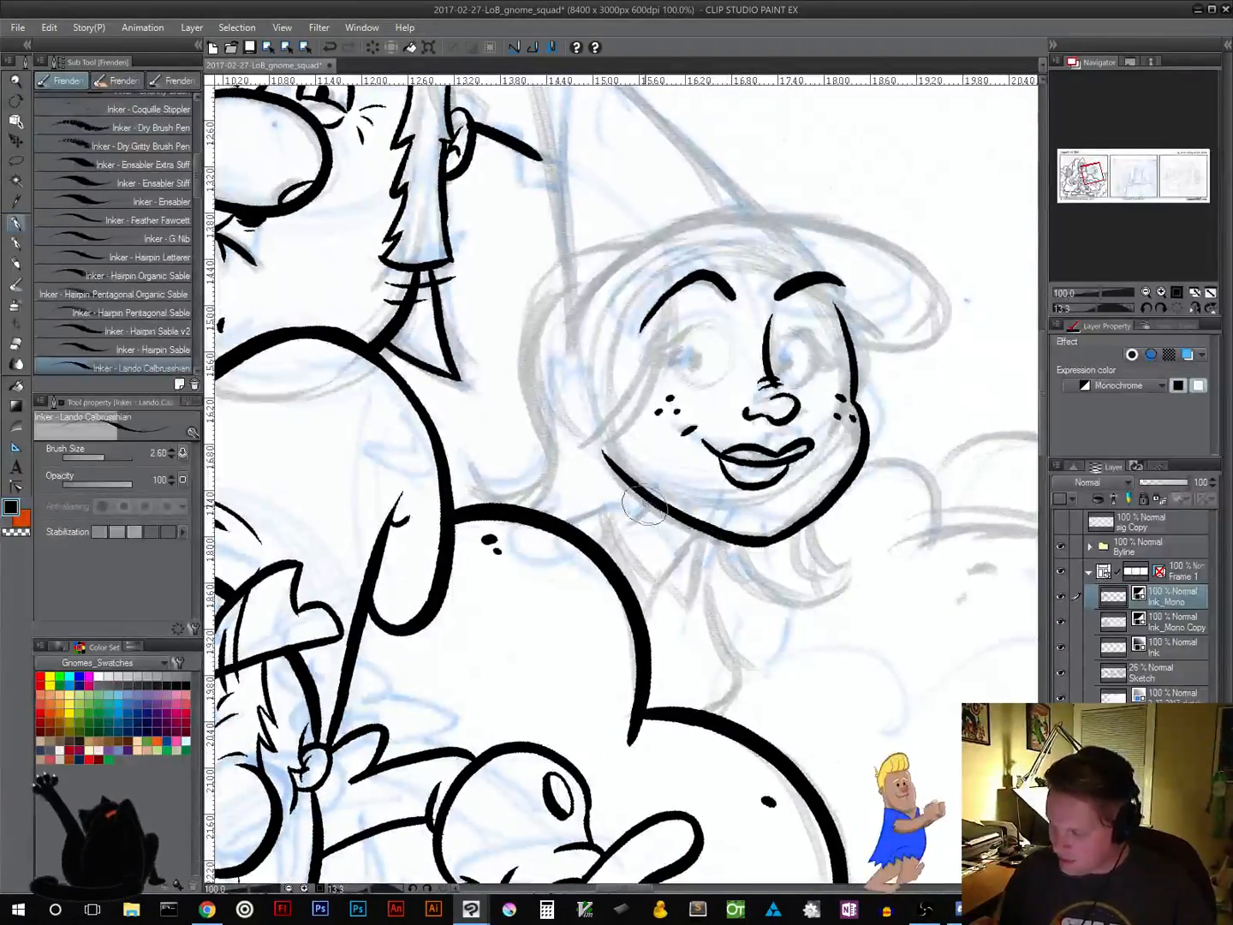
pyautogui.moveTo(651, 505)
pyautogui.mouseDown()
pyautogui.moveTo(617, 539)
pyautogui.moveTo(668, 585)
pyautogui.mouseUp()
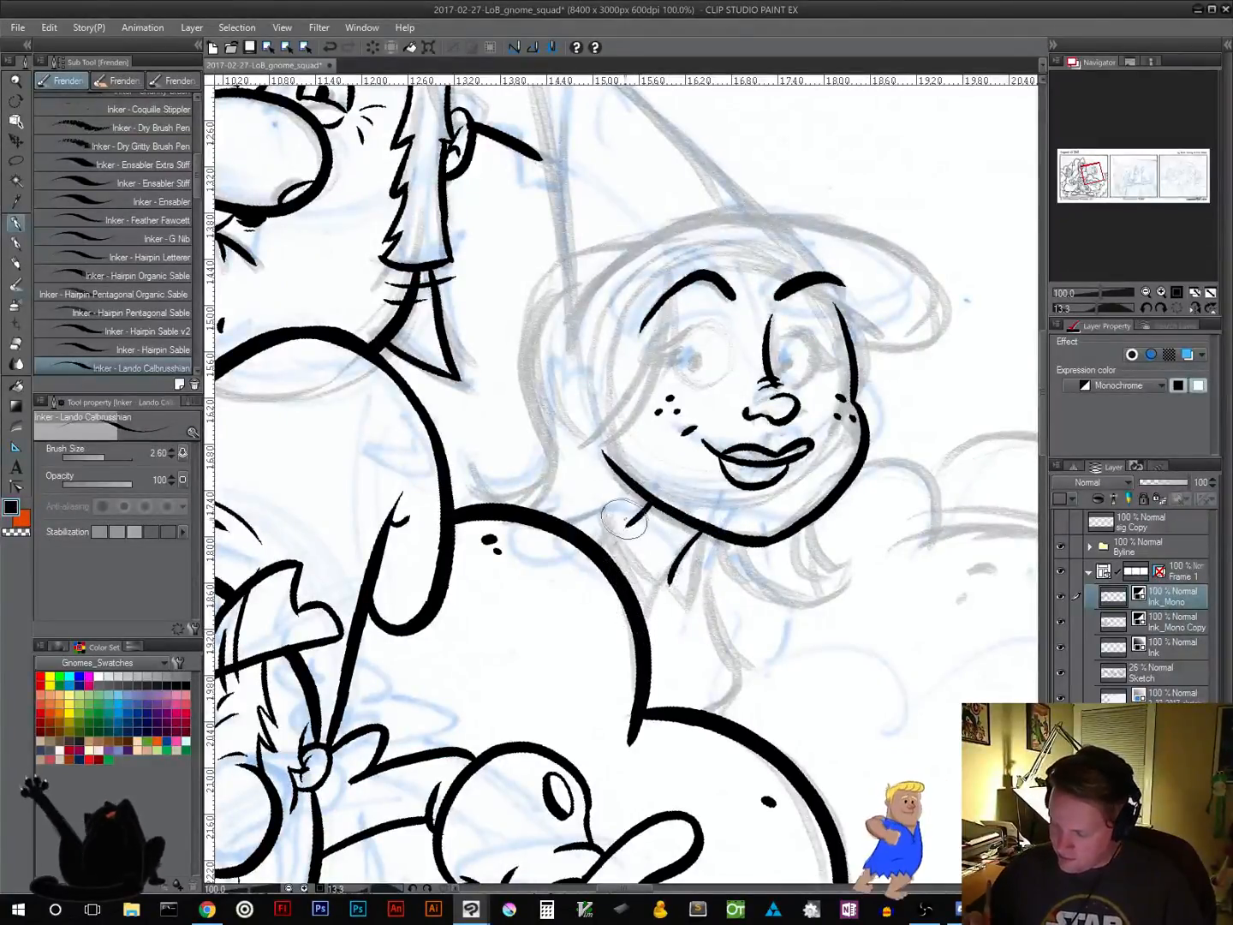
pyautogui.moveTo(626, 517)
pyautogui.mouseDown()
pyautogui.moveTo(638, 556)
pyautogui.moveTo(675, 597)
pyautogui.mouseUp()
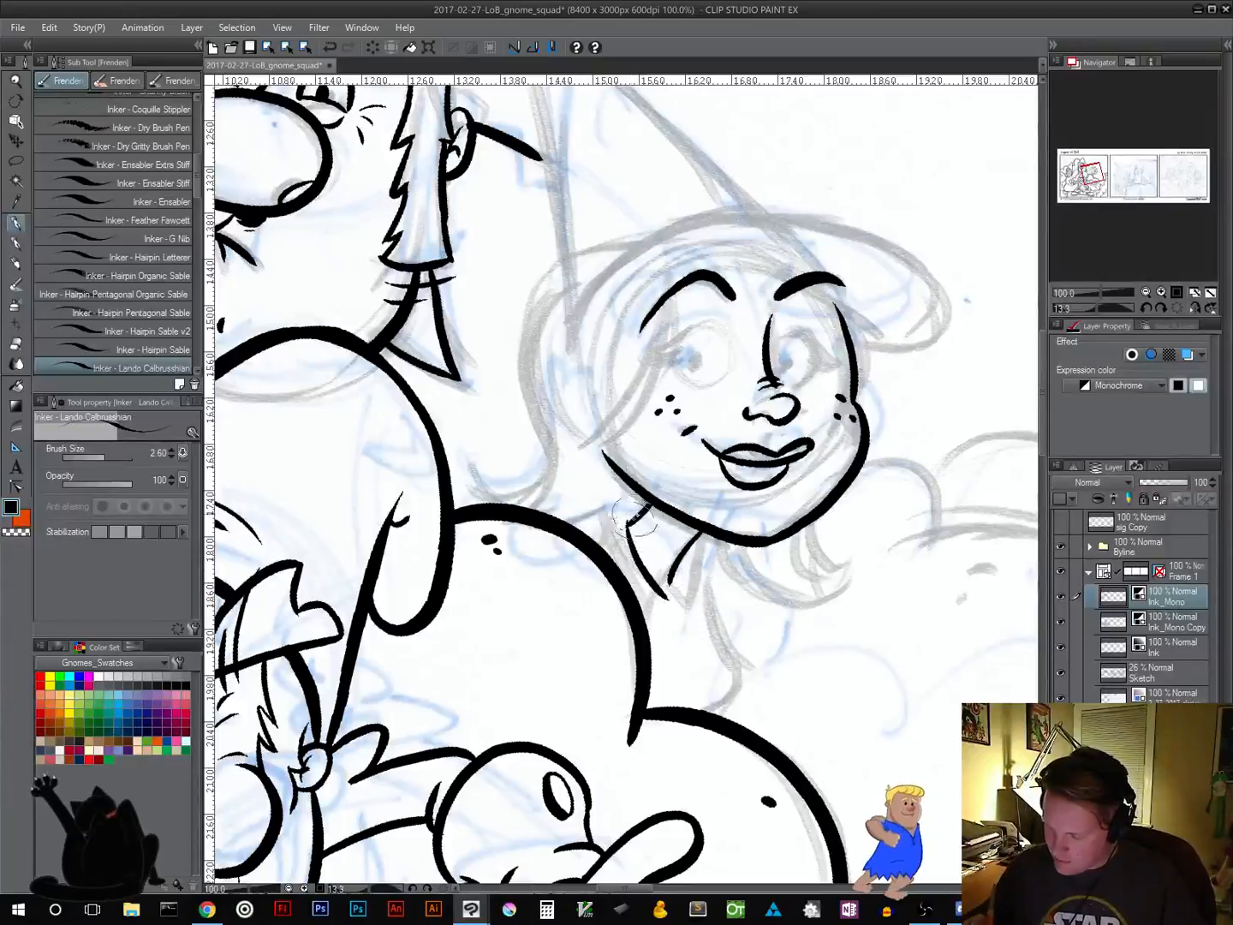
pyautogui.moveTo(651, 503)
pyautogui.mouseDown()
pyautogui.moveTo(601, 511)
pyautogui.moveTo(586, 533)
pyautogui.mouseUp()
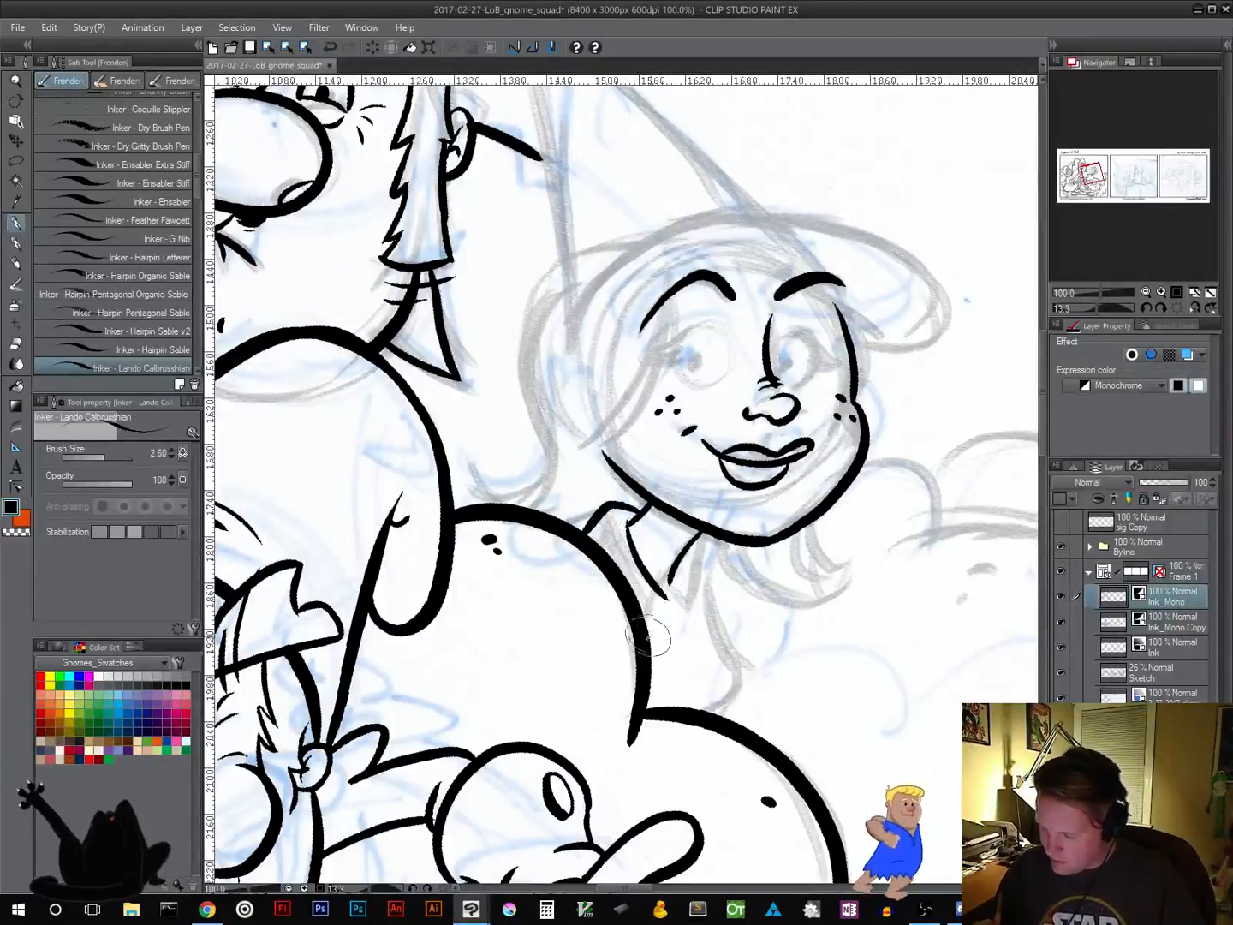
# Ink the pointed front flap of the female gnome's collar and the short shirt edge below it
pyautogui.moveTo(648, 635); pyautogui.dragTo(681, 600)
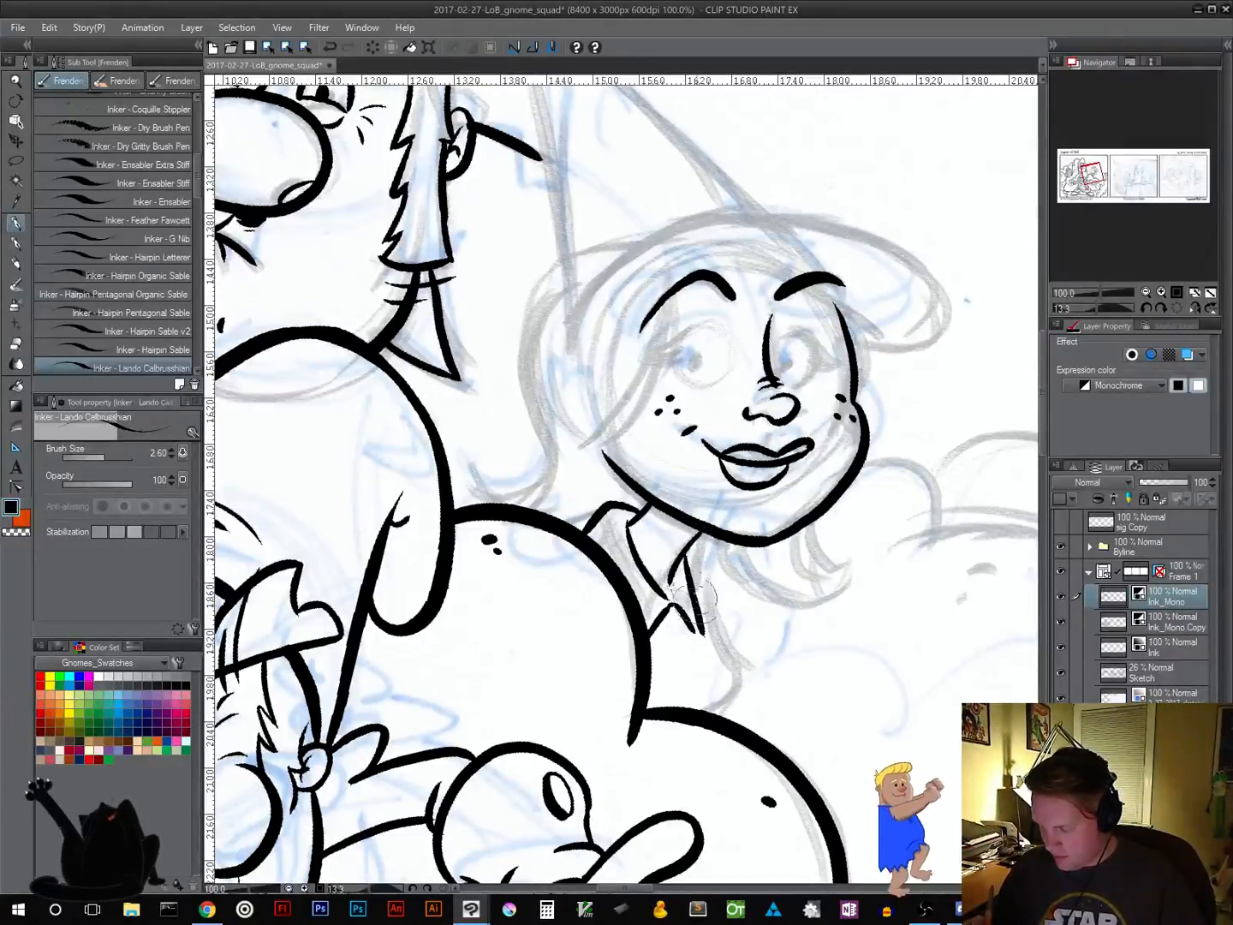
pyautogui.moveTo(684, 557); pyautogui.dragTo(711, 651)
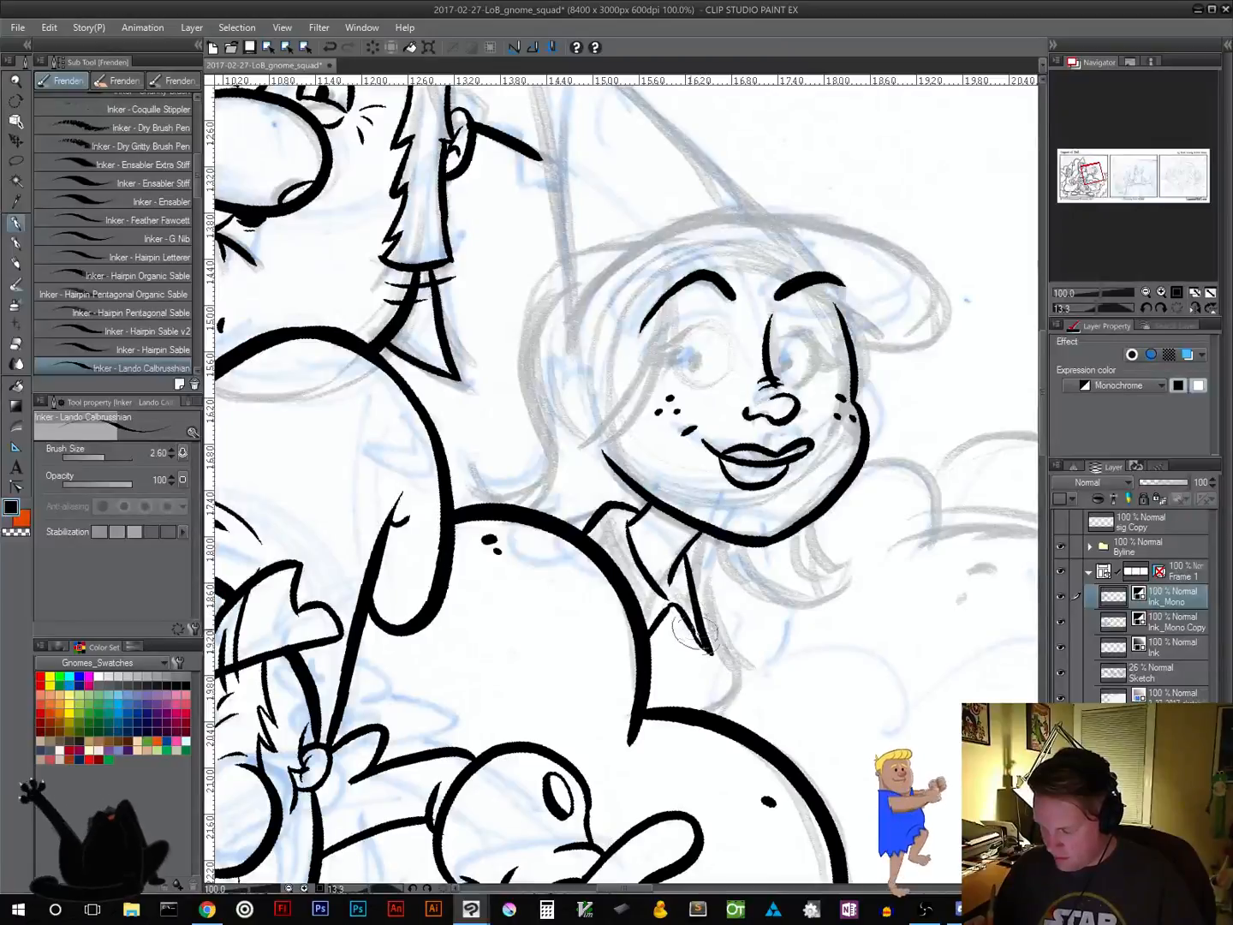
pyautogui.moveTo(700, 538); pyautogui.dragTo(712, 650)
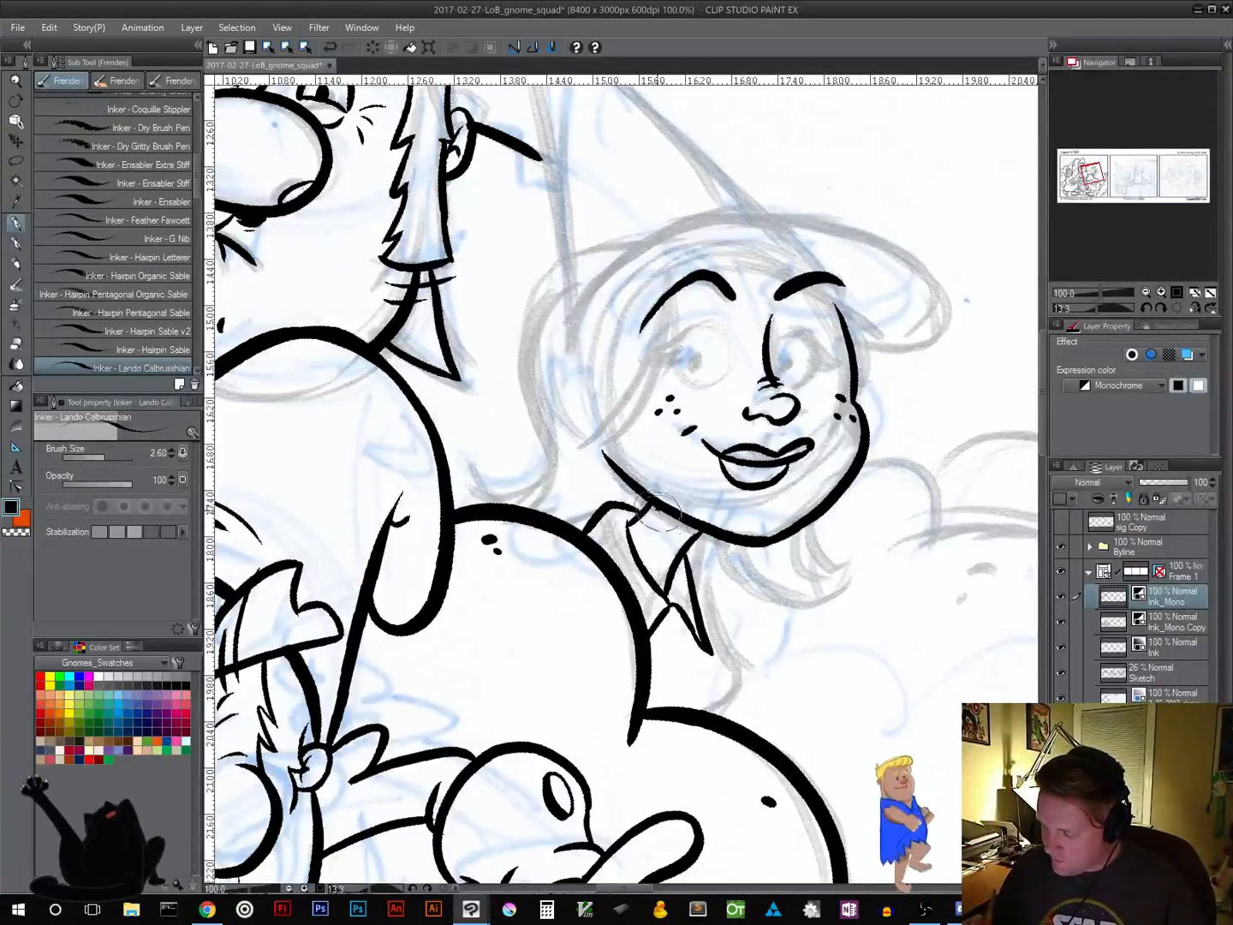
# Ink a small solid shadow with short hatching on the neck directly beneath the female gnome's jaw
pyautogui.moveTo(654, 508); pyautogui.dragTo(661, 517)
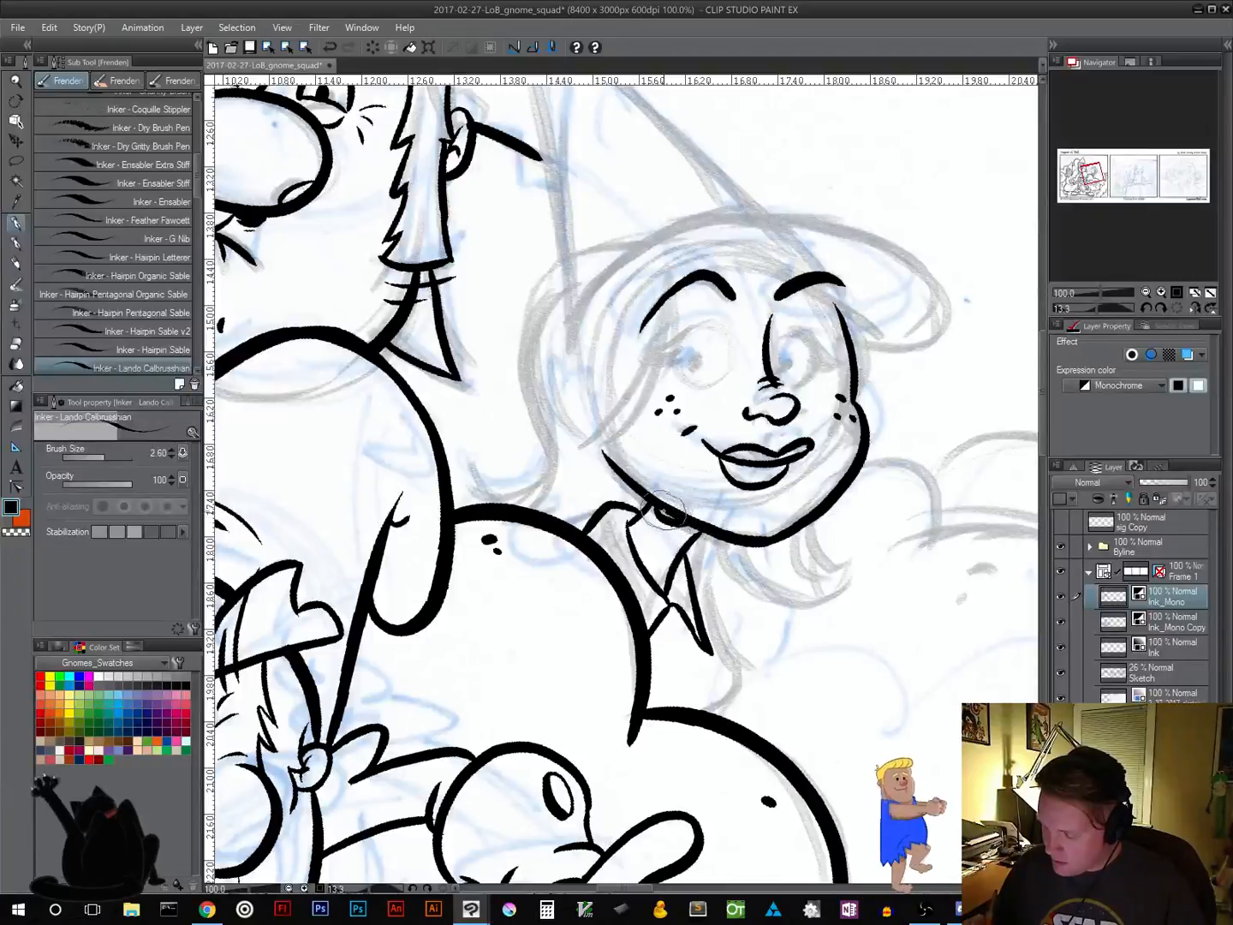
pyautogui.moveTo(661, 518); pyautogui.dragTo(689, 526)
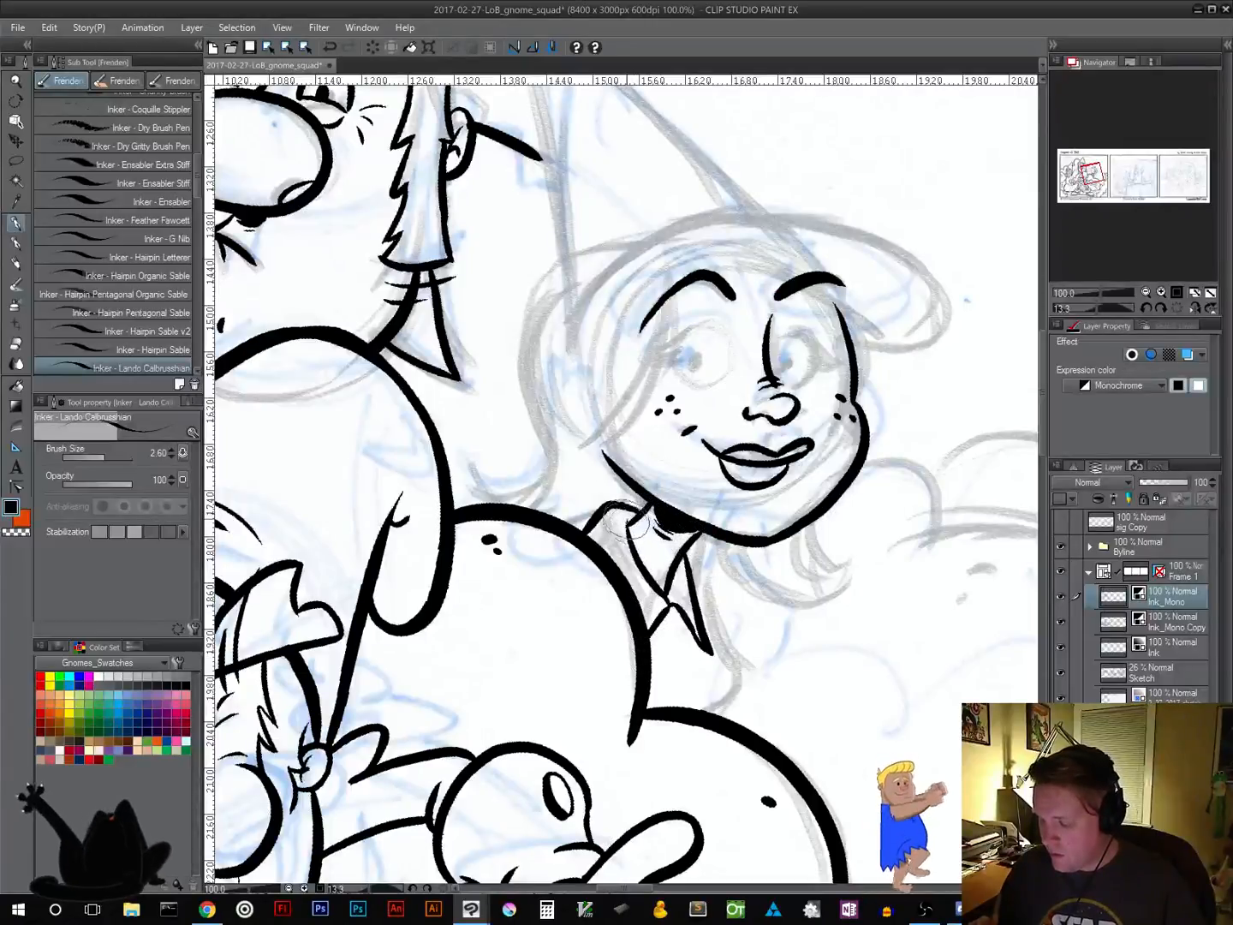
pyautogui.moveTo(627, 522)
pyautogui.mouseDown()
pyautogui.moveTo(645, 567)
pyautogui.moveTo(649, 500)
pyautogui.mouseUp()
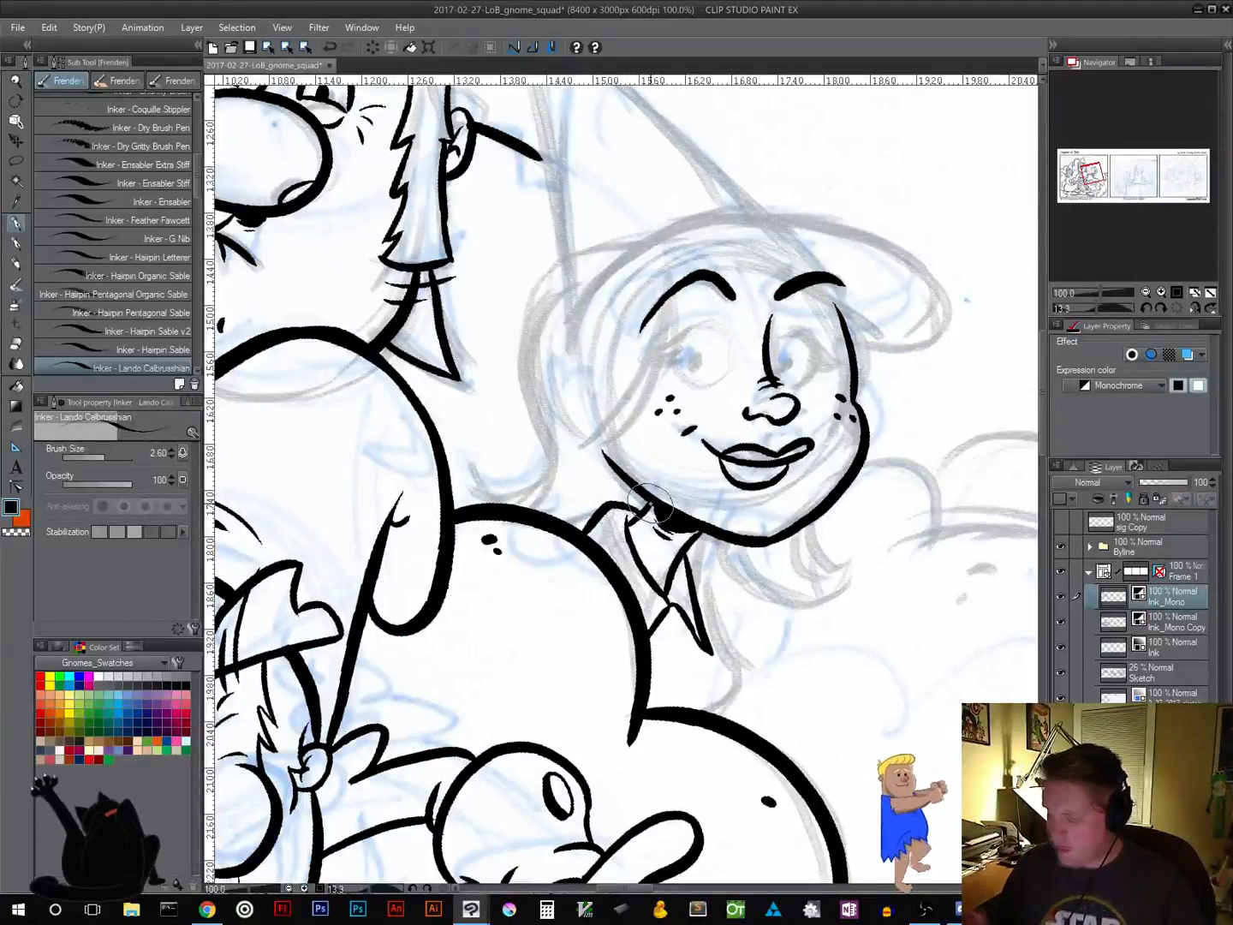
pyautogui.moveTo(765, 667); pyautogui.dragTo(759, 509)
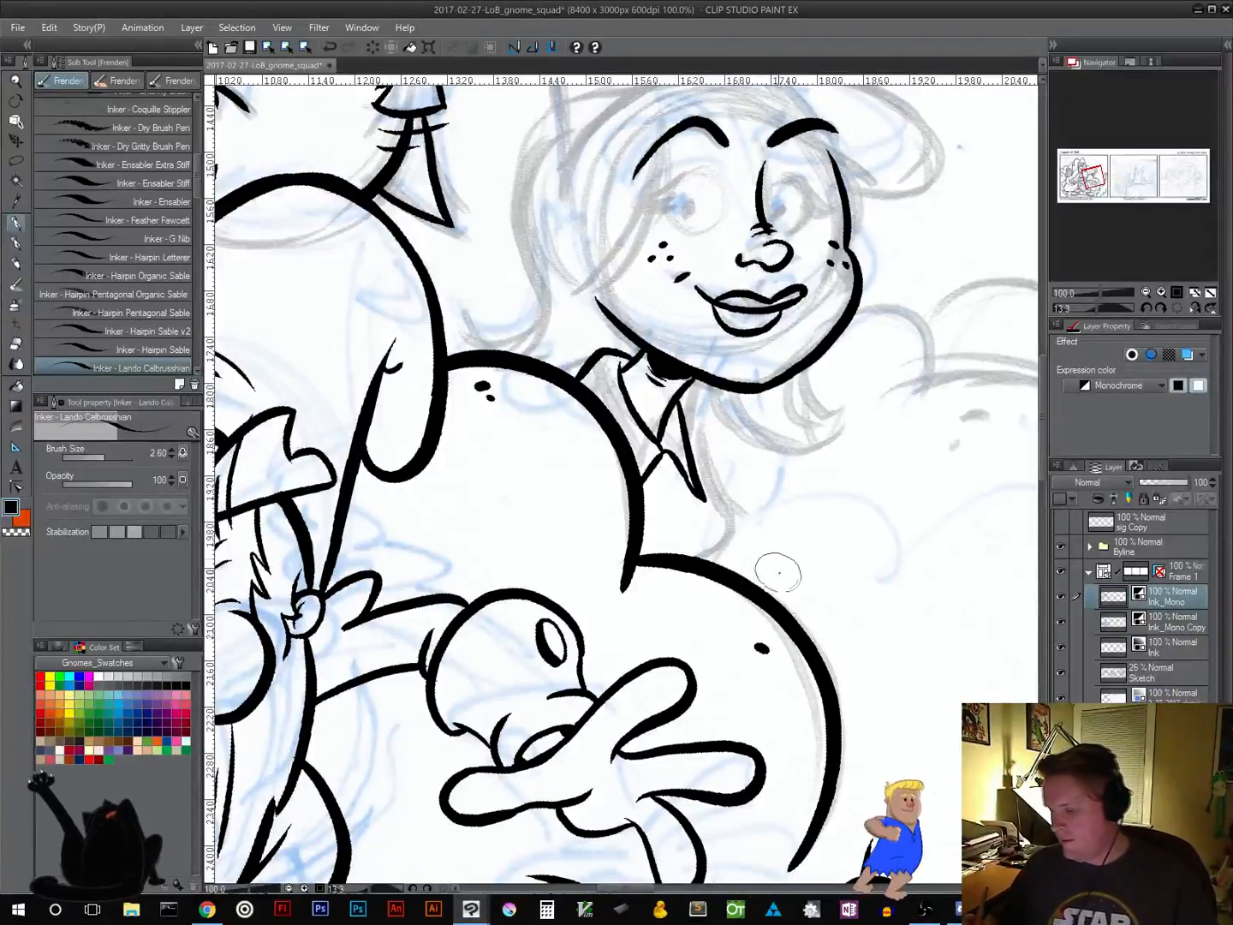
pyautogui.moveTo(809, 495); pyautogui.dragTo(840, 700)
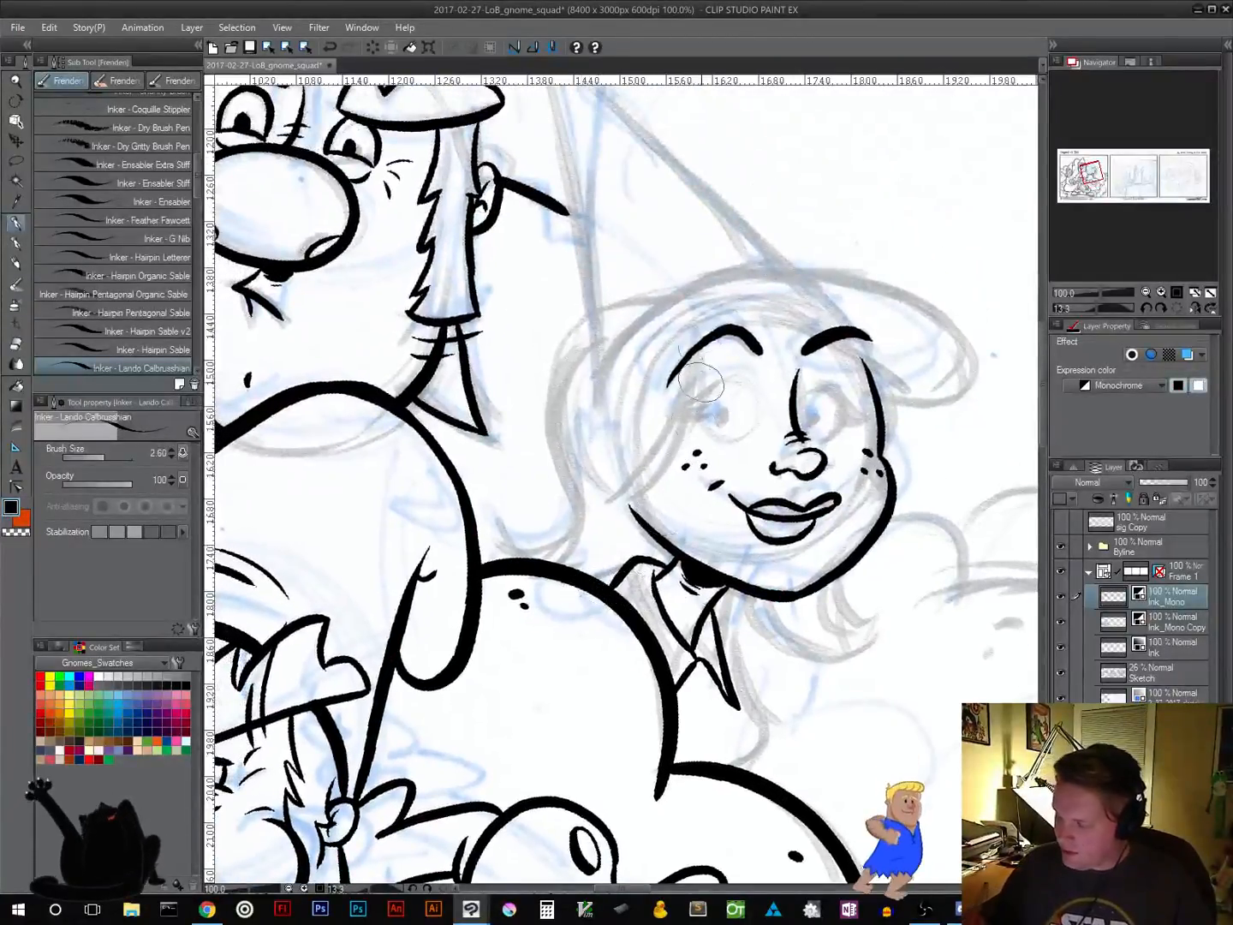
# Ink the female gnome's face-framing hair strand and the outer hair contour on the near side down to its flipped tip
pyautogui.moveTo(692, 318); pyautogui.dragTo(610, 523)
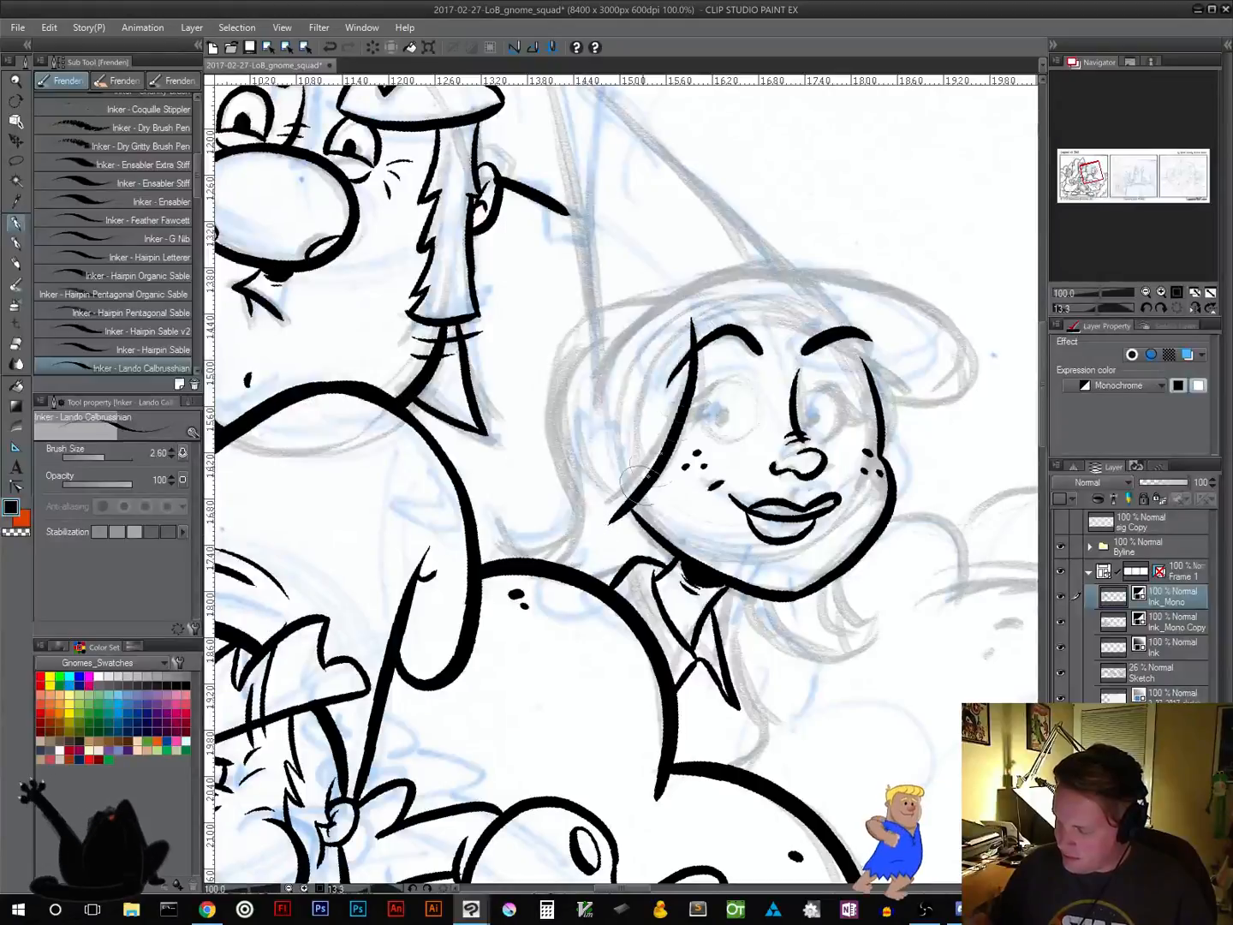
pyautogui.moveTo(695, 392); pyautogui.dragTo(604, 521)
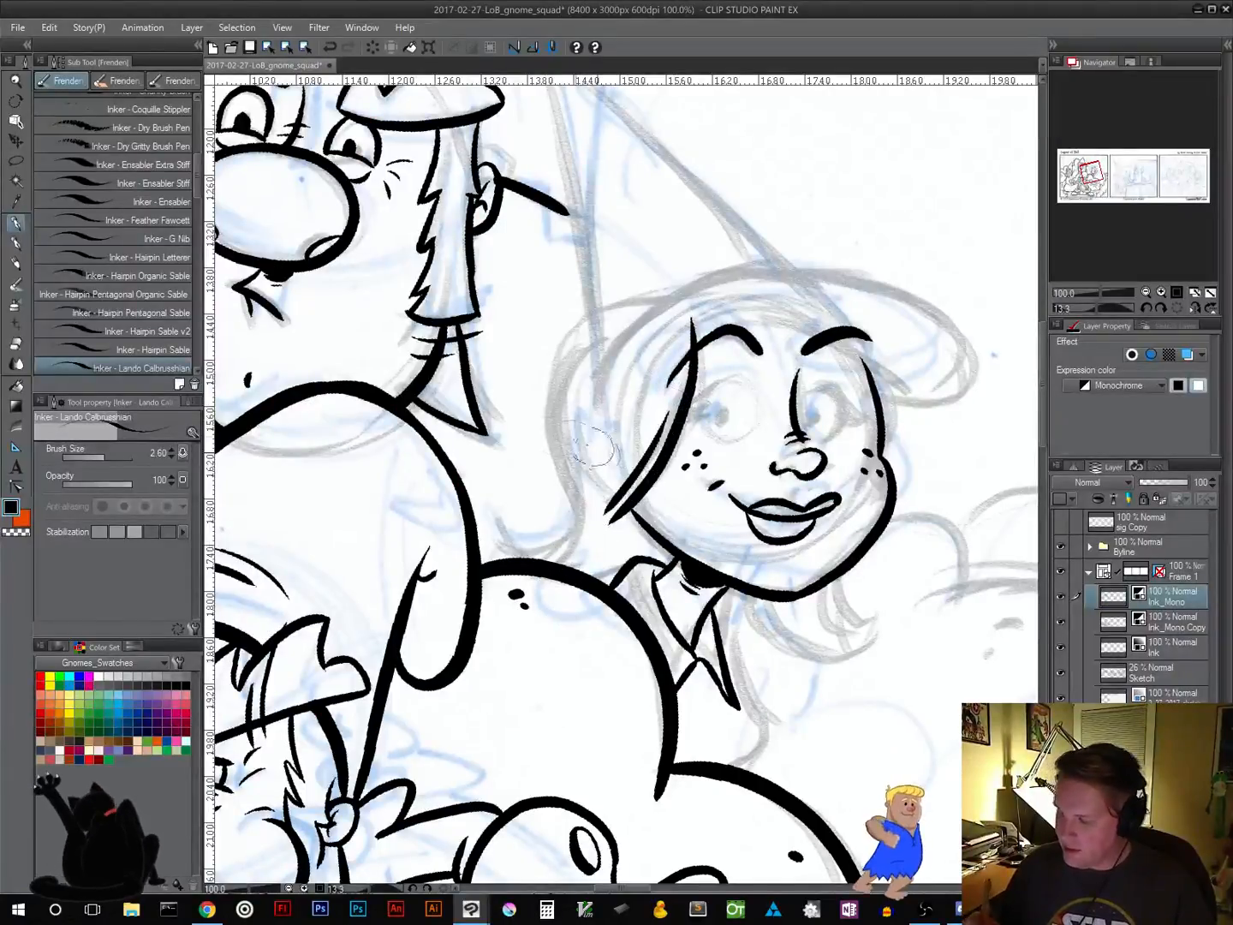
pyautogui.moveTo(664, 299)
pyautogui.mouseDown()
pyautogui.moveTo(599, 319)
pyautogui.moveTo(545, 429)
pyautogui.moveTo(543, 386)
pyautogui.moveTo(543, 407)
pyautogui.moveTo(562, 393)
pyautogui.moveTo(552, 417)
pyautogui.moveTo(577, 495)
pyautogui.moveTo(535, 545)
pyautogui.moveTo(512, 505)
pyautogui.moveTo(500, 511)
pyautogui.moveTo(510, 540)
pyautogui.moveTo(490, 513)
pyautogui.moveTo(503, 560)
pyautogui.mouseUp()
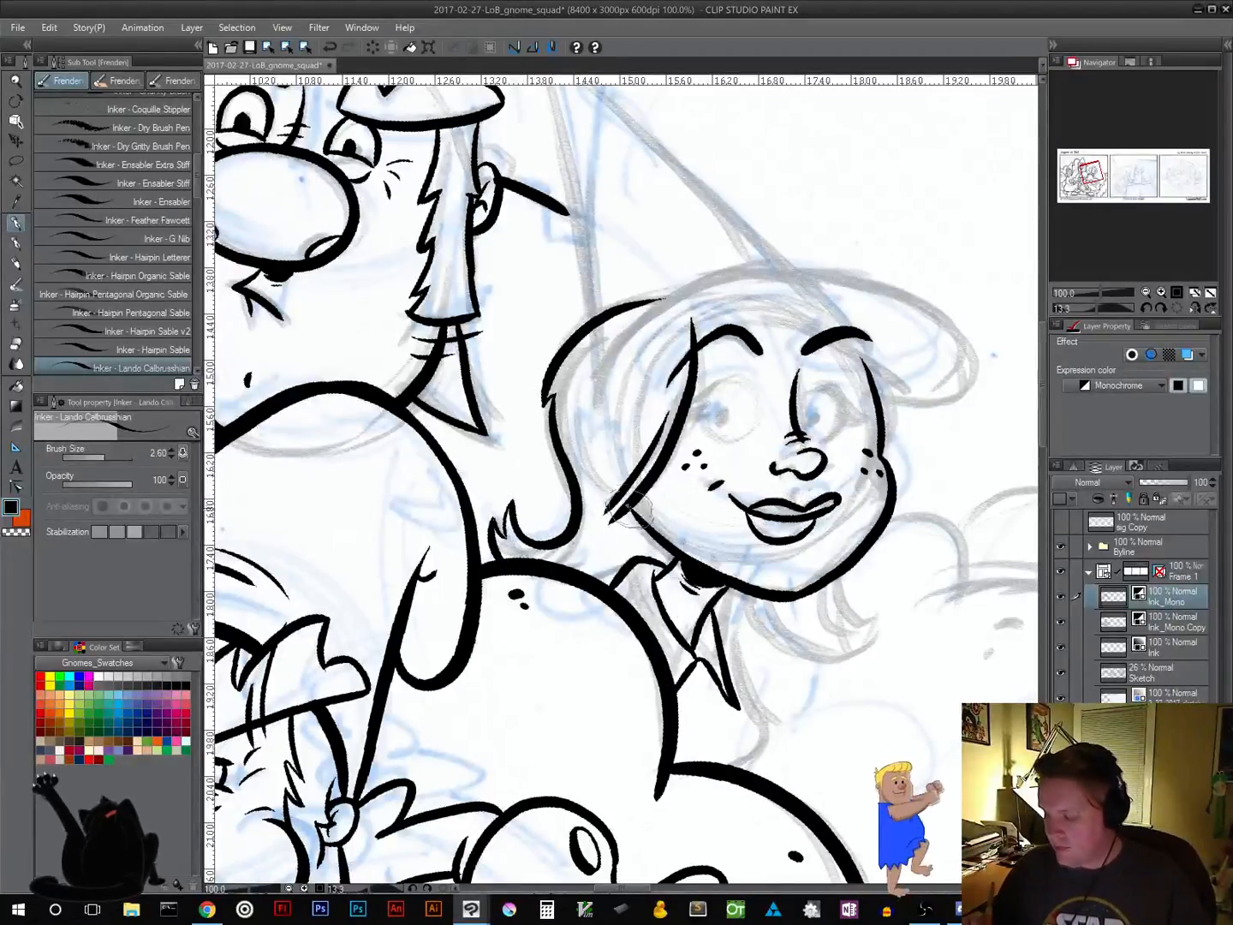
# Ink the female gnome's swept bangs, from the near hair contour over the forehead to the pointed tip beyond the far eyebrow
pyautogui.moveTo(741, 505); pyautogui.dragTo(617, 642)
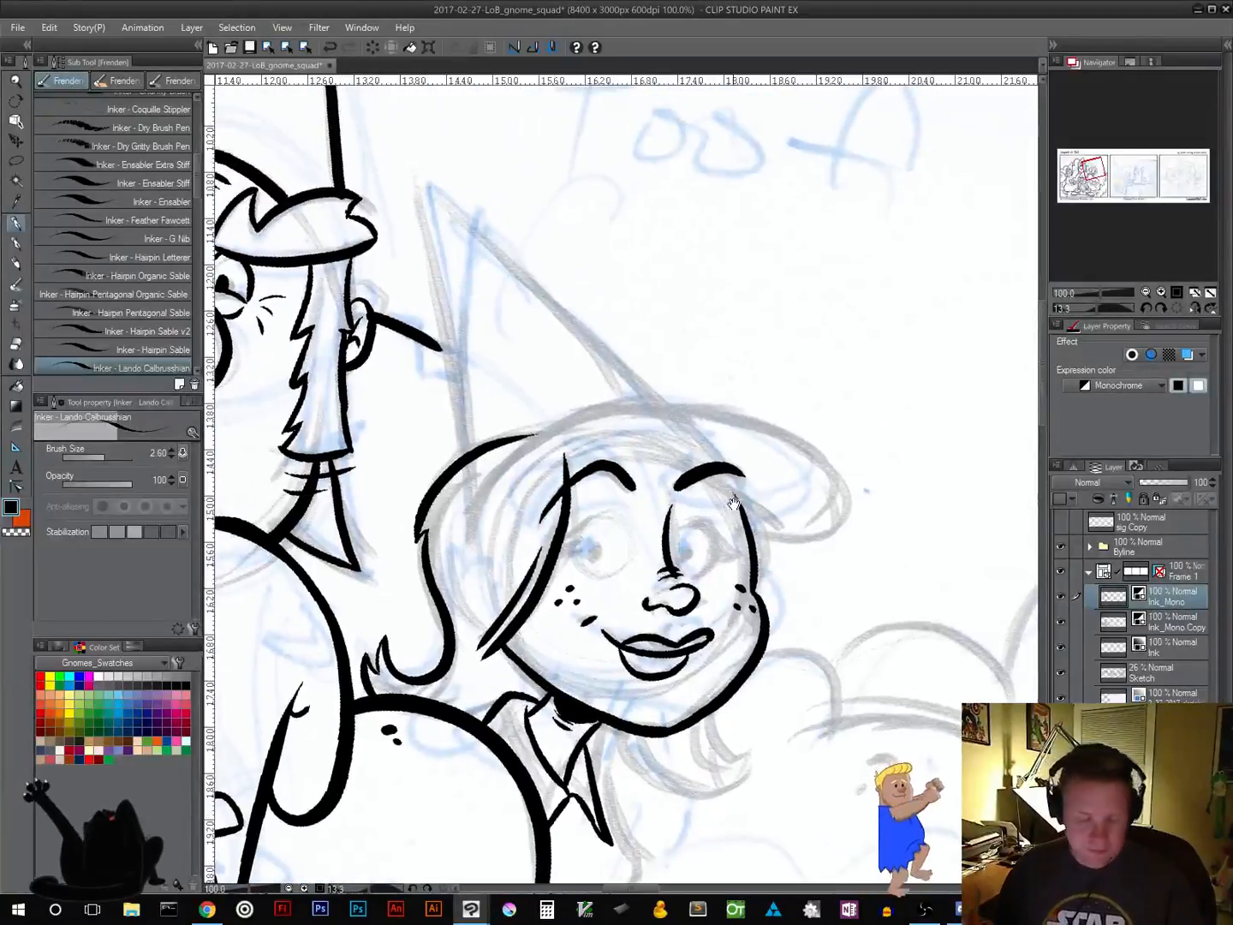
pyautogui.hotkey('shift', 'space')
pyautogui.moveTo(873, 535)
pyautogui.mouseDown()
pyautogui.moveTo(905, 454)
pyautogui.moveTo(886, 345)
pyautogui.moveTo(865, 330)
pyautogui.mouseUp()
pyautogui.moveTo(567, 510)
pyautogui.mouseDown()
pyautogui.moveTo(645, 428)
pyautogui.moveTo(780, 428)
pyautogui.moveTo(807, 353)
pyautogui.moveTo(826, 383)
pyautogui.moveTo(823, 369)
pyautogui.moveTo(749, 327)
pyautogui.moveTo(624, 372)
pyautogui.moveTo(532, 516)
pyautogui.mouseUp()
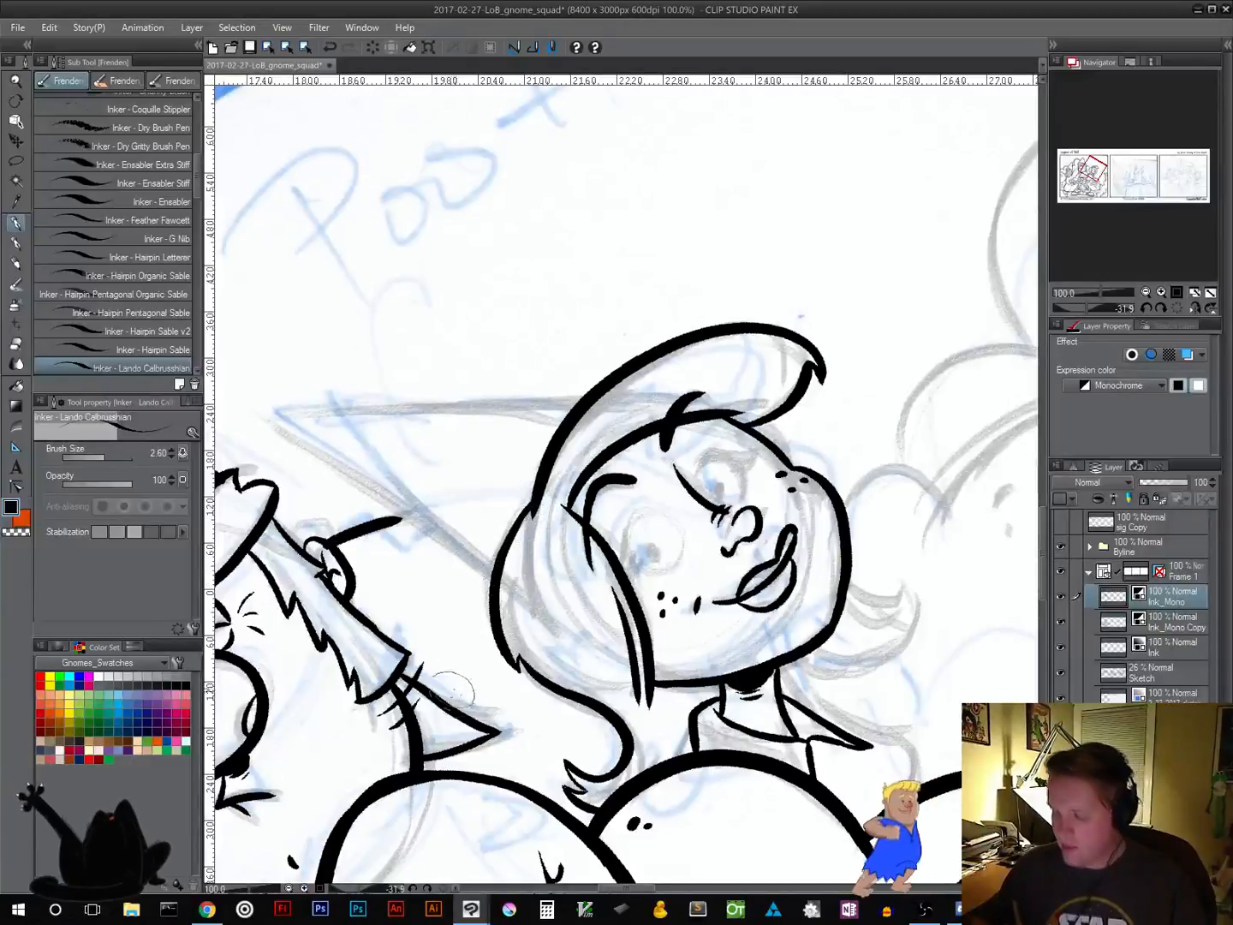
# Ink tapered strand lines in the female gnome's near-side hair and a thin highlight line inside the upper edge of her bangs
pyautogui.moveTo(529, 535)
pyautogui.mouseDown()
pyautogui.moveTo(550, 641)
pyautogui.moveTo(539, 542)
pyautogui.moveTo(562, 643)
pyautogui.mouseUp()
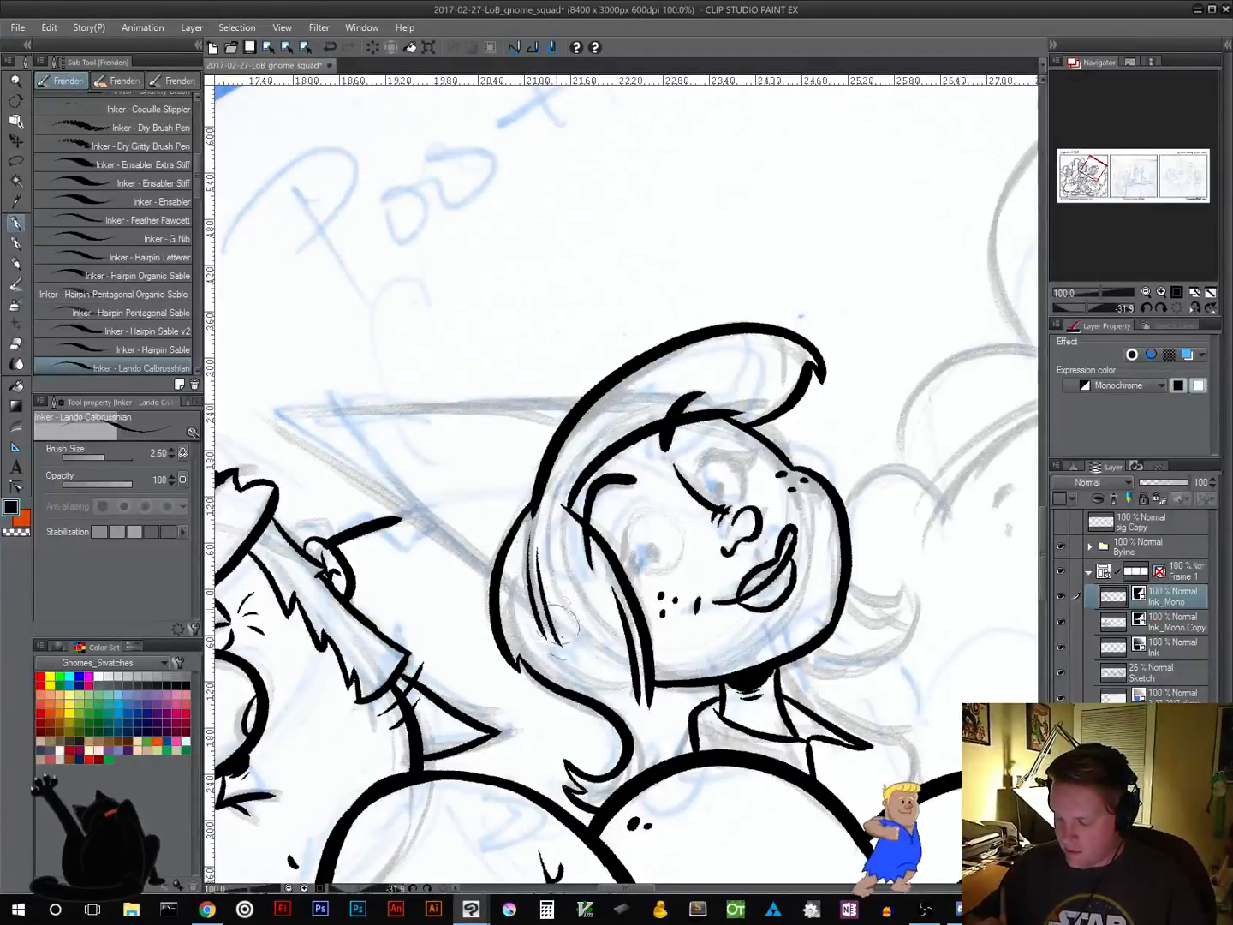
pyautogui.moveTo(546, 565); pyautogui.dragTo(579, 646)
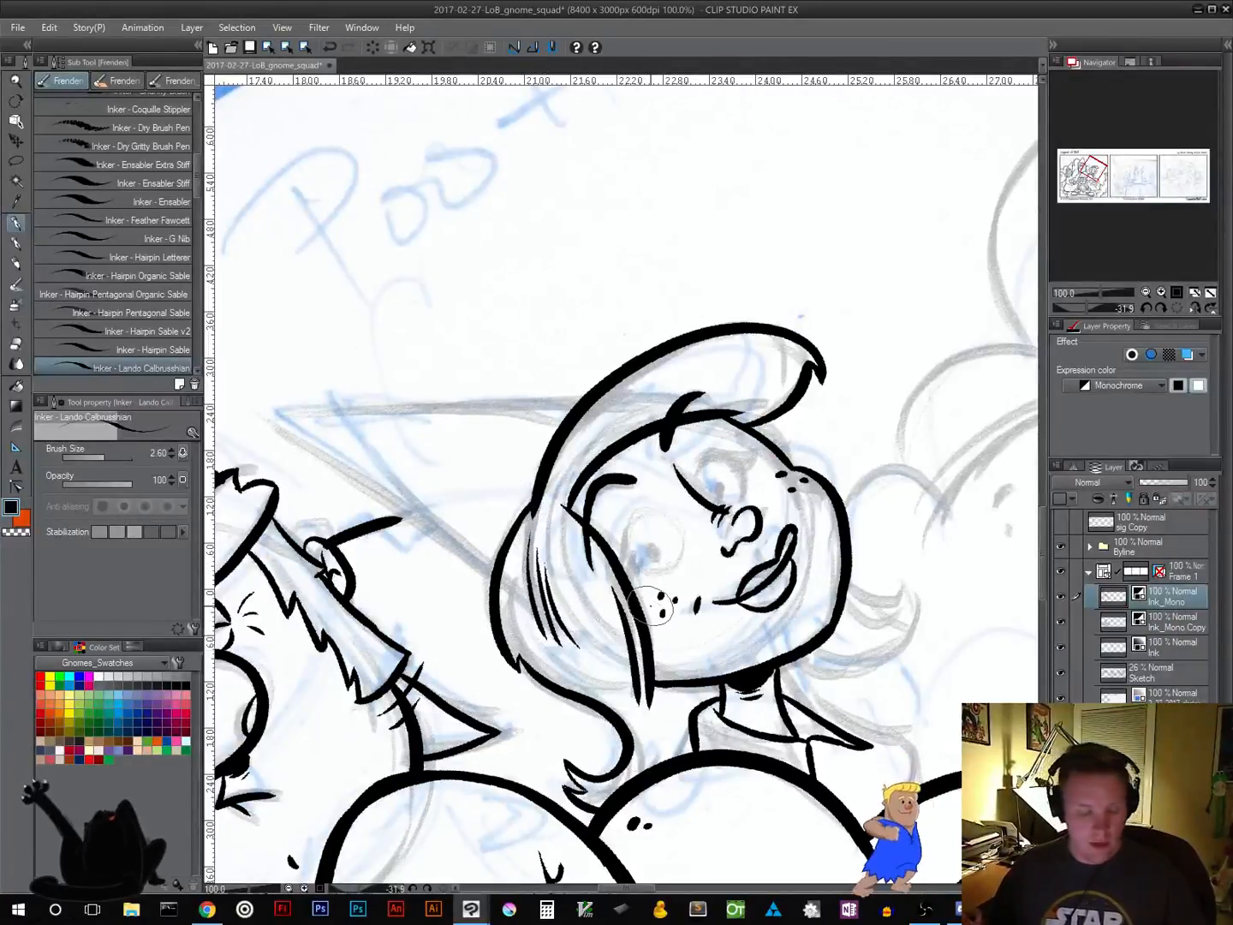
pyautogui.hotkey('ctrl', 'z')
pyautogui.moveTo(522, 550); pyautogui.dragTo(545, 647)
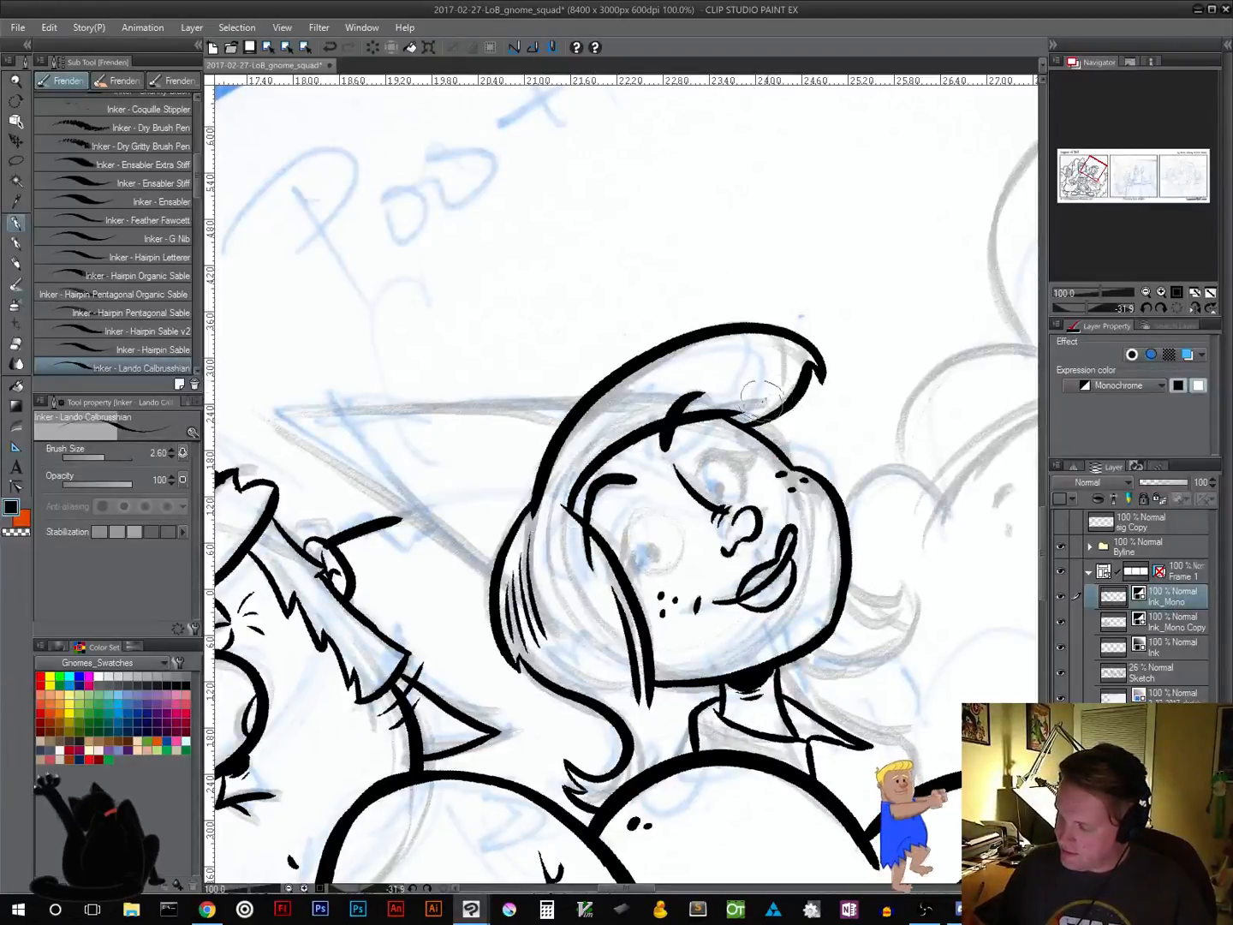
pyautogui.moveTo(651, 373); pyautogui.dragTo(783, 353)
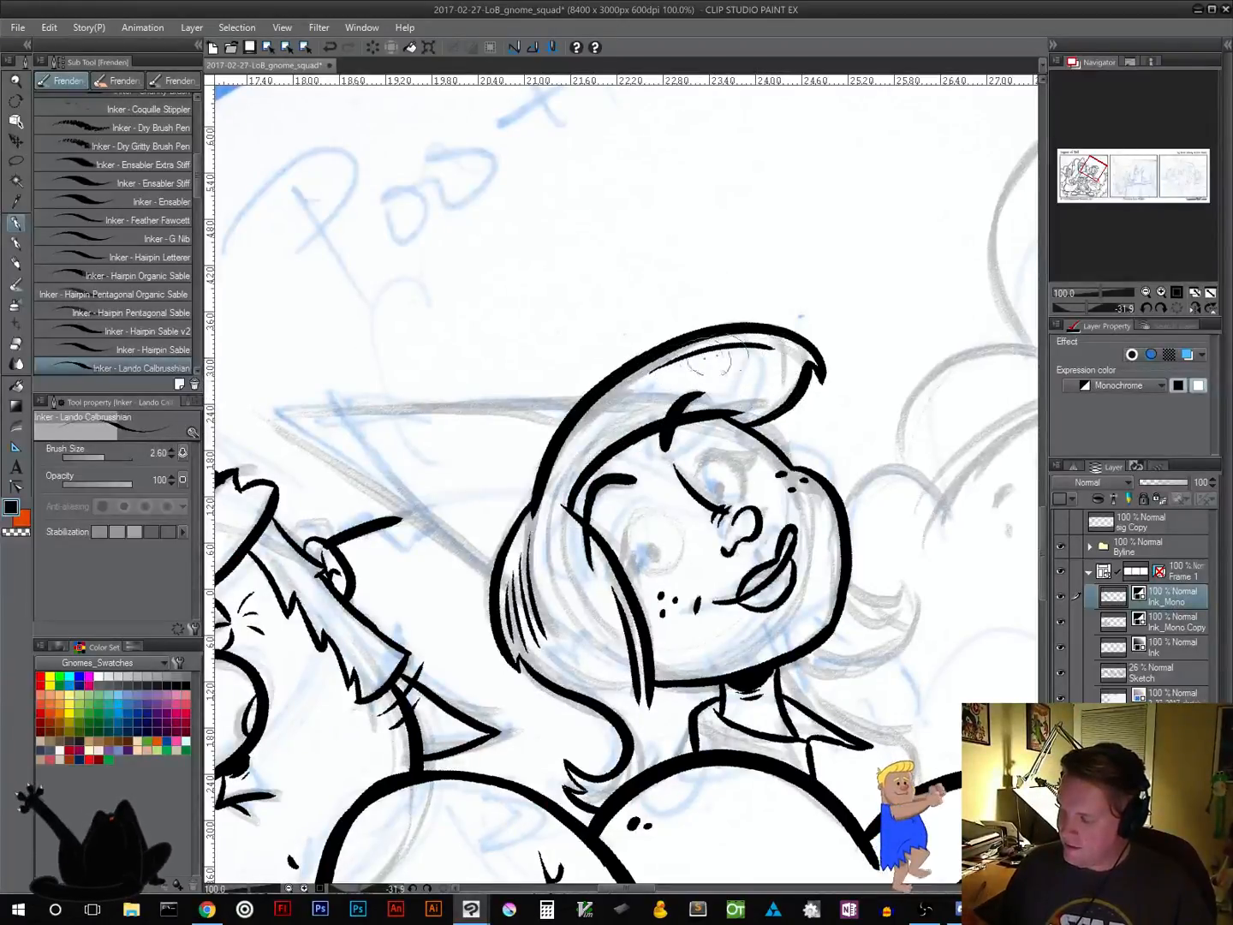
# Ink the outline of the hair flip below the female gnome's far jaw, ending it in jagged pointed locks
pyautogui.moveTo(881, 496); pyautogui.dragTo(812, 394)
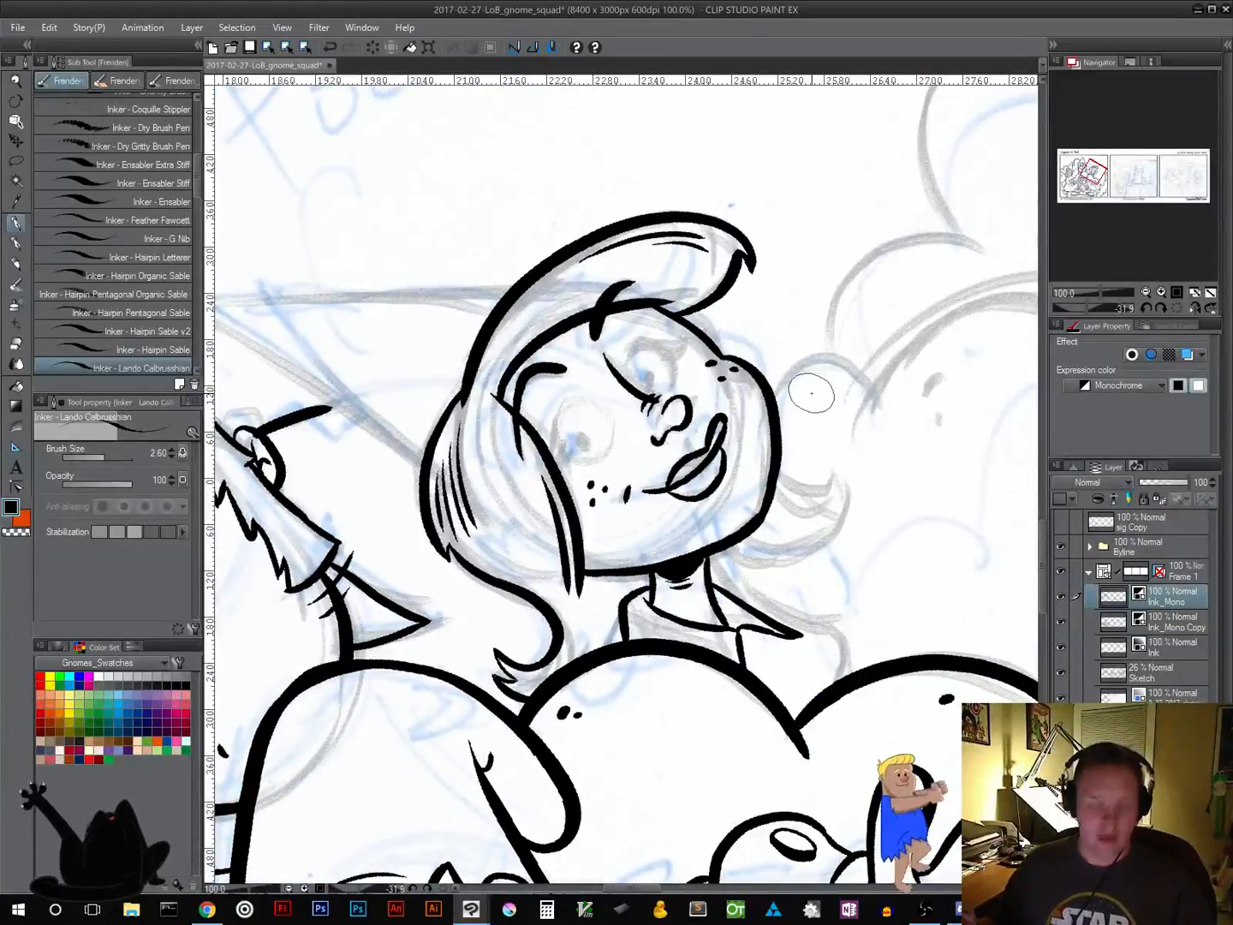
pyautogui.hotkey('shift', 'space')
pyautogui.moveTo(813, 396)
pyautogui.mouseDown()
pyautogui.moveTo(827, 470)
pyautogui.moveTo(792, 598)
pyautogui.moveTo(776, 476)
pyautogui.mouseUp()
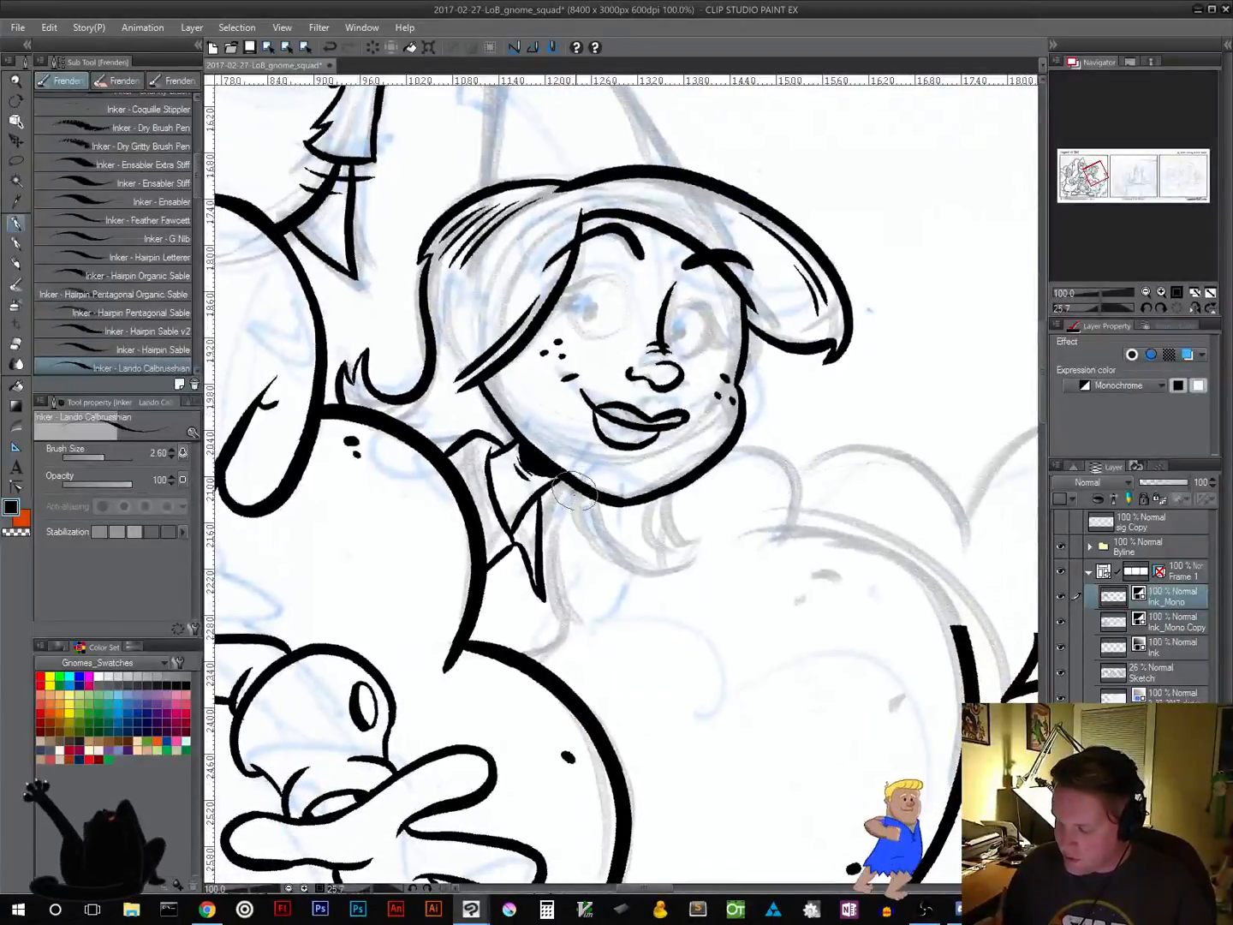
pyautogui.moveTo(576, 496)
pyautogui.mouseDown()
pyautogui.moveTo(626, 563)
pyautogui.moveTo(678, 559)
pyautogui.mouseUp()
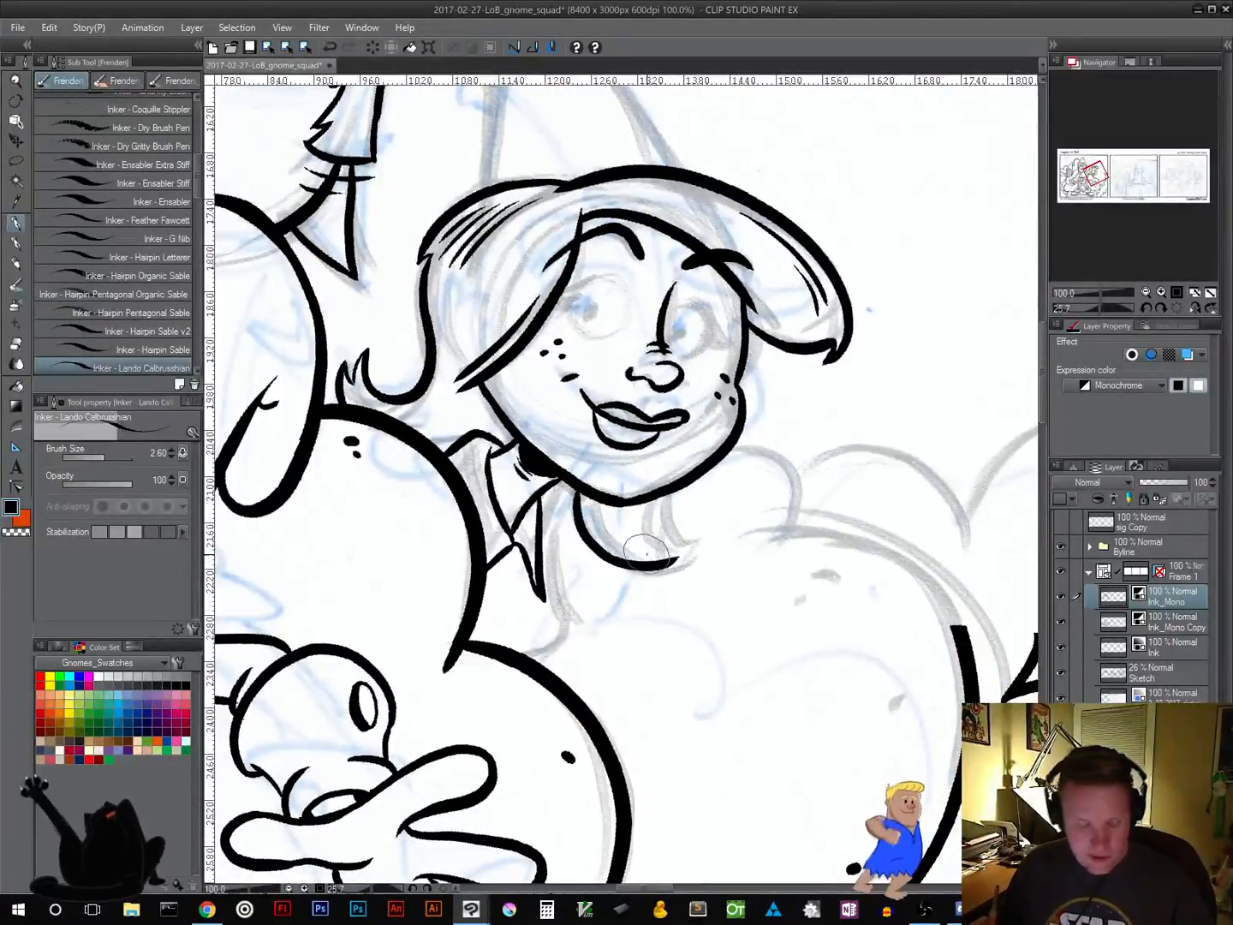
pyautogui.hotkey('ctrl', 'z')
pyautogui.moveTo(576, 495)
pyautogui.mouseDown()
pyautogui.moveTo(584, 522)
pyautogui.moveTo(704, 537)
pyautogui.moveTo(692, 554)
pyautogui.moveTo(710, 521)
pyautogui.moveTo(674, 513)
pyautogui.moveTo(671, 487)
pyautogui.moveTo(697, 532)
pyautogui.mouseUp()
pyautogui.moveTo(588, 499); pyautogui.dragTo(634, 559)
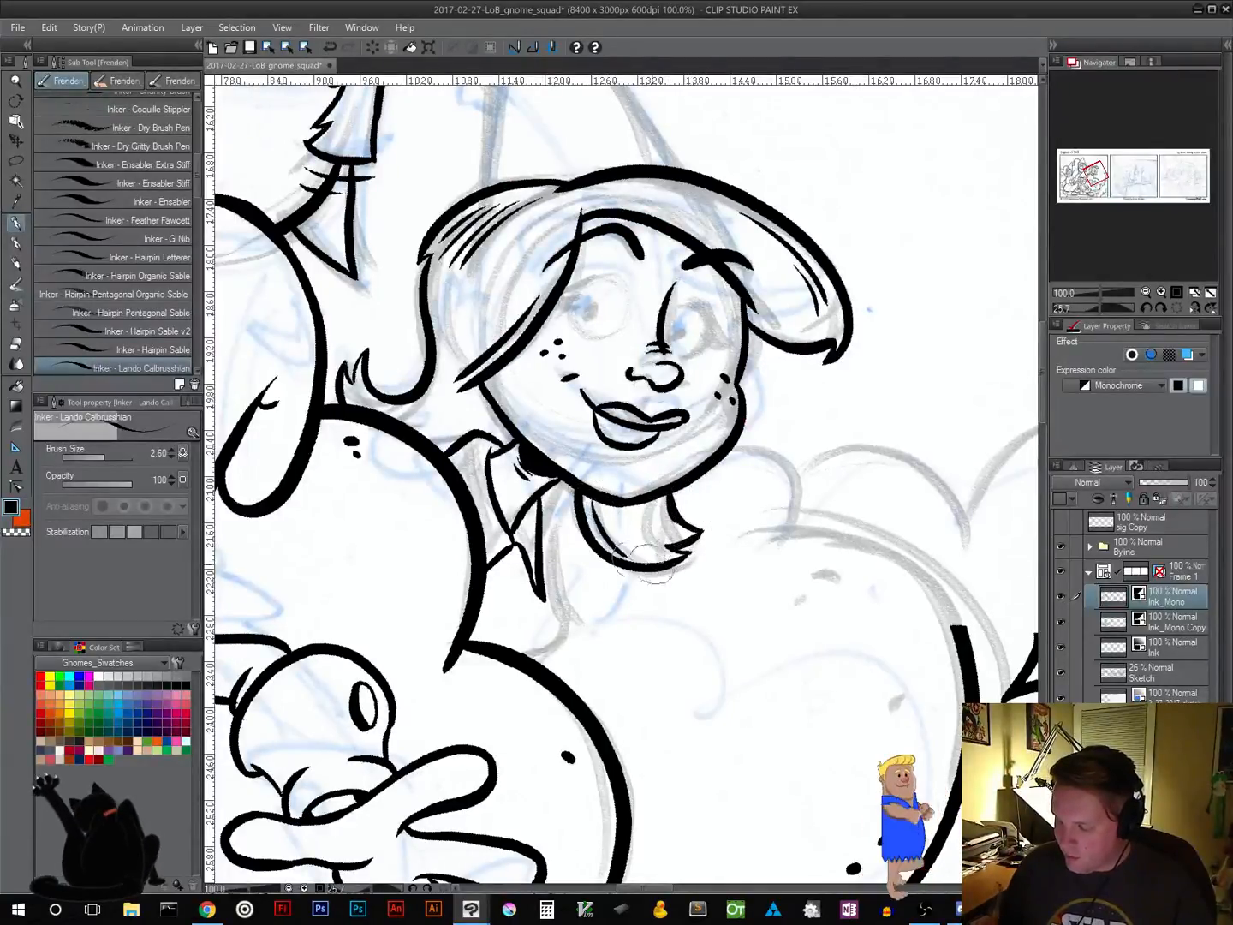
# Try inking curved strand lines along the inner edge of the hair flip below the far jaw
pyautogui.hotkey('ctrl', 'z')
pyautogui.moveTo(588, 498); pyautogui.dragTo(641, 561)
pyautogui.hotkey('ctrl', 'z')
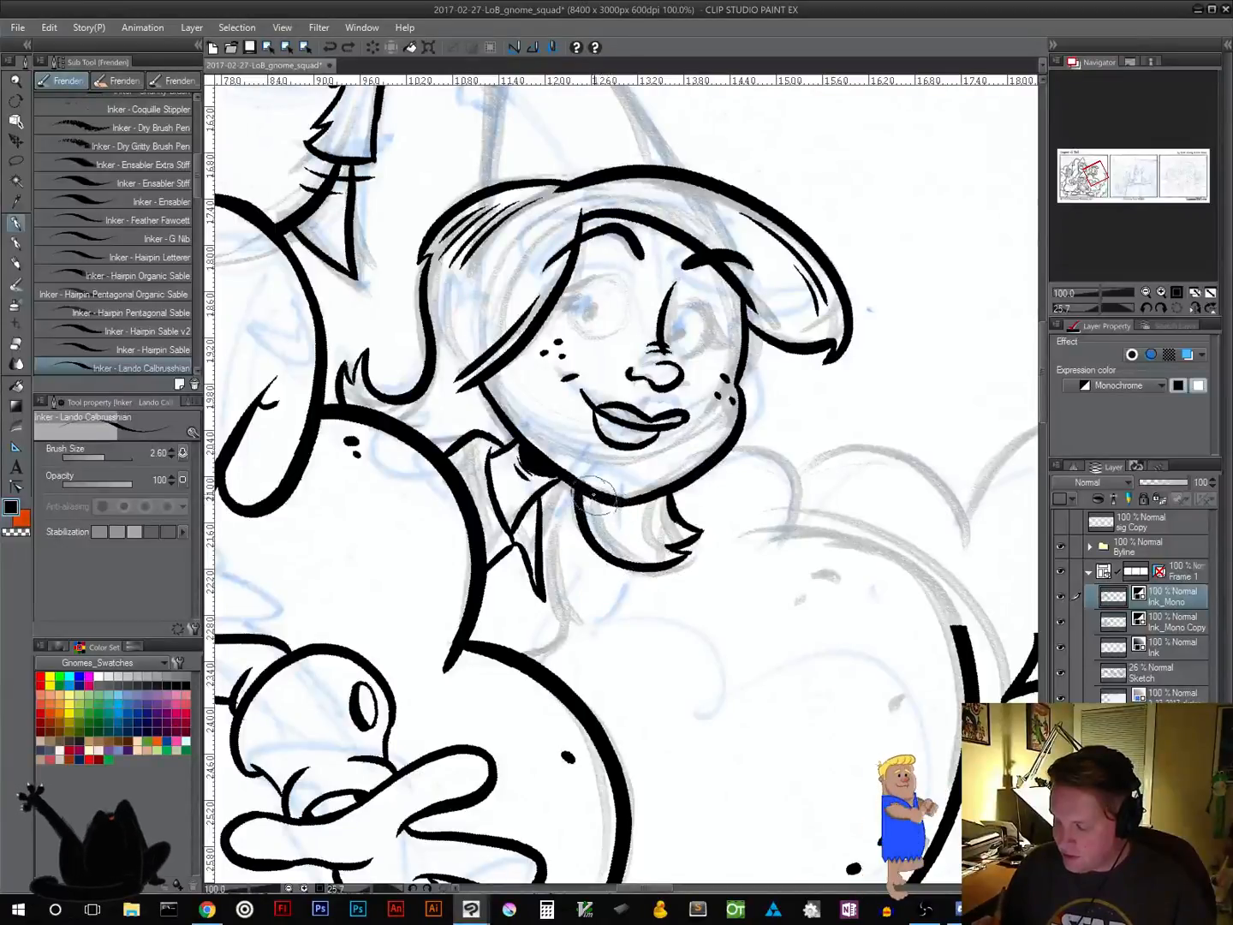
pyautogui.moveTo(589, 499)
pyautogui.mouseDown()
pyautogui.moveTo(614, 534)
pyautogui.moveTo(661, 540)
pyautogui.moveTo(615, 523)
pyautogui.moveTo(677, 542)
pyautogui.mouseUp()
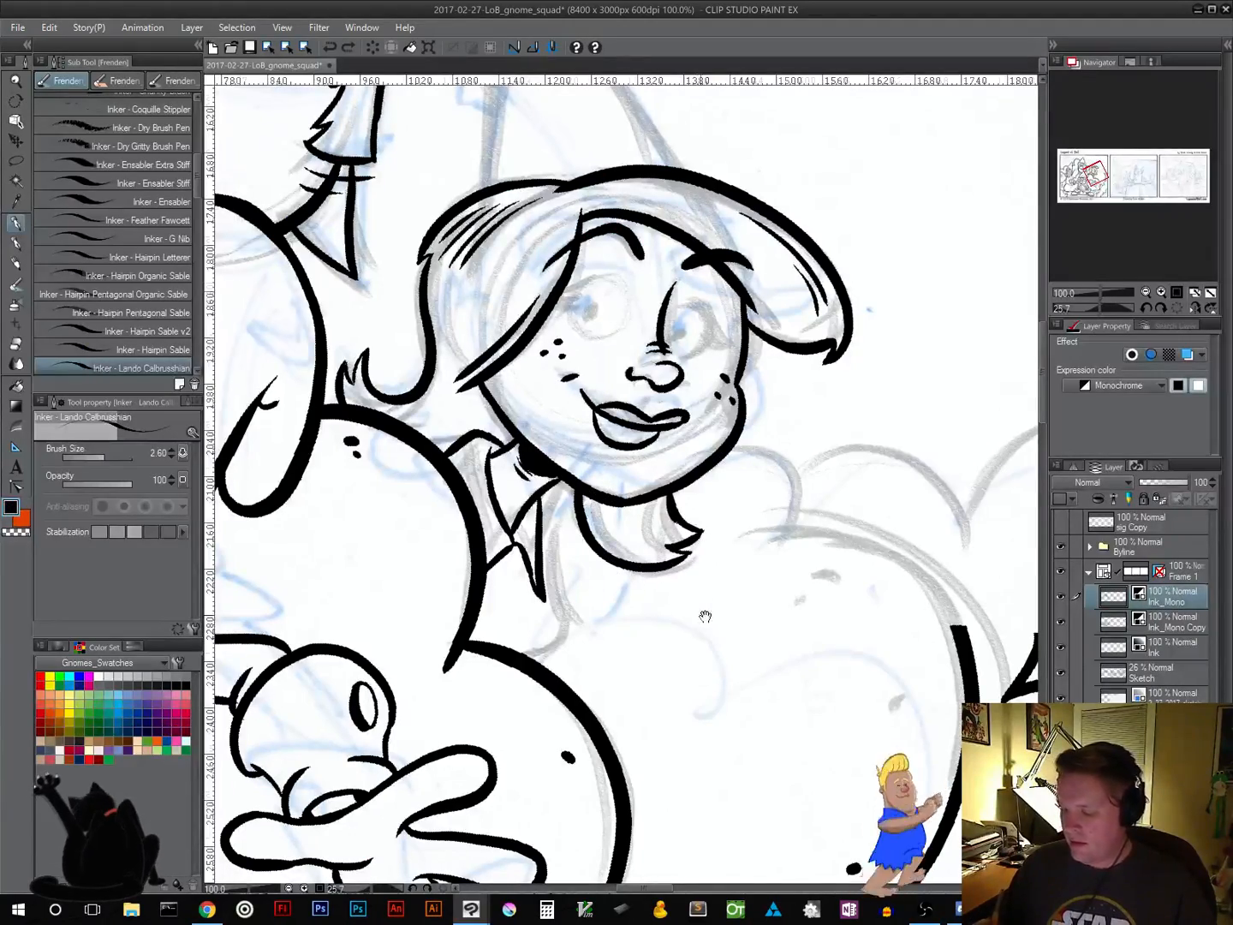
# Ink both of the female gnome's eyes with rounded outlines, upper lashes at the outer corners and small pupils
pyautogui.moveTo(708, 590)
pyautogui.mouseDown()
pyautogui.moveTo(769, 535)
pyautogui.moveTo(812, 403)
pyautogui.moveTo(708, 298)
pyautogui.mouseUp()
pyautogui.press('r')
pyautogui.moveTo(599, 454)
pyautogui.mouseDown()
pyautogui.moveTo(645, 423)
pyautogui.moveTo(655, 397)
pyautogui.moveTo(617, 428)
pyautogui.moveTo(655, 397)
pyautogui.mouseUp()
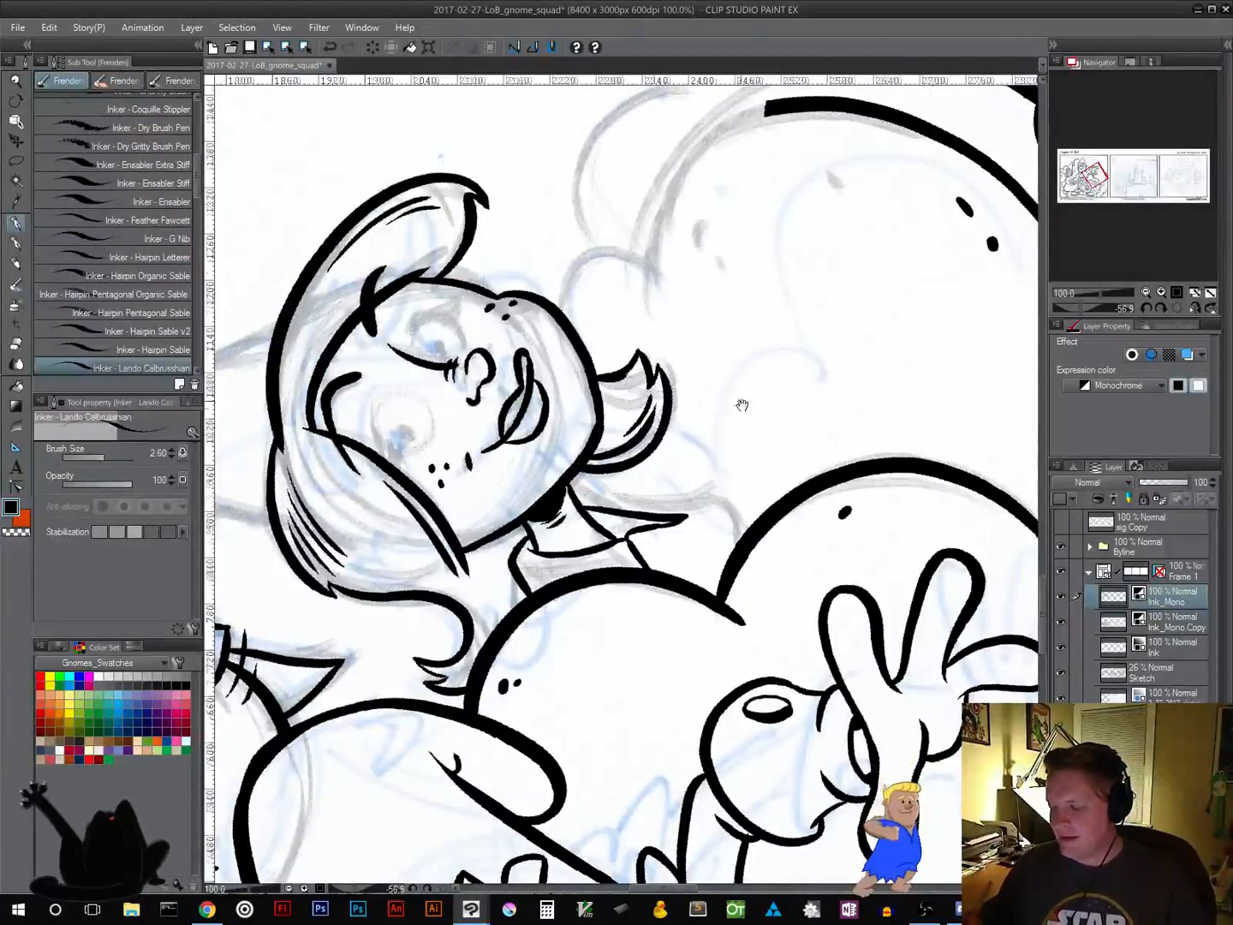
pyautogui.moveTo(738, 405); pyautogui.dragTo(779, 474)
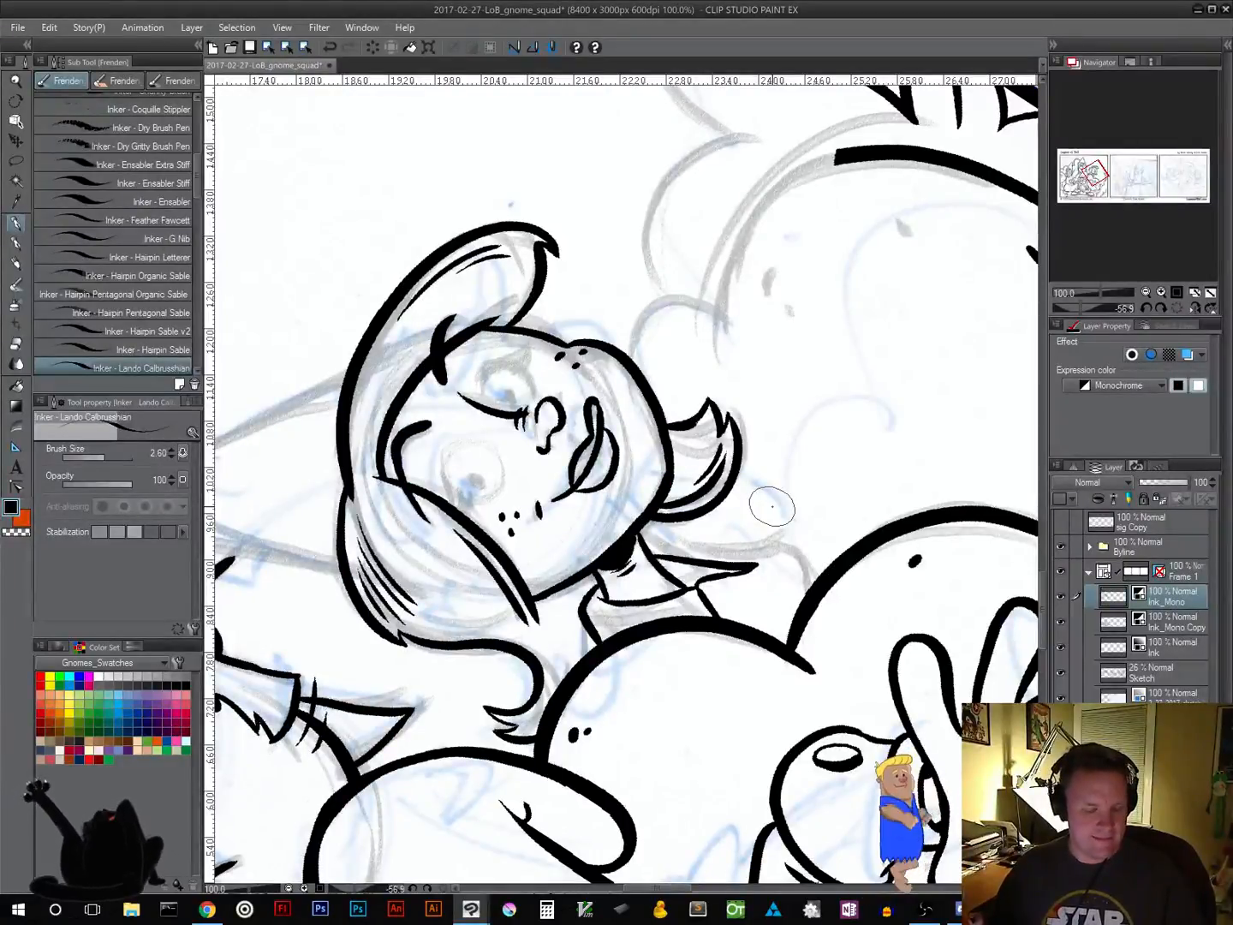
pyautogui.moveTo(801, 487)
pyautogui.mouseDown()
pyautogui.moveTo(745, 628)
pyautogui.moveTo(707, 652)
pyautogui.moveTo(722, 644)
pyautogui.mouseUp()
pyautogui.moveTo(789, 520); pyautogui.dragTo(799, 648)
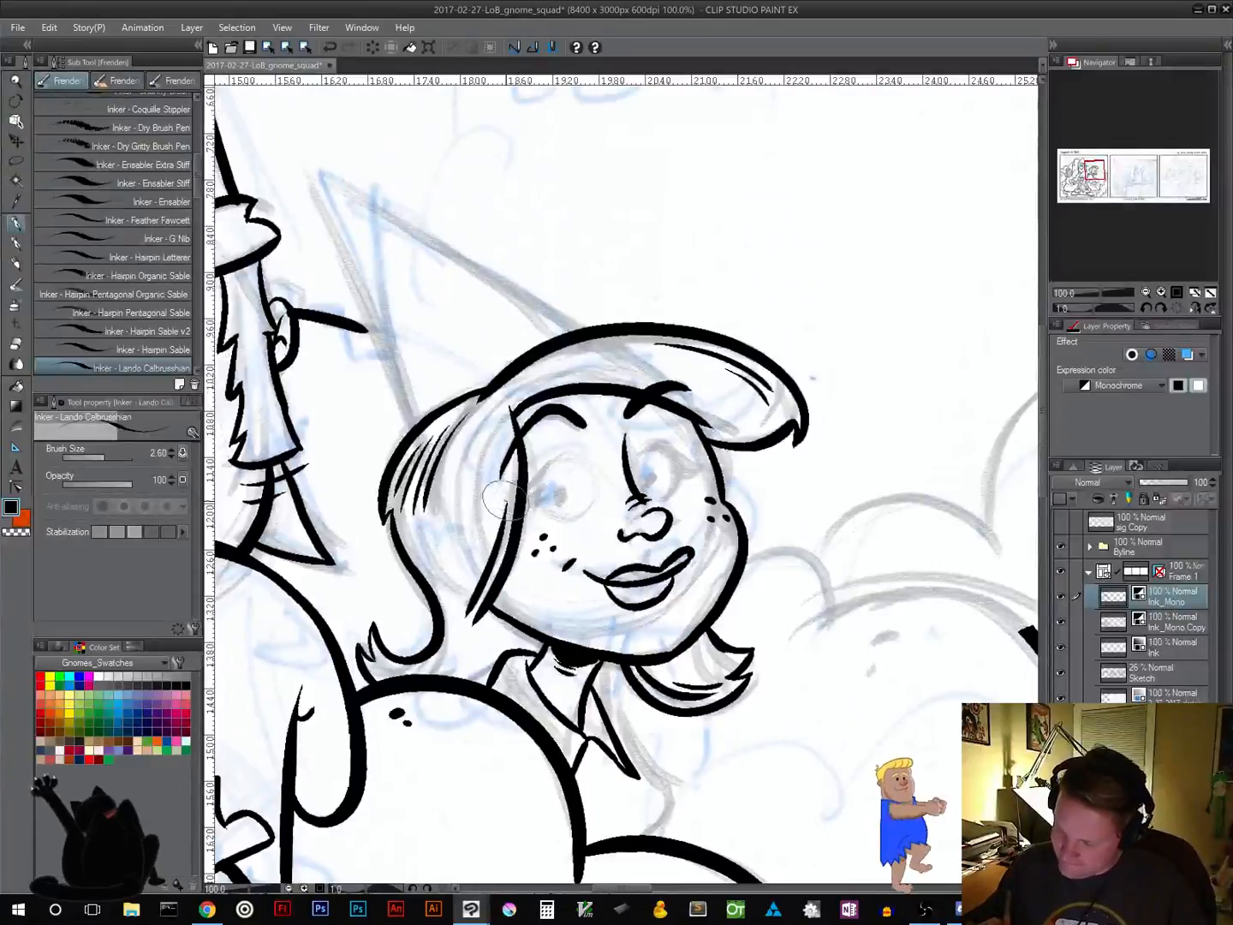
pyautogui.moveTo(524, 492)
pyautogui.mouseDown()
pyautogui.moveTo(559, 456)
pyautogui.moveTo(593, 481)
pyautogui.mouseUp()
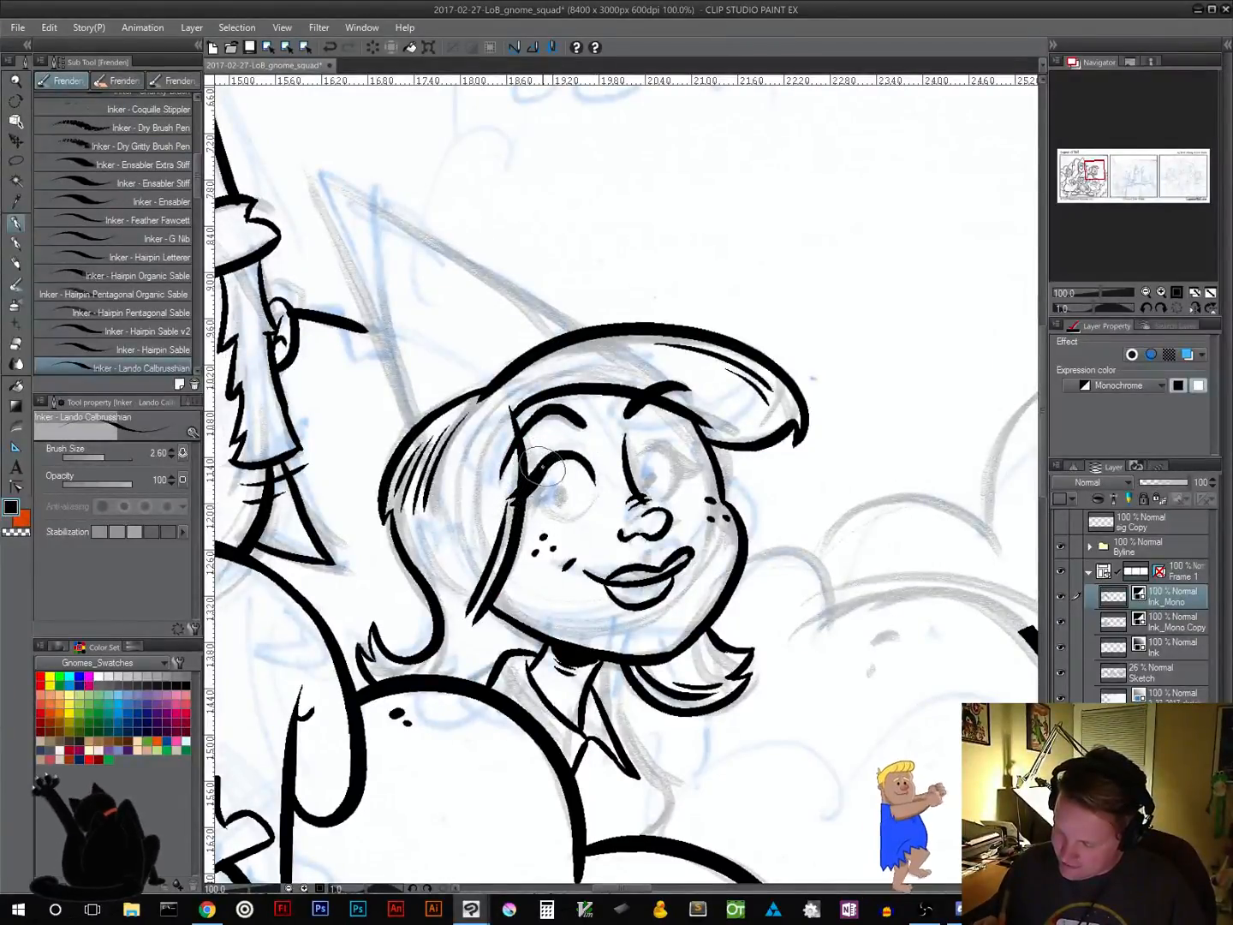
pyautogui.moveTo(544, 469)
pyautogui.mouseDown()
pyautogui.moveTo(557, 514)
pyautogui.moveTo(590, 509)
pyautogui.moveTo(589, 458)
pyautogui.moveTo(577, 472)
pyautogui.moveTo(596, 505)
pyautogui.moveTo(579, 489)
pyautogui.moveTo(586, 473)
pyautogui.moveTo(545, 502)
pyautogui.moveTo(542, 473)
pyautogui.moveTo(560, 512)
pyautogui.moveTo(542, 477)
pyautogui.moveTo(543, 498)
pyautogui.moveTo(557, 513)
pyautogui.moveTo(584, 509)
pyautogui.moveTo(596, 485)
pyautogui.moveTo(588, 459)
pyautogui.moveTo(587, 478)
pyautogui.moveTo(561, 500)
pyautogui.mouseUp()
pyautogui.hotkey('ctrl', 'z')
pyautogui.hotkey('ctrl', 'z')
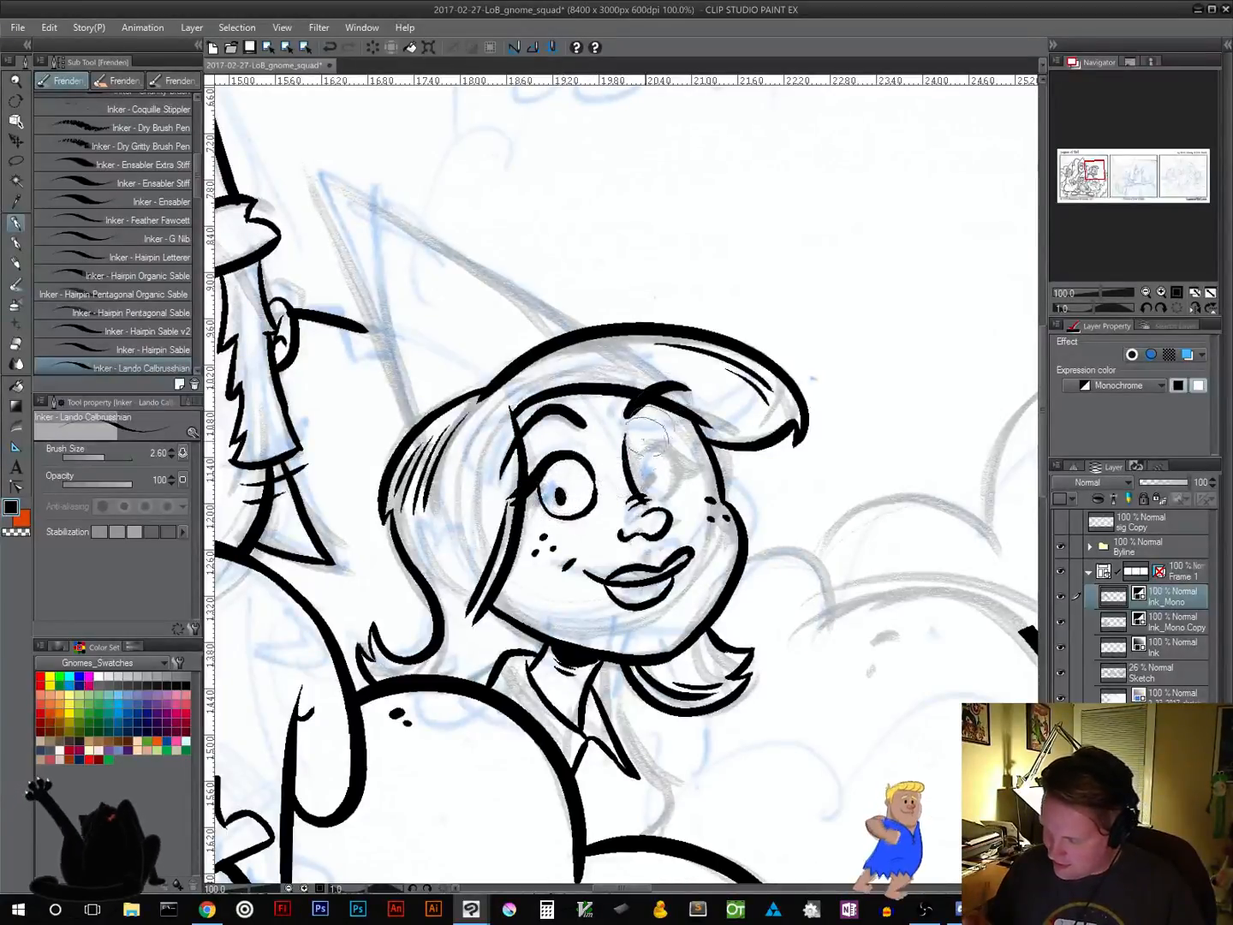
pyautogui.moveTo(640, 447); pyautogui.dragTo(699, 462)
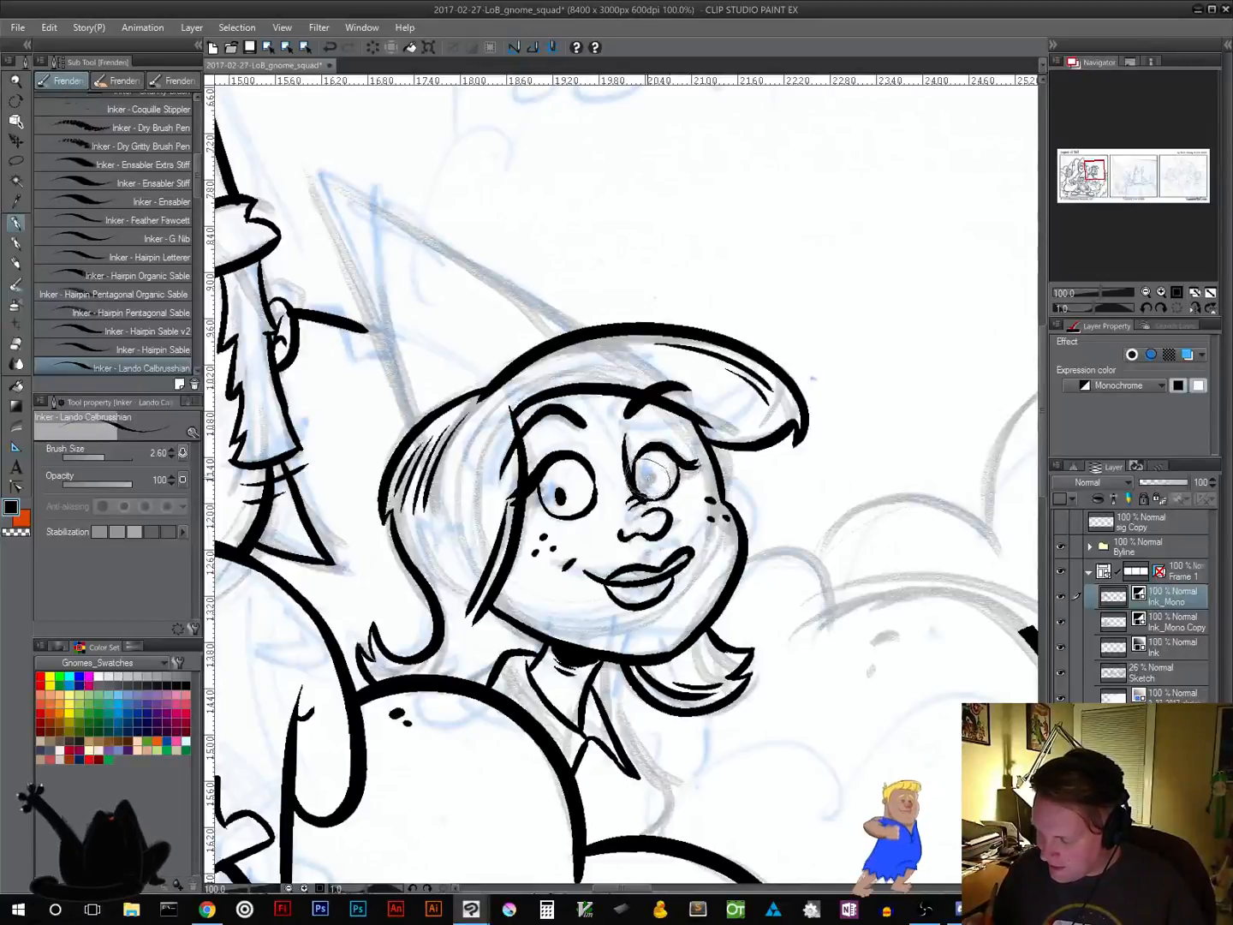
pyautogui.moveTo(648, 476); pyautogui.dragTo(650, 486)
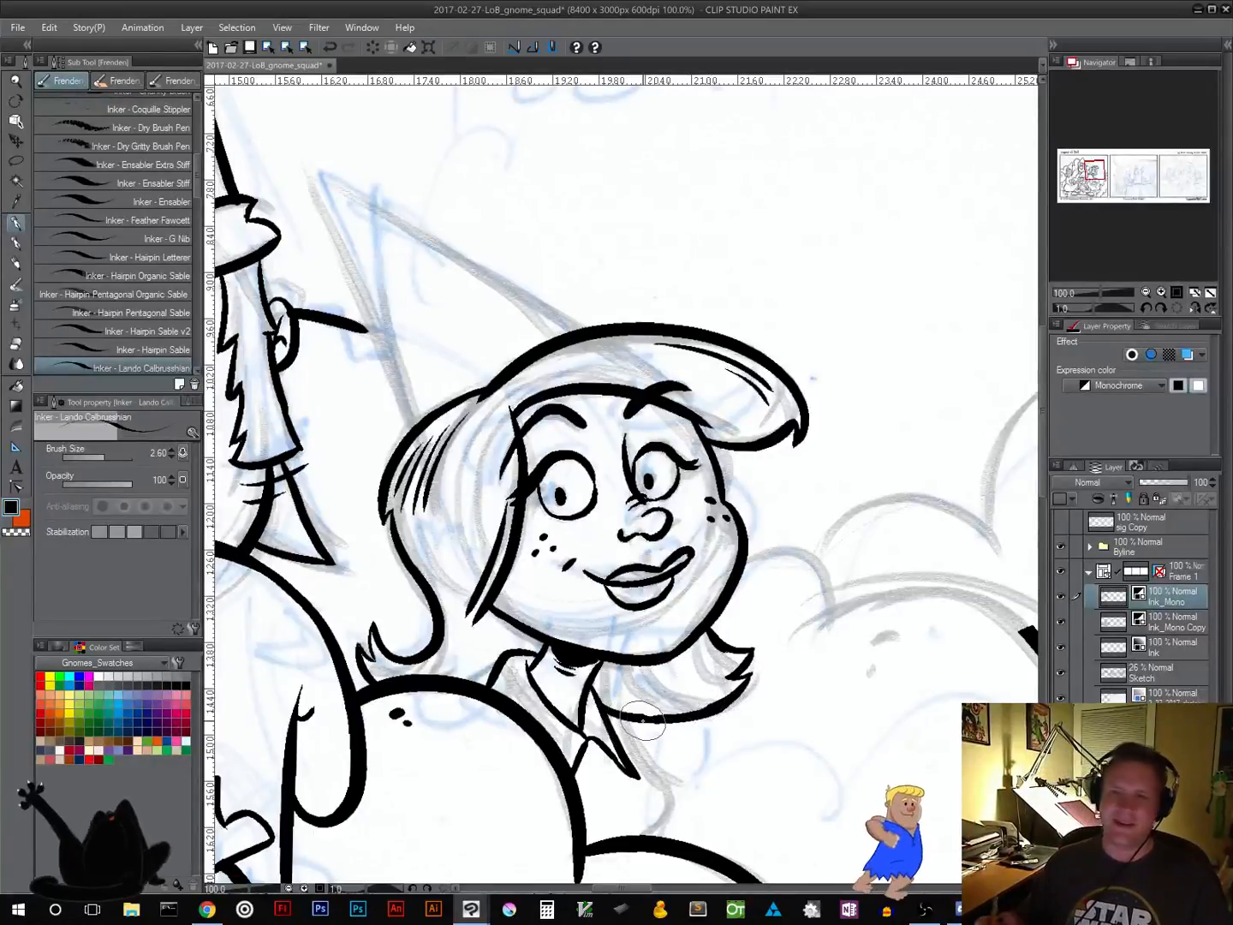
# Undo the lower contour of the hair flip below the female gnome's far jaw, keeping its pointed locks
pyautogui.moveTo(819, 565); pyautogui.dragTo(781, 441)
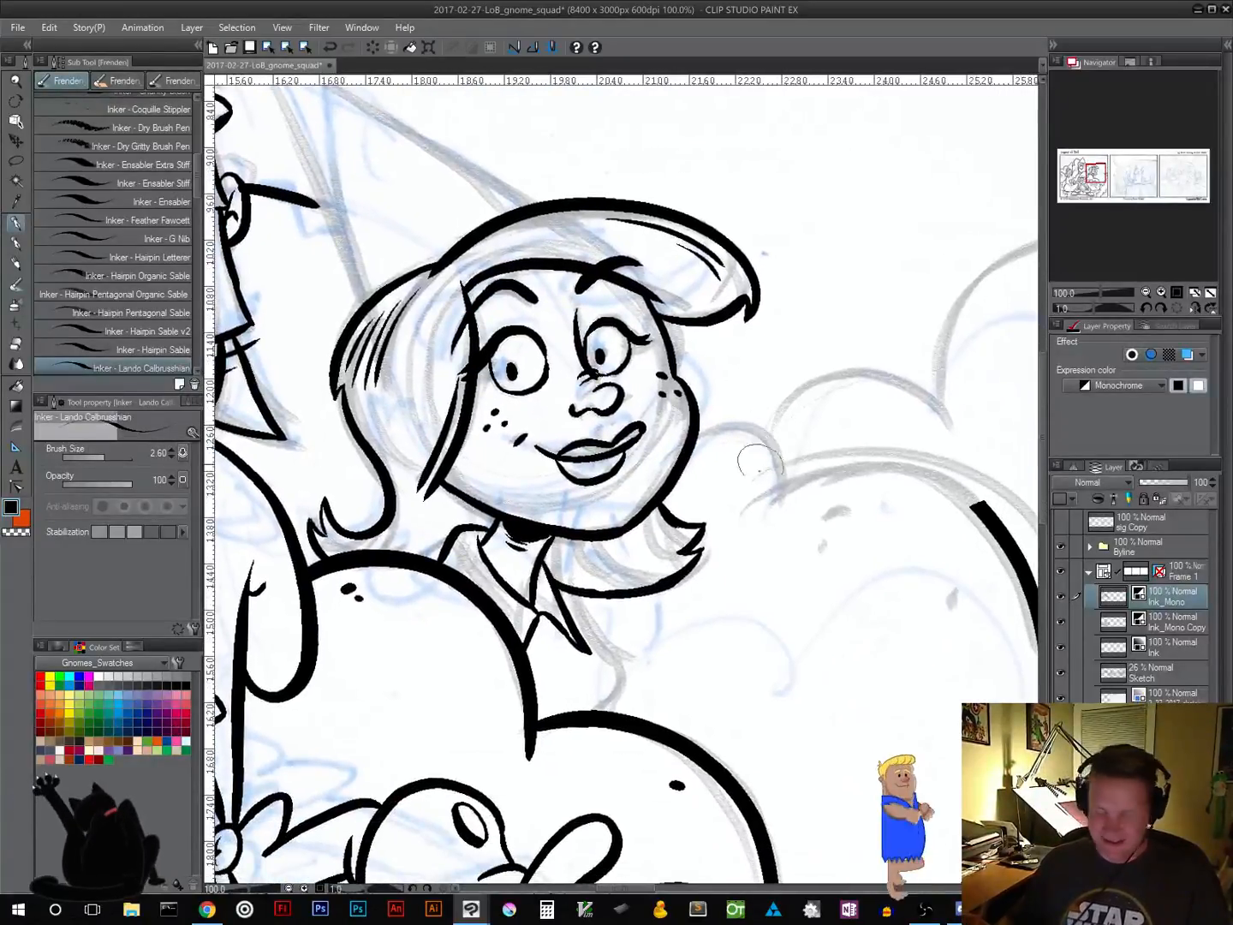
pyautogui.hotkey('shift', 'space')
pyautogui.moveTo(780, 539); pyautogui.dragTo(801, 465)
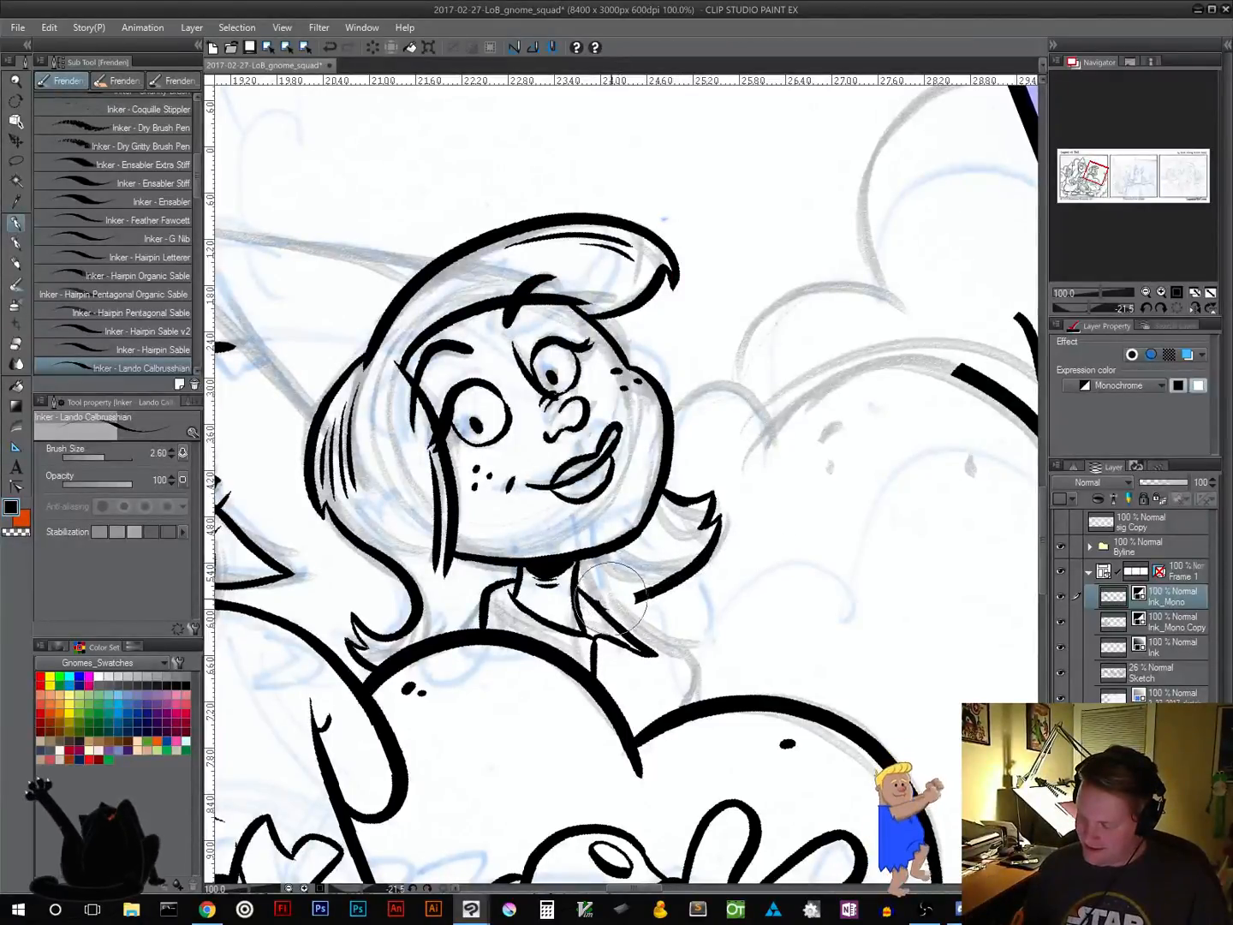
pyautogui.hotkey('ctrl', 'z')
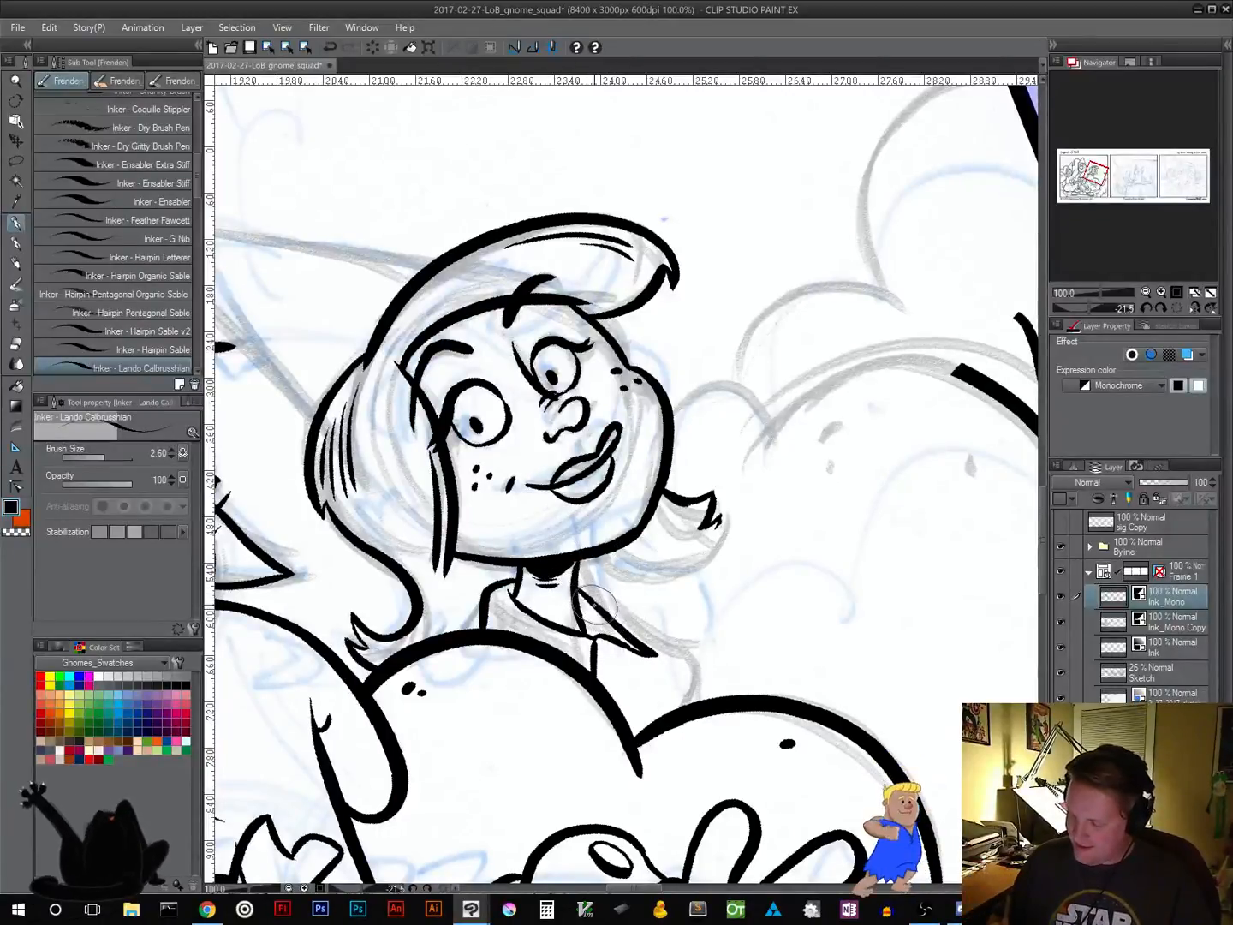
# Ink the female gnome's flipped hair lock beside her neck, with its lower curve and an inner strand line
pyautogui.moveTo(599, 604)
pyautogui.mouseDown()
pyautogui.moveTo(688, 567)
pyautogui.moveTo(721, 517)
pyautogui.moveTo(726, 533)
pyautogui.moveTo(725, 517)
pyautogui.moveTo(703, 563)
pyautogui.moveTo(609, 613)
pyautogui.mouseUp()
pyautogui.hotkey('ctrl', 'z')
pyautogui.hotkey('ctrl', 'z')
pyautogui.hotkey('ctrl', 'z')
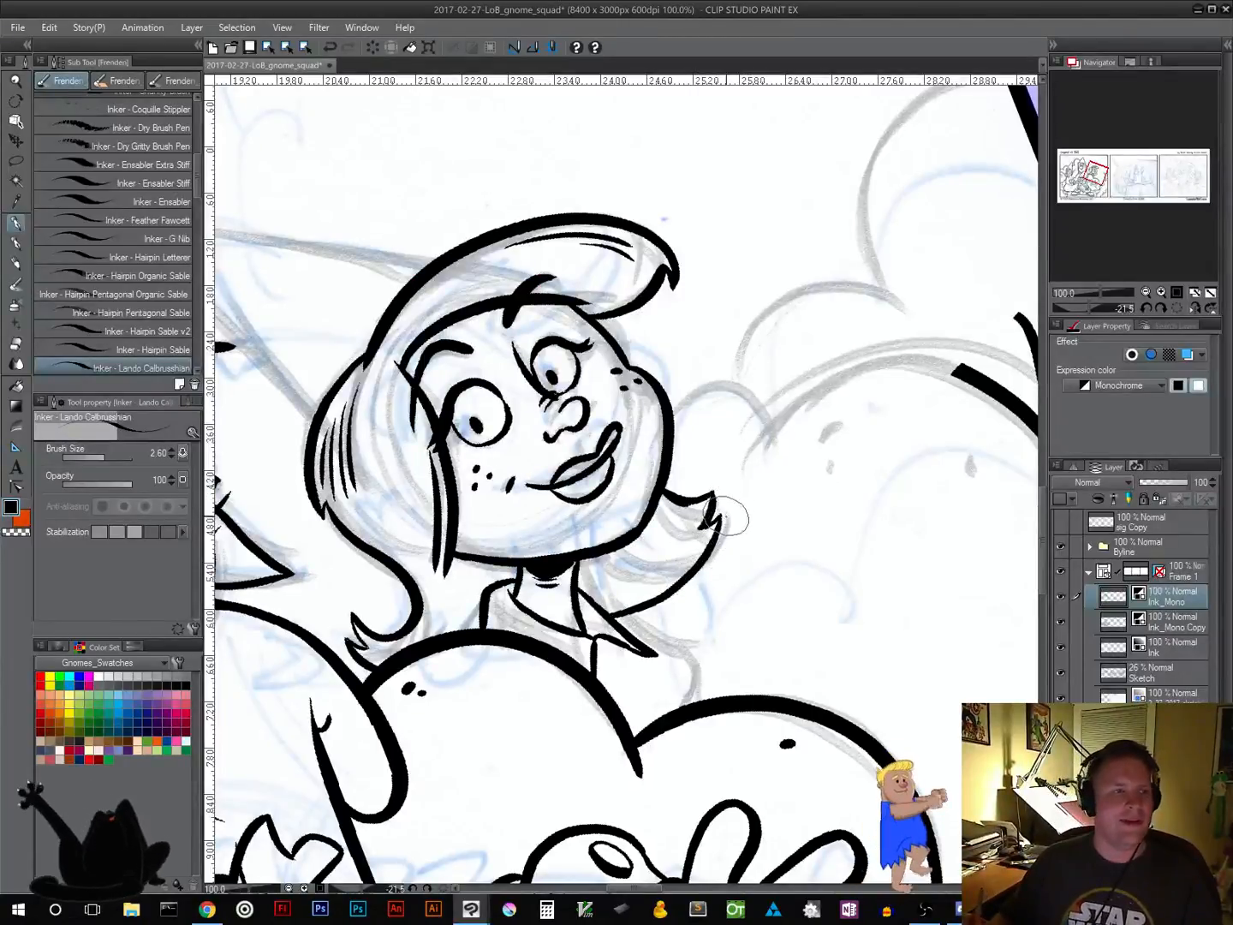
pyautogui.scroll(-2, 737, 539)
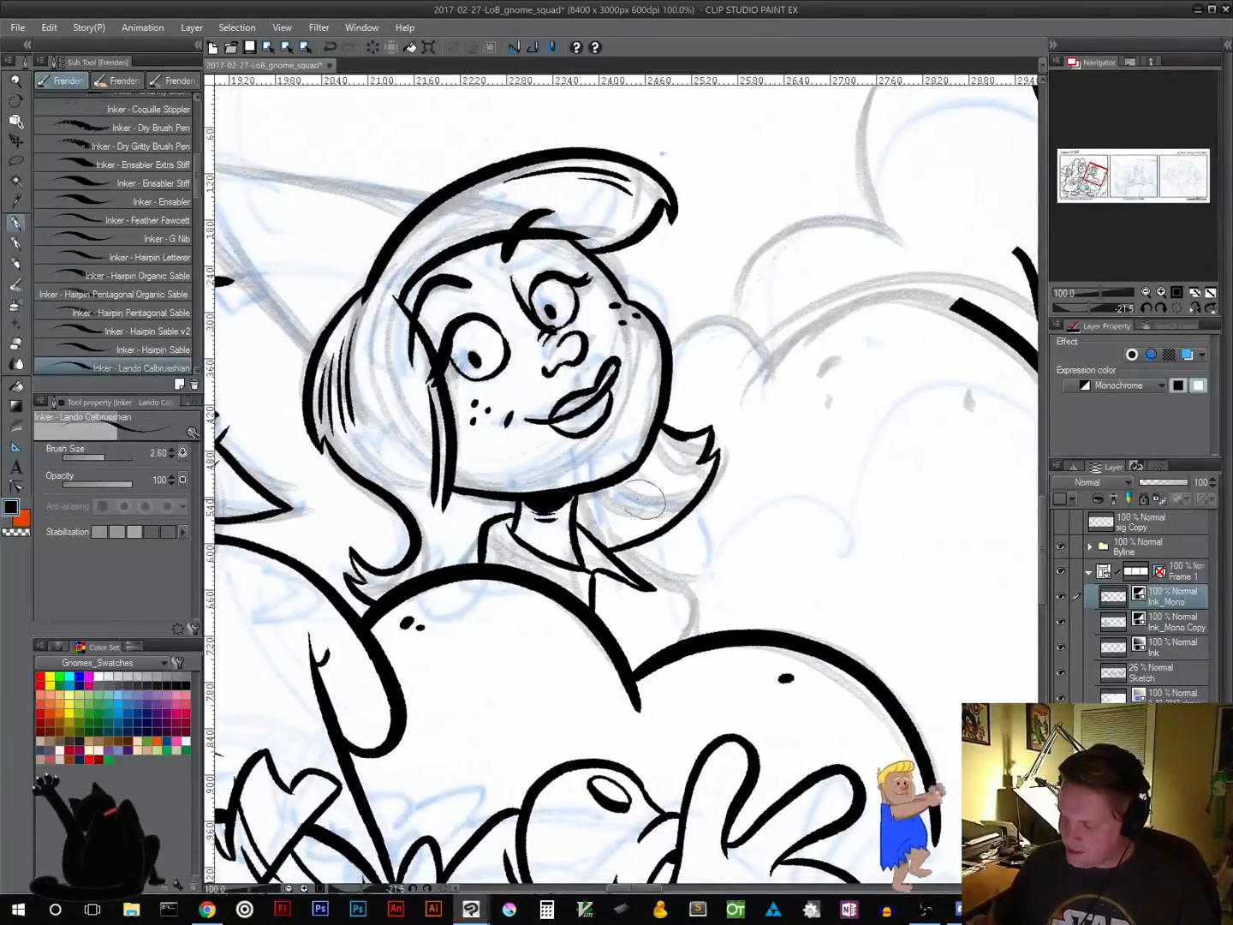
pyautogui.moveTo(597, 486)
pyautogui.mouseDown()
pyautogui.moveTo(676, 495)
pyautogui.moveTo(635, 484)
pyautogui.moveTo(679, 481)
pyautogui.moveTo(710, 458)
pyautogui.mouseUp()
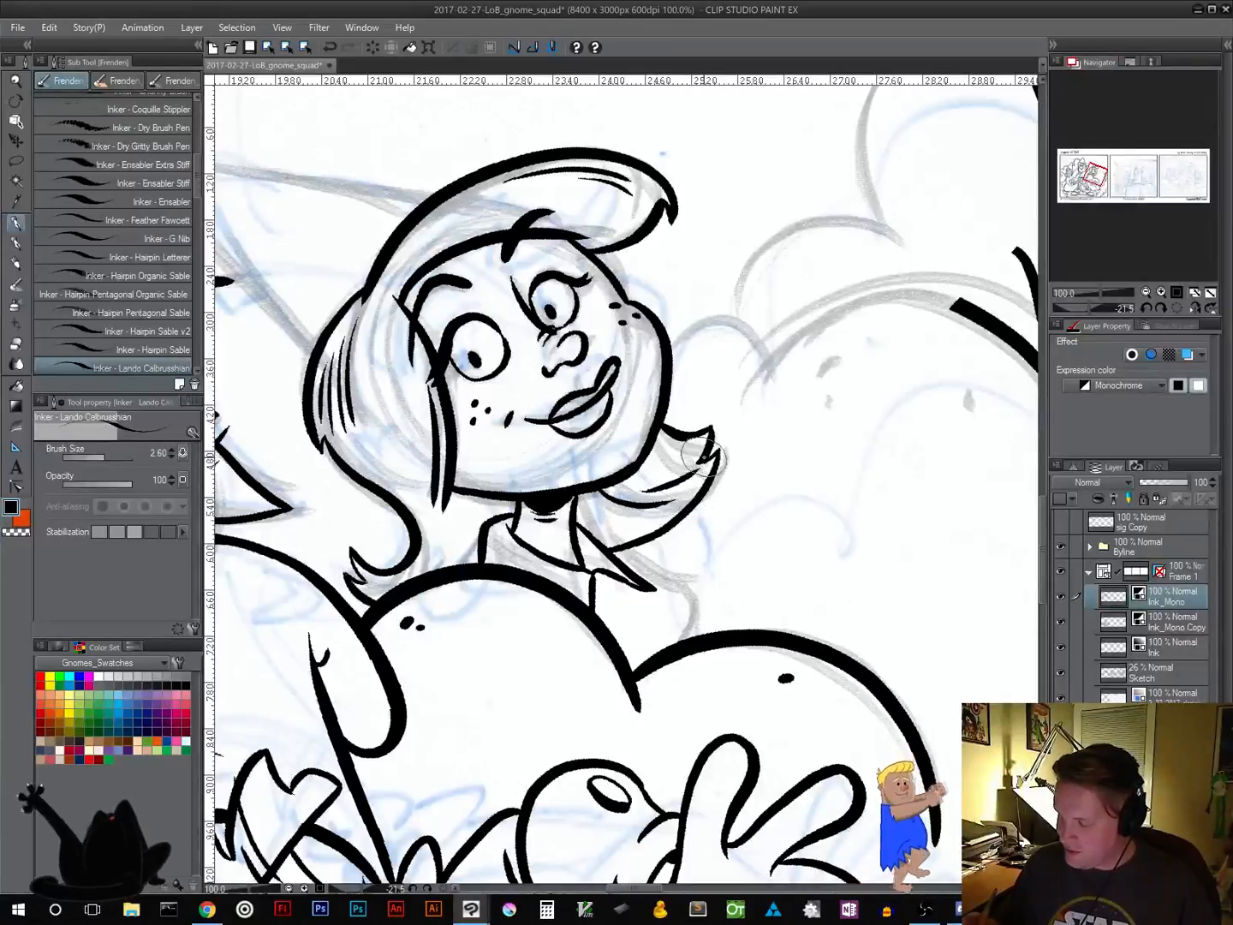
pyautogui.hotkey('ctrl', 'z')
pyautogui.moveTo(611, 486); pyautogui.dragTo(720, 459)
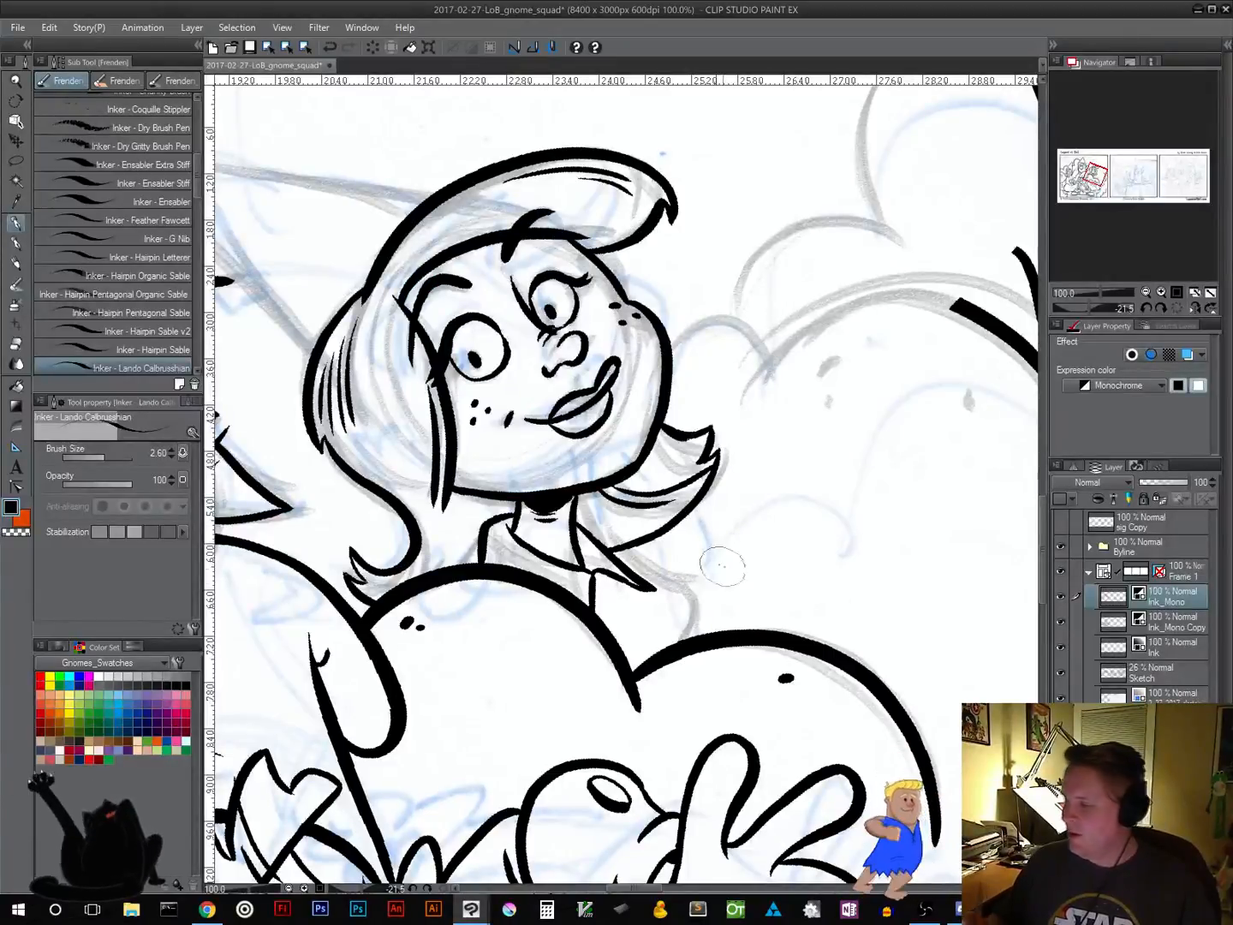
# Ink the female gnome's shoulder and arm line from her collar down to the cloud in front of her
pyautogui.click(1177, 309)
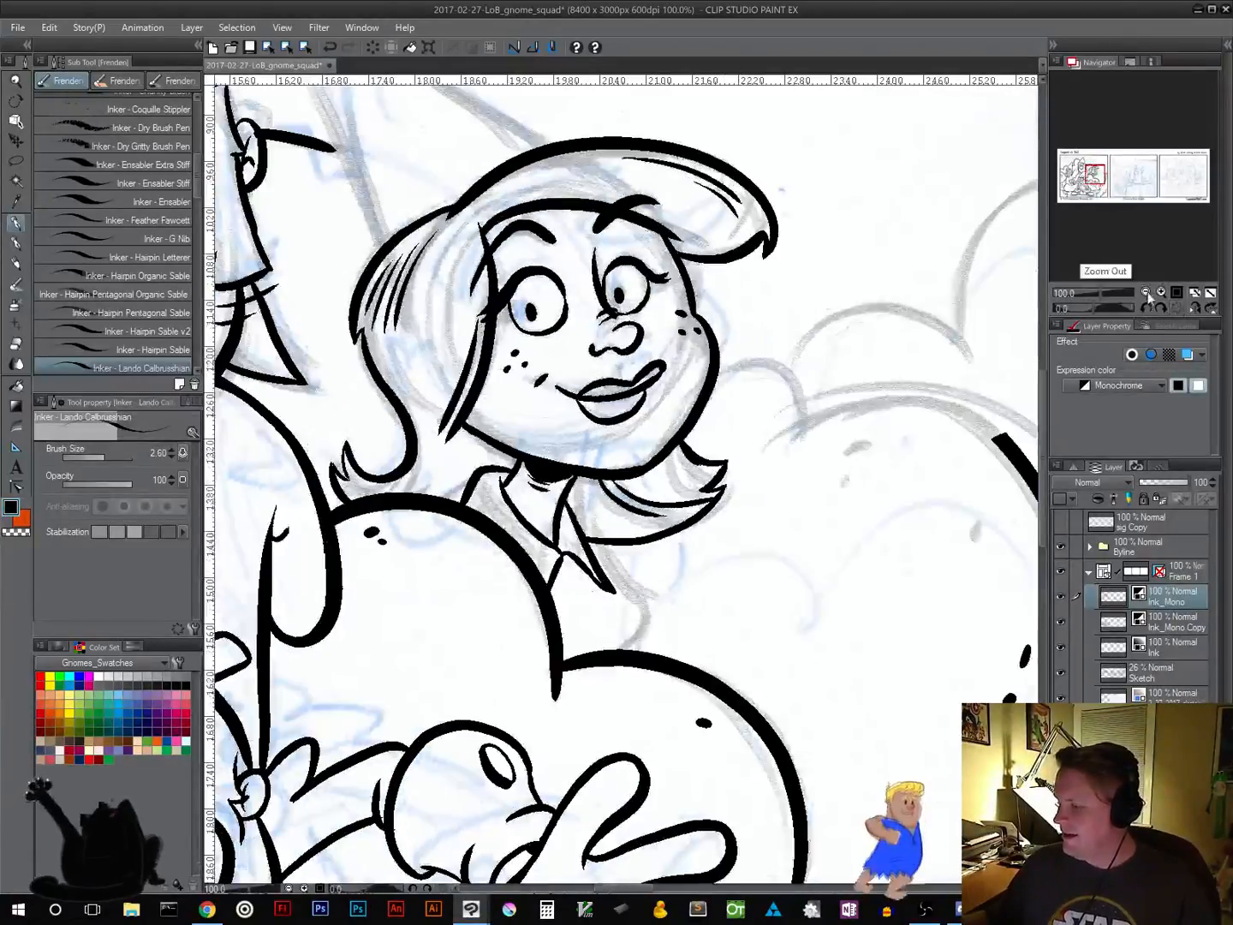
pyautogui.click(1146, 293)
pyautogui.click(1146, 293)
pyautogui.click(1146, 293)
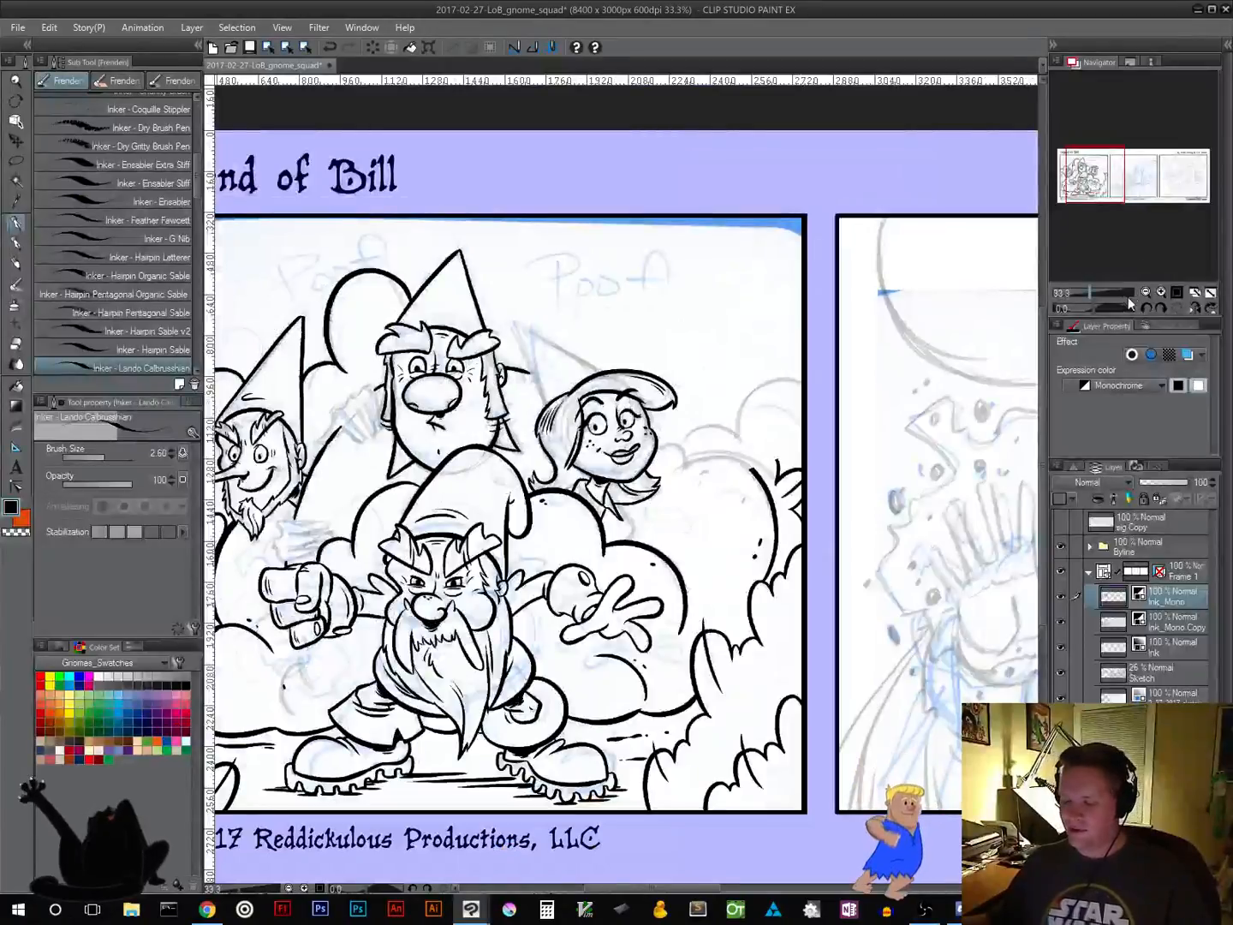
pyautogui.click(1175, 292)
pyautogui.moveTo(728, 611); pyautogui.dragTo(636, 485)
pyautogui.moveTo(527, 386); pyautogui.dragTo(570, 459)
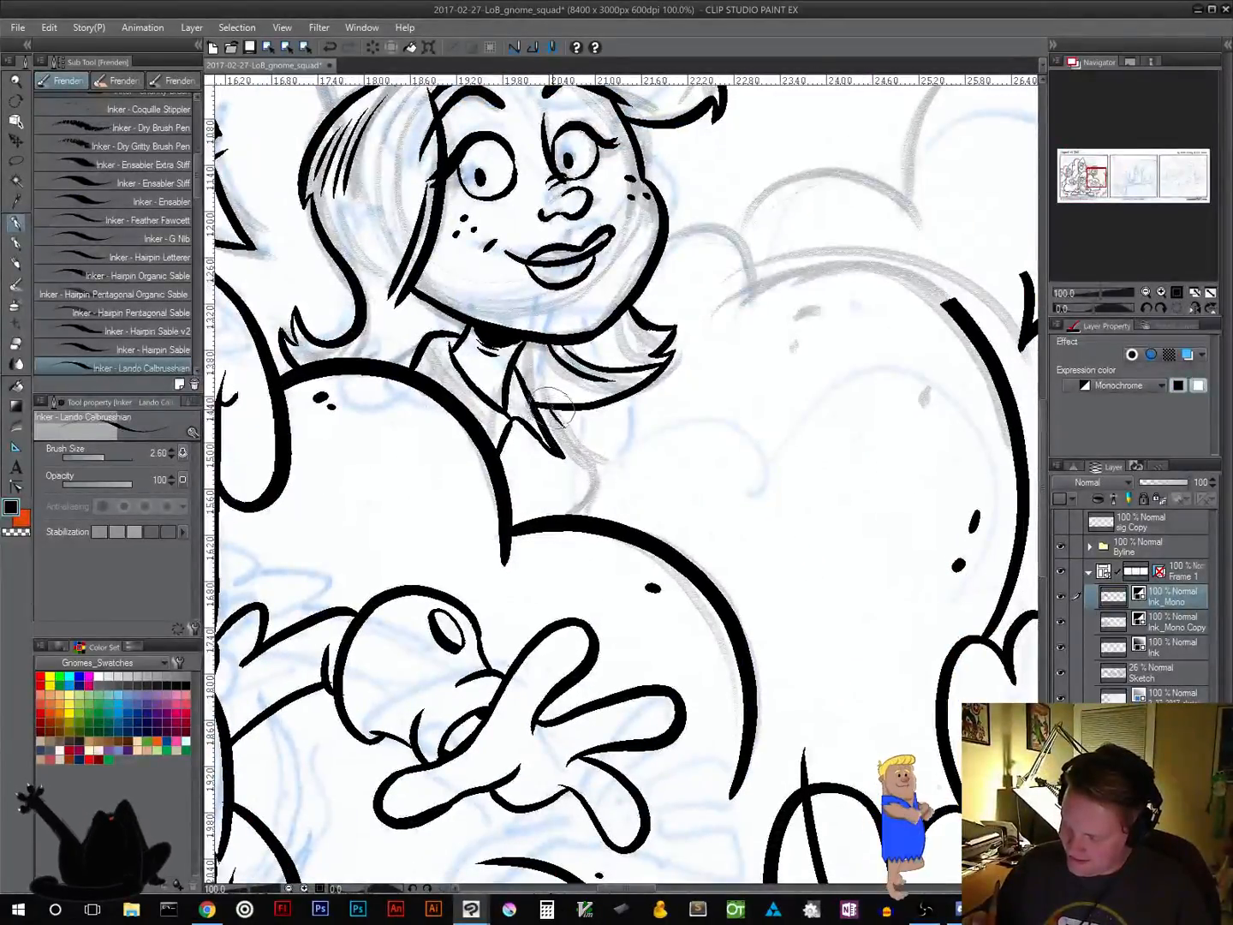
pyautogui.hotkey('ctrl', 'z')
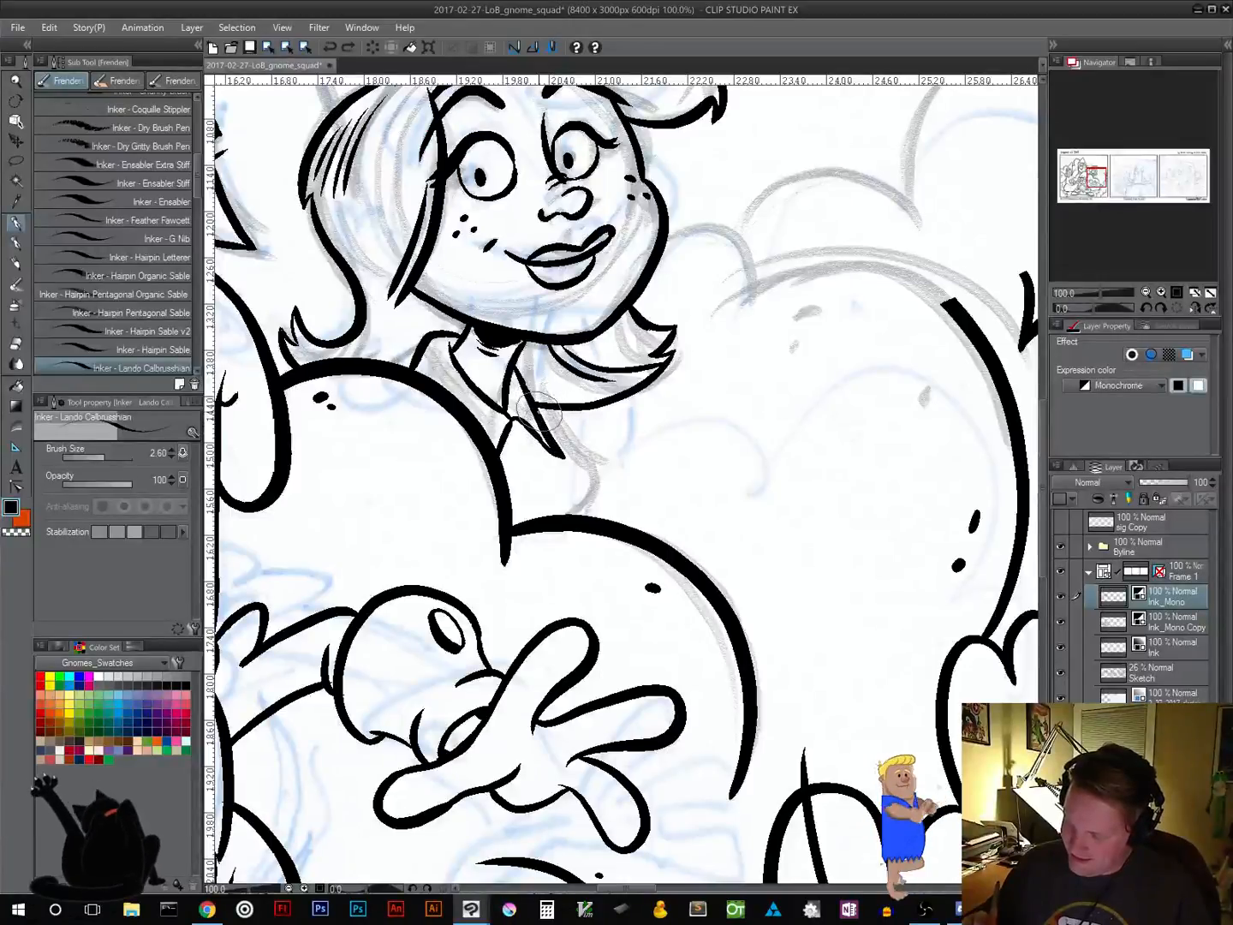
pyautogui.moveTo(517, 396)
pyautogui.mouseDown()
pyautogui.moveTo(583, 468)
pyautogui.moveTo(572, 514)
pyautogui.mouseUp()
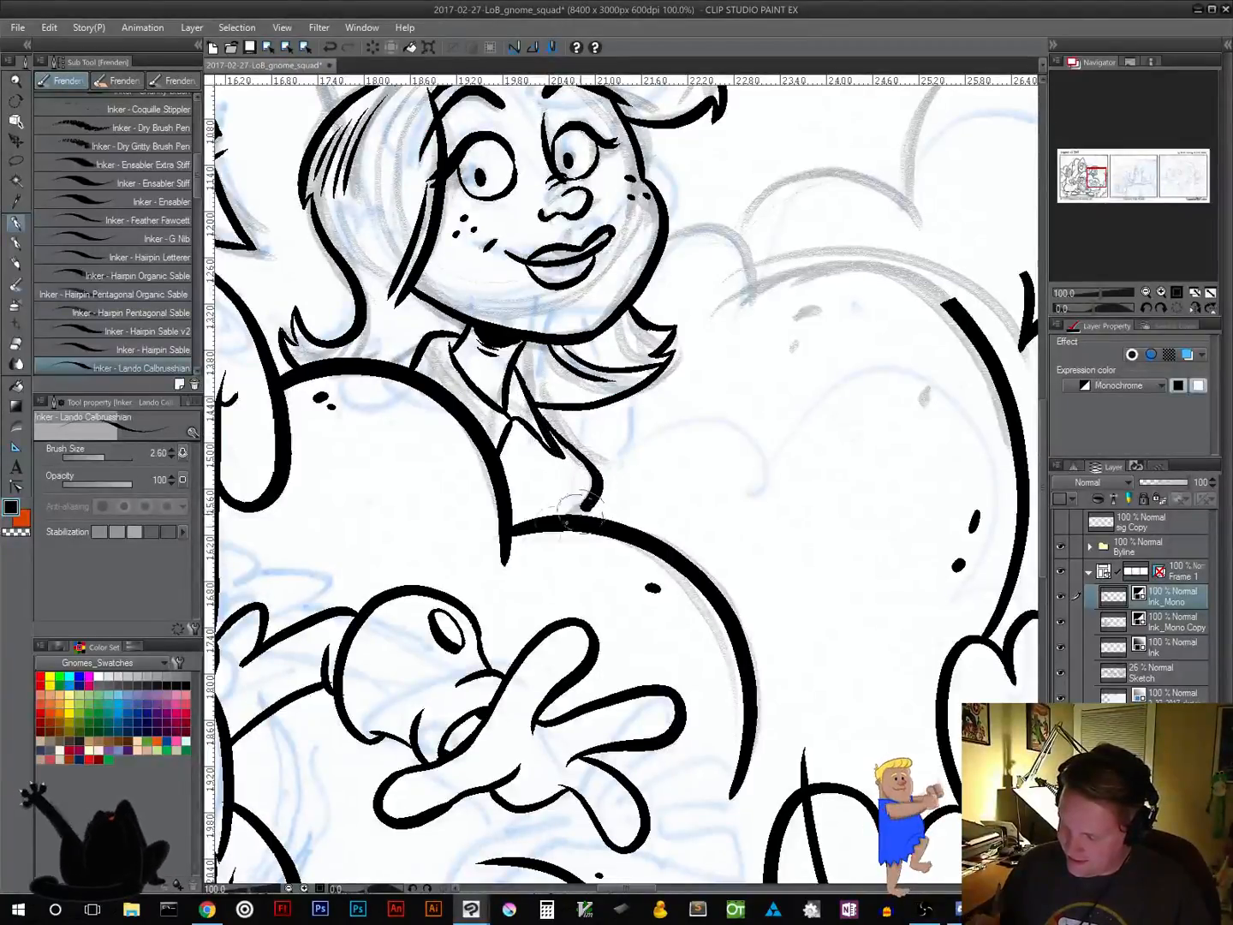
pyautogui.hotkey('ctrl', 'z')
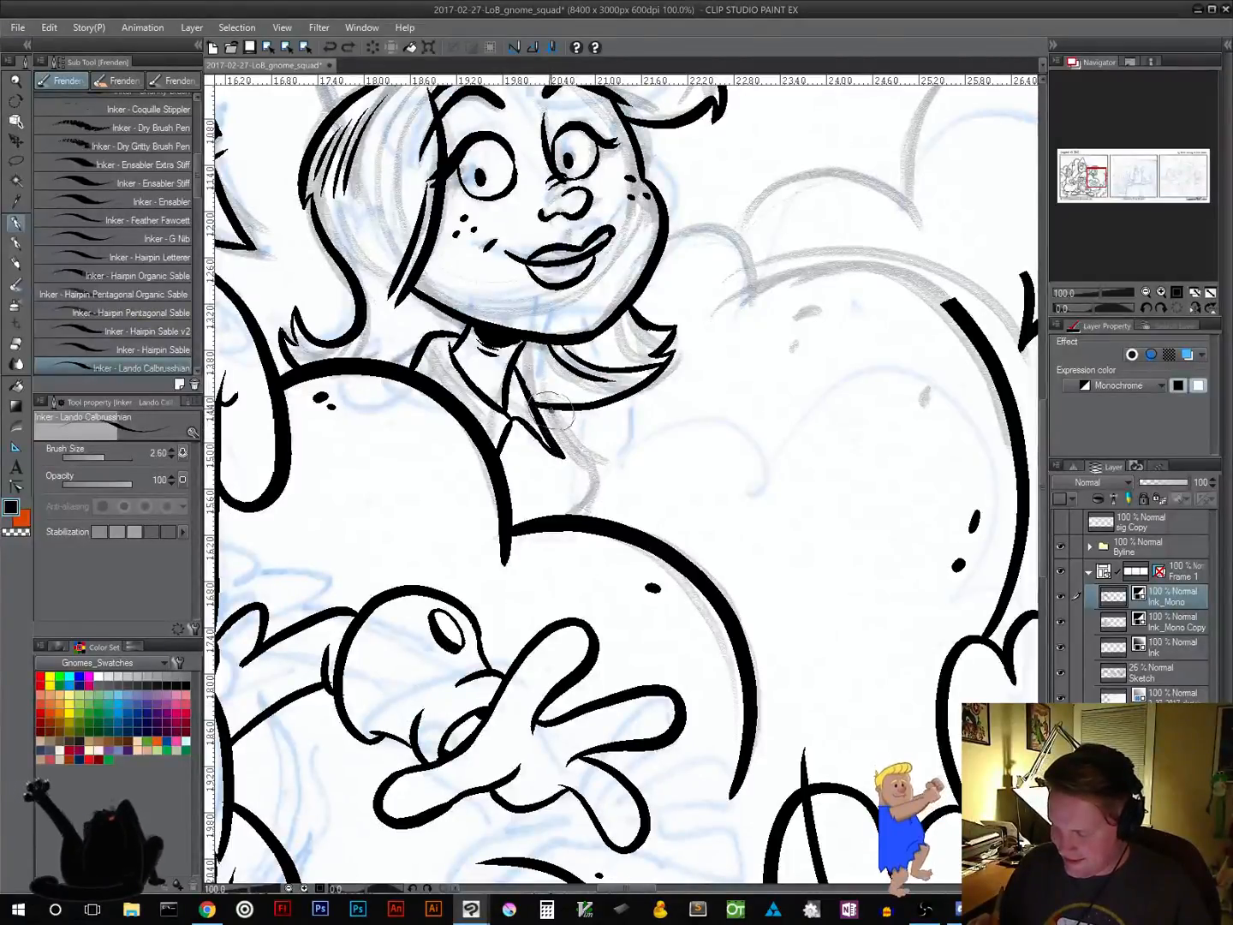
pyautogui.moveTo(551, 411)
pyautogui.mouseDown()
pyautogui.moveTo(596, 472)
pyautogui.moveTo(584, 513)
pyautogui.mouseUp()
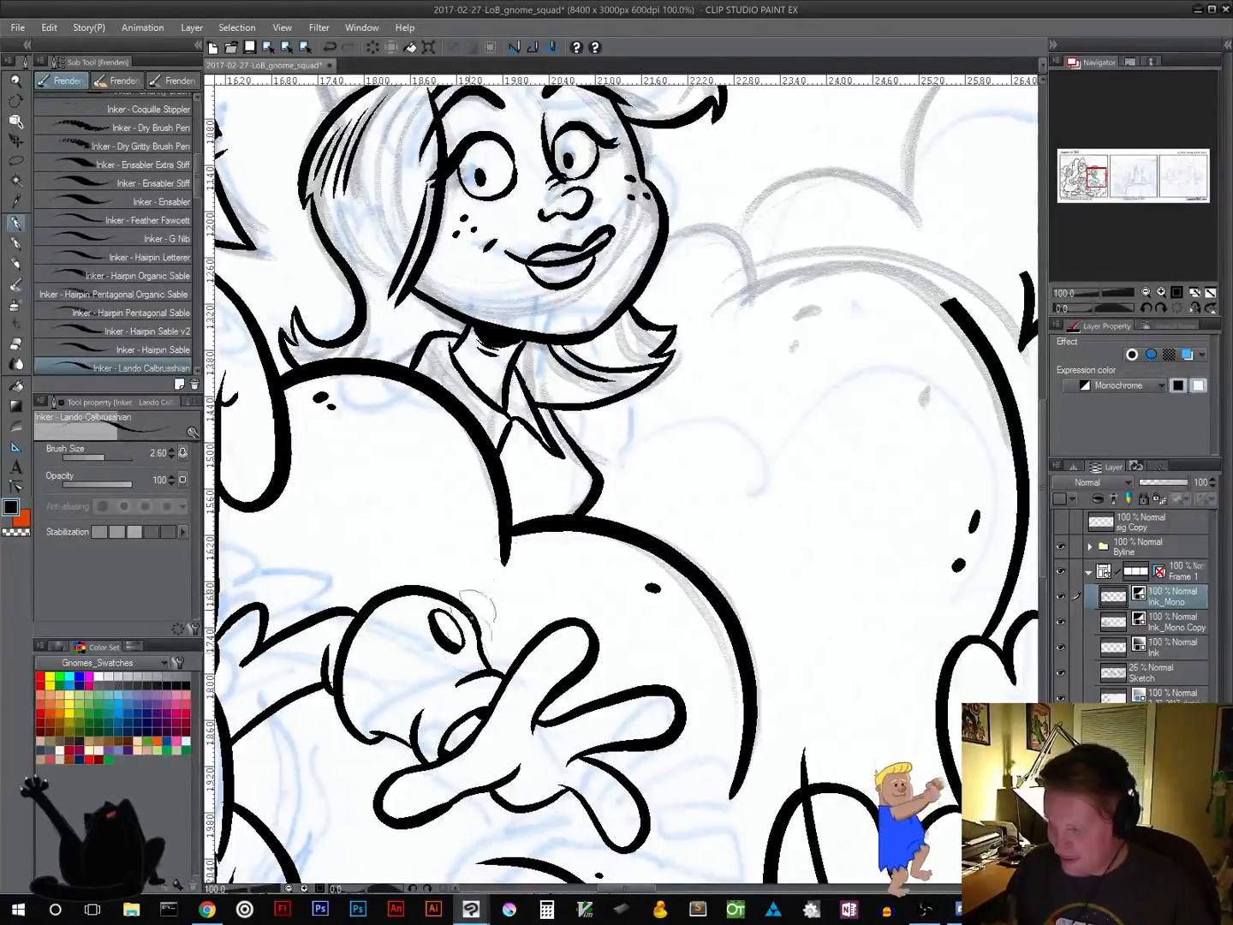
# Ink both sides of the female gnome's pointed hat, from the tip to where they meet her hair
pyautogui.moveTo(761, 459); pyautogui.dragTo(824, 704)
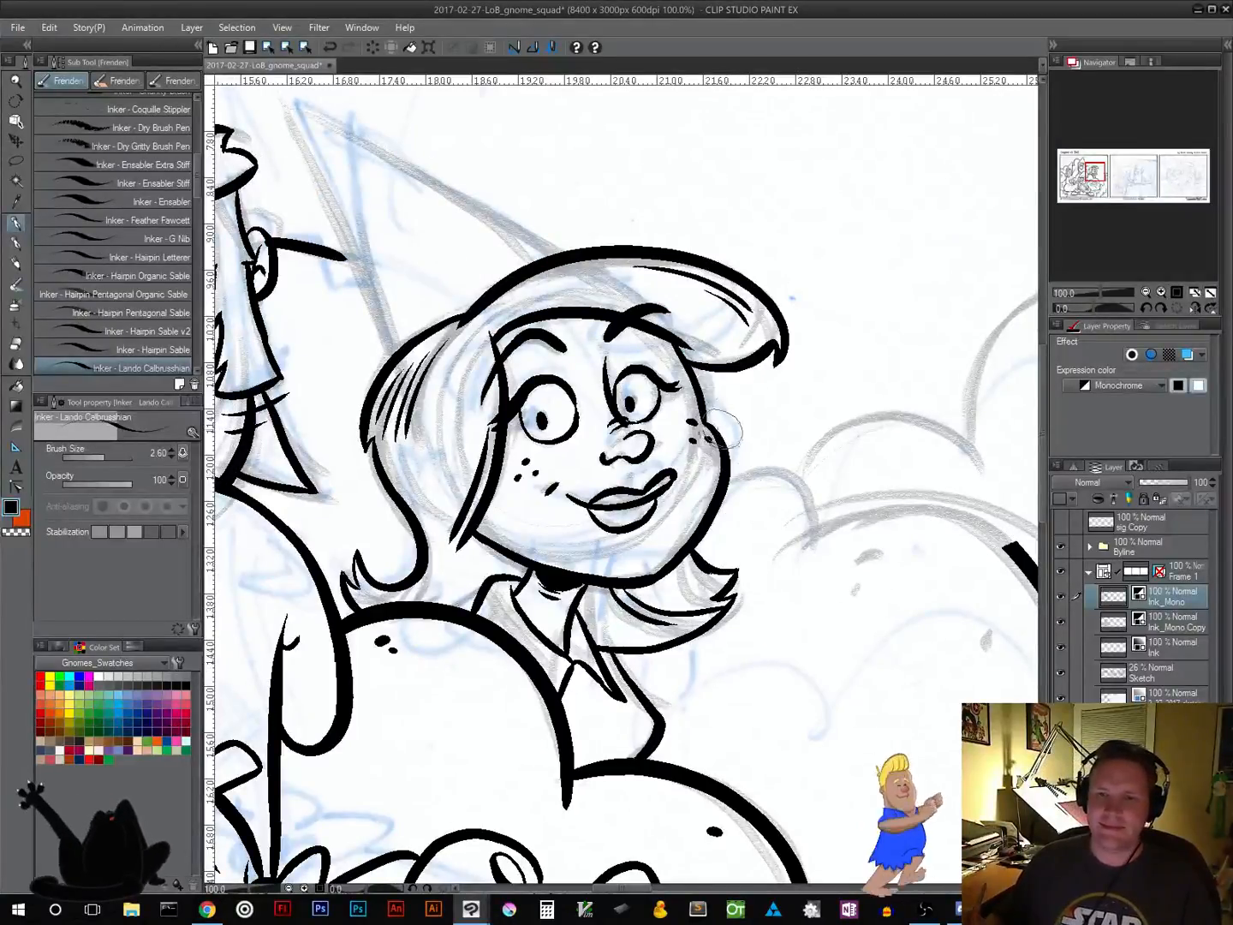
pyautogui.moveTo(732, 454); pyautogui.dragTo(818, 628)
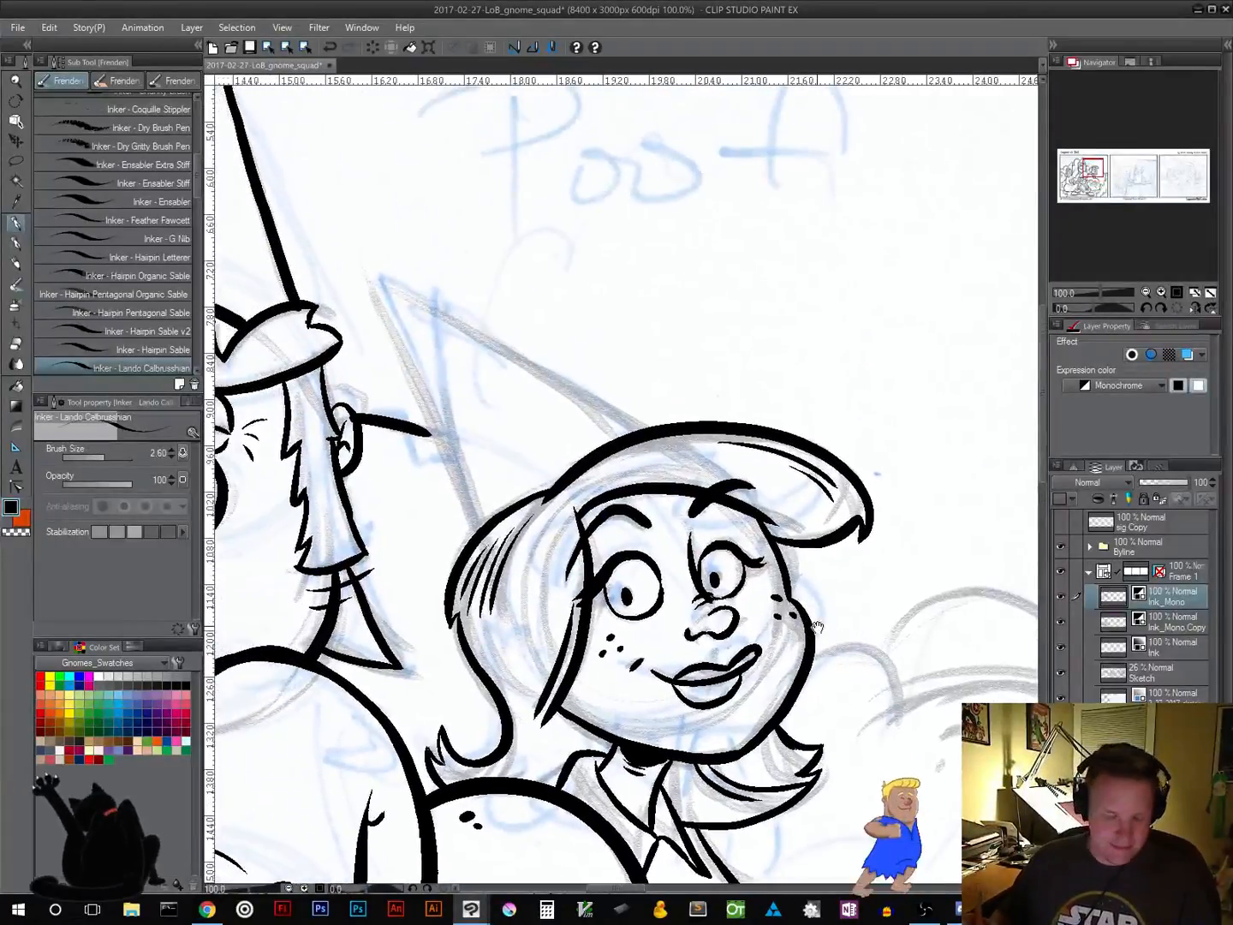
pyautogui.moveTo(838, 543)
pyautogui.mouseDown()
pyautogui.moveTo(850, 608)
pyautogui.moveTo(863, 454)
pyautogui.moveTo(730, 280)
pyautogui.mouseUp()
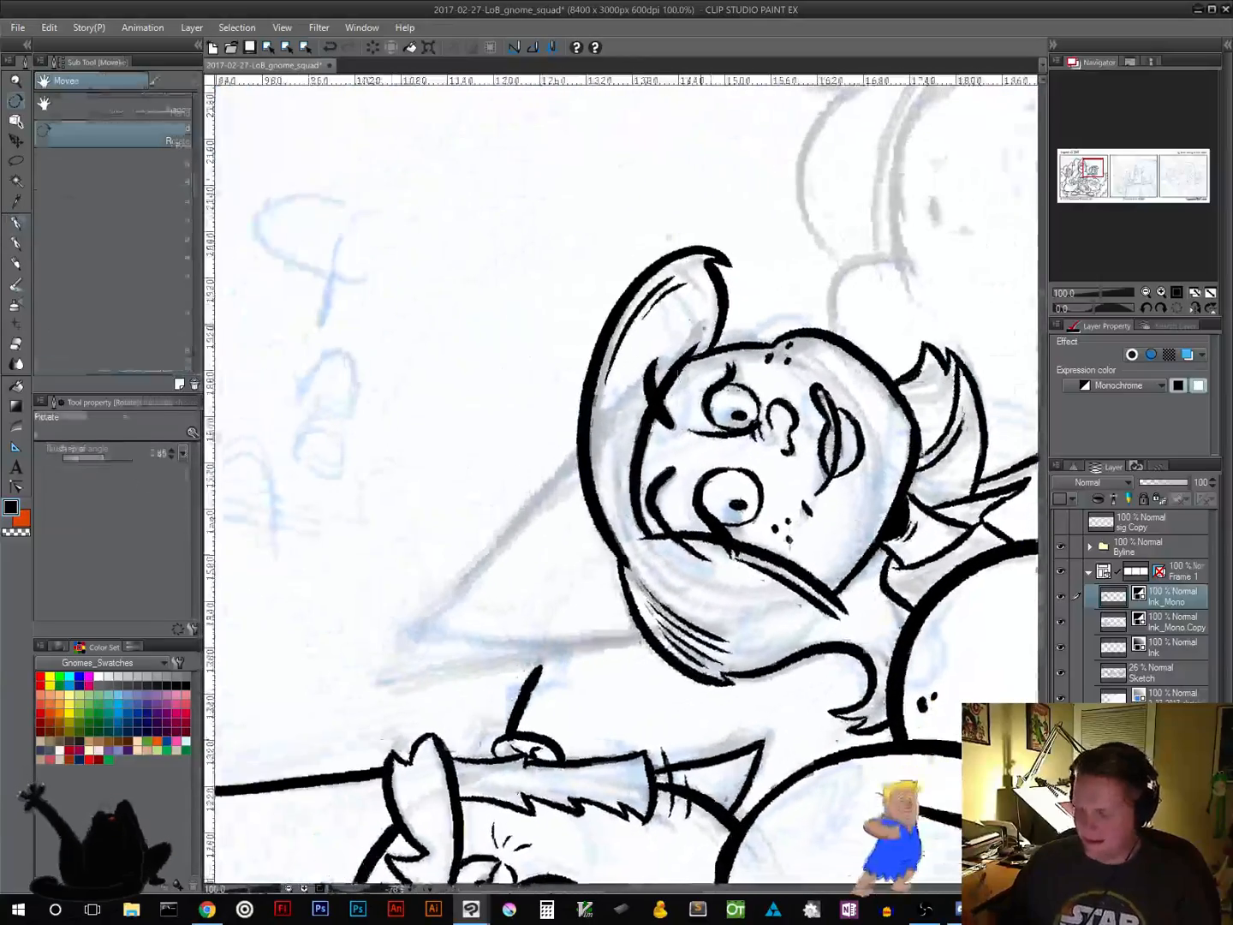
pyautogui.moveTo(377, 691); pyautogui.dragTo(587, 452)
pyautogui.moveTo(590, 562); pyautogui.dragTo(629, 372)
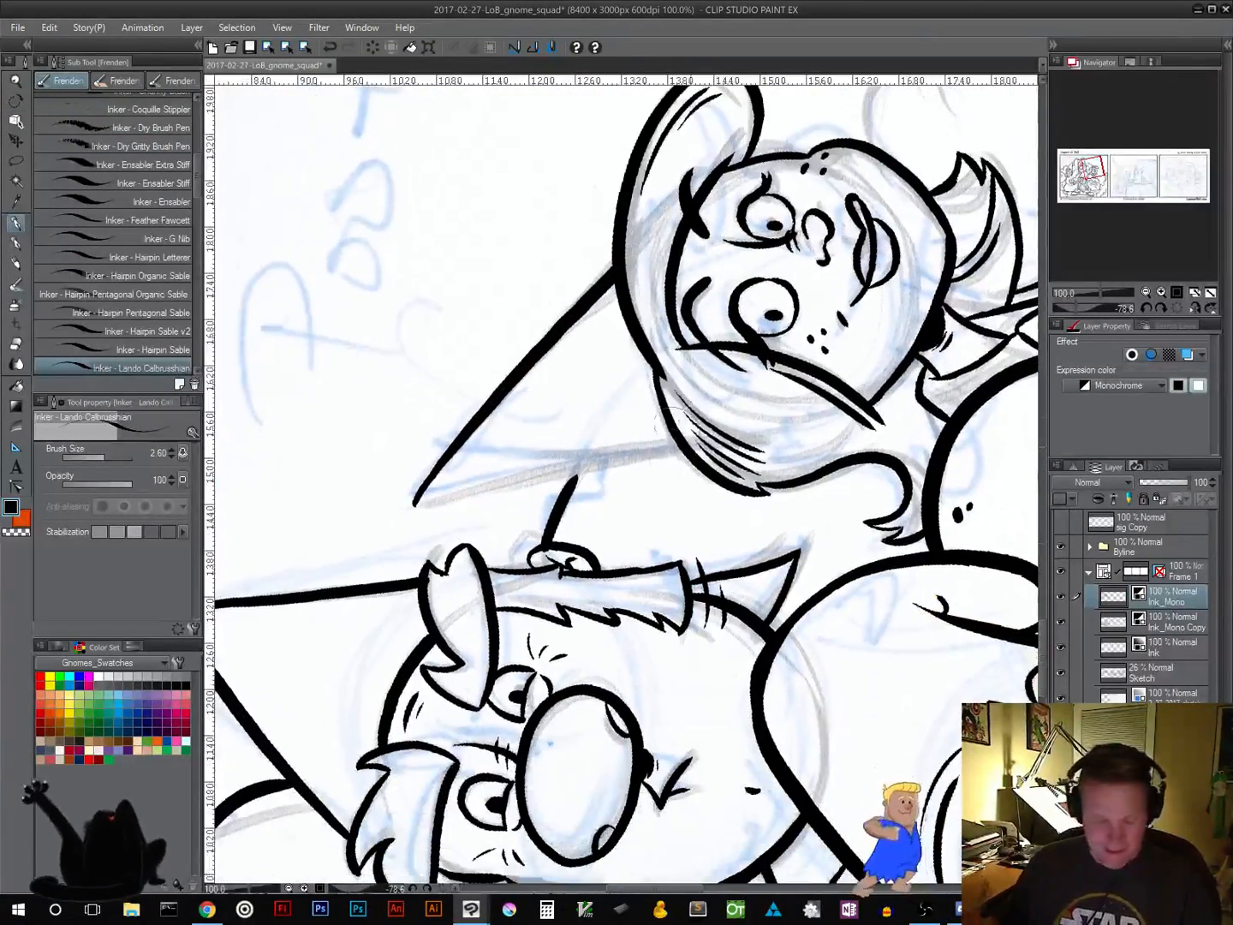
pyautogui.moveTo(768, 514); pyautogui.dragTo(760, 461)
pyautogui.moveTo(435, 578)
pyautogui.mouseDown()
pyautogui.moveTo(670, 423)
pyautogui.moveTo(608, 470)
pyautogui.mouseUp()
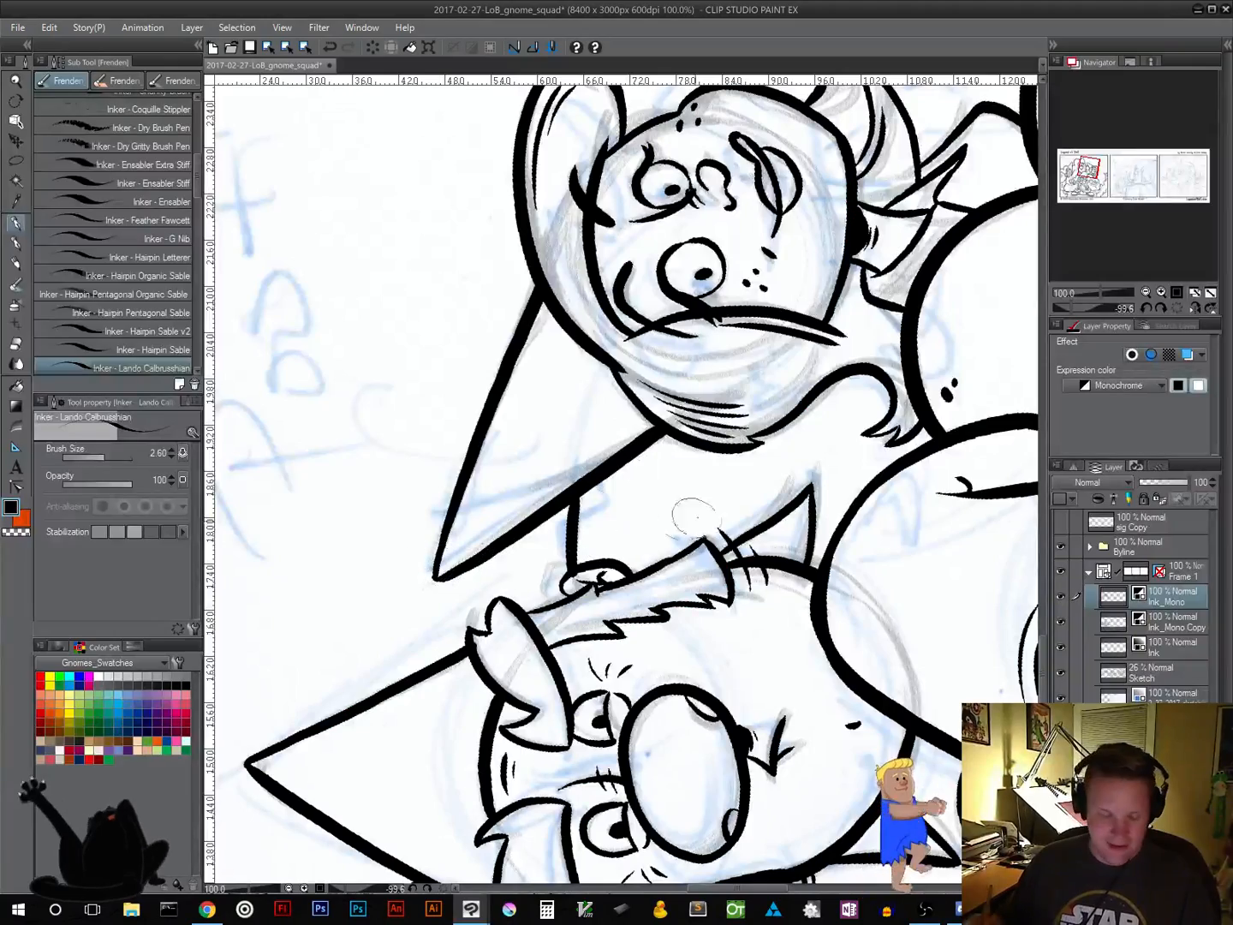
pyautogui.press('r')
pyautogui.moveTo(796, 491); pyautogui.dragTo(562, 676)
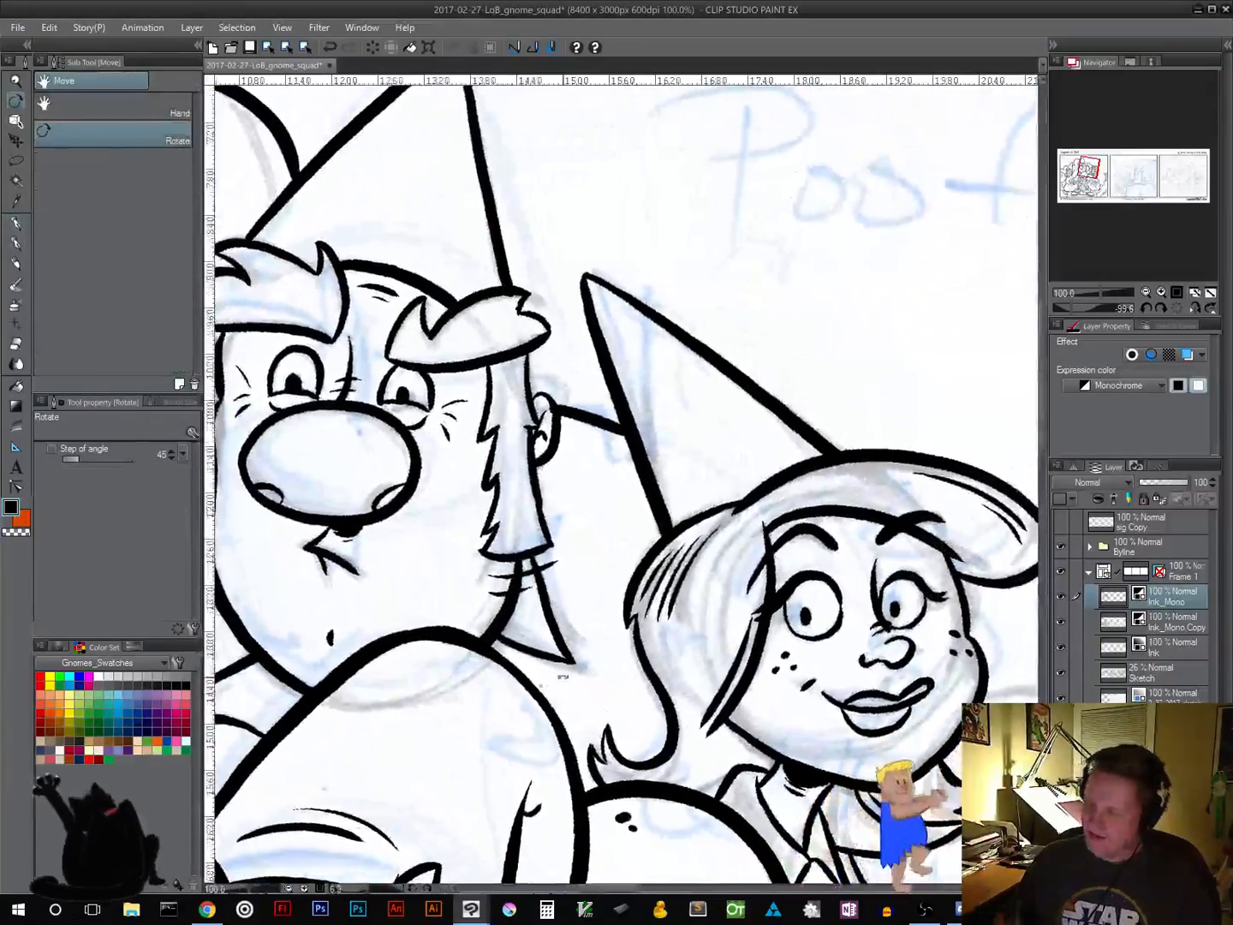
# Ink the upper contour of the large cloud beside the female gnome, extending its thick outline around toward her hair
pyautogui.press('space')
pyautogui.moveTo(841, 615)
pyautogui.mouseDown()
pyautogui.moveTo(732, 690)
pyautogui.moveTo(708, 636)
pyautogui.moveTo(792, 559)
pyautogui.moveTo(779, 543)
pyautogui.moveTo(360, 348)
pyautogui.mouseUp()
pyautogui.moveTo(835, 674)
pyautogui.mouseDown()
pyautogui.moveTo(870, 490)
pyautogui.moveTo(927, 433)
pyautogui.moveTo(916, 386)
pyautogui.mouseUp()
pyautogui.press('r')
pyautogui.press('space')
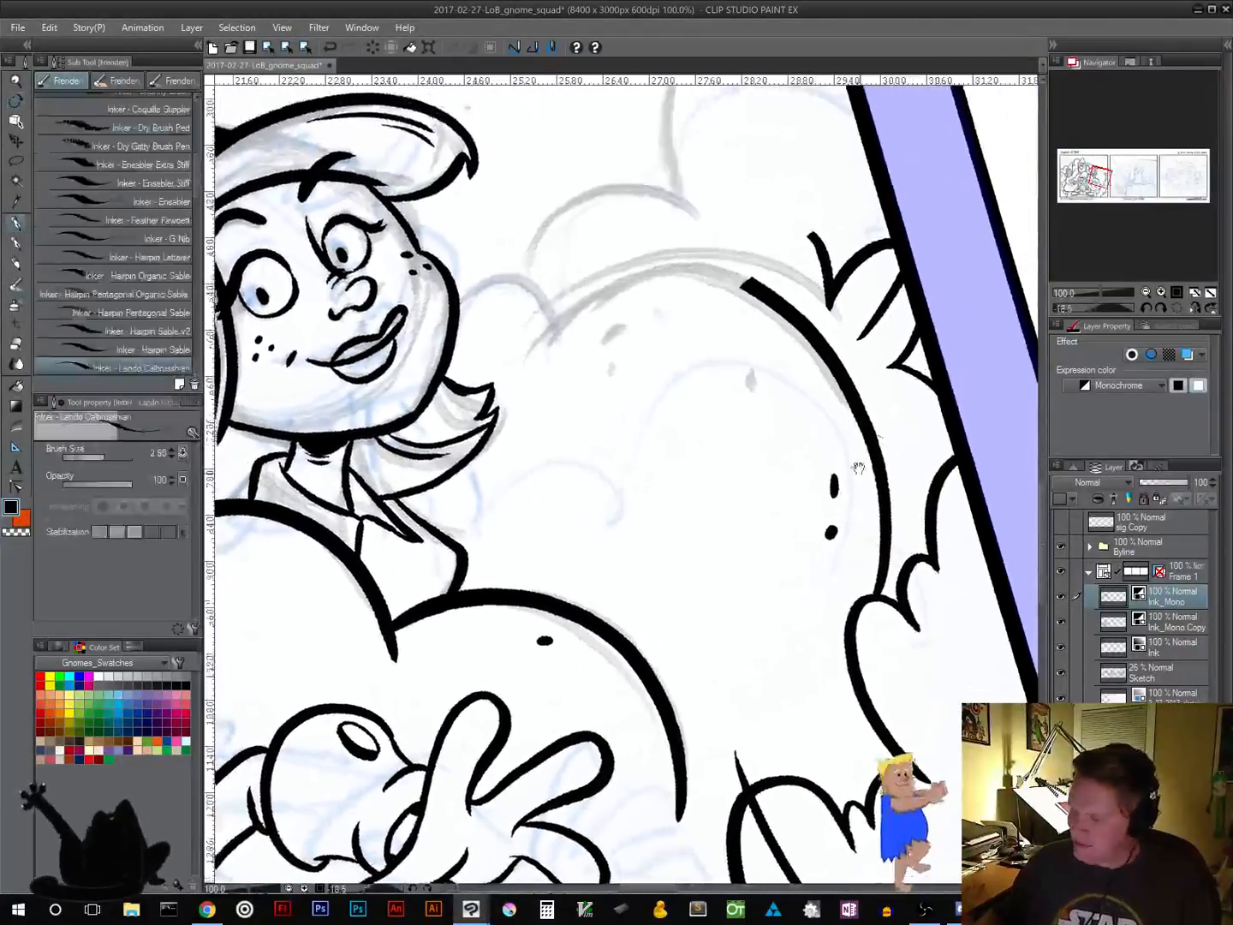
pyautogui.moveTo(858, 468); pyautogui.dragTo(921, 635)
pyautogui.moveTo(842, 474)
pyautogui.mouseDown()
pyautogui.moveTo(792, 443)
pyautogui.moveTo(622, 495)
pyautogui.mouseUp()
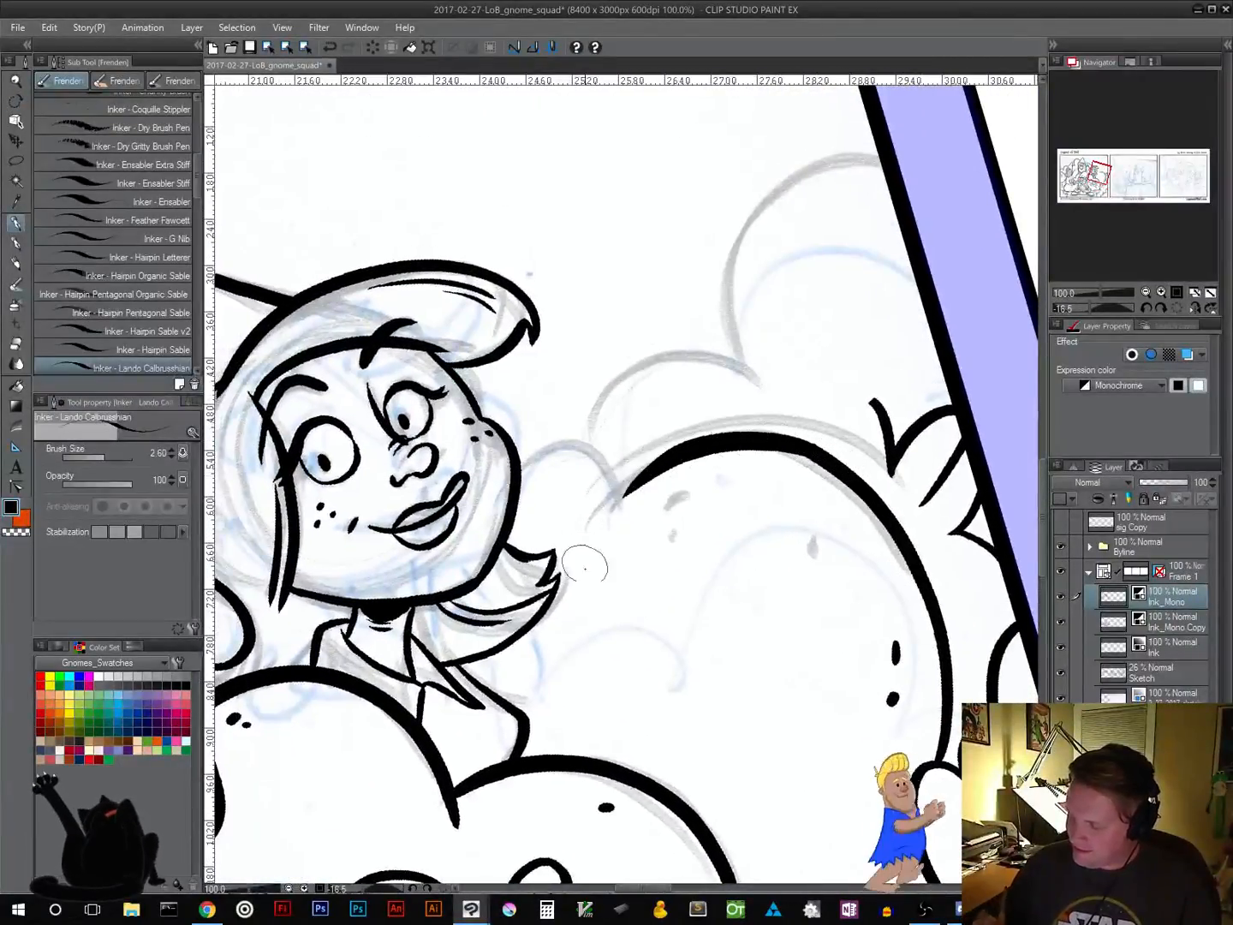
pyautogui.moveTo(774, 455)
pyautogui.mouseDown()
pyautogui.moveTo(843, 474)
pyautogui.moveTo(778, 440)
pyautogui.moveTo(584, 538)
pyautogui.mouseUp()
pyautogui.hotkey('ctrl', 'z')
pyautogui.hotkey('ctrl', 'z')
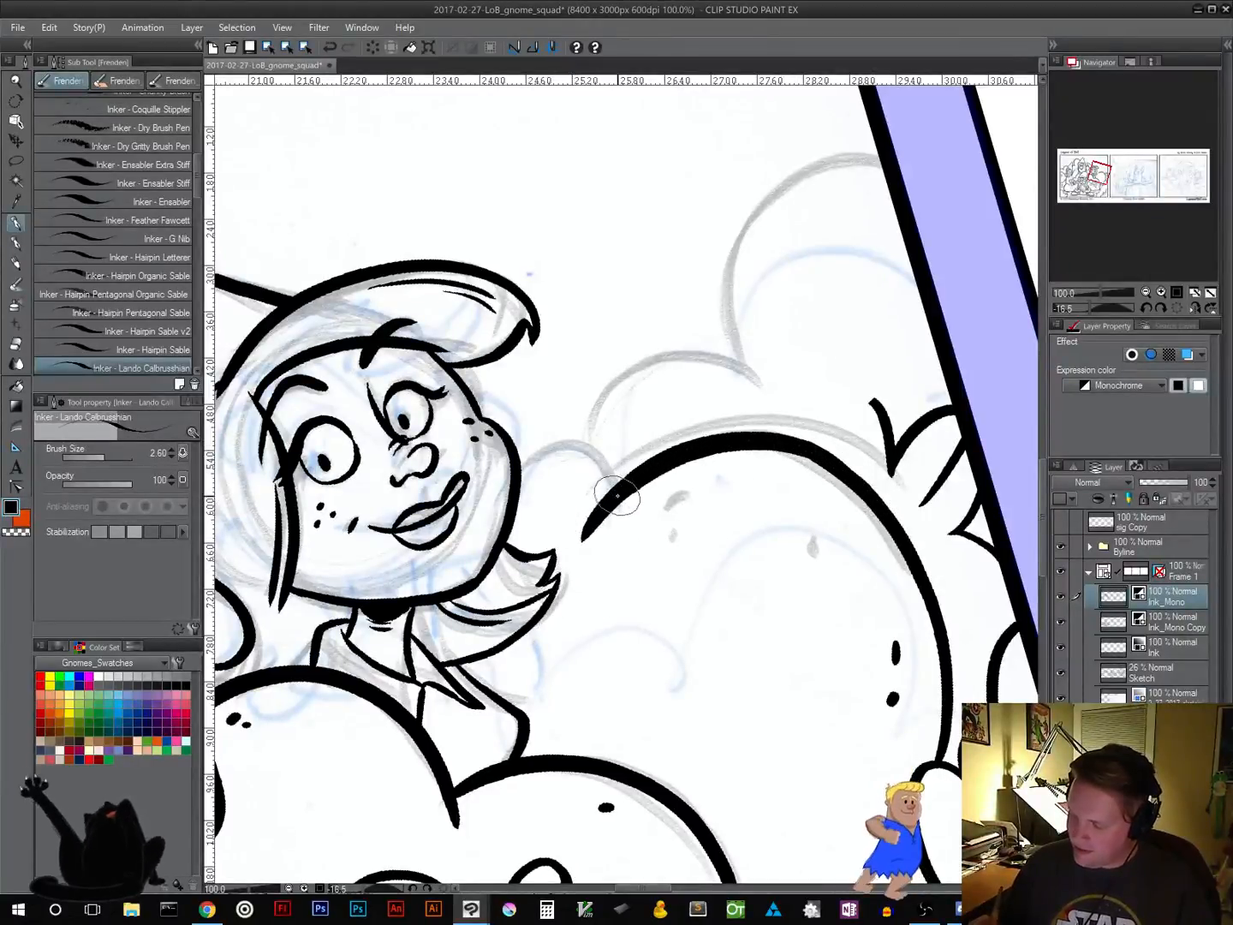
# Ink the three smaller cloud puffs behind the large cloud and add small accent dots in and around them
pyautogui.moveTo(615, 481)
pyautogui.mouseDown()
pyautogui.moveTo(553, 443)
pyautogui.moveTo(521, 470)
pyautogui.mouseUp()
pyautogui.moveTo(587, 441)
pyautogui.mouseDown()
pyautogui.moveTo(610, 381)
pyautogui.moveTo(760, 384)
pyautogui.moveTo(762, 184)
pyautogui.moveTo(882, 154)
pyautogui.mouseUp()
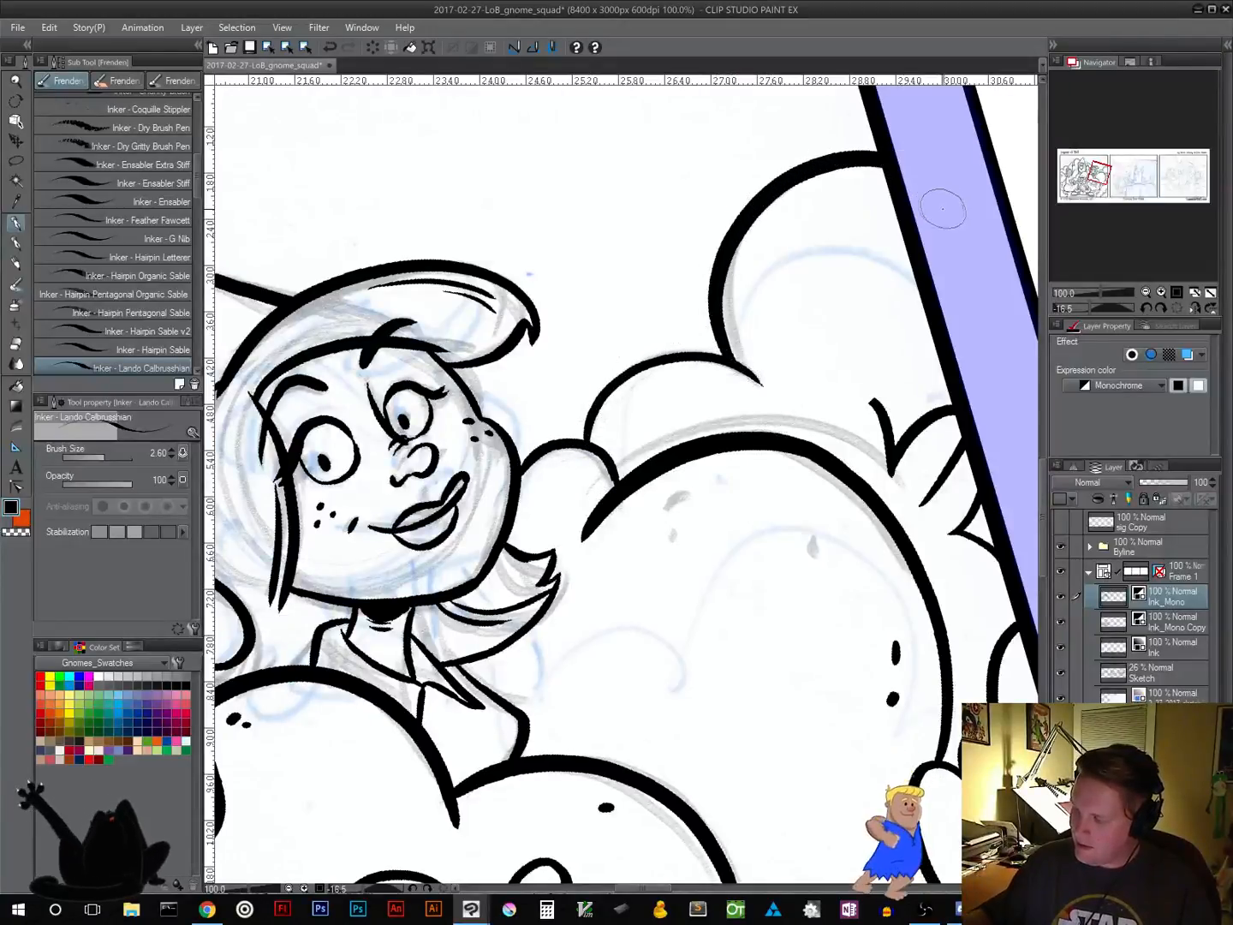
pyautogui.click(818, 197)
pyautogui.click(662, 382)
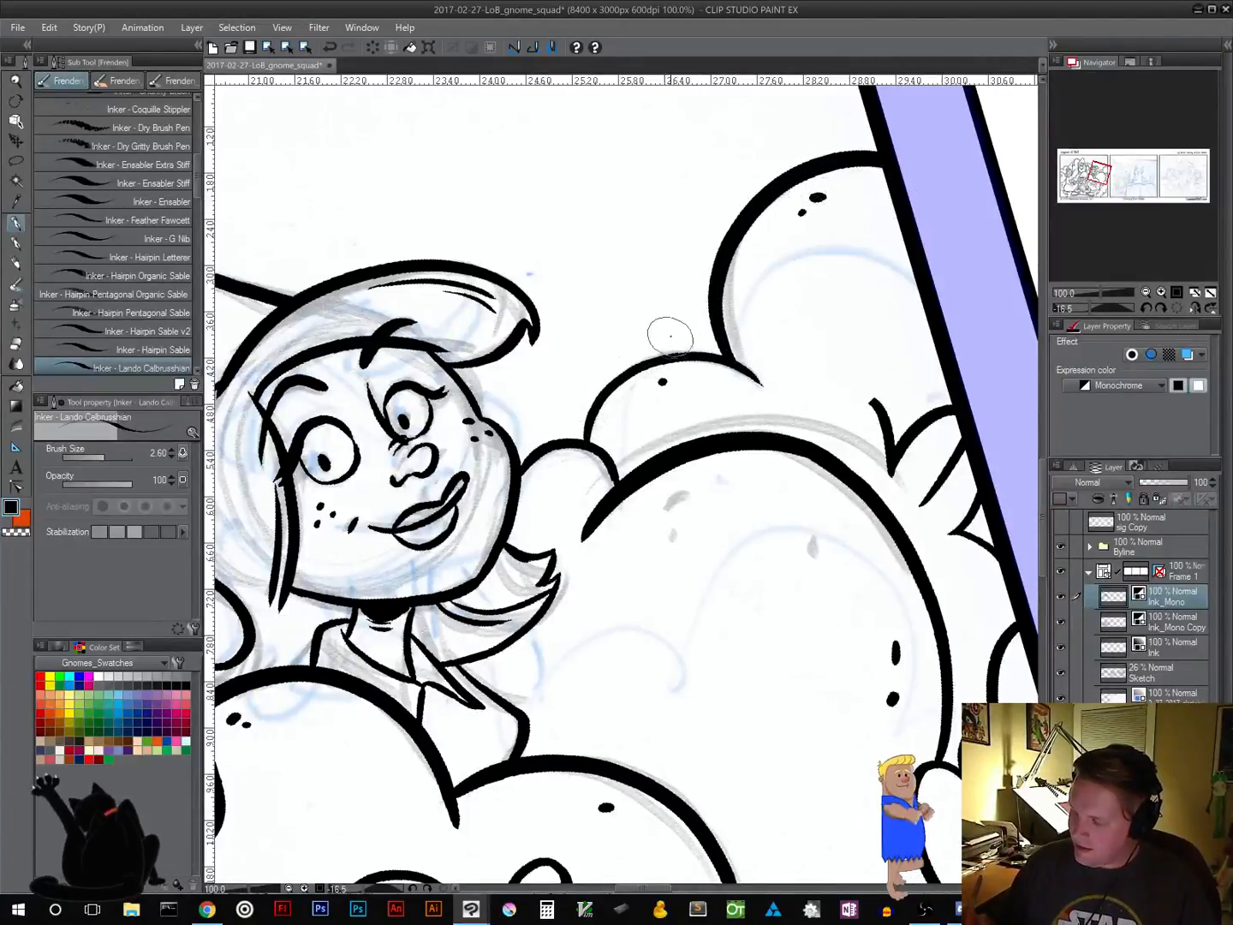
pyautogui.click(667, 335)
pyautogui.click(583, 397)
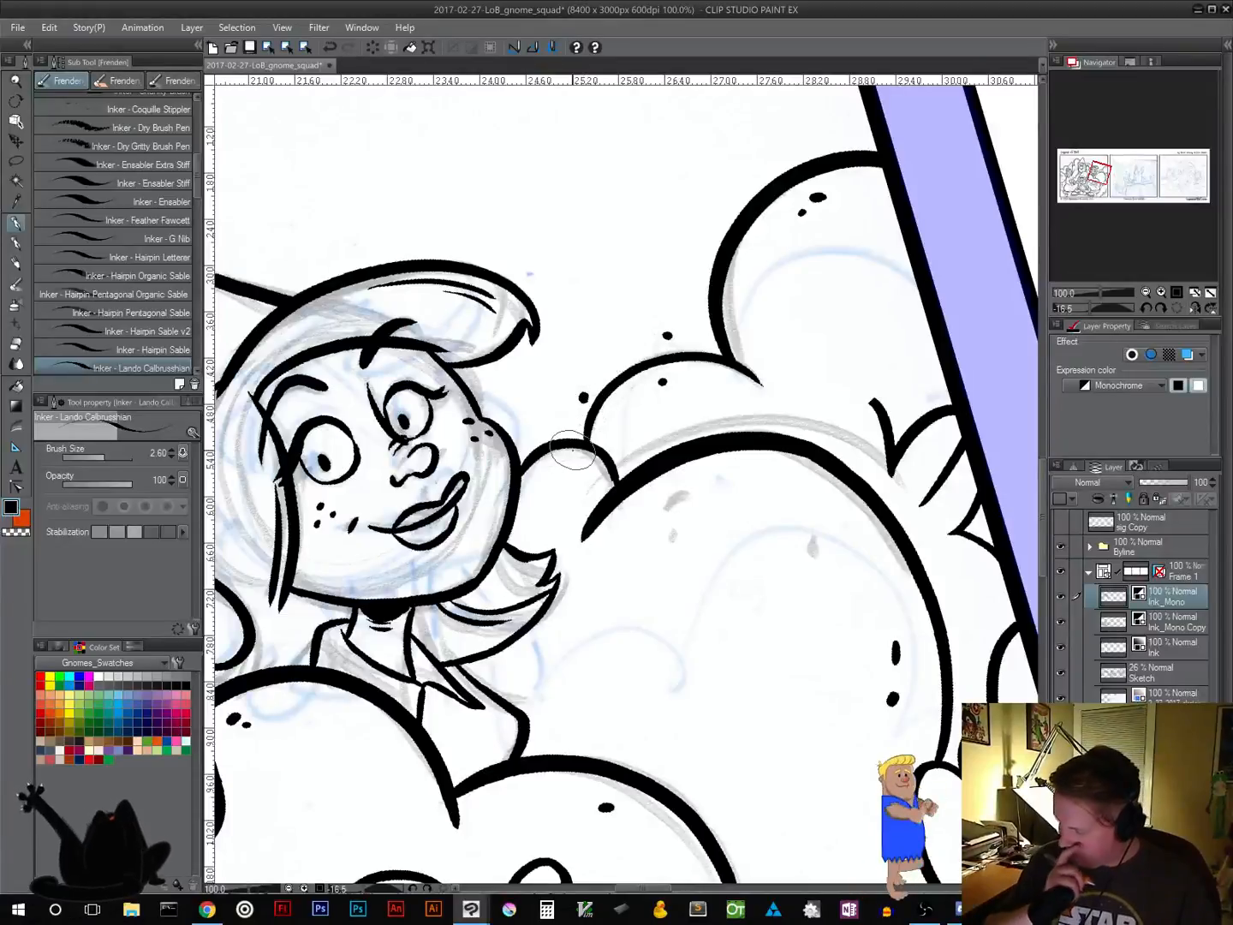
# Examine the inked gnomes and clouds across the whole first panel
pyautogui.moveTo(643, 647); pyautogui.dragTo(887, 409)
pyautogui.moveTo(591, 593); pyautogui.dragTo(905, 722)
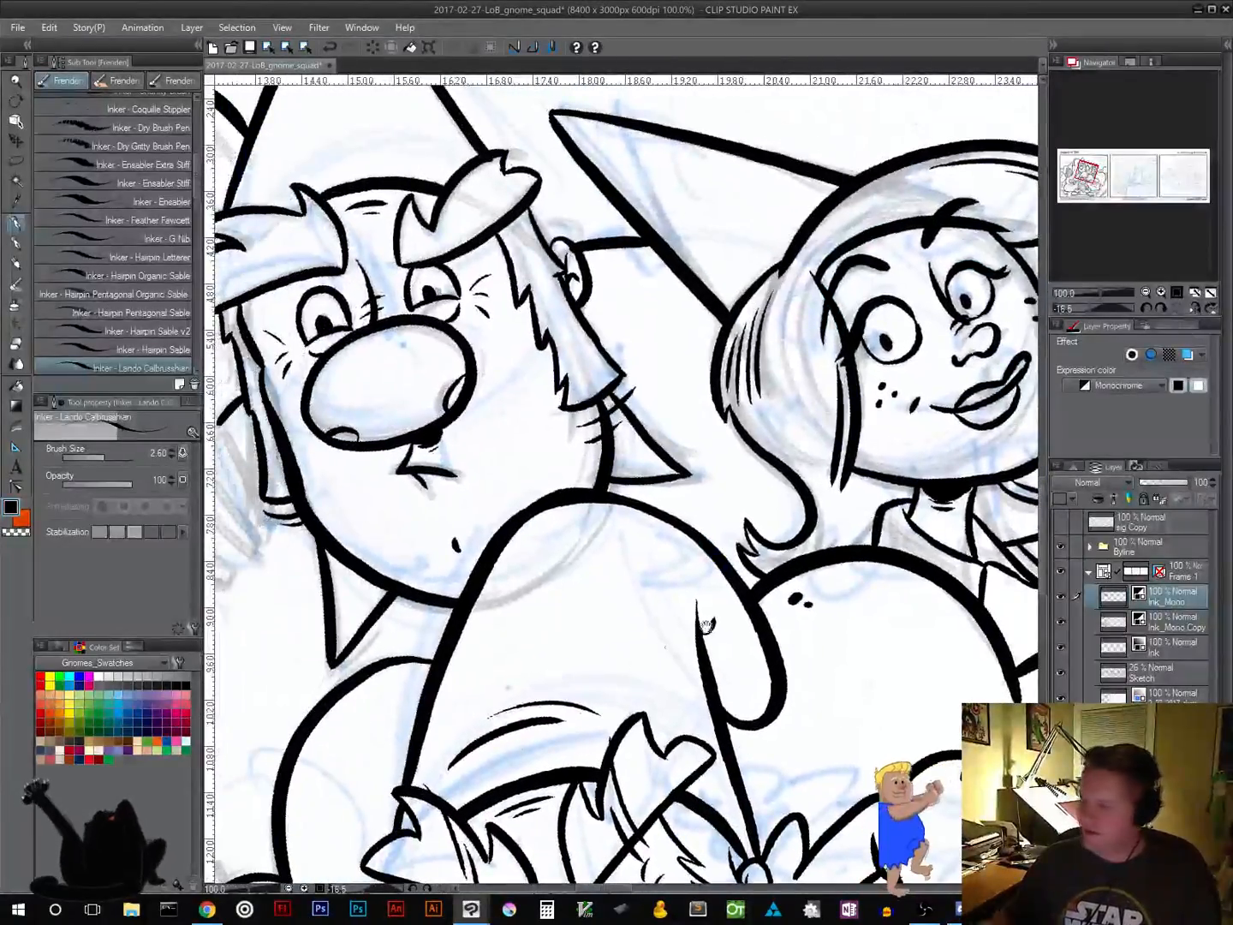
pyautogui.click(1146, 292)
pyautogui.click(1146, 292)
pyautogui.click(1146, 292)
pyautogui.click(1146, 292)
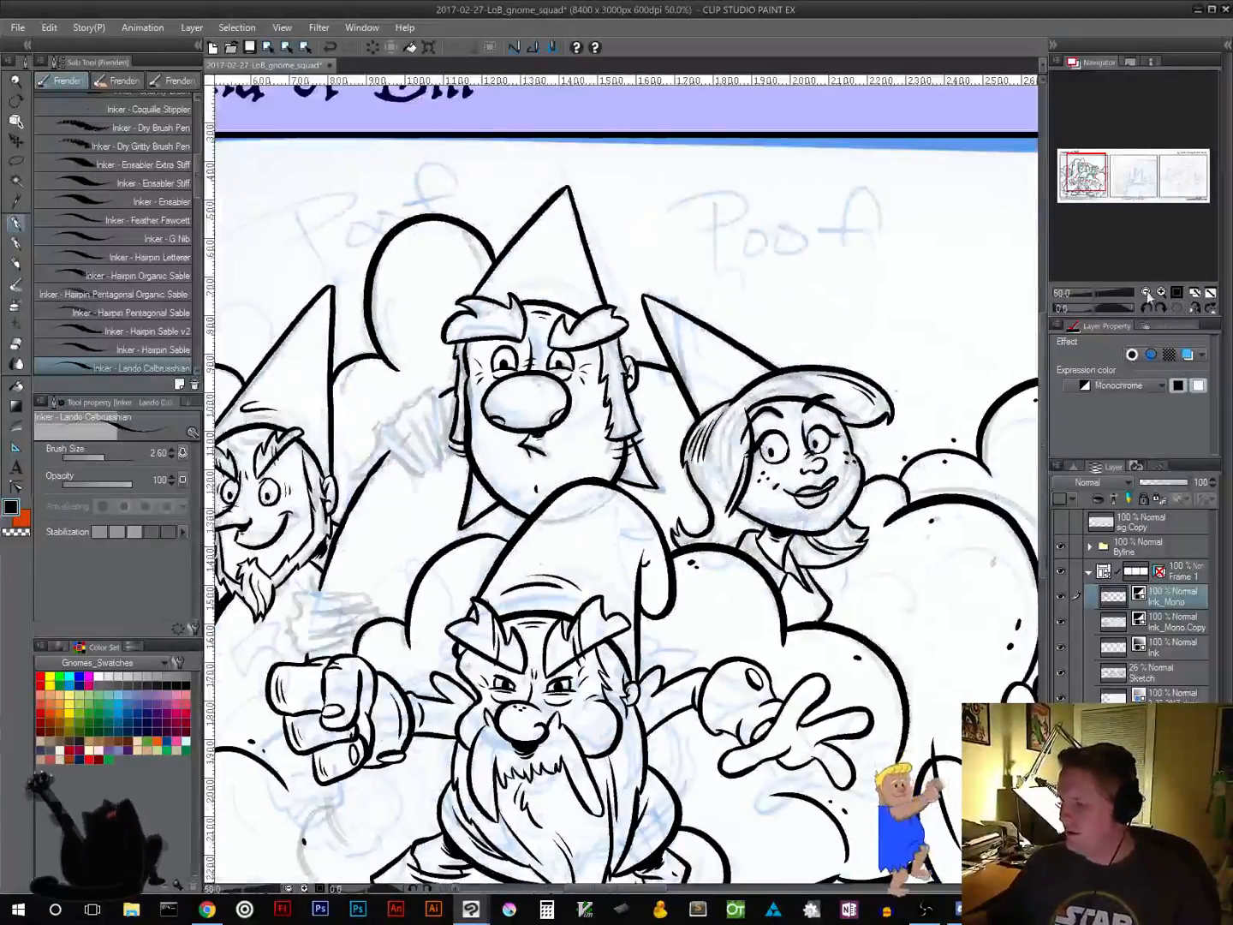
pyautogui.click(1146, 292)
pyautogui.click(1146, 292)
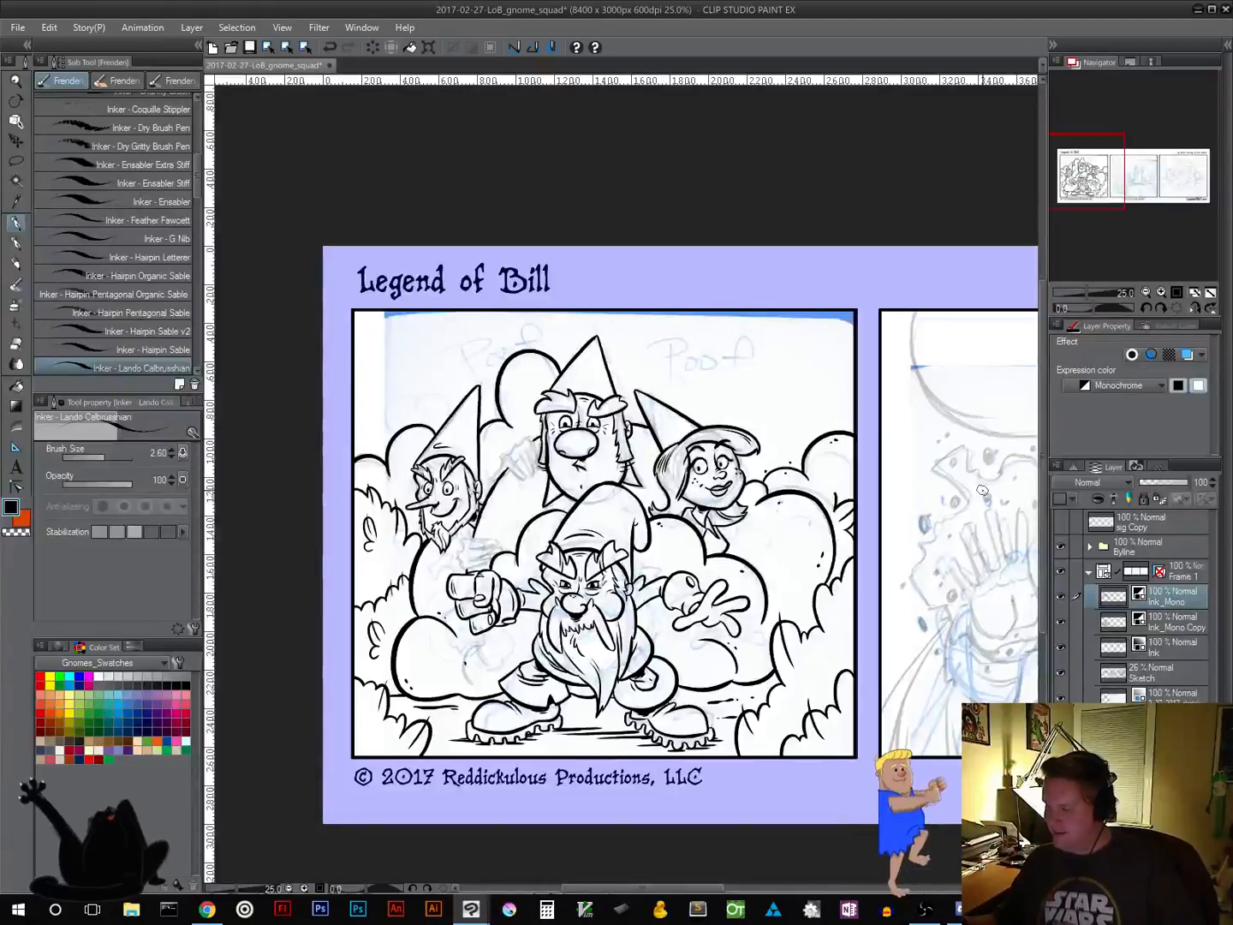
# Ink the bush's leafy edge with short leaf lines between the large cloud and the first panel's border
pyautogui.click(1178, 294)
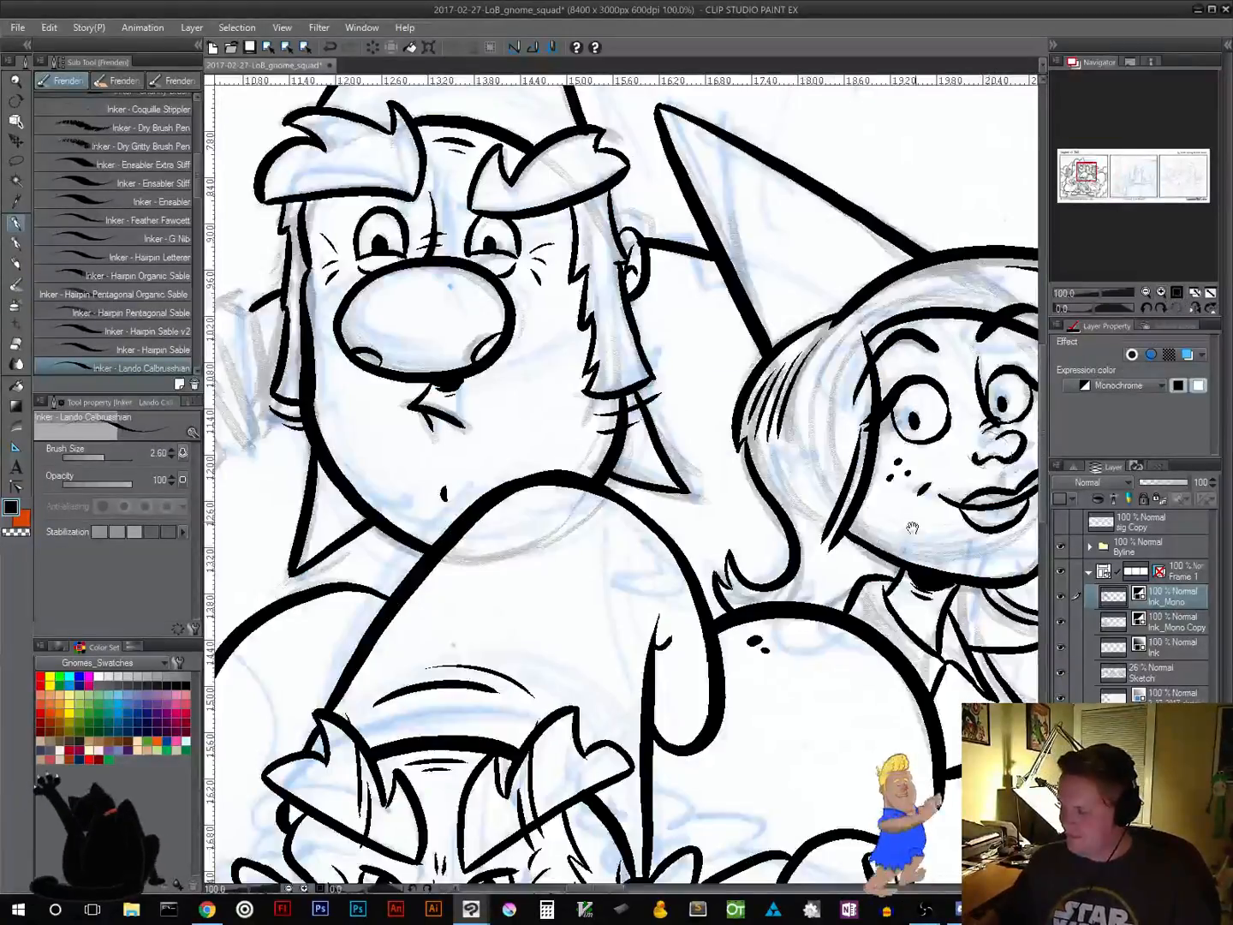
pyautogui.moveTo(911, 525); pyautogui.dragTo(270, 537)
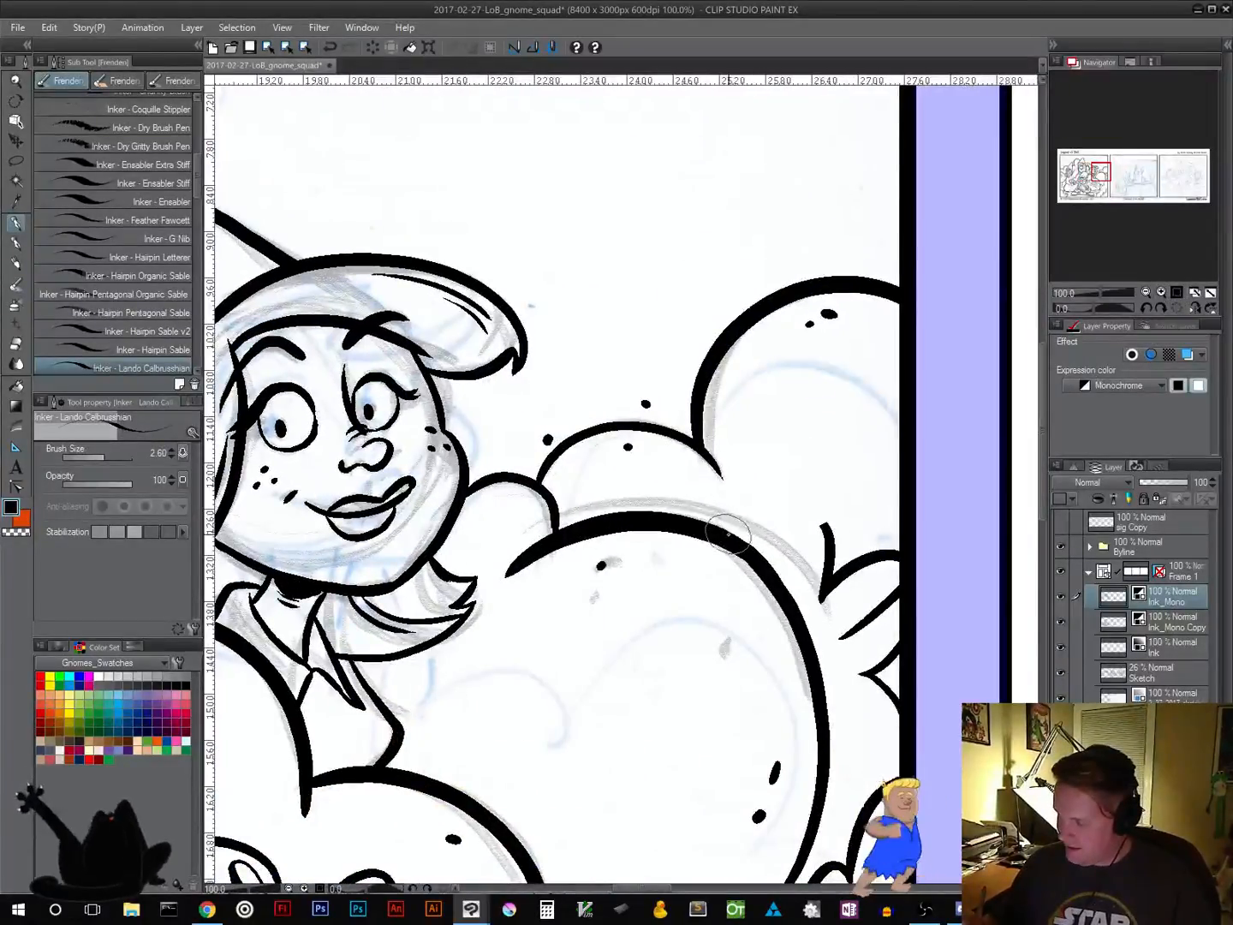
pyautogui.moveTo(728, 528)
pyautogui.mouseDown()
pyautogui.moveTo(775, 516)
pyautogui.moveTo(770, 527)
pyautogui.moveTo(806, 506)
pyautogui.moveTo(823, 587)
pyautogui.moveTo(835, 539)
pyautogui.moveTo(806, 510)
pyautogui.moveTo(768, 528)
pyautogui.moveTo(797, 513)
pyautogui.moveTo(822, 525)
pyautogui.moveTo(829, 592)
pyautogui.moveTo(790, 448)
pyautogui.mouseUp()
pyautogui.hotkey('ctrl', 'z')
pyautogui.moveTo(790, 552); pyautogui.dragTo(809, 516)
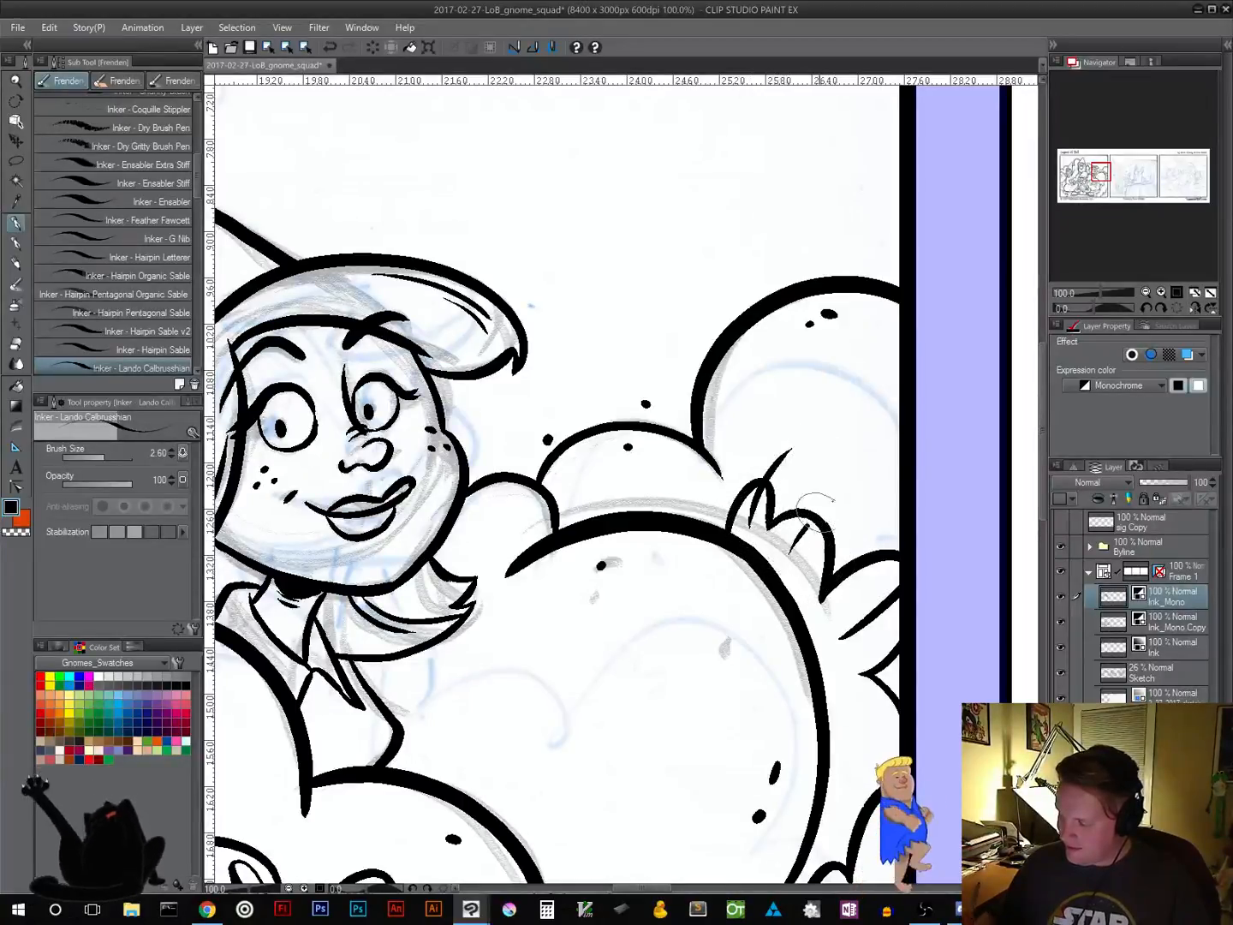
# Check the whole first panel and save the comic file
pyautogui.moveTo(683, 609)
pyautogui.mouseDown()
pyautogui.moveTo(608, 770)
pyautogui.moveTo(579, 780)
pyautogui.mouseUp()
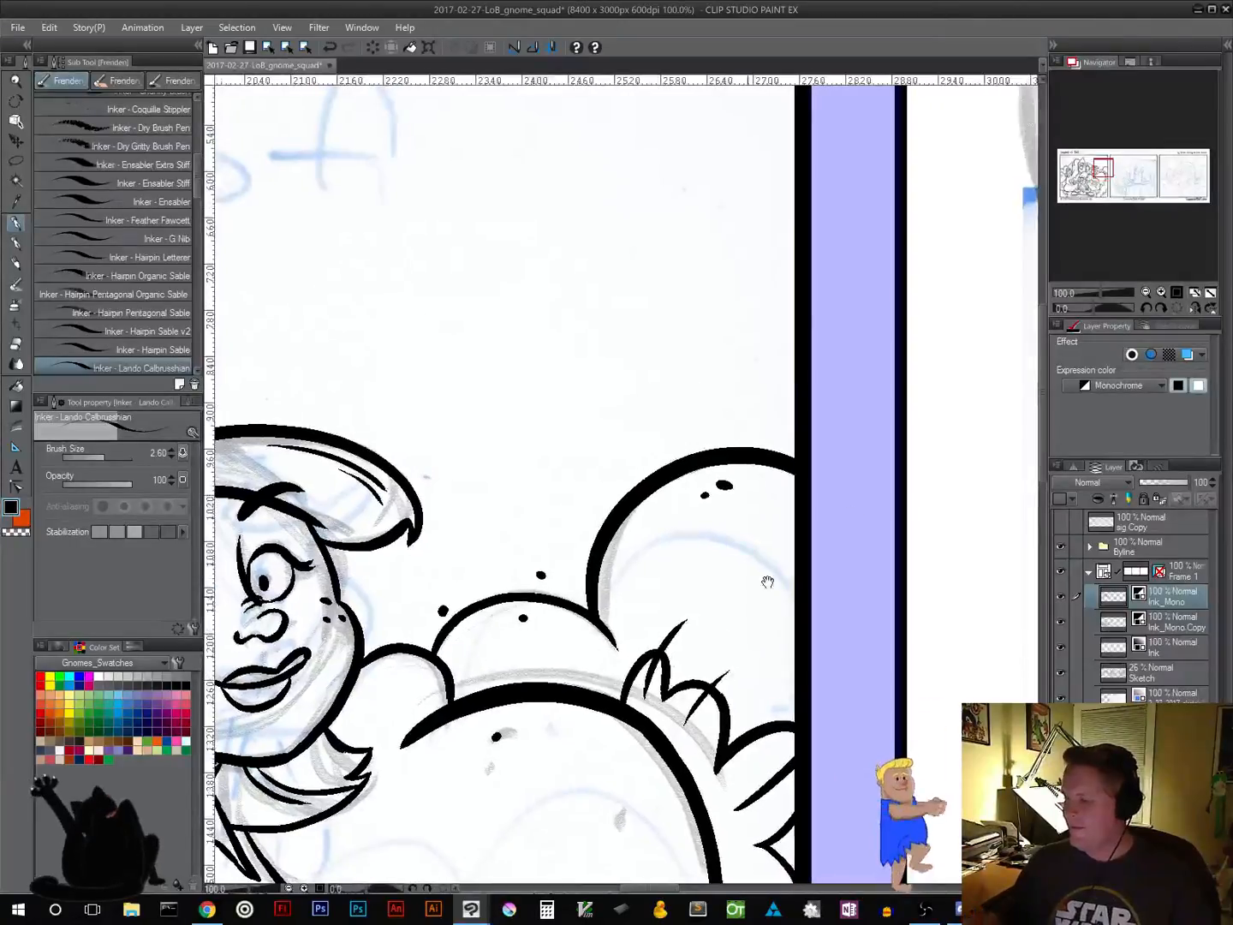
pyautogui.click(1145, 292)
pyautogui.click(1146, 292)
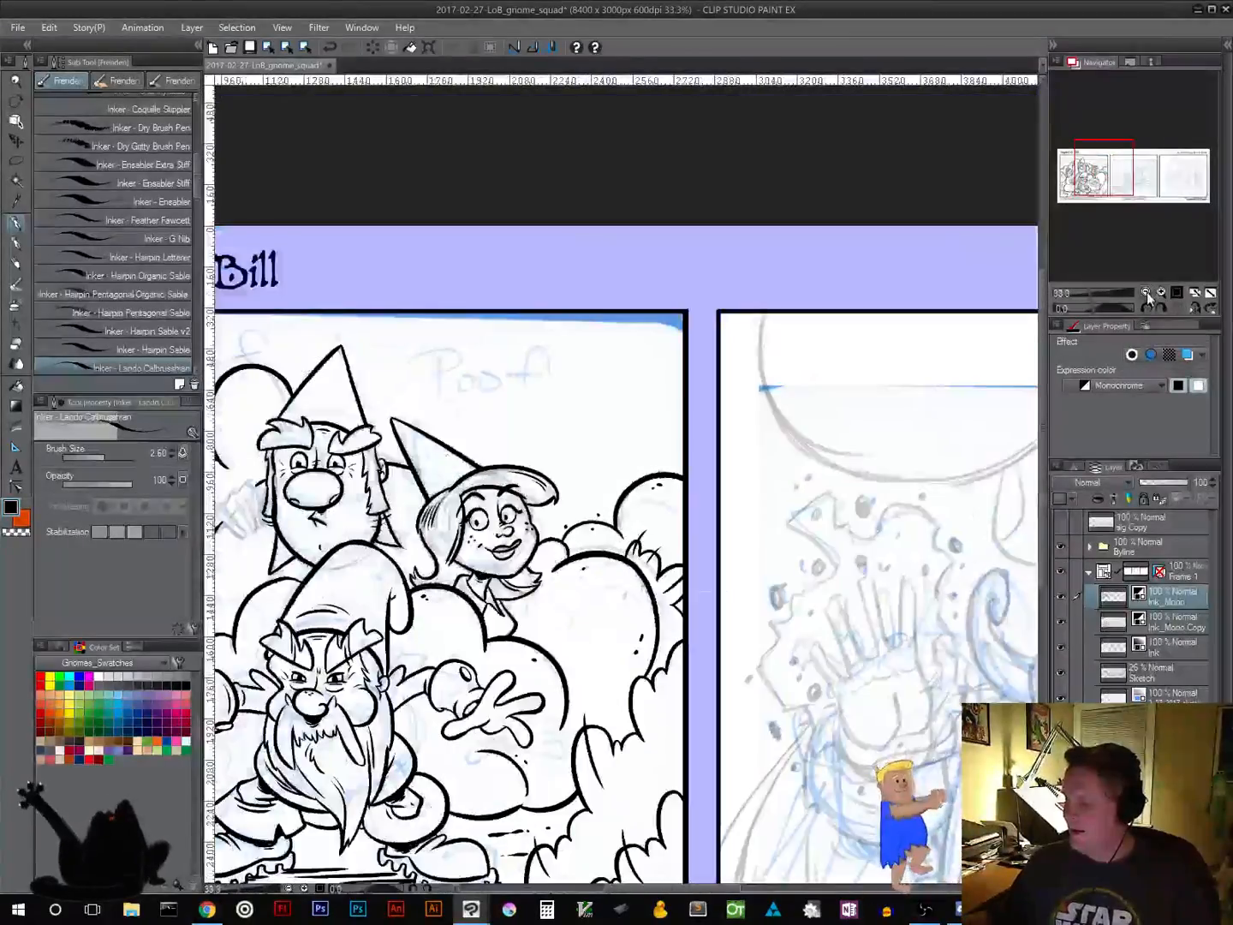
pyautogui.click(1146, 292)
pyautogui.moveTo(471, 685); pyautogui.dragTo(634, 590)
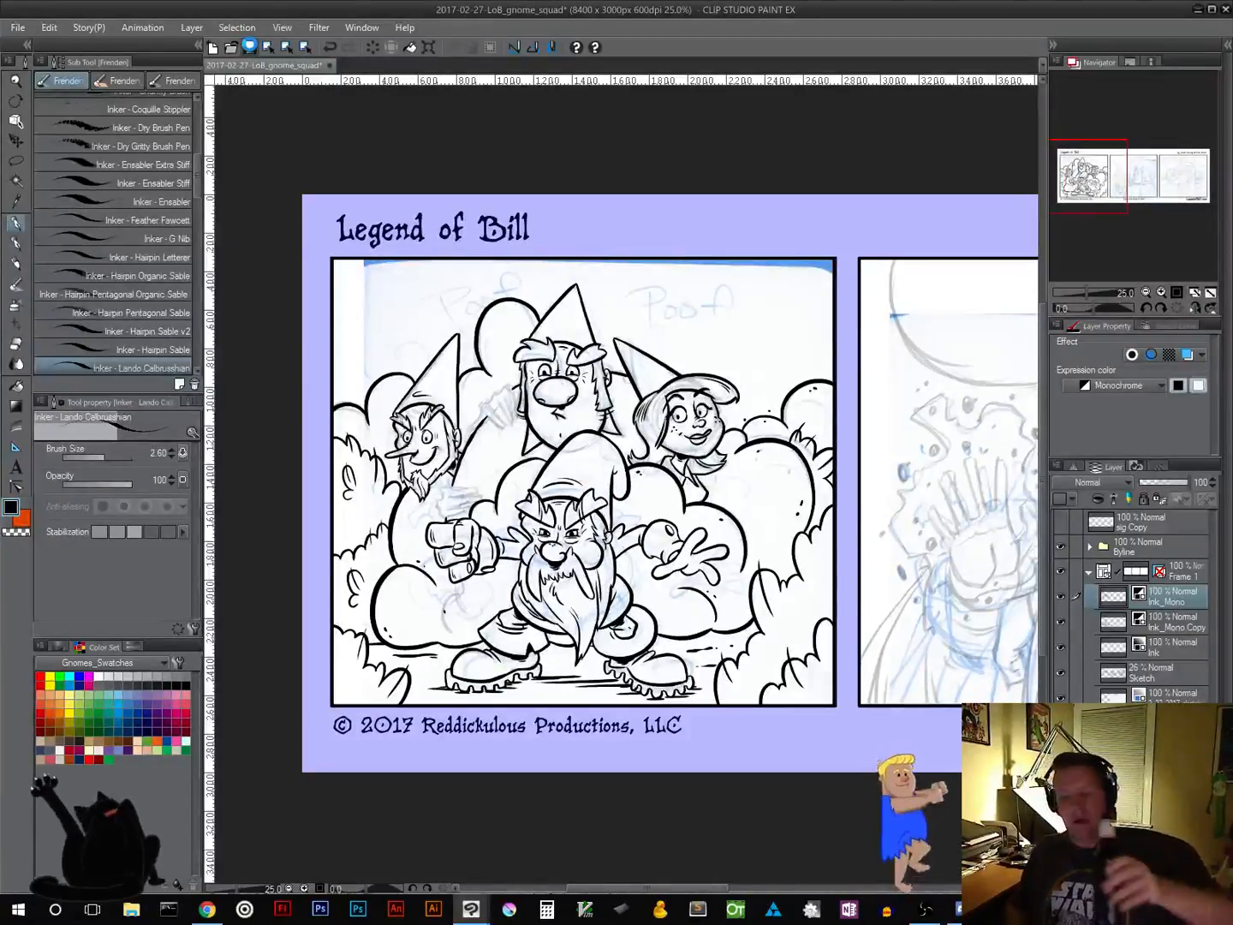
pyautogui.click(250, 47)
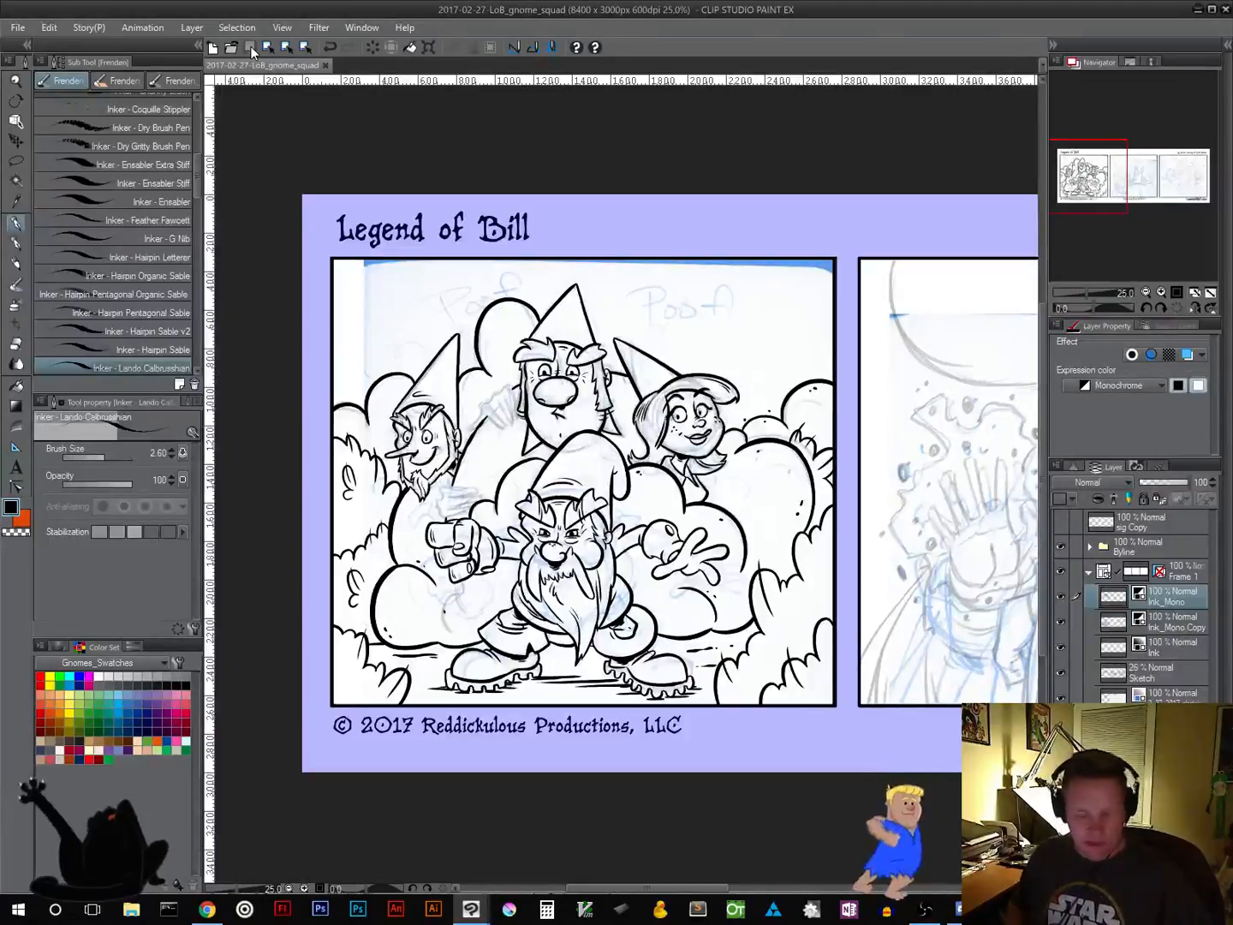
# Inspect the first panel at 100% zoom, from the bushes to the gnomes' faces and the uninked sketched hands
pyautogui.click(1178, 295)
pyautogui.moveTo(832, 612); pyautogui.dragTo(481, 210)
pyautogui.moveTo(752, 713)
pyautogui.mouseDown()
pyautogui.moveTo(641, 624)
pyautogui.moveTo(690, 581)
pyautogui.mouseUp()
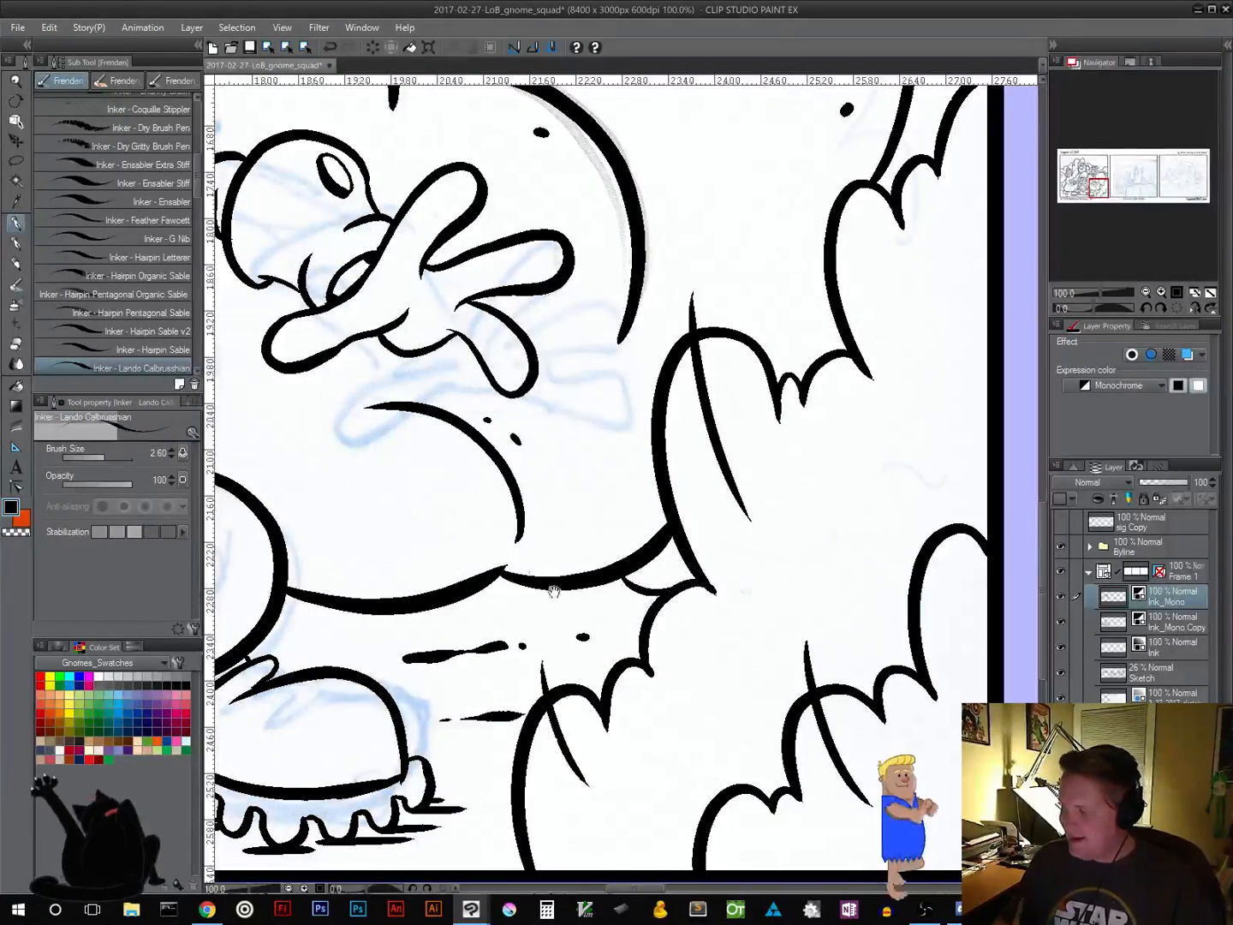
pyautogui.moveTo(412, 522); pyautogui.dragTo(795, 639)
pyautogui.moveTo(390, 613); pyautogui.dragTo(867, 640)
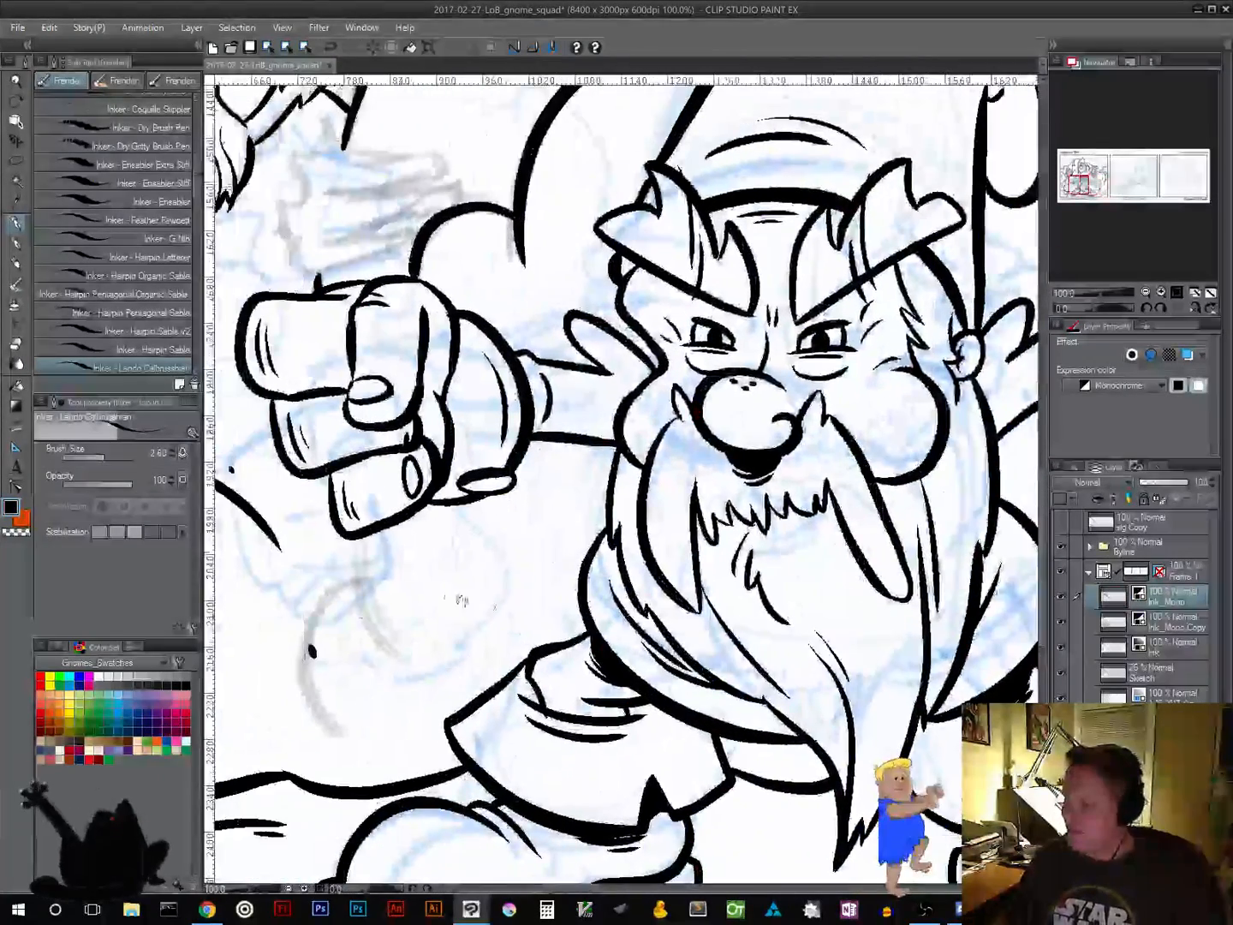
pyautogui.moveTo(436, 590); pyautogui.dragTo(844, 655)
pyautogui.moveTo(601, 439); pyautogui.dragTo(468, 703)
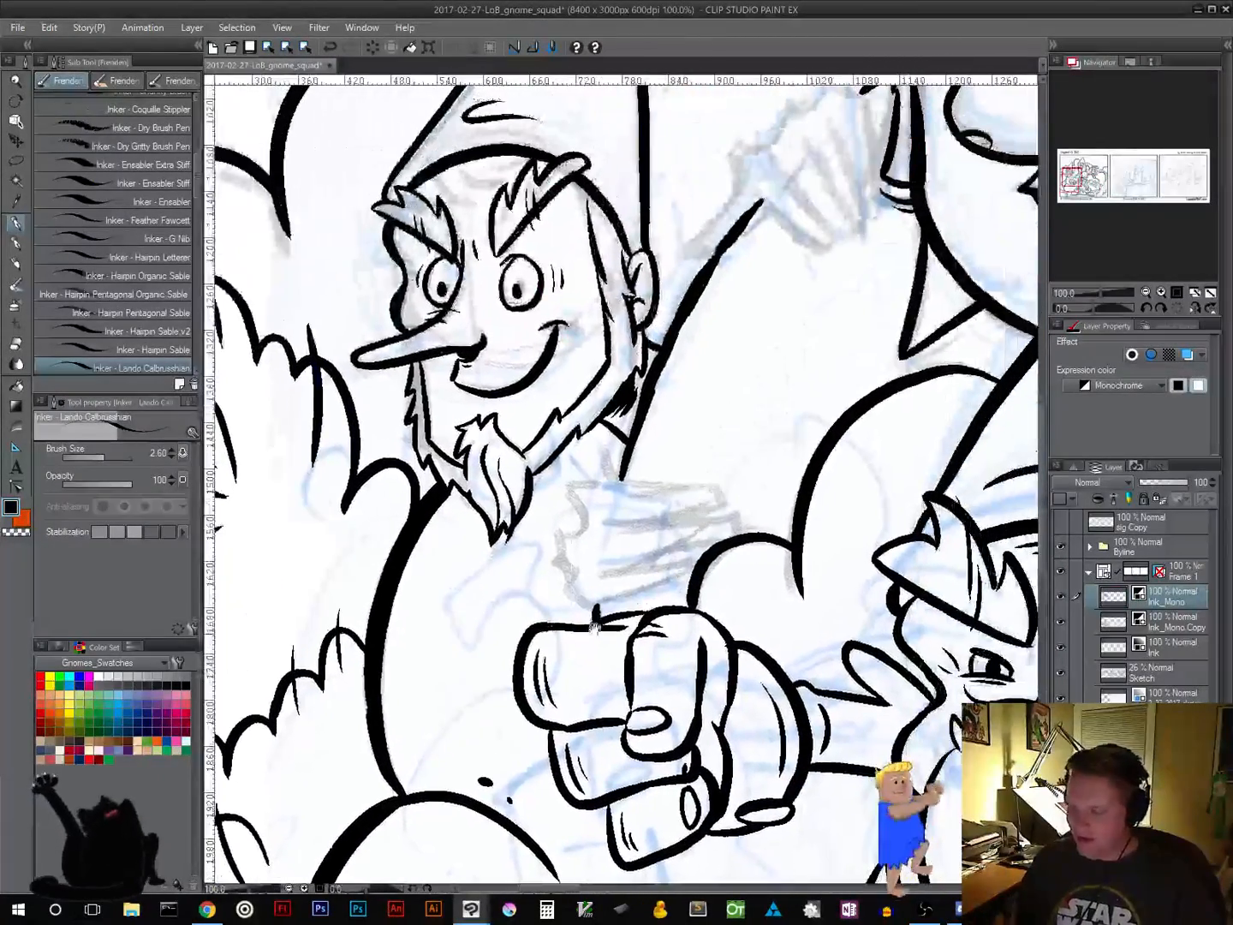
pyautogui.moveTo(727, 593); pyautogui.dragTo(477, 796)
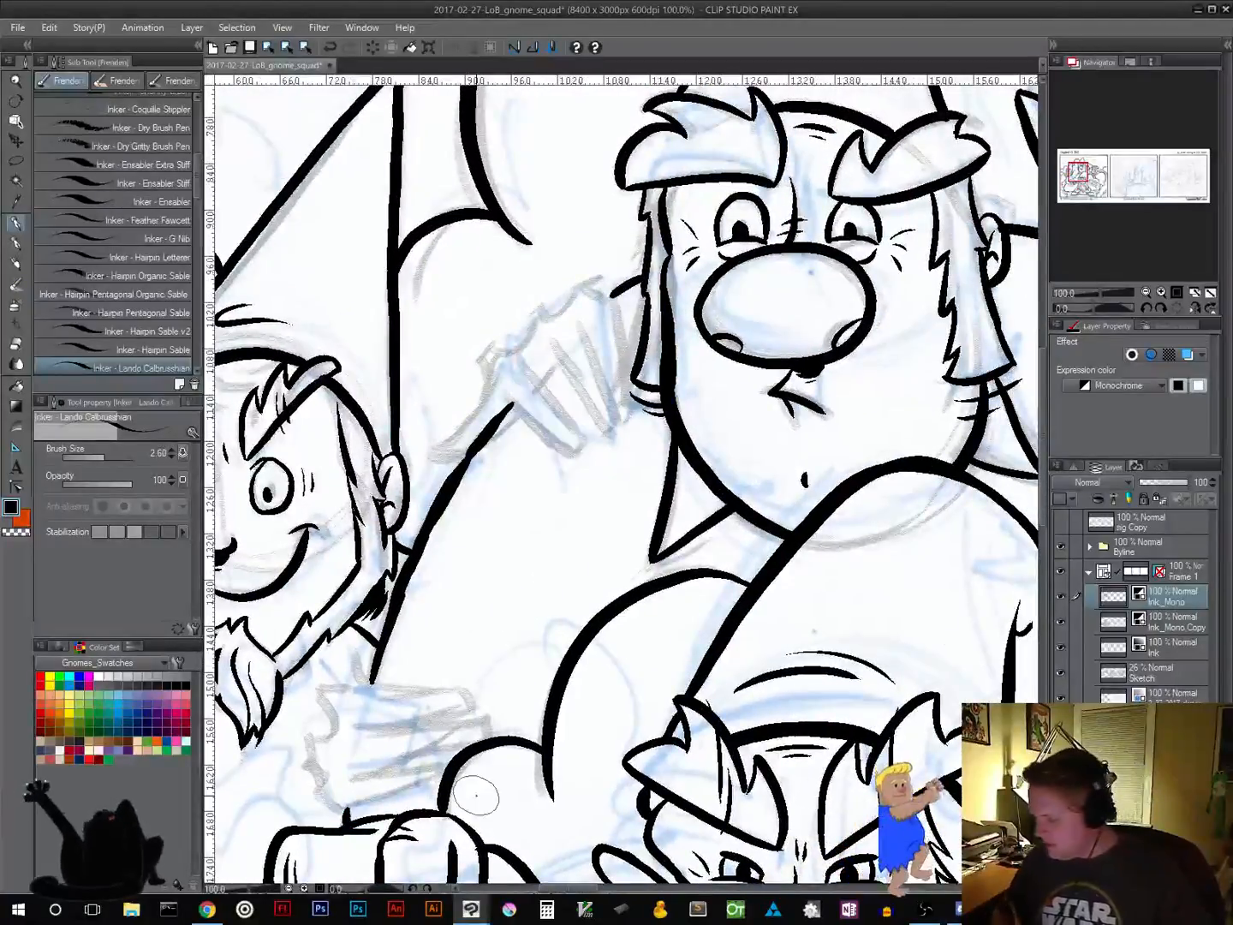
pyautogui.click(1130, 675)
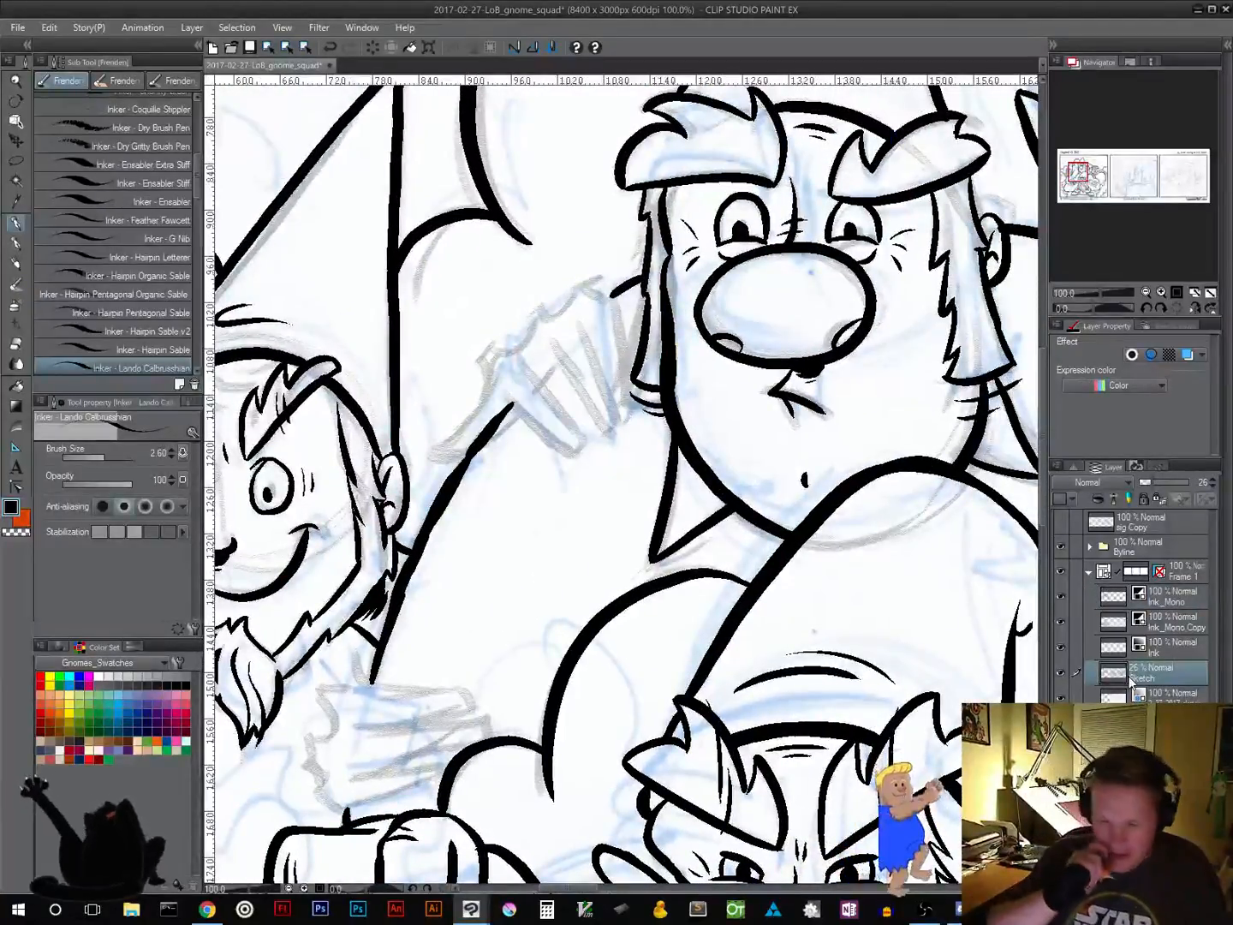
pyautogui.moveTo(717, 483); pyautogui.dragTo(655, 580)
pyautogui.moveTo(445, 433)
pyautogui.mouseDown()
pyautogui.moveTo(420, 461)
pyautogui.moveTo(434, 497)
pyautogui.mouseUp()
pyautogui.hotkey('ctrl', 'z')
pyautogui.hotkey('ctrl', 'z')
pyautogui.hotkey('ctrl', 'z')
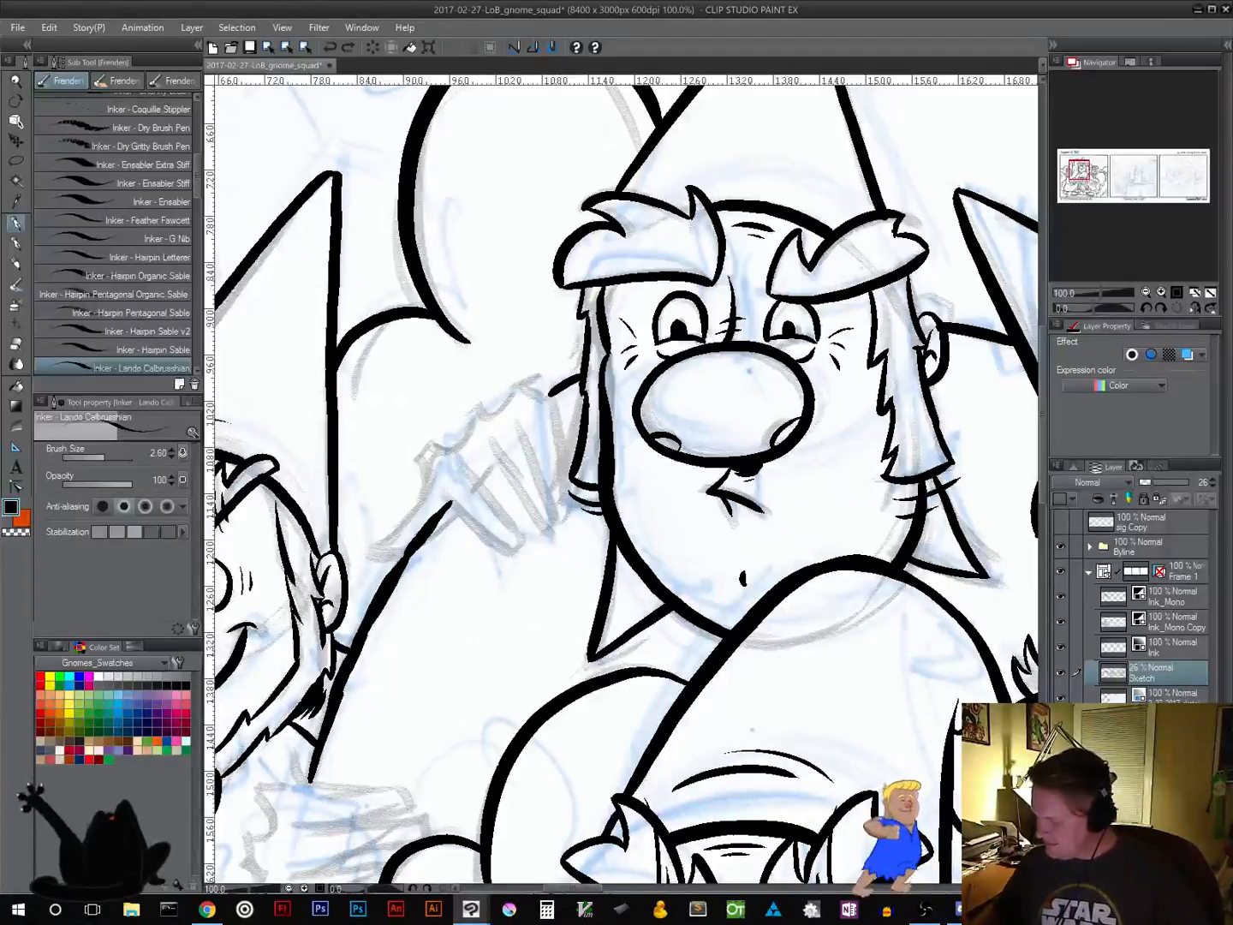
# On the Ink layer, ink the knuckle edge and thumb of the sketched hand beside the big-nosed gnome
pyautogui.click(1156, 643)
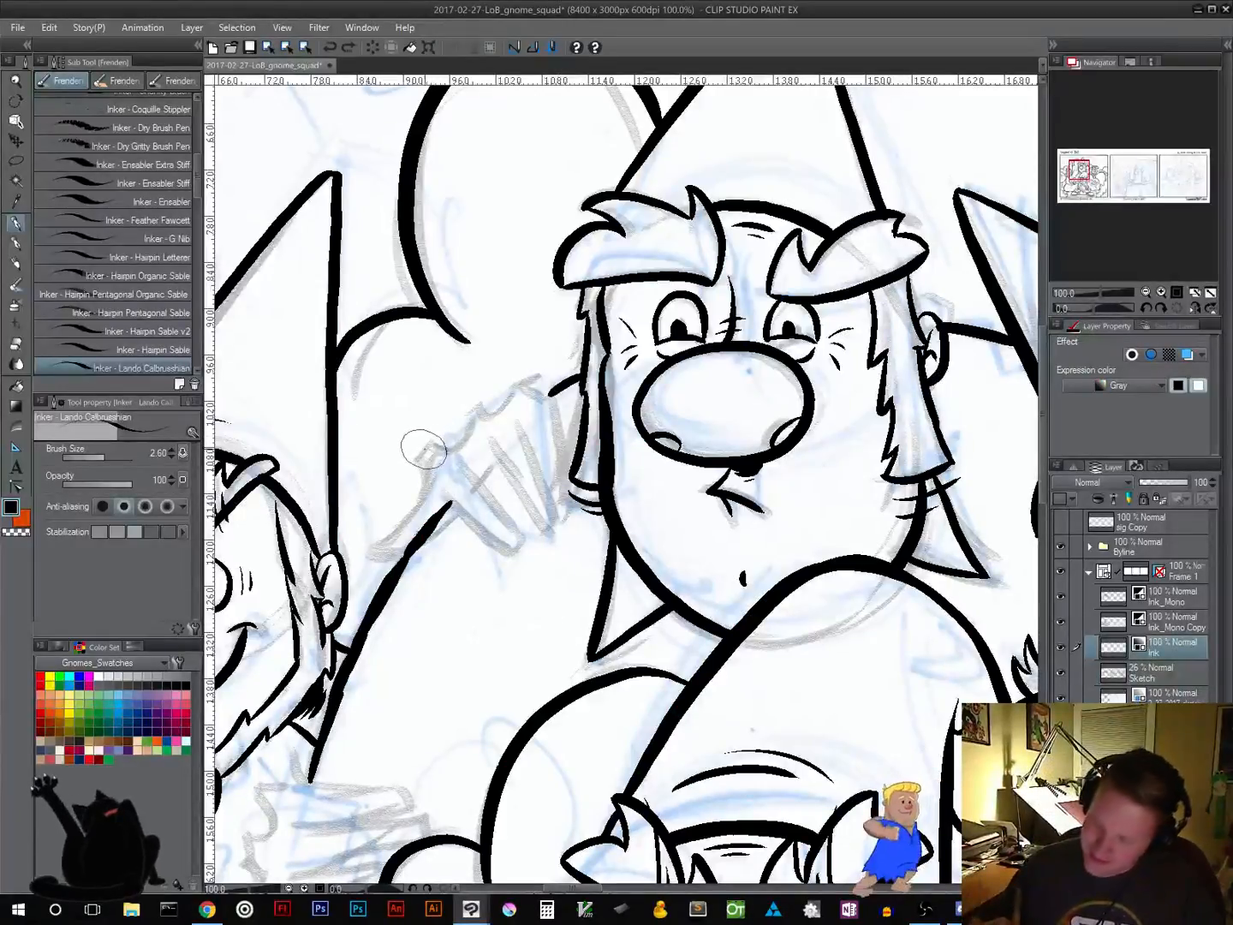
pyautogui.moveTo(424, 451)
pyautogui.mouseDown()
pyautogui.moveTo(437, 437)
pyautogui.moveTo(463, 440)
pyautogui.moveTo(449, 413)
pyautogui.moveTo(511, 387)
pyautogui.moveTo(536, 381)
pyautogui.moveTo(542, 411)
pyautogui.mouseUp()
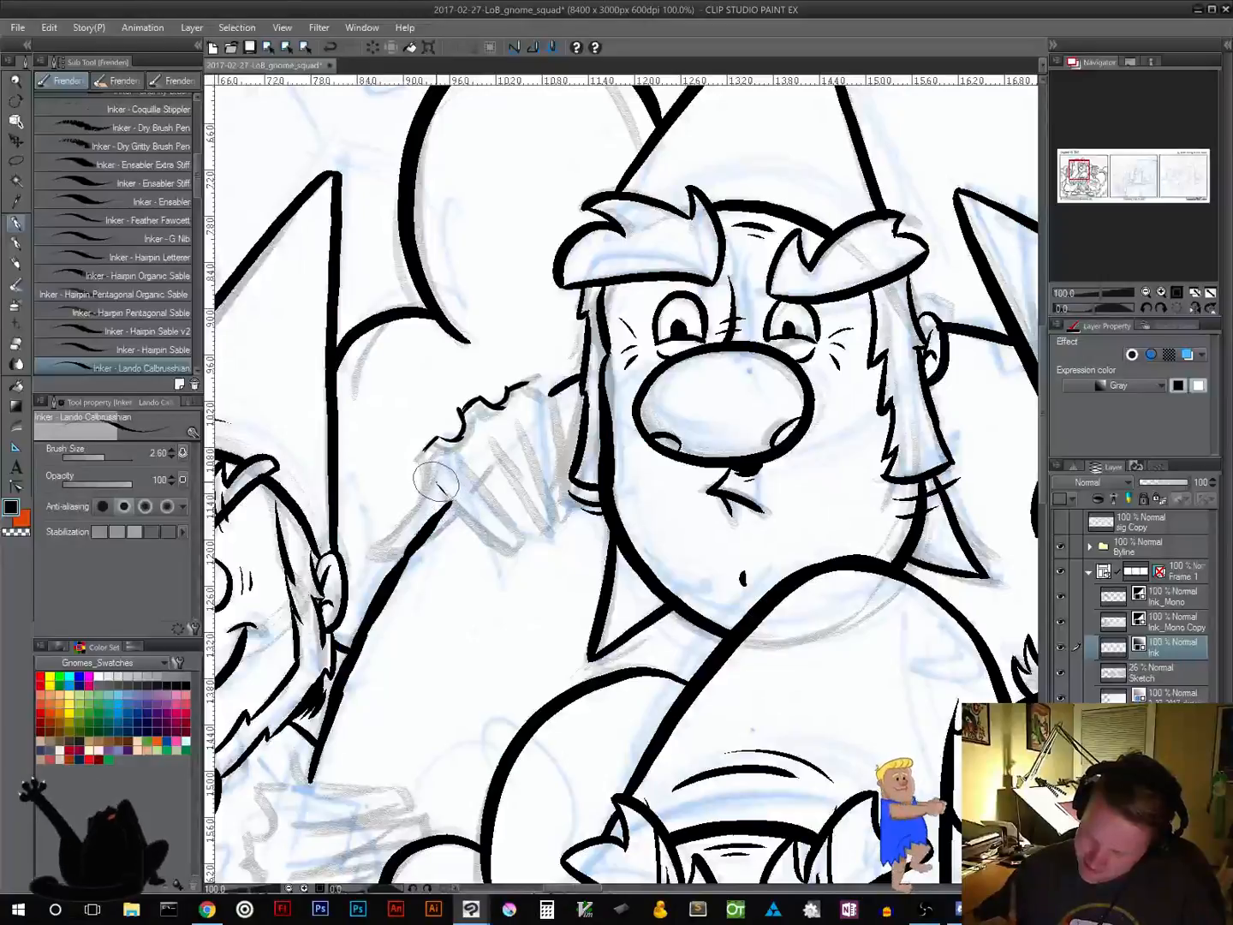
pyautogui.moveTo(462, 518); pyautogui.dragTo(441, 490)
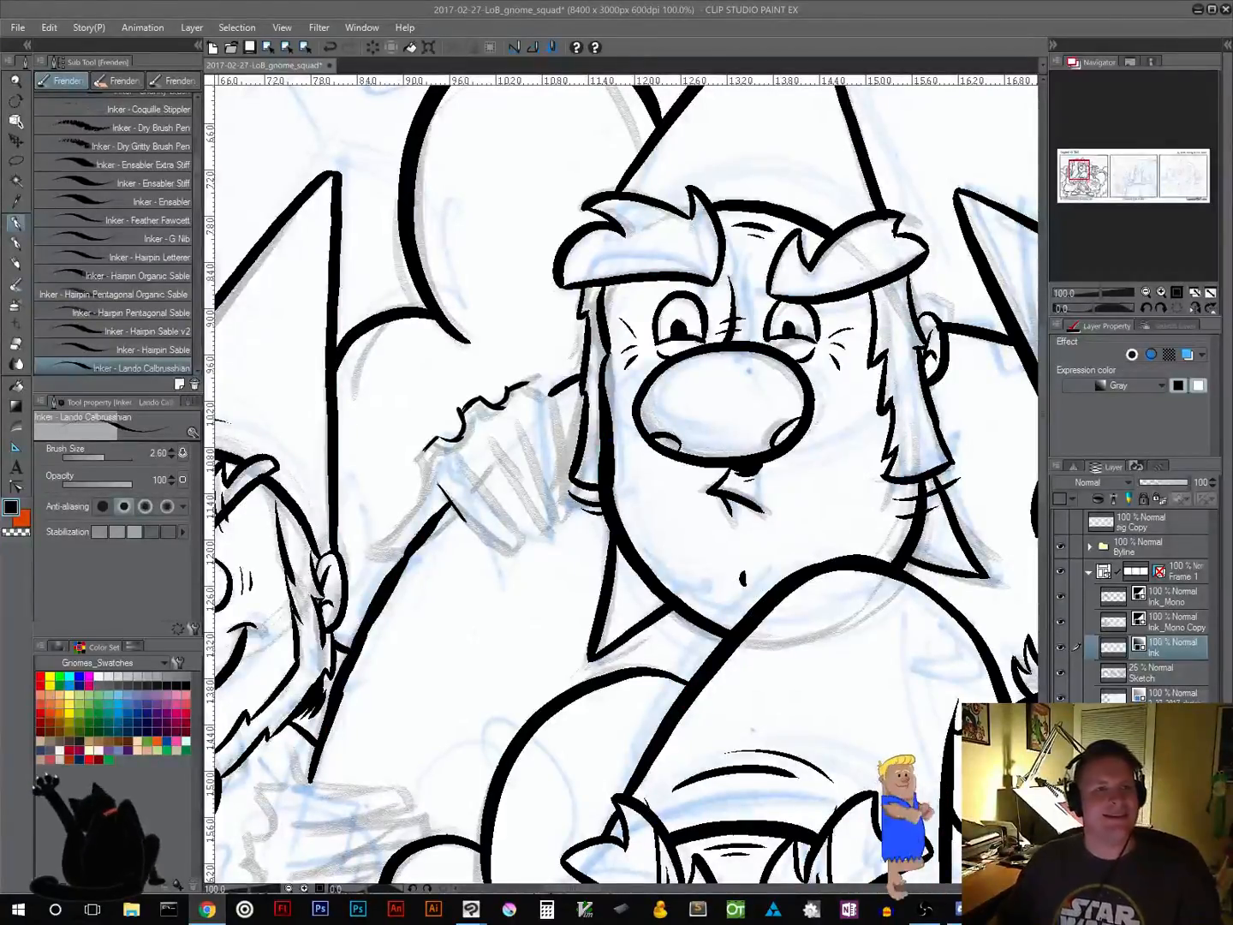
pyautogui.hotkey('alt', 'Tab')
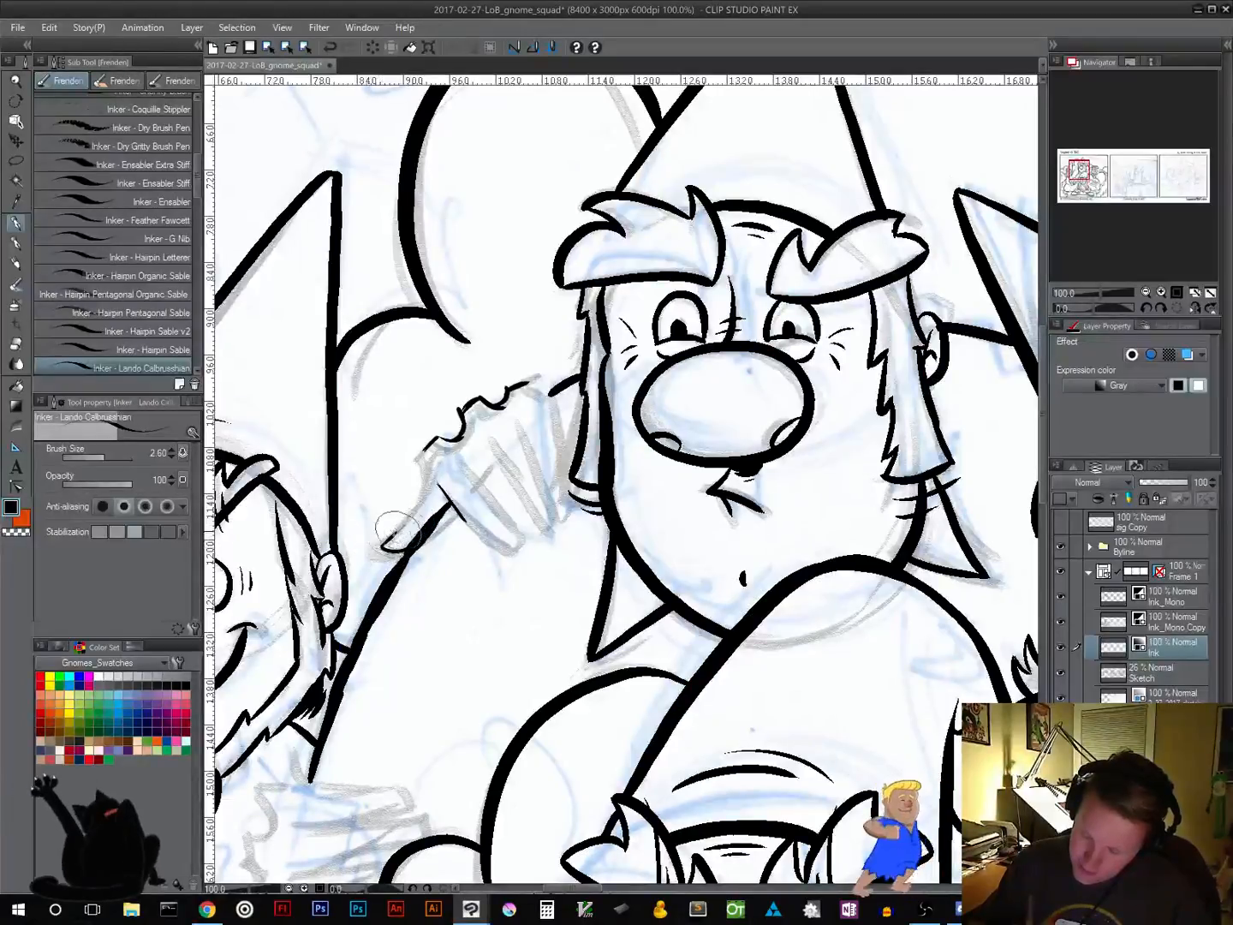
pyautogui.moveTo(399, 526); pyautogui.dragTo(427, 463)
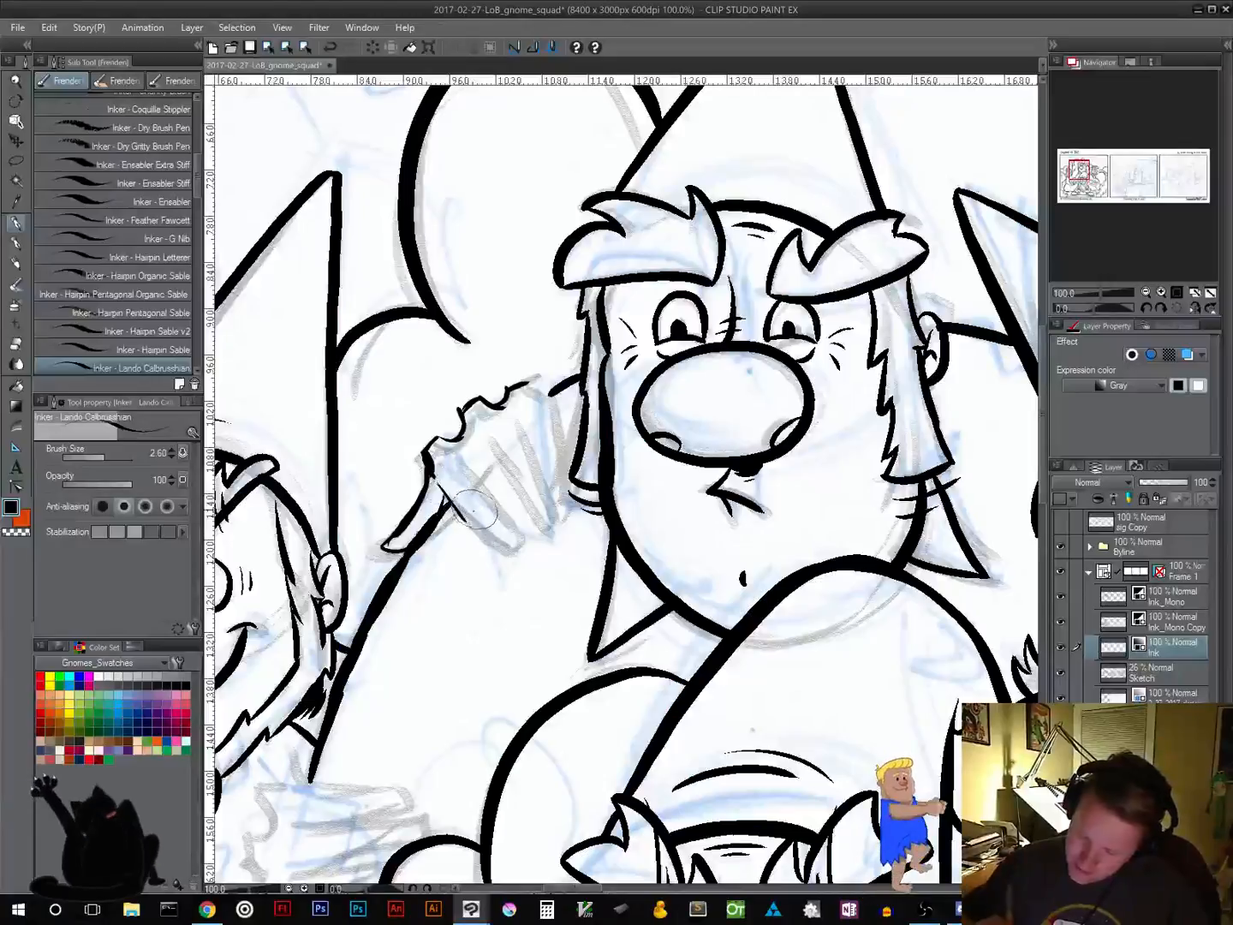
# Ink the joint creases across the hand's fingers and outline the finger nearest the thumb with its nail
pyautogui.moveTo(462, 517)
pyautogui.mouseDown()
pyautogui.moveTo(522, 489)
pyautogui.moveTo(542, 440)
pyautogui.mouseUp()
pyautogui.moveTo(495, 534); pyautogui.dragTo(510, 525)
pyautogui.moveTo(498, 539); pyautogui.dragTo(541, 519)
pyautogui.moveTo(532, 530); pyautogui.dragTo(563, 492)
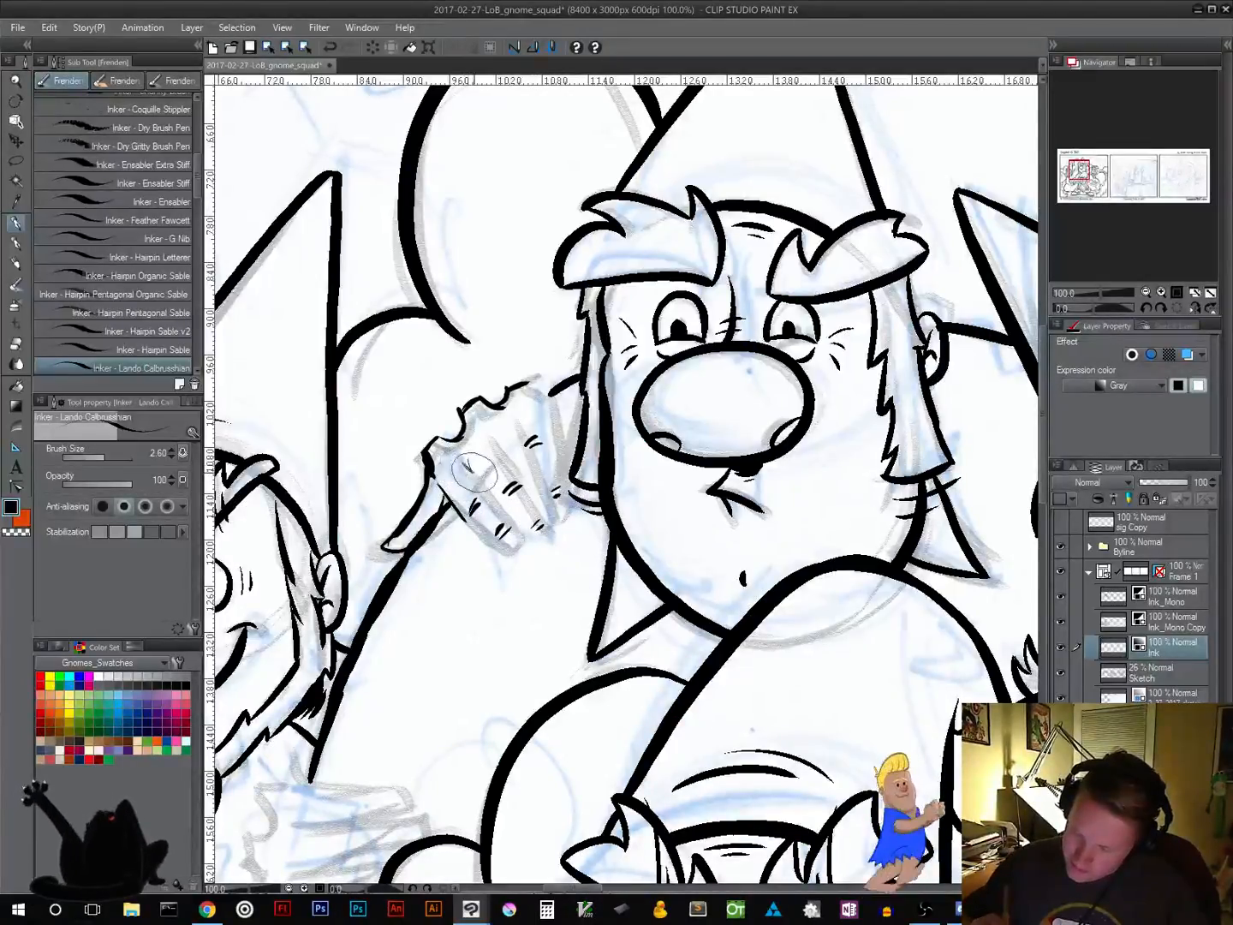
pyautogui.moveTo(476, 476)
pyautogui.mouseDown()
pyautogui.moveTo(531, 547)
pyautogui.moveTo(512, 547)
pyautogui.moveTo(525, 569)
pyautogui.moveTo(511, 547)
pyautogui.mouseUp()
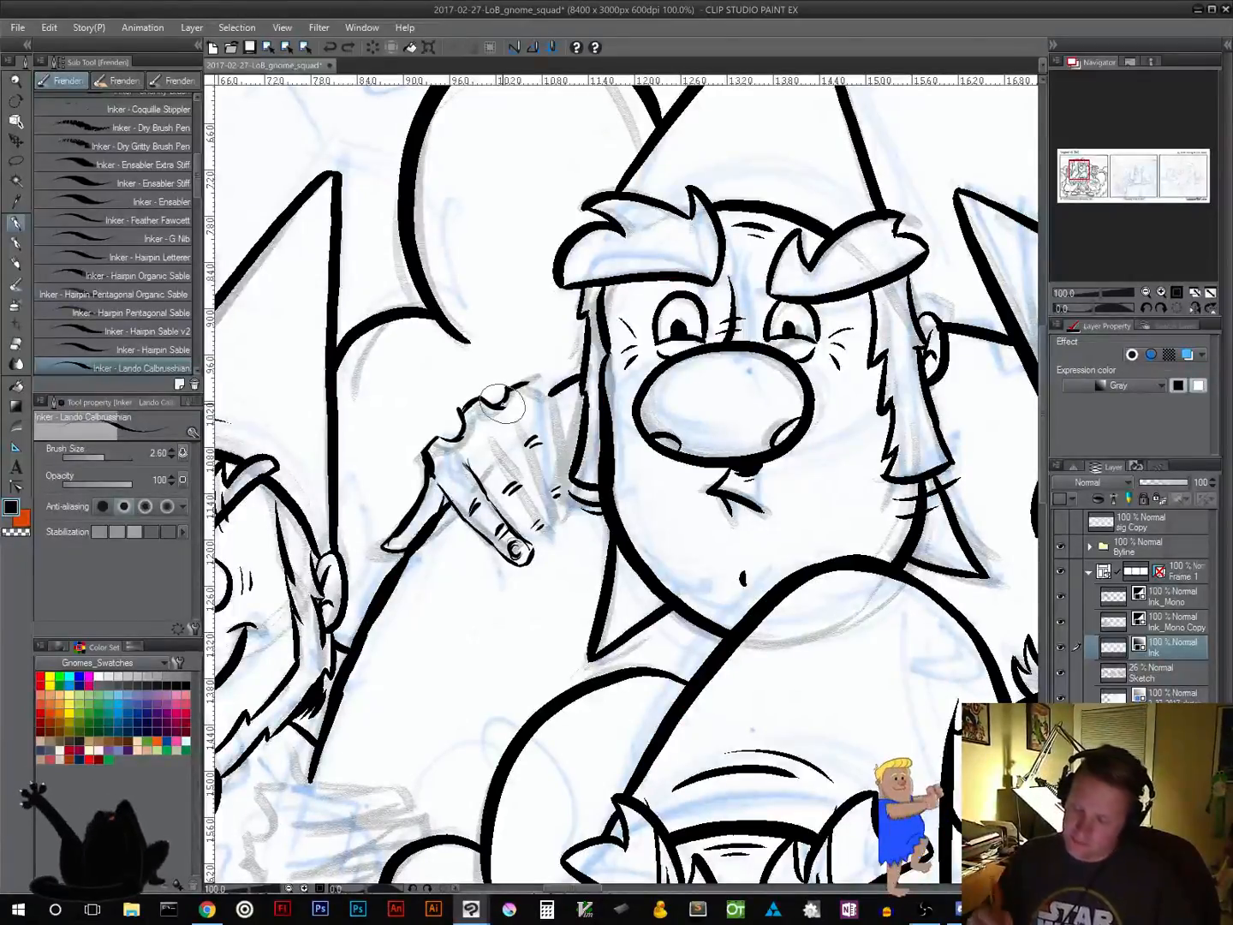
# Redo the knuckle edge of the hand beside the big-nosed gnome and ink its remaining fingers and fingernails
pyautogui.hotkey('ctrl', 'z')
pyautogui.hotkey('ctrl', 'z')
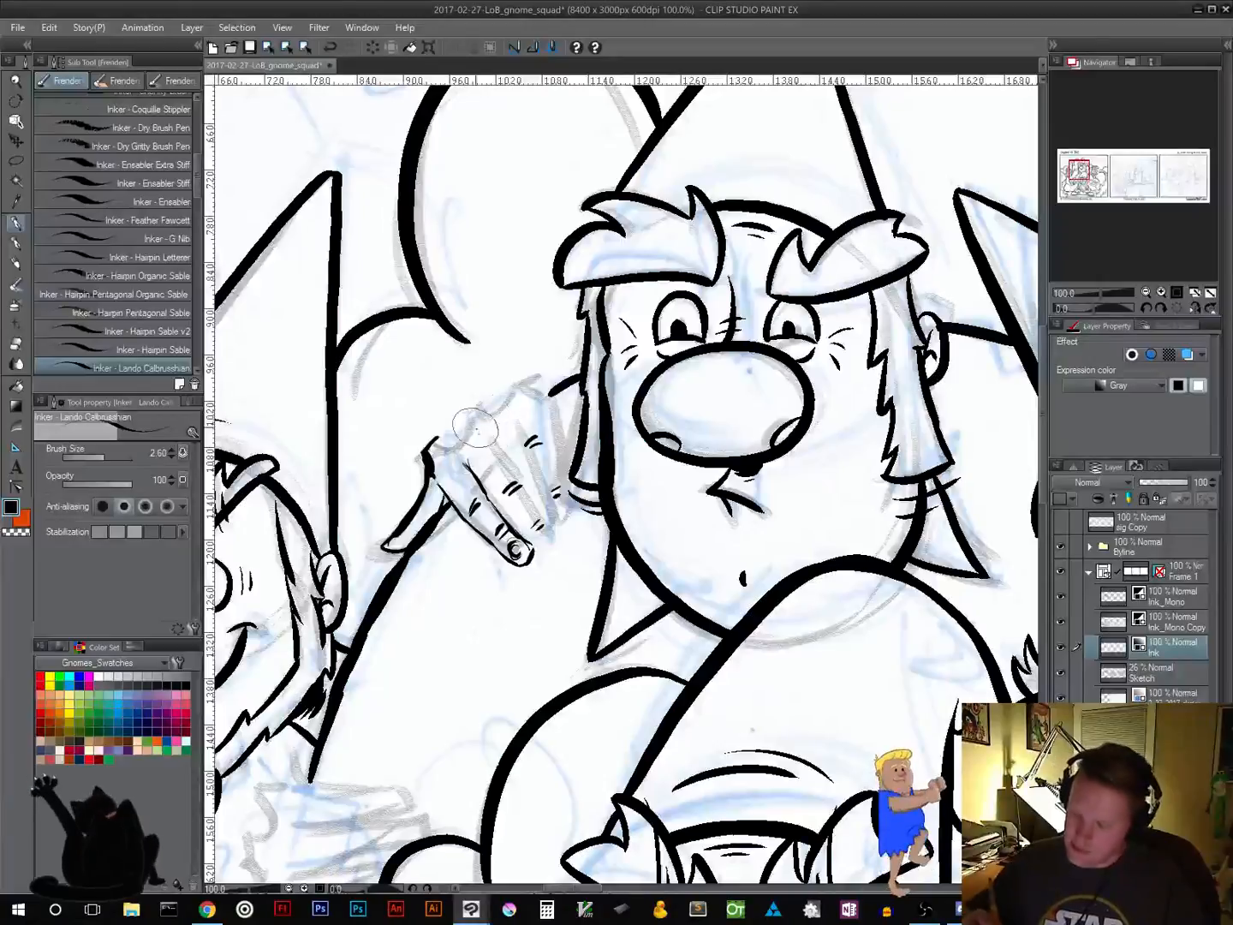
pyautogui.moveTo(493, 440)
pyautogui.mouseDown()
pyautogui.moveTo(554, 532)
pyautogui.moveTo(527, 490)
pyautogui.moveTo(559, 550)
pyautogui.moveTo(542, 553)
pyautogui.moveTo(558, 551)
pyautogui.moveTo(547, 555)
pyautogui.moveTo(560, 541)
pyautogui.moveTo(550, 547)
pyautogui.moveTo(555, 517)
pyautogui.mouseUp()
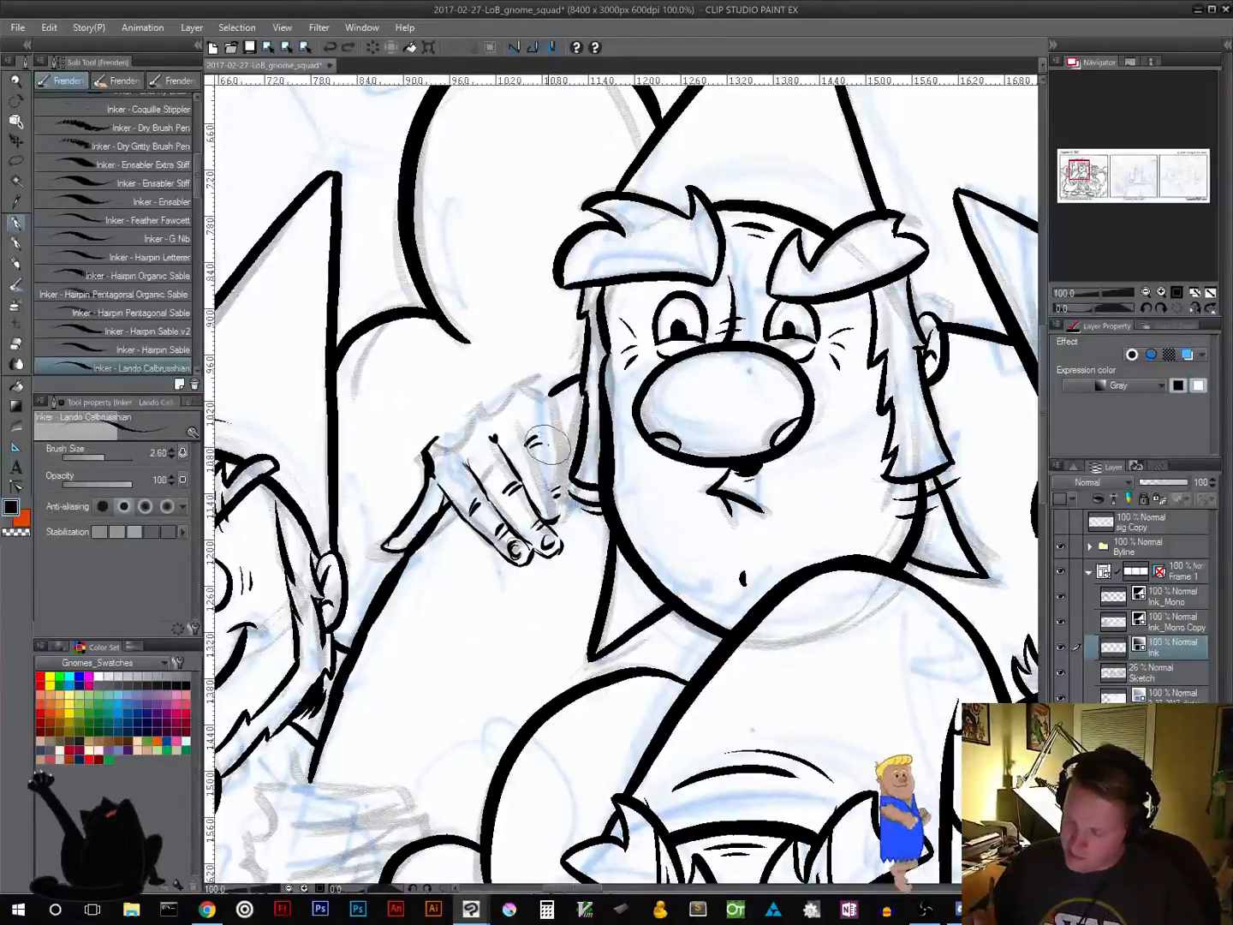
pyautogui.moveTo(498, 437)
pyautogui.mouseDown()
pyautogui.moveTo(546, 509)
pyautogui.moveTo(568, 505)
pyautogui.moveTo(571, 518)
pyautogui.moveTo(544, 427)
pyautogui.moveTo(496, 397)
pyautogui.moveTo(475, 401)
pyautogui.moveTo(529, 400)
pyautogui.moveTo(516, 411)
pyautogui.moveTo(484, 397)
pyautogui.moveTo(471, 433)
pyautogui.moveTo(463, 406)
pyautogui.moveTo(434, 444)
pyautogui.moveTo(476, 393)
pyautogui.moveTo(526, 415)
pyautogui.mouseUp()
pyautogui.hotkey('ctrl', 'z')
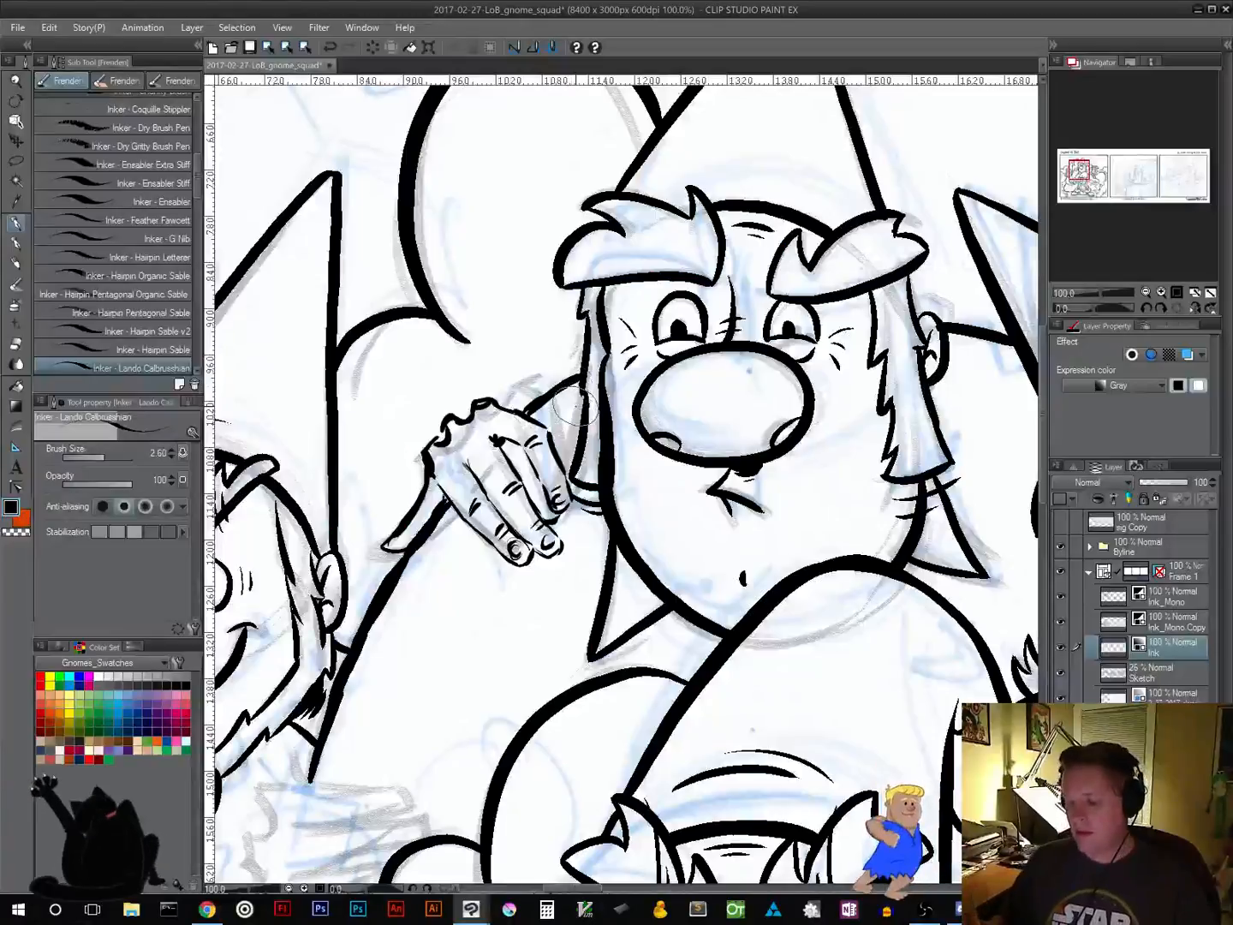
# Clean up the tip of the hand's smallest finger with the transparent colour and restore black as the drawing colour
pyautogui.moveTo(520, 666); pyautogui.dragTo(473, 610)
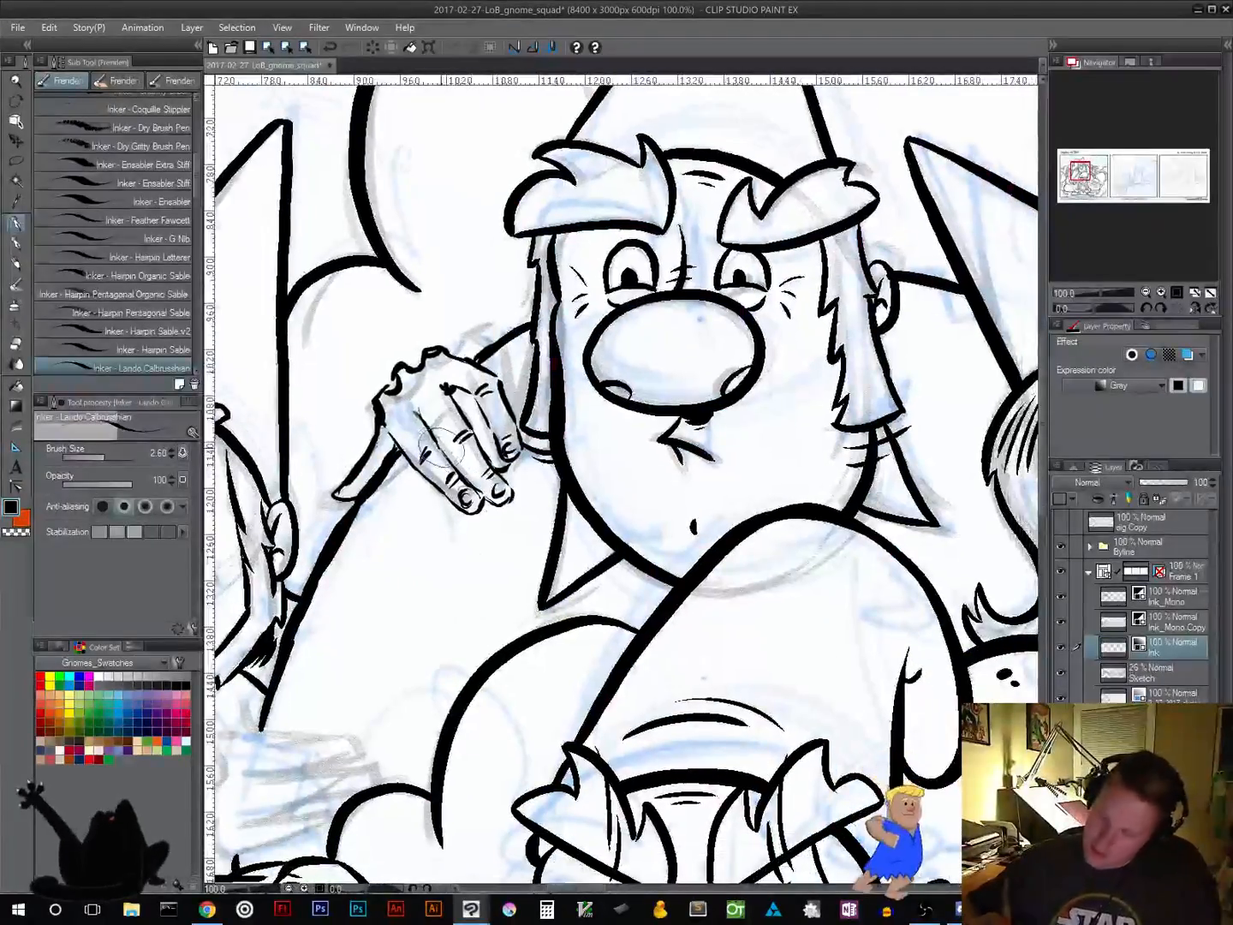
pyautogui.moveTo(448, 726); pyautogui.dragTo(572, 683)
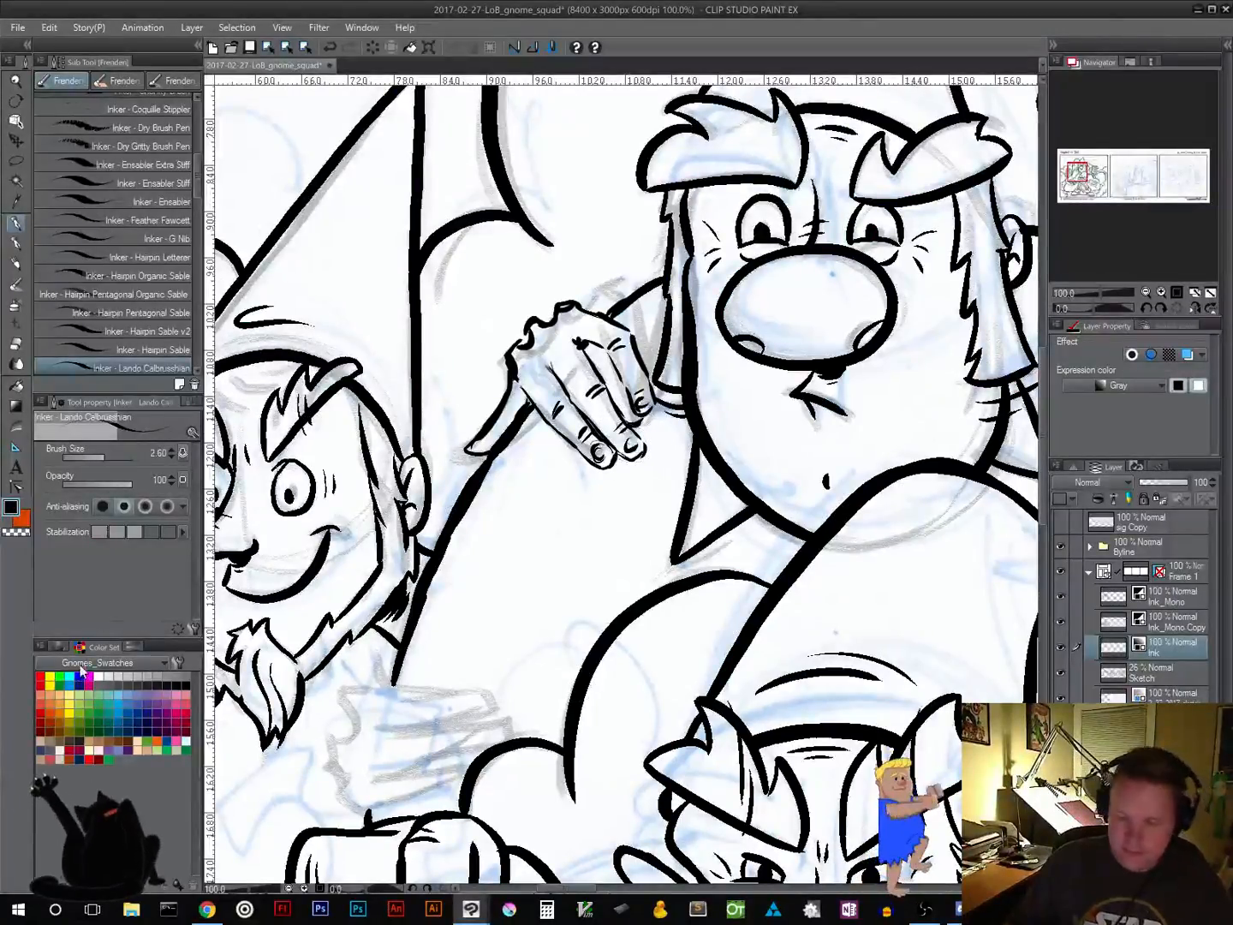
pyautogui.click(18, 534)
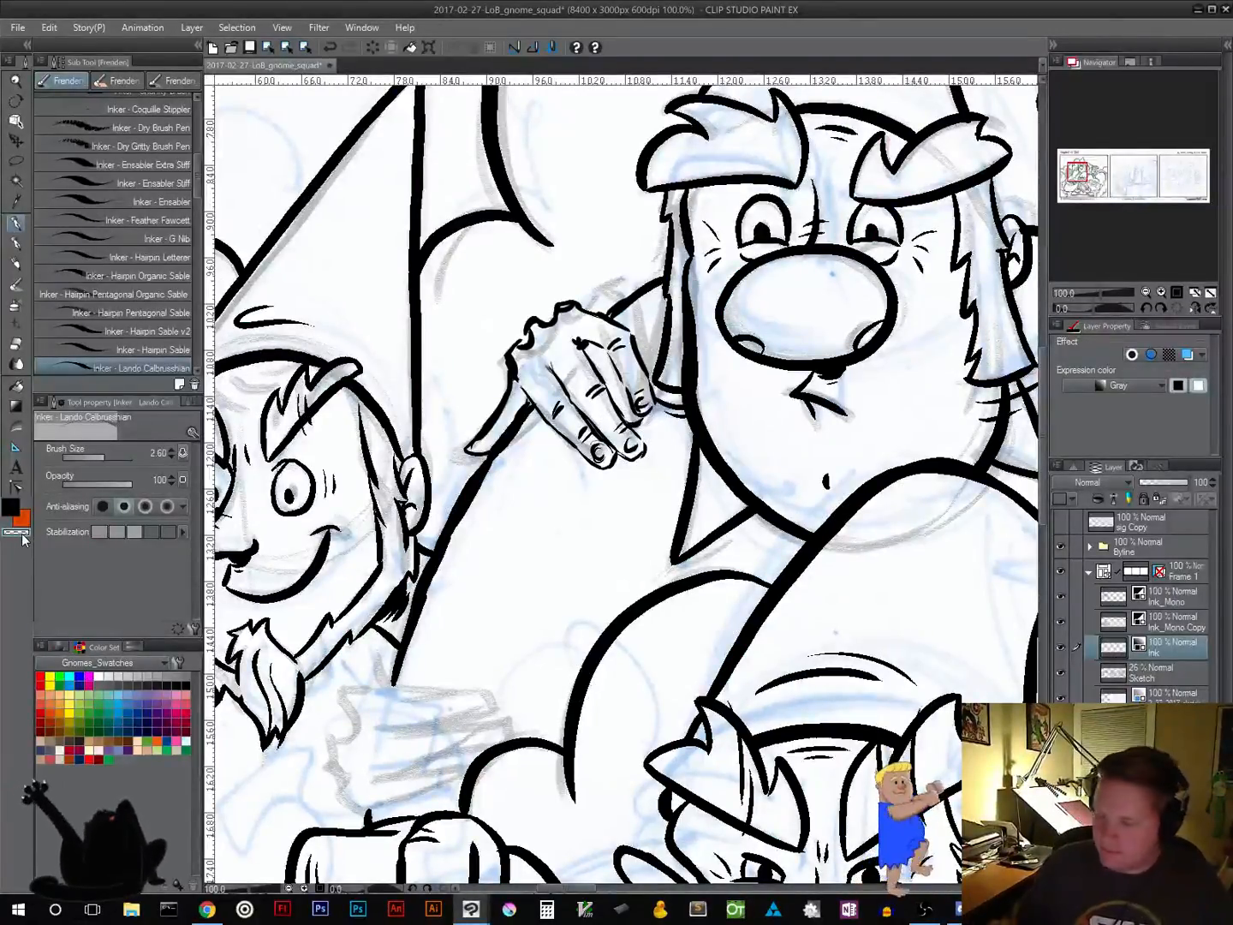
pyautogui.moveTo(630, 419); pyautogui.dragTo(644, 424)
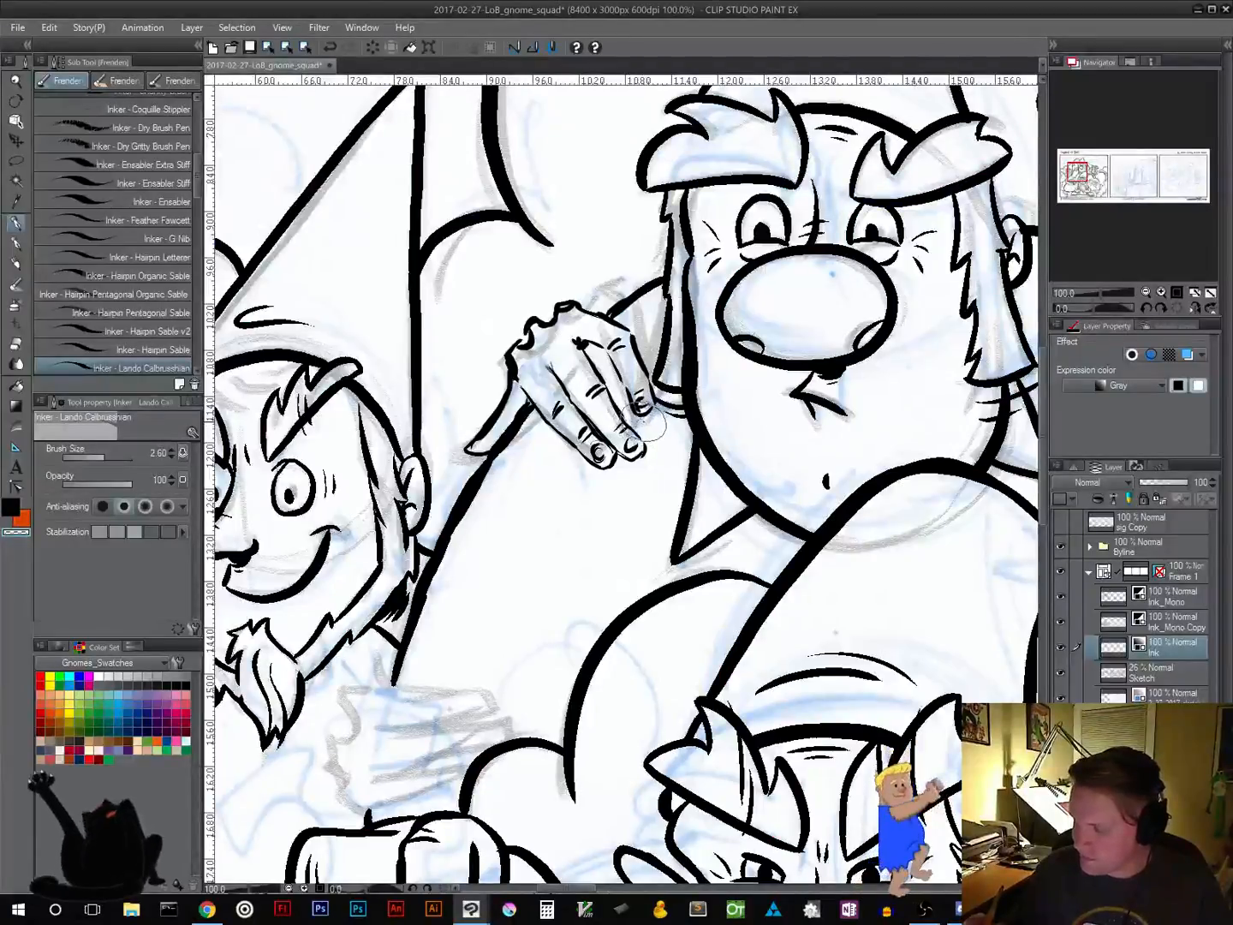
pyautogui.click(11, 507)
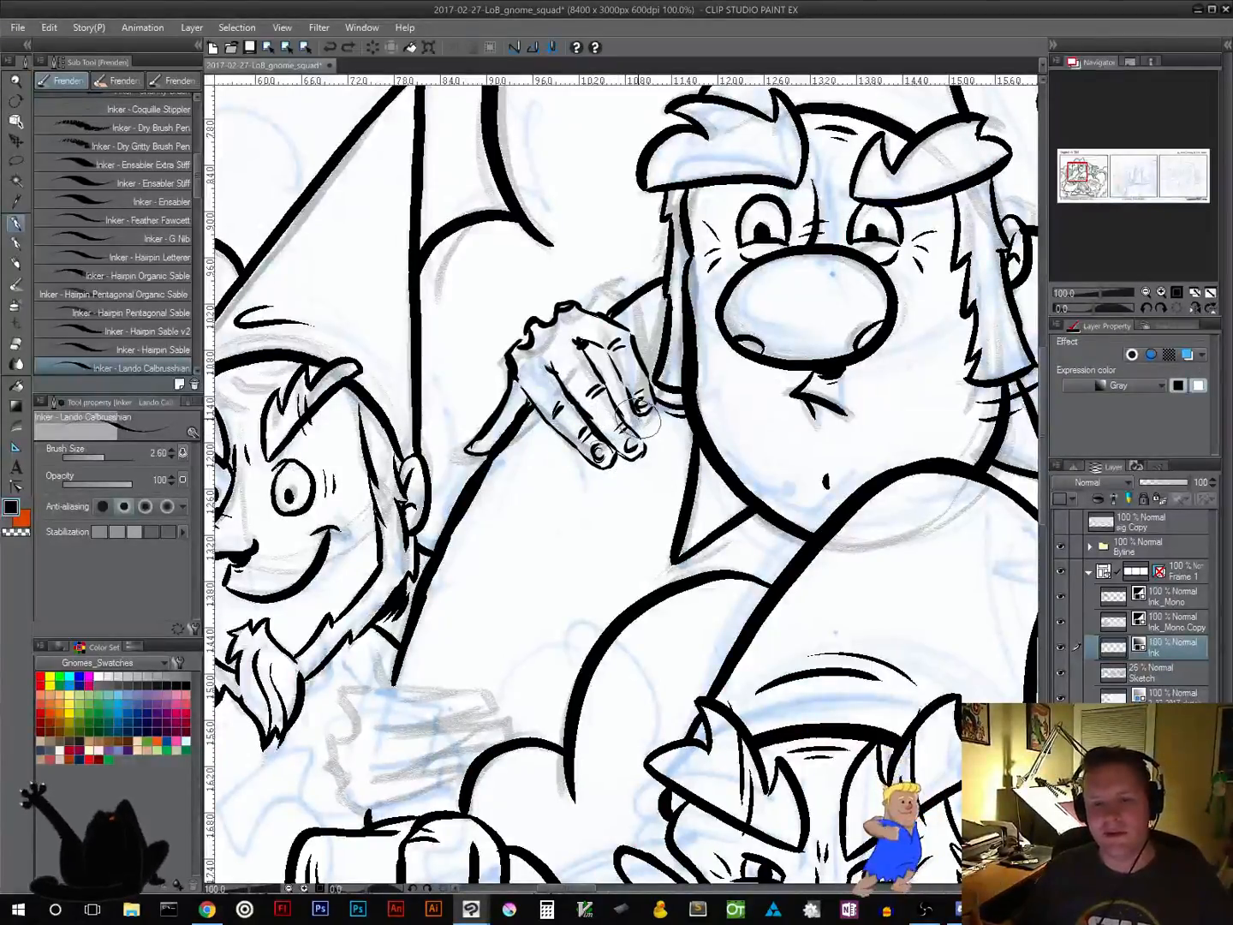
# Ink the bumpy knuckle edge of the second sketched hand, just above the front gnome's pointing fist
pyautogui.moveTo(653, 496); pyautogui.dragTo(613, 524)
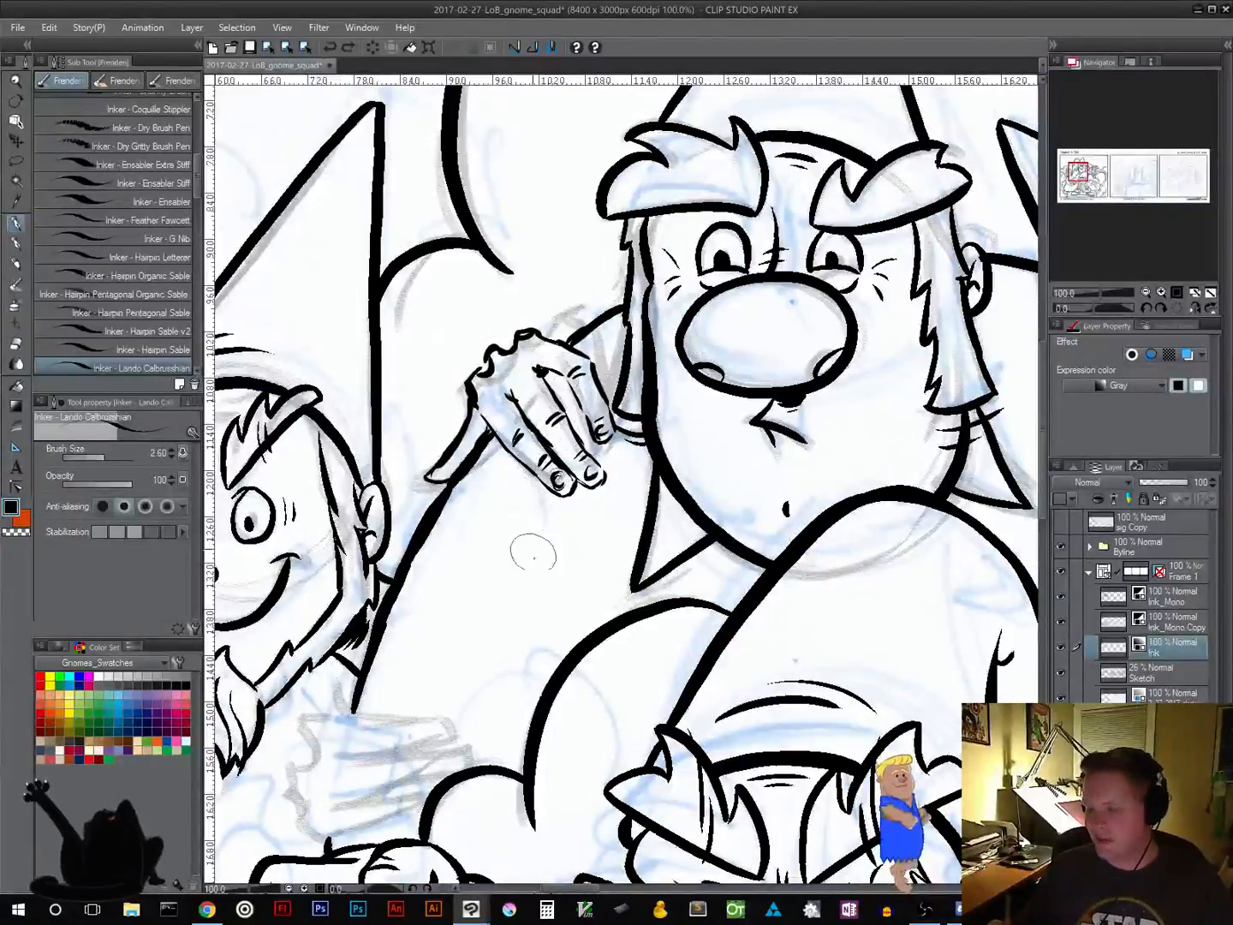
pyautogui.moveTo(540, 672); pyautogui.dragTo(583, 422)
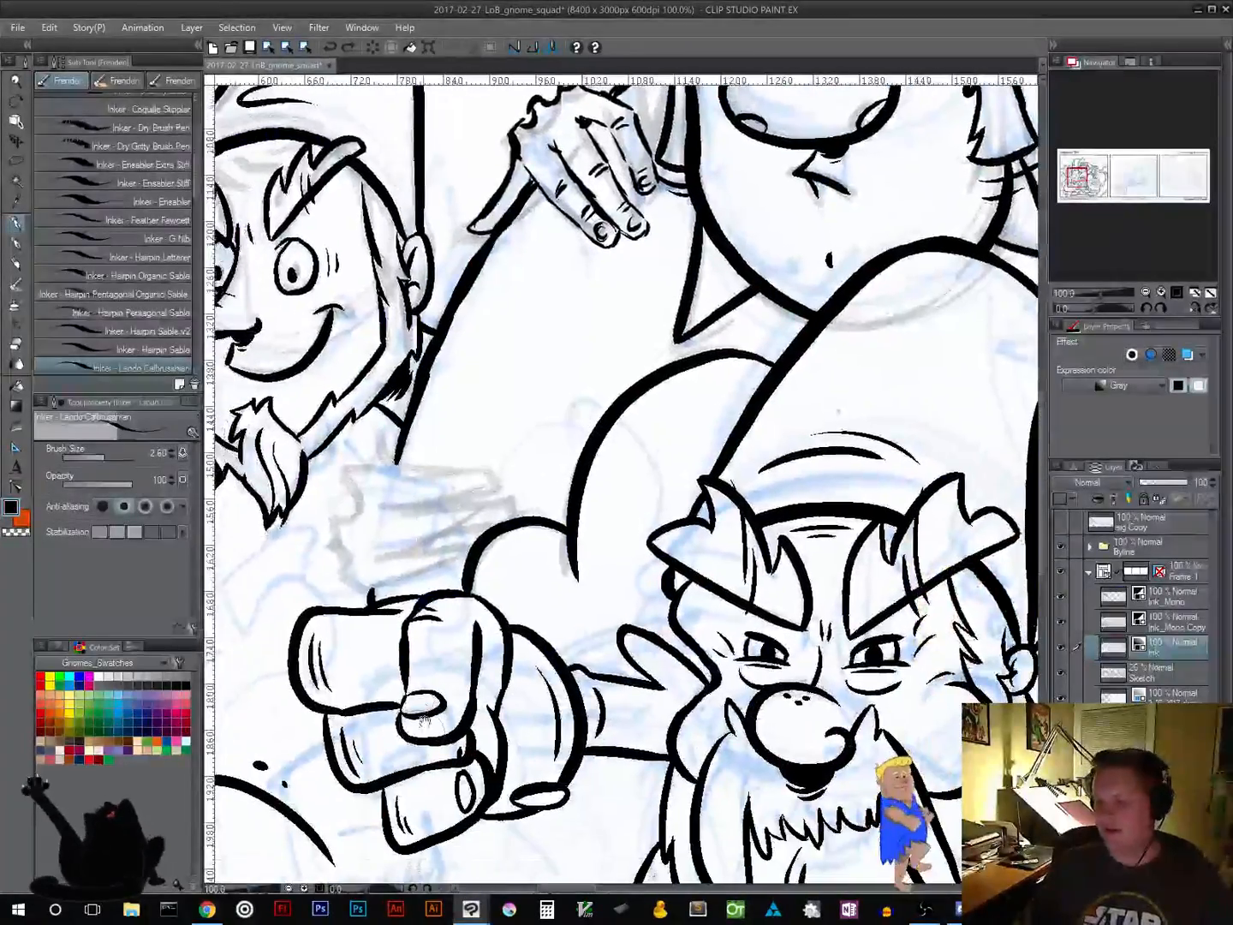
pyautogui.moveTo(575, 496); pyautogui.dragTo(618, 458)
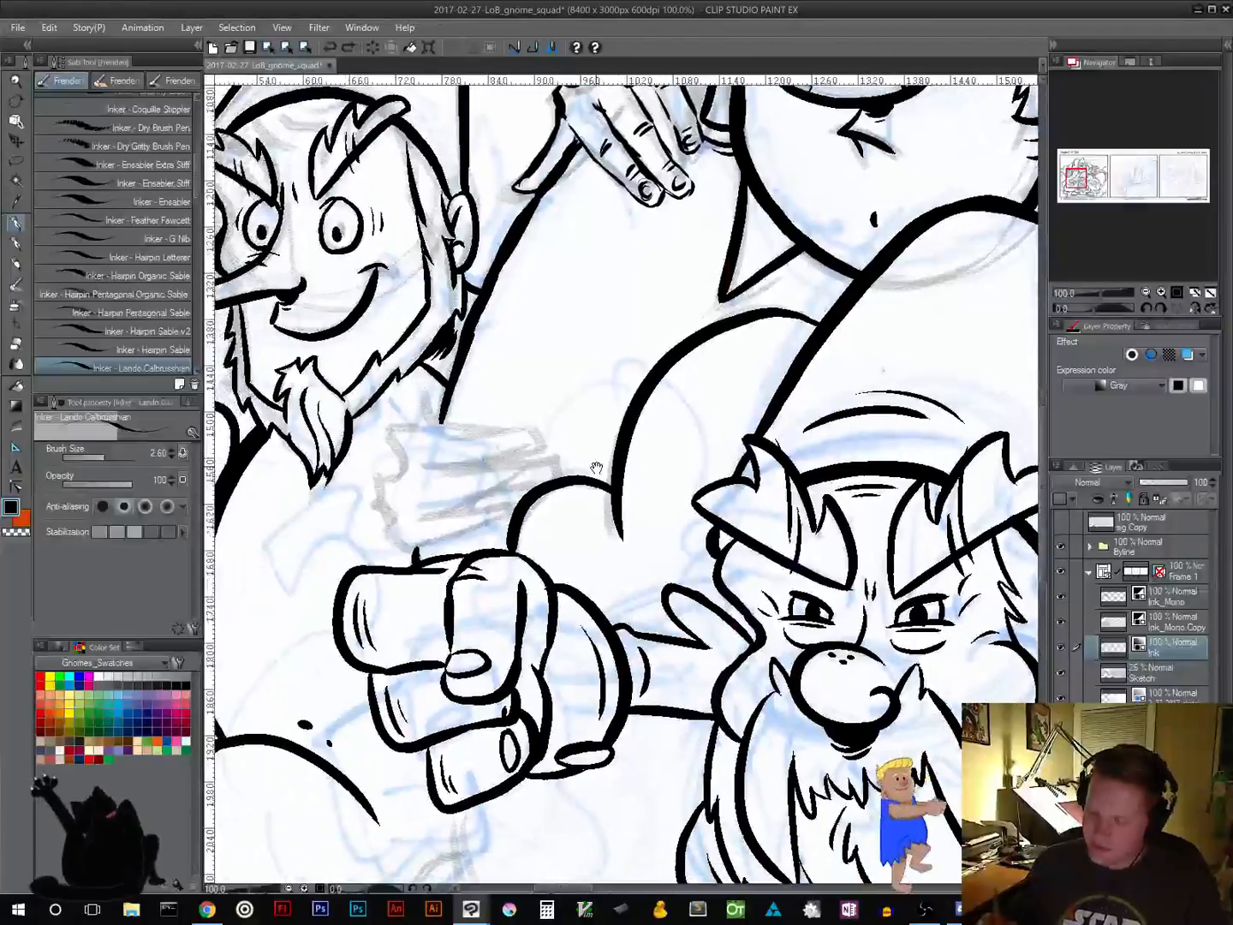
pyautogui.moveTo(393, 442)
pyautogui.mouseDown()
pyautogui.moveTo(396, 461)
pyautogui.moveTo(411, 434)
pyautogui.moveTo(401, 514)
pyautogui.moveTo(384, 514)
pyautogui.moveTo(420, 556)
pyautogui.moveTo(408, 547)
pyautogui.mouseUp()
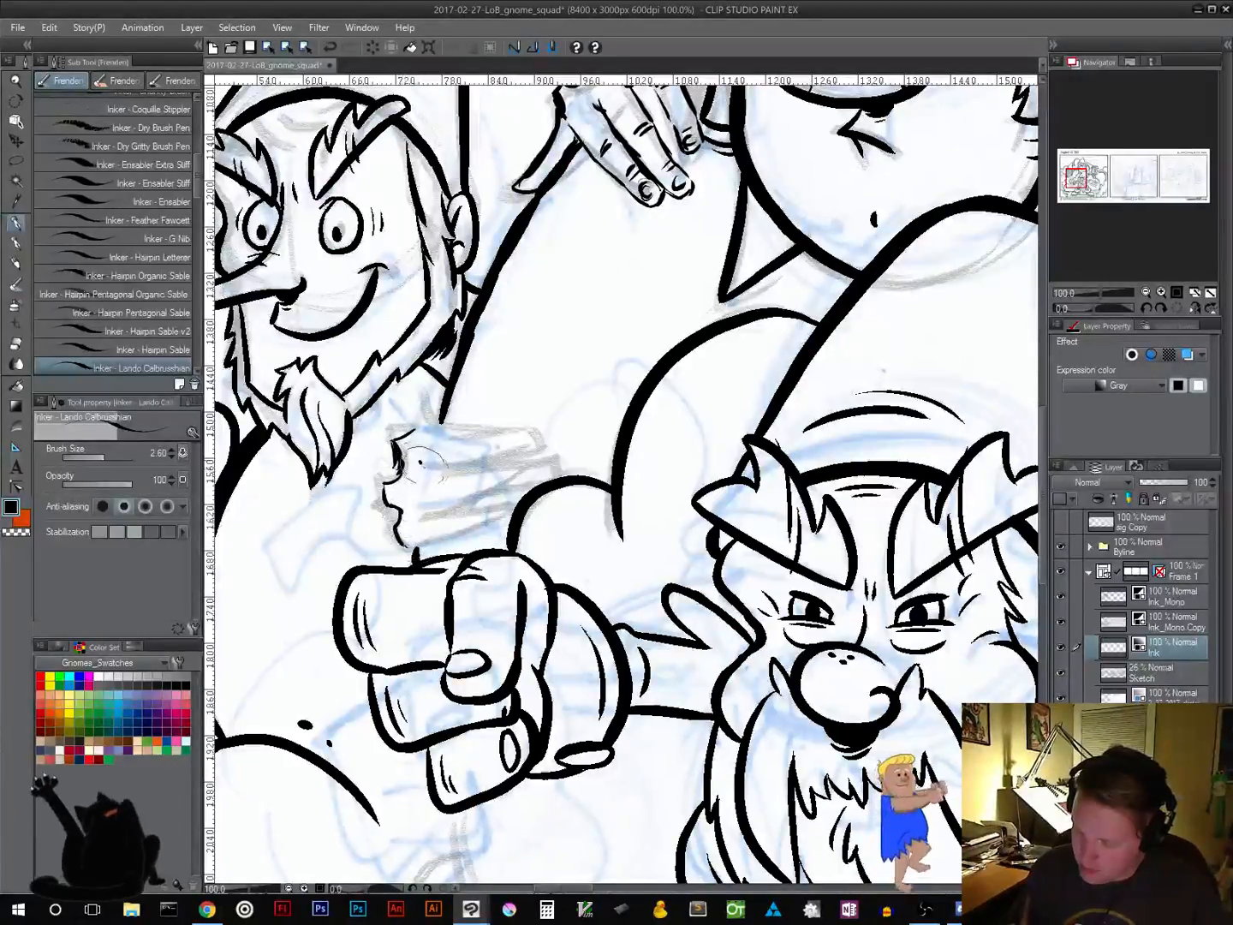
# Add joint creases to the fingers of the hand above the pointing fist and ink its lower edge
pyautogui.moveTo(421, 462); pyautogui.dragTo(426, 519)
pyautogui.moveTo(408, 434)
pyautogui.mouseDown()
pyautogui.moveTo(419, 423)
pyautogui.moveTo(461, 451)
pyautogui.mouseUp()
pyautogui.moveTo(467, 442)
pyautogui.mouseDown()
pyautogui.moveTo(523, 445)
pyautogui.moveTo(512, 439)
pyautogui.moveTo(519, 451)
pyautogui.moveTo(490, 481)
pyautogui.moveTo(529, 483)
pyautogui.mouseUp()
pyautogui.moveTo(537, 475)
pyautogui.mouseDown()
pyautogui.moveTo(497, 513)
pyautogui.moveTo(469, 516)
pyautogui.moveTo(519, 515)
pyautogui.moveTo(435, 513)
pyautogui.moveTo(491, 508)
pyautogui.mouseUp()
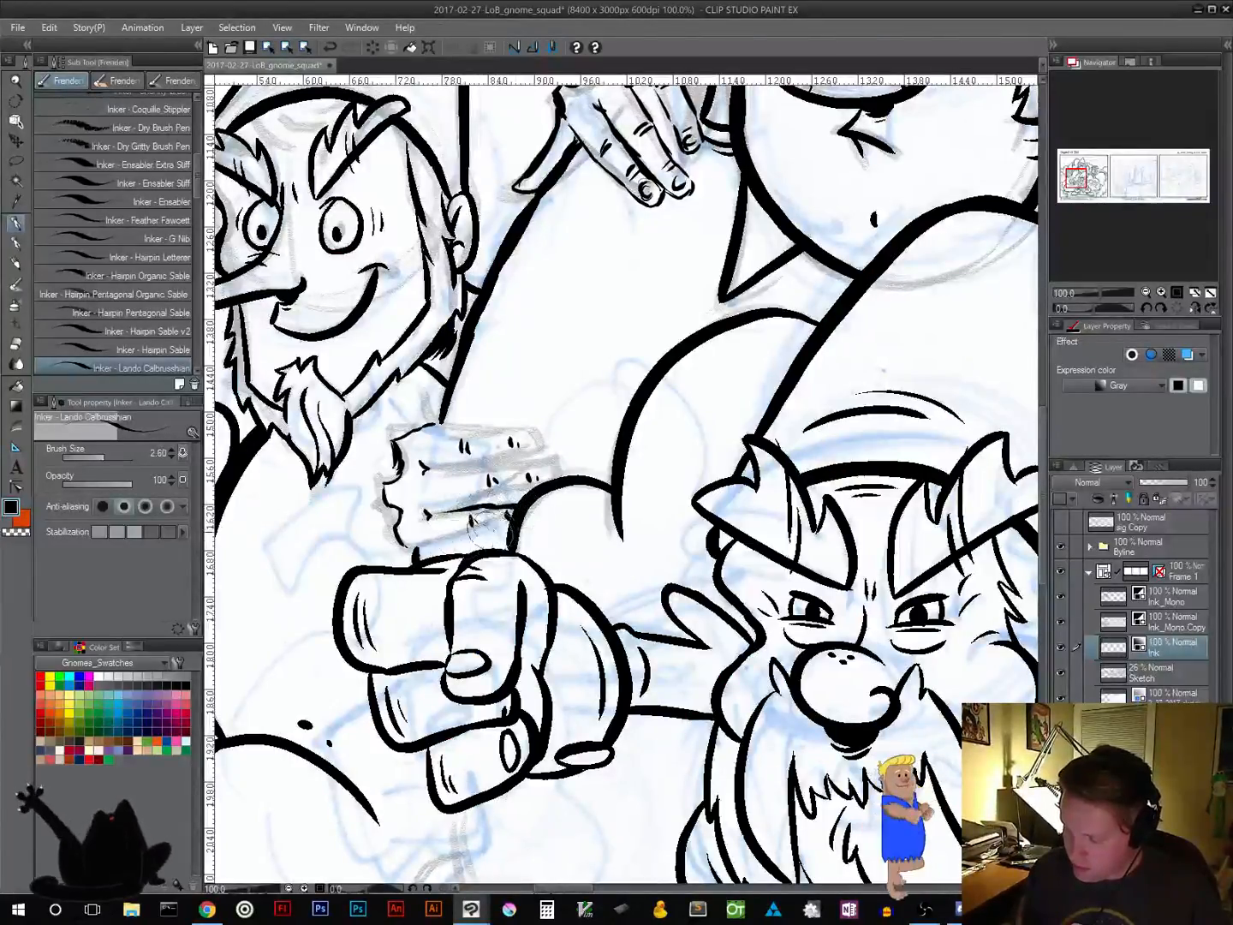
pyautogui.moveTo(411, 547); pyautogui.dragTo(506, 534)
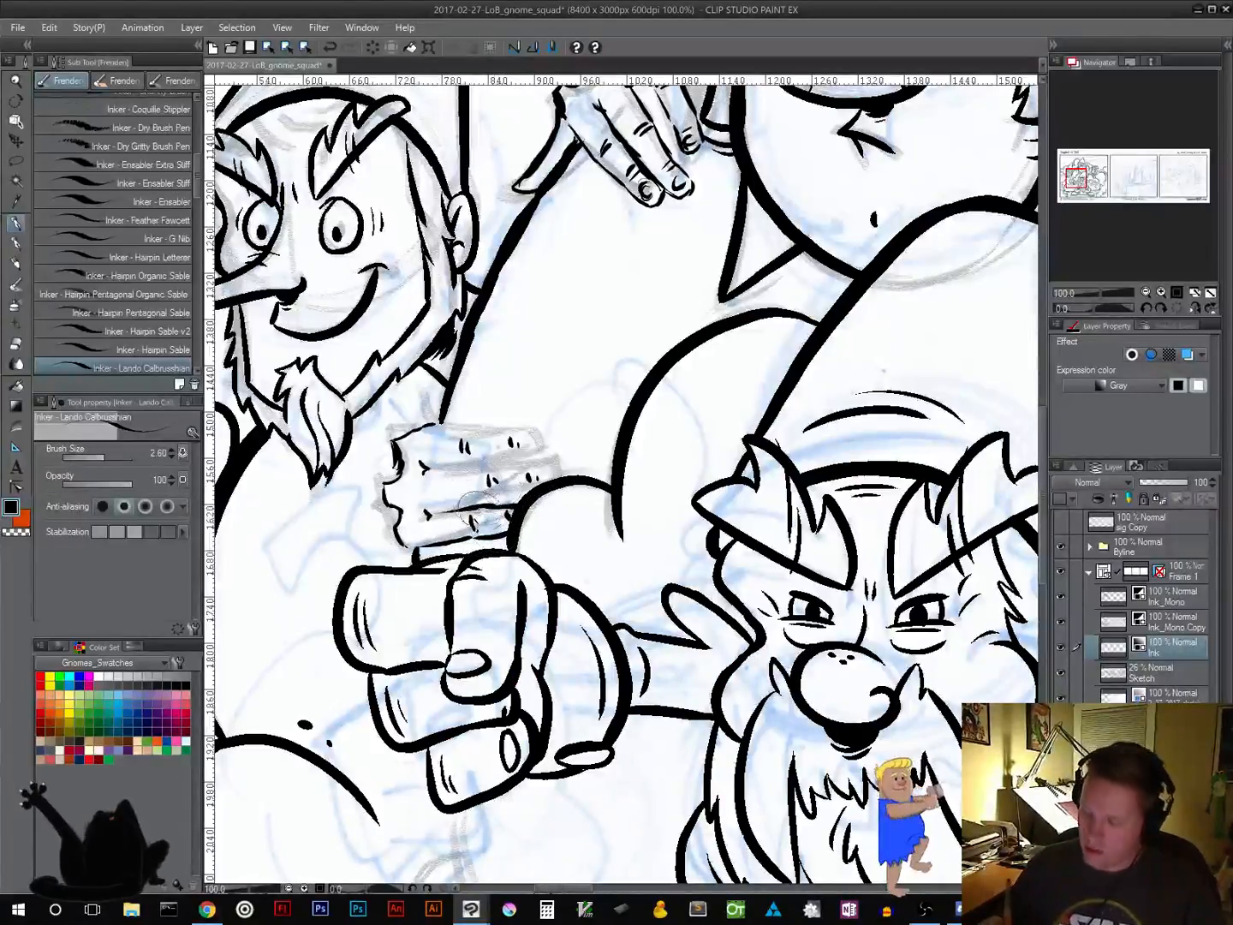
# Try to ink the finger outlines and fingertips of the hand above the pointing fist
pyautogui.moveTo(422, 469); pyautogui.dragTo(466, 469)
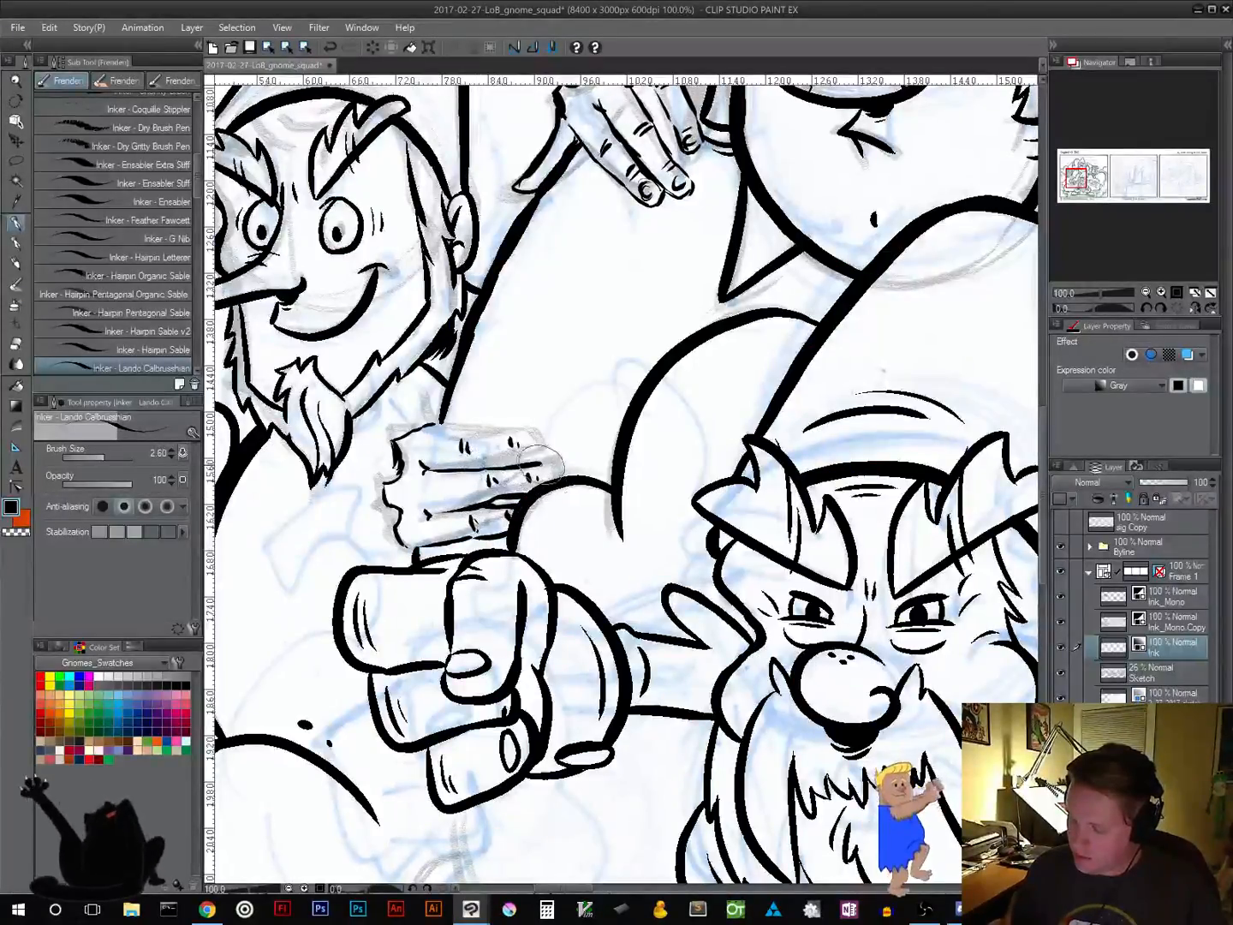
pyautogui.moveTo(563, 464)
pyautogui.mouseDown()
pyautogui.moveTo(507, 466)
pyautogui.moveTo(537, 447)
pyautogui.moveTo(533, 432)
pyautogui.moveTo(434, 465)
pyautogui.moveTo(546, 453)
pyautogui.moveTo(517, 423)
pyautogui.moveTo(430, 427)
pyautogui.moveTo(471, 466)
pyautogui.mouseUp()
pyautogui.moveTo(426, 515)
pyautogui.mouseDown()
pyautogui.moveTo(461, 500)
pyautogui.moveTo(427, 513)
pyautogui.moveTo(490, 509)
pyautogui.moveTo(486, 524)
pyautogui.moveTo(512, 512)
pyautogui.mouseUp()
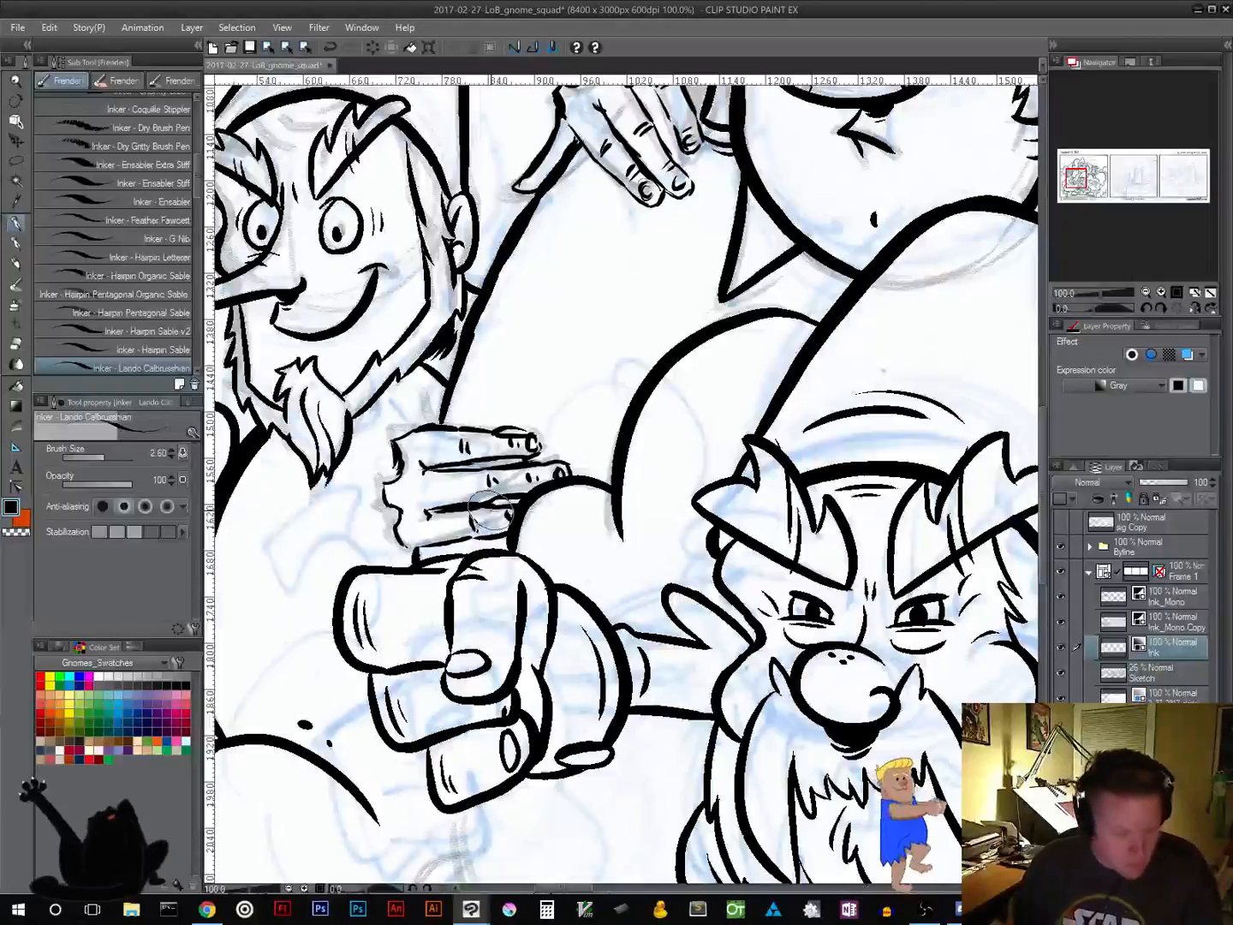
# Erase the inked fingers of the hand above the fist with the transparent colour, keeping the knuckles, and return to black
pyautogui.moveTo(607, 559); pyautogui.dragTo(617, 557)
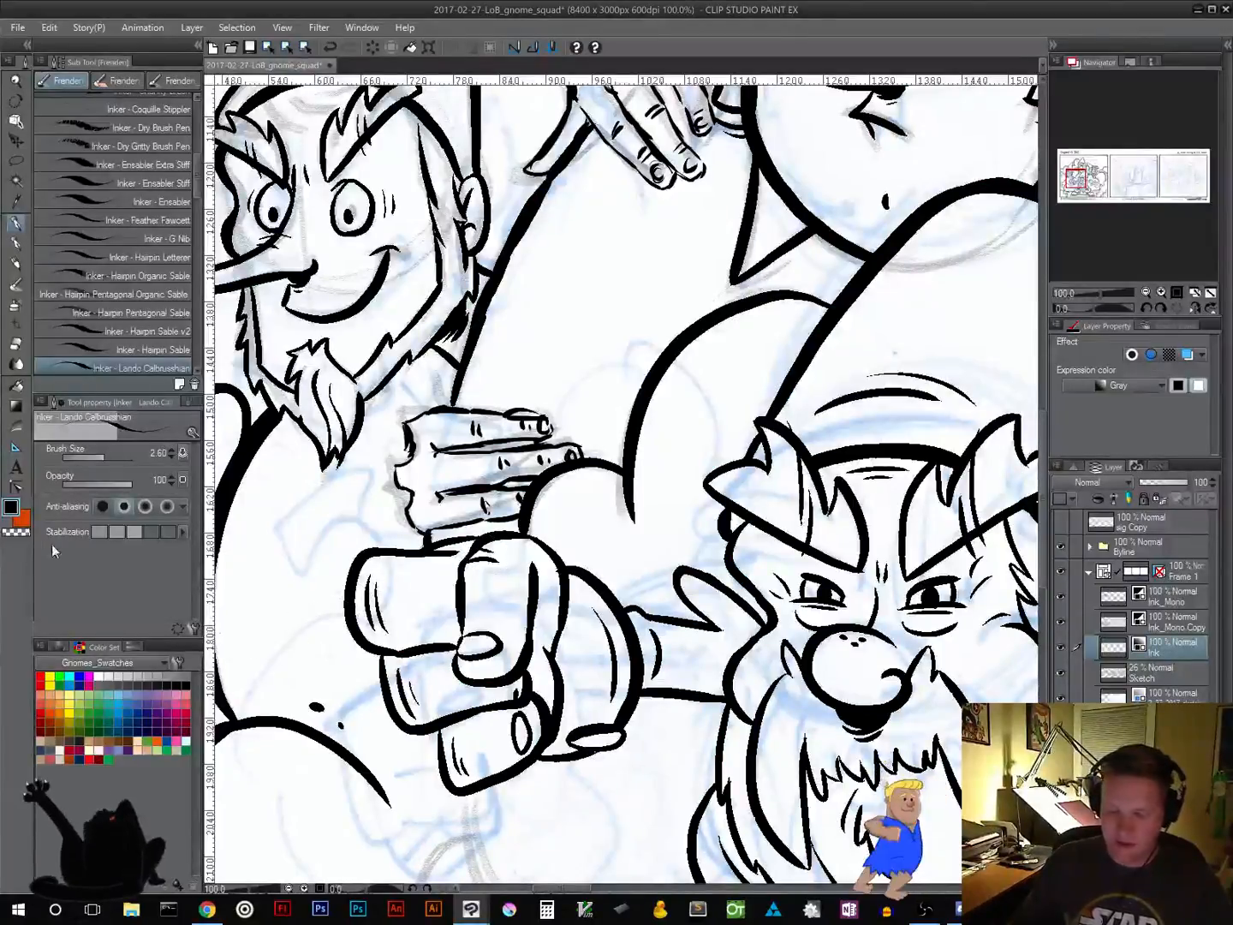
pyautogui.click(18, 534)
pyautogui.moveTo(514, 481)
pyautogui.mouseDown()
pyautogui.moveTo(486, 505)
pyautogui.moveTo(576, 437)
pyautogui.moveTo(575, 452)
pyautogui.moveTo(540, 421)
pyautogui.moveTo(503, 449)
pyautogui.moveTo(486, 428)
pyautogui.moveTo(507, 456)
pyautogui.moveTo(488, 500)
pyautogui.moveTo(500, 515)
pyautogui.moveTo(453, 440)
pyautogui.moveTo(475, 424)
pyautogui.moveTo(437, 481)
pyautogui.mouseUp()
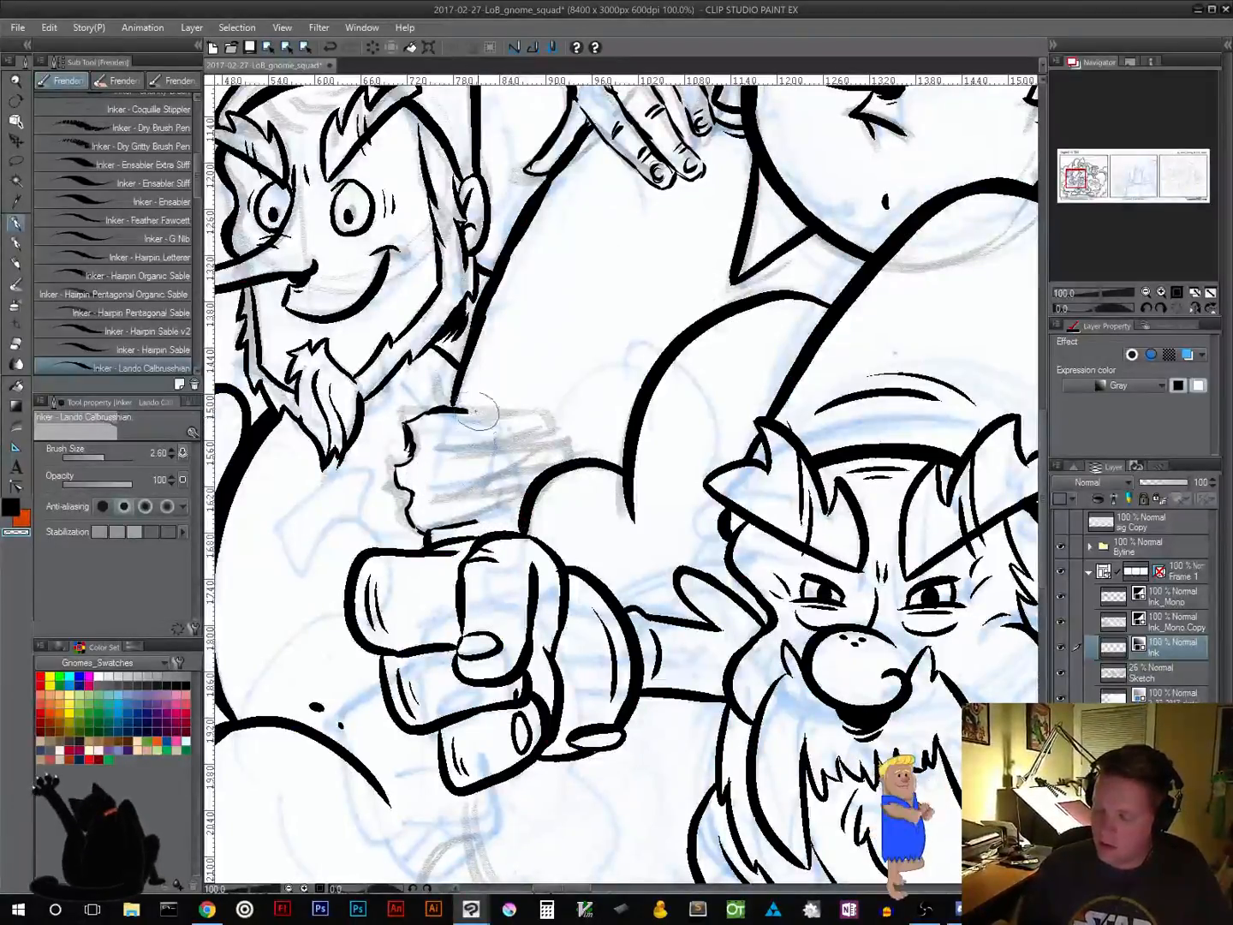
pyautogui.click(13, 509)
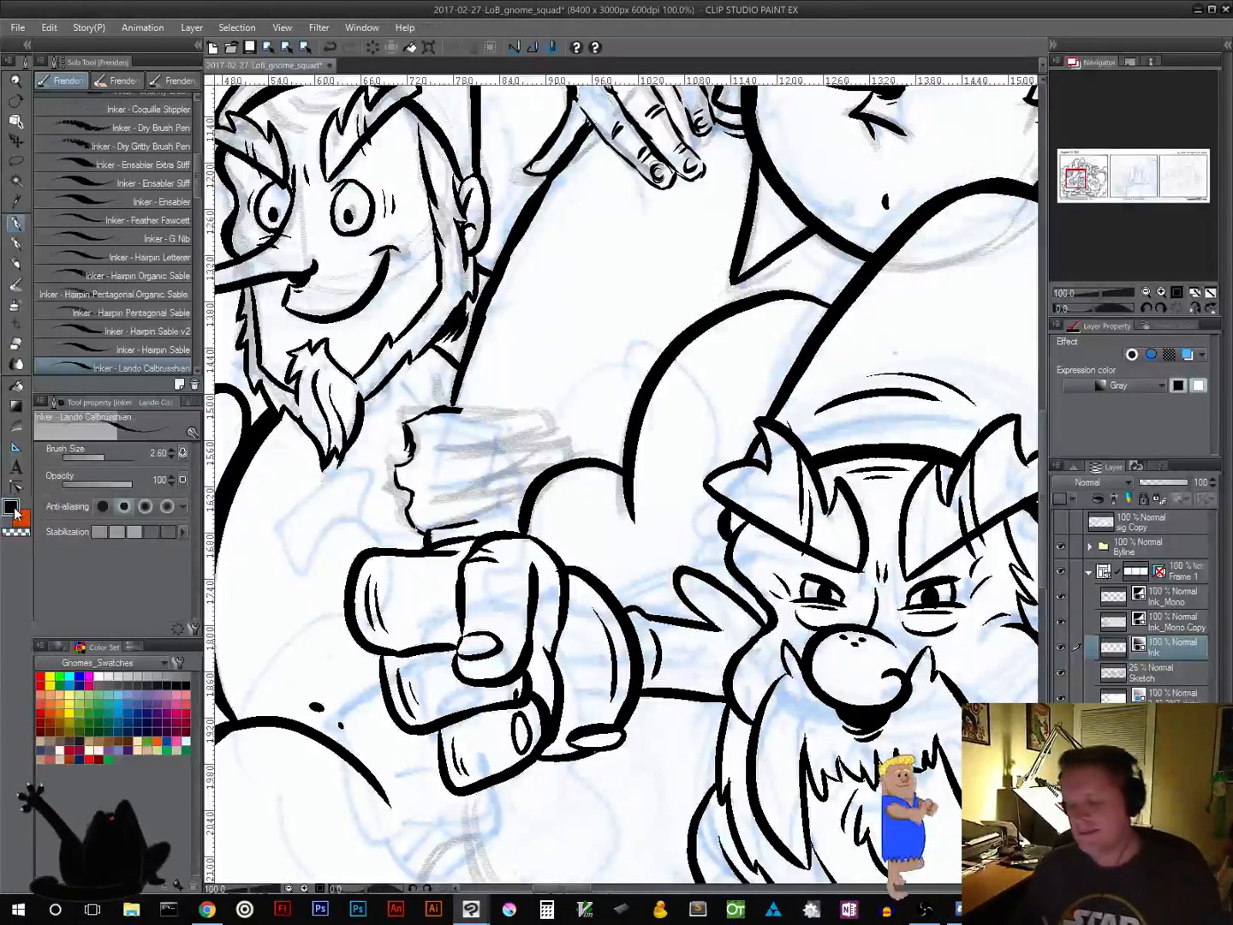
# Try to ink the uppermost finger, with its nail and joint creases, on the hand above the pointing fist
pyautogui.press('r')
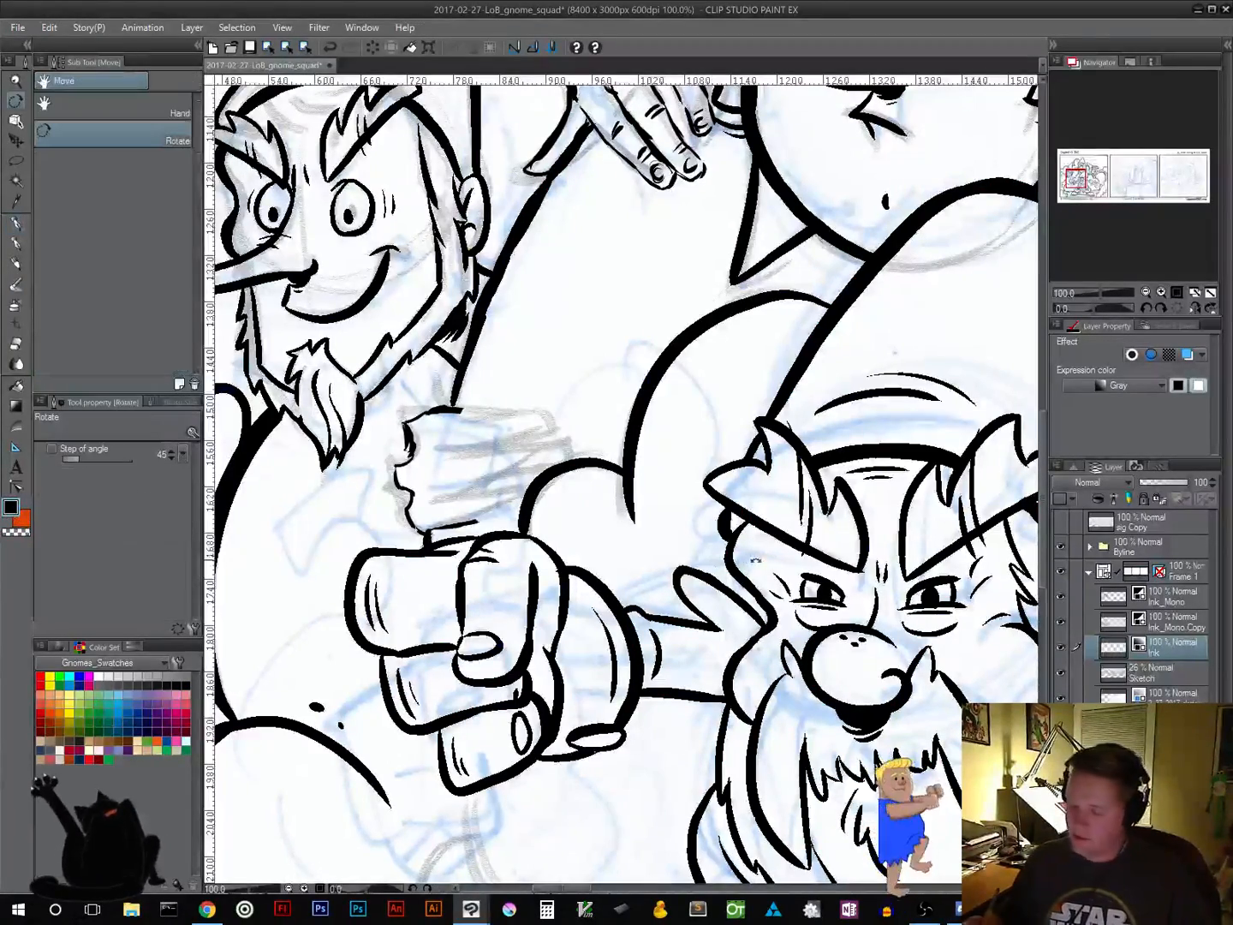
pyautogui.moveTo(374, 613); pyautogui.dragTo(514, 294)
pyautogui.moveTo(648, 532); pyautogui.dragTo(512, 697)
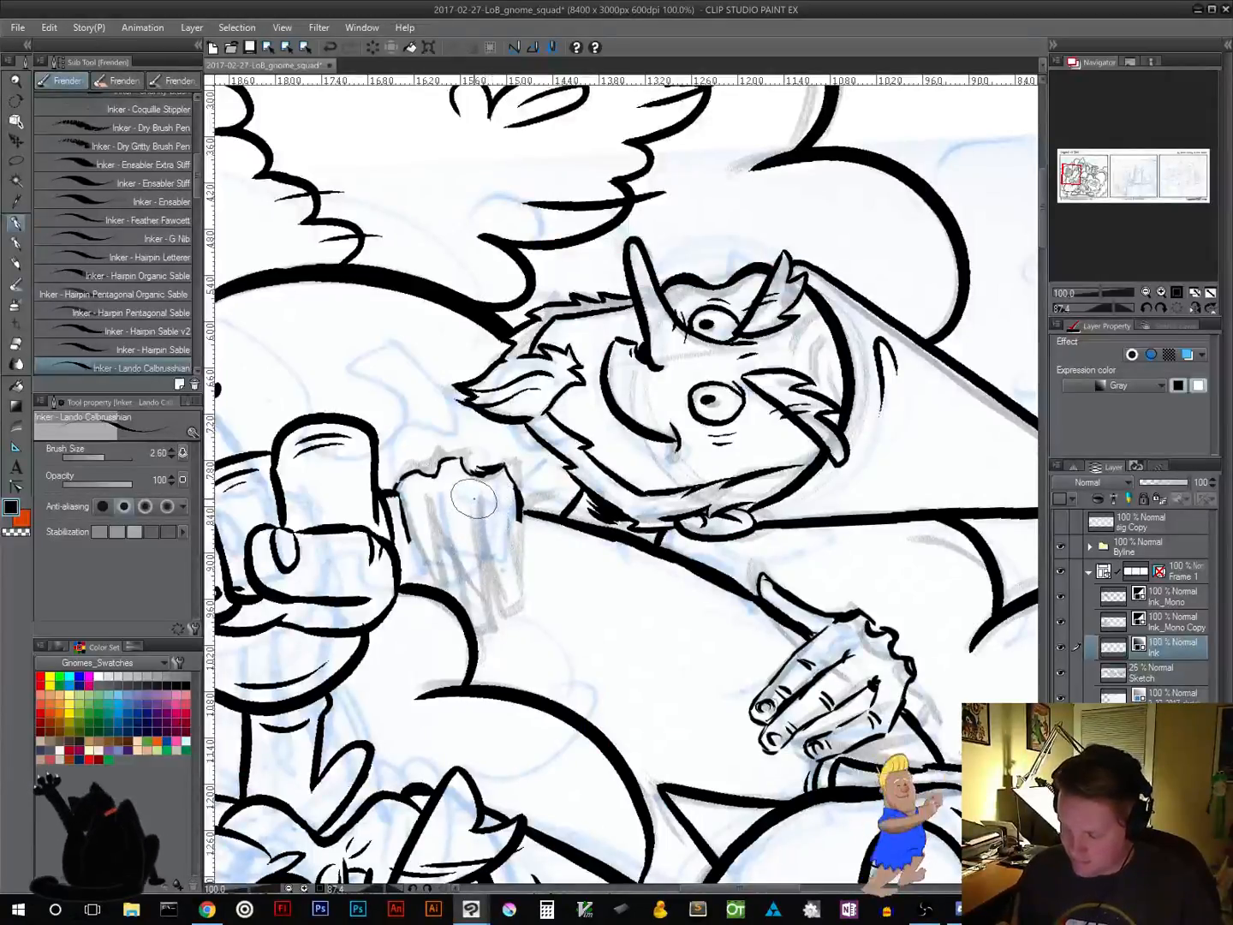
pyautogui.moveTo(475, 507)
pyautogui.mouseDown()
pyautogui.moveTo(491, 563)
pyautogui.moveTo(502, 531)
pyautogui.moveTo(500, 549)
pyautogui.moveTo(484, 549)
pyautogui.moveTo(500, 603)
pyautogui.mouseUp()
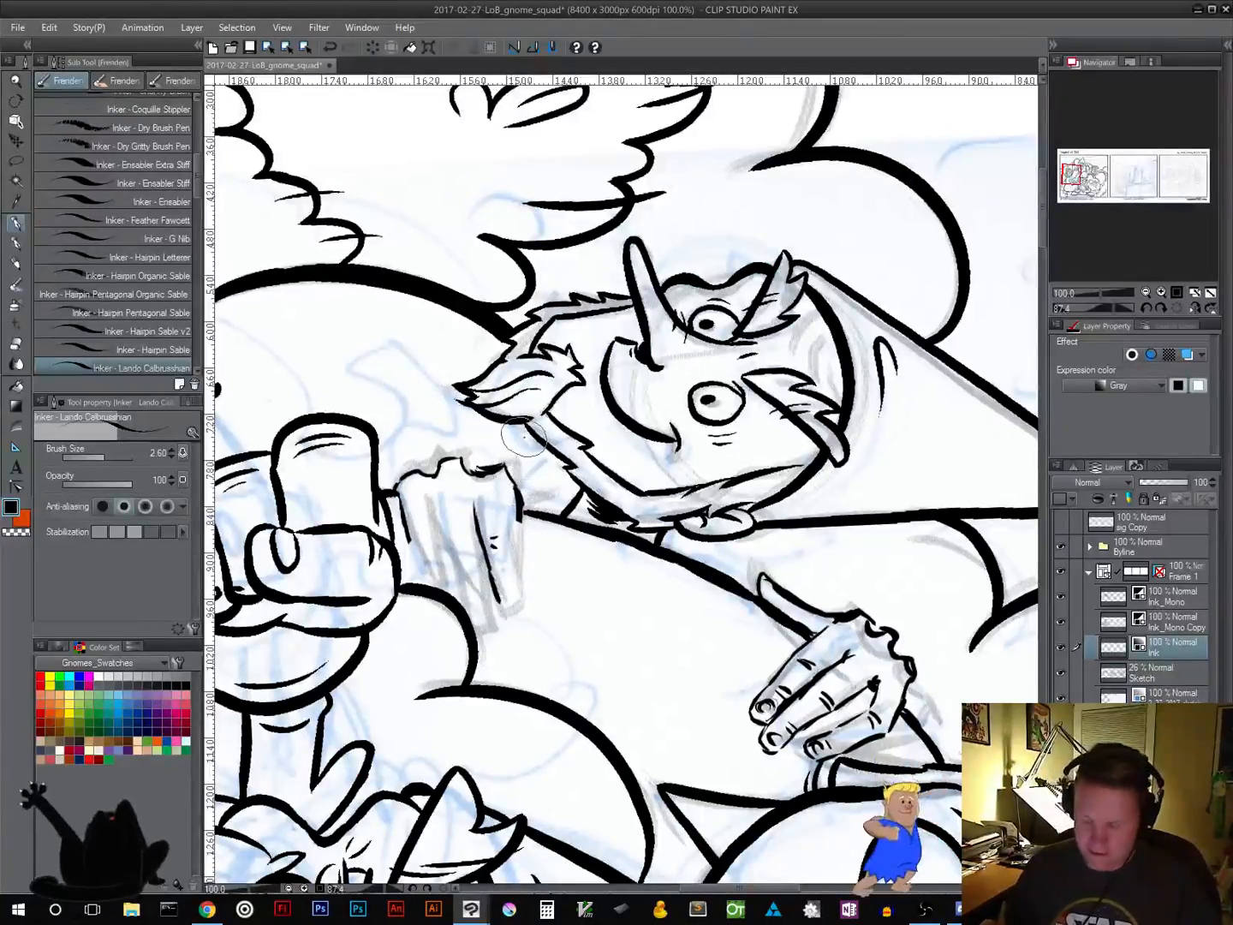
pyautogui.hotkey('ctrl', 'z')
pyautogui.hotkey('ctrl', 'z')
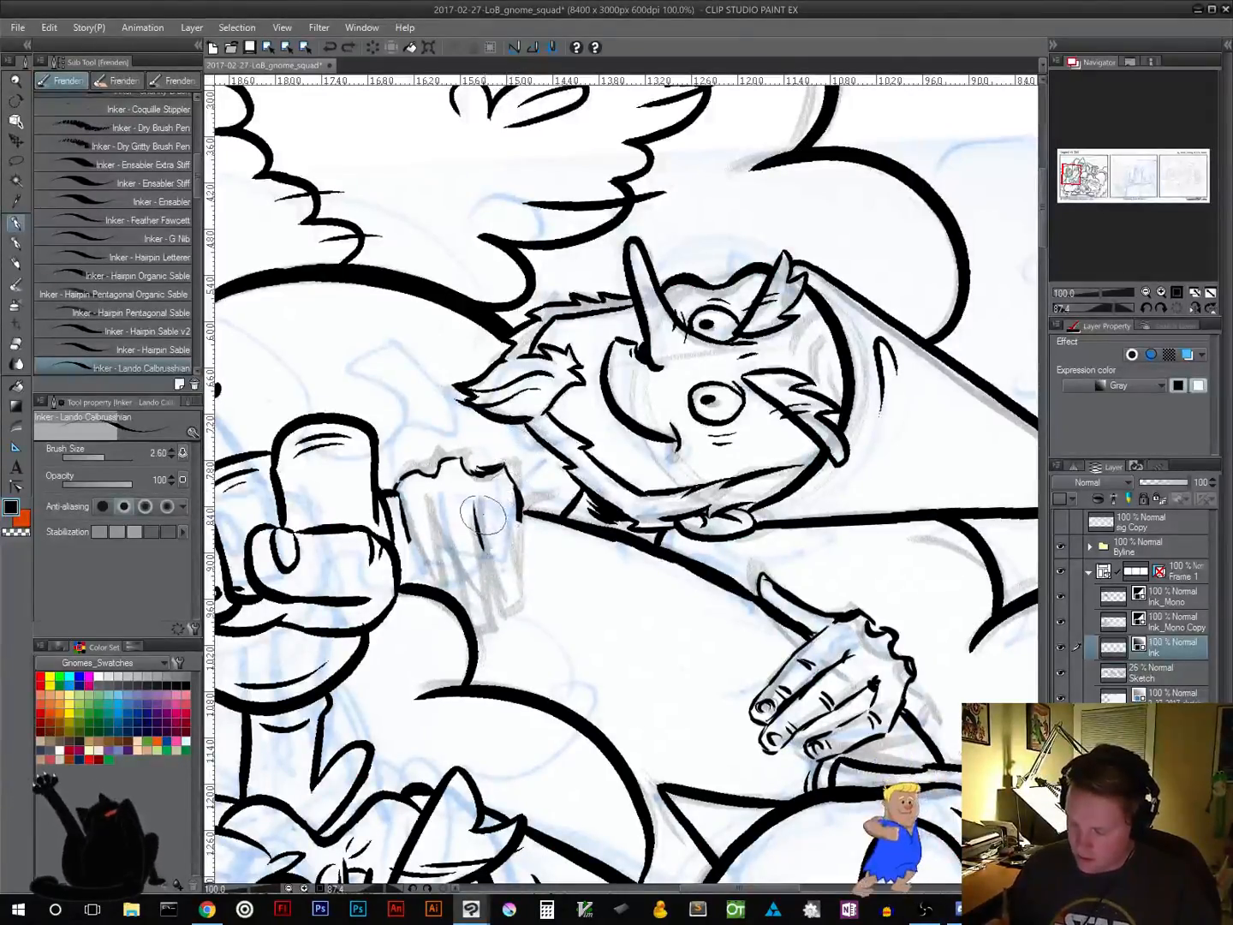
pyautogui.moveTo(476, 495); pyautogui.dragTo(489, 559)
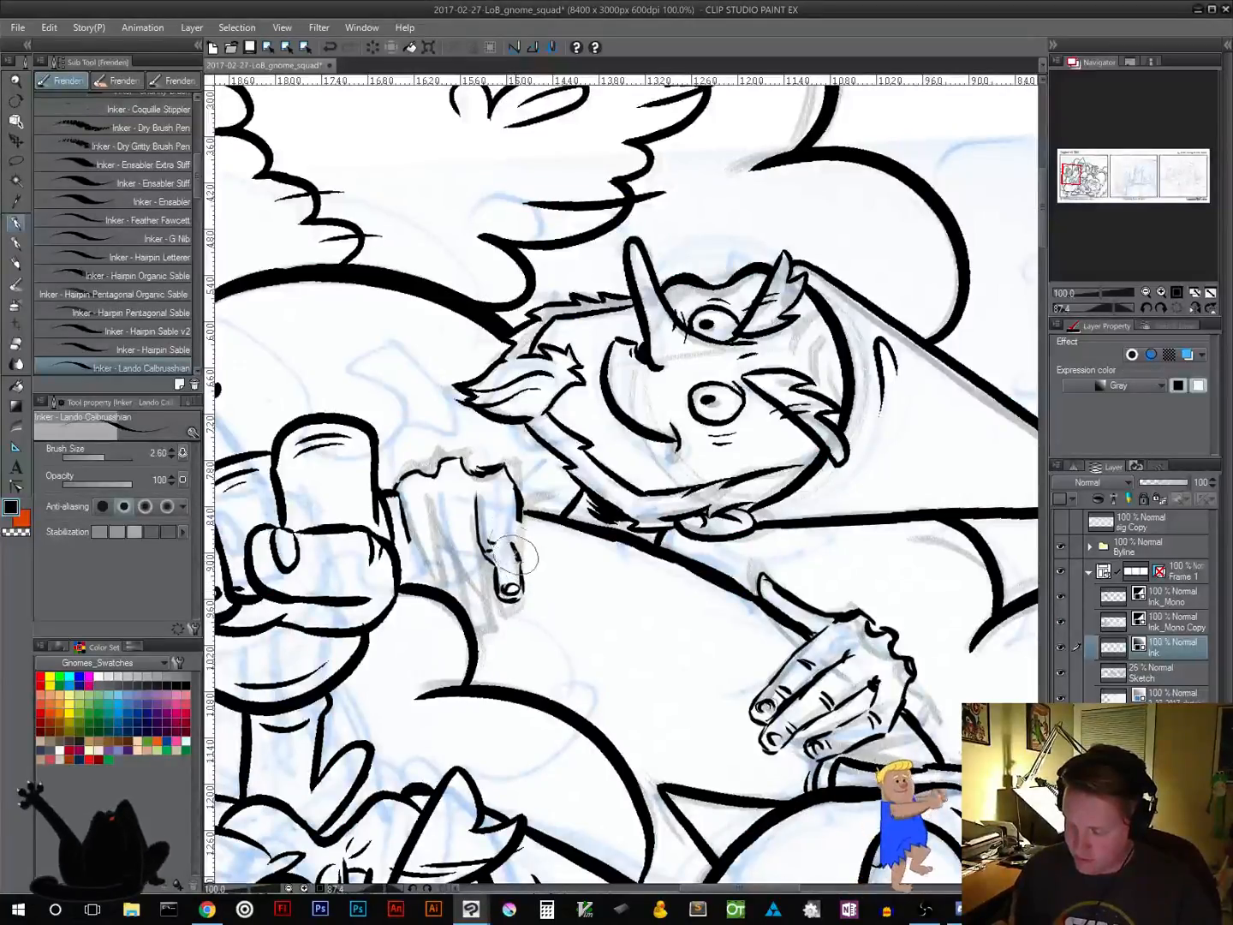
pyautogui.moveTo(510, 530); pyautogui.dragTo(518, 501)
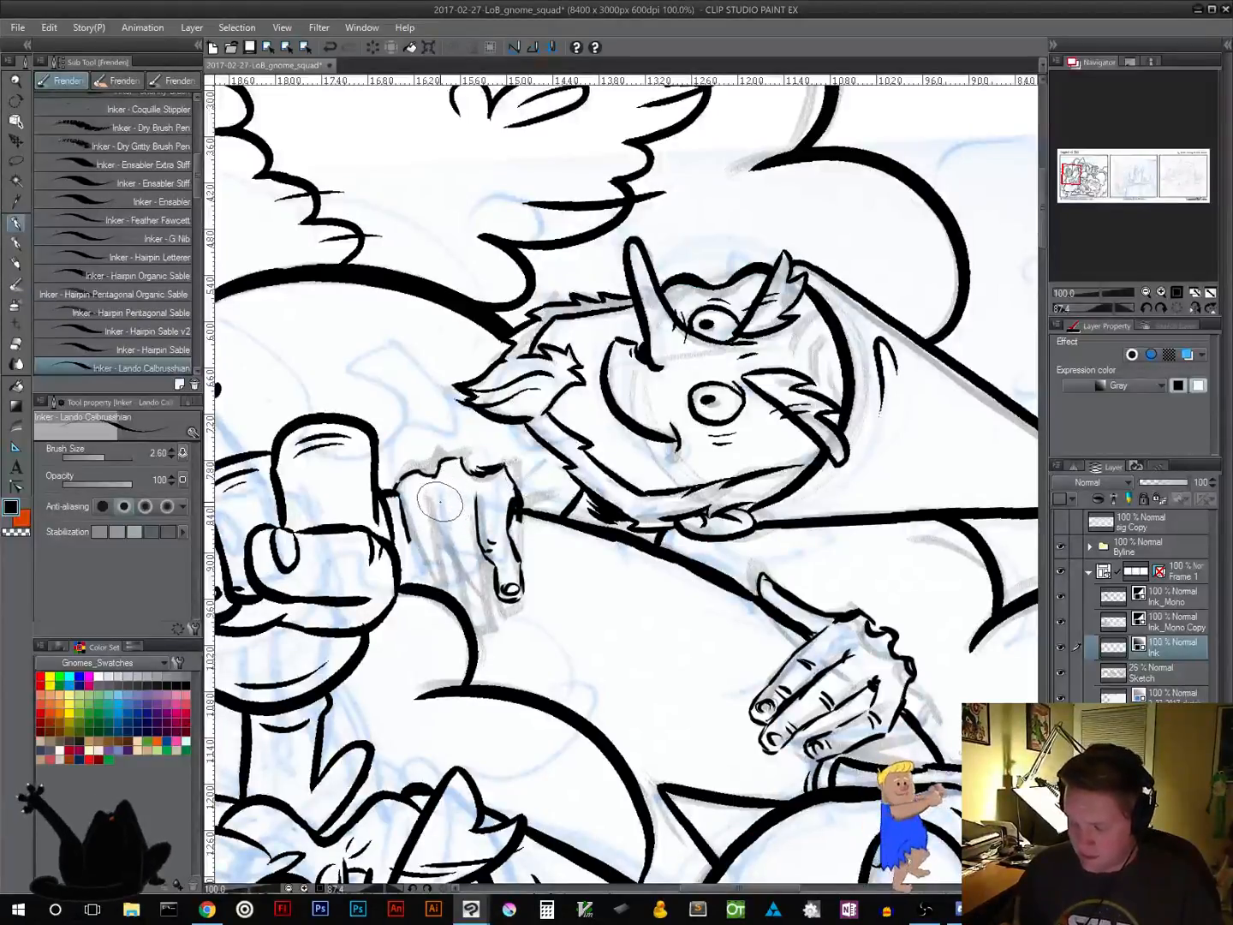
# Try to ink the remaining fingers of the hand above the pointing fist, redoing the strokes of the middle finger
pyautogui.moveTo(430, 500)
pyautogui.mouseDown()
pyautogui.moveTo(430, 560)
pyautogui.moveTo(447, 578)
pyautogui.moveTo(439, 556)
pyautogui.moveTo(457, 544)
pyautogui.moveTo(477, 573)
pyautogui.moveTo(459, 550)
pyautogui.moveTo(473, 567)
pyautogui.moveTo(479, 558)
pyautogui.moveTo(465, 554)
pyautogui.moveTo(485, 573)
pyautogui.moveTo(440, 577)
pyautogui.moveTo(481, 612)
pyautogui.moveTo(464, 596)
pyautogui.moveTo(485, 591)
pyautogui.moveTo(477, 582)
pyautogui.moveTo(479, 613)
pyautogui.mouseUp()
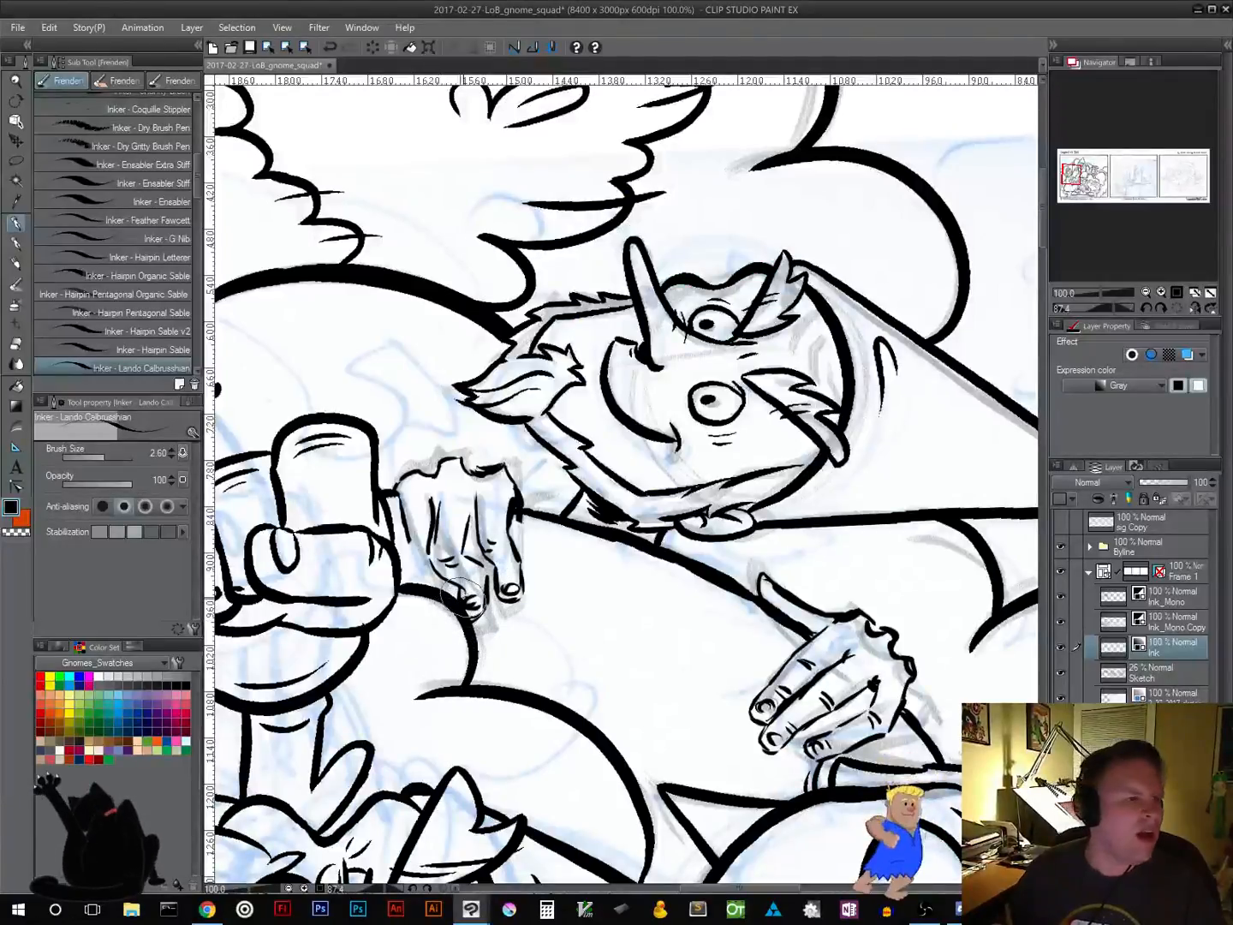
pyautogui.hotkey('ctrl', 'z')
pyautogui.hotkey('ctrl', 'z')
pyautogui.hotkey('ctrl', 'z')
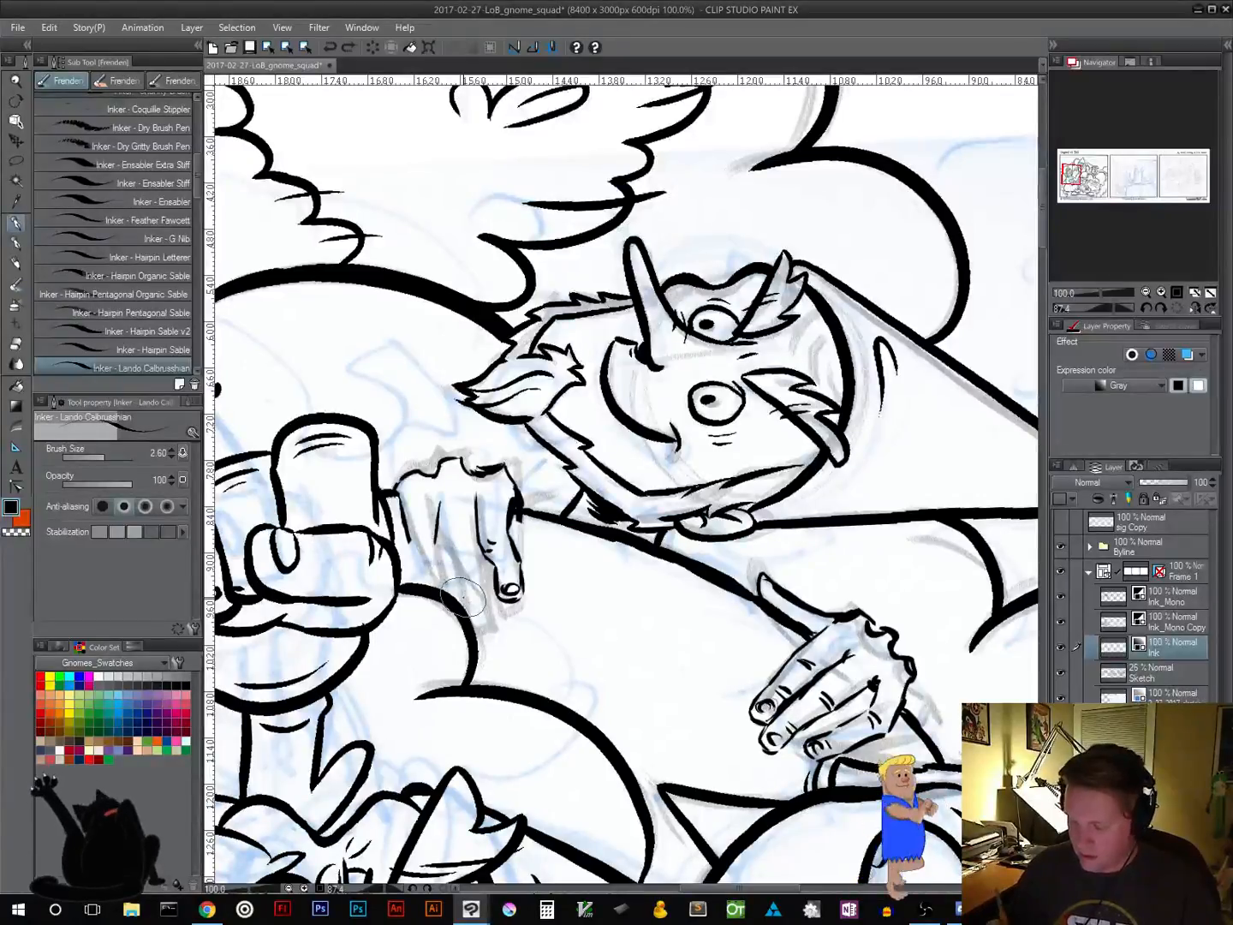
pyautogui.hotkey('ctrl', 'z')
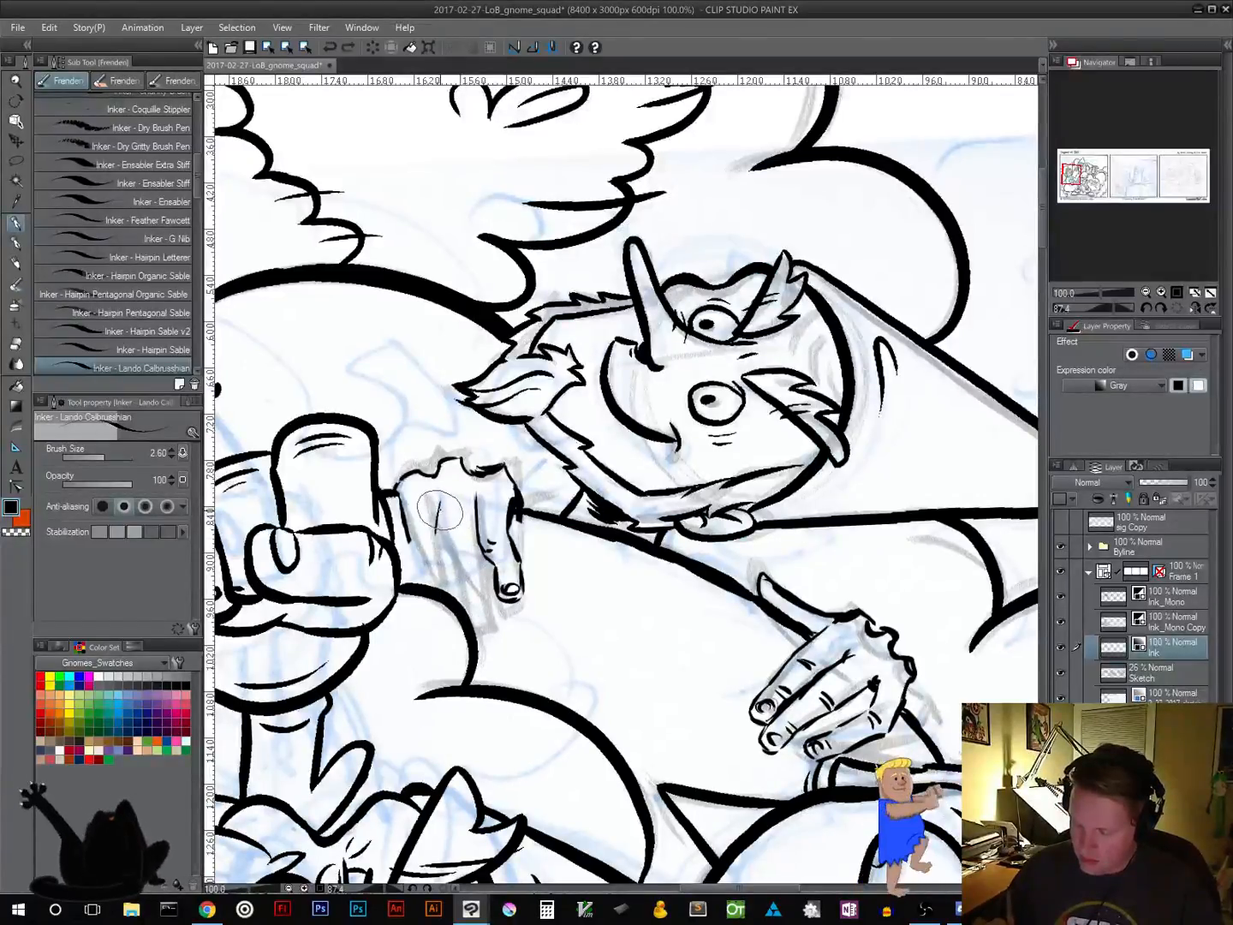
pyautogui.hotkey('ctrl', 'z')
pyautogui.moveTo(428, 501); pyautogui.dragTo(454, 557)
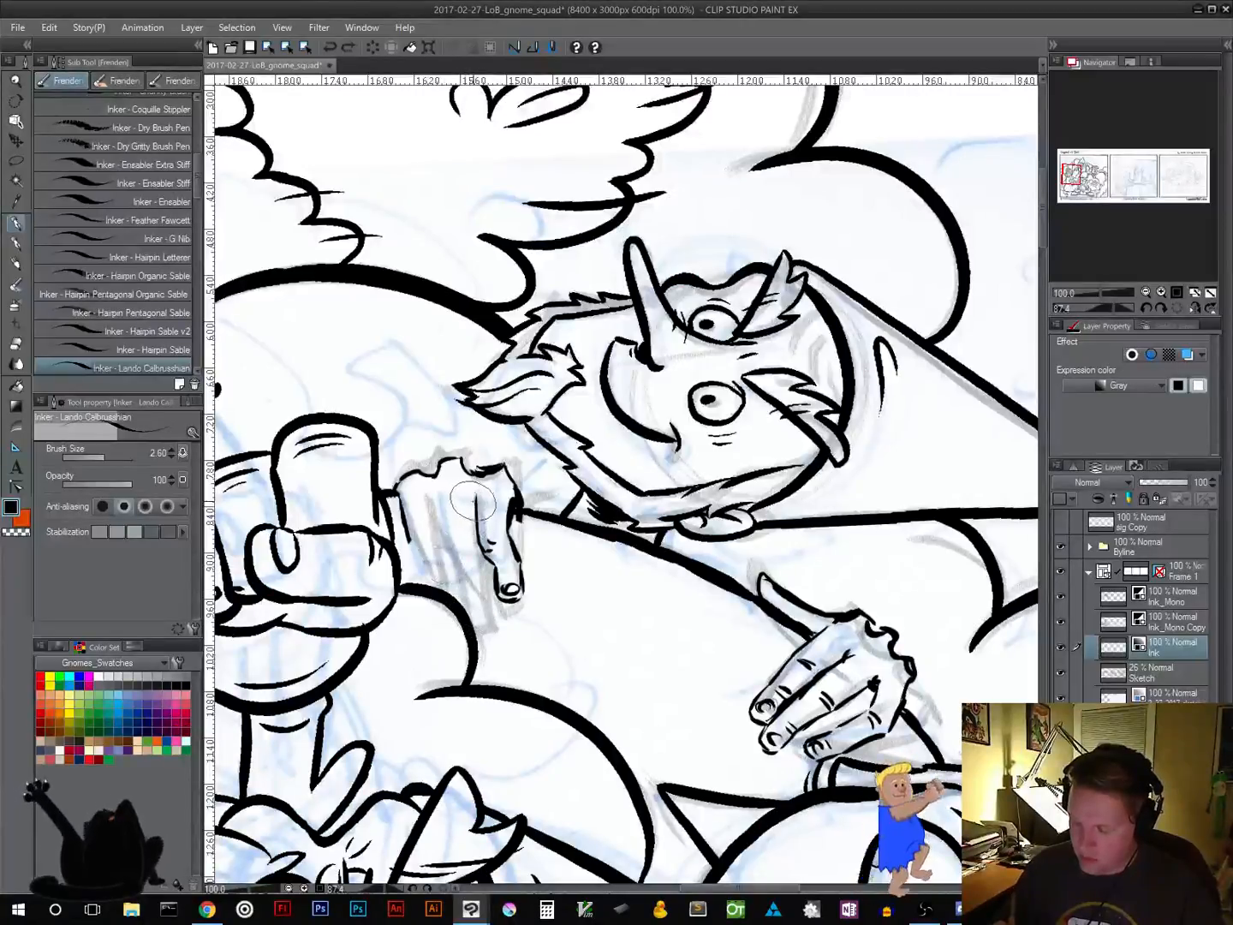
pyautogui.hotkey('ctrl', 'z')
pyautogui.moveTo(466, 509); pyautogui.dragTo(470, 561)
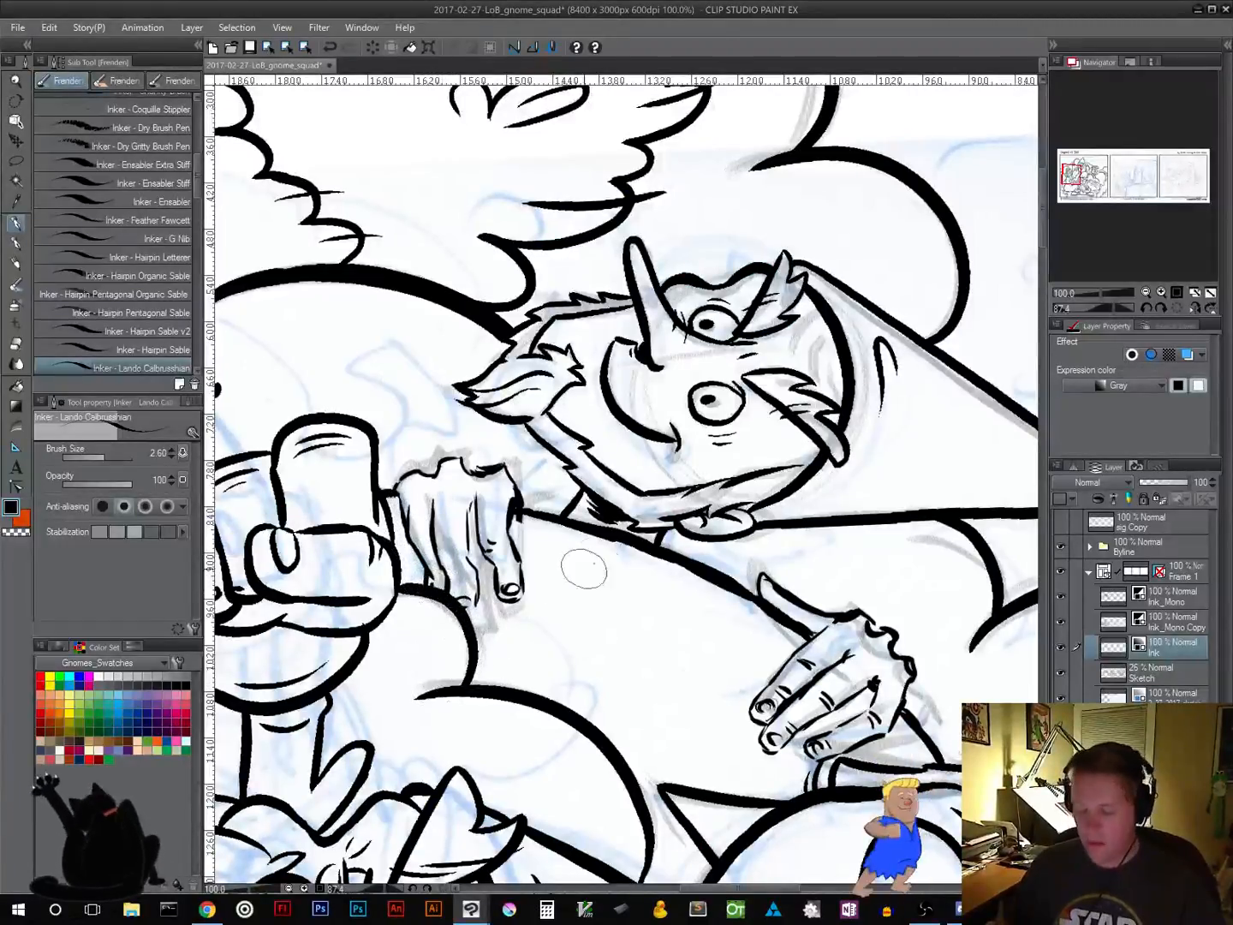
# Turn the canvas upright, compare the hand above the fist with and without its inked fingers, and undo the finger strokes
pyautogui.press('r')
pyautogui.moveTo(742, 603)
pyautogui.mouseDown()
pyautogui.moveTo(803, 484)
pyautogui.moveTo(753, 346)
pyautogui.mouseUp()
pyautogui.press('p')
pyautogui.hotkey('ctrl', 'z')
pyautogui.hotkey('ctrl', 'z')
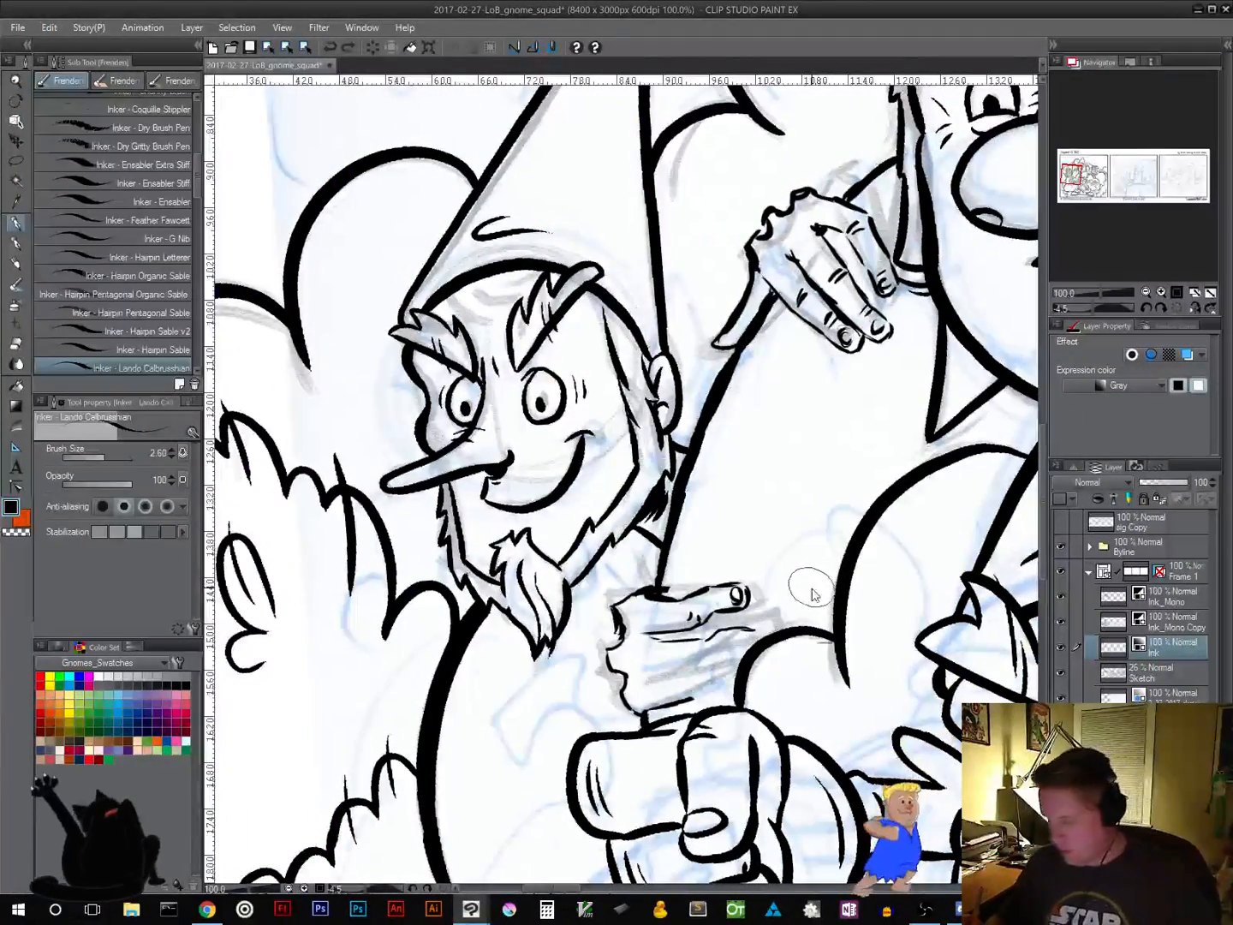
pyautogui.hotkey('ctrl', 'z')
pyautogui.hotkey('ctrl', 'z')
pyautogui.hotkey('ctrl', 'z')
pyautogui.hotkey('ctrl', 'z')
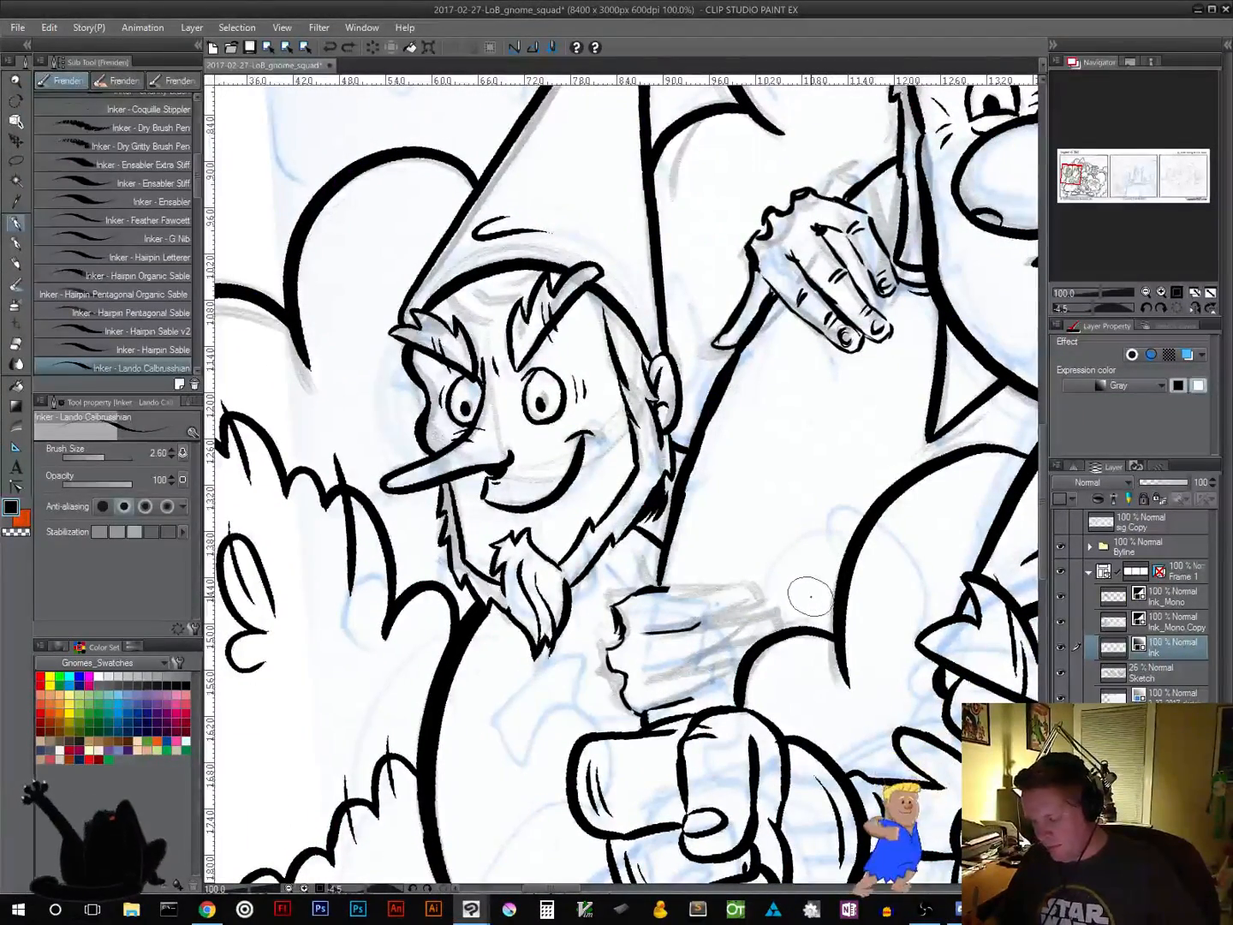
pyautogui.hotkey('ctrl', 'y')
pyautogui.hotkey('ctrl', 'y')
pyautogui.hotkey('ctrl', 'y')
pyautogui.hotkey('ctrl', 'y')
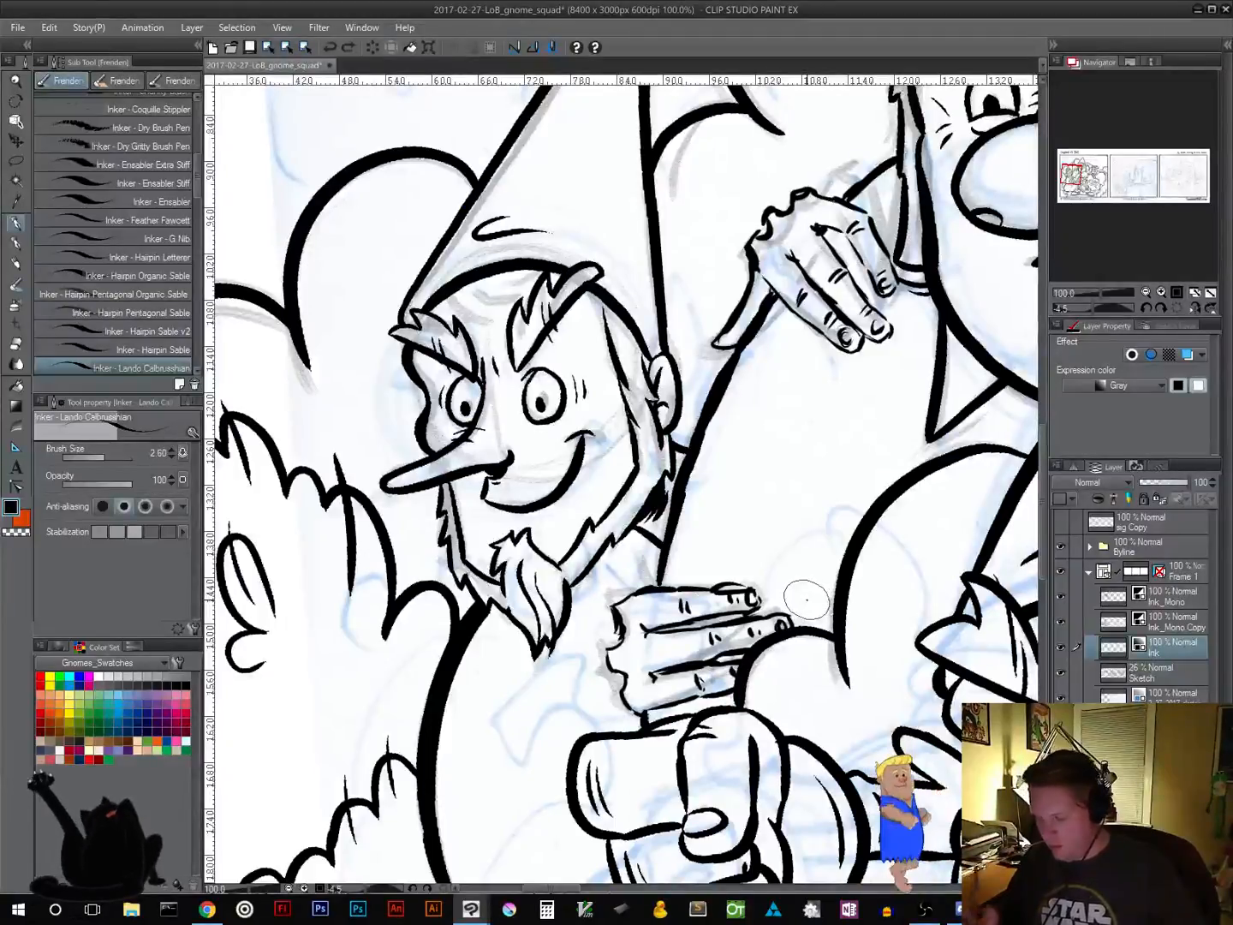
pyautogui.moveTo(724, 614)
pyautogui.mouseDown()
pyautogui.moveTo(792, 634)
pyautogui.moveTo(670, 674)
pyautogui.moveTo(695, 625)
pyautogui.moveTo(660, 601)
pyautogui.moveTo(687, 669)
pyautogui.moveTo(784, 588)
pyautogui.mouseUp()
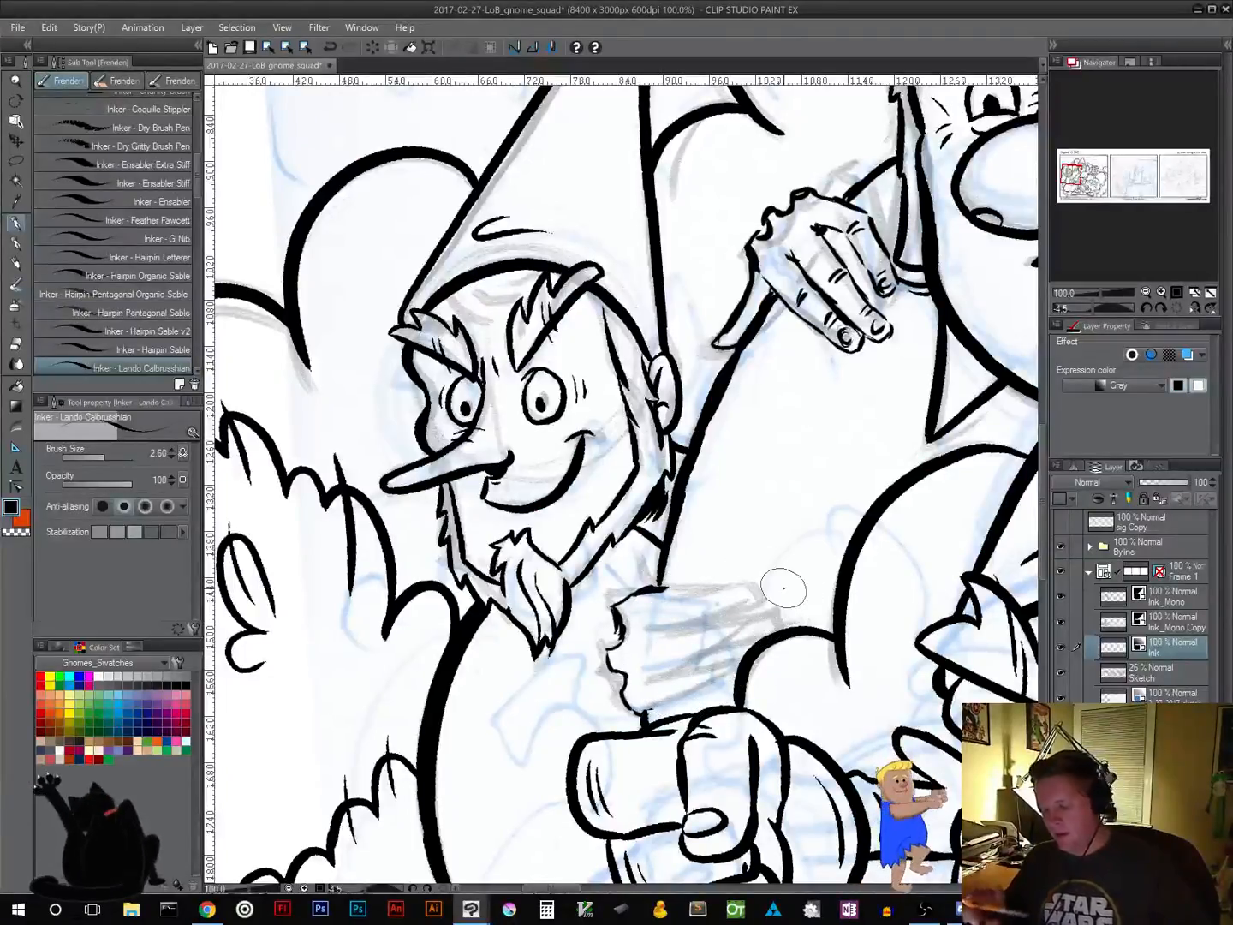
# Touch up the upper knuckle outline of the hand above the pointing fist on the Ink layer
pyautogui.moveTo(727, 531); pyautogui.dragTo(666, 534)
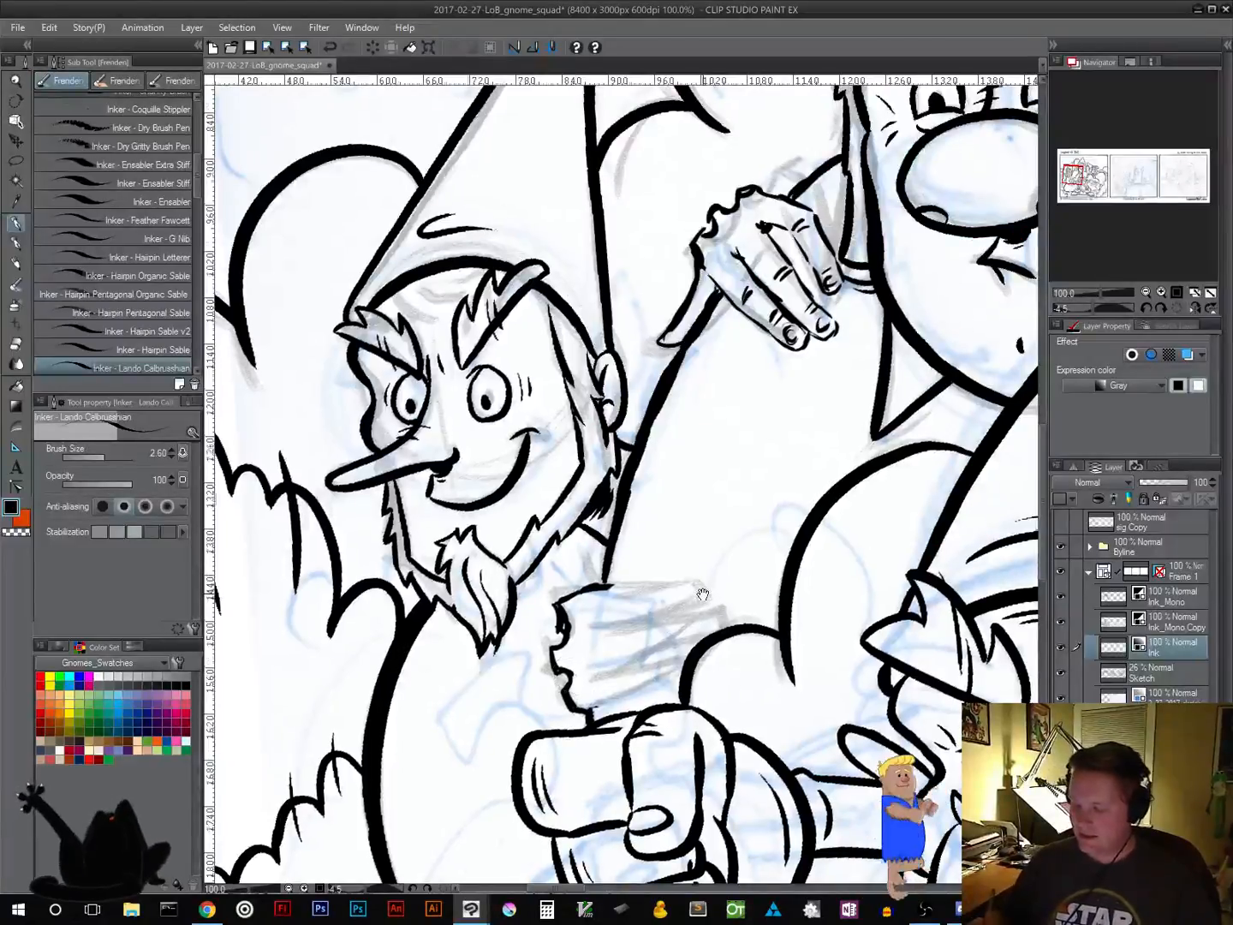
pyautogui.moveTo(698, 596); pyautogui.dragTo(667, 566)
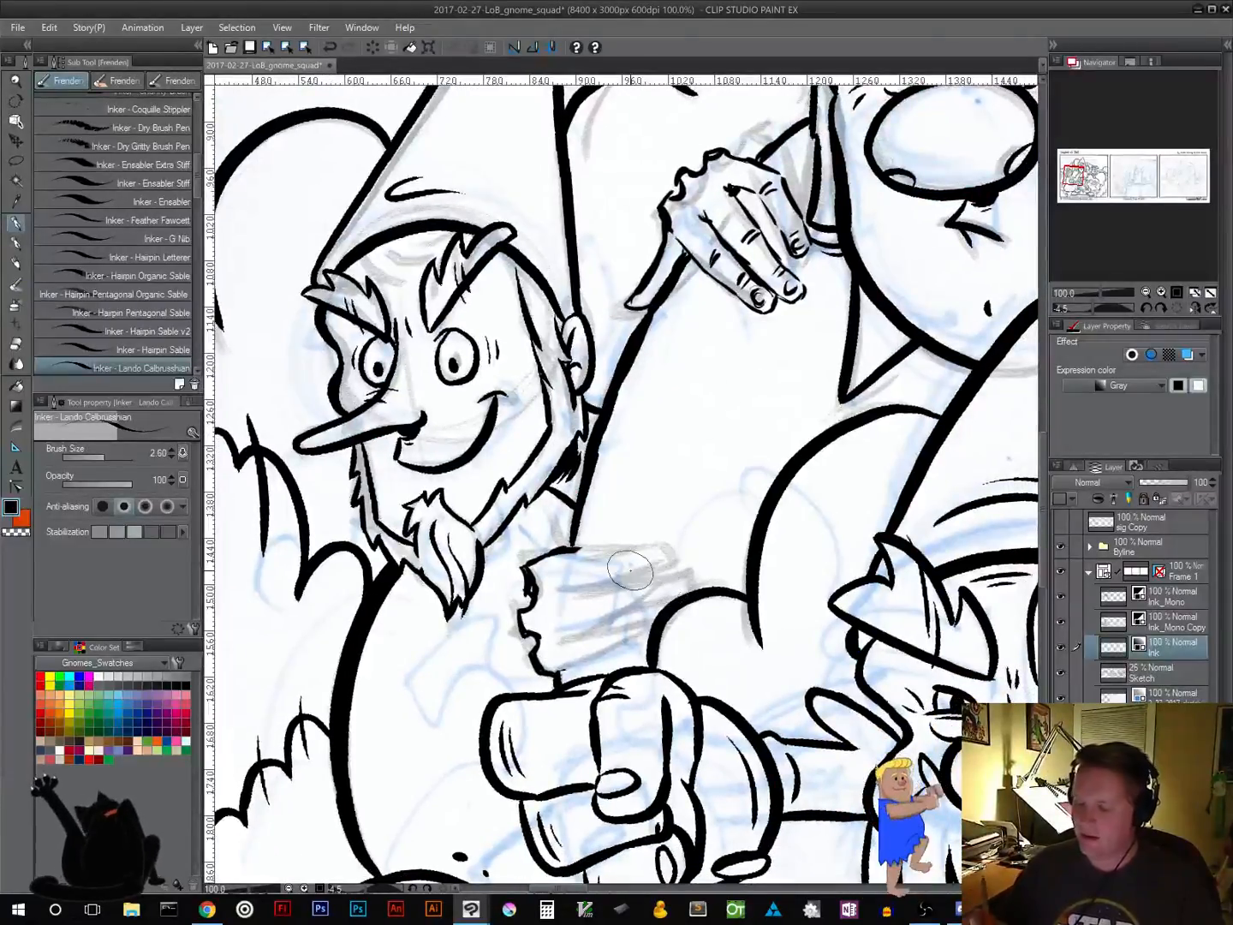
pyautogui.click(1171, 598)
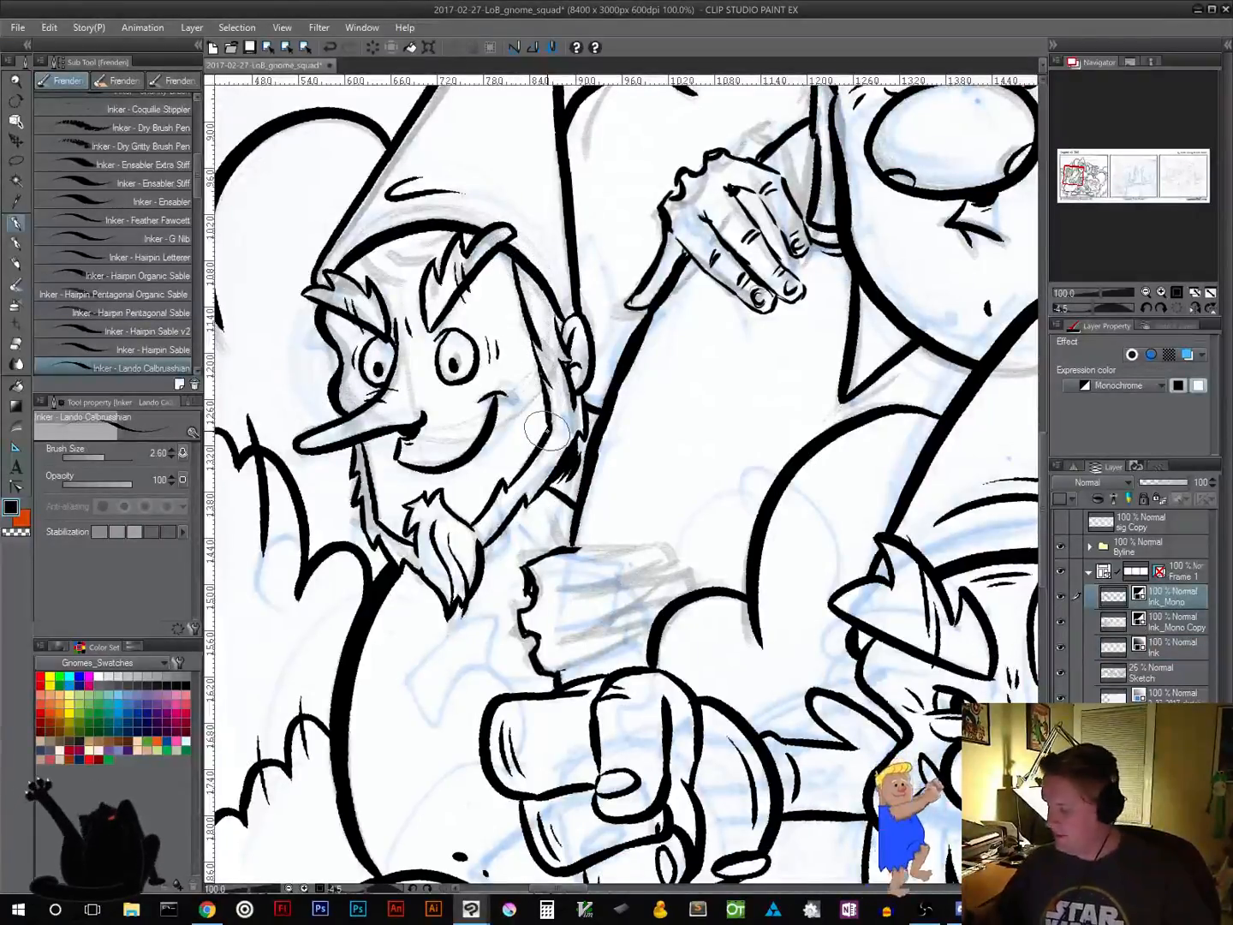
pyautogui.click(1169, 648)
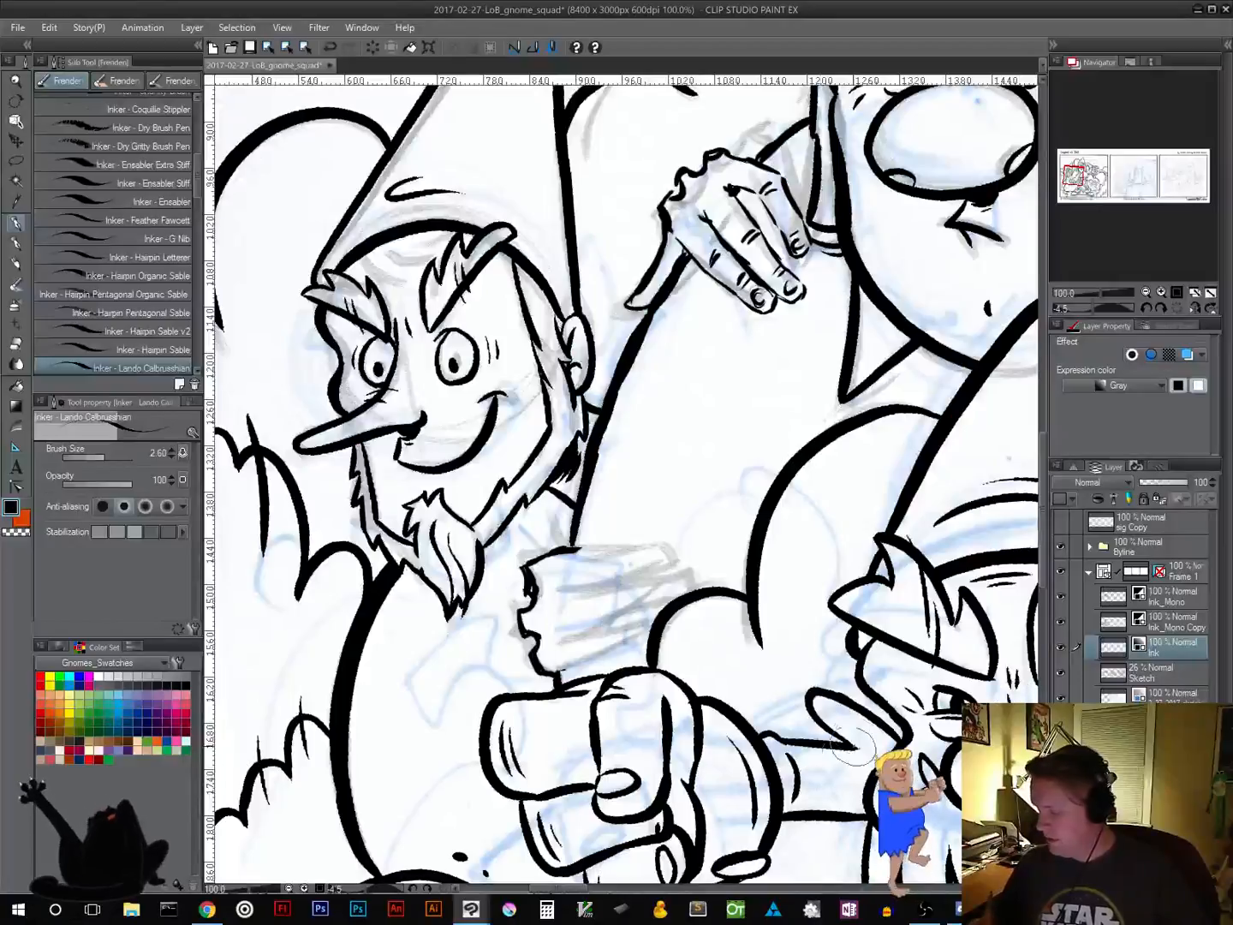
pyautogui.moveTo(735, 650); pyautogui.dragTo(657, 565)
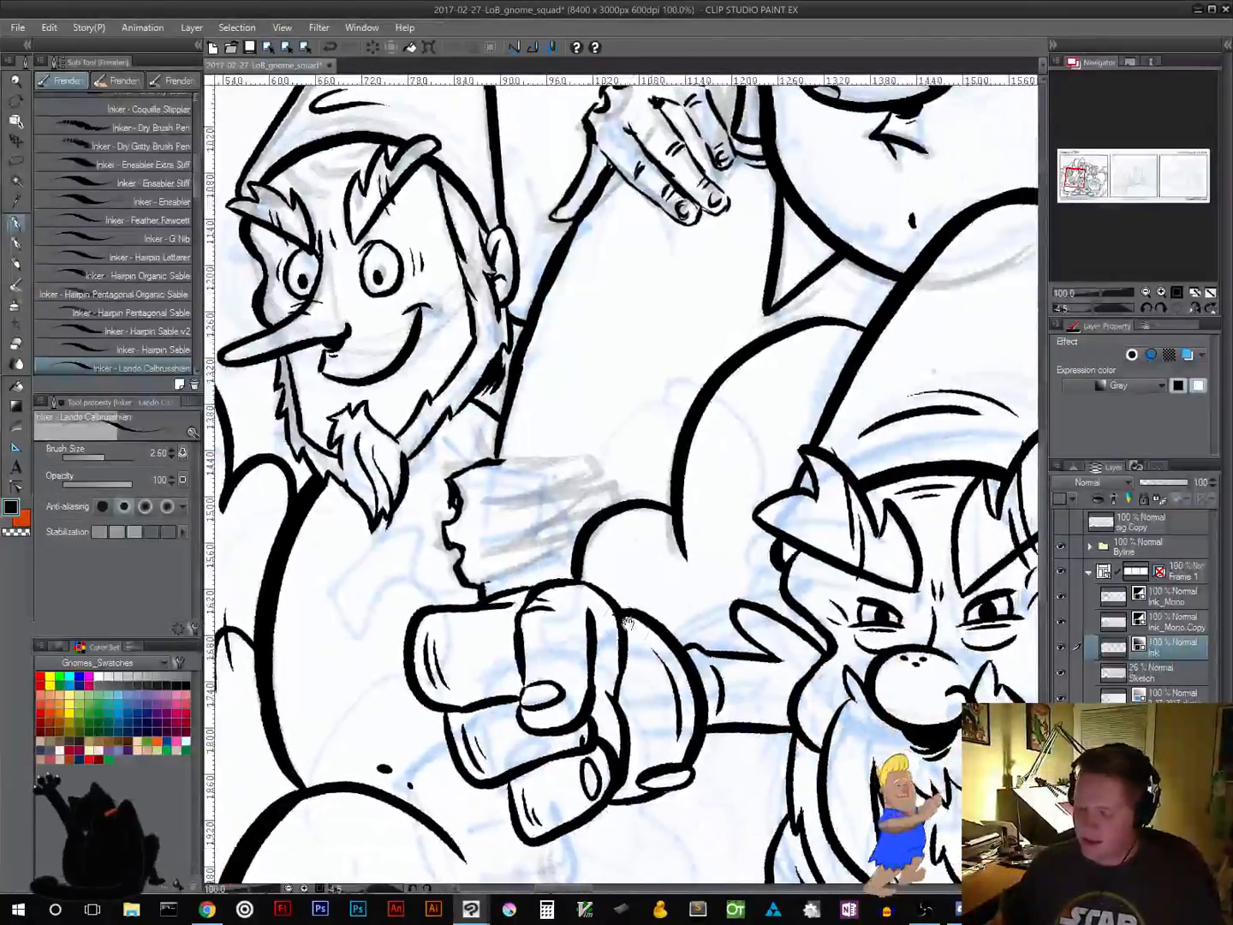
pyautogui.moveTo(455, 511)
pyautogui.mouseDown()
pyautogui.moveTo(441, 480)
pyautogui.moveTo(460, 476)
pyautogui.moveTo(460, 508)
pyautogui.mouseUp()
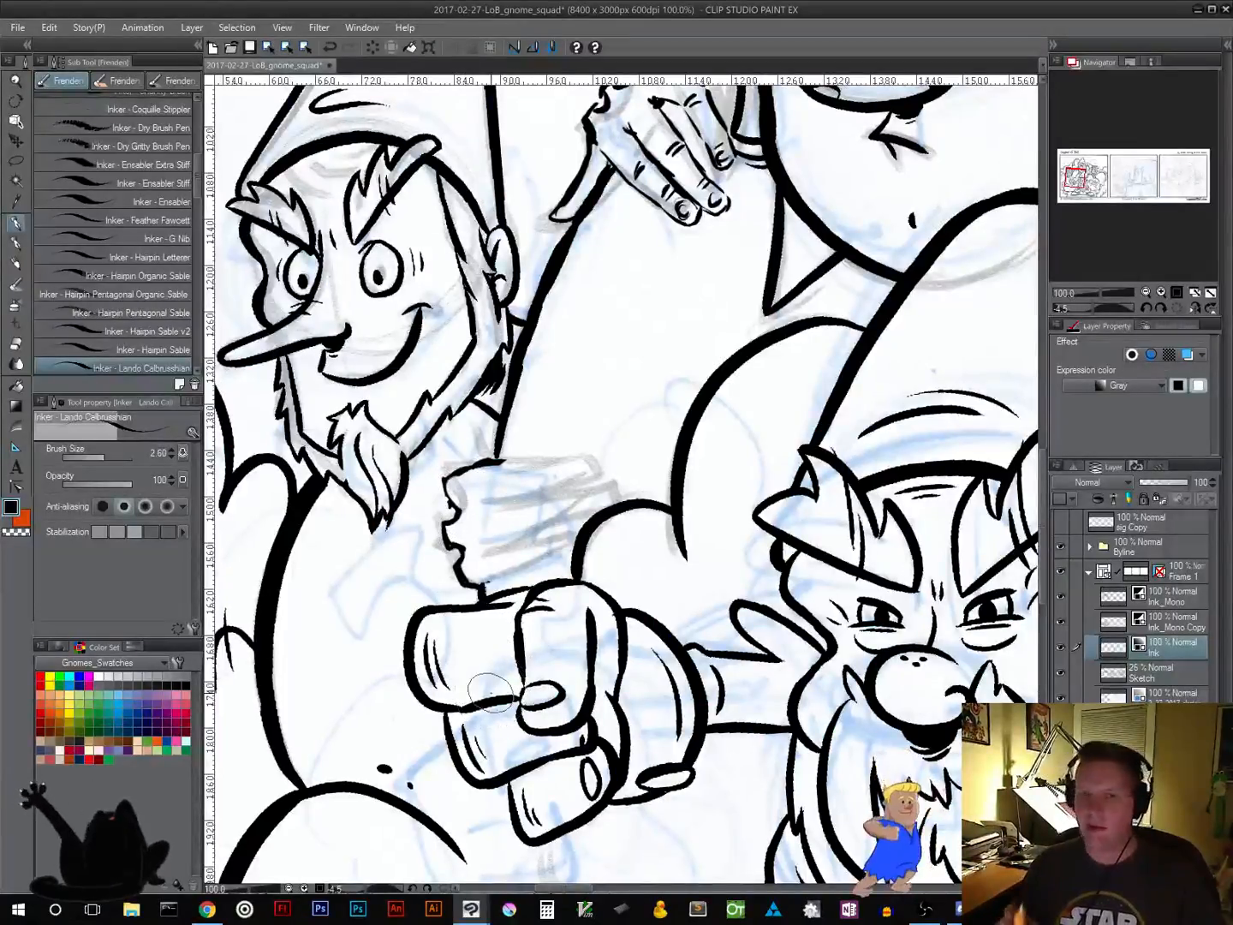
pyautogui.moveTo(447, 485)
pyautogui.mouseDown()
pyautogui.moveTo(459, 516)
pyautogui.moveTo(444, 480)
pyautogui.moveTo(494, 461)
pyautogui.mouseUp()
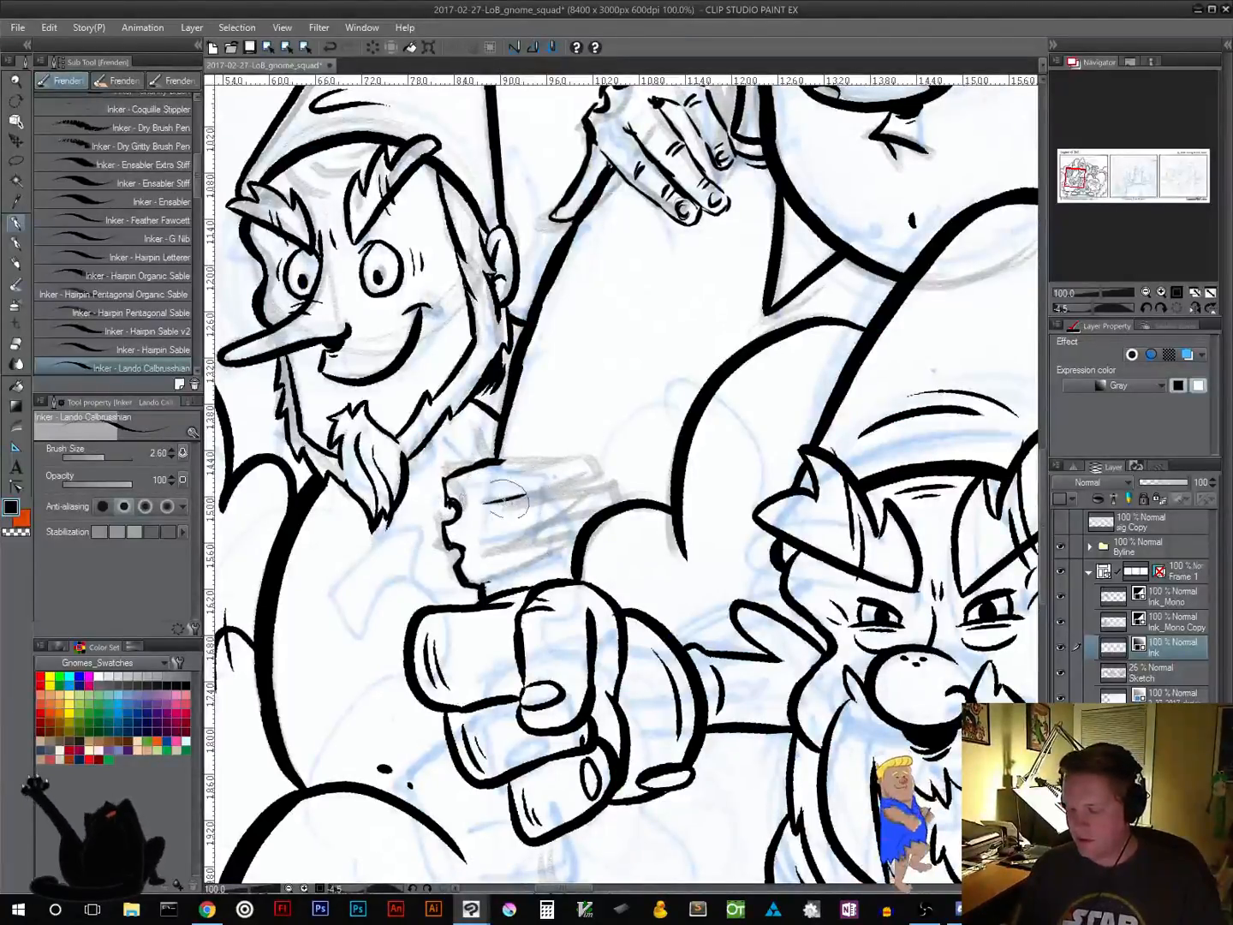
# Try to ink extended fingers with nails on the hand above the pointing fist, and undo them
pyautogui.moveTo(484, 503); pyautogui.dragTo(581, 485)
pyautogui.moveTo(472, 461)
pyautogui.mouseDown()
pyautogui.moveTo(579, 462)
pyautogui.moveTo(606, 485)
pyautogui.moveTo(611, 507)
pyautogui.moveTo(592, 497)
pyautogui.moveTo(602, 514)
pyautogui.mouseUp()
pyautogui.moveTo(568, 460); pyautogui.dragTo(577, 482)
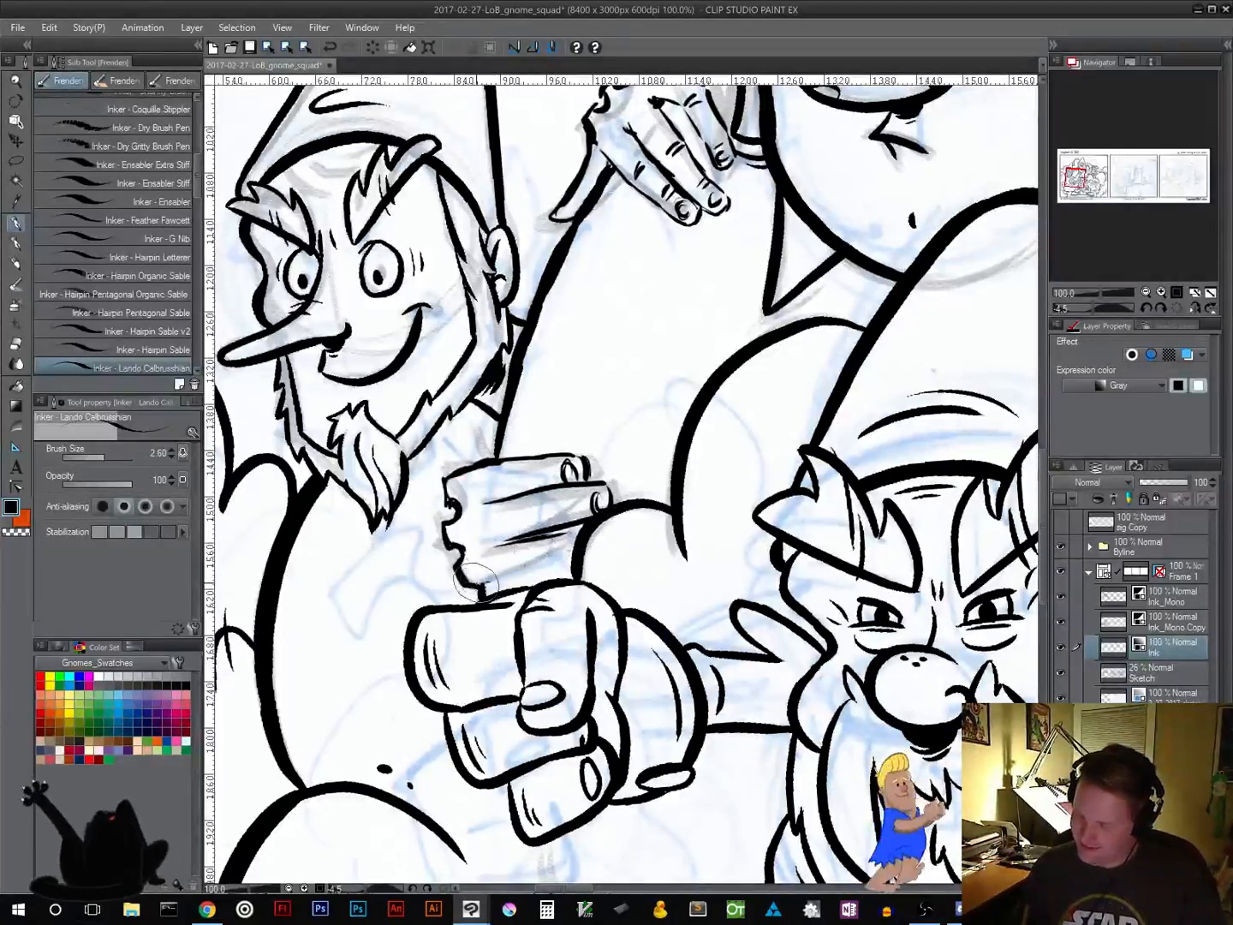
pyautogui.moveTo(529, 567)
pyautogui.mouseDown()
pyautogui.moveTo(574, 548)
pyautogui.moveTo(541, 533)
pyautogui.moveTo(579, 540)
pyautogui.mouseUp()
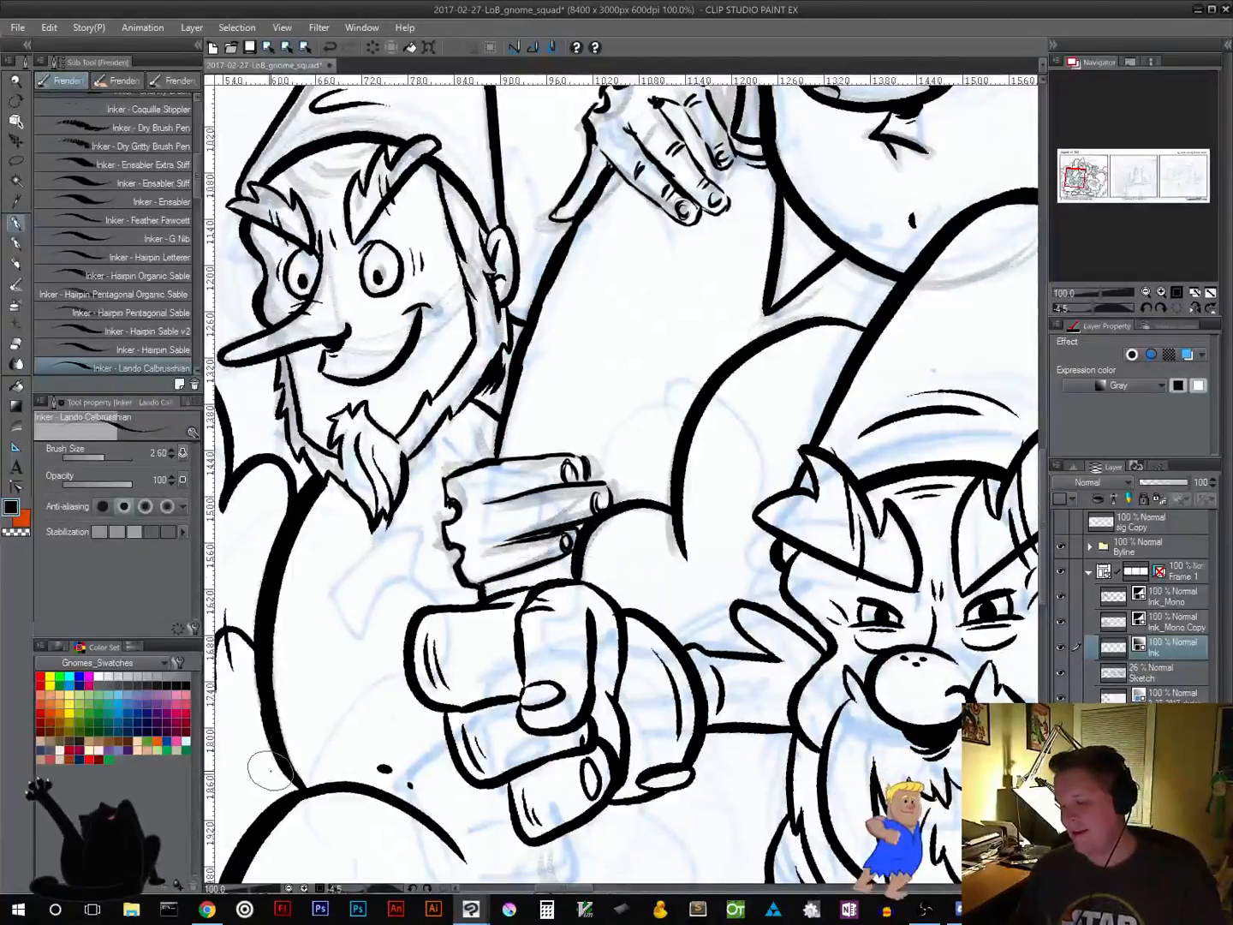
pyautogui.hotkey('ctrl', 'z')
pyautogui.hotkey('ctrl', 'z')
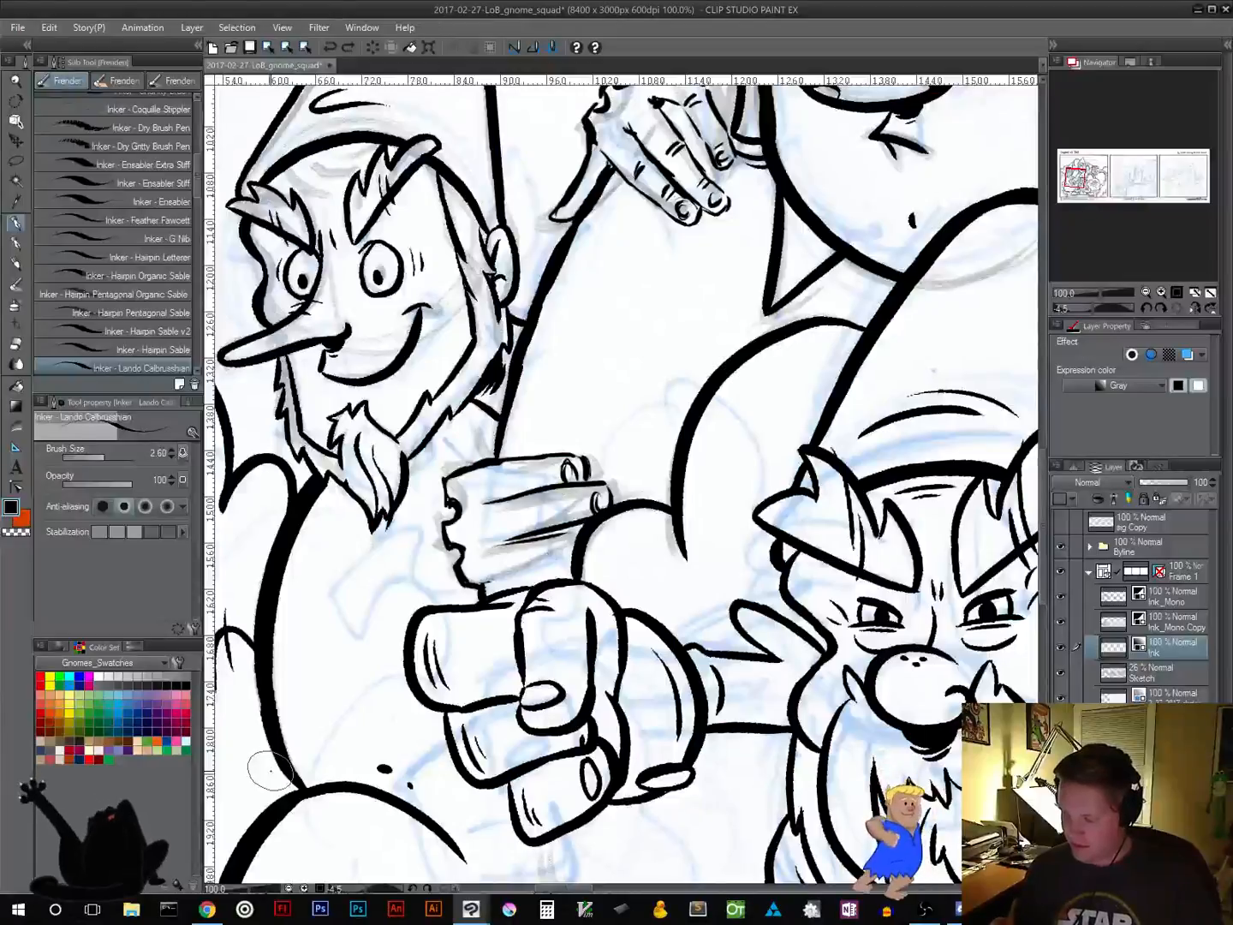
pyautogui.moveTo(586, 526)
pyautogui.mouseDown()
pyautogui.moveTo(552, 557)
pyautogui.moveTo(531, 550)
pyautogui.moveTo(482, 588)
pyautogui.mouseUp()
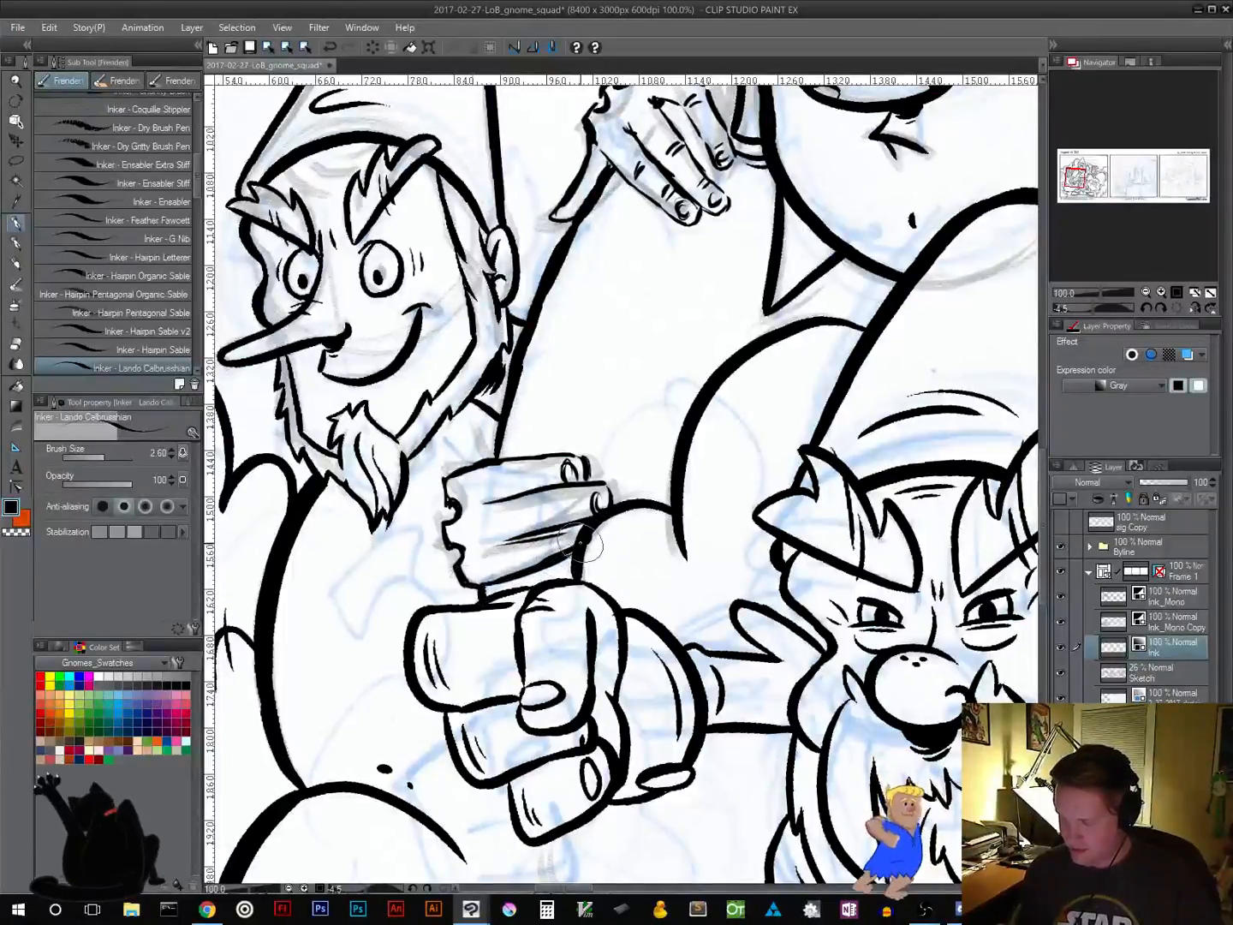
pyautogui.hotkey('ctrl', 'z')
pyautogui.hotkey('ctrl', 'z')
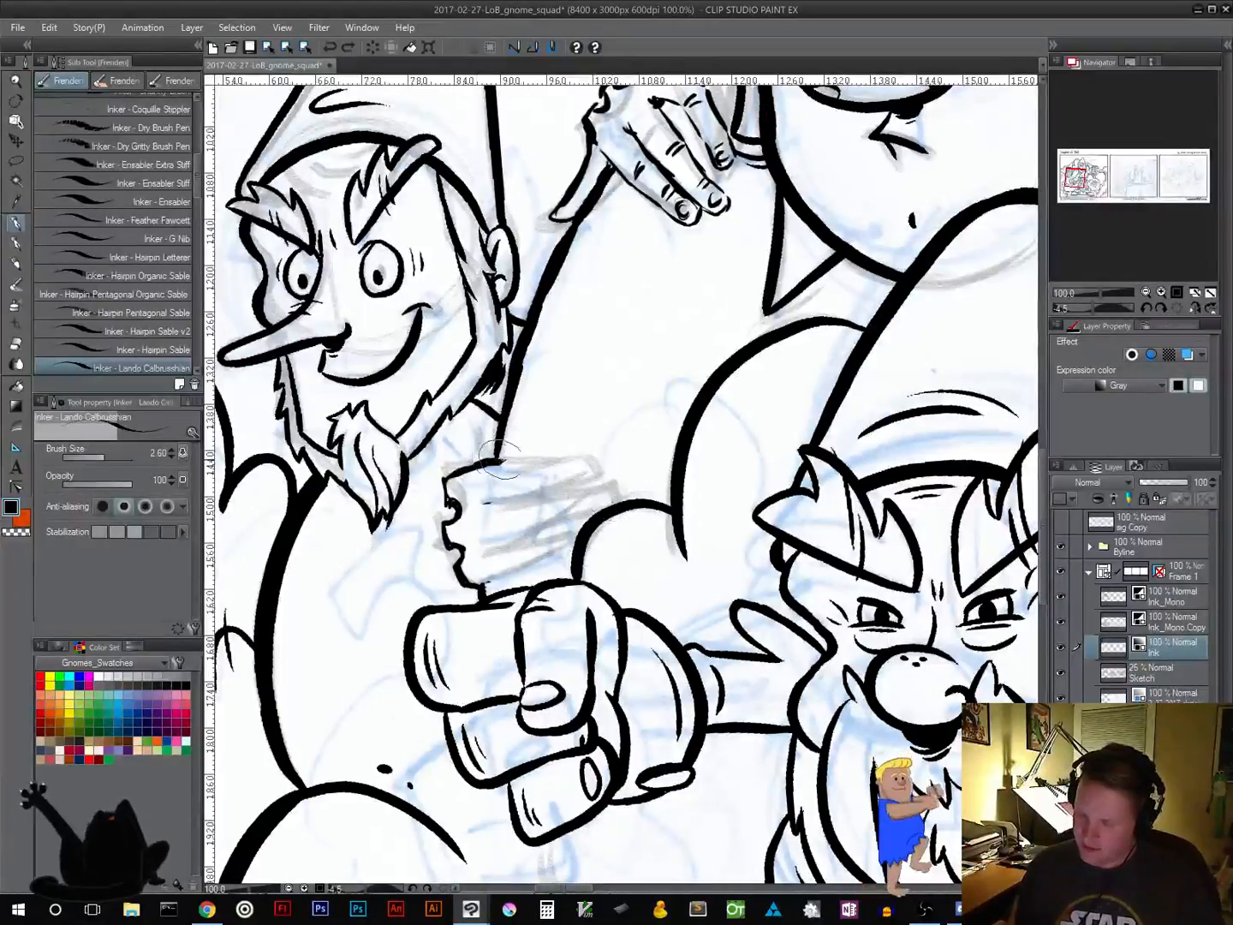
# Ink the hand above the pointing fist as a closed fist with curled, creased fingers, and add short strokes above it
pyautogui.moveTo(501, 461)
pyautogui.mouseDown()
pyautogui.moveTo(540, 474)
pyautogui.moveTo(505, 465)
pyautogui.moveTo(546, 493)
pyautogui.moveTo(498, 473)
pyautogui.moveTo(528, 507)
pyautogui.moveTo(486, 504)
pyautogui.moveTo(483, 483)
pyautogui.moveTo(545, 510)
pyautogui.moveTo(514, 526)
pyautogui.mouseUp()
pyautogui.moveTo(519, 509)
pyautogui.mouseDown()
pyautogui.moveTo(527, 550)
pyautogui.moveTo(505, 568)
pyautogui.moveTo(530, 565)
pyautogui.moveTo(500, 542)
pyautogui.moveTo(551, 530)
pyautogui.moveTo(547, 511)
pyautogui.moveTo(545, 558)
pyautogui.moveTo(513, 569)
pyautogui.moveTo(479, 556)
pyautogui.moveTo(531, 543)
pyautogui.mouseUp()
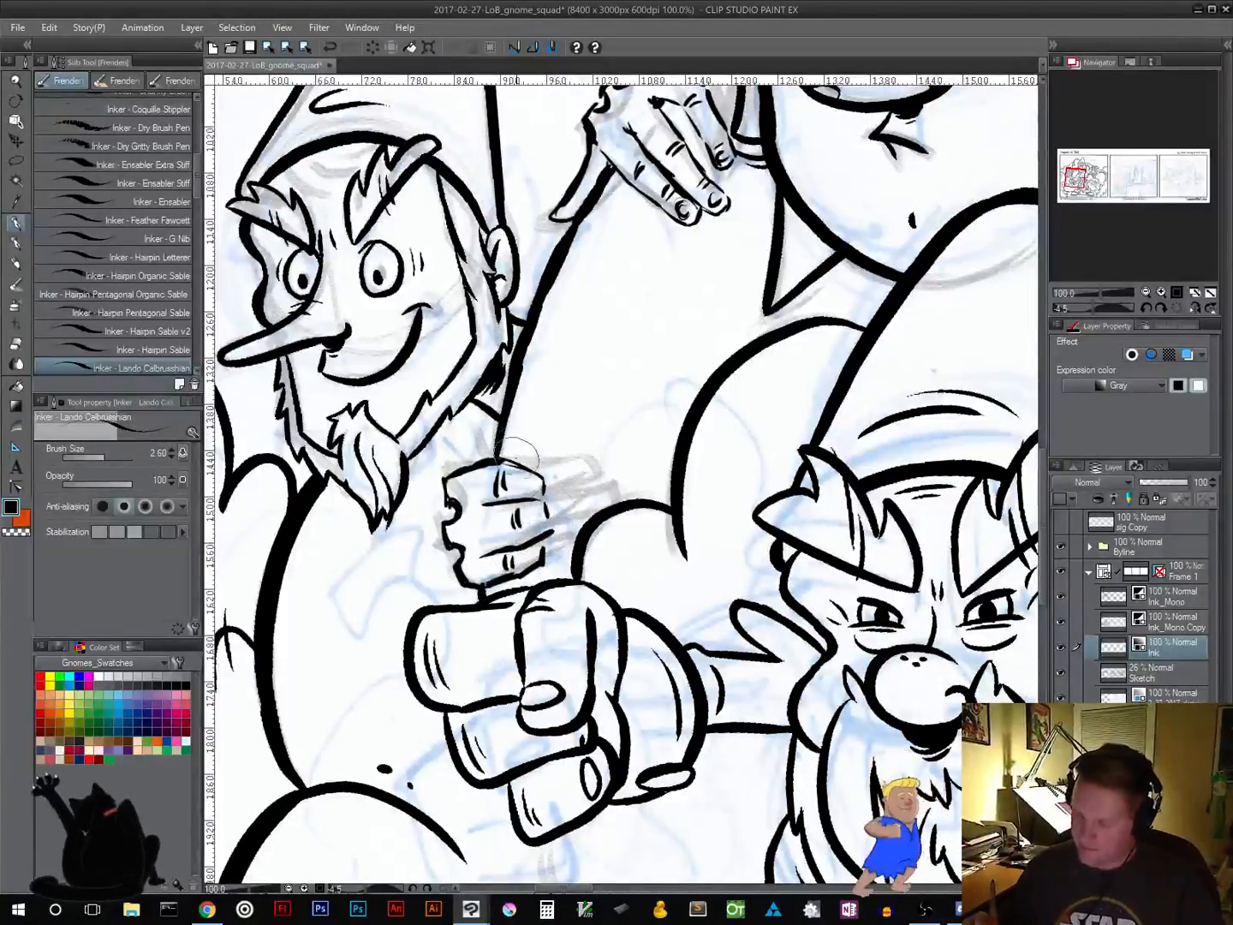
pyautogui.moveTo(512, 452)
pyautogui.mouseDown()
pyautogui.moveTo(546, 404)
pyautogui.moveTo(521, 469)
pyautogui.moveTo(570, 428)
pyautogui.mouseUp()
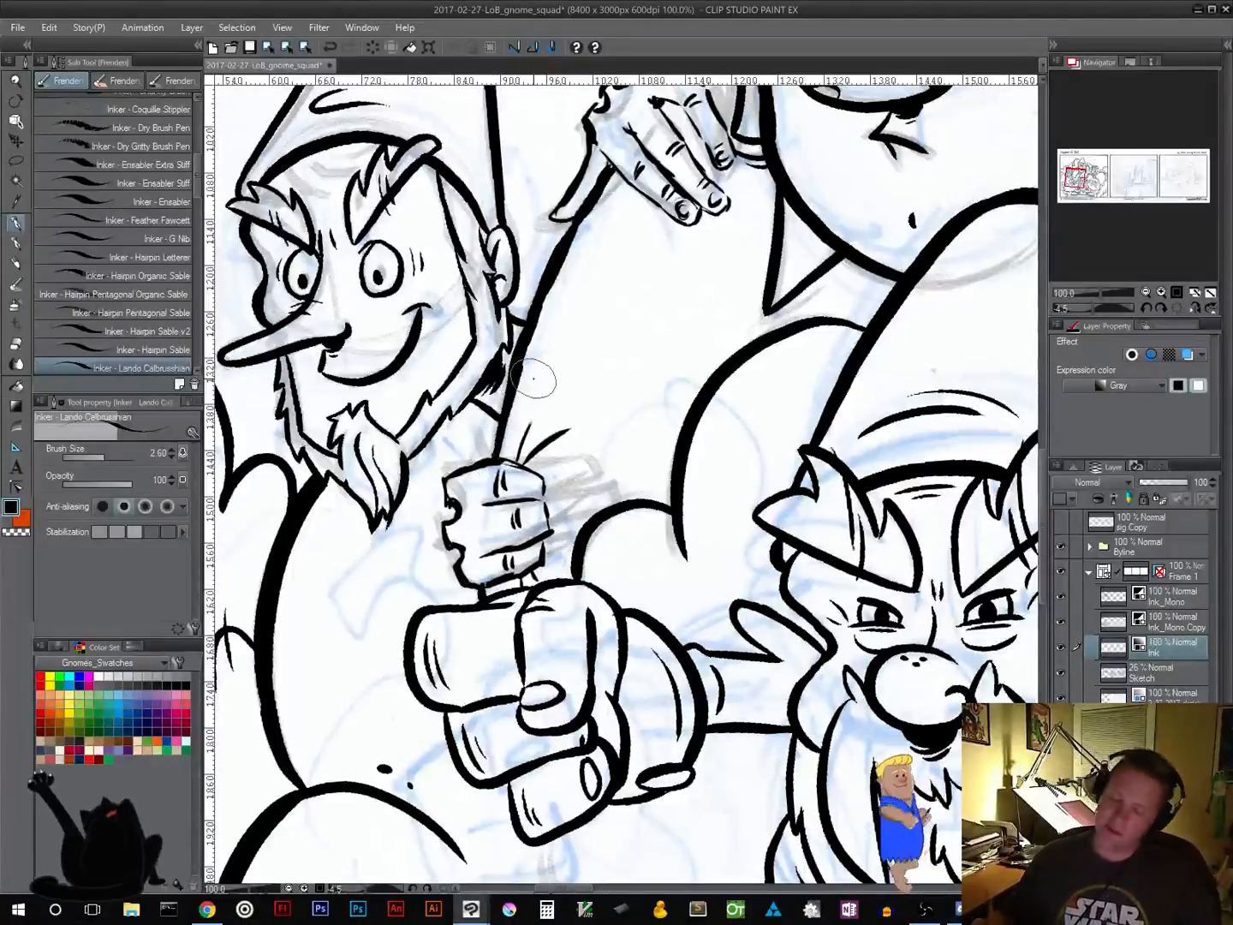
# Lower the Ink layer's opacity to 43 and make Ink_Mono the active layer
pyautogui.moveTo(733, 575); pyautogui.dragTo(643, 678)
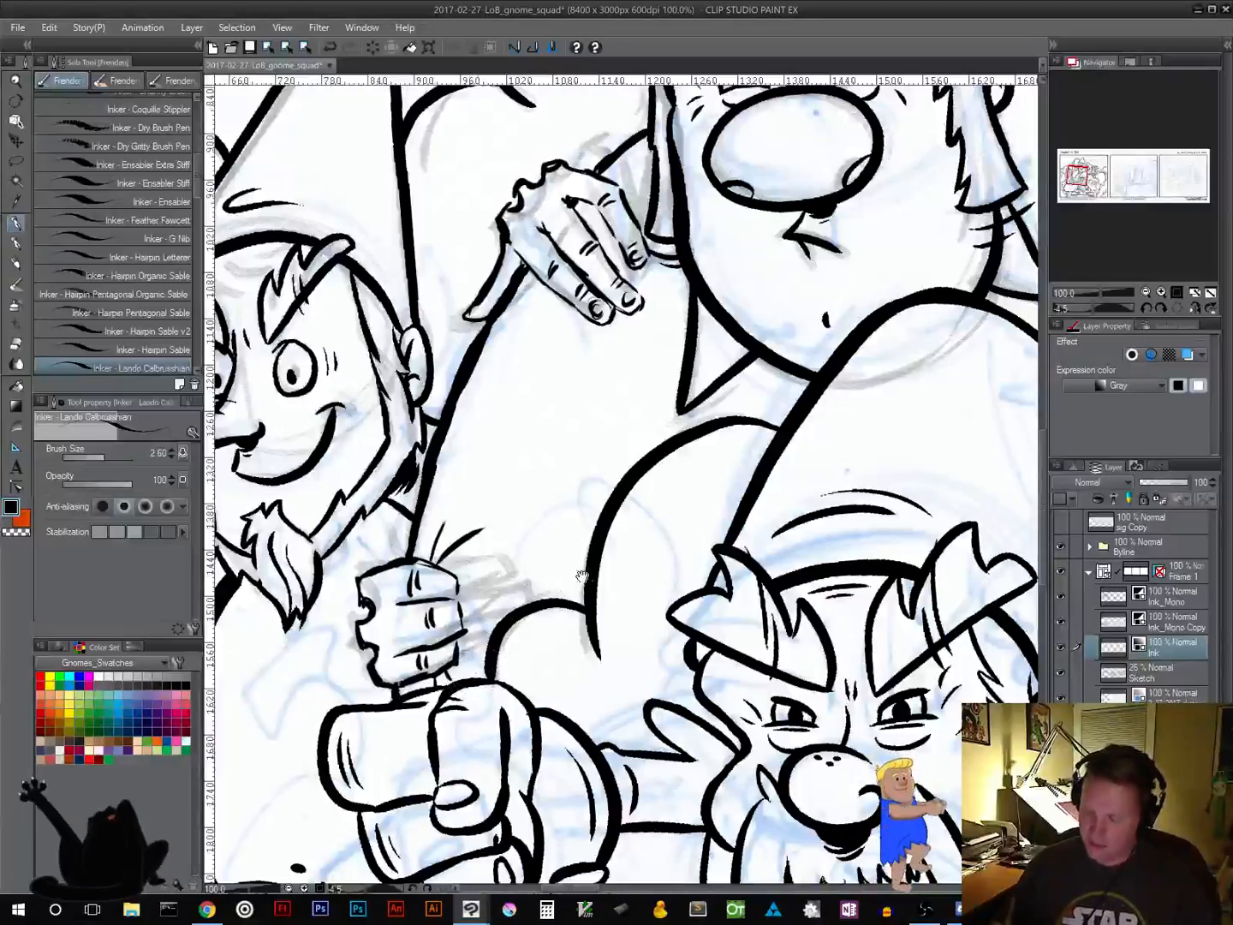
pyautogui.moveTo(475, 676); pyautogui.dragTo(600, 617)
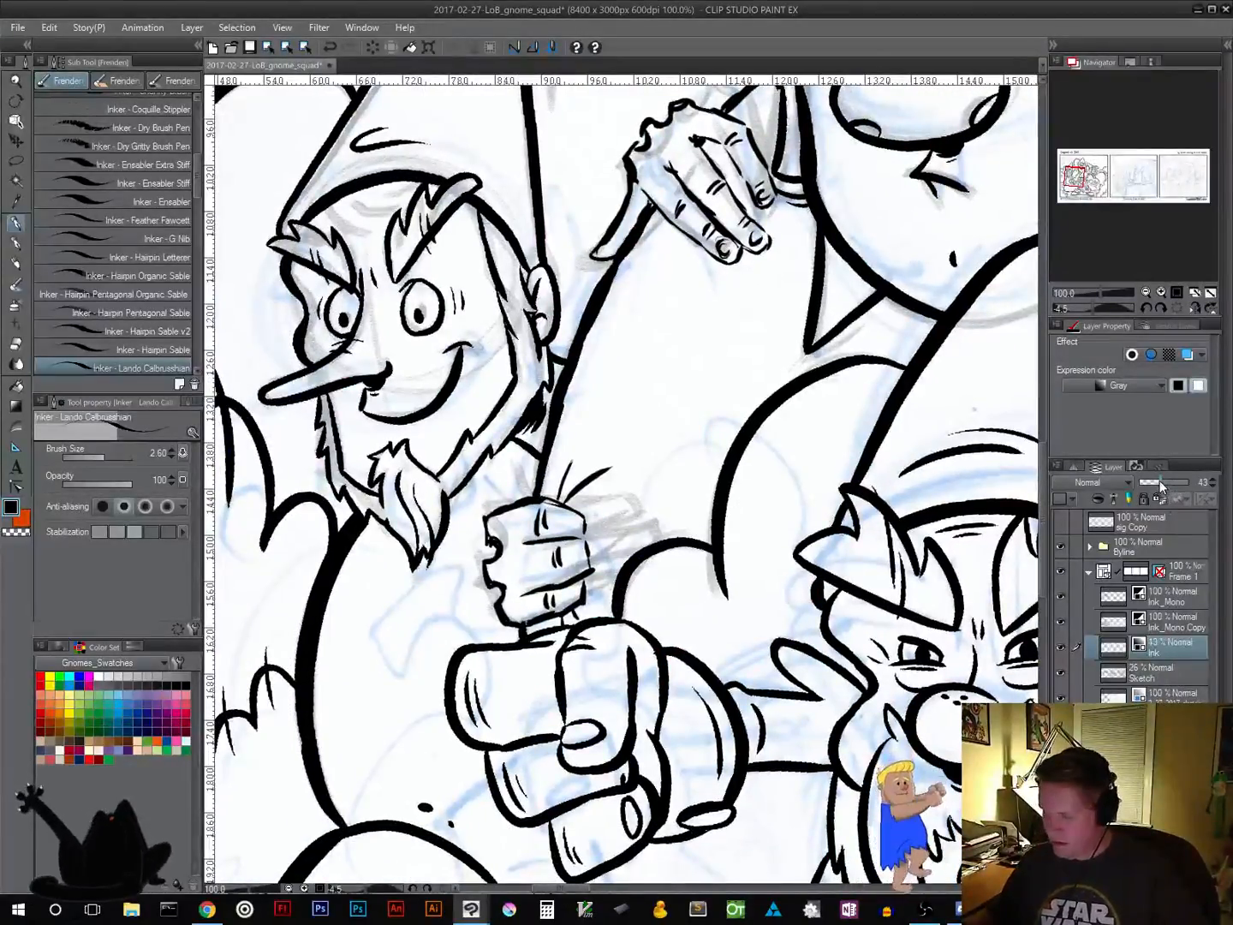
pyautogui.click(1170, 594)
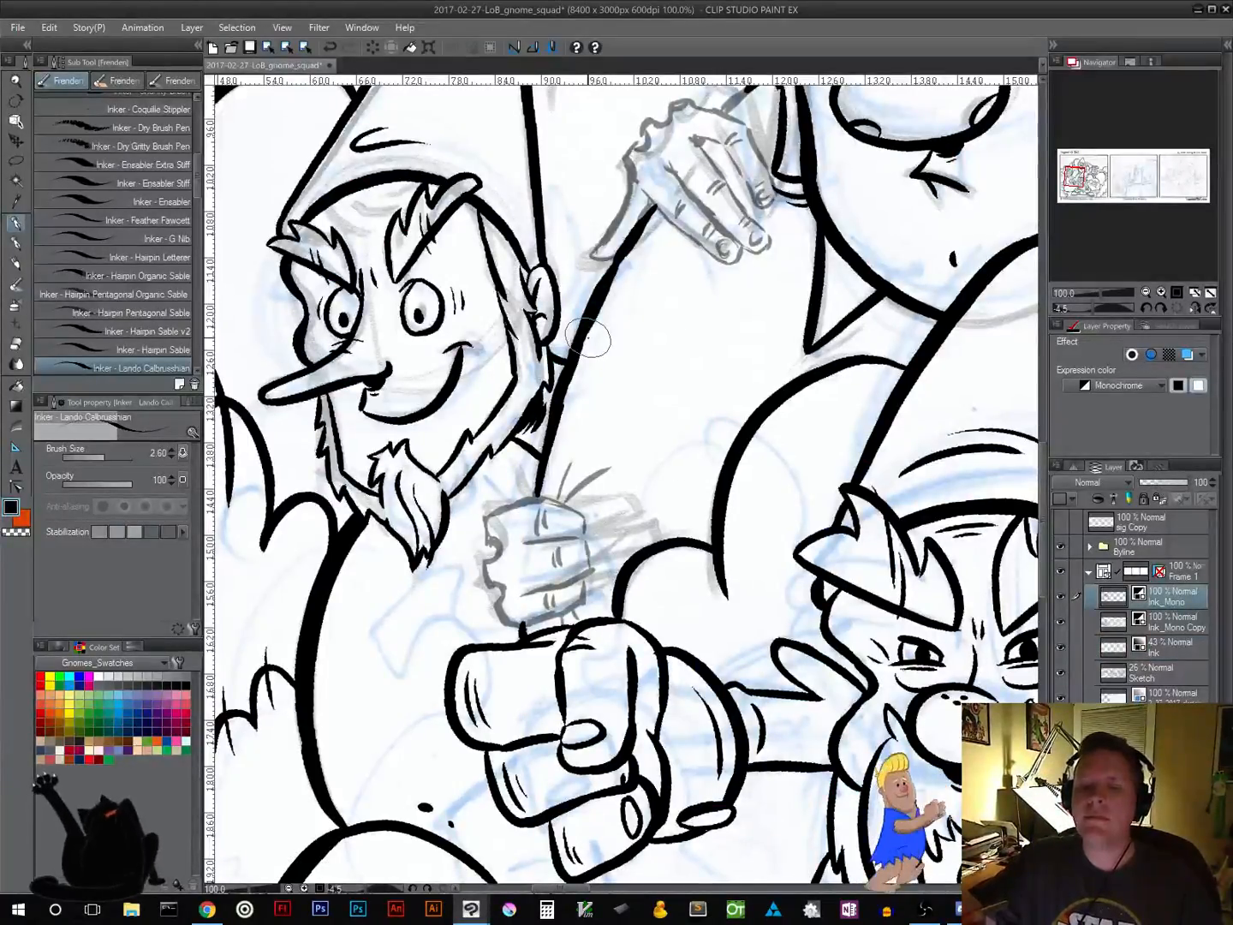
# Ink the knuckle edge and thumb of the hand beside the big-nosed gnome's face on the Ink_Mono layer
pyautogui.moveTo(663, 374)
pyautogui.mouseDown()
pyautogui.moveTo(506, 592)
pyautogui.moveTo(439, 619)
pyautogui.mouseUp()
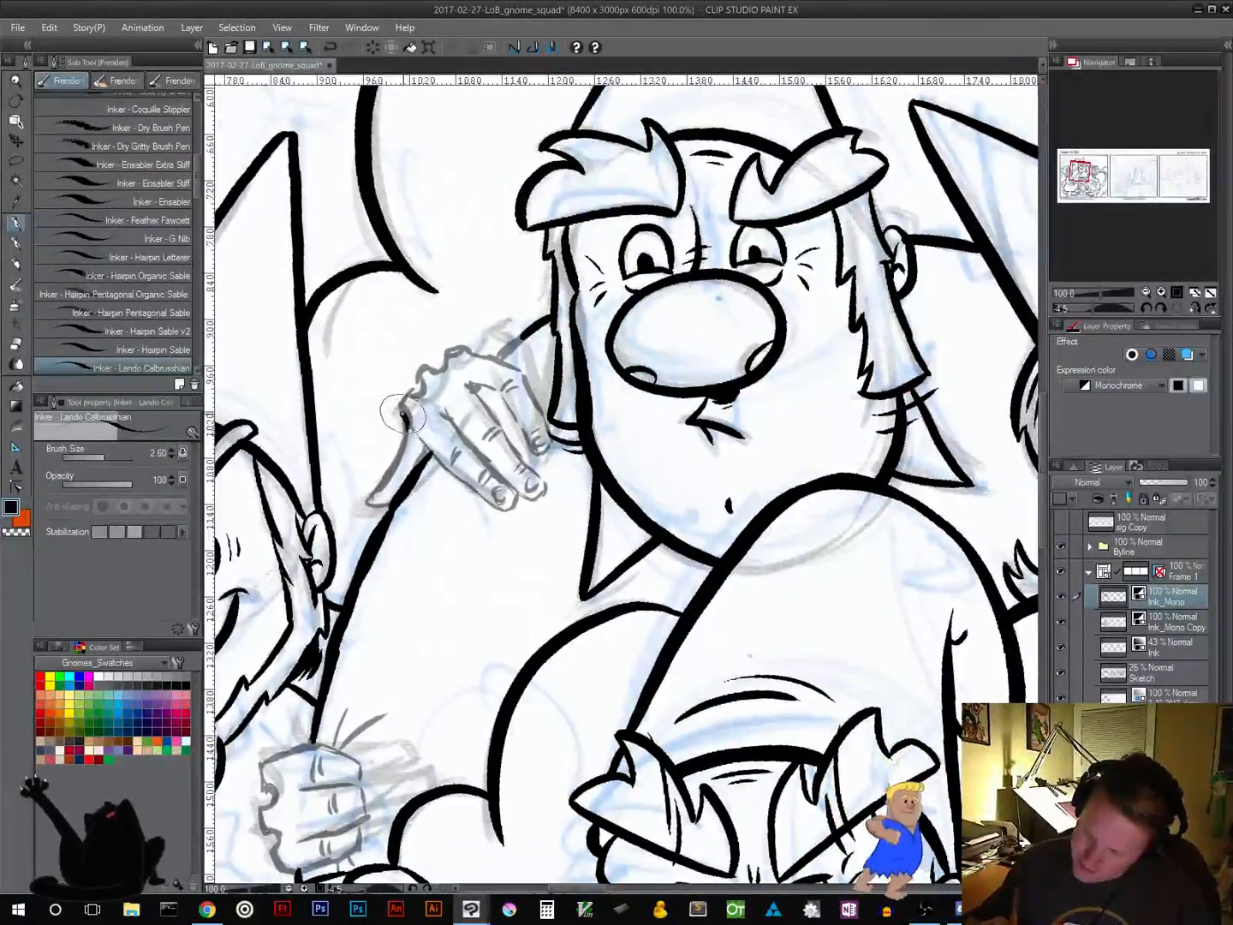
pyautogui.moveTo(396, 396)
pyautogui.mouseDown()
pyautogui.moveTo(426, 391)
pyautogui.moveTo(414, 373)
pyautogui.moveTo(466, 347)
pyautogui.mouseUp()
pyautogui.moveTo(406, 417)
pyautogui.mouseDown()
pyautogui.moveTo(369, 501)
pyautogui.moveTo(390, 496)
pyautogui.moveTo(429, 445)
pyautogui.mouseUp()
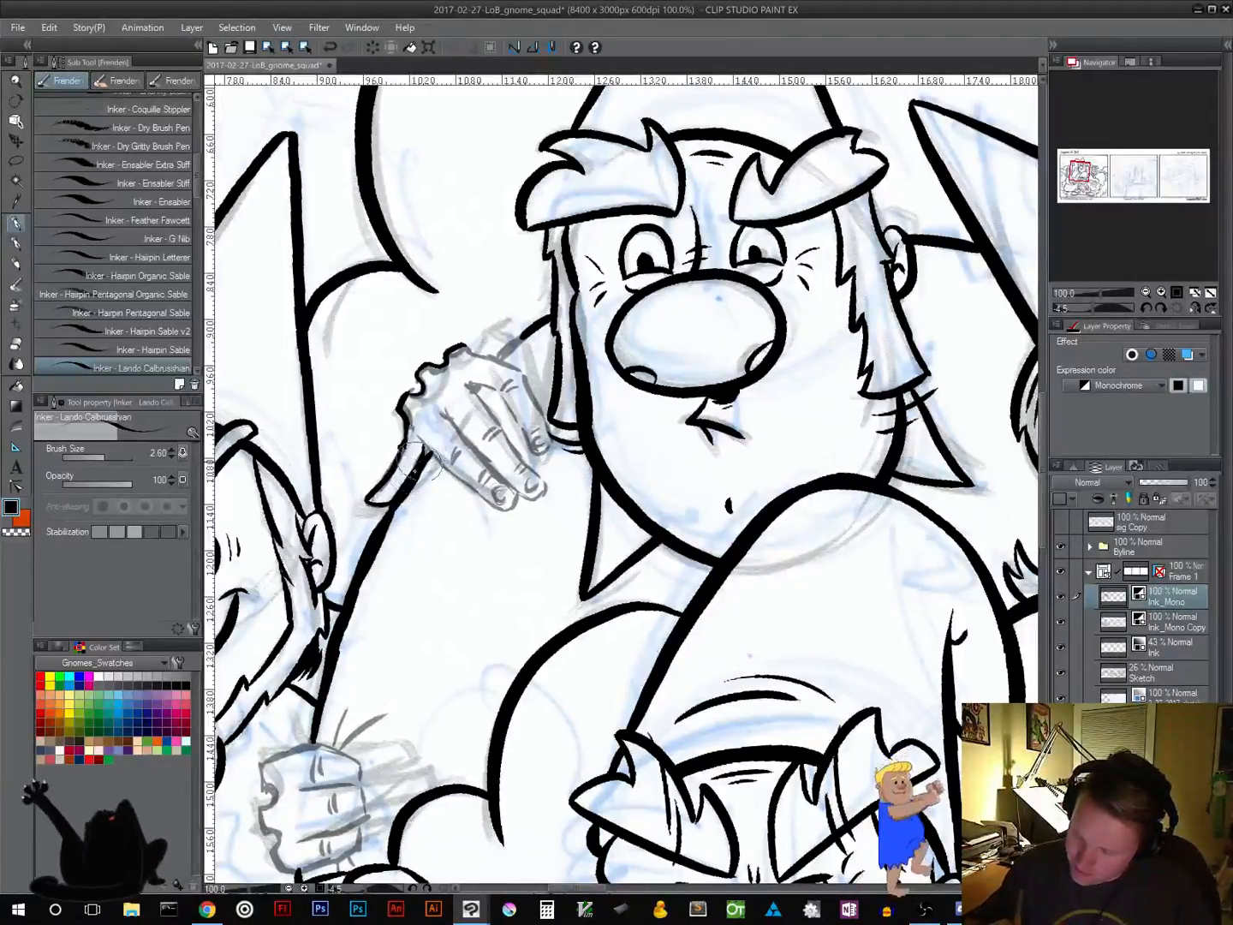
pyautogui.moveTo(513, 552); pyautogui.dragTo(567, 519)
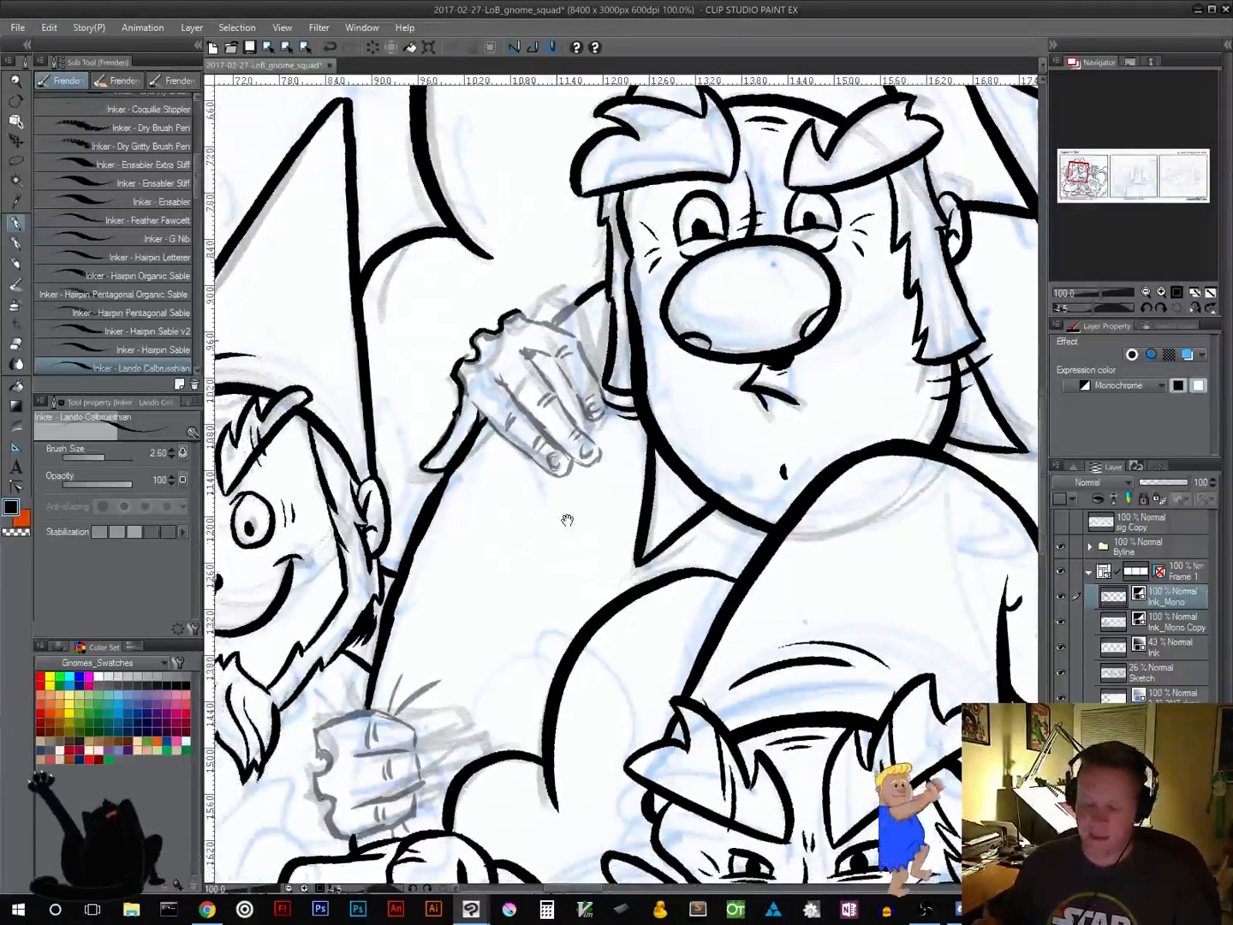
# Ink the fingers of the hand beside the big-nosed gnome's face, with knuckle creases and a nail on each fingertip
pyautogui.hotkey('shift', 'space')
pyautogui.moveTo(721, 428)
pyautogui.mouseDown()
pyautogui.moveTo(734, 505)
pyautogui.moveTo(722, 539)
pyautogui.moveTo(644, 617)
pyautogui.mouseUp()
pyautogui.moveTo(545, 386)
pyautogui.mouseDown()
pyautogui.moveTo(532, 425)
pyautogui.moveTo(542, 386)
pyautogui.moveTo(519, 429)
pyautogui.moveTo(532, 422)
pyautogui.moveTo(533, 507)
pyautogui.mouseUp()
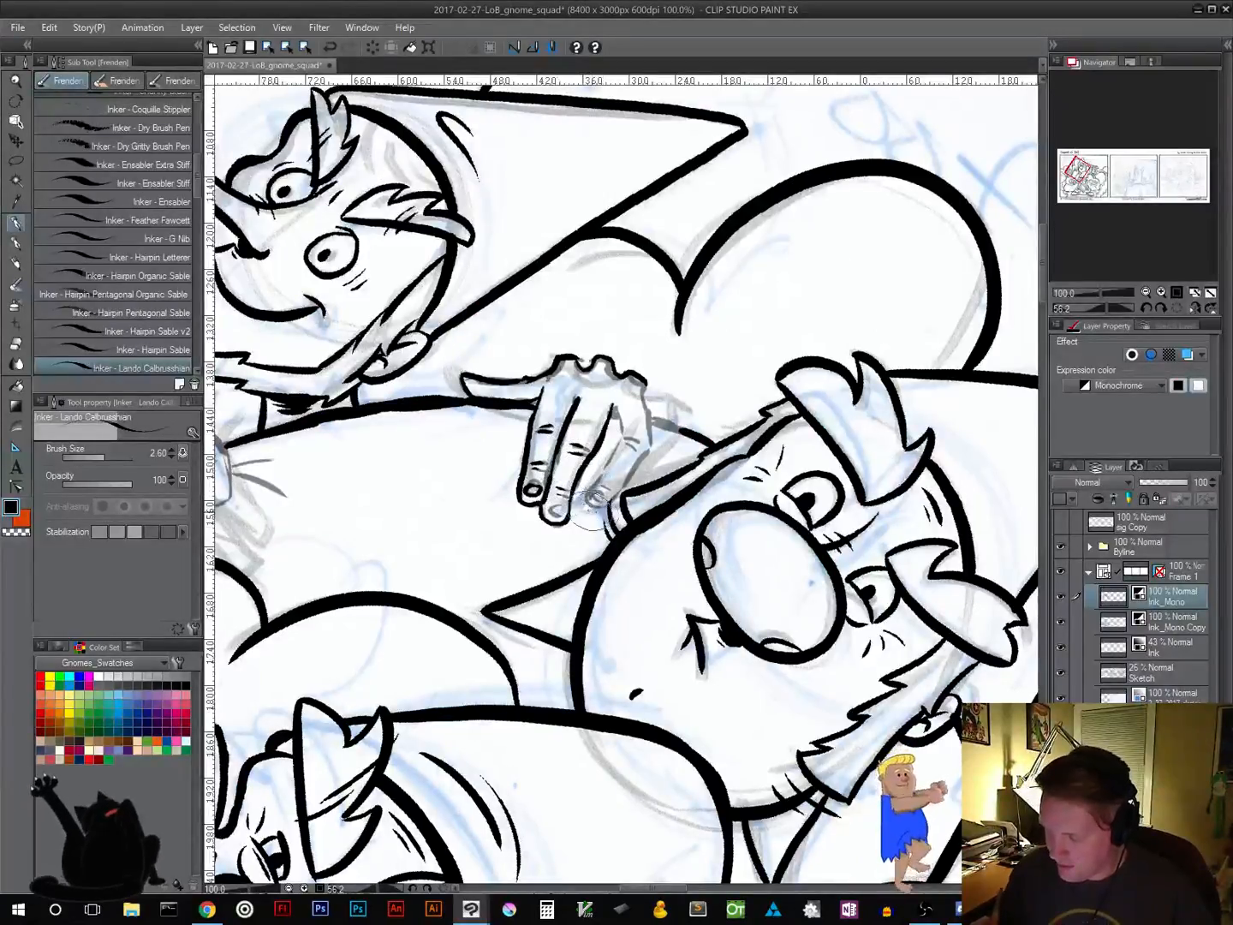
pyautogui.press('space')
pyautogui.moveTo(695, 473)
pyautogui.mouseDown()
pyautogui.moveTo(664, 389)
pyautogui.moveTo(620, 409)
pyautogui.mouseUp()
pyautogui.press('r')
pyautogui.moveTo(486, 470)
pyautogui.mouseDown()
pyautogui.moveTo(497, 499)
pyautogui.moveTo(517, 497)
pyautogui.moveTo(486, 511)
pyautogui.mouseUp()
pyautogui.moveTo(516, 395)
pyautogui.mouseDown()
pyautogui.moveTo(493, 377)
pyautogui.moveTo(521, 402)
pyautogui.moveTo(525, 466)
pyautogui.moveTo(548, 449)
pyautogui.moveTo(545, 403)
pyautogui.moveTo(518, 363)
pyautogui.mouseUp()
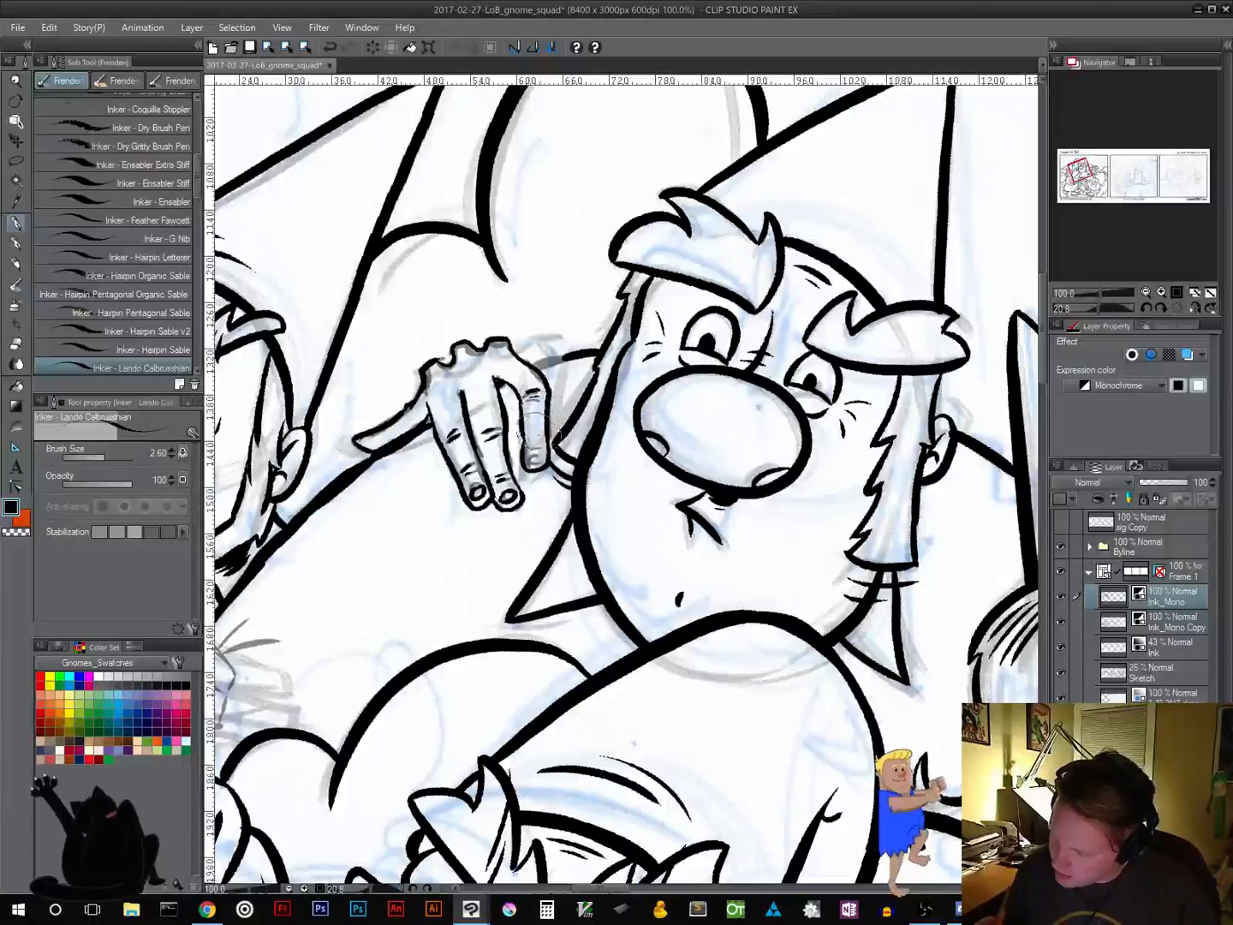
pyautogui.moveTo(527, 440); pyautogui.dragTo(543, 456)
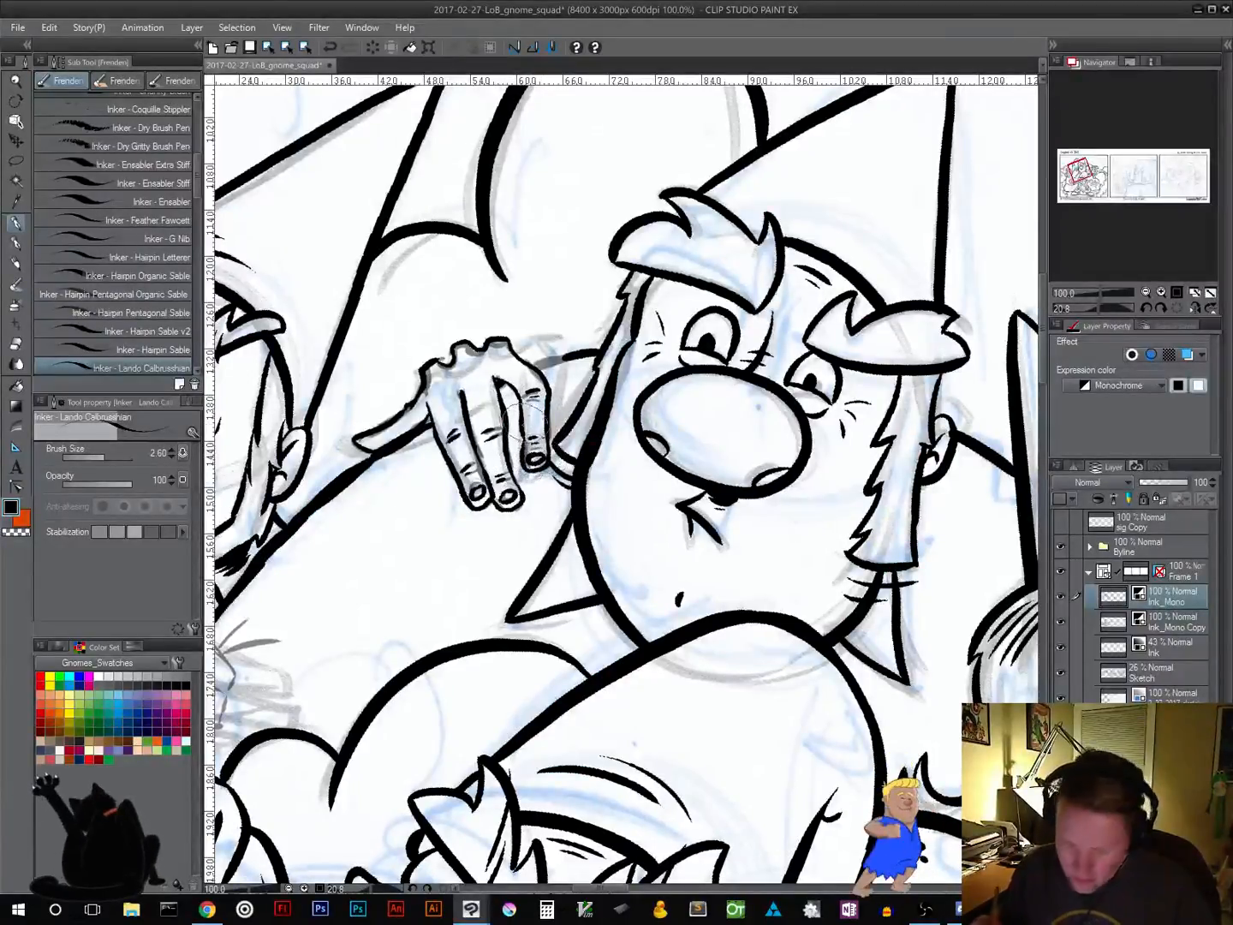
pyautogui.hotkey('ctrl', 'z')
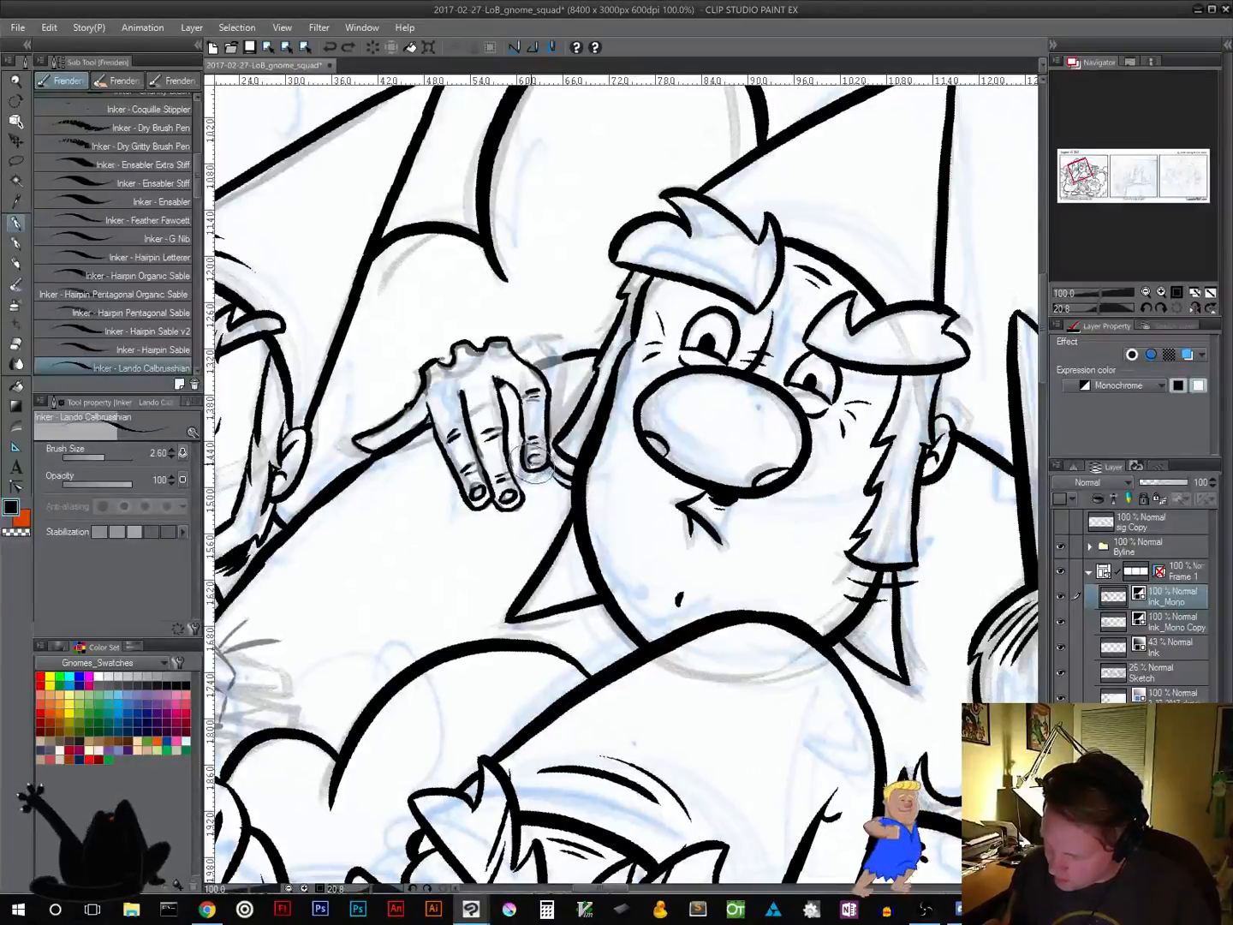
pyautogui.moveTo(529, 464); pyautogui.dragTo(544, 456)
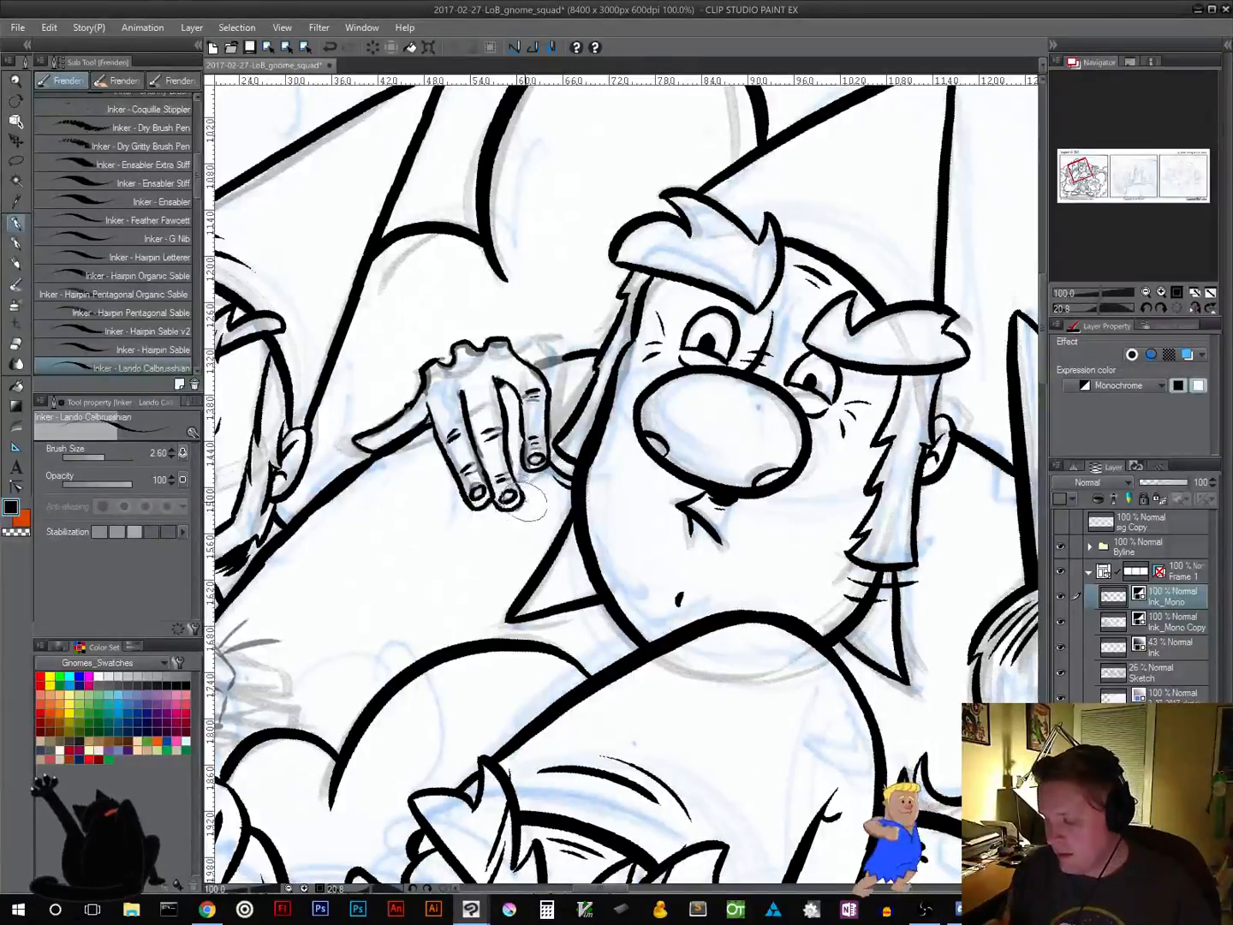
# Add hatched shadows beneath the edge of the hand beside the big-nosed gnome and in the gap between its fingers
pyautogui.moveTo(545, 514); pyautogui.dragTo(640, 449)
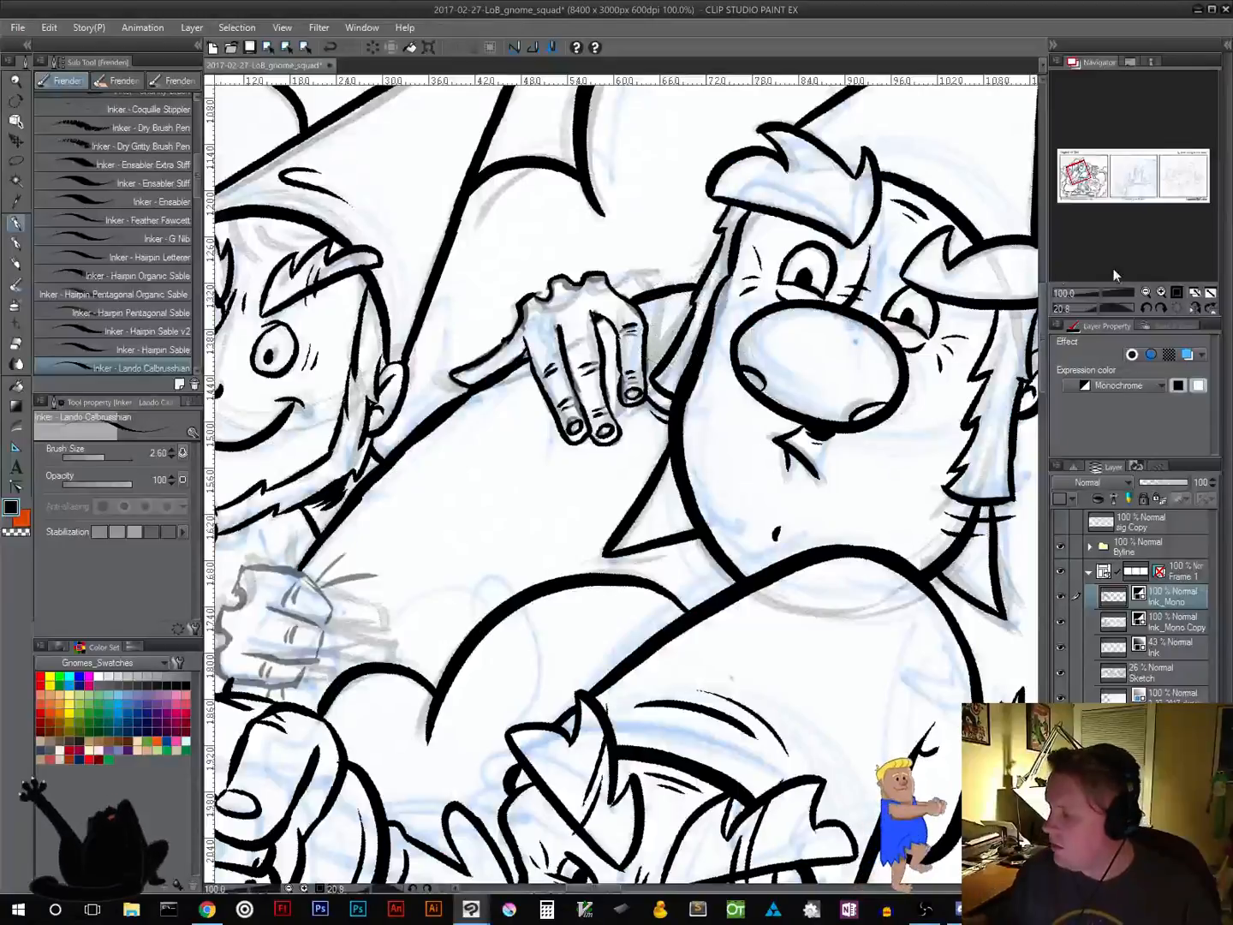
pyautogui.click(1146, 293)
pyautogui.click(1146, 293)
pyautogui.click(1146, 293)
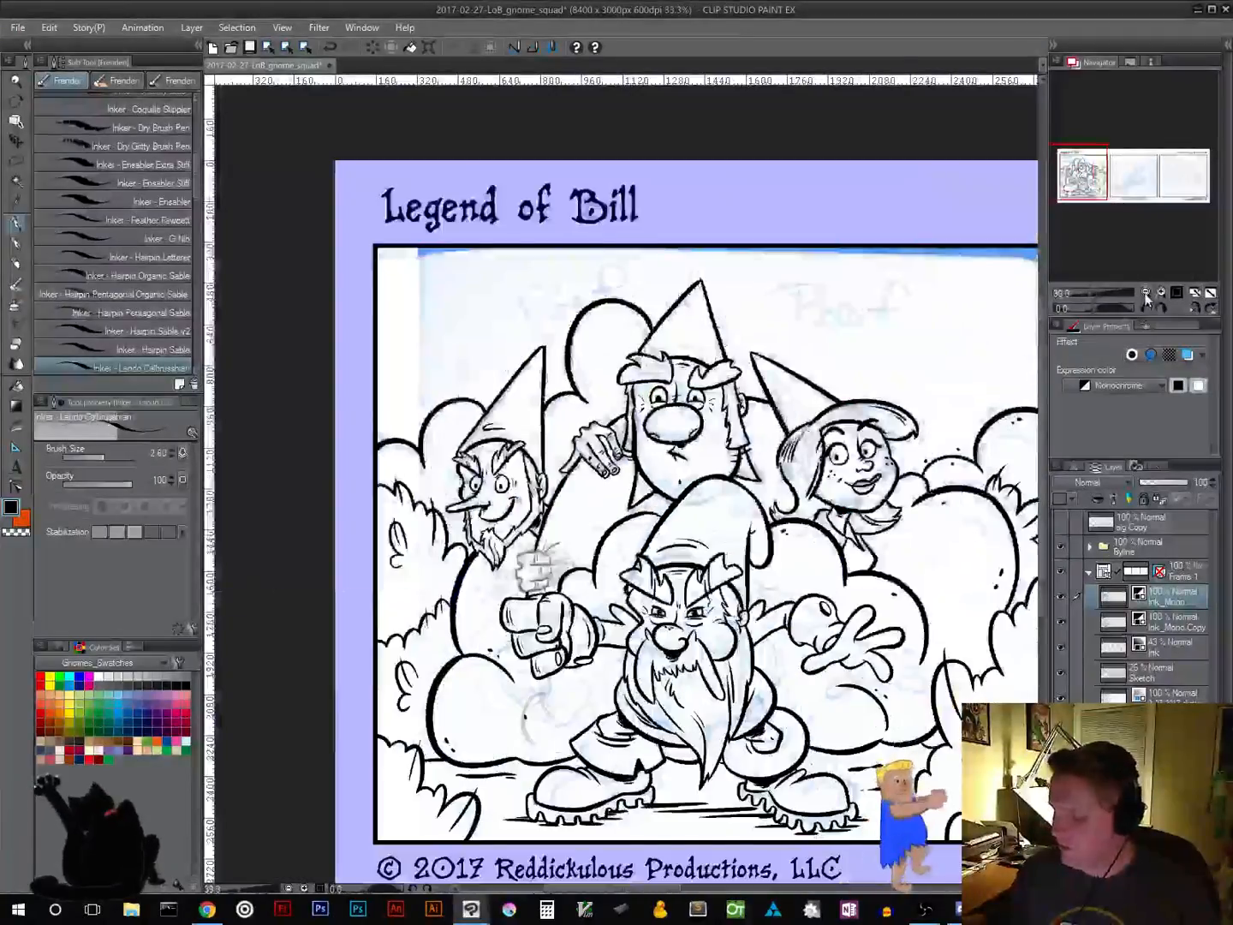
pyautogui.click(1146, 292)
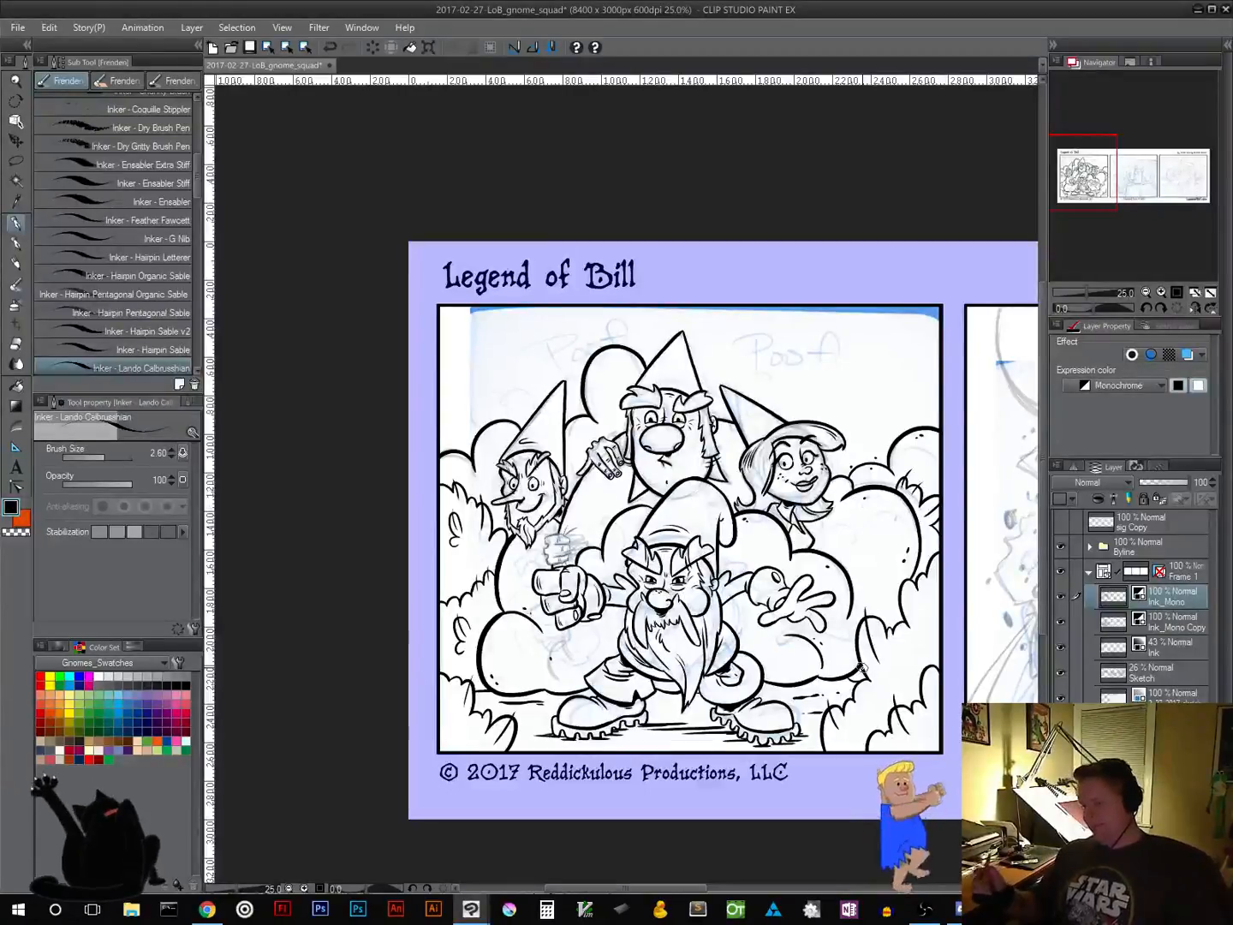
pyautogui.click(1177, 293)
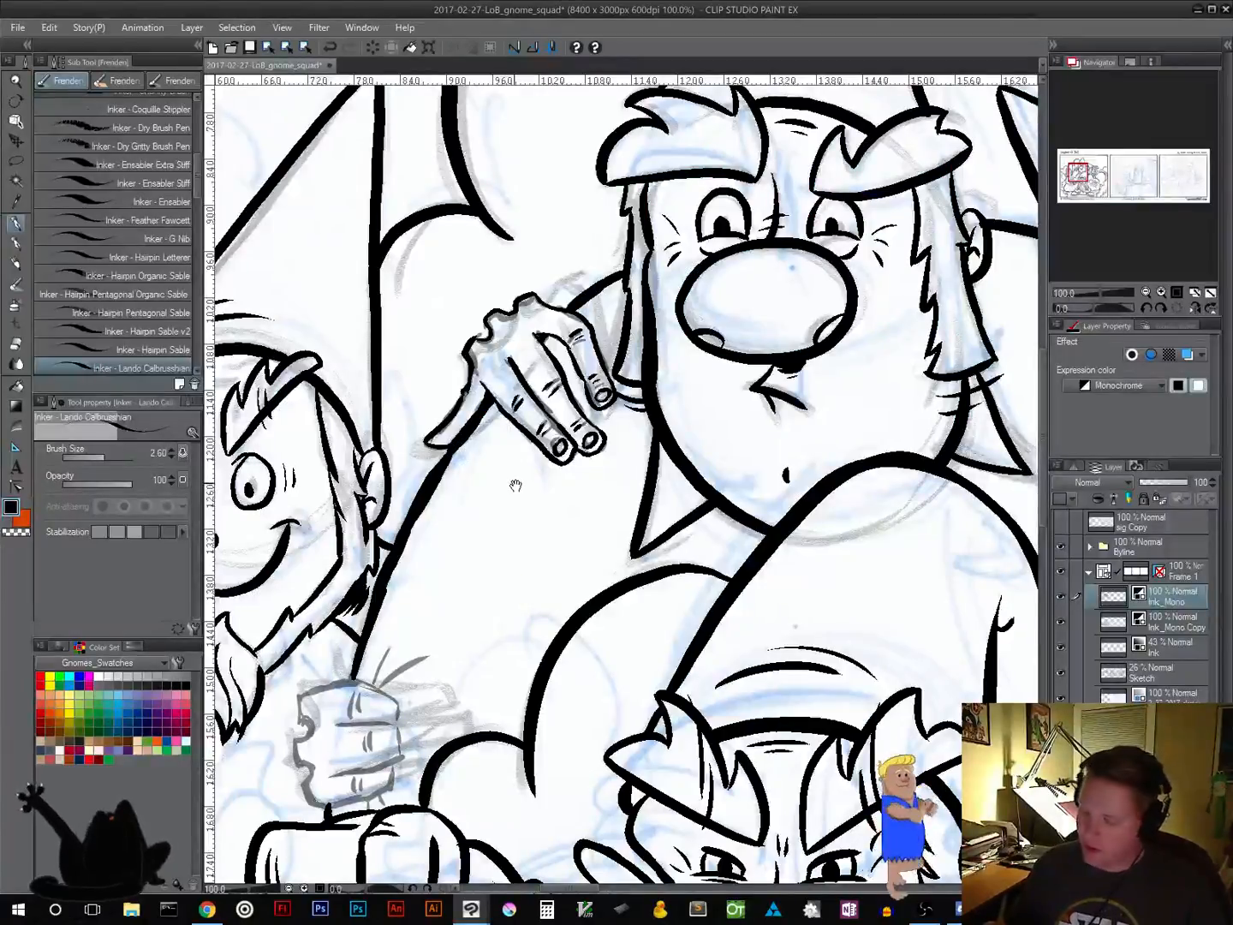
pyautogui.moveTo(514, 488)
pyautogui.mouseDown()
pyautogui.moveTo(506, 534)
pyautogui.moveTo(512, 485)
pyautogui.mouseUp()
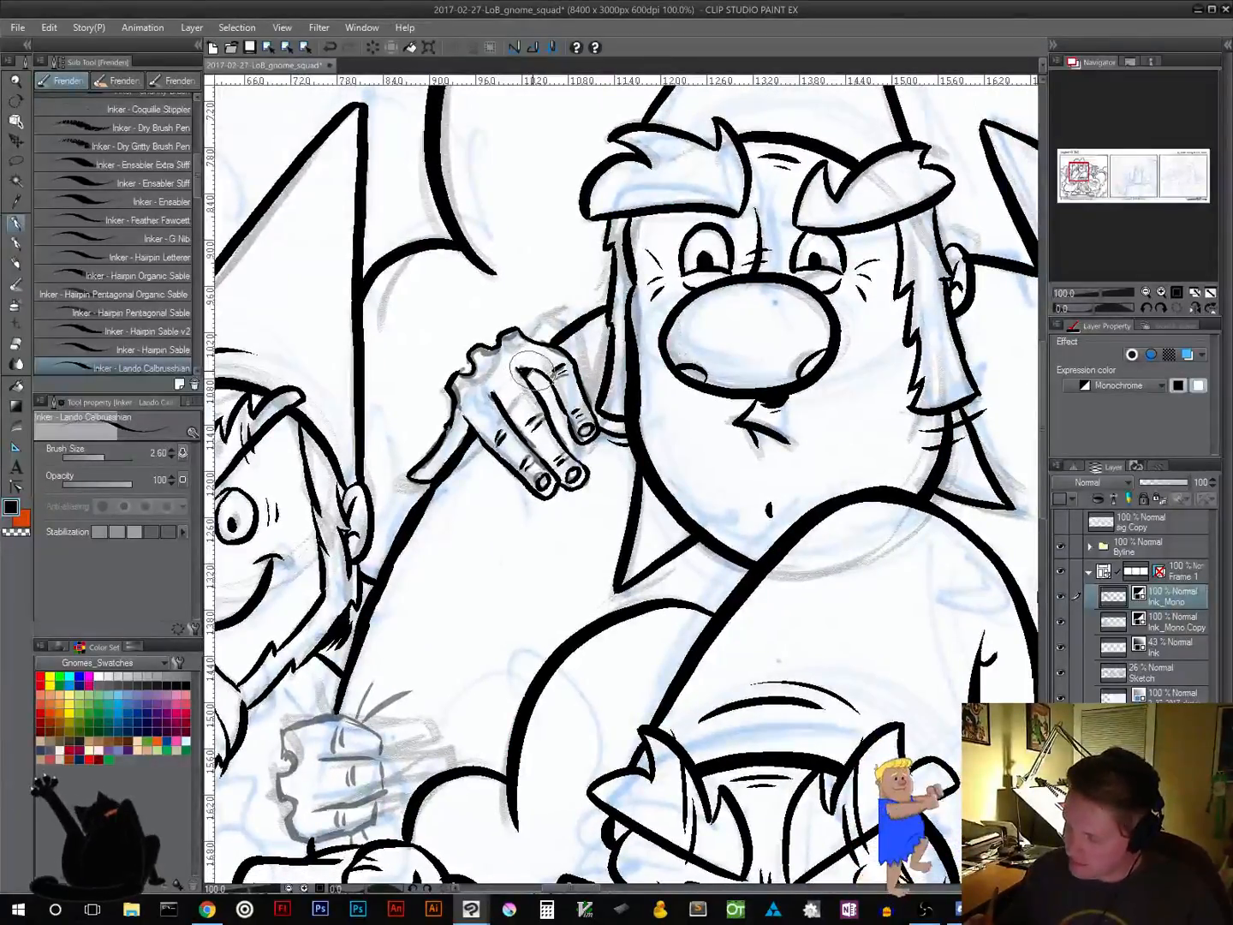
pyautogui.moveTo(471, 433)
pyautogui.mouseDown()
pyautogui.moveTo(479, 440)
pyautogui.moveTo(459, 463)
pyautogui.moveTo(479, 461)
pyautogui.mouseUp()
pyautogui.moveTo(494, 449); pyautogui.dragTo(487, 460)
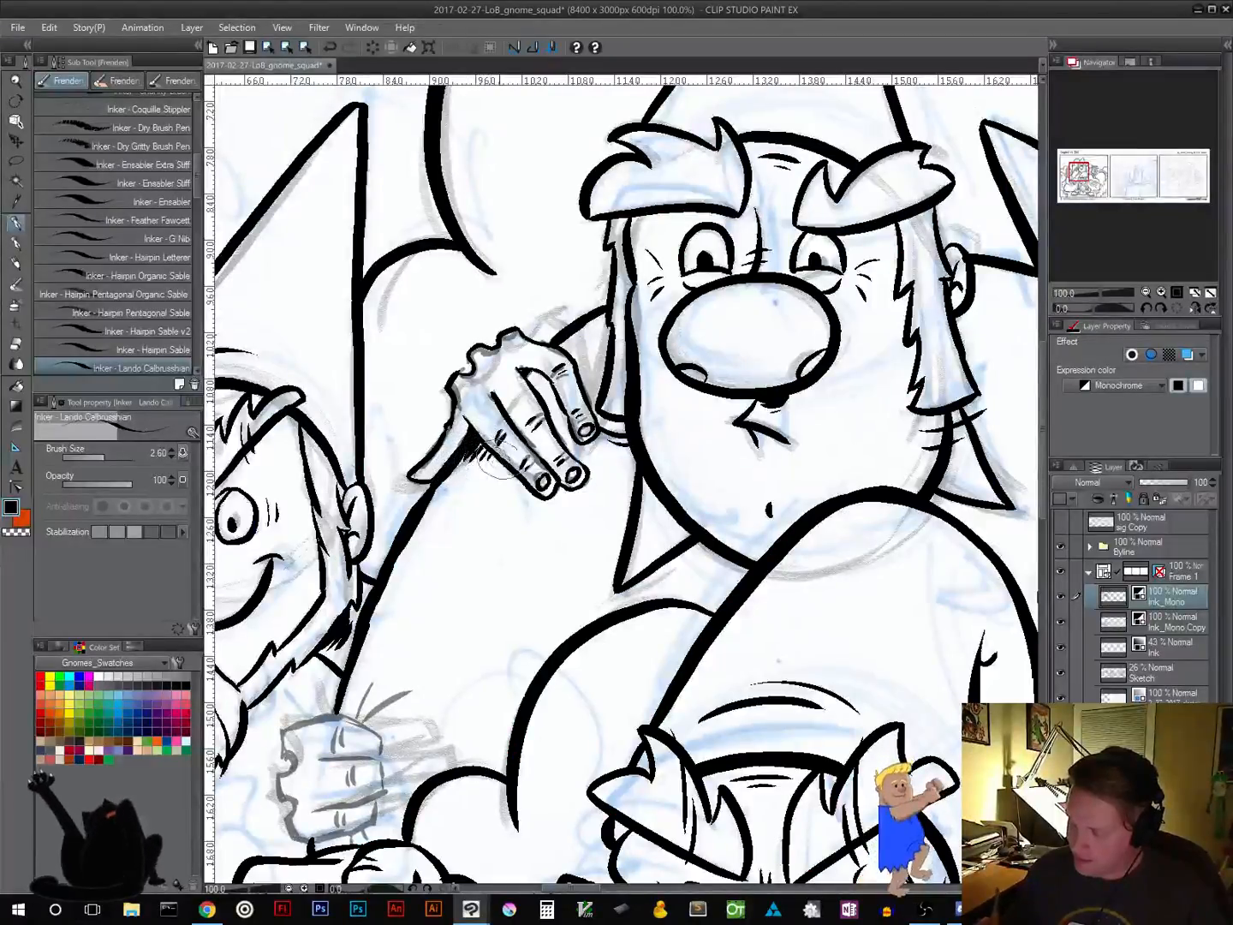
pyautogui.moveTo(523, 370); pyautogui.dragTo(569, 411)
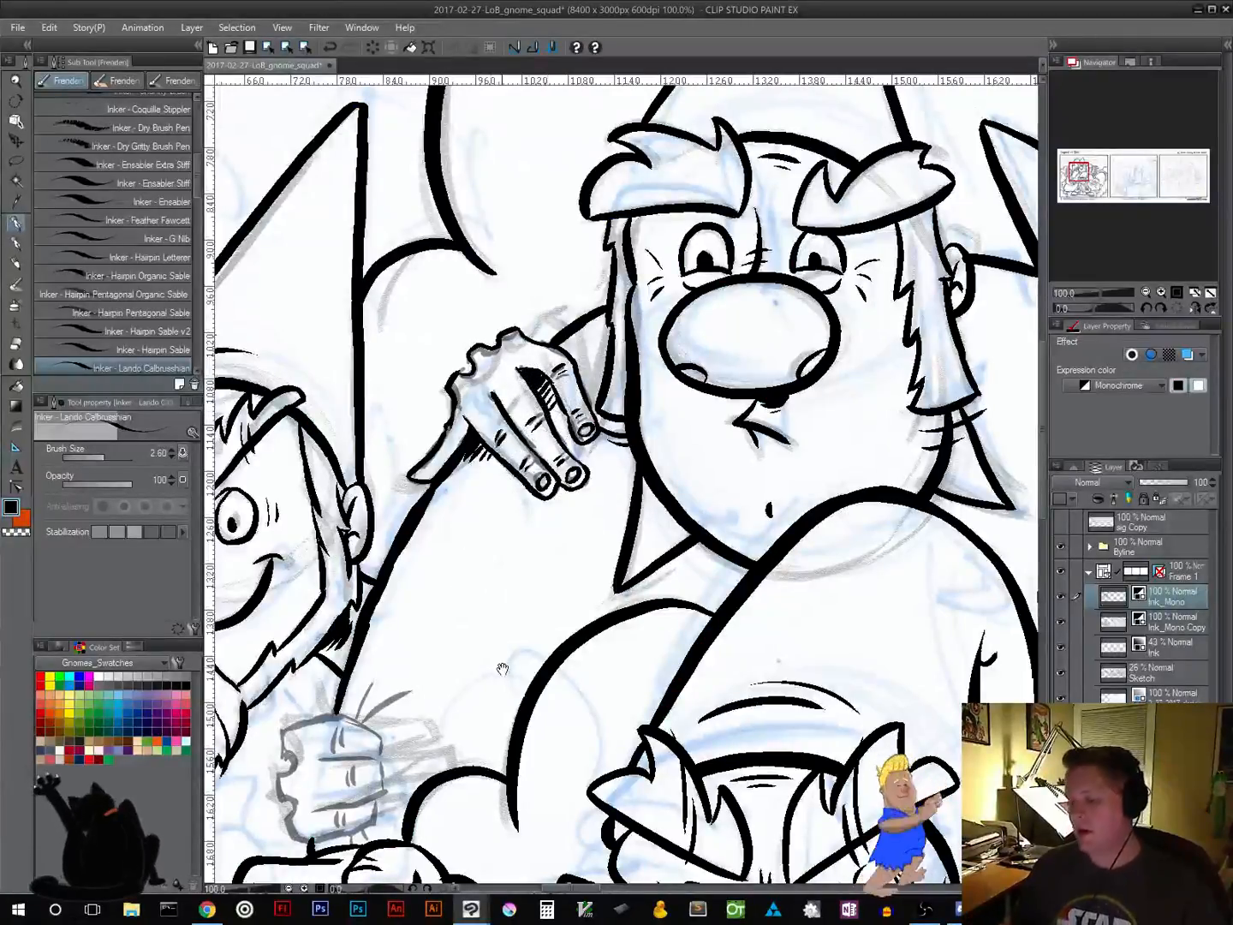
# Ink the closed fist above the pointing hand on the Ink_Mono layer, with bumpy knuckles, finger creases and short strokes above it
pyautogui.moveTo(504, 668); pyautogui.dragTo(560, 440)
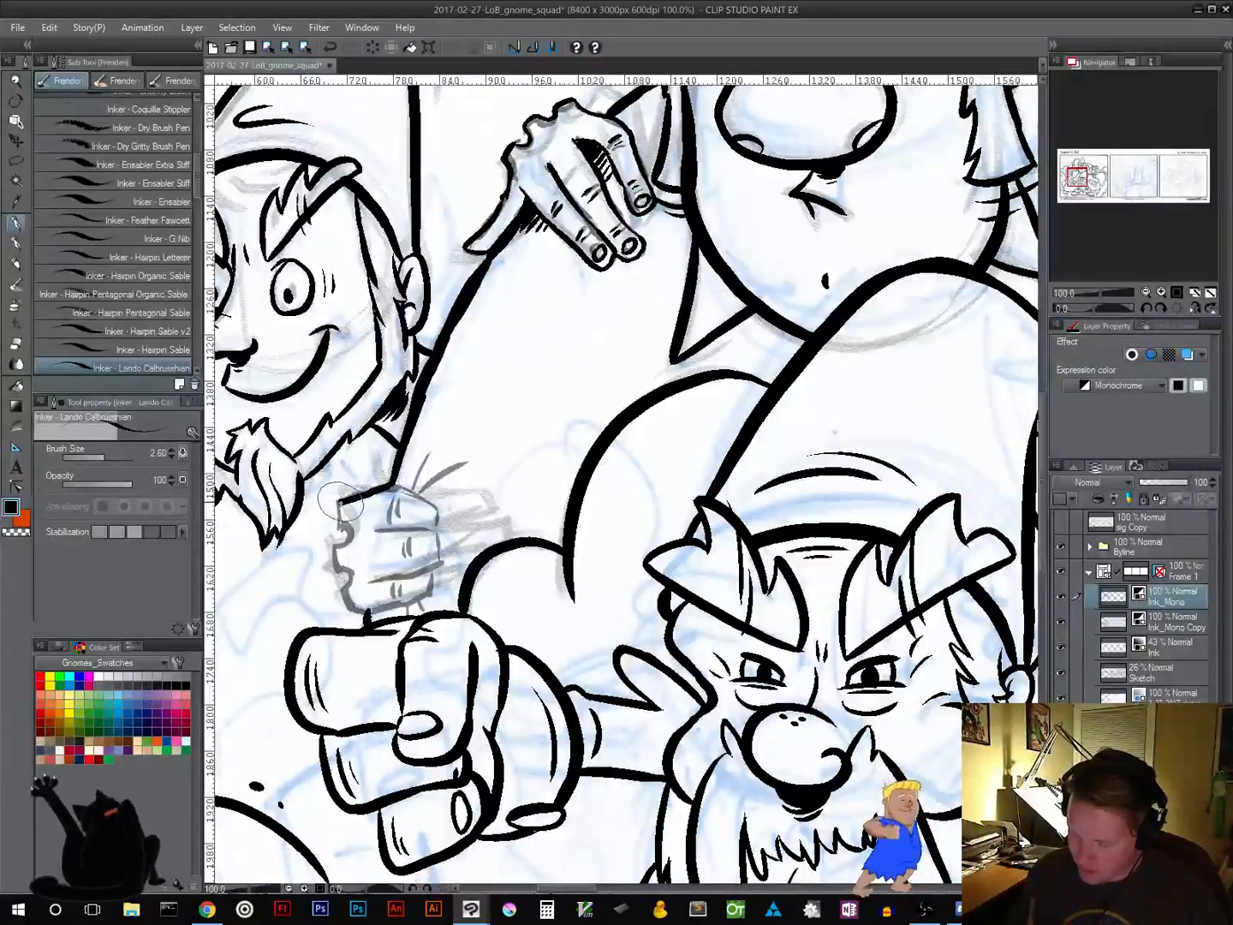
pyautogui.moveTo(339, 518)
pyautogui.mouseDown()
pyautogui.moveTo(348, 576)
pyautogui.moveTo(333, 552)
pyautogui.moveTo(339, 594)
pyautogui.moveTo(369, 603)
pyautogui.moveTo(355, 610)
pyautogui.moveTo(438, 588)
pyautogui.moveTo(433, 565)
pyautogui.moveTo(367, 584)
pyautogui.moveTo(444, 560)
pyautogui.moveTo(432, 569)
pyautogui.moveTo(439, 533)
pyautogui.mouseUp()
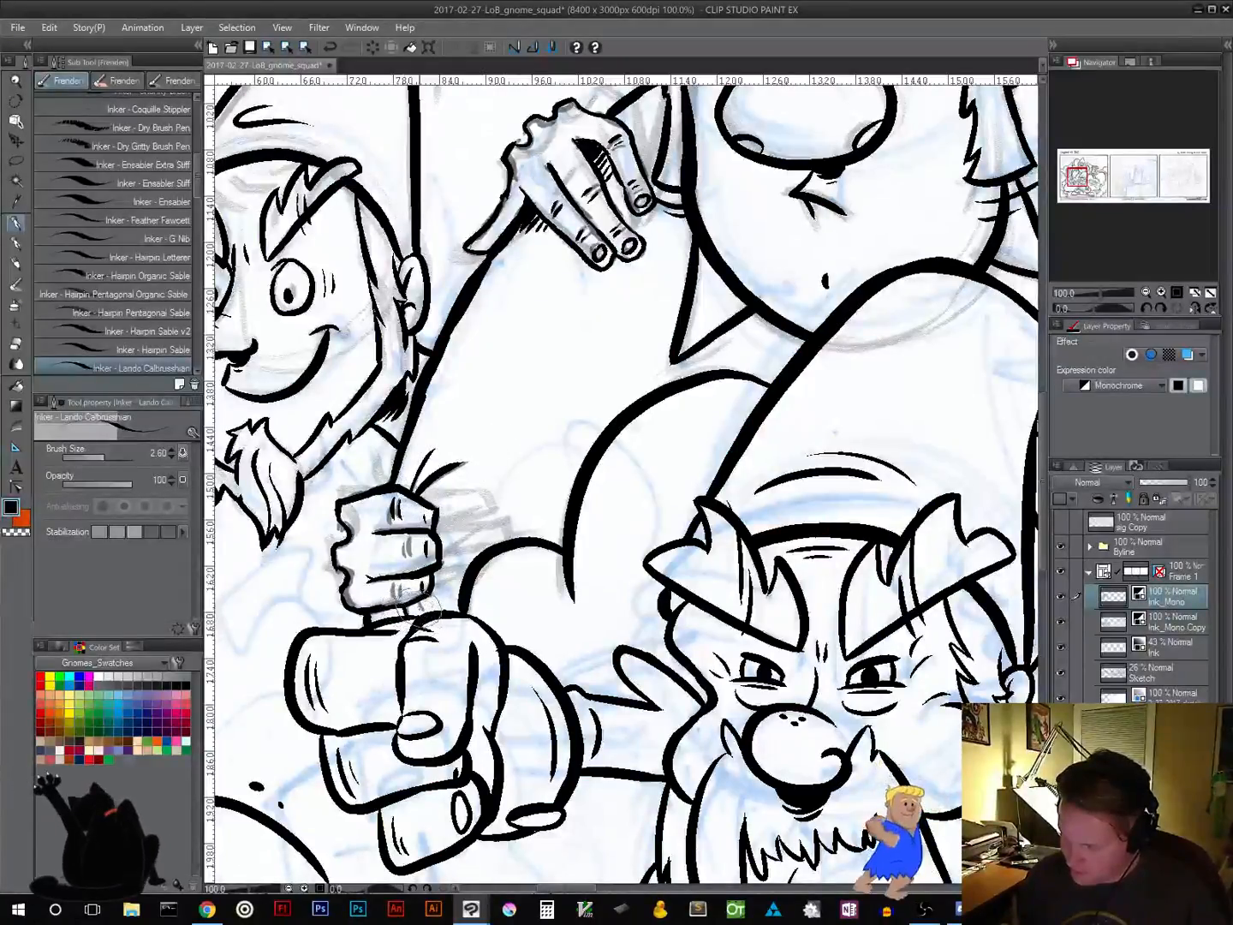
pyautogui.click(1146, 293)
pyautogui.click(1146, 293)
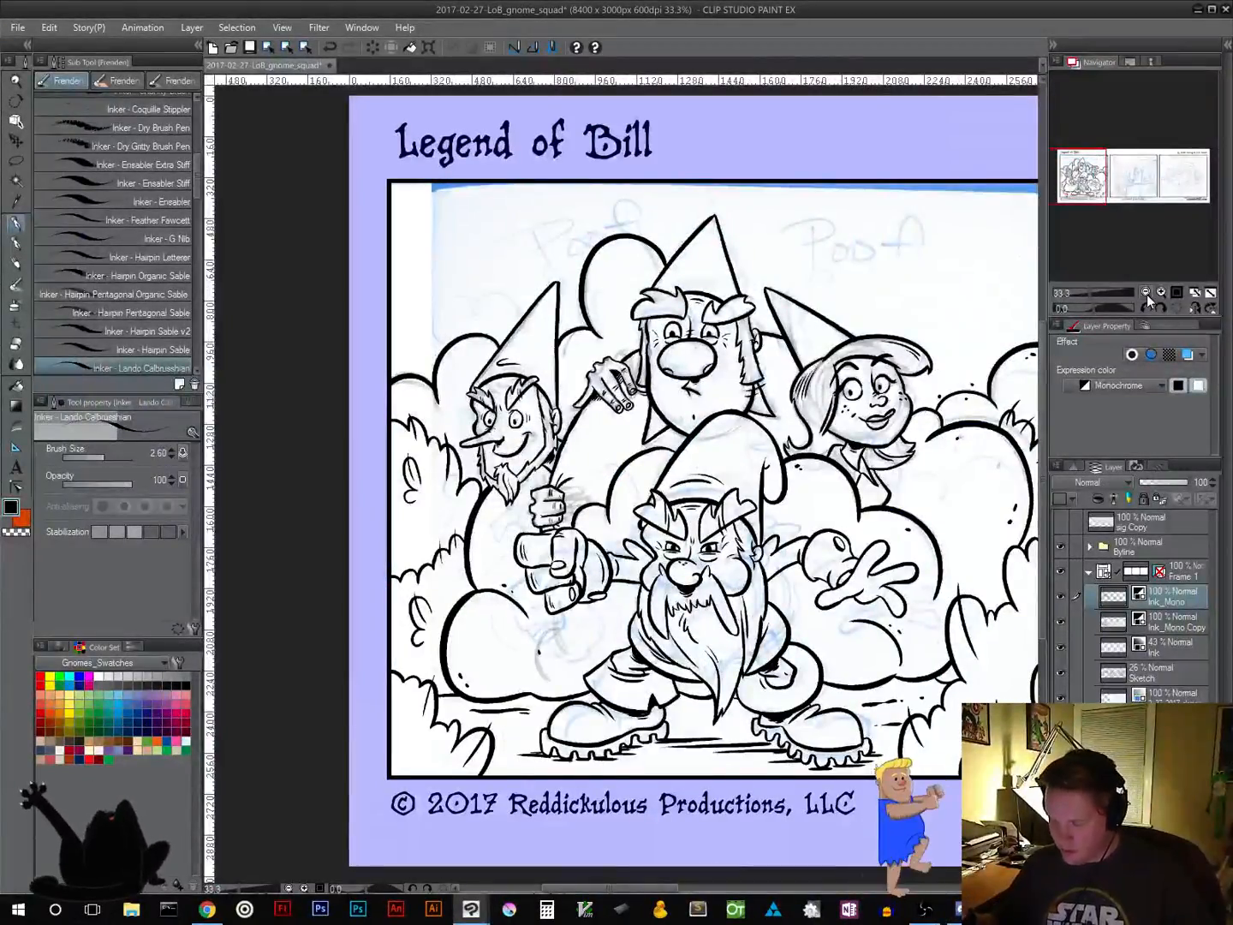
pyautogui.click(1146, 293)
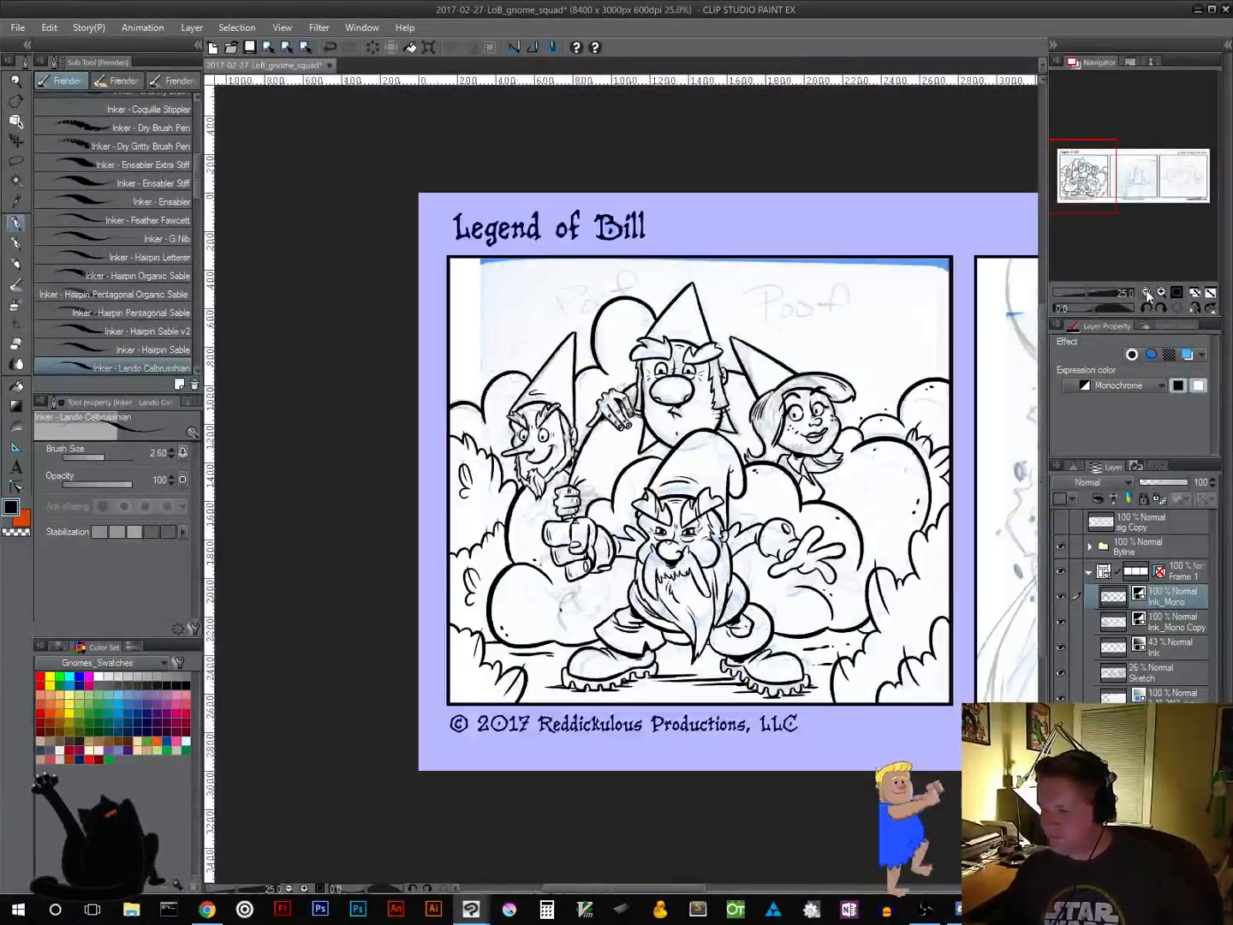
pyautogui.click(1145, 292)
pyautogui.click(1146, 293)
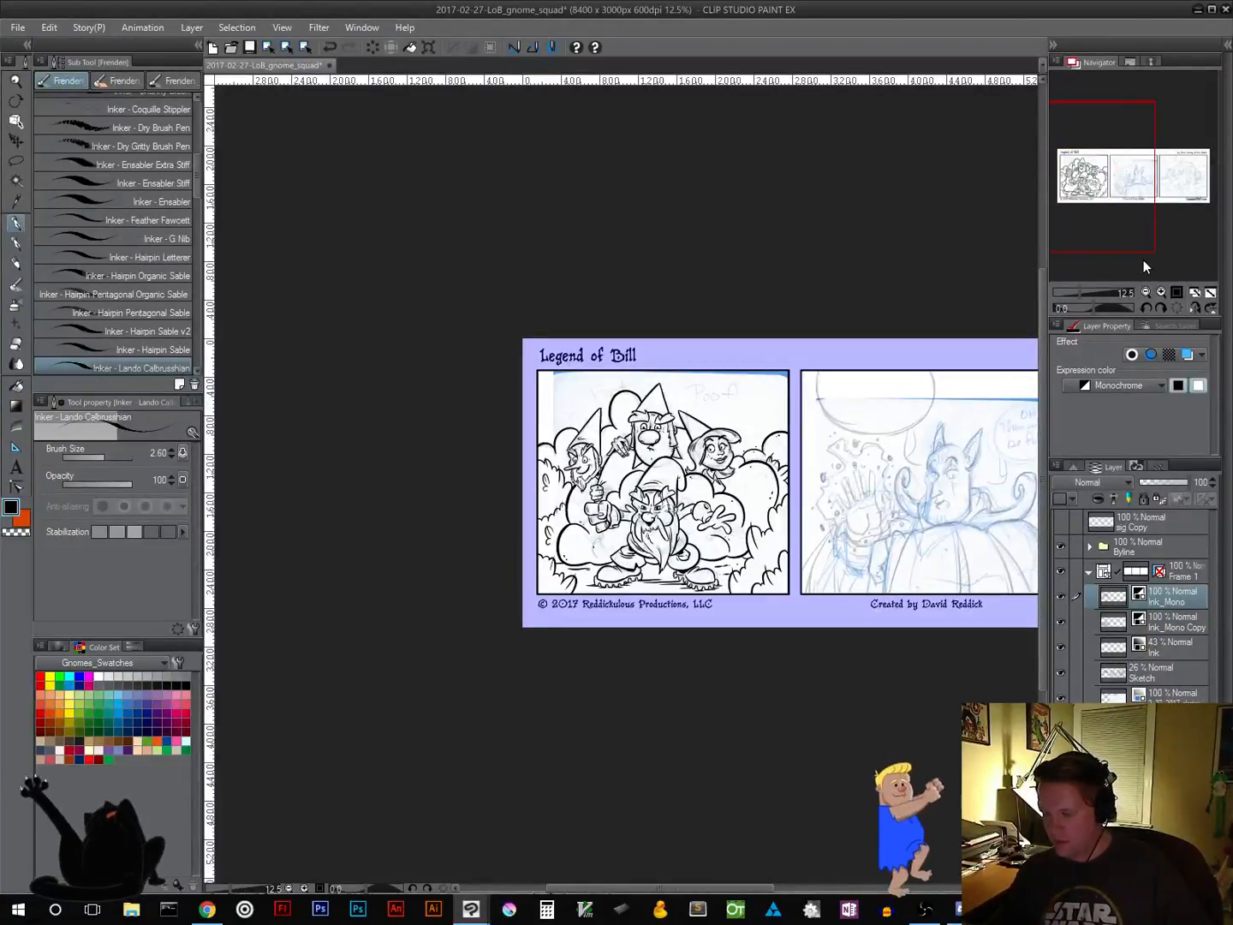
pyautogui.click(1176, 293)
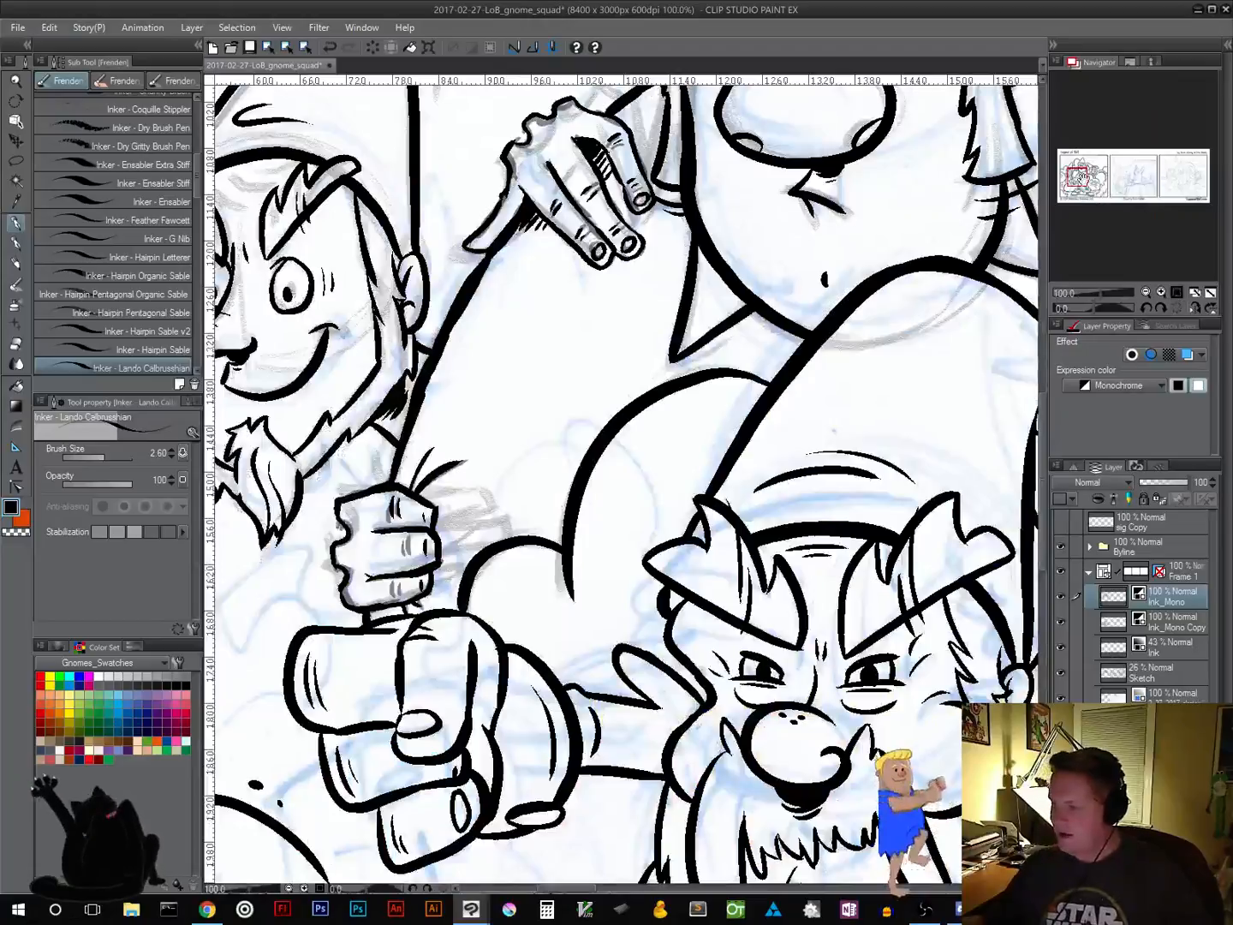
# Ink small dots inside and just outside the cloud outlines on both sides of the long-nosed gnome's hat
pyautogui.moveTo(1082, 178); pyautogui.dragTo(1072, 168)
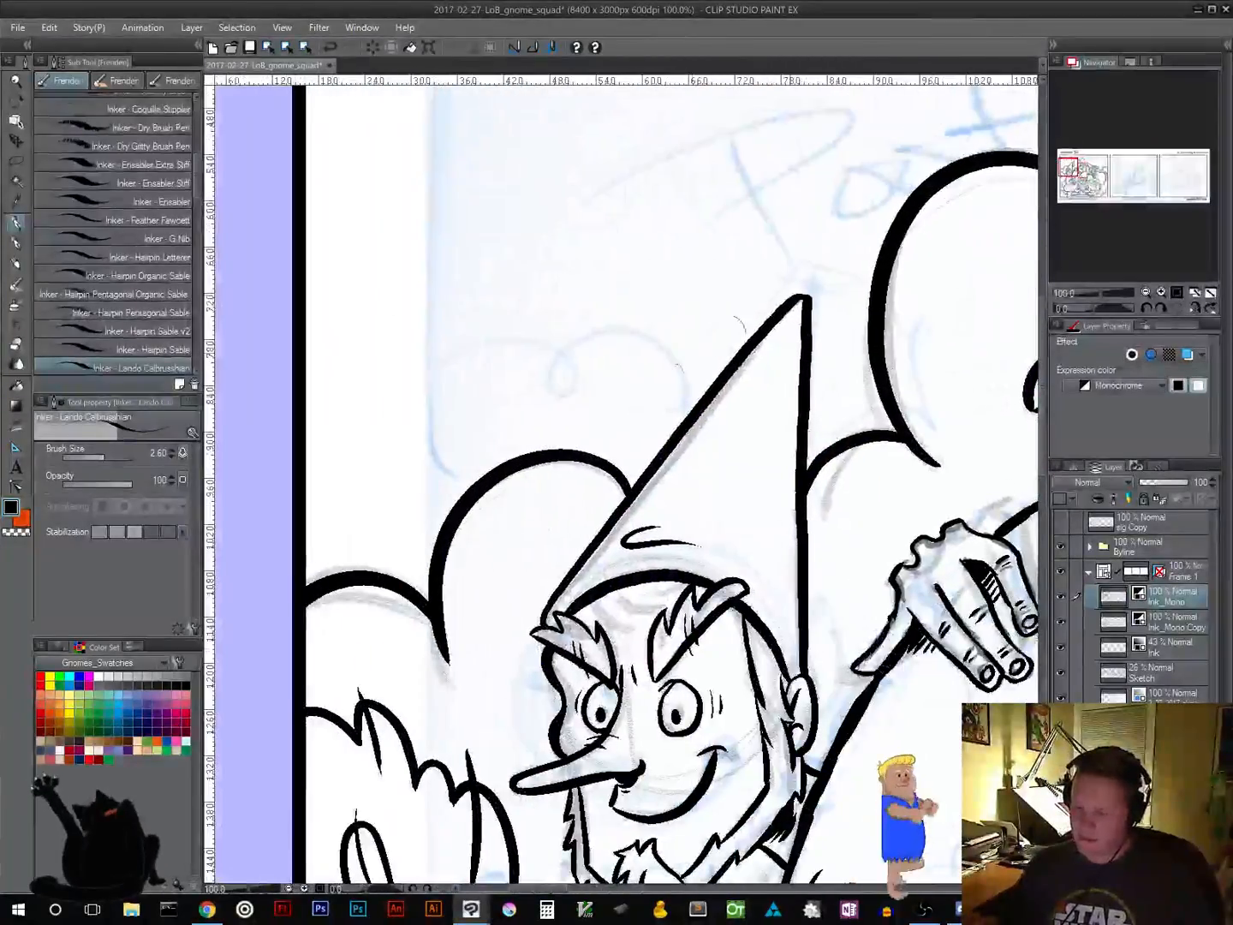
pyautogui.click(504, 507)
pyautogui.click(494, 525)
pyautogui.click(417, 520)
pyautogui.click(335, 604)
pyautogui.click(326, 622)
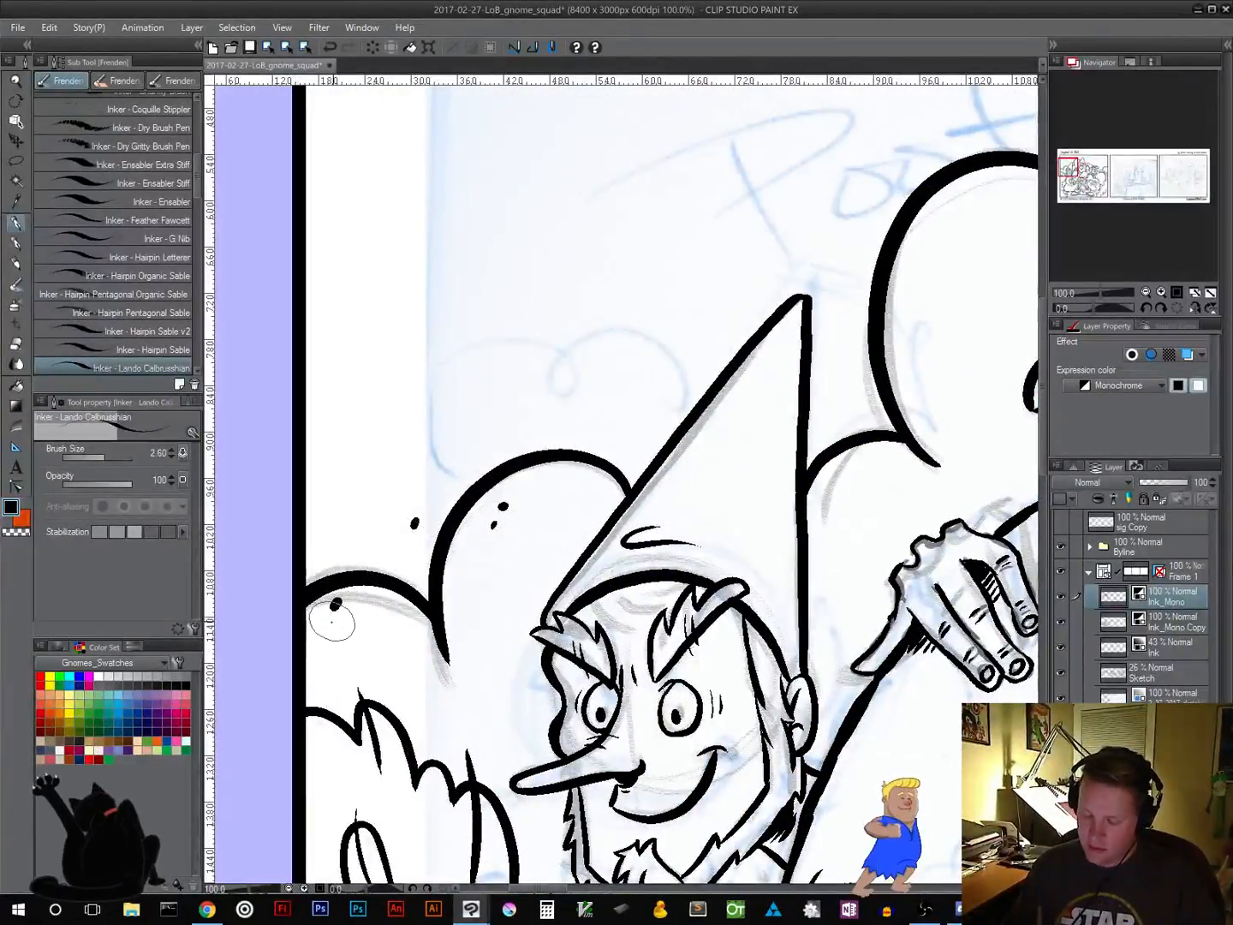
pyautogui.click(902, 169)
pyautogui.click(936, 210)
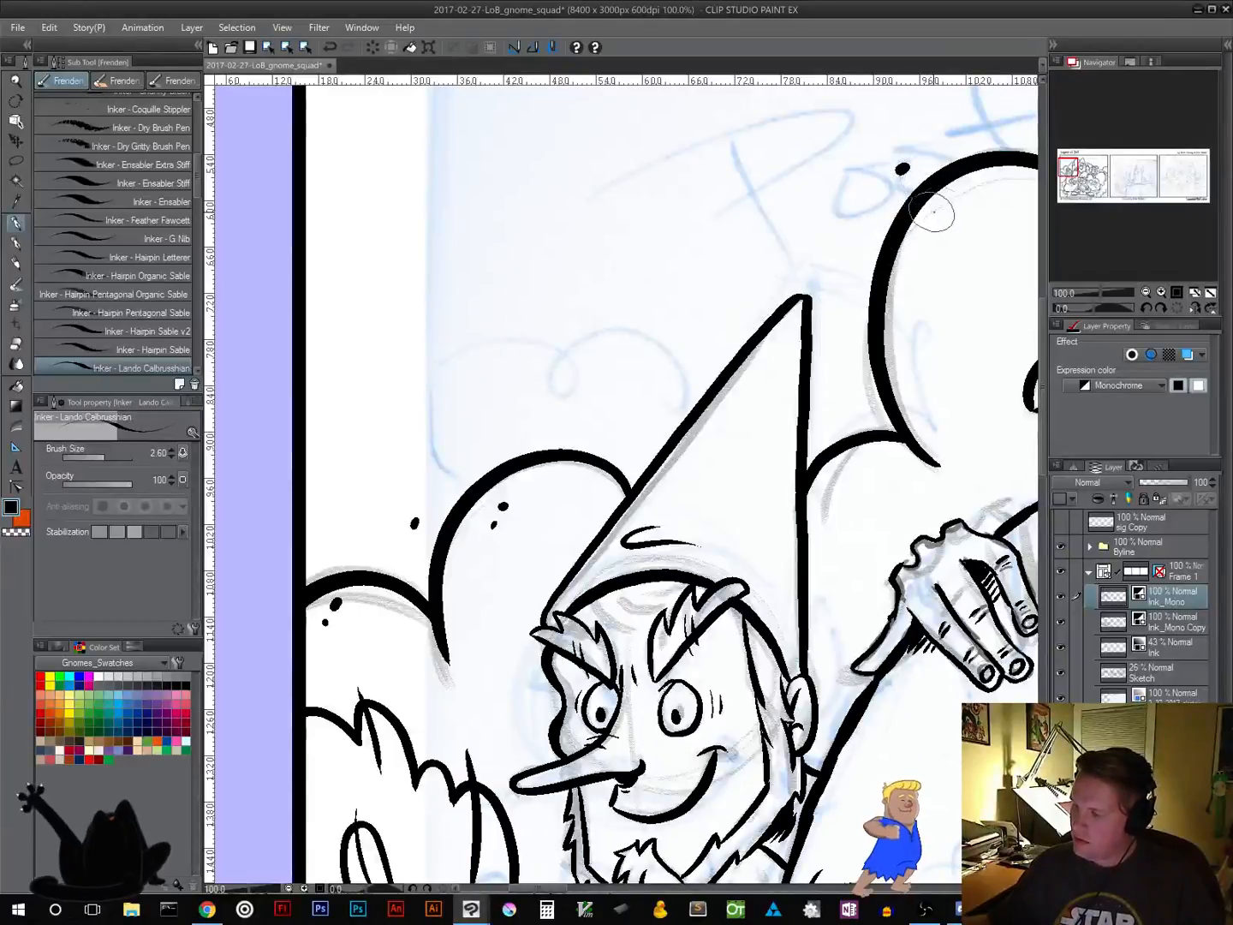
pyautogui.click(907, 274)
pyautogui.click(904, 290)
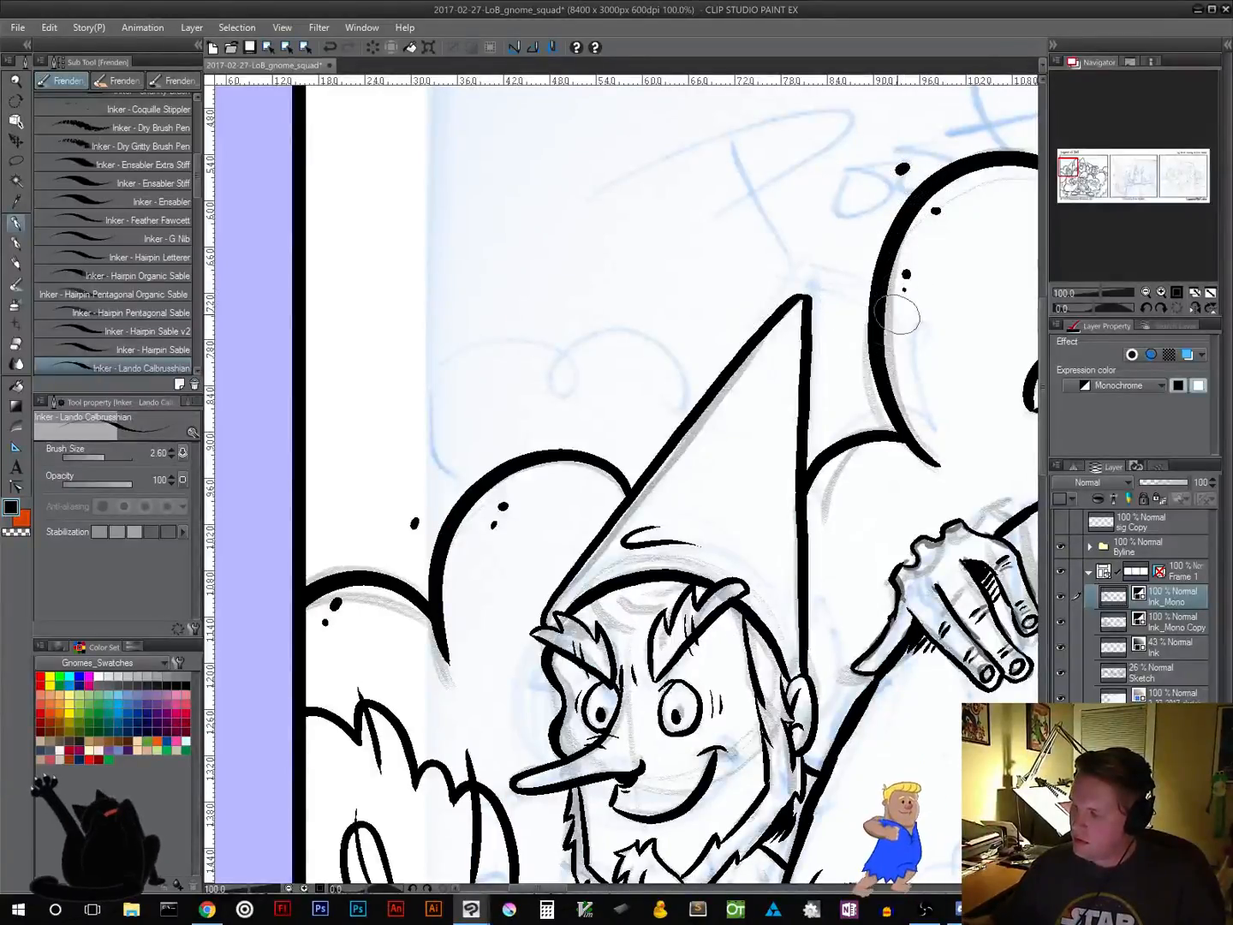
pyautogui.click(851, 414)
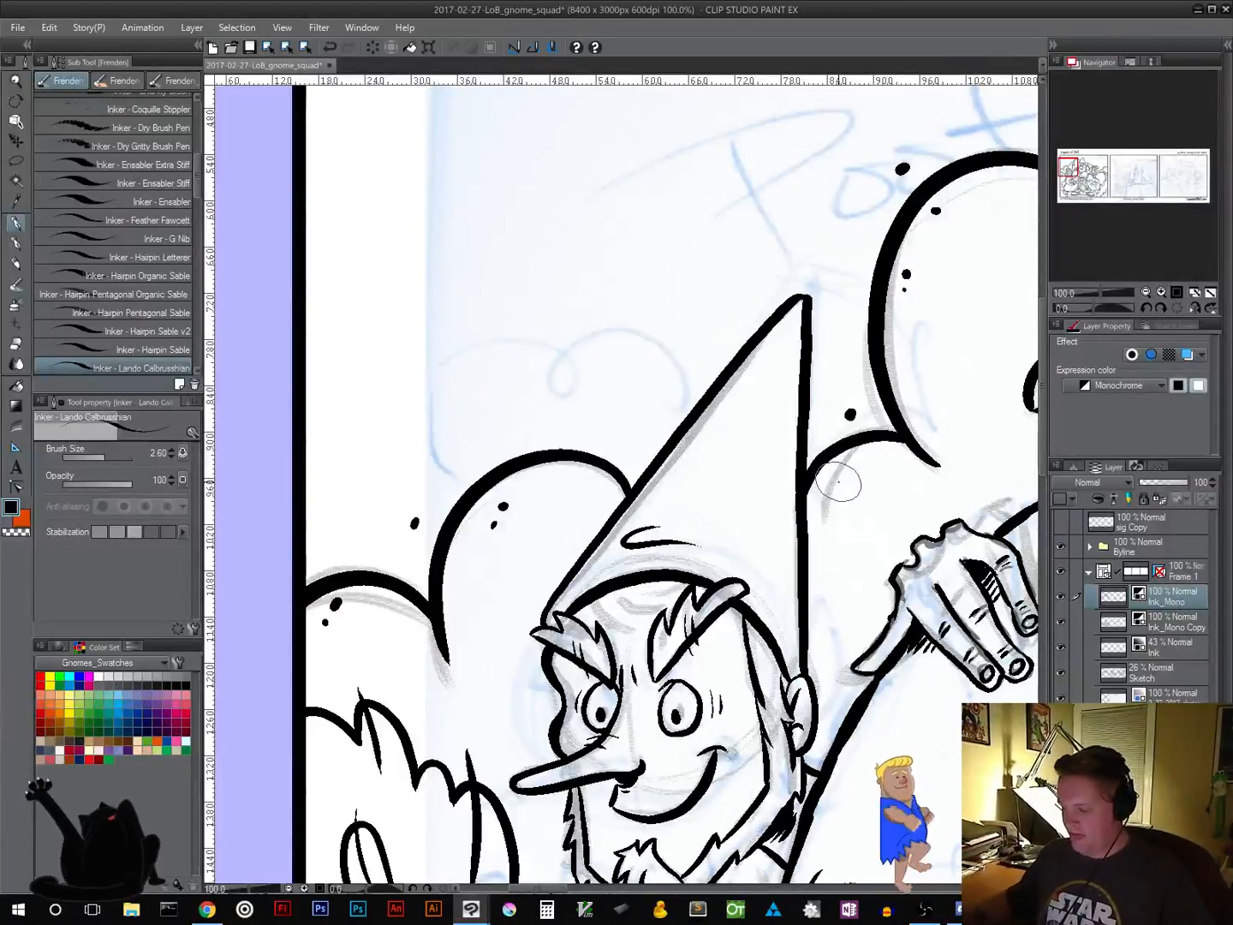
# Ink the pointy-eared character's nose in the second panel, running from the inner eye corner down to the tip and nostril
pyautogui.moveTo(711, 677); pyautogui.dragTo(710, 556)
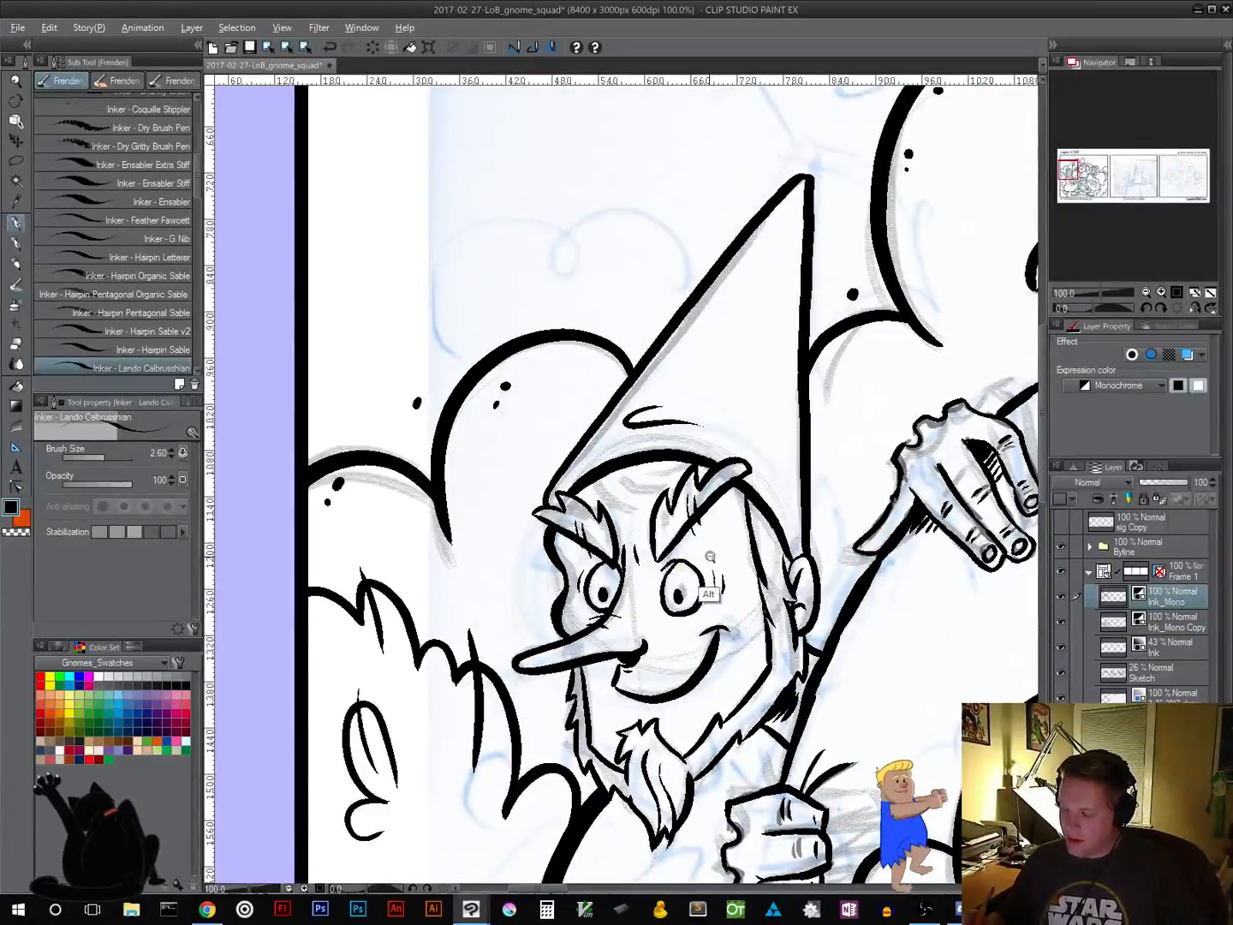
pyautogui.scroll(-5, 710, 556)
pyautogui.moveTo(697, 666); pyautogui.dragTo(508, 528)
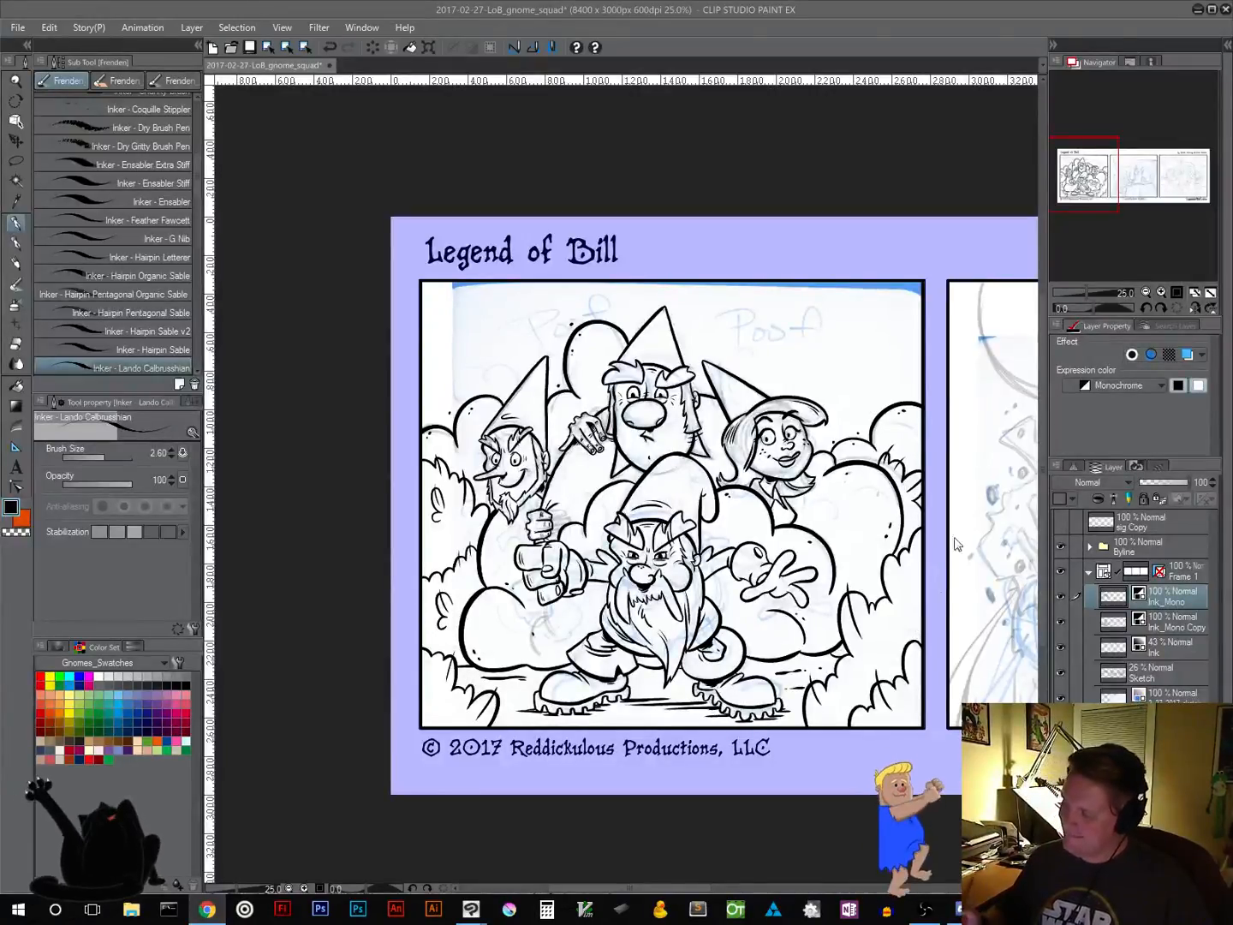
pyautogui.moveTo(1062, 248); pyautogui.dragTo(1103, 247)
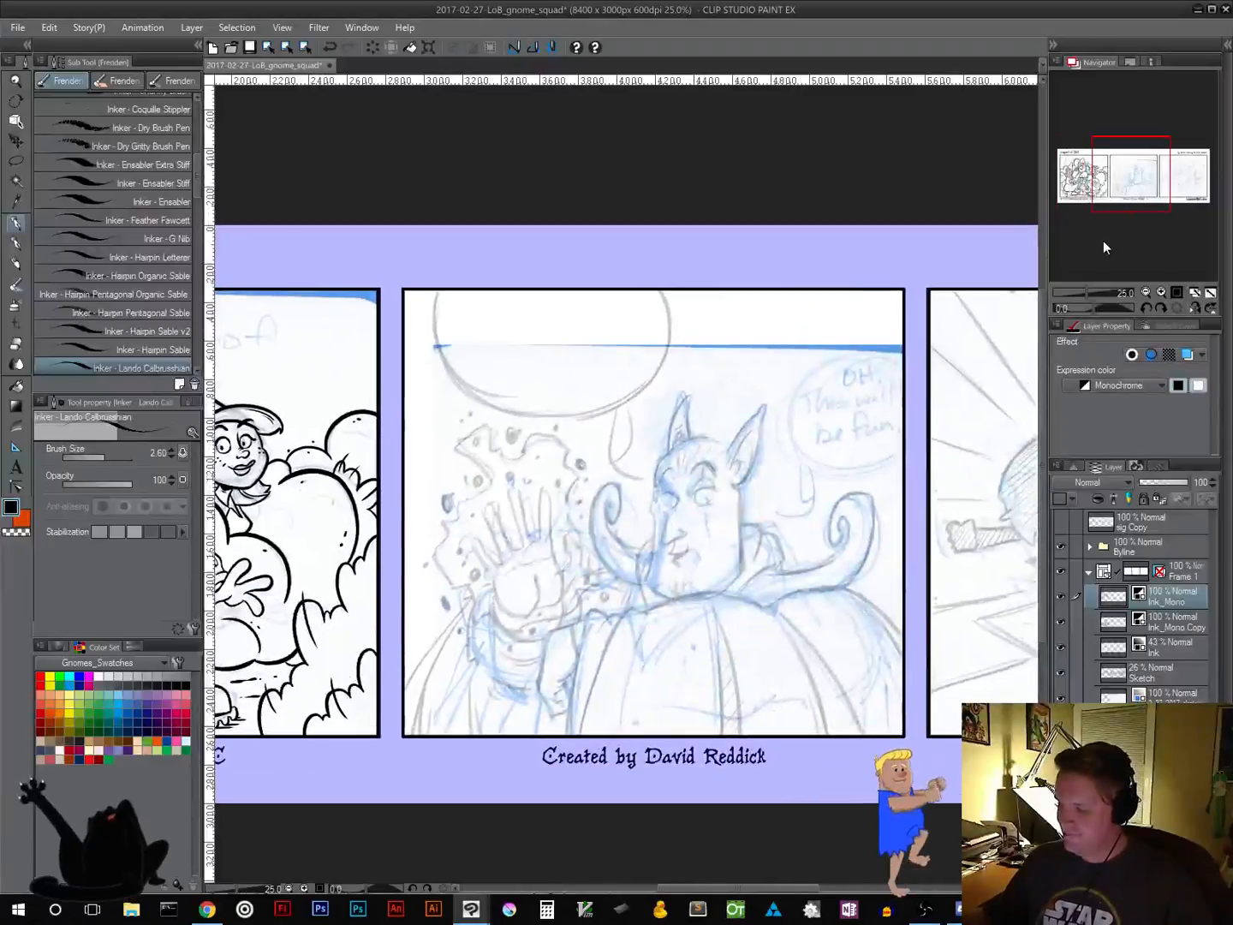
pyautogui.click(1178, 292)
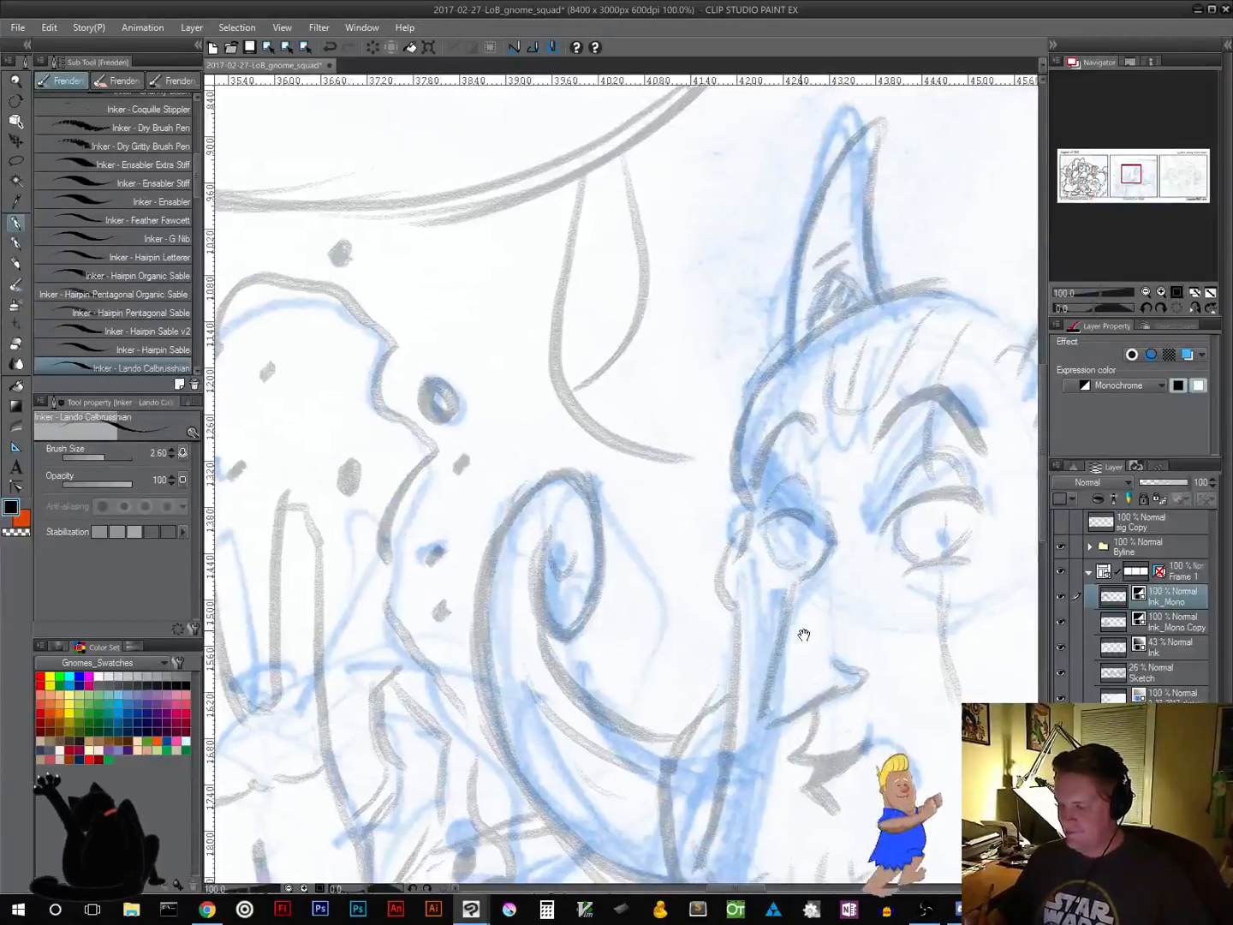
pyautogui.moveTo(804, 634); pyautogui.dragTo(542, 474)
pyautogui.moveTo(720, 683); pyautogui.dragTo(608, 681)
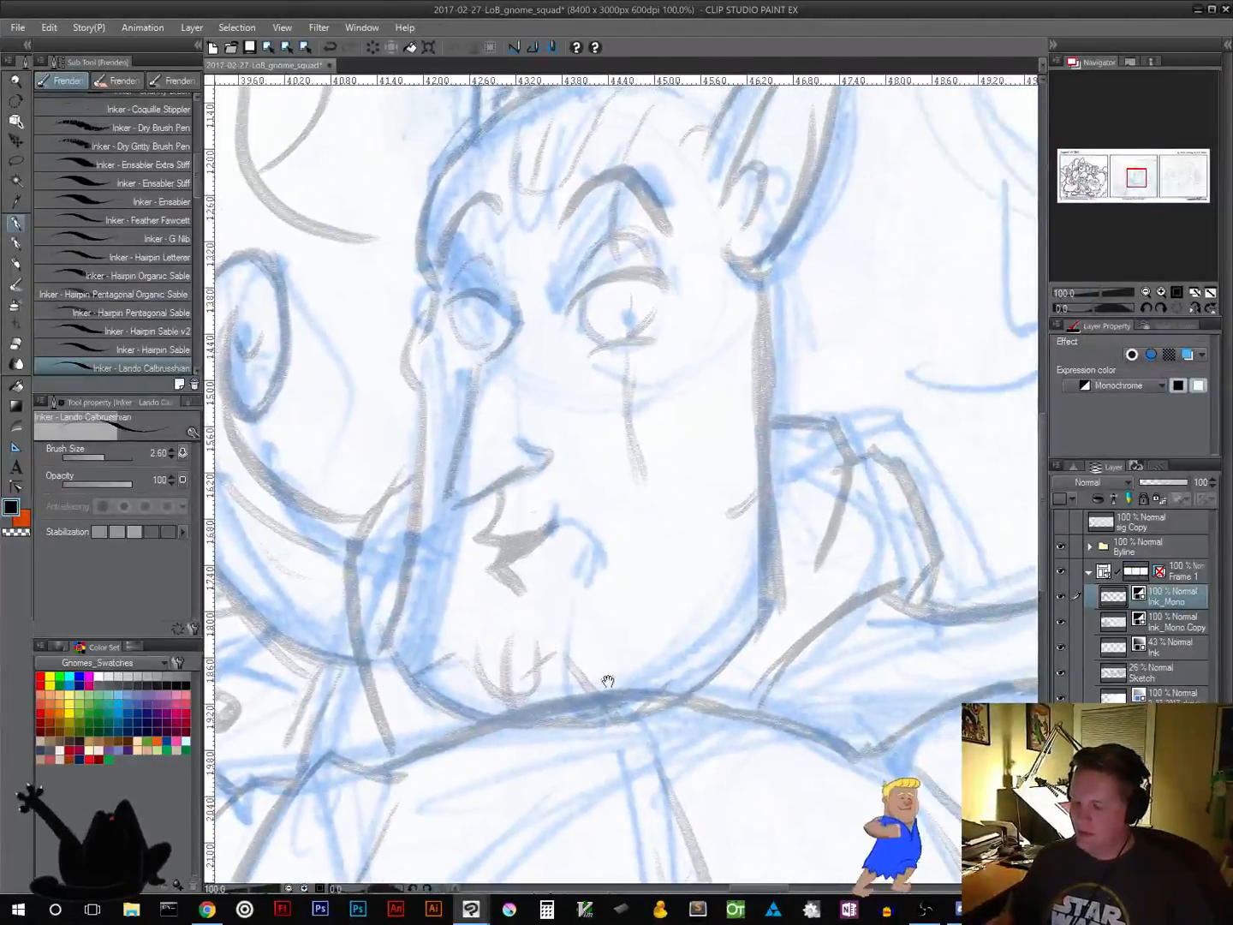
pyautogui.moveTo(671, 517); pyautogui.dragTo(724, 600)
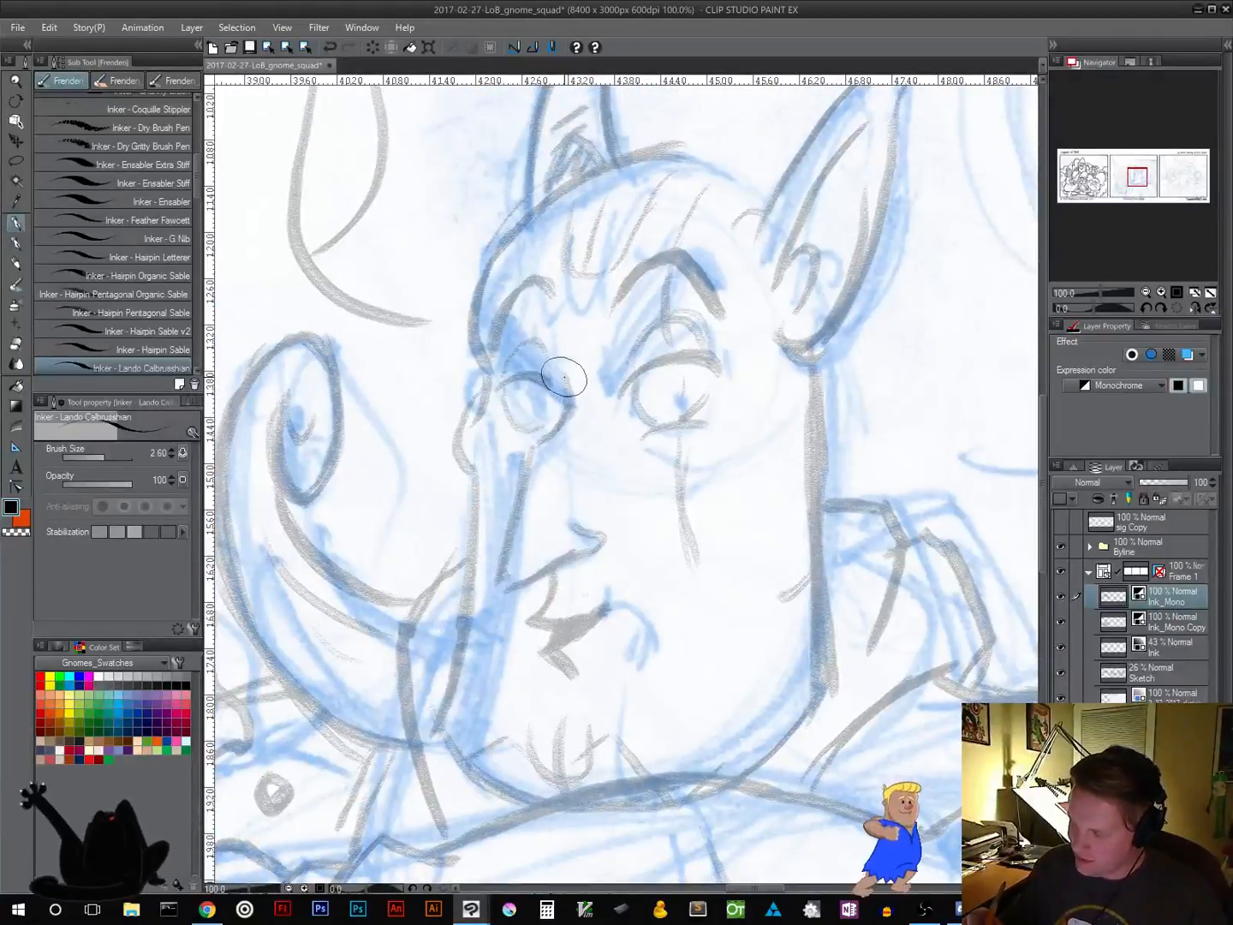
pyautogui.moveTo(564, 378)
pyautogui.mouseDown()
pyautogui.moveTo(557, 420)
pyautogui.moveTo(535, 435)
pyautogui.moveTo(503, 589)
pyautogui.mouseUp()
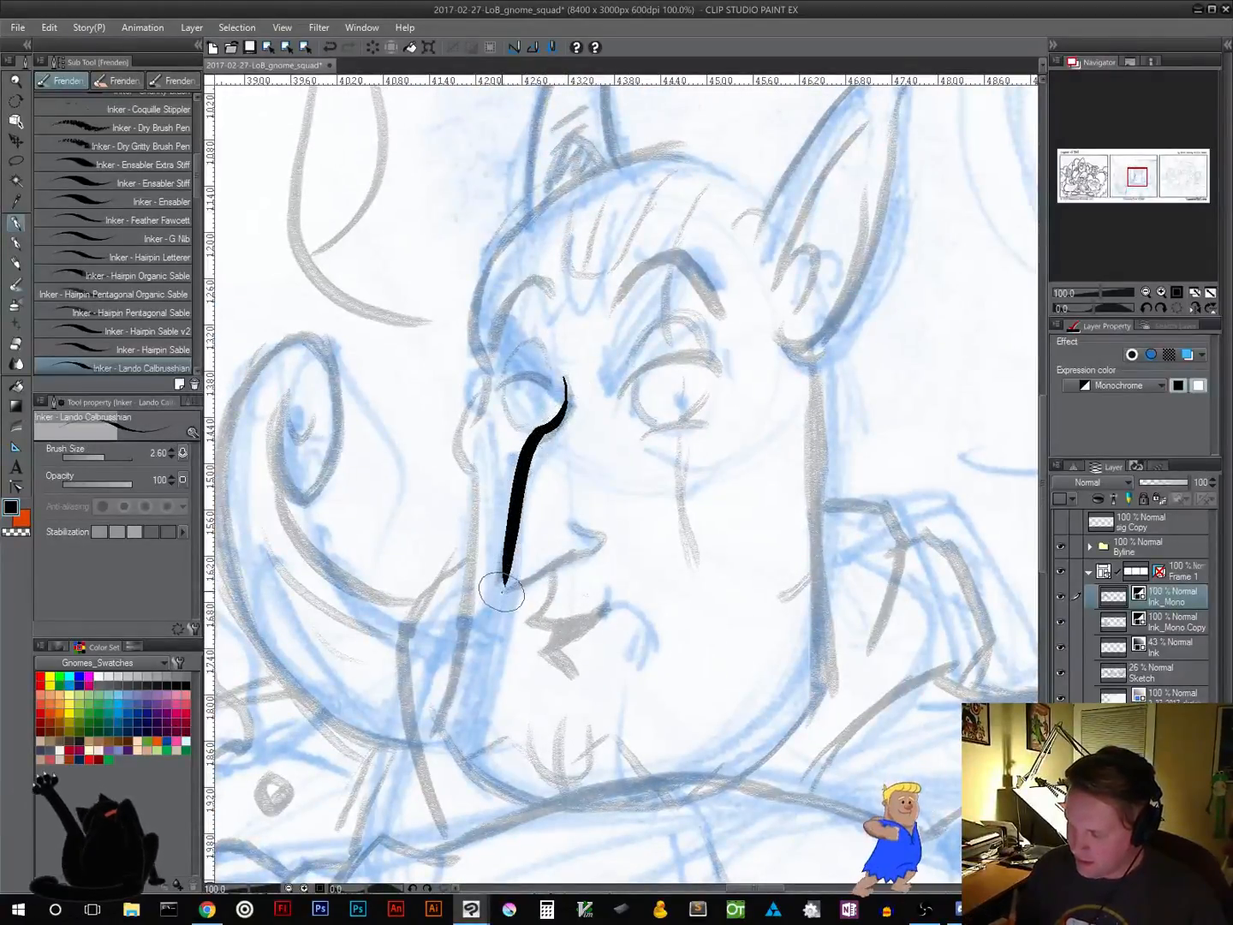
pyautogui.hotkey('ctrl', 'z')
pyautogui.moveTo(565, 378)
pyautogui.mouseDown()
pyautogui.moveTo(564, 417)
pyautogui.moveTo(539, 429)
pyautogui.moveTo(504, 585)
pyautogui.moveTo(594, 549)
pyautogui.moveTo(580, 528)
pyautogui.moveTo(604, 538)
pyautogui.moveTo(580, 525)
pyautogui.moveTo(592, 549)
pyautogui.mouseUp()
pyautogui.hotkey('ctrl', 'z')
pyautogui.hotkey('ctrl', 'z')
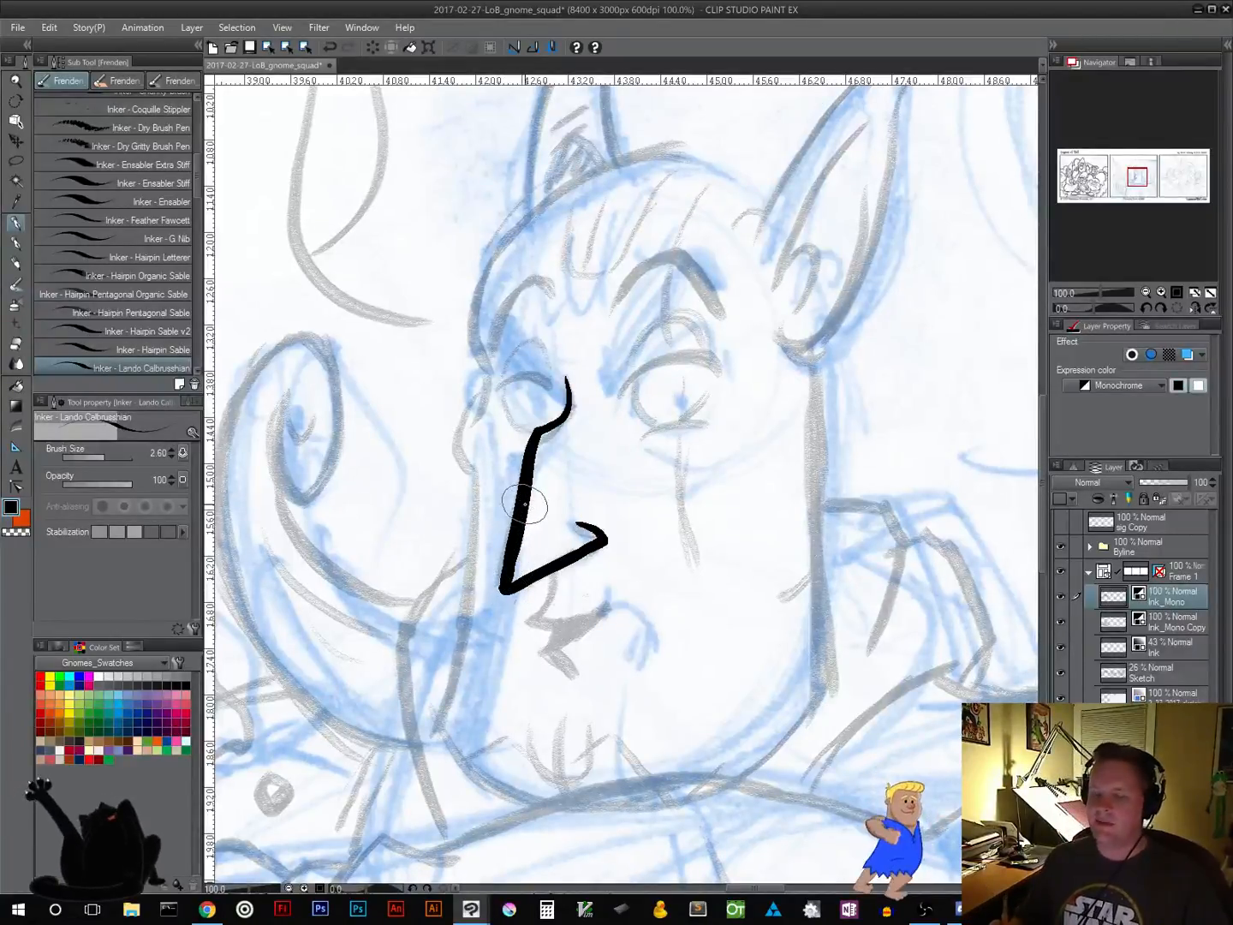
# Ink the pointy-eared character's smirking mouth and lower lip, and the upper lid line of the larger eye
pyautogui.moveTo(552, 567)
pyautogui.mouseDown()
pyautogui.moveTo(526, 620)
pyautogui.moveTo(547, 629)
pyautogui.moveTo(574, 626)
pyautogui.moveTo(606, 606)
pyautogui.mouseUp()
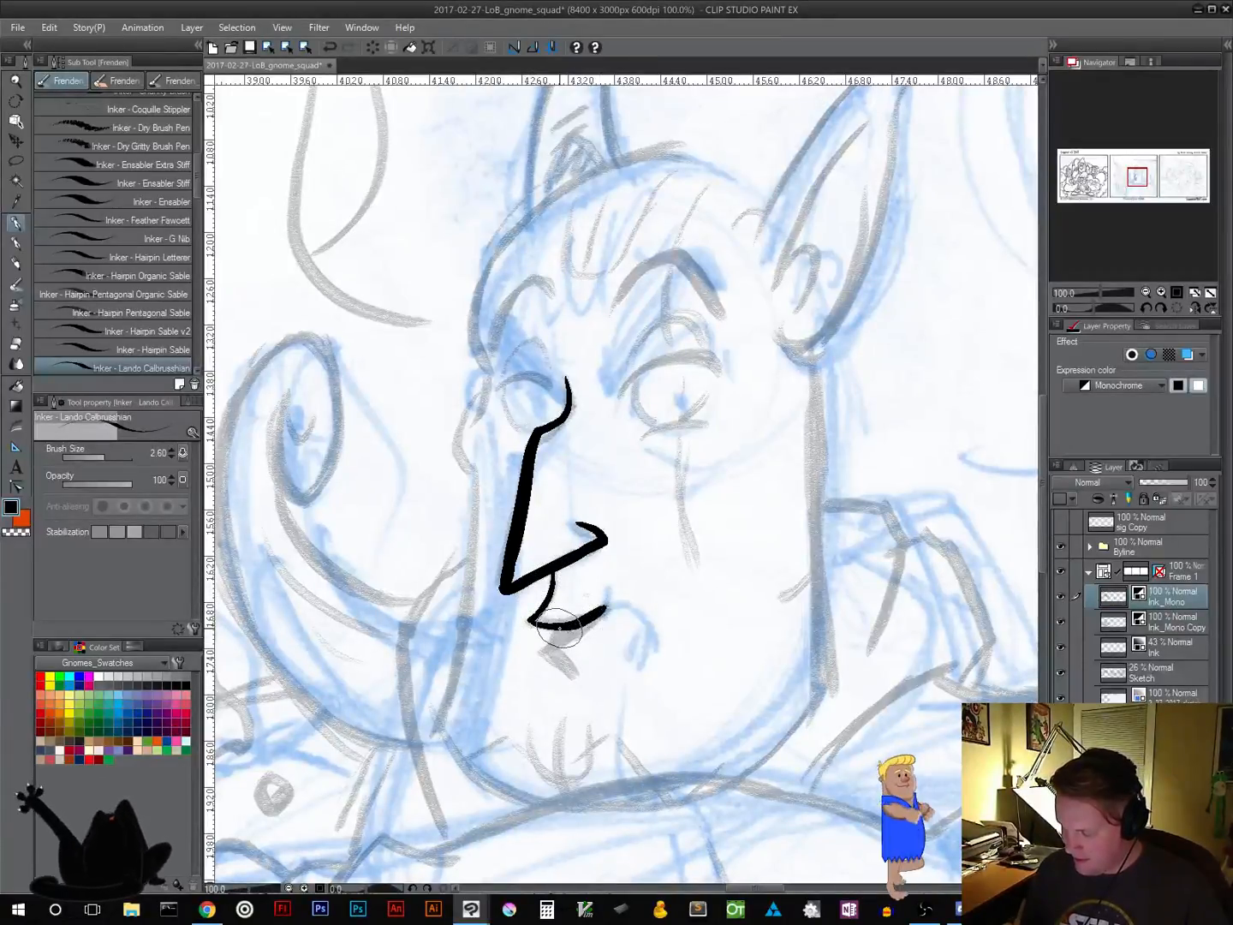
pyautogui.moveTo(544, 651)
pyautogui.mouseDown()
pyautogui.moveTo(599, 614)
pyautogui.moveTo(536, 652)
pyautogui.moveTo(580, 687)
pyautogui.mouseUp()
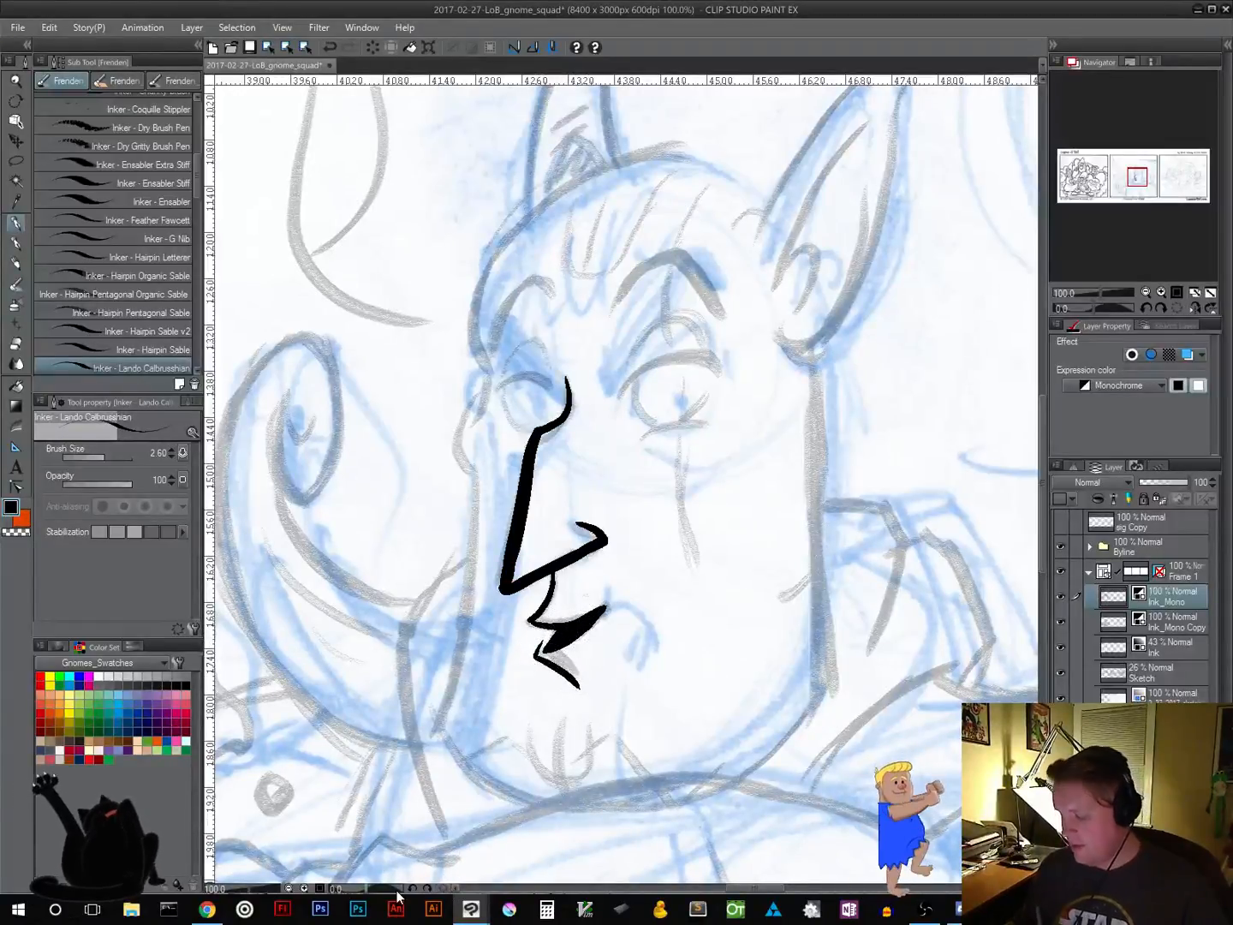
pyautogui.moveTo(724, 615)
pyautogui.mouseDown()
pyautogui.moveTo(704, 572)
pyautogui.moveTo(655, 730)
pyautogui.mouseUp()
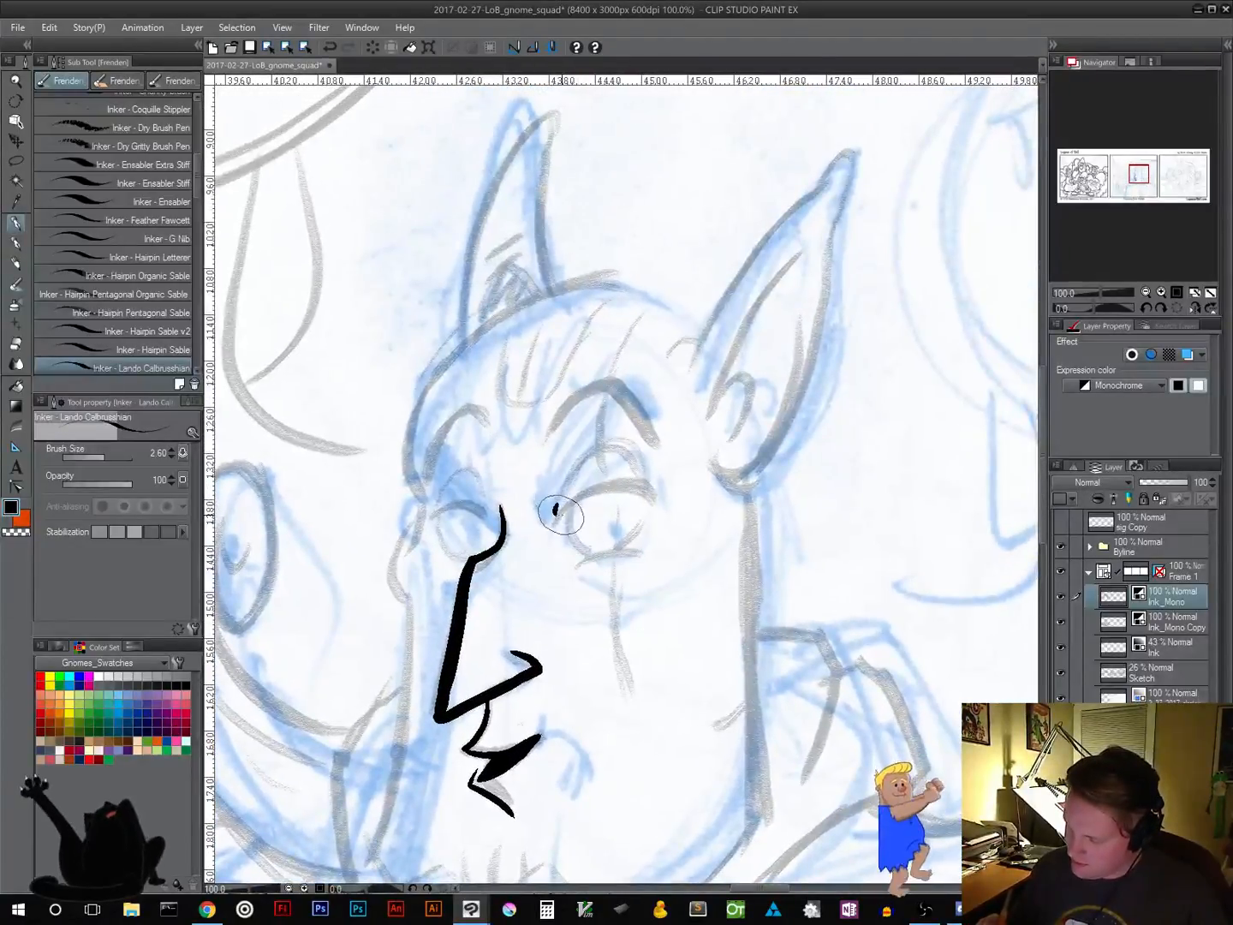
pyautogui.moveTo(555, 517)
pyautogui.mouseDown()
pyautogui.moveTo(602, 492)
pyautogui.moveTo(652, 493)
pyautogui.mouseUp()
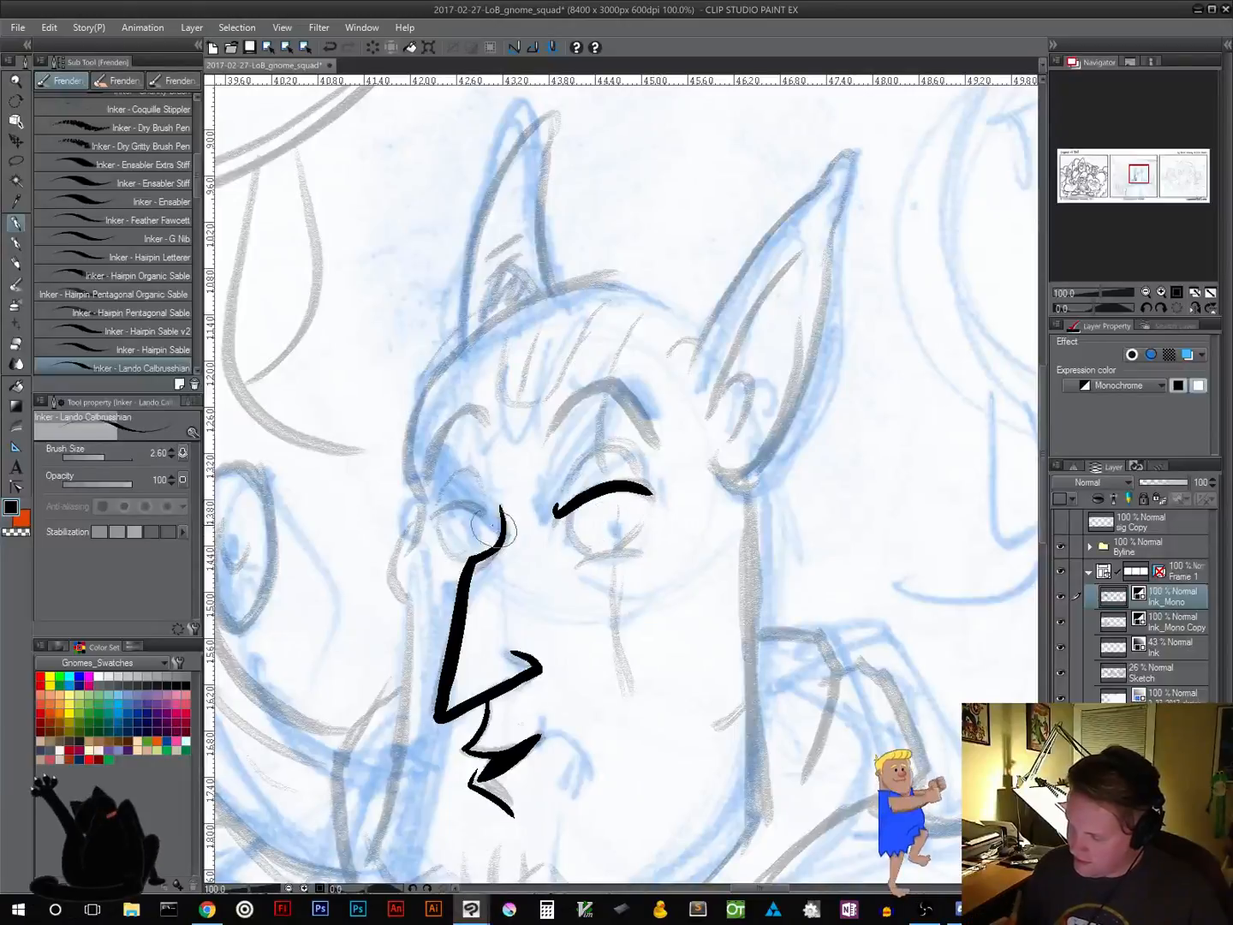
# Ink the smaller eye's upper lid line and rounded outline, plus the arched lid and lower curve of the larger eye
pyautogui.moveTo(490, 514); pyautogui.dragTo(434, 512)
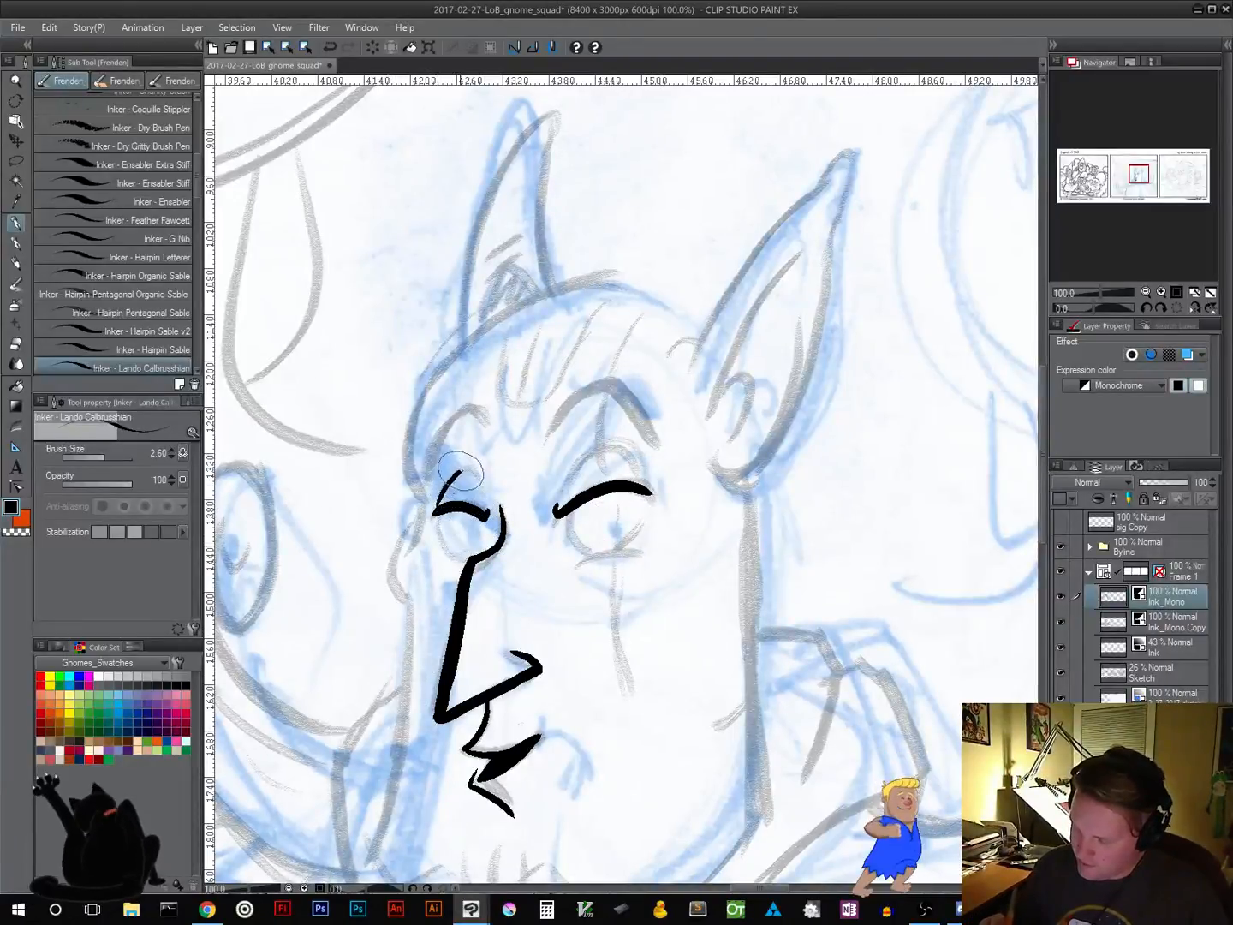
pyautogui.moveTo(486, 485)
pyautogui.mouseDown()
pyautogui.moveTo(468, 525)
pyautogui.moveTo(442, 535)
pyautogui.moveTo(470, 551)
pyautogui.mouseUp()
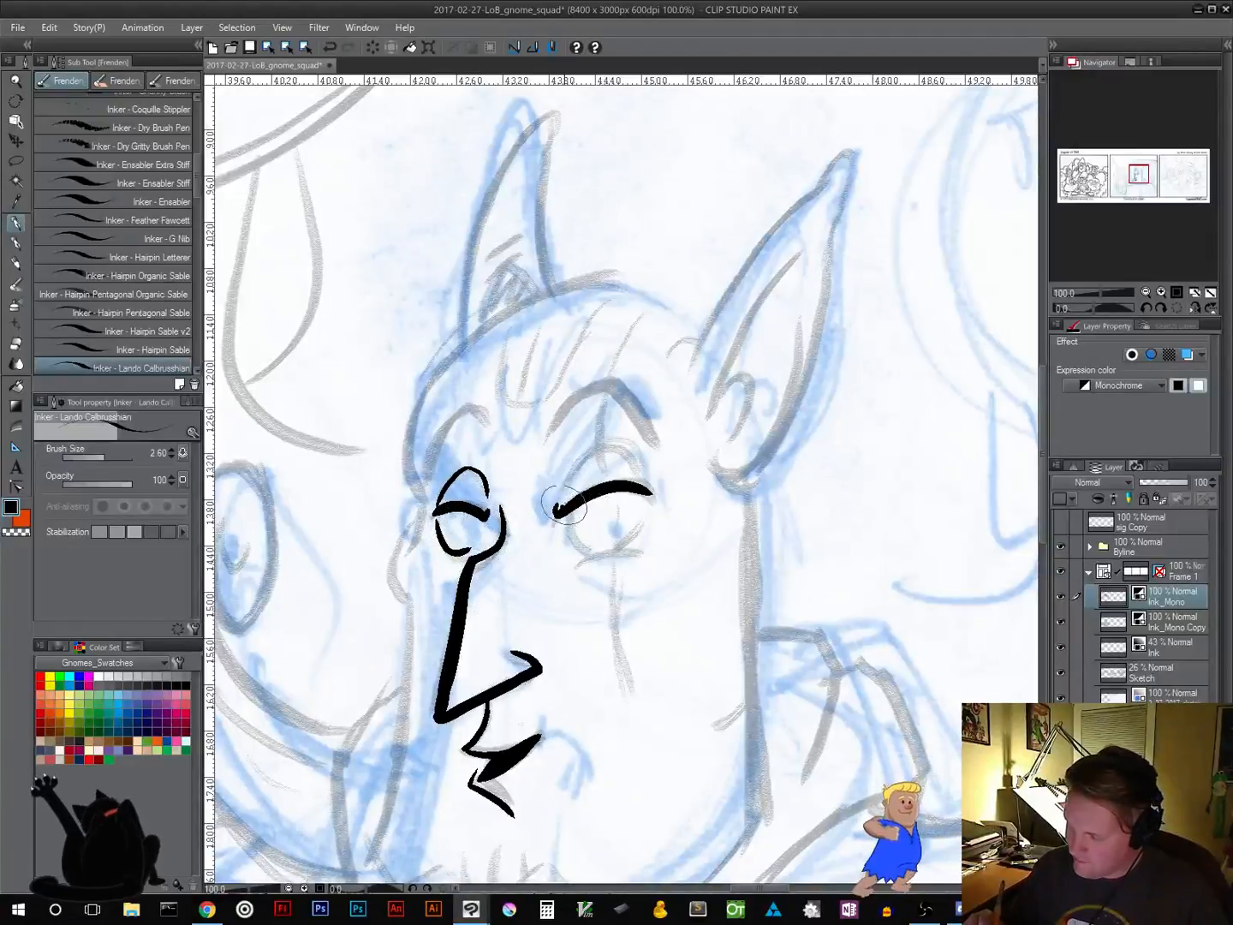
pyautogui.moveTo(558, 512)
pyautogui.mouseDown()
pyautogui.moveTo(596, 447)
pyautogui.moveTo(638, 471)
pyautogui.mouseUp()
pyautogui.moveTo(563, 519)
pyautogui.mouseDown()
pyautogui.moveTo(591, 553)
pyautogui.moveTo(638, 537)
pyautogui.mouseUp()
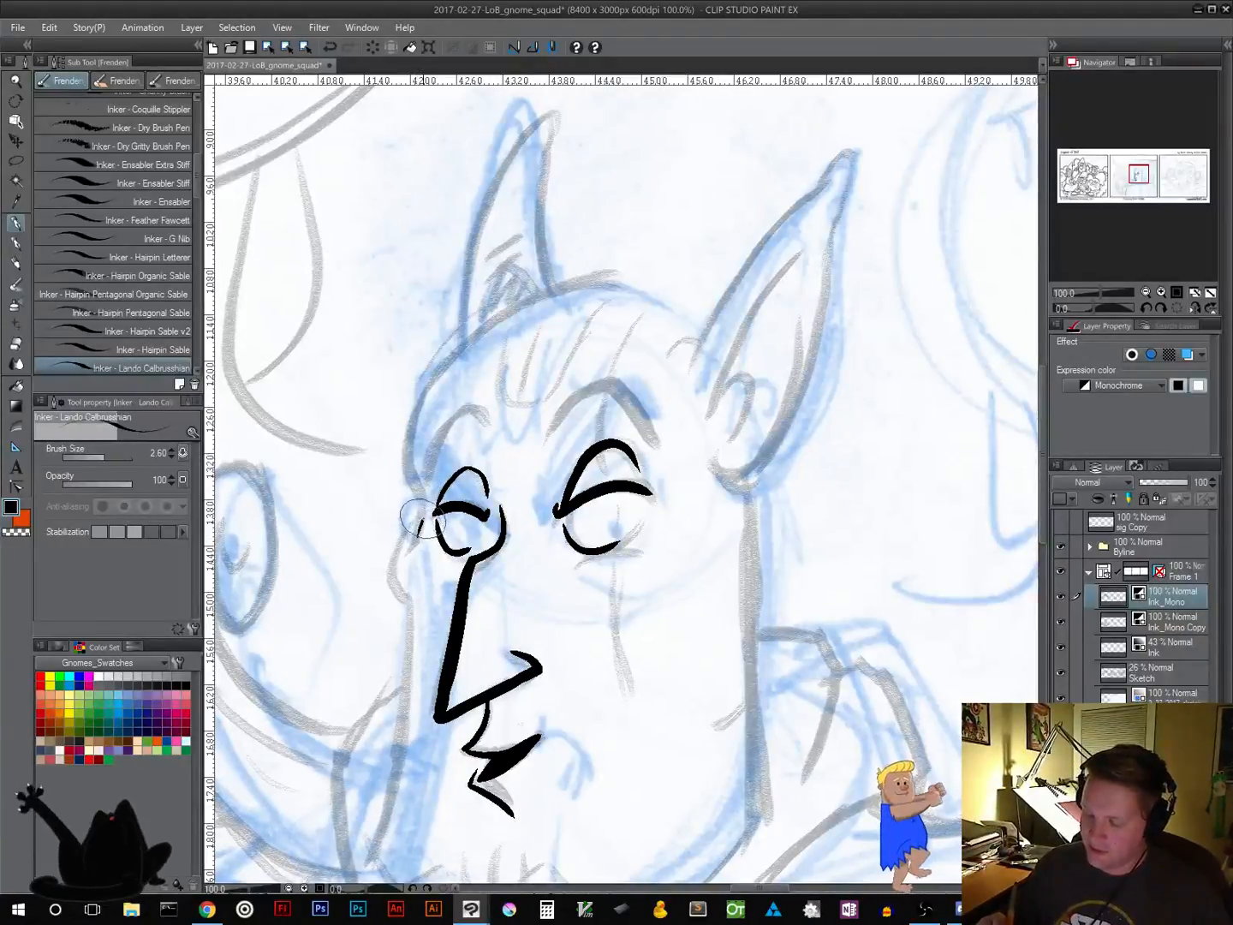
# Ink the pointy-eared character's head outline with thick lines, from the bald dome down the cheek, around the chin and up to the ear
pyautogui.moveTo(418, 535)
pyautogui.mouseDown()
pyautogui.moveTo(402, 439)
pyautogui.moveTo(427, 370)
pyautogui.moveTo(515, 298)
pyautogui.moveTo(702, 327)
pyautogui.mouseUp()
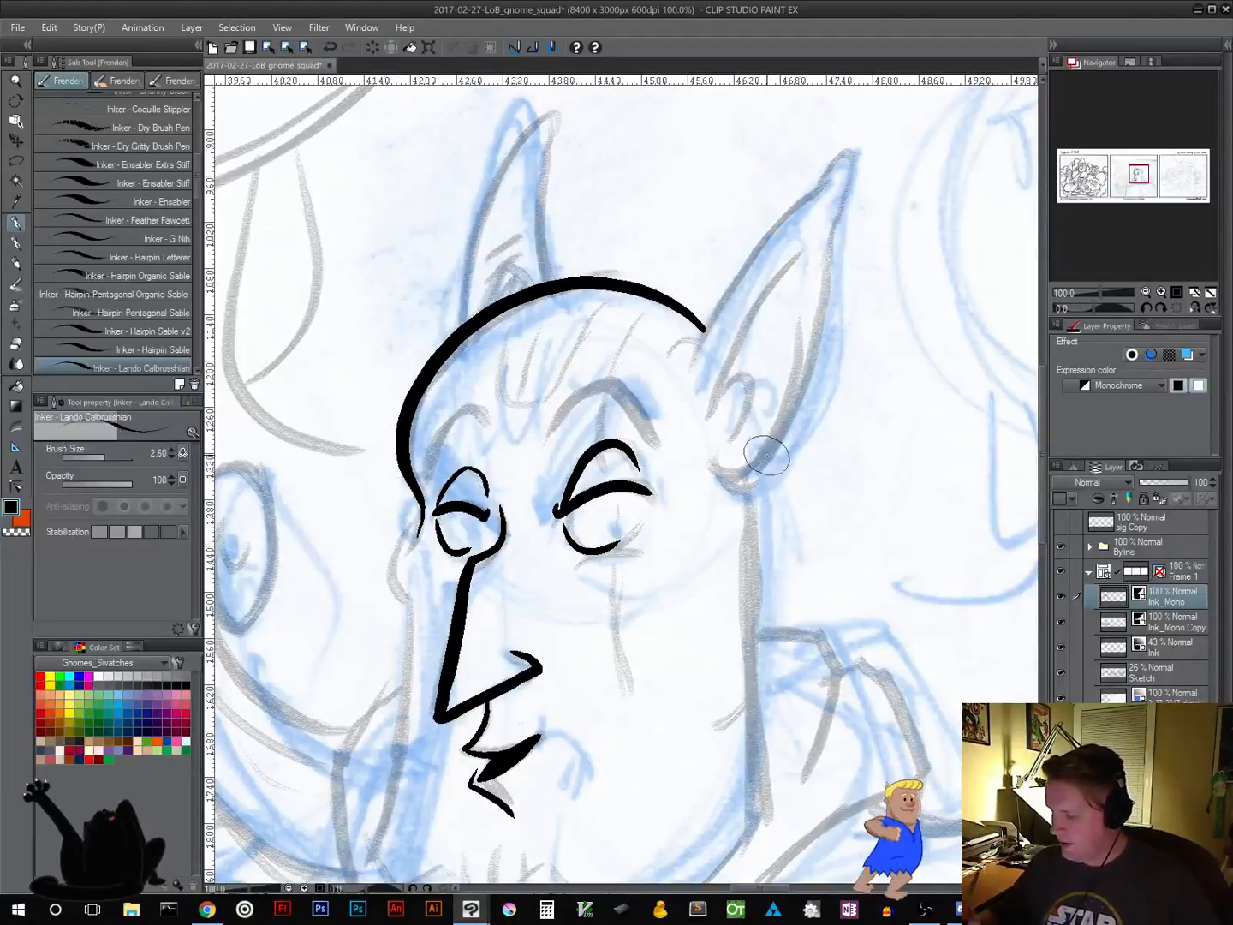
pyautogui.moveTo(768, 451)
pyautogui.mouseDown()
pyautogui.moveTo(833, 474)
pyautogui.moveTo(842, 438)
pyautogui.mouseUp()
pyautogui.hotkey('ctrl', 'z')
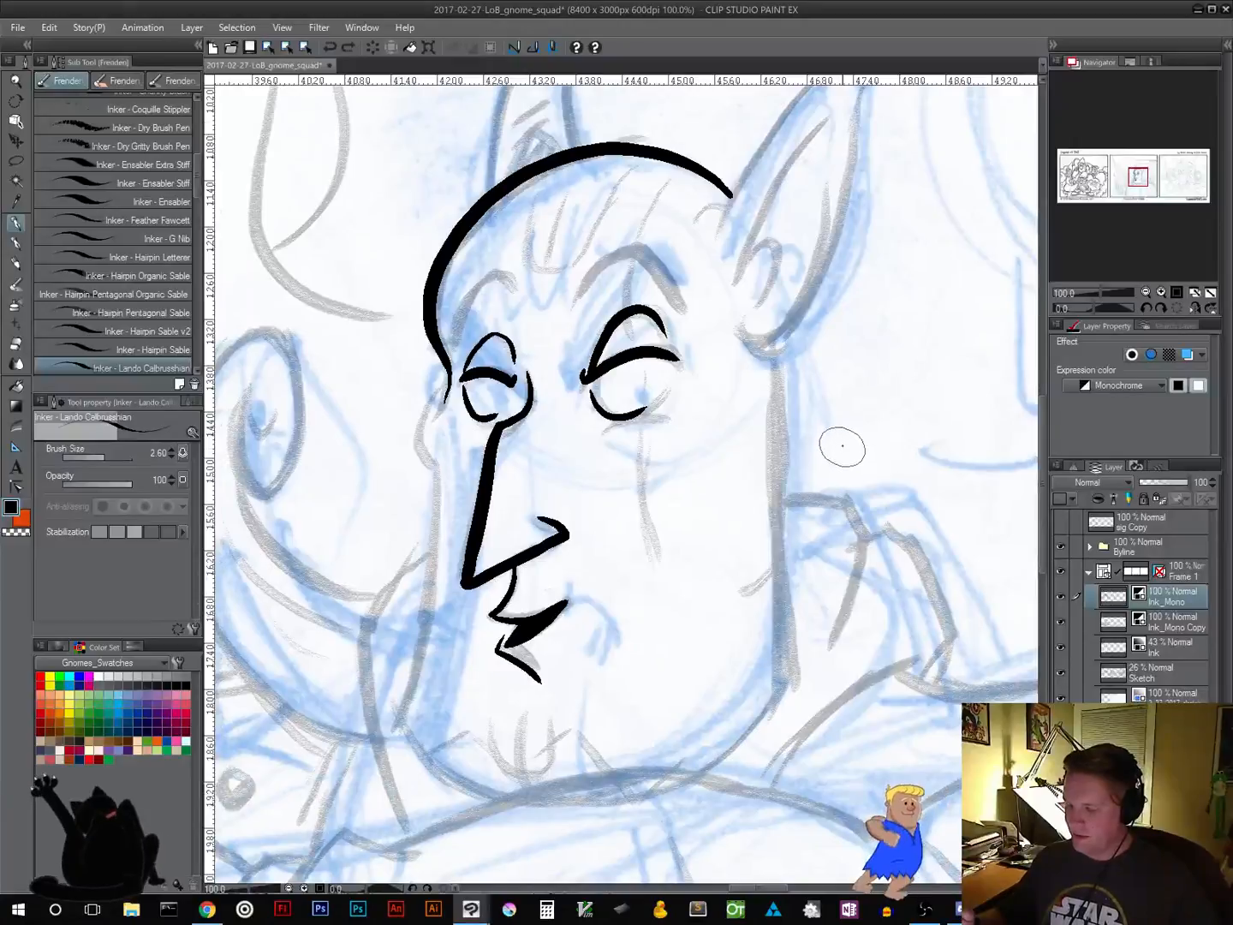
pyautogui.moveTo(447, 377)
pyautogui.mouseDown()
pyautogui.moveTo(427, 412)
pyautogui.moveTo(416, 657)
pyautogui.moveTo(392, 730)
pyautogui.moveTo(539, 801)
pyautogui.moveTo(801, 675)
pyautogui.mouseUp()
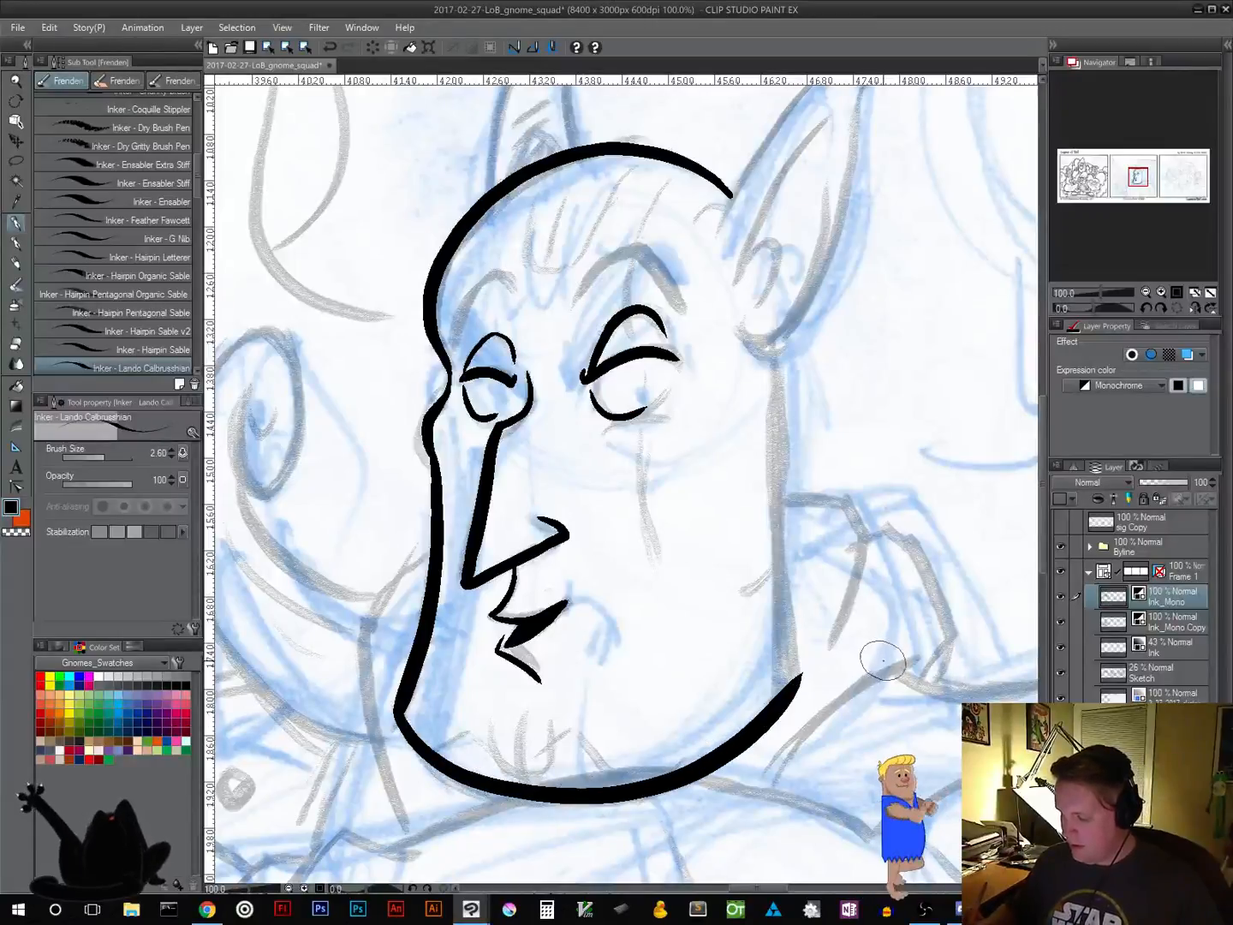
pyautogui.hotkey('ctrl', 'z')
pyautogui.moveTo(399, 717)
pyautogui.mouseDown()
pyautogui.moveTo(437, 773)
pyautogui.moveTo(619, 800)
pyautogui.moveTo(808, 676)
pyautogui.moveTo(832, 642)
pyautogui.moveTo(792, 707)
pyautogui.mouseUp()
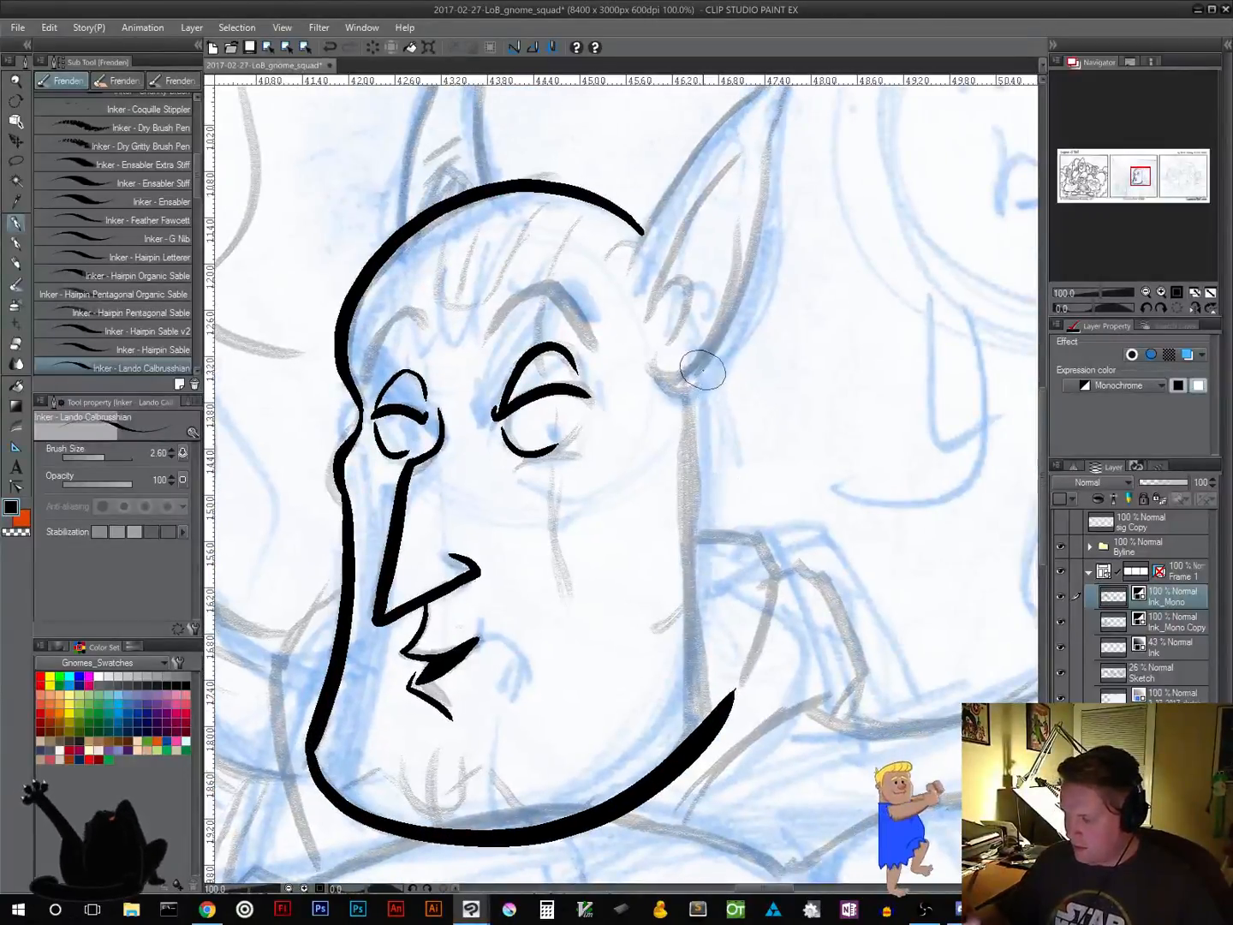
pyautogui.moveTo(705, 368)
pyautogui.mouseDown()
pyautogui.moveTo(730, 694)
pyautogui.moveTo(639, 780)
pyautogui.moveTo(515, 839)
pyautogui.moveTo(482, 839)
pyautogui.mouseUp()
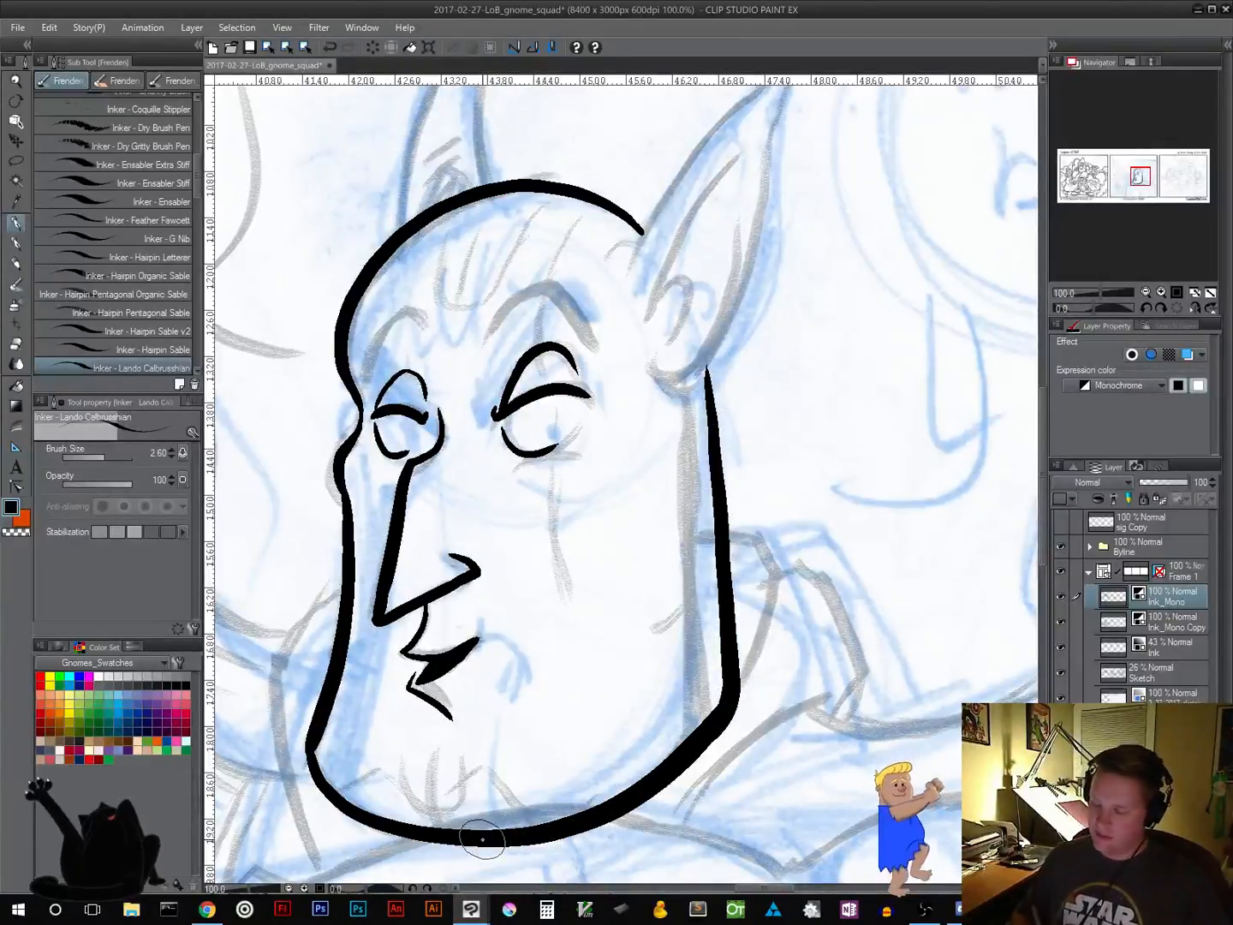
# Ink both arched eyebrows and add thin wrinkle lines above, below and beside the pointy-eared character's eyes
pyautogui.moveTo(632, 536); pyautogui.dragTo(683, 649)
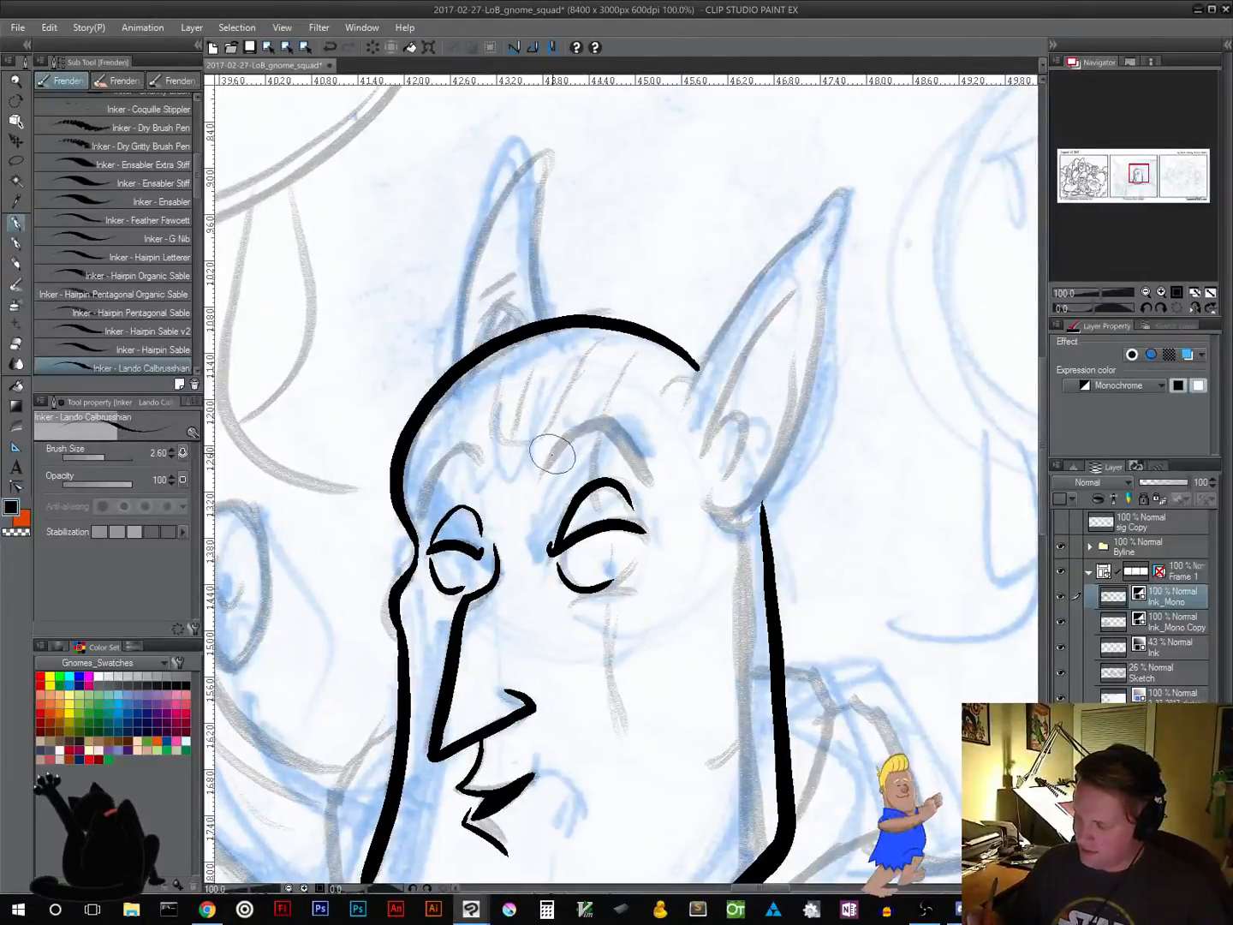
pyautogui.moveTo(548, 463)
pyautogui.mouseDown()
pyautogui.moveTo(590, 411)
pyautogui.moveTo(662, 497)
pyautogui.mouseUp()
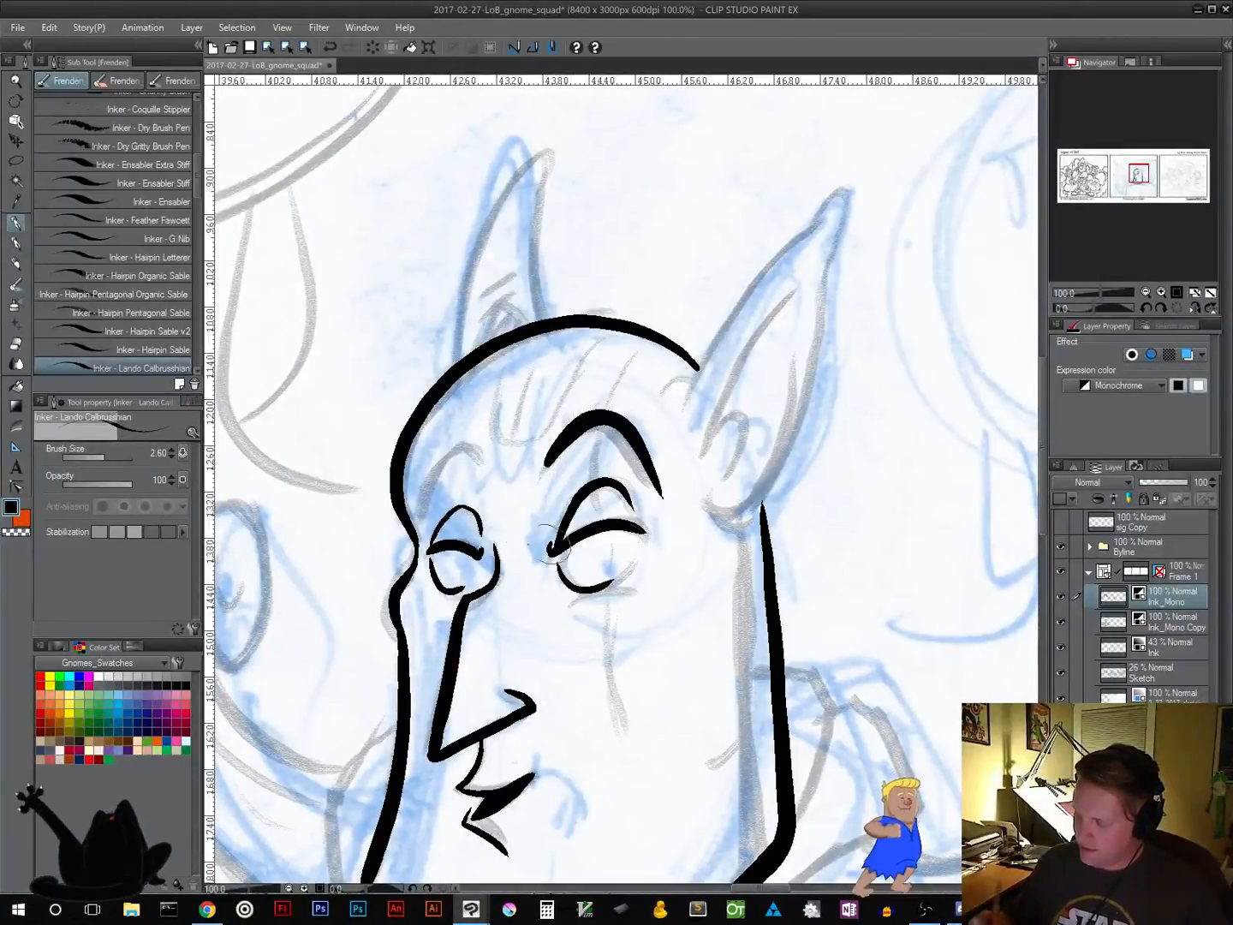
pyautogui.moveTo(487, 467)
pyautogui.mouseDown()
pyautogui.moveTo(466, 441)
pyautogui.moveTo(441, 436)
pyautogui.moveTo(415, 505)
pyautogui.mouseUp()
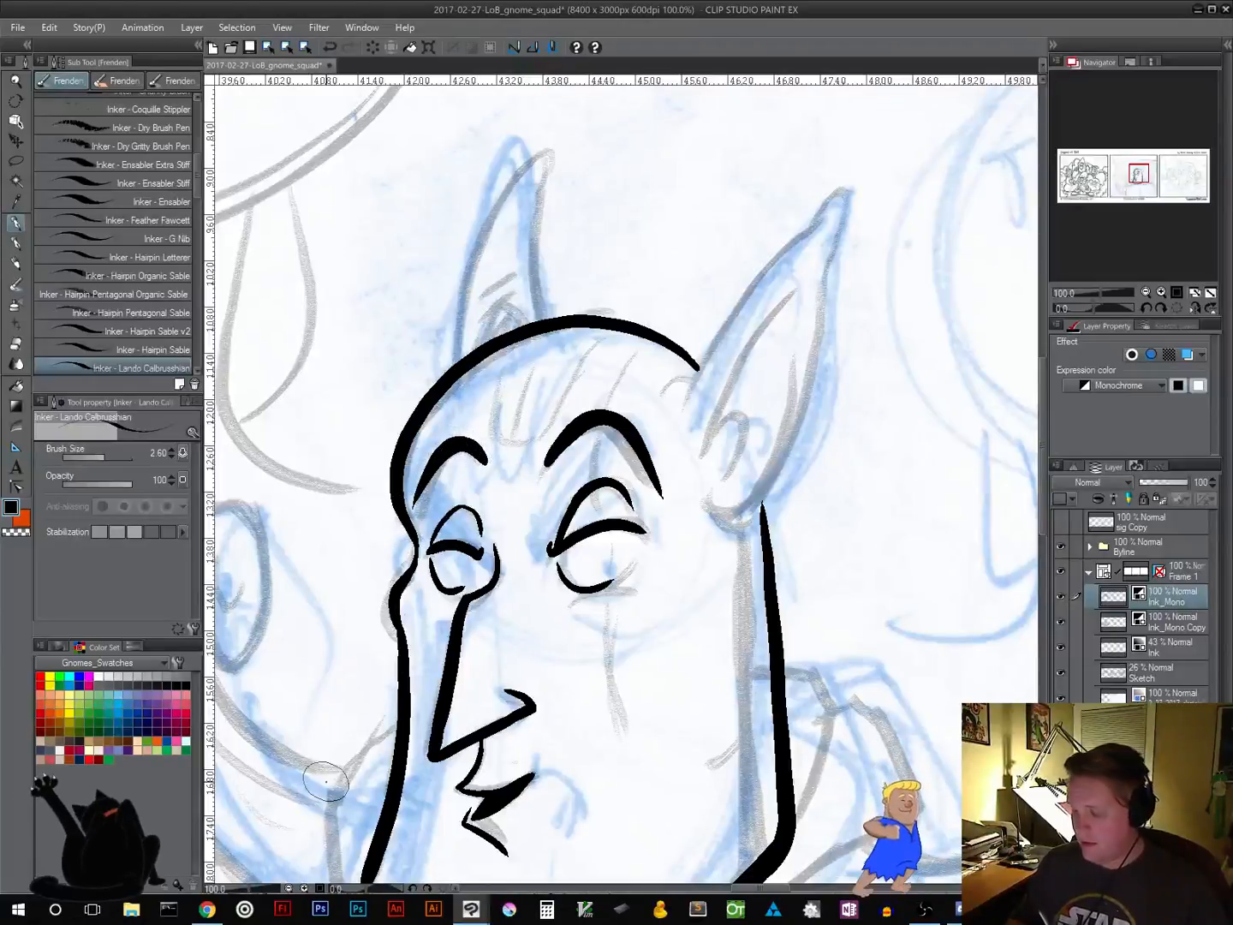
pyautogui.moveTo(611, 688); pyautogui.dragTo(638, 653)
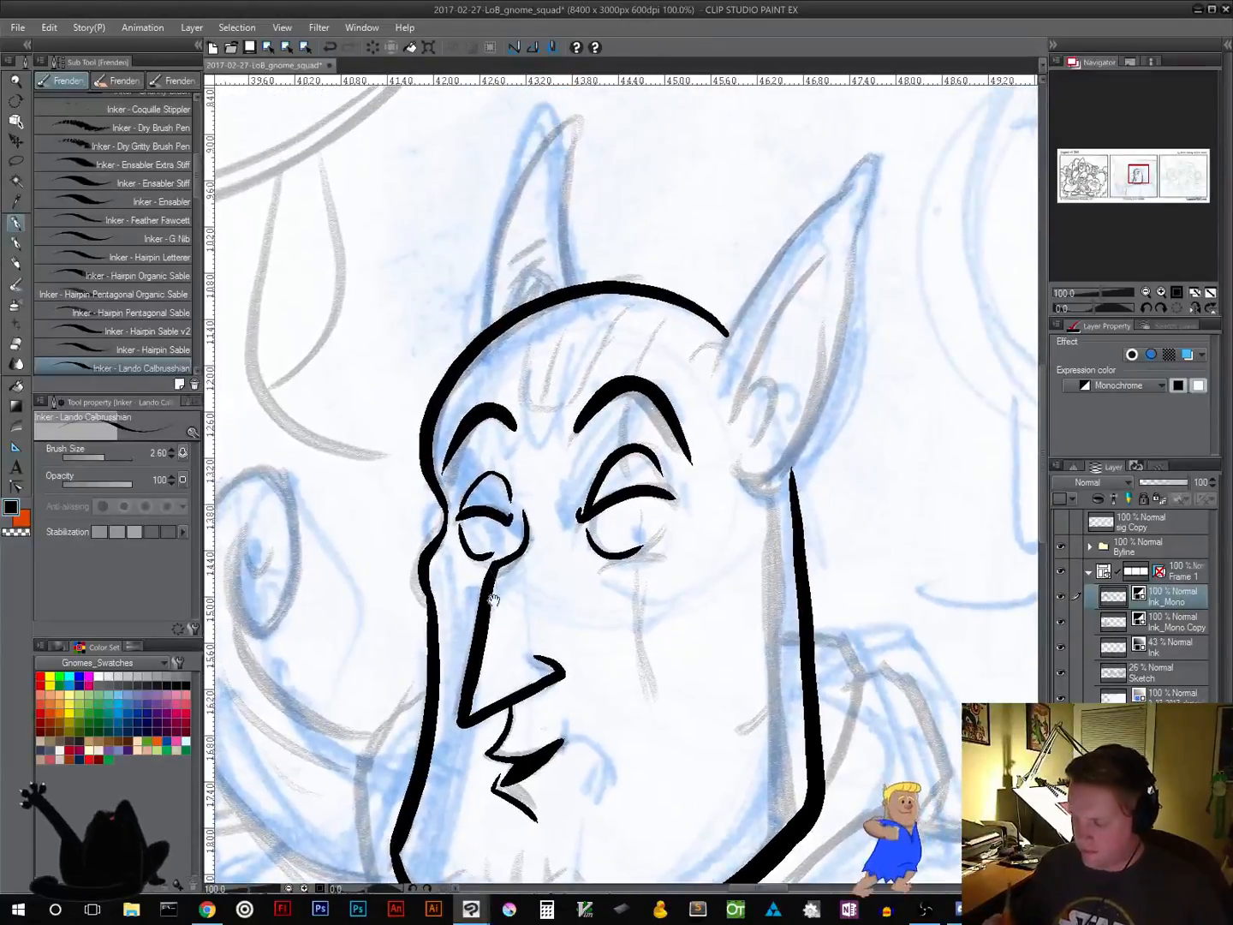
pyautogui.moveTo(451, 542)
pyautogui.mouseDown()
pyautogui.moveTo(471, 568)
pyautogui.moveTo(455, 573)
pyautogui.mouseUp()
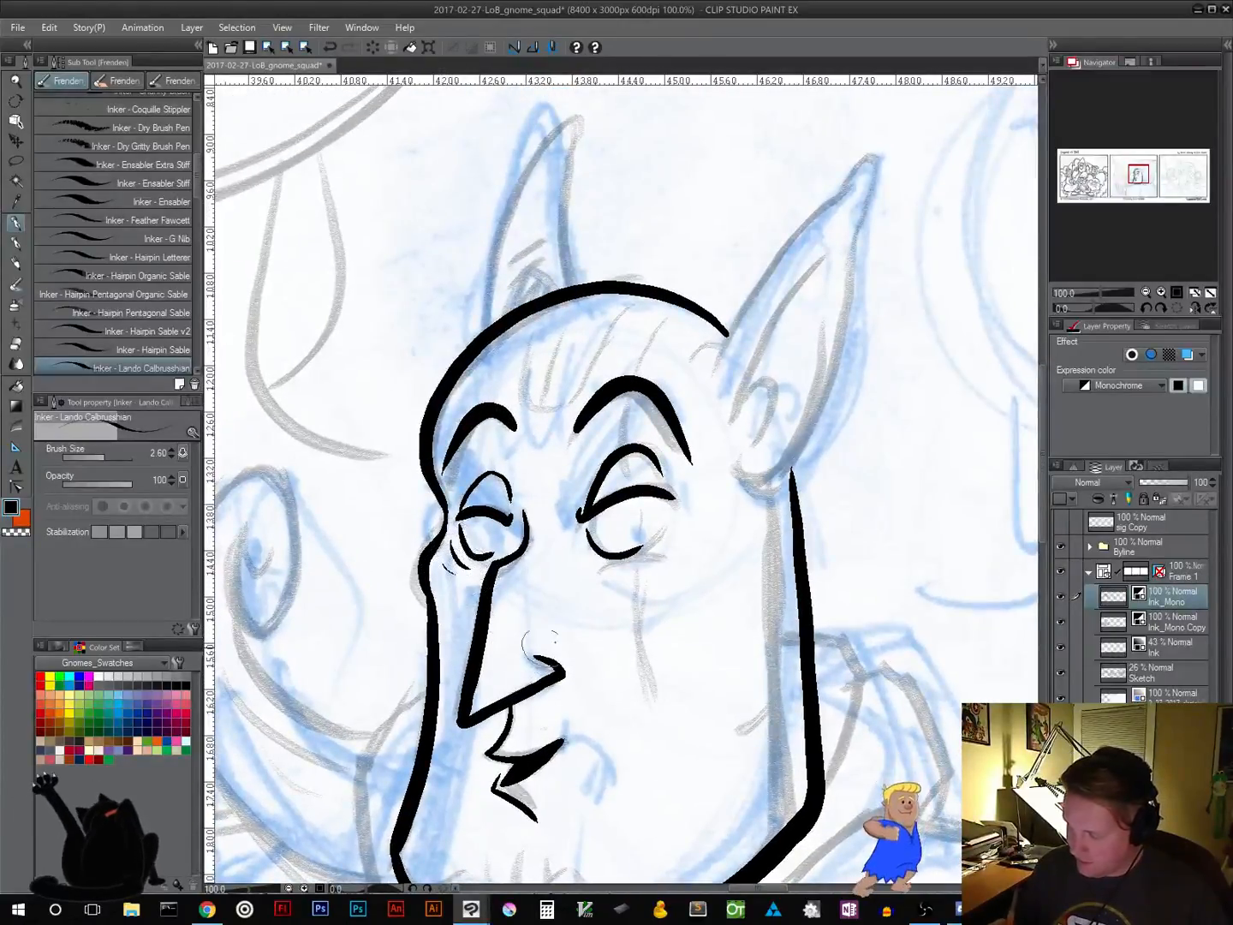
pyautogui.moveTo(696, 504); pyautogui.dragTo(689, 561)
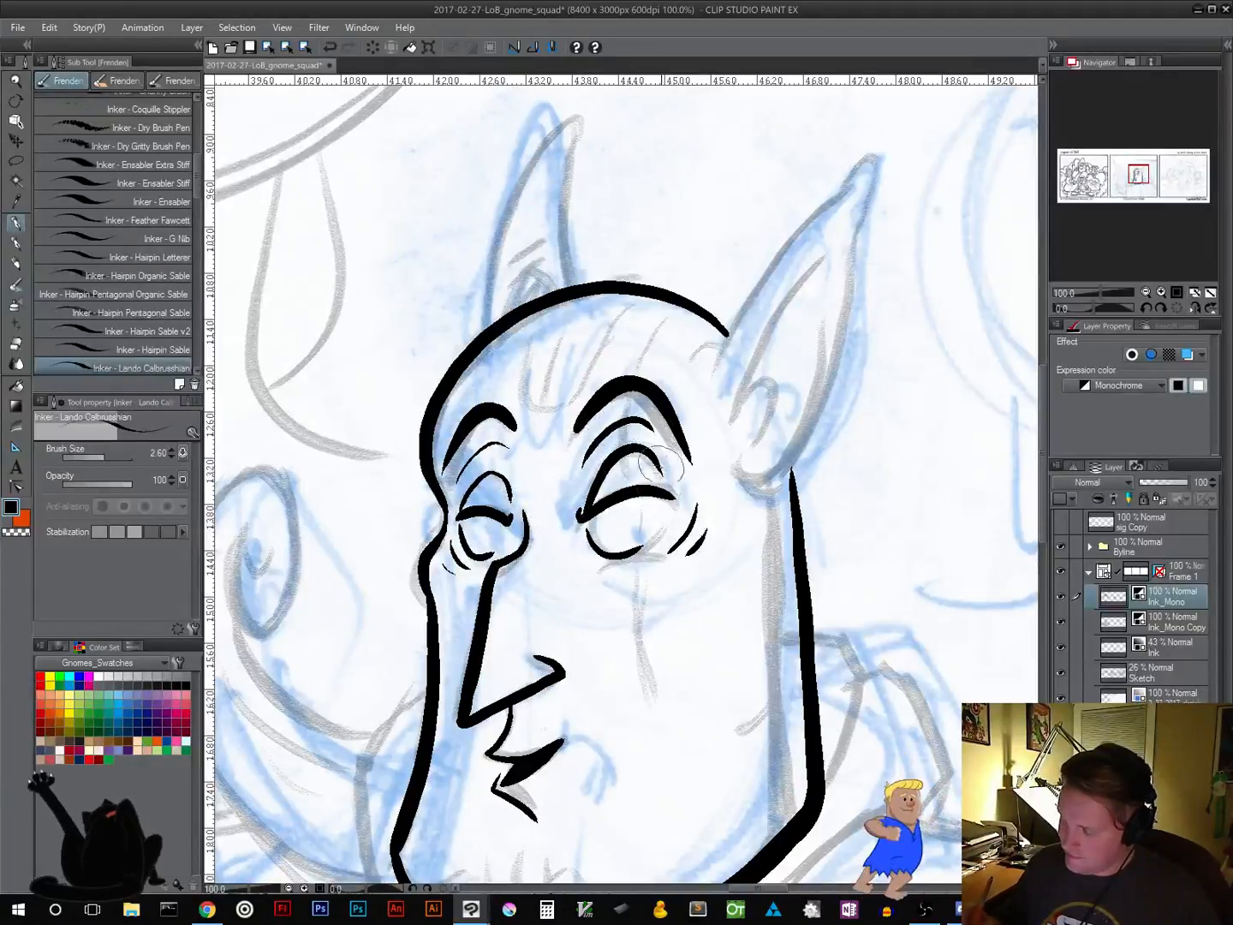
# Erase the middle of the pointy-eared character's chin line where it crosses the curved chest line
pyautogui.moveTo(717, 664)
pyautogui.mouseDown()
pyautogui.moveTo(741, 603)
pyautogui.moveTo(745, 469)
pyautogui.mouseUp()
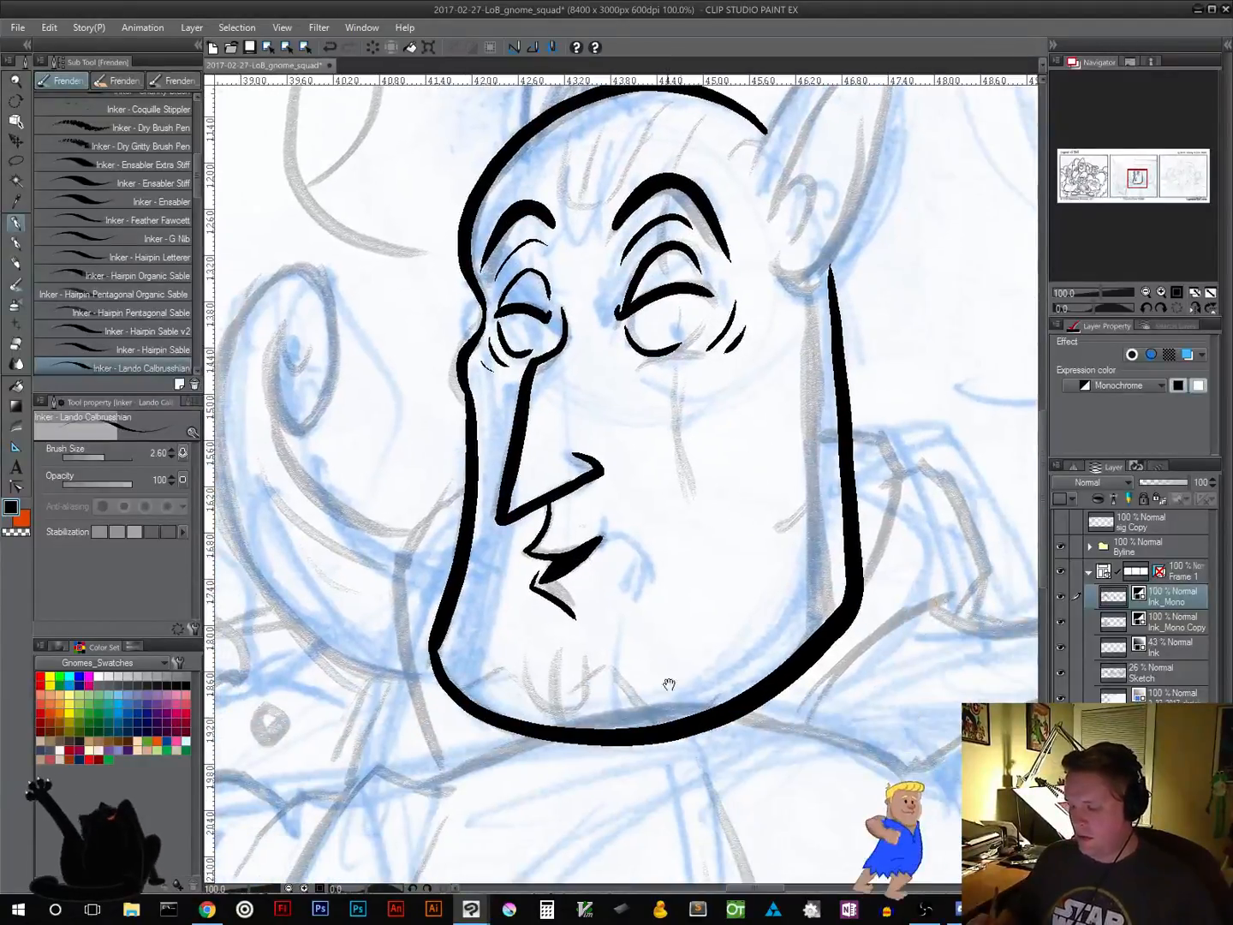
pyautogui.moveTo(780, 675); pyautogui.dragTo(766, 524)
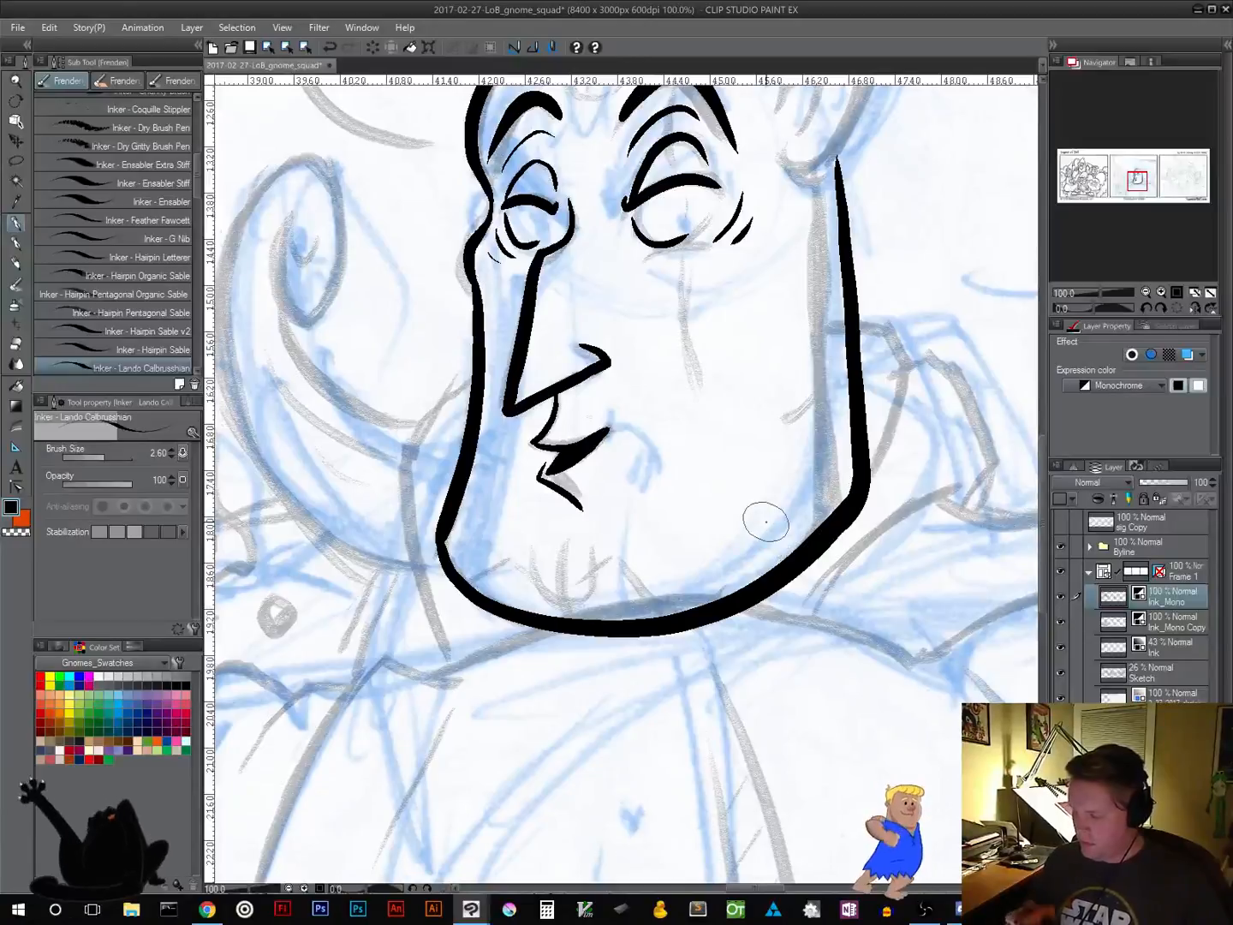
pyautogui.moveTo(754, 604)
pyautogui.mouseDown()
pyautogui.moveTo(651, 637)
pyautogui.moveTo(720, 612)
pyautogui.moveTo(746, 632)
pyautogui.moveTo(578, 646)
pyautogui.moveTo(476, 671)
pyautogui.mouseUp()
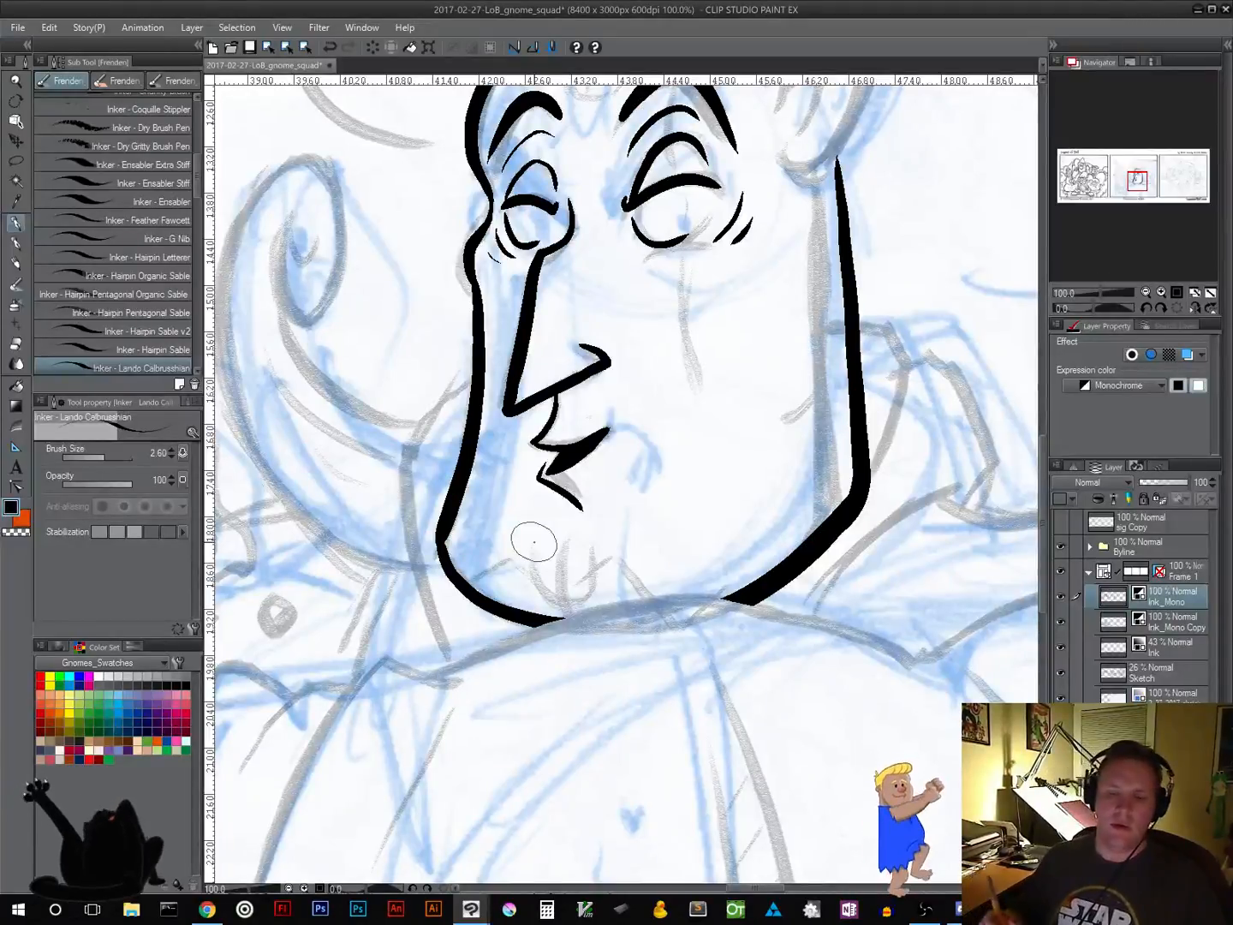
# Ink the collar folds beside the nose side of the jaw, running from the cheek down to the chest line
pyautogui.moveTo(542, 541); pyautogui.dragTo(628, 537)
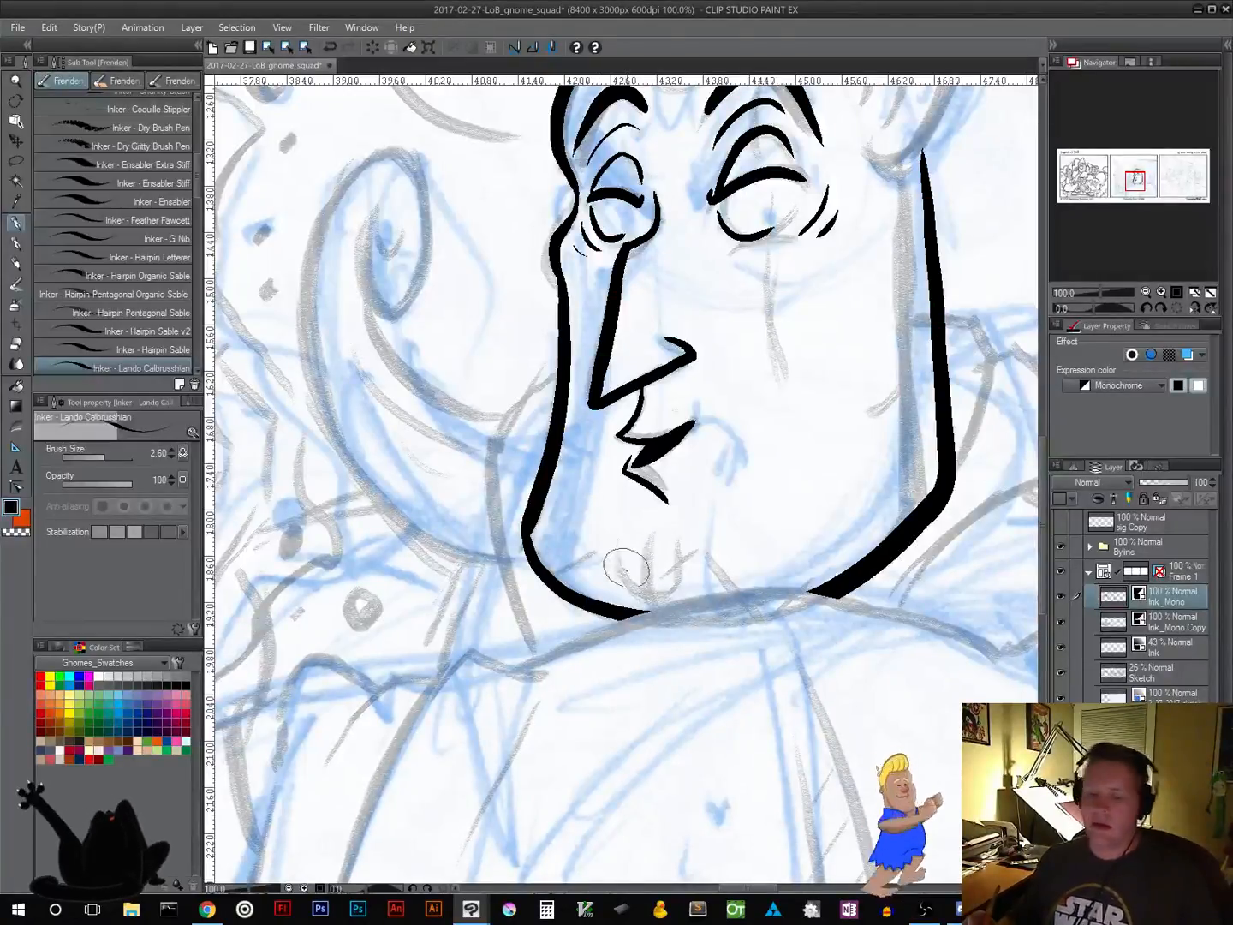
pyautogui.moveTo(644, 529)
pyautogui.mouseDown()
pyautogui.moveTo(667, 558)
pyautogui.moveTo(589, 594)
pyautogui.moveTo(578, 504)
pyautogui.mouseUp()
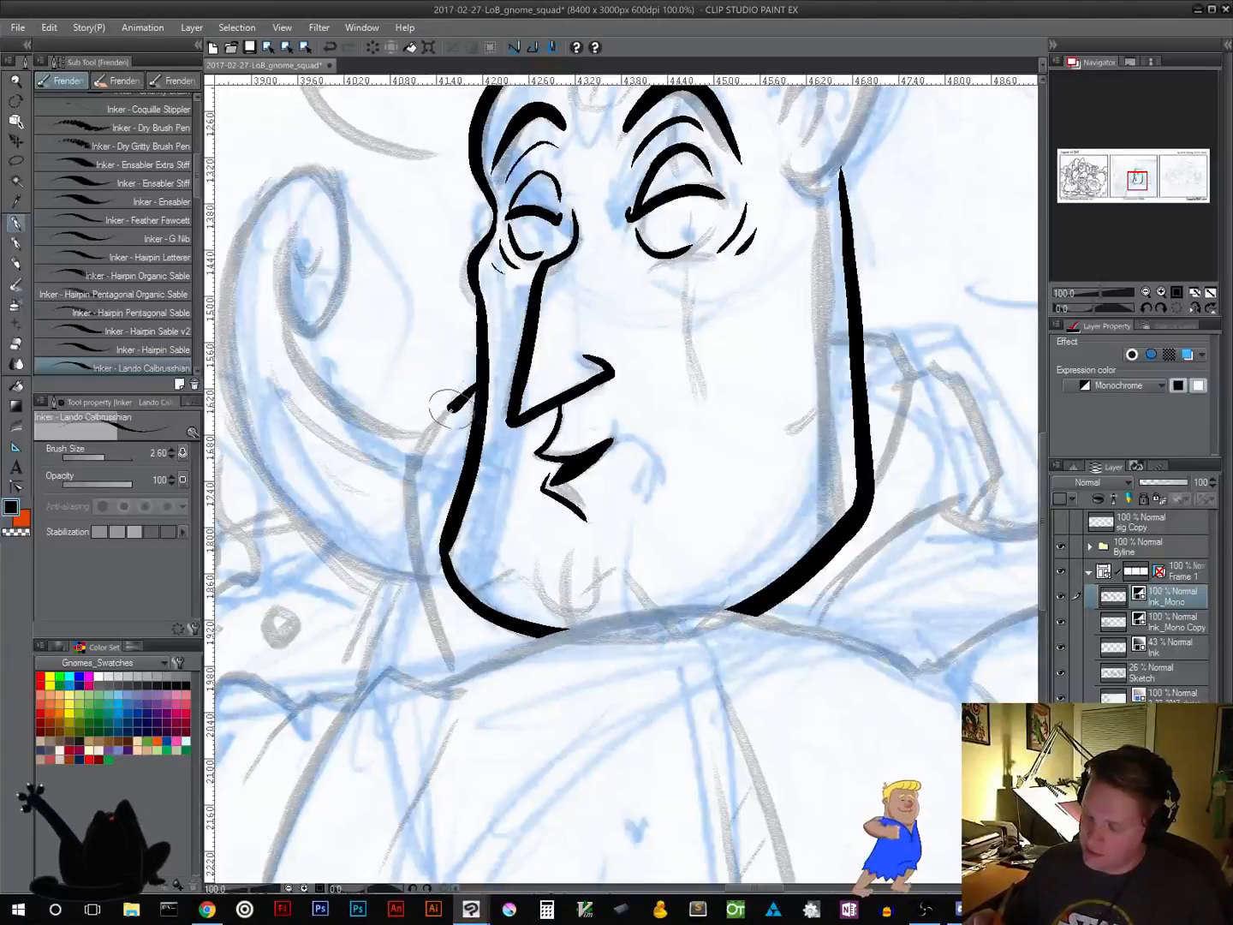
pyautogui.moveTo(476, 387); pyautogui.dragTo(426, 495)
pyautogui.moveTo(431, 435)
pyautogui.mouseDown()
pyautogui.moveTo(402, 505)
pyautogui.moveTo(417, 596)
pyautogui.moveTo(456, 678)
pyautogui.mouseUp()
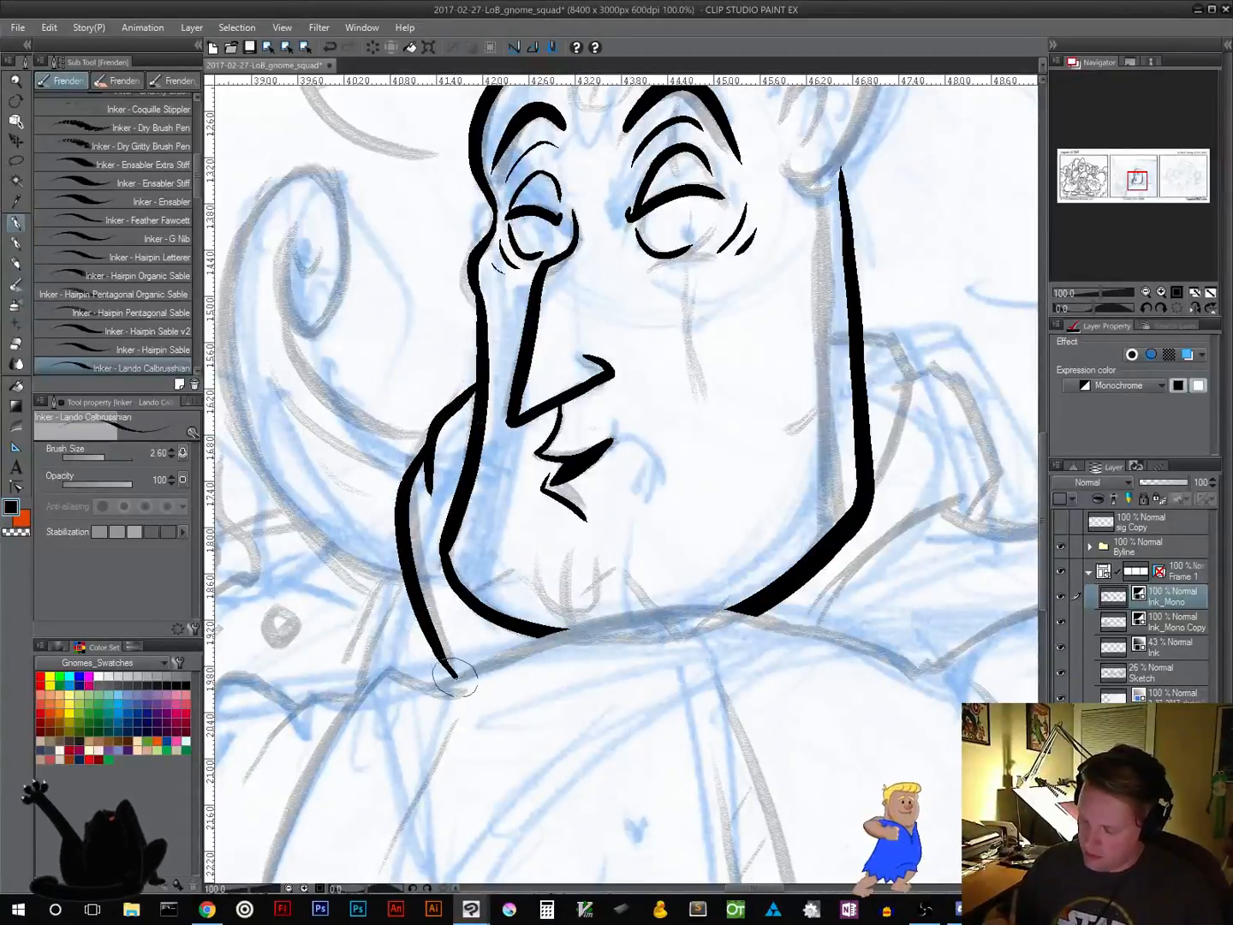
# Ink the two overlapping collar folds beside the jaw on the ear side, redoing strokes as needed
pyautogui.moveTo(771, 576)
pyautogui.mouseDown()
pyautogui.moveTo(678, 644)
pyautogui.moveTo(569, 685)
pyautogui.mouseUp()
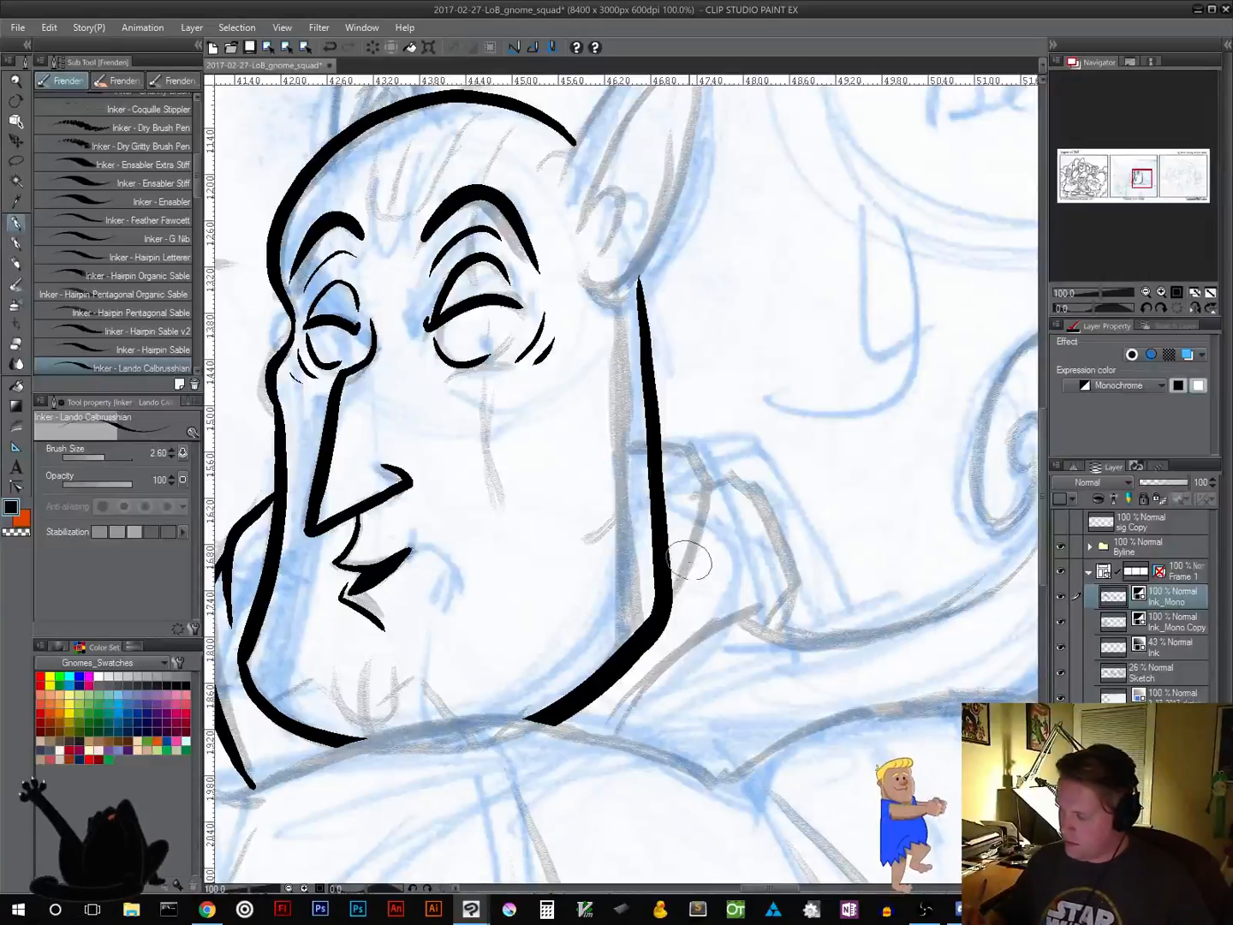
pyautogui.moveTo(690, 562); pyautogui.dragTo(715, 480)
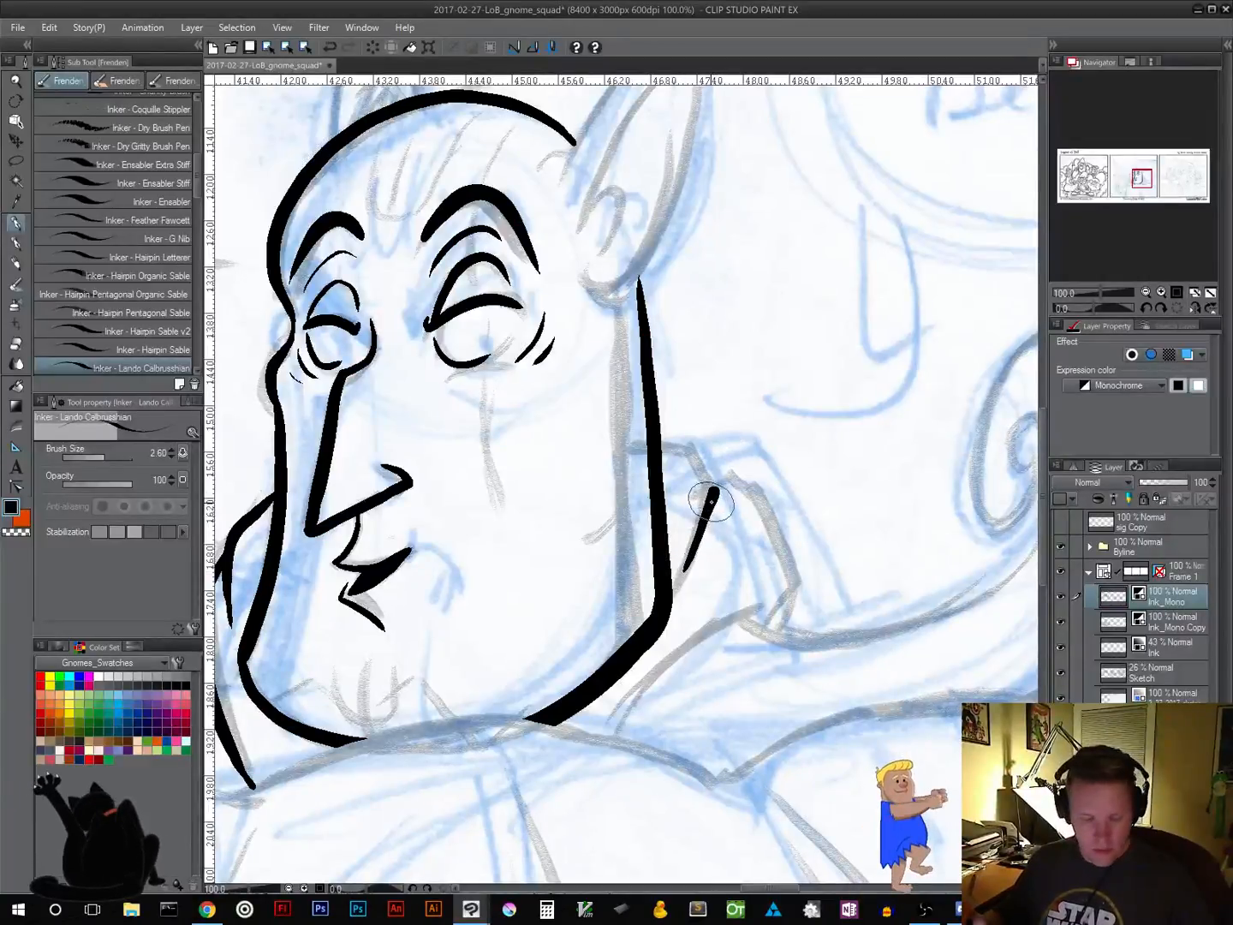
pyautogui.hotkey('ctrl', 'z')
pyautogui.moveTo(688, 566)
pyautogui.mouseDown()
pyautogui.moveTo(711, 506)
pyautogui.moveTo(704, 463)
pyautogui.moveTo(661, 437)
pyautogui.mouseUp()
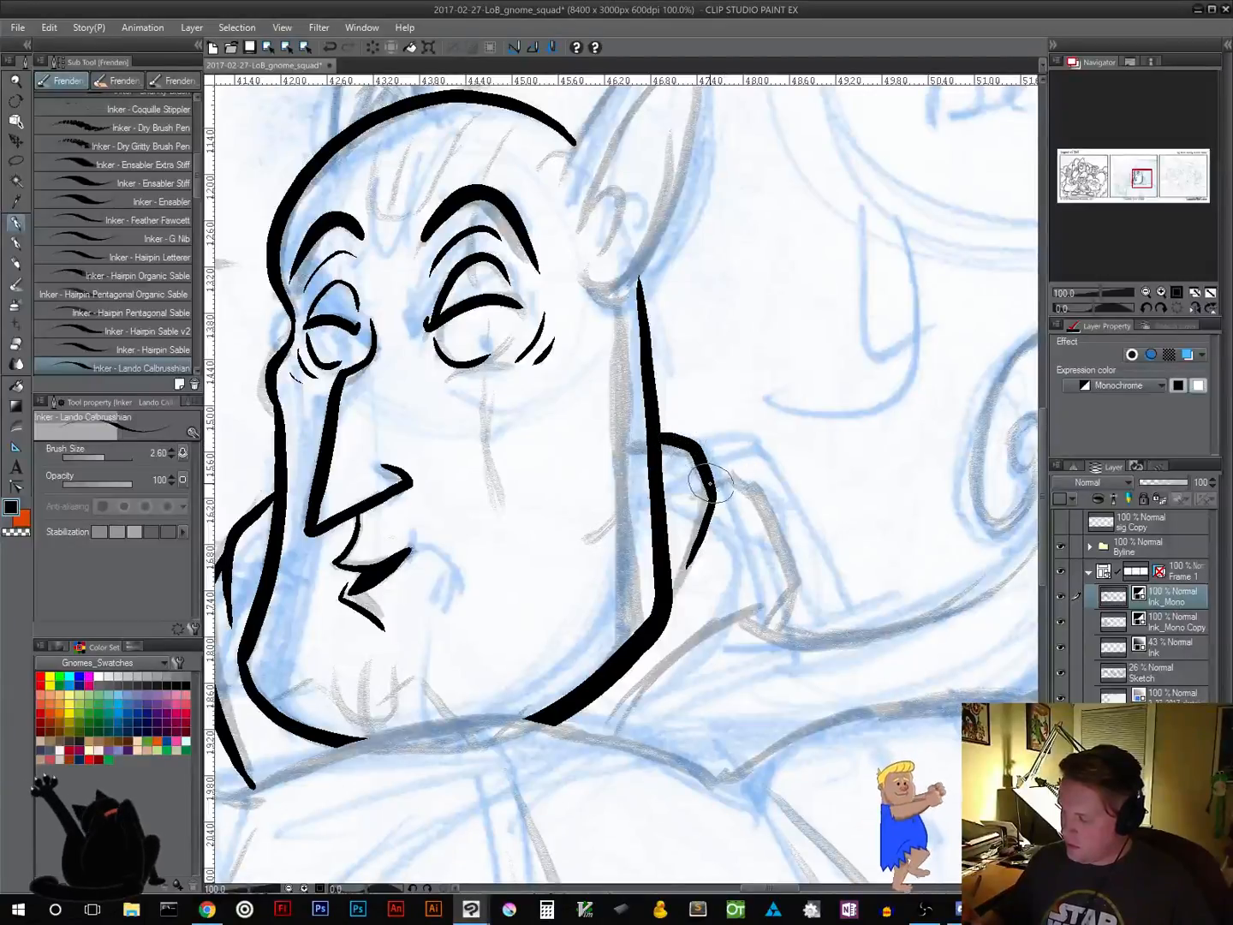
pyautogui.moveTo(710, 484)
pyautogui.mouseDown()
pyautogui.moveTo(757, 487)
pyautogui.moveTo(798, 560)
pyautogui.moveTo(770, 648)
pyautogui.mouseUp()
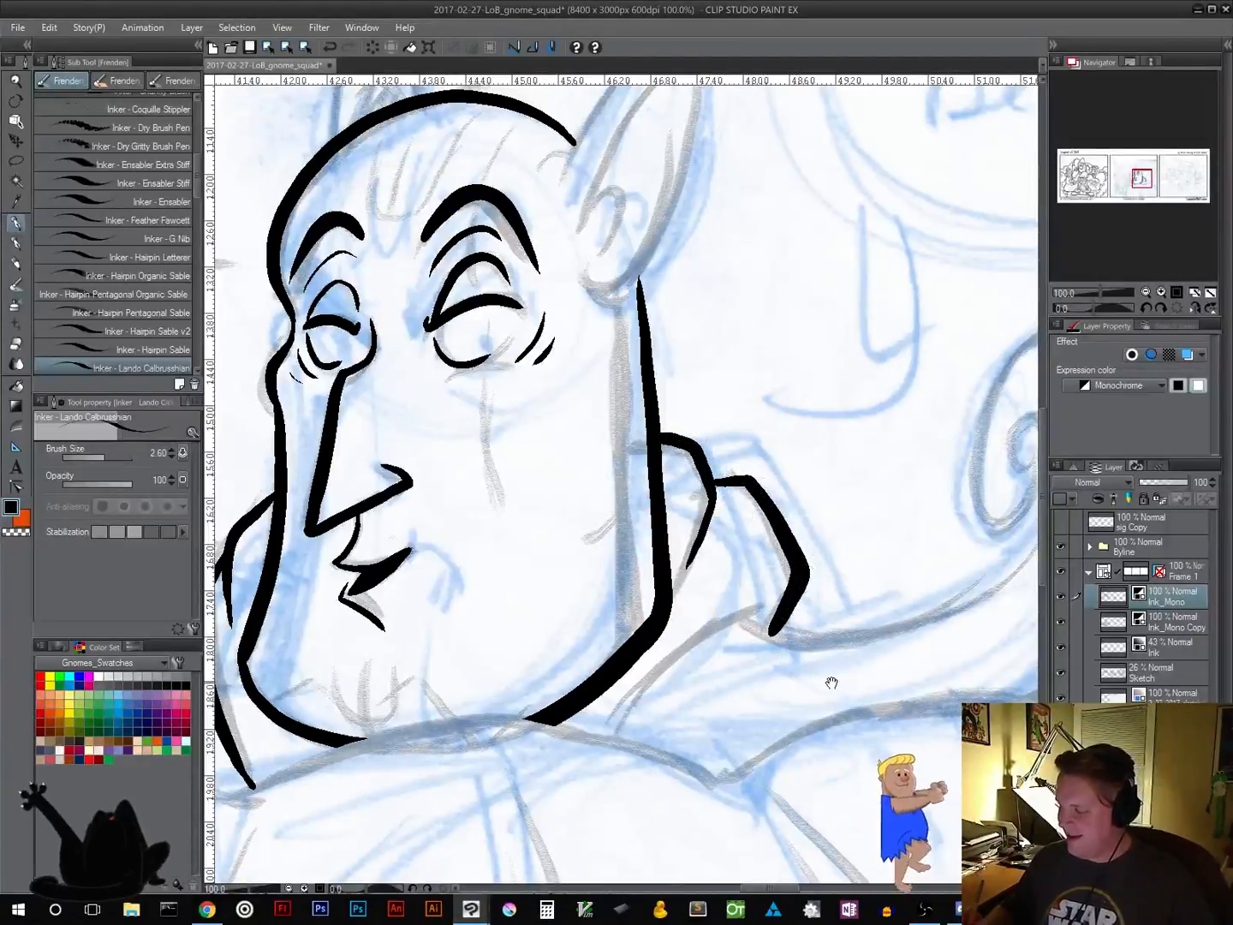
pyautogui.moveTo(831, 682); pyautogui.dragTo(789, 631)
pyautogui.hotkey('ctrl', 'z')
pyautogui.moveTo(726, 582)
pyautogui.mouseDown()
pyautogui.moveTo(746, 545)
pyautogui.moveTo(744, 484)
pyautogui.moveTo(694, 419)
pyautogui.moveTo(668, 425)
pyautogui.mouseUp()
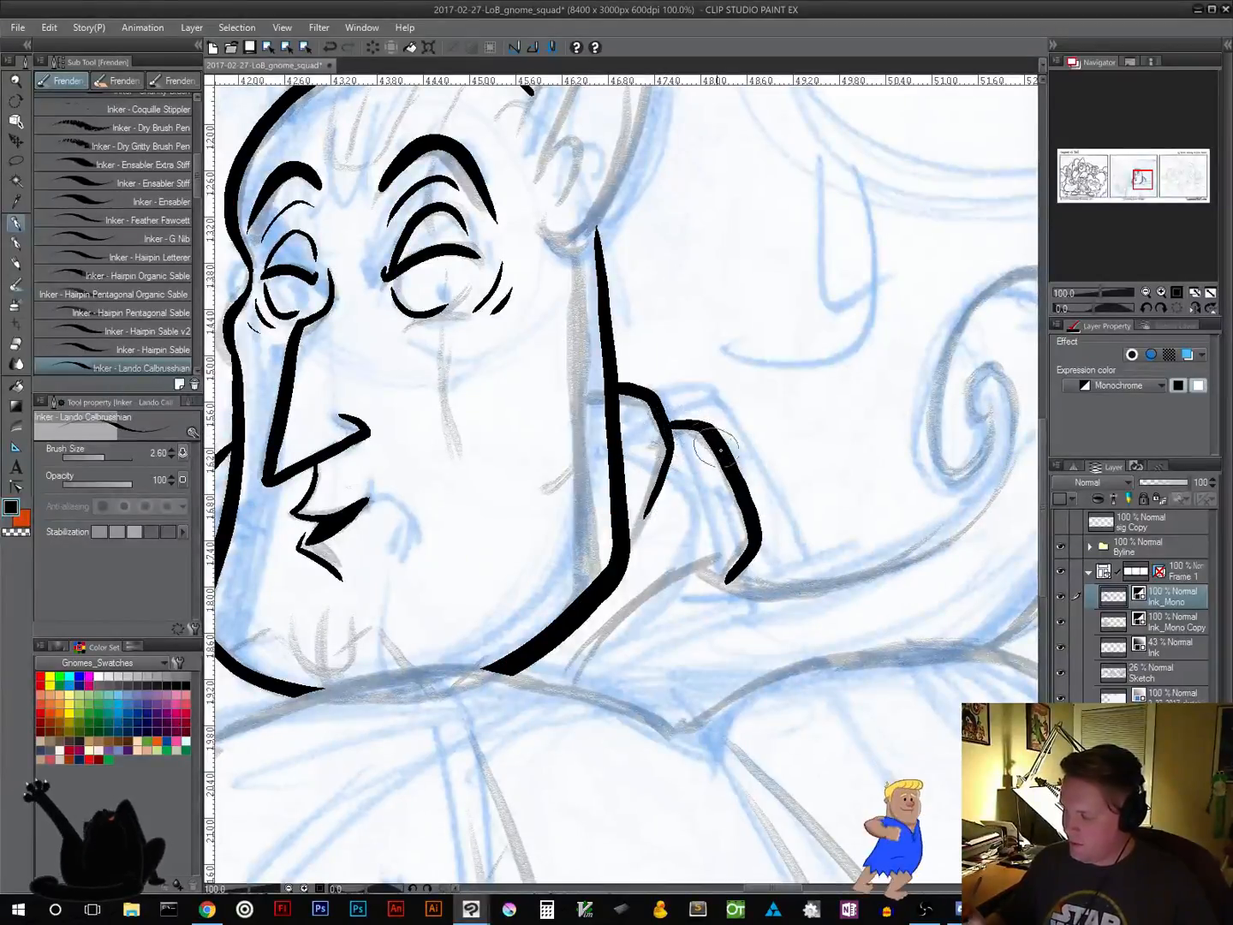
# Ink the large spiral curl on the ear side of the head, together with the collar edge leading into it
pyautogui.moveTo(674, 713); pyautogui.dragTo(824, 594)
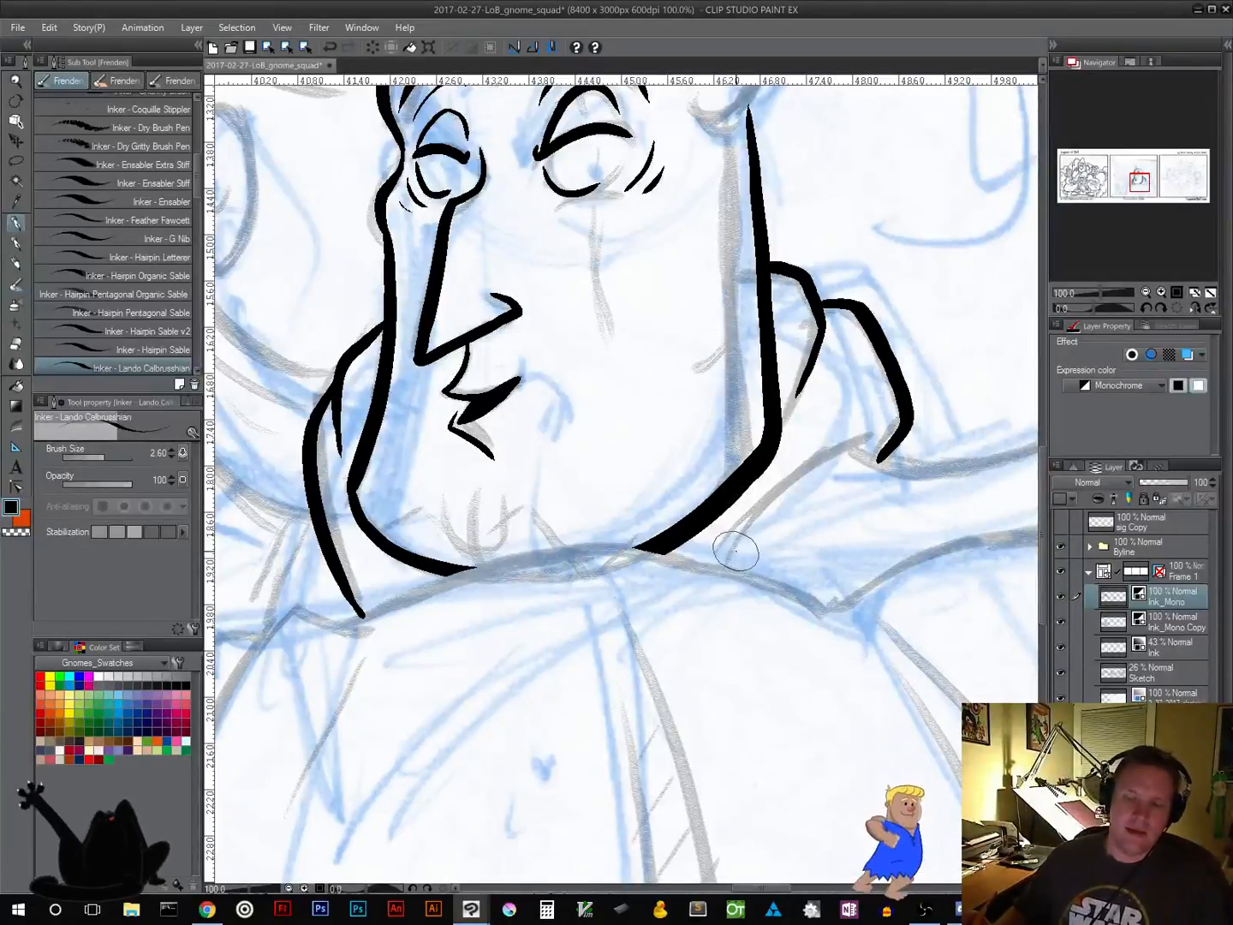
pyautogui.moveTo(772, 529)
pyautogui.mouseDown()
pyautogui.moveTo(581, 575)
pyautogui.moveTo(483, 627)
pyautogui.mouseUp()
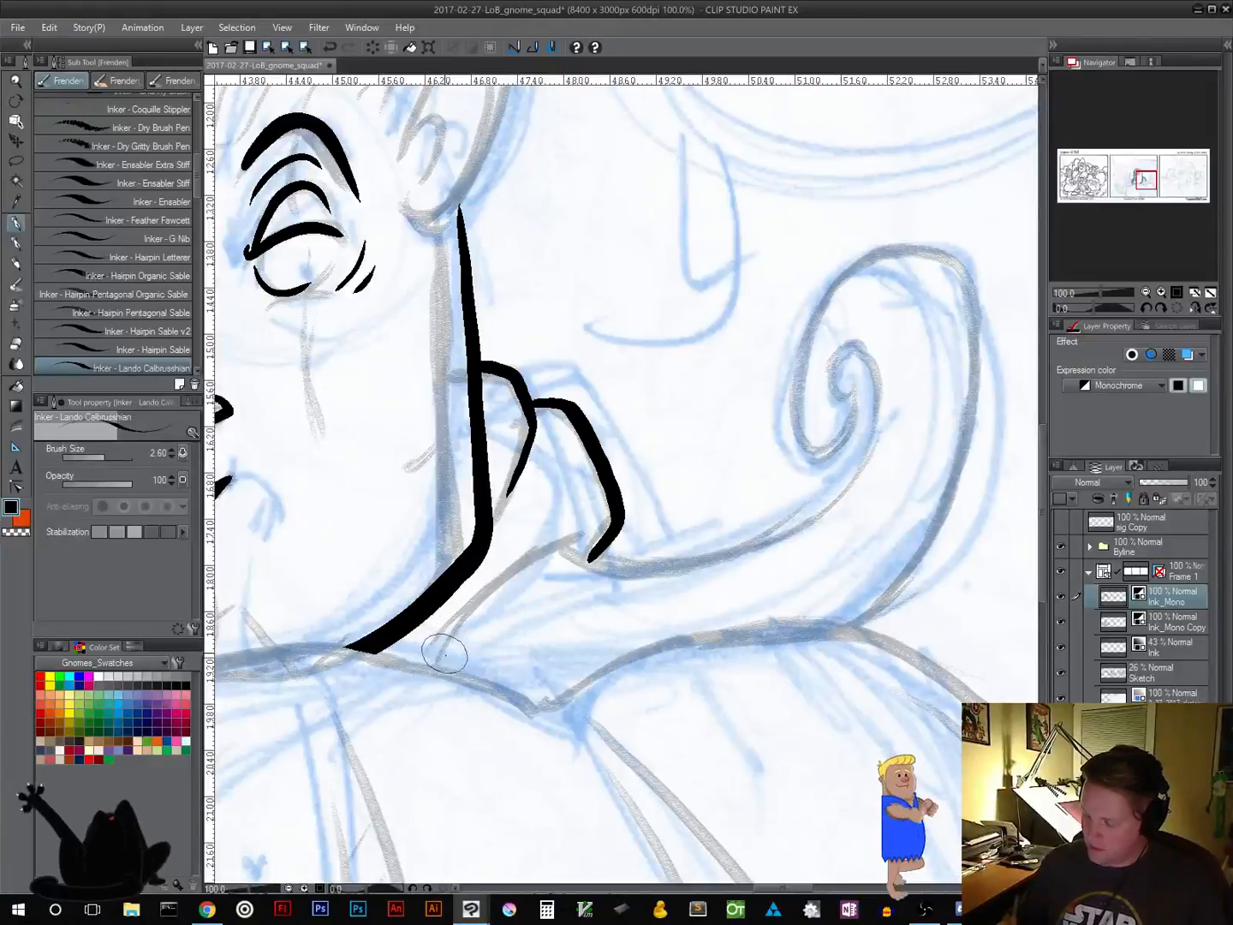
pyautogui.moveTo(468, 617)
pyautogui.mouseDown()
pyautogui.moveTo(608, 540)
pyautogui.moveTo(567, 555)
pyautogui.moveTo(627, 569)
pyautogui.moveTo(749, 551)
pyautogui.moveTo(864, 467)
pyautogui.moveTo(874, 359)
pyautogui.moveTo(830, 384)
pyautogui.moveTo(848, 409)
pyautogui.moveTo(800, 456)
pyautogui.moveTo(801, 311)
pyautogui.moveTo(909, 253)
pyautogui.moveTo(963, 355)
pyautogui.moveTo(875, 581)
pyautogui.moveTo(822, 629)
pyautogui.mouseUp()
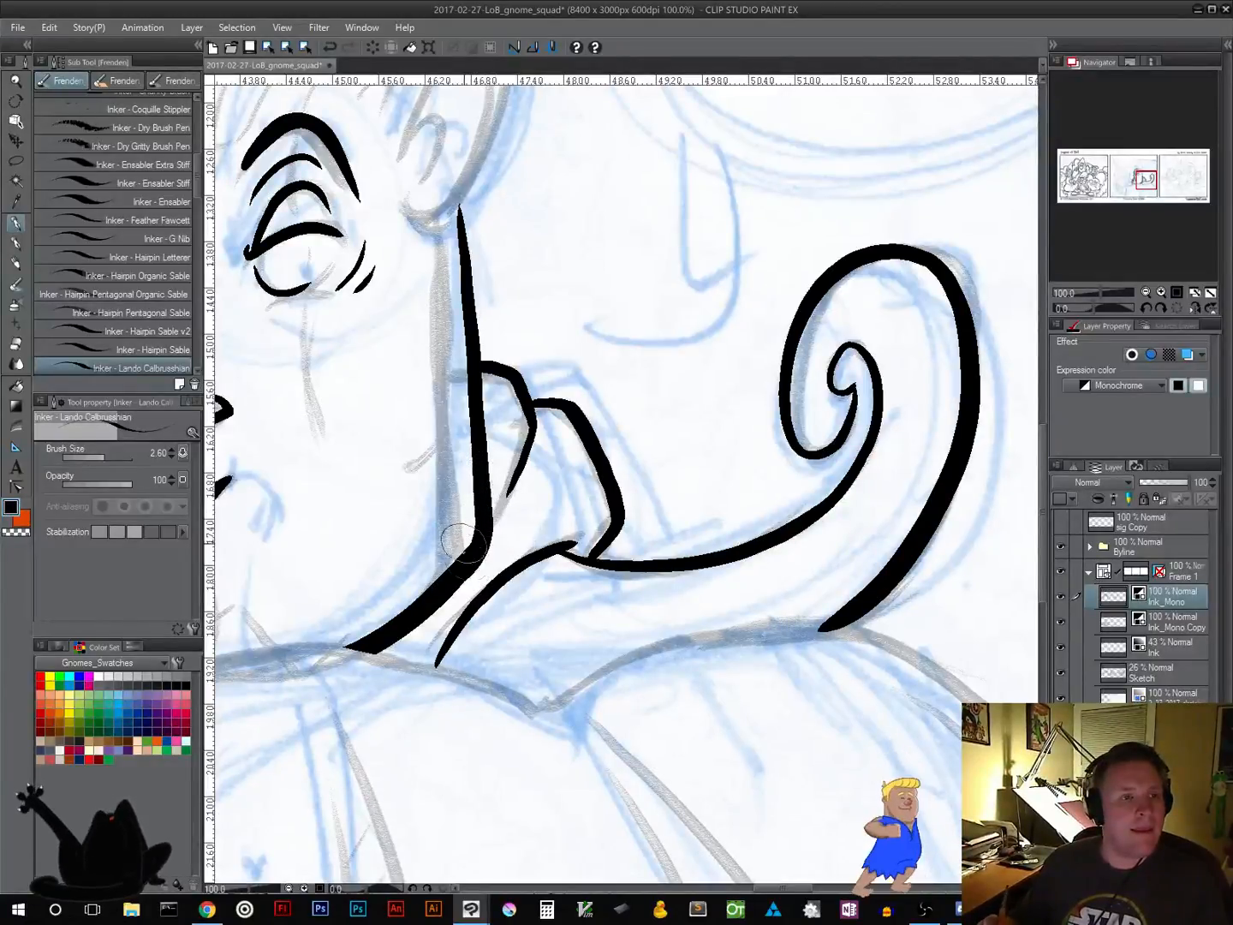
# Ink the spiral curl on the nose side of the head, with its inner edge and thin shading strokes, rotating the canvas as needed
pyautogui.moveTo(521, 623)
pyautogui.mouseDown()
pyautogui.moveTo(973, 546)
pyautogui.moveTo(550, 691)
pyautogui.moveTo(546, 788)
pyautogui.mouseUp()
pyautogui.moveTo(390, 342)
pyautogui.mouseDown()
pyautogui.moveTo(397, 389)
pyautogui.moveTo(414, 369)
pyautogui.moveTo(376, 355)
pyautogui.moveTo(374, 413)
pyautogui.moveTo(388, 441)
pyautogui.moveTo(416, 448)
pyautogui.moveTo(442, 410)
pyautogui.moveTo(446, 340)
pyautogui.moveTo(430, 298)
pyautogui.moveTo(399, 292)
pyautogui.moveTo(345, 329)
pyautogui.moveTo(313, 468)
pyautogui.moveTo(347, 597)
pyautogui.moveTo(467, 696)
pyautogui.moveTo(505, 709)
pyautogui.mouseUp()
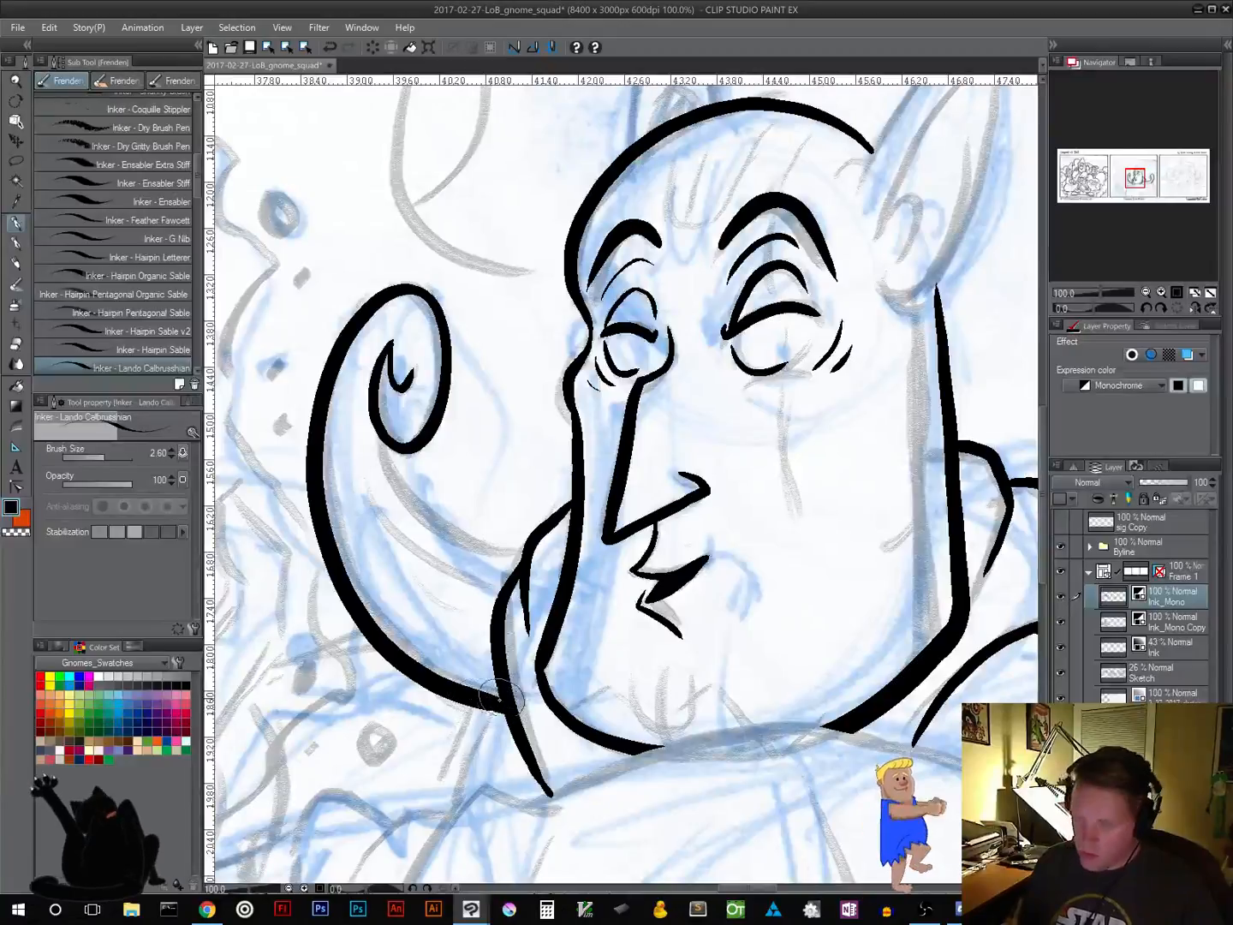
pyautogui.moveTo(506, 668)
pyautogui.mouseDown()
pyautogui.moveTo(612, 514)
pyautogui.moveTo(595, 523)
pyautogui.mouseUp()
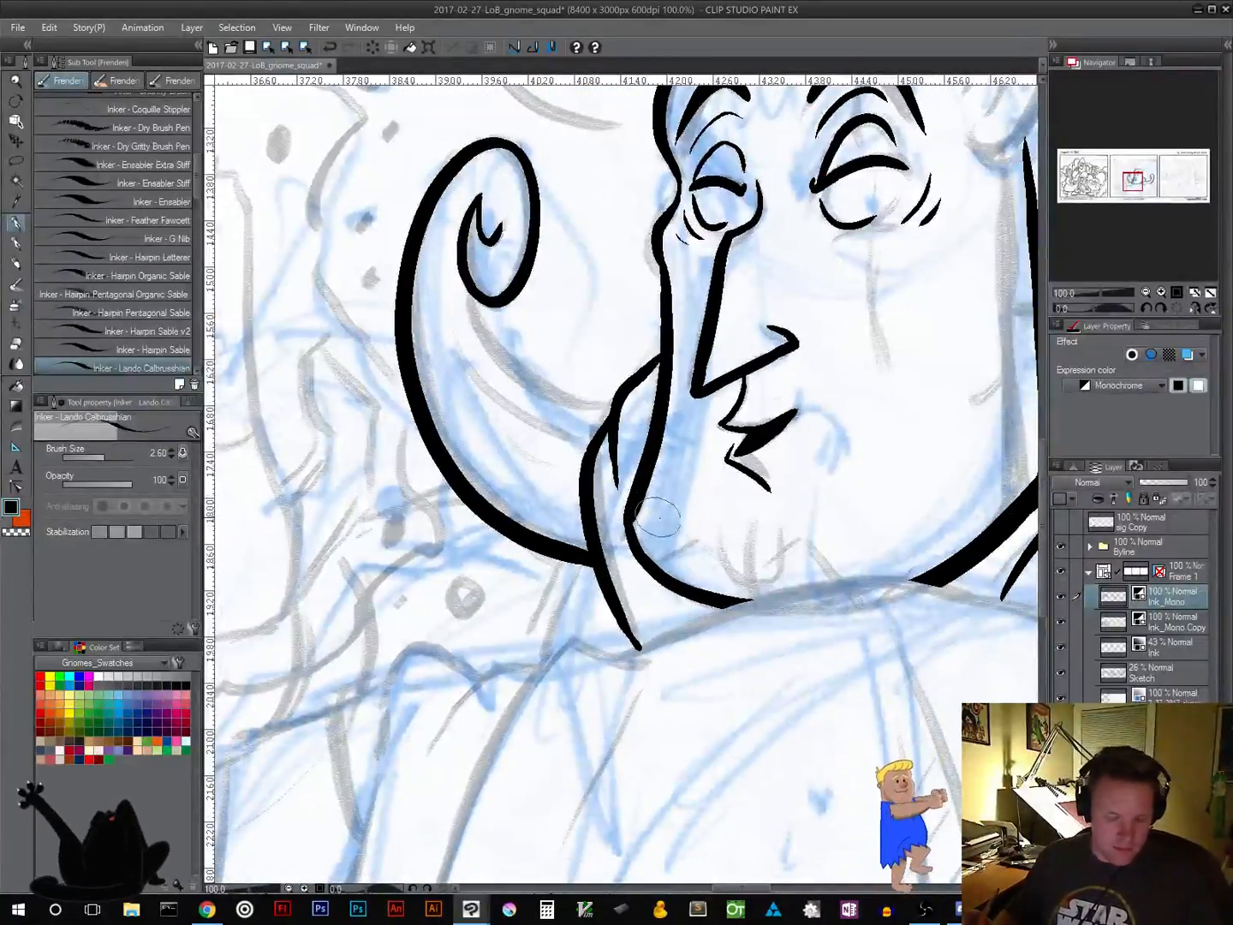
pyautogui.moveTo(710, 523)
pyautogui.mouseDown()
pyautogui.moveTo(634, 625)
pyautogui.moveTo(569, 655)
pyautogui.mouseUp()
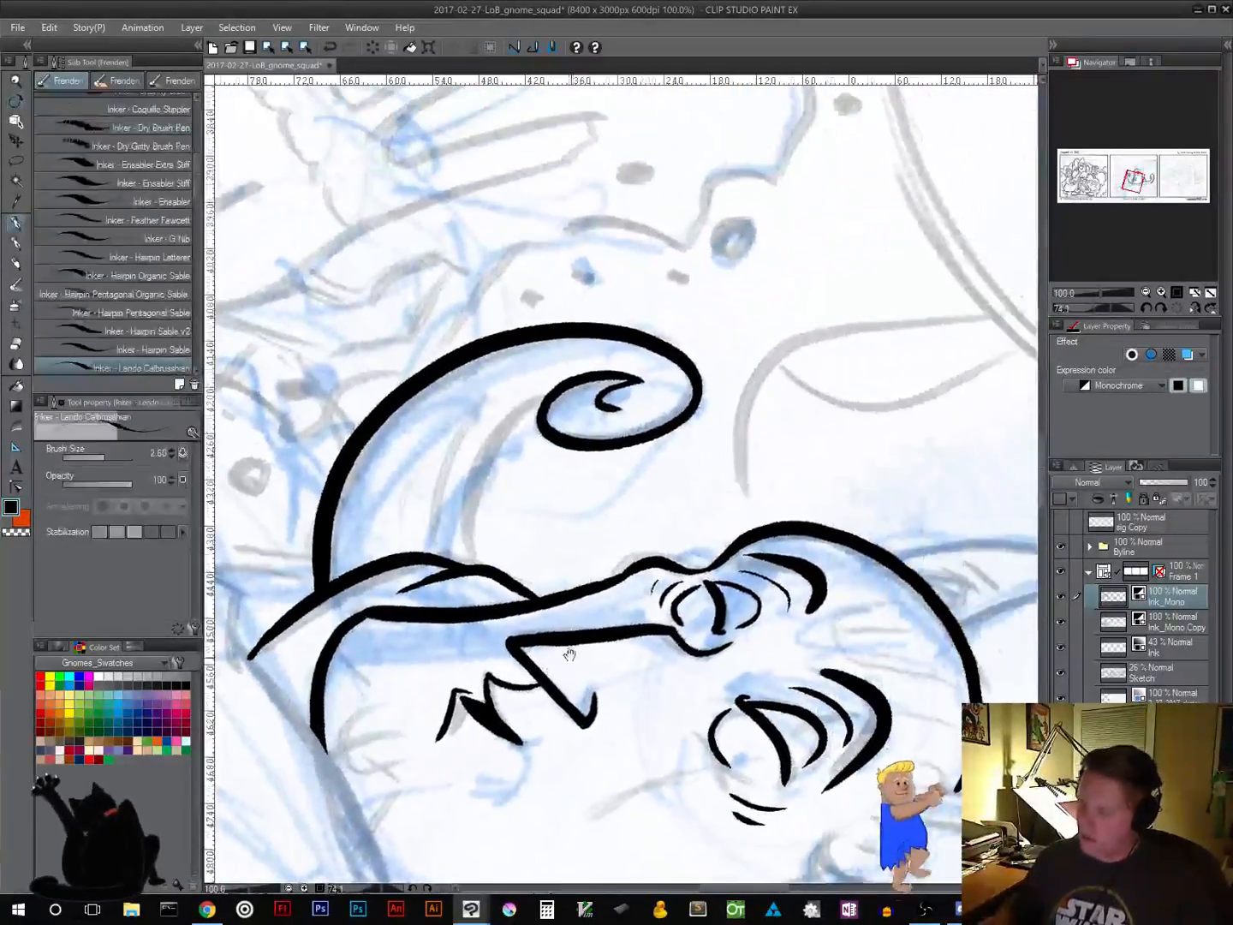
pyautogui.moveTo(545, 397)
pyautogui.mouseDown()
pyautogui.moveTo(472, 507)
pyautogui.moveTo(482, 572)
pyautogui.mouseUp()
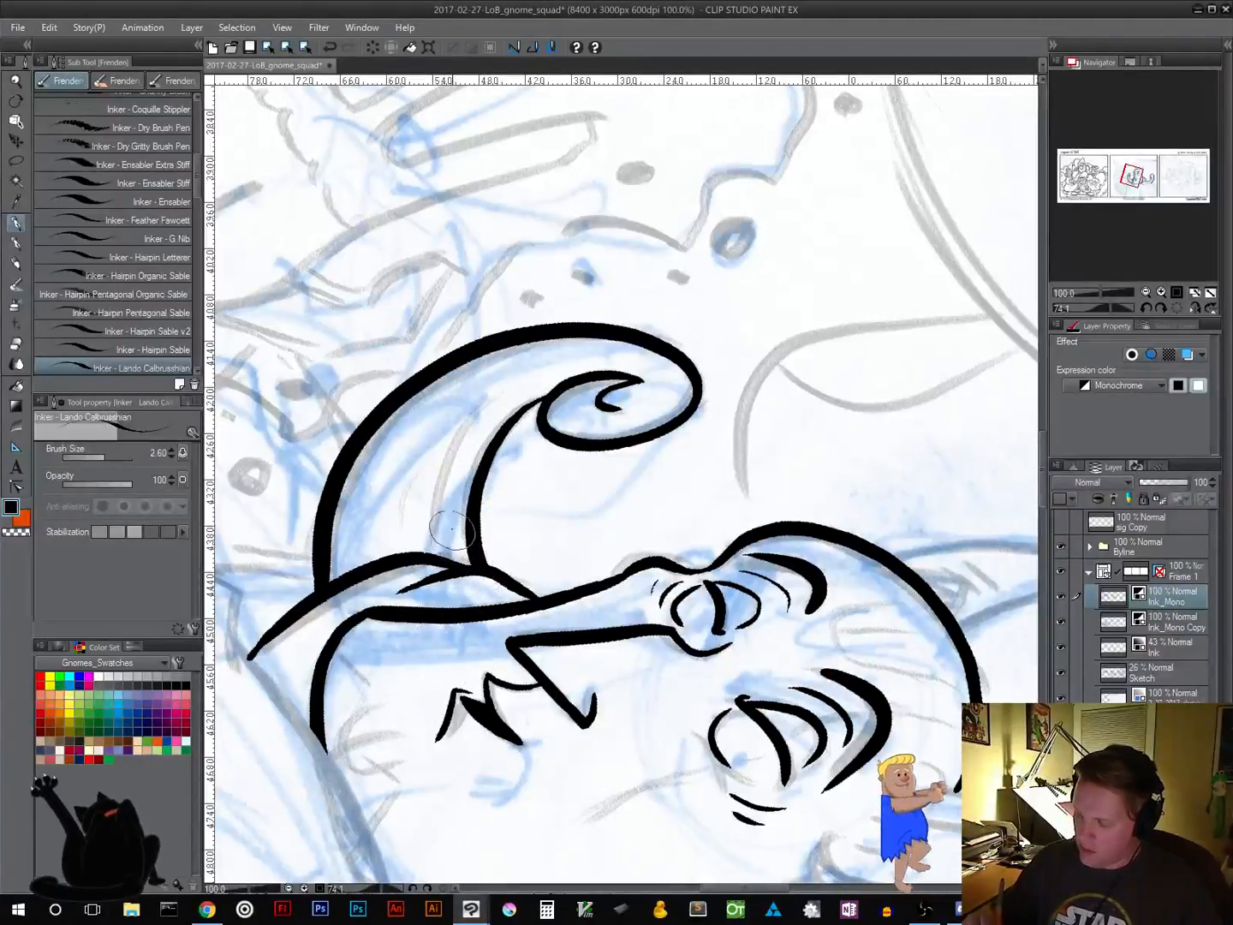
pyautogui.moveTo(468, 456)
pyautogui.mouseDown()
pyautogui.moveTo(459, 543)
pyautogui.moveTo(447, 549)
pyautogui.moveTo(510, 396)
pyautogui.mouseUp()
pyautogui.hotkey('ctrl', 'z')
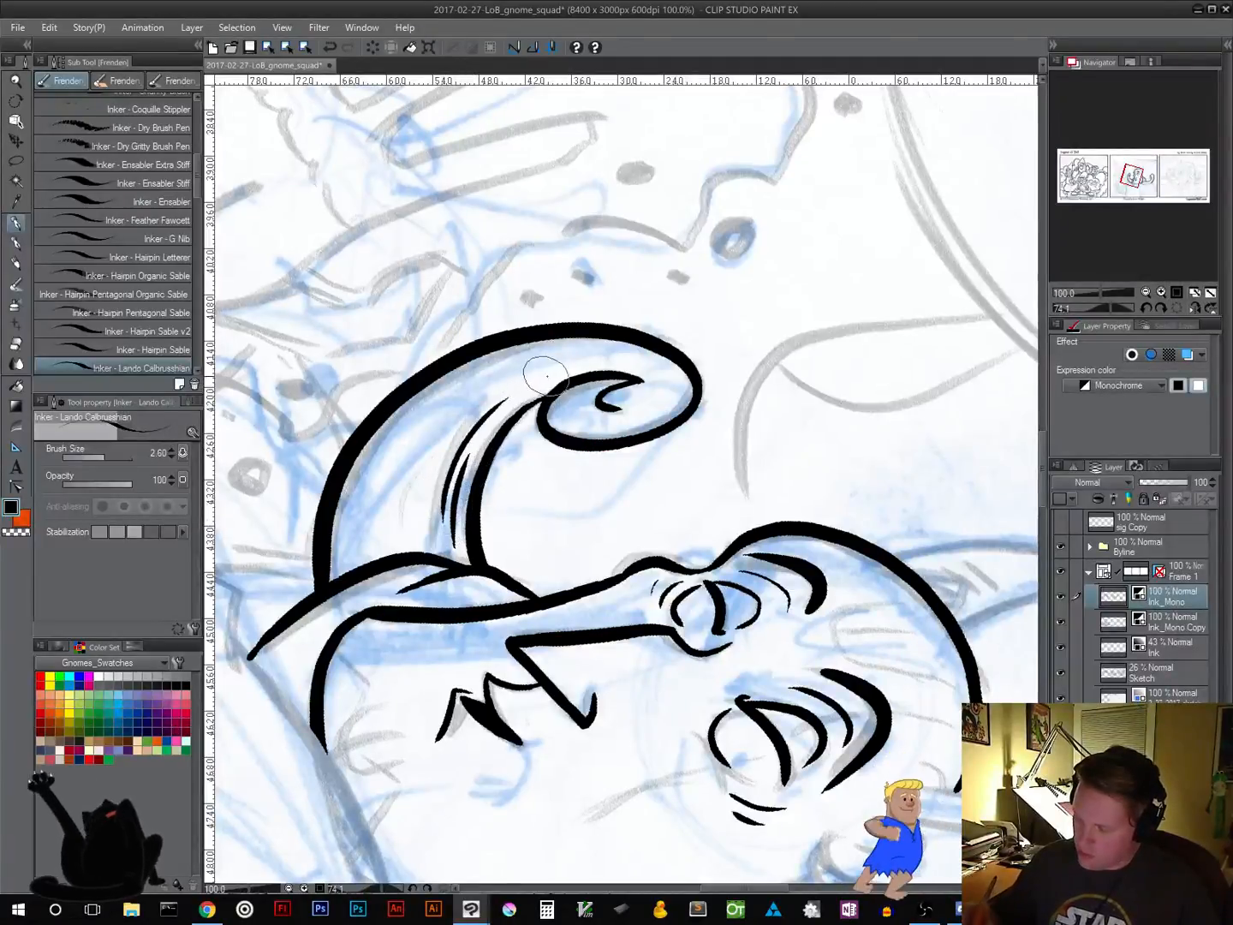
# Ink two thin shading strokes along the inner edge of the large spiral curl's stem on the ear side
pyautogui.moveTo(613, 726)
pyautogui.mouseDown()
pyautogui.moveTo(733, 504)
pyautogui.moveTo(654, 476)
pyautogui.mouseUp()
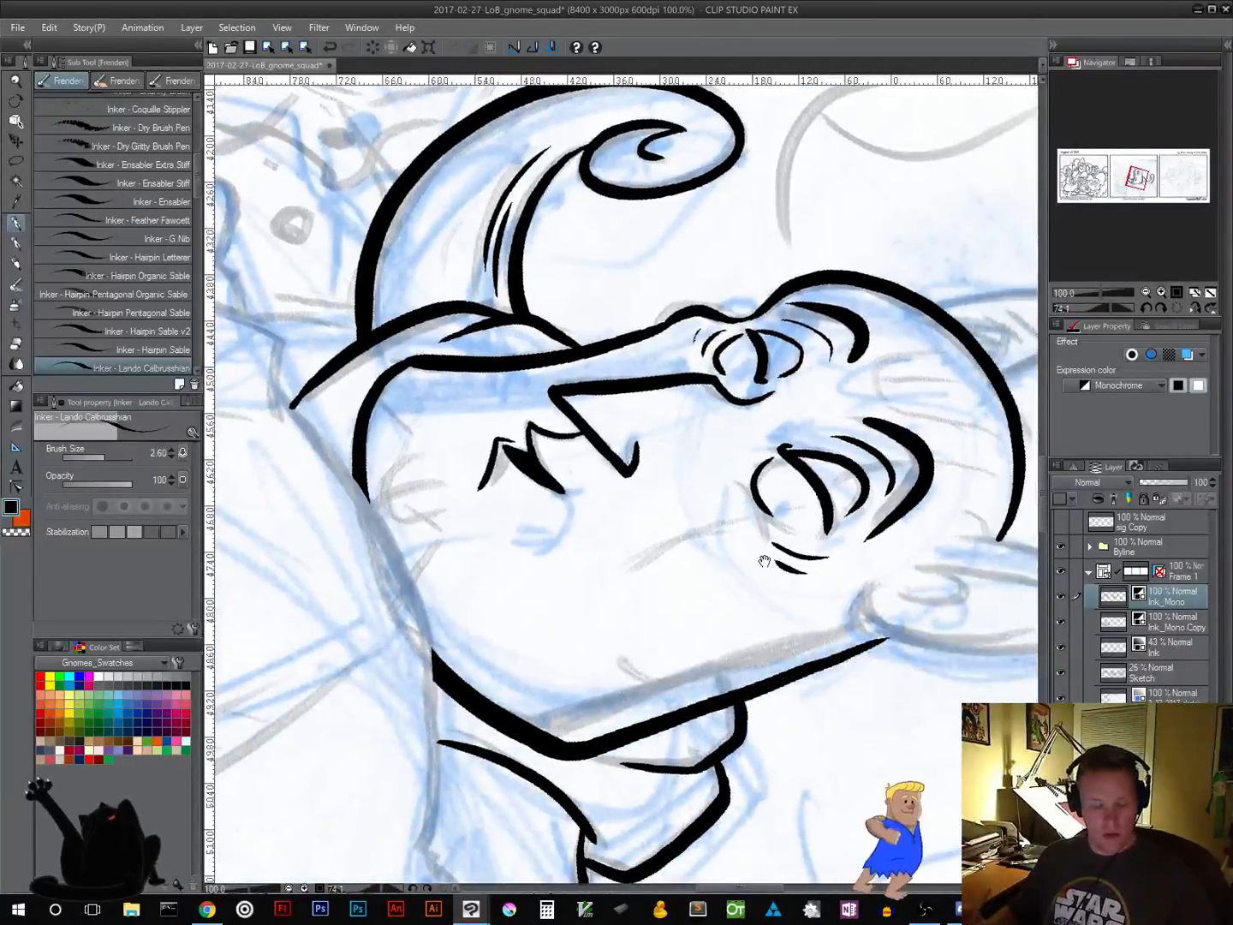
pyautogui.moveTo(777, 613); pyautogui.dragTo(742, 324)
pyautogui.moveTo(886, 481); pyautogui.dragTo(357, 655)
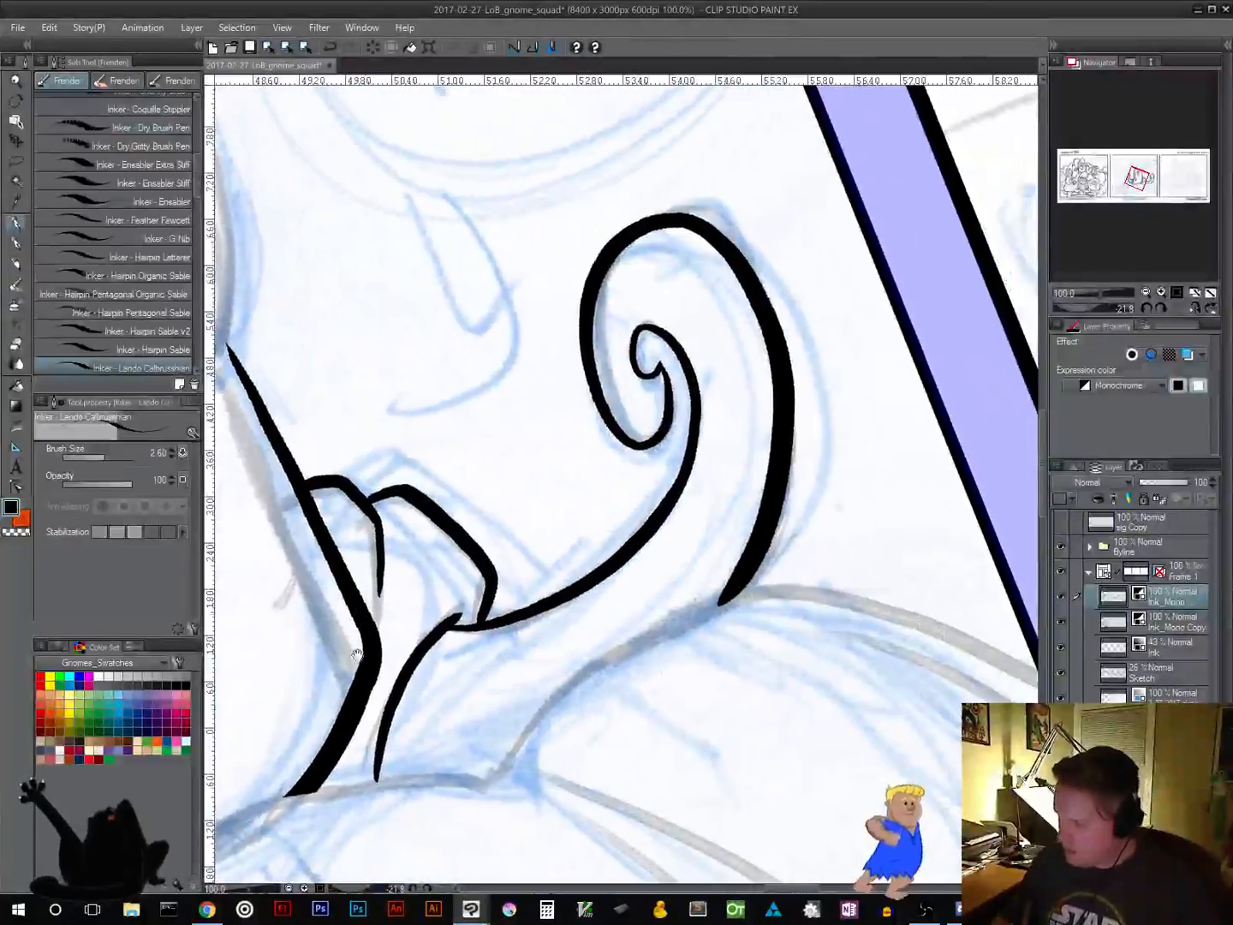
pyautogui.moveTo(467, 645); pyautogui.dragTo(664, 542)
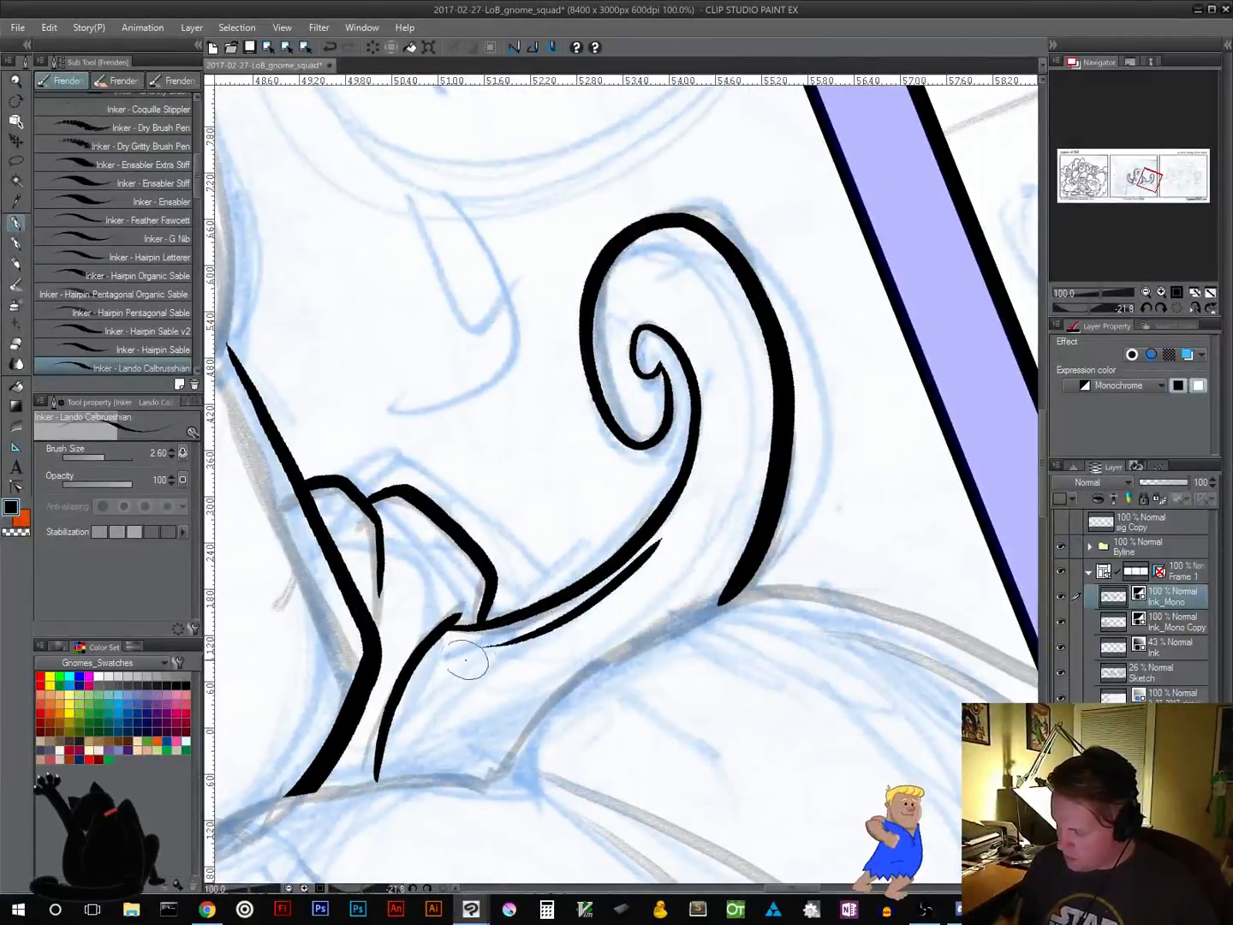
pyautogui.moveTo(473, 663); pyautogui.dragTo(556, 639)
# Thicken the collar edge below the ear-side curl's stem and add short tapered hatching strokes beside it
pyautogui.moveTo(482, 779)
pyautogui.mouseDown()
pyautogui.moveTo(583, 697)
pyautogui.moveTo(683, 538)
pyautogui.mouseUp()
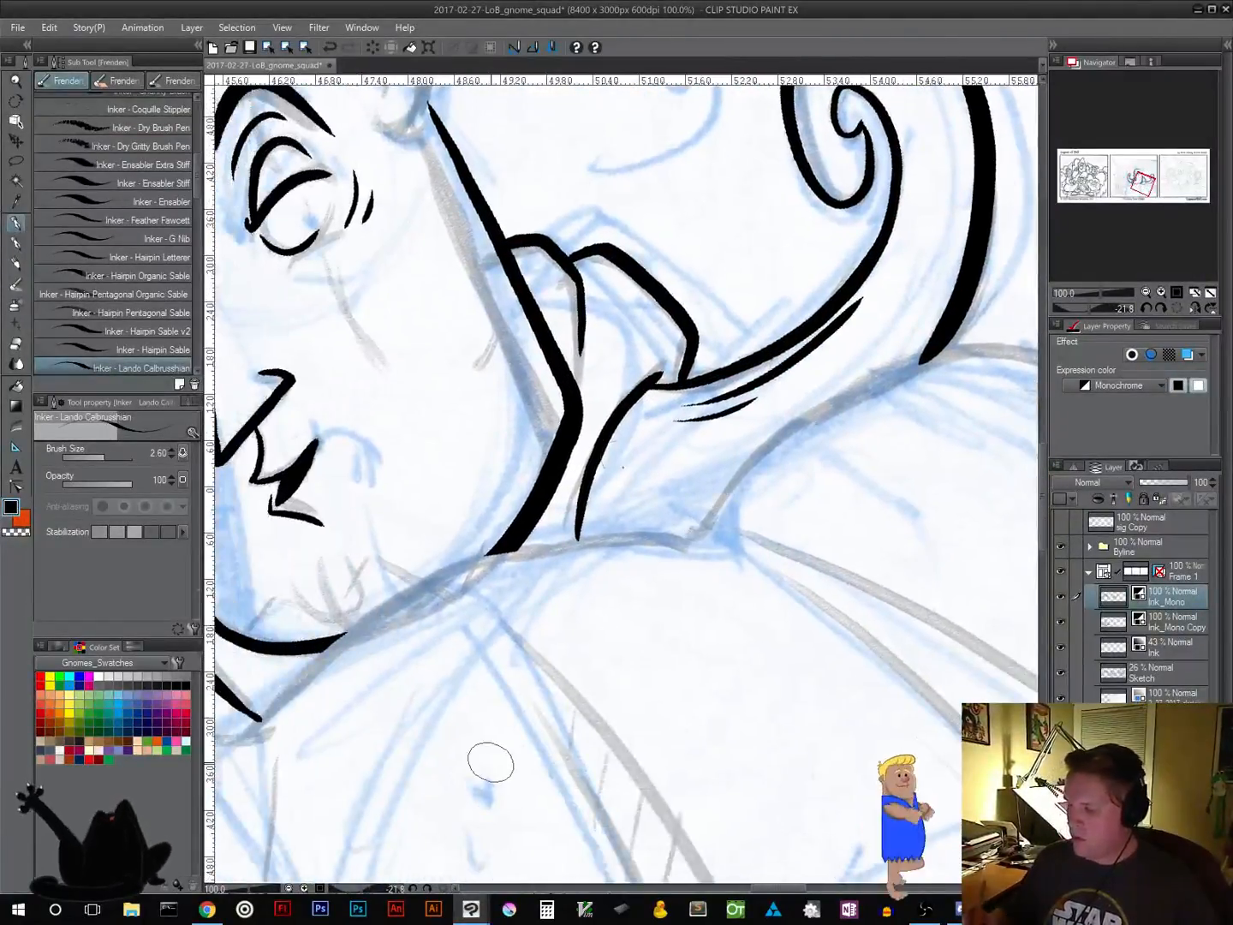
pyautogui.moveTo(642, 394)
pyautogui.mouseDown()
pyautogui.moveTo(597, 466)
pyautogui.moveTo(583, 535)
pyautogui.moveTo(631, 411)
pyautogui.mouseUp()
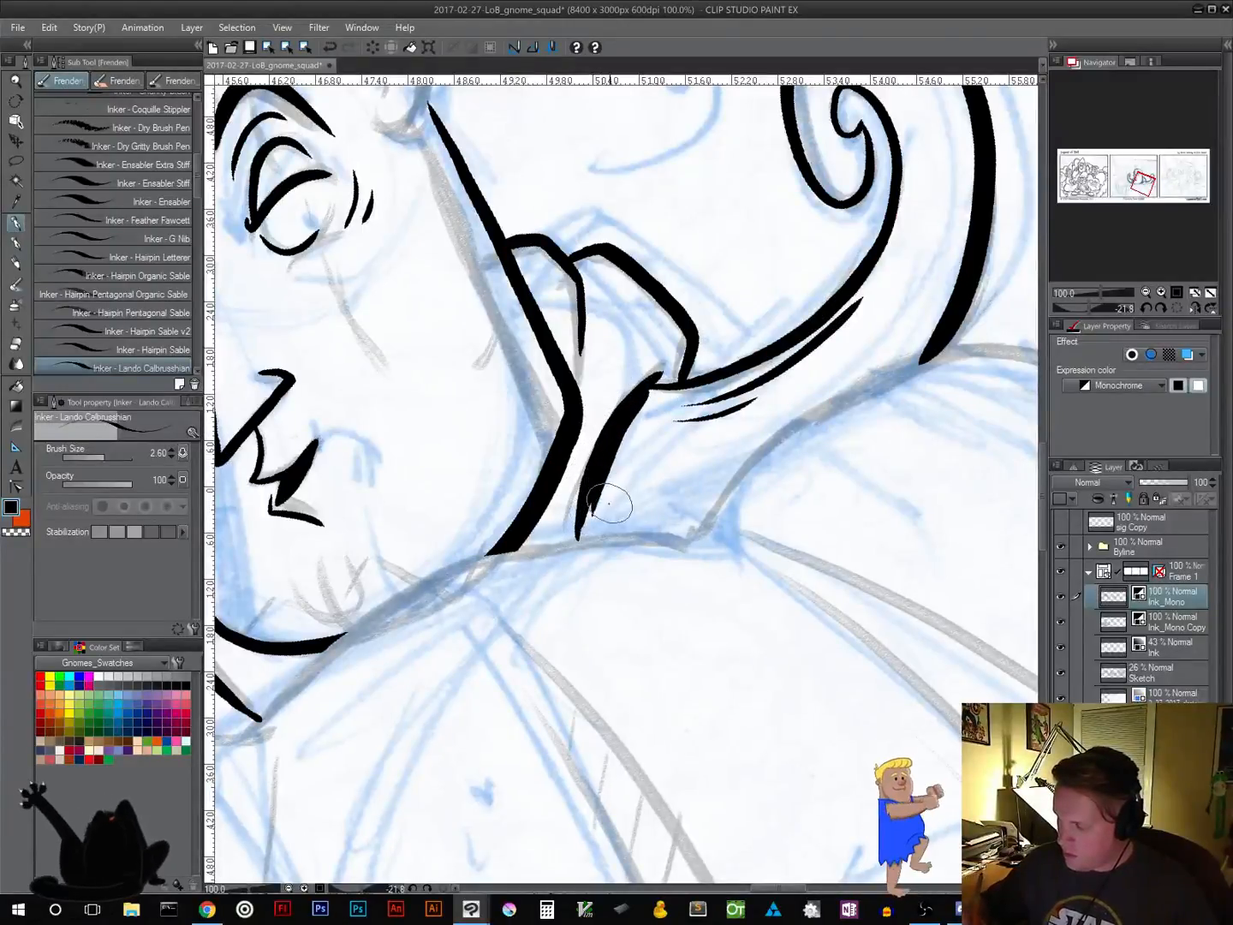
pyautogui.moveTo(609, 504)
pyautogui.mouseDown()
pyautogui.moveTo(658, 392)
pyautogui.moveTo(672, 411)
pyautogui.mouseUp()
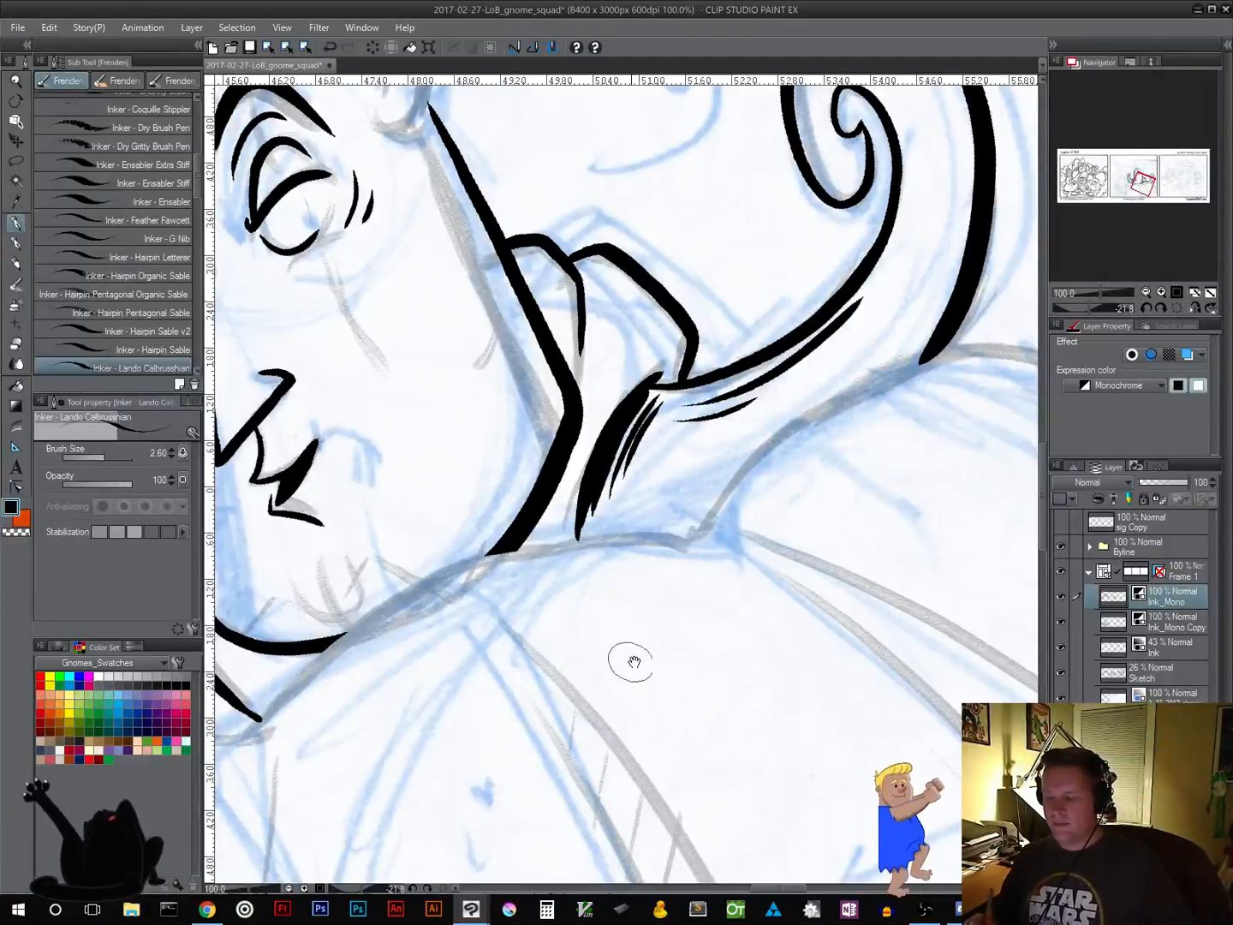
# Ink two overlapping cloak folds below the nose-side curl, curving down from the shoulder line
pyautogui.moveTo(630, 664); pyautogui.dragTo(807, 551)
pyautogui.moveTo(683, 672); pyautogui.dragTo(832, 557)
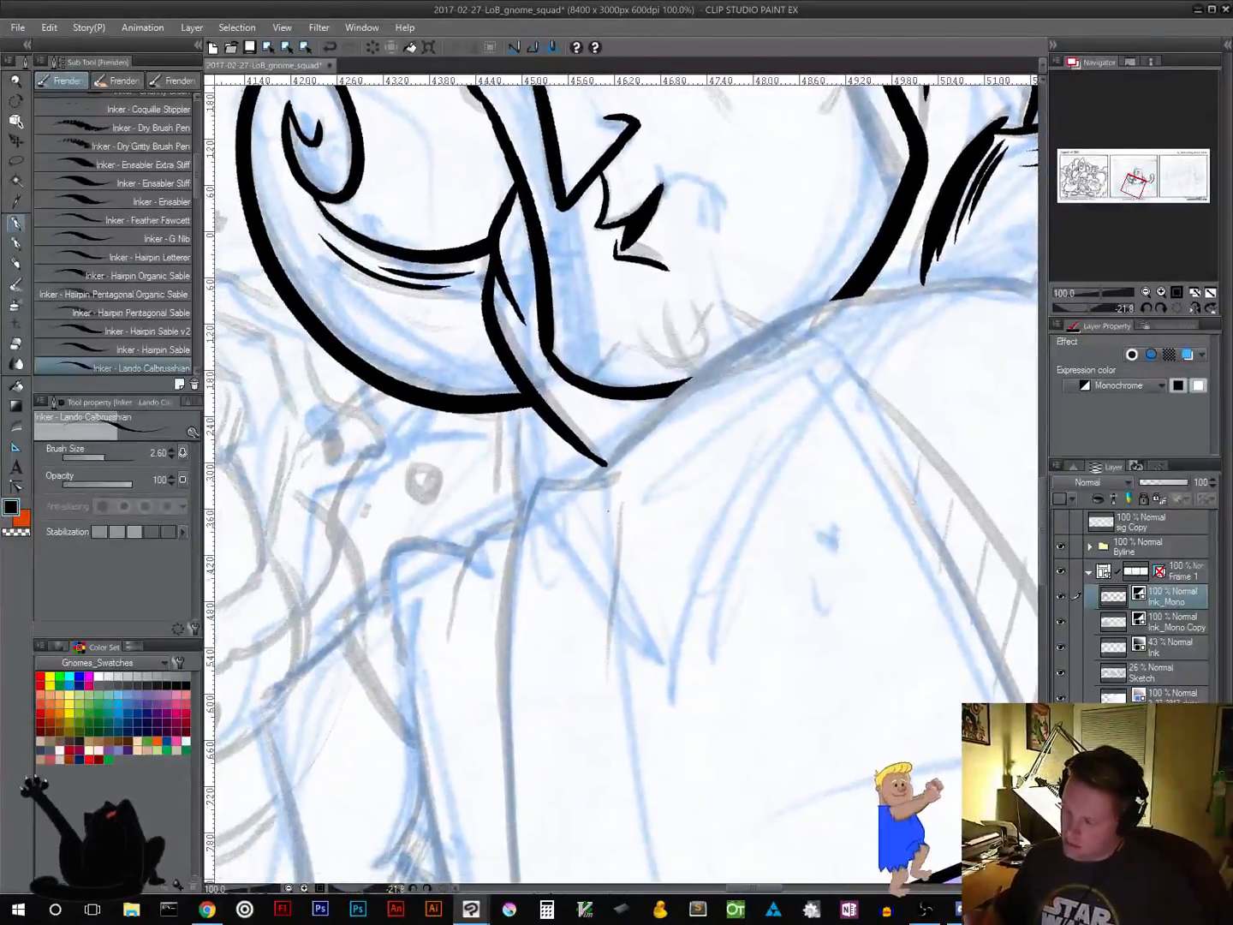
pyautogui.moveTo(609, 479)
pyautogui.mouseDown()
pyautogui.moveTo(628, 467)
pyautogui.moveTo(599, 483)
pyautogui.moveTo(548, 477)
pyautogui.moveTo(516, 724)
pyautogui.moveTo(530, 786)
pyautogui.mouseUp()
pyautogui.moveTo(516, 519)
pyautogui.mouseDown()
pyautogui.moveTo(490, 529)
pyautogui.moveTo(458, 715)
pyautogui.mouseUp()
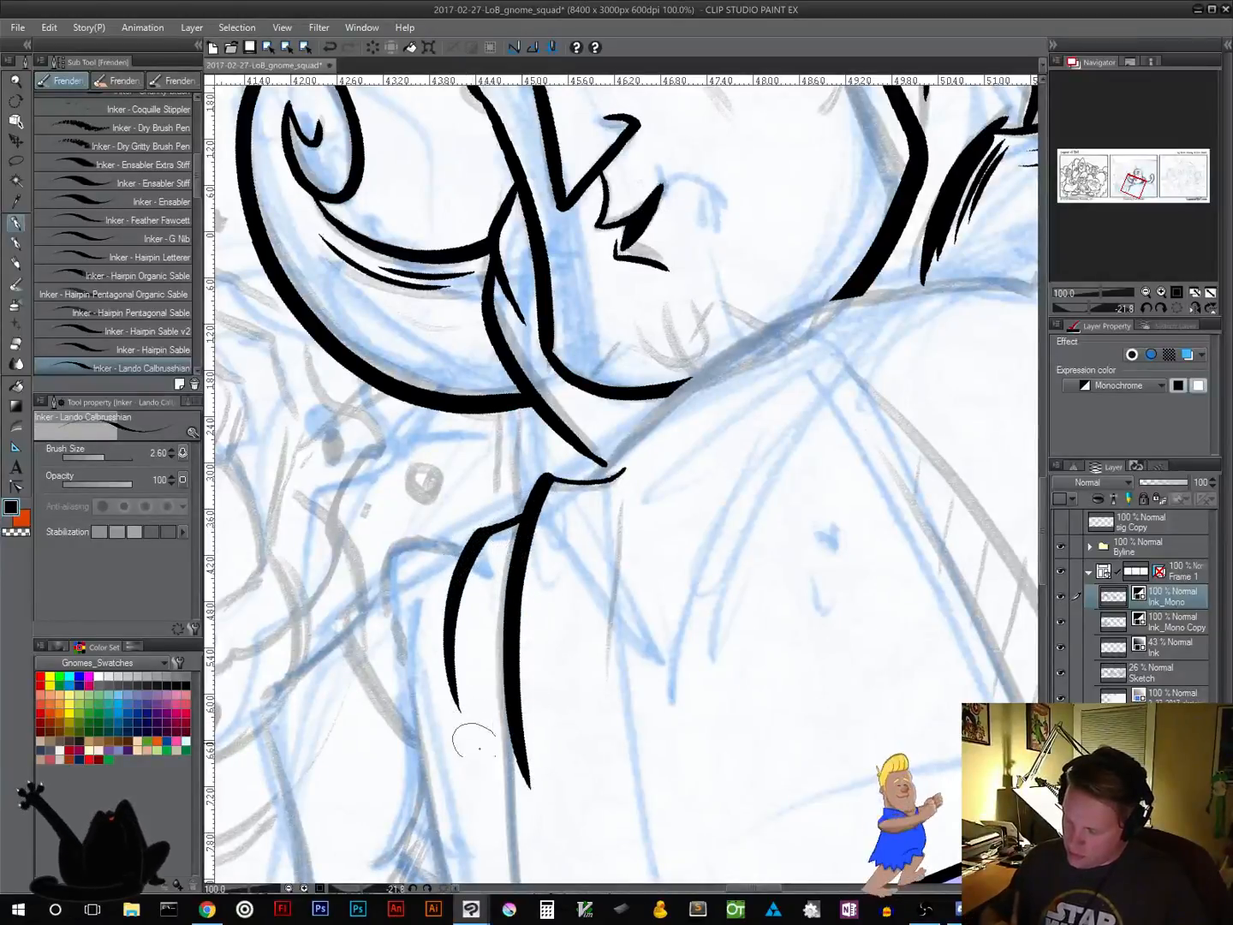
# Ink the cloak's outer edge on the nose side from the shoulder peak to the panel's lower border, redoing the stroke
pyautogui.moveTo(688, 699); pyautogui.dragTo(683, 440)
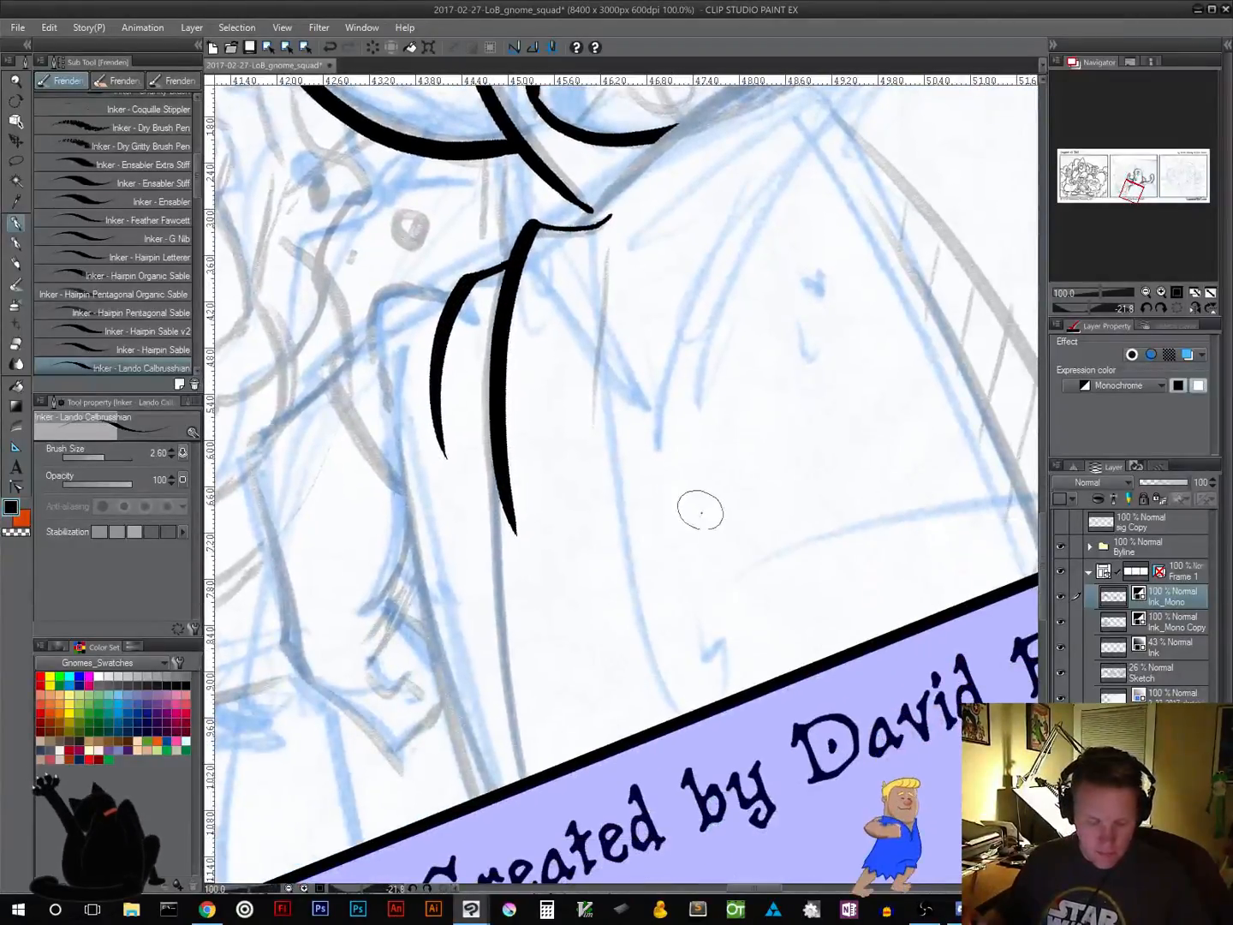
pyautogui.moveTo(799, 499)
pyautogui.mouseDown()
pyautogui.moveTo(785, 573)
pyautogui.moveTo(761, 591)
pyautogui.mouseUp()
pyautogui.moveTo(687, 583); pyautogui.dragTo(790, 743)
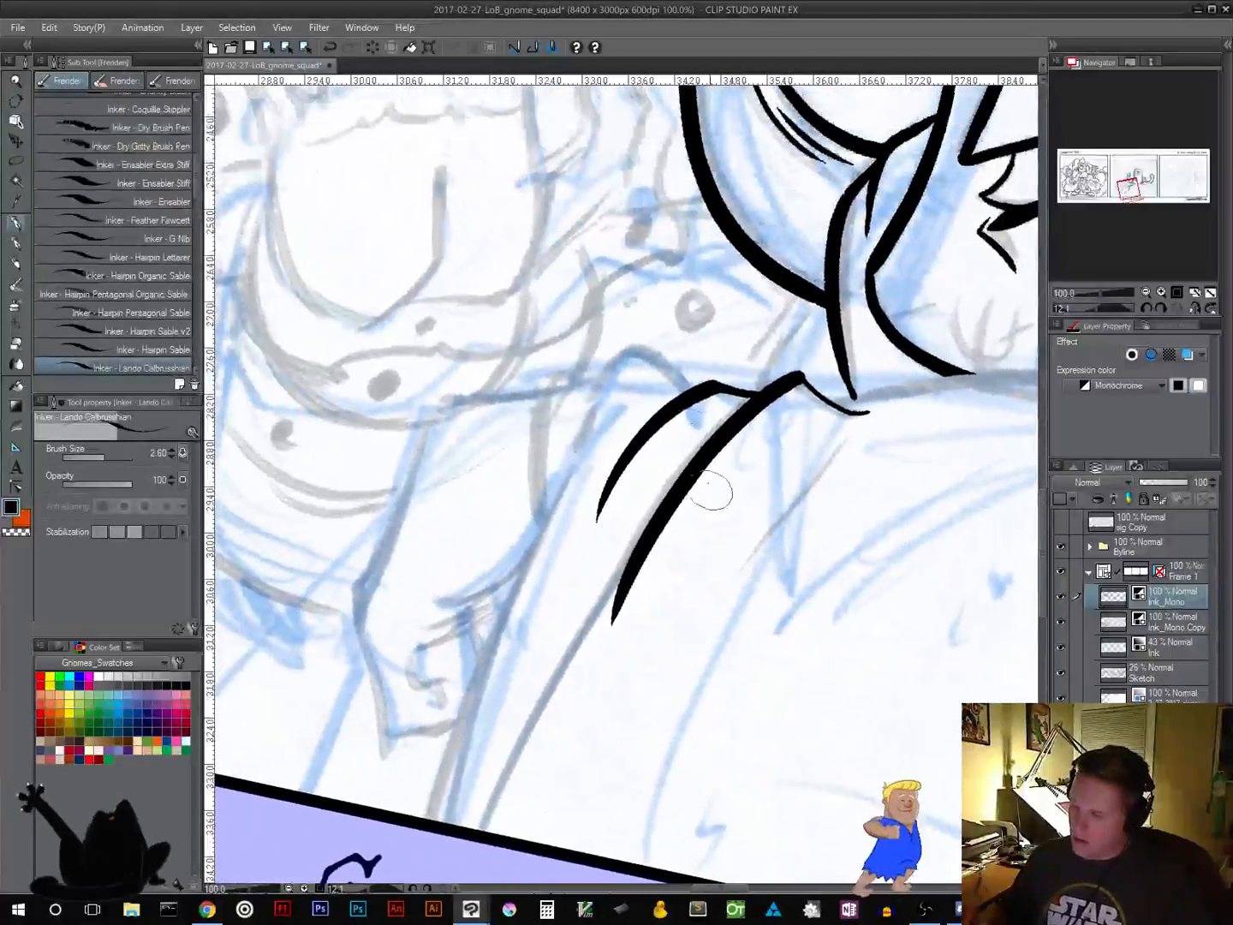
pyautogui.moveTo(695, 393)
pyautogui.mouseDown()
pyautogui.moveTo(639, 354)
pyautogui.moveTo(563, 430)
pyautogui.moveTo(496, 590)
pyautogui.moveTo(445, 822)
pyautogui.mouseUp()
pyautogui.hotkey('ctrl', 'z')
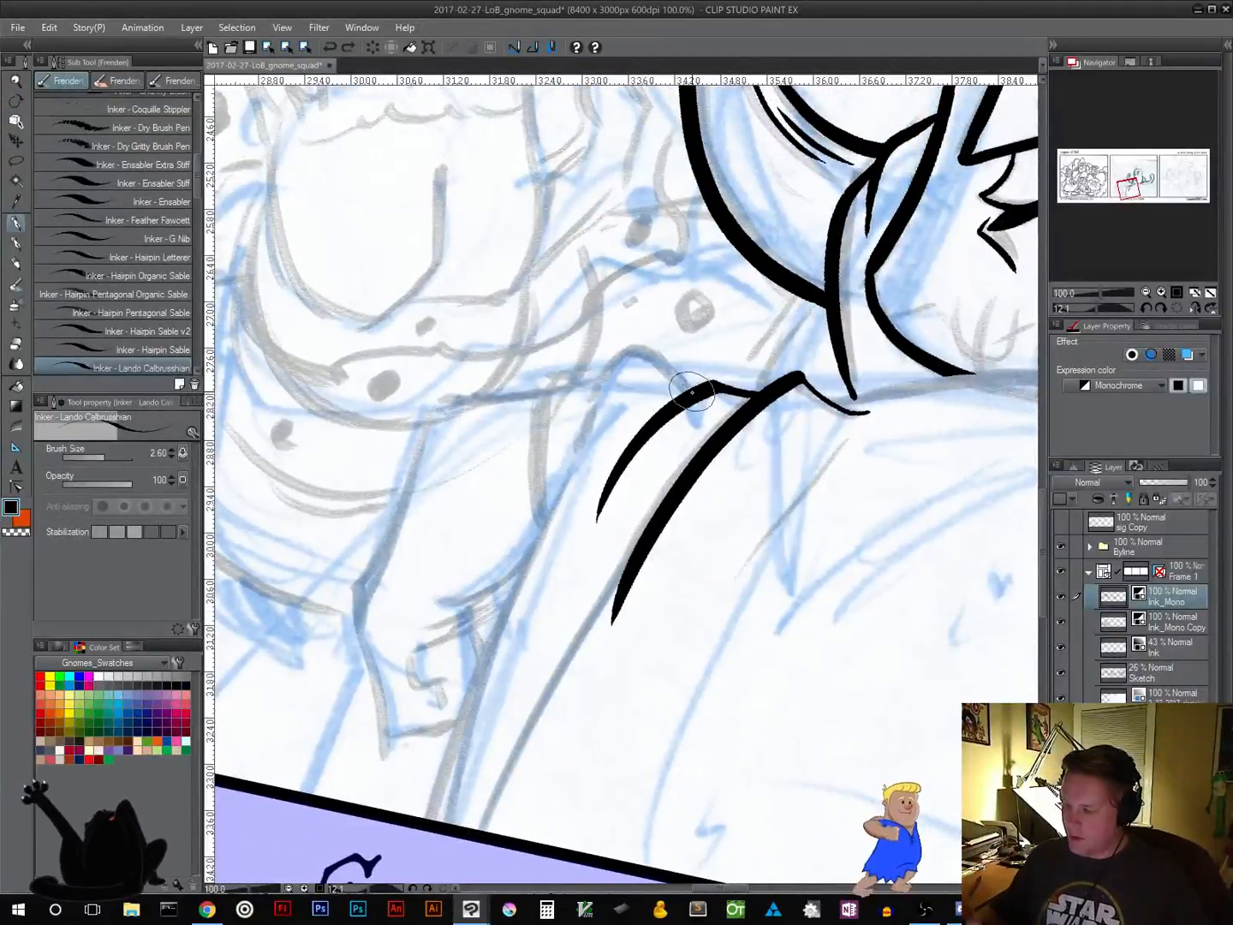
pyautogui.moveTo(692, 392)
pyautogui.mouseDown()
pyautogui.moveTo(640, 347)
pyautogui.moveTo(610, 376)
pyautogui.moveTo(454, 698)
pyautogui.moveTo(428, 824)
pyautogui.mouseUp()
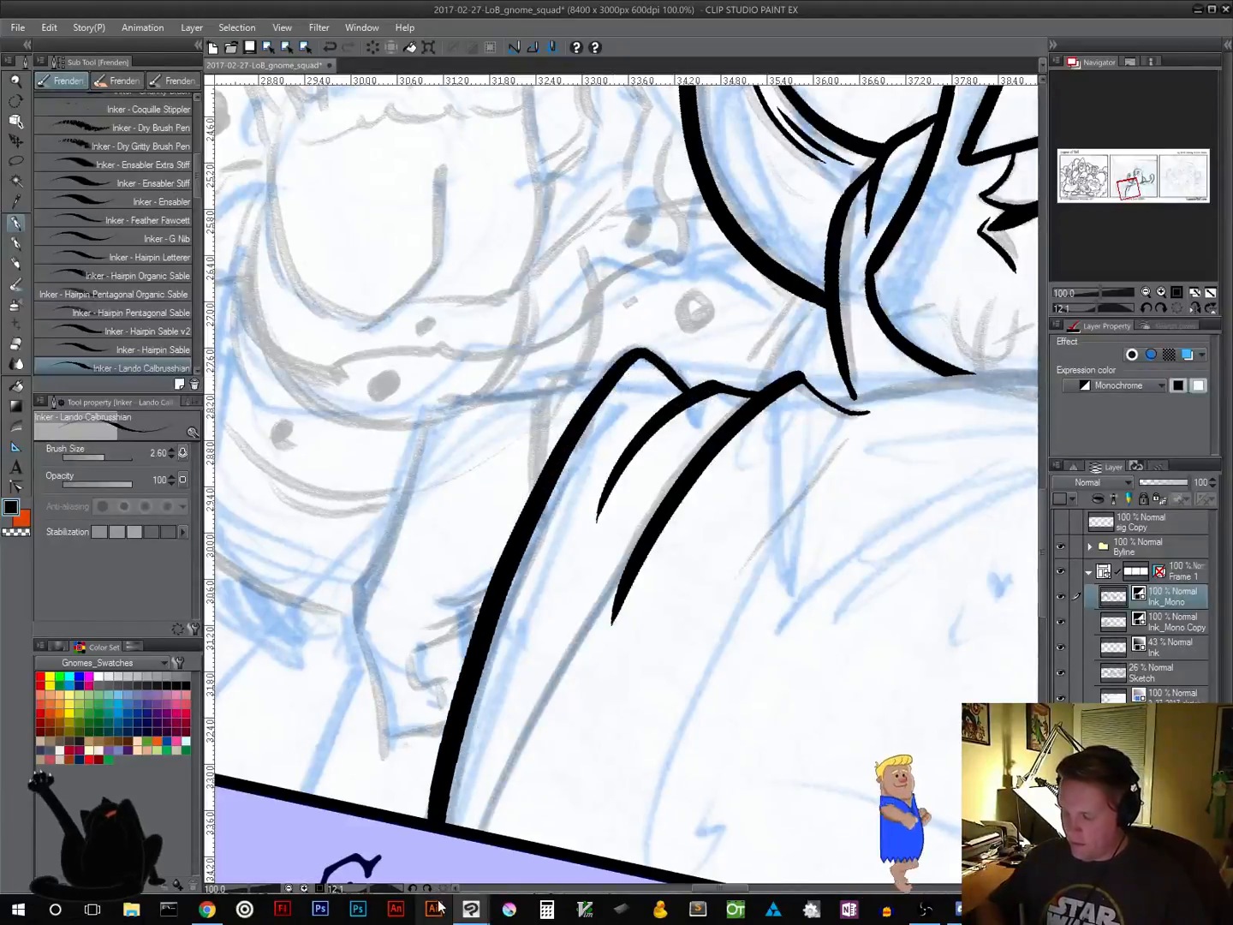
# Ink a tapered cloak fold on the nose side of the chest with a thinner line beside it running to the lower border
pyautogui.moveTo(770, 676)
pyautogui.mouseDown()
pyautogui.moveTo(689, 653)
pyautogui.moveTo(592, 576)
pyautogui.moveTo(524, 629)
pyautogui.mouseUp()
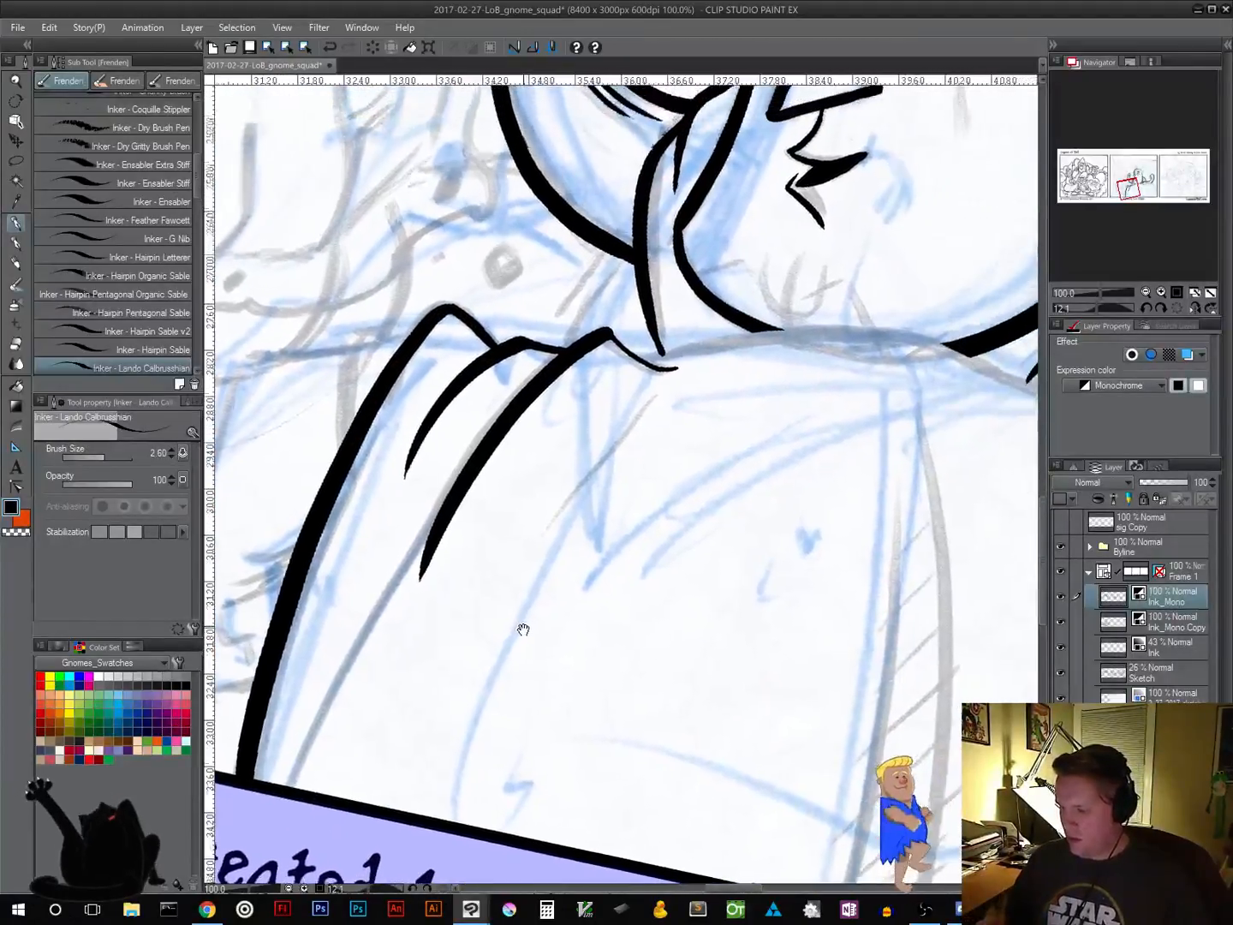
pyautogui.moveTo(677, 370)
pyautogui.mouseDown()
pyautogui.moveTo(591, 462)
pyautogui.moveTo(485, 715)
pyautogui.mouseUp()
pyautogui.moveTo(548, 507)
pyautogui.mouseDown()
pyautogui.moveTo(453, 742)
pyautogui.moveTo(441, 822)
pyautogui.mouseUp()
# Ink the neckline curve beneath the jaw and the start of the shoulder line rising to the ear-side curl's base
pyautogui.moveTo(714, 512)
pyautogui.mouseDown()
pyautogui.moveTo(548, 708)
pyautogui.moveTo(510, 680)
pyautogui.moveTo(525, 662)
pyautogui.mouseUp()
pyautogui.hotkey('shift', 'space')
pyautogui.moveTo(781, 646); pyautogui.dragTo(847, 545)
pyautogui.moveTo(849, 548)
pyautogui.mouseDown()
pyautogui.moveTo(853, 561)
pyautogui.moveTo(809, 556)
pyautogui.mouseUp()
pyautogui.moveTo(432, 608)
pyautogui.mouseDown()
pyautogui.moveTo(552, 518)
pyautogui.moveTo(671, 461)
pyautogui.moveTo(974, 450)
pyautogui.moveTo(907, 451)
pyautogui.moveTo(934, 435)
pyautogui.mouseUp()
pyautogui.moveTo(961, 483)
pyautogui.mouseDown()
pyautogui.moveTo(550, 668)
pyautogui.moveTo(685, 505)
pyautogui.moveTo(857, 503)
pyautogui.mouseUp()
pyautogui.moveTo(800, 652)
pyautogui.mouseDown()
pyautogui.moveTo(768, 521)
pyautogui.moveTo(839, 553)
pyautogui.moveTo(801, 474)
pyautogui.mouseUp()
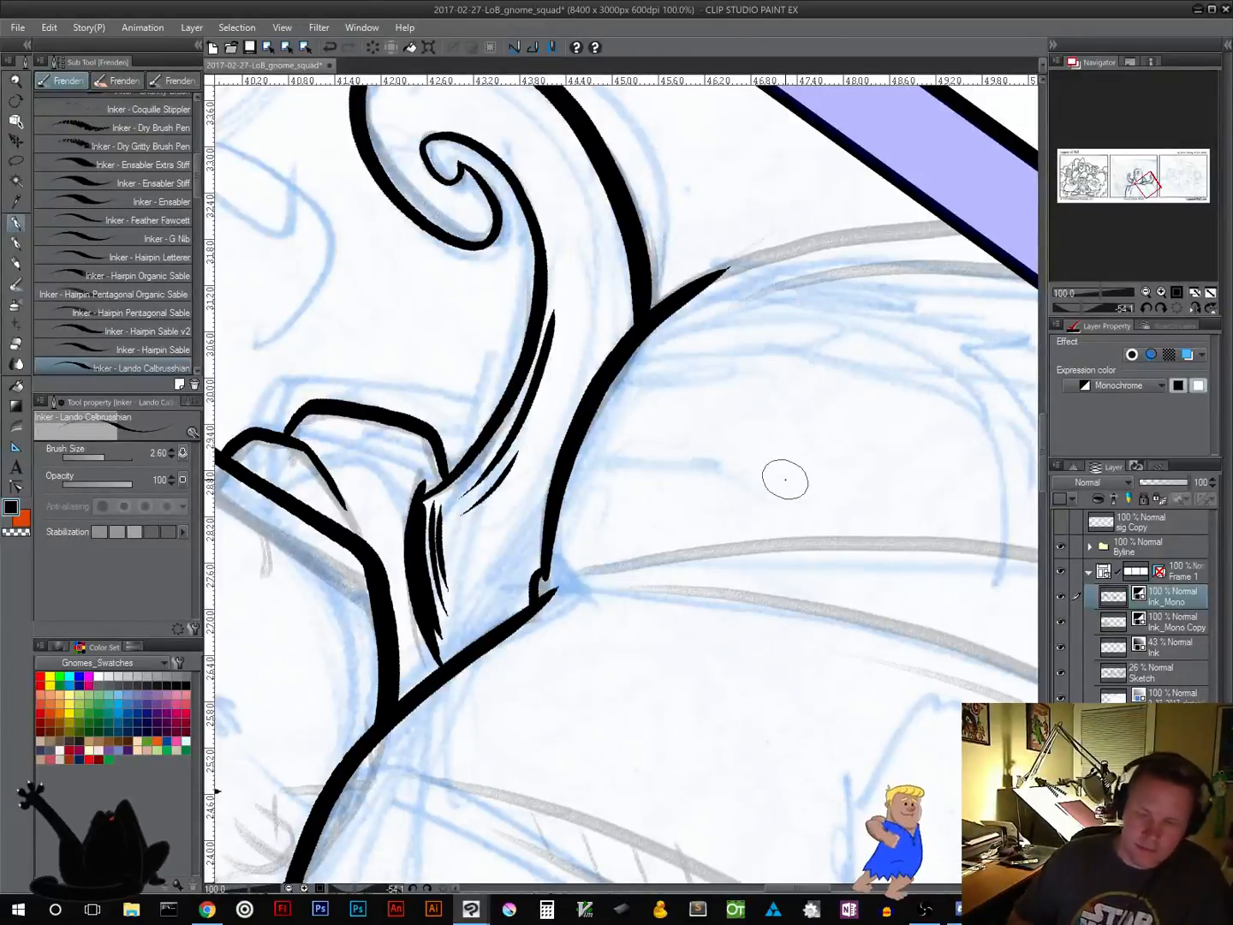
# Extend the ear-side shoulder line to the panel's side border and ink thinner shading strokes beneath it
pyautogui.moveTo(785, 481)
pyautogui.mouseDown()
pyautogui.moveTo(592, 642)
pyautogui.moveTo(548, 754)
pyautogui.mouseUp()
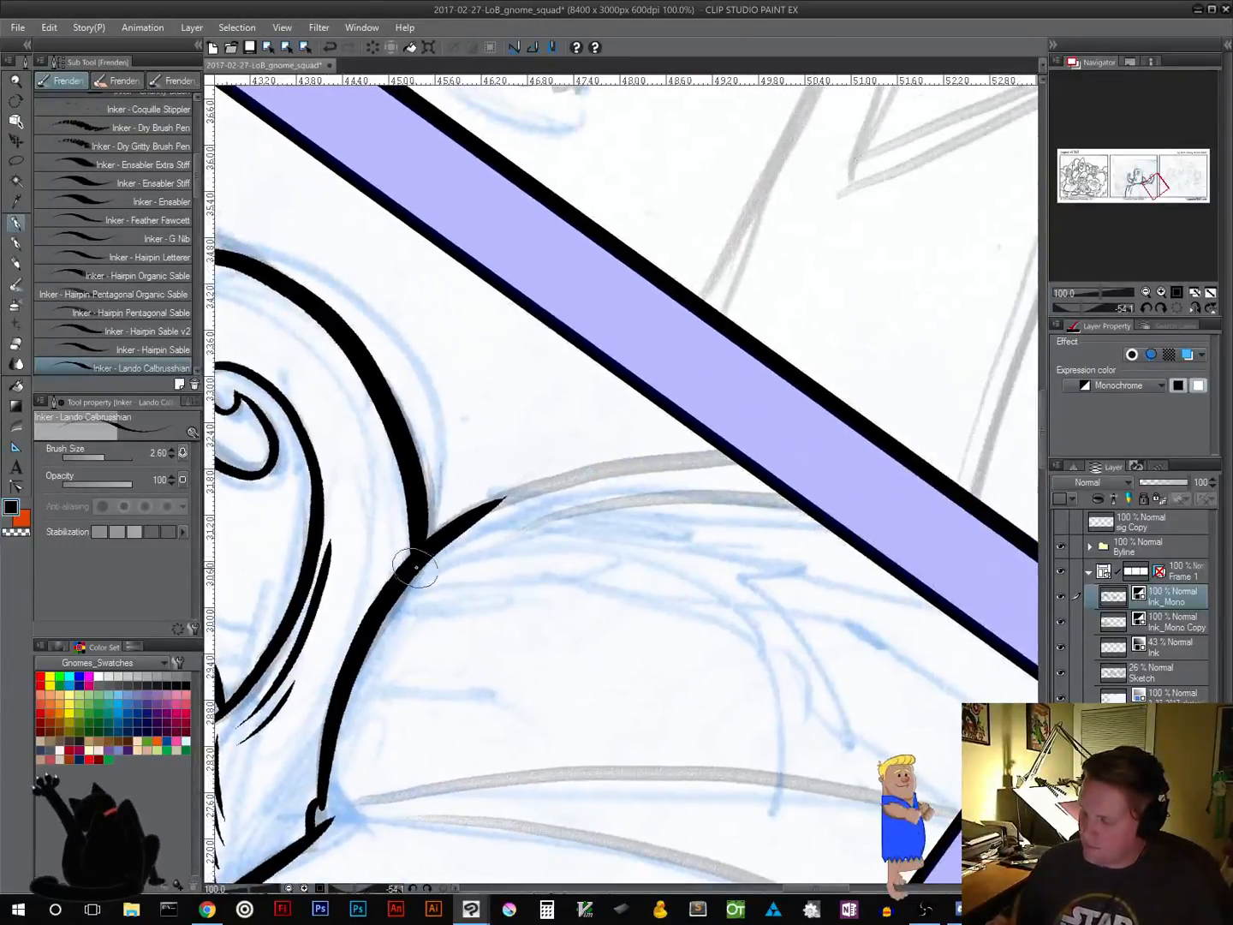
pyautogui.moveTo(504, 499)
pyautogui.mouseDown()
pyautogui.moveTo(603, 470)
pyautogui.moveTo(833, 462)
pyautogui.mouseUp()
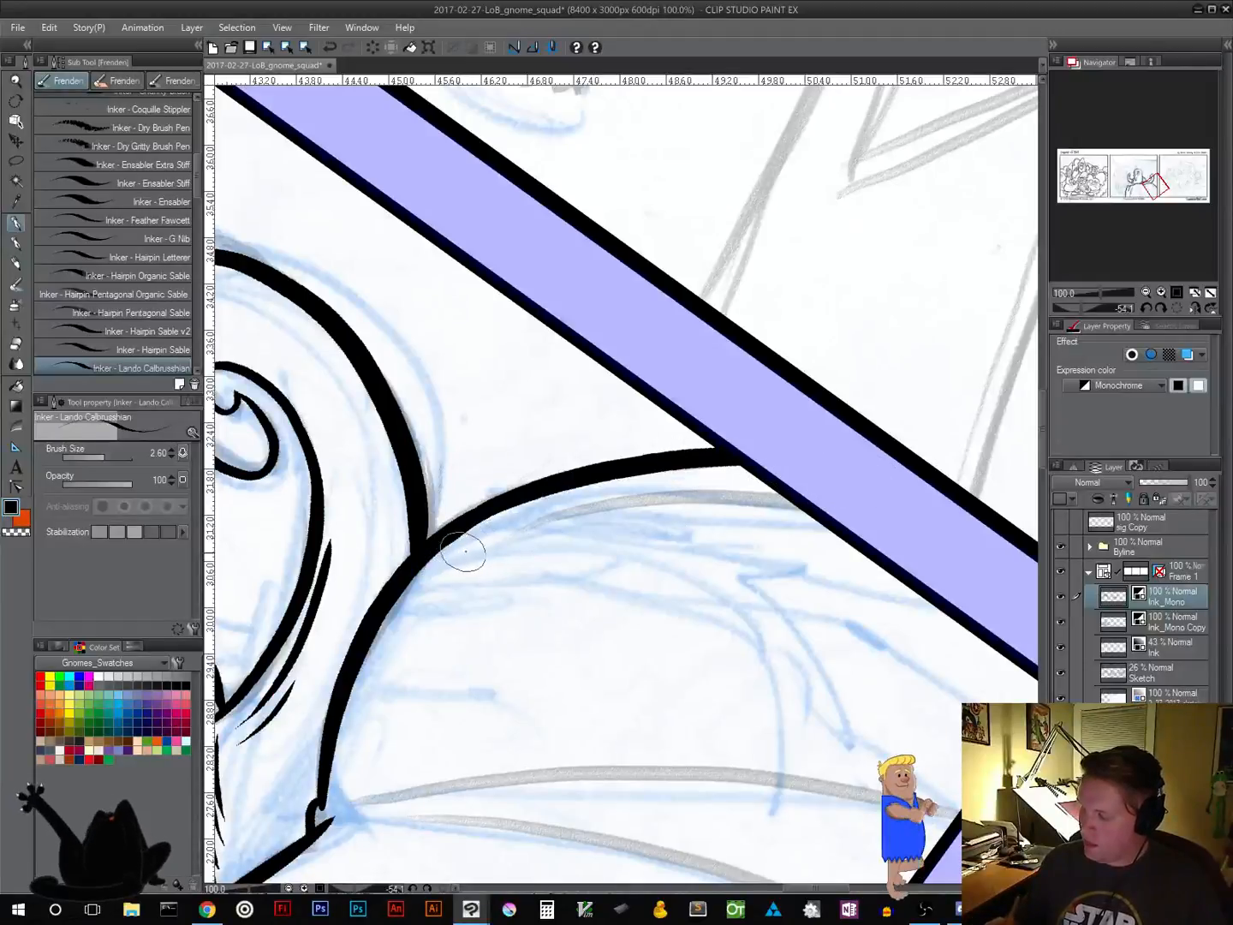
pyautogui.moveTo(467, 548); pyautogui.dragTo(809, 503)
# Ink the two long cloak folds from the ear-side shoulder notch to the lower border plus a thin accent line, redoing the second fold
pyautogui.moveTo(508, 748); pyautogui.dragTo(837, 449)
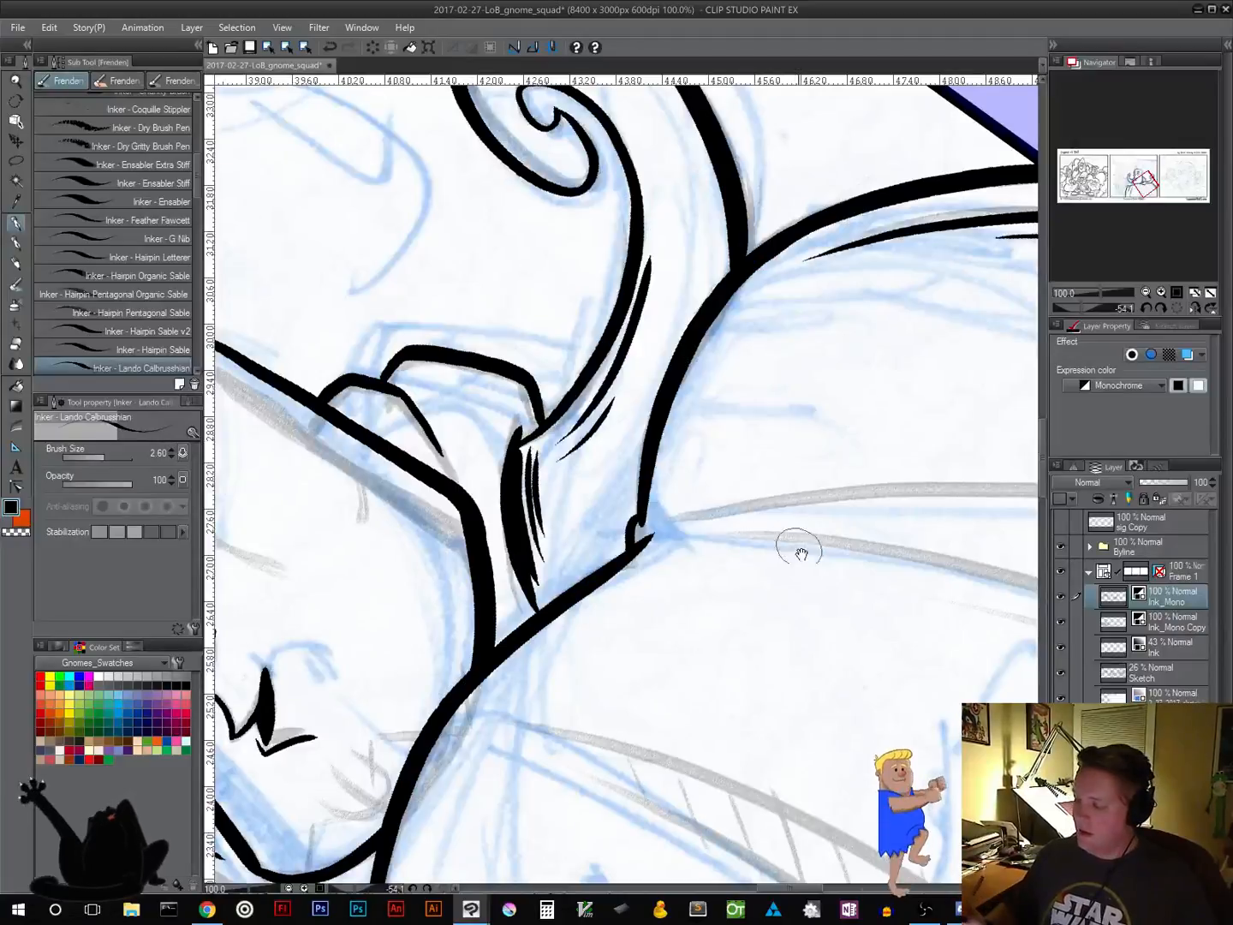
pyautogui.moveTo(801, 551); pyautogui.dragTo(597, 495)
pyautogui.moveTo(754, 604)
pyautogui.mouseDown()
pyautogui.moveTo(839, 573)
pyautogui.moveTo(861, 512)
pyautogui.moveTo(760, 573)
pyautogui.mouseUp()
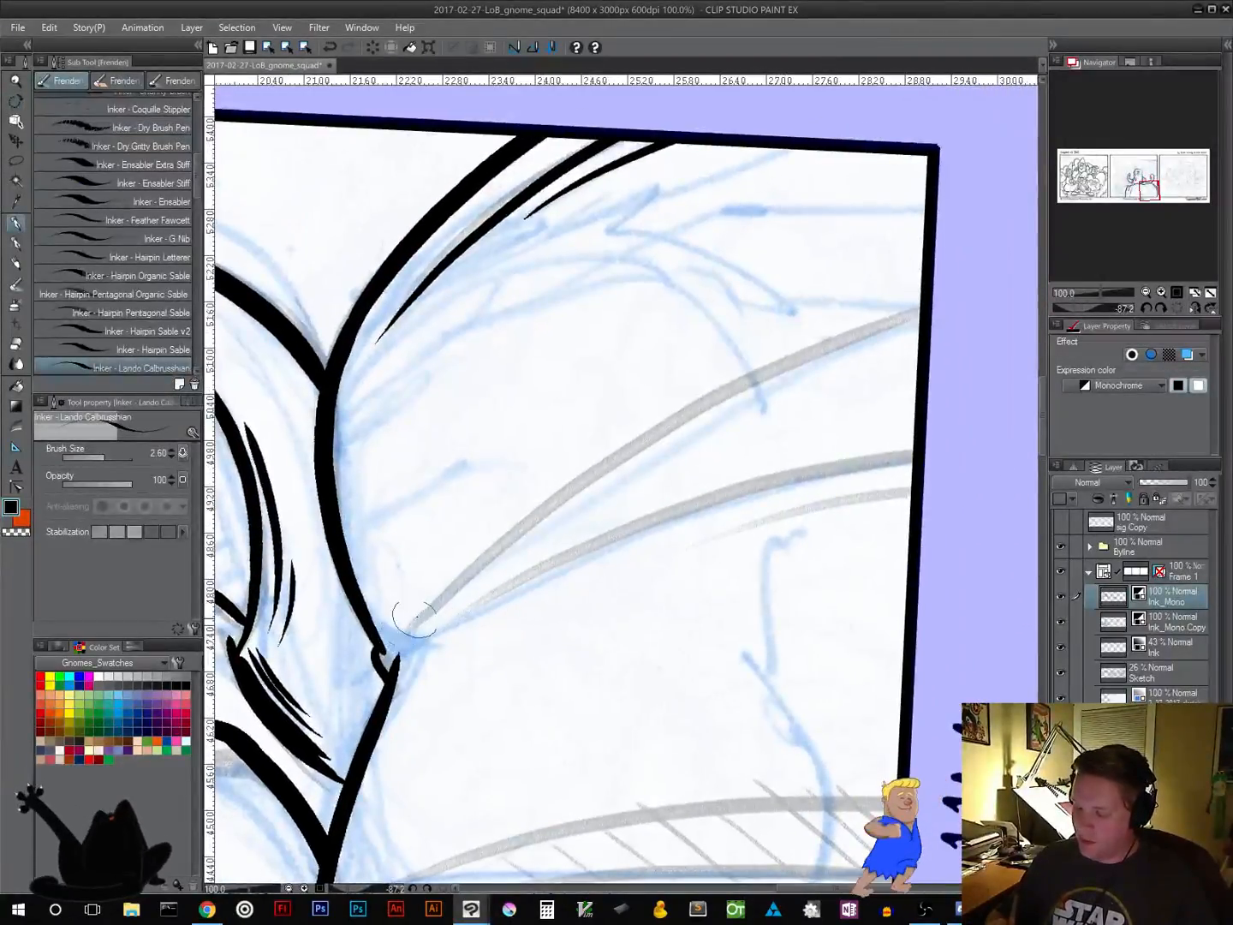
pyautogui.moveTo(411, 629)
pyautogui.mouseDown()
pyautogui.moveTo(592, 449)
pyautogui.moveTo(923, 314)
pyautogui.mouseUp()
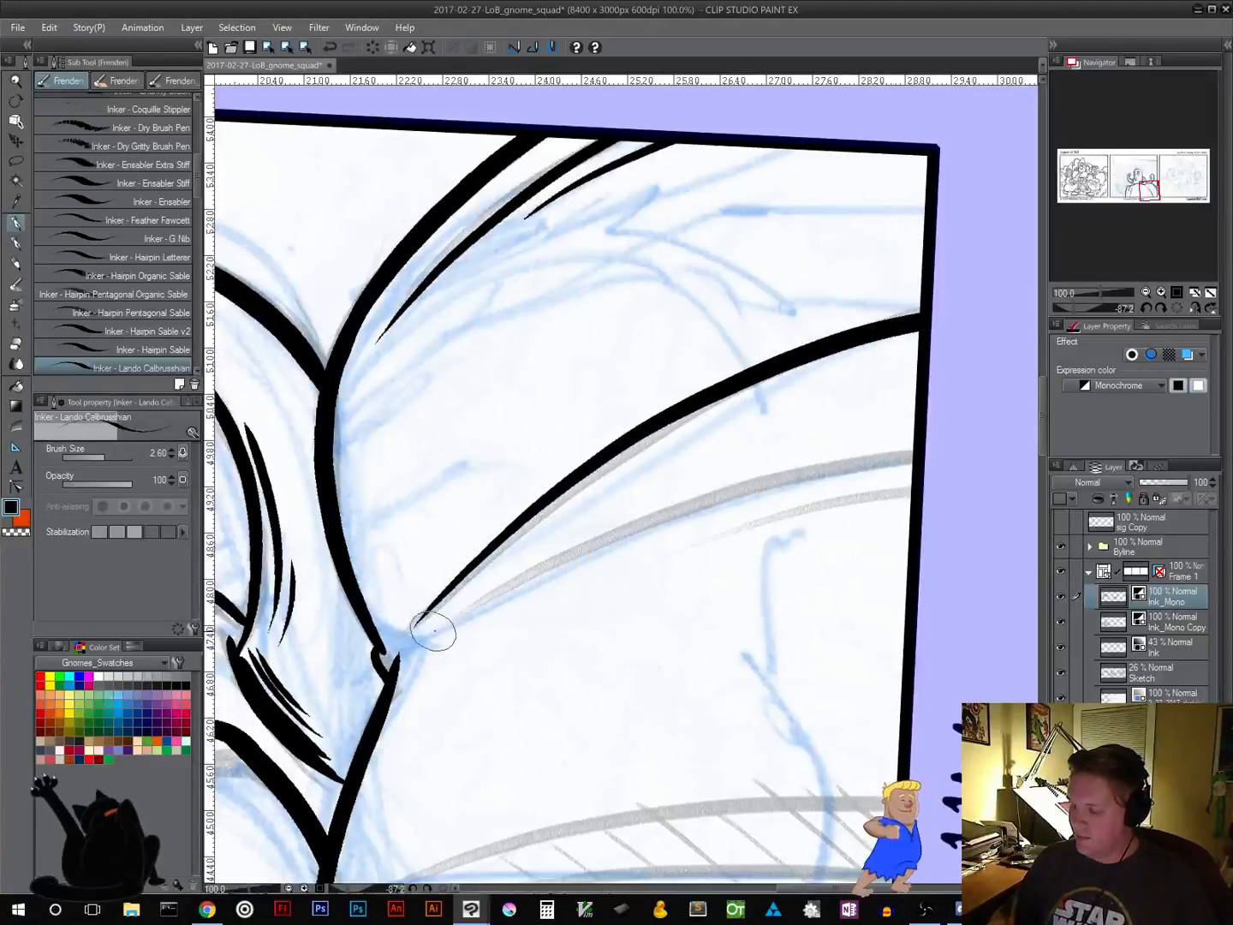
pyautogui.moveTo(416, 625)
pyautogui.mouseDown()
pyautogui.moveTo(544, 559)
pyautogui.moveTo(974, 482)
pyautogui.mouseUp()
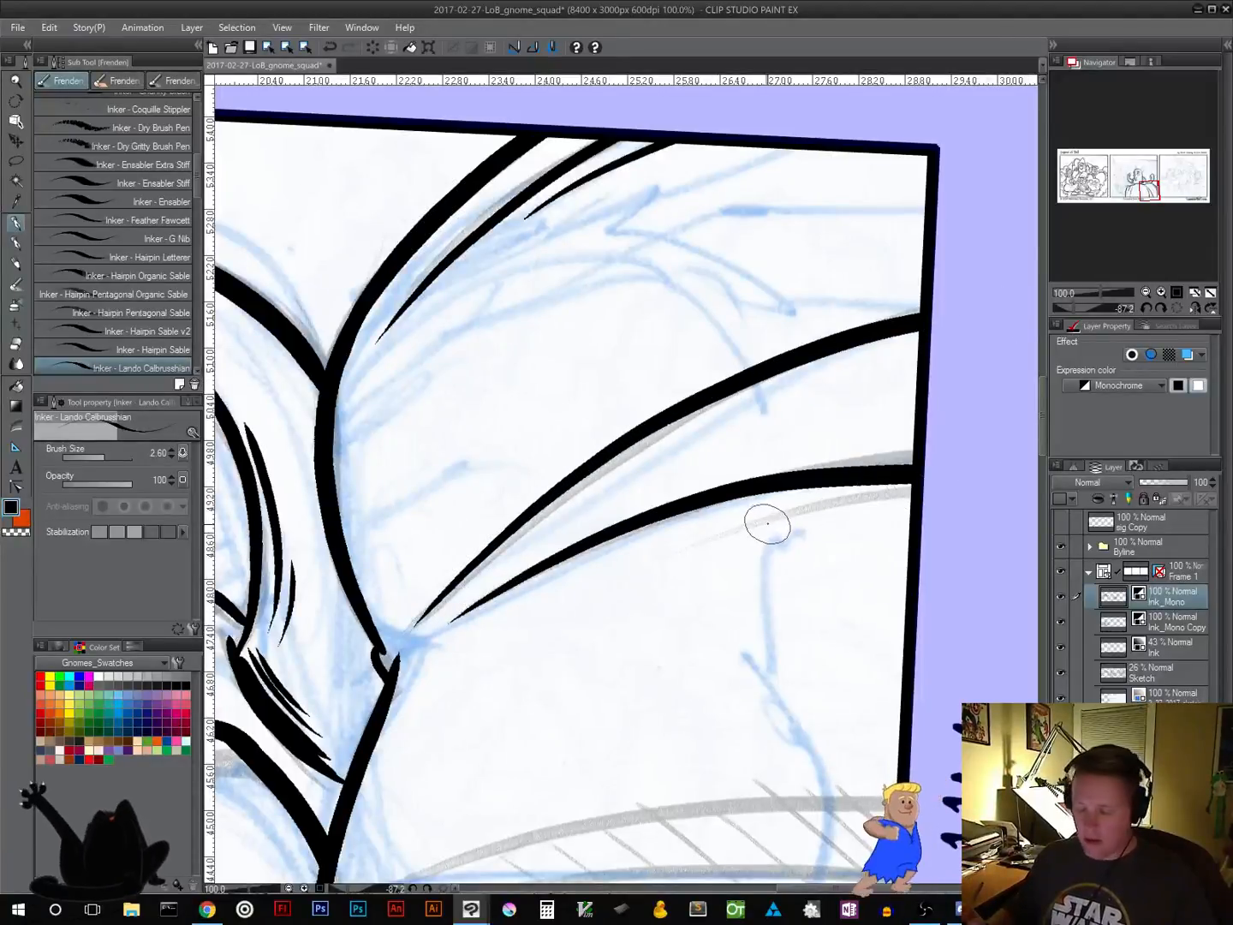
pyautogui.hotkey('ctrl', 'z')
pyautogui.moveTo(476, 606)
pyautogui.mouseDown()
pyautogui.moveTo(668, 510)
pyautogui.moveTo(993, 452)
pyautogui.mouseUp()
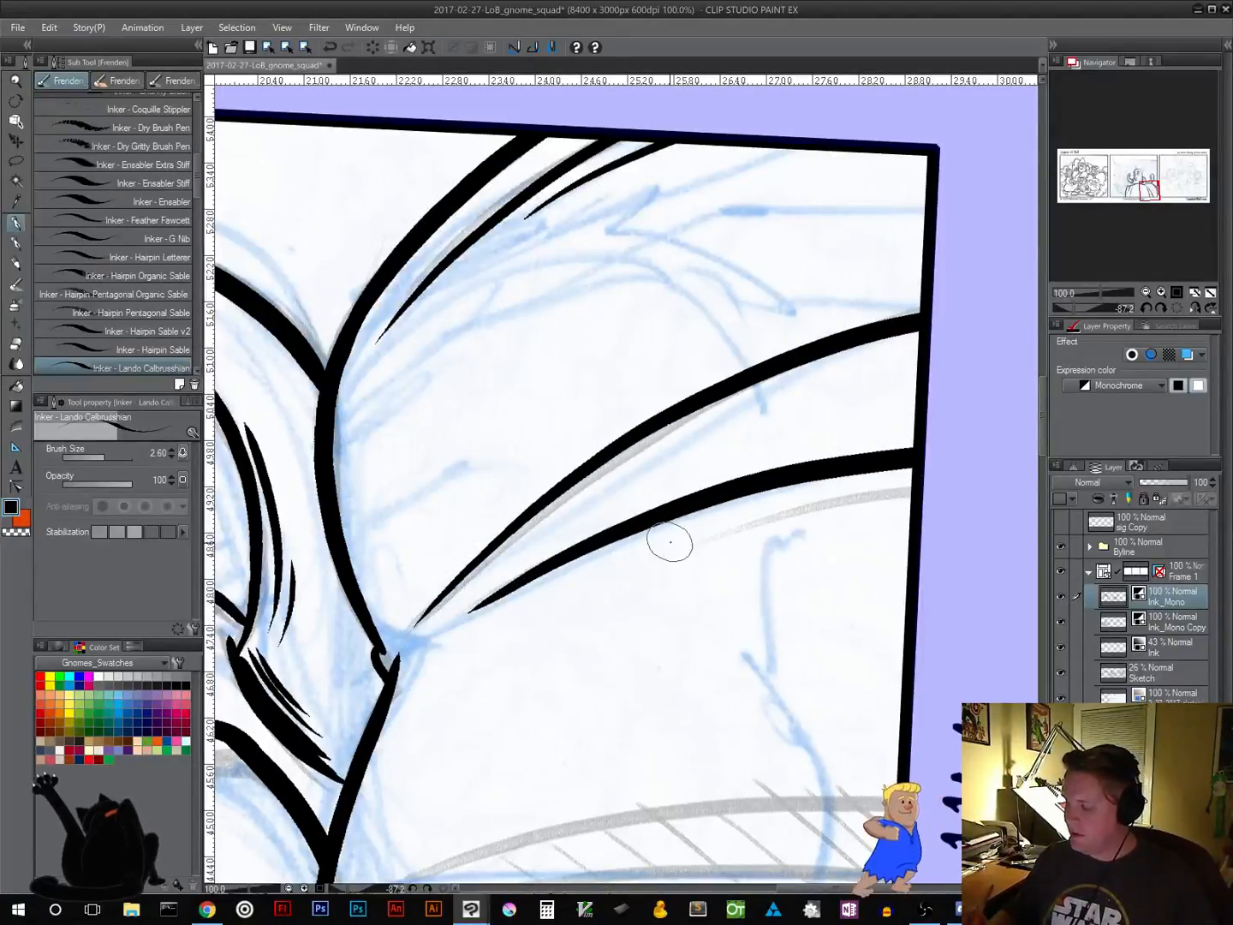
pyautogui.moveTo(706, 526); pyautogui.dragTo(1002, 500)
# Ink the two long curved edges of the hatched strip down the middle of the chest to the lower border, redoing the first
pyautogui.moveTo(663, 695); pyautogui.dragTo(771, 463)
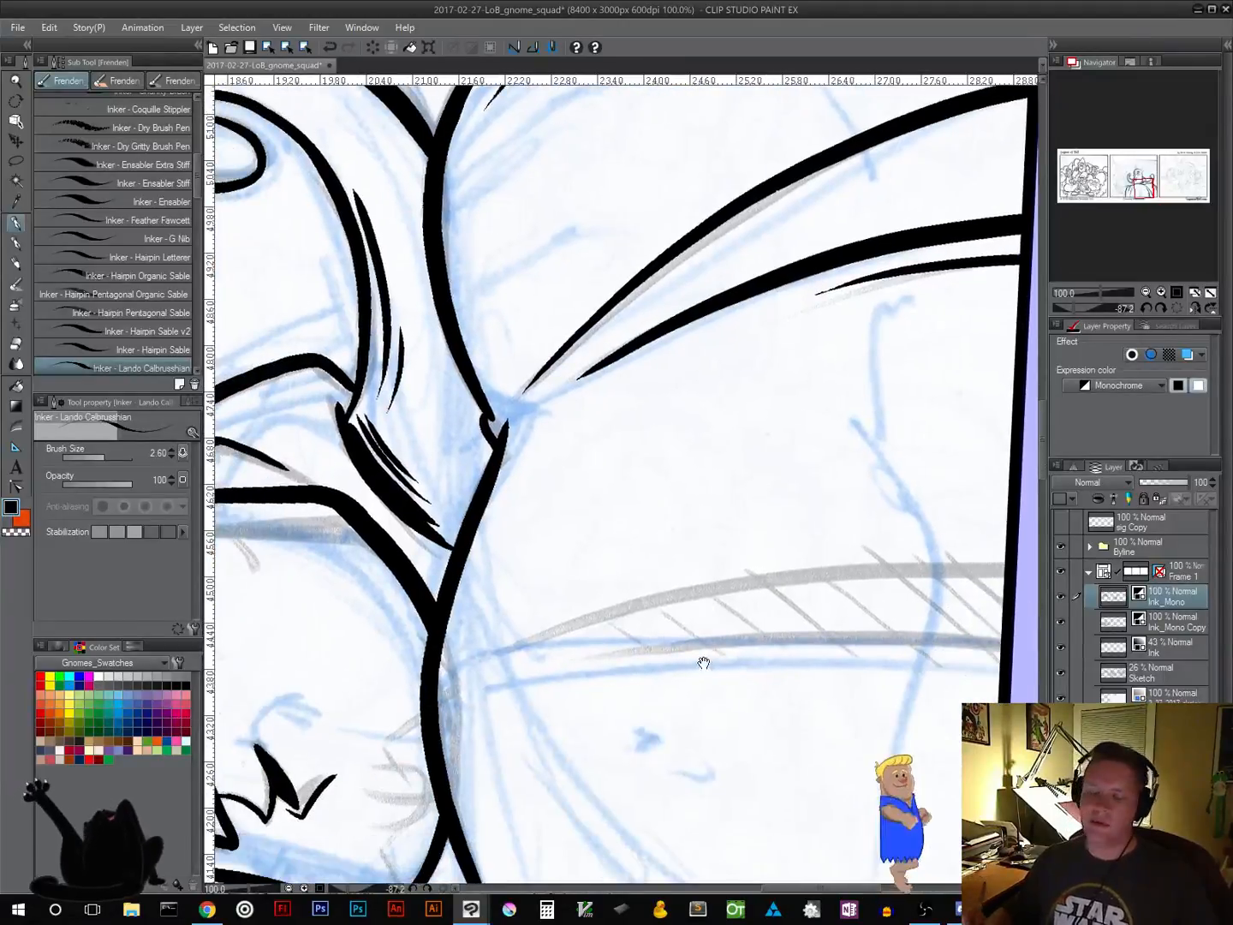
pyautogui.click(1162, 306)
pyautogui.moveTo(631, 660); pyautogui.dragTo(801, 476)
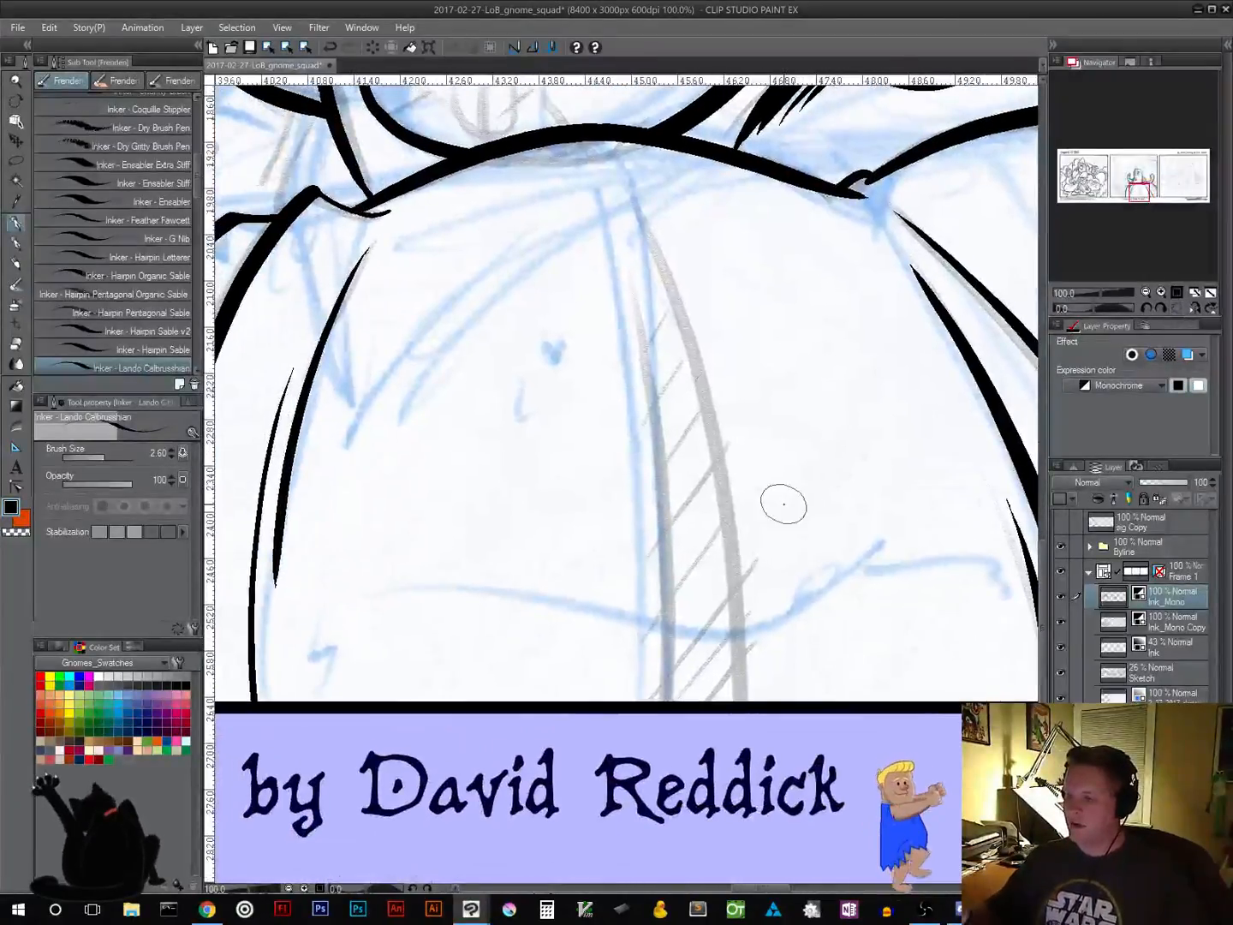
pyautogui.moveTo(625, 185)
pyautogui.mouseDown()
pyautogui.moveTo(649, 233)
pyautogui.moveTo(735, 689)
pyautogui.mouseUp()
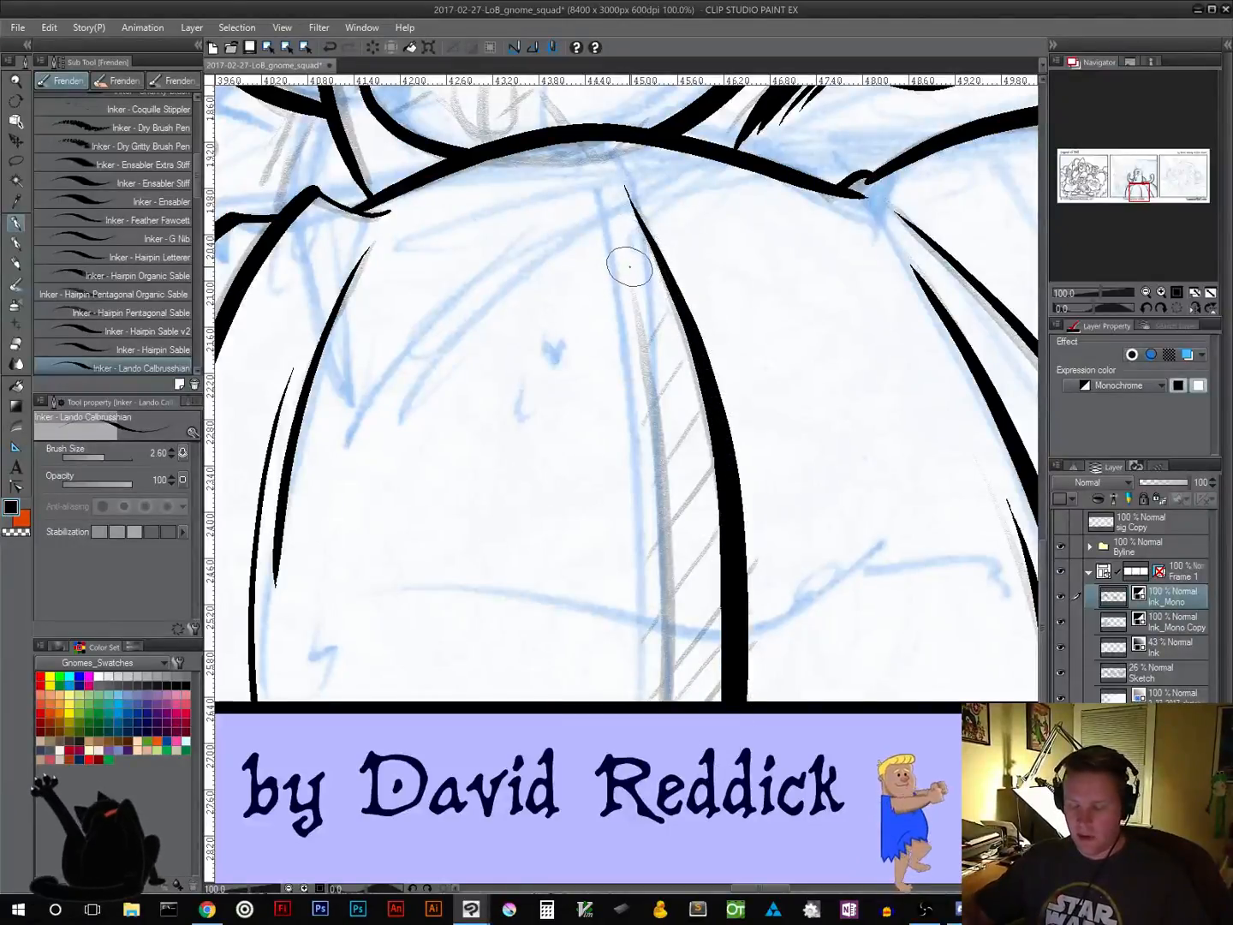
pyautogui.hotkey('ctrl', 'z')
pyautogui.moveTo(643, 216)
pyautogui.mouseDown()
pyautogui.moveTo(689, 291)
pyautogui.moveTo(726, 775)
pyautogui.mouseUp()
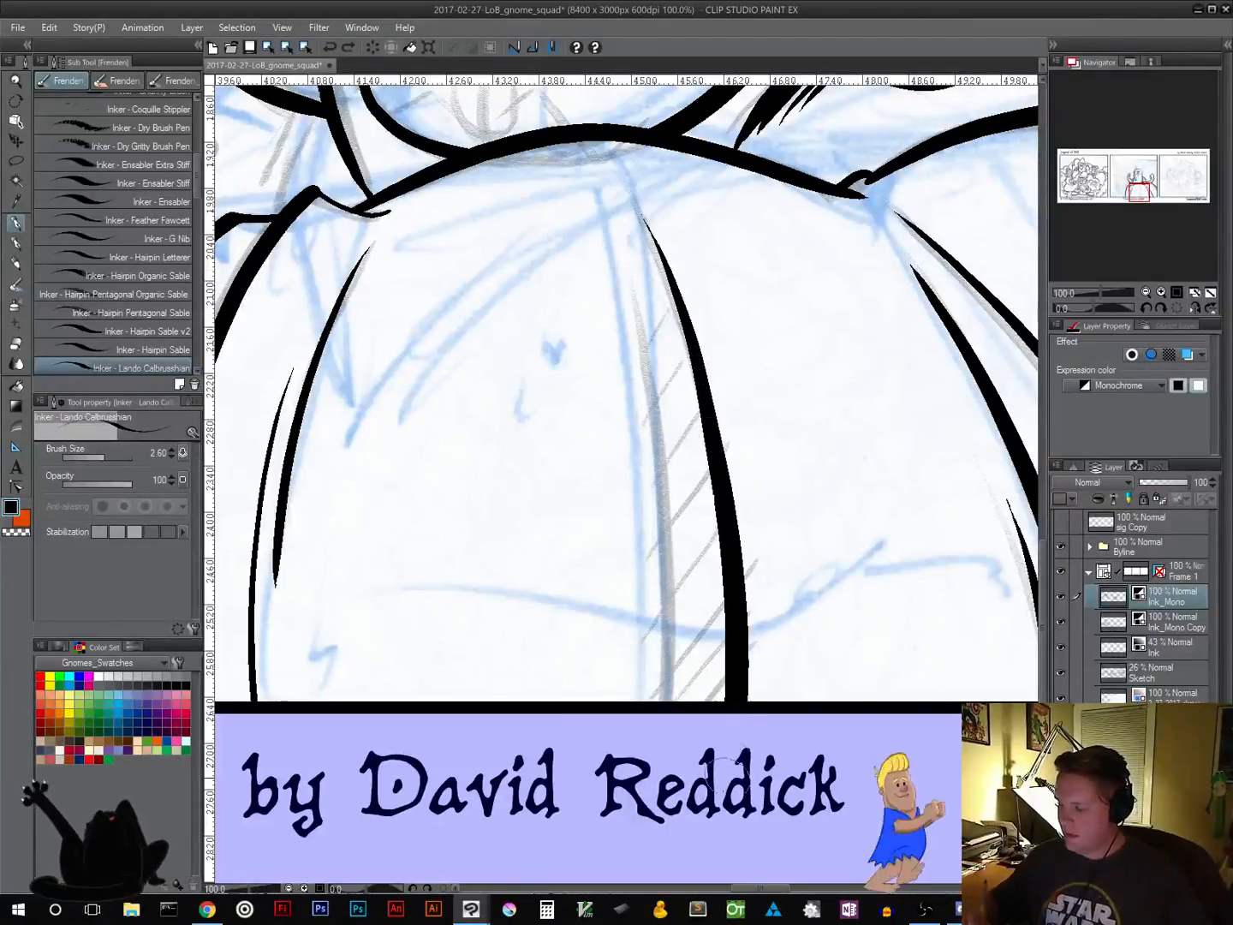
pyautogui.moveTo(636, 305); pyautogui.dragTo(648, 848)
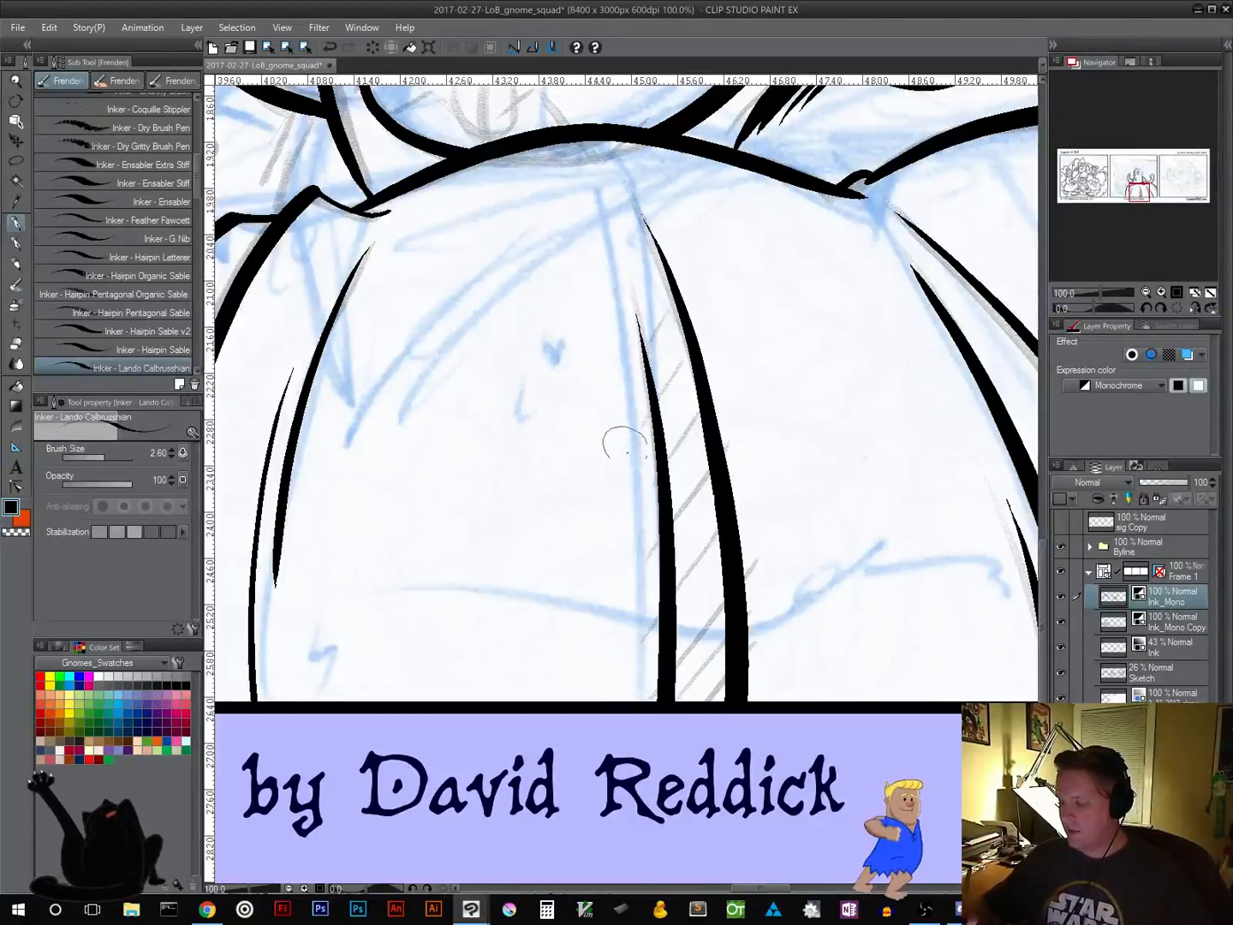
# Ink the crease lines and the lower outline of the hand beside the cloak's outer edge
pyautogui.moveTo(497, 775); pyautogui.dragTo(860, 687)
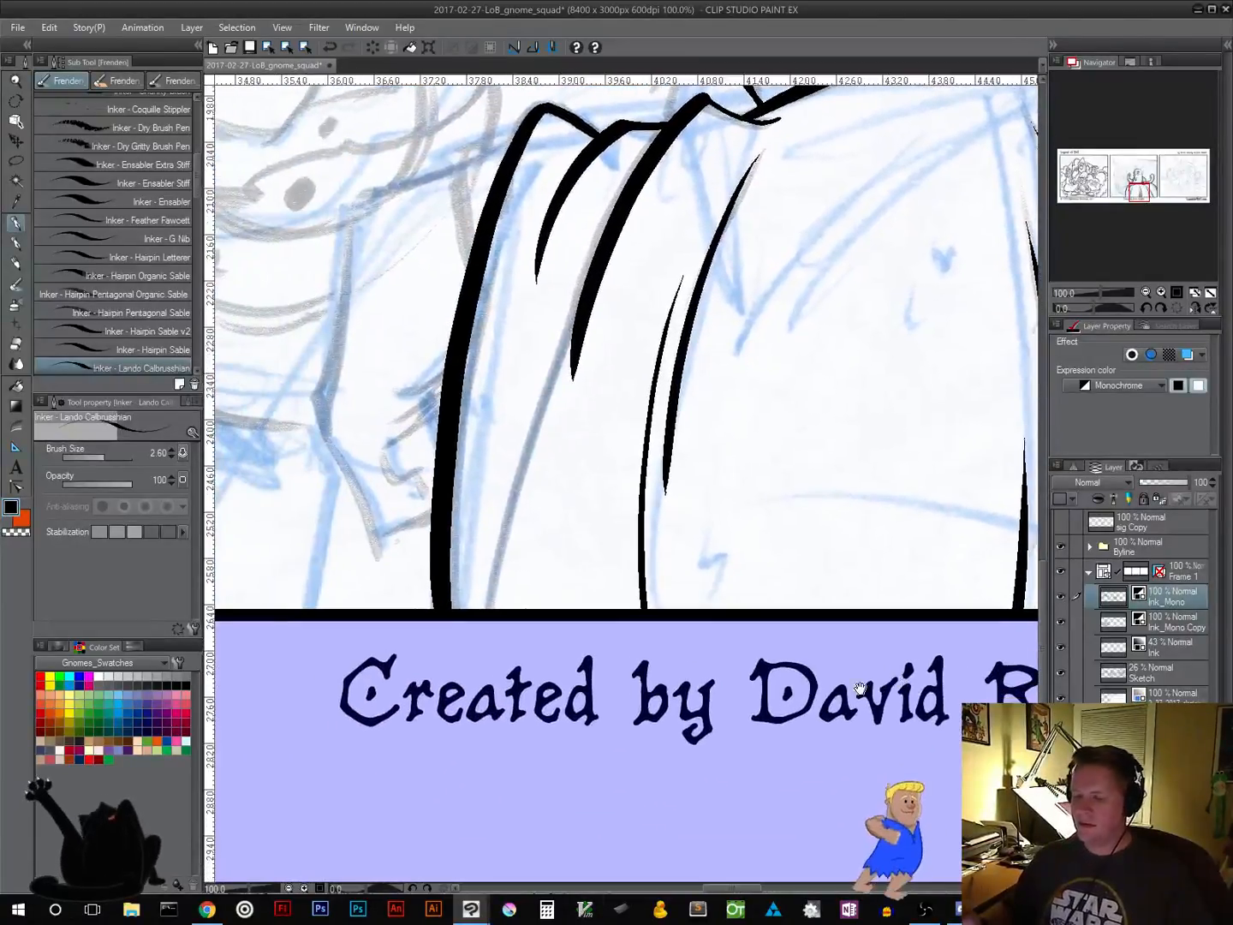
pyautogui.moveTo(539, 671); pyautogui.dragTo(597, 809)
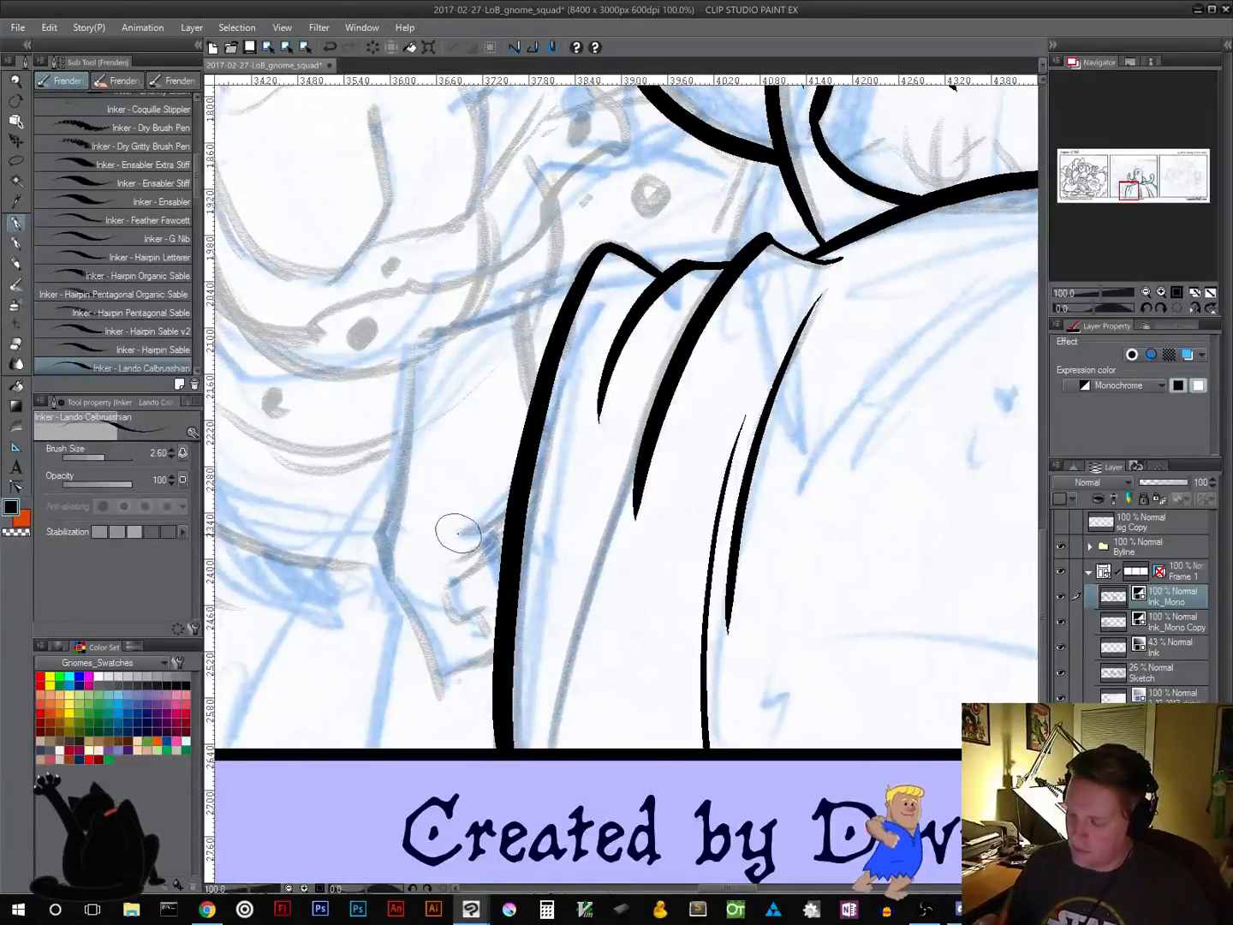
pyautogui.moveTo(463, 531)
pyautogui.mouseDown()
pyautogui.moveTo(514, 507)
pyautogui.moveTo(503, 546)
pyautogui.mouseUp()
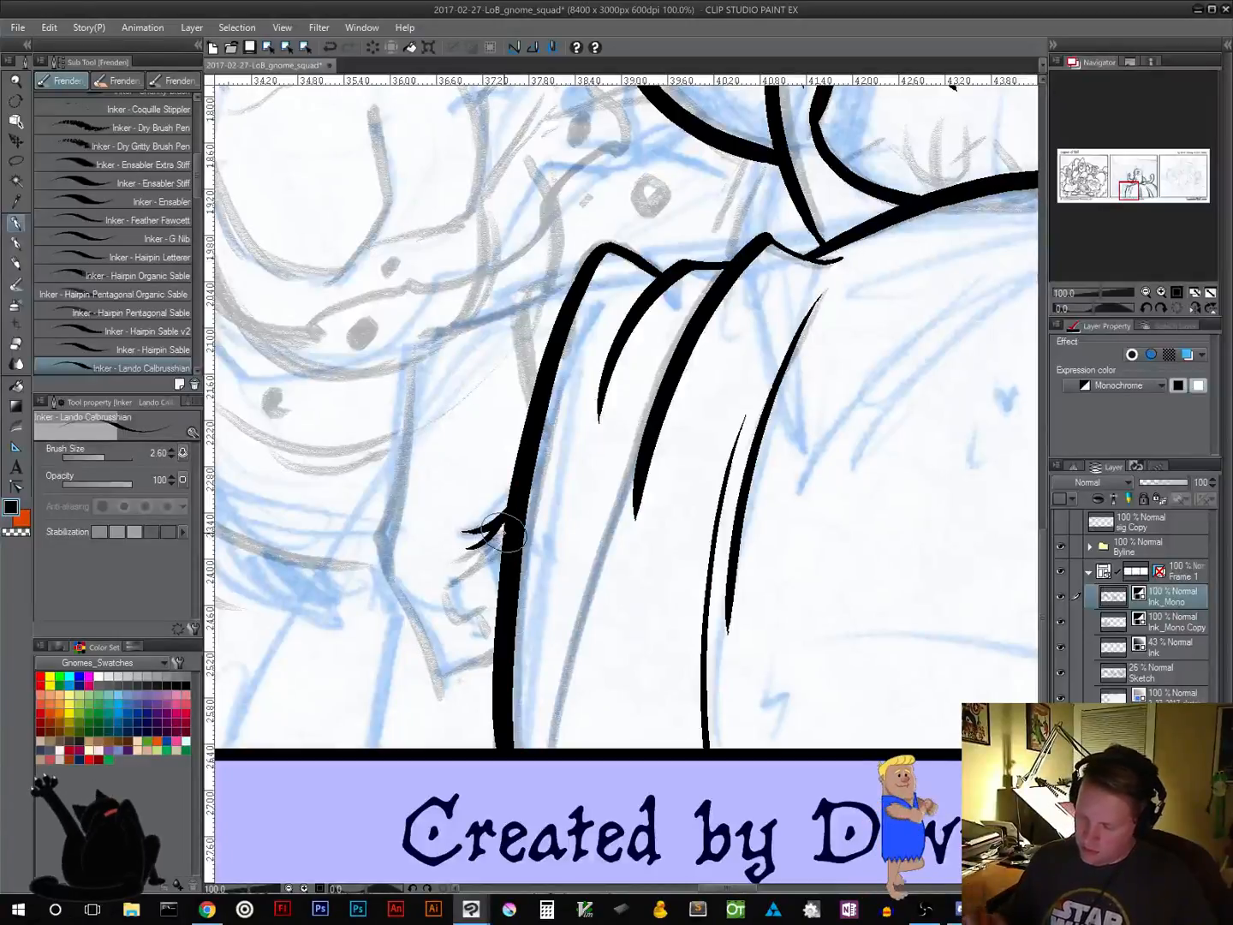
pyautogui.moveTo(382, 514)
pyautogui.mouseDown()
pyautogui.moveTo(387, 582)
pyautogui.moveTo(424, 625)
pyautogui.moveTo(441, 676)
pyautogui.moveTo(512, 640)
pyautogui.moveTo(444, 669)
pyautogui.mouseUp()
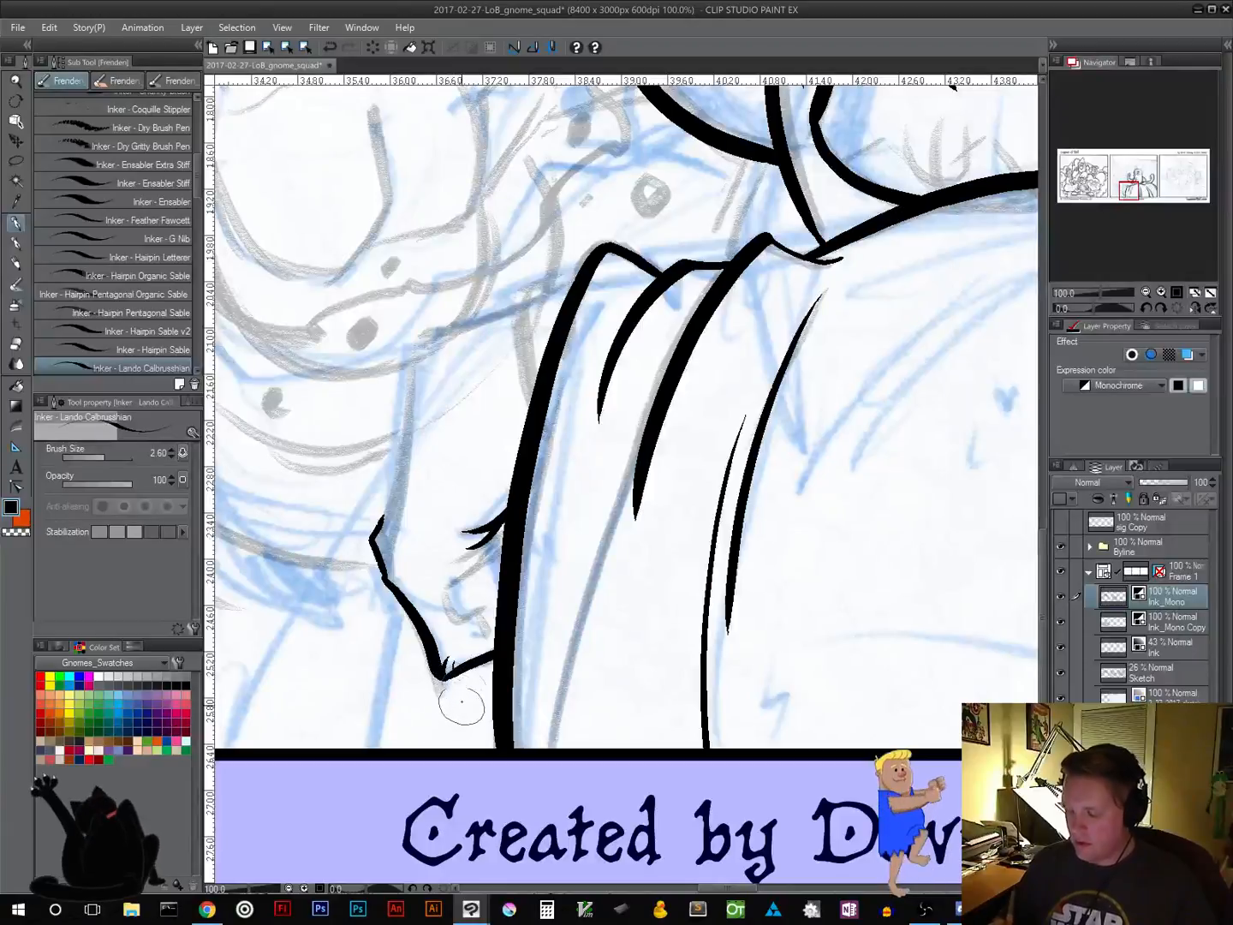
# Ink the outer and upper edges of the hand and the small cuff shape joining it to the cloak
pyautogui.moveTo(469, 674); pyautogui.dragTo(464, 751)
pyautogui.moveTo(368, 613)
pyautogui.mouseDown()
pyautogui.moveTo(407, 435)
pyautogui.moveTo(447, 402)
pyautogui.mouseUp()
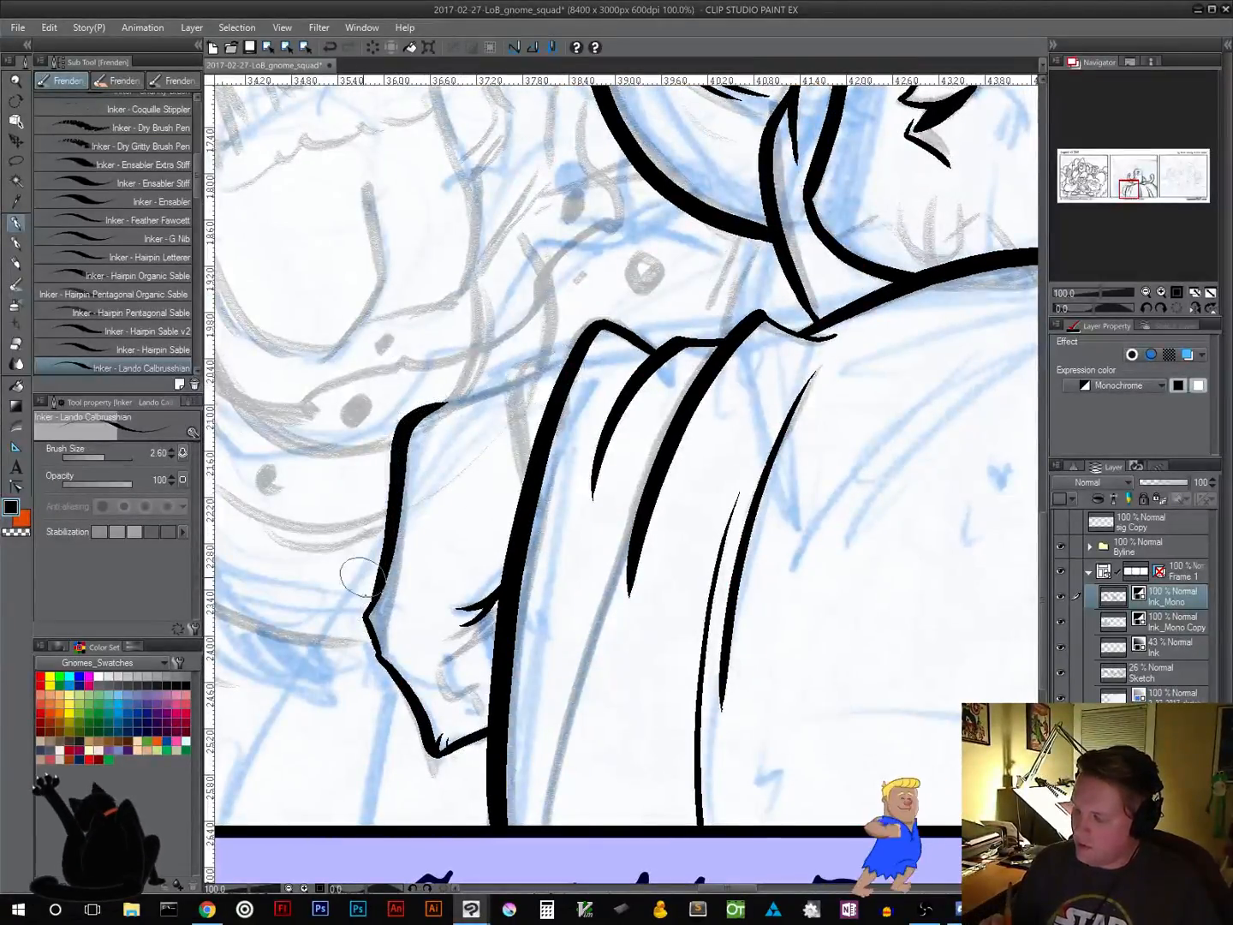
pyautogui.moveTo(580, 340)
pyautogui.mouseDown()
pyautogui.moveTo(517, 372)
pyautogui.moveTo(511, 415)
pyautogui.moveTo(532, 491)
pyautogui.mouseUp()
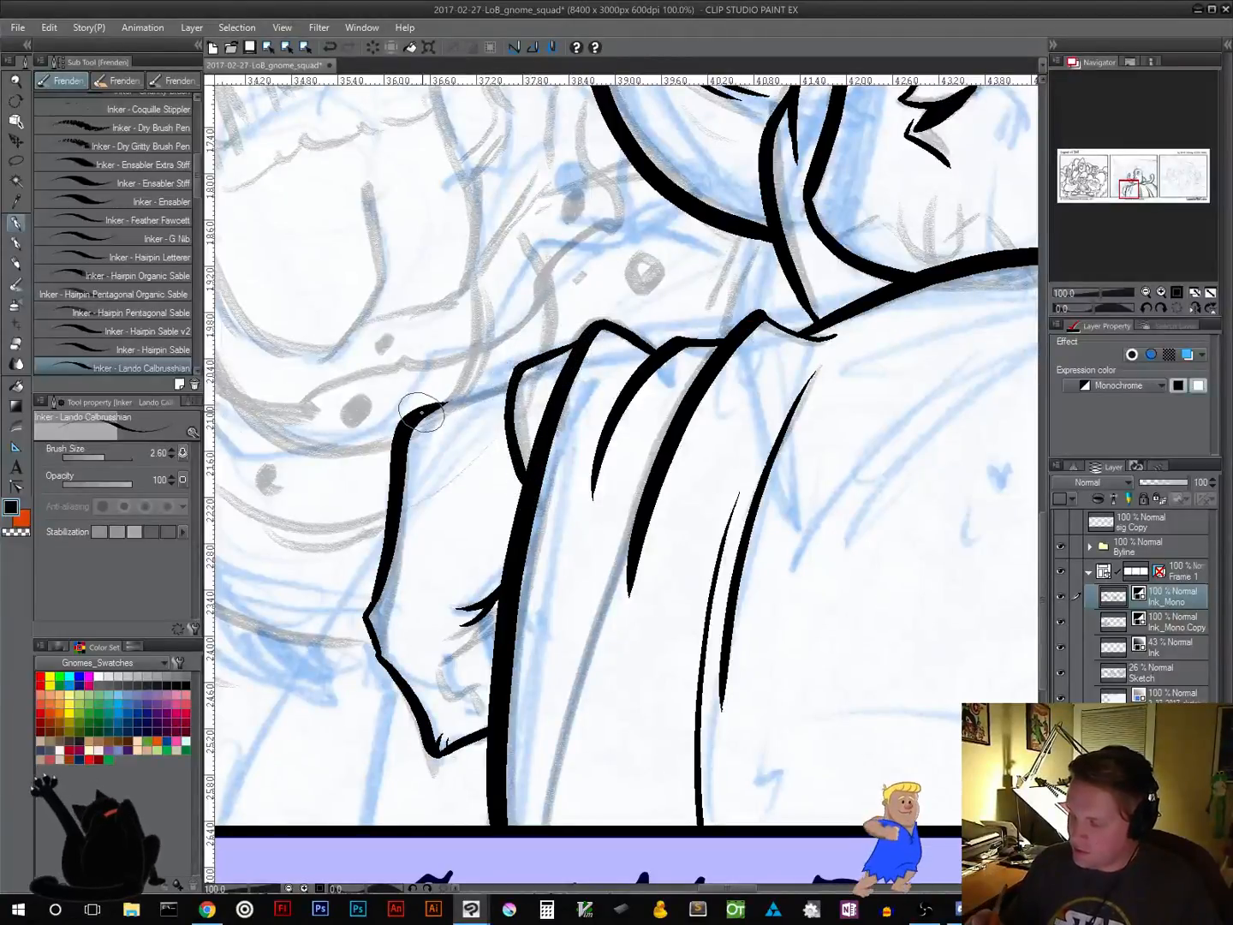
pyautogui.moveTo(403, 427); pyautogui.dragTo(514, 375)
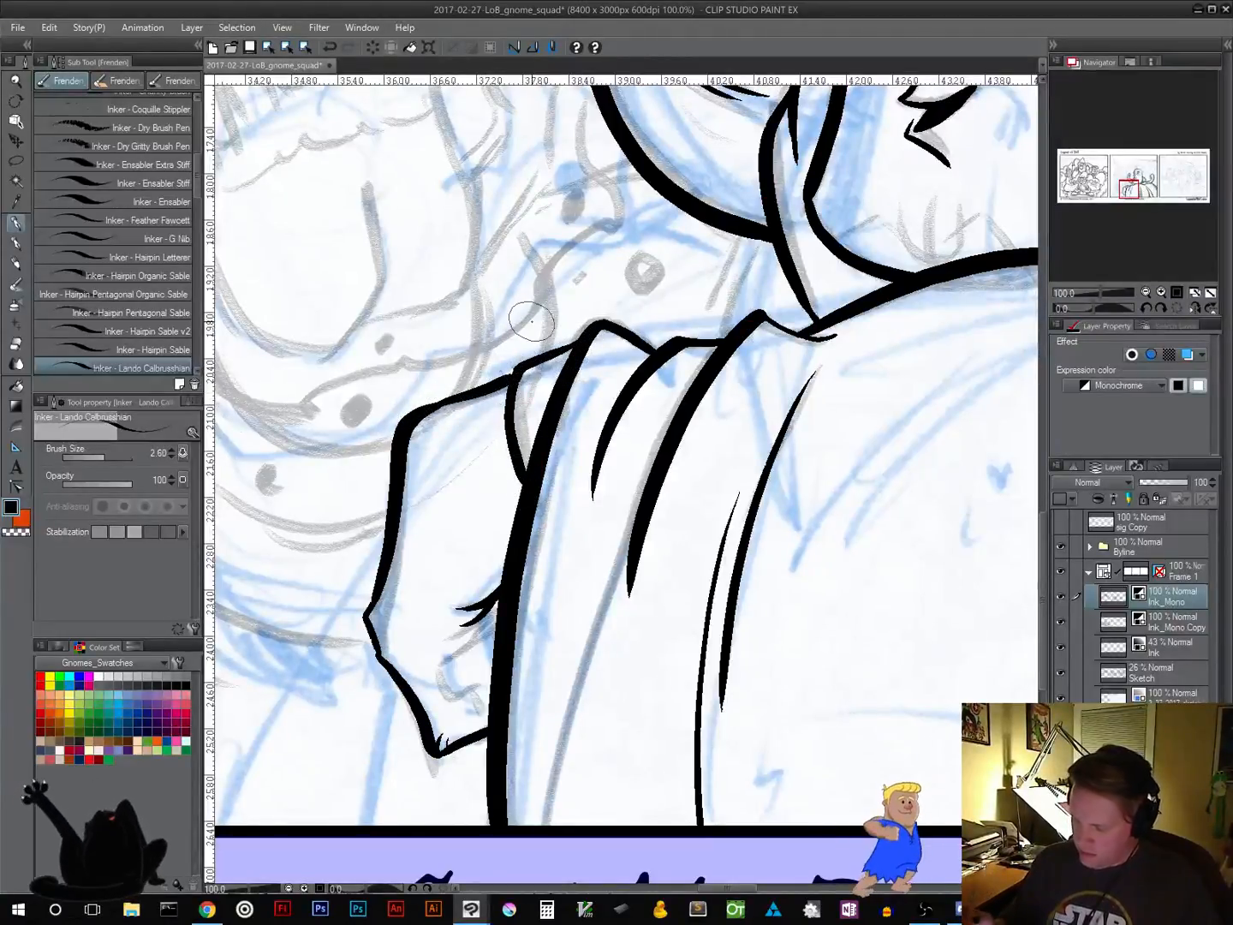
pyautogui.moveTo(506, 687); pyautogui.dragTo(570, 482)
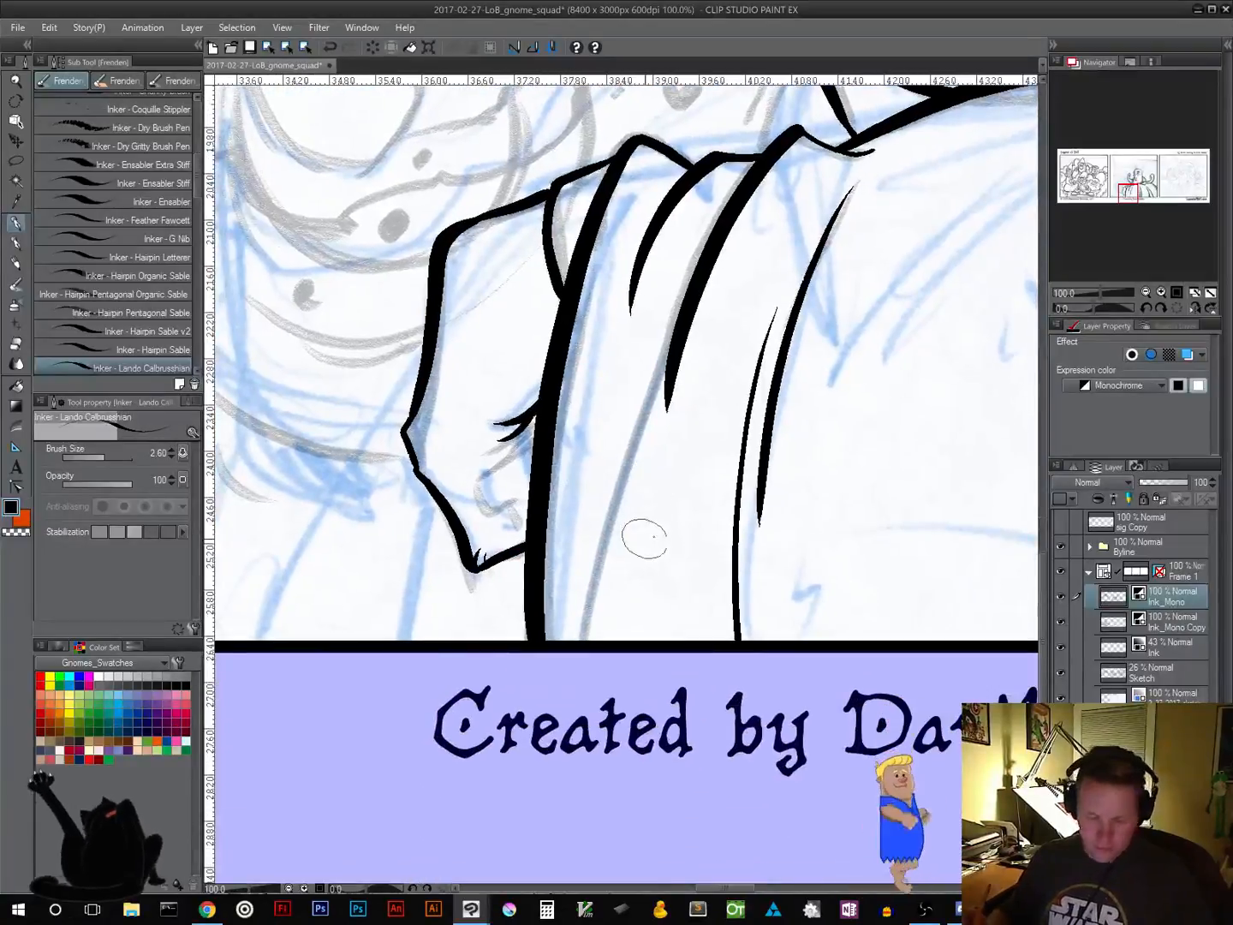
pyautogui.moveTo(721, 432)
pyautogui.mouseDown()
pyautogui.moveTo(735, 480)
pyautogui.moveTo(716, 545)
pyautogui.moveTo(628, 685)
pyautogui.mouseUp()
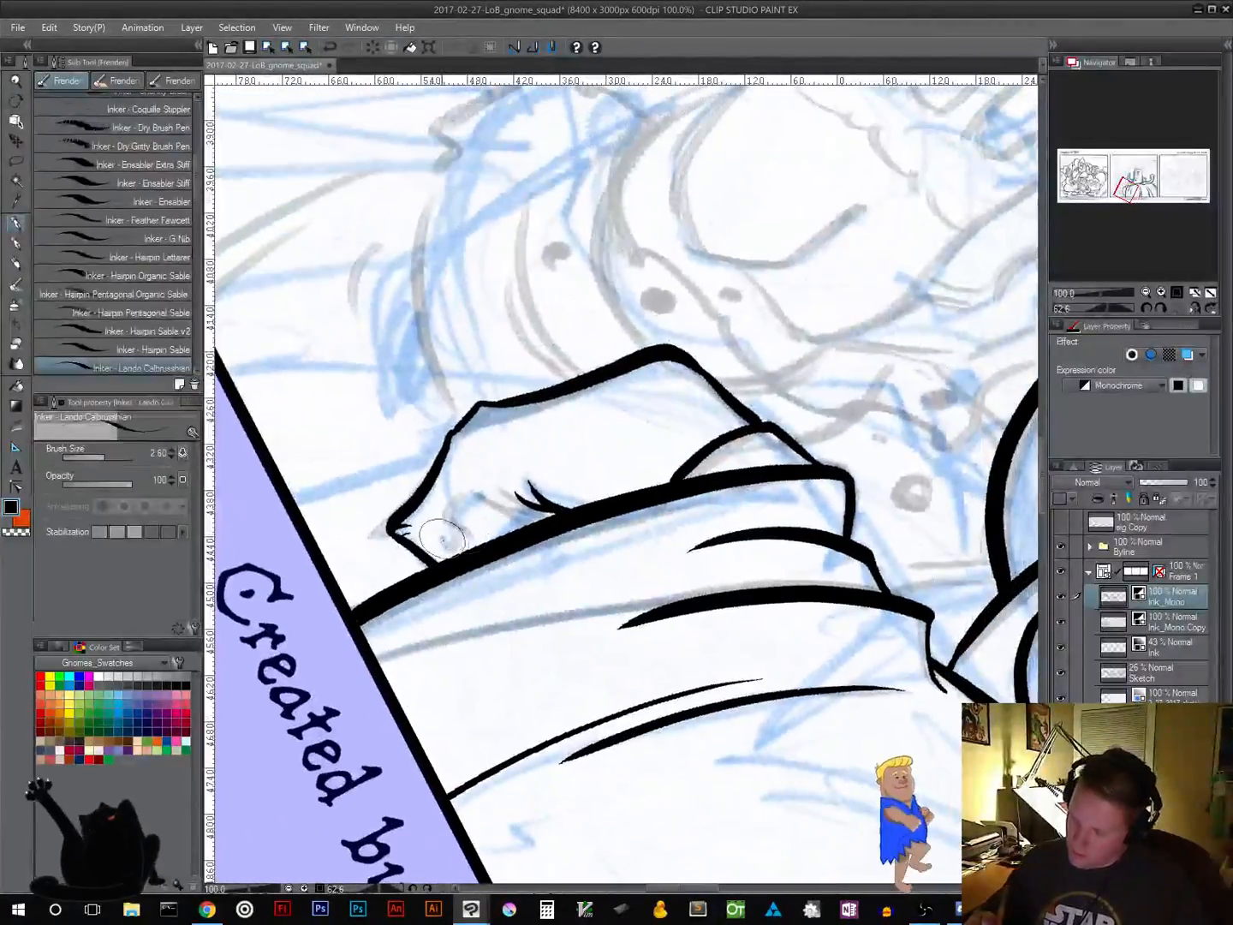
# Ink the finger crease on the cloak-side hand and fill the gap between the fingers and cloak edge with black
pyautogui.moveTo(445, 545); pyautogui.dragTo(468, 521)
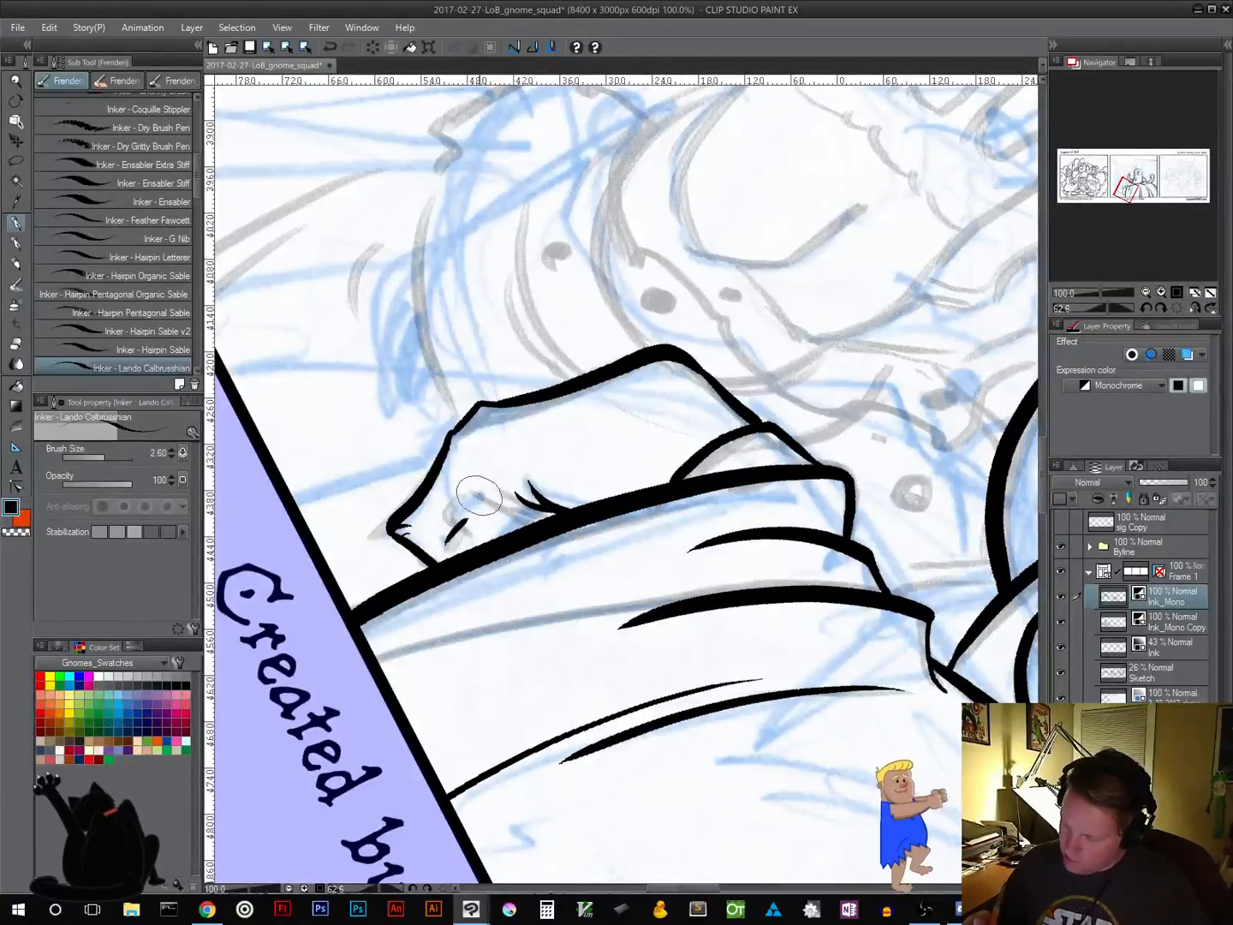
pyautogui.moveTo(473, 480); pyautogui.dragTo(456, 533)
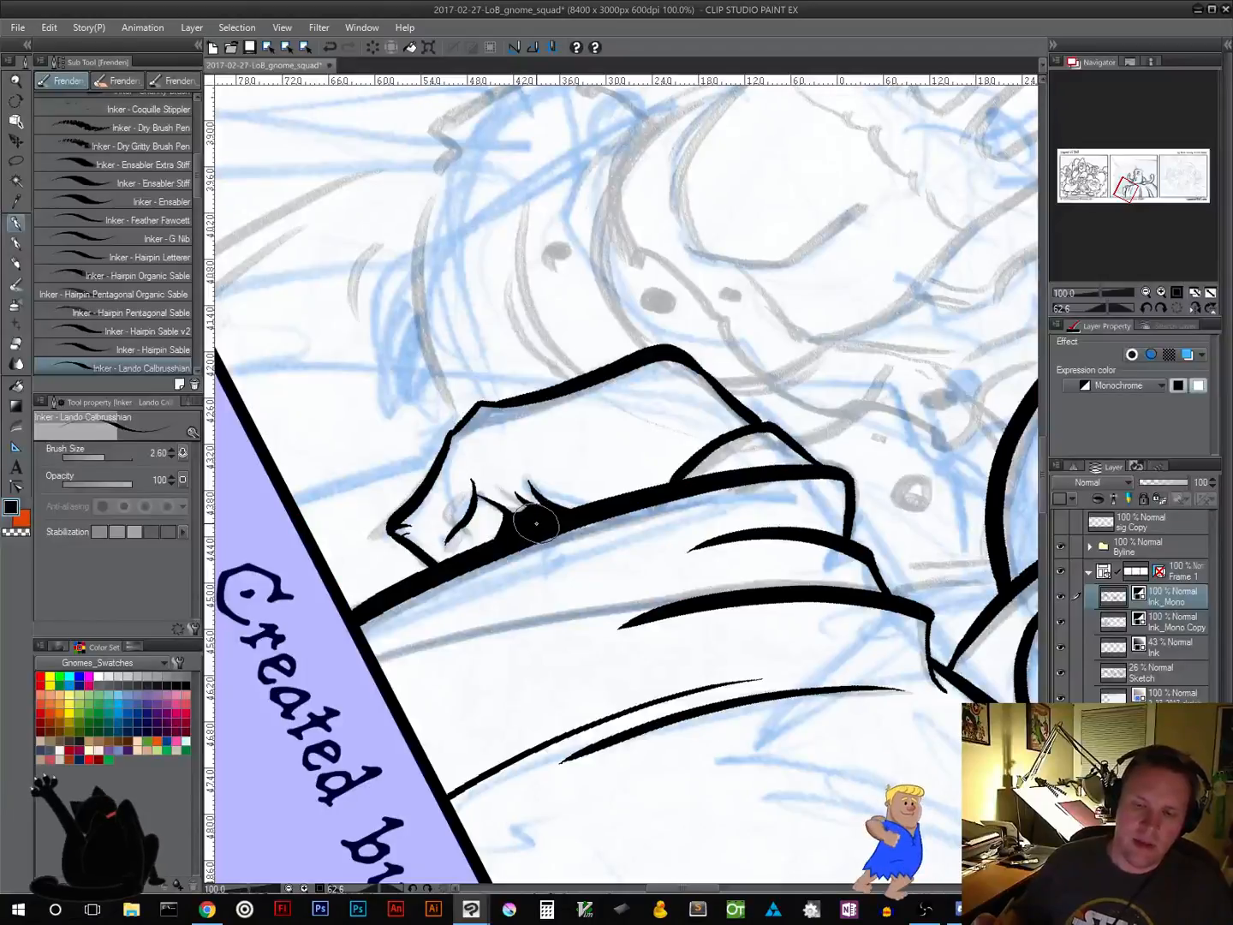
pyautogui.click(1177, 308)
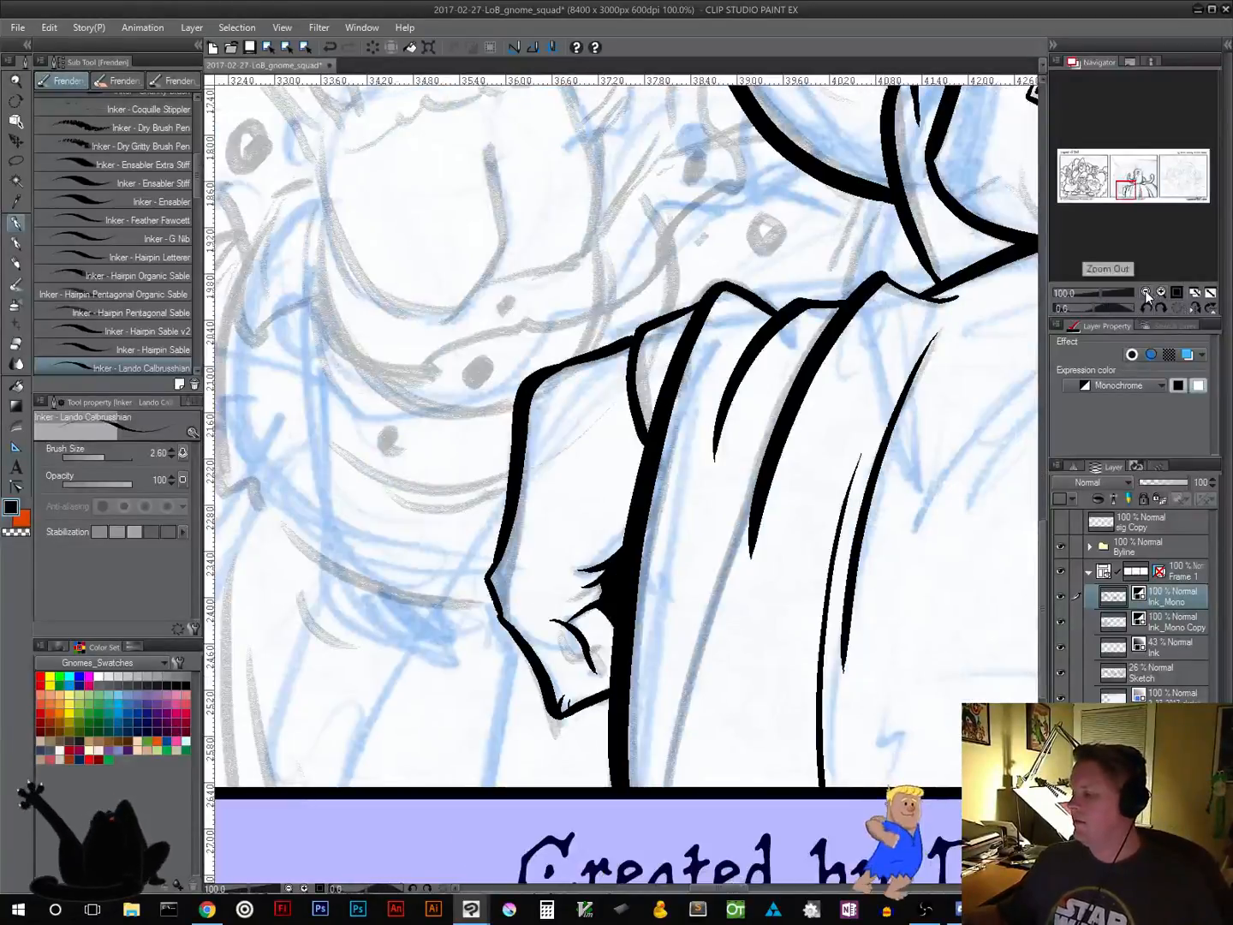
pyautogui.click(1145, 293)
pyautogui.click(1146, 293)
pyautogui.click(1146, 292)
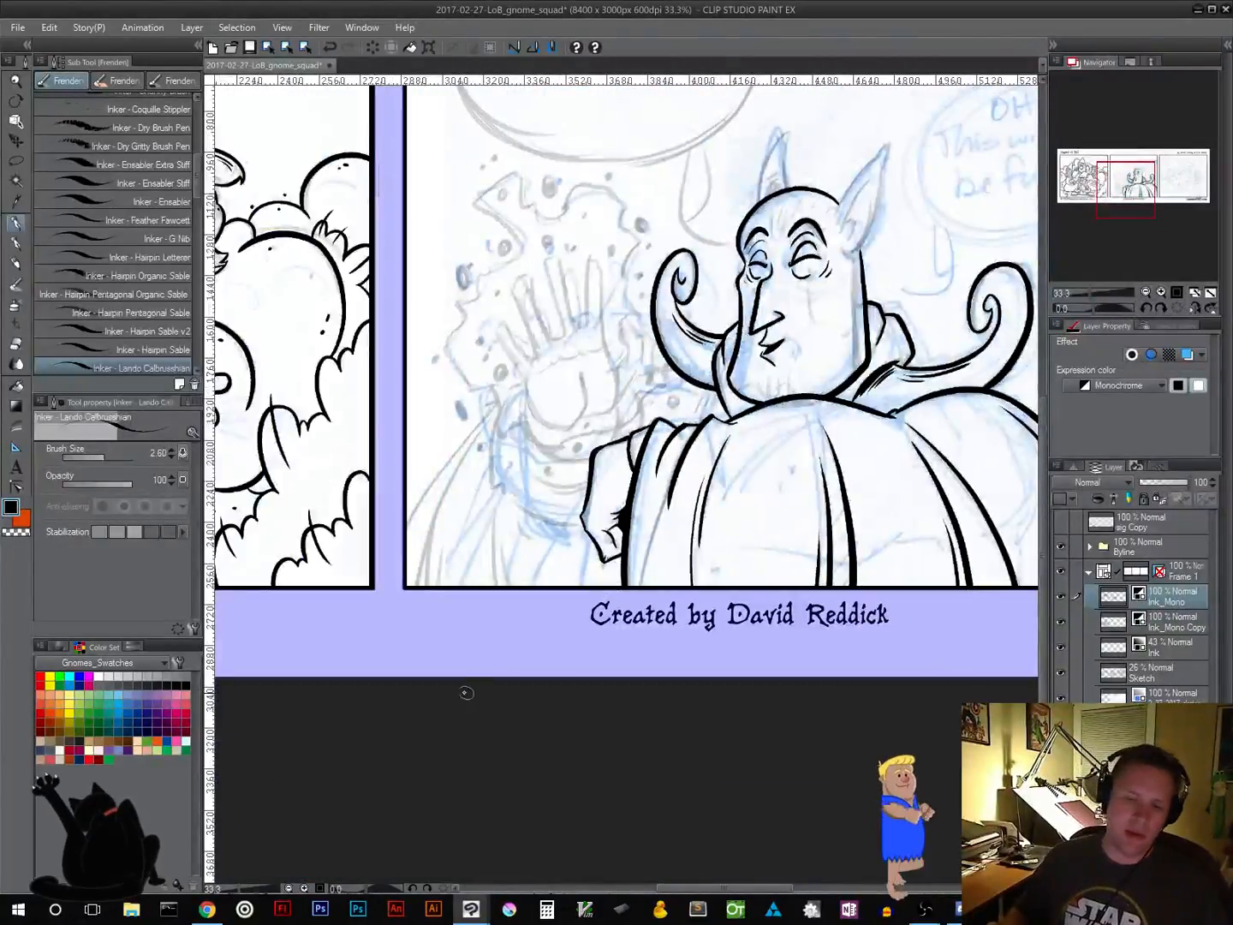
# Ink short hair strokes along the outer edge of the hand and knuckles, and save the file
pyautogui.click(1176, 293)
pyautogui.scroll(2, 688, 633)
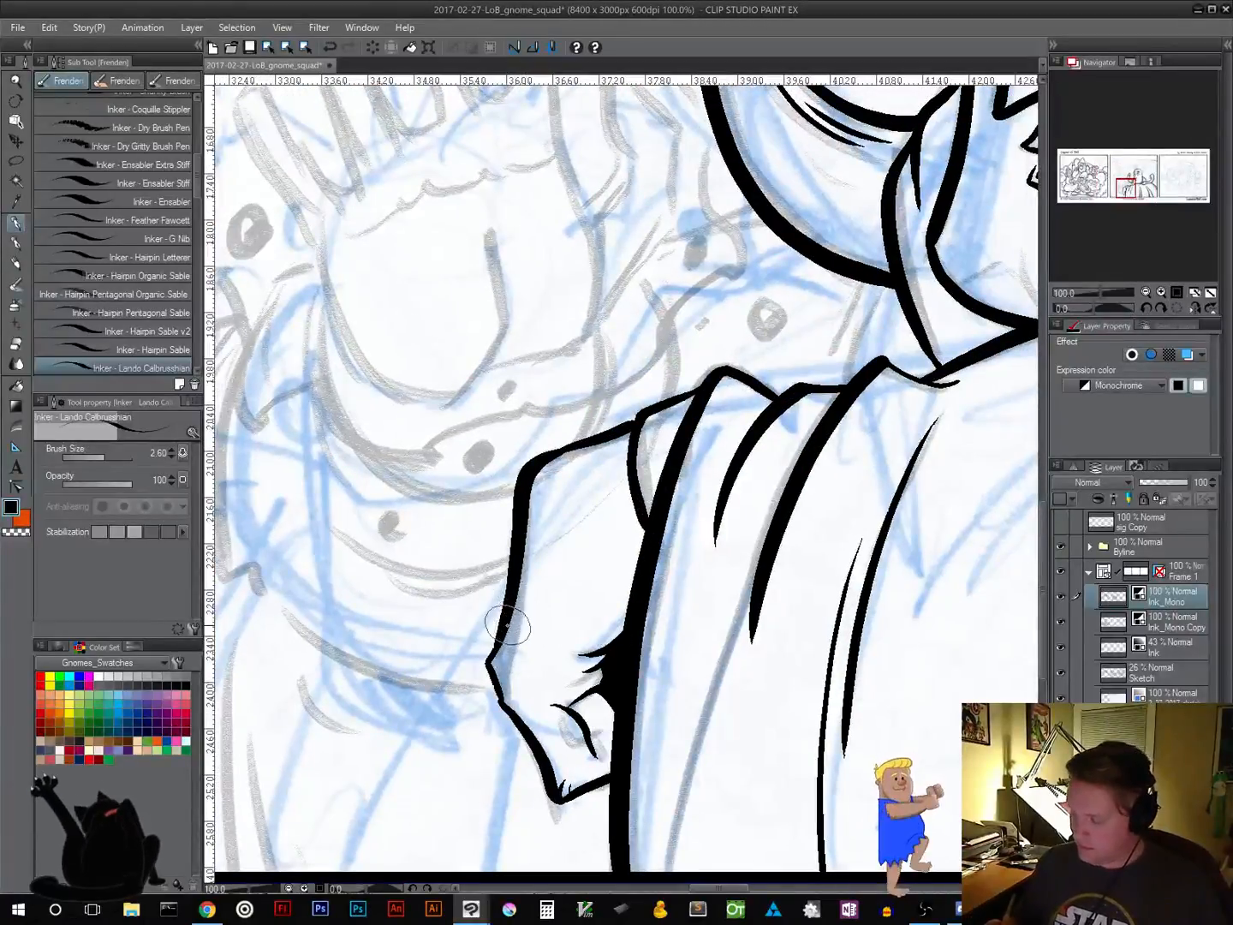
pyautogui.moveTo(517, 630)
pyautogui.mouseDown()
pyautogui.moveTo(495, 610)
pyautogui.moveTo(502, 582)
pyautogui.mouseUp()
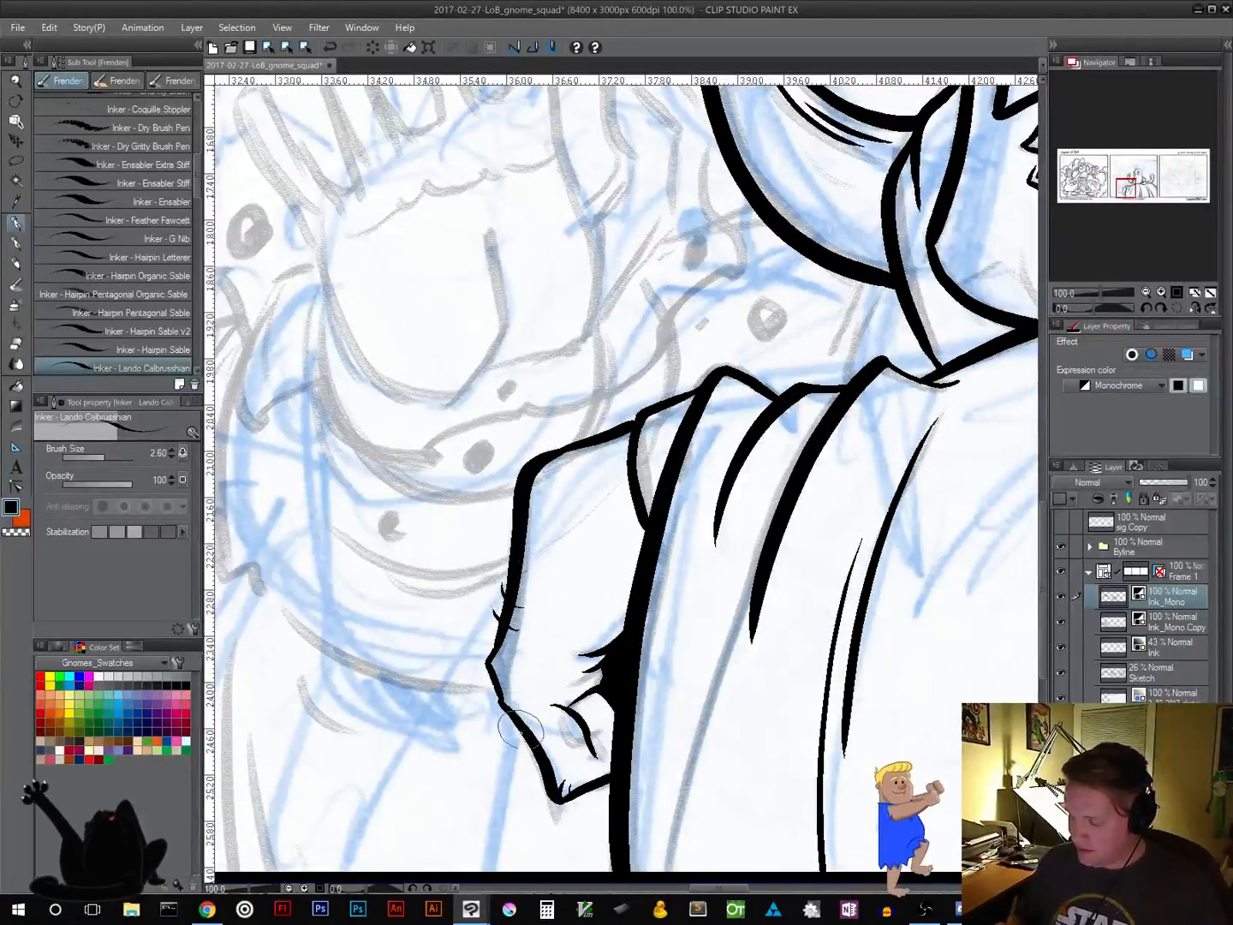
pyautogui.moveTo(521, 708)
pyautogui.mouseDown()
pyautogui.moveTo(505, 750)
pyautogui.moveTo(523, 763)
pyautogui.mouseUp()
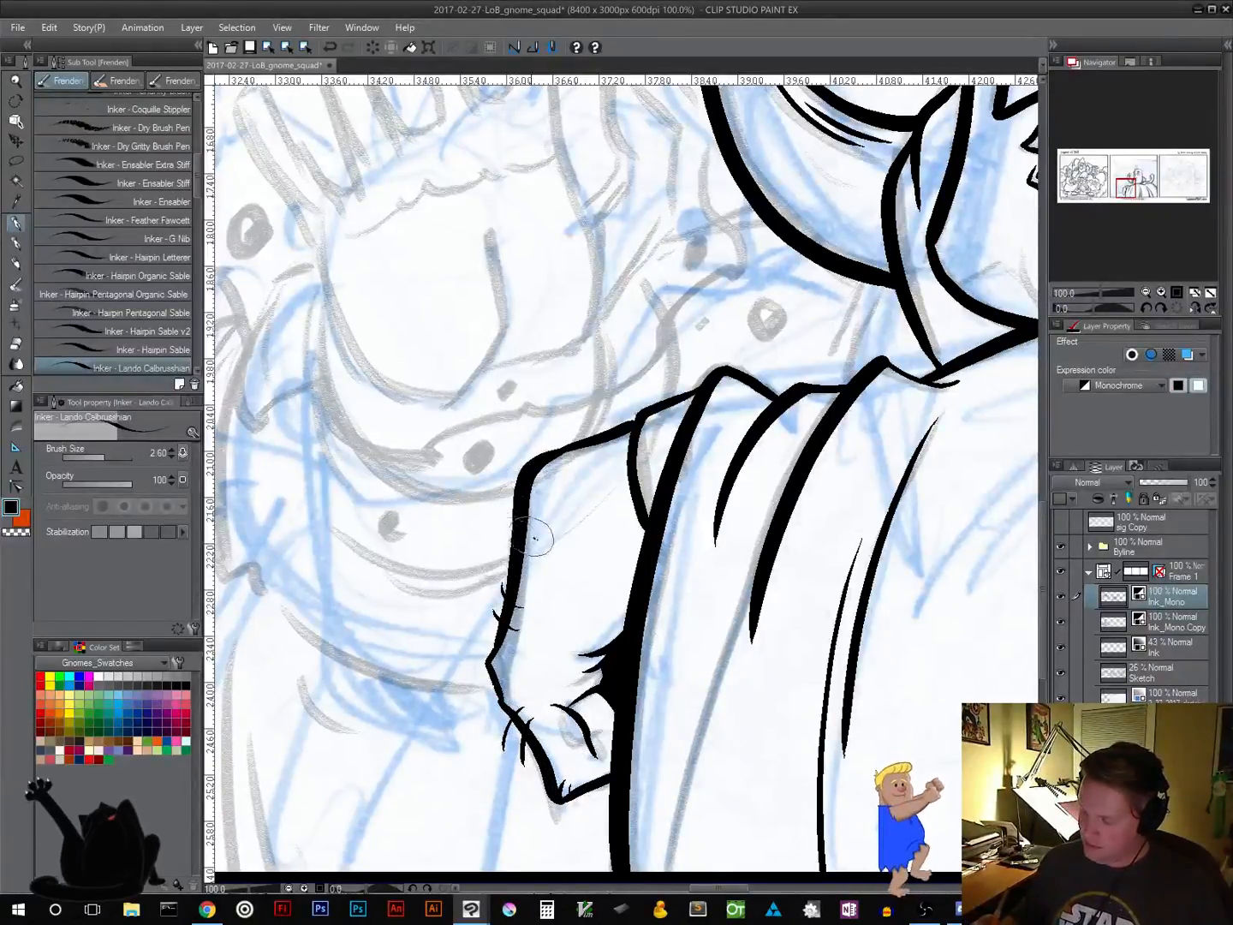
pyautogui.moveTo(510, 541); pyautogui.dragTo(488, 574)
pyautogui.moveTo(524, 507); pyautogui.dragTo(497, 555)
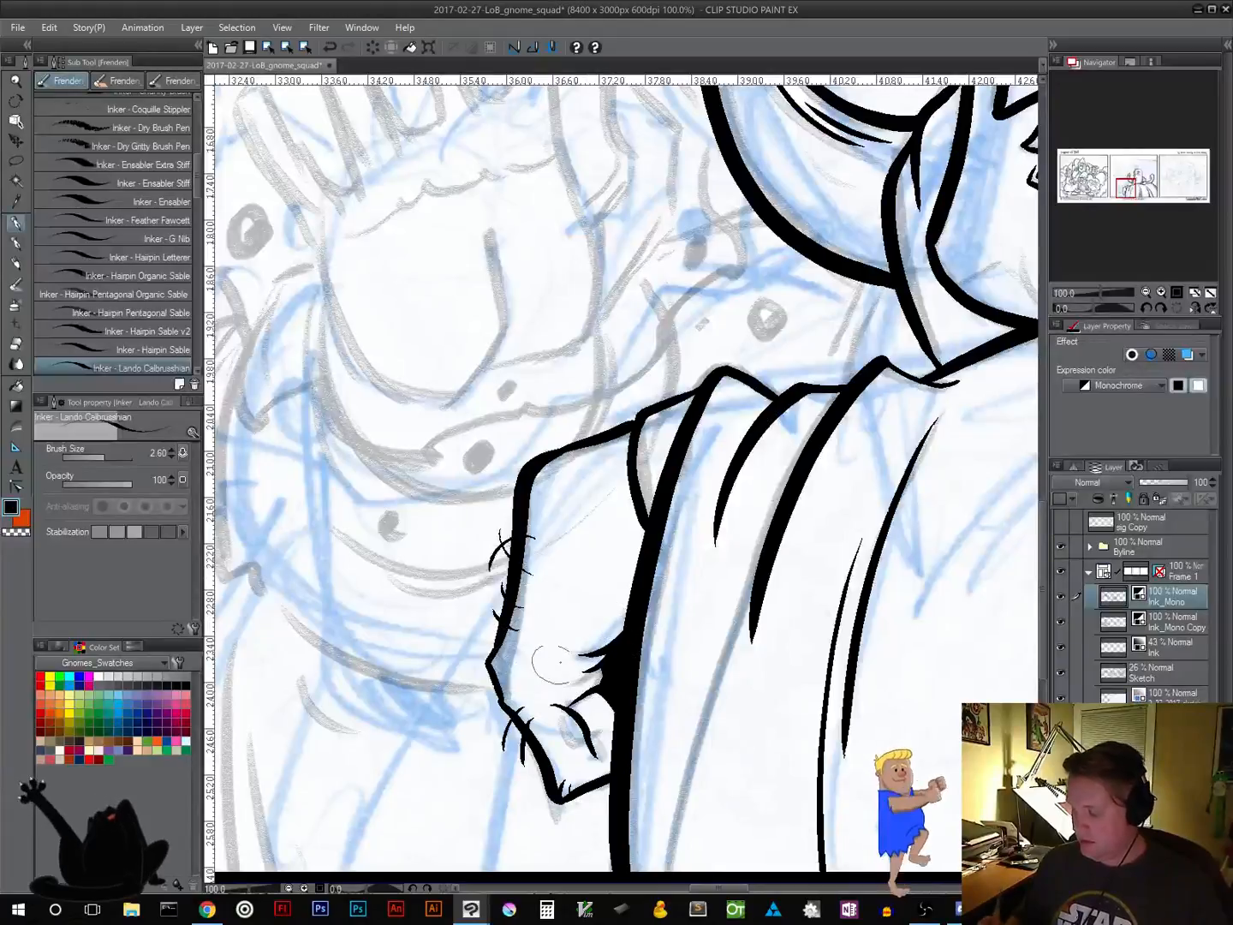
pyautogui.moveTo(589, 573); pyautogui.dragTo(613, 667)
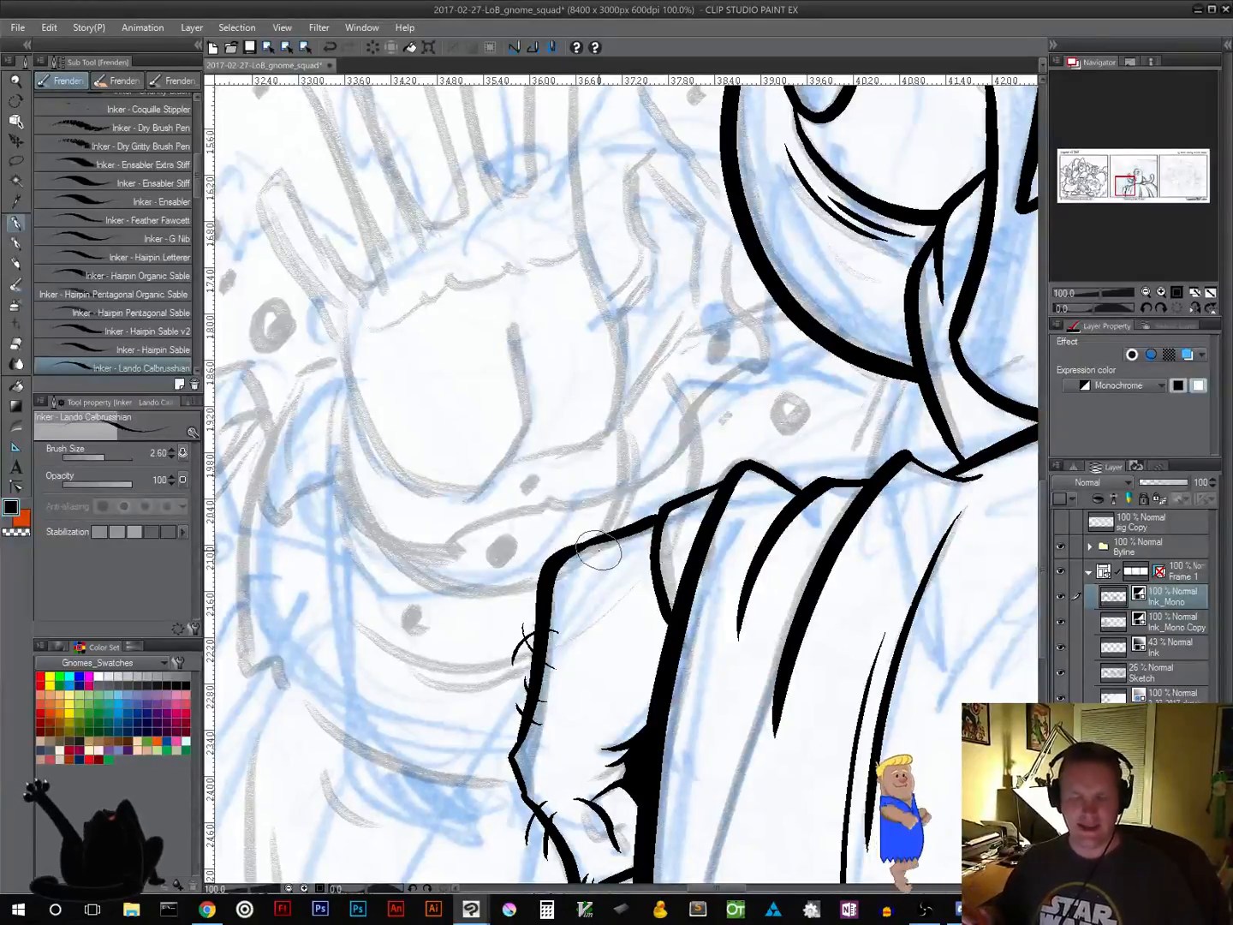
pyautogui.moveTo(609, 448); pyautogui.dragTo(529, 709)
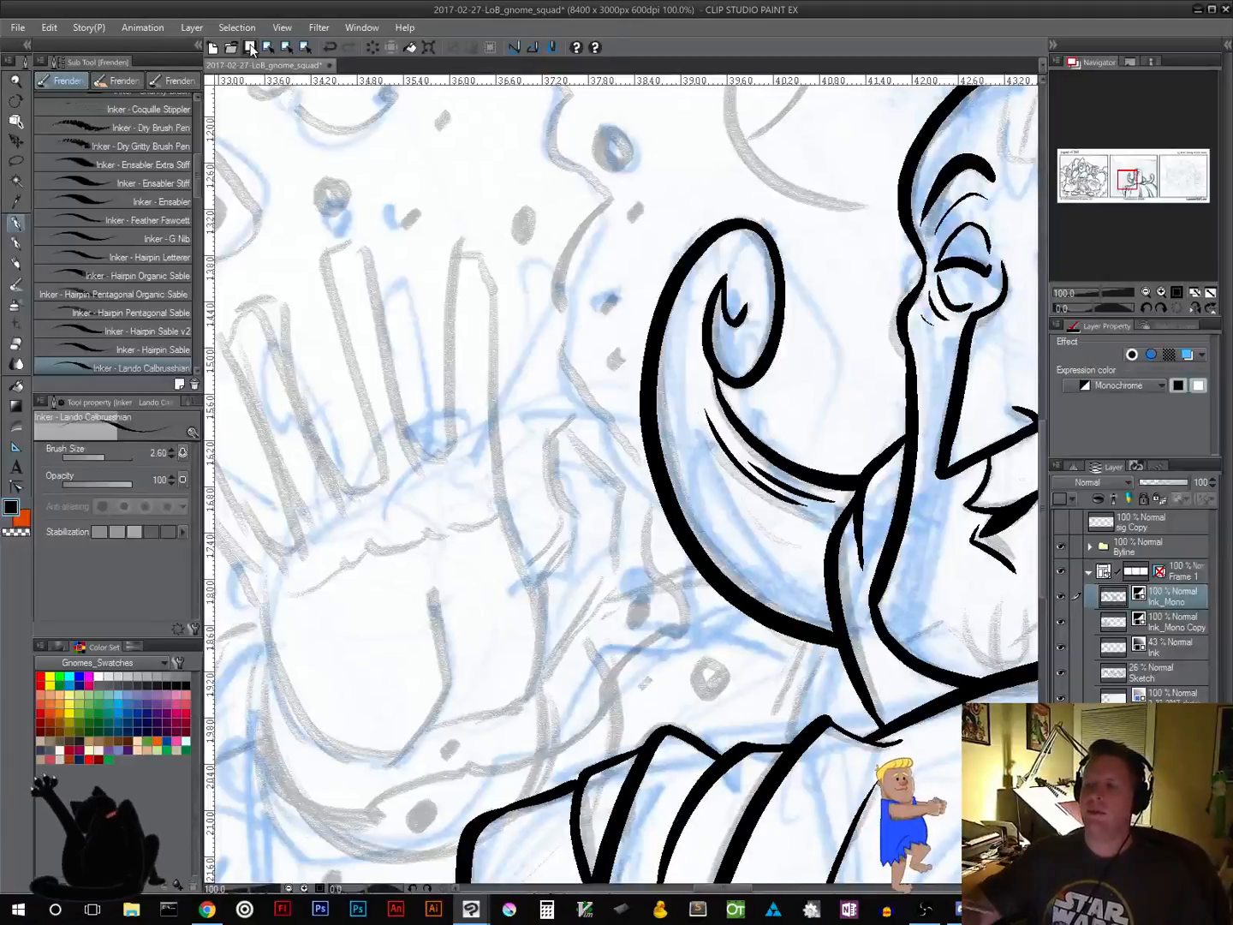
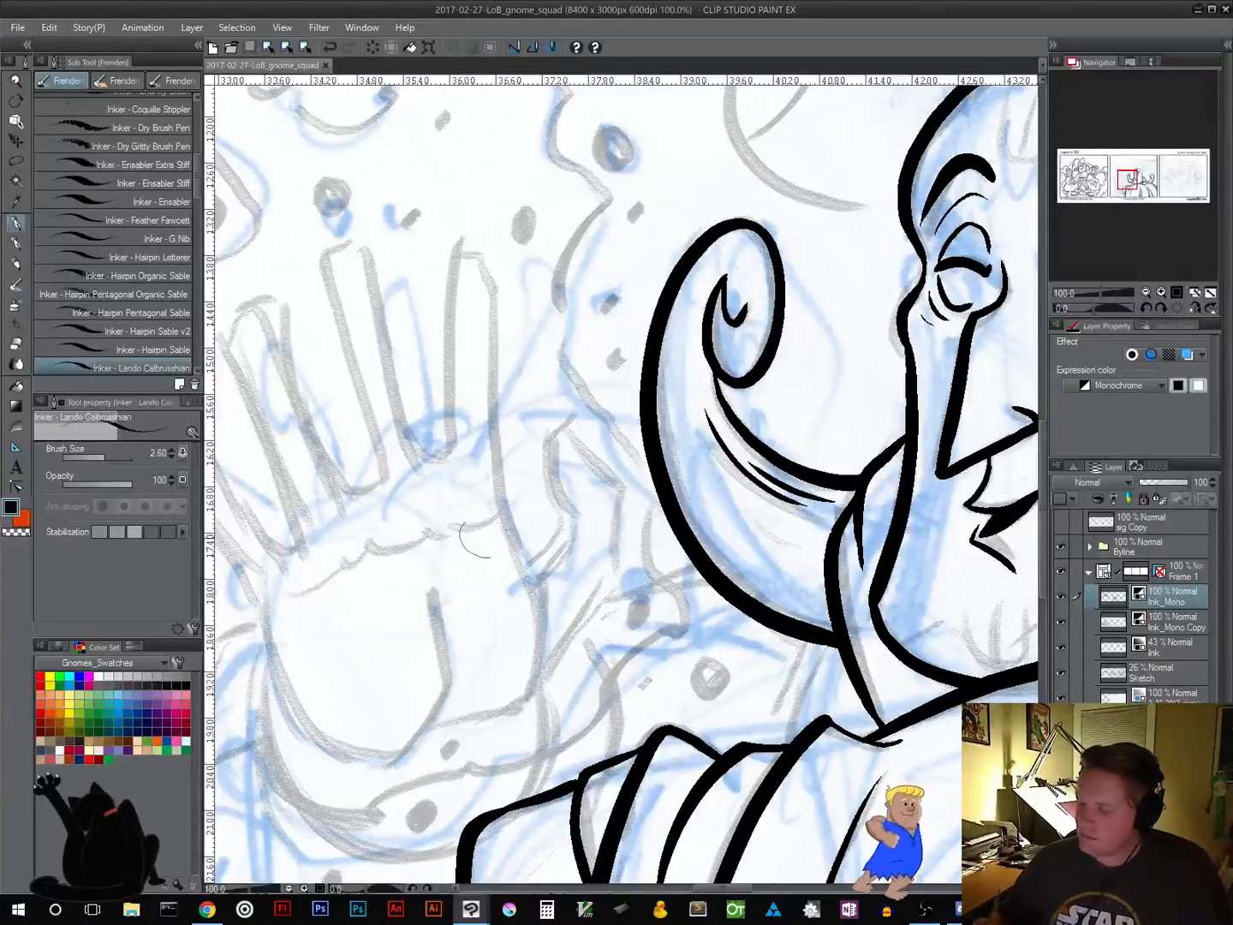
# Ink the far pointed ear above the forehead and fill its base with a black, feathered shadow
pyautogui.moveTo(599, 512); pyautogui.dragTo(281, 709)
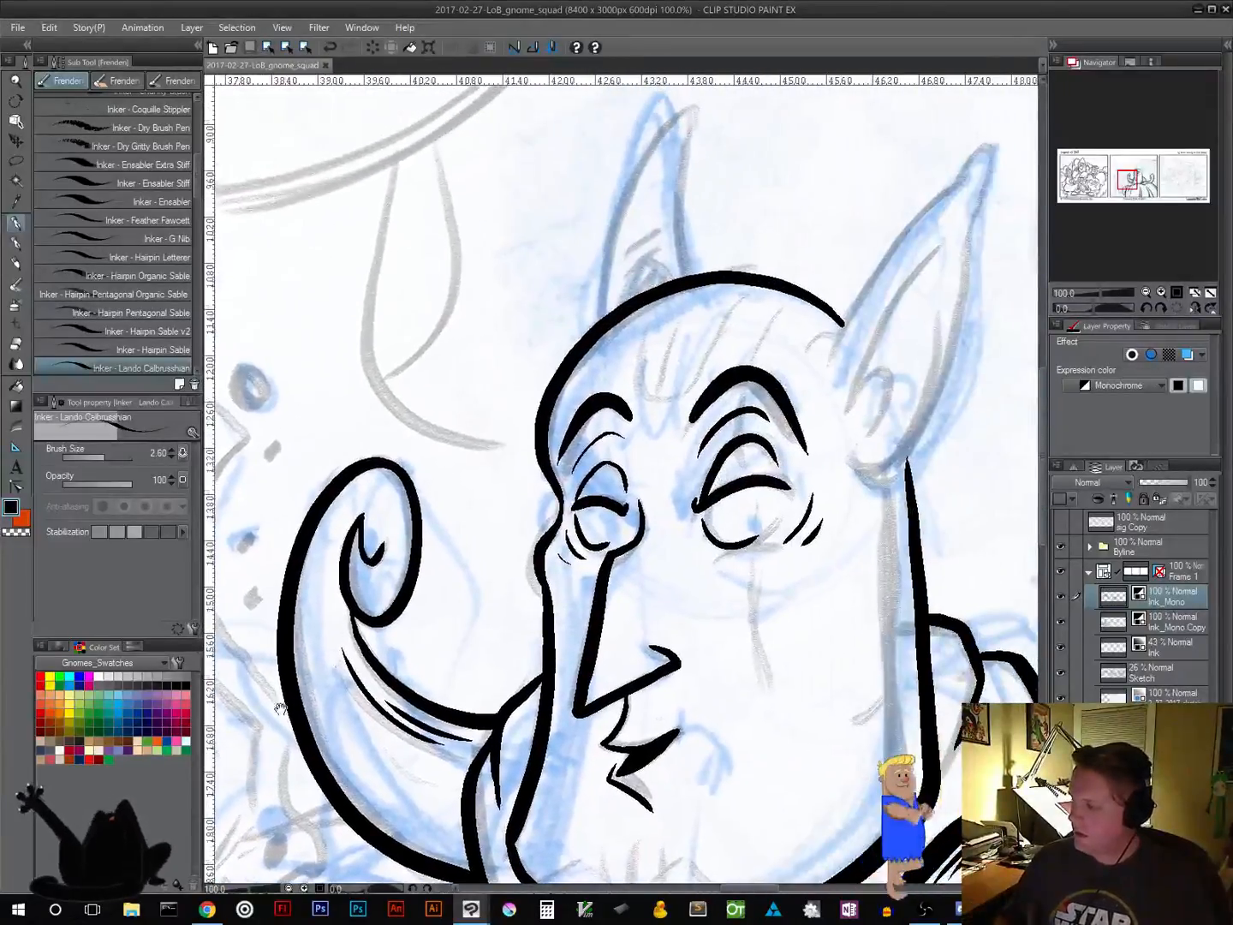
pyautogui.moveTo(667, 457); pyautogui.dragTo(455, 705)
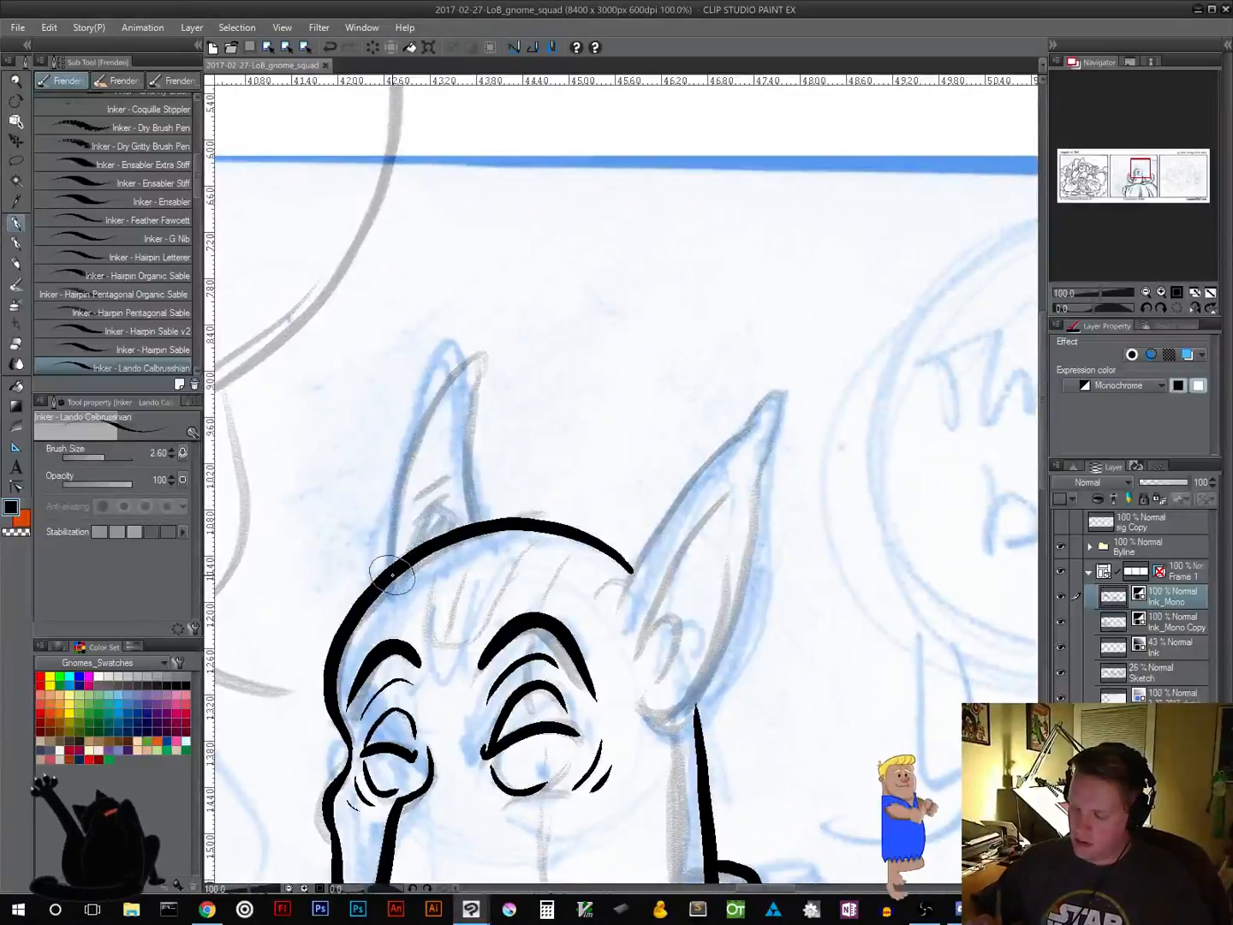
pyautogui.moveTo(391, 567)
pyautogui.mouseDown()
pyautogui.moveTo(428, 405)
pyautogui.moveTo(466, 355)
pyautogui.moveTo(484, 355)
pyautogui.moveTo(468, 432)
pyautogui.moveTo(478, 524)
pyautogui.mouseUp()
pyautogui.moveTo(400, 558)
pyautogui.mouseDown()
pyautogui.moveTo(444, 512)
pyautogui.moveTo(469, 531)
pyautogui.moveTo(438, 511)
pyautogui.moveTo(406, 559)
pyautogui.moveTo(432, 523)
pyautogui.moveTo(447, 522)
pyautogui.moveTo(448, 536)
pyautogui.moveTo(434, 497)
pyautogui.moveTo(409, 520)
pyautogui.moveTo(446, 489)
pyautogui.mouseUp()
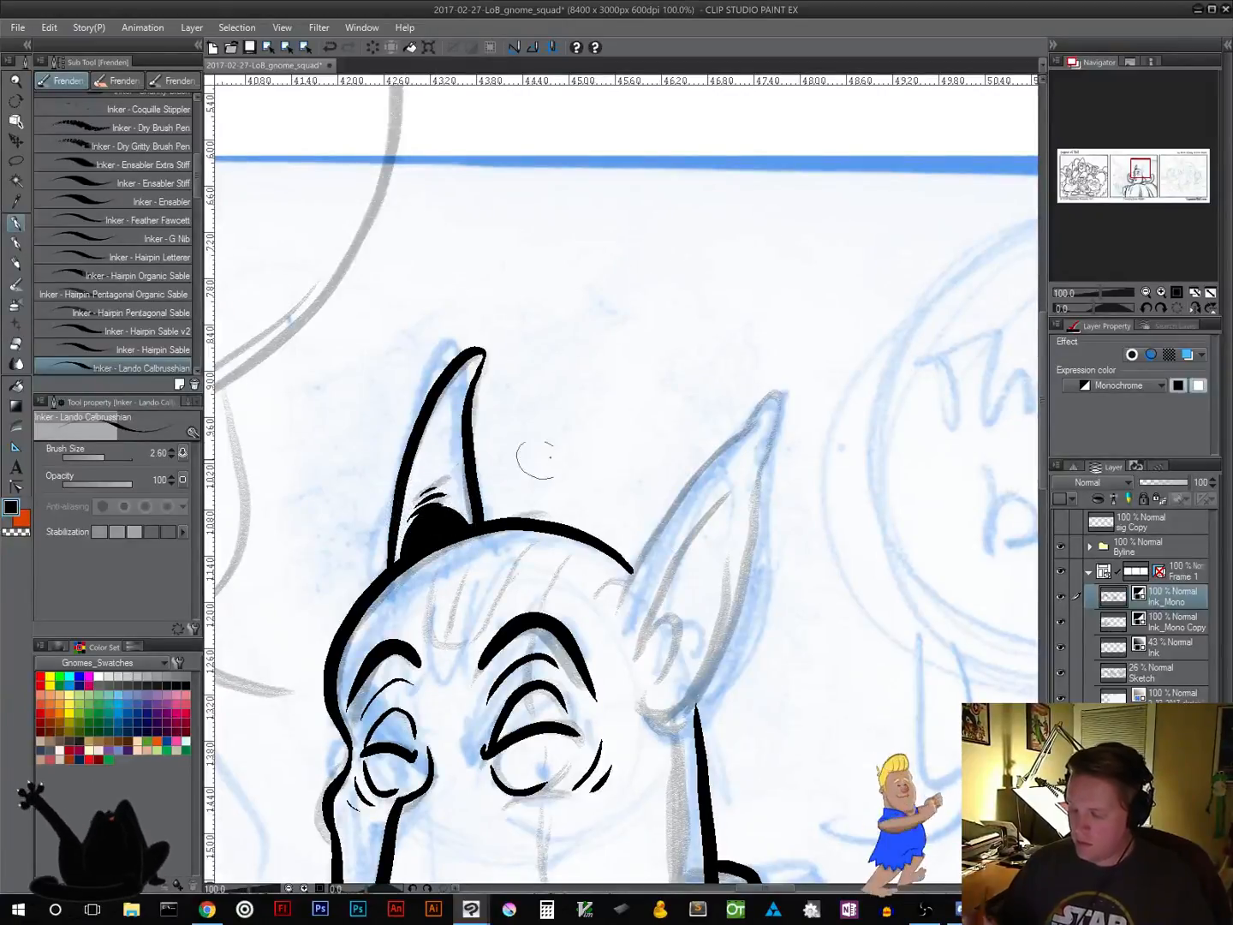
# Ink the near pointed ear's outline and inner contours, redoing the long inner fold line
pyautogui.moveTo(701, 567); pyautogui.dragTo(586, 482)
pyautogui.moveTo(493, 505)
pyautogui.mouseDown()
pyautogui.moveTo(579, 400)
pyautogui.moveTo(650, 322)
pyautogui.moveTo(627, 351)
pyautogui.moveTo(669, 320)
pyautogui.moveTo(622, 549)
pyautogui.moveTo(554, 634)
pyautogui.moveTo(535, 635)
pyautogui.moveTo(568, 530)
pyautogui.moveTo(517, 579)
pyautogui.moveTo(624, 387)
pyautogui.mouseUp()
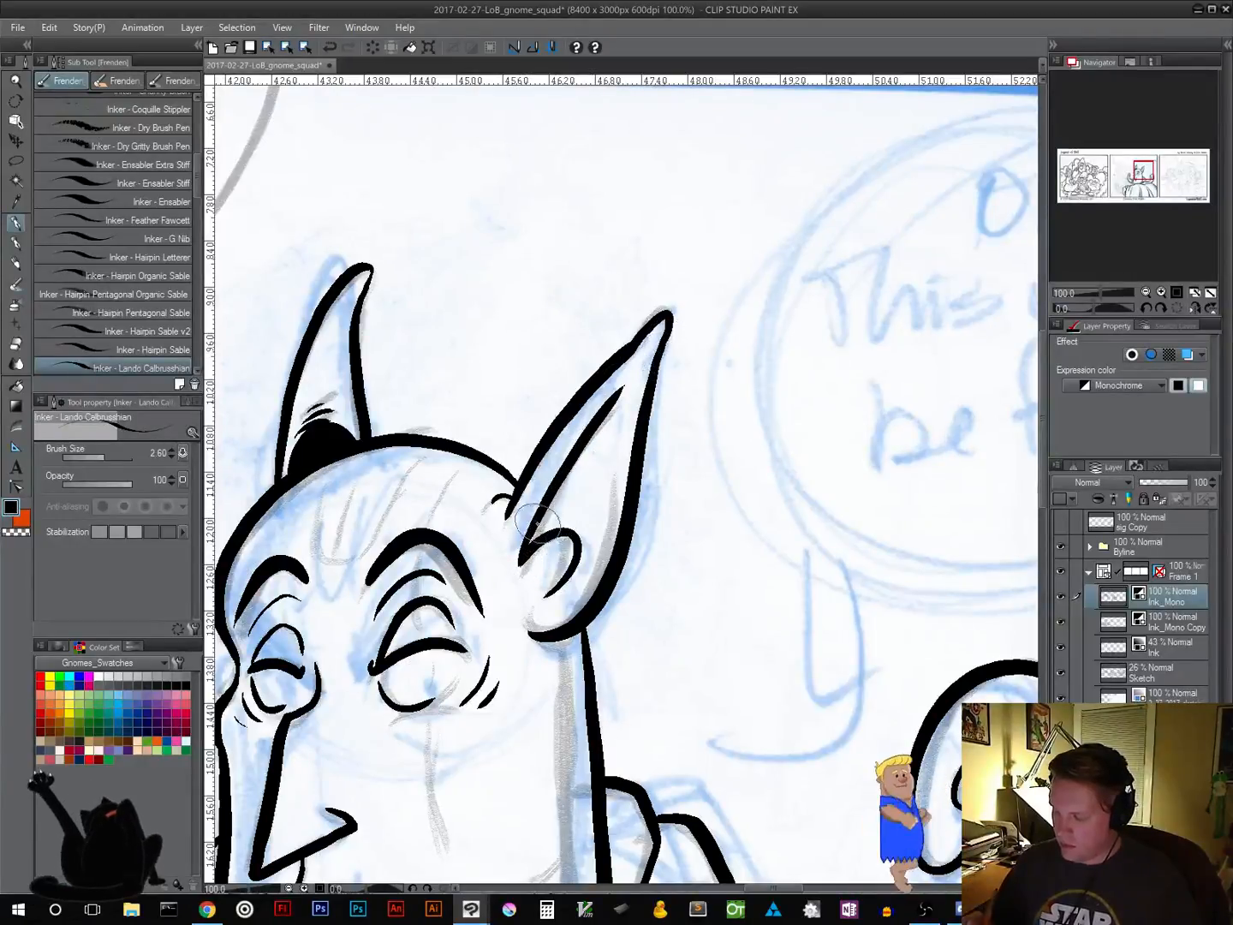
pyautogui.hotkey('ctrl', 'z')
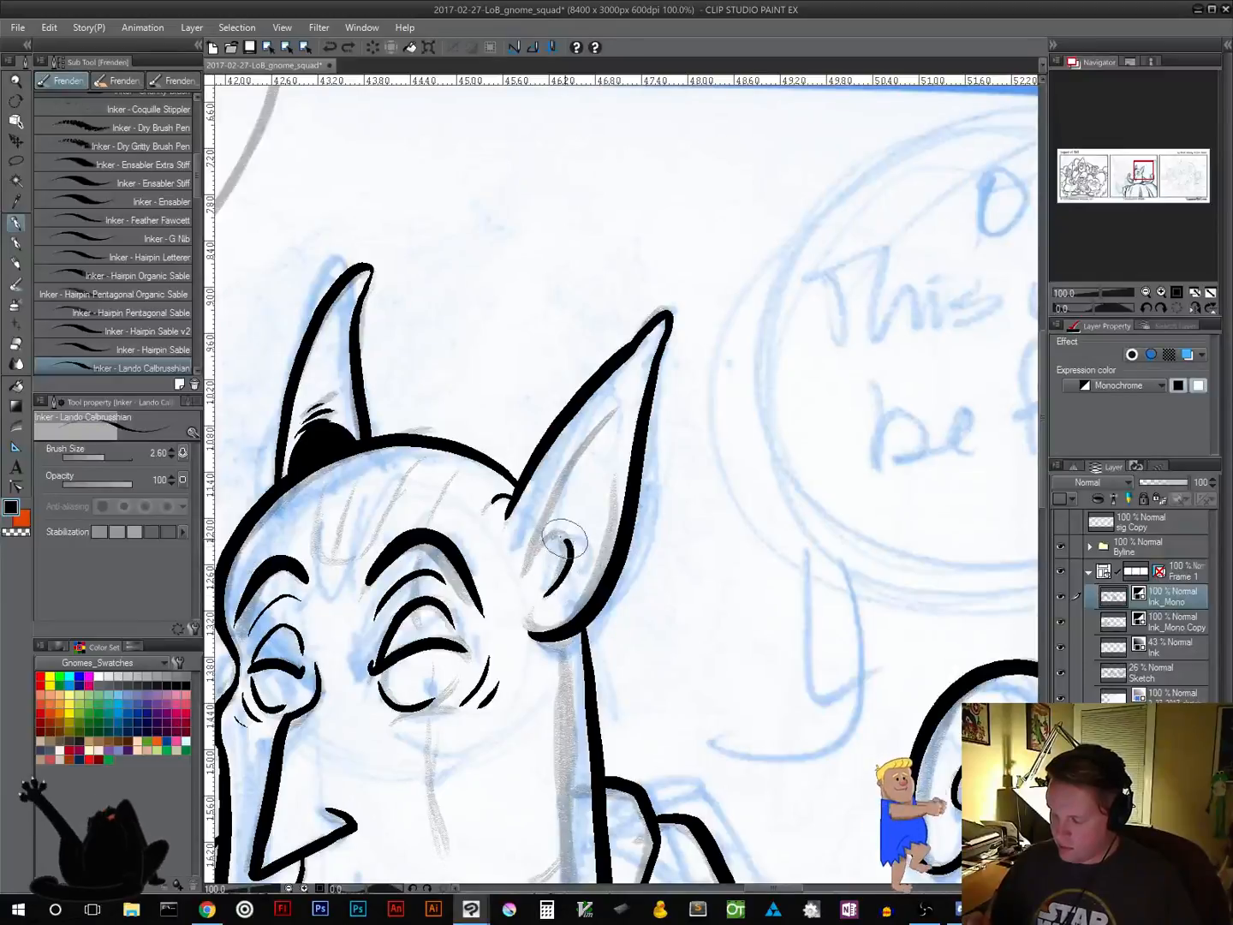
pyautogui.moveTo(524, 530); pyautogui.dragTo(657, 354)
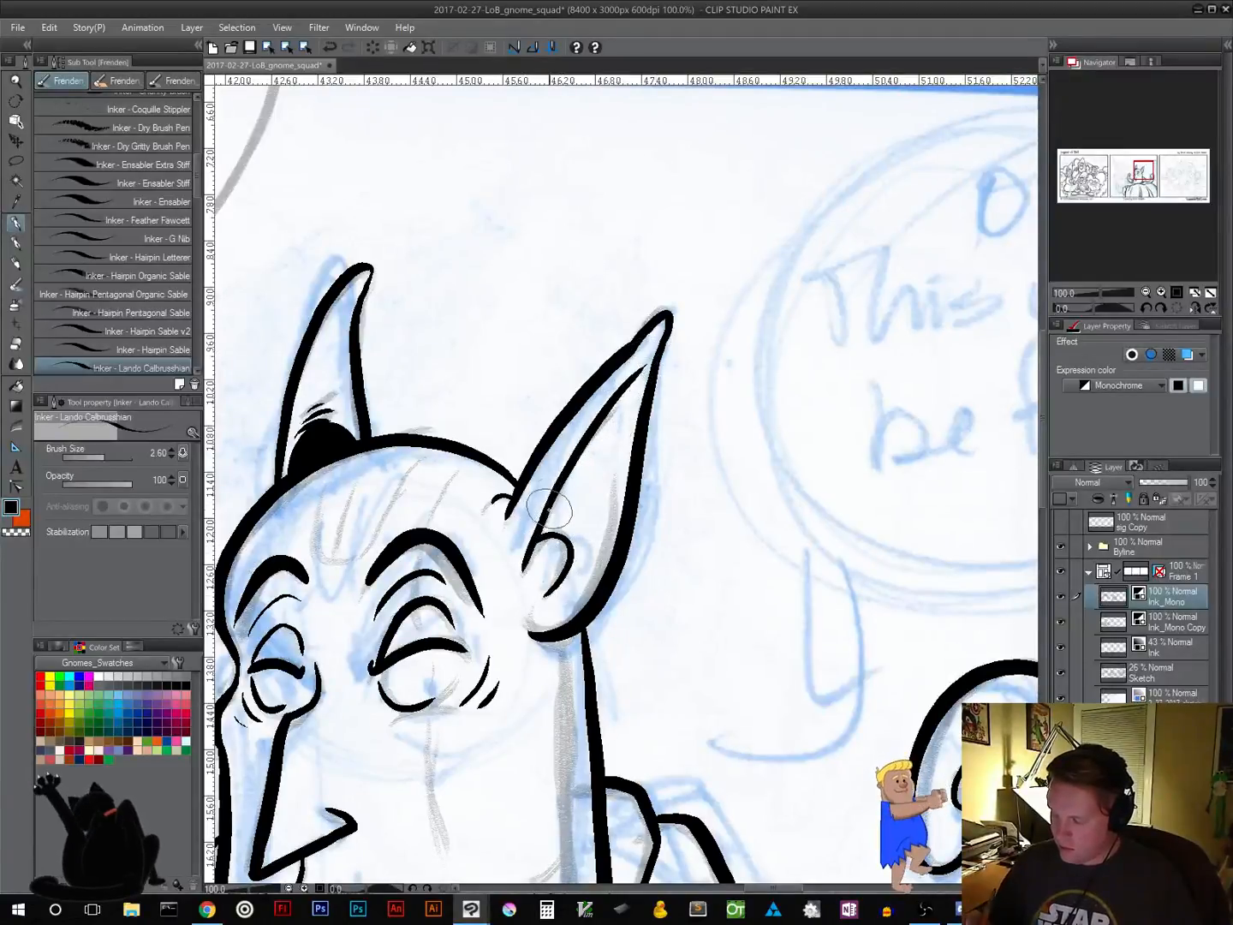
# Fill the hollow of the near ear with black and feathered edge strokes, and add small hatch lines beneath the earlobe
pyautogui.moveTo(552, 504)
pyautogui.mouseDown()
pyautogui.moveTo(593, 495)
pyautogui.moveTo(565, 540)
pyautogui.moveTo(586, 519)
pyautogui.moveTo(572, 532)
pyautogui.moveTo(587, 509)
pyautogui.moveTo(576, 494)
pyautogui.moveTo(542, 532)
pyautogui.moveTo(566, 534)
pyautogui.moveTo(552, 521)
pyautogui.moveTo(566, 484)
pyautogui.moveTo(581, 484)
pyautogui.moveTo(589, 527)
pyautogui.moveTo(581, 476)
pyautogui.moveTo(602, 489)
pyautogui.moveTo(592, 519)
pyautogui.moveTo(591, 466)
pyautogui.moveTo(604, 499)
pyautogui.mouseUp()
pyautogui.moveTo(524, 598)
pyautogui.mouseDown()
pyautogui.moveTo(776, 487)
pyautogui.moveTo(789, 537)
pyautogui.moveTo(621, 560)
pyautogui.moveTo(667, 494)
pyautogui.mouseUp()
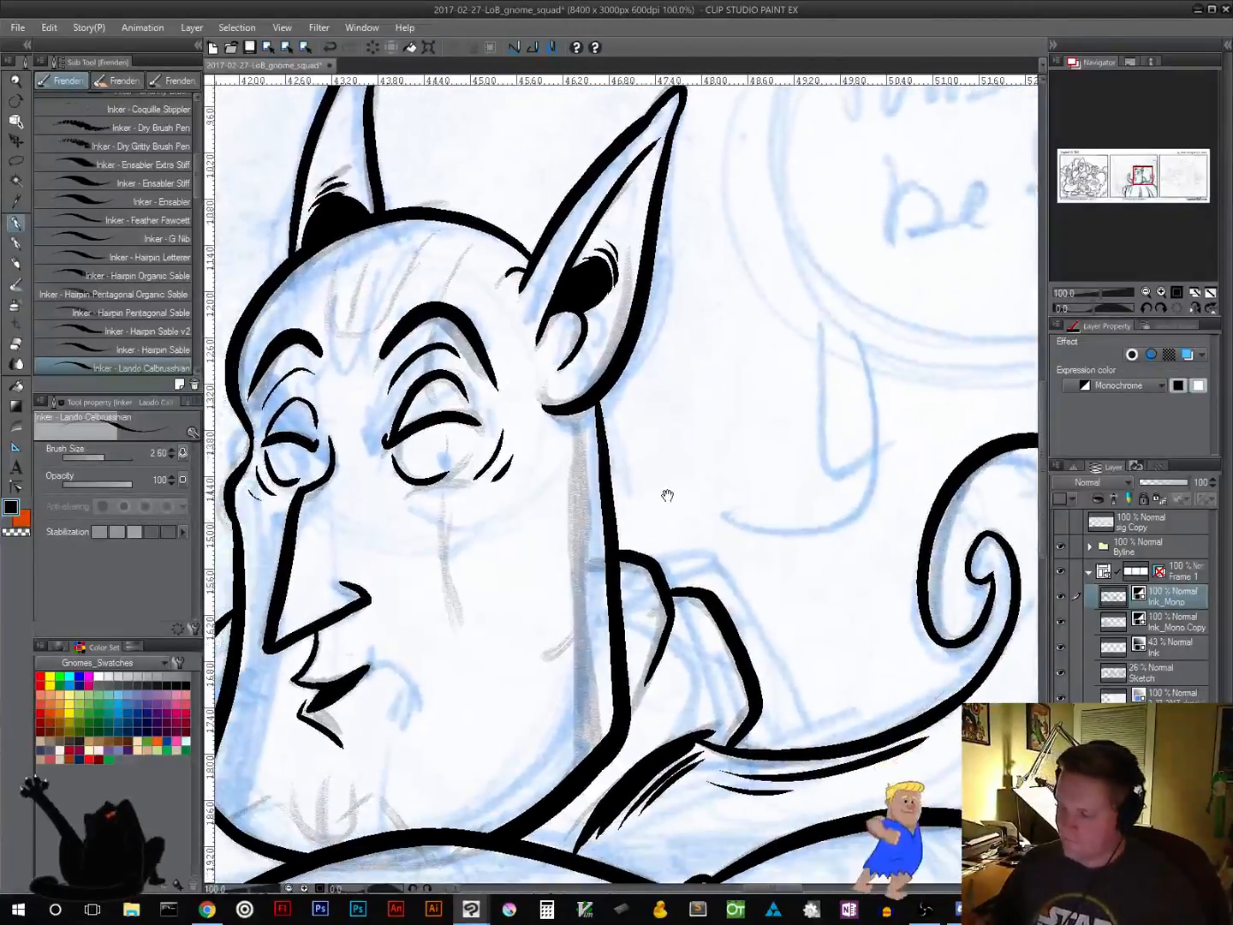
pyautogui.moveTo(549, 418); pyautogui.dragTo(581, 423)
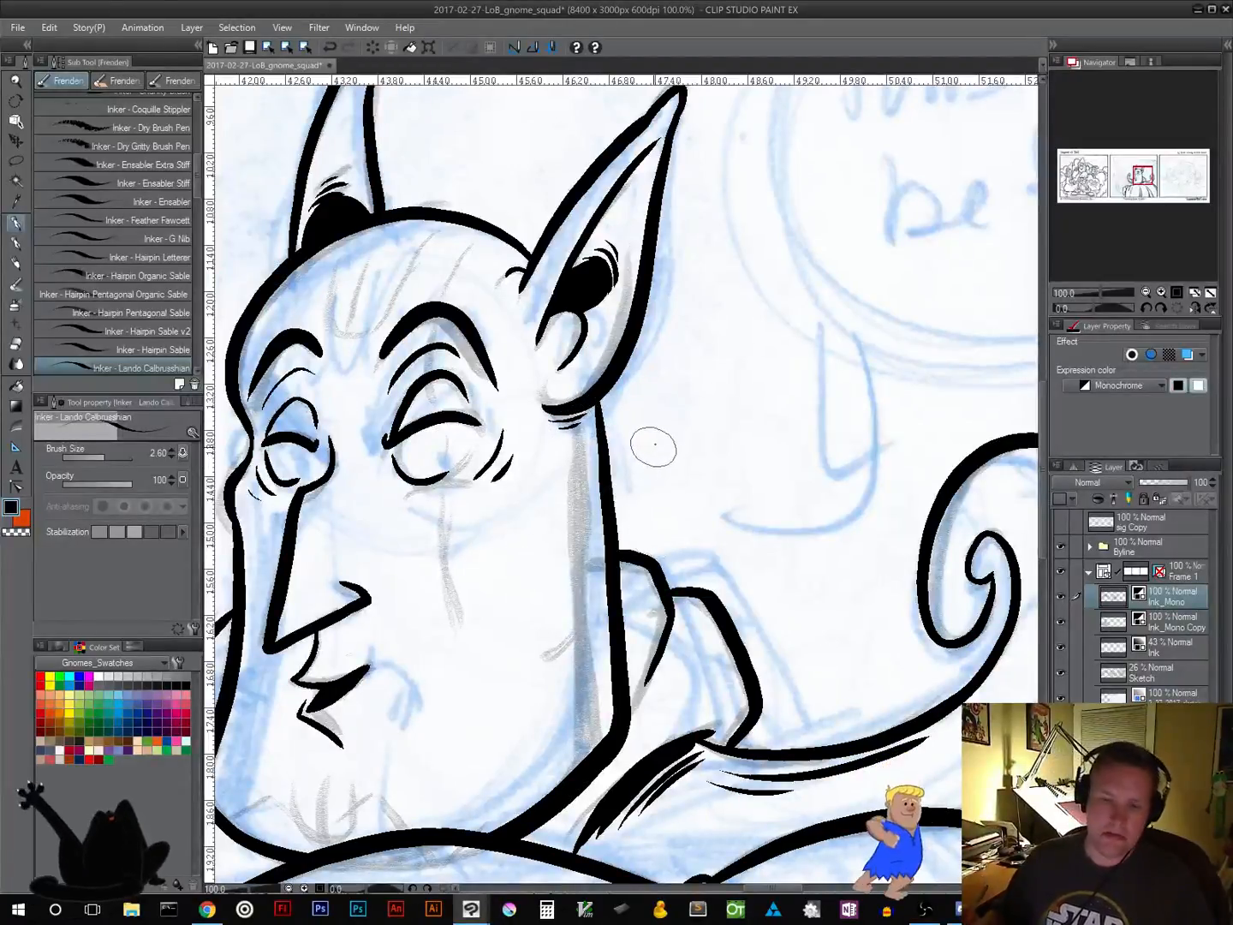
# Ink the curved cheek line running from the nostril down past the corner of the mouth
pyautogui.moveTo(655, 435)
pyautogui.mouseDown()
pyautogui.moveTo(704, 452)
pyautogui.moveTo(805, 433)
pyautogui.mouseUp()
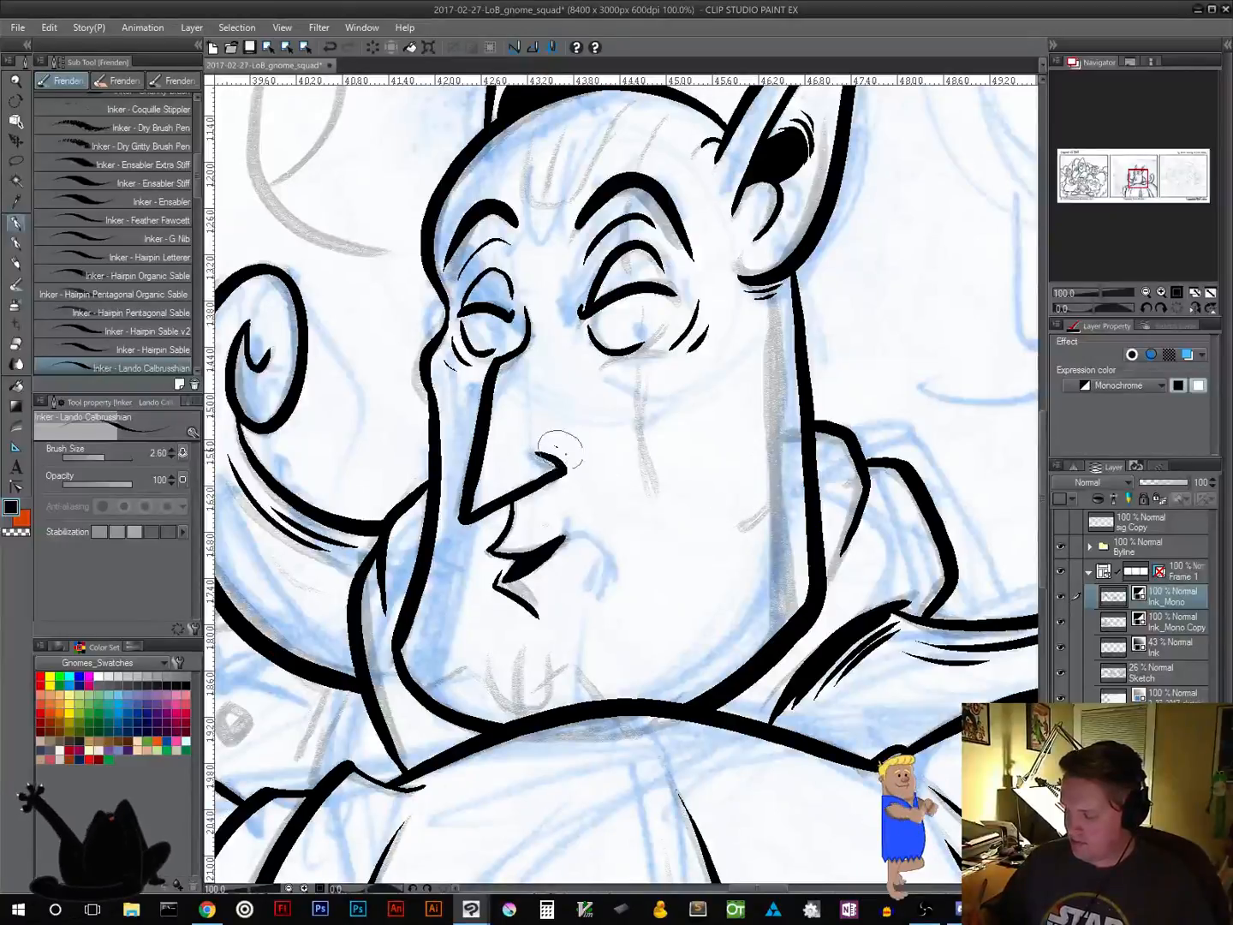
pyautogui.moveTo(557, 446); pyautogui.dragTo(617, 591)
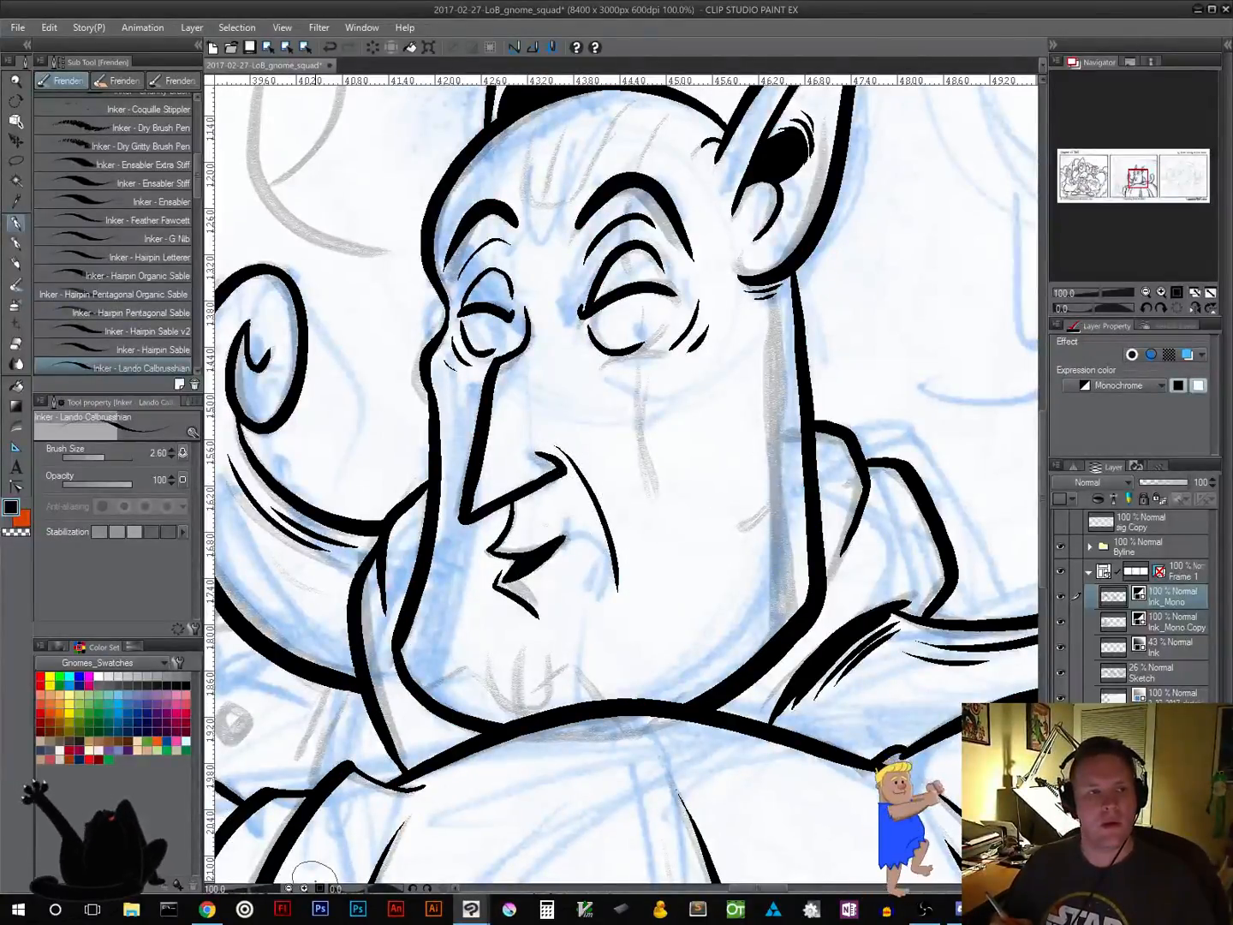
pyautogui.moveTo(636, 440); pyautogui.dragTo(888, 337)
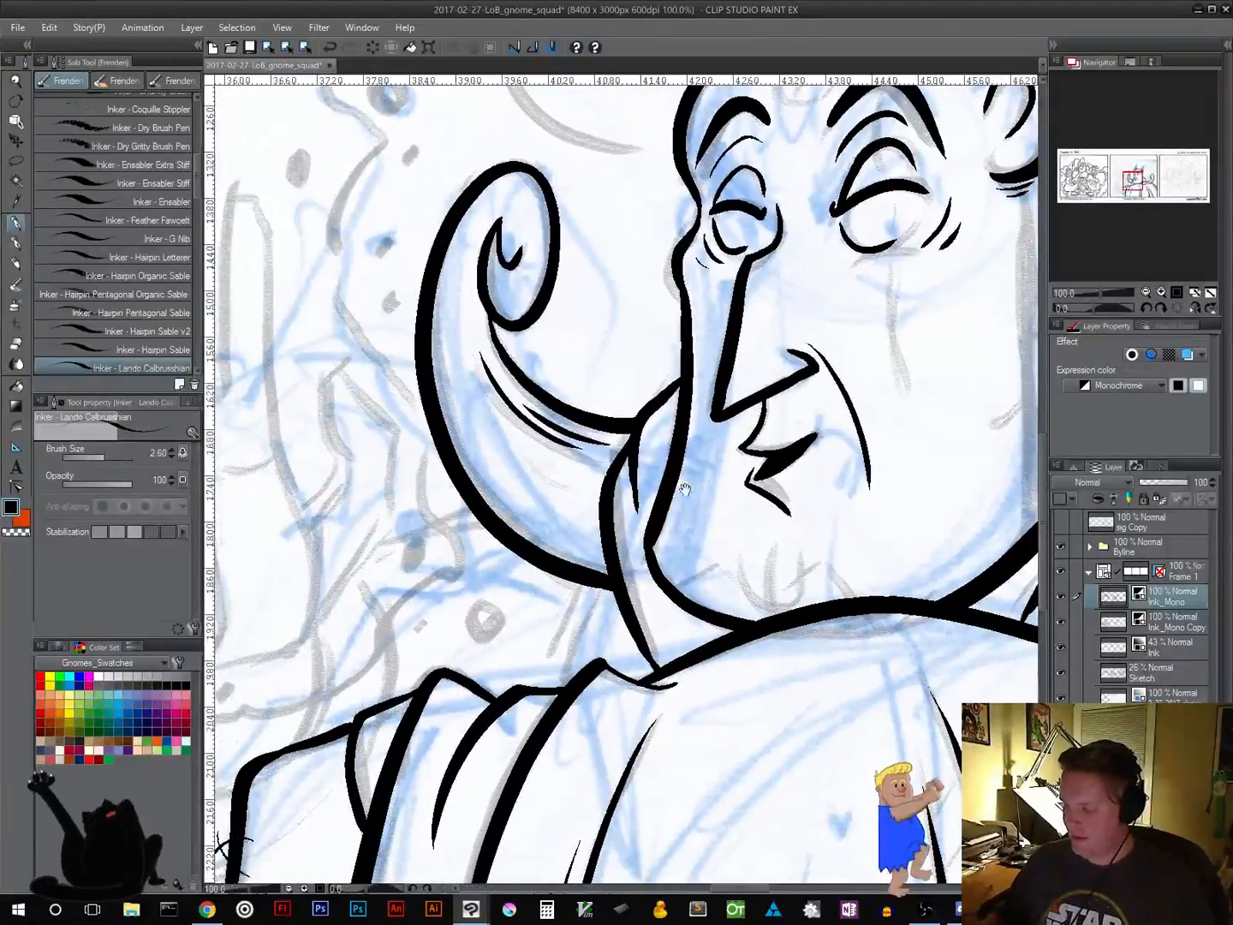
# Ink a small black shadow along the underside of the nose, redoing it after undoing the first versions
pyautogui.moveTo(559, 626)
pyautogui.mouseDown()
pyautogui.moveTo(525, 695)
pyautogui.moveTo(379, 831)
pyautogui.mouseUp()
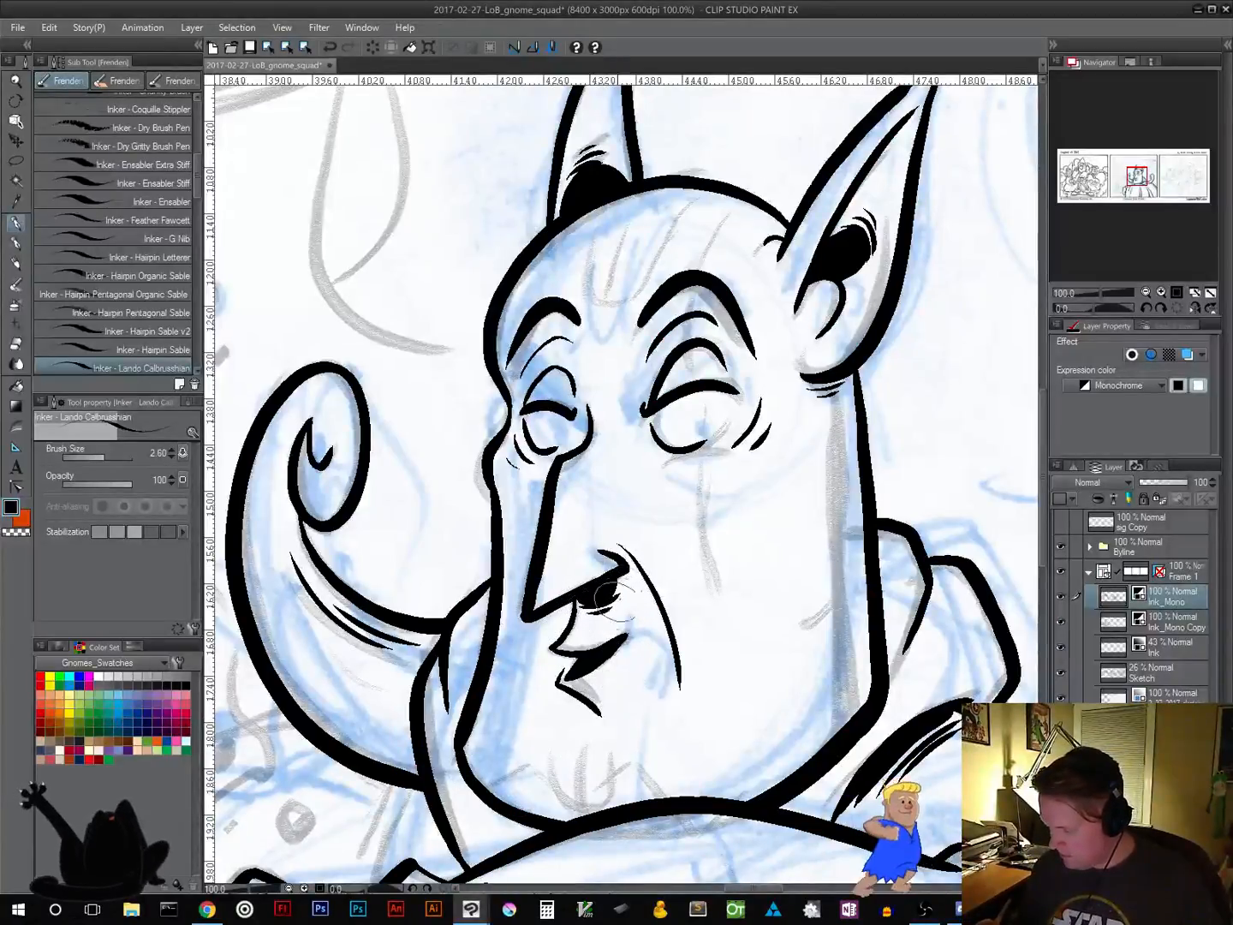
pyautogui.moveTo(616, 601); pyautogui.dragTo(606, 591)
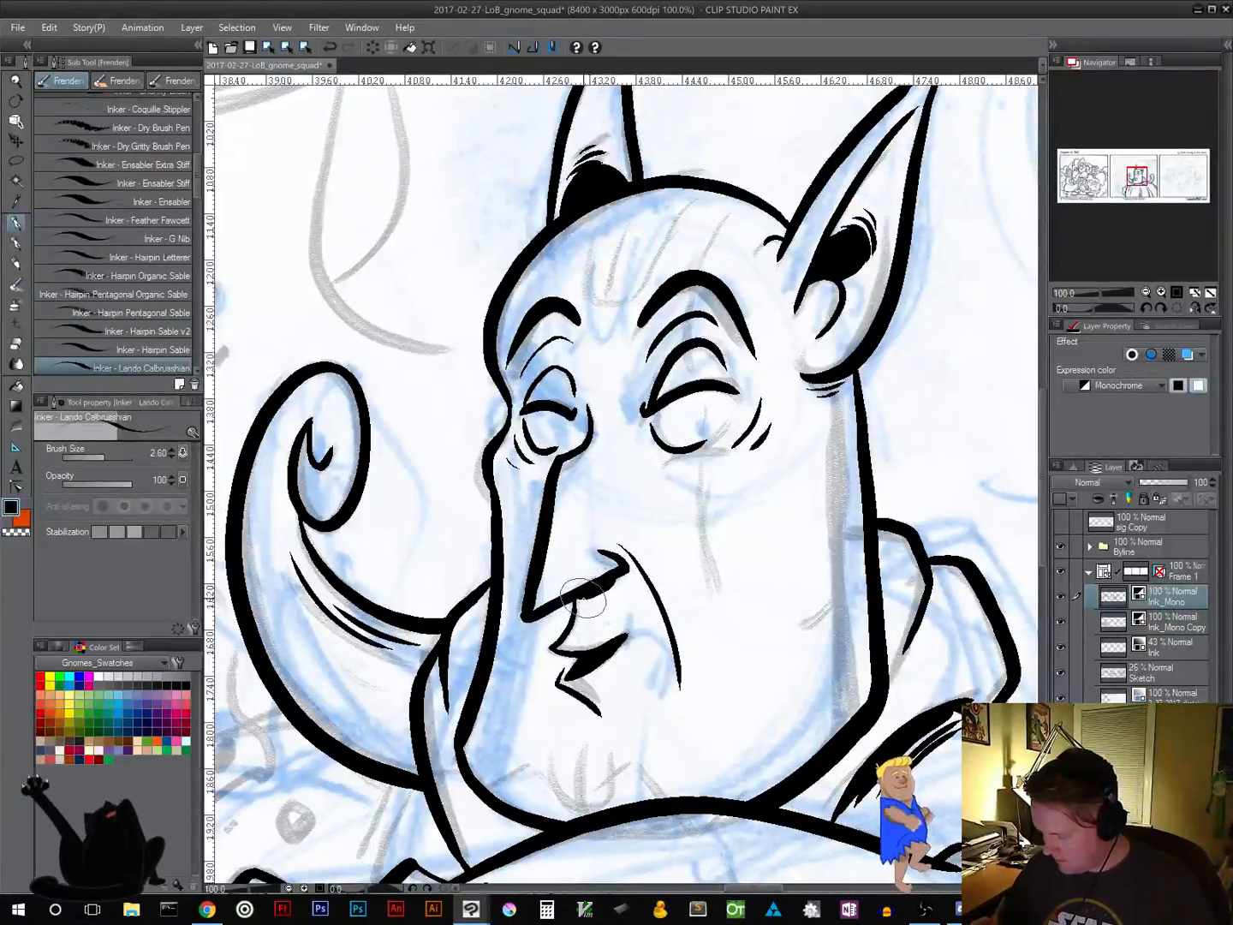
pyautogui.moveTo(584, 598); pyautogui.dragTo(617, 577)
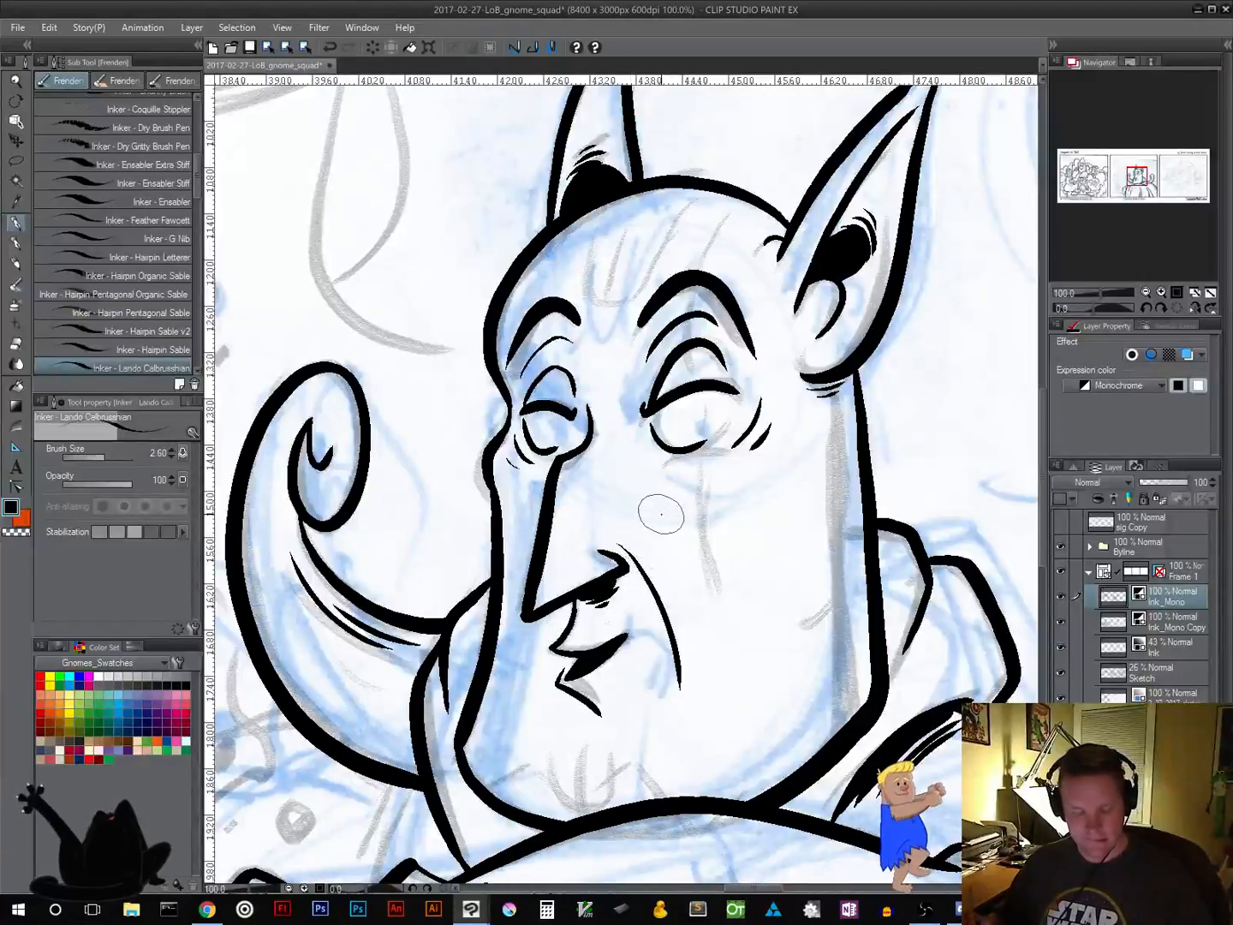
pyautogui.hotkey('ctrl', 'z')
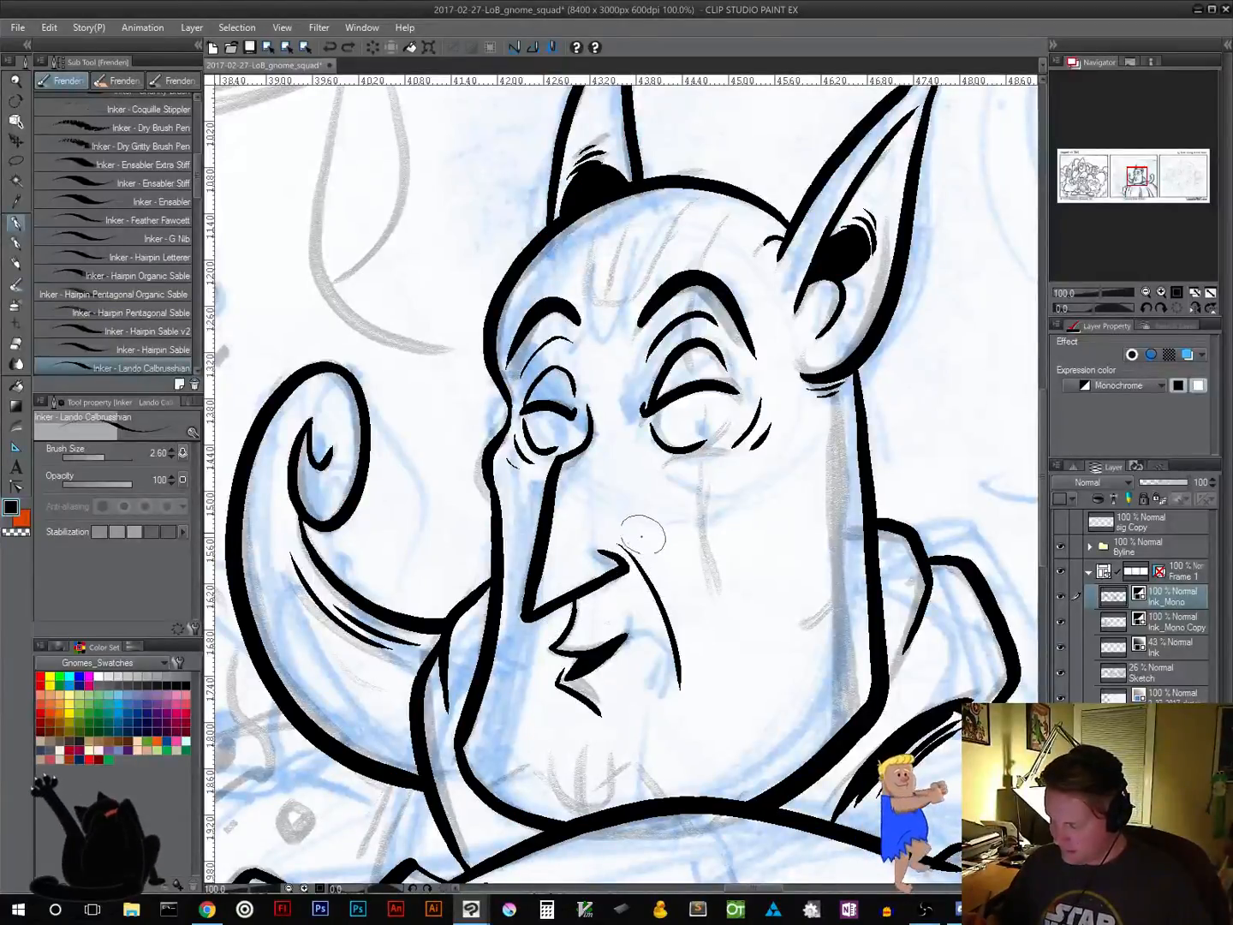
pyautogui.moveTo(578, 600); pyautogui.dragTo(616, 577)
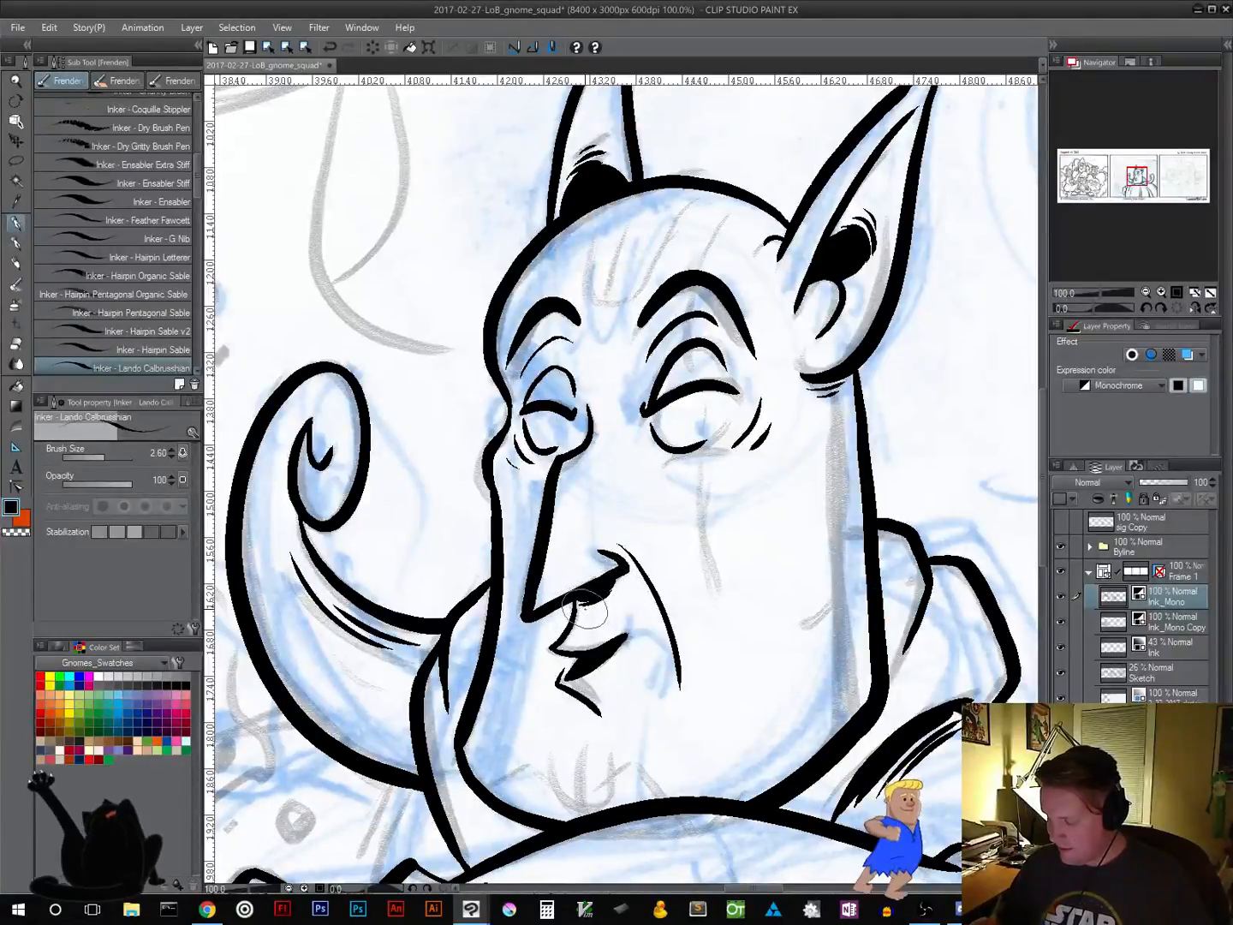
# Doodle a teardrop-shaped head with two curved horns in the empty space above the near ear
pyautogui.moveTo(770, 523); pyautogui.dragTo(421, 737)
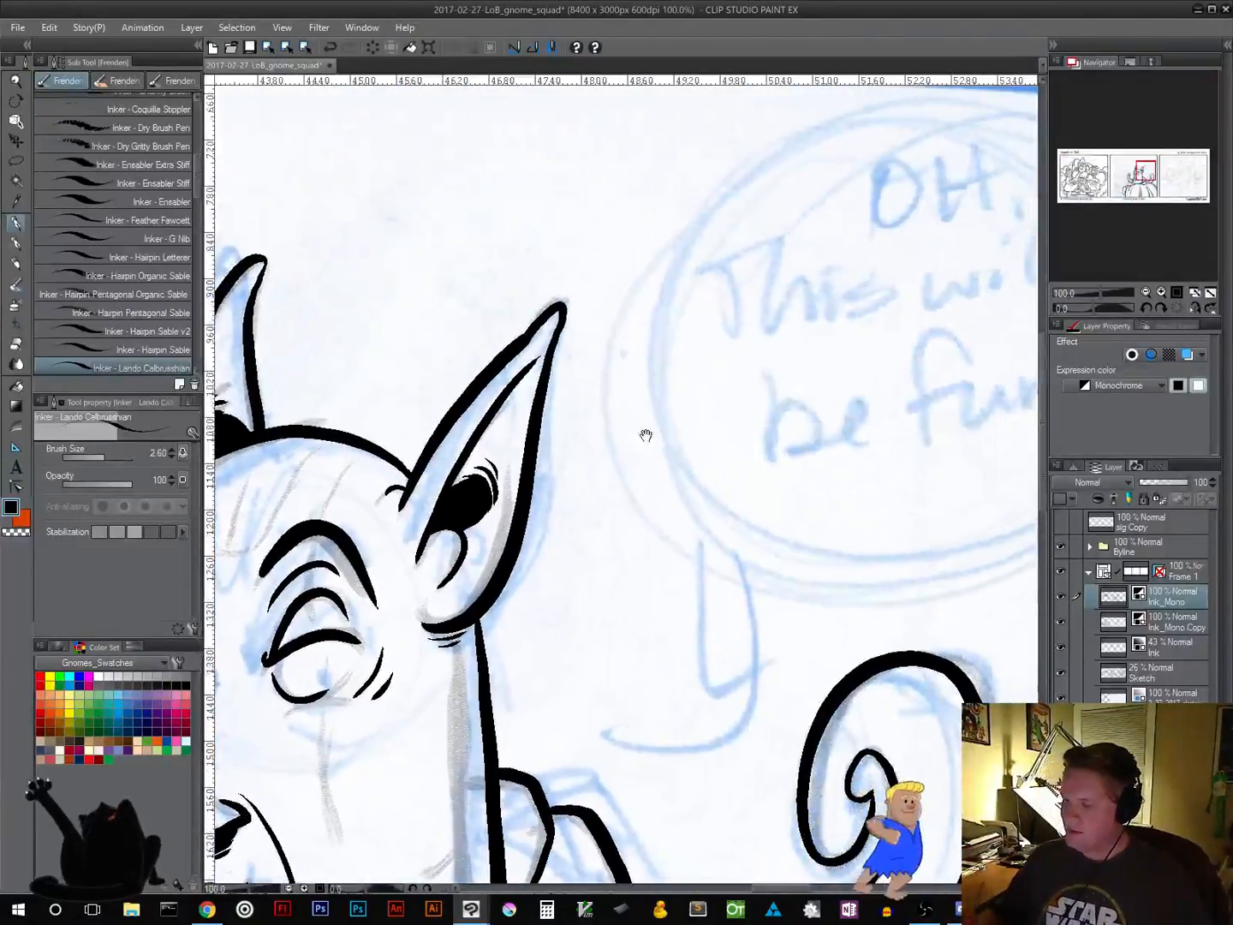
pyautogui.moveTo(644, 435); pyautogui.dragTo(707, 619)
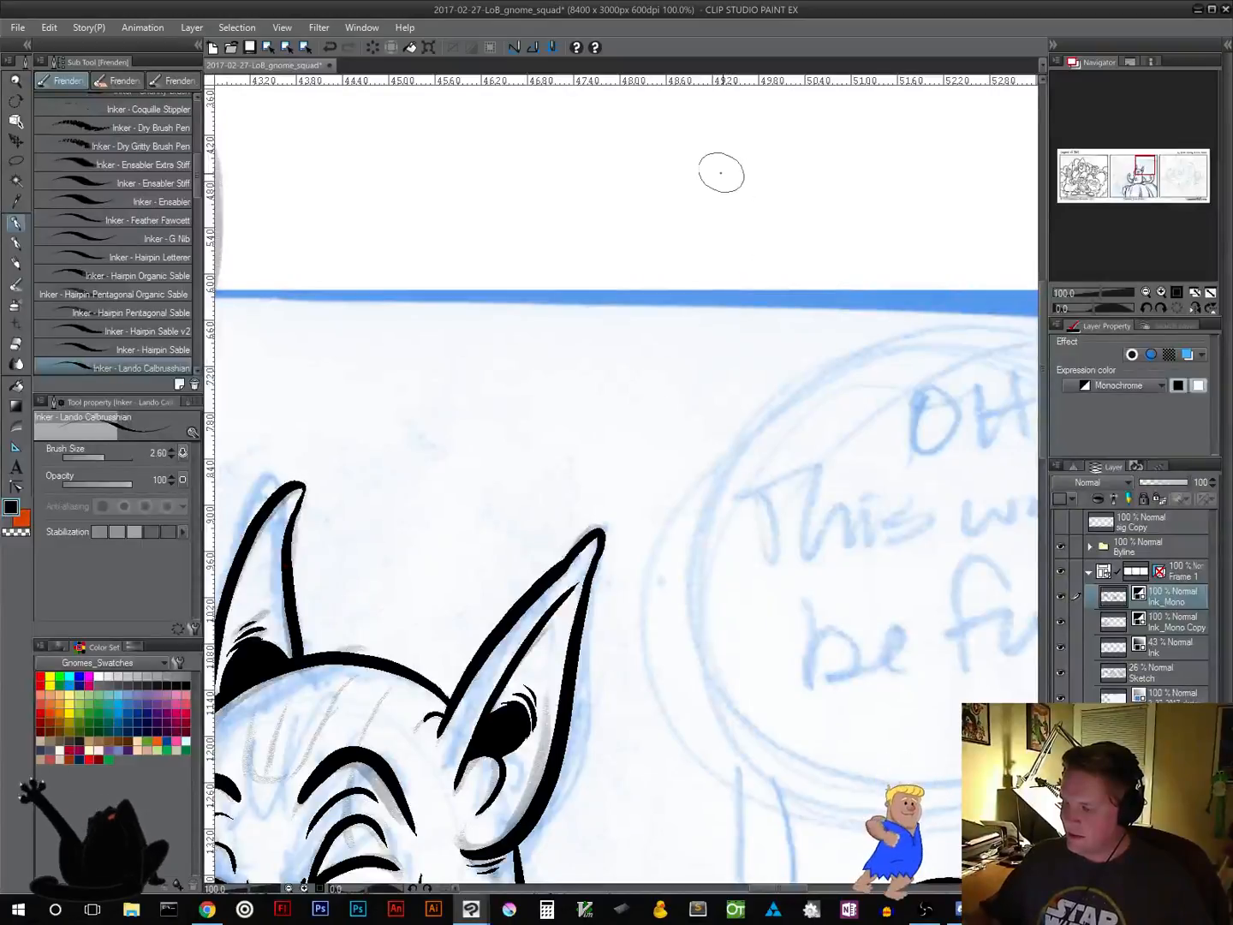
pyautogui.moveTo(695, 170)
pyautogui.mouseDown()
pyautogui.moveTo(620, 325)
pyautogui.moveTo(658, 368)
pyautogui.mouseUp()
pyautogui.moveTo(614, 299)
pyautogui.mouseDown()
pyautogui.moveTo(680, 410)
pyautogui.moveTo(761, 241)
pyautogui.moveTo(728, 180)
pyautogui.moveTo(680, 173)
pyautogui.moveTo(758, 248)
pyautogui.moveTo(692, 397)
pyautogui.mouseUp()
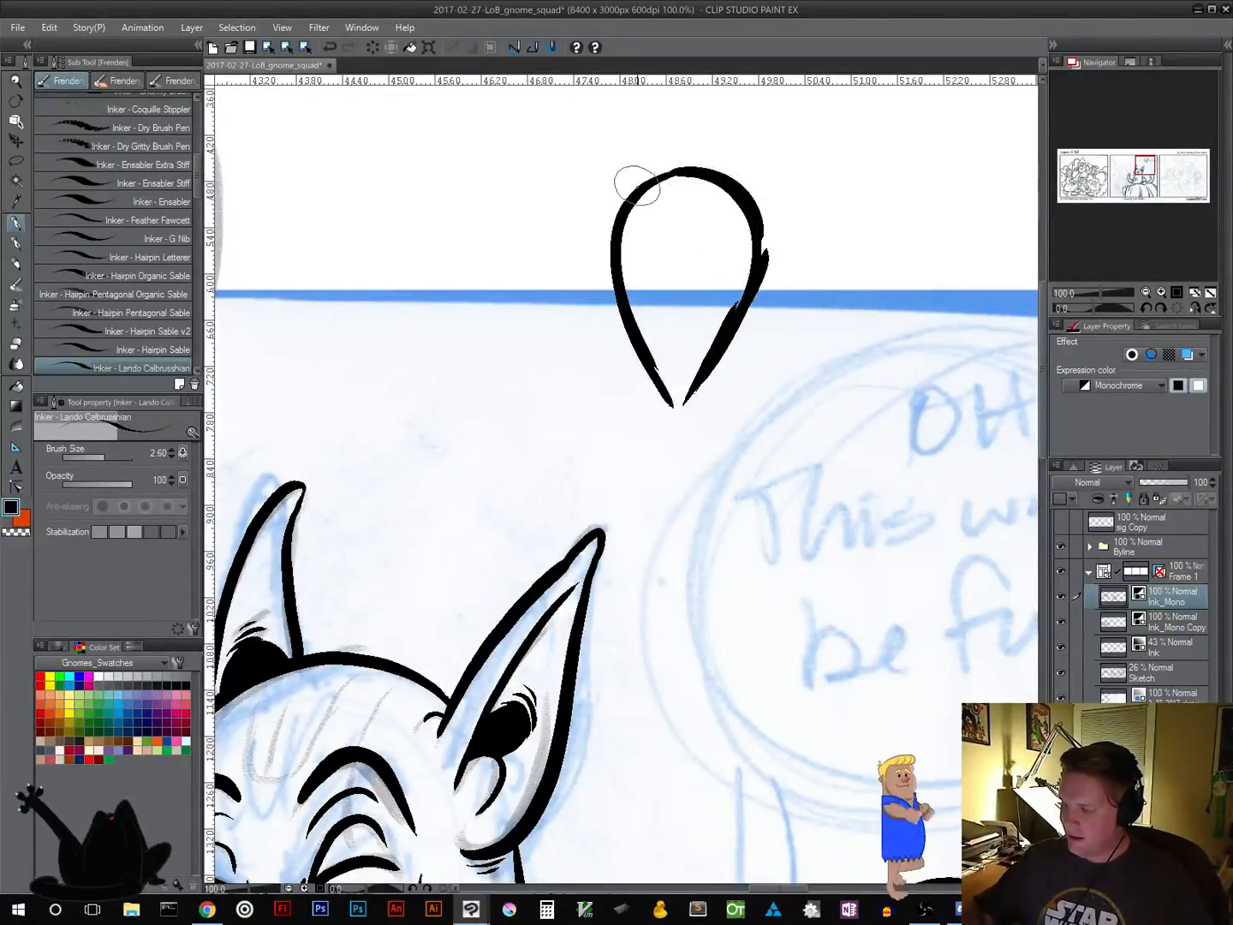
pyautogui.moveTo(637, 184)
pyautogui.mouseDown()
pyautogui.moveTo(595, 138)
pyautogui.moveTo(613, 228)
pyautogui.mouseUp()
pyautogui.moveTo(758, 199)
pyautogui.mouseDown()
pyautogui.moveTo(777, 127)
pyautogui.moveTo(791, 221)
pyautogui.mouseUp()
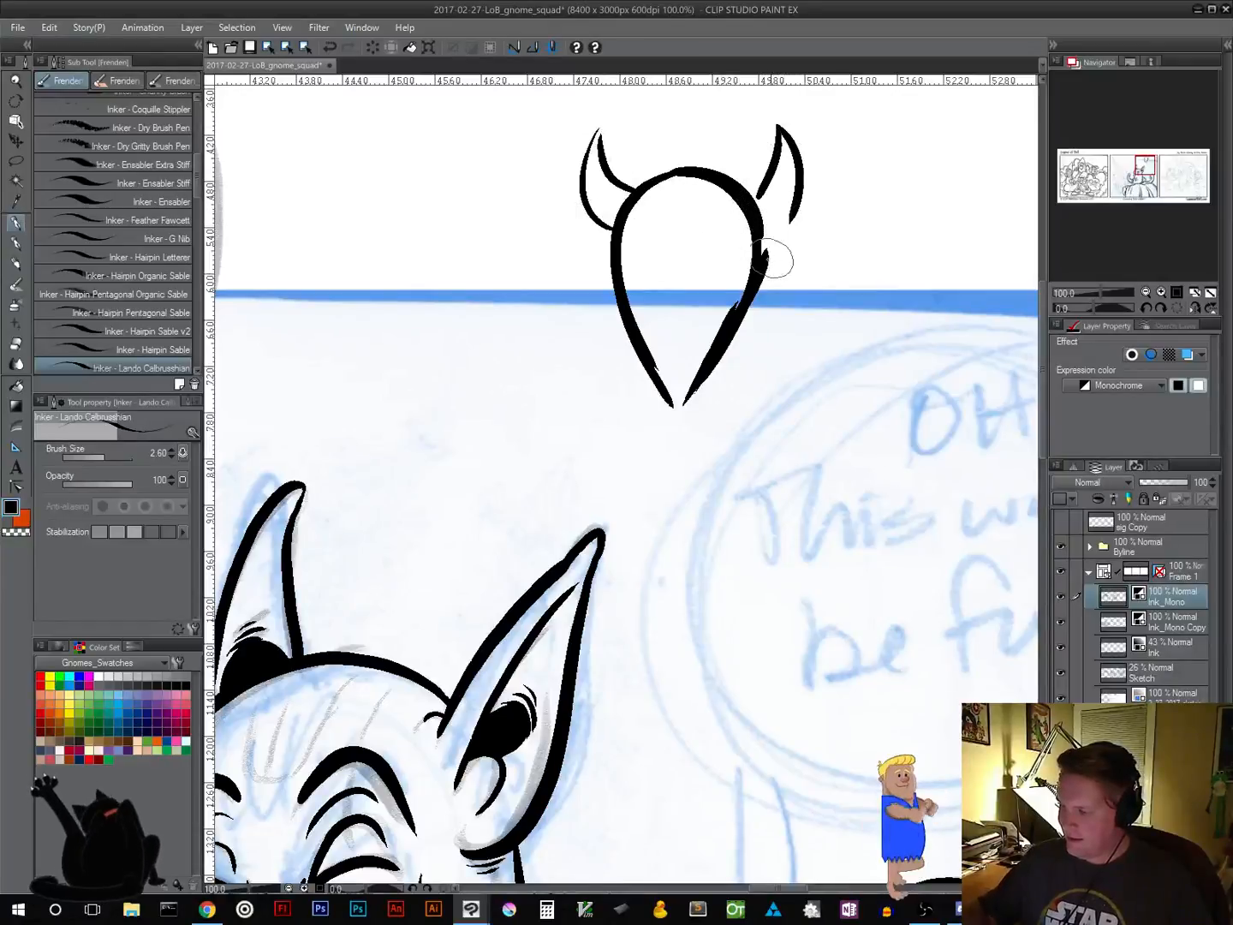
# Doodle a boxy, round-shouldered body below the horned head, with two thin legs ending in pointed feet
pyautogui.moveTo(647, 541); pyautogui.dragTo(779, 537)
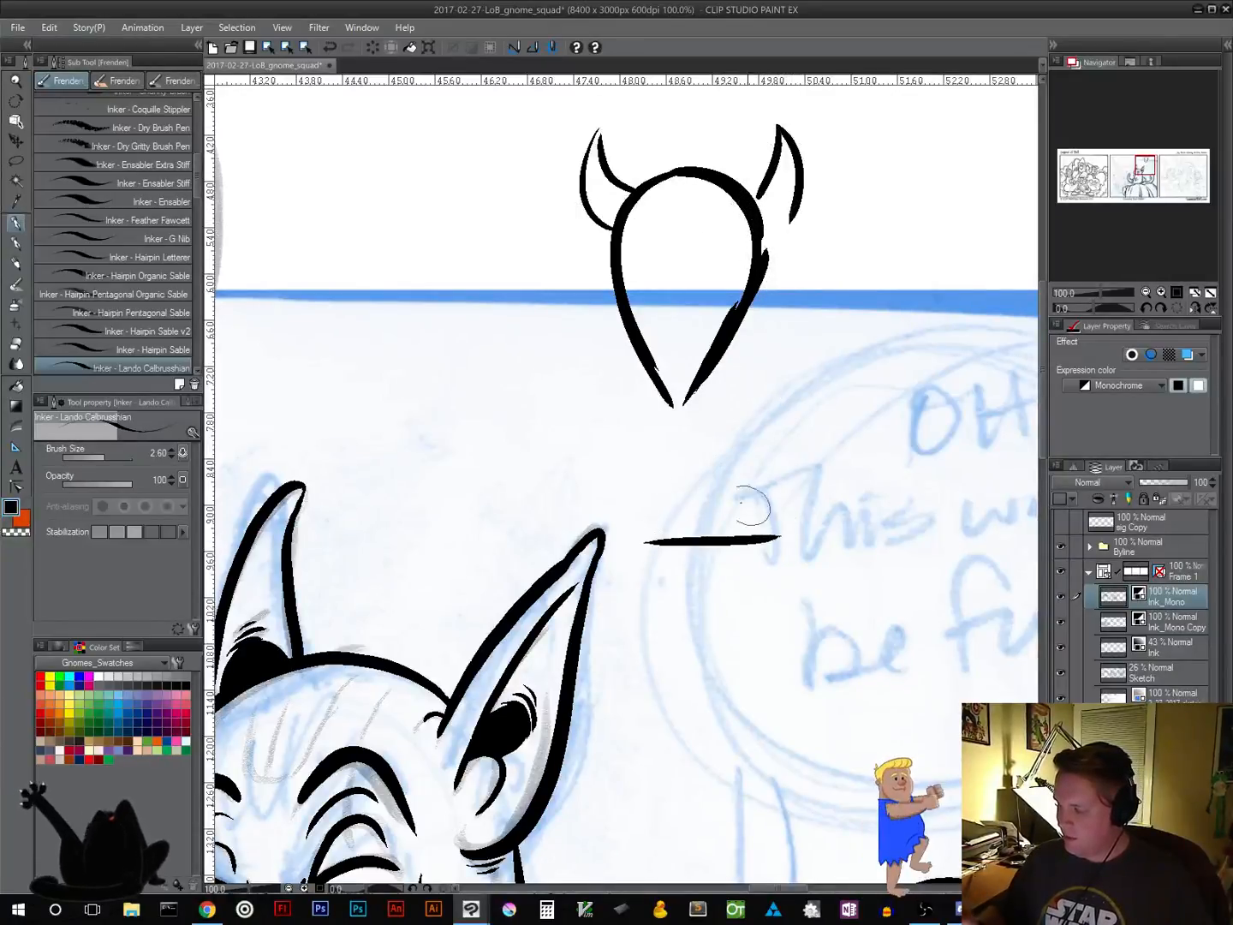
pyautogui.moveTo(637, 346)
pyautogui.mouseDown()
pyautogui.moveTo(631, 536)
pyautogui.moveTo(728, 541)
pyautogui.mouseUp()
pyautogui.moveTo(756, 306)
pyautogui.mouseDown()
pyautogui.moveTo(808, 534)
pyautogui.moveTo(745, 546)
pyautogui.mouseUp()
pyautogui.scroll(-3, 757, 441)
pyautogui.moveTo(645, 355)
pyautogui.mouseDown()
pyautogui.moveTo(668, 610)
pyautogui.moveTo(682, 567)
pyautogui.moveTo(688, 584)
pyautogui.moveTo(671, 495)
pyautogui.moveTo(679, 372)
pyautogui.moveTo(723, 466)
pyautogui.moveTo(753, 599)
pyautogui.moveTo(756, 554)
pyautogui.moveTo(765, 564)
pyautogui.moveTo(737, 353)
pyautogui.mouseUp()
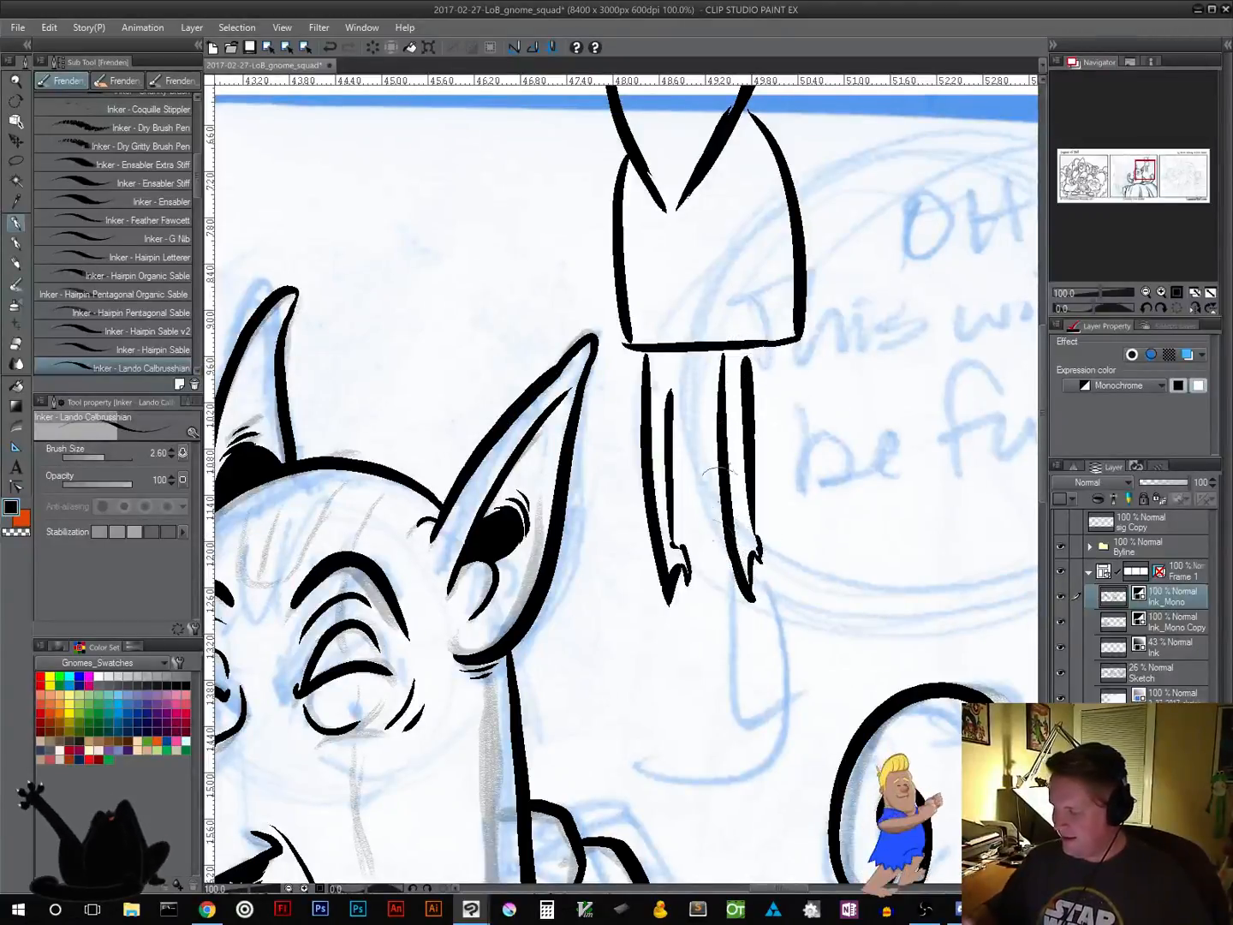
# Doodle two narrow upright oval eyes inside the teardrop-shaped head of the horned figure
pyautogui.moveTo(816, 456)
pyautogui.mouseDown()
pyautogui.moveTo(803, 665)
pyautogui.moveTo(815, 718)
pyautogui.mouseUp()
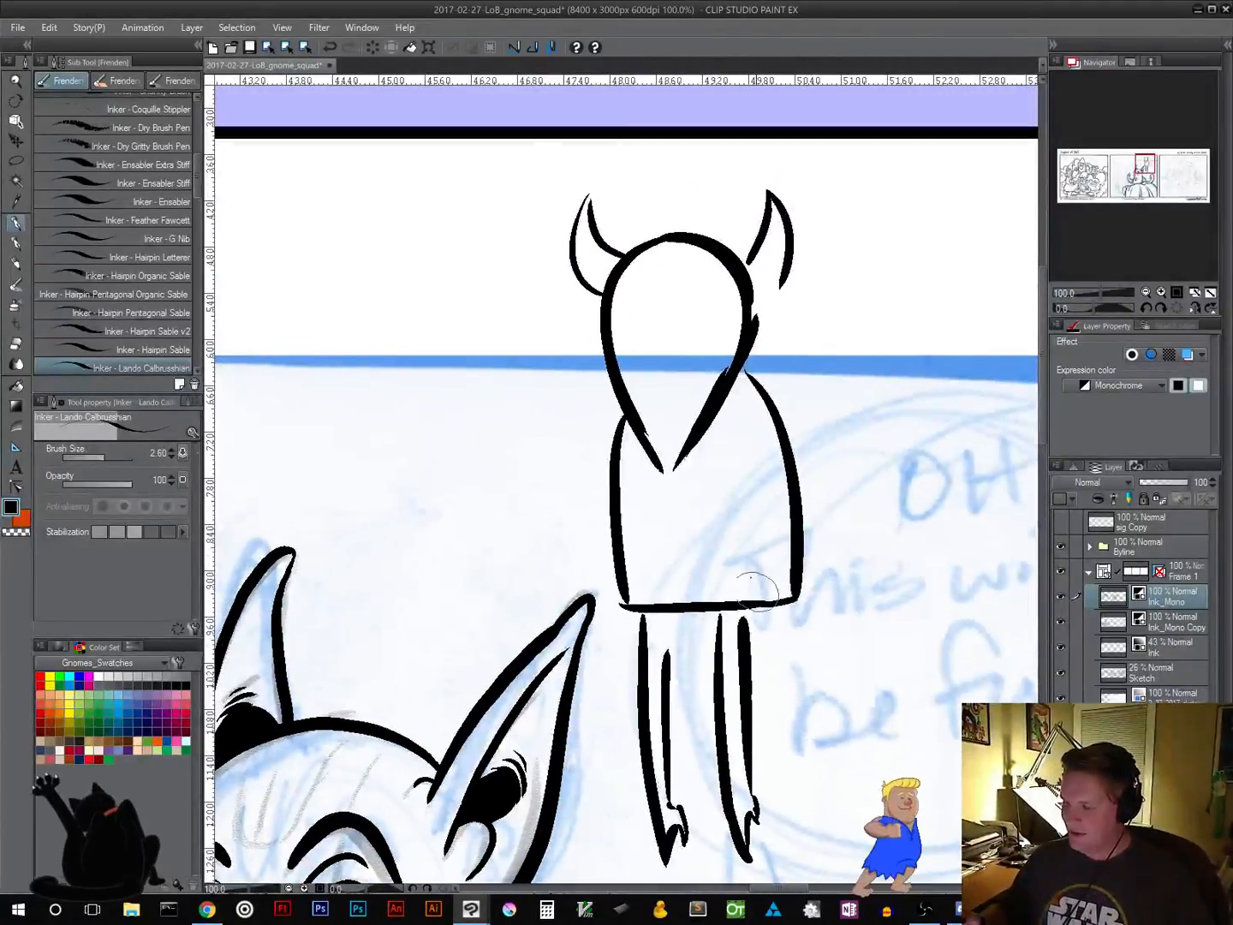
pyautogui.moveTo(628, 299)
pyautogui.mouseDown()
pyautogui.moveTo(648, 341)
pyautogui.moveTo(628, 310)
pyautogui.mouseUp()
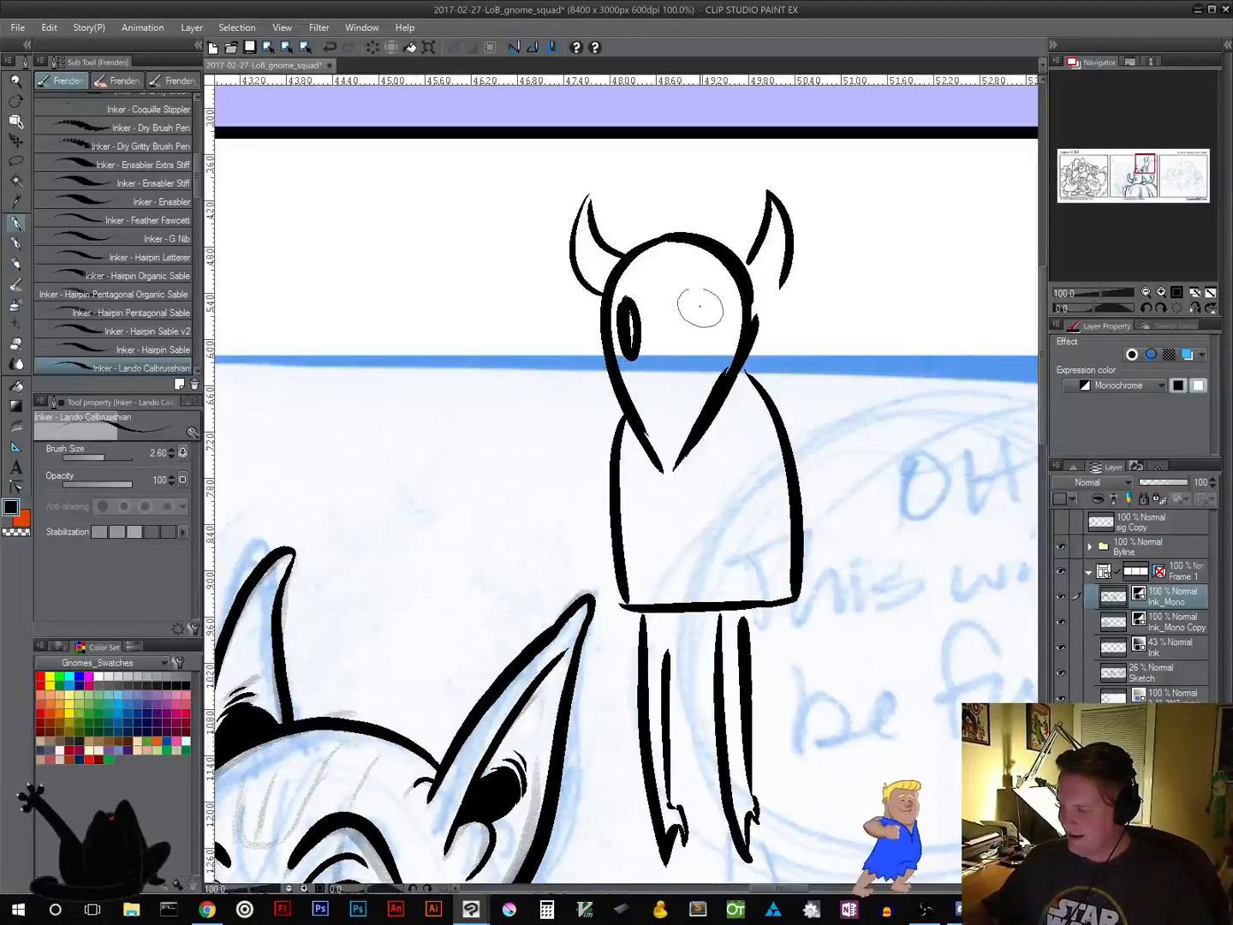
pyautogui.moveTo(709, 296)
pyautogui.mouseDown()
pyautogui.moveTo(697, 347)
pyautogui.moveTo(711, 301)
pyautogui.mouseUp()
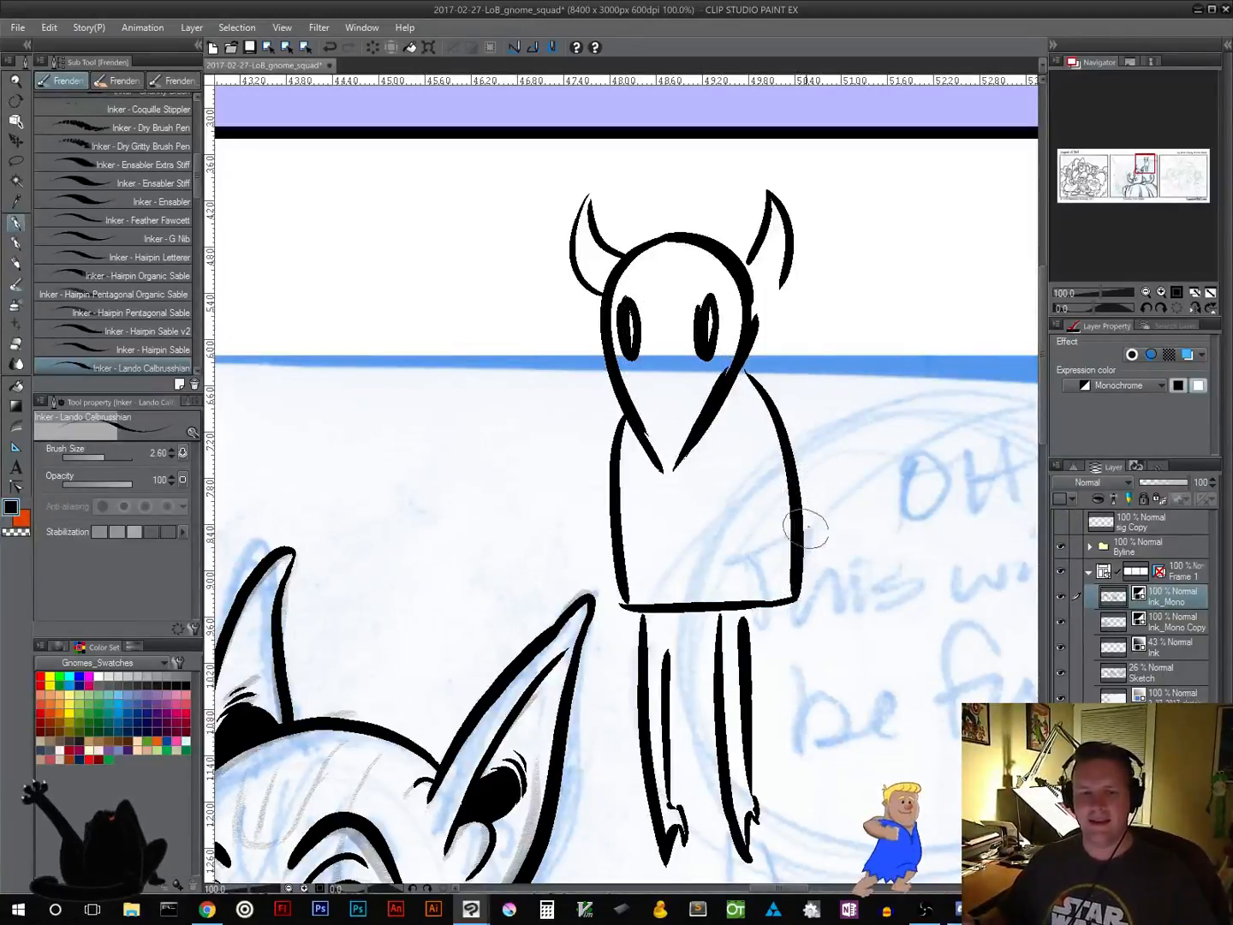
pyautogui.moveTo(805, 528)
pyautogui.mouseDown()
pyautogui.moveTo(708, 457)
pyautogui.moveTo(685, 463)
pyautogui.mouseUp()
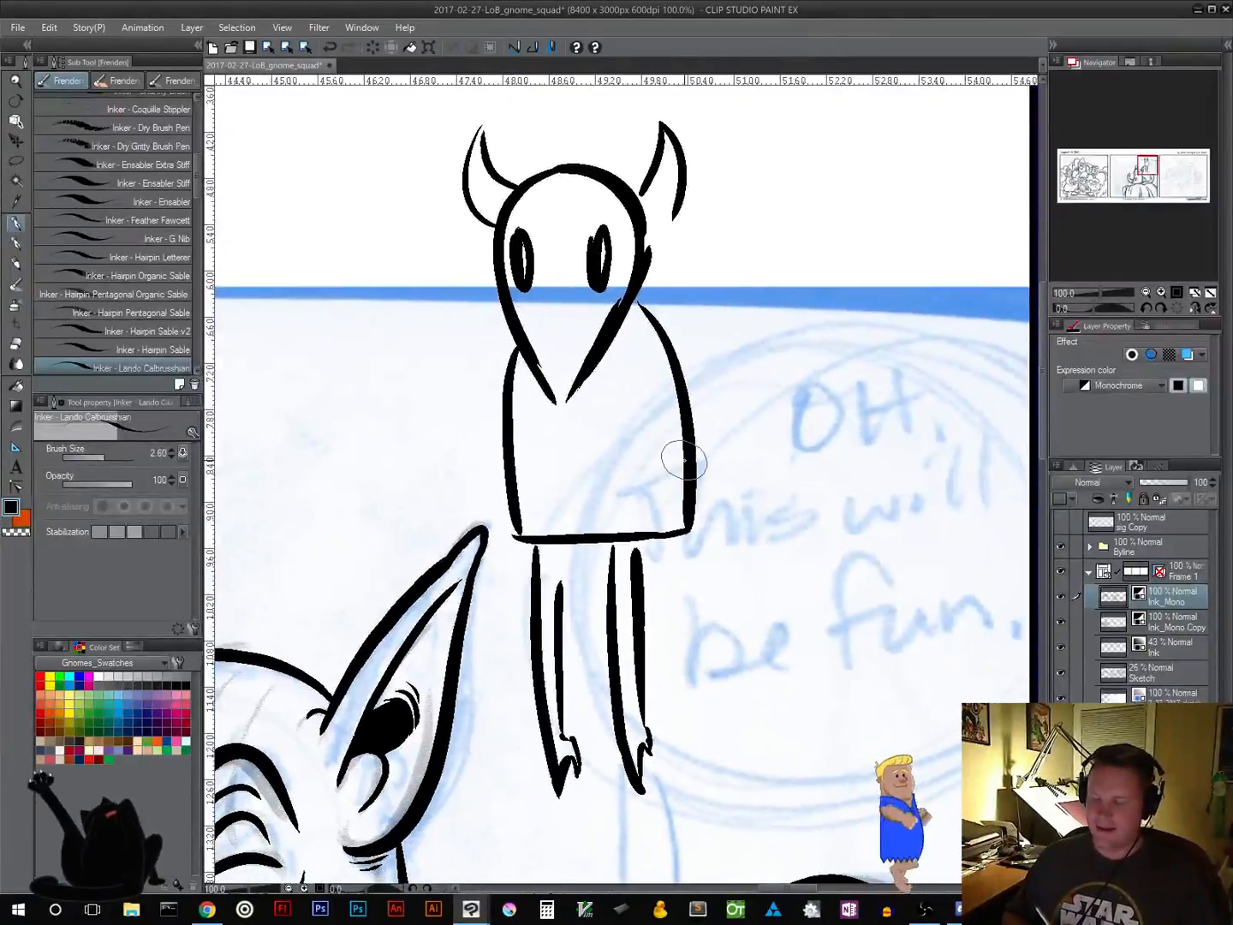
# Lasso the whole horned doodle figure in the second comic panel and delete it from the ink layer
pyautogui.keyDown('alt'); pyautogui.click(710, 591); pyautogui.keyUp('alt')
pyautogui.keyDown('alt'); pyautogui.click(709, 614); pyautogui.keyUp('alt')
pyautogui.keyDown('alt'); pyautogui.click(723, 634); pyautogui.keyUp('alt')
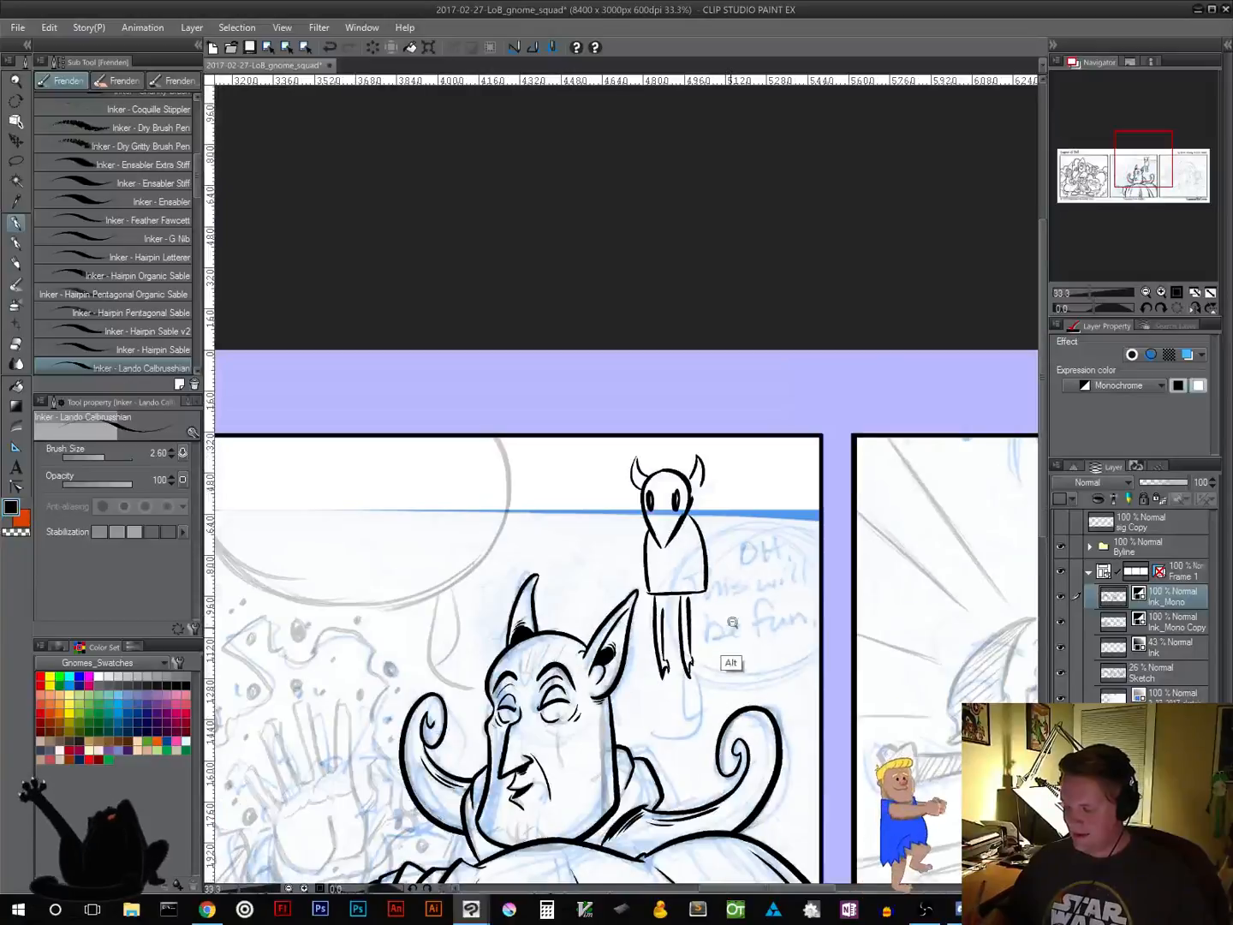
pyautogui.click(16, 161)
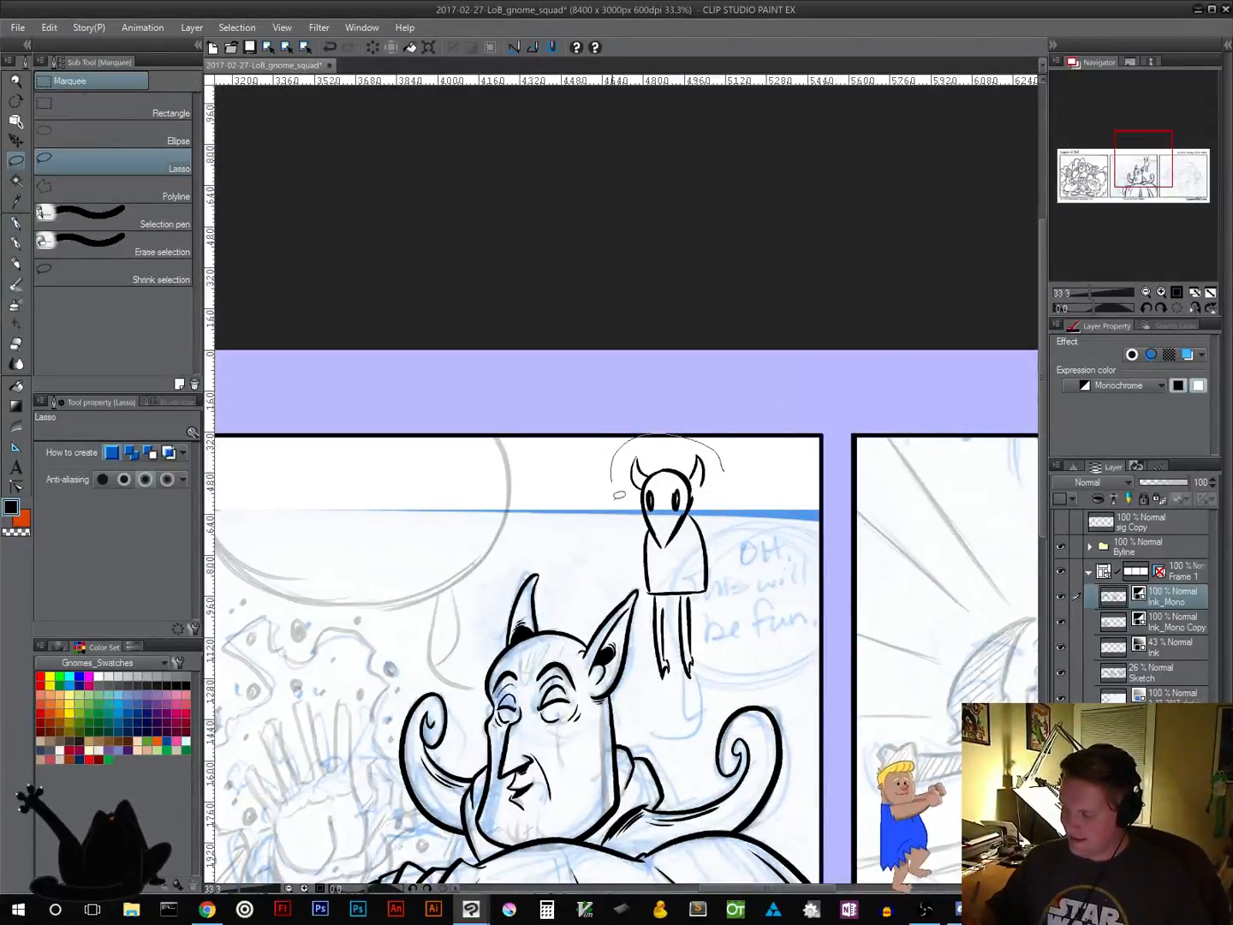
pyautogui.moveTo(737, 614); pyautogui.dragTo(726, 485)
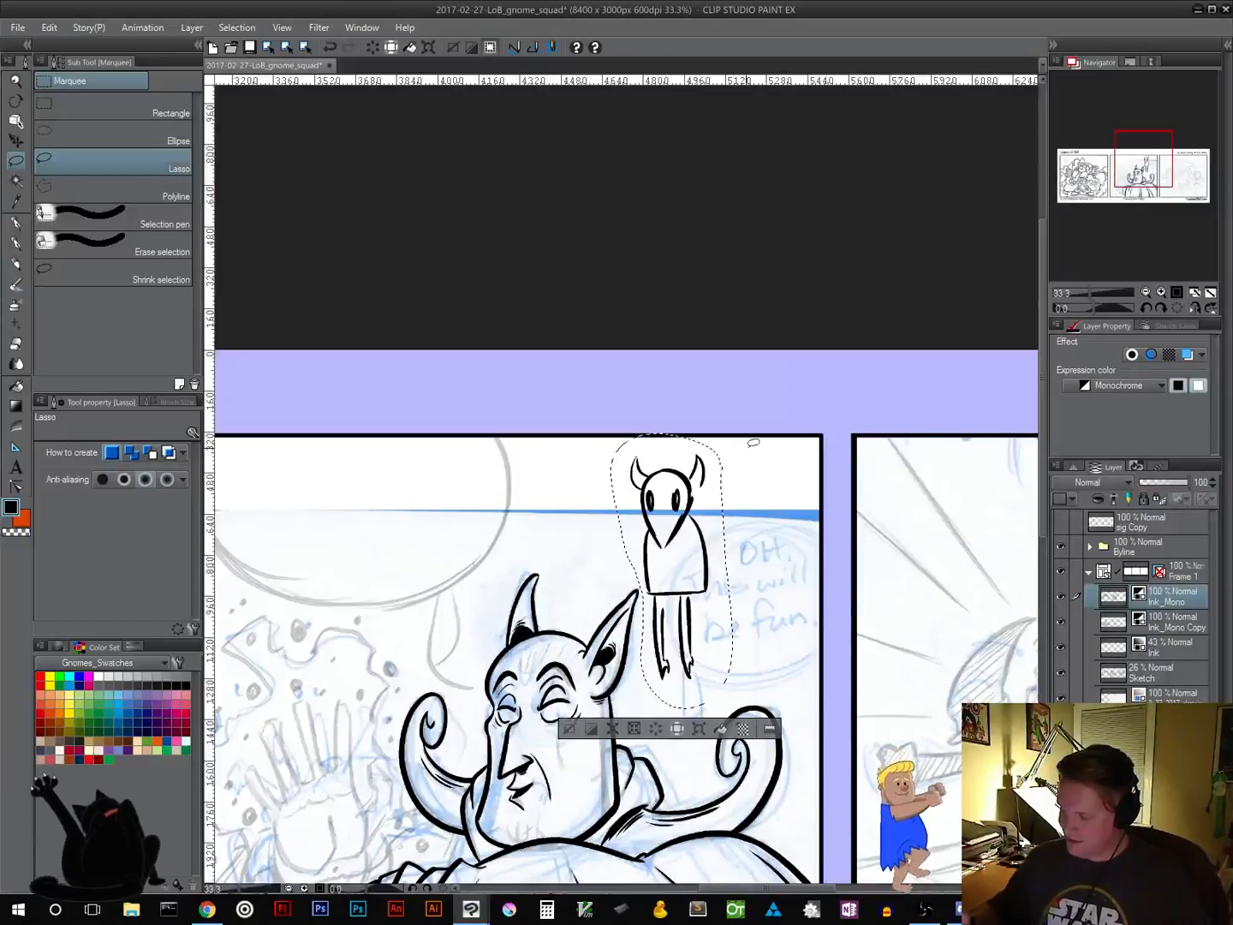
pyautogui.click(659, 735)
pyautogui.click(588, 732)
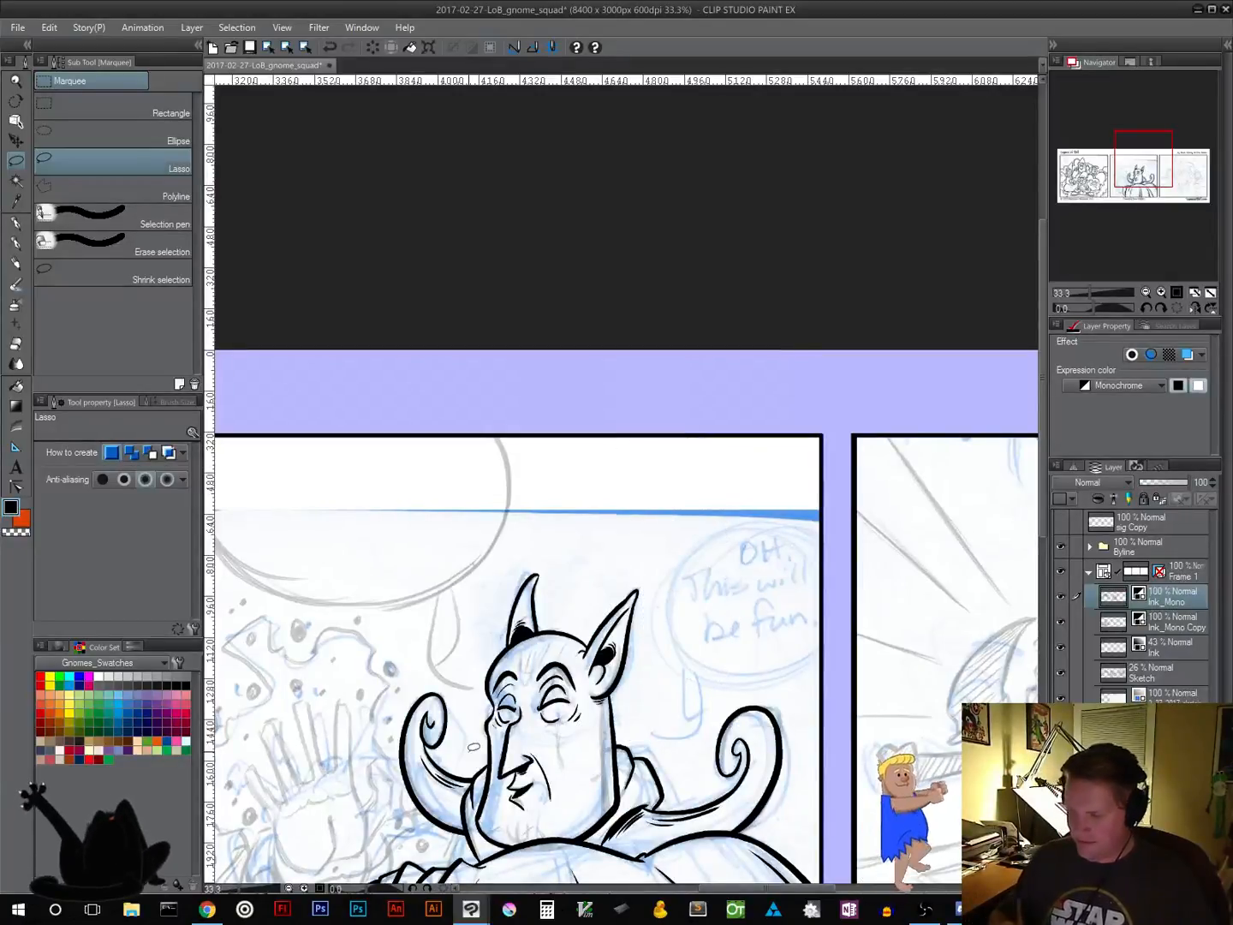
# Ink the raised hand's rounded palm outline, the thumb-base curve, the lower palm edge and the edge between index finger and thumb
pyautogui.click(24, 223)
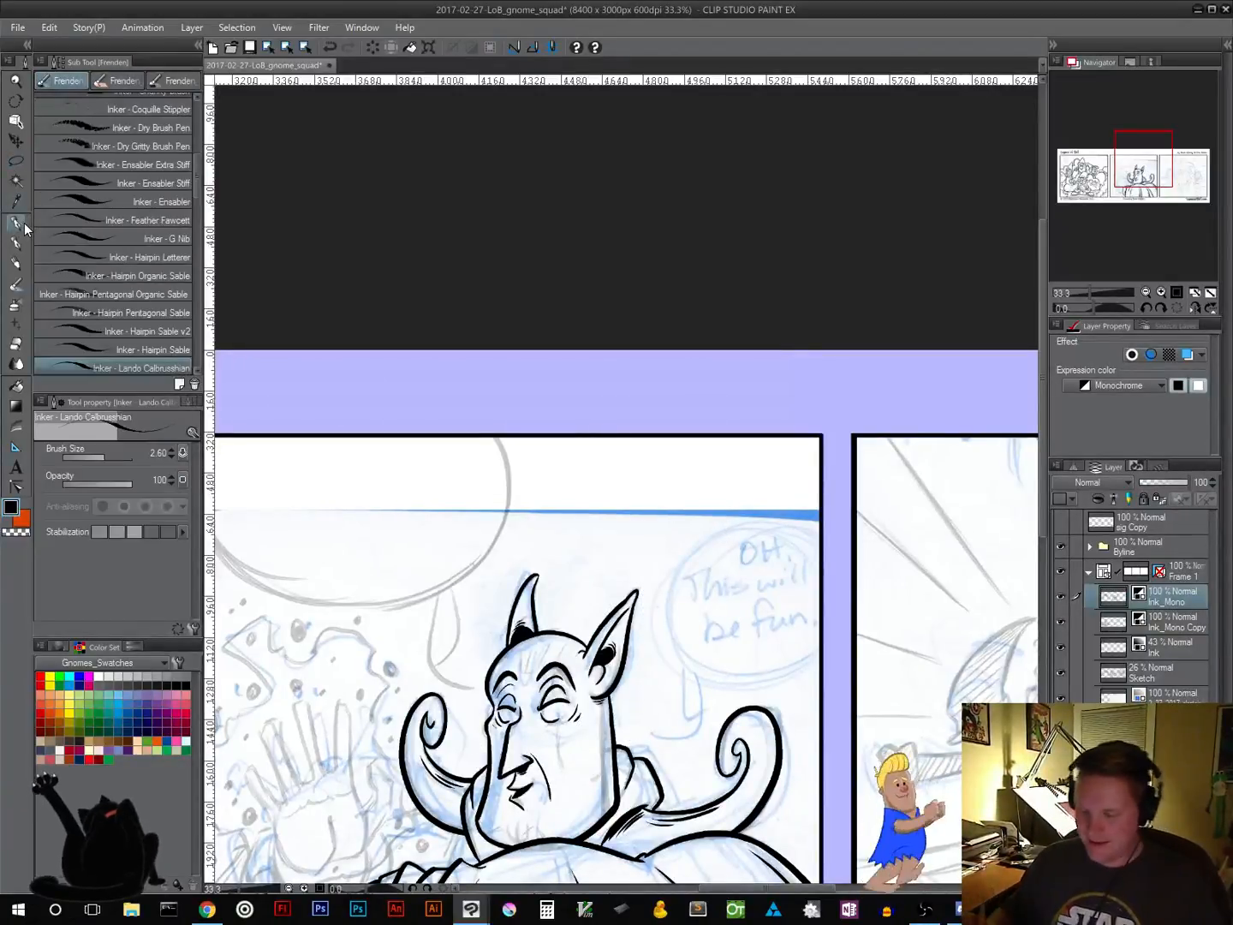
pyautogui.moveTo(675, 716); pyautogui.dragTo(762, 466)
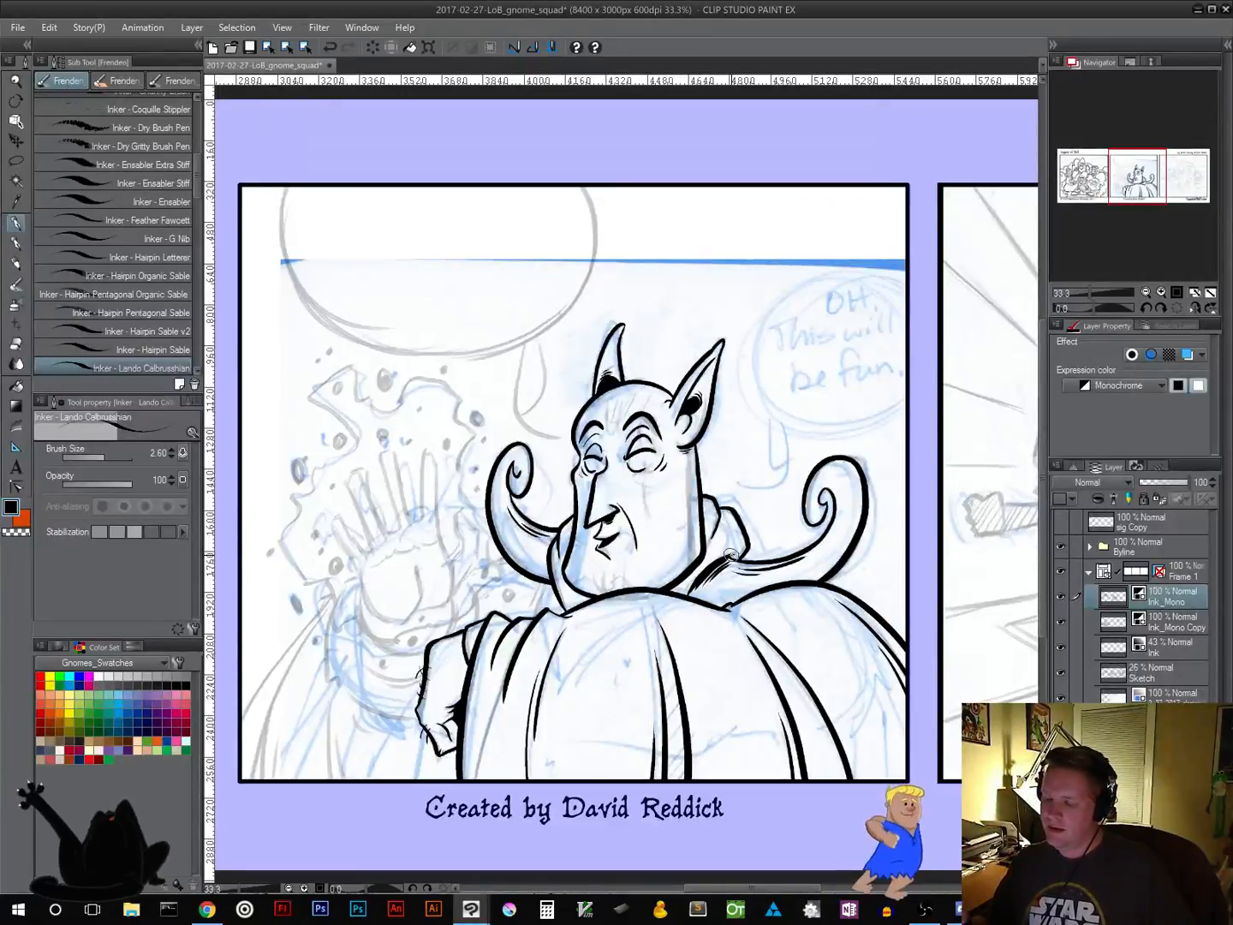
pyautogui.moveTo(626, 610); pyautogui.dragTo(777, 512)
pyautogui.click(1175, 294)
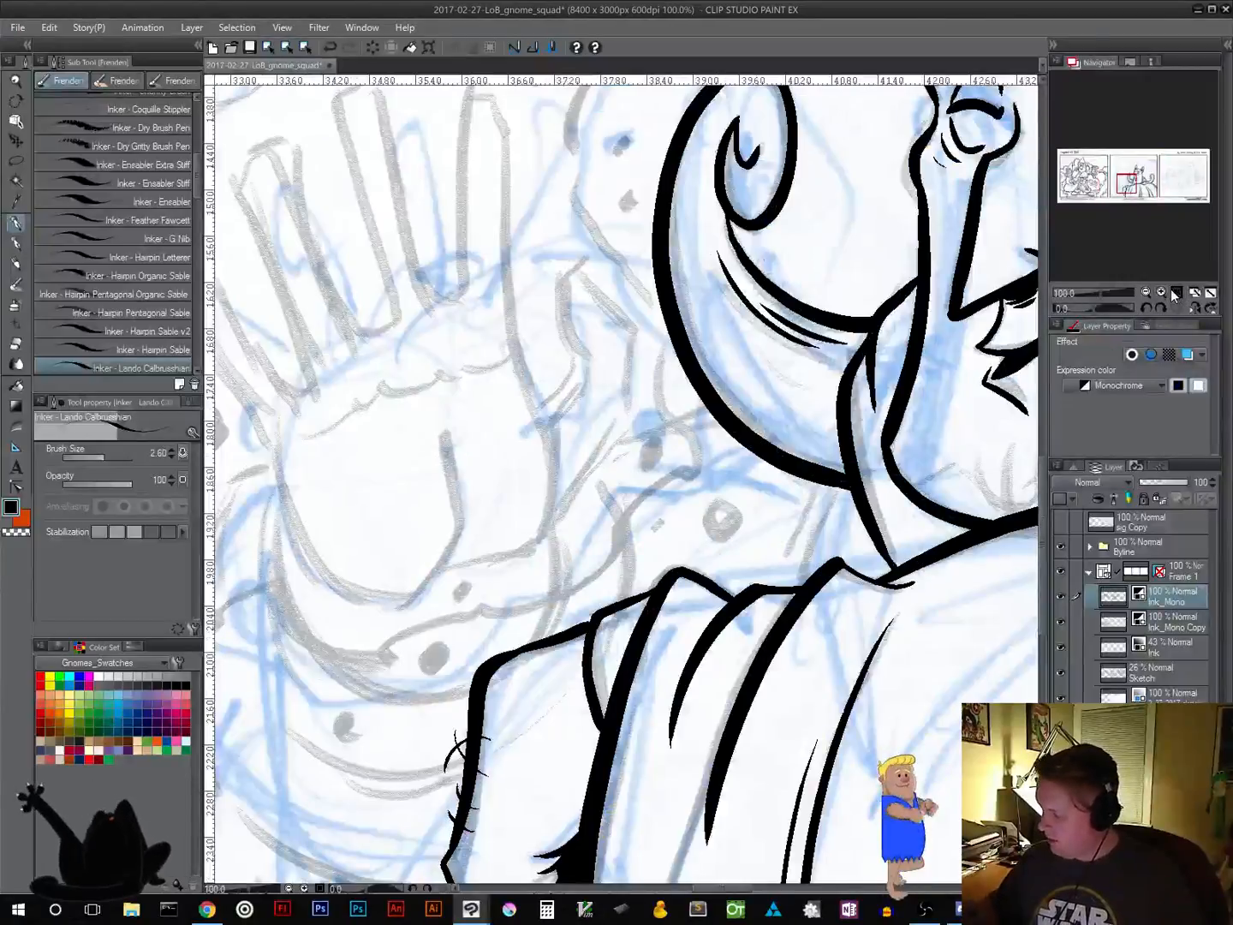
pyautogui.moveTo(570, 500); pyautogui.dragTo(687, 569)
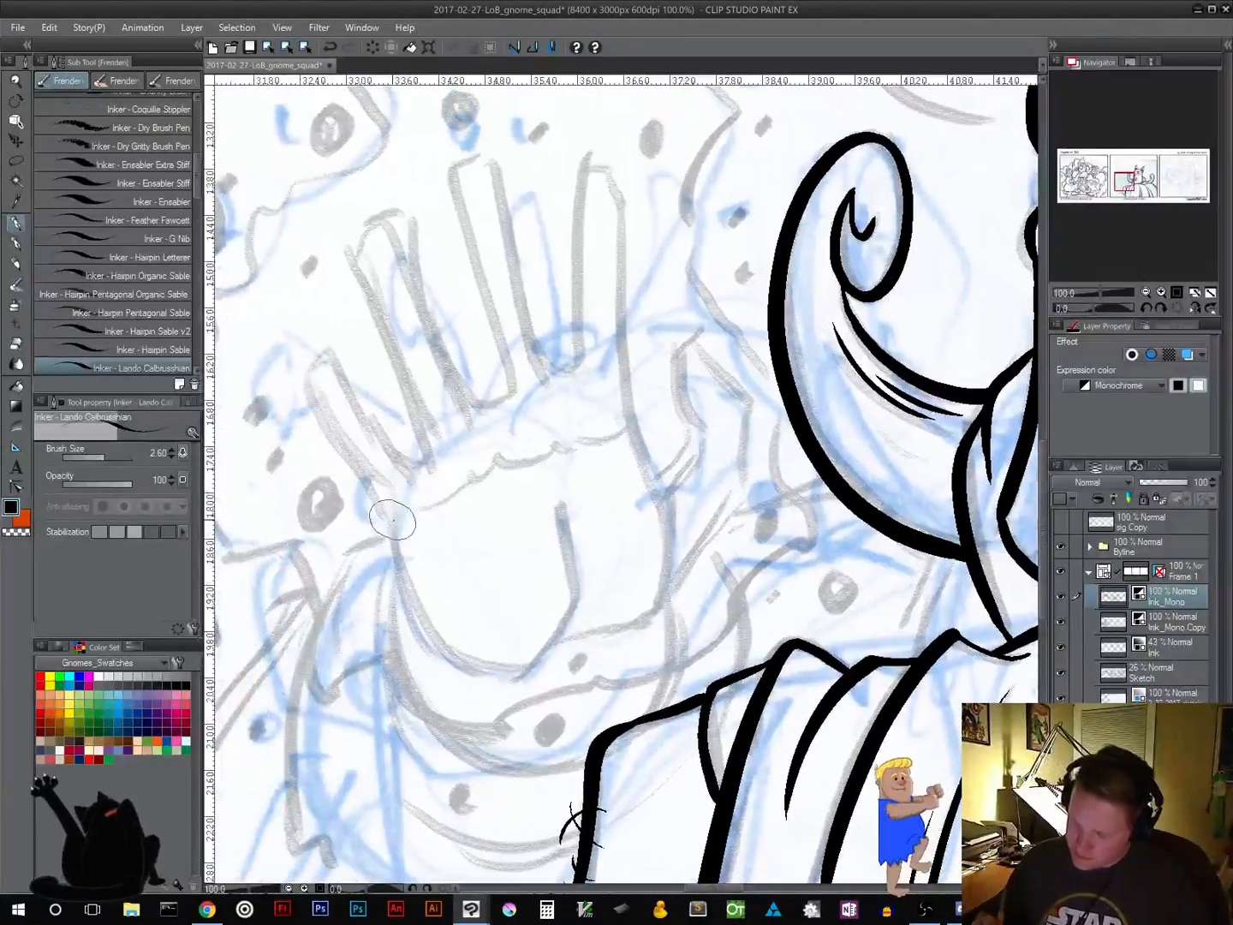
pyautogui.moveTo(393, 495)
pyautogui.mouseDown()
pyautogui.moveTo(391, 529)
pyautogui.moveTo(423, 622)
pyautogui.moveTo(450, 660)
pyautogui.moveTo(484, 676)
pyautogui.moveTo(519, 671)
pyautogui.moveTo(578, 612)
pyautogui.moveTo(557, 649)
pyautogui.moveTo(574, 621)
pyautogui.moveTo(543, 486)
pyautogui.mouseUp()
pyautogui.moveTo(559, 638)
pyautogui.mouseDown()
pyautogui.moveTo(650, 616)
pyautogui.moveTo(698, 553)
pyautogui.mouseUp()
pyautogui.moveTo(638, 468)
pyautogui.mouseDown()
pyautogui.moveTo(694, 478)
pyautogui.moveTo(700, 469)
pyautogui.moveTo(647, 487)
pyautogui.moveTo(621, 364)
pyautogui.mouseUp()
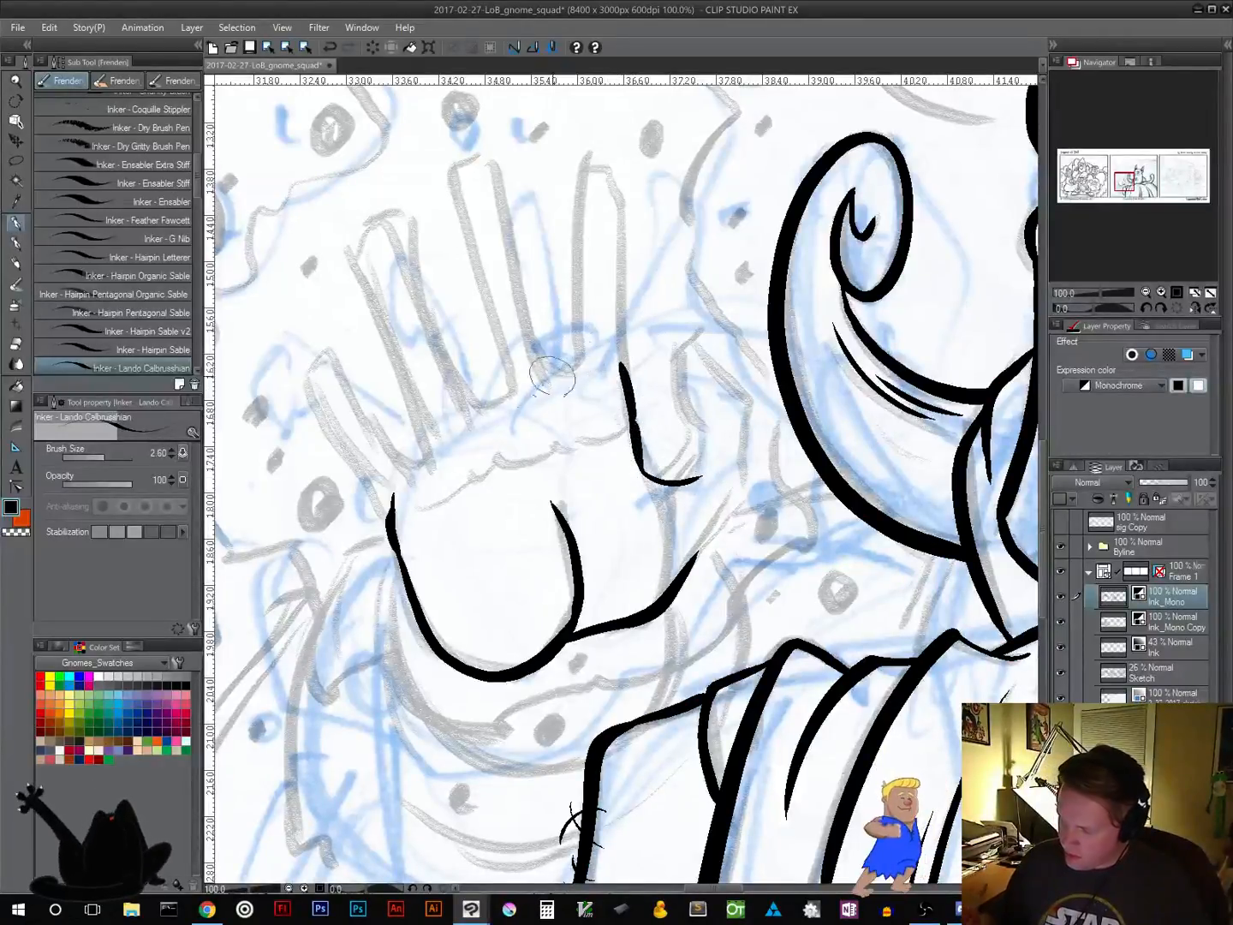
# Ink the raised hand's little finger with two short joint creases and a small pointed nail at its tip
pyautogui.moveTo(426, 463)
pyautogui.mouseDown()
pyautogui.moveTo(396, 452)
pyautogui.moveTo(358, 399)
pyautogui.moveTo(300, 368)
pyautogui.mouseUp()
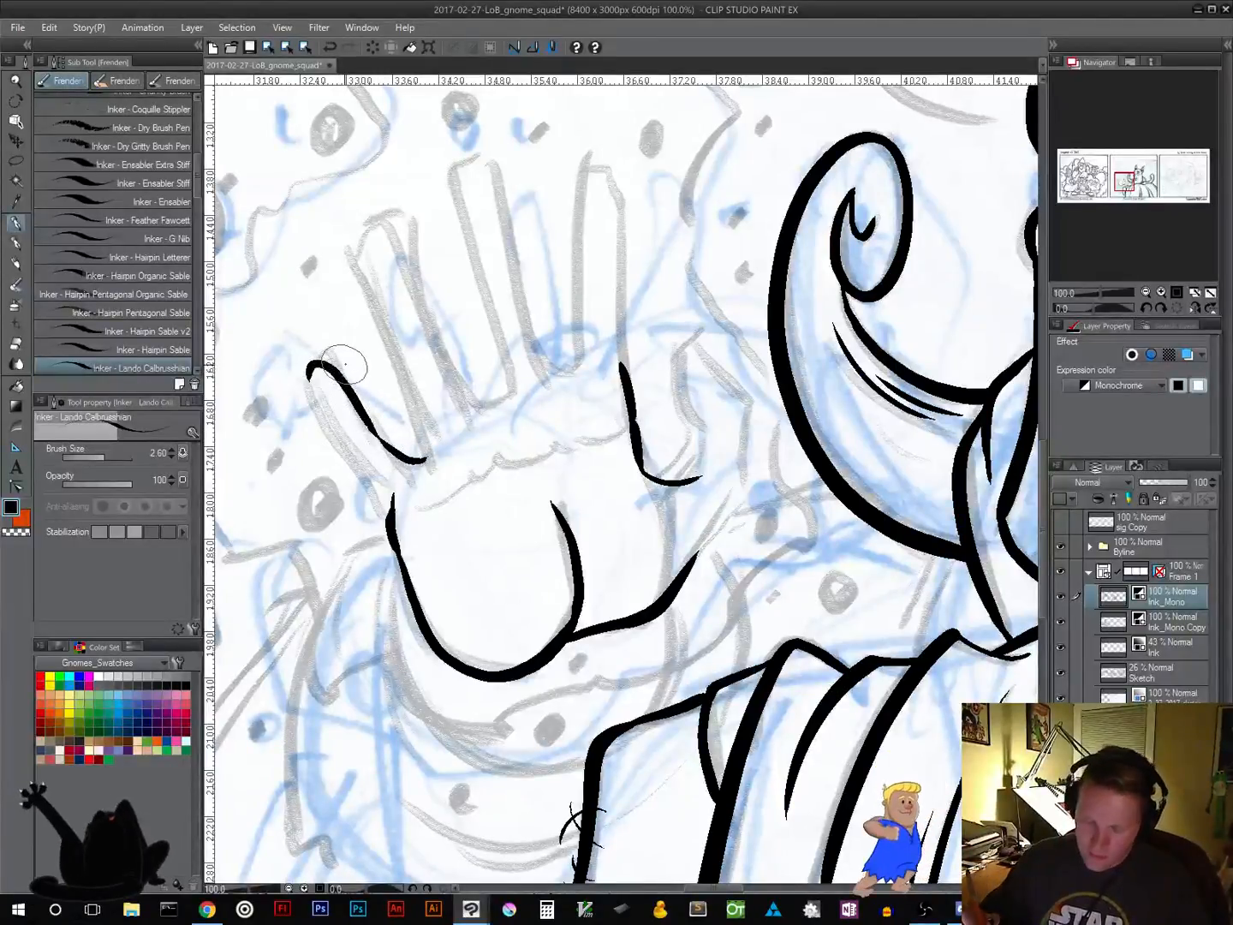
pyautogui.hotkey('ctrl', 'z')
pyautogui.moveTo(311, 383)
pyautogui.mouseDown()
pyautogui.moveTo(323, 359)
pyautogui.moveTo(341, 369)
pyautogui.moveTo(332, 362)
pyautogui.moveTo(424, 462)
pyautogui.mouseUp()
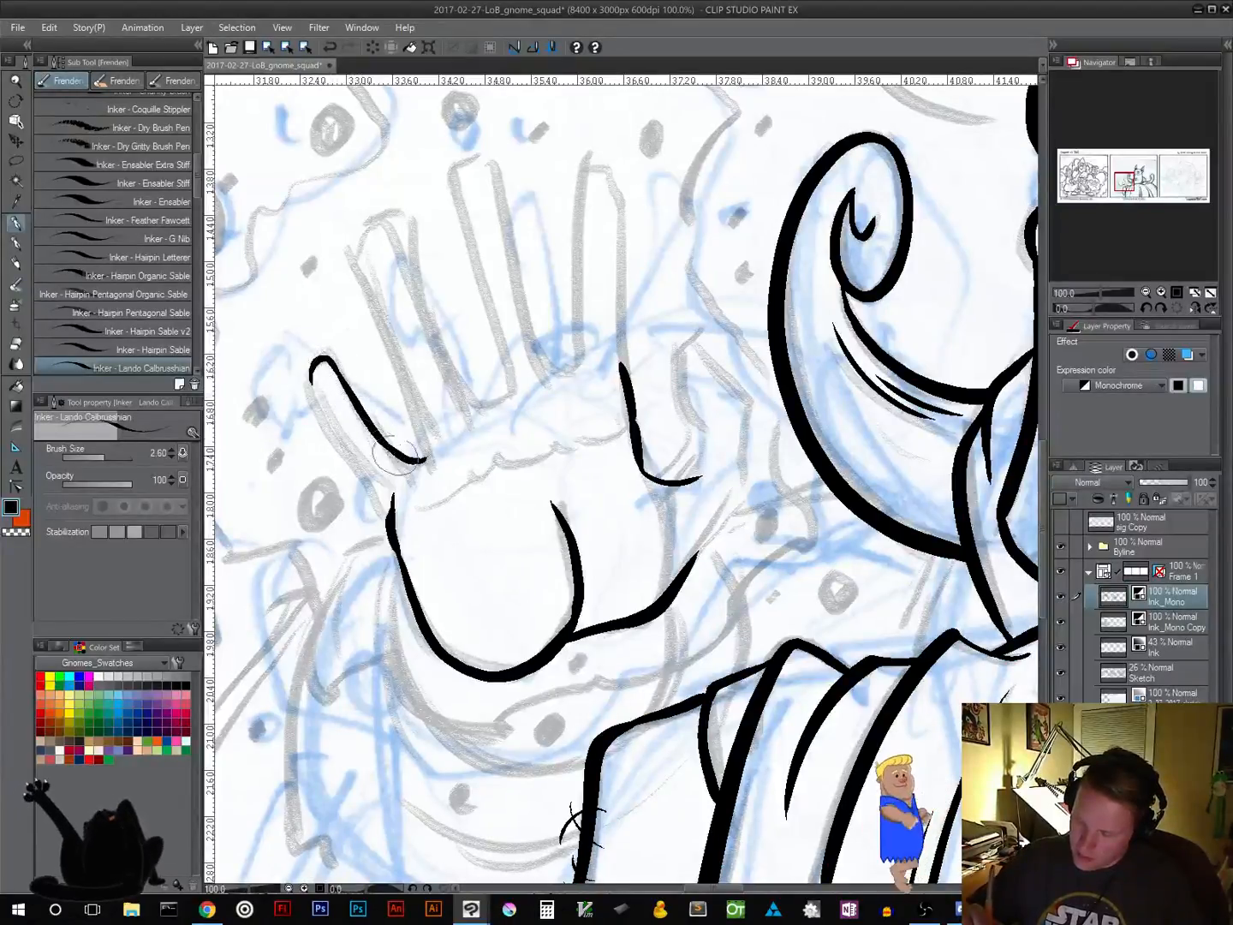
pyautogui.moveTo(310, 374)
pyautogui.mouseDown()
pyautogui.moveTo(335, 435)
pyautogui.moveTo(396, 502)
pyautogui.mouseUp()
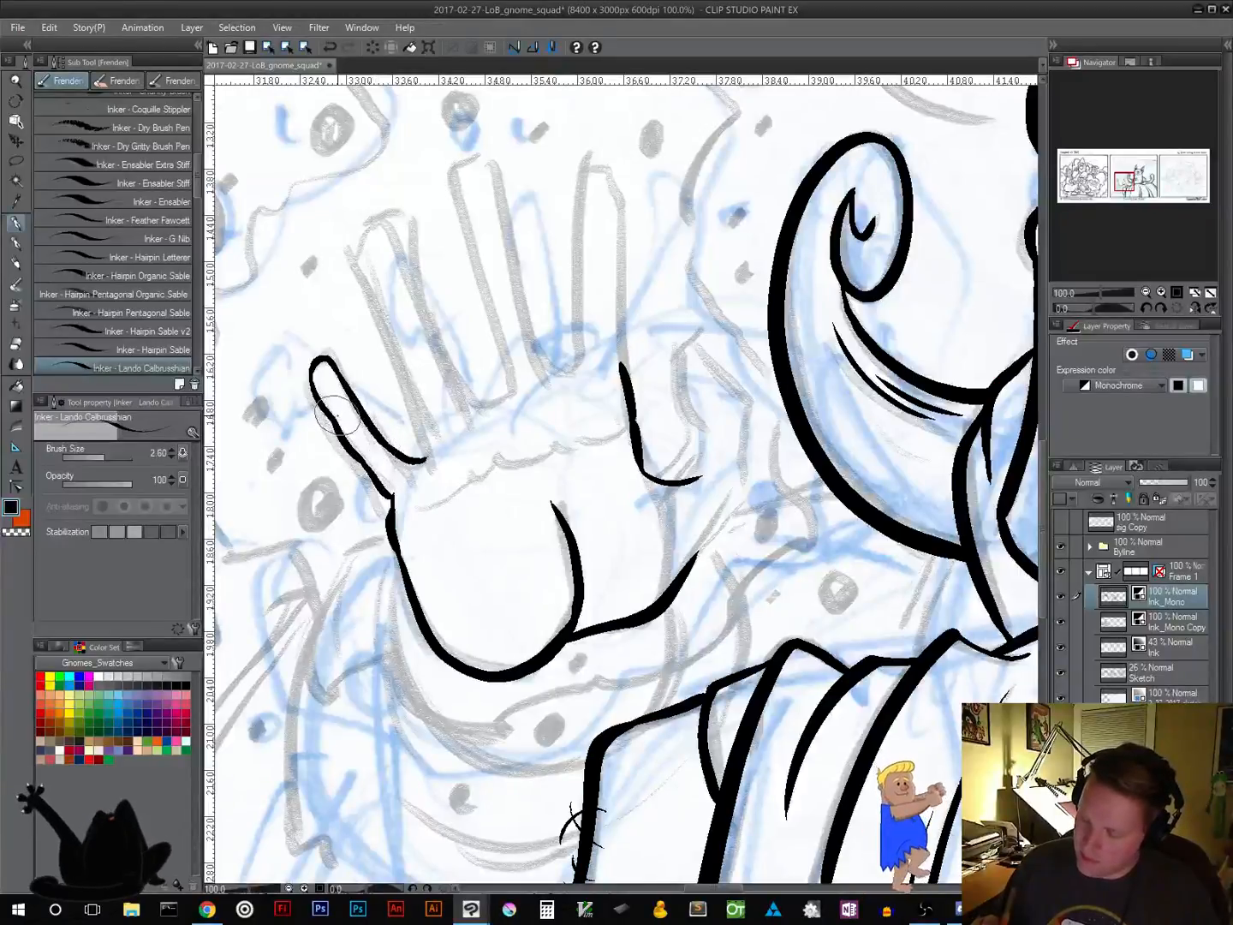
pyautogui.moveTo(338, 415); pyautogui.dragTo(347, 409)
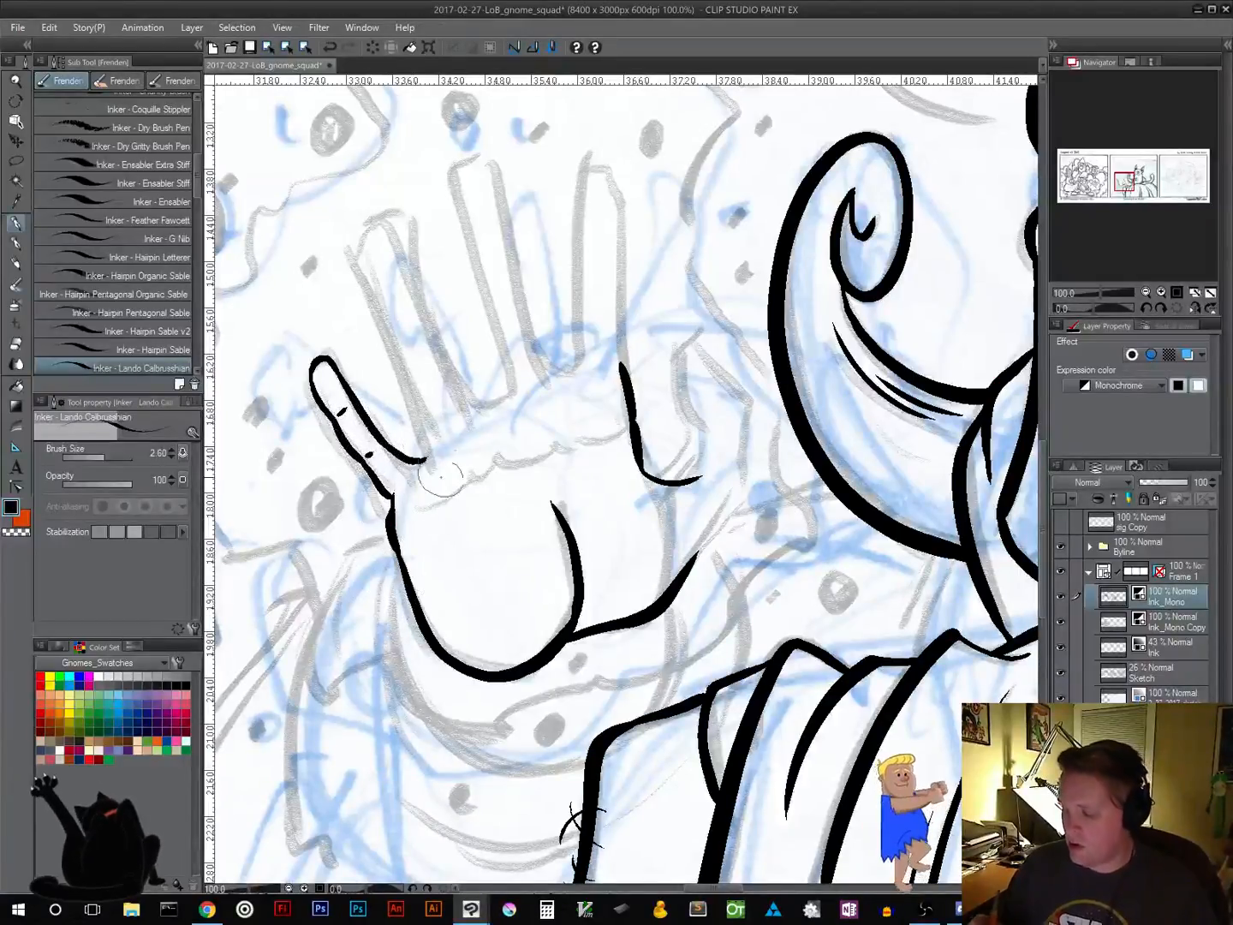
pyautogui.moveTo(467, 512)
pyautogui.mouseDown()
pyautogui.moveTo(570, 523)
pyautogui.moveTo(560, 627)
pyautogui.mouseUp()
pyautogui.moveTo(414, 471)
pyautogui.mouseDown()
pyautogui.moveTo(391, 446)
pyautogui.moveTo(401, 472)
pyautogui.mouseUp()
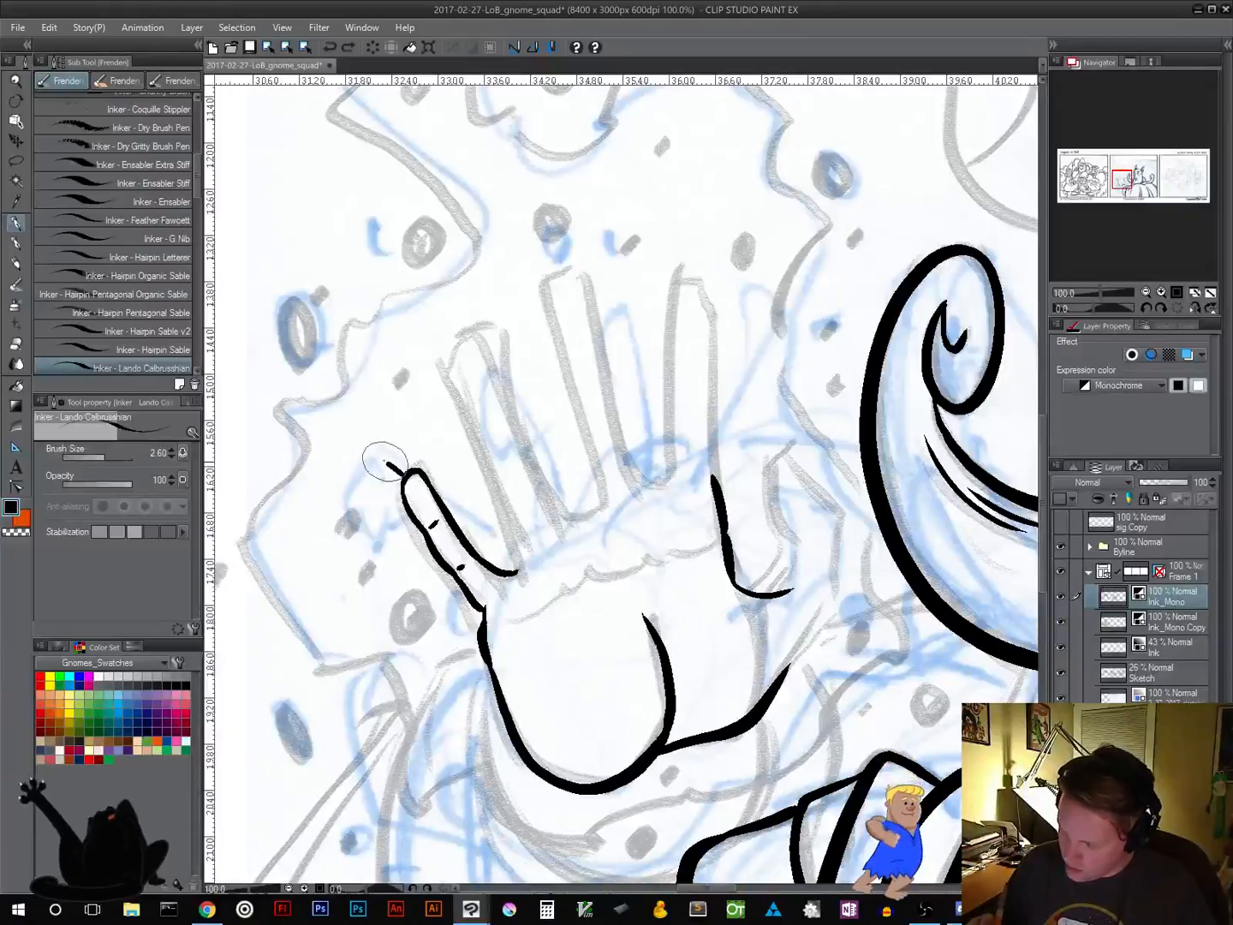
pyautogui.moveTo(382, 459)
pyautogui.mouseDown()
pyautogui.moveTo(409, 470)
pyautogui.moveTo(394, 468)
pyautogui.mouseUp()
# Ink the outline of the ring finger from the little finger's base, adding two short joint creases
pyautogui.moveTo(602, 546); pyautogui.dragTo(545, 507)
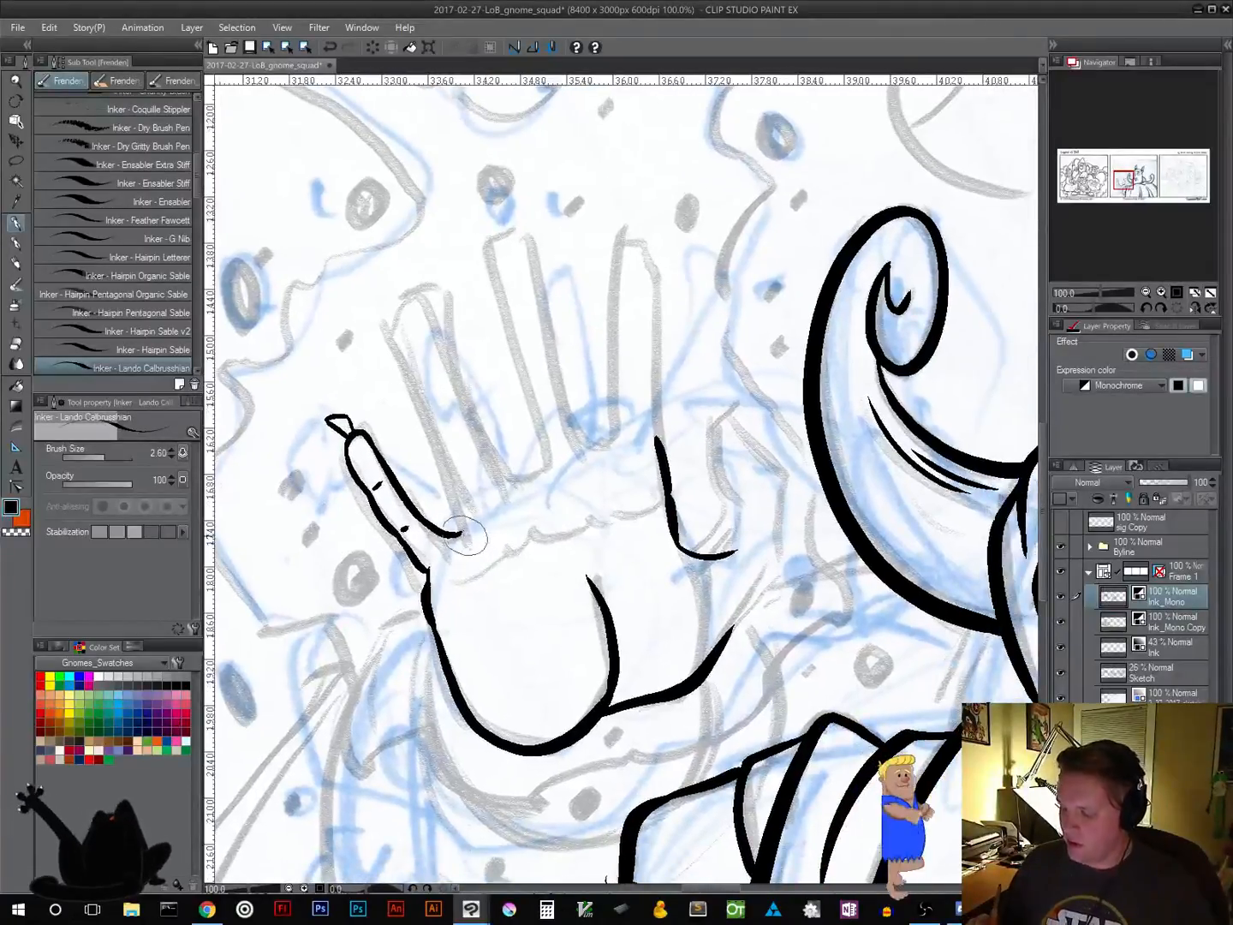
pyautogui.moveTo(460, 533)
pyautogui.mouseDown()
pyautogui.moveTo(402, 369)
pyautogui.moveTo(392, 321)
pyautogui.moveTo(428, 322)
pyautogui.moveTo(410, 305)
pyautogui.moveTo(438, 328)
pyautogui.moveTo(499, 450)
pyautogui.moveTo(484, 438)
pyautogui.moveTo(508, 505)
pyautogui.mouseUp()
pyautogui.moveTo(452, 465); pyautogui.dragTo(473, 447)
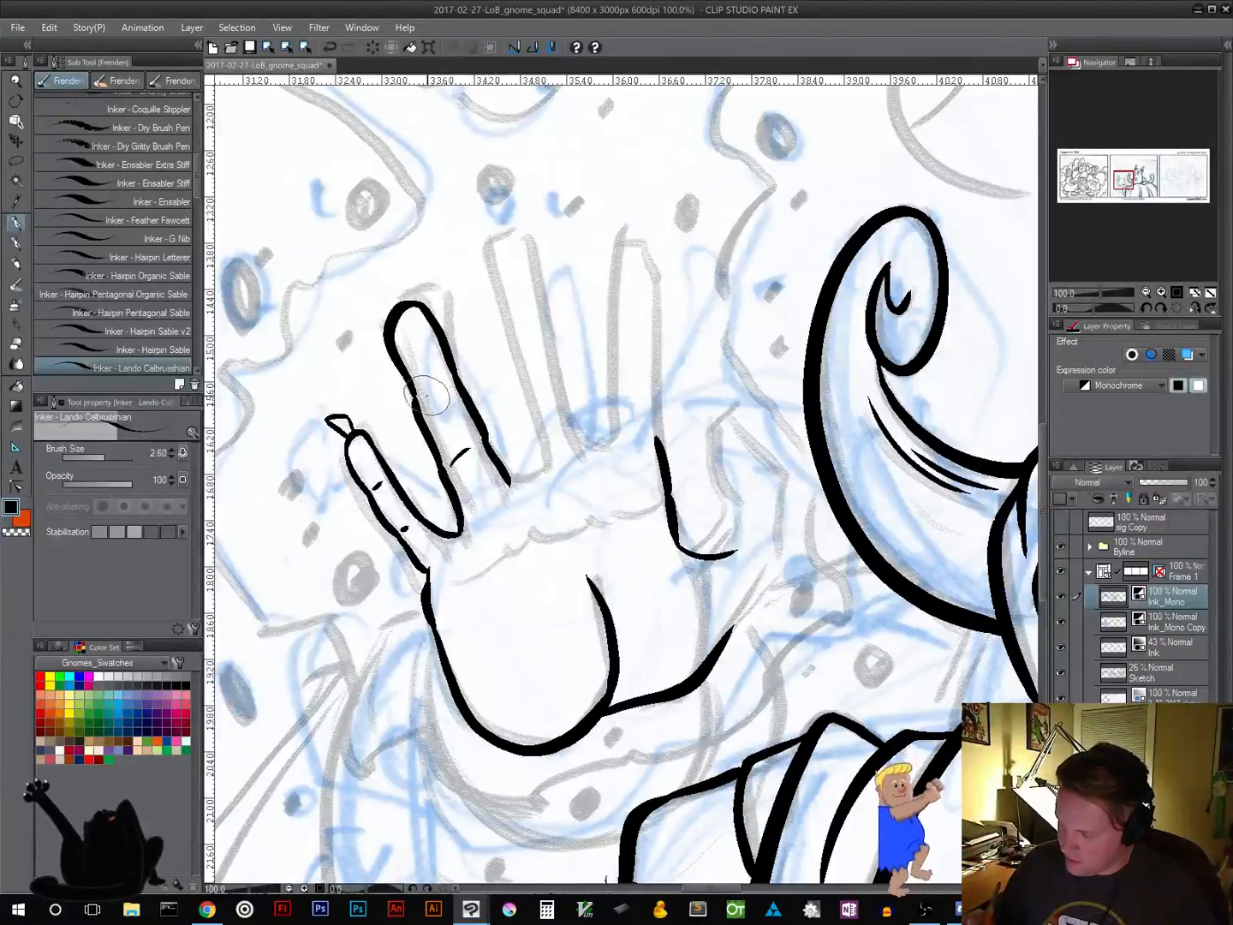
pyautogui.moveTo(423, 396); pyautogui.dragTo(444, 382)
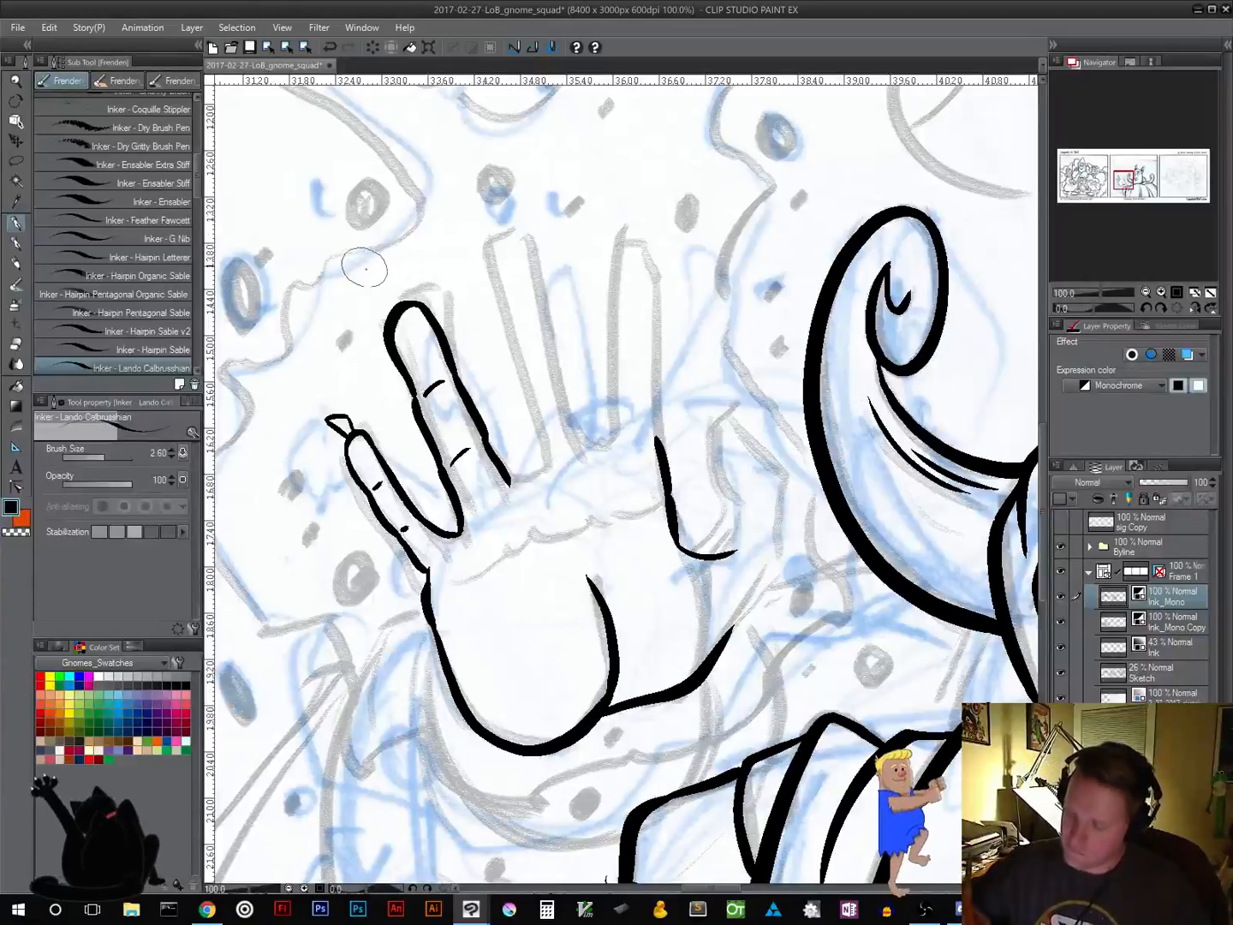
# Ink a small pointed nail on the ring finger's tip, redoing it after undoing the first versions
pyautogui.moveTo(401, 285)
pyautogui.mouseDown()
pyautogui.moveTo(373, 274)
pyautogui.moveTo(394, 305)
pyautogui.mouseUp()
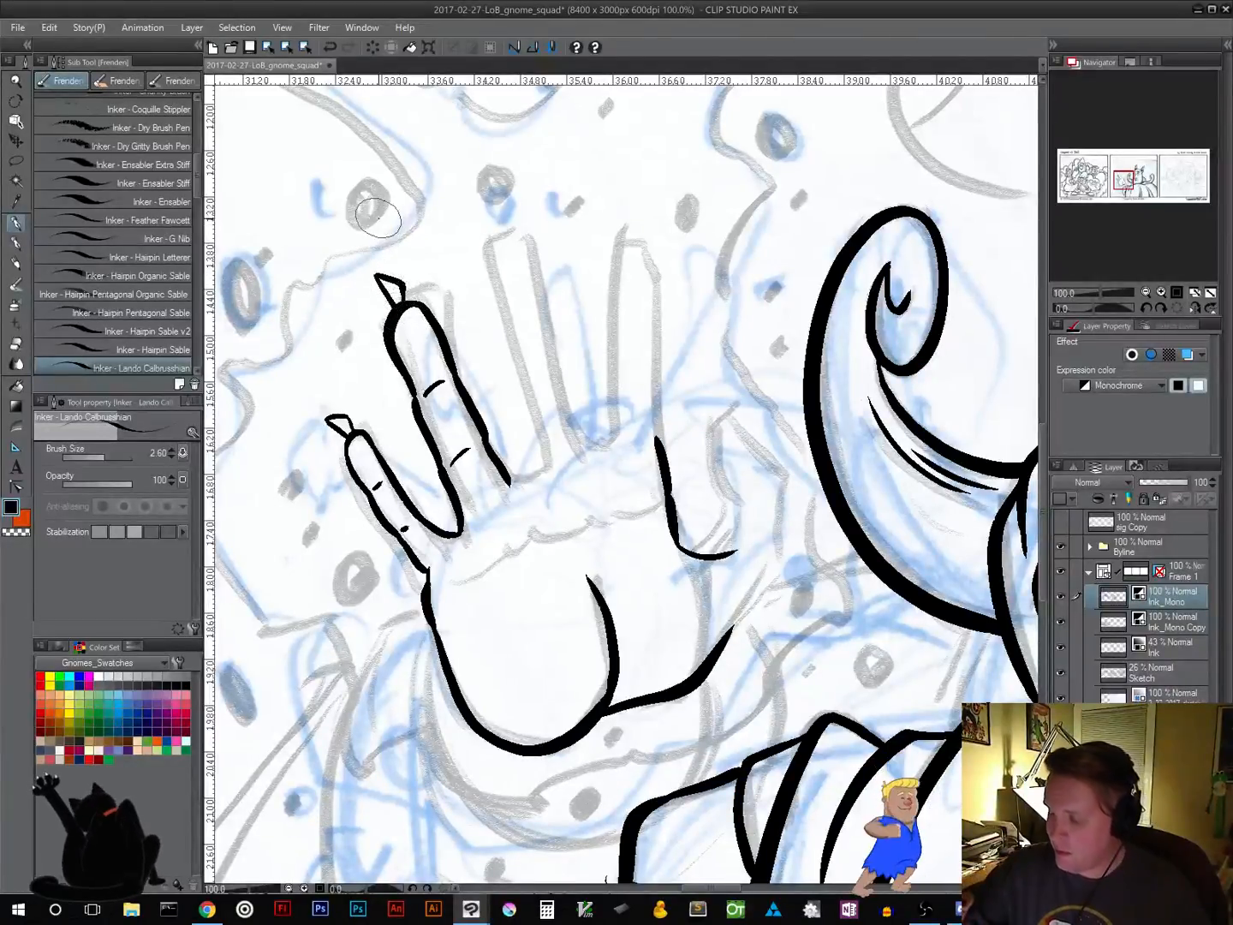
pyautogui.hotkey('ctrl', 'z')
pyautogui.hotkey('ctrl', 'z')
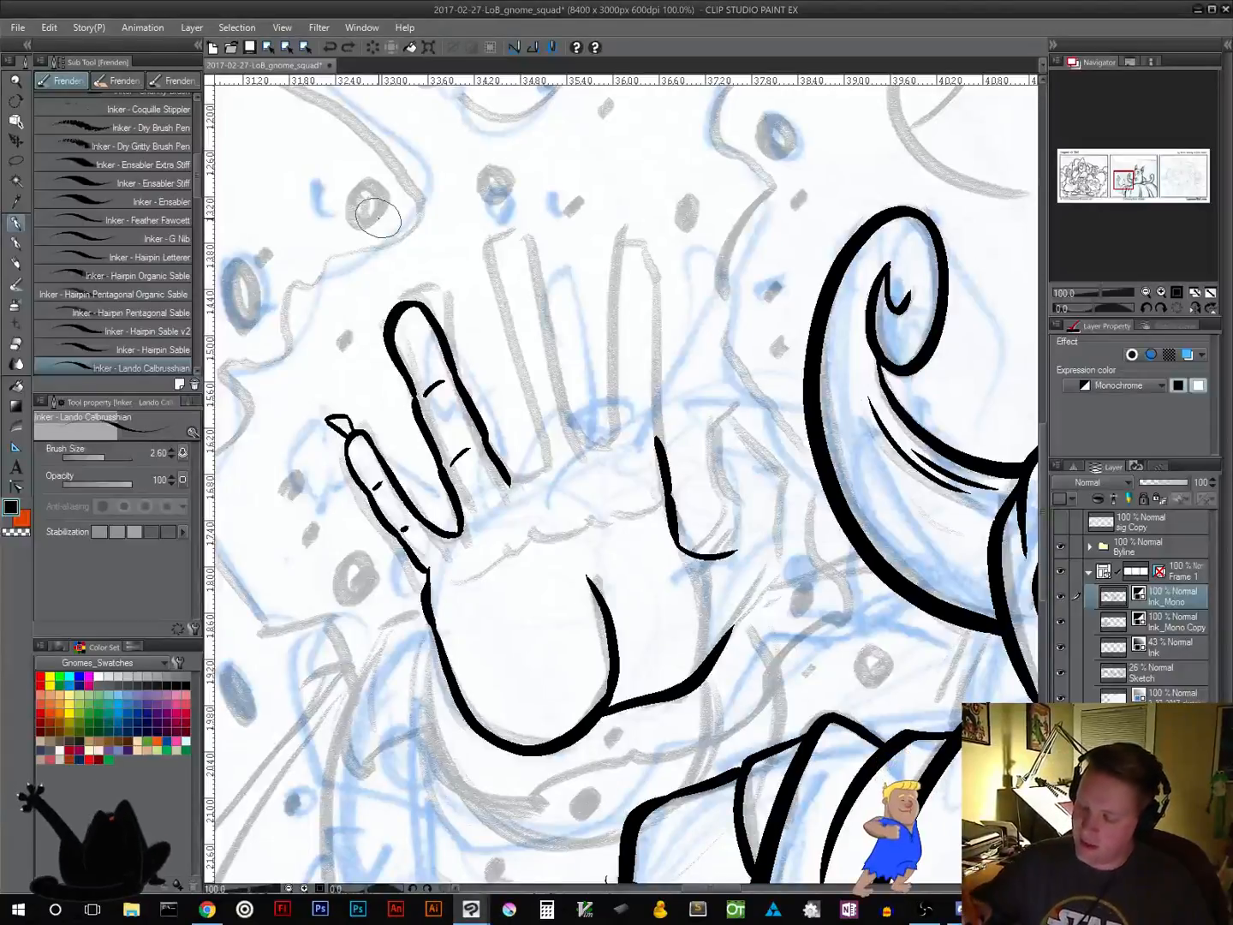
pyautogui.moveTo(386, 313); pyautogui.dragTo(369, 272)
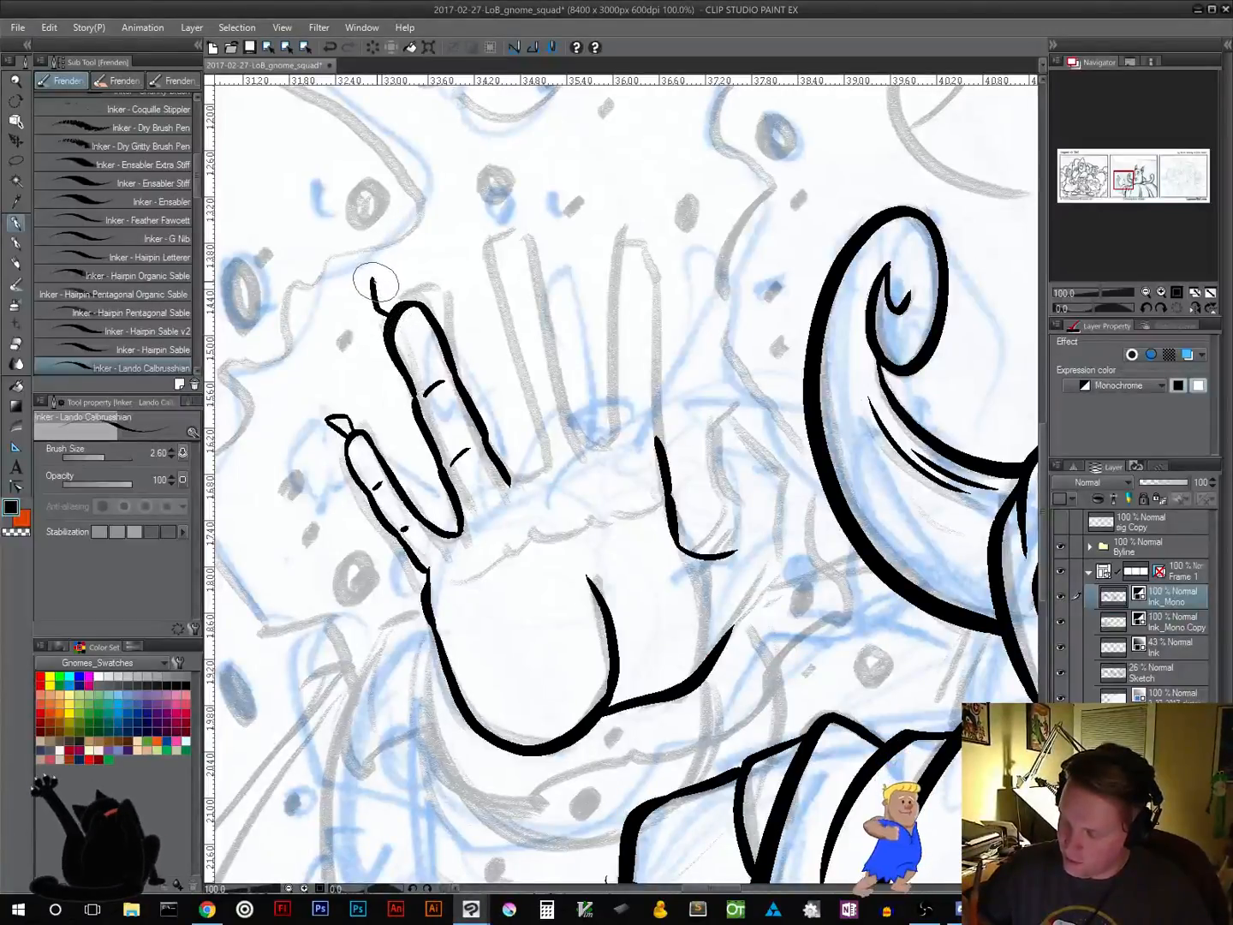
pyautogui.hotkey('ctrl', 'z')
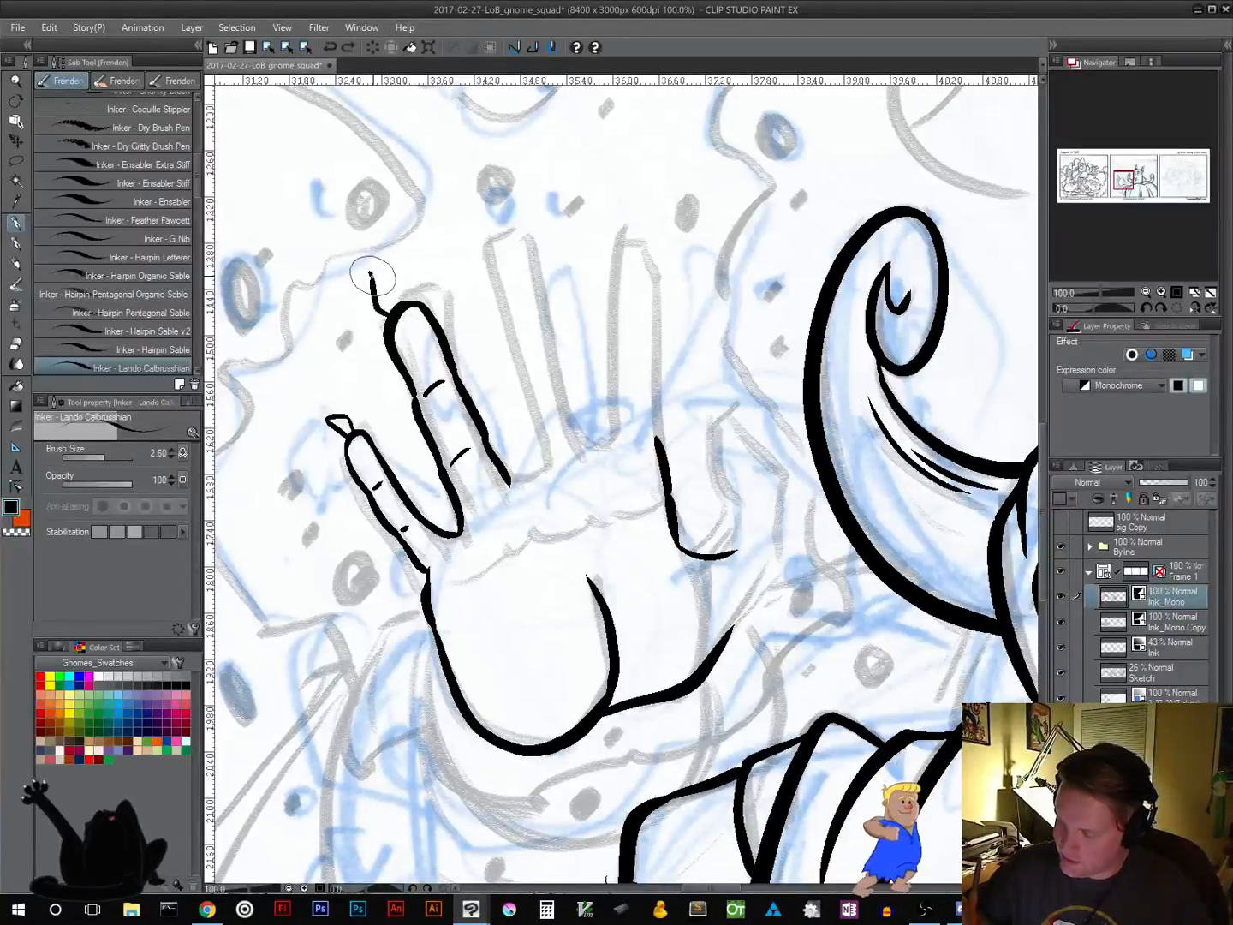
pyautogui.moveTo(377, 304)
pyautogui.mouseDown()
pyautogui.moveTo(371, 273)
pyautogui.moveTo(400, 305)
pyautogui.mouseUp()
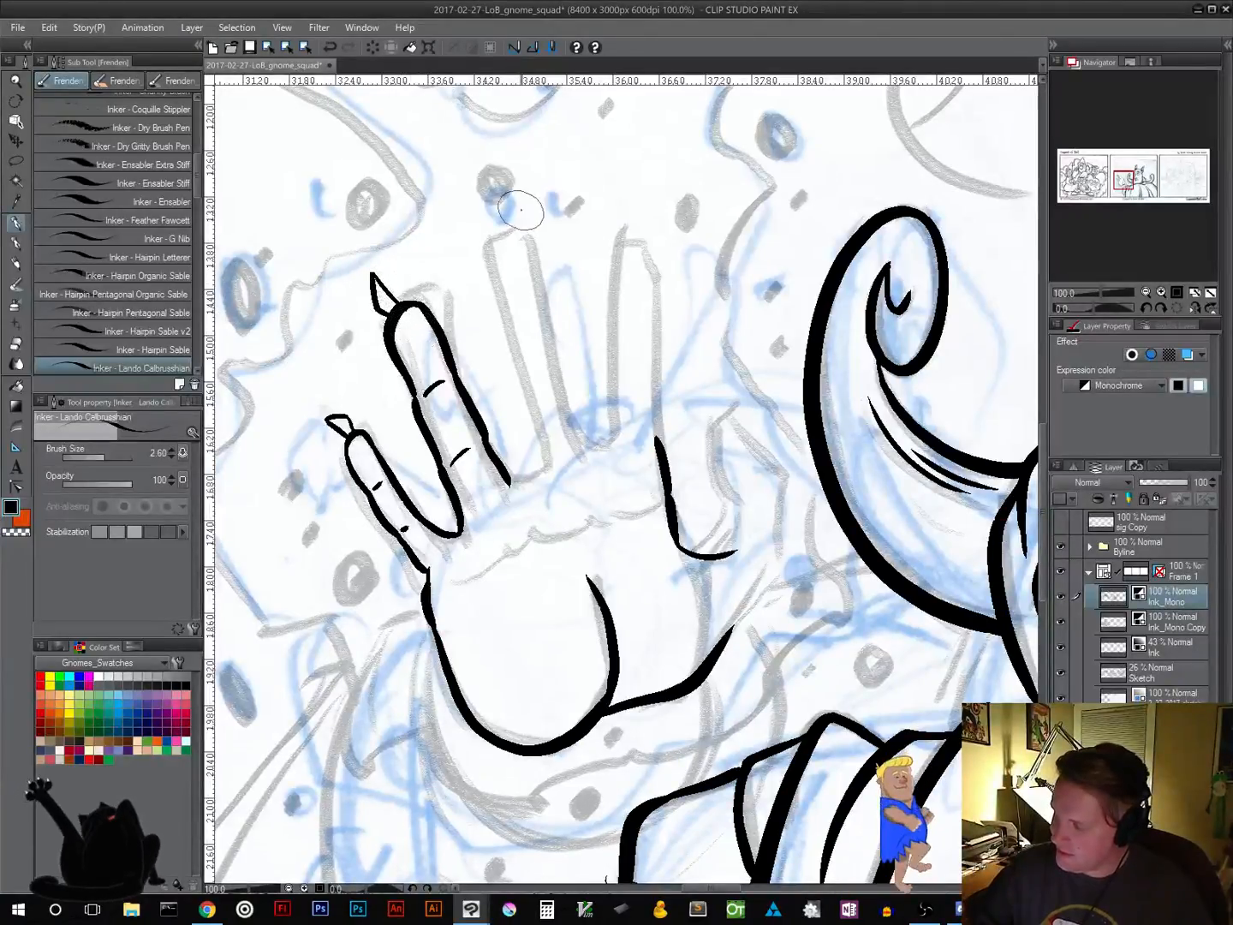
# Ink the middle finger's outline with a rounded tip, joining its near side to the ring finger's base
pyautogui.moveTo(486, 250)
pyautogui.mouseDown()
pyautogui.moveTo(522, 227)
pyautogui.moveTo(537, 252)
pyautogui.moveTo(561, 379)
pyautogui.moveTo(557, 365)
pyautogui.moveTo(584, 415)
pyautogui.moveTo(570, 424)
pyautogui.moveTo(591, 444)
pyautogui.mouseUp()
pyautogui.moveTo(487, 242); pyautogui.dragTo(537, 406)
pyautogui.hotkey('ctrl', 'z')
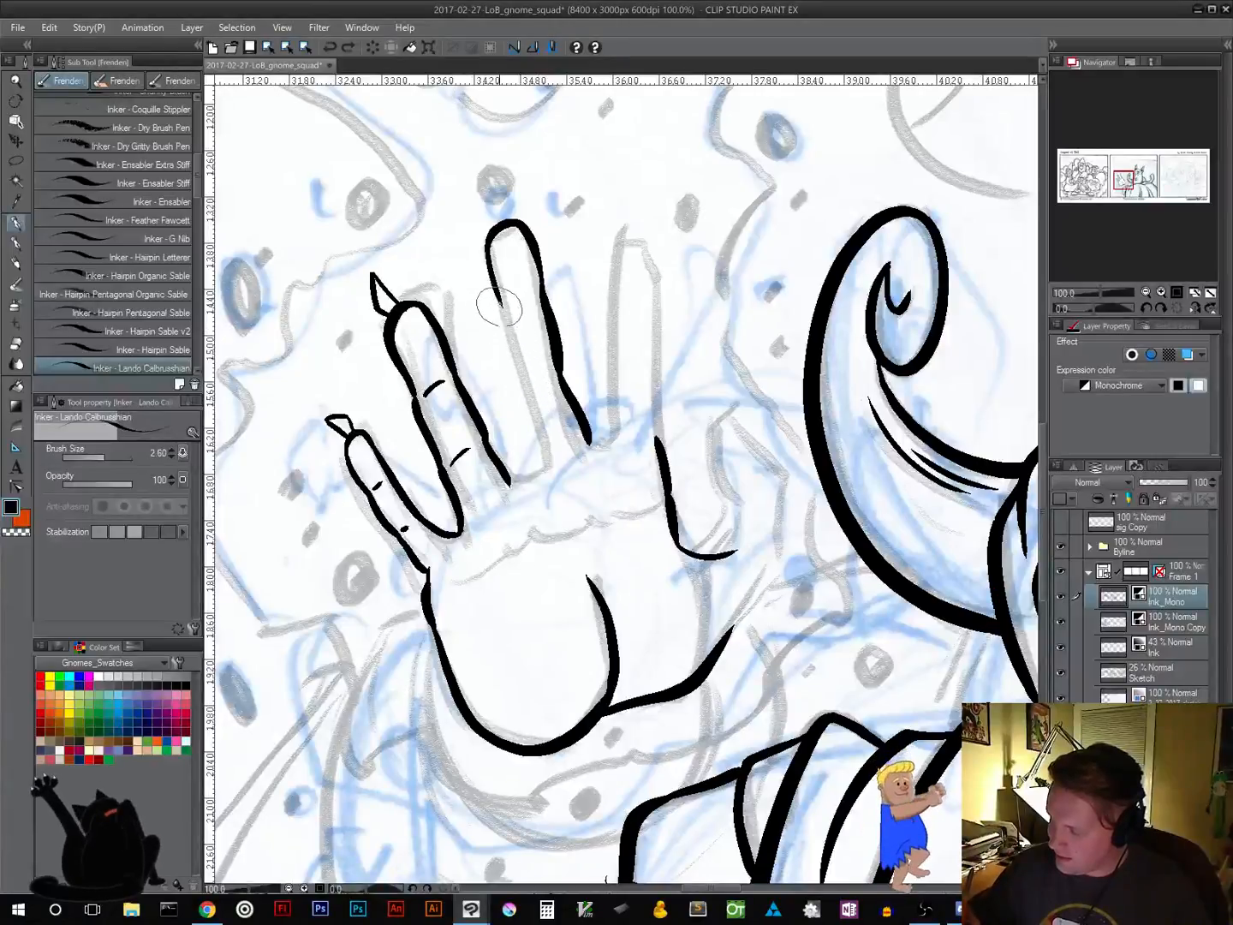
pyautogui.moveTo(500, 307)
pyautogui.mouseDown()
pyautogui.moveTo(542, 501)
pyautogui.moveTo(536, 452)
pyautogui.moveTo(497, 467)
pyautogui.moveTo(510, 478)
pyautogui.moveTo(537, 457)
pyautogui.mouseUp()
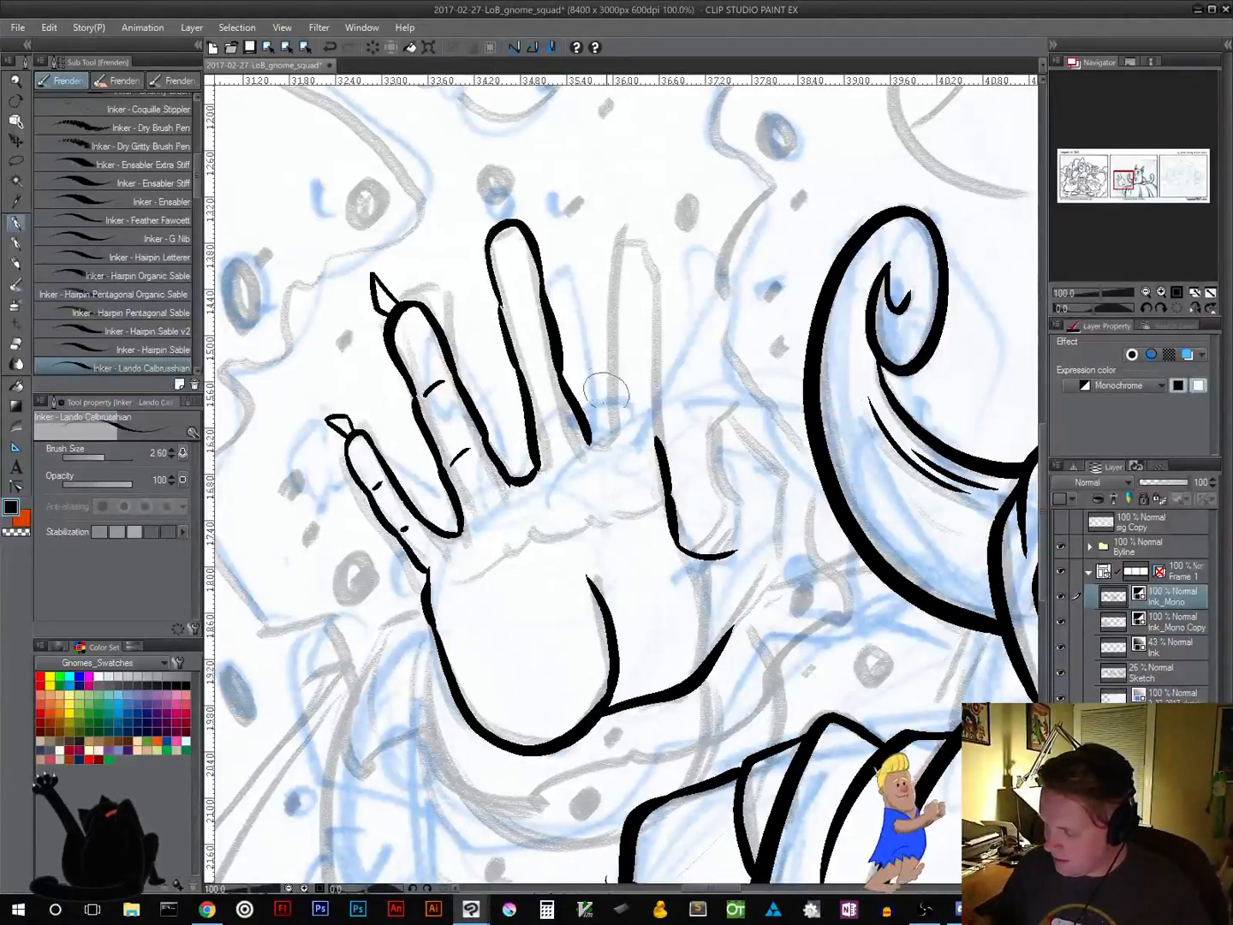
# Ink the wavy crease across the palm below the fingers and two thin curved lines beside the thumb base
pyautogui.moveTo(451, 595)
pyautogui.mouseDown()
pyautogui.moveTo(483, 567)
pyautogui.moveTo(479, 577)
pyautogui.moveTo(641, 496)
pyautogui.mouseUp()
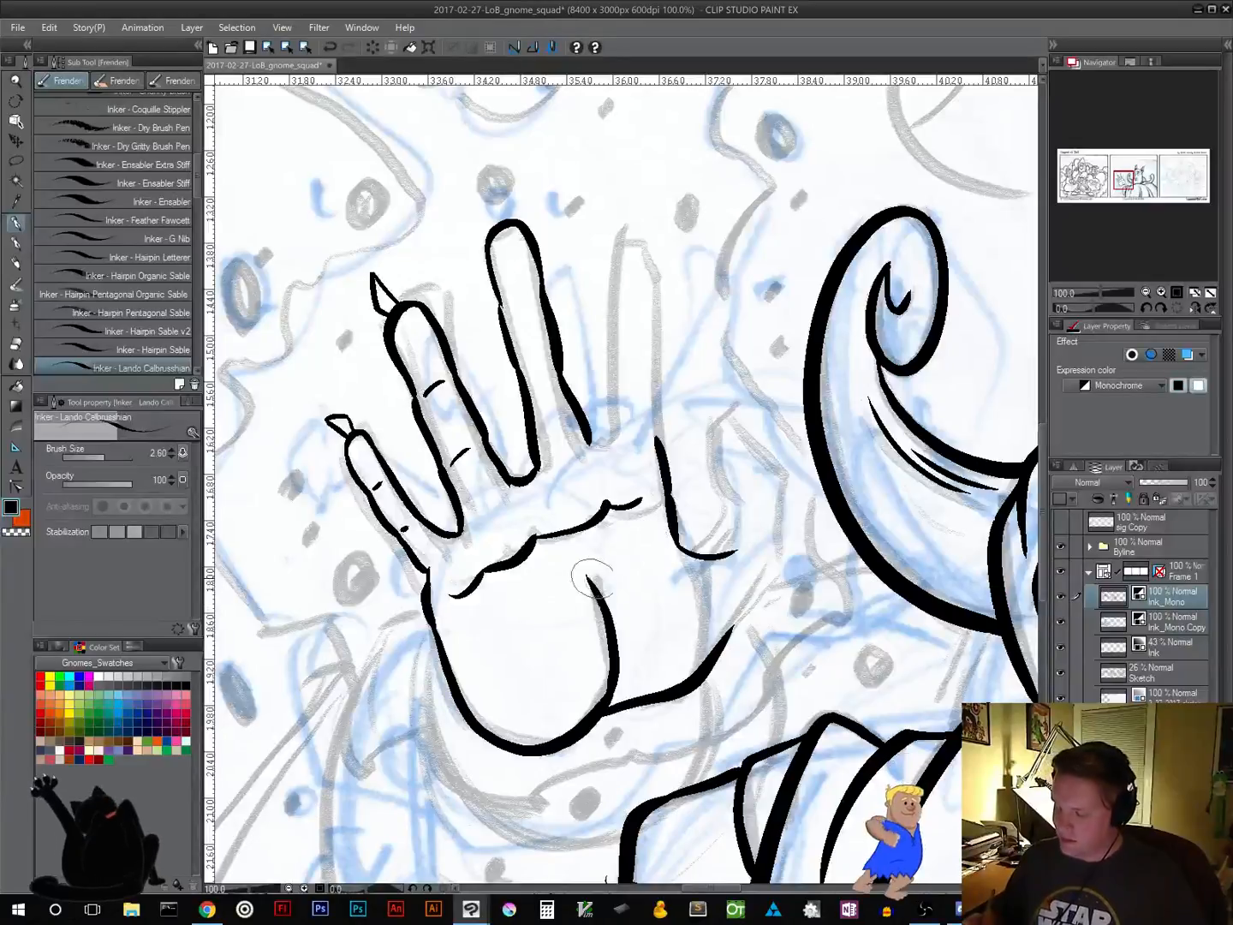
pyautogui.moveTo(553, 557); pyautogui.dragTo(660, 667)
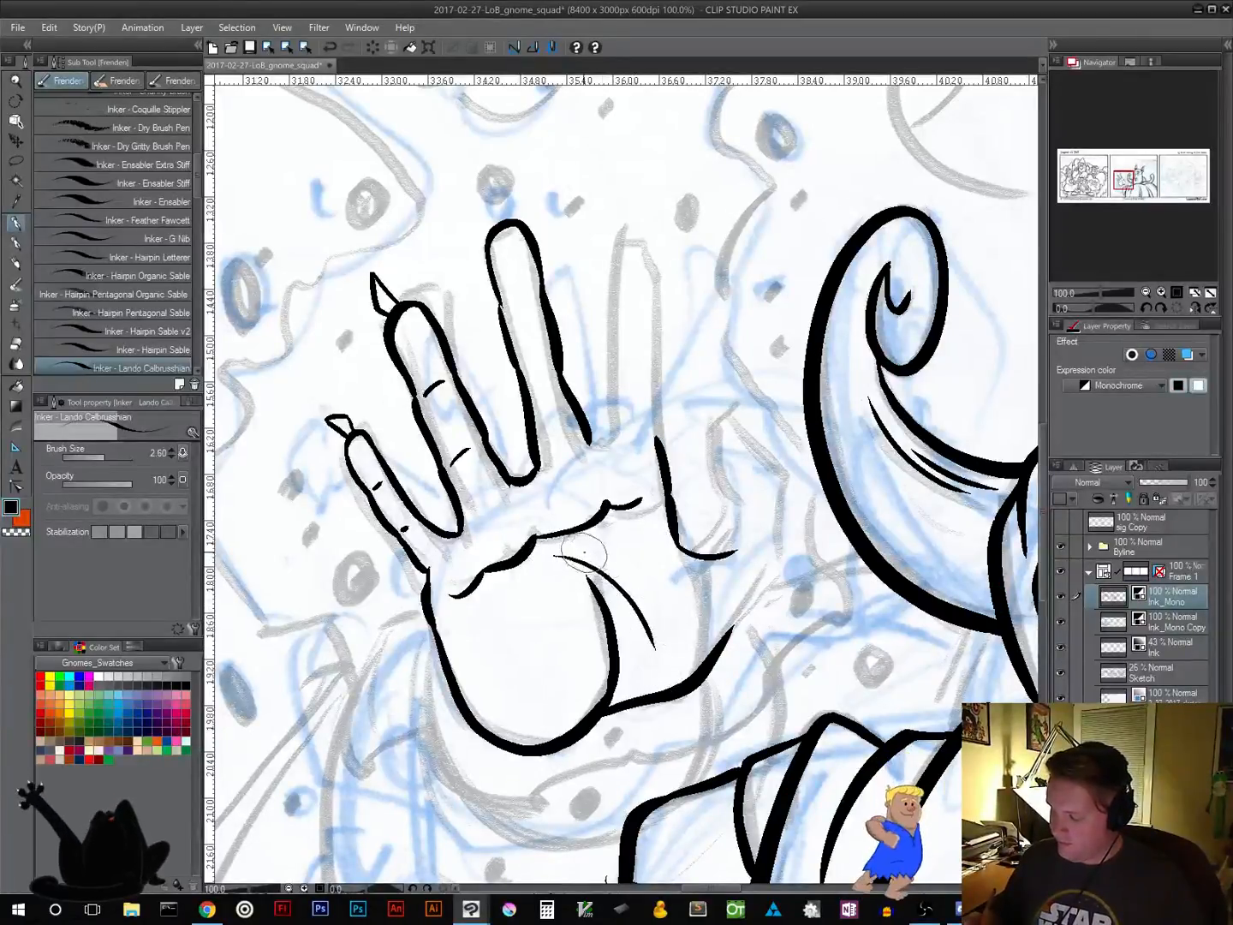
pyautogui.moveTo(584, 554); pyautogui.dragTo(627, 582)
# Erase the middle finger's contour on the index-finger side and re-ink it up to the fingertip on the rotated canvas
pyautogui.moveTo(736, 497); pyautogui.dragTo(703, 624)
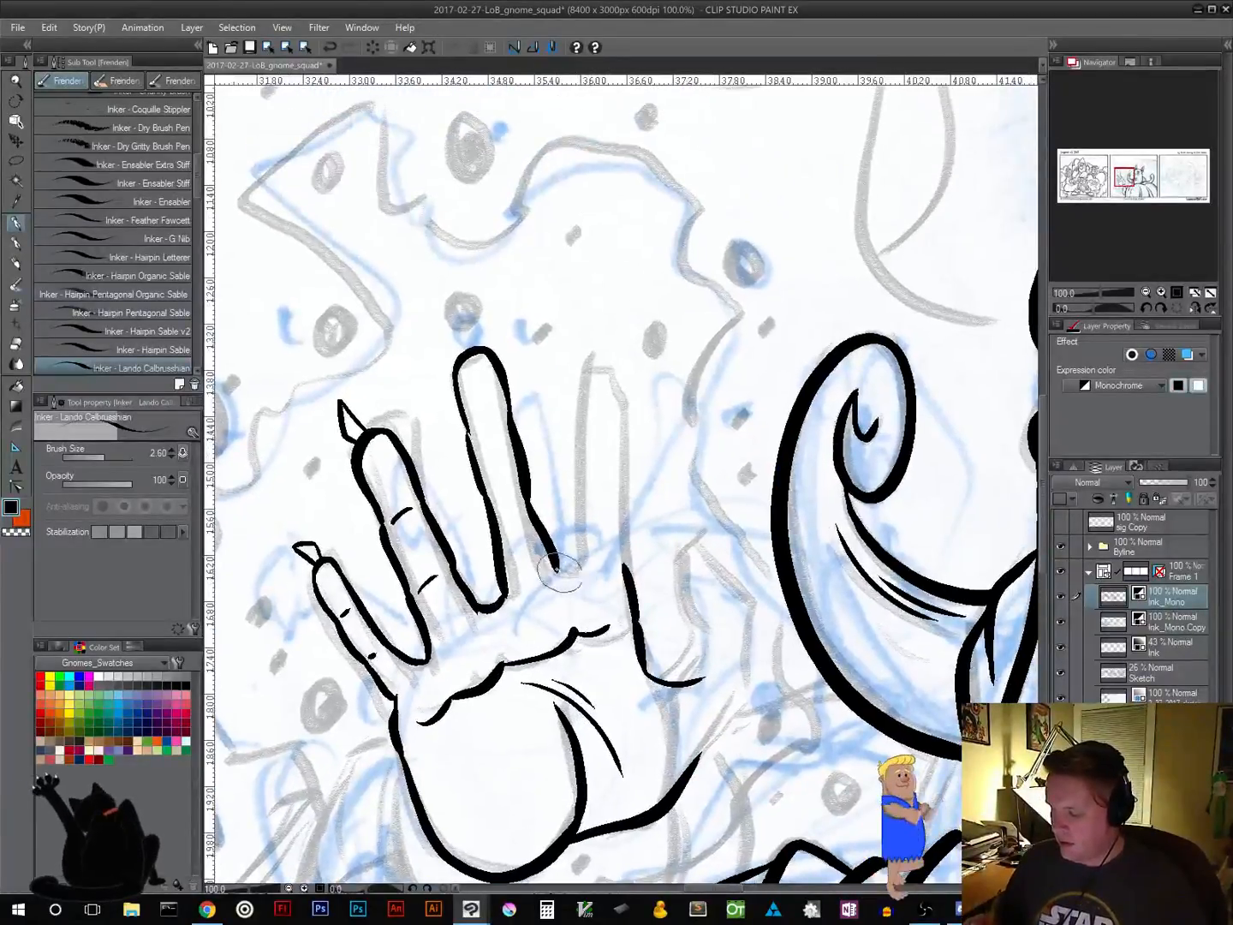
pyautogui.moveTo(555, 561); pyautogui.dragTo(582, 568)
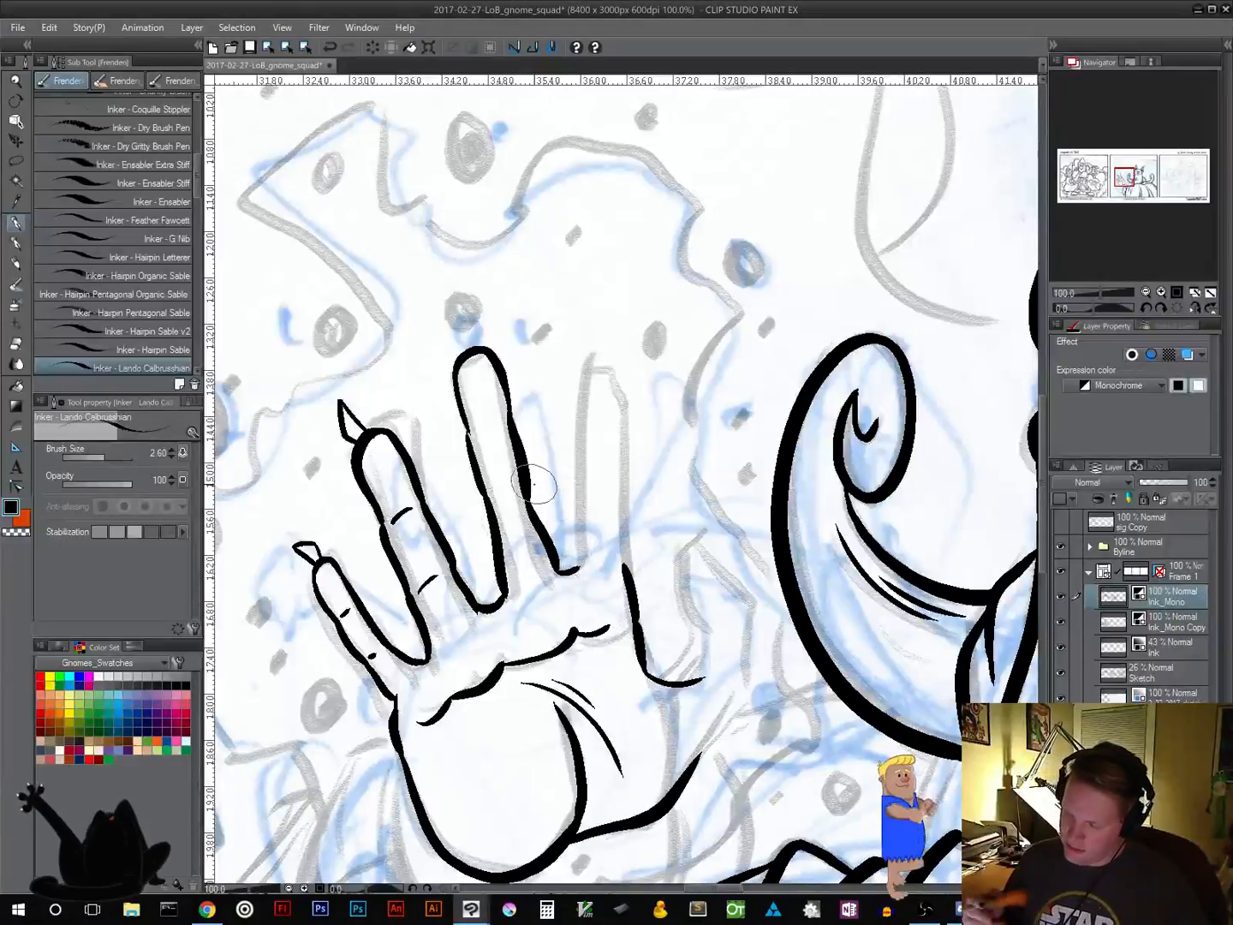
pyautogui.moveTo(531, 487)
pyautogui.mouseDown()
pyautogui.moveTo(565, 576)
pyautogui.moveTo(501, 355)
pyautogui.mouseUp()
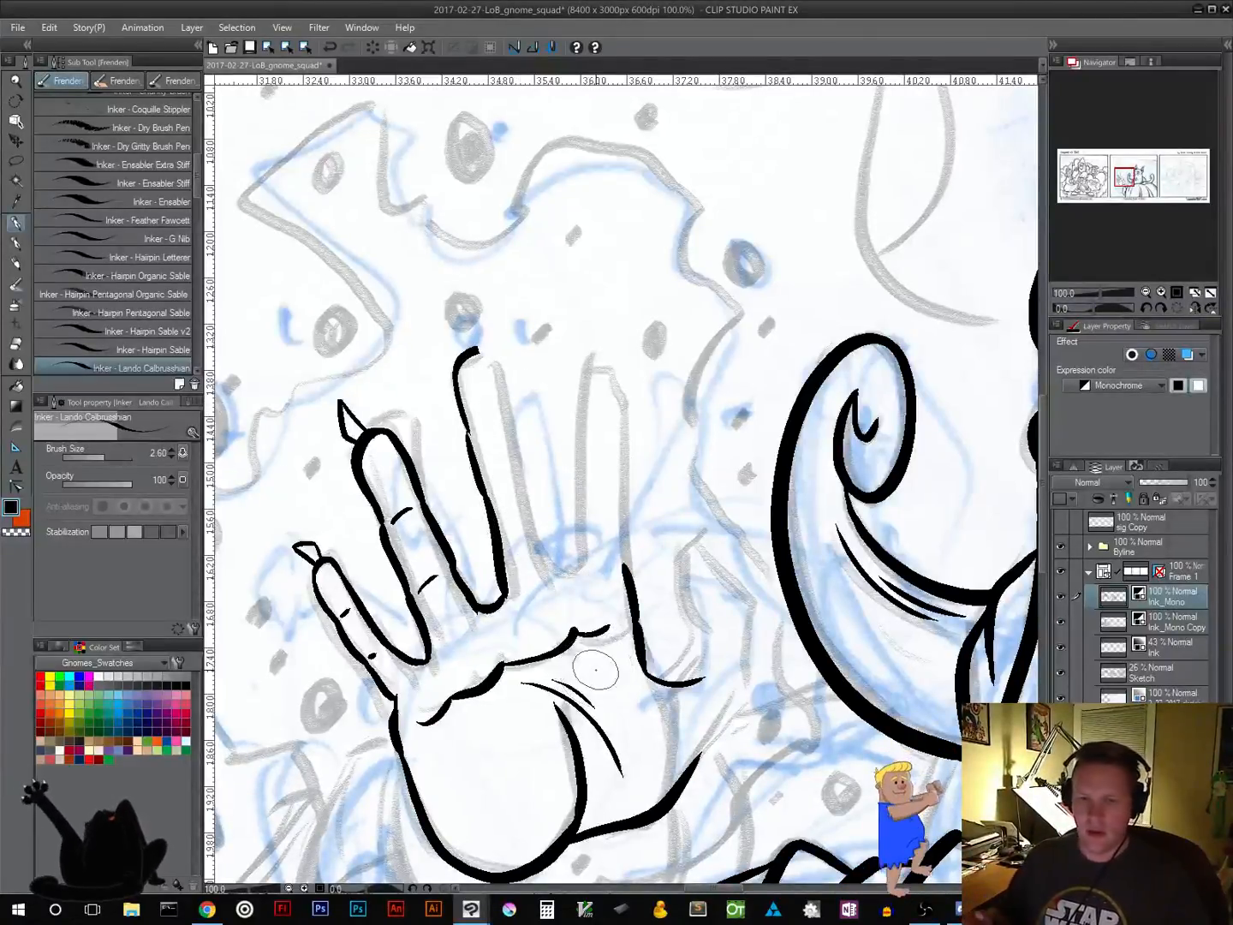
pyautogui.moveTo(639, 427); pyautogui.dragTo(623, 341)
pyautogui.press('r')
pyautogui.moveTo(696, 434)
pyautogui.mouseDown()
pyautogui.moveTo(702, 489)
pyautogui.moveTo(632, 572)
pyautogui.mouseUp()
pyautogui.moveTo(512, 495); pyautogui.dragTo(564, 418)
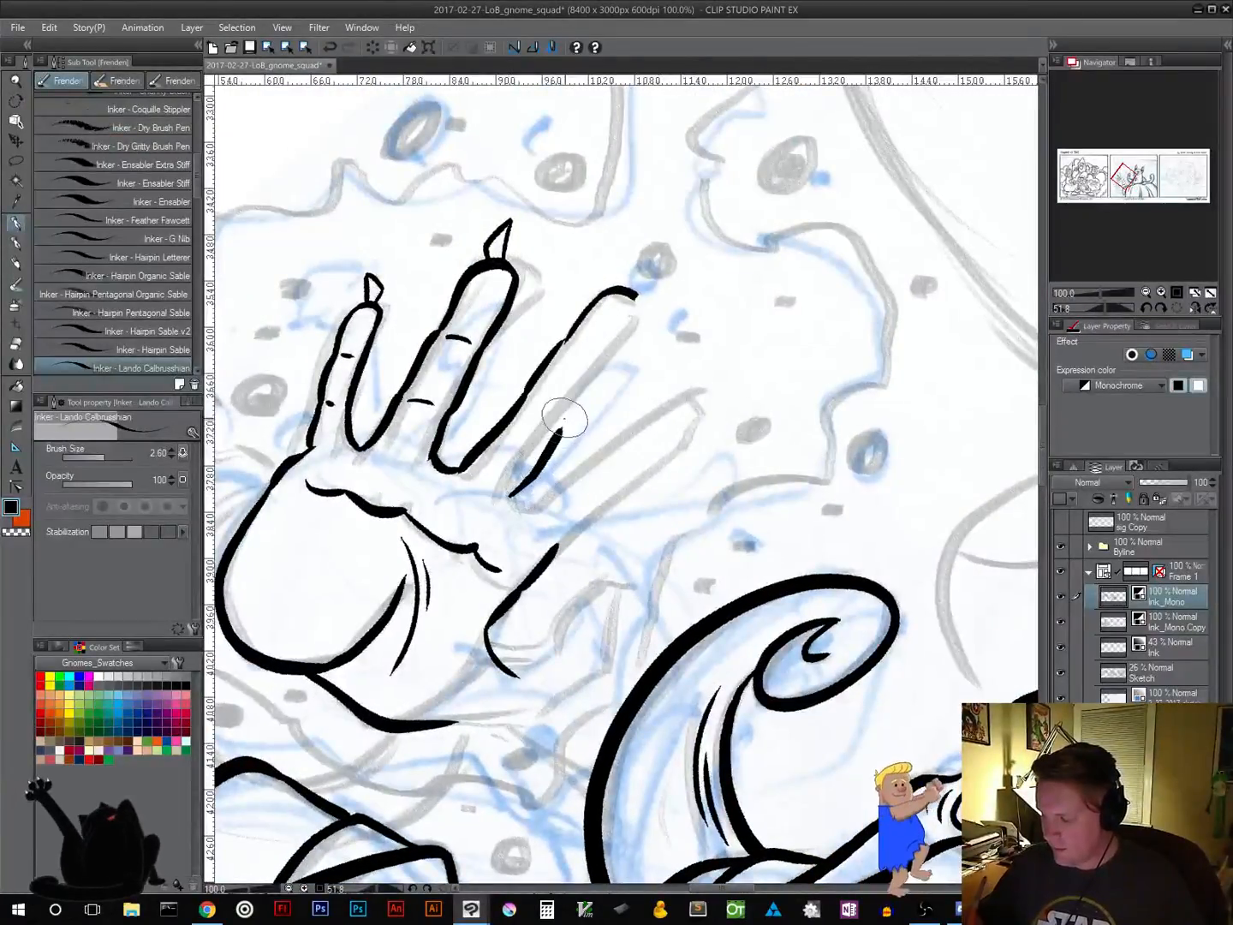
pyautogui.hotkey('ctrl', 'z')
pyautogui.moveTo(519, 505); pyautogui.dragTo(641, 302)
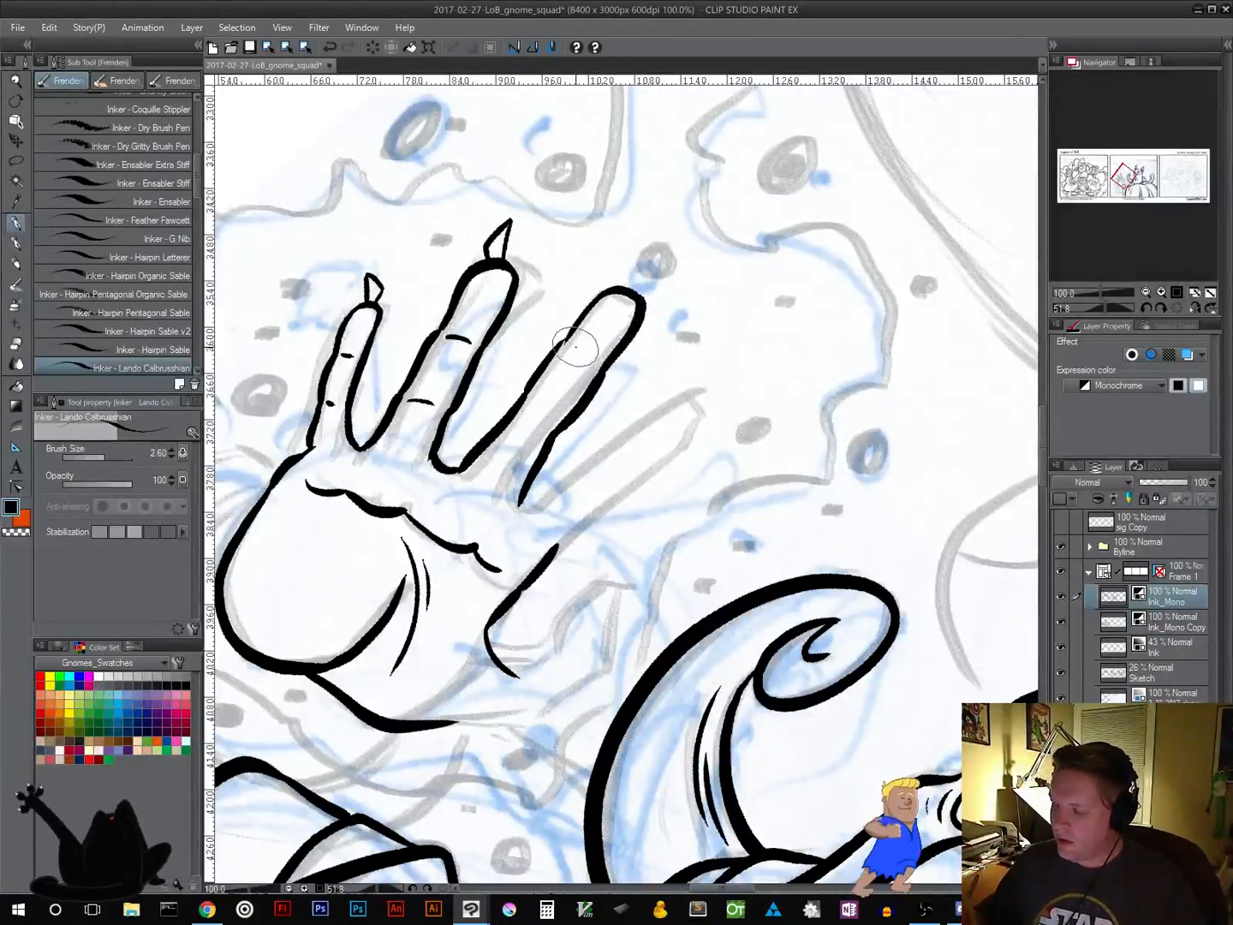
# Ink pairs of short crease lines at the joints of the middle and ring fingers
pyautogui.moveTo(575, 347); pyautogui.dragTo(591, 358)
pyautogui.moveTo(531, 410); pyautogui.dragTo(549, 426)
pyautogui.hotkey('shift', 'space')
pyautogui.moveTo(771, 495); pyautogui.dragTo(790, 339)
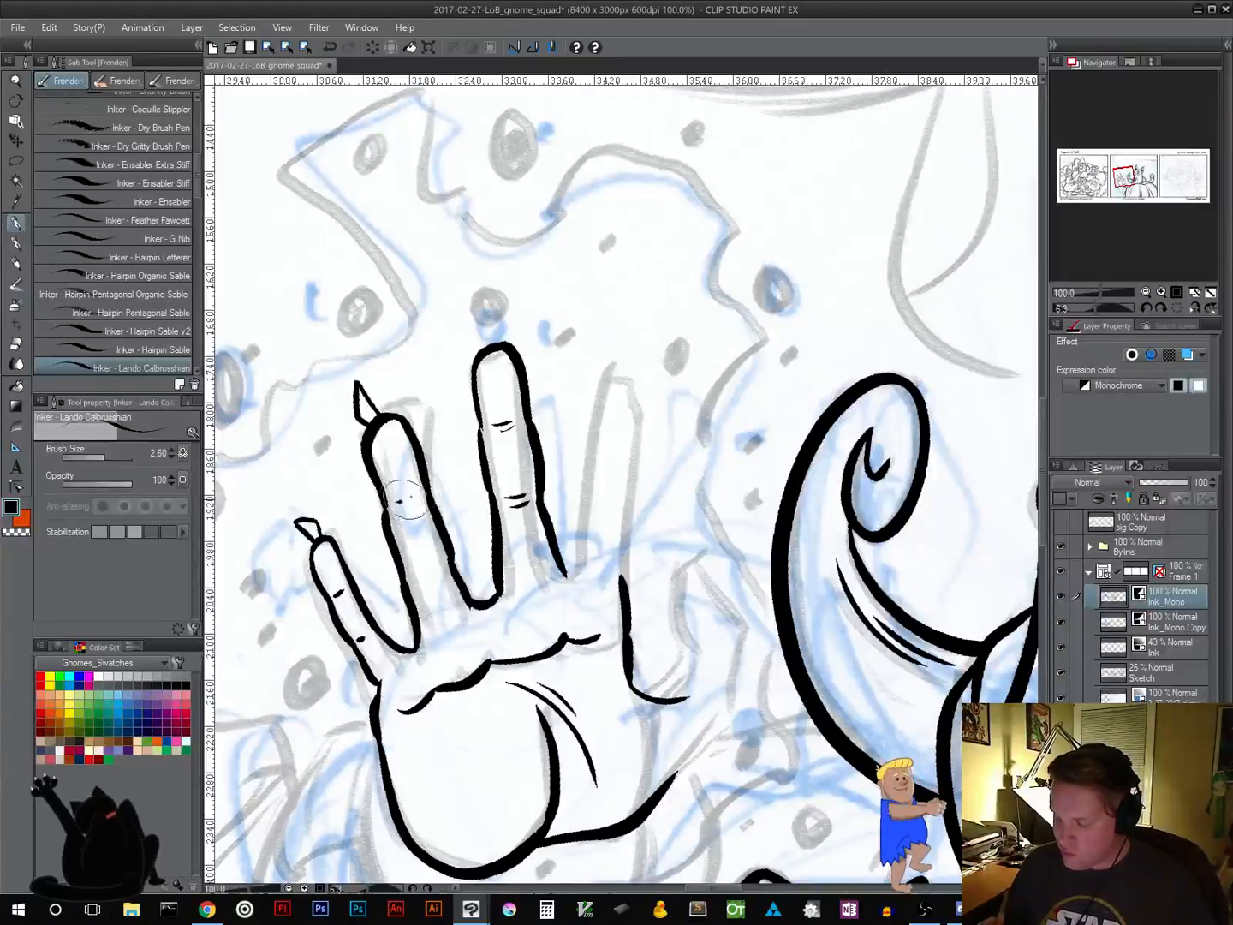
pyautogui.moveTo(396, 498)
pyautogui.mouseDown()
pyautogui.moveTo(418, 490)
pyautogui.moveTo(416, 500)
pyautogui.mouseUp()
pyautogui.moveTo(411, 584); pyautogui.dragTo(437, 567)
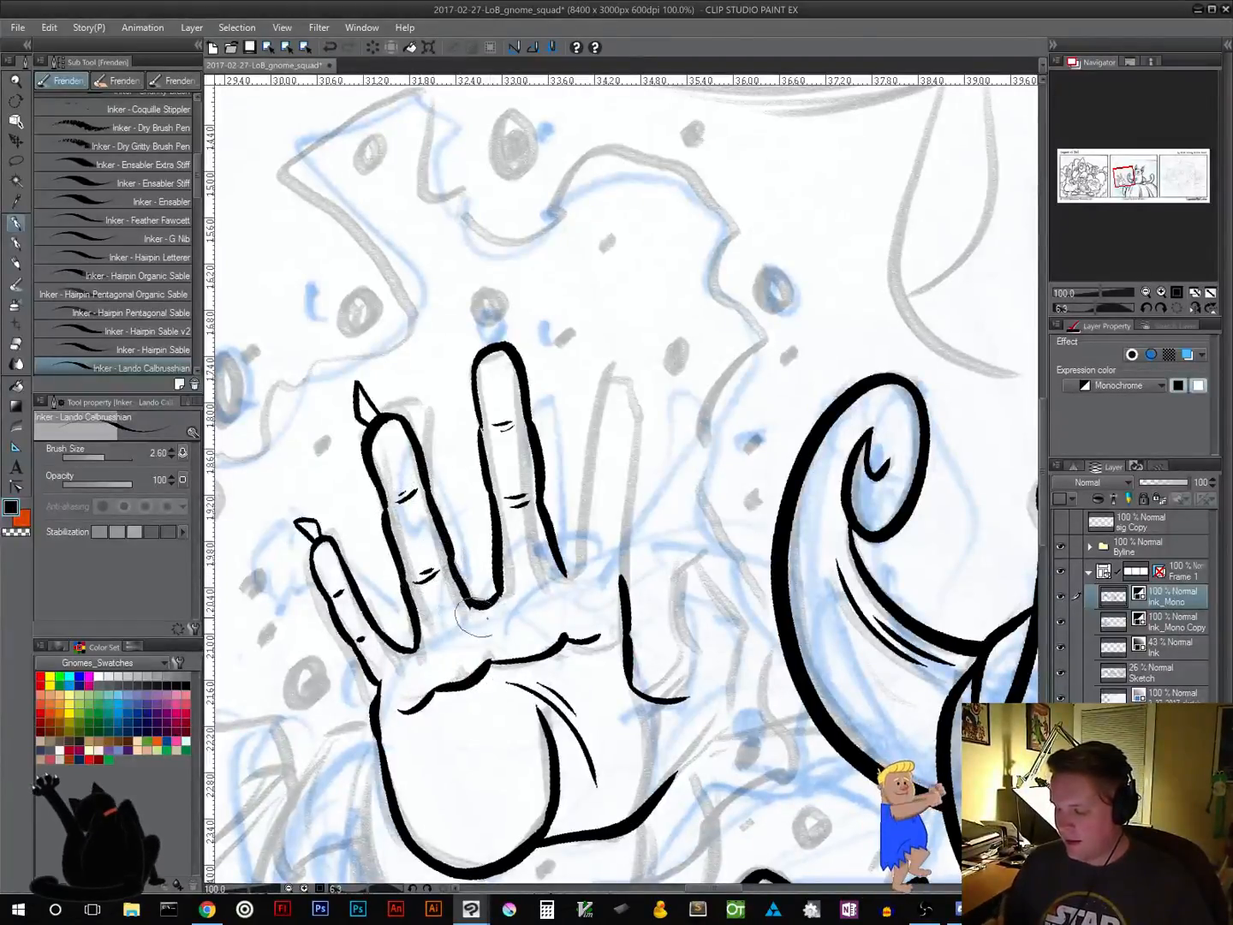
# Ink the index finger's outline with a rounded tip and add short crease lines at its two joints
pyautogui.moveTo(601, 618); pyautogui.dragTo(541, 597)
pyautogui.moveTo(502, 548)
pyautogui.mouseDown()
pyautogui.moveTo(555, 355)
pyautogui.moveTo(575, 364)
pyautogui.moveTo(581, 409)
pyautogui.moveTo(567, 599)
pyautogui.mouseUp()
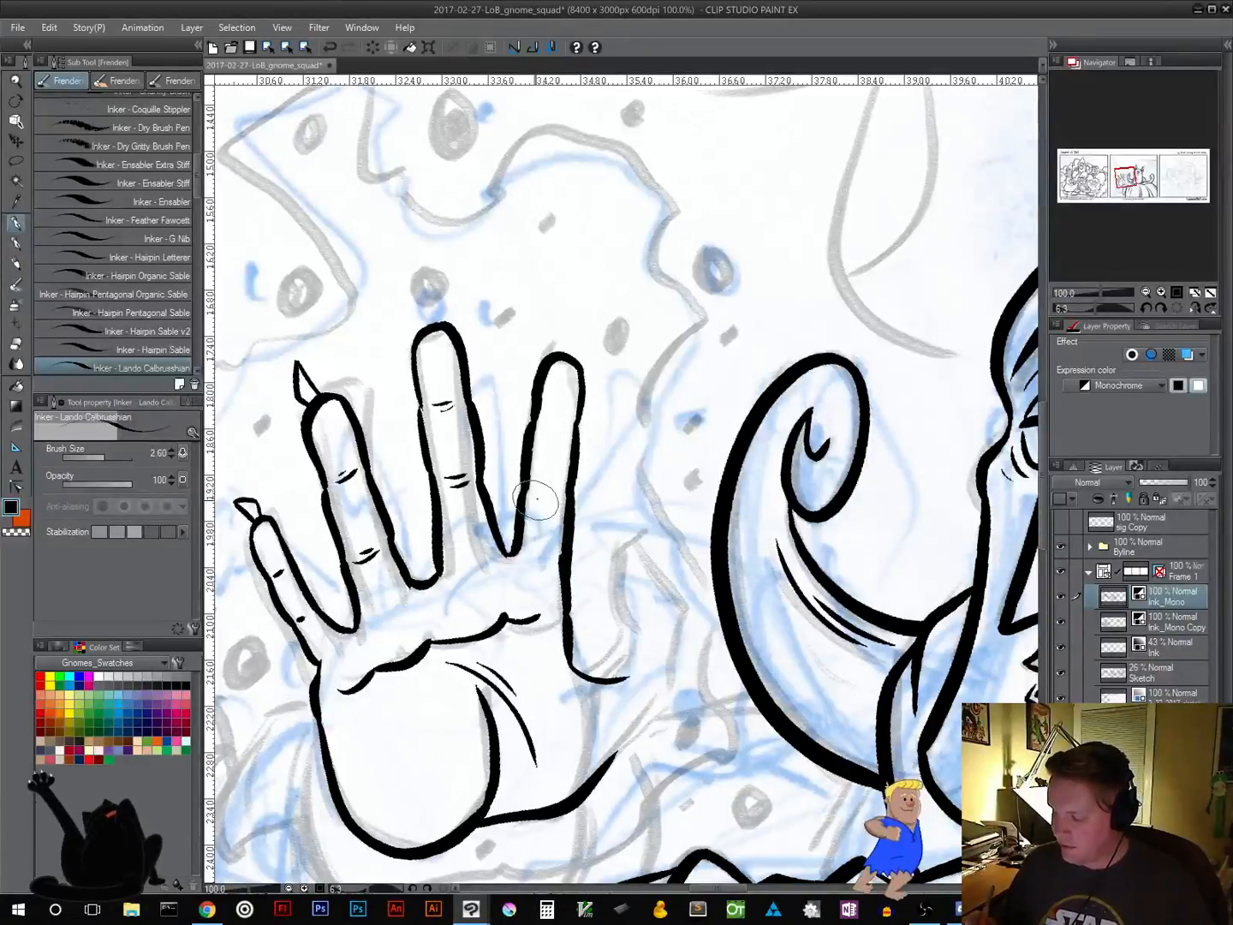
pyautogui.moveTo(539, 496); pyautogui.dragTo(554, 497)
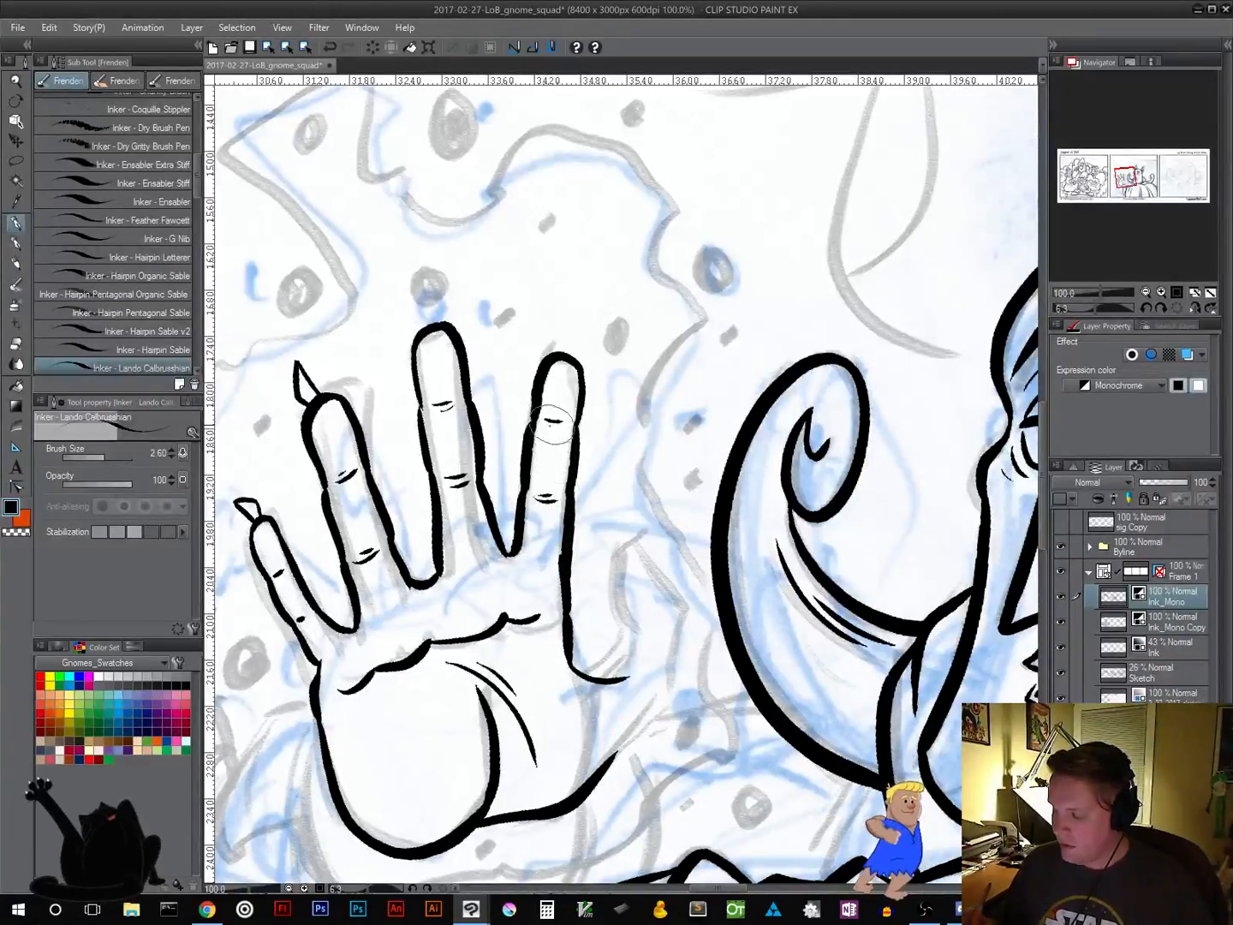
# Ink narrow pointed nails on the tips of the middle and index fingers
pyautogui.moveTo(635, 517); pyautogui.dragTo(758, 466)
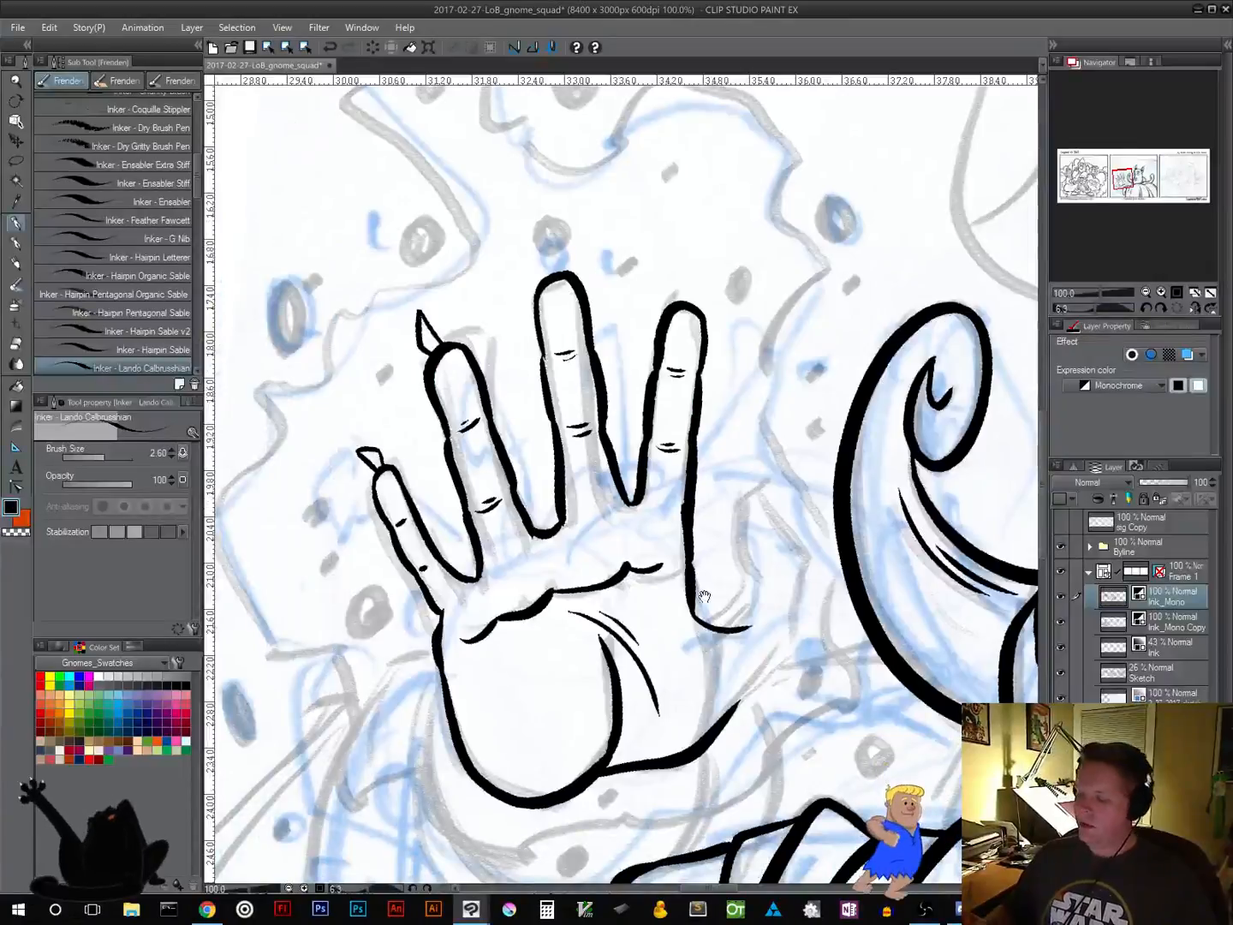
pyautogui.moveTo(704, 596); pyautogui.dragTo(584, 622)
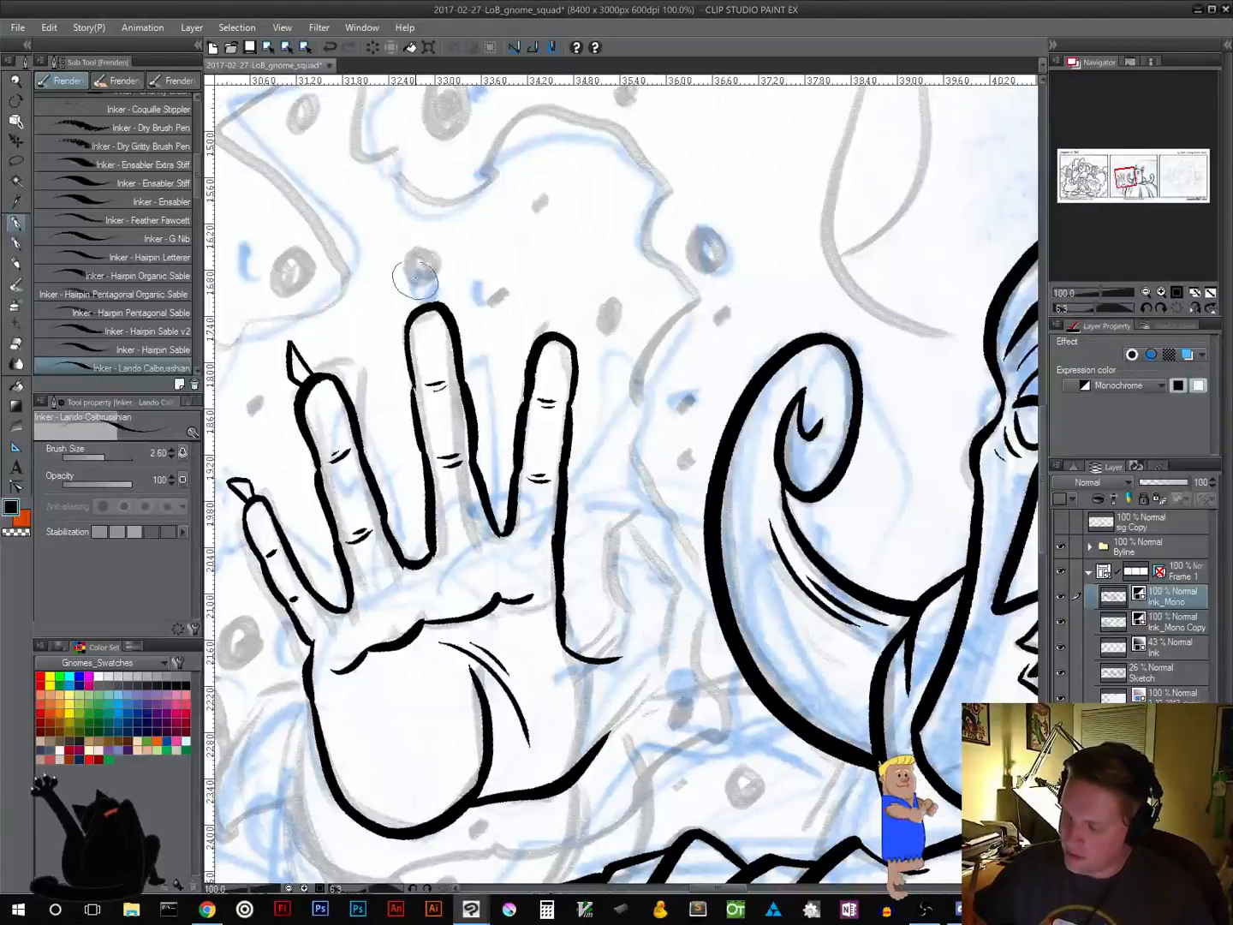
pyautogui.moveTo(423, 310)
pyautogui.mouseDown()
pyautogui.moveTo(427, 252)
pyautogui.moveTo(434, 296)
pyautogui.mouseUp()
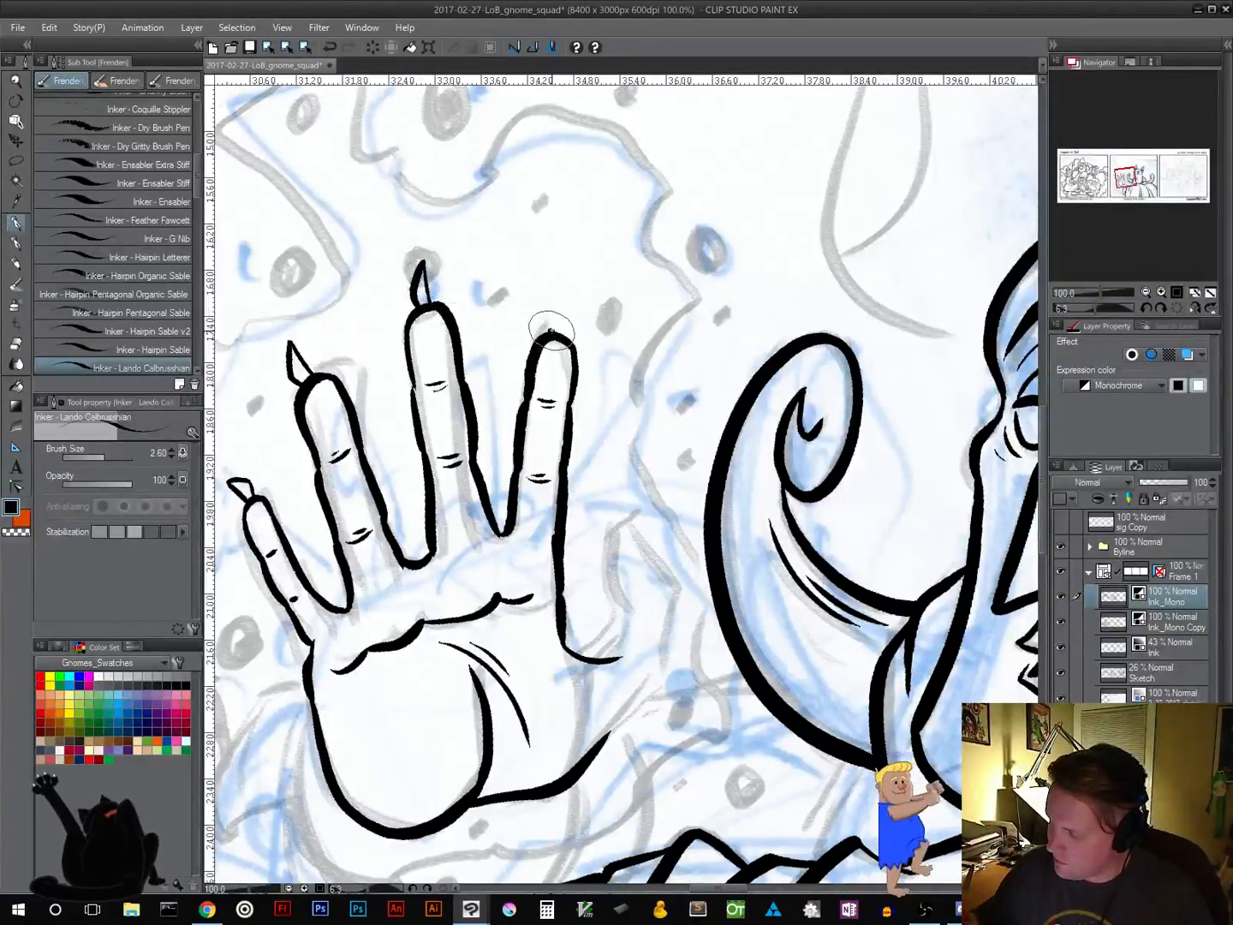
pyautogui.moveTo(547, 332)
pyautogui.mouseDown()
pyautogui.moveTo(579, 290)
pyautogui.moveTo(567, 339)
pyautogui.moveTo(569, 288)
pyautogui.mouseUp()
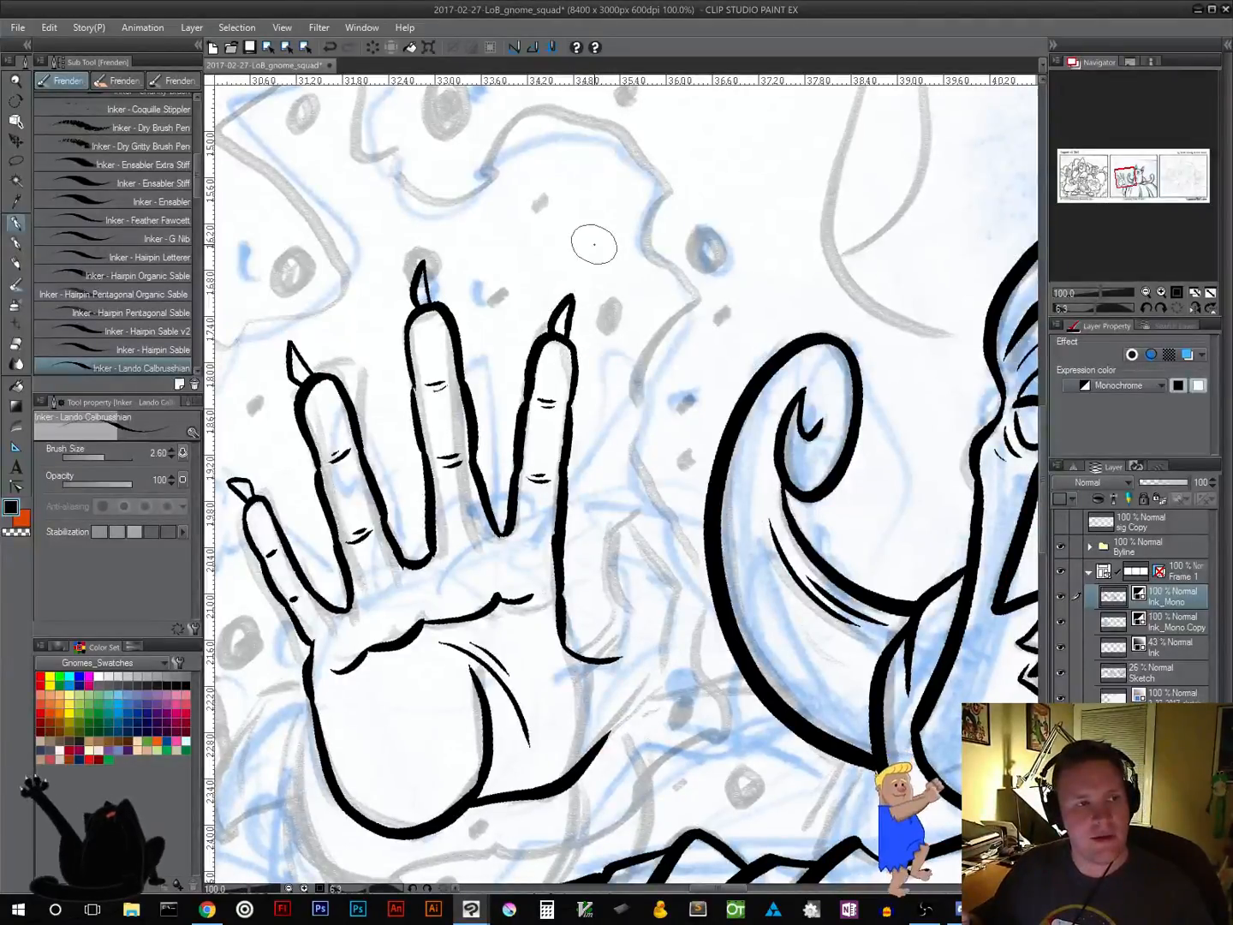
# Erase the nails on the little and ring fingers and re-ink them as slender, slightly curved points
pyautogui.moveTo(590, 471); pyautogui.dragTo(707, 429)
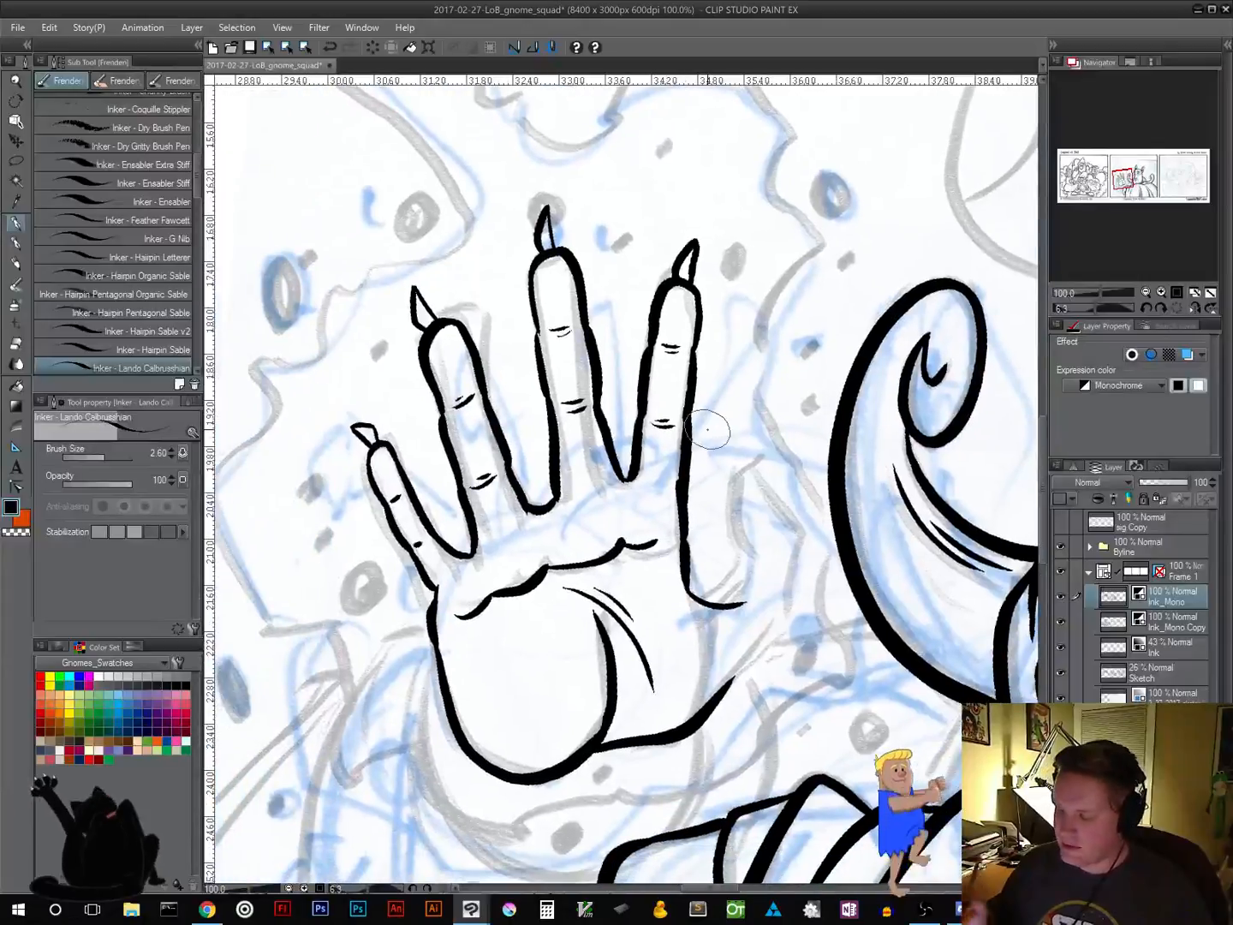
pyautogui.moveTo(333, 426)
pyautogui.mouseDown()
pyautogui.moveTo(367, 421)
pyautogui.moveTo(358, 431)
pyautogui.mouseUp()
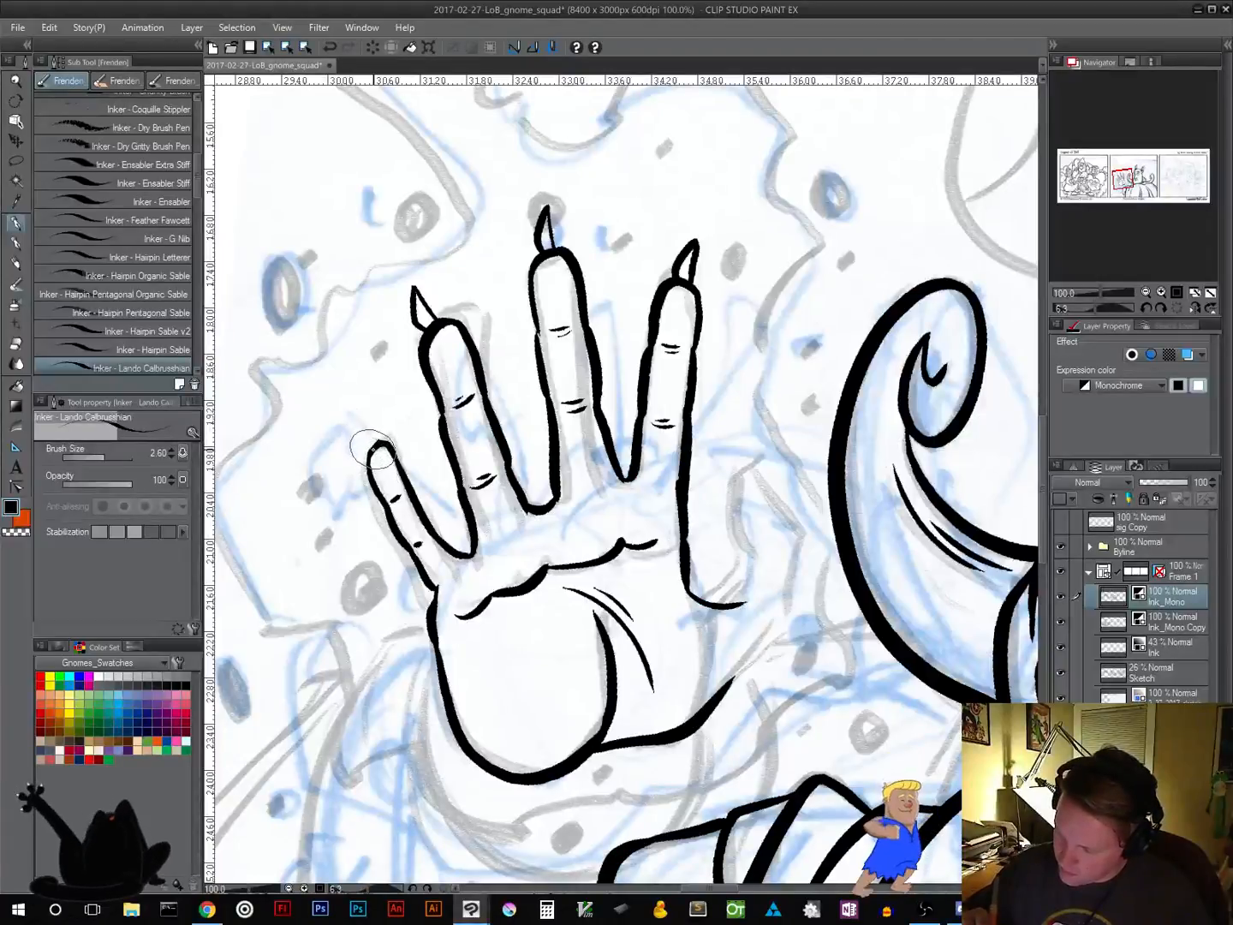
pyautogui.moveTo(372, 451)
pyautogui.mouseDown()
pyautogui.moveTo(362, 393)
pyautogui.moveTo(381, 451)
pyautogui.mouseUp()
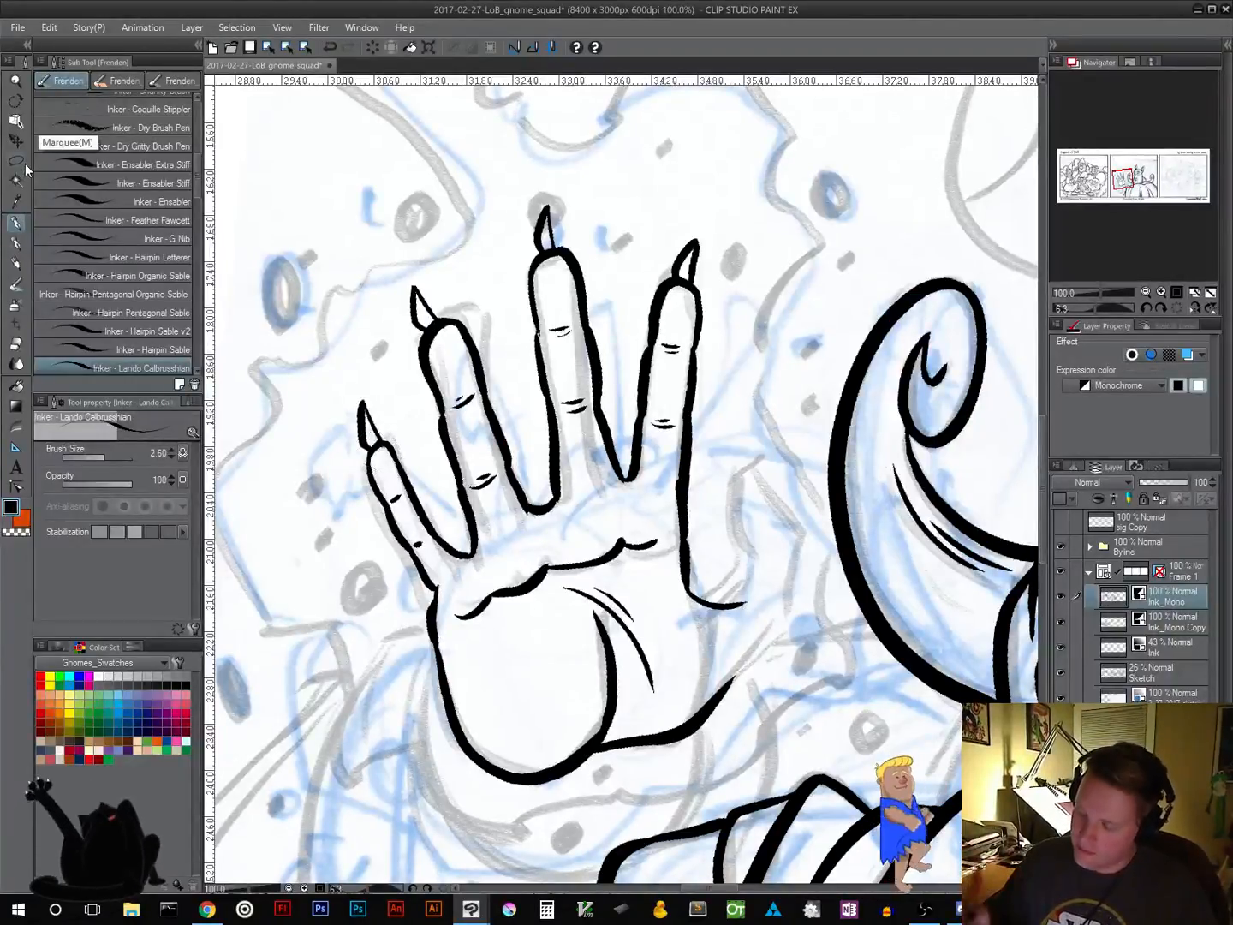
pyautogui.moveTo(412, 279); pyautogui.dragTo(422, 297)
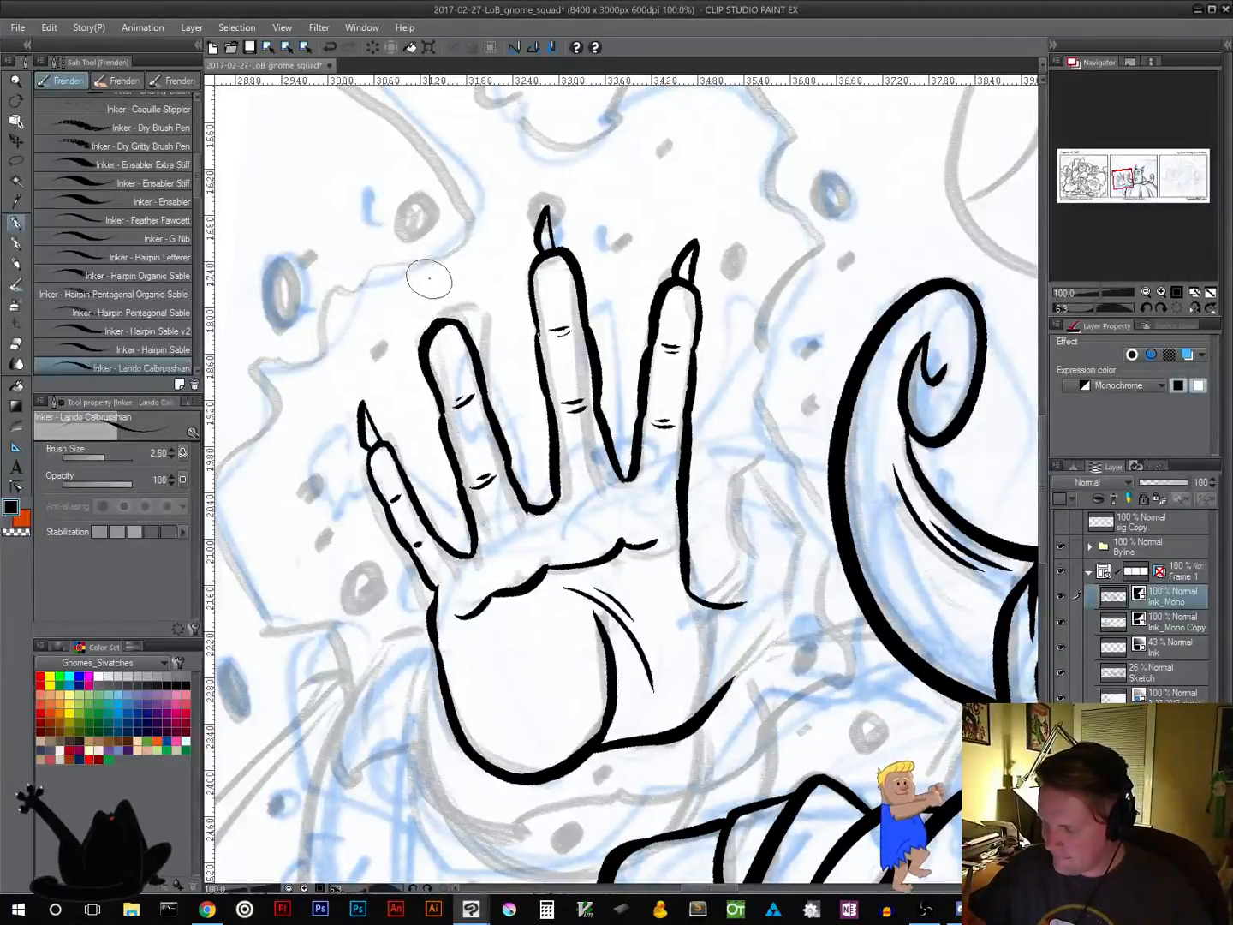
pyautogui.moveTo(429, 277)
pyautogui.mouseDown()
pyautogui.moveTo(440, 321)
pyautogui.moveTo(424, 292)
pyautogui.moveTo(420, 309)
pyautogui.moveTo(430, 331)
pyautogui.mouseUp()
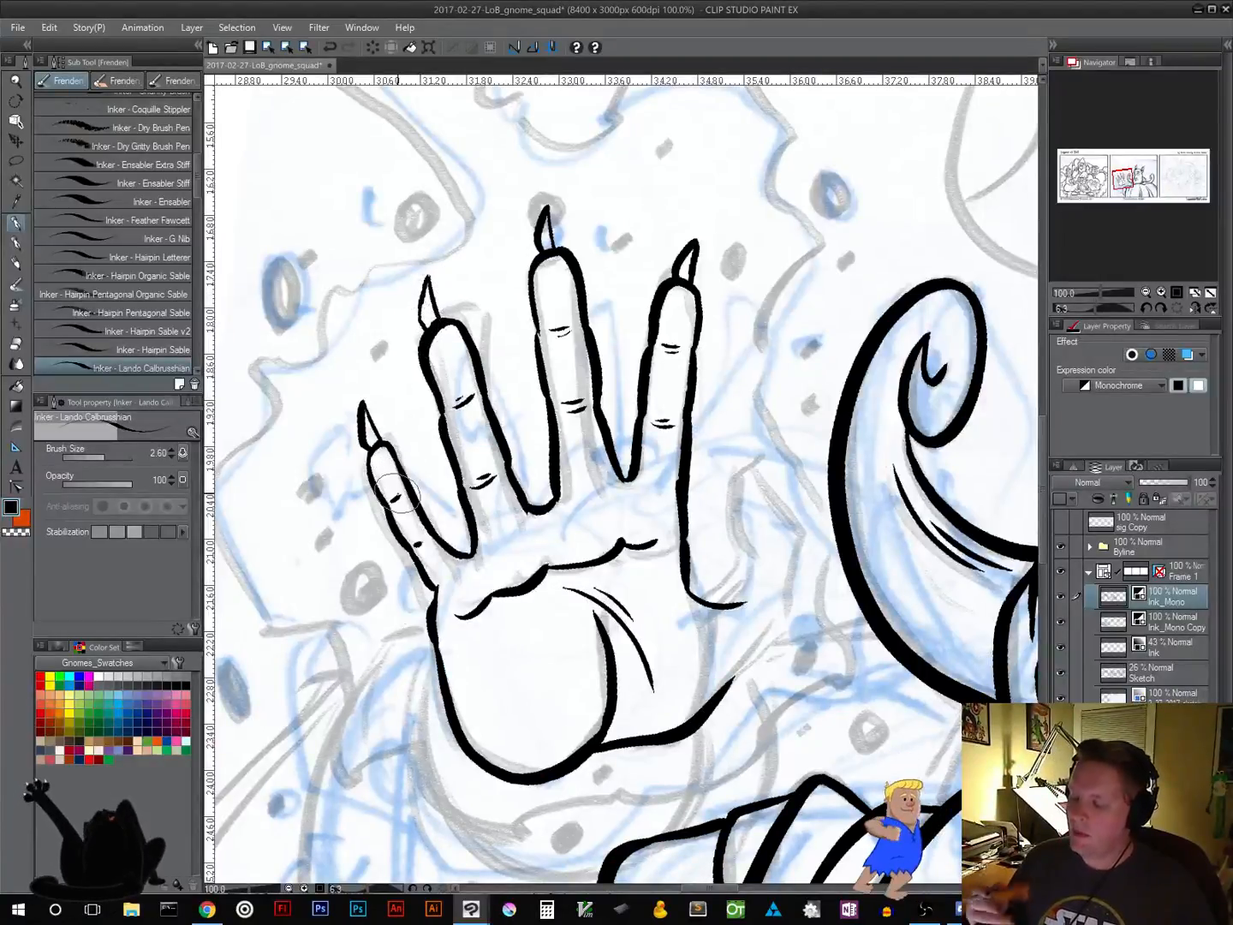
# Erase the middle finger's nail and re-ink it as a curved point on the rotated canvas
pyautogui.moveTo(548, 199)
pyautogui.mouseDown()
pyautogui.moveTo(531, 210)
pyautogui.moveTo(540, 234)
pyautogui.moveTo(549, 227)
pyautogui.mouseUp()
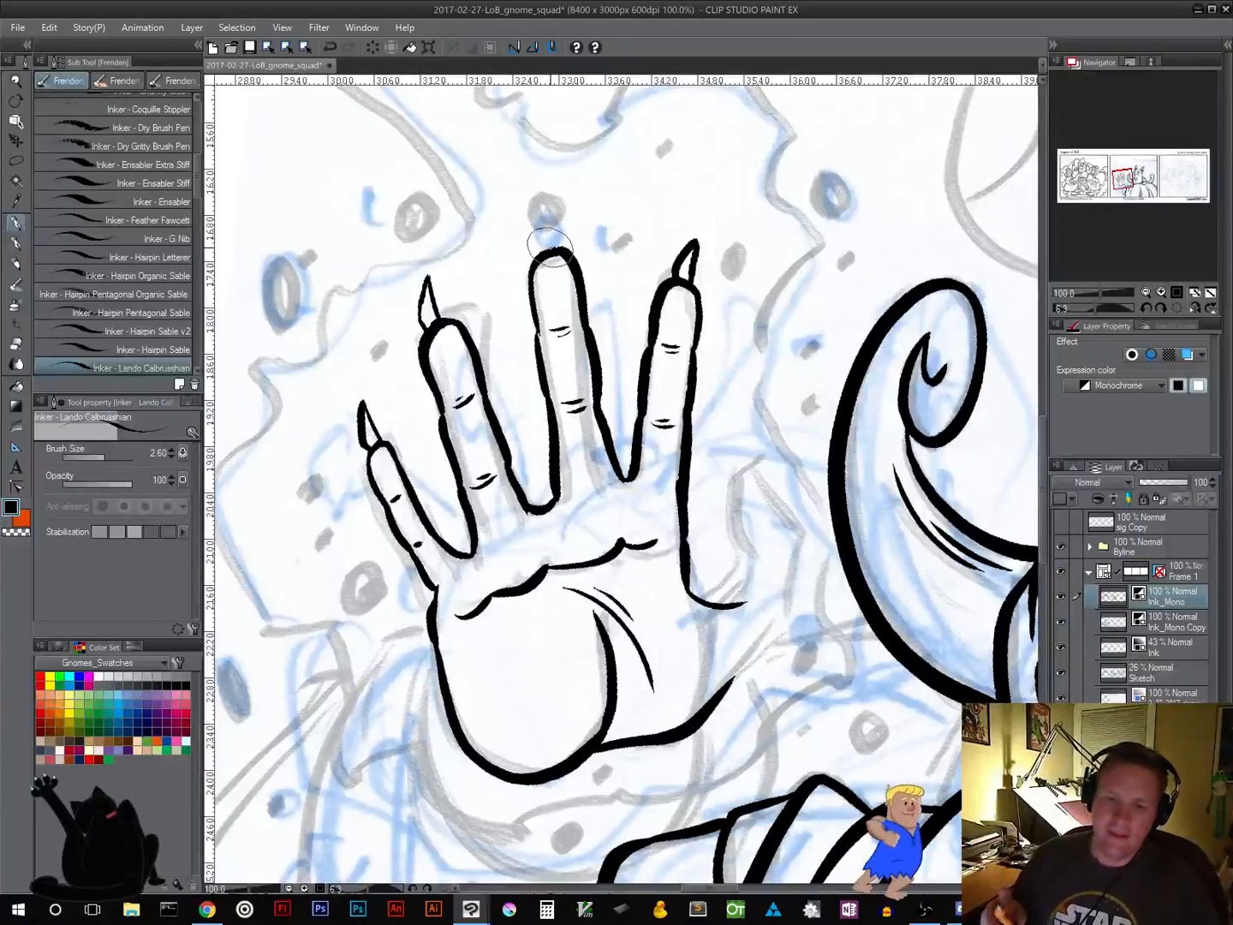
pyautogui.moveTo(676, 395); pyautogui.dragTo(618, 559)
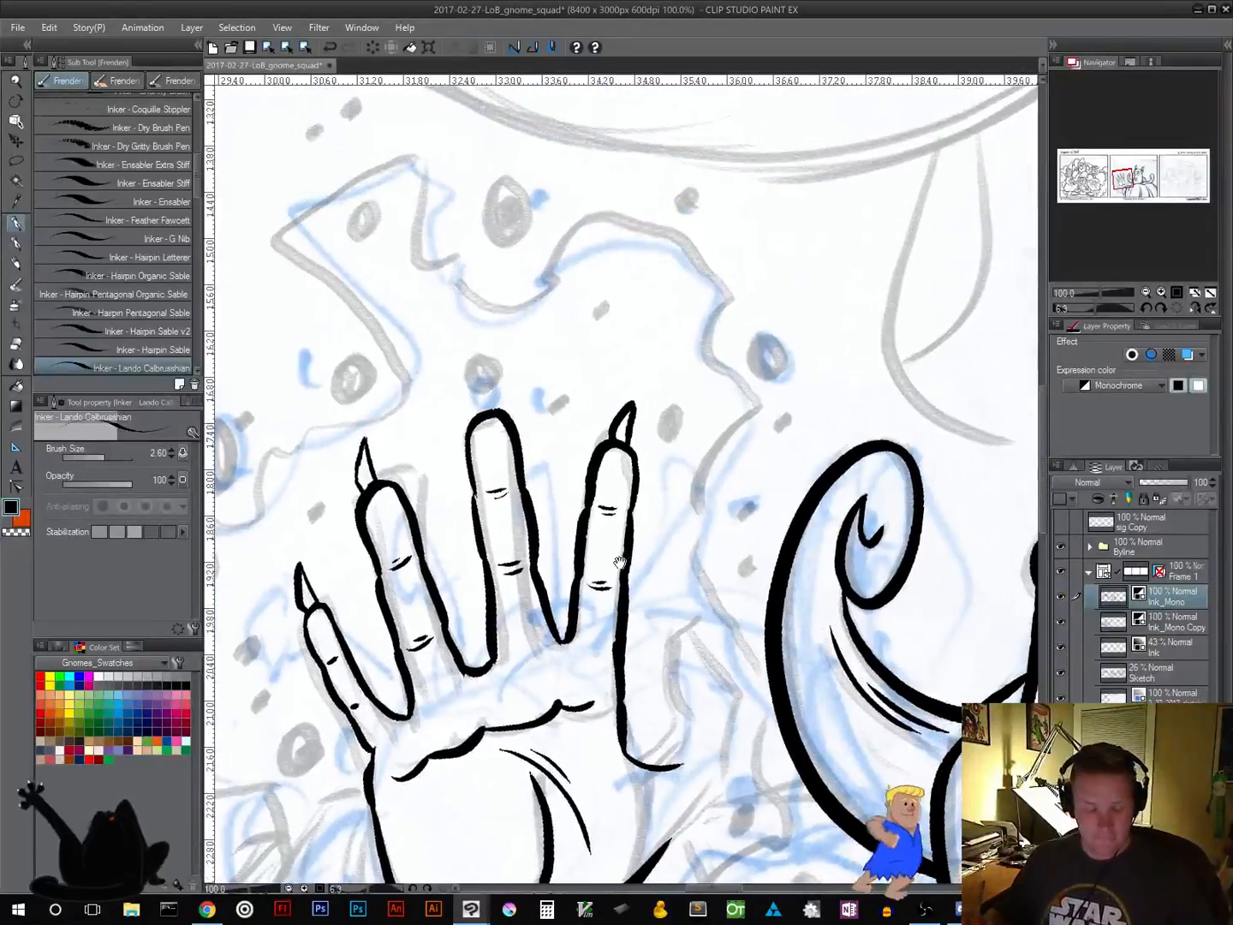
pyautogui.moveTo(713, 527); pyautogui.dragTo(672, 574)
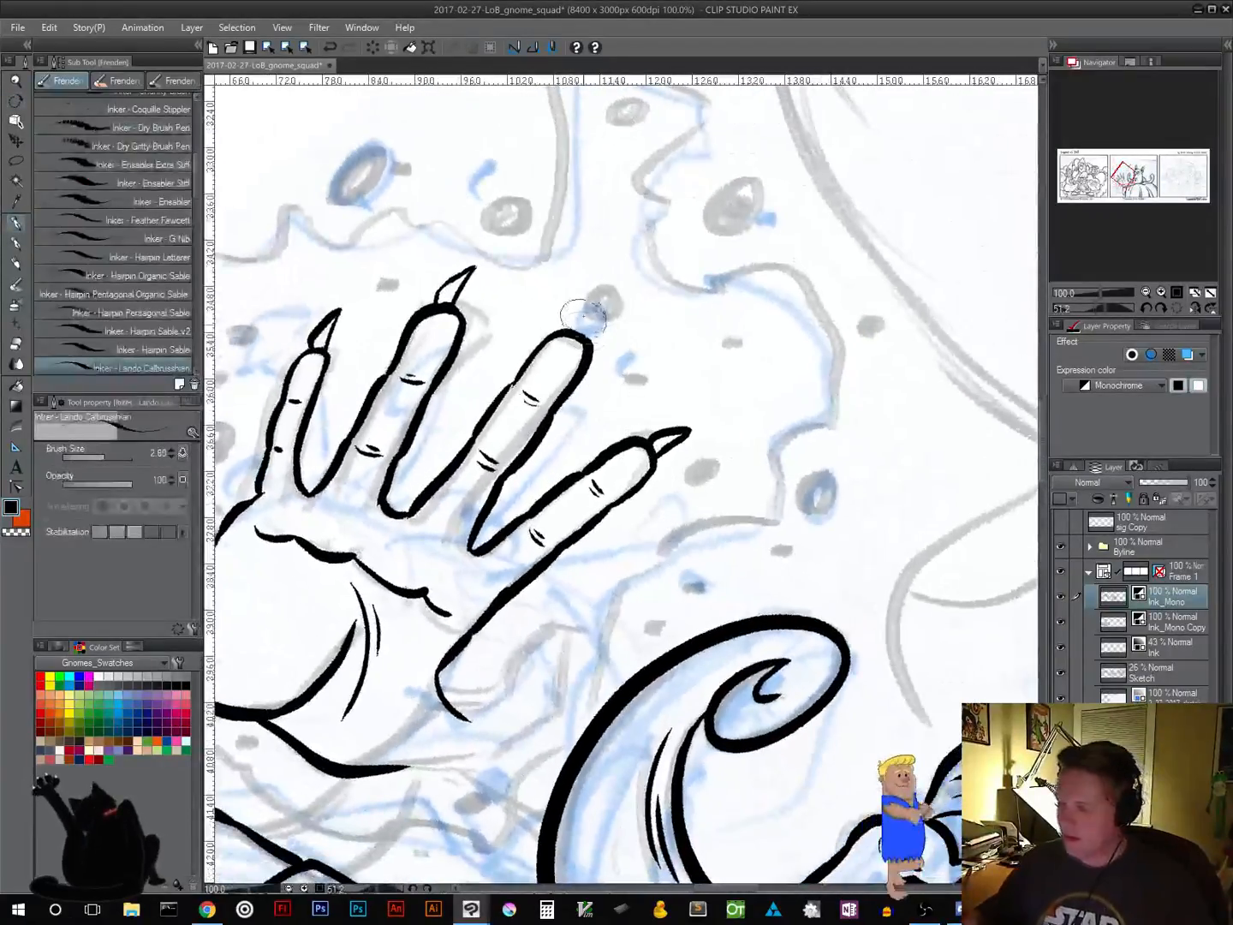
pyautogui.moveTo(586, 336)
pyautogui.mouseDown()
pyautogui.moveTo(621, 291)
pyautogui.moveTo(576, 312)
pyautogui.moveTo(615, 296)
pyautogui.mouseUp()
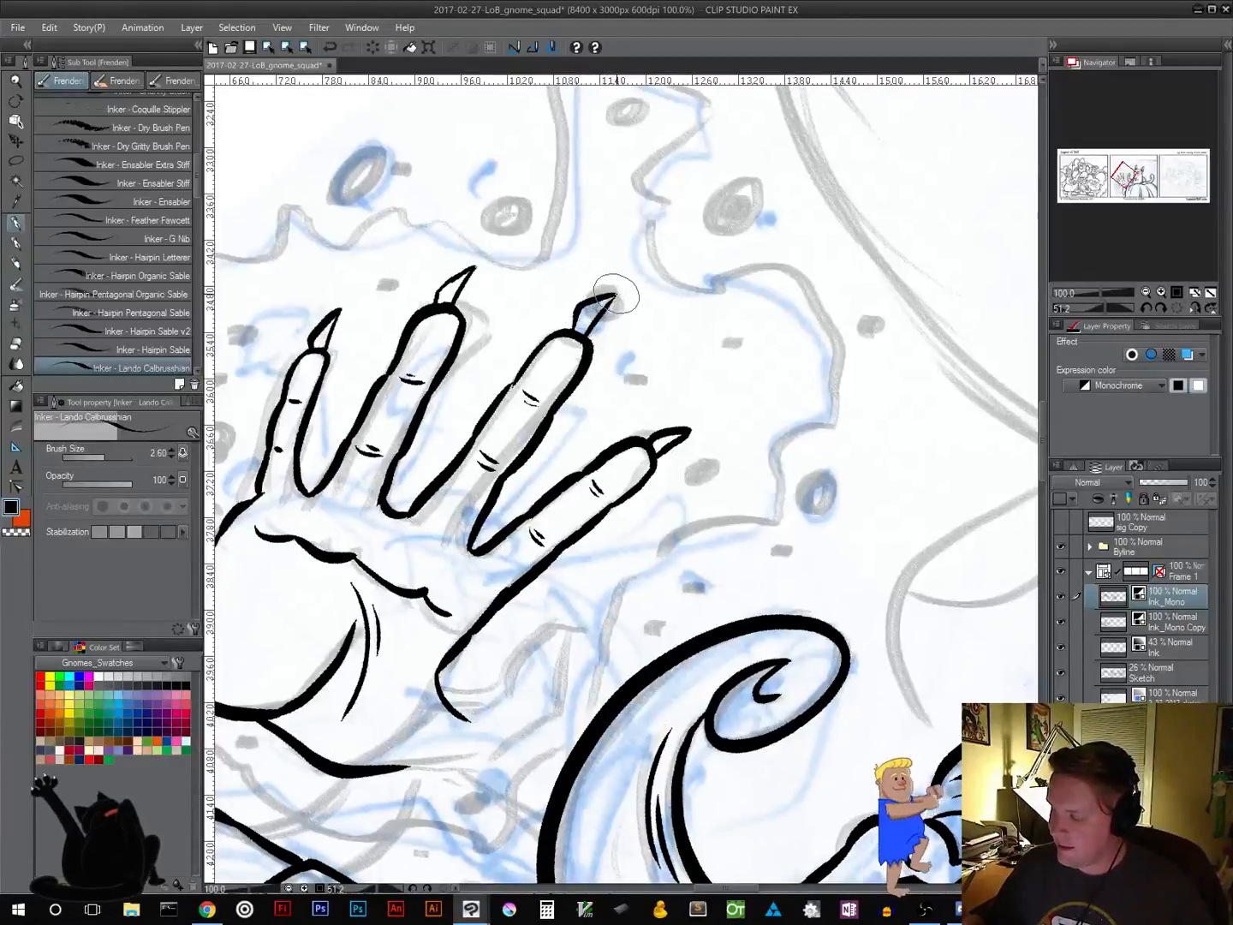
# Ink the thumb's inner and outer contours with small creases at its joint and a curved pointed nail
pyautogui.moveTo(711, 531); pyautogui.dragTo(721, 334)
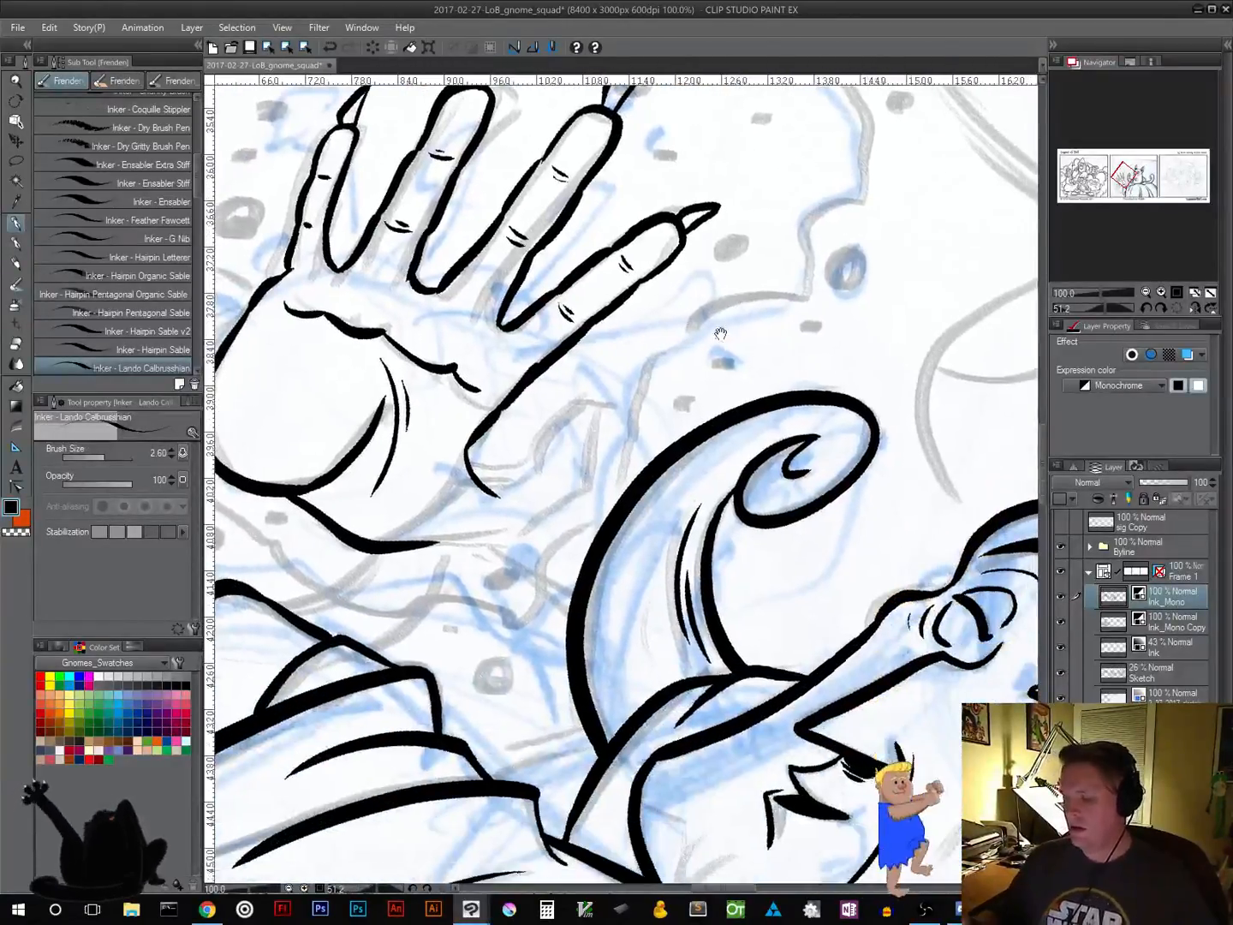
pyautogui.hotkey('shift', 'space')
pyautogui.moveTo(604, 614); pyautogui.dragTo(665, 528)
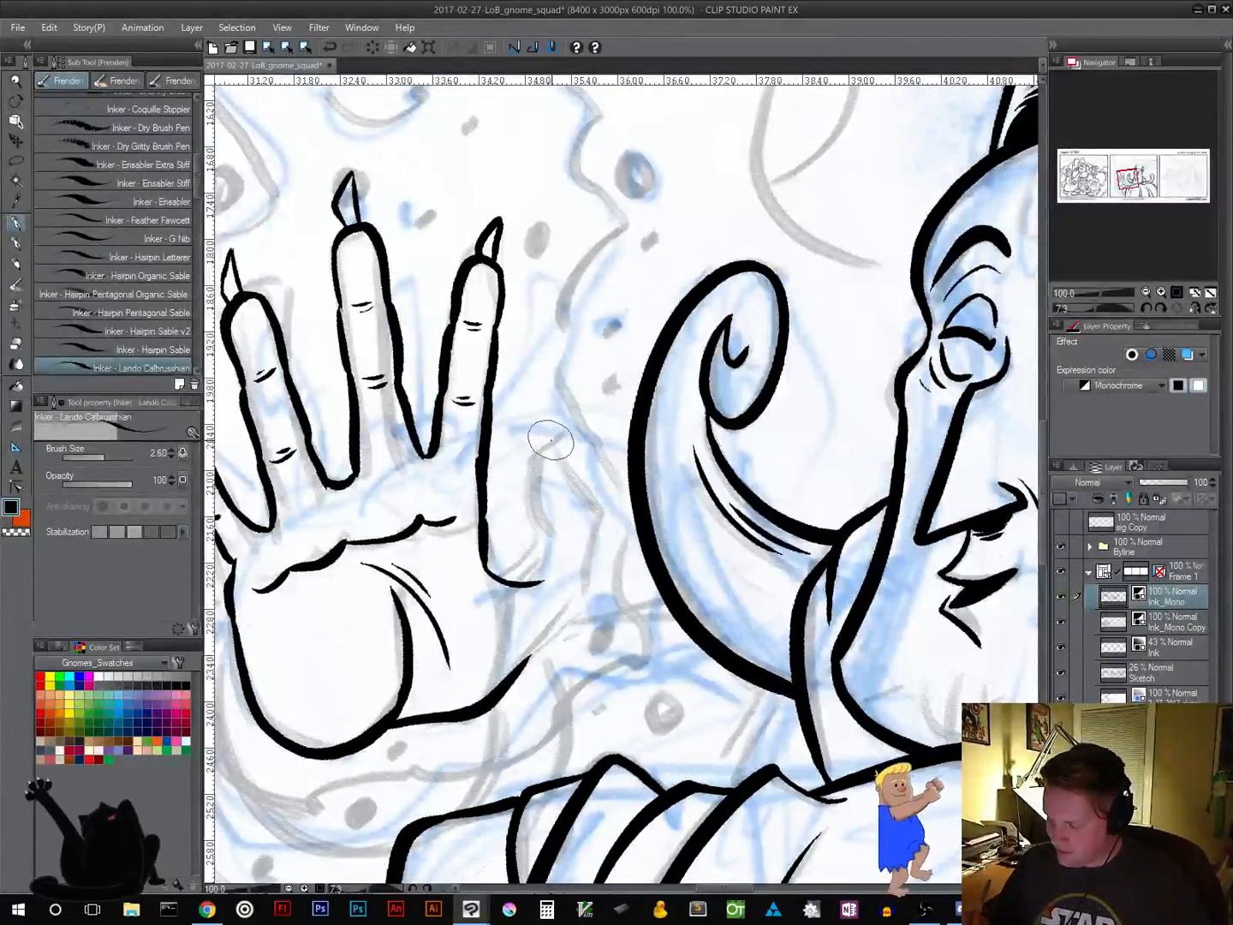
pyautogui.moveTo(548, 441); pyautogui.dragTo(525, 587)
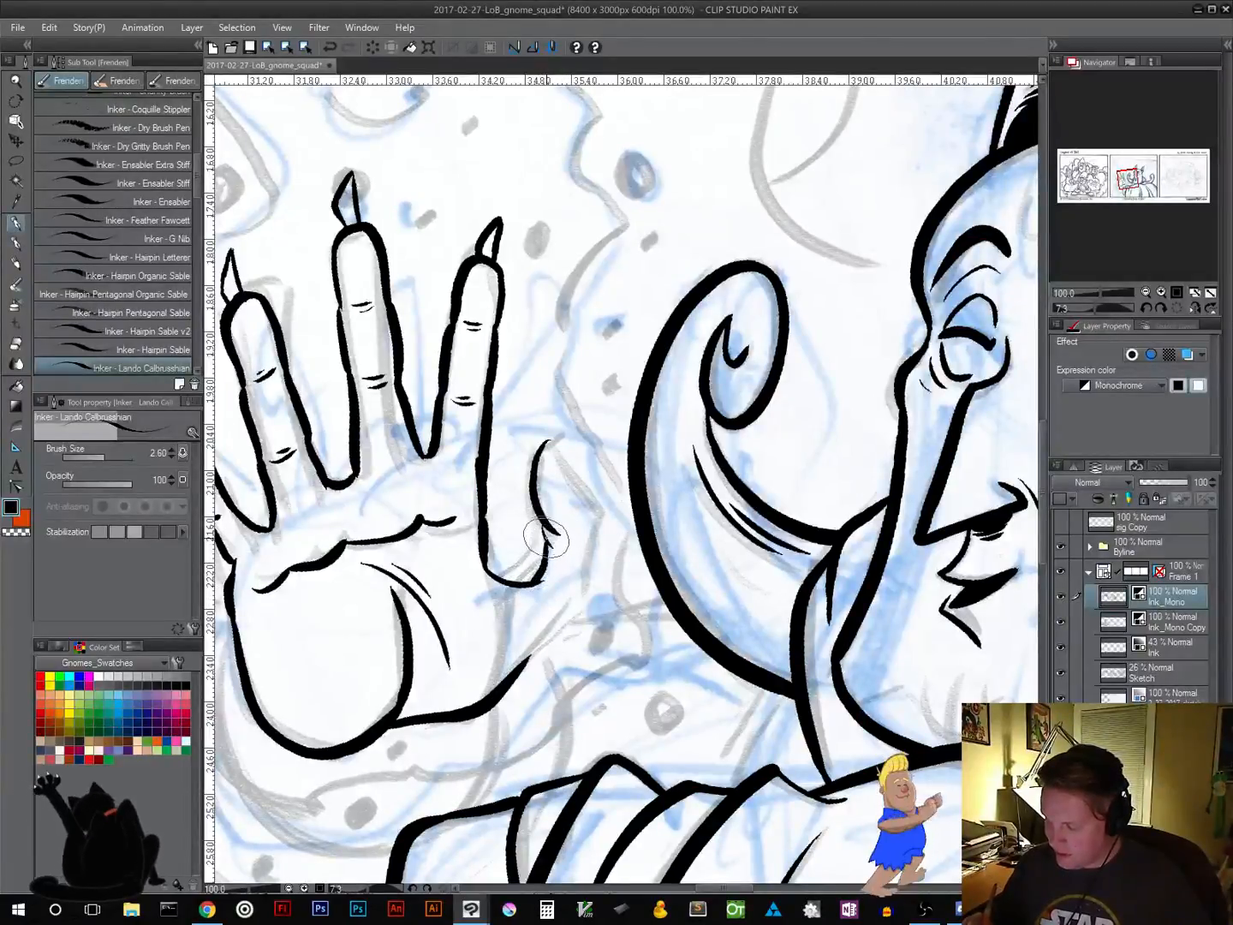
pyautogui.moveTo(536, 510); pyautogui.dragTo(548, 555)
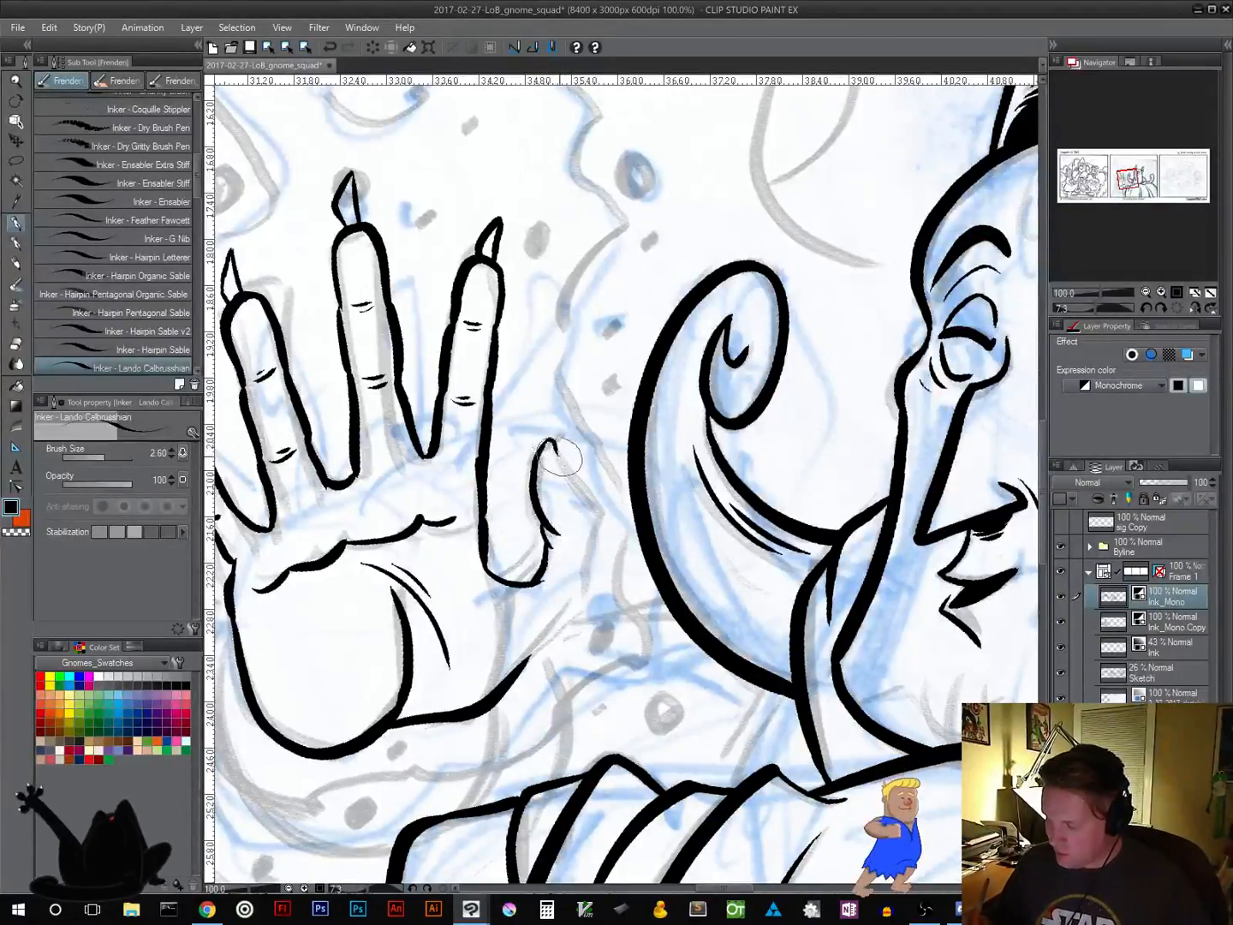
pyautogui.moveTo(548, 441)
pyautogui.mouseDown()
pyautogui.moveTo(600, 527)
pyautogui.moveTo(597, 578)
pyautogui.moveTo(584, 621)
pyautogui.moveTo(481, 731)
pyautogui.mouseUp()
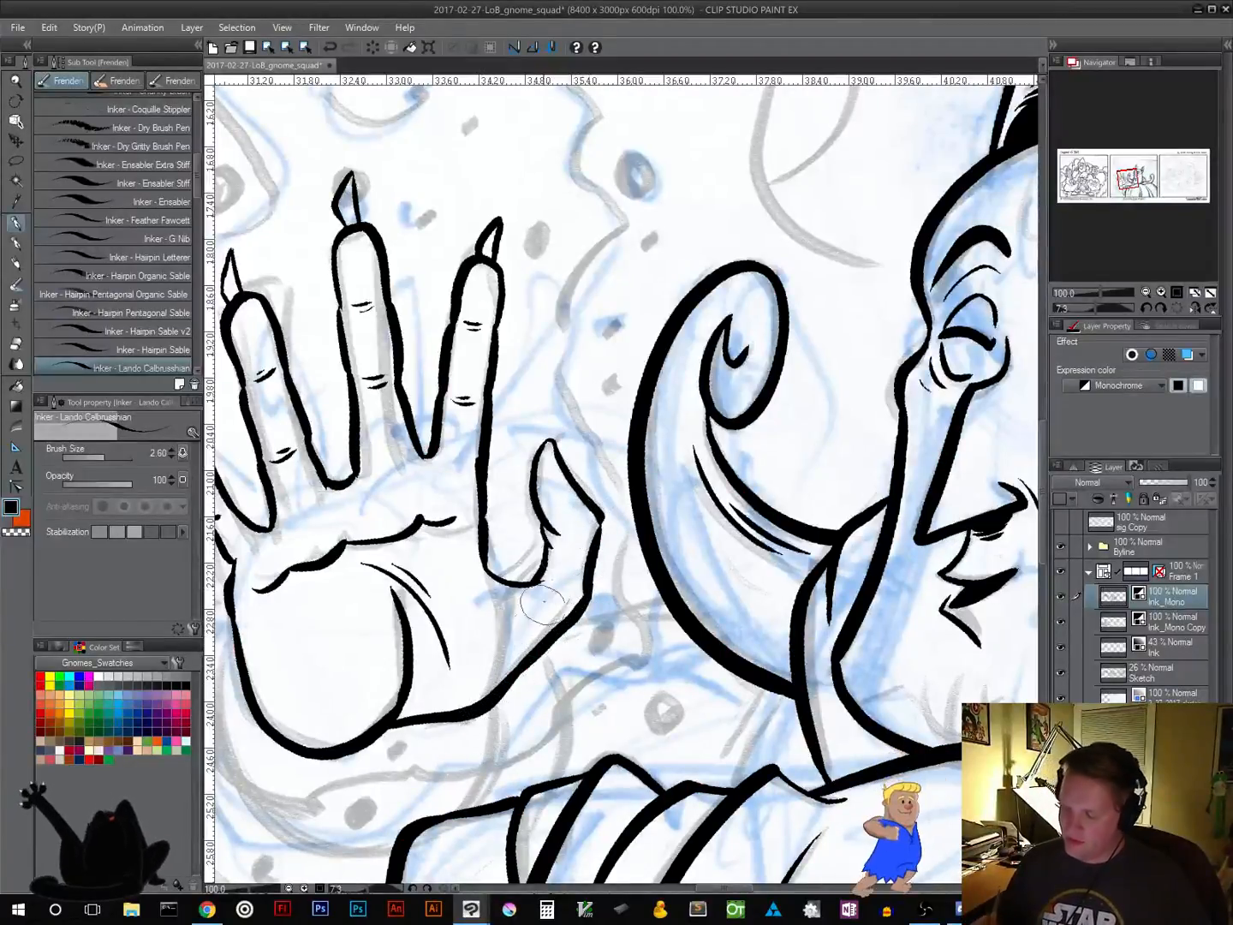
pyautogui.moveTo(548, 440)
pyautogui.mouseDown()
pyautogui.moveTo(528, 406)
pyautogui.moveTo(562, 461)
pyautogui.mouseUp()
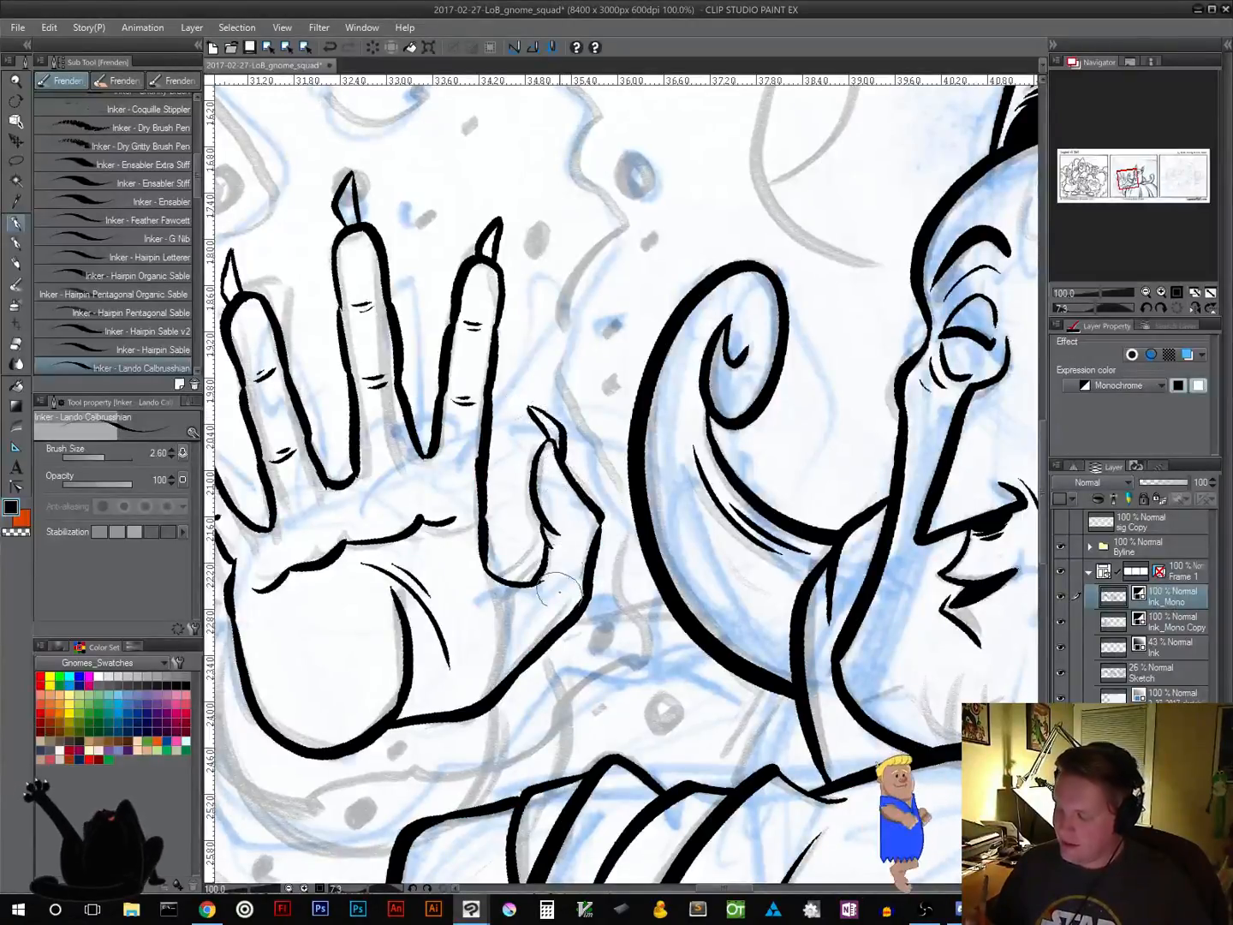
# Ink short tapered wrinkle lines where the thumb's base meets the lower edge of the palm
pyautogui.moveTo(611, 711); pyautogui.dragTo(744, 535)
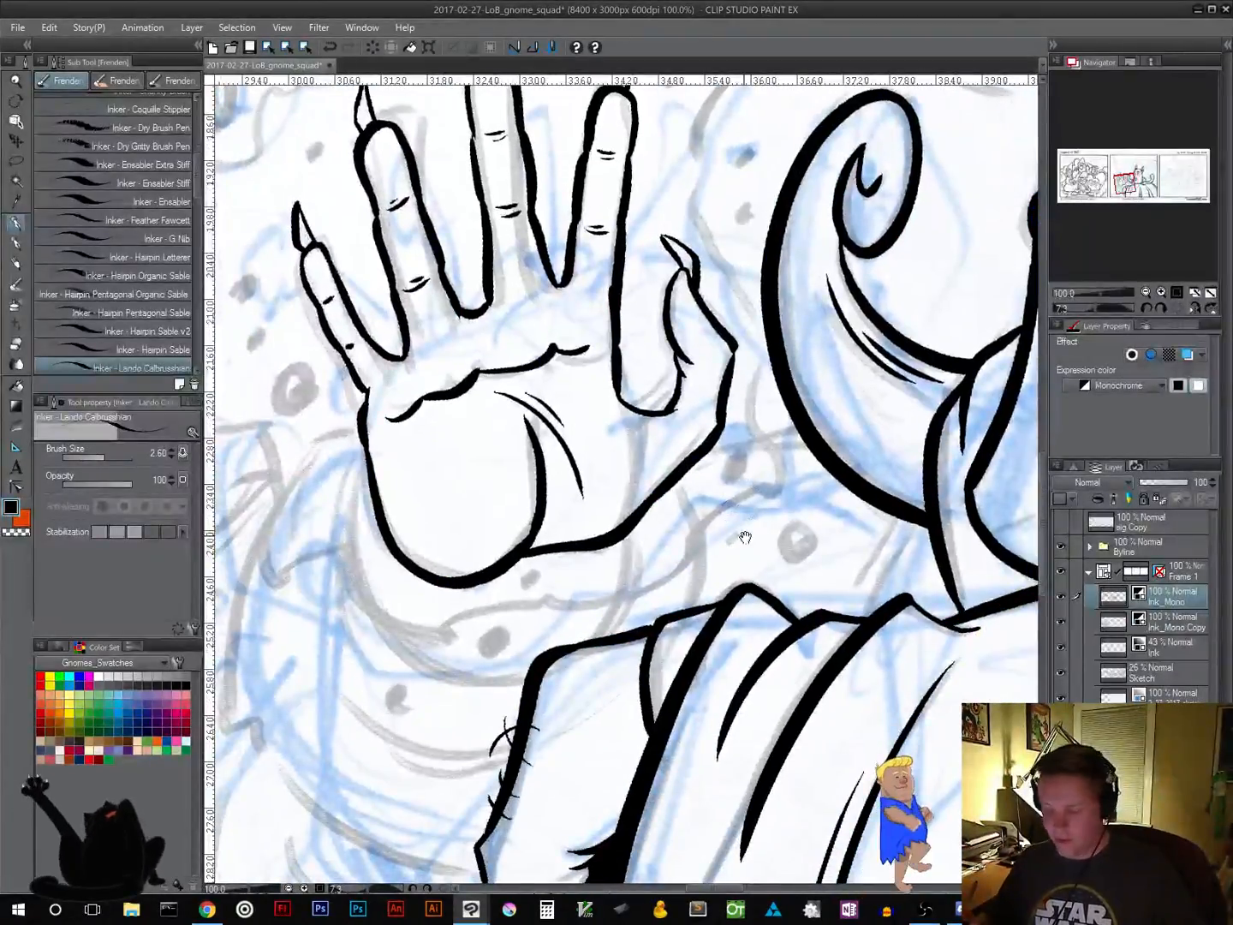
pyautogui.scroll(-4, 745, 537)
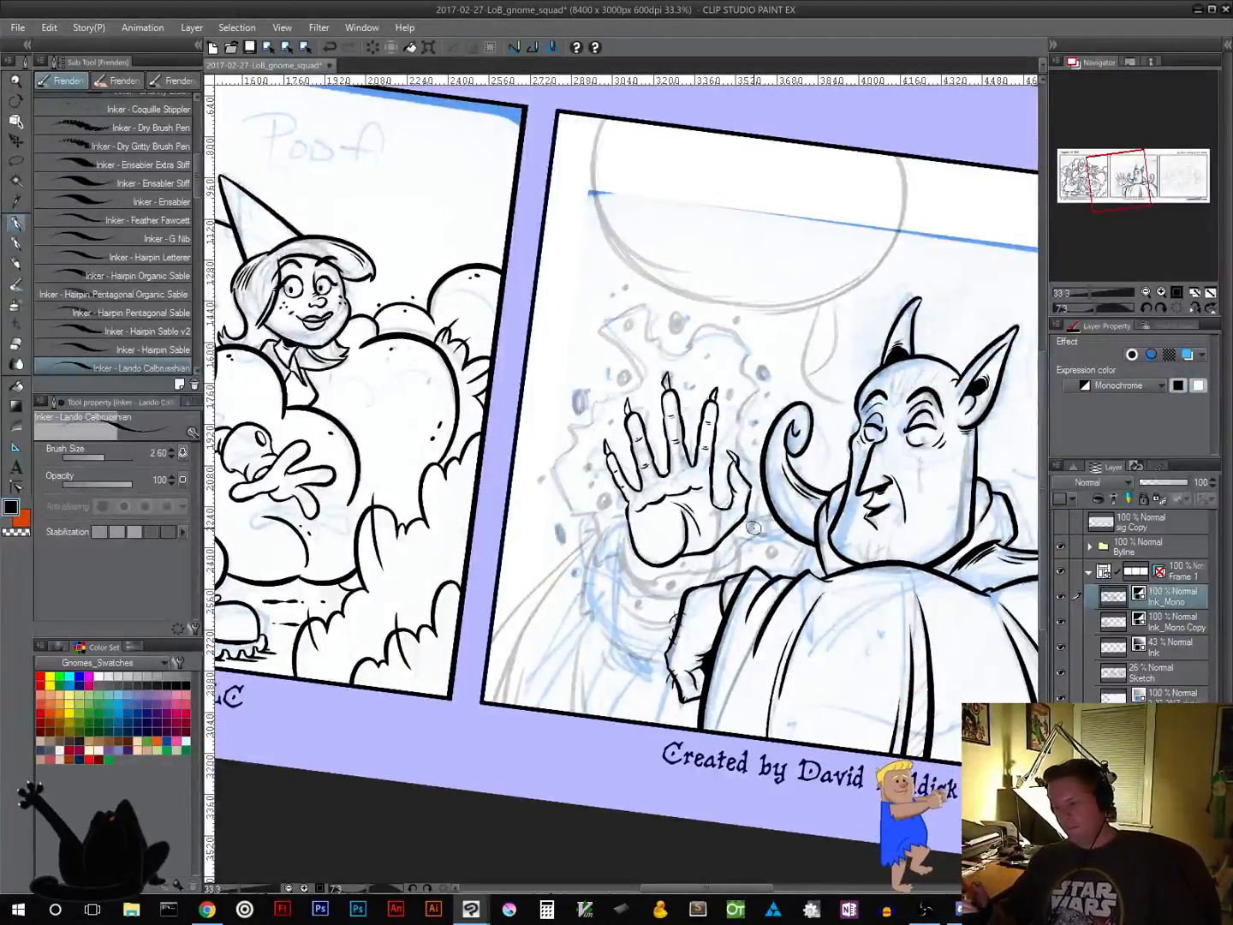
pyautogui.keyDown('ctrl'); pyautogui.click(753, 536); pyautogui.keyUp('ctrl')
pyautogui.keyDown('ctrl'); pyautogui.click(745, 553); pyautogui.keyUp('ctrl')
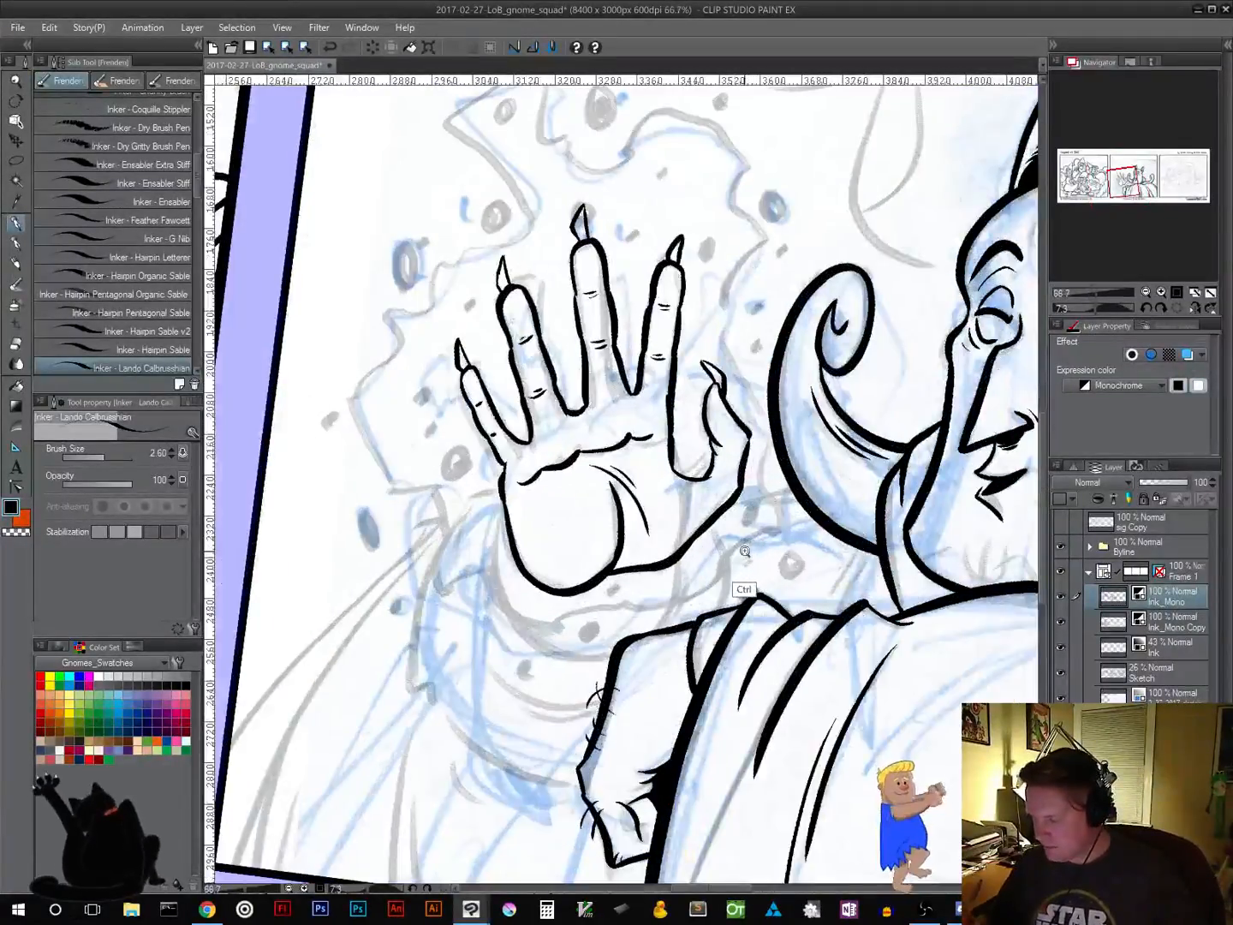
pyautogui.keyDown('ctrl'); pyautogui.click(745, 552); pyautogui.keyUp('ctrl')
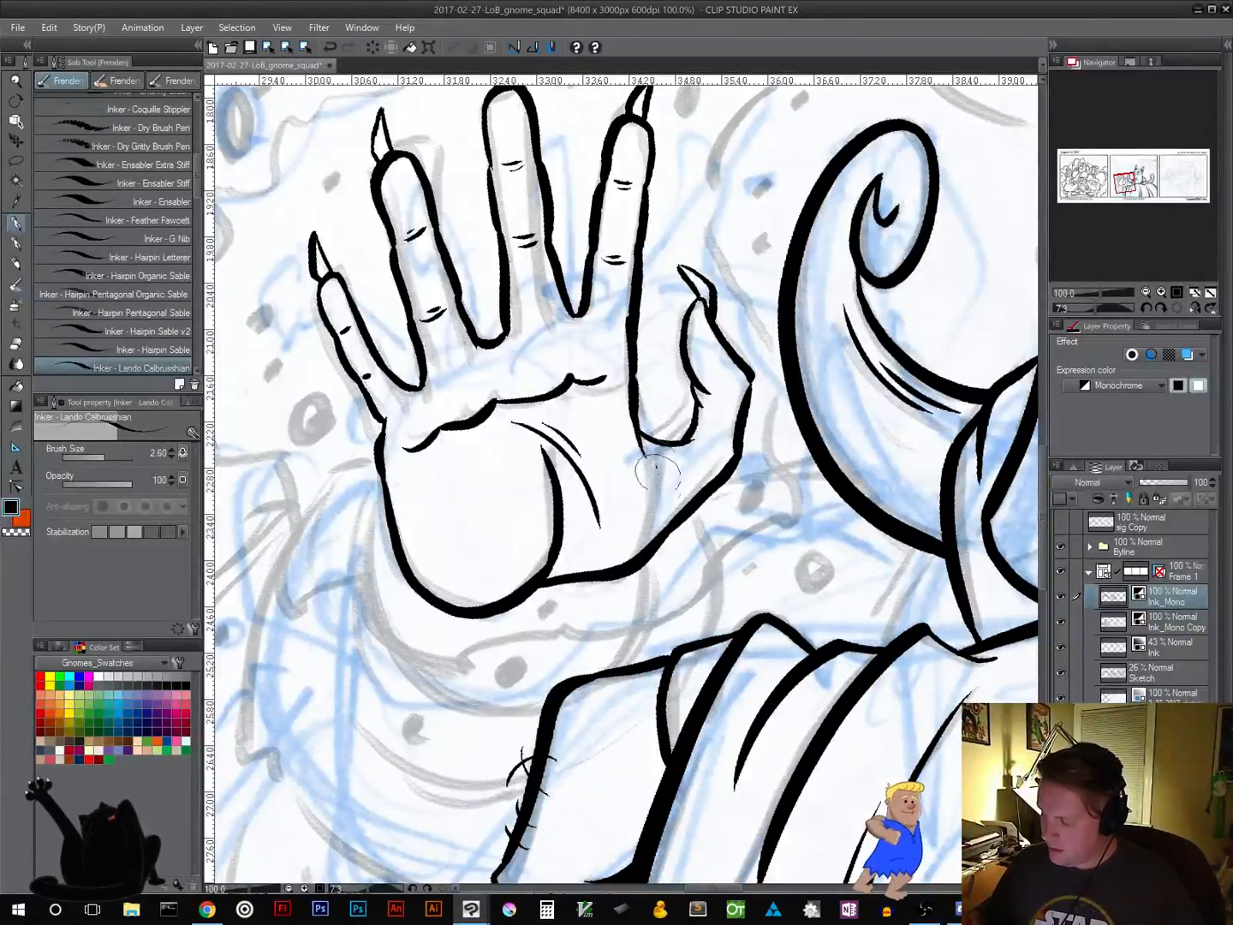
pyautogui.moveTo(657, 466)
pyautogui.mouseDown()
pyautogui.moveTo(621, 571)
pyautogui.moveTo(659, 464)
pyautogui.moveTo(639, 556)
pyautogui.moveTo(663, 504)
pyautogui.mouseUp()
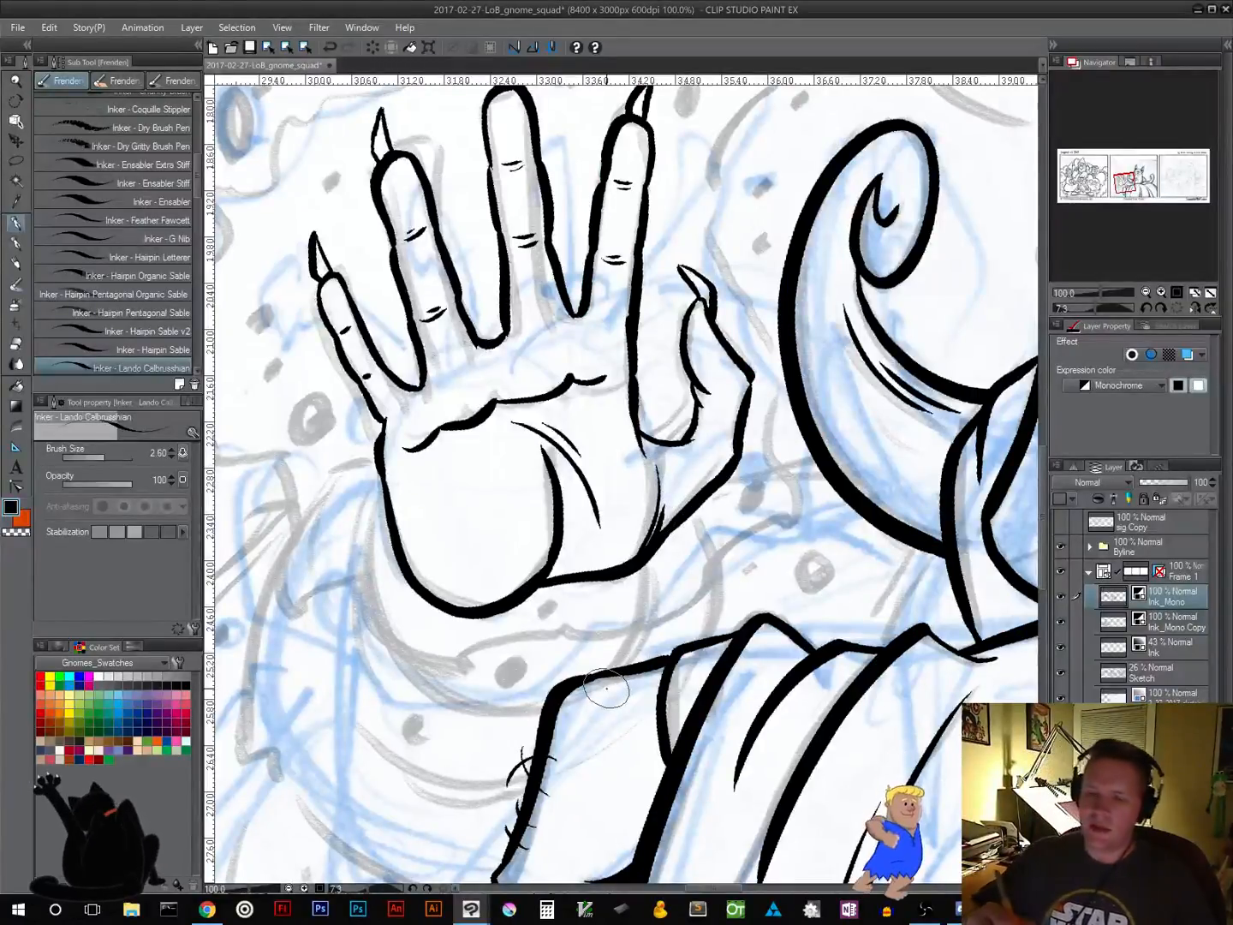
# Erase the thumb's joins to the hand, then lasso the thumb and shift it closer to the palm with a 6.9° rotation
pyautogui.click(22, 534)
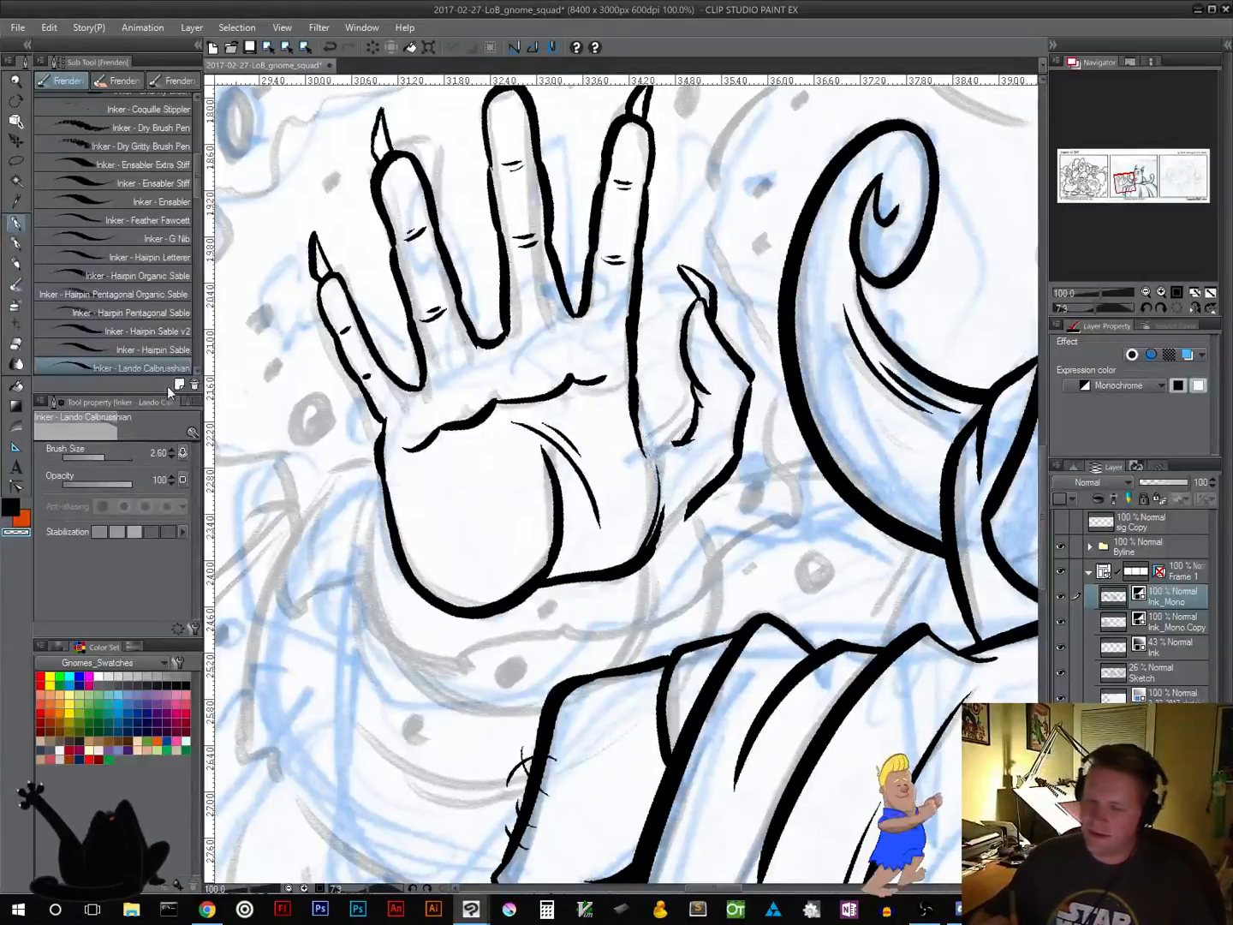
pyautogui.click(15, 160)
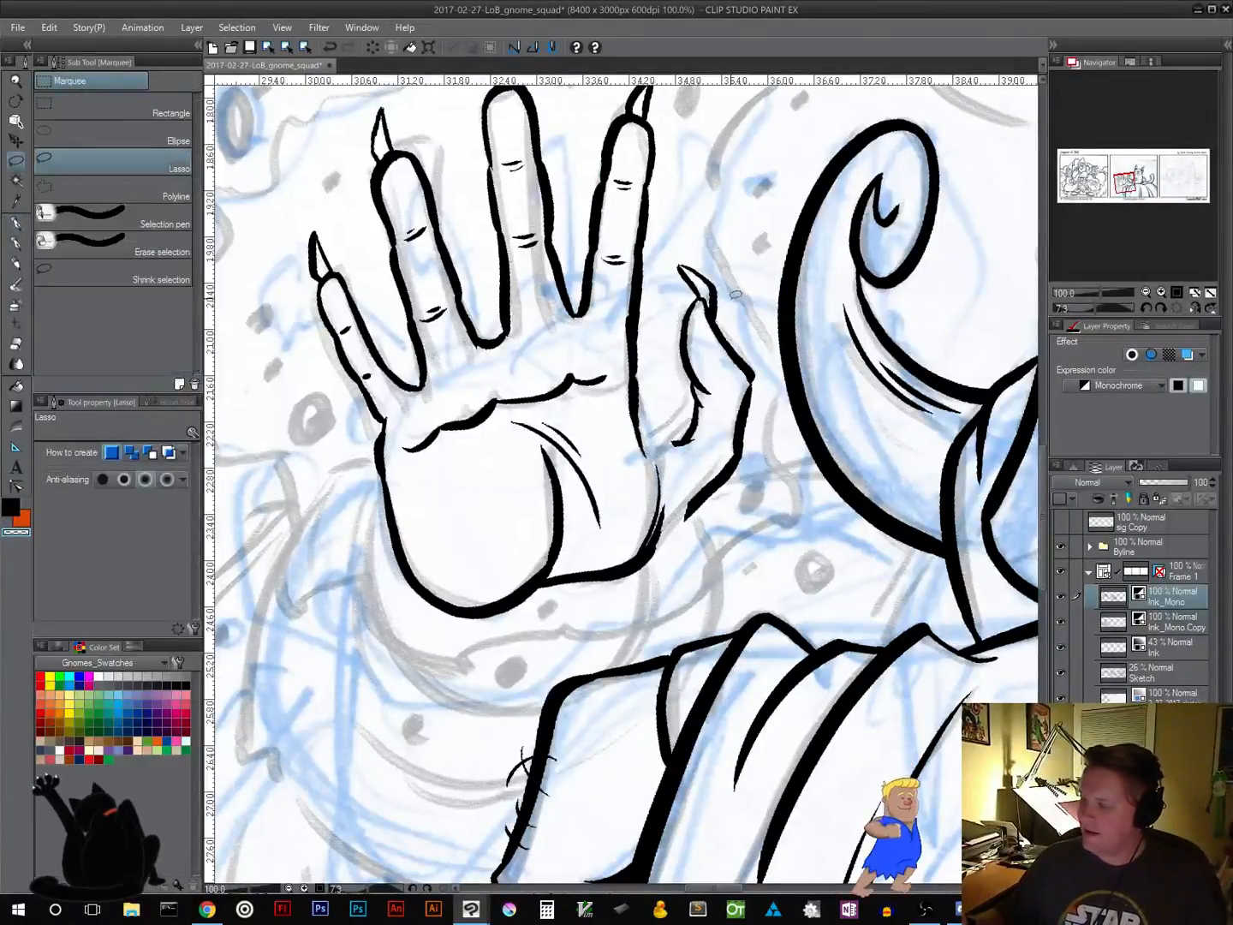
pyautogui.moveTo(735, 294)
pyautogui.mouseDown()
pyautogui.moveTo(722, 256)
pyautogui.moveTo(663, 247)
pyautogui.mouseUp()
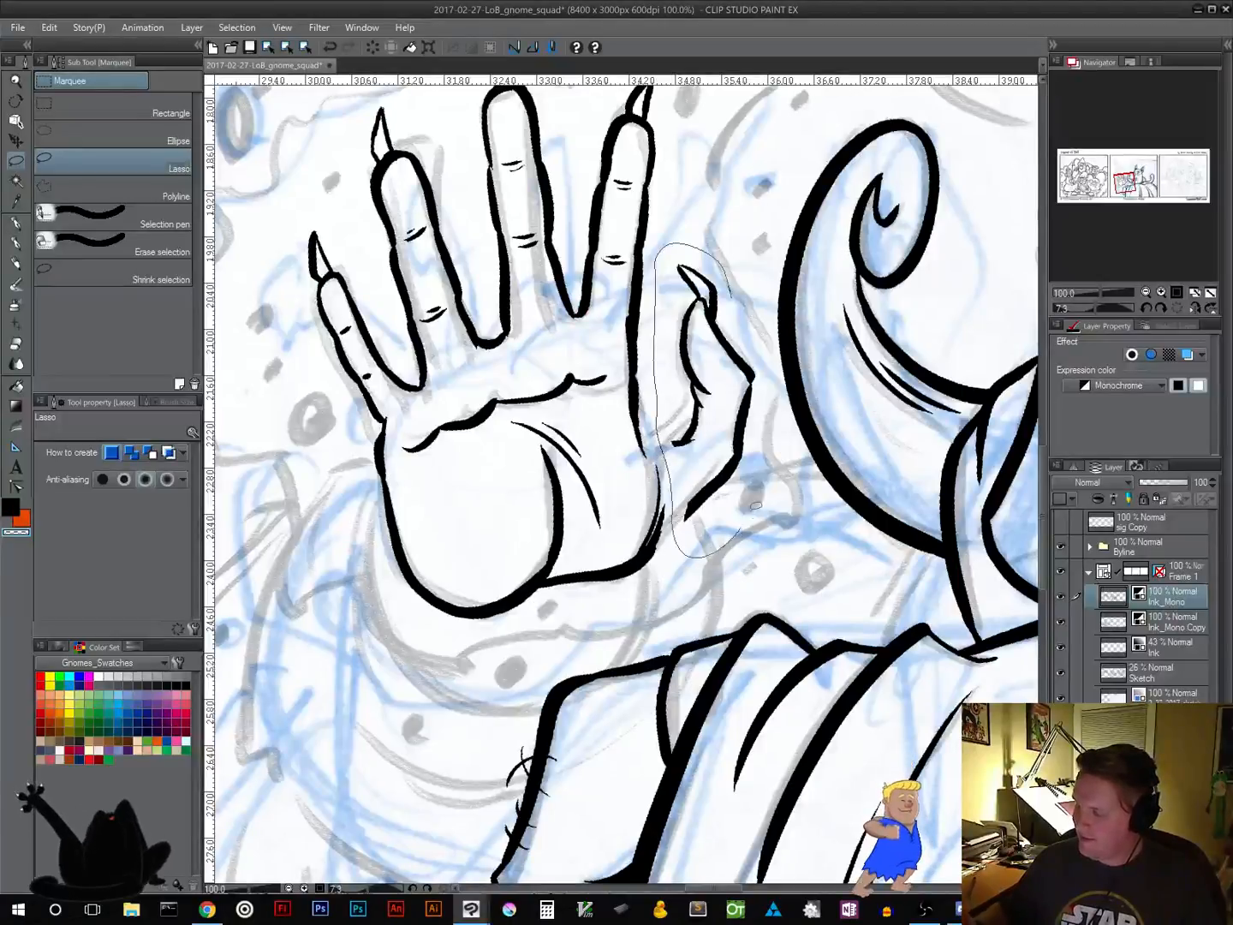
pyautogui.moveTo(755, 505)
pyautogui.mouseDown()
pyautogui.moveTo(778, 429)
pyautogui.moveTo(775, 369)
pyautogui.moveTo(734, 296)
pyautogui.mouseUp()
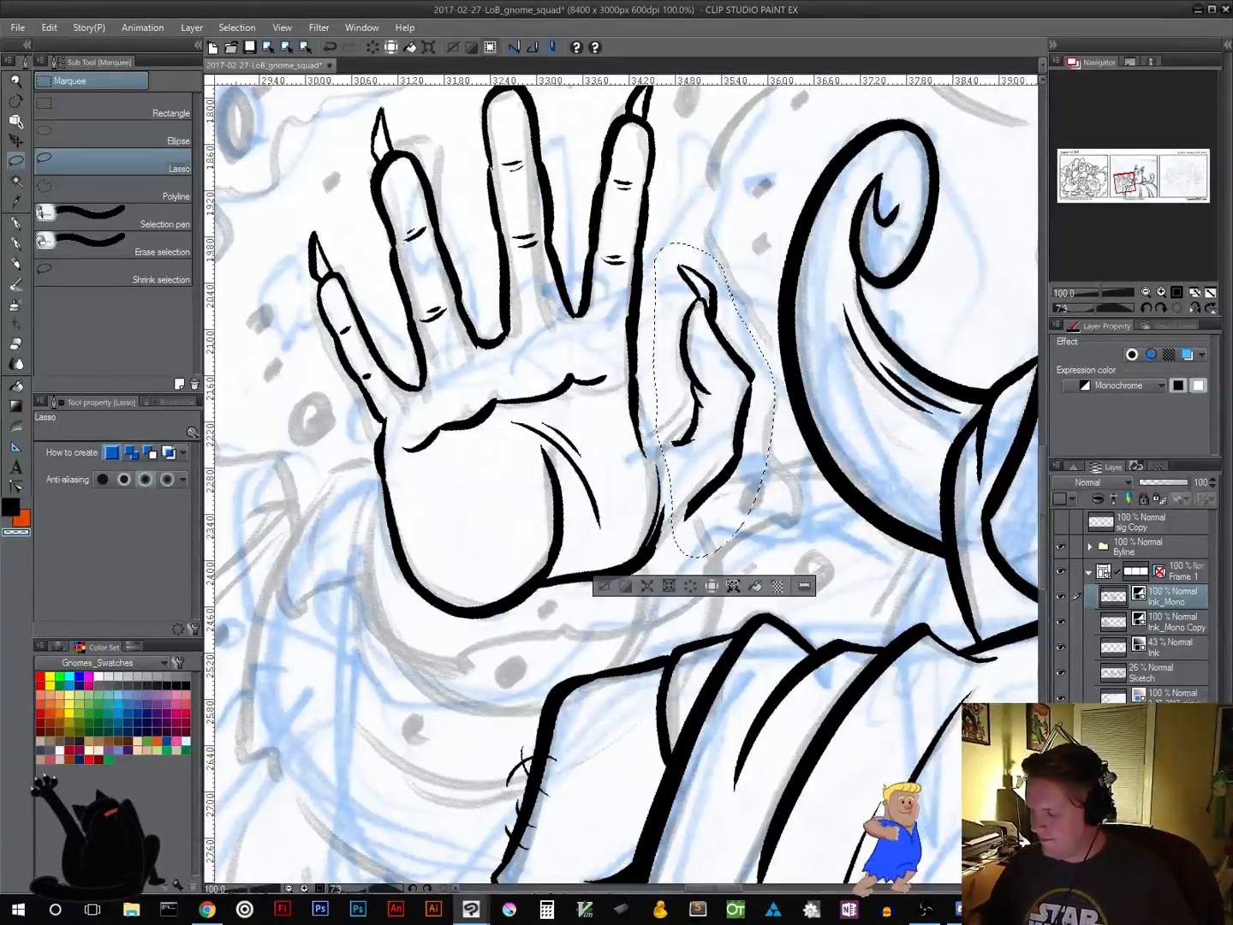
pyautogui.hotkey('ctrl', 't')
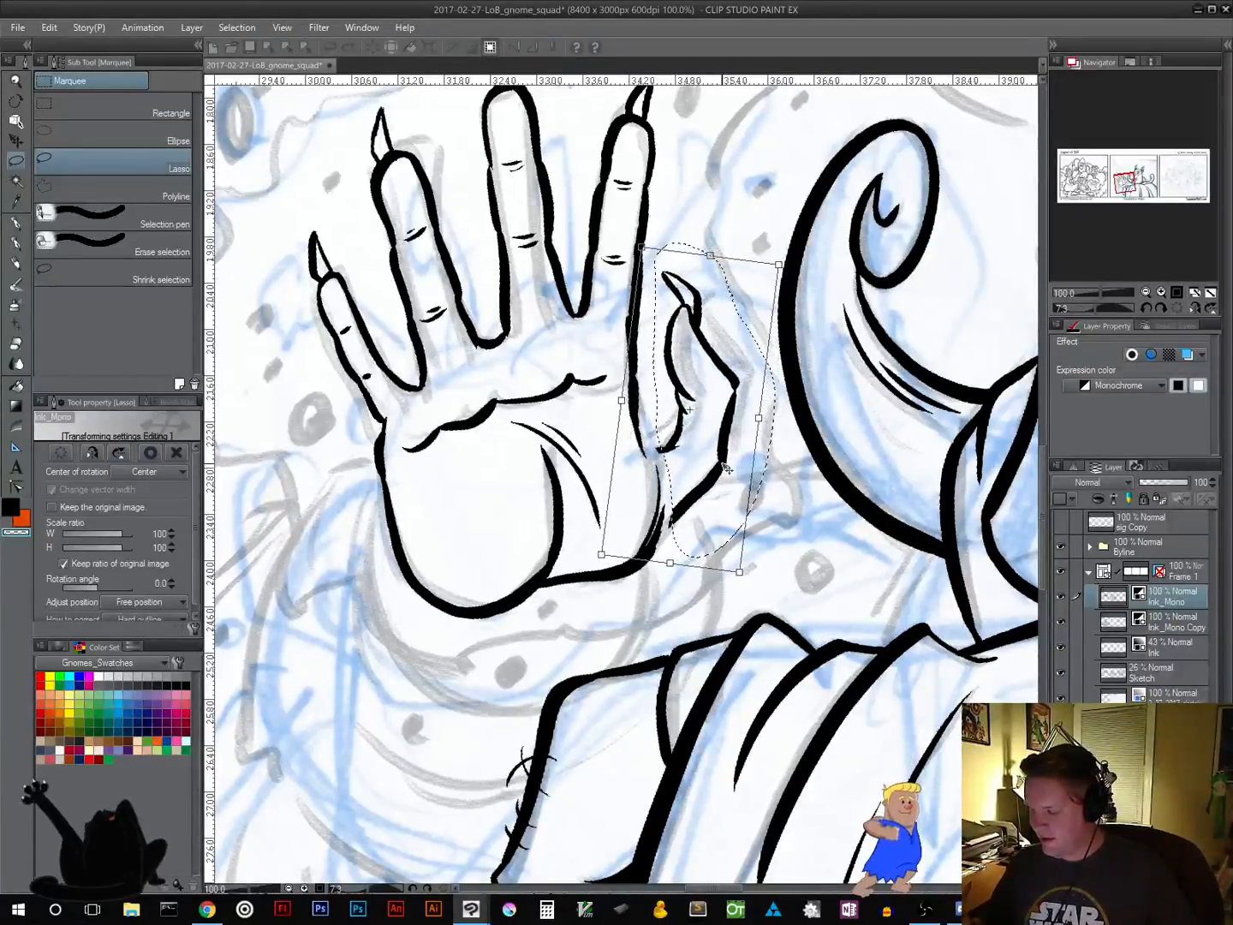
pyautogui.moveTo(726, 468); pyautogui.dragTo(721, 468)
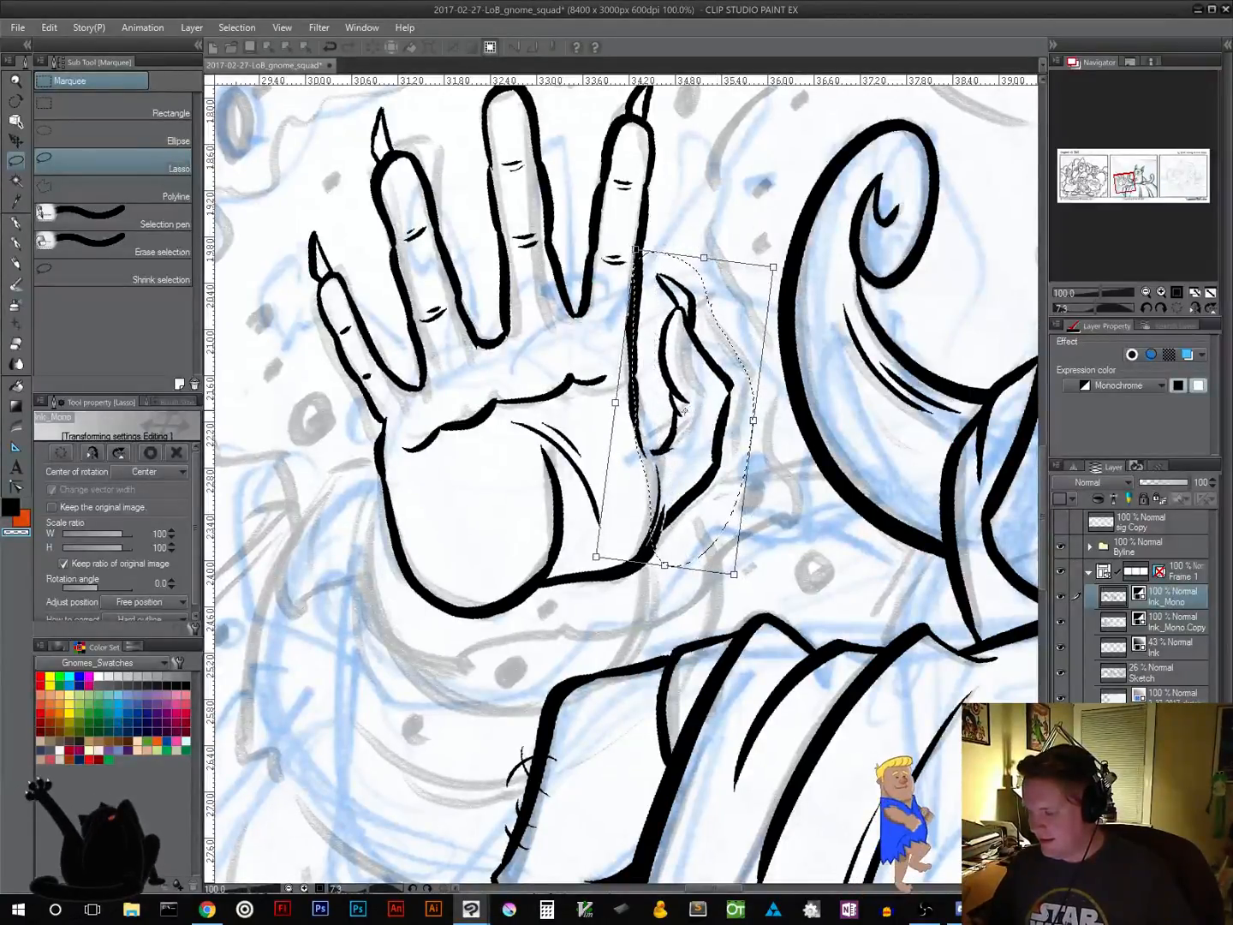
pyautogui.click(612, 521)
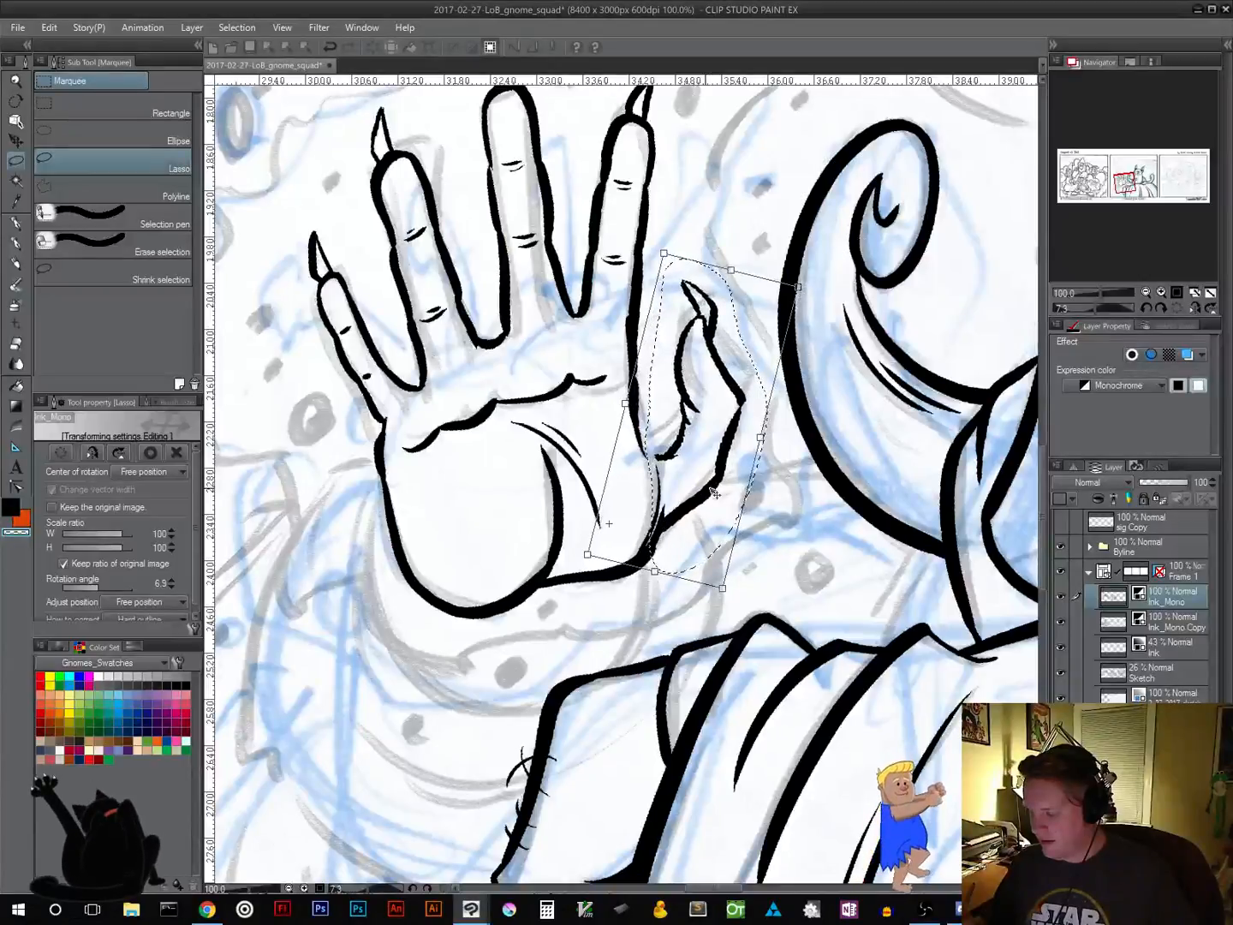
pyautogui.moveTo(710, 489); pyautogui.dragTo(710, 489)
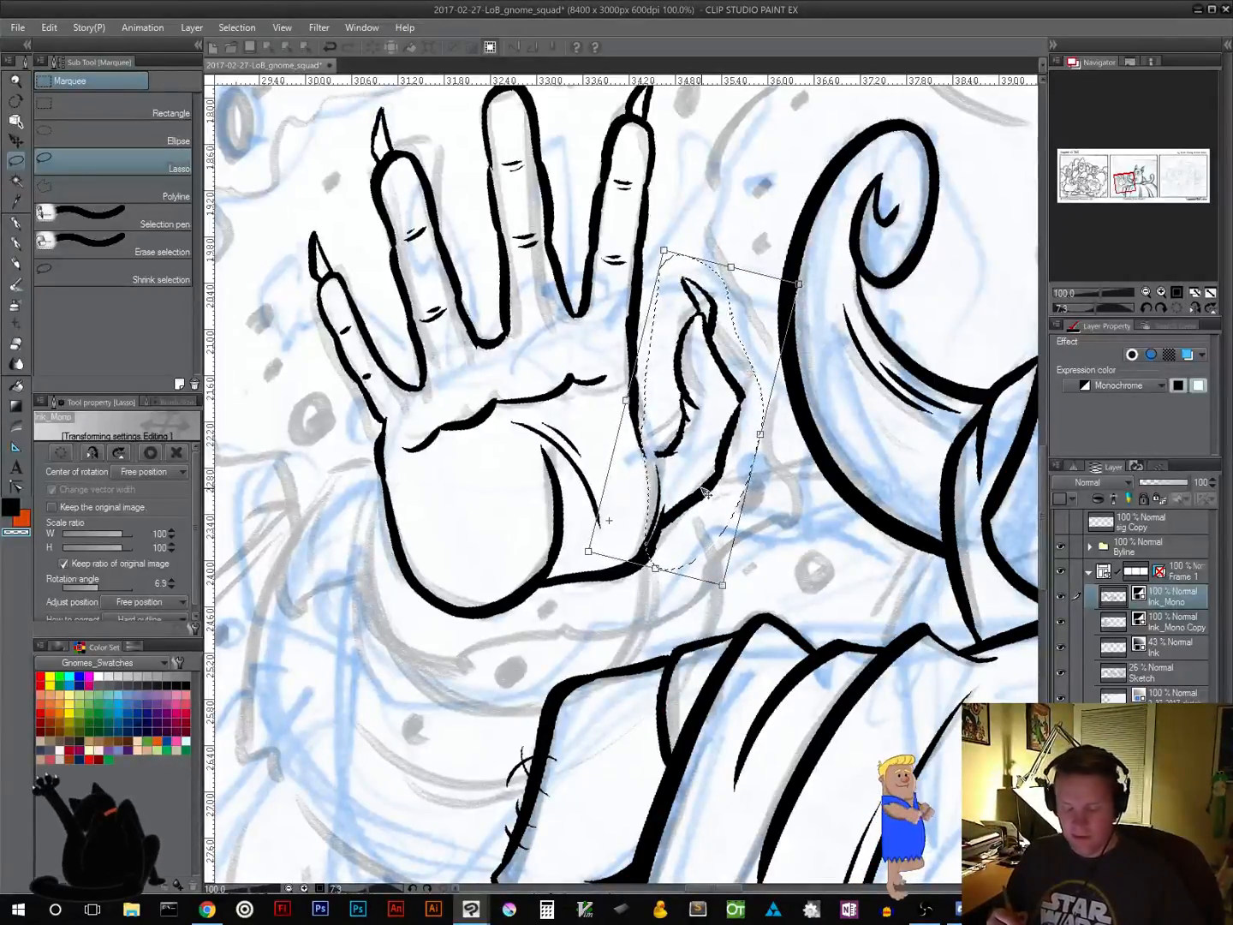
pyautogui.press('Return')
pyautogui.click(599, 602)
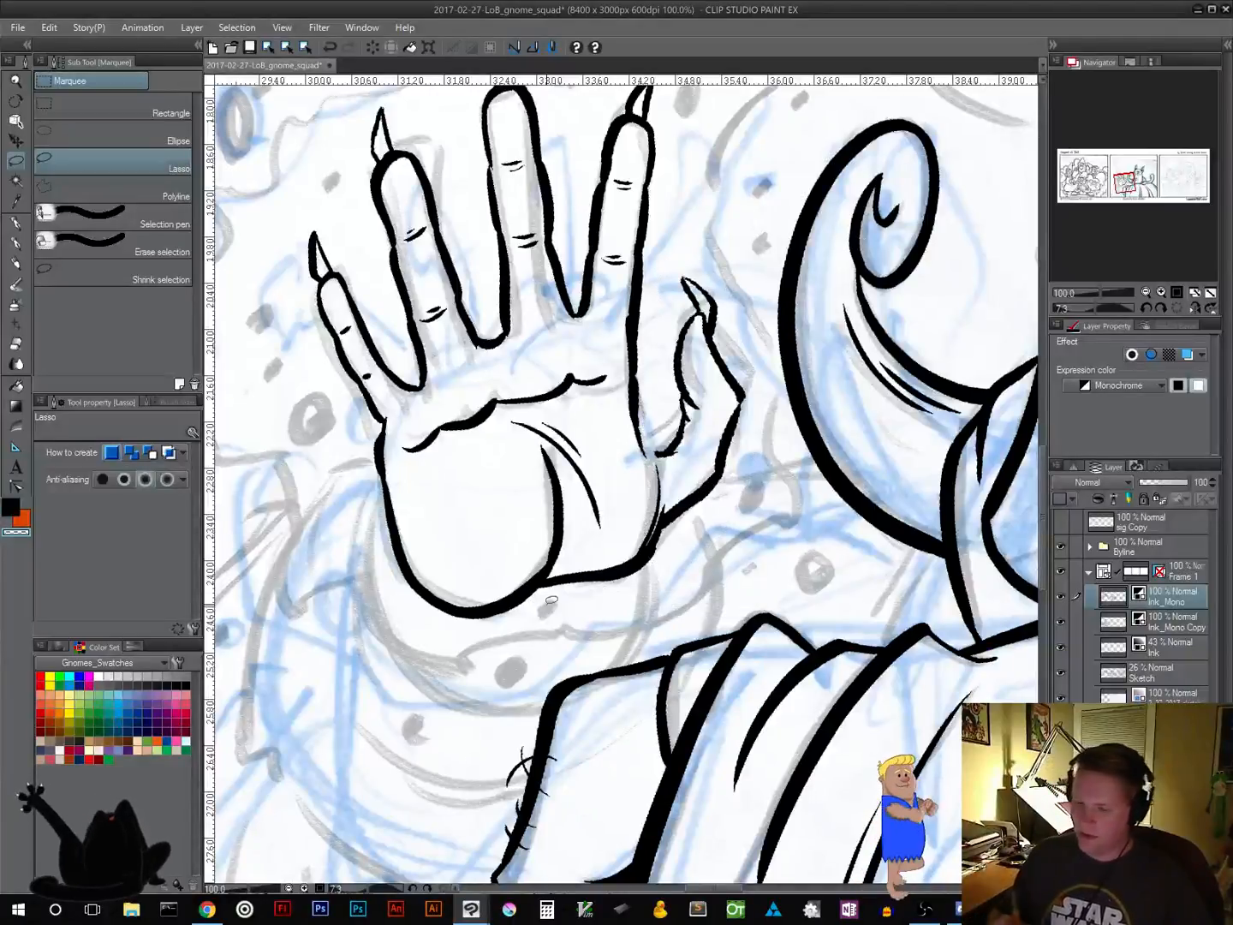
# Re-ink the thumb's outer contour into the palm's lower edge and its inner curve into the base of the index finger
pyautogui.click(16, 223)
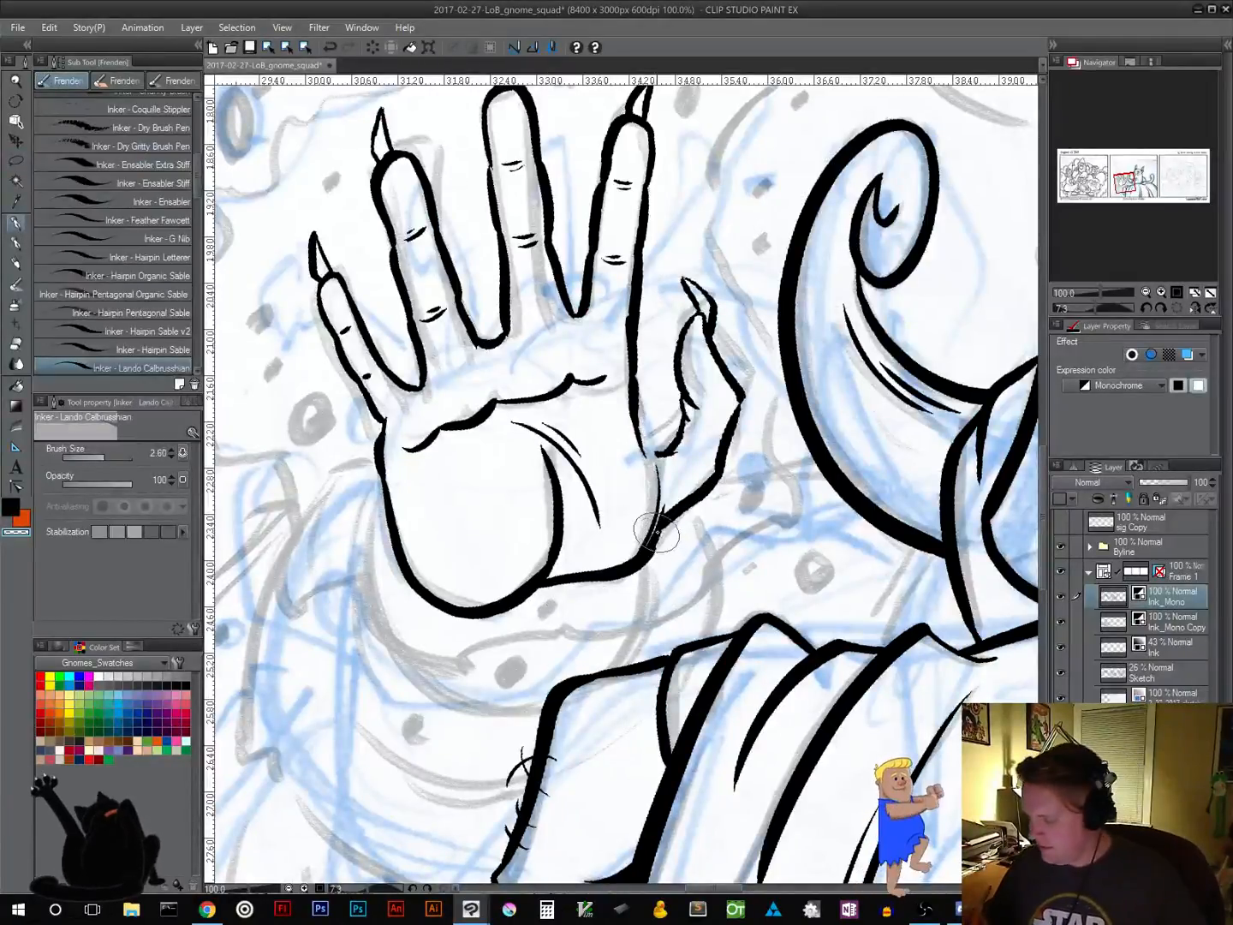
pyautogui.click(18, 511)
pyautogui.moveTo(675, 514); pyautogui.dragTo(639, 564)
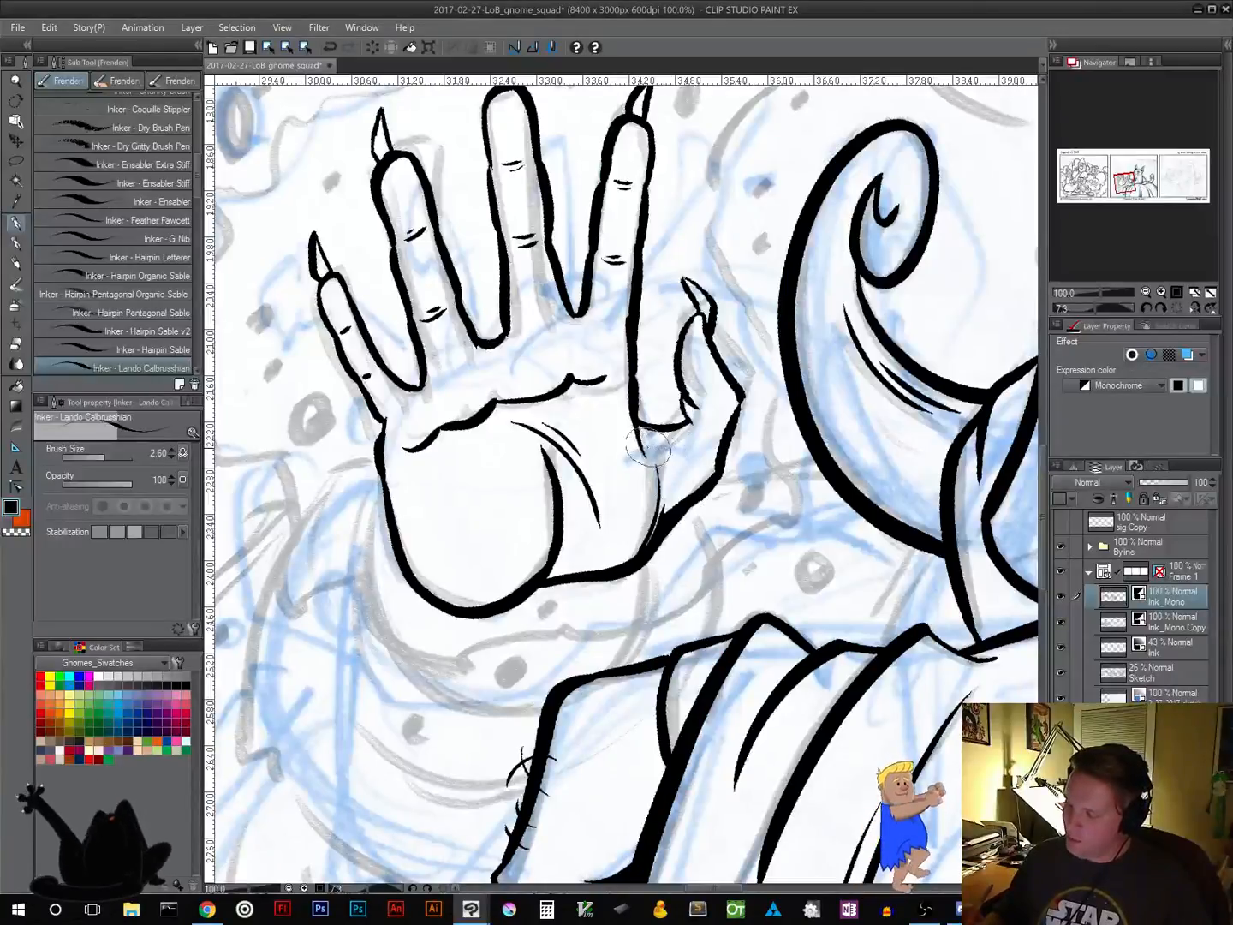
pyautogui.moveTo(741, 513); pyautogui.dragTo(724, 645)
pyautogui.moveTo(580, 516); pyautogui.dragTo(567, 521)
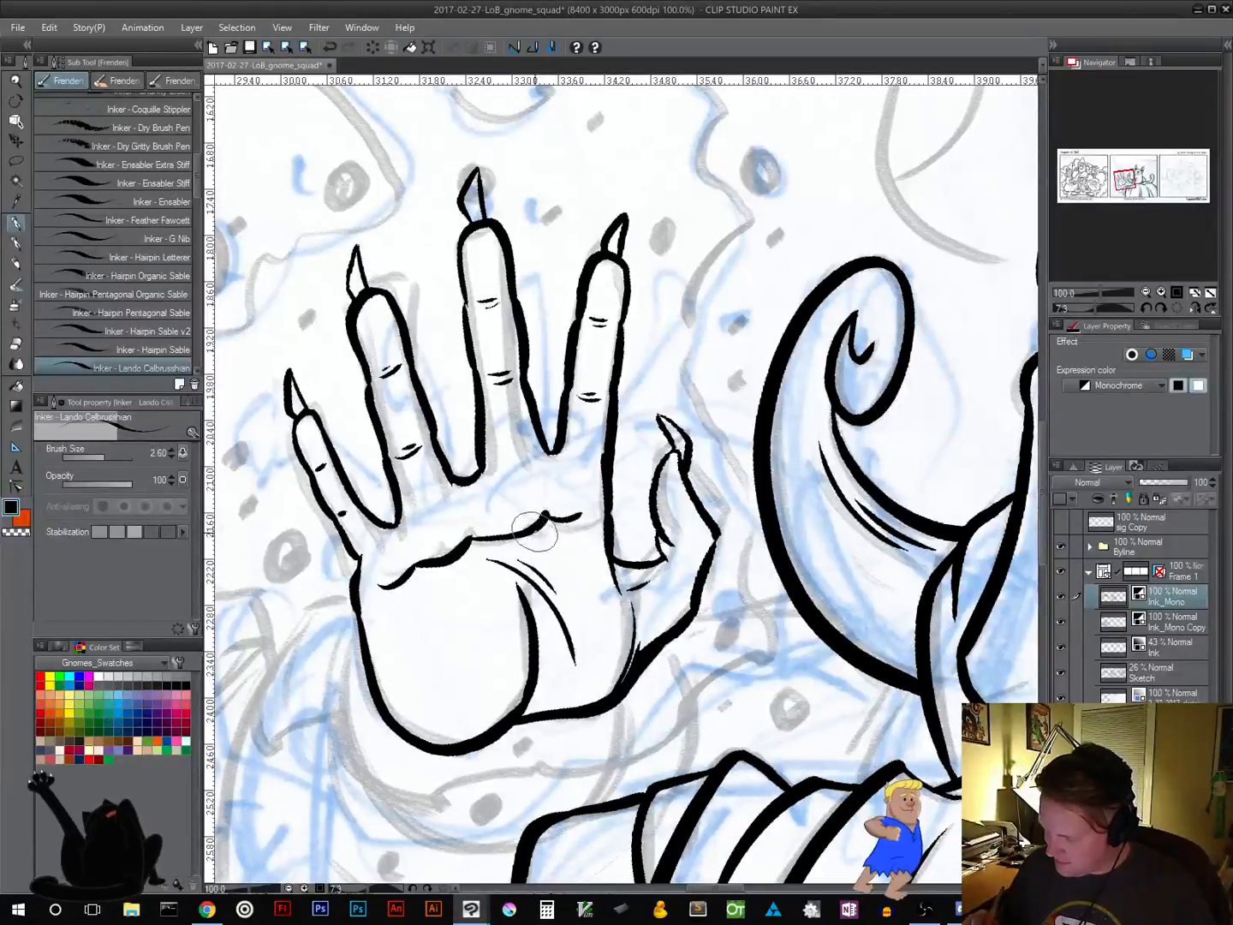
pyautogui.moveTo(526, 530); pyautogui.dragTo(550, 501)
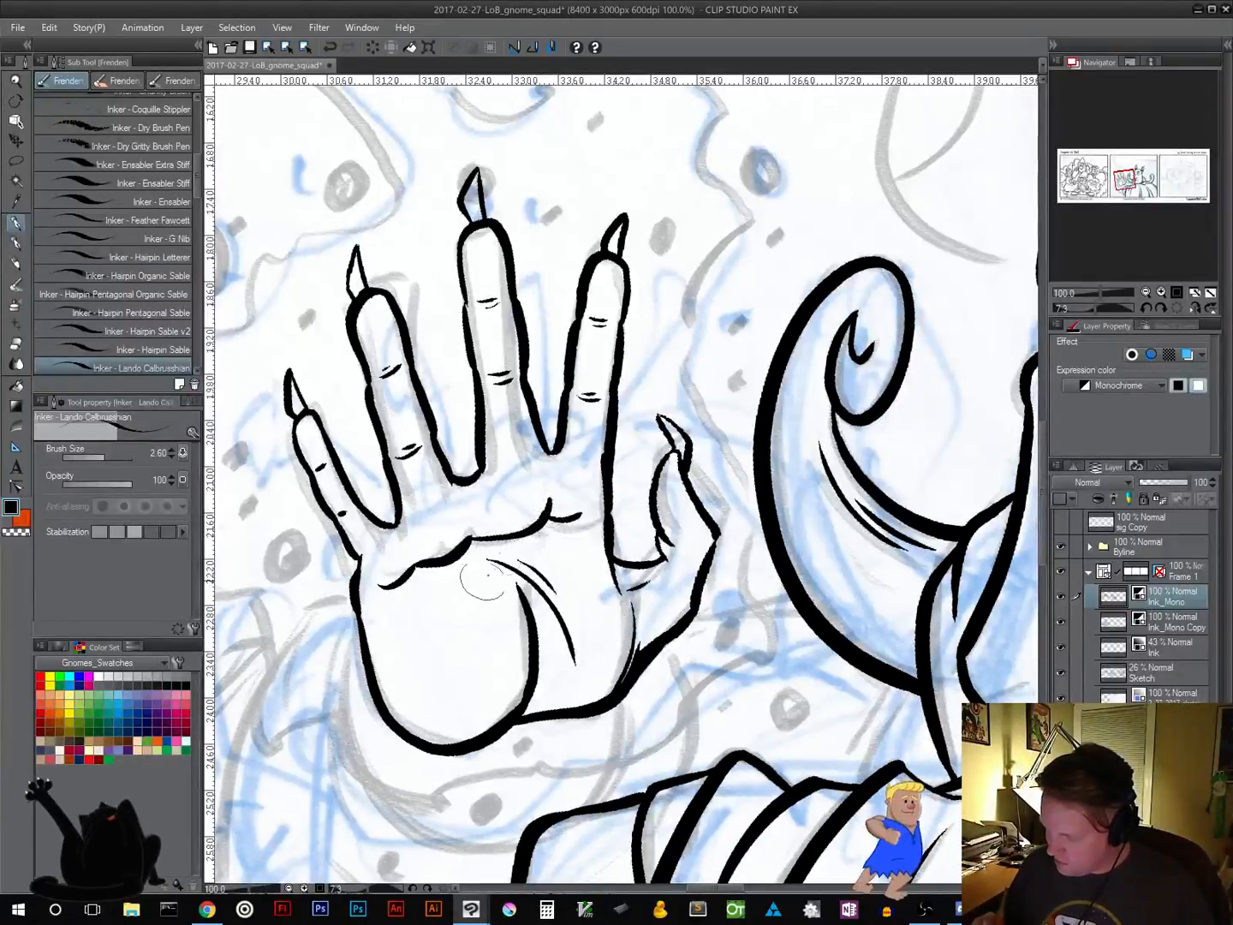
pyautogui.moveTo(478, 539)
pyautogui.mouseDown()
pyautogui.moveTo(443, 566)
pyautogui.moveTo(405, 577)
pyautogui.mouseUp()
pyautogui.hotkey('ctrl', 'z')
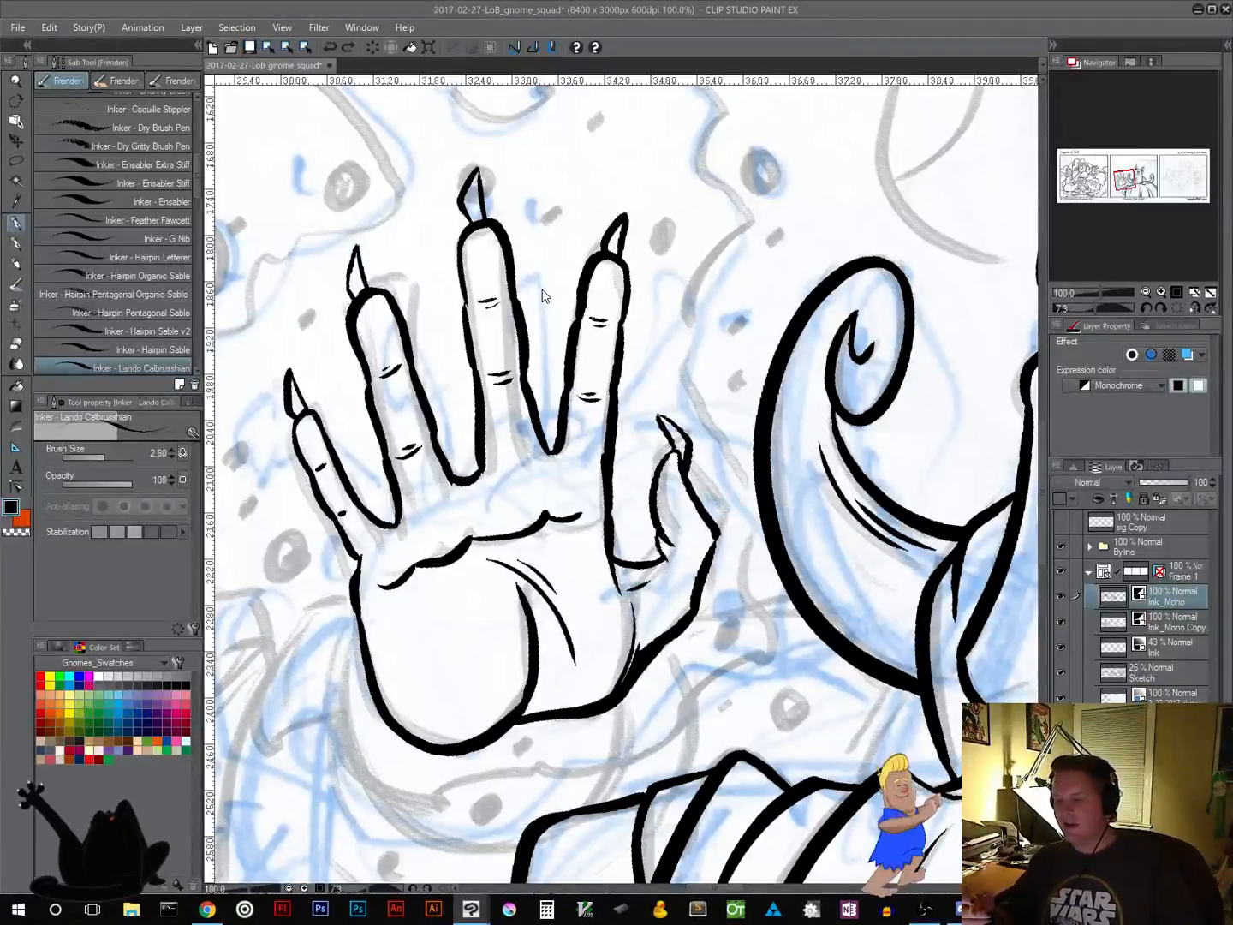
# Save the comic file and touch up the middle finger's outline beside its upper joint crease
pyautogui.hotkey('ctrl', 's')
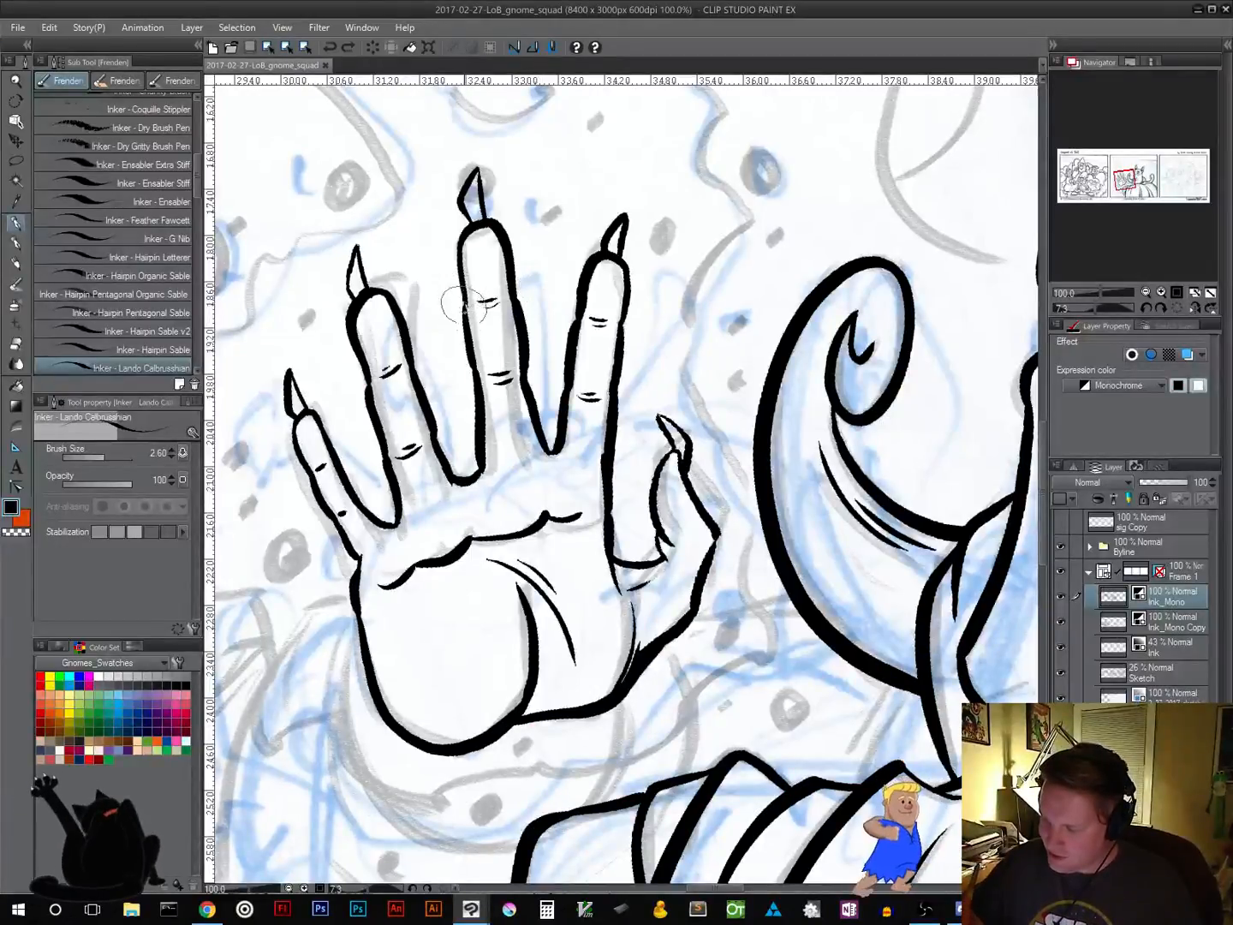
pyautogui.moveTo(462, 284); pyautogui.dragTo(466, 309)
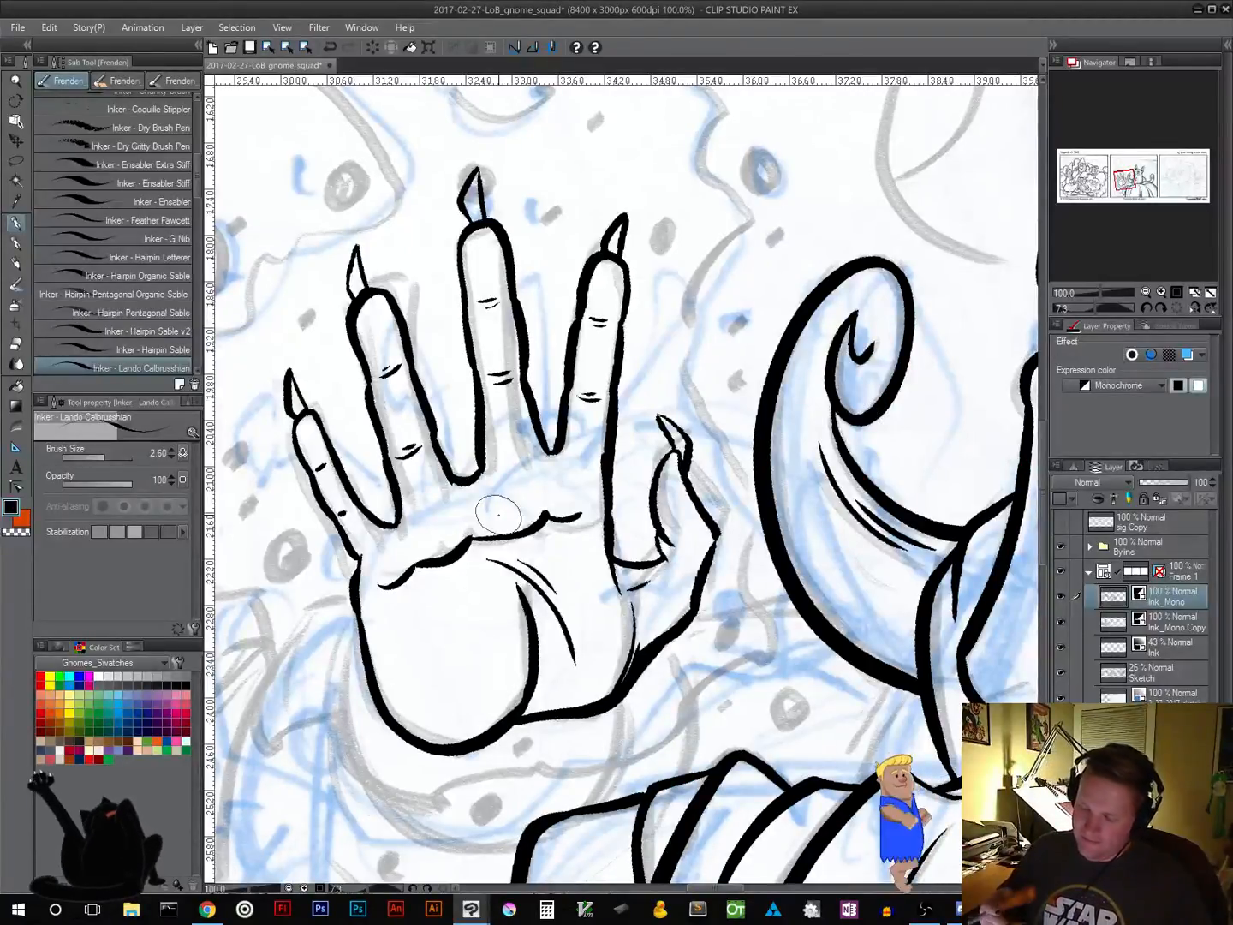
# Erase the little finger and re-ink its contour with creases at both joints and a slender pointed nail
pyautogui.moveTo(297, 358); pyautogui.dragTo(339, 529)
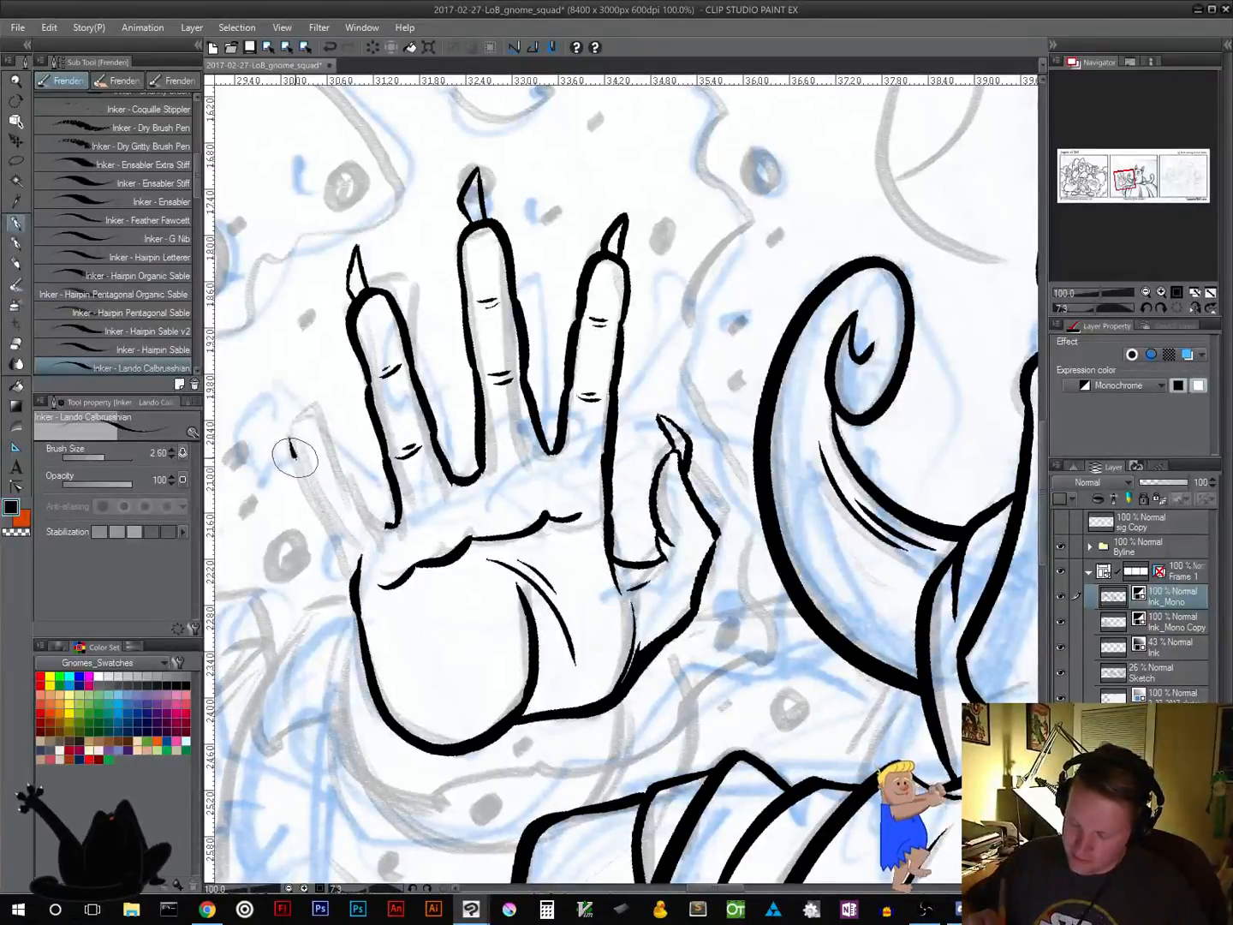
pyautogui.moveTo(295, 458); pyautogui.dragTo(360, 570)
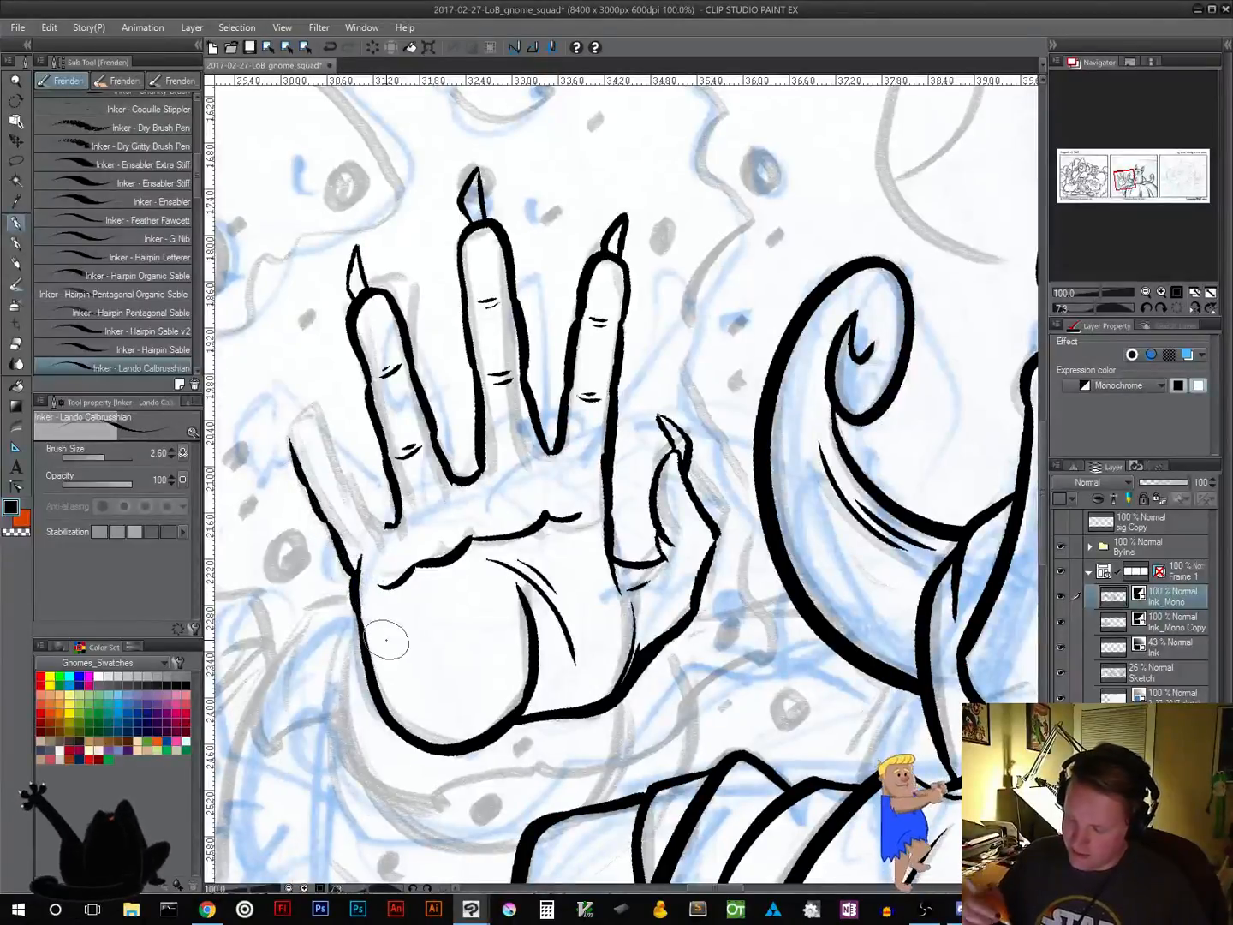
pyautogui.moveTo(292, 454)
pyautogui.mouseDown()
pyautogui.moveTo(302, 409)
pyautogui.moveTo(321, 414)
pyautogui.moveTo(313, 407)
pyautogui.moveTo(388, 535)
pyautogui.mouseUp()
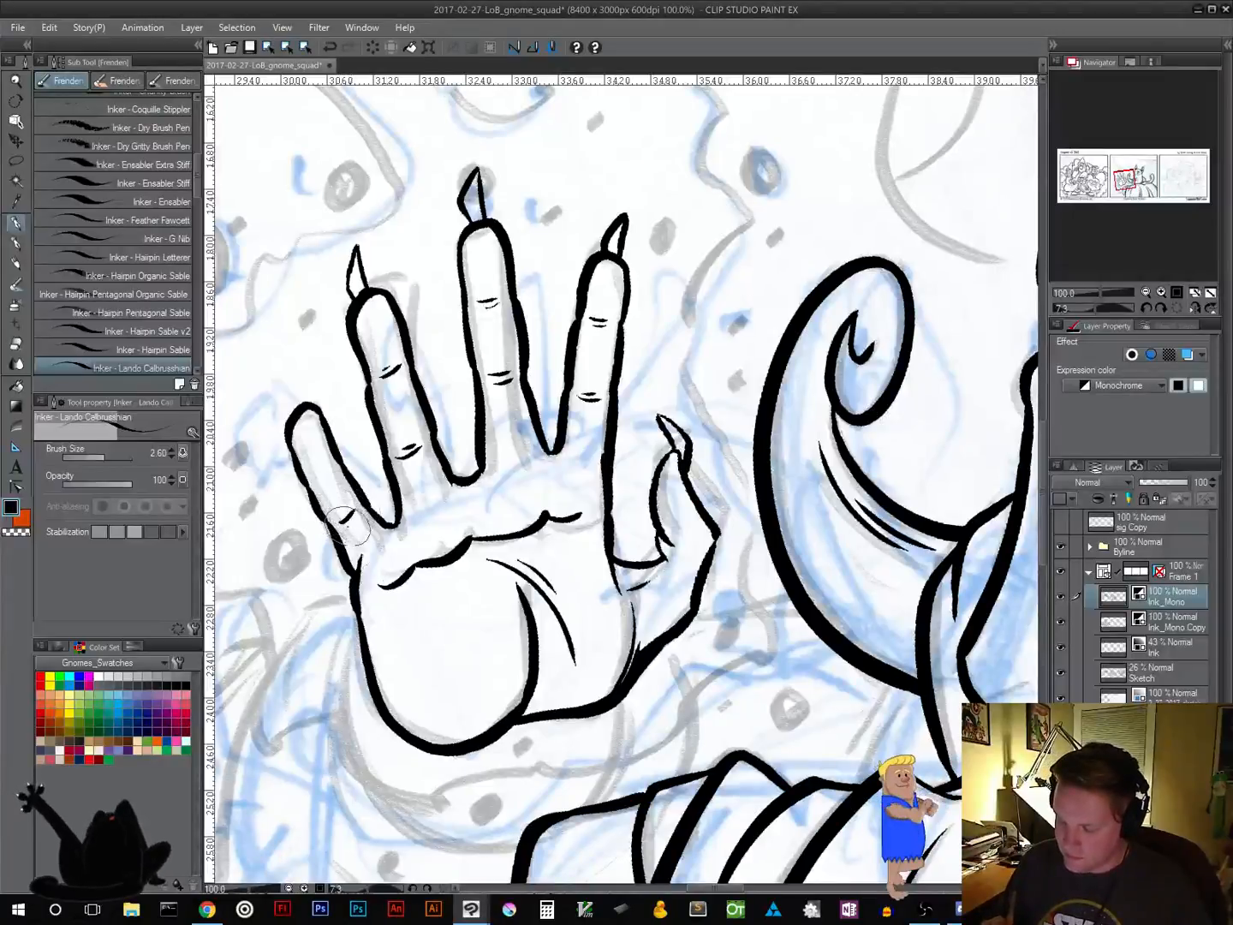
pyautogui.moveTo(313, 469); pyautogui.dragTo(326, 477)
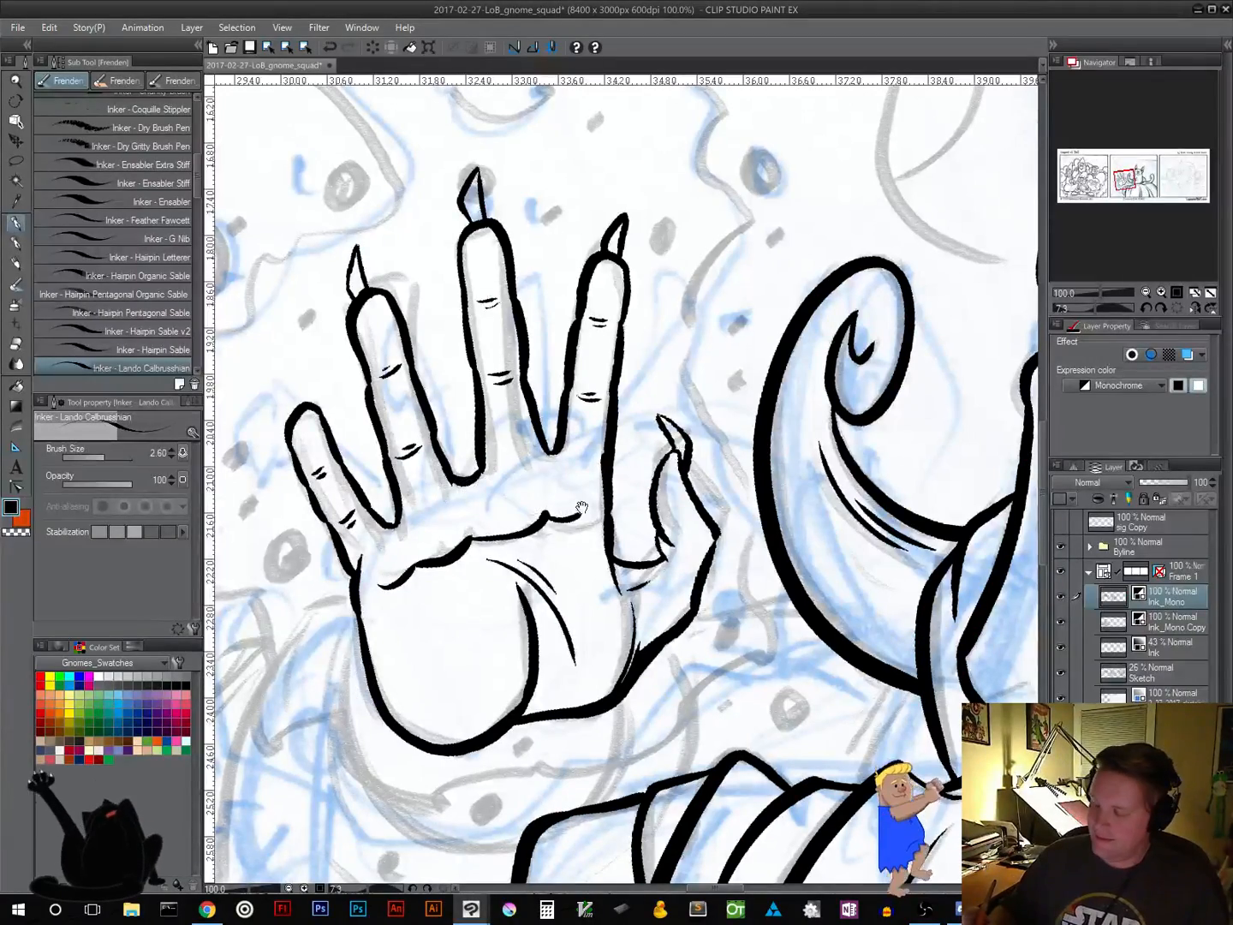
pyautogui.moveTo(581, 507)
pyautogui.mouseDown()
pyautogui.moveTo(609, 374)
pyautogui.moveTo(724, 326)
pyautogui.moveTo(578, 605)
pyautogui.mouseUp()
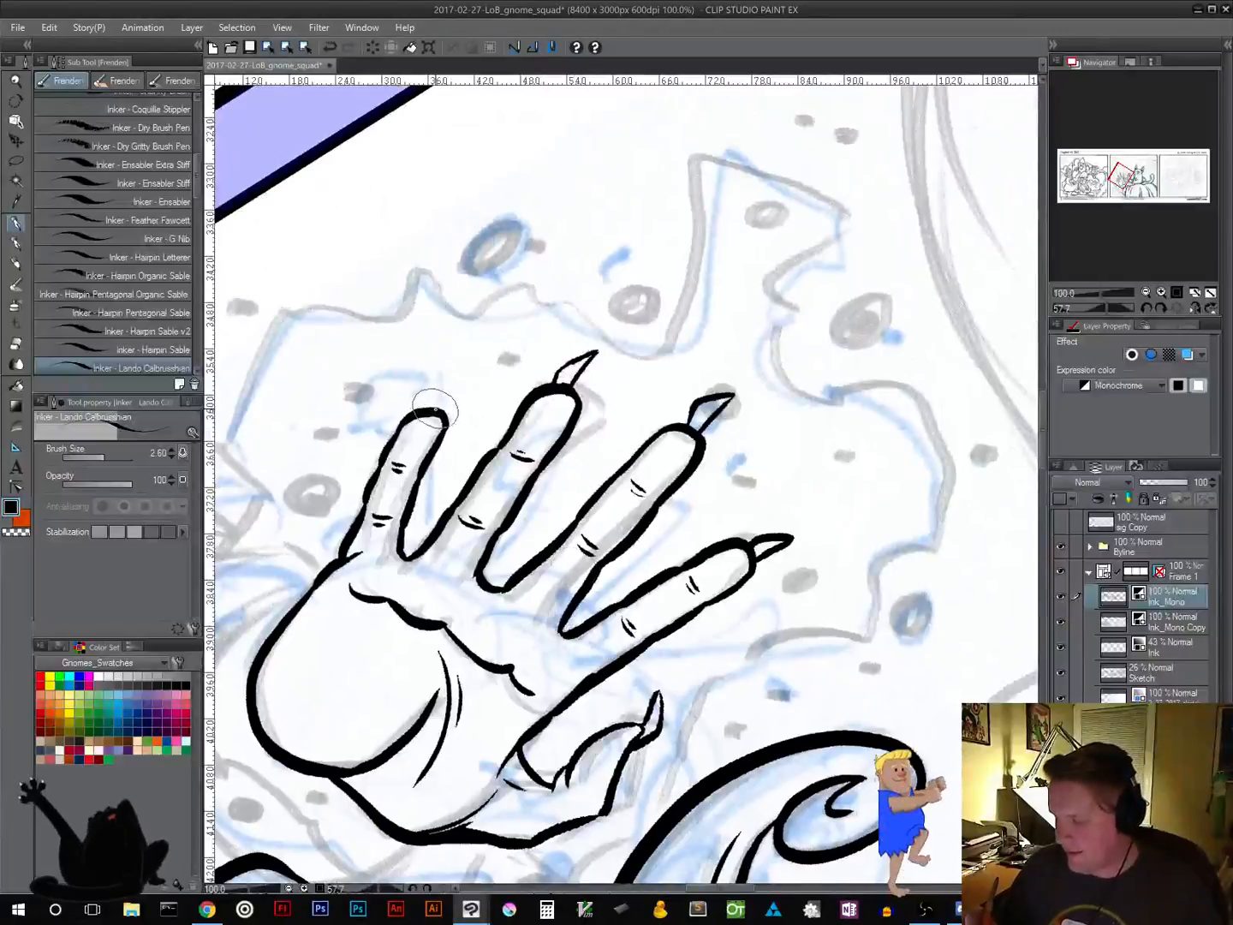
pyautogui.moveTo(440, 406)
pyautogui.mouseDown()
pyautogui.moveTo(460, 368)
pyautogui.moveTo(427, 393)
pyautogui.moveTo(425, 412)
pyautogui.mouseUp()
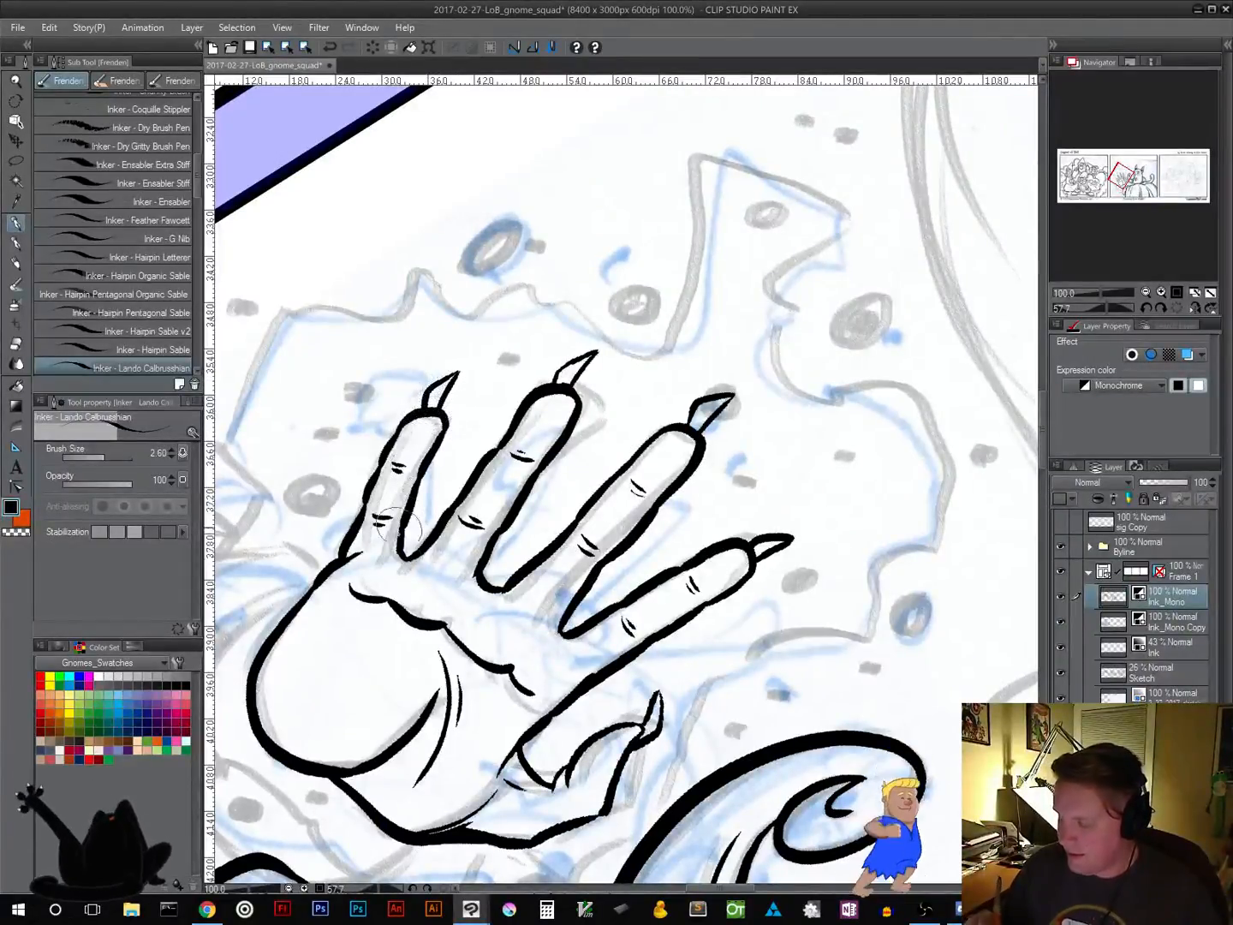
# Ink the thick rounded forearm contour beneath the palm, with short tapered lines inside its two ends
pyautogui.moveTo(780, 588)
pyautogui.mouseDown()
pyautogui.moveTo(785, 398)
pyautogui.moveTo(751, 364)
pyautogui.mouseUp()
pyautogui.moveTo(698, 604); pyautogui.dragTo(797, 447)
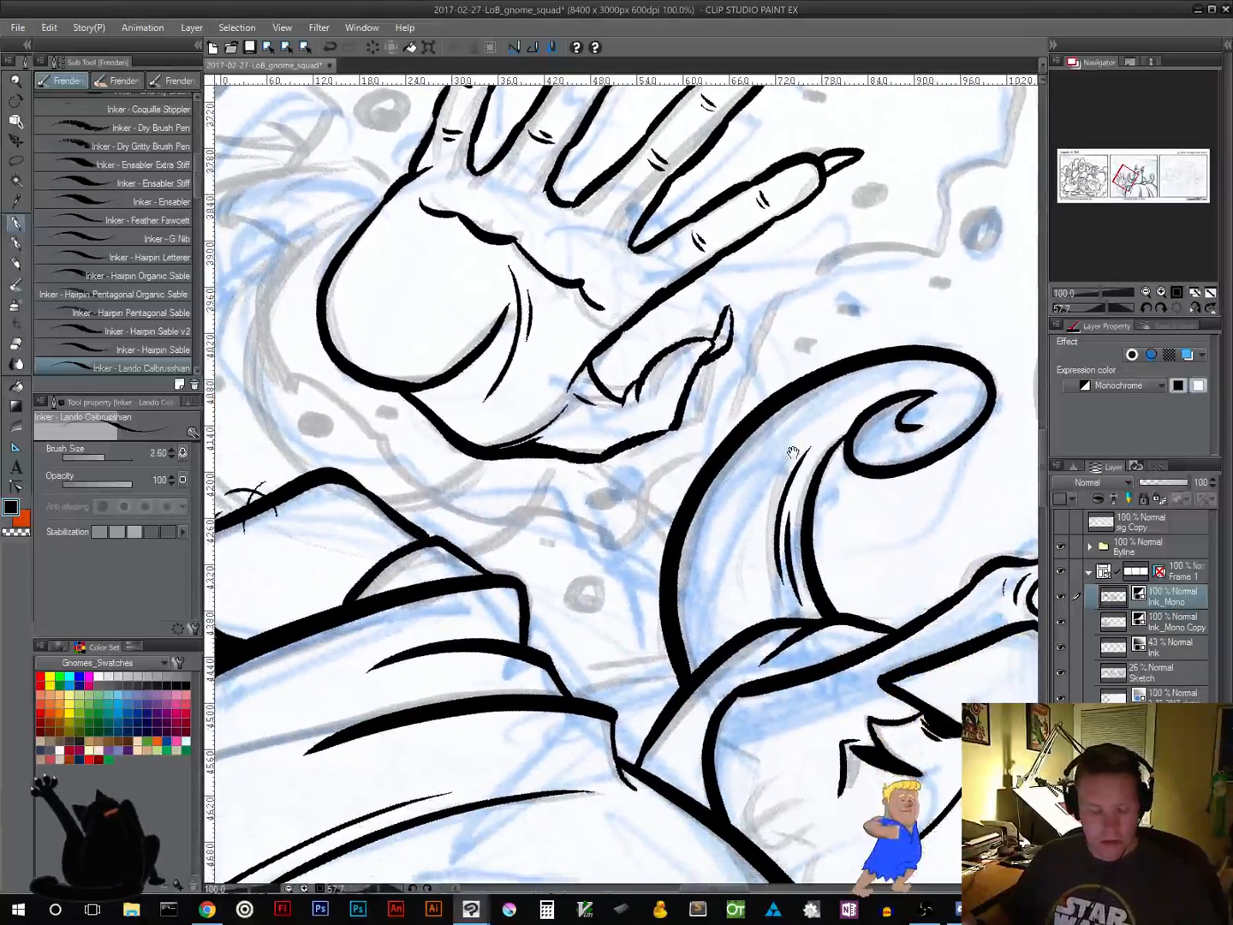
pyautogui.press('r')
pyautogui.moveTo(798, 629)
pyautogui.mouseDown()
pyautogui.moveTo(819, 601)
pyautogui.moveTo(844, 433)
pyautogui.mouseUp()
pyautogui.moveTo(675, 643); pyautogui.dragTo(817, 506)
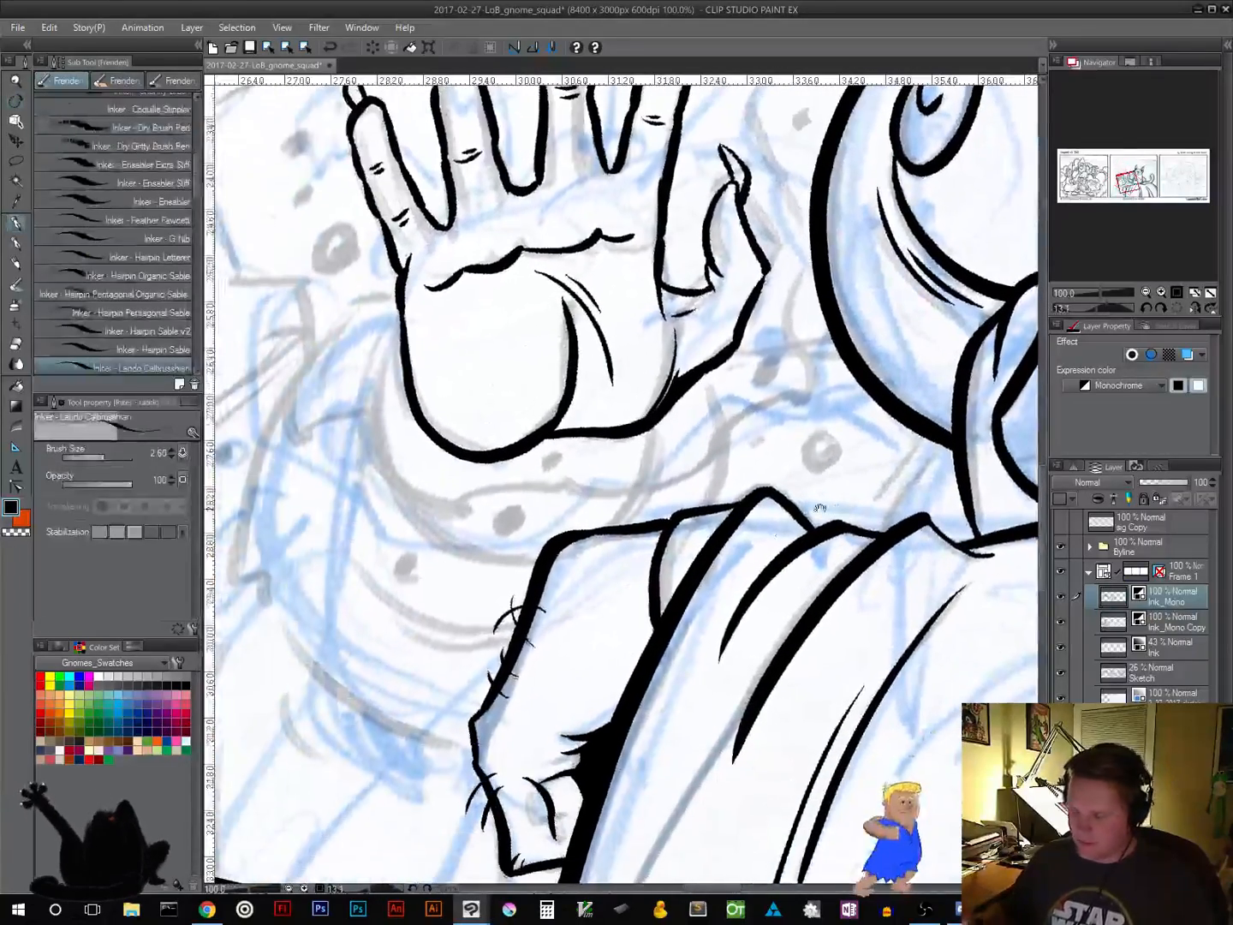
pyautogui.moveTo(399, 331)
pyautogui.mouseDown()
pyautogui.moveTo(369, 440)
pyautogui.moveTo(413, 526)
pyautogui.moveTo(481, 564)
pyautogui.moveTo(589, 549)
pyautogui.moveTo(519, 568)
pyautogui.moveTo(645, 499)
pyautogui.moveTo(668, 450)
pyautogui.moveTo(673, 381)
pyautogui.mouseUp()
pyautogui.hotkey('ctrl', 'z')
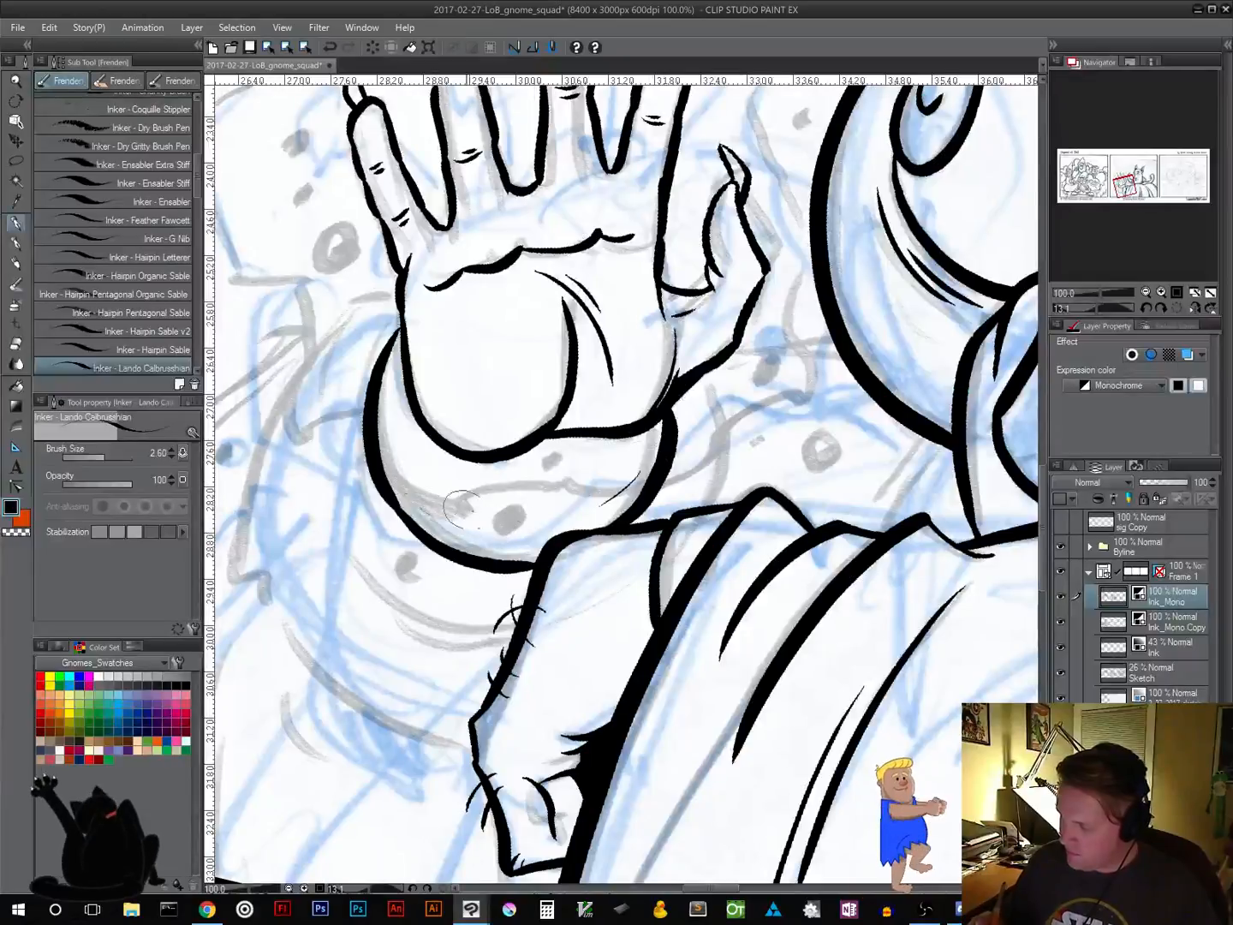
pyautogui.hotkey('ctrl', 'z')
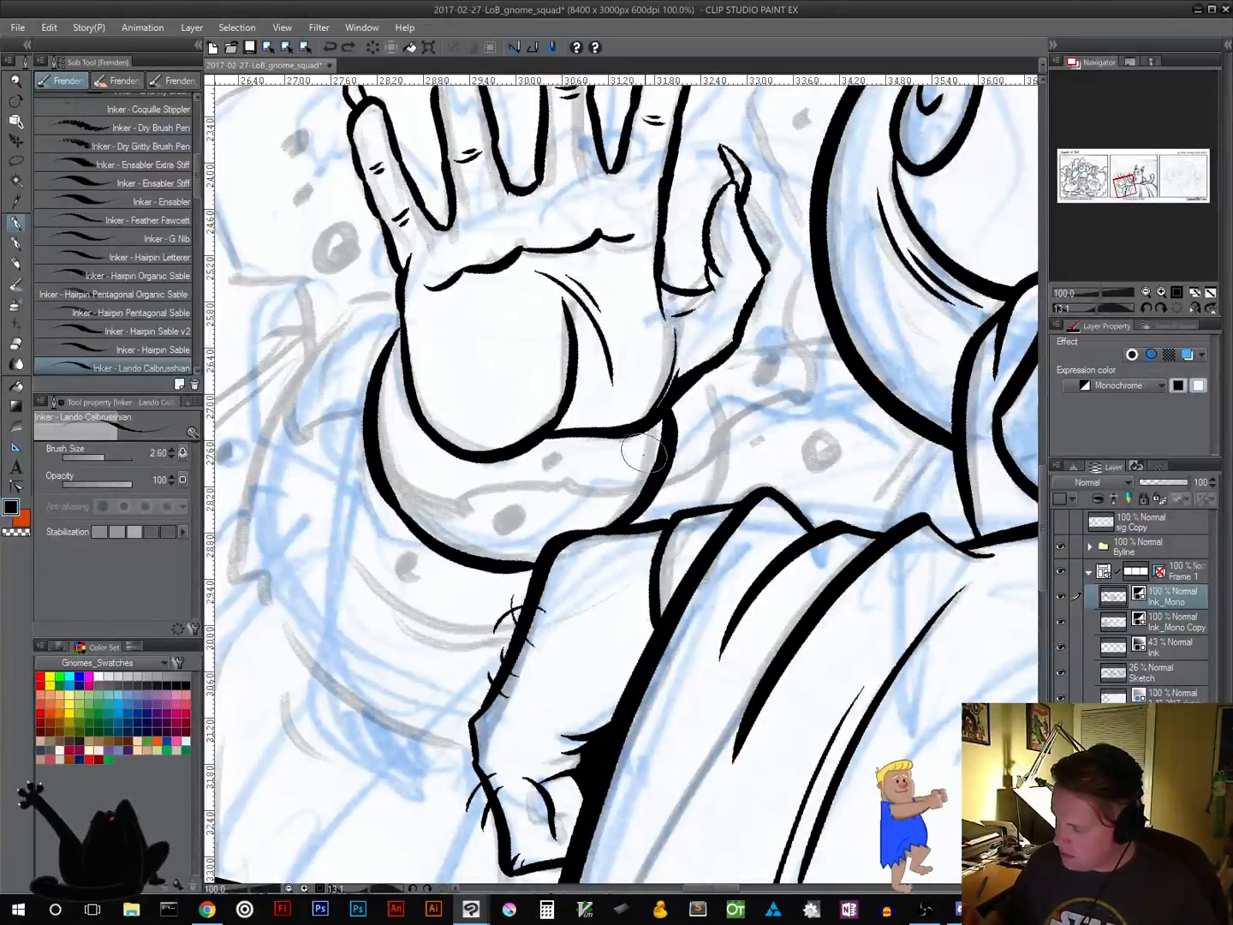
pyautogui.moveTo(643, 455)
pyautogui.mouseDown()
pyautogui.moveTo(607, 497)
pyautogui.moveTo(571, 521)
pyautogui.mouseUp()
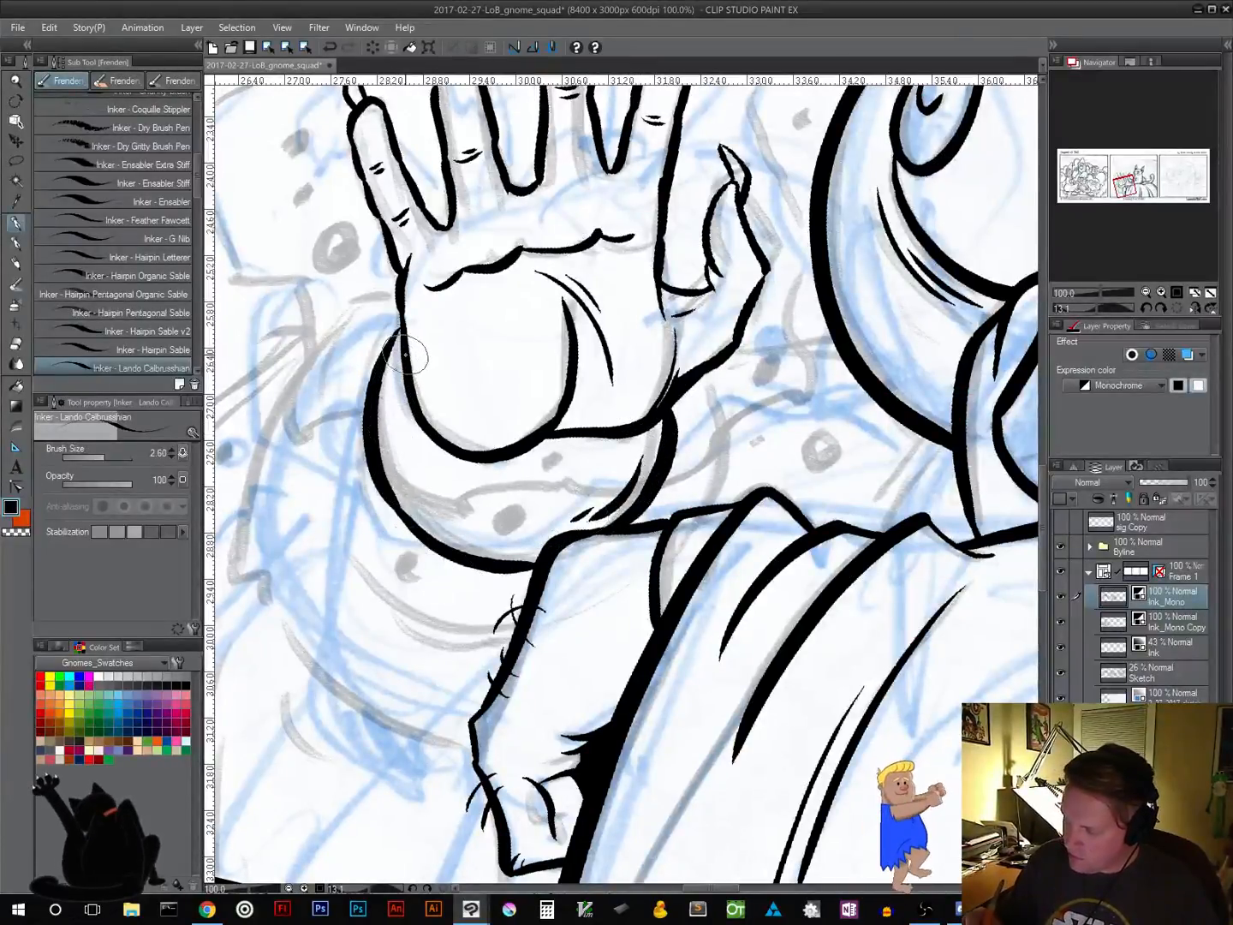
pyautogui.moveTo(405, 356); pyautogui.dragTo(401, 452)
# Try inking the large outer arm curve from the palm's little-finger side down along the sketch
pyautogui.moveTo(422, 633); pyautogui.dragTo(517, 605)
pyautogui.moveTo(493, 267)
pyautogui.mouseDown()
pyautogui.moveTo(439, 280)
pyautogui.moveTo(477, 270)
pyautogui.moveTo(387, 363)
pyautogui.moveTo(338, 487)
pyautogui.mouseUp()
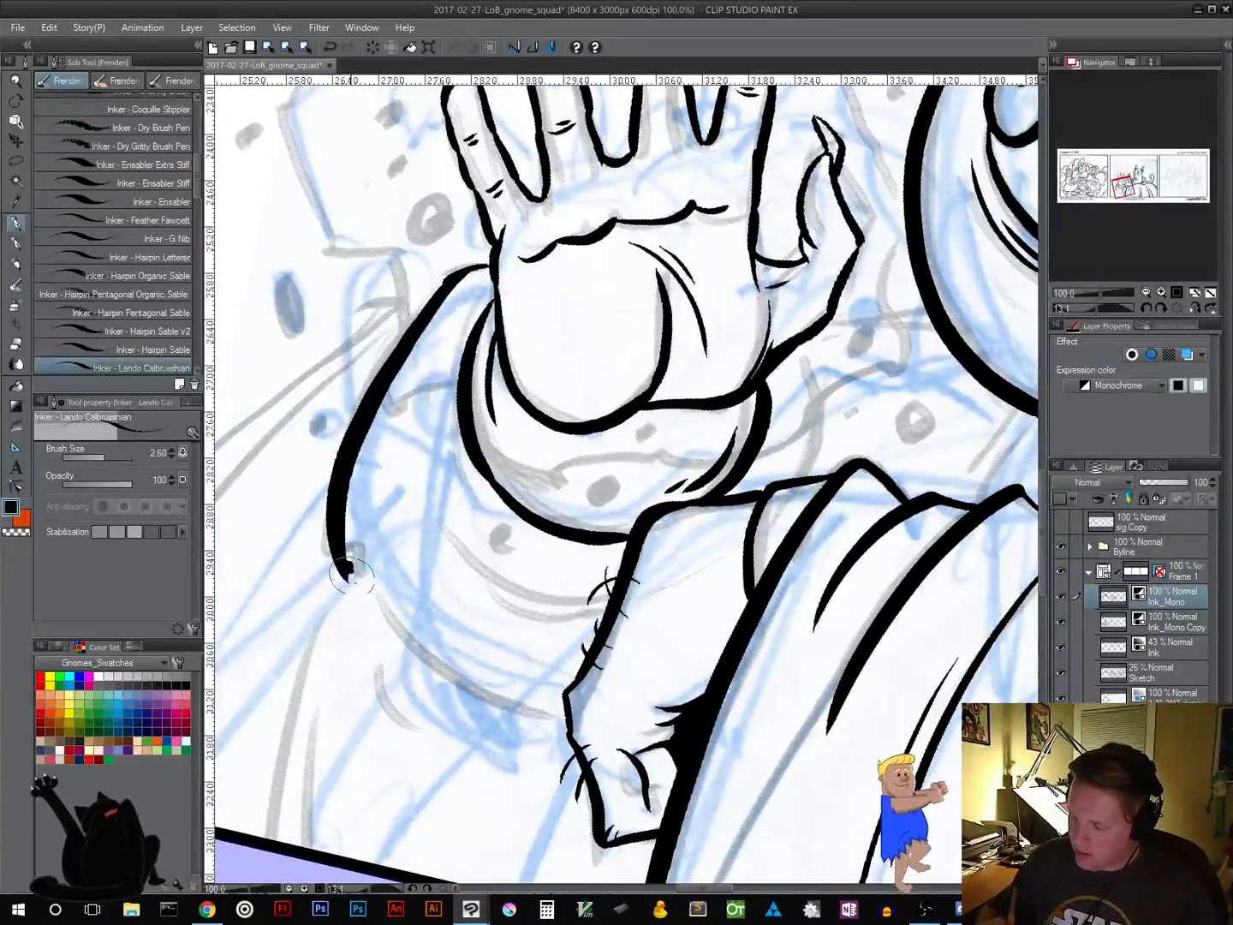
pyautogui.moveTo(353, 570); pyautogui.dragTo(402, 658)
pyautogui.hotkey('ctrl', 'z')
pyautogui.hotkey('ctrl', 'z')
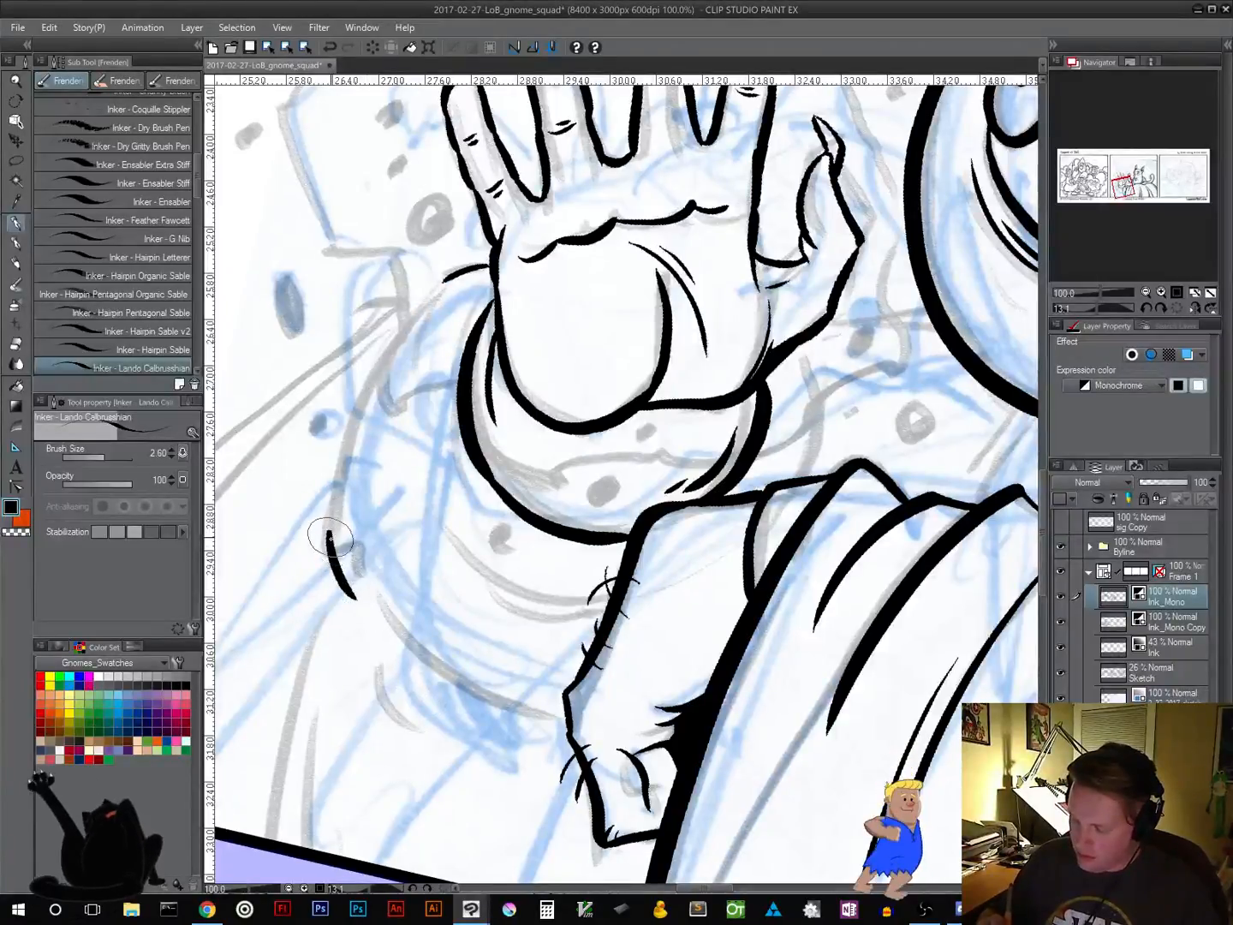
pyautogui.moveTo(355, 598)
pyautogui.mouseDown()
pyautogui.moveTo(331, 533)
pyautogui.moveTo(398, 345)
pyautogui.moveTo(493, 261)
pyautogui.mouseUp()
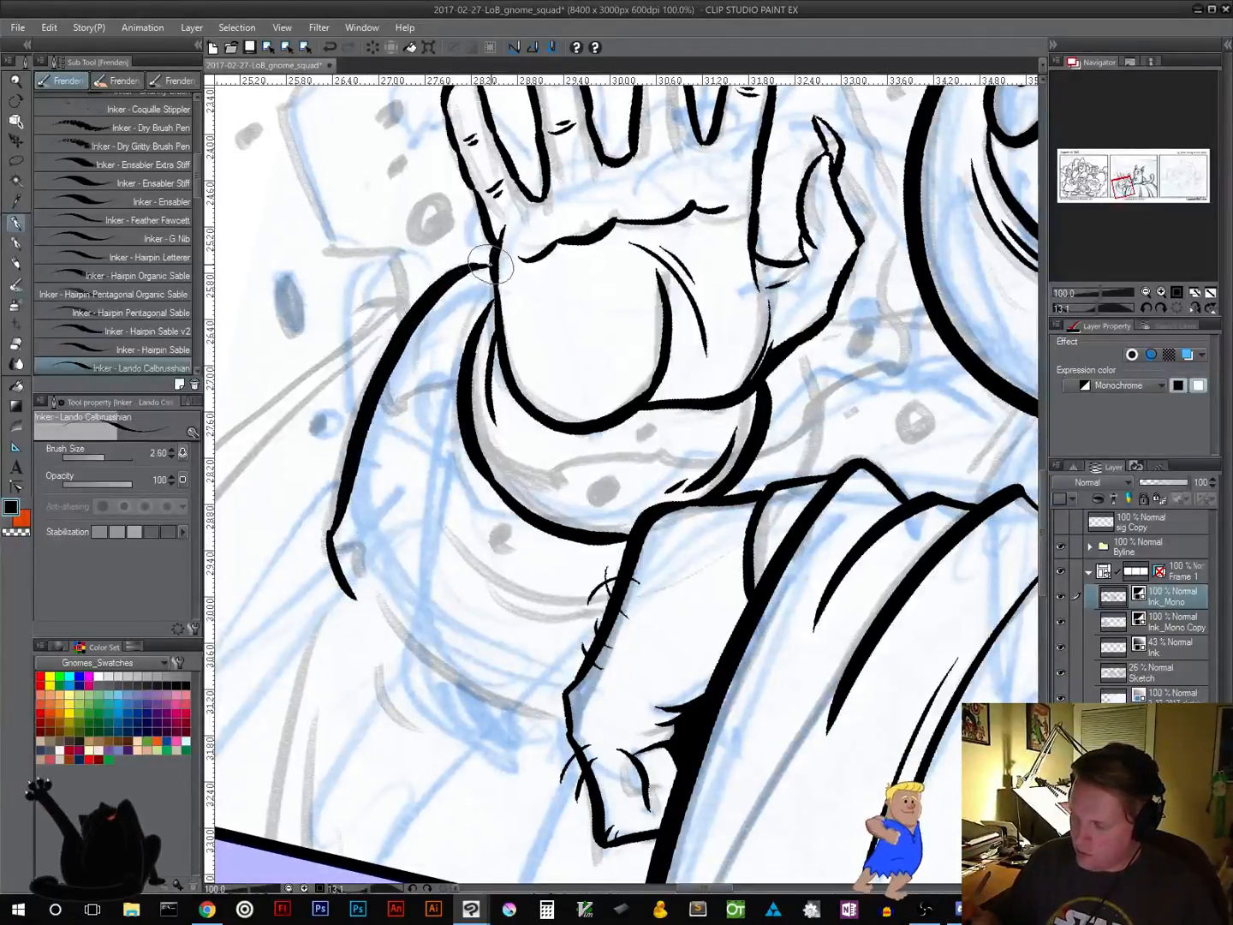
pyautogui.hotkey('ctrl', 'z')
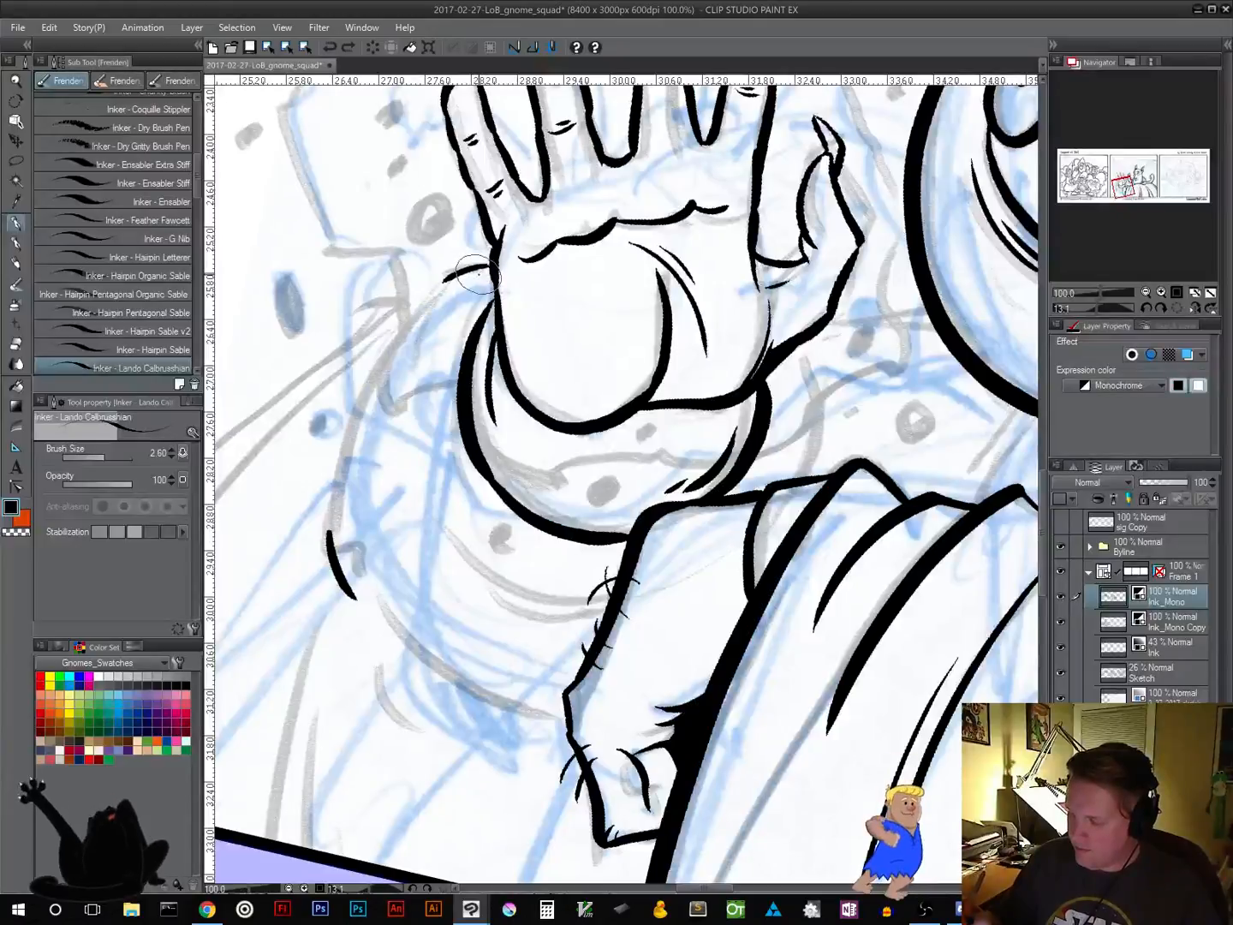
# Ink the rounded outer outline of the sleeve from the raised hand's wrist round to the lower hand's knuckles
pyautogui.moveTo(489, 266)
pyautogui.mouseDown()
pyautogui.moveTo(392, 336)
pyautogui.moveTo(348, 560)
pyautogui.moveTo(374, 627)
pyautogui.moveTo(411, 640)
pyautogui.mouseUp()
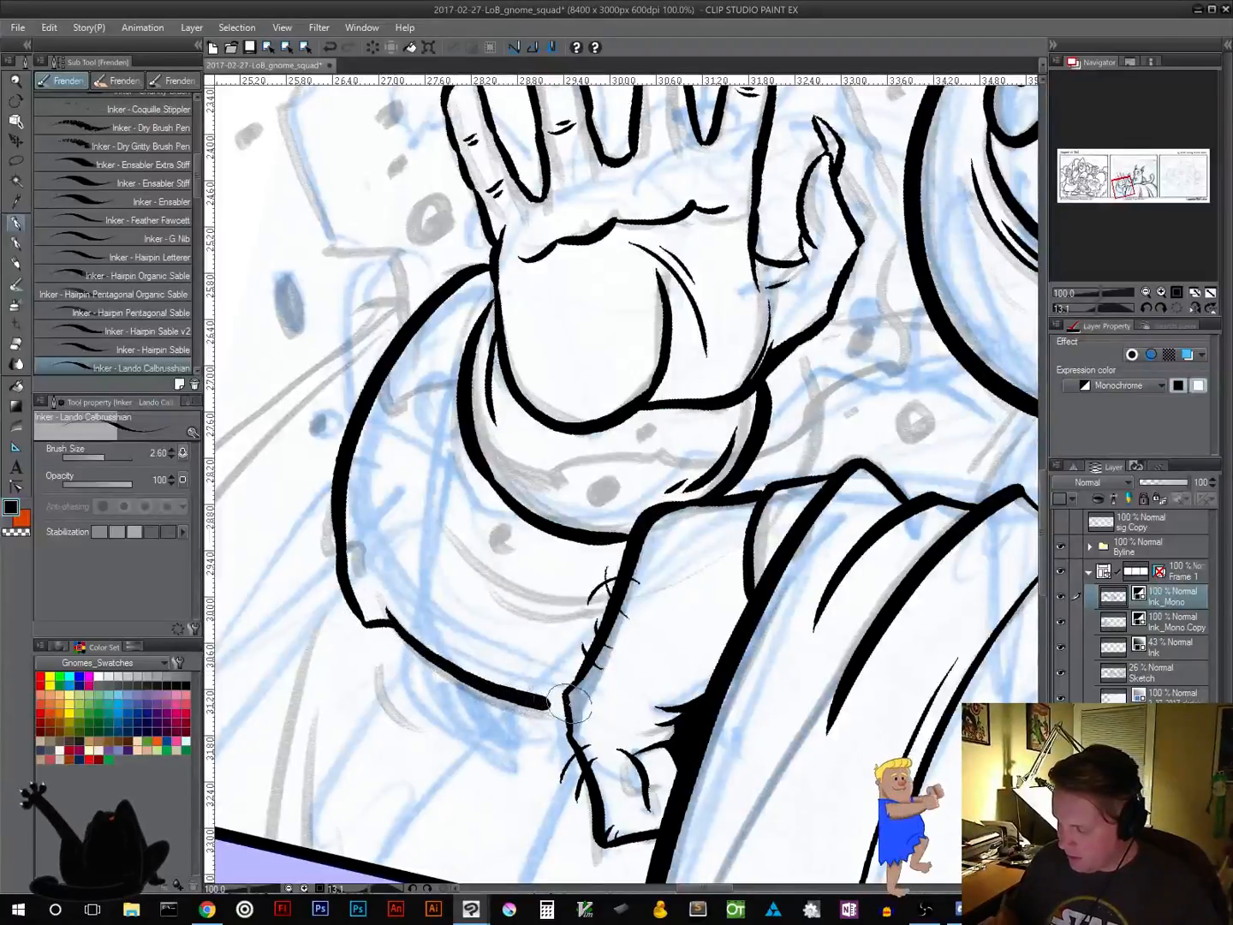
pyautogui.hotkey('ctrl', 'z')
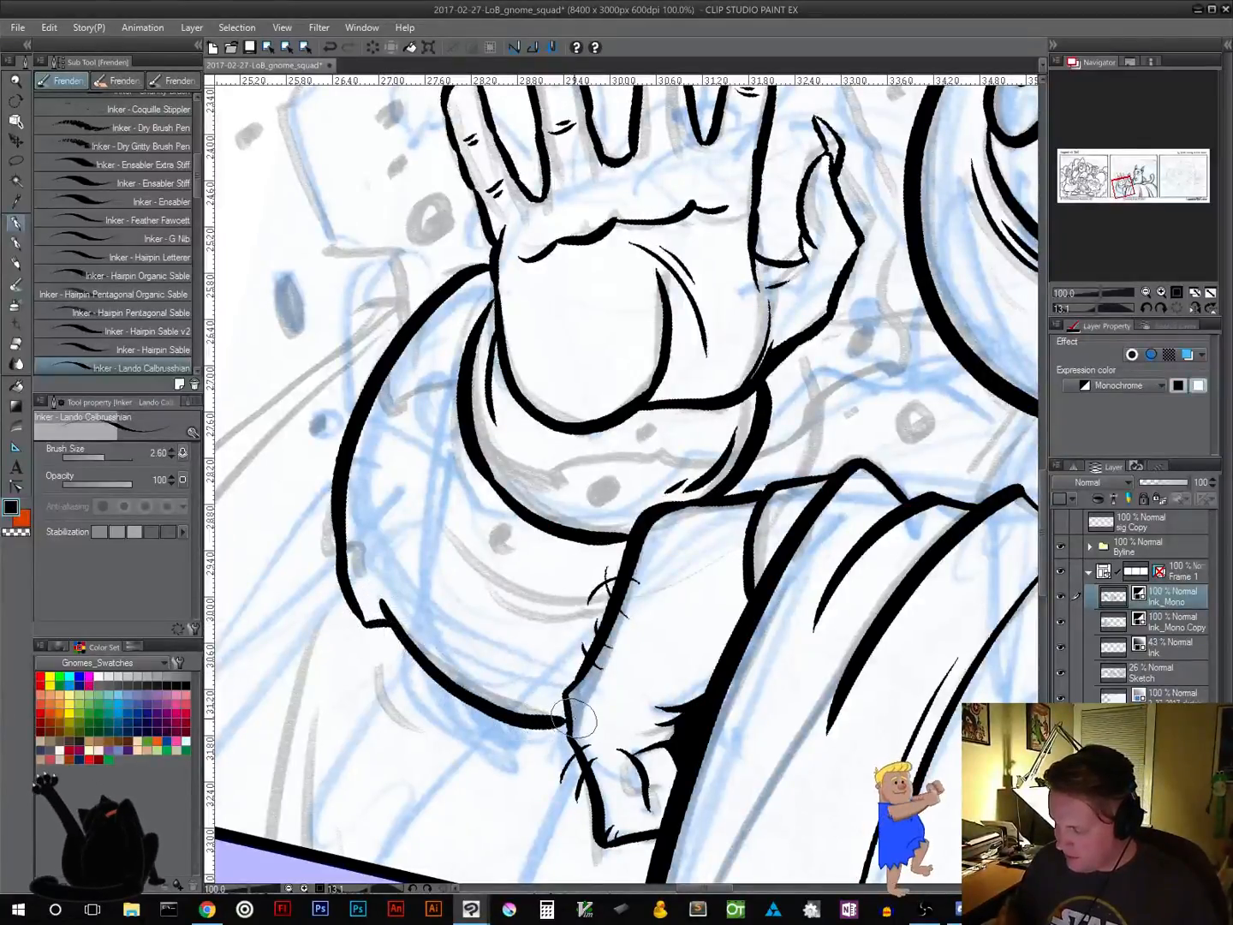
pyautogui.moveTo(597, 709); pyautogui.dragTo(641, 488)
pyautogui.moveTo(771, 520); pyautogui.dragTo(603, 632)
pyautogui.moveTo(688, 572); pyautogui.dragTo(481, 707)
pyautogui.moveTo(517, 413)
pyautogui.mouseDown()
pyautogui.moveTo(447, 485)
pyautogui.moveTo(415, 608)
pyautogui.mouseUp()
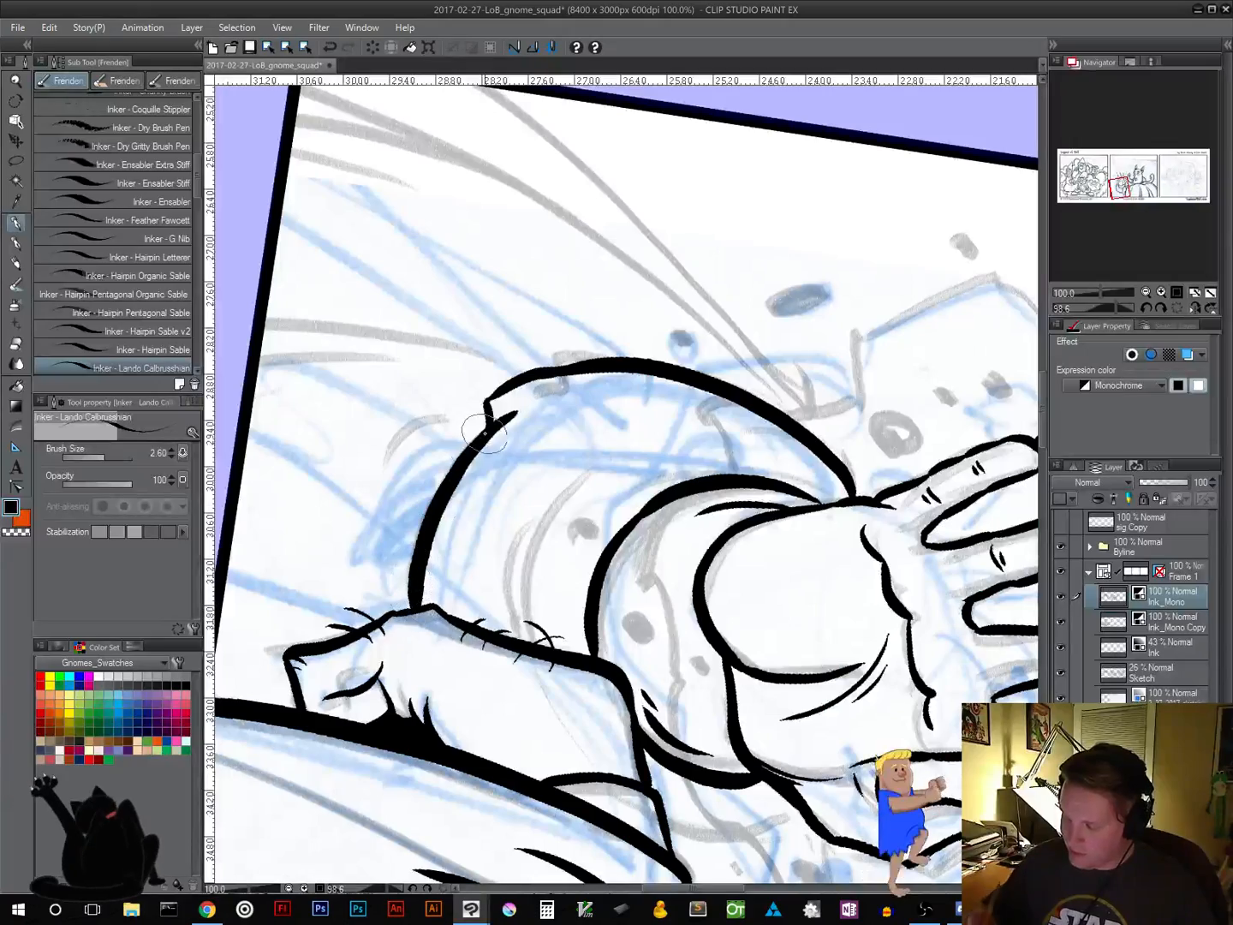
pyautogui.moveTo(637, 562); pyautogui.dragTo(670, 437)
pyautogui.hotkey('shift', 'space')
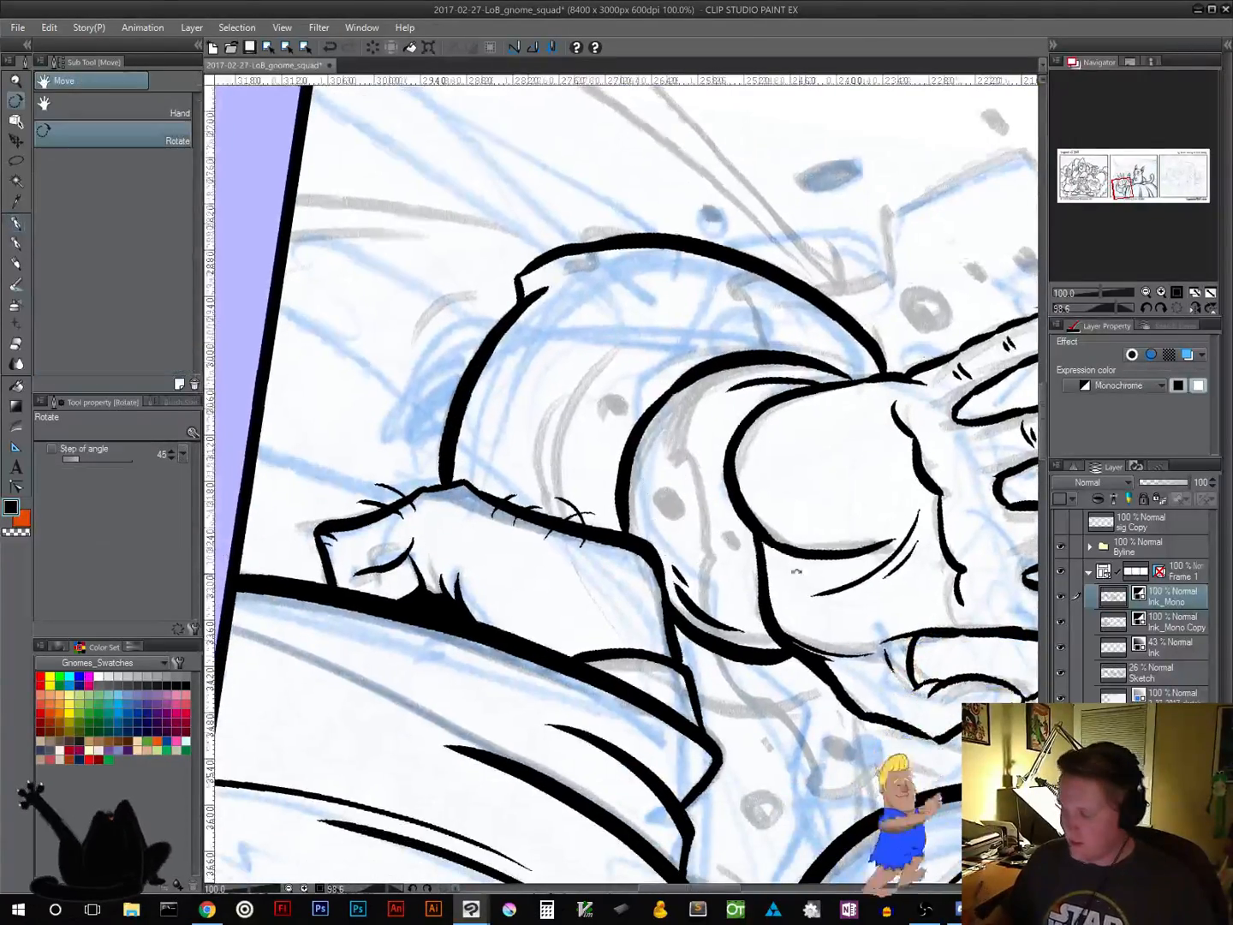
pyautogui.moveTo(797, 571); pyautogui.dragTo(685, 303)
pyautogui.moveTo(605, 298); pyautogui.dragTo(612, 523)
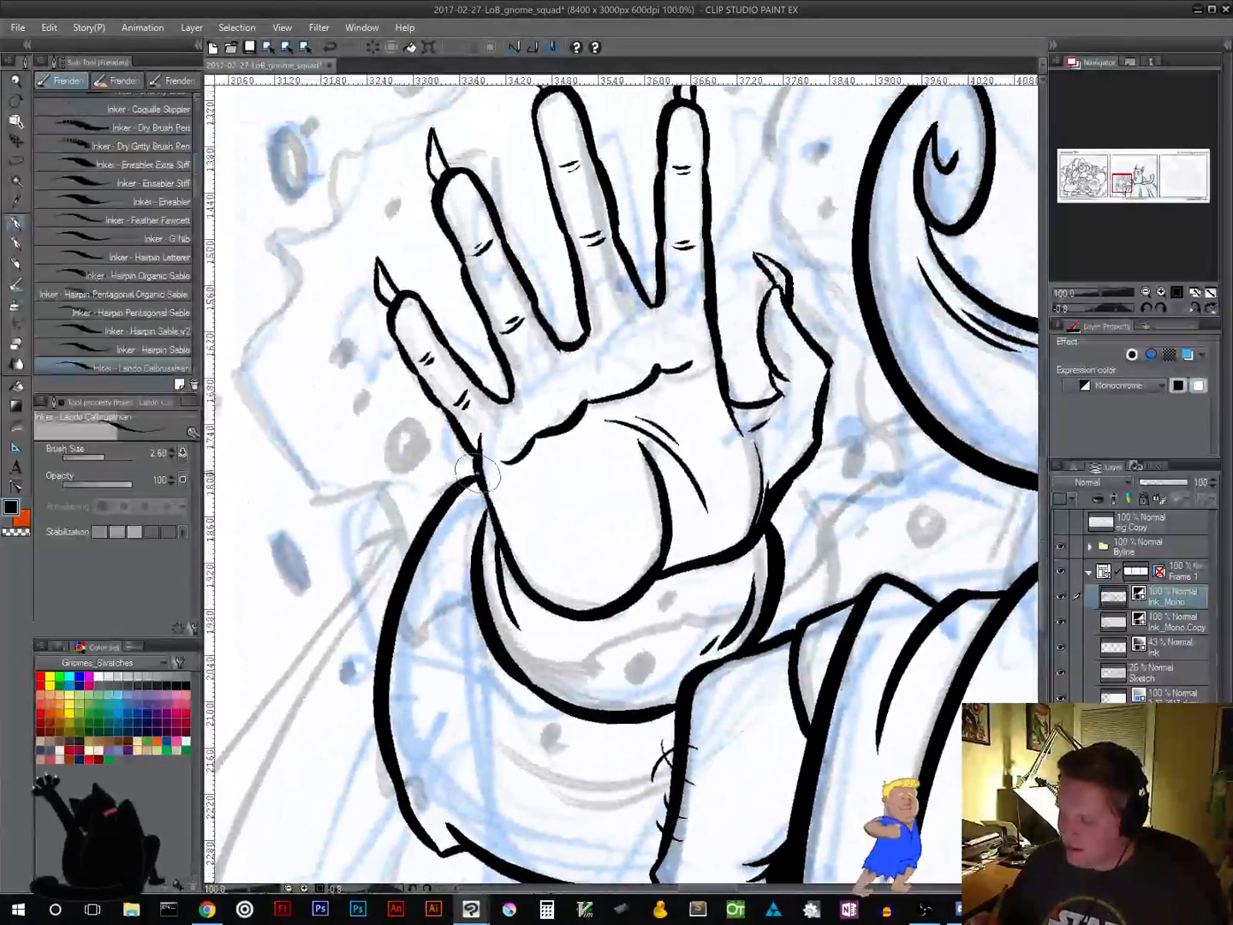
# Ink the short line joining the thumb's base to the large curl and the small crease lines beneath the curl
pyautogui.moveTo(867, 567); pyautogui.dragTo(700, 557)
pyautogui.hotkey('ctrl', 'z')
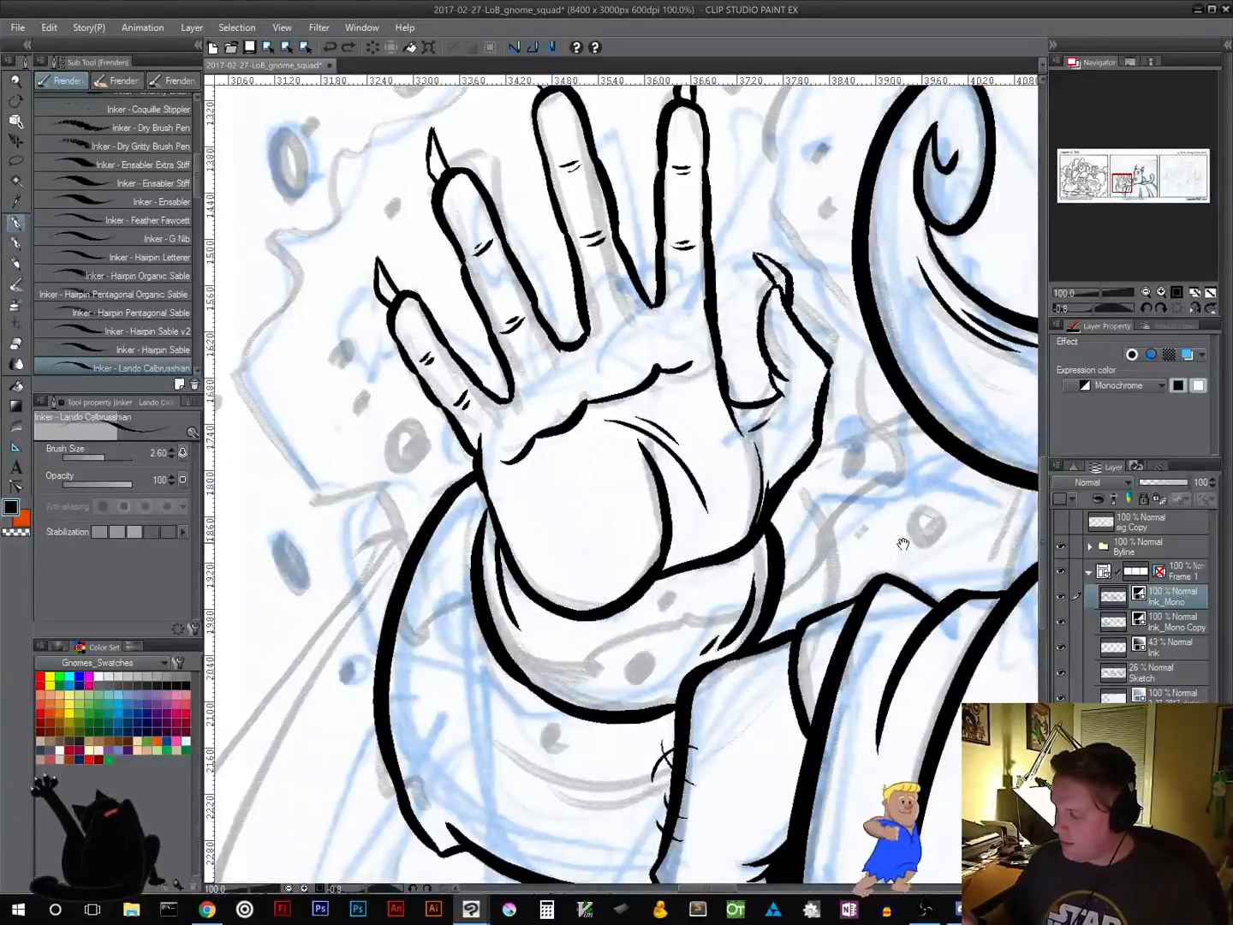
pyautogui.moveTo(925, 512); pyautogui.dragTo(711, 474)
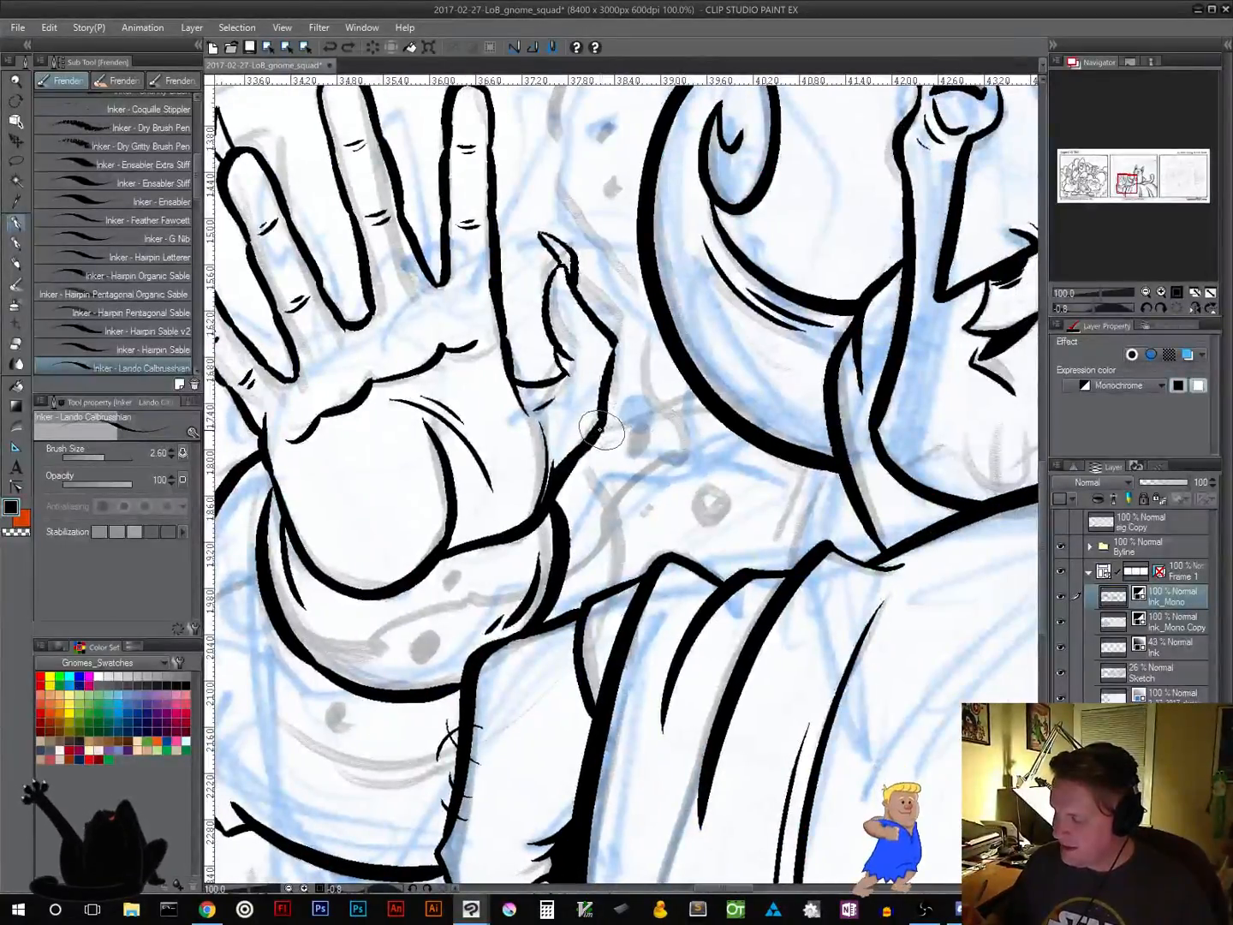
pyautogui.moveTo(601, 429)
pyautogui.mouseDown()
pyautogui.moveTo(710, 417)
pyautogui.moveTo(633, 419)
pyautogui.moveTo(711, 390)
pyautogui.mouseUp()
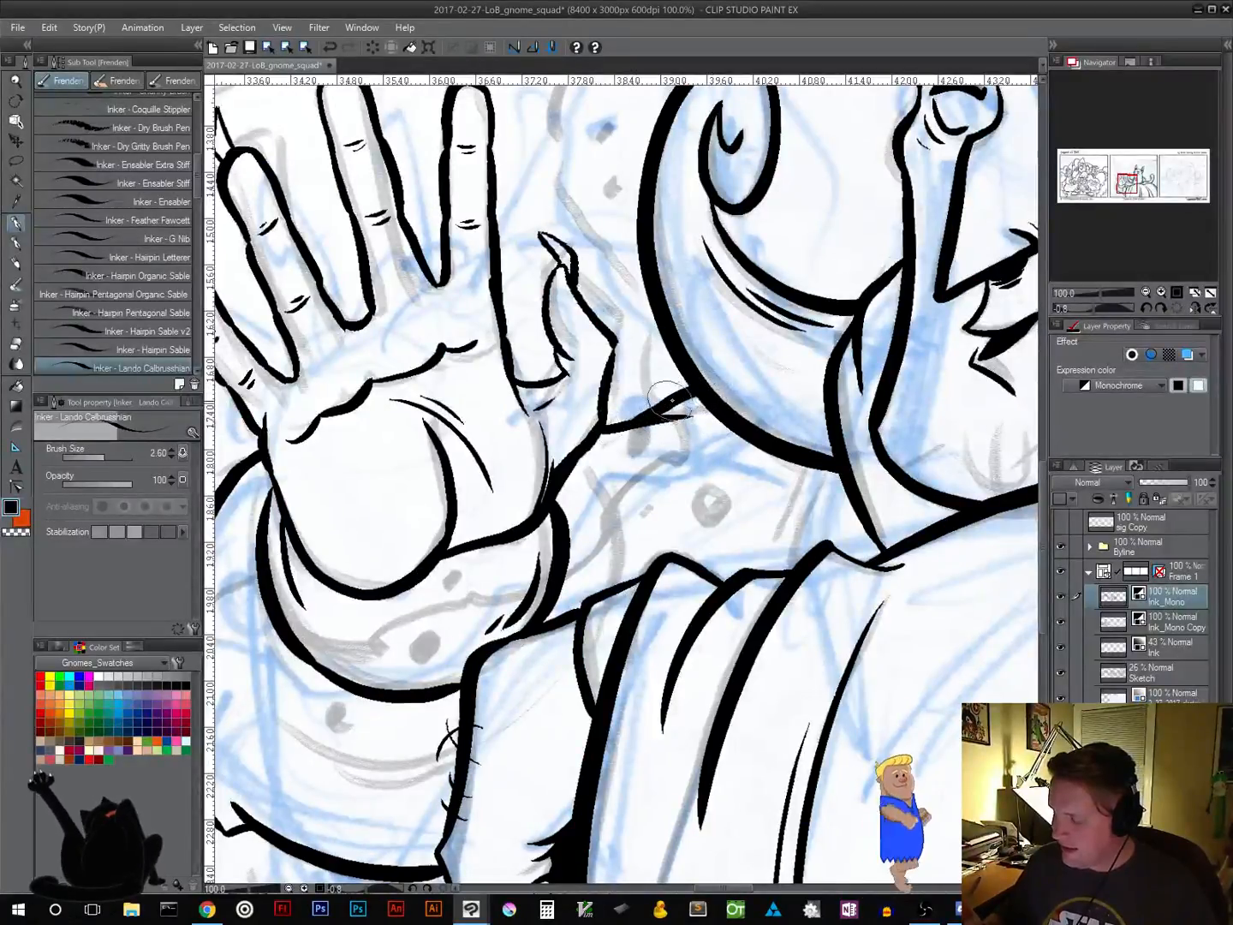
pyautogui.hotkey('ctrl', 'z')
pyautogui.moveTo(628, 423); pyautogui.dragTo(710, 388)
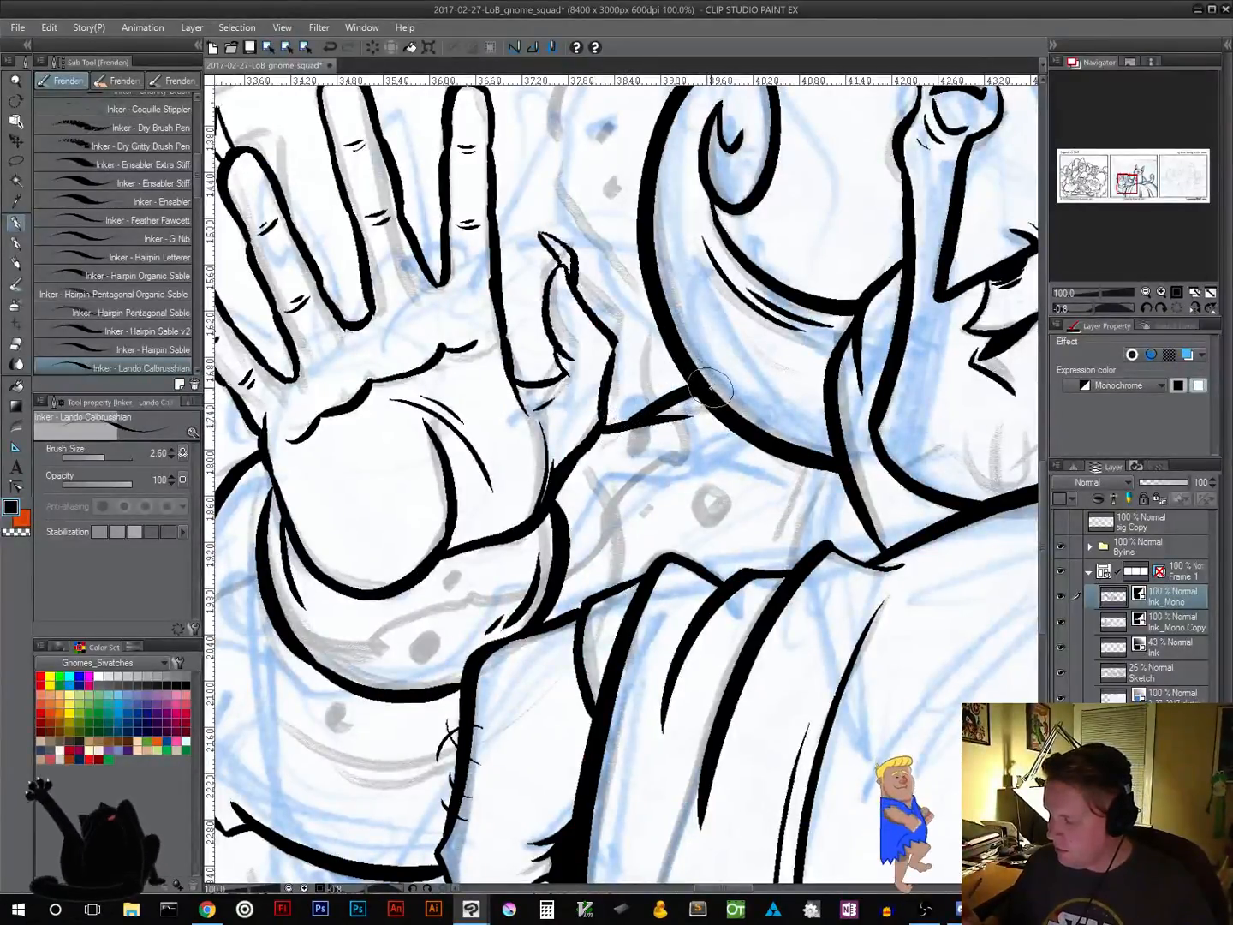
pyautogui.moveTo(890, 431); pyautogui.dragTo(755, 413)
pyautogui.moveTo(692, 449)
pyautogui.mouseDown()
pyautogui.moveTo(638, 529)
pyautogui.moveTo(644, 548)
pyautogui.moveTo(752, 448)
pyautogui.mouseUp()
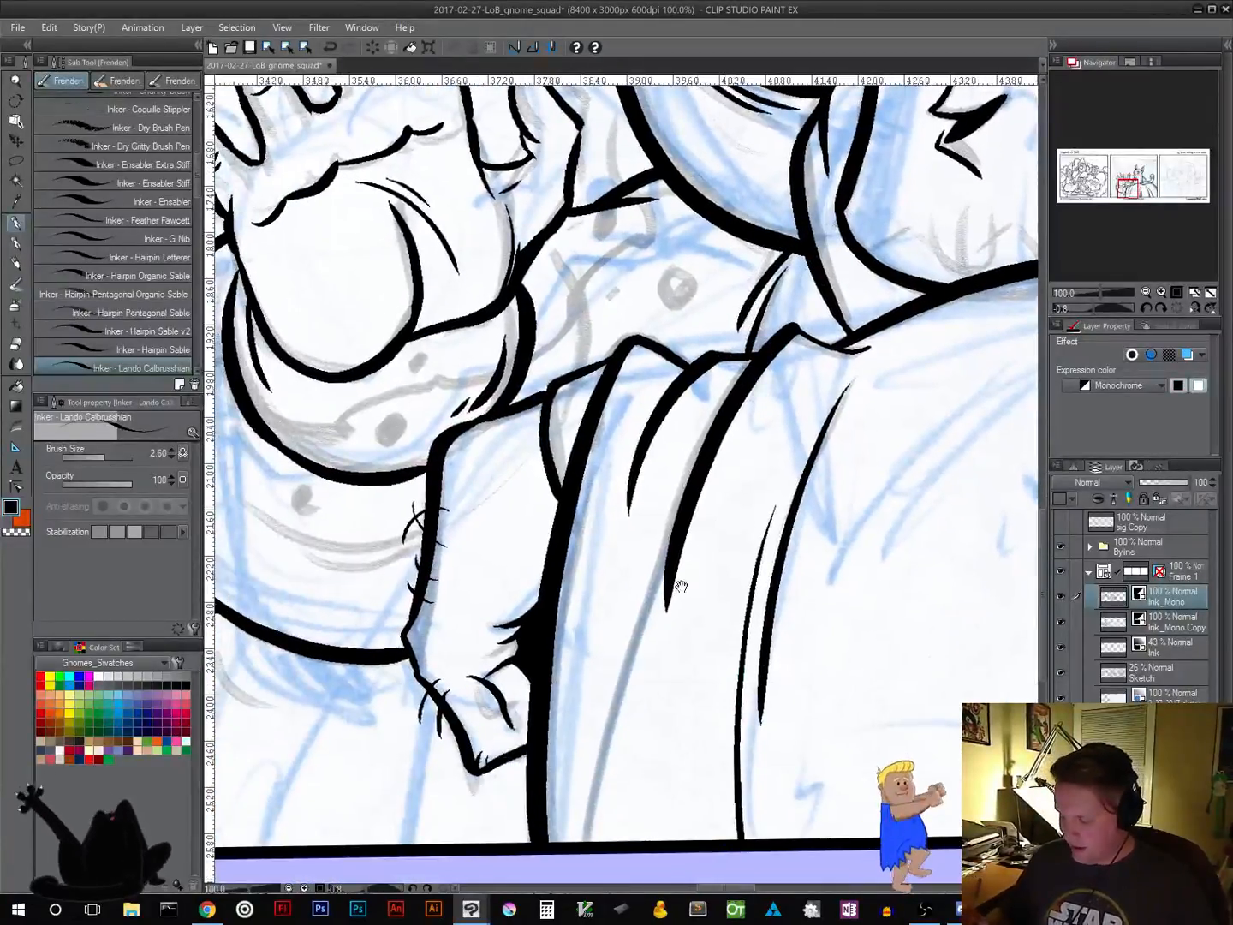
# Ink two long fabric lines sweeping from beside the raised hand's wrist down to the panel's left and bottom borders
pyautogui.moveTo(660, 618); pyautogui.dragTo(1032, 532)
pyautogui.moveTo(642, 484); pyautogui.dragTo(649, 730)
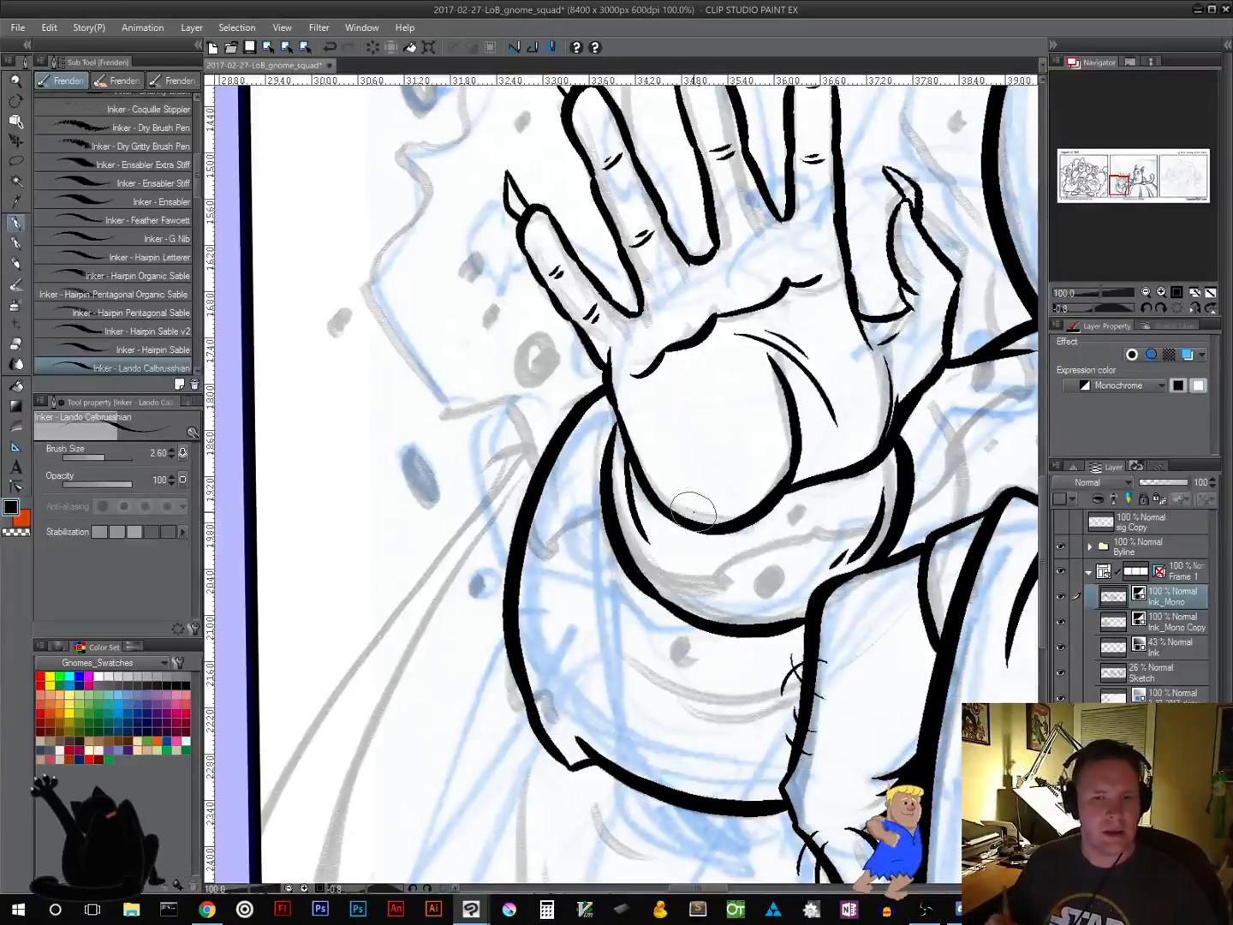
pyautogui.moveTo(463, 615)
pyautogui.mouseDown()
pyautogui.moveTo(465, 600)
pyautogui.moveTo(435, 637)
pyautogui.mouseUp()
pyautogui.moveTo(575, 396)
pyautogui.mouseDown()
pyautogui.moveTo(484, 467)
pyautogui.moveTo(360, 664)
pyautogui.moveTo(475, 497)
pyautogui.mouseUp()
pyautogui.moveTo(347, 680)
pyautogui.mouseDown()
pyautogui.moveTo(419, 503)
pyautogui.moveTo(615, 270)
pyautogui.mouseUp()
pyautogui.hotkey('ctrl', 'z')
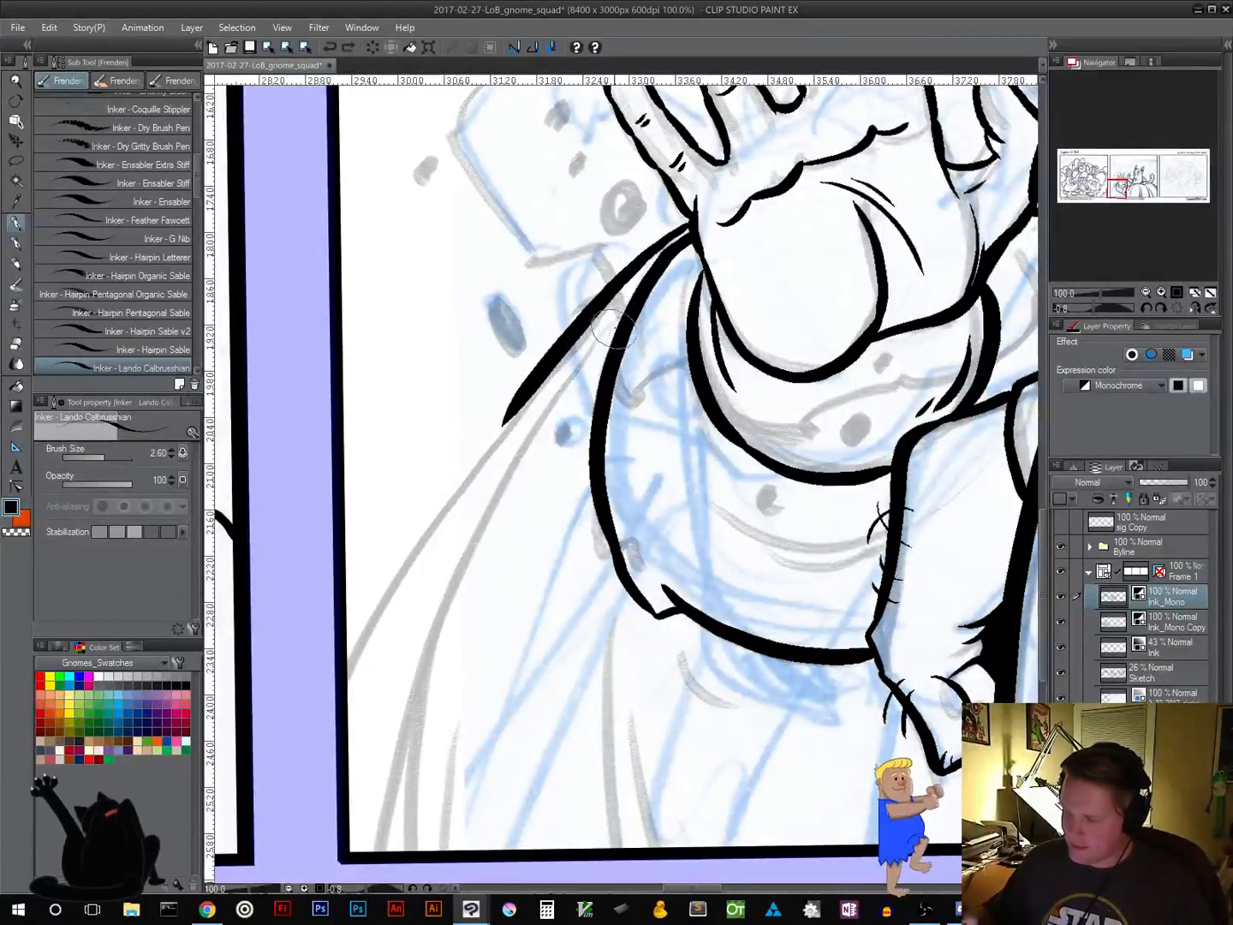
pyautogui.moveTo(664, 233)
pyautogui.mouseDown()
pyautogui.moveTo(518, 389)
pyautogui.moveTo(347, 685)
pyautogui.mouseUp()
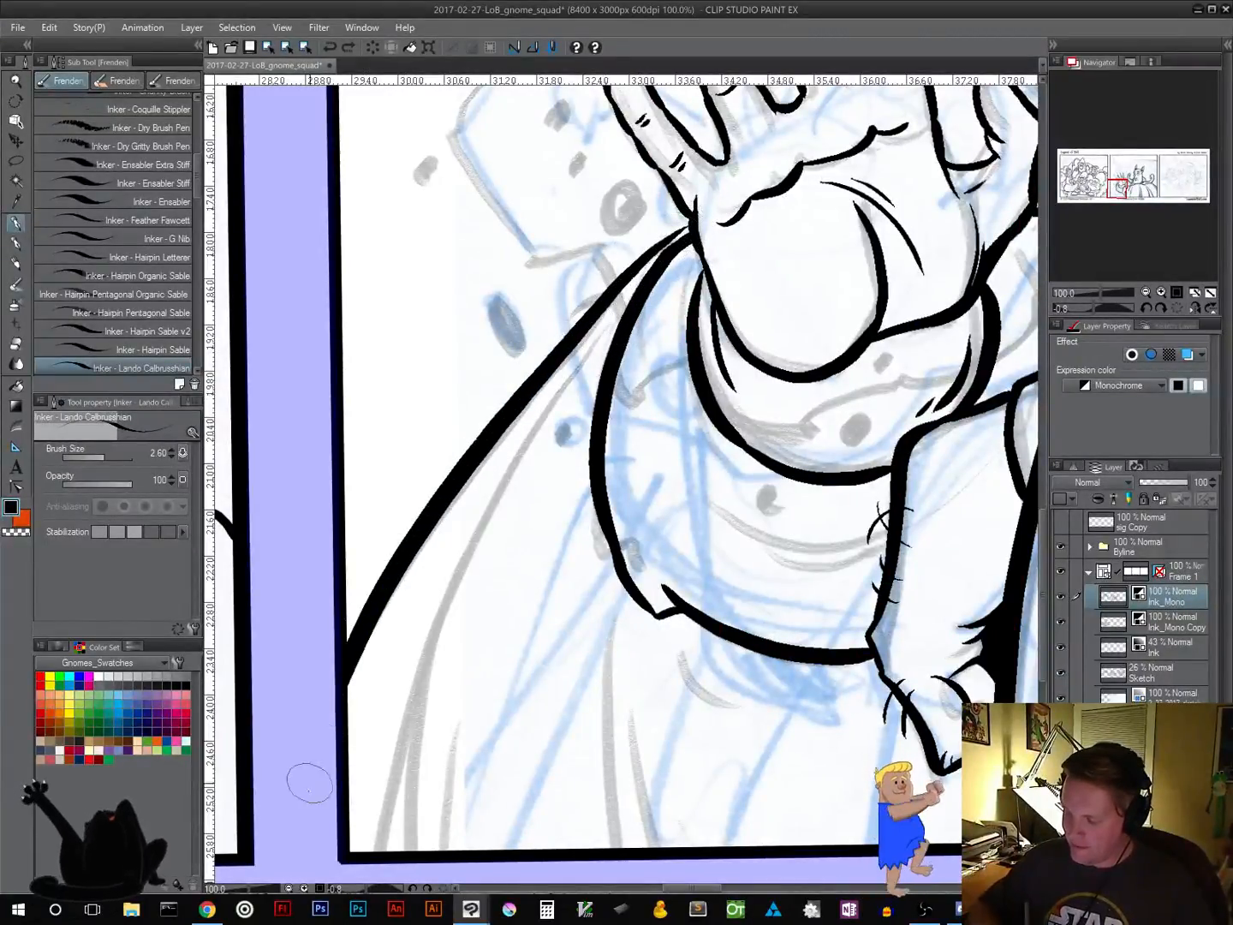
pyautogui.moveTo(603, 334)
pyautogui.mouseDown()
pyautogui.moveTo(485, 510)
pyautogui.moveTo(376, 851)
pyautogui.mouseUp()
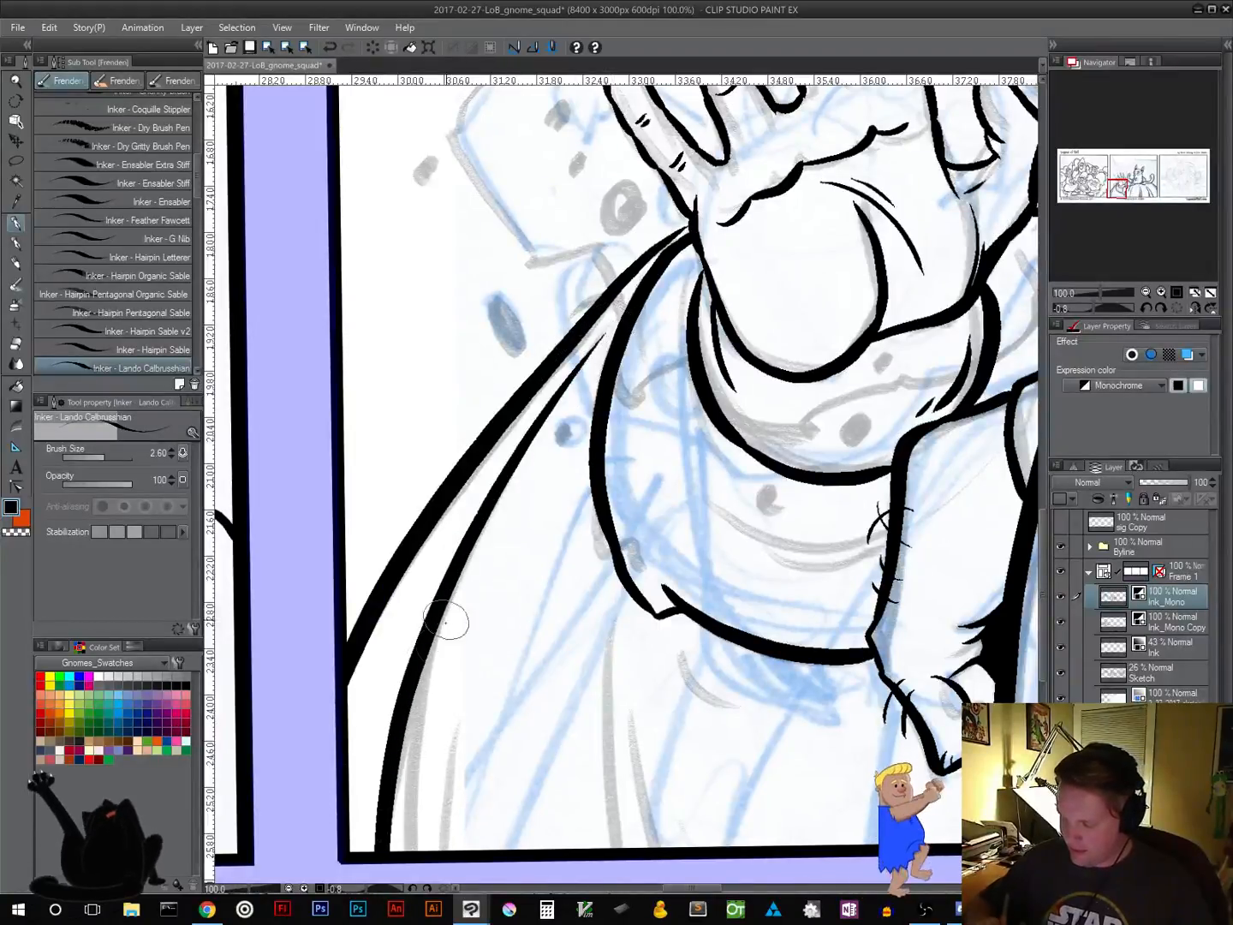
pyautogui.scroll(-4, 447, 599)
pyautogui.moveTo(562, 347)
pyautogui.mouseDown()
pyautogui.moveTo(553, 409)
pyautogui.moveTo(566, 484)
pyautogui.mouseUp()
pyautogui.hotkey('ctrl', 'z')
pyautogui.moveTo(561, 338)
pyautogui.mouseDown()
pyautogui.moveTo(539, 544)
pyautogui.moveTo(561, 582)
pyautogui.moveTo(518, 667)
pyautogui.mouseUp()
pyautogui.hotkey('ctrl', 'z')
pyautogui.click(510, 560)
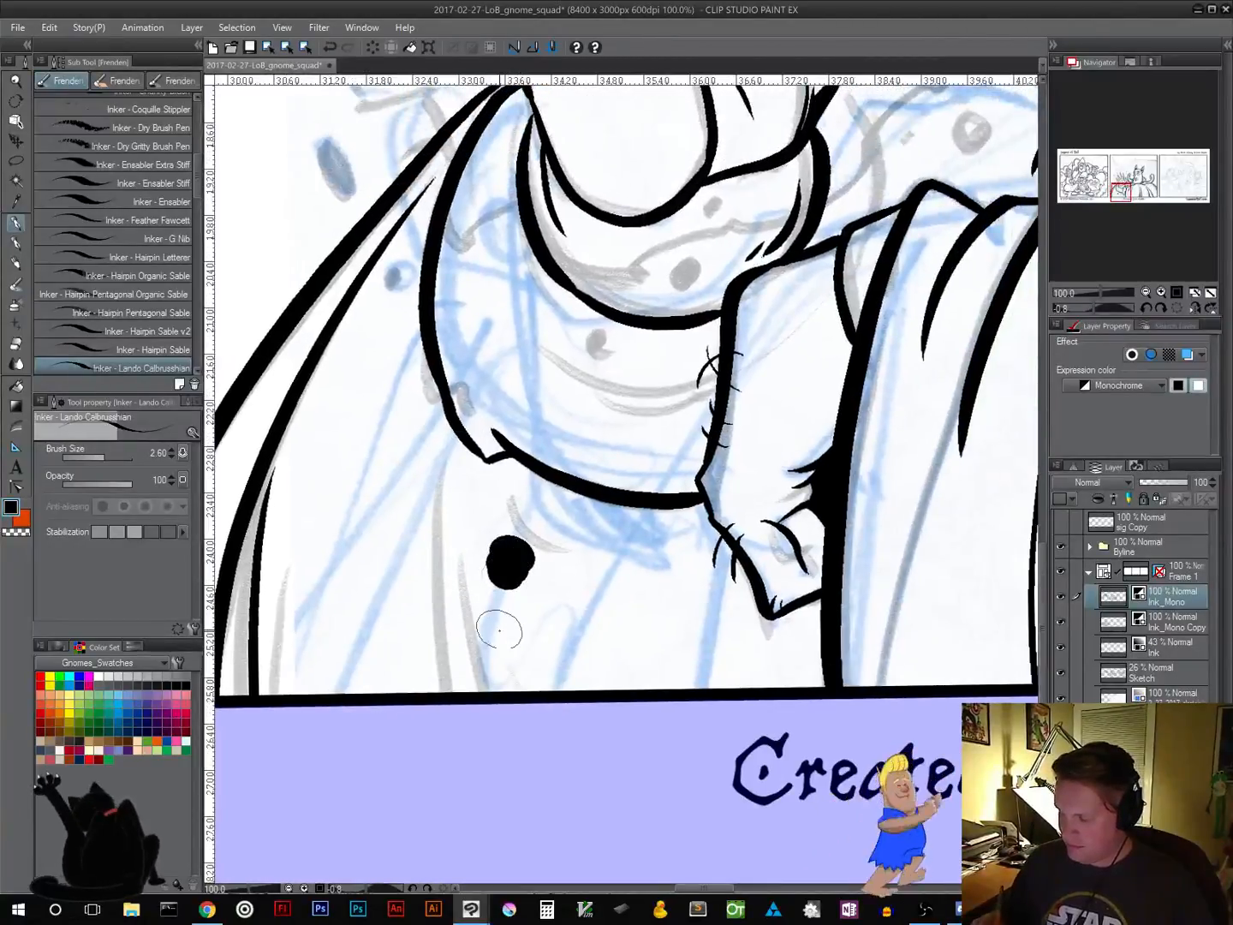
pyautogui.hotkey('ctrl', 'z')
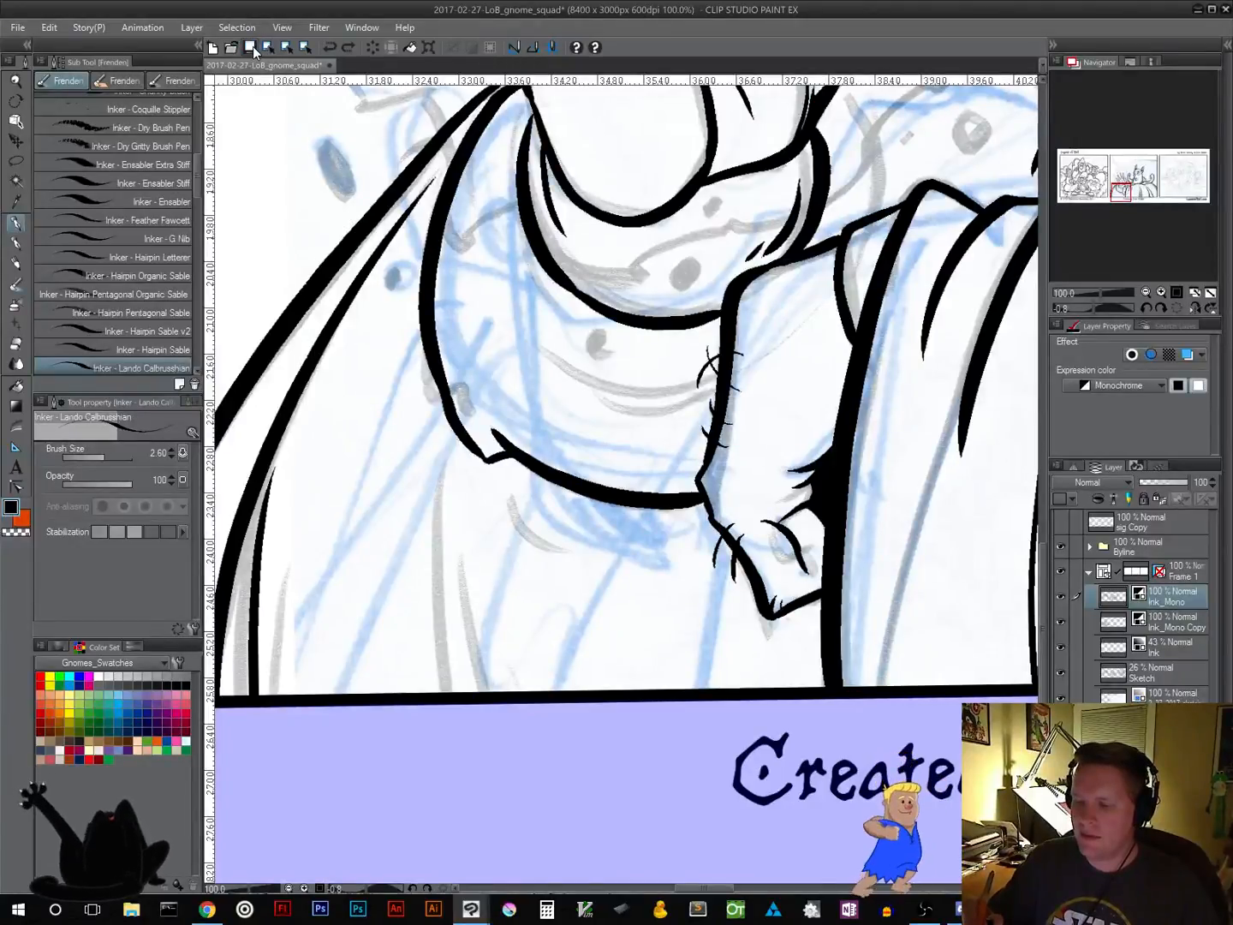
pyautogui.click(443, 470)
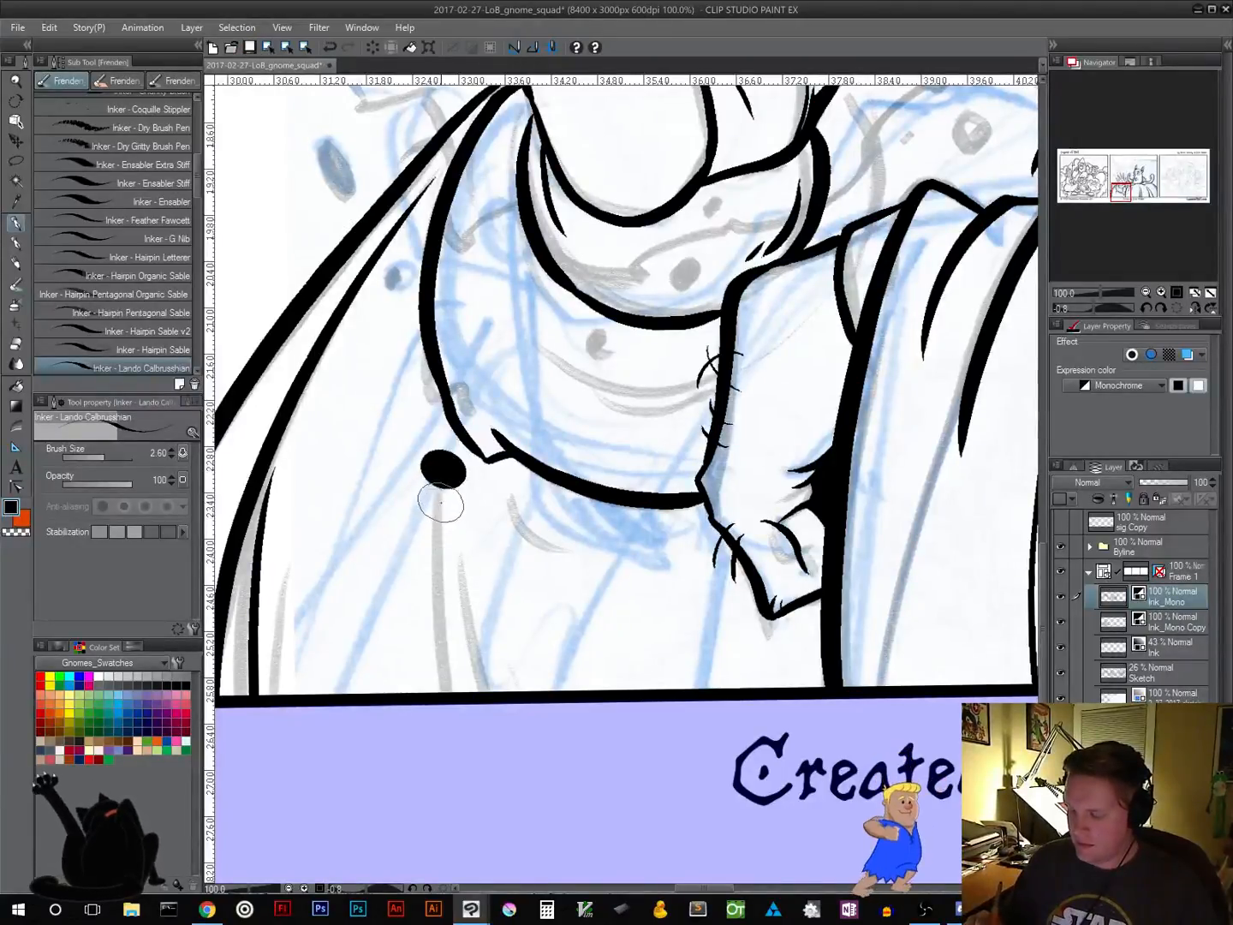
pyautogui.click(441, 506)
pyautogui.click(438, 548)
pyautogui.click(439, 566)
pyautogui.click(440, 583)
pyautogui.click(441, 598)
pyautogui.click(445, 616)
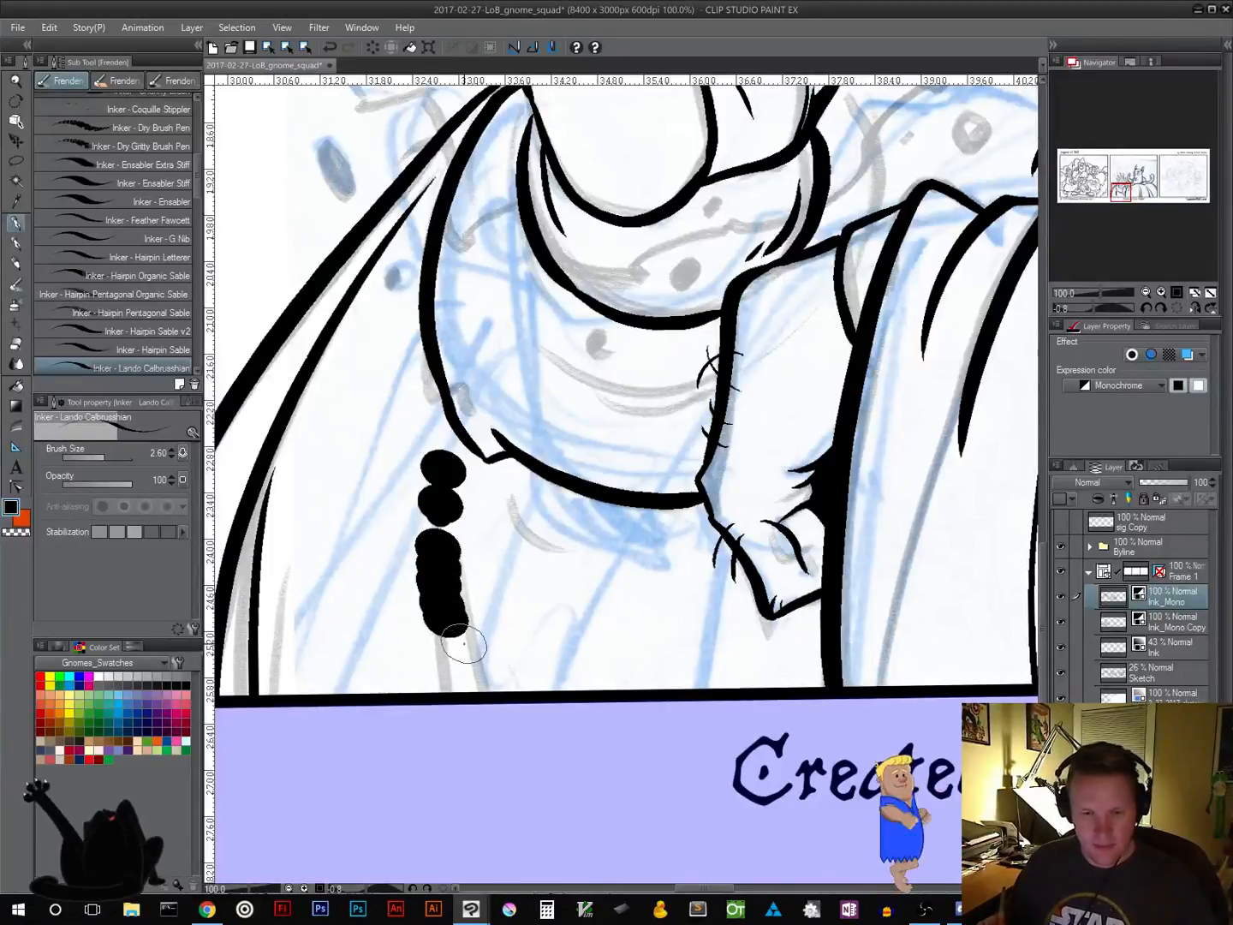
pyautogui.hotkey('ctrl', 'z')
pyautogui.moveTo(539, 502); pyautogui.dragTo(500, 549)
pyautogui.hotkey('ctrl', 'z')
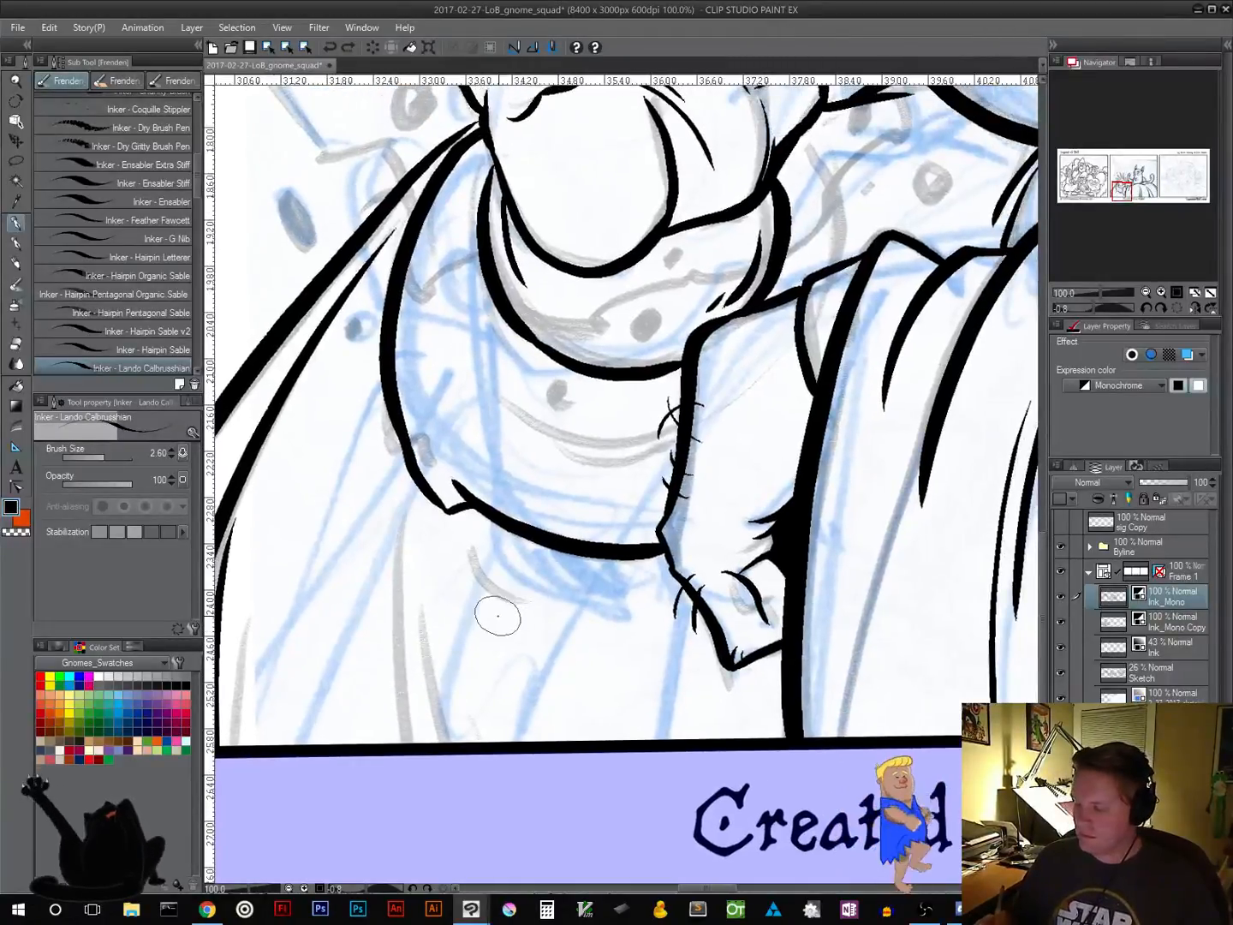
# Try the Inker - Hairpin Sable v2 brush on the fold below the sleeve and return to Inker - Lando Calbrusshian
pyautogui.click(132, 328)
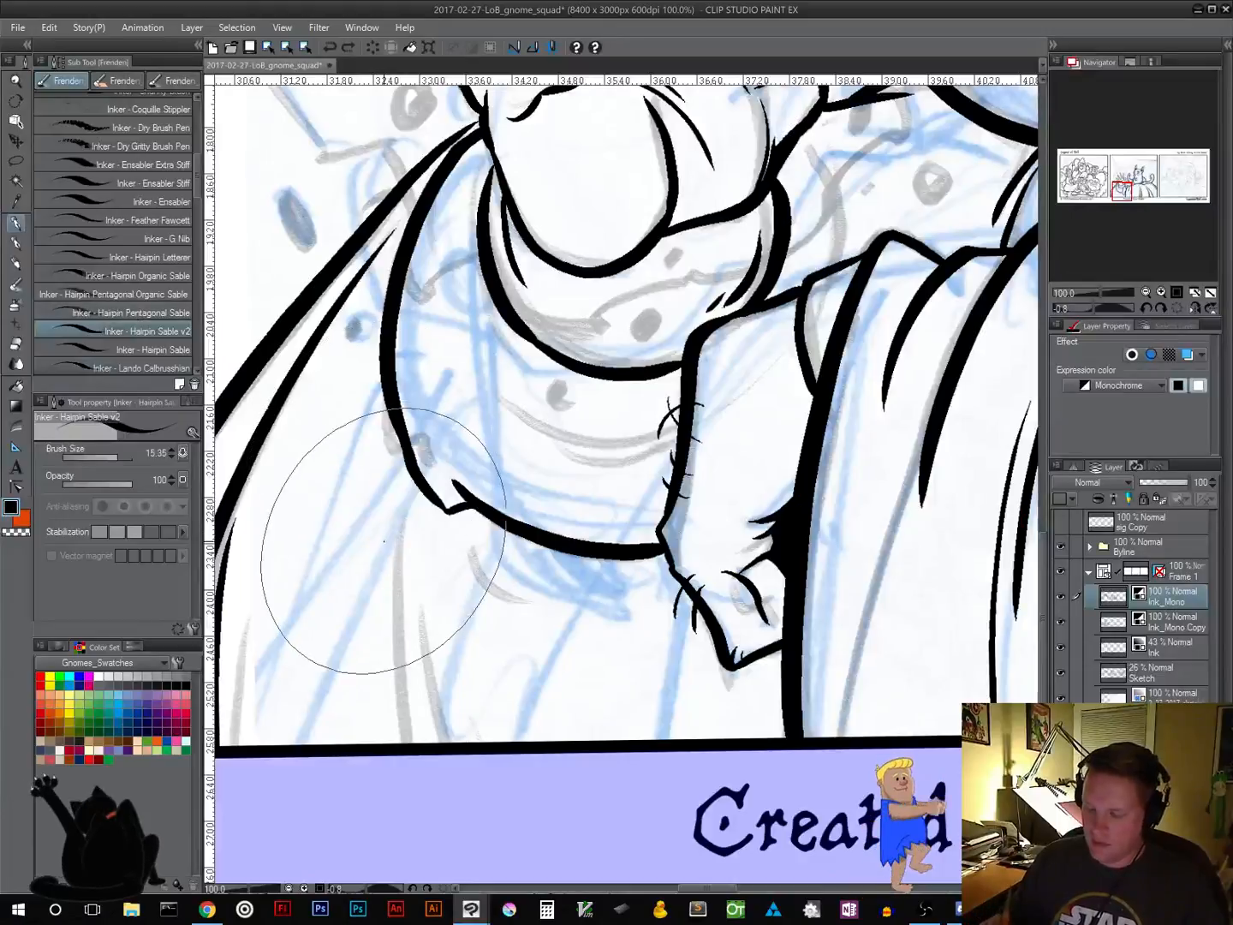
pyautogui.moveTo(381, 587); pyautogui.dragTo(413, 649)
pyautogui.hotkey('ctrl', 'z')
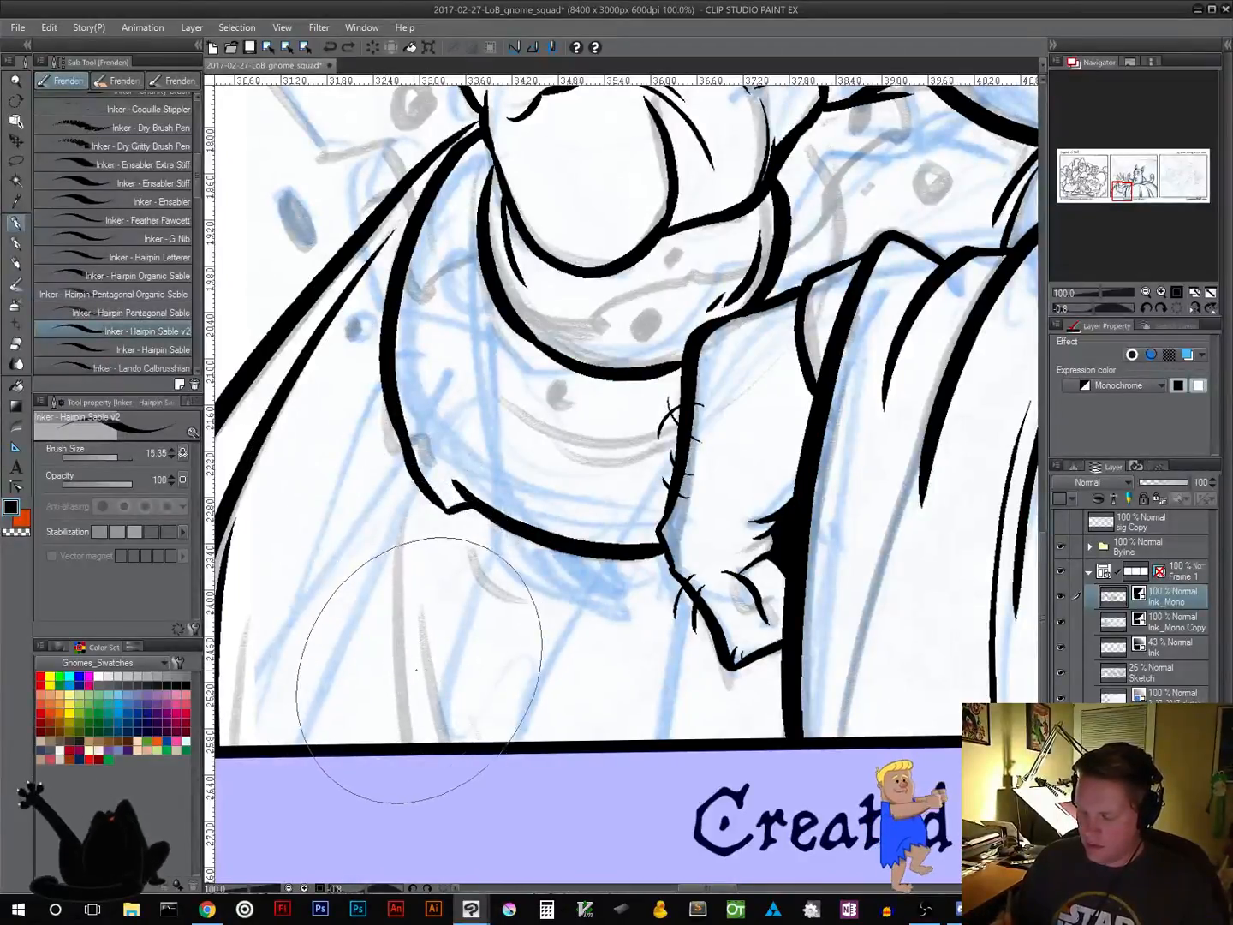
pyautogui.click(167, 349)
pyautogui.click(174, 368)
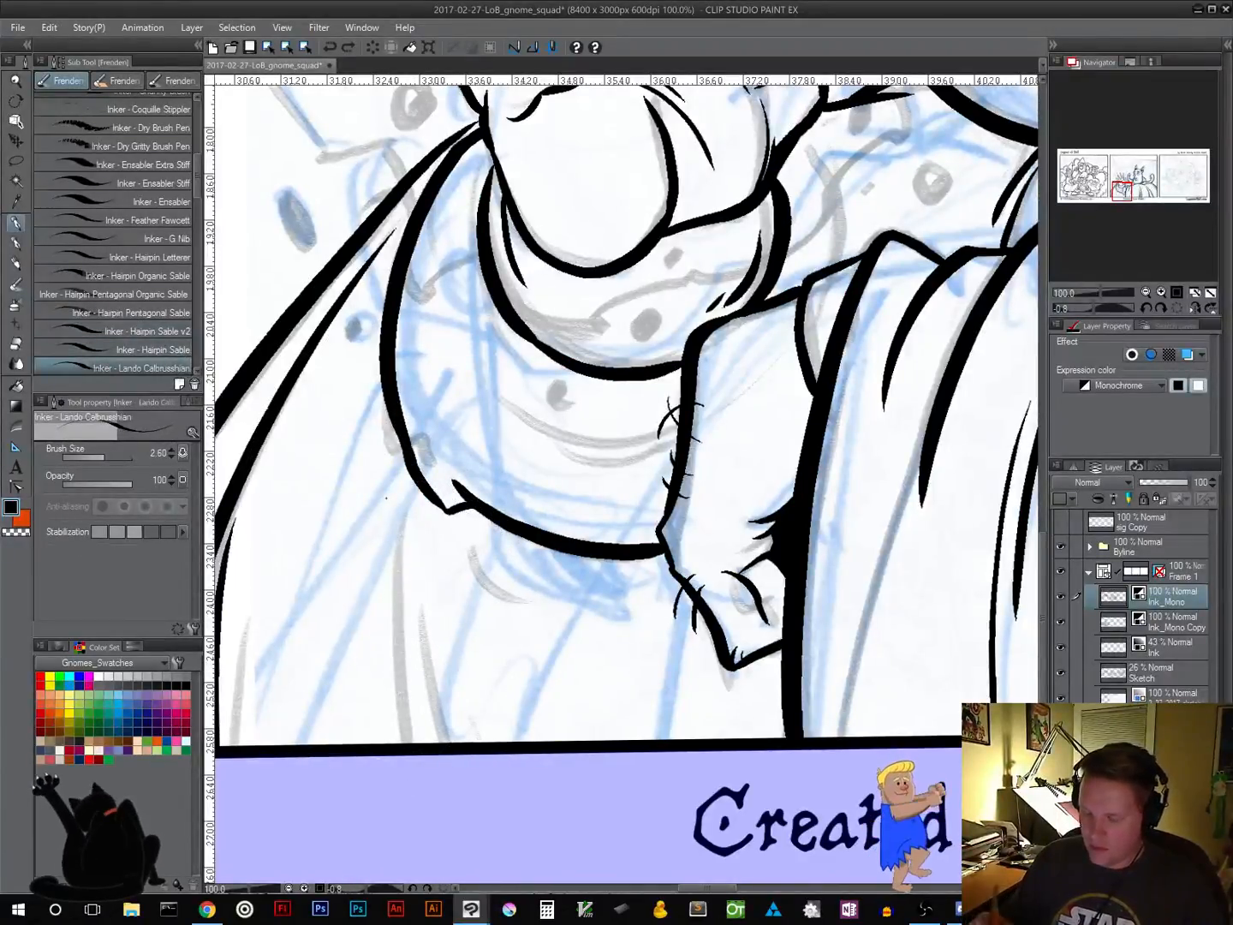
# Ink two tapered folds below the sleeve and the curved fabric edge running down to the panel's bottom border
pyautogui.moveTo(401, 531); pyautogui.dragTo(401, 743)
pyautogui.moveTo(418, 606); pyautogui.dragTo(447, 742)
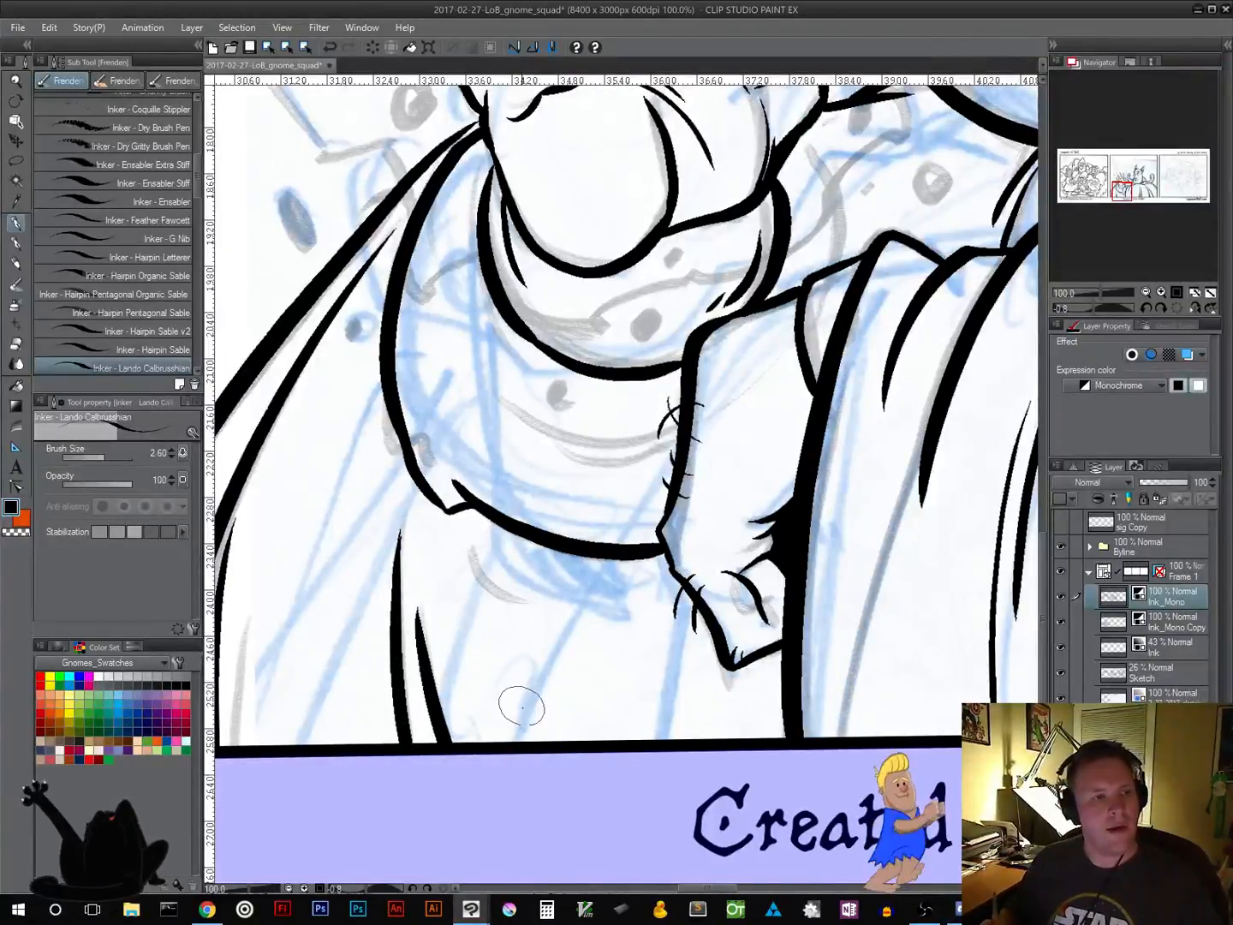
pyautogui.moveTo(614, 655)
pyautogui.mouseDown()
pyautogui.moveTo(531, 591)
pyautogui.moveTo(461, 688)
pyautogui.mouseUp()
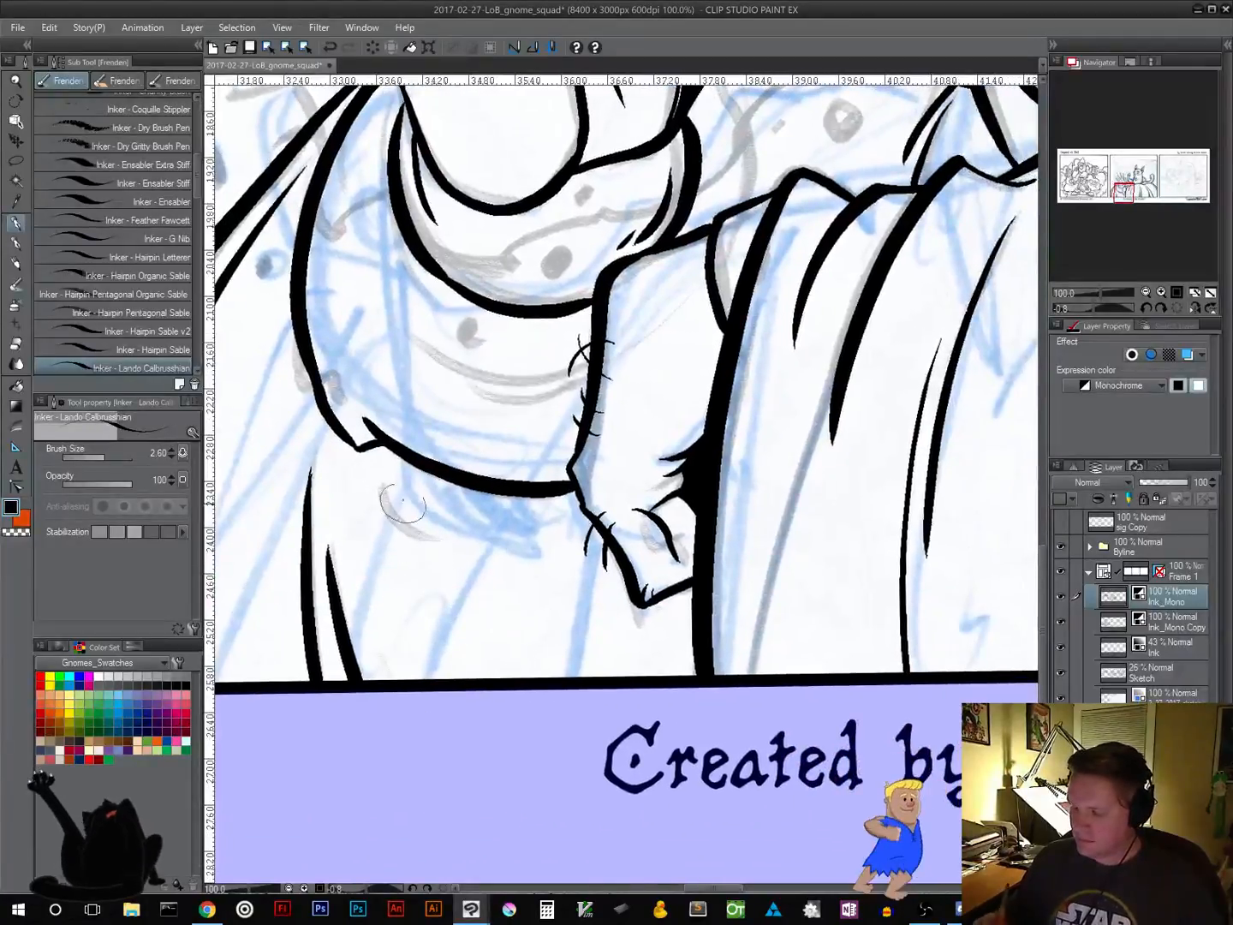
pyautogui.moveTo(399, 460)
pyautogui.mouseDown()
pyautogui.moveTo(416, 533)
pyautogui.moveTo(474, 622)
pyautogui.moveTo(569, 676)
pyautogui.mouseUp()
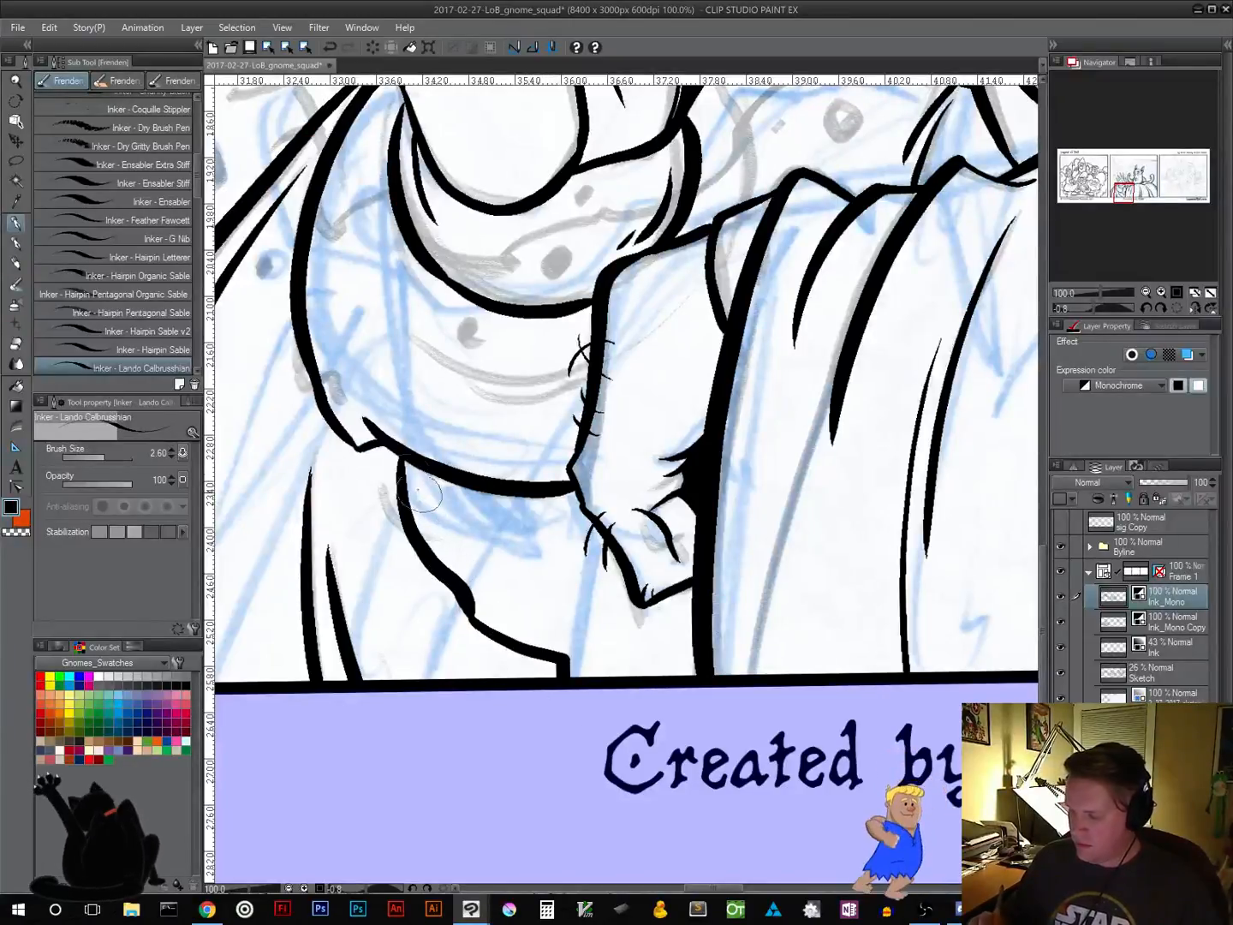
pyautogui.moveTo(391, 508)
pyautogui.mouseDown()
pyautogui.moveTo(463, 622)
pyautogui.moveTo(505, 655)
pyautogui.mouseUp()
pyautogui.hotkey('ctrl', 'z')
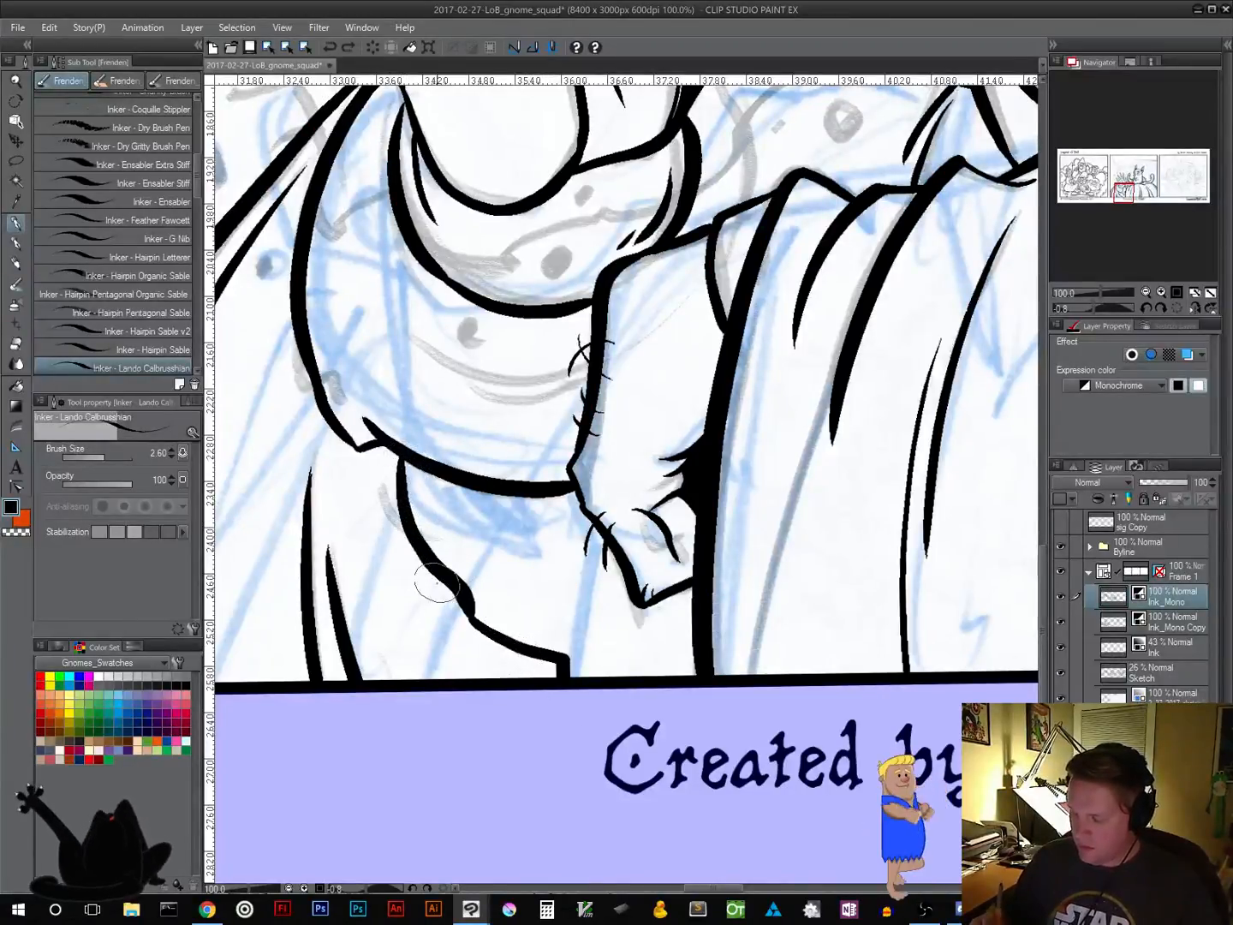
pyautogui.moveTo(389, 533); pyautogui.dragTo(528, 670)
pyautogui.hotkey('ctrl', 'z')
pyautogui.moveTo(404, 556); pyautogui.dragTo(546, 675)
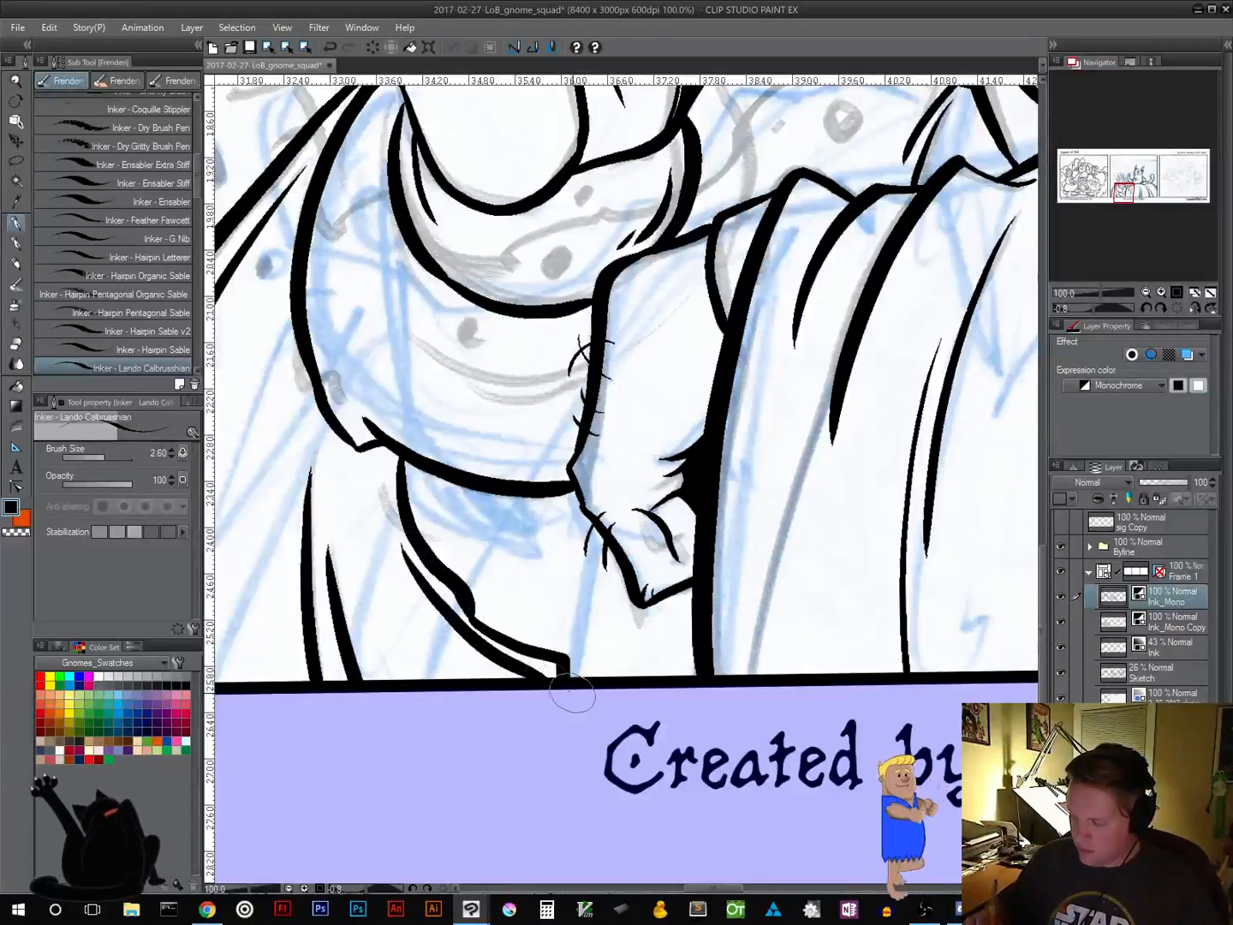
pyautogui.hotkey('ctrl', 'z')
pyautogui.moveTo(407, 559); pyautogui.dragTo(558, 675)
pyautogui.hotkey('ctrl', 'z')
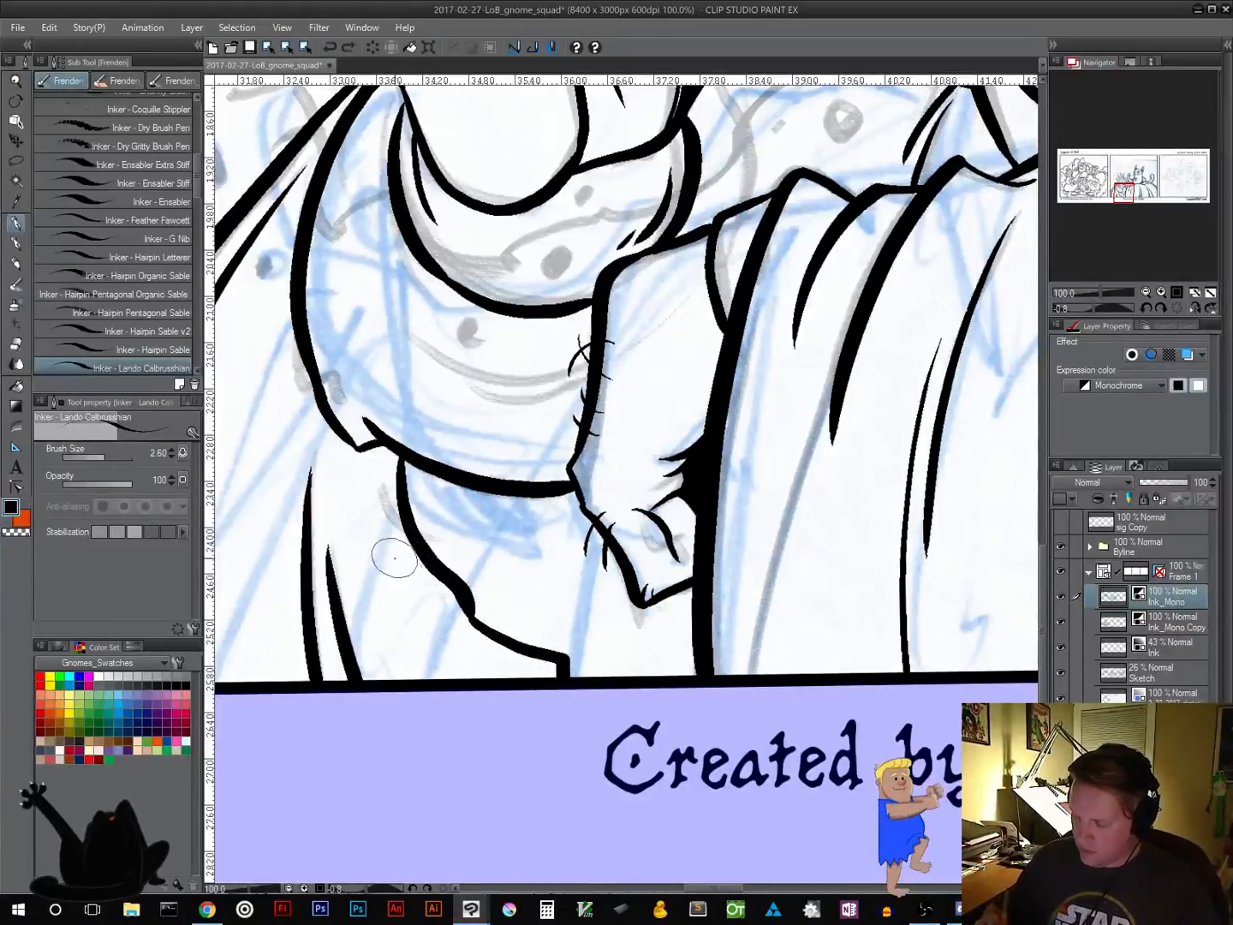
# Ink three tapered fold lines beneath the curved fabric edge, converging toward the panel's bottom border
pyautogui.moveTo(396, 561); pyautogui.dragTo(546, 662)
pyautogui.moveTo(396, 582); pyautogui.dragTo(541, 674)
pyautogui.hotkey('ctrl', 'z')
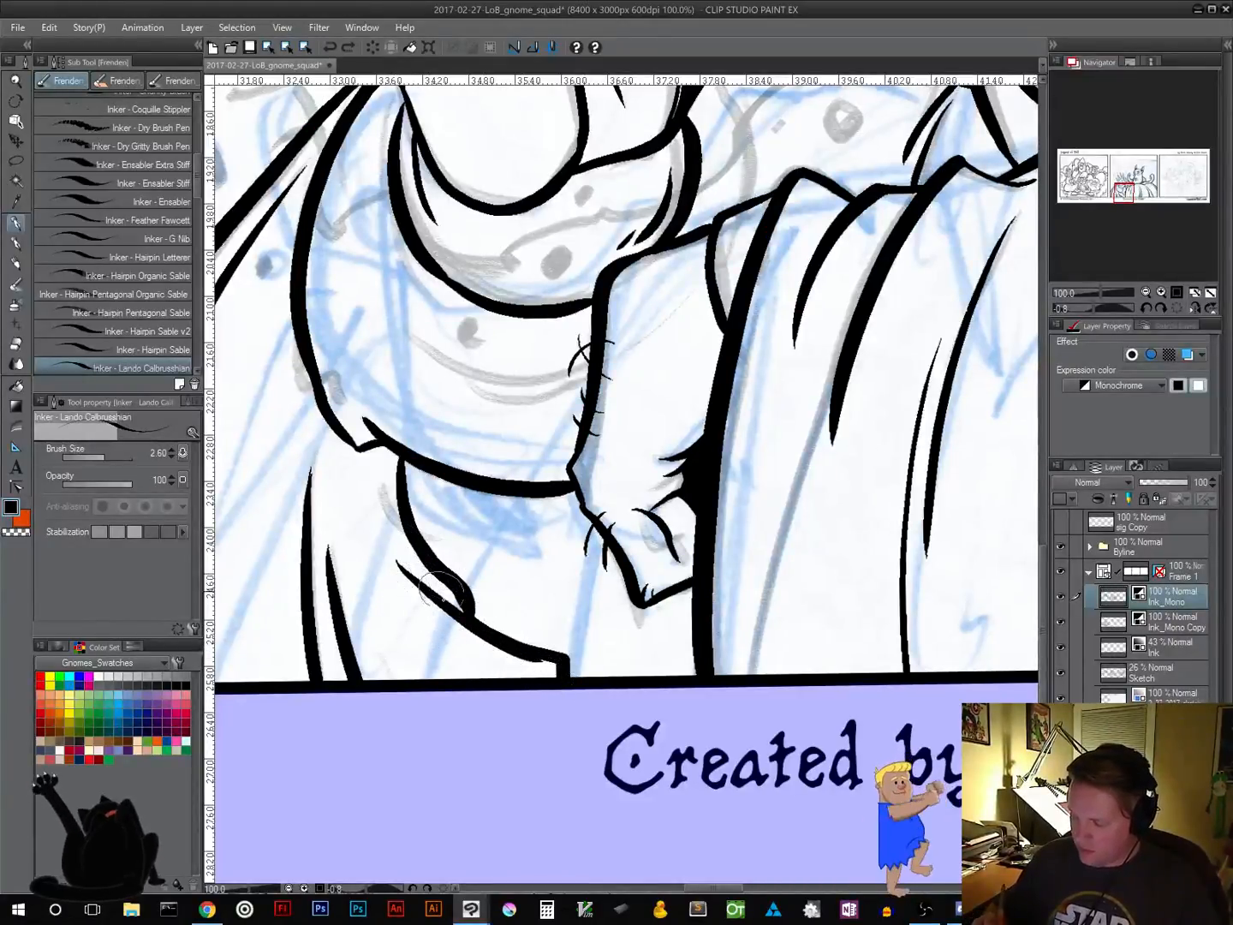
pyautogui.moveTo(397, 583); pyautogui.dragTo(539, 663)
pyautogui.moveTo(399, 615); pyautogui.dragTo(541, 673)
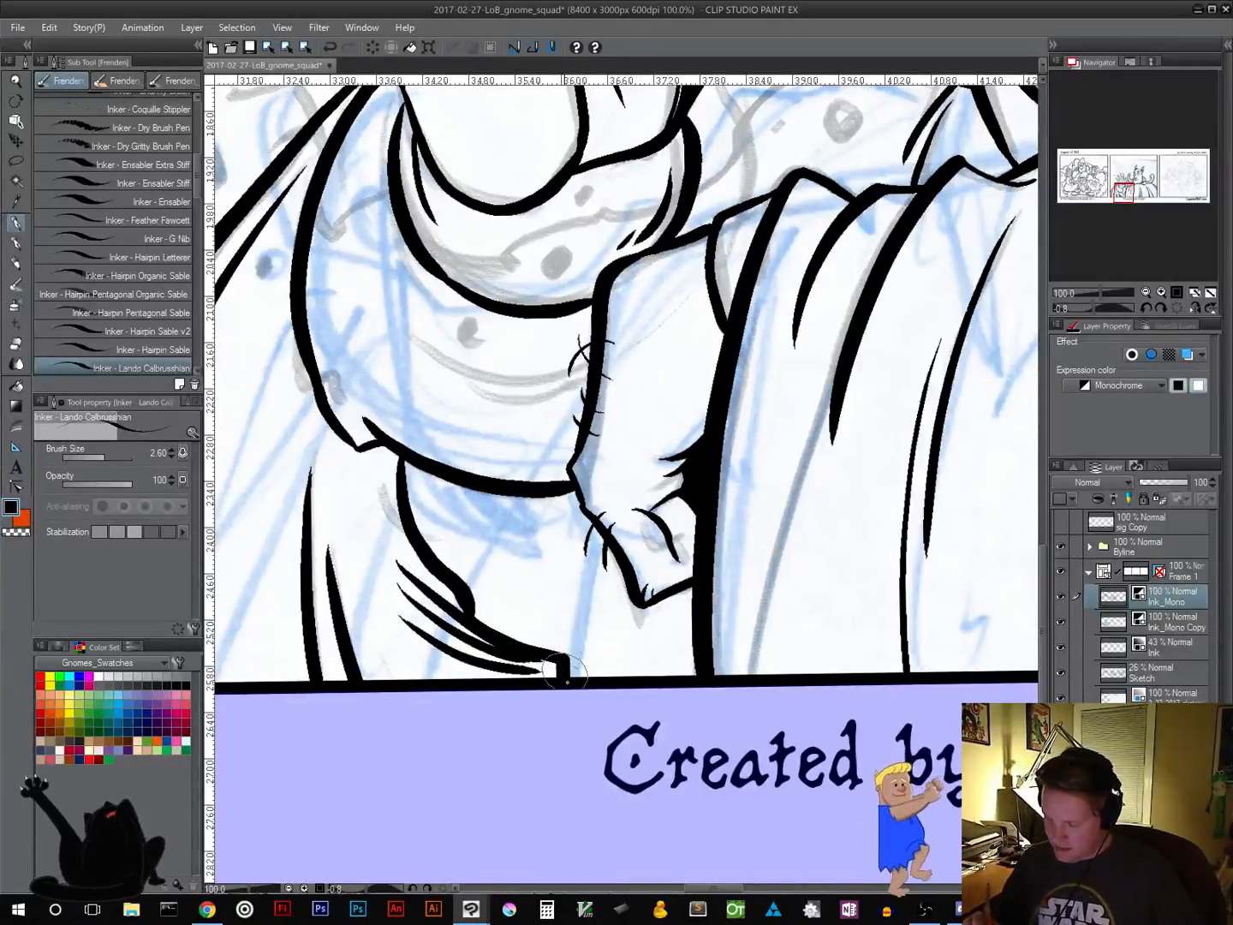
# Fill the gap enclosed by the curved fabric edge, the sleeve, the lower hand and the panel border with solid black
pyautogui.moveTo(565, 670)
pyautogui.mouseDown()
pyautogui.moveTo(632, 689)
pyautogui.moveTo(692, 674)
pyautogui.moveTo(688, 593)
pyautogui.moveTo(654, 609)
pyautogui.moveTo(659, 637)
pyautogui.moveTo(674, 642)
pyautogui.moveTo(649, 622)
pyautogui.mouseUp()
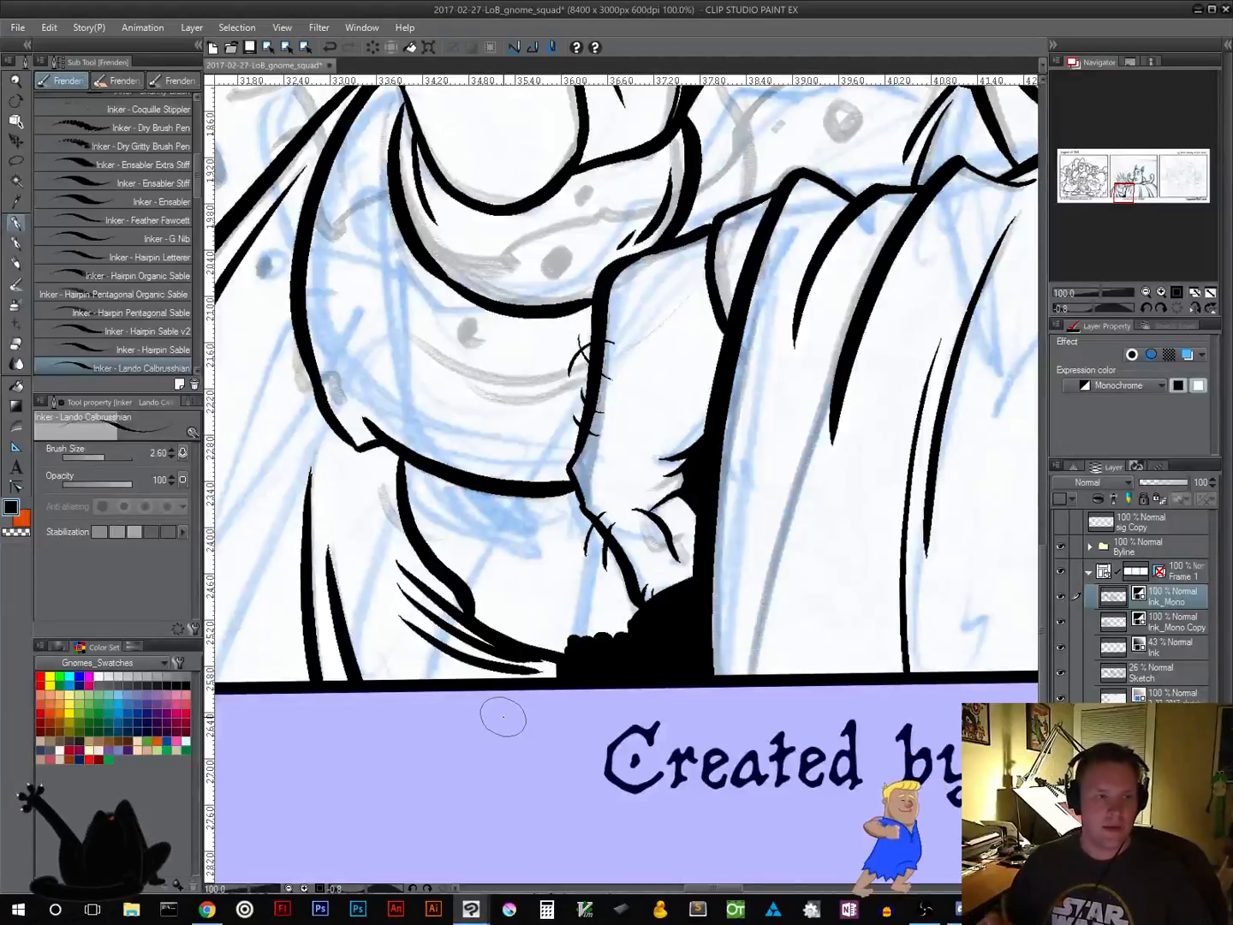
pyautogui.moveTo(485, 597)
pyautogui.mouseDown()
pyautogui.moveTo(480, 620)
pyautogui.moveTo(548, 647)
pyautogui.moveTo(514, 633)
pyautogui.mouseUp()
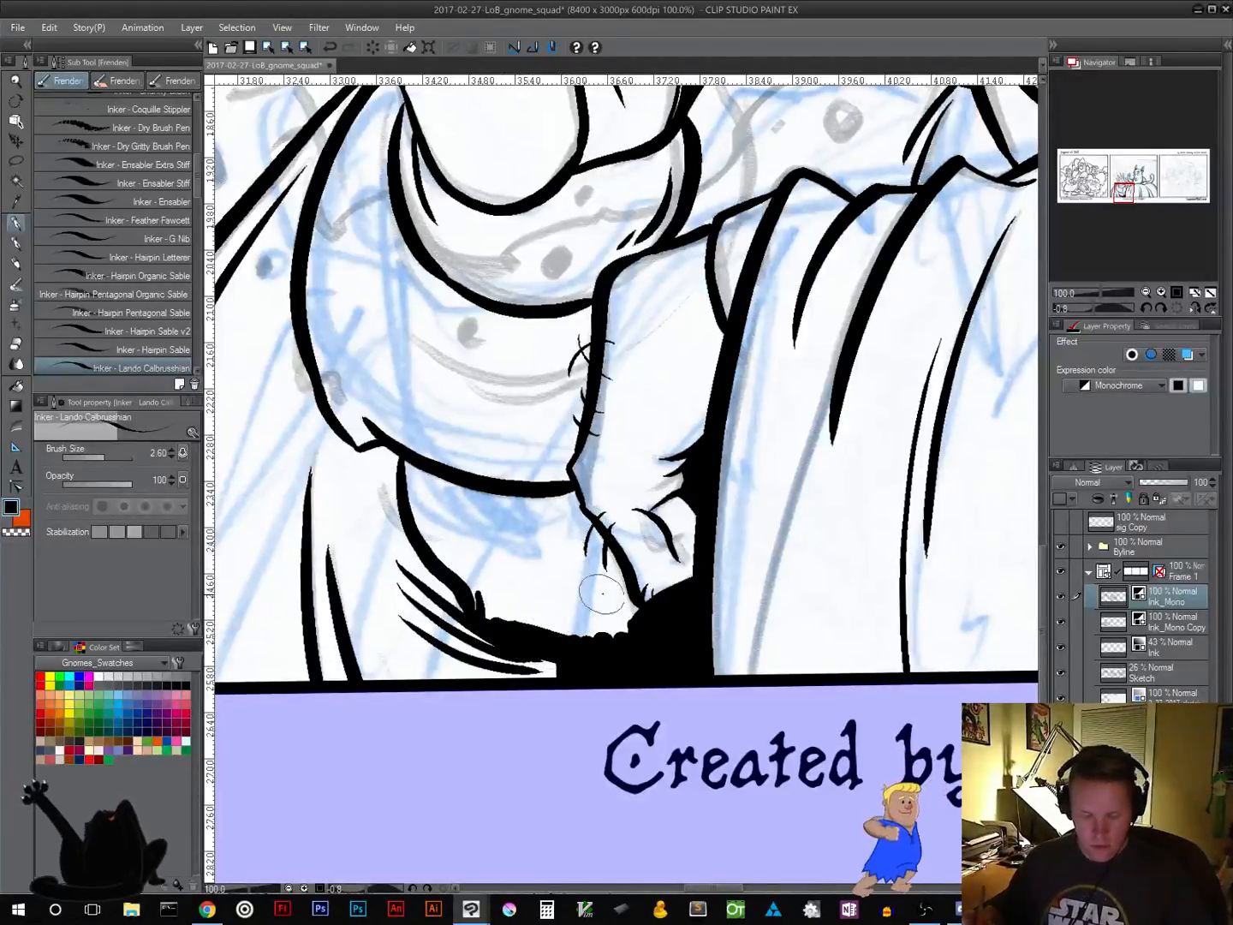
pyautogui.hotkey('shift', 'space')
pyautogui.moveTo(789, 635)
pyautogui.mouseDown()
pyautogui.moveTo(778, 651)
pyautogui.moveTo(591, 707)
pyautogui.moveTo(500, 668)
pyautogui.mouseUp()
pyautogui.moveTo(514, 513)
pyautogui.mouseDown()
pyautogui.moveTo(608, 430)
pyautogui.moveTo(592, 299)
pyautogui.moveTo(610, 266)
pyautogui.moveTo(488, 355)
pyautogui.moveTo(575, 295)
pyautogui.moveTo(593, 299)
pyautogui.moveTo(486, 395)
pyautogui.moveTo(566, 334)
pyautogui.moveTo(464, 454)
pyautogui.moveTo(490, 389)
pyautogui.mouseUp()
pyautogui.moveTo(461, 475)
pyautogui.mouseDown()
pyautogui.moveTo(578, 348)
pyautogui.moveTo(470, 505)
pyautogui.moveTo(568, 396)
pyautogui.moveTo(485, 513)
pyautogui.moveTo(570, 435)
pyautogui.moveTo(542, 467)
pyautogui.moveTo(591, 413)
pyautogui.moveTo(584, 376)
pyautogui.moveTo(569, 411)
pyautogui.mouseUp()
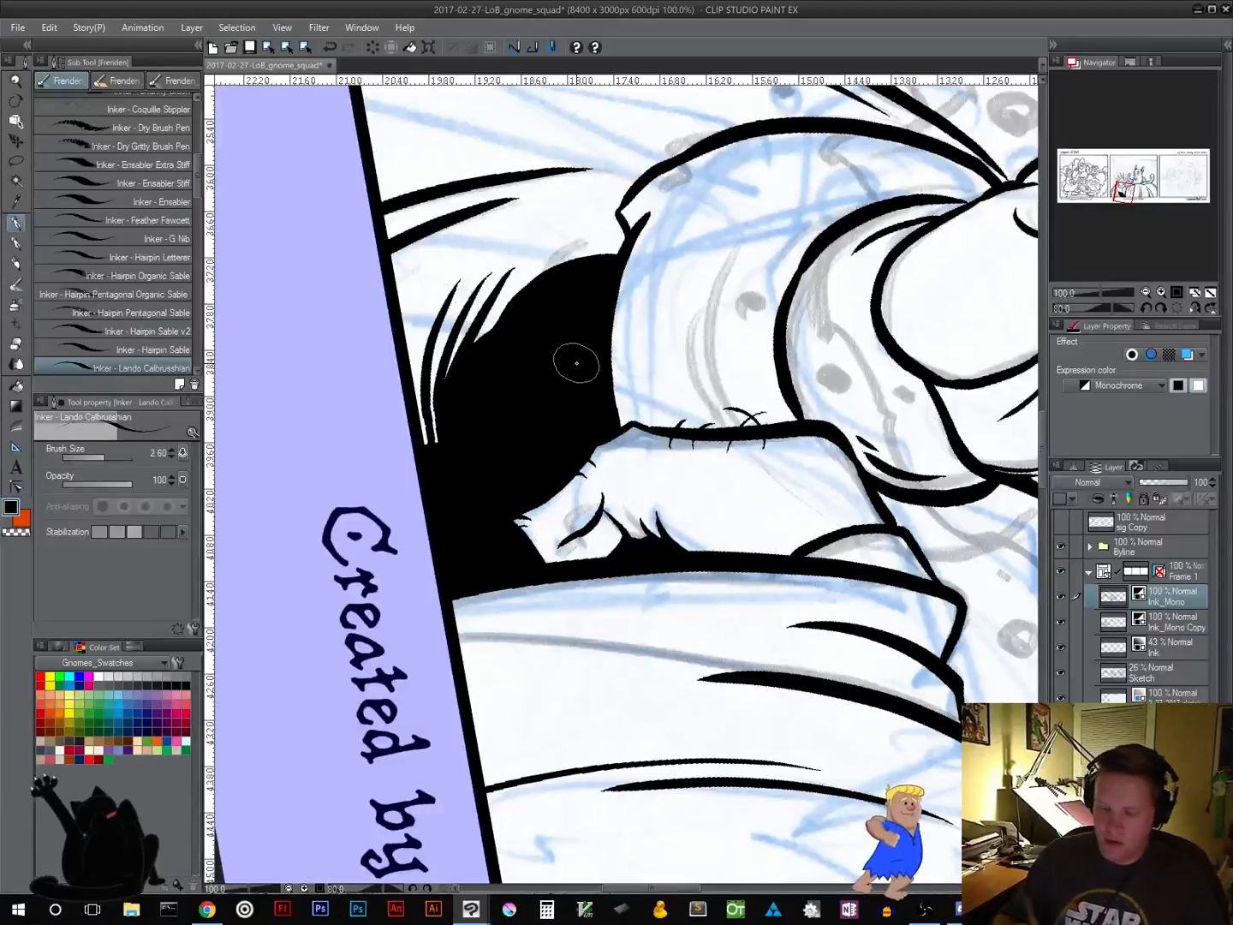
# Set the secondary color to white and ink short white hairs over the black shadow at the lower hand's wrist, returning to black
pyautogui.click(29, 519)
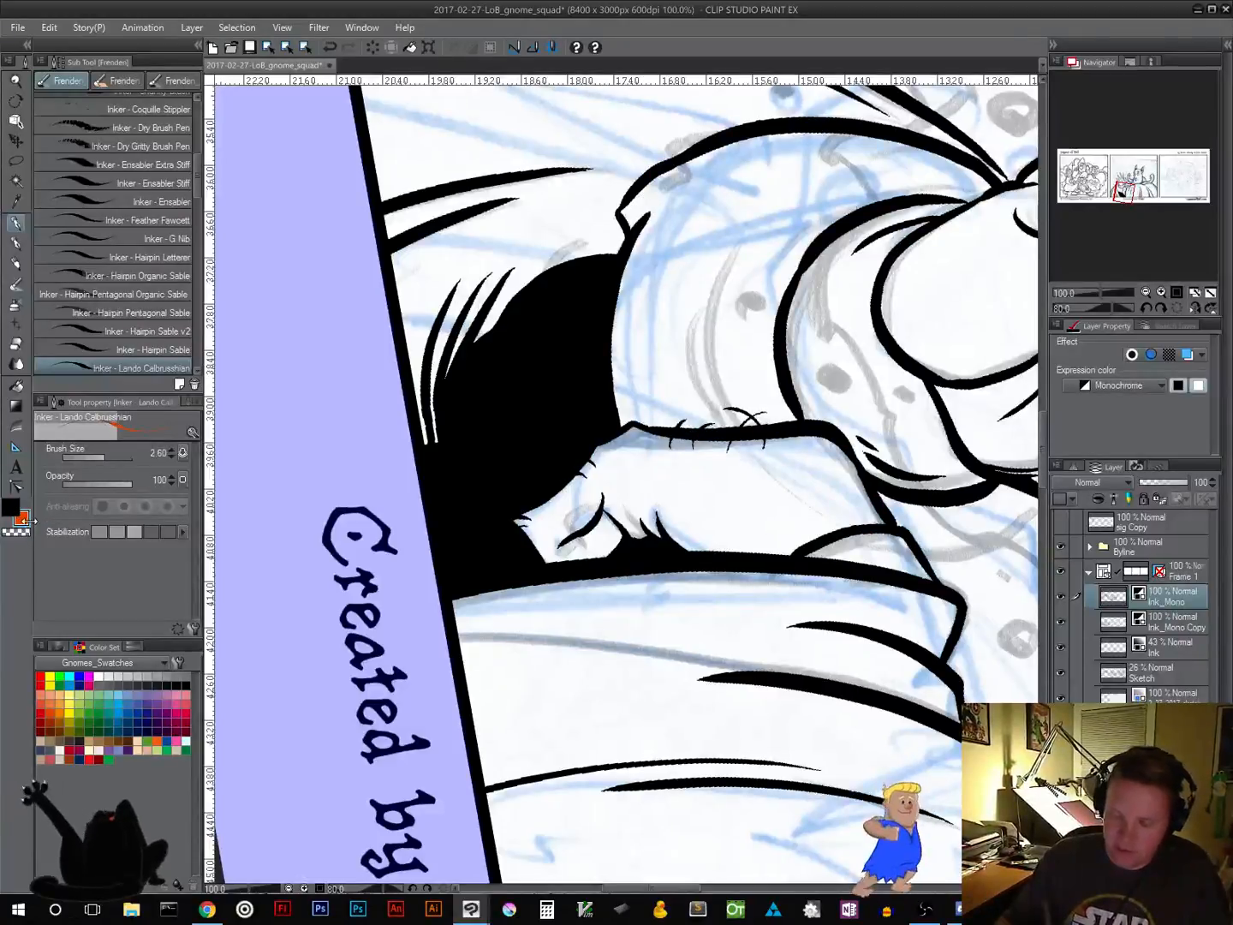
pyautogui.click(100, 676)
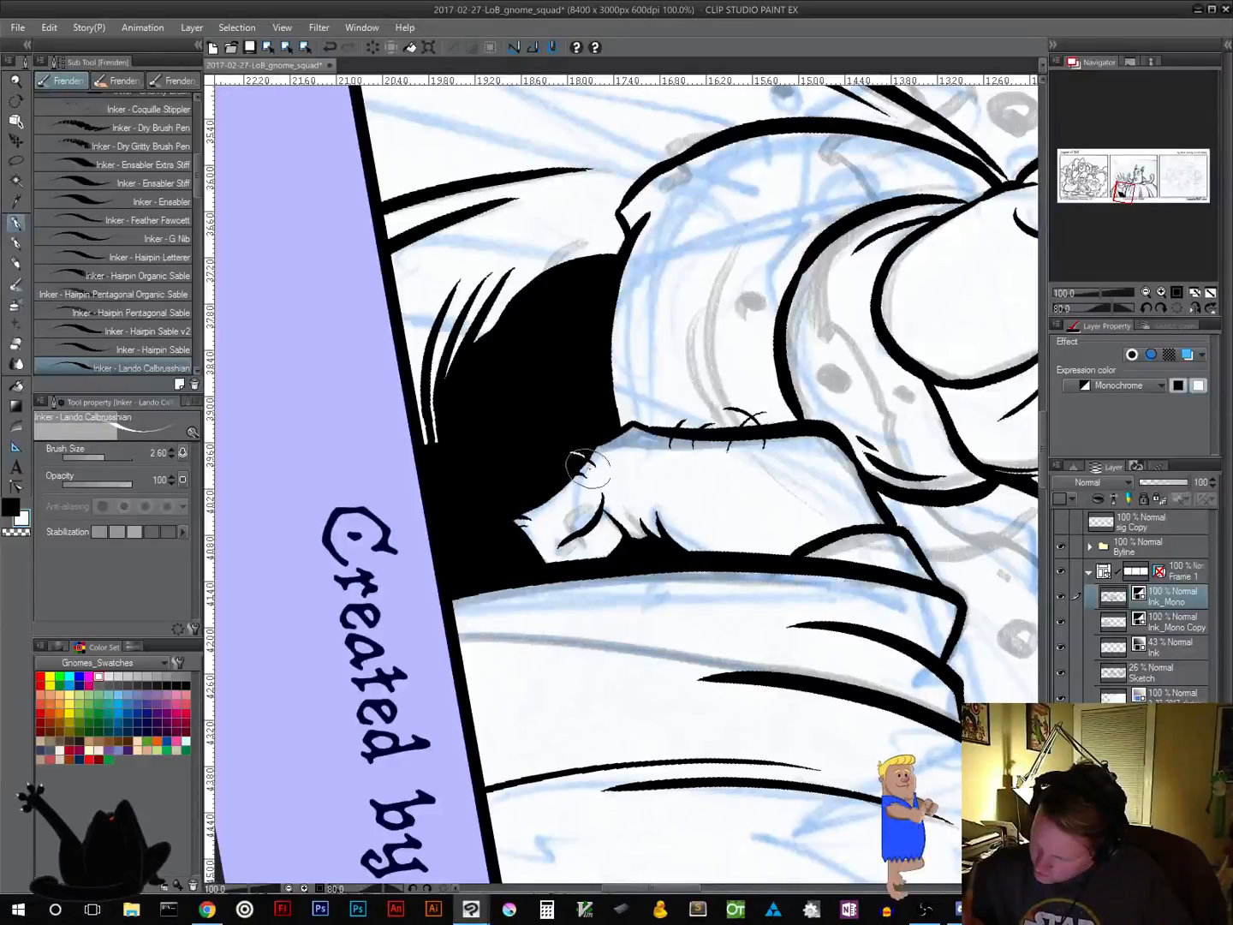
pyautogui.moveTo(589, 455); pyautogui.dragTo(568, 457)
pyautogui.moveTo(591, 468); pyautogui.dragTo(555, 477)
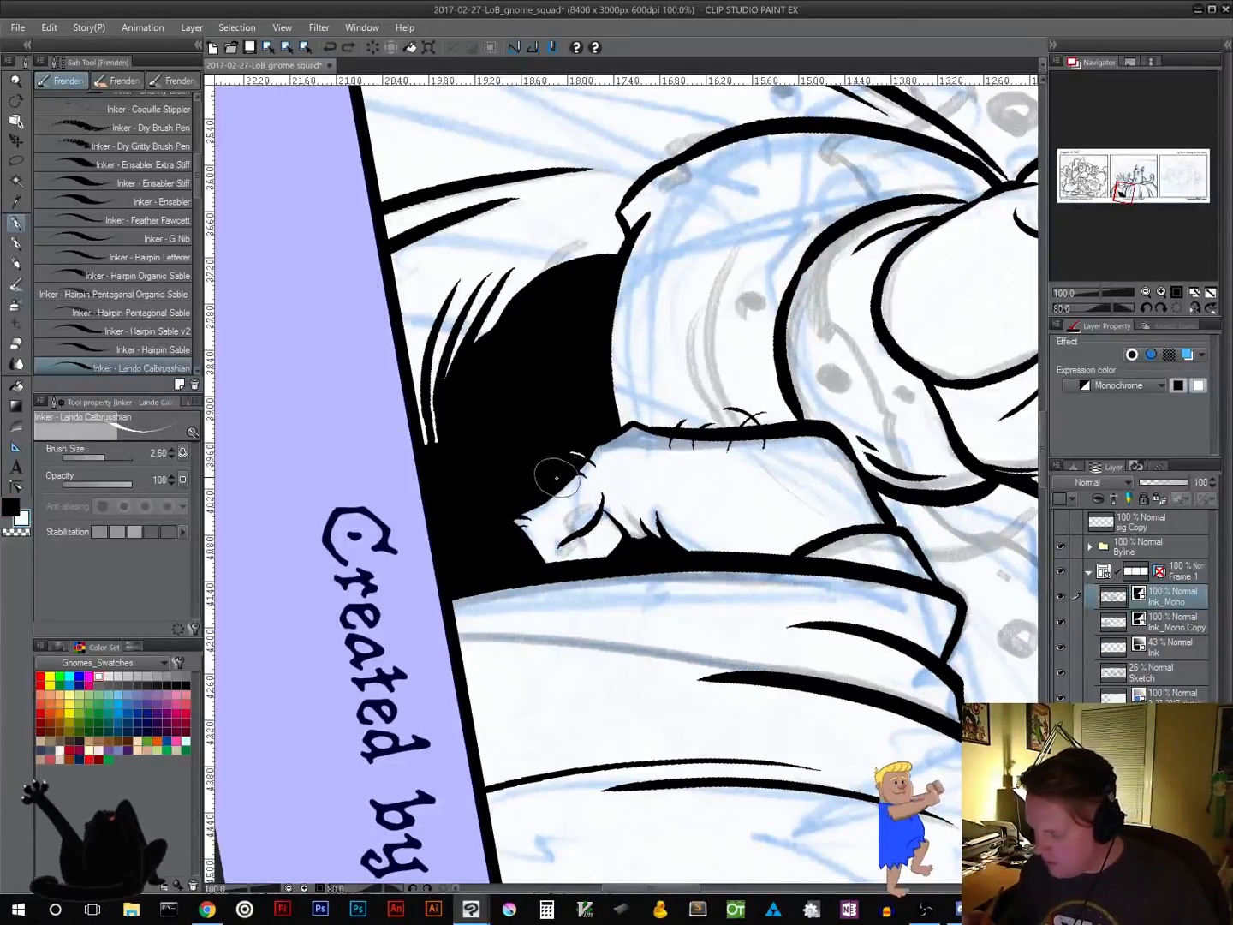
pyautogui.moveTo(555, 476); pyautogui.dragTo(582, 476)
pyautogui.moveTo(476, 586); pyautogui.dragTo(518, 627)
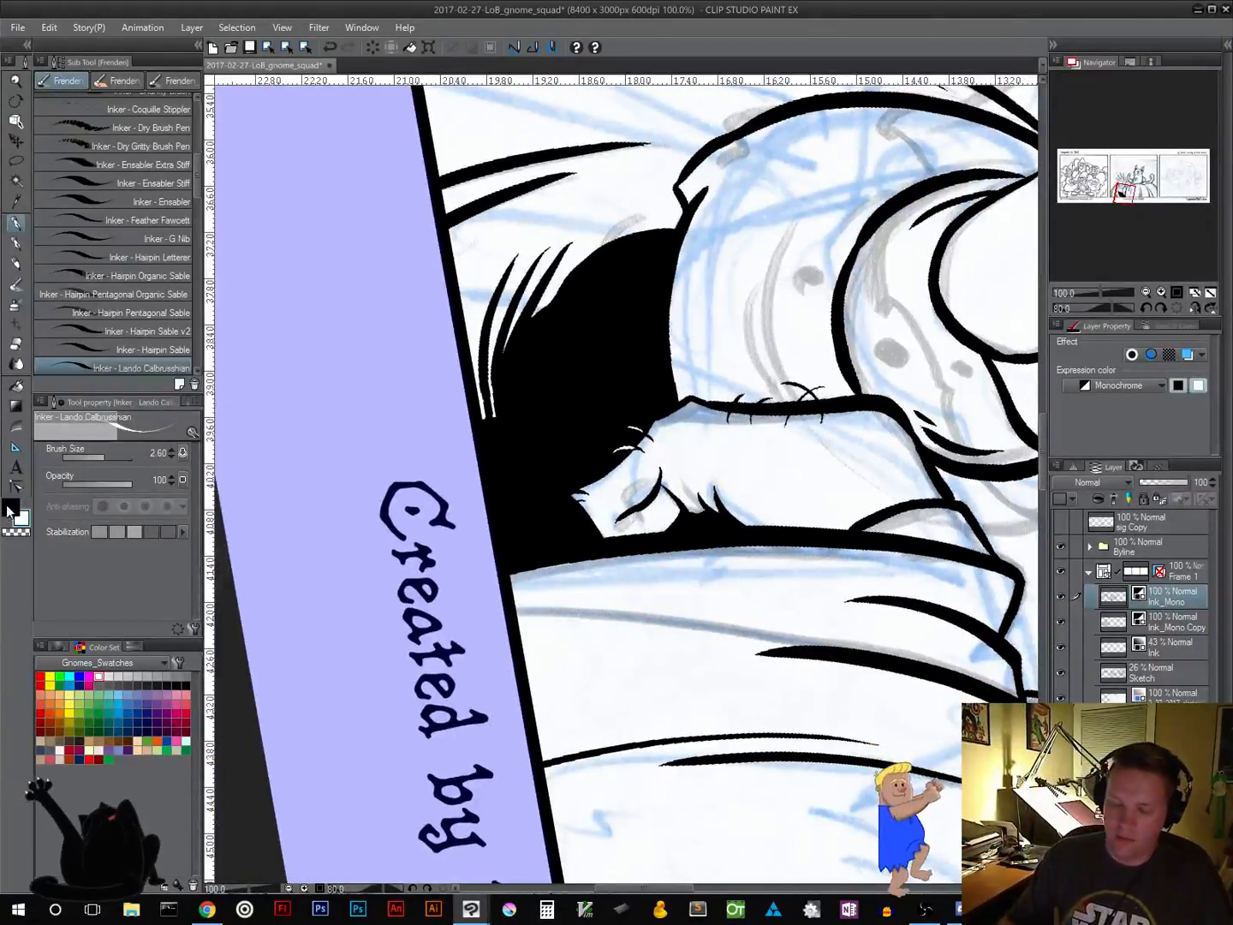
# Straighten the canvas rotation and ink a solid black shadow with feathered tips beneath the large curl beside the character's chin
pyautogui.moveTo(742, 380); pyautogui.dragTo(572, 465)
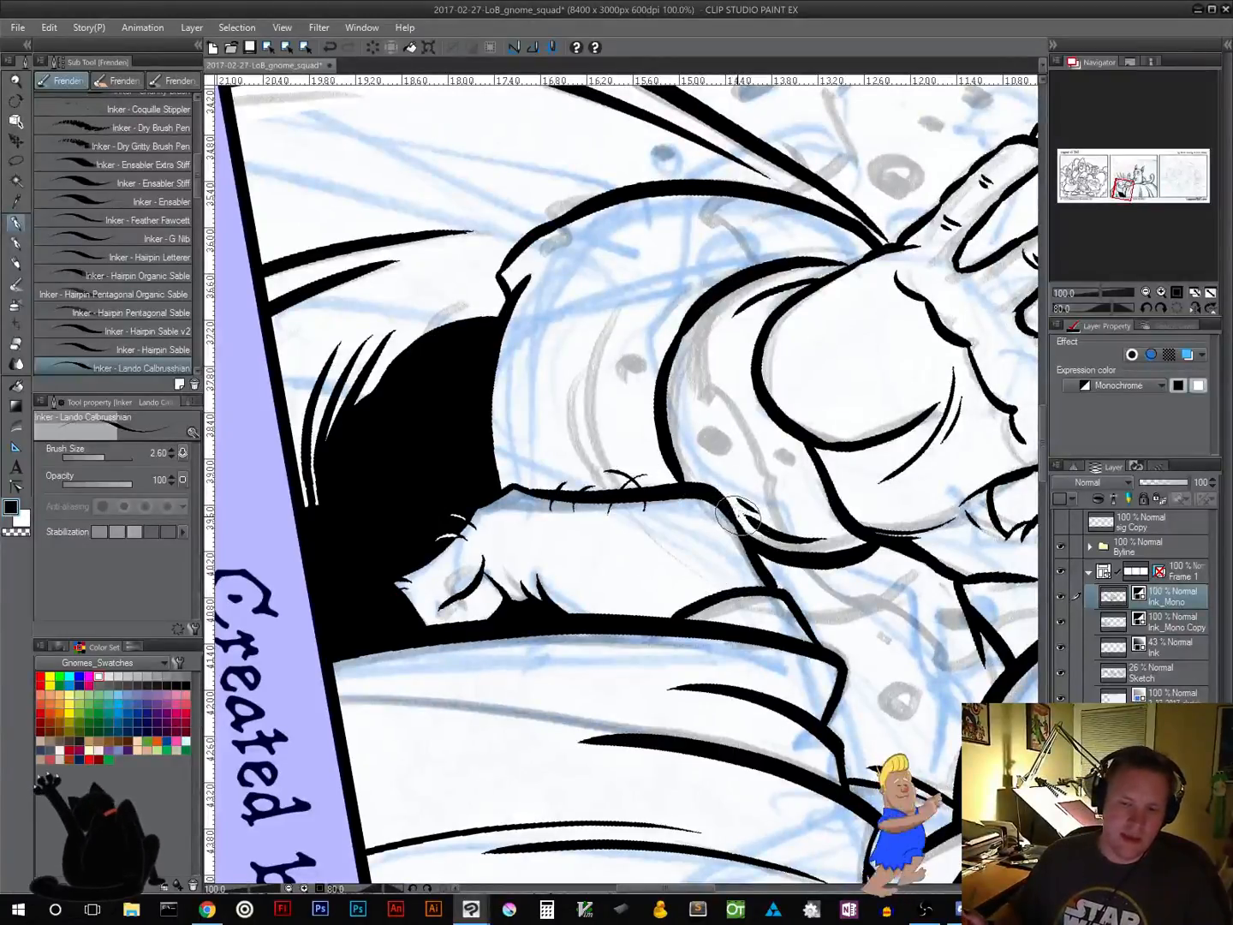
pyautogui.press('r')
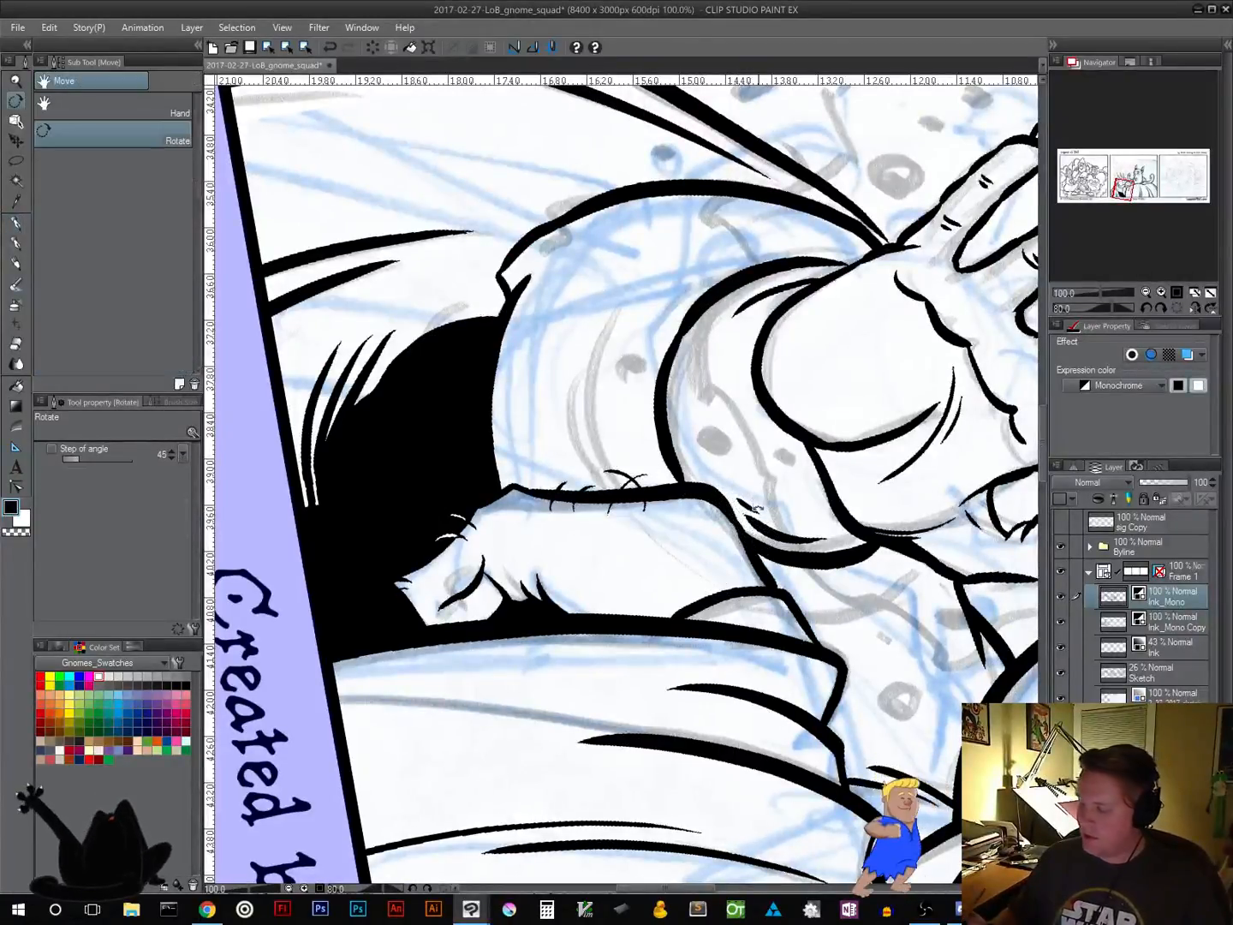
pyautogui.press('p')
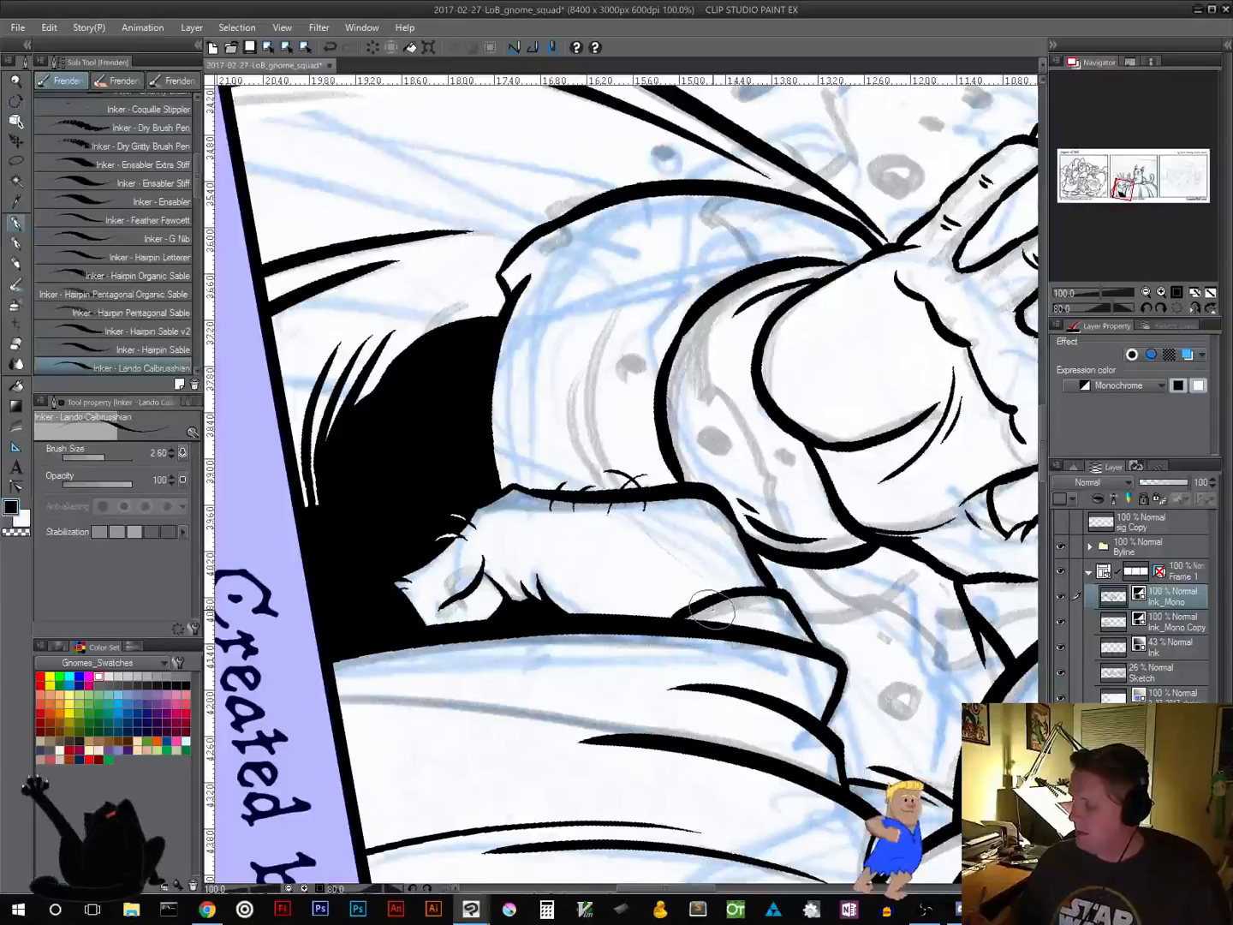
pyautogui.click(1175, 308)
pyautogui.moveTo(634, 630)
pyautogui.mouseDown()
pyautogui.moveTo(639, 564)
pyautogui.moveTo(660, 592)
pyautogui.mouseUp()
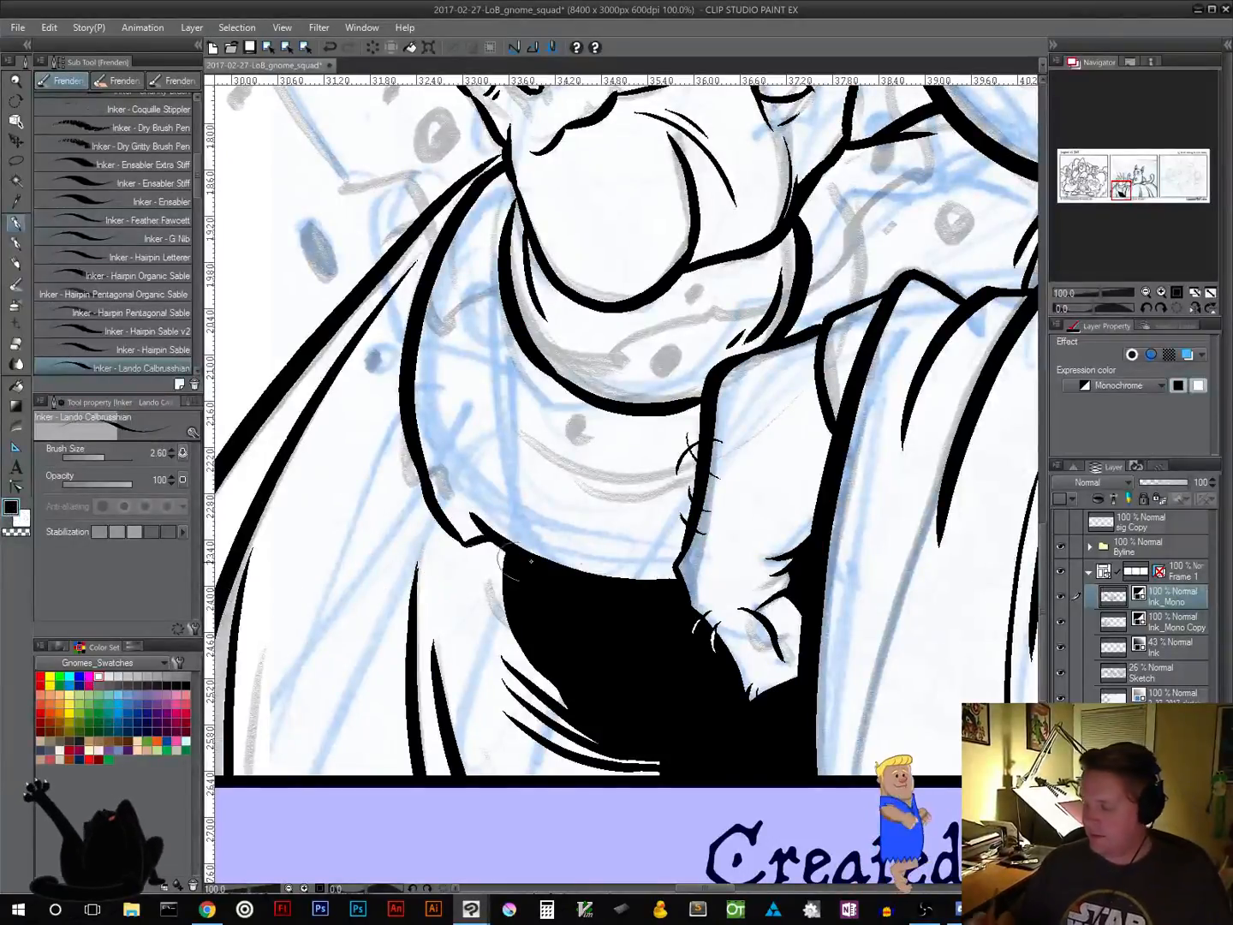
pyautogui.moveTo(893, 535); pyautogui.dragTo(571, 759)
pyautogui.moveTo(684, 564); pyautogui.dragTo(559, 722)
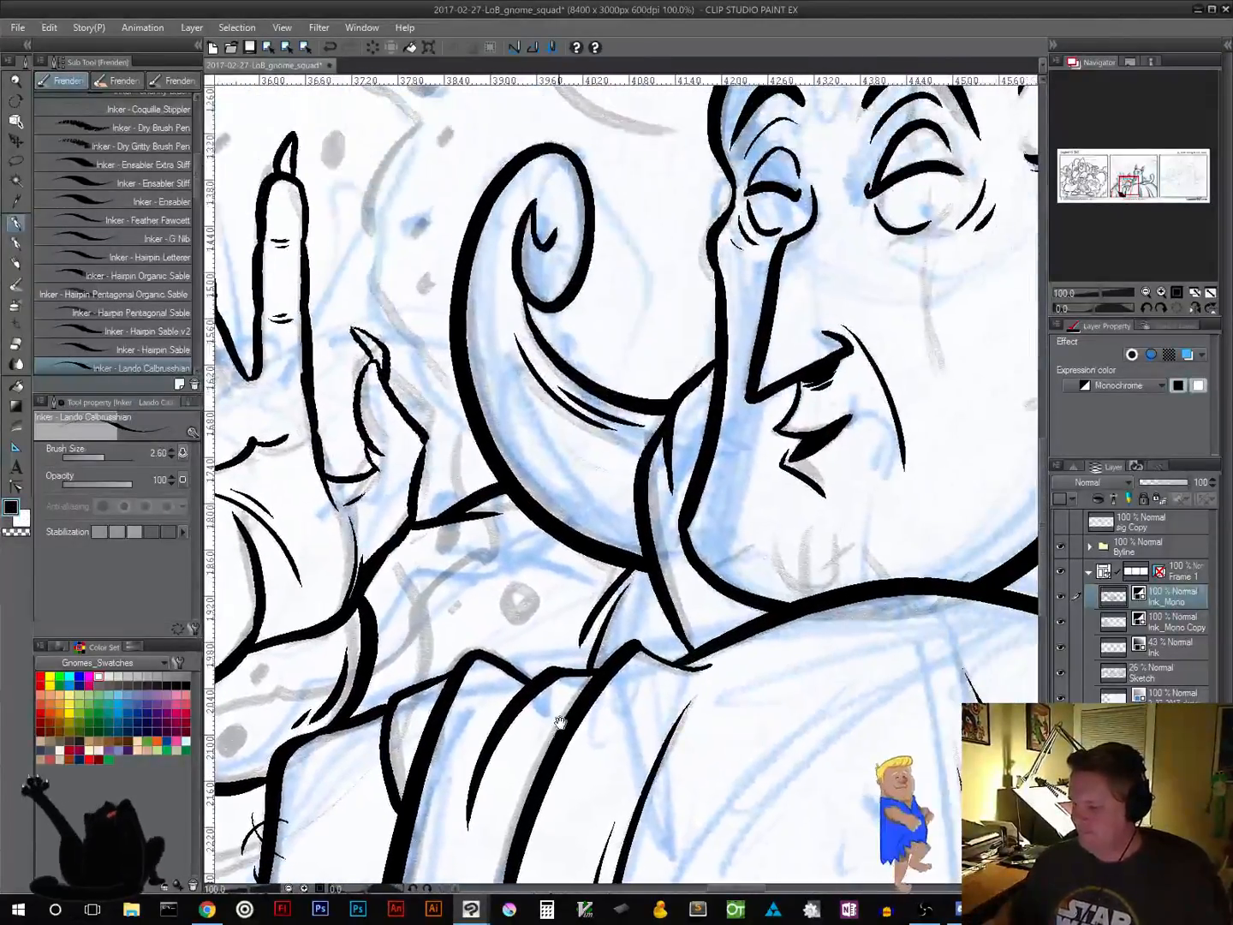
pyautogui.moveTo(518, 495)
pyautogui.mouseDown()
pyautogui.moveTo(541, 535)
pyautogui.moveTo(626, 560)
pyautogui.mouseUp()
pyautogui.hotkey('ctrl', 'z')
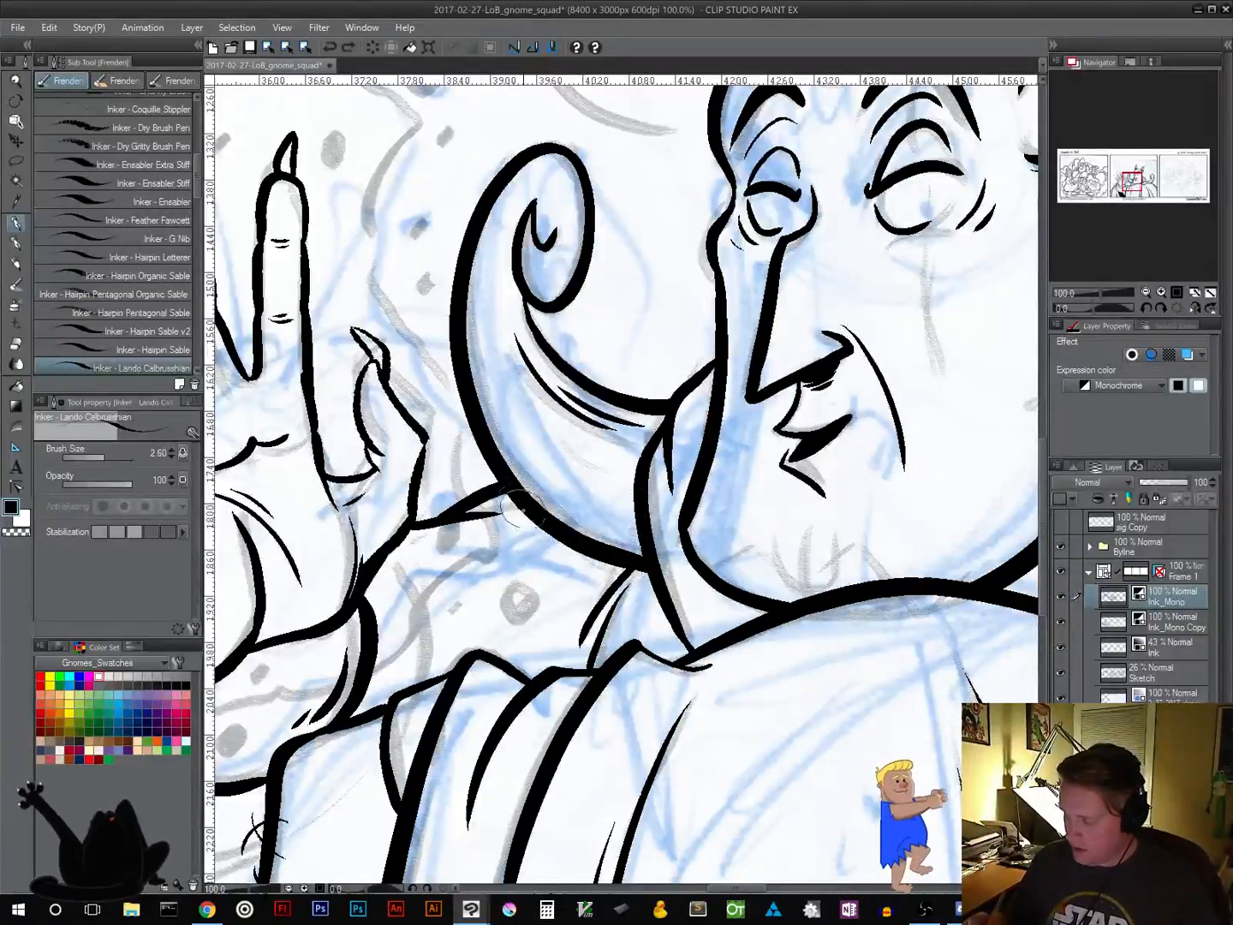
pyautogui.moveTo(512, 502)
pyautogui.mouseDown()
pyautogui.moveTo(569, 556)
pyautogui.moveTo(631, 566)
pyautogui.mouseUp()
pyautogui.moveTo(541, 532)
pyautogui.mouseDown()
pyautogui.moveTo(623, 566)
pyautogui.moveTo(610, 586)
pyautogui.mouseUp()
# Ink the jagged outline of the magic burst around the raised hand, carrying it across the wrist and sleeve
pyautogui.moveTo(577, 739); pyautogui.dragTo(701, 646)
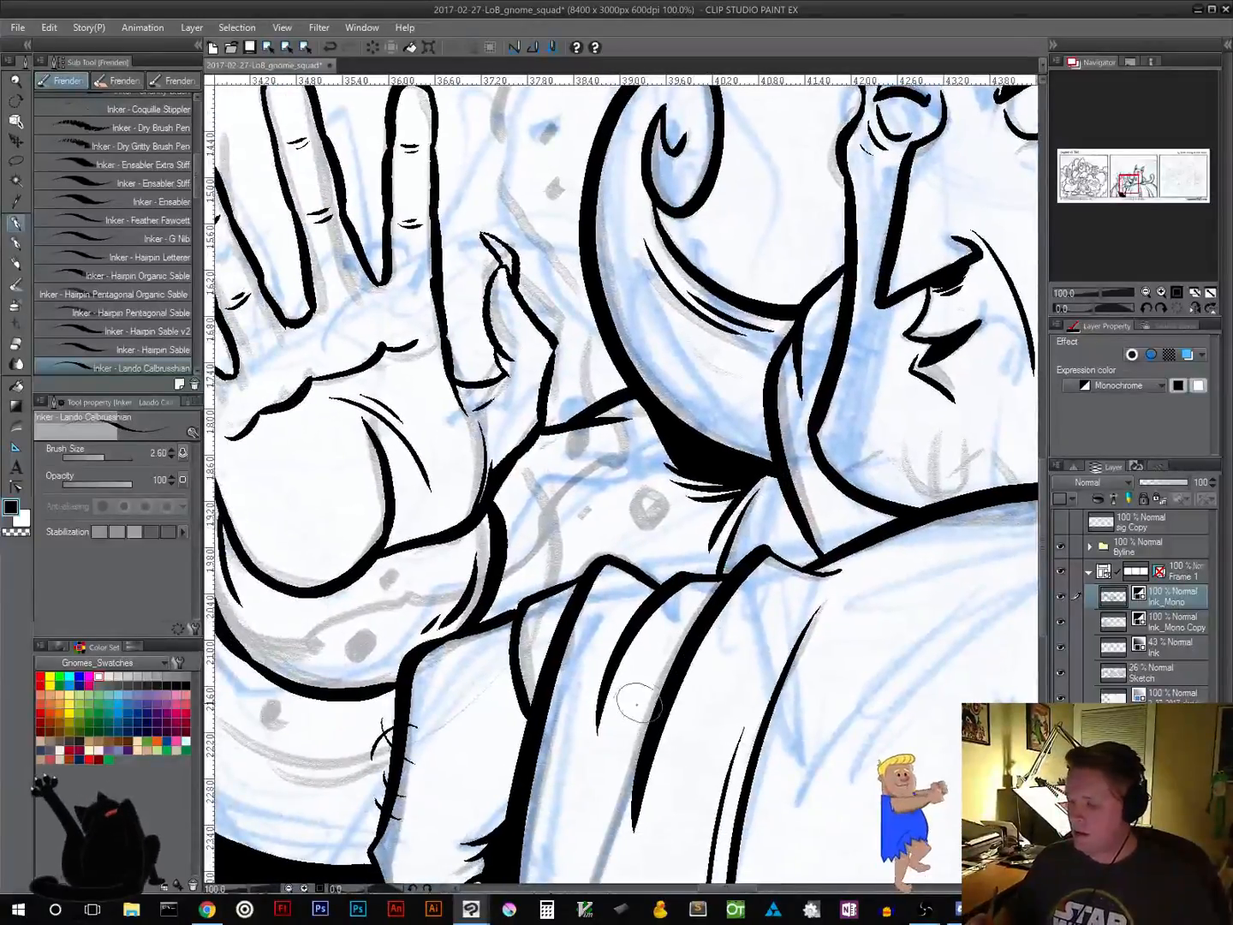
pyautogui.moveTo(511, 649)
pyautogui.mouseDown()
pyautogui.moveTo(746, 479)
pyautogui.moveTo(773, 507)
pyautogui.moveTo(798, 769)
pyautogui.mouseUp()
pyautogui.moveTo(577, 551); pyautogui.dragTo(501, 717)
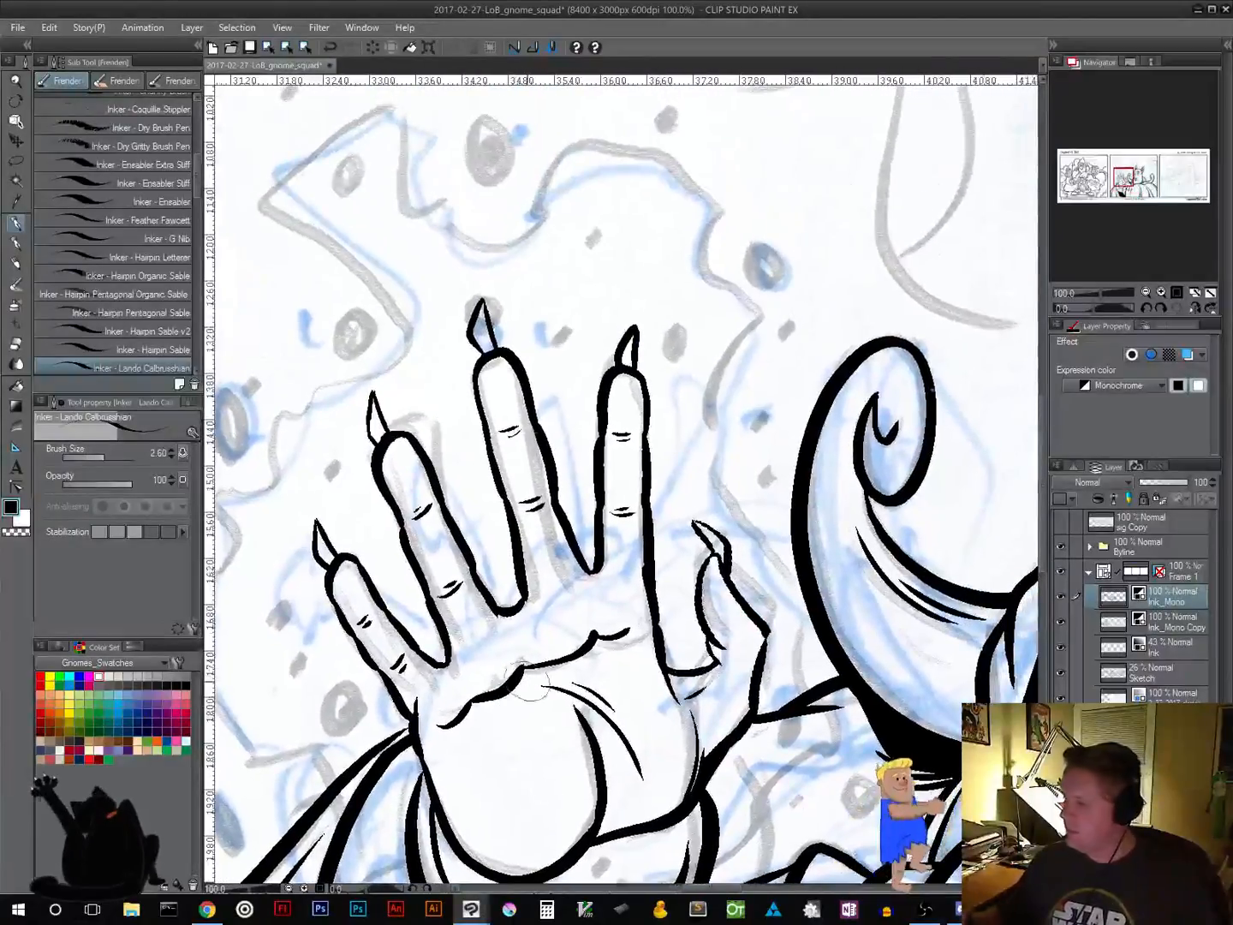
pyautogui.click(1146, 292)
pyautogui.click(1146, 292)
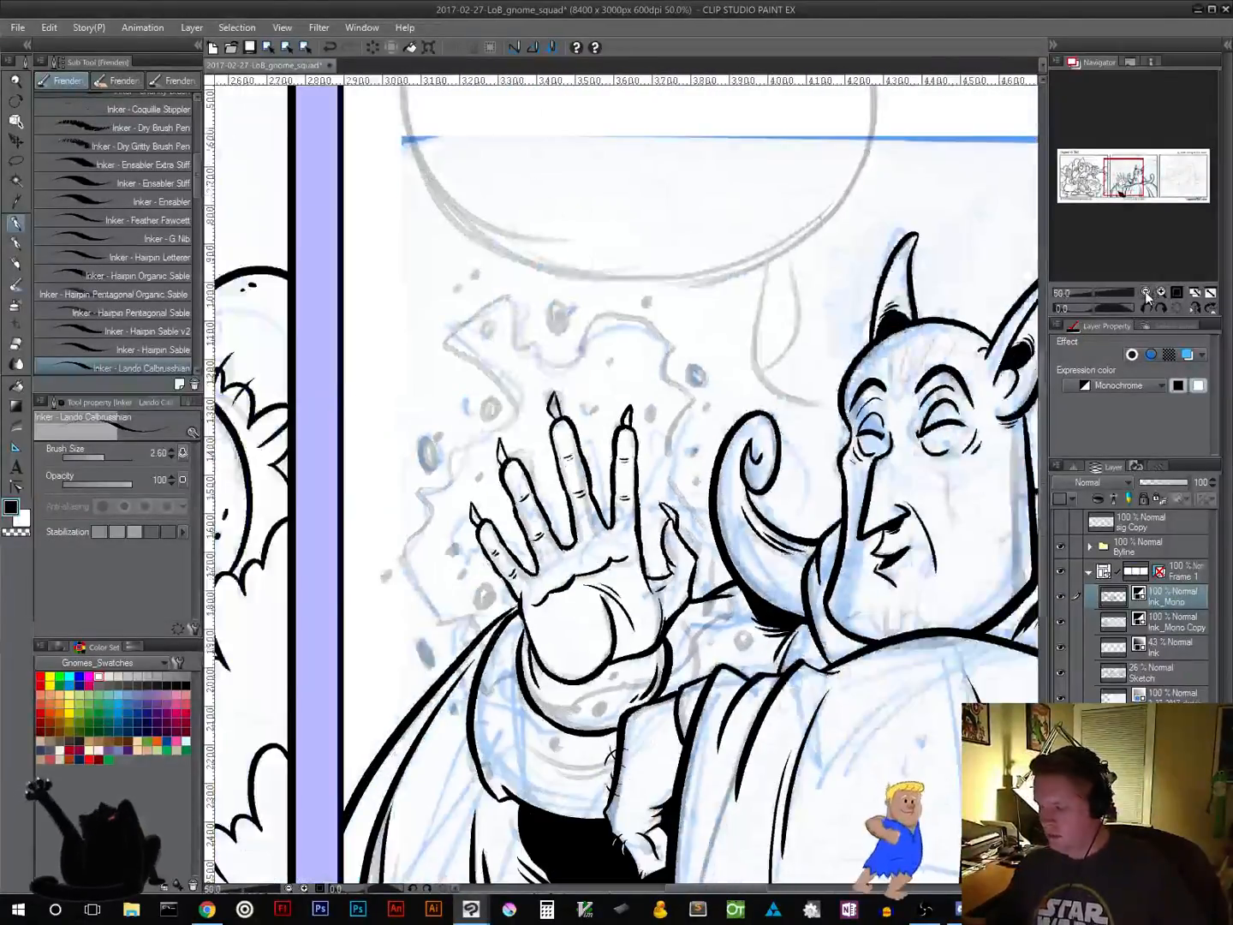
pyautogui.click(1146, 292)
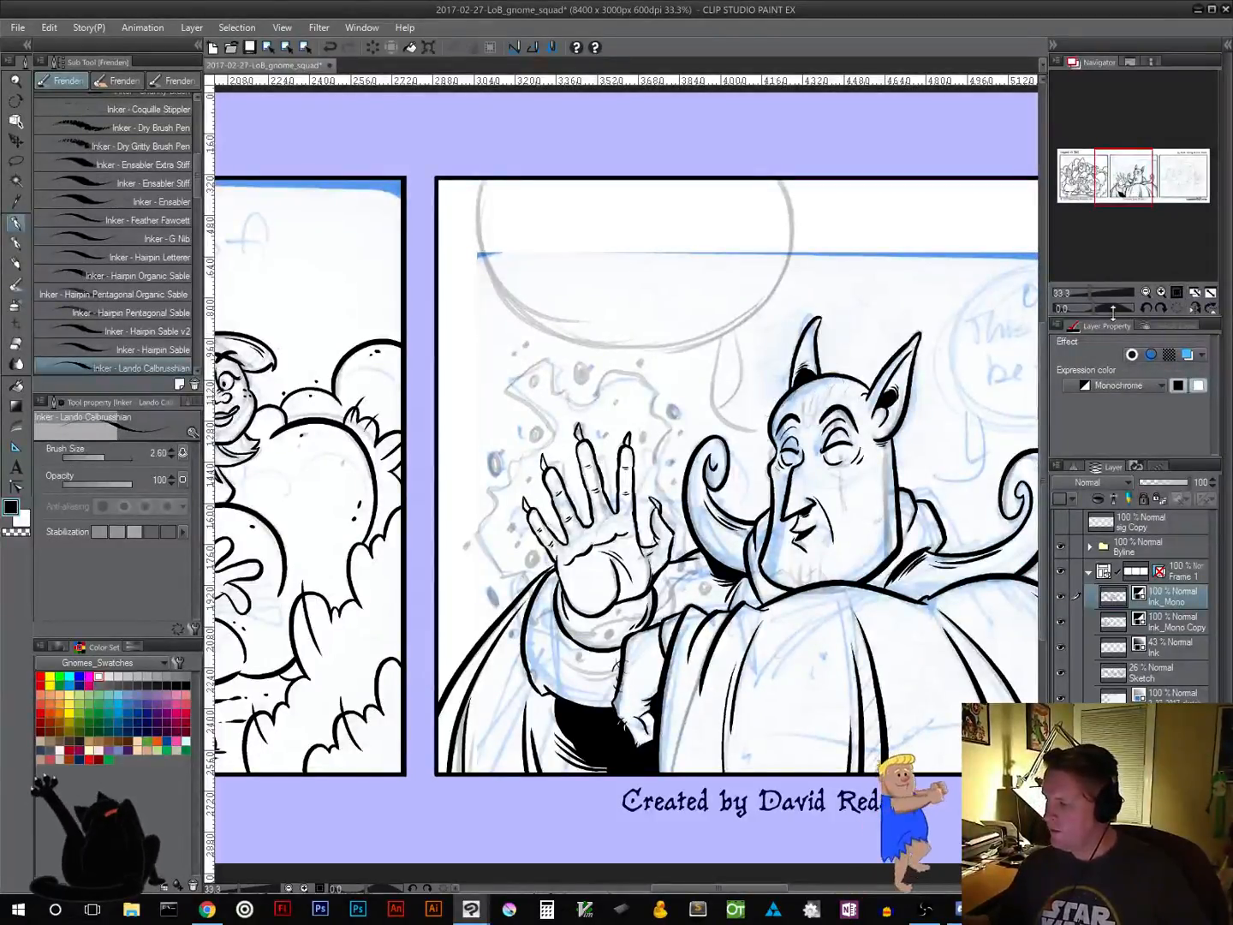
pyautogui.click(1178, 293)
pyautogui.moveTo(572, 588); pyautogui.dragTo(655, 460)
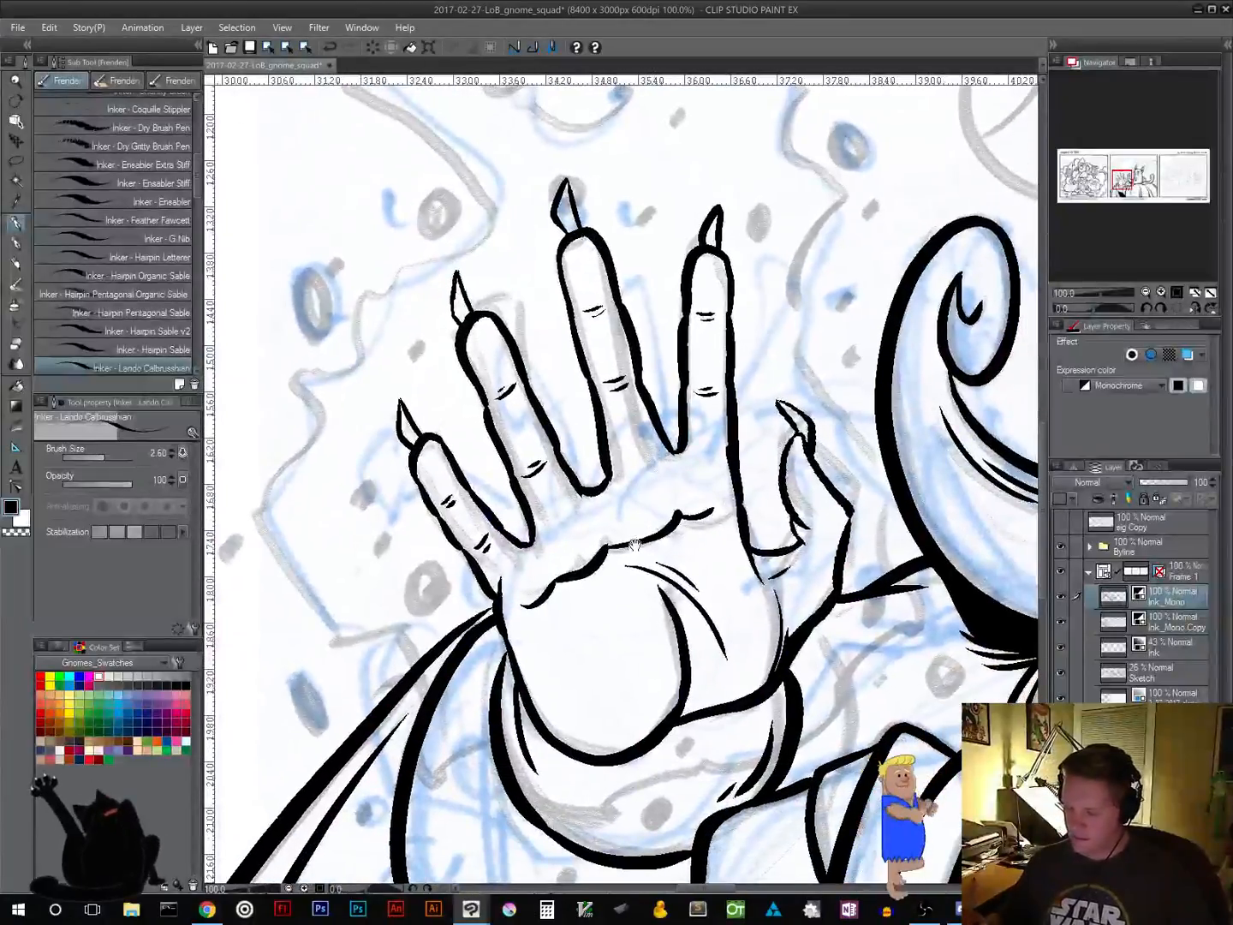
pyautogui.moveTo(614, 544); pyautogui.dragTo(615, 559)
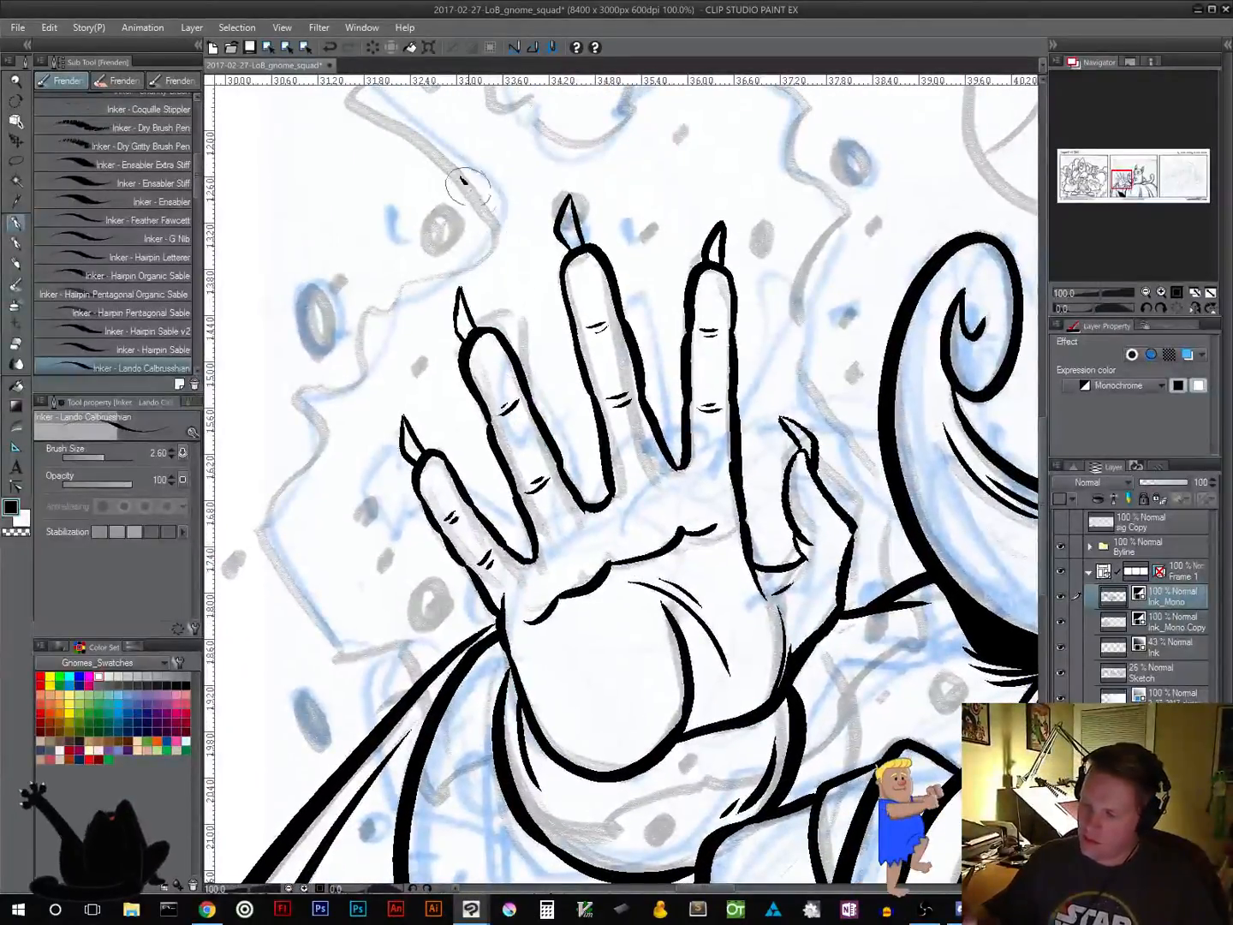
pyautogui.moveTo(463, 178)
pyautogui.mouseDown()
pyautogui.moveTo(495, 230)
pyautogui.moveTo(484, 260)
pyautogui.moveTo(370, 312)
pyautogui.moveTo(357, 384)
pyautogui.moveTo(285, 392)
pyautogui.moveTo(314, 456)
pyautogui.moveTo(266, 494)
pyautogui.moveTo(258, 536)
pyautogui.moveTo(309, 620)
pyautogui.moveTo(363, 664)
pyautogui.moveTo(337, 650)
pyautogui.moveTo(347, 659)
pyautogui.moveTo(409, 652)
pyautogui.moveTo(456, 773)
pyautogui.moveTo(447, 812)
pyautogui.moveTo(505, 829)
pyautogui.mouseUp()
pyautogui.moveTo(597, 790); pyautogui.dragTo(531, 551)
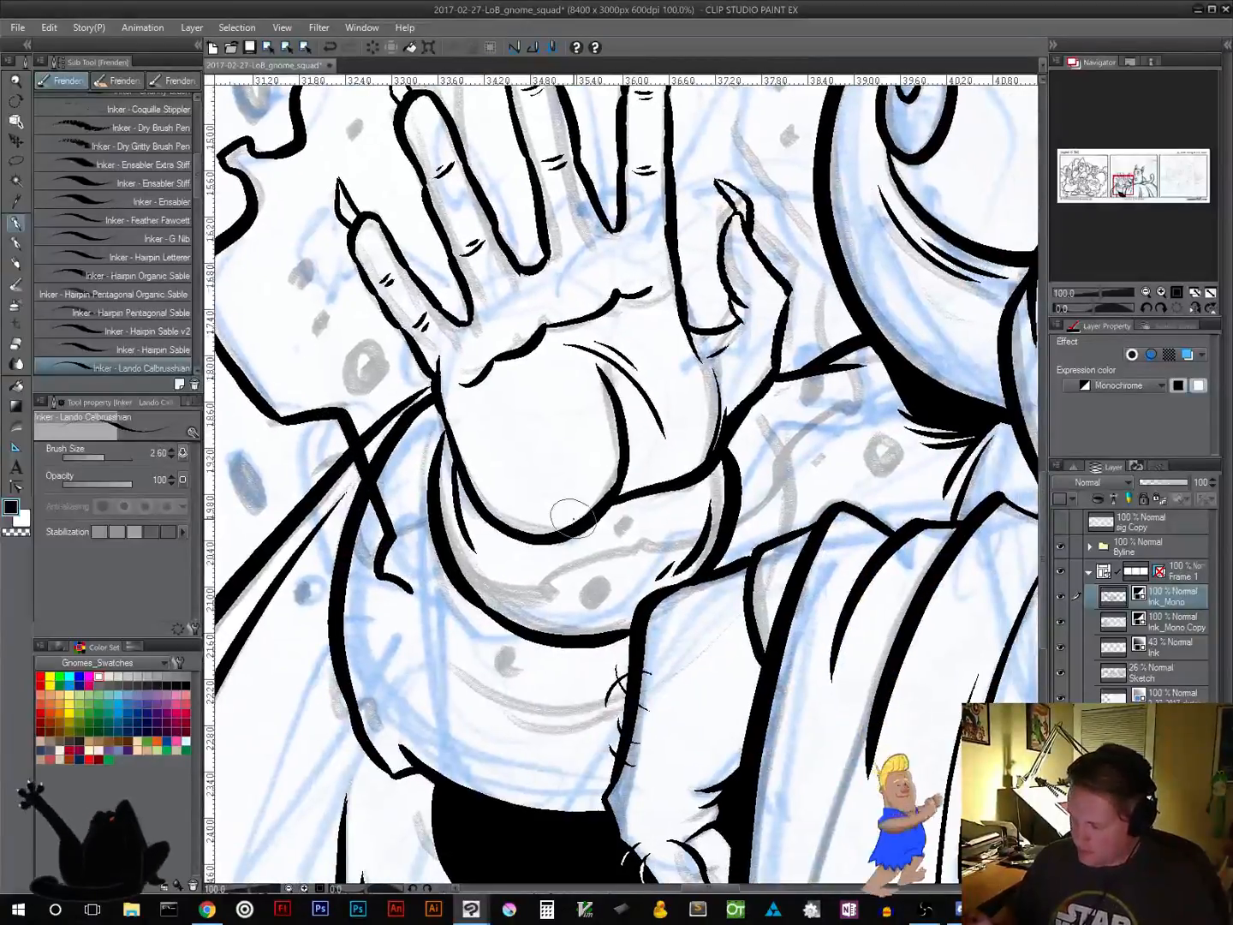
pyautogui.moveTo(400, 587)
pyautogui.mouseDown()
pyautogui.moveTo(539, 595)
pyautogui.moveTo(609, 555)
pyautogui.moveTo(674, 547)
pyautogui.moveTo(786, 485)
pyautogui.moveTo(814, 417)
pyautogui.moveTo(858, 411)
pyautogui.moveTo(863, 389)
pyautogui.moveTo(830, 383)
pyautogui.moveTo(794, 197)
pyautogui.moveTo(797, 326)
pyautogui.moveTo(730, 547)
pyautogui.moveTo(696, 498)
pyautogui.moveTo(646, 477)
pyautogui.moveTo(656, 430)
pyautogui.moveTo(632, 411)
pyautogui.moveTo(686, 291)
pyautogui.moveTo(660, 255)
pyautogui.moveTo(635, 263)
pyautogui.moveTo(617, 246)
pyautogui.moveTo(640, 198)
pyautogui.moveTo(745, 438)
pyautogui.moveTo(692, 383)
pyautogui.moveTo(614, 363)
pyautogui.moveTo(567, 374)
pyautogui.moveTo(543, 473)
pyautogui.moveTo(481, 490)
pyautogui.moveTo(457, 453)
pyautogui.moveTo(461, 416)
pyautogui.moveTo(425, 430)
pyautogui.moveTo(418, 338)
pyautogui.moveTo(399, 326)
pyautogui.moveTo(320, 364)
pyautogui.moveTo(281, 428)
pyautogui.moveTo(299, 453)
pyautogui.moveTo(374, 488)
pyautogui.moveTo(353, 466)
pyautogui.moveTo(370, 475)
pyautogui.moveTo(402, 514)
pyautogui.mouseUp()
pyautogui.moveTo(473, 685)
pyautogui.mouseDown()
pyautogui.moveTo(630, 433)
pyautogui.moveTo(617, 343)
pyautogui.mouseUp()
# Ink solid black dots of varied sizes inside and outside the burst's left edge, beside the raised hand's little finger
pyautogui.moveTo(439, 495); pyautogui.dragTo(443, 497)
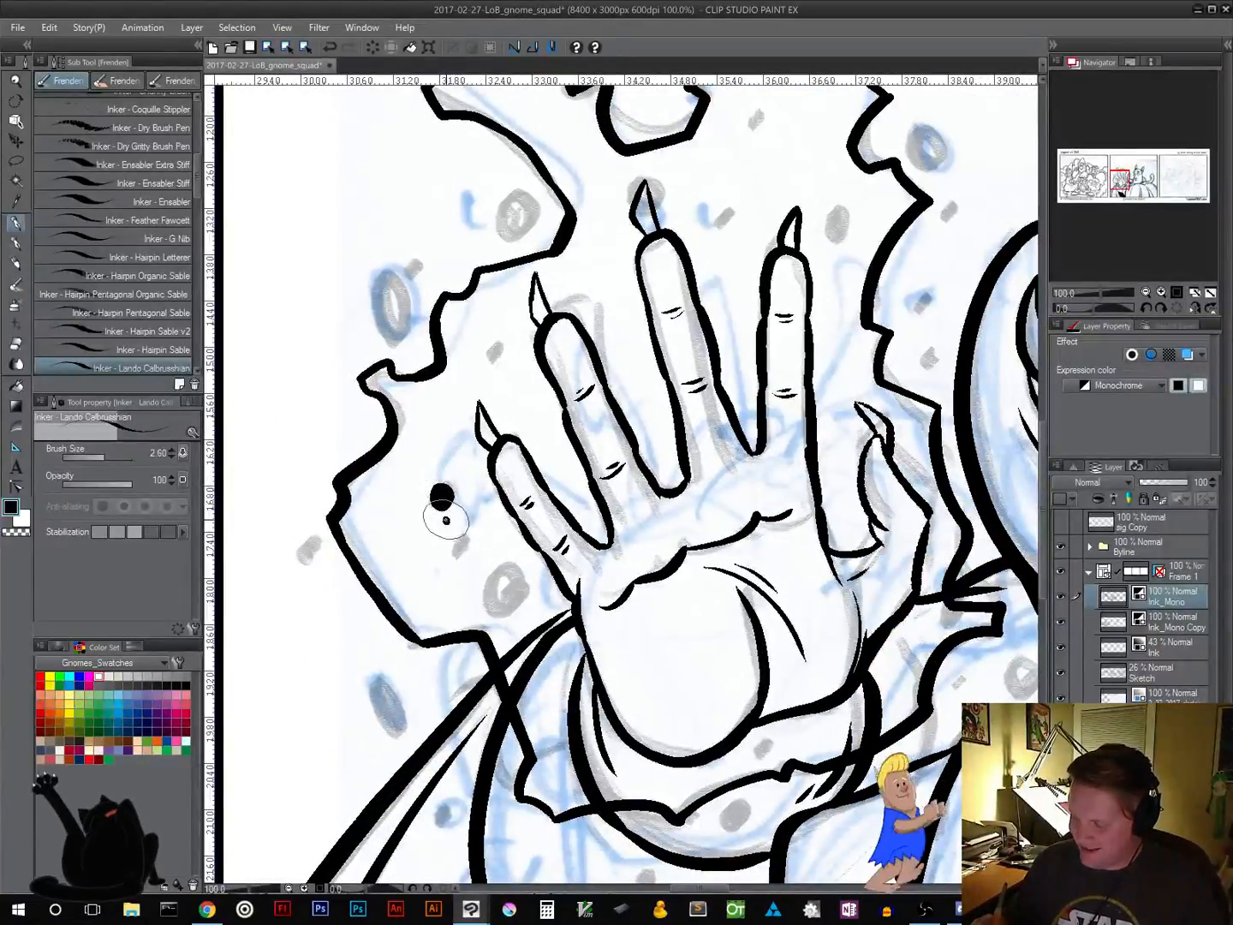
pyautogui.click(446, 520)
pyautogui.moveTo(492, 580)
pyautogui.mouseDown()
pyautogui.moveTo(509, 605)
pyautogui.moveTo(504, 594)
pyautogui.mouseUp()
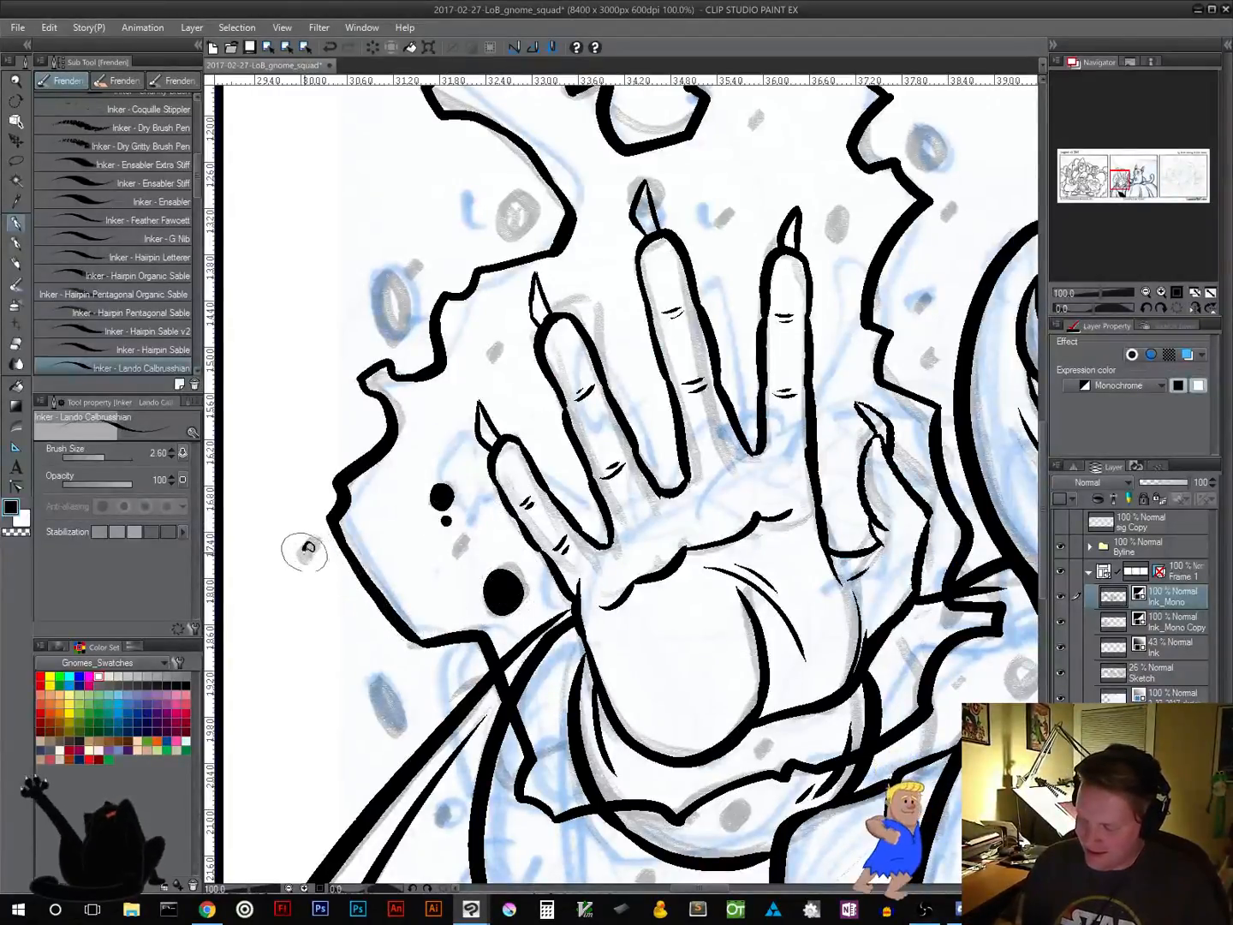
pyautogui.moveTo(306, 551); pyautogui.dragTo(309, 551)
pyautogui.click(310, 532)
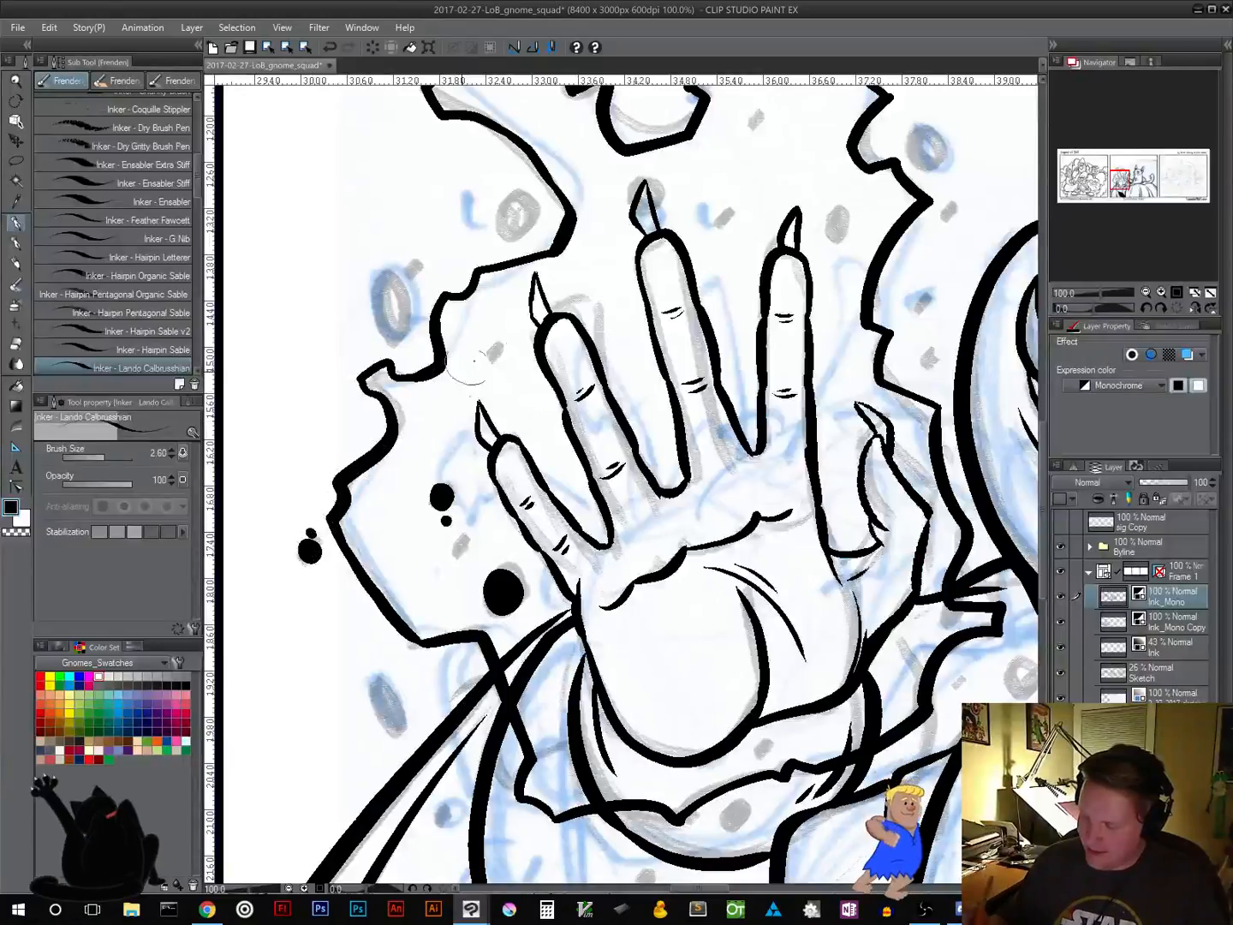
pyautogui.moveTo(492, 347); pyautogui.dragTo(497, 350)
pyautogui.moveTo(381, 283)
pyautogui.mouseDown()
pyautogui.moveTo(390, 308)
pyautogui.moveTo(373, 290)
pyautogui.moveTo(404, 300)
pyautogui.moveTo(390, 309)
pyautogui.moveTo(382, 282)
pyautogui.moveTo(409, 282)
pyautogui.mouseUp()
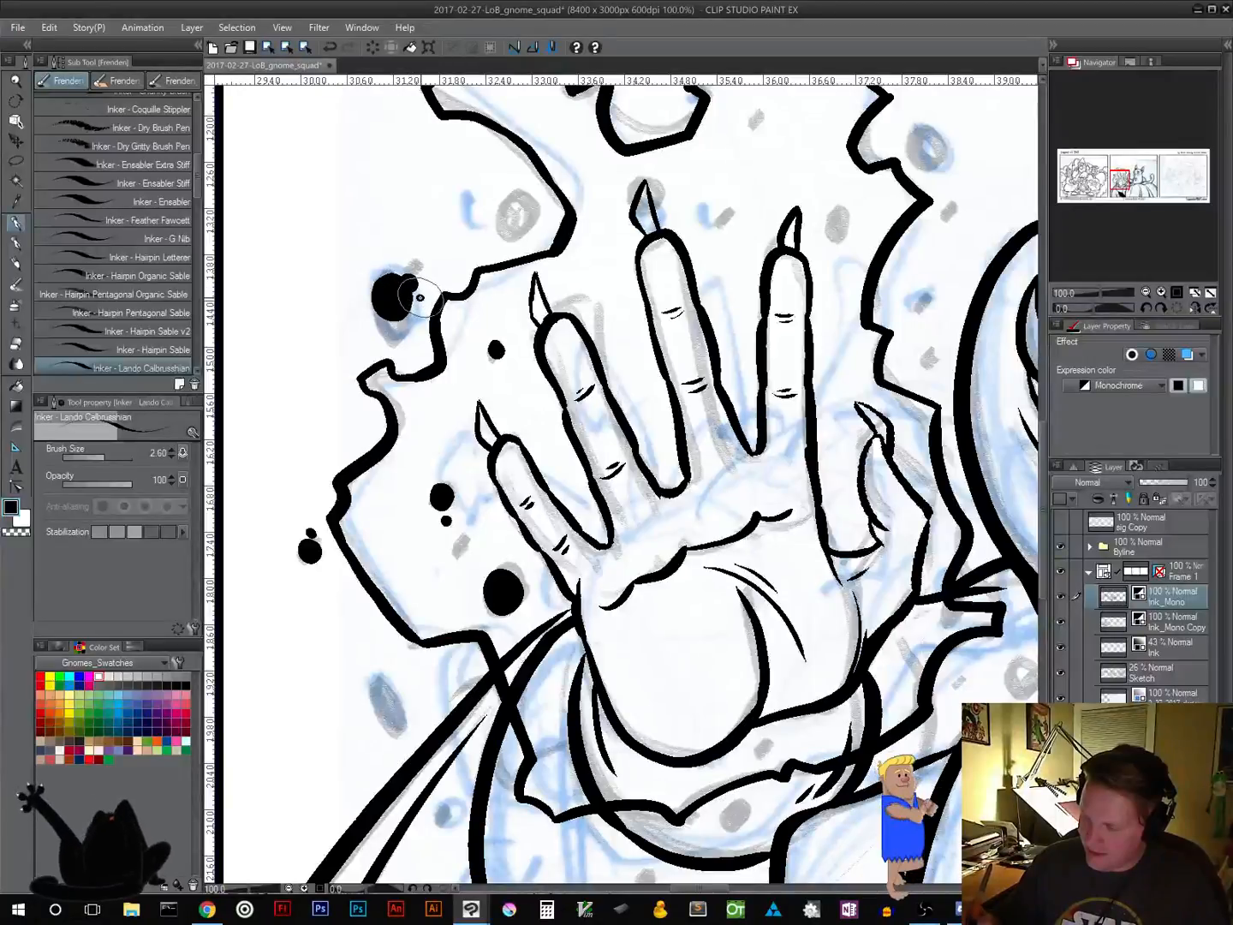
pyautogui.click(420, 297)
# Ink black dots around the burst's upper-left point: a large blob beneath it, a pair inside and two small ones outside
pyautogui.moveTo(510, 218)
pyautogui.mouseDown()
pyautogui.moveTo(514, 233)
pyautogui.moveTo(521, 206)
pyautogui.moveTo(533, 216)
pyautogui.moveTo(516, 223)
pyautogui.moveTo(544, 212)
pyautogui.moveTo(552, 311)
pyautogui.moveTo(509, 480)
pyautogui.mouseUp()
pyautogui.moveTo(415, 356); pyautogui.dragTo(428, 364)
pyautogui.click(425, 340)
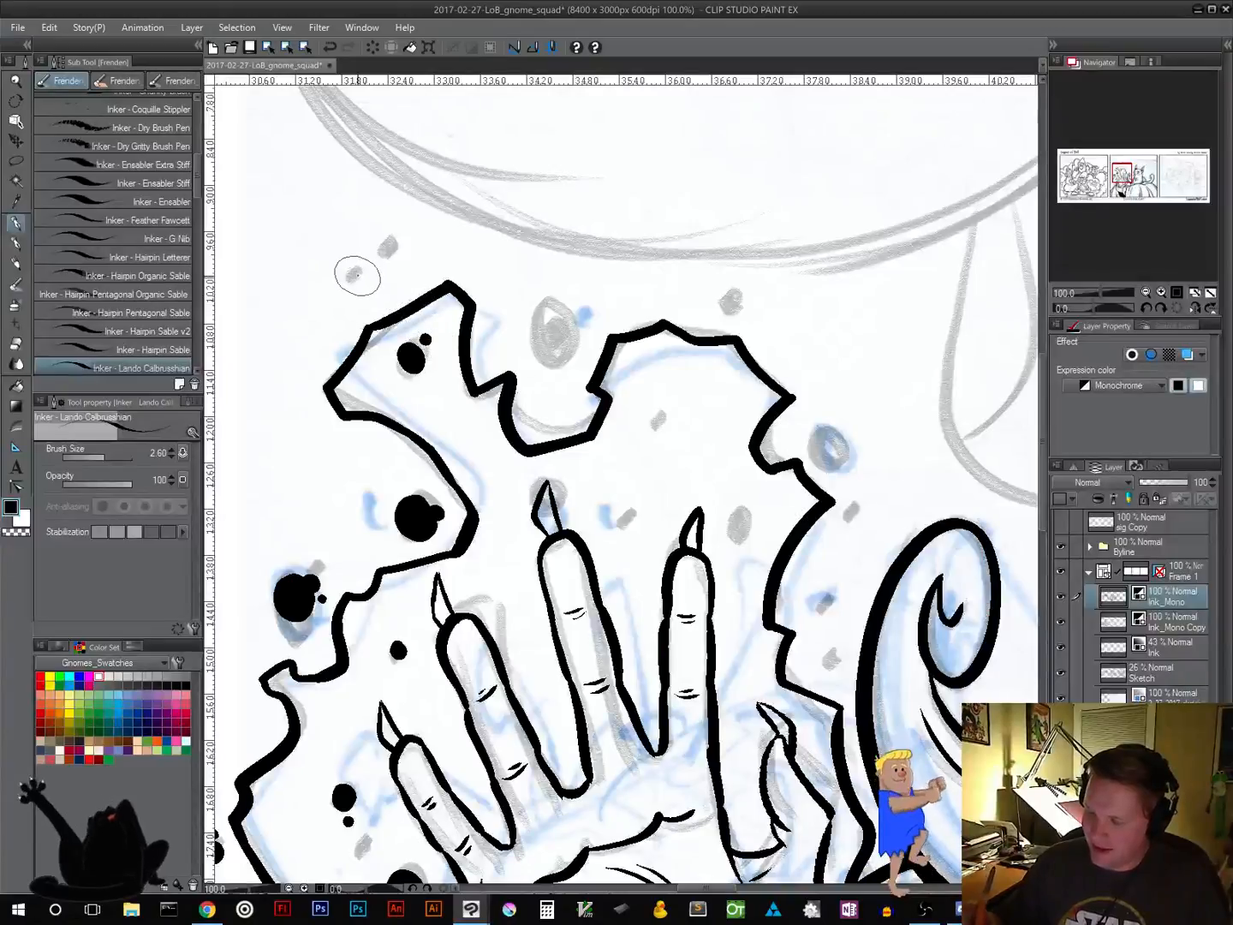
pyautogui.click(356, 274)
pyautogui.click(369, 284)
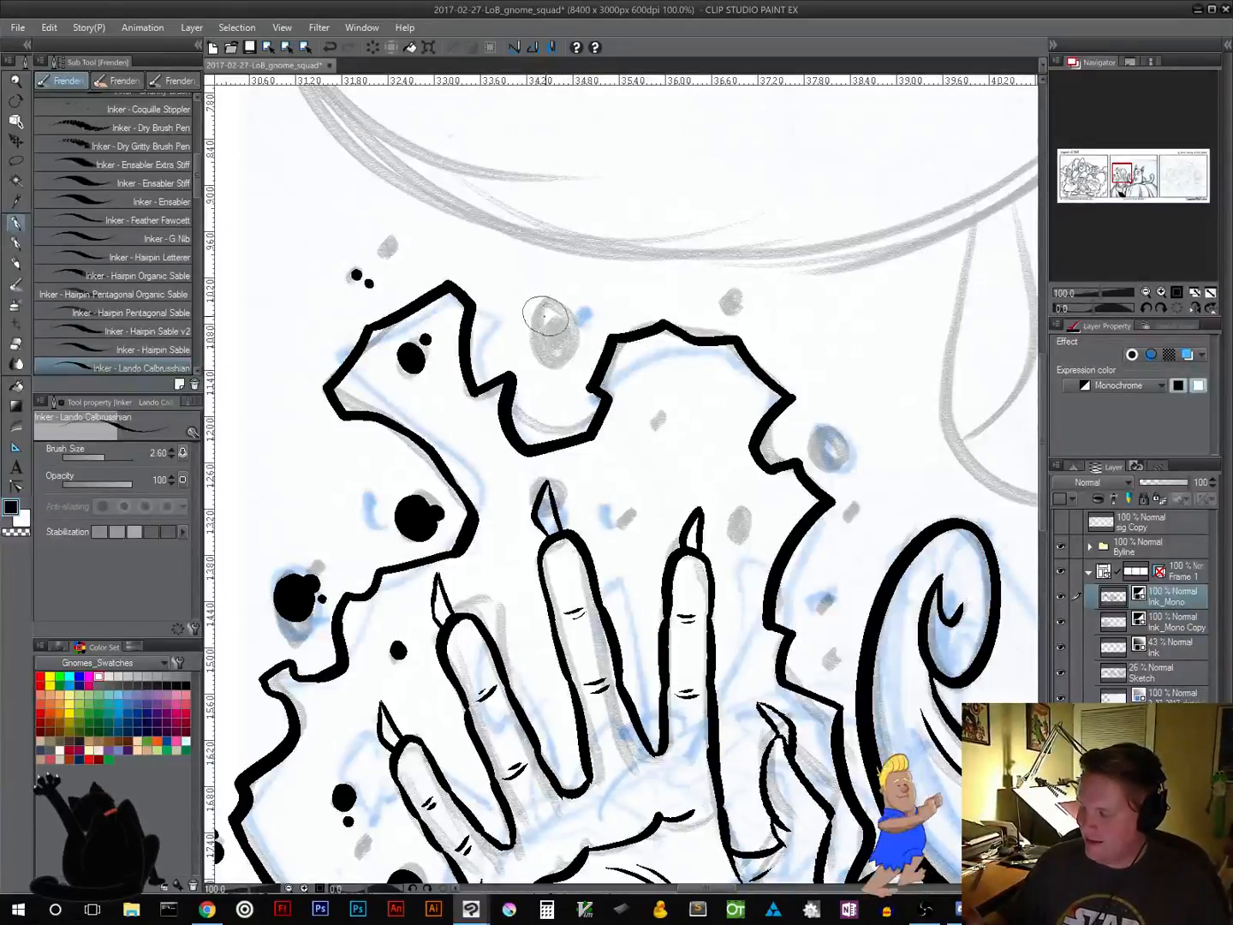
# Ink black blobs and small dots above the raised hand's fingertips, both inside the burst and along its upper edge
pyautogui.moveTo(546, 315); pyautogui.dragTo(558, 336)
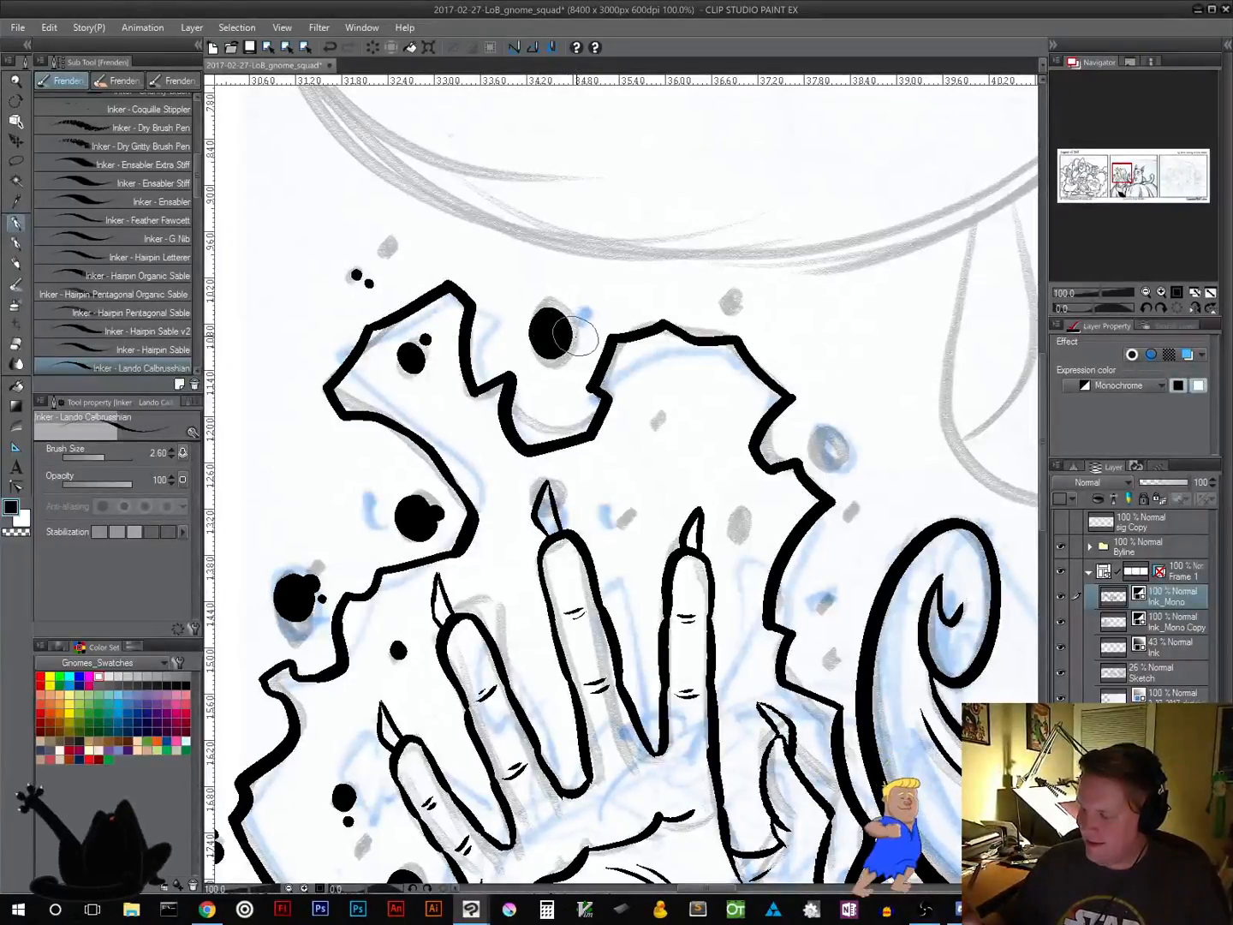
pyautogui.click(573, 339)
pyautogui.click(568, 367)
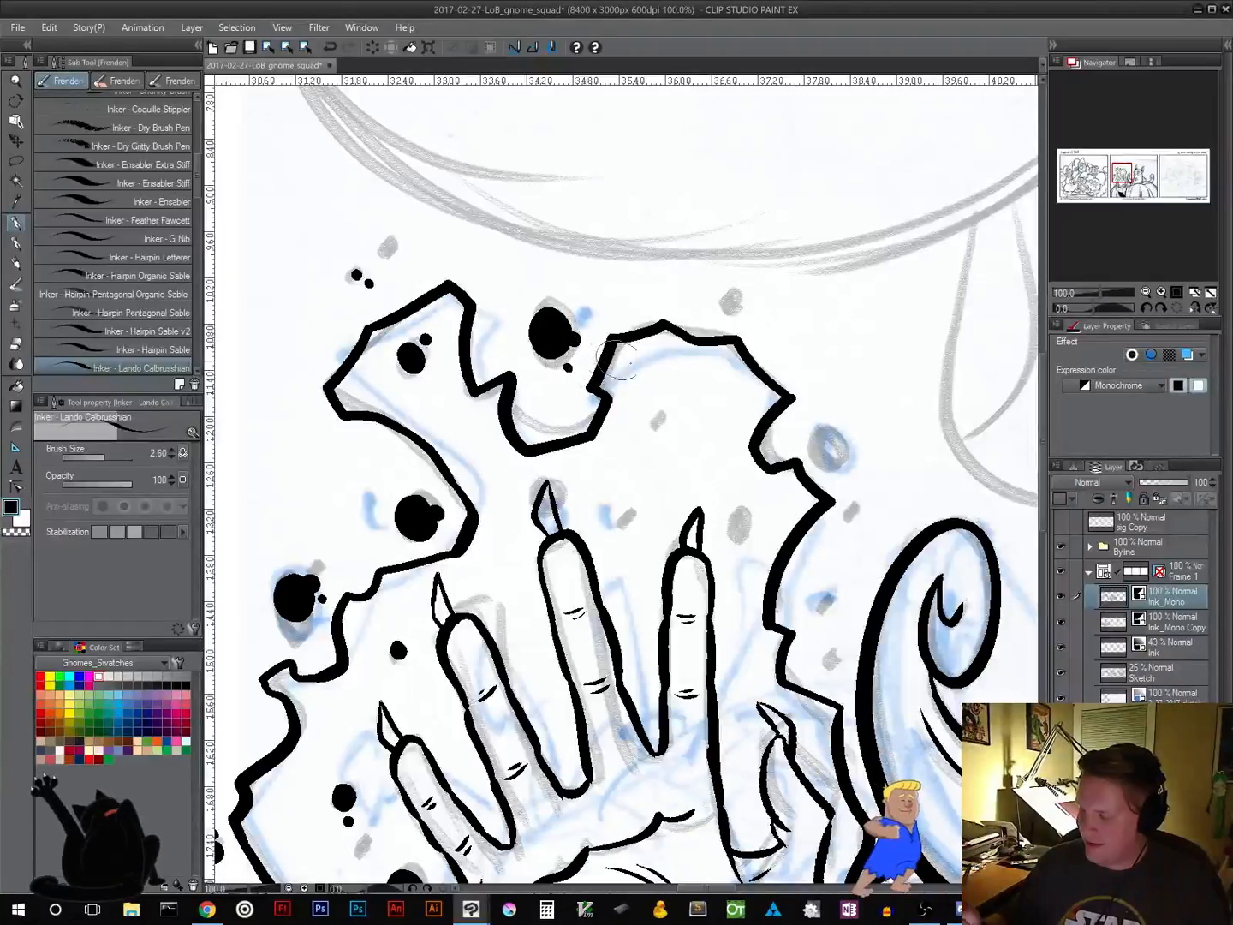
pyautogui.click(625, 521)
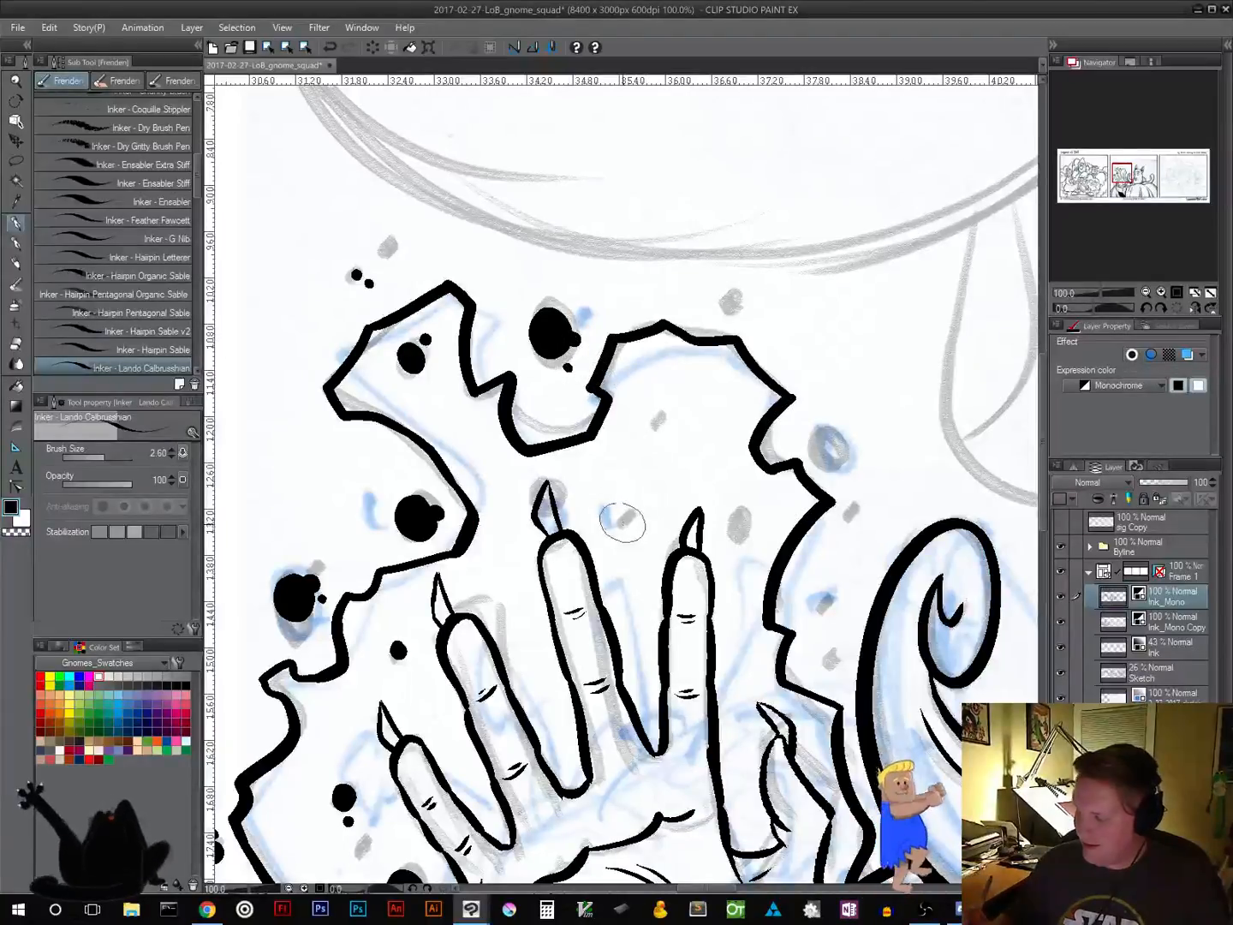
pyautogui.click(657, 421)
pyautogui.click(731, 304)
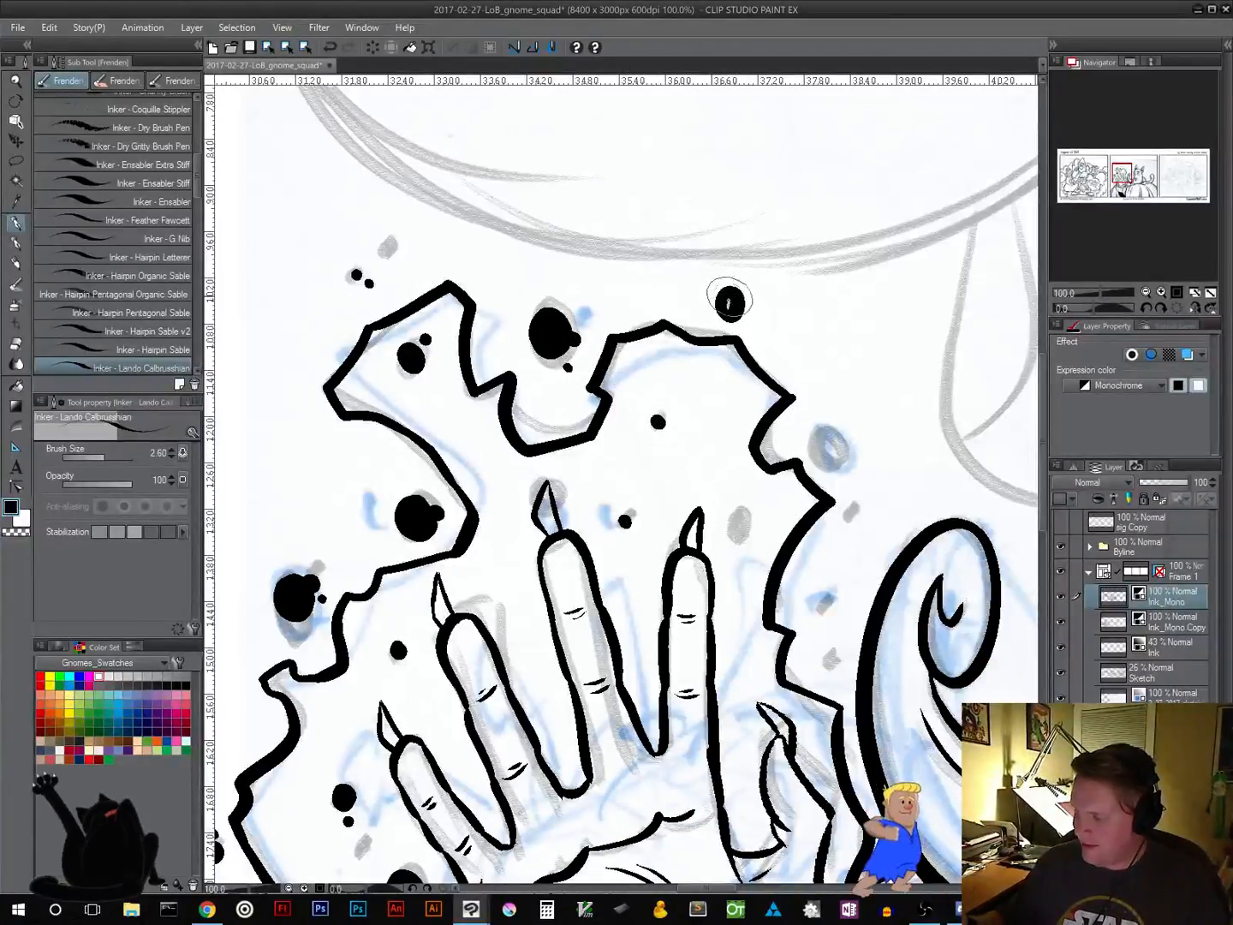
pyautogui.moveTo(770, 532)
pyautogui.mouseDown()
pyautogui.moveTo(514, 541)
pyautogui.moveTo(519, 532)
pyautogui.moveTo(506, 527)
pyautogui.moveTo(525, 519)
pyautogui.mouseUp()
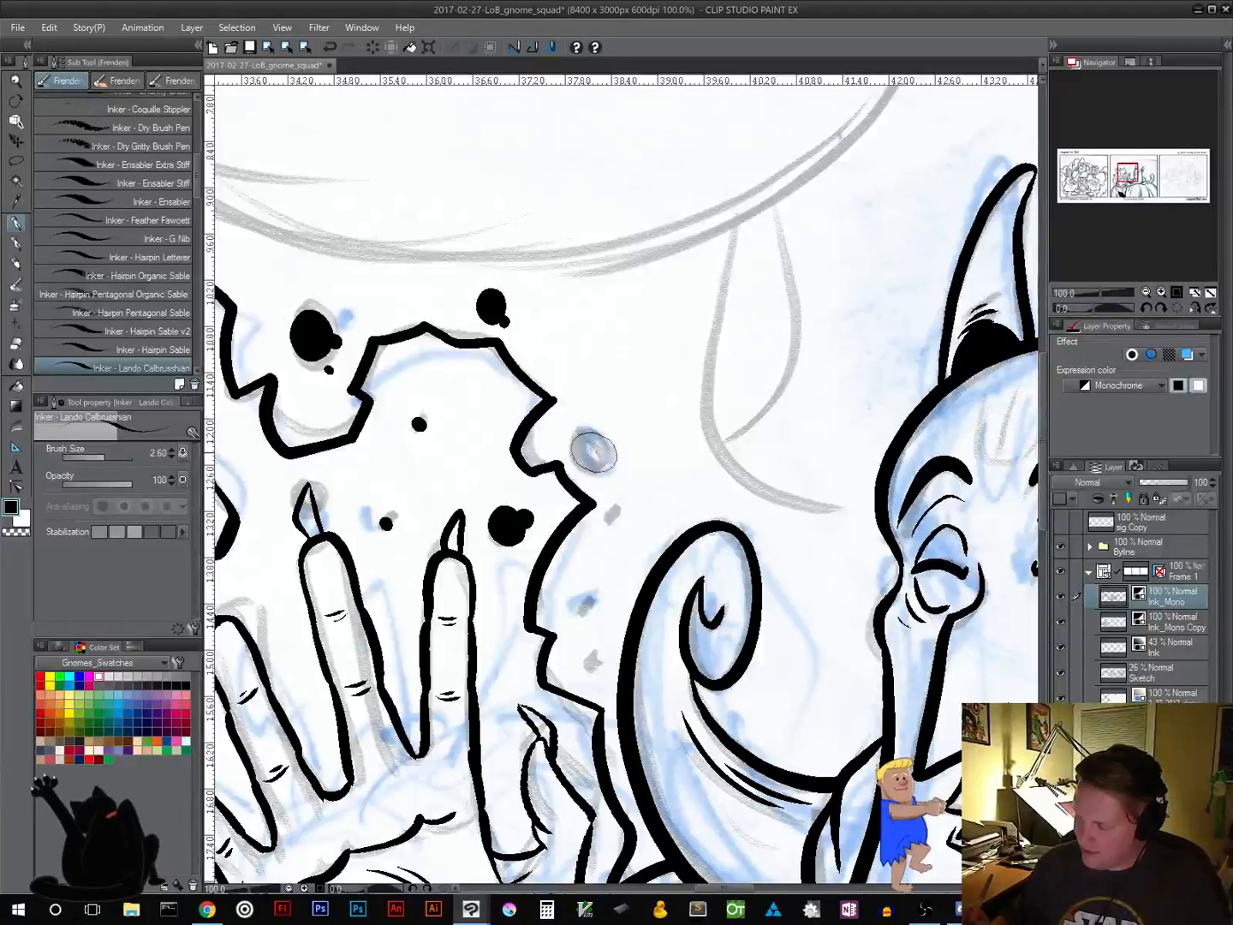
# Ink black blobs with small satellite dots along the burst's right edge, between the raised hand and the large curl
pyautogui.moveTo(593, 451)
pyautogui.mouseDown()
pyautogui.moveTo(603, 454)
pyautogui.moveTo(589, 445)
pyautogui.mouseUp()
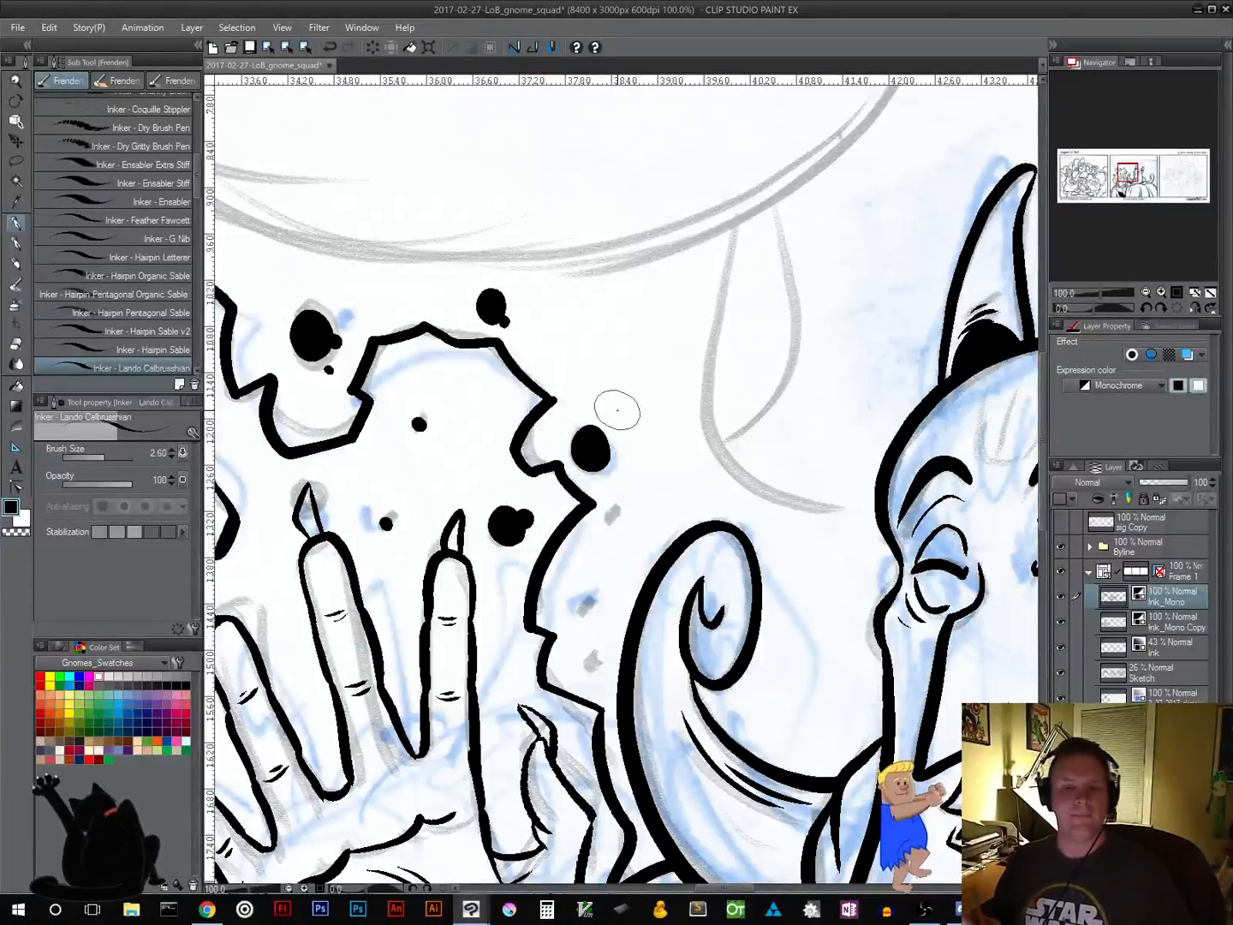
pyautogui.moveTo(561, 476)
pyautogui.mouseDown()
pyautogui.moveTo(542, 420)
pyautogui.moveTo(572, 442)
pyautogui.mouseUp()
pyautogui.click(570, 417)
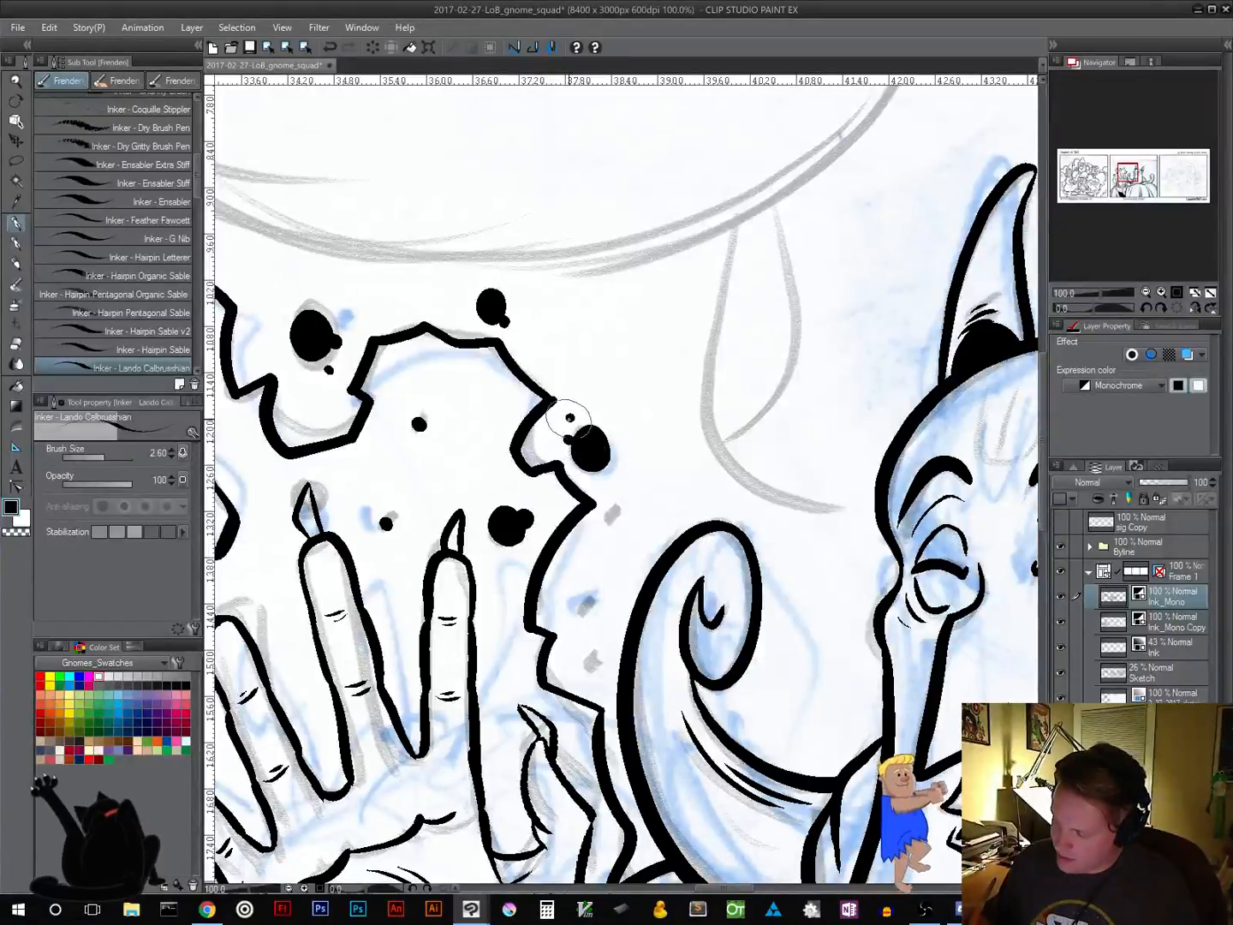
pyautogui.moveTo(605, 514); pyautogui.dragTo(615, 524)
pyautogui.click(598, 534)
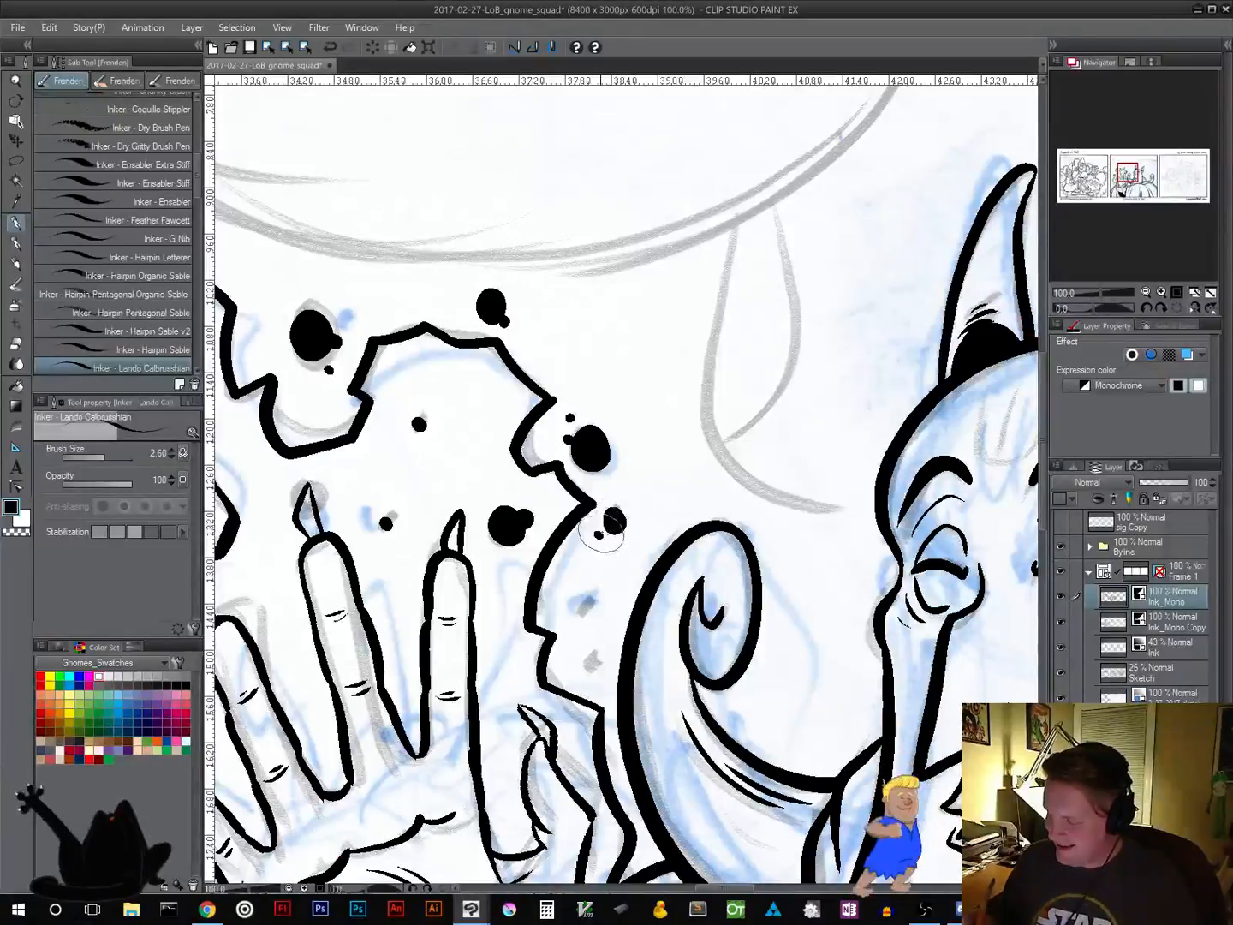
pyautogui.click(590, 661)
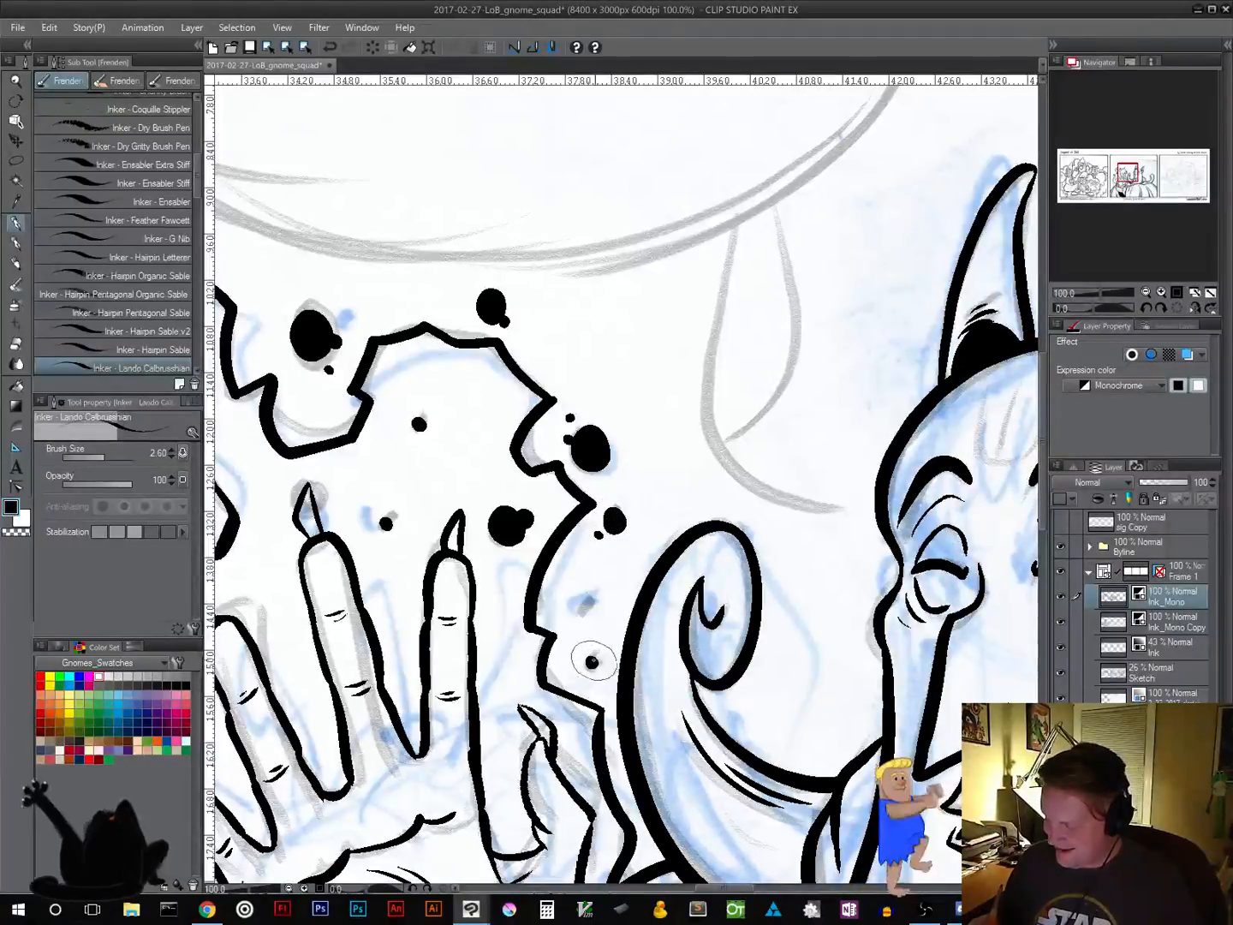
pyautogui.click(528, 649)
# Ink small black dots with satellites on the wrist, across the burst's lower edge and on the sleeve cuff beneath it
pyautogui.moveTo(609, 701); pyautogui.dragTo(637, 537)
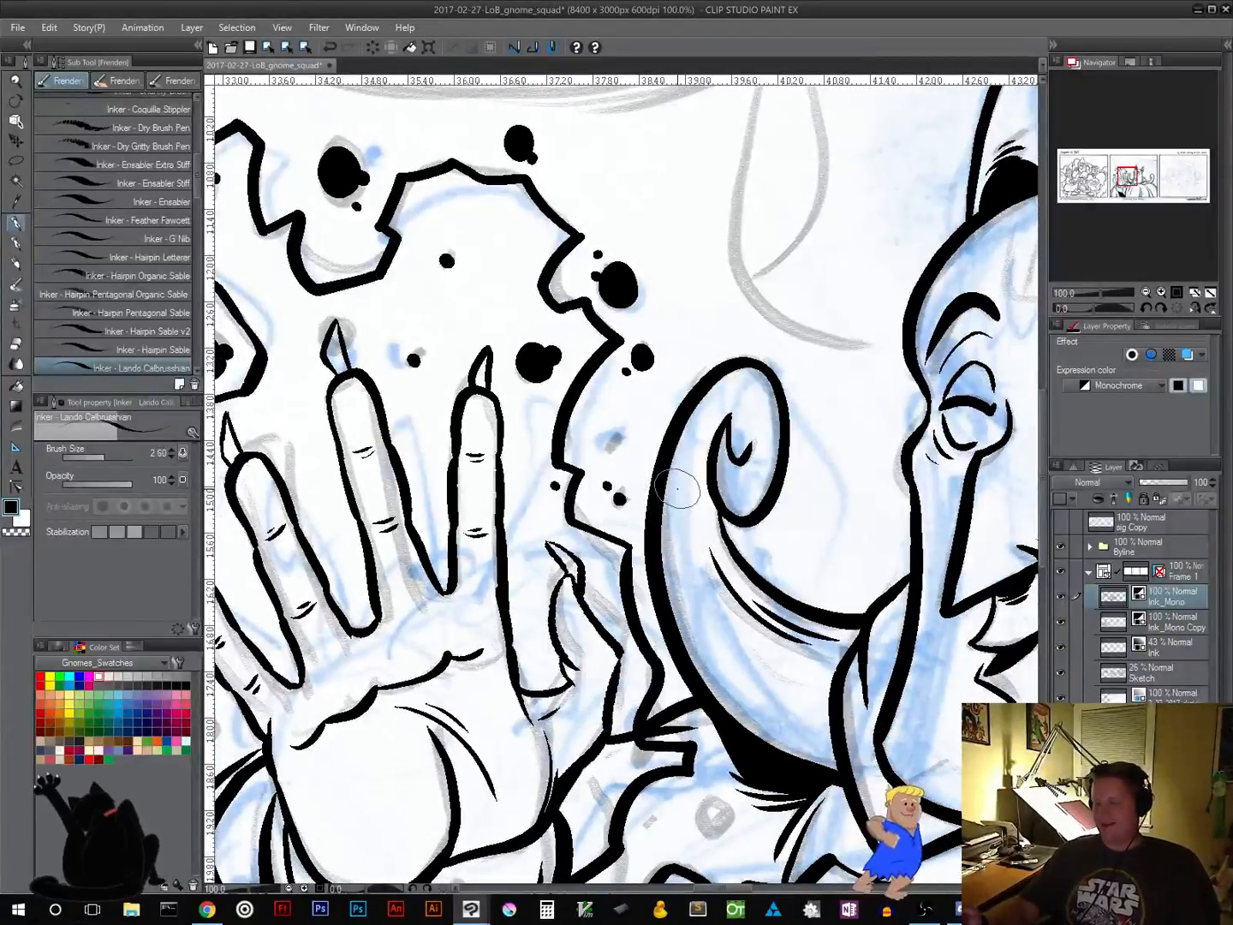
pyautogui.moveTo(632, 698); pyautogui.dragTo(677, 532)
pyautogui.moveTo(688, 664)
pyautogui.mouseDown()
pyautogui.moveTo(786, 506)
pyautogui.moveTo(785, 599)
pyautogui.mouseUp()
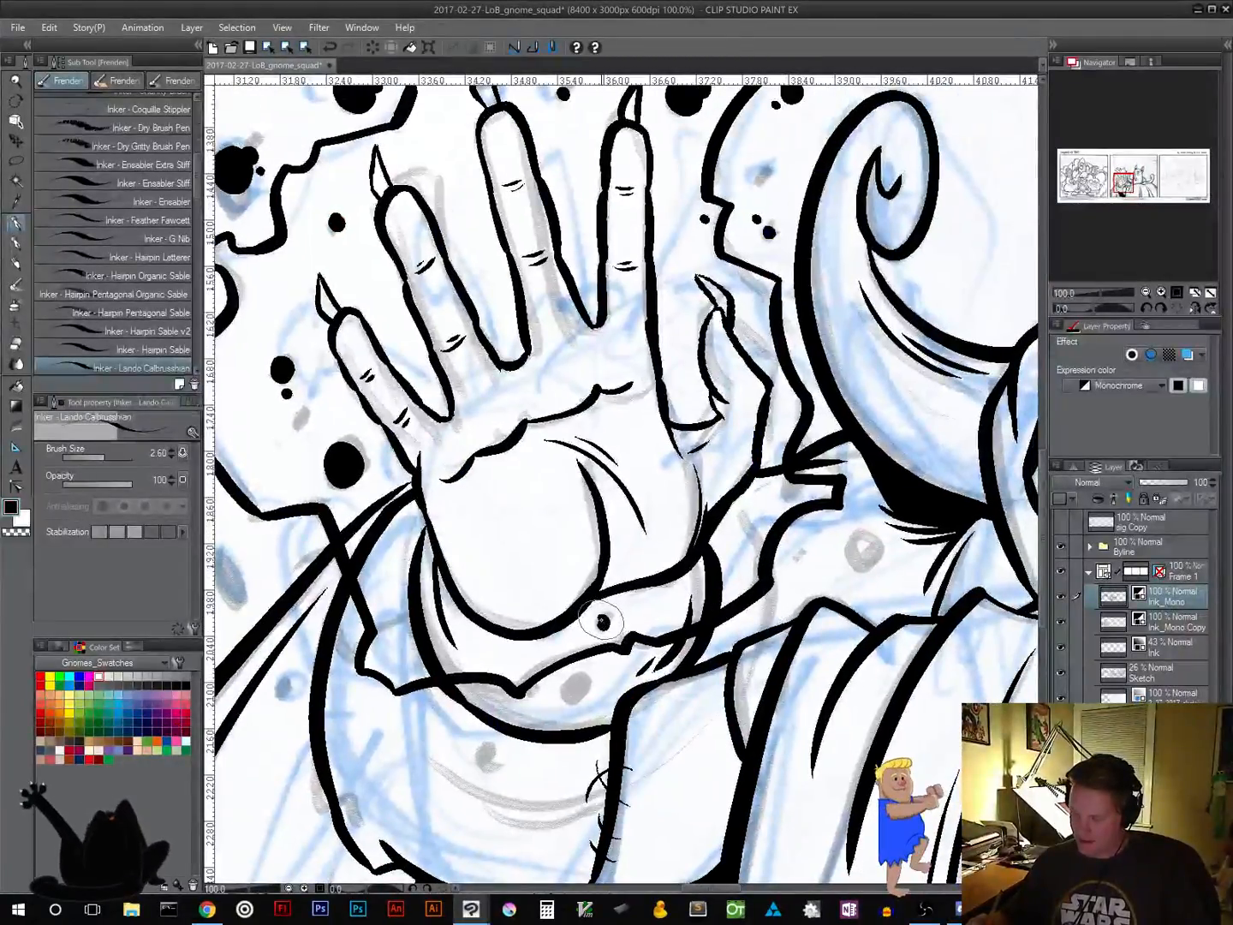
pyautogui.click(603, 621)
pyautogui.click(616, 613)
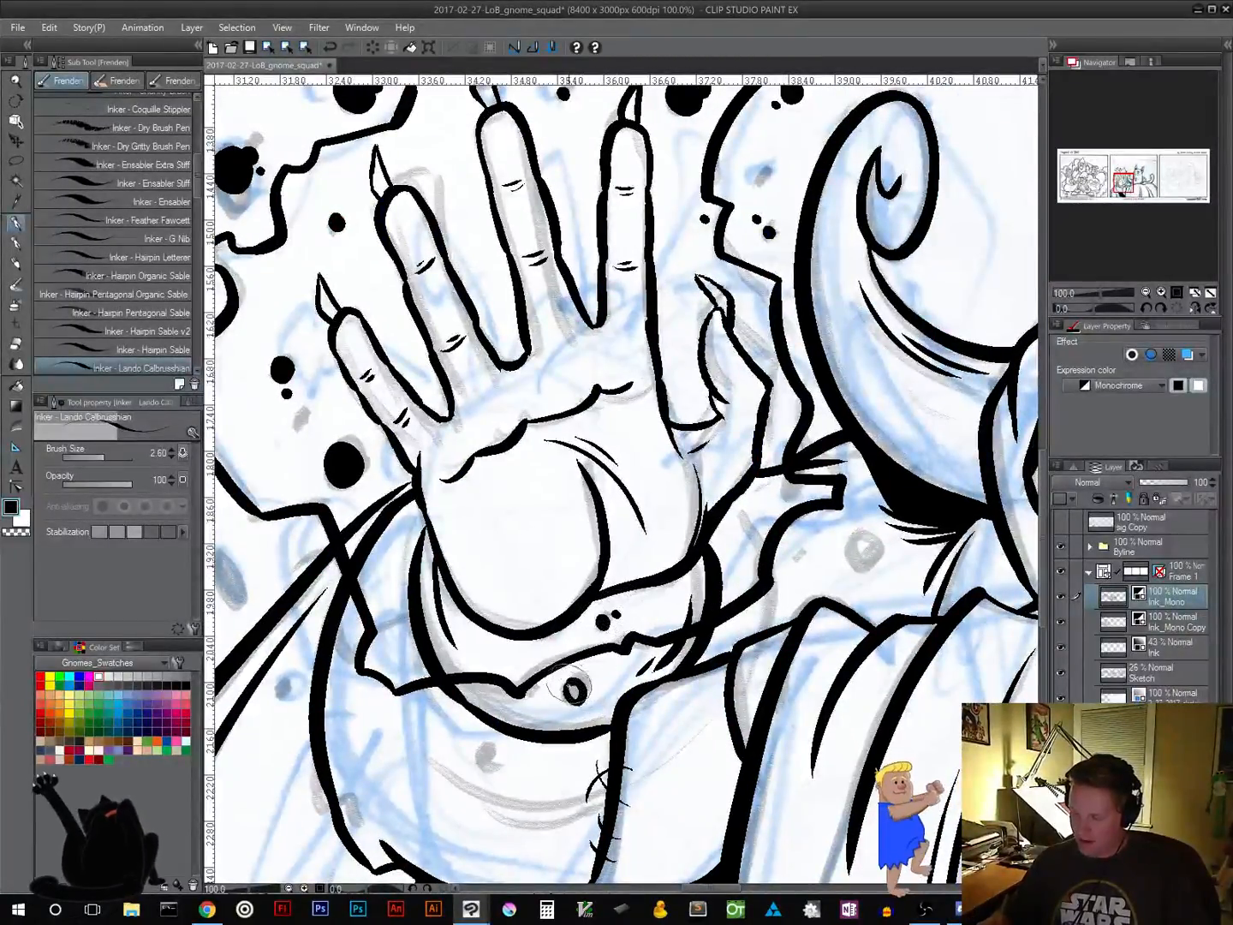
pyautogui.click(574, 690)
pyautogui.click(591, 681)
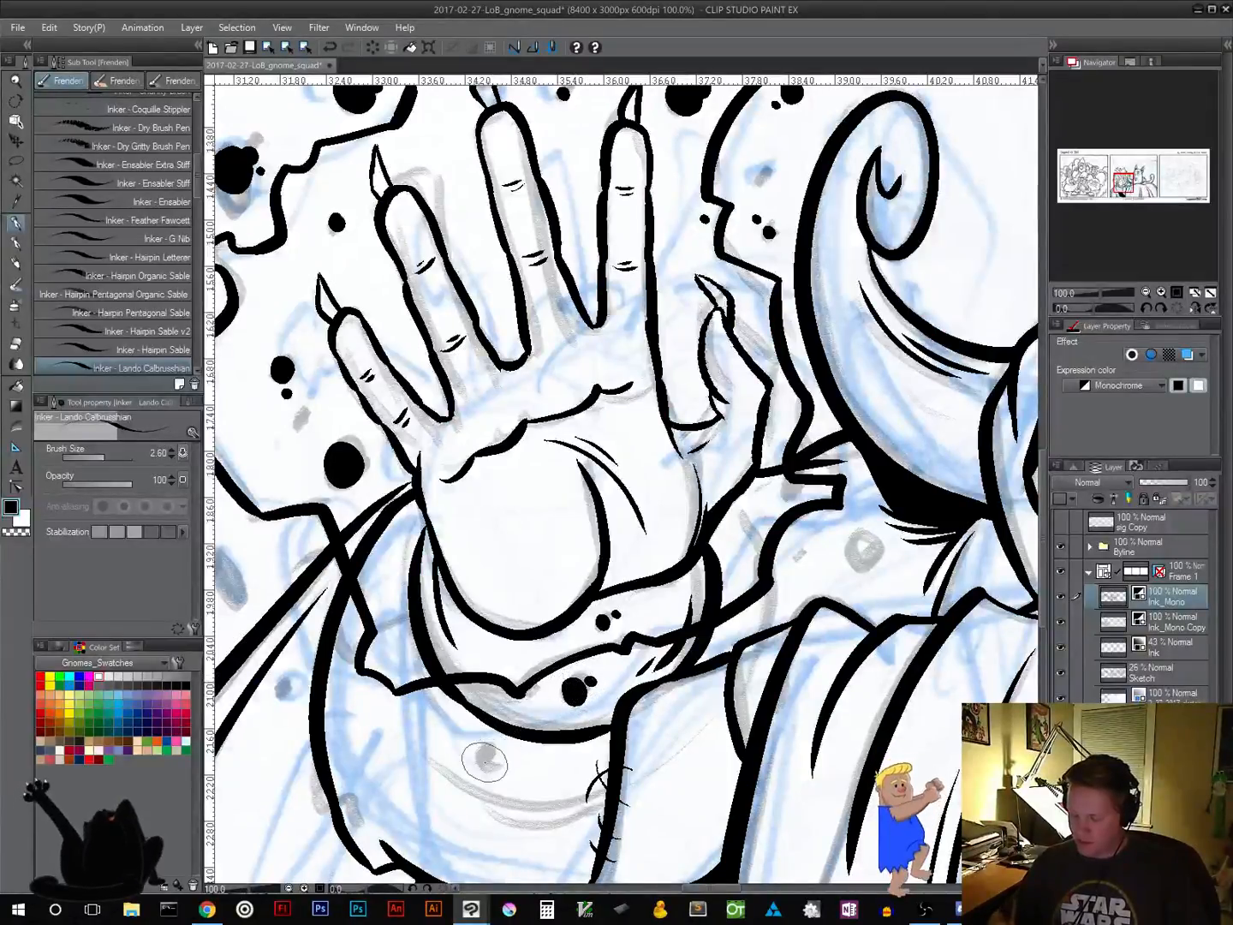
pyautogui.moveTo(480, 751)
pyautogui.mouseDown()
pyautogui.moveTo(490, 774)
pyautogui.moveTo(487, 755)
pyautogui.mouseUp()
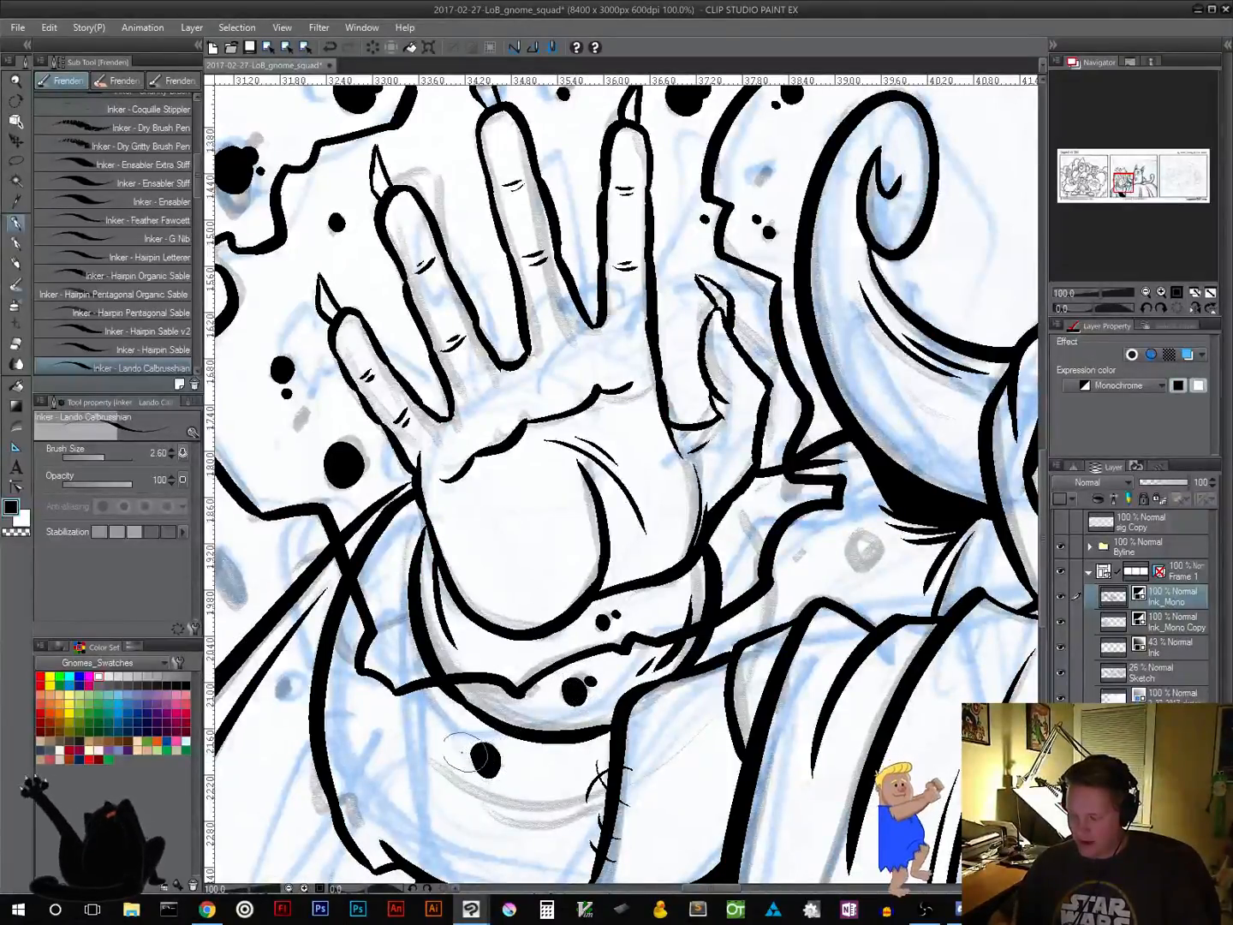
pyautogui.click(459, 753)
# Ink a black blob with small satellite dots on the shoulder between the raised hand's wrist and the large curl
pyautogui.moveTo(861, 540)
pyautogui.mouseDown()
pyautogui.moveTo(878, 571)
pyautogui.moveTo(850, 535)
pyautogui.moveTo(882, 521)
pyautogui.moveTo(872, 588)
pyautogui.mouseUp()
pyautogui.click(877, 572)
pyautogui.moveTo(883, 509); pyautogui.dragTo(877, 528)
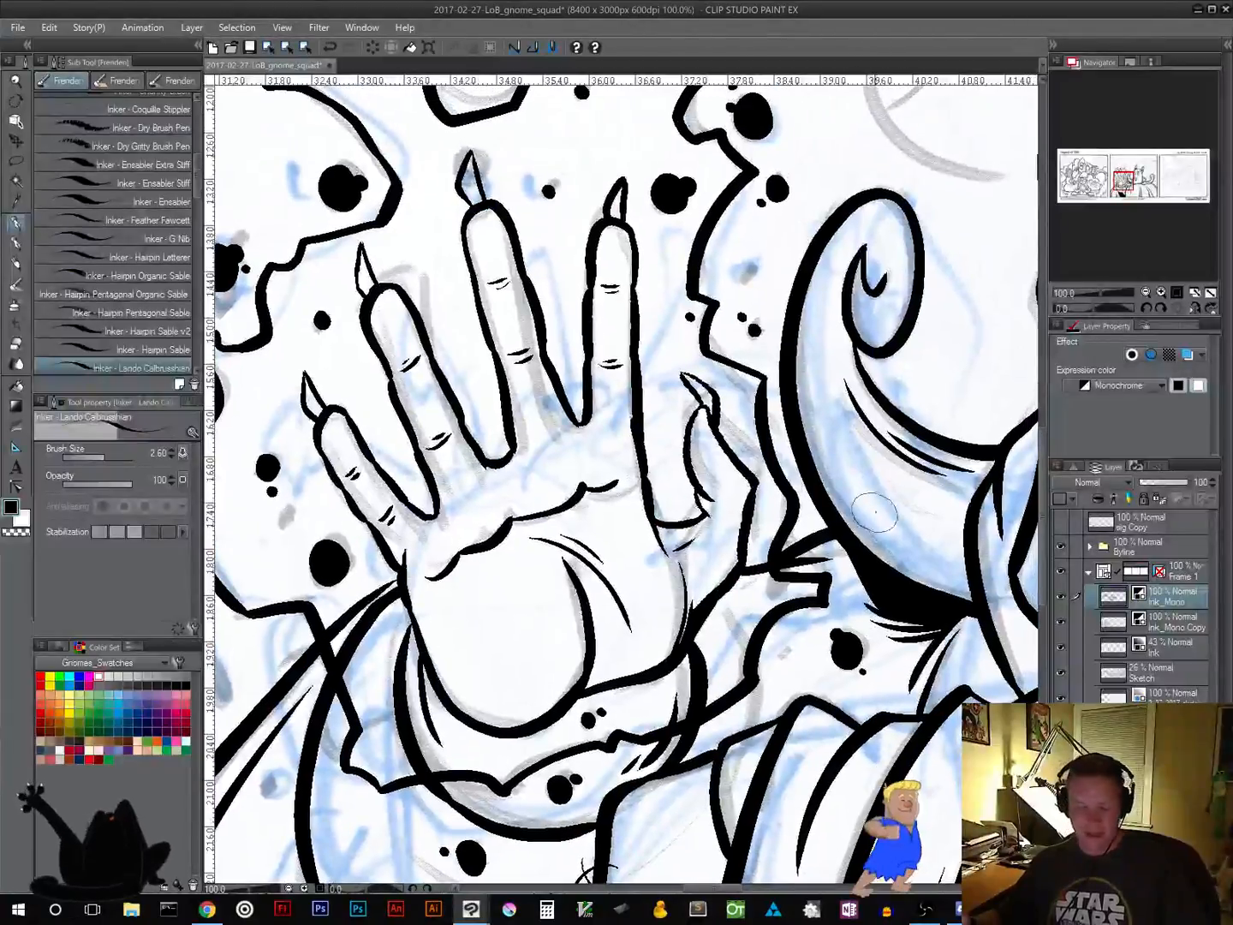
# Ink two curved fold lines on the sleeve beneath the dots under the raised hand
pyautogui.scroll(-6, 857, 536)
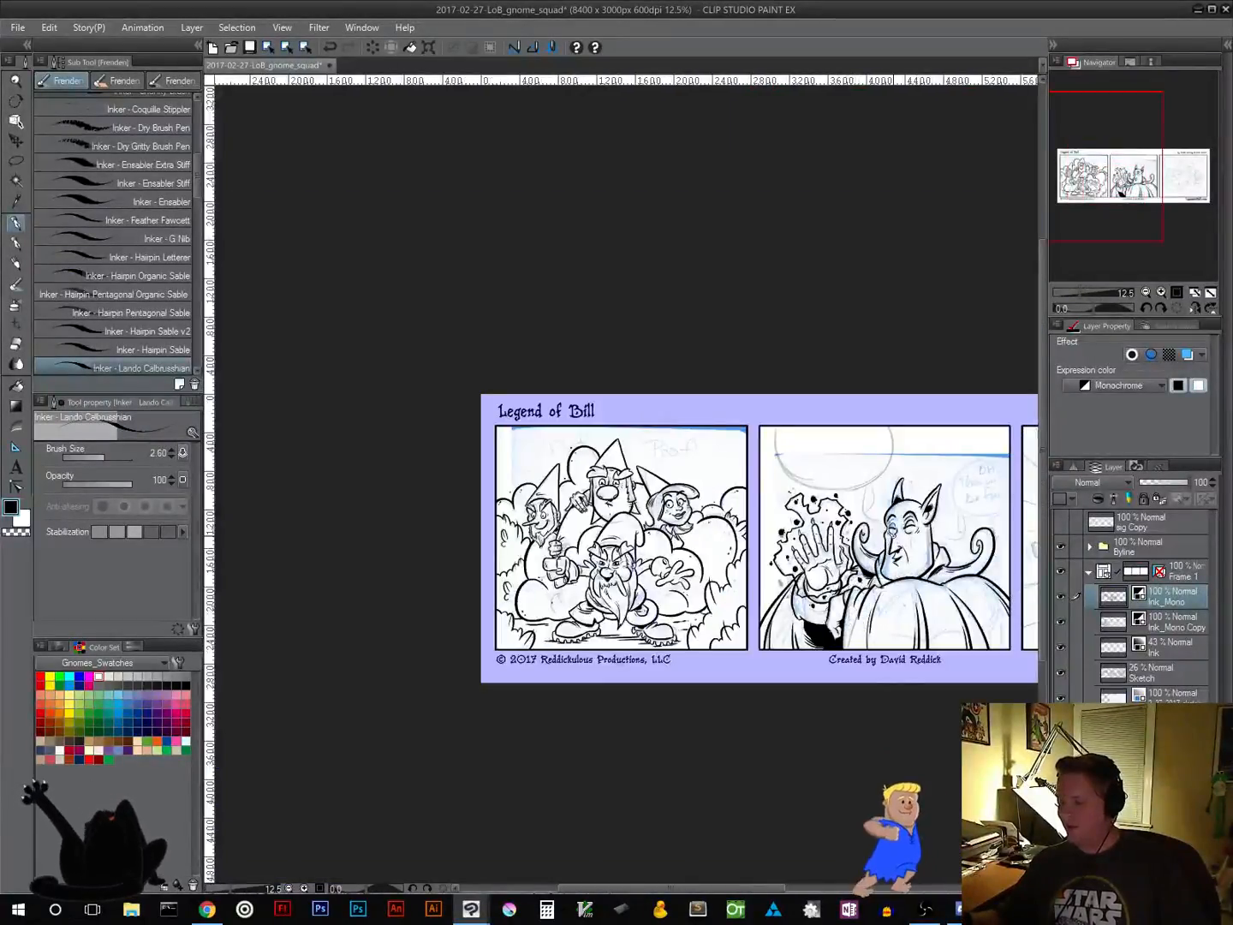
pyautogui.moveTo(881, 566); pyautogui.dragTo(647, 597)
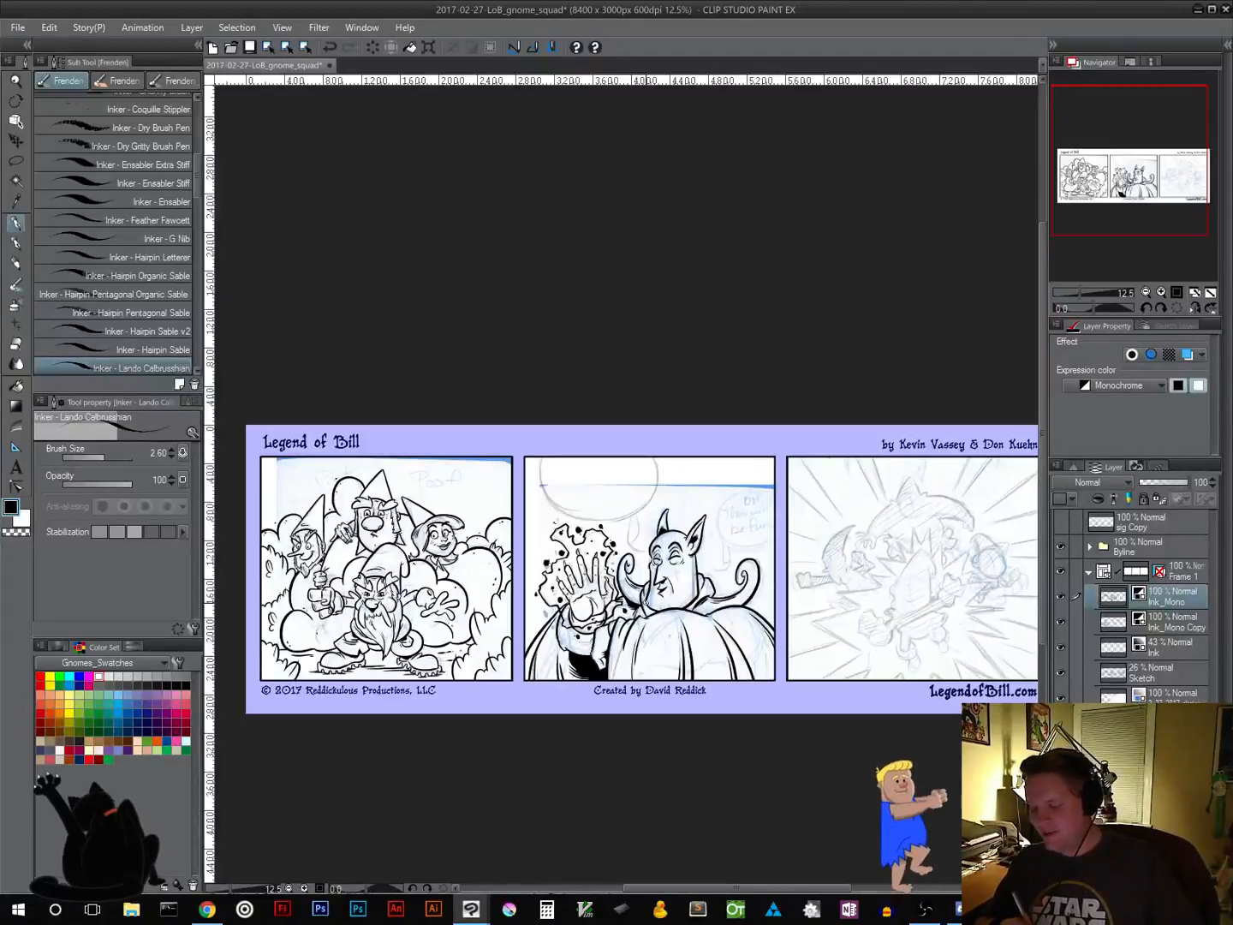
pyautogui.click(1176, 293)
pyautogui.moveTo(583, 763); pyautogui.dragTo(798, 350)
pyautogui.moveTo(541, 744); pyautogui.dragTo(641, 257)
pyautogui.moveTo(520, 767); pyautogui.dragTo(460, 472)
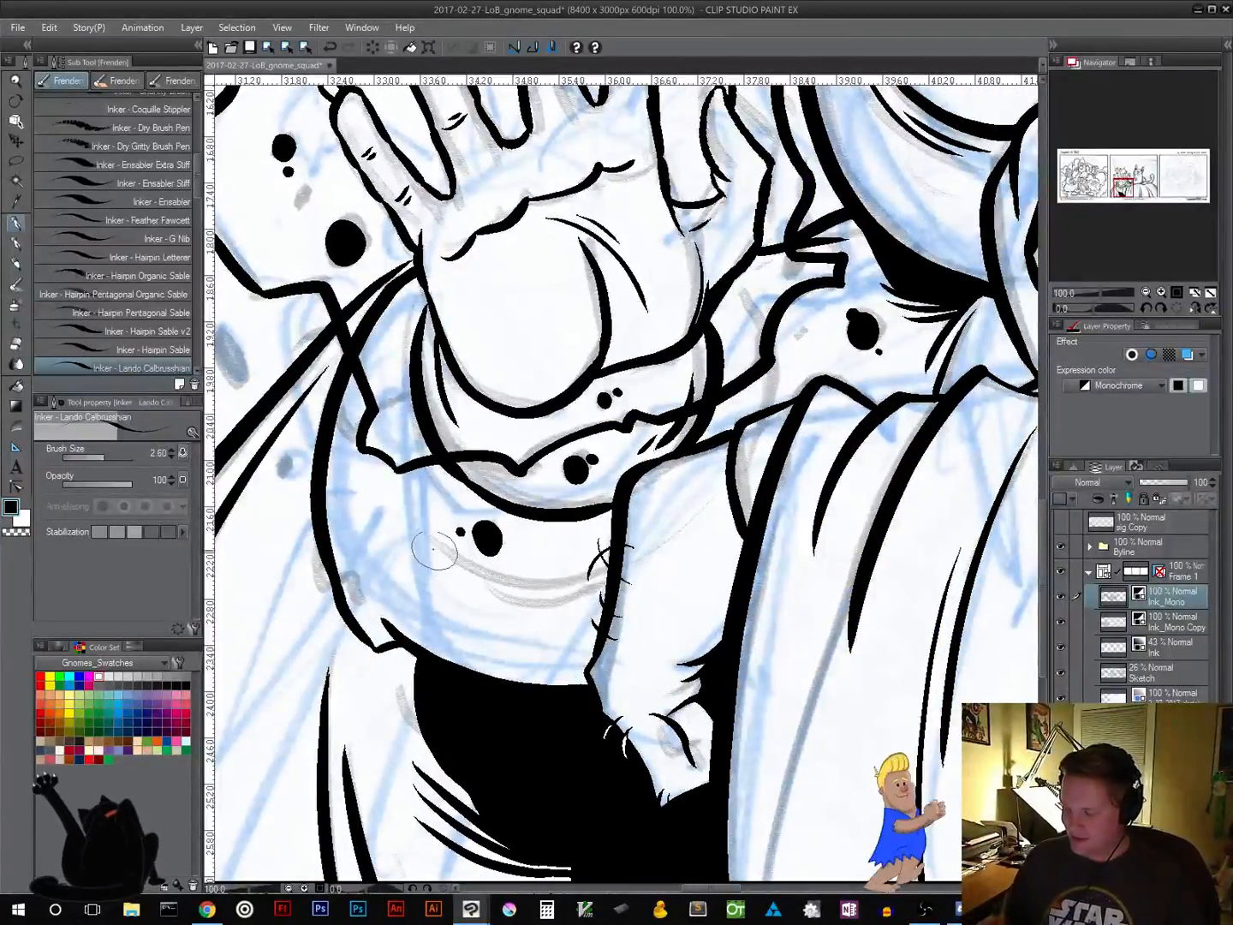
pyautogui.moveTo(435, 551); pyautogui.dragTo(553, 636)
pyautogui.moveTo(445, 581)
pyautogui.mouseDown()
pyautogui.moveTo(591, 640)
pyautogui.moveTo(567, 656)
pyautogui.mouseUp()
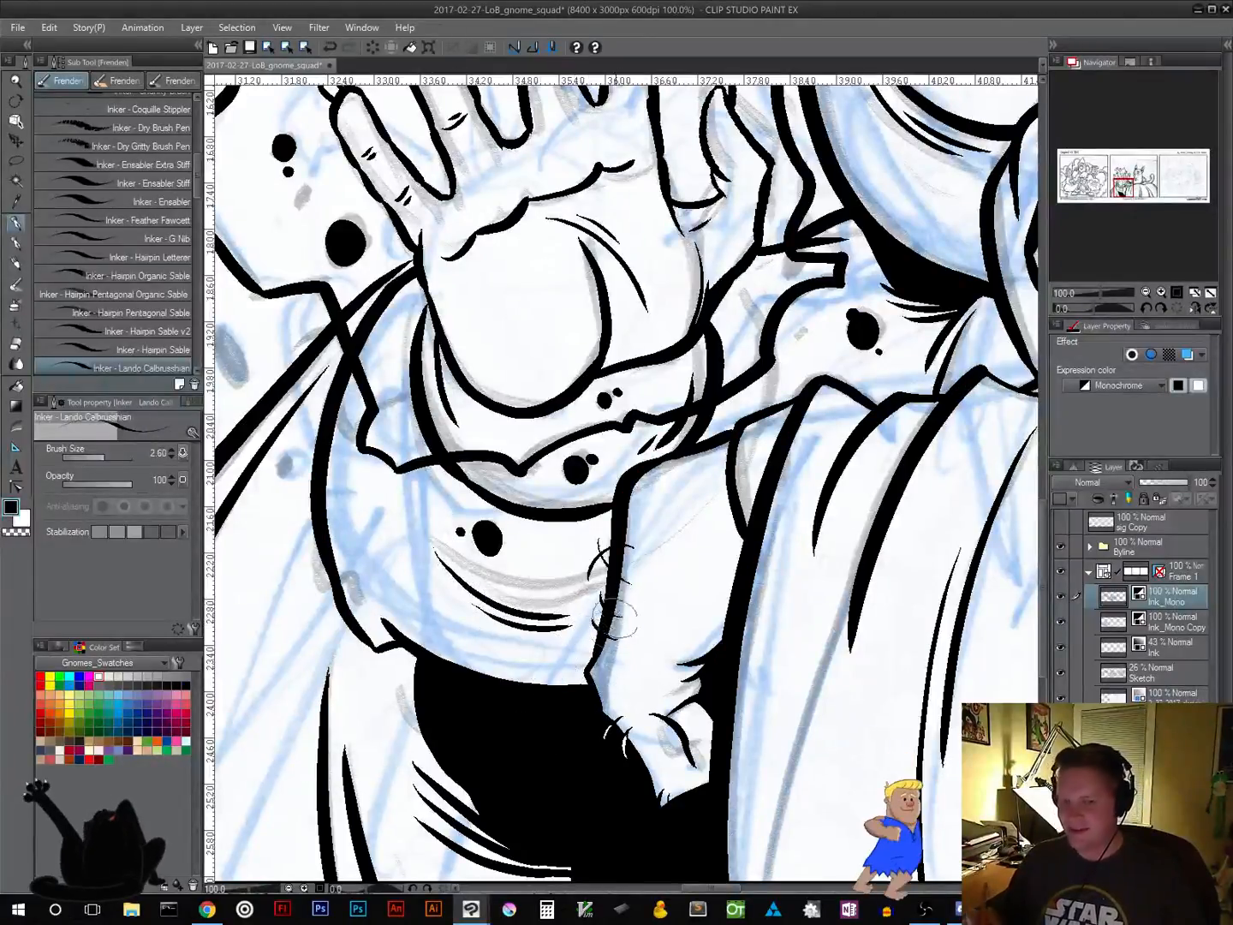
# Ink the large speech balloon's outline over the sketch above the burst, starting and ending at the panel's upper border
pyautogui.moveTo(679, 352); pyautogui.dragTo(600, 732)
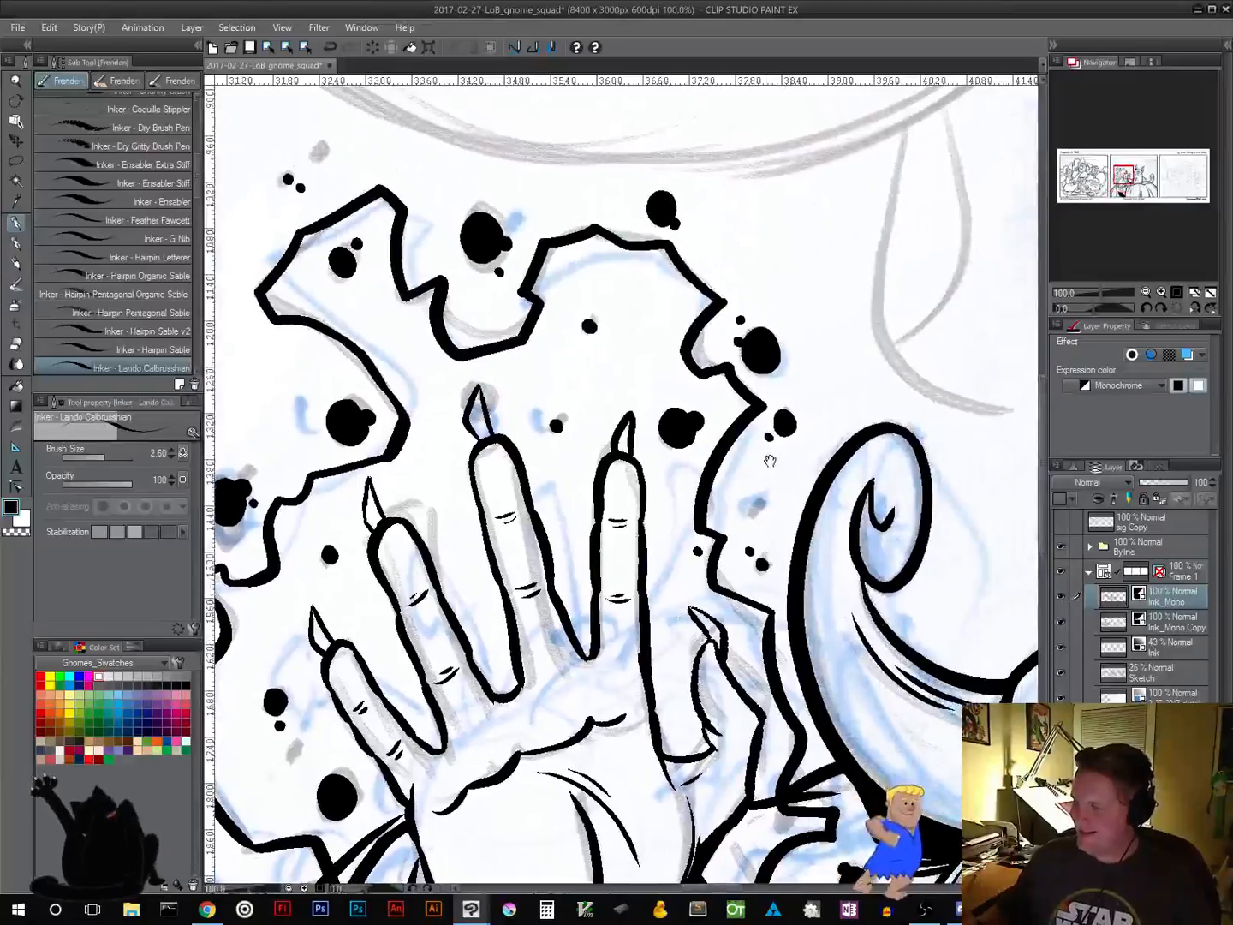
pyautogui.moveTo(772, 456); pyautogui.dragTo(710, 781)
pyautogui.moveTo(630, 606); pyautogui.dragTo(687, 783)
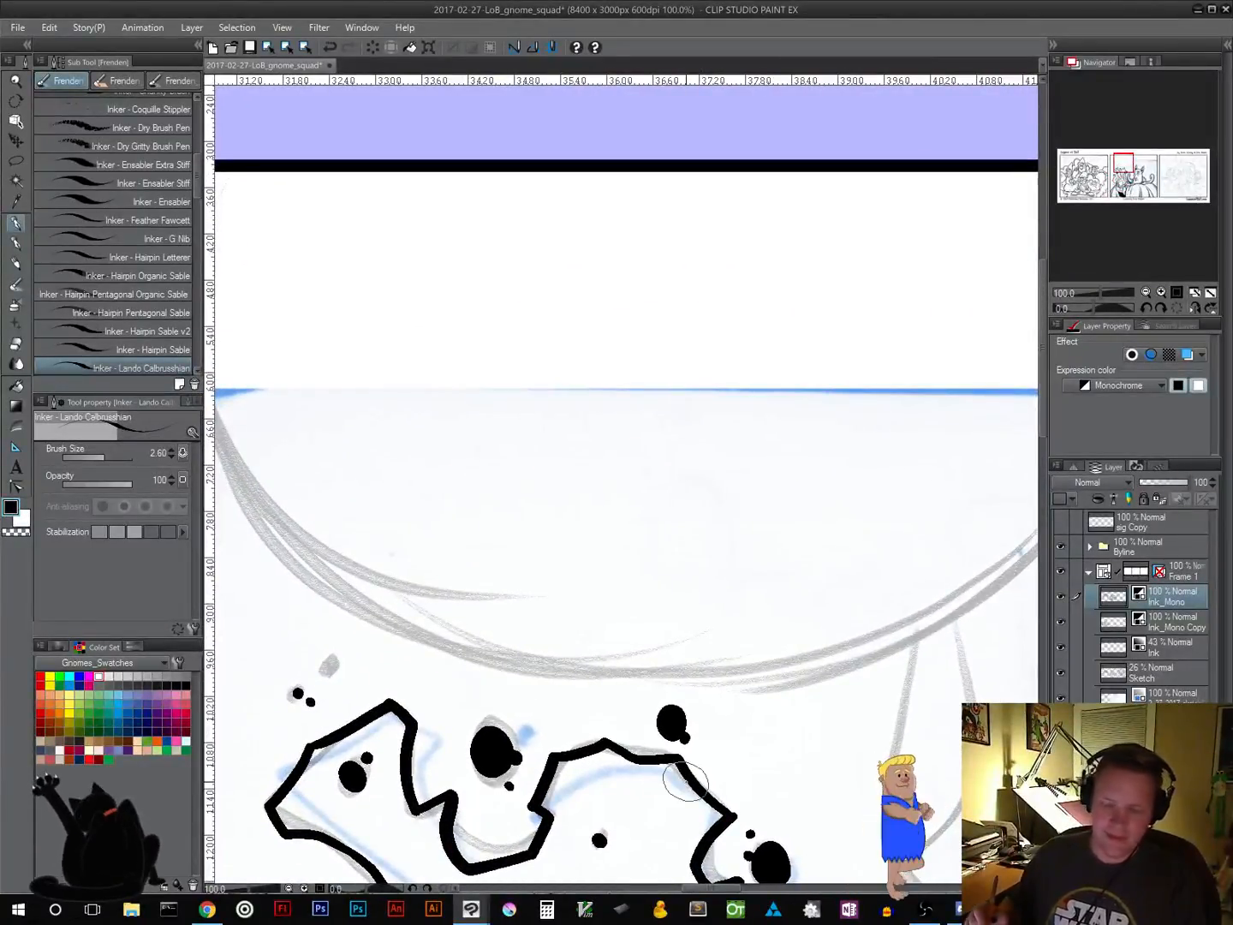
pyautogui.press('Tab')
pyautogui.moveTo(633, 491); pyautogui.dragTo(587, 516)
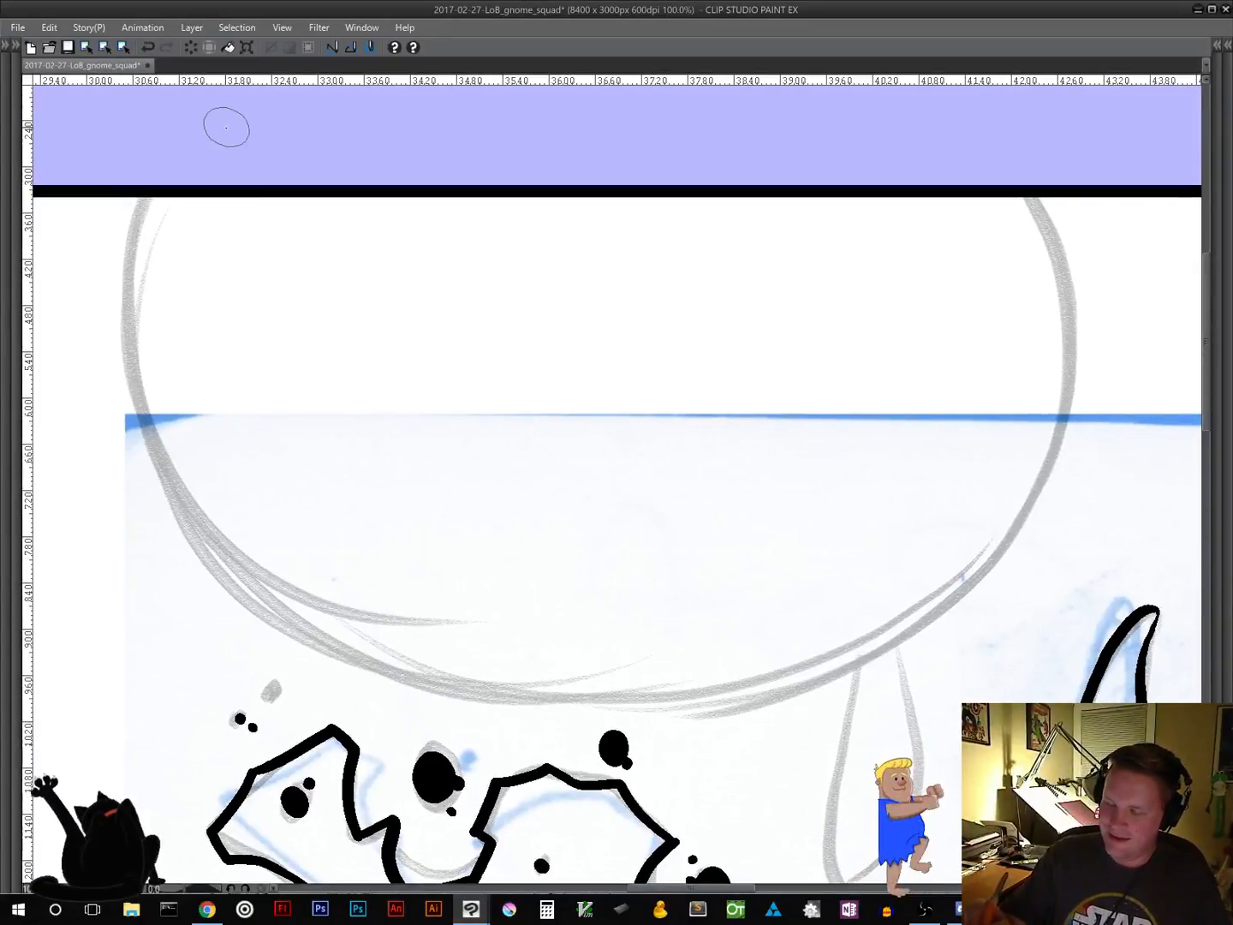
pyautogui.moveTo(171, 195)
pyautogui.mouseDown()
pyautogui.moveTo(137, 261)
pyautogui.moveTo(219, 581)
pyautogui.moveTo(591, 692)
pyautogui.moveTo(964, 548)
pyautogui.moveTo(1009, 197)
pyautogui.mouseUp()
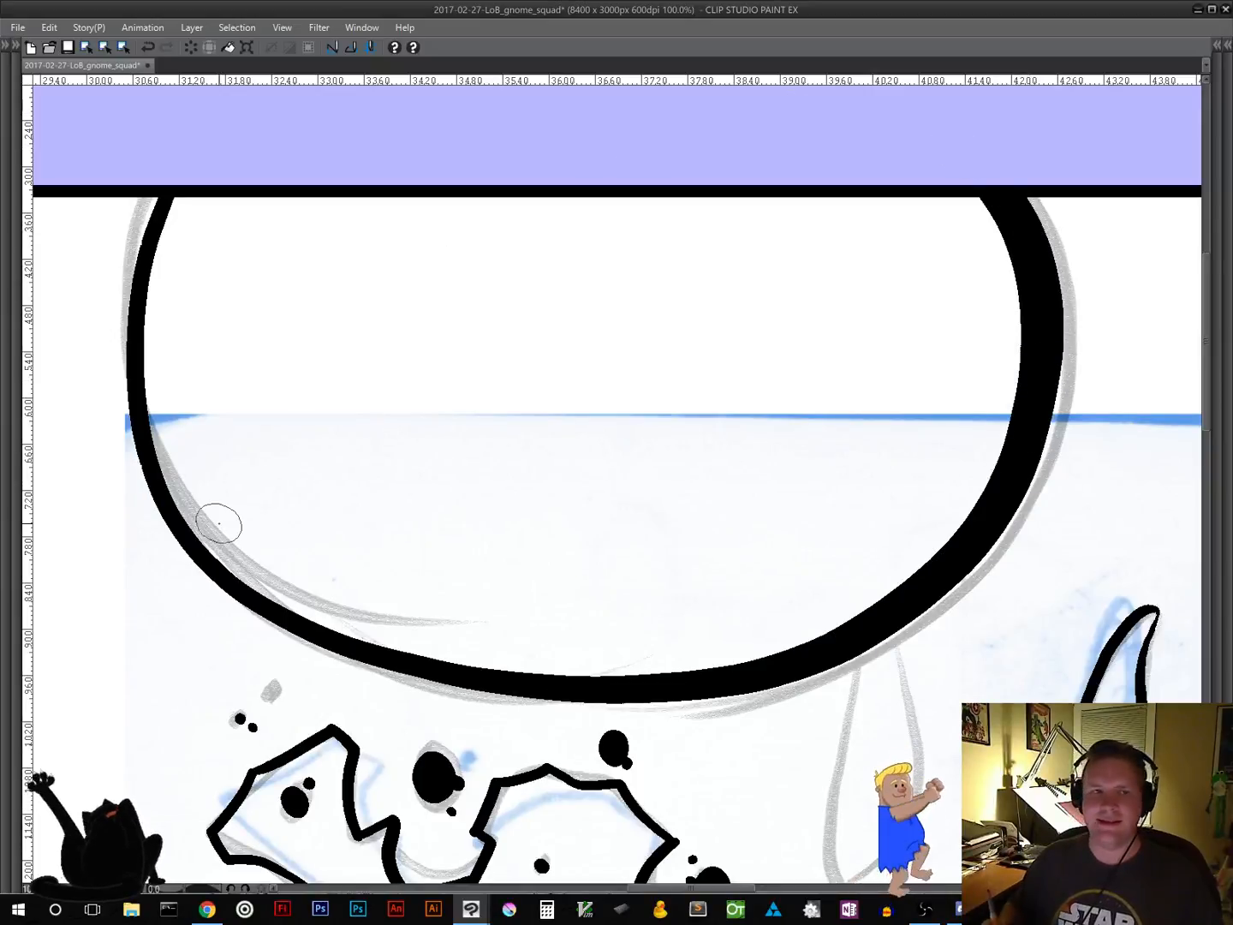
# Ink both sides of the speech balloon's tail, curving it down toward the horned character's face
pyautogui.moveTo(785, 633); pyautogui.dragTo(399, 366)
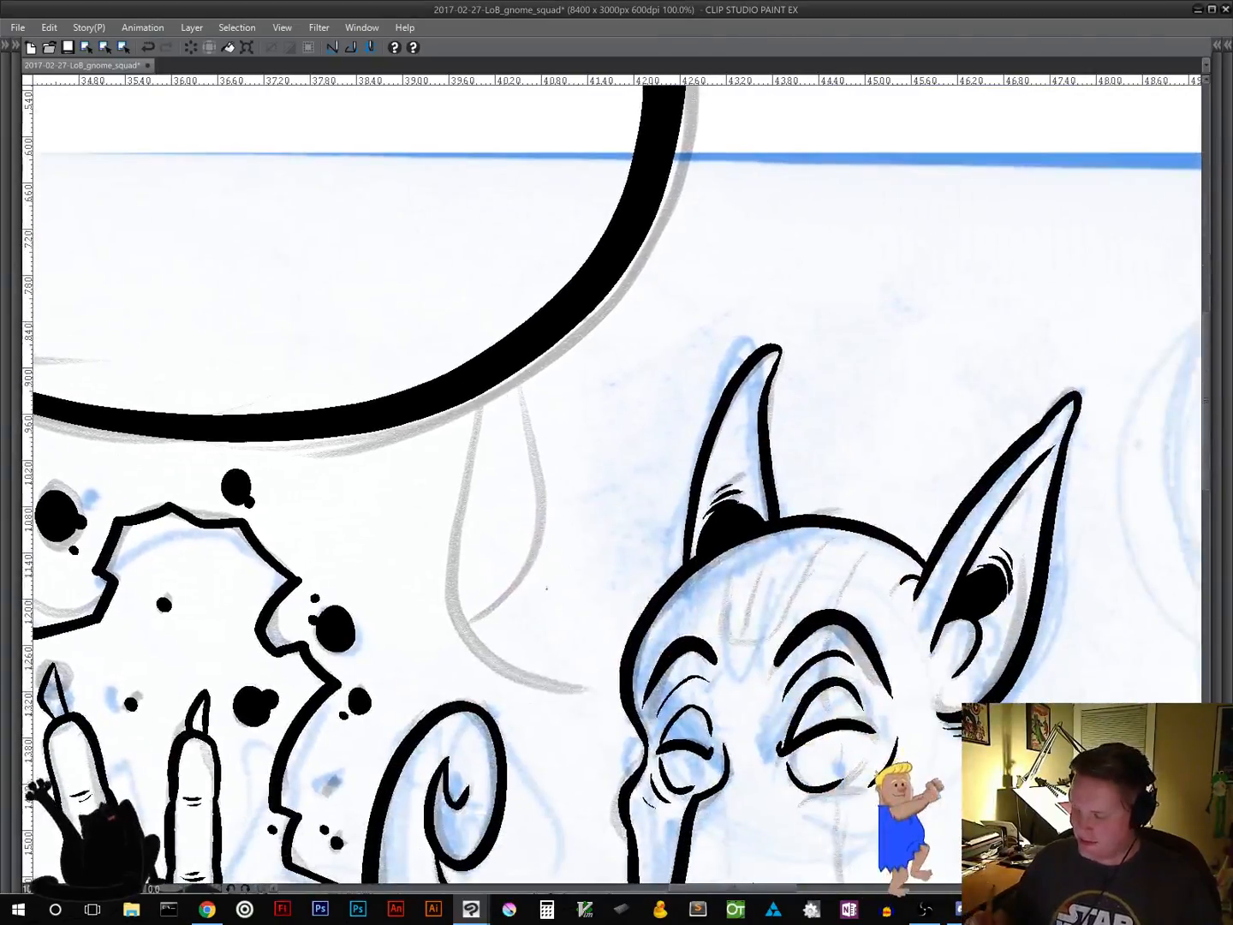
pyautogui.moveTo(458, 401)
pyautogui.mouseDown()
pyautogui.moveTo(432, 537)
pyautogui.moveTo(592, 692)
pyautogui.mouseUp()
pyautogui.moveTo(433, 619)
pyautogui.mouseDown()
pyautogui.moveTo(510, 580)
pyautogui.moveTo(531, 523)
pyautogui.moveTo(522, 355)
pyautogui.mouseUp()
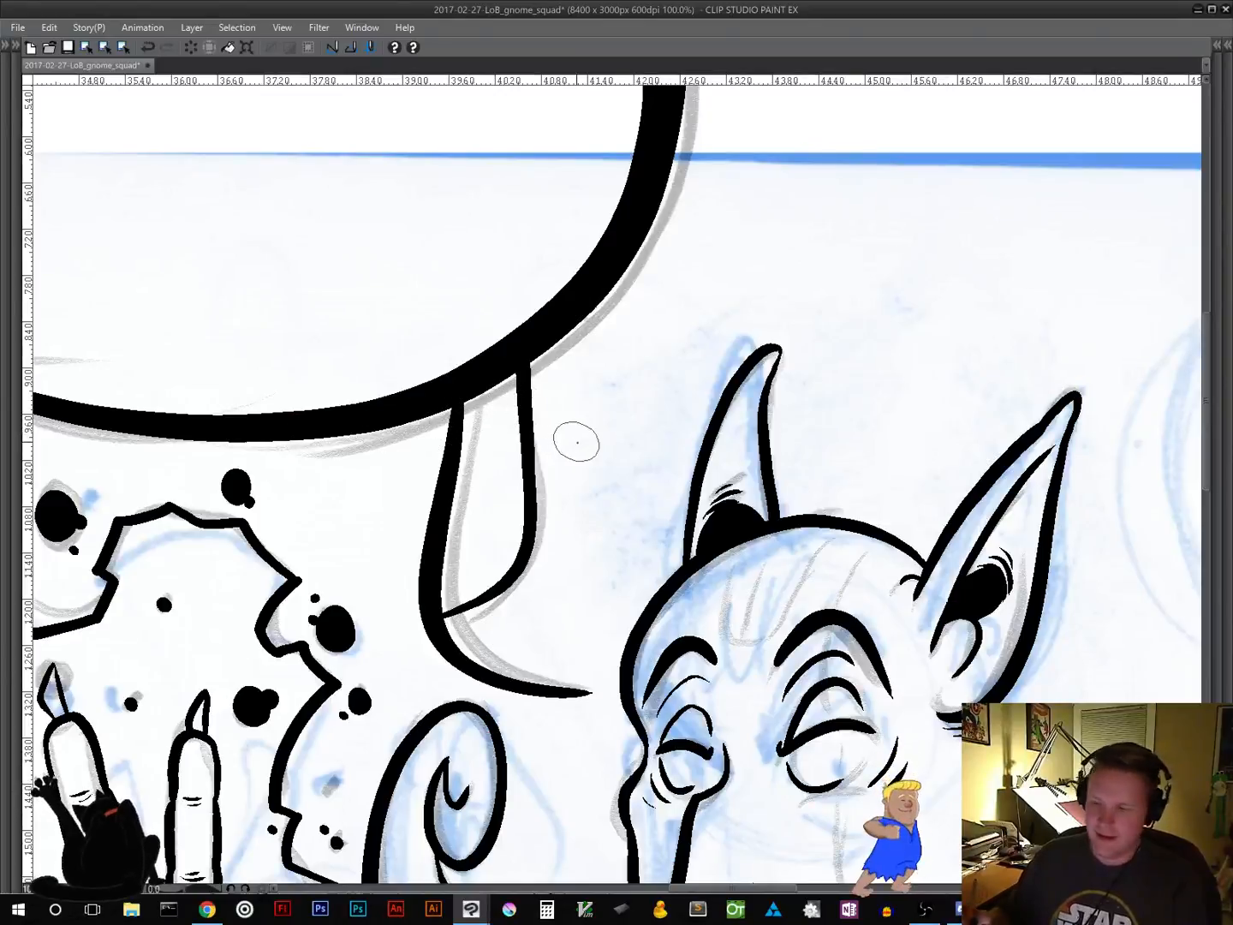
# Erase the balloon outline between the tail's two sides with the transparent colour, and restore black as the drawing colour
pyautogui.press('Tab')
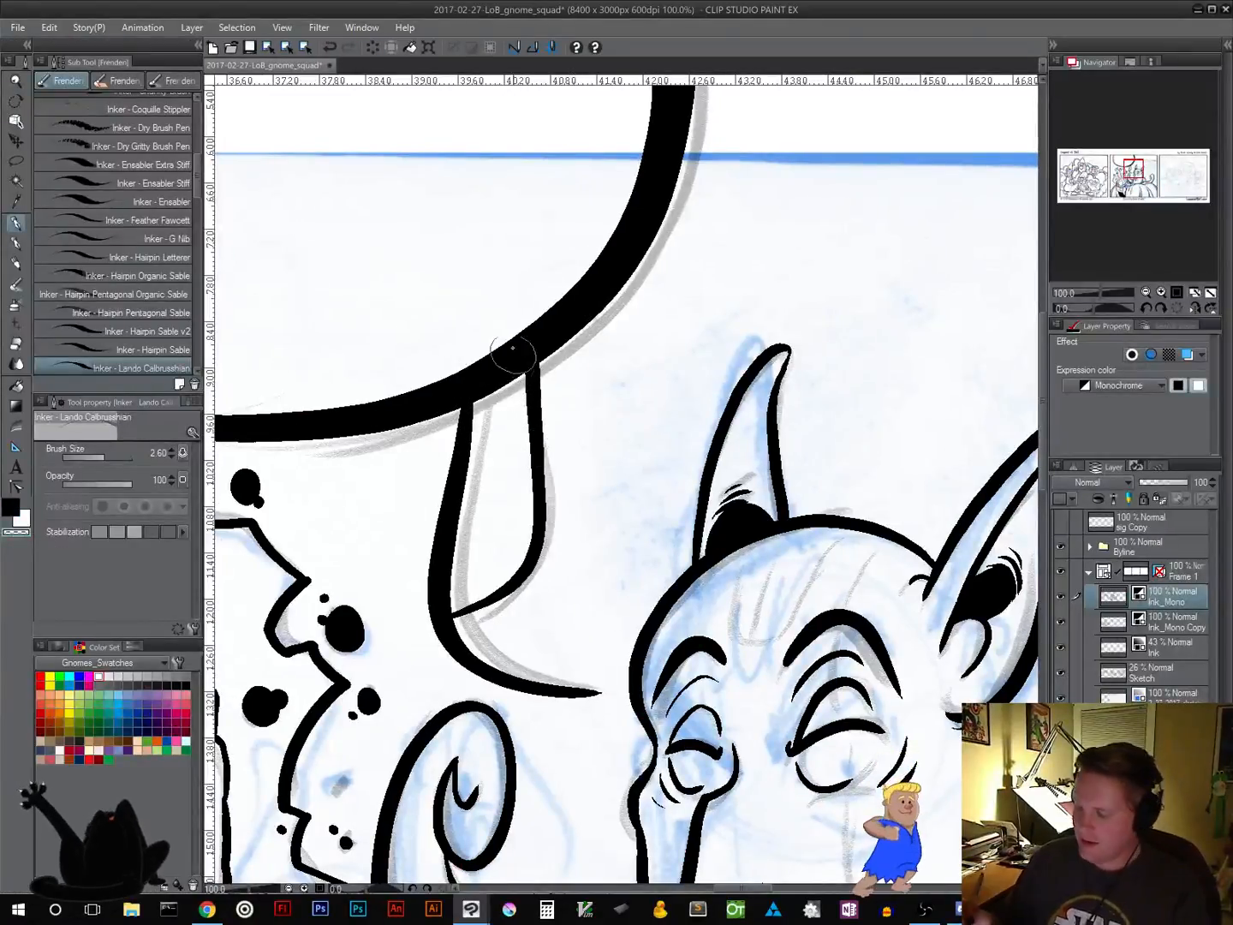
pyautogui.moveTo(506, 332); pyautogui.dragTo(494, 414)
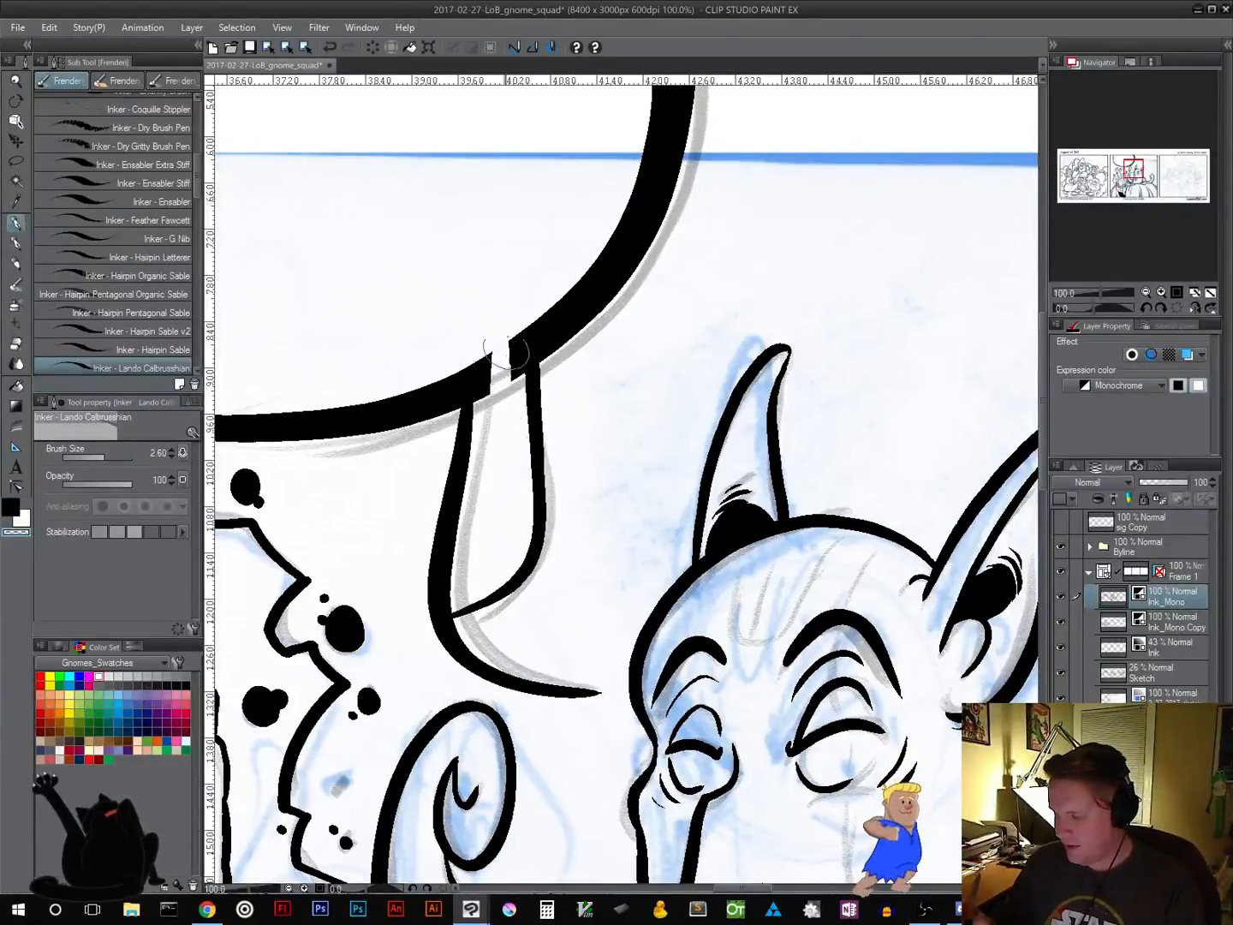
pyautogui.moveTo(507, 345)
pyautogui.mouseDown()
pyautogui.moveTo(483, 412)
pyautogui.moveTo(484, 377)
pyautogui.moveTo(484, 395)
pyautogui.moveTo(514, 371)
pyautogui.mouseUp()
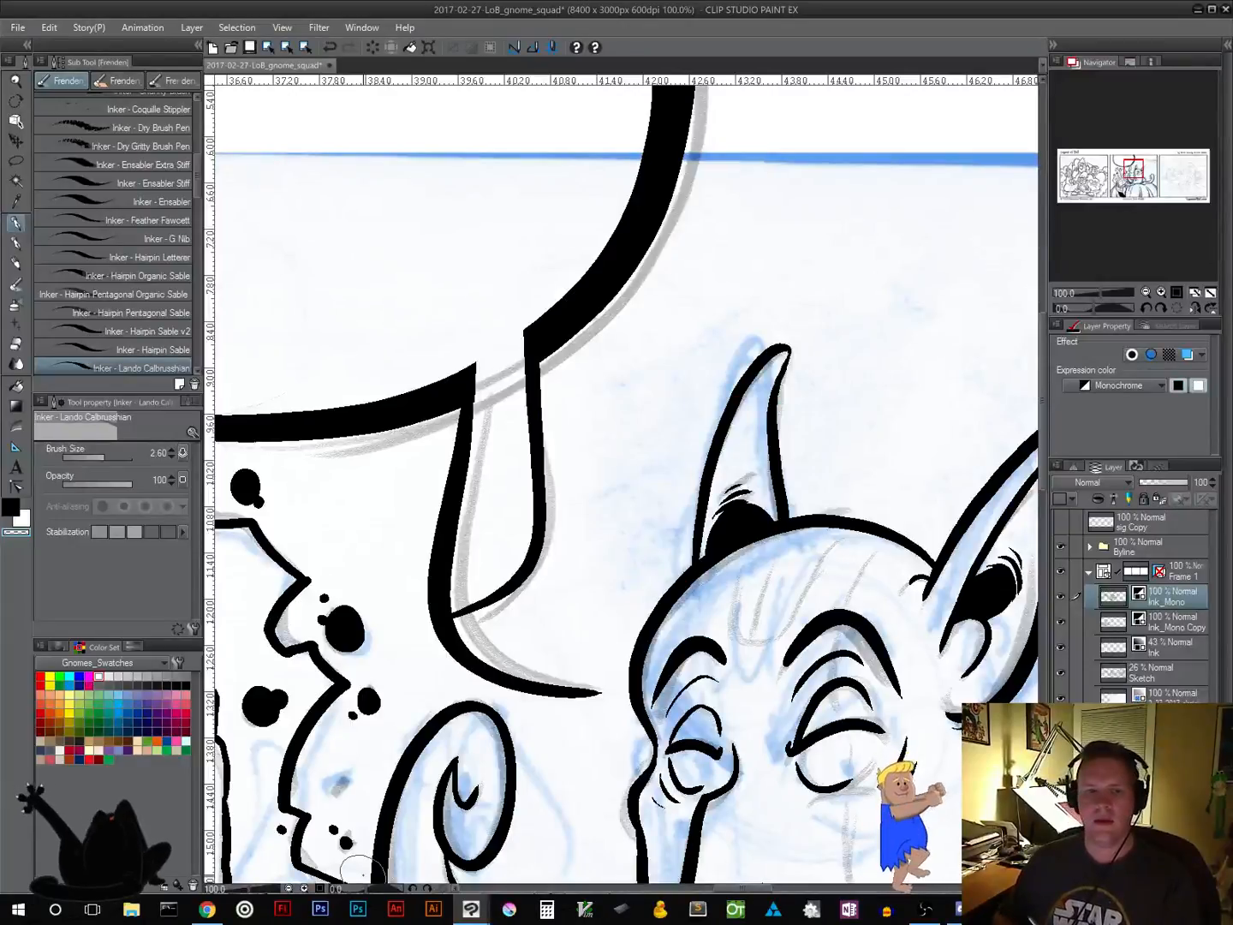
pyautogui.click(11, 509)
# Check the inked middle panel against the whole strip and save the comic file
pyautogui.moveTo(631, 420)
pyautogui.mouseDown()
pyautogui.moveTo(655, 655)
pyautogui.moveTo(852, 567)
pyautogui.moveTo(313, 535)
pyautogui.mouseUp()
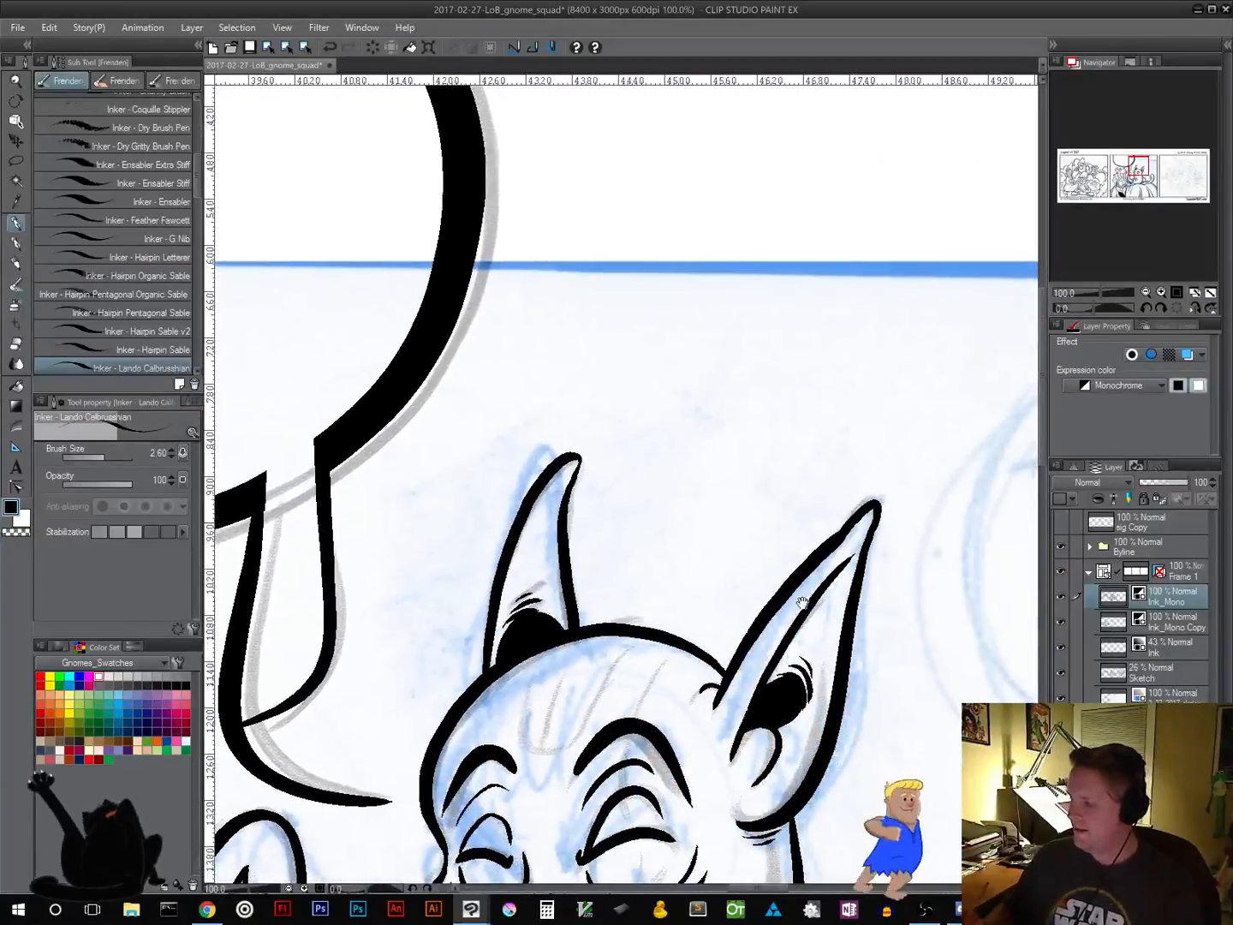
pyautogui.moveTo(801, 602); pyautogui.dragTo(400, 333)
pyautogui.moveTo(759, 655); pyautogui.dragTo(486, 312)
pyautogui.moveTo(628, 402); pyautogui.dragTo(868, 583)
pyautogui.click(1145, 293)
pyautogui.click(1145, 293)
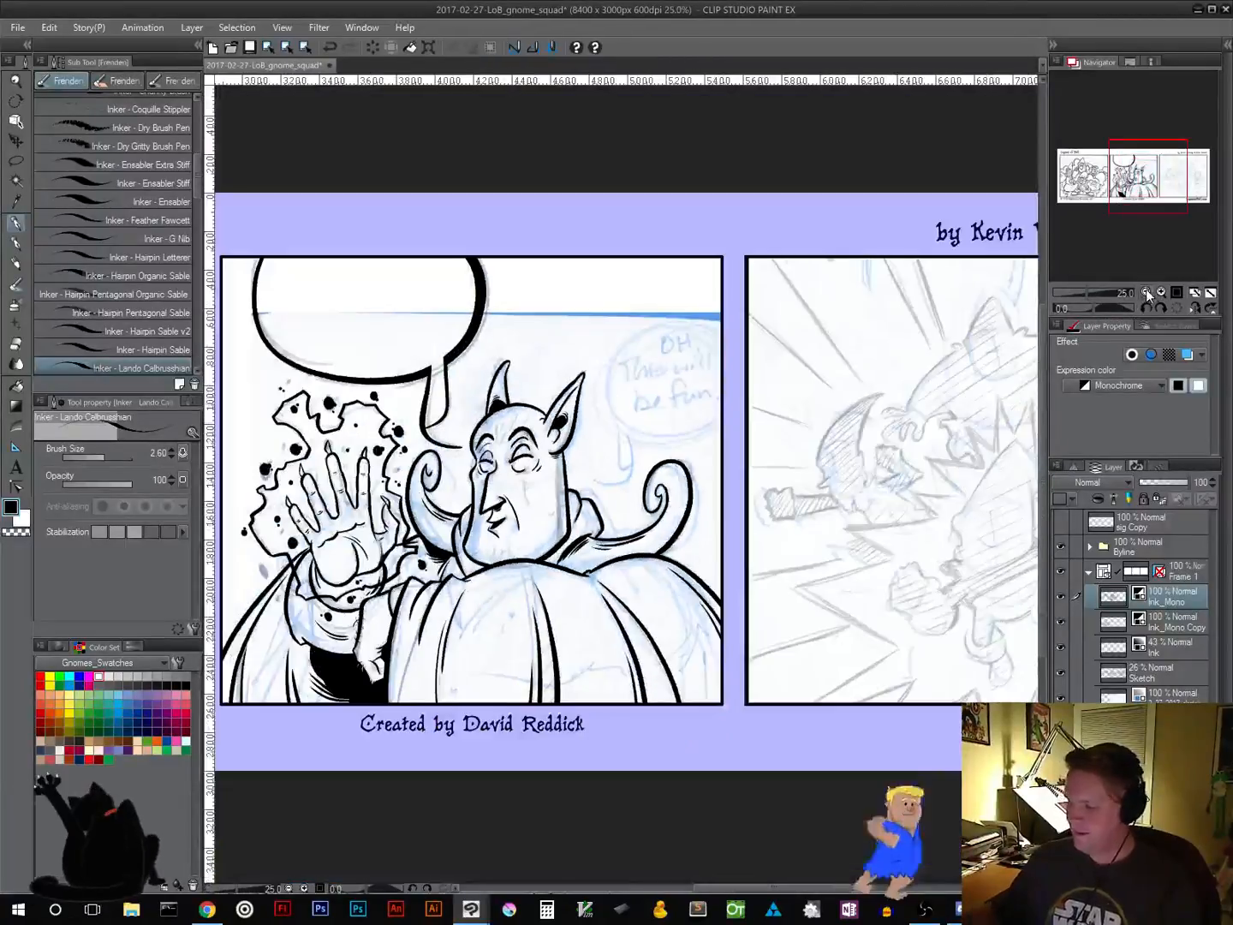
pyautogui.click(1146, 293)
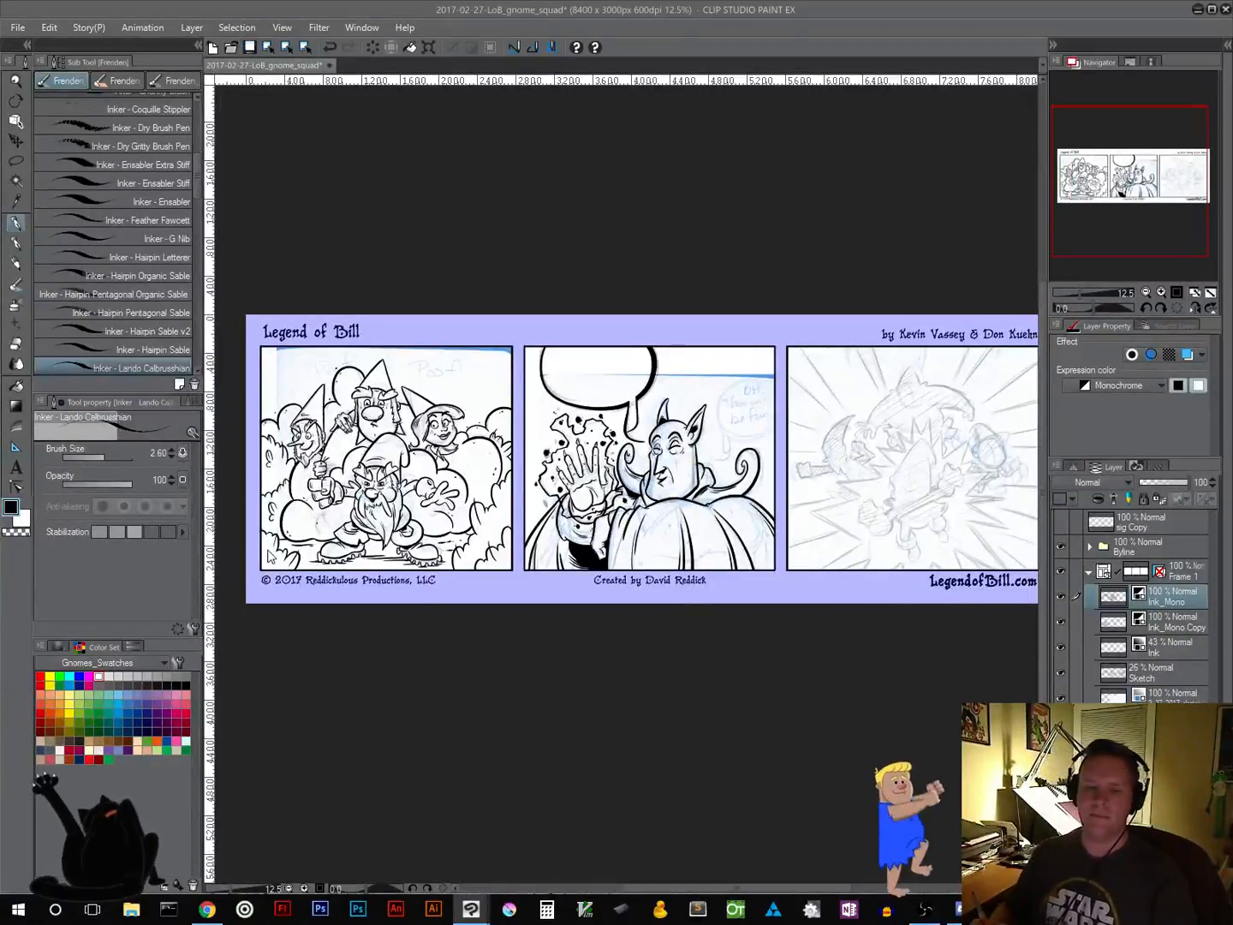
pyautogui.hotkey('ctrl', 's')
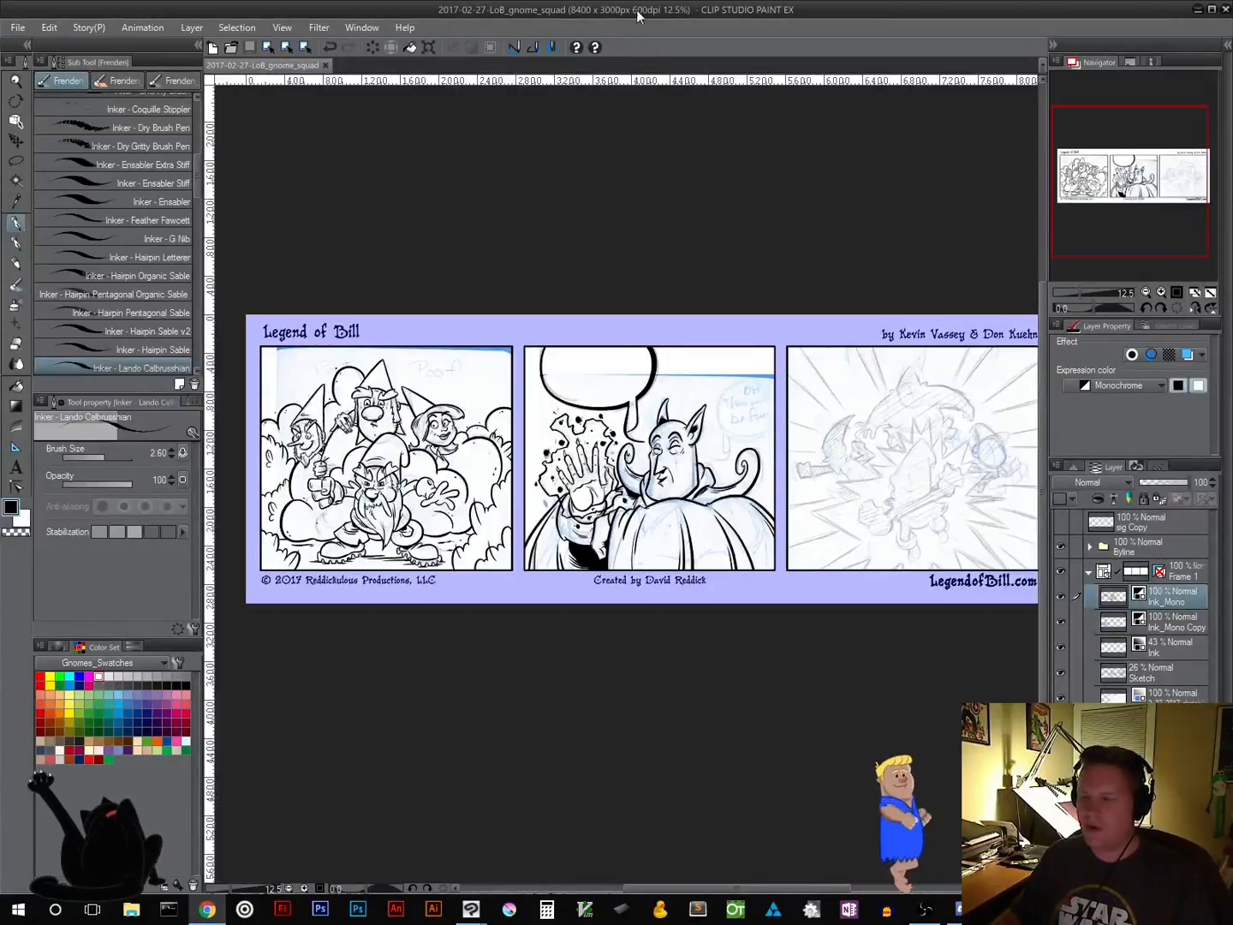
# Add a colour layer named Tats directly below Ink_Mono Copy and choose orange-red as the drawing colour
pyautogui.click(1178, 292)
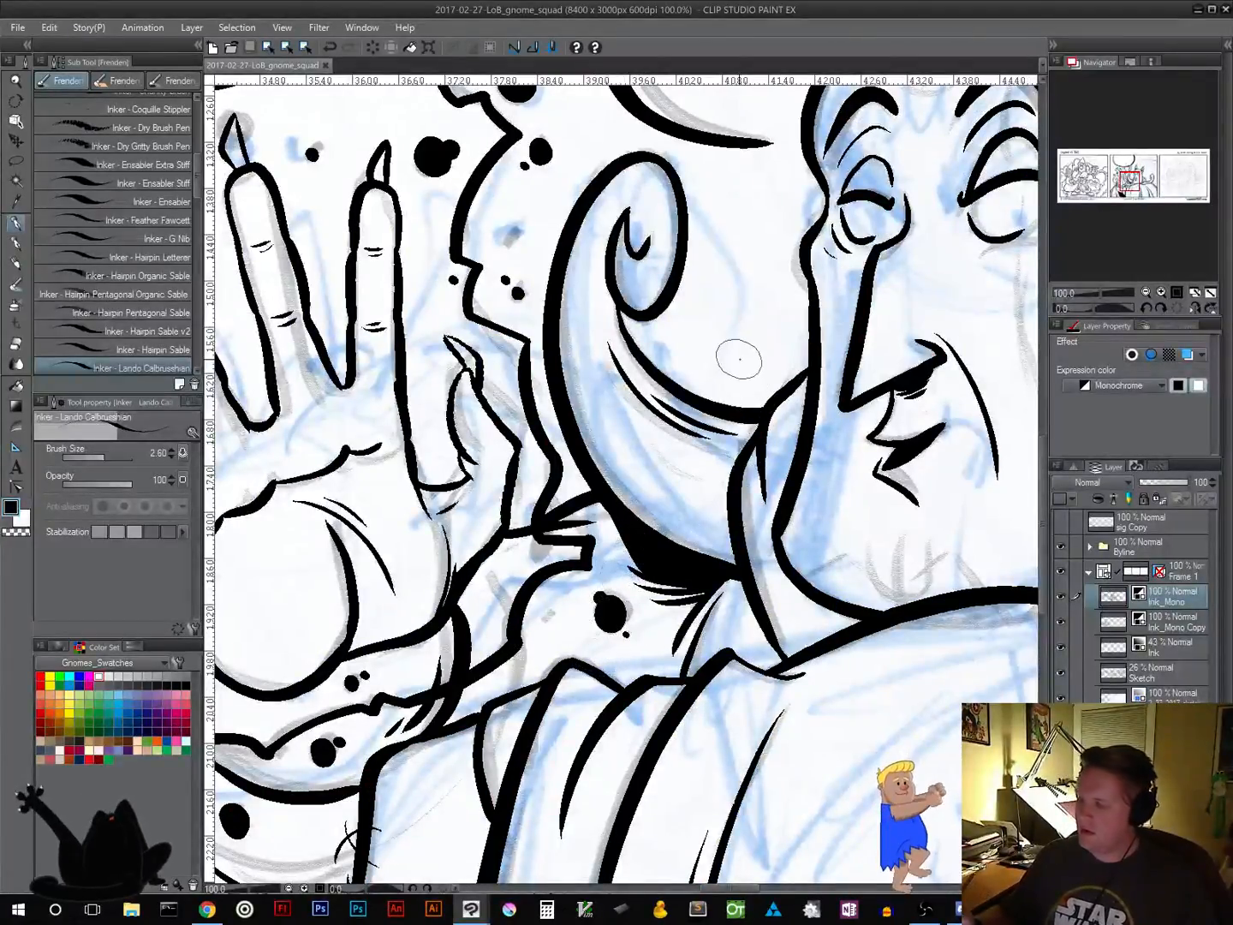
pyautogui.moveTo(738, 352); pyautogui.dragTo(247, 447)
pyautogui.moveTo(719, 503); pyautogui.dragTo(682, 675)
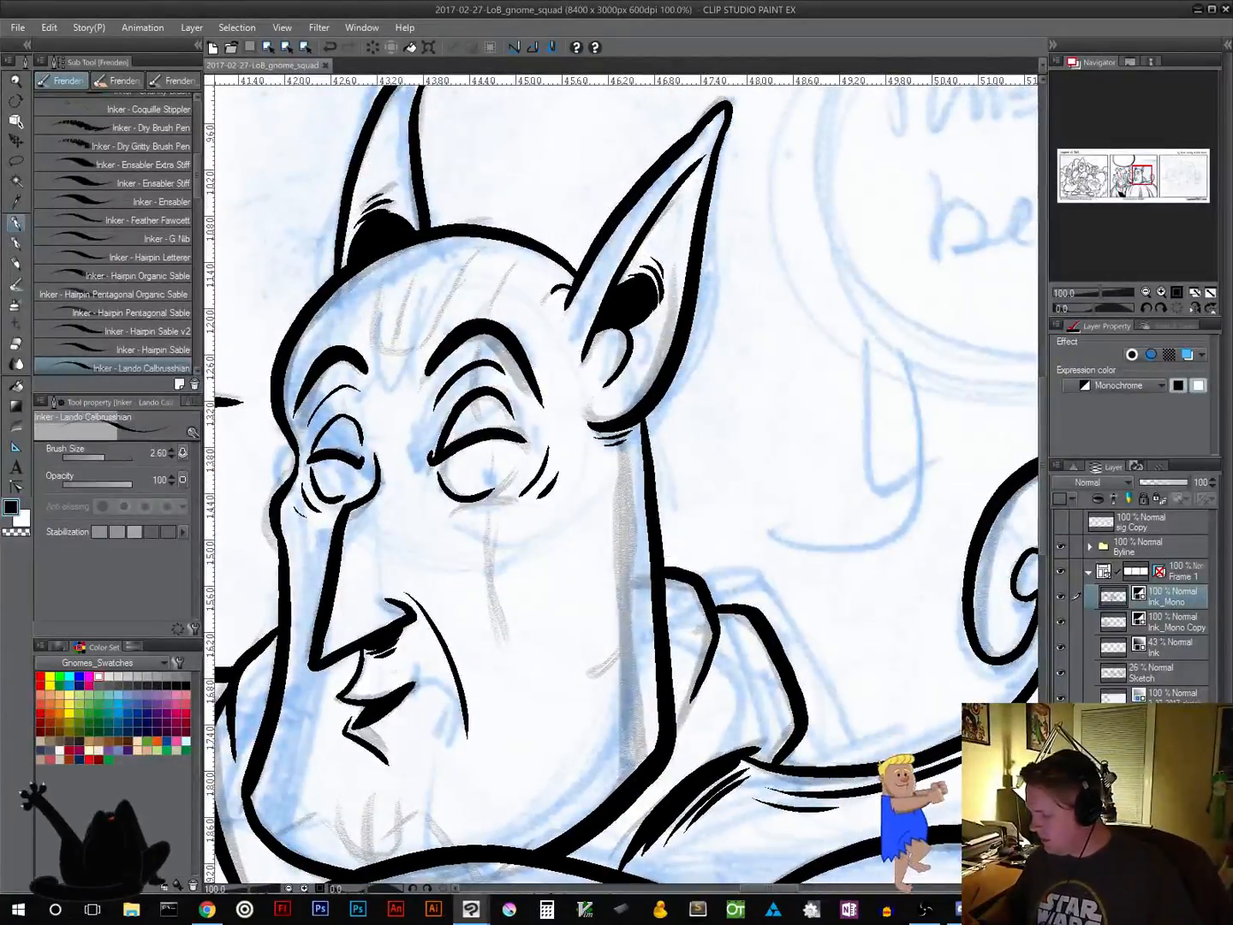
pyautogui.hotkey('ctrl', 'shift', 'n')
pyautogui.moveTo(1117, 600); pyautogui.dragTo(1115, 661)
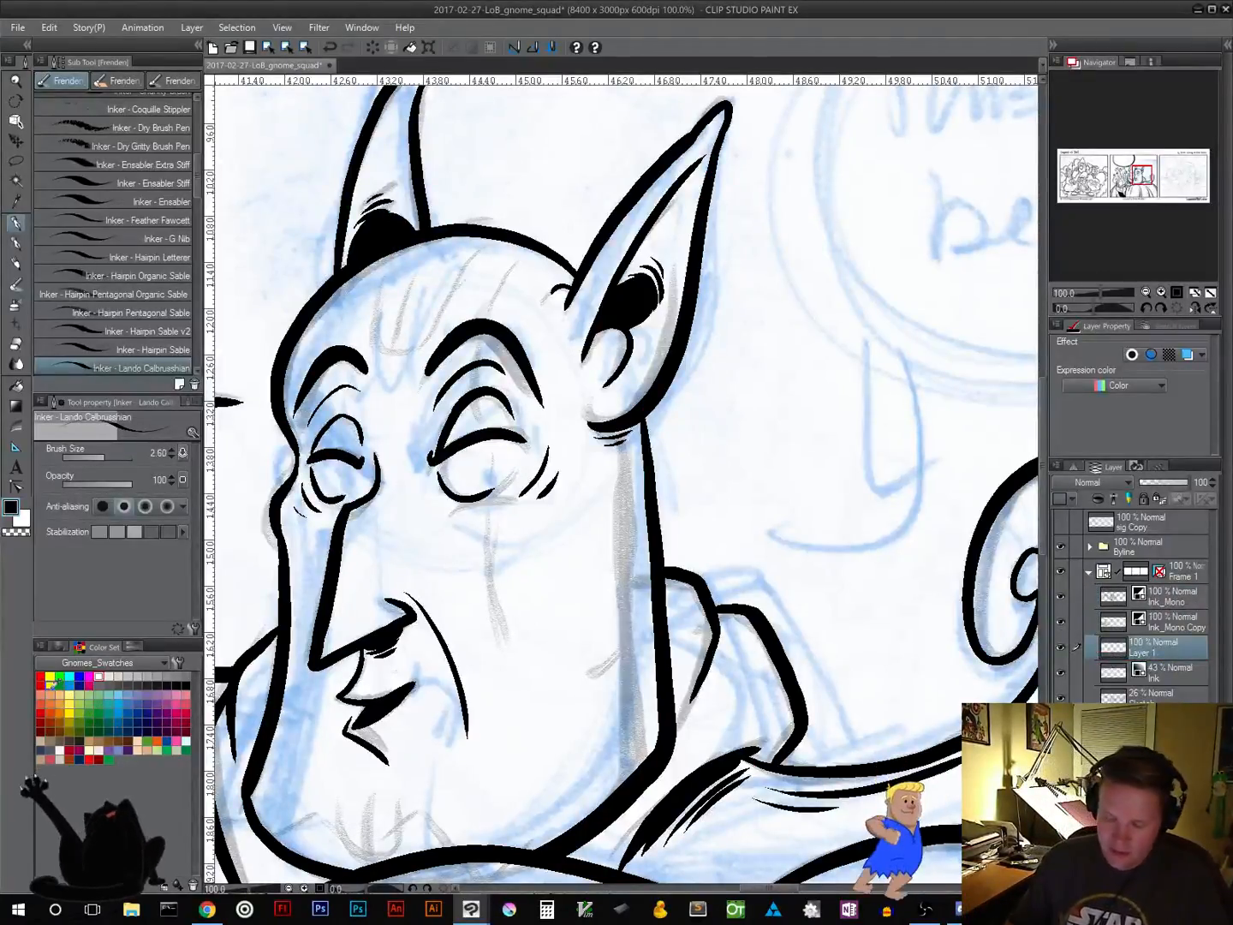
pyautogui.click(50, 713)
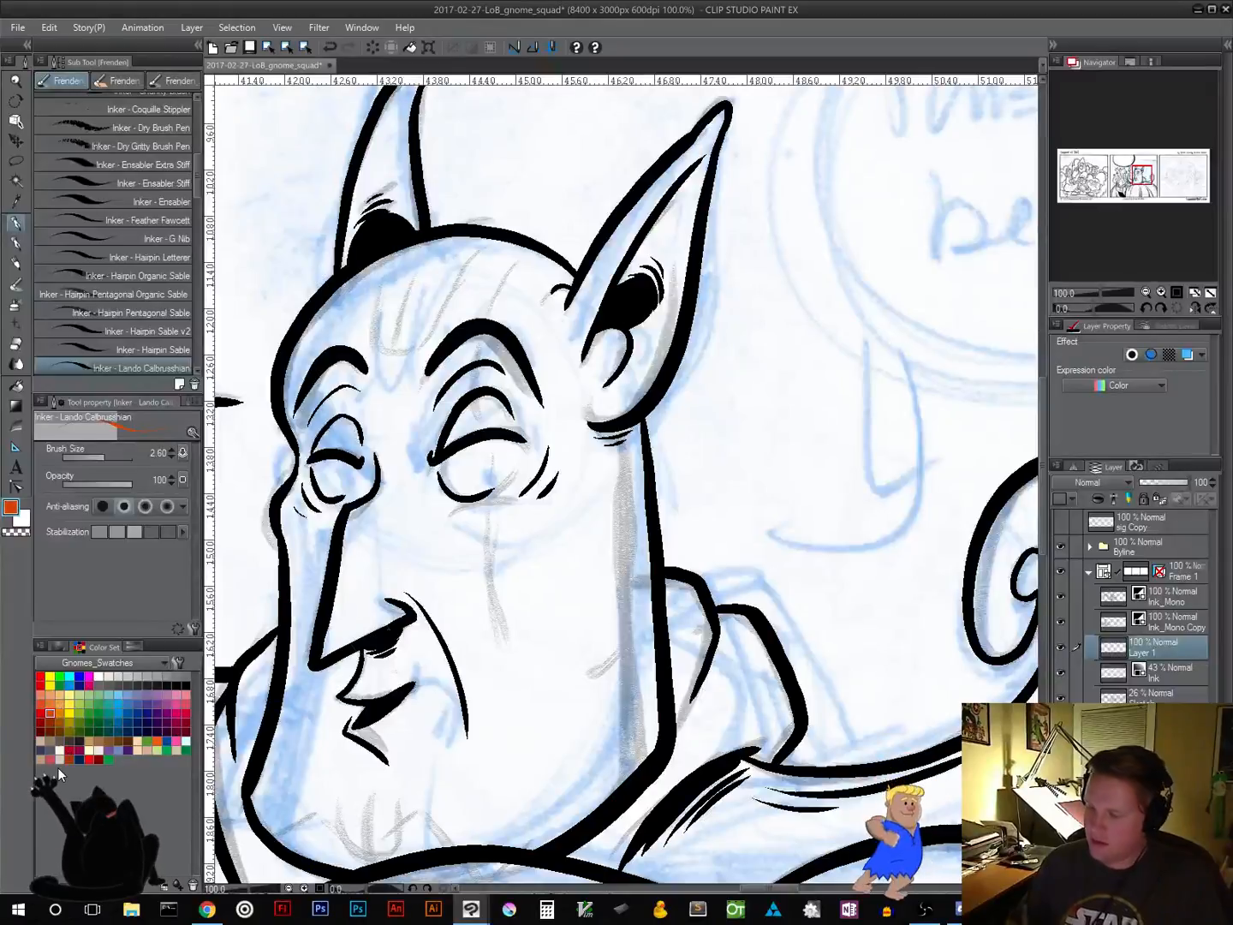
pyautogui.moveTo(517, 572)
pyautogui.mouseDown()
pyautogui.moveTo(499, 619)
pyautogui.moveTo(539, 611)
pyautogui.mouseUp()
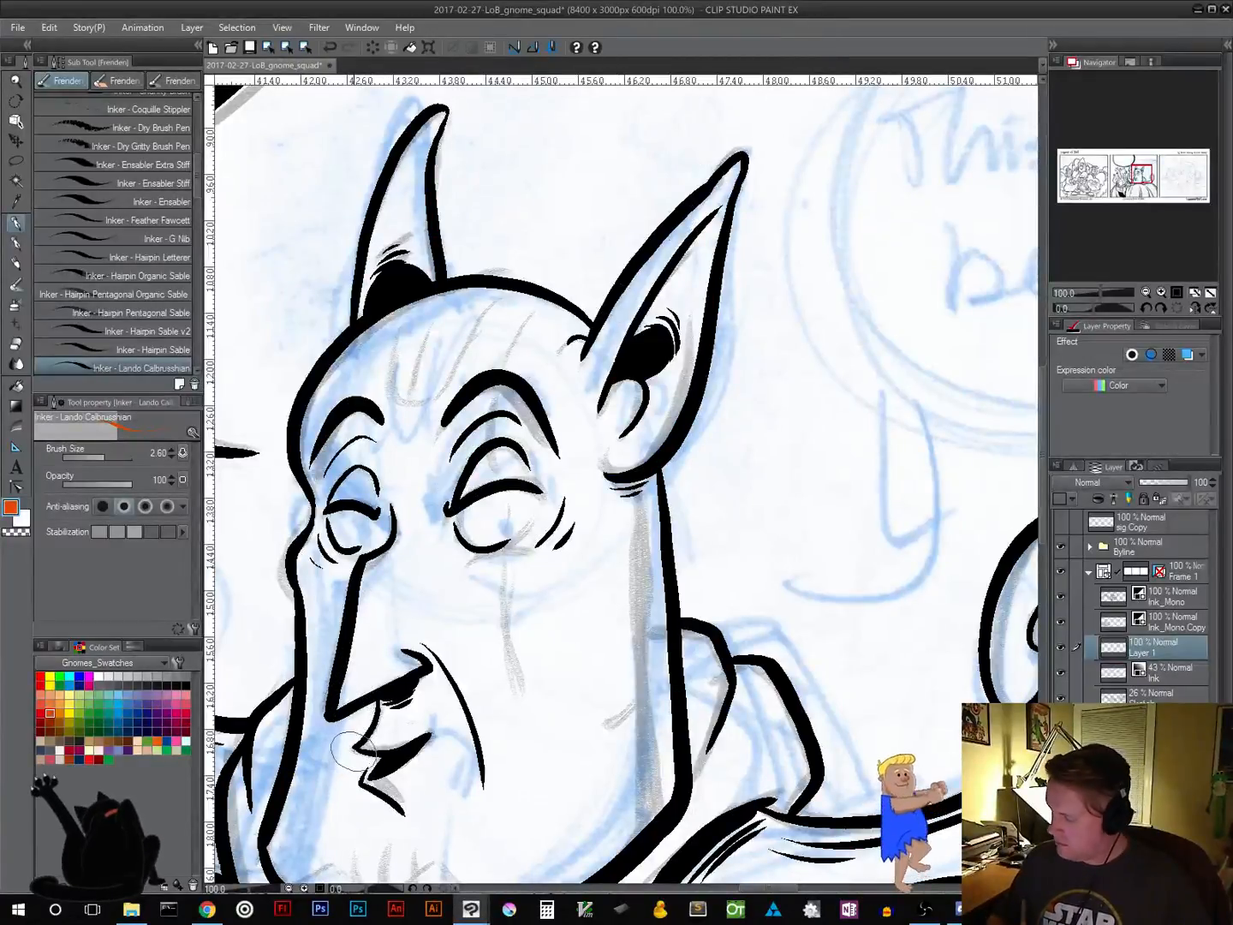
pyautogui.doubleClick(1150, 653)
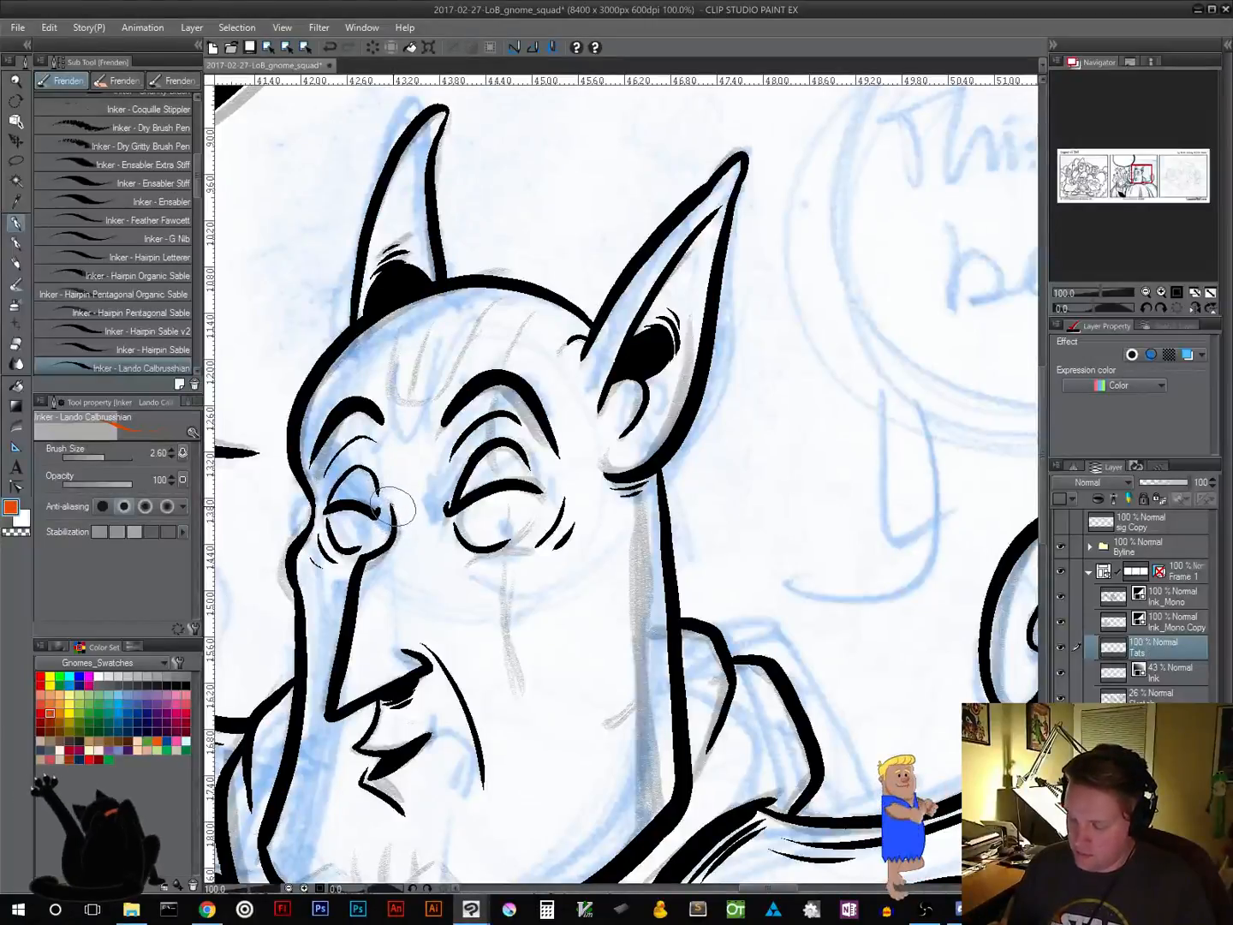
# Draw an orange-red tattoo line from the inner eye down the nose with three hook-shaped marks, redoing the lowest hook
pyautogui.moveTo(396, 509)
pyautogui.mouseDown()
pyautogui.moveTo(399, 534)
pyautogui.moveTo(360, 608)
pyautogui.moveTo(333, 712)
pyautogui.mouseUp()
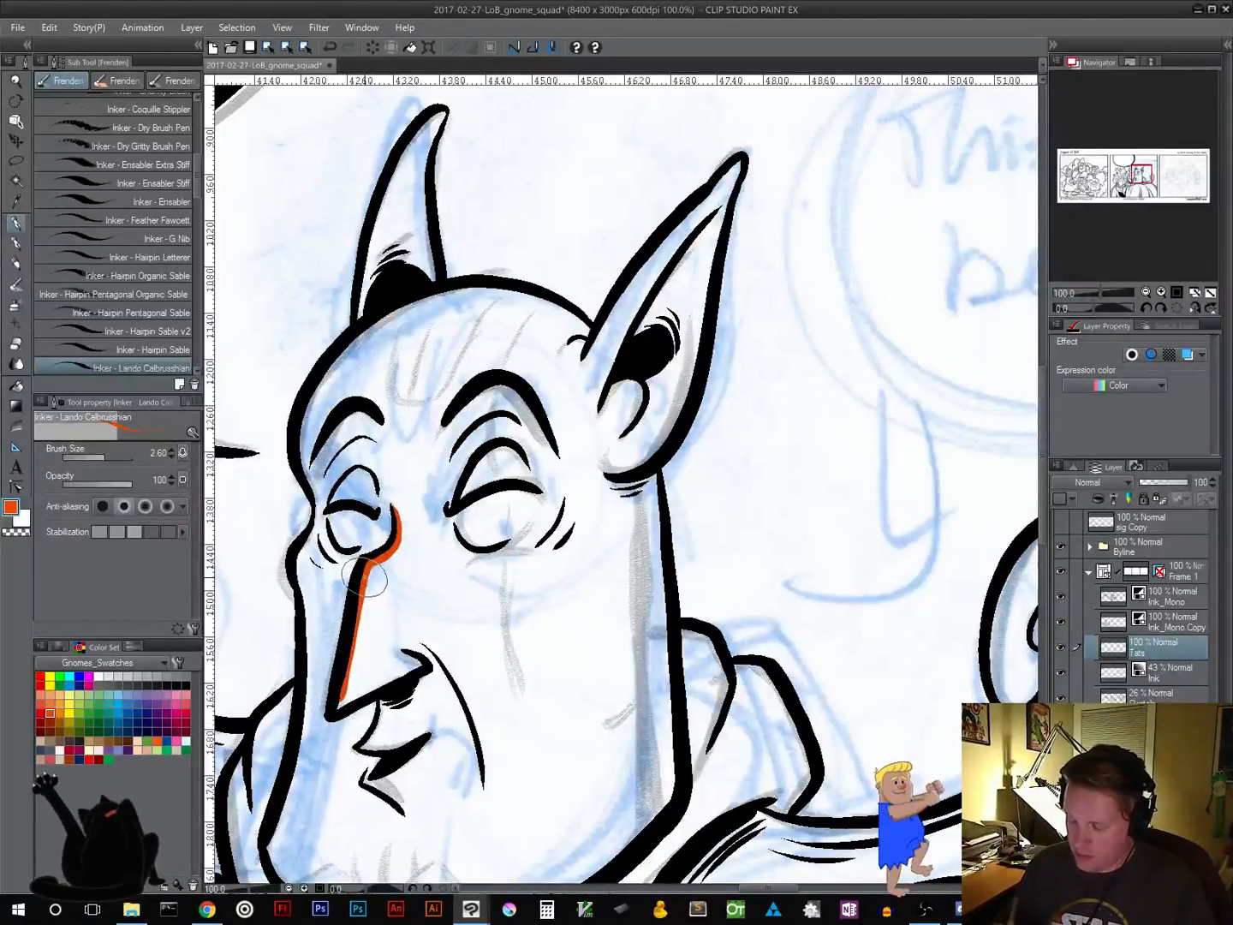
pyautogui.moveTo(365, 575)
pyautogui.mouseDown()
pyautogui.moveTo(378, 579)
pyautogui.moveTo(370, 656)
pyautogui.mouseUp()
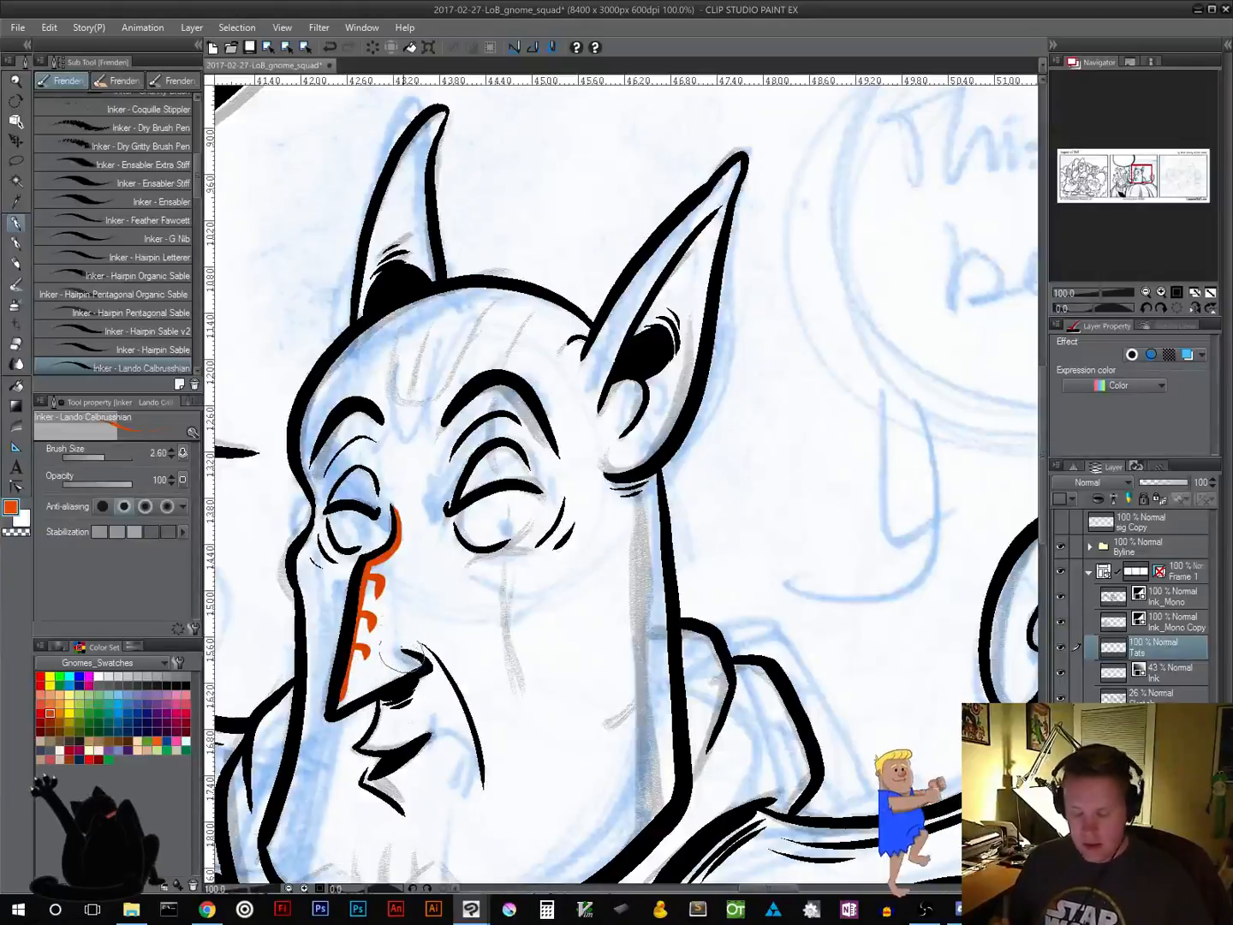
pyautogui.hotkey('ctrl', 'z')
pyautogui.moveTo(364, 652); pyautogui.dragTo(359, 670)
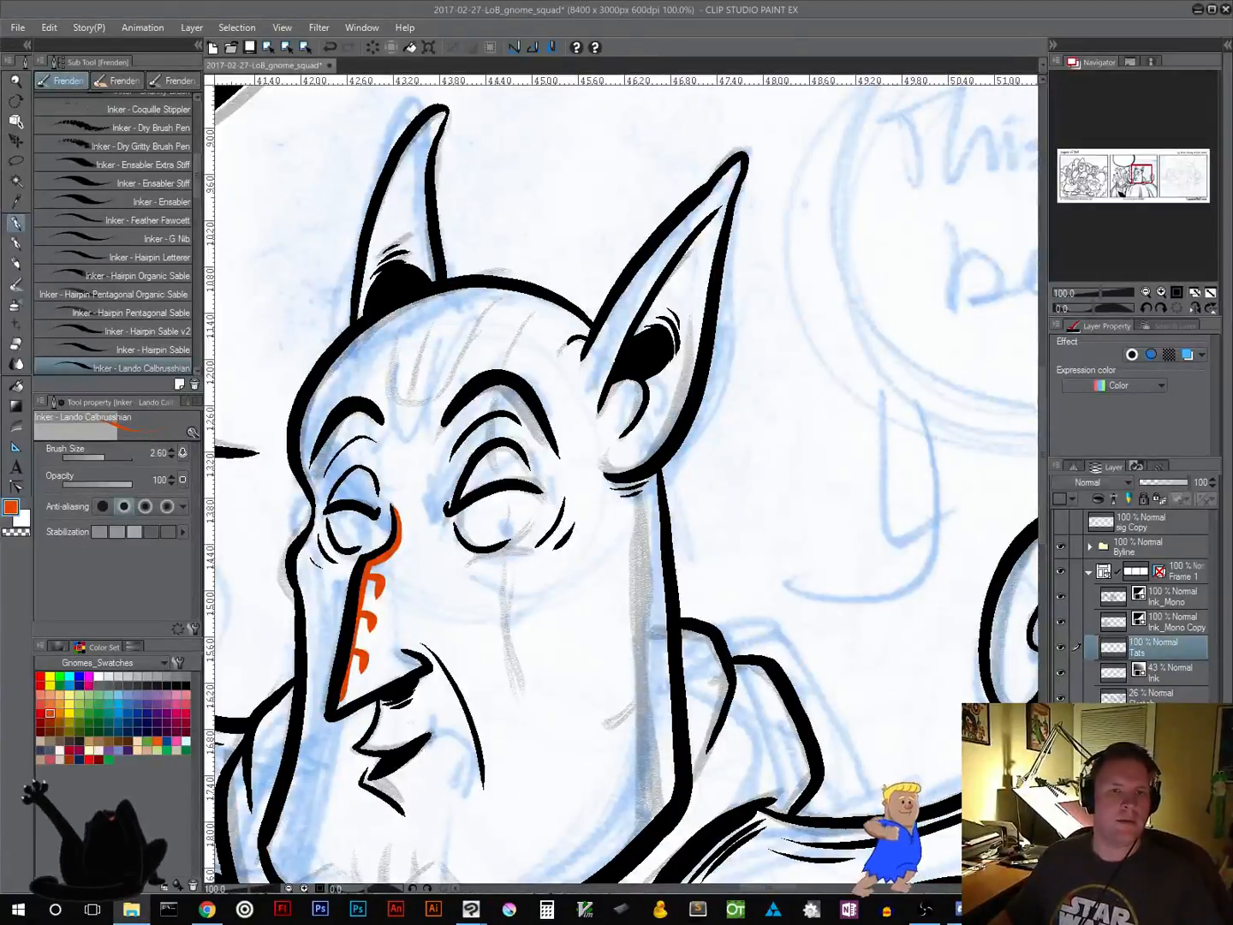
# Extend the orange-red tattoo line from the nose bridge up between the eyebrows to the forehead
pyautogui.hotkey('alt', 'Tab')
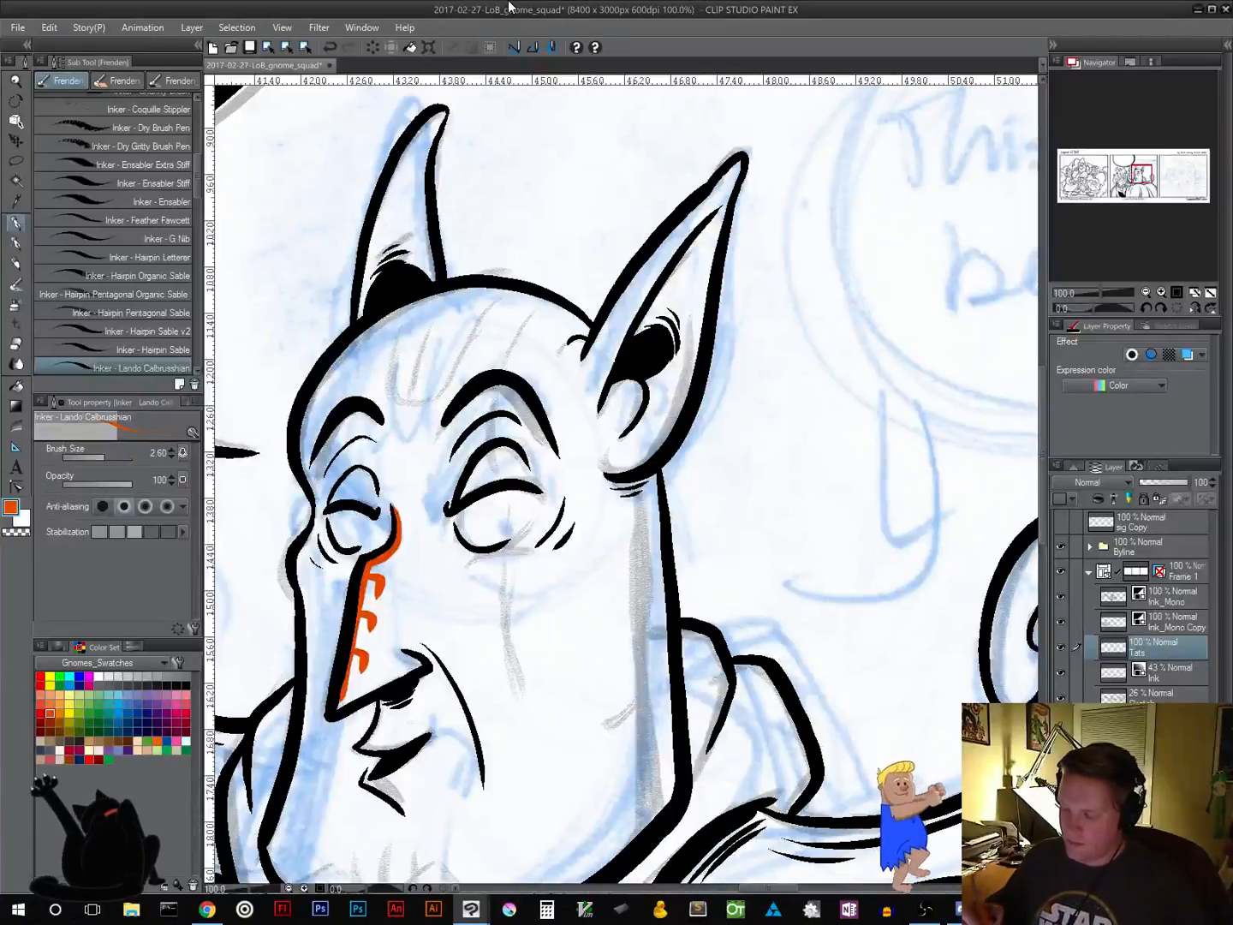
pyautogui.moveTo(403, 408); pyautogui.dragTo(395, 539)
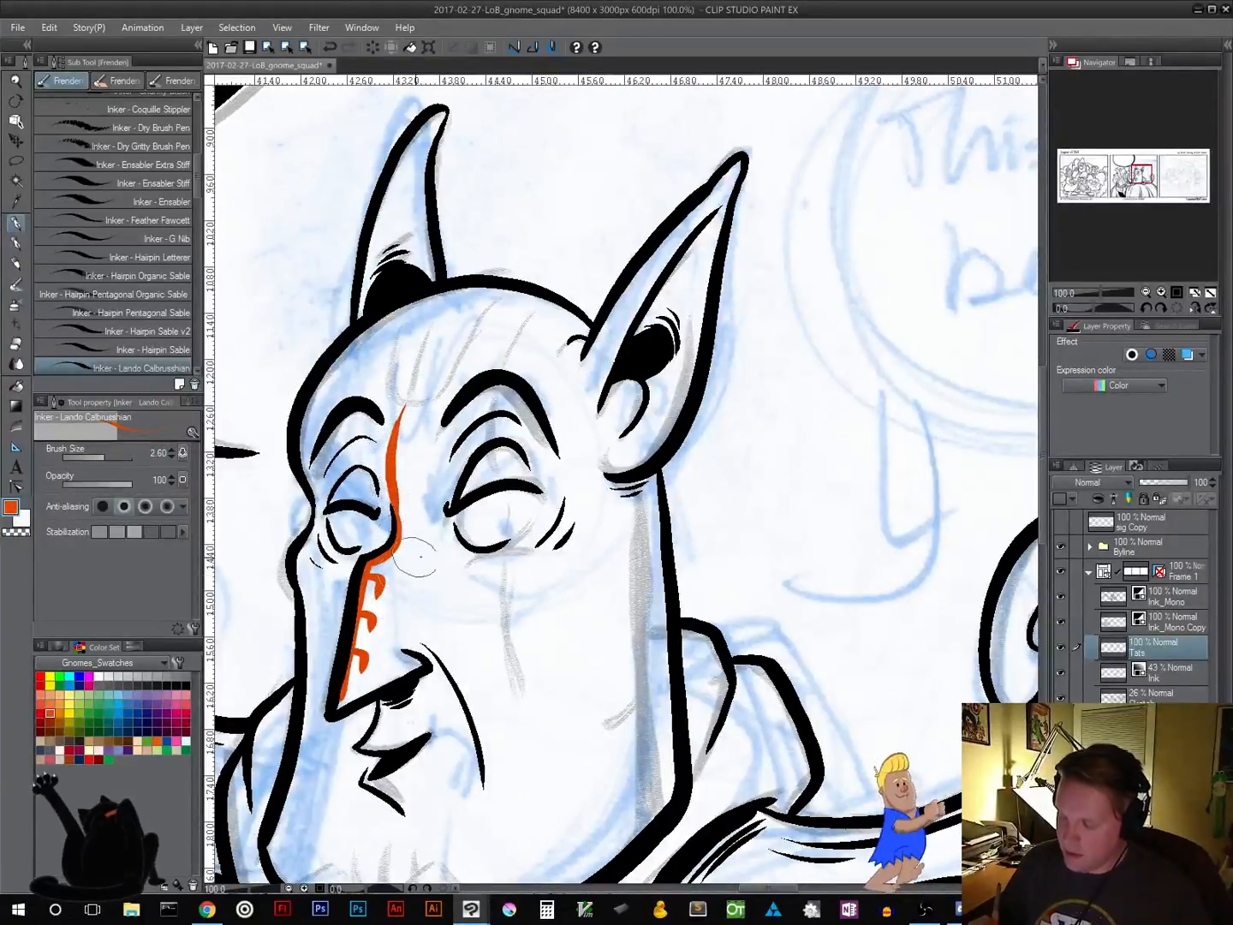
pyautogui.moveTo(452, 602); pyautogui.dragTo(478, 692)
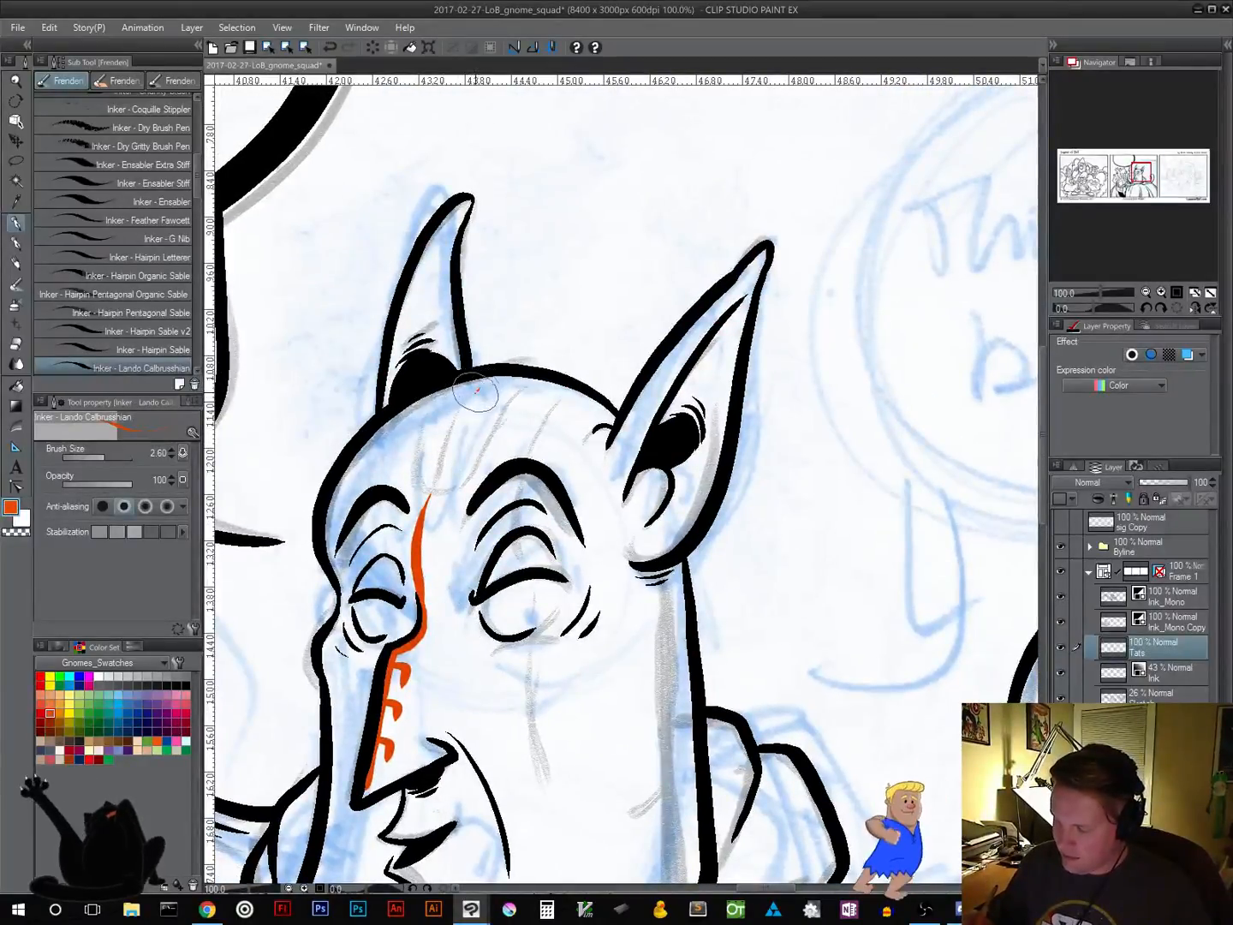
# Draw an orange-red trident tattoo on the forehead with a small dot on each side of its shaft, redoing the middle and right prongs
pyautogui.moveTo(478, 390); pyautogui.dragTo(424, 514)
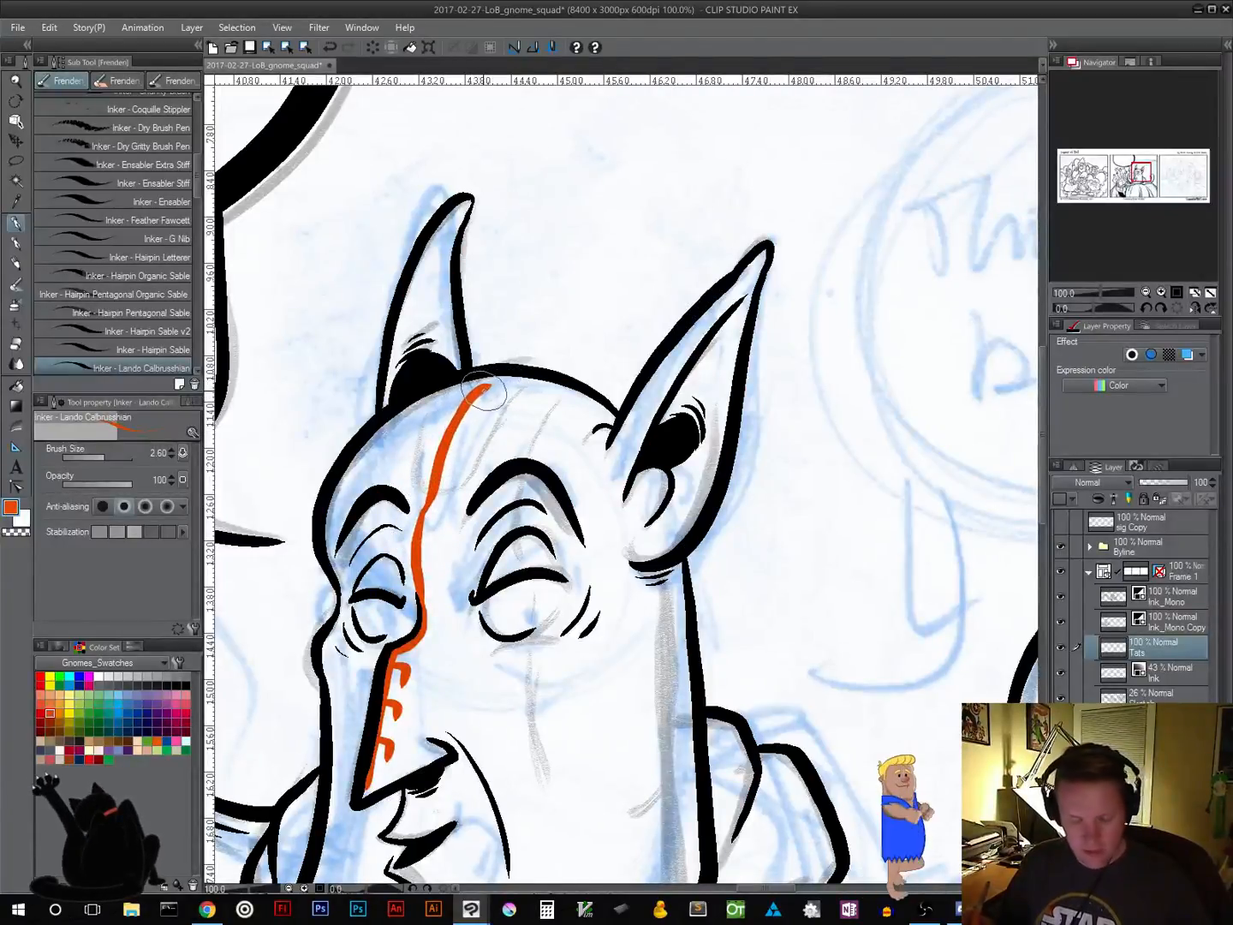
pyautogui.hotkey('ctrl', 'z')
pyautogui.moveTo(488, 385); pyautogui.dragTo(442, 450)
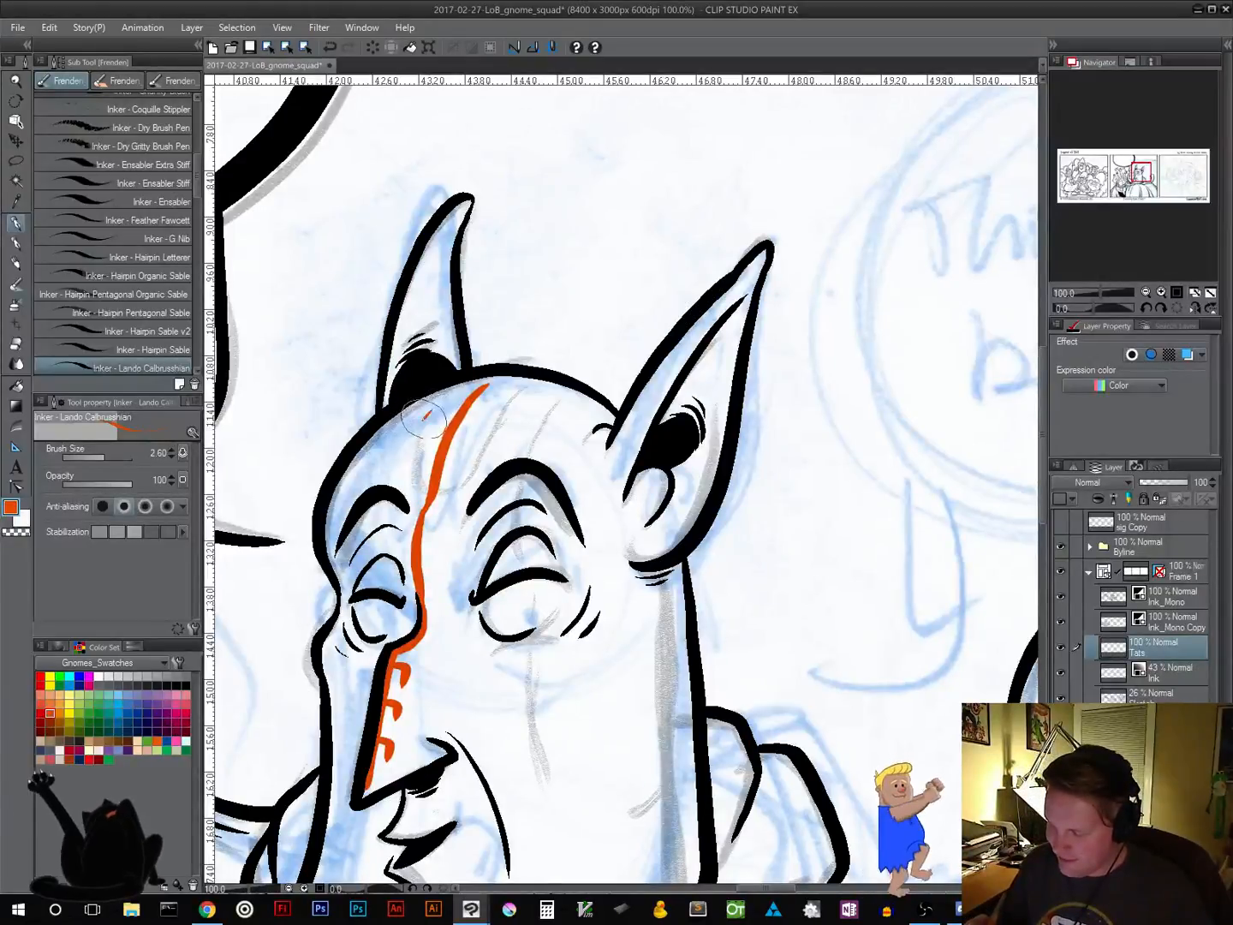
pyautogui.moveTo(429, 411)
pyautogui.mouseDown()
pyautogui.moveTo(402, 447)
pyautogui.moveTo(426, 476)
pyautogui.mouseUp()
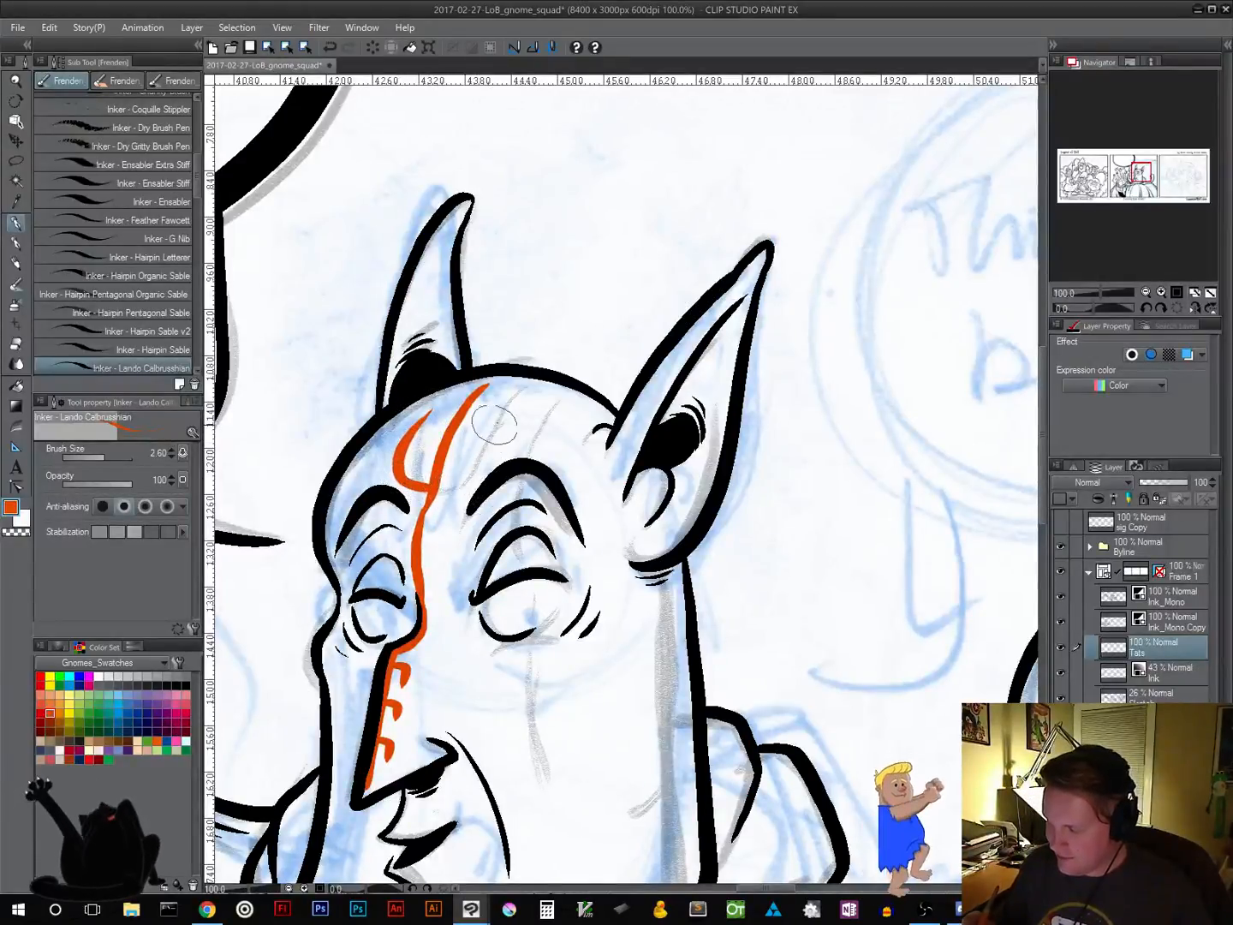
pyautogui.moveTo(499, 392)
pyautogui.mouseDown()
pyautogui.moveTo(465, 489)
pyautogui.moveTo(432, 492)
pyautogui.mouseUp()
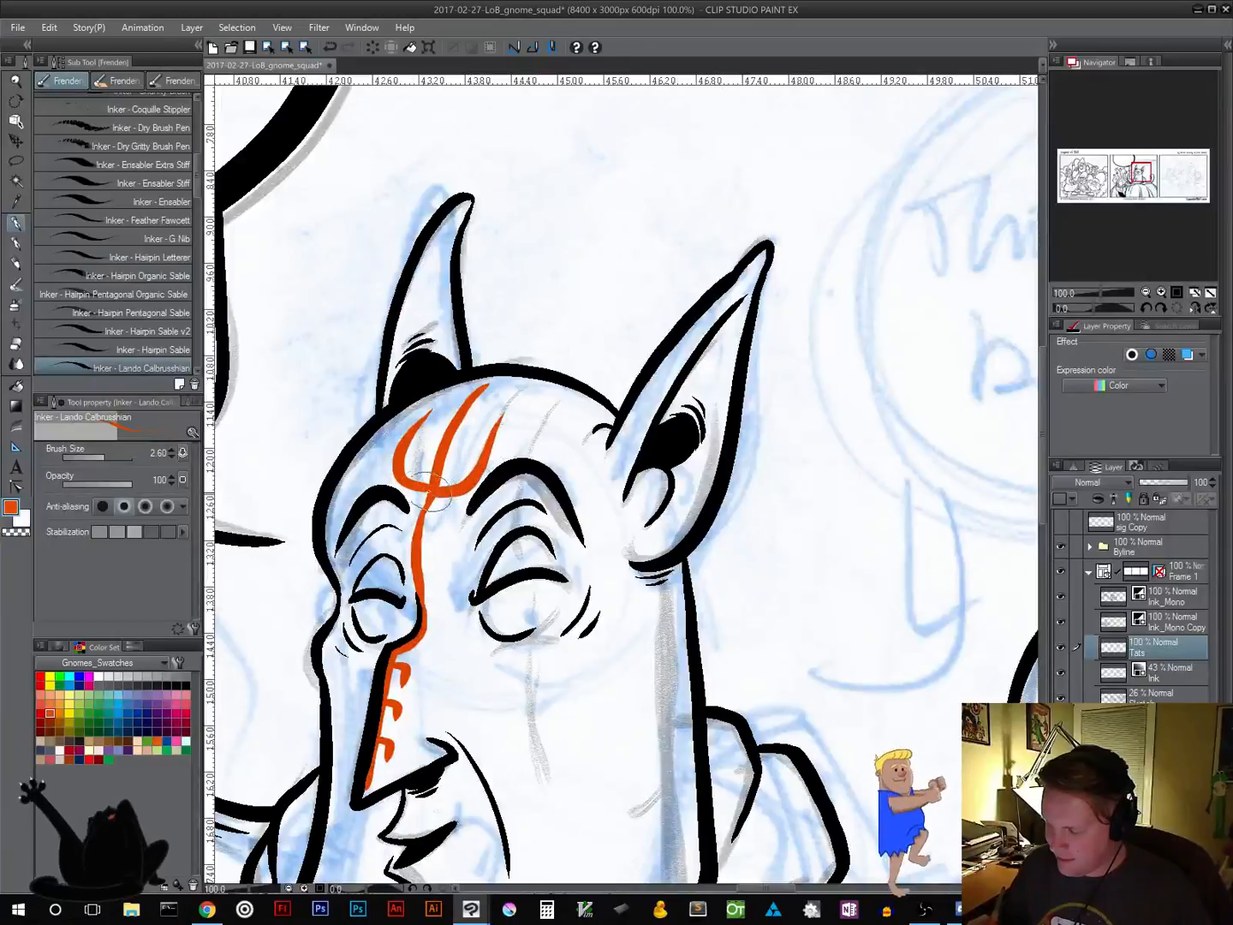
pyautogui.hotkey('ctrl', 'z')
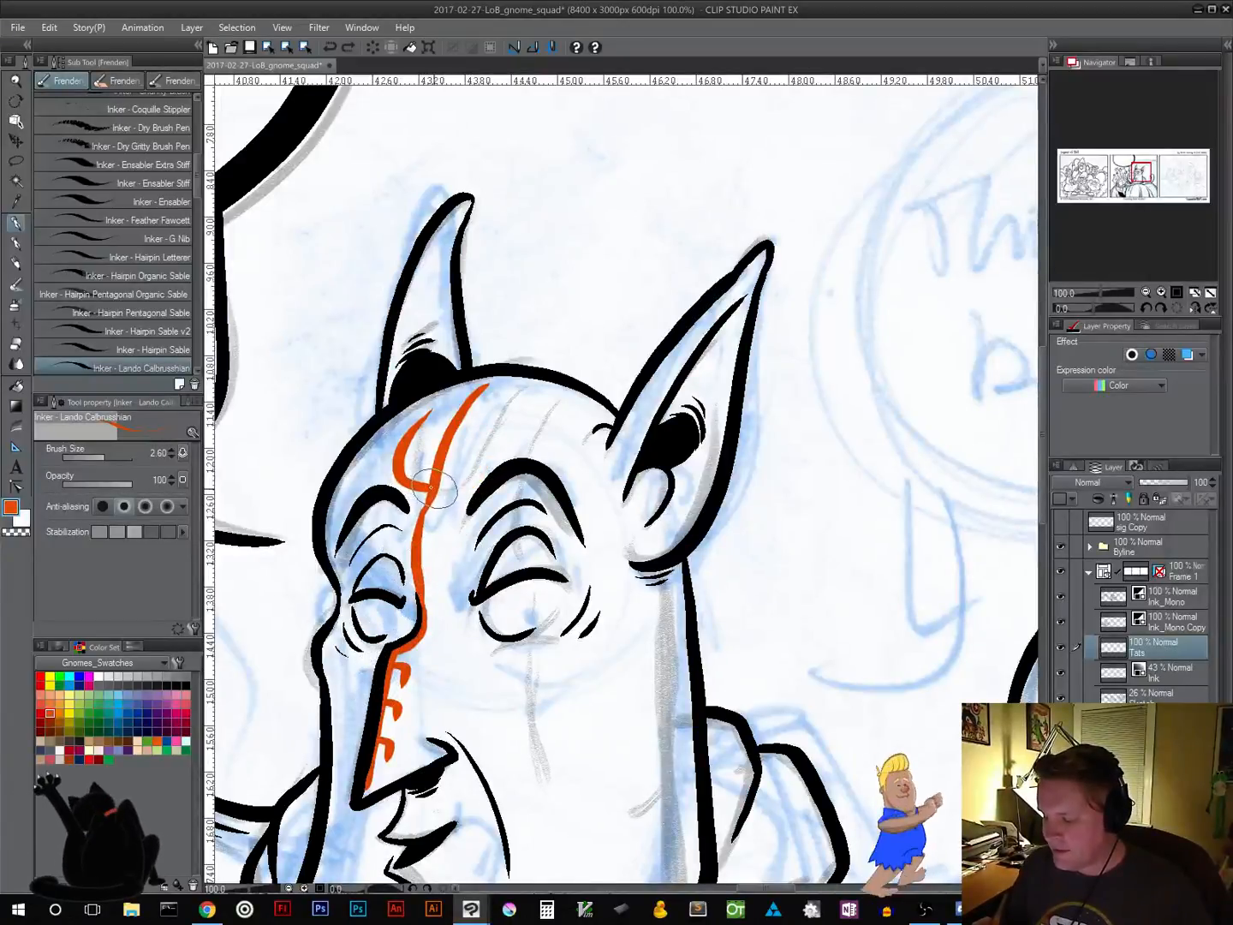
pyautogui.moveTo(445, 490)
pyautogui.mouseDown()
pyautogui.moveTo(481, 471)
pyautogui.moveTo(507, 409)
pyautogui.mouseUp()
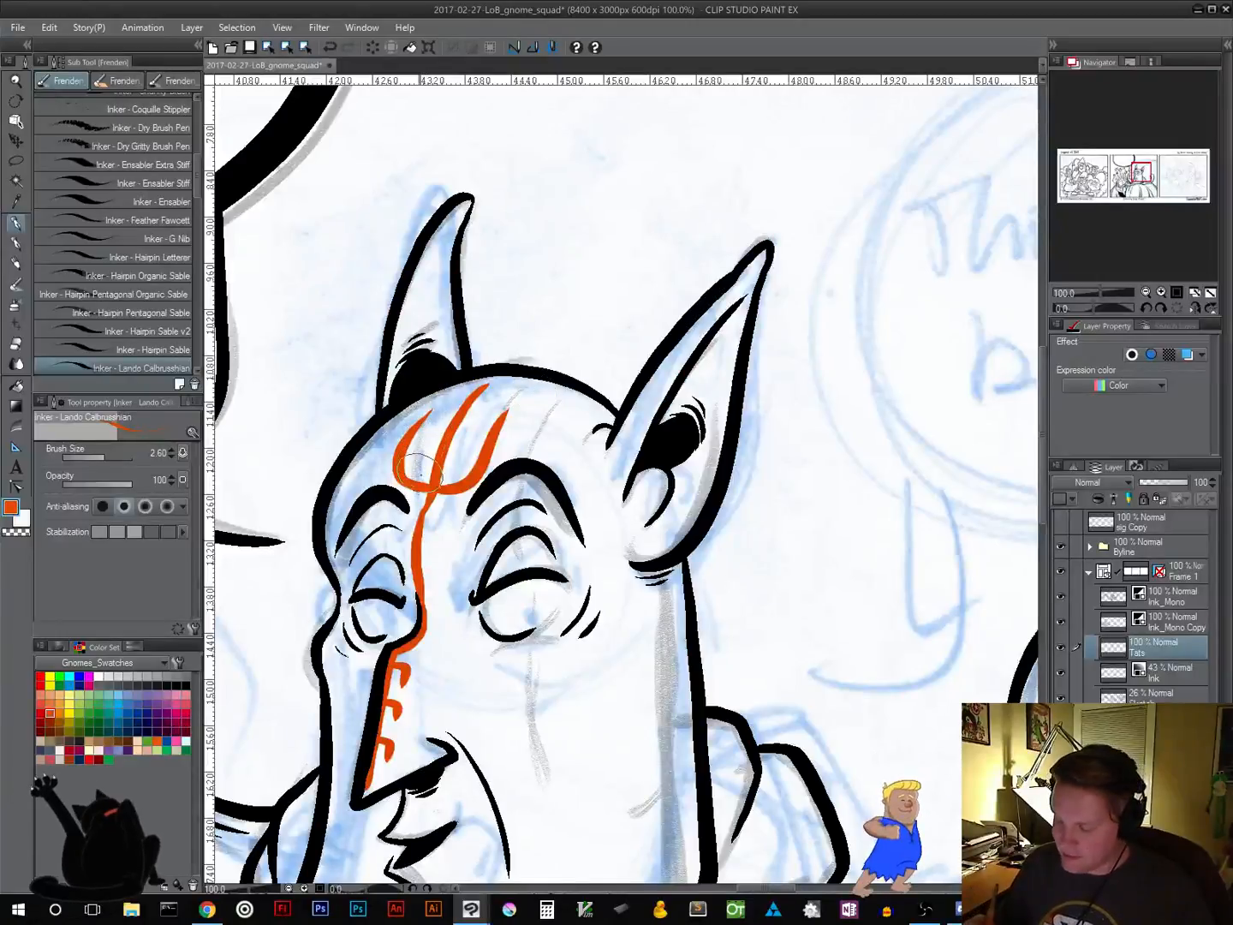
pyautogui.moveTo(425, 471); pyautogui.dragTo(446, 480)
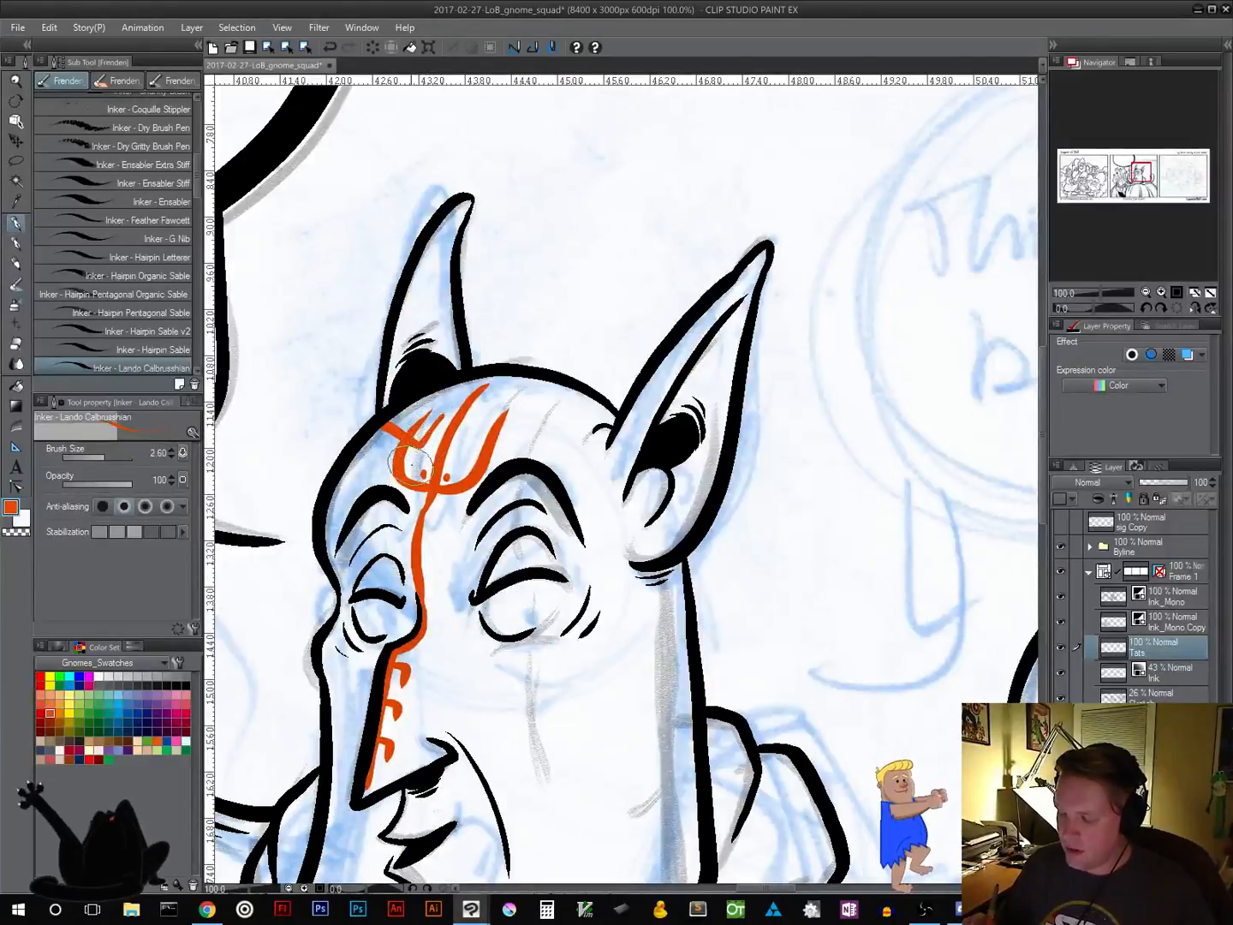
# Draw an angular tattoo line across the forehead through the trident's outer prongs, redoing its strokes and bending the right end down toward the ear
pyautogui.hotkey('ctrl', 'z')
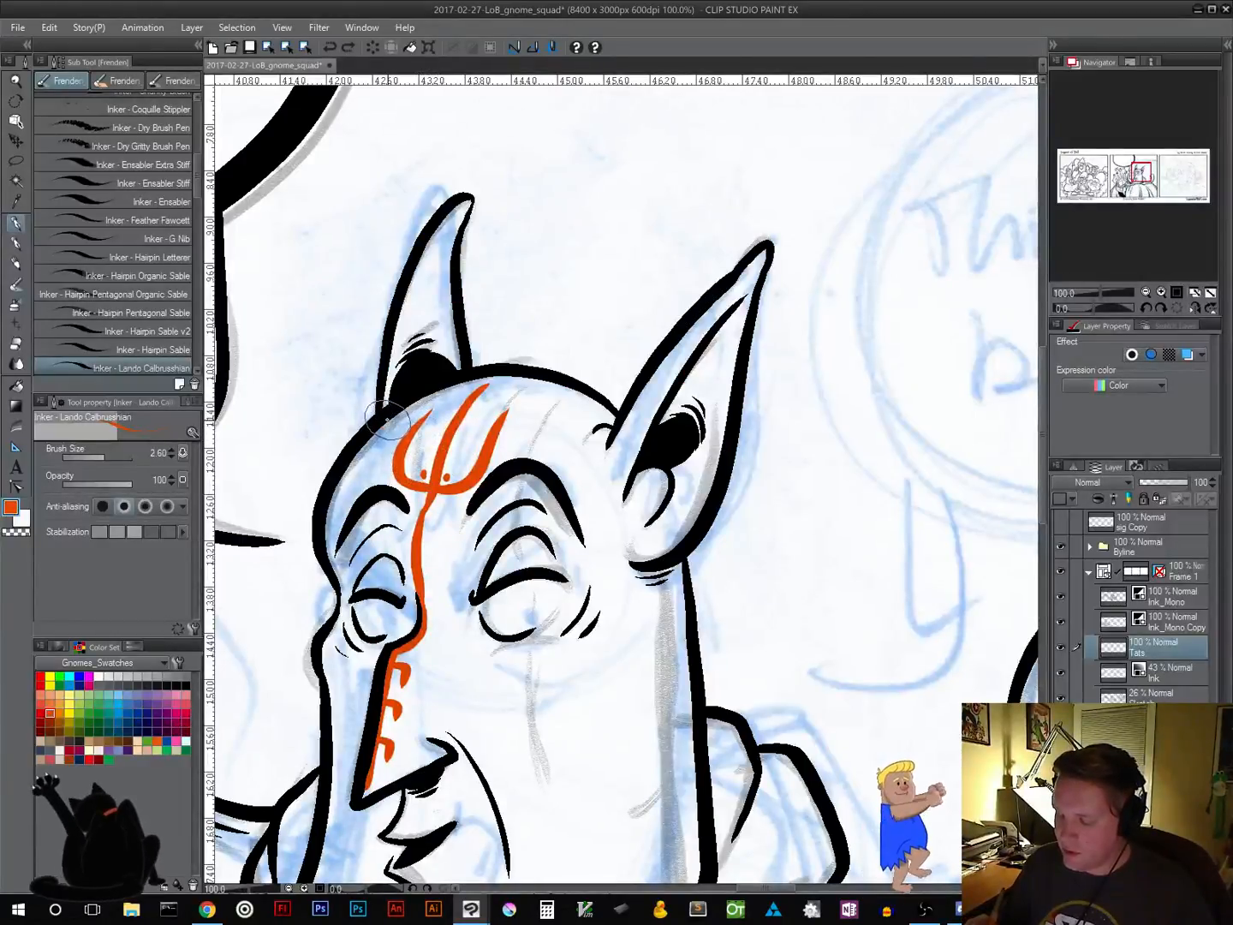
pyautogui.moveTo(388, 419); pyautogui.dragTo(408, 437)
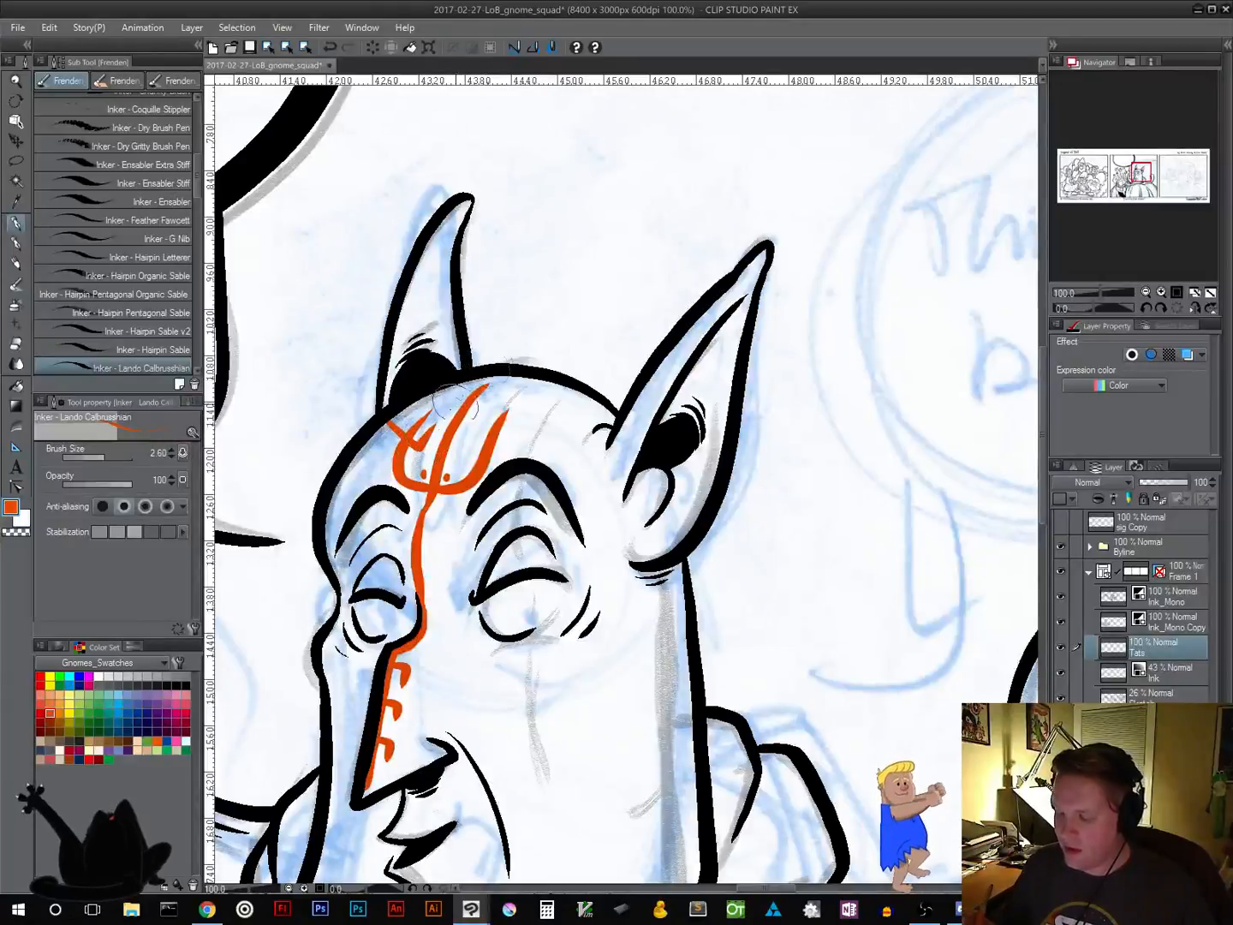
pyautogui.hotkey('ctrl', 'z')
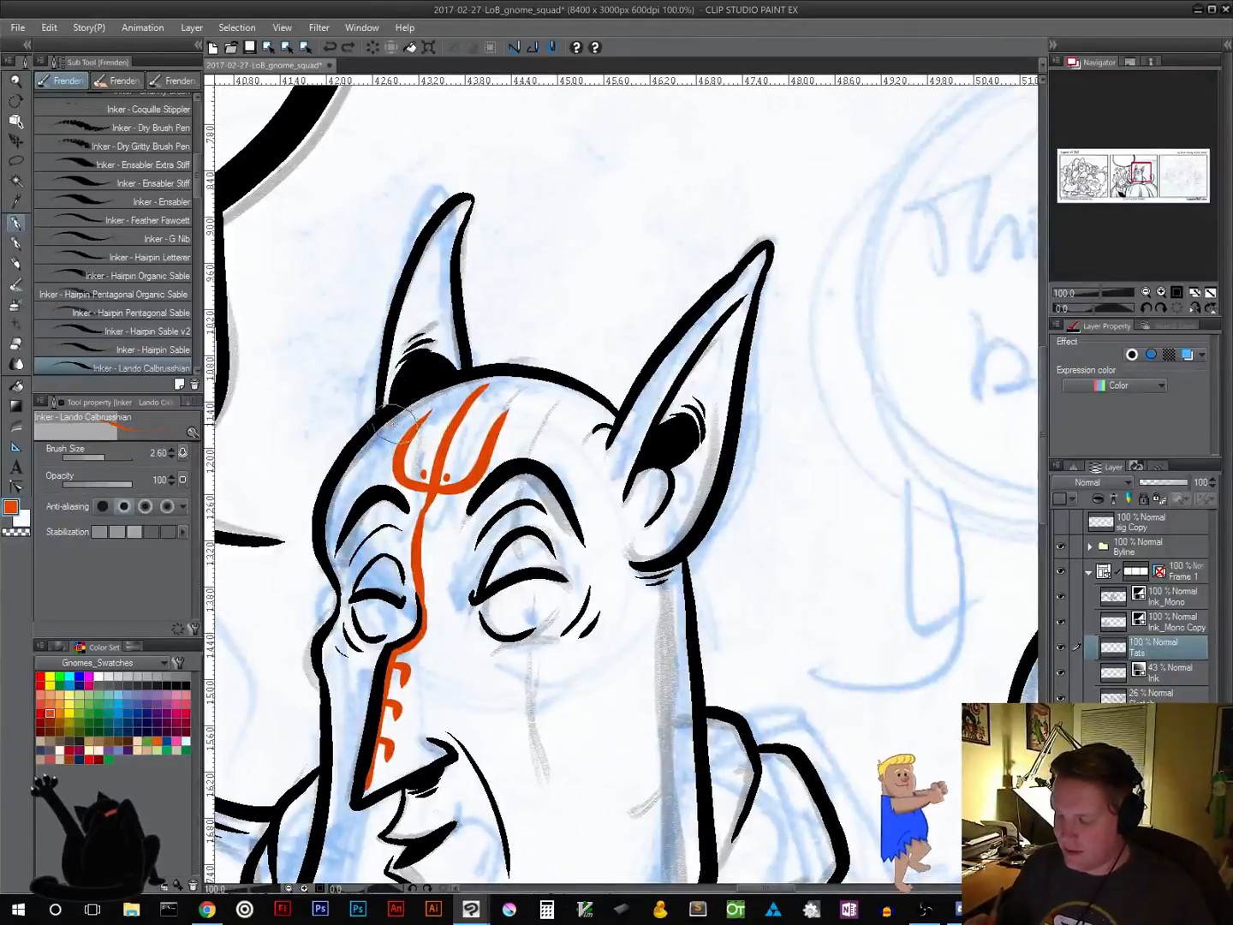
pyautogui.moveTo(388, 420)
pyautogui.mouseDown()
pyautogui.moveTo(427, 437)
pyautogui.moveTo(471, 380)
pyautogui.moveTo(491, 377)
pyautogui.moveTo(470, 432)
pyautogui.moveTo(553, 414)
pyautogui.mouseUp()
pyautogui.hotkey('ctrl', 'z')
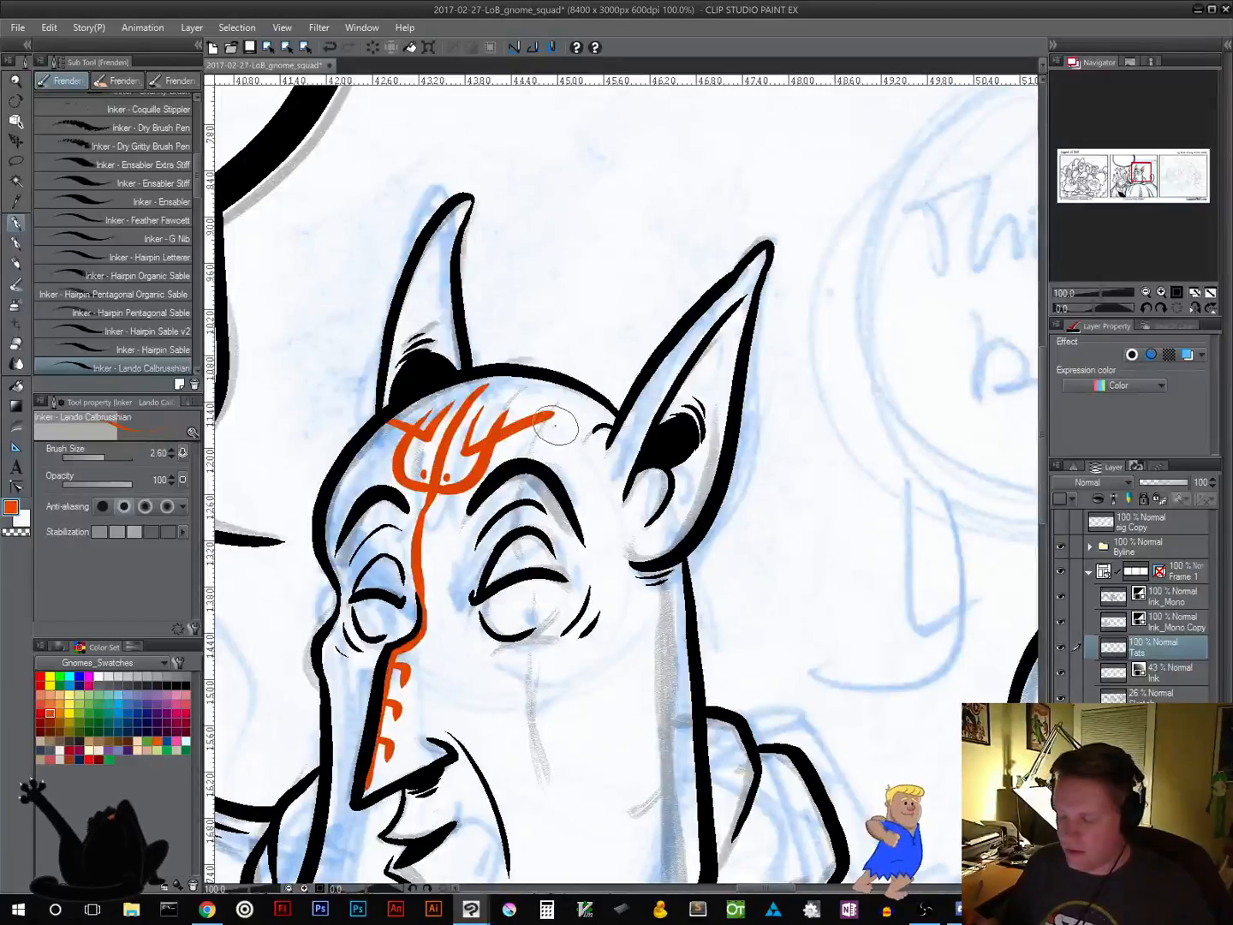
pyautogui.hotkey('ctrl', 'z')
pyautogui.moveTo(486, 407)
pyautogui.mouseDown()
pyautogui.moveTo(468, 444)
pyautogui.moveTo(554, 421)
pyautogui.moveTo(582, 442)
pyautogui.mouseUp()
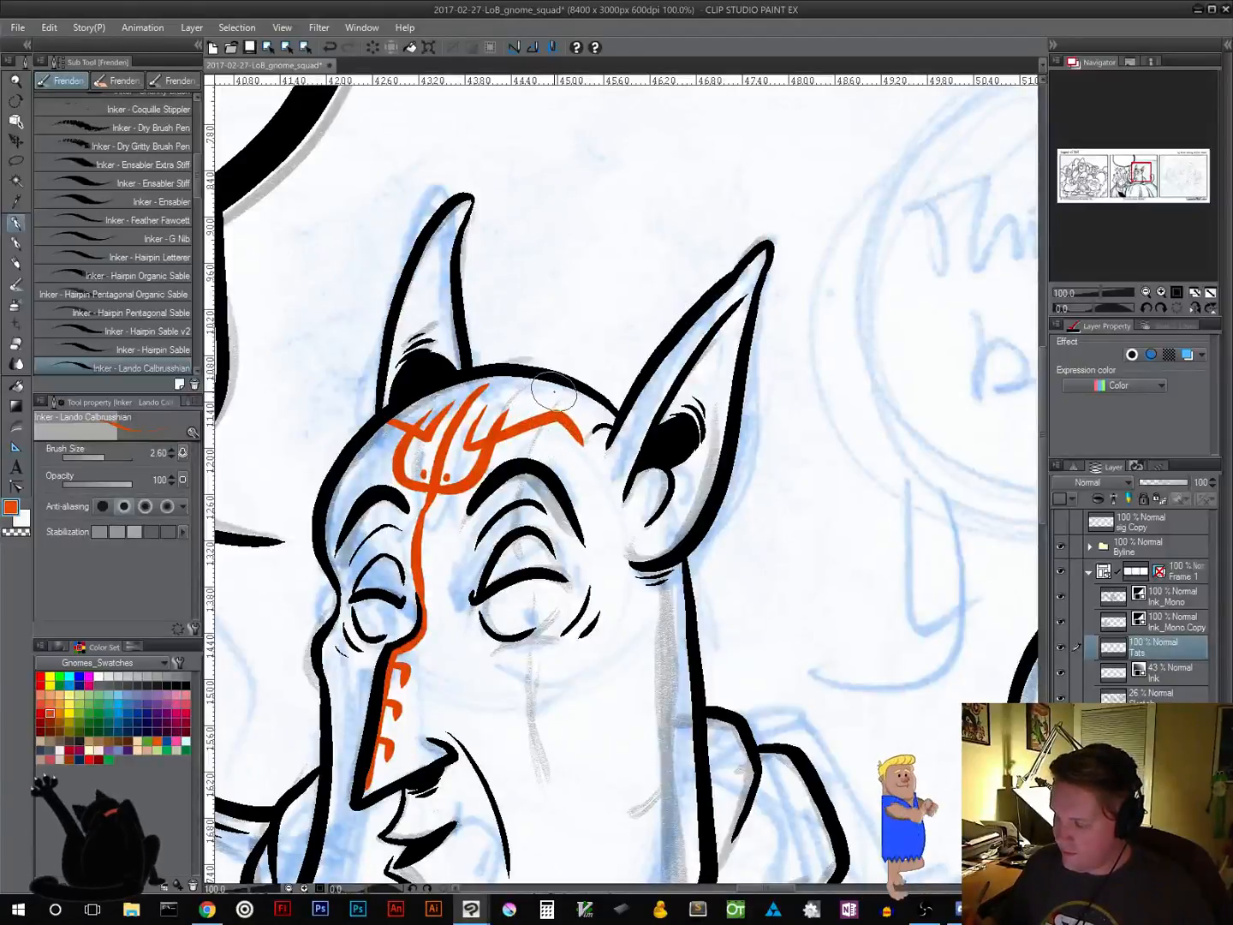
# Draw a vertical tattoo line from the top of the forehead through the right eyebrow and eyelid, continuing below the eye down the cheek
pyautogui.moveTo(550, 396)
pyautogui.mouseDown()
pyautogui.moveTo(526, 420)
pyautogui.moveTo(523, 458)
pyautogui.mouseUp()
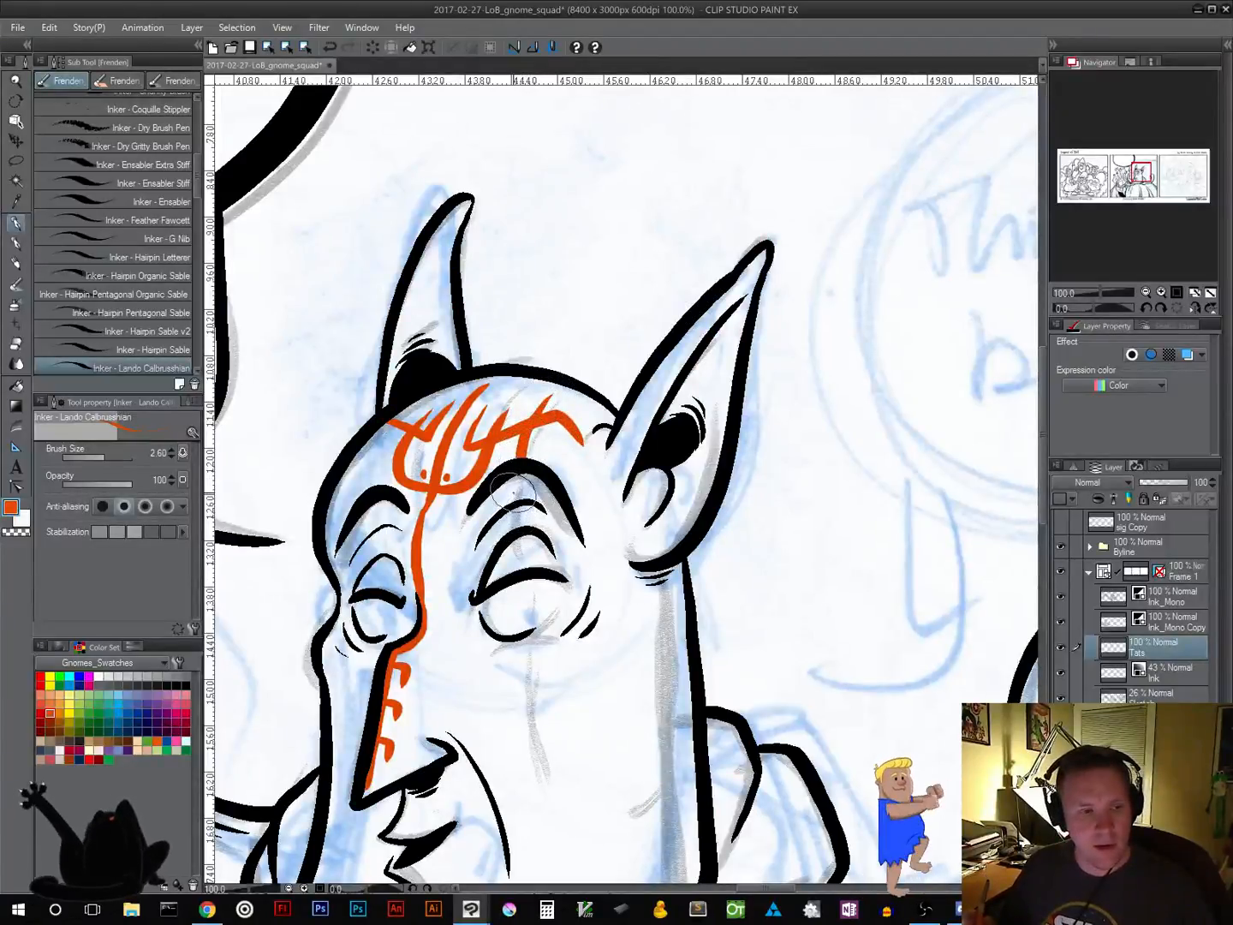
pyautogui.moveTo(517, 473); pyautogui.dragTo(513, 530)
pyautogui.hotkey('ctrl', 'z')
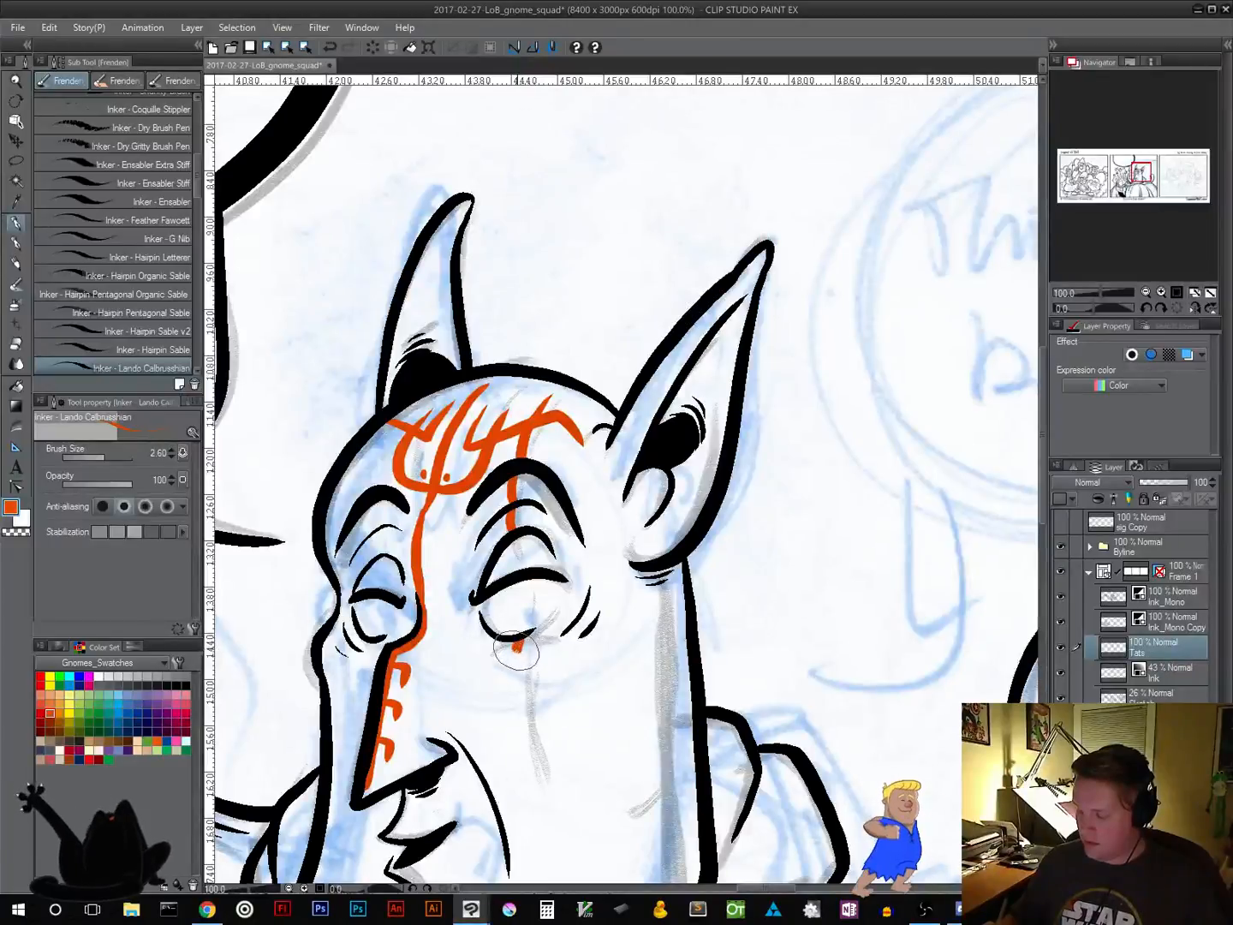
pyautogui.moveTo(517, 651); pyautogui.dragTo(520, 781)
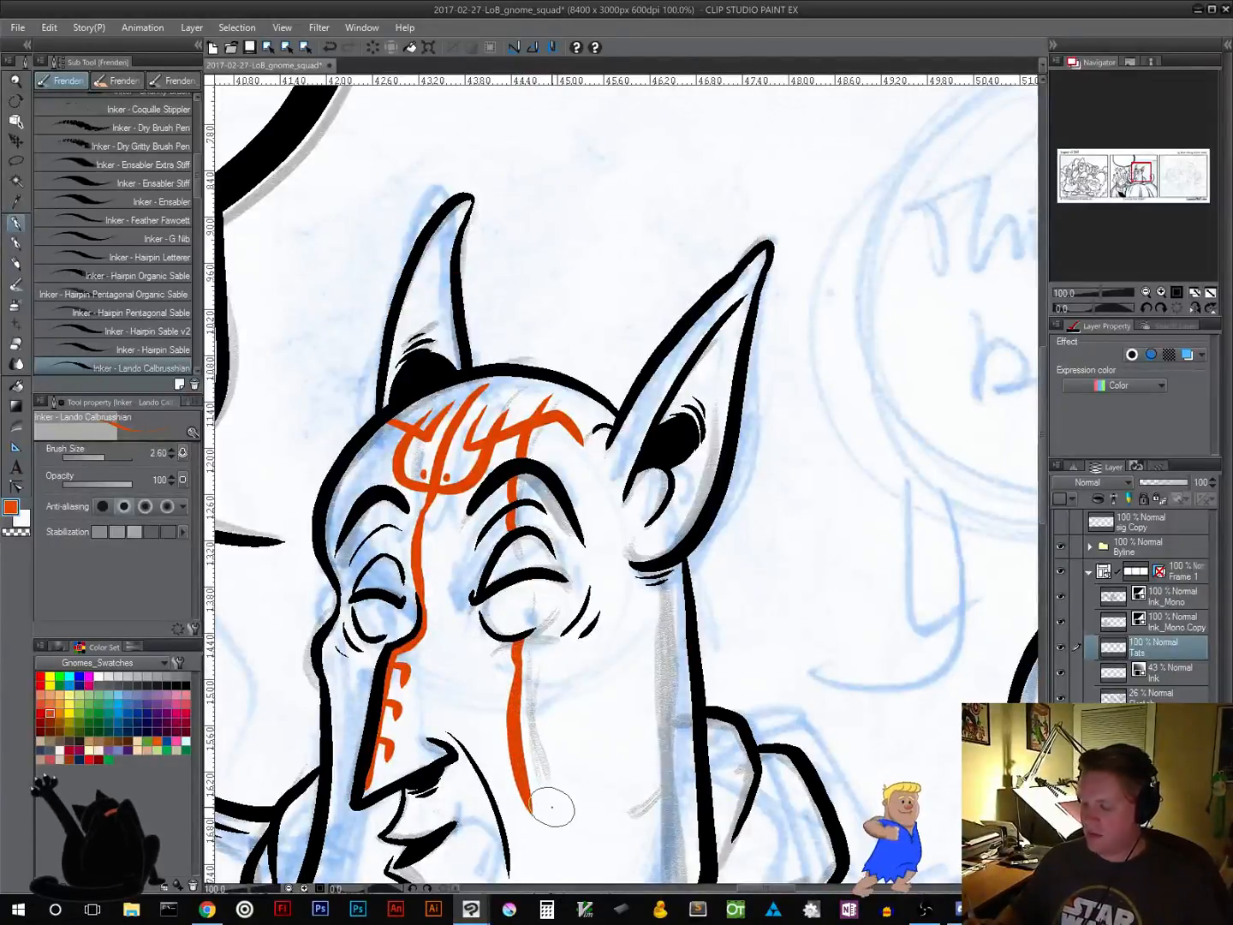
# Draw the chin tattoo: a curved central stroke flanked by two dots, with zigzag lines running outward on both sides
pyautogui.moveTo(601, 707); pyautogui.dragTo(575, 524)
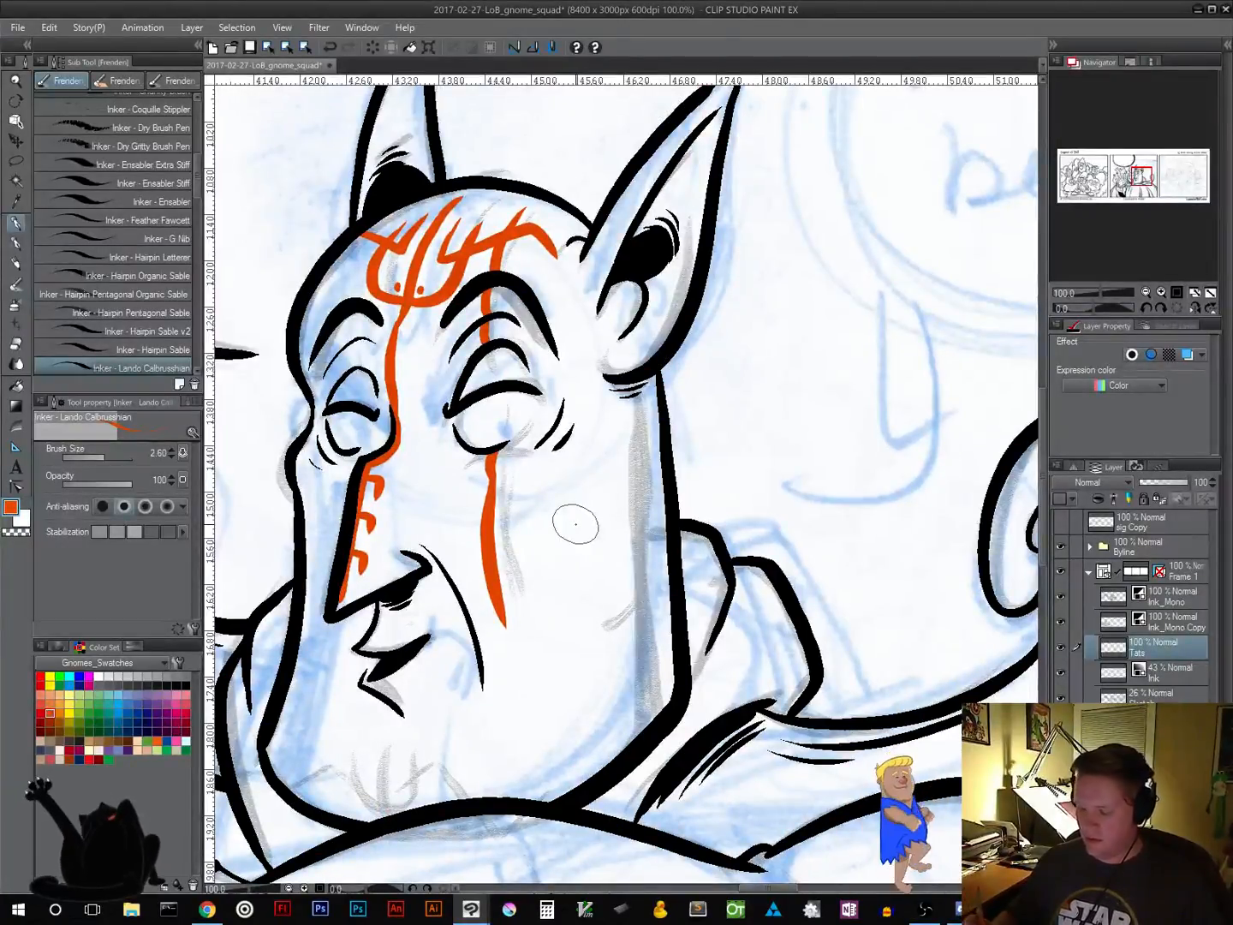
pyautogui.moveTo(510, 689); pyautogui.dragTo(544, 522)
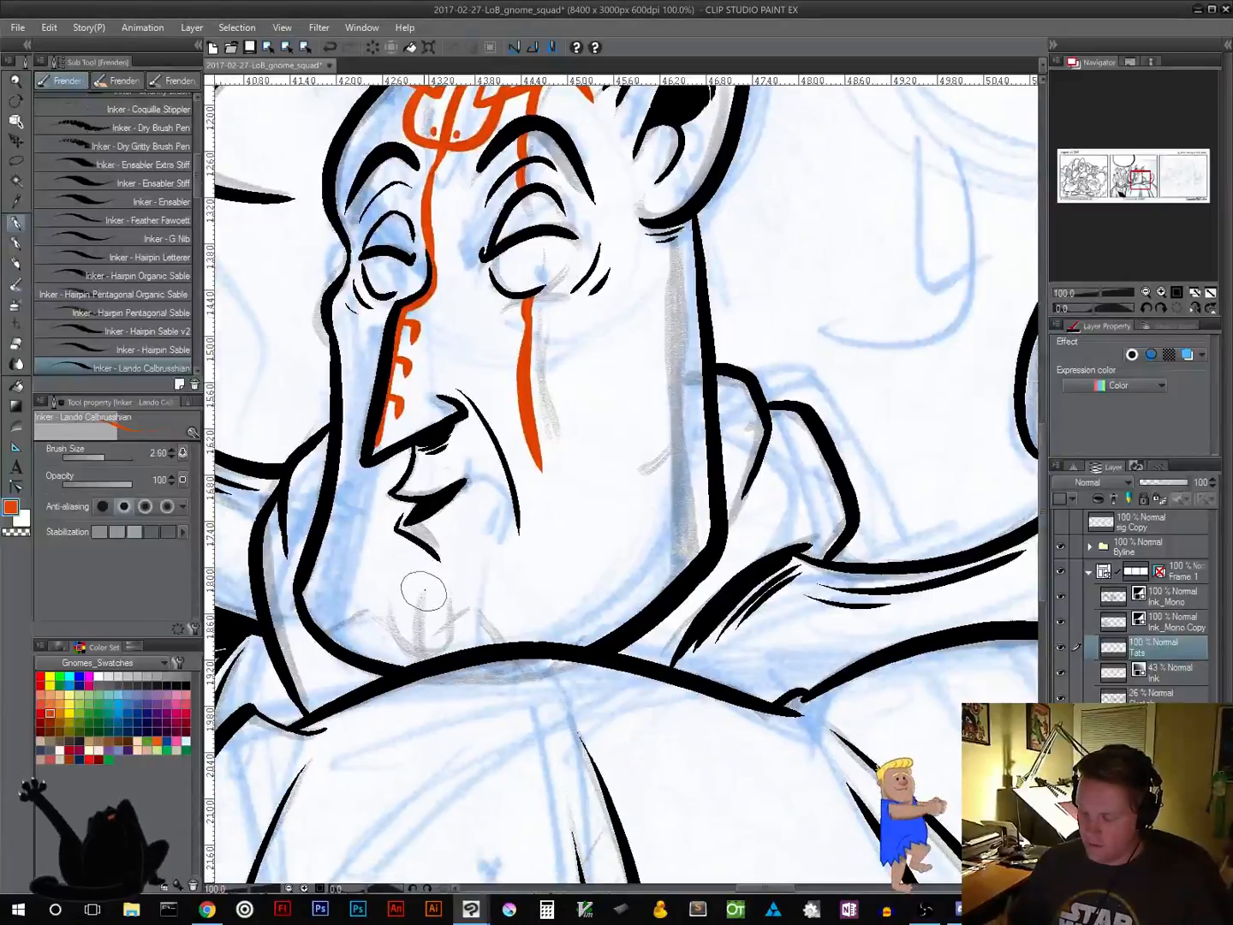
pyautogui.moveTo(427, 580); pyautogui.dragTo(420, 661)
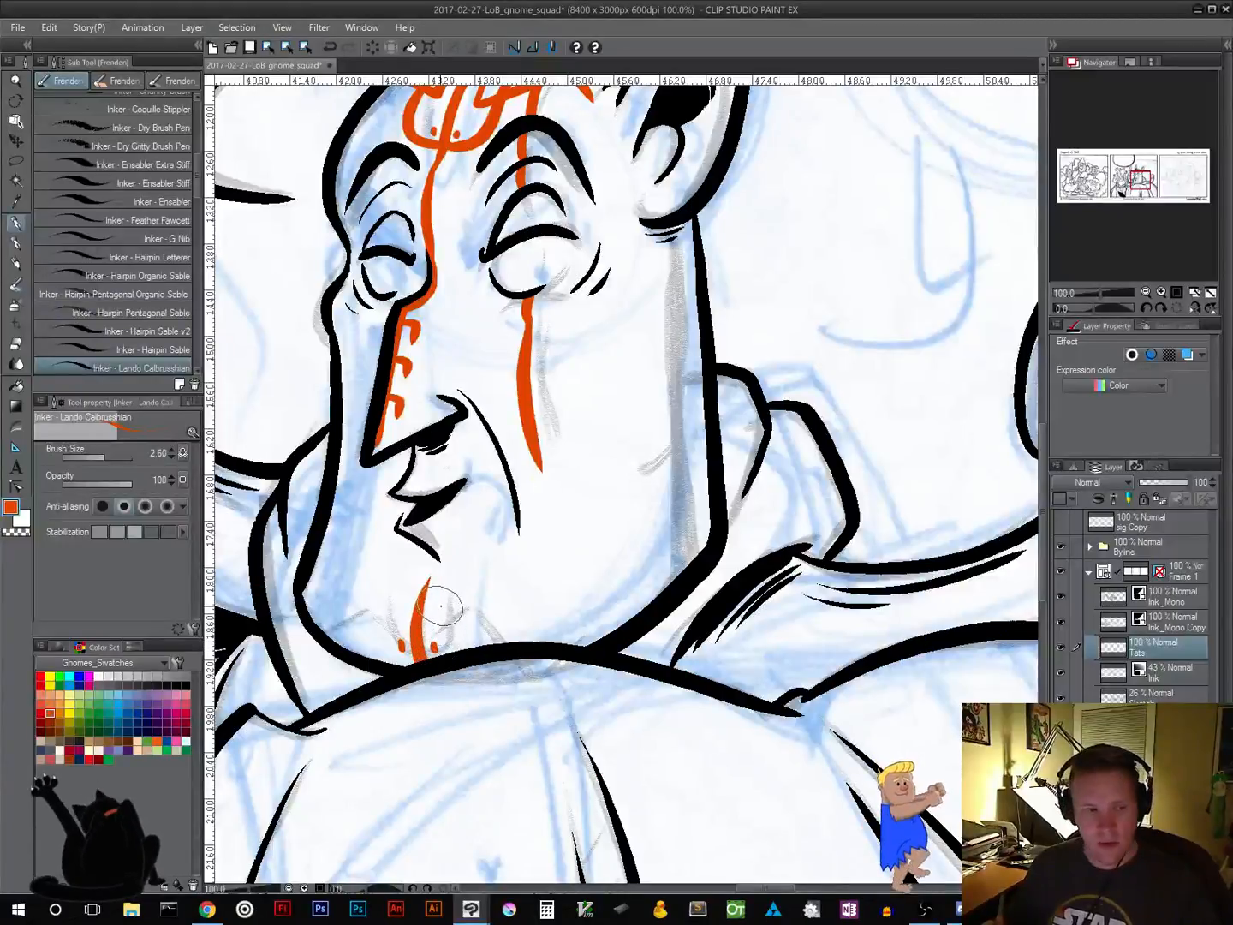
pyautogui.moveTo(407, 597); pyautogui.dragTo(406, 590)
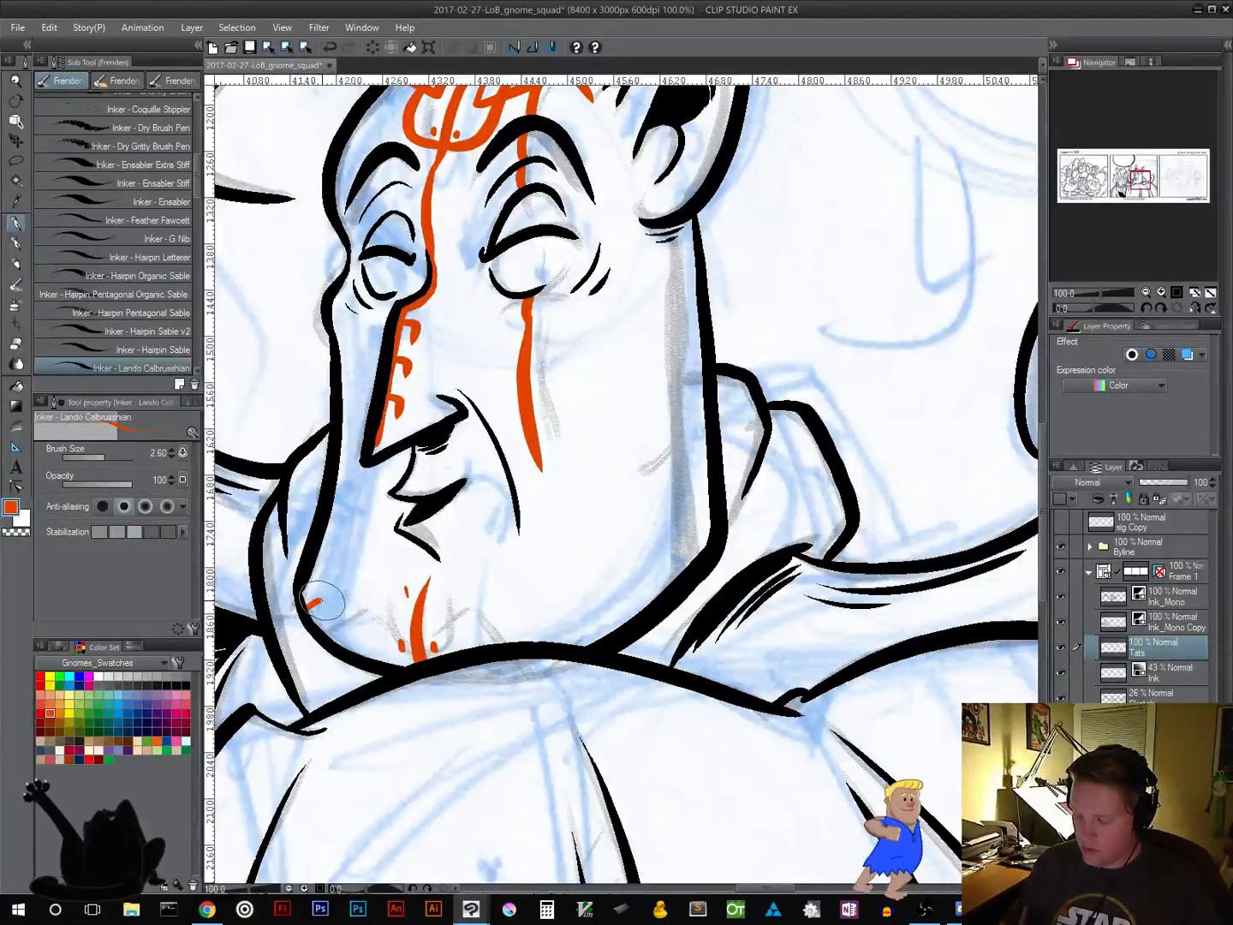
pyautogui.moveTo(308, 601); pyautogui.dragTo(406, 595)
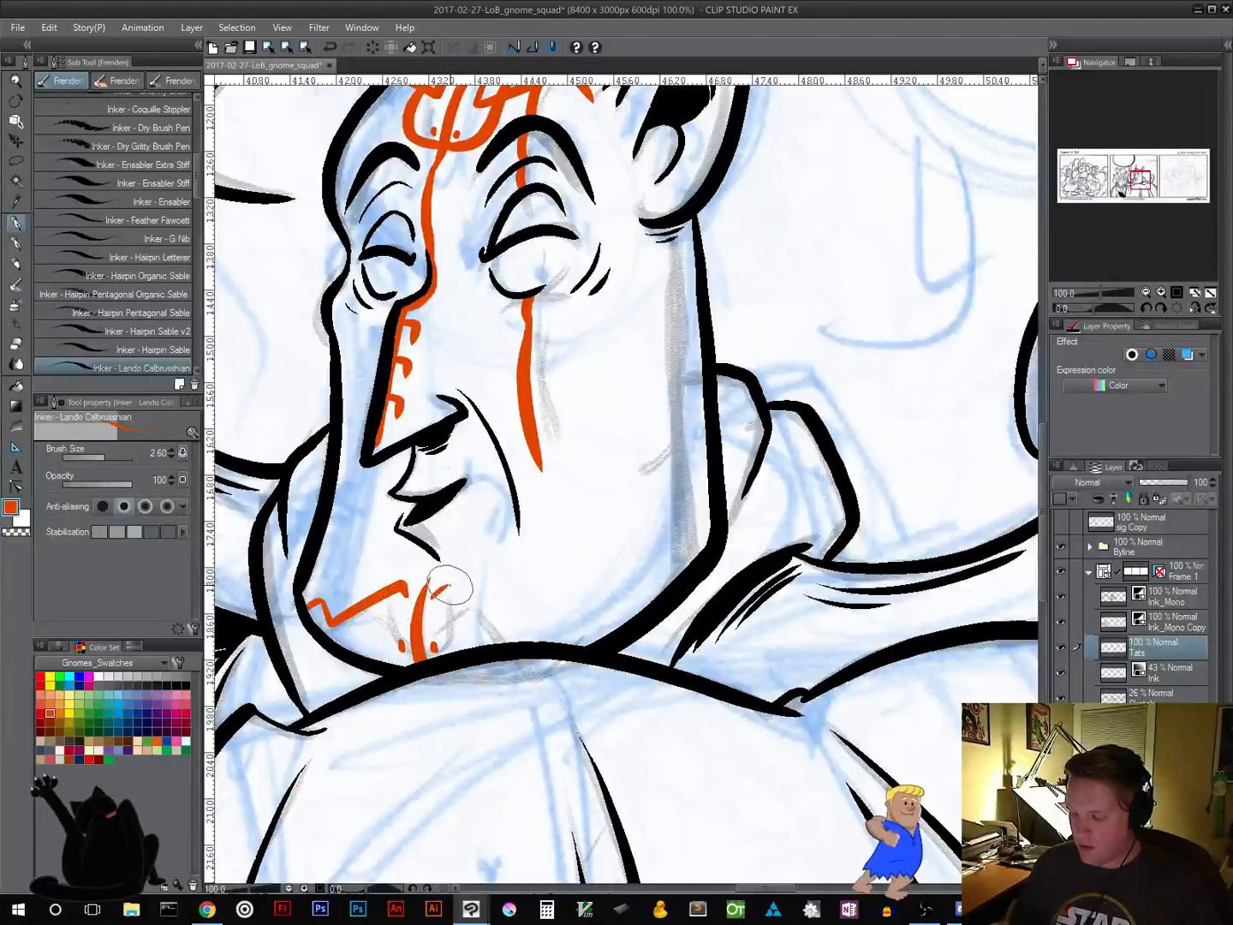
pyautogui.moveTo(434, 589); pyautogui.dragTo(499, 643)
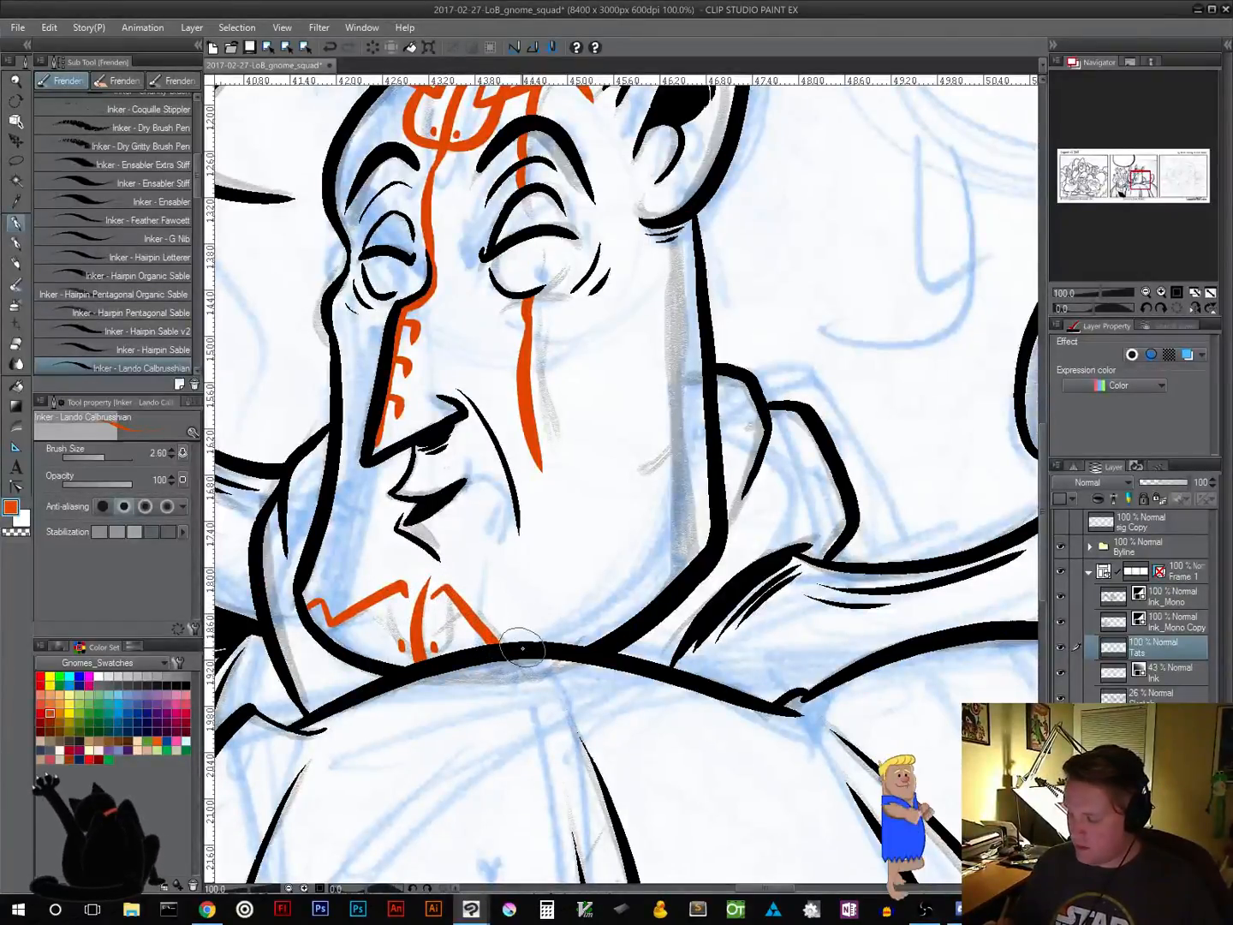
pyautogui.moveTo(532, 642)
pyautogui.mouseDown()
pyautogui.moveTo(576, 610)
pyautogui.moveTo(558, 624)
pyautogui.moveTo(583, 639)
pyautogui.moveTo(562, 618)
pyautogui.mouseUp()
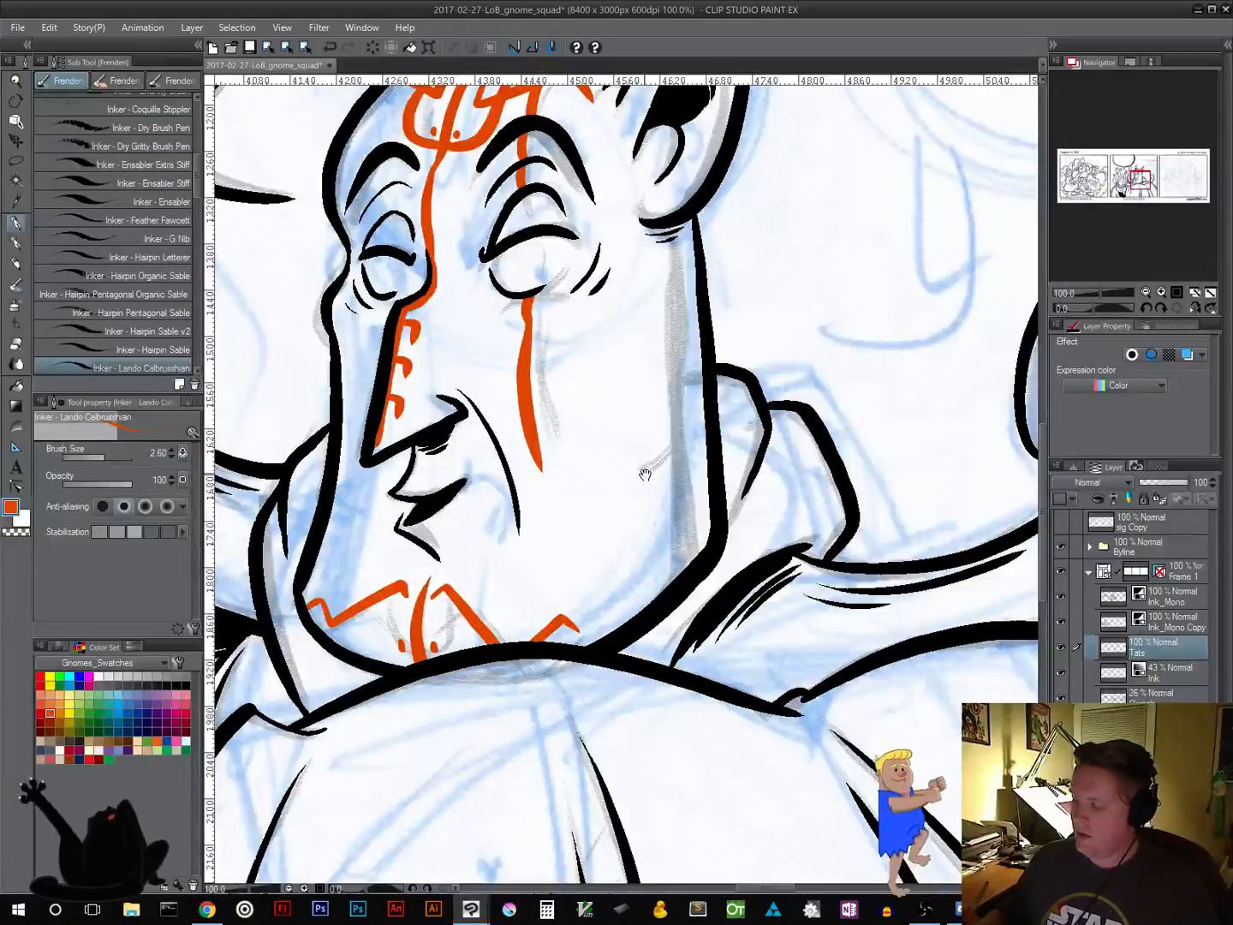
# Look over the face tattoos, return to black ink on the Ink_Mono layer and save the comic file
pyautogui.moveTo(645, 474); pyautogui.dragTo(672, 649)
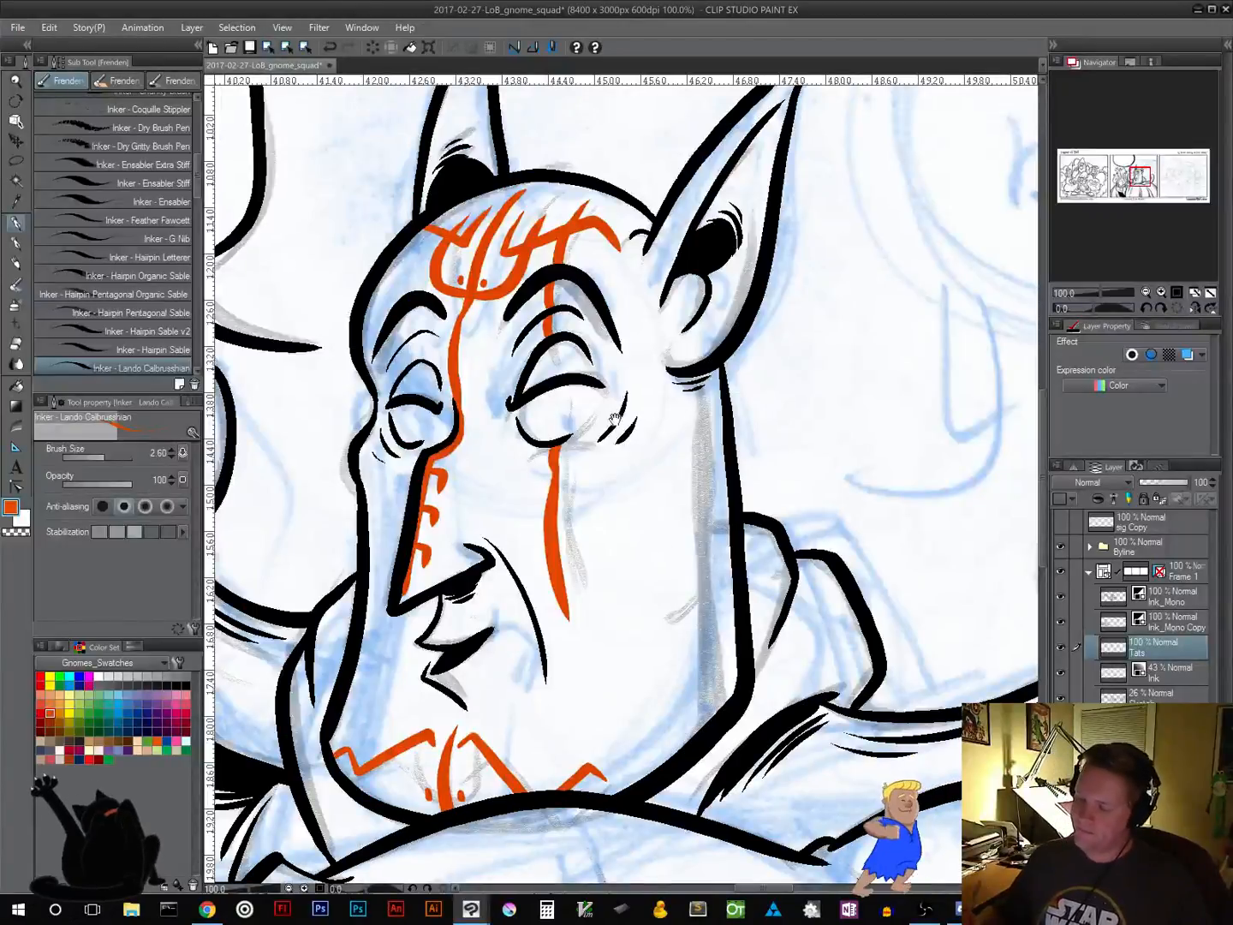
pyautogui.moveTo(614, 417); pyautogui.dragTo(571, 599)
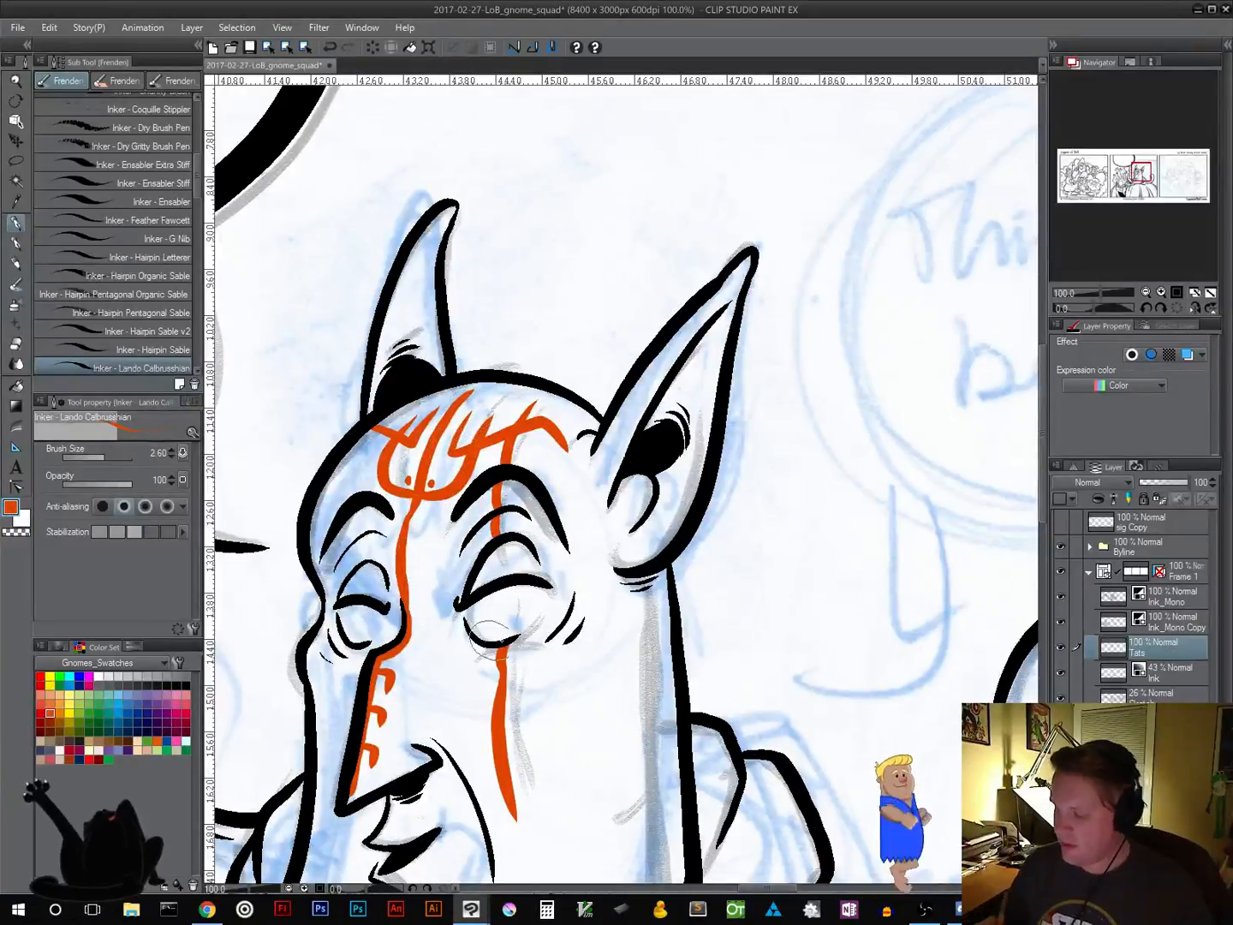
pyautogui.moveTo(683, 630); pyautogui.dragTo(835, 509)
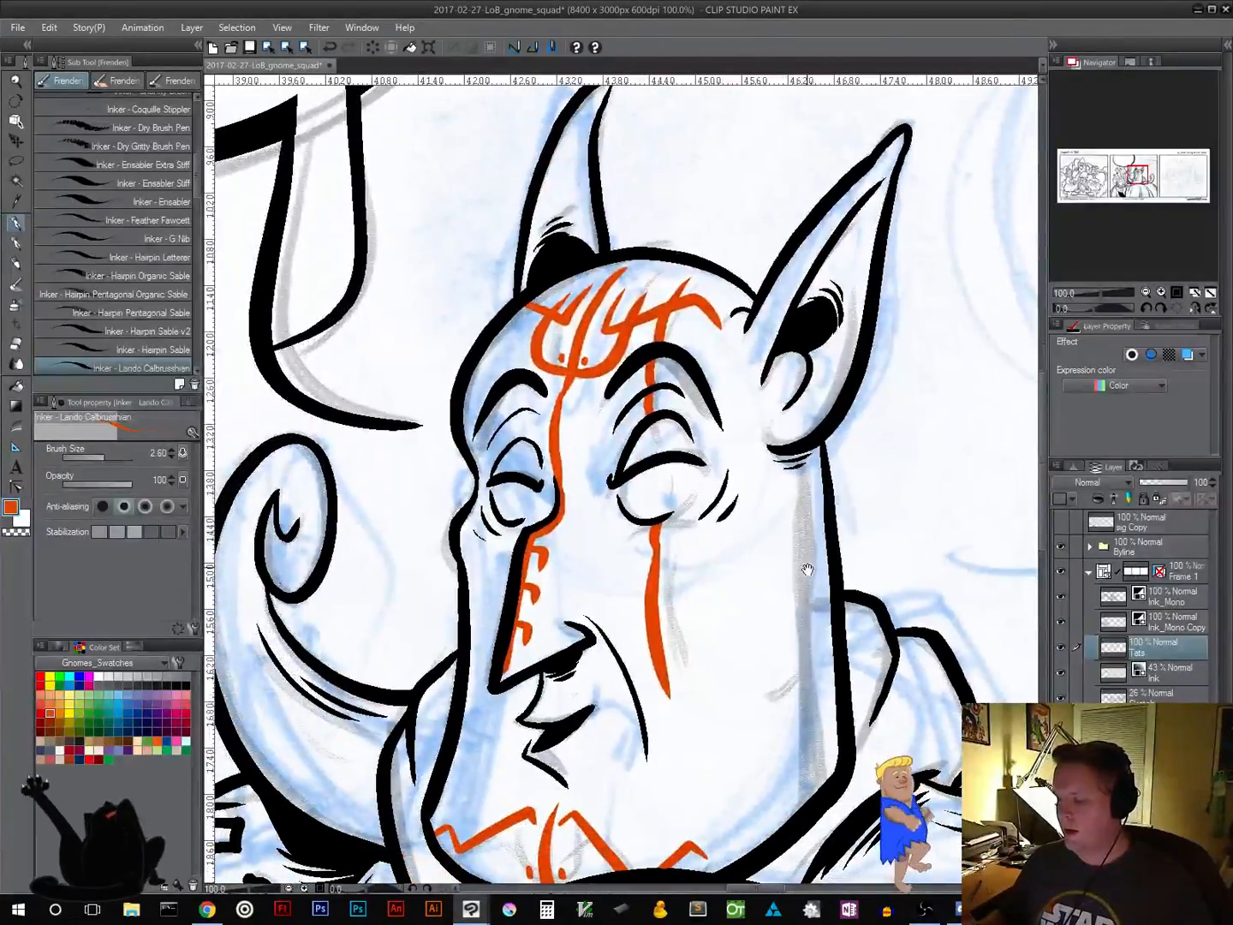
pyautogui.moveTo(807, 569); pyautogui.dragTo(671, 508)
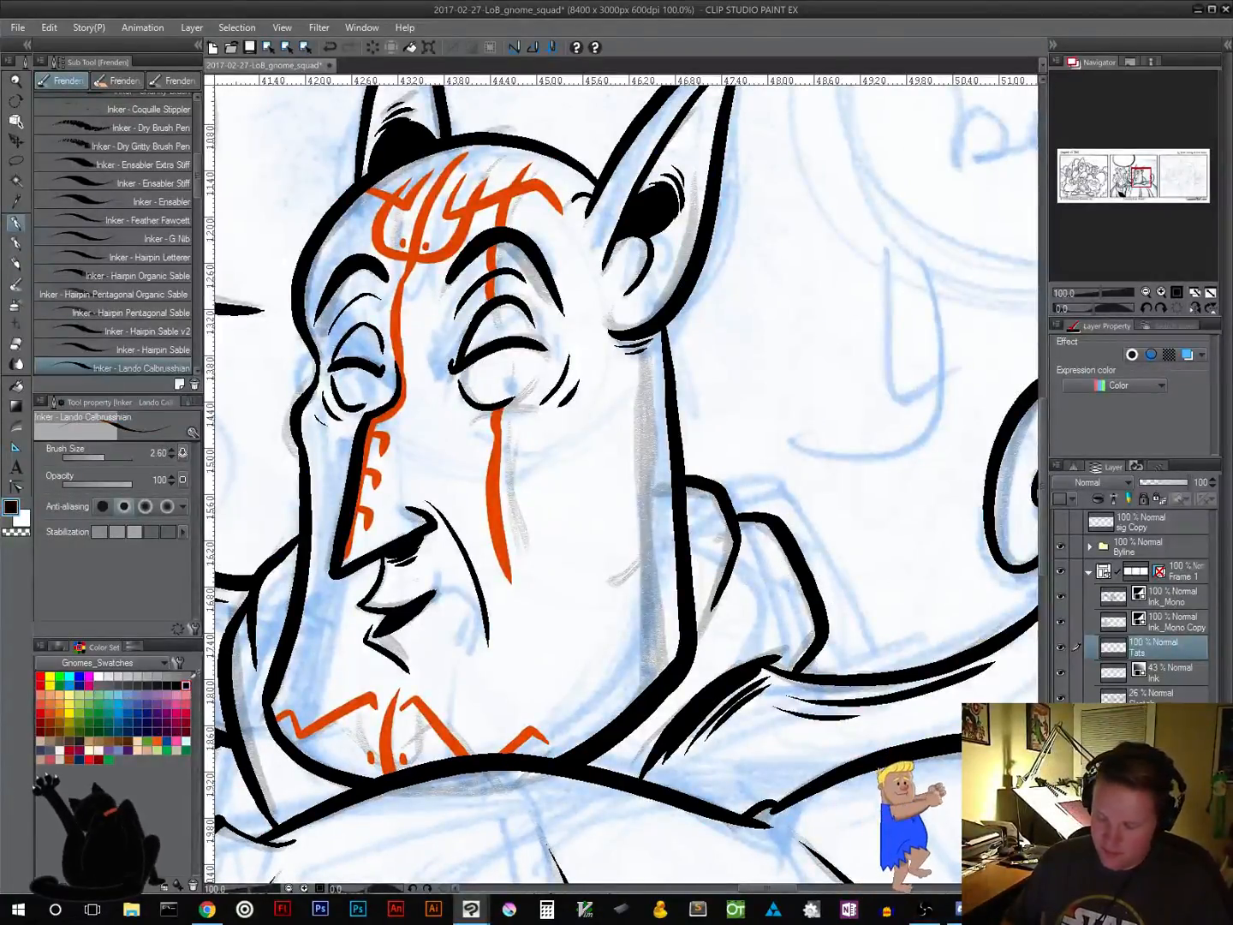
pyautogui.click(1174, 605)
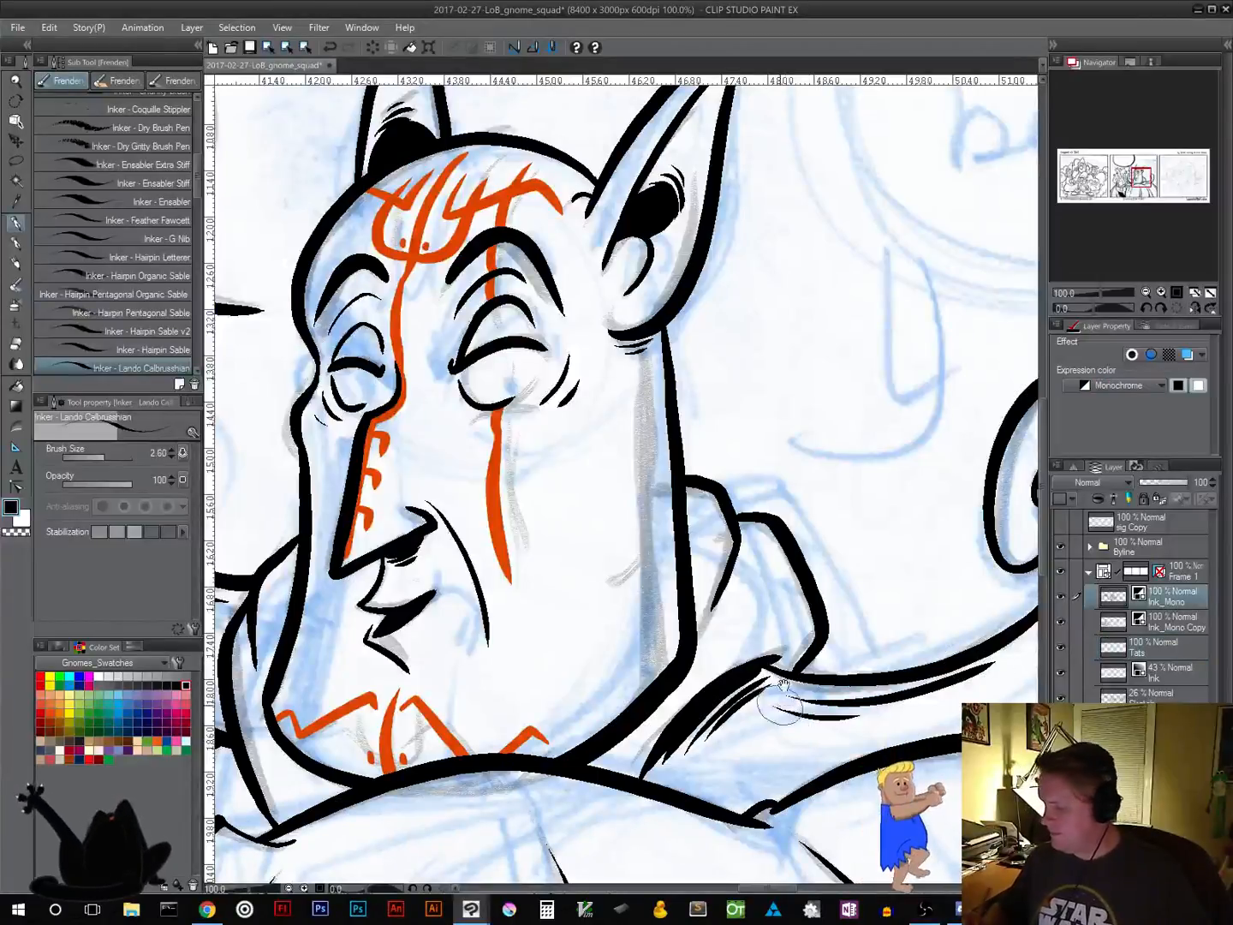
pyautogui.moveTo(809, 614); pyautogui.dragTo(768, 539)
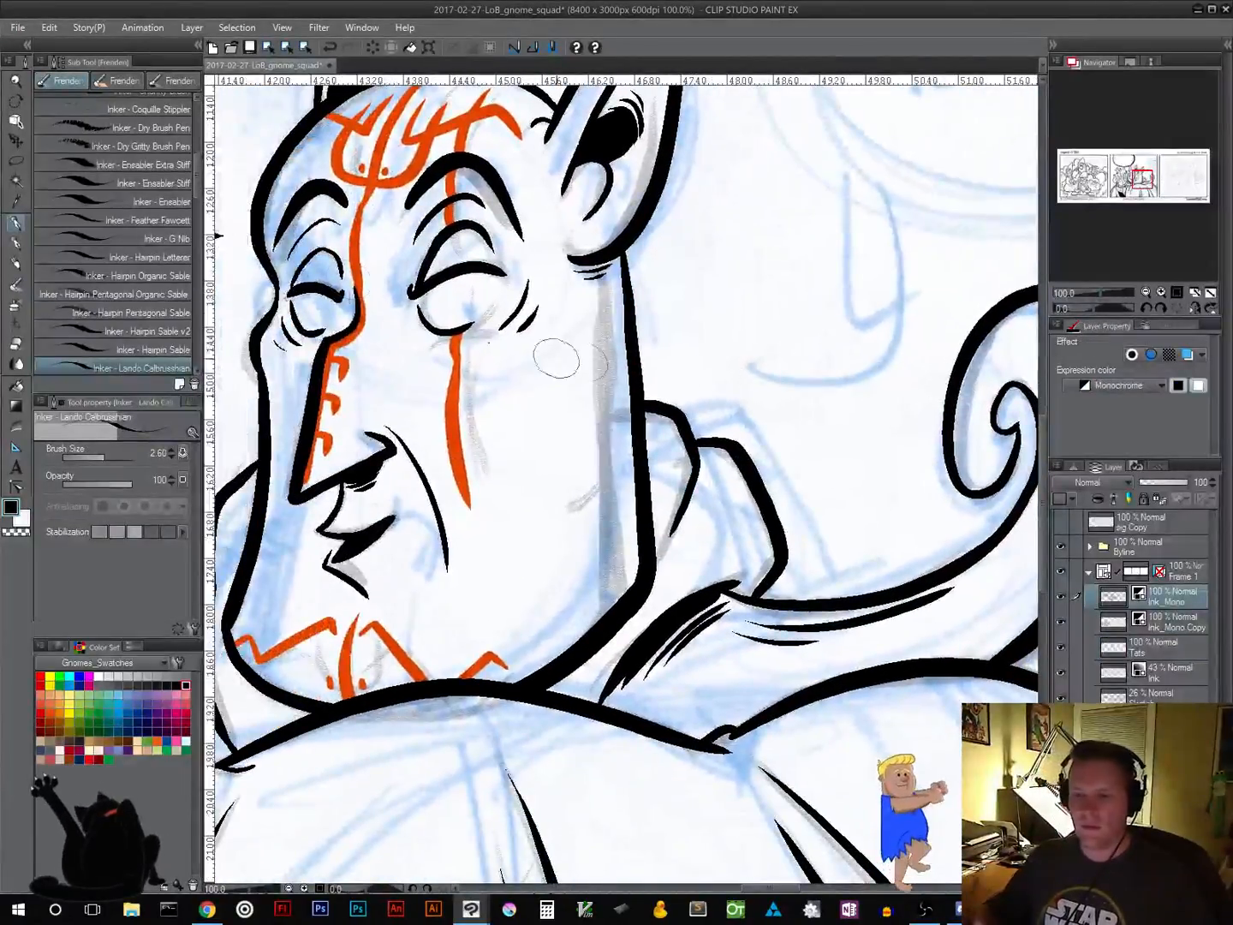
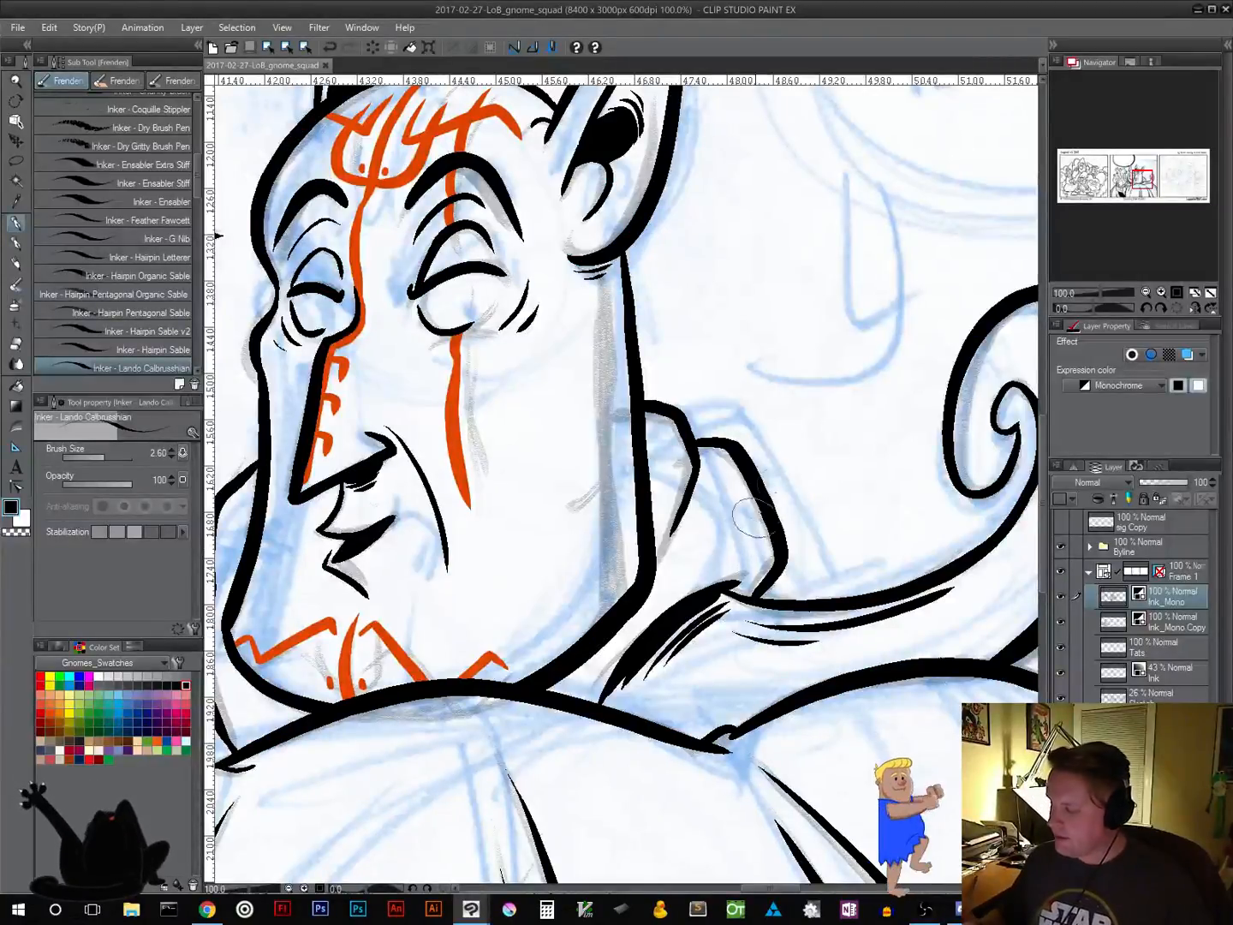
# Ink the wavy left edge of the large hatched figure's body in the third panel, undoing the bump stroke at its lower end
pyautogui.moveTo(1144, 180); pyautogui.dragTo(1174, 177)
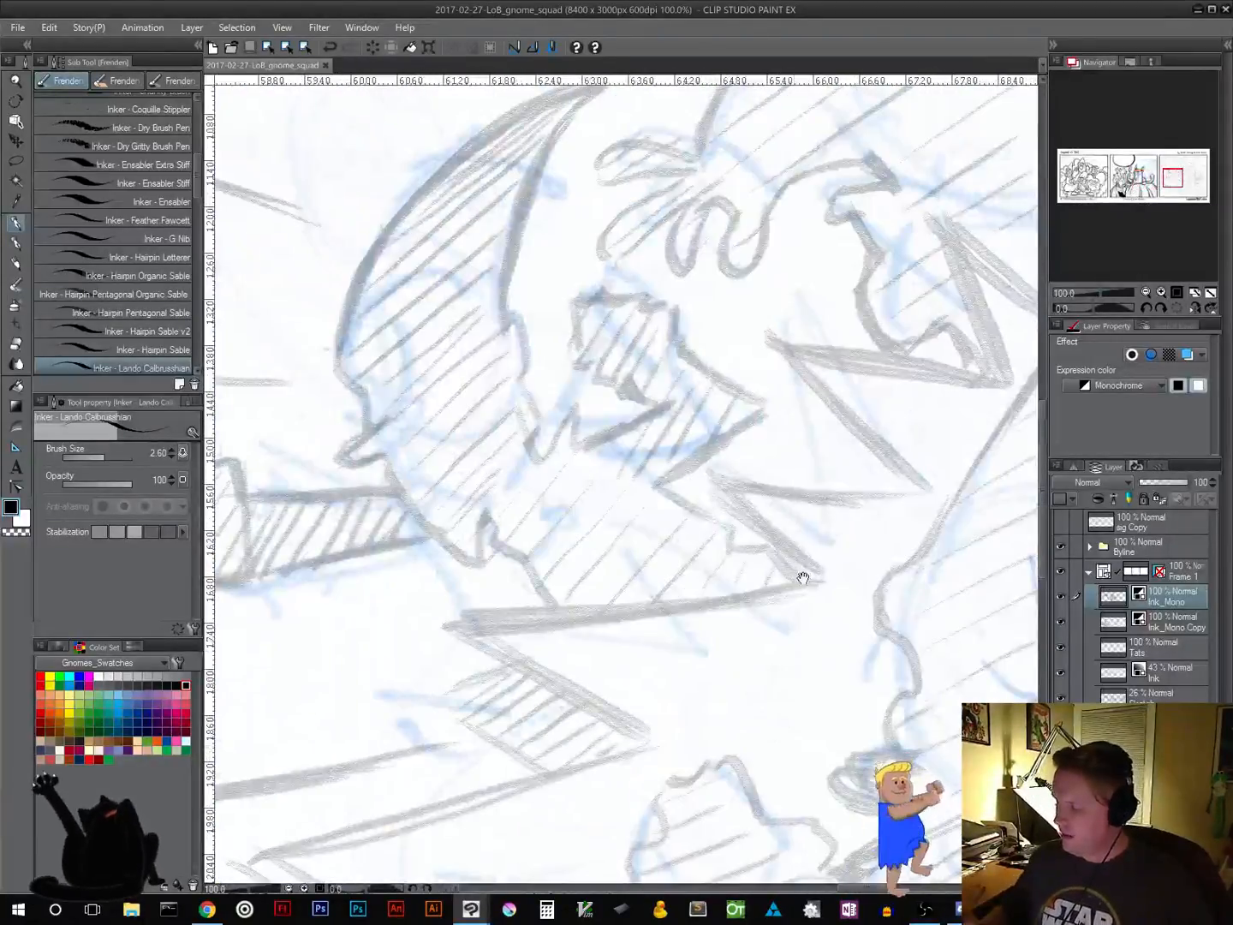
pyautogui.moveTo(803, 578); pyautogui.dragTo(398, 381)
pyautogui.moveTo(637, 675); pyautogui.dragTo(699, 508)
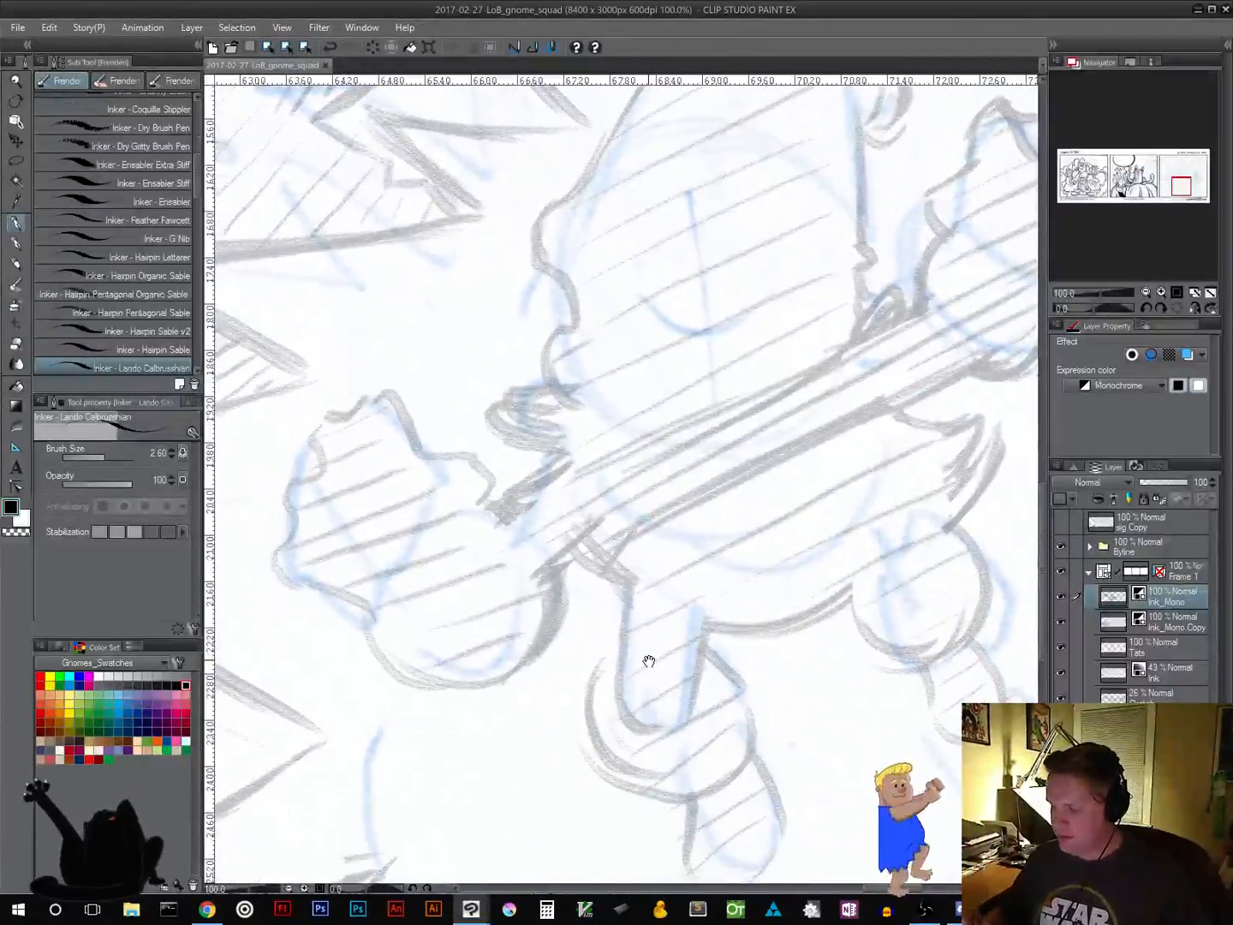
pyautogui.moveTo(571, 191)
pyautogui.mouseDown()
pyautogui.moveTo(541, 217)
pyautogui.moveTo(535, 251)
pyautogui.moveTo(575, 319)
pyautogui.moveTo(544, 350)
pyautogui.moveTo(559, 389)
pyautogui.moveTo(542, 407)
pyautogui.moveTo(550, 386)
pyautogui.moveTo(527, 385)
pyautogui.moveTo(497, 411)
pyautogui.moveTo(565, 447)
pyautogui.mouseUp()
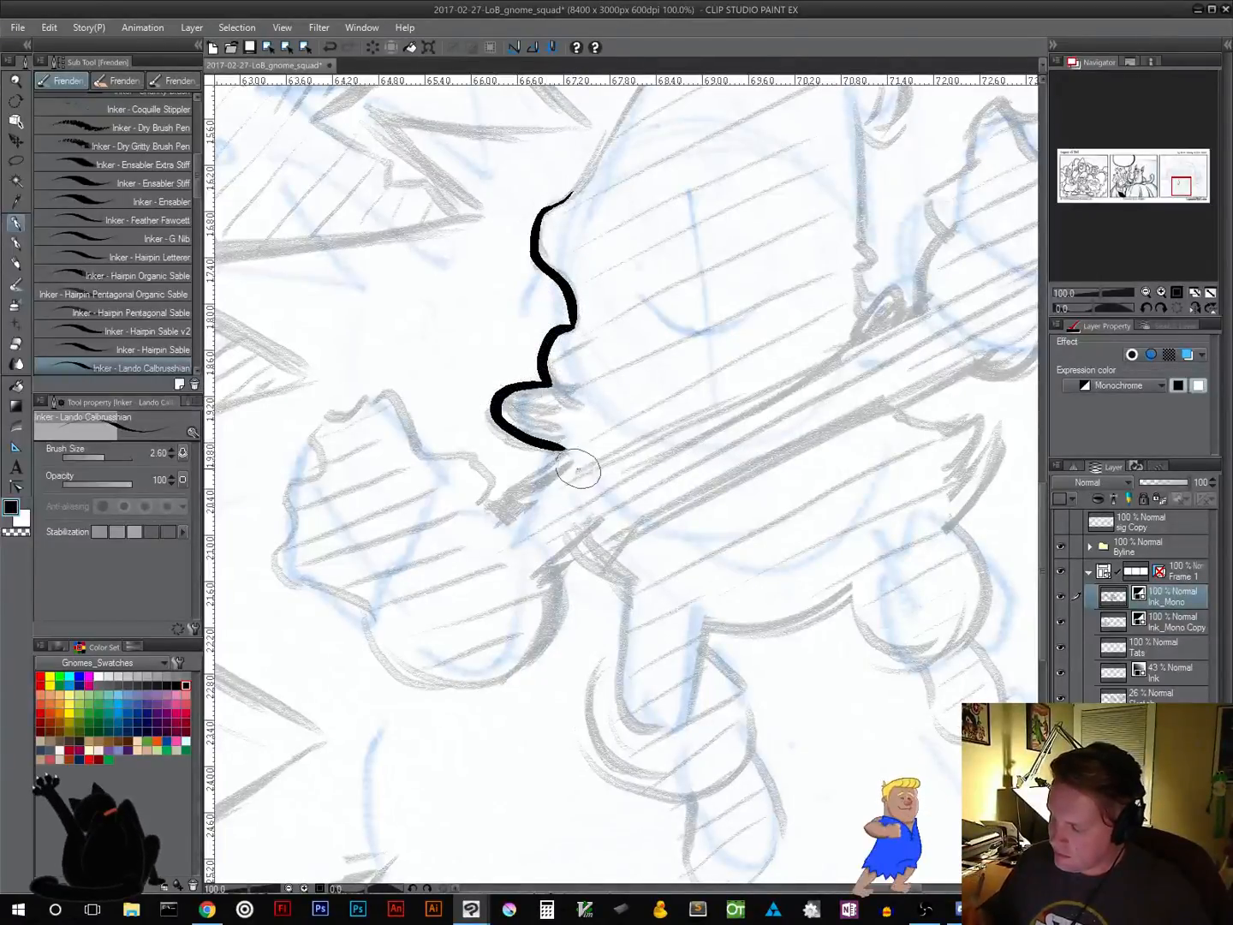
pyautogui.hotkey('ctrl', 'z')
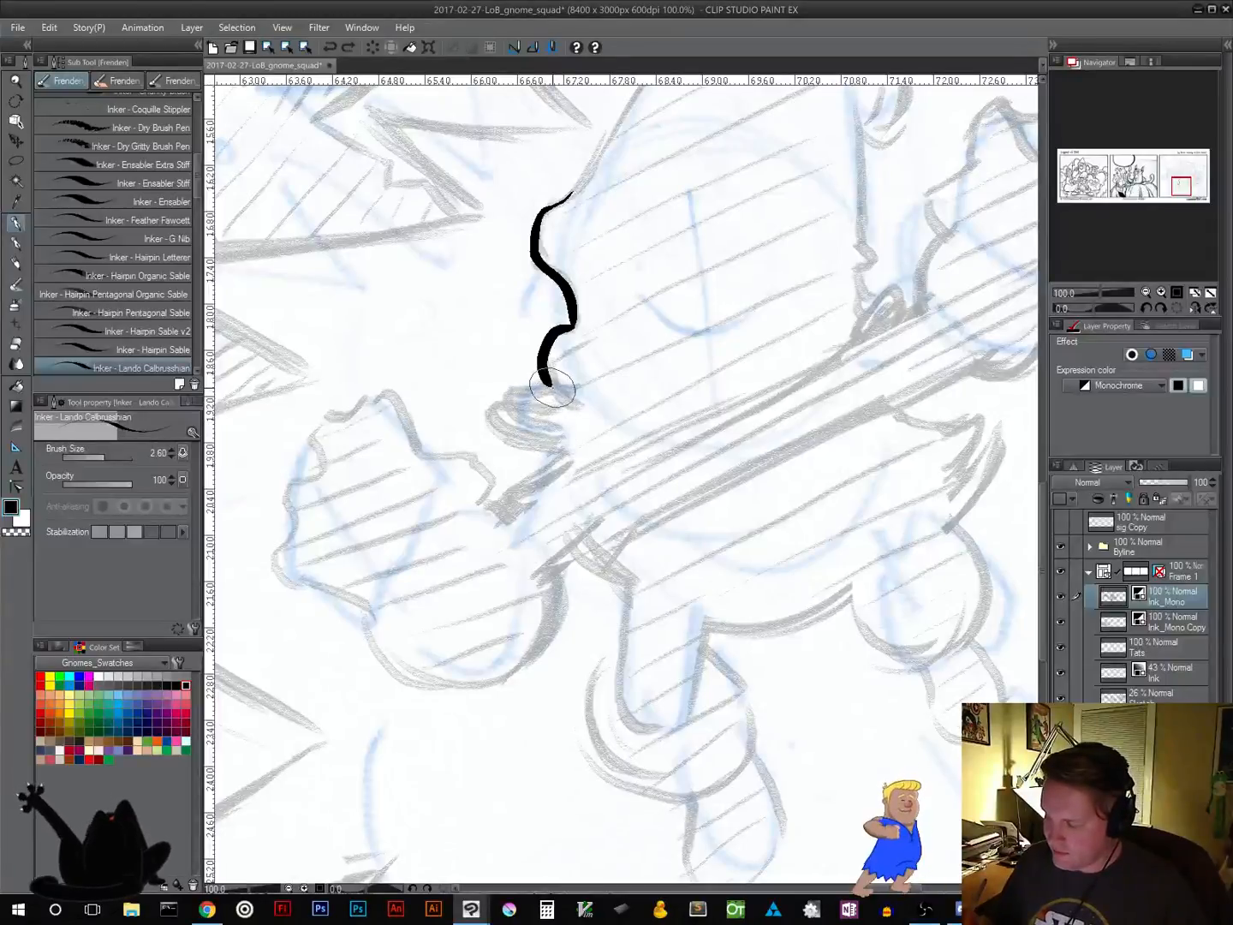
# Ink the small bump beside the body and the jagged, rounded outline of the hatched figure's left hand in the third panel
pyautogui.moveTo(548, 384)
pyautogui.mouseDown()
pyautogui.moveTo(506, 381)
pyautogui.moveTo(520, 418)
pyautogui.moveTo(573, 456)
pyautogui.moveTo(553, 442)
pyautogui.moveTo(542, 471)
pyautogui.moveTo(489, 508)
pyautogui.moveTo(524, 491)
pyautogui.moveTo(502, 504)
pyautogui.moveTo(485, 503)
pyautogui.moveTo(493, 483)
pyautogui.moveTo(474, 460)
pyautogui.moveTo(416, 446)
pyautogui.moveTo(391, 396)
pyautogui.moveTo(328, 412)
pyautogui.moveTo(311, 435)
pyautogui.moveTo(316, 472)
pyautogui.moveTo(282, 497)
pyautogui.moveTo(292, 519)
pyautogui.moveTo(274, 554)
pyautogui.moveTo(282, 578)
pyautogui.moveTo(330, 589)
pyautogui.moveTo(399, 689)
pyautogui.moveTo(438, 696)
pyautogui.moveTo(484, 685)
pyautogui.mouseUp()
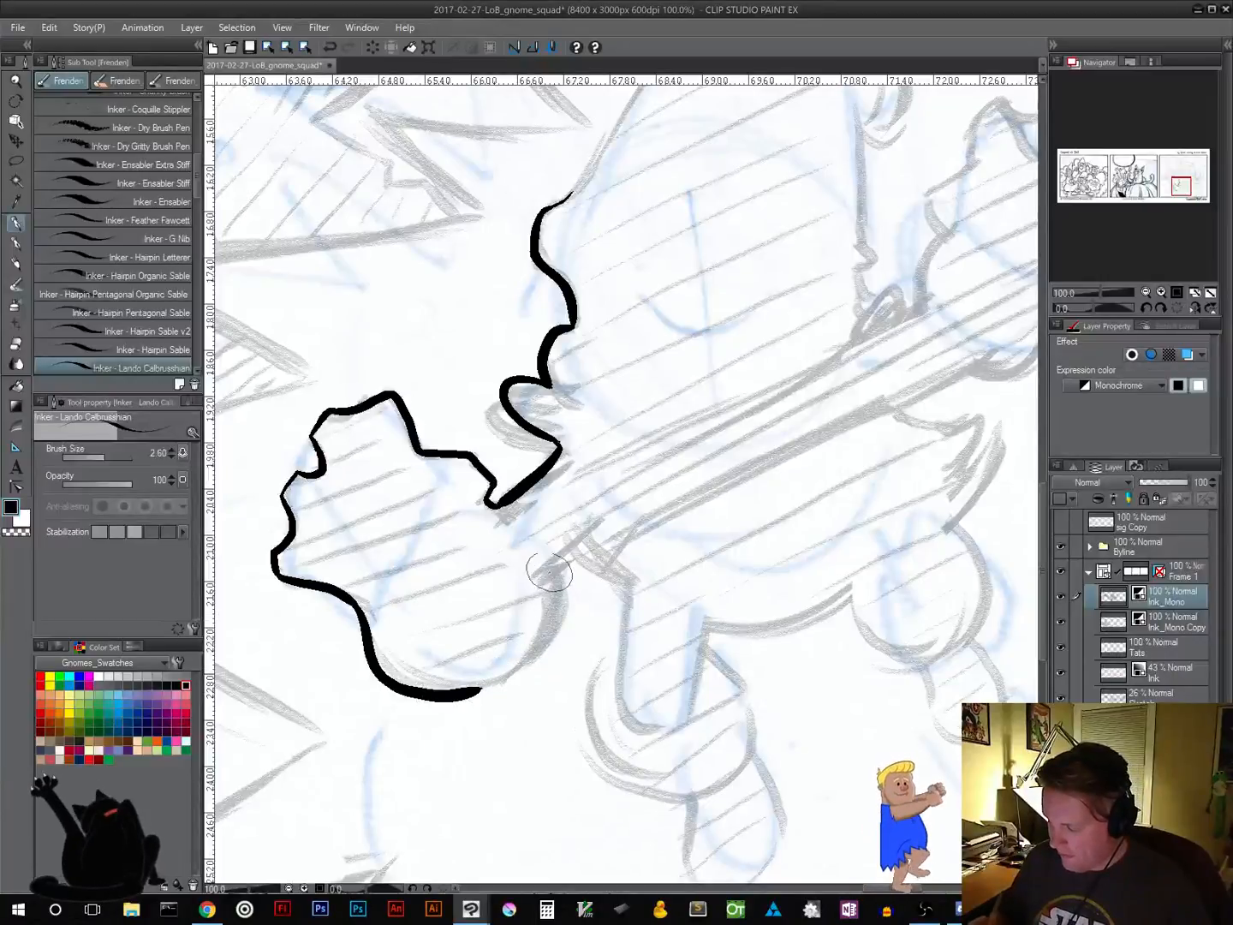
pyautogui.moveTo(550, 568)
pyautogui.mouseDown()
pyautogui.moveTo(551, 617)
pyautogui.moveTo(521, 665)
pyautogui.moveTo(430, 702)
pyautogui.moveTo(519, 670)
pyautogui.mouseUp()
pyautogui.moveTo(446, 698); pyautogui.dragTo(507, 671)
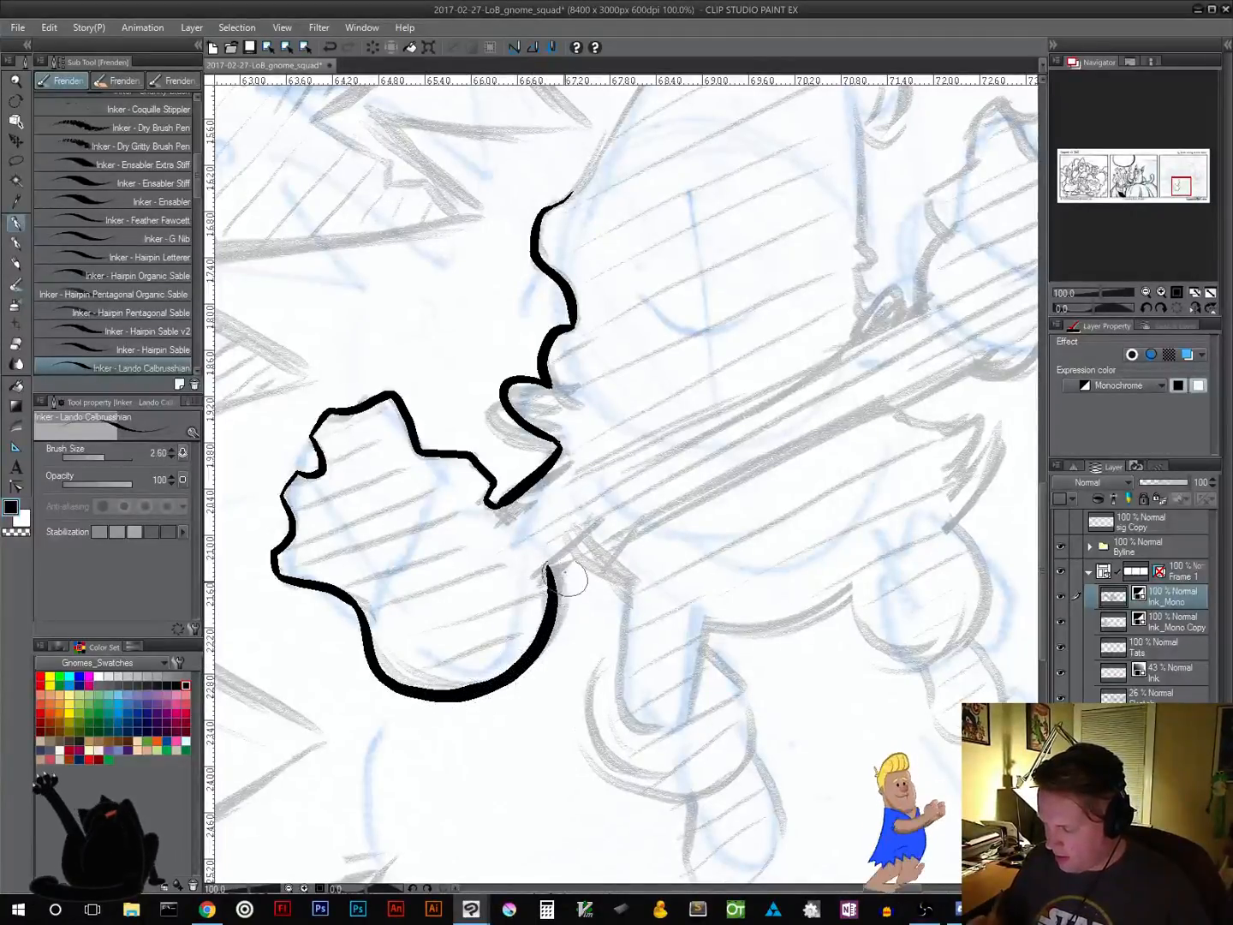
# Ink the hatched figure's underarm, left leg and foot, and the underside of the body in the third panel
pyautogui.moveTo(546, 573); pyautogui.dragTo(572, 550)
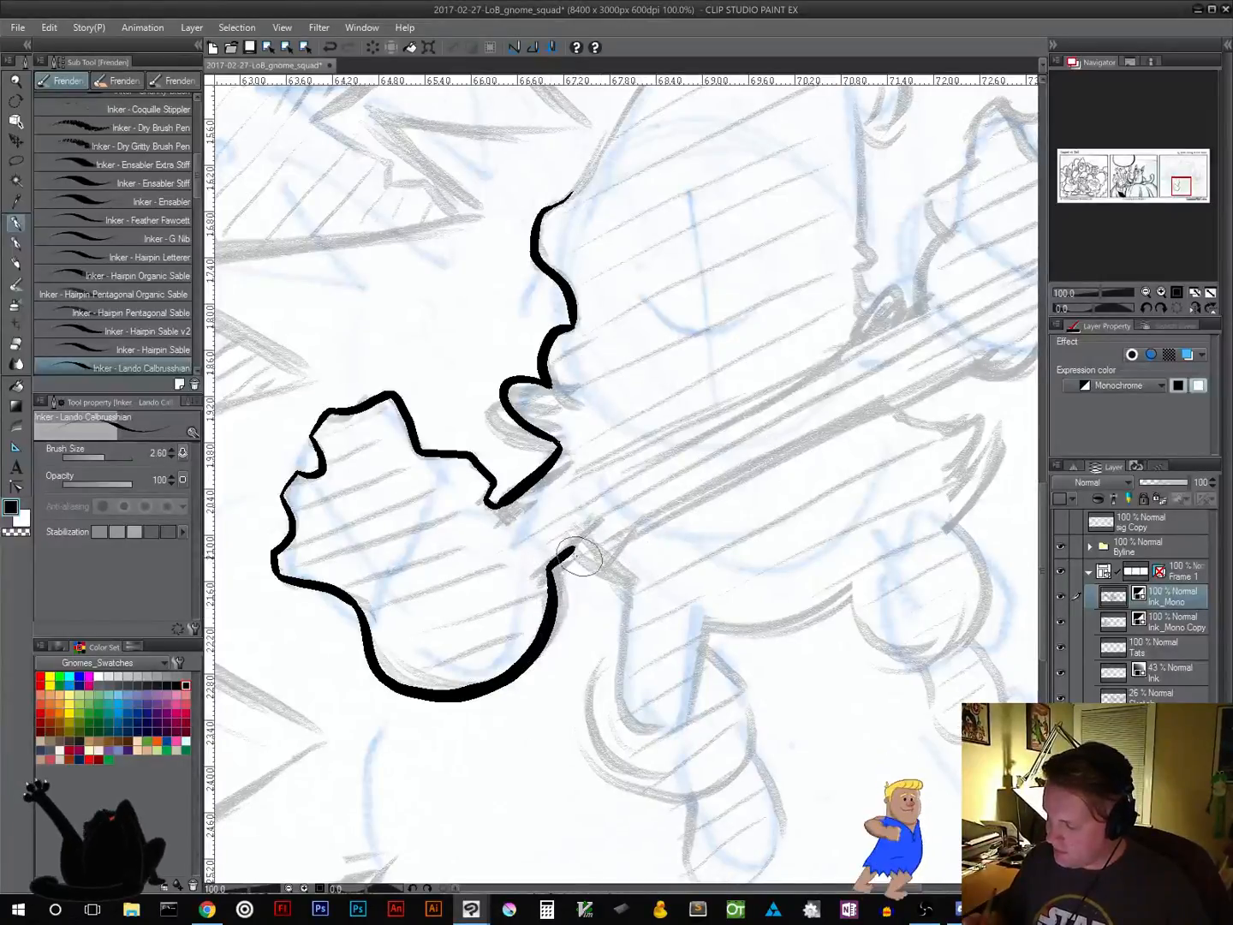
pyautogui.moveTo(572, 551)
pyautogui.mouseDown()
pyautogui.moveTo(590, 544)
pyautogui.moveTo(634, 580)
pyautogui.mouseUp()
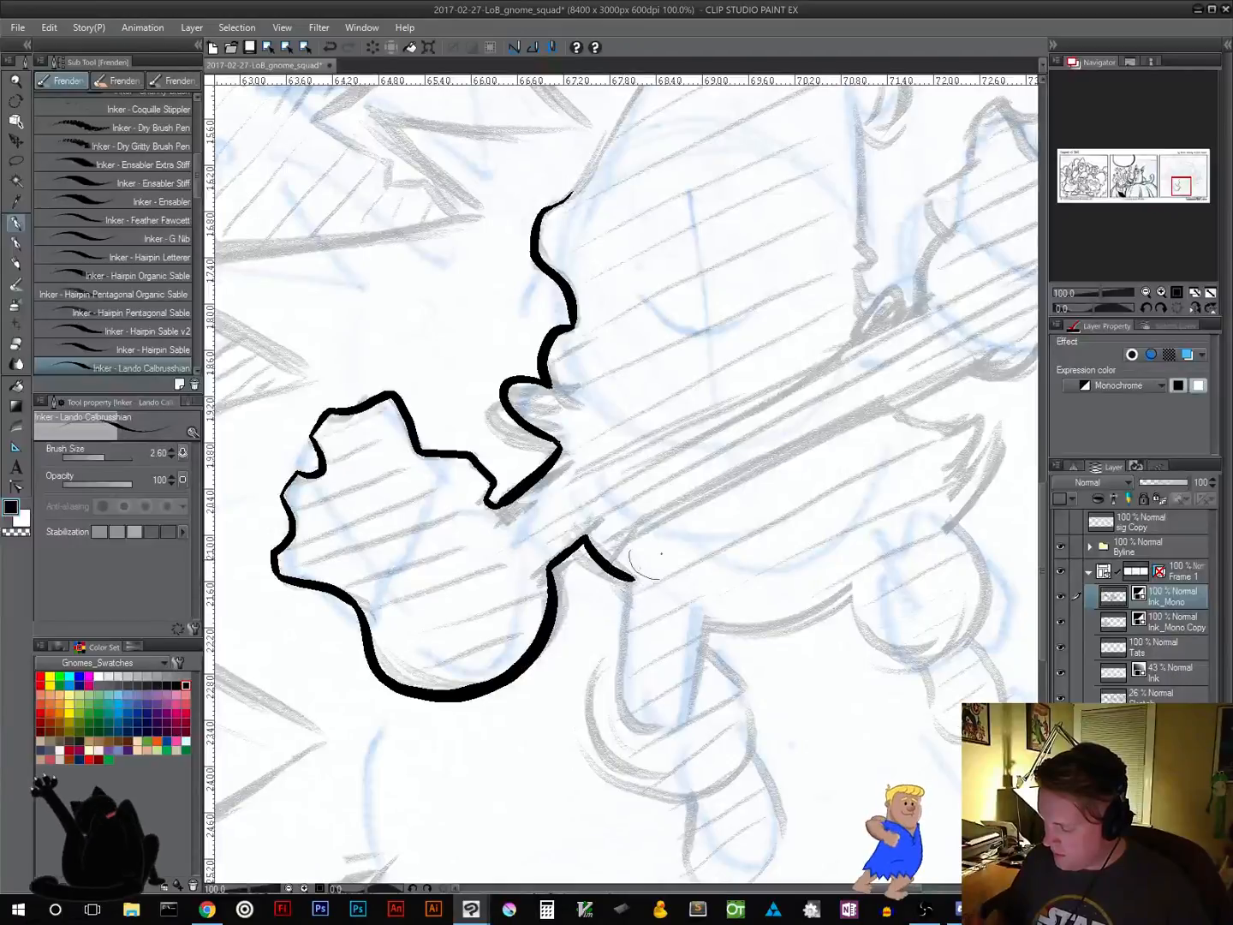
pyautogui.hotkey('ctrl', 'z')
pyautogui.moveTo(586, 540)
pyautogui.mouseDown()
pyautogui.moveTo(628, 587)
pyautogui.moveTo(592, 770)
pyautogui.moveTo(655, 796)
pyautogui.mouseUp()
pyautogui.moveTo(783, 744); pyautogui.dragTo(608, 520)
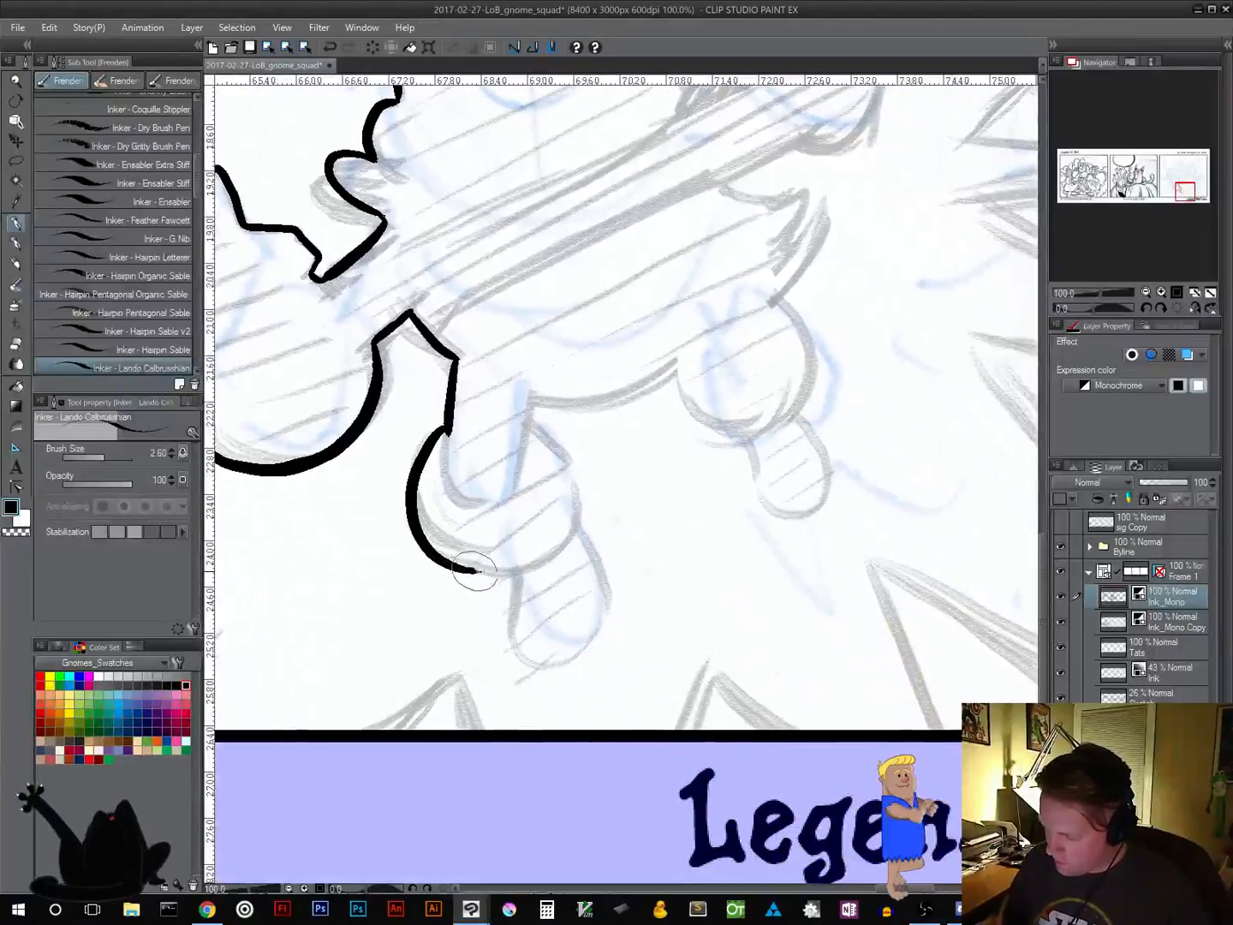
pyautogui.moveTo(474, 571)
pyautogui.mouseDown()
pyautogui.moveTo(517, 580)
pyautogui.moveTo(509, 633)
pyautogui.moveTo(525, 665)
pyautogui.moveTo(557, 673)
pyautogui.moveTo(597, 647)
pyautogui.moveTo(610, 605)
pyautogui.moveTo(579, 513)
pyautogui.moveTo(575, 532)
pyautogui.moveTo(578, 486)
pyautogui.moveTo(561, 446)
pyautogui.moveTo(531, 427)
pyautogui.moveTo(536, 401)
pyautogui.moveTo(681, 372)
pyautogui.mouseUp()
pyautogui.hotkey('ctrl', 'z')
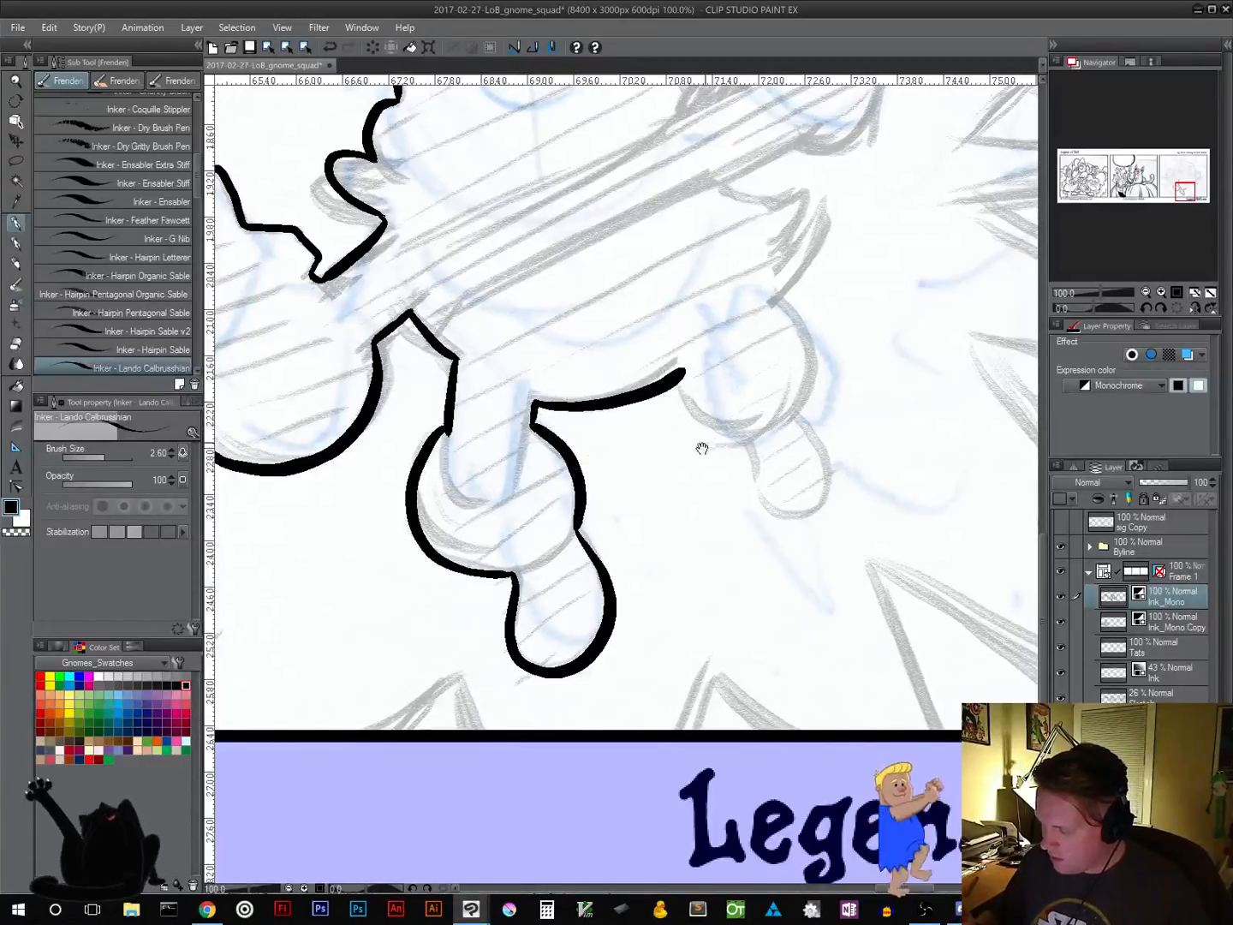
# Ink the hatched figure's right leg and foot, the jagged tuft at its side and the lower edge of its raised right arm
pyautogui.moveTo(703, 448); pyautogui.dragTo(610, 548)
pyautogui.moveTo(592, 482)
pyautogui.mouseDown()
pyautogui.moveTo(602, 511)
pyautogui.moveTo(649, 541)
pyautogui.moveTo(702, 511)
pyautogui.mouseUp()
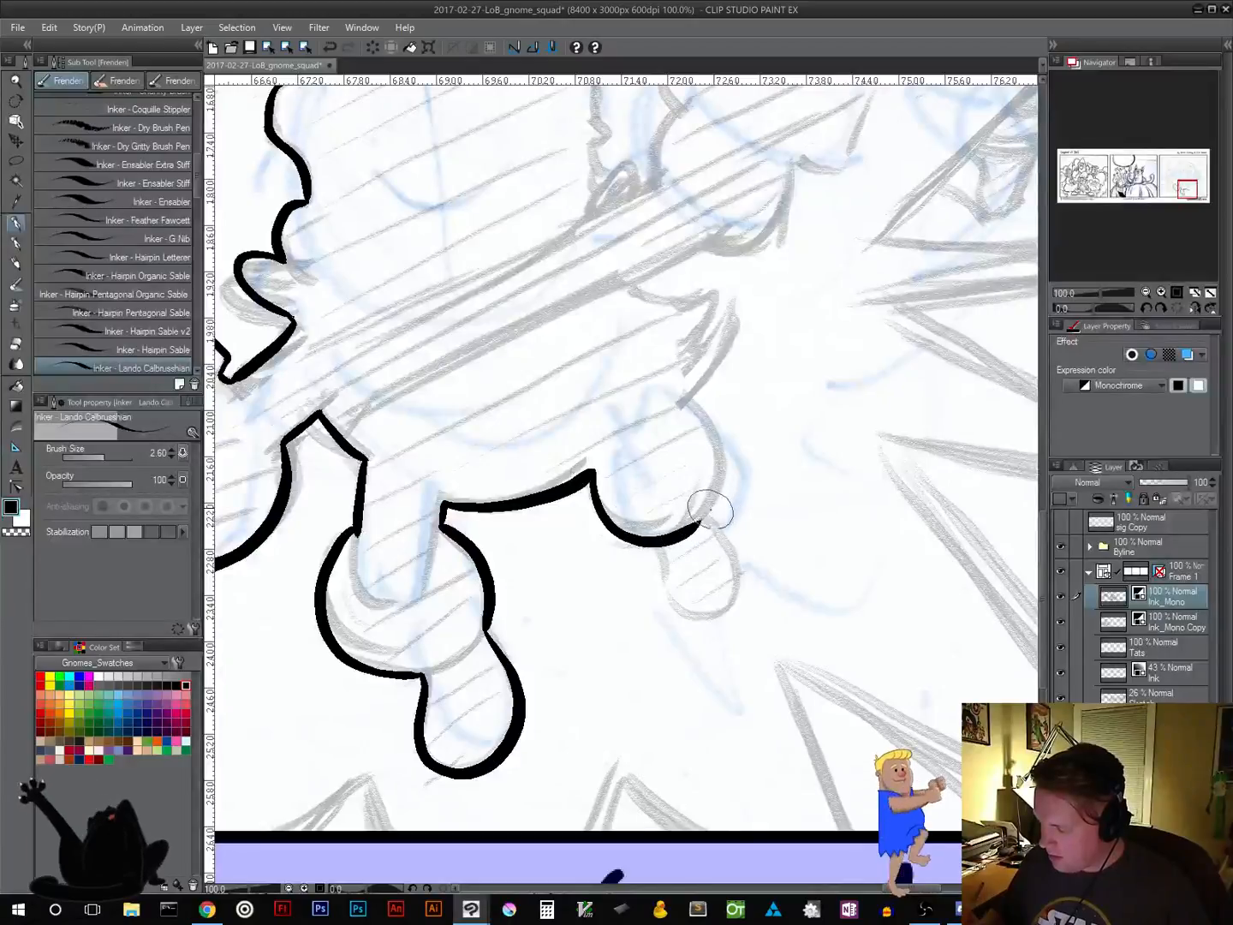
pyautogui.hotkey('ctrl', 'z')
pyautogui.moveTo(591, 475)
pyautogui.mouseDown()
pyautogui.moveTo(628, 544)
pyautogui.moveTo(688, 536)
pyautogui.moveTo(698, 560)
pyautogui.mouseUp()
pyautogui.hotkey('ctrl', 'z')
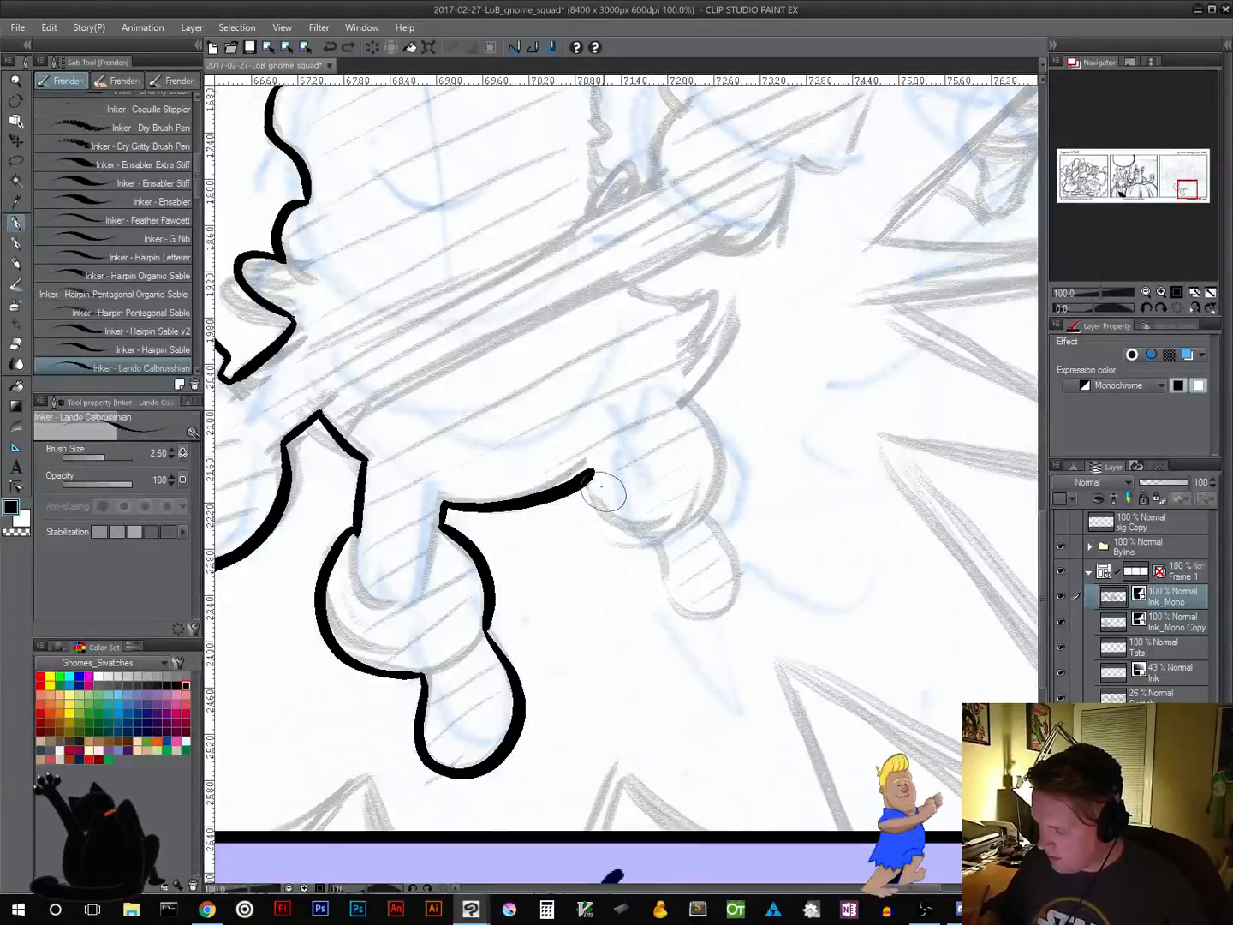
pyautogui.moveTo(593, 478)
pyautogui.mouseDown()
pyautogui.moveTo(667, 529)
pyautogui.moveTo(655, 532)
pyautogui.moveTo(670, 597)
pyautogui.moveTo(700, 610)
pyautogui.moveTo(734, 597)
pyautogui.moveTo(737, 548)
pyautogui.moveTo(703, 505)
pyautogui.moveTo(721, 454)
pyautogui.moveTo(683, 402)
pyautogui.moveTo(723, 350)
pyautogui.moveTo(731, 298)
pyautogui.moveTo(687, 359)
pyautogui.moveTo(711, 287)
pyautogui.moveTo(674, 301)
pyautogui.moveTo(636, 289)
pyautogui.mouseUp()
pyautogui.moveTo(772, 289); pyautogui.dragTo(728, 481)
pyautogui.moveTo(593, 477)
pyautogui.mouseDown()
pyautogui.moveTo(664, 433)
pyautogui.moveTo(721, 433)
pyautogui.moveTo(753, 377)
pyautogui.moveTo(750, 350)
pyautogui.mouseUp()
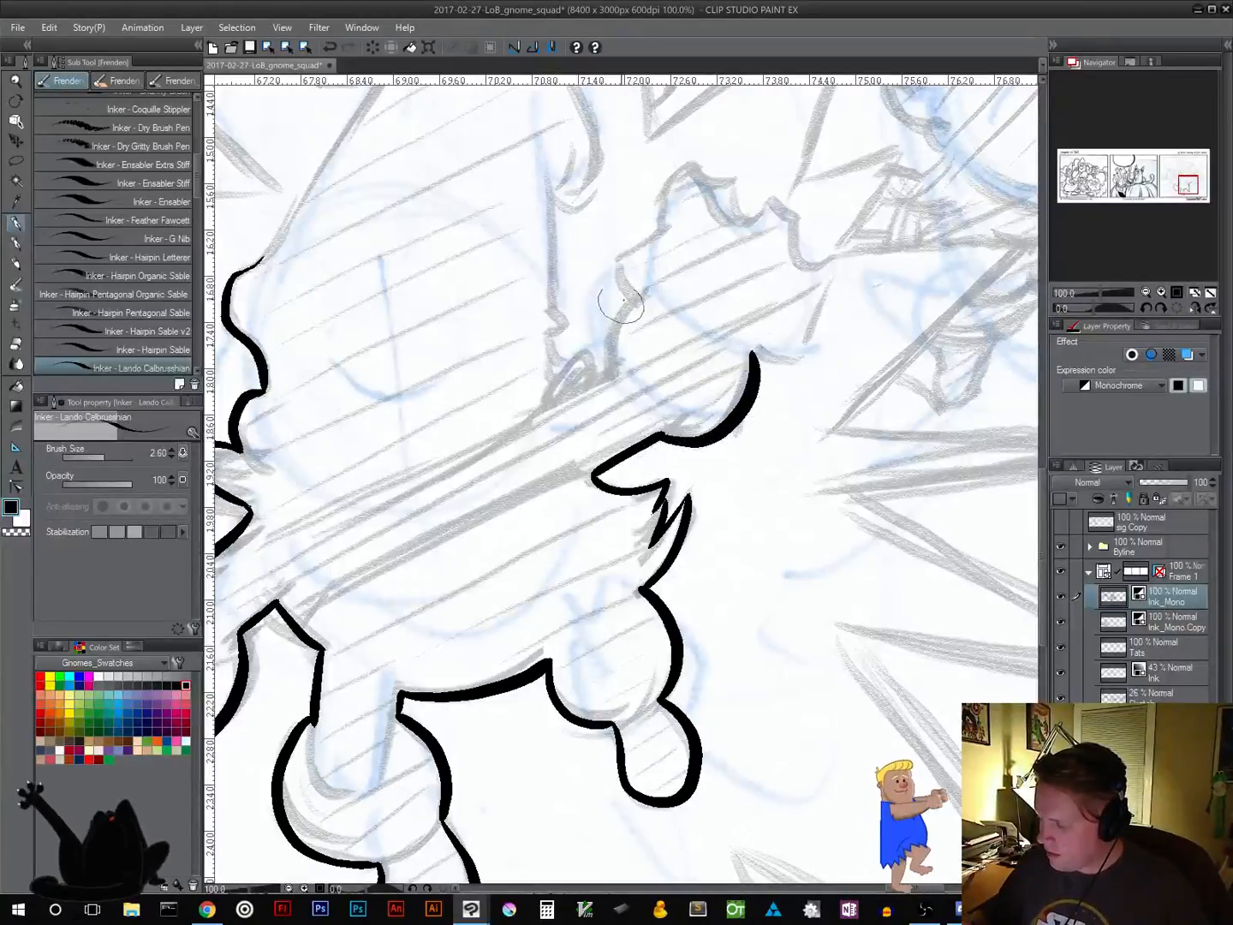
# Ink the upper edge of the hatched figure's raised right arm and the knuckled outline of its fist
pyautogui.moveTo(631, 296)
pyautogui.mouseDown()
pyautogui.moveTo(618, 370)
pyautogui.moveTo(590, 384)
pyautogui.moveTo(579, 357)
pyautogui.moveTo(546, 391)
pyautogui.moveTo(581, 353)
pyautogui.moveTo(613, 374)
pyautogui.moveTo(587, 370)
pyautogui.mouseUp()
pyautogui.hotkey('ctrl', 'z')
pyautogui.hotkey('ctrl', 'z')
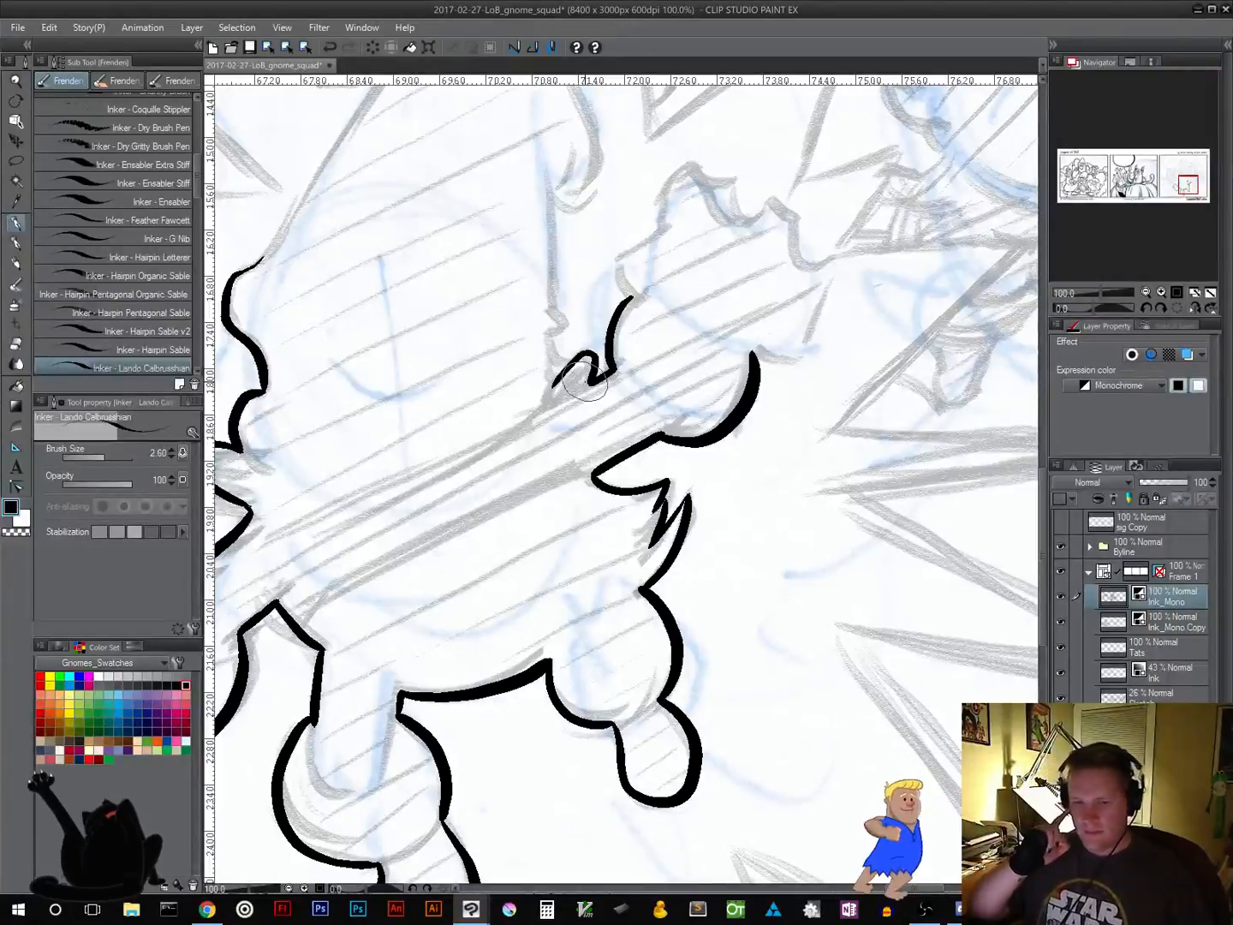
pyautogui.moveTo(728, 425); pyautogui.dragTo(629, 579)
pyautogui.moveTo(525, 454)
pyautogui.mouseDown()
pyautogui.moveTo(513, 413)
pyautogui.moveTo(561, 382)
pyautogui.moveTo(565, 331)
pyautogui.moveTo(622, 328)
pyautogui.moveTo(613, 350)
pyautogui.moveTo(649, 346)
pyautogui.moveTo(744, 424)
pyautogui.moveTo(709, 496)
pyautogui.moveTo(659, 512)
pyautogui.mouseUp()
pyautogui.hotkey('ctrl', 'z')
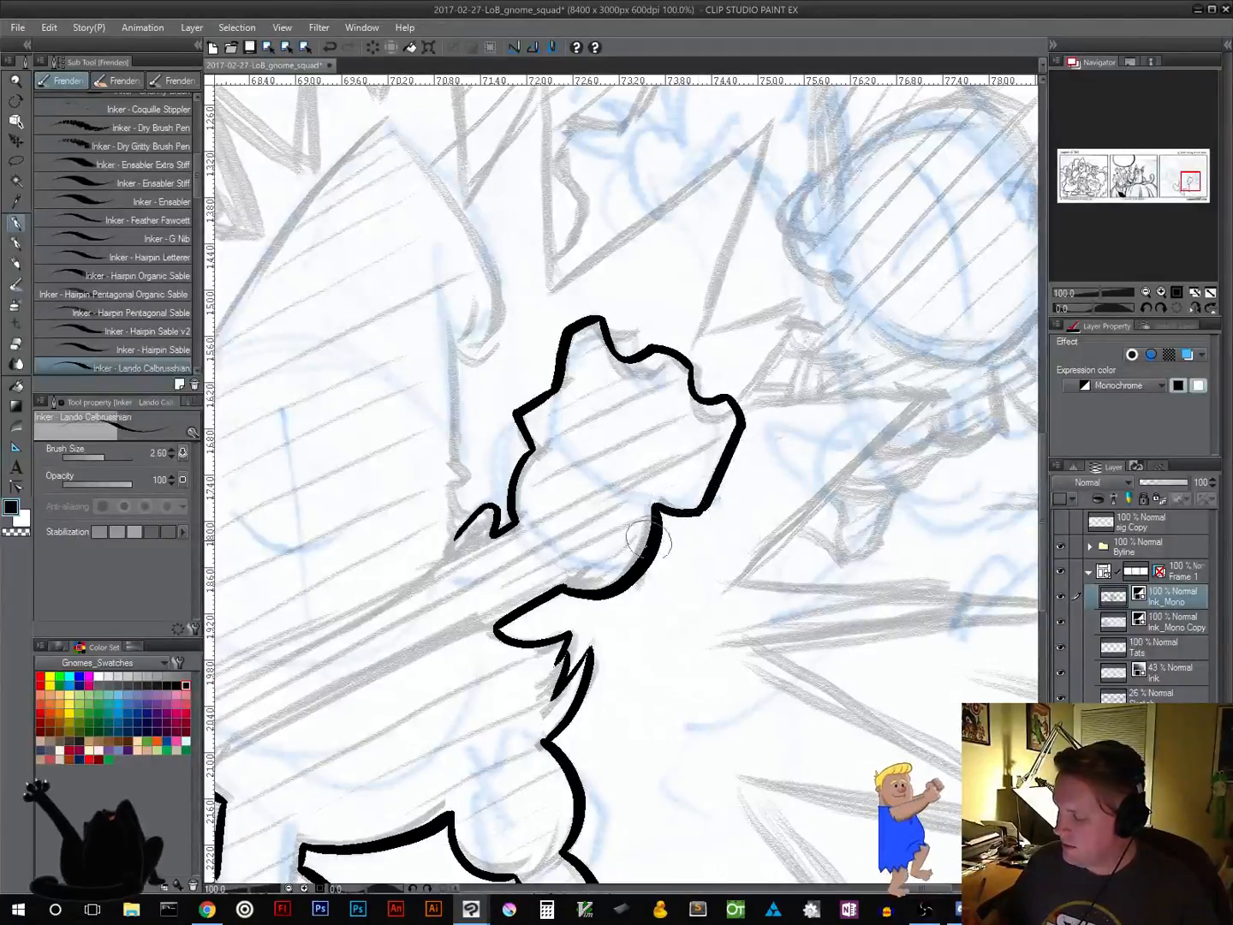
# Ink the right side of the hatched figure's head and its pointed hat, redrawing the hat's left edge as a thick stroke
pyautogui.moveTo(643, 650); pyautogui.dragTo(970, 465)
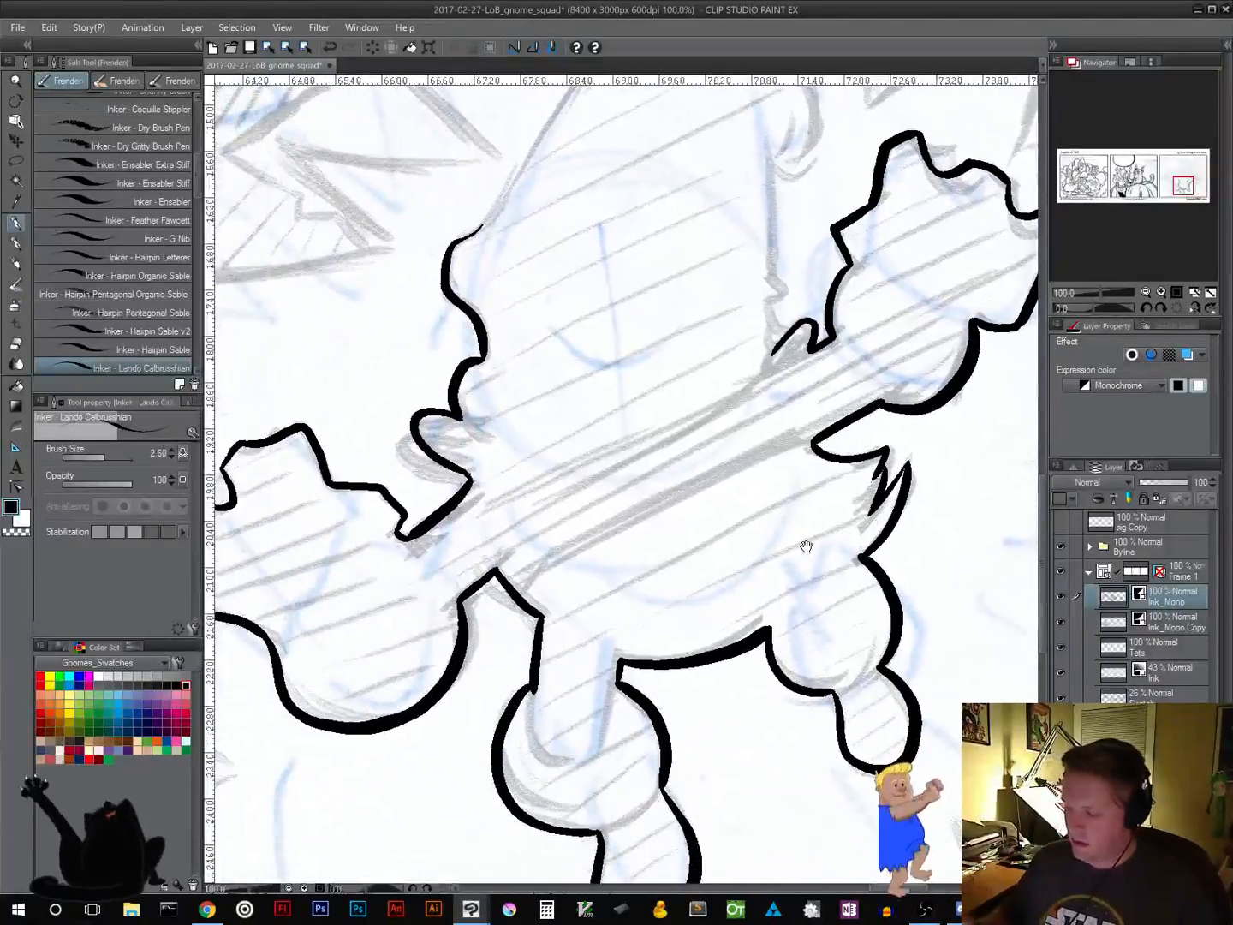
pyautogui.moveTo(620, 589); pyautogui.dragTo(725, 519)
pyautogui.moveTo(758, 420)
pyautogui.mouseDown()
pyautogui.moveTo(542, 744)
pyautogui.moveTo(504, 769)
pyautogui.mouseUp()
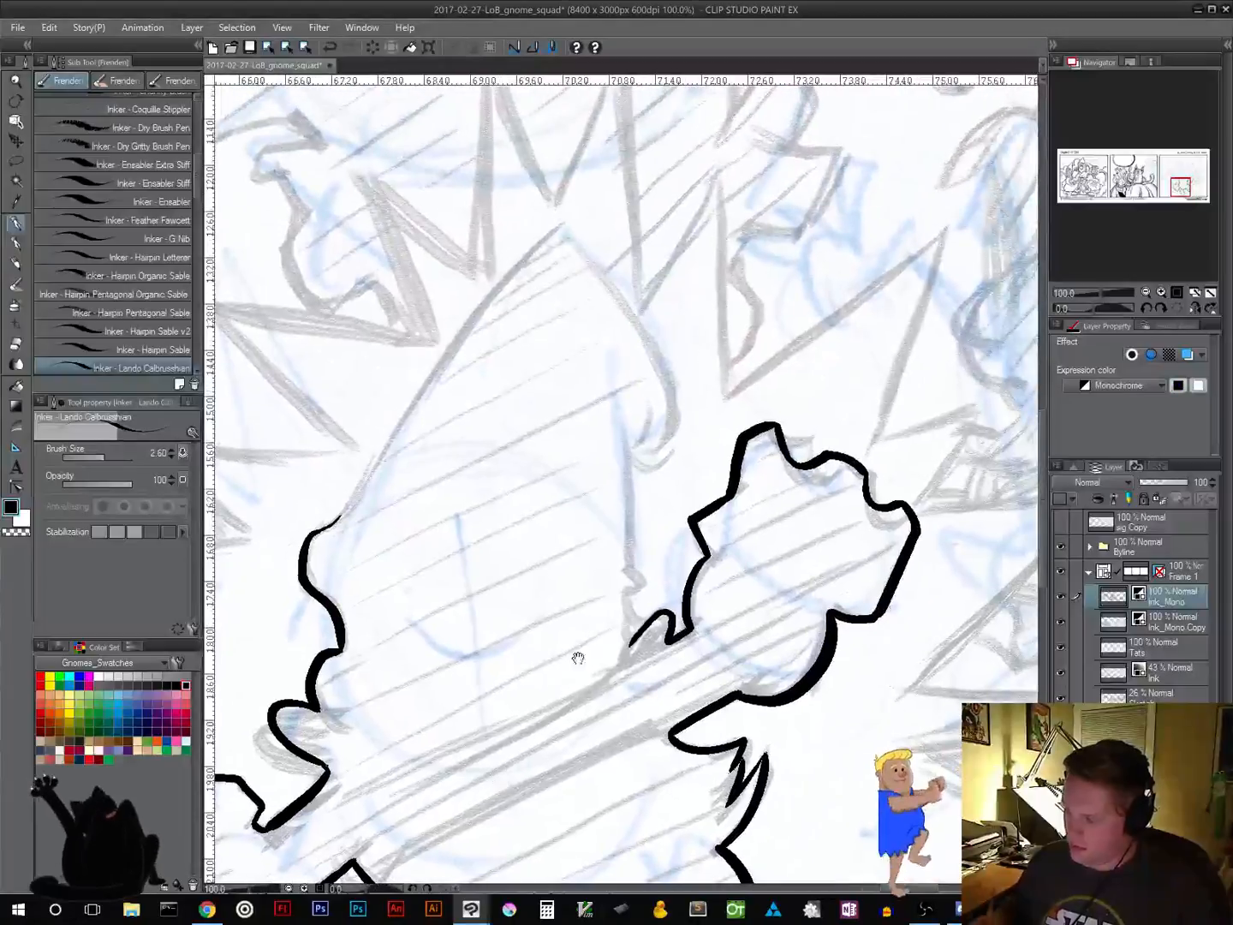
pyautogui.moveTo(628, 458)
pyautogui.mouseDown()
pyautogui.moveTo(623, 623)
pyautogui.moveTo(640, 642)
pyautogui.mouseUp()
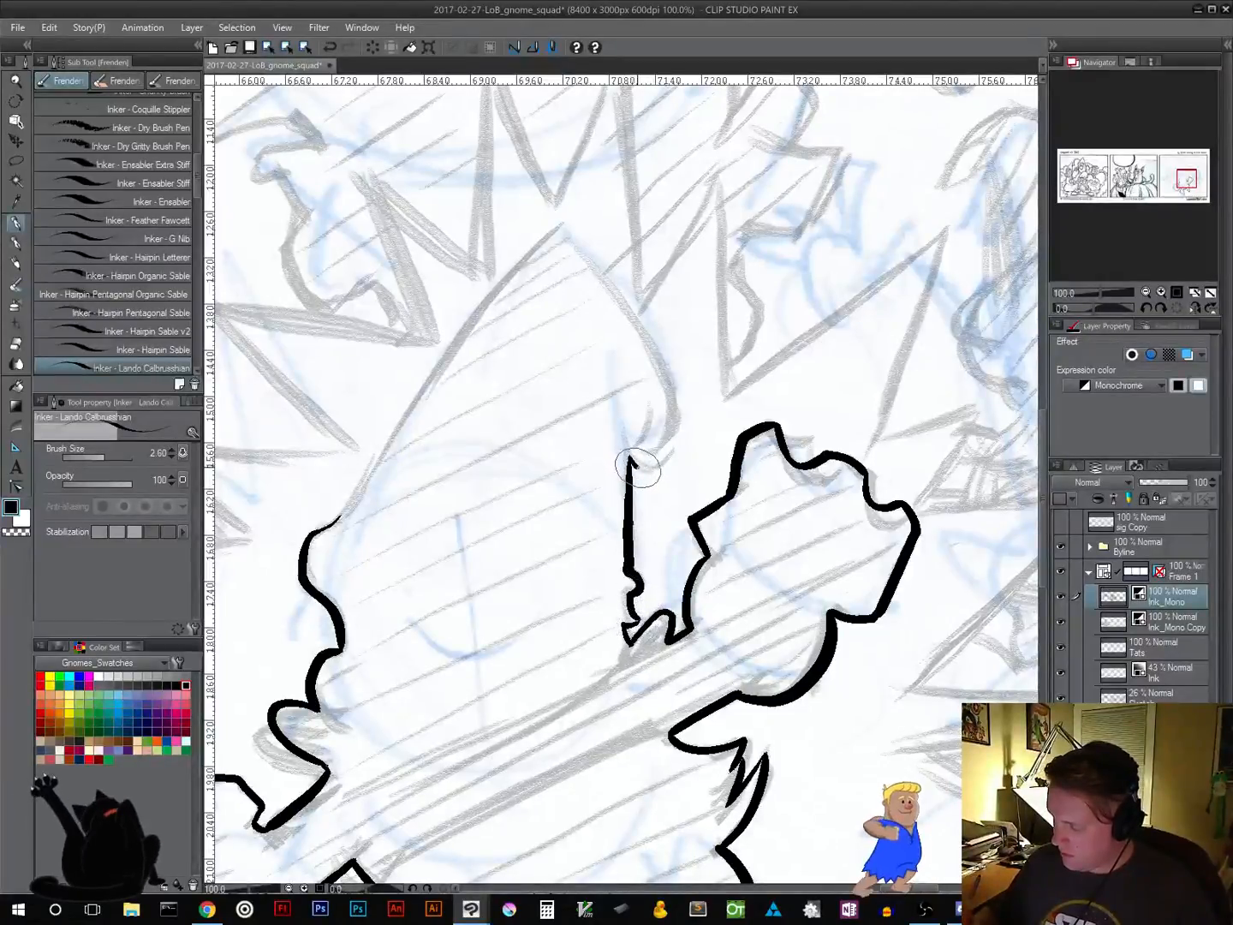
pyautogui.moveTo(634, 463)
pyautogui.mouseDown()
pyautogui.moveTo(676, 425)
pyautogui.moveTo(662, 378)
pyautogui.moveTo(569, 239)
pyautogui.moveTo(544, 242)
pyautogui.mouseUp()
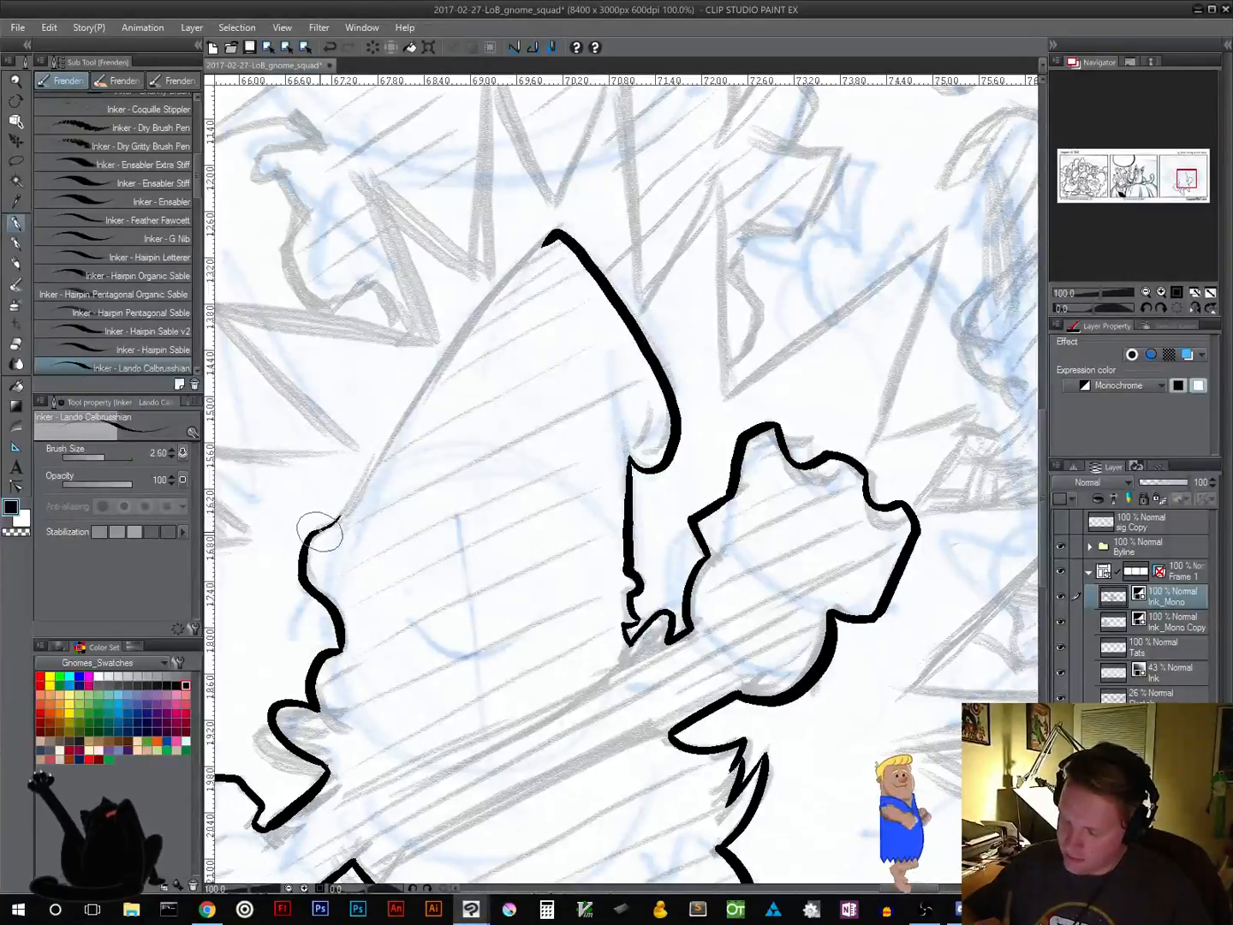
pyautogui.moveTo(321, 531); pyautogui.dragTo(557, 225)
pyautogui.hotkey('ctrl', 'z')
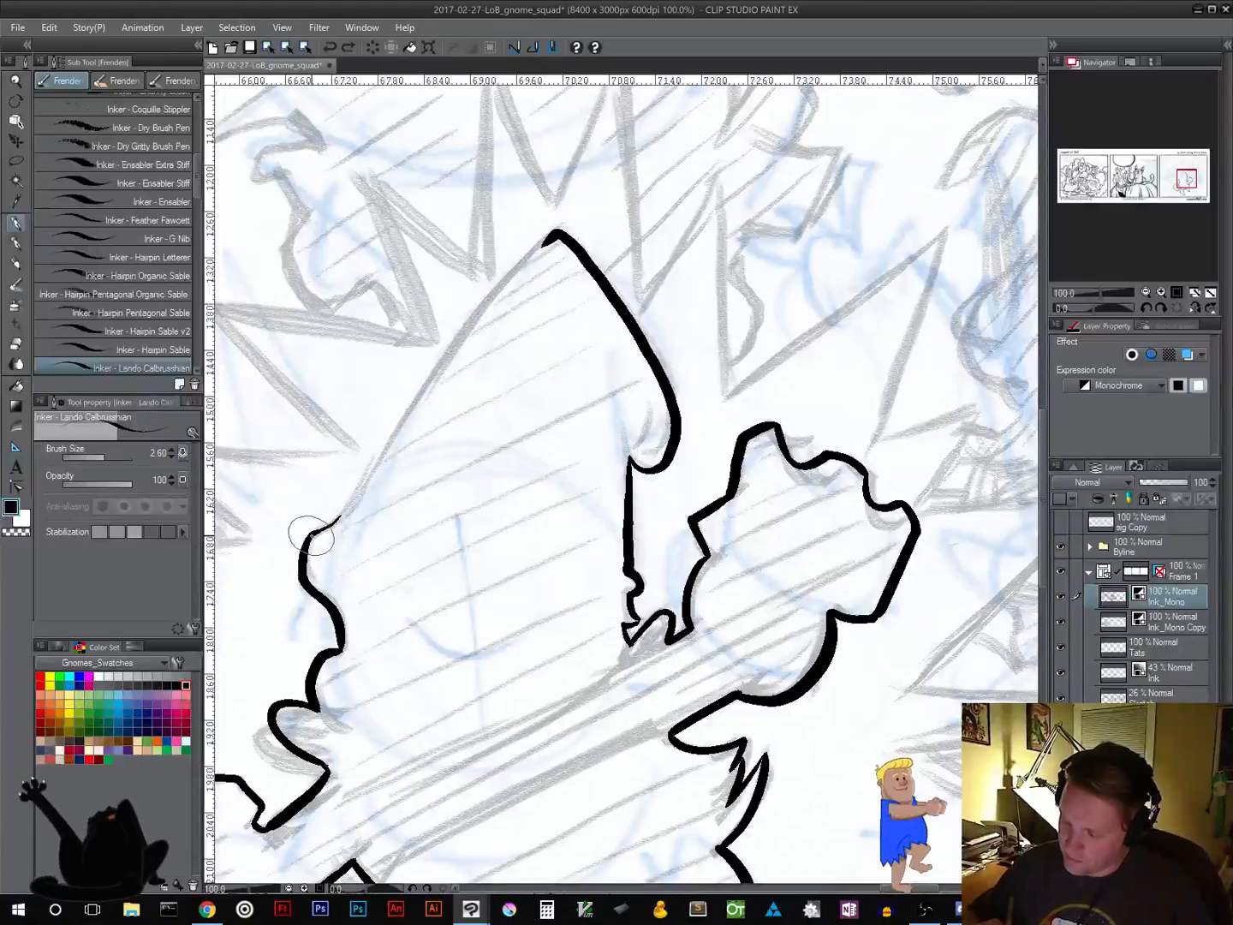
pyautogui.moveTo(311, 535); pyautogui.dragTo(566, 228)
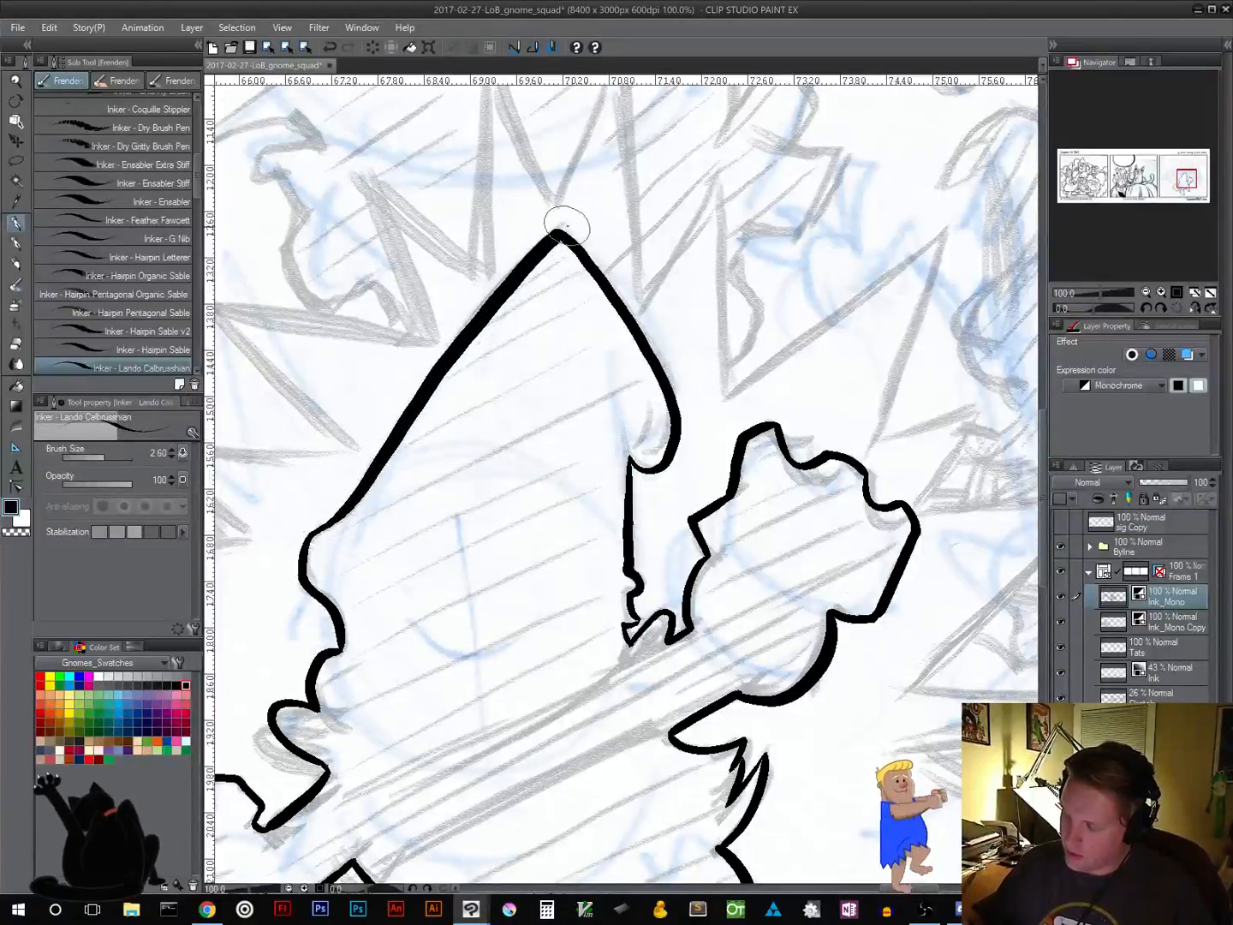
# Ink the curved pointed hat, face edges and jagged shoulder of the crescent-shaped figure, plus the first line of its bent arm
pyautogui.moveTo(628, 759); pyautogui.dragTo(697, 512)
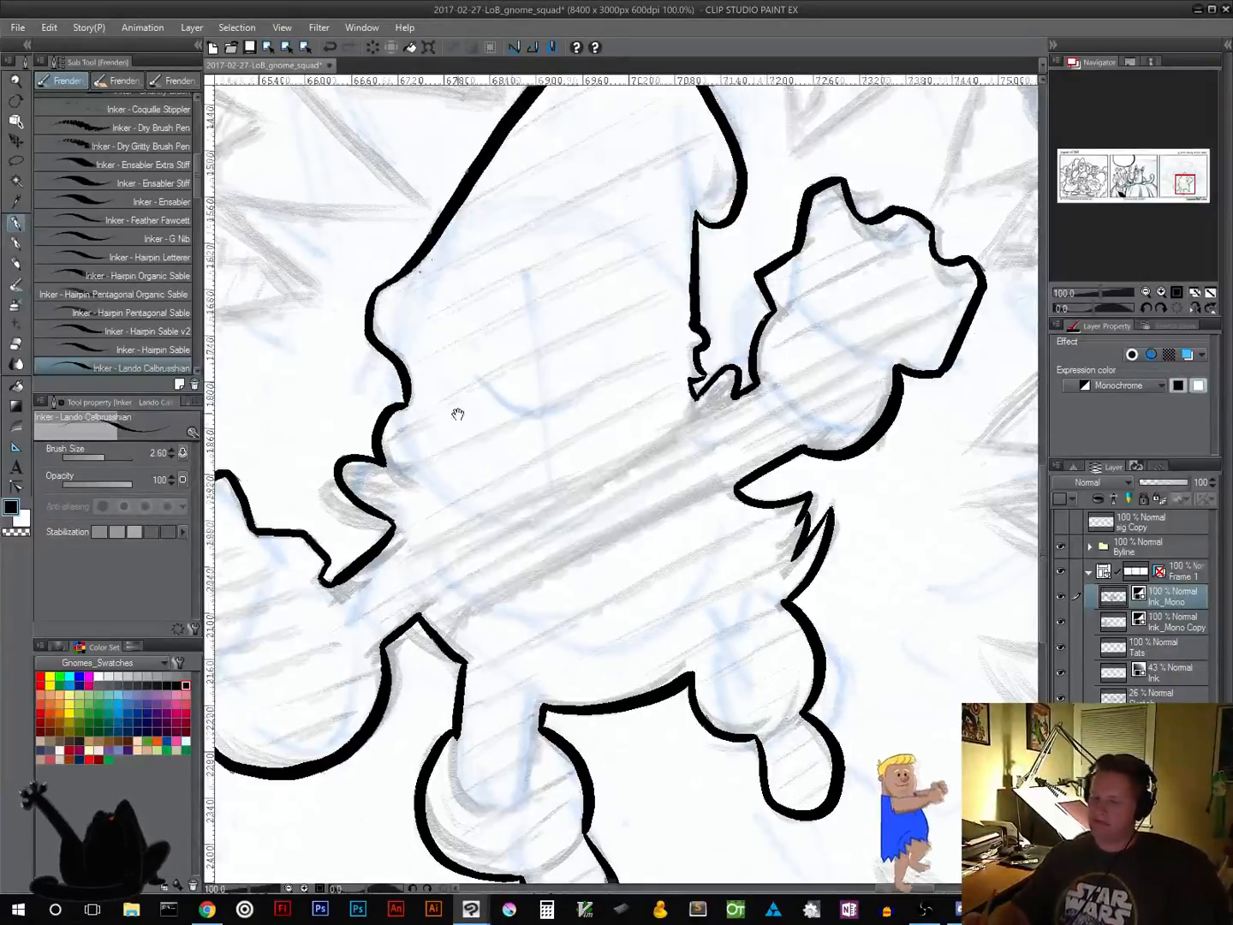
pyautogui.moveTo(458, 412); pyautogui.dragTo(870, 573)
pyautogui.moveTo(480, 542)
pyautogui.mouseDown()
pyautogui.moveTo(612, 690)
pyautogui.moveTo(580, 705)
pyautogui.mouseUp()
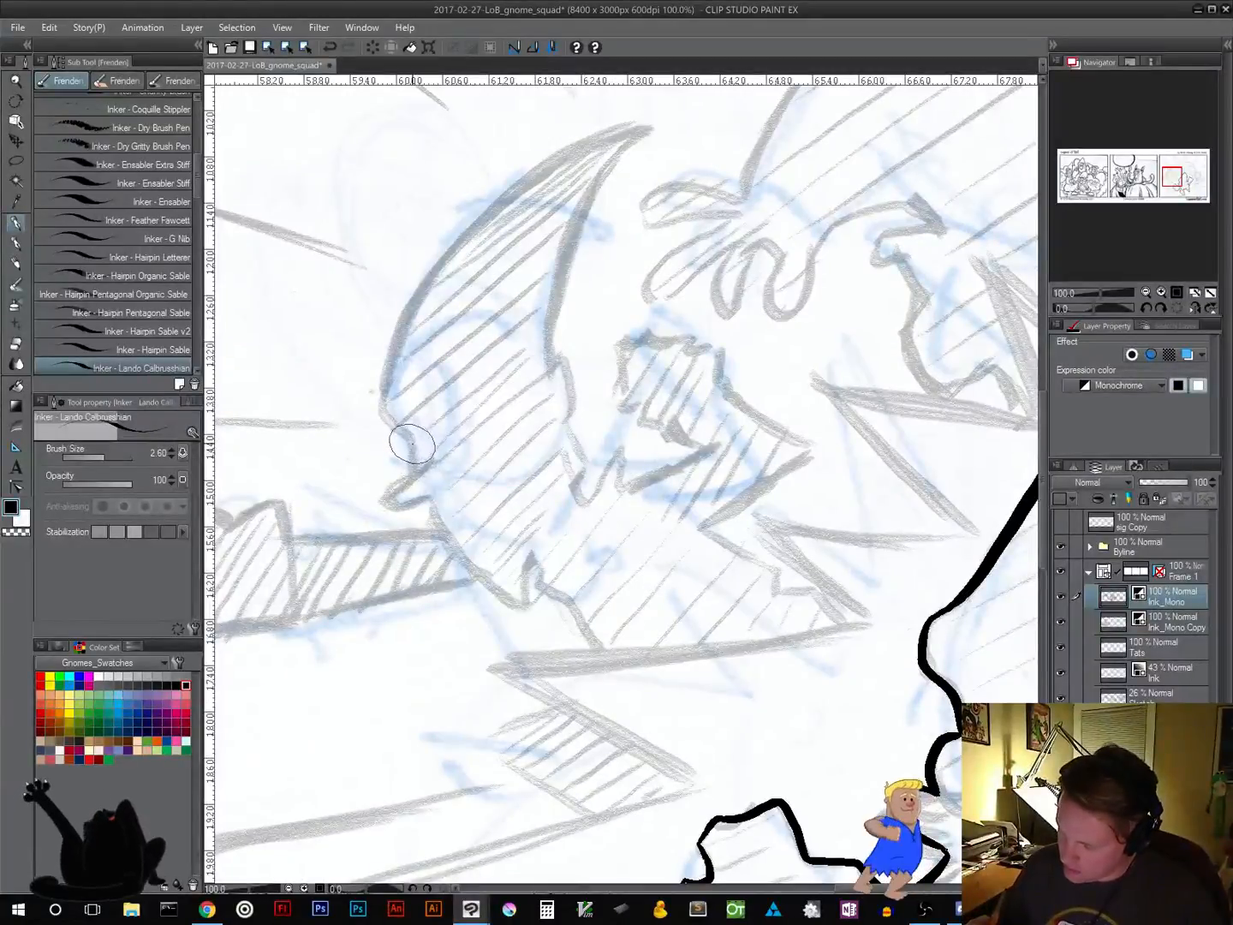
pyautogui.moveTo(405, 434)
pyautogui.mouseDown()
pyautogui.moveTo(421, 477)
pyautogui.moveTo(408, 488)
pyautogui.moveTo(413, 466)
pyautogui.moveTo(389, 499)
pyautogui.moveTo(396, 512)
pyautogui.moveTo(390, 503)
pyautogui.moveTo(431, 494)
pyautogui.moveTo(419, 501)
pyautogui.moveTo(442, 529)
pyautogui.mouseUp()
pyautogui.moveTo(412, 439)
pyautogui.mouseDown()
pyautogui.moveTo(378, 408)
pyautogui.moveTo(389, 350)
pyautogui.moveTo(464, 235)
pyautogui.moveTo(585, 146)
pyautogui.moveTo(660, 127)
pyautogui.moveTo(638, 128)
pyautogui.moveTo(651, 130)
pyautogui.moveTo(588, 206)
pyautogui.moveTo(548, 318)
pyautogui.moveTo(550, 371)
pyautogui.moveTo(563, 365)
pyautogui.moveTo(571, 380)
pyautogui.moveTo(572, 439)
pyautogui.moveTo(601, 478)
pyautogui.moveTo(582, 456)
pyautogui.moveTo(592, 466)
pyautogui.moveTo(578, 481)
pyautogui.moveTo(617, 452)
pyautogui.moveTo(635, 487)
pyautogui.moveTo(625, 482)
pyautogui.moveTo(709, 454)
pyautogui.mouseUp()
pyautogui.moveTo(706, 526); pyautogui.dragTo(811, 456)
pyautogui.moveTo(685, 608); pyautogui.dragTo(608, 425)
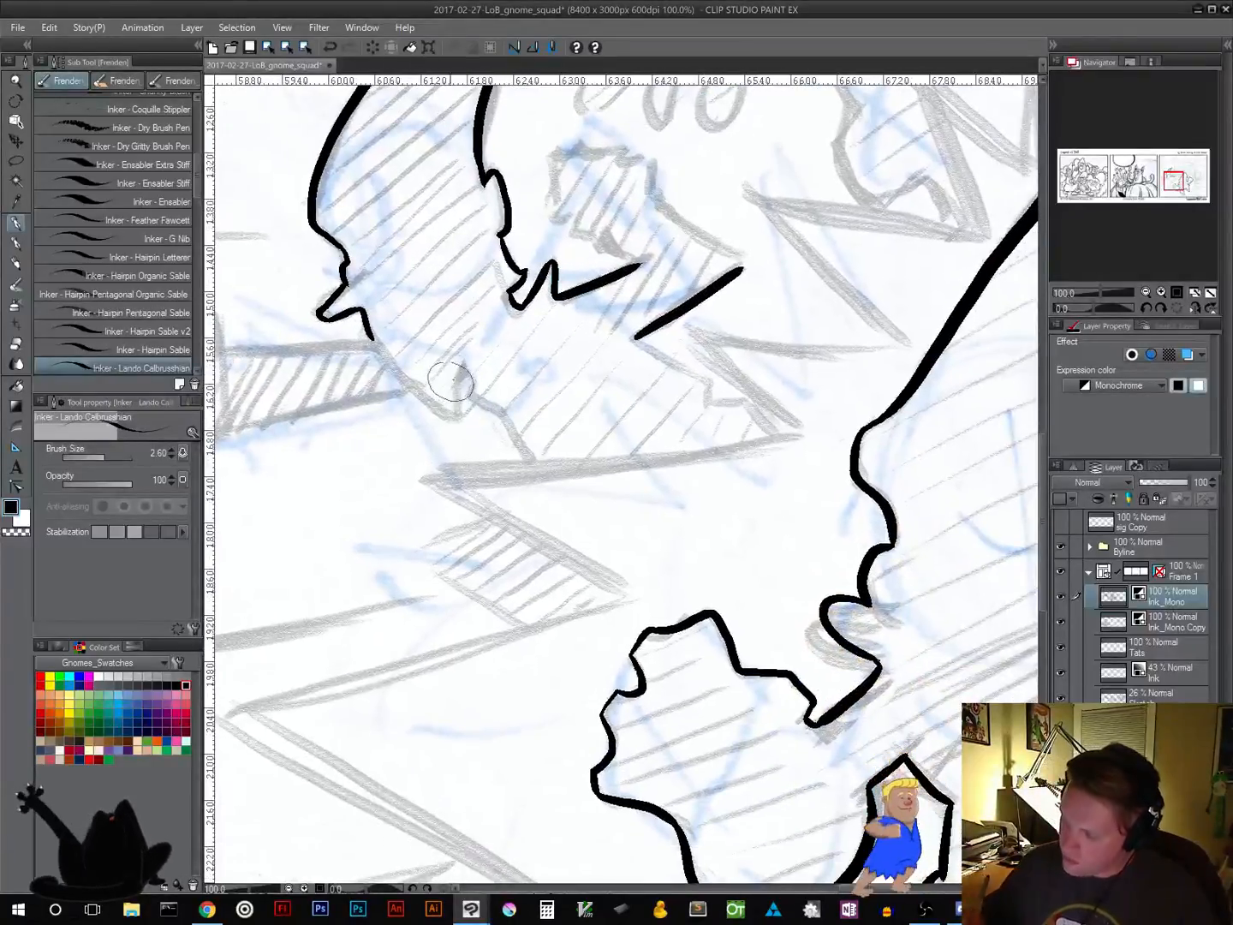
# Undo the stroke under the crescent-shaped figure's beard and re-ink its notched lower edge with the canvas rotated
pyautogui.moveTo(458, 390)
pyautogui.mouseDown()
pyautogui.moveTo(456, 377)
pyautogui.moveTo(459, 415)
pyautogui.moveTo(428, 378)
pyautogui.mouseUp()
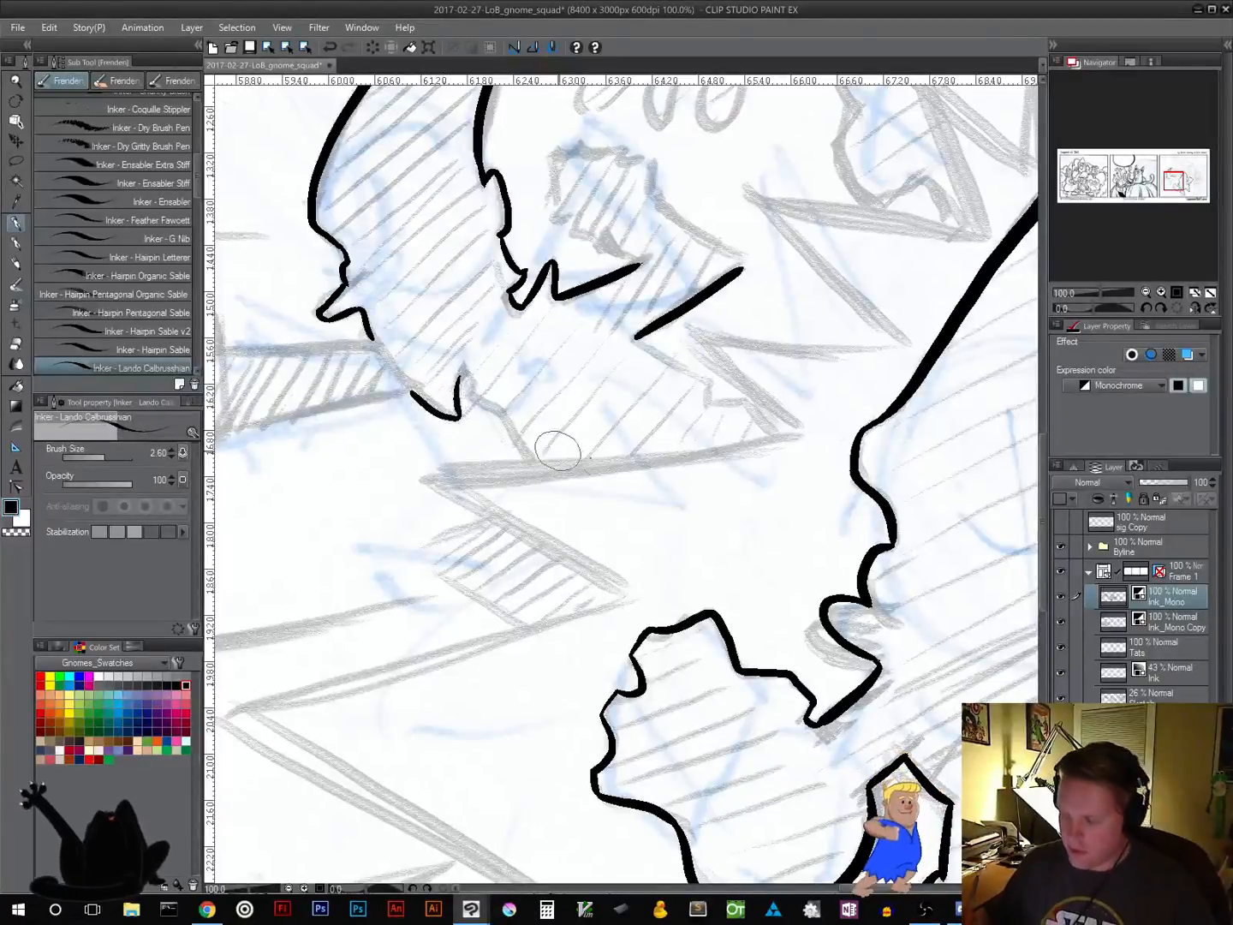
pyautogui.hotkey('ctrl', 'z')
pyautogui.press('r')
pyautogui.moveTo(748, 563)
pyautogui.mouseDown()
pyautogui.moveTo(628, 688)
pyautogui.moveTo(513, 642)
pyautogui.mouseUp()
pyautogui.press('space')
pyautogui.moveTo(720, 473); pyautogui.dragTo(463, 675)
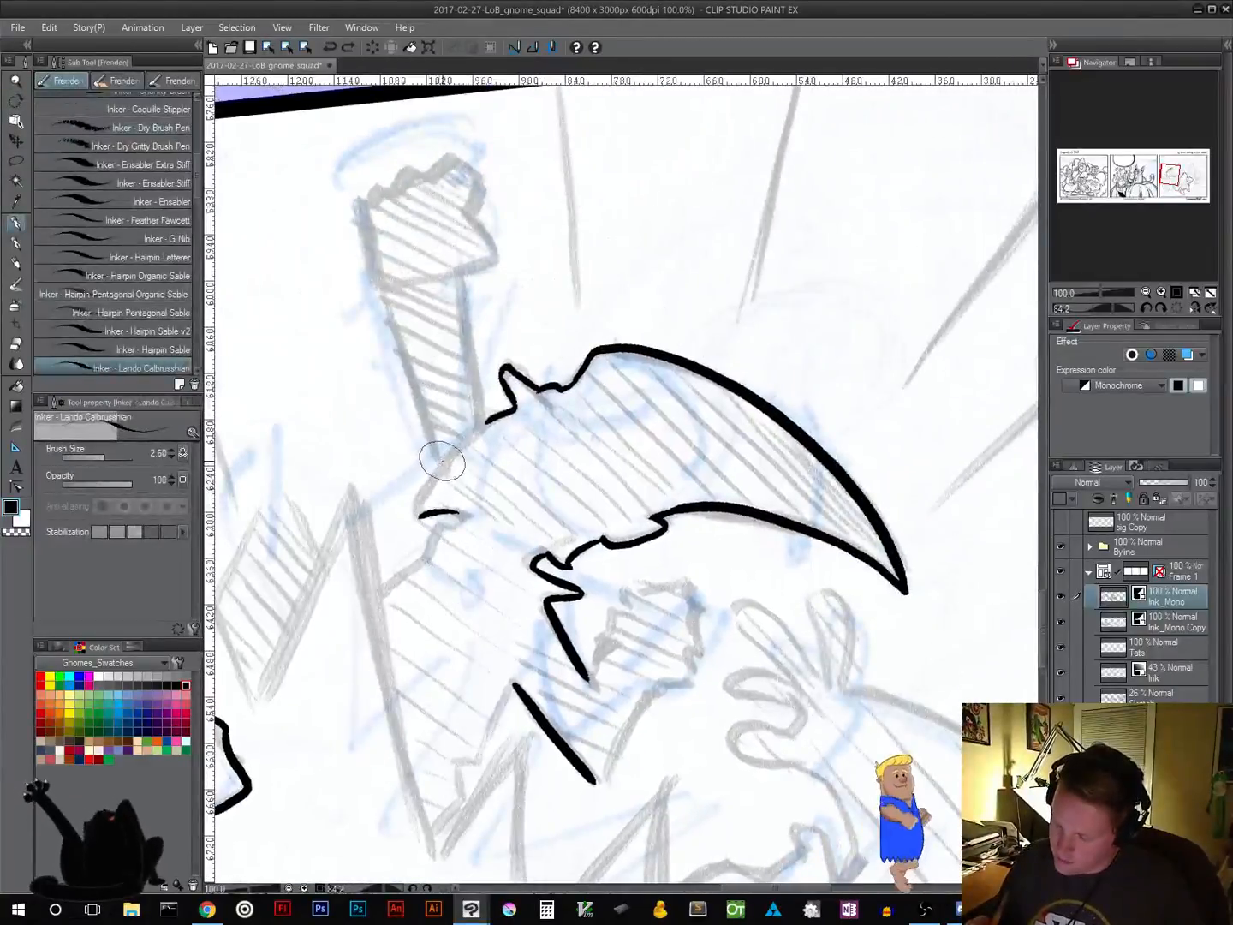
pyautogui.moveTo(442, 462); pyautogui.dragTo(418, 514)
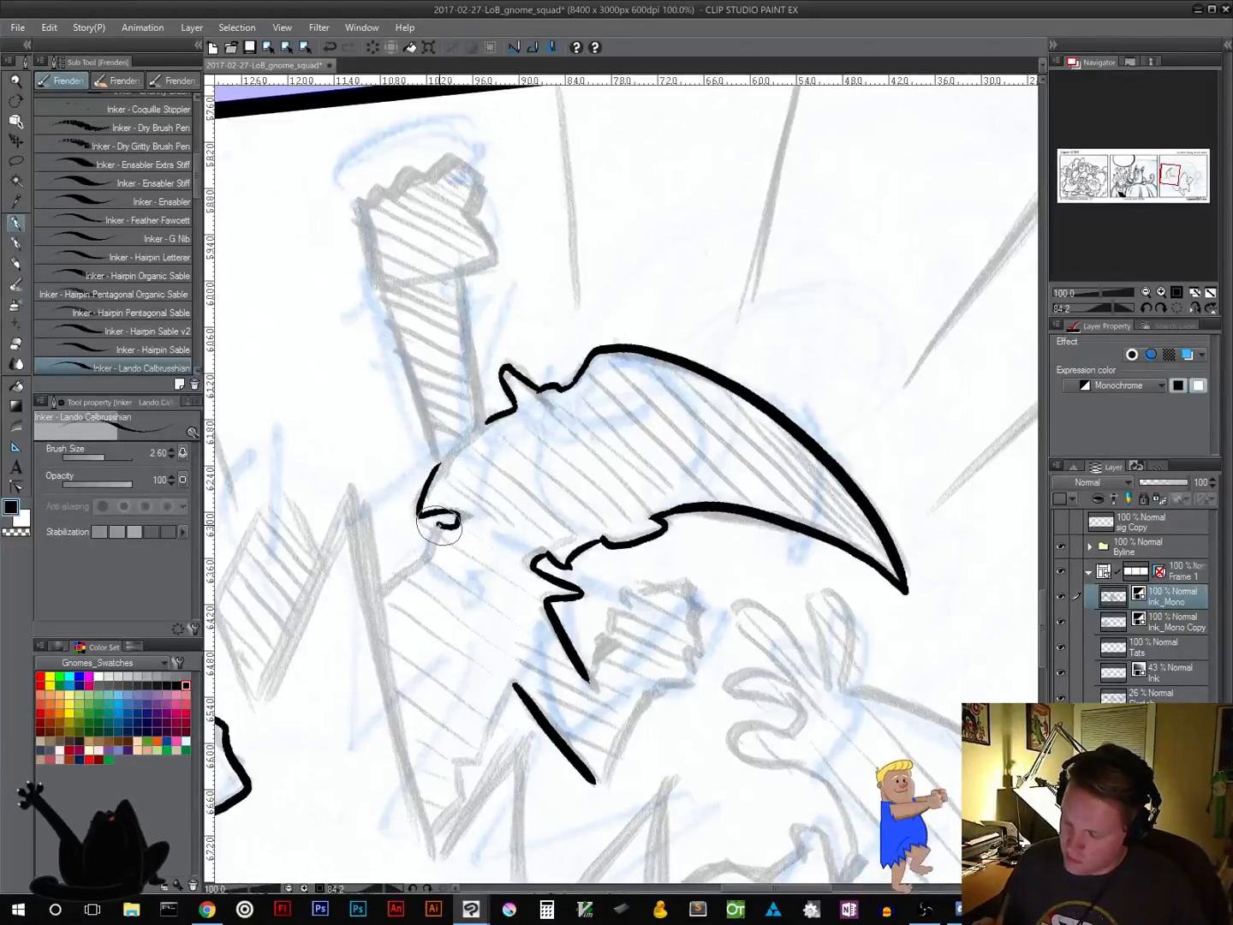
pyautogui.moveTo(437, 529)
pyautogui.mouseDown()
pyautogui.moveTo(424, 563)
pyautogui.moveTo(432, 547)
pyautogui.moveTo(377, 604)
pyautogui.mouseUp()
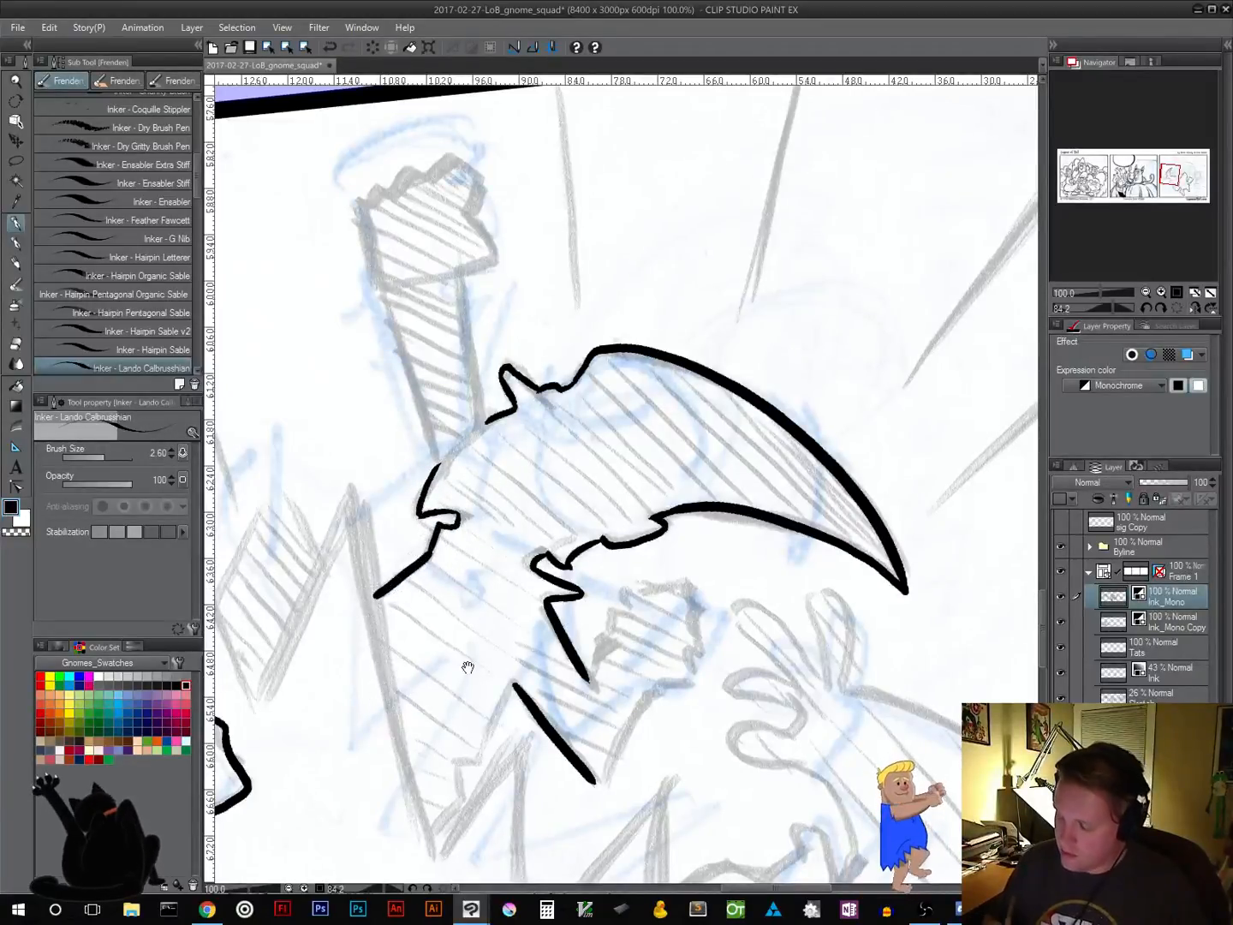
# Ink both edges of the crescent-shaped figure's outstretched left arm and the knuckled outline of its fist
pyautogui.moveTo(632, 603); pyautogui.dragTo(697, 535)
pyautogui.hotkey('shift', 'space')
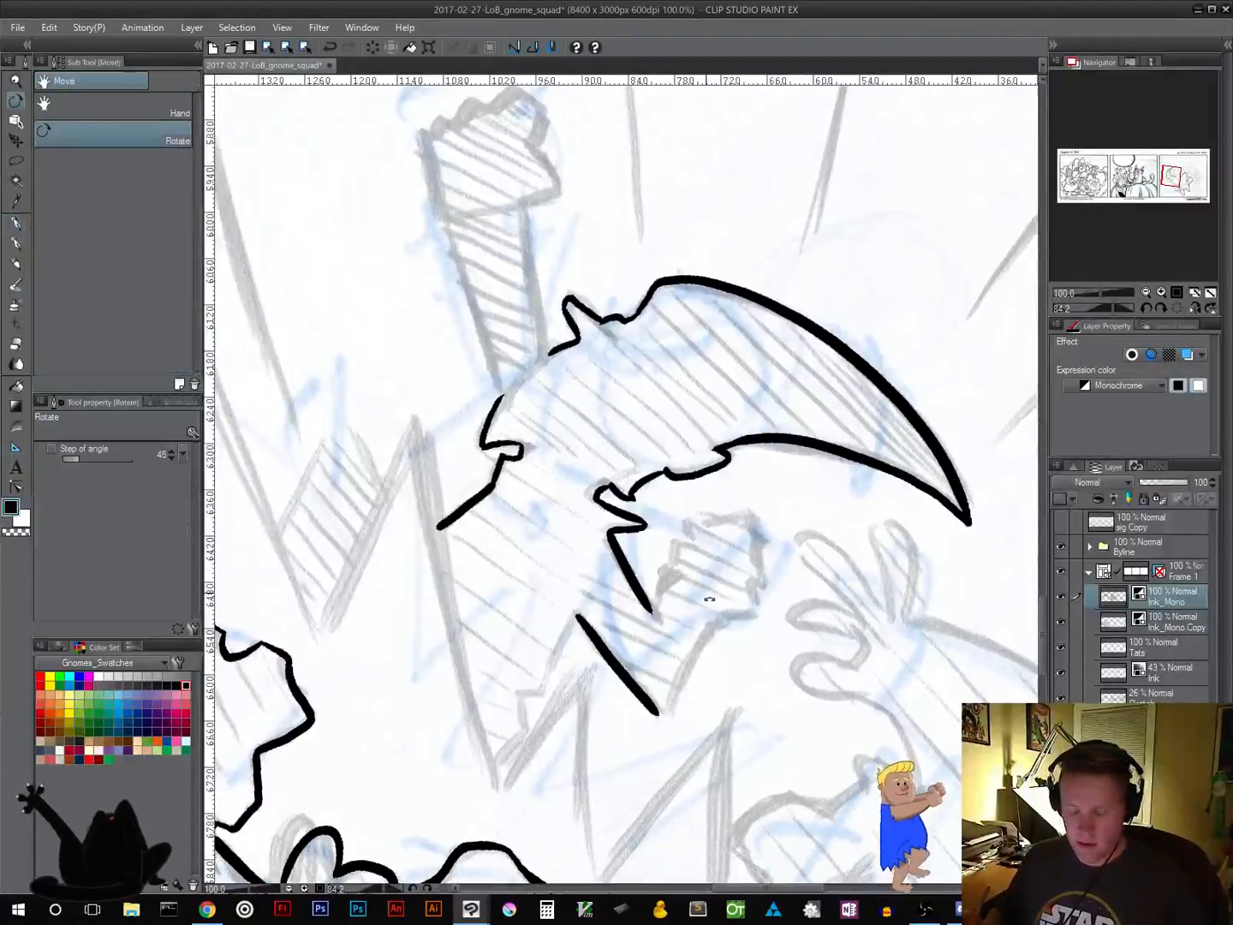
pyautogui.moveTo(710, 598)
pyautogui.mouseDown()
pyautogui.moveTo(790, 523)
pyautogui.moveTo(778, 338)
pyautogui.mouseUp()
pyautogui.moveTo(856, 456); pyautogui.dragTo(697, 564)
pyautogui.moveTo(519, 628); pyautogui.dragTo(840, 399)
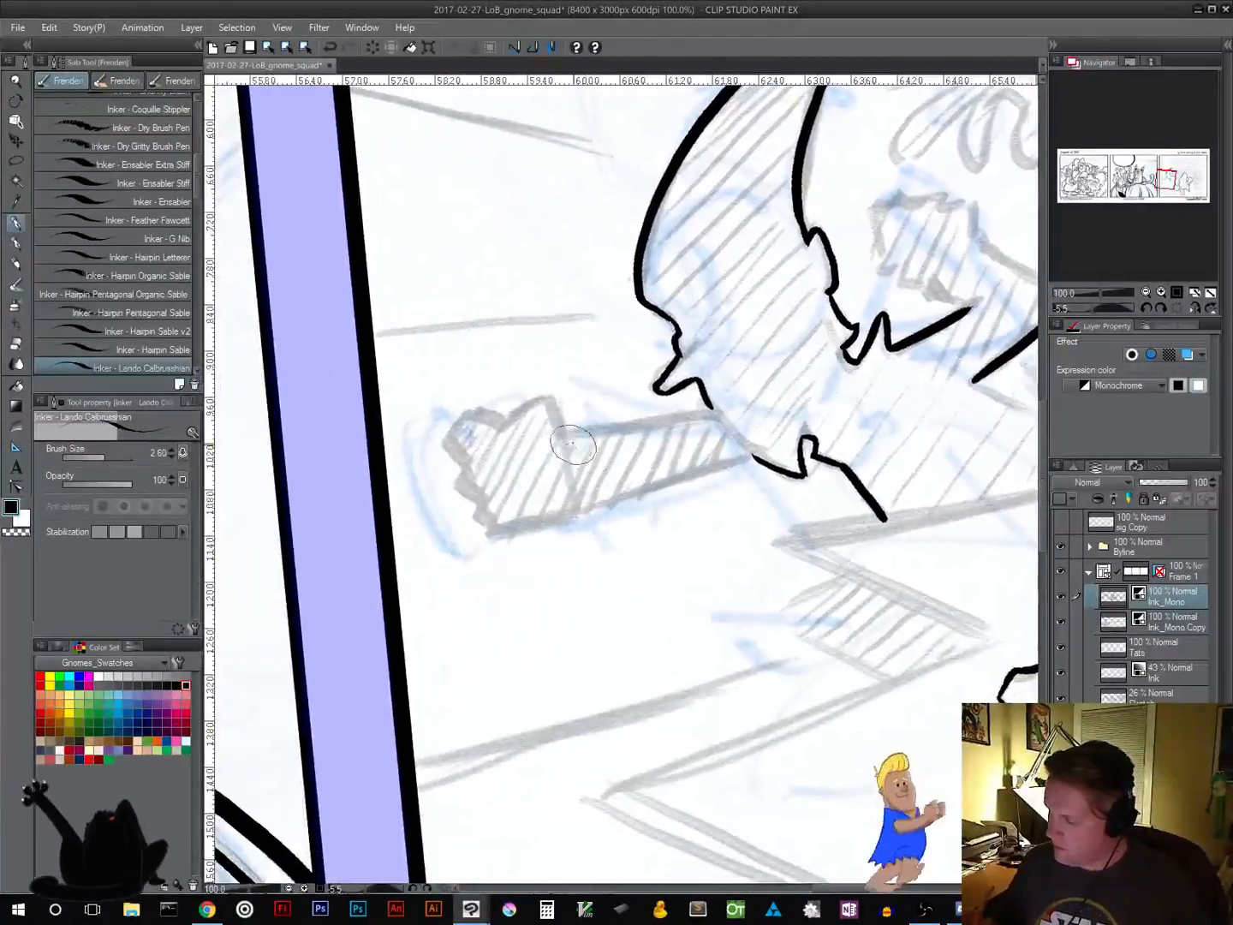
pyautogui.moveTo(563, 435); pyautogui.dragTo(711, 414)
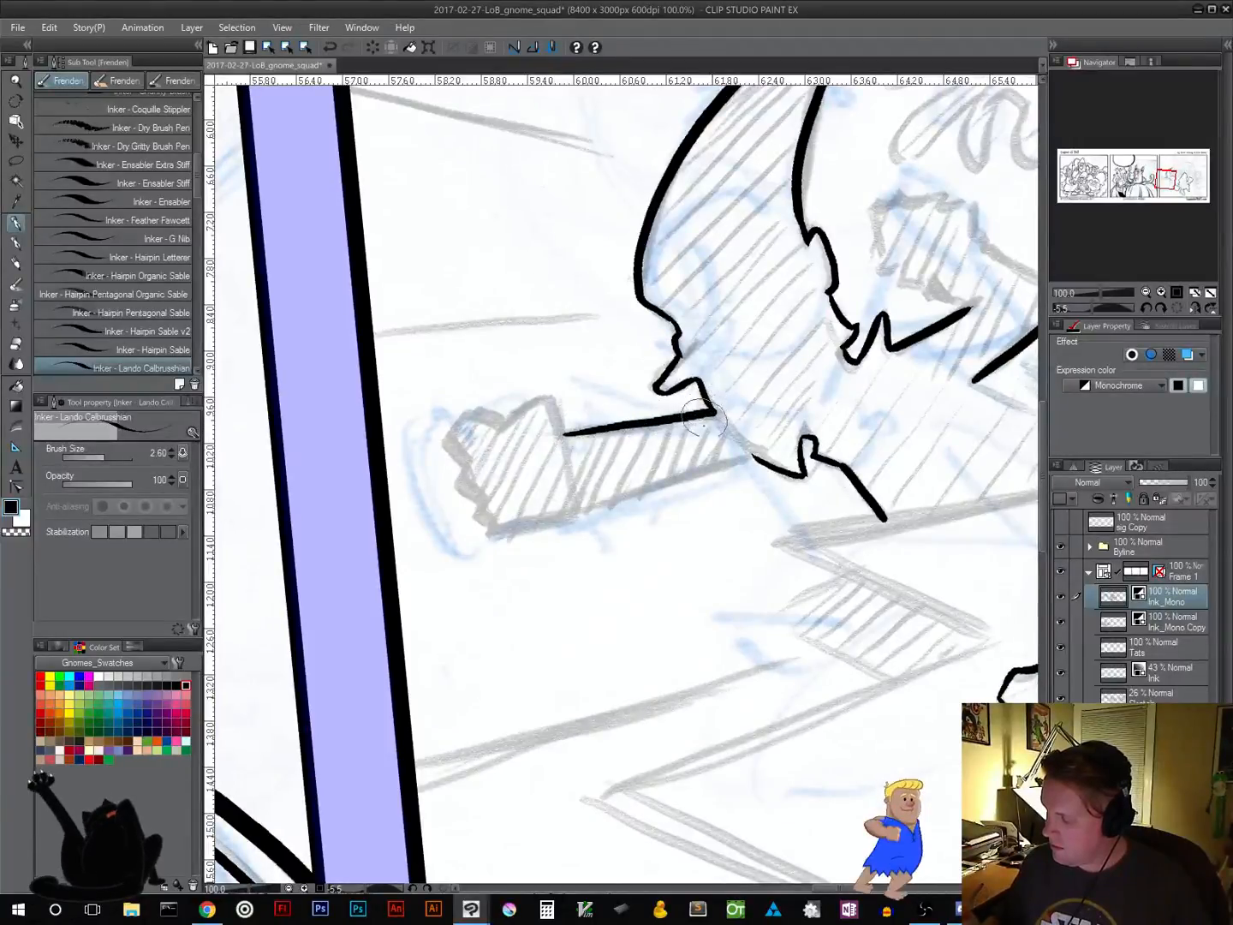
pyautogui.moveTo(584, 513); pyautogui.dragTo(744, 456)
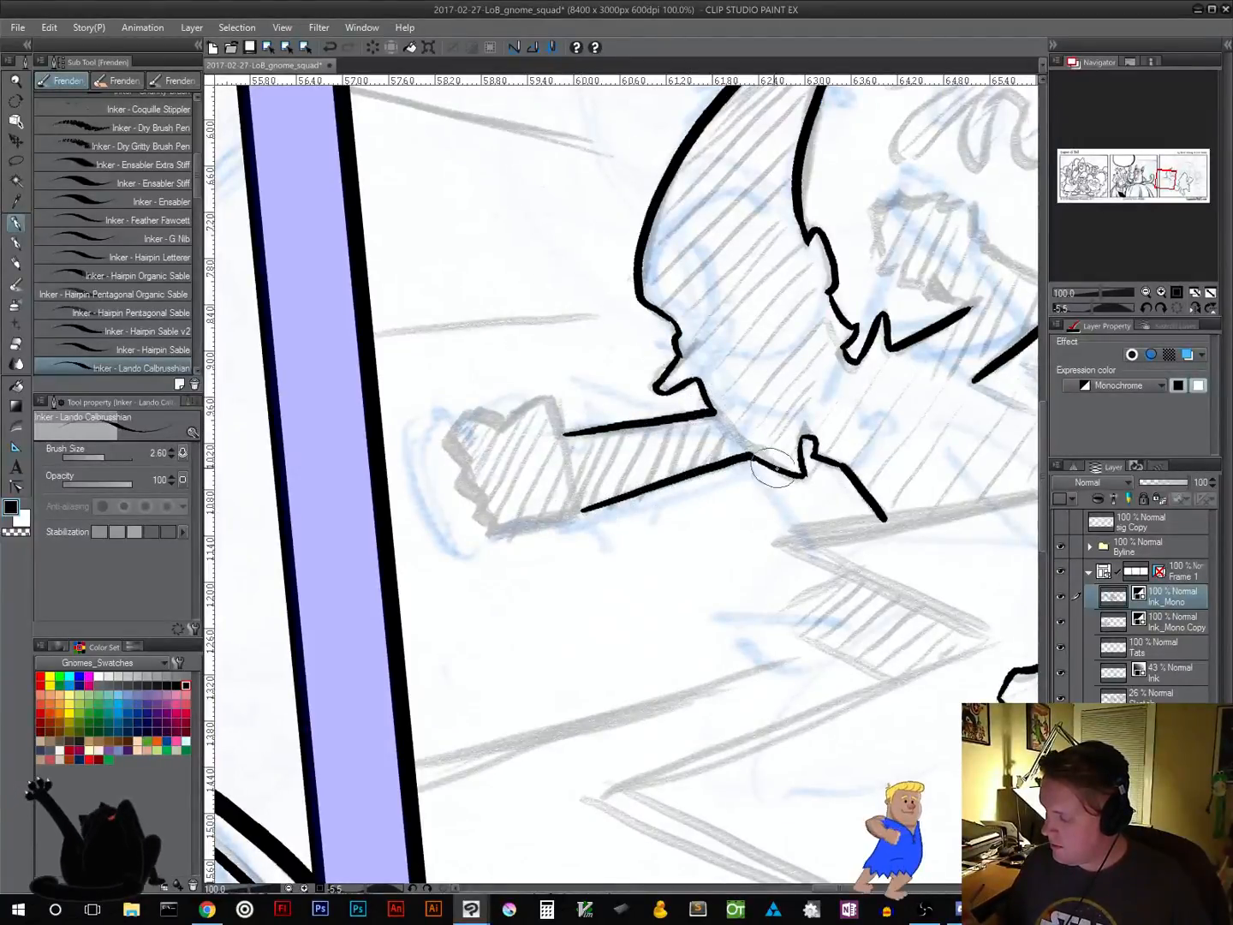
pyautogui.moveTo(663, 585); pyautogui.dragTo(696, 619)
pyautogui.moveTo(597, 468)
pyautogui.mouseDown()
pyautogui.moveTo(570, 436)
pyautogui.moveTo(537, 456)
pyautogui.moveTo(555, 446)
pyautogui.moveTo(598, 467)
pyautogui.moveTo(582, 431)
pyautogui.moveTo(557, 440)
pyautogui.moveTo(574, 430)
pyautogui.moveTo(542, 454)
pyautogui.moveTo(512, 444)
pyautogui.moveTo(479, 476)
pyautogui.moveTo(494, 498)
pyautogui.moveTo(488, 517)
pyautogui.moveTo(529, 572)
pyautogui.moveTo(519, 561)
pyautogui.moveTo(608, 546)
pyautogui.mouseUp()
pyautogui.hotkey('ctrl', 'z')
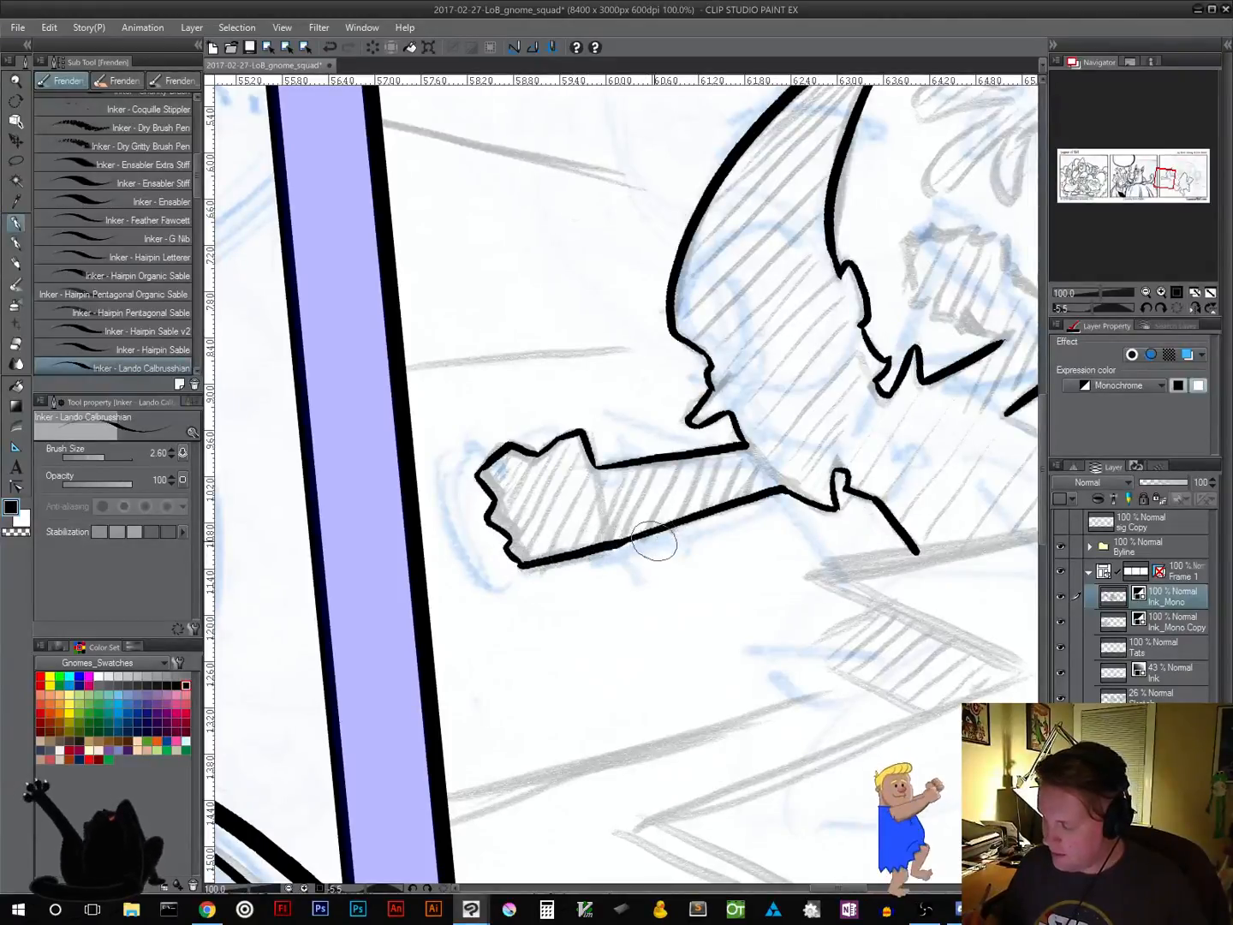
# Ink the knuckled outline of the crescent-shaped figure's right fist and the inner edge of its forearm
pyautogui.moveTo(754, 570); pyautogui.dragTo(536, 576)
pyautogui.moveTo(631, 523); pyautogui.dragTo(518, 530)
pyautogui.moveTo(640, 475); pyautogui.dragTo(537, 647)
pyautogui.moveTo(581, 529)
pyautogui.mouseDown()
pyautogui.moveTo(508, 503)
pyautogui.moveTo(509, 478)
pyautogui.moveTo(510, 497)
pyautogui.moveTo(483, 487)
pyautogui.moveTo(487, 427)
pyautogui.moveTo(580, 415)
pyautogui.moveTo(607, 482)
pyautogui.mouseUp()
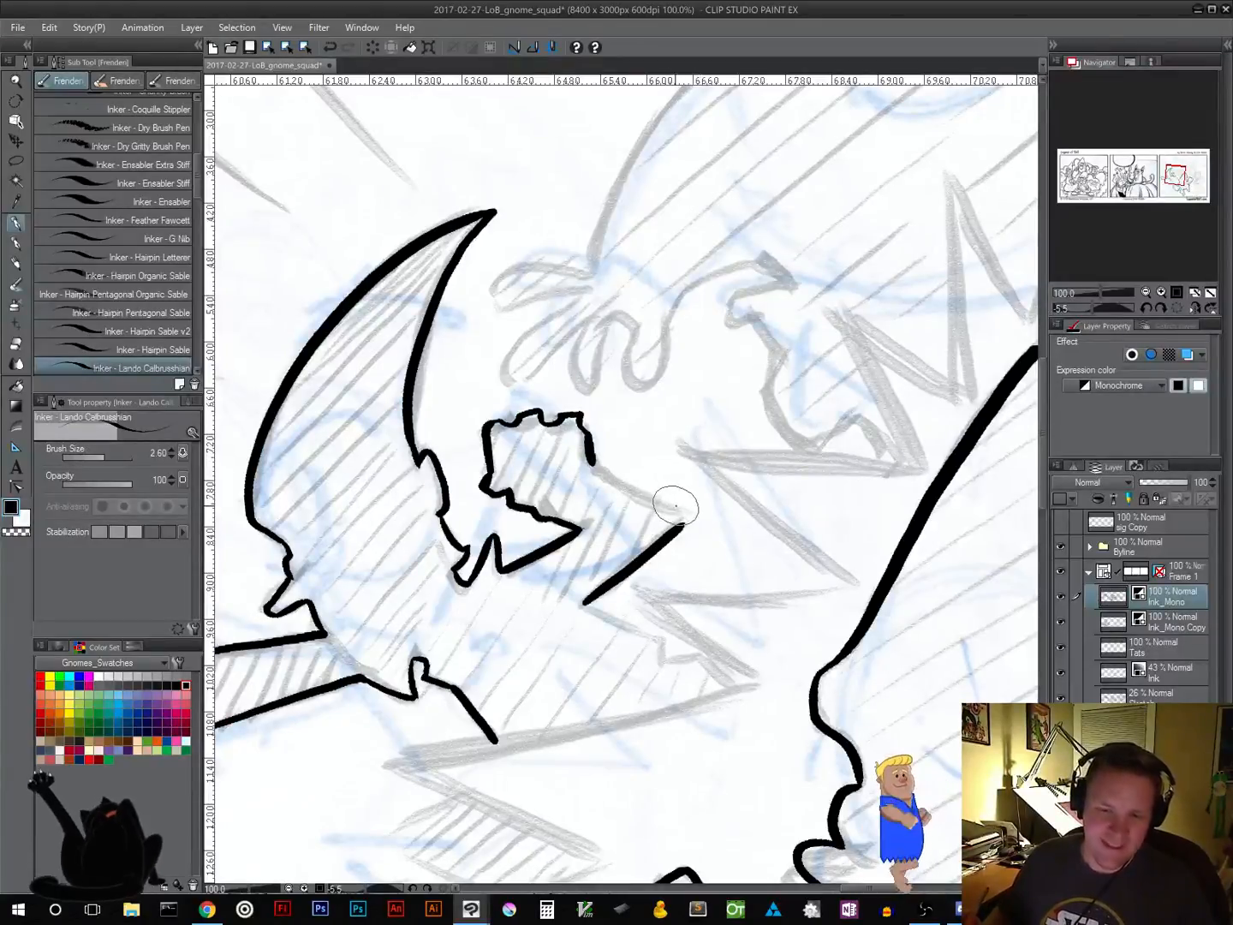
# Rotate the canvas and ink the outer edge of the crescent-shaped figure's right arm and the stepped edge of its torso
pyautogui.moveTo(715, 521); pyautogui.dragTo(735, 482)
pyautogui.press('r')
pyautogui.moveTo(789, 548)
pyautogui.mouseDown()
pyautogui.moveTo(815, 474)
pyautogui.moveTo(754, 383)
pyautogui.mouseUp()
pyautogui.press('p')
pyautogui.moveTo(566, 471); pyautogui.dragTo(652, 408)
pyautogui.moveTo(809, 631)
pyautogui.mouseDown()
pyautogui.moveTo(693, 536)
pyautogui.moveTo(626, 615)
pyautogui.mouseUp()
pyautogui.moveTo(510, 518); pyautogui.dragTo(637, 420)
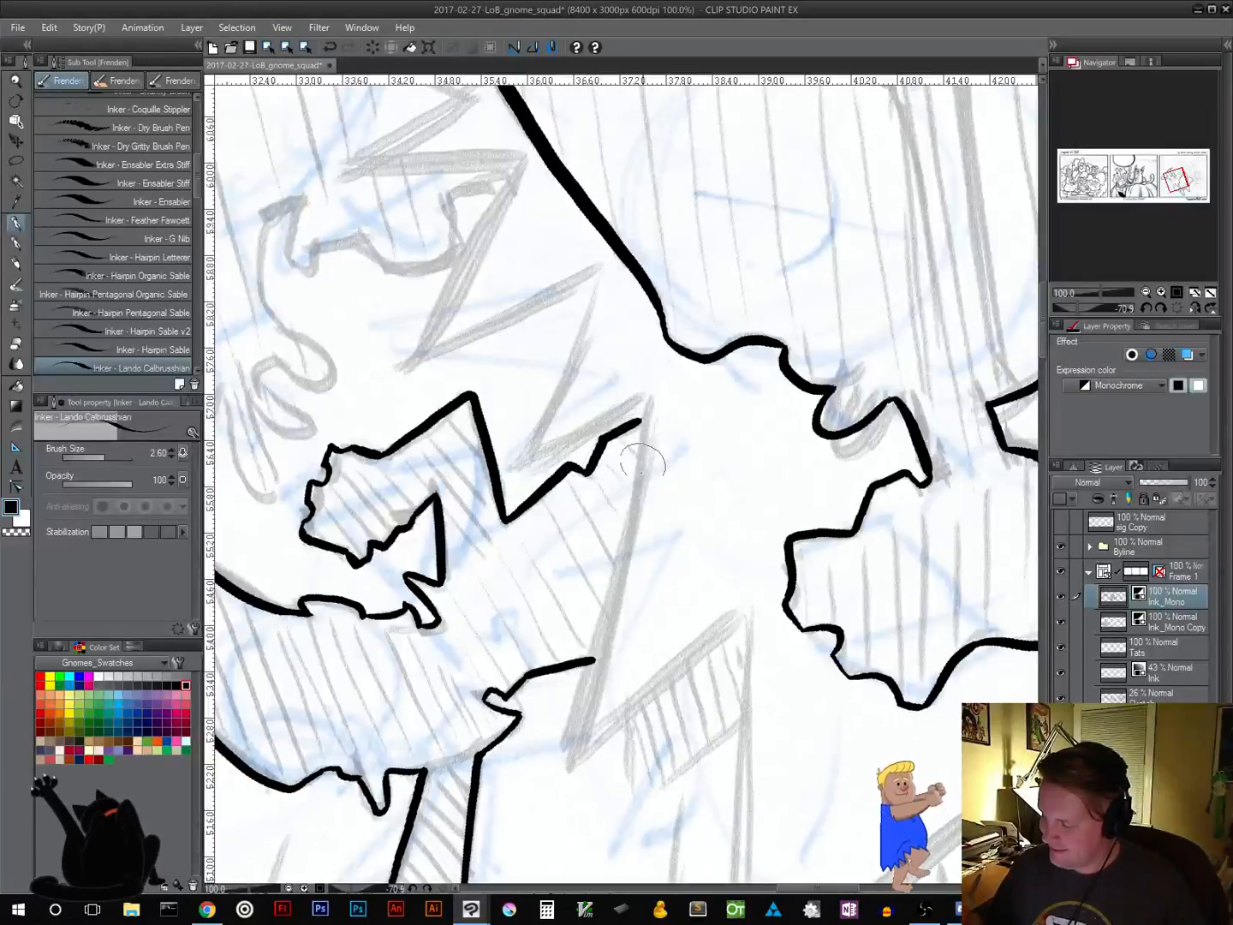
# Ink three straight zigzag lines of the jagged burst shape below the crescent-shaped figure, rotating the canvas between strokes
pyautogui.moveTo(728, 574)
pyautogui.mouseDown()
pyautogui.moveTo(782, 458)
pyautogui.moveTo(682, 623)
pyautogui.moveTo(660, 630)
pyautogui.moveTo(761, 433)
pyautogui.moveTo(767, 613)
pyautogui.mouseUp()
pyautogui.hotkey('shift', 'space')
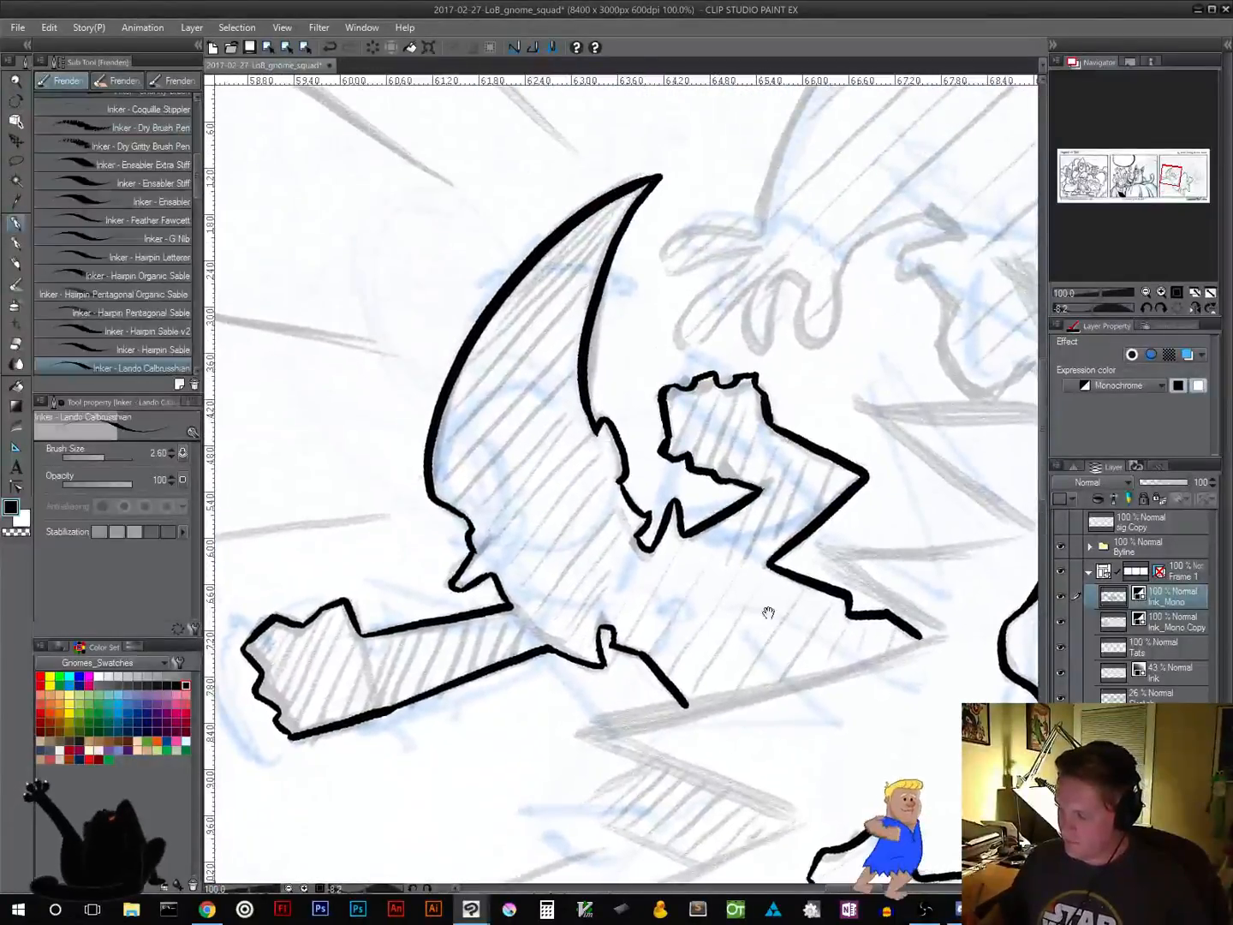
pyautogui.moveTo(818, 483); pyautogui.dragTo(689, 287)
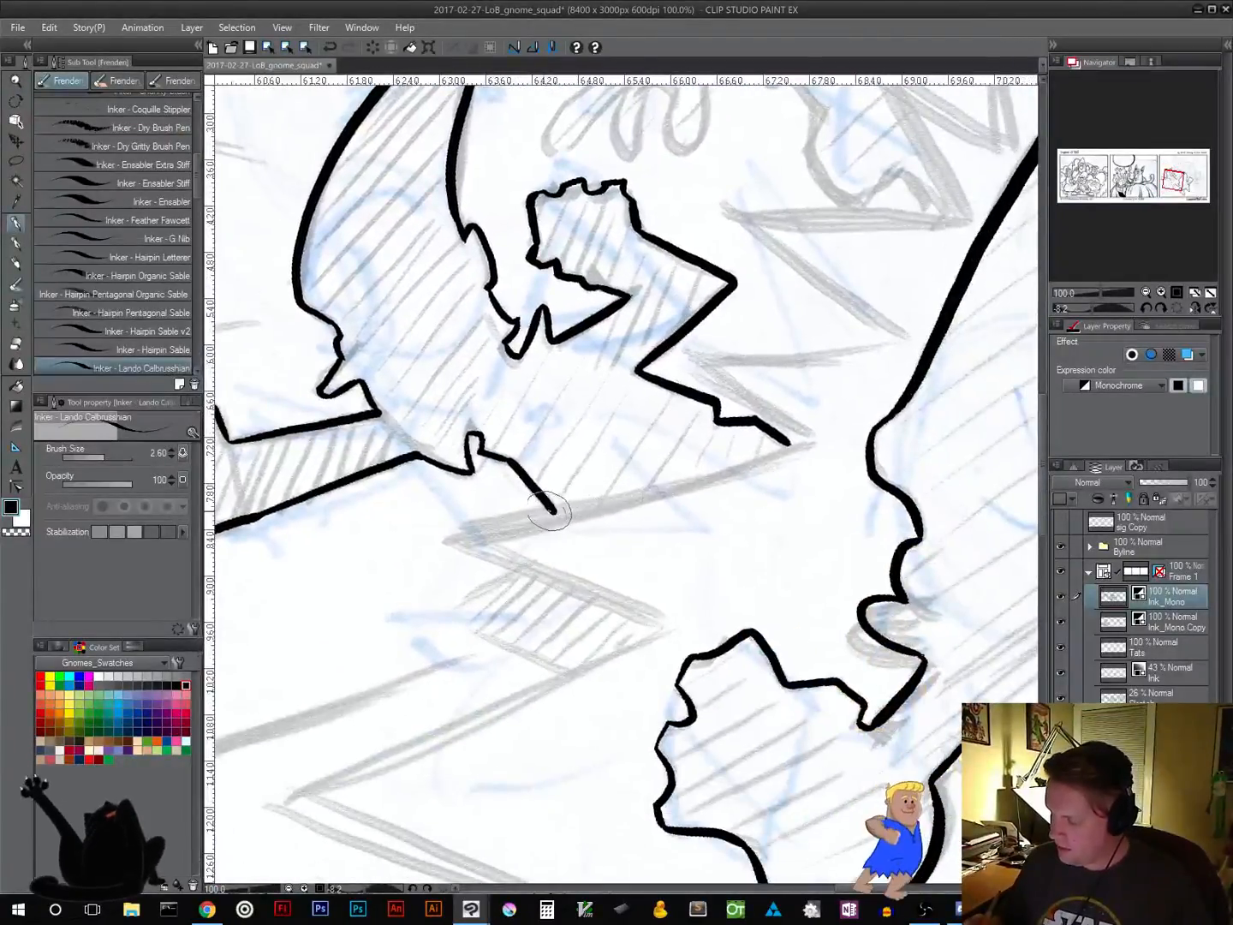
pyautogui.moveTo(450, 536); pyautogui.dragTo(818, 440)
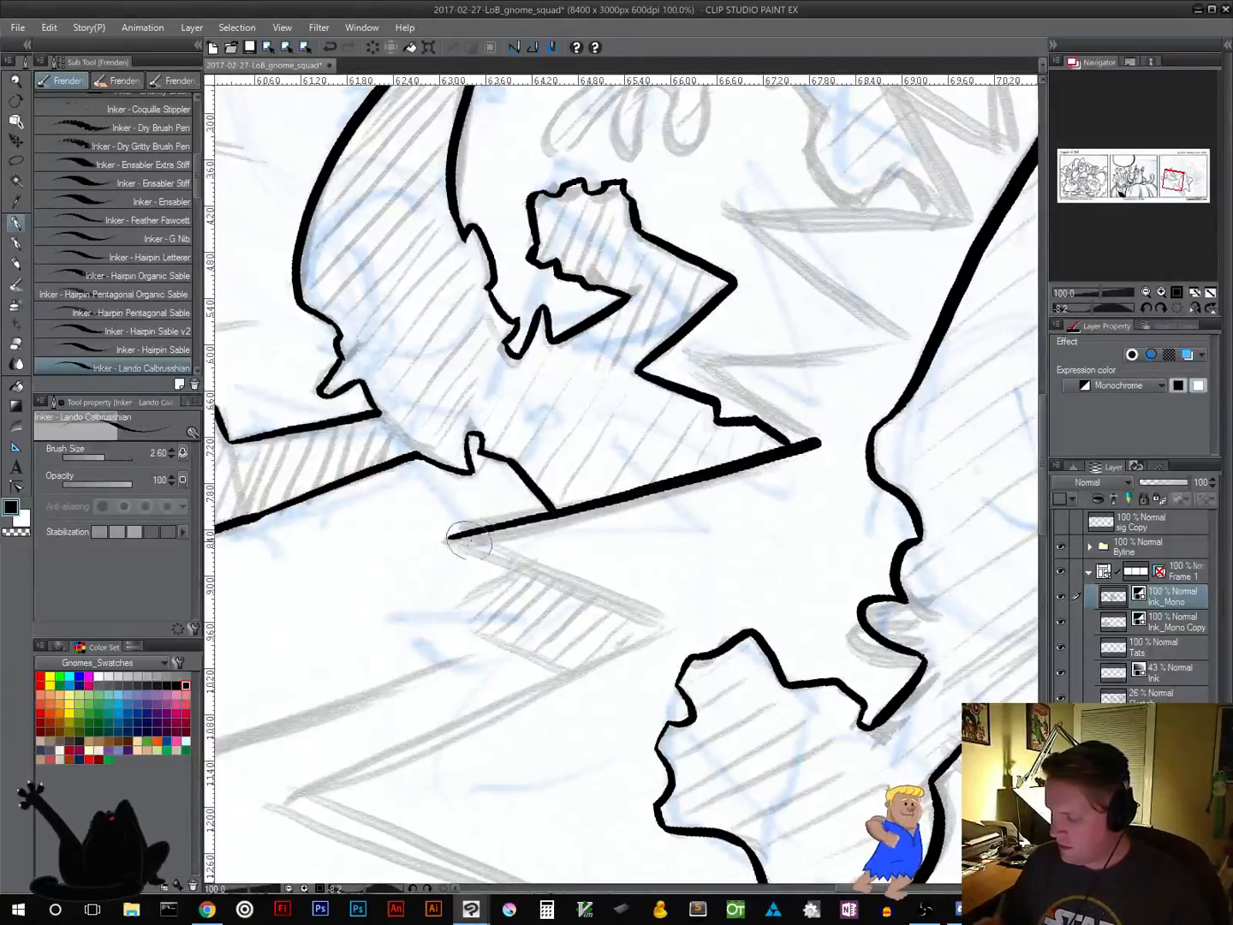
pyautogui.moveTo(490, 578); pyautogui.dragTo(528, 425)
pyautogui.moveTo(550, 514); pyautogui.dragTo(604, 562)
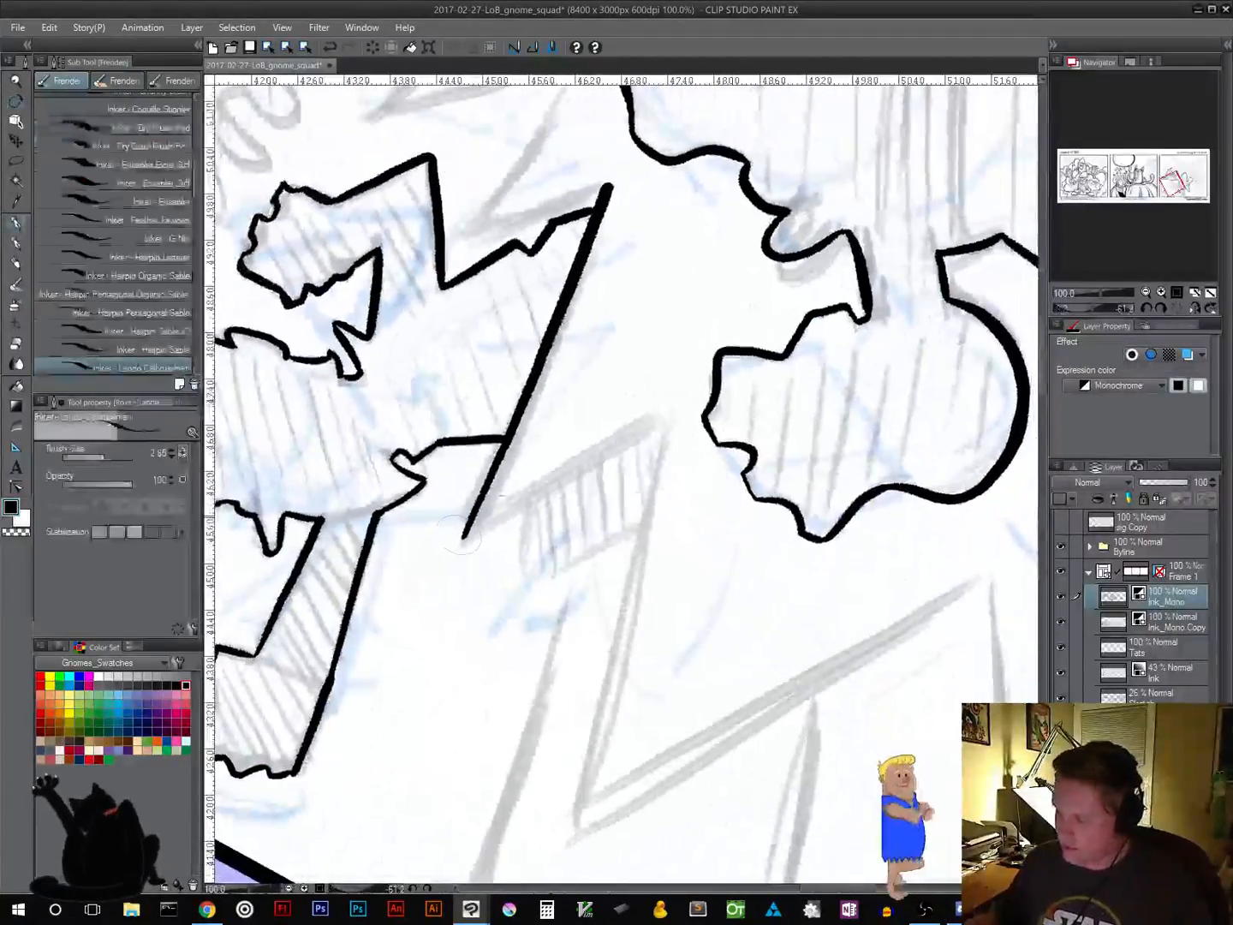
pyautogui.moveTo(462, 537); pyautogui.dragTo(667, 421)
pyautogui.moveTo(637, 554); pyautogui.dragTo(633, 394)
pyautogui.moveTo(745, 410); pyautogui.dragTo(697, 516)
pyautogui.moveTo(715, 503); pyautogui.dragTo(660, 524)
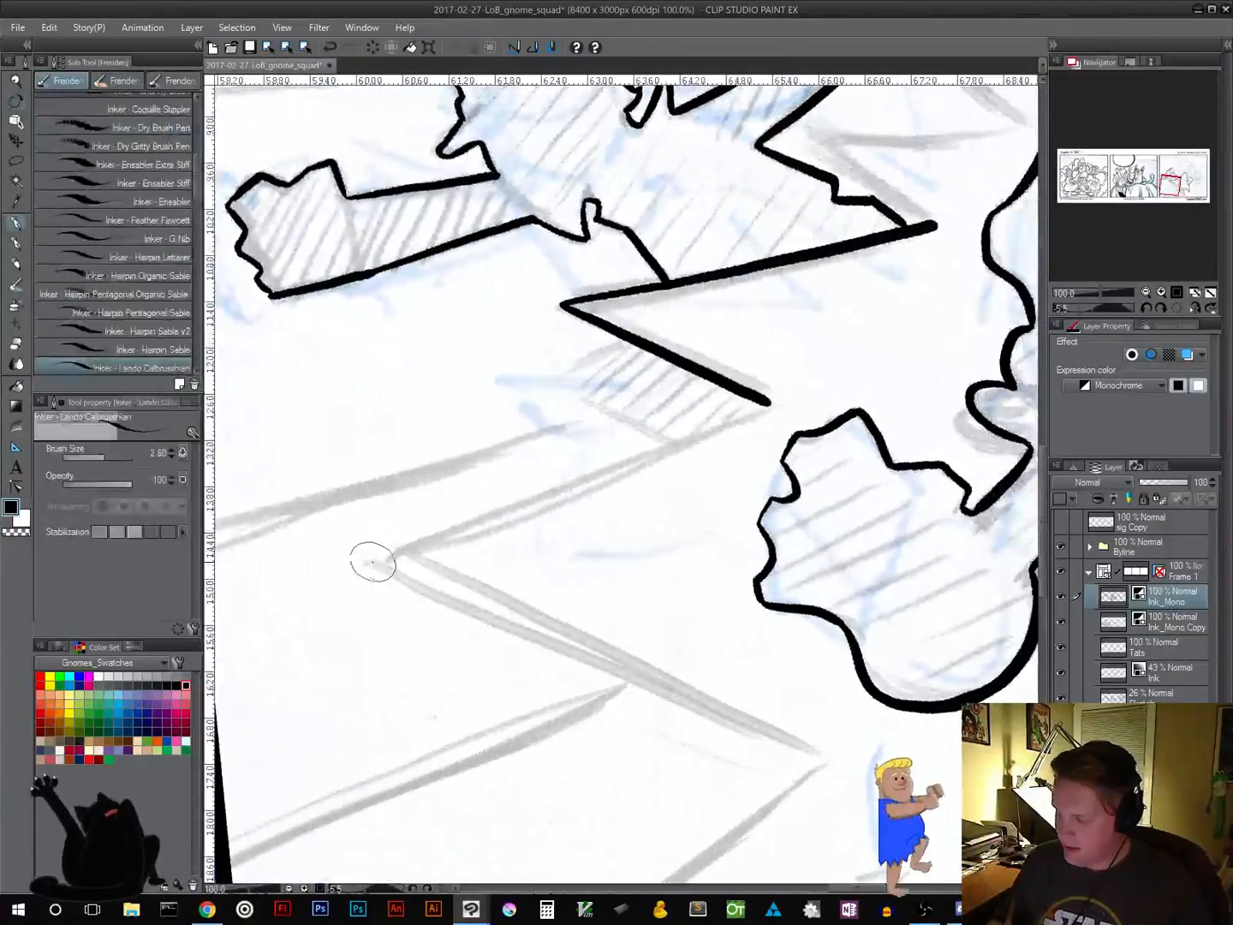
pyautogui.moveTo(374, 562)
pyautogui.mouseDown()
pyautogui.moveTo(563, 478)
pyautogui.moveTo(771, 409)
pyautogui.moveTo(721, 416)
pyautogui.mouseUp()
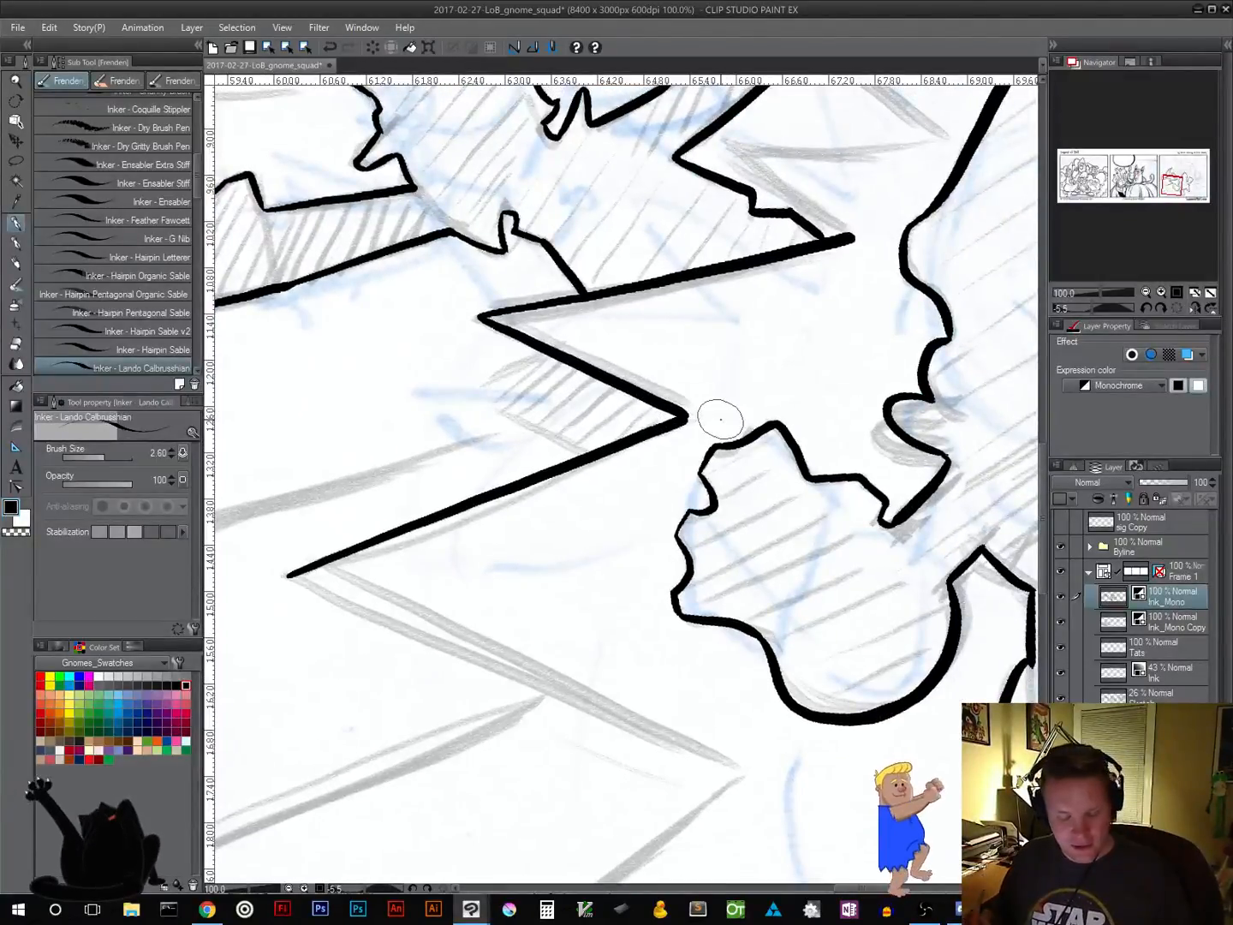
# Rotate the canvas and ink three zigzag burst lines between the crescent-shaped figure's raised fist and the large thick-outlined figure
pyautogui.moveTo(718, 359); pyautogui.dragTo(558, 720)
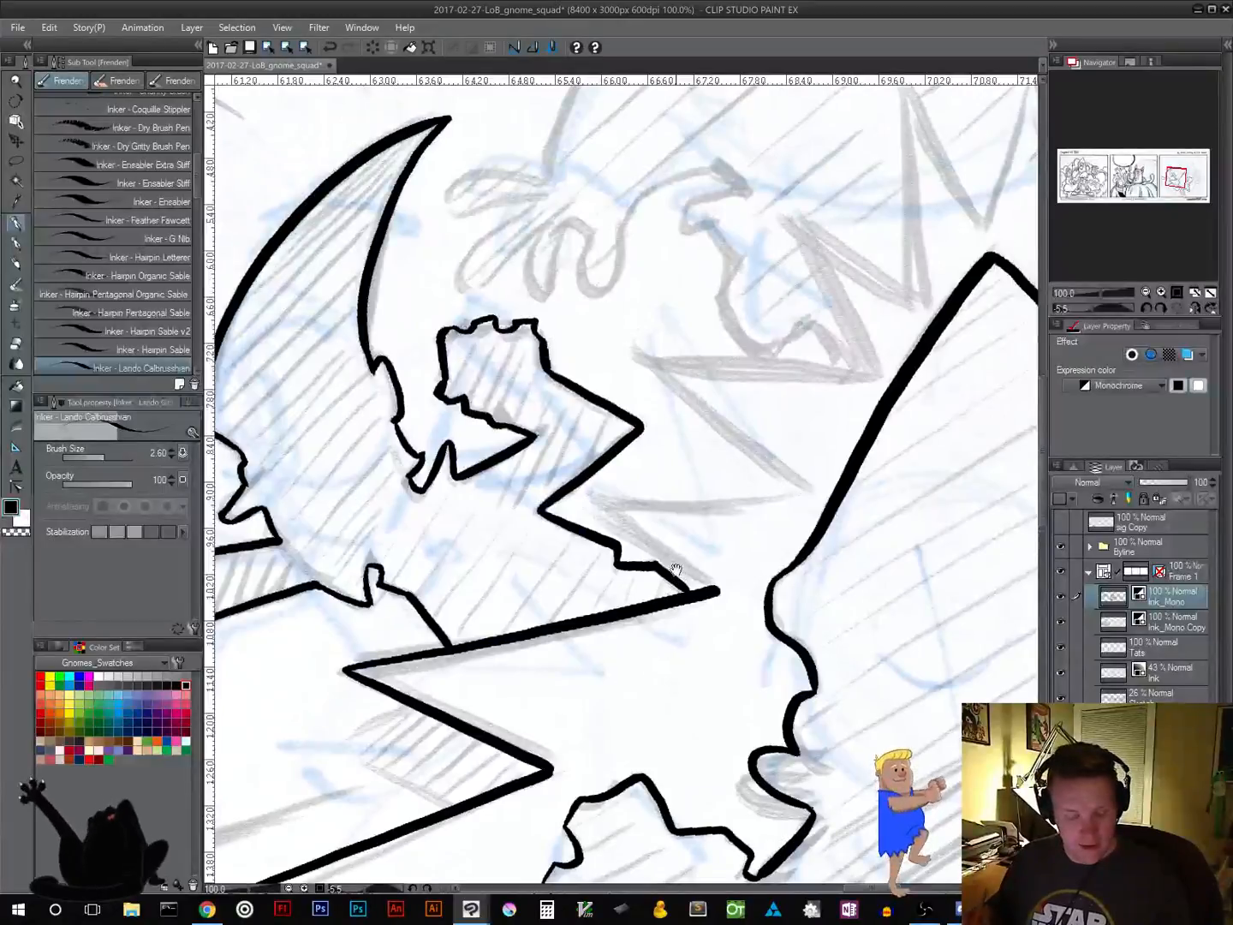
pyautogui.moveTo(801, 558)
pyautogui.mouseDown()
pyautogui.moveTo(814, 399)
pyautogui.moveTo(798, 359)
pyautogui.mouseUp()
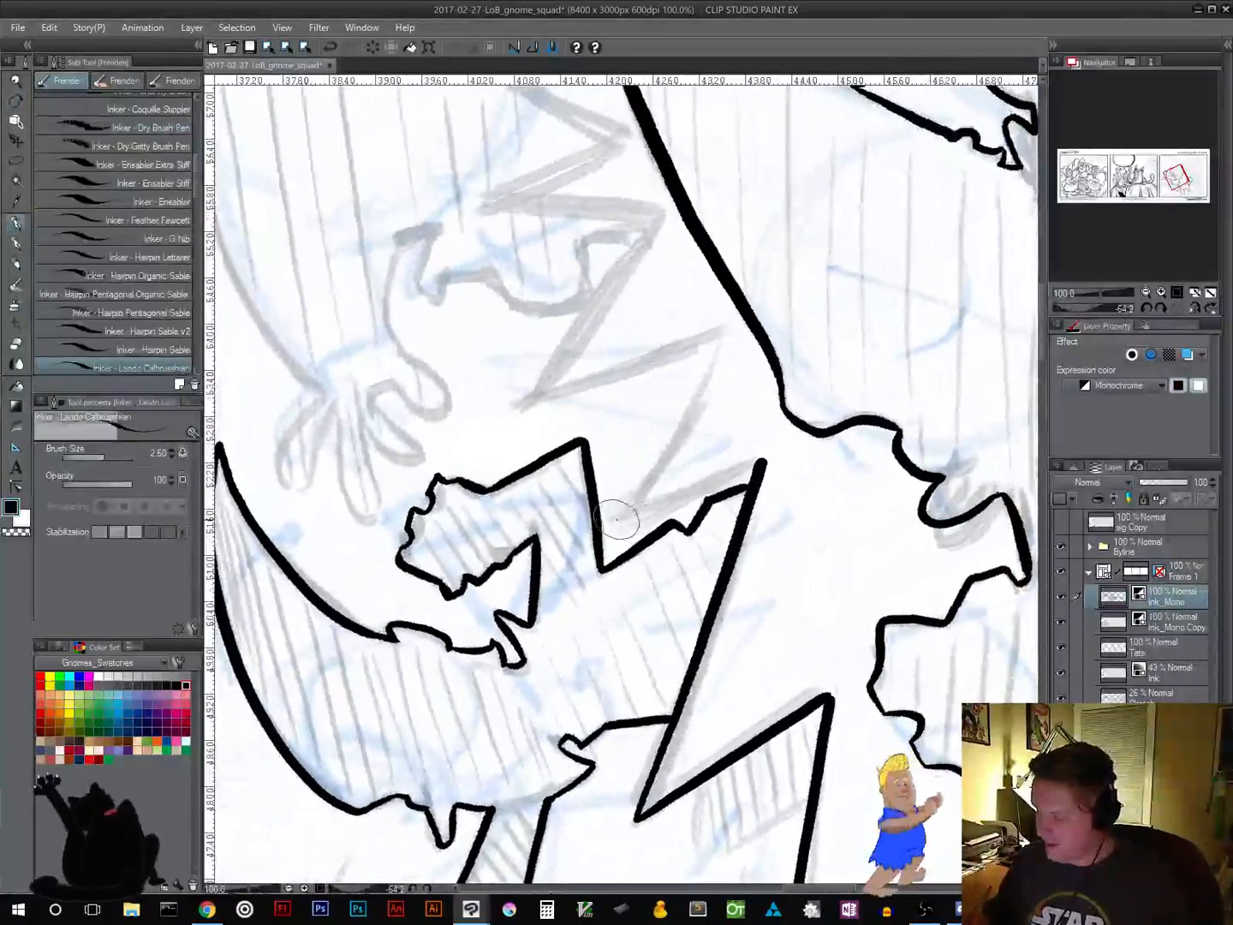
pyautogui.moveTo(616, 519); pyautogui.dragTo(757, 463)
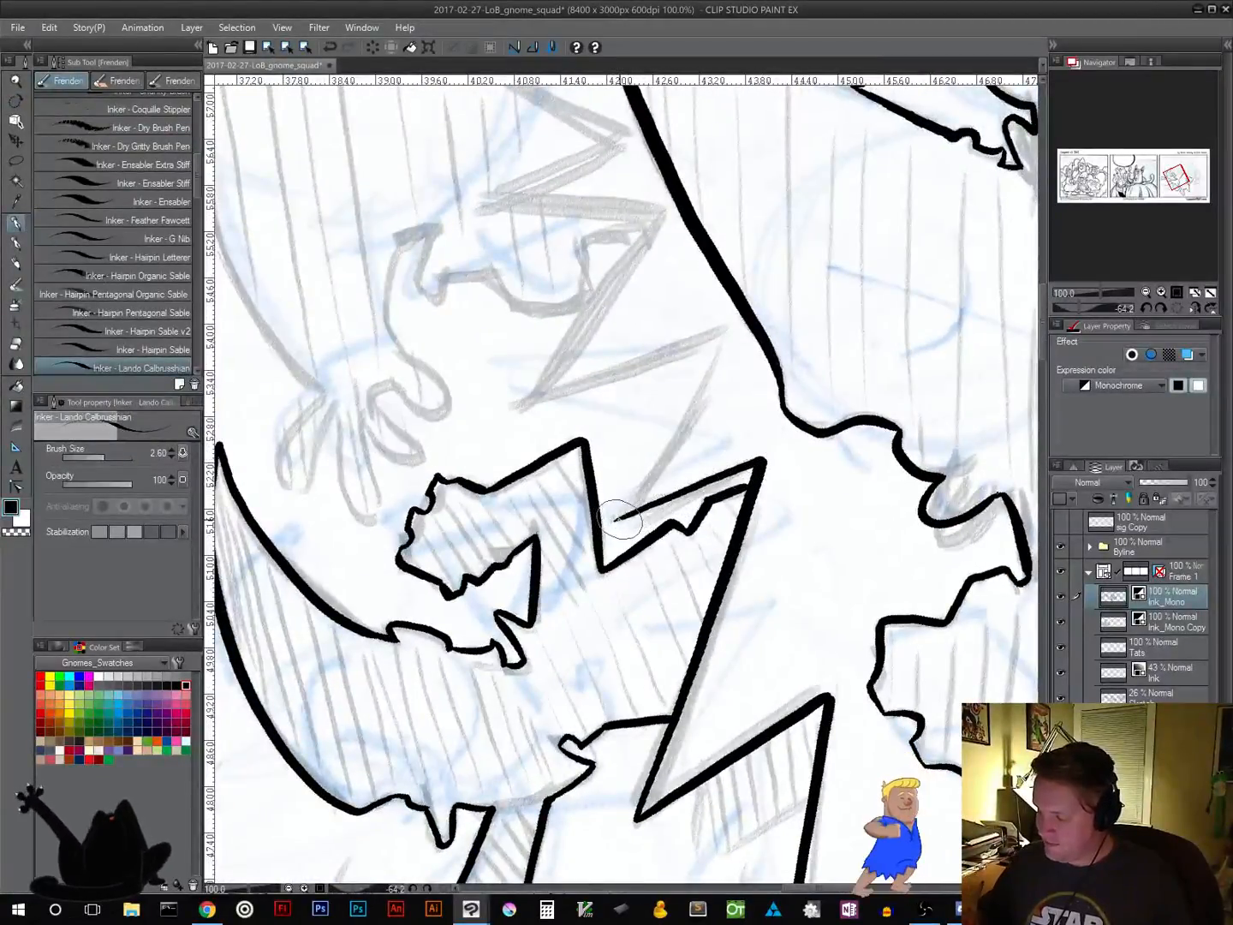
pyautogui.moveTo(615, 518); pyautogui.dragTo(721, 334)
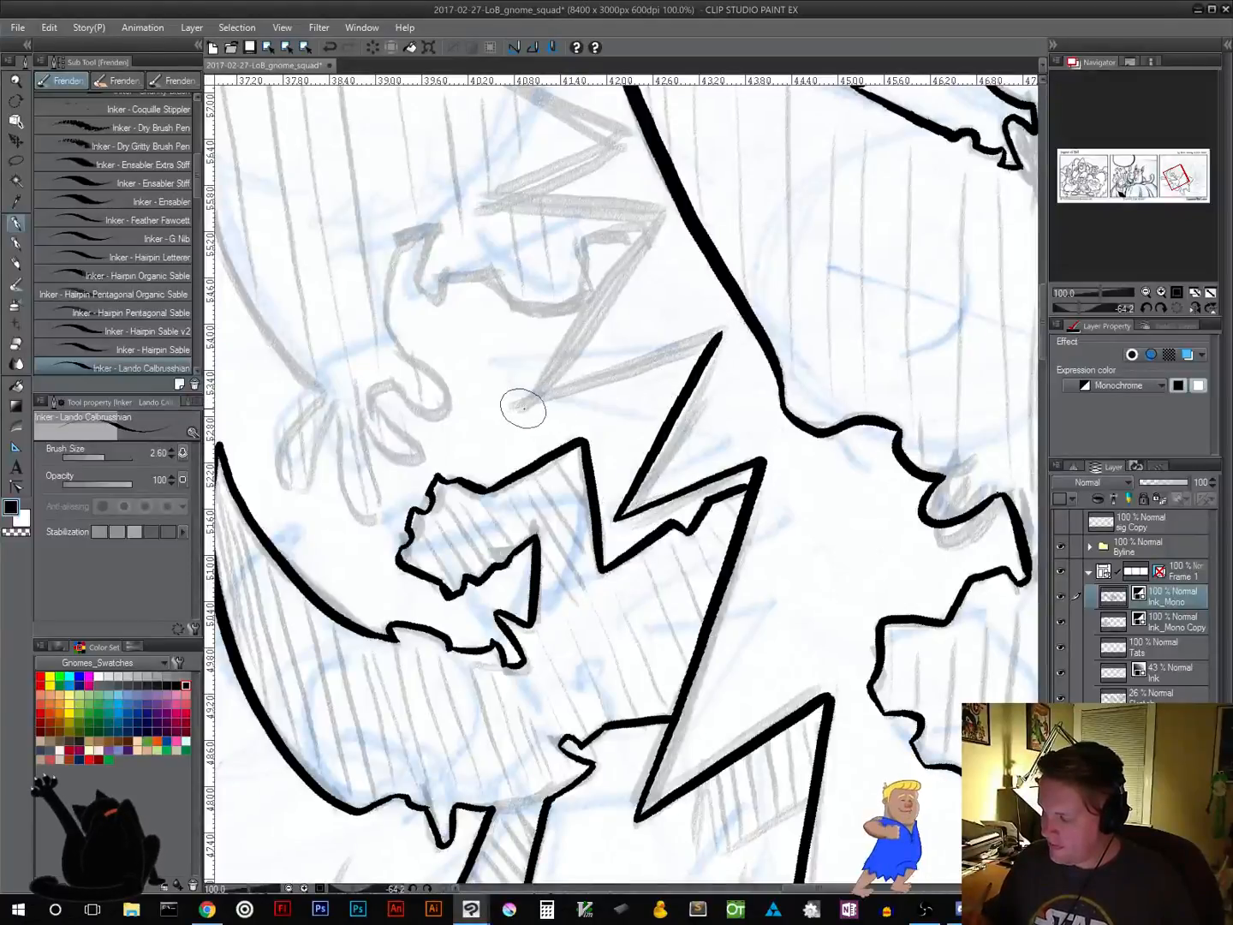
pyautogui.moveTo(523, 409); pyautogui.dragTo(704, 337)
# Ink three more zigzag lines of the burst past the sketched fist beside the large thick-outlined figure, rotating the canvas to suit
pyautogui.moveTo(782, 342); pyautogui.dragTo(683, 499)
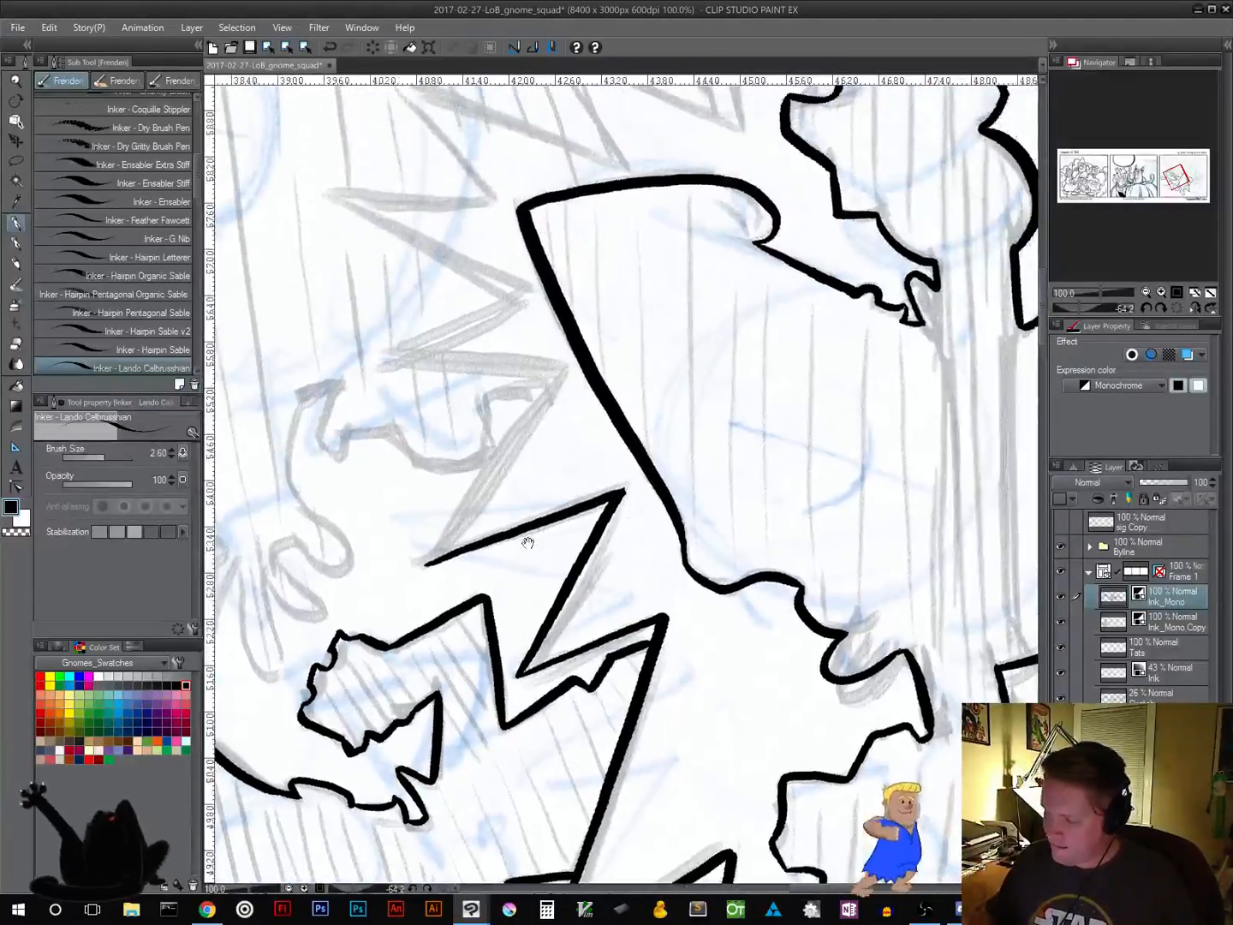
pyautogui.moveTo(426, 566); pyautogui.dragTo(561, 368)
pyautogui.moveTo(644, 535); pyautogui.dragTo(788, 513)
pyautogui.press('r')
pyautogui.moveTo(919, 453); pyautogui.dragTo(798, 320)
pyautogui.press('p')
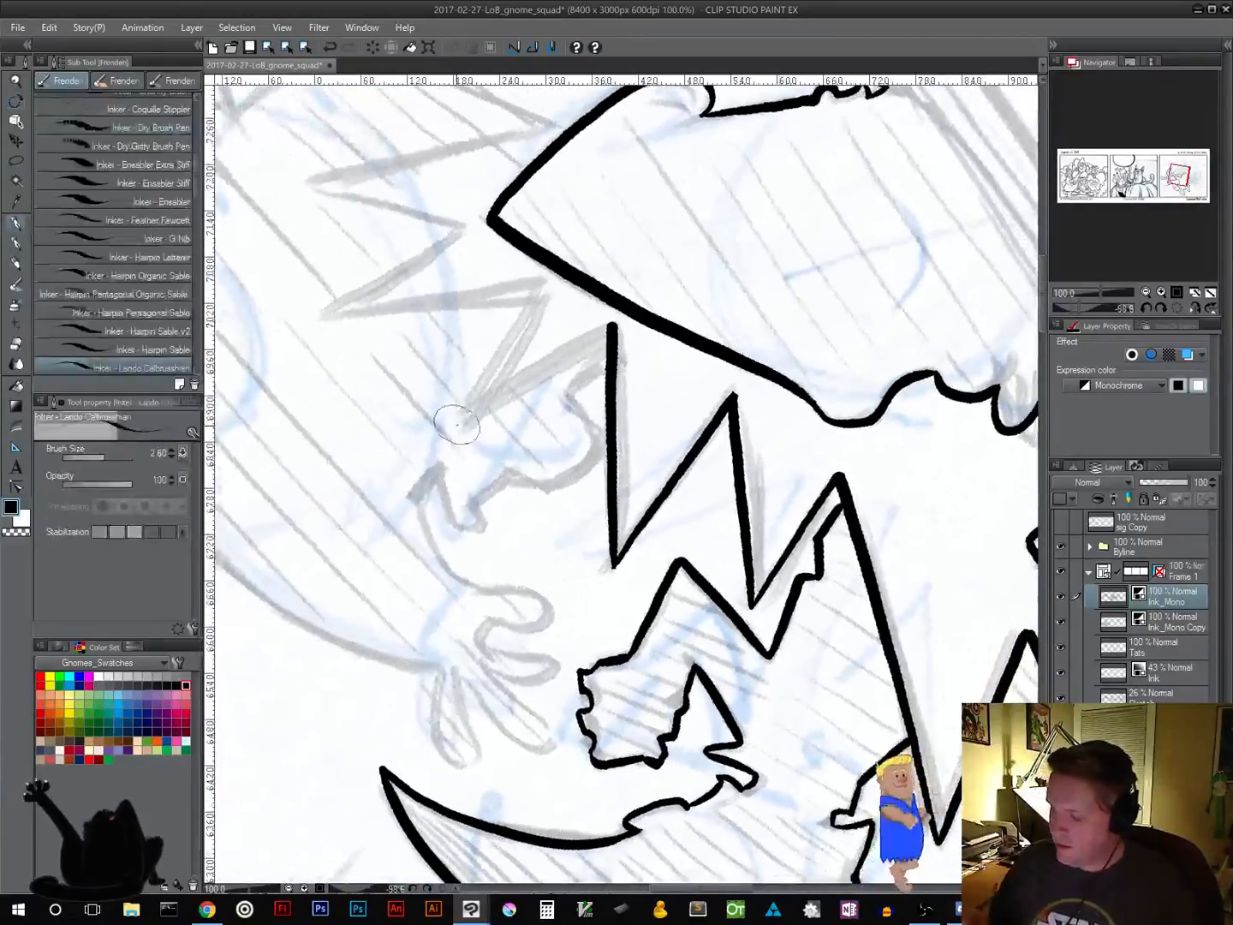
pyautogui.moveTo(460, 421); pyautogui.dragTo(598, 335)
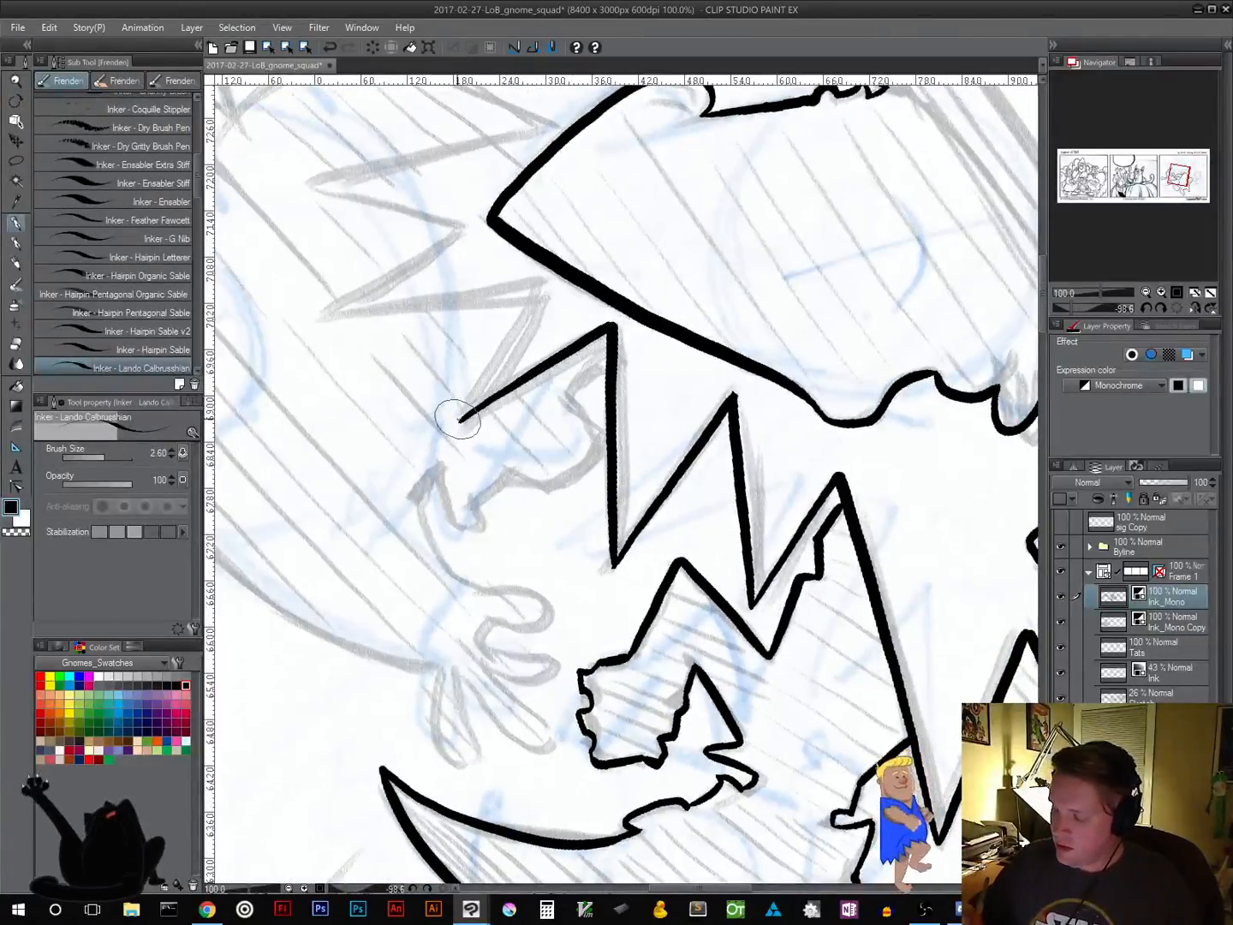
pyautogui.moveTo(459, 420)
pyautogui.mouseDown()
pyautogui.moveTo(528, 288)
pyautogui.moveTo(615, 398)
pyautogui.mouseUp()
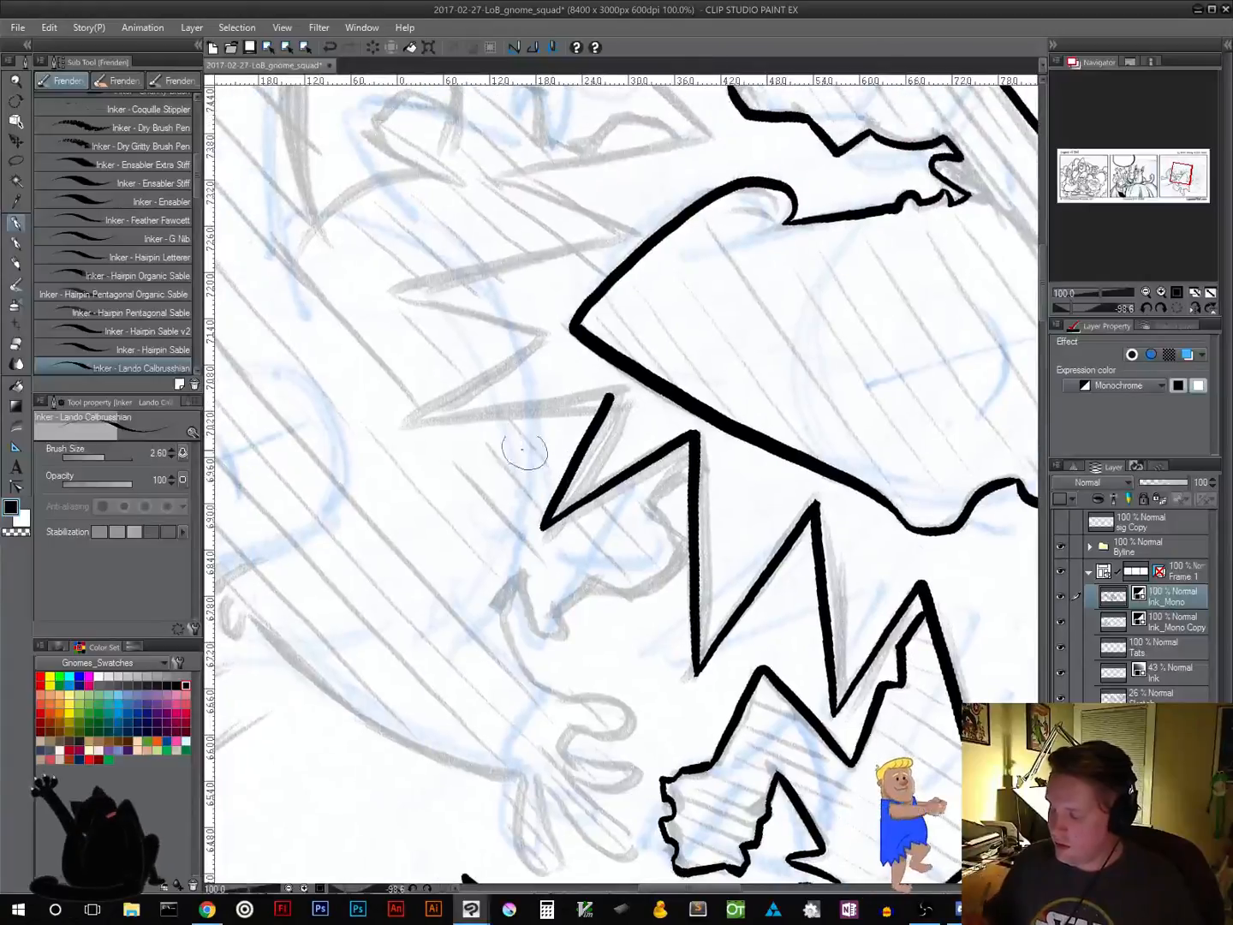
# Ink the two edges of the spike beside the thick-outlined figure's pointed corner and the adjoining line around that corner
pyautogui.moveTo(396, 428); pyautogui.dragTo(613, 394)
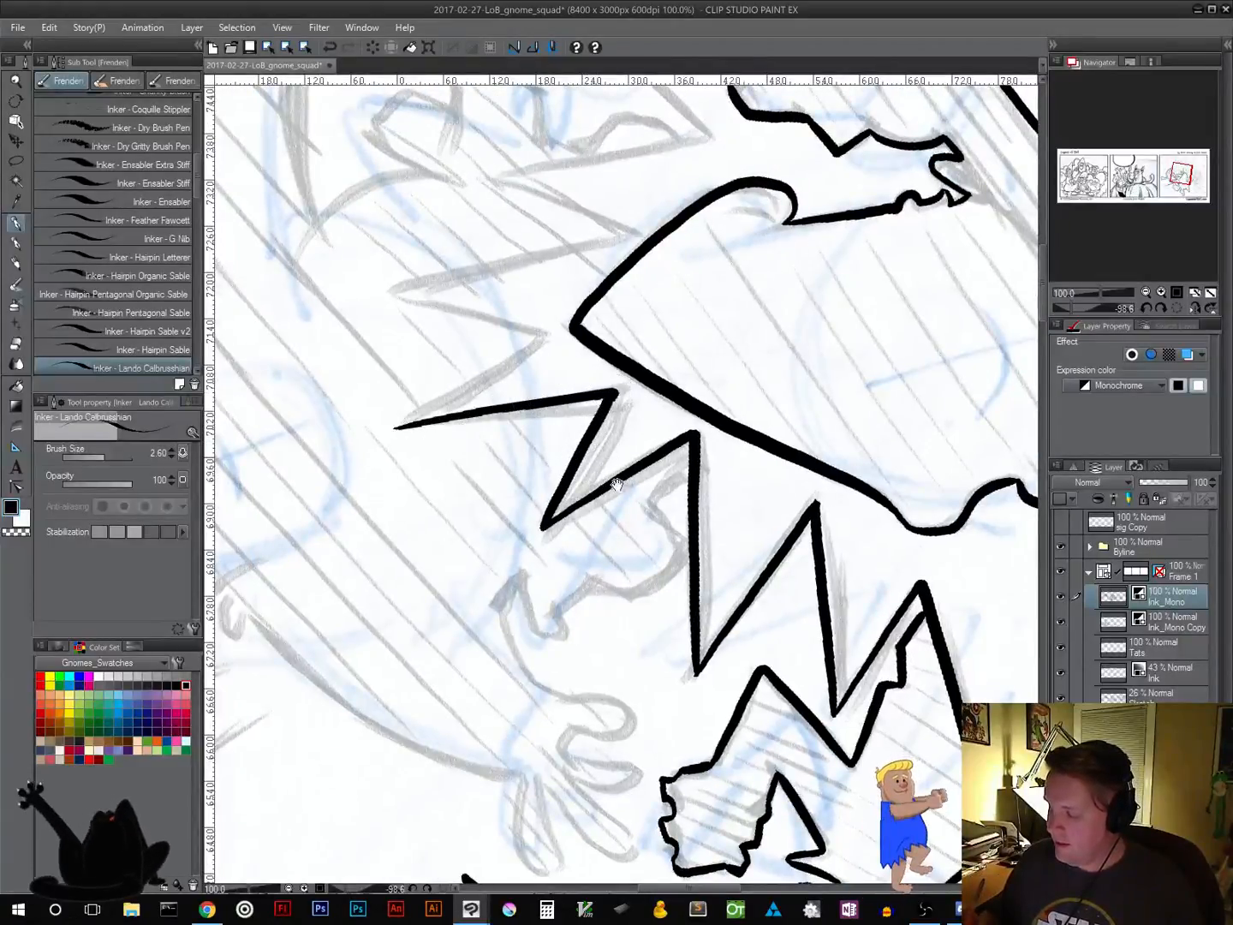
pyautogui.moveTo(613, 533); pyautogui.dragTo(678, 614)
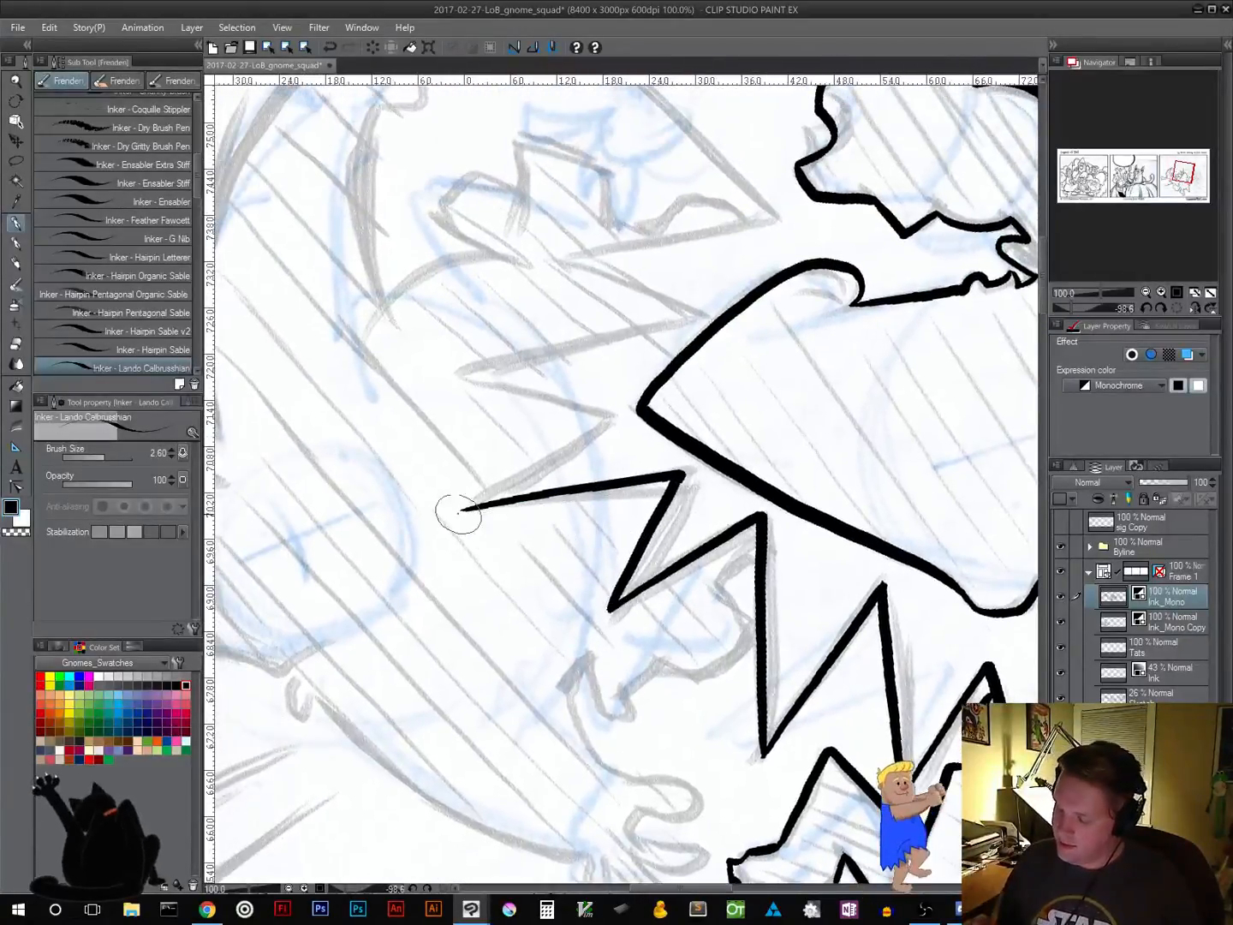
pyautogui.moveTo(462, 509)
pyautogui.mouseDown()
pyautogui.moveTo(606, 422)
pyautogui.moveTo(667, 489)
pyautogui.mouseUp()
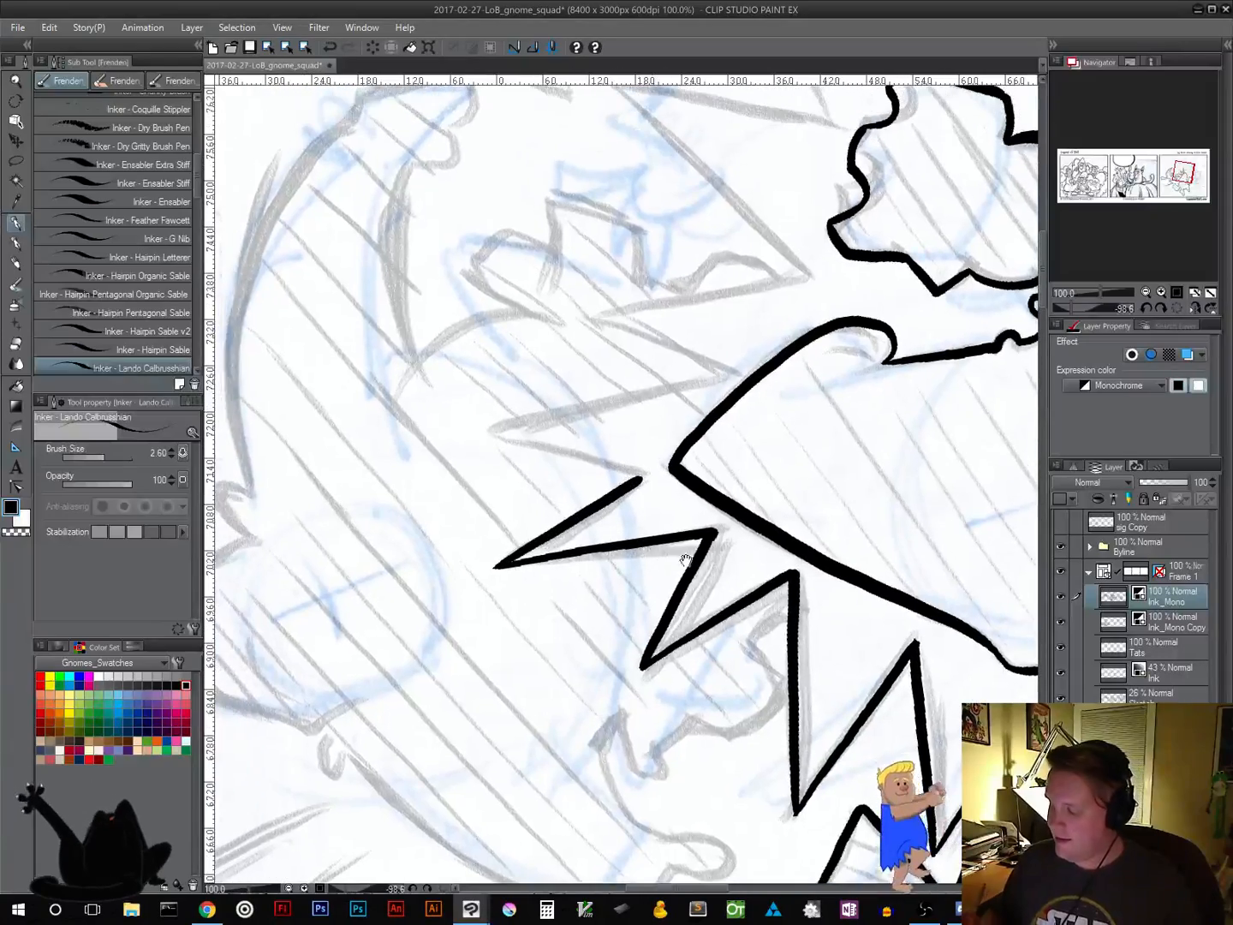
pyautogui.press('r')
pyautogui.moveTo(842, 518); pyautogui.dragTo(375, 611)
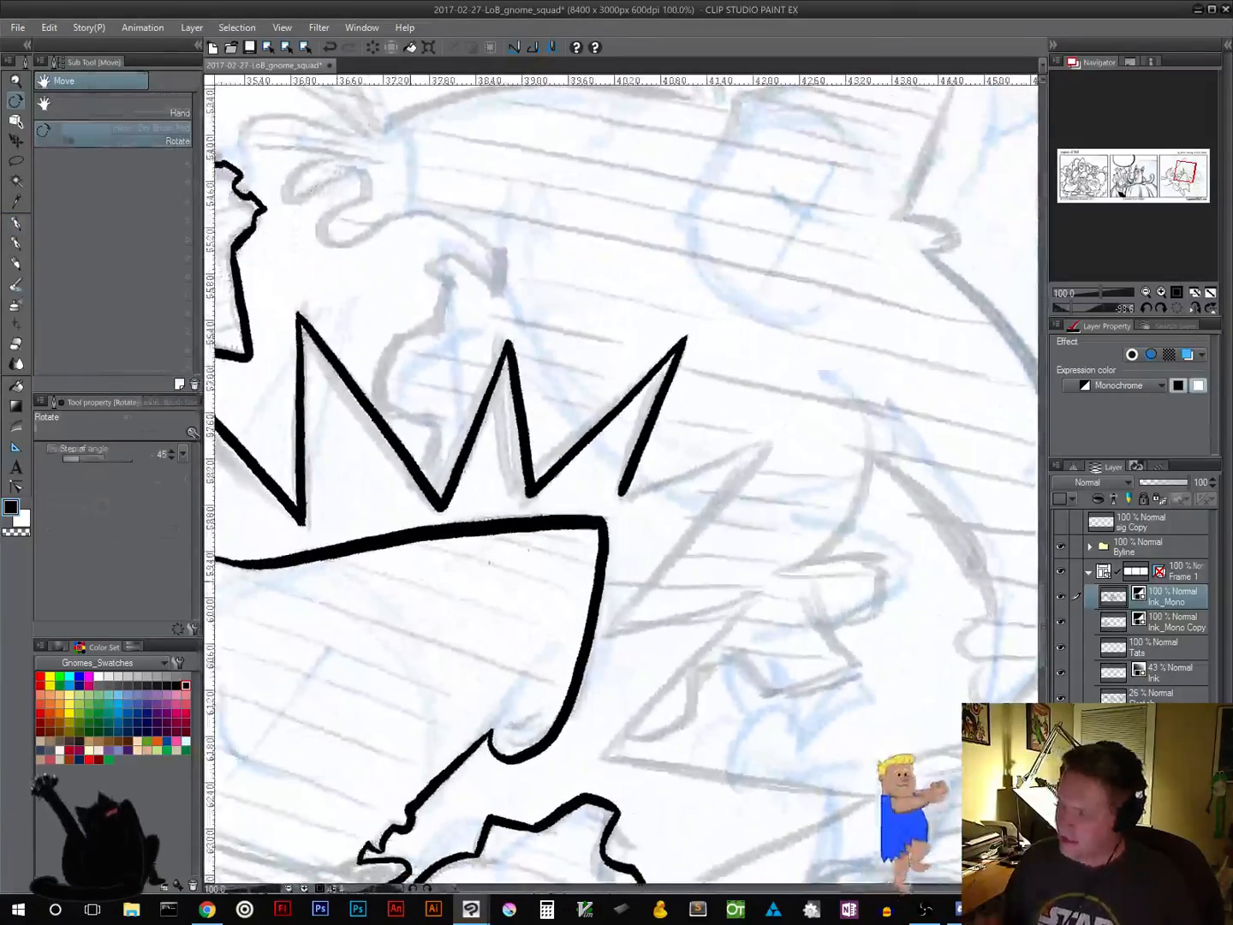
pyautogui.press('p')
pyautogui.moveTo(797, 466); pyautogui.dragTo(709, 349)
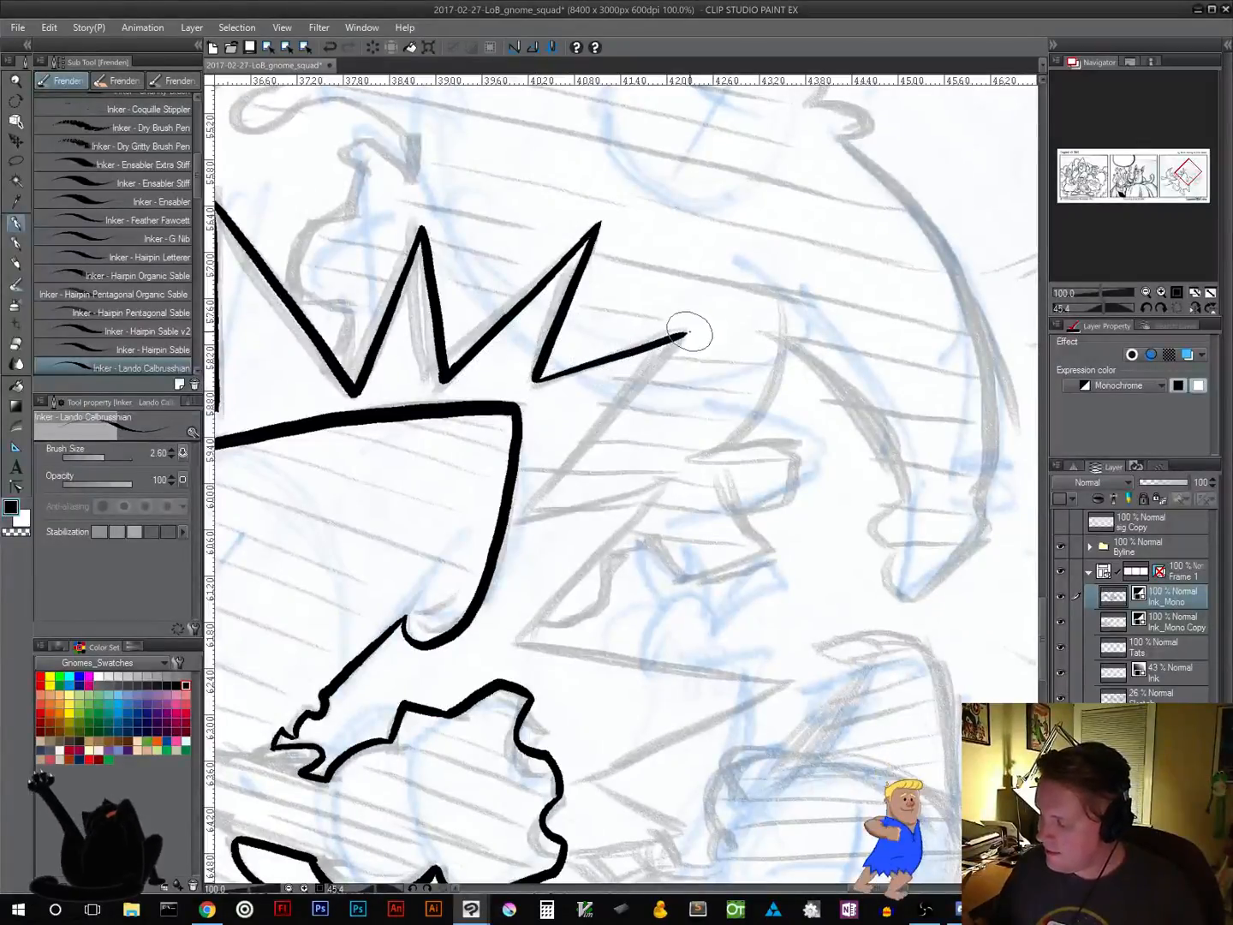
# Ink two zigzag burst lines alongside the thick-outlined figure's curved end, rotating the canvas between strokes
pyautogui.press('r')
pyautogui.moveTo(613, 545)
pyautogui.mouseDown()
pyautogui.moveTo(656, 454)
pyautogui.moveTo(669, 493)
pyautogui.moveTo(669, 464)
pyautogui.mouseUp()
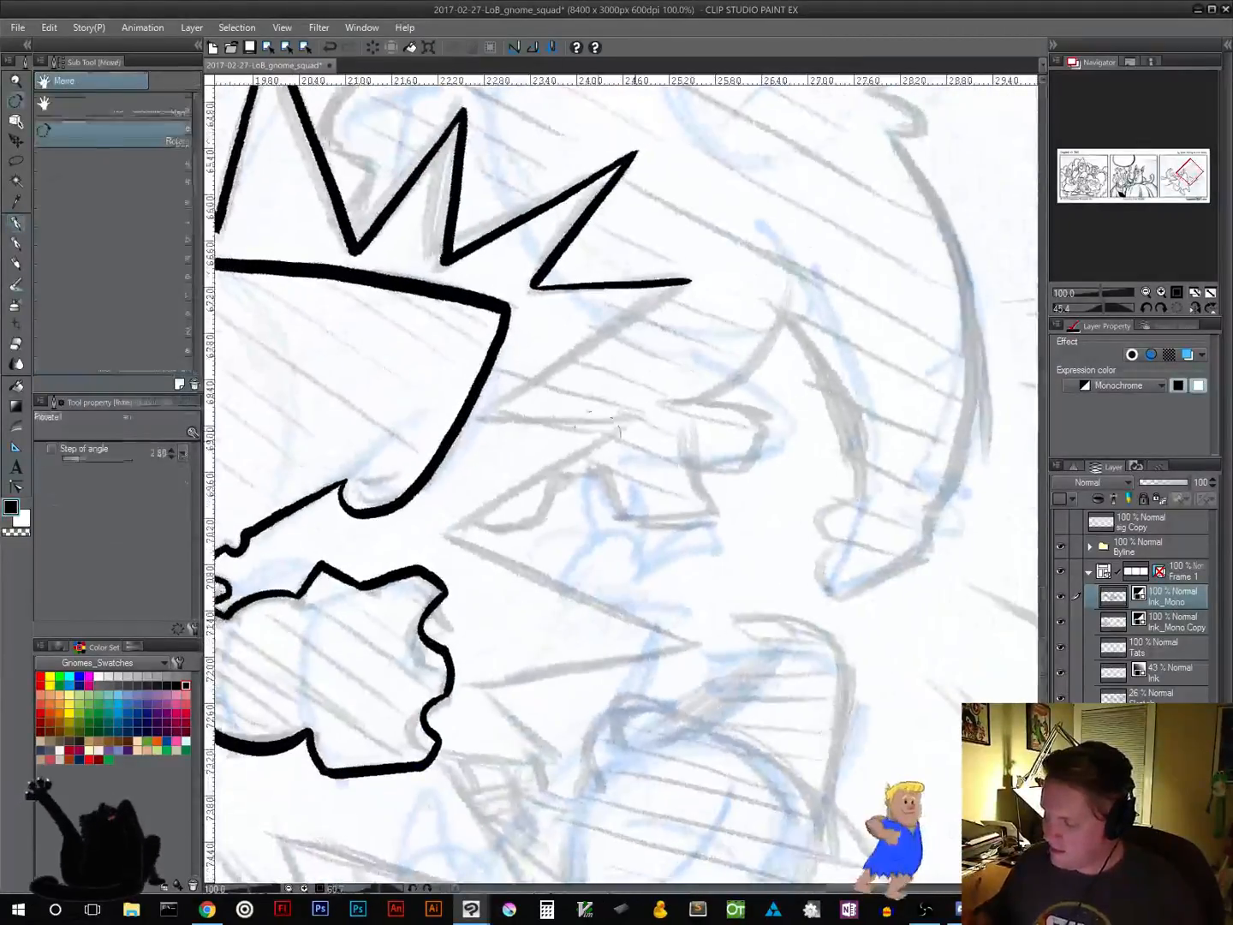
pyautogui.moveTo(517, 396); pyautogui.dragTo(672, 291)
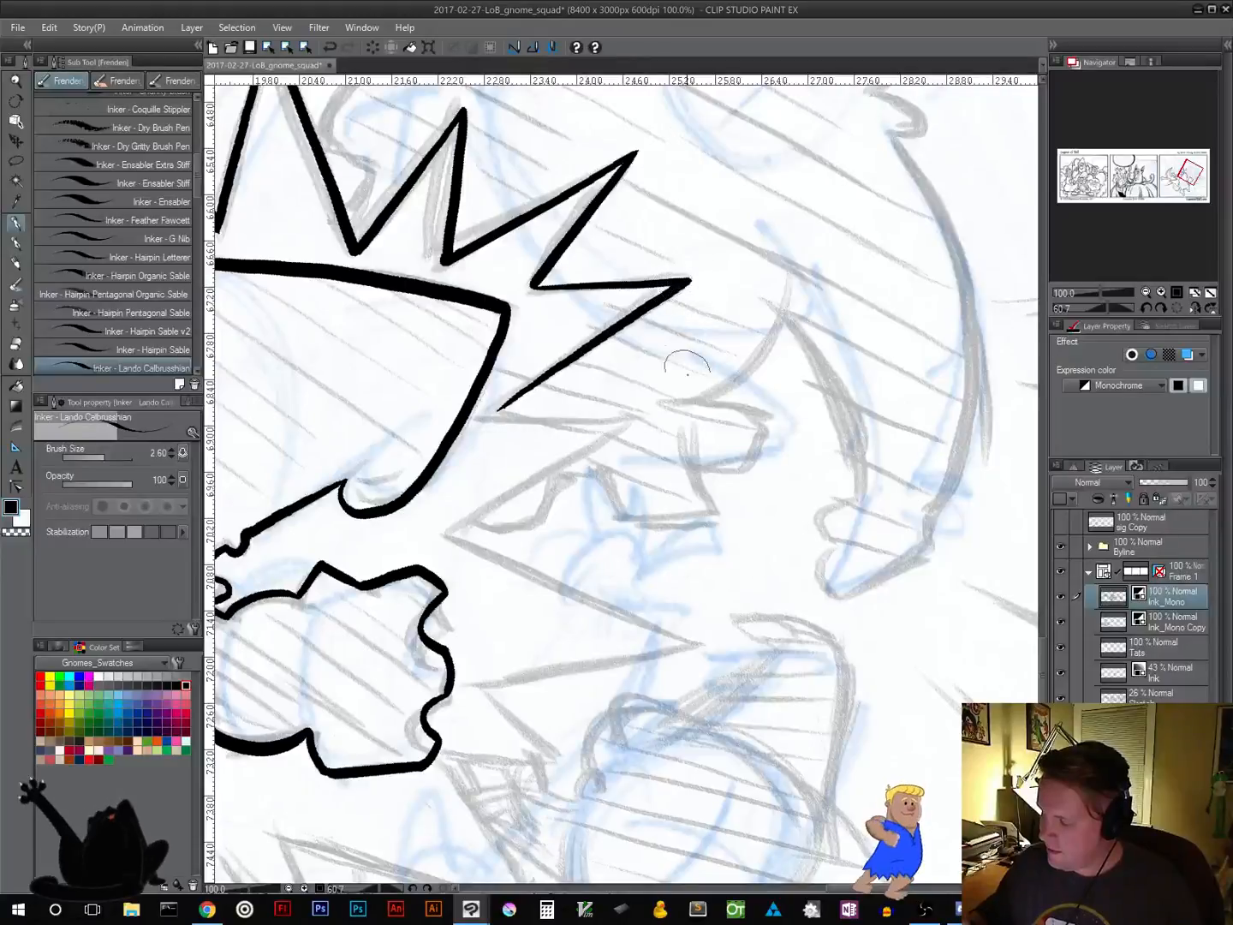
pyautogui.moveTo(899, 447)
pyautogui.mouseDown()
pyautogui.moveTo(895, 388)
pyautogui.moveTo(873, 350)
pyautogui.moveTo(900, 333)
pyautogui.moveTo(858, 249)
pyautogui.moveTo(848, 257)
pyautogui.mouseUp()
pyautogui.press('r')
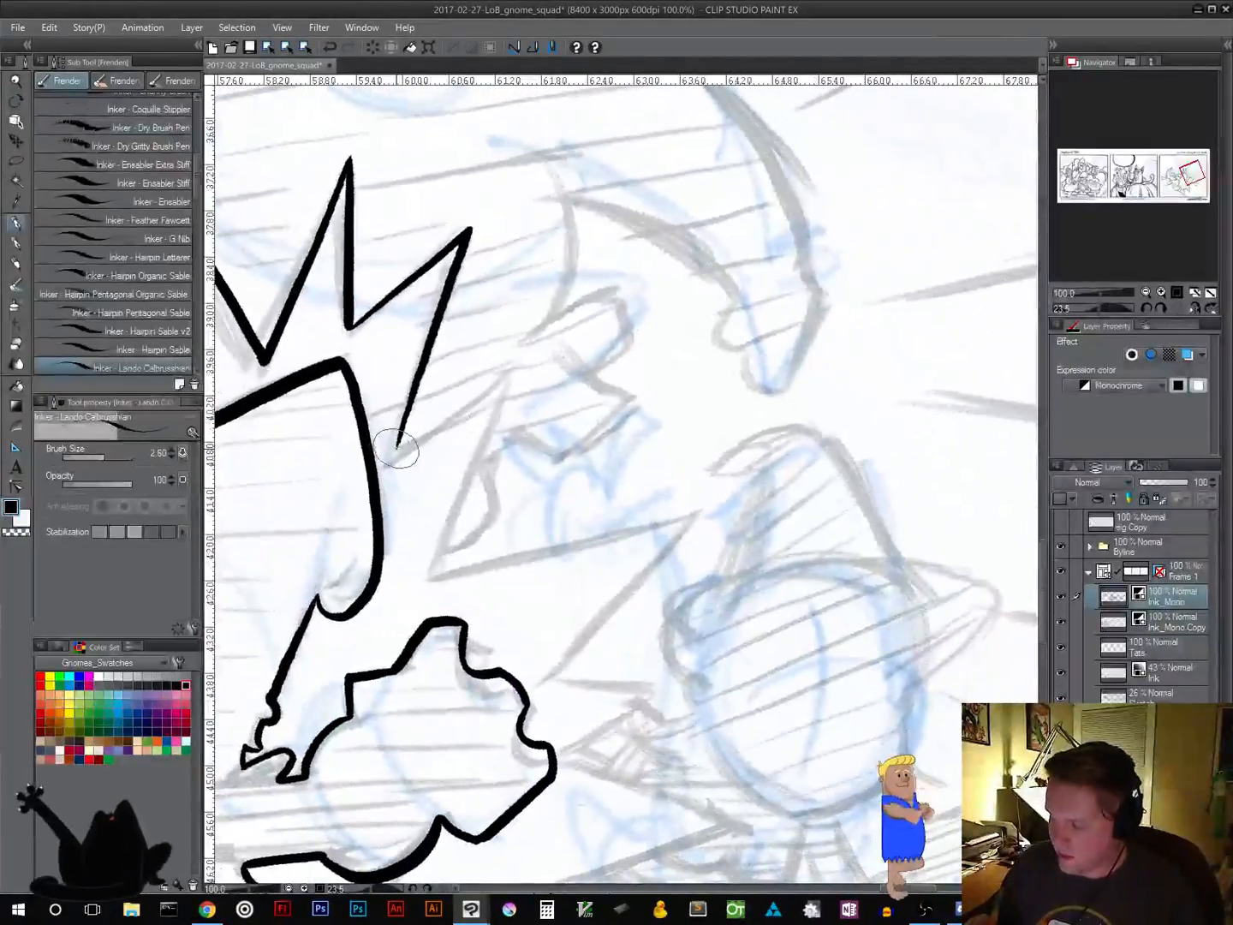
pyautogui.moveTo(397, 445); pyautogui.dragTo(518, 373)
# Ink both edges of the burst notch above the knobby inked fist, ending in a long line towards the sketched gnome's hat
pyautogui.moveTo(494, 499); pyautogui.dragTo(640, 374)
pyautogui.press('r')
pyautogui.moveTo(813, 384); pyautogui.dragTo(834, 444)
pyautogui.moveTo(752, 411); pyautogui.dragTo(544, 421)
pyautogui.press('r')
pyautogui.moveTo(674, 351)
pyautogui.mouseDown()
pyautogui.moveTo(698, 363)
pyautogui.moveTo(689, 450)
pyautogui.mouseUp()
pyautogui.moveTo(402, 481); pyautogui.dragTo(578, 343)
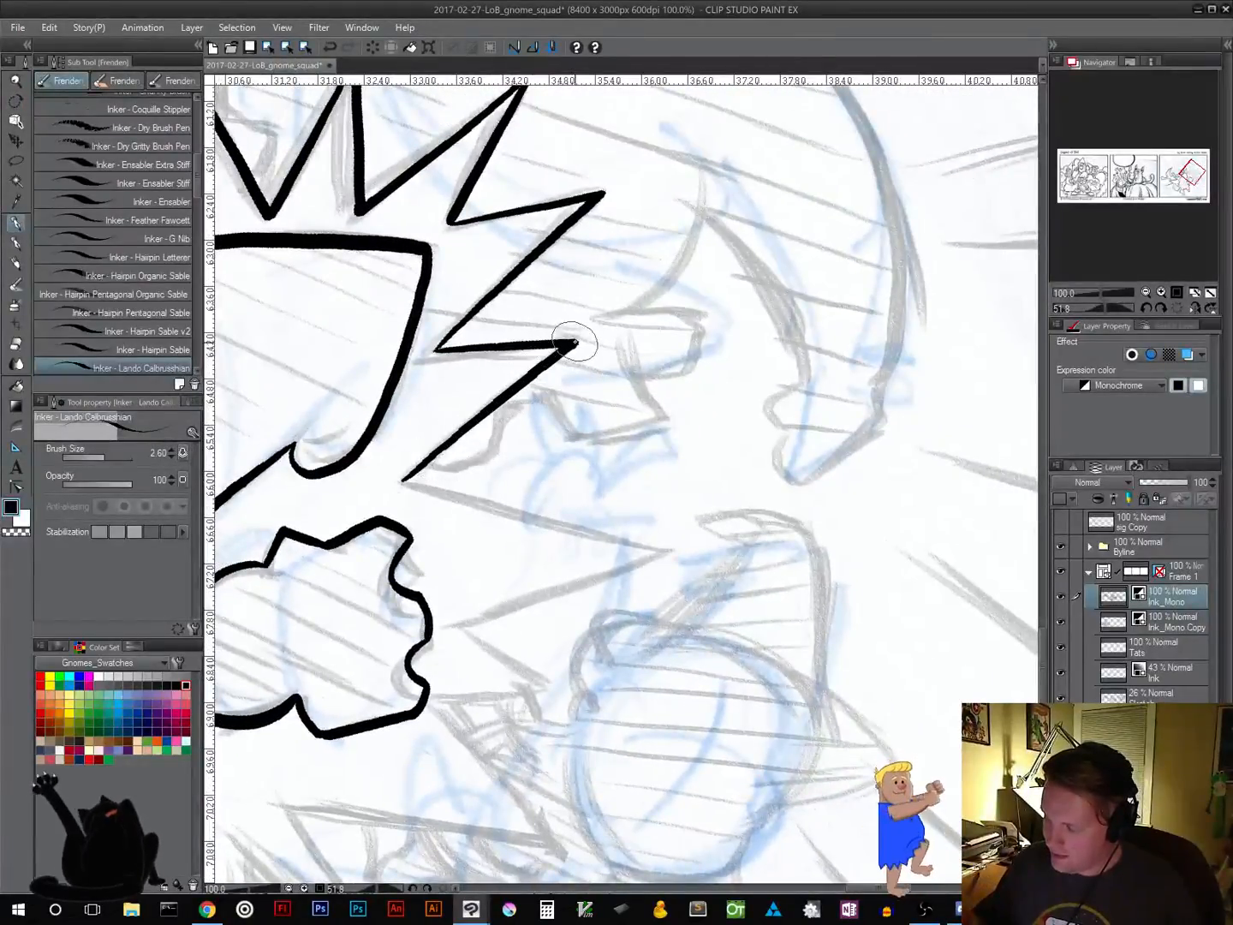
pyautogui.moveTo(581, 510)
pyautogui.mouseDown()
pyautogui.moveTo(611, 498)
pyautogui.moveTo(674, 370)
pyautogui.mouseUp()
pyautogui.press('r')
pyautogui.moveTo(774, 503)
pyautogui.mouseDown()
pyautogui.moveTo(822, 413)
pyautogui.moveTo(784, 300)
pyautogui.mouseUp()
pyautogui.moveTo(435, 512); pyautogui.dragTo(652, 335)
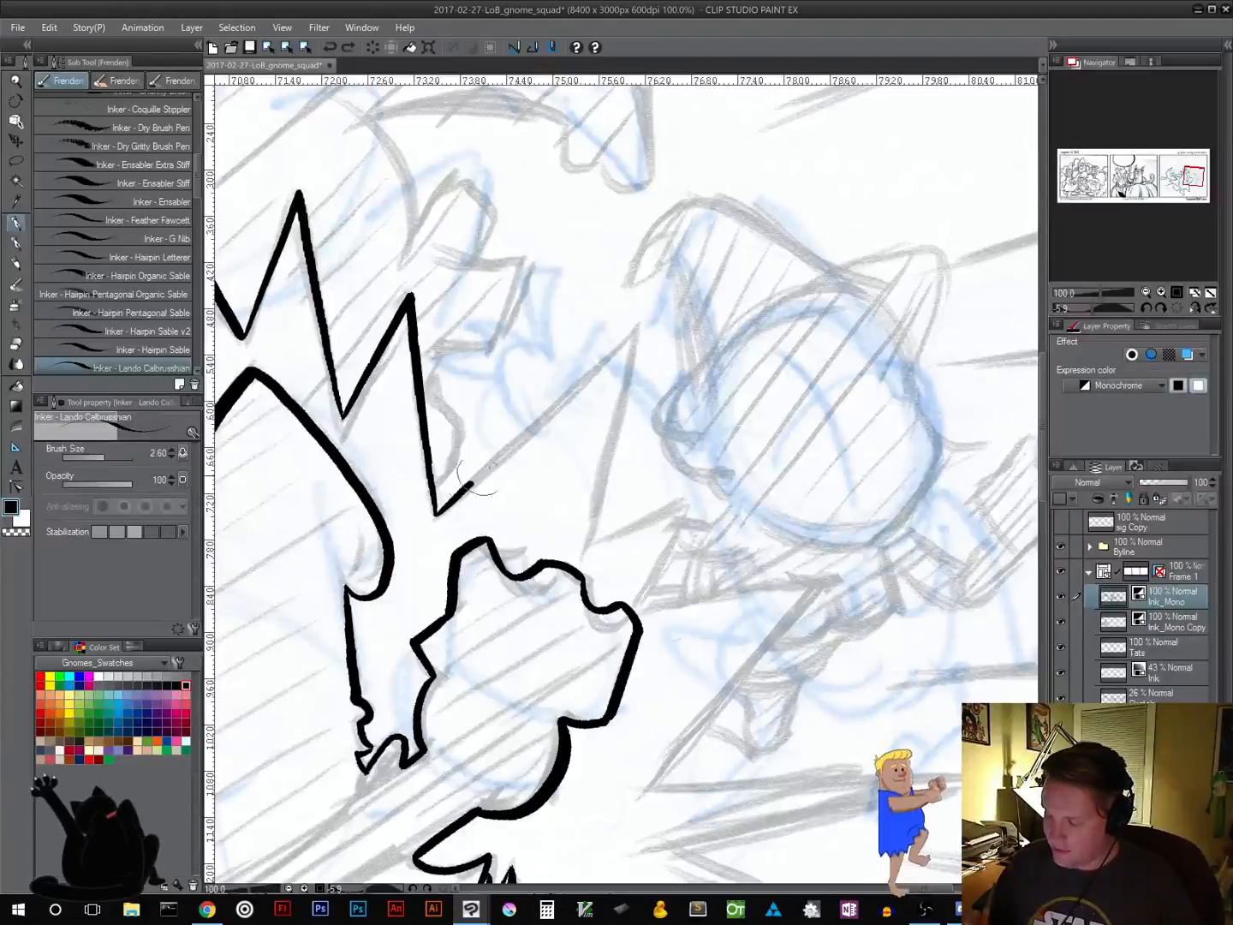
# Ink the burst line running back from the gnome's hat and two short zigzag lines next to the knobby inked fist
pyautogui.moveTo(691, 570); pyautogui.dragTo(682, 466)
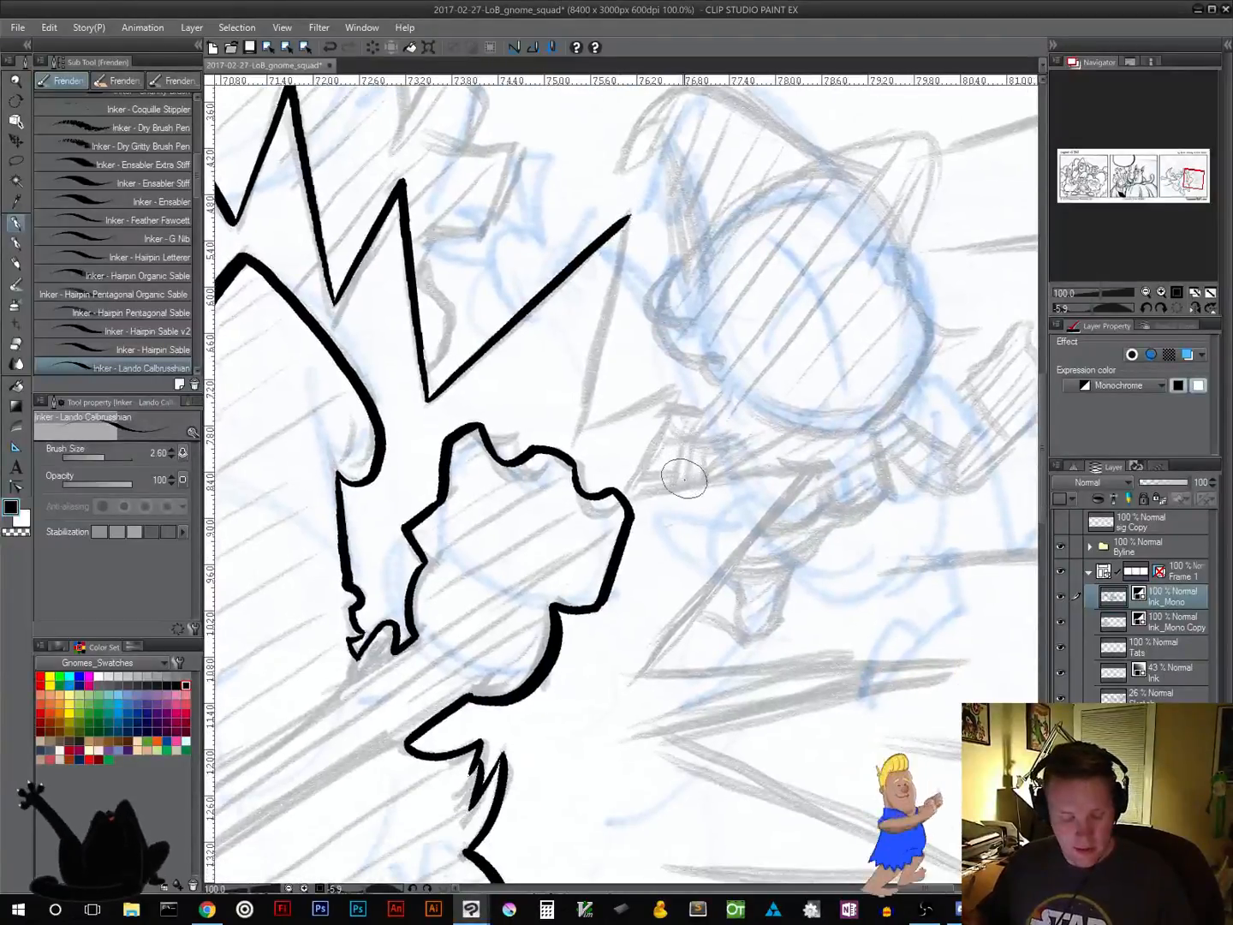
pyautogui.moveTo(758, 429); pyautogui.dragTo(736, 515)
pyautogui.moveTo(795, 453); pyautogui.dragTo(684, 443)
pyautogui.moveTo(839, 493)
pyautogui.mouseDown()
pyautogui.moveTo(794, 284)
pyautogui.moveTo(766, 264)
pyautogui.mouseUp()
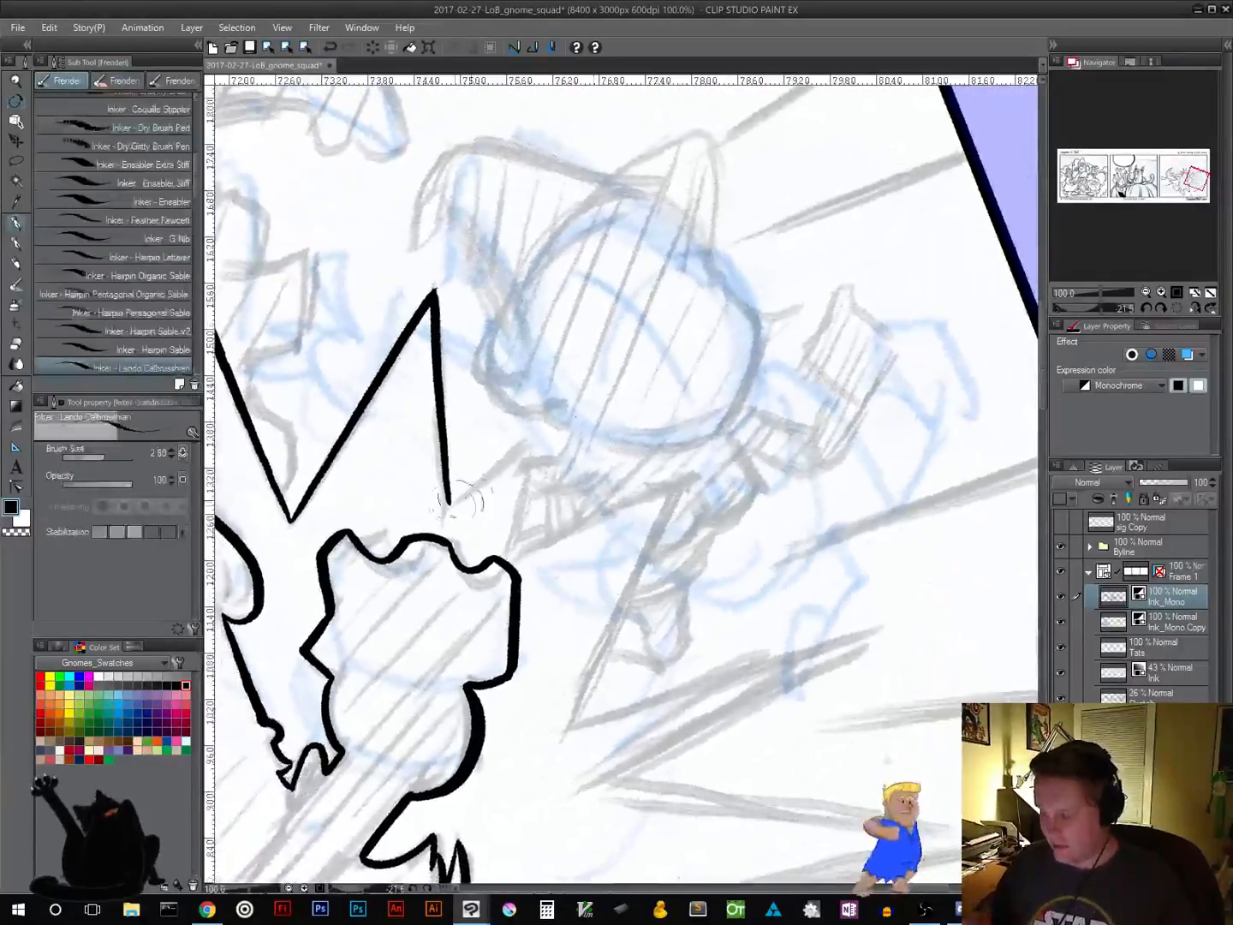
pyautogui.moveTo(599, 606)
pyautogui.mouseDown()
pyautogui.moveTo(734, 435)
pyautogui.moveTo(822, 517)
pyautogui.moveTo(694, 618)
pyautogui.mouseUp()
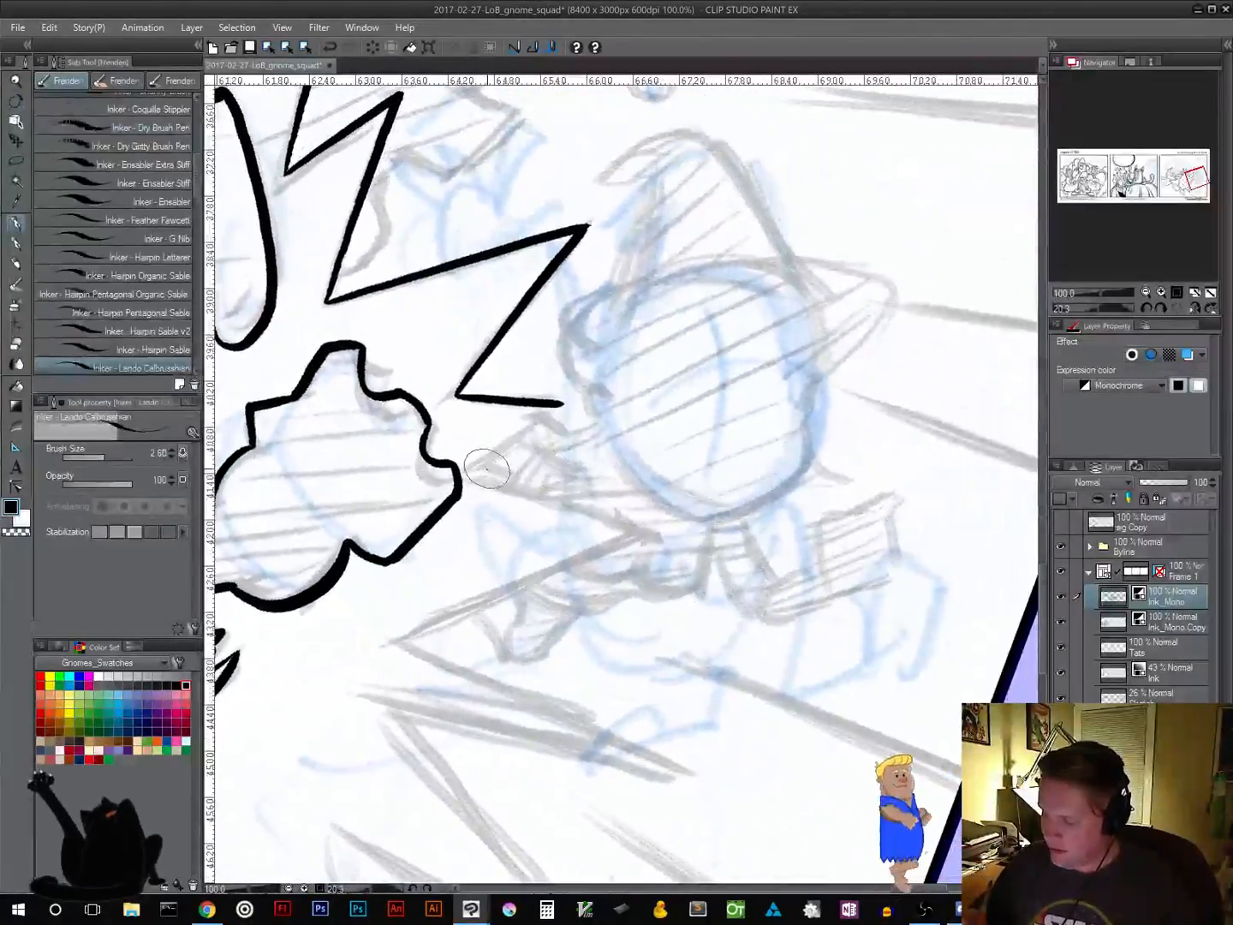
pyautogui.moveTo(481, 469); pyautogui.dragTo(487, 465)
pyautogui.moveTo(743, 554)
pyautogui.mouseDown()
pyautogui.moveTo(715, 441)
pyautogui.moveTo(842, 416)
pyautogui.moveTo(775, 330)
pyautogui.mouseUp()
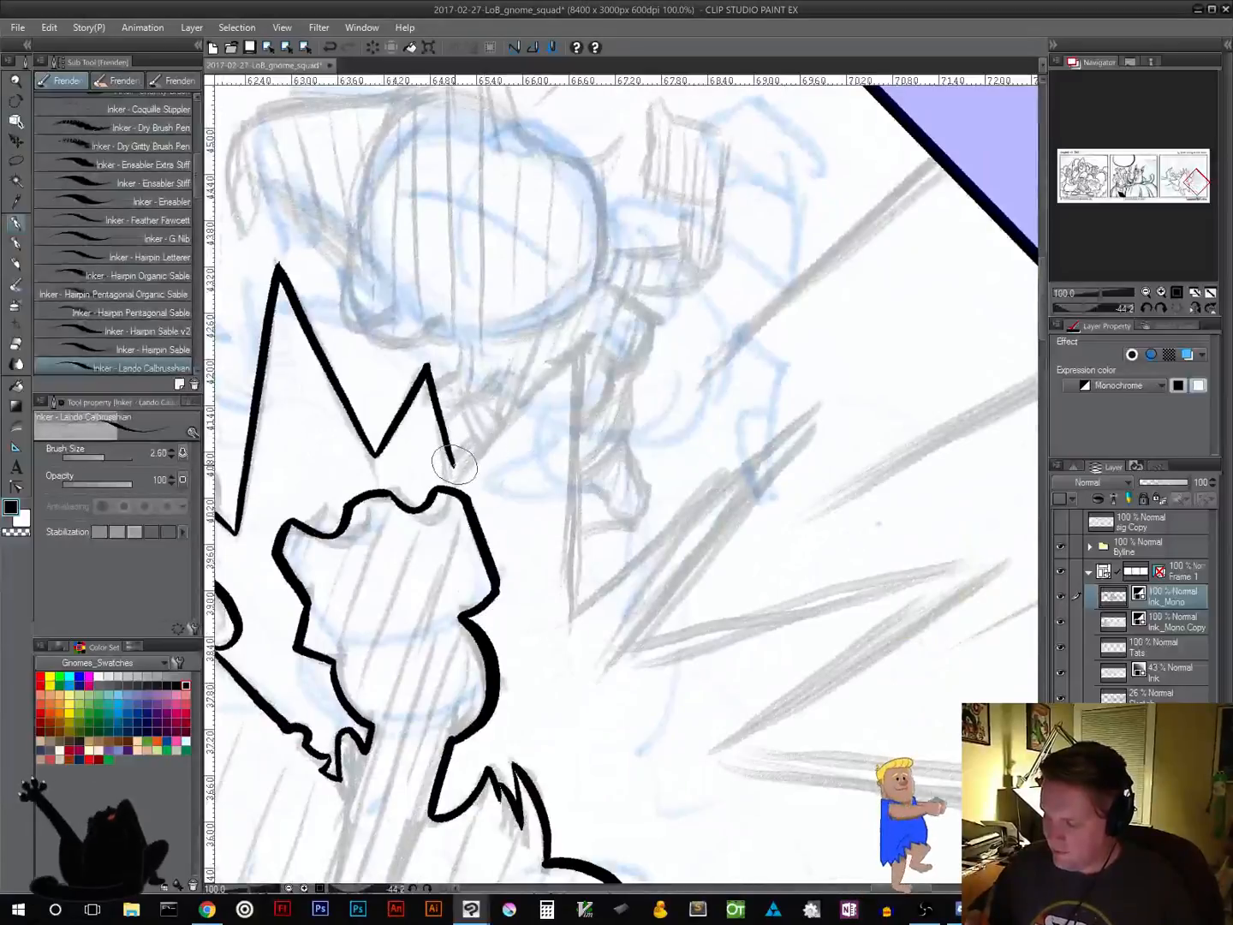
pyautogui.moveTo(456, 463)
pyautogui.mouseDown()
pyautogui.moveTo(541, 403)
pyautogui.moveTo(598, 336)
pyautogui.mouseUp()
pyautogui.moveTo(643, 558); pyautogui.dragTo(668, 464)
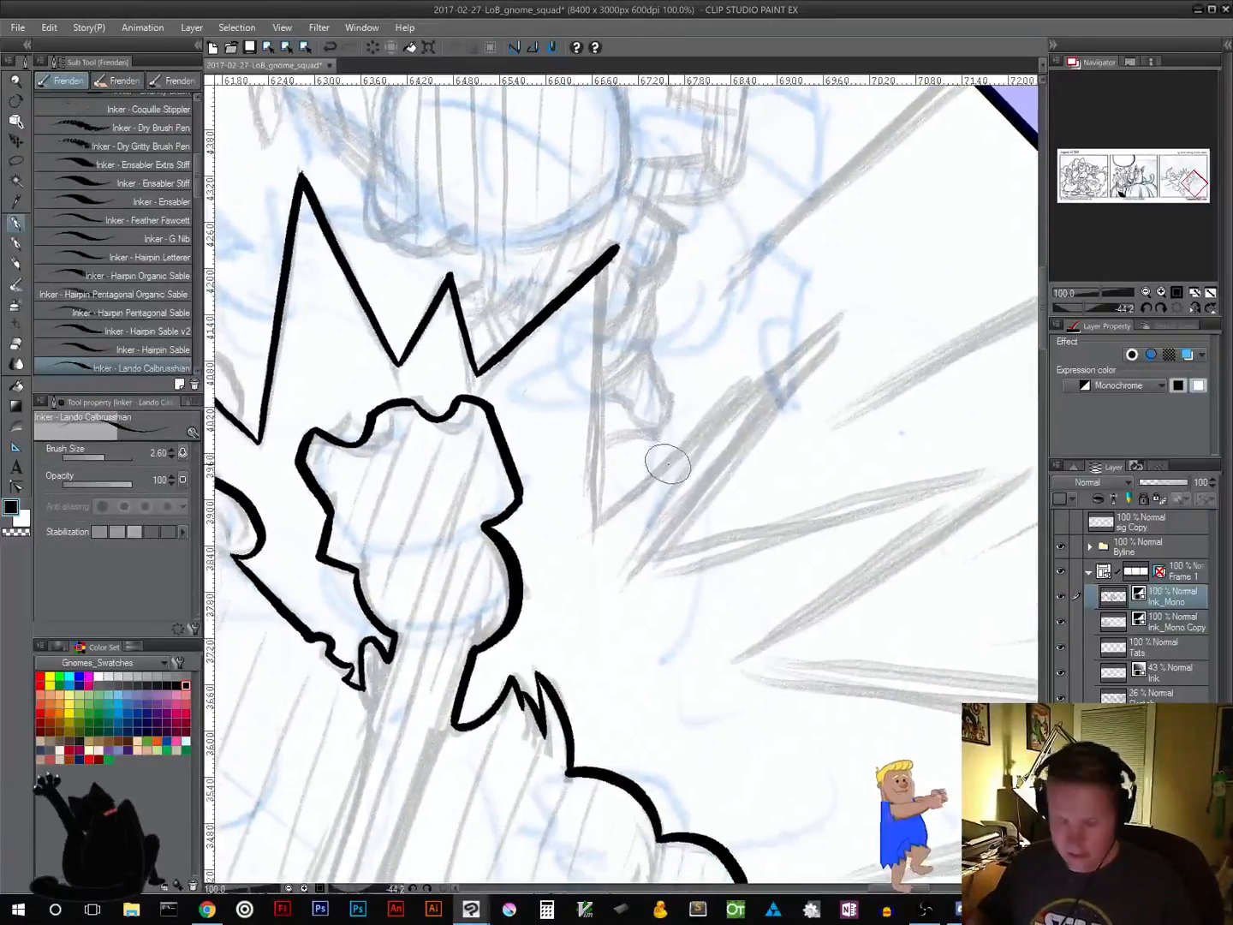
pyautogui.hotkey('ctrl', 'z')
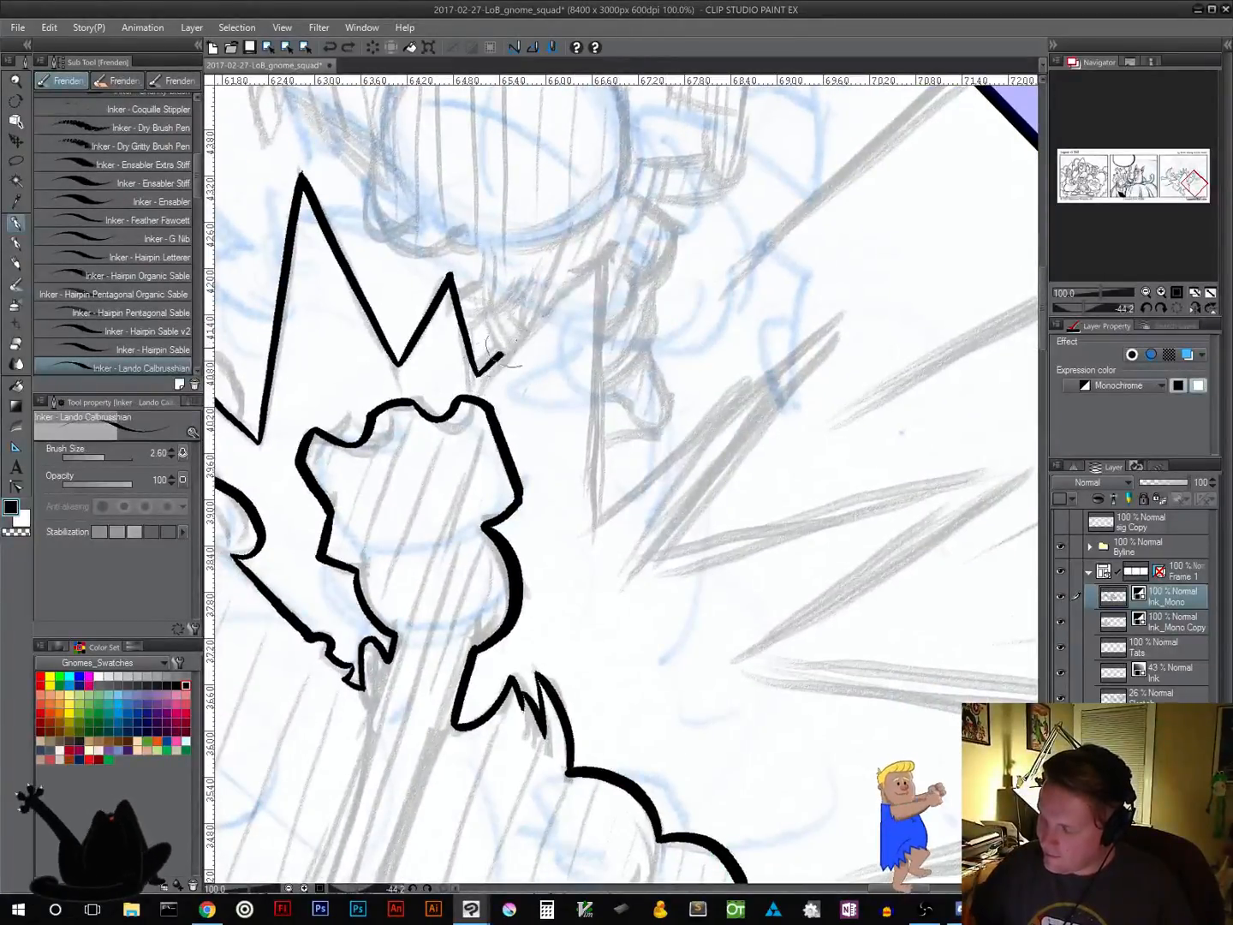
# Ink the two edges of the burst spike that crosses the sketched gnome's body, rotating the canvas between strokes
pyautogui.moveTo(480, 371); pyautogui.dragTo(610, 252)
pyautogui.moveTo(670, 499); pyautogui.dragTo(712, 590)
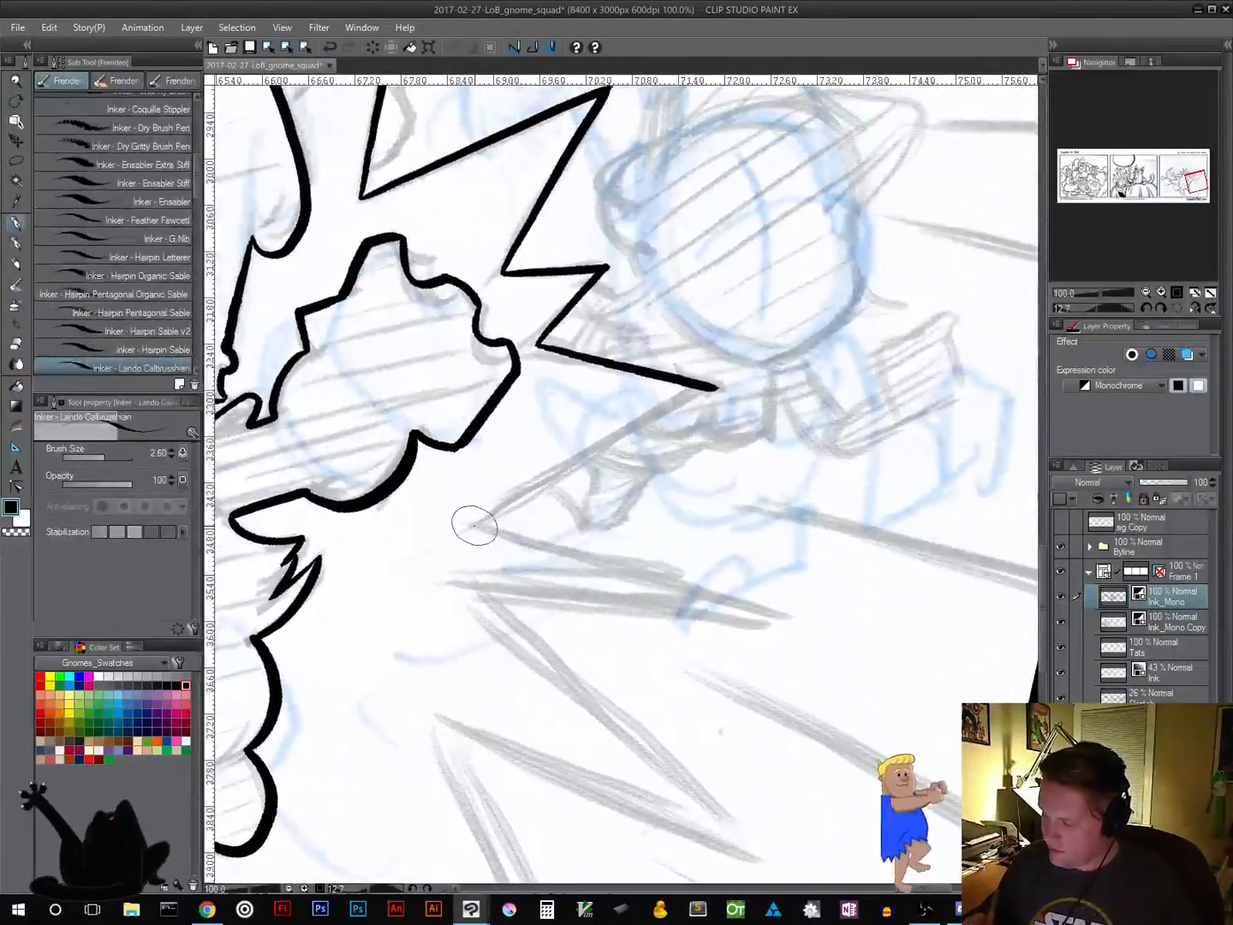
pyautogui.moveTo(473, 523); pyautogui.dragTo(714, 390)
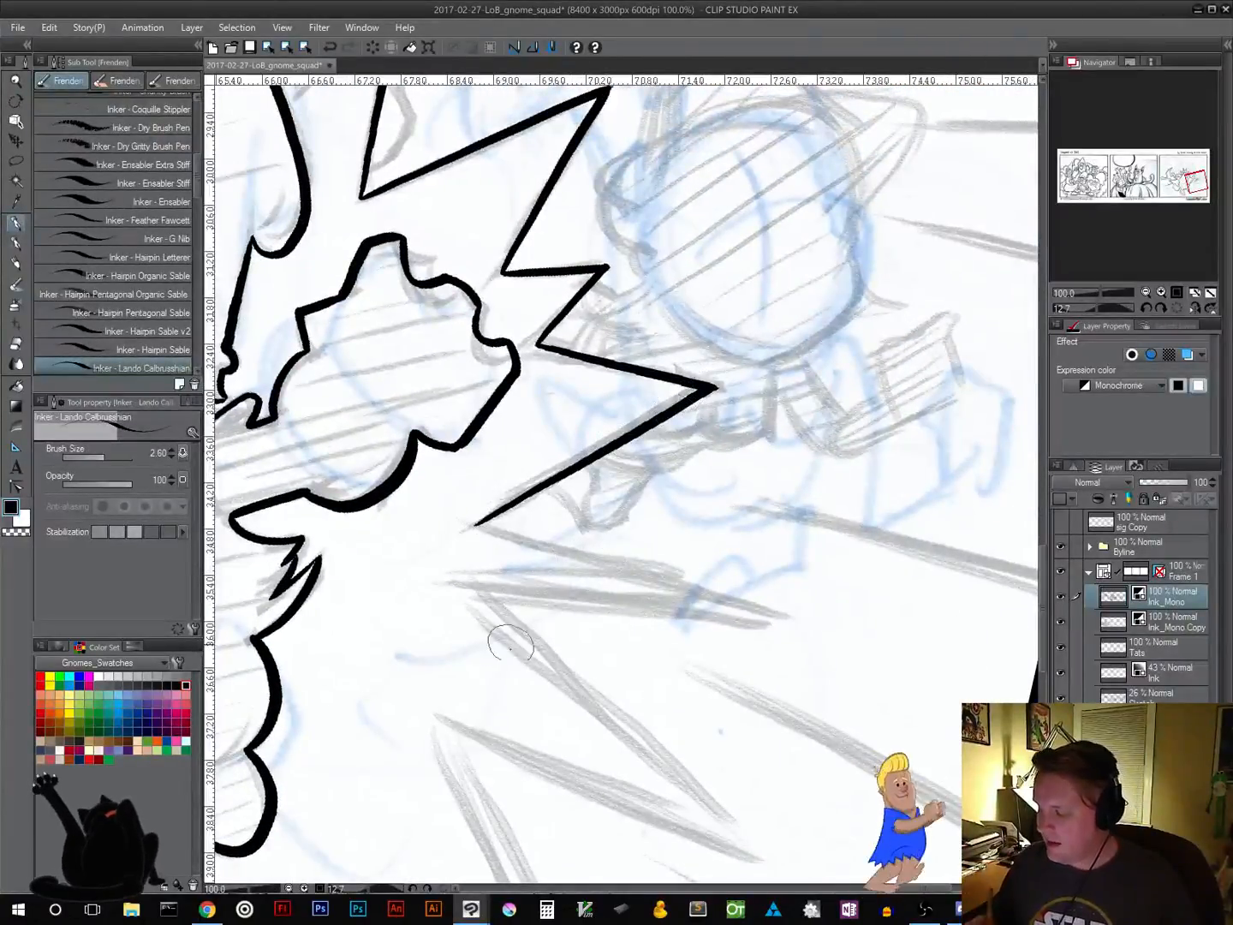
pyautogui.moveTo(646, 543)
pyautogui.mouseDown()
pyautogui.moveTo(740, 497)
pyautogui.moveTo(637, 512)
pyautogui.moveTo(744, 577)
pyautogui.moveTo(698, 606)
pyautogui.moveTo(668, 485)
pyautogui.mouseUp()
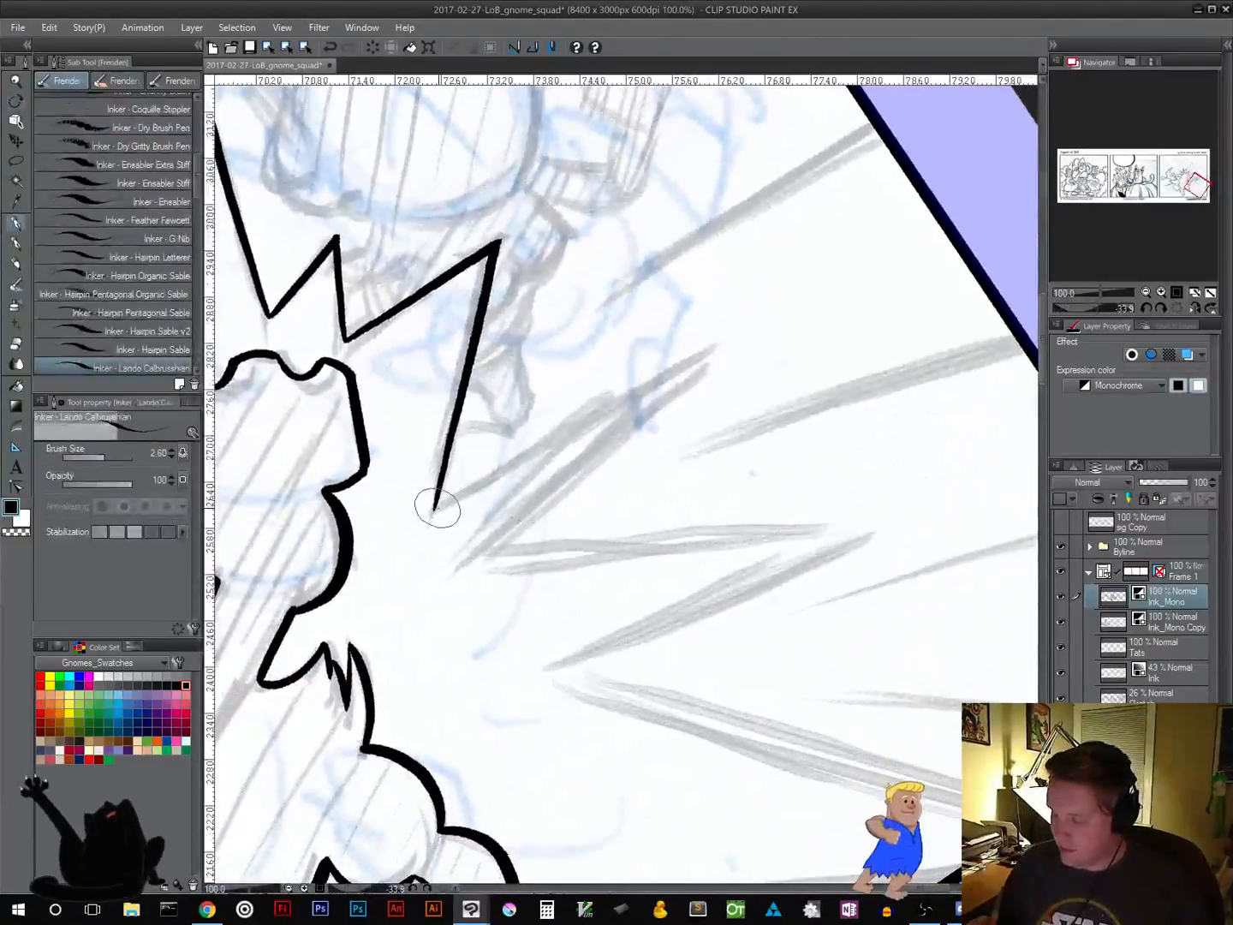
# Ink the two edges of the narrow burst spike below the sketched gnome, redrawing the lower edge to meet the tip cleanly
pyautogui.moveTo(436, 506); pyautogui.dragTo(694, 362)
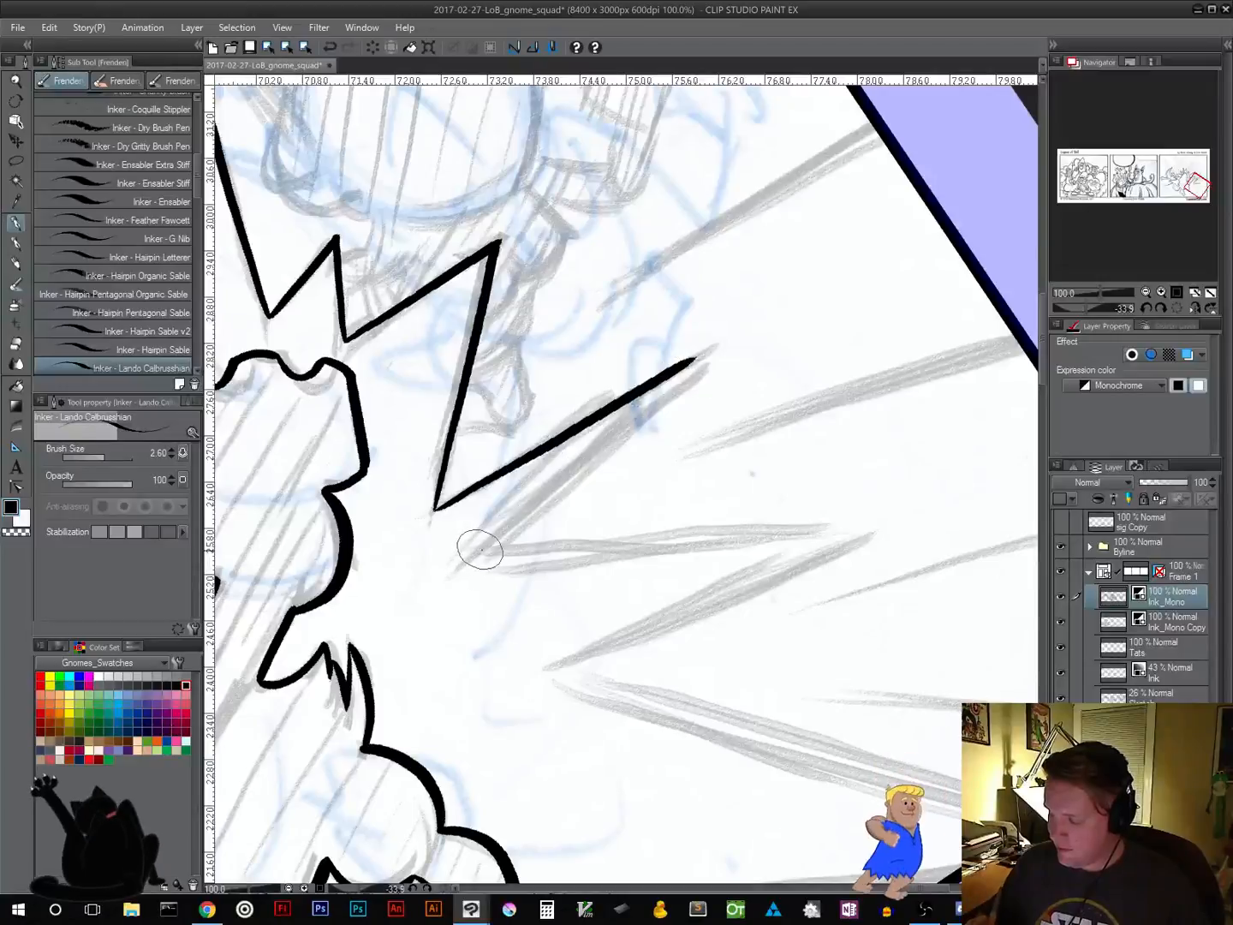
pyautogui.moveTo(482, 548); pyautogui.dragTo(705, 354)
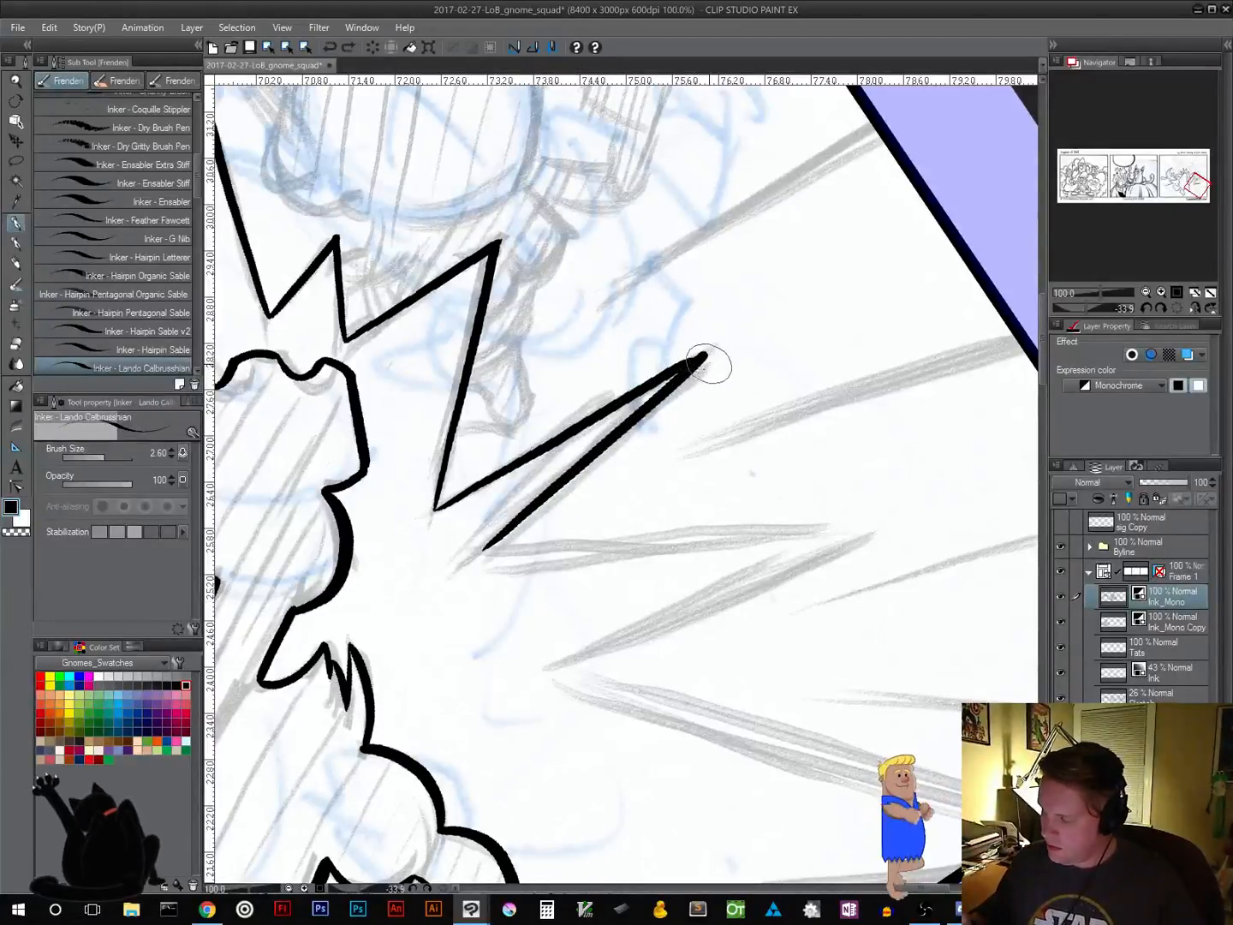
pyautogui.hotkey('ctrl', 'z')
pyautogui.moveTo(693, 361); pyautogui.dragTo(486, 552)
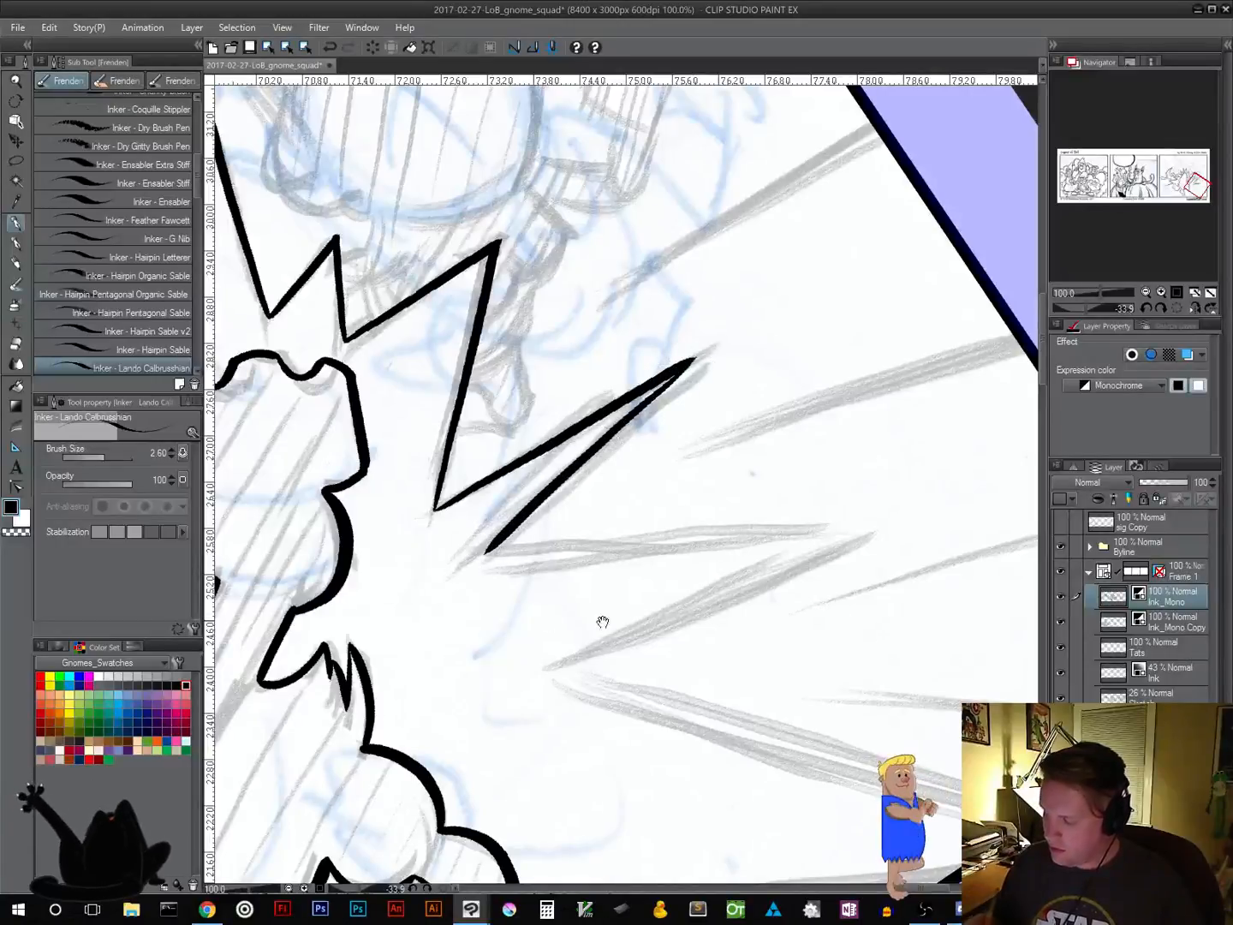
# Rotate the canvas and ink the two edges of the long burst spike pointing towards the third panel's right border
pyautogui.moveTo(601, 622)
pyautogui.mouseDown()
pyautogui.moveTo(655, 443)
pyautogui.moveTo(679, 467)
pyautogui.mouseUp()
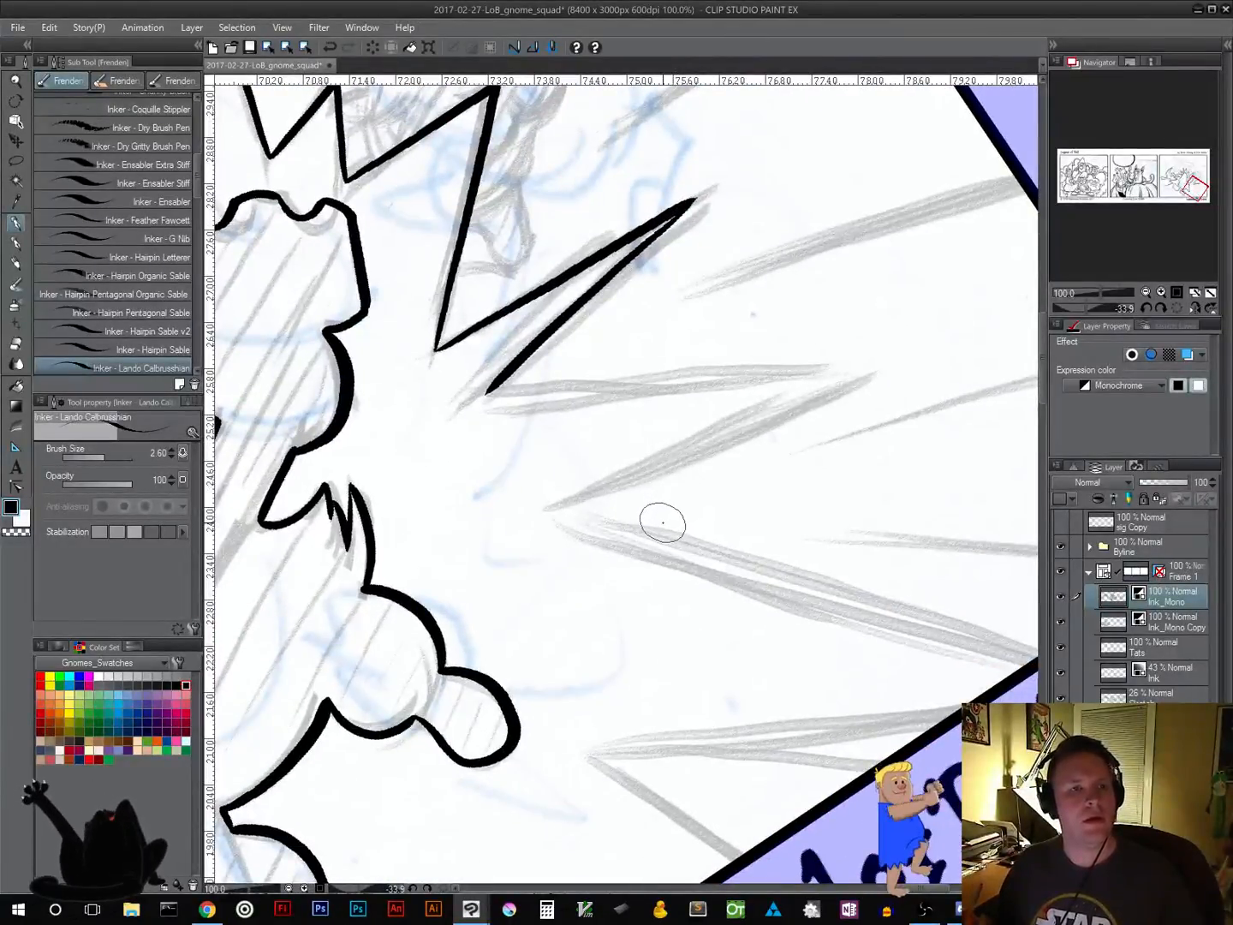
pyautogui.moveTo(701, 507)
pyautogui.mouseDown()
pyautogui.moveTo(732, 522)
pyautogui.moveTo(757, 446)
pyautogui.moveTo(780, 504)
pyautogui.moveTo(658, 489)
pyautogui.moveTo(724, 523)
pyautogui.mouseUp()
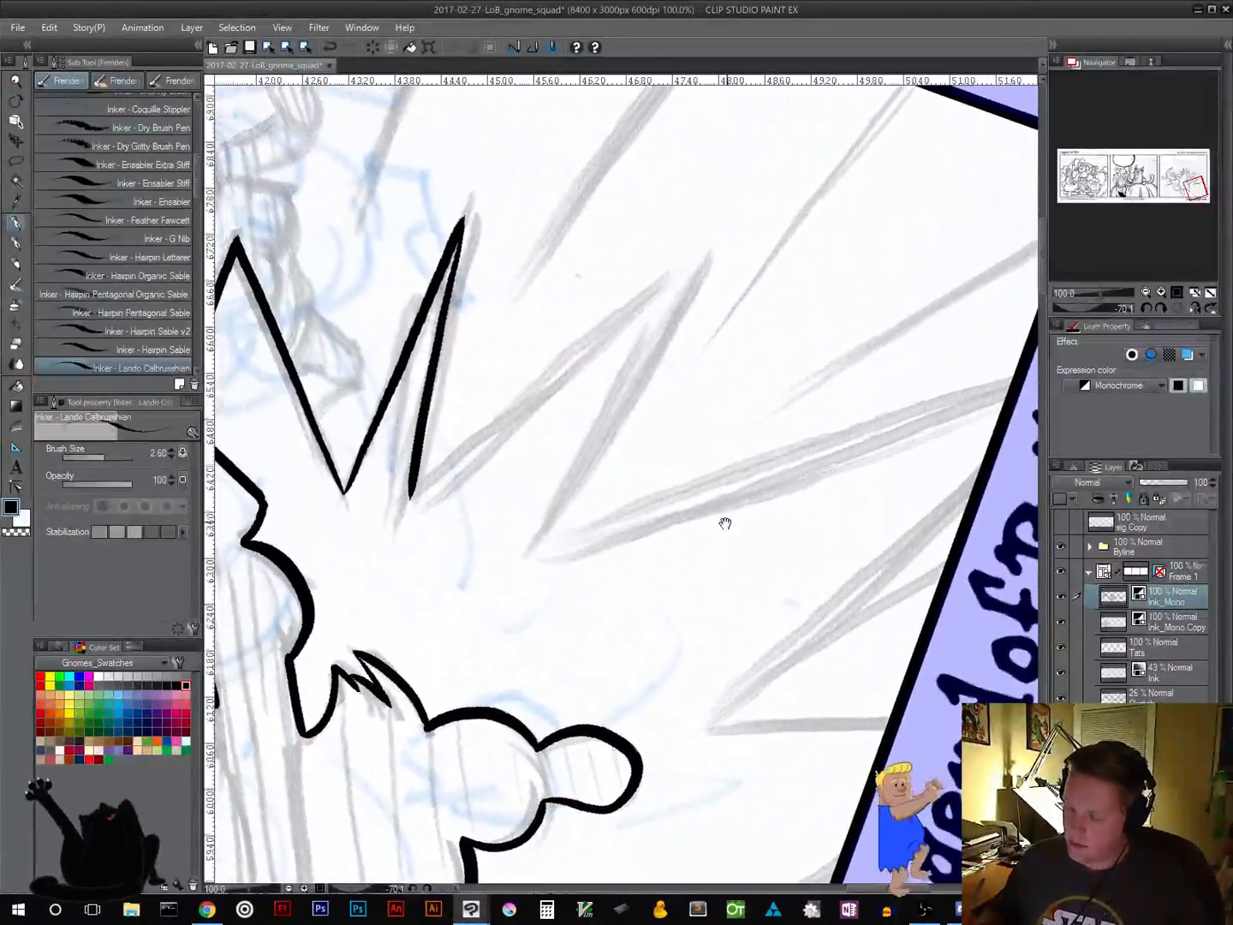
pyautogui.moveTo(411, 497); pyautogui.dragTo(707, 271)
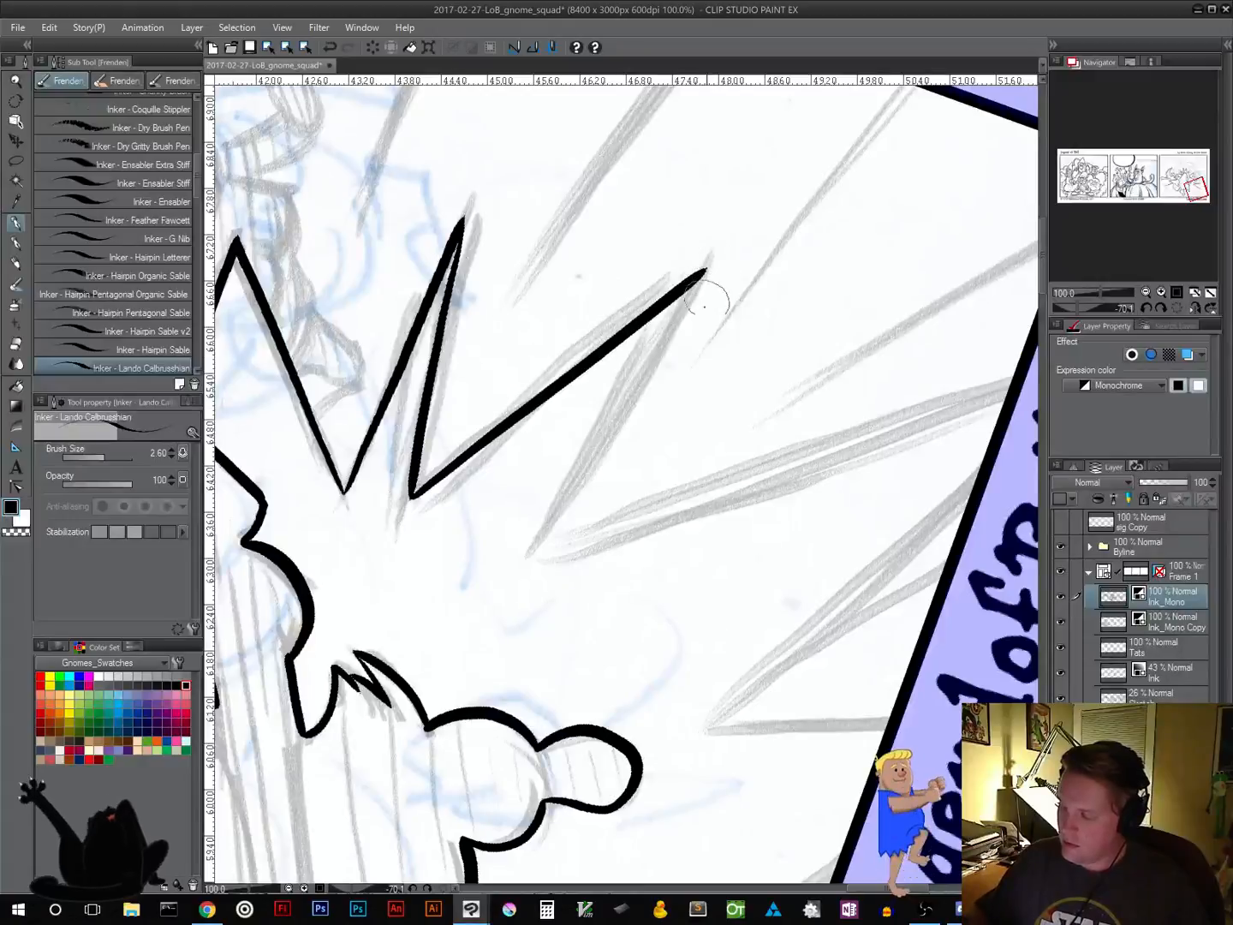
pyautogui.moveTo(741, 540); pyautogui.dragTo(702, 613)
pyautogui.moveTo(779, 590); pyautogui.dragTo(672, 592)
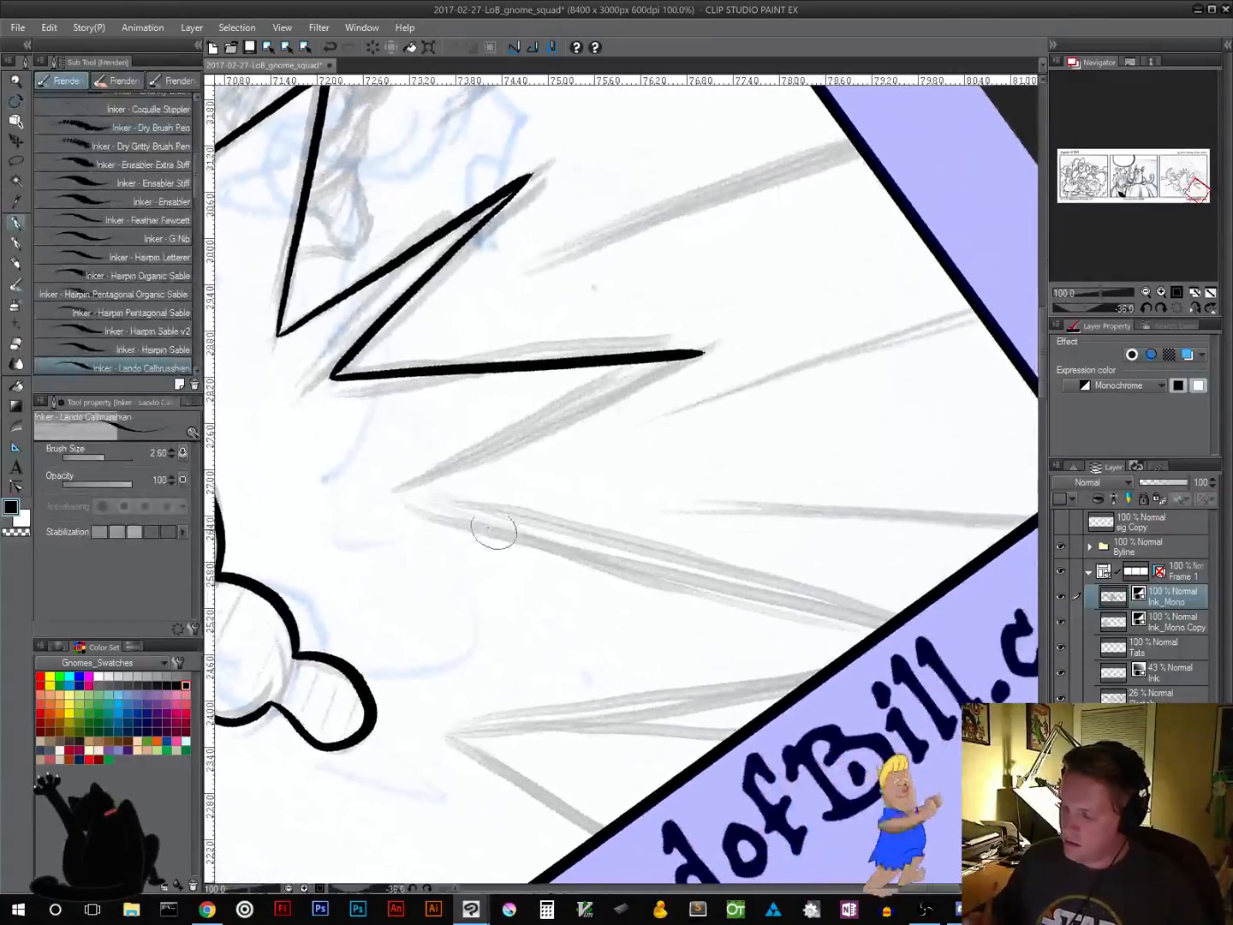
pyautogui.moveTo(406, 500); pyautogui.dragTo(697, 359)
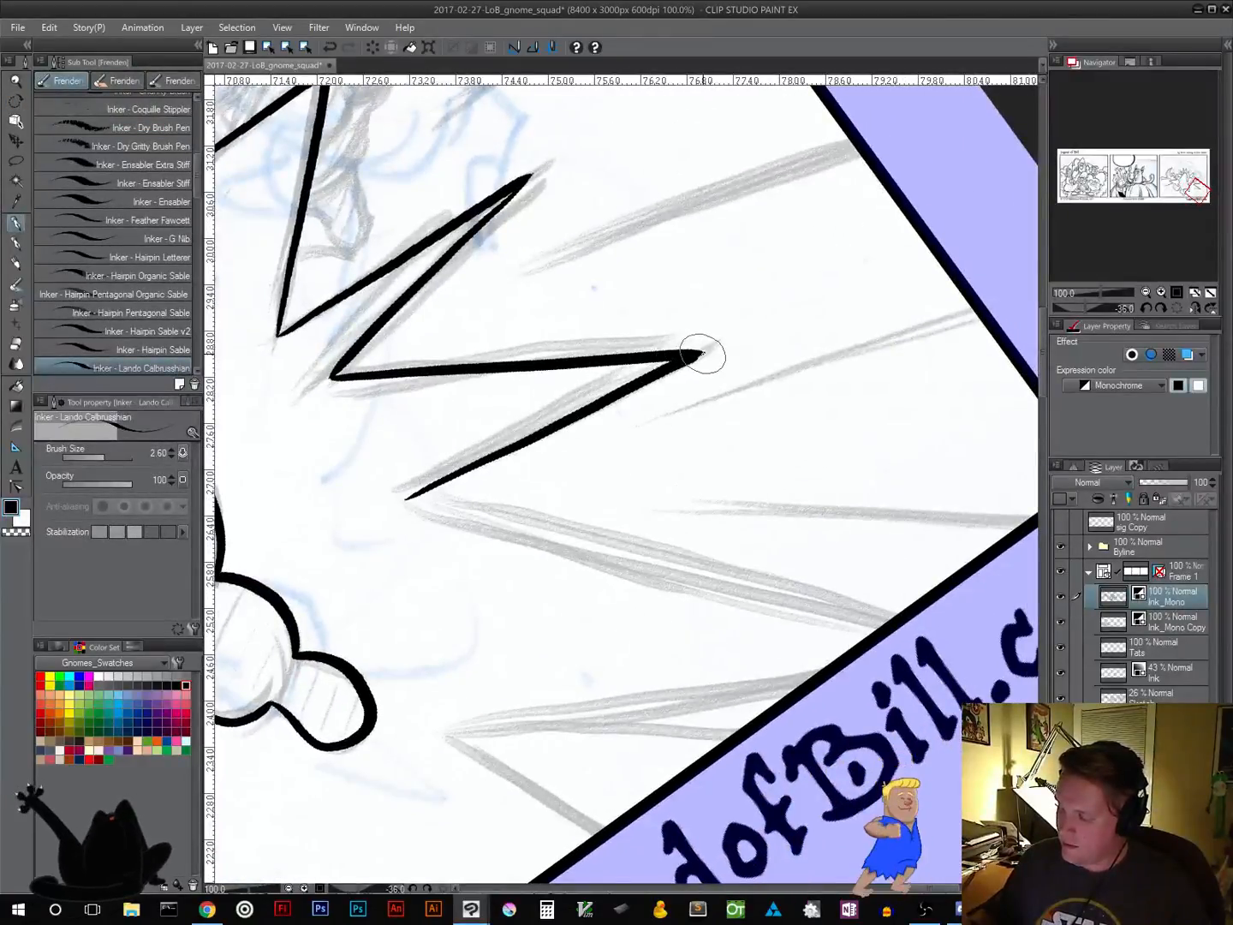
# Ink the long burst edge to the third panel's bottom border and both edges of the next spike near its lower right corner
pyautogui.moveTo(531, 475)
pyautogui.mouseDown()
pyautogui.moveTo(630, 501)
pyautogui.moveTo(729, 572)
pyautogui.moveTo(667, 552)
pyautogui.mouseUp()
pyautogui.moveTo(404, 573); pyautogui.dragTo(821, 214)
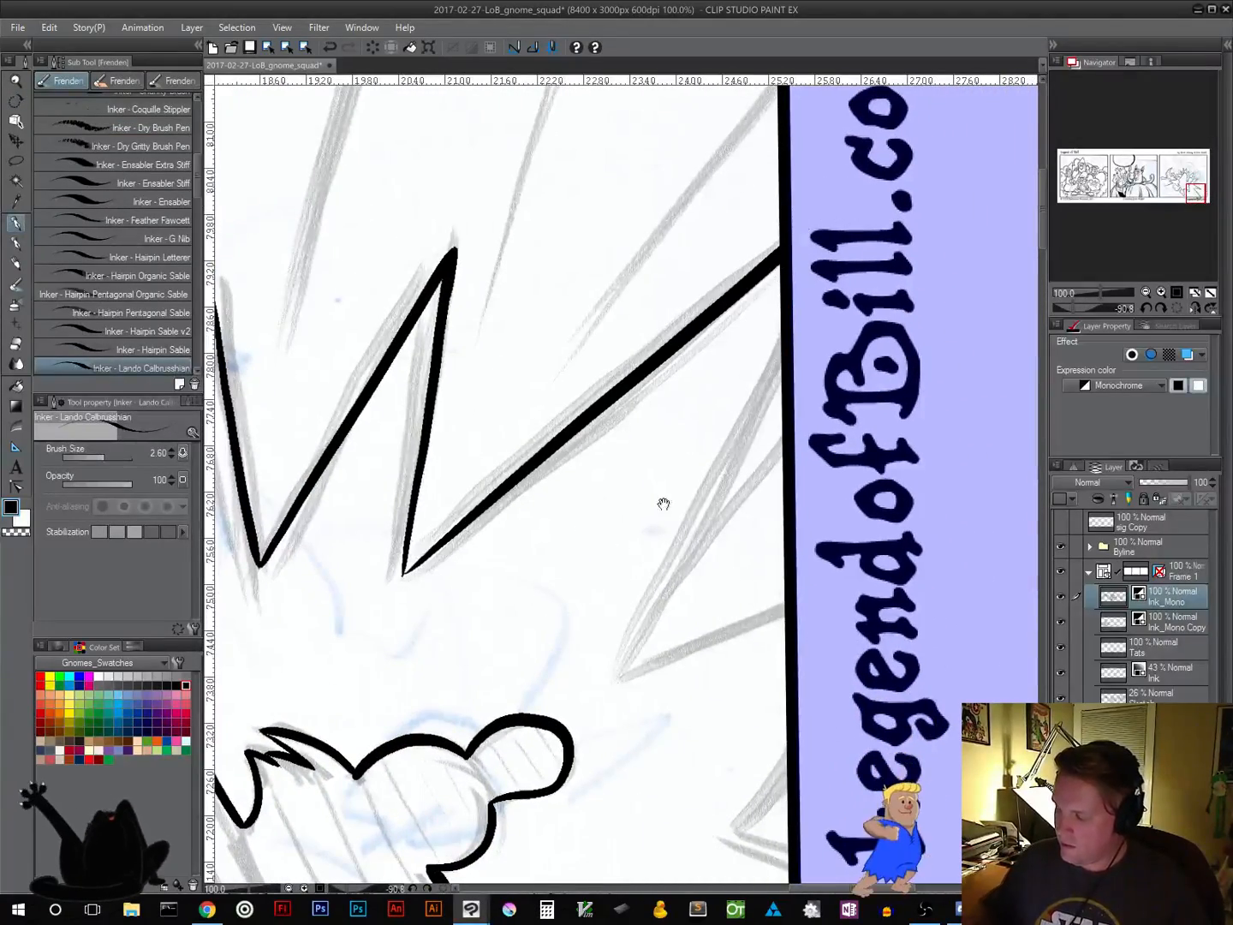
pyautogui.moveTo(664, 505)
pyautogui.mouseDown()
pyautogui.moveTo(581, 372)
pyautogui.moveTo(654, 472)
pyautogui.moveTo(723, 497)
pyautogui.moveTo(702, 467)
pyautogui.mouseUp()
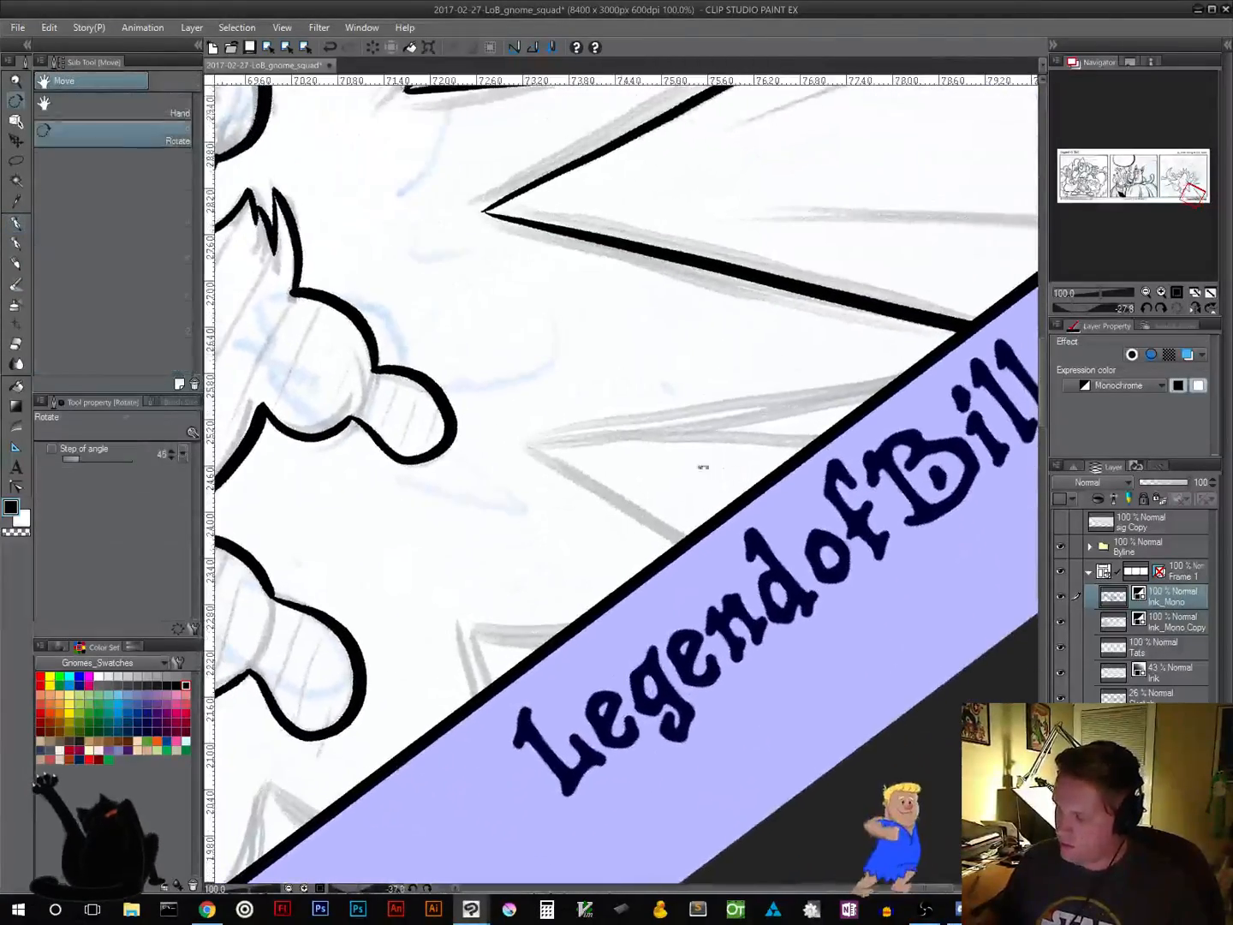
pyautogui.moveTo(530, 446)
pyautogui.mouseDown()
pyautogui.moveTo(718, 411)
pyautogui.moveTo(959, 392)
pyautogui.mouseUp()
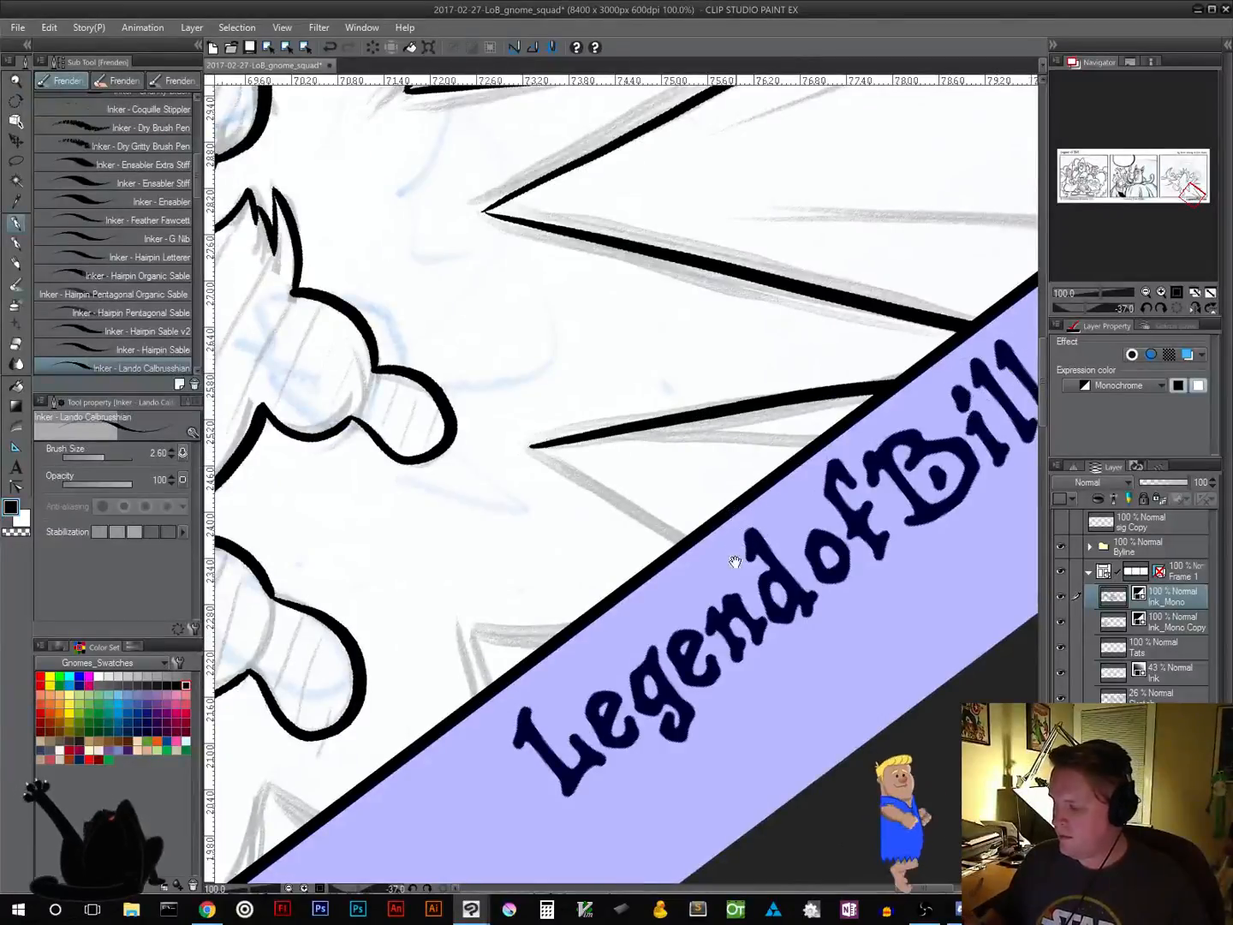
pyautogui.moveTo(735, 562)
pyautogui.mouseDown()
pyautogui.moveTo(652, 530)
pyautogui.moveTo(594, 529)
pyautogui.mouseUp()
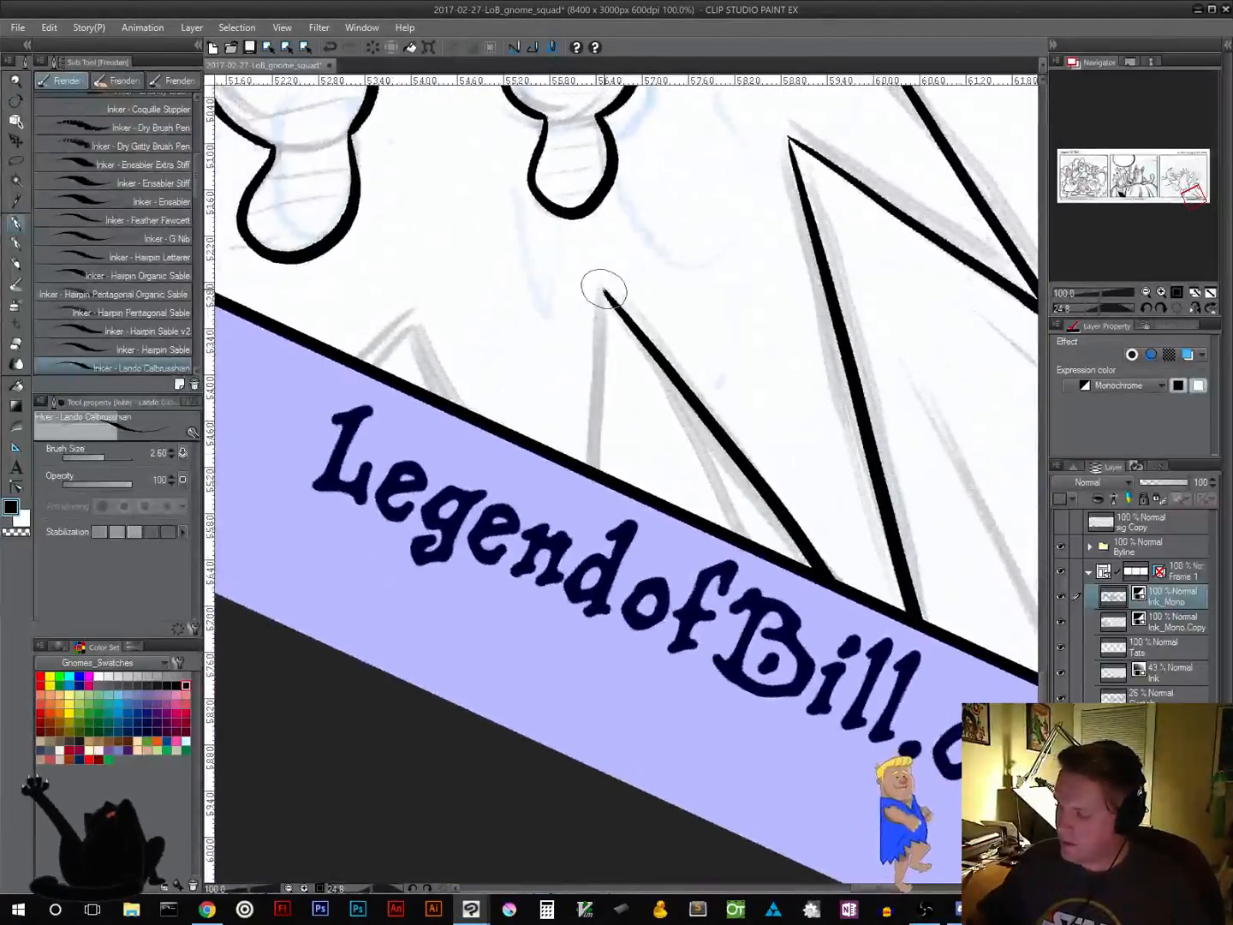
pyautogui.moveTo(603, 291); pyautogui.dragTo(585, 469)
# Ink the small burst spikes along the third panel's bottom border beneath the hatched figure's knobby feet
pyautogui.moveTo(416, 328); pyautogui.dragTo(436, 397)
pyautogui.moveTo(456, 566)
pyautogui.mouseDown()
pyautogui.moveTo(536, 618)
pyautogui.moveTo(835, 704)
pyautogui.mouseUp()
pyautogui.moveTo(860, 613); pyautogui.dragTo(885, 545)
pyautogui.moveTo(451, 421)
pyautogui.mouseDown()
pyautogui.moveTo(531, 387)
pyautogui.moveTo(546, 436)
pyautogui.mouseUp()
pyautogui.moveTo(575, 542); pyautogui.dragTo(746, 659)
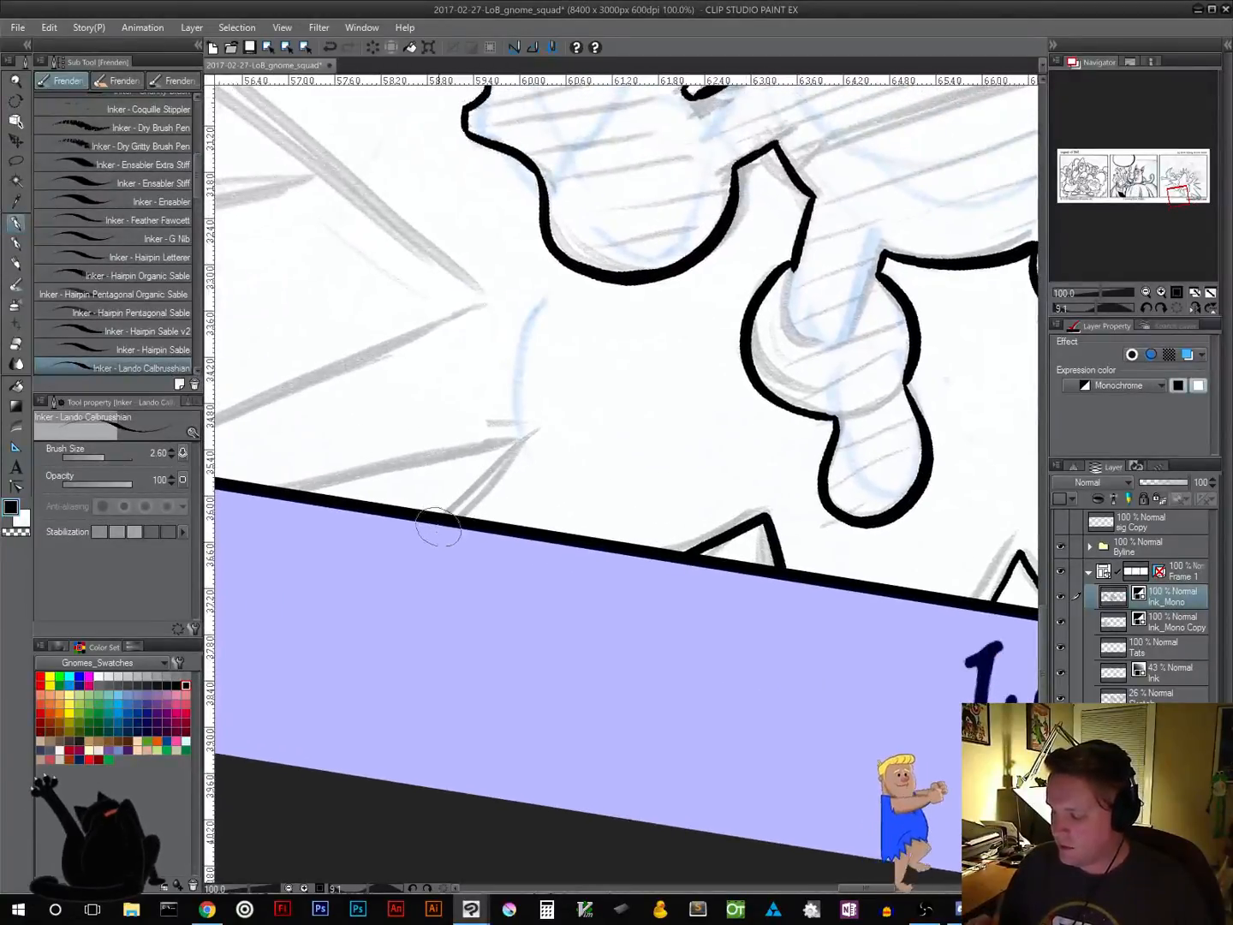
# Ink both edges of the short burst spike on the bottom border, to the left of the hatched figure's feet
pyautogui.moveTo(452, 522); pyautogui.dragTo(524, 450)
pyautogui.moveTo(565, 648); pyautogui.dragTo(796, 596)
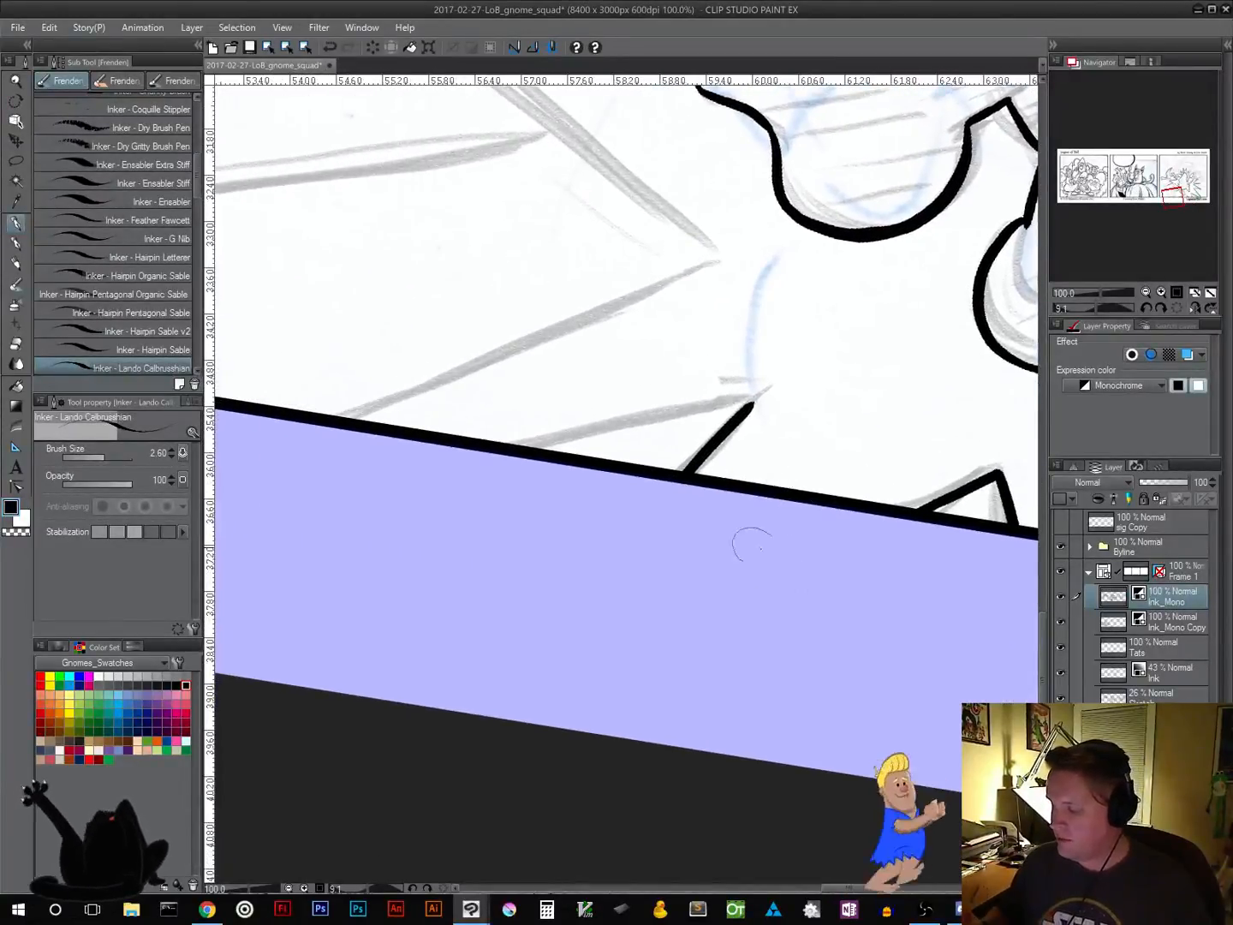
pyautogui.moveTo(895, 459); pyautogui.dragTo(888, 376)
pyautogui.moveTo(725, 375)
pyautogui.mouseDown()
pyautogui.moveTo(513, 474)
pyautogui.moveTo(558, 615)
pyautogui.mouseUp()
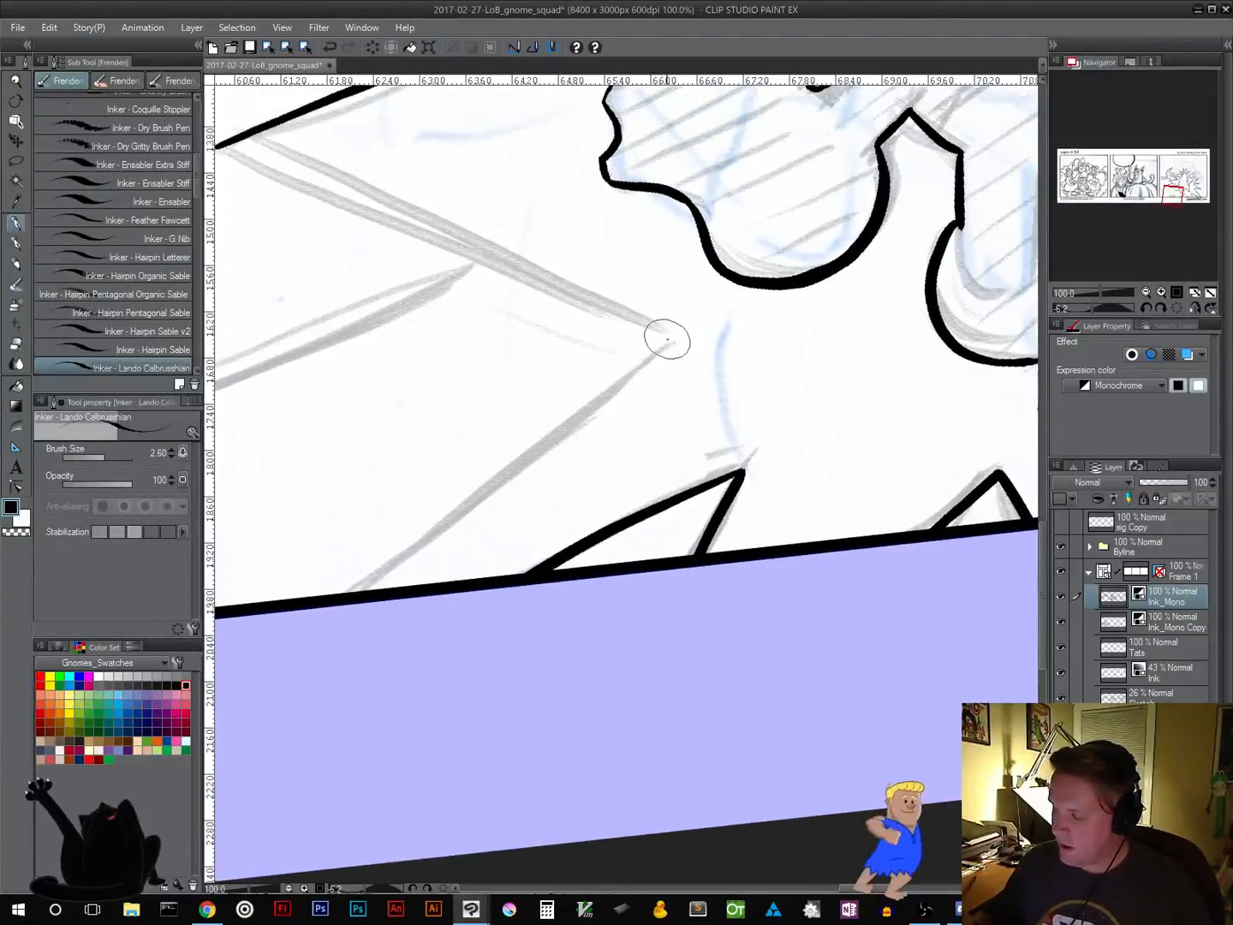
# Rotate the canvas and ink the two edges of the large burst spike at the panel's lower left, closing the burst outline
pyautogui.moveTo(666, 340); pyautogui.dragTo(363, 592)
pyautogui.moveTo(457, 624); pyautogui.dragTo(570, 782)
pyautogui.press('r')
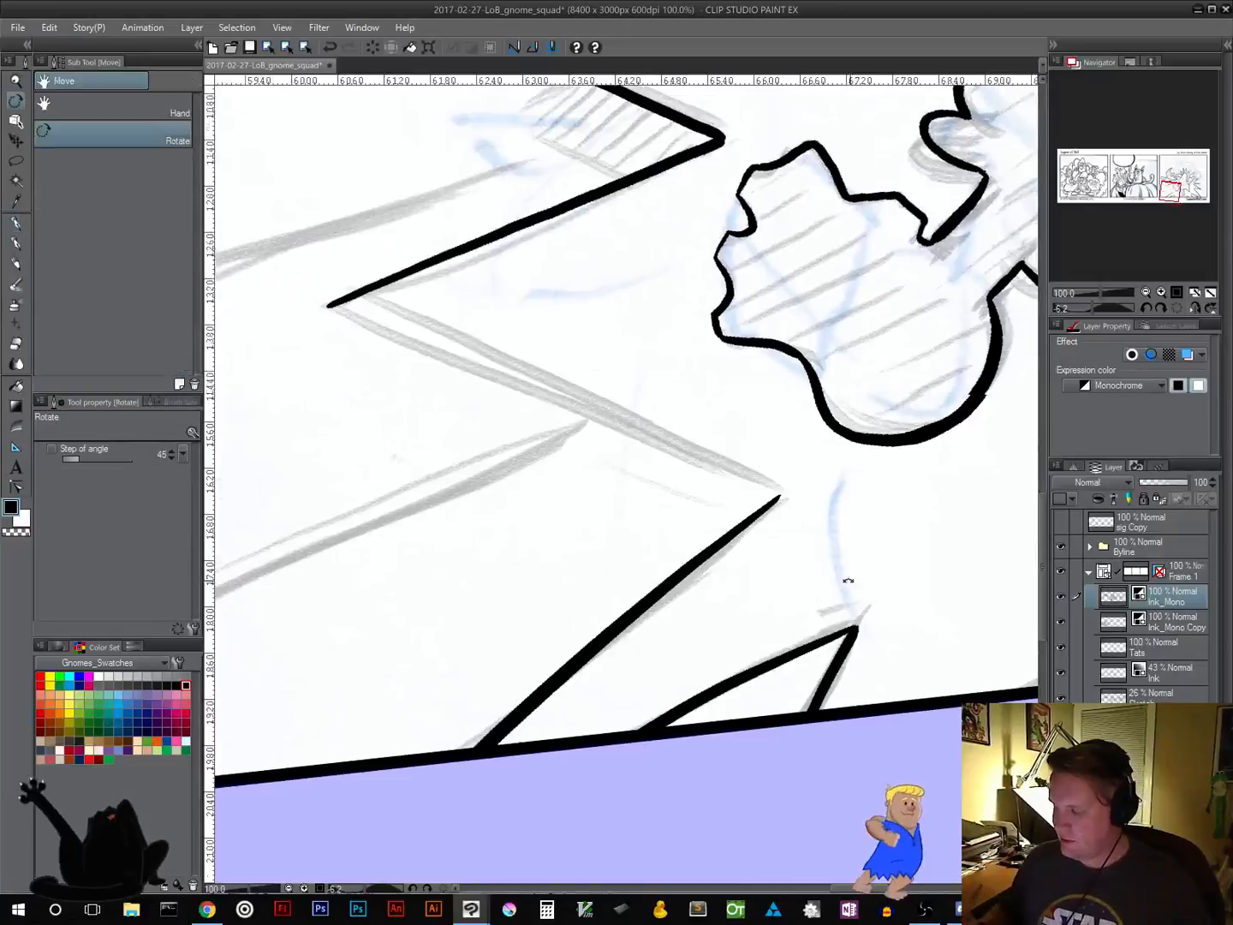
pyautogui.moveTo(848, 581)
pyautogui.mouseDown()
pyautogui.moveTo(857, 420)
pyautogui.moveTo(841, 374)
pyautogui.mouseUp()
pyautogui.press('p')
pyautogui.moveTo(303, 593)
pyautogui.mouseDown()
pyautogui.moveTo(736, 378)
pyautogui.moveTo(655, 416)
pyautogui.mouseUp()
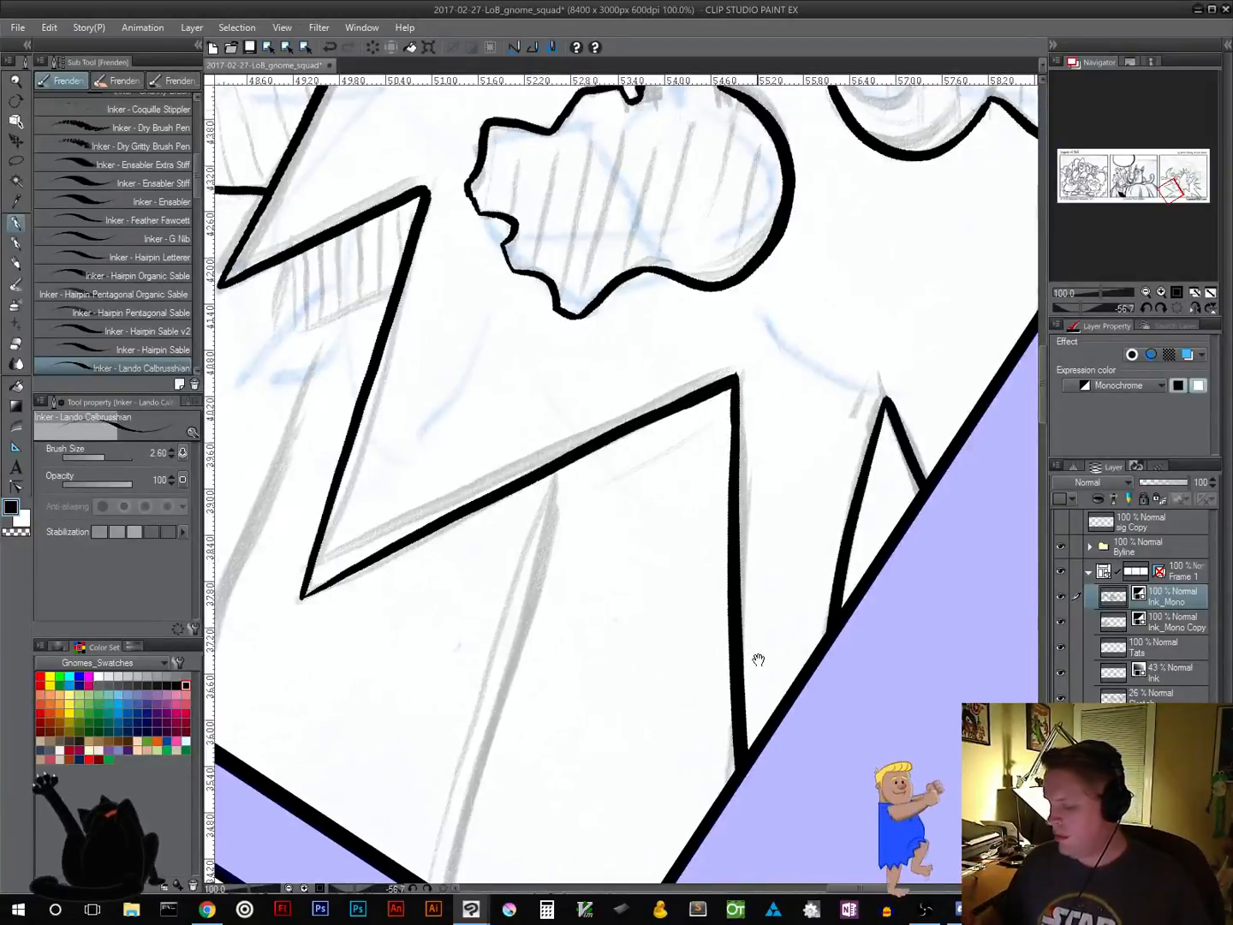
# Ink the small curl beside the hat's base and the sweeping upper line of the left arm on the silhouette above the burst
pyautogui.moveTo(758, 660); pyautogui.dragTo(671, 501)
pyautogui.click(1146, 292)
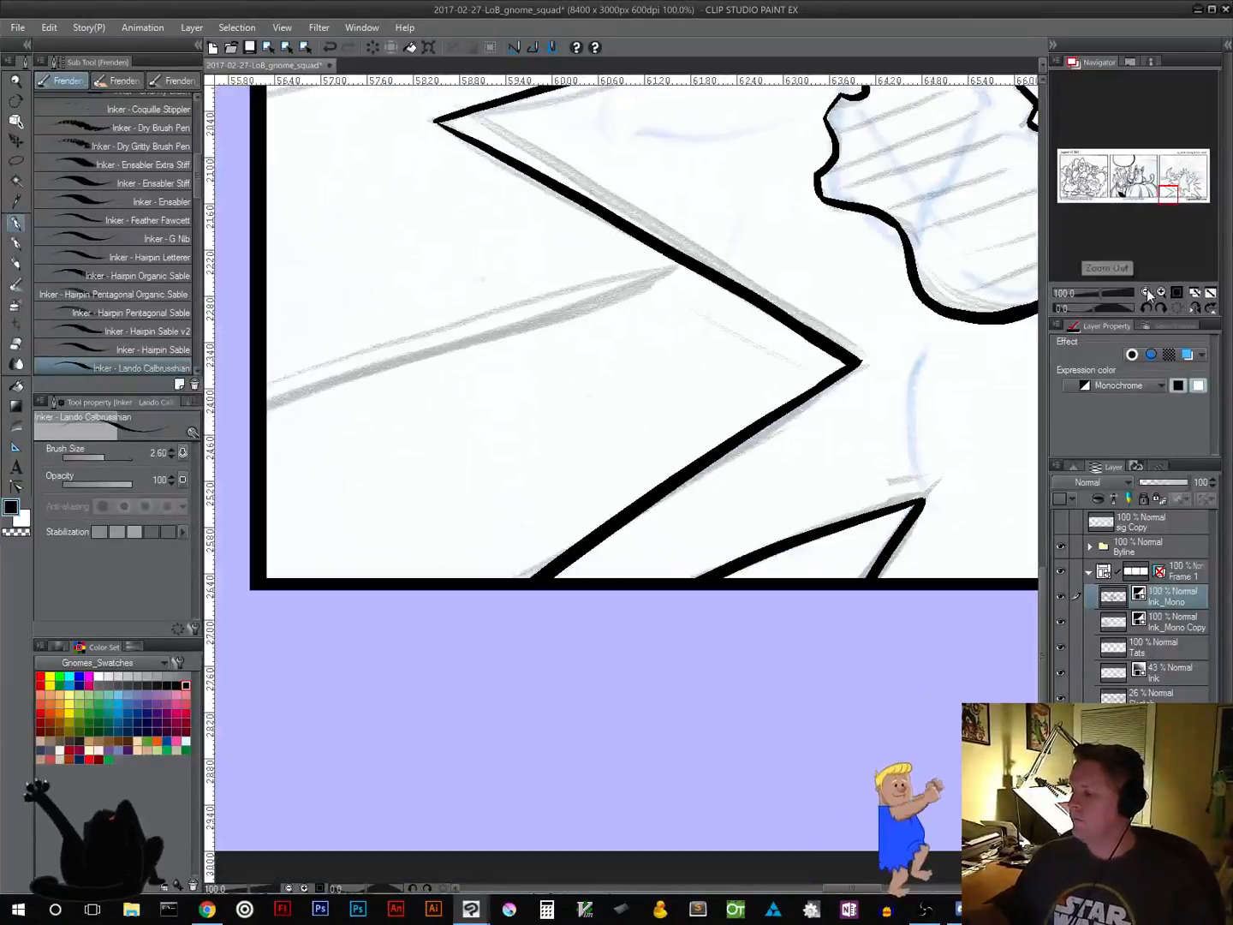
pyautogui.click(1145, 292)
pyautogui.click(1146, 292)
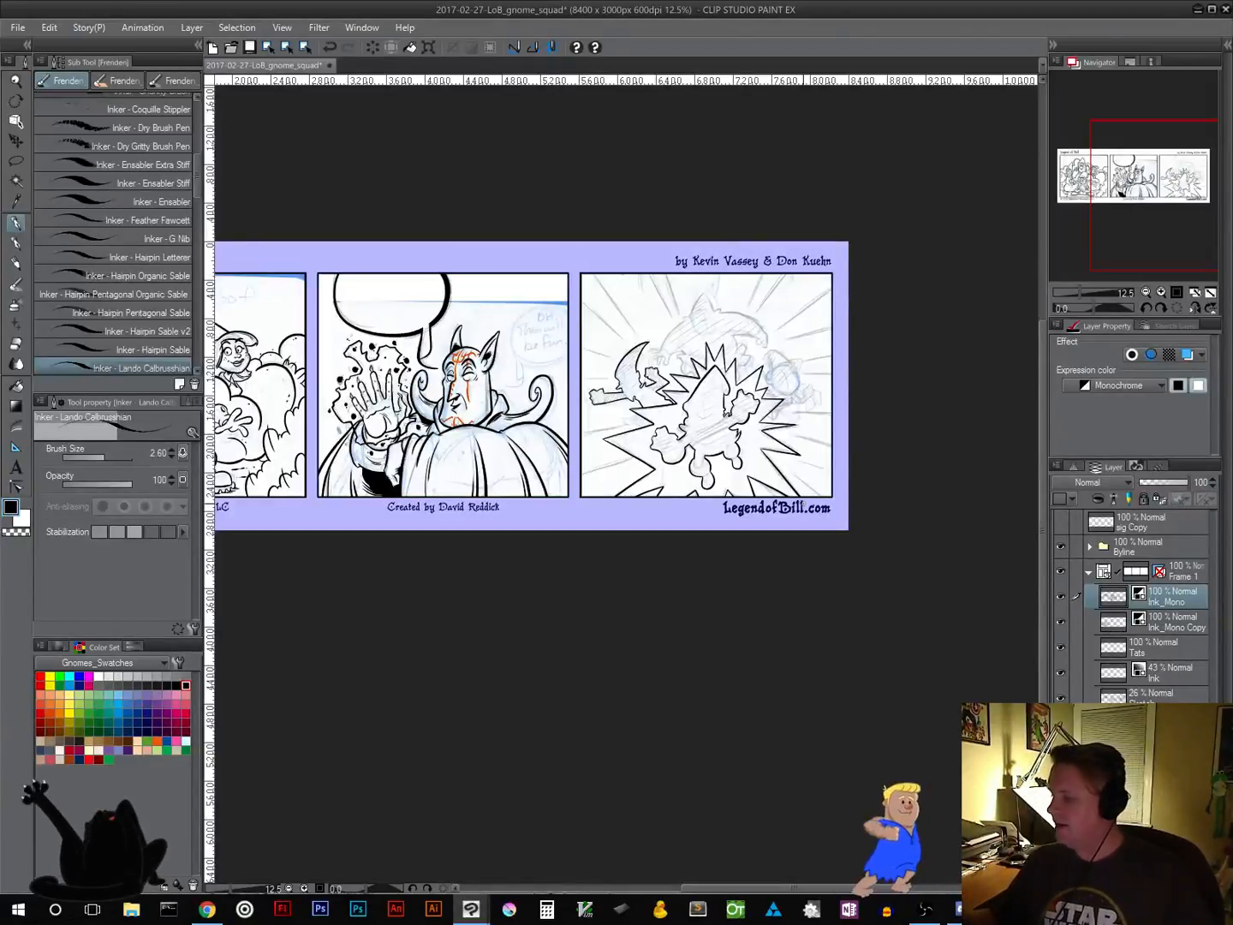
pyautogui.click(1177, 297)
pyautogui.moveTo(661, 316); pyautogui.dragTo(585, 757)
pyautogui.moveTo(638, 385); pyautogui.dragTo(586, 683)
pyautogui.moveTo(689, 467)
pyautogui.mouseDown()
pyautogui.moveTo(430, 679)
pyautogui.moveTo(604, 517)
pyautogui.moveTo(573, 621)
pyautogui.mouseUp()
pyautogui.moveTo(531, 443); pyautogui.dragTo(559, 423)
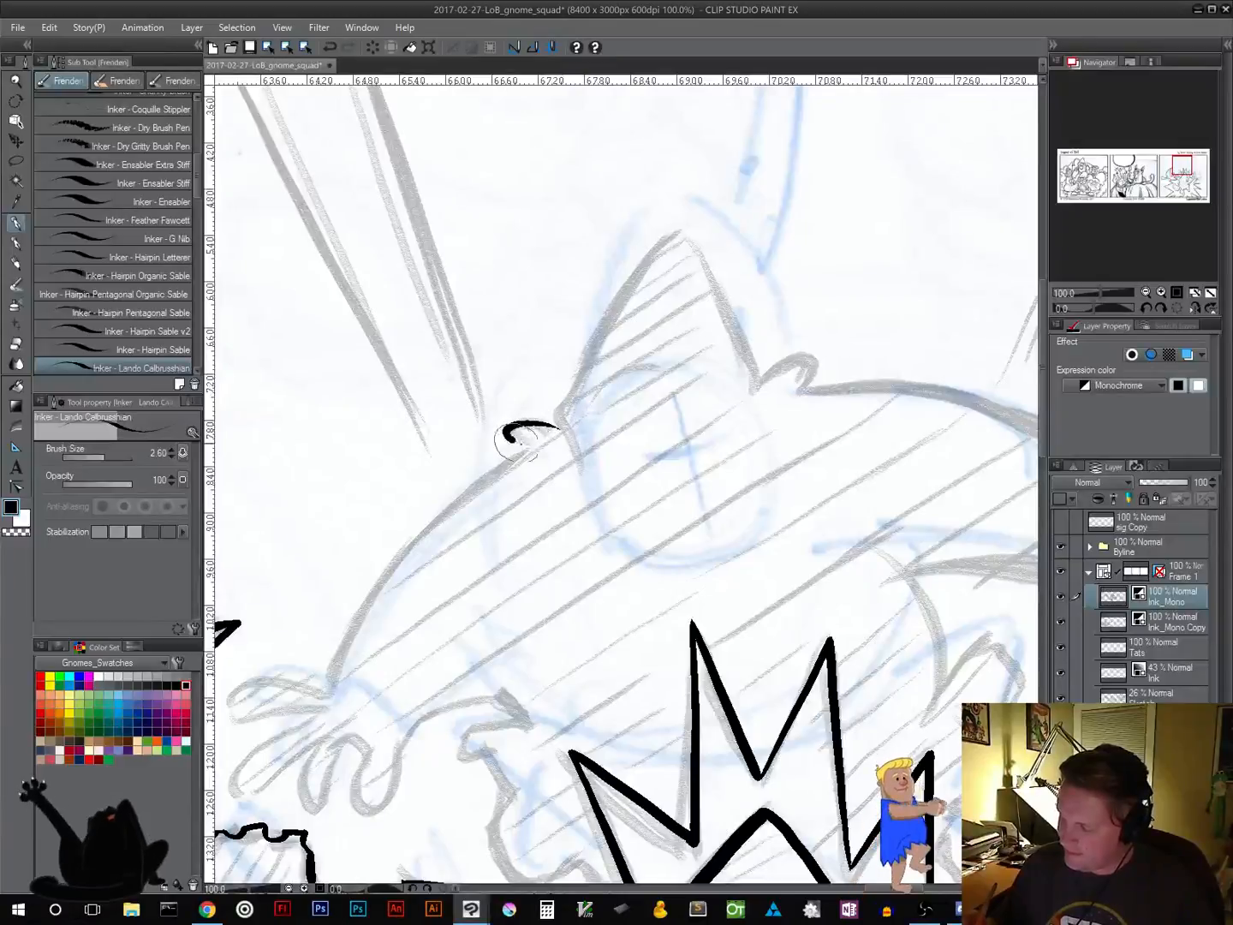
pyautogui.moveTo(564, 509); pyautogui.dragTo(697, 432)
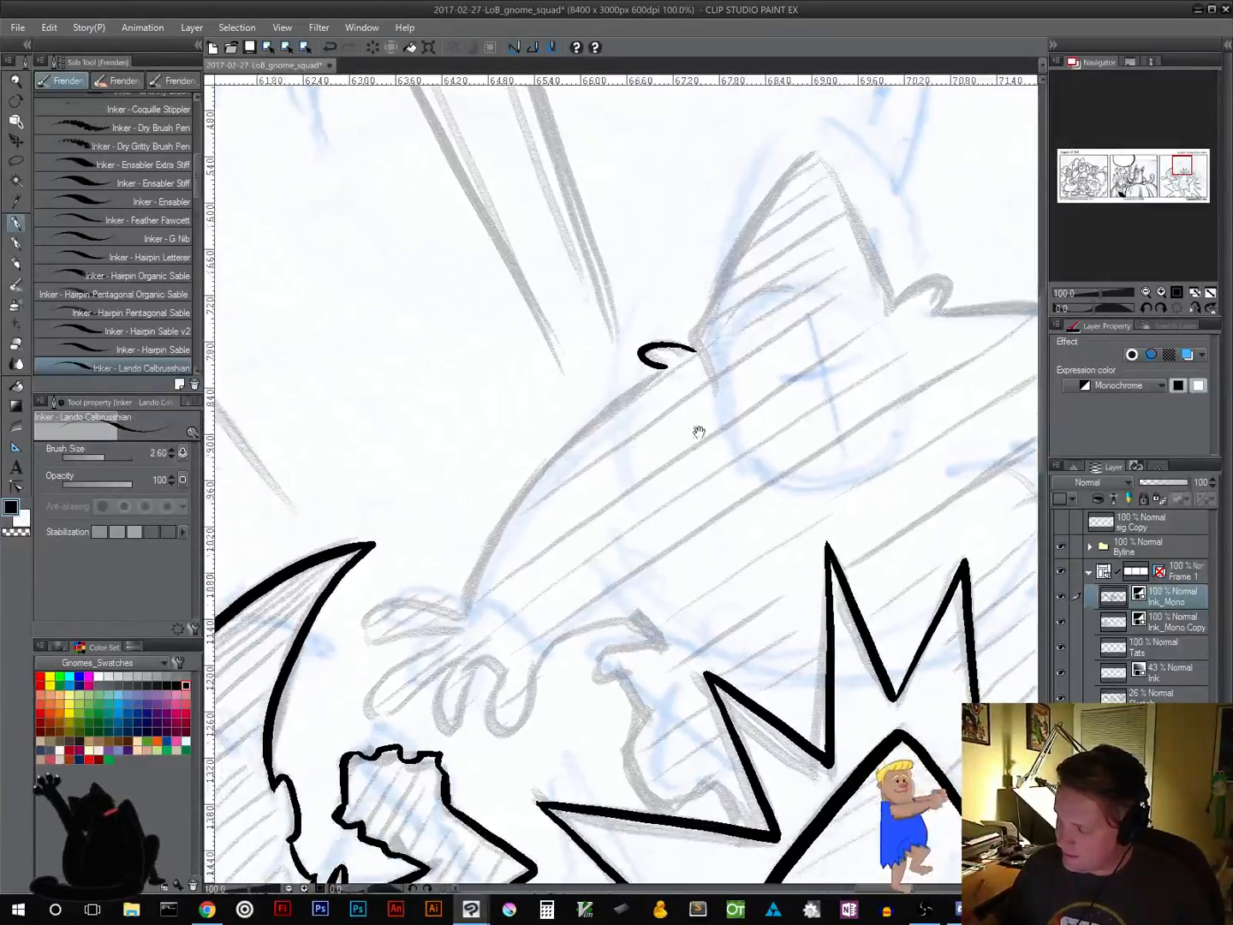
pyautogui.moveTo(667, 367)
pyautogui.mouseDown()
pyautogui.moveTo(614, 405)
pyautogui.moveTo(465, 623)
pyautogui.mouseUp()
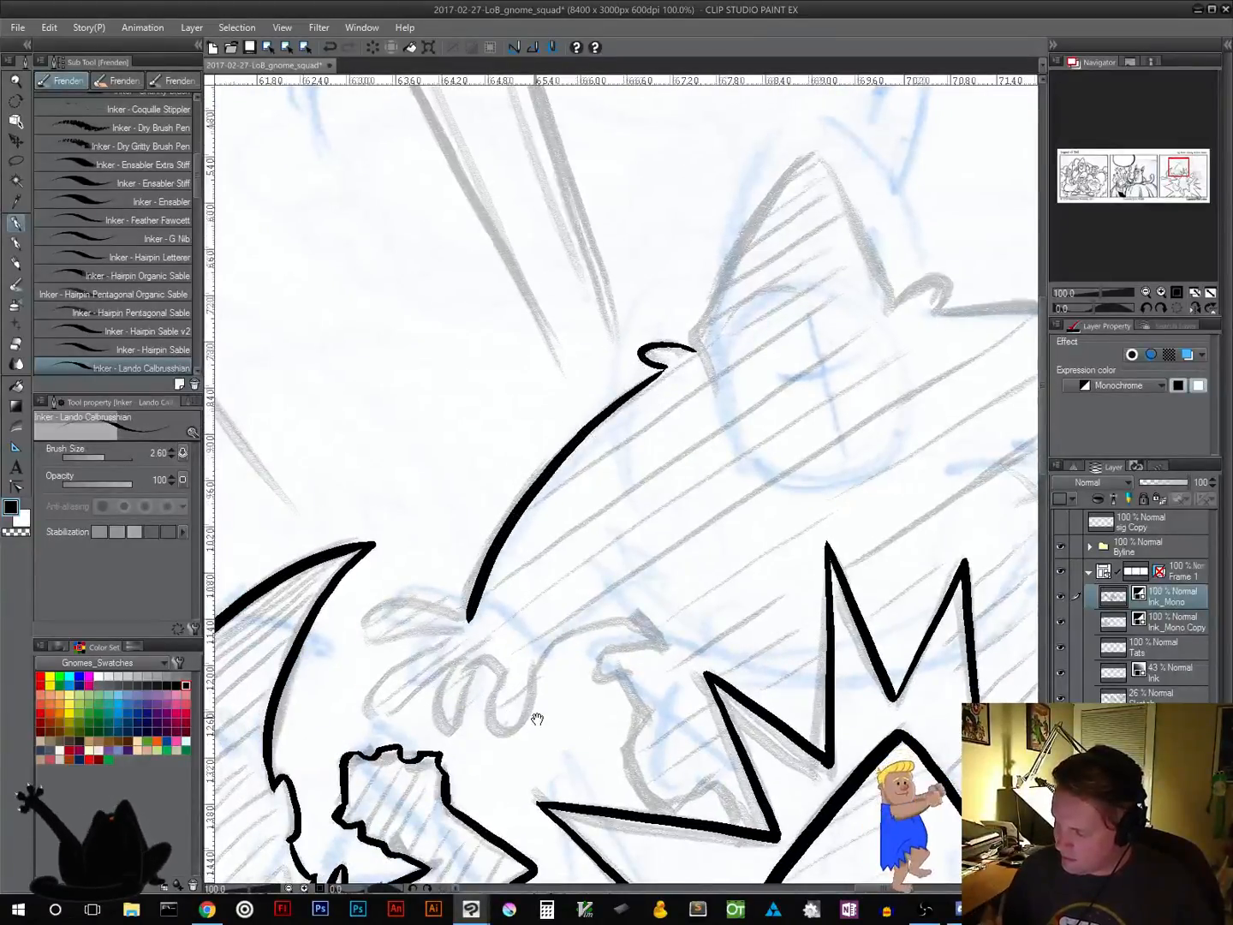
# Ink the left hand's fingers, the underside of its arm and the jagged body edge running down to the burst
pyautogui.moveTo(536, 716); pyautogui.dragTo(484, 570)
pyautogui.moveTo(434, 514)
pyautogui.mouseDown()
pyautogui.moveTo(451, 589)
pyautogui.moveTo(485, 543)
pyautogui.moveTo(604, 499)
pyautogui.mouseUp()
pyautogui.moveTo(408, 470)
pyautogui.mouseDown()
pyautogui.moveTo(459, 498)
pyautogui.moveTo(573, 497)
pyautogui.moveTo(503, 478)
pyautogui.moveTo(517, 513)
pyautogui.moveTo(567, 512)
pyautogui.moveTo(485, 581)
pyautogui.moveTo(573, 552)
pyautogui.moveTo(546, 604)
pyautogui.moveTo(591, 548)
pyautogui.mouseUp()
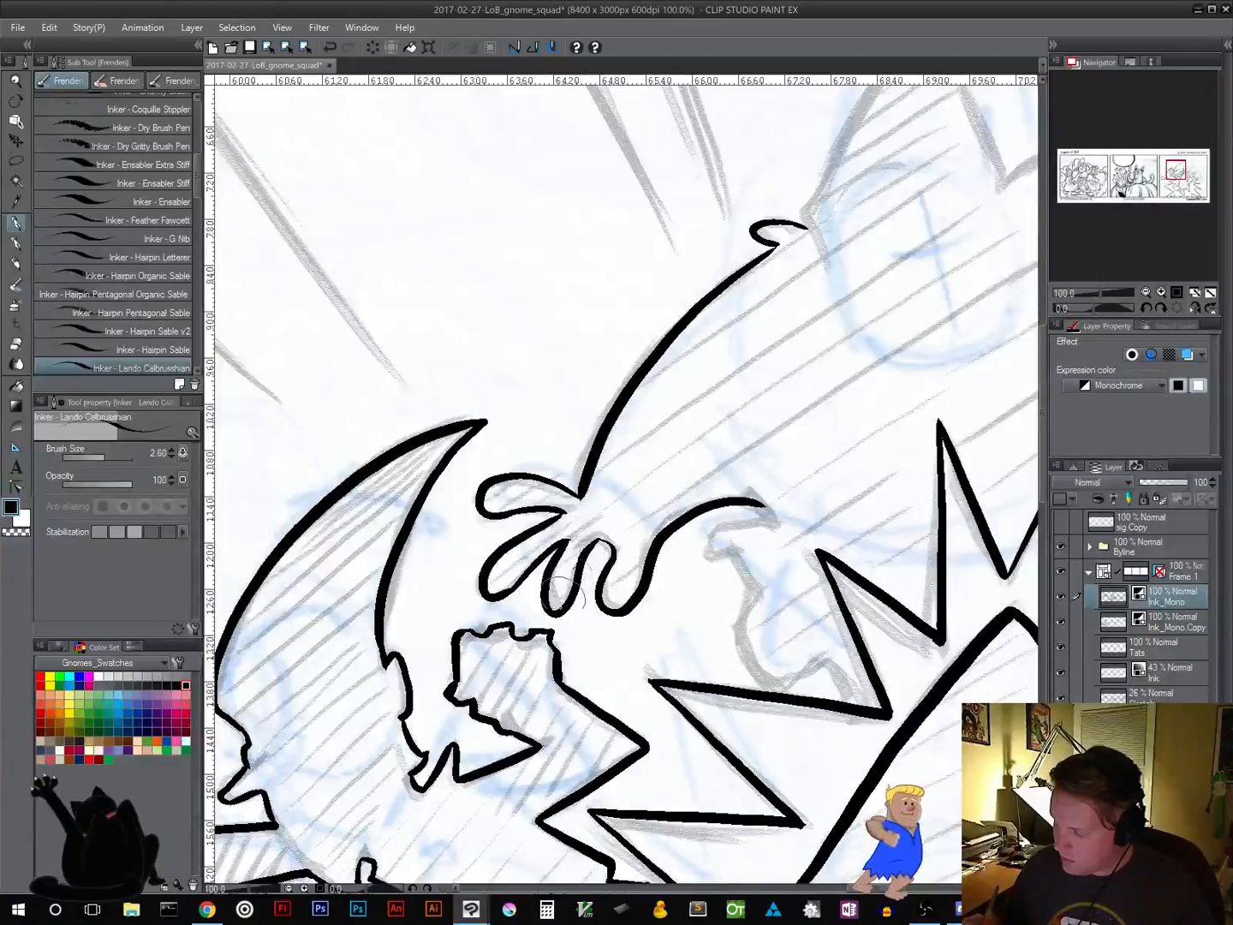
pyautogui.moveTo(758, 633); pyautogui.dragTo(465, 617)
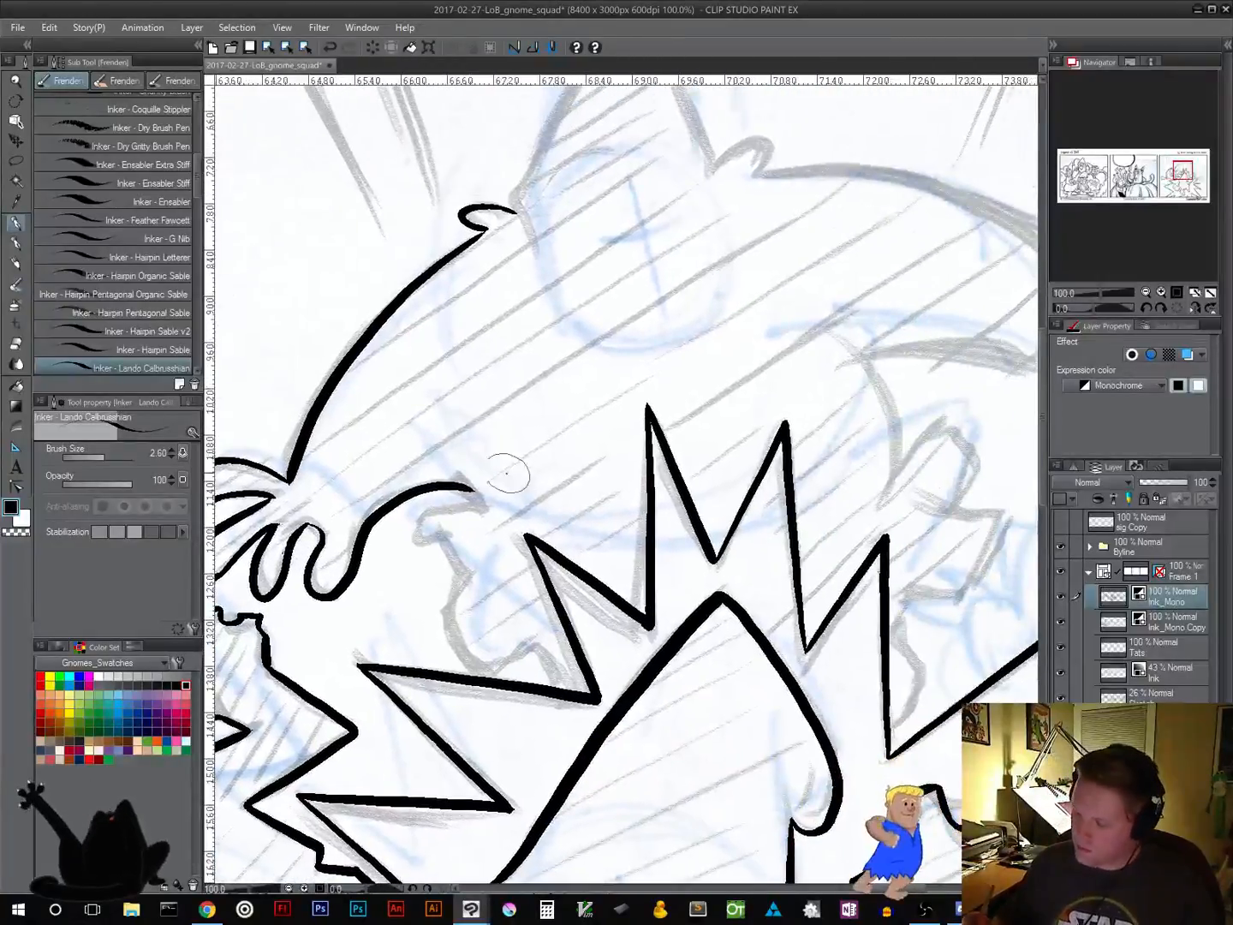
pyautogui.moveTo(475, 496)
pyautogui.mouseDown()
pyautogui.moveTo(441, 511)
pyautogui.moveTo(425, 537)
pyautogui.moveTo(464, 590)
pyautogui.moveTo(449, 637)
pyautogui.moveTo(466, 664)
pyautogui.moveTo(524, 640)
pyautogui.moveTo(560, 700)
pyautogui.mouseUp()
# Ink the knobby shape rising behind the burst on the silhouette's right side, redrawing its wavy lower edge
pyautogui.moveTo(675, 648)
pyautogui.mouseDown()
pyautogui.moveTo(614, 682)
pyautogui.moveTo(442, 652)
pyautogui.mouseUp()
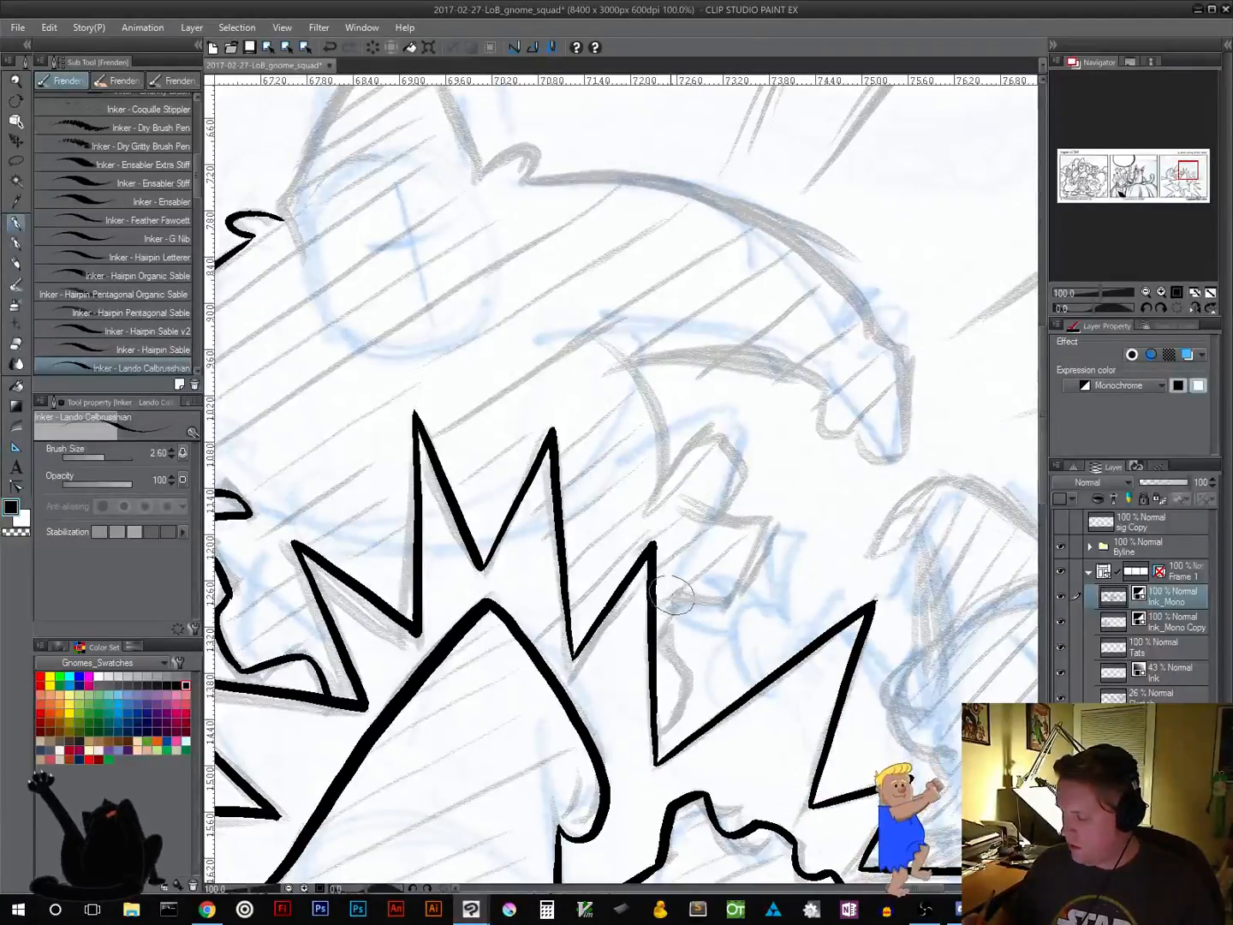
pyautogui.moveTo(682, 597)
pyautogui.mouseDown()
pyautogui.moveTo(665, 643)
pyautogui.moveTo(675, 715)
pyautogui.moveTo(655, 715)
pyautogui.moveTo(690, 681)
pyautogui.moveTo(671, 661)
pyautogui.mouseUp()
pyautogui.hotkey('ctrl', 'z')
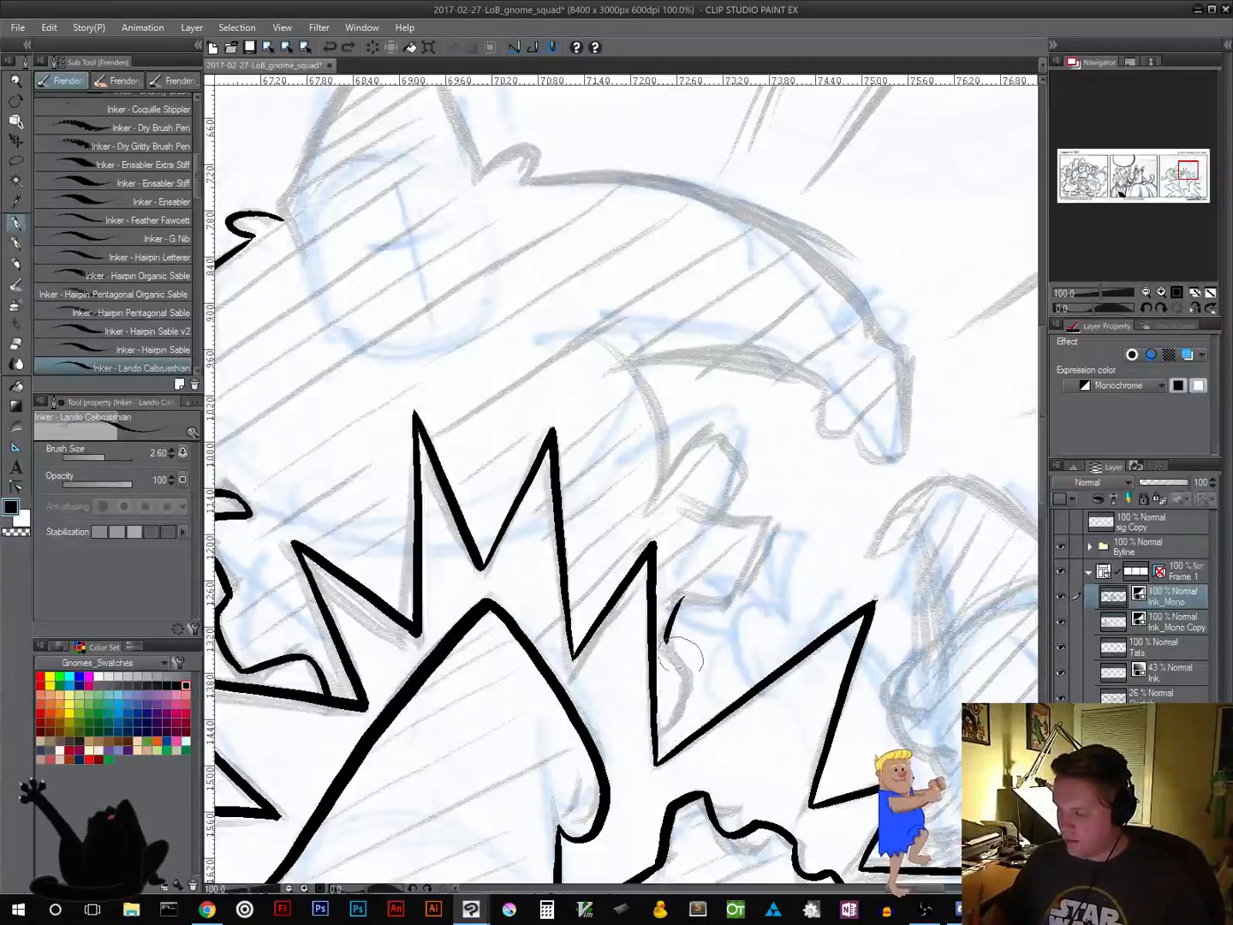
pyautogui.moveTo(657, 726)
pyautogui.mouseDown()
pyautogui.moveTo(687, 689)
pyautogui.moveTo(690, 709)
pyautogui.moveTo(654, 745)
pyautogui.mouseUp()
pyautogui.hotkey('ctrl', 'z')
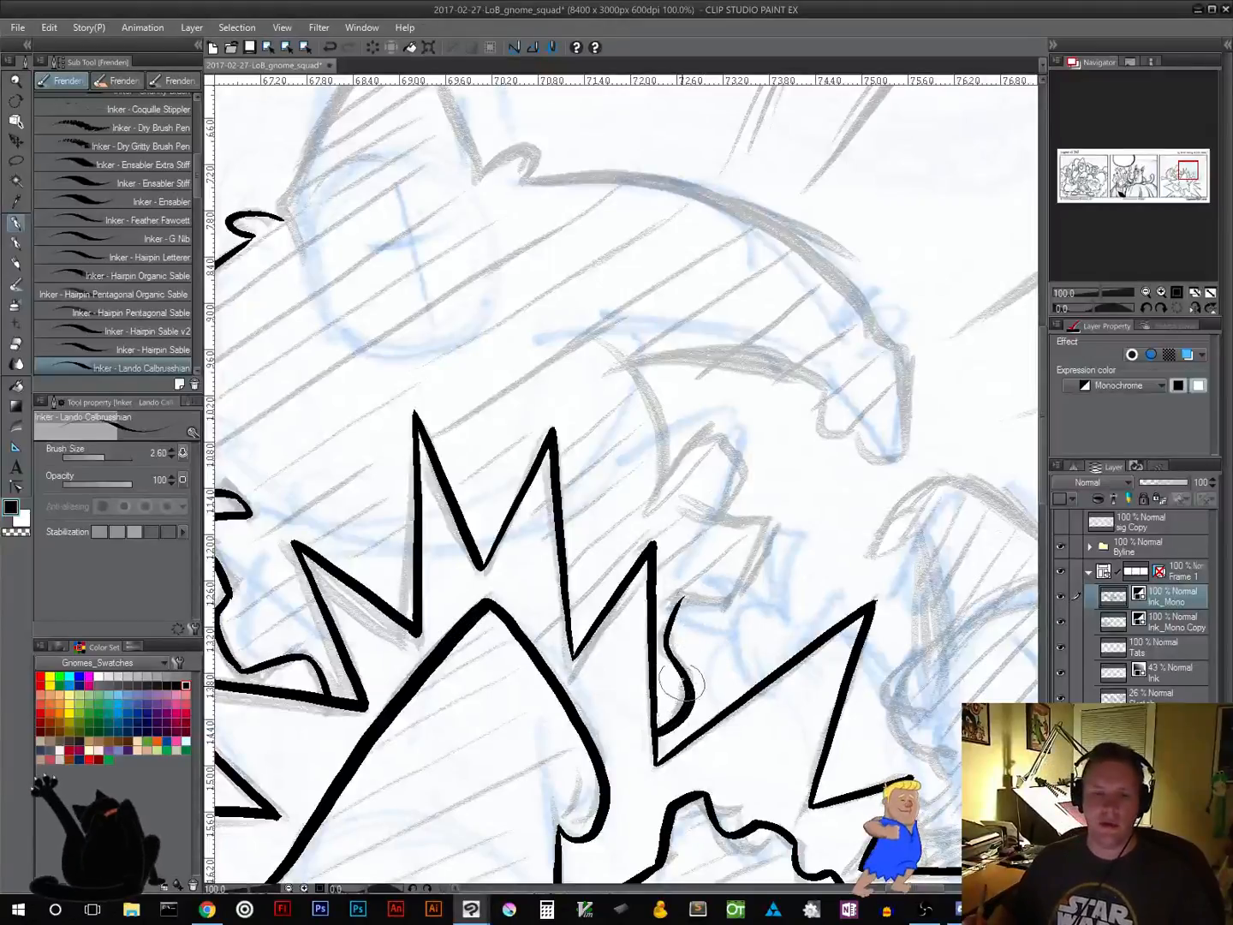
pyautogui.moveTo(716, 628)
pyautogui.mouseDown()
pyautogui.moveTo(724, 605)
pyautogui.moveTo(667, 598)
pyautogui.moveTo(709, 556)
pyautogui.moveTo(702, 515)
pyautogui.moveTo(697, 528)
pyautogui.mouseUp()
pyautogui.hotkey('shift', 'space')
pyautogui.moveTo(636, 603)
pyautogui.mouseDown()
pyautogui.moveTo(678, 560)
pyautogui.moveTo(659, 491)
pyautogui.moveTo(614, 505)
pyautogui.moveTo(619, 466)
pyautogui.moveTo(587, 442)
pyautogui.moveTo(557, 524)
pyautogui.mouseUp()
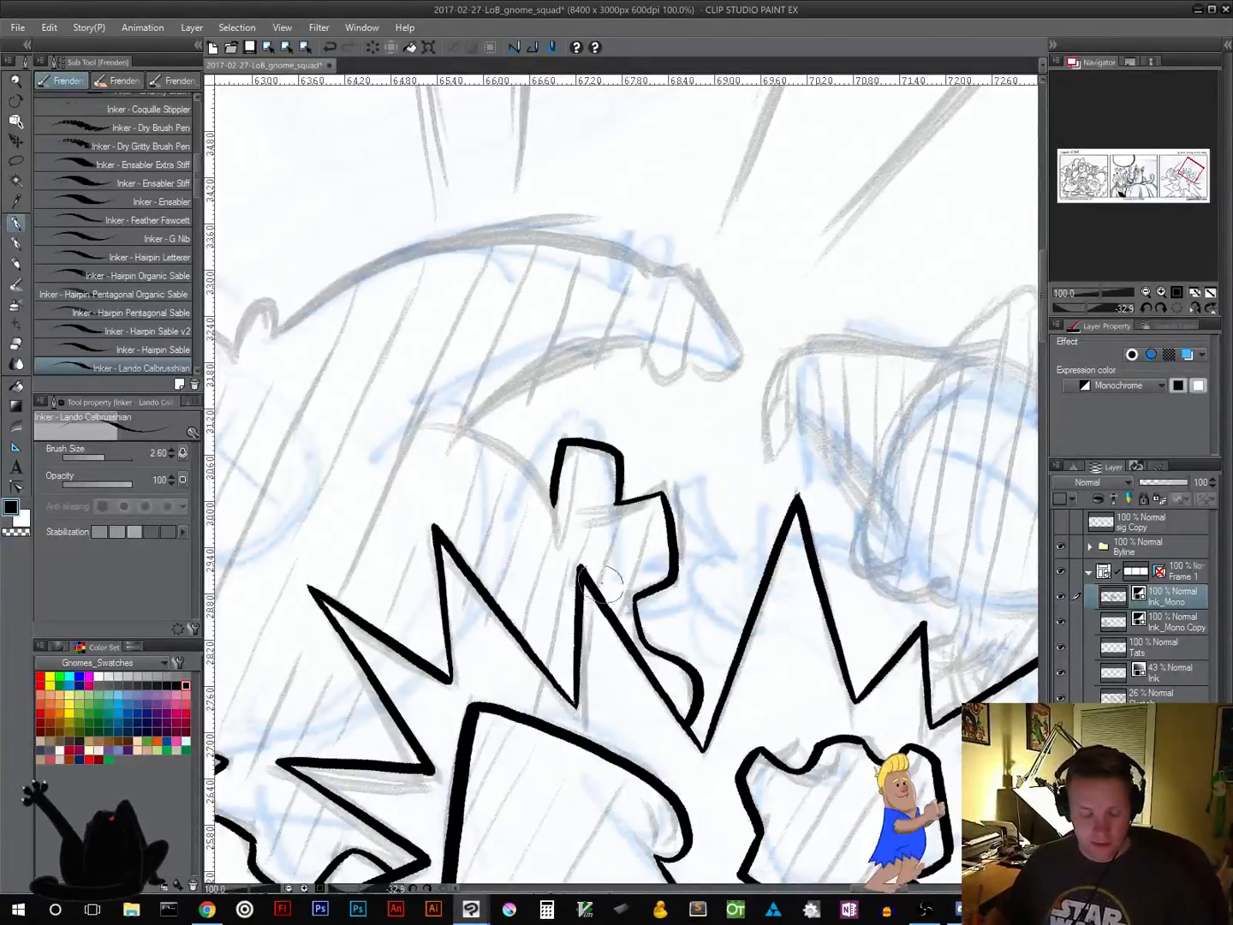
# Rotate the canvas and ink the curved line joining the knobby shape to the underside of the silhouette's right arm
pyautogui.press('r')
pyautogui.moveTo(762, 528)
pyautogui.mouseDown()
pyautogui.moveTo(727, 379)
pyautogui.moveTo(702, 358)
pyautogui.mouseUp()
pyautogui.press('p')
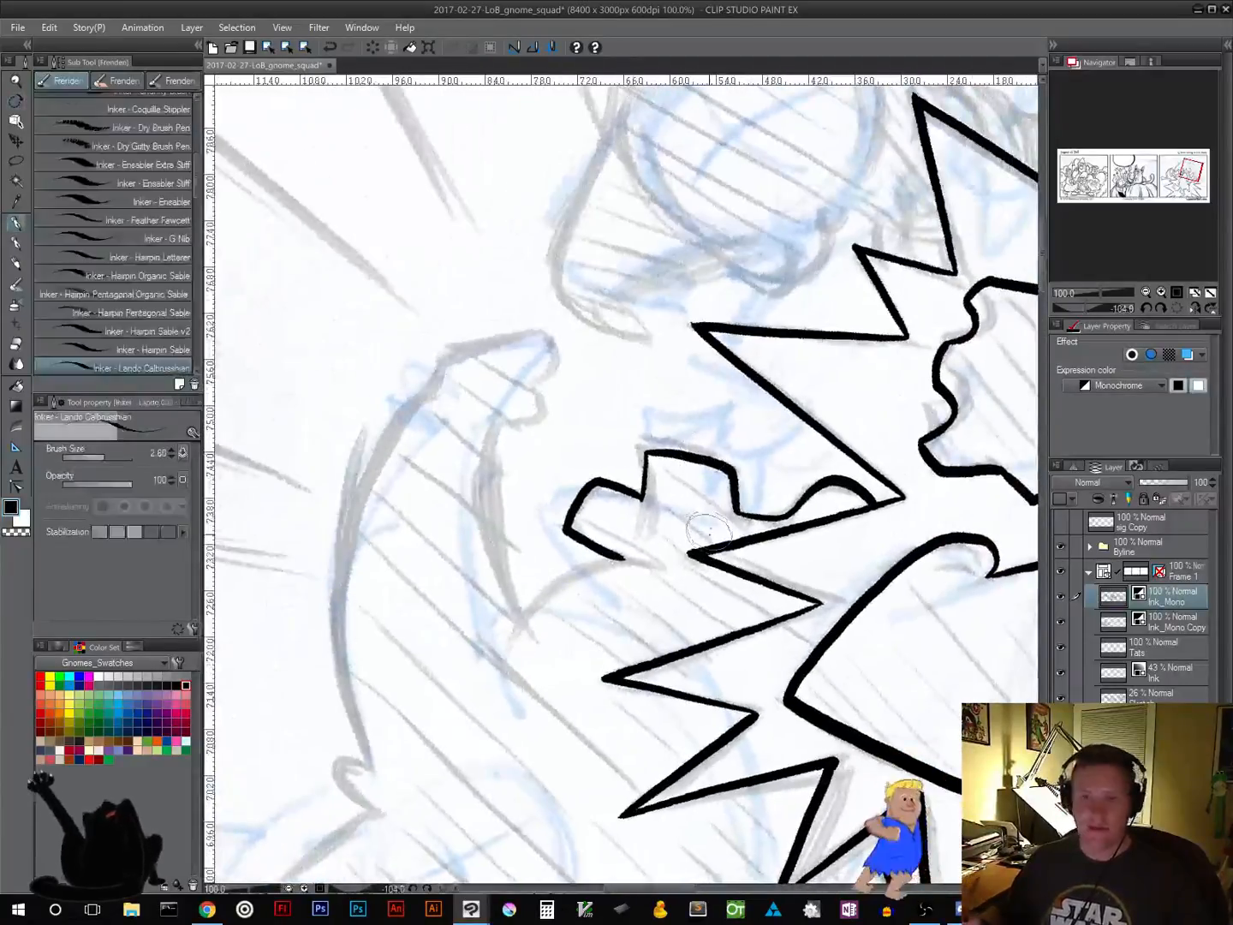
pyautogui.press('space')
pyautogui.moveTo(727, 553); pyautogui.dragTo(748, 489)
pyautogui.moveTo(603, 471)
pyautogui.mouseDown()
pyautogui.moveTo(635, 490)
pyautogui.moveTo(549, 563)
pyautogui.mouseUp()
pyautogui.moveTo(653, 597); pyautogui.dragTo(725, 652)
# Ink the underside and long upper curve of the silhouette's right arm, plus the small curl where it meets the hat
pyautogui.press('r')
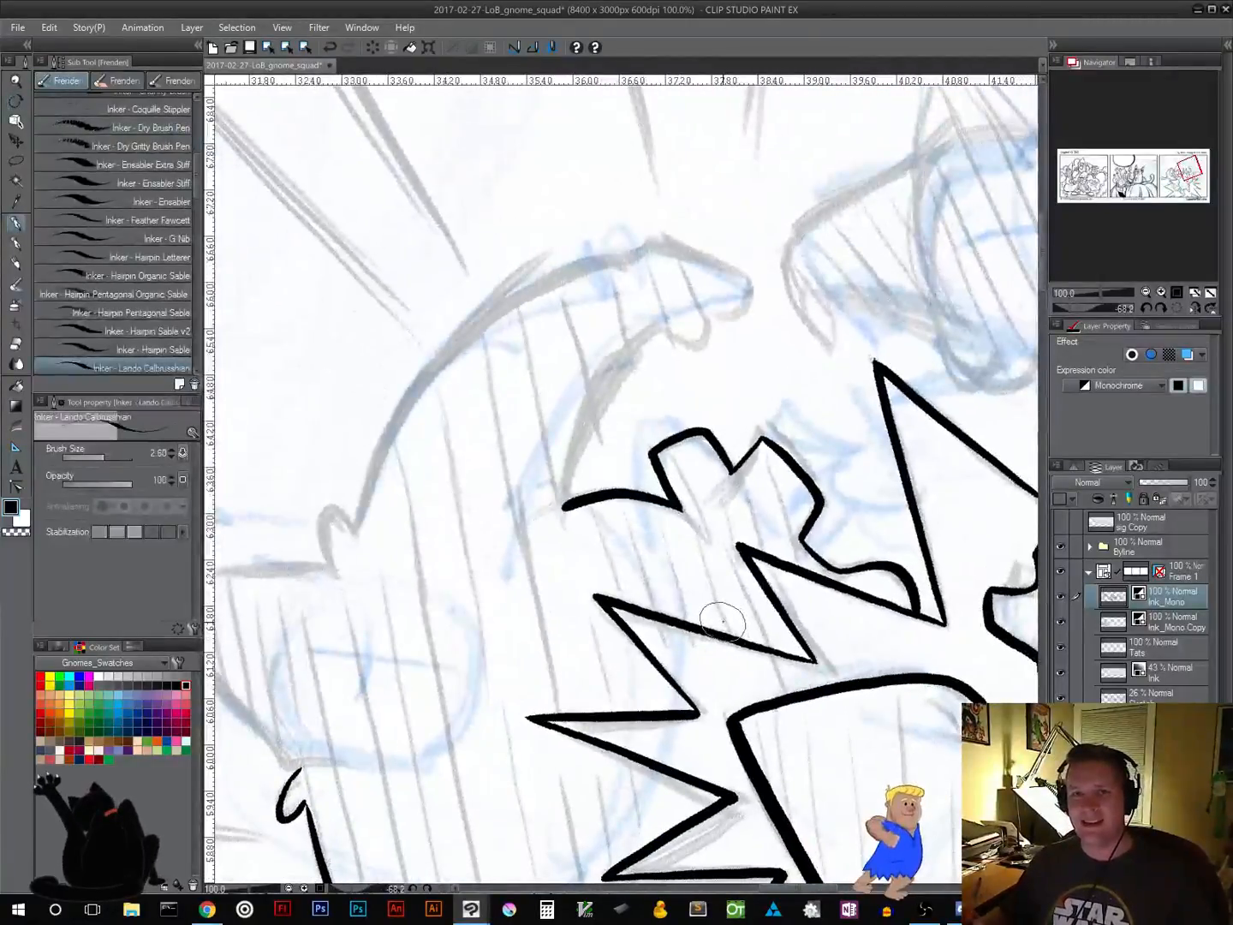
pyautogui.moveTo(758, 539); pyautogui.dragTo(700, 647)
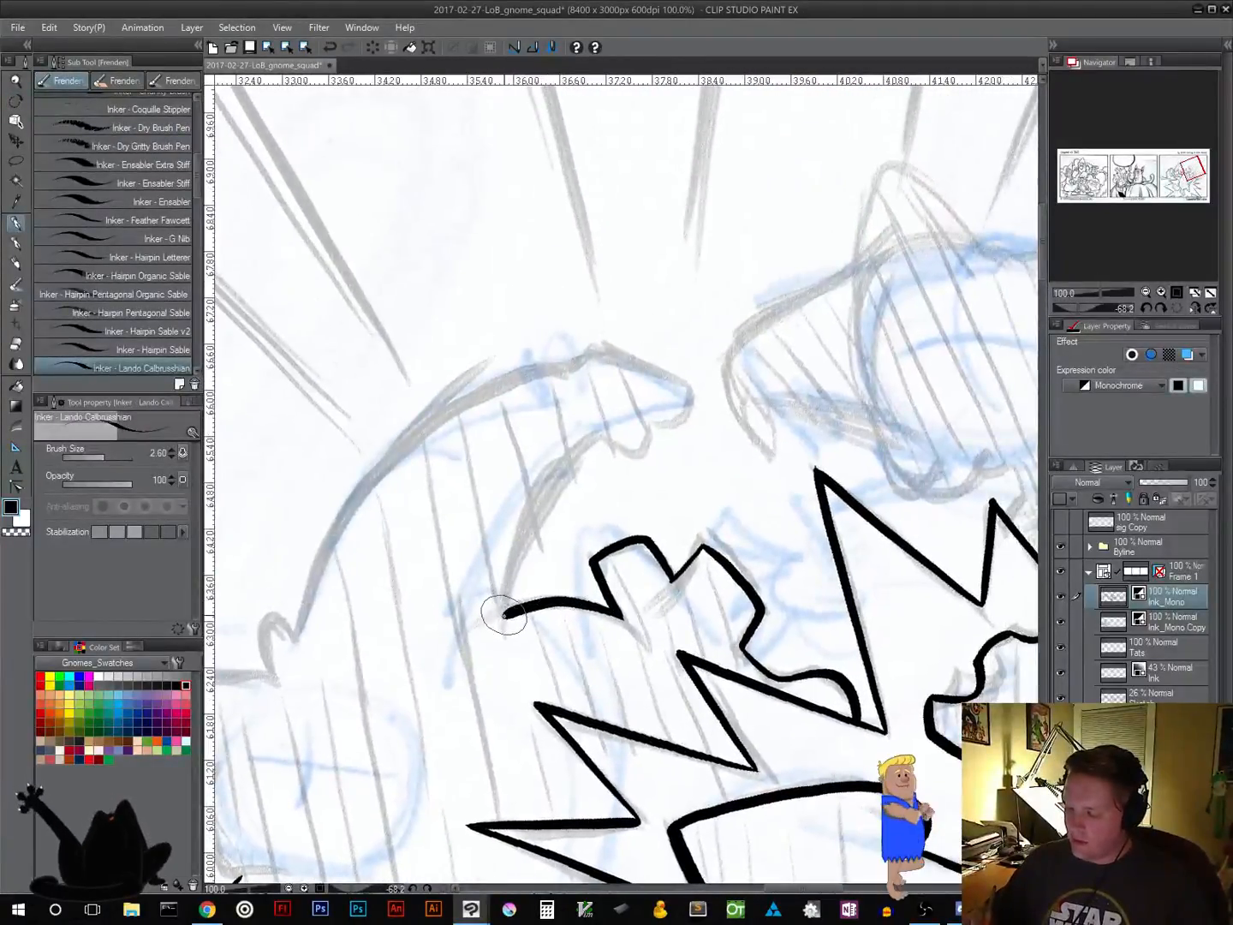
pyautogui.moveTo(504, 614)
pyautogui.mouseDown()
pyautogui.moveTo(526, 545)
pyautogui.moveTo(613, 431)
pyautogui.mouseUp()
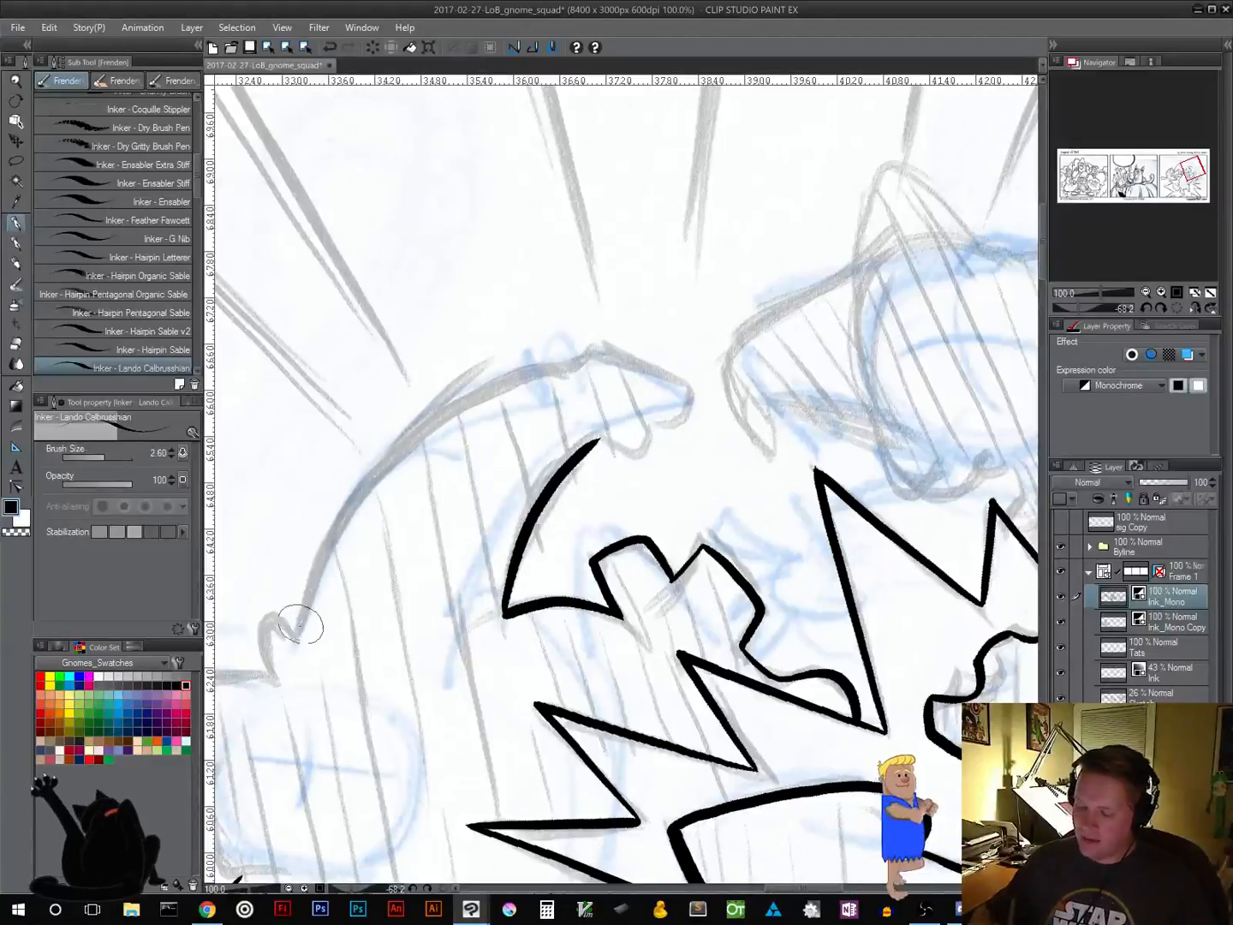
pyautogui.moveTo(295, 636)
pyautogui.mouseDown()
pyautogui.moveTo(376, 478)
pyautogui.moveTo(548, 377)
pyautogui.mouseUp()
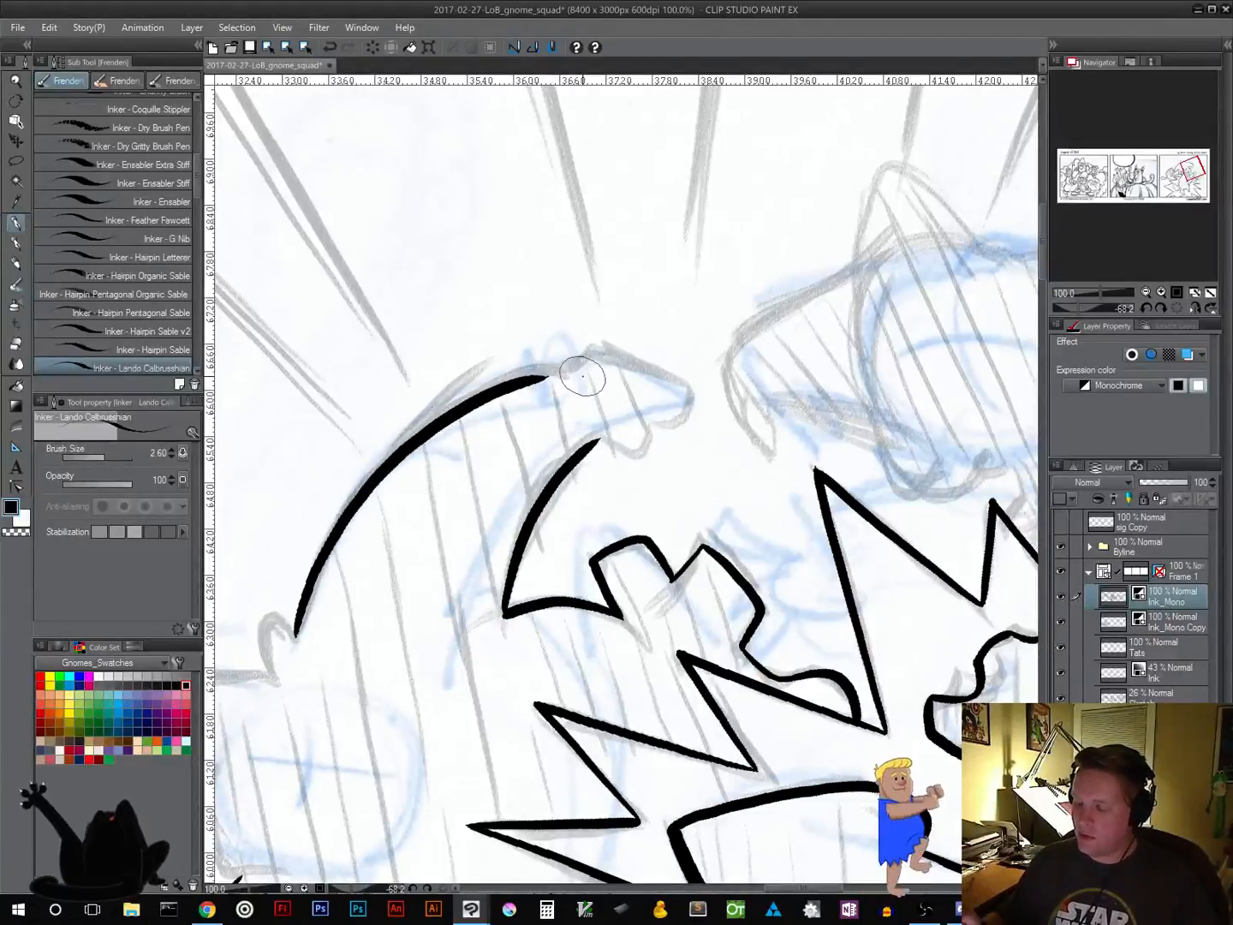
pyautogui.moveTo(560, 570); pyautogui.dragTo(711, 473)
pyautogui.moveTo(445, 537)
pyautogui.mouseDown()
pyautogui.moveTo(427, 516)
pyautogui.moveTo(433, 590)
pyautogui.mouseUp()
pyautogui.moveTo(643, 531); pyautogui.dragTo(570, 668)
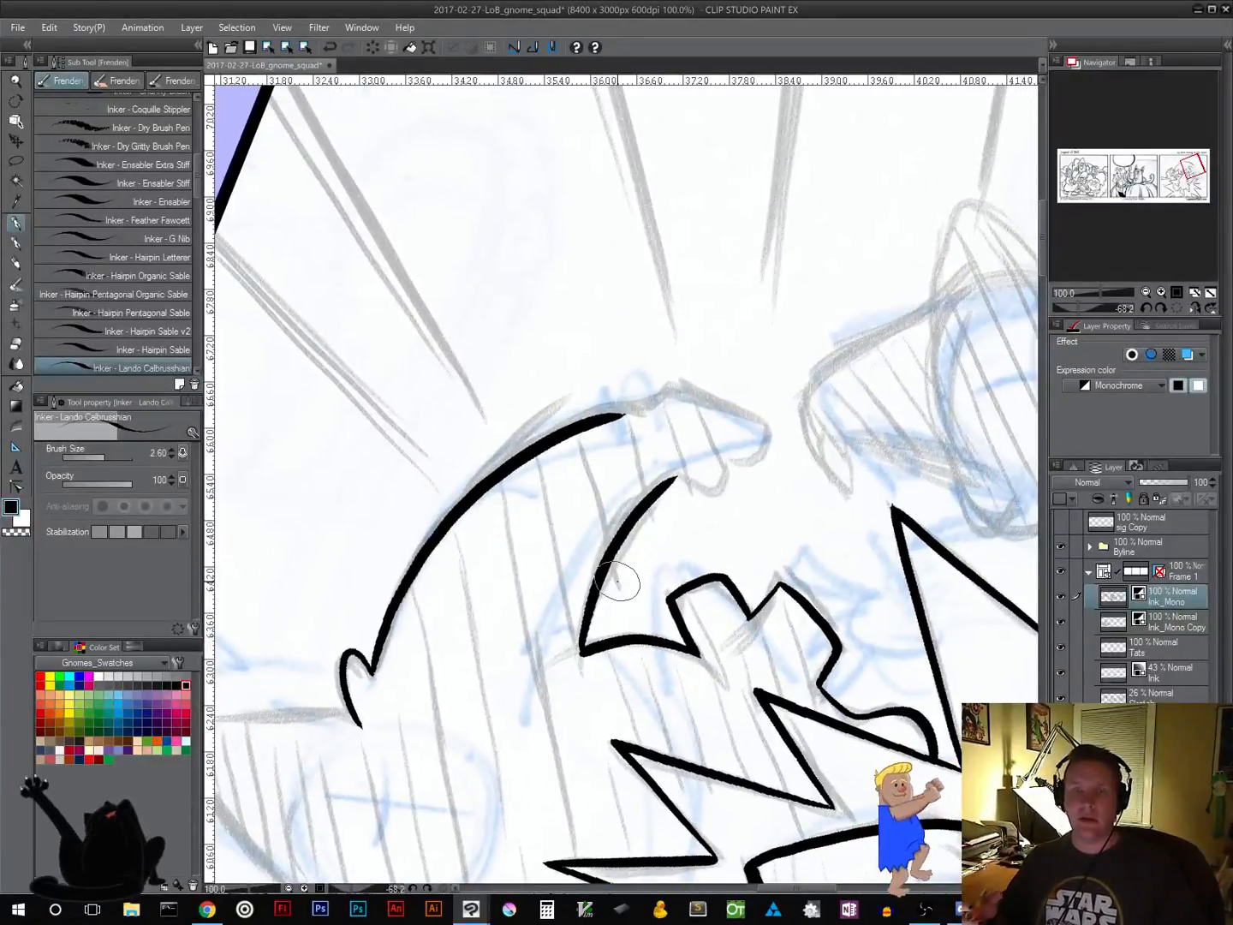
# Rotate the canvas and ink the blunt fingers and outer edge of the right hand, joining them to both arm lines
pyautogui.moveTo(769, 436); pyautogui.dragTo(736, 524)
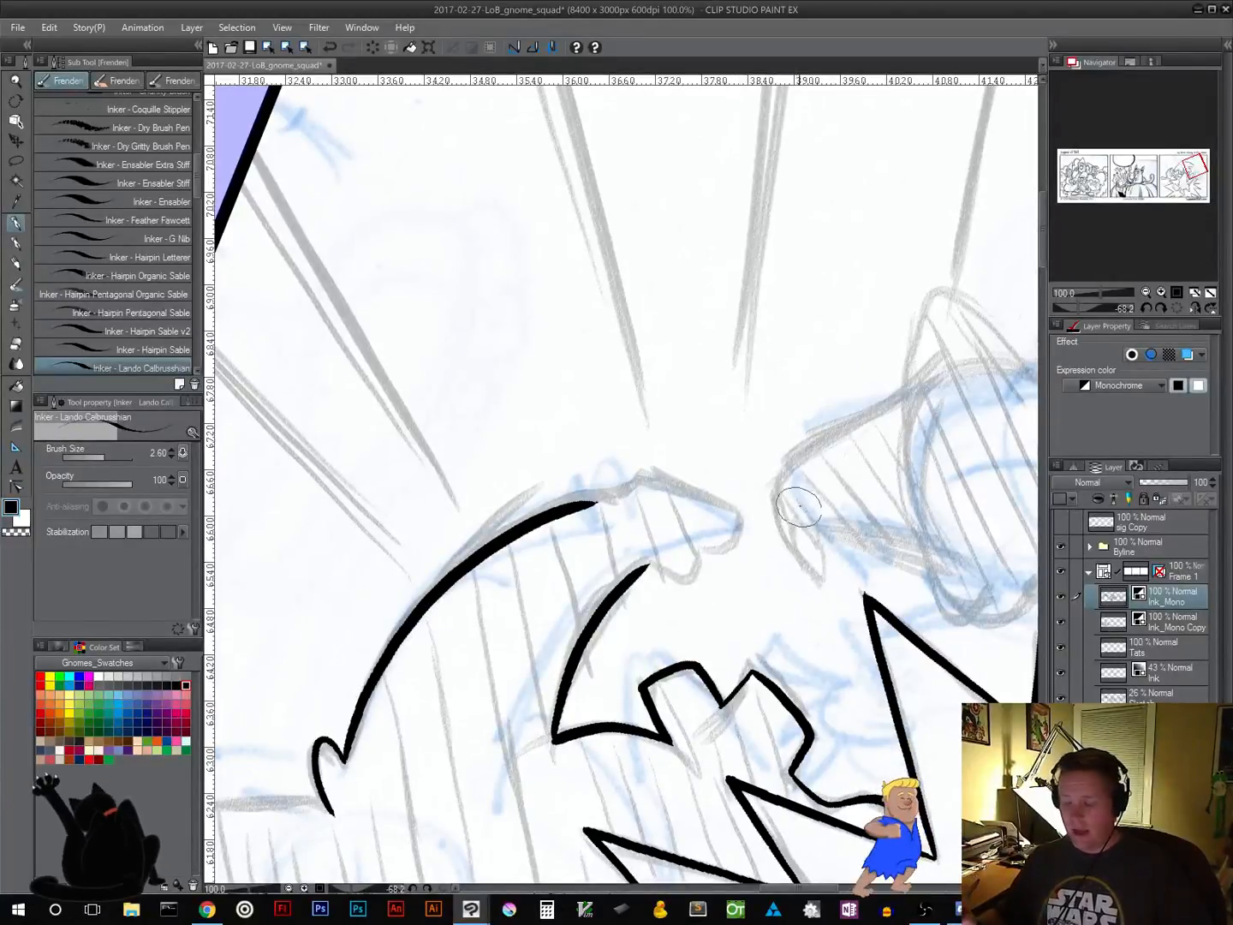
pyautogui.moveTo(798, 506)
pyautogui.mouseDown()
pyautogui.moveTo(796, 570)
pyautogui.moveTo(660, 684)
pyautogui.moveTo(609, 670)
pyautogui.mouseUp()
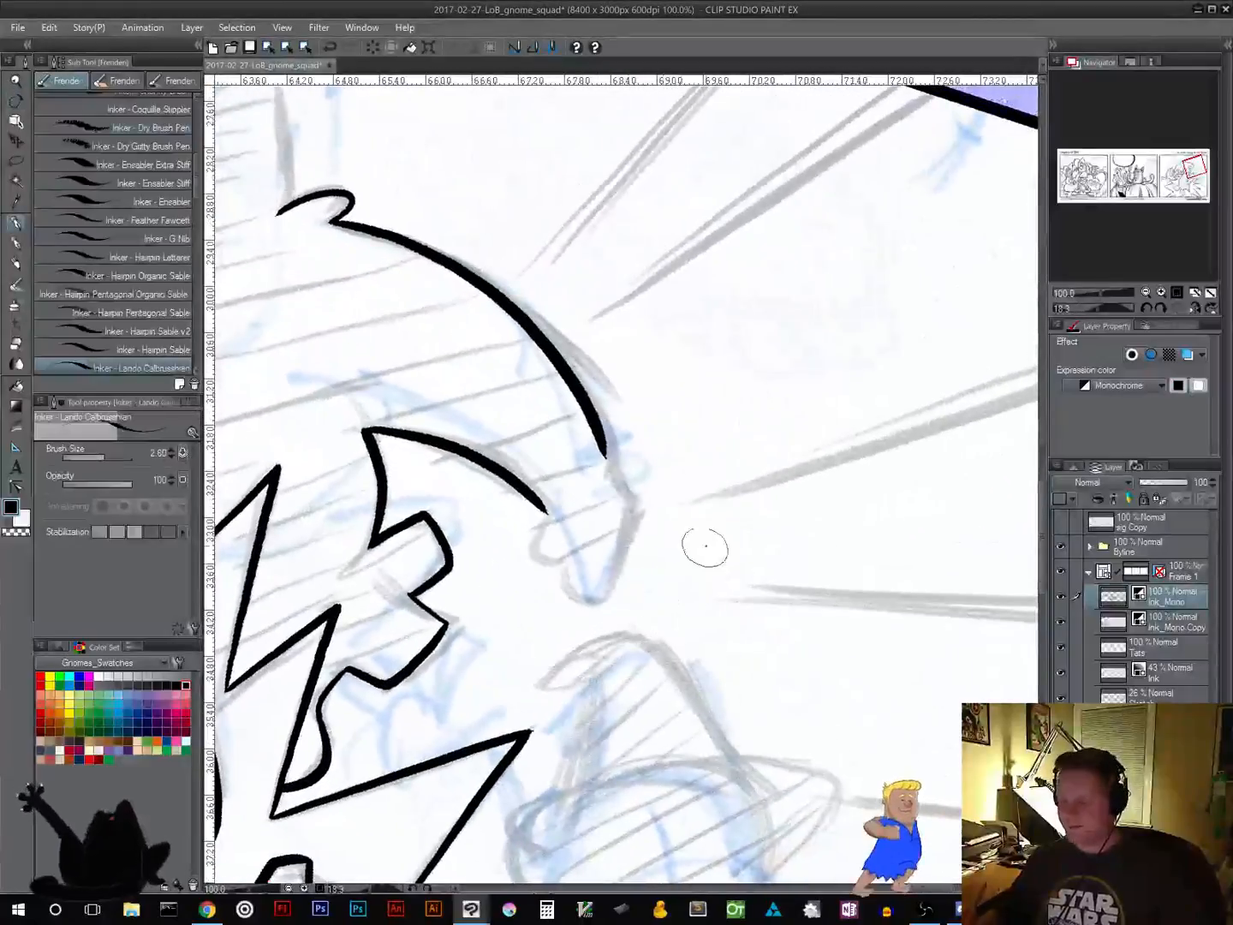
pyautogui.moveTo(705, 547); pyautogui.dragTo(697, 612)
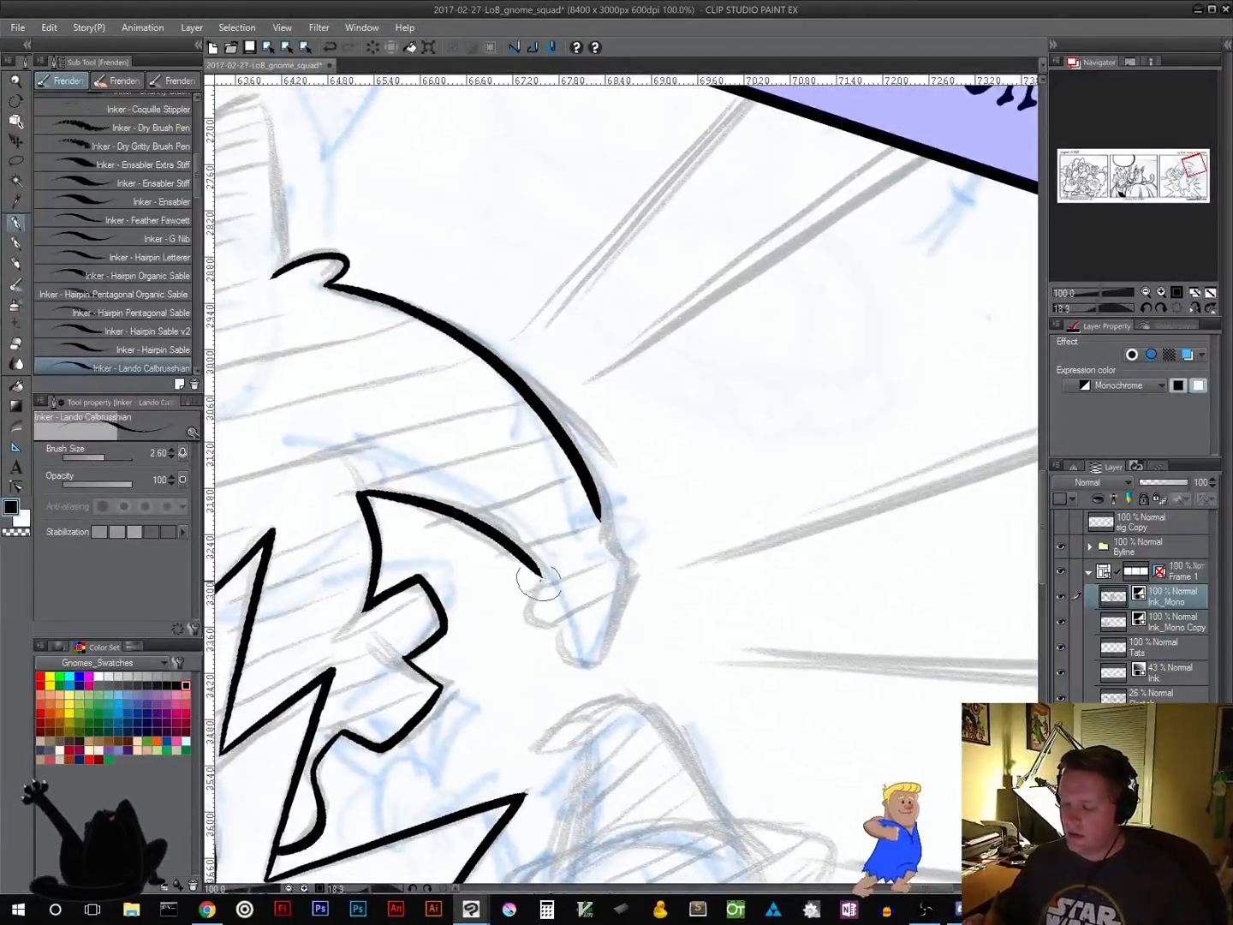
pyautogui.moveTo(537, 572)
pyautogui.mouseDown()
pyautogui.moveTo(525, 610)
pyautogui.moveTo(535, 625)
pyautogui.moveTo(560, 617)
pyautogui.moveTo(566, 655)
pyautogui.moveTo(612, 661)
pyautogui.moveTo(631, 560)
pyautogui.mouseUp()
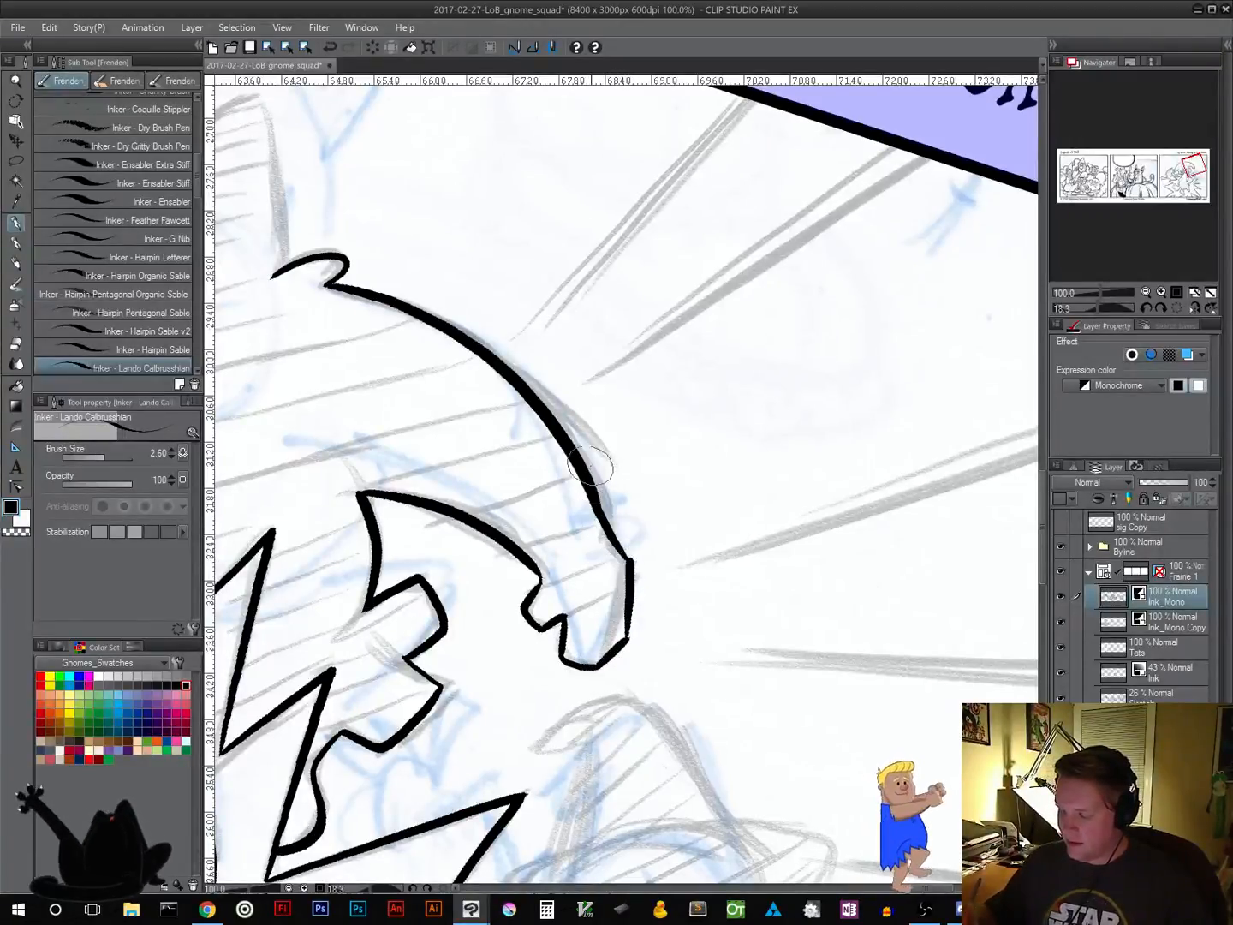
pyautogui.moveTo(597, 505); pyautogui.dragTo(624, 560)
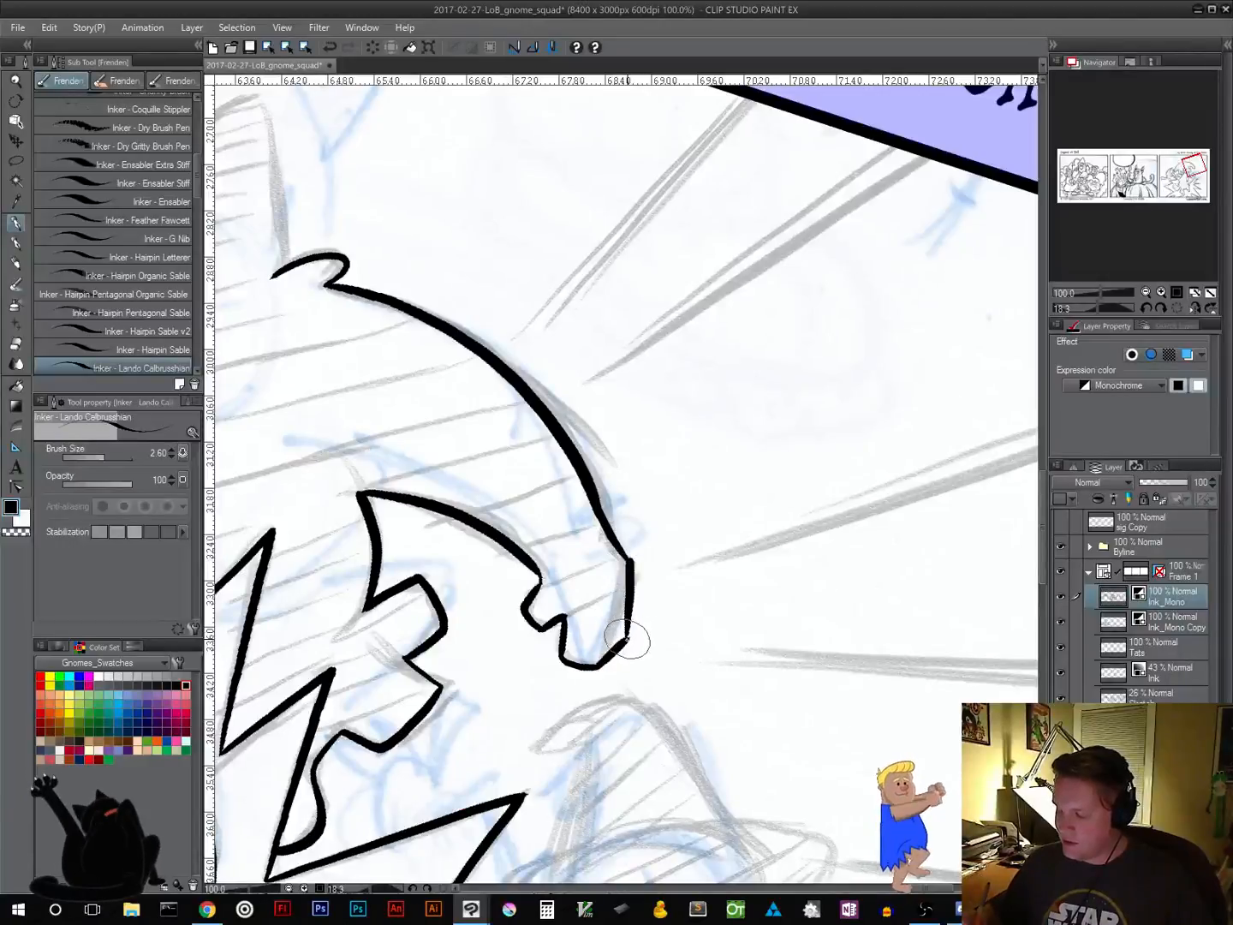
# Ink the silhouette's pointed hat between the two small curls, redrawing its right edge as a straighter line
pyautogui.moveTo(909, 495); pyautogui.dragTo(951, 480)
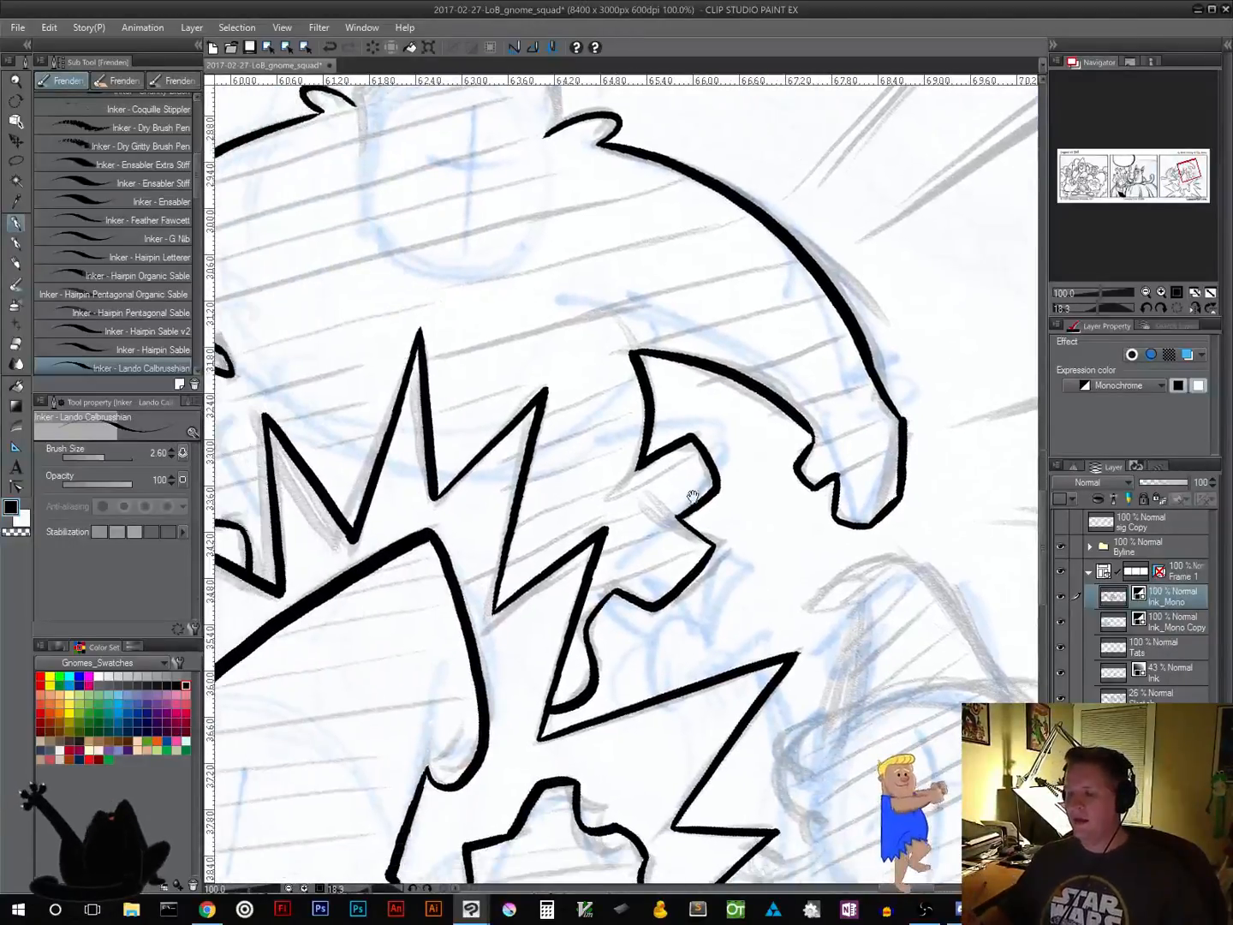
pyautogui.moveTo(692, 500); pyautogui.dragTo(789, 803)
pyautogui.moveTo(703, 575); pyautogui.dragTo(709, 716)
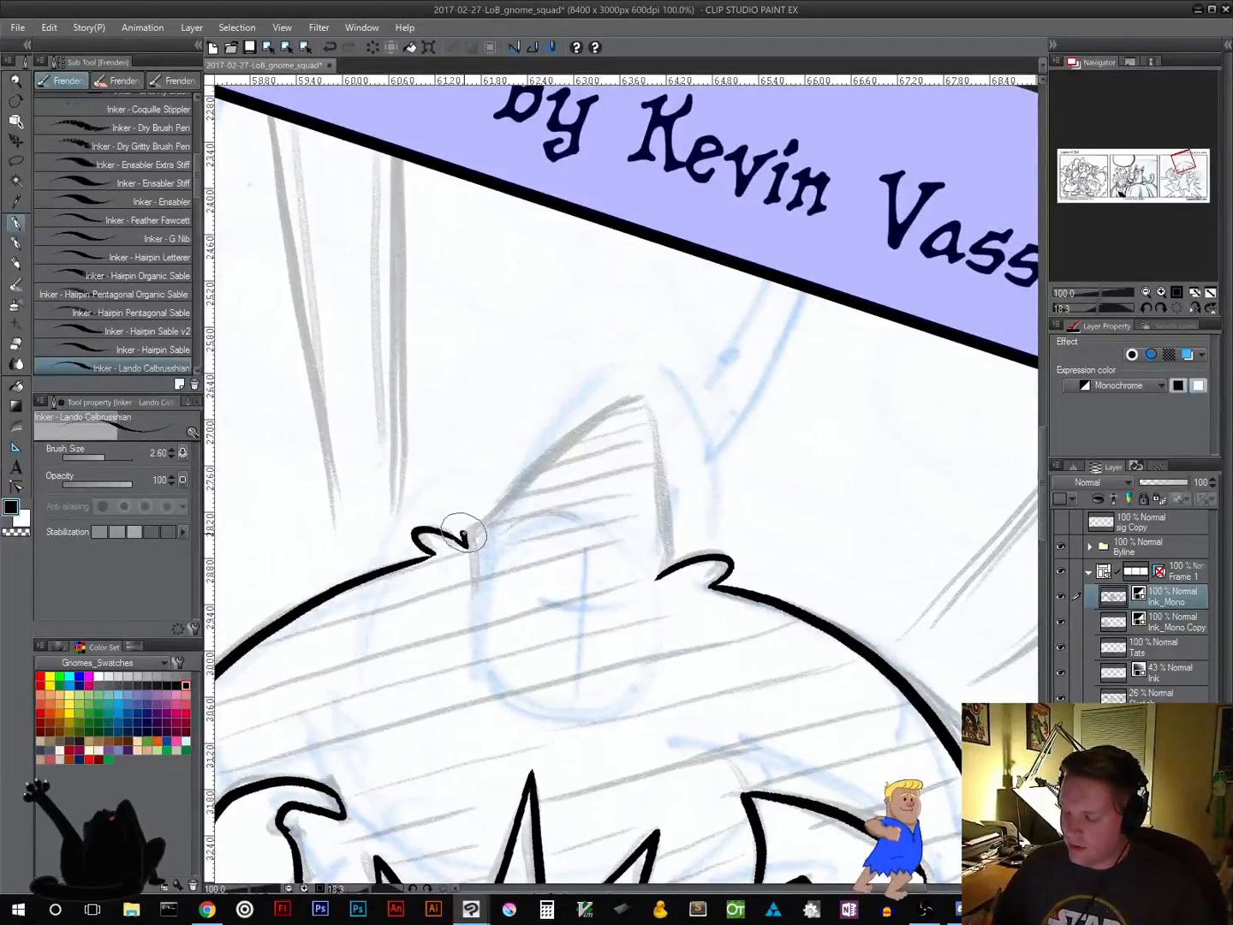
pyautogui.moveTo(466, 542)
pyautogui.mouseDown()
pyautogui.moveTo(648, 395)
pyautogui.moveTo(633, 401)
pyautogui.moveTo(662, 454)
pyautogui.moveTo(678, 567)
pyautogui.mouseUp()
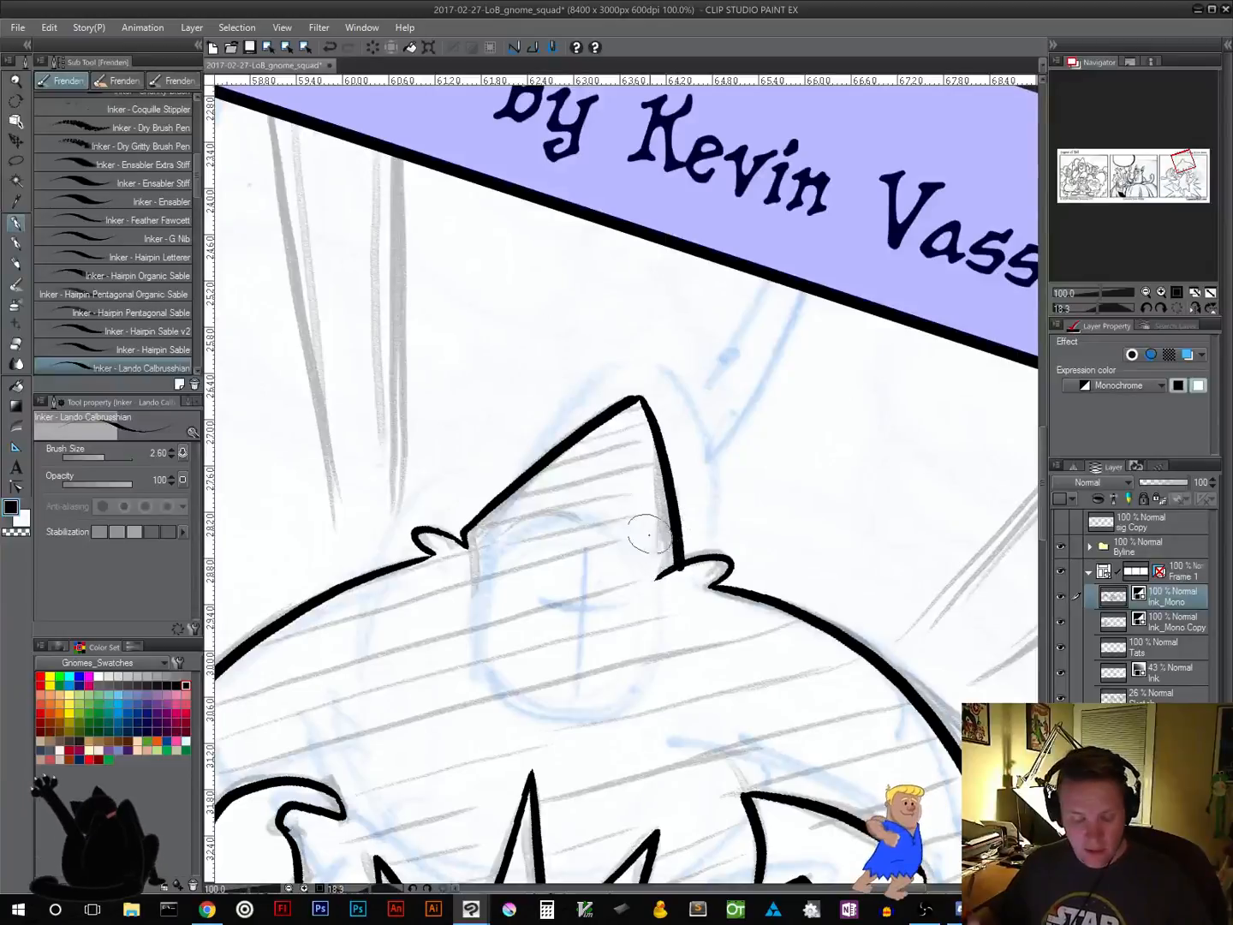
pyautogui.hotkey('ctrl', 'z')
pyautogui.moveTo(637, 398); pyautogui.dragTo(671, 573)
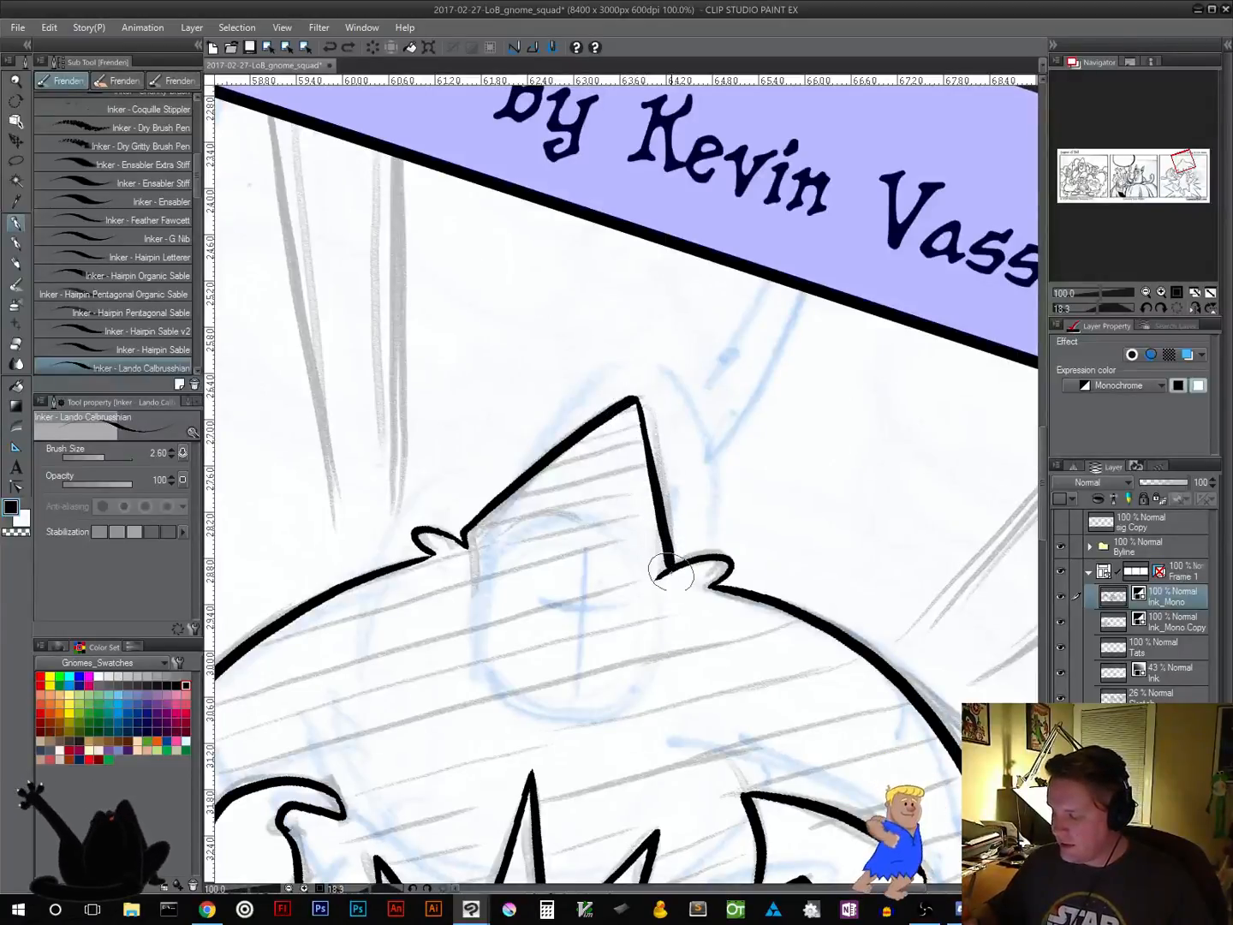
# Undo the right edge of the silhouette's pointed hat and ink it again from the tip to the right curl
pyautogui.hotkey('ctrl', 'z')
pyautogui.moveTo(638, 399); pyautogui.dragTo(670, 573)
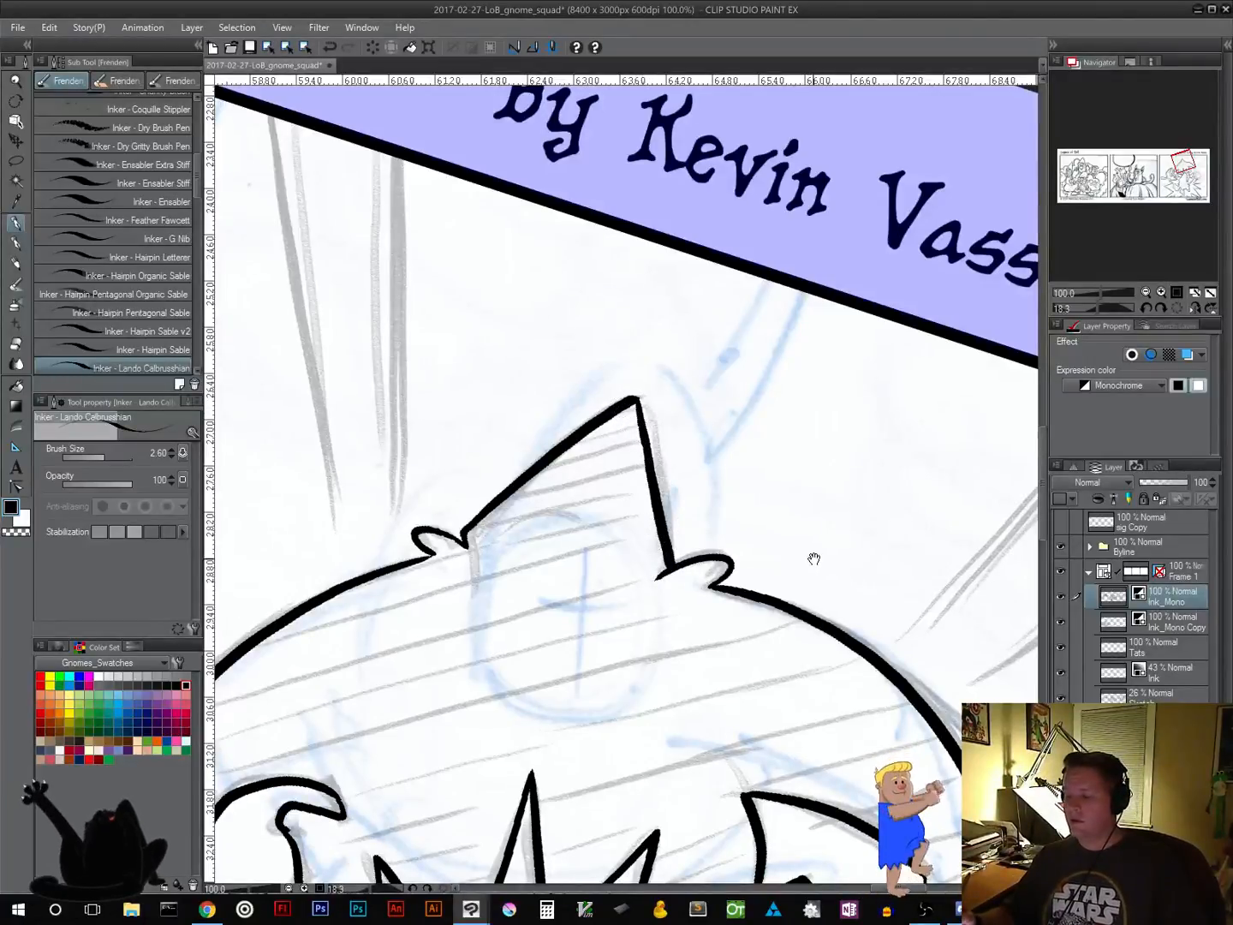
pyautogui.moveTo(816, 561); pyautogui.dragTo(790, 435)
pyautogui.moveTo(766, 620); pyautogui.dragTo(828, 486)
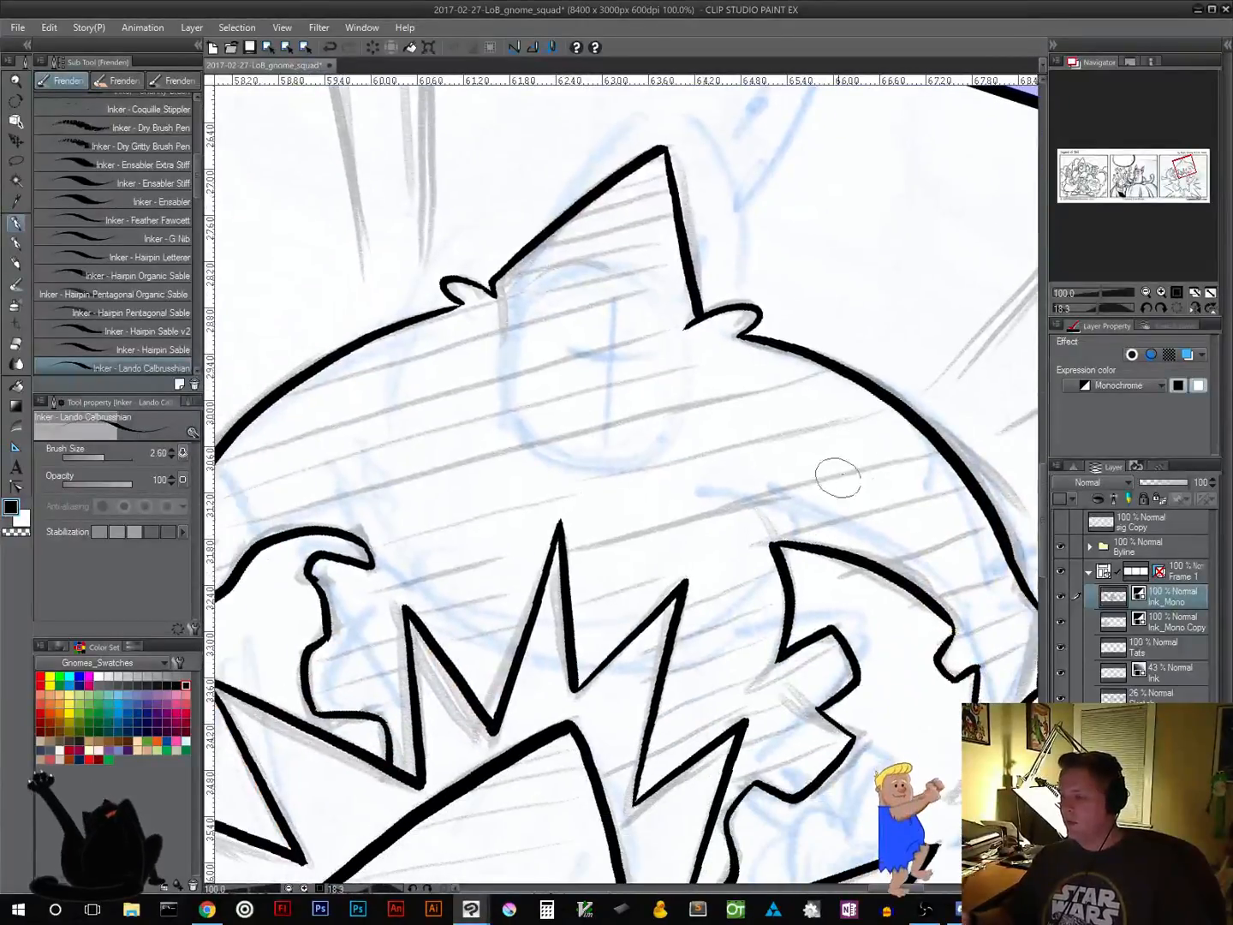
# Ink the small rounded hatched shape poking out between the burst's left spikes, below the crescent-hatted silhouette
pyautogui.click(1145, 292)
pyautogui.click(1145, 292)
pyautogui.click(1146, 292)
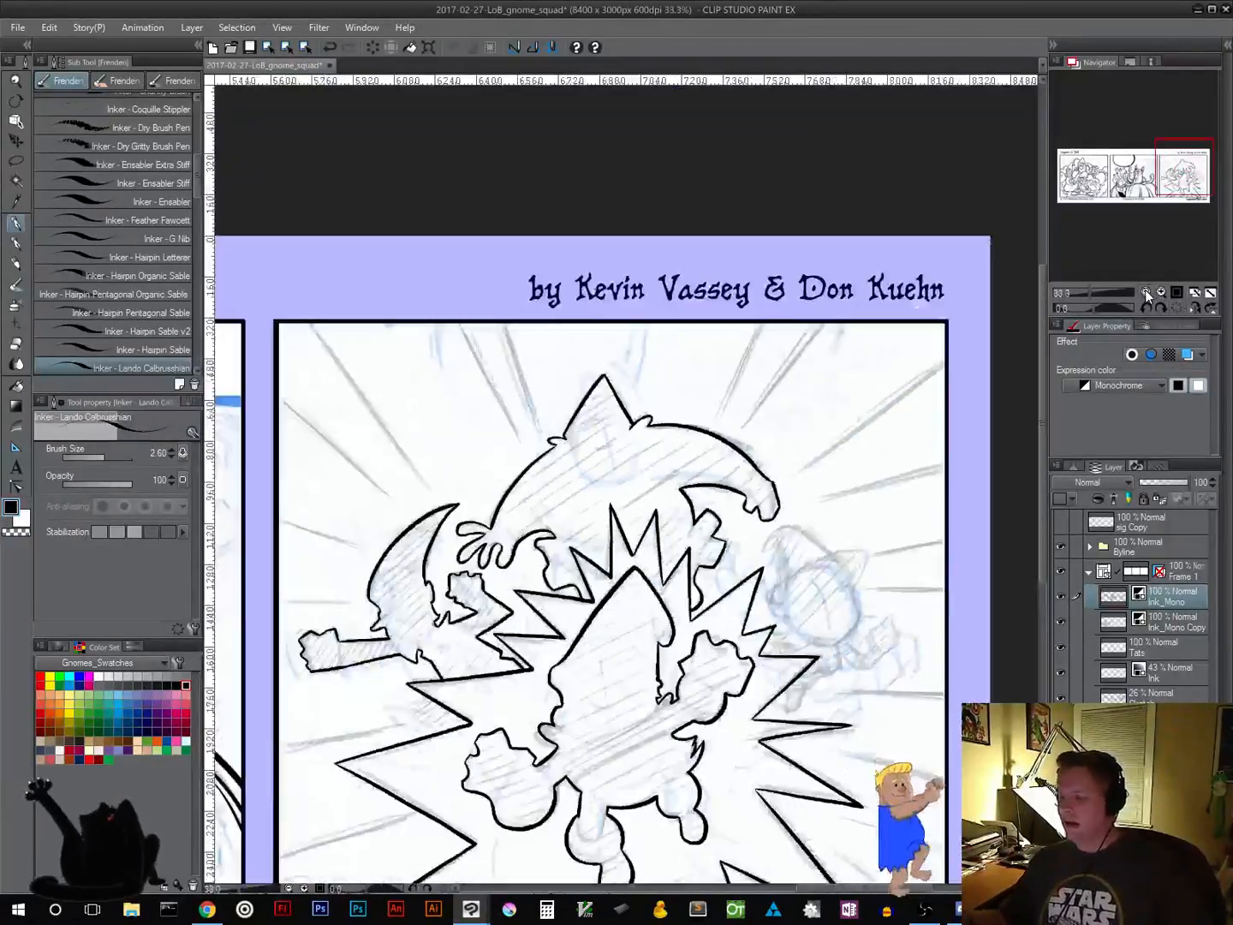
pyautogui.click(1145, 292)
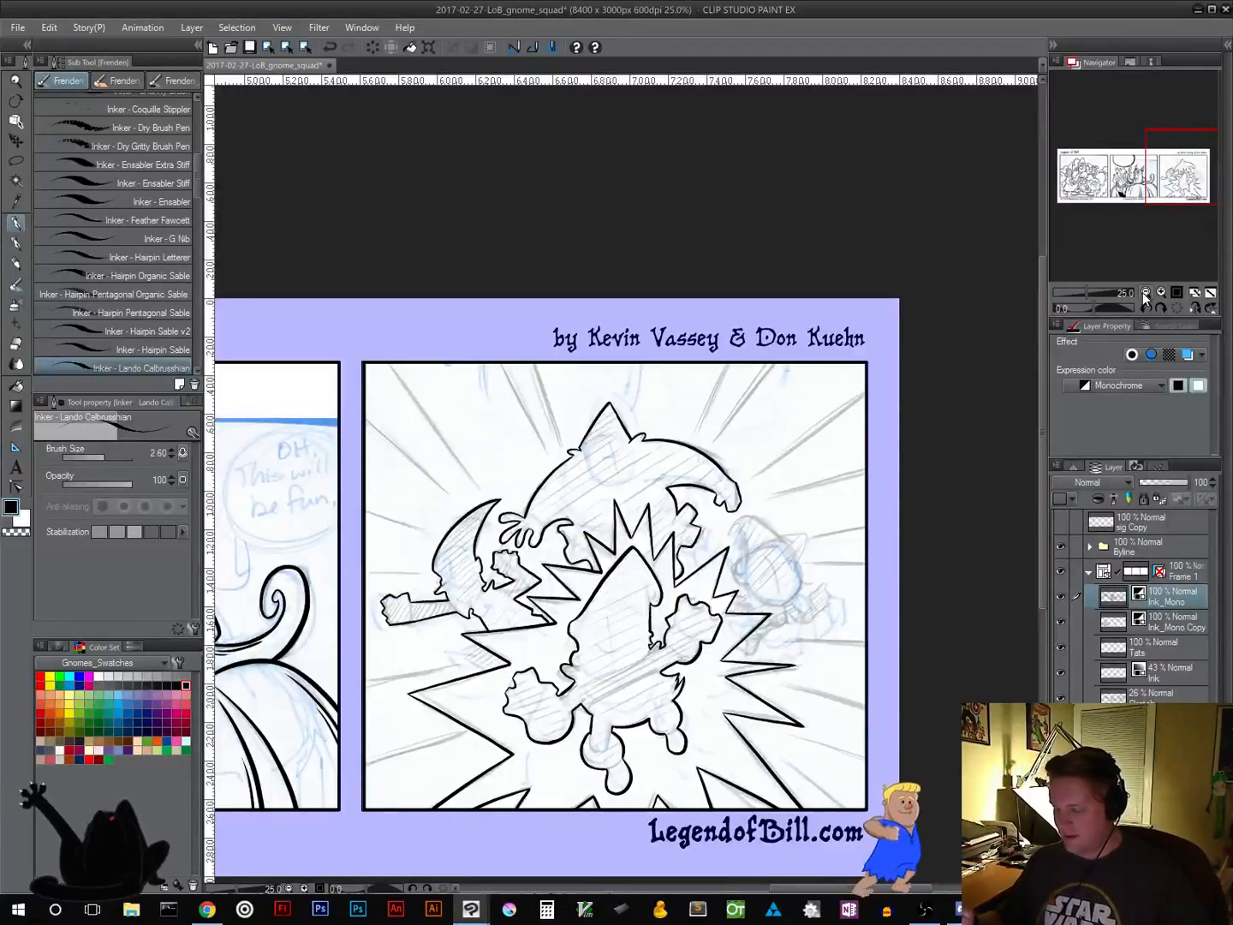
pyautogui.click(1178, 295)
pyautogui.moveTo(552, 741); pyautogui.dragTo(859, 283)
pyautogui.moveTo(533, 605); pyautogui.dragTo(771, 381)
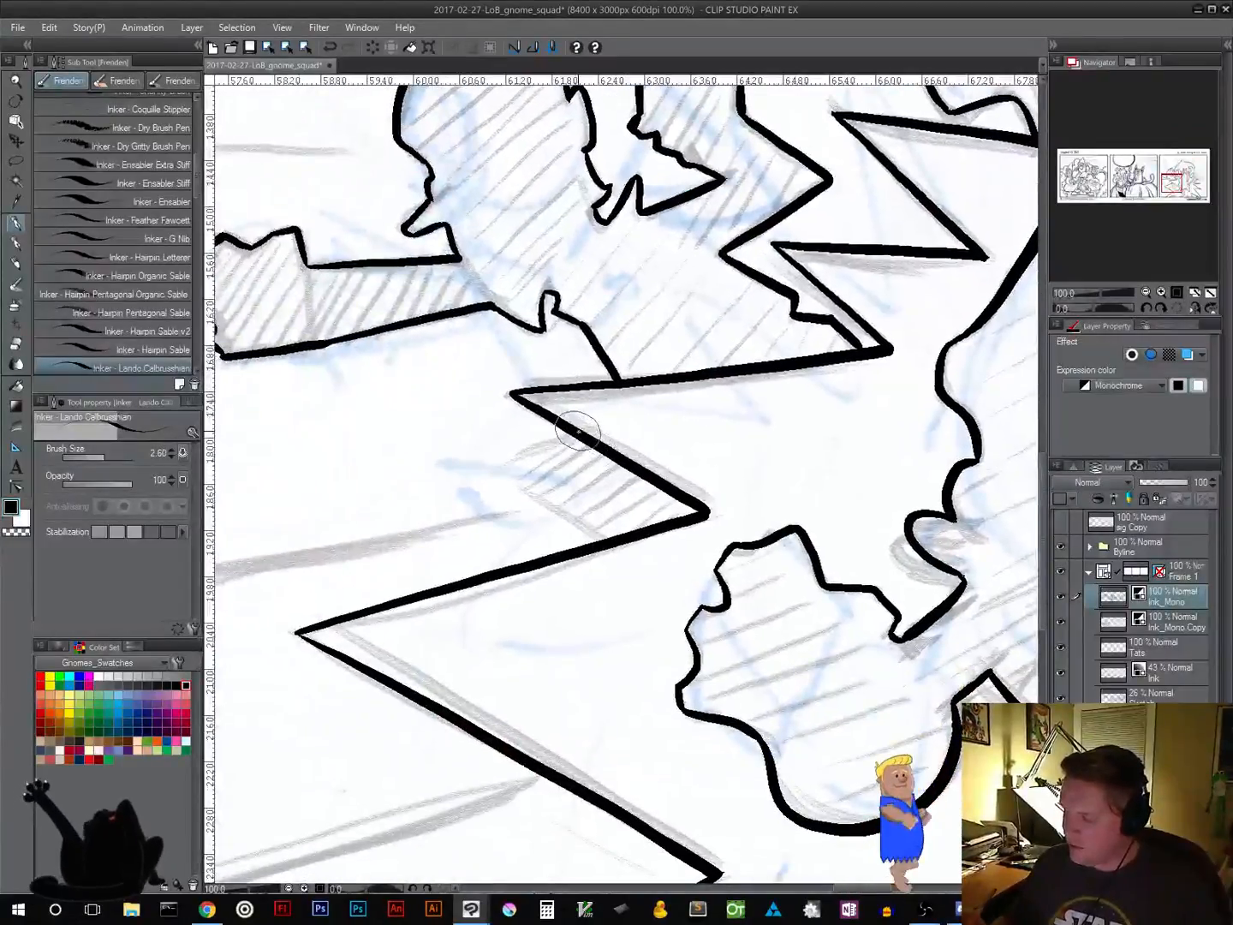
pyautogui.moveTo(574, 434)
pyautogui.mouseDown()
pyautogui.moveTo(523, 456)
pyautogui.moveTo(532, 506)
pyautogui.moveTo(519, 482)
pyautogui.moveTo(610, 543)
pyautogui.mouseUp()
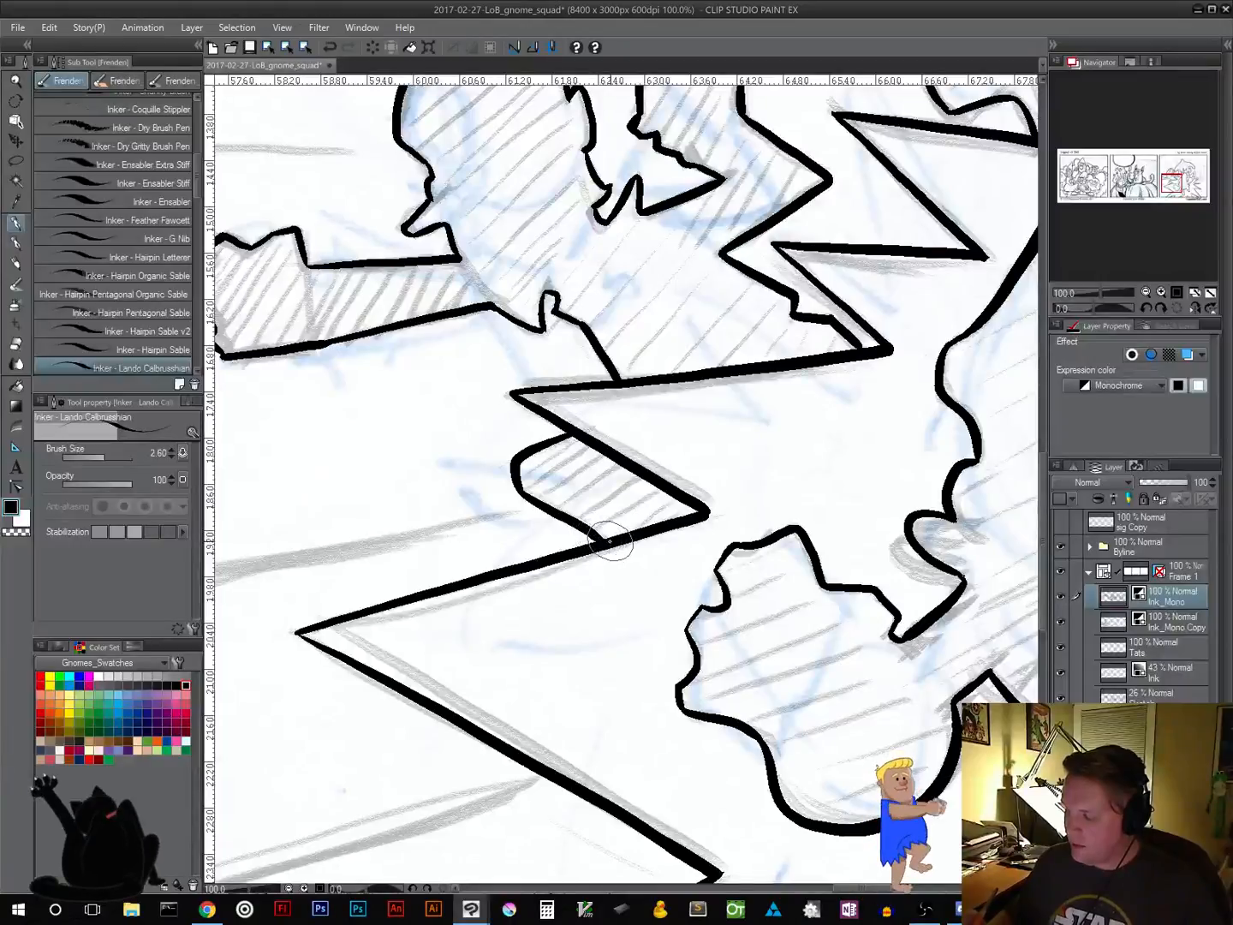
# Round off the top knob of the knobby hatched shape beneath the upper silhouette's right arm
pyautogui.moveTo(620, 559)
pyautogui.mouseDown()
pyautogui.moveTo(599, 539)
pyautogui.moveTo(572, 597)
pyautogui.mouseUp()
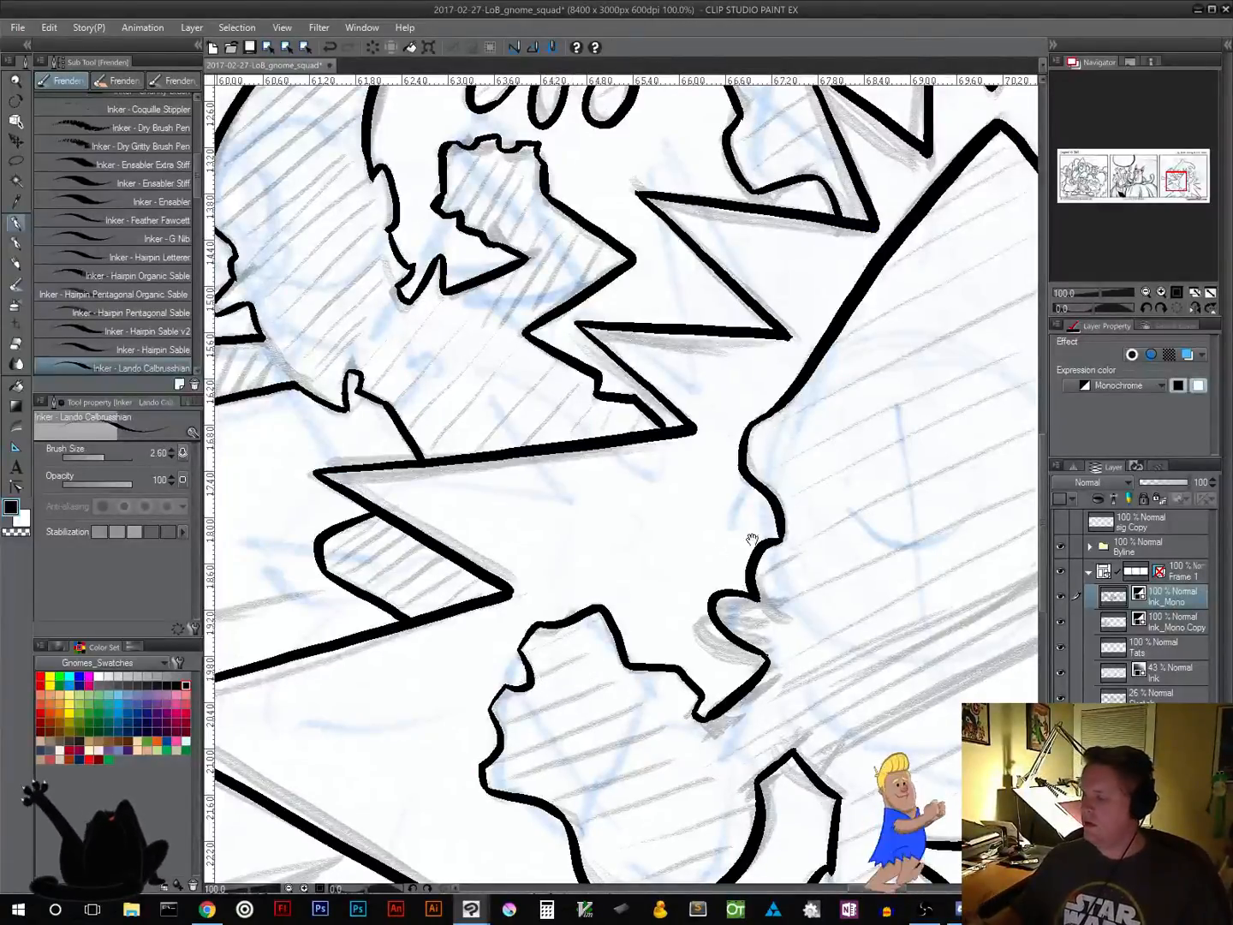
pyautogui.moveTo(872, 505); pyautogui.dragTo(661, 743)
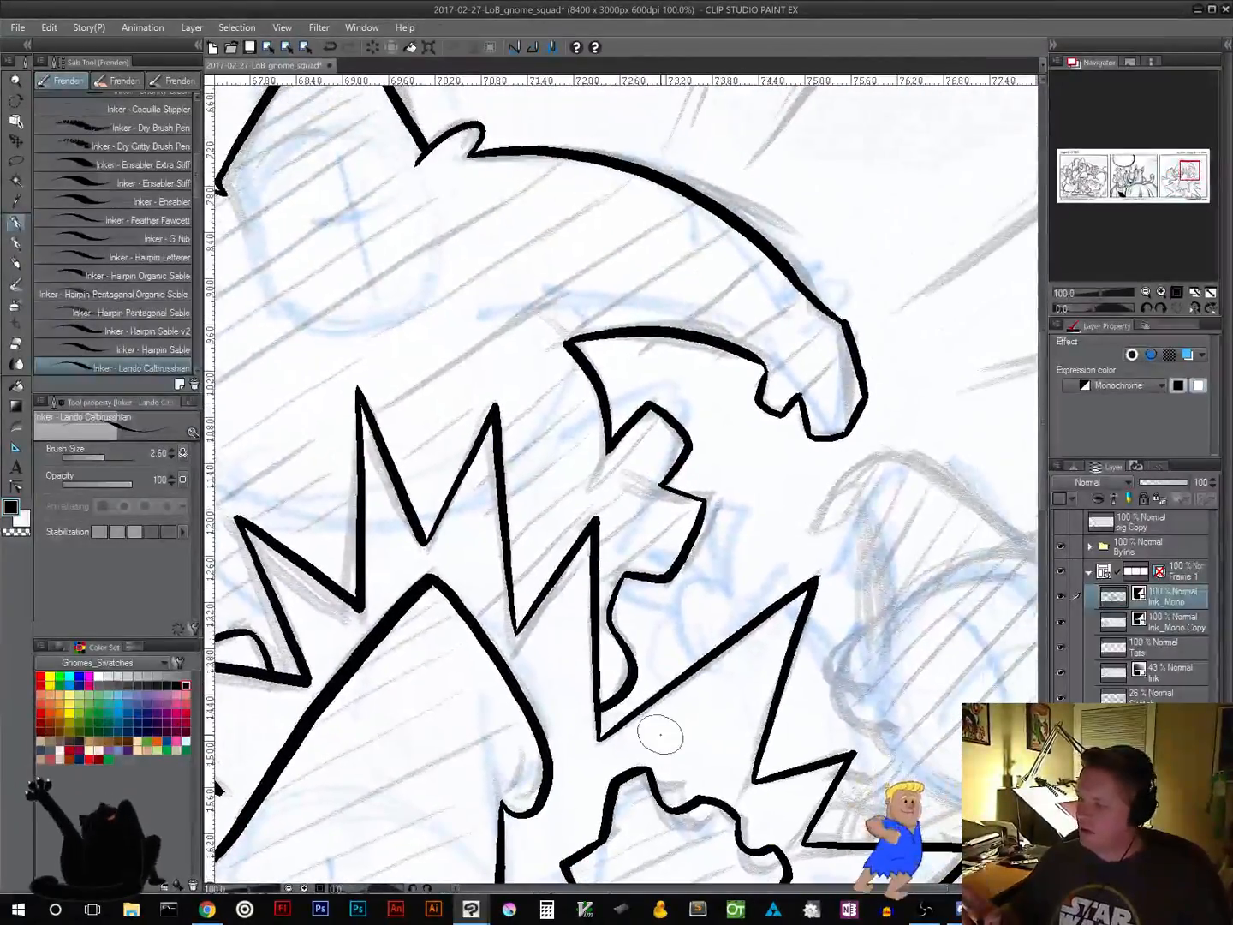
pyautogui.moveTo(653, 402)
pyautogui.mouseDown()
pyautogui.moveTo(690, 449)
pyautogui.moveTo(693, 475)
pyautogui.moveTo(661, 482)
pyautogui.moveTo(683, 452)
pyautogui.moveTo(678, 426)
pyautogui.moveTo(656, 412)
pyautogui.moveTo(608, 451)
pyautogui.mouseUp()
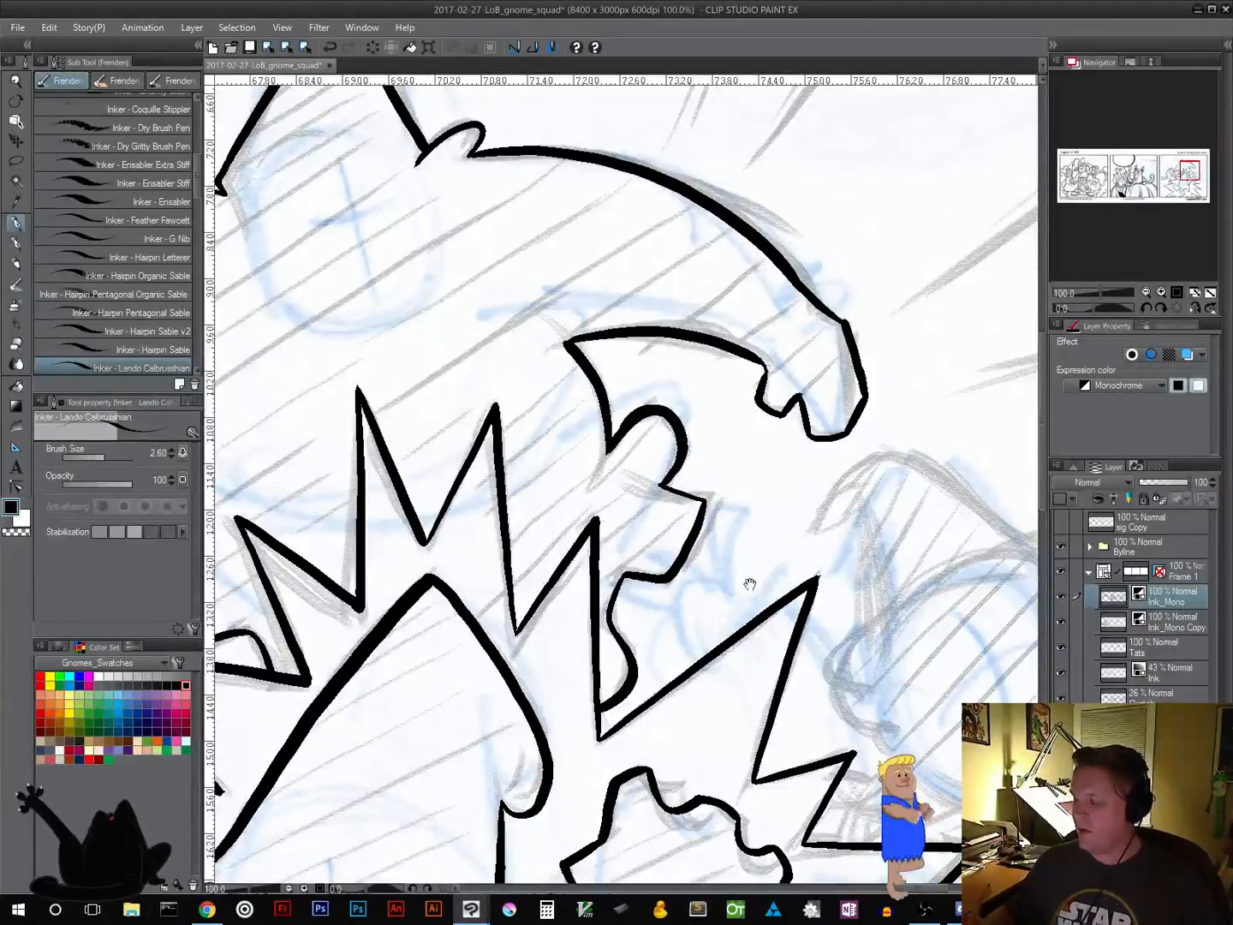
# Ink the drooping hat, left side of the head and pointed brim flap of the small hatched silhouette right of the burst
pyautogui.moveTo(751, 584)
pyautogui.mouseDown()
pyautogui.moveTo(545, 587)
pyautogui.moveTo(420, 628)
pyautogui.mouseUp()
pyautogui.moveTo(634, 672)
pyautogui.mouseDown()
pyautogui.moveTo(685, 519)
pyautogui.moveTo(691, 398)
pyautogui.mouseUp()
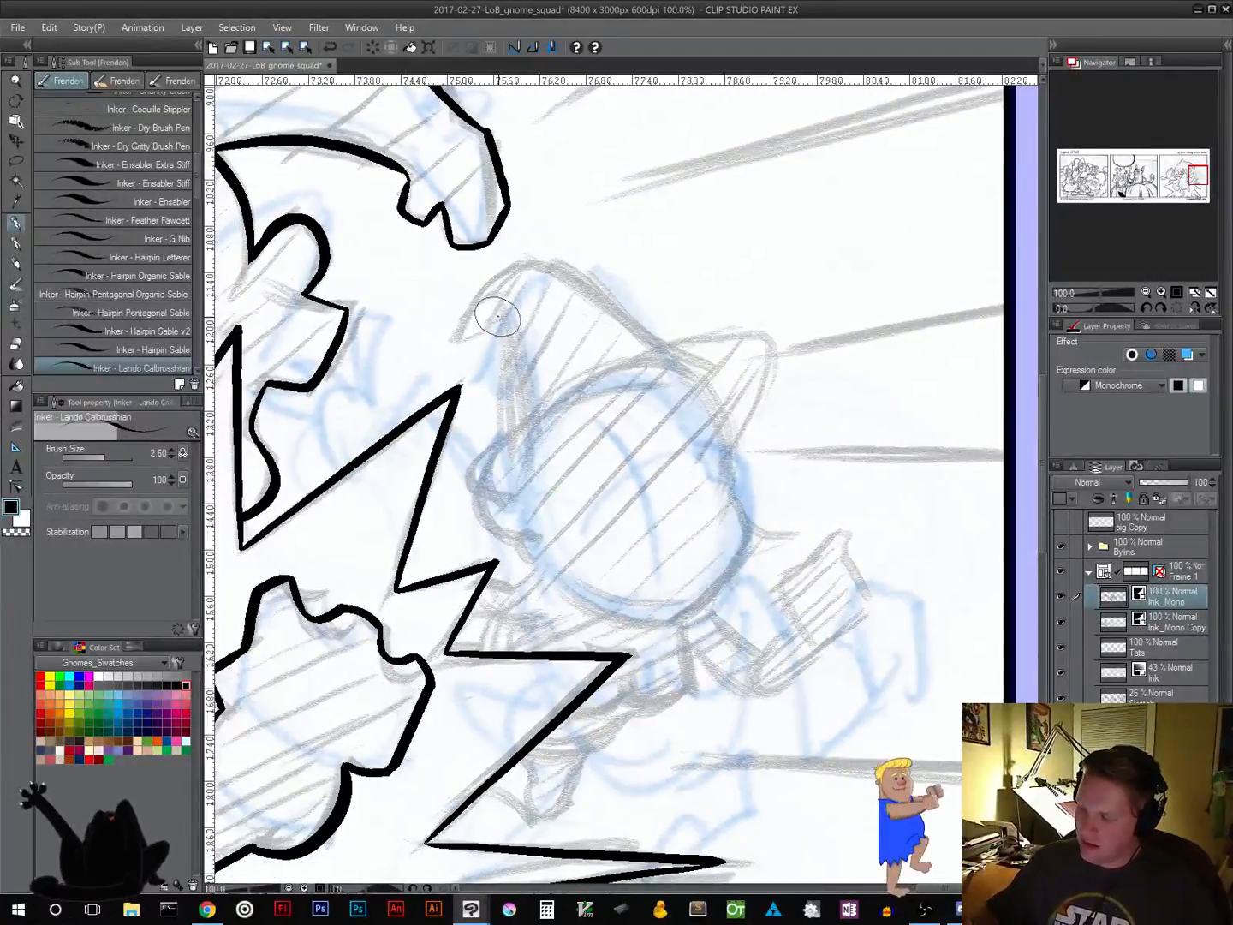
pyautogui.moveTo(499, 316); pyautogui.dragTo(520, 438)
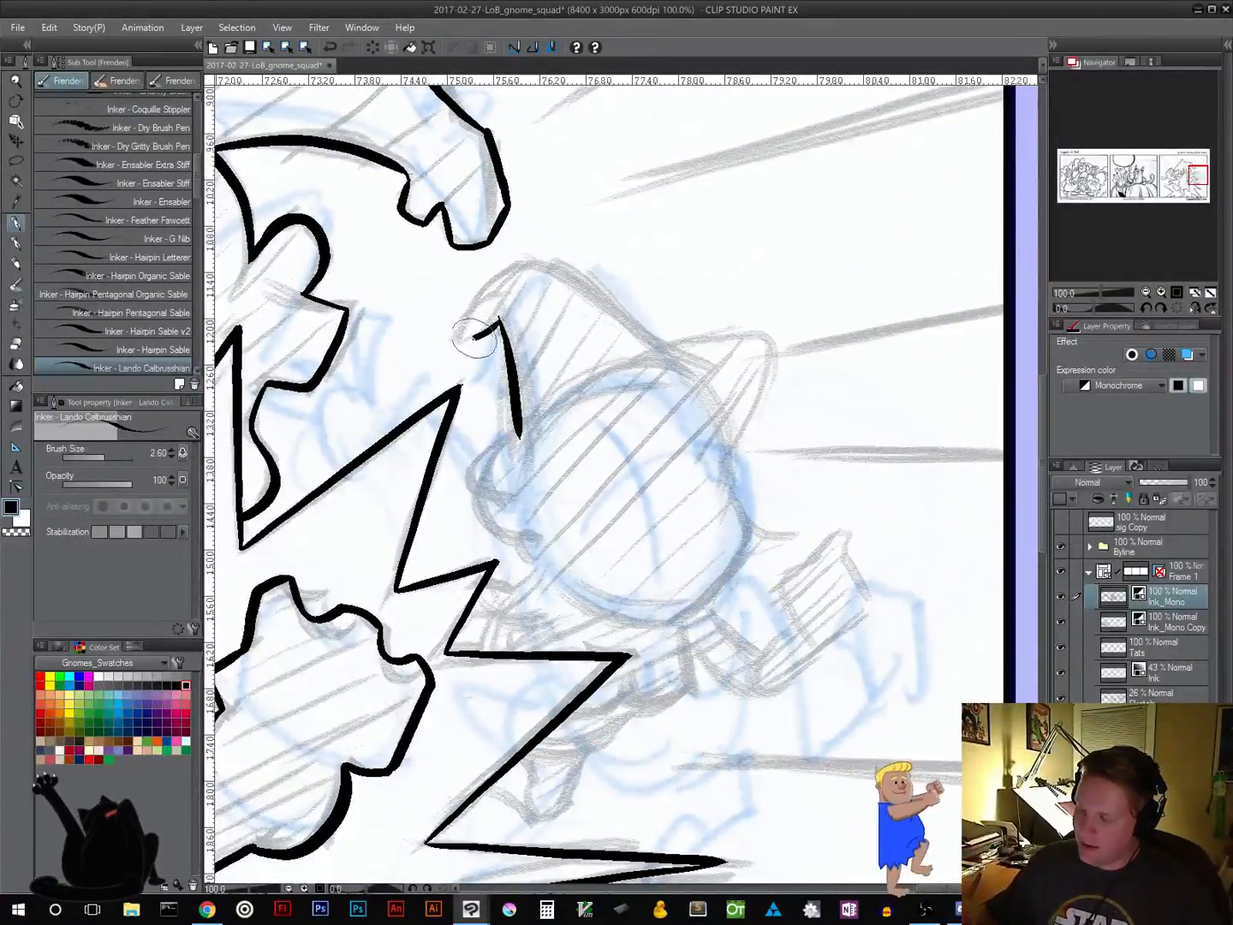
pyautogui.moveTo(464, 339); pyautogui.dragTo(529, 265)
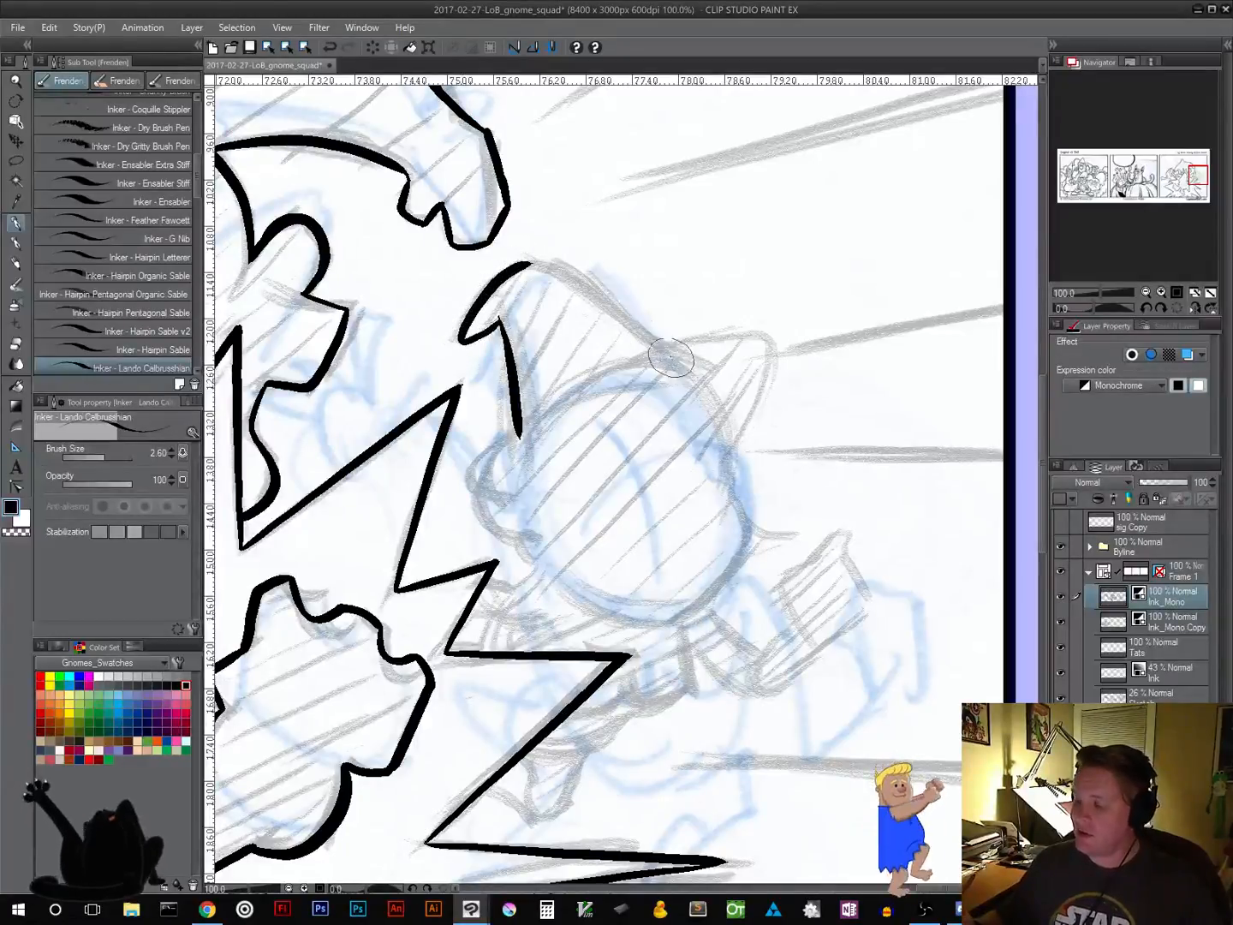
pyautogui.moveTo(671, 354)
pyautogui.mouseDown()
pyautogui.moveTo(560, 264)
pyautogui.moveTo(518, 258)
pyautogui.mouseUp()
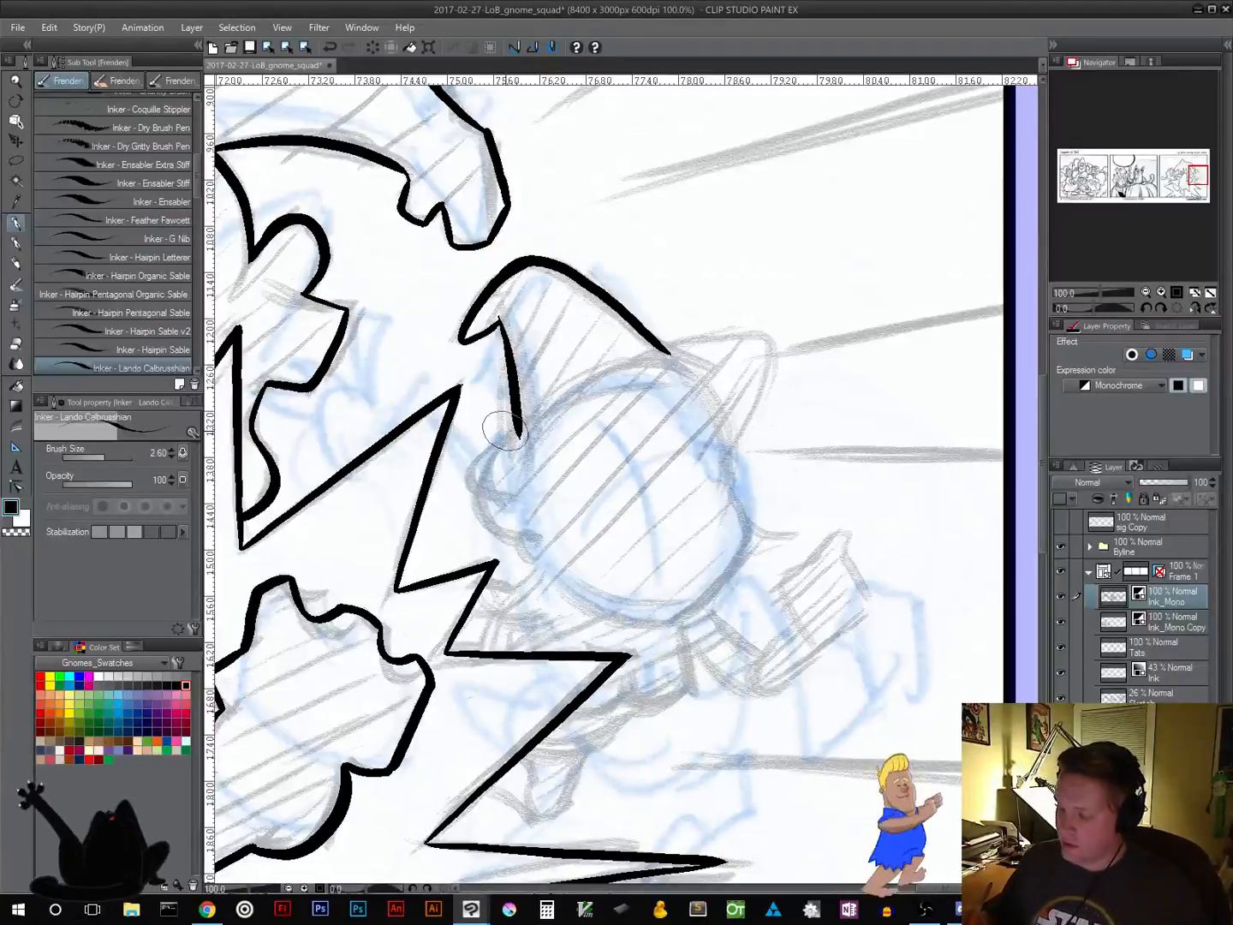
pyautogui.moveTo(519, 429)
pyautogui.mouseDown()
pyautogui.moveTo(484, 507)
pyautogui.moveTo(556, 551)
pyautogui.moveTo(536, 566)
pyautogui.mouseUp()
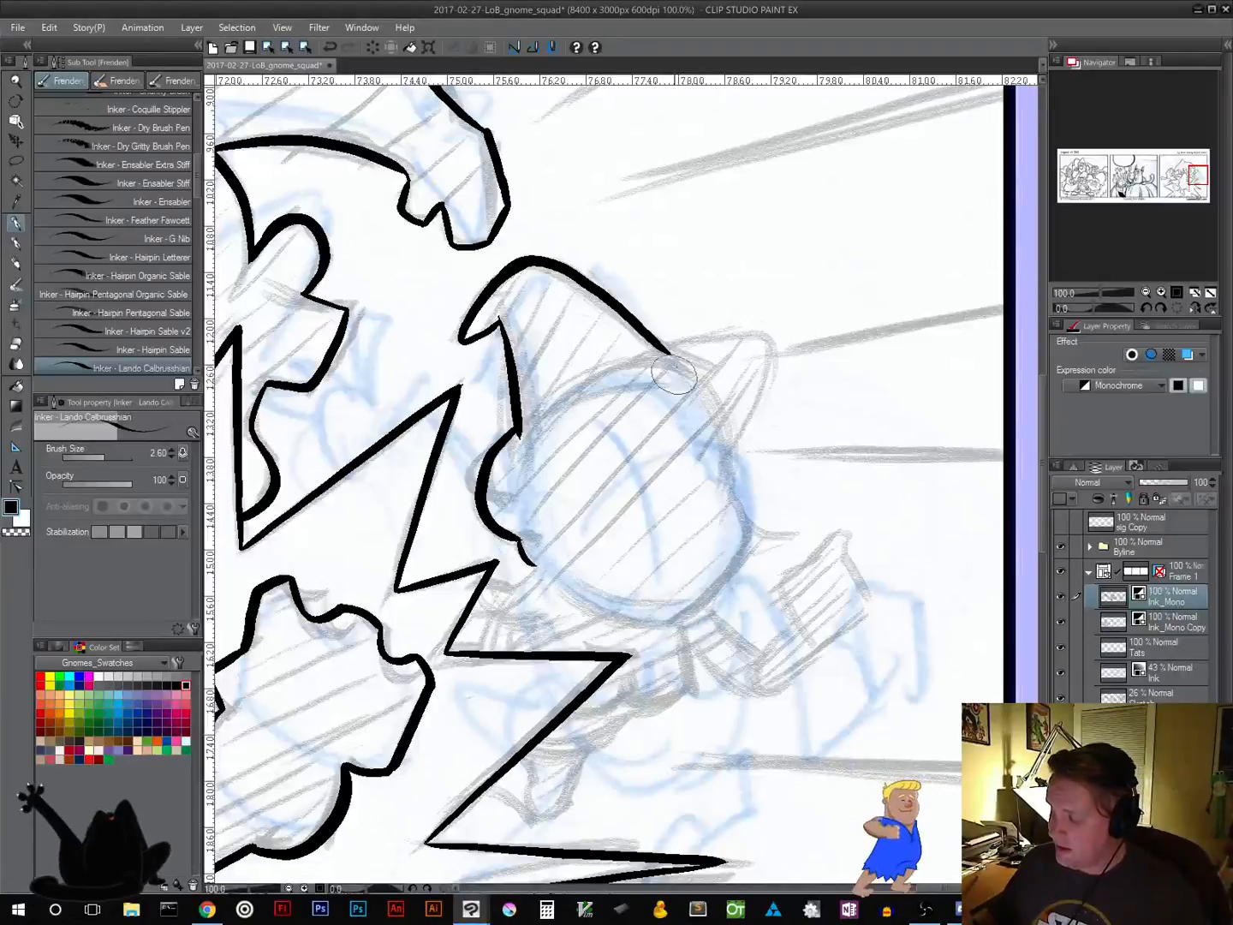
pyautogui.moveTo(636, 360)
pyautogui.mouseDown()
pyautogui.moveTo(713, 336)
pyautogui.moveTo(776, 359)
pyautogui.moveTo(726, 451)
pyautogui.mouseUp()
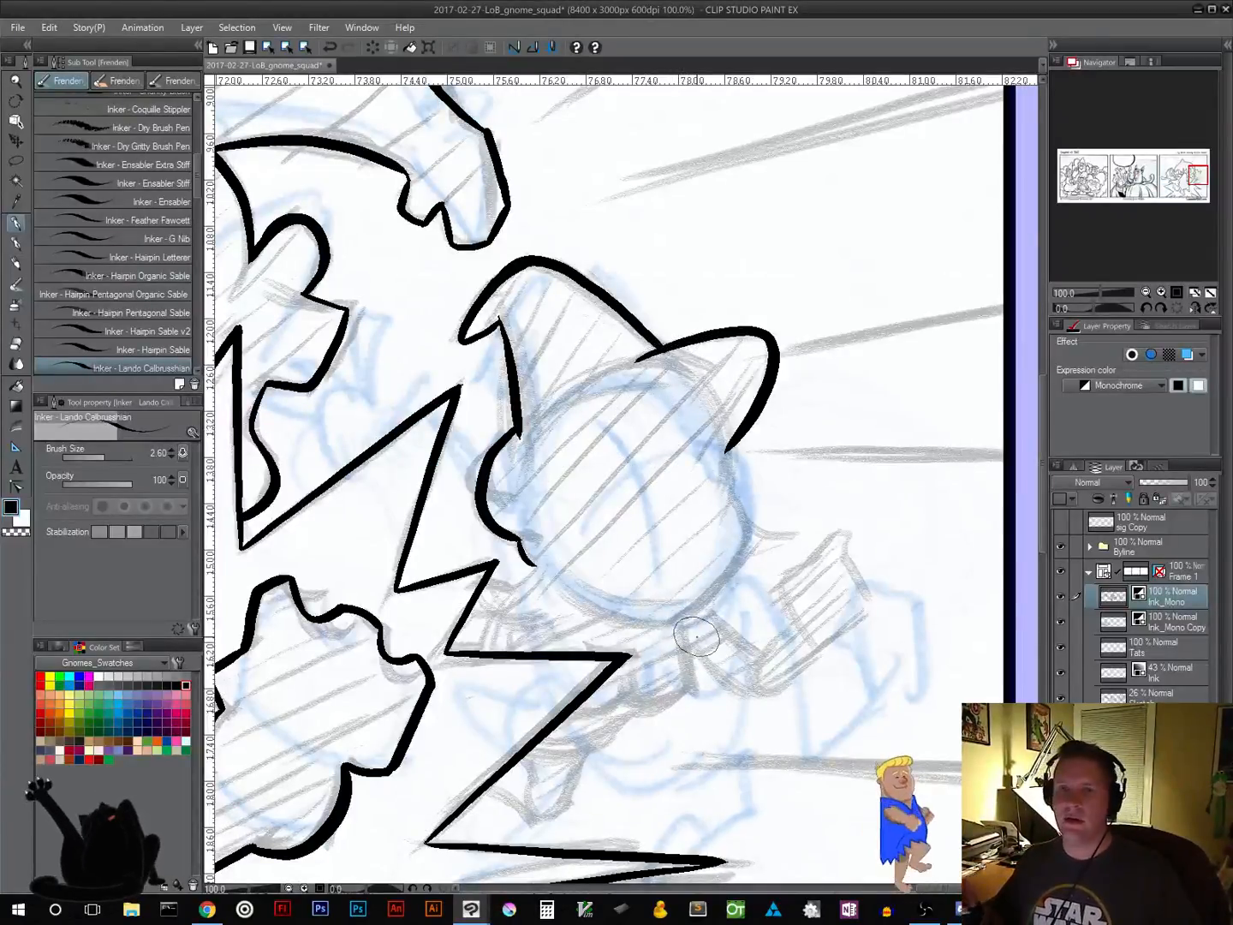
# Rotate the canvas and ink the right side of the small silhouette's head below the brim flap, redrawing its lower curve
pyautogui.moveTo(697, 636)
pyautogui.mouseDown()
pyautogui.moveTo(655, 564)
pyautogui.moveTo(674, 583)
pyautogui.mouseUp()
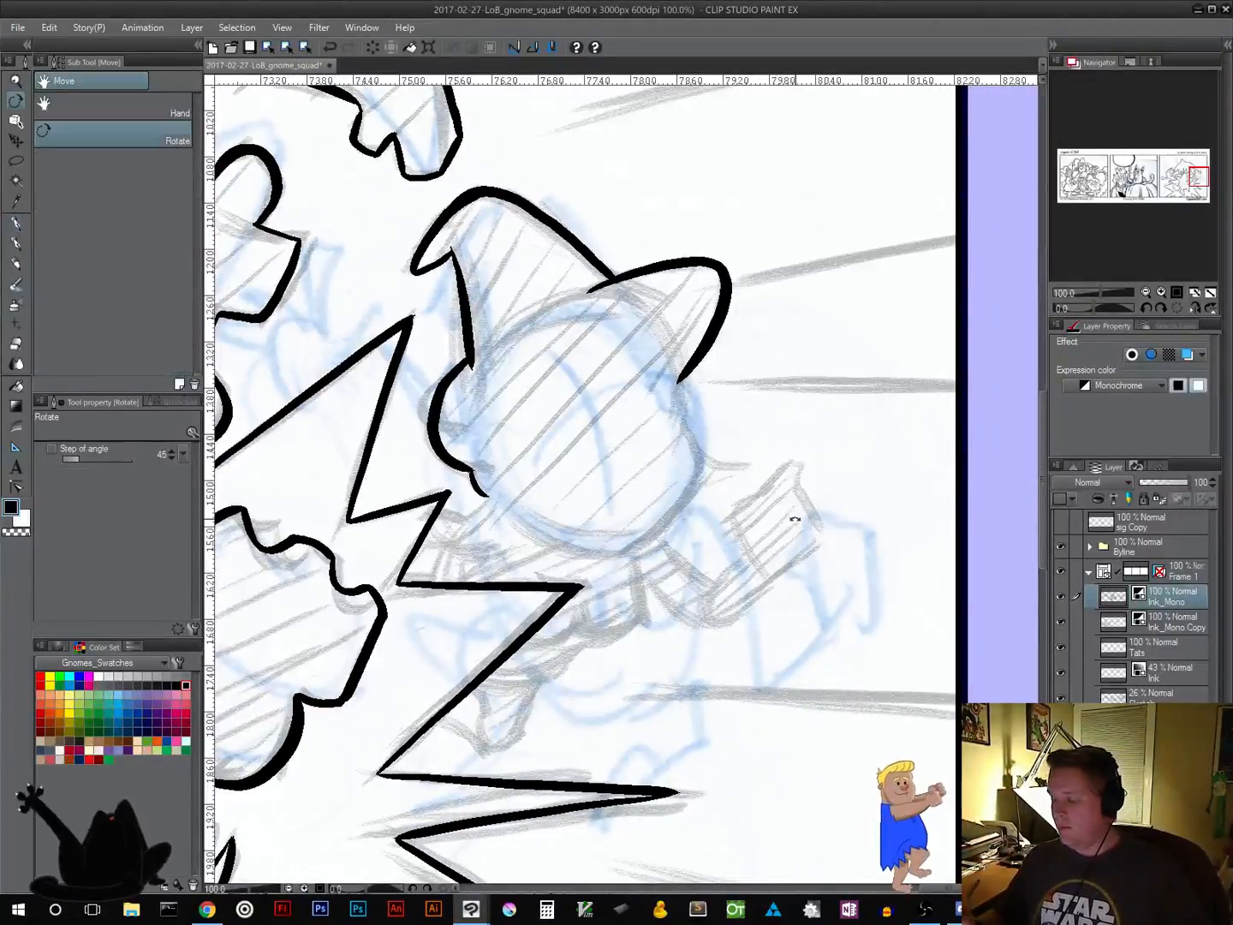
pyautogui.moveTo(797, 519); pyautogui.dragTo(782, 568)
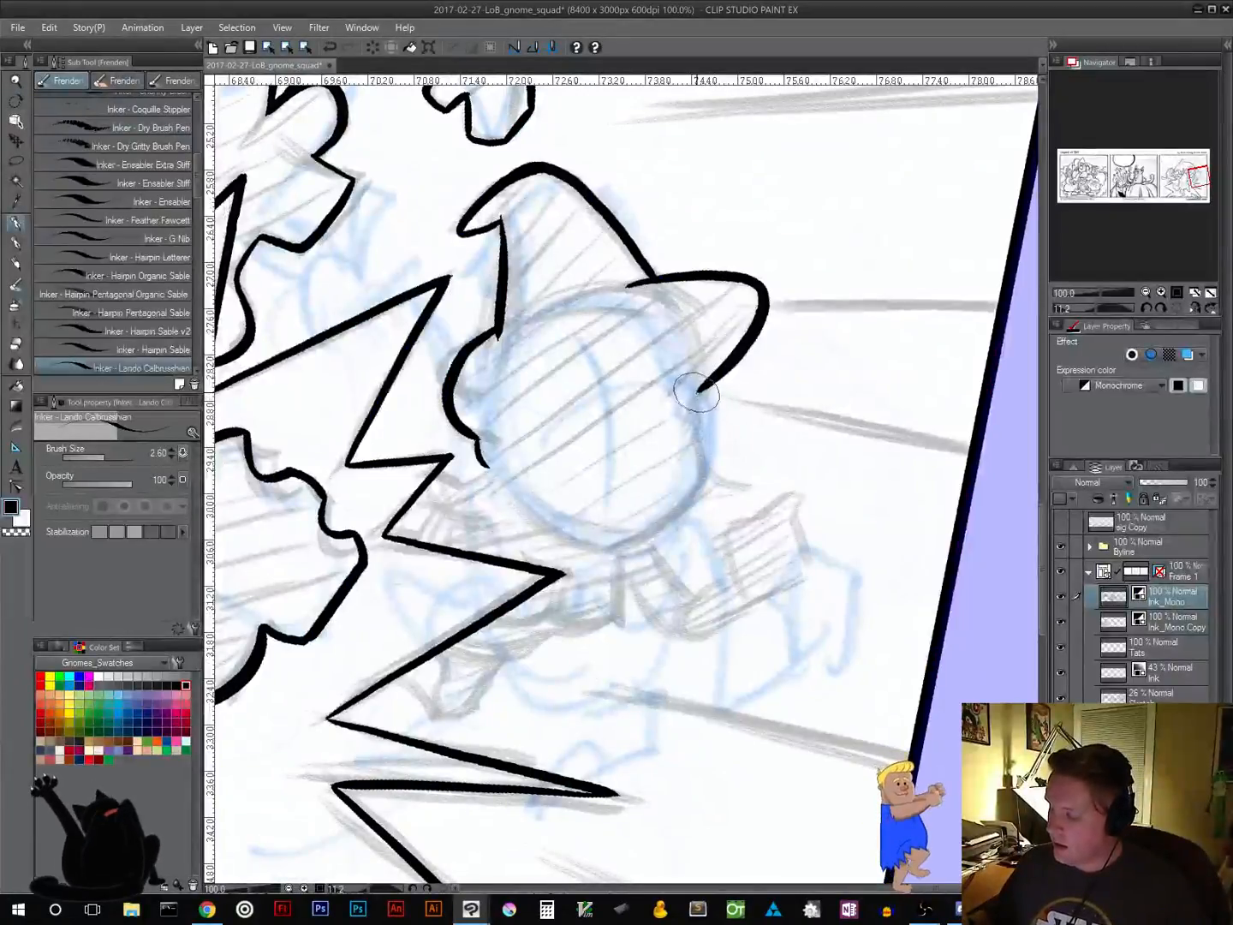
pyautogui.moveTo(695, 395)
pyautogui.mouseDown()
pyautogui.moveTo(704, 460)
pyautogui.moveTo(652, 534)
pyautogui.mouseUp()
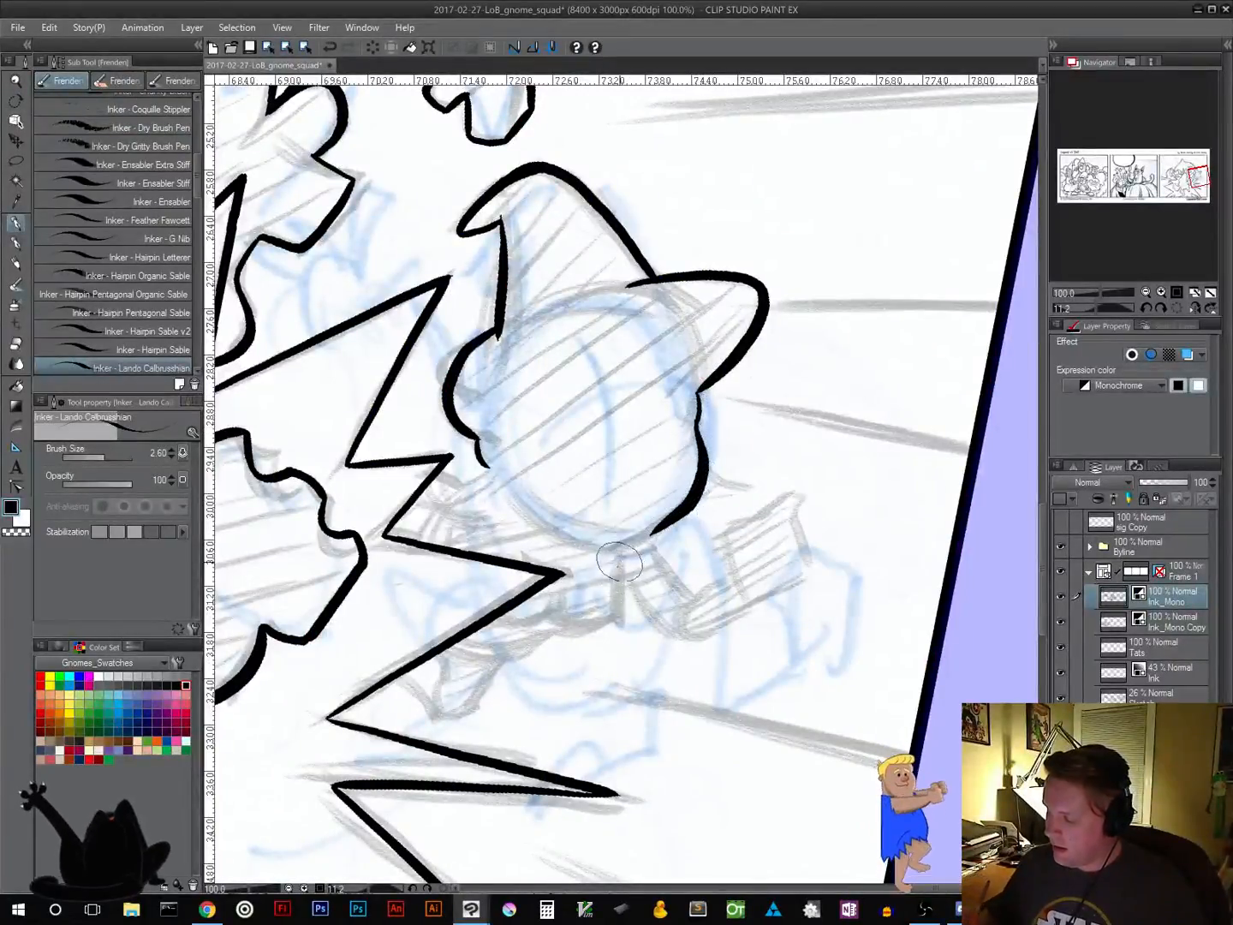
pyautogui.hotkey('ctrl', 'z')
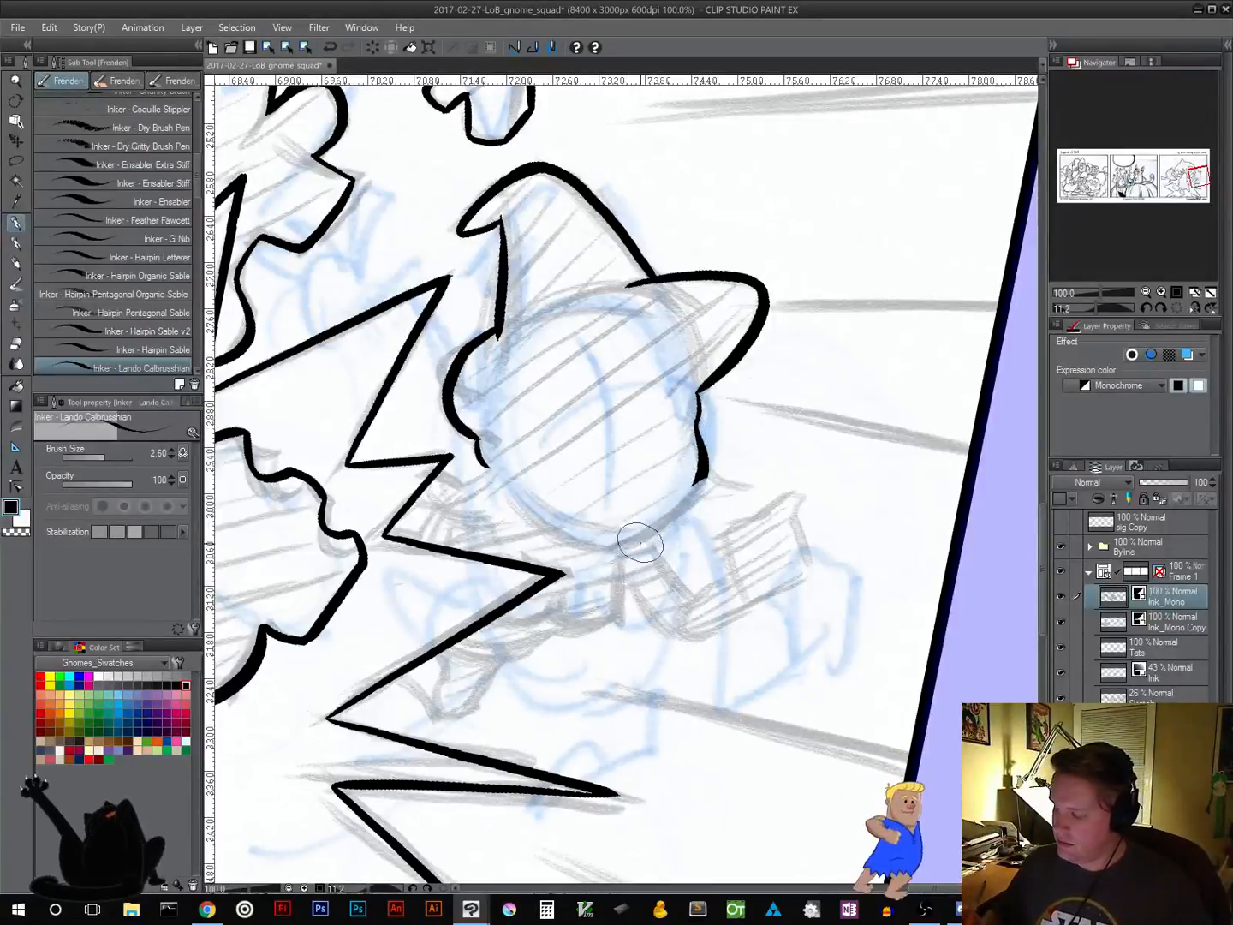
pyautogui.moveTo(645, 536)
pyautogui.mouseDown()
pyautogui.moveTo(700, 486)
pyautogui.moveTo(702, 436)
pyautogui.mouseUp()
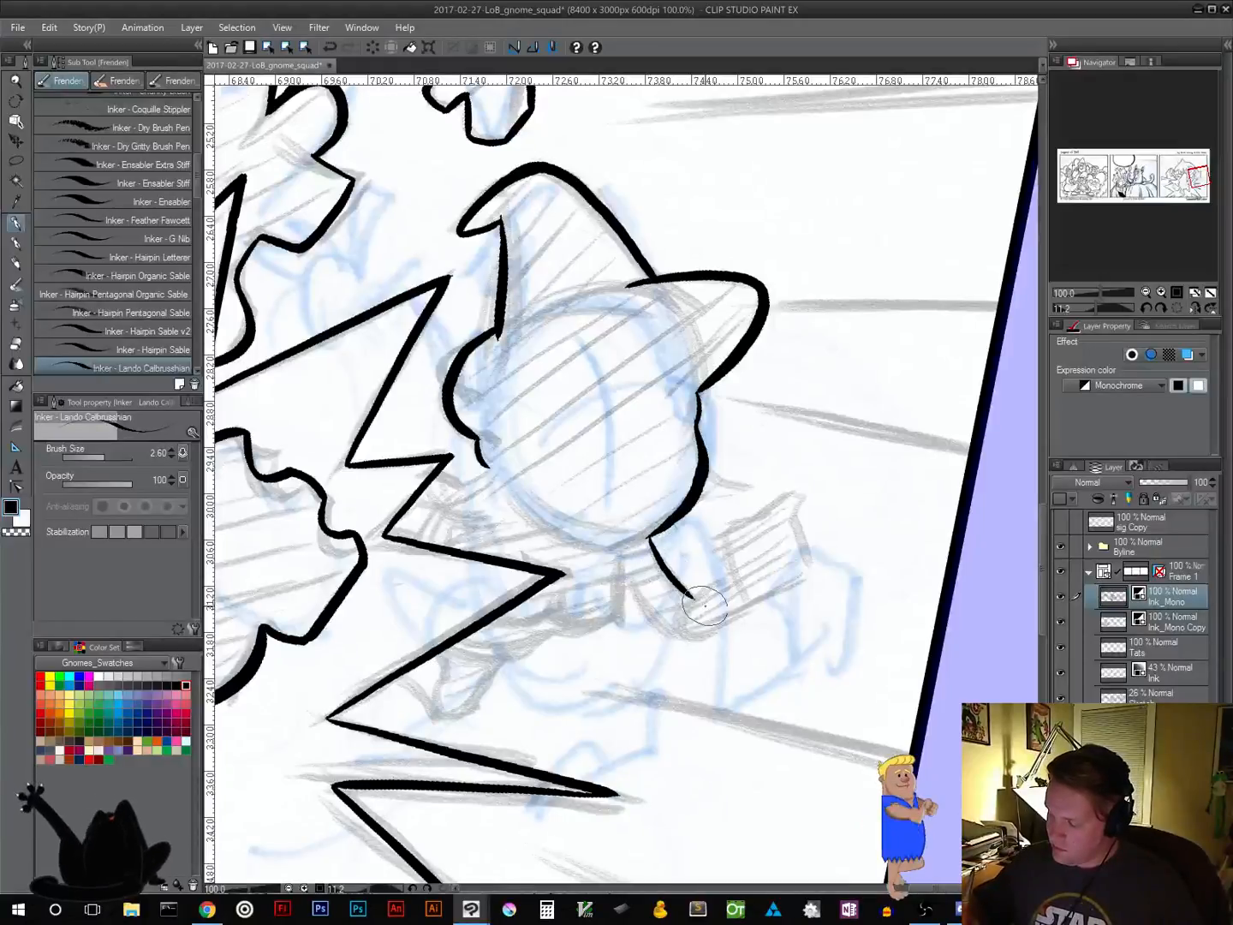
# Ink both edges of the small silhouette's bent right arm, from beneath the head up to the sketched hand
pyautogui.moveTo(649, 538); pyautogui.dragTo(692, 596)
pyautogui.moveTo(620, 573); pyautogui.dragTo(679, 636)
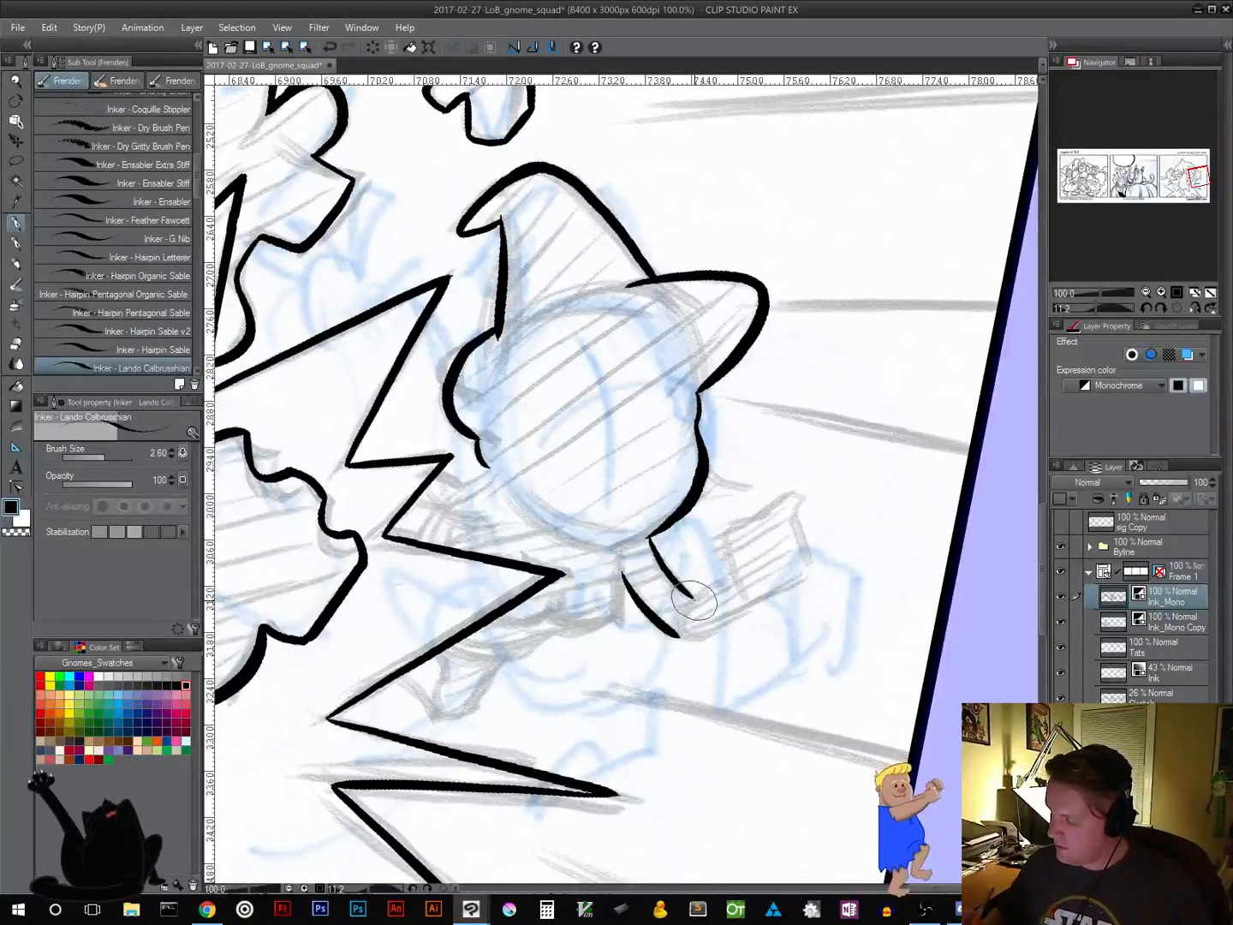
pyautogui.moveTo(691, 597); pyautogui.dragTo(728, 575)
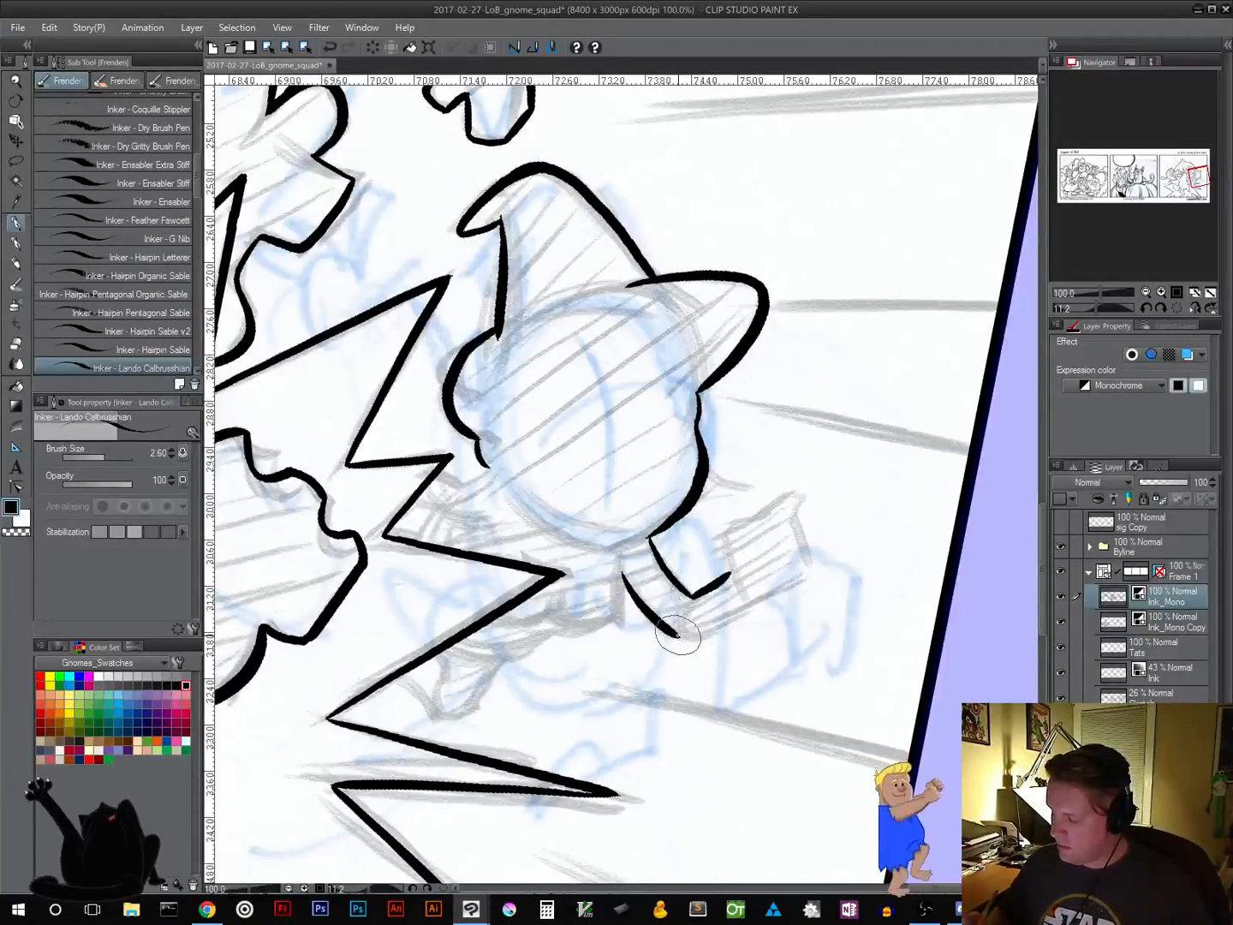
pyautogui.moveTo(678, 637); pyautogui.dragTo(754, 601)
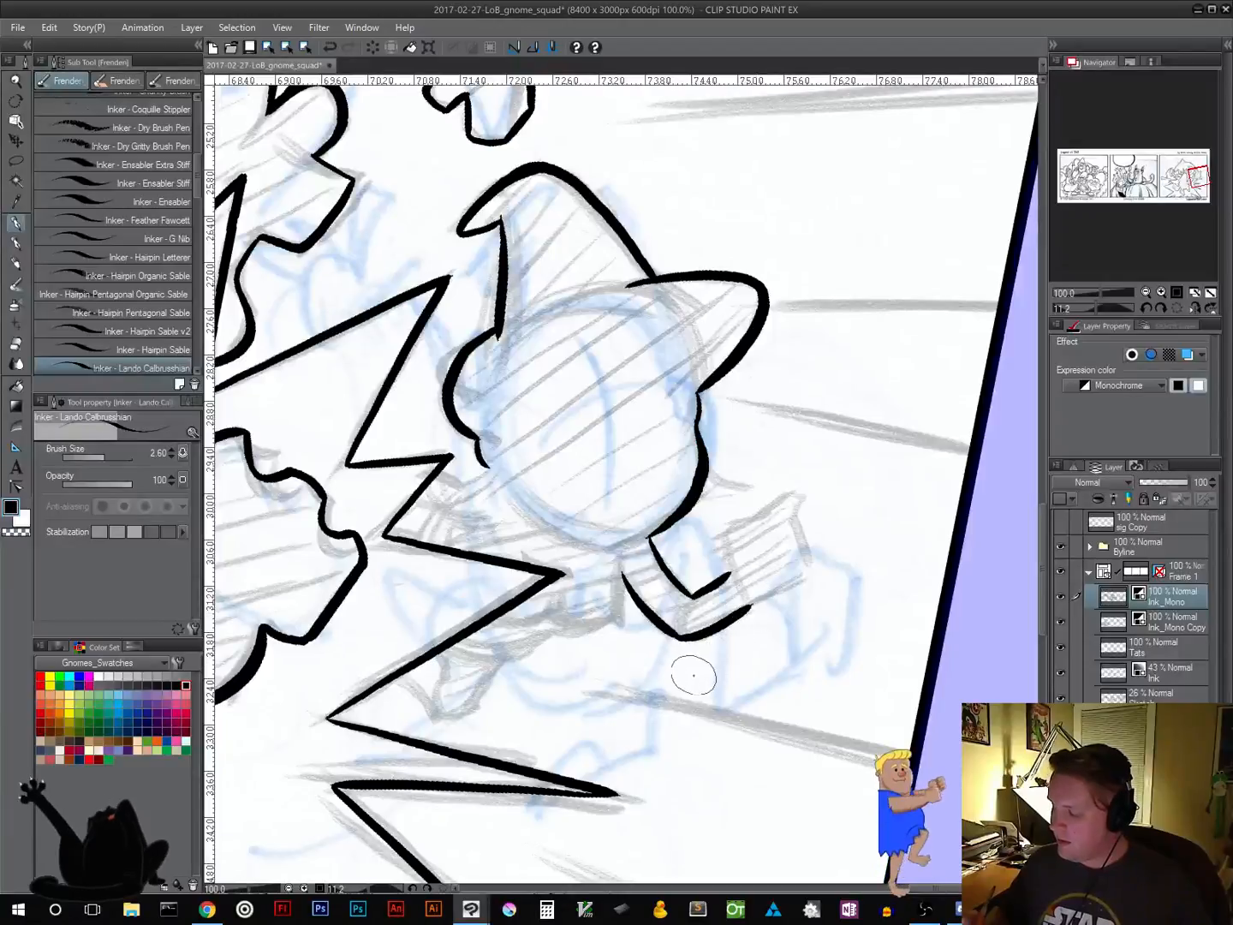
# Ink the underside of the small silhouette's body and the wavy edge left of its head, joining both to the burst
pyautogui.moveTo(716, 660); pyautogui.dragTo(746, 620)
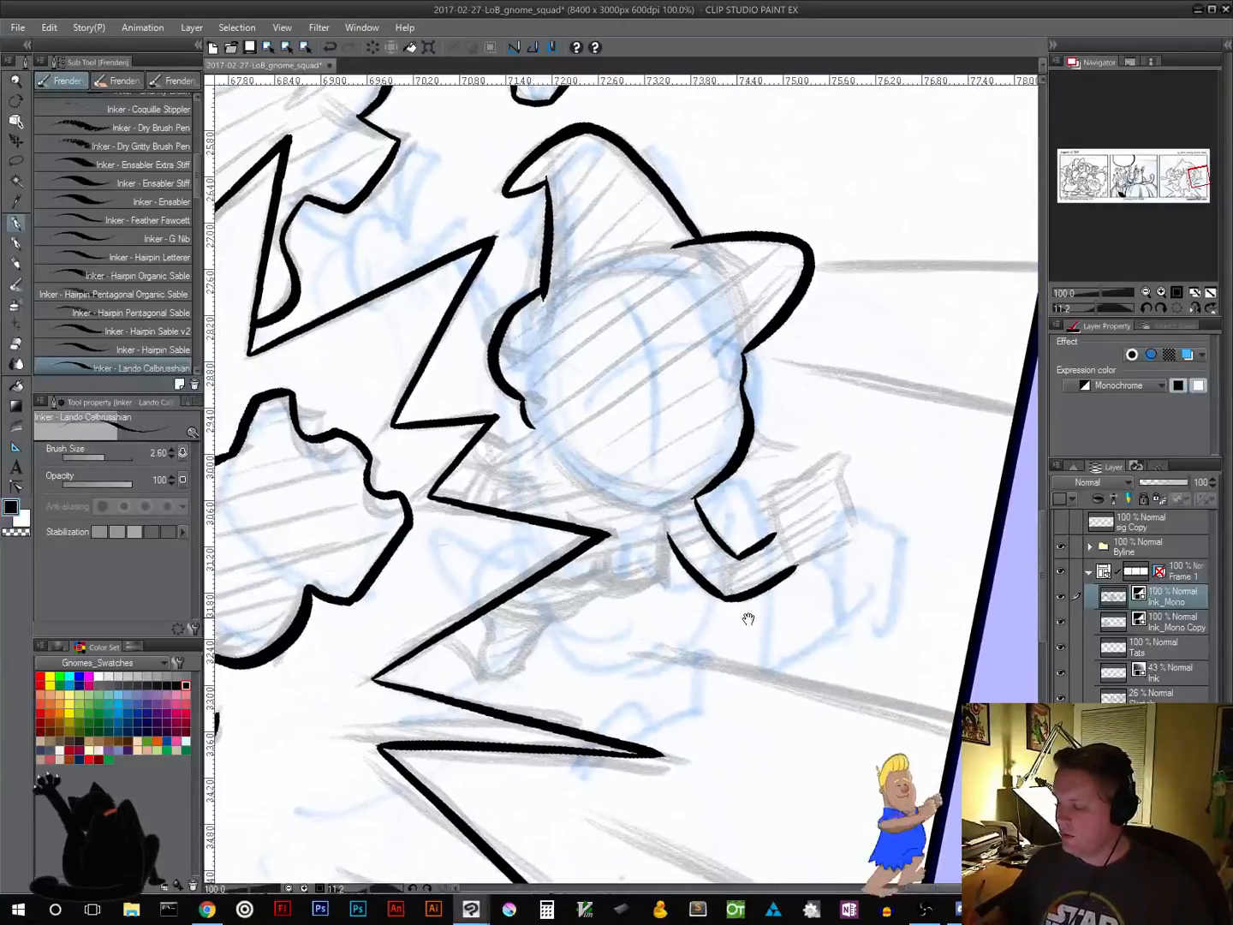
pyautogui.moveTo(667, 531)
pyautogui.mouseDown()
pyautogui.moveTo(656, 580)
pyautogui.moveTo(621, 588)
pyautogui.moveTo(638, 593)
pyautogui.moveTo(495, 609)
pyautogui.mouseUp()
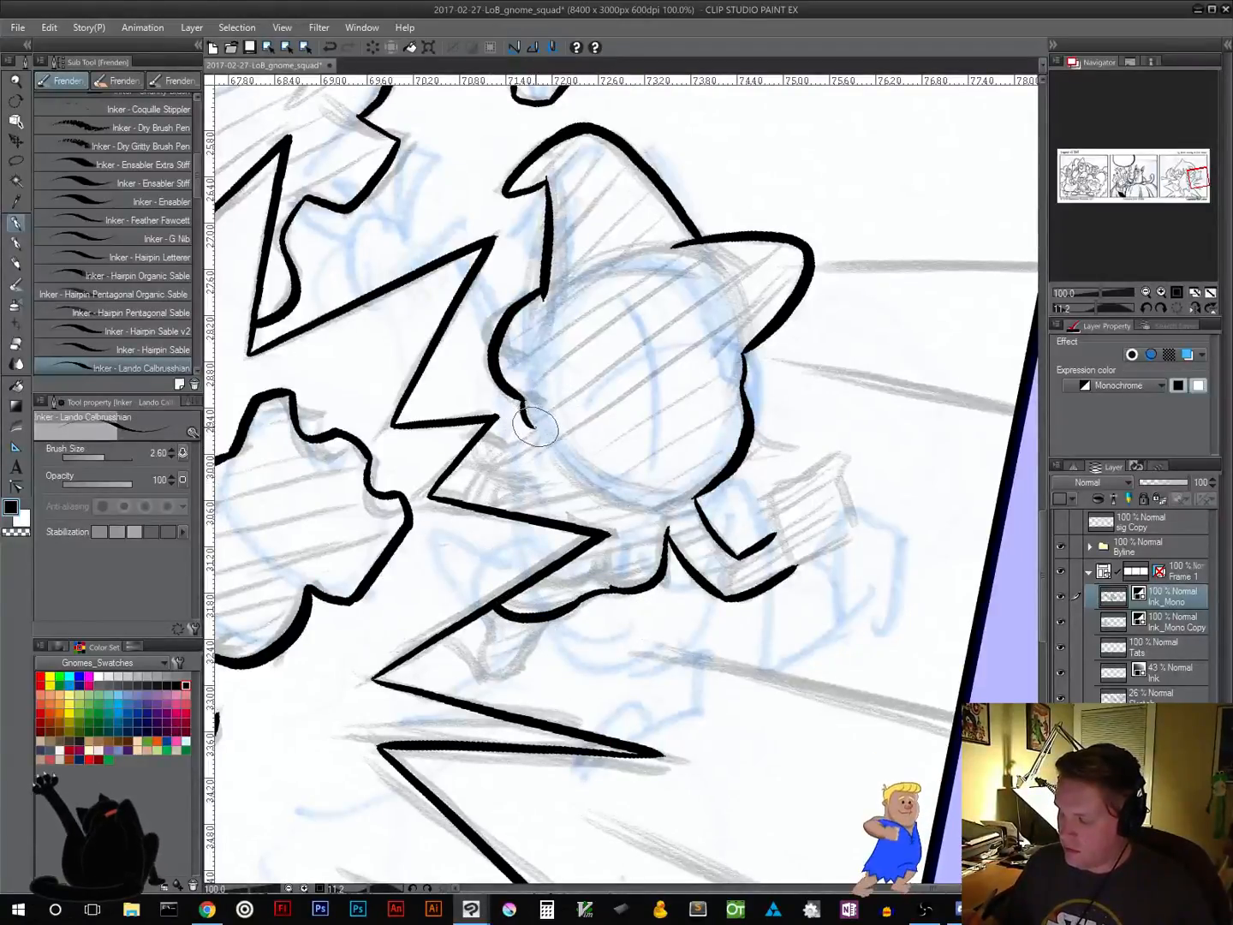
pyautogui.moveTo(531, 426)
pyautogui.mouseDown()
pyautogui.moveTo(496, 442)
pyautogui.moveTo(490, 457)
pyautogui.moveTo(503, 473)
pyautogui.moveTo(483, 486)
pyautogui.moveTo(491, 473)
pyautogui.moveTo(433, 495)
pyautogui.mouseUp()
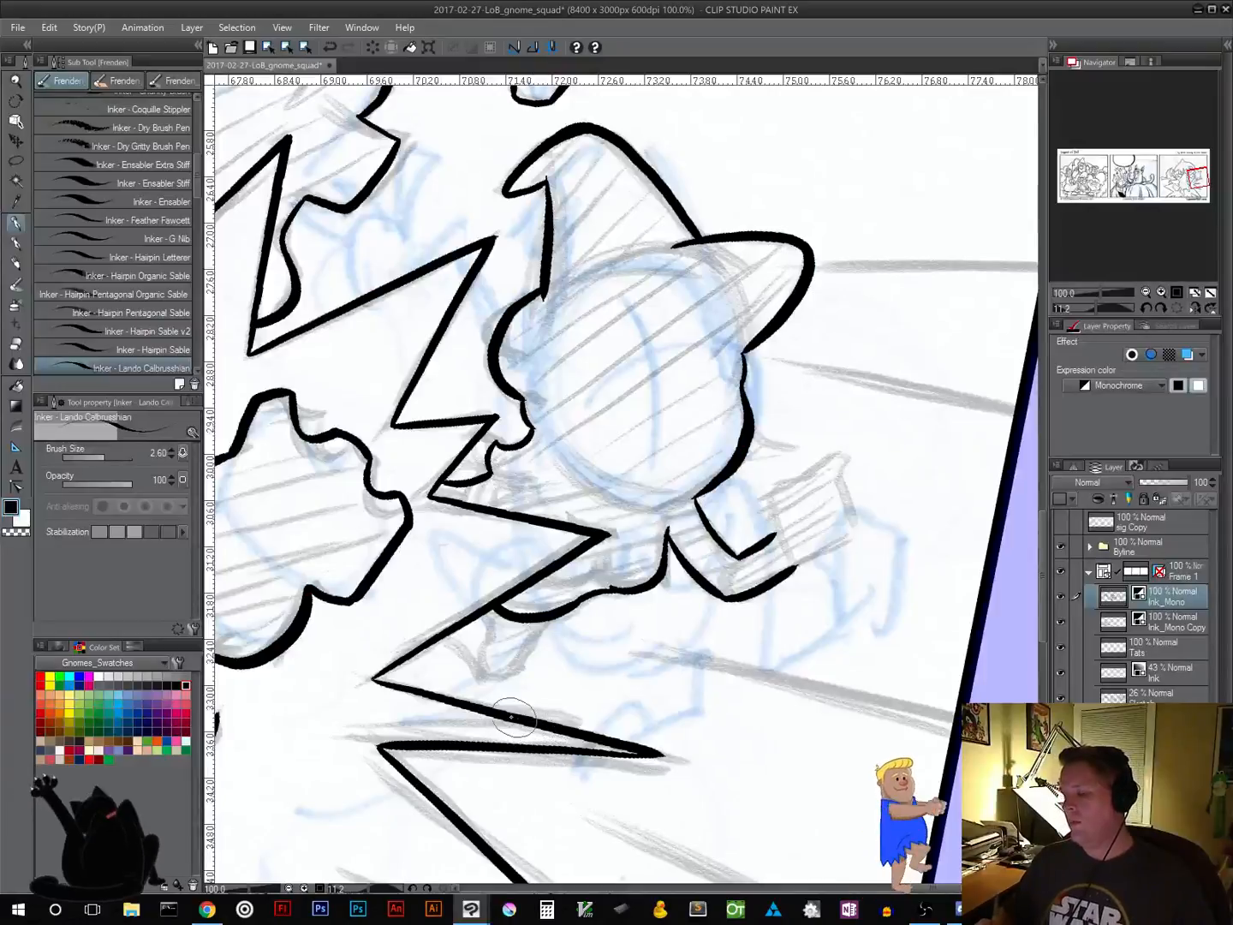
# Ink the small silhouette's rounded foot below the body, redrawing its curve from the burst spike to the body's underside
pyautogui.moveTo(574, 675); pyautogui.dragTo(674, 628)
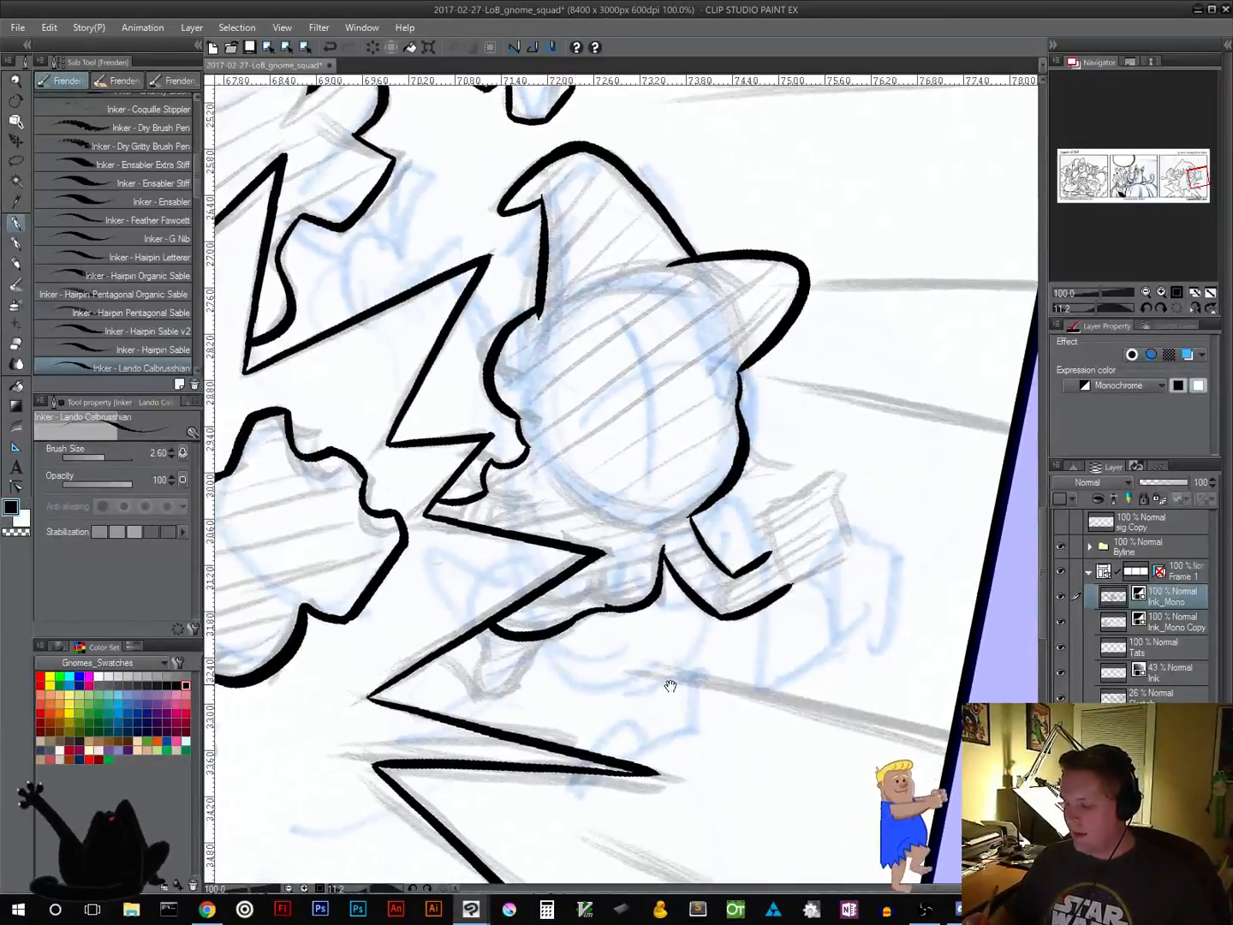
pyautogui.moveTo(440, 656)
pyautogui.mouseDown()
pyautogui.moveTo(491, 694)
pyautogui.moveTo(517, 681)
pyautogui.moveTo(549, 629)
pyautogui.mouseUp()
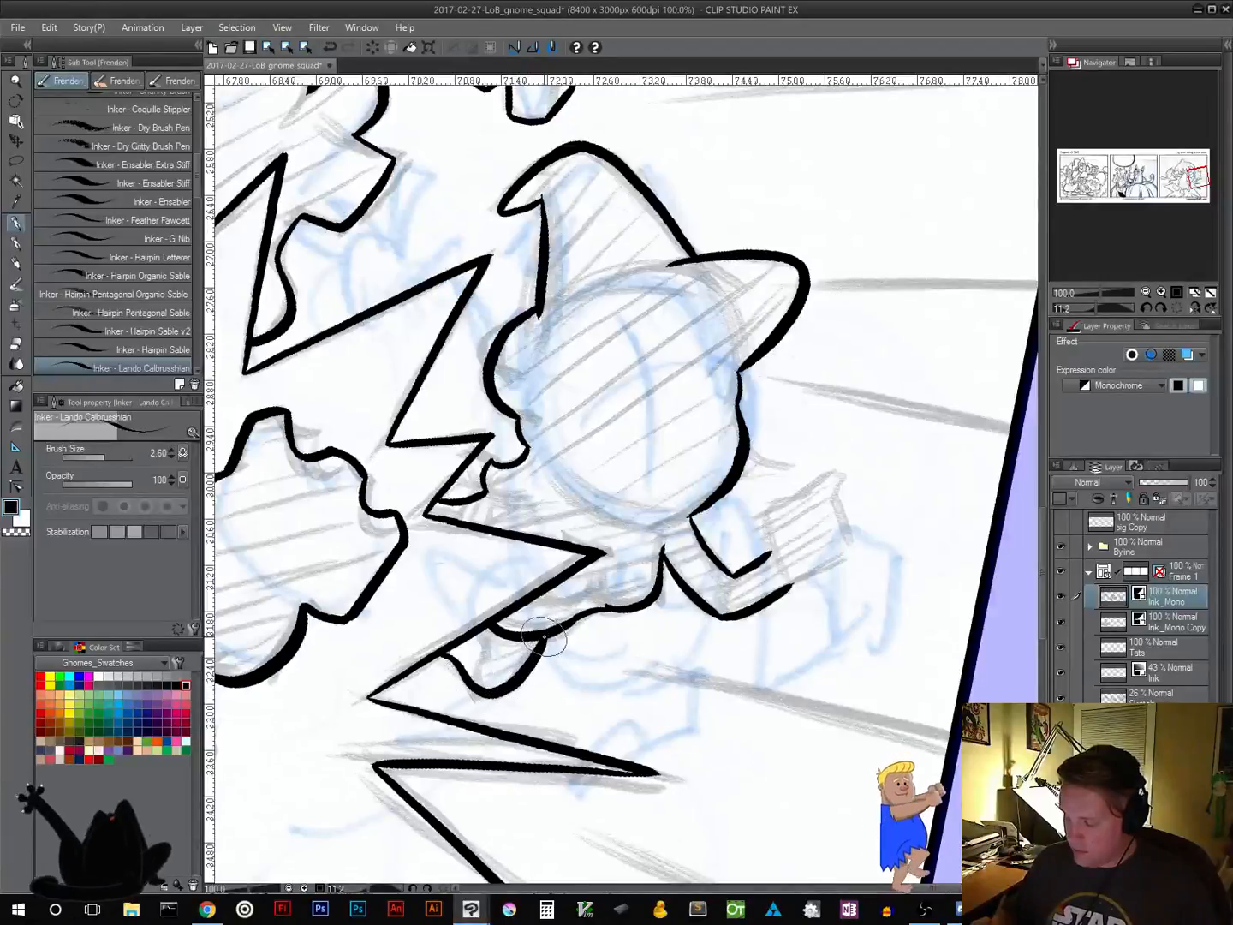
pyautogui.hotkey('ctrl', 'z')
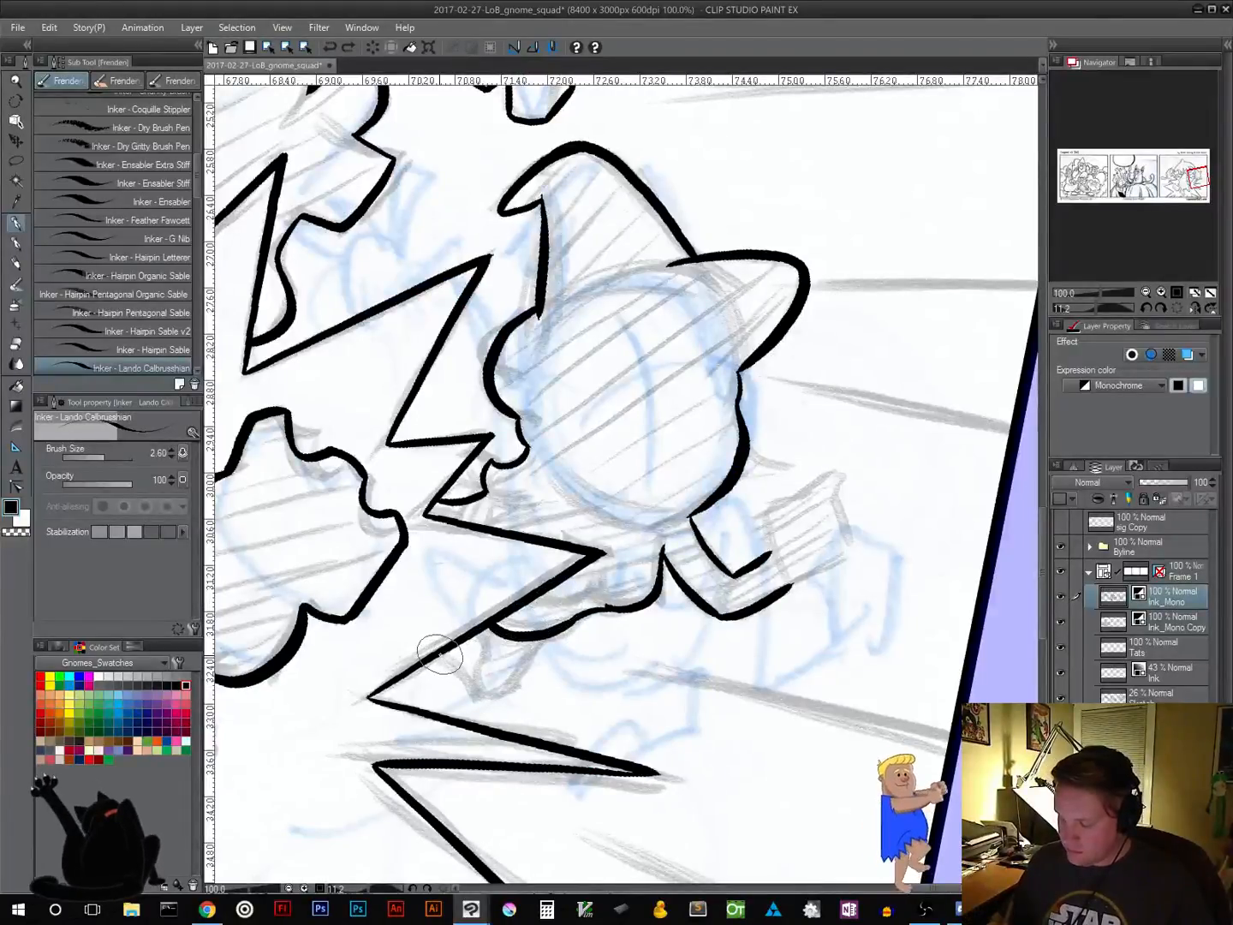
pyautogui.moveTo(441, 656)
pyautogui.mouseDown()
pyautogui.moveTo(488, 692)
pyautogui.moveTo(516, 682)
pyautogui.moveTo(550, 637)
pyautogui.mouseUp()
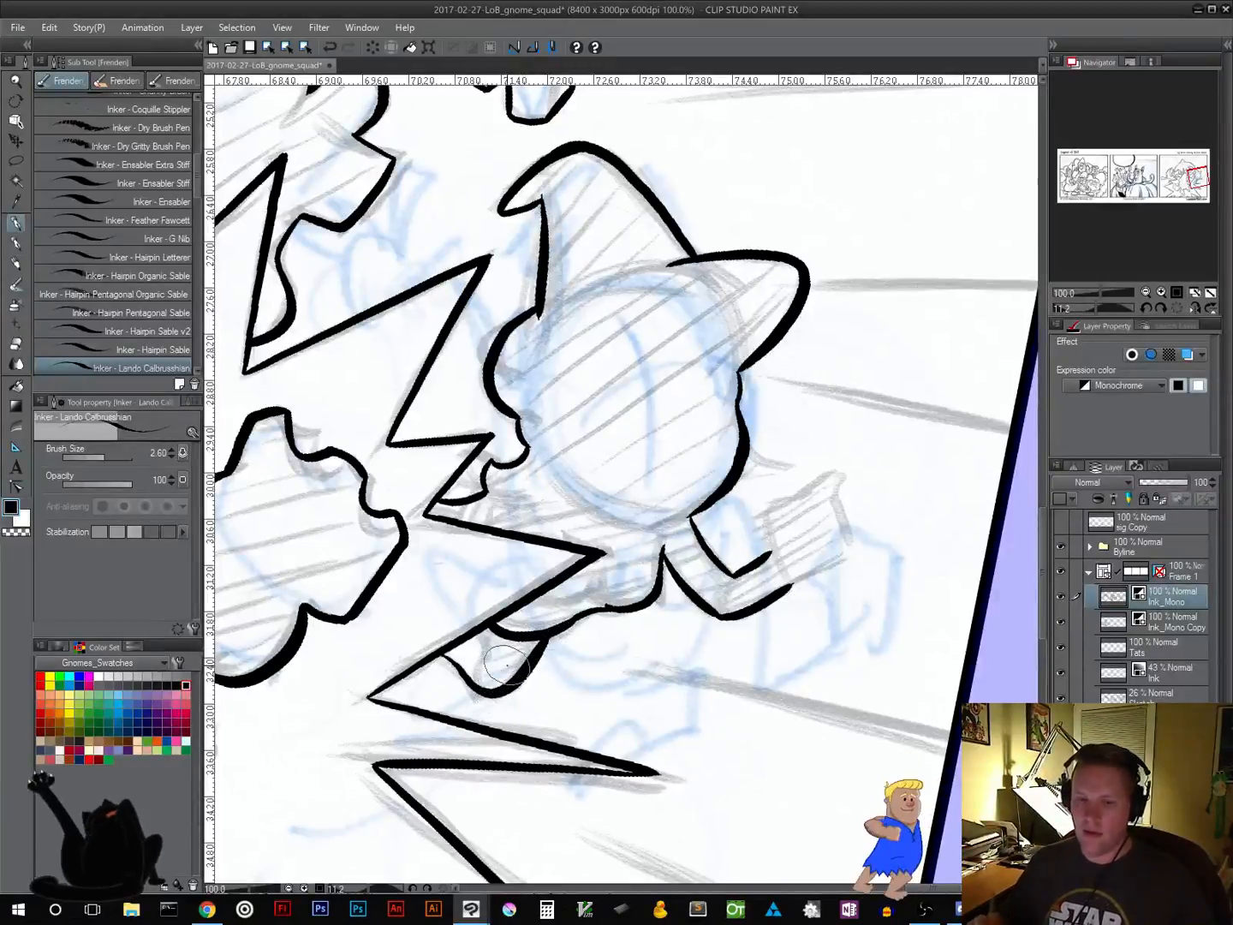
# Rotate the canvas, ink a small wedge beside the foot at the spike's edge, and erase the line crossing the leg using transparent colour
pyautogui.moveTo(667, 603); pyautogui.dragTo(698, 504)
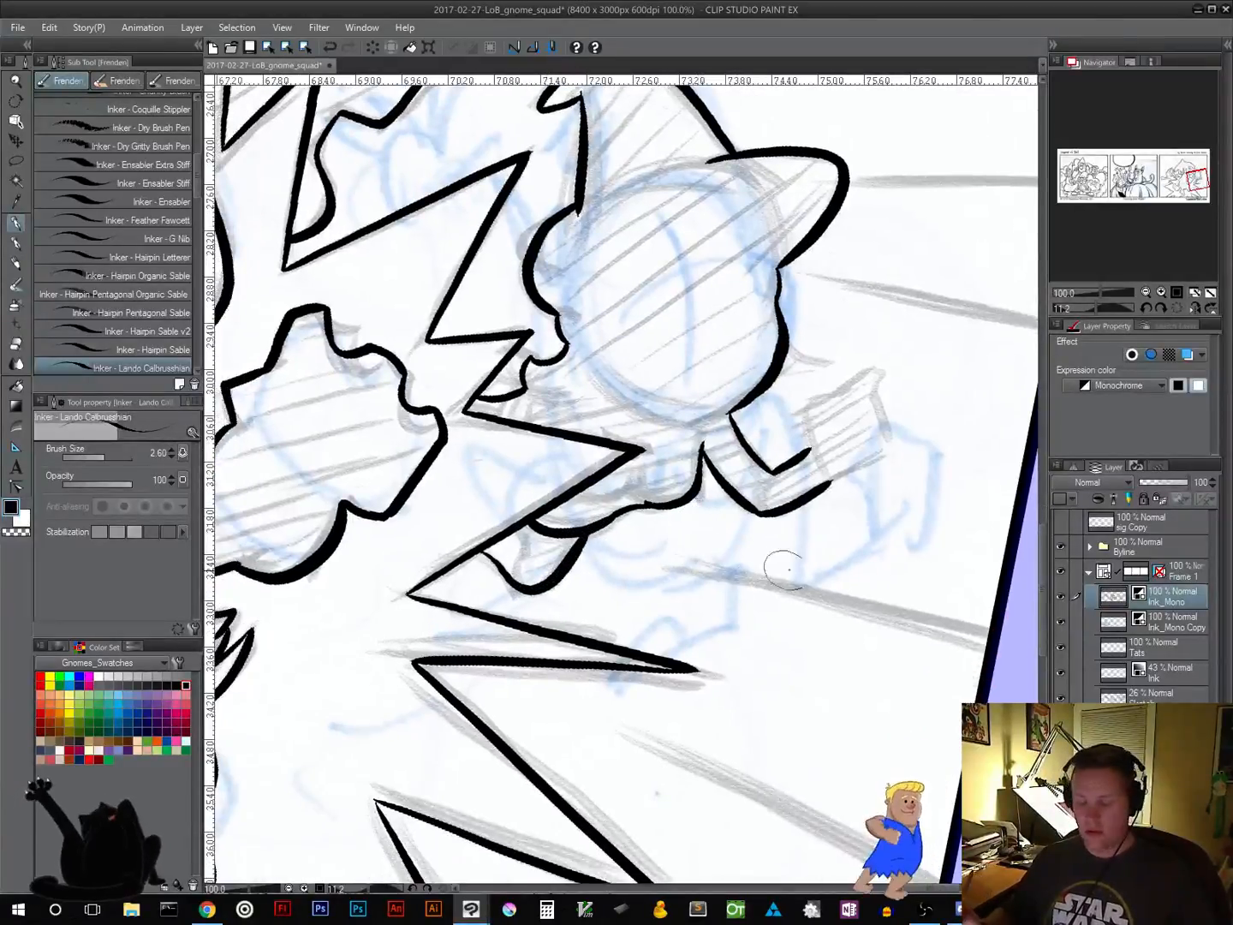
pyautogui.moveTo(842, 574)
pyautogui.mouseDown()
pyautogui.moveTo(861, 517)
pyautogui.moveTo(859, 457)
pyautogui.mouseUp()
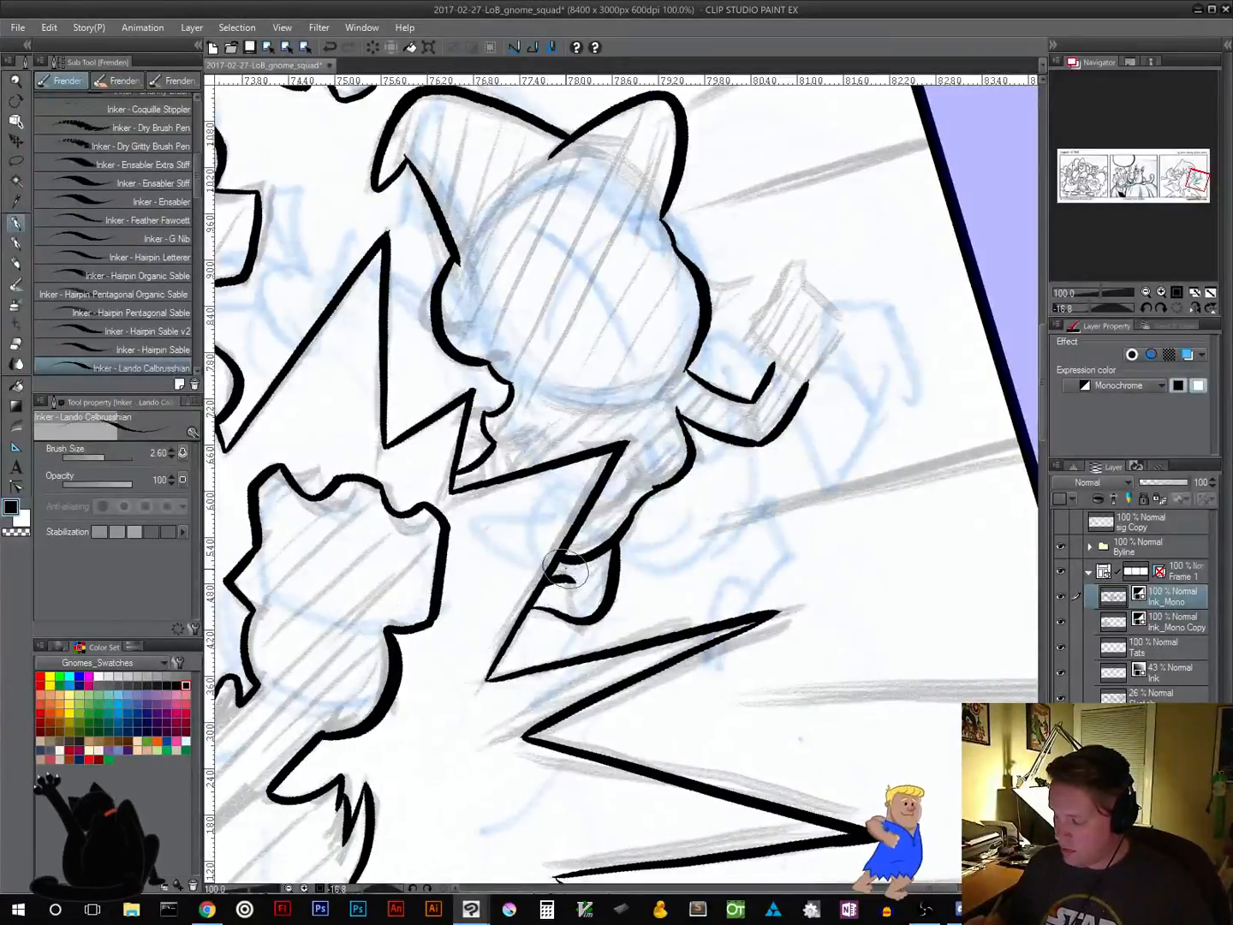
pyautogui.moveTo(566, 564); pyautogui.dragTo(571, 580)
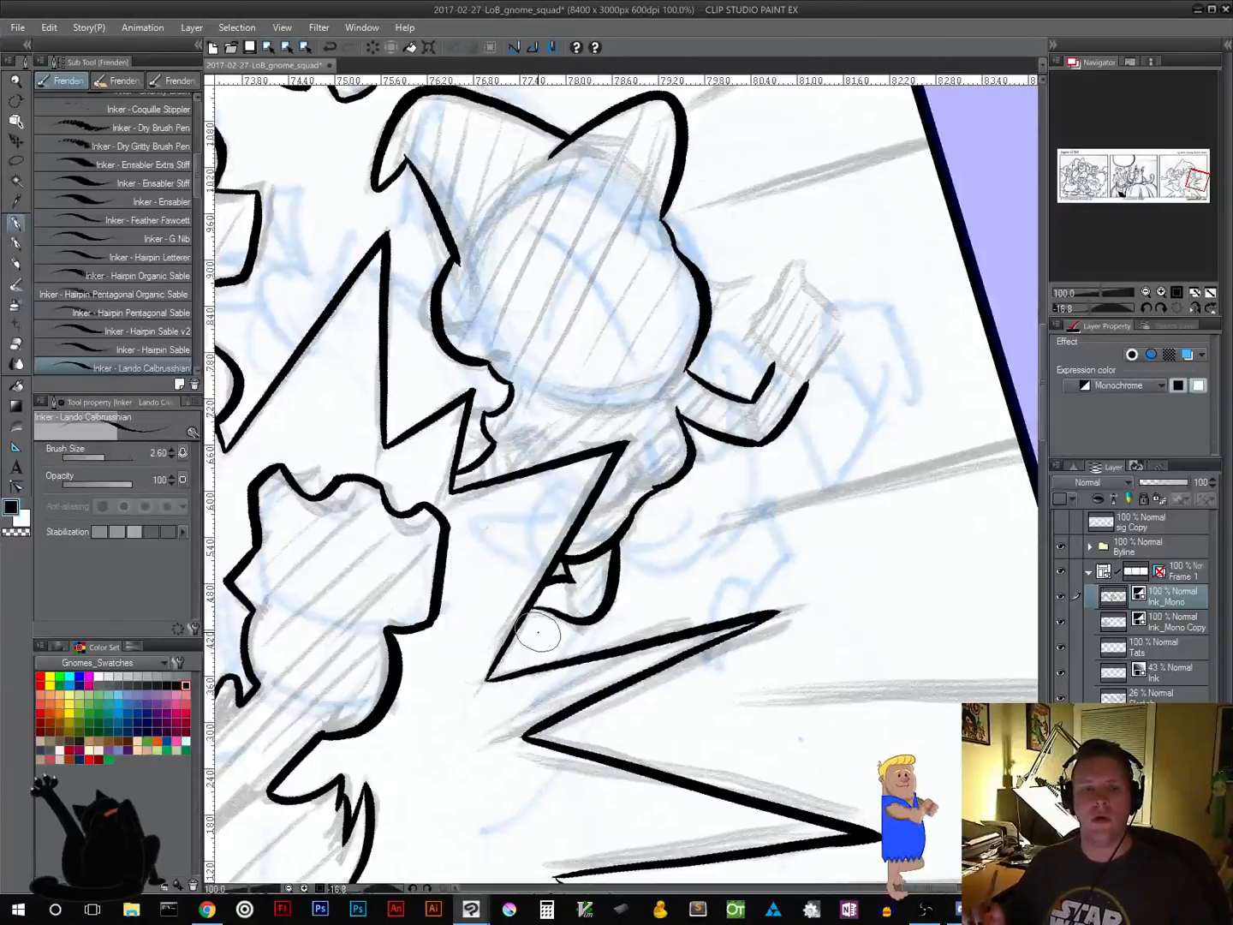
pyautogui.moveTo(534, 609); pyautogui.dragTo(602, 613)
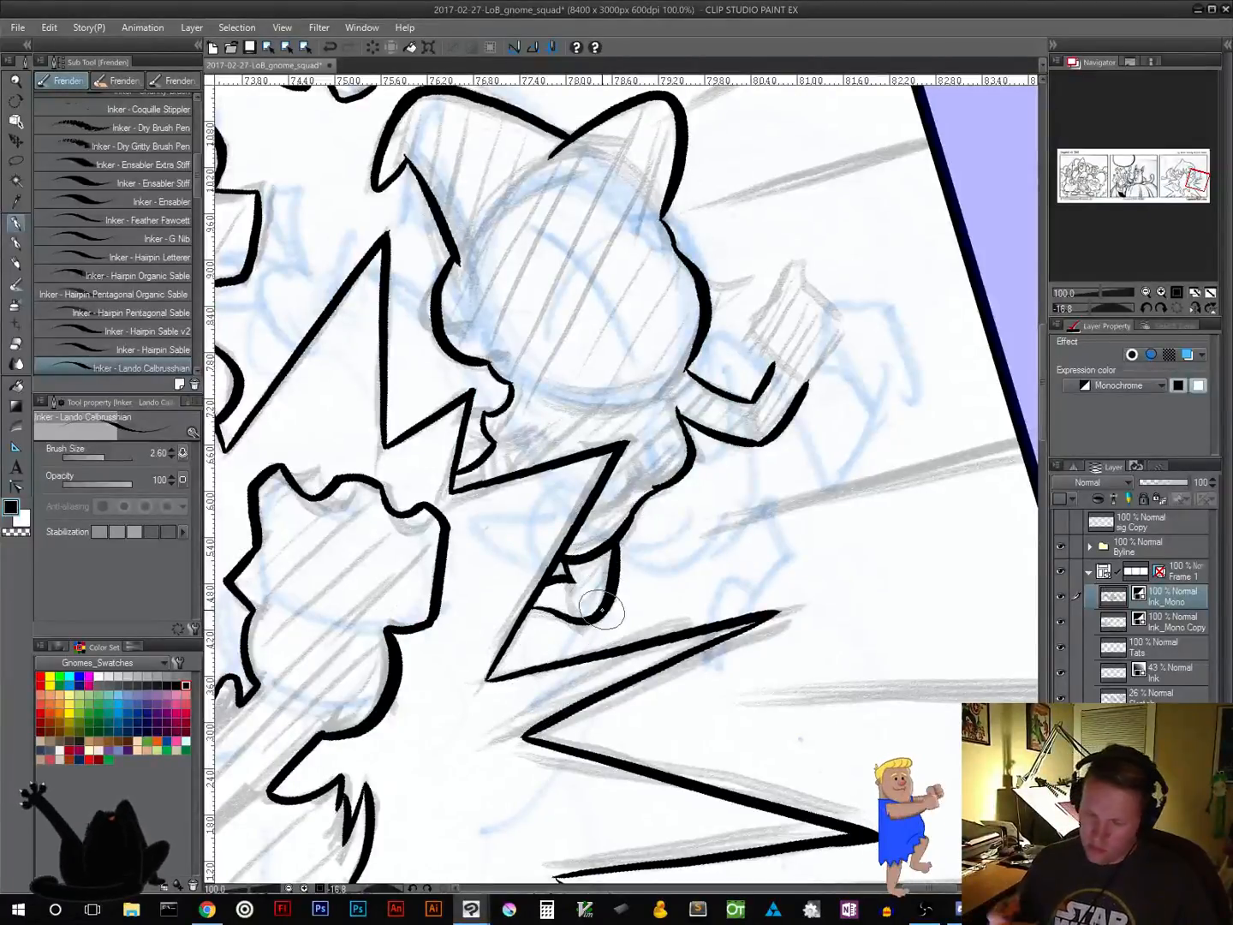
pyautogui.click(19, 533)
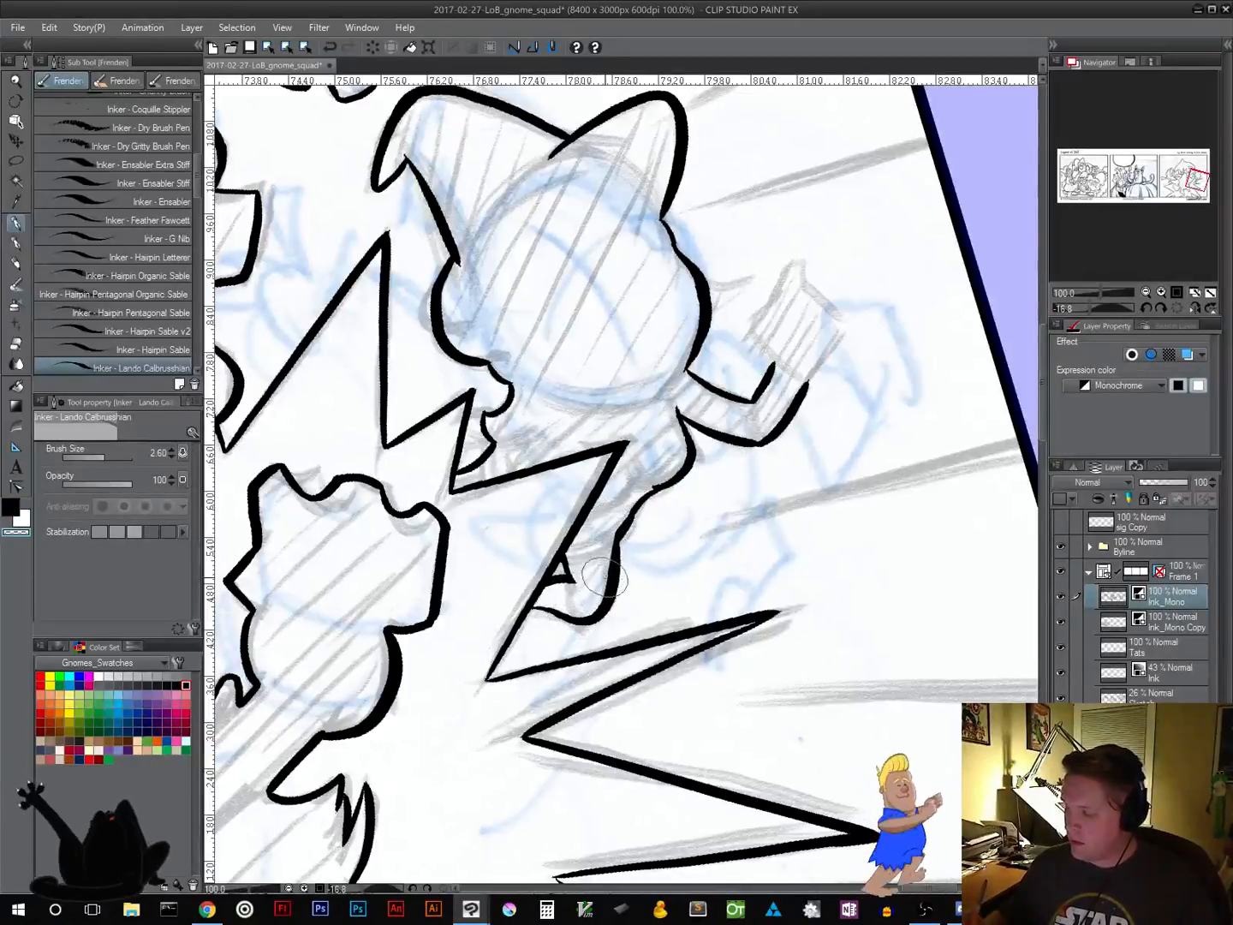
# Ink the outline of the small silhouette's raised hand in black, joining it to both edges of the bent arm
pyautogui.click(23, 514)
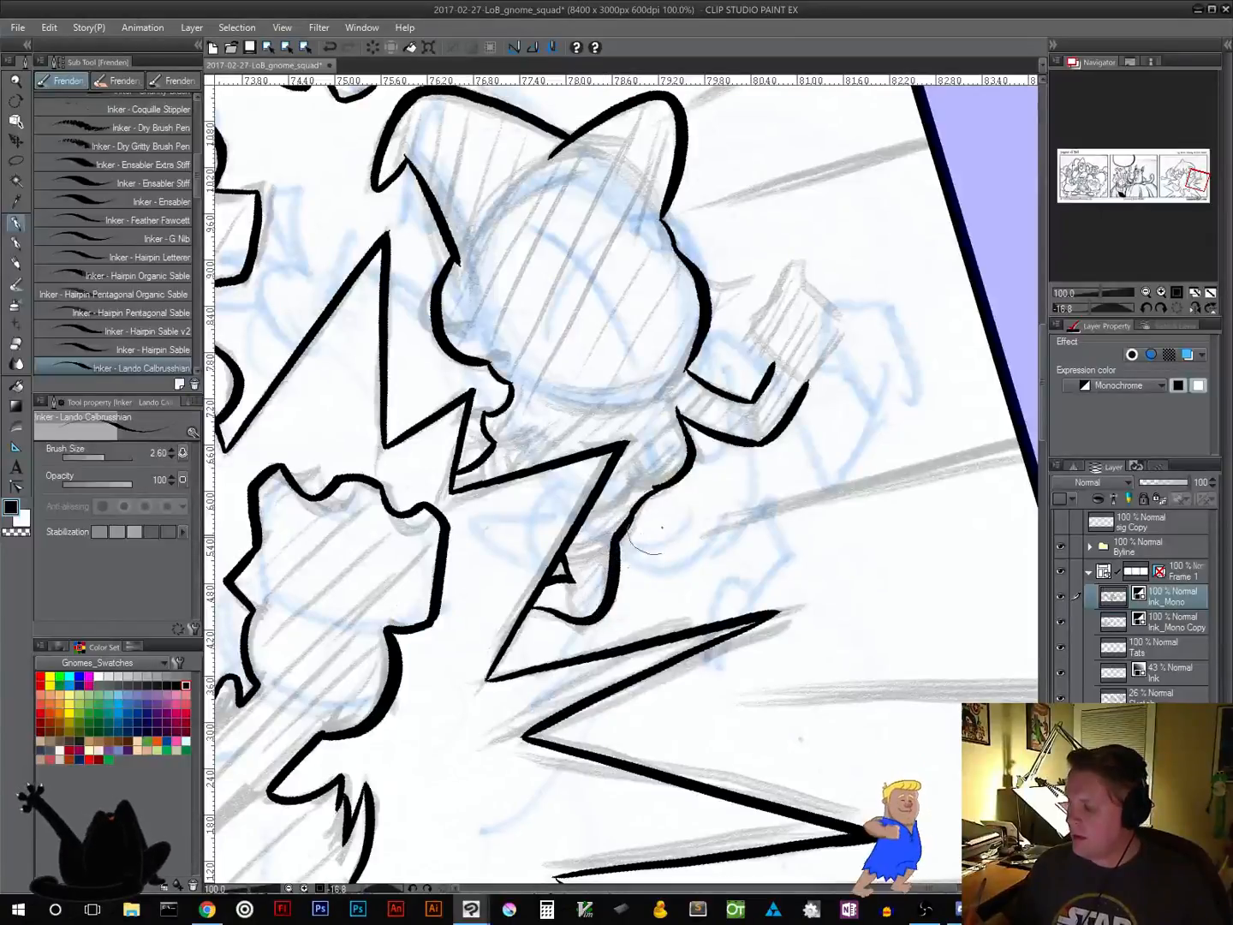
pyautogui.moveTo(712, 504)
pyautogui.mouseDown()
pyautogui.moveTo(635, 630)
pyautogui.moveTo(570, 705)
pyautogui.mouseUp()
pyautogui.moveTo(631, 567)
pyautogui.mouseDown()
pyautogui.moveTo(610, 531)
pyautogui.moveTo(645, 476)
pyautogui.moveTo(693, 542)
pyautogui.moveTo(655, 614)
pyautogui.moveTo(690, 514)
pyautogui.moveTo(649, 612)
pyautogui.moveTo(689, 517)
pyautogui.mouseUp()
pyautogui.hotkey('ctrl', 'z')
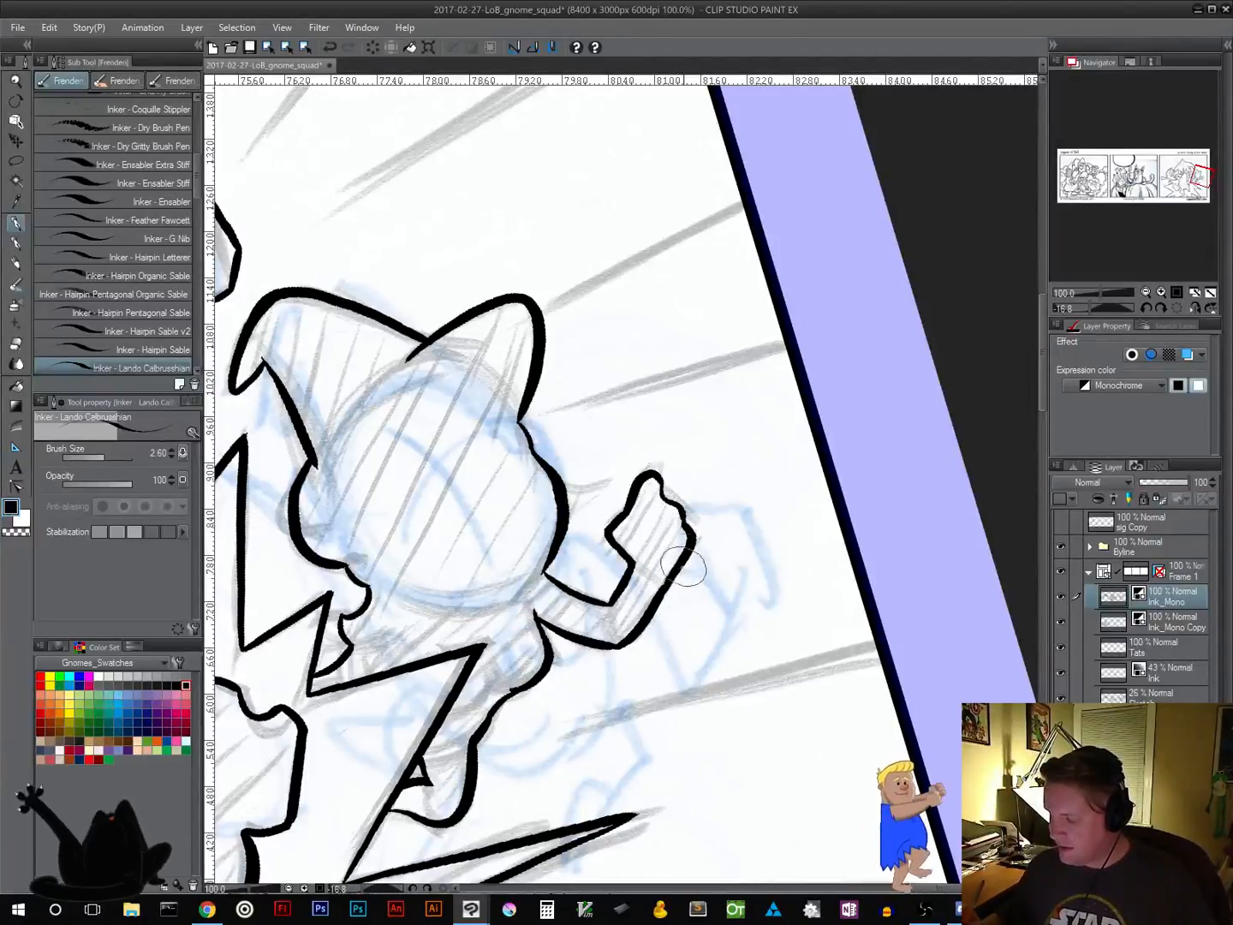
pyautogui.moveTo(519, 621); pyautogui.dragTo(630, 555)
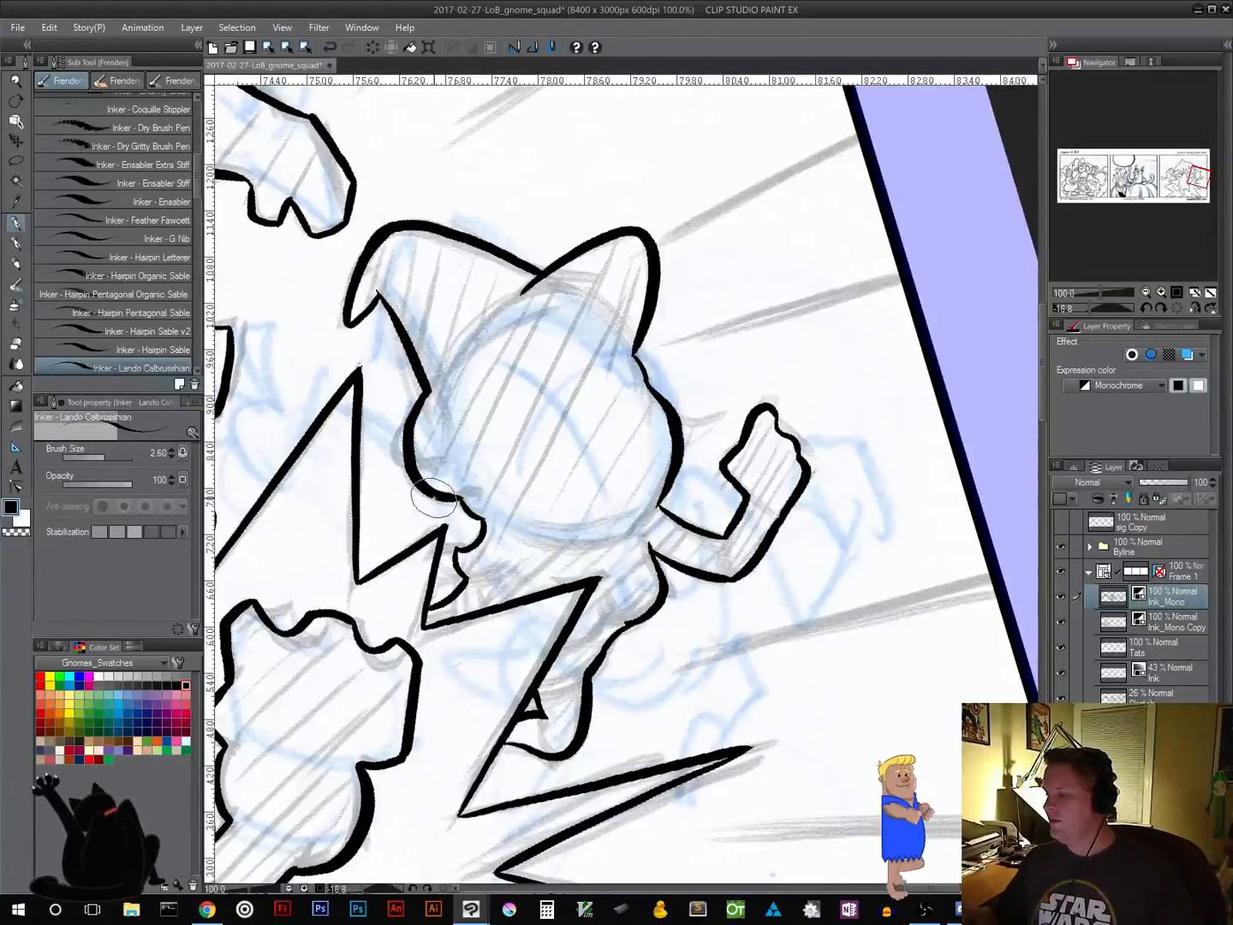
# Try a black Fill on the small silhouette beside the burst, undo it, and turn off Multiple referring for the Fill tool
pyautogui.click(1145, 292)
pyautogui.click(1146, 292)
pyautogui.click(1145, 292)
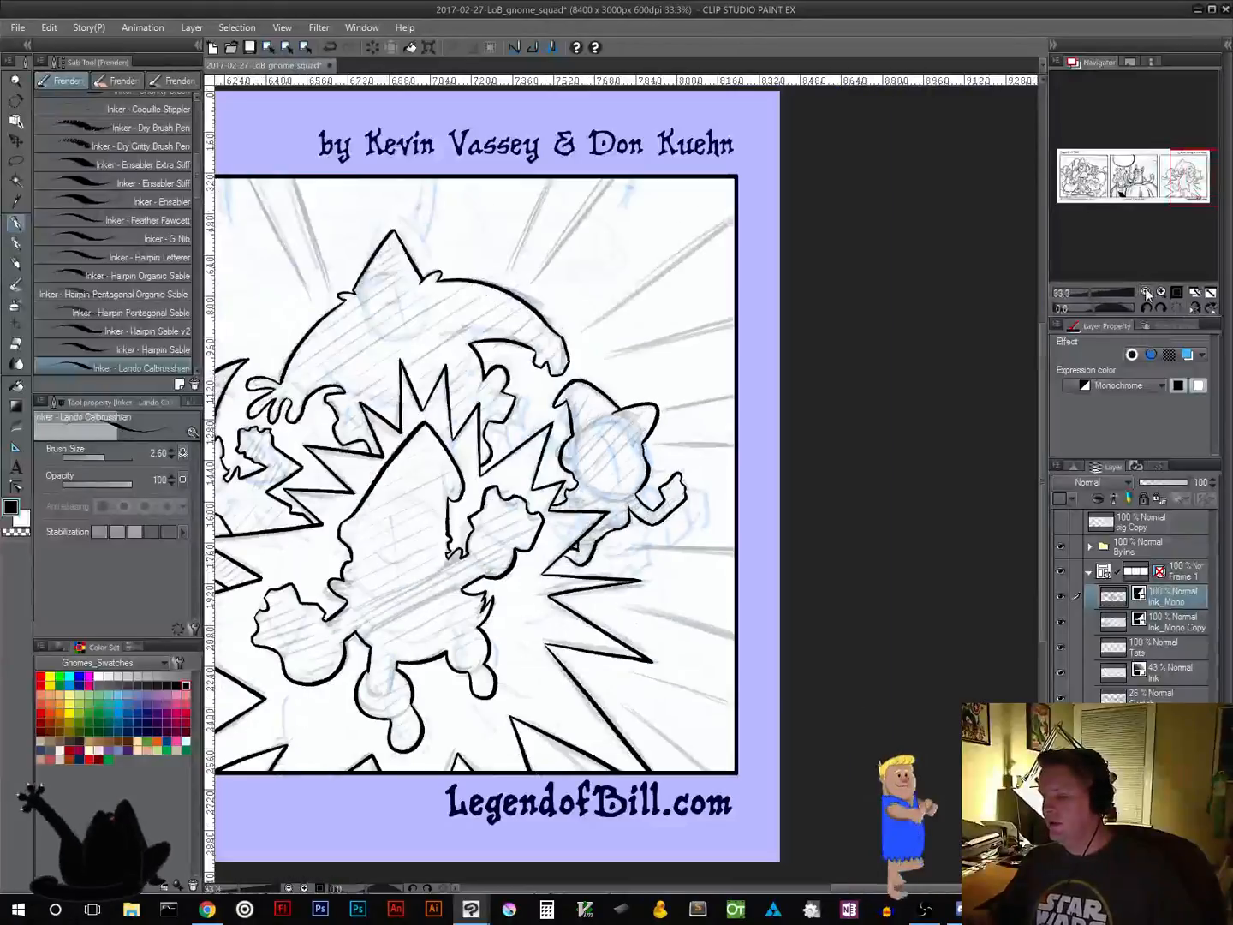
pyautogui.click(1145, 292)
pyautogui.moveTo(618, 571); pyautogui.dragTo(791, 548)
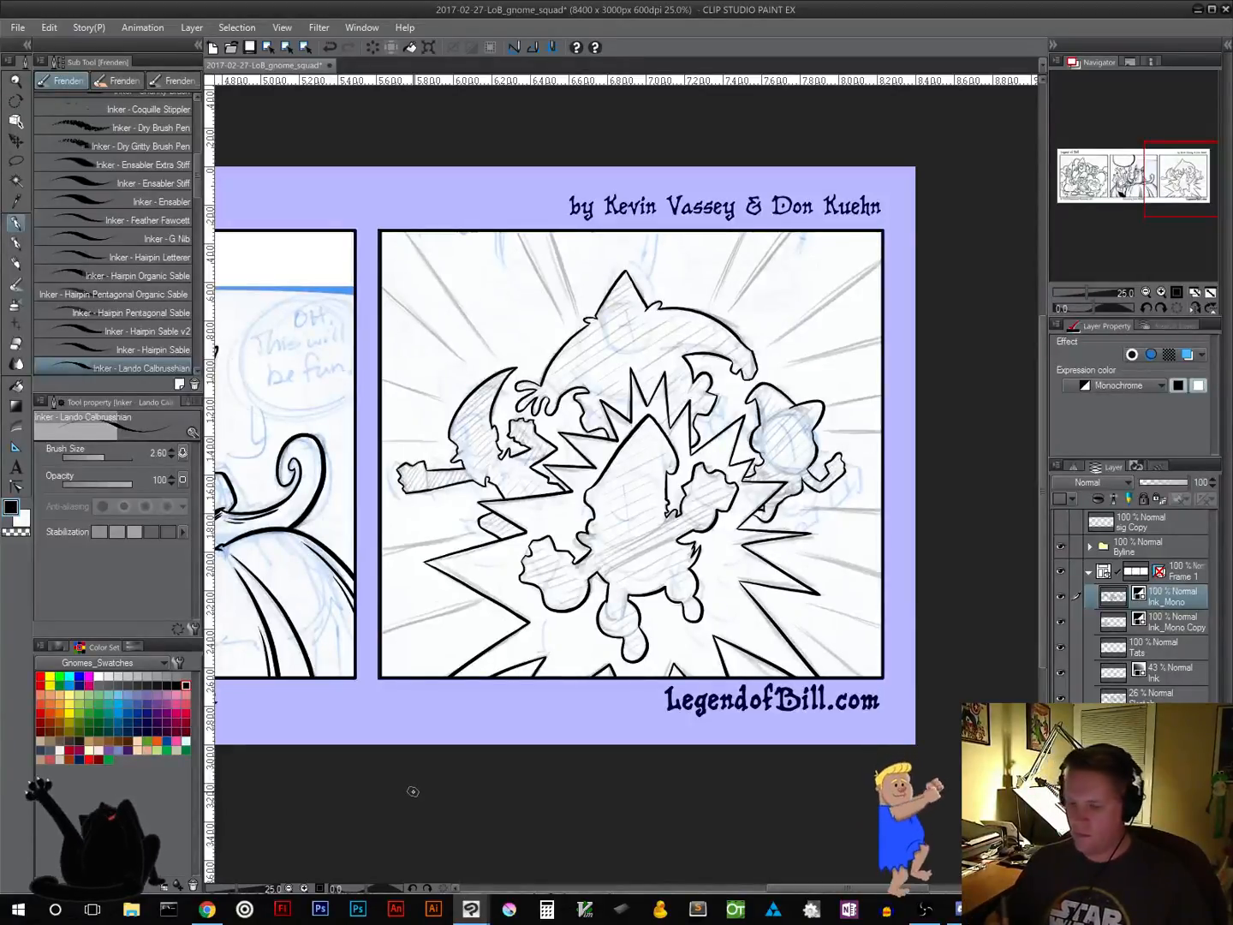
pyautogui.click(16, 387)
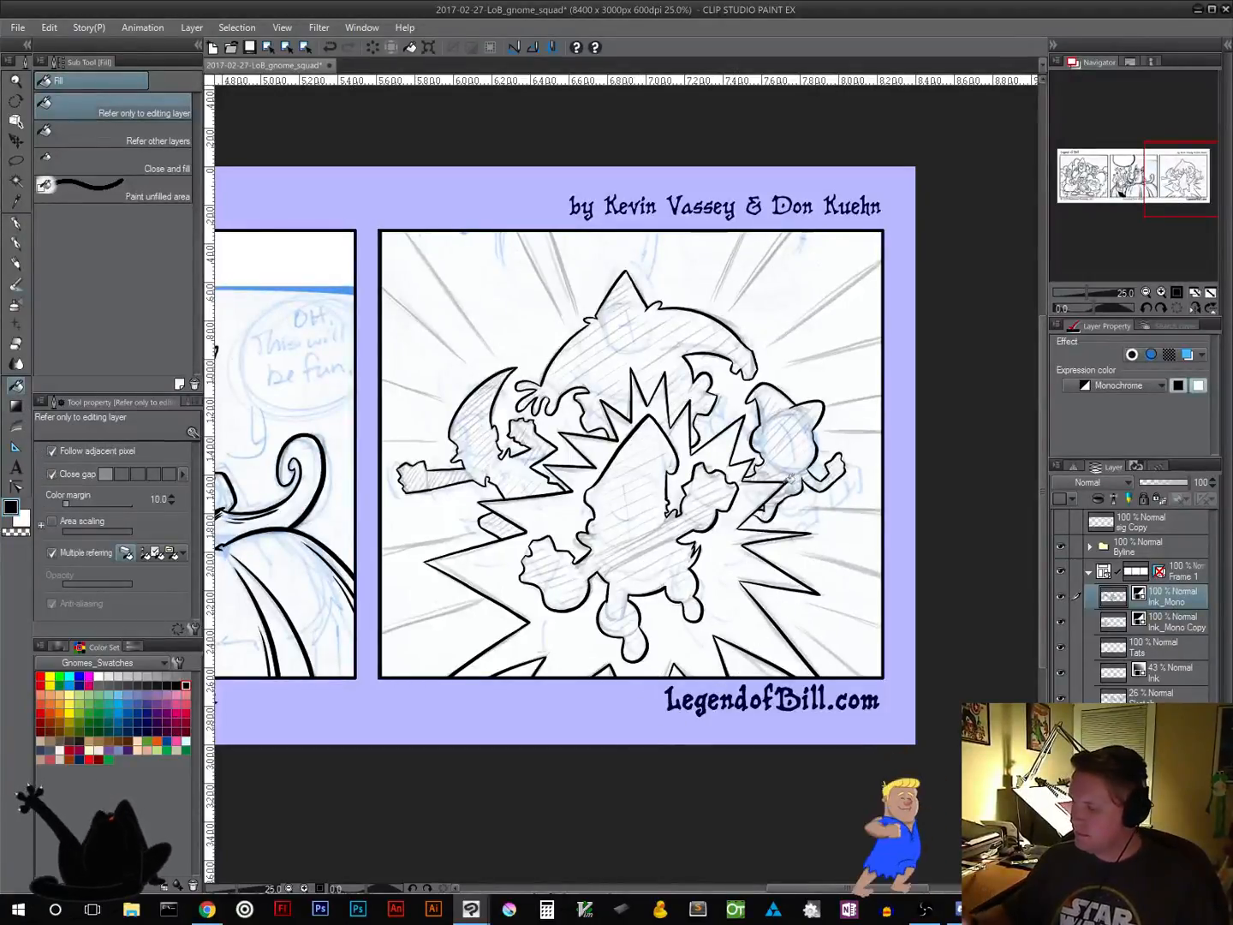
pyautogui.click(787, 454)
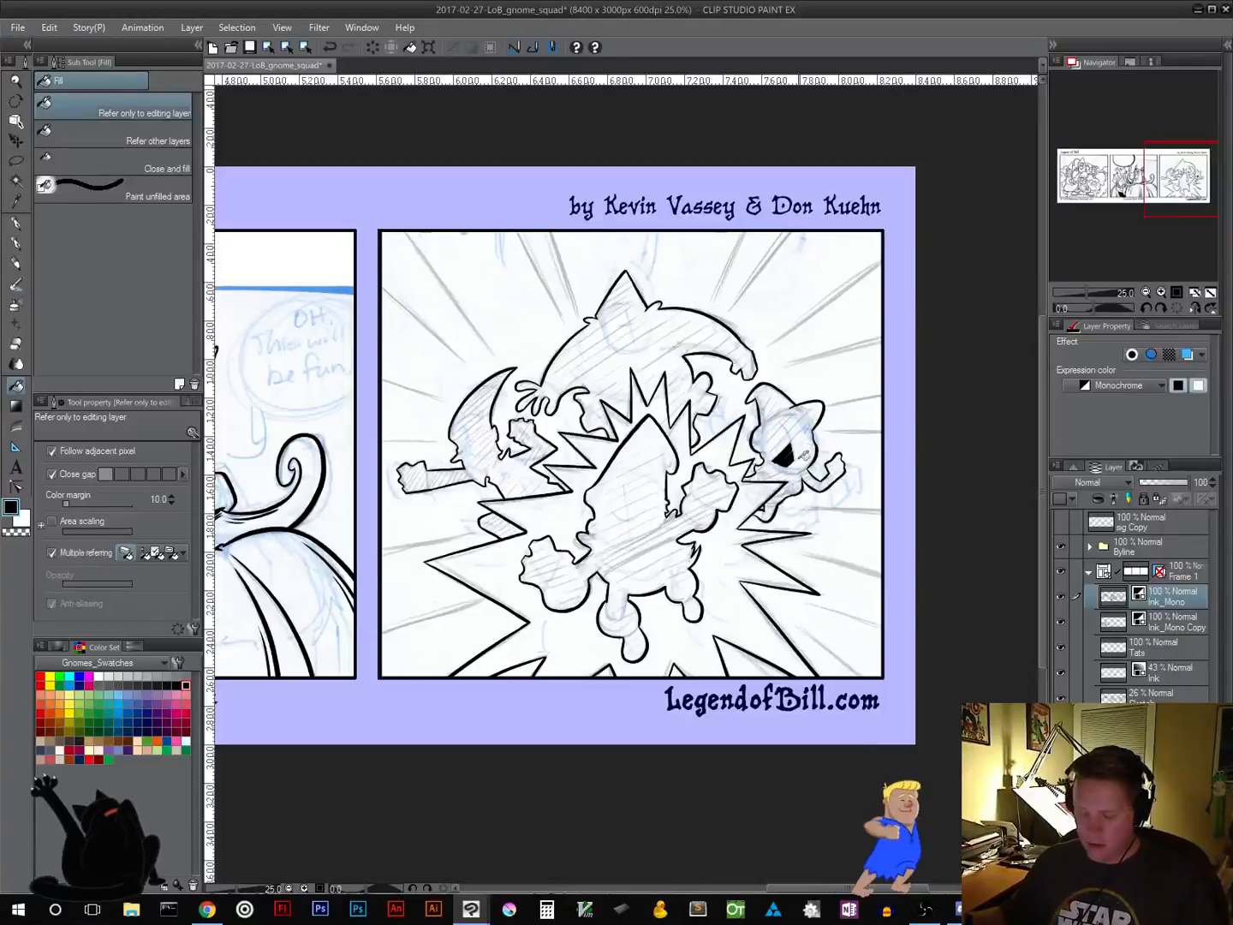
pyautogui.hotkey('ctrl', 'z')
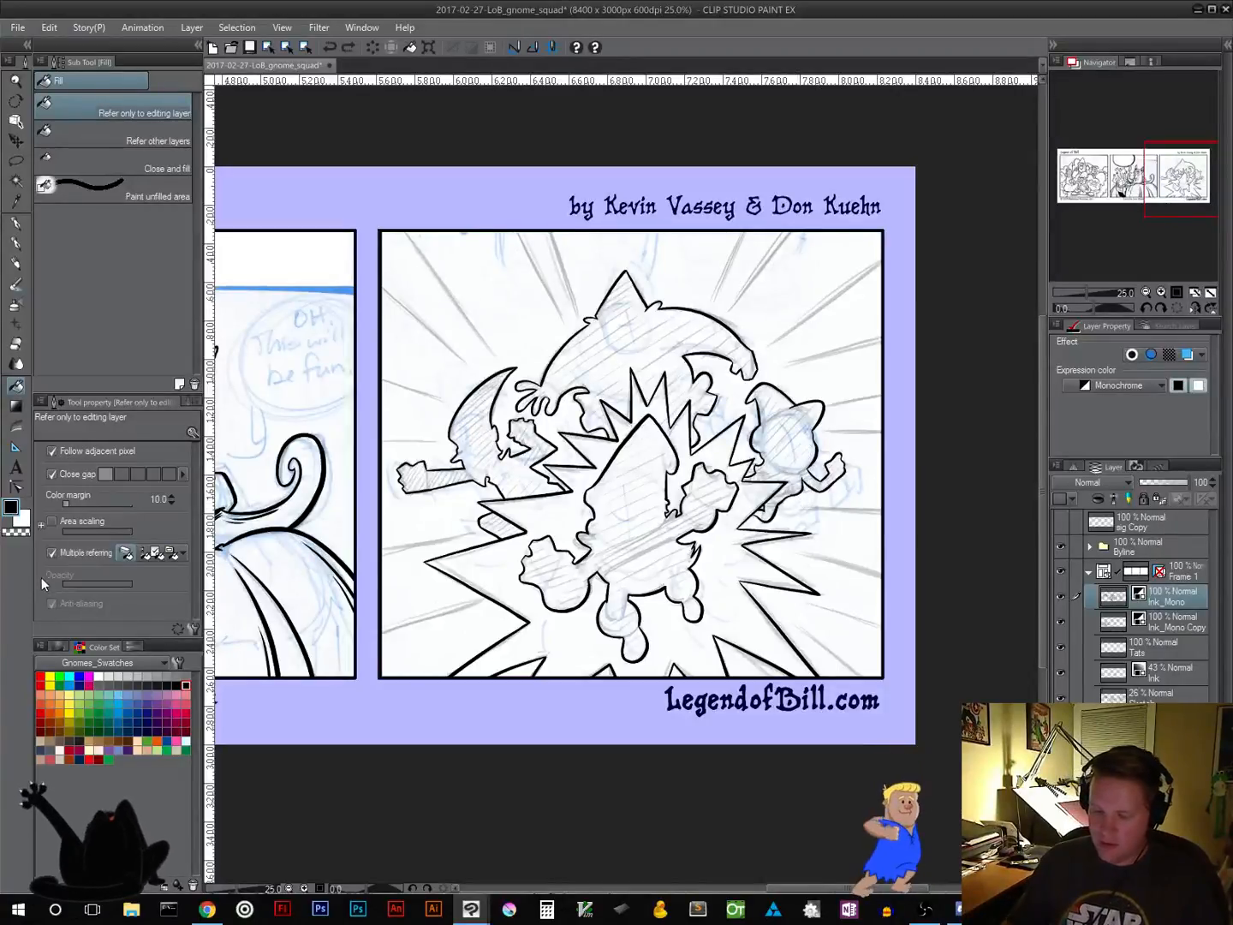
pyautogui.click(51, 552)
# Fill all four gnome silhouettes in the third panel with solid black, including the left one's separate foot
pyautogui.click(481, 458)
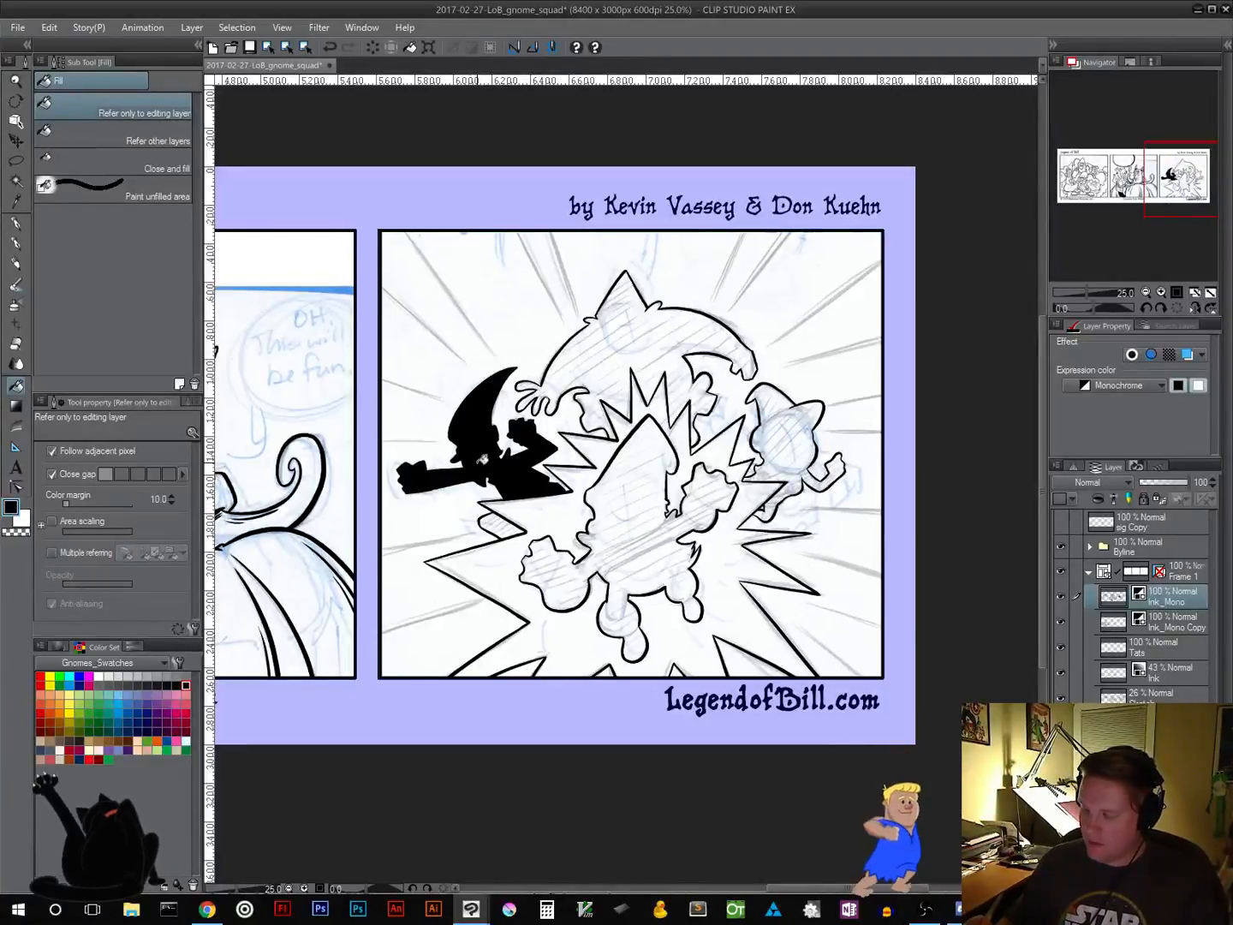
pyautogui.click(502, 522)
pyautogui.click(636, 541)
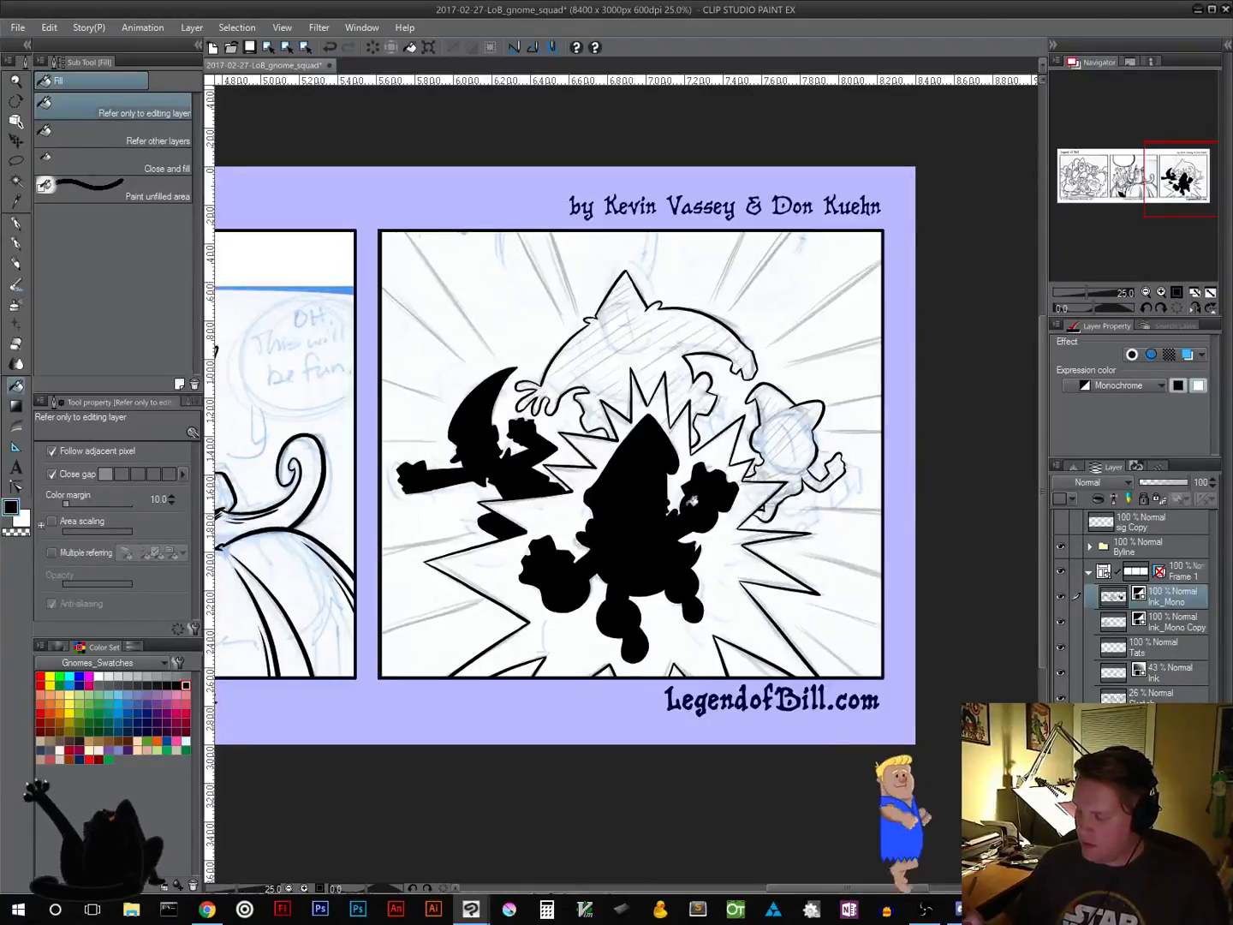
pyautogui.click(666, 353)
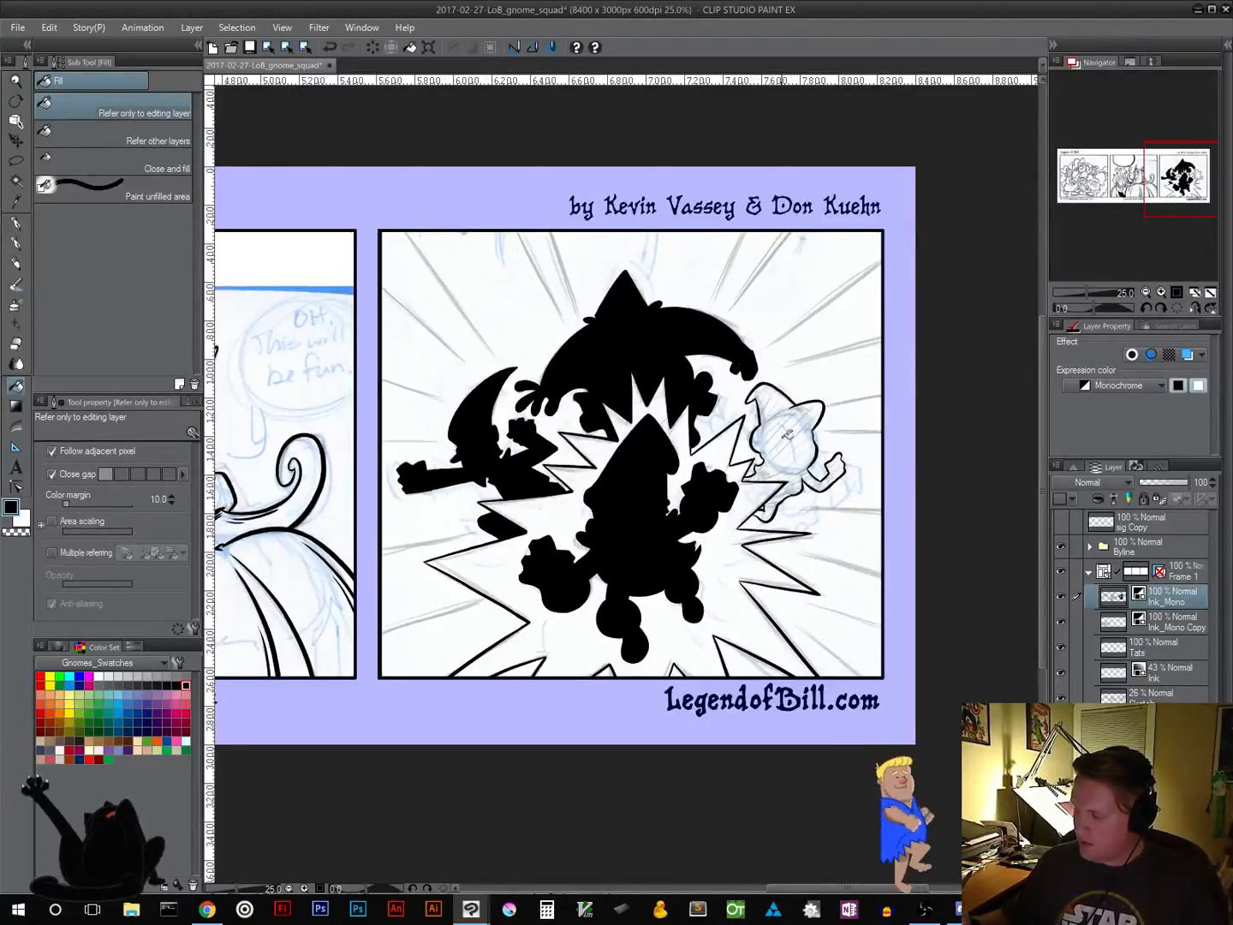
pyautogui.click(788, 436)
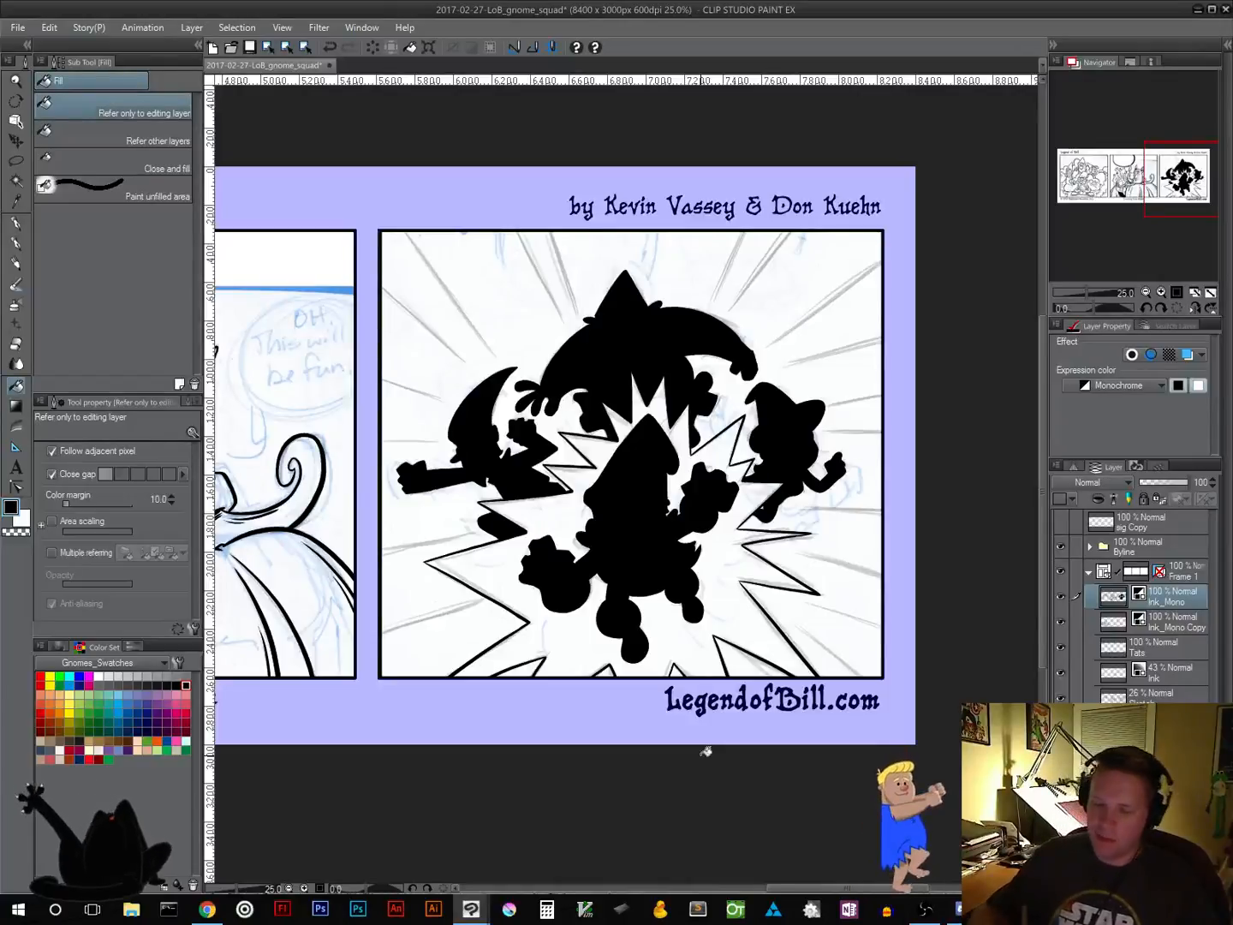
# Try inking the sketched speed line running from the burst's lower-left spike to the third panel's left border
pyautogui.press('p')
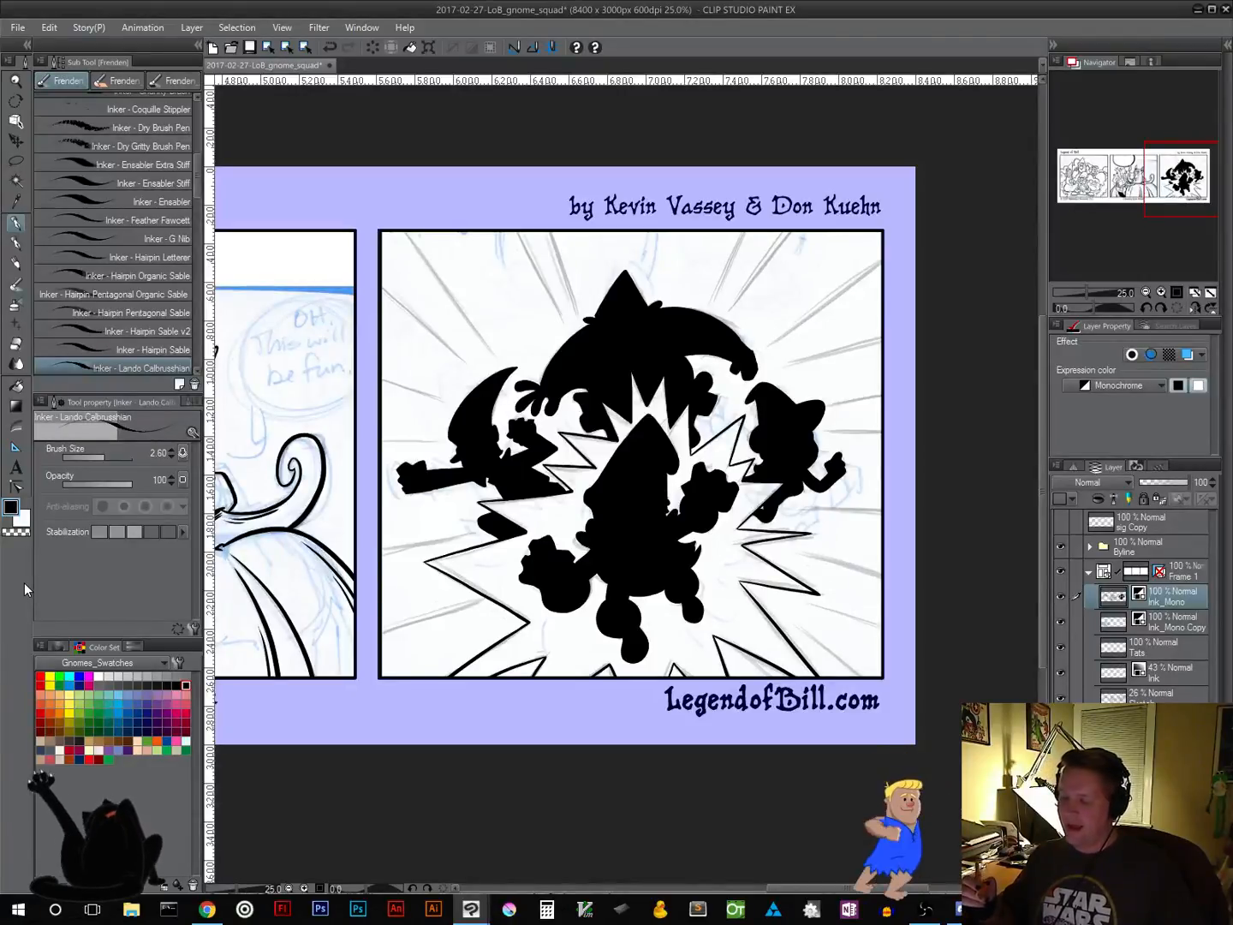
pyautogui.moveTo(539, 529); pyautogui.dragTo(645, 424)
pyautogui.click(1175, 292)
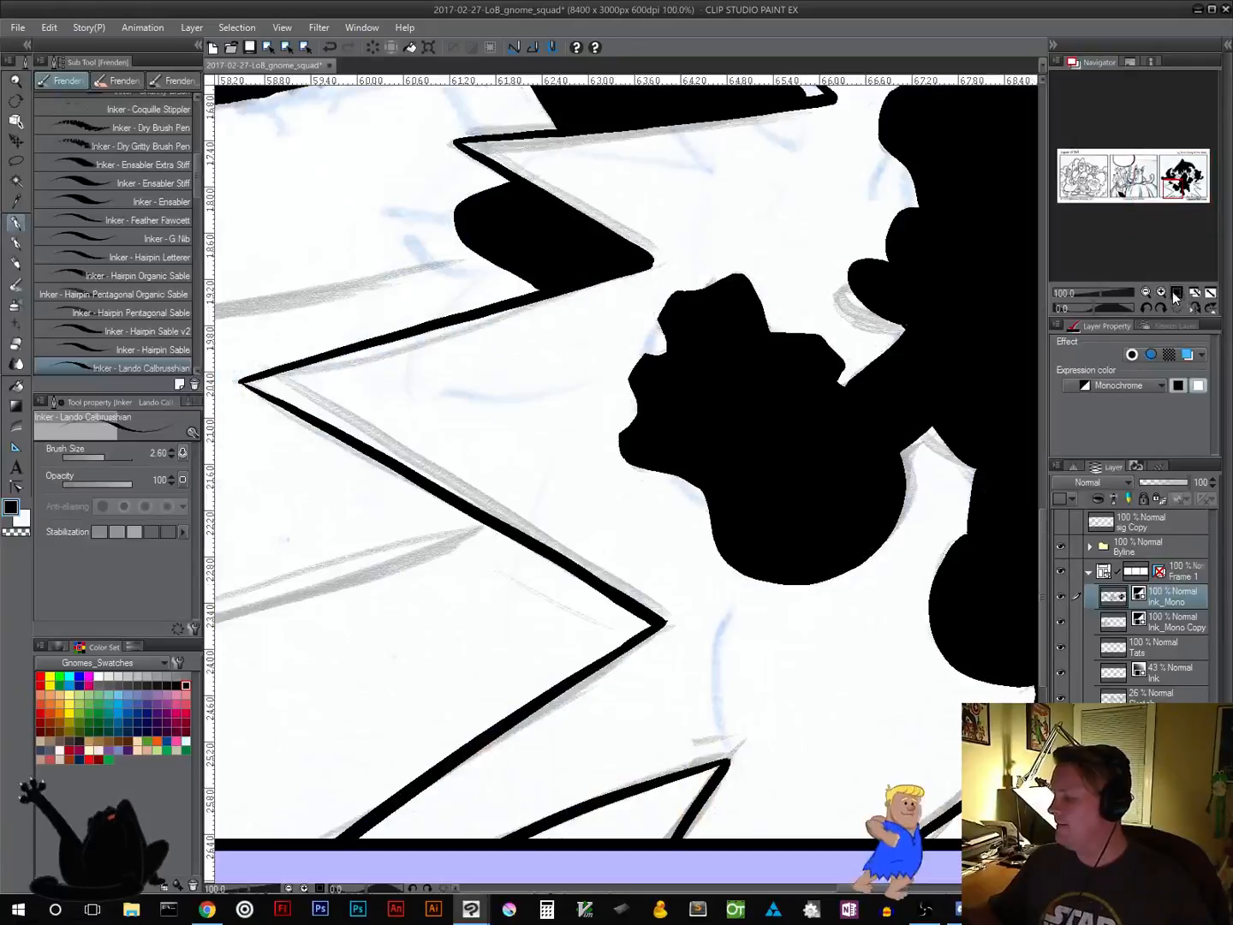
pyautogui.moveTo(667, 602)
pyautogui.mouseDown()
pyautogui.moveTo(1031, 441)
pyautogui.moveTo(1065, 440)
pyautogui.moveTo(1053, 495)
pyautogui.mouseUp()
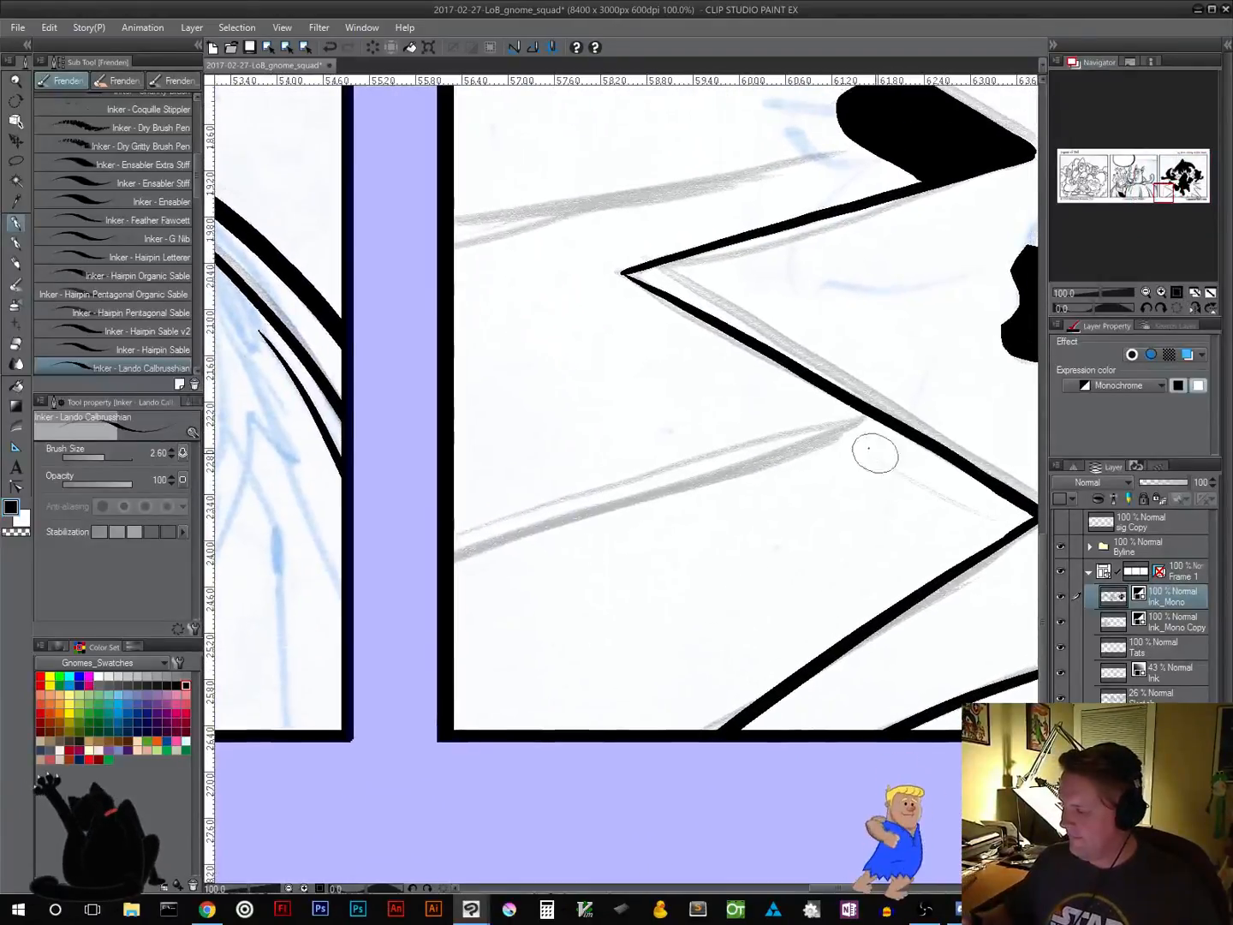
pyautogui.moveTo(861, 420); pyautogui.dragTo(389, 586)
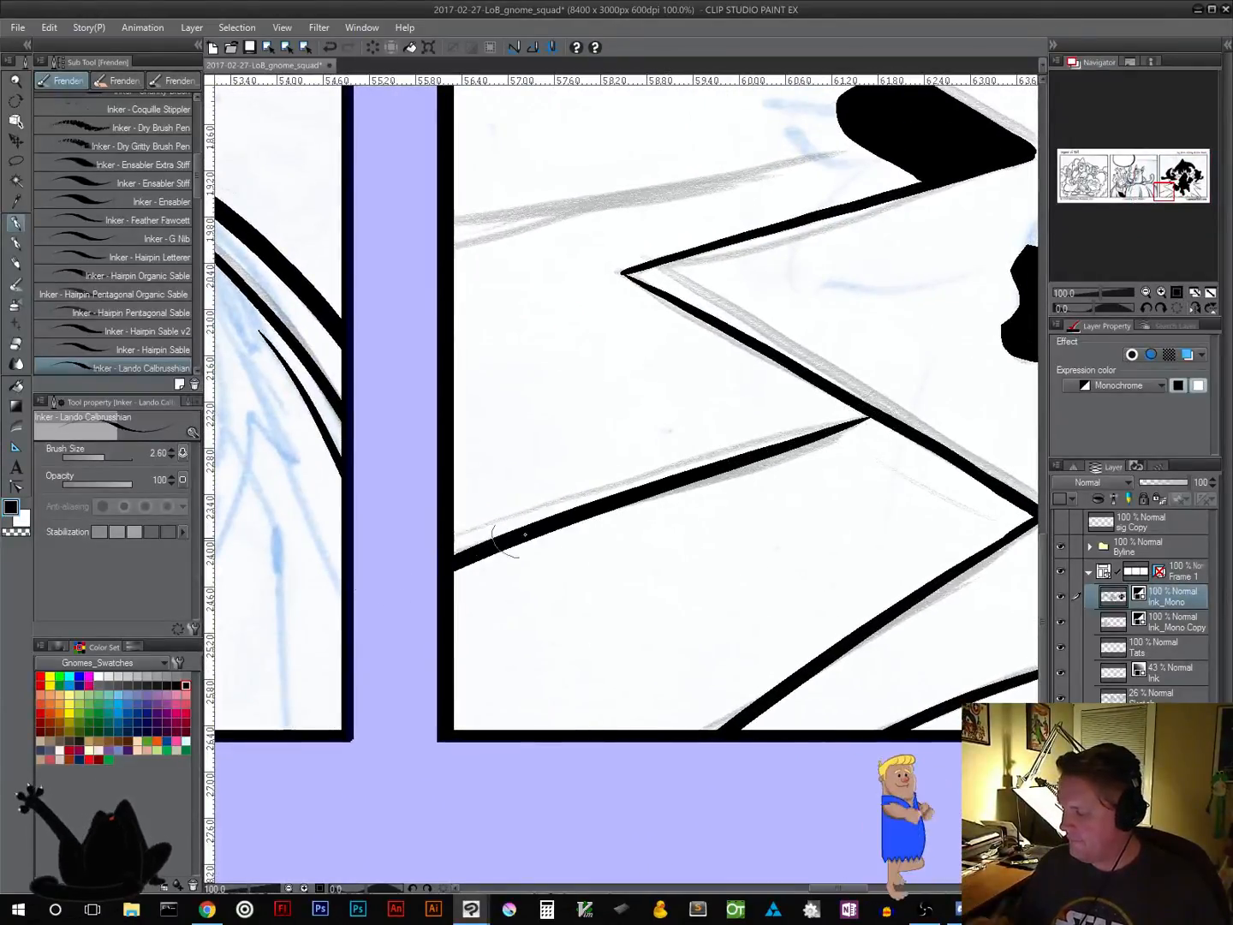
pyautogui.hotkey('ctrl', 'z')
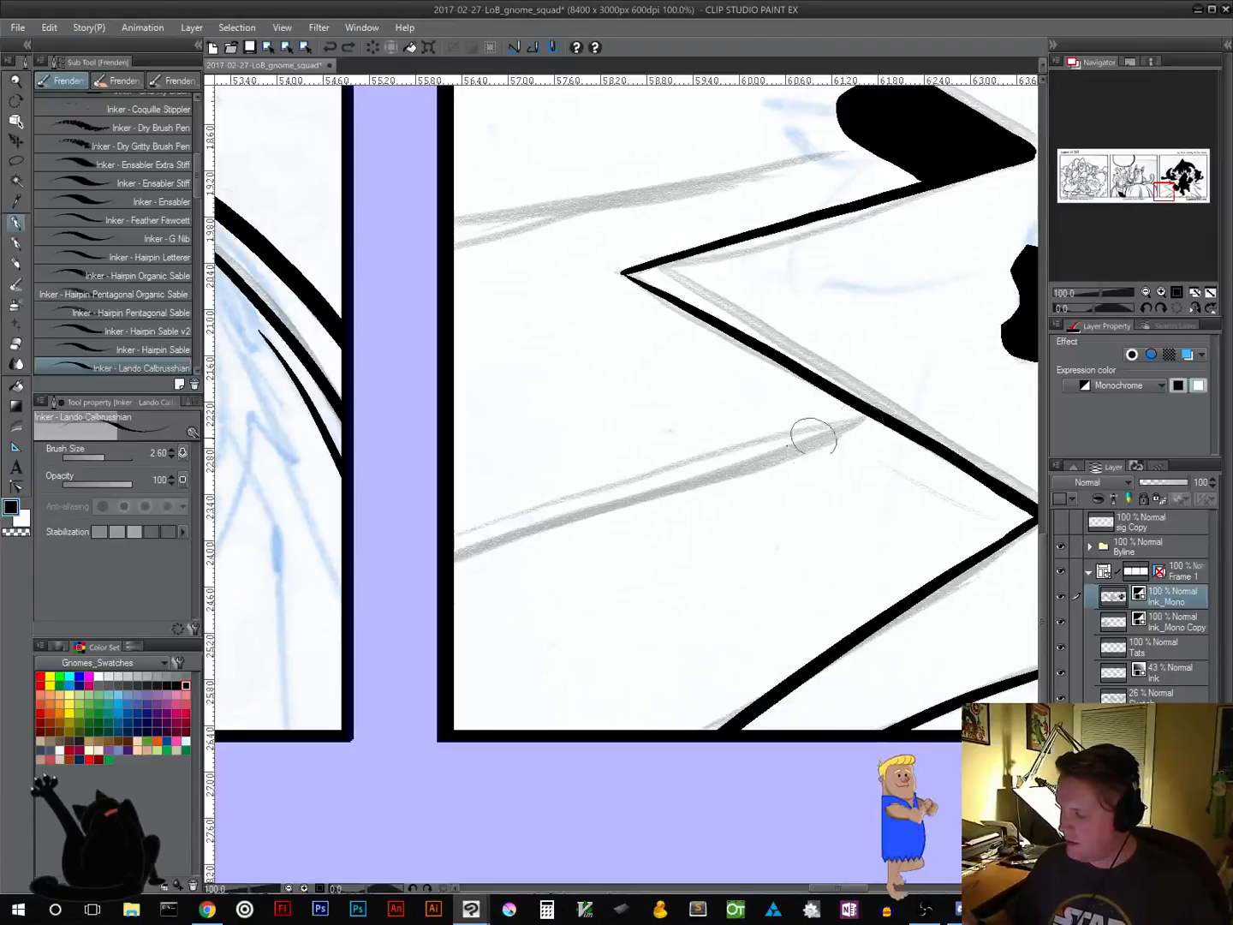
pyautogui.moveTo(428, 565)
pyautogui.mouseDown()
pyautogui.moveTo(798, 433)
pyautogui.moveTo(872, 419)
pyautogui.moveTo(893, 468)
pyautogui.moveTo(862, 649)
pyautogui.mouseUp()
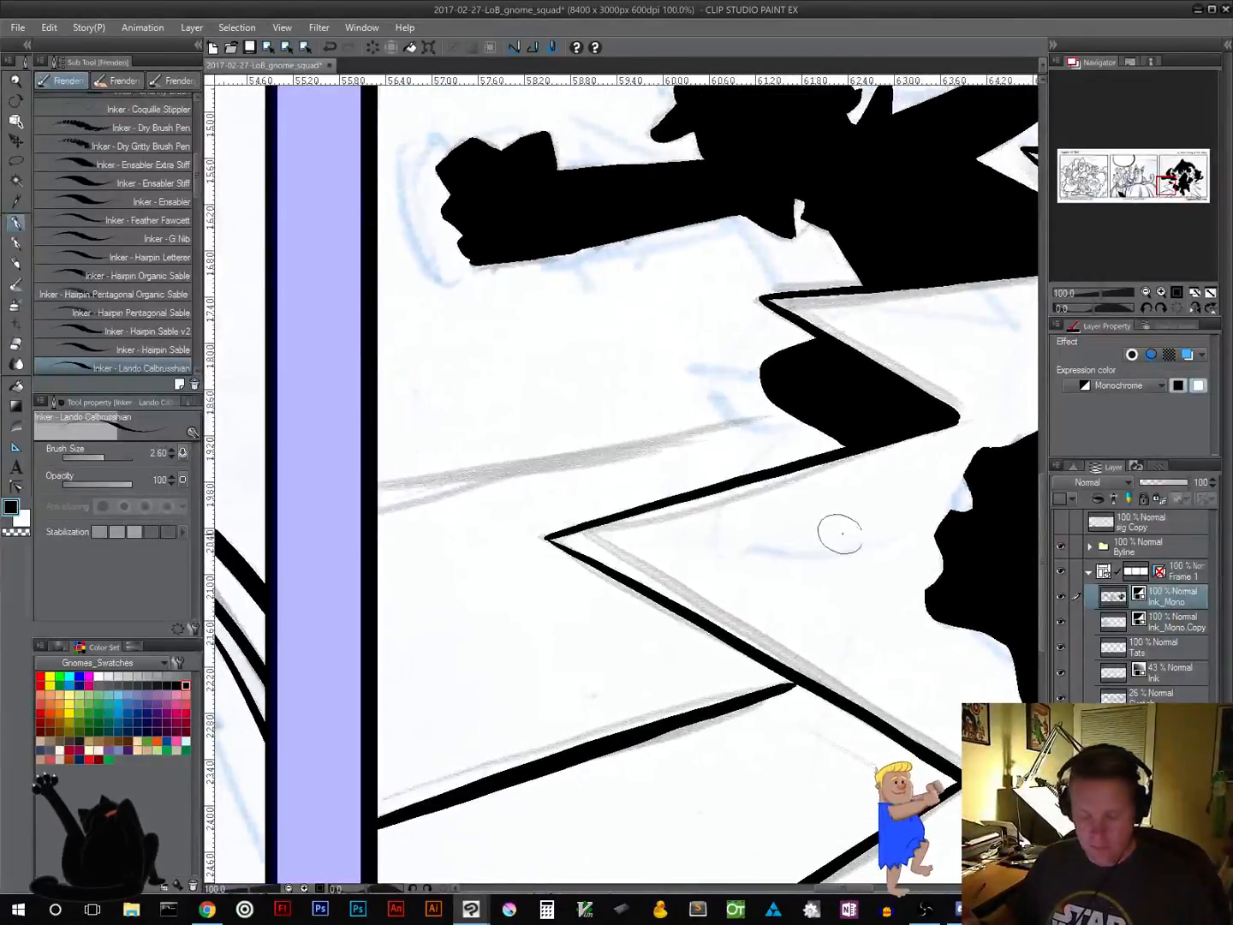
# Try inking the speed line above the burst's left spike and the one running behind the left silhouette's head
pyautogui.moveTo(836, 528); pyautogui.dragTo(883, 485)
pyautogui.moveTo(382, 528)
pyautogui.mouseDown()
pyautogui.moveTo(897, 351)
pyautogui.moveTo(824, 402)
pyautogui.moveTo(841, 411)
pyautogui.moveTo(894, 721)
pyautogui.mouseUp()
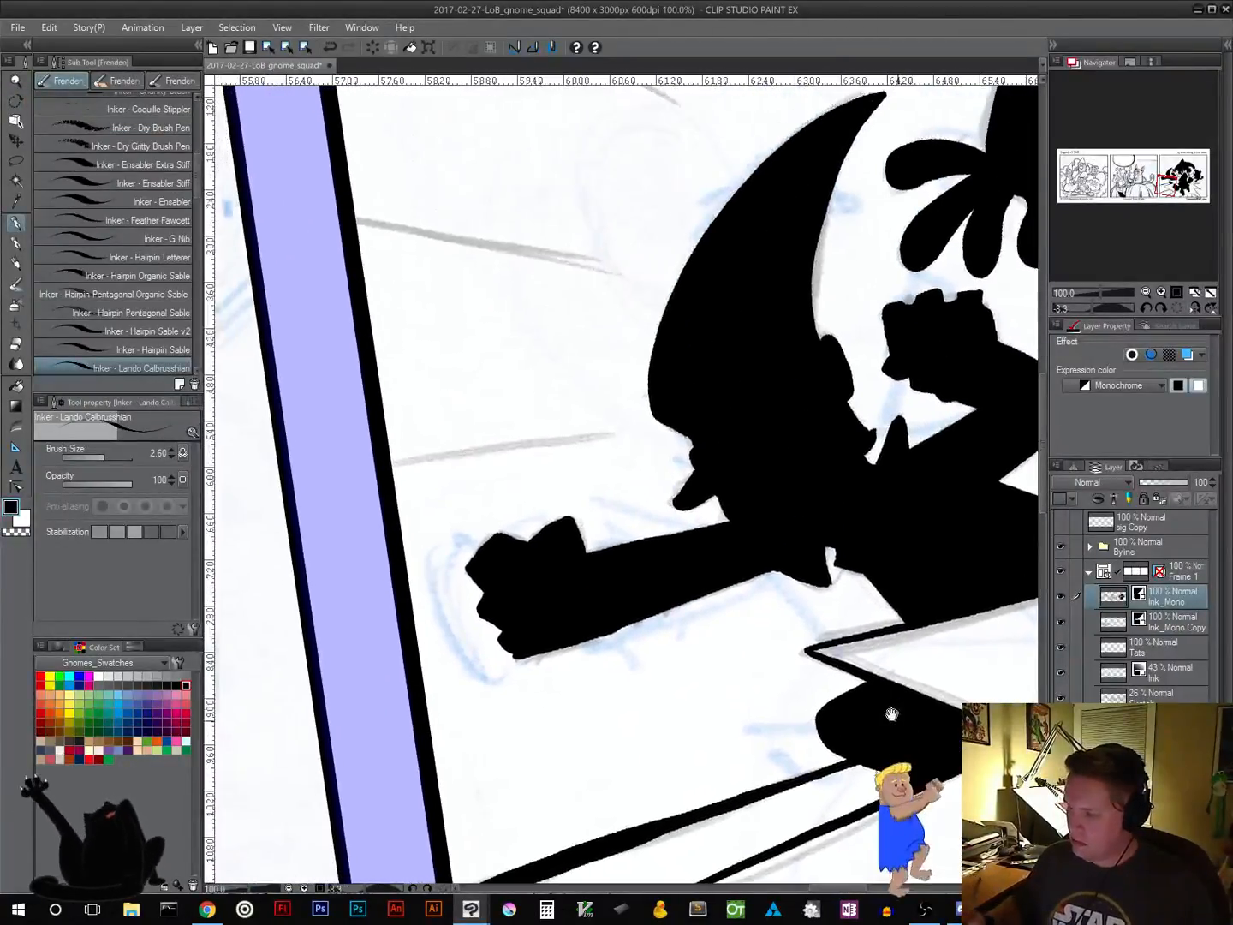
pyautogui.moveTo(941, 579); pyautogui.dragTo(963, 428)
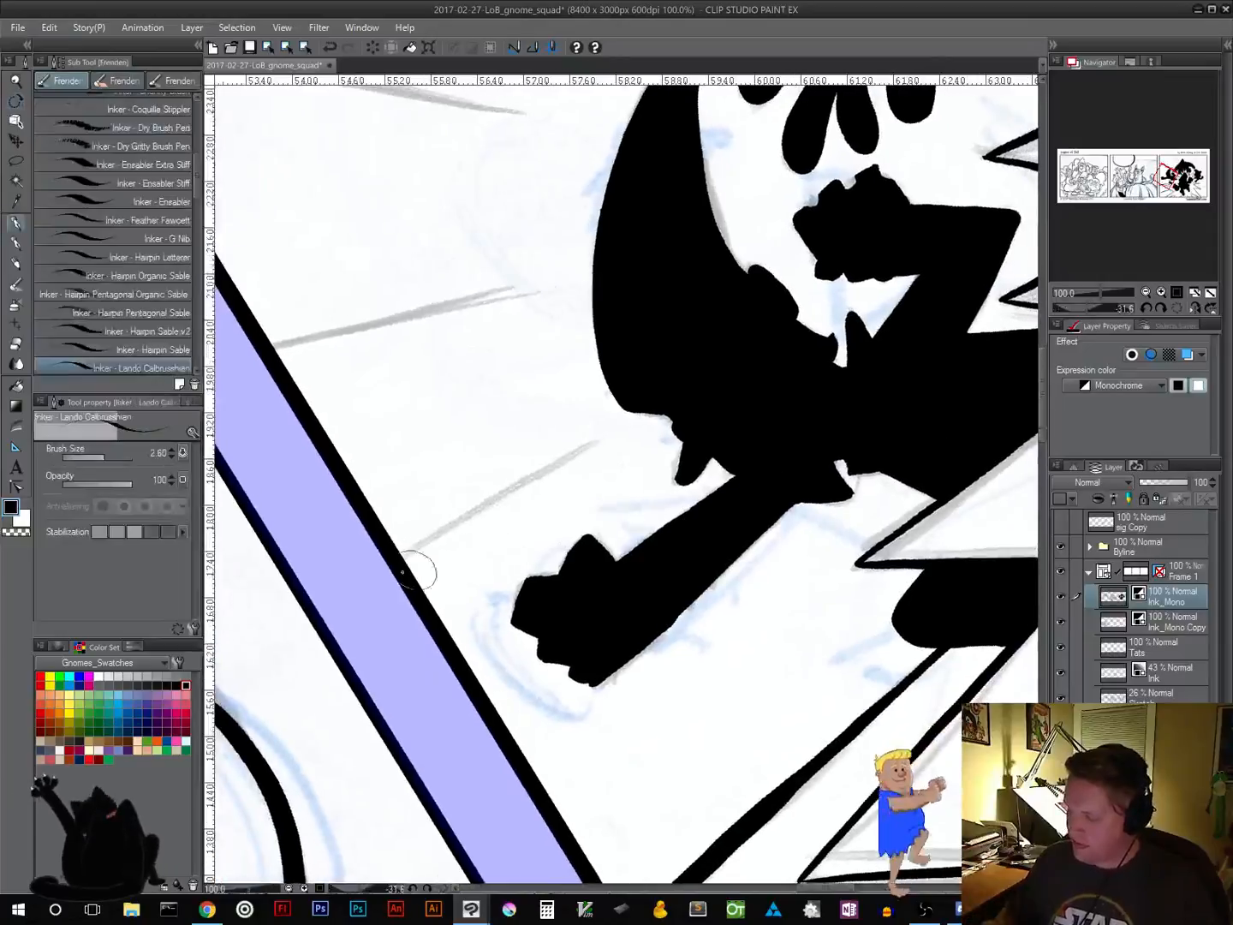
pyautogui.moveTo(391, 559)
pyautogui.mouseDown()
pyautogui.moveTo(722, 380)
pyautogui.moveTo(723, 458)
pyautogui.moveTo(591, 564)
pyautogui.moveTo(429, 597)
pyautogui.moveTo(807, 374)
pyautogui.mouseUp()
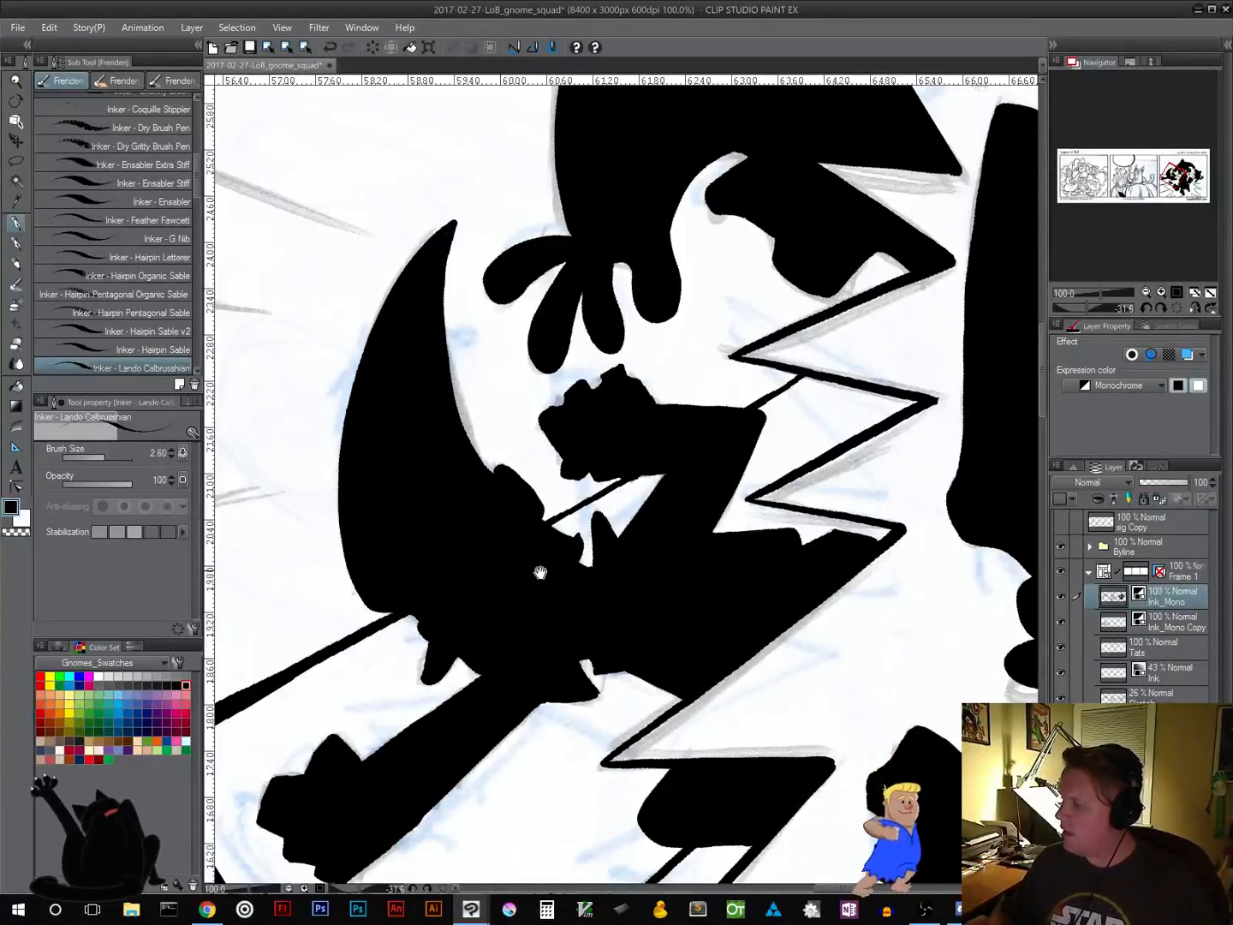
# Try inking another speed line from the panel's left border through the left silhouette's hat, with the canvas rotated further
pyautogui.moveTo(540, 570)
pyautogui.mouseDown()
pyautogui.moveTo(760, 572)
pyautogui.moveTo(848, 607)
pyautogui.moveTo(875, 536)
pyautogui.mouseUp()
pyautogui.press('r')
pyautogui.moveTo(683, 560); pyautogui.dragTo(630, 571)
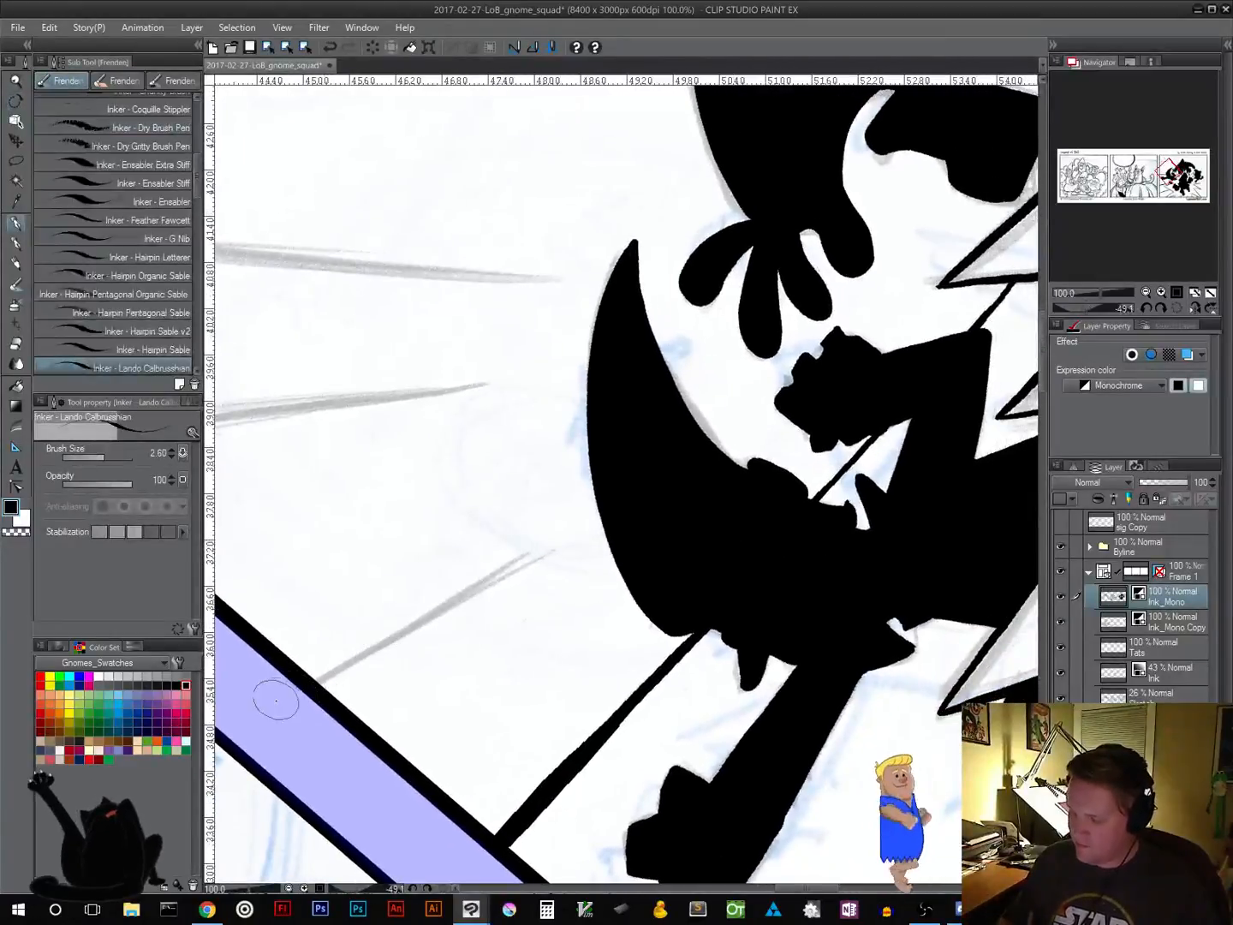
pyautogui.moveTo(288, 696)
pyautogui.mouseDown()
pyautogui.moveTo(882, 374)
pyautogui.moveTo(711, 497)
pyautogui.moveTo(508, 605)
pyautogui.moveTo(769, 431)
pyautogui.mouseUp()
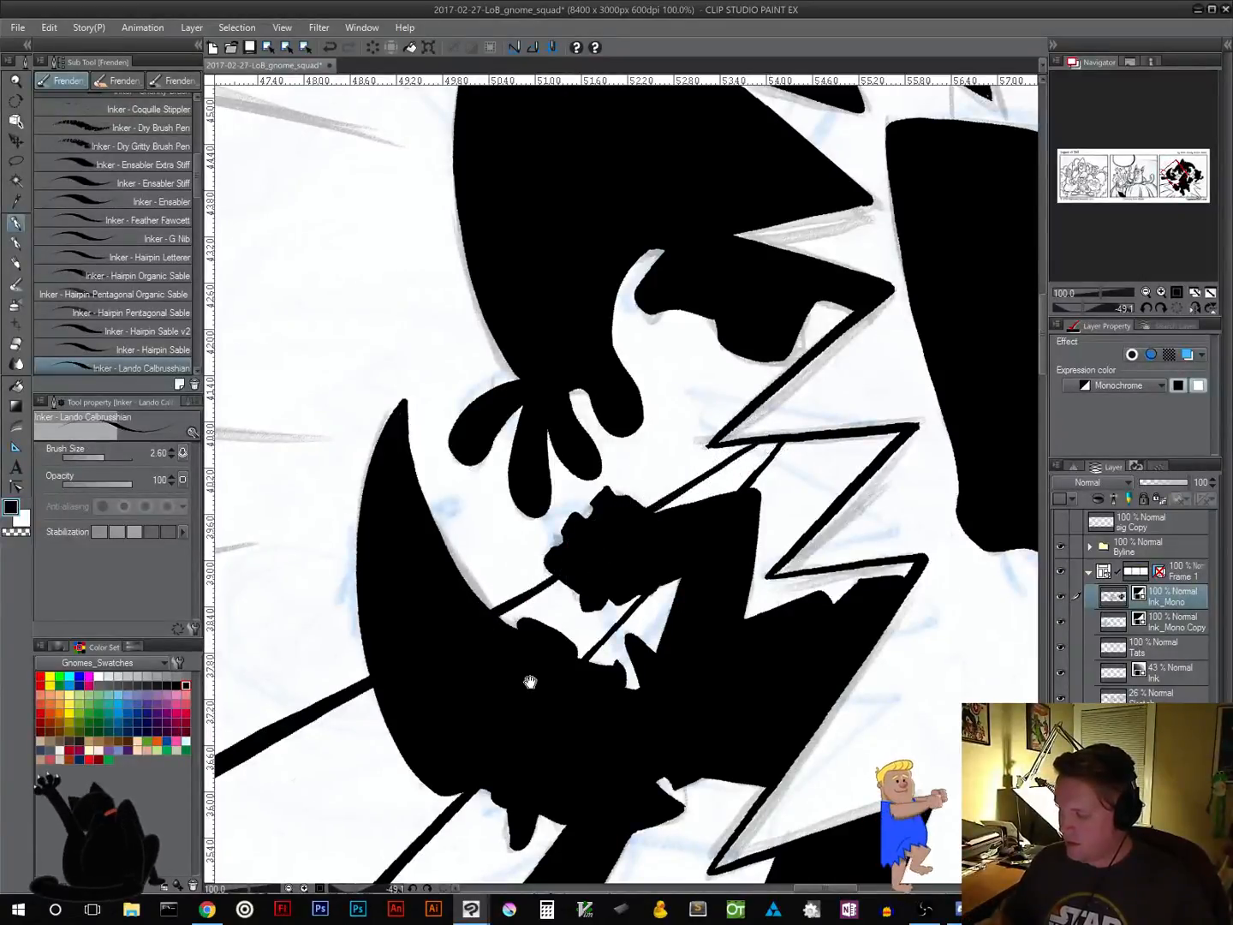
pyautogui.moveTo(618, 691); pyautogui.dragTo(676, 459)
pyautogui.click(1176, 308)
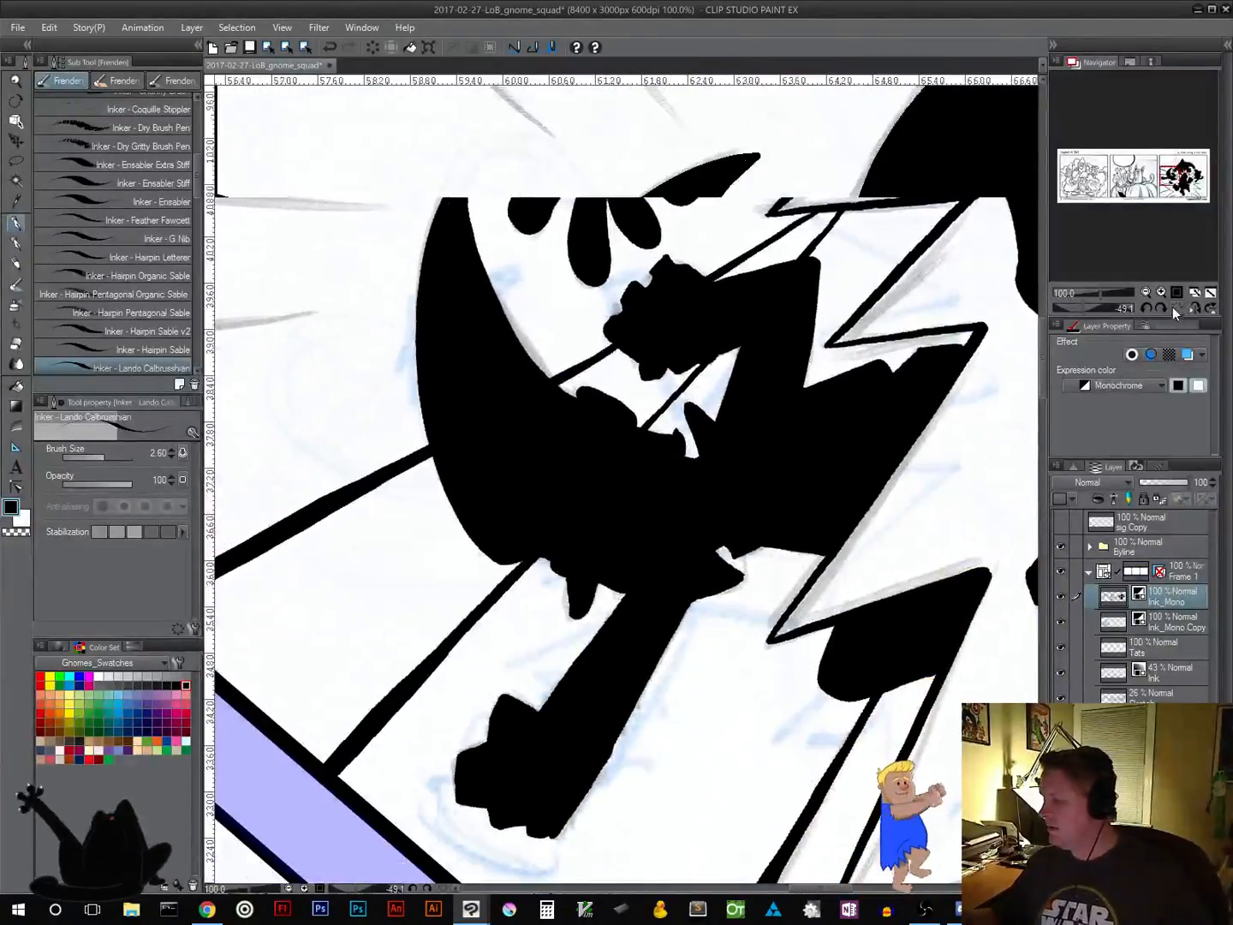
pyautogui.click(1145, 292)
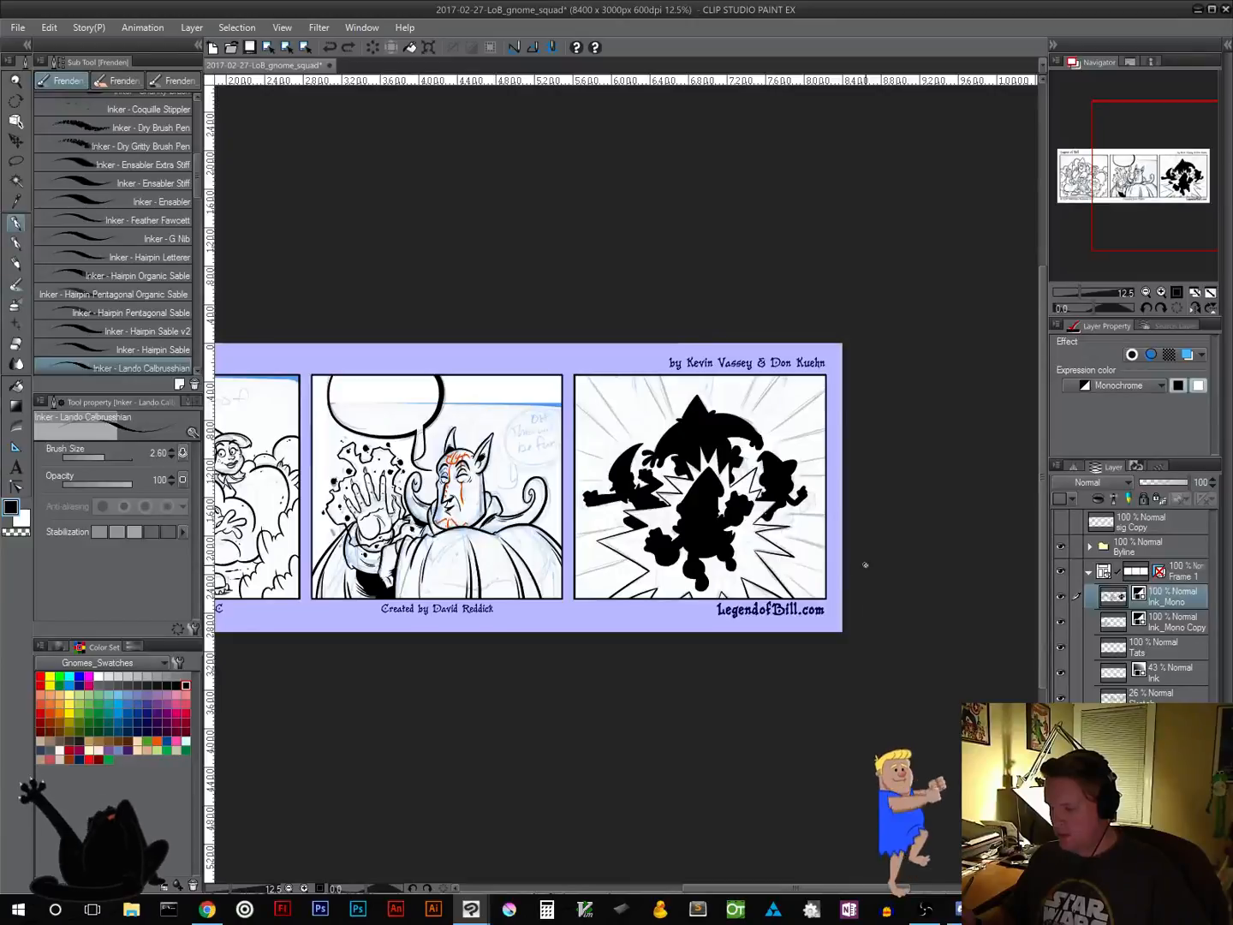
# Undo and redo the black fill of the small right-hand silhouette, and save the comic file
pyautogui.hotkey('ctrl', 'z')
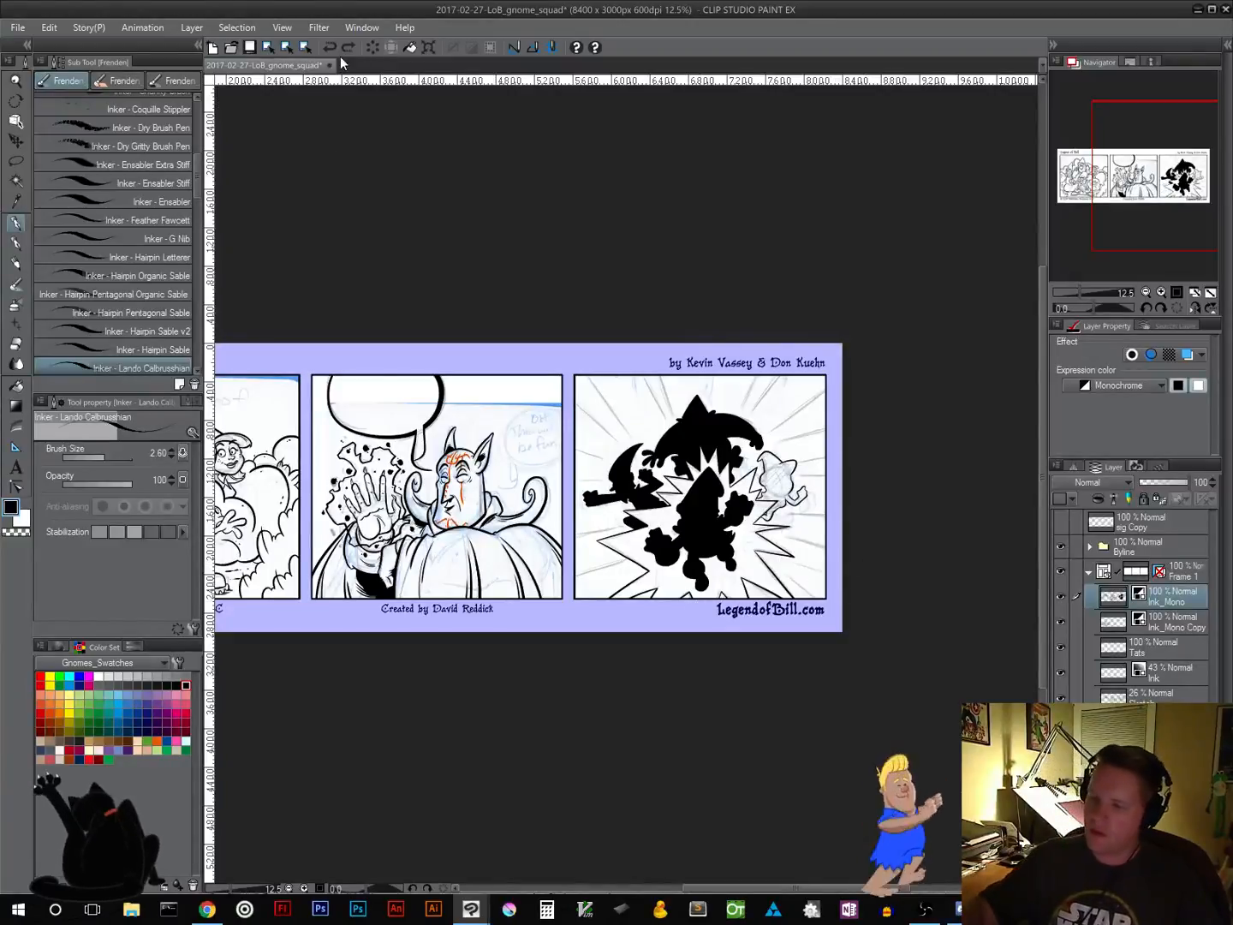
pyautogui.hotkey('ctrl', 'y')
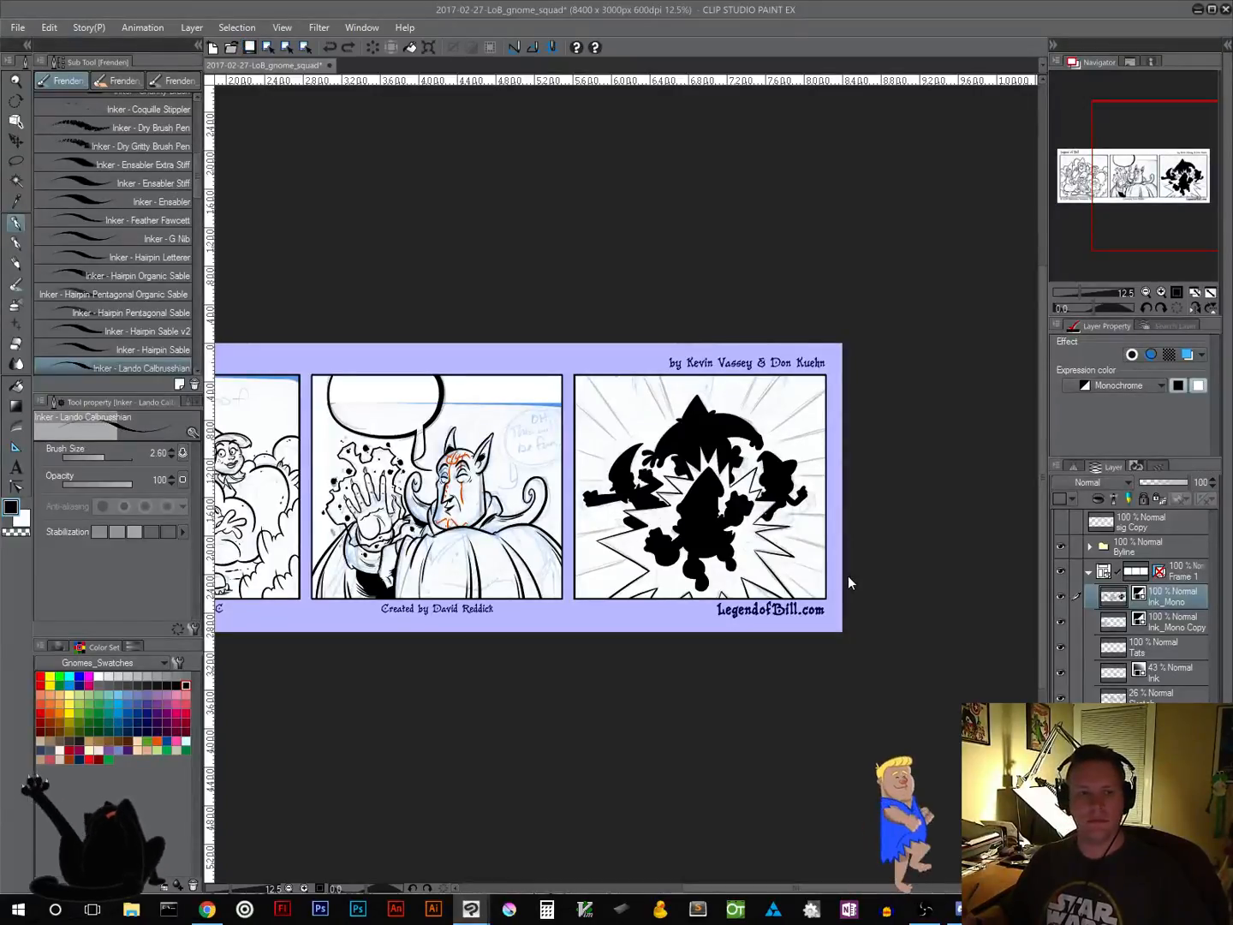
pyautogui.hotkey('ctrl', 's')
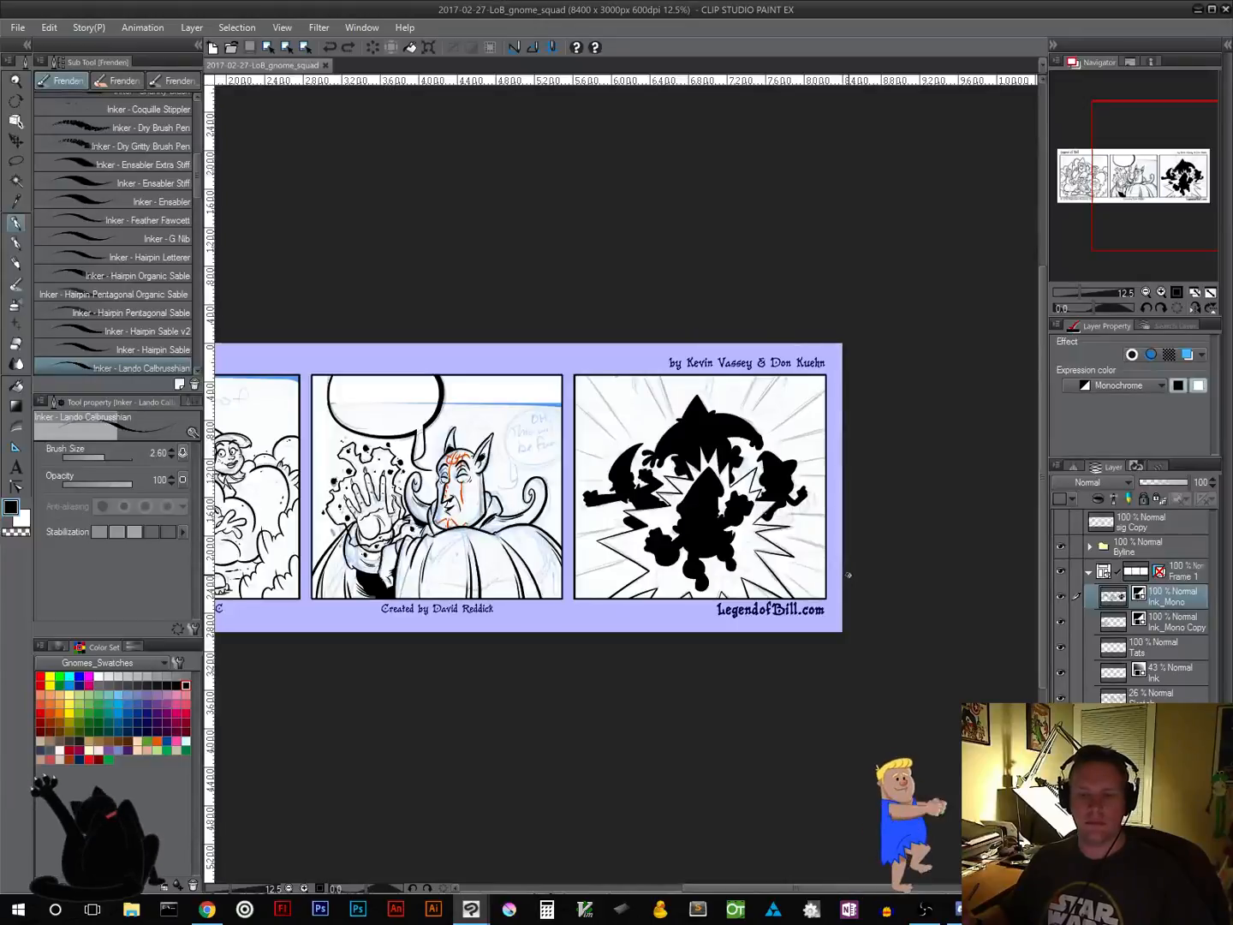
# Place the Saturated line 14 effect-line material on the canvas as a new layer above Ink_Mono
pyautogui.click(1215, 49)
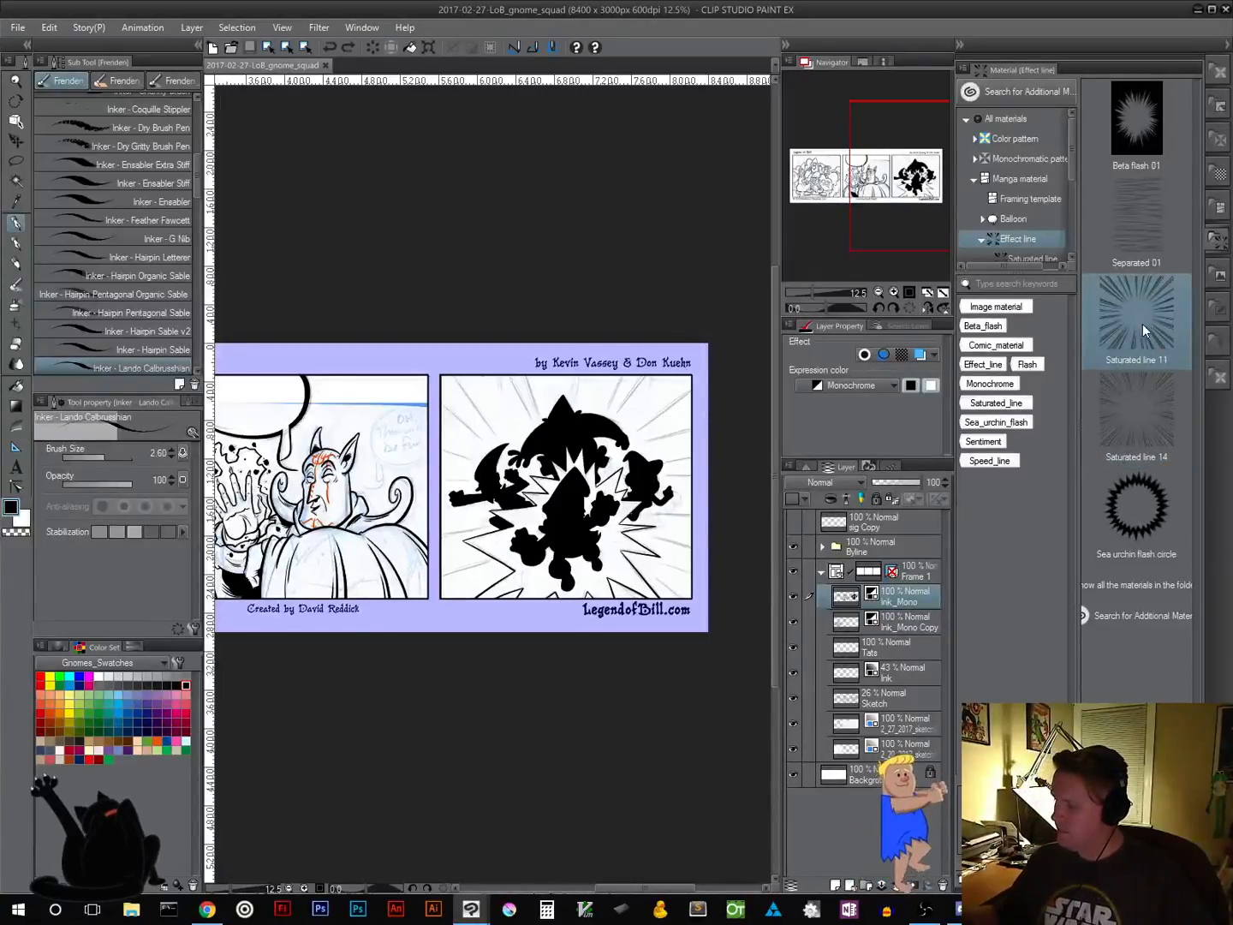
pyautogui.moveTo(1141, 408); pyautogui.dragTo(572, 516)
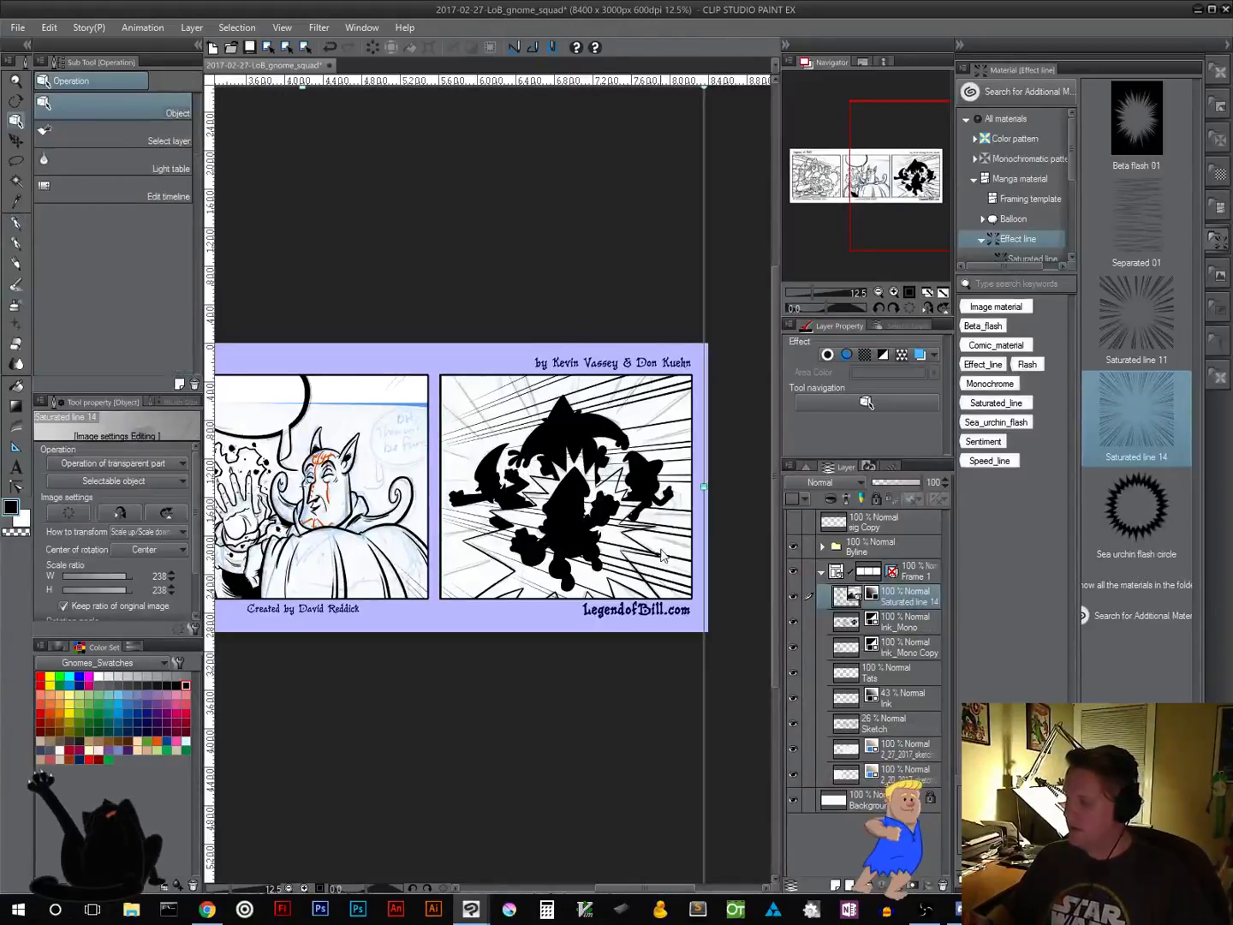
pyautogui.click(959, 46)
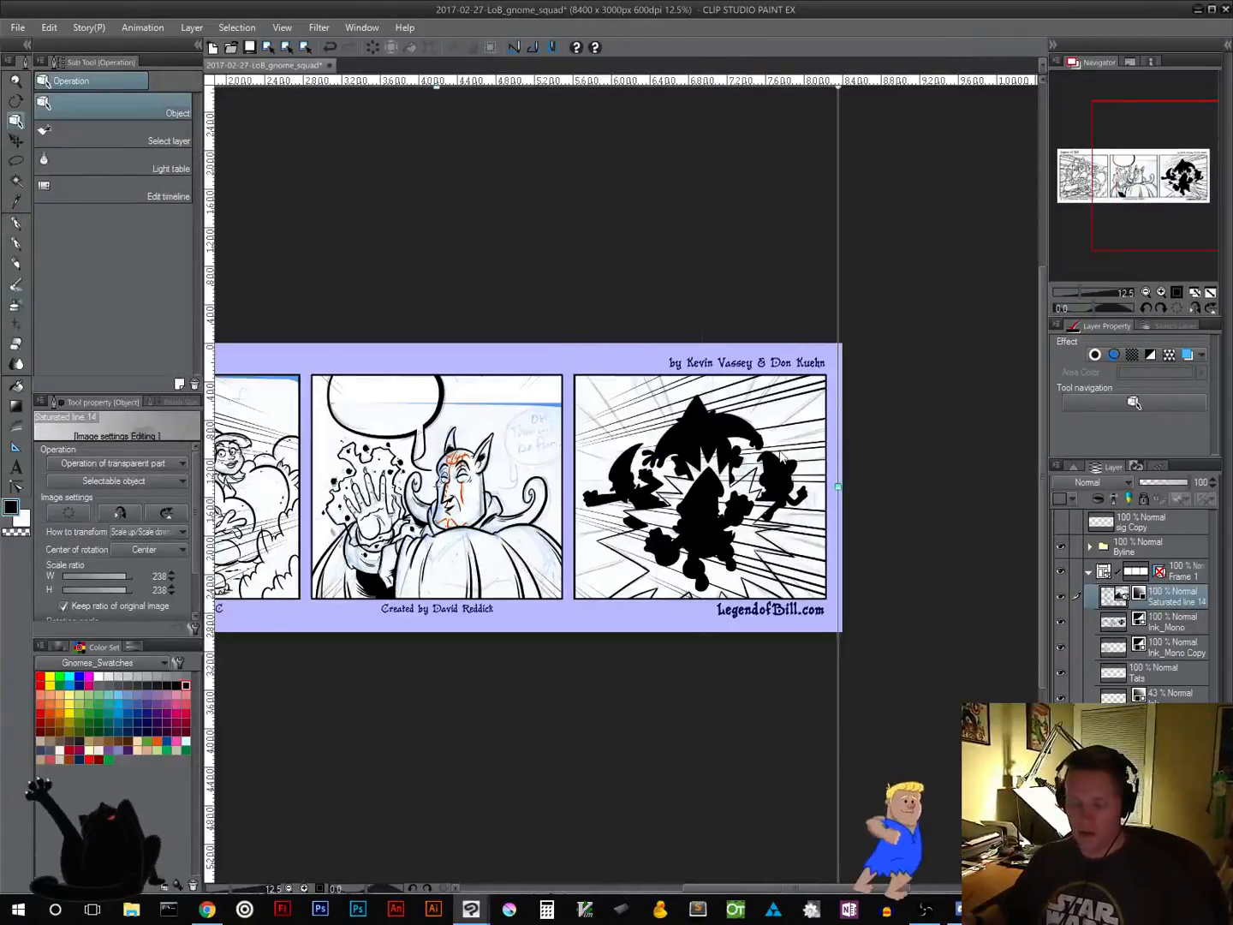
# Scale the Saturated line 14 material down to a ratio of about 81 and move it over the third panel
pyautogui.scroll(-5, 695, 688)
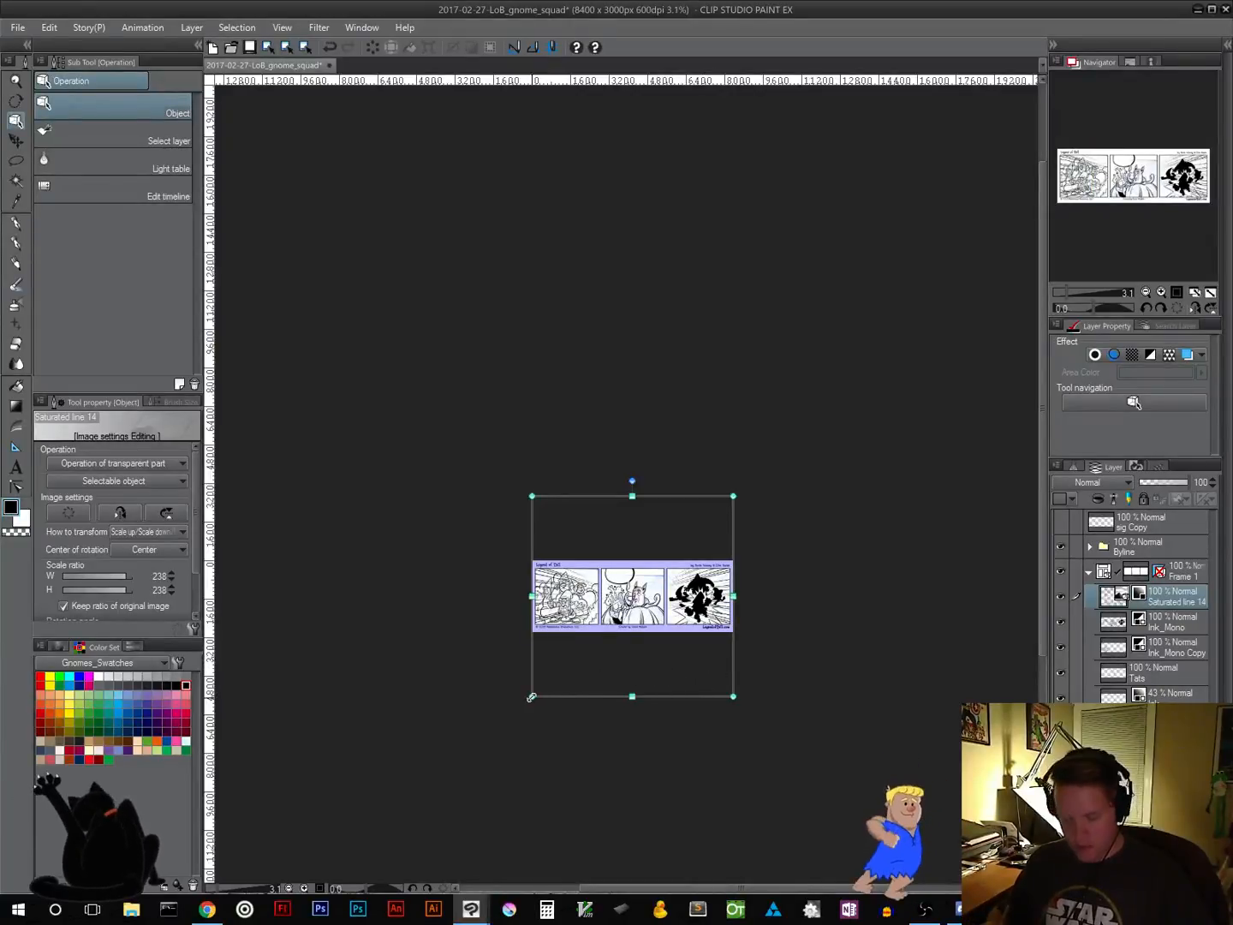
pyautogui.moveTo(531, 697); pyautogui.dragTo(722, 566)
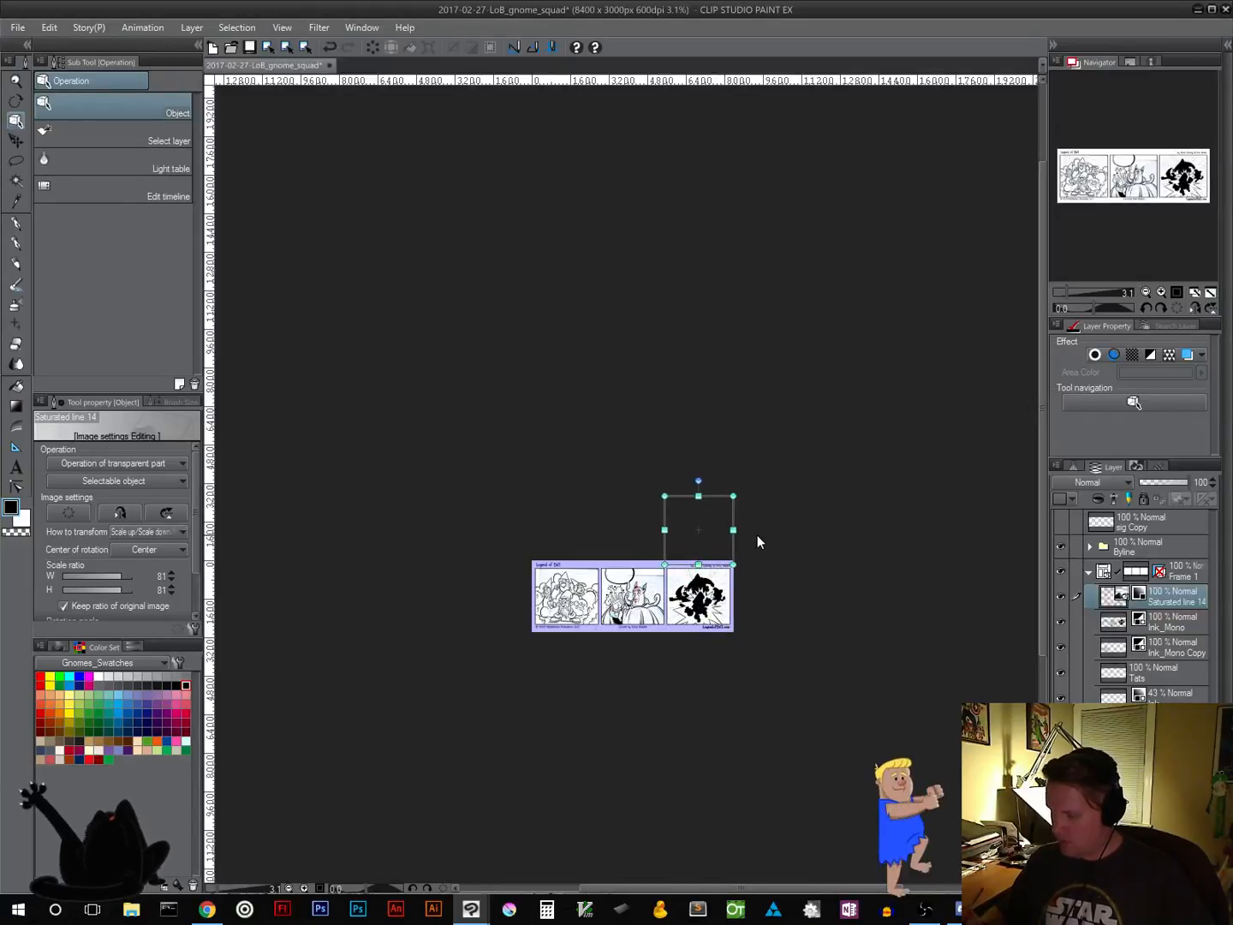
pyautogui.hotkey('ctrl', 'space')
pyautogui.click(776, 565)
pyautogui.click(774, 572)
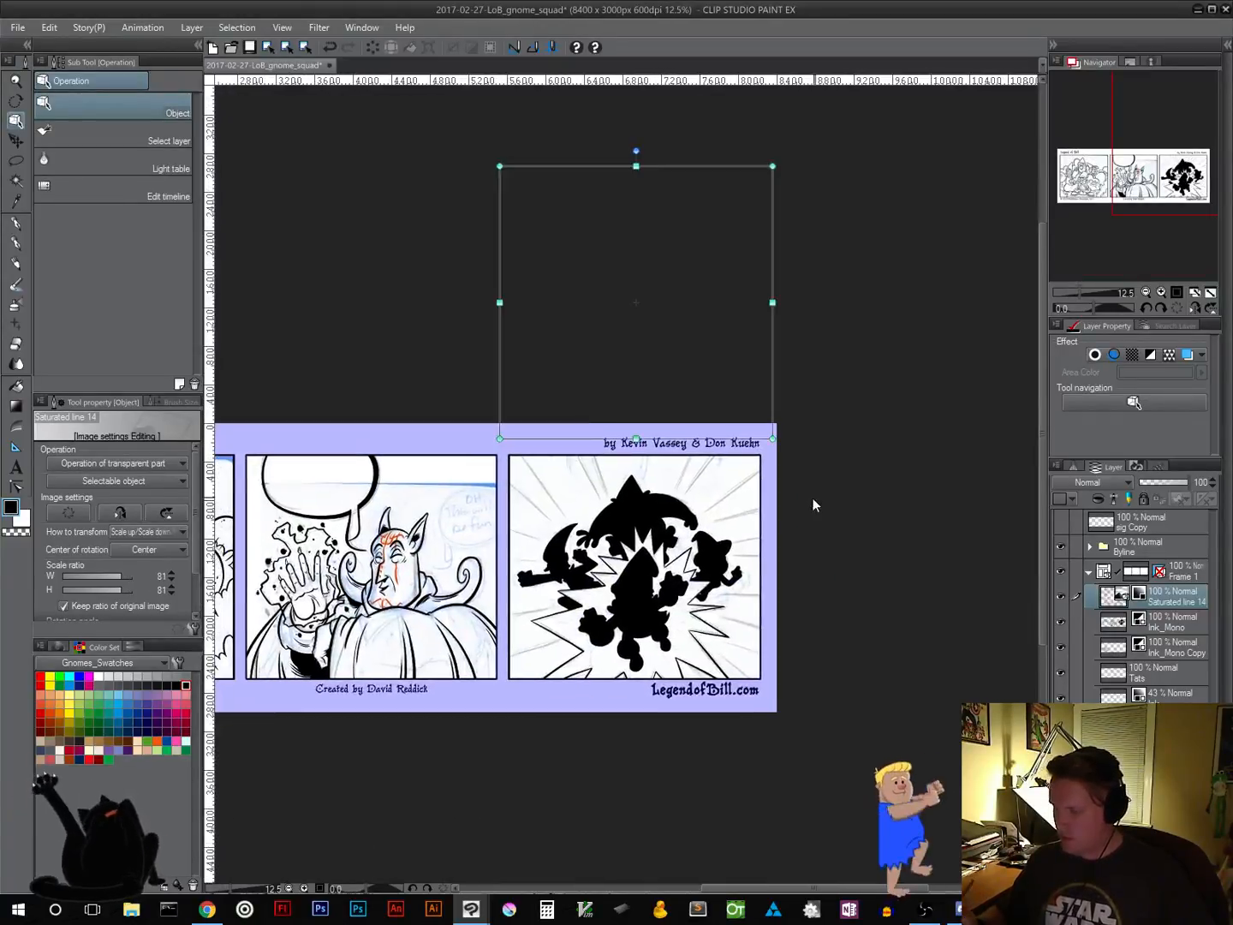
pyautogui.moveTo(705, 172); pyautogui.dragTo(705, 433)
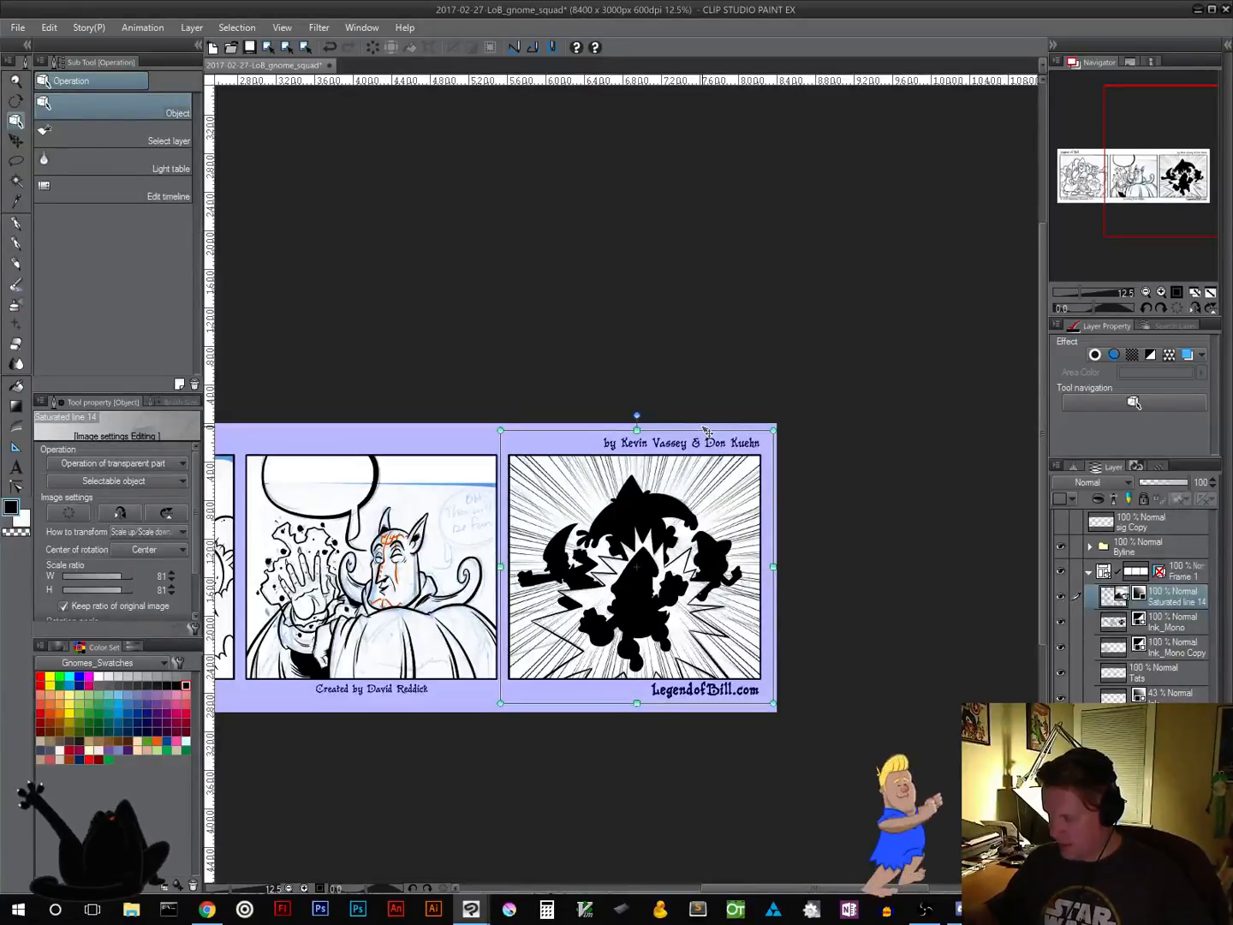
# Nudge the Saturated line 14 effect slightly within the third panel and place its layer directly below Tats
pyautogui.keyDown('ctrl'); pyautogui.click(803, 610); pyautogui.keyUp('ctrl')
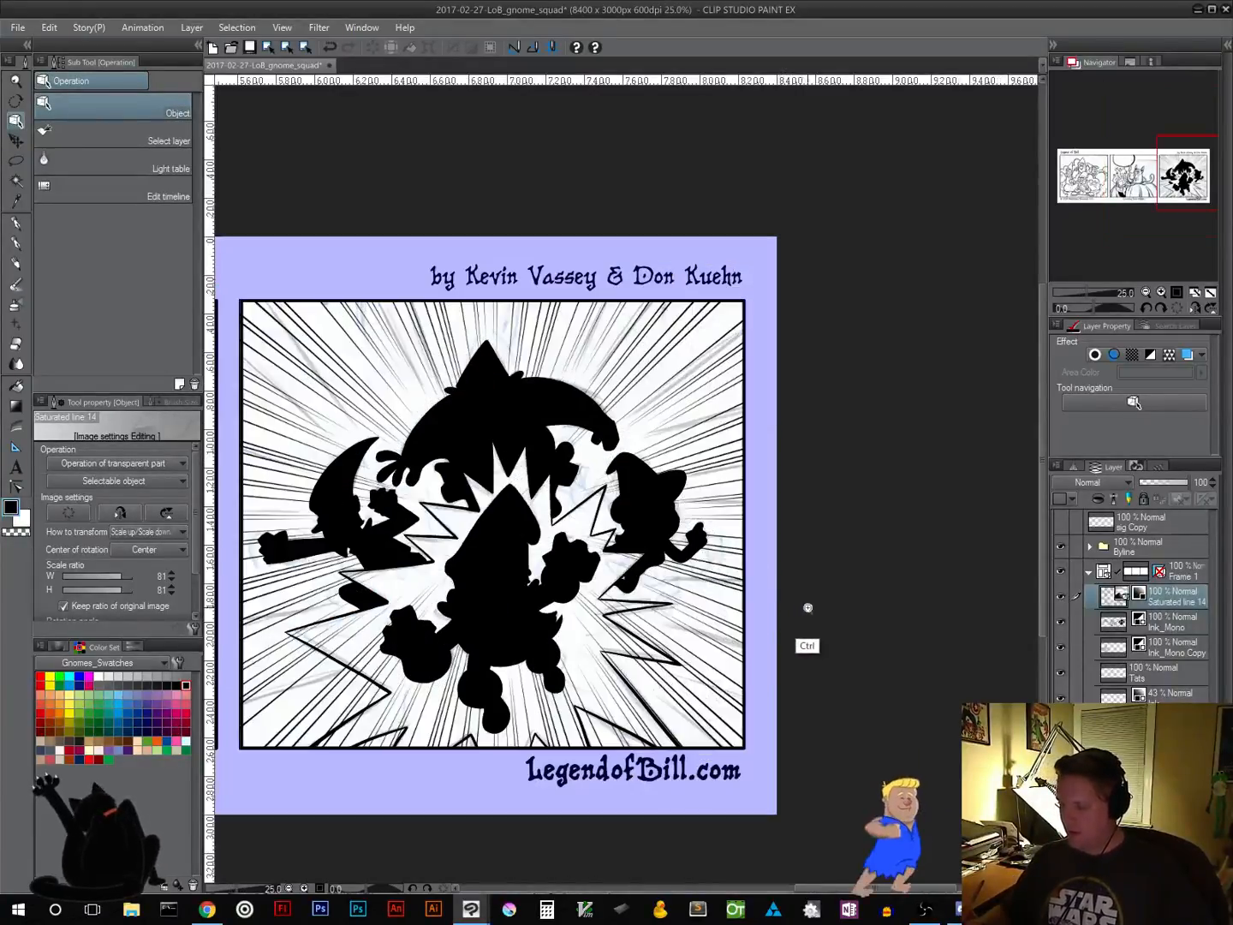
pyautogui.moveTo(795, 585); pyautogui.dragTo(936, 576)
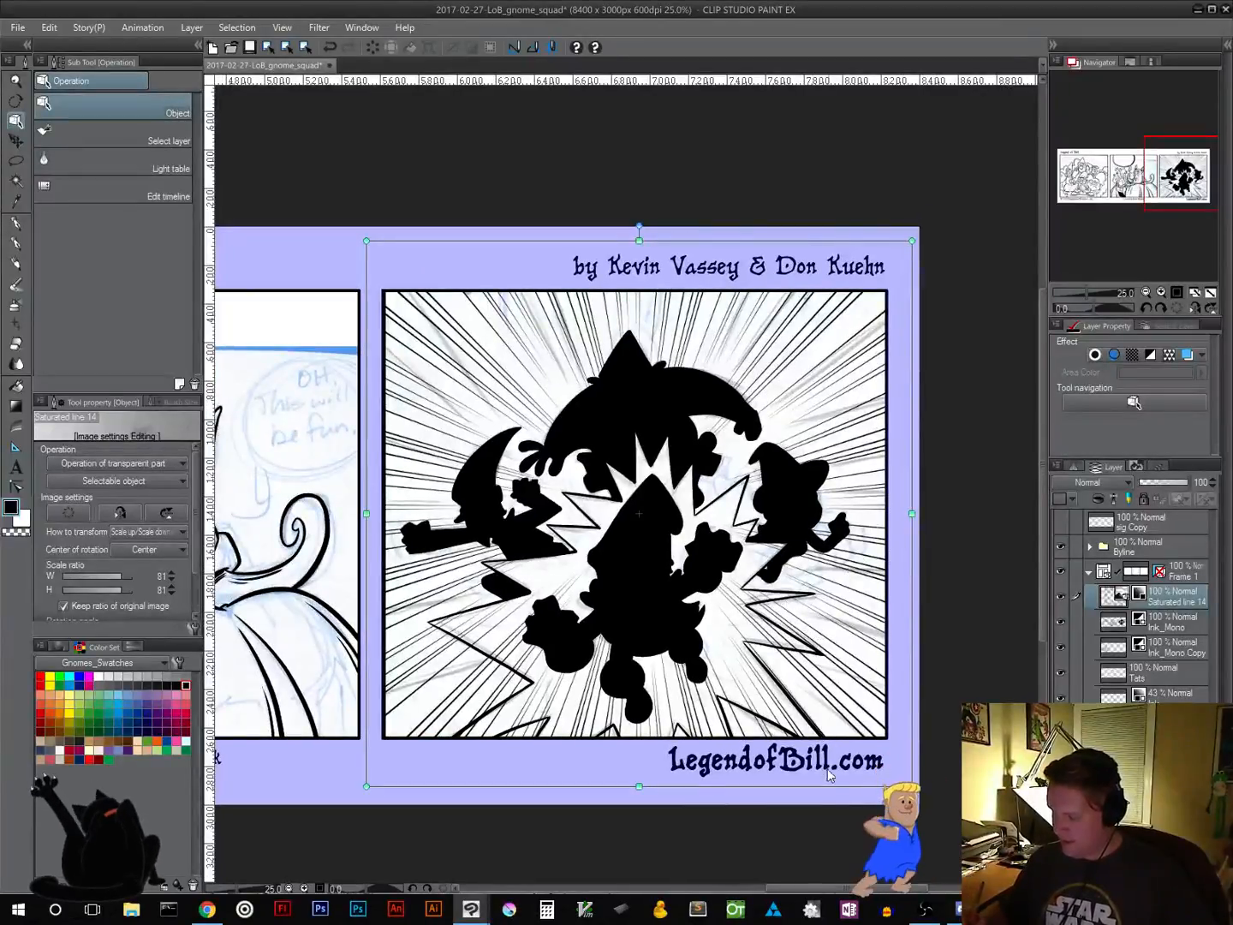
pyautogui.moveTo(831, 787); pyautogui.dragTo(842, 795)
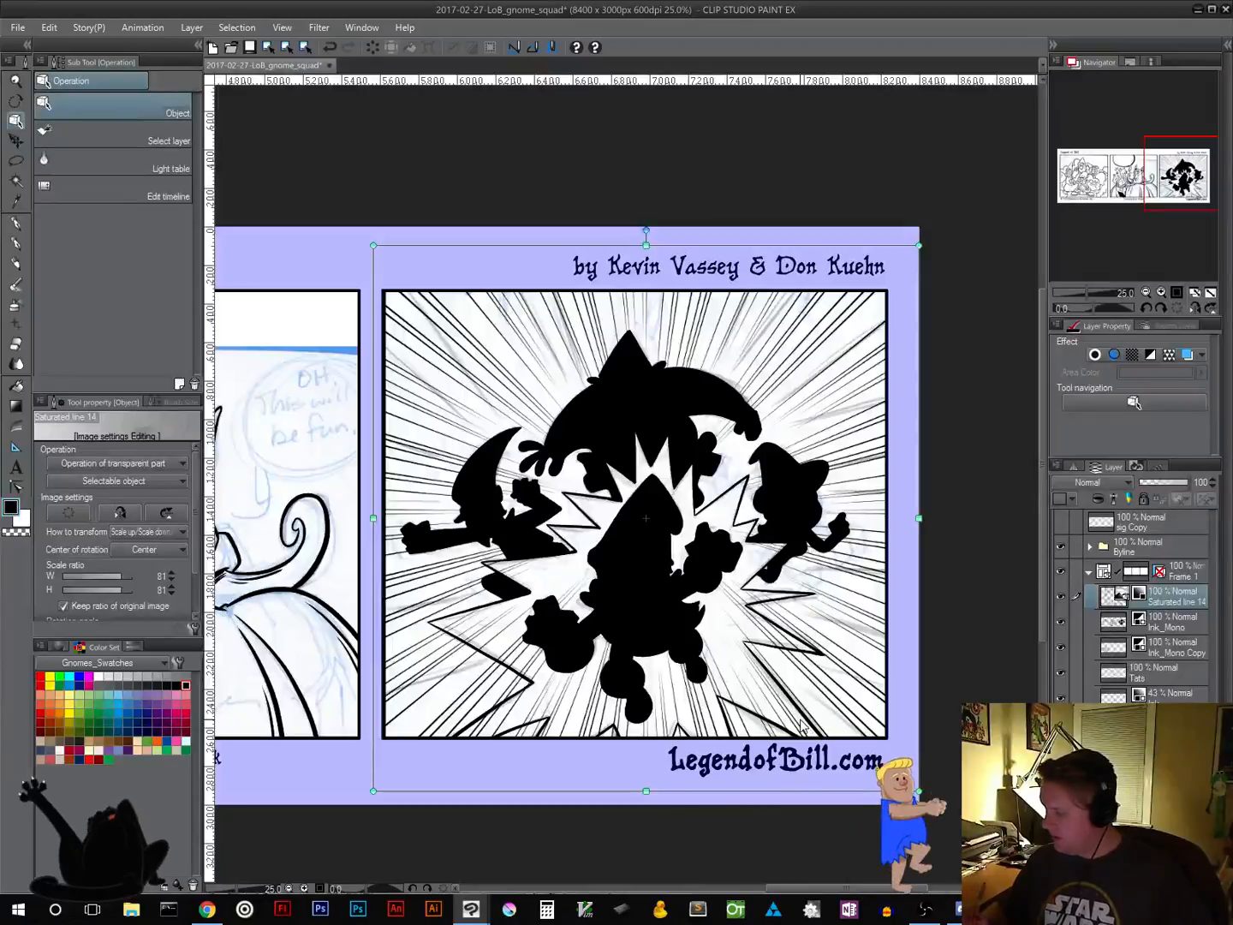
pyautogui.moveTo(1112, 599); pyautogui.dragTo(1114, 685)
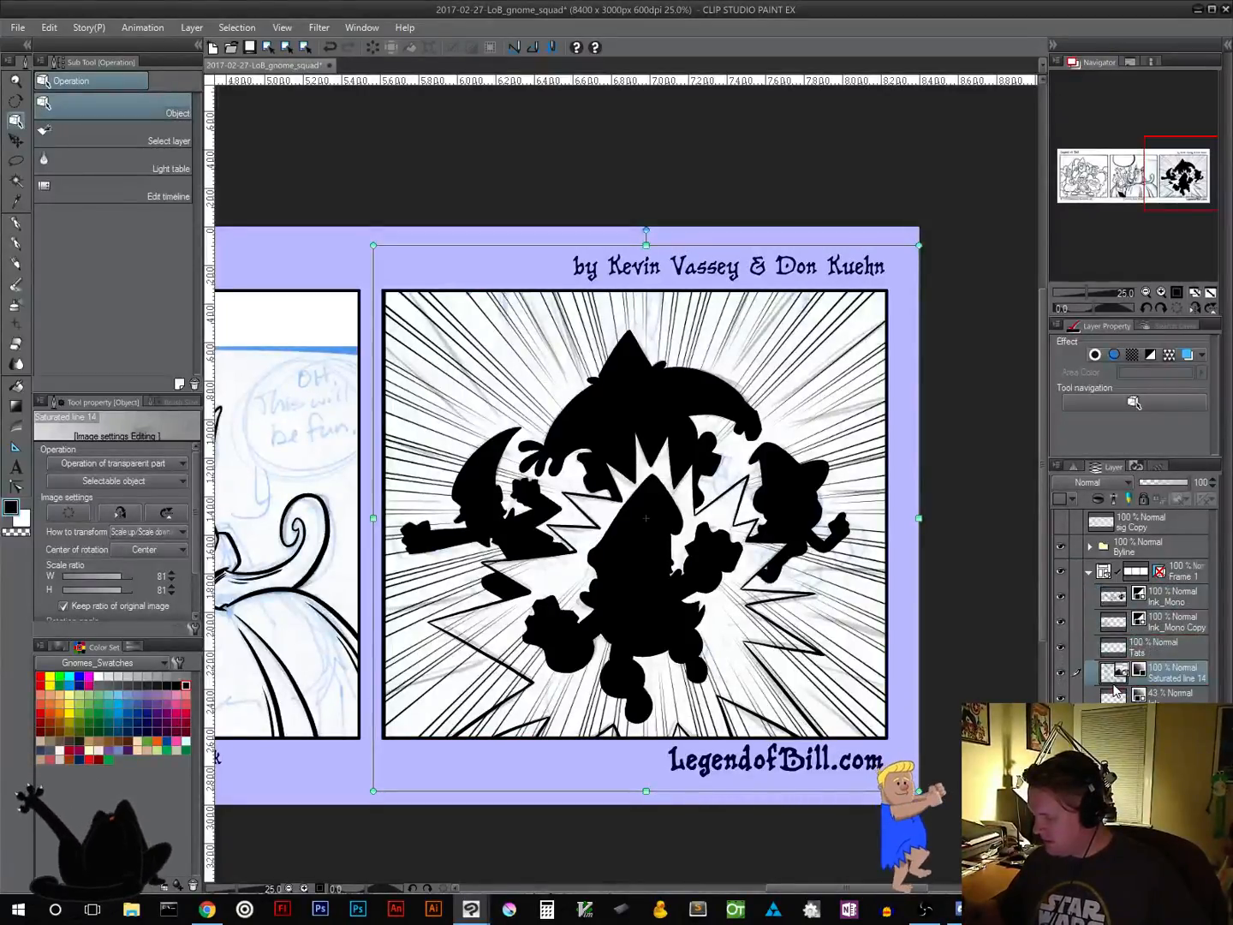
# Make the Ink_Mono layer active and switch to Auto select, referring to the edited layer only
pyautogui.click(1171, 600)
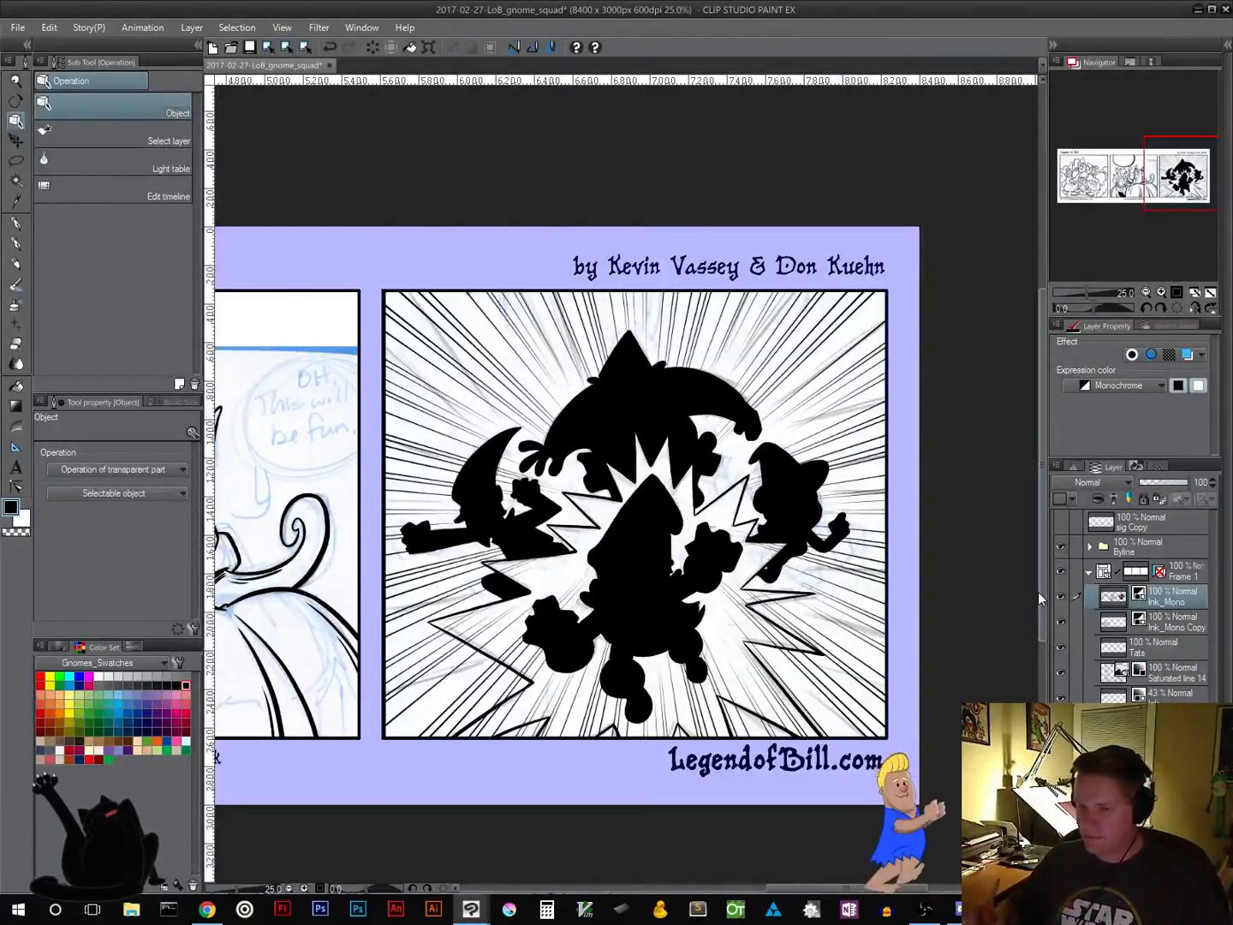
pyautogui.click(18, 181)
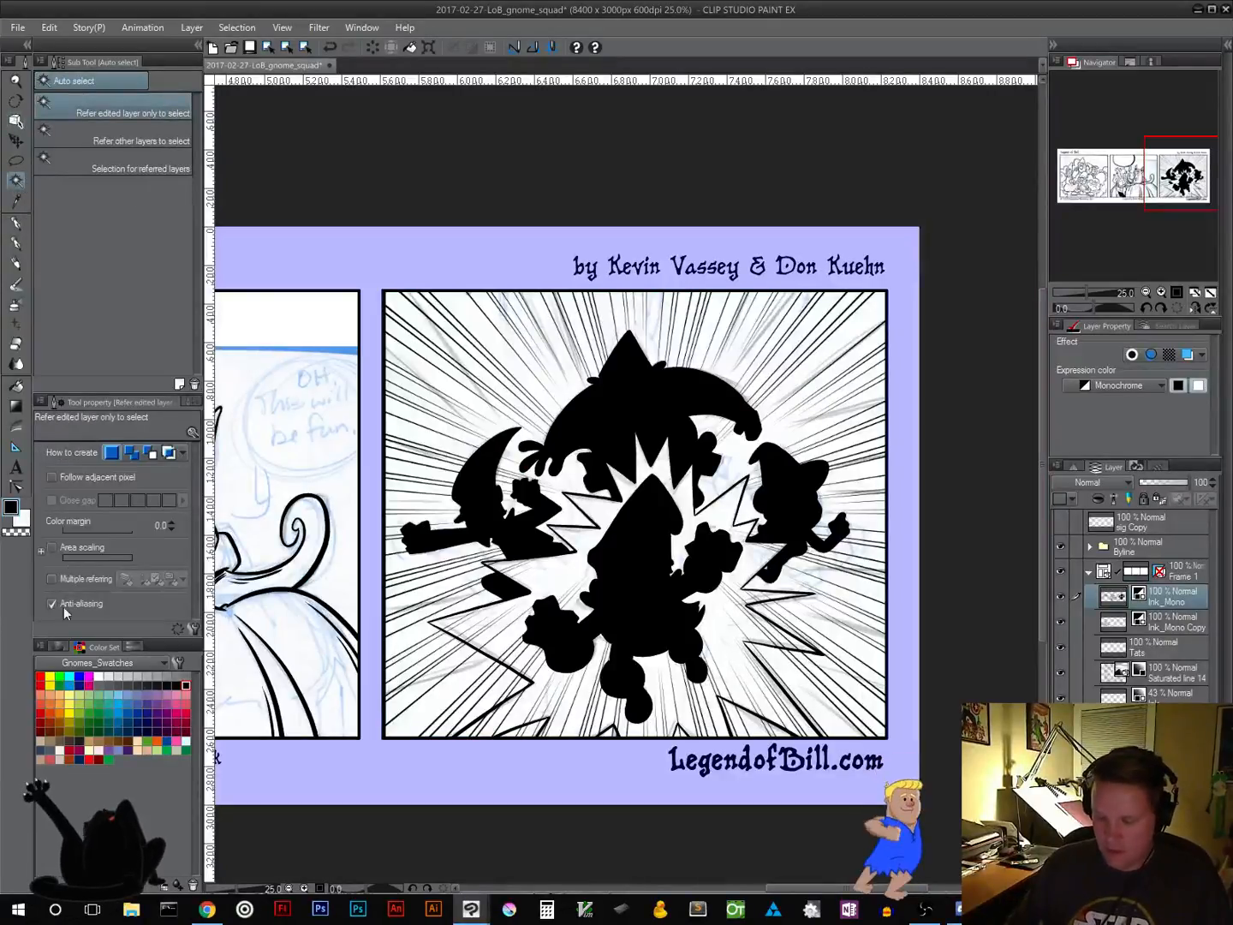
pyautogui.click(519, 624)
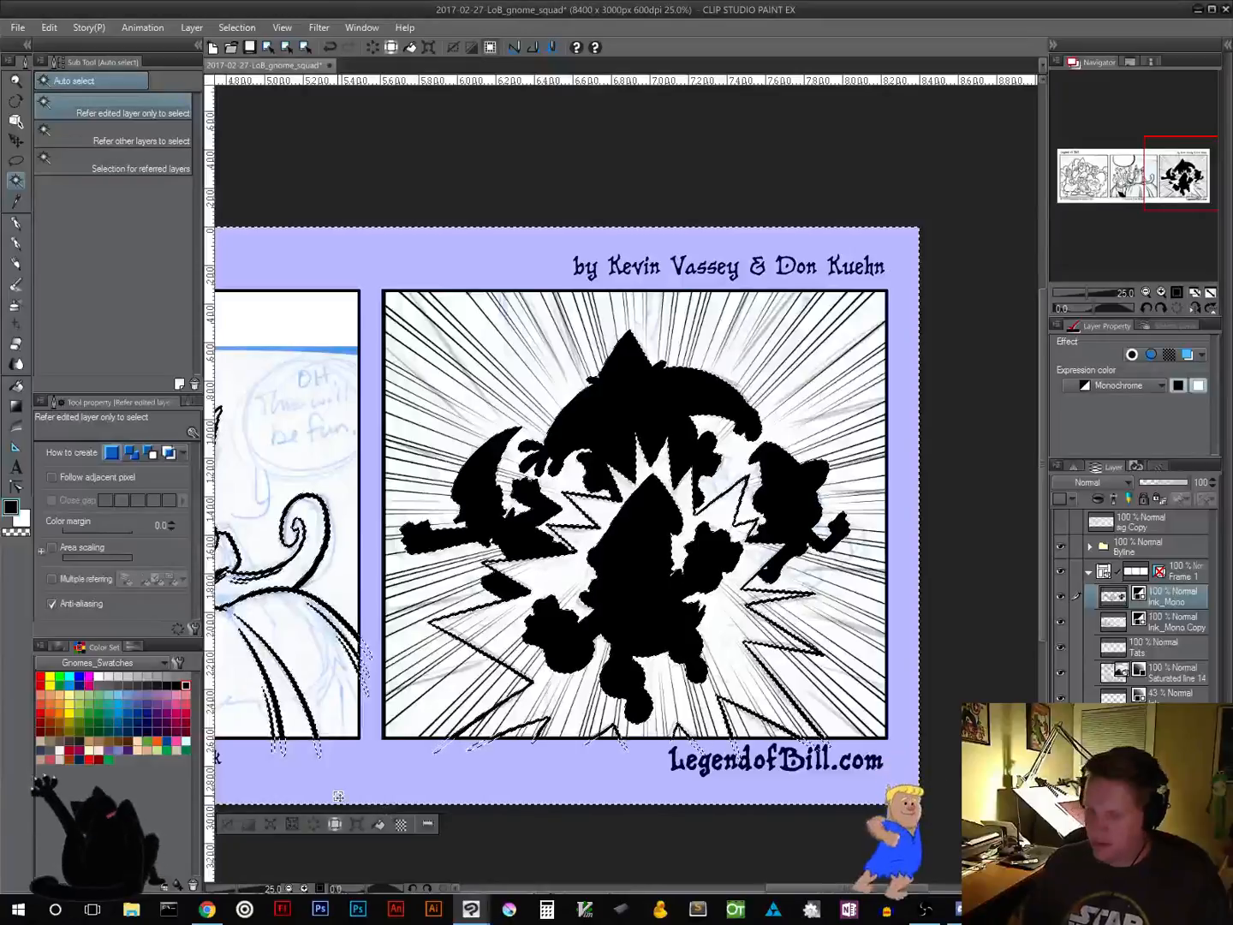
pyautogui.press('p')
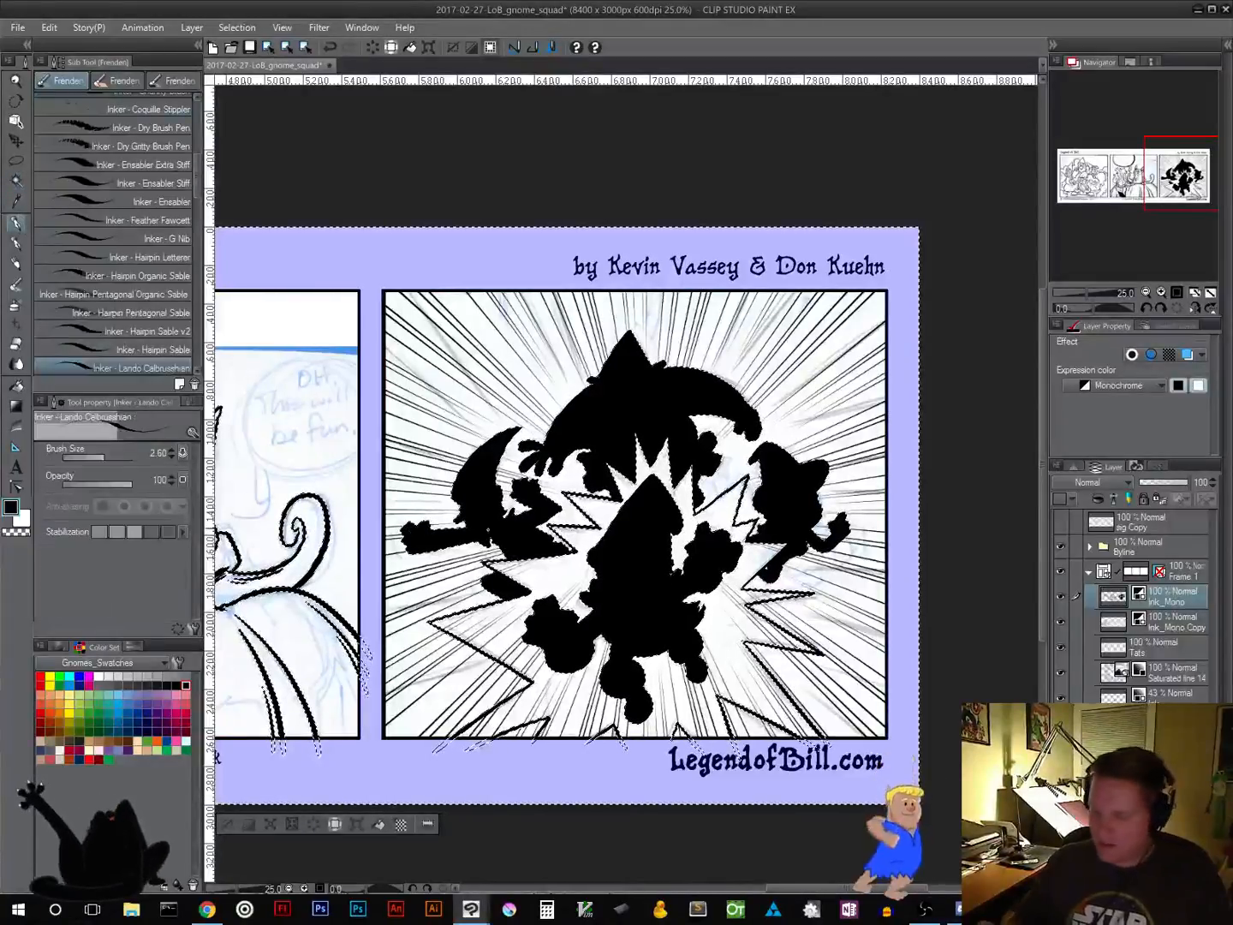
pyautogui.click(227, 822)
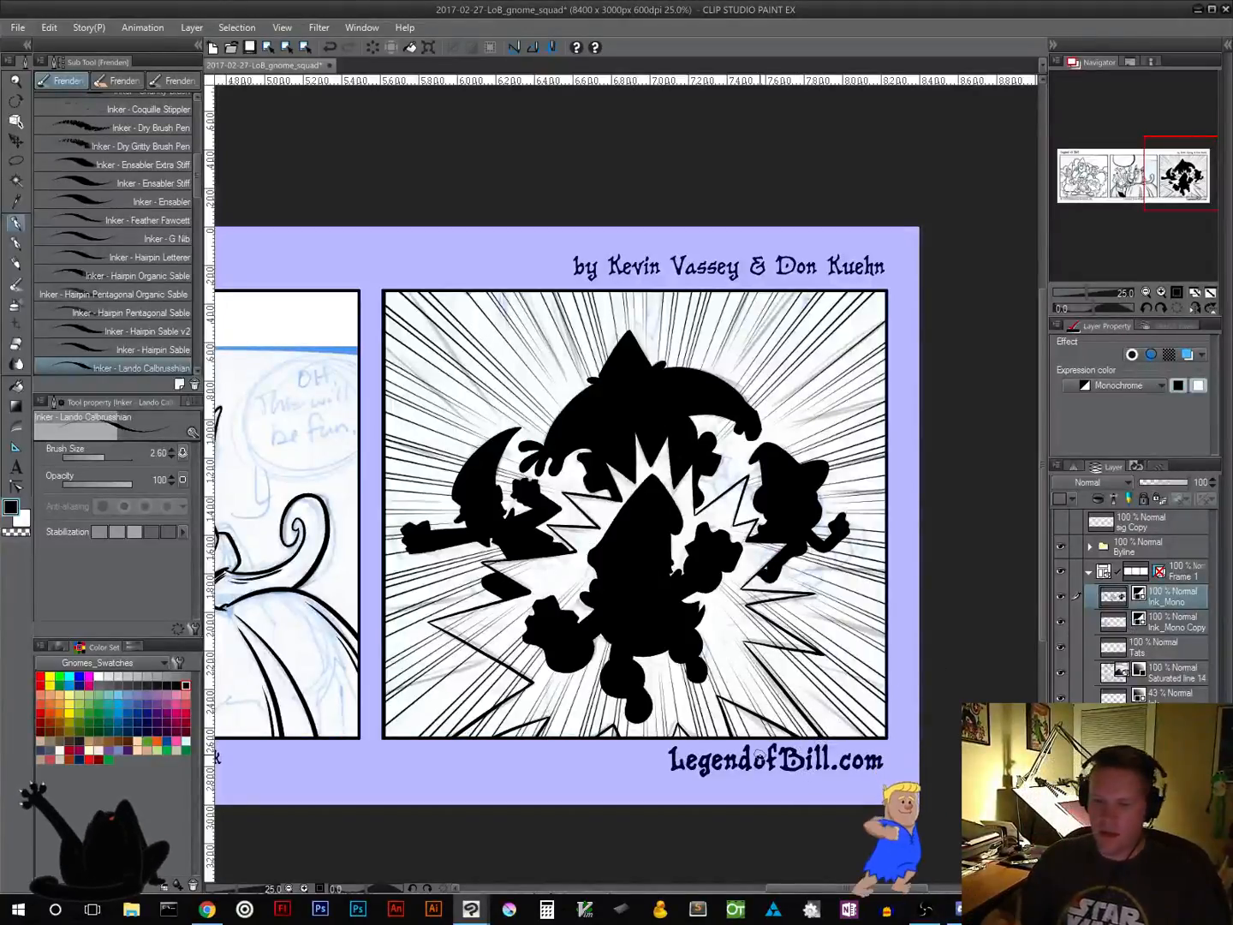
pyautogui.click(25, 181)
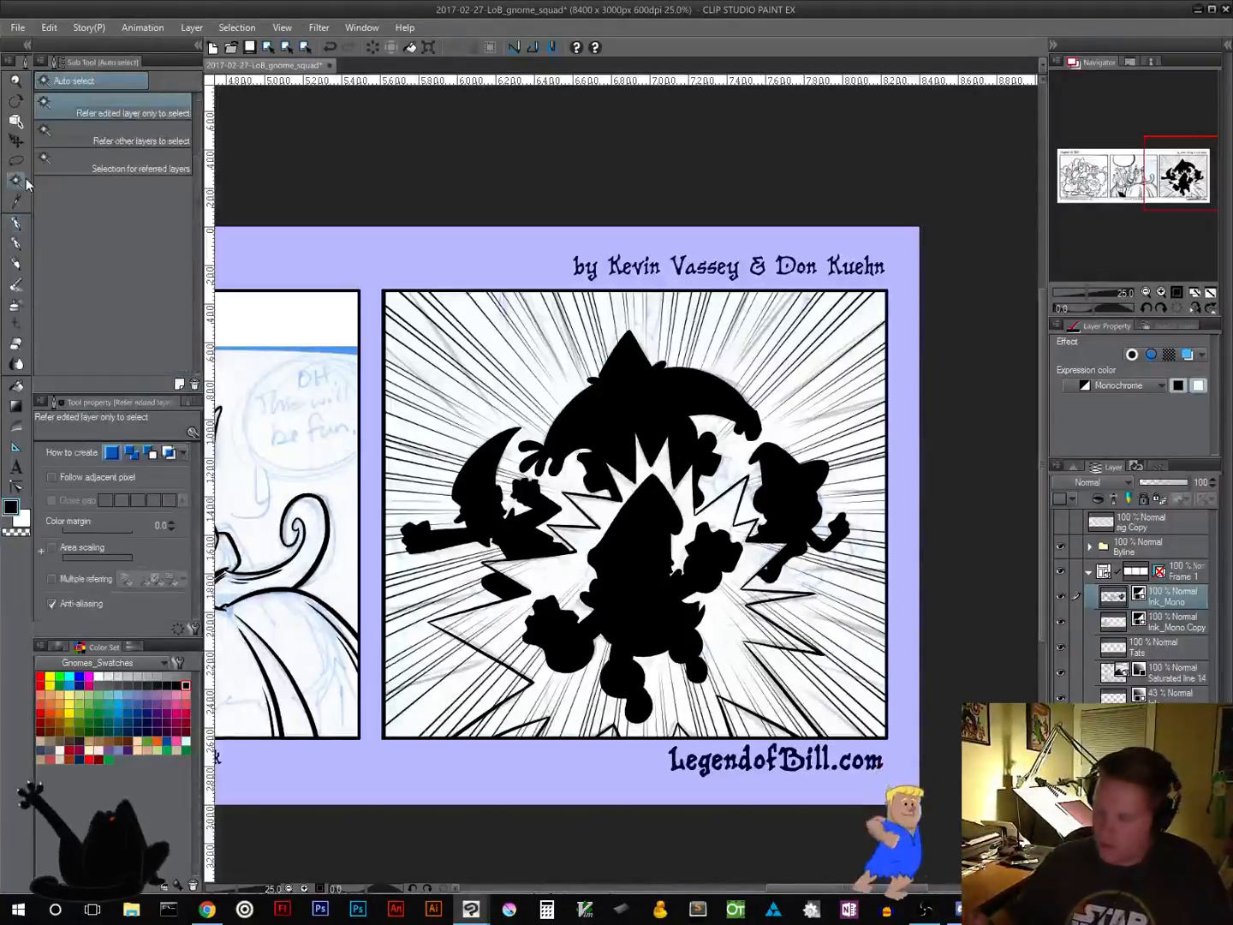
pyautogui.click(569, 700)
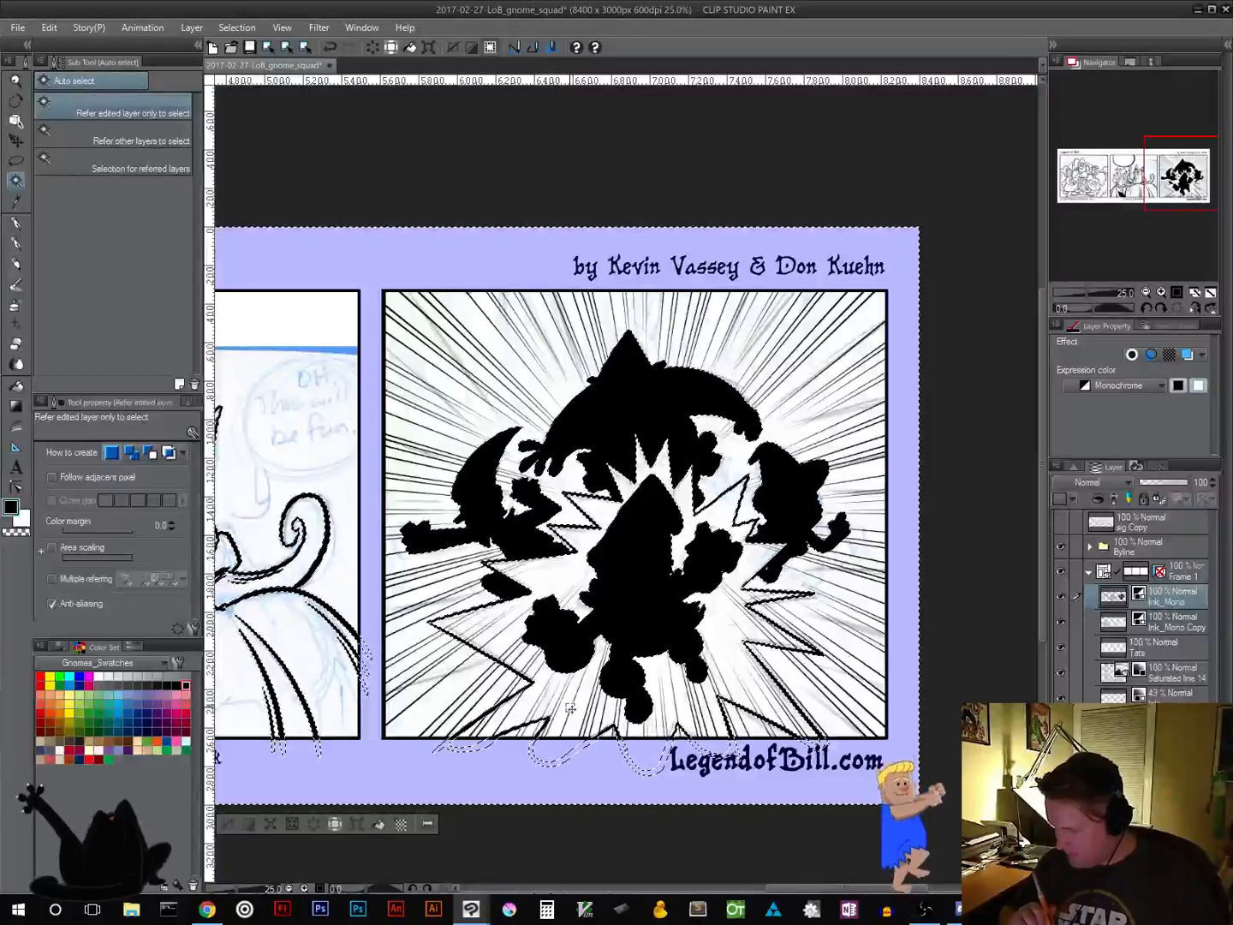
pyautogui.click(257, 815)
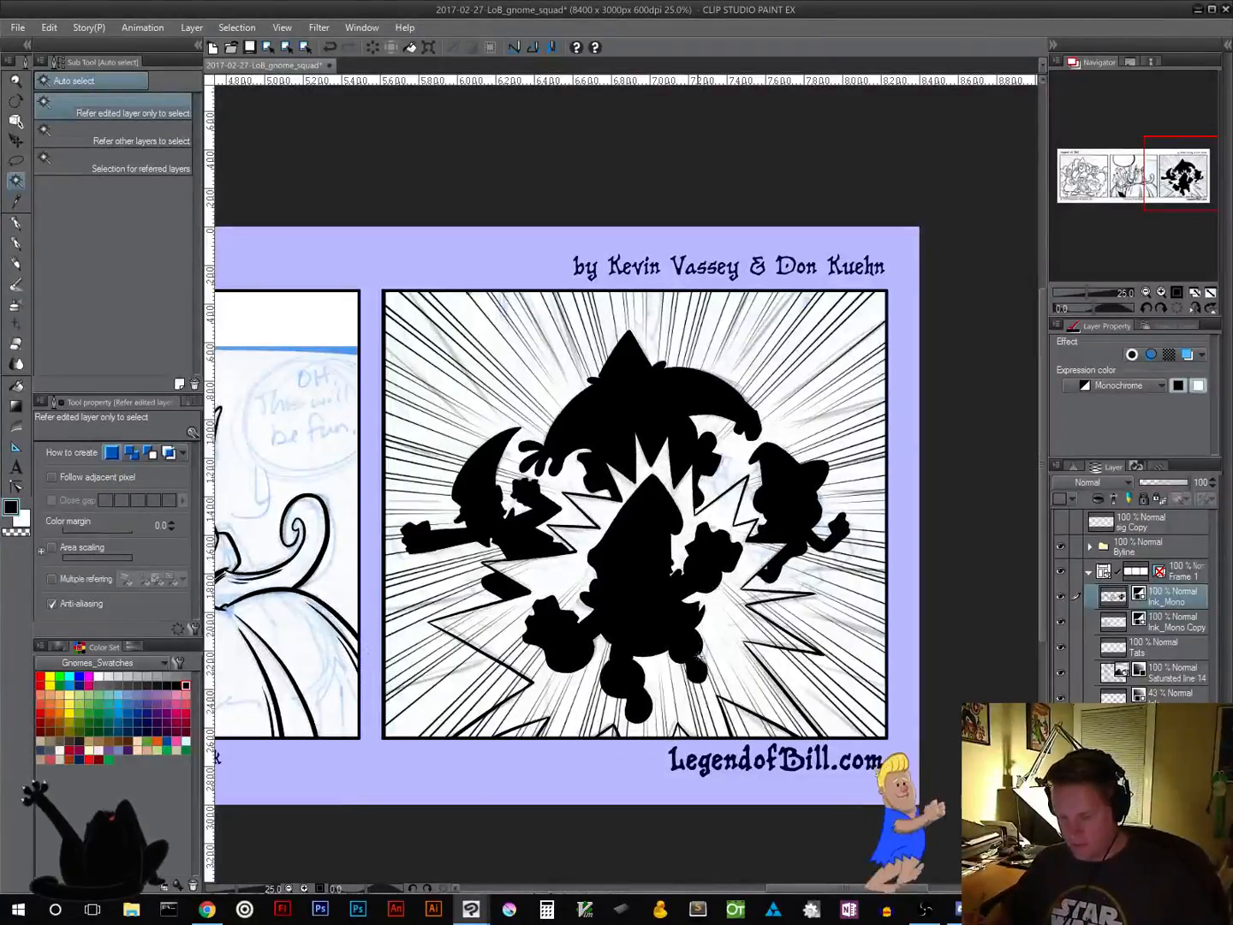
# Turn on Follow adjacent pixel for Auto select and select the starburst interior around the front silhouette
pyautogui.click(52, 477)
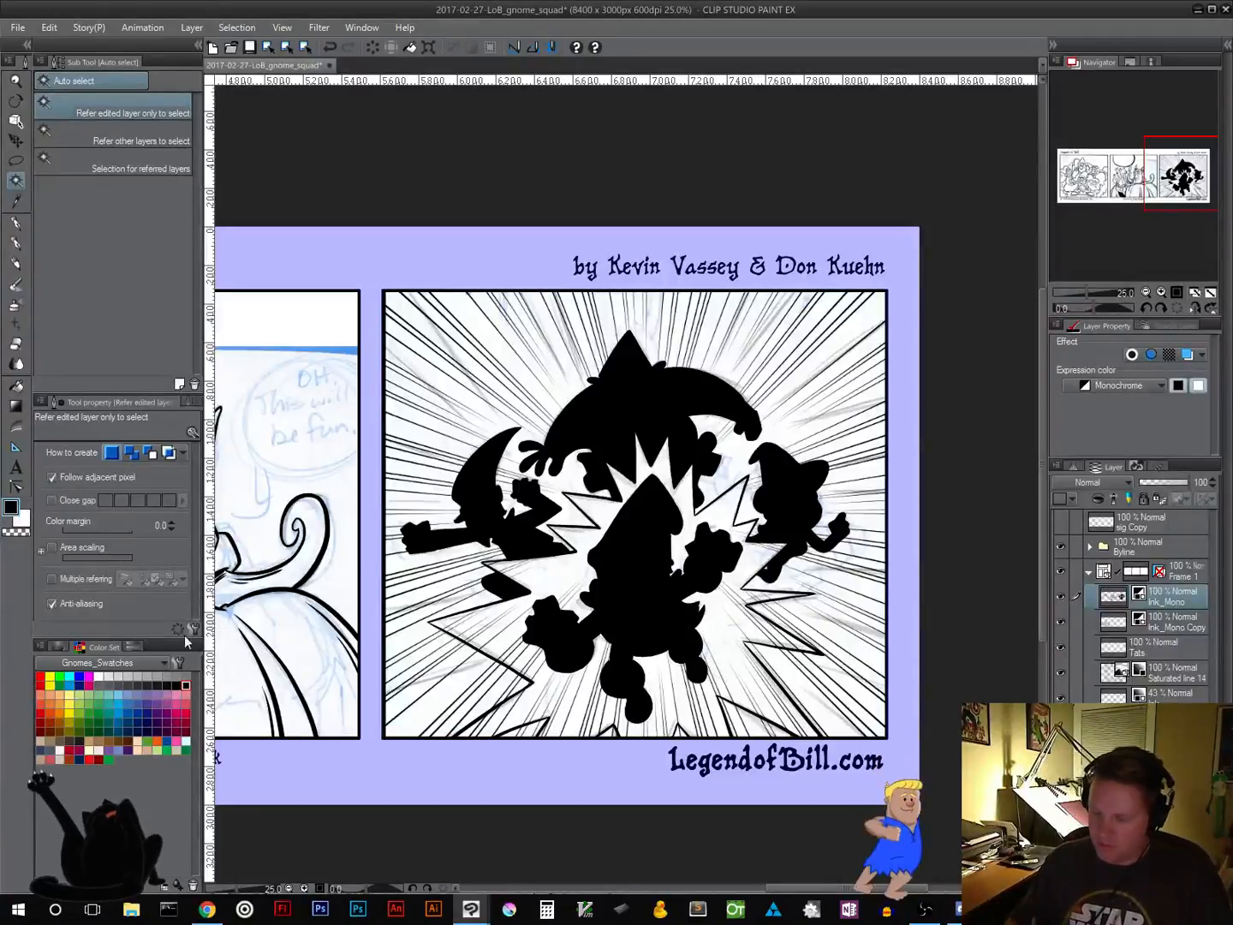
pyautogui.click(511, 635)
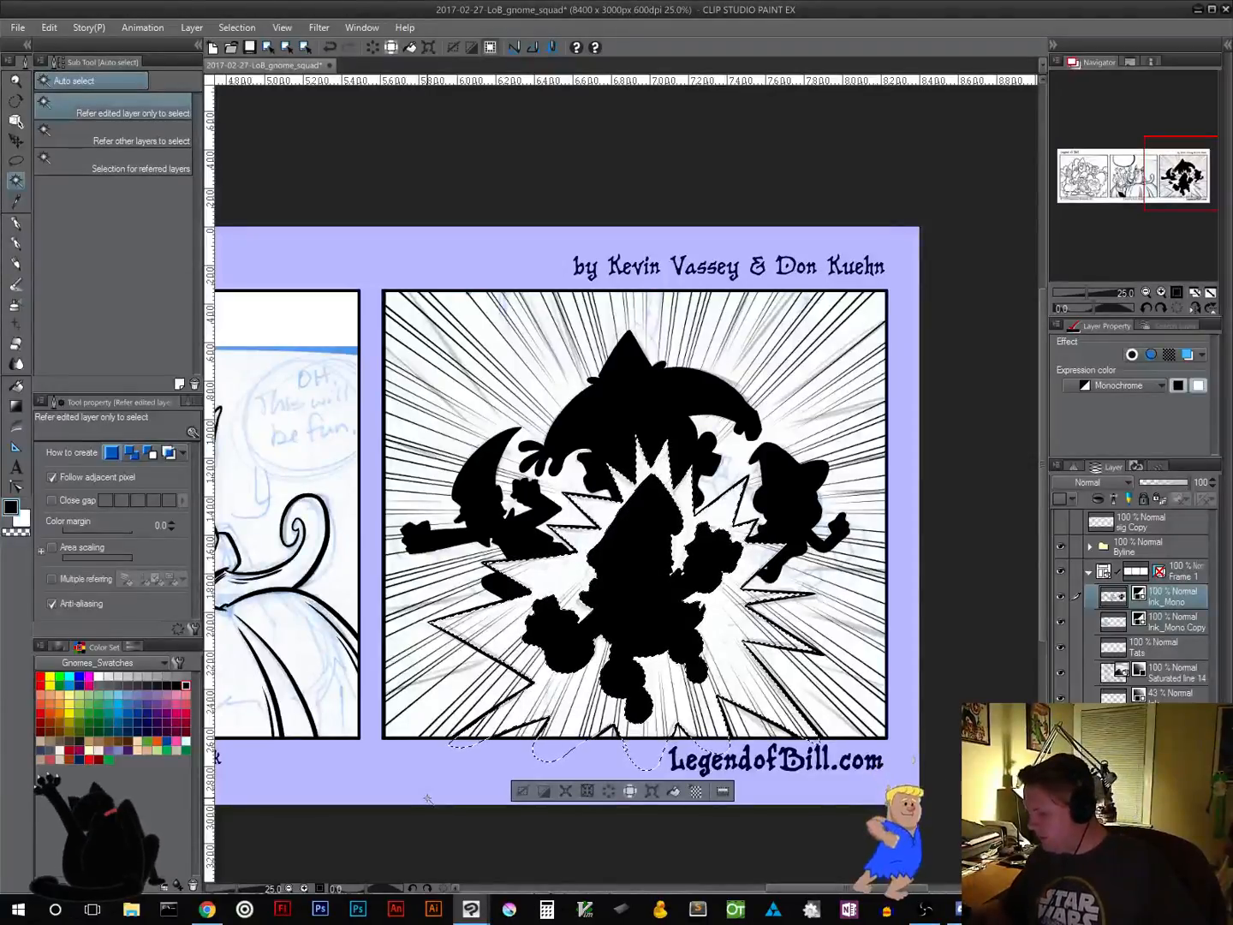
# Rasterize the Saturated line 14 layer, delete its lines inside the starburst selection, and clear the selection
pyautogui.click(1174, 668)
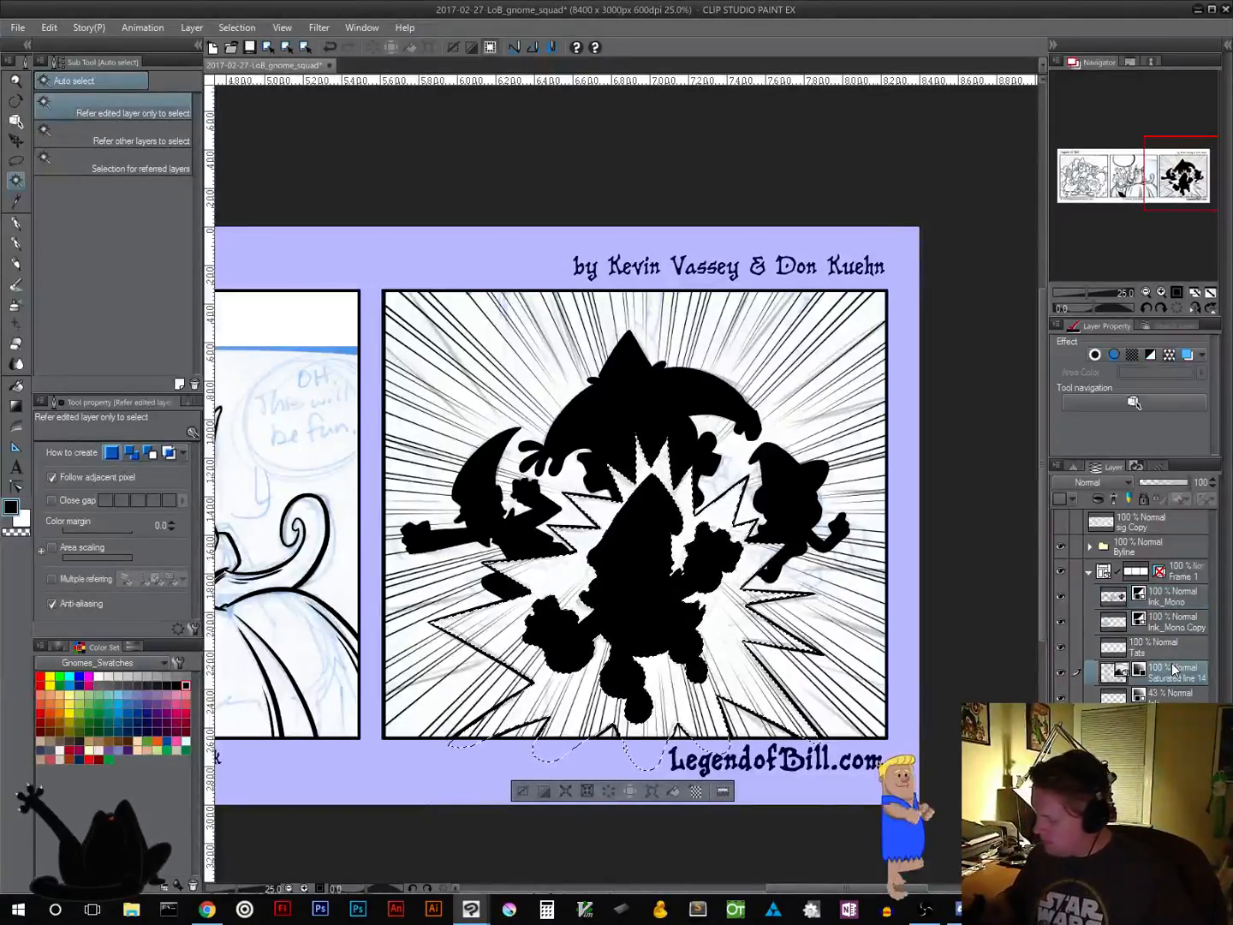
pyautogui.rightClick(1170, 674)
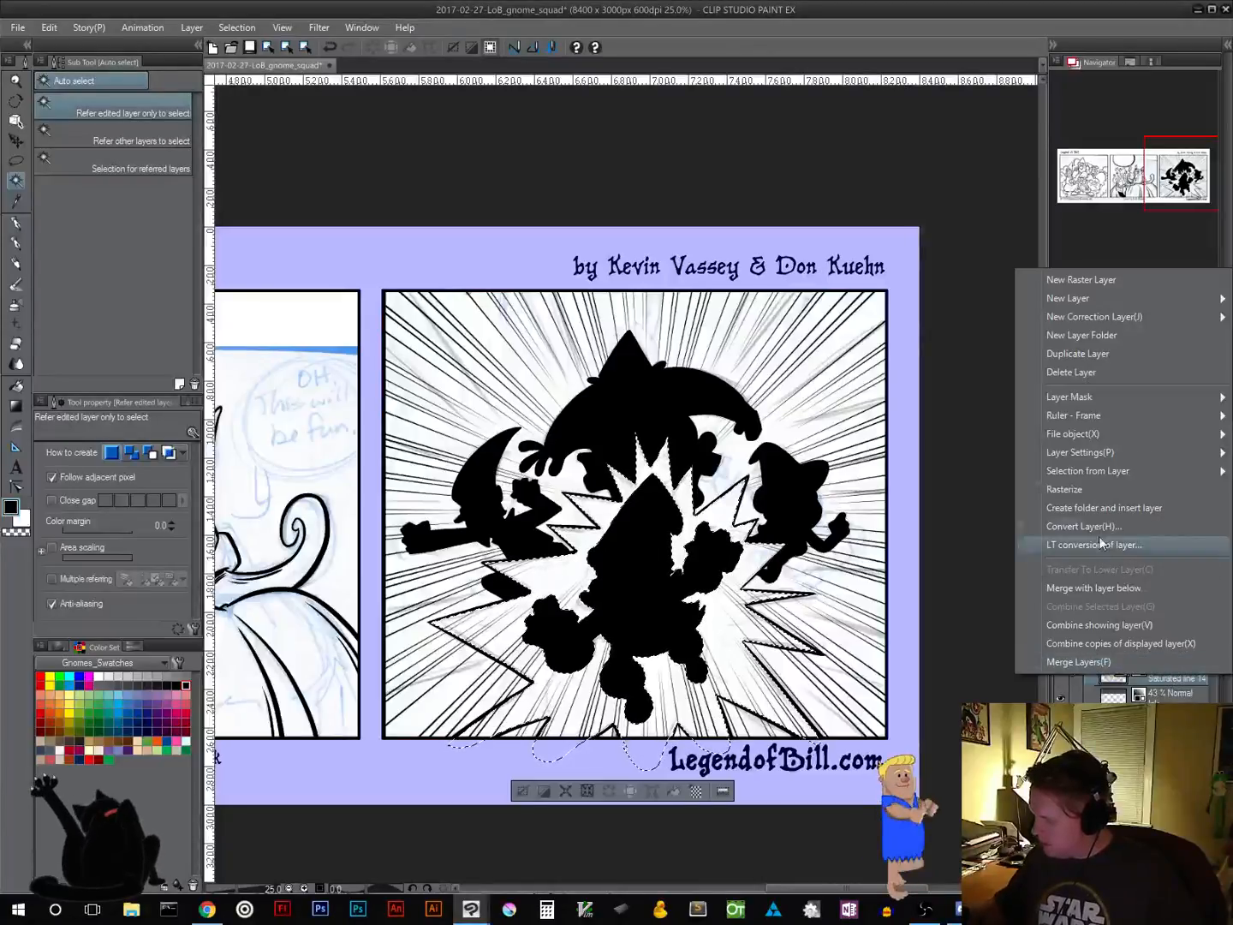
pyautogui.click(1087, 489)
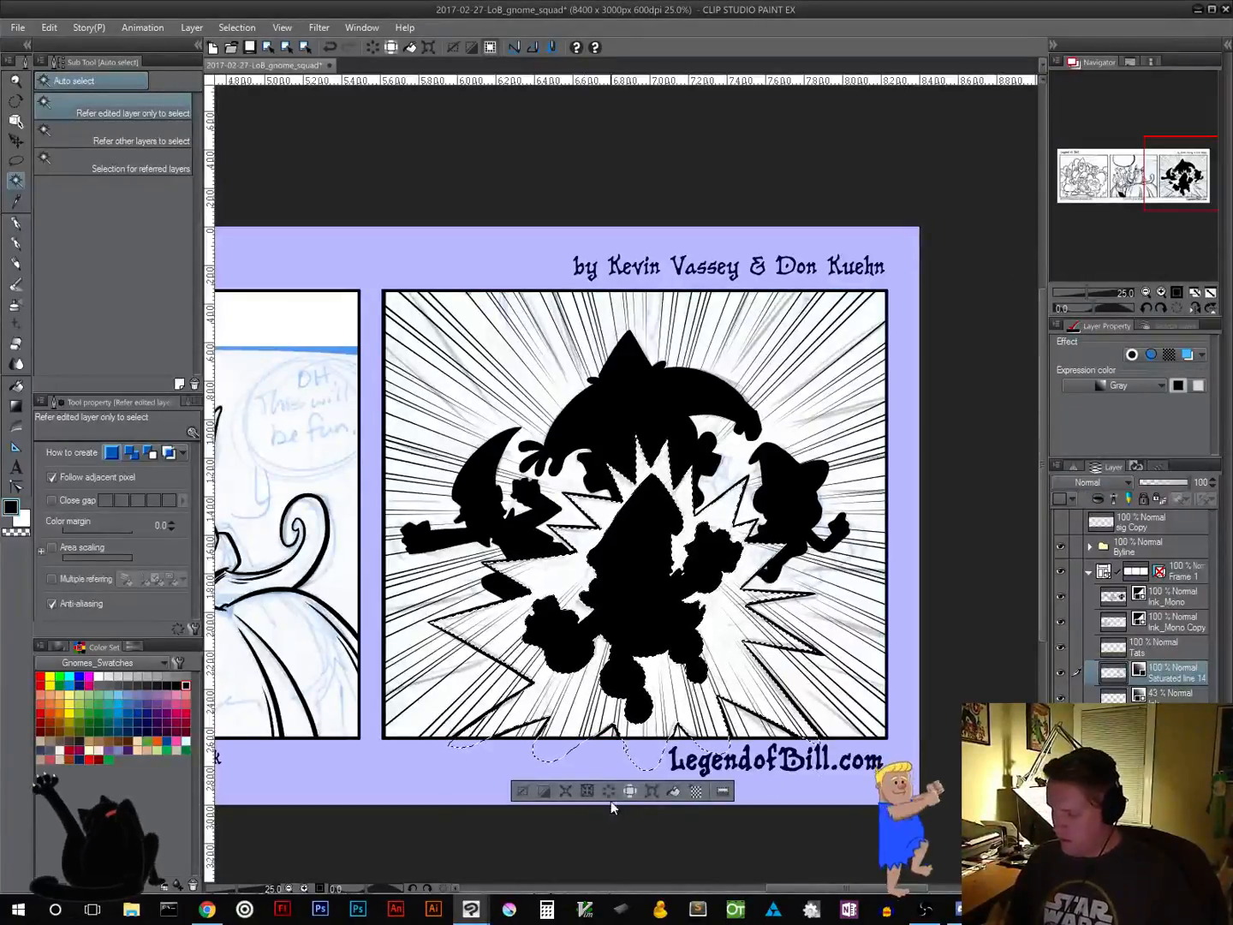
pyautogui.click(522, 790)
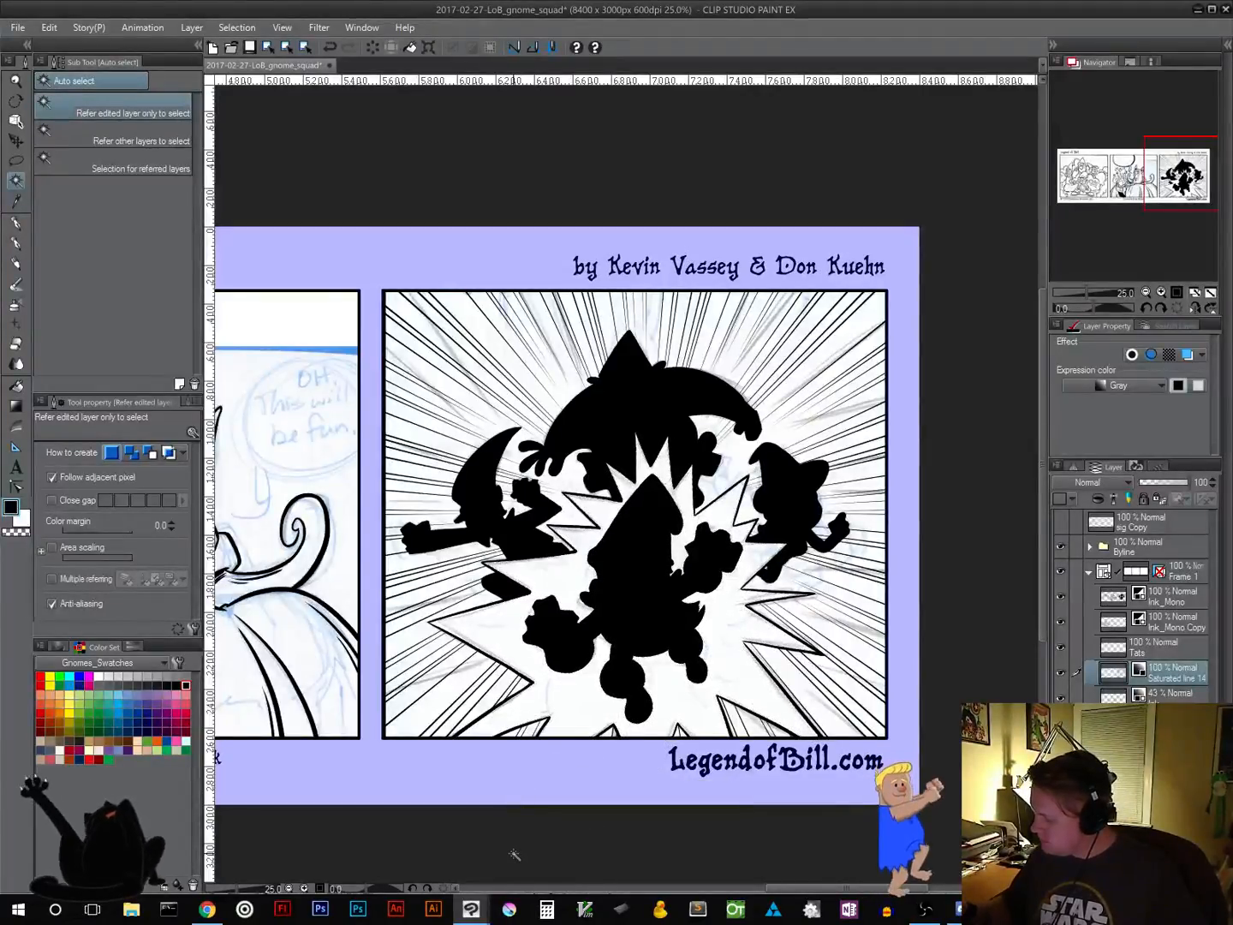
# Make Ink_Mono the active layer again
pyautogui.click(1165, 601)
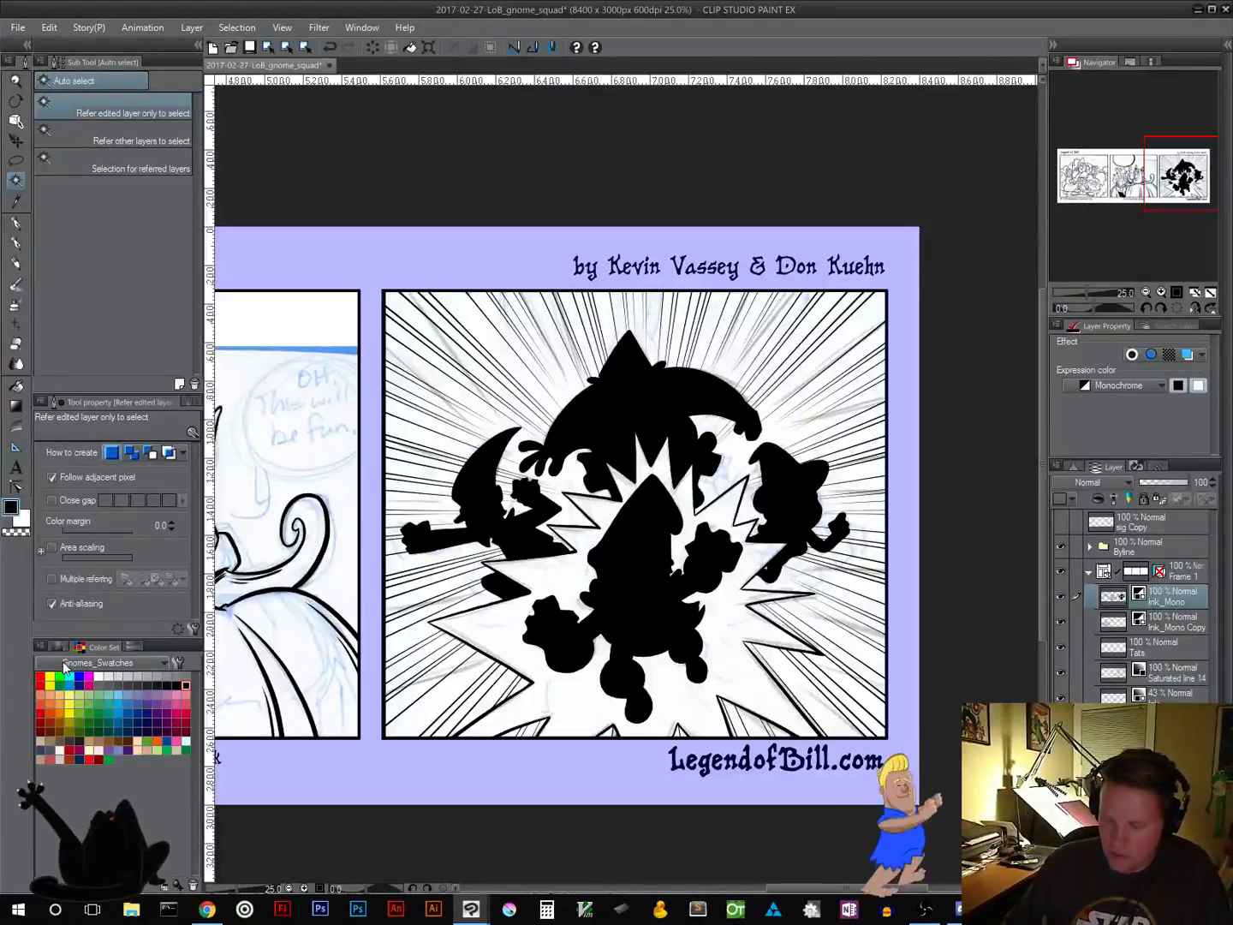
# Turn off Follow adjacent pixel for the Auto select tool and save the comic file
pyautogui.click(52, 477)
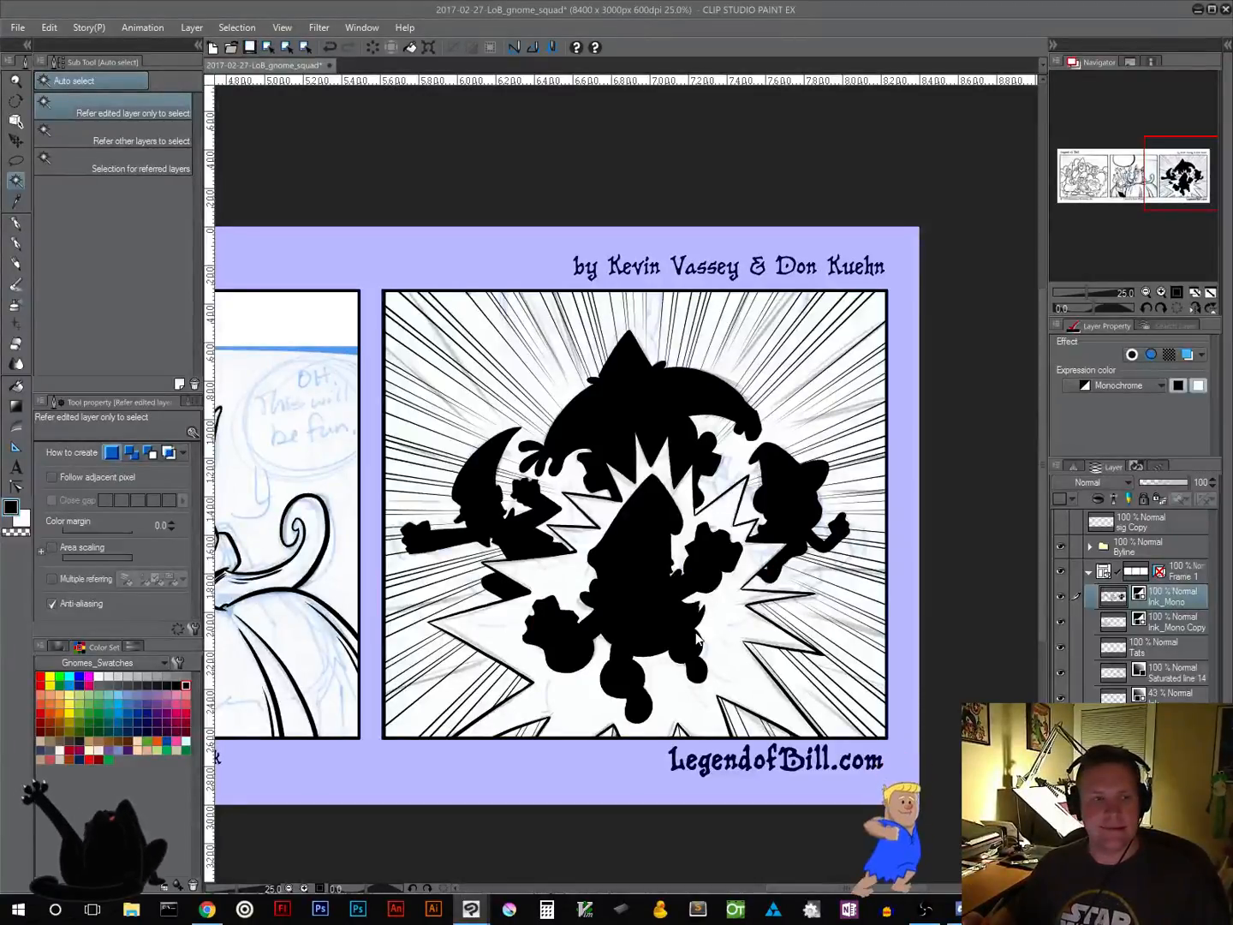
pyautogui.hotkey('ctrl', 's')
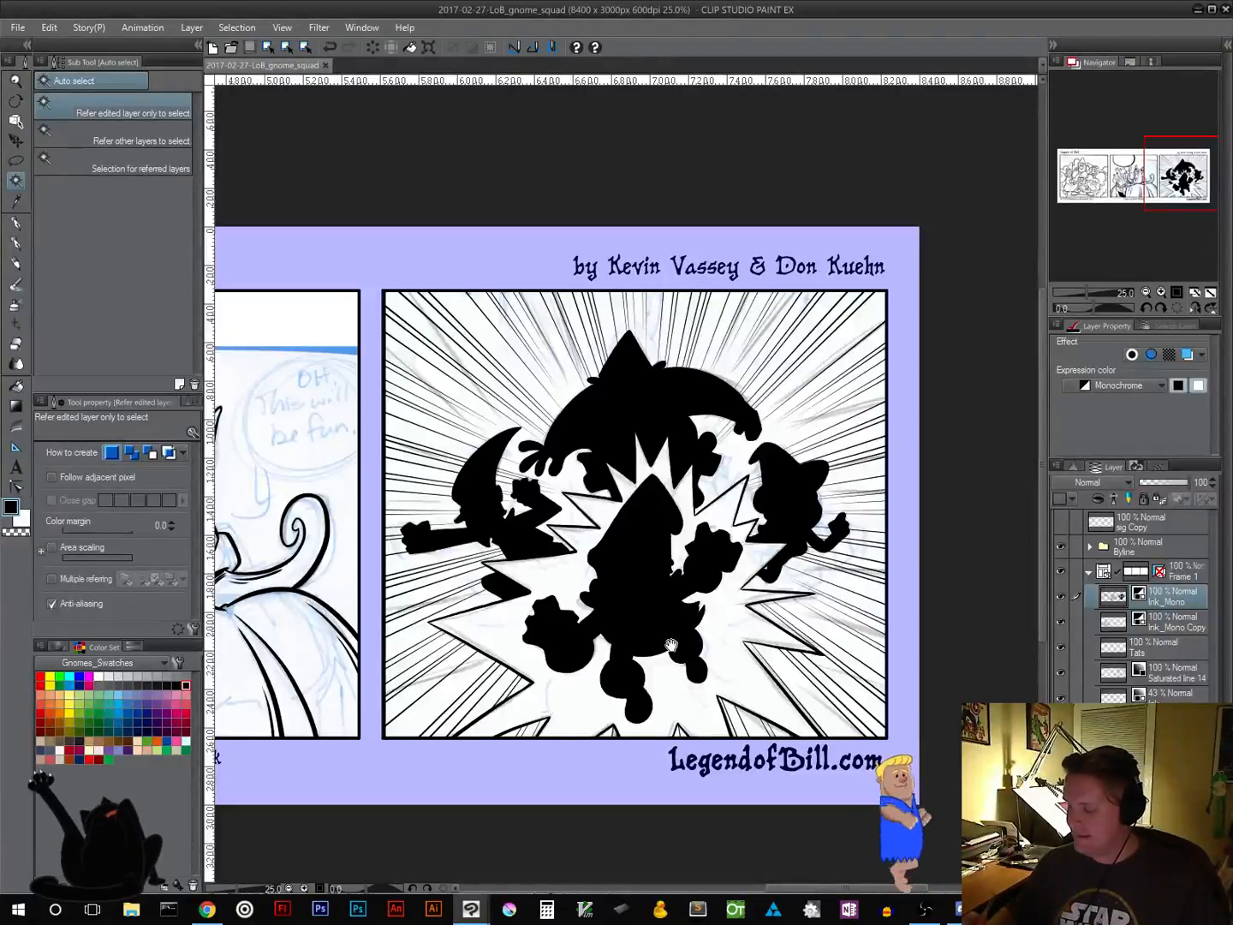
# Hide the blue pencil sketch layer so only the inks and gray roughs show across the strip
pyautogui.moveTo(669, 681); pyautogui.dragTo(743, 625)
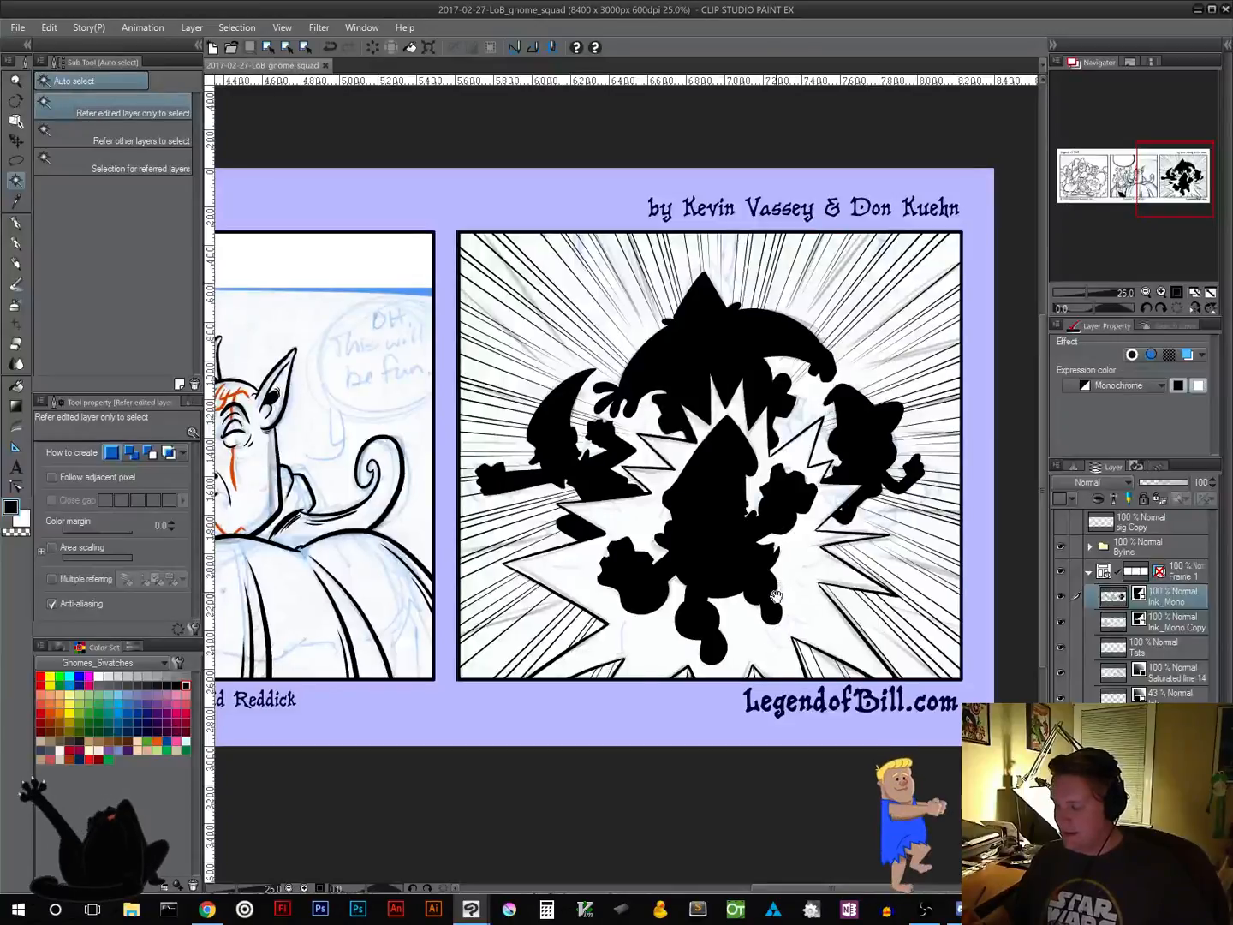
pyautogui.keyDown('alt'); pyautogui.click(779, 614); pyautogui.keyUp('alt')
pyautogui.keyDown('alt'); pyautogui.click(779, 614); pyautogui.keyUp('alt')
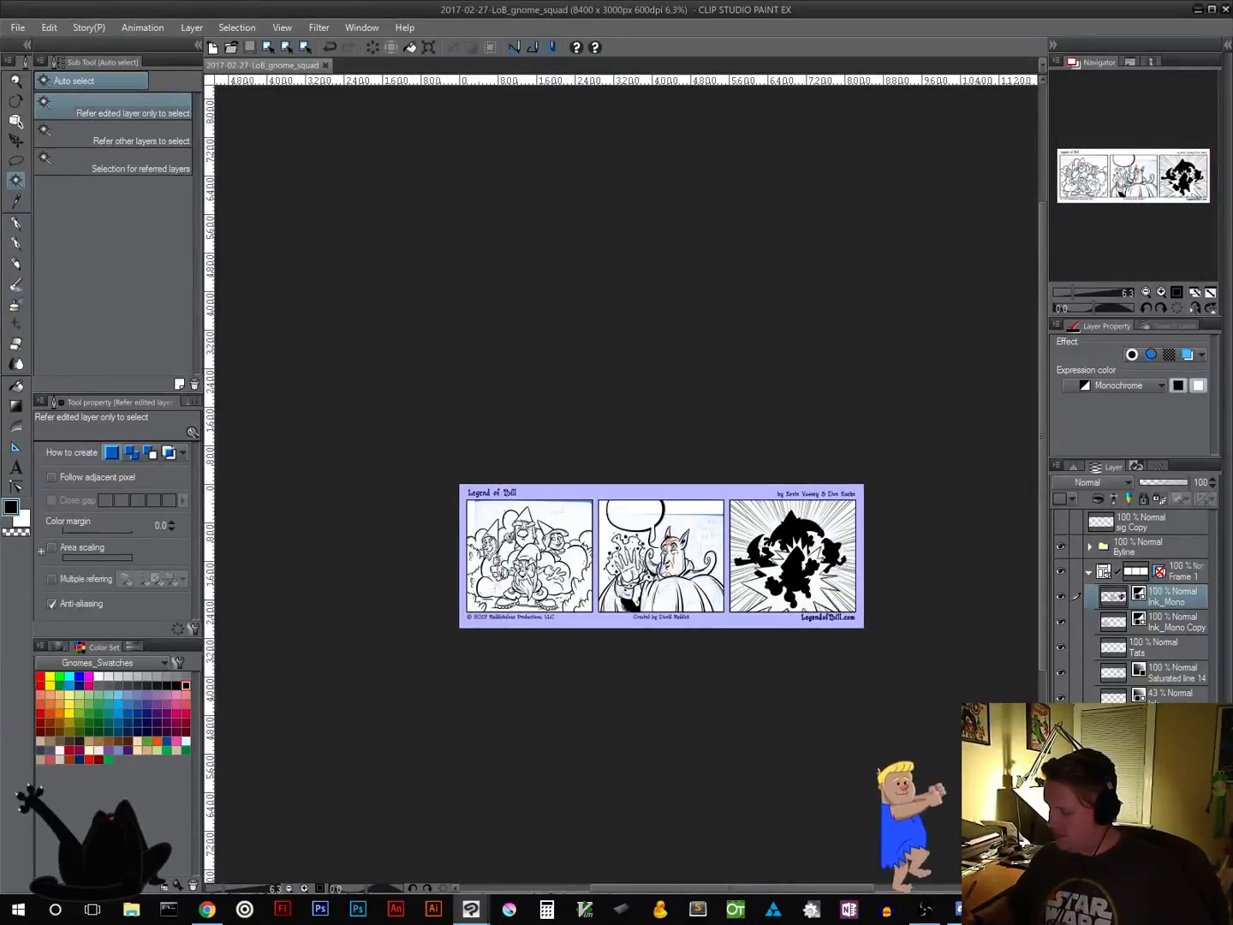
pyautogui.click(1061, 749)
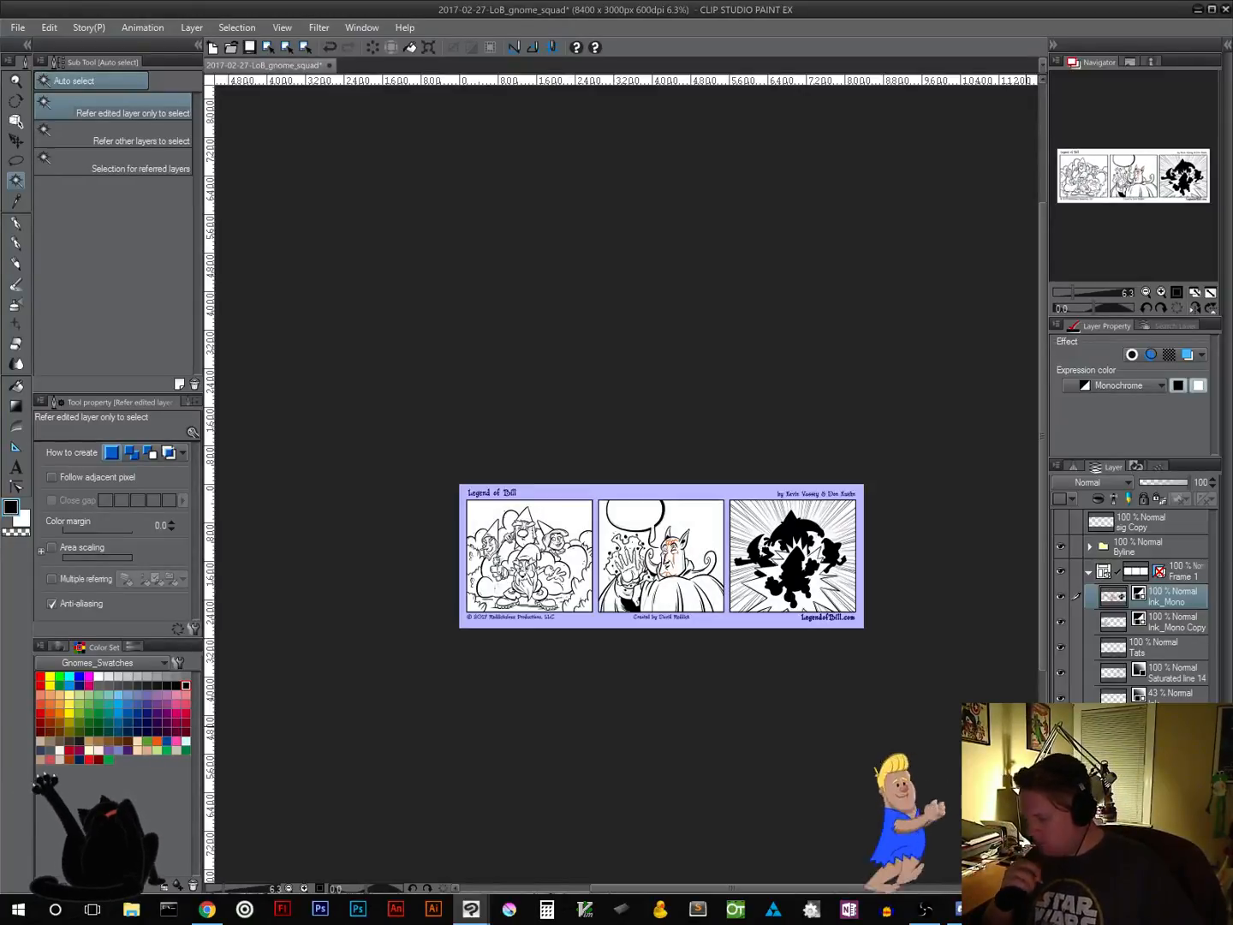
# With the Inker - Lando Calbrusshian pen, ink a small leafy bush between the character's cloak and the middle panel's right border
pyautogui.click(15, 222)
pyautogui.click(1178, 296)
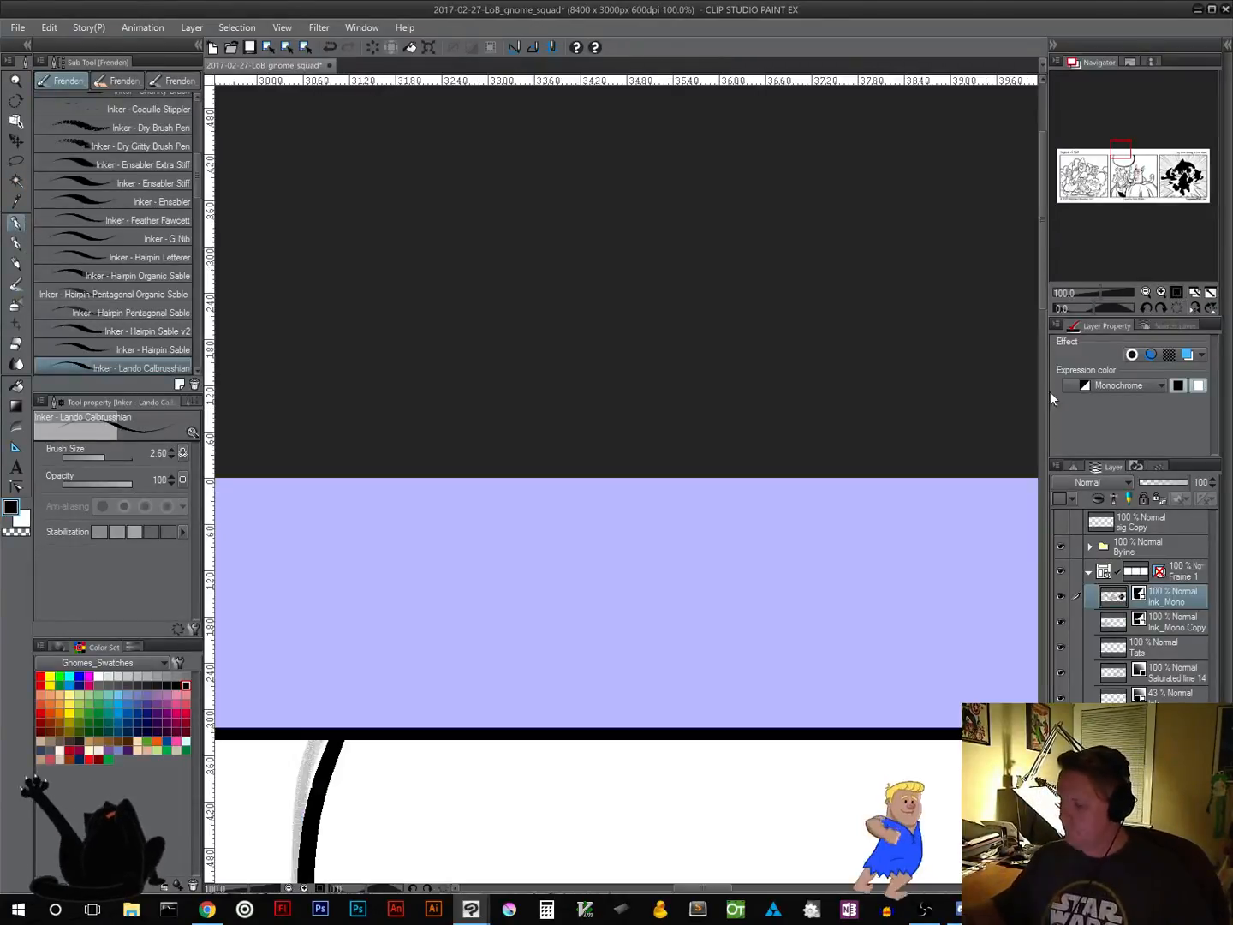
pyautogui.moveTo(712, 722); pyautogui.dragTo(599, 171)
pyautogui.moveTo(620, 800); pyautogui.dragTo(539, 305)
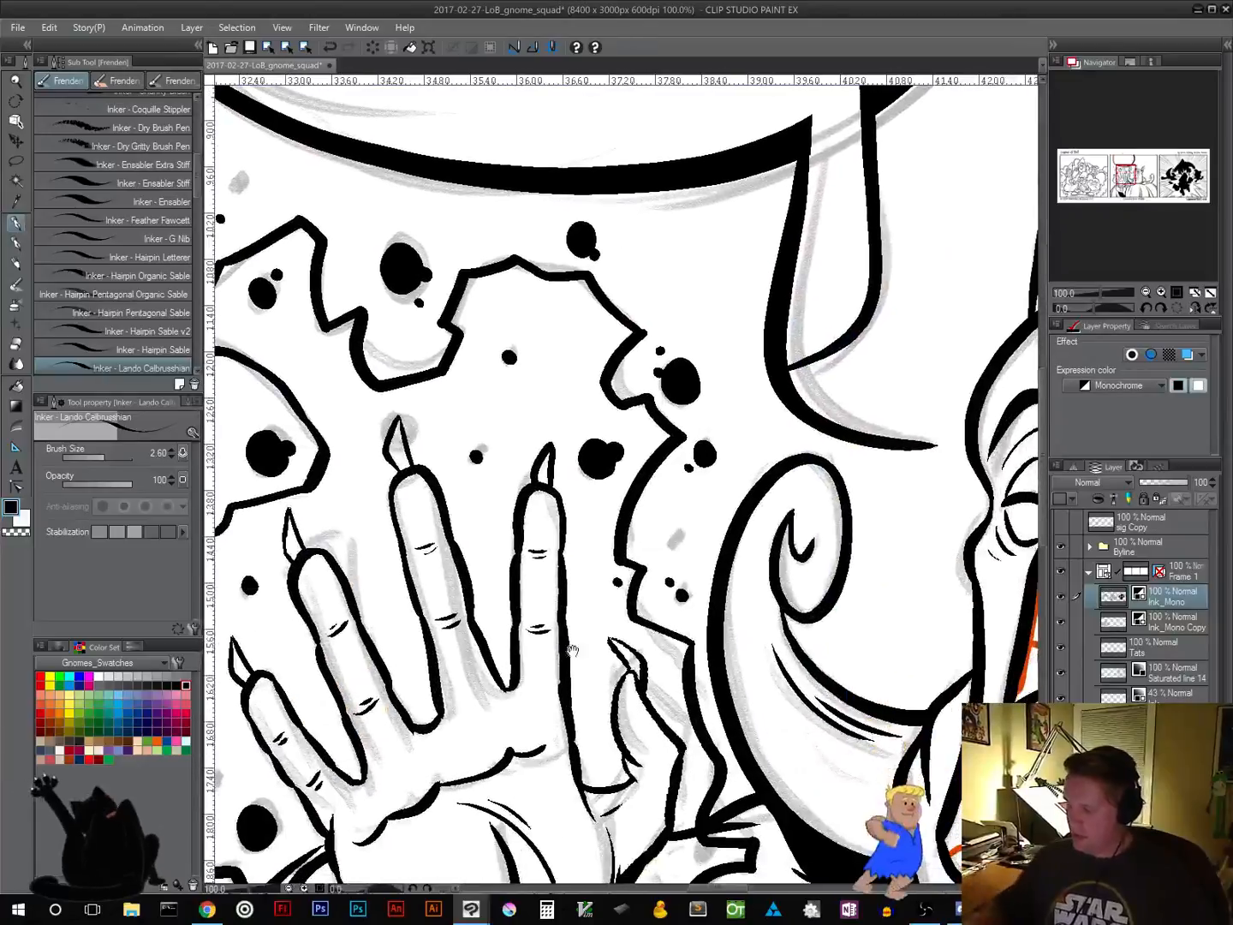
pyautogui.moveTo(792, 739); pyautogui.dragTo(263, 504)
pyautogui.moveTo(843, 683); pyautogui.dragTo(288, 627)
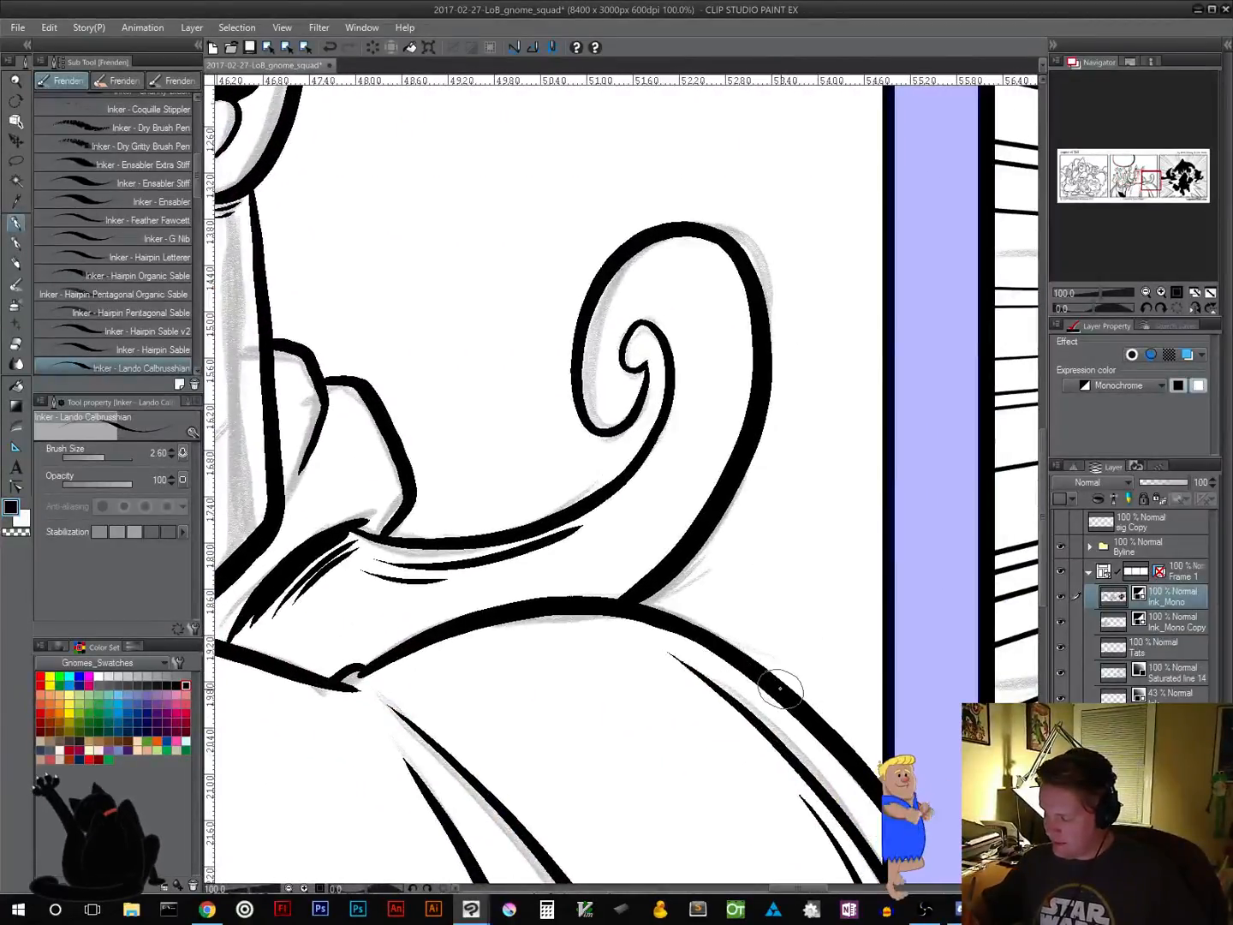
pyautogui.moveTo(774, 675)
pyautogui.mouseDown()
pyautogui.moveTo(780, 613)
pyautogui.moveTo(841, 677)
pyautogui.moveTo(834, 643)
pyautogui.moveTo(864, 638)
pyautogui.moveTo(897, 523)
pyautogui.mouseUp()
pyautogui.moveTo(808, 548); pyautogui.dragTo(811, 661)
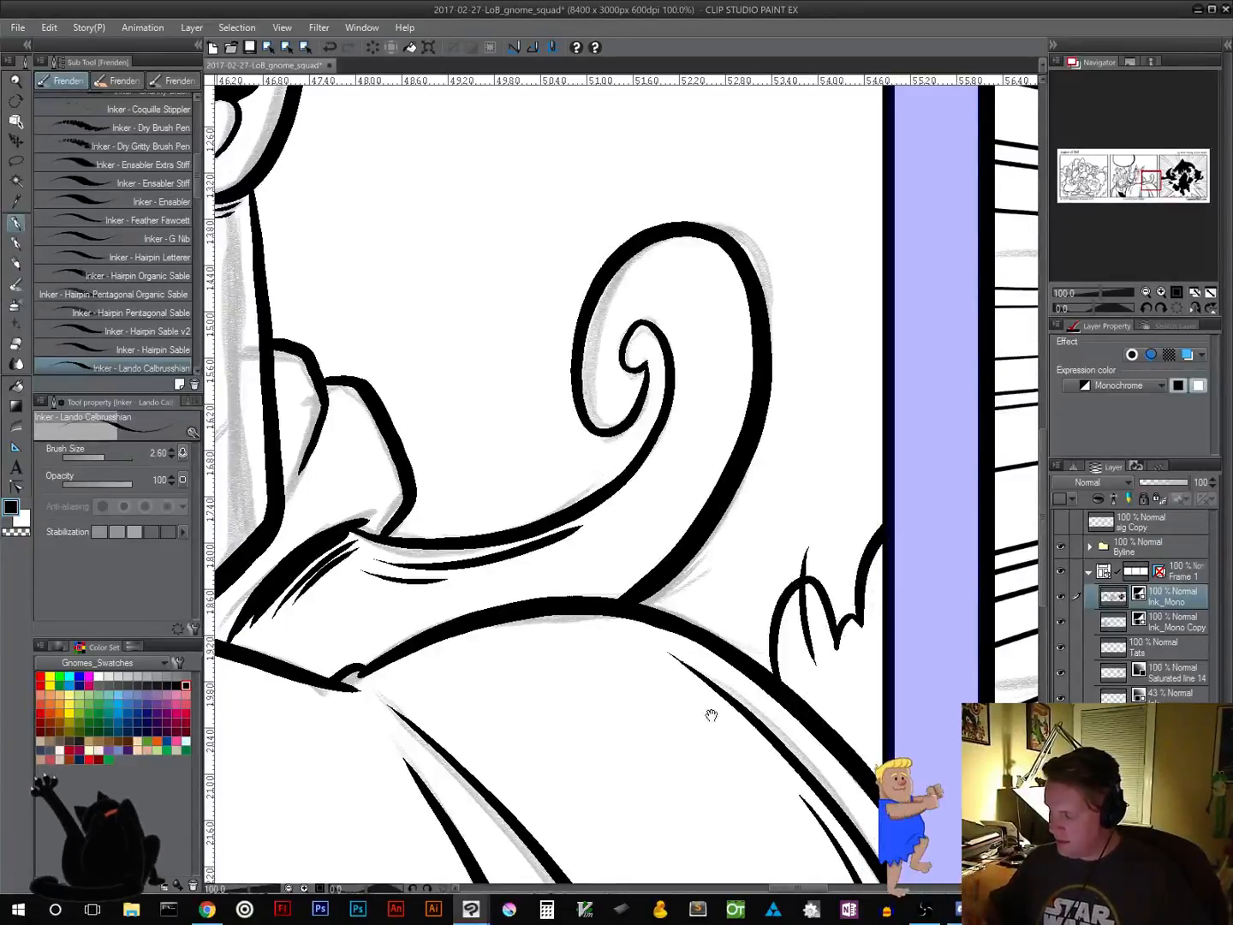
# Ink a rounded bush with short inner leaf strokes between the middle panel's left border and the character's cloak
pyautogui.moveTo(546, 670); pyautogui.dragTo(994, 624)
pyautogui.moveTo(333, 618); pyautogui.dragTo(729, 574)
pyautogui.moveTo(326, 676)
pyautogui.mouseDown()
pyautogui.moveTo(648, 595)
pyautogui.moveTo(793, 574)
pyautogui.mouseUp()
pyautogui.moveTo(591, 587); pyautogui.dragTo(666, 683)
pyautogui.moveTo(568, 658)
pyautogui.mouseDown()
pyautogui.moveTo(583, 597)
pyautogui.moveTo(501, 554)
pyautogui.moveTo(475, 634)
pyautogui.moveTo(474, 597)
pyautogui.moveTo(435, 620)
pyautogui.moveTo(398, 572)
pyautogui.mouseUp()
pyautogui.moveTo(549, 519); pyautogui.dragTo(537, 584)
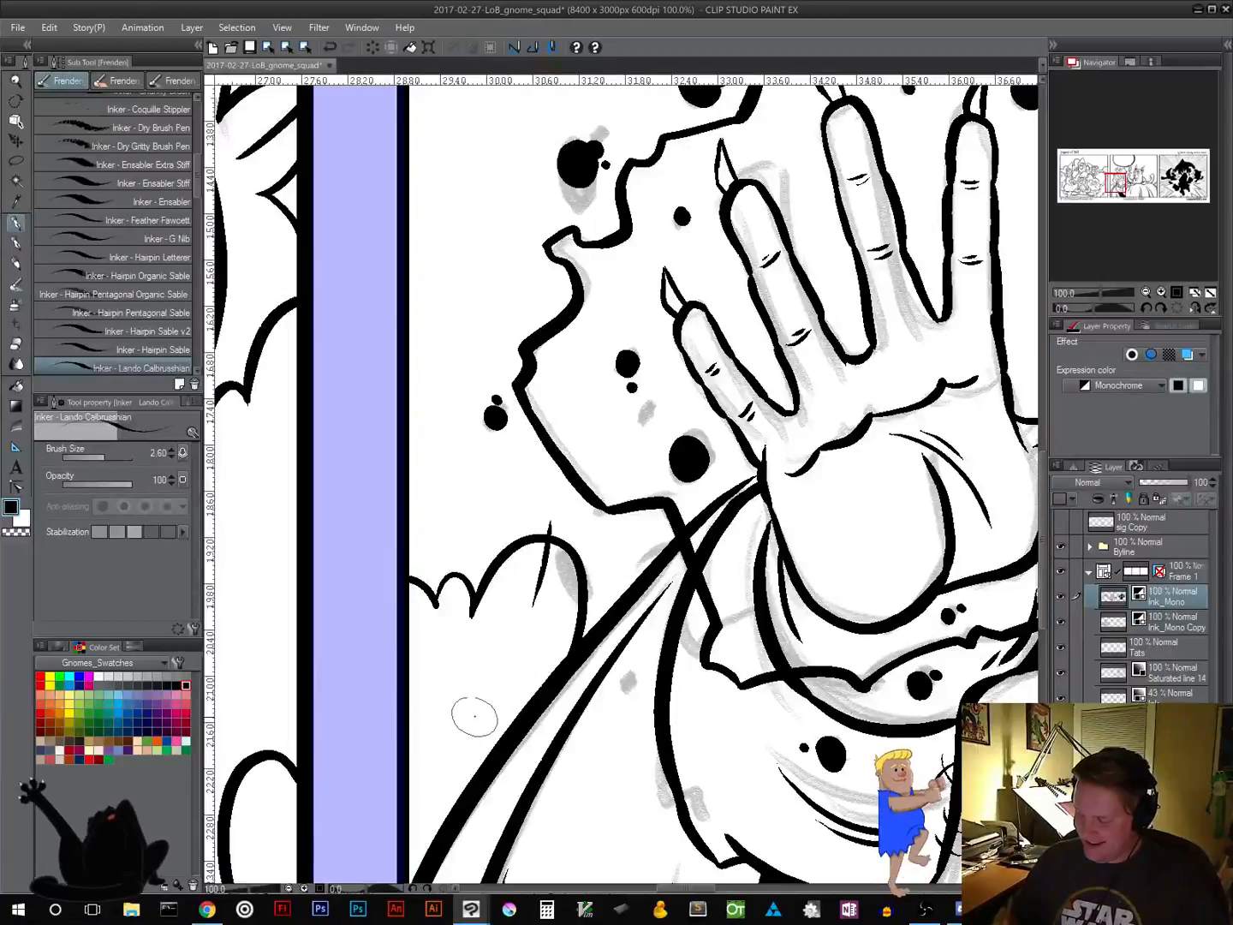
pyautogui.moveTo(477, 724)
pyautogui.mouseDown()
pyautogui.moveTo(440, 655)
pyautogui.moveTo(451, 751)
pyautogui.mouseUp()
pyautogui.moveTo(453, 632); pyautogui.dragTo(458, 729)
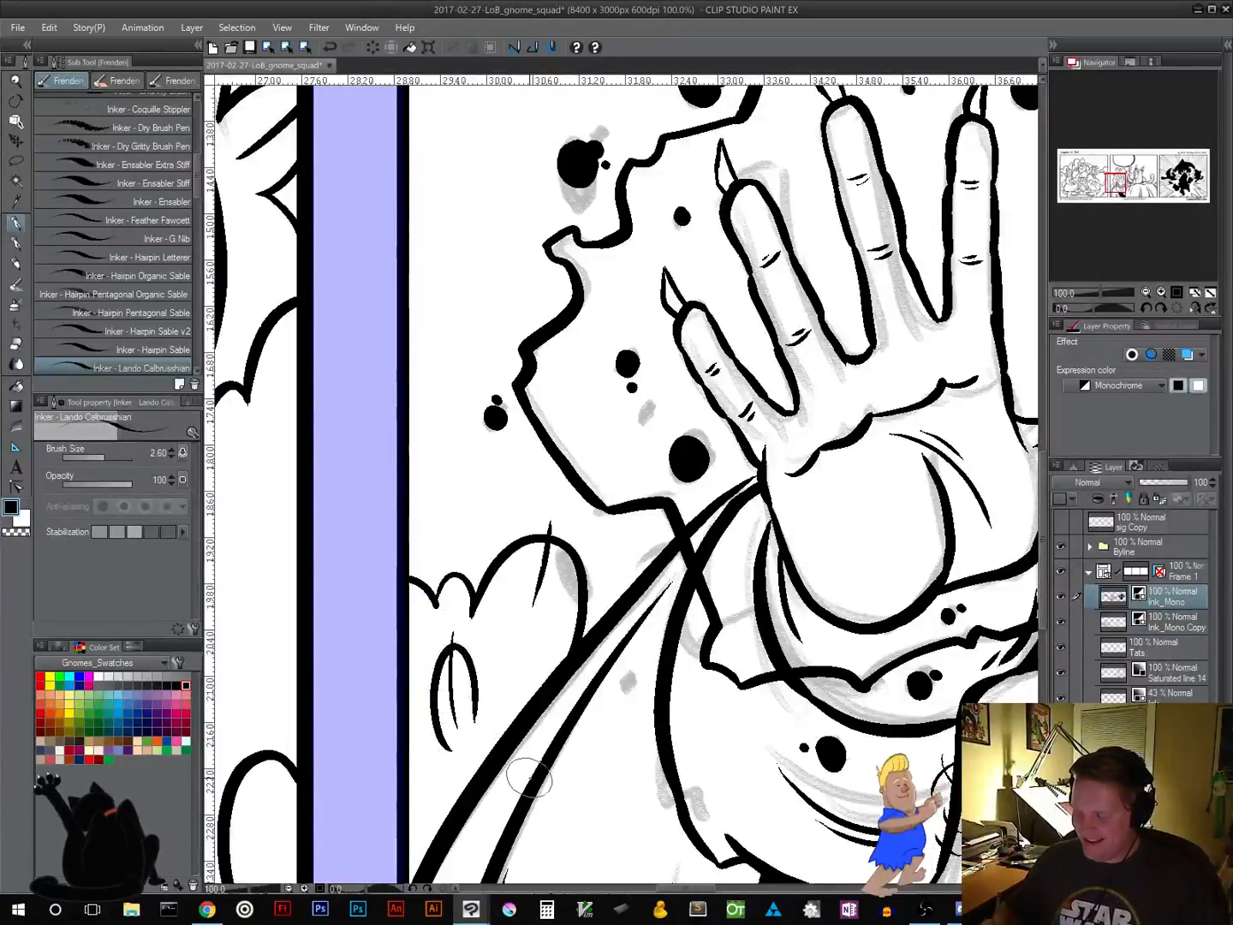
# Ink a strip of hanging leaves with a vein stroke between the middle panel's left border and the speech balloon
pyautogui.moveTo(847, 686); pyautogui.dragTo(402, 634)
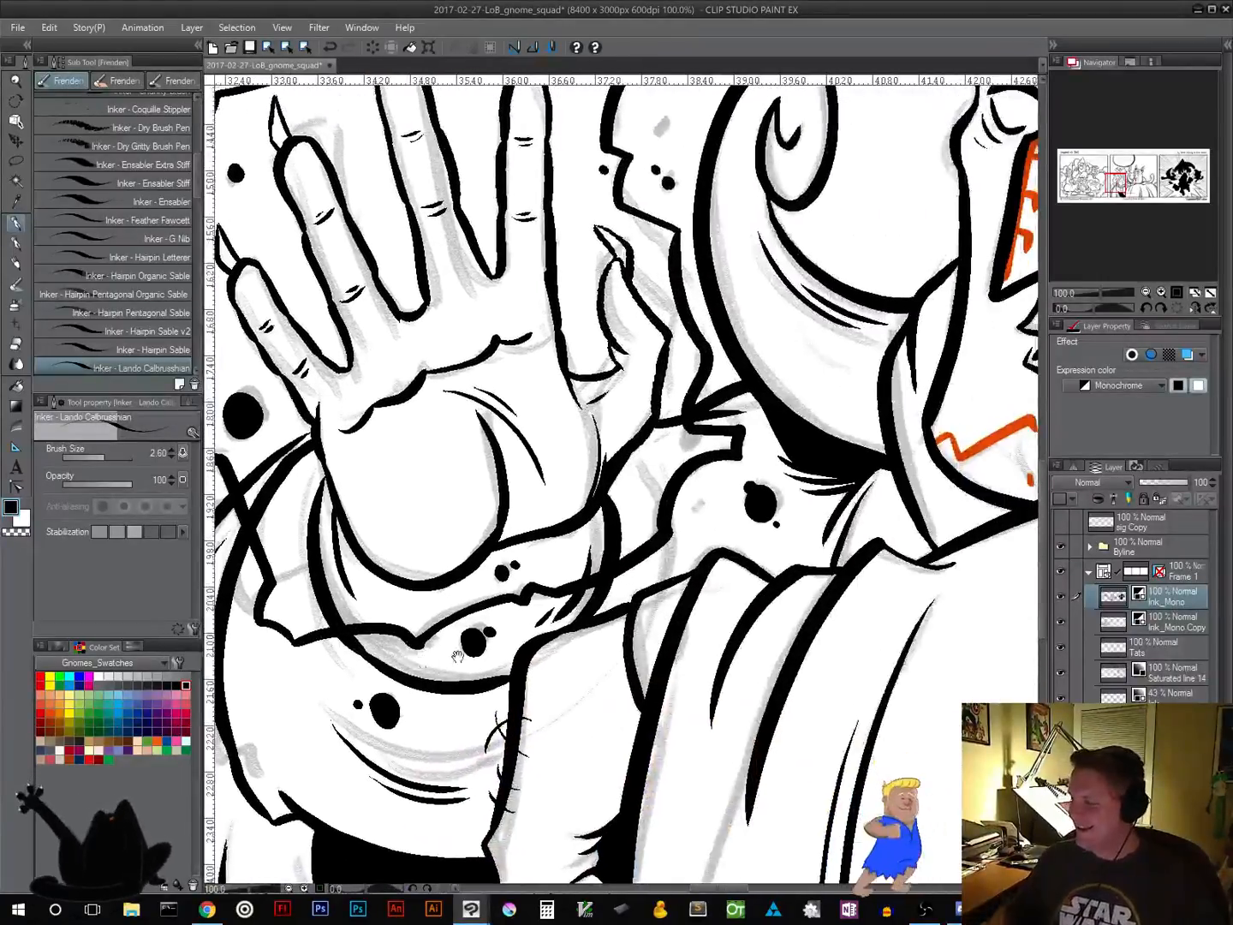
pyautogui.moveTo(934, 599); pyautogui.dragTo(414, 592)
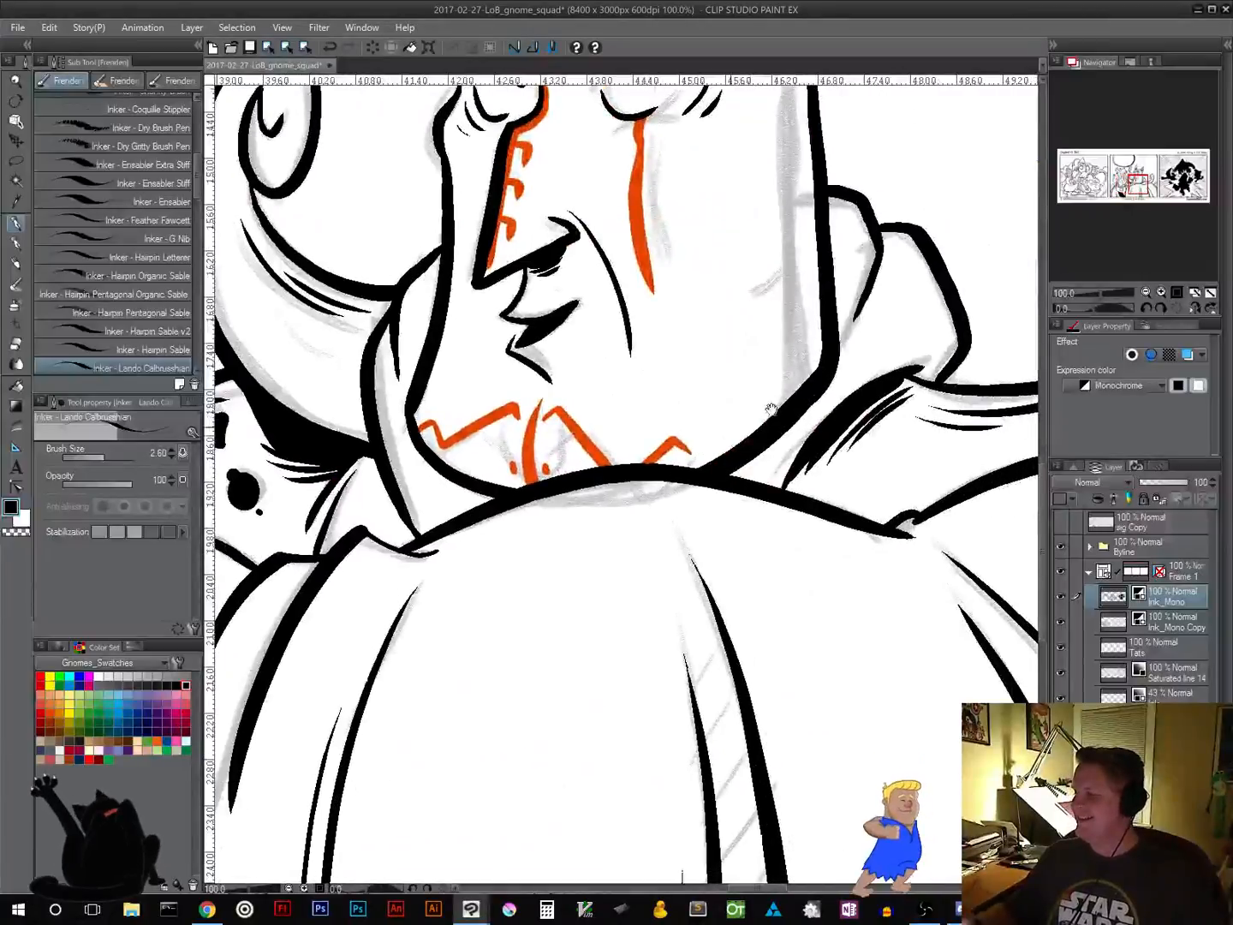
pyautogui.click(1146, 293)
pyautogui.click(1146, 292)
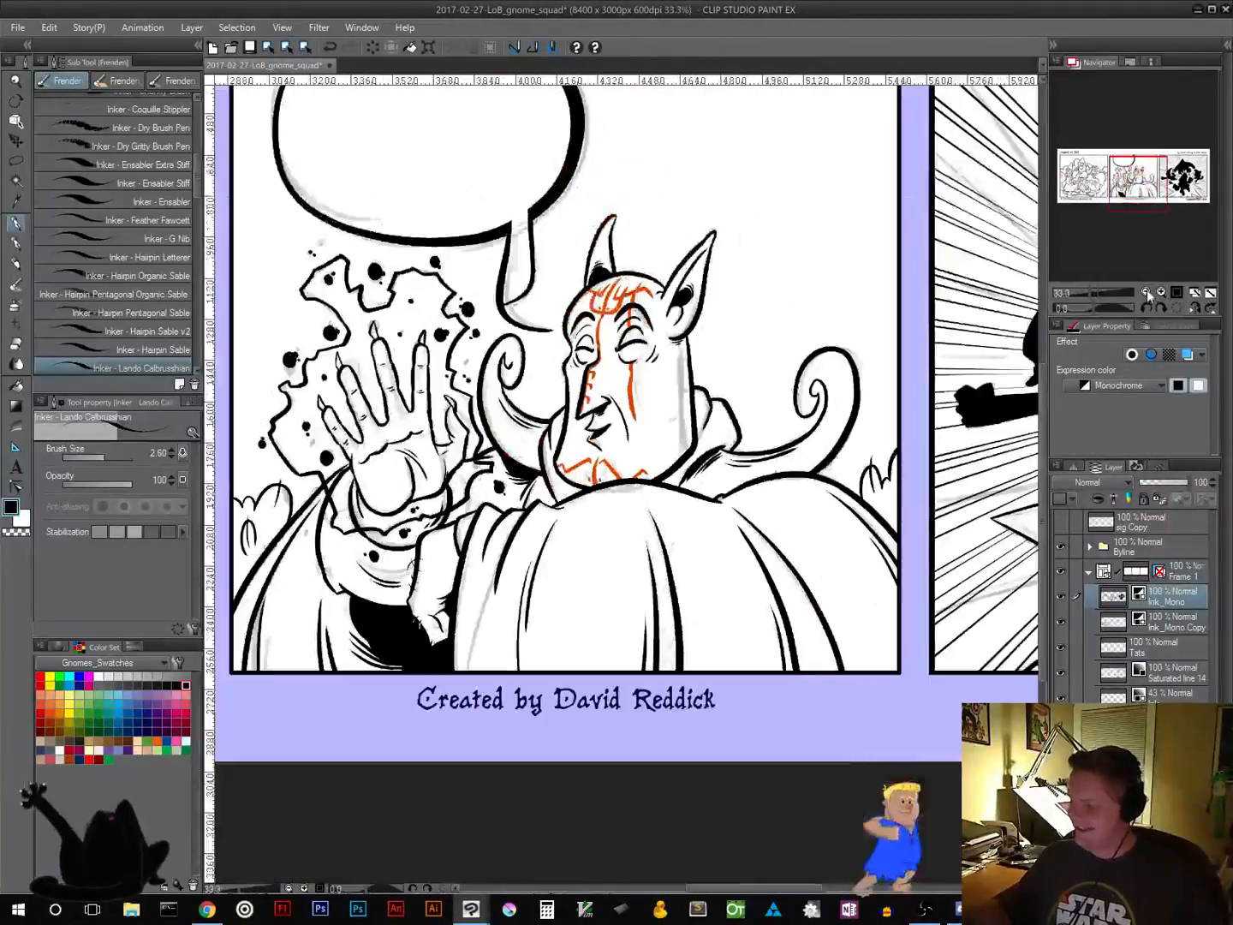
pyautogui.click(1147, 293)
pyautogui.click(1147, 293)
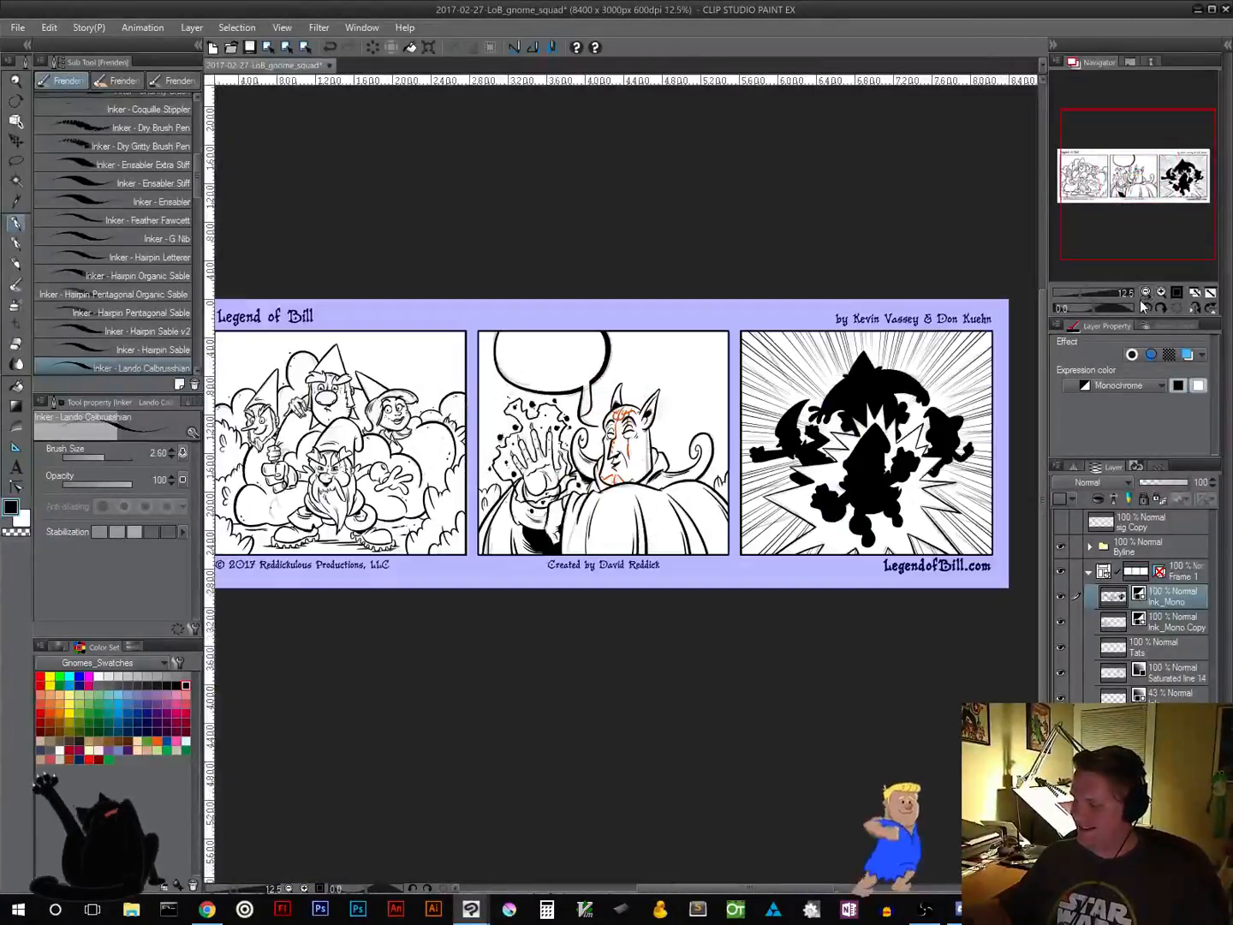
pyautogui.click(1178, 293)
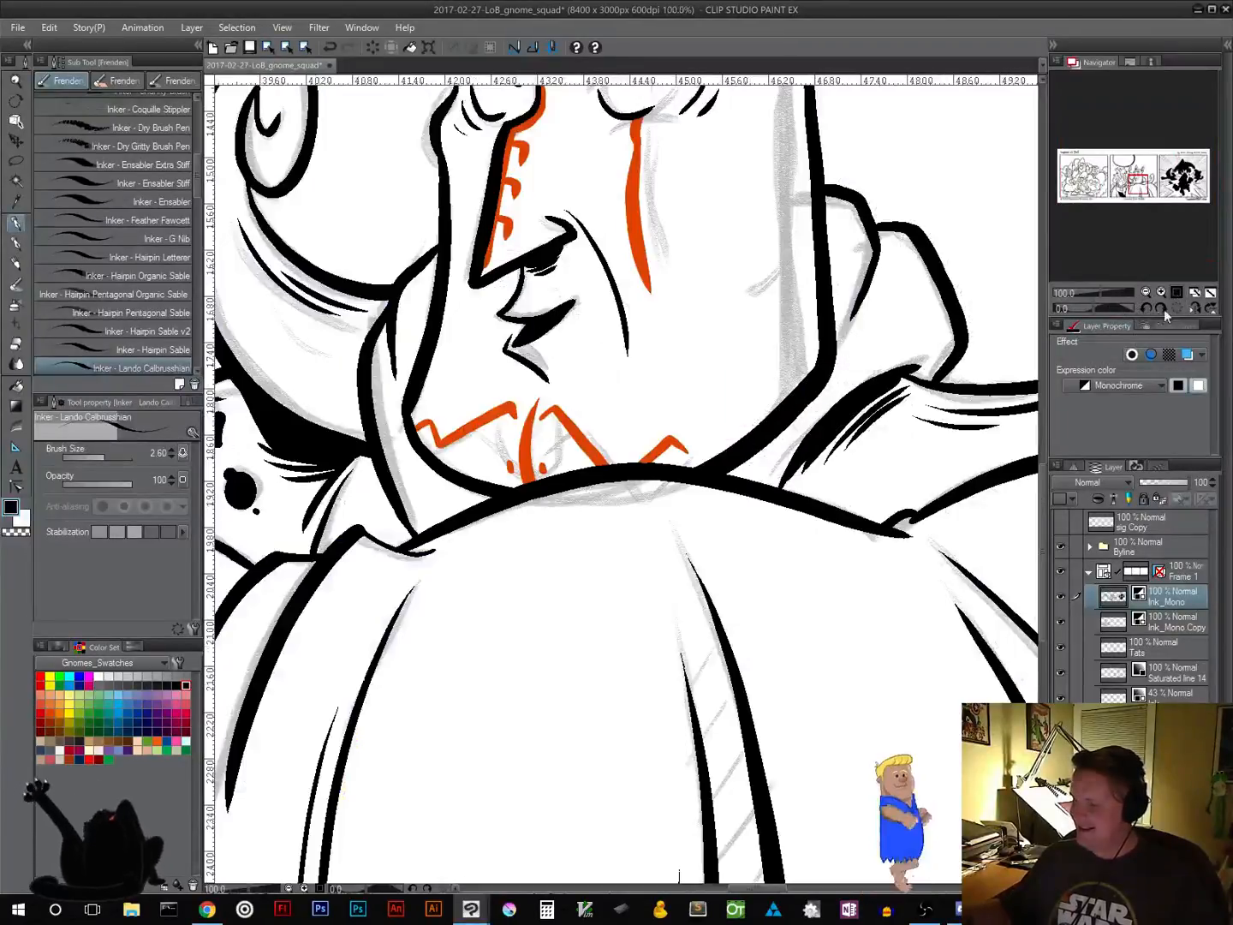
pyautogui.moveTo(287, 199); pyautogui.dragTo(546, 430)
pyautogui.moveTo(344, 193)
pyautogui.mouseDown()
pyautogui.moveTo(396, 346)
pyautogui.moveTo(556, 580)
pyautogui.mouseUp()
pyautogui.moveTo(249, 300)
pyautogui.mouseDown()
pyautogui.moveTo(505, 472)
pyautogui.moveTo(652, 613)
pyautogui.mouseUp()
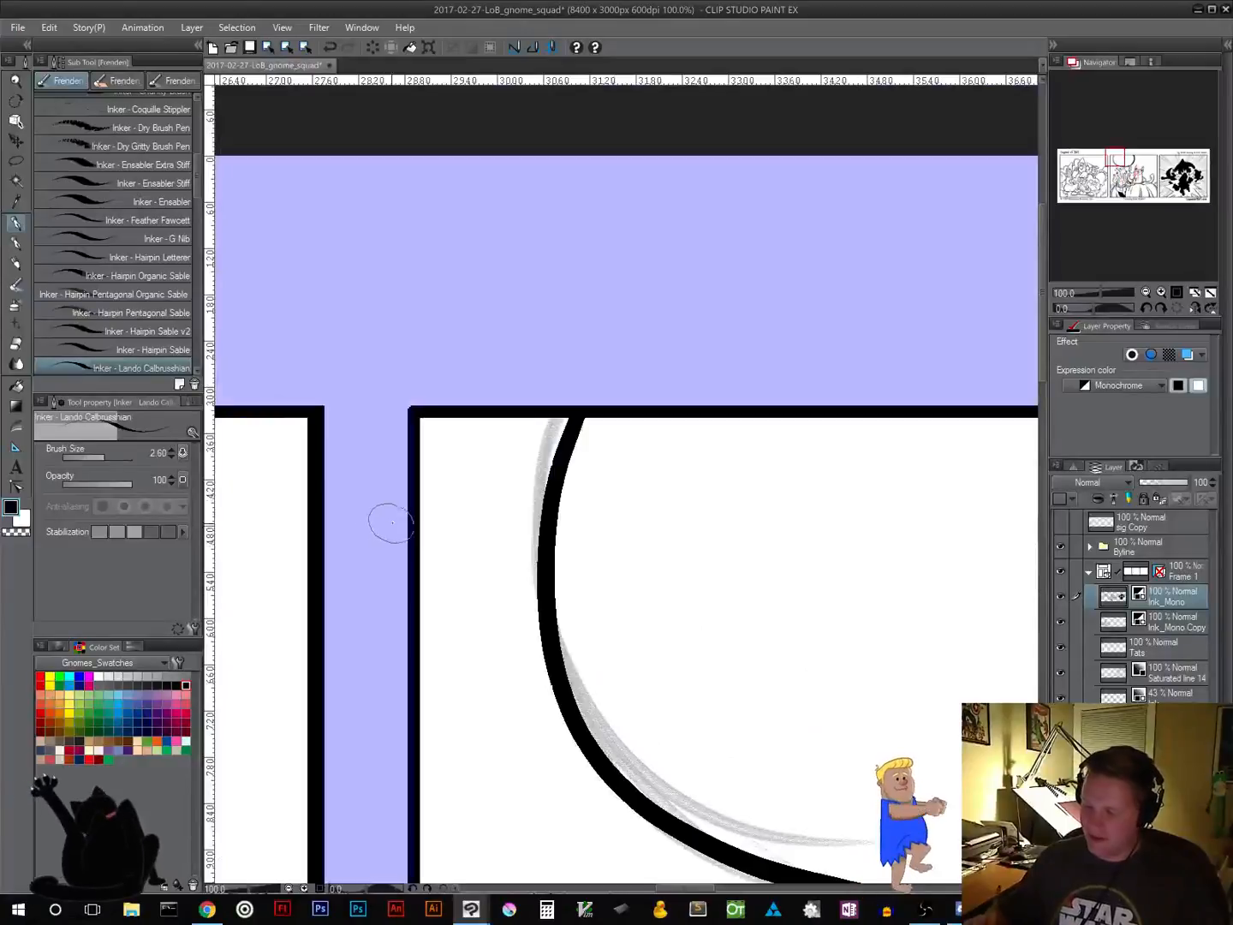
pyautogui.moveTo(421, 658)
pyautogui.mouseDown()
pyautogui.moveTo(446, 601)
pyautogui.moveTo(476, 575)
pyautogui.moveTo(546, 624)
pyautogui.mouseUp()
pyautogui.moveTo(457, 558); pyautogui.dragTo(475, 643)
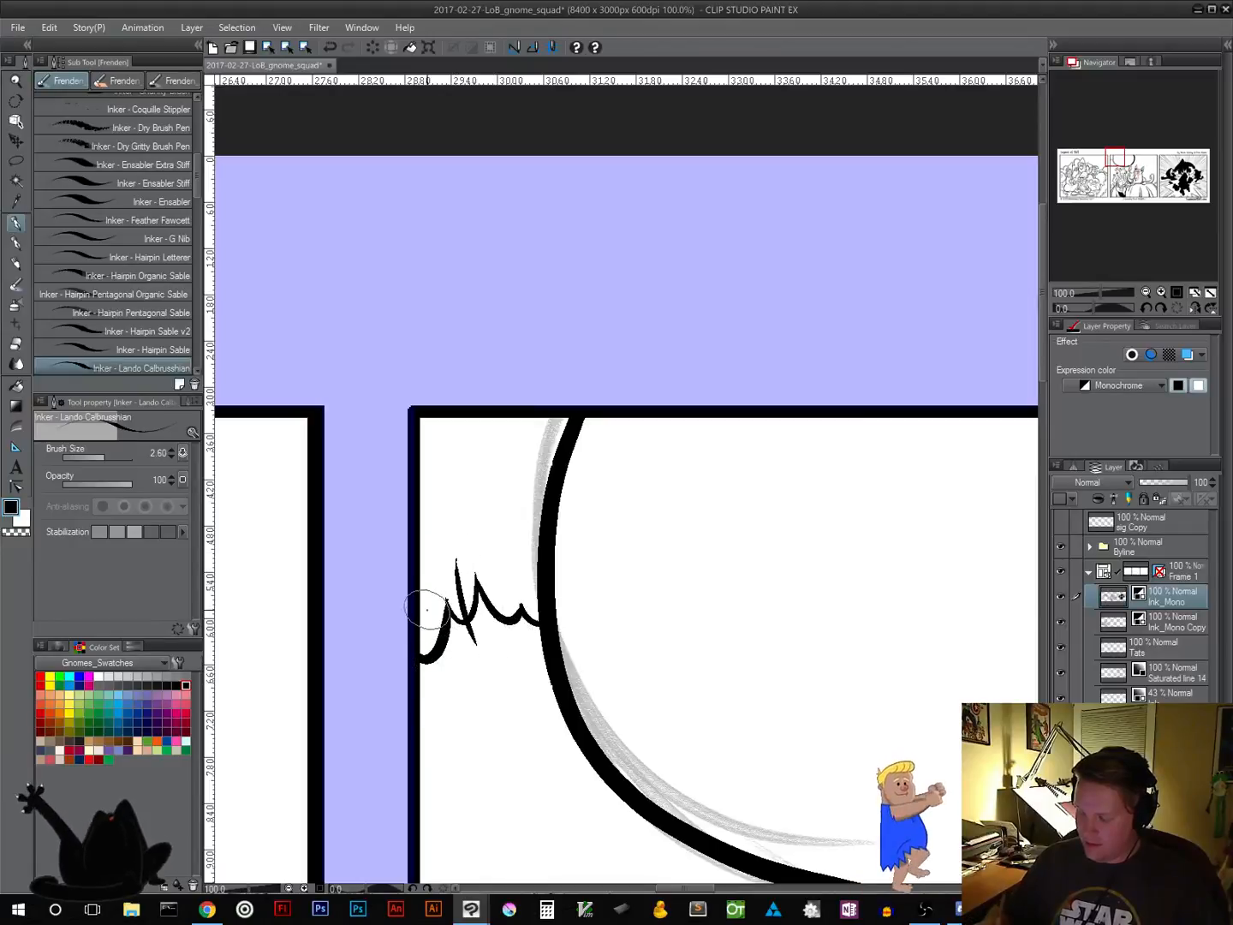
pyautogui.moveTo(752, 686)
pyautogui.mouseDown()
pyautogui.moveTo(608, 669)
pyautogui.moveTo(718, 617)
pyautogui.moveTo(760, 622)
pyautogui.mouseUp()
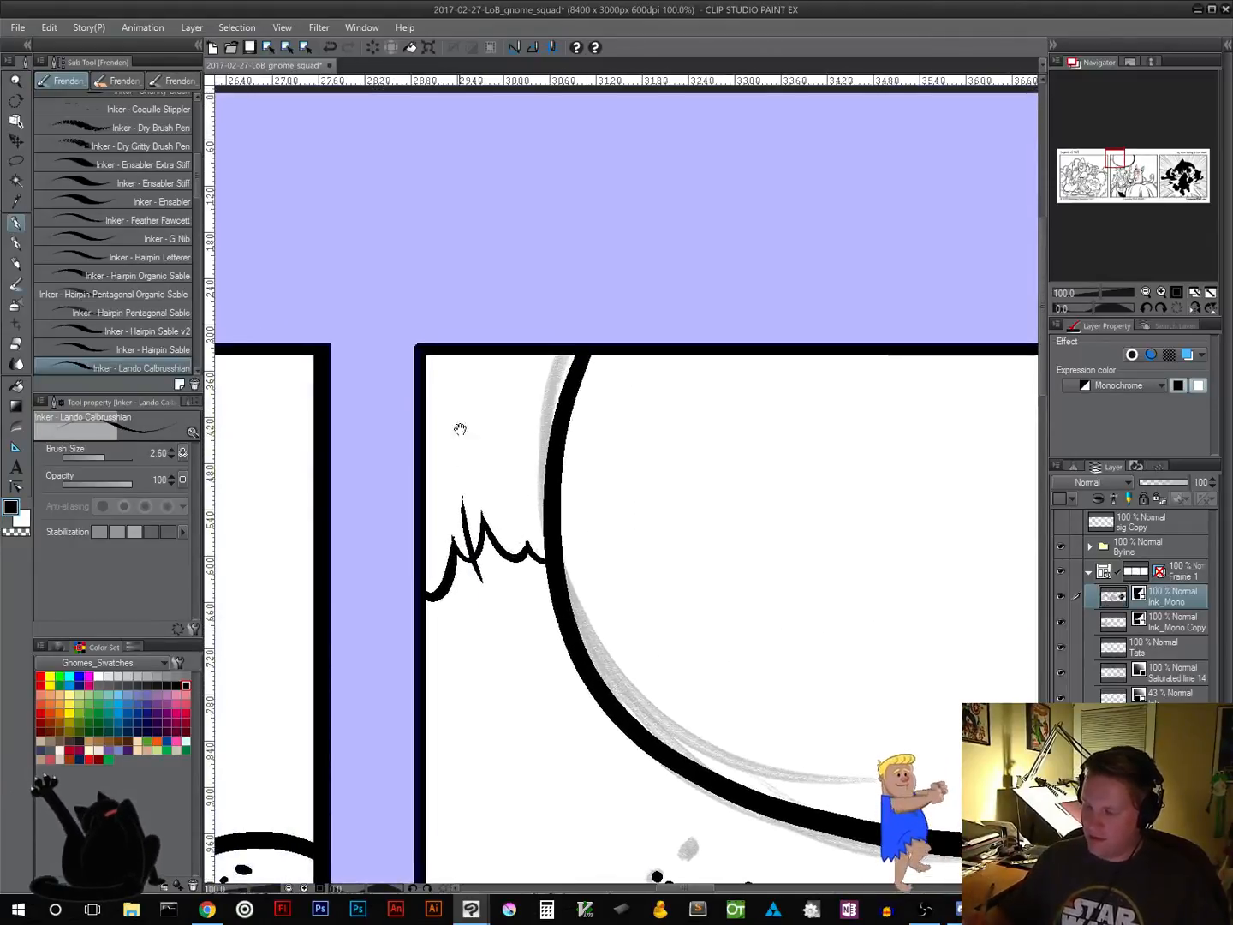
pyautogui.moveTo(484, 382)
pyautogui.mouseDown()
pyautogui.moveTo(513, 411)
pyautogui.moveTo(467, 471)
pyautogui.mouseUp()
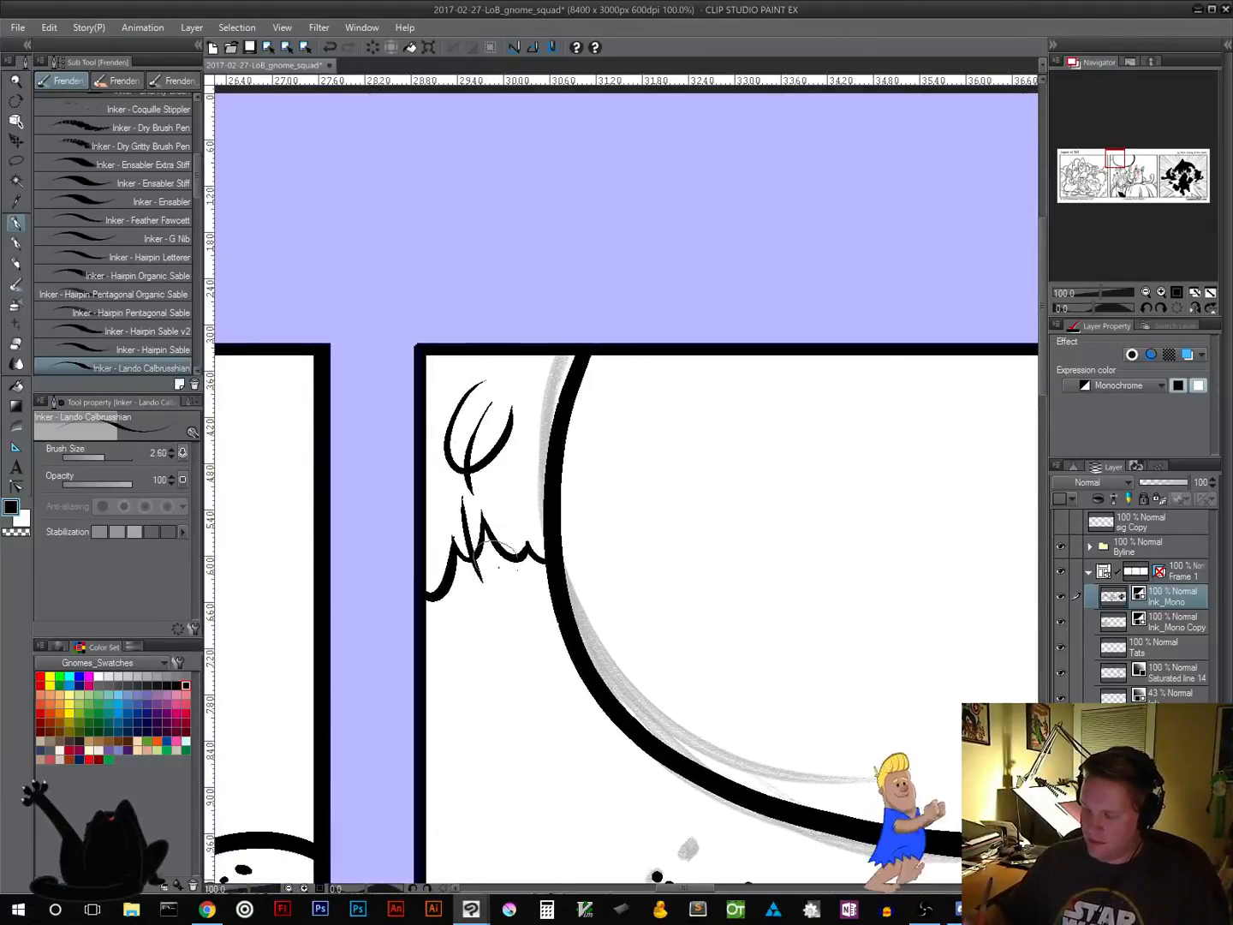
pyautogui.hotkey('ctrl', 'z')
pyautogui.hotkey('ctrl', 'z')
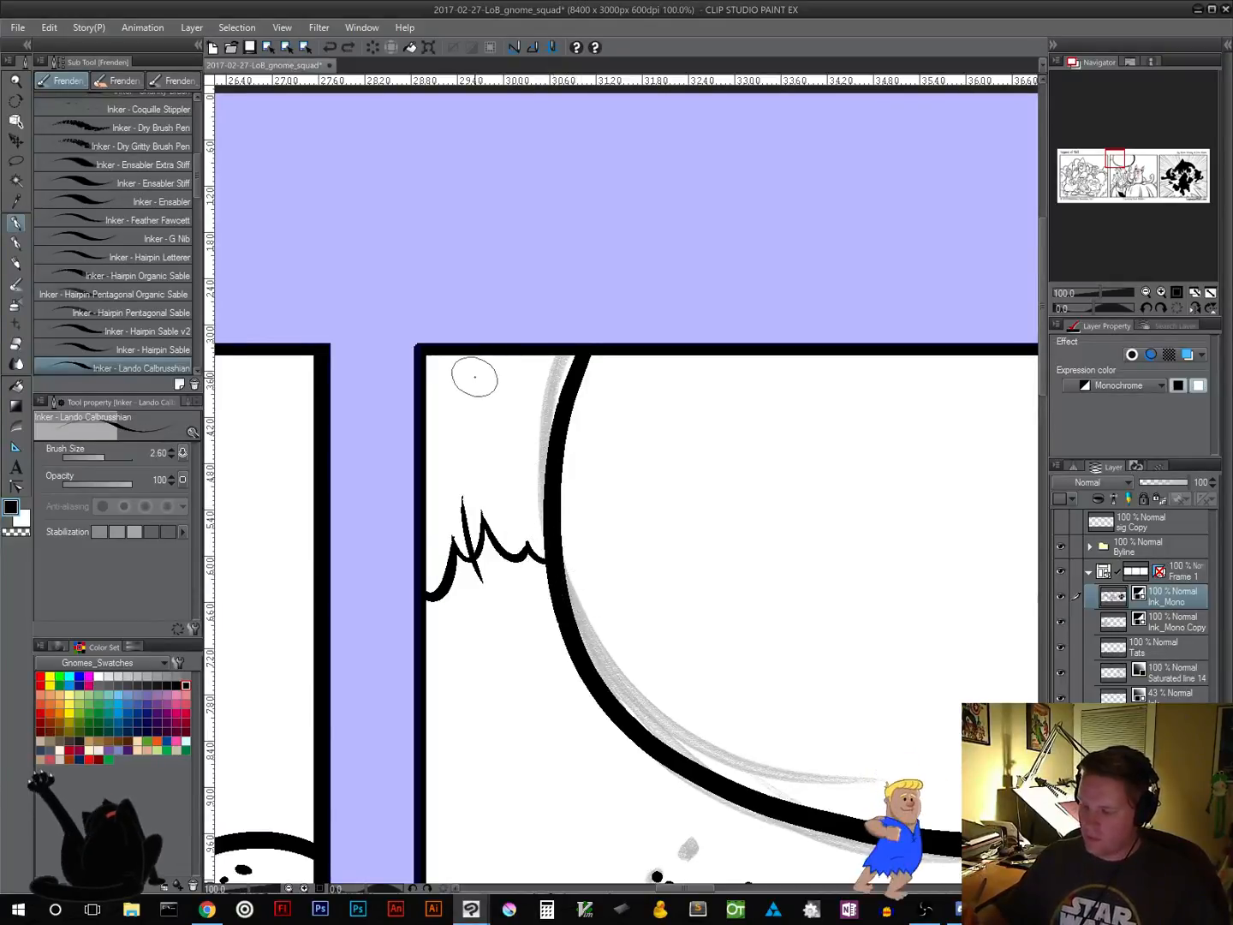
# Ink a leaf stroke above the foliage left of the speech balloon, and a leaf cluster just right of the balloon
pyautogui.moveTo(469, 388)
pyautogui.mouseDown()
pyautogui.moveTo(511, 395)
pyautogui.moveTo(497, 455)
pyautogui.mouseUp()
pyautogui.moveTo(770, 632); pyautogui.dragTo(344, 675)
pyautogui.moveTo(806, 742); pyautogui.dragTo(307, 711)
pyautogui.moveTo(725, 637); pyautogui.dragTo(610, 728)
pyautogui.moveTo(468, 583)
pyautogui.mouseDown()
pyautogui.moveTo(531, 495)
pyautogui.moveTo(629, 513)
pyautogui.moveTo(674, 462)
pyautogui.moveTo(711, 467)
pyautogui.moveTo(720, 420)
pyautogui.mouseUp()
pyautogui.moveTo(617, 453); pyautogui.dragTo(664, 540)
pyautogui.moveTo(512, 538)
pyautogui.mouseDown()
pyautogui.moveTo(515, 577)
pyautogui.moveTo(604, 679)
pyautogui.mouseUp()
# Ink scalloped foliage with crossing vein strokes hanging in the middle panel's upper right corner
pyautogui.moveTo(840, 682); pyautogui.dragTo(406, 651)
pyautogui.moveTo(552, 396)
pyautogui.mouseDown()
pyautogui.moveTo(527, 422)
pyautogui.moveTo(608, 404)
pyautogui.moveTo(584, 443)
pyautogui.moveTo(644, 458)
pyautogui.moveTo(639, 470)
pyautogui.moveTo(642, 460)
pyautogui.moveTo(663, 480)
pyautogui.moveTo(659, 512)
pyautogui.moveTo(748, 489)
pyautogui.moveTo(752, 509)
pyautogui.moveTo(749, 481)
pyautogui.moveTo(791, 510)
pyautogui.moveTo(792, 485)
pyautogui.moveTo(860, 561)
pyautogui.moveTo(875, 524)
pyautogui.moveTo(968, 523)
pyautogui.mouseUp()
pyautogui.moveTo(852, 483); pyautogui.dragTo(847, 612)
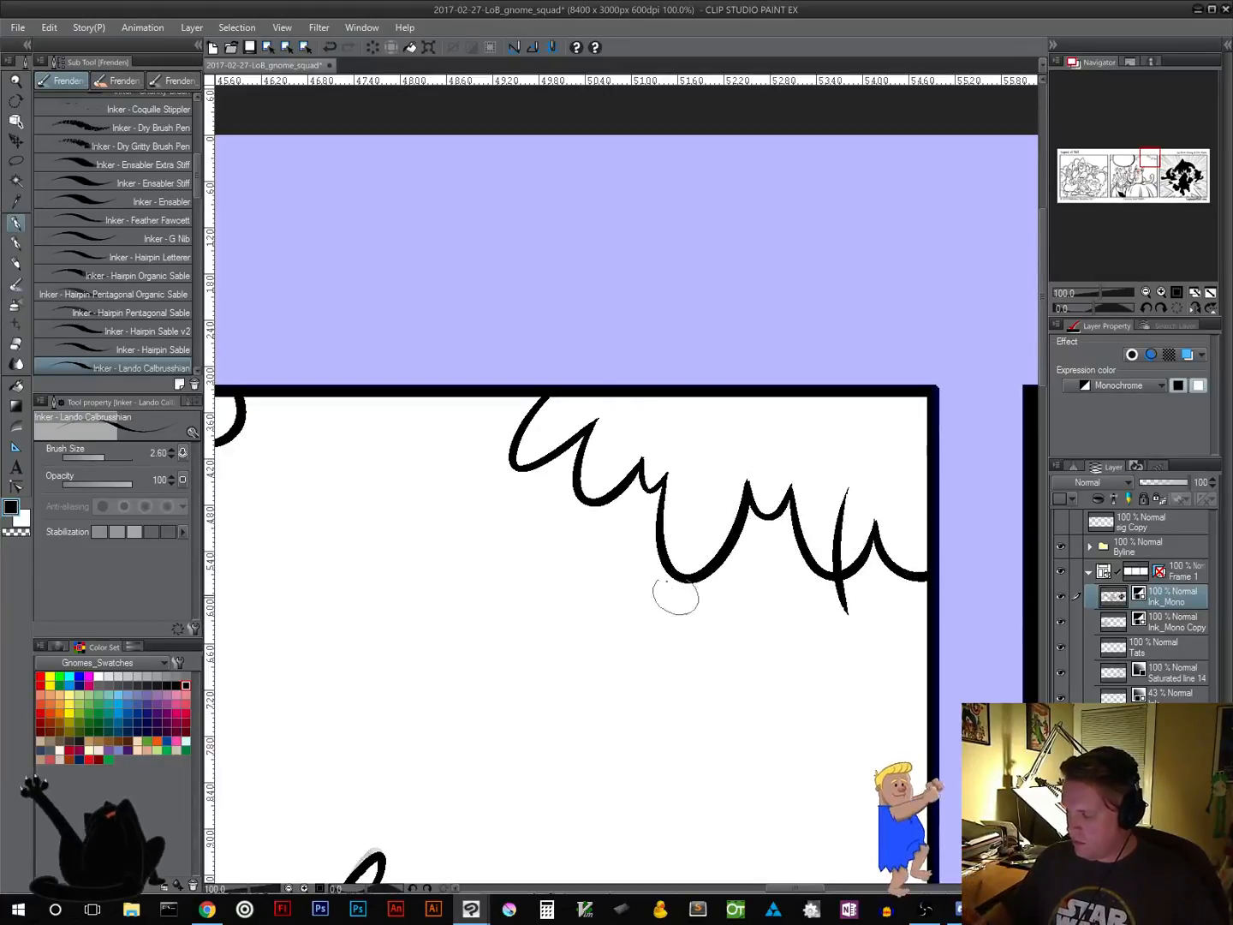
pyautogui.moveTo(704, 491); pyautogui.dragTo(692, 630)
pyautogui.moveTo(501, 489); pyautogui.dragTo(539, 439)
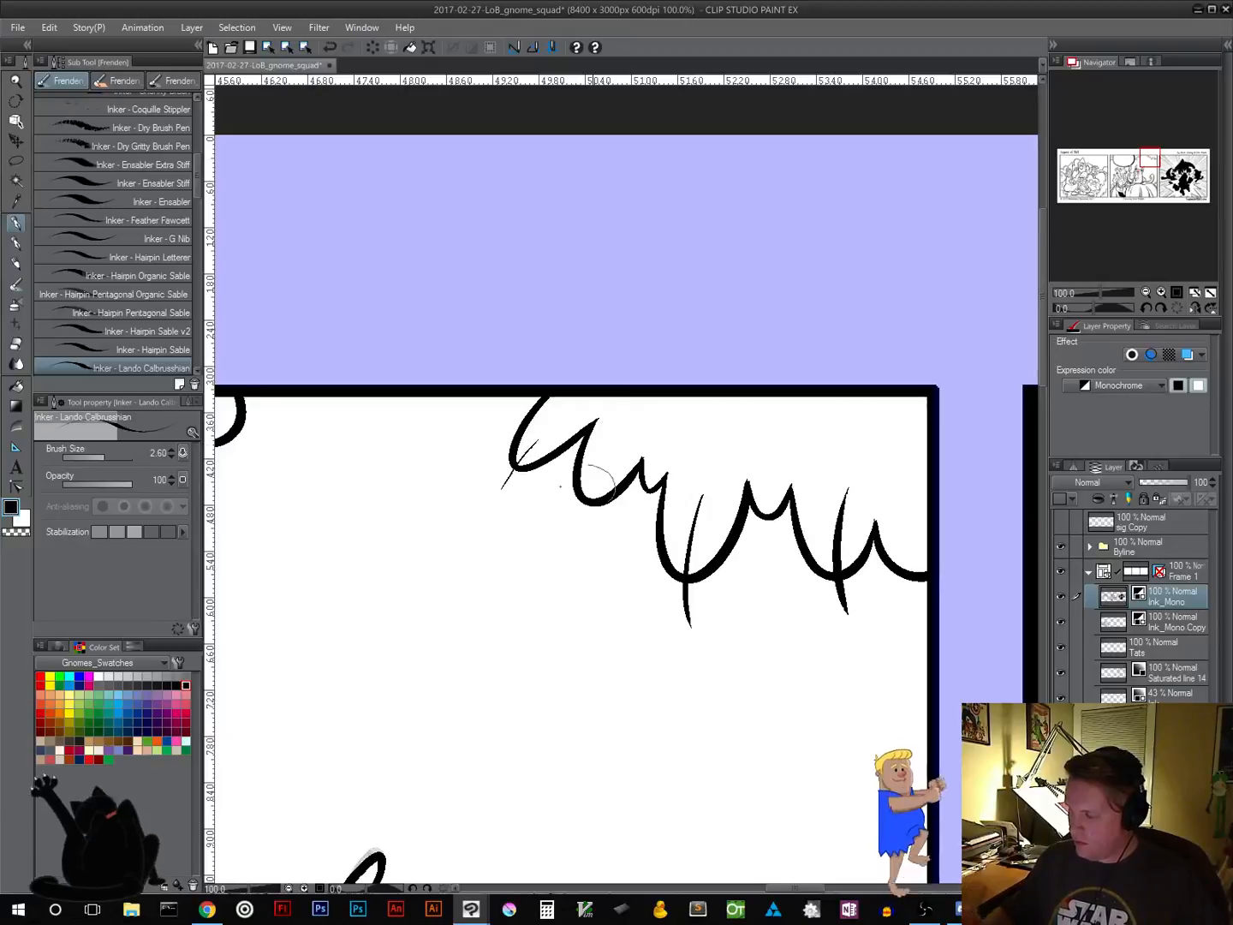
pyautogui.hotkey('ctrl', 'z')
pyautogui.moveTo(495, 498); pyautogui.dragTo(575, 412)
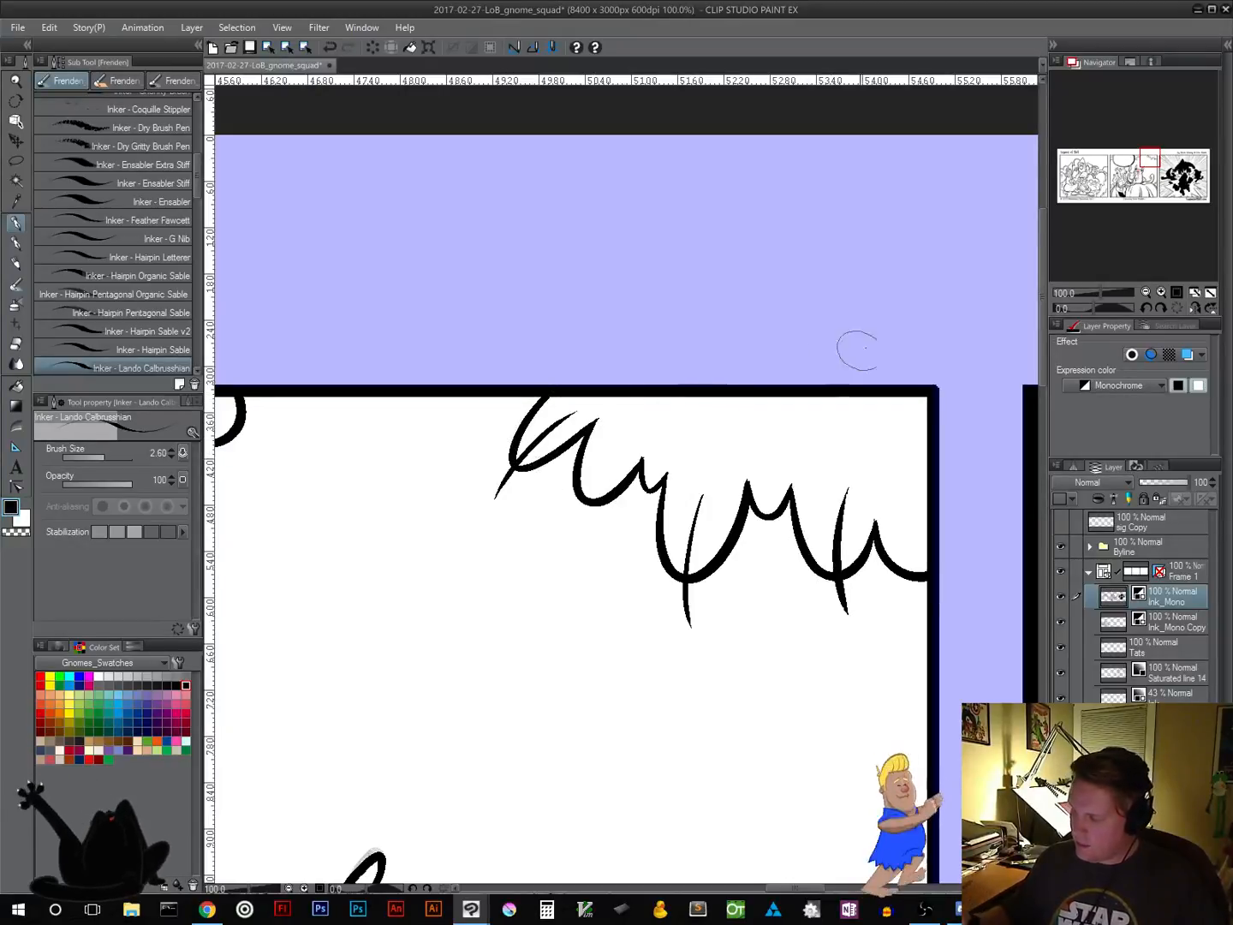
# Review the new foliage with the whole strip in view and save the comic file
pyautogui.click(1145, 292)
pyautogui.click(1145, 292)
pyautogui.click(1146, 292)
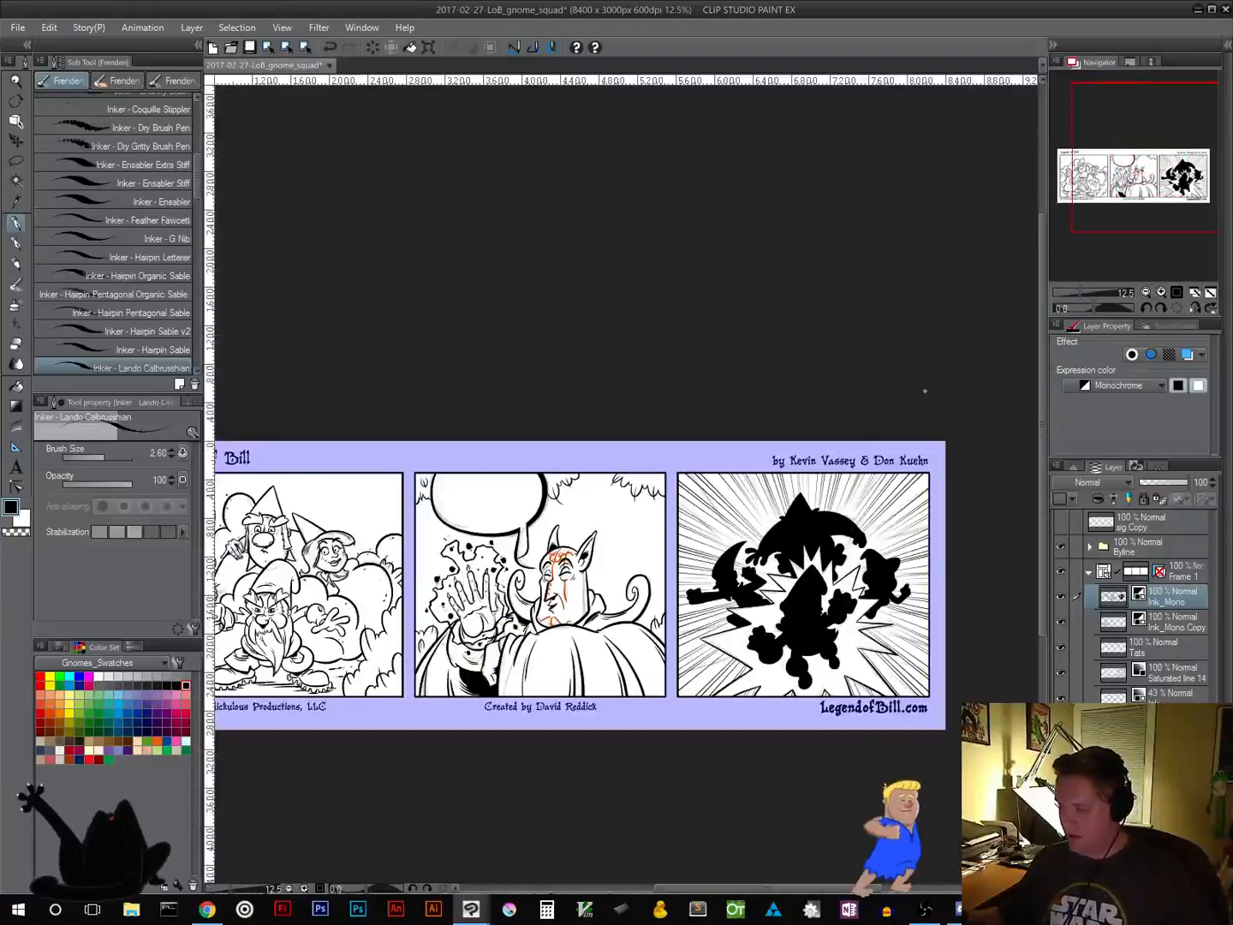
pyautogui.moveTo(561, 747); pyautogui.dragTo(674, 608)
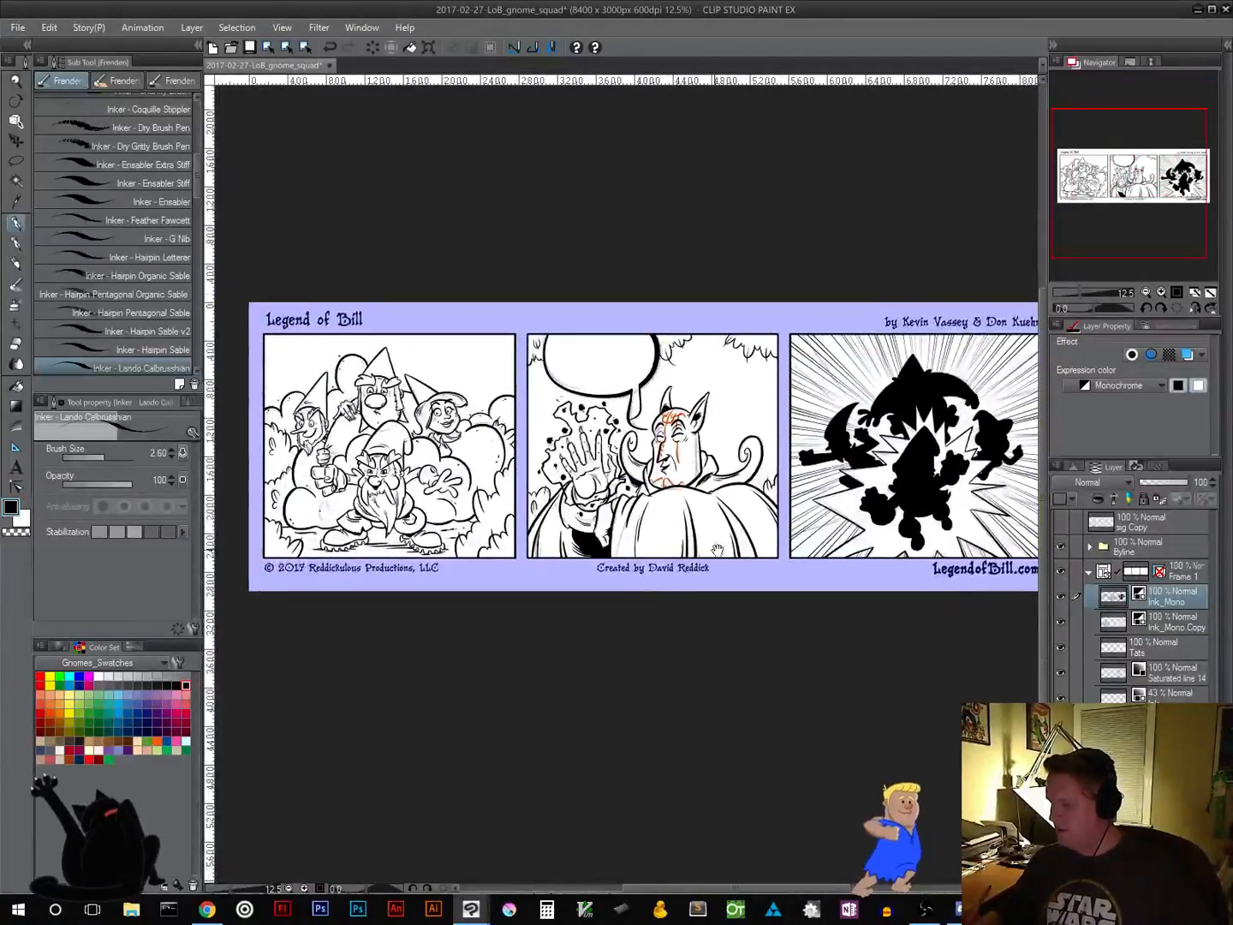
pyautogui.moveTo(718, 549); pyautogui.dragTo(649, 593)
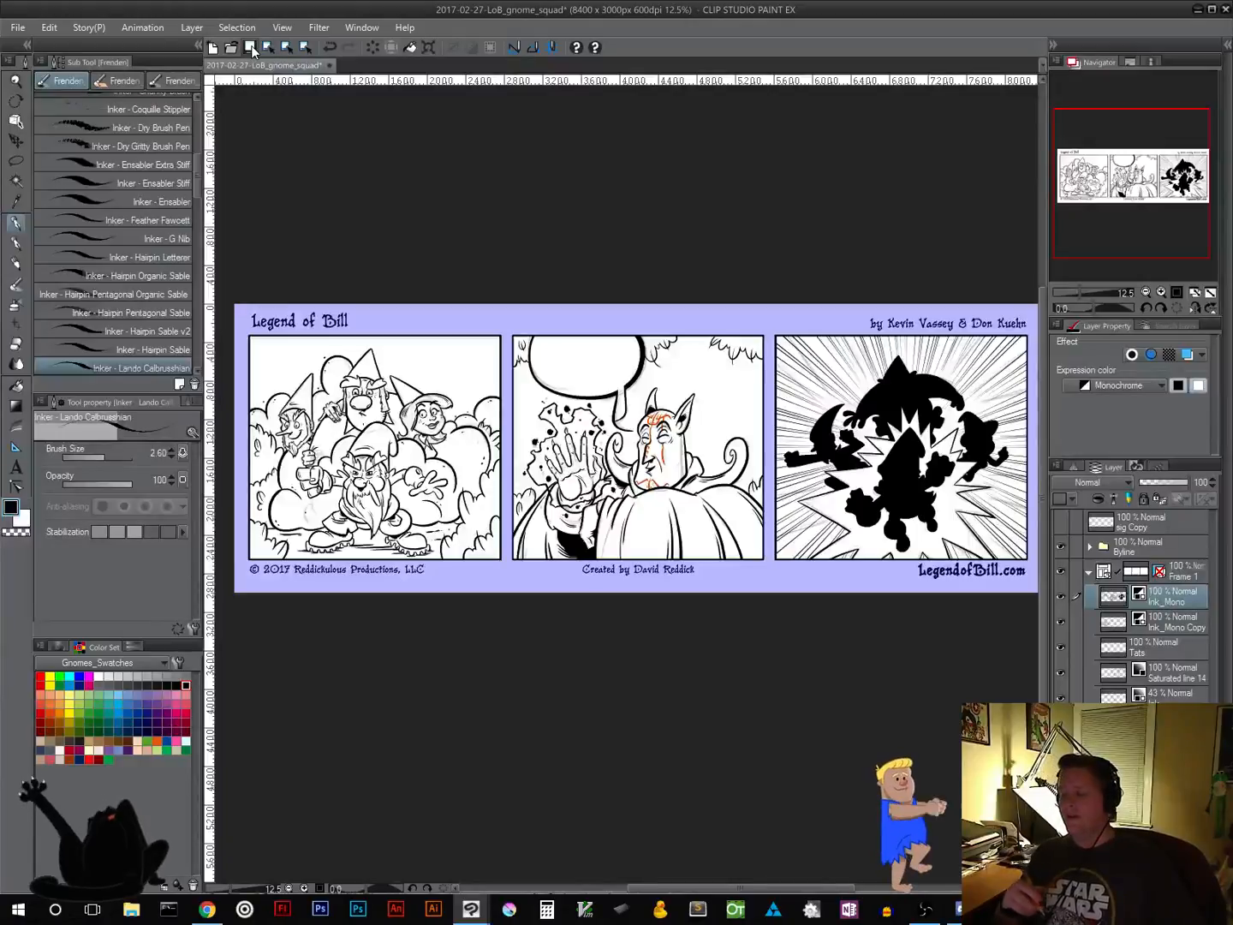
pyautogui.click(251, 48)
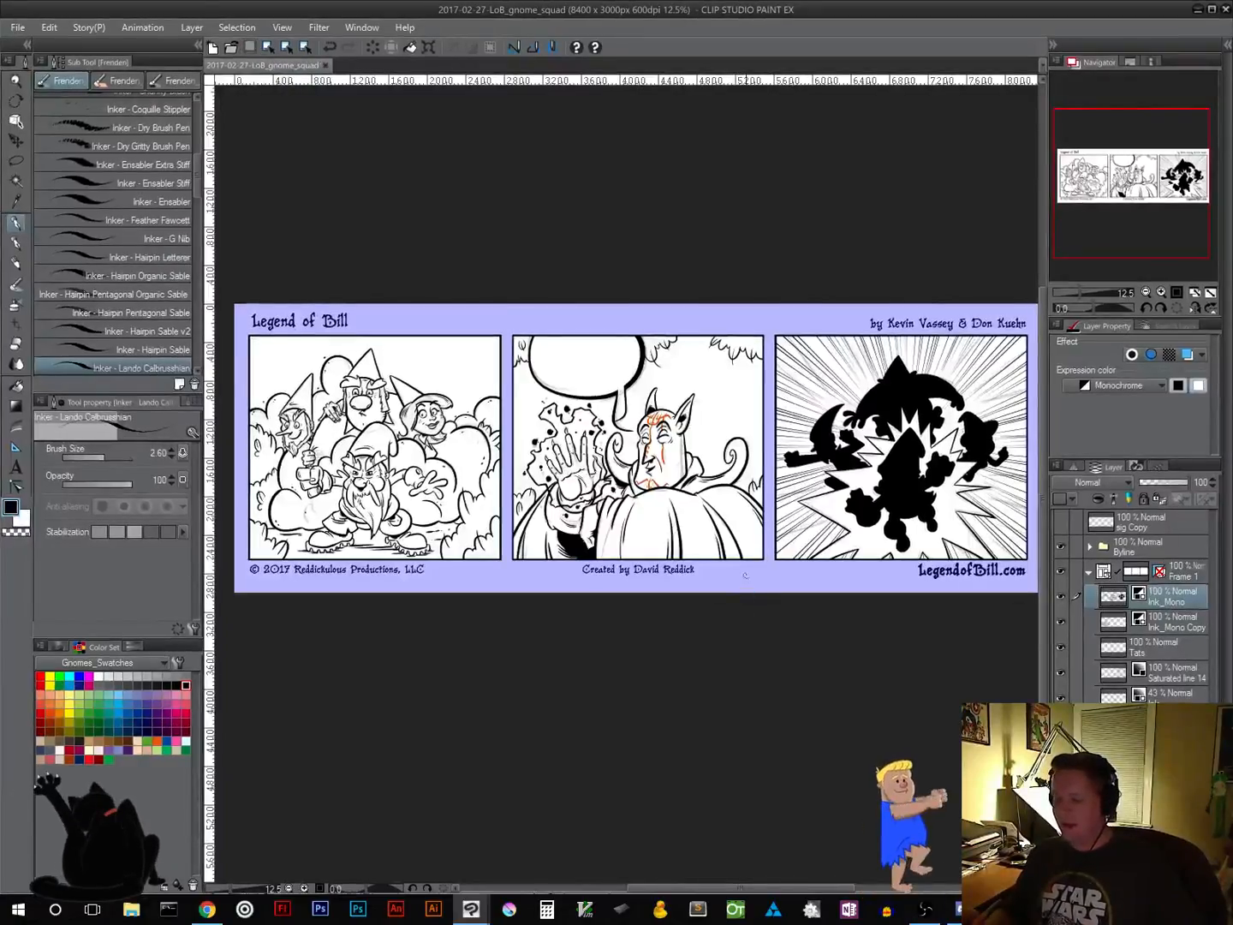
pyautogui.moveTo(724, 621); pyautogui.dragTo(709, 633)
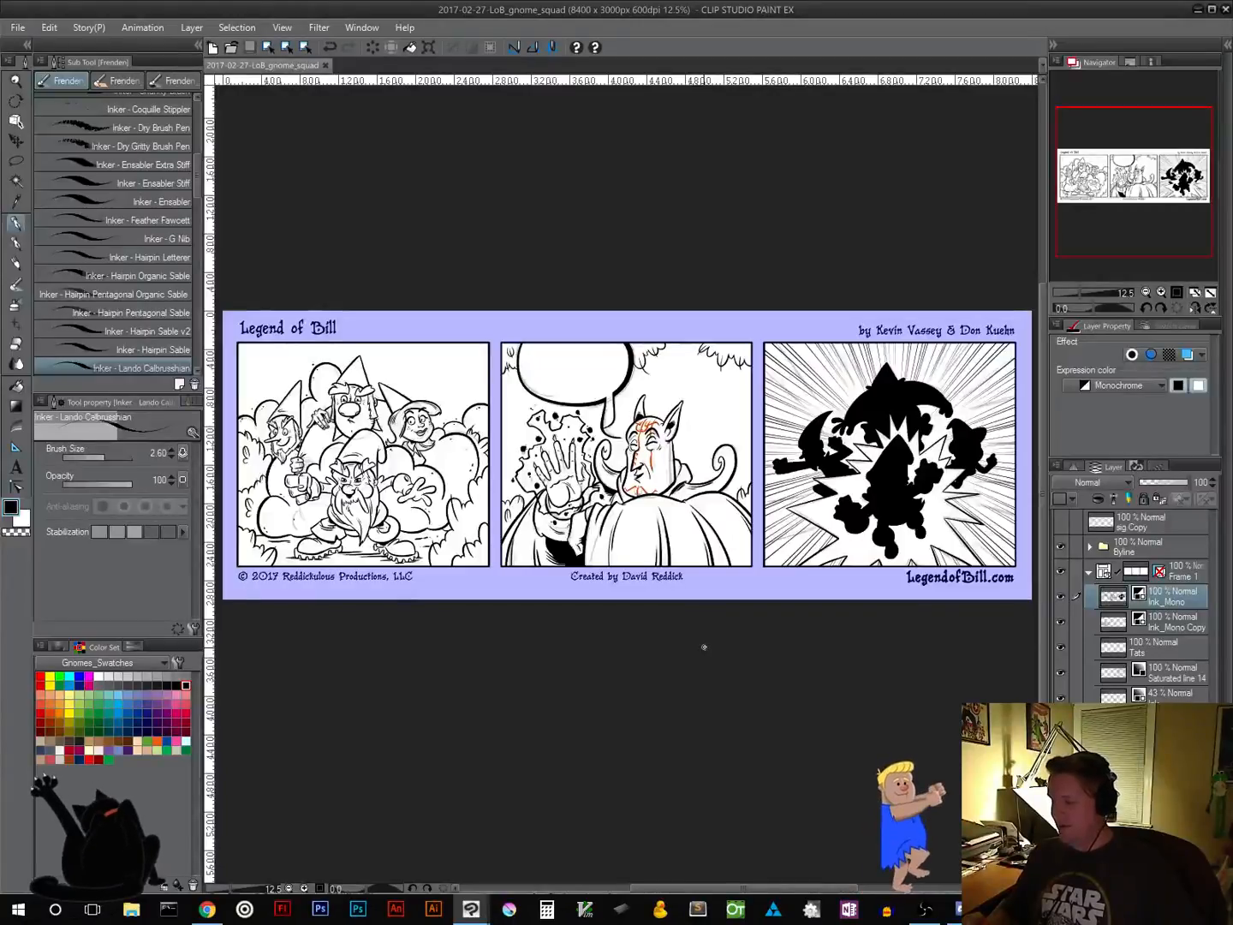
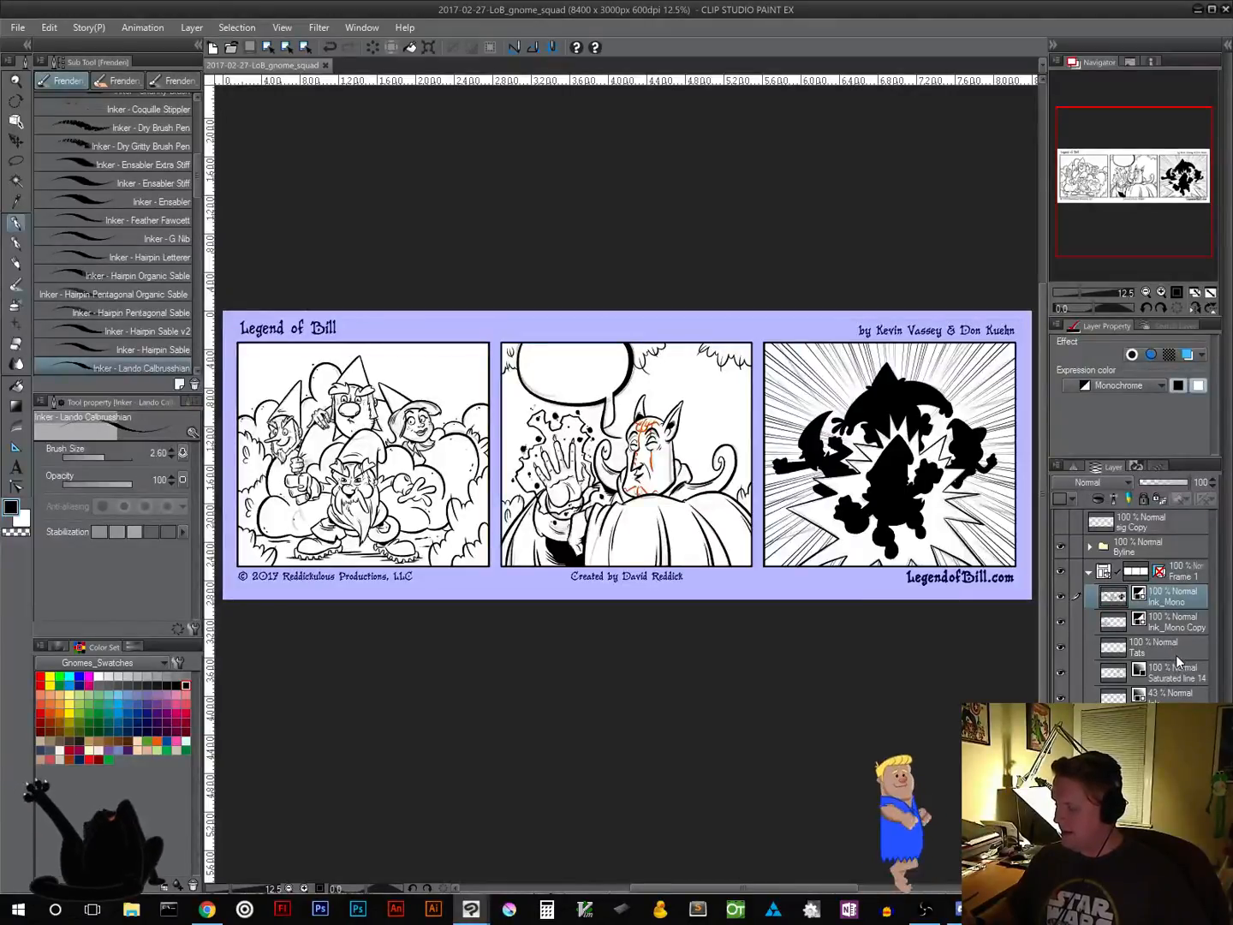
# Hide the gray rough layer set to 43% opacity, beneath the Saturated line layer
pyautogui.click(1175, 696)
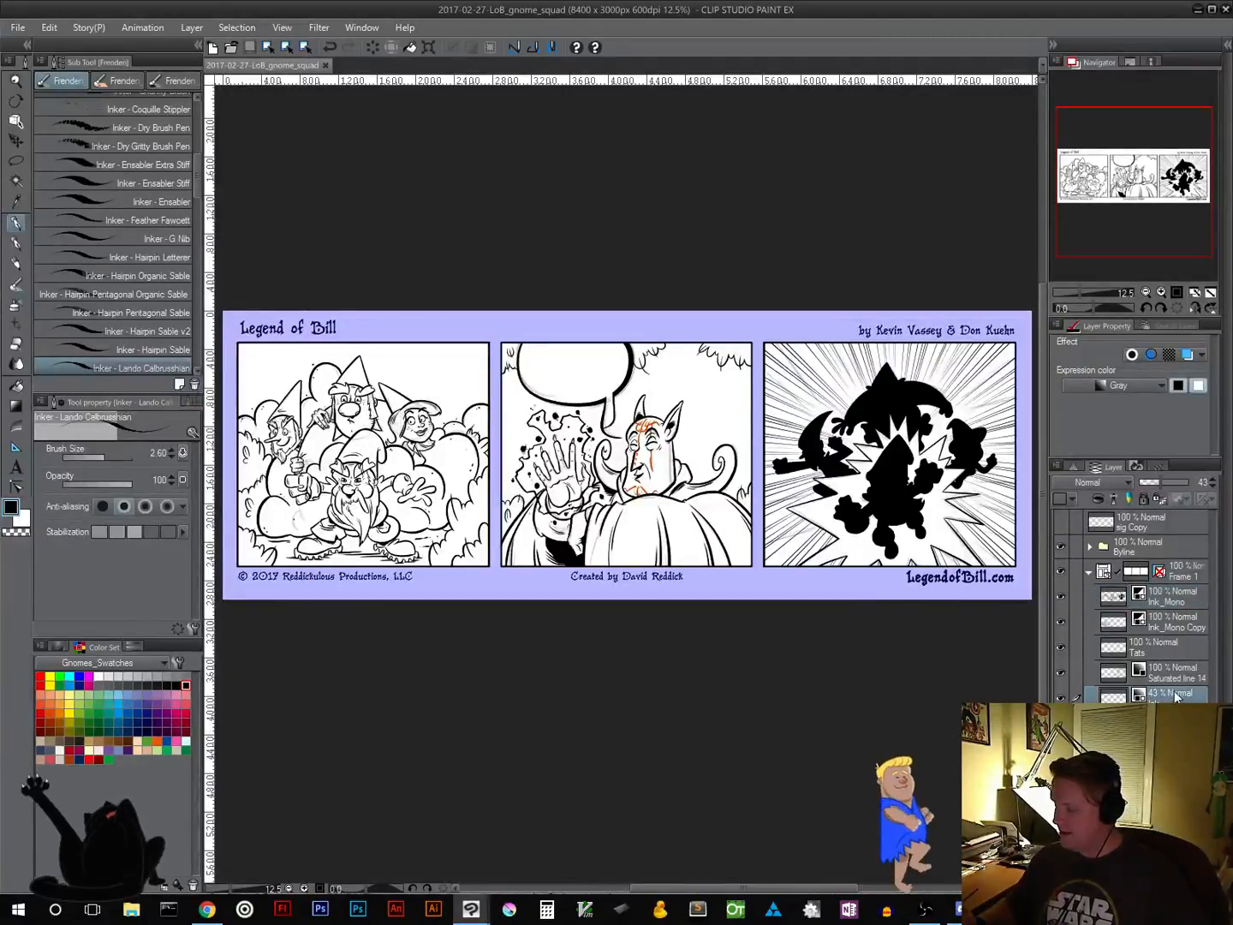
pyautogui.click(1064, 697)
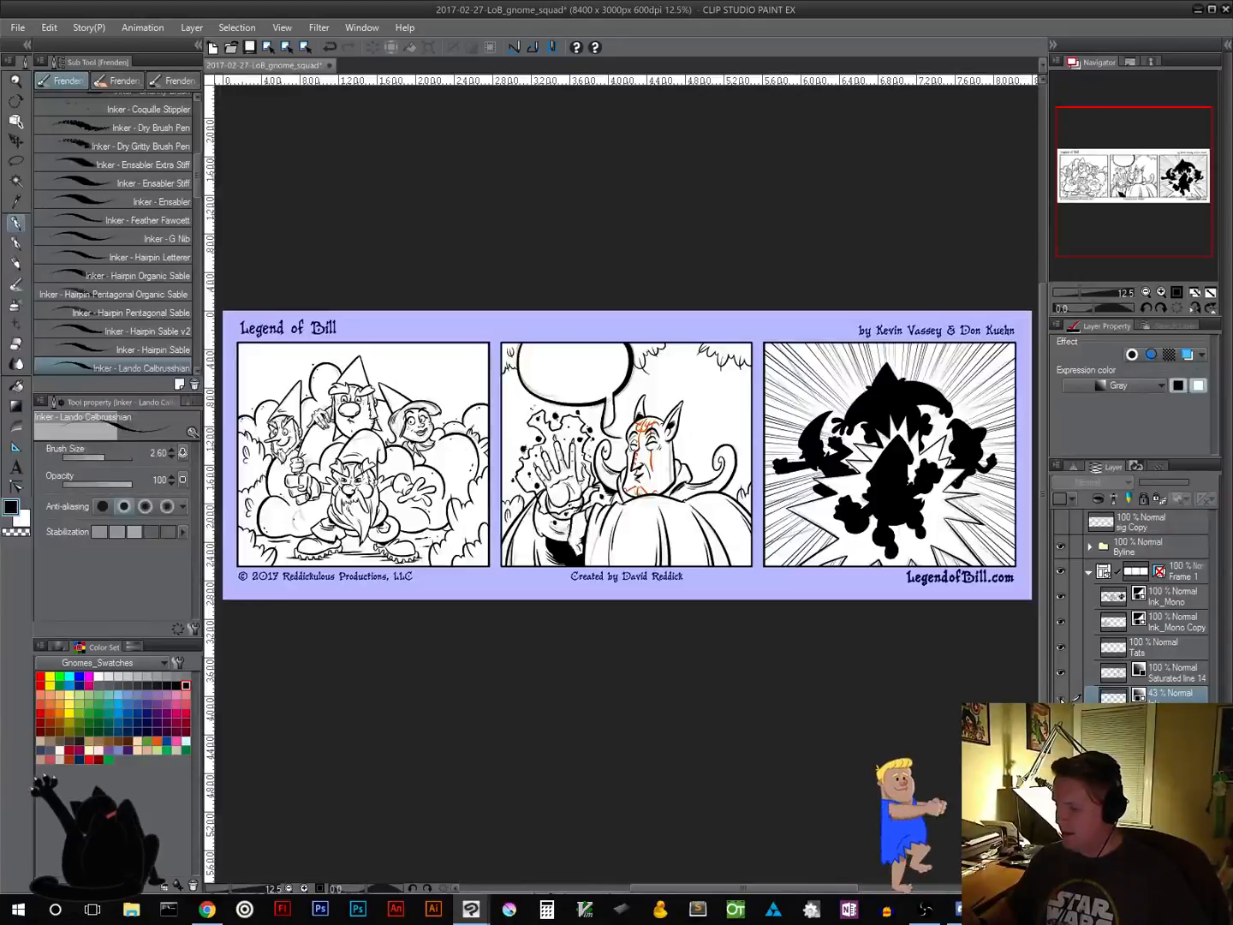
pyautogui.click(1063, 699)
pyautogui.click(1061, 701)
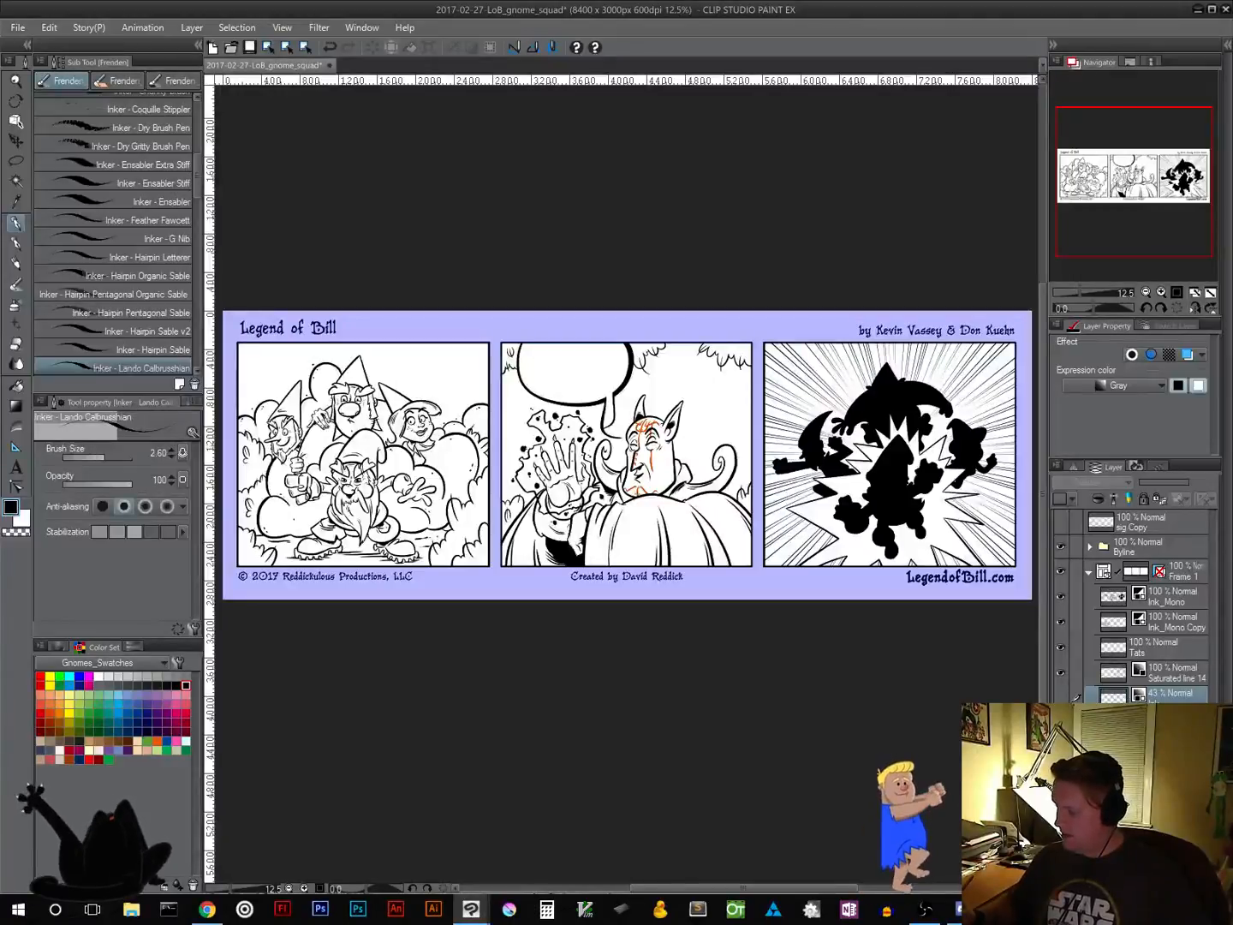
# Create a new raster layer beneath the Saturated line layer and name it Flats
pyautogui.hotkey('ctrl', 'shift', 'n')
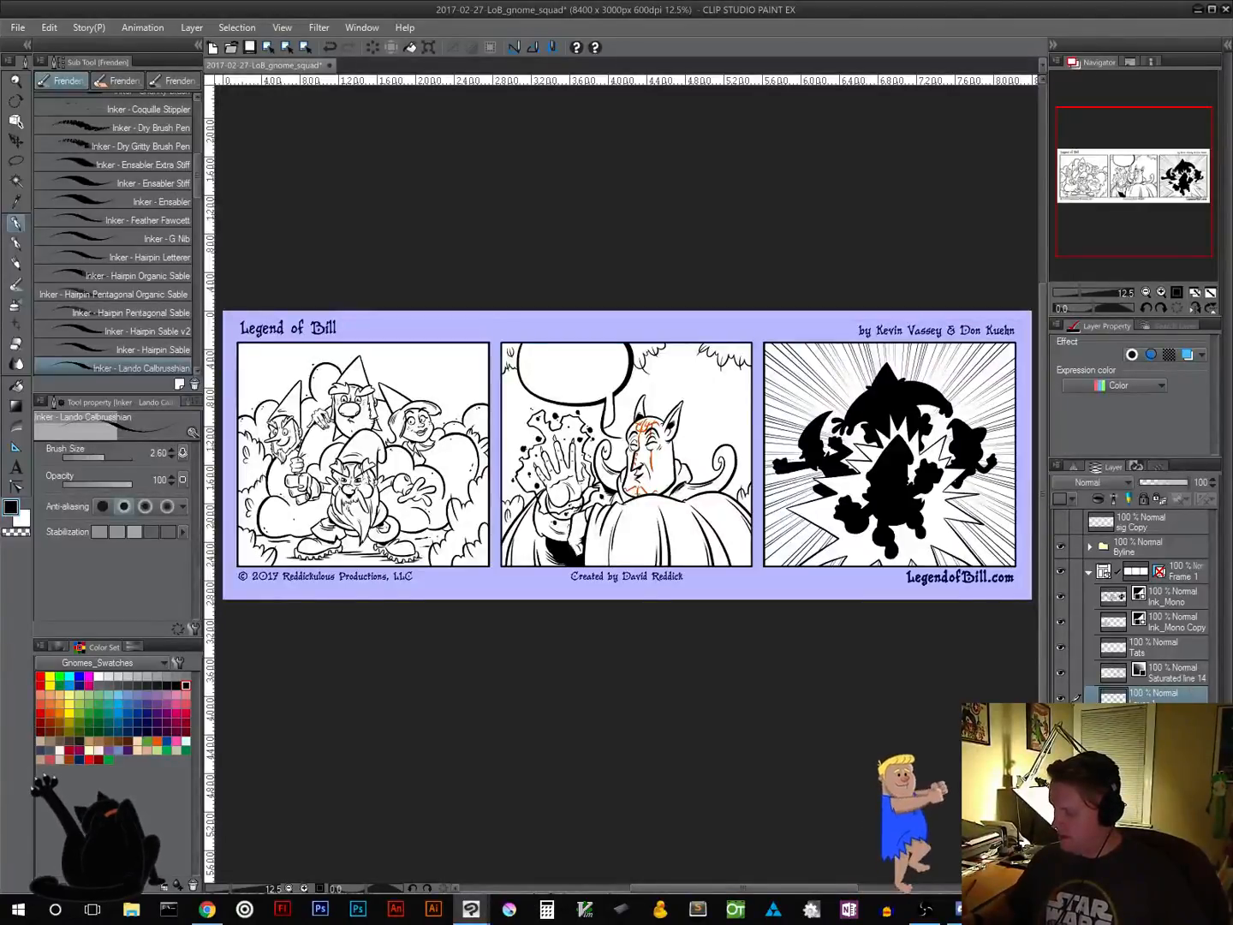
pyautogui.doubleClick(1154, 697)
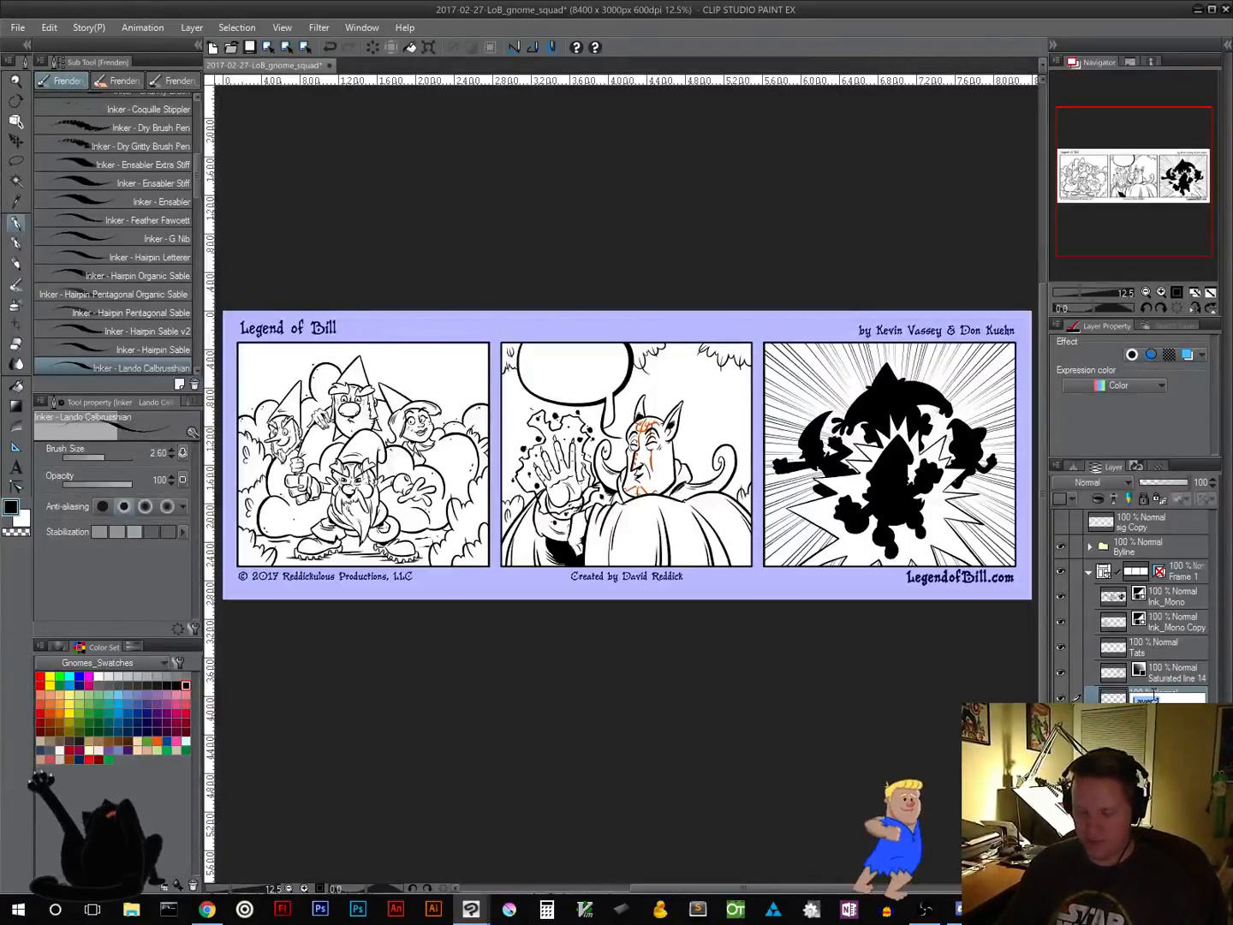
pyautogui.write('Bats')
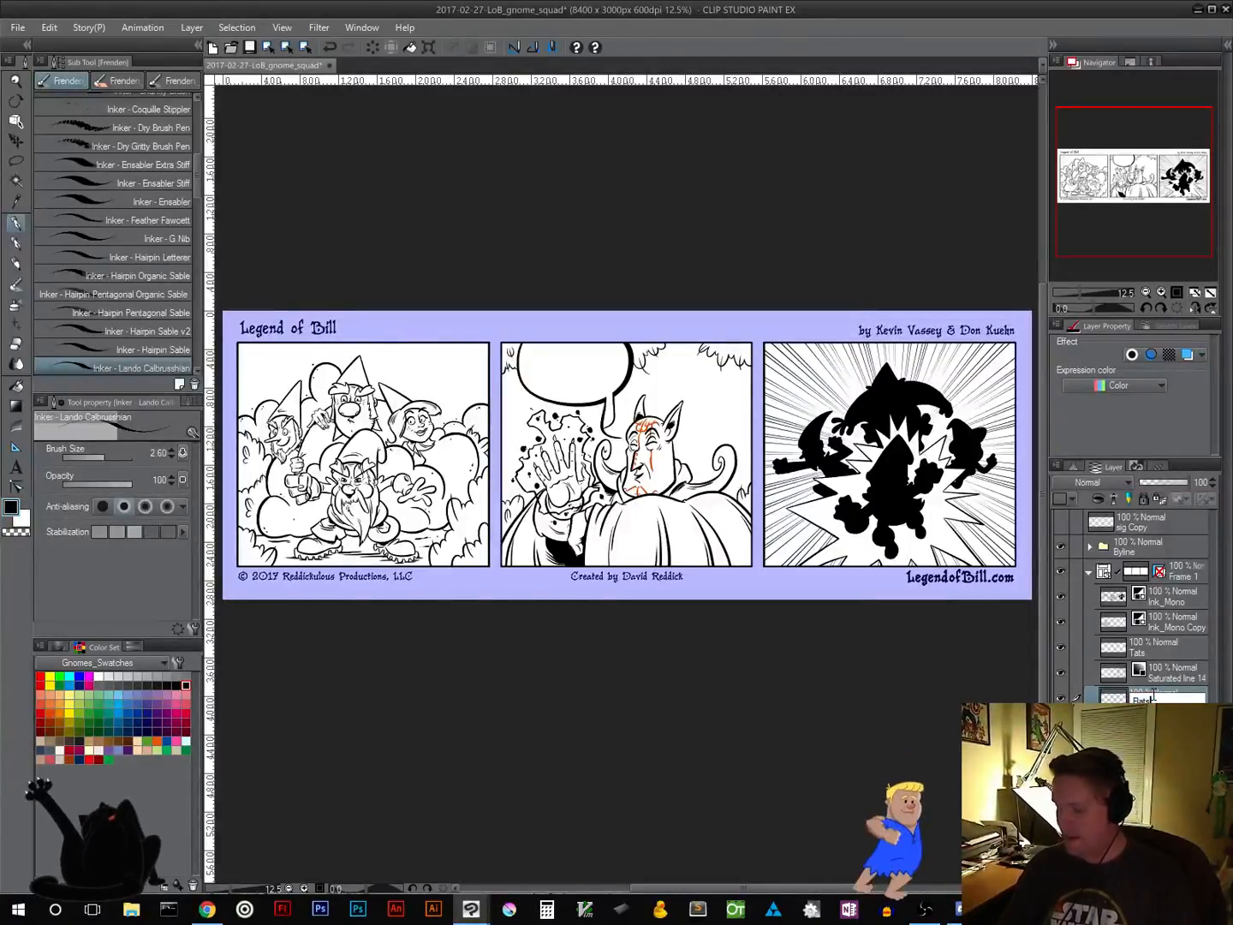
pyautogui.press('Return')
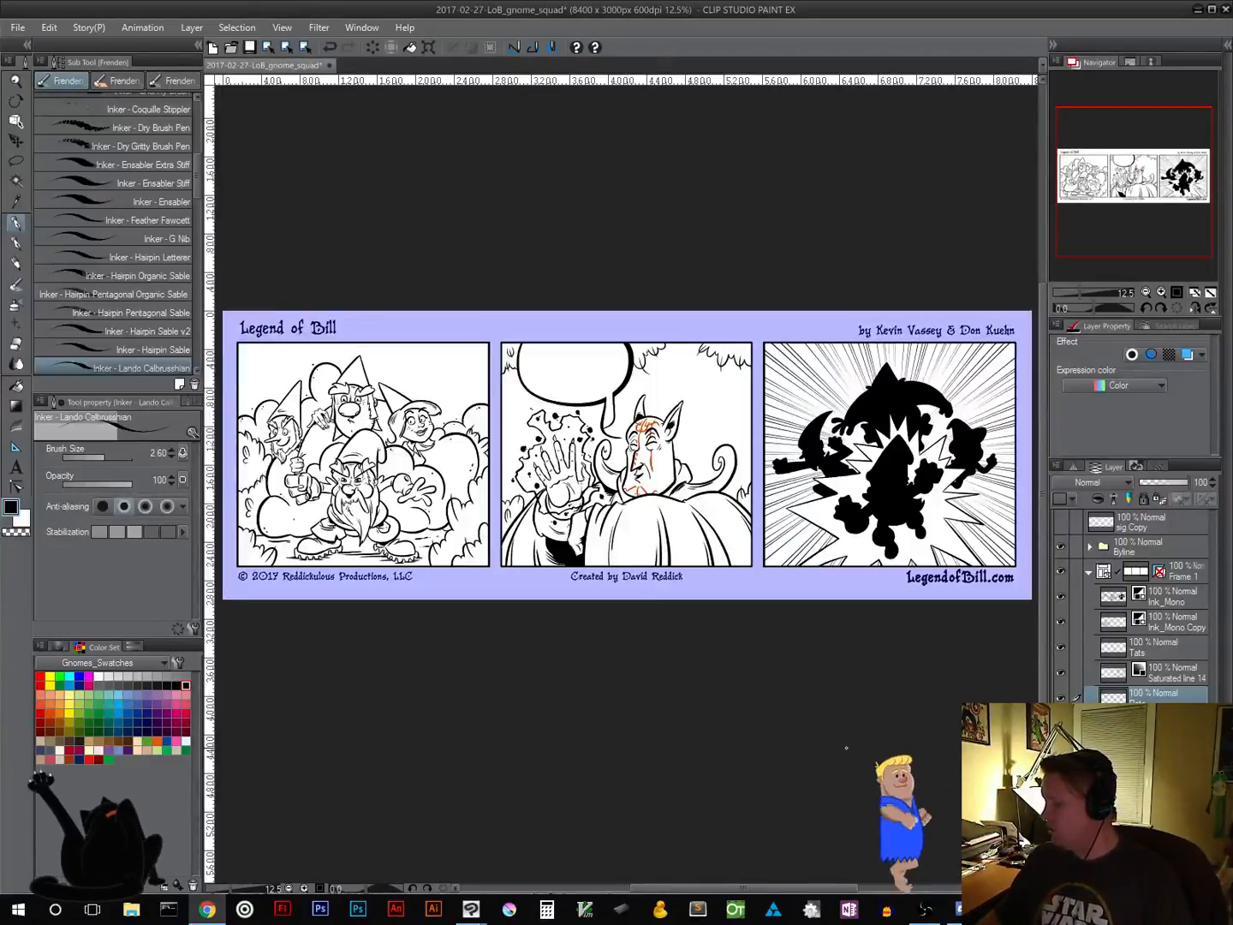
# Fill a rectangular selection enclosing all three panels with light blue on the new layer, and clear the selection
pyautogui.click(17, 160)
pyautogui.click(69, 108)
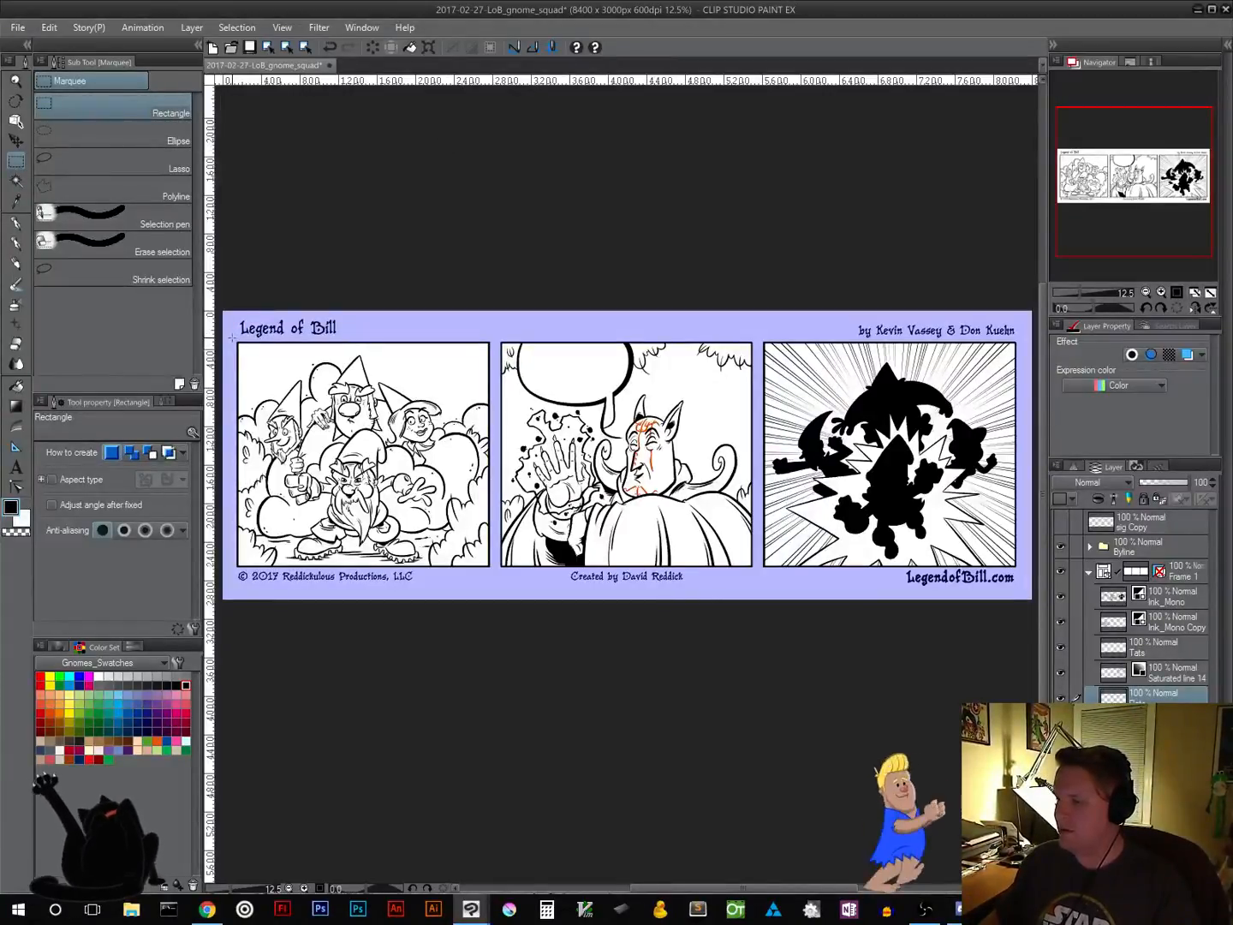
pyautogui.moveTo(232, 336); pyautogui.dragTo(1021, 573)
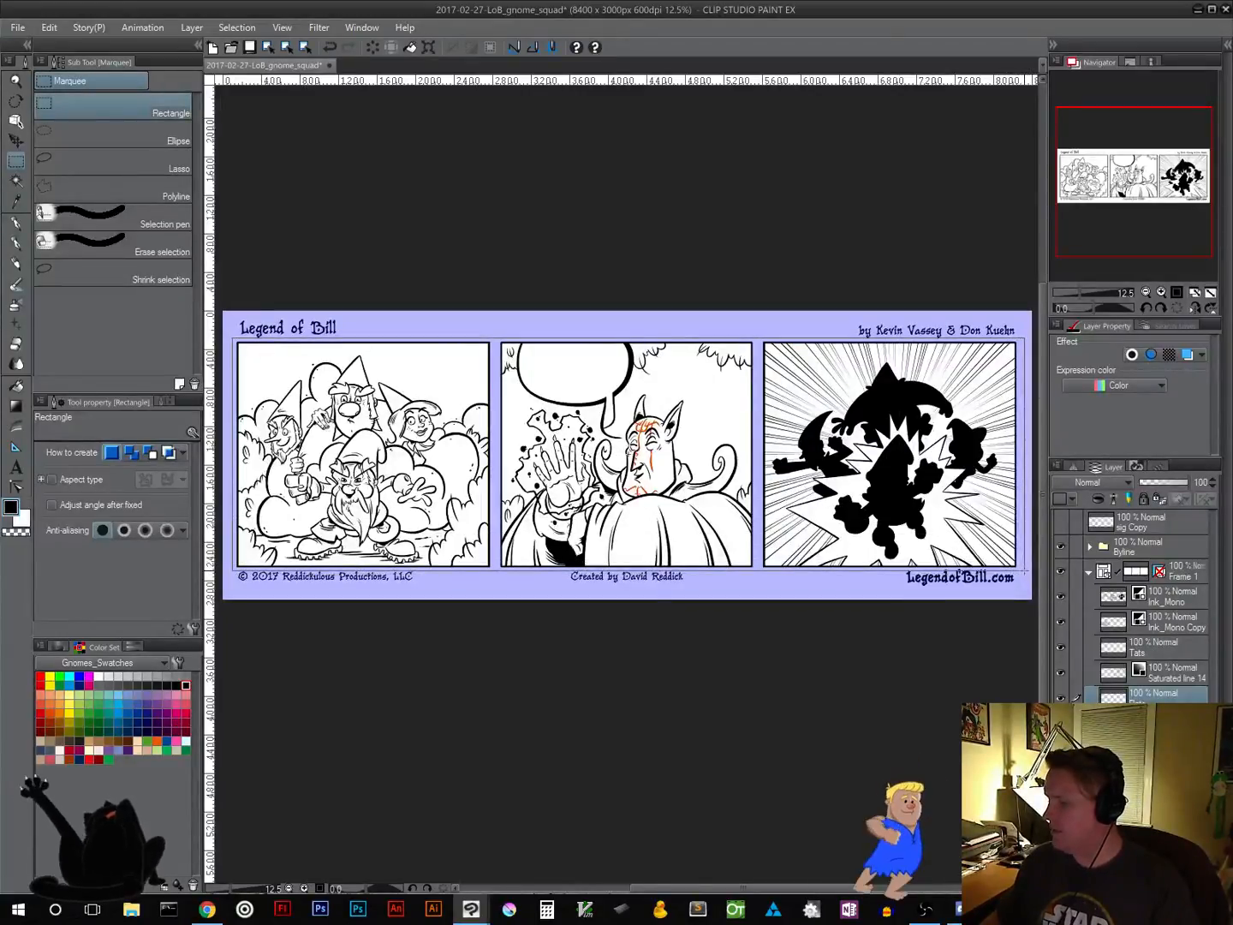
pyautogui.moveTo(1023, 570); pyautogui.dragTo(1023, 570)
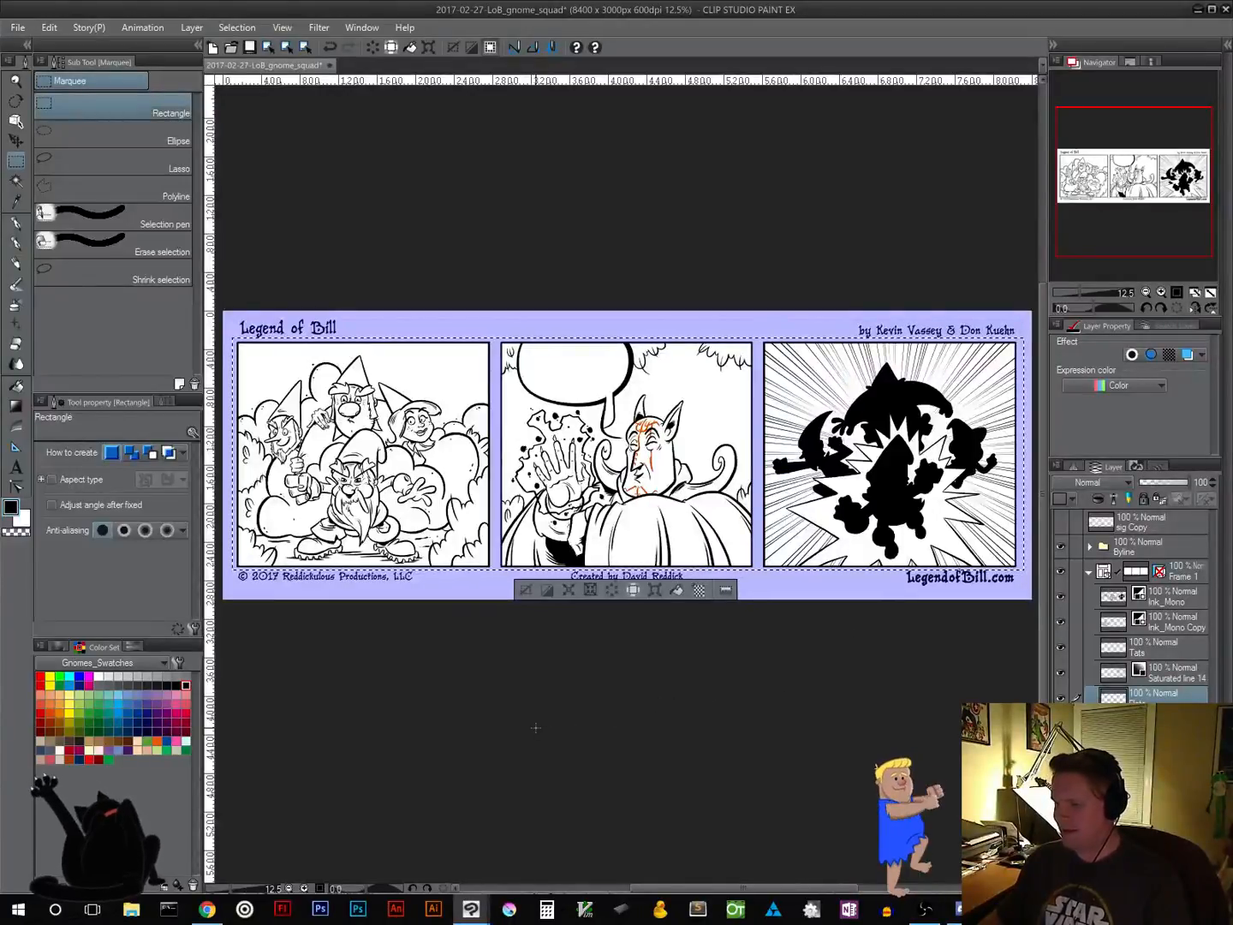
pyautogui.click(118, 694)
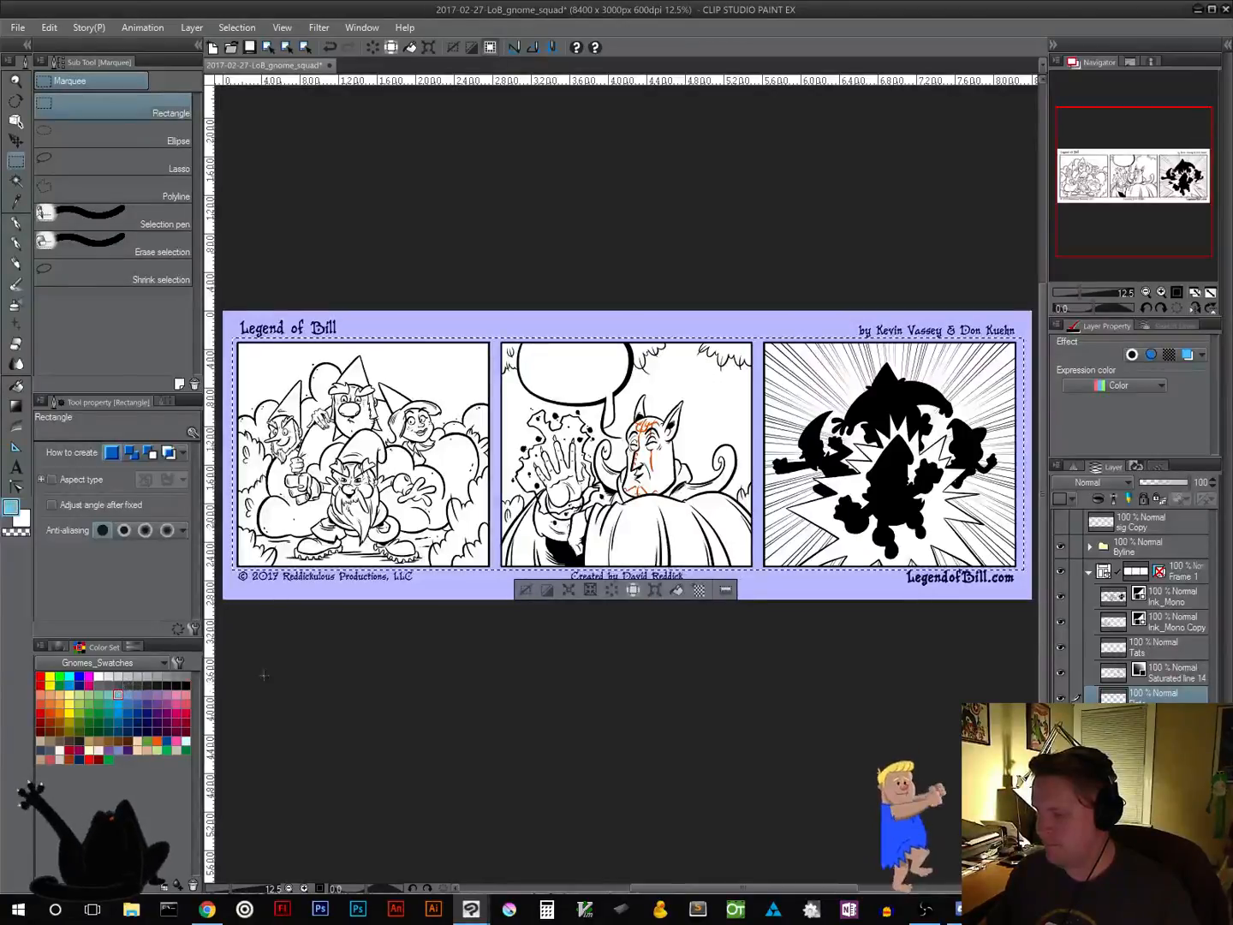
pyautogui.click(676, 589)
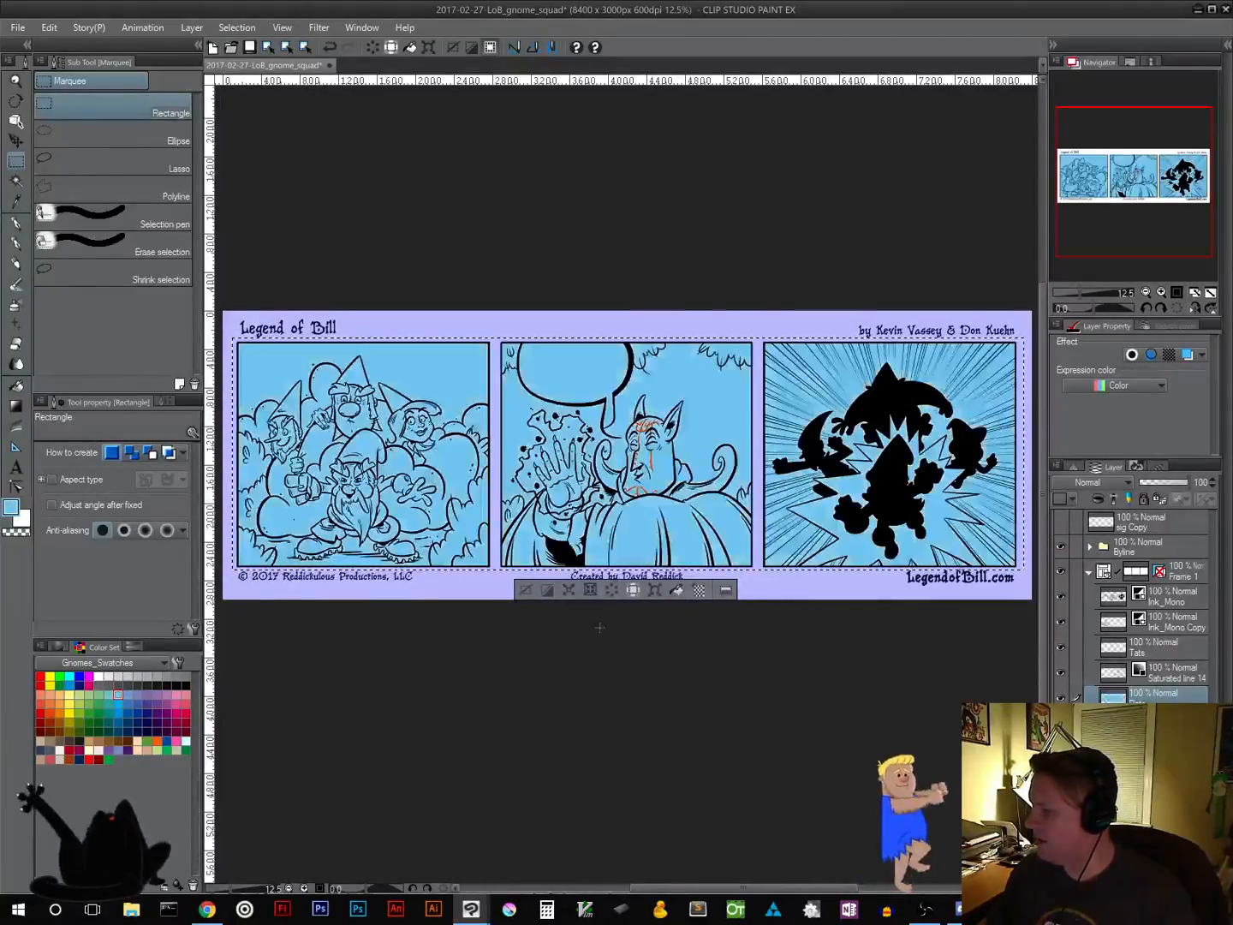
pyautogui.click(525, 590)
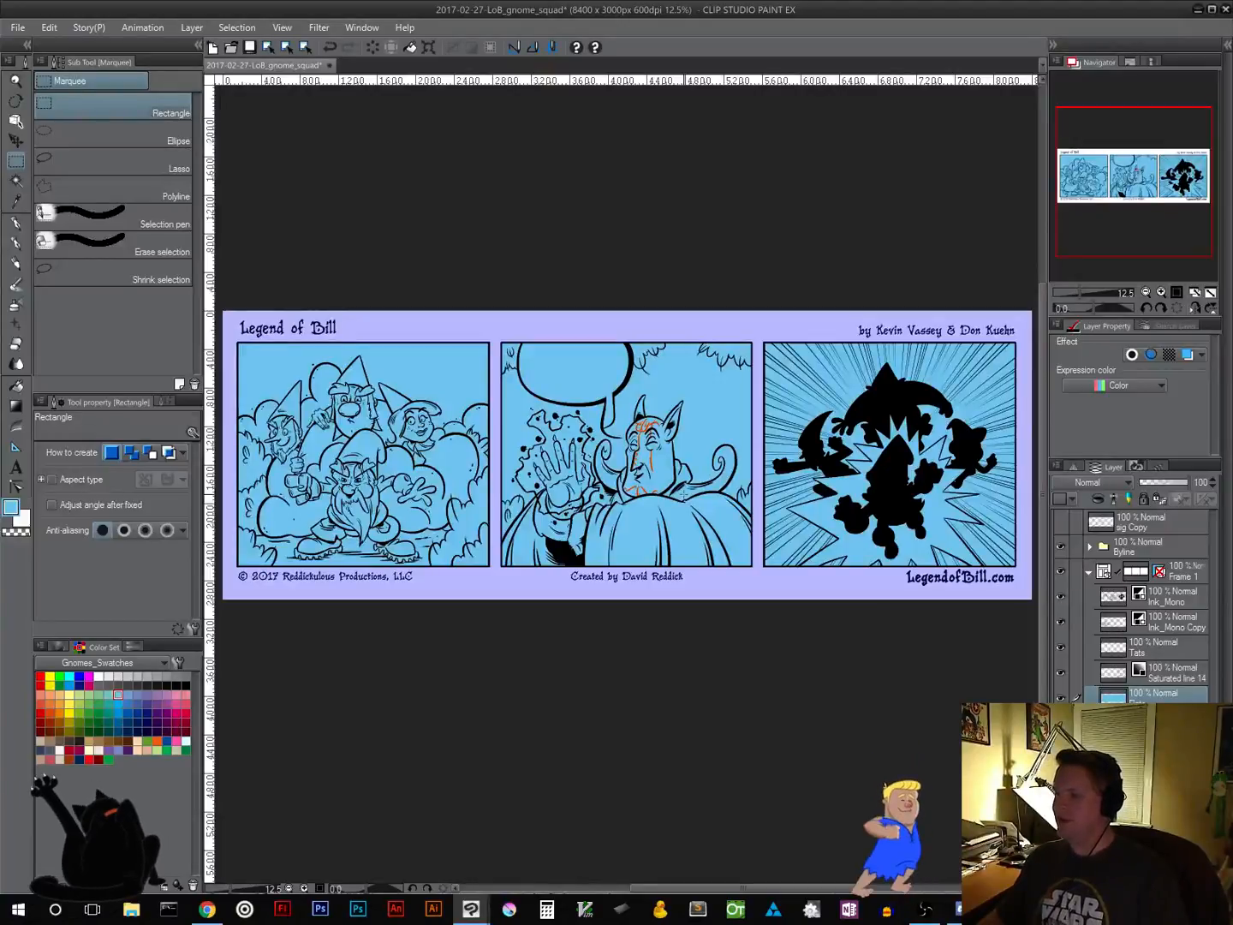
# Examine the line art over the blue fill in the middle panel and the first panel
pyautogui.scroll(4, 685, 494)
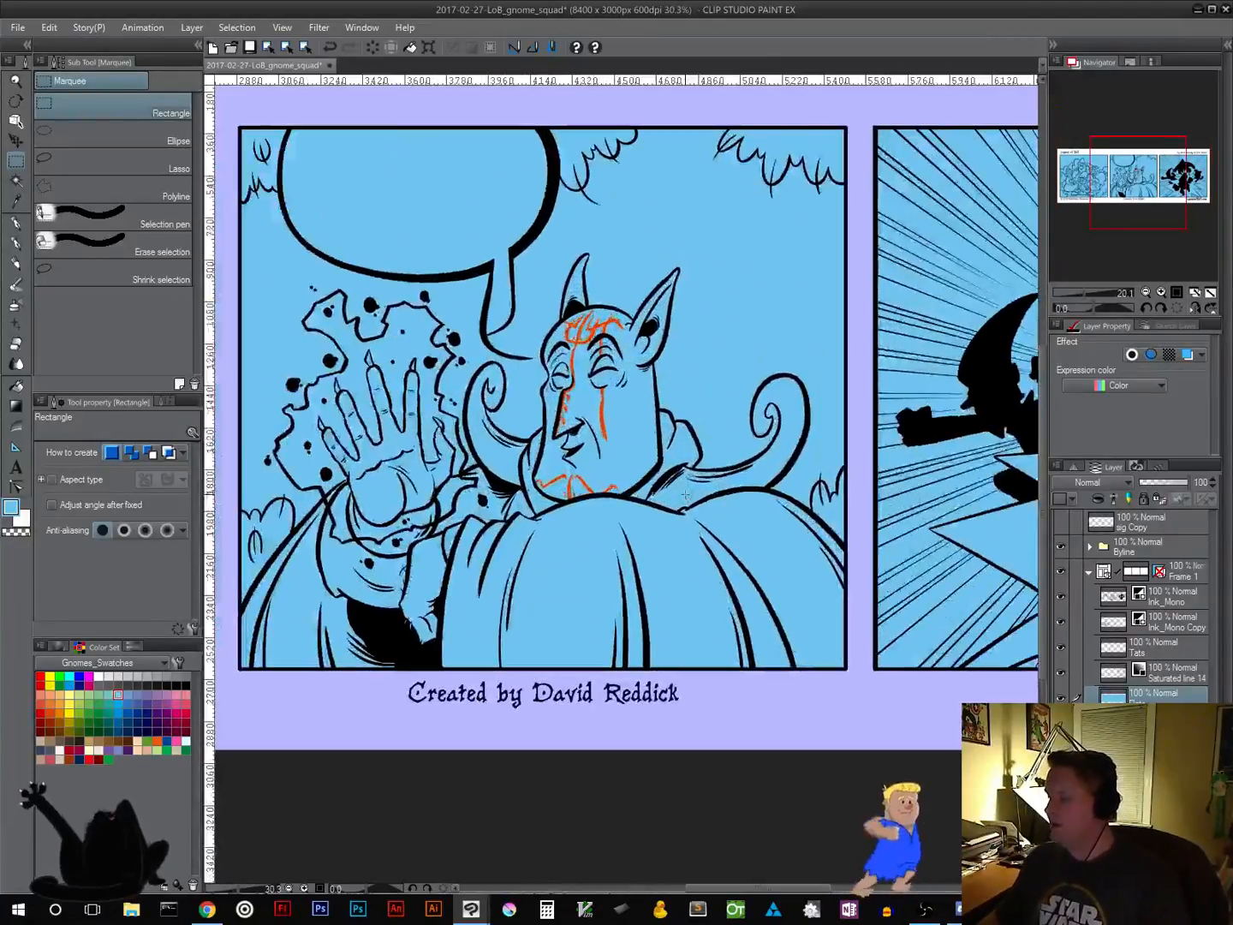
pyautogui.scroll(2, 685, 495)
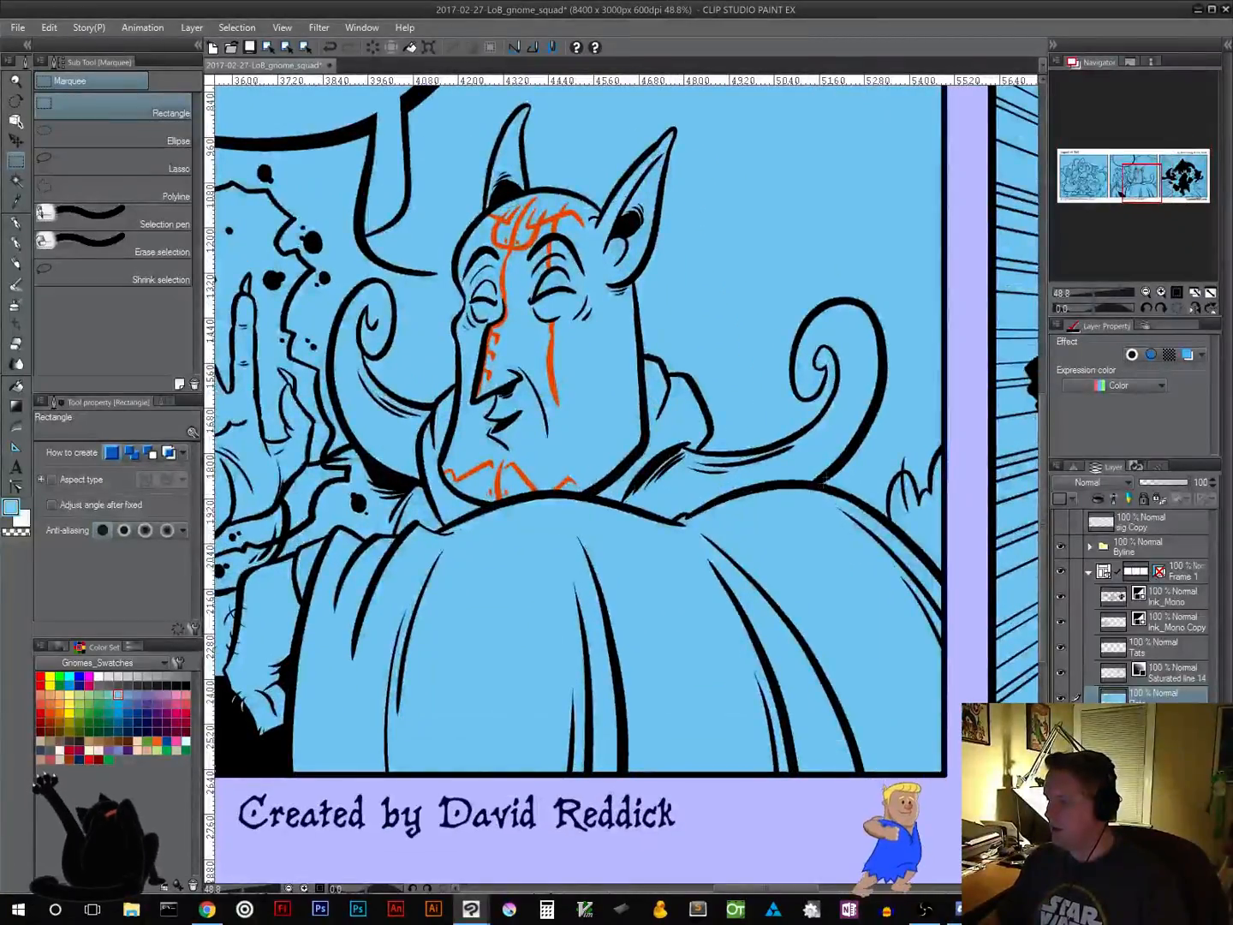
pyautogui.scroll(-3, 685, 519)
pyautogui.scroll(3, 691, 537)
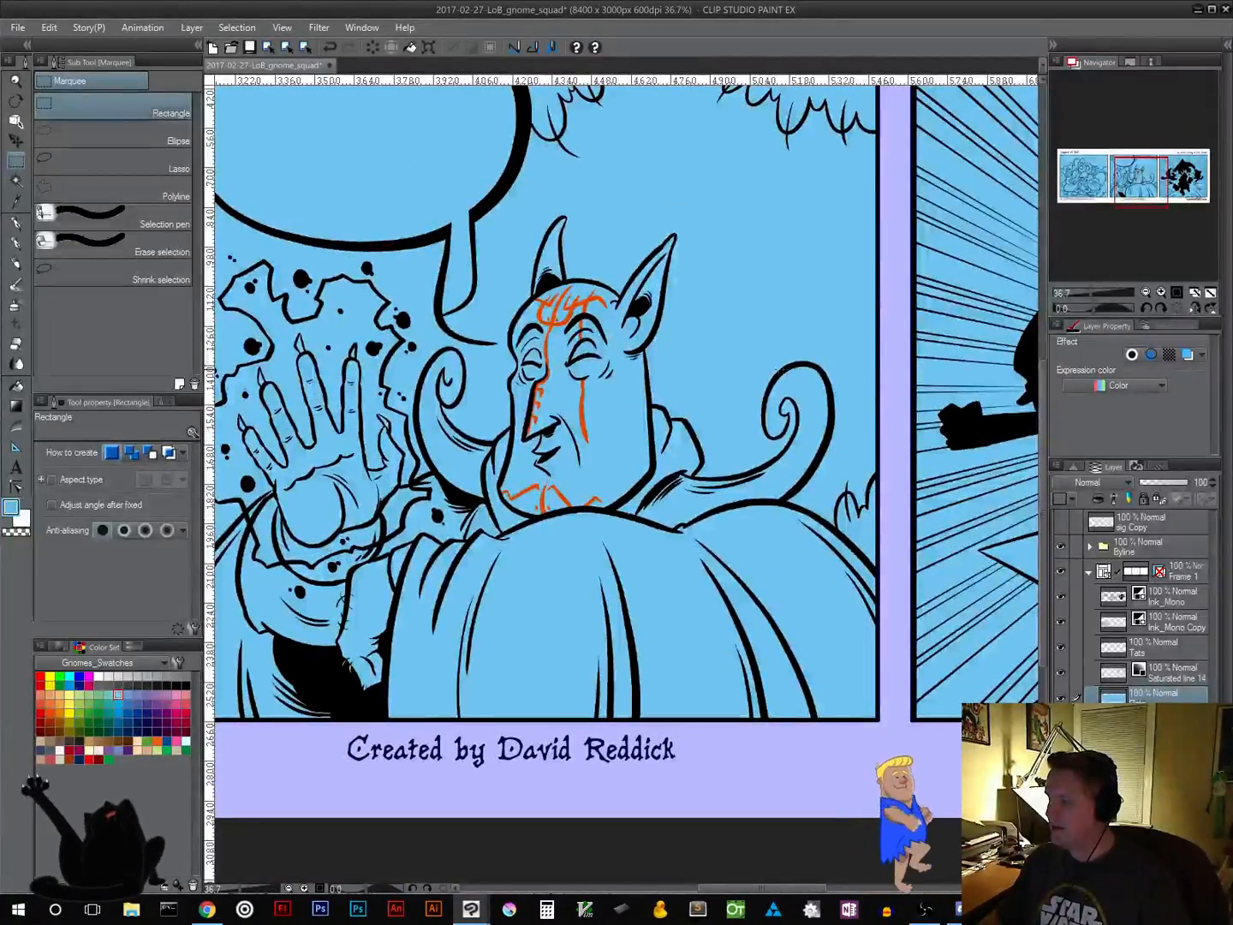
pyautogui.scroll(-1, 611, 539)
pyautogui.scroll(-4, 610, 538)
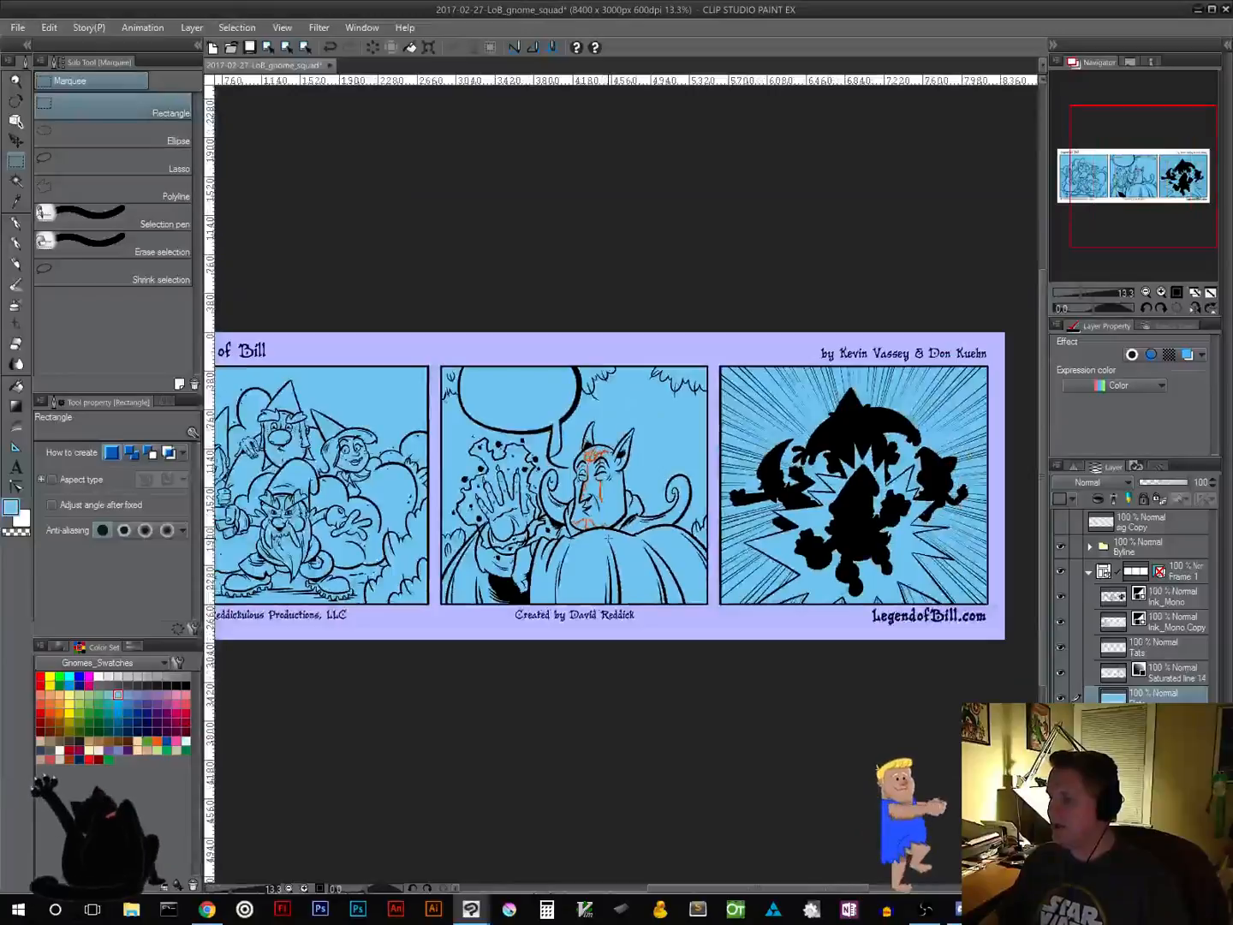
pyautogui.moveTo(456, 493); pyautogui.dragTo(720, 513)
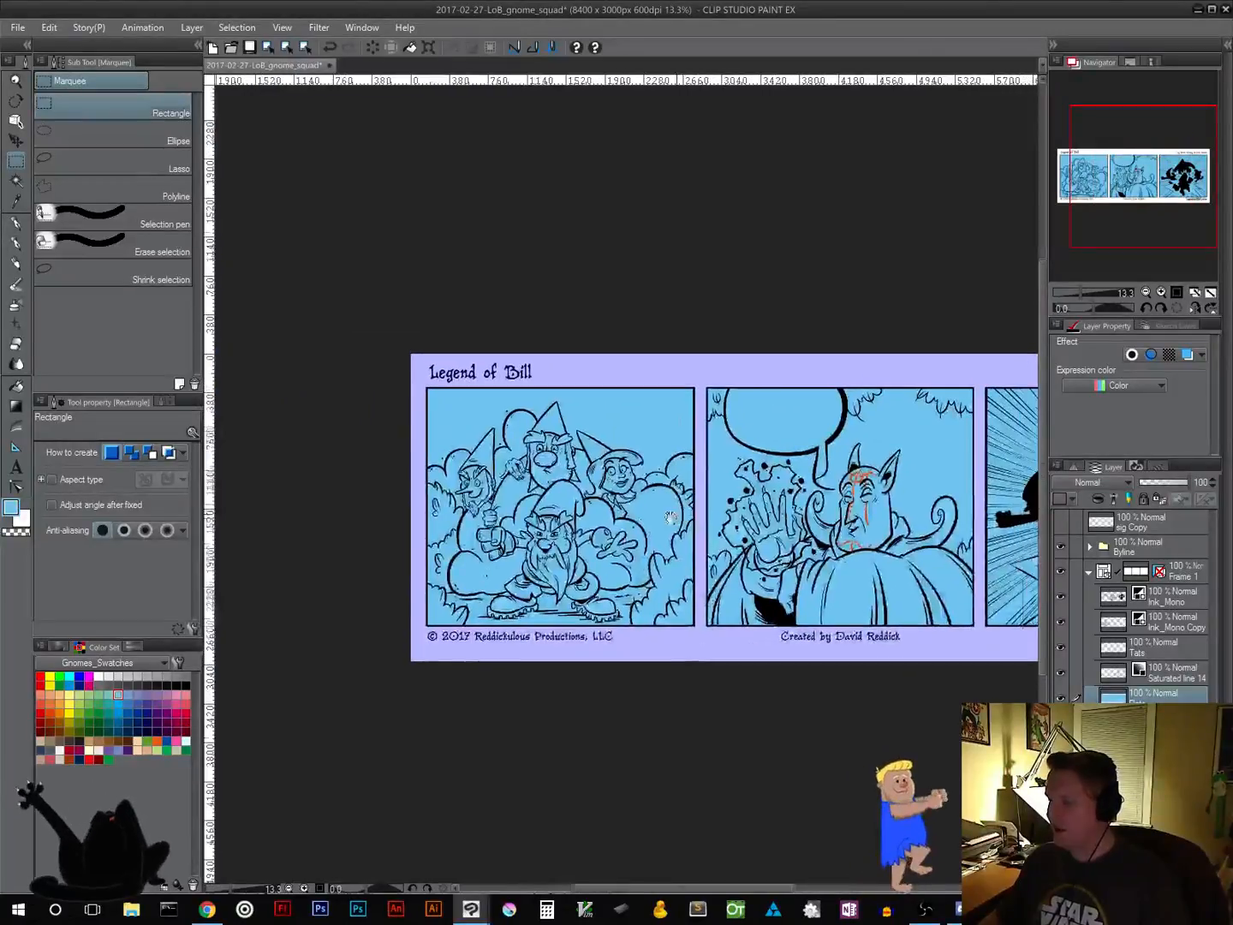
pyautogui.scroll(2, 721, 513)
pyautogui.scroll(2, 575, 514)
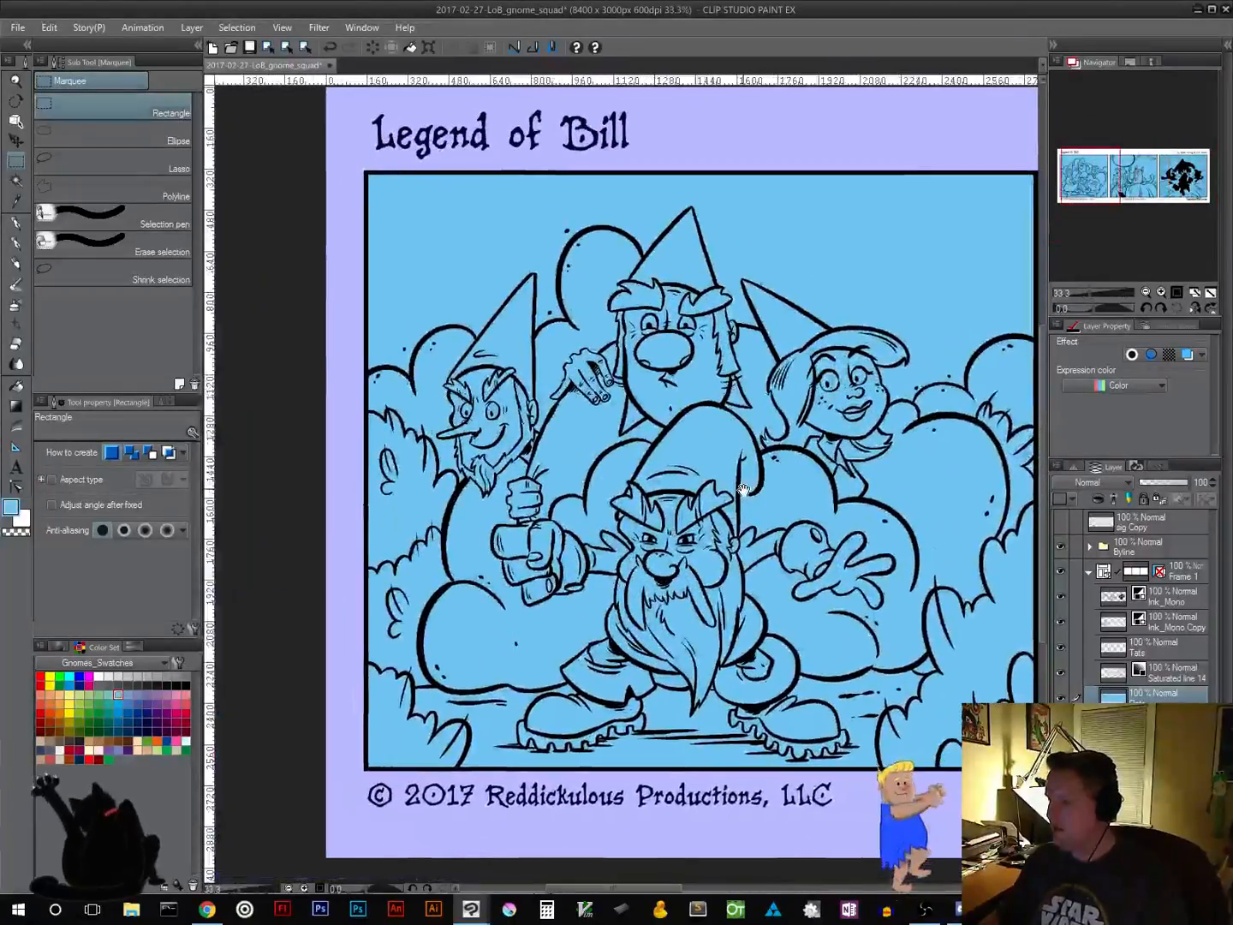
pyautogui.moveTo(879, 489); pyautogui.dragTo(474, 502)
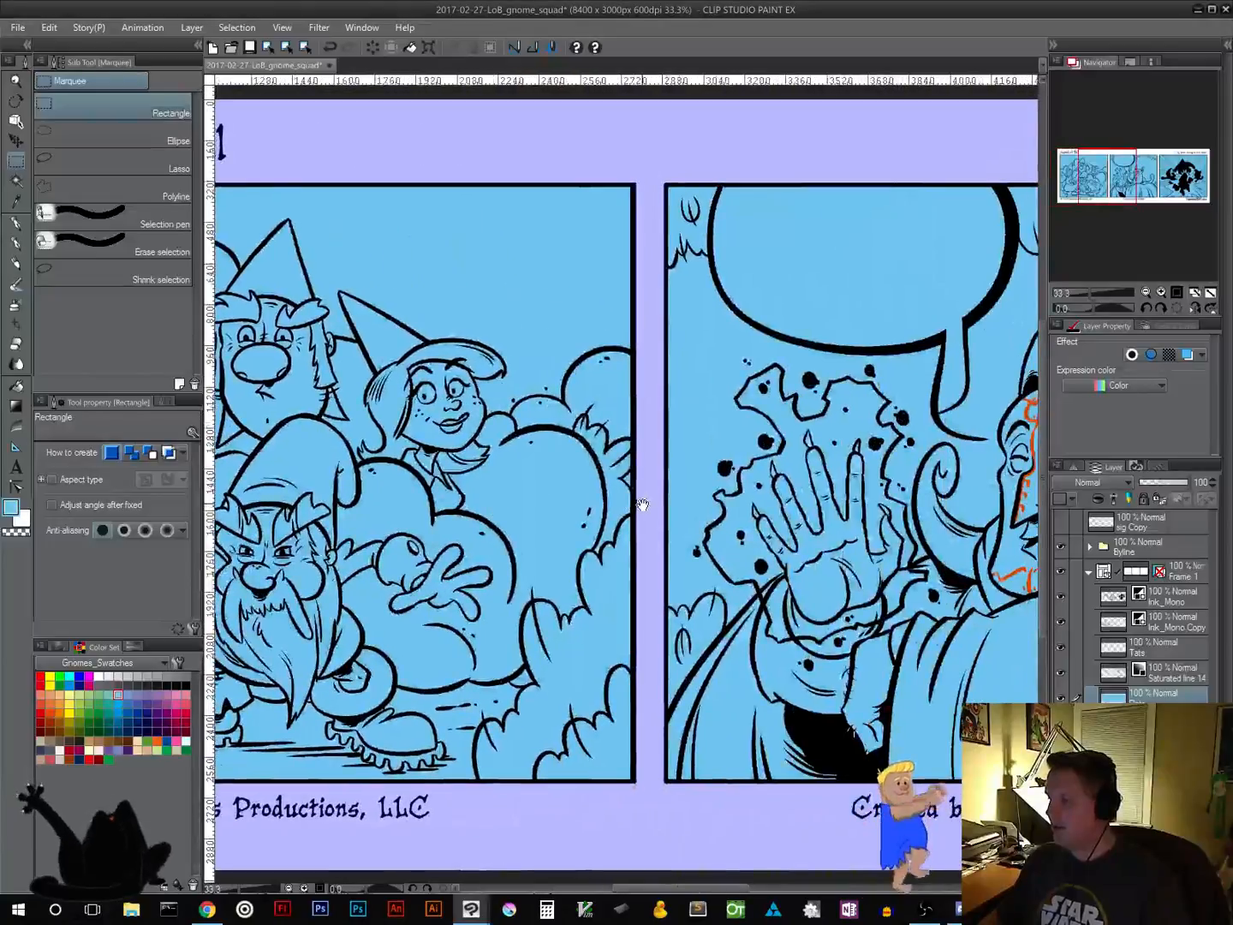
pyautogui.moveTo(742, 508); pyautogui.dragTo(947, 468)
pyautogui.moveTo(545, 464); pyautogui.dragTo(675, 535)
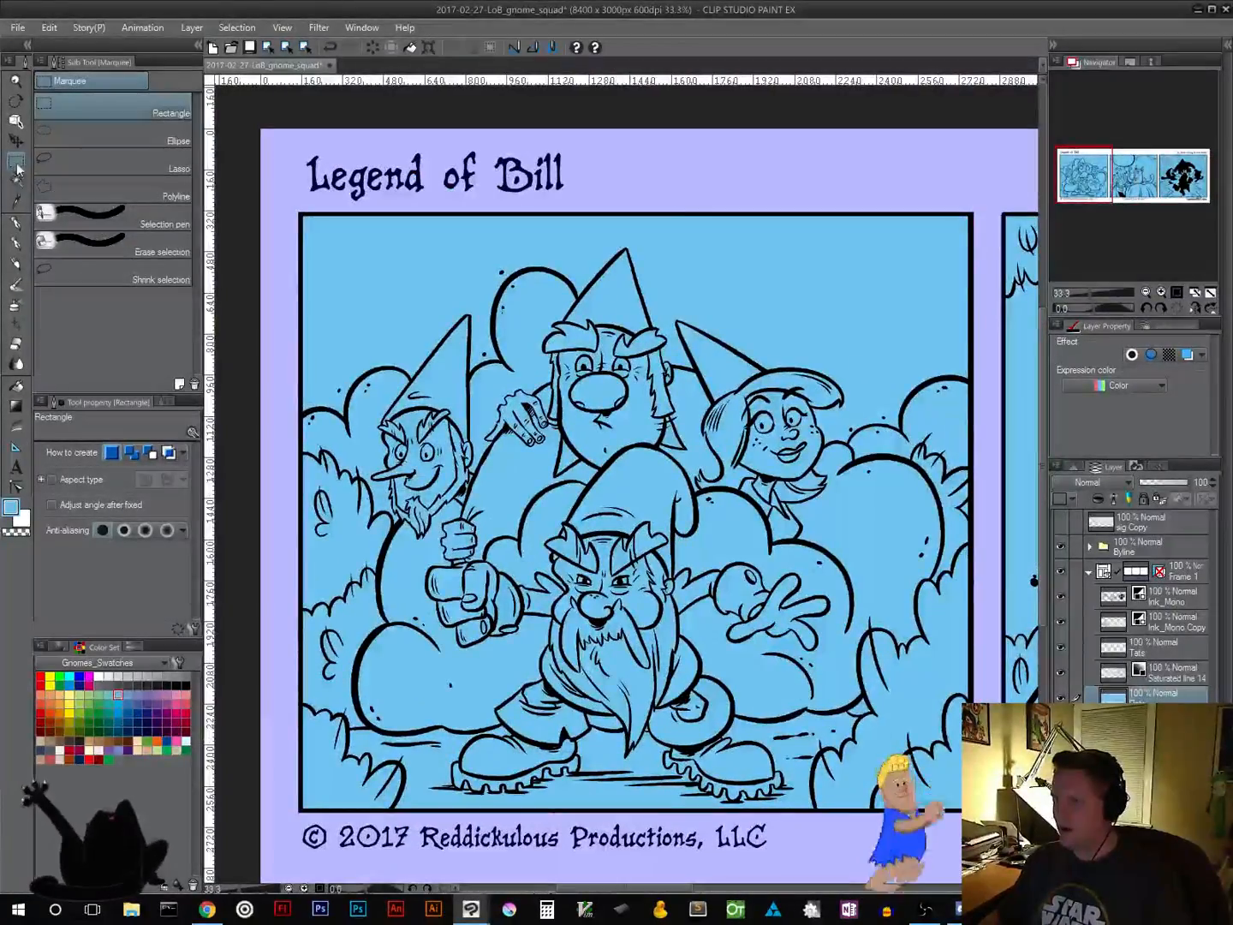
# Try to fill the back gnome's pointed hat with pink, referring only to the editing layer, and undo the fill
pyautogui.click(72, 159)
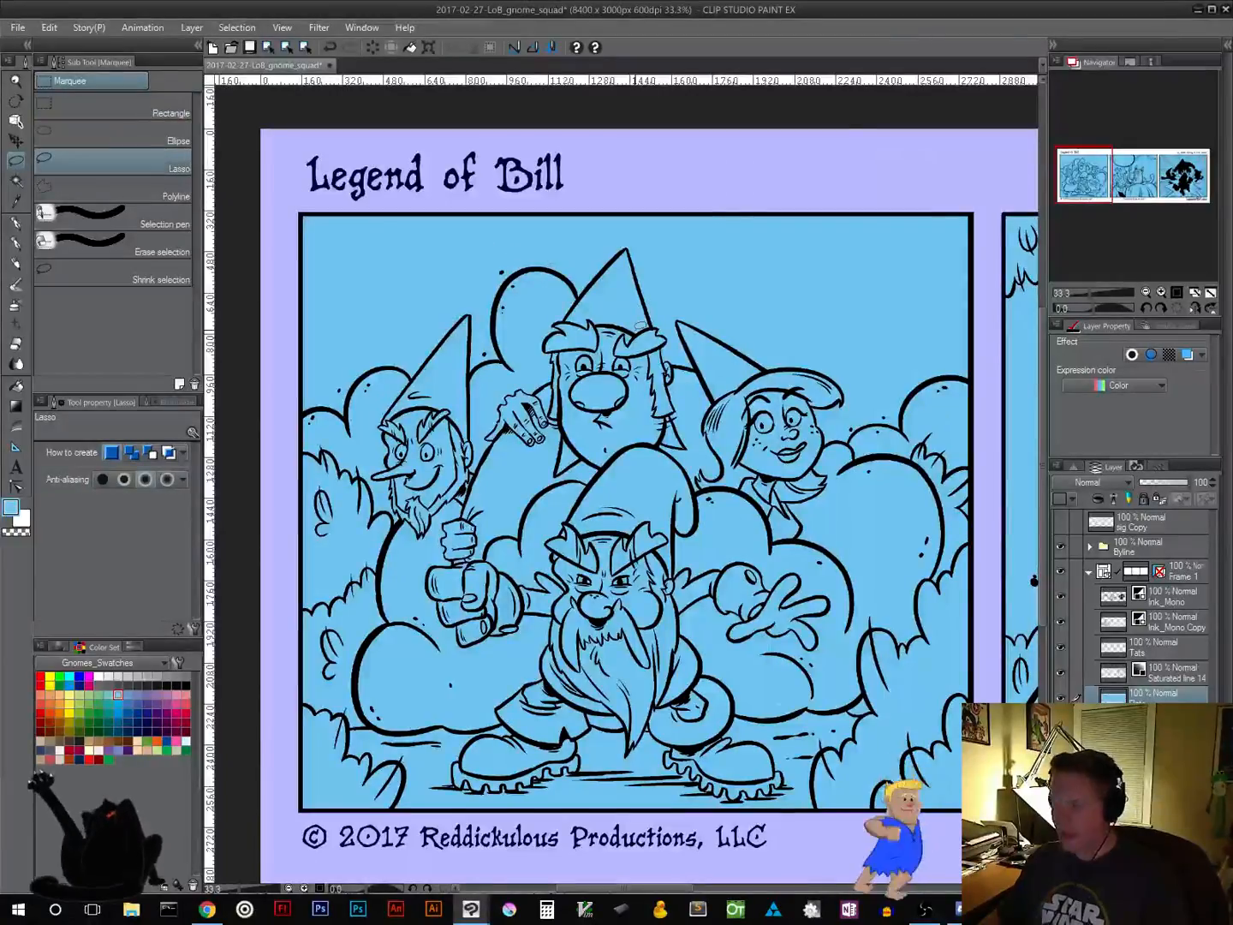
pyautogui.click(16, 387)
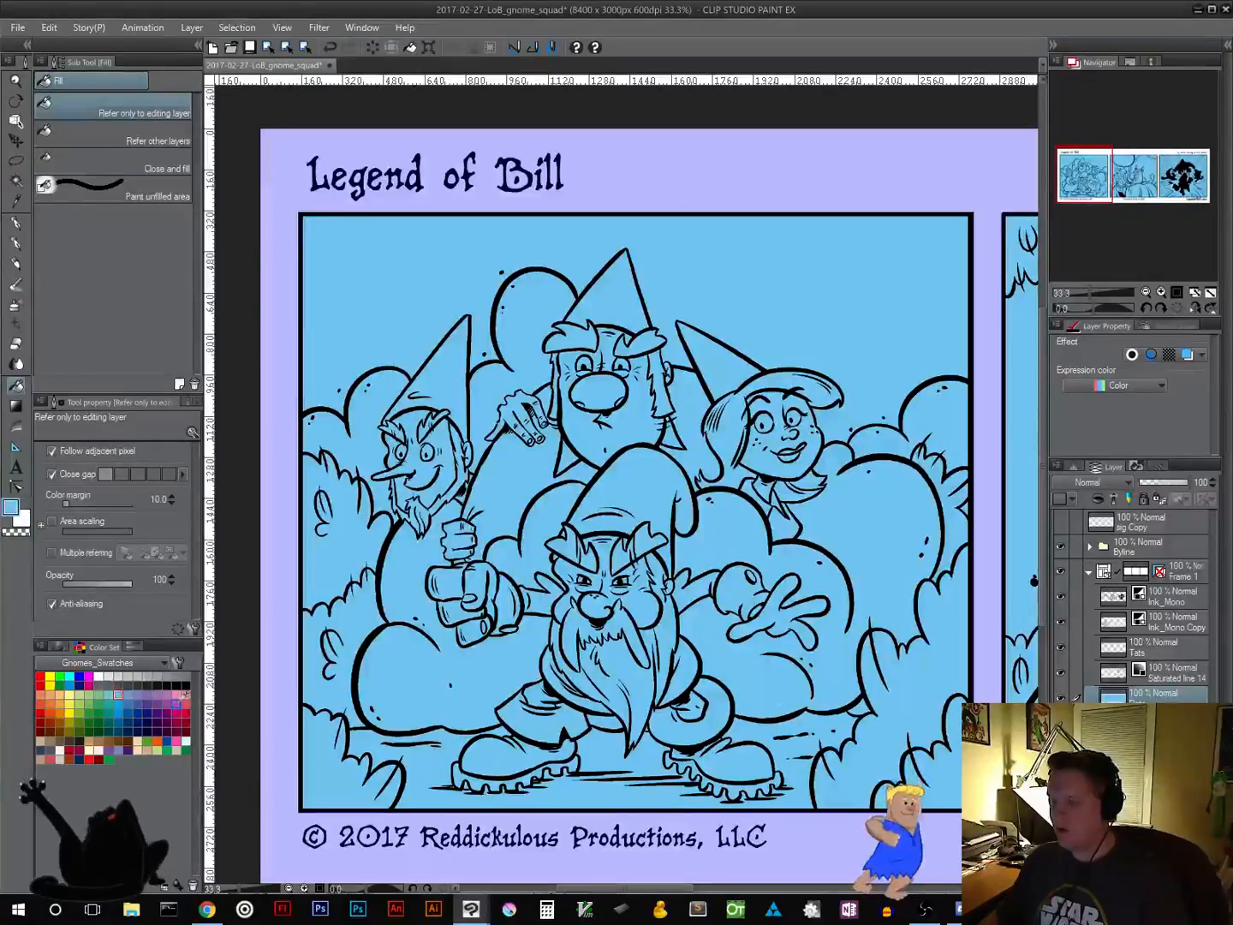
pyautogui.click(176, 704)
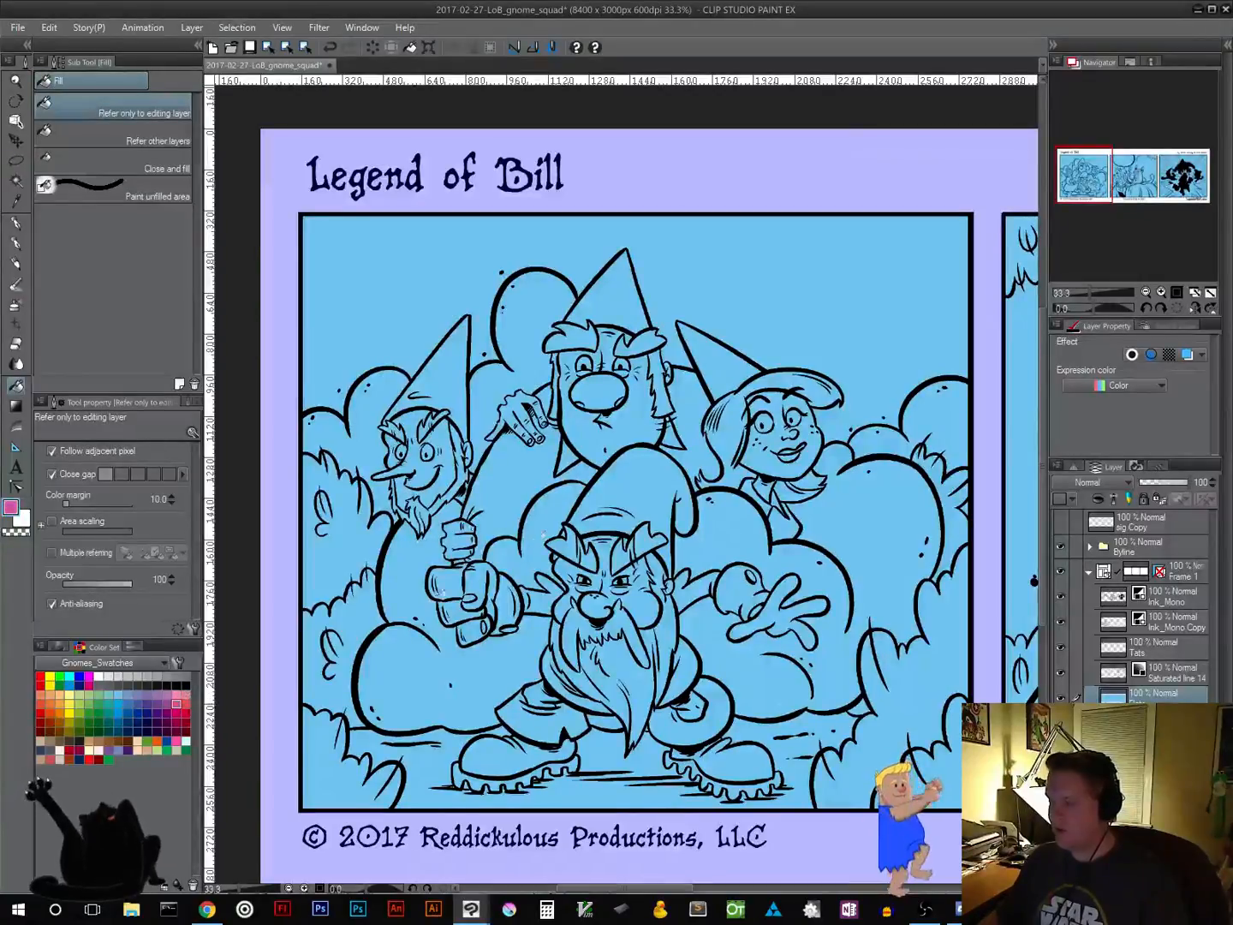
pyautogui.click(621, 296)
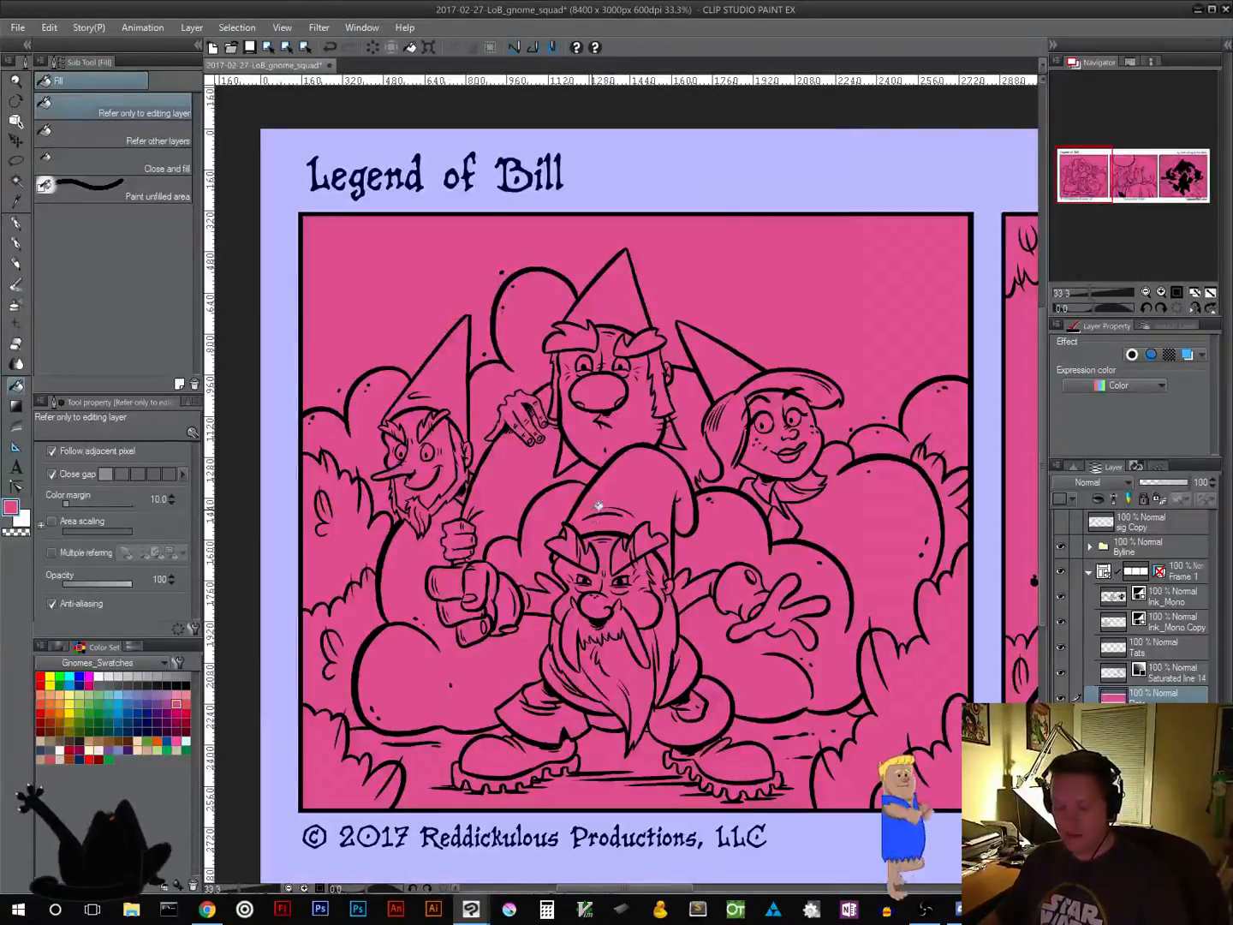
pyautogui.hotkey('ctrl', 'z')
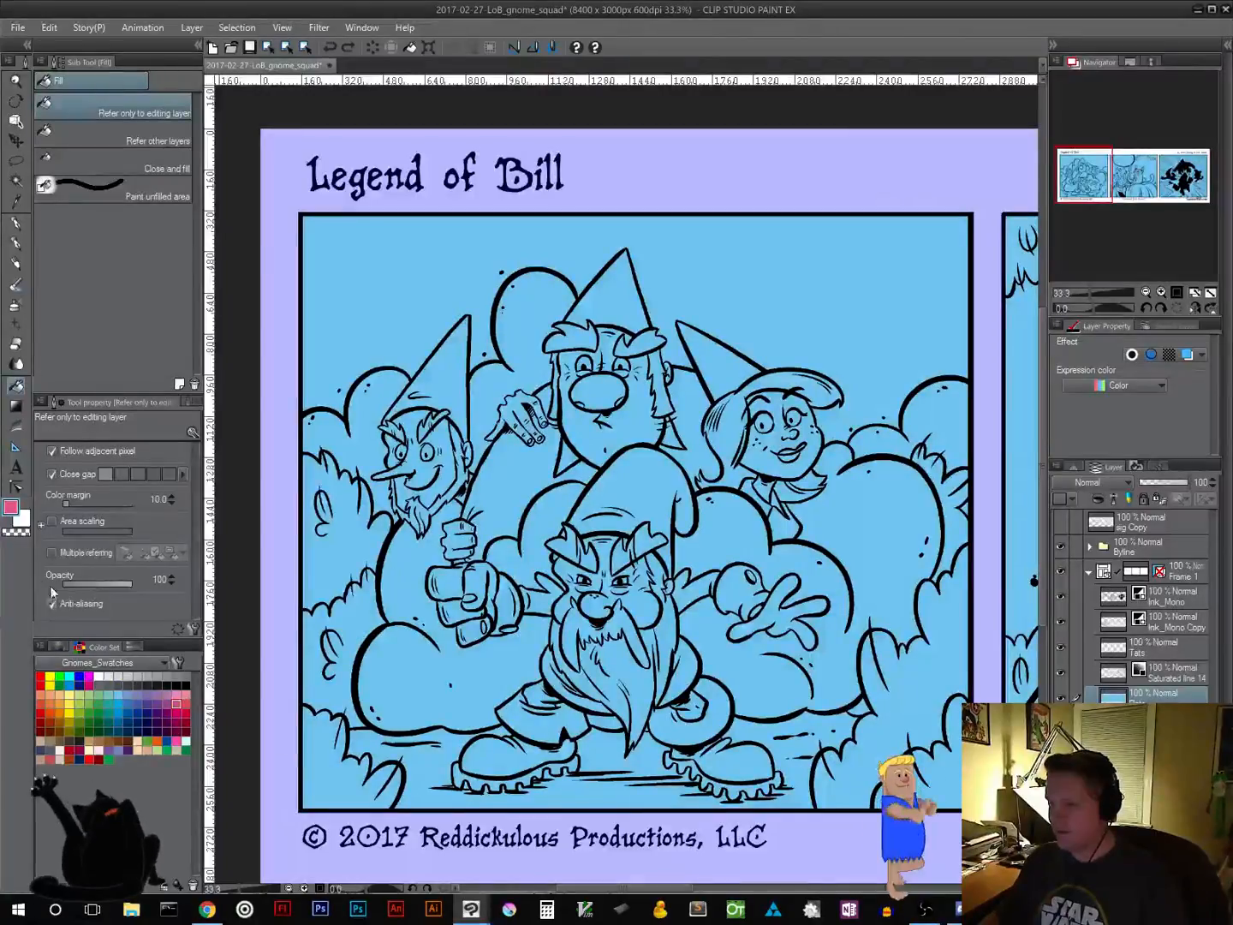
# Try the pink hat fill again with Follow adjacent pixel turned off, and undo it
pyautogui.click(52, 452)
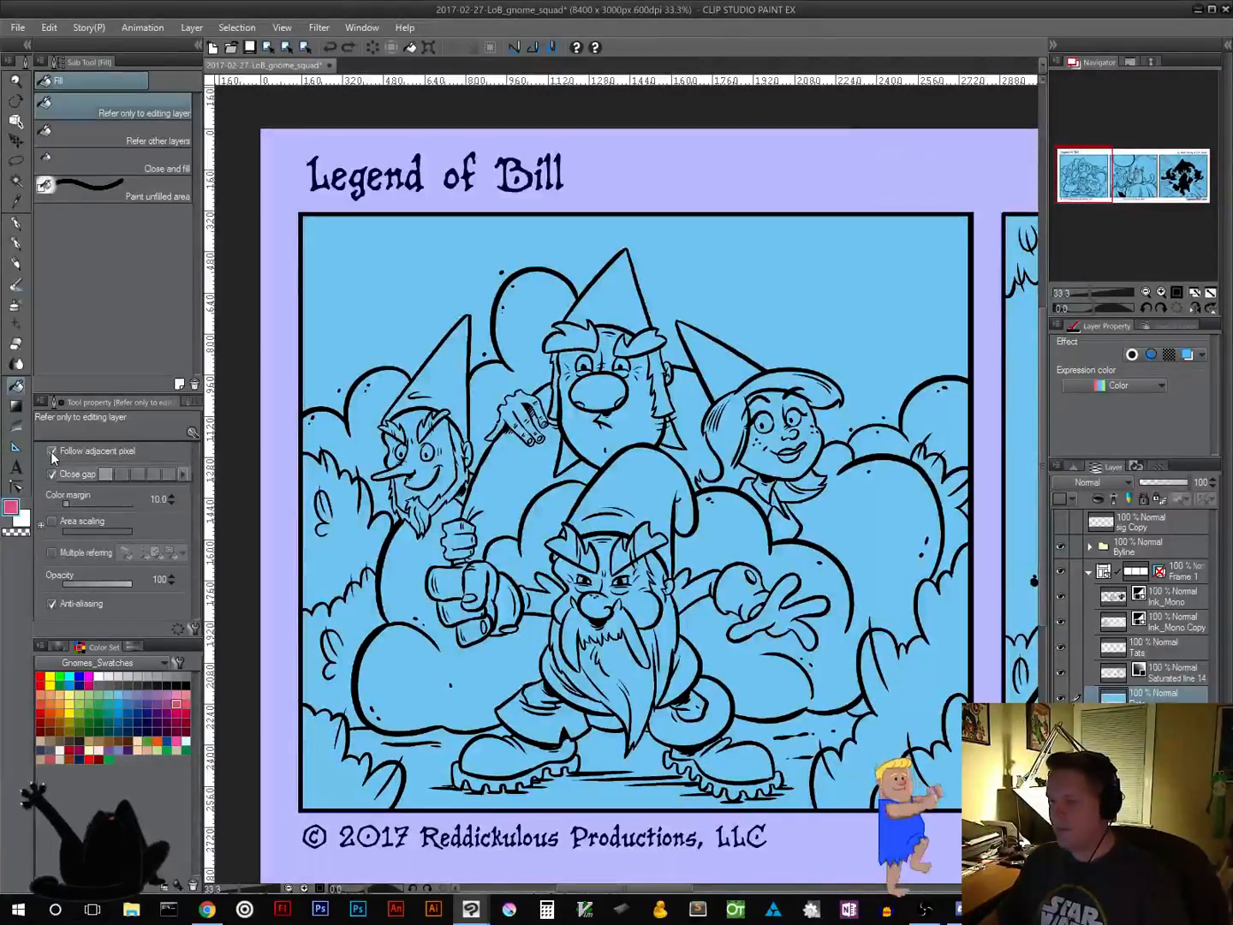
pyautogui.click(622, 301)
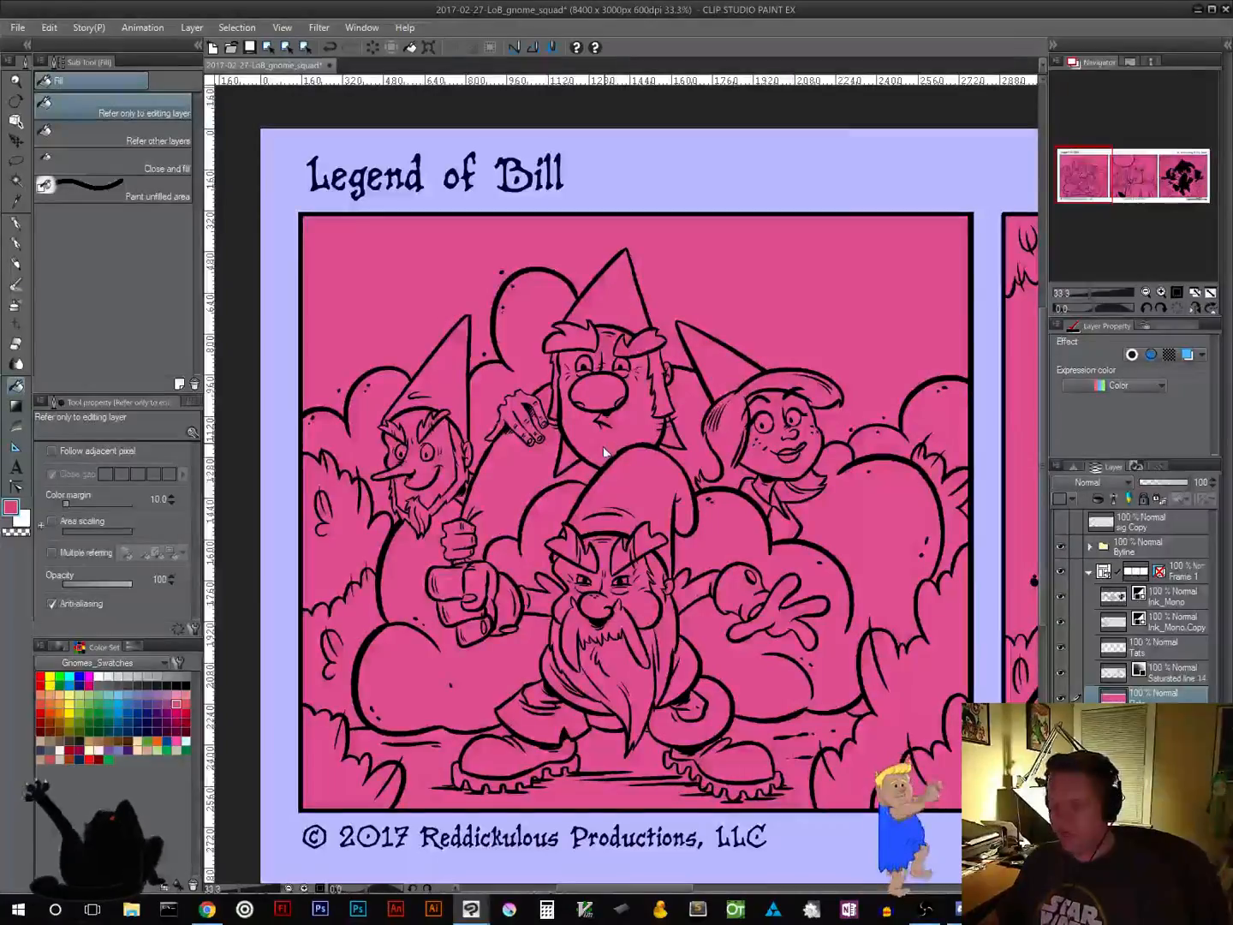
pyautogui.hotkey('ctrl', 'z')
# Turn on Multiple referring and Follow adjacent pixel for the fill, and fill the back gnome's pointed hat with pink
pyautogui.click(50, 554)
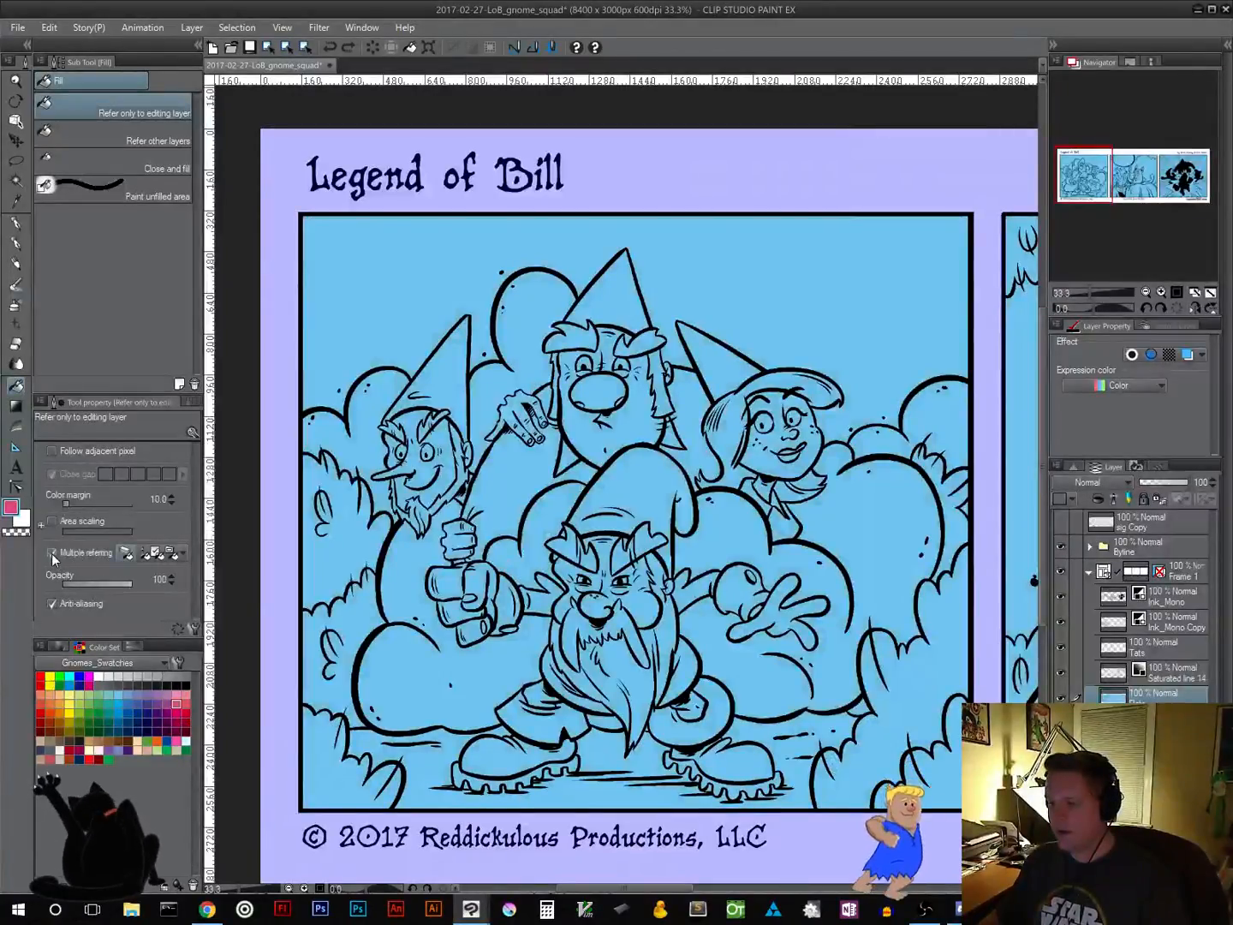
pyautogui.click(49, 451)
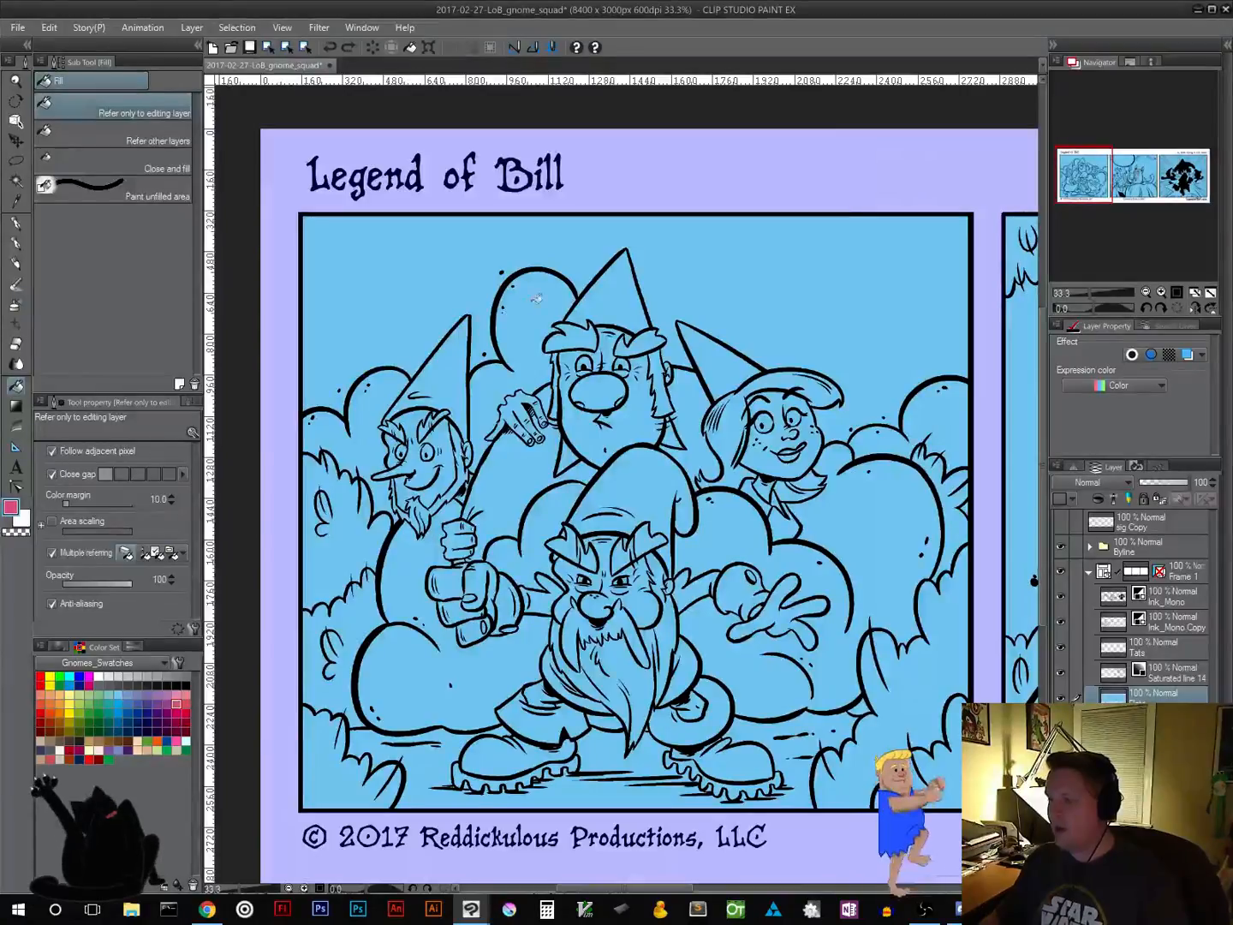
pyautogui.click(609, 291)
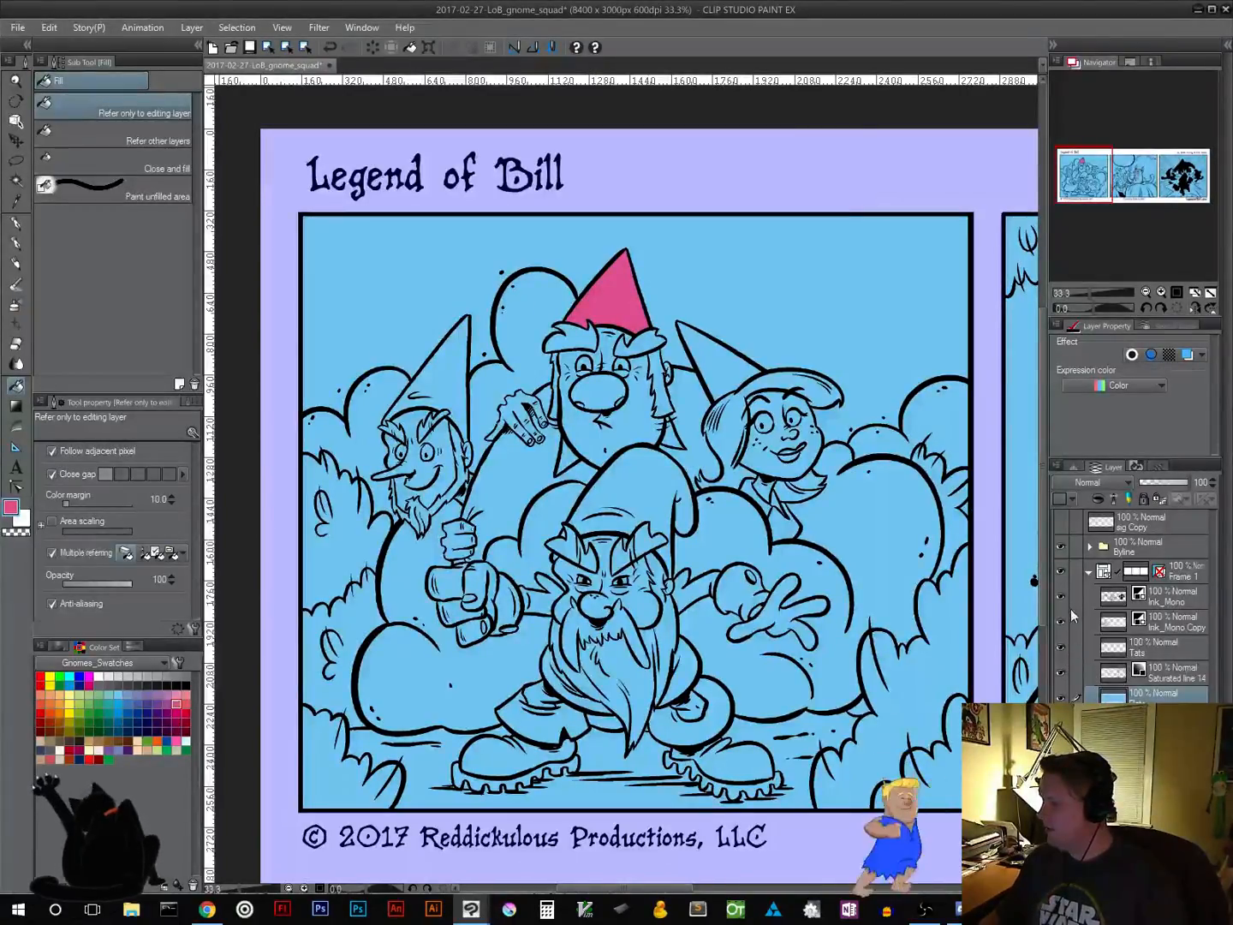
# Check the pink hat fill's edges by hiding and showing the Ink_Mono layer, and undo the fill
pyautogui.click(1061, 594)
pyautogui.click(1060, 595)
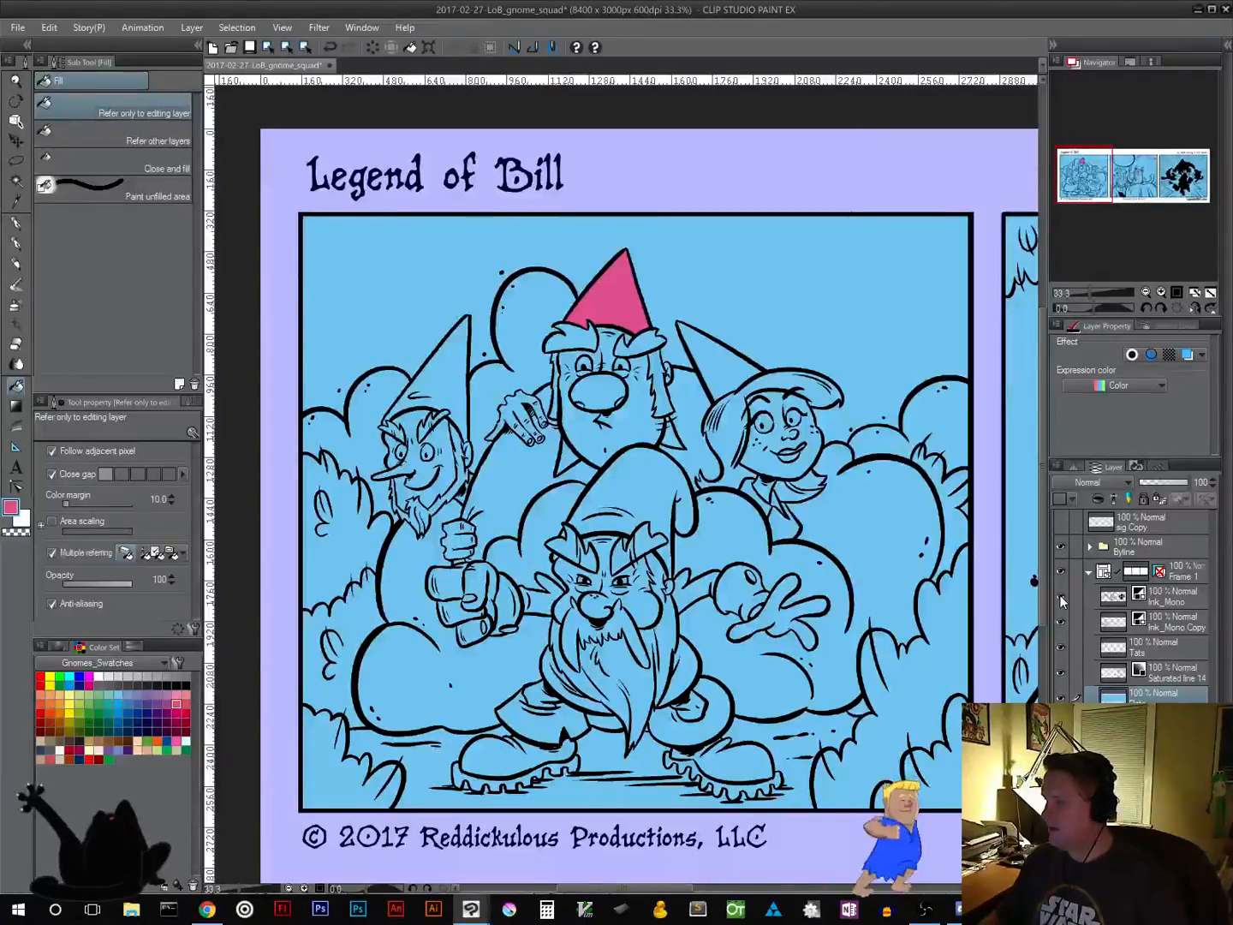
pyautogui.click(1060, 594)
pyautogui.click(1060, 594)
pyautogui.click(1059, 594)
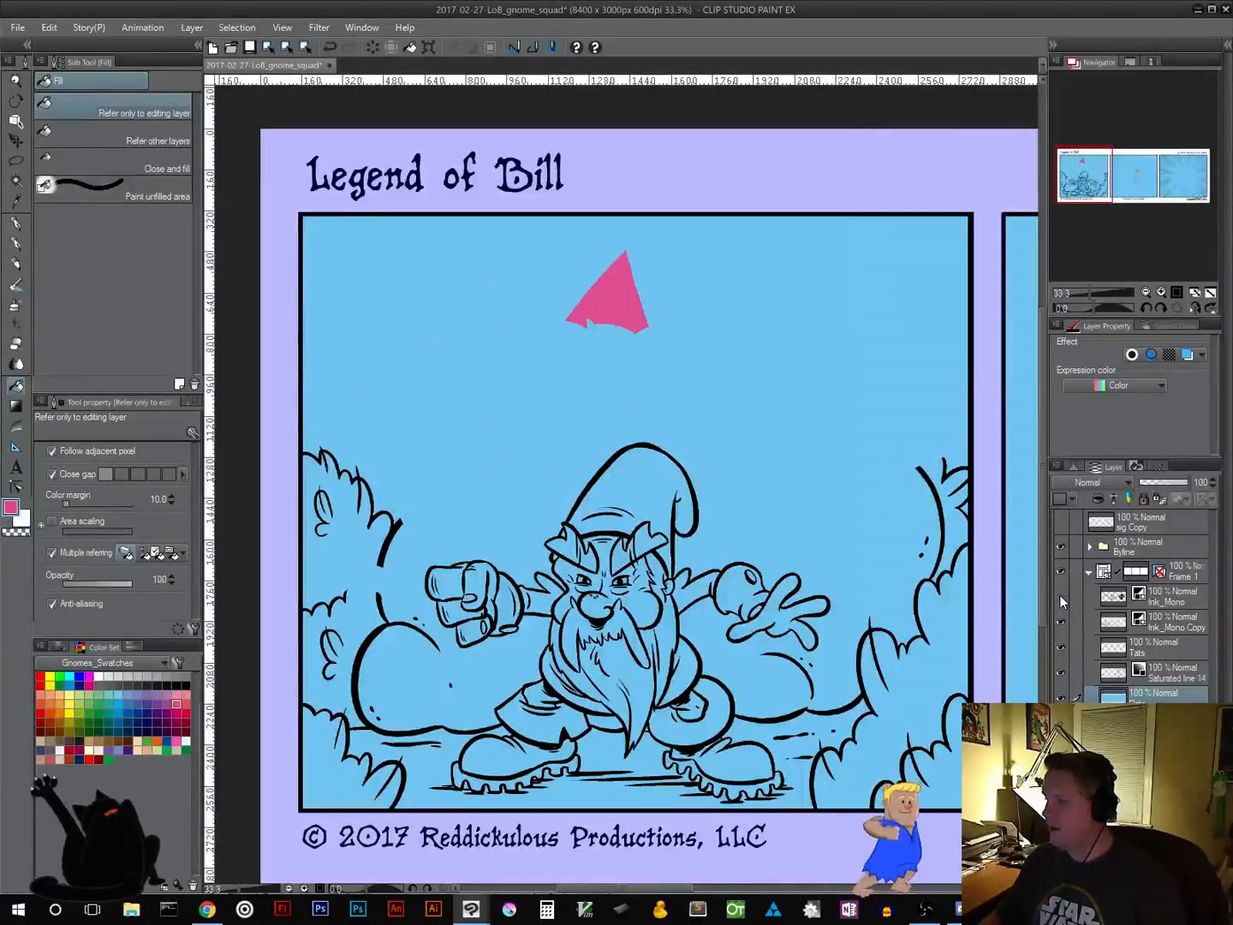
pyautogui.click(1060, 594)
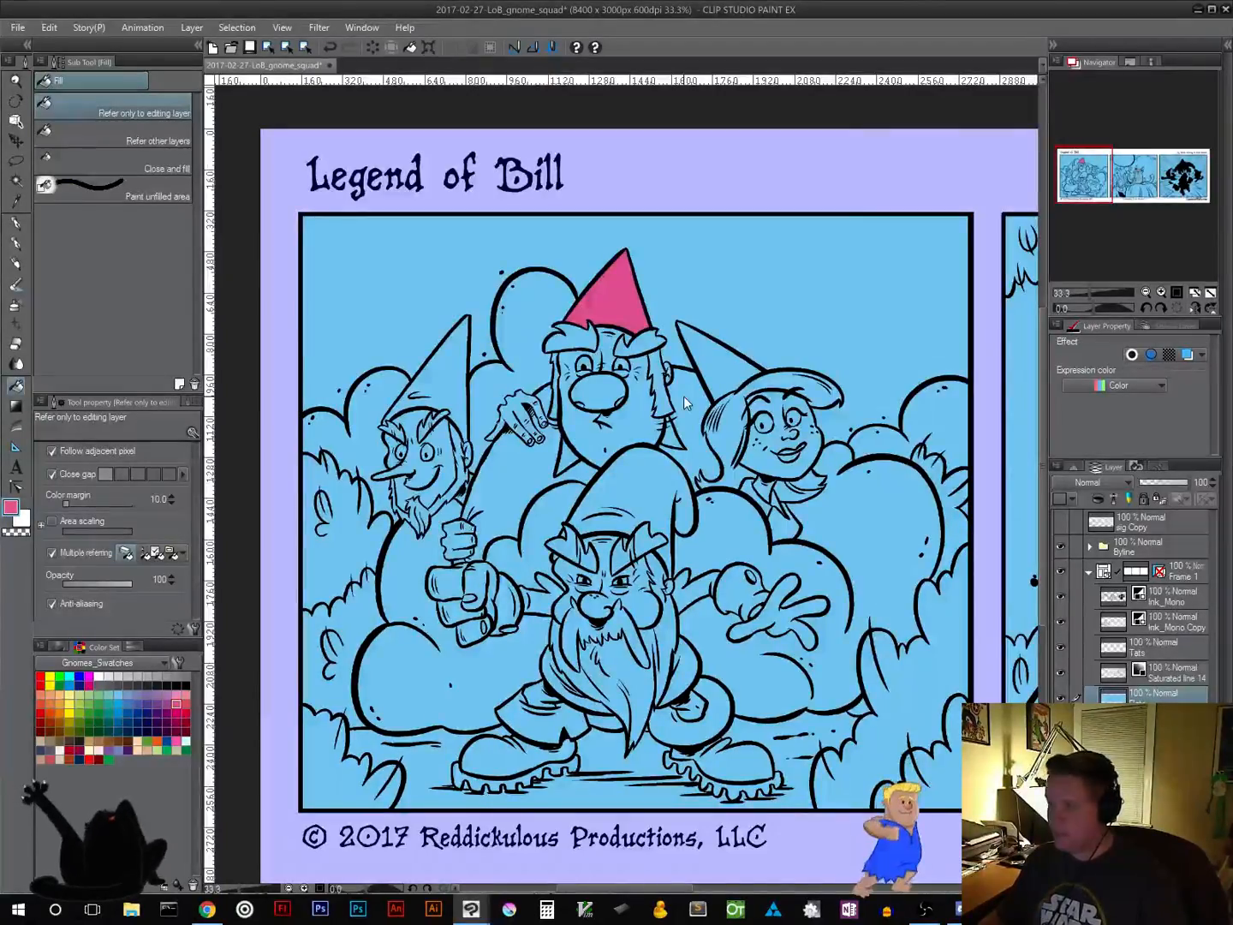
pyautogui.hotkey('ctrl', 'z')
# Lasso around the back gnome's pointed hat, fill the selection with pink, and deselect
pyautogui.scroll(4, 622, 323)
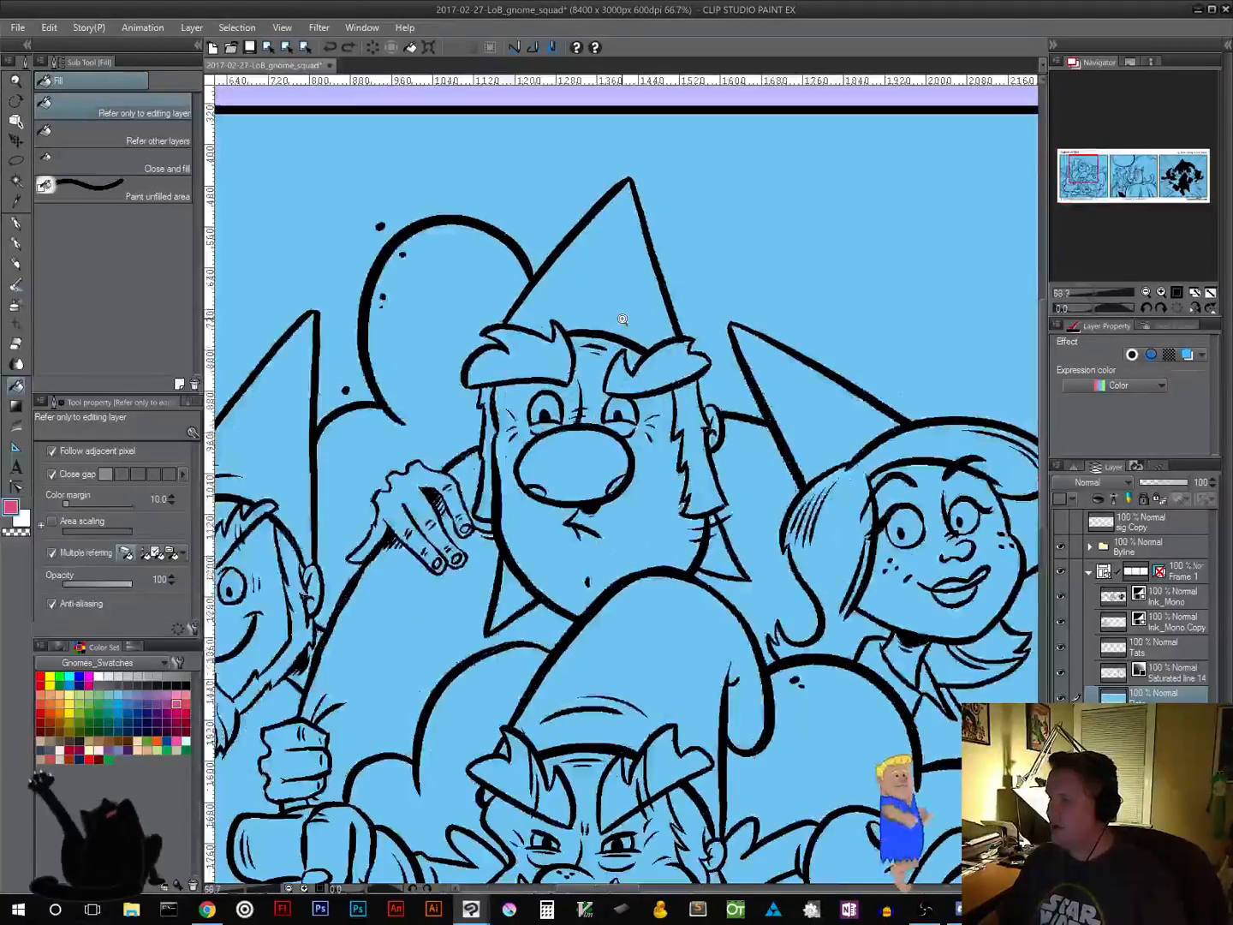
pyautogui.moveTo(561, 277); pyautogui.dragTo(562, 431)
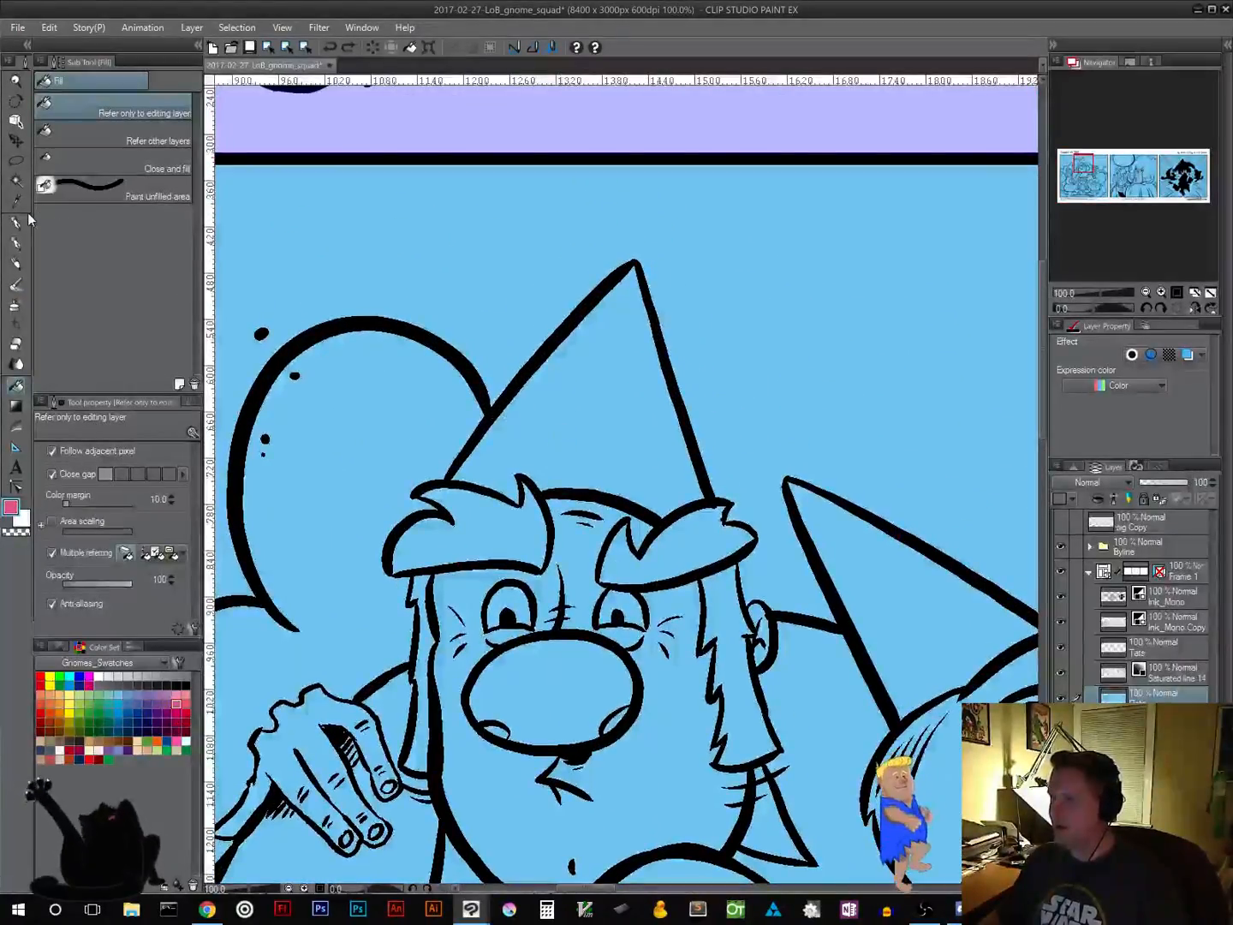
pyautogui.click(15, 162)
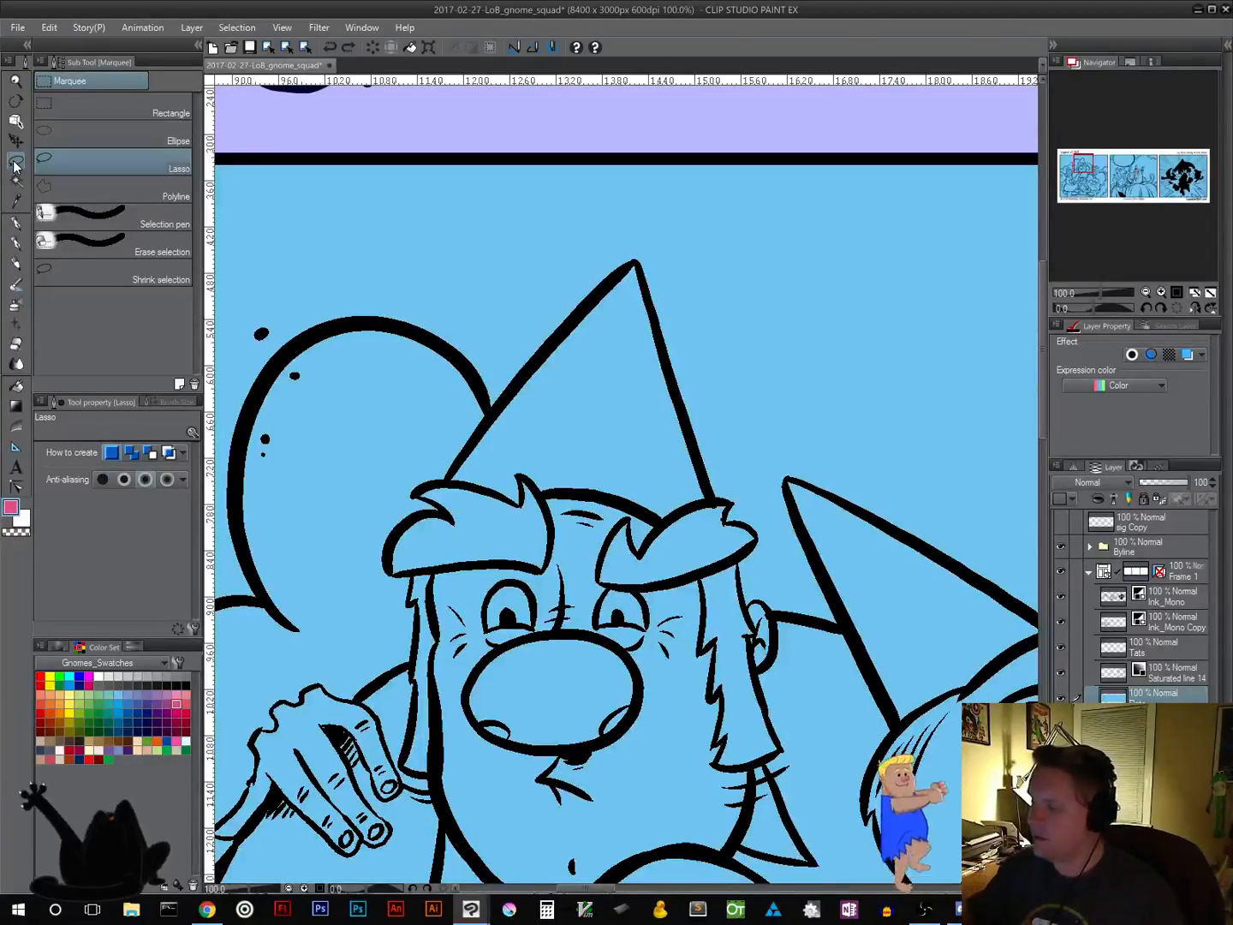
pyautogui.moveTo(762, 626); pyautogui.dragTo(762, 442)
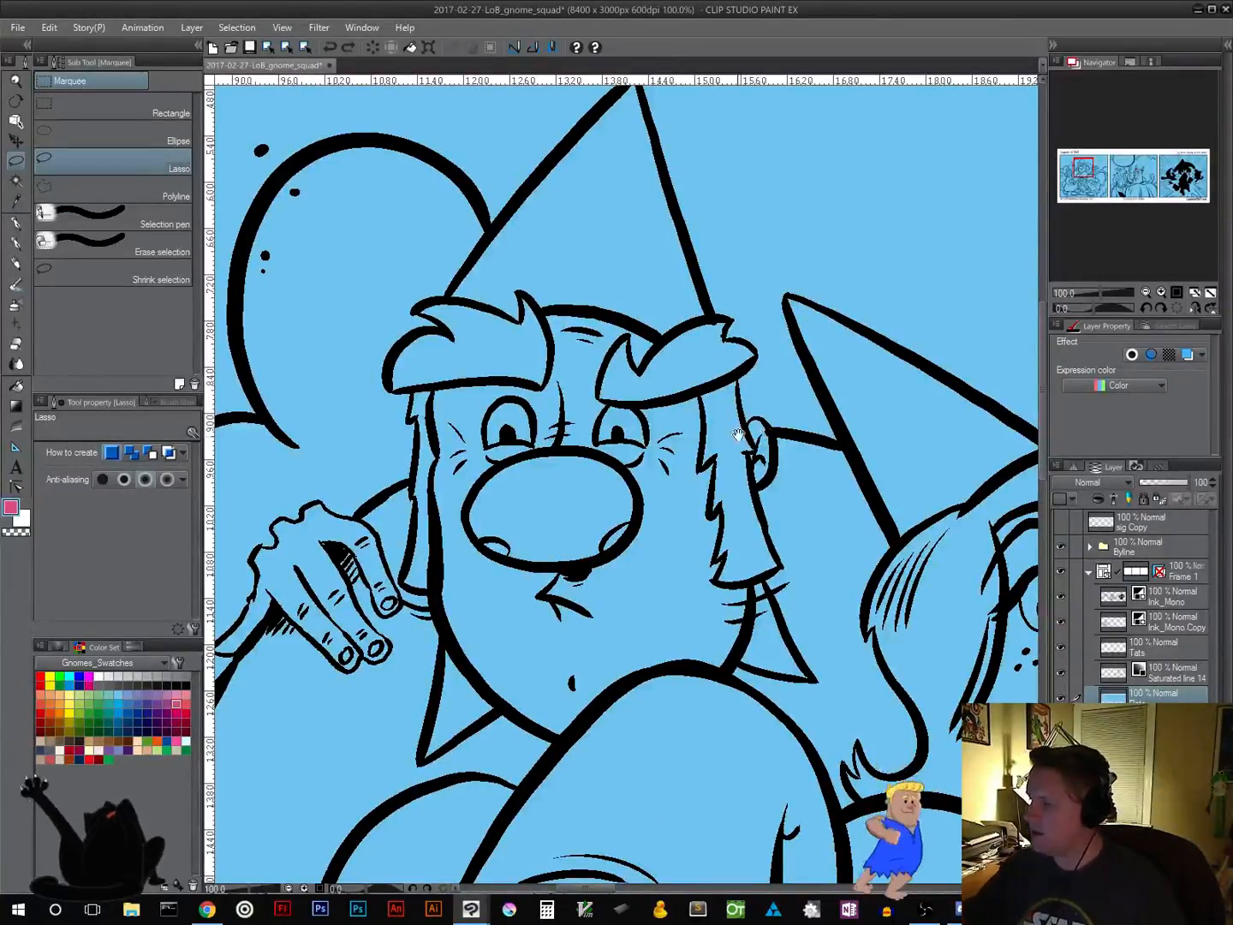
pyautogui.scroll(3, 741, 432)
pyautogui.moveTo(718, 518)
pyautogui.mouseDown()
pyautogui.moveTo(641, 255)
pyautogui.moveTo(566, 322)
pyautogui.moveTo(447, 474)
pyautogui.moveTo(486, 557)
pyautogui.moveTo(571, 613)
pyautogui.moveTo(663, 619)
pyautogui.moveTo(720, 515)
pyautogui.mouseUp()
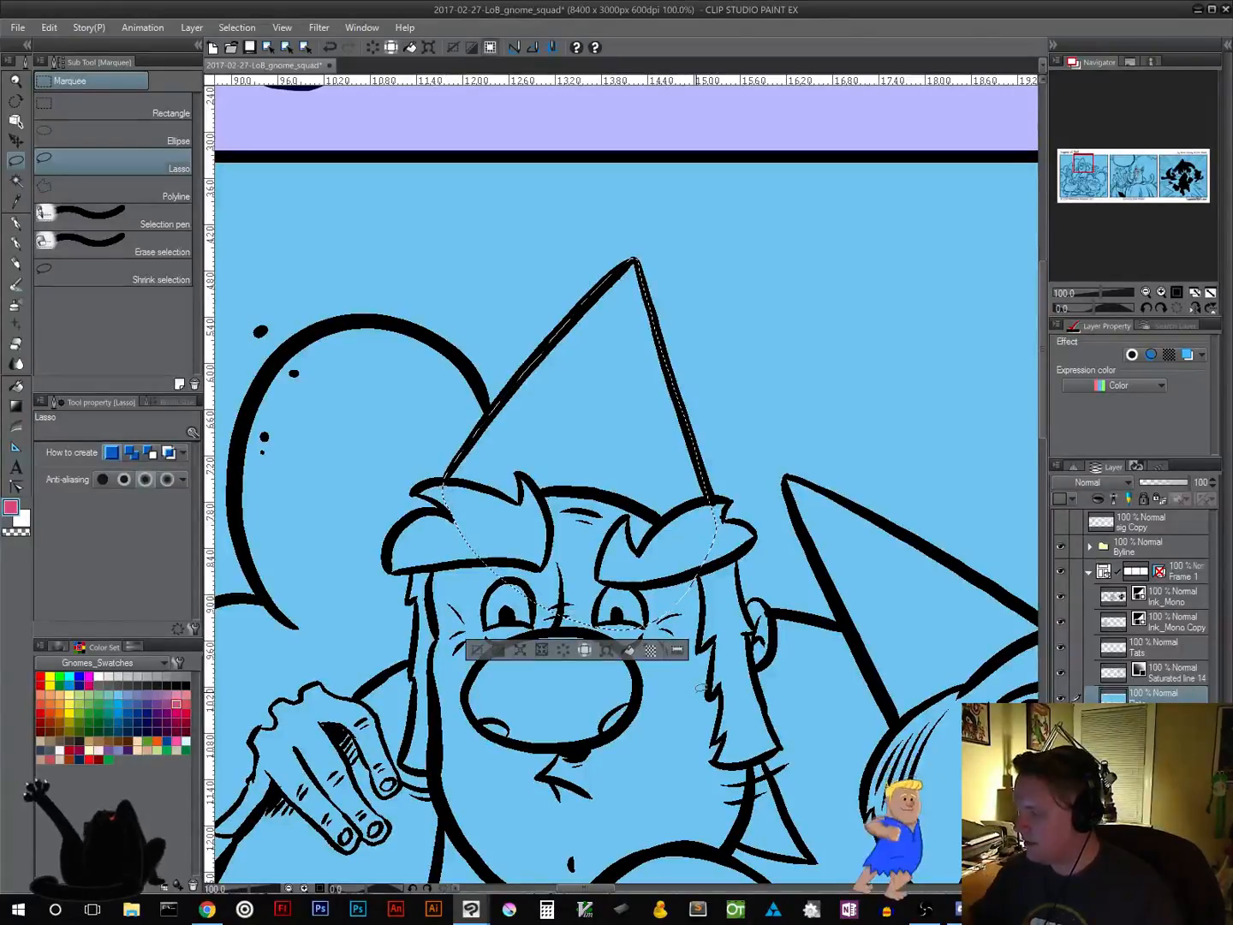
pyautogui.click(630, 651)
pyautogui.hotkey('ctrl', 'd')
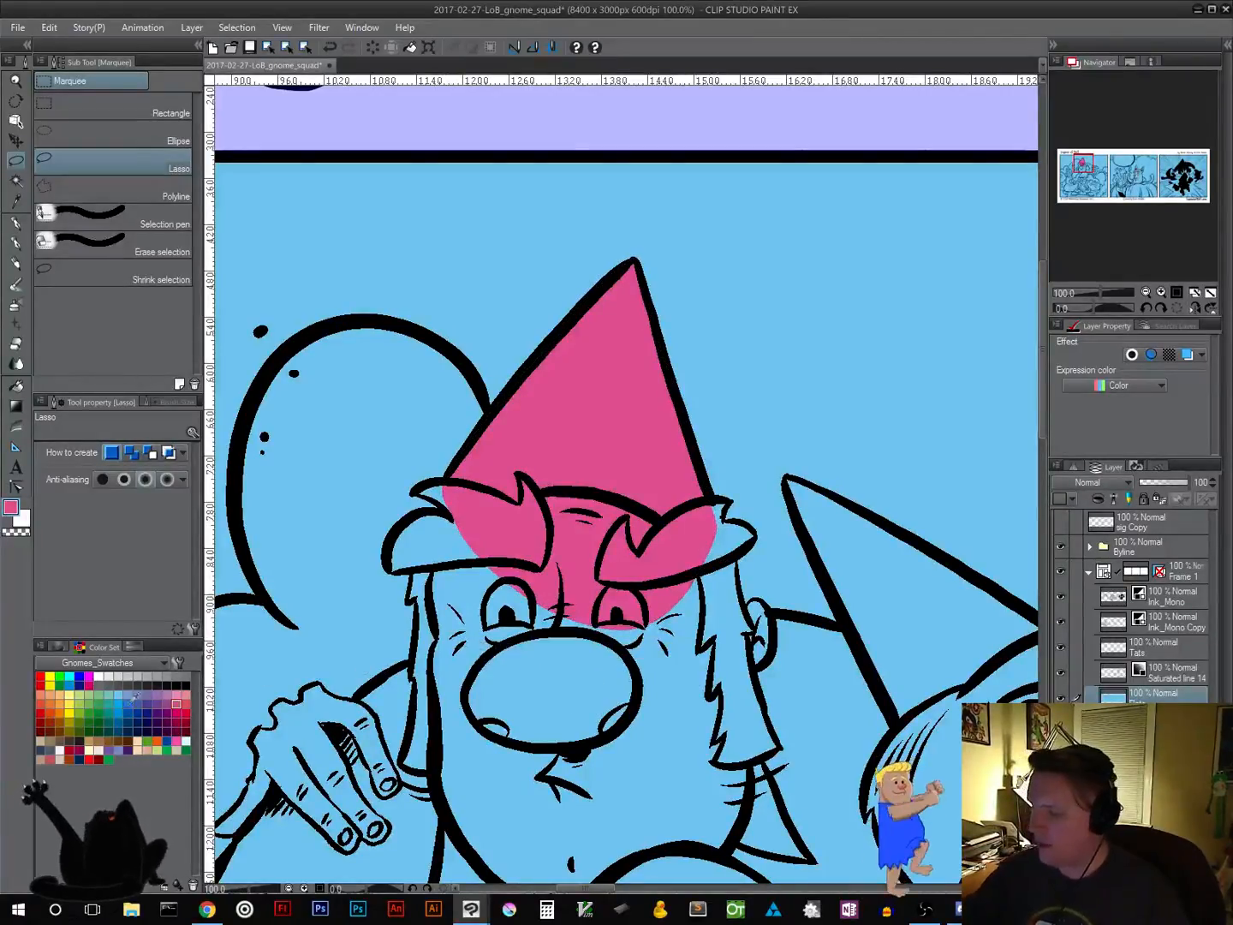
# Lasso the back gnome's face, fill the selection with teal, and deselect
pyautogui.click(109, 703)
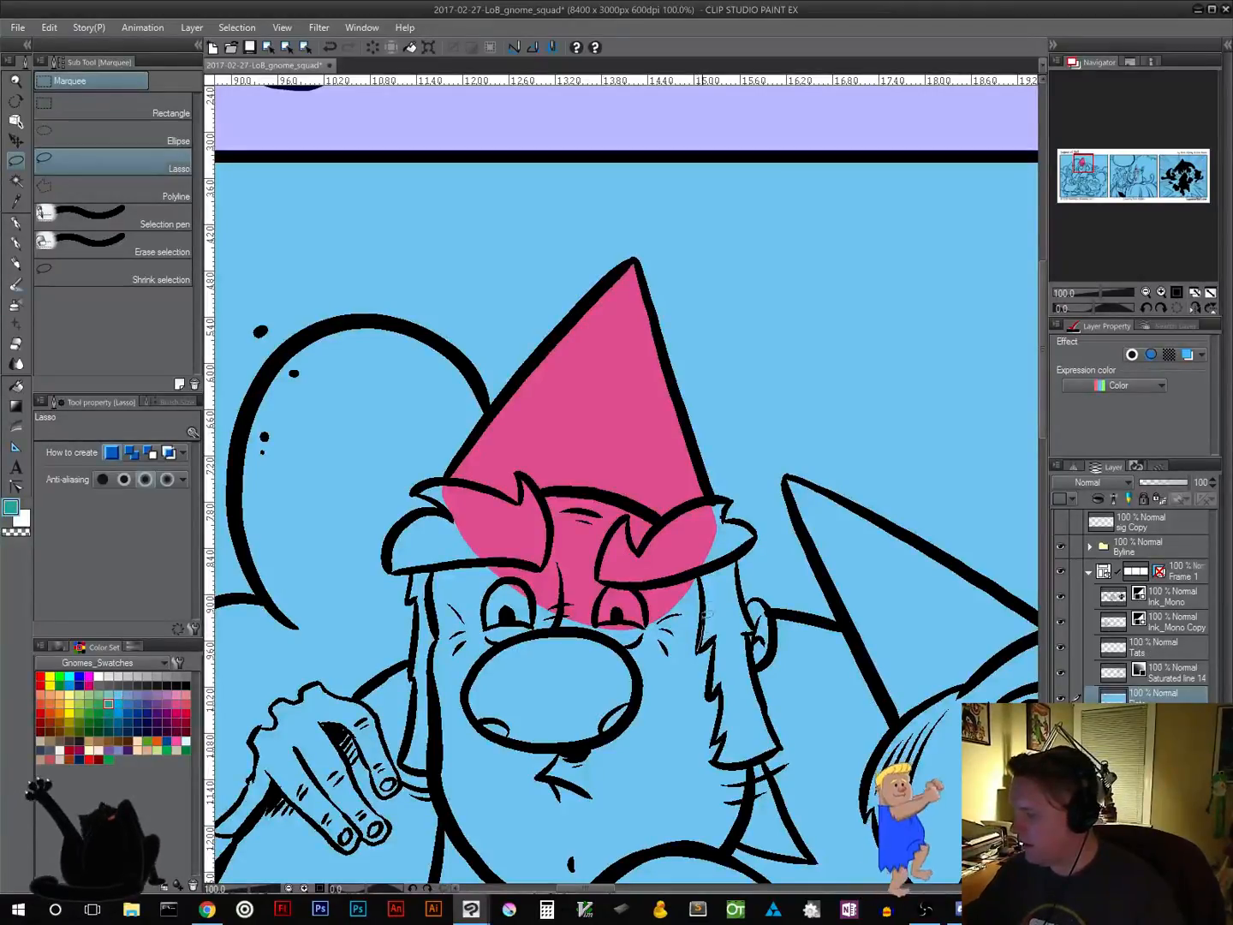
pyautogui.moveTo(696, 572)
pyautogui.mouseDown()
pyautogui.moveTo(663, 518)
pyautogui.moveTo(583, 491)
pyautogui.moveTo(480, 504)
pyautogui.moveTo(449, 525)
pyautogui.moveTo(430, 577)
pyautogui.moveTo(441, 772)
pyautogui.moveTo(498, 873)
pyautogui.moveTo(545, 881)
pyautogui.moveTo(624, 868)
pyautogui.moveTo(670, 830)
pyautogui.moveTo(738, 814)
pyautogui.moveTo(760, 778)
pyautogui.moveTo(752, 729)
pyautogui.moveTo(720, 621)
pyautogui.moveTo(697, 638)
pyautogui.moveTo(697, 610)
pyautogui.mouseUp()
pyautogui.click(646, 872)
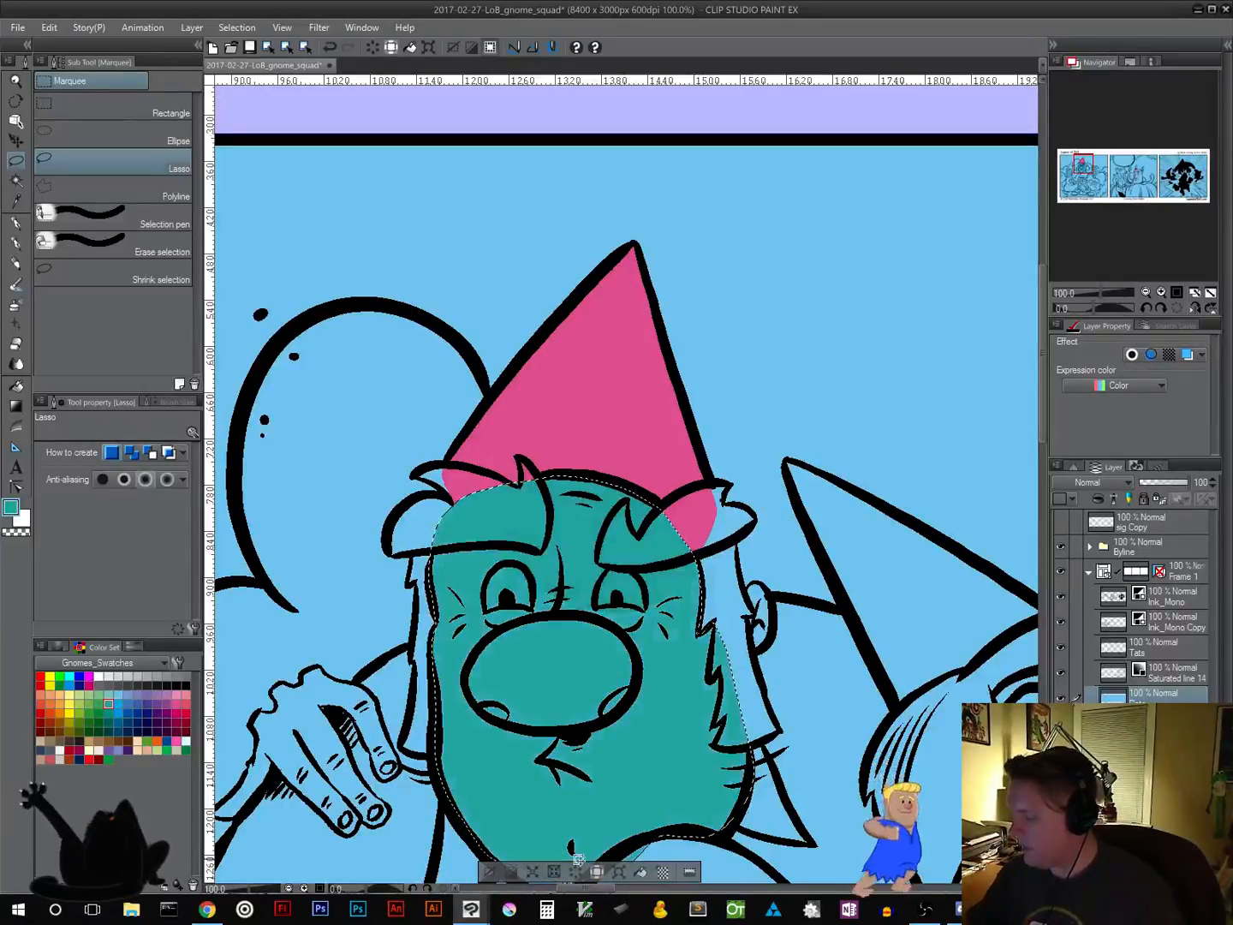
pyautogui.click(490, 872)
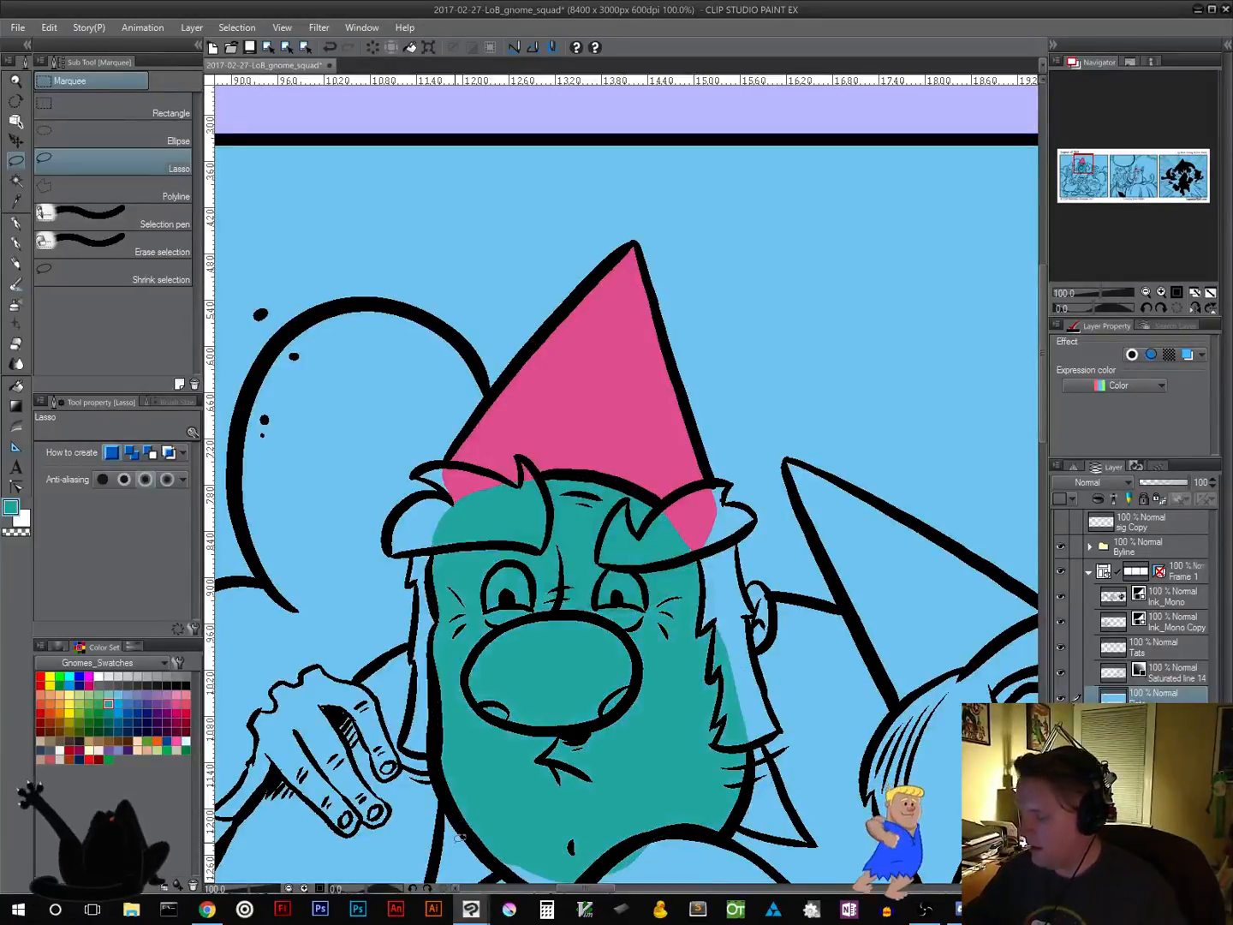
# Lasso the back gnome's eyebrow beside his ear, fill the selection with blue, and deselect
pyautogui.click(129, 704)
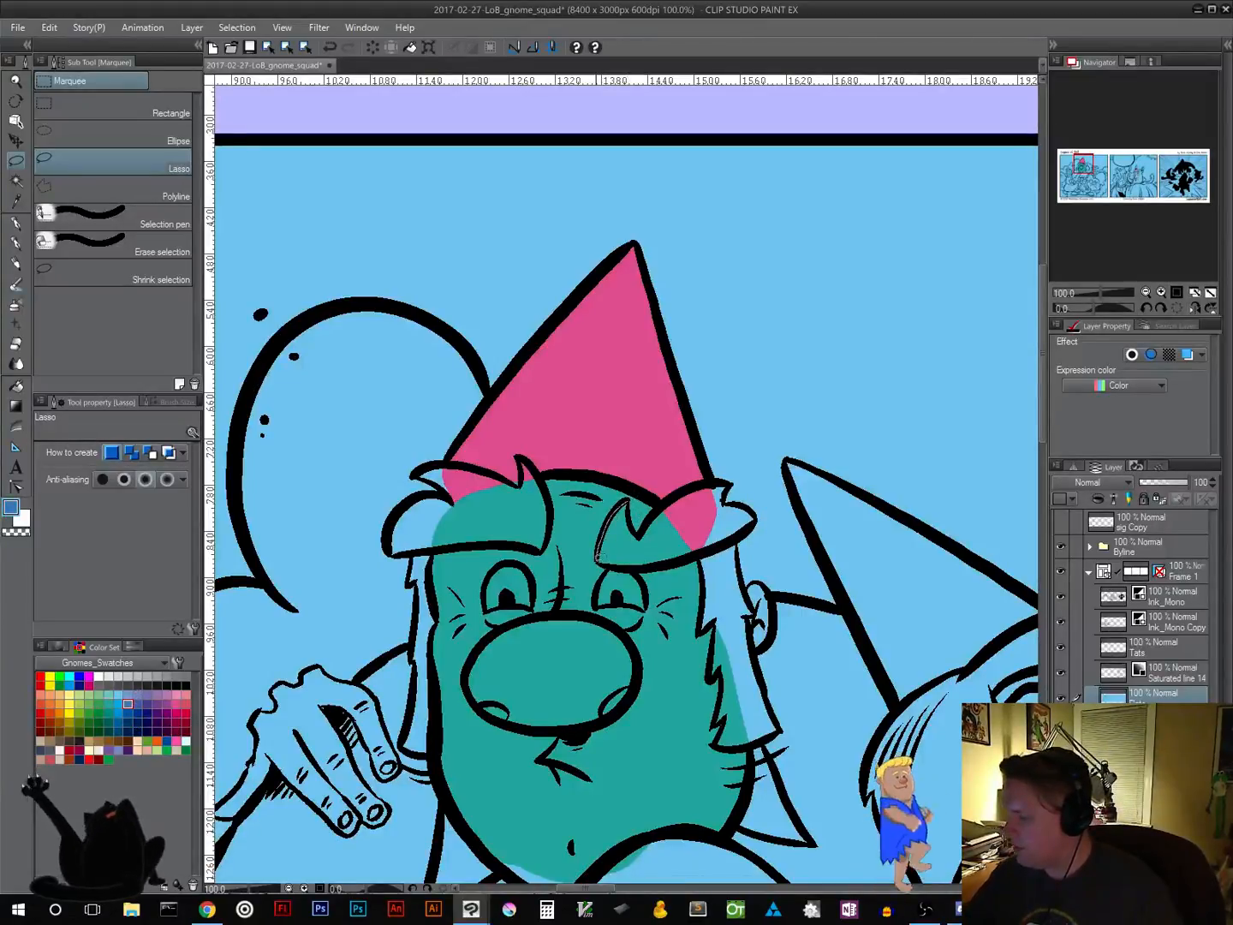
pyautogui.moveTo(708, 544)
pyautogui.mouseDown()
pyautogui.moveTo(759, 518)
pyautogui.moveTo(732, 480)
pyautogui.moveTo(708, 476)
pyautogui.moveTo(636, 511)
pyautogui.mouseUp()
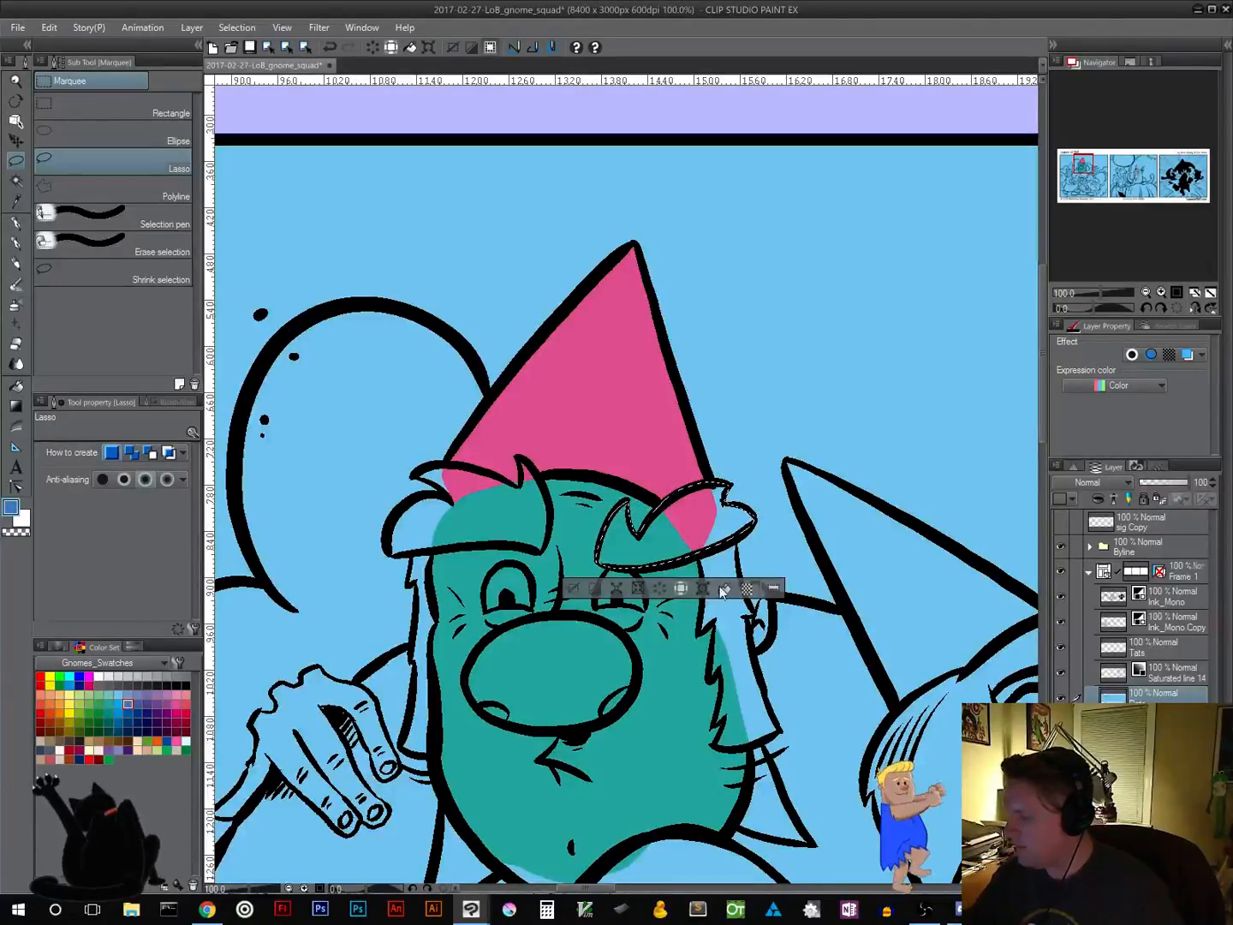
pyautogui.click(724, 590)
pyautogui.click(573, 590)
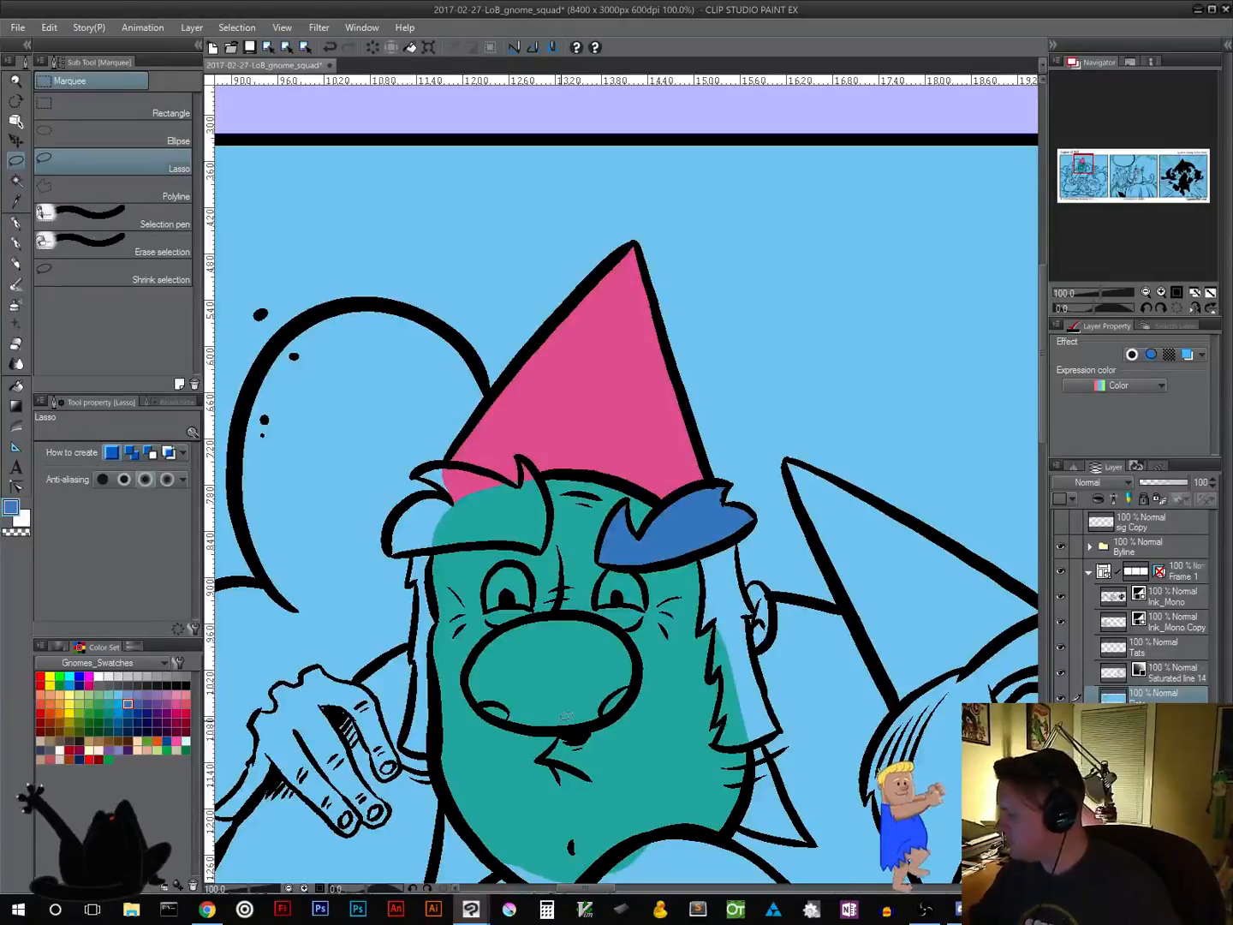
# Check the edges of the lassoed flats by hiding and showing the Ink_Mono layer
pyautogui.click(1061, 598)
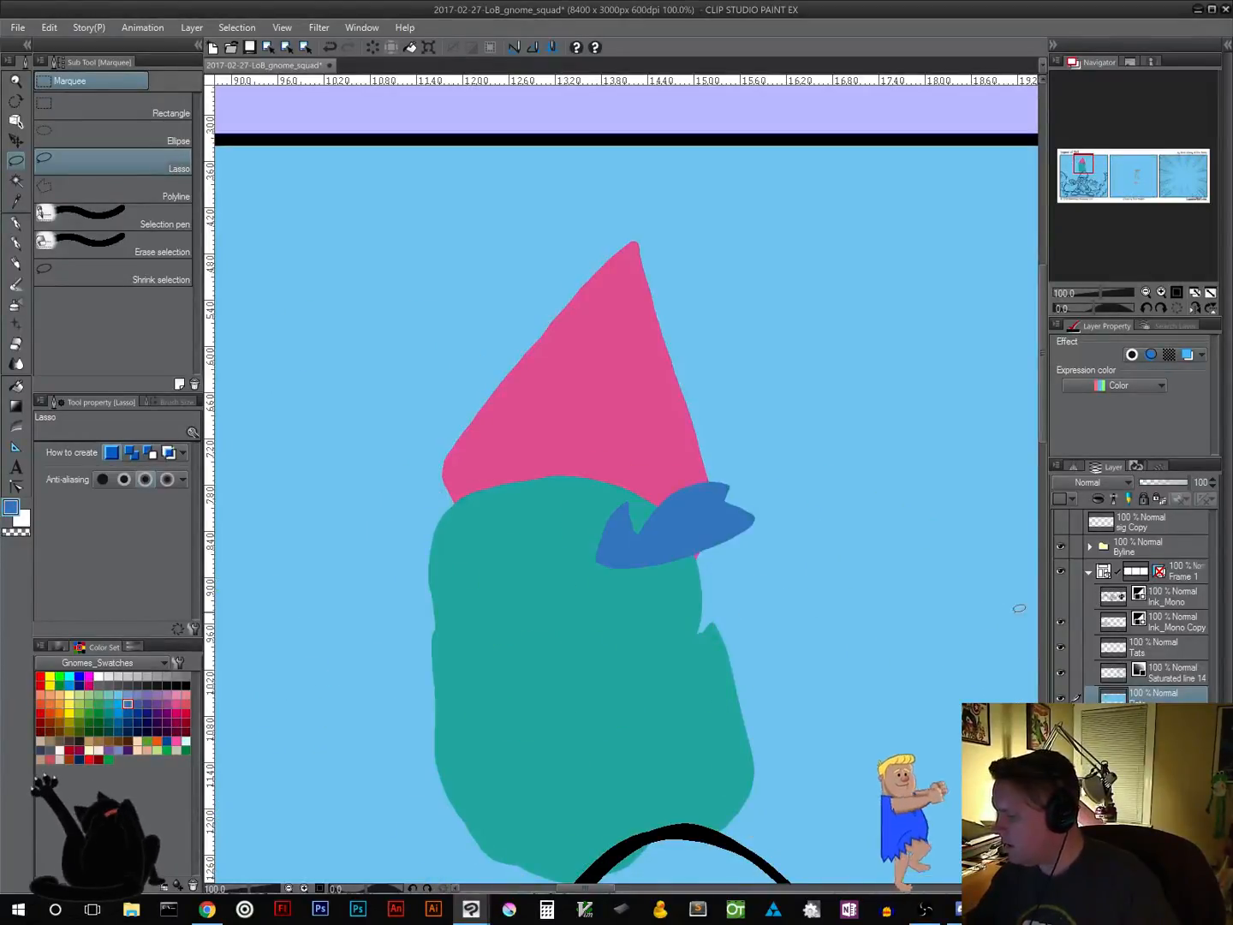
pyautogui.click(1061, 596)
pyautogui.click(1061, 597)
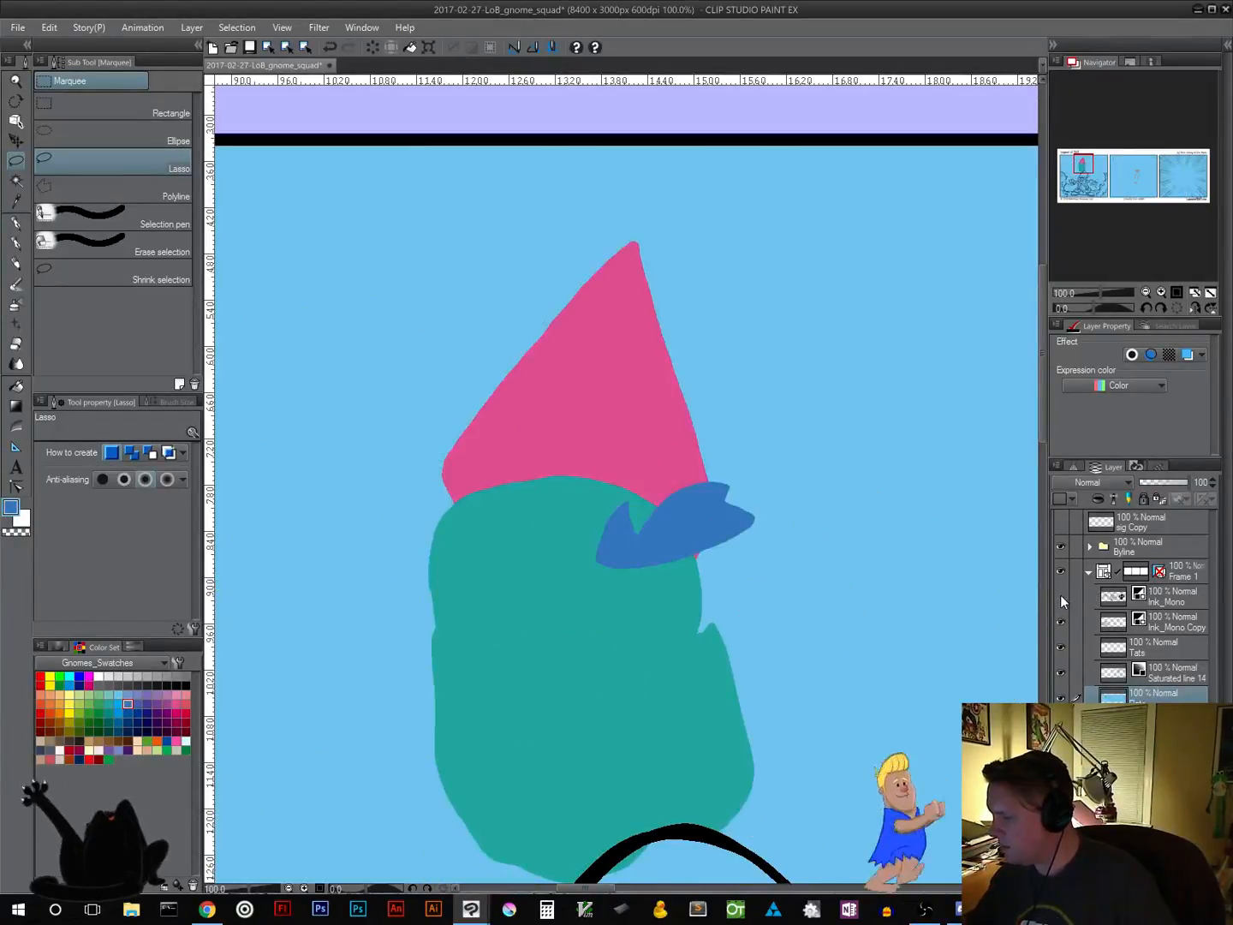
pyautogui.click(1060, 597)
pyautogui.click(1060, 596)
pyautogui.click(1061, 597)
pyautogui.click(1061, 597)
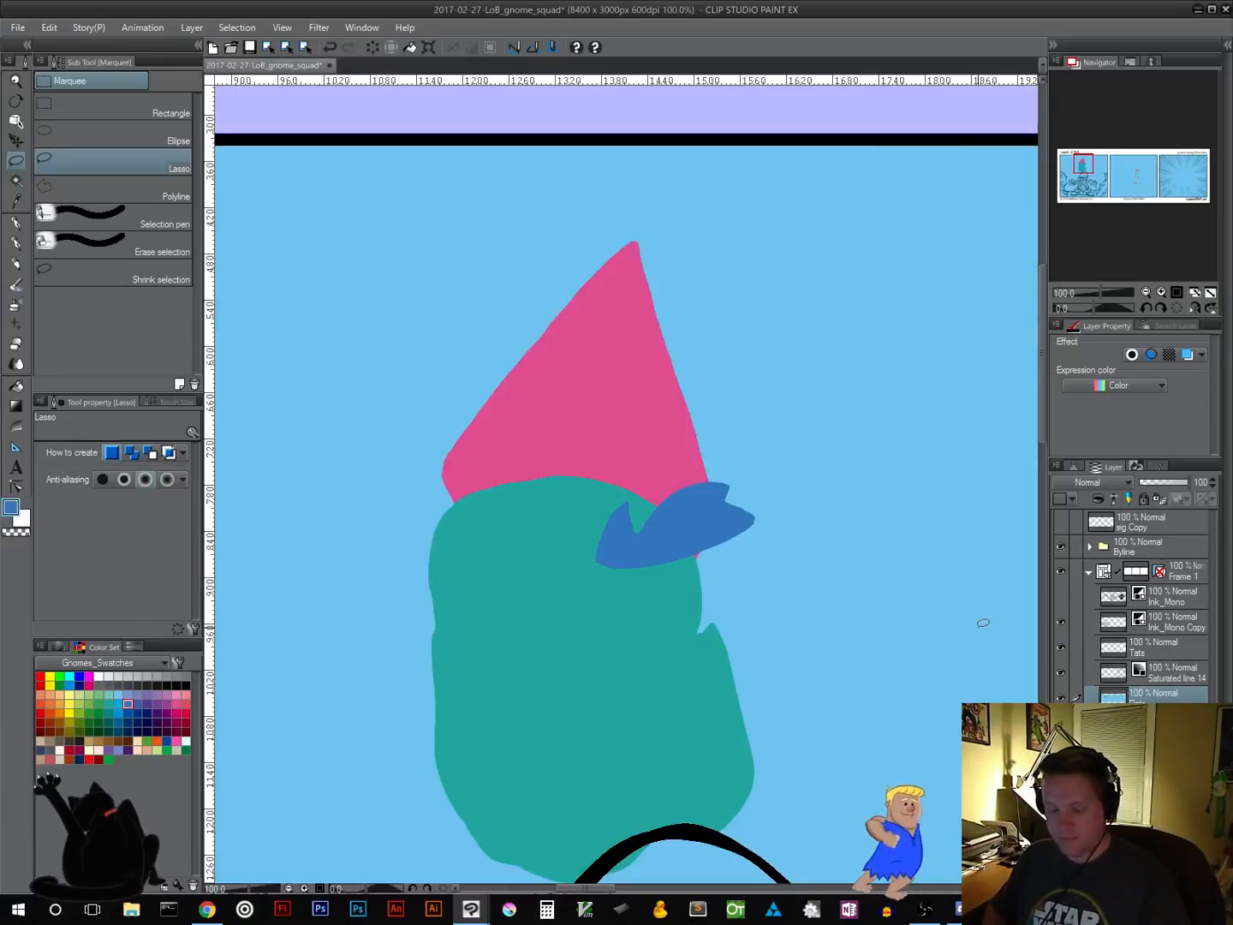
# Undo the lassoed pink, teal and blue fills, clear the remaining selection, and show the Ink_Mono layer
pyautogui.hotkey('ctrl', 'z')
pyautogui.hotkey('ctrl', 'z')
pyautogui.hotkey('ctrl', 'z')
pyautogui.hotkey('ctrl', 'z')
pyautogui.hotkey('ctrl', 'z')
pyautogui.hotkey('ctrl', 'z')
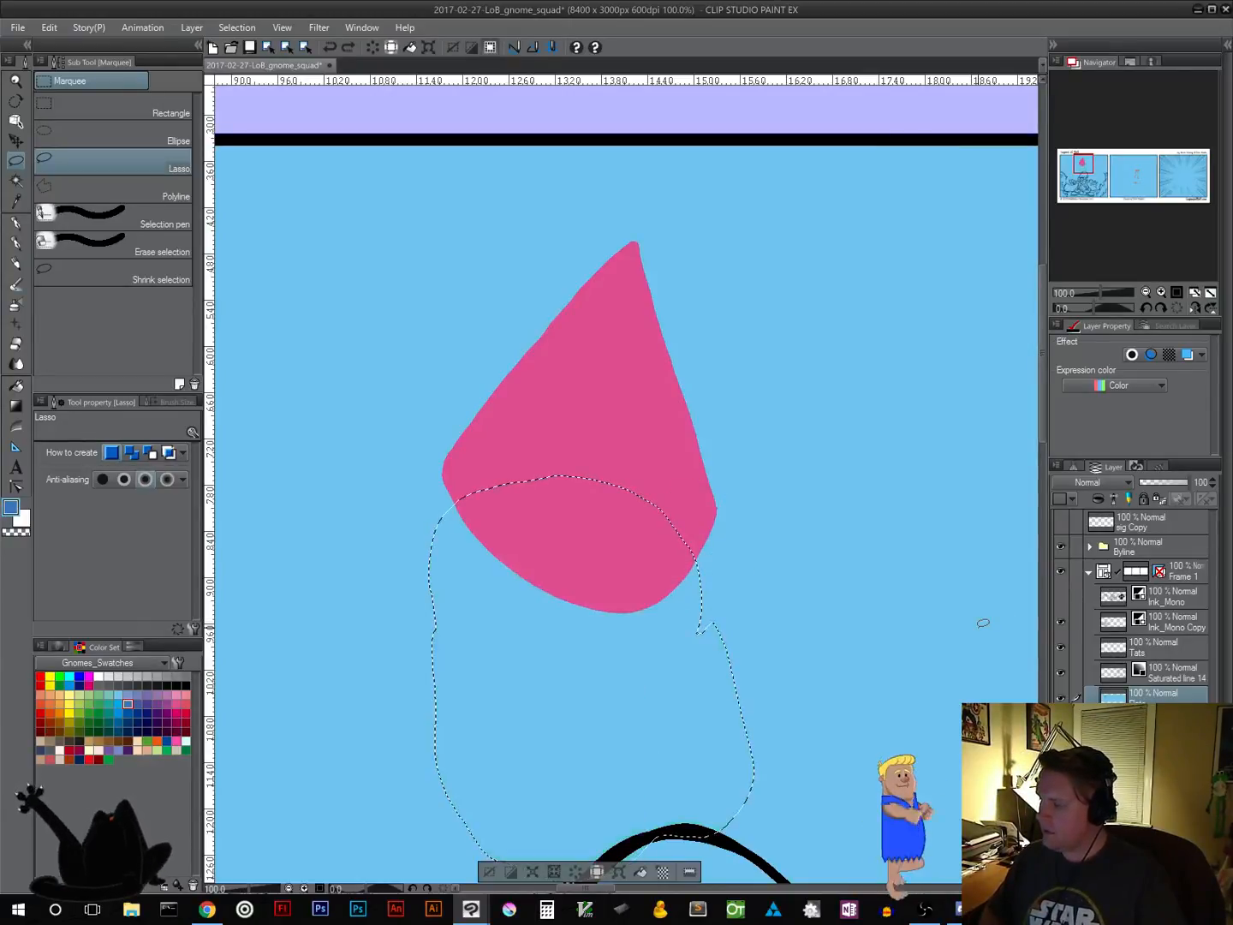
pyautogui.hotkey('ctrl', 'z')
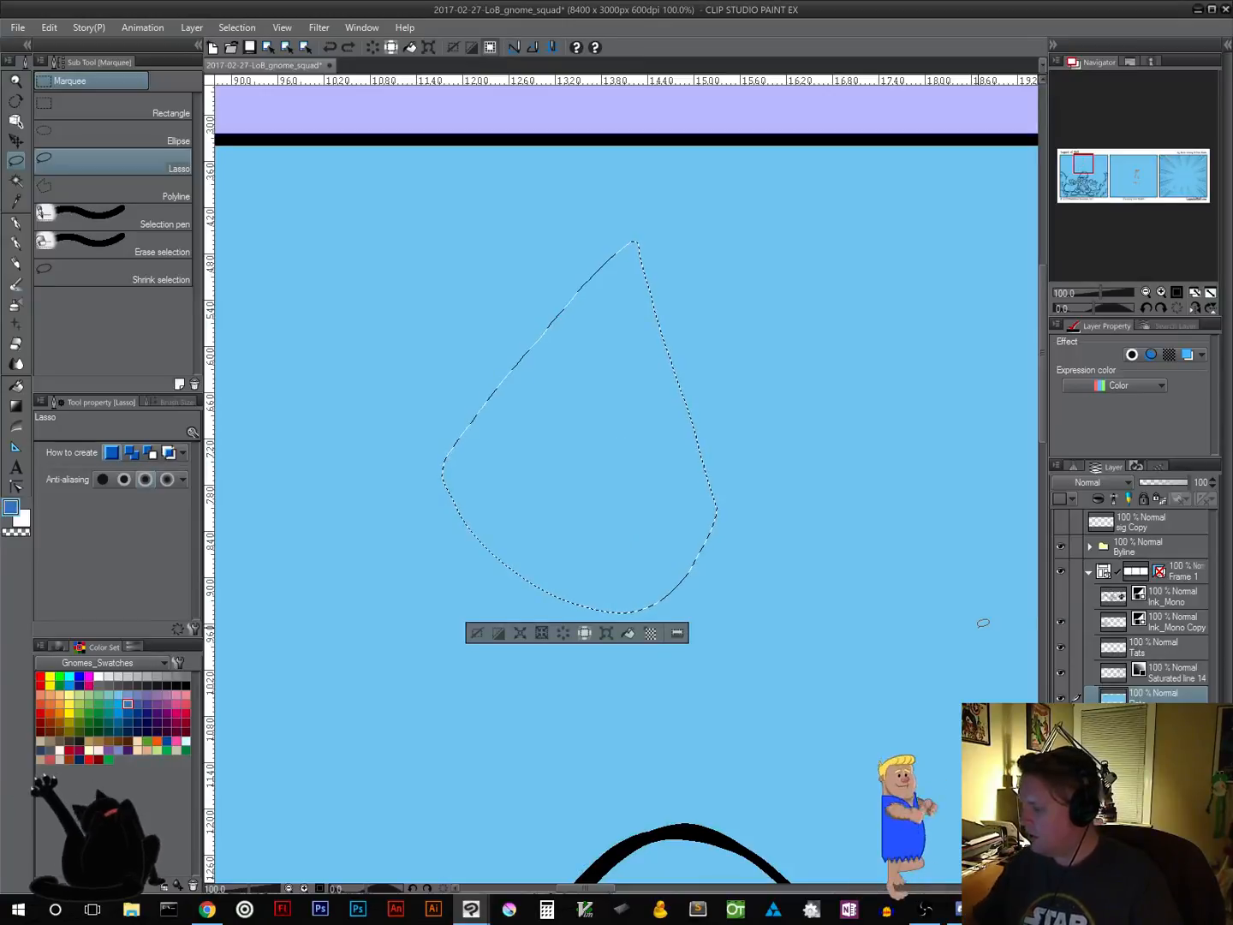
pyautogui.click(477, 636)
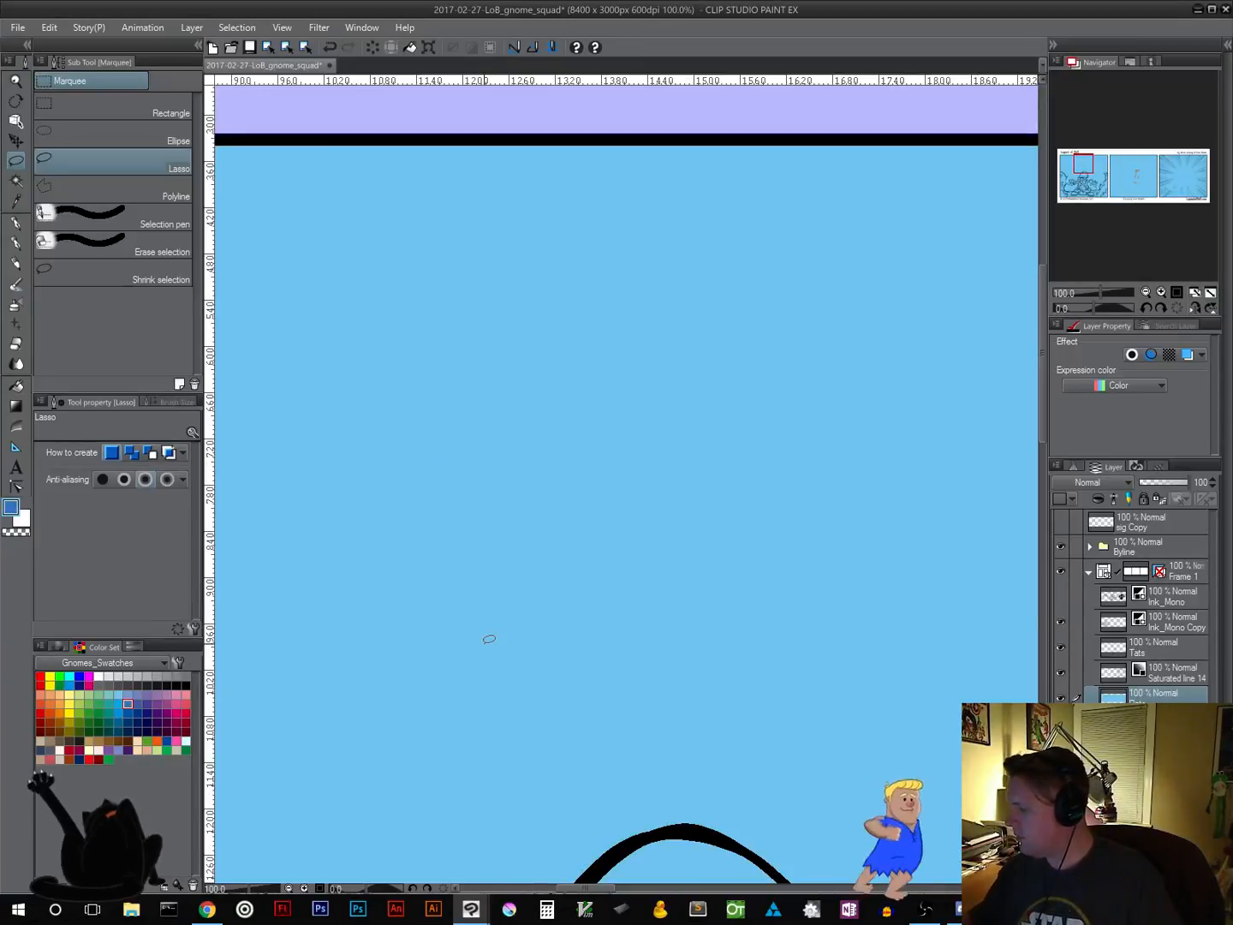
pyautogui.click(1061, 597)
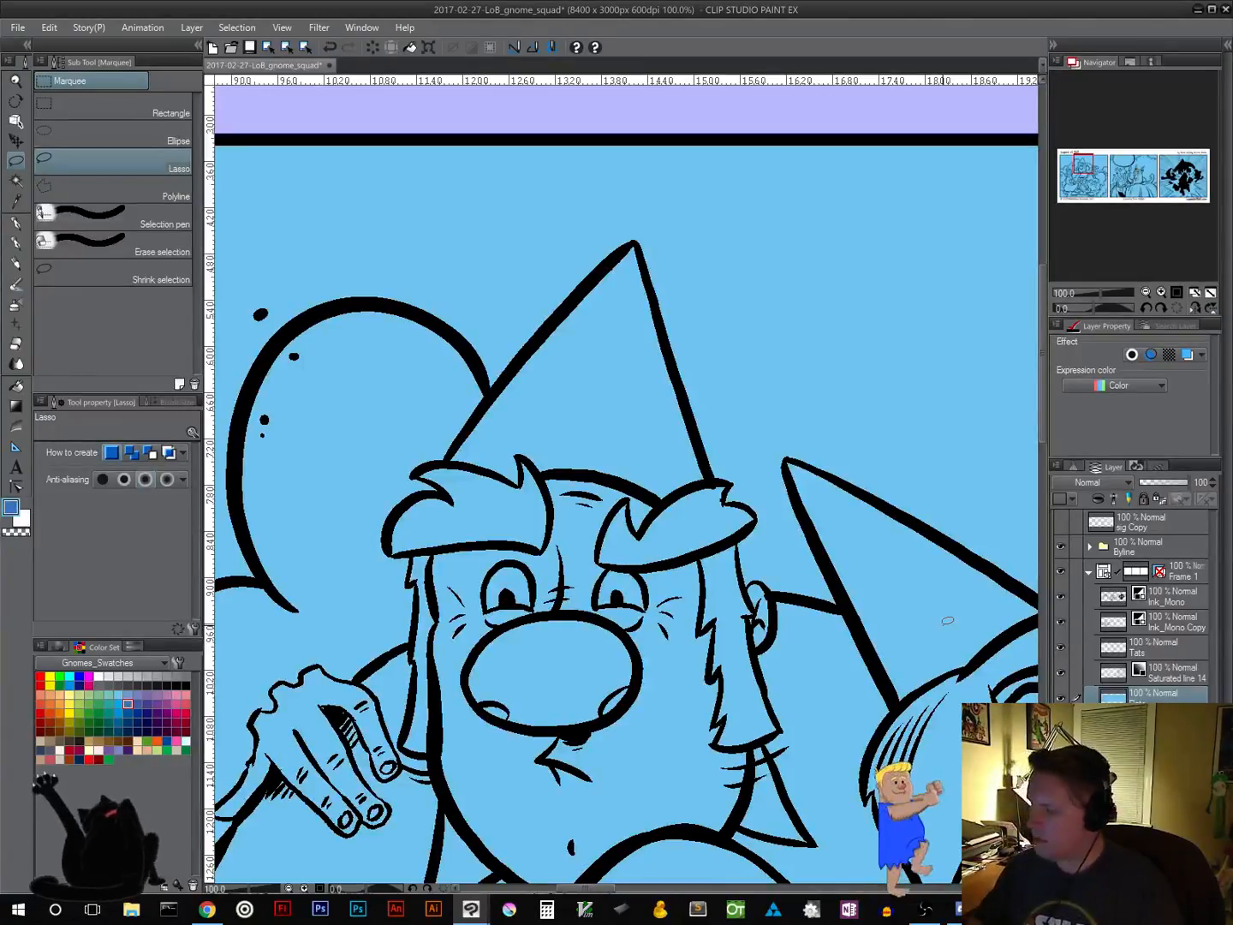
# Fill the front gnome's moustache and beard with white using the Fill tool
pyautogui.scroll(-5, 890, 638)
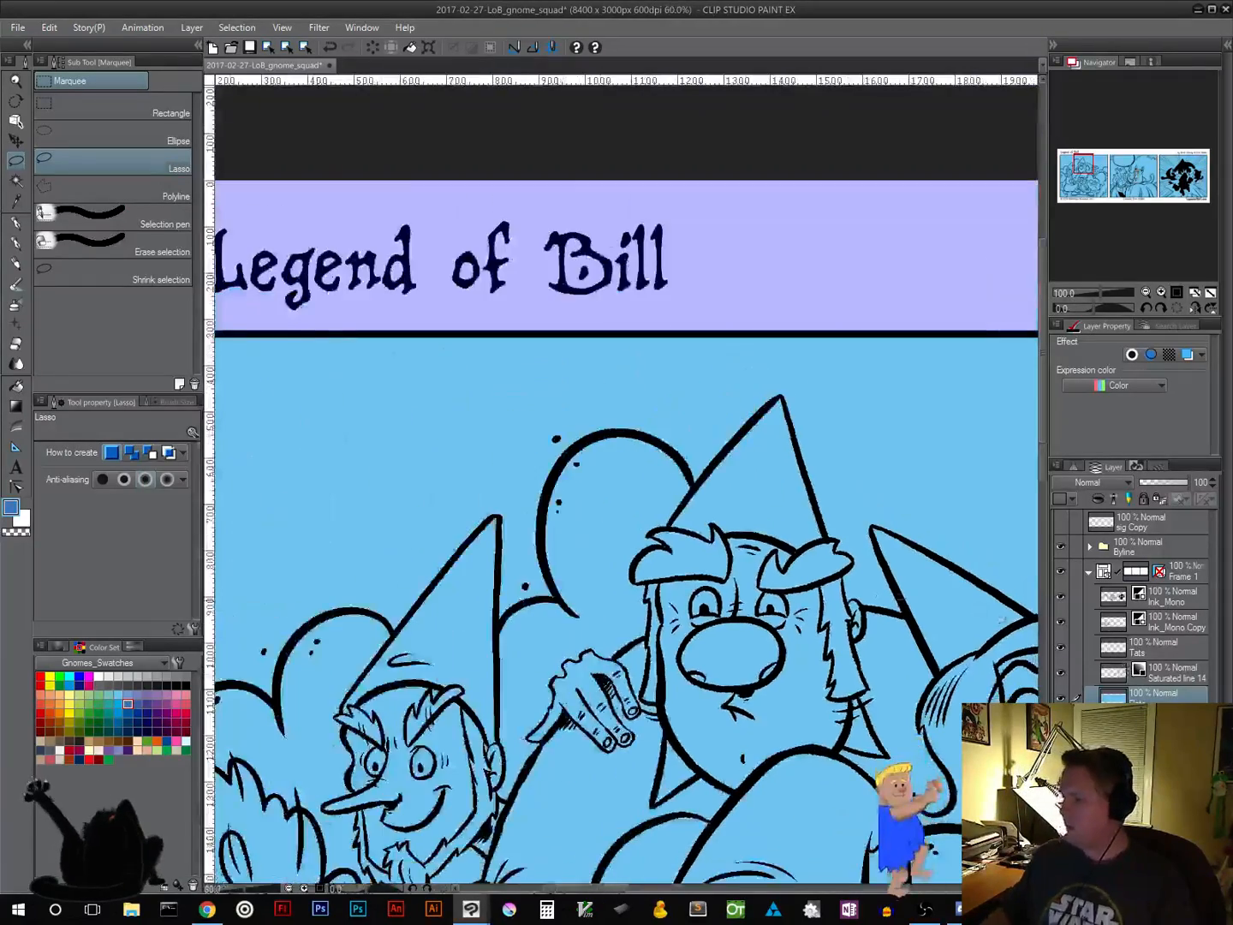
pyautogui.moveTo(841, 657); pyautogui.dragTo(594, 451)
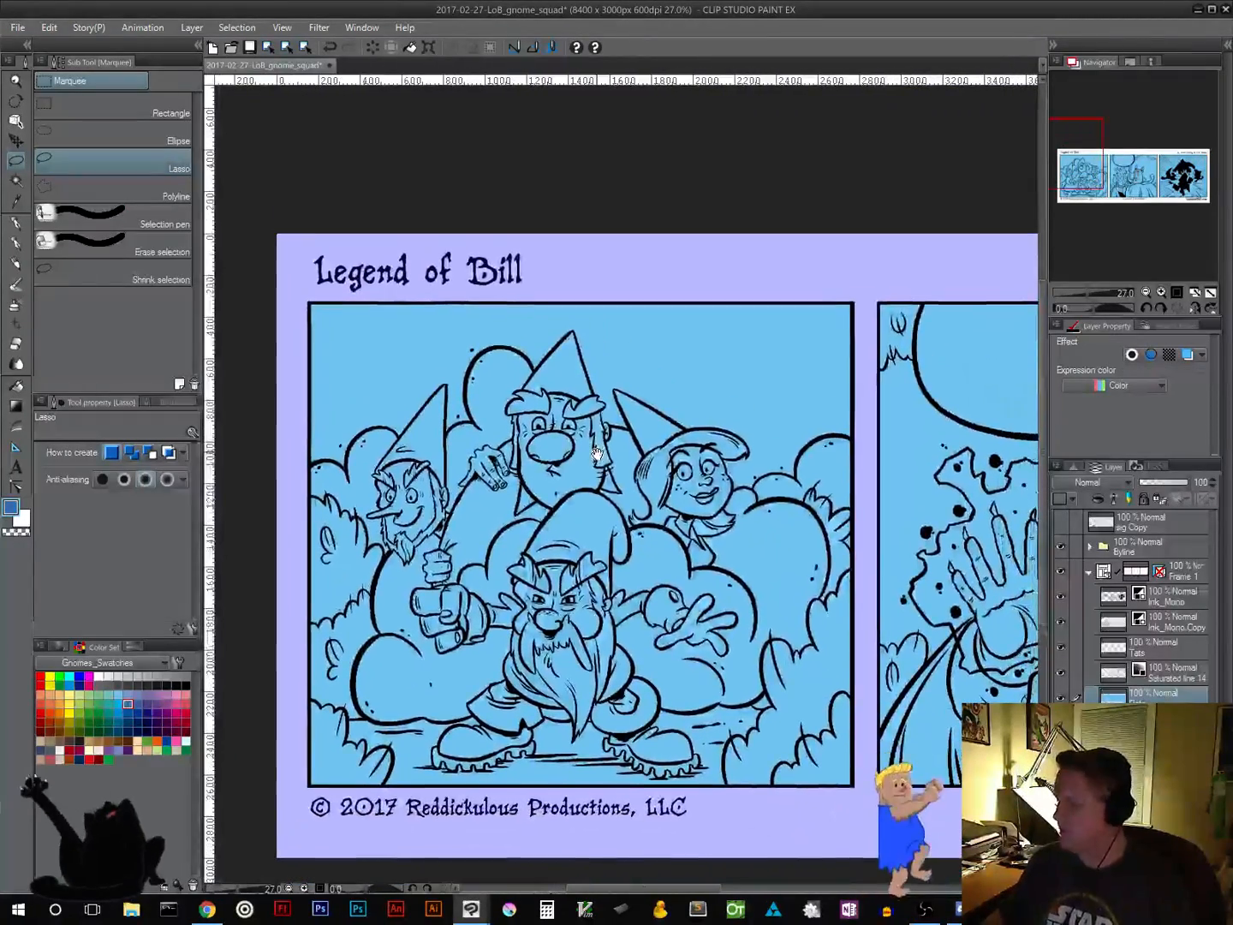
pyautogui.scroll(1, 599, 463)
pyautogui.moveTo(608, 570); pyautogui.dragTo(621, 504)
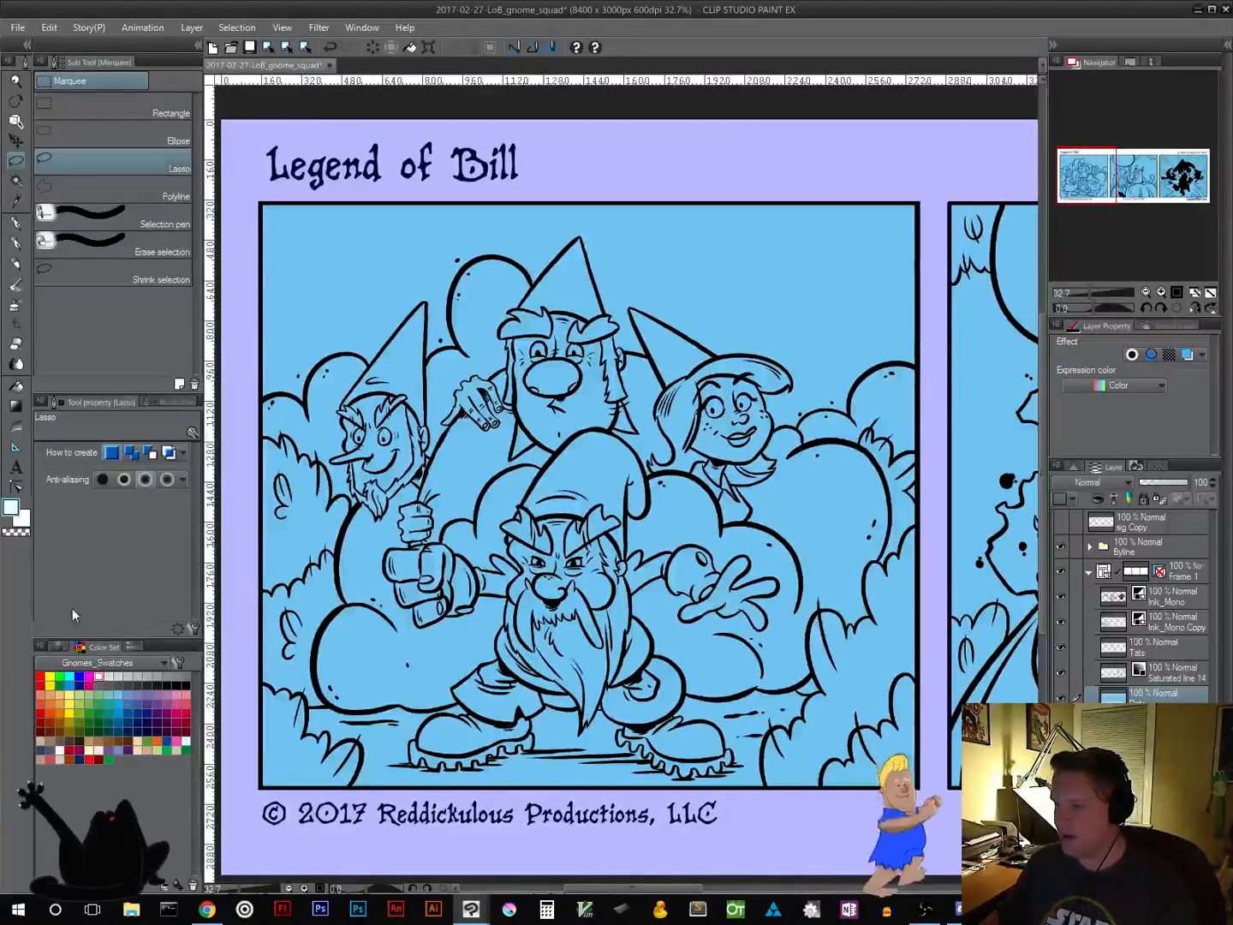
pyautogui.click(17, 386)
pyautogui.scroll(3, 595, 543)
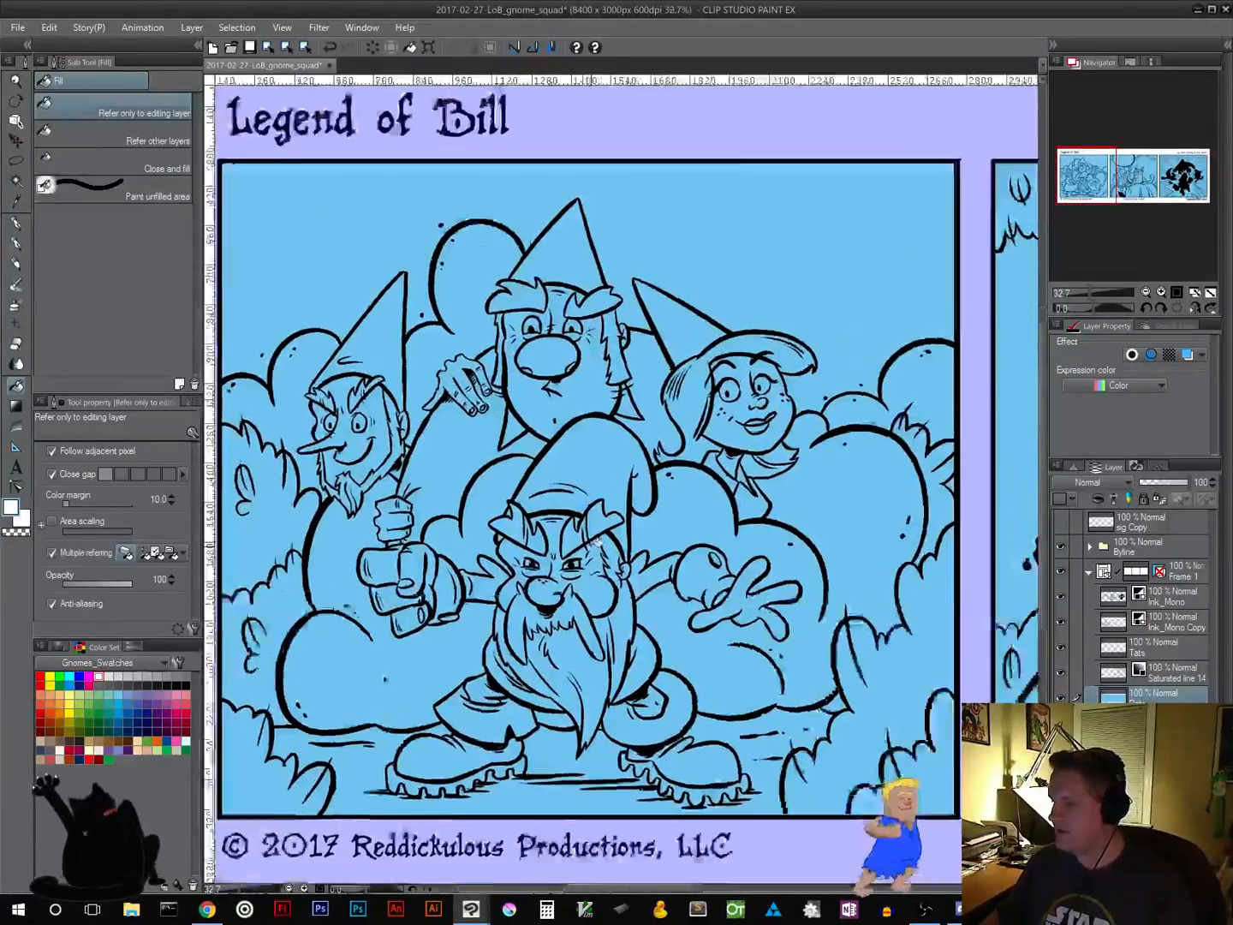
pyautogui.click(550, 658)
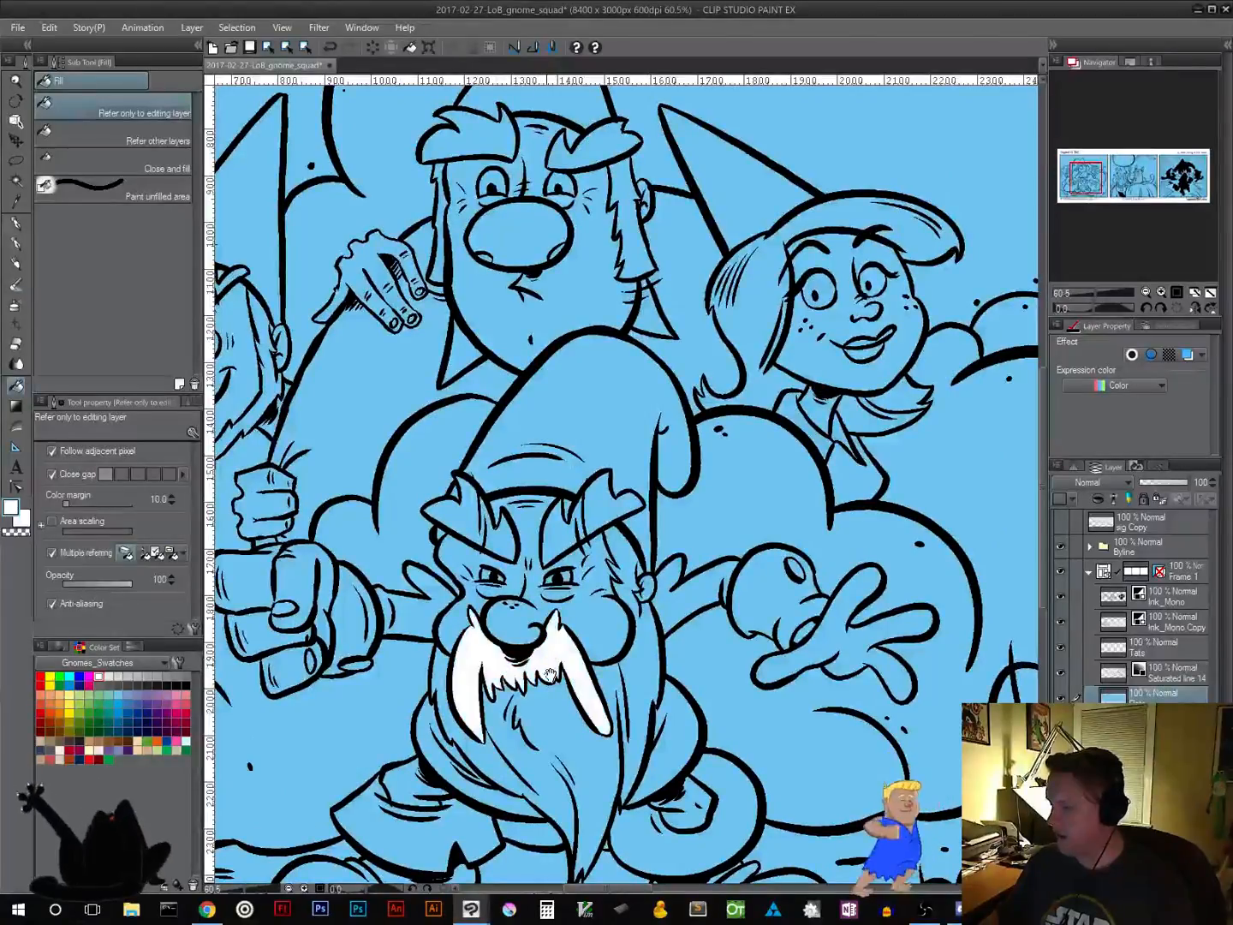
pyautogui.moveTo(565, 729); pyautogui.dragTo(588, 652)
pyautogui.click(588, 653)
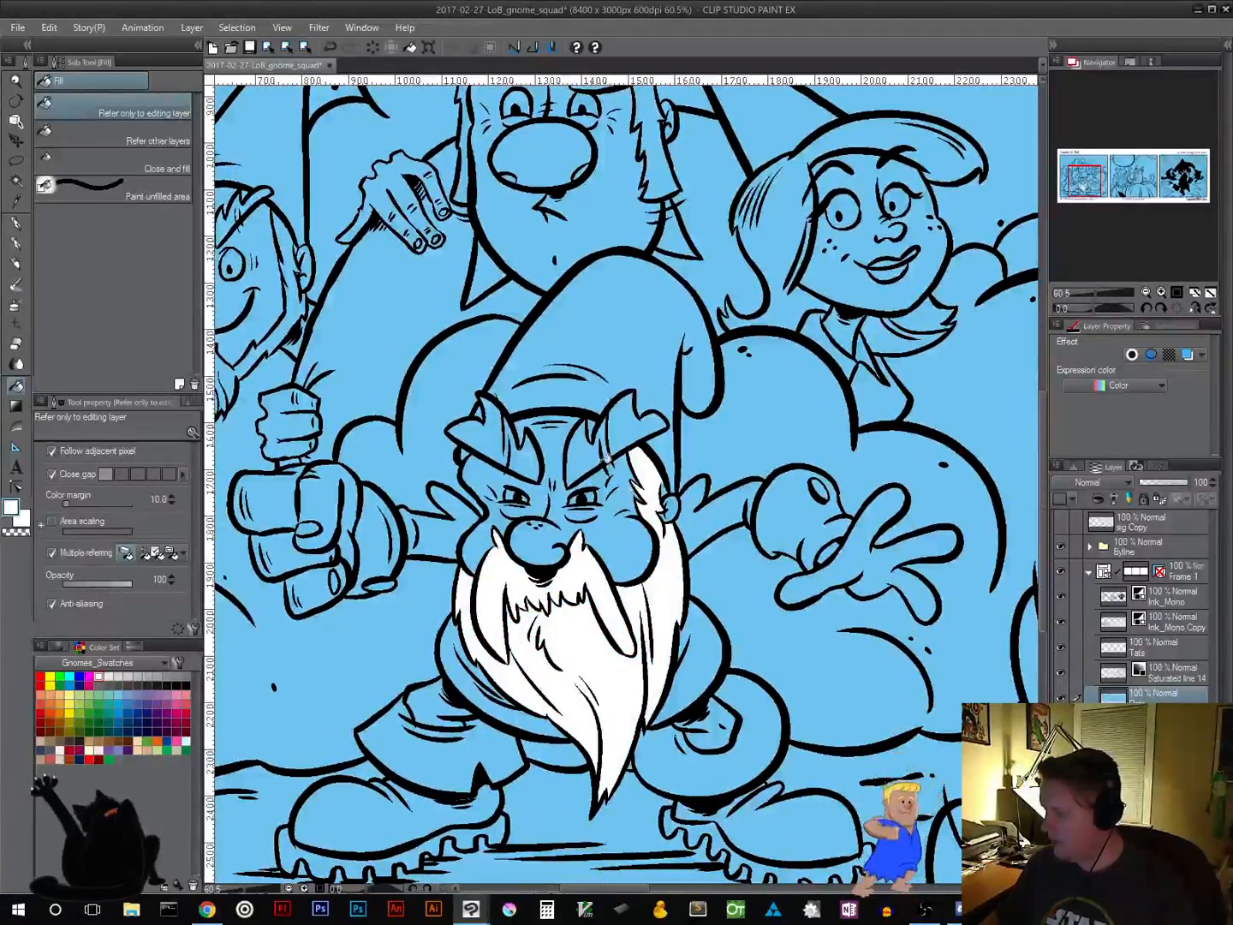
# Fill the front gnome's eyebrows and the whites of his eyes with white
pyautogui.click(622, 436)
pyautogui.click(590, 453)
pyautogui.click(514, 460)
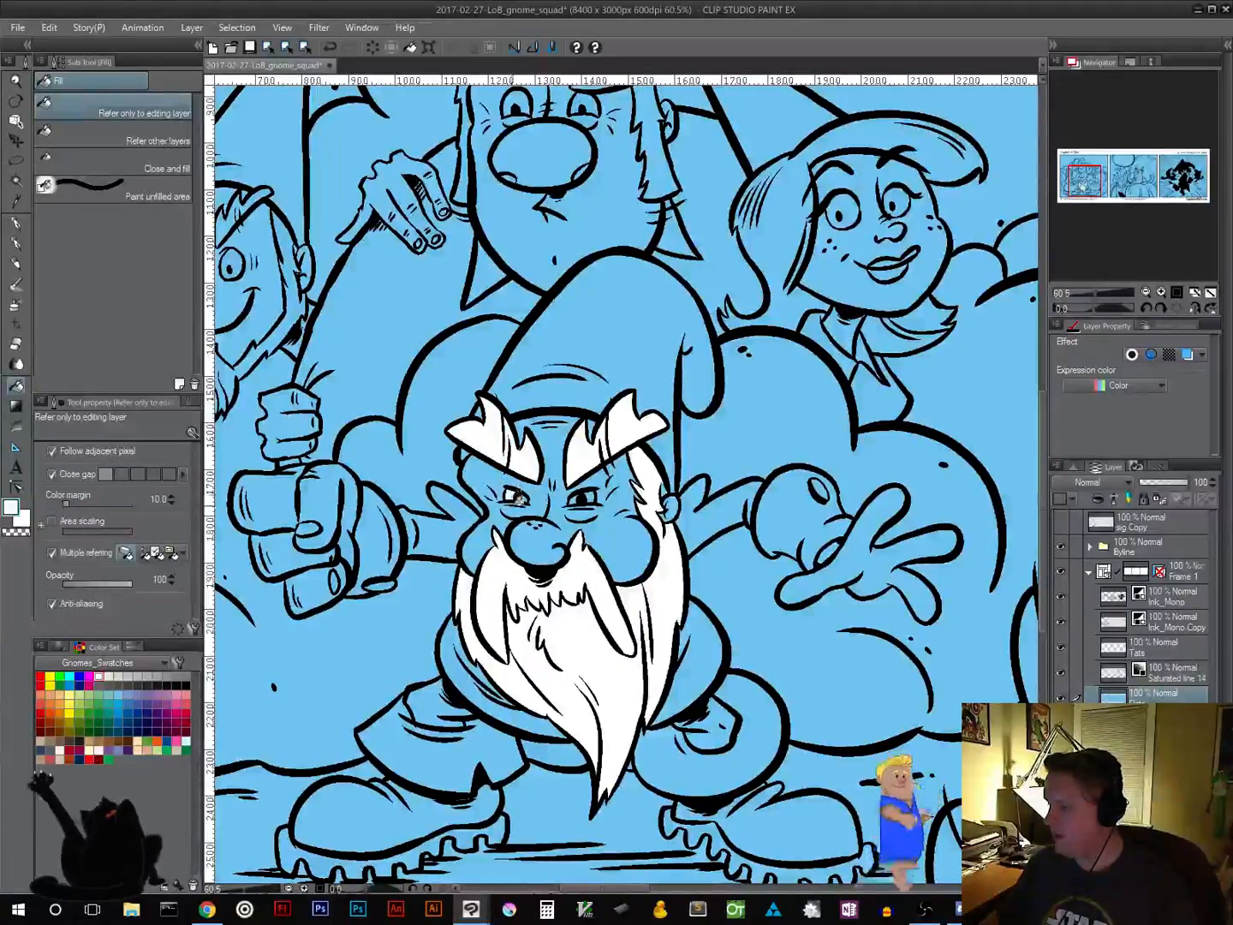
pyautogui.scroll(3, 516, 495)
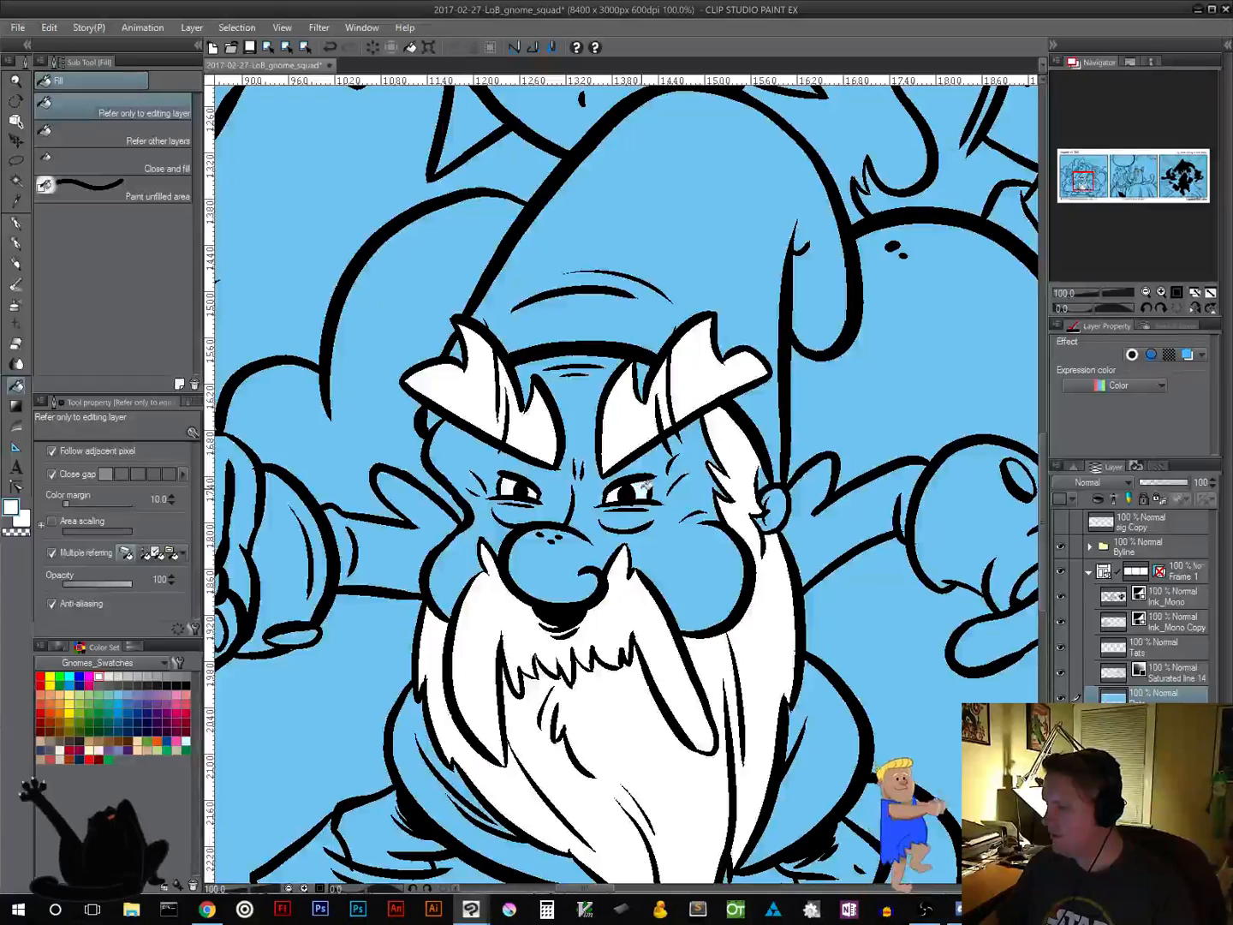
pyautogui.scroll(-4, 644, 487)
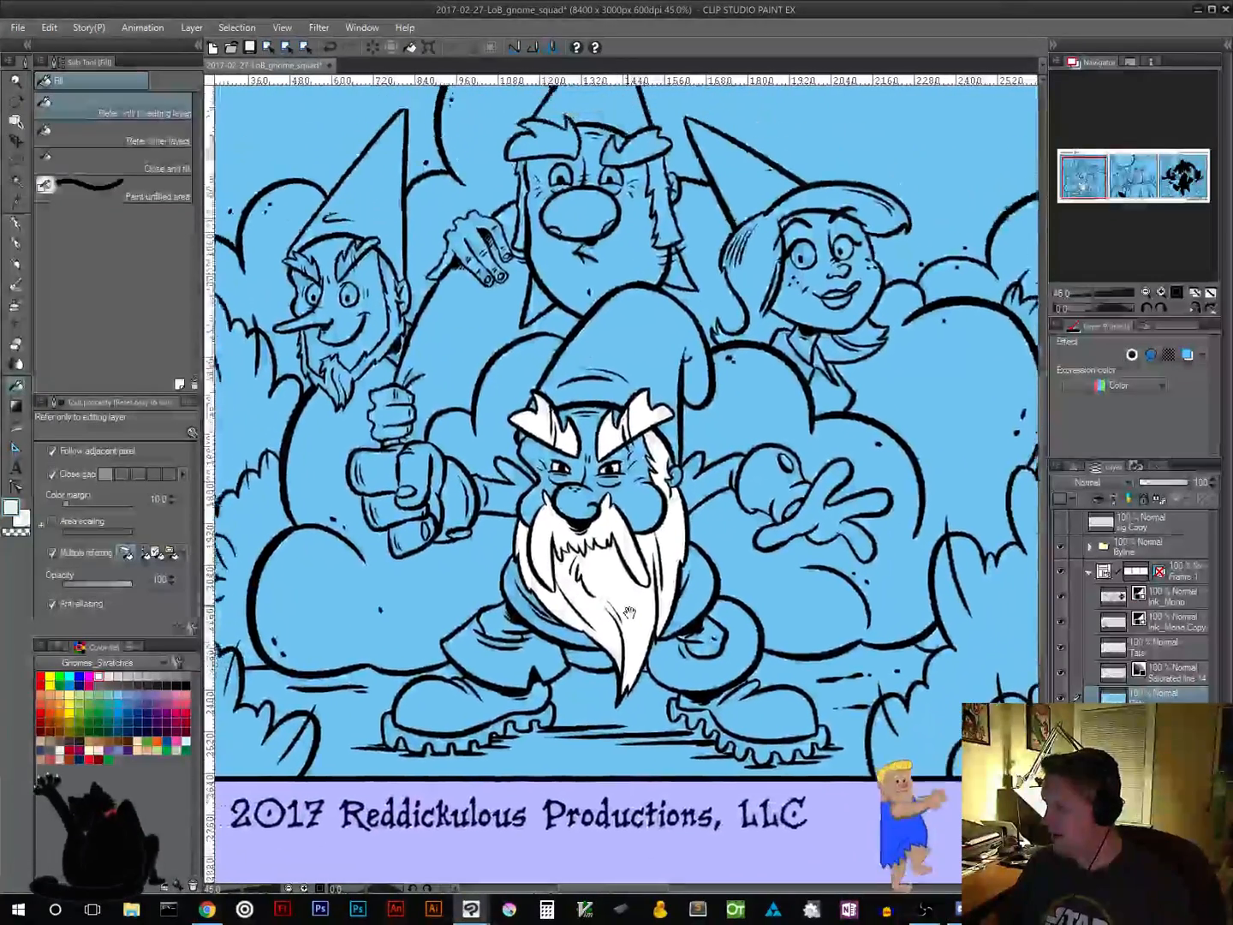
# Fill the cuffs behind both of the front gnome's hands with white
pyautogui.moveTo(630, 613); pyautogui.dragTo(649, 691)
pyautogui.click(774, 502)
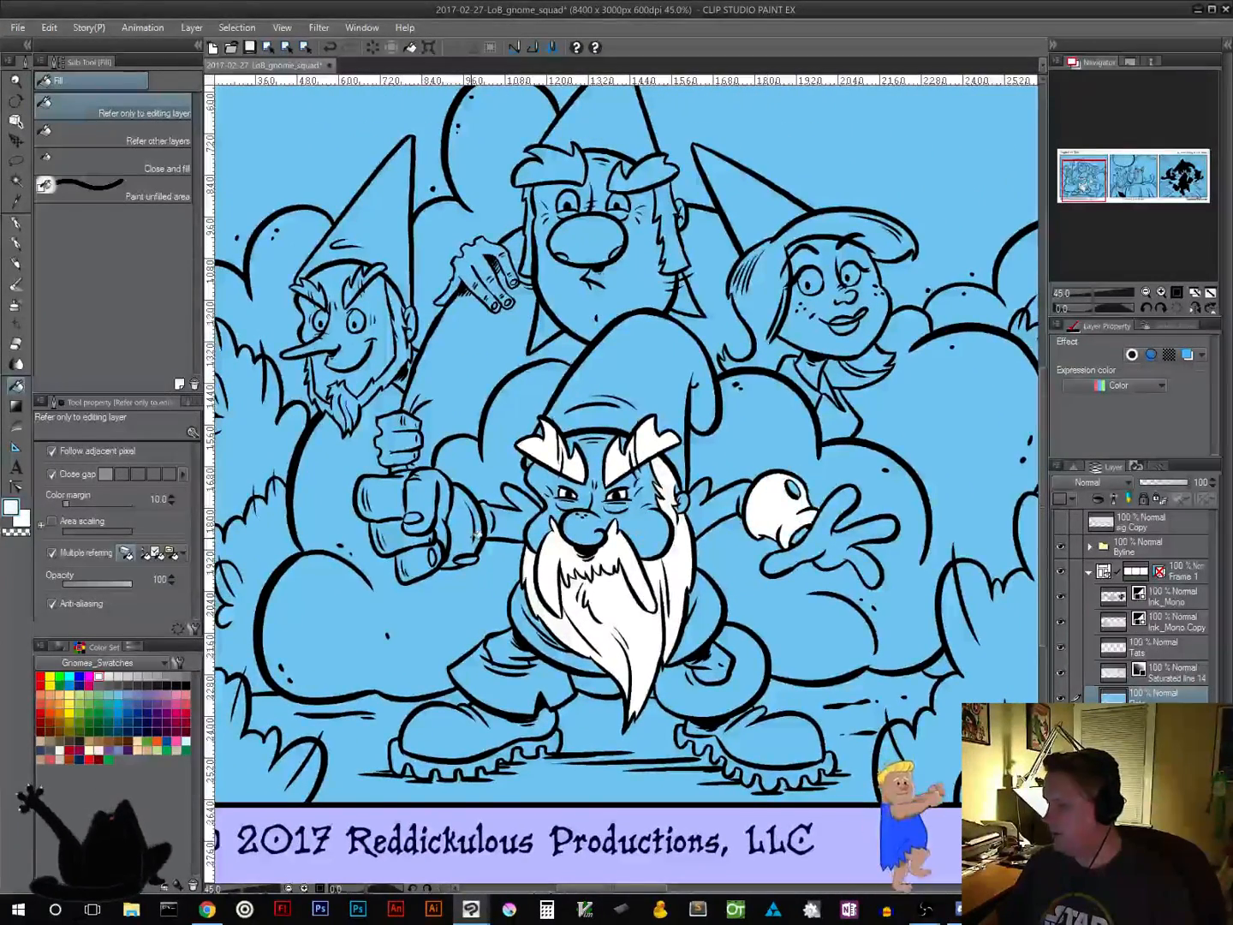
pyautogui.scroll(1, 477, 535)
pyautogui.scroll(1, 498, 446)
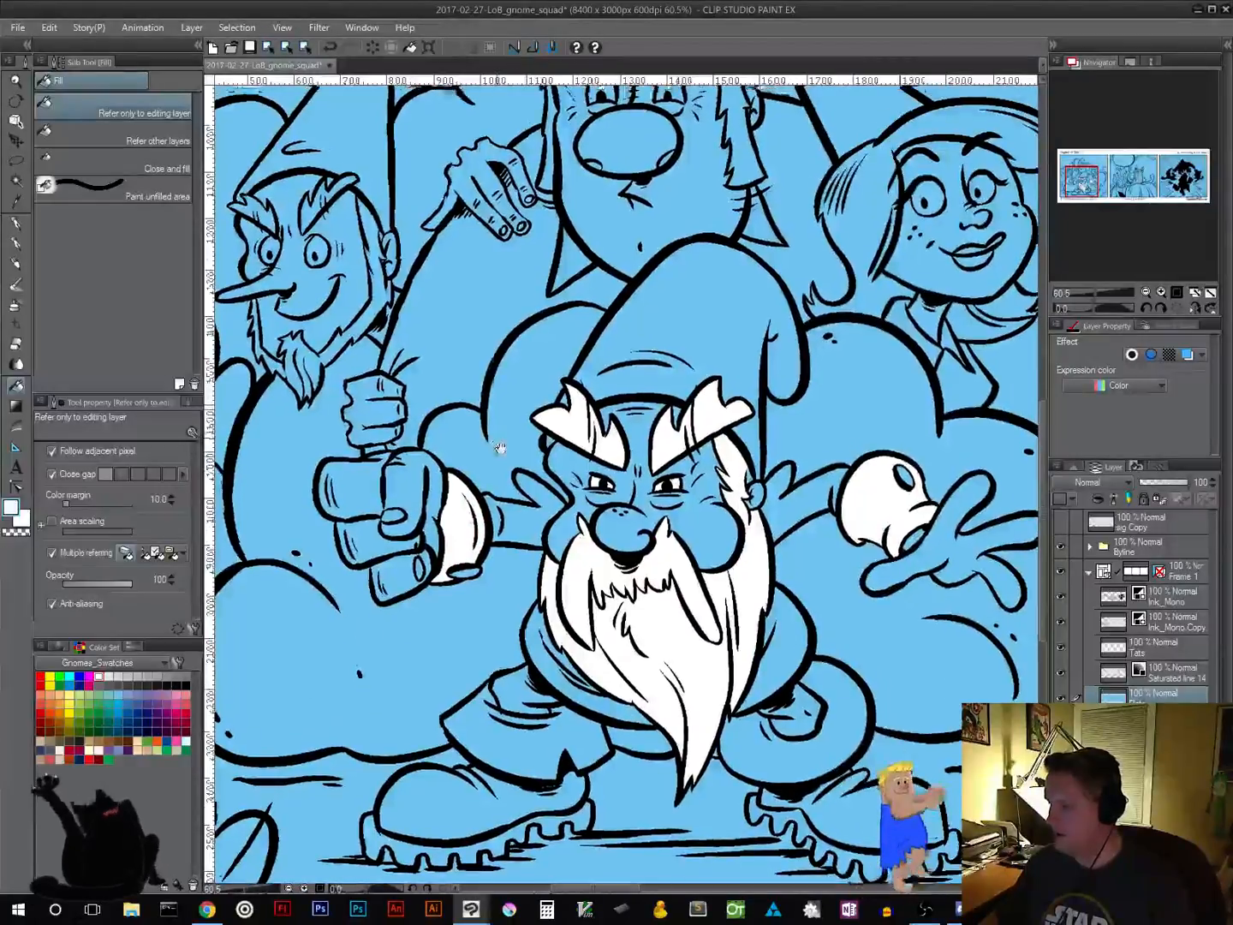
# Fill the long-nosed gnome's beard, eyebrows and eyes with white
pyautogui.moveTo(500, 449); pyautogui.dragTo(690, 634)
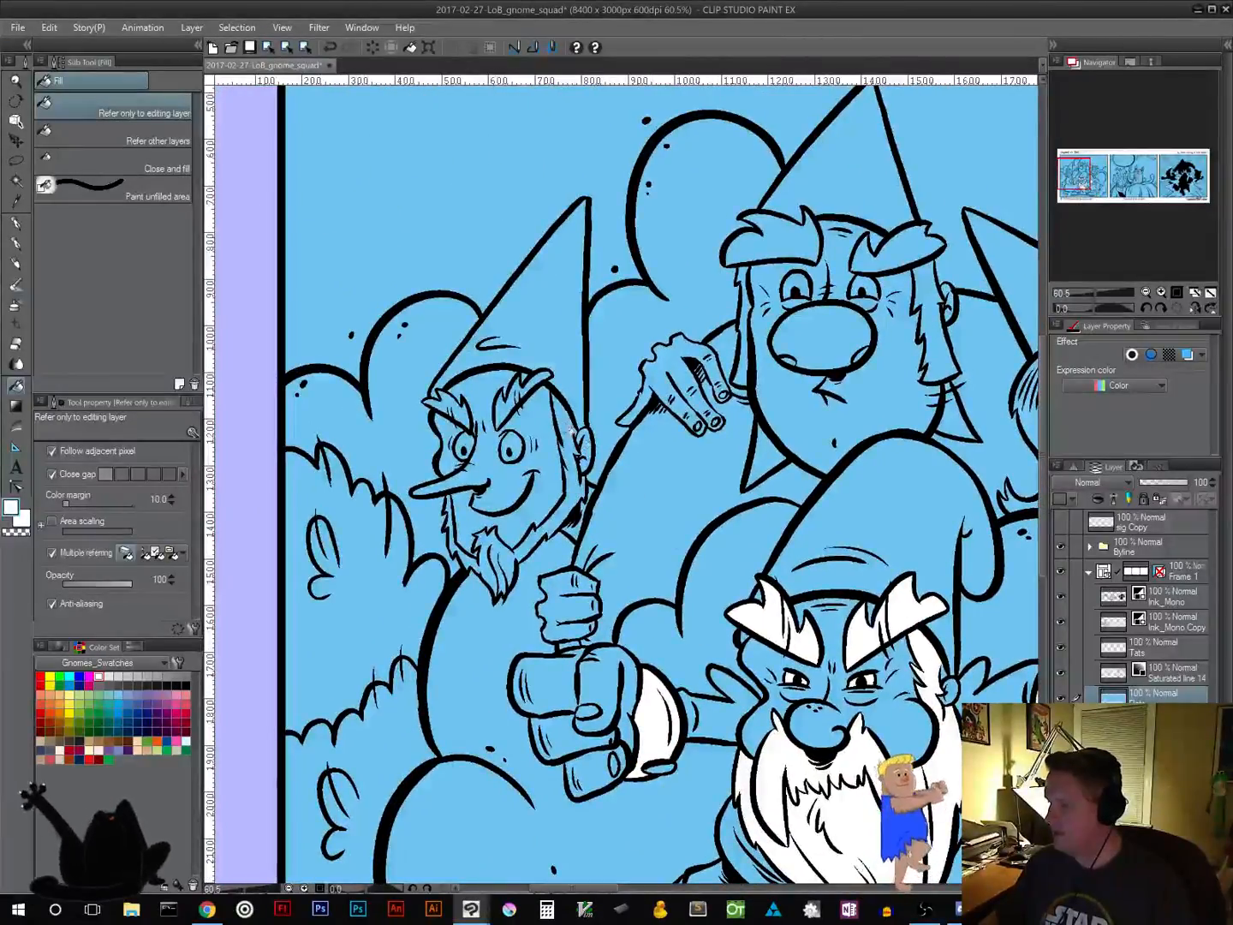
pyautogui.click(566, 418)
pyautogui.scroll(3, 582, 434)
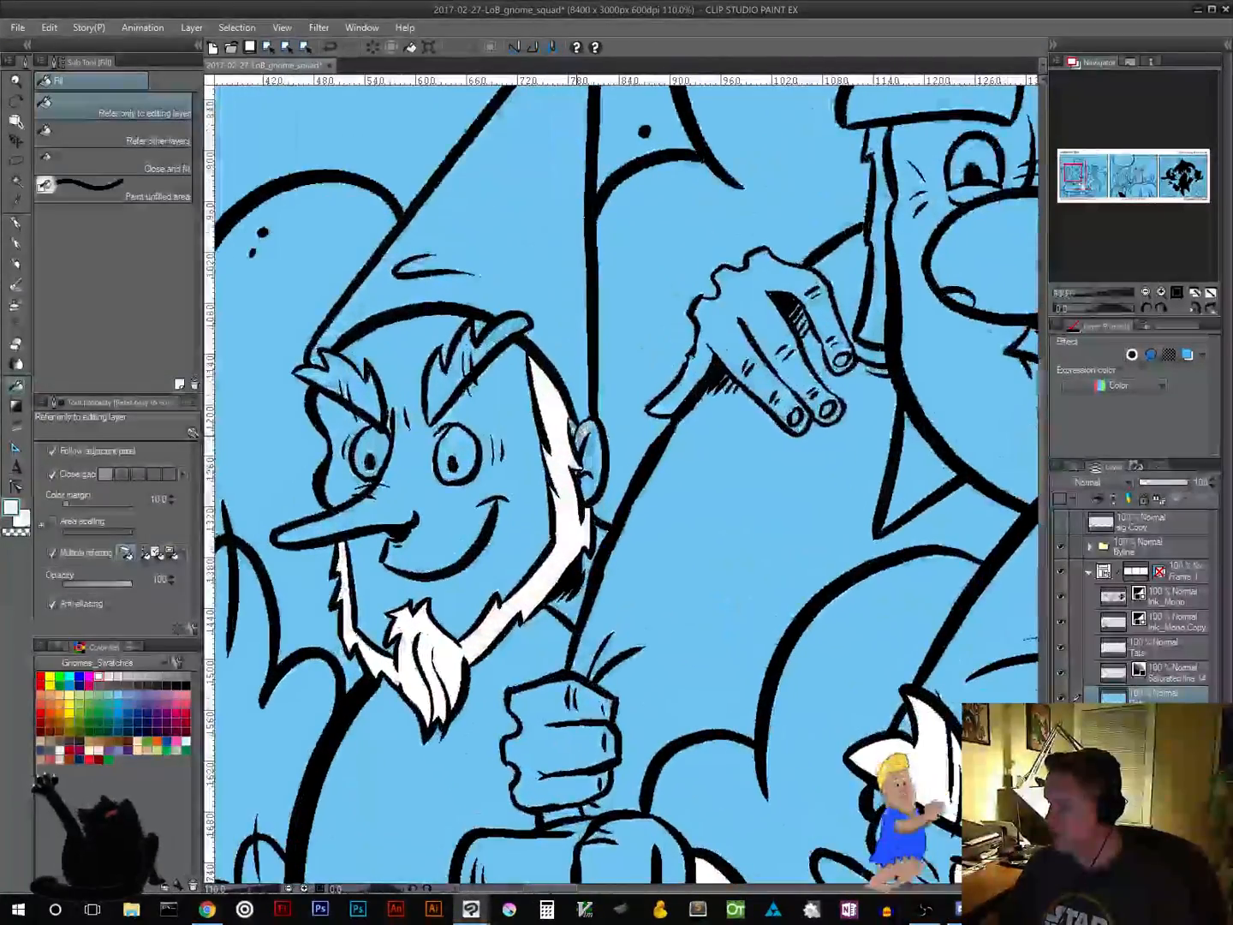
pyautogui.click(499, 333)
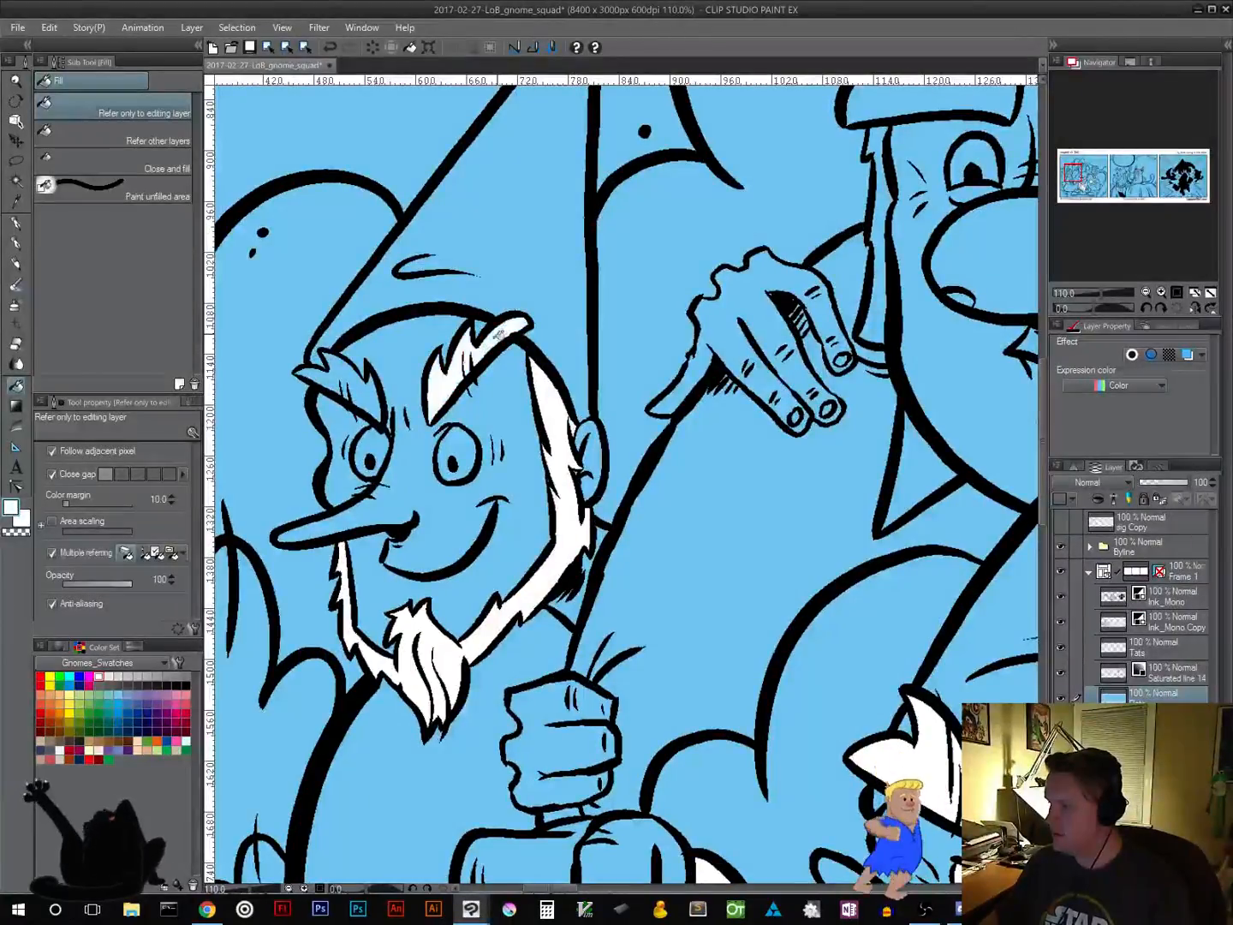
pyautogui.click(344, 387)
pyautogui.click(378, 438)
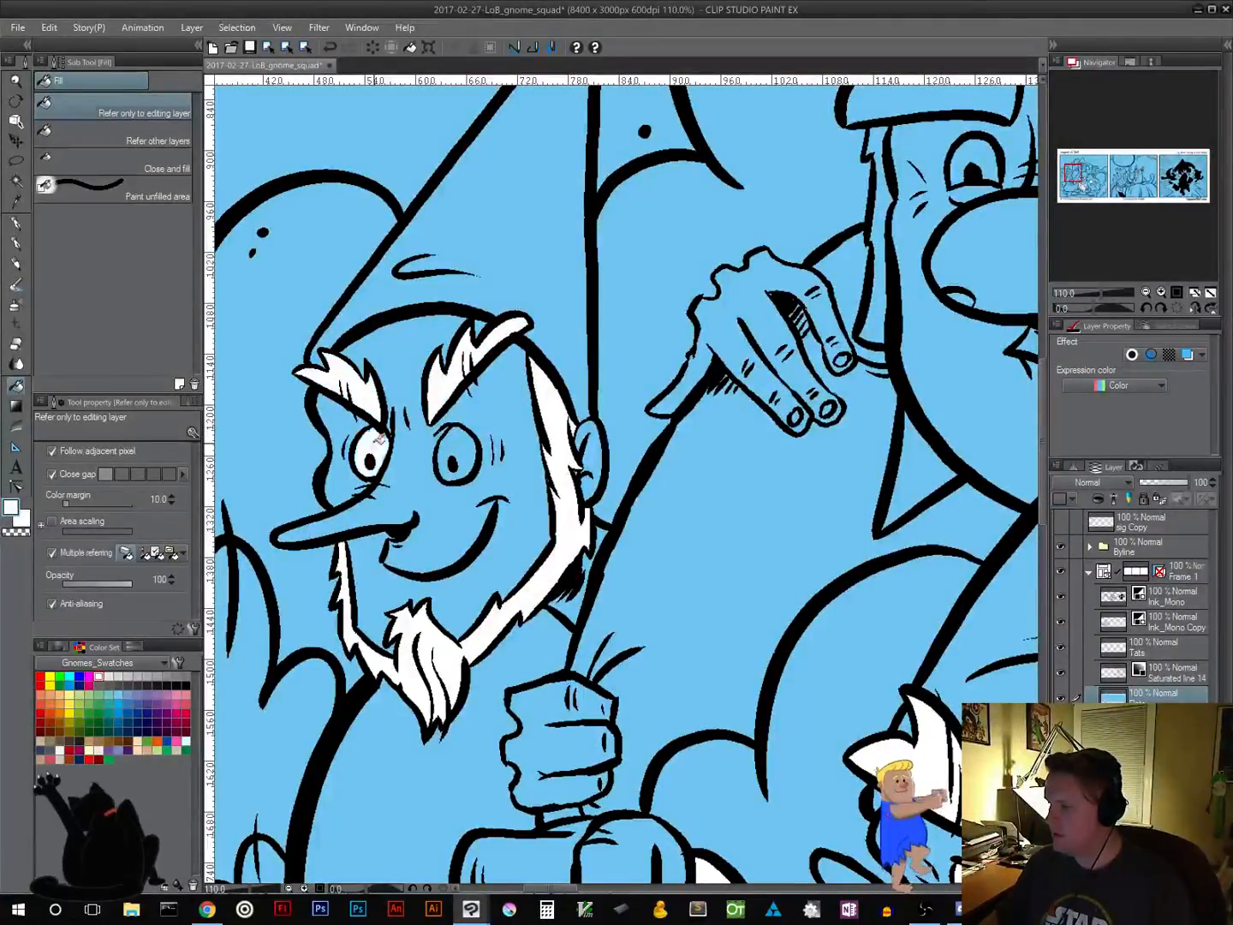
pyautogui.click(461, 447)
pyautogui.moveTo(670, 517); pyautogui.dragTo(316, 601)
pyautogui.moveTo(537, 536); pyautogui.dragTo(441, 697)
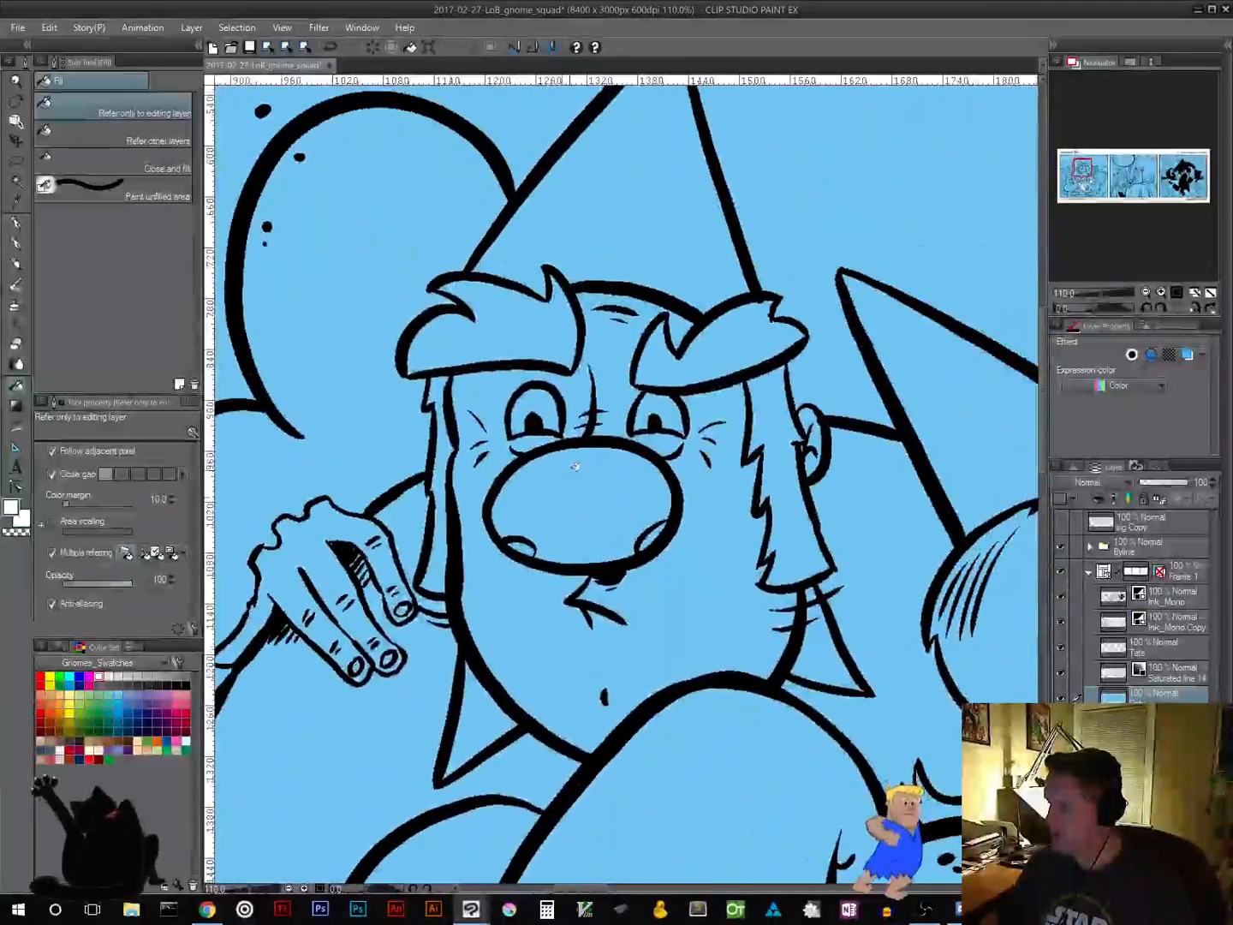
# Fill the big-nosed gnome's eyes, eyebrows and both sideburns with white
pyautogui.click(549, 403)
pyautogui.click(647, 402)
pyautogui.click(673, 364)
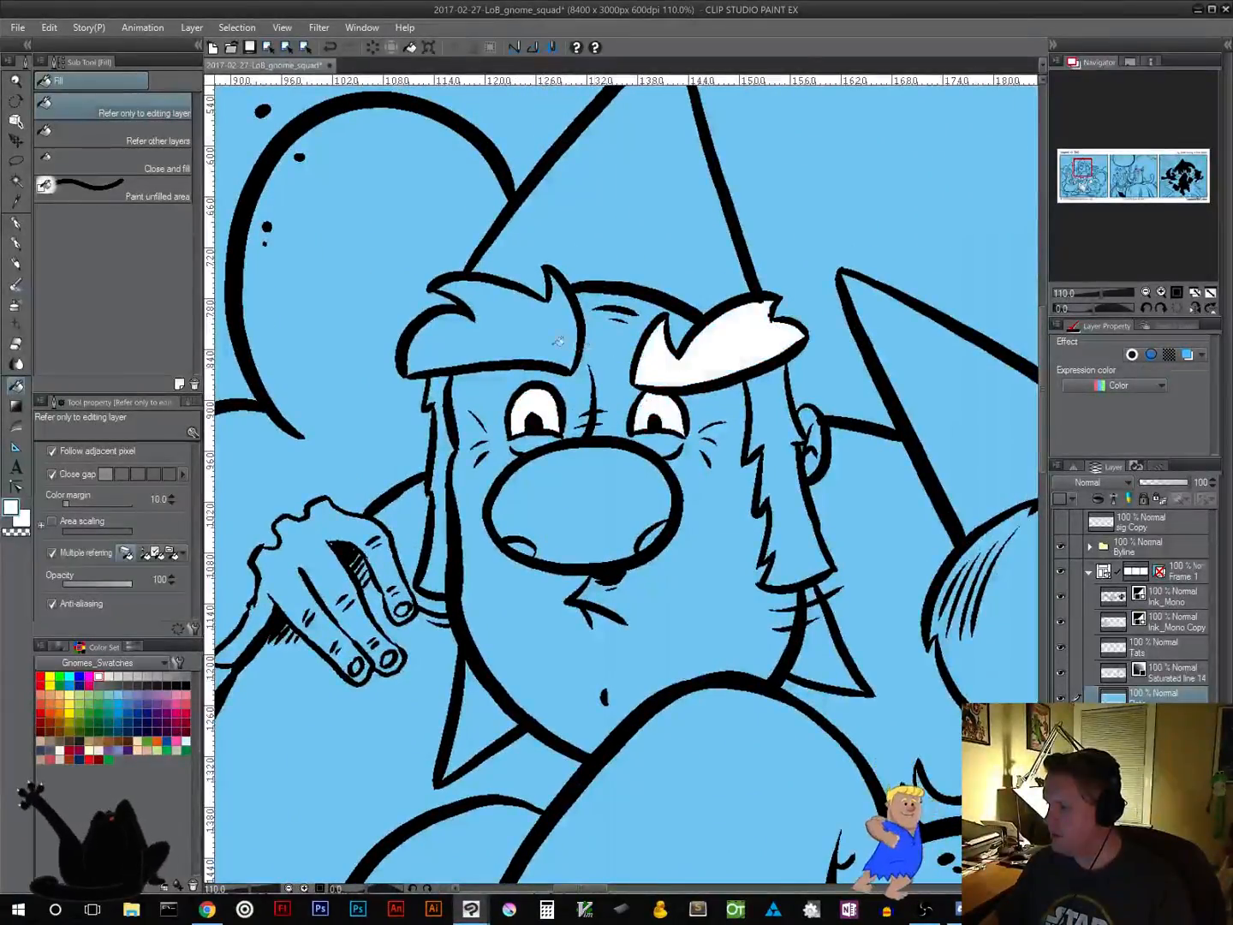
pyautogui.click(548, 336)
pyautogui.click(444, 453)
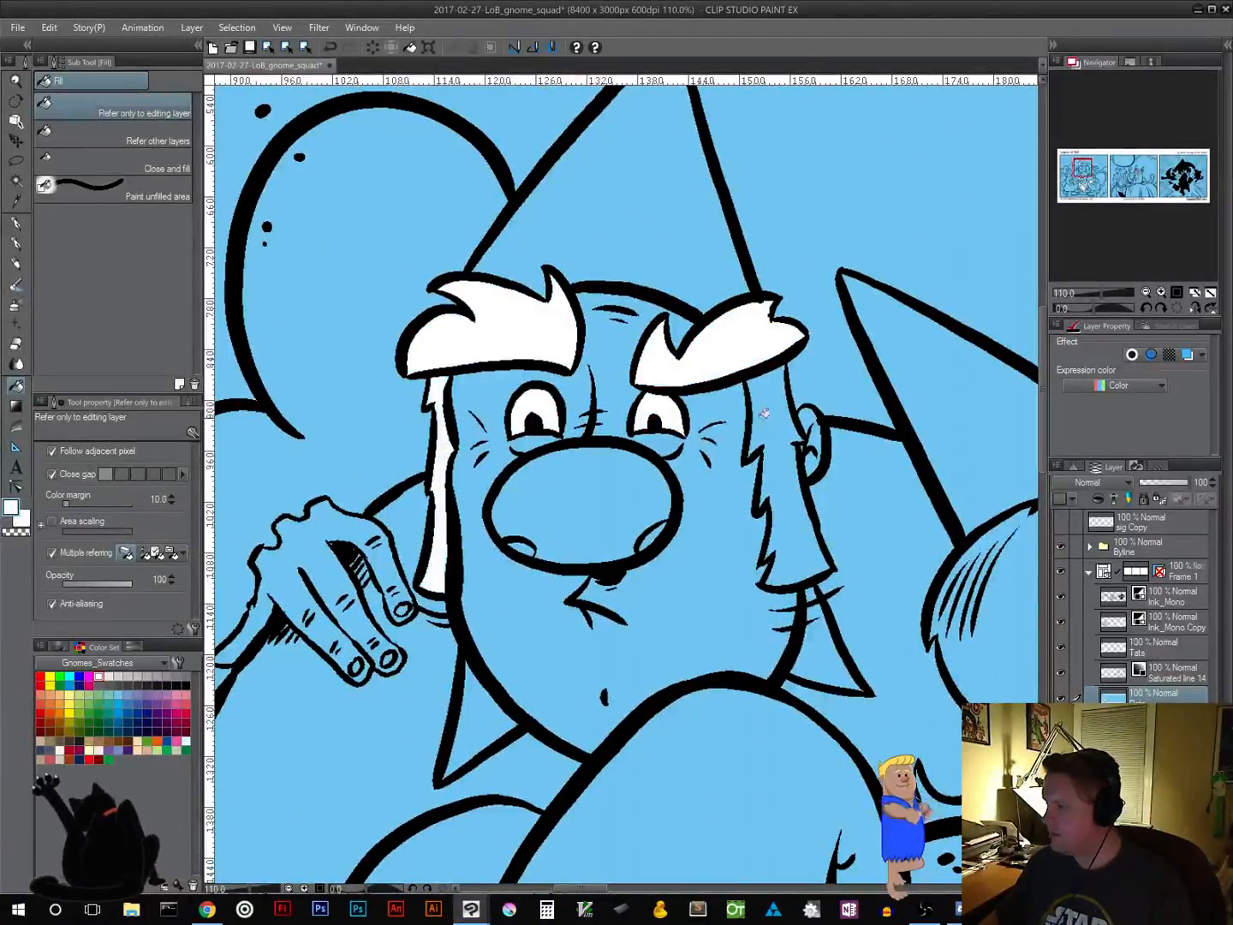
pyautogui.click(764, 413)
# Fill the whites of the female gnome's eyes with white
pyautogui.moveTo(870, 560); pyautogui.dragTo(380, 533)
pyautogui.moveTo(650, 588); pyautogui.dragTo(642, 457)
pyautogui.click(650, 442)
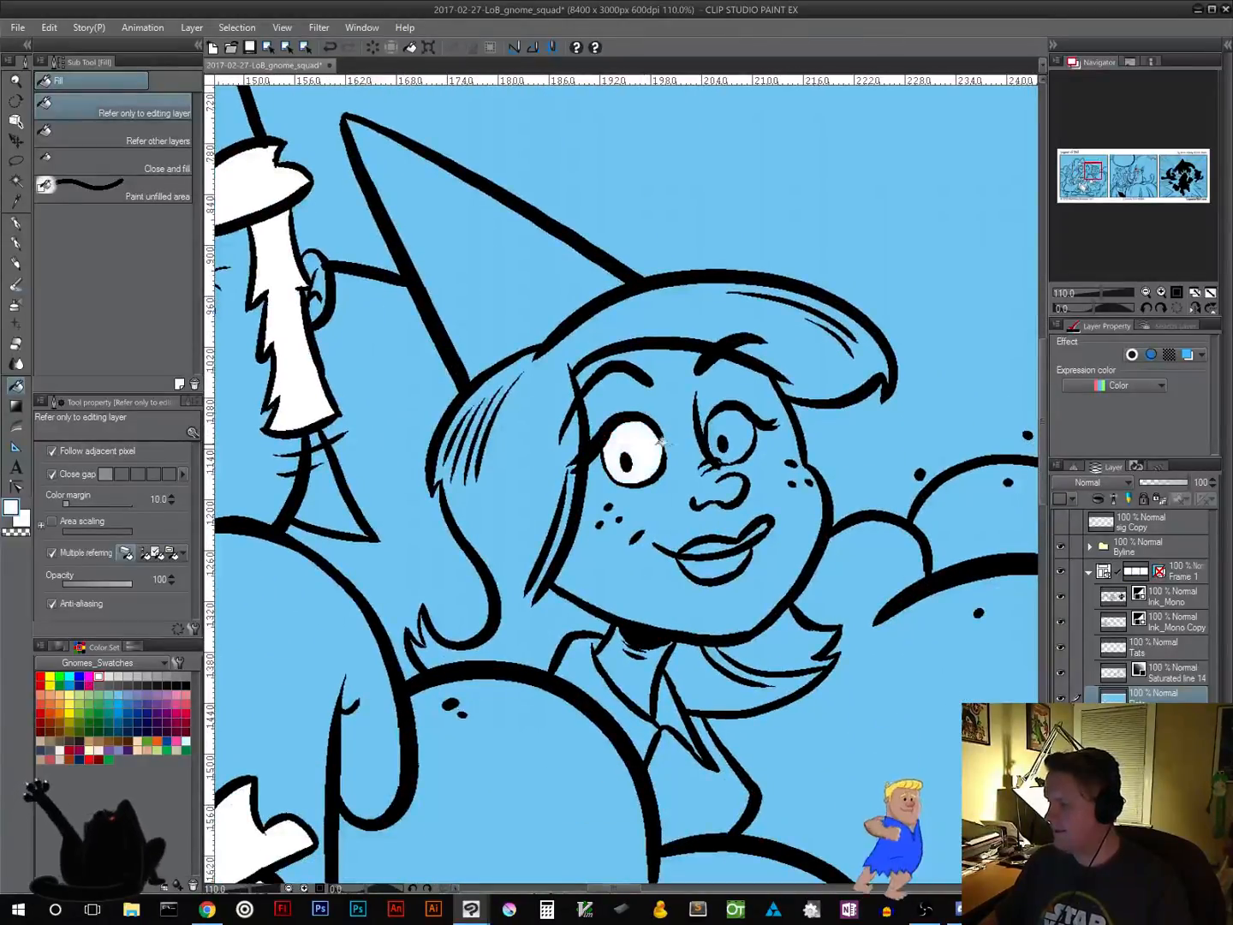
pyautogui.click(730, 422)
# Look over the second and third panels for areas that need white, returning to the first panel
pyautogui.moveTo(726, 667); pyautogui.dragTo(749, 449)
pyautogui.scroll(-5, 685, 628)
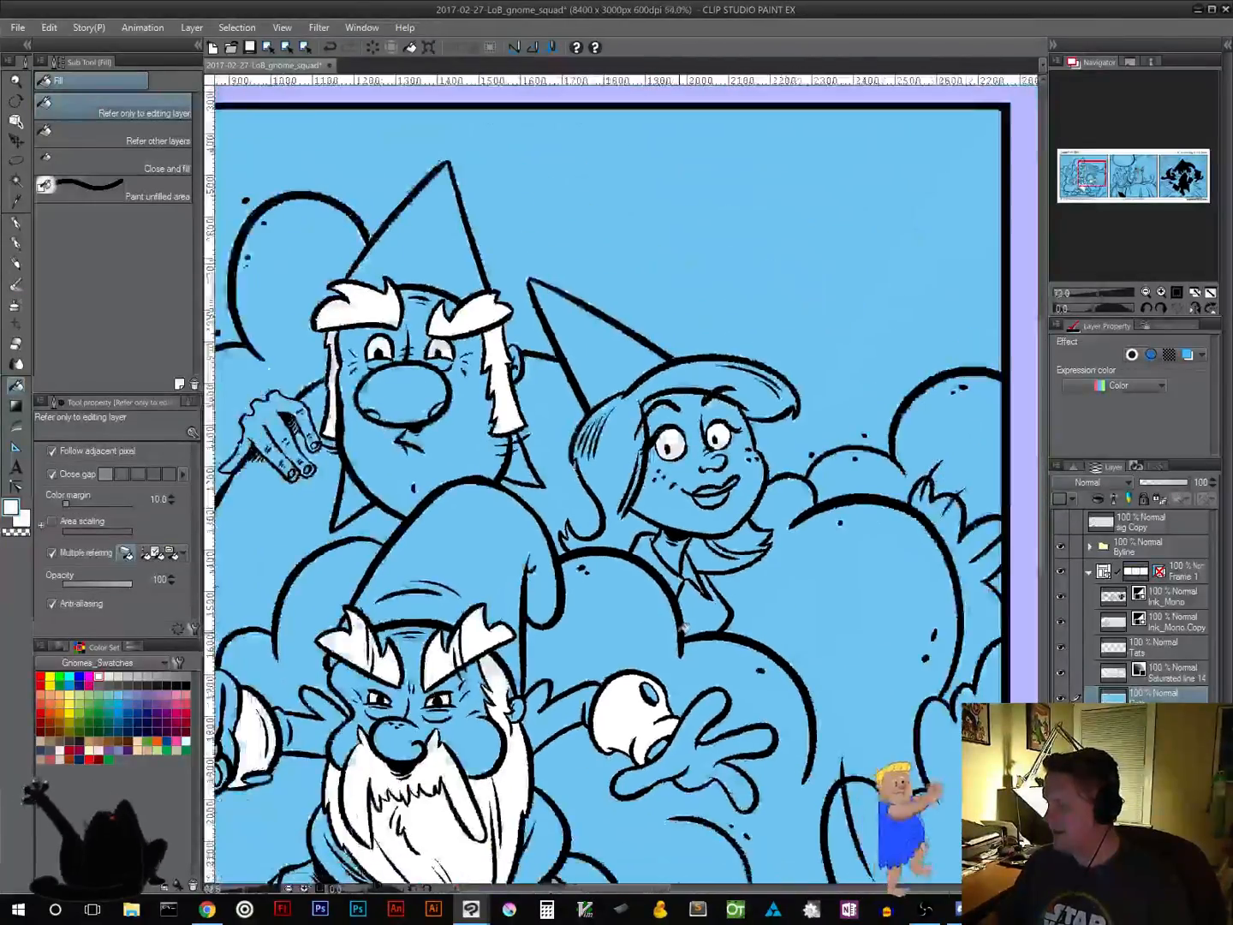
pyautogui.scroll(-5, 684, 627)
pyautogui.moveTo(1001, 669); pyautogui.dragTo(564, 591)
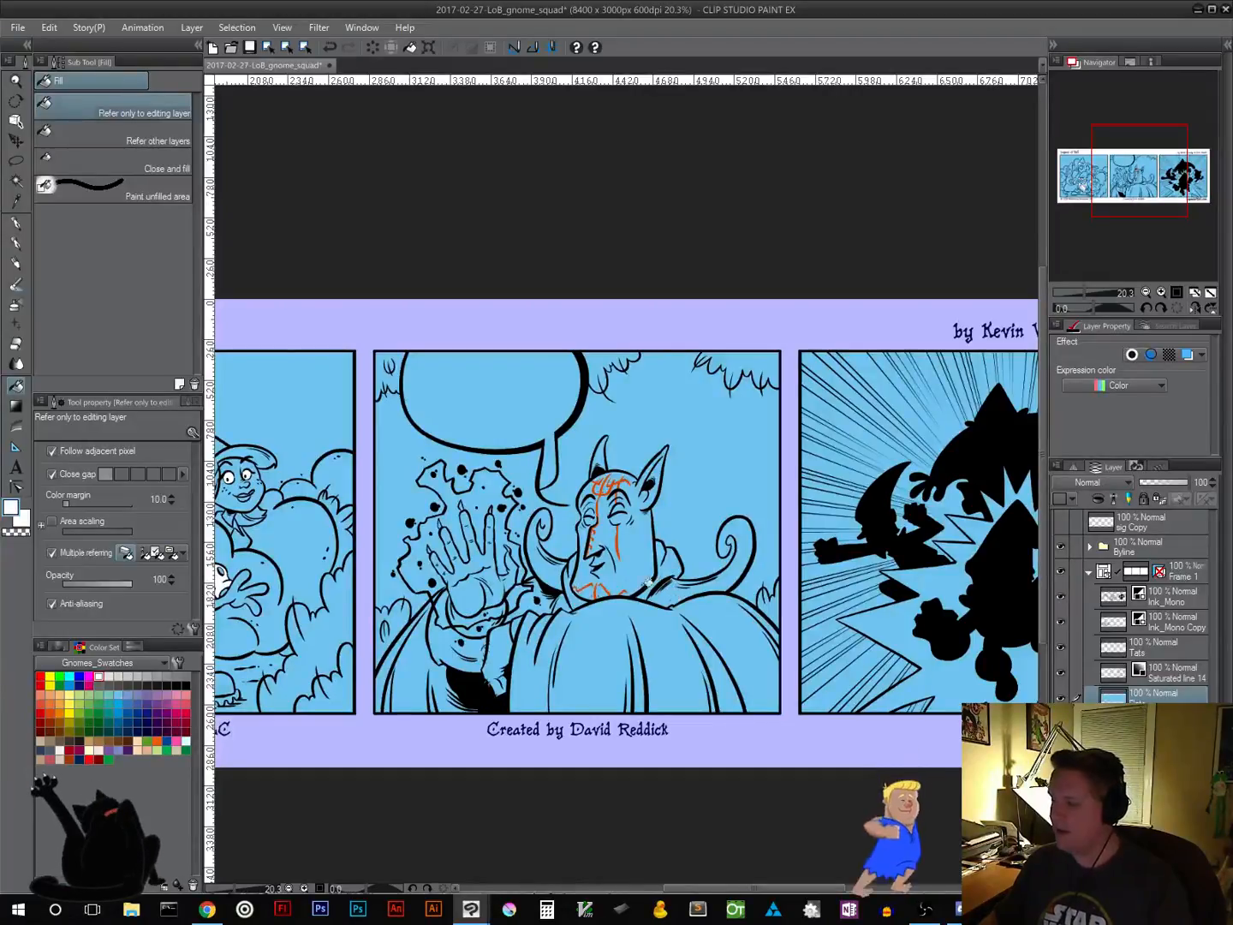
pyautogui.scroll(3, 647, 583)
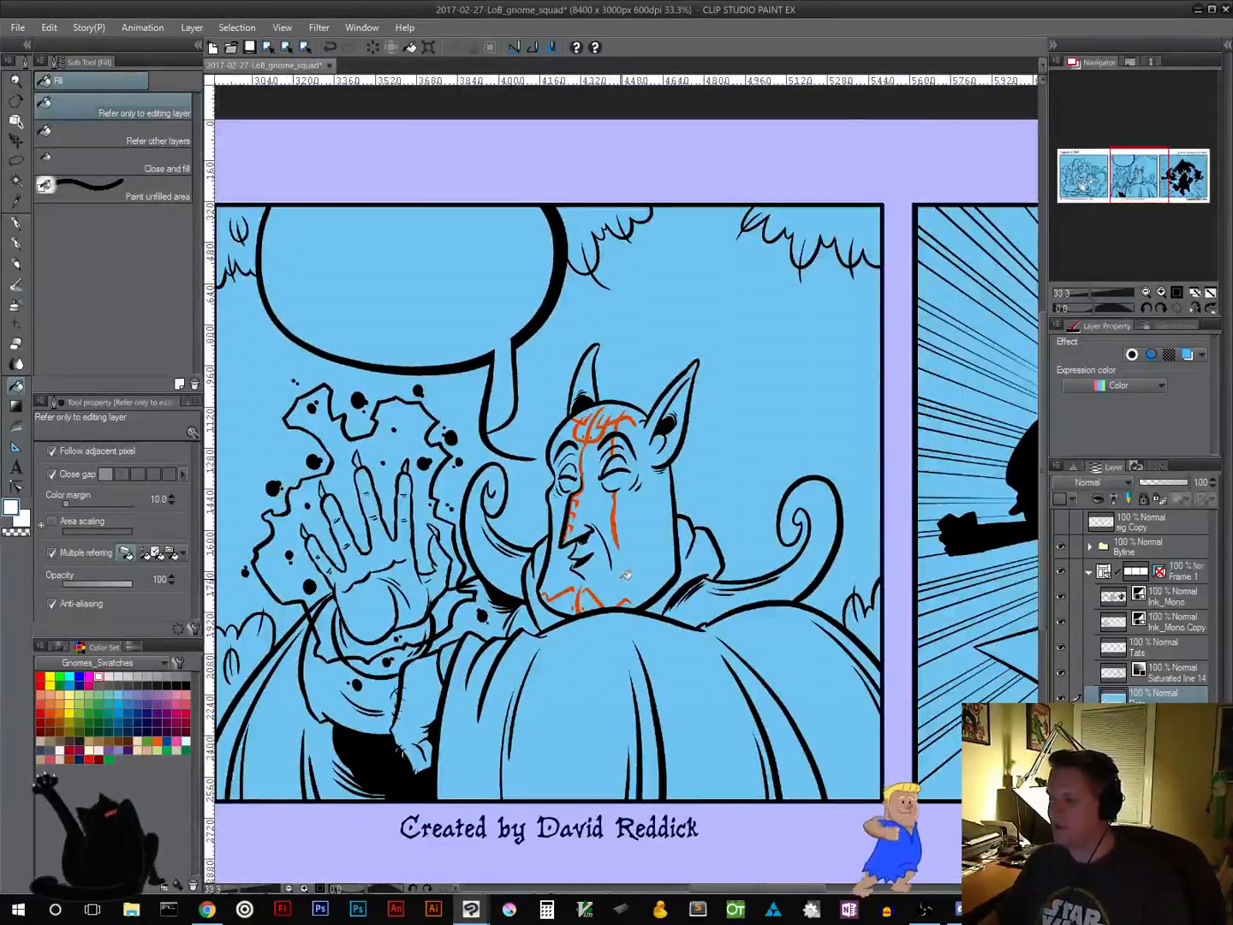
pyautogui.moveTo(524, 578); pyautogui.dragTo(577, 600)
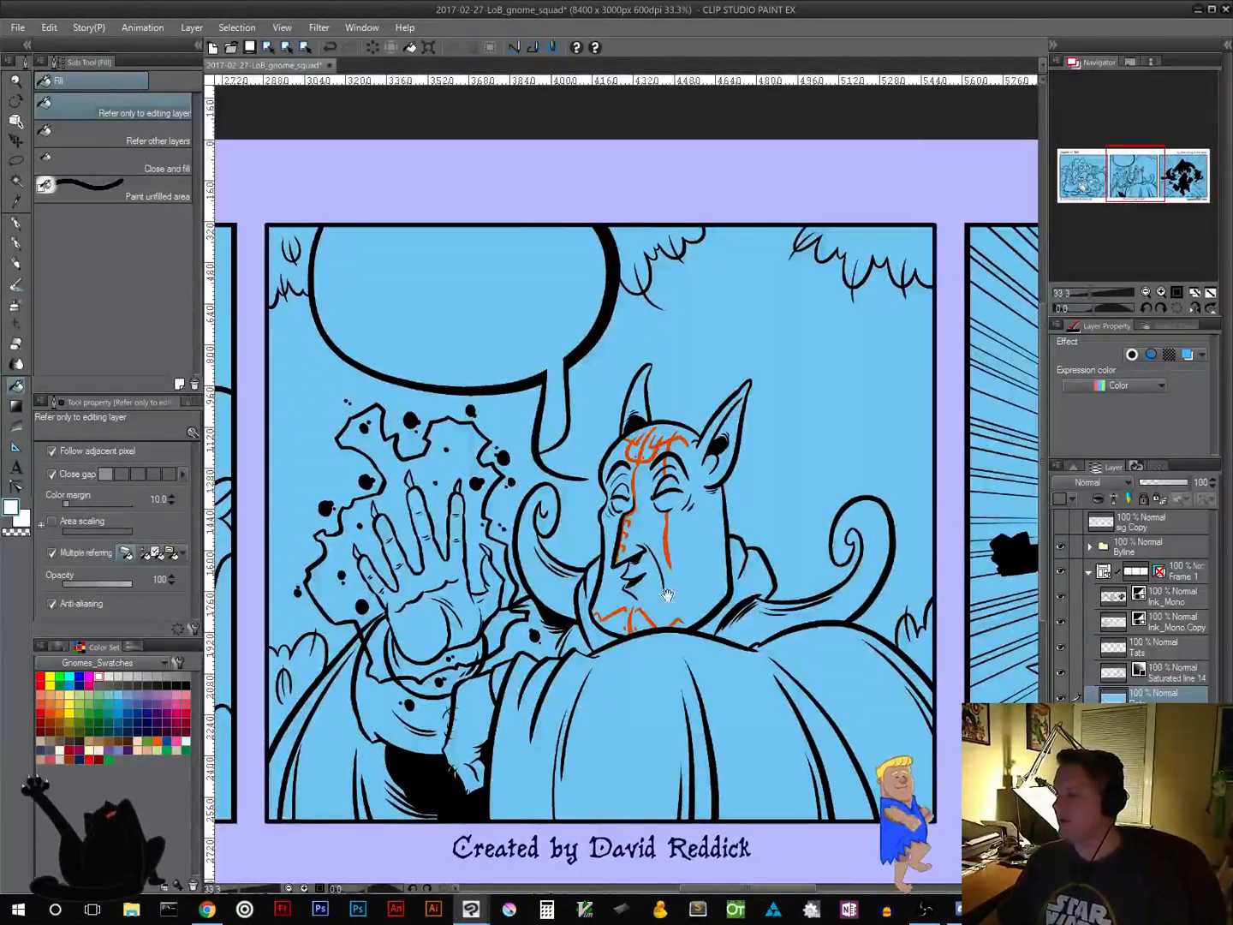
pyautogui.moveTo(666, 595); pyautogui.dragTo(395, 581)
pyautogui.moveTo(682, 554); pyautogui.dragTo(372, 537)
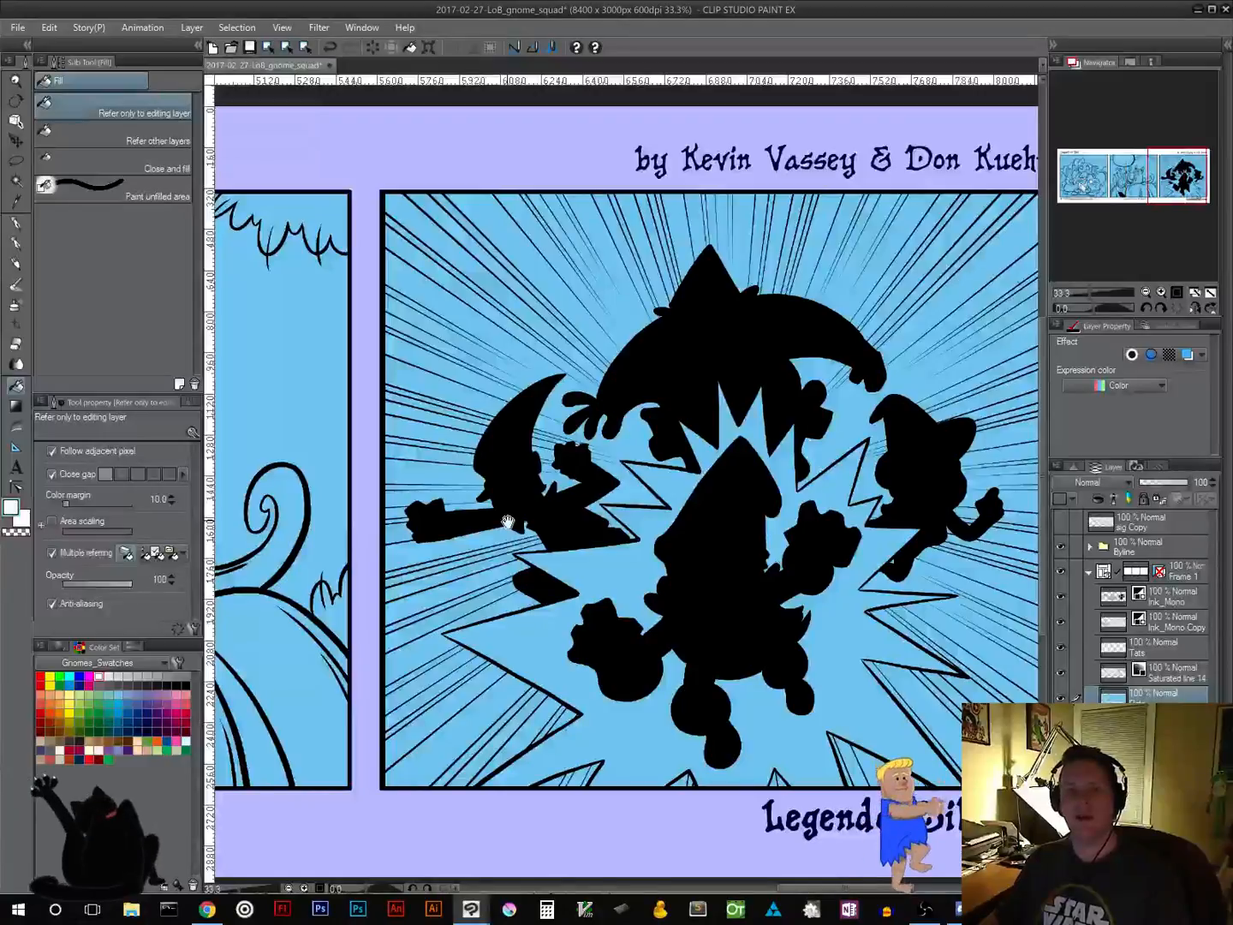
pyautogui.moveTo(507, 522); pyautogui.dragTo(568, 423)
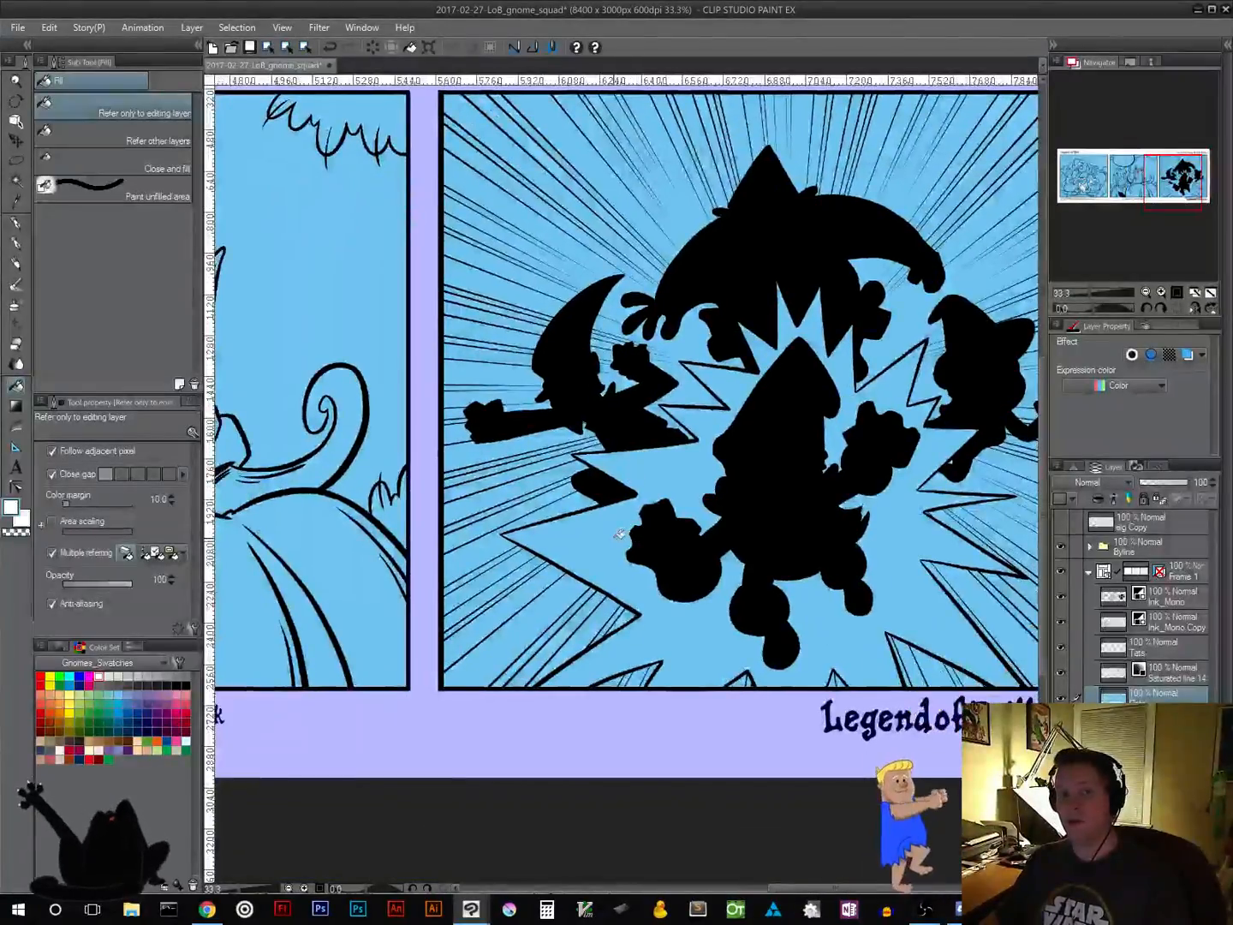
pyautogui.moveTo(548, 515); pyautogui.dragTo(976, 462)
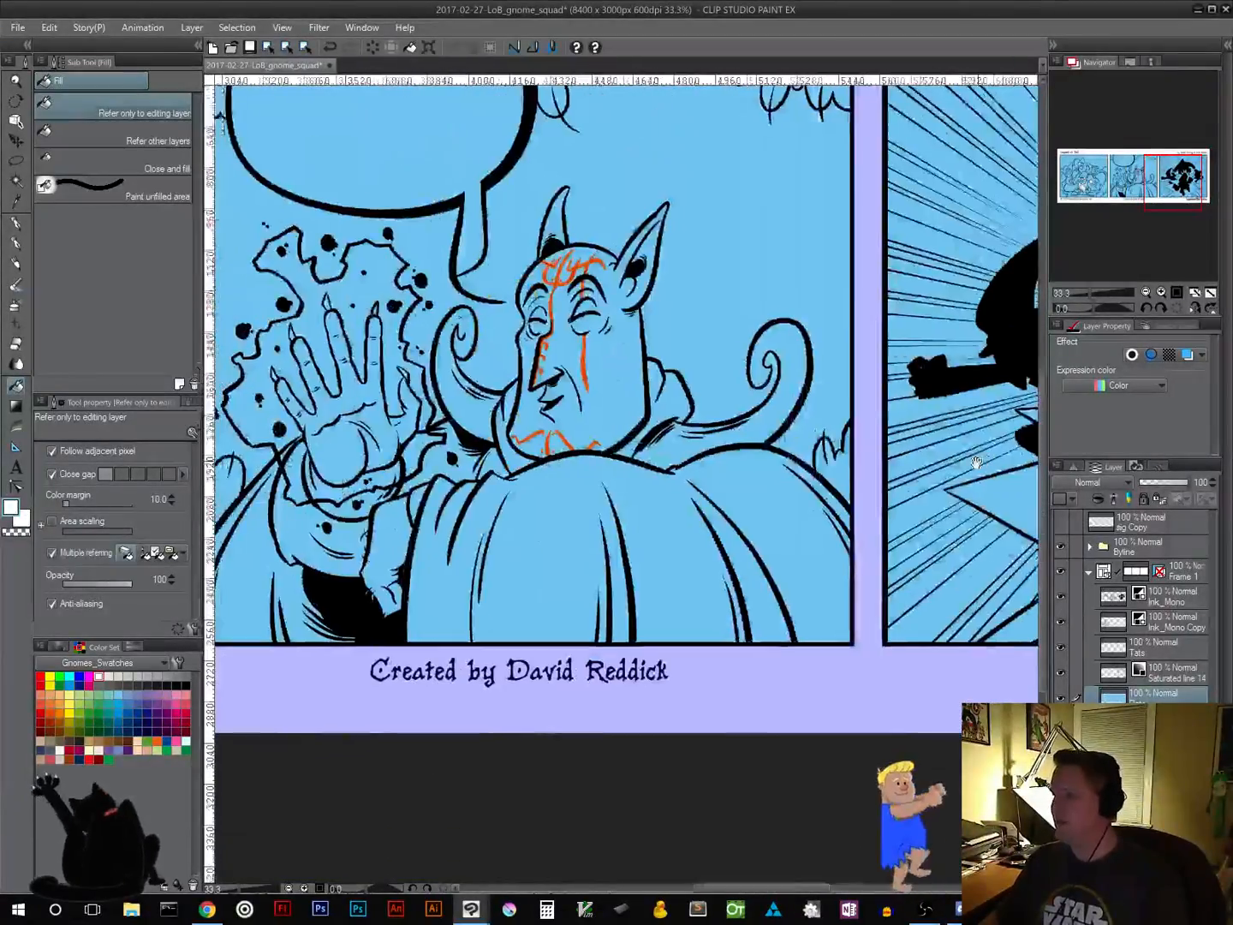
pyautogui.moveTo(514, 433); pyautogui.dragTo(934, 482)
pyautogui.moveTo(361, 441); pyautogui.dragTo(730, 473)
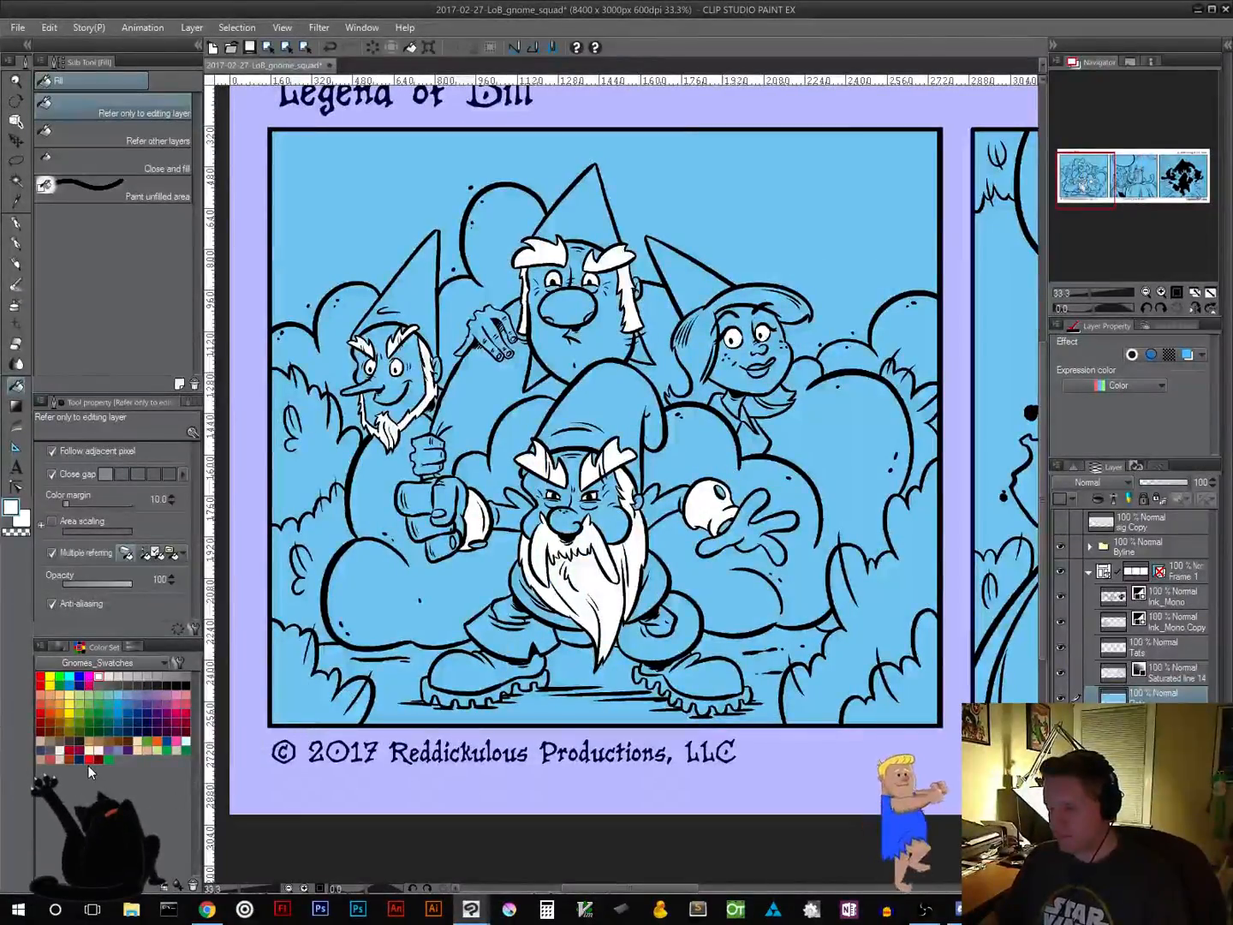
# Choose the peach skin tone from the Gnomes_Swatches color set and fill the big-nosed gnome's face with it
pyautogui.click(156, 742)
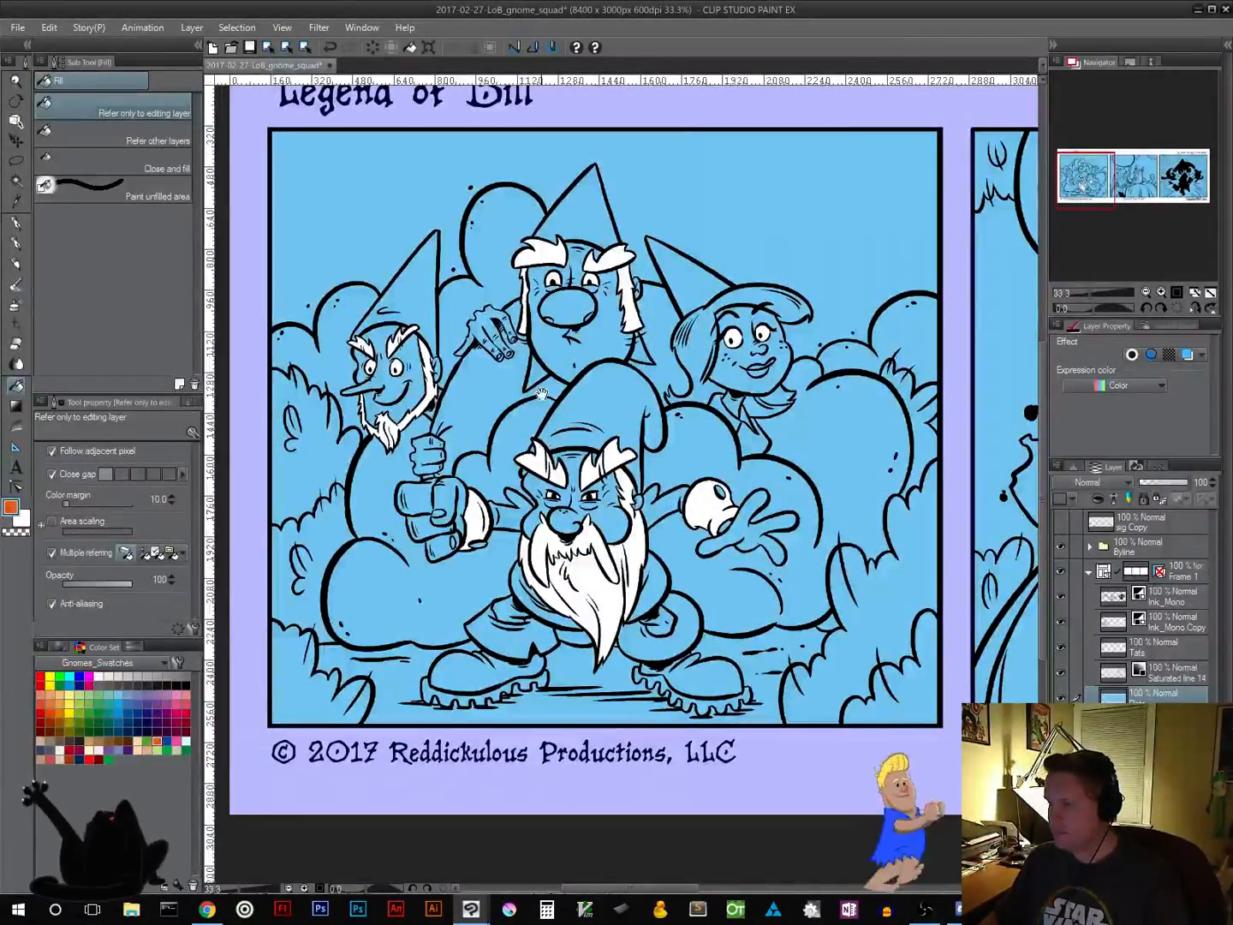
pyautogui.moveTo(543, 394); pyautogui.dragTo(724, 537)
pyautogui.moveTo(723, 537); pyautogui.dragTo(692, 510)
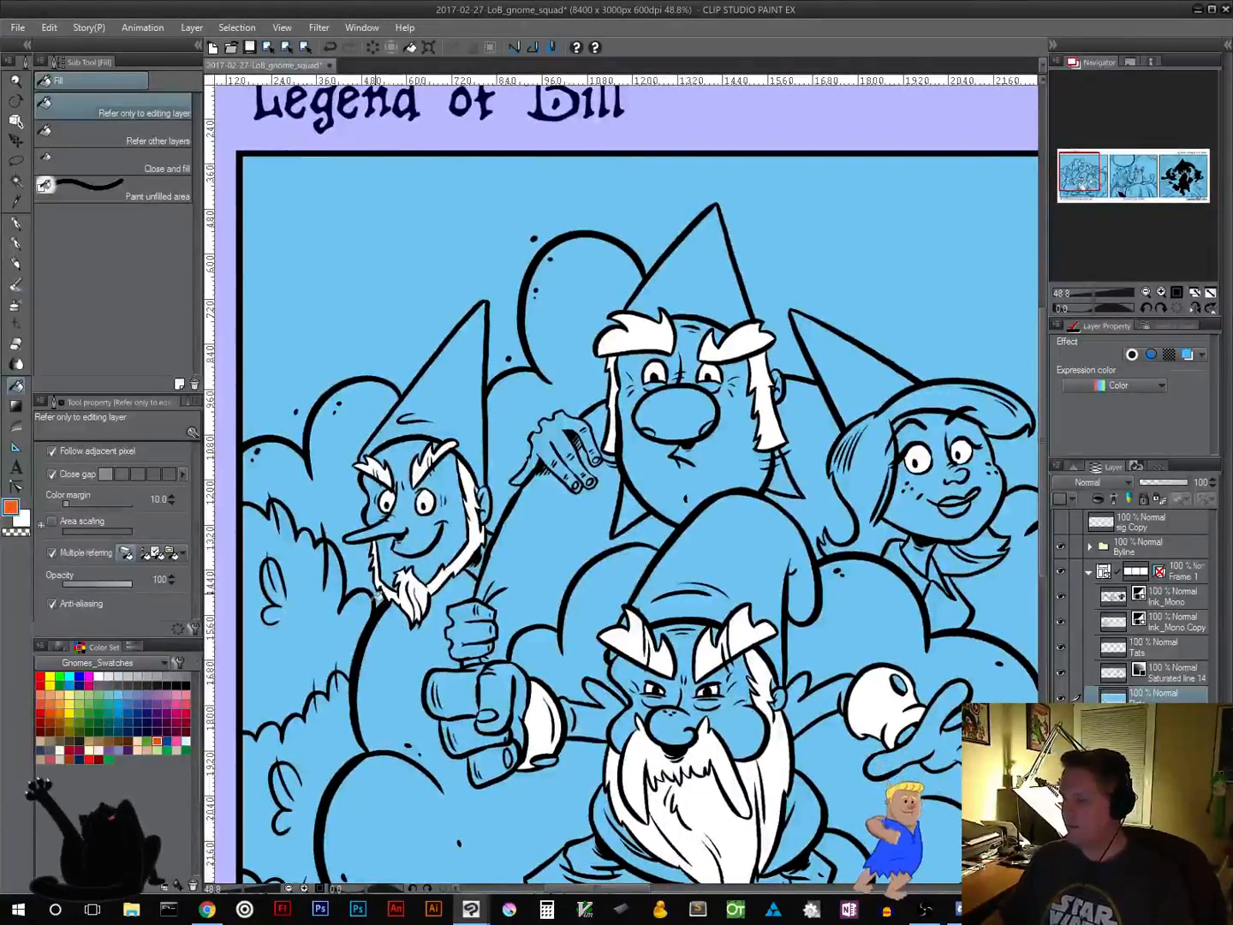
pyautogui.click(138, 749)
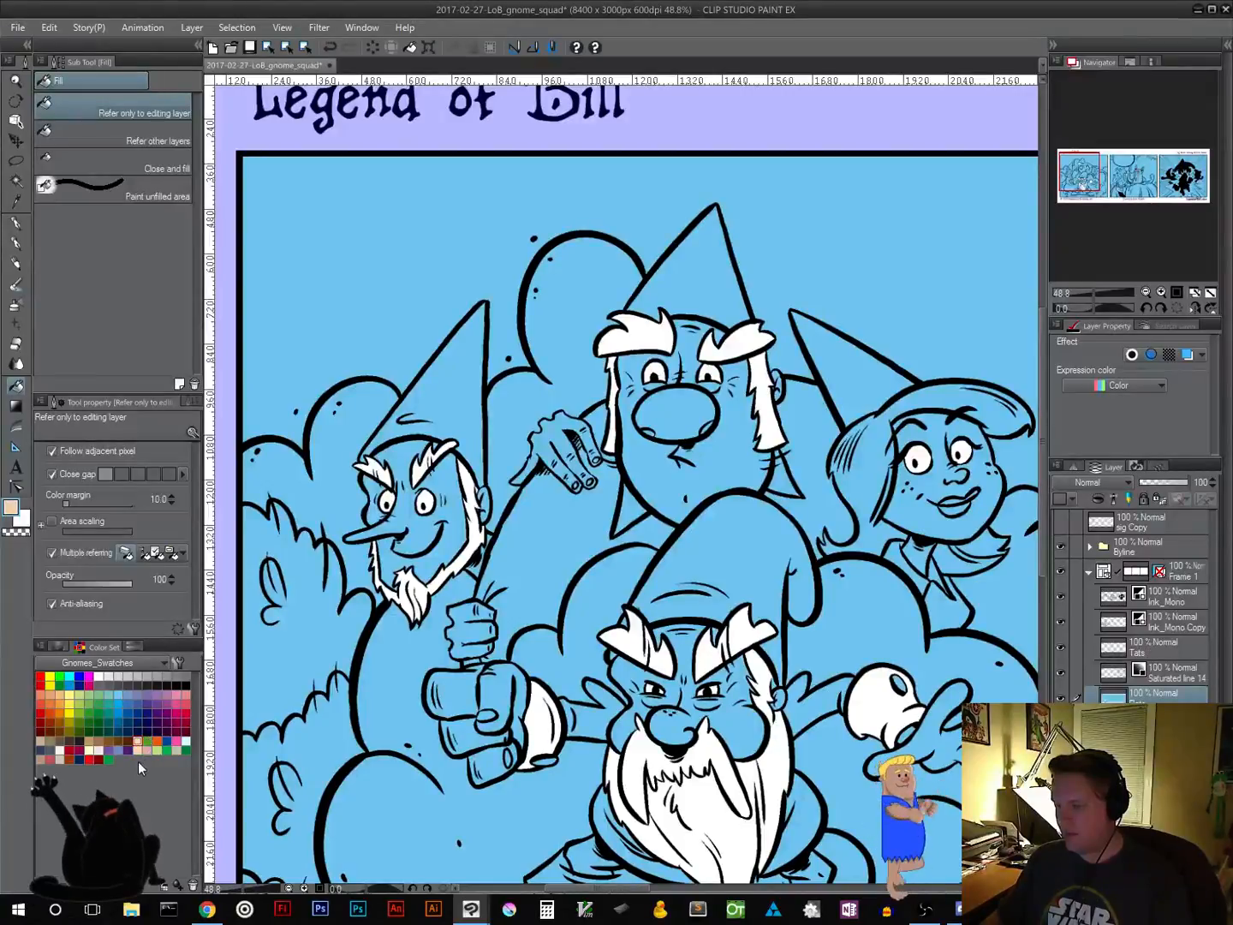
pyautogui.click(649, 463)
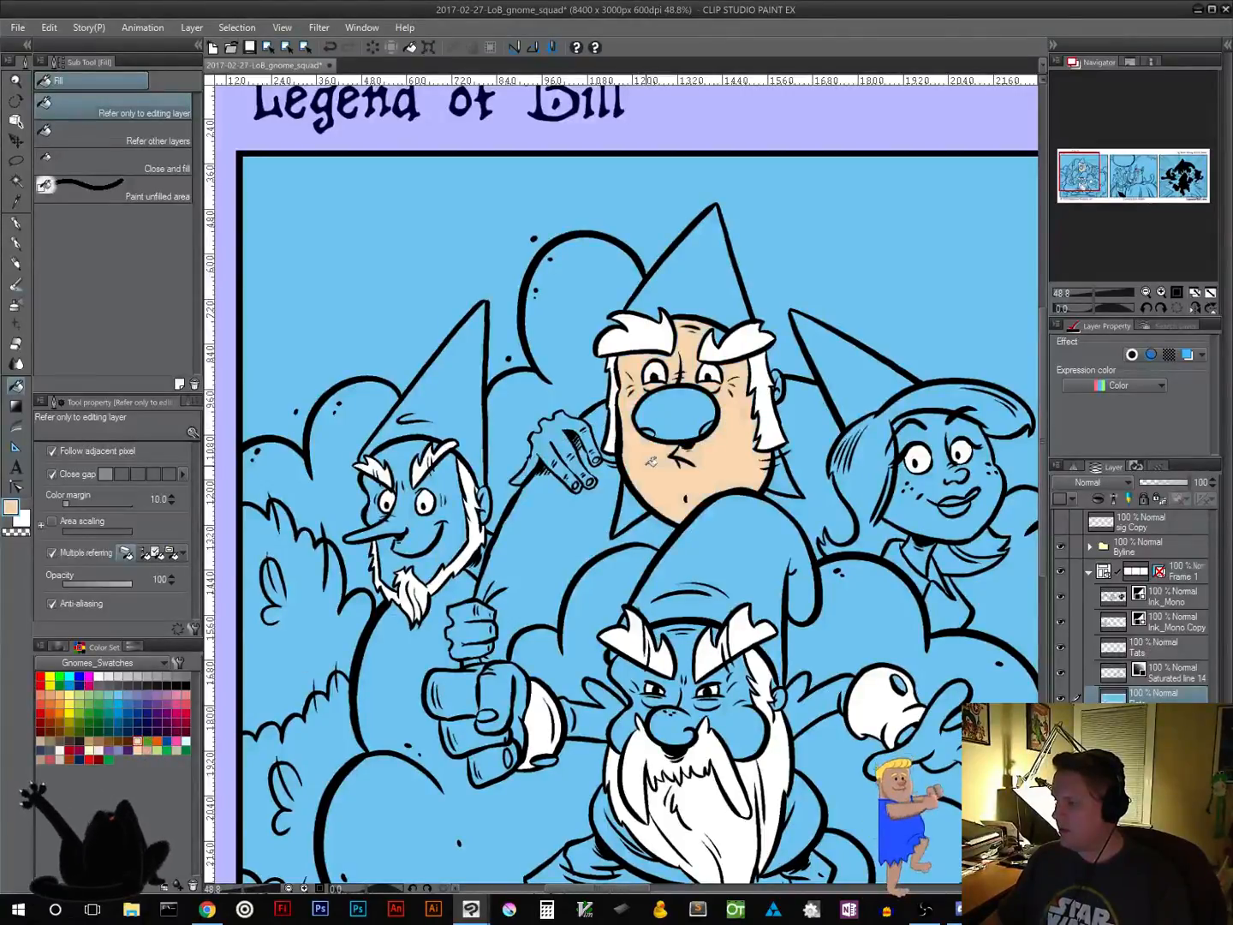
# Fill the big-nosed gnome's ear with the peach skin tone and undo the stray peach fill in his sideburn
pyautogui.scroll(4, 833, 352)
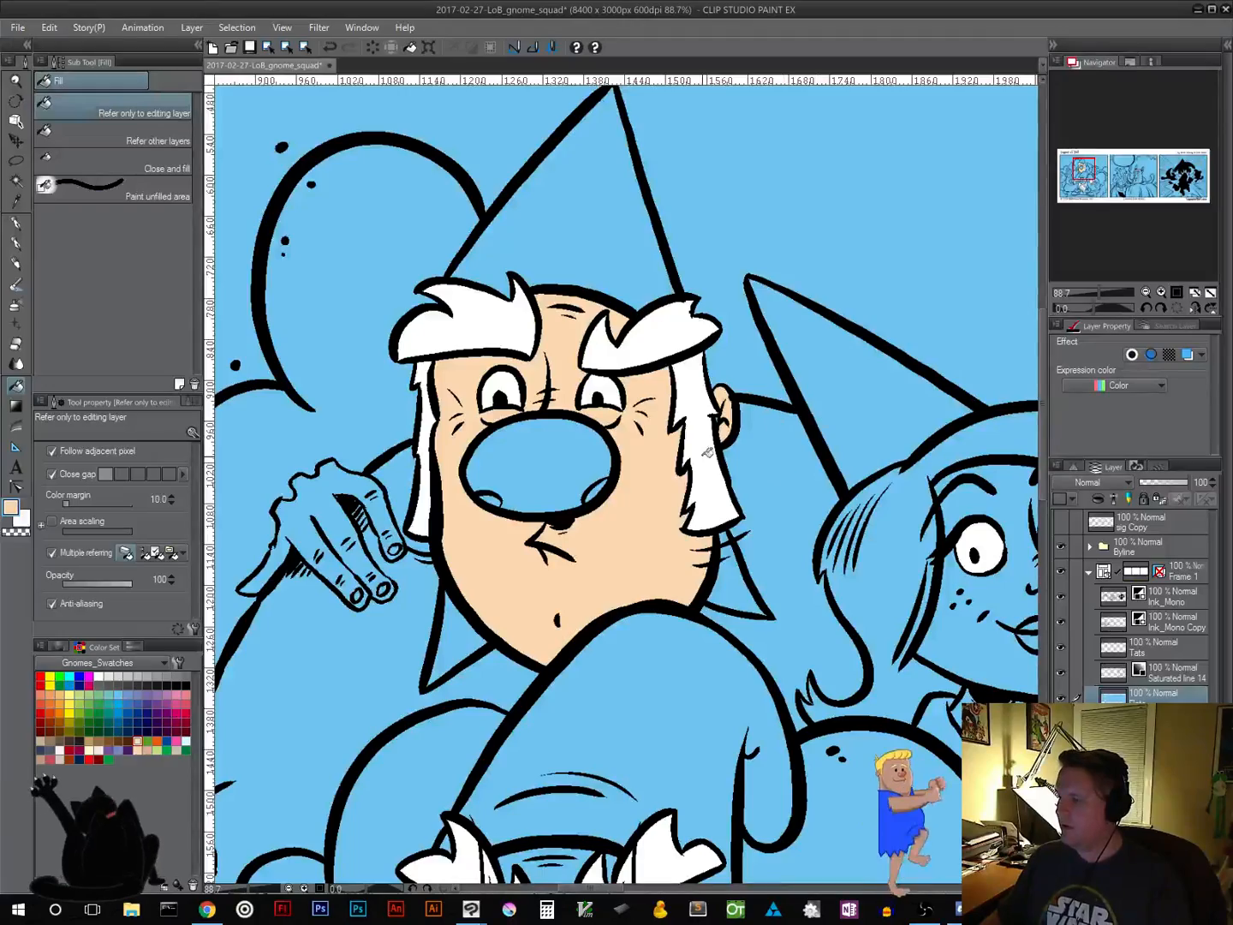
pyautogui.scroll(-5, 707, 451)
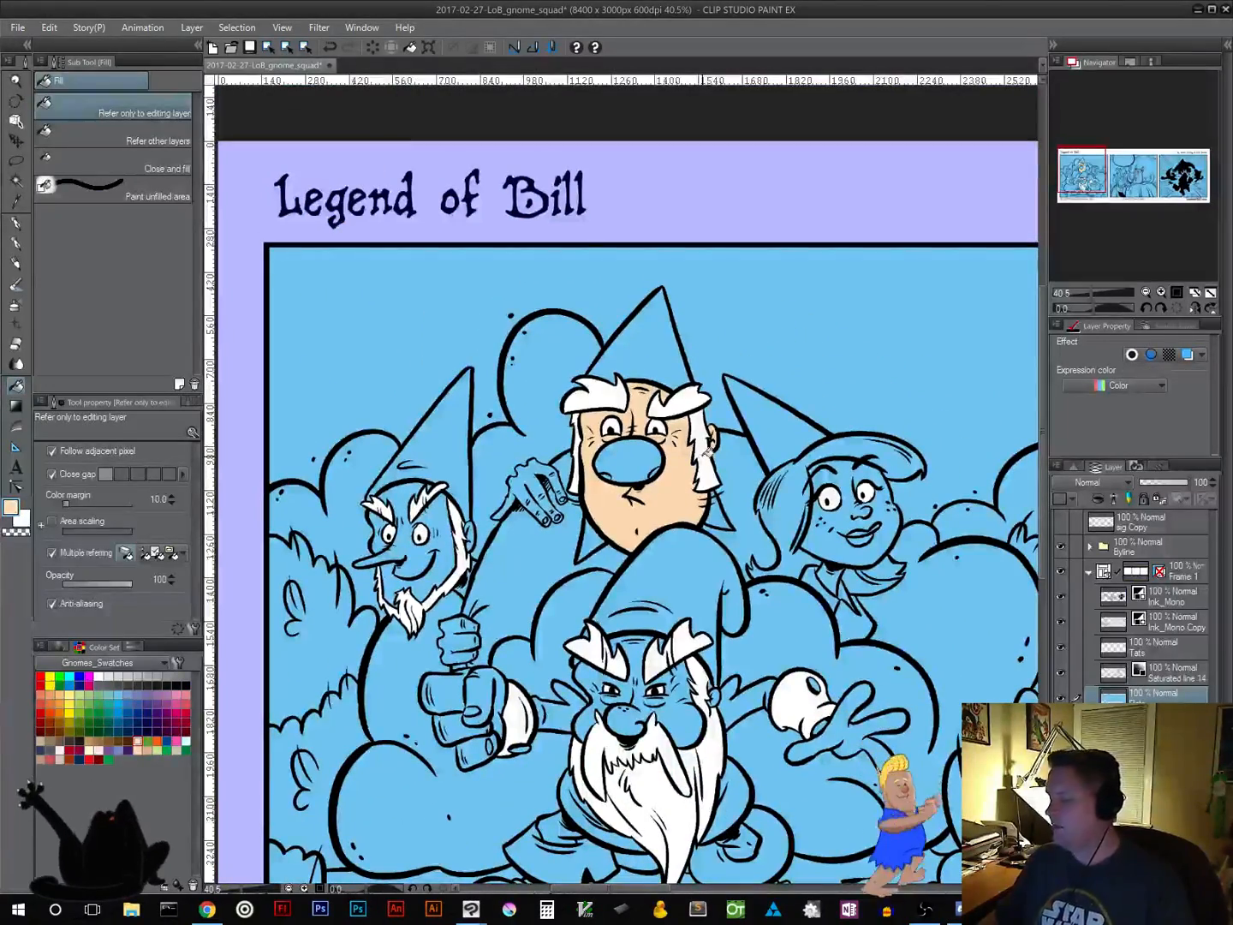
pyautogui.scroll(6, 700, 518)
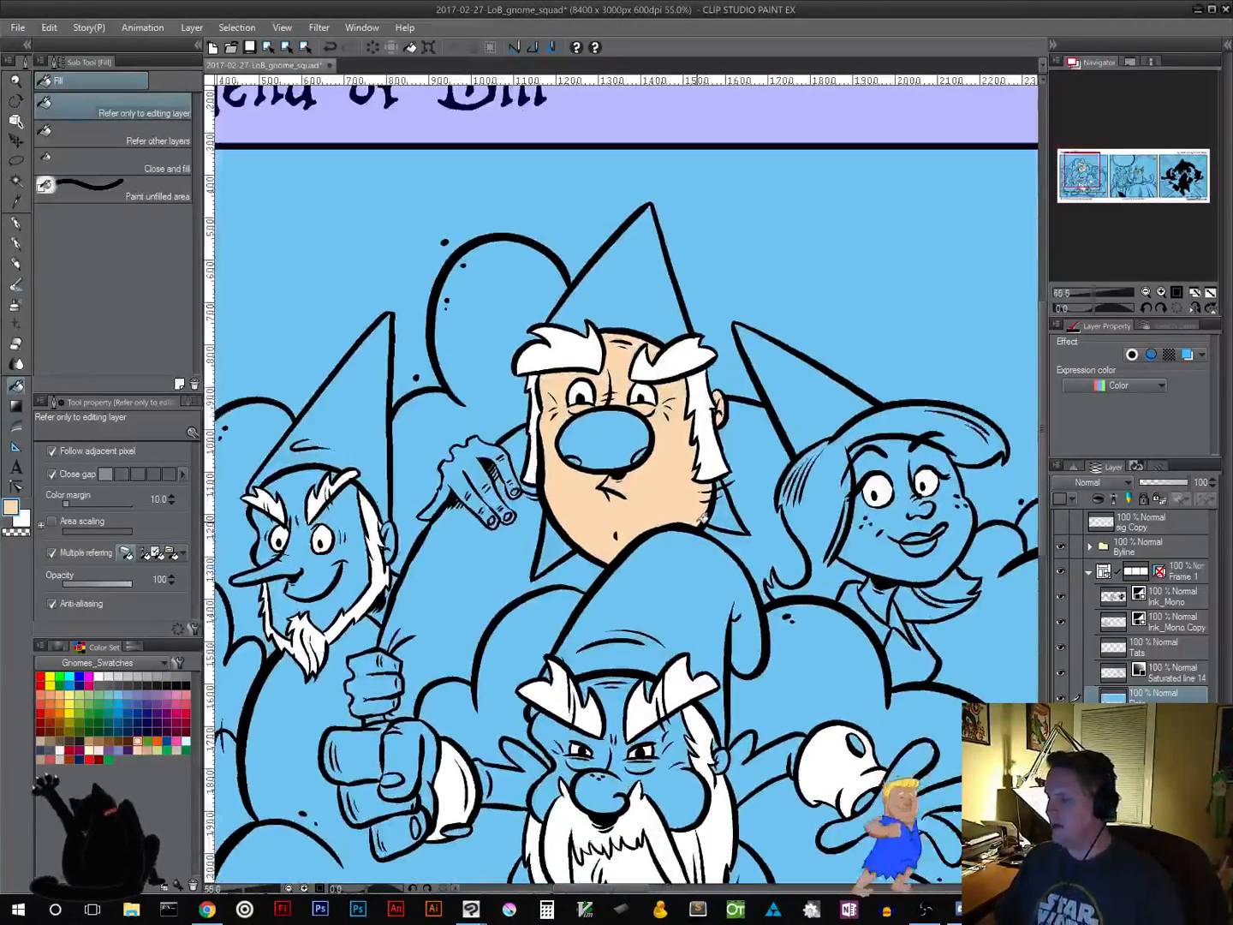
pyautogui.scroll(2, 700, 515)
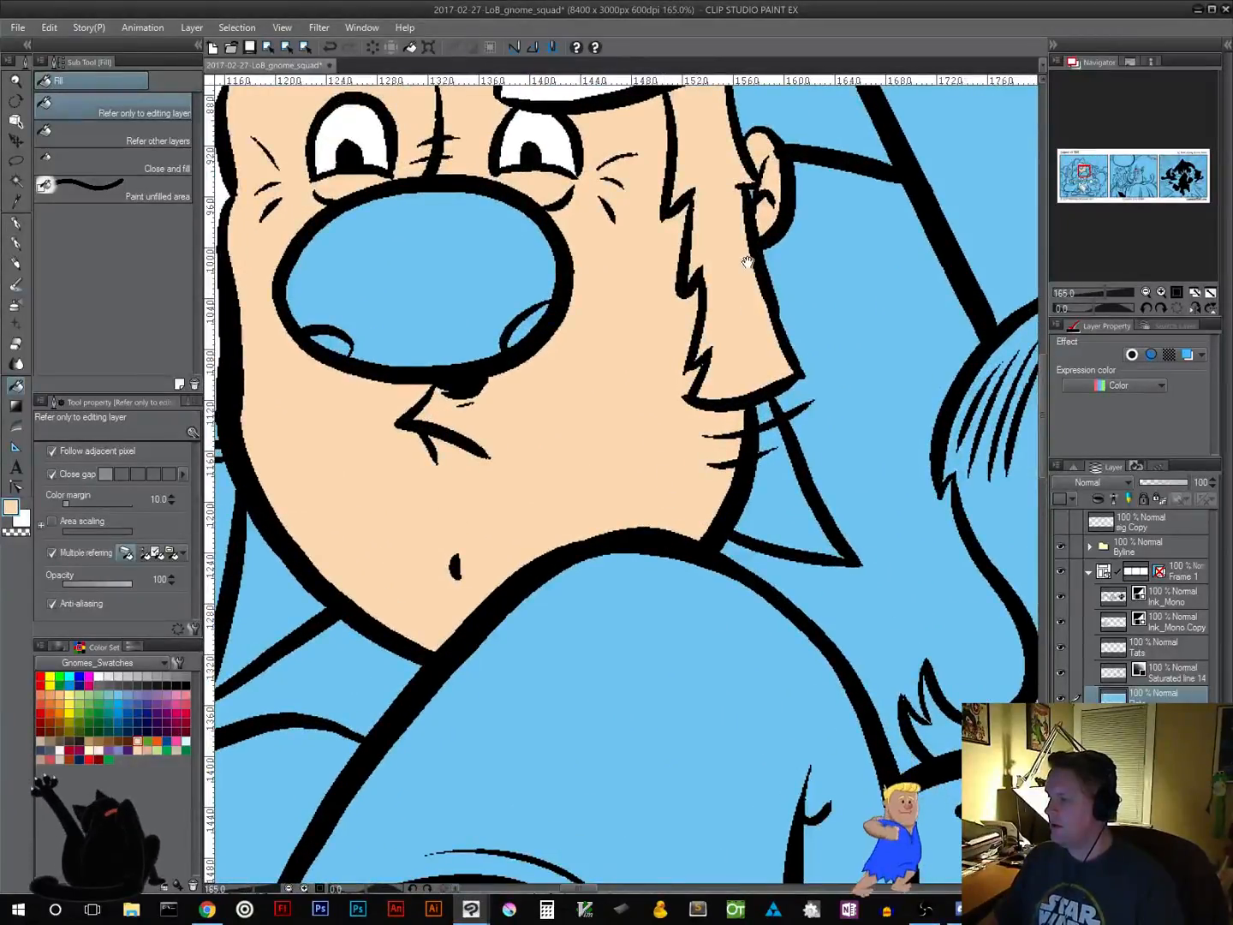
pyautogui.moveTo(747, 261); pyautogui.dragTo(723, 624)
pyautogui.click(701, 610)
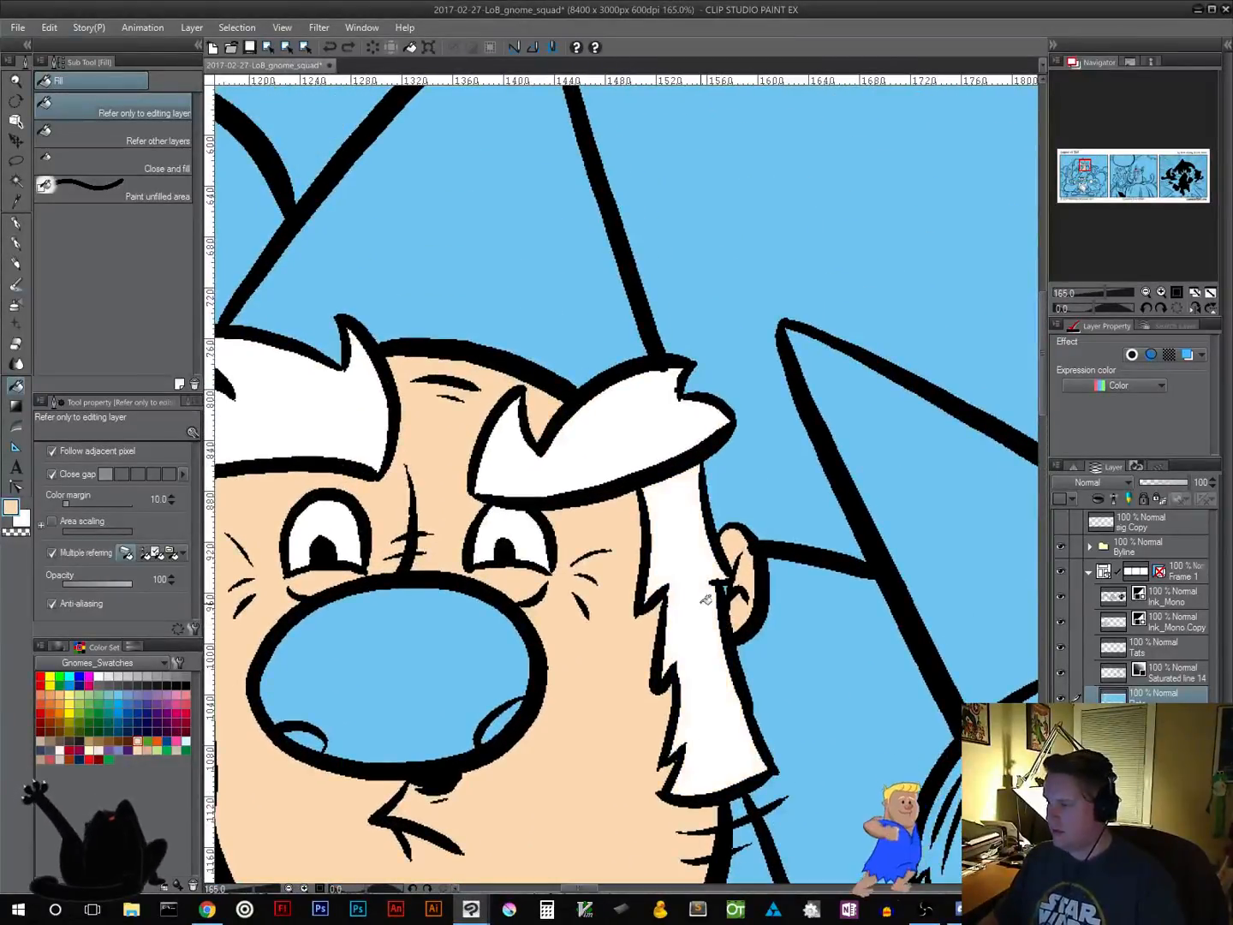
pyautogui.scroll(2, 703, 603)
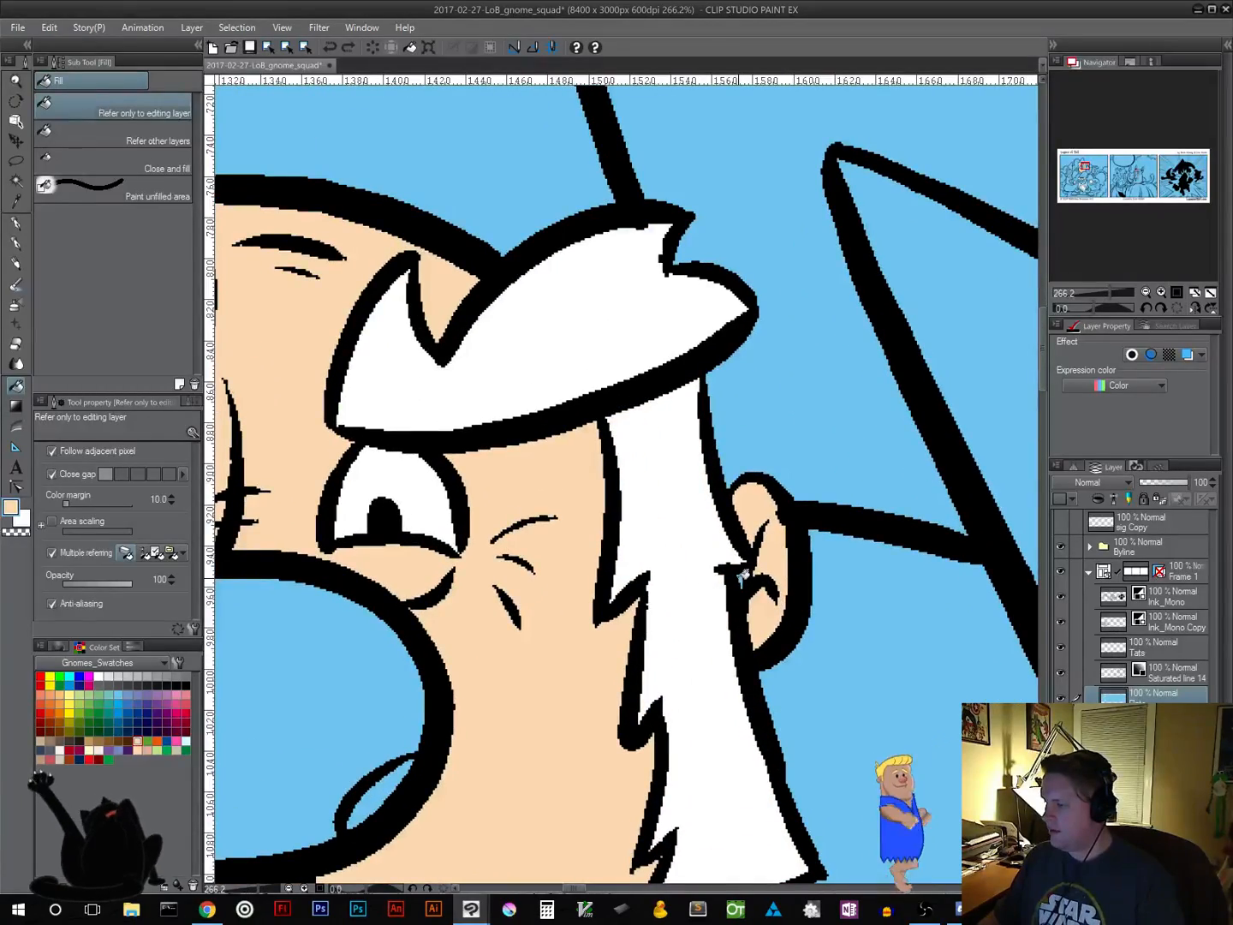
pyautogui.scroll(-6, 646, 653)
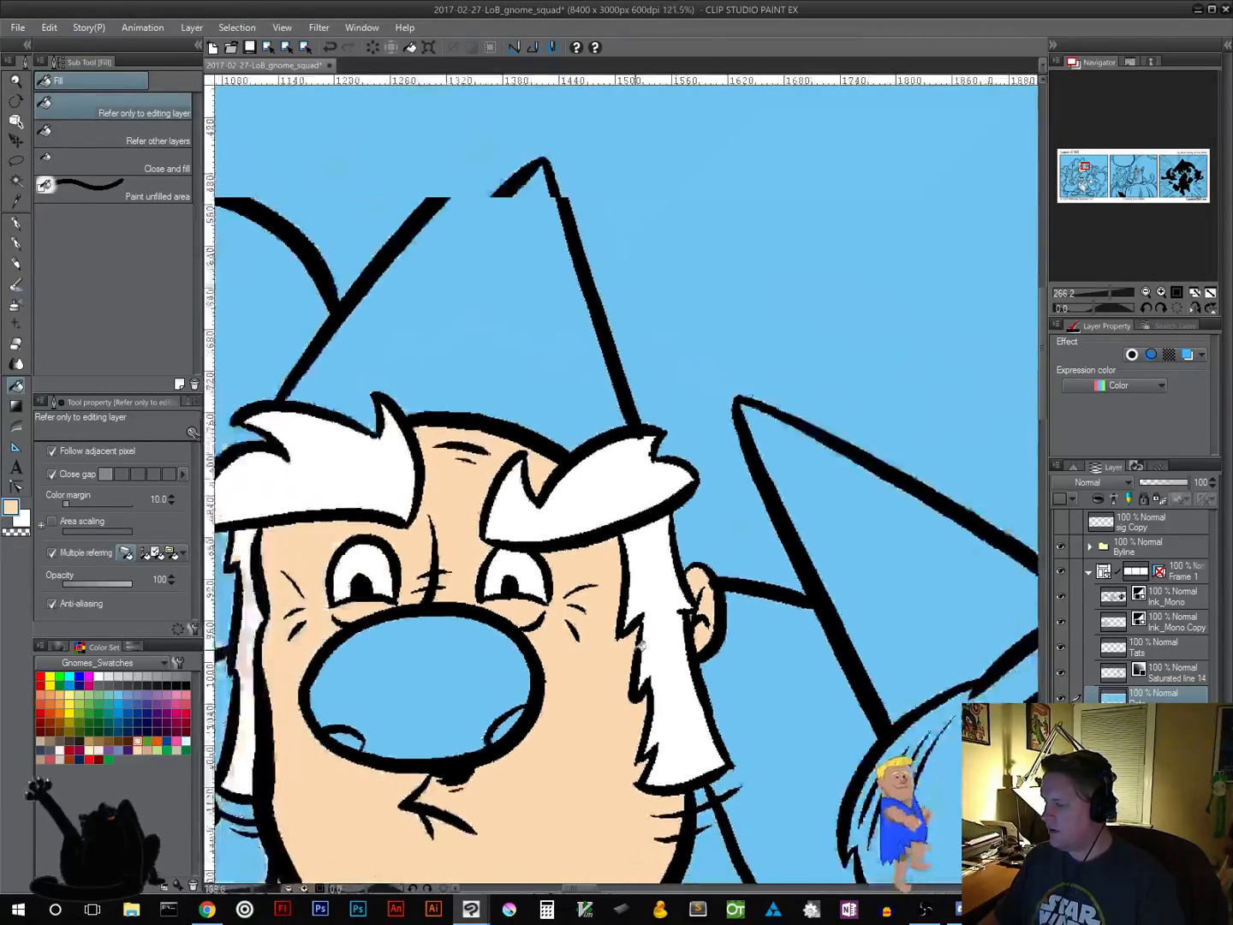
# Fill the front gnome's face, ear, clenched fist and open hand with the peach skin tone
pyautogui.moveTo(646, 653); pyautogui.dragTo(629, 304)
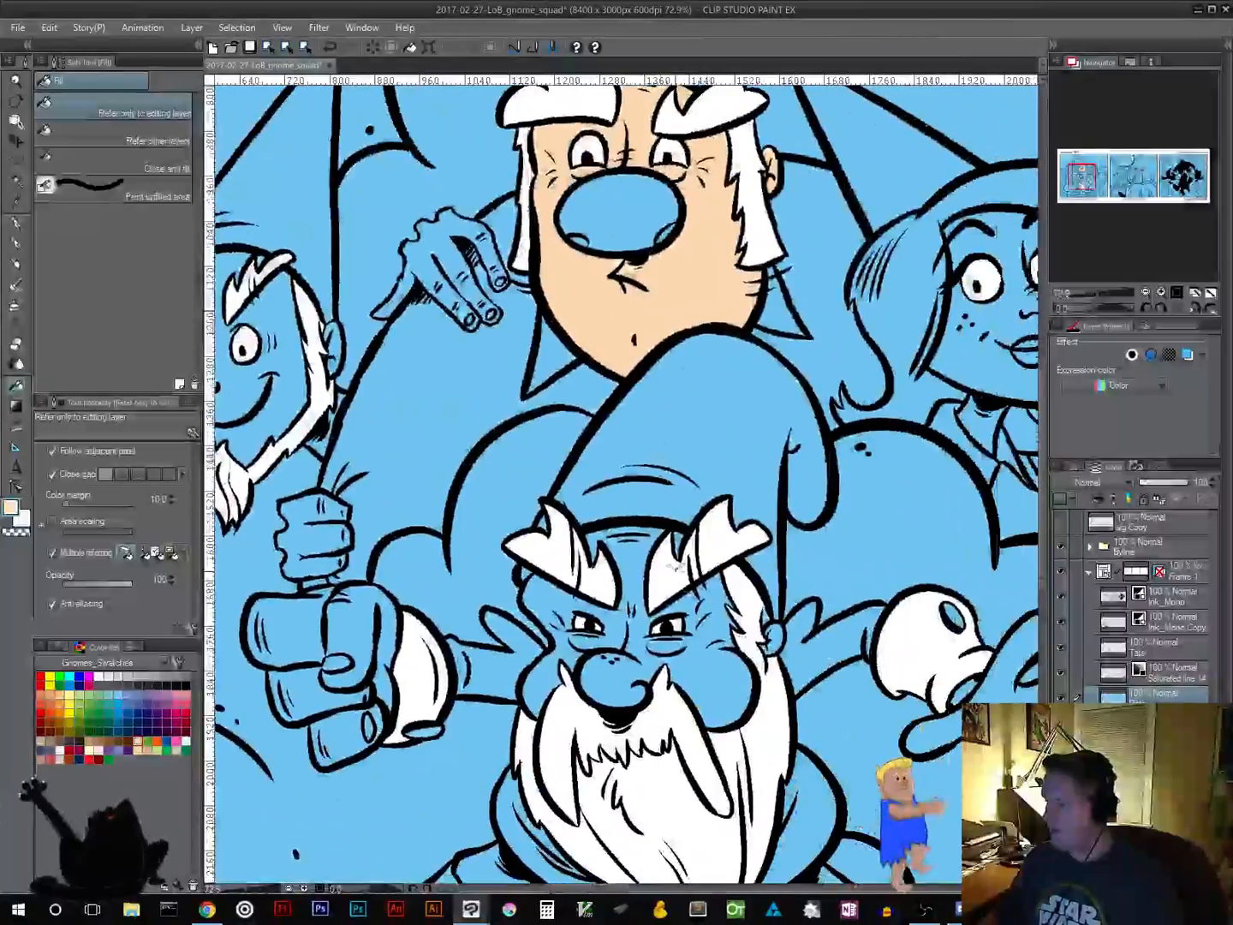
pyautogui.click(628, 548)
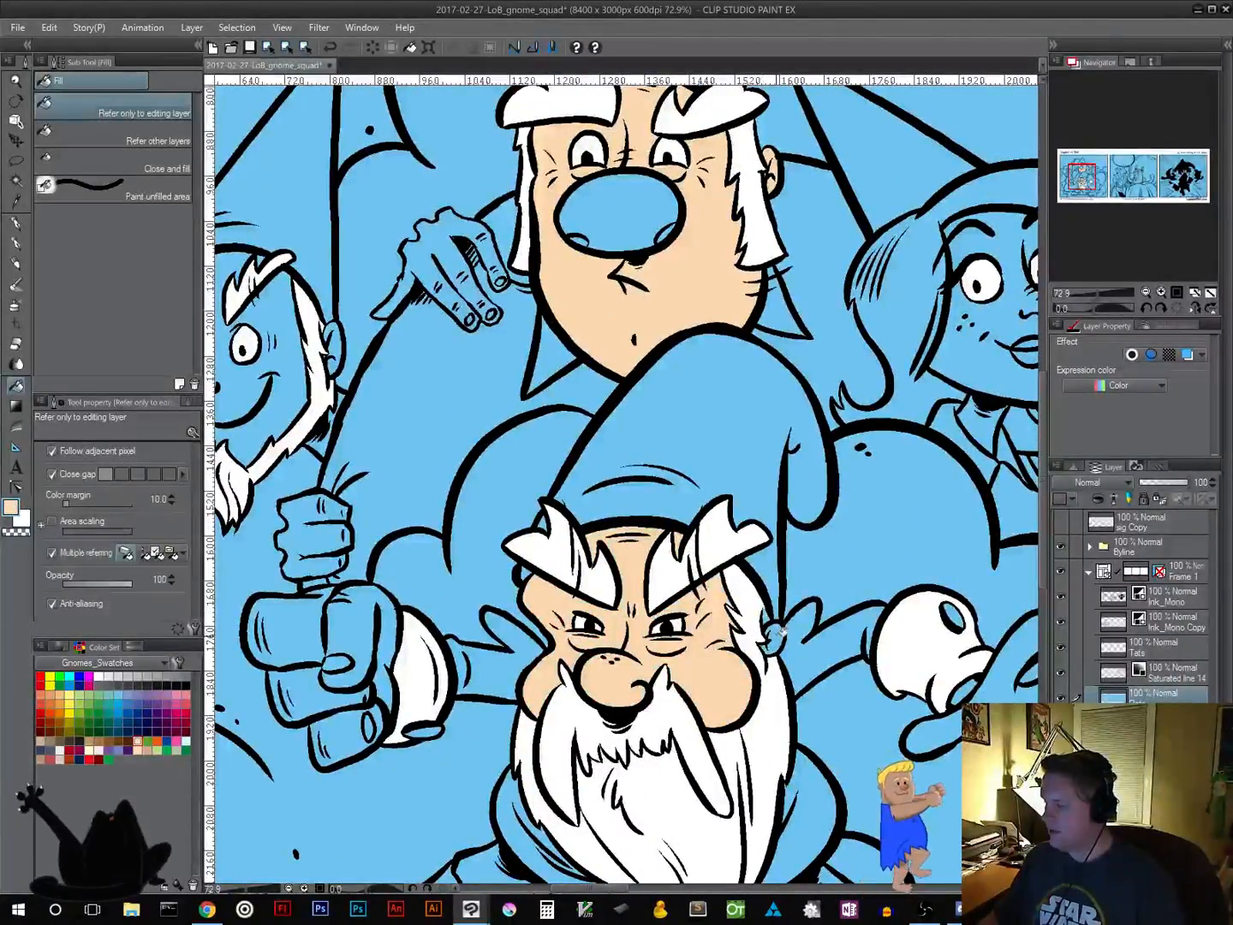
pyautogui.click(357, 624)
pyautogui.click(322, 625)
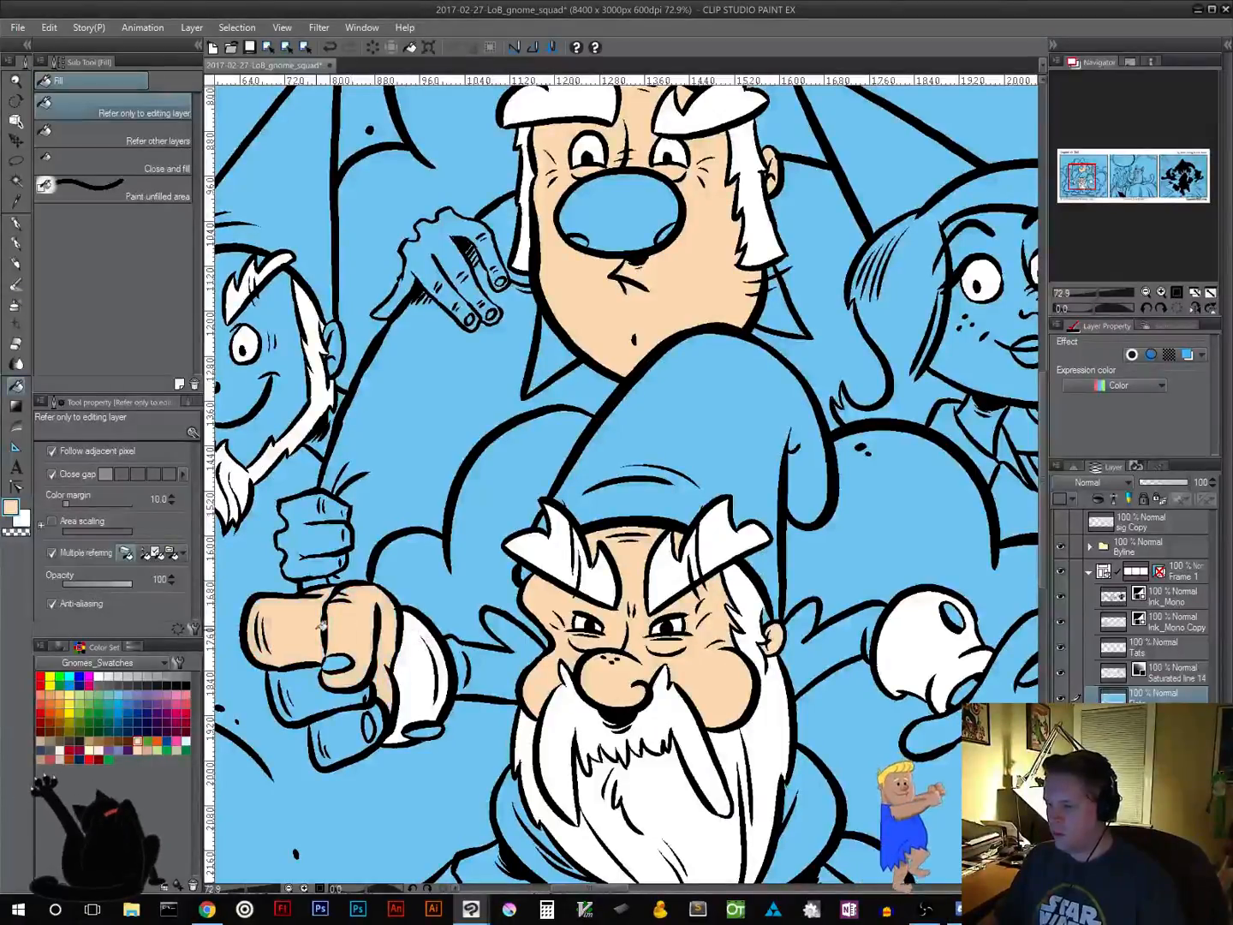
pyautogui.click(318, 685)
pyautogui.click(352, 732)
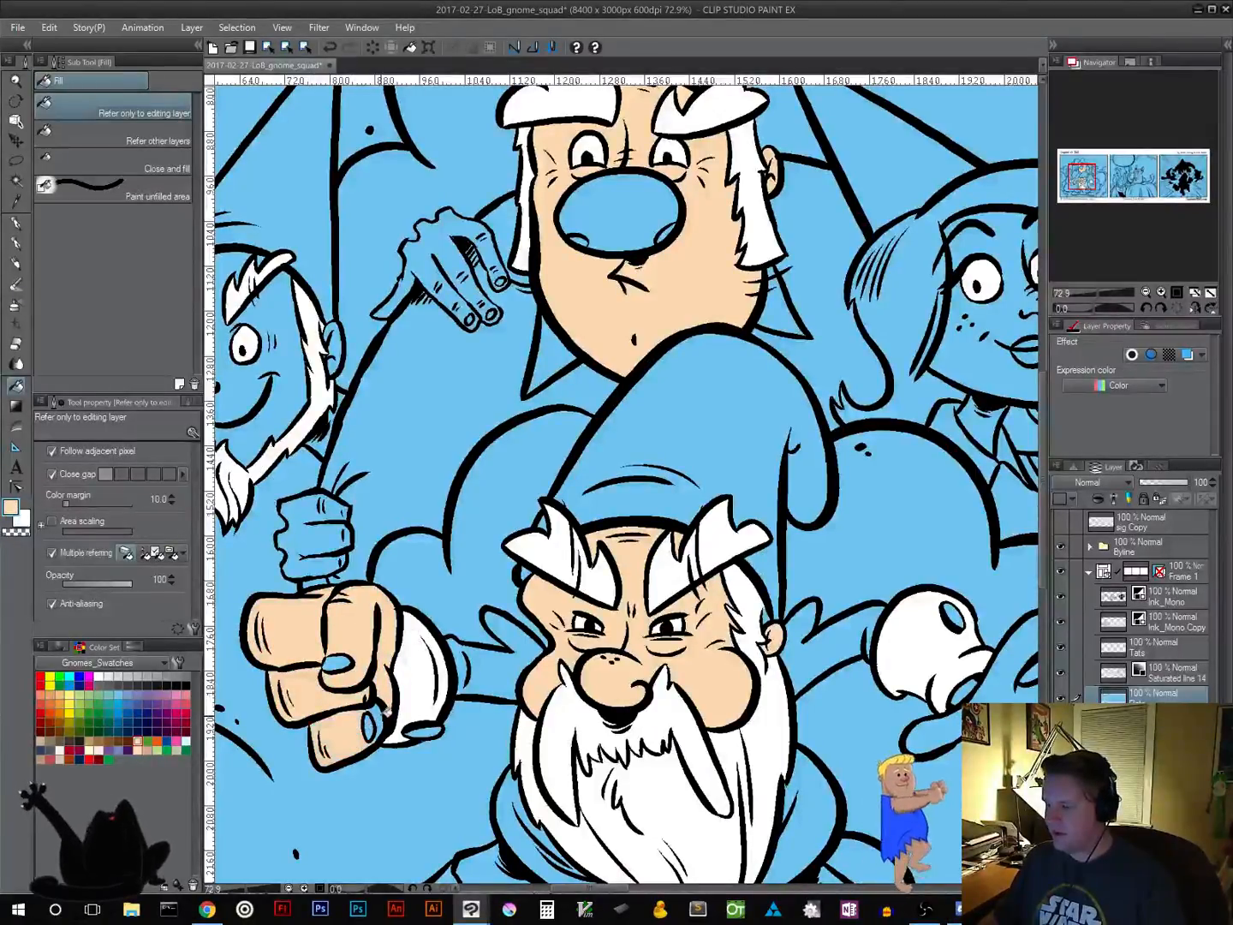
pyautogui.moveTo(699, 677); pyautogui.dragTo(424, 579)
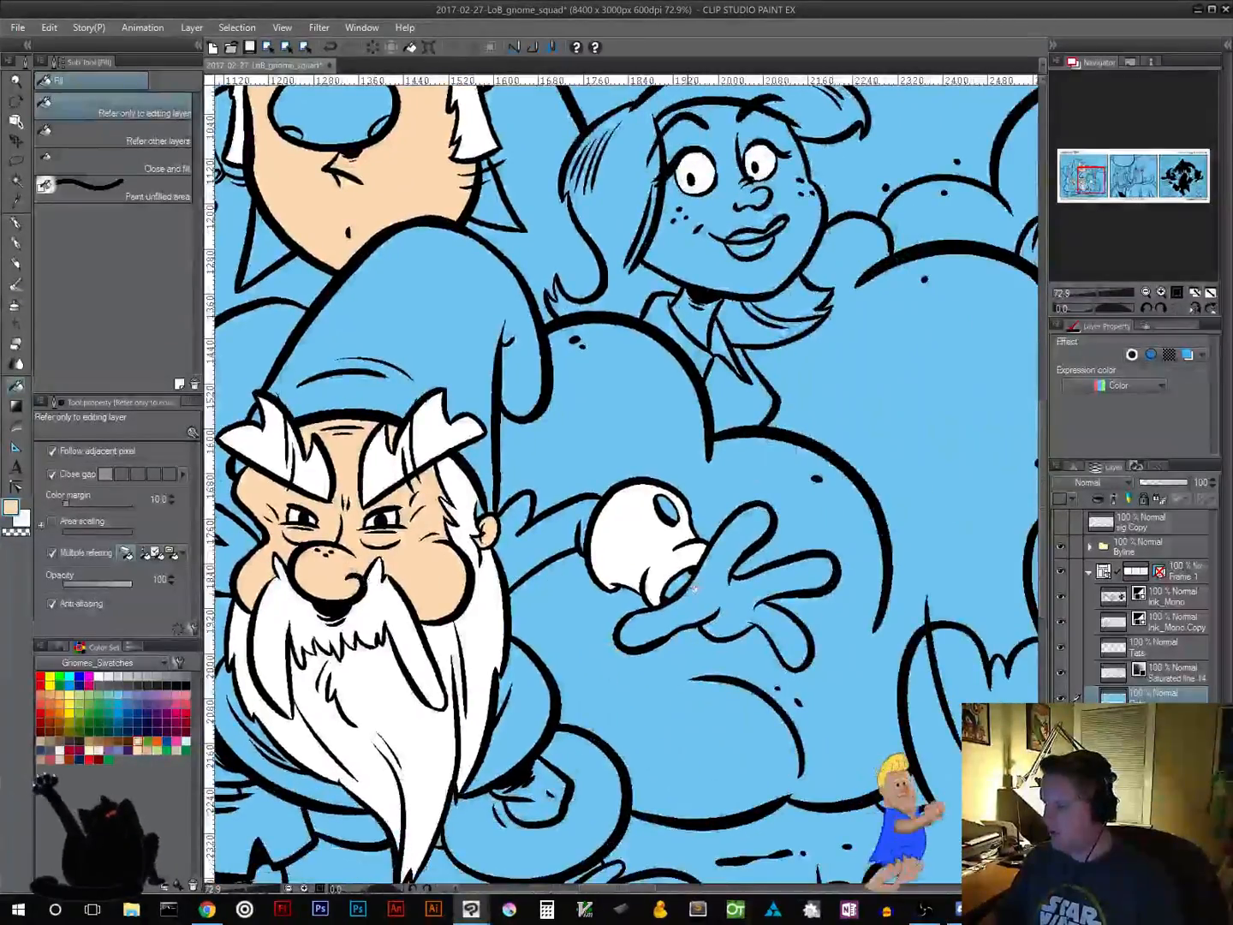
pyautogui.click(731, 591)
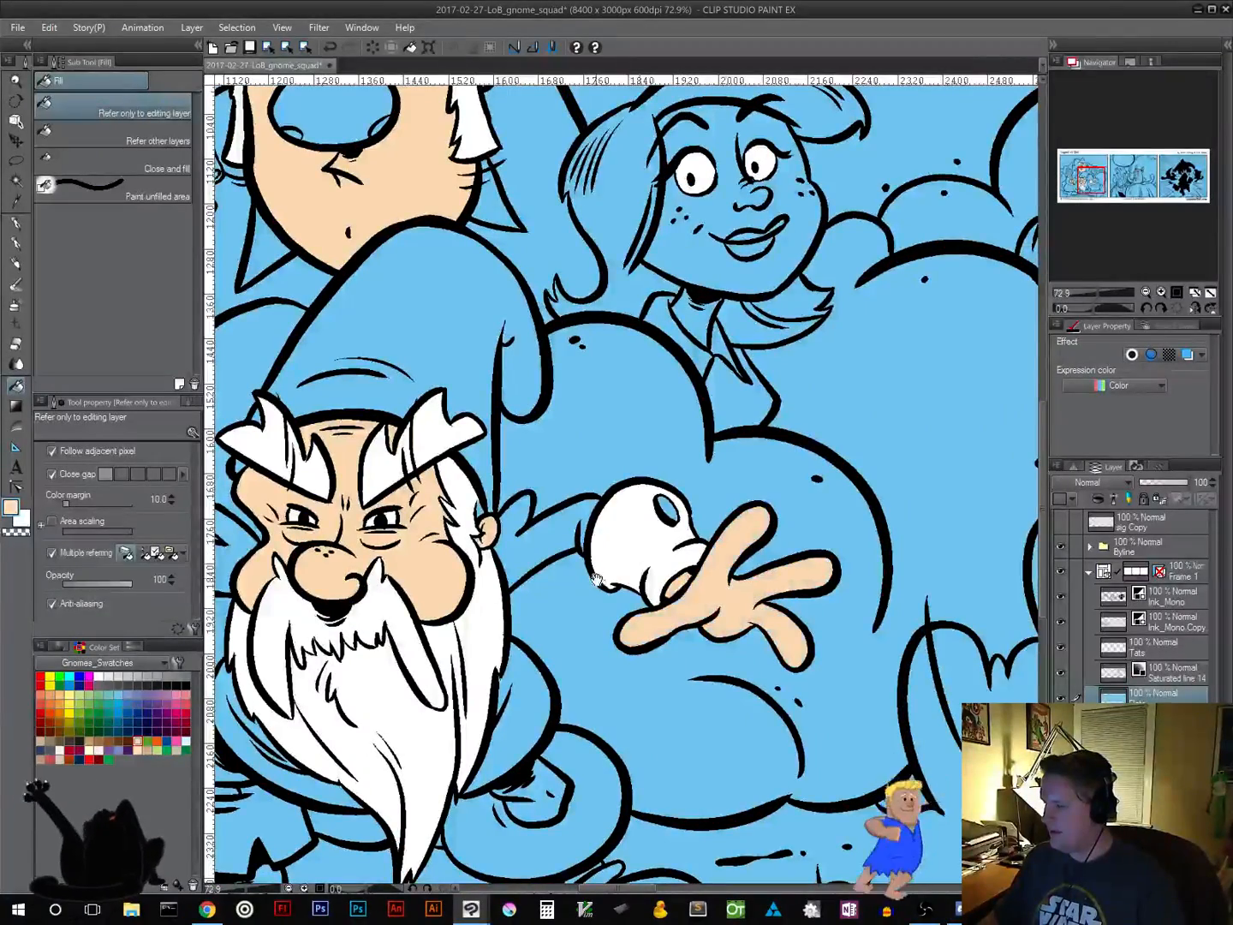
# Fill the female gnome's face and neck with the peach skin tone
pyautogui.moveTo(563, 567); pyautogui.dragTo(589, 774)
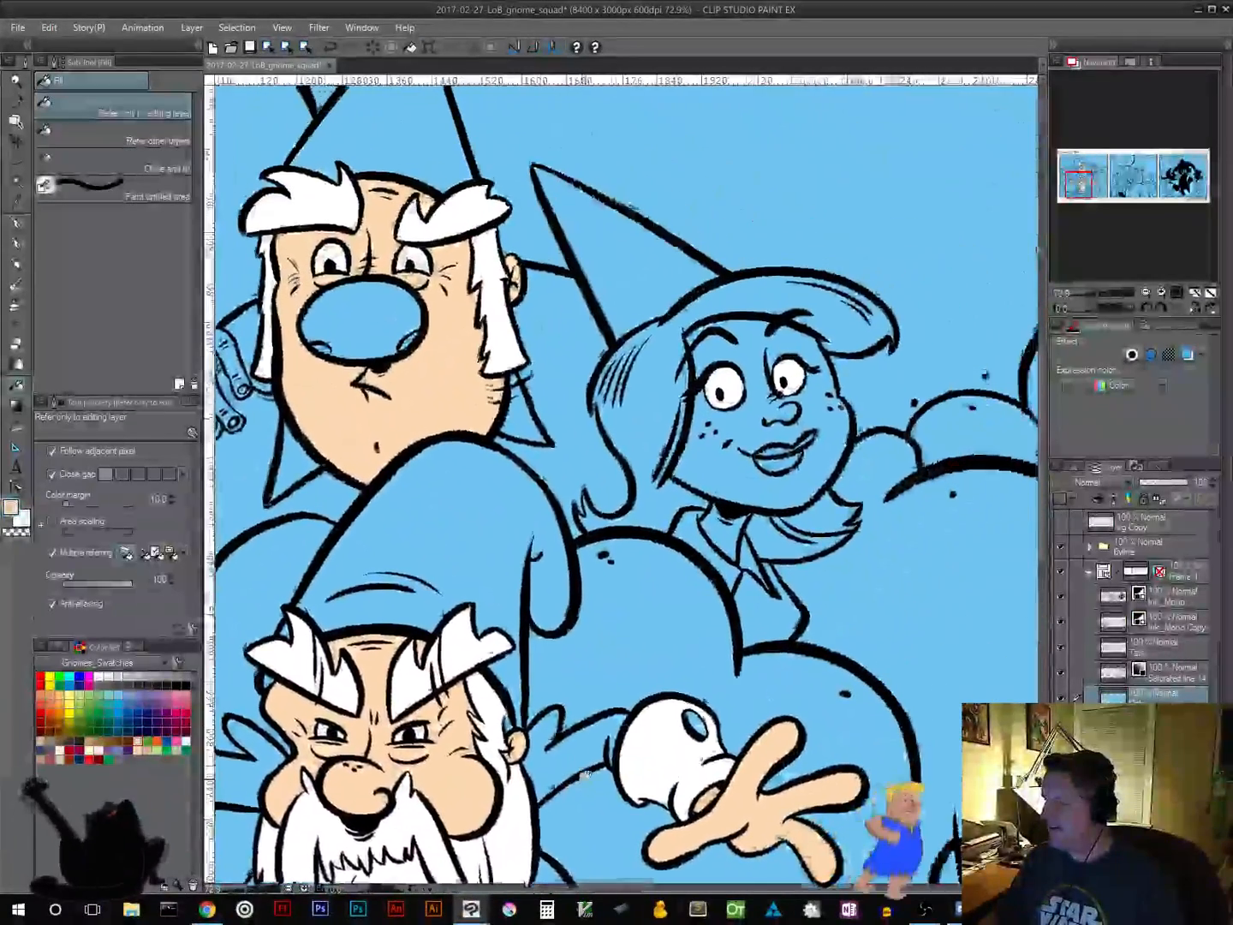
pyautogui.click(709, 460)
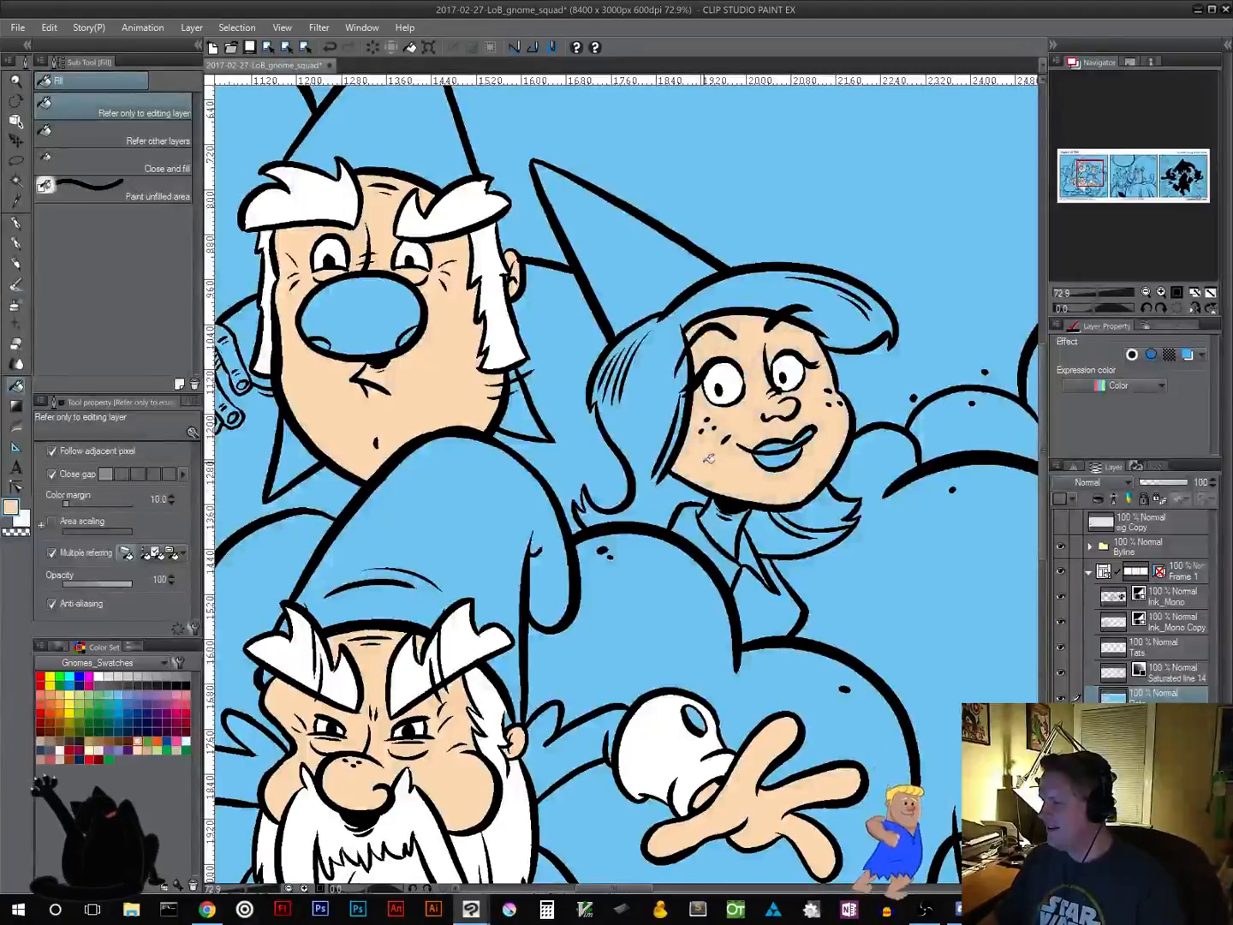
pyautogui.click(731, 527)
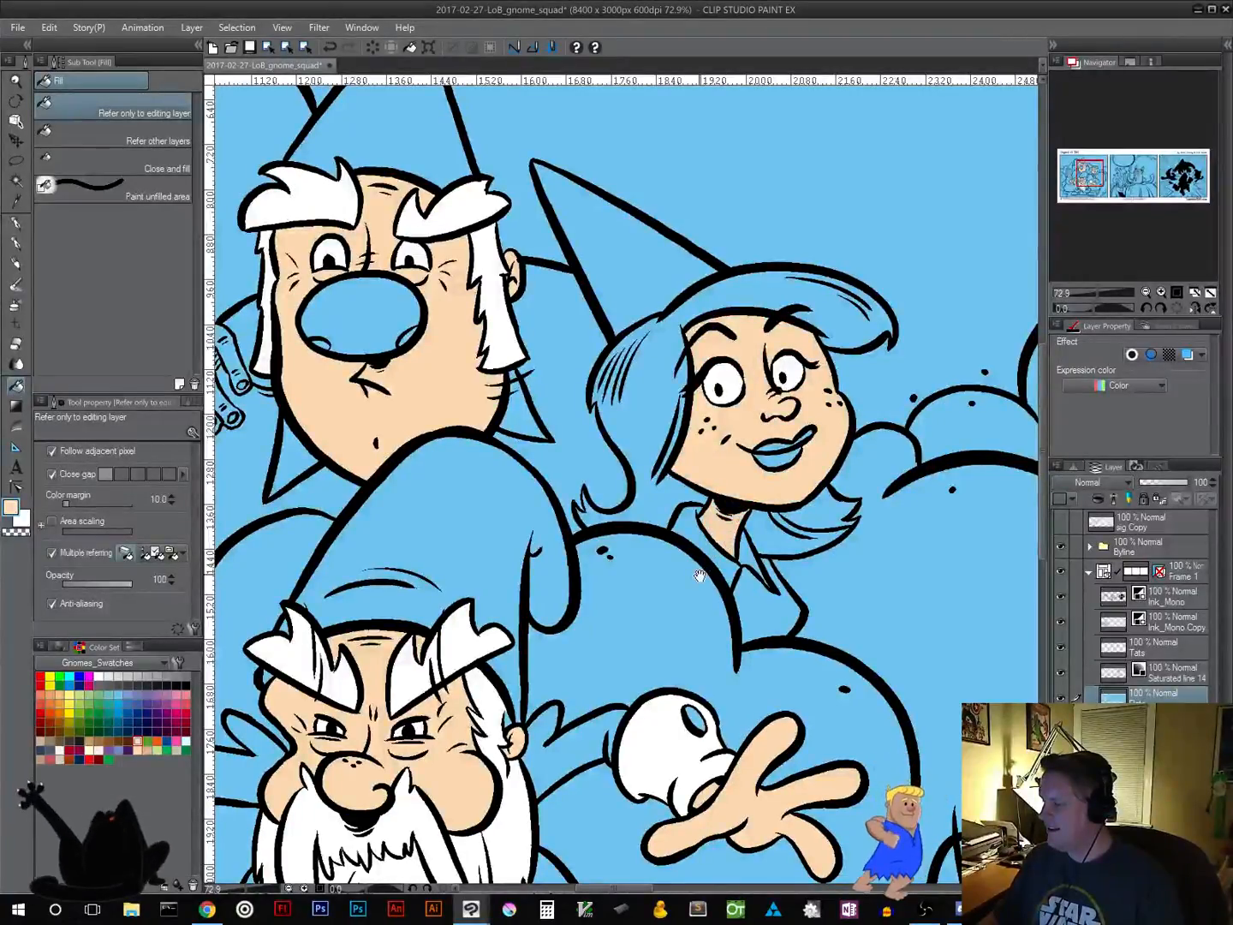
# Switch back to white and fill the missed gap in the front gnome's hair beside his ear
pyautogui.moveTo(649, 591); pyautogui.dragTo(744, 479)
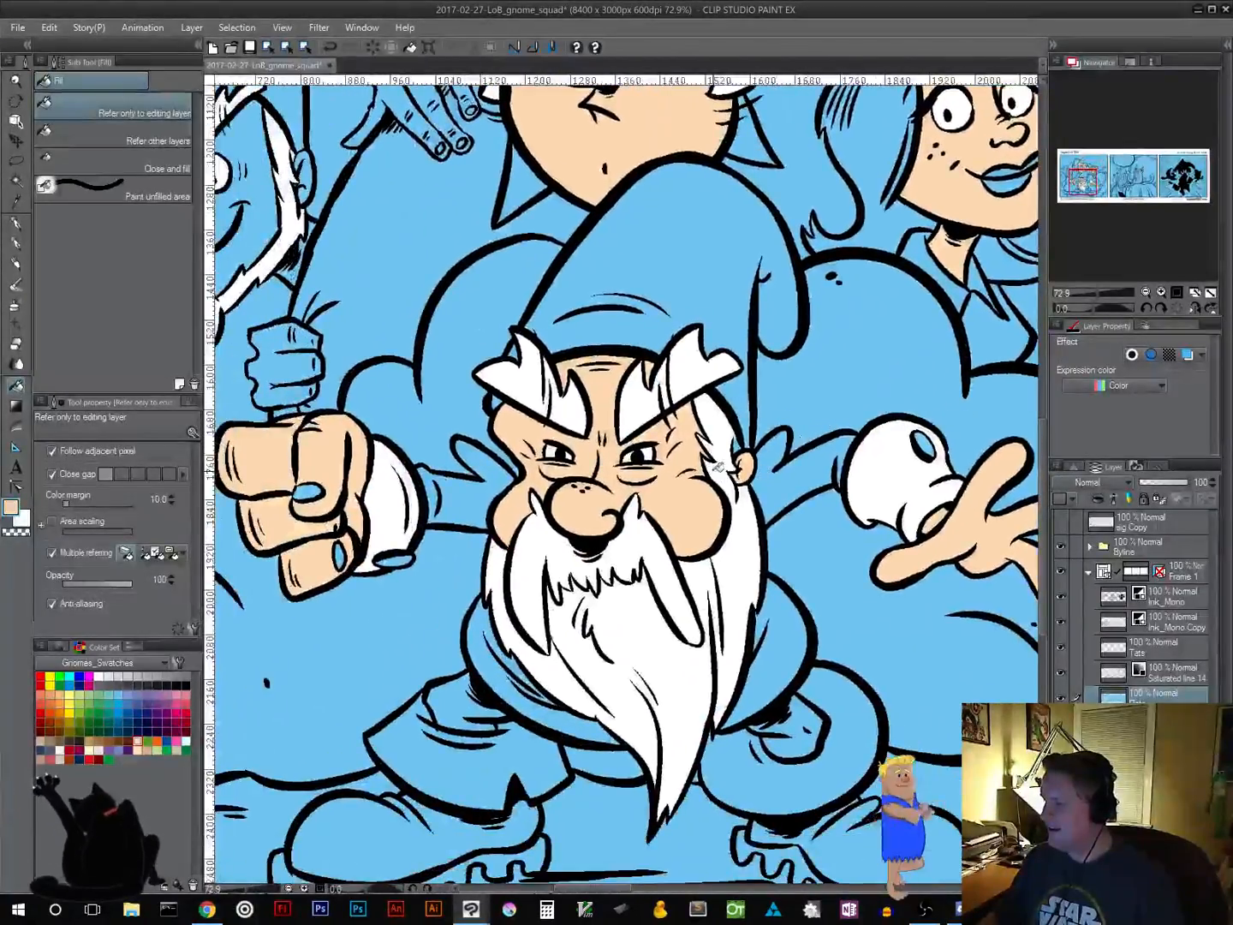
pyautogui.scroll(2, 718, 465)
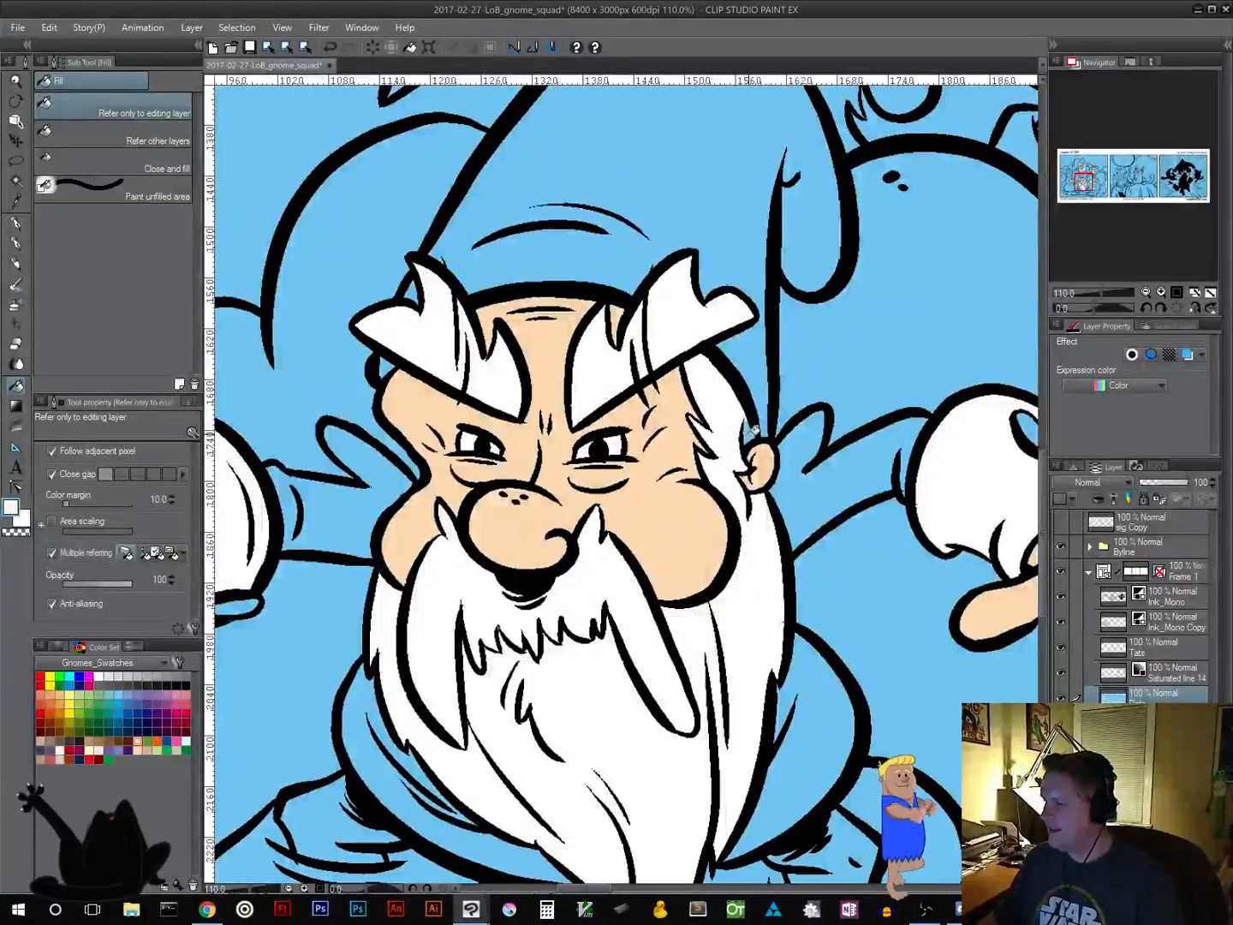
pyautogui.moveTo(613, 384); pyautogui.dragTo(730, 383)
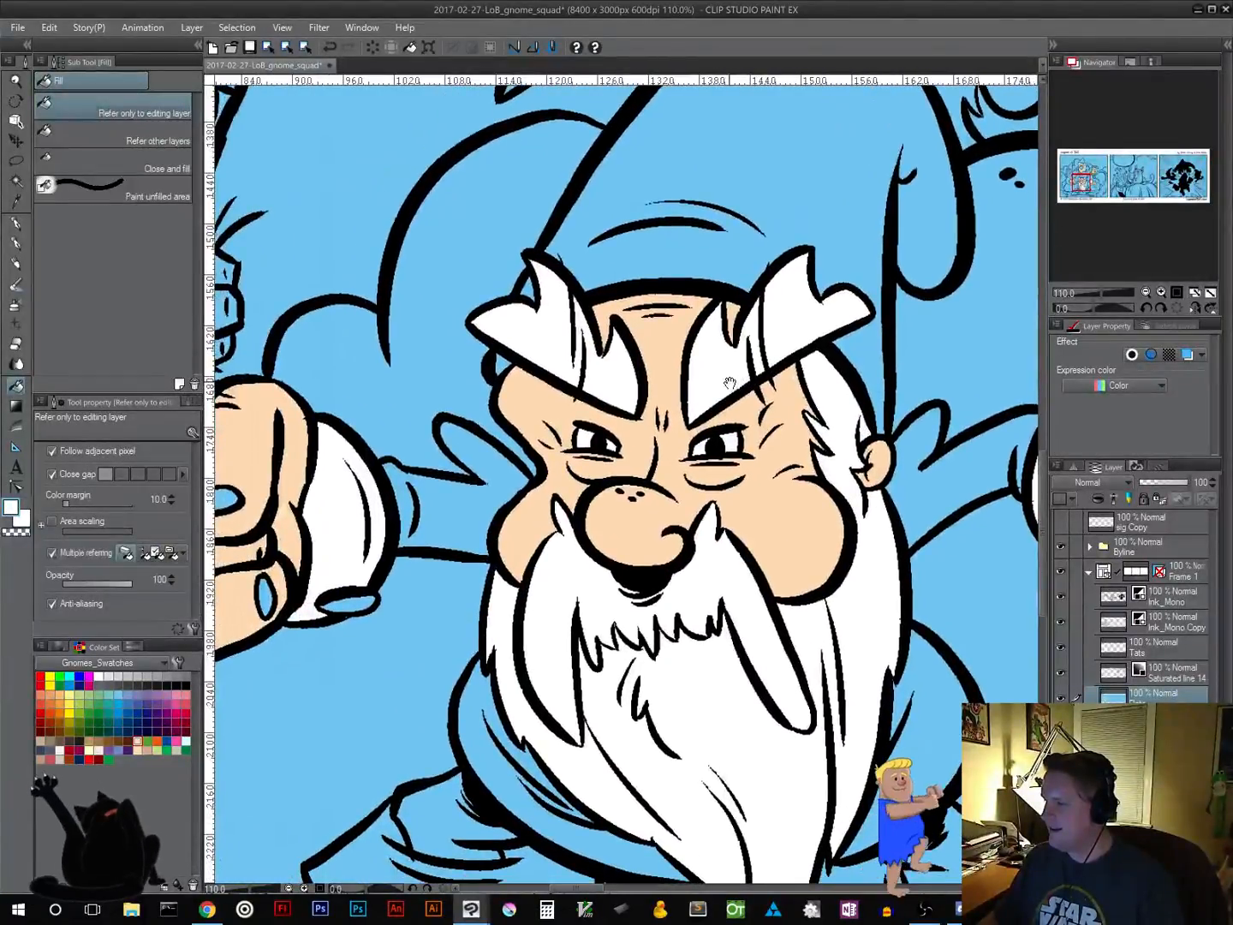
pyautogui.moveTo(705, 503); pyautogui.dragTo(692, 357)
pyautogui.scroll(-3, 692, 356)
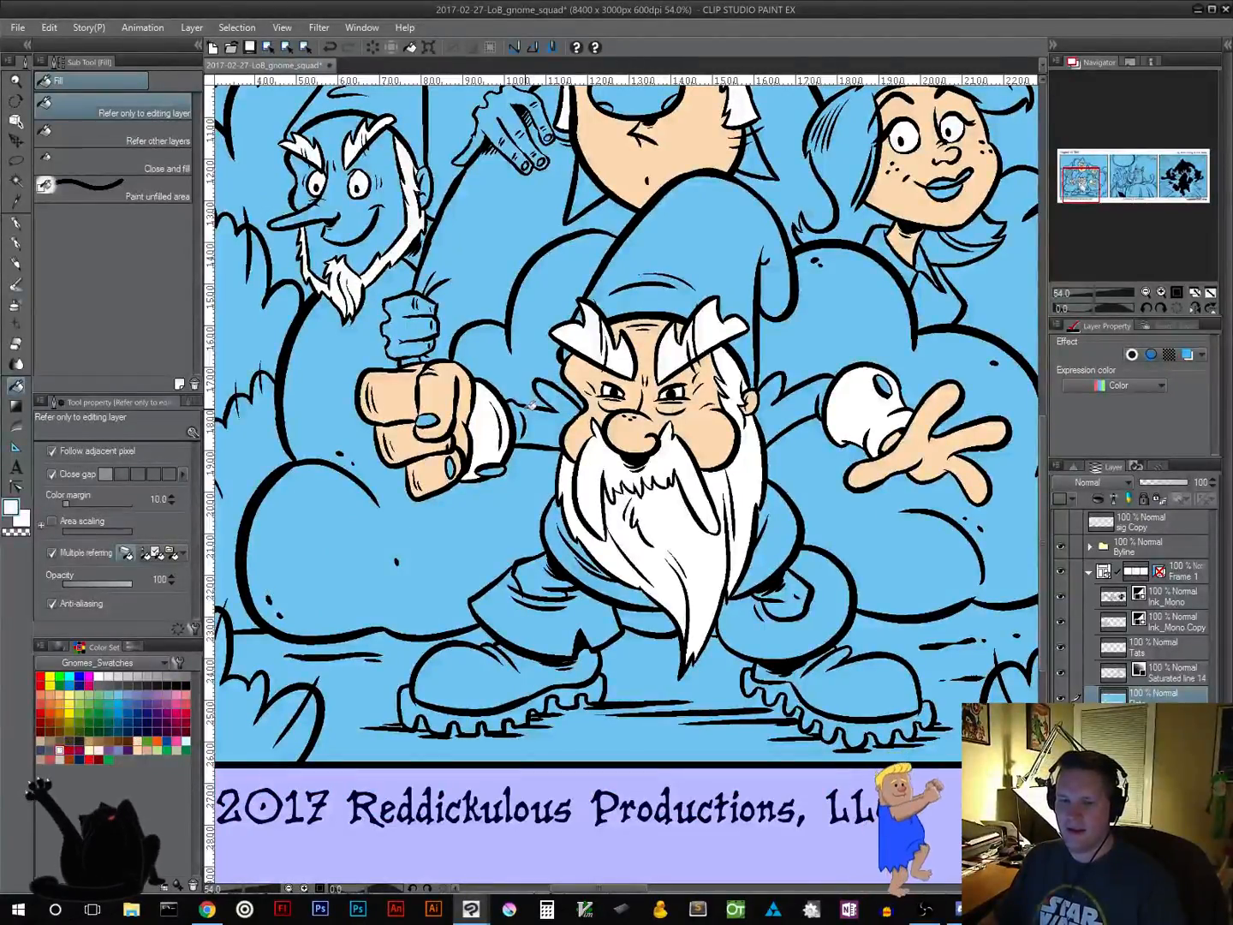
# Fill the fingernails on the front gnome's fist and on the hand beside the big-nosed gnome with off-white
pyautogui.scroll(4, 529, 405)
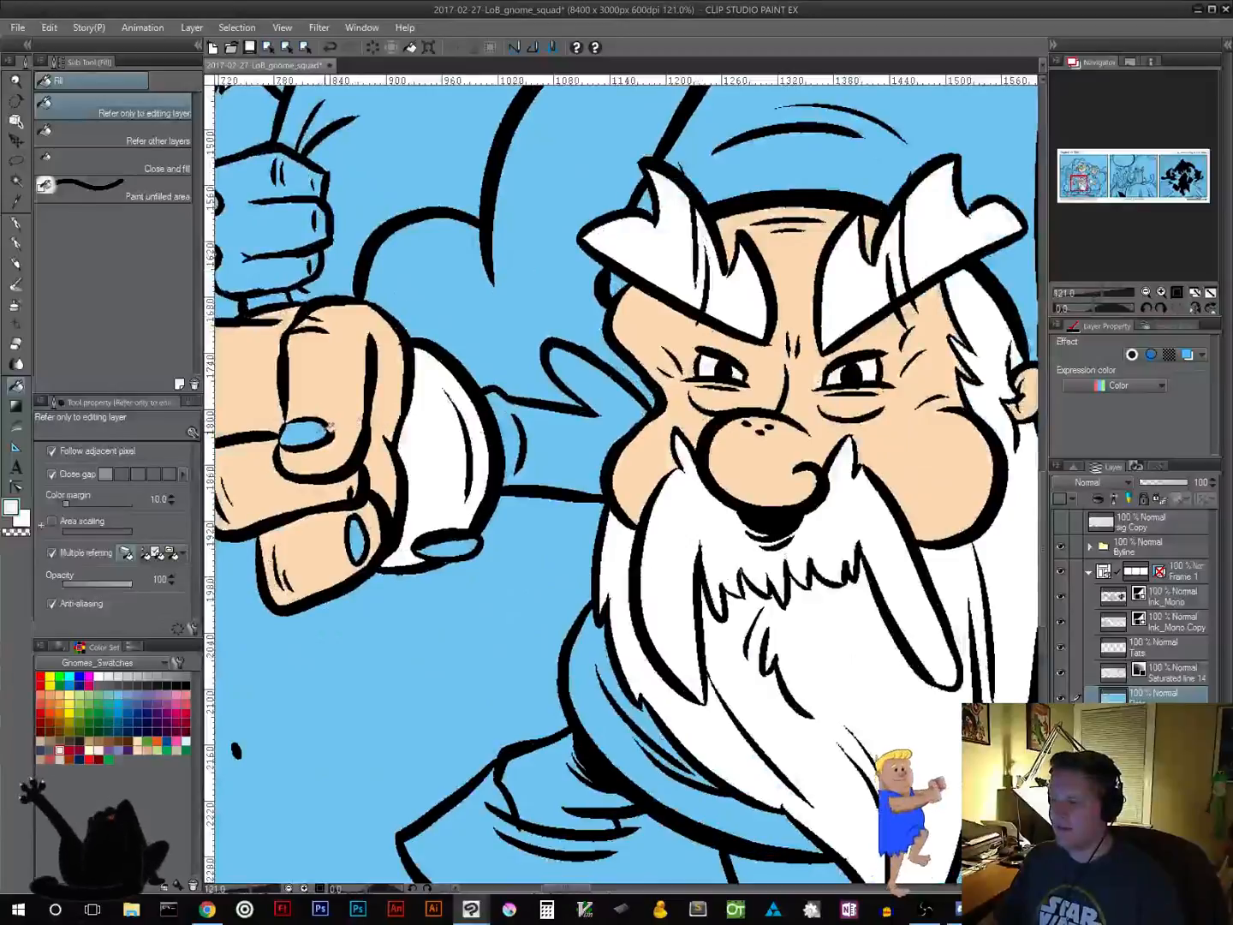
pyautogui.click(360, 533)
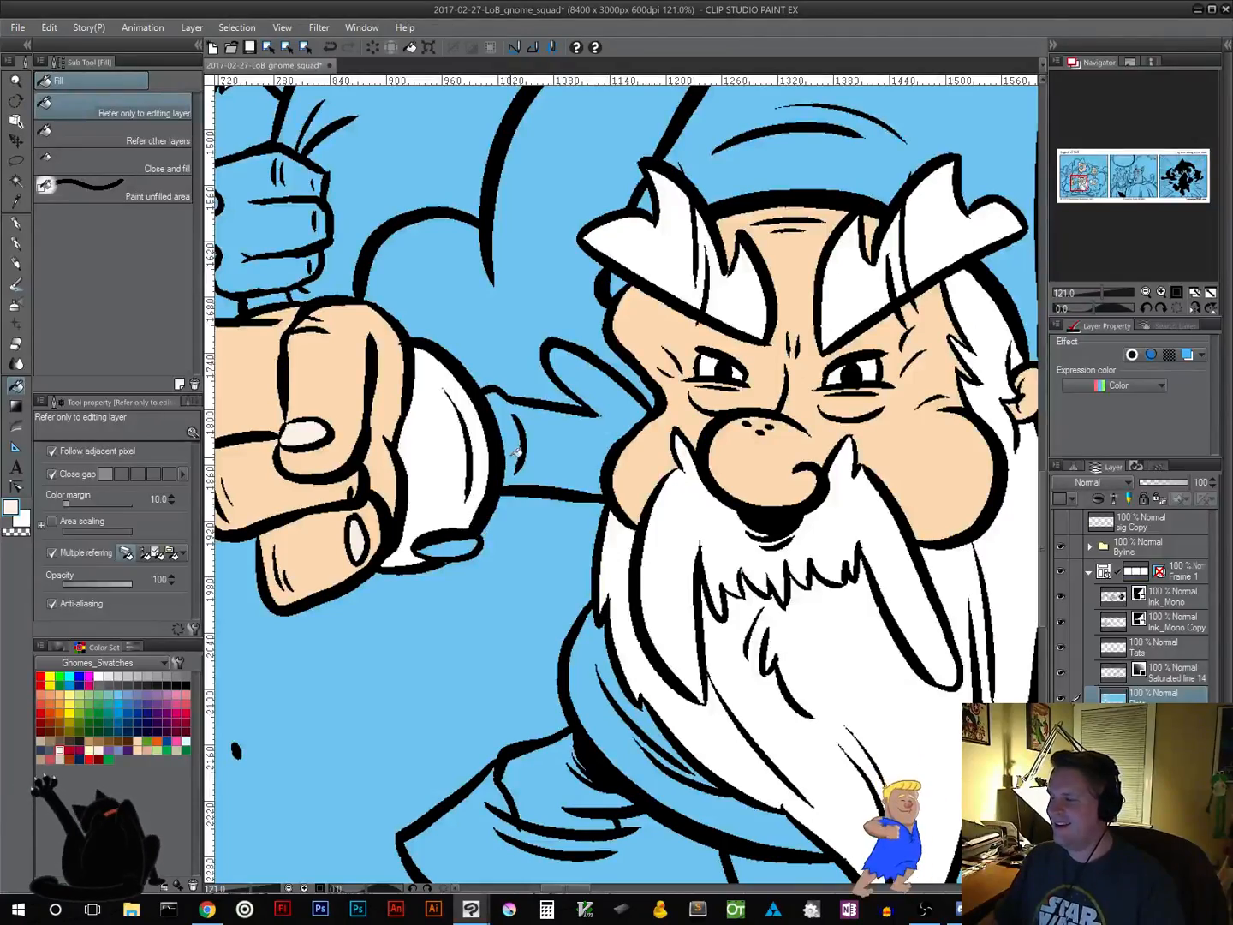
pyautogui.moveTo(651, 432); pyautogui.dragTo(236, 440)
pyautogui.moveTo(608, 441); pyautogui.dragTo(310, 427)
pyautogui.moveTo(526, 432); pyautogui.dragTo(364, 501)
pyautogui.moveTo(601, 445); pyautogui.dragTo(874, 668)
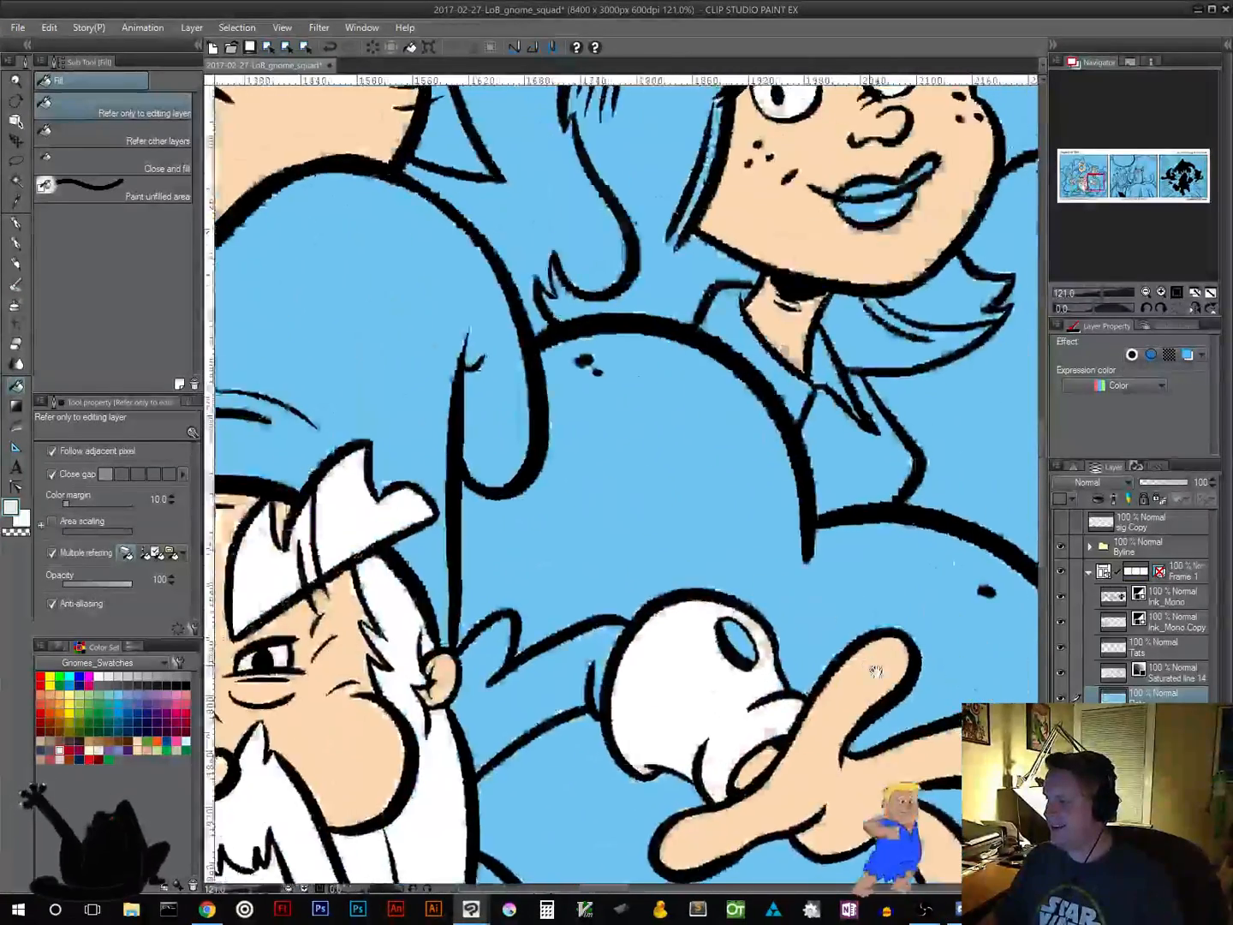
pyautogui.moveTo(558, 405); pyautogui.dragTo(735, 611)
pyautogui.moveTo(548, 441); pyautogui.dragTo(823, 685)
pyautogui.moveTo(592, 528); pyautogui.dragTo(640, 668)
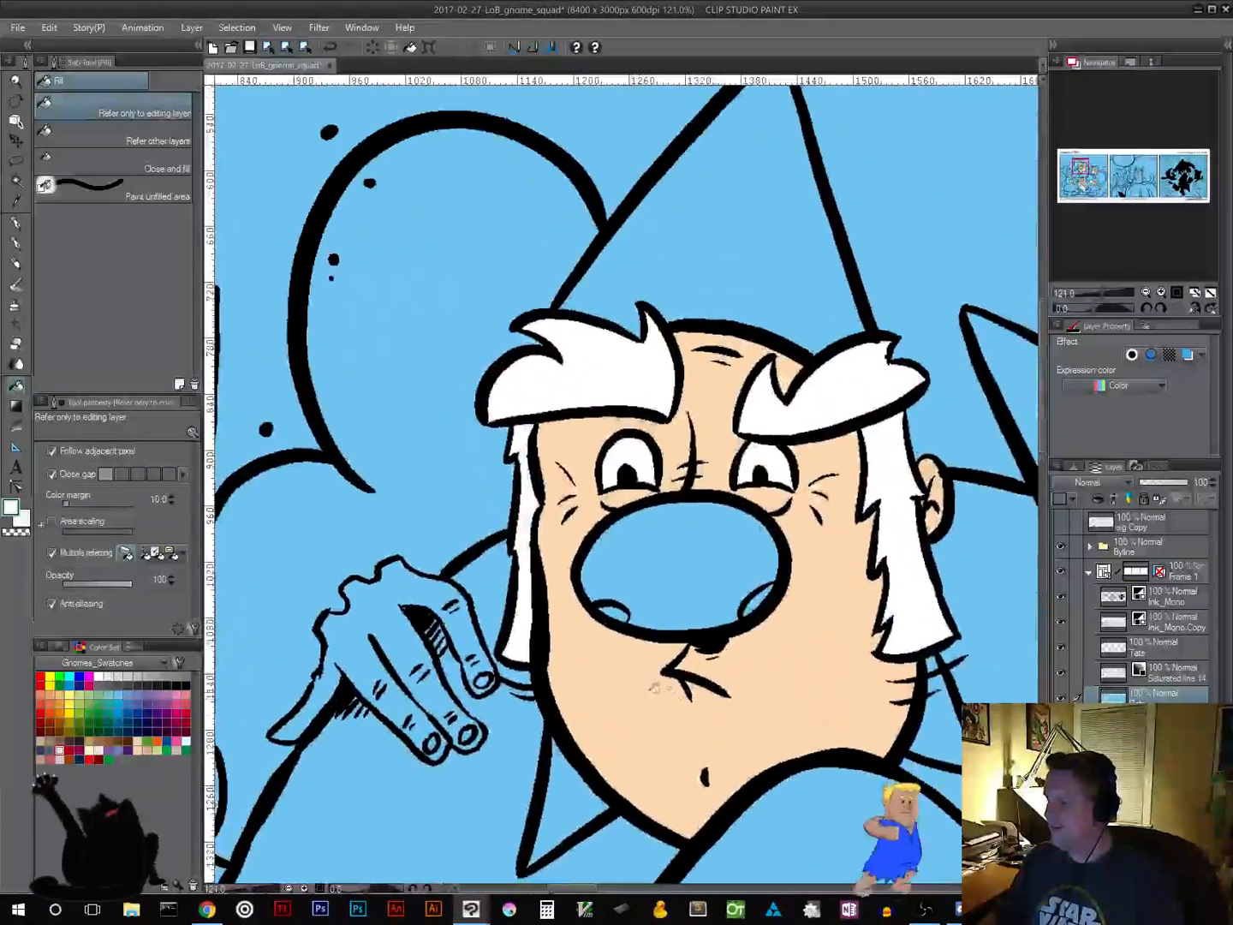
pyautogui.moveTo(477, 731); pyautogui.dragTo(625, 488)
pyautogui.scroll(6, 604, 528)
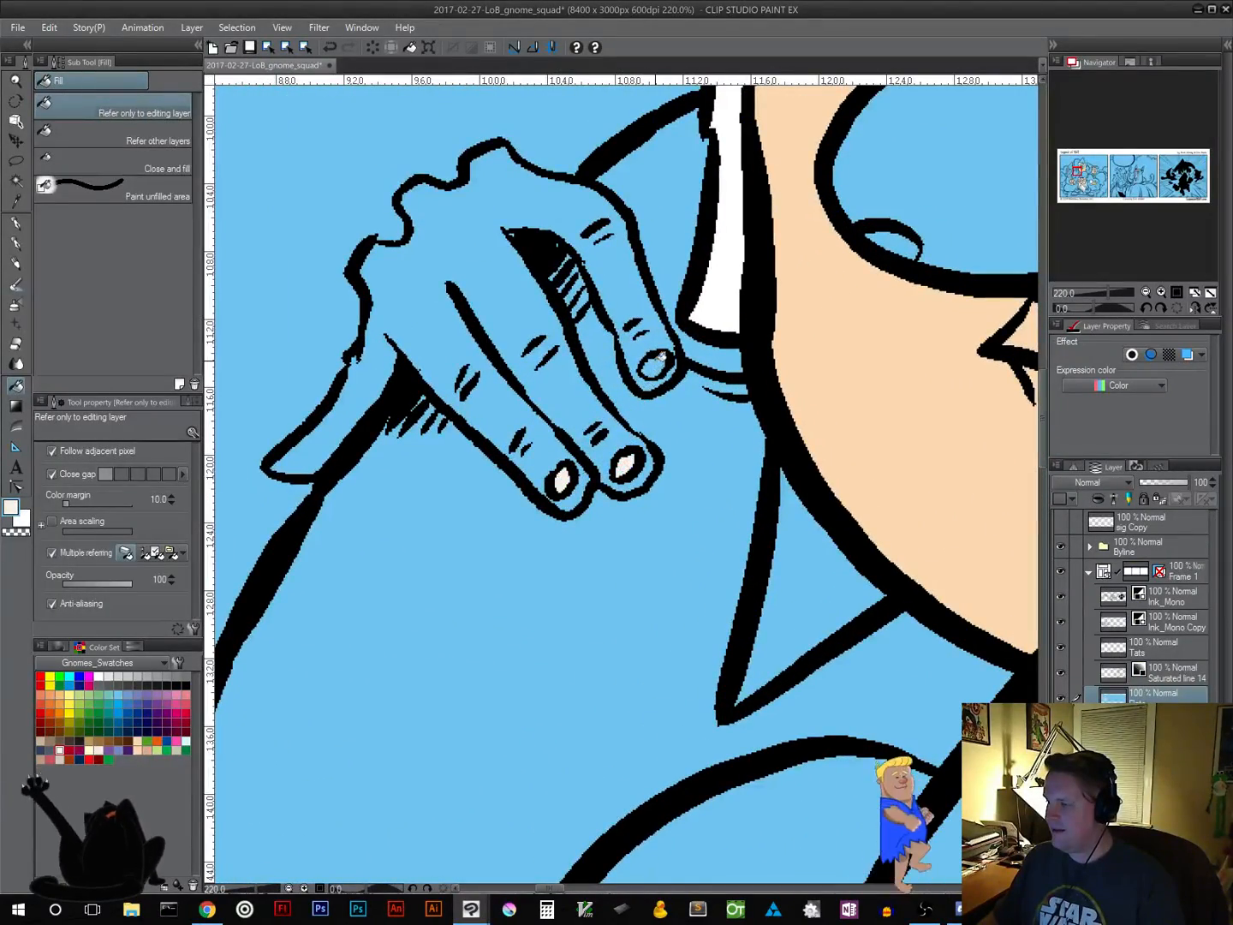
# Switch to a darker tan skin tone and fill the long-nosed gnome's face and raised hand, including the fingertips
pyautogui.scroll(-7, 596, 522)
pyautogui.moveTo(764, 206); pyautogui.dragTo(720, 492)
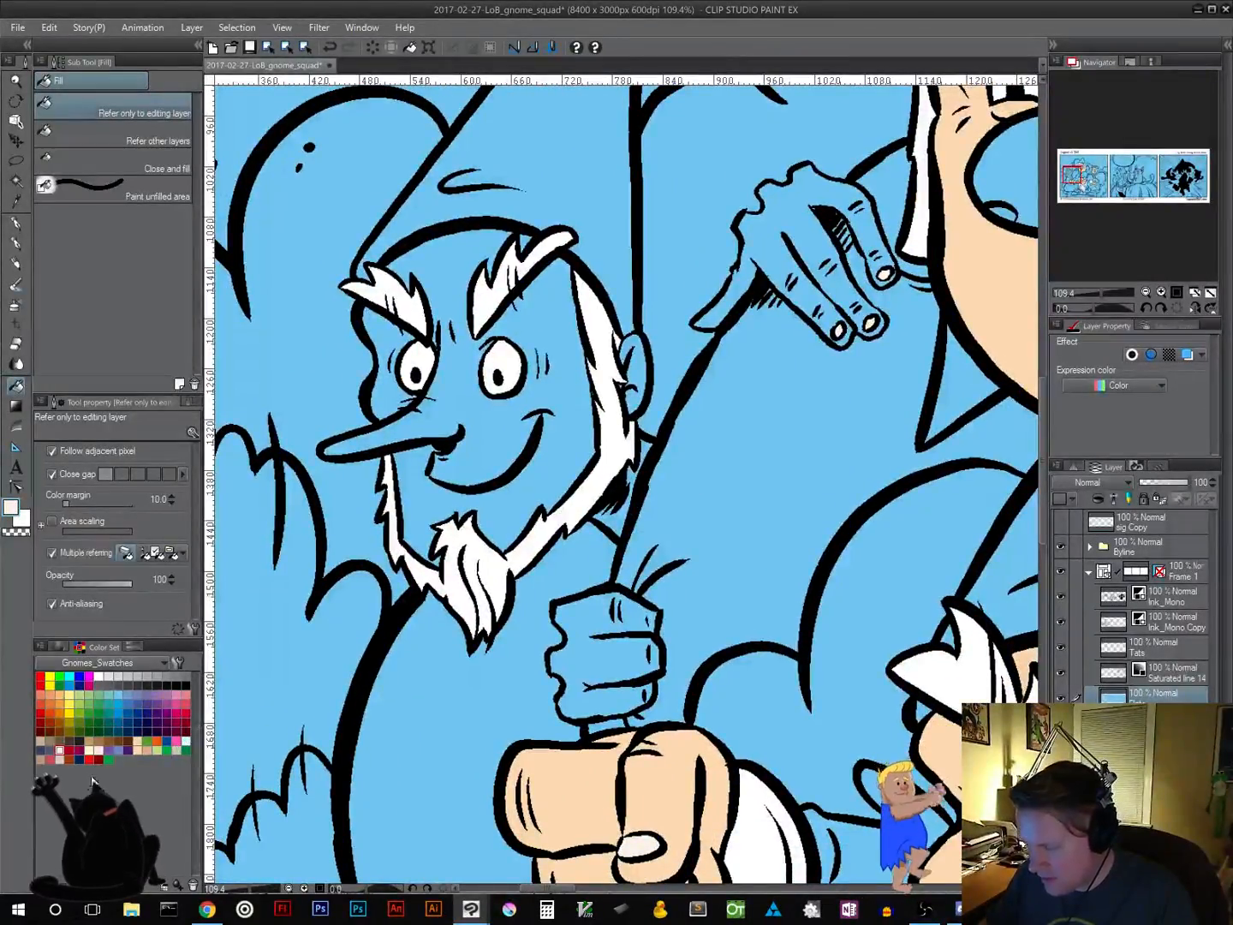
pyautogui.click(147, 748)
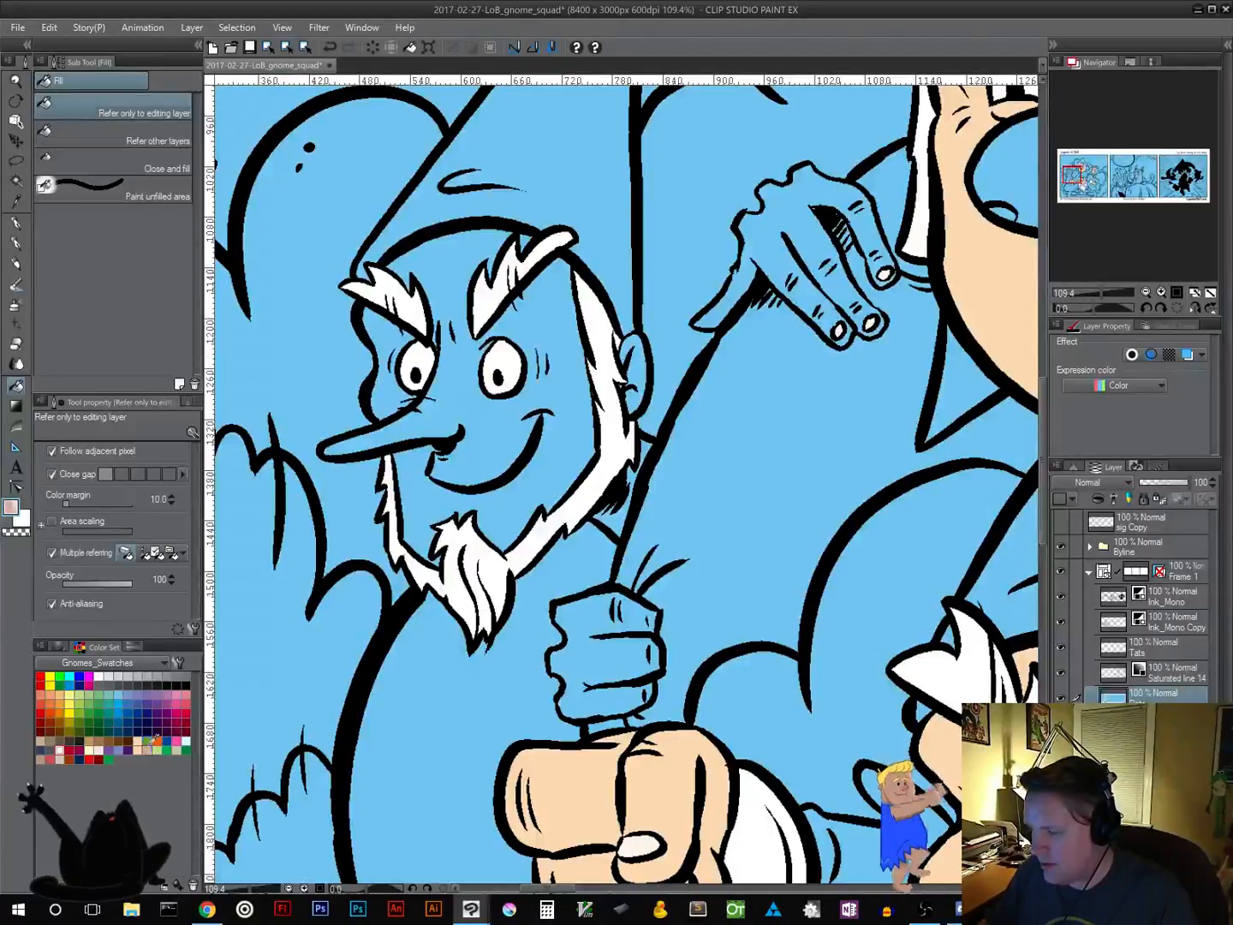
pyautogui.click(517, 418)
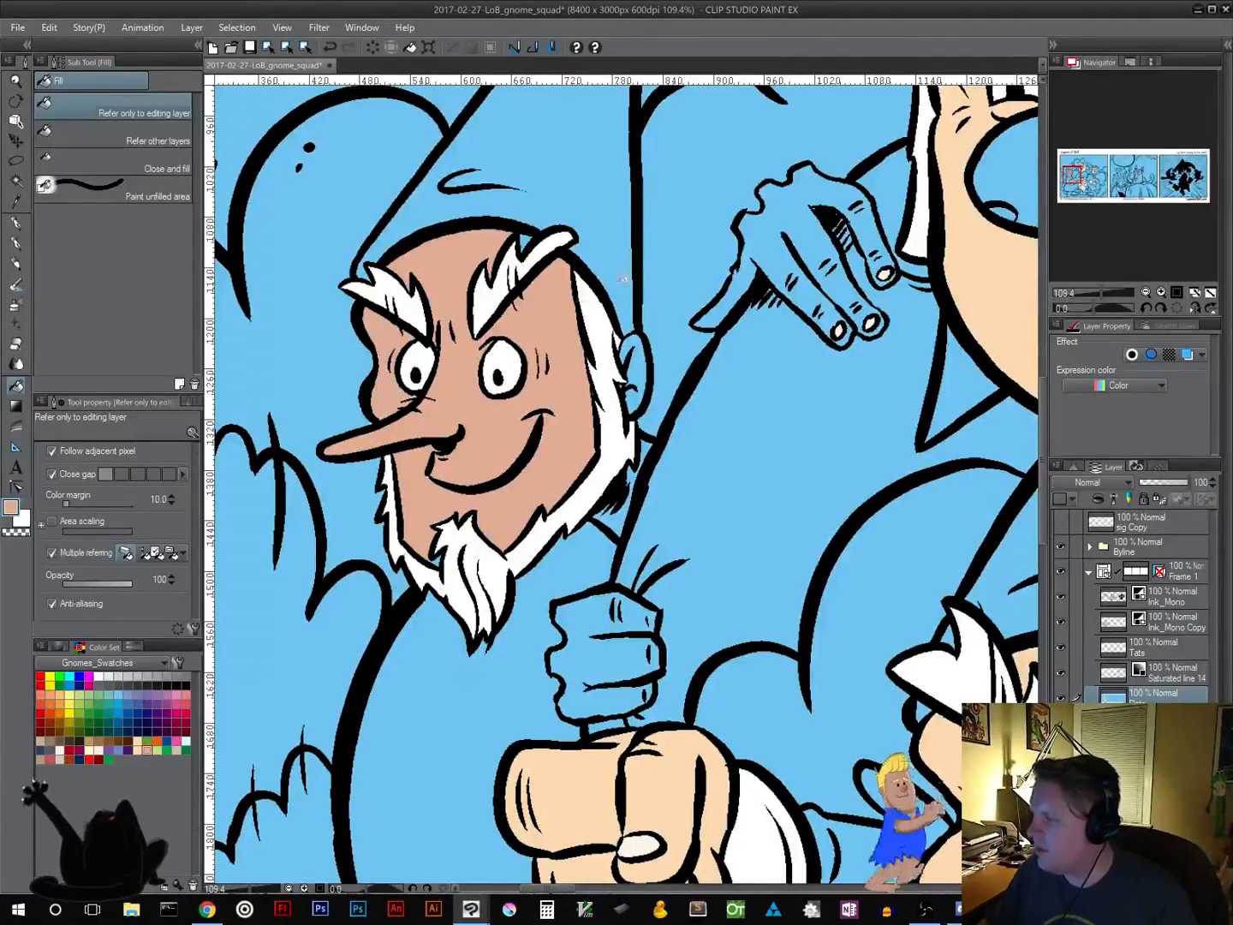
pyautogui.click(806, 257)
pyautogui.scroll(5, 847, 342)
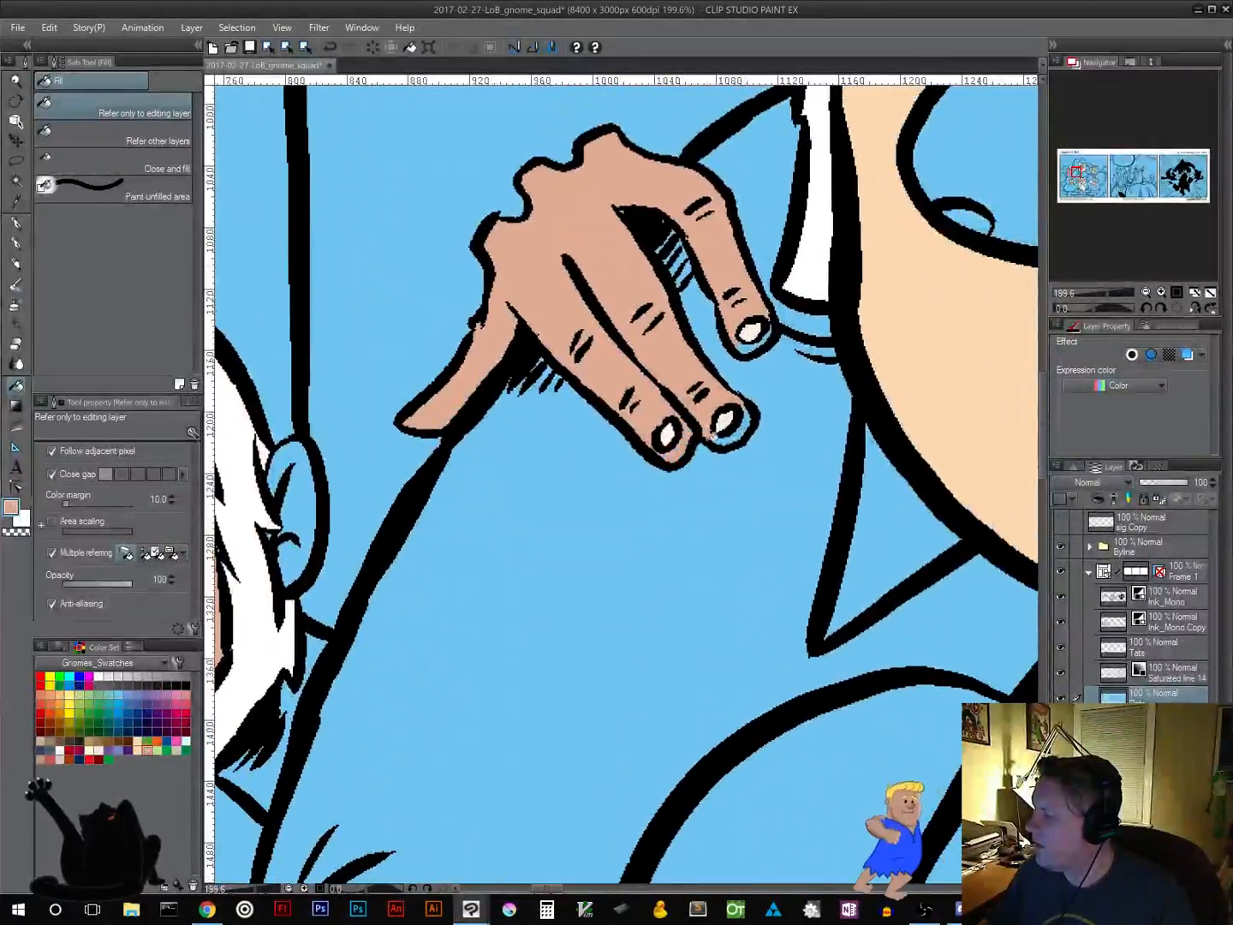
pyautogui.click(760, 348)
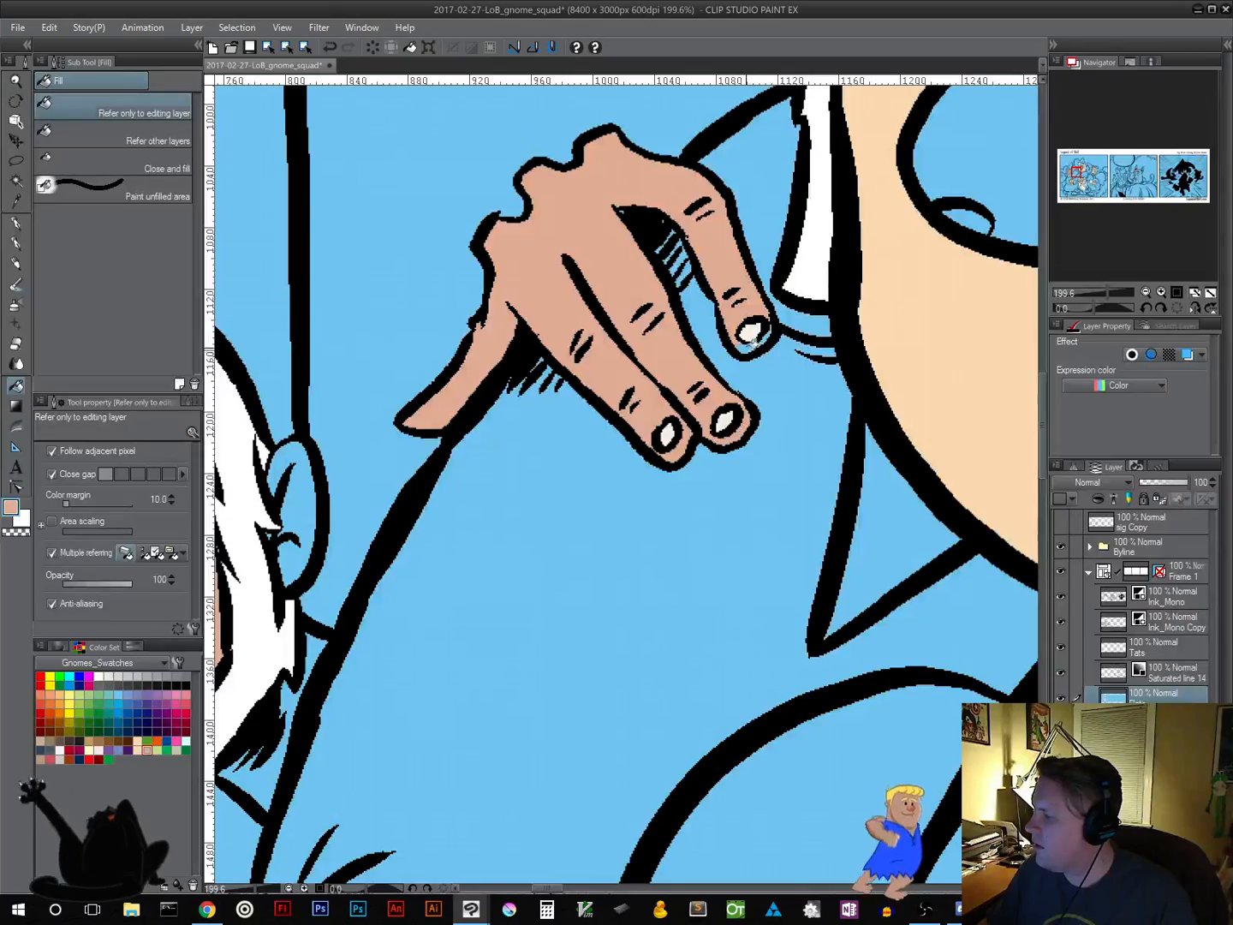
# Fill the long-nosed gnome's fist, ear and the neck areas behind his beard with the tan skin tone
pyautogui.moveTo(716, 546); pyautogui.dragTo(890, 154)
pyautogui.moveTo(771, 505); pyautogui.dragTo(781, 254)
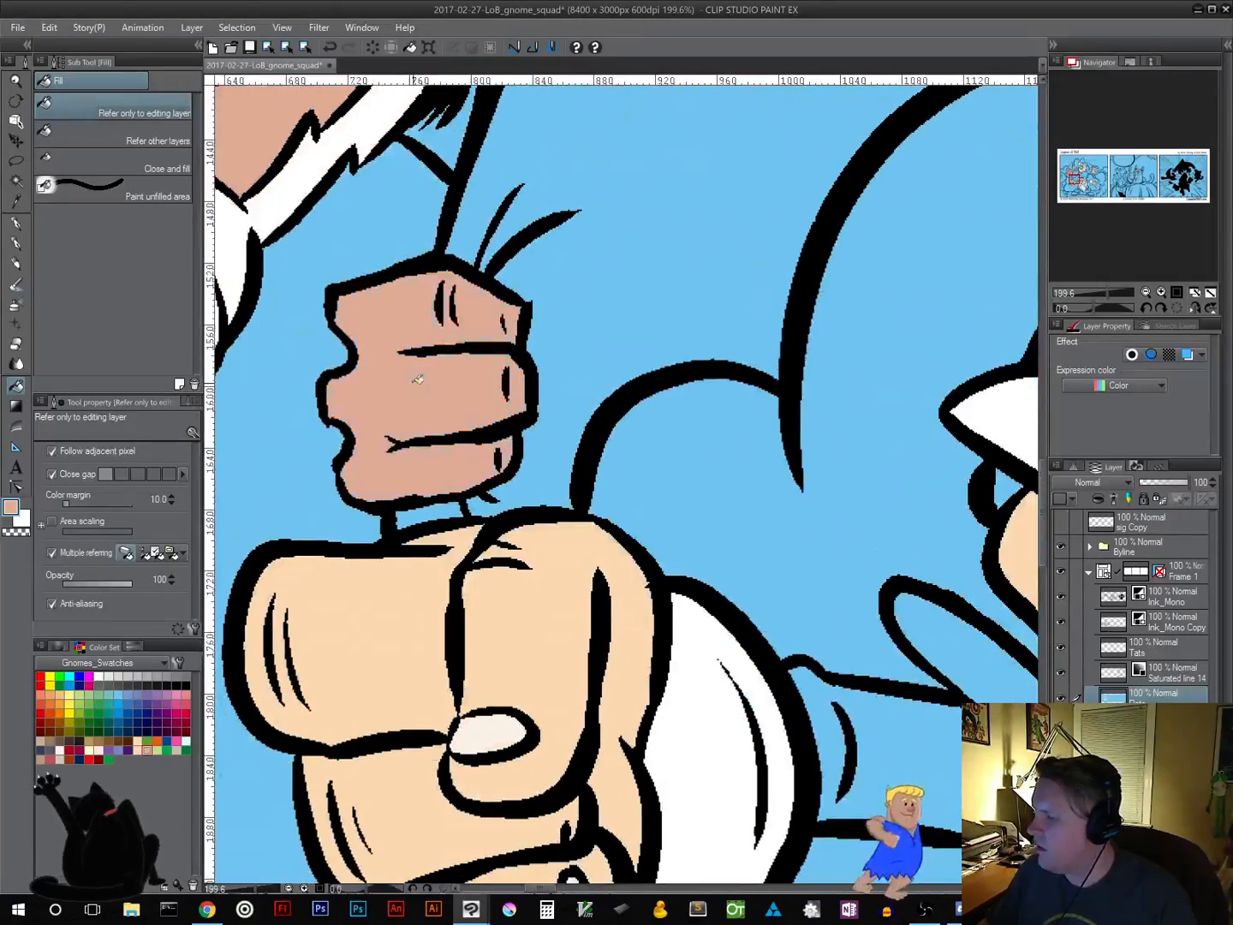
pyautogui.scroll(-5, 592, 466)
pyautogui.scroll(-5, 593, 466)
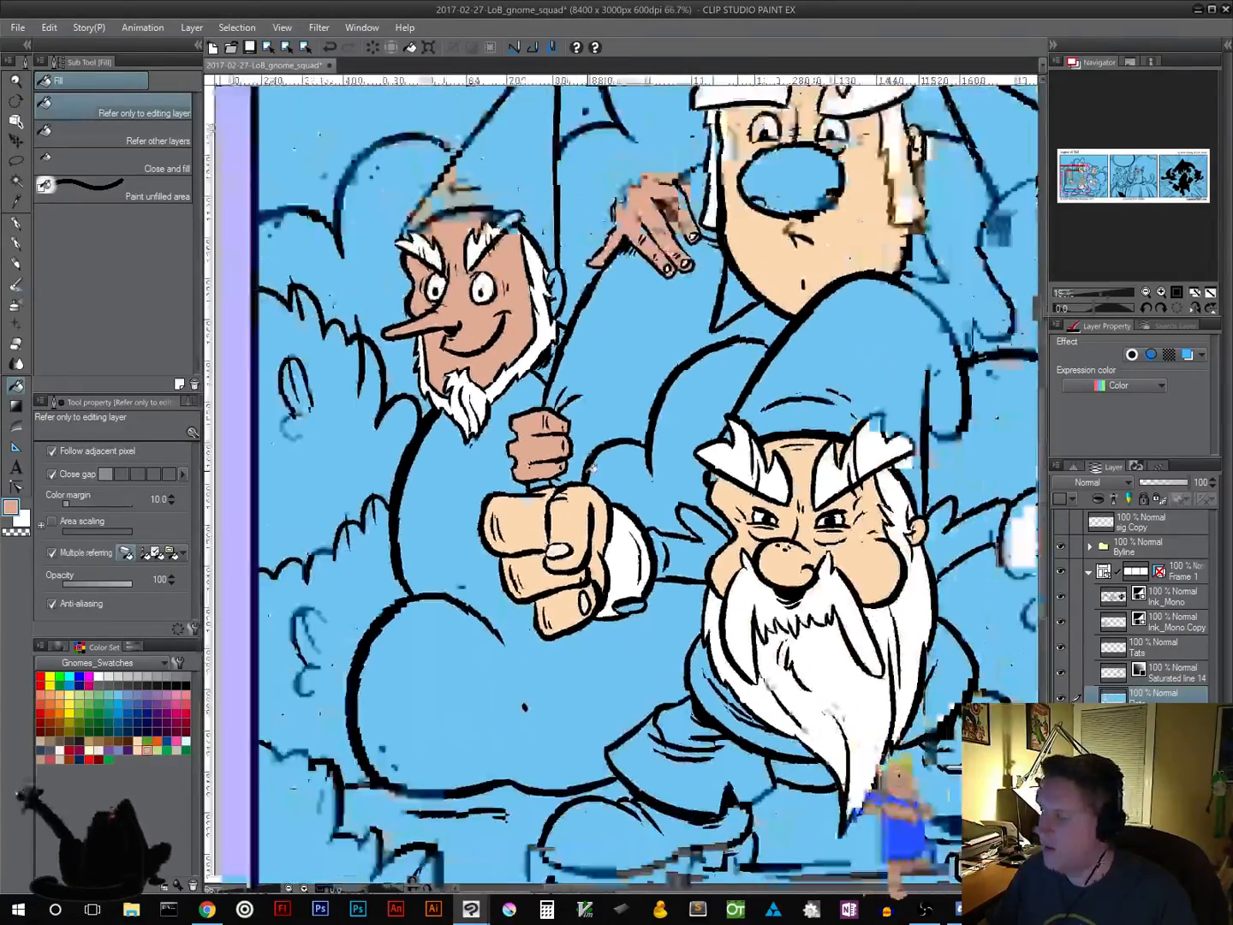
pyautogui.scroll(3, 592, 466)
pyautogui.scroll(4, 530, 345)
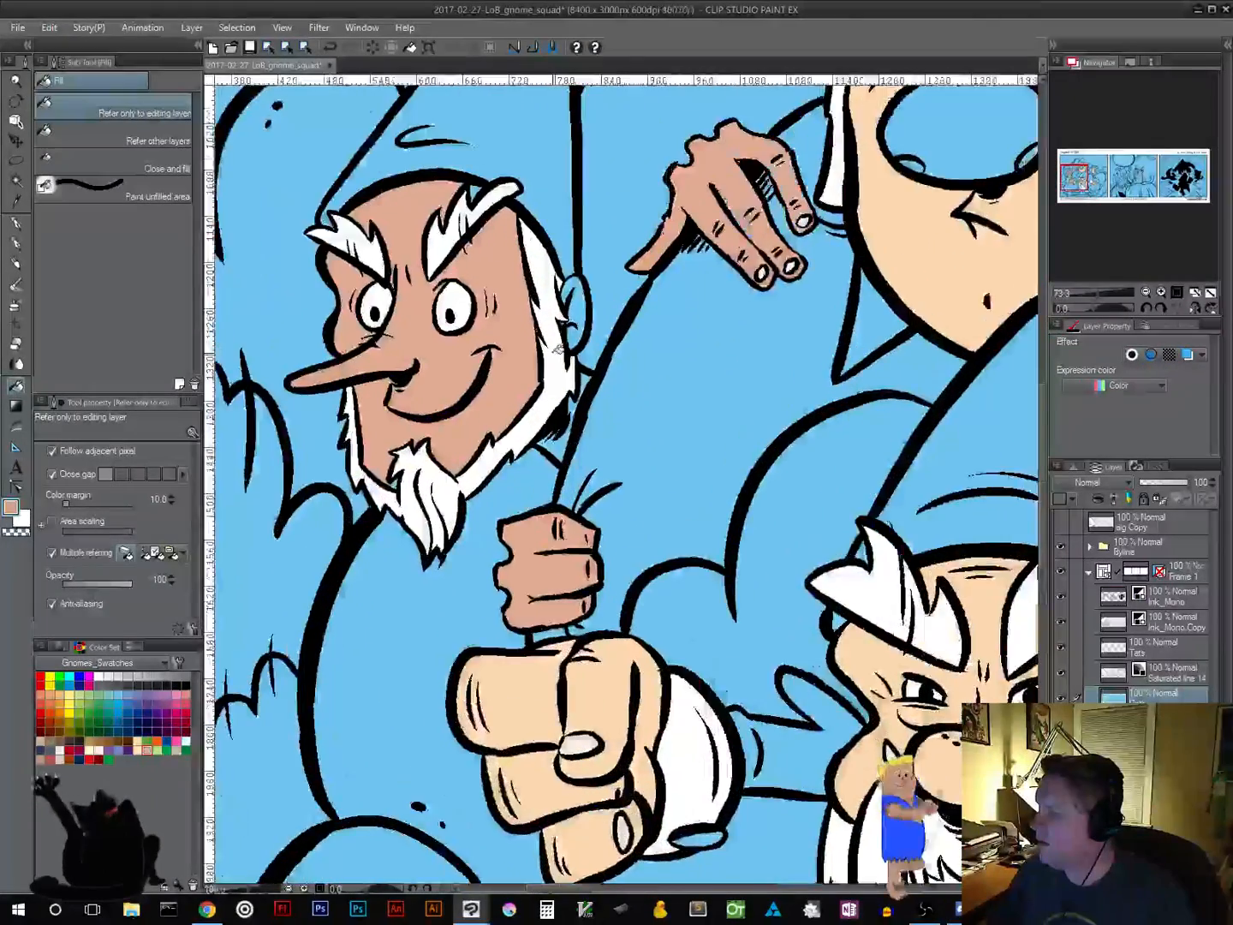
pyautogui.scroll(5, 585, 307)
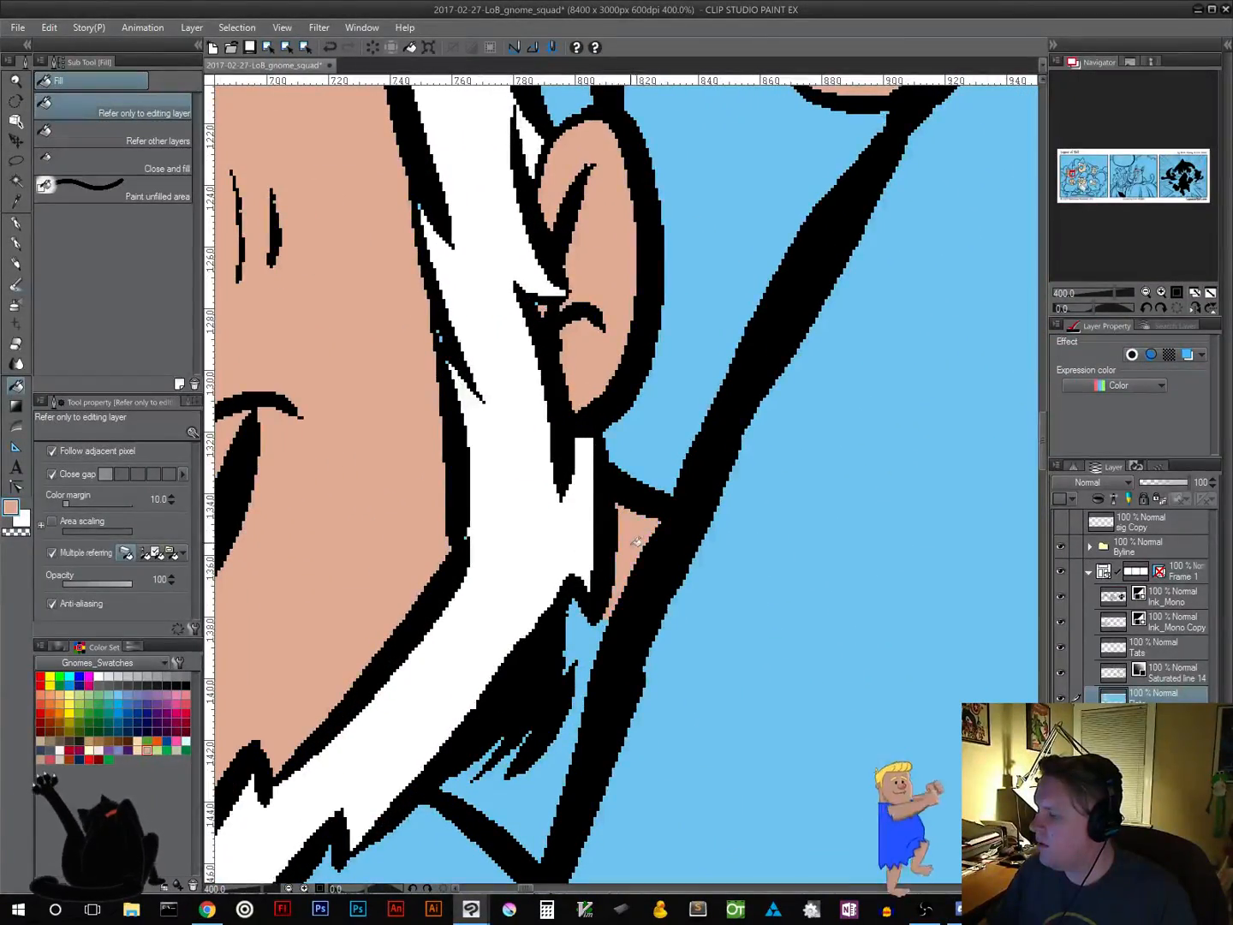
pyautogui.scroll(-9, 590, 652)
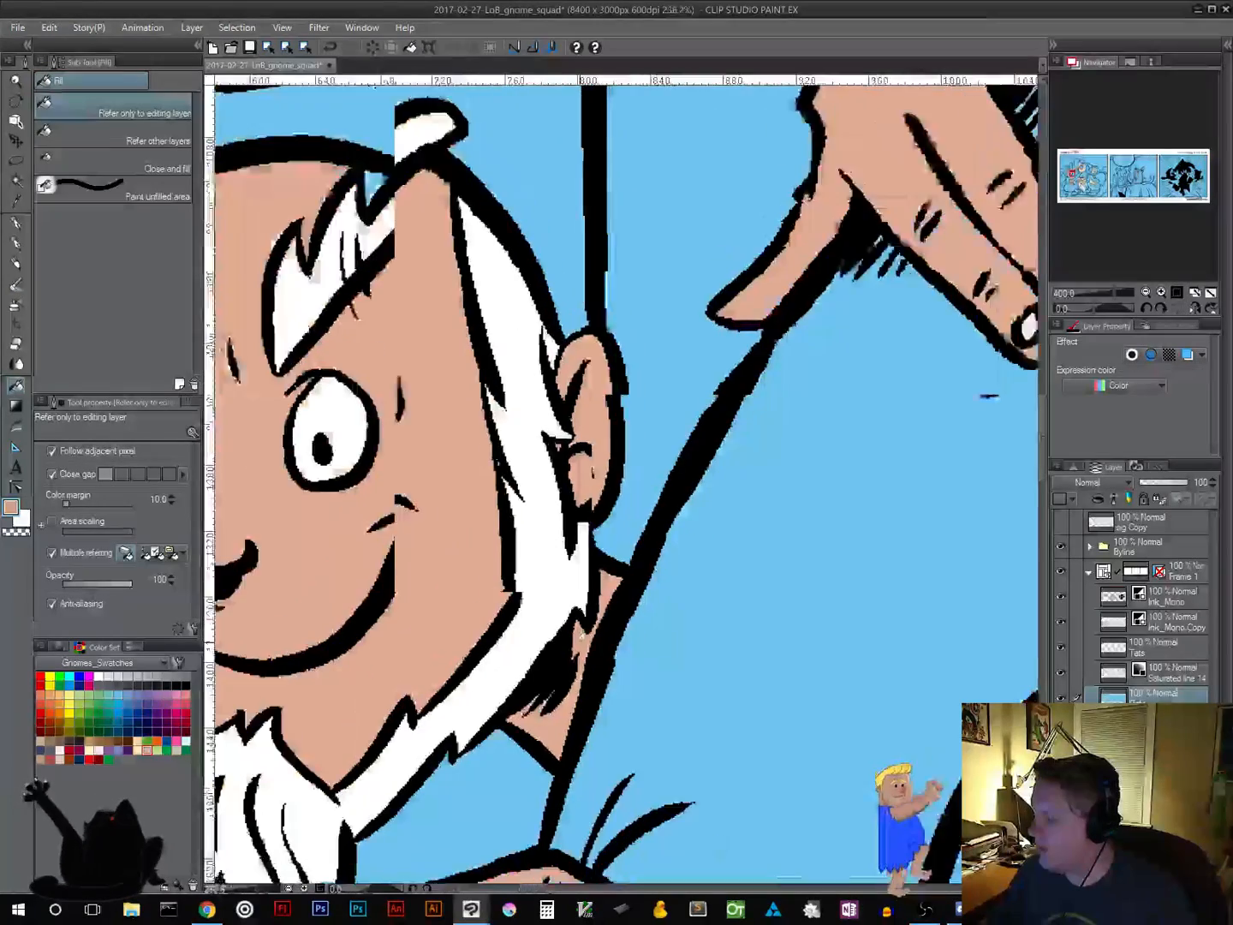
pyautogui.scroll(4, 423, 347)
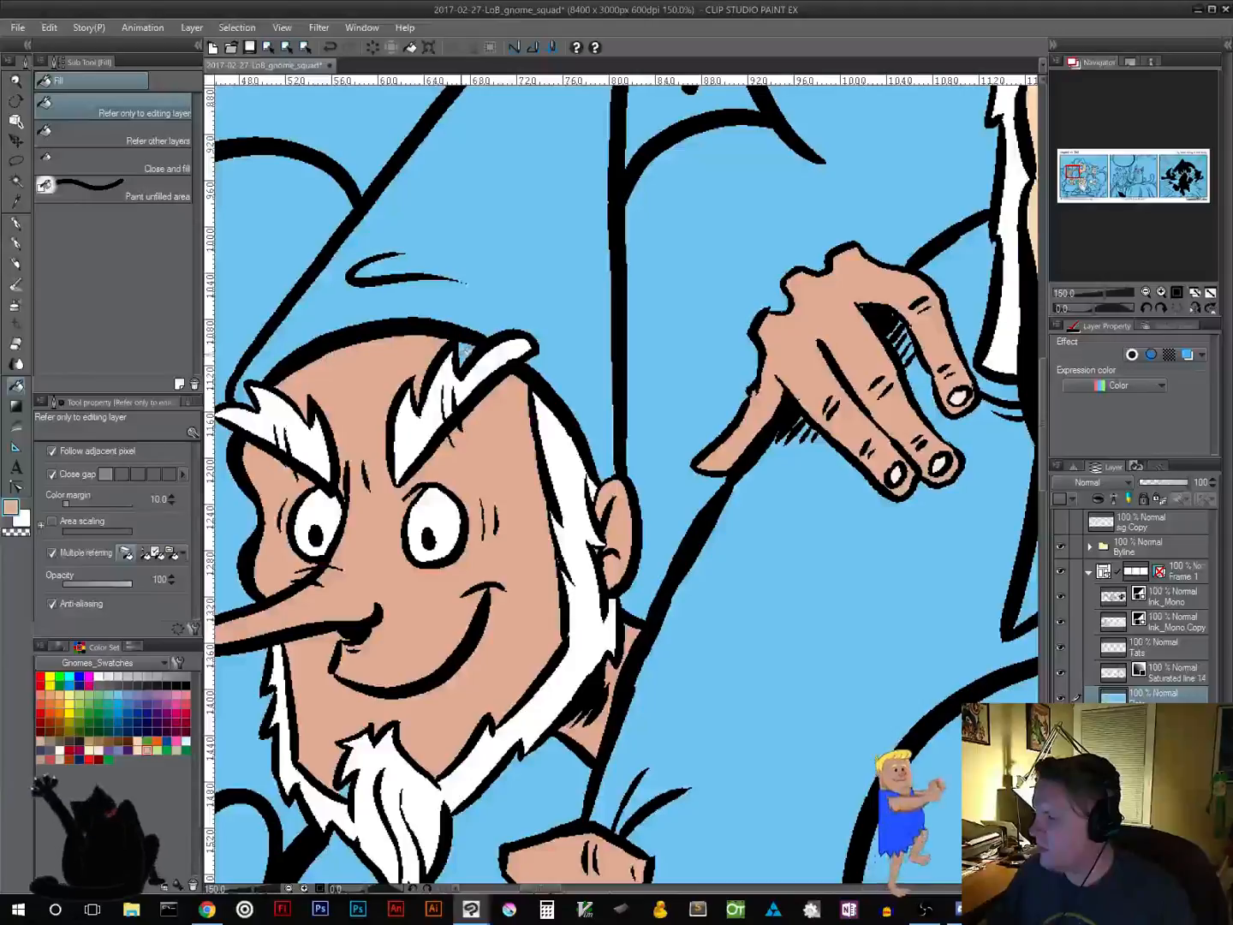
# Mix a dark, muted purple-gray fill color for the pointy-eared figure in the second panel
pyautogui.scroll(-5, 504, 453)
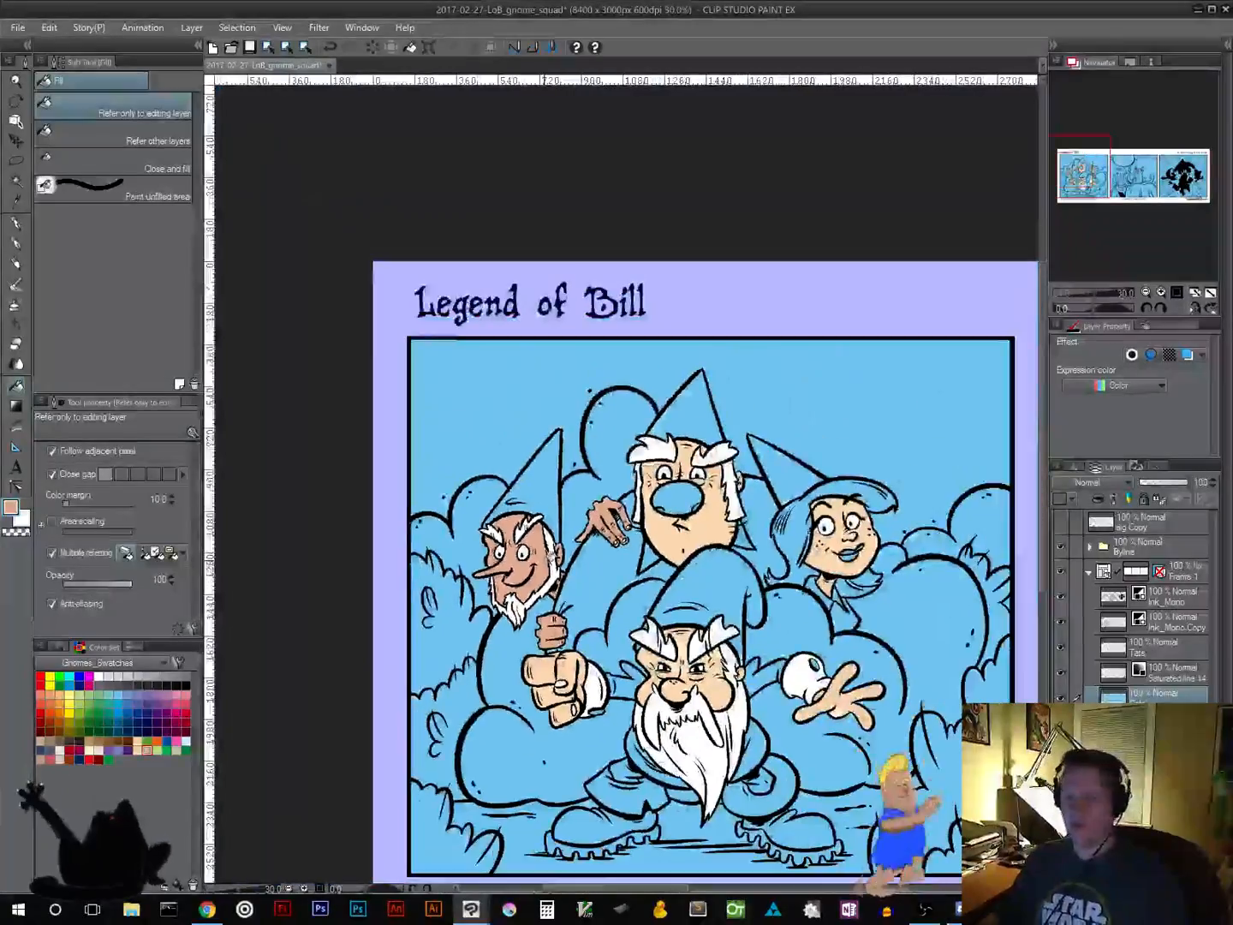
pyautogui.scroll(1, 598, 570)
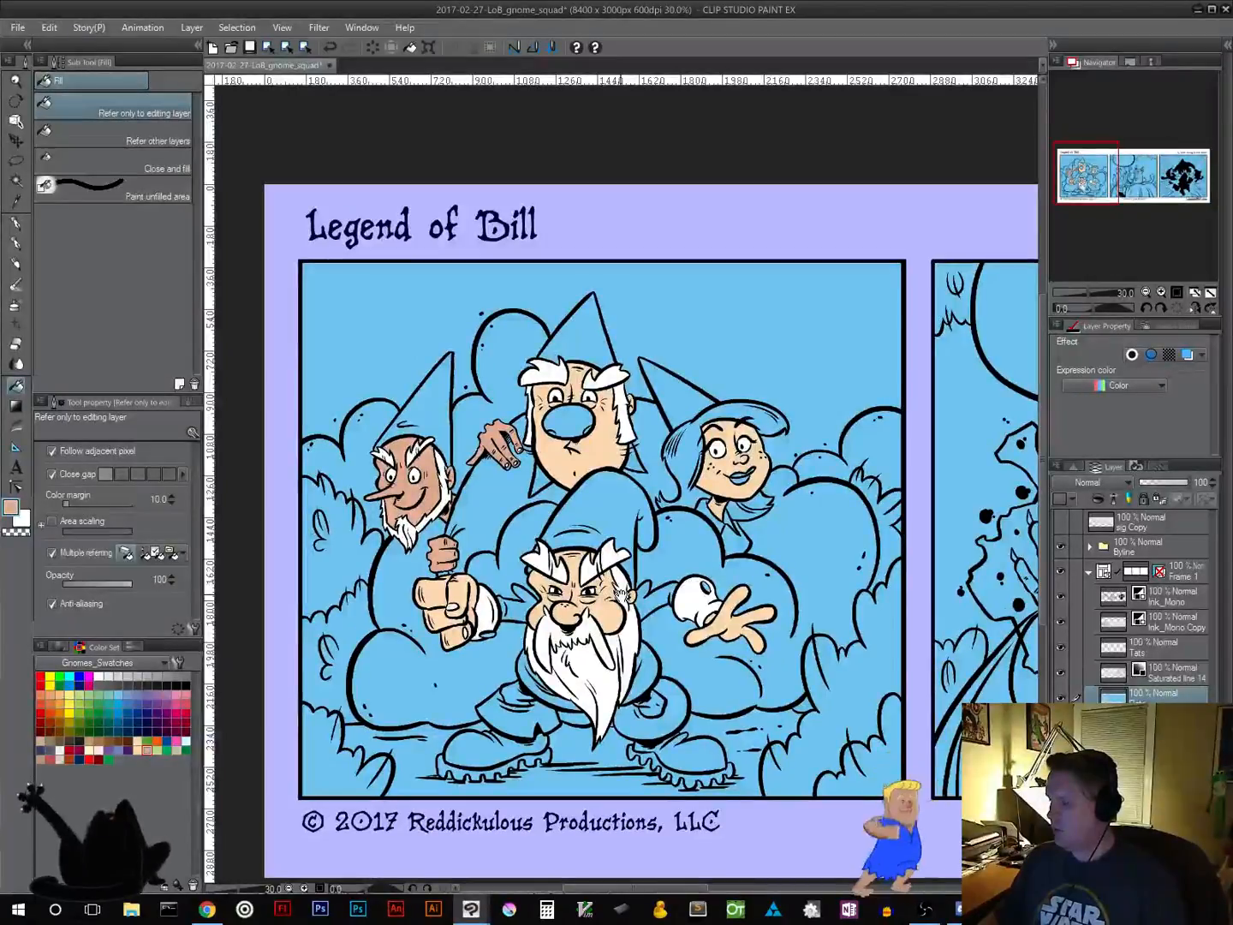
pyautogui.moveTo(614, 594); pyautogui.dragTo(1, 548)
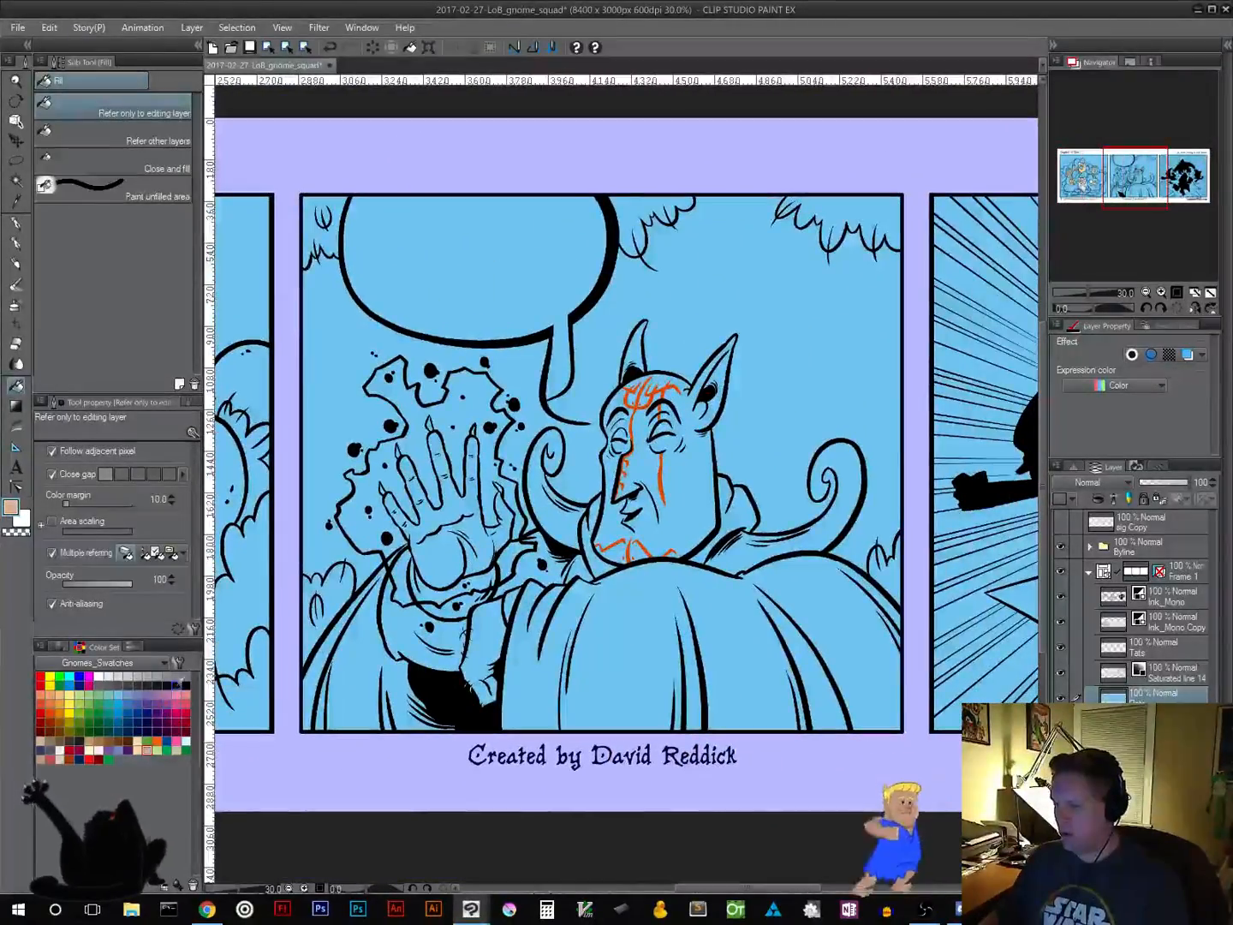
pyautogui.click(99, 685)
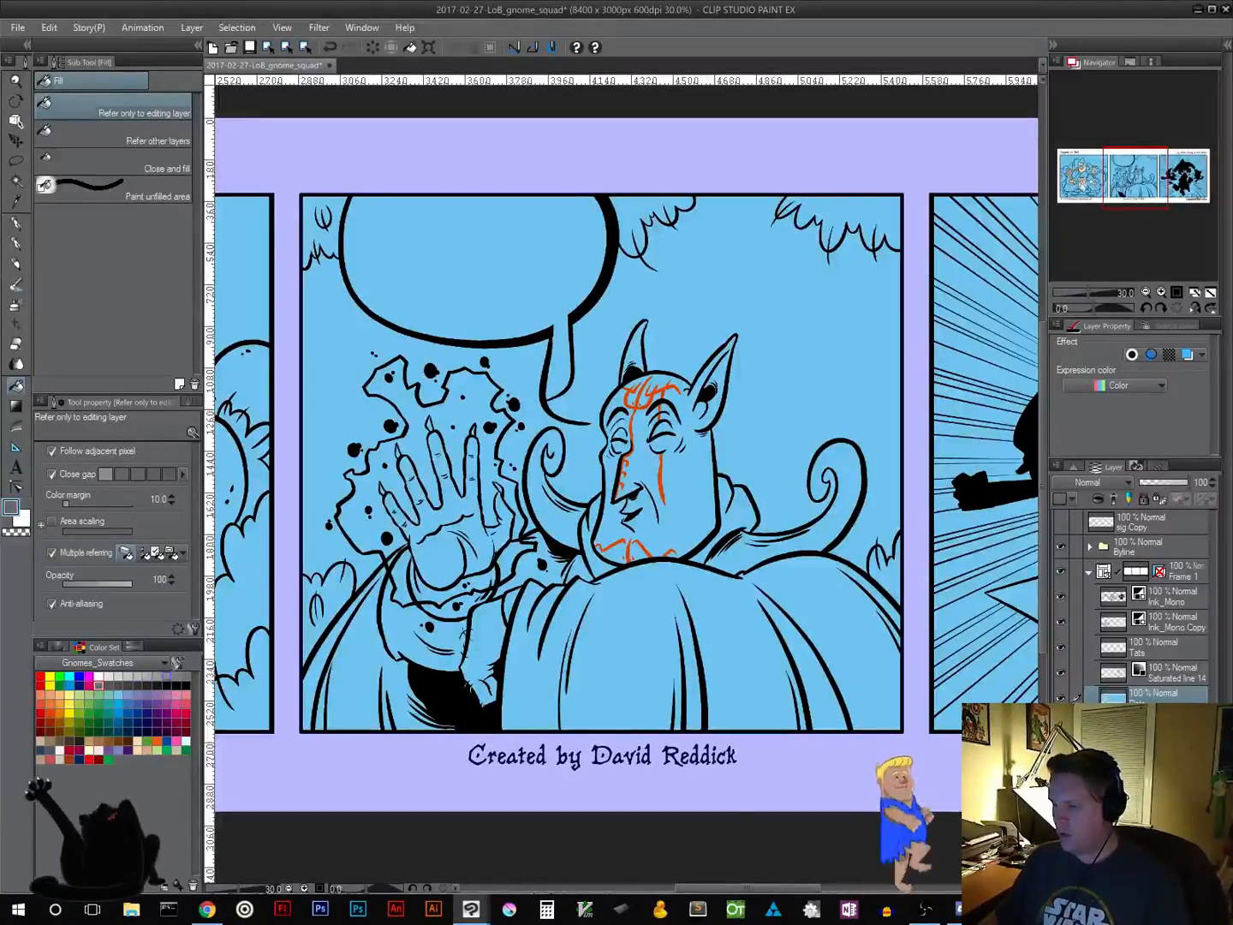
pyautogui.click(186, 677)
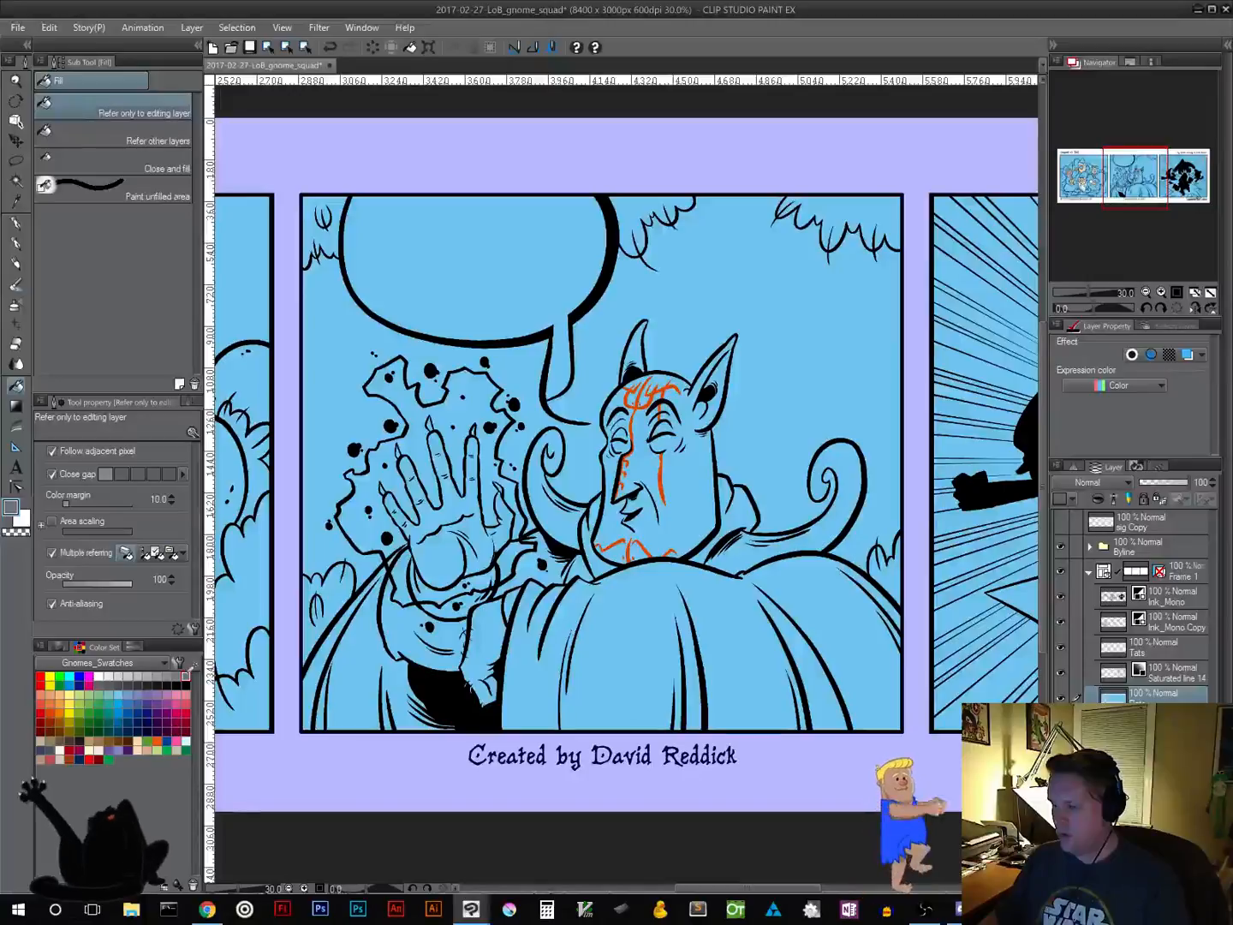
pyautogui.click(59, 647)
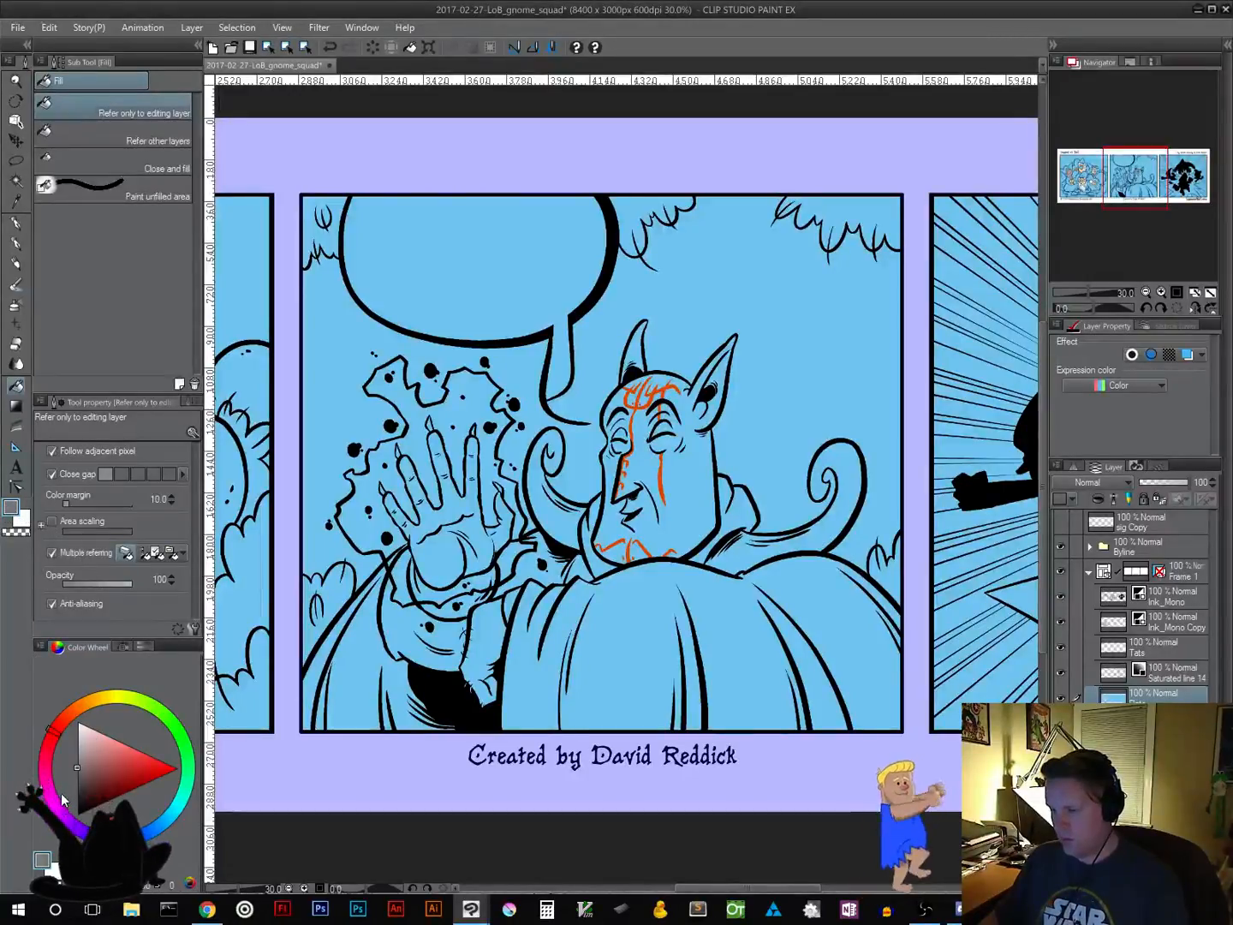
pyautogui.click(75, 827)
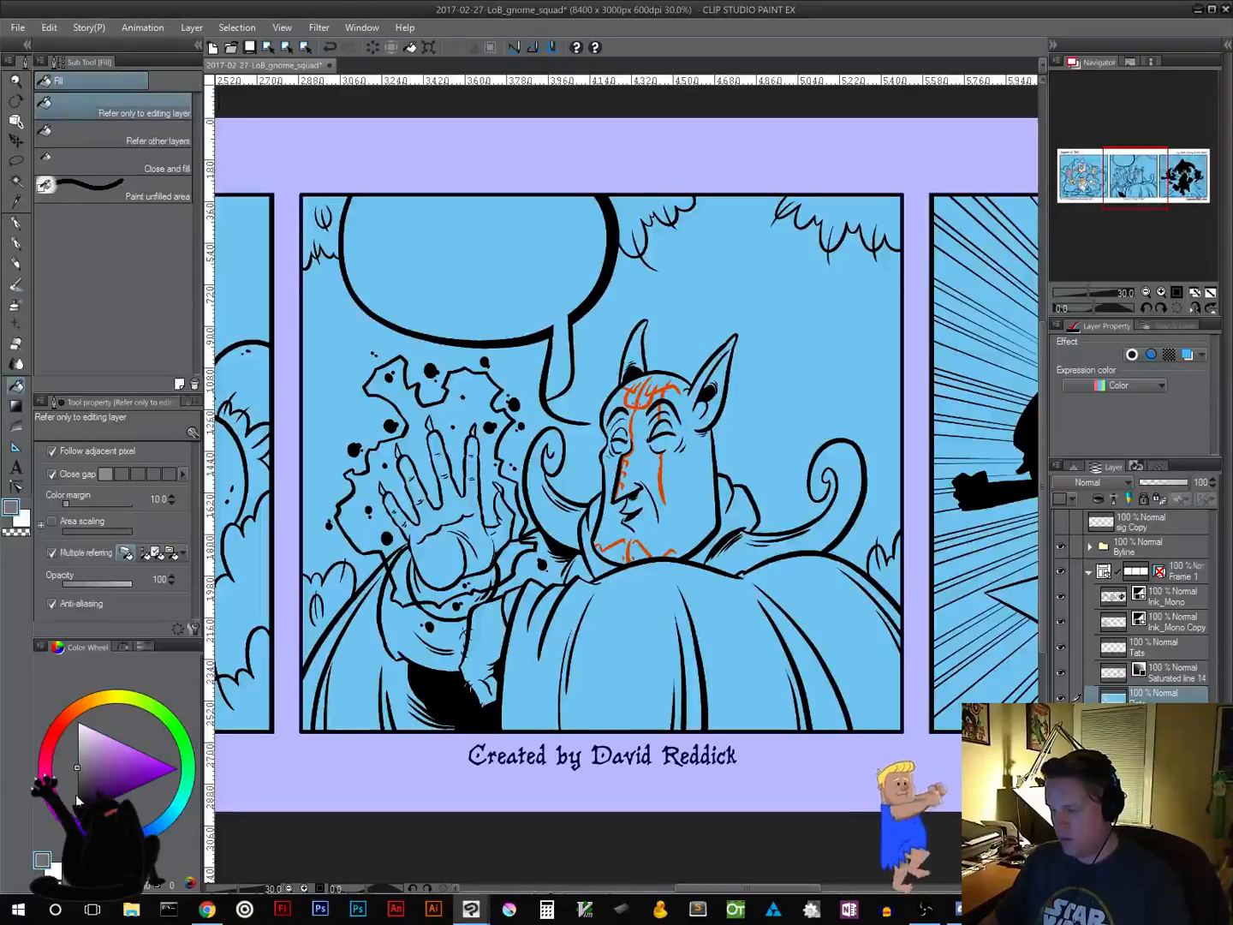
pyautogui.click(84, 781)
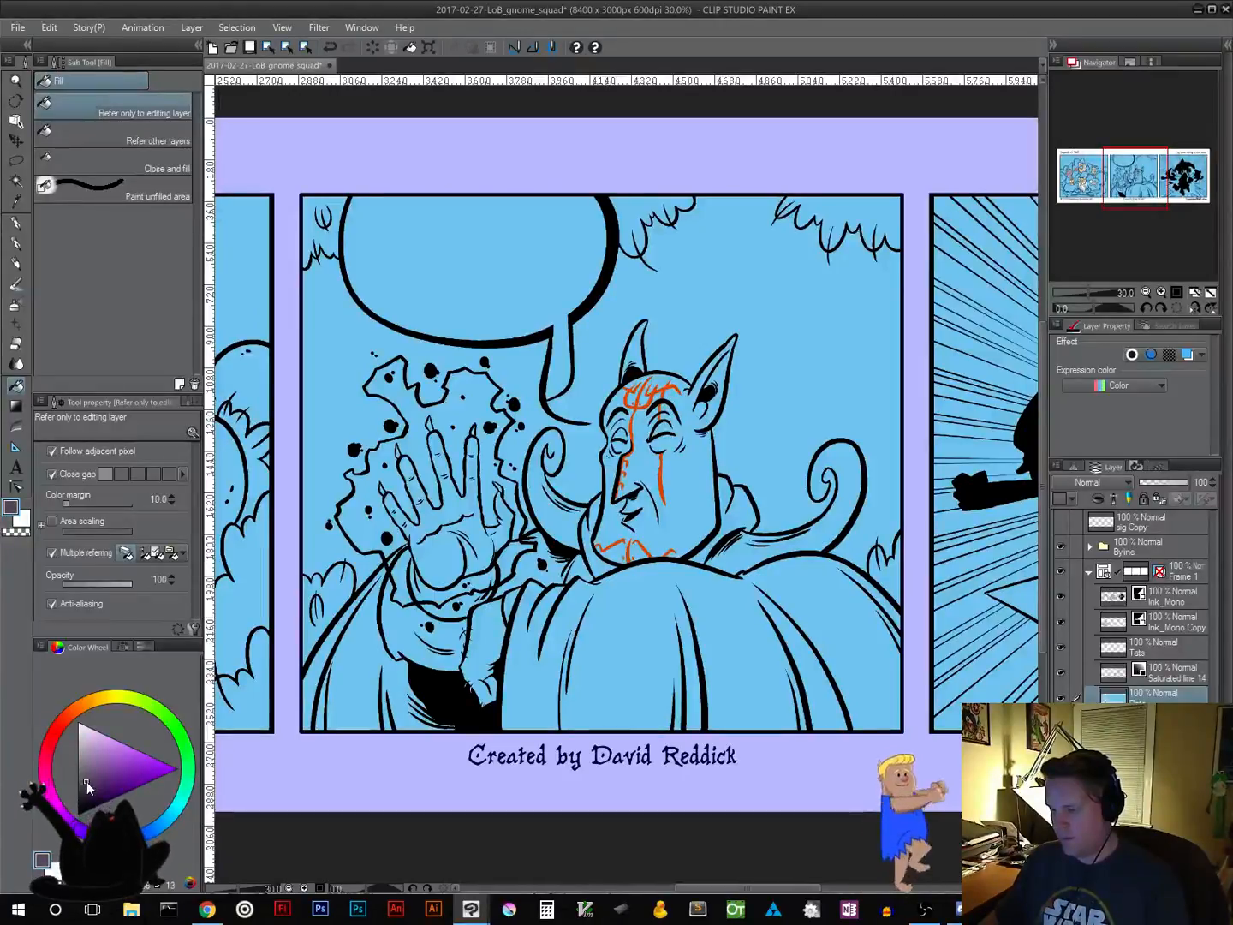
pyautogui.moveTo(82, 780); pyautogui.dragTo(82, 782)
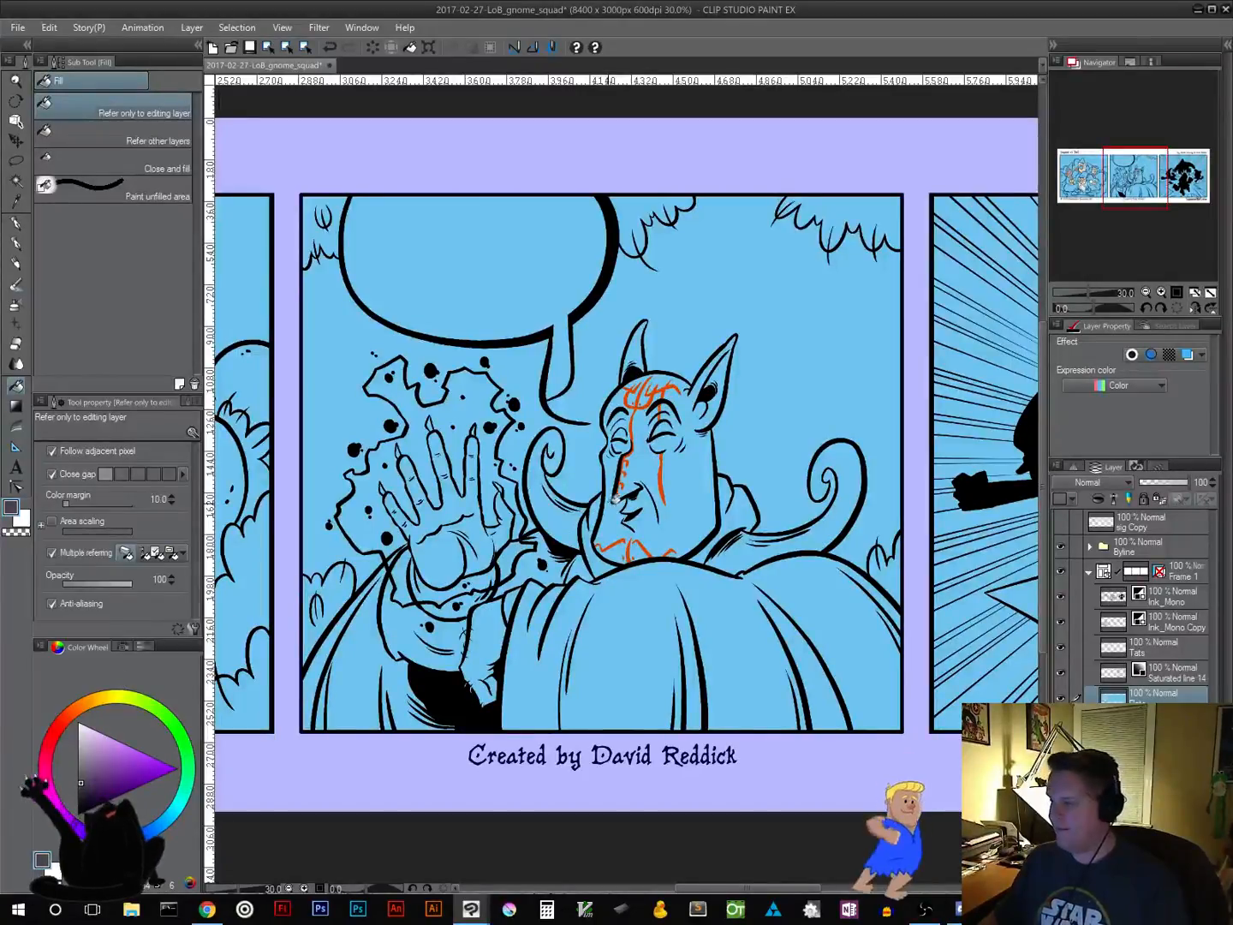
# Try filling the pointy-eared figure's face and ears with the dark purple-gray, and undo the fills
pyautogui.click(690, 501)
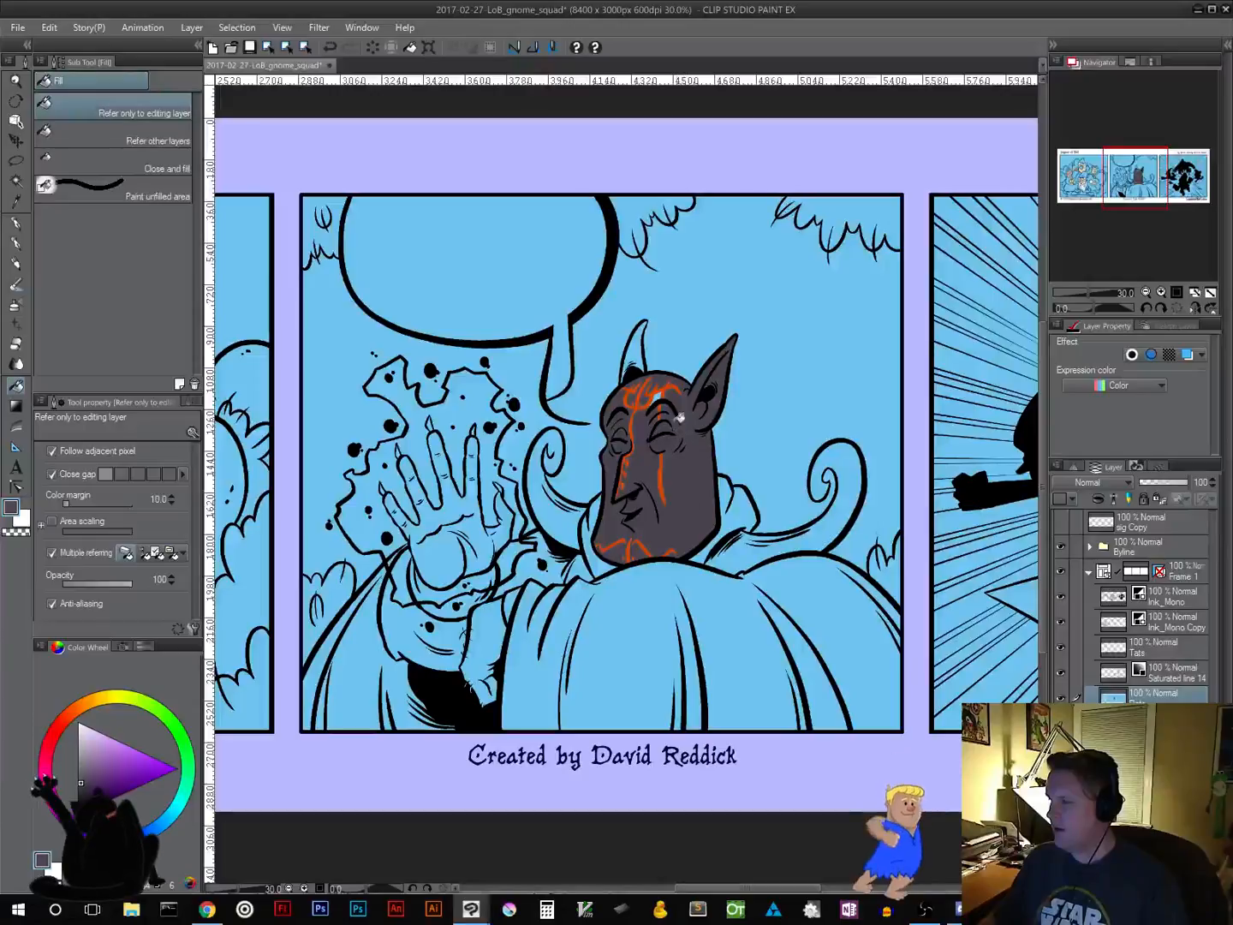
pyautogui.click(642, 347)
pyautogui.scroll(3, 641, 346)
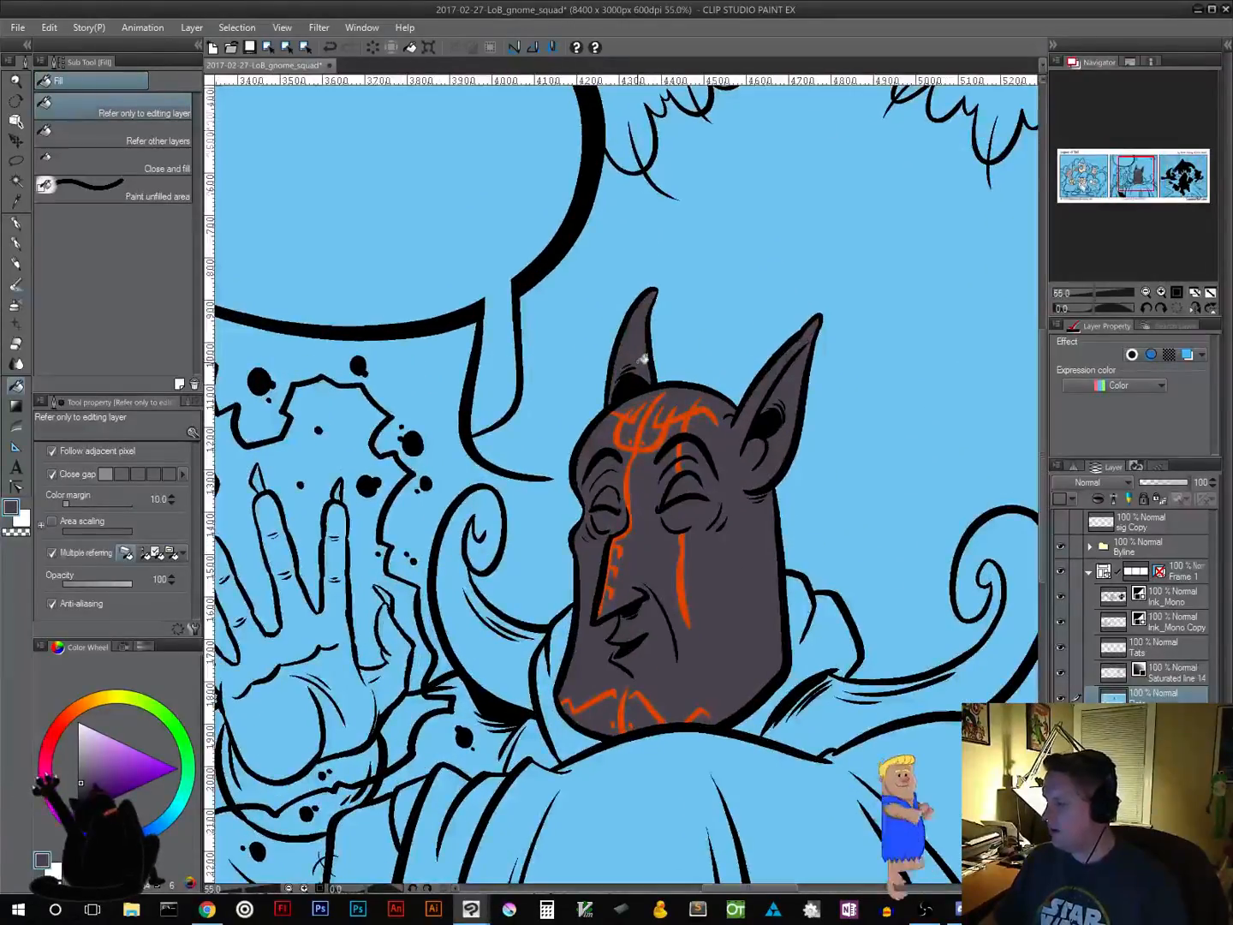
pyautogui.scroll(-2, 643, 359)
pyautogui.hotkey('ctrl', 'z')
pyautogui.hotkey('ctrl', 'z')
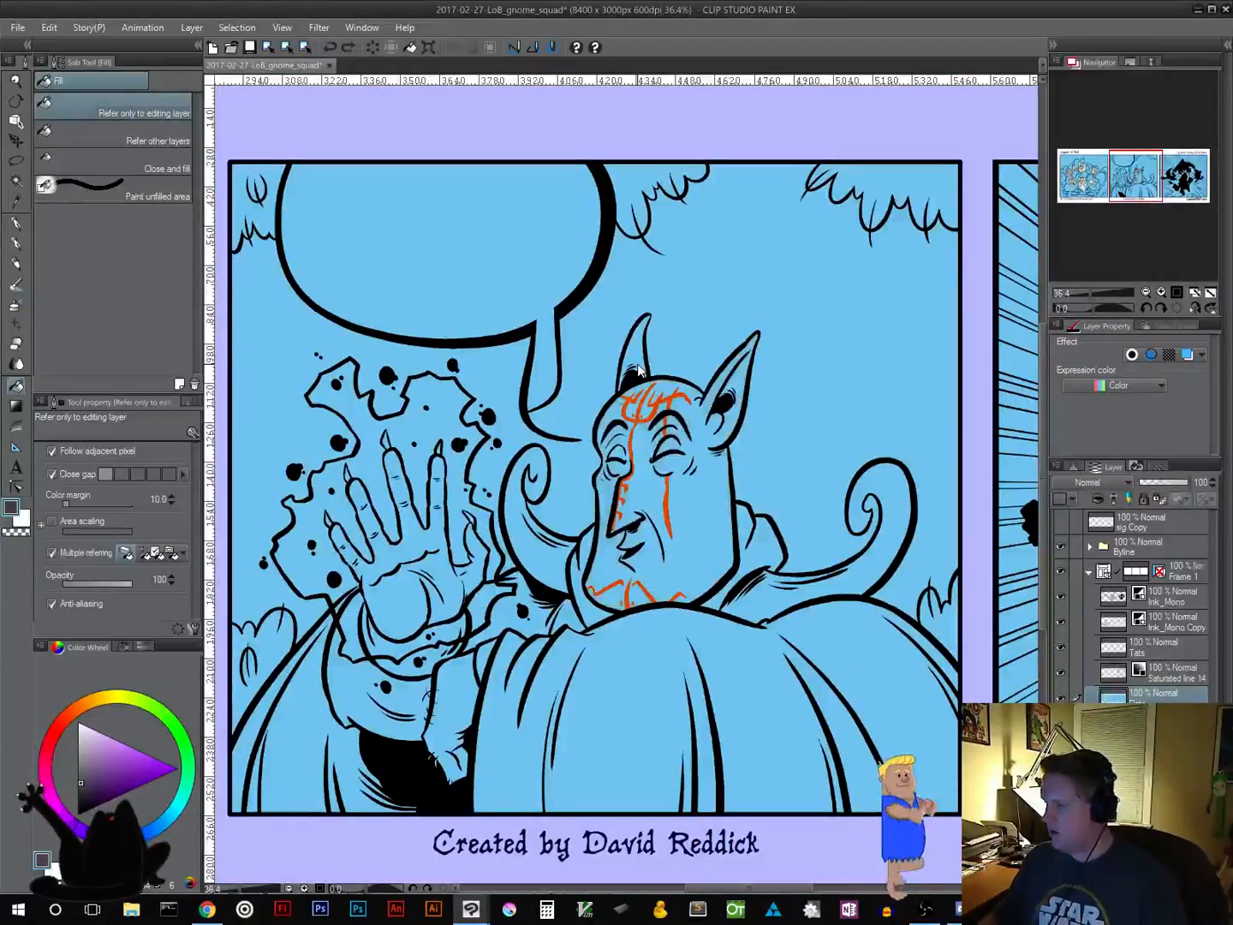
# Hide the Tats layer and fill the pointy-eared figure's face, ears and forearm with the dark purple-gray
pyautogui.click(1060, 647)
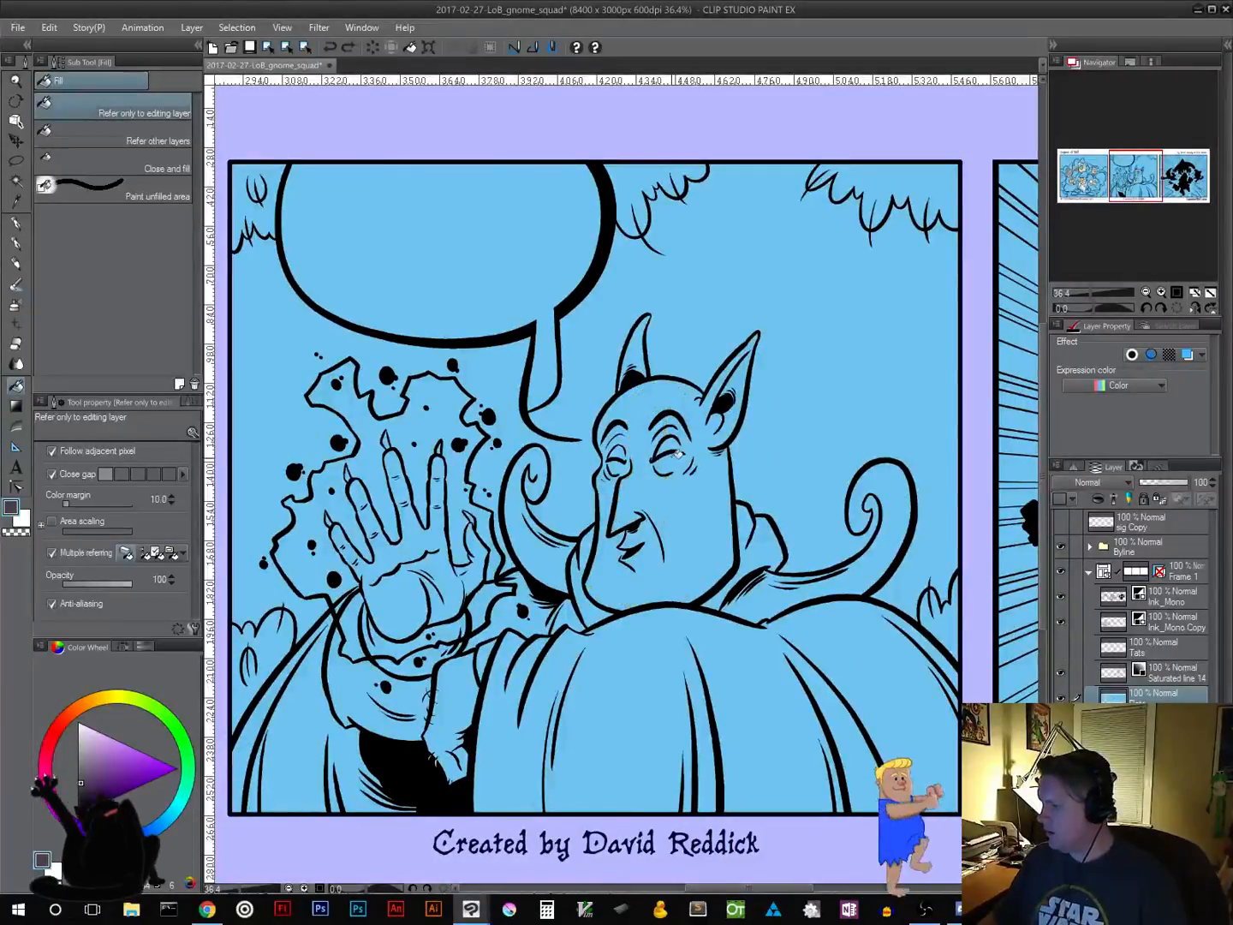
pyautogui.click(674, 514)
pyautogui.click(640, 374)
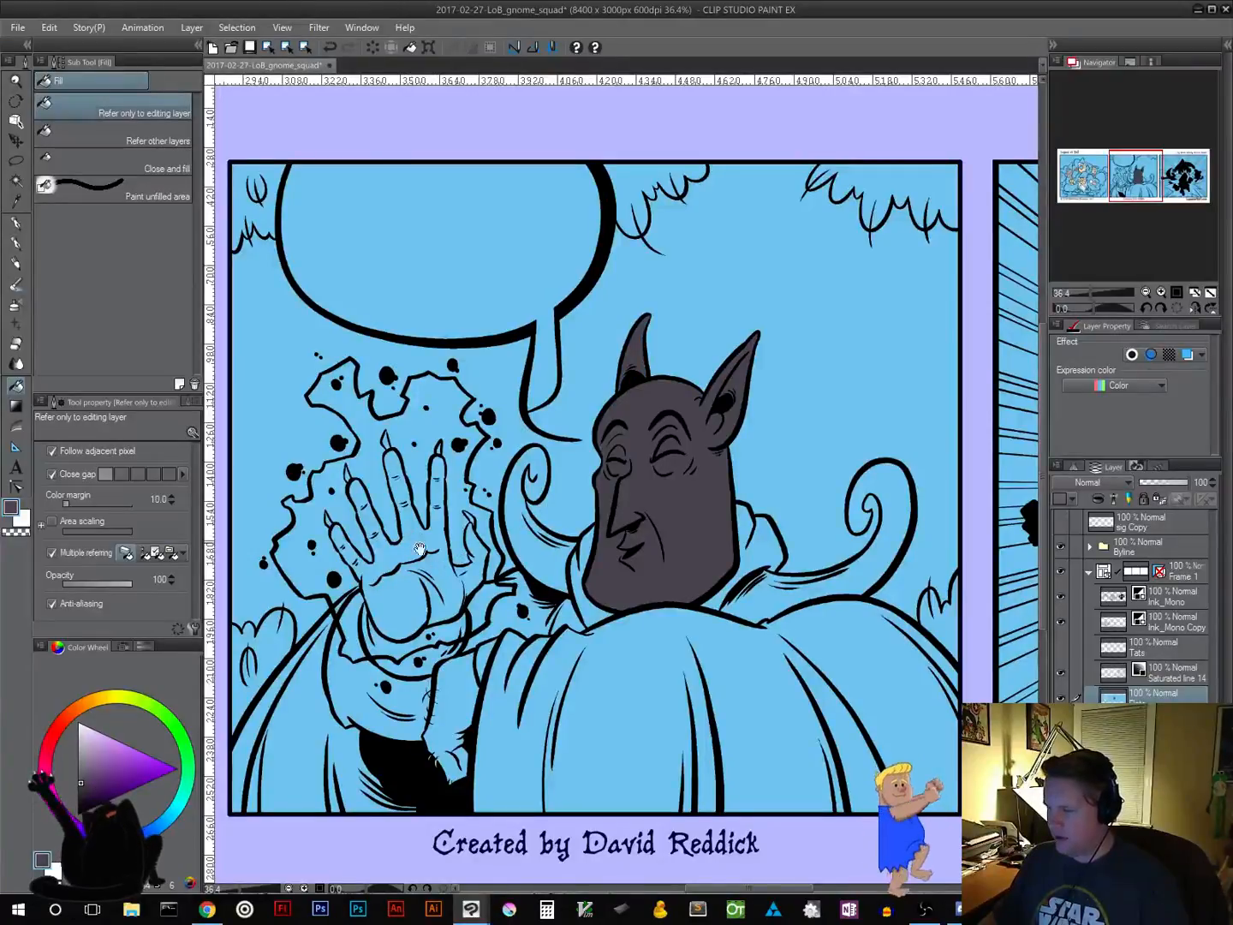
pyautogui.moveTo(420, 543); pyautogui.dragTo(640, 442)
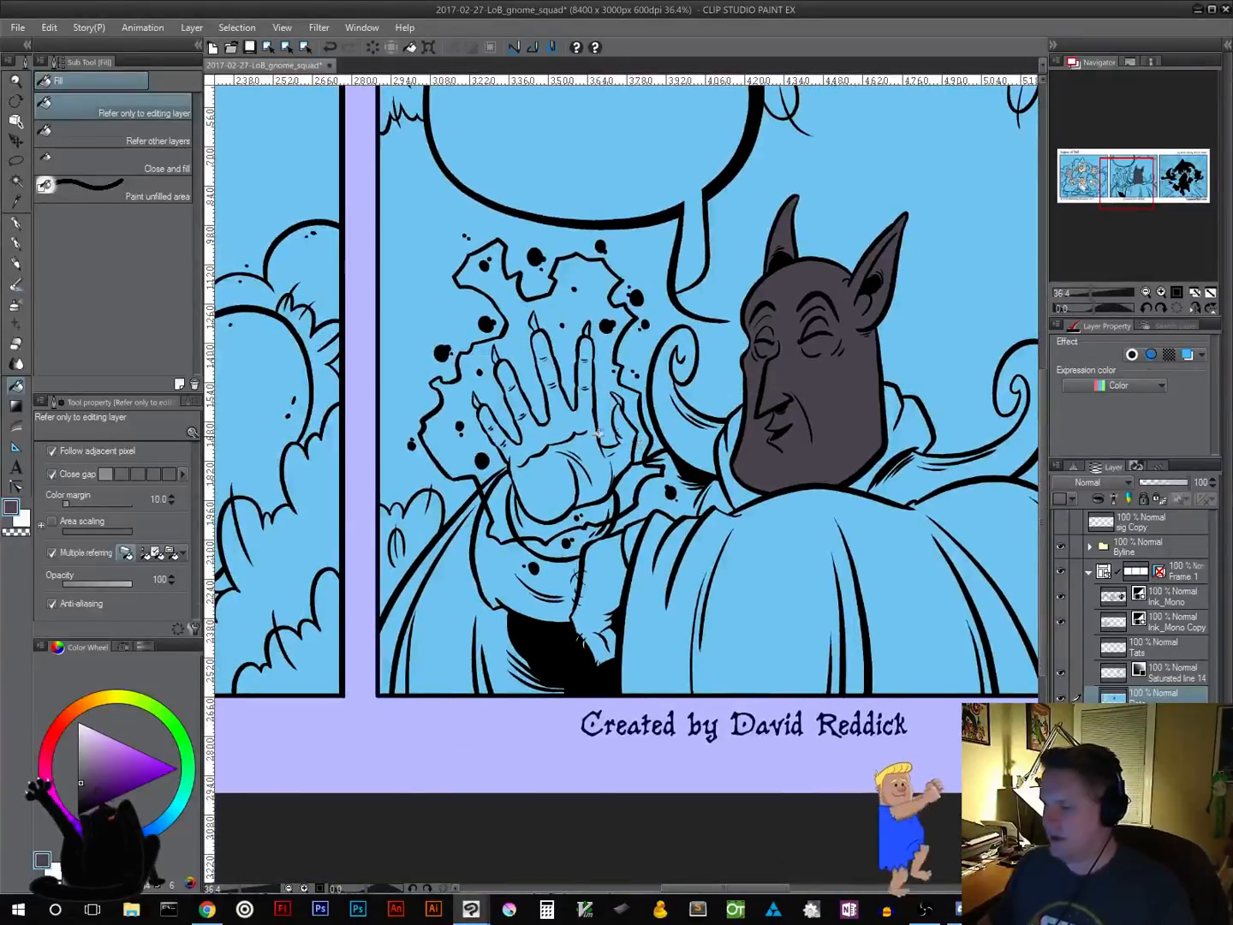
pyautogui.click(611, 594)
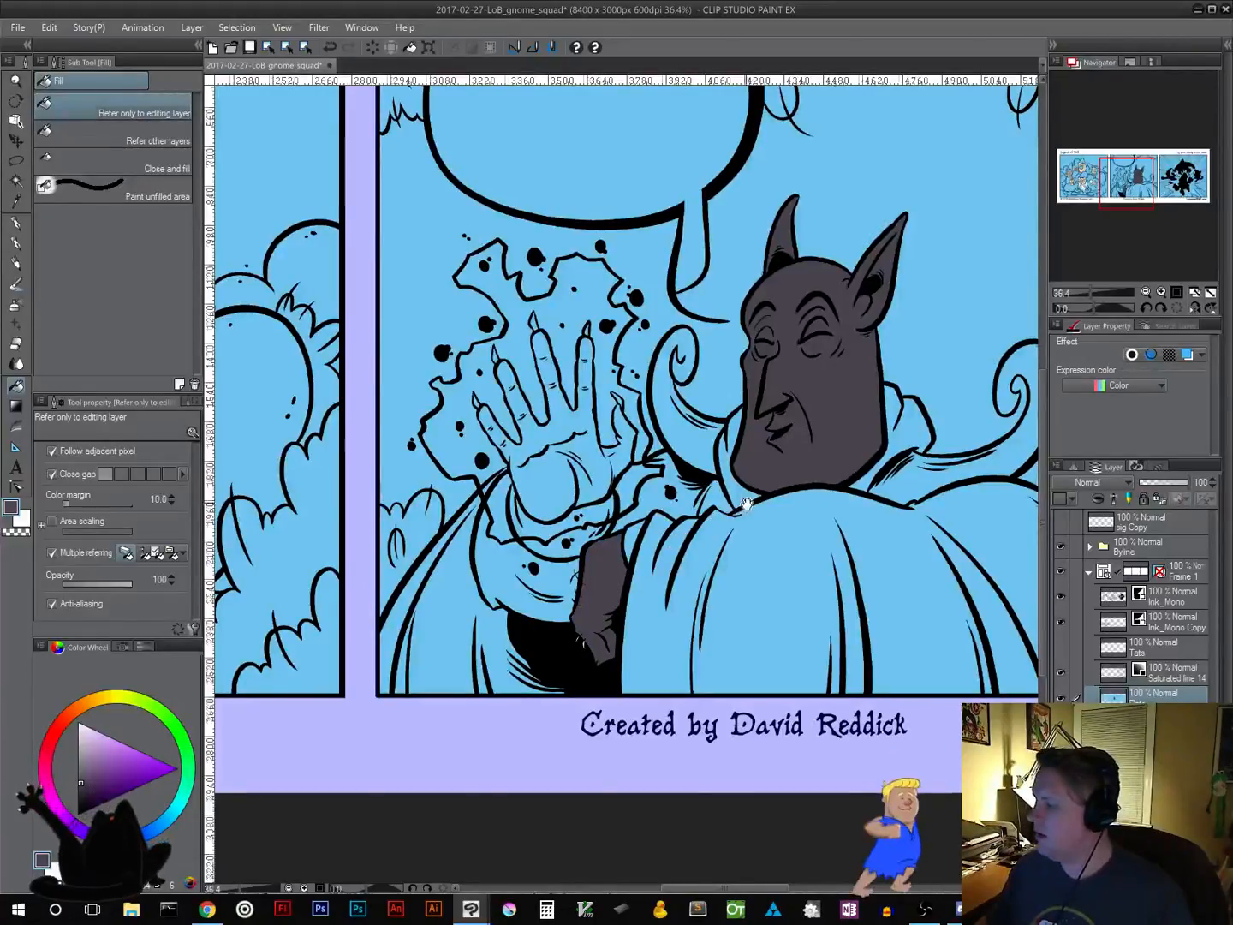
pyautogui.moveTo(746, 503); pyautogui.dragTo(775, 556)
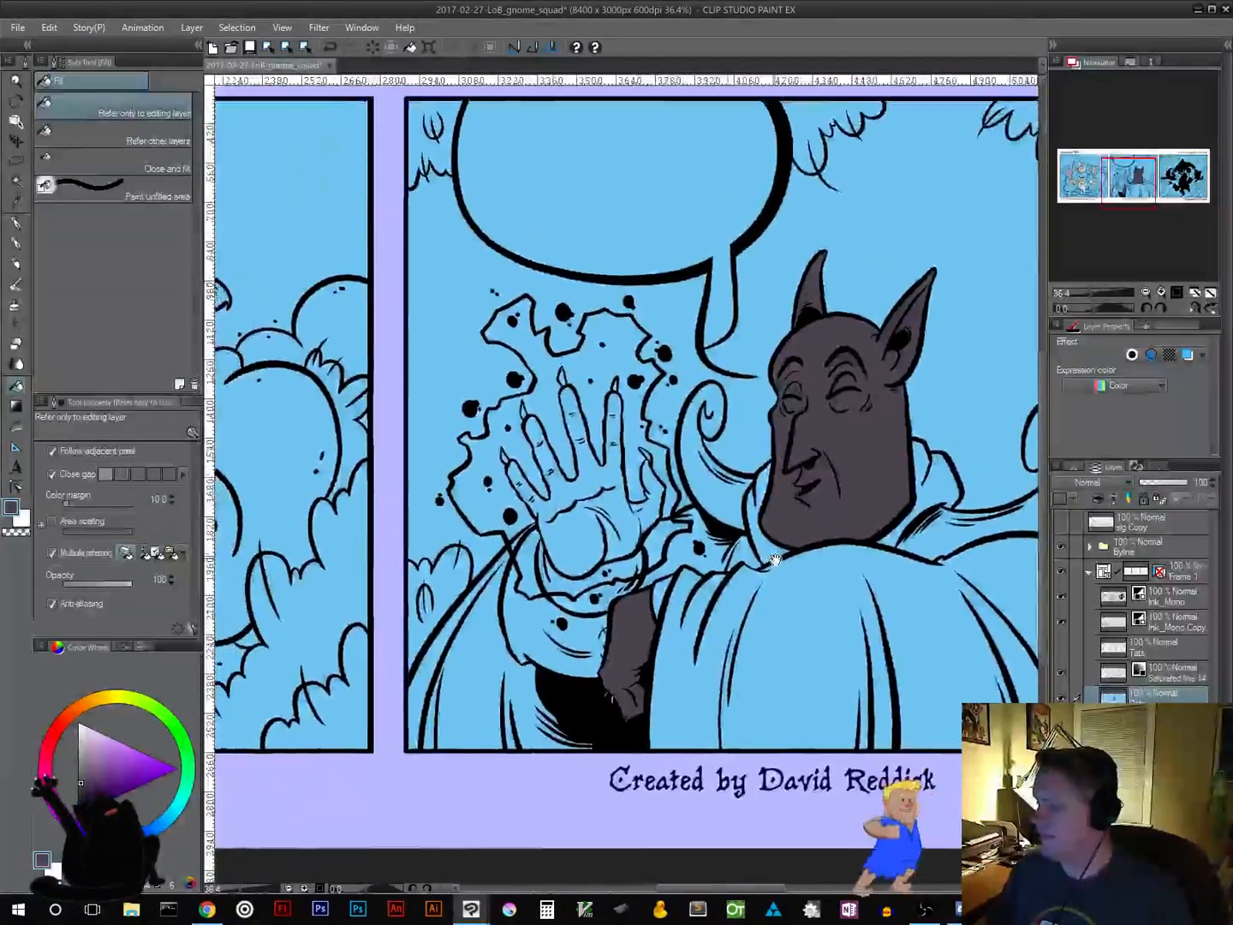
pyautogui.click(116, 695)
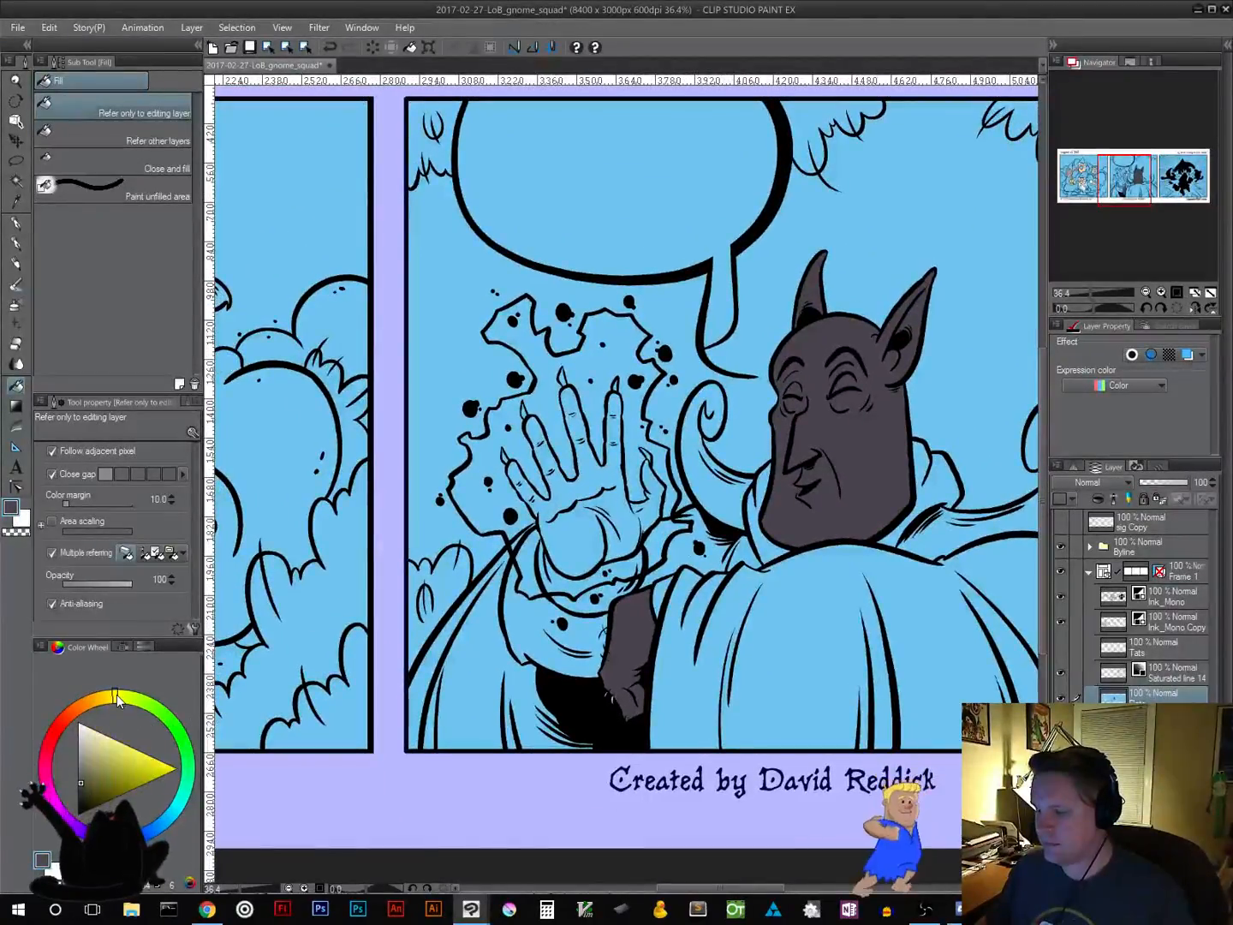
pyautogui.click(135, 759)
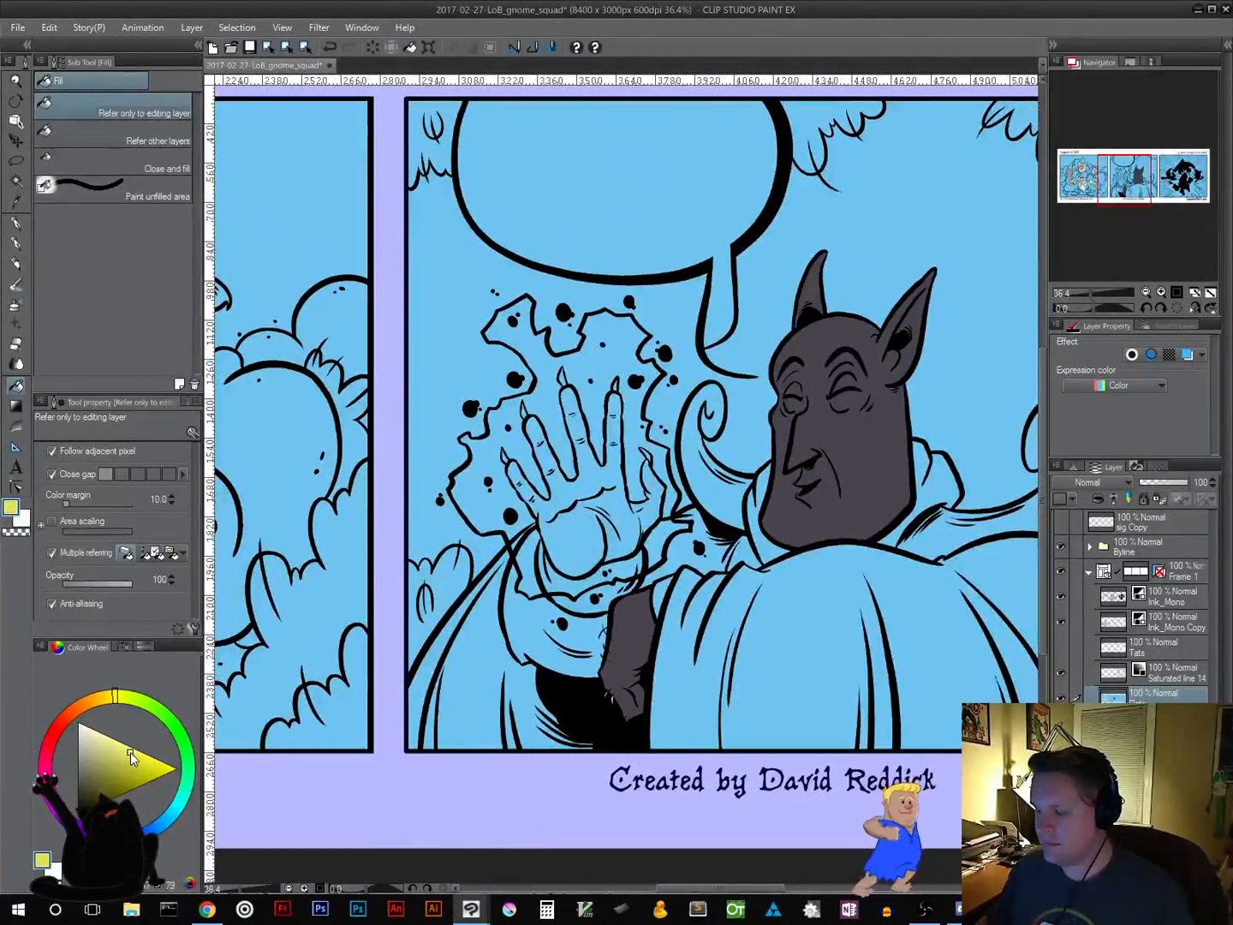
pyautogui.moveTo(134, 758); pyautogui.dragTo(179, 770)
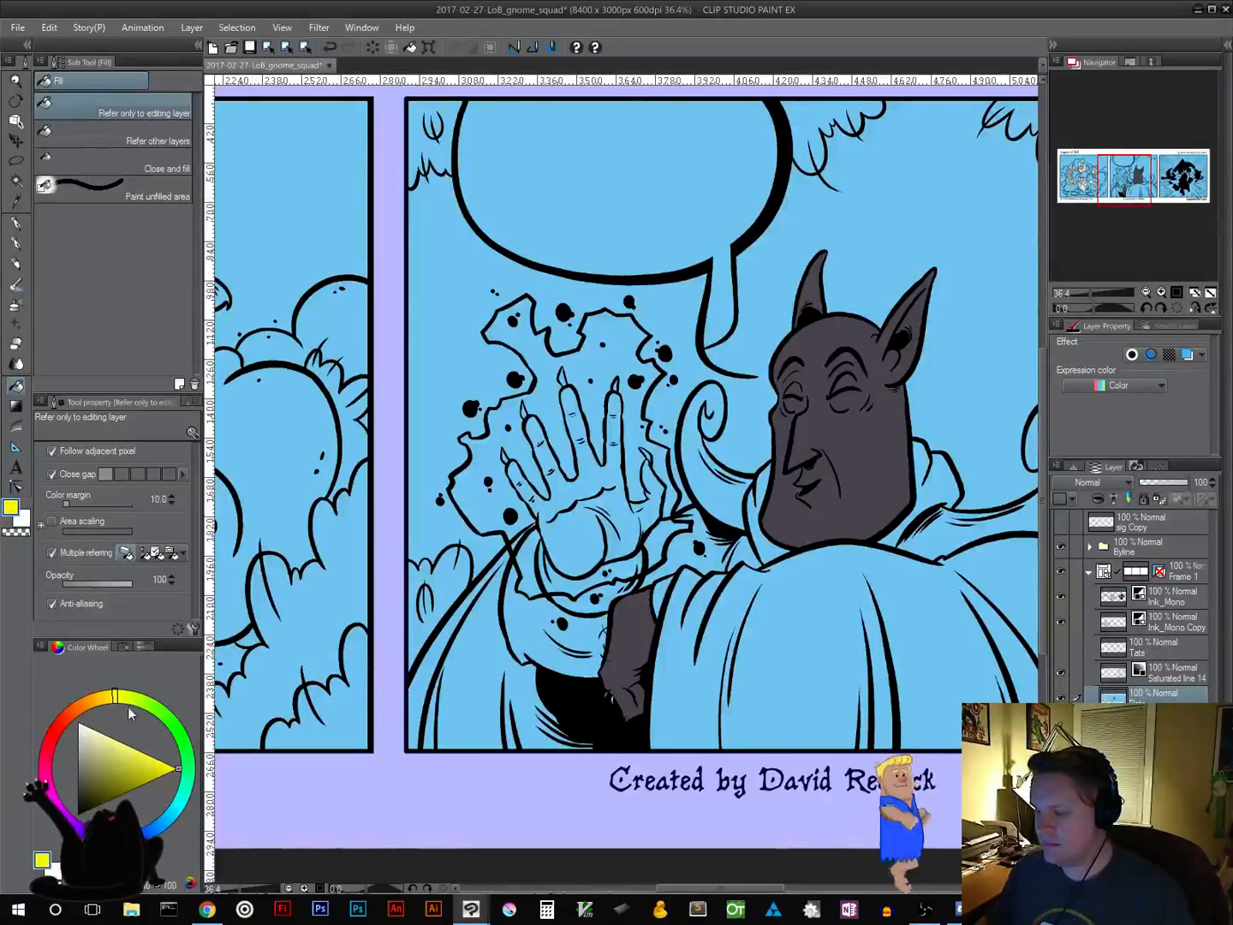
pyautogui.moveTo(117, 692); pyautogui.dragTo(118, 697)
# Fill the magic glow and the raised hand, including its fingernails, in panel two with bright yellow from the Gnomes_Swatches color set
pyautogui.click(120, 646)
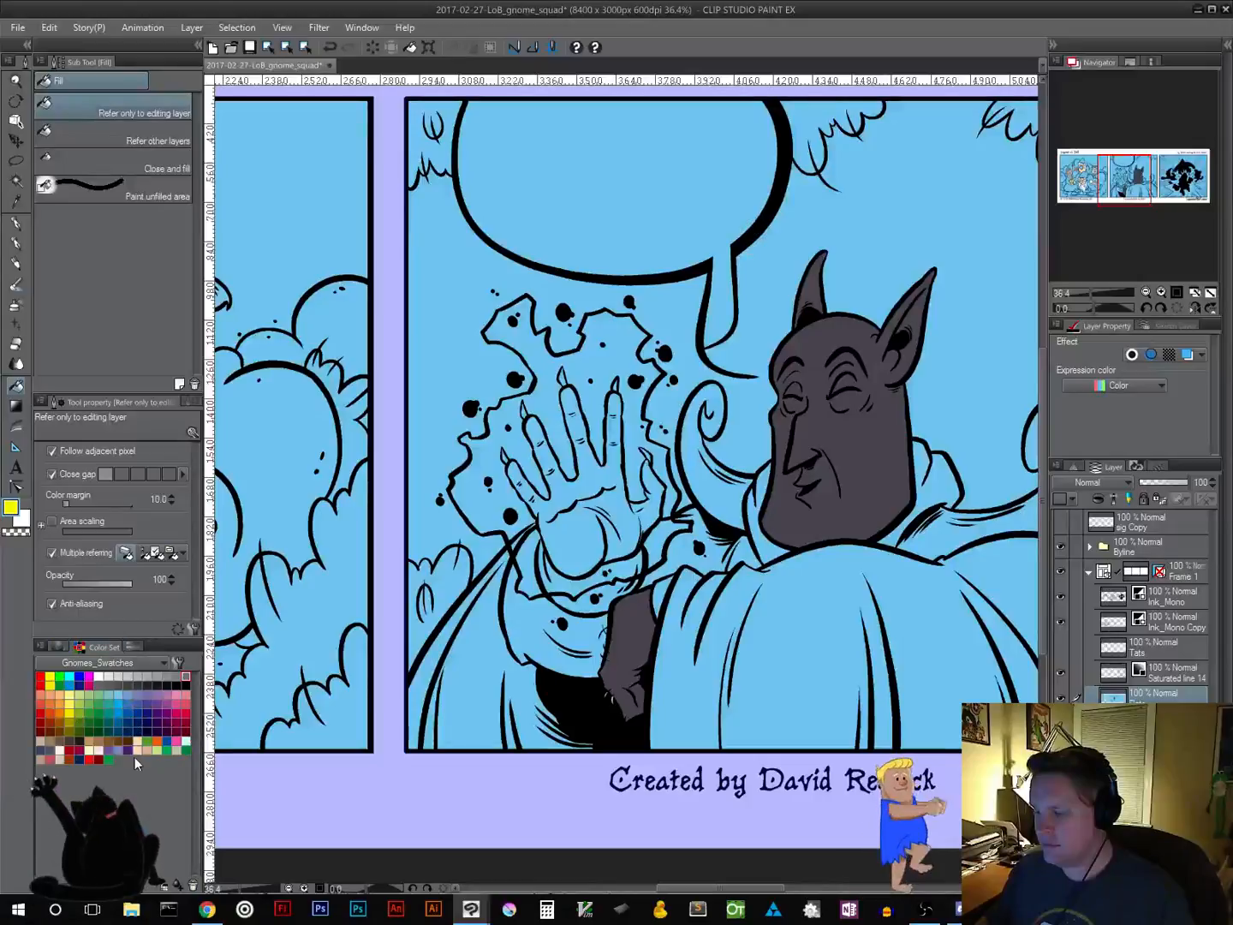
pyautogui.click(49, 686)
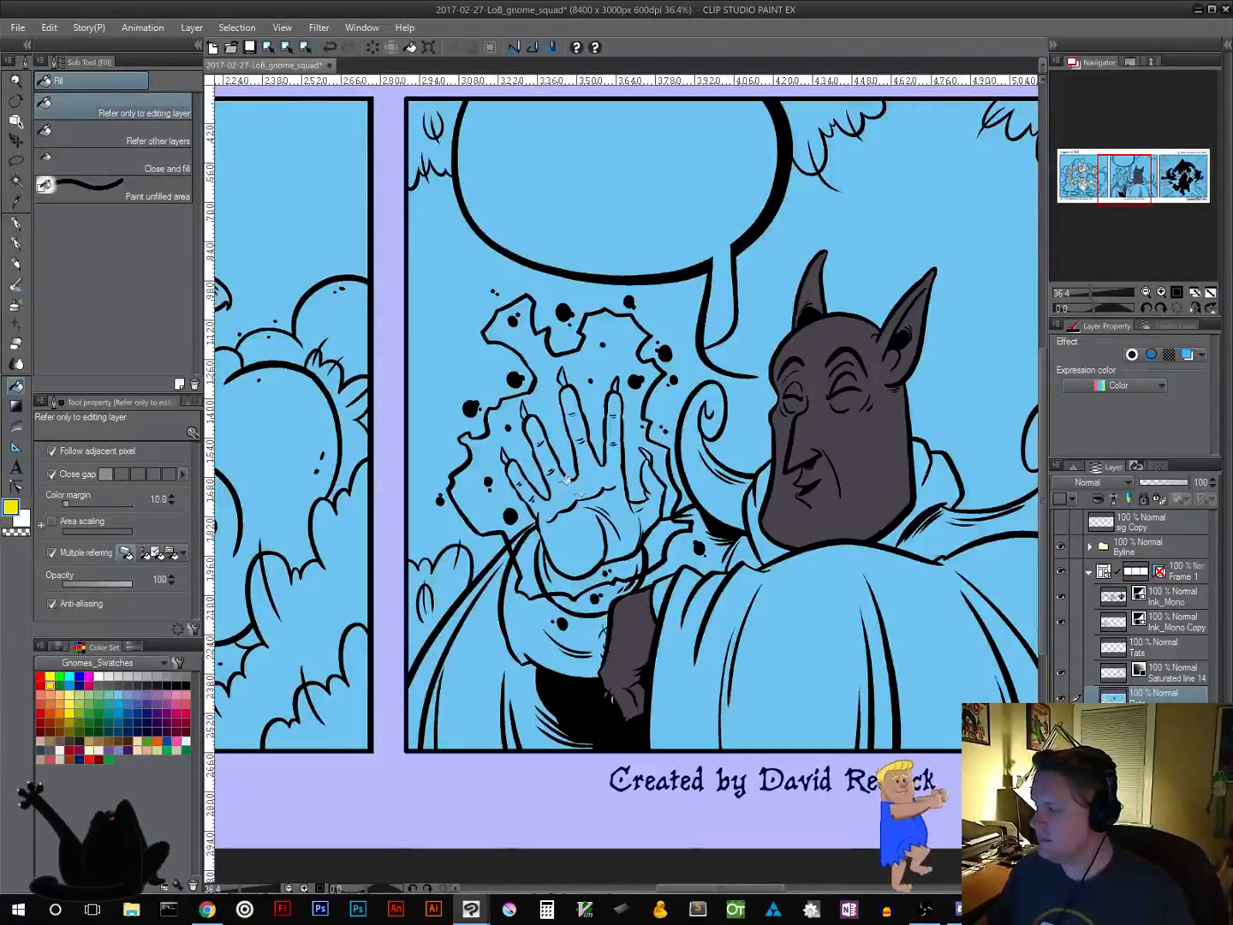
pyautogui.click(486, 451)
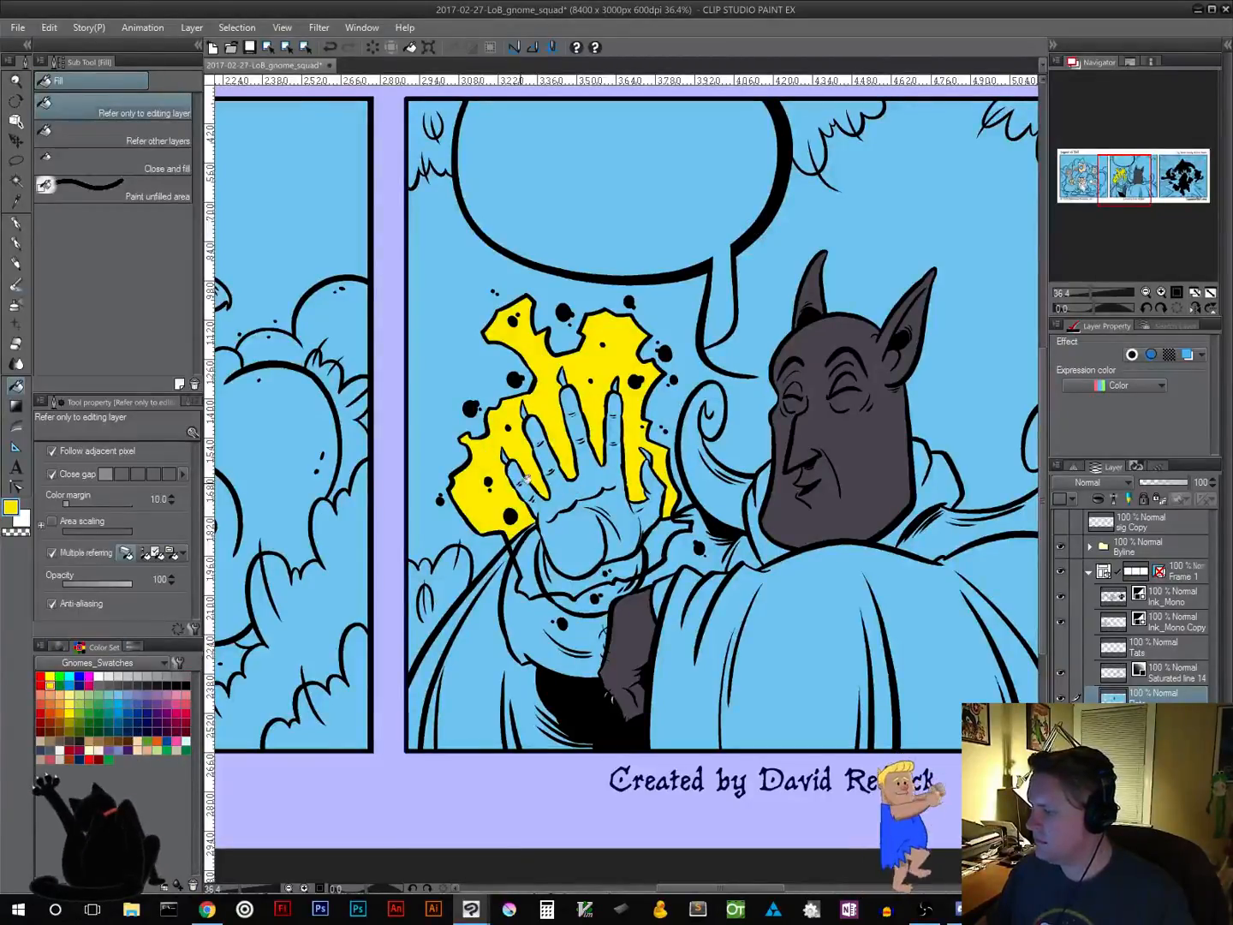
pyautogui.click(522, 468)
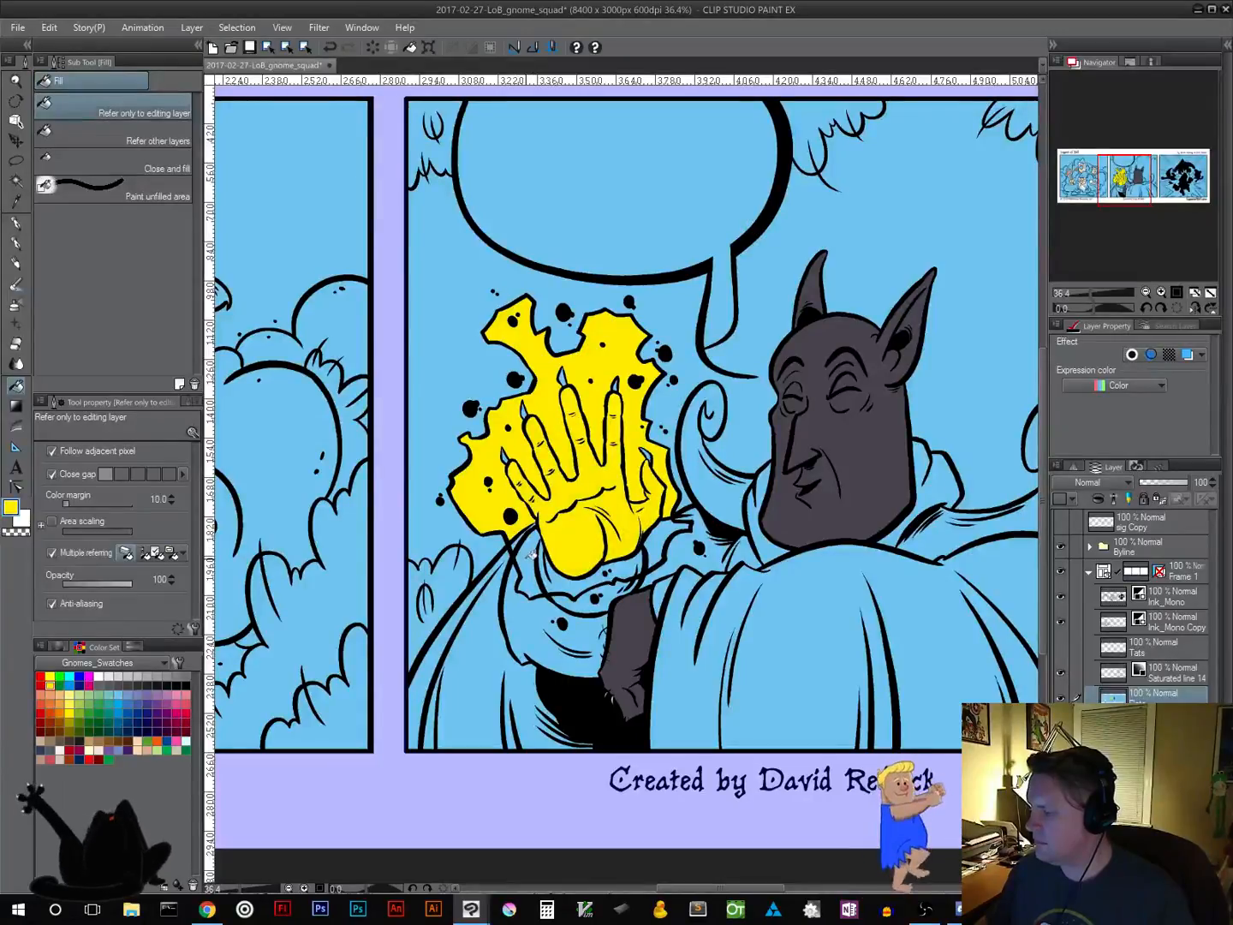
pyautogui.click(518, 542)
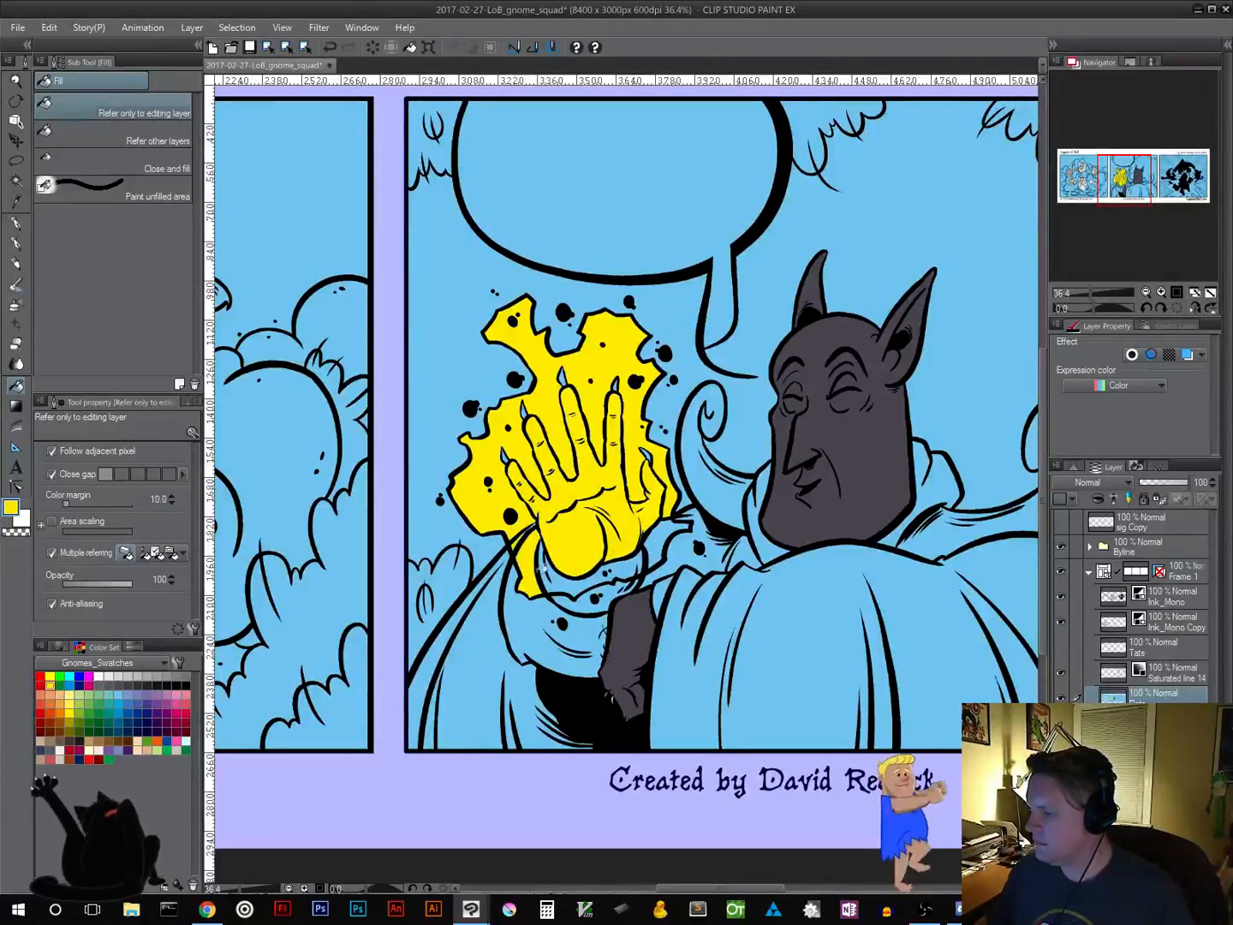
pyautogui.click(561, 580)
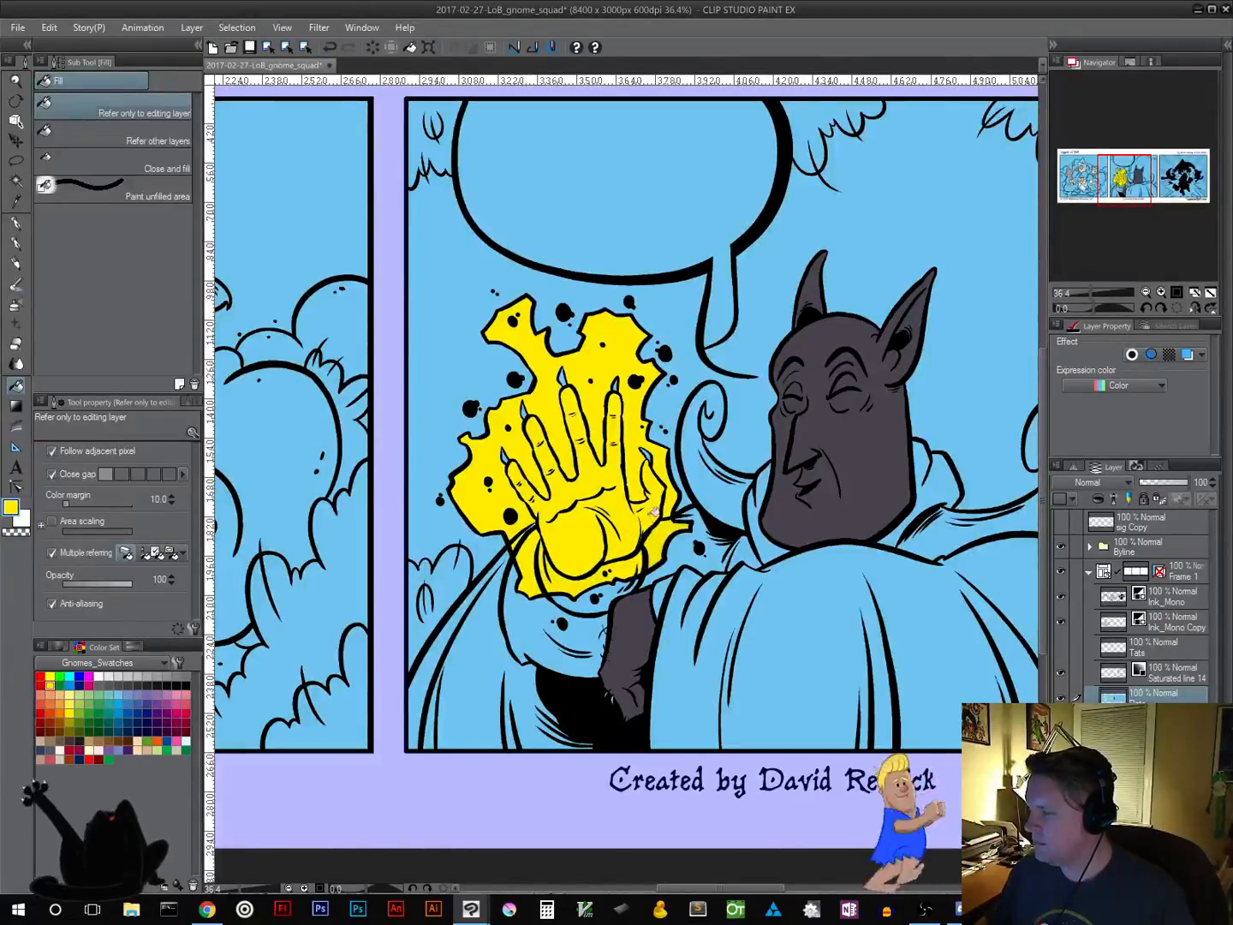
pyautogui.scroll(5, 588, 423)
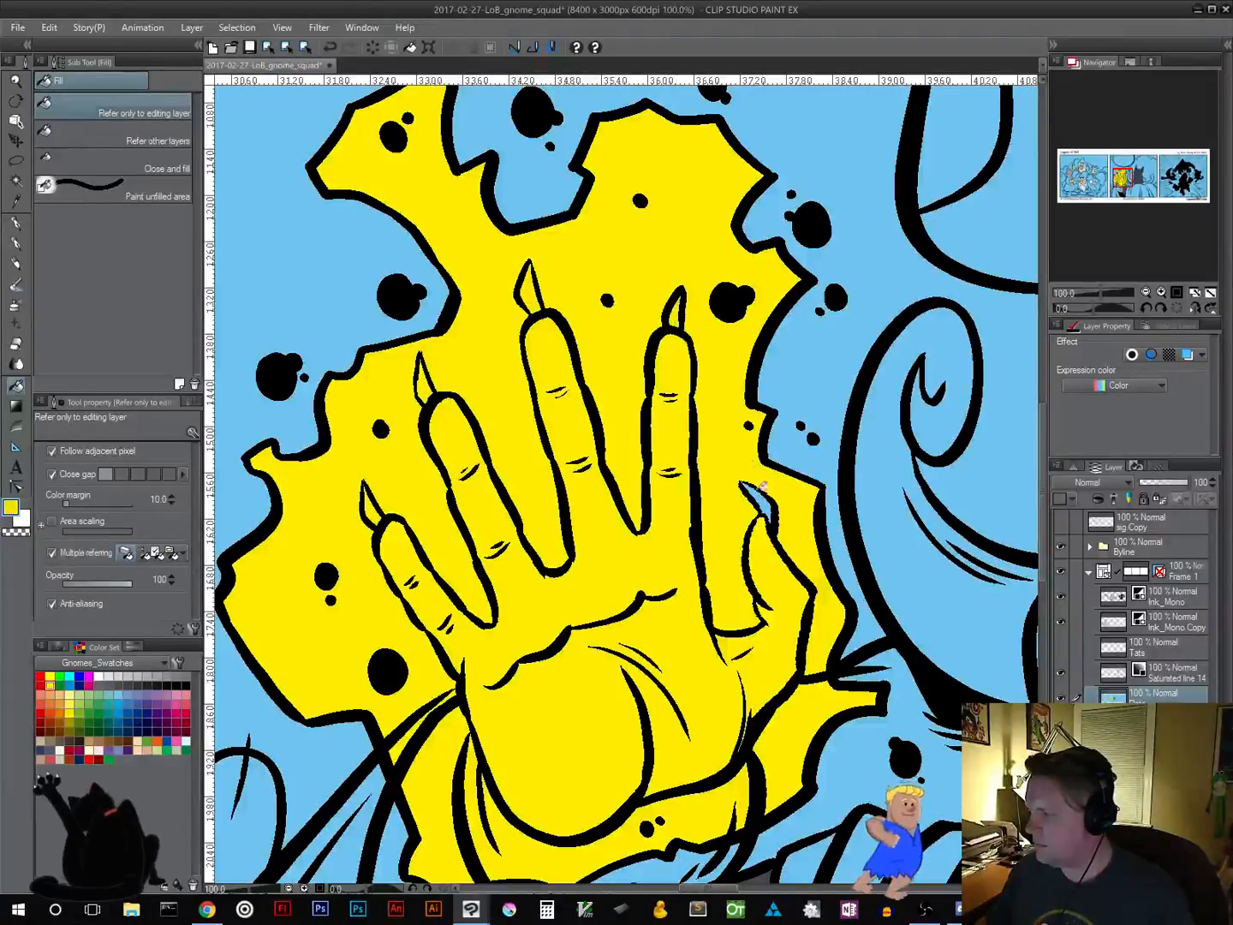
pyautogui.scroll(-5, 767, 513)
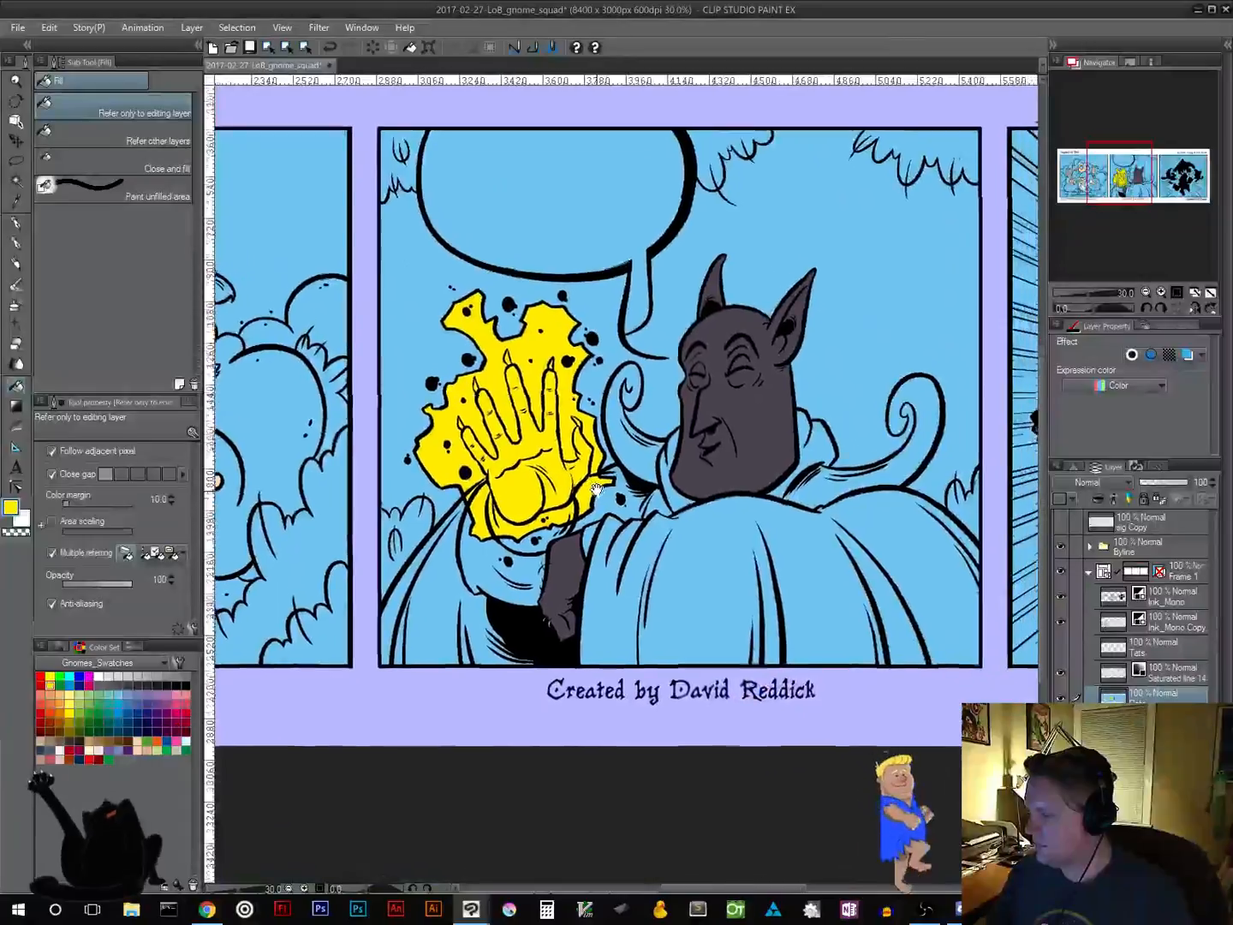
# Fill the pointy-eared figure's hood with medium blue and both curled collar points with dark red
pyautogui.moveTo(598, 488); pyautogui.dragTo(591, 479)
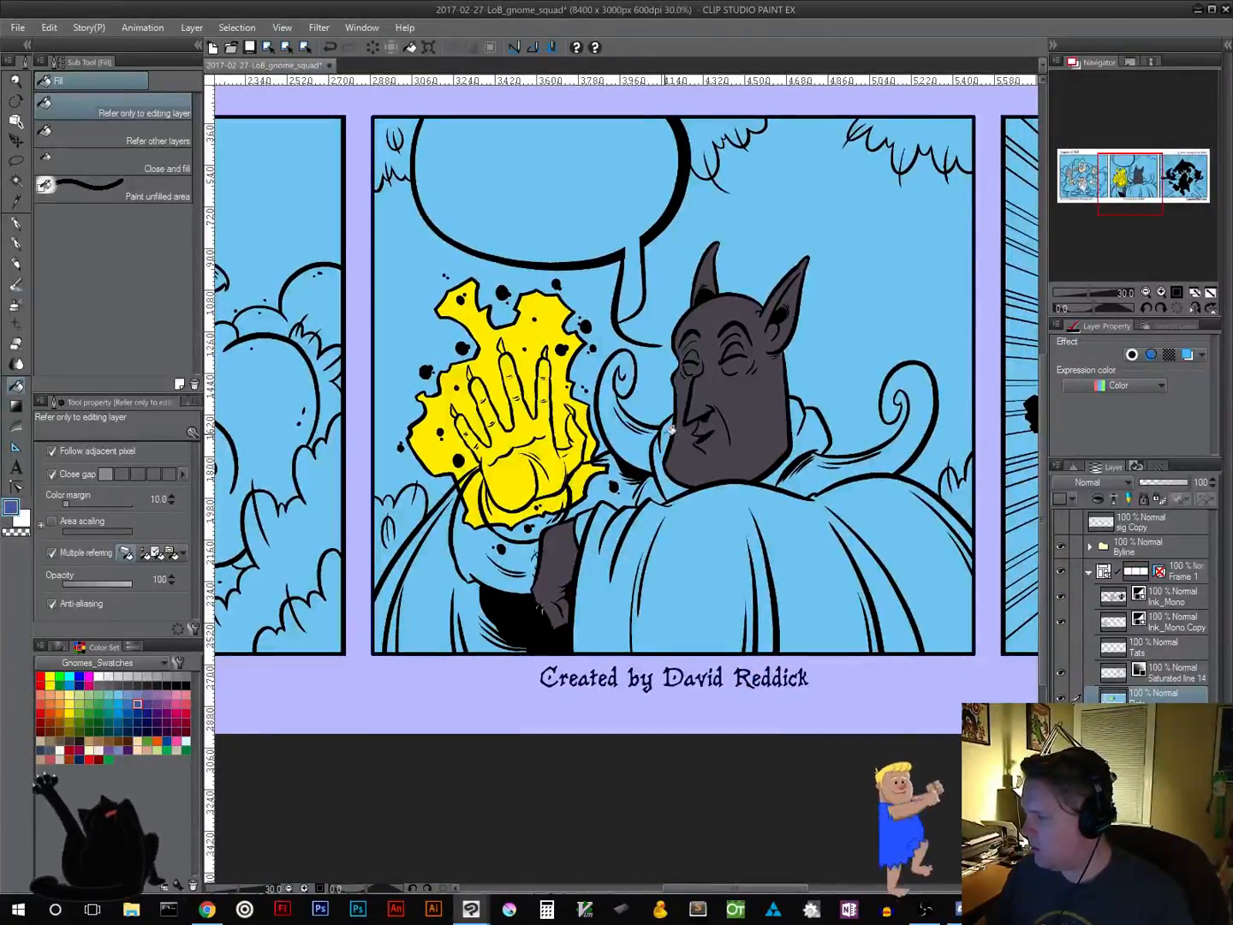
pyautogui.click(820, 433)
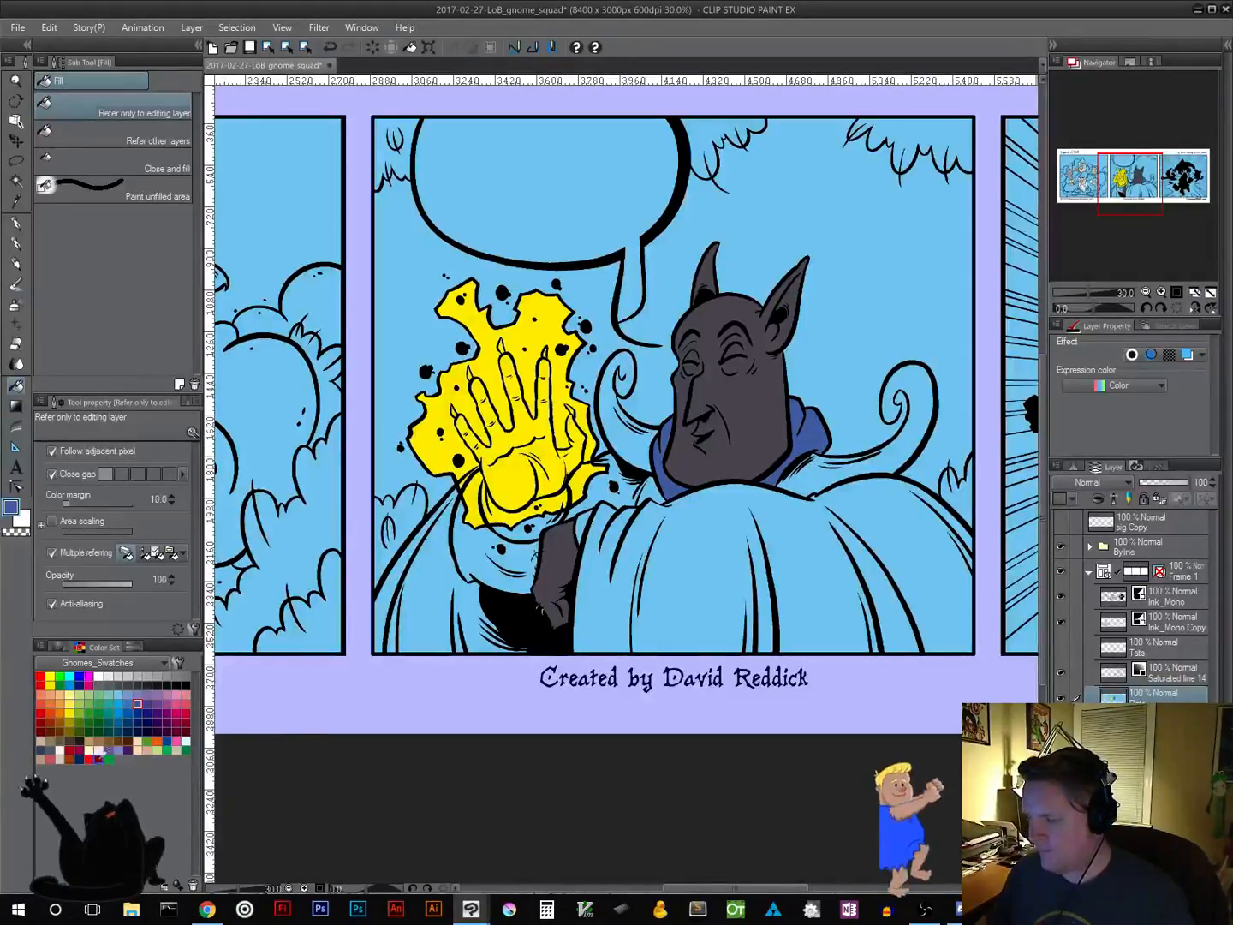
pyautogui.click(628, 431)
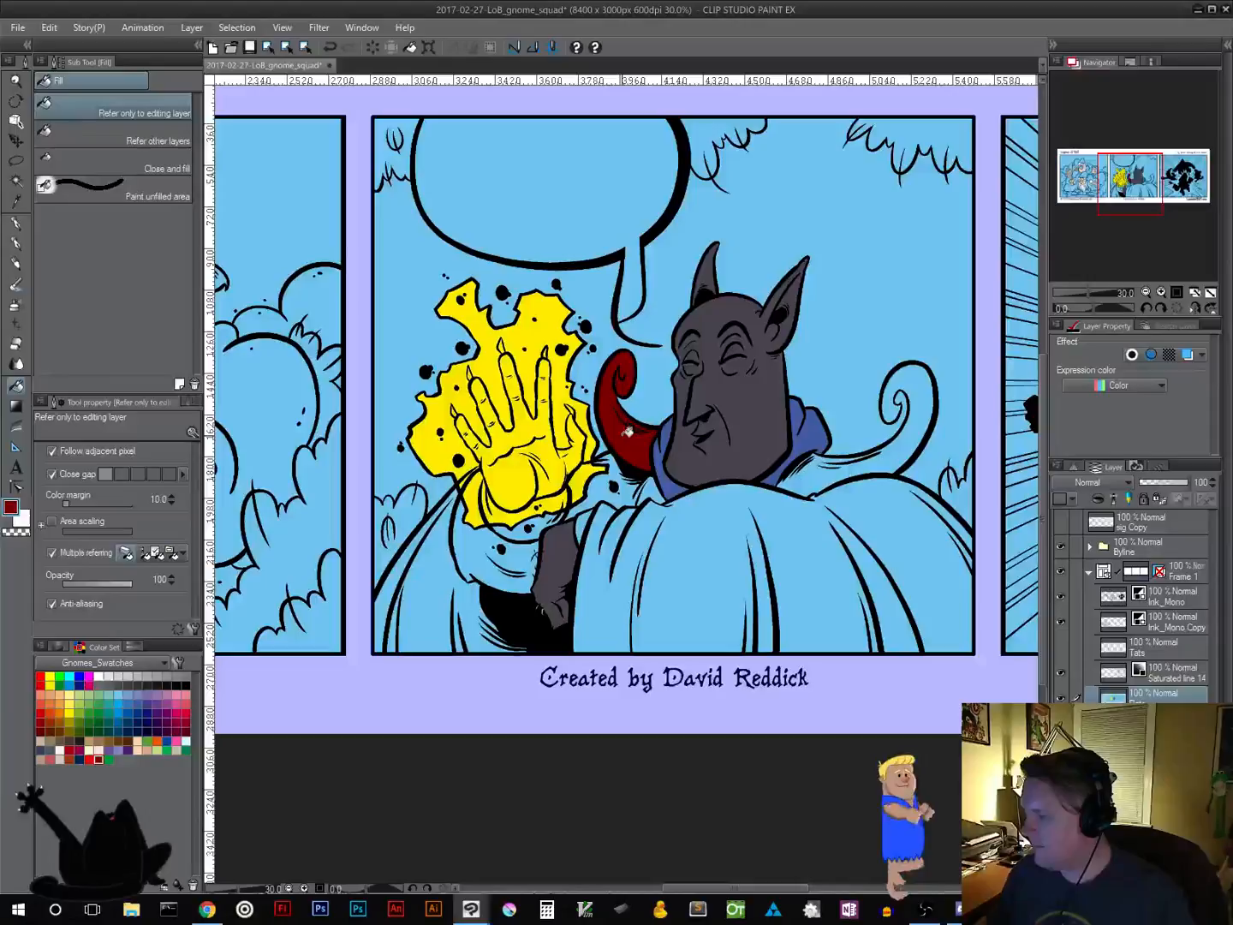
pyautogui.click(820, 474)
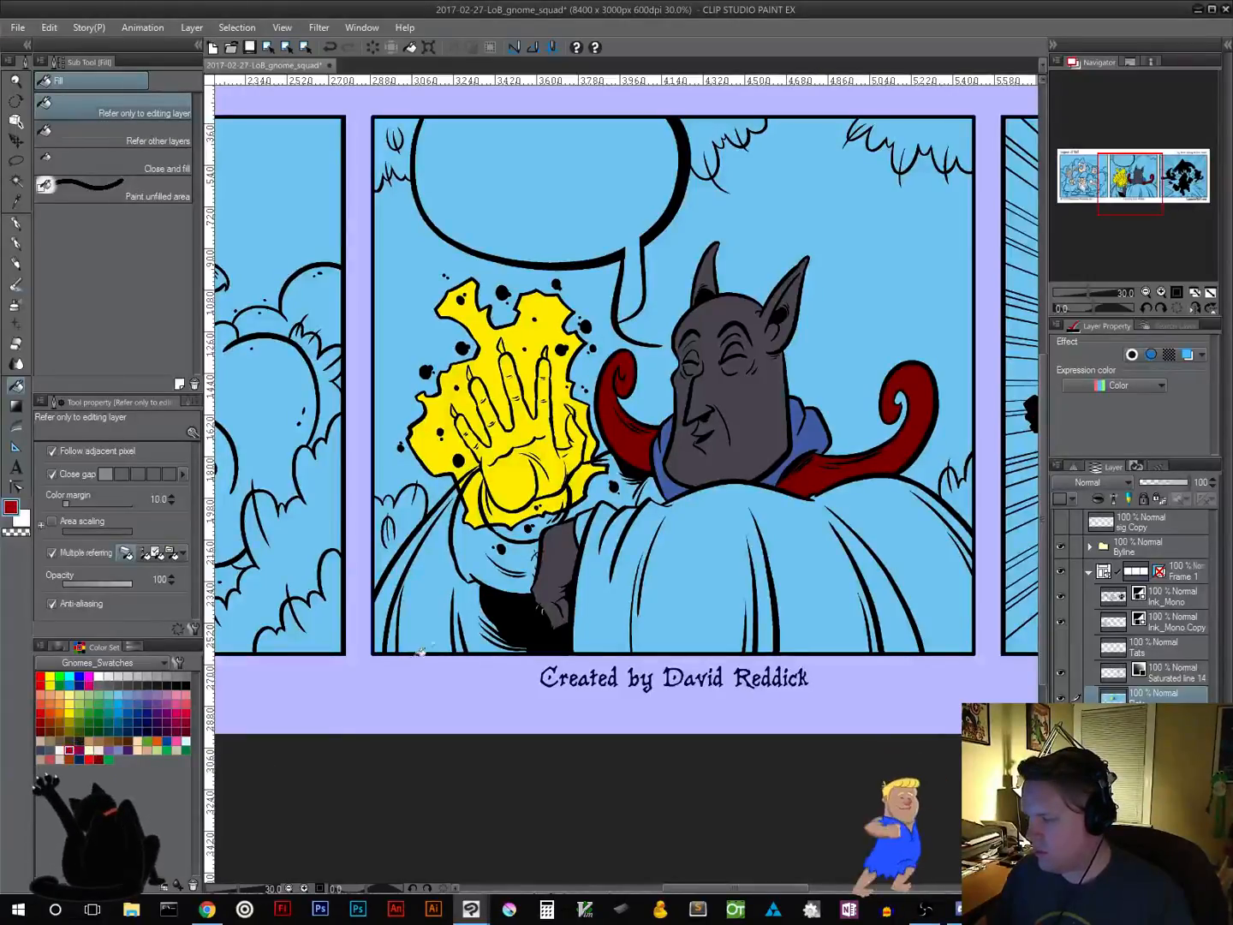
# Fill both sides of the figure's cape with crimson, and the sleeve and shoulder areas with light grayish blue
pyautogui.click(436, 589)
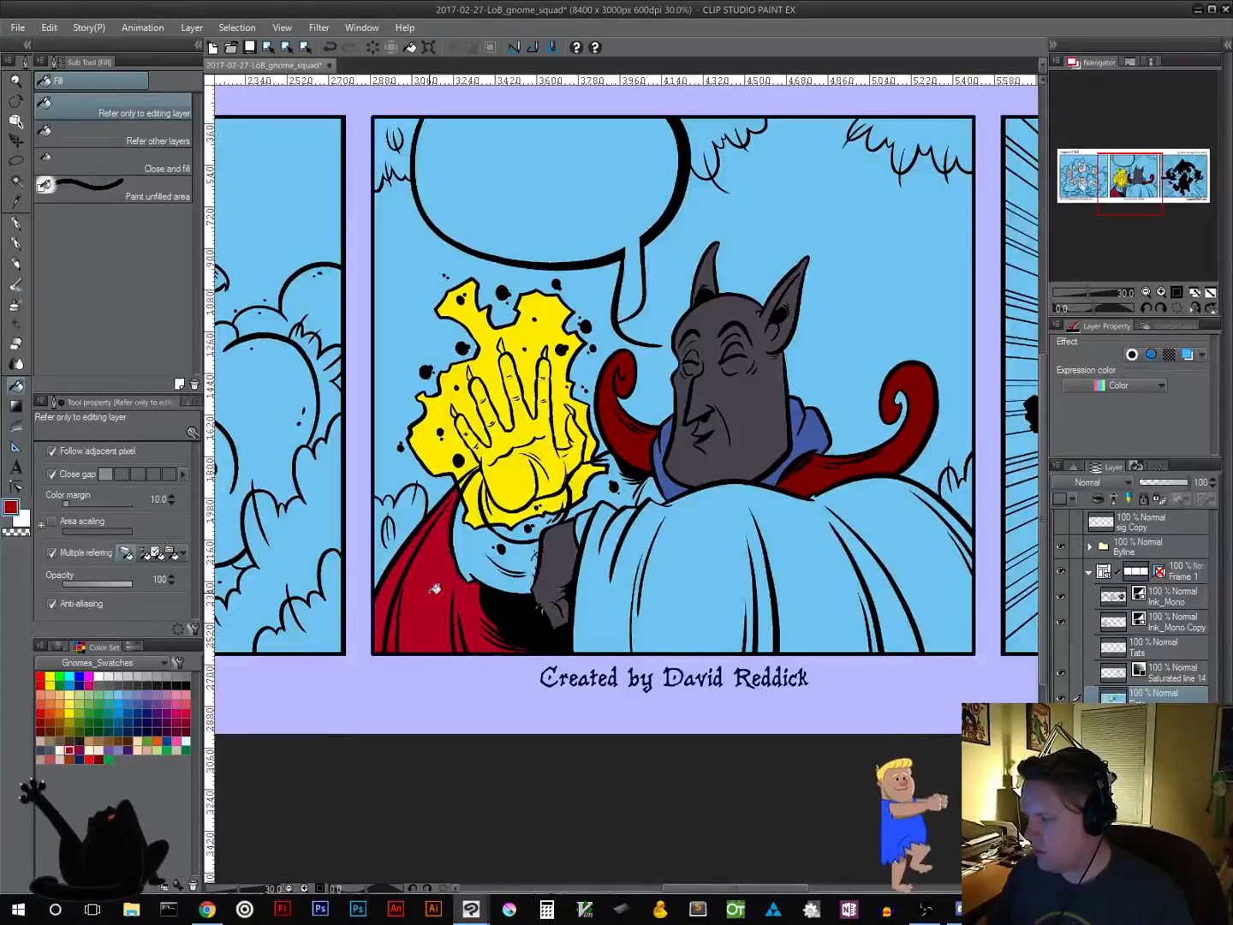
pyautogui.click(616, 602)
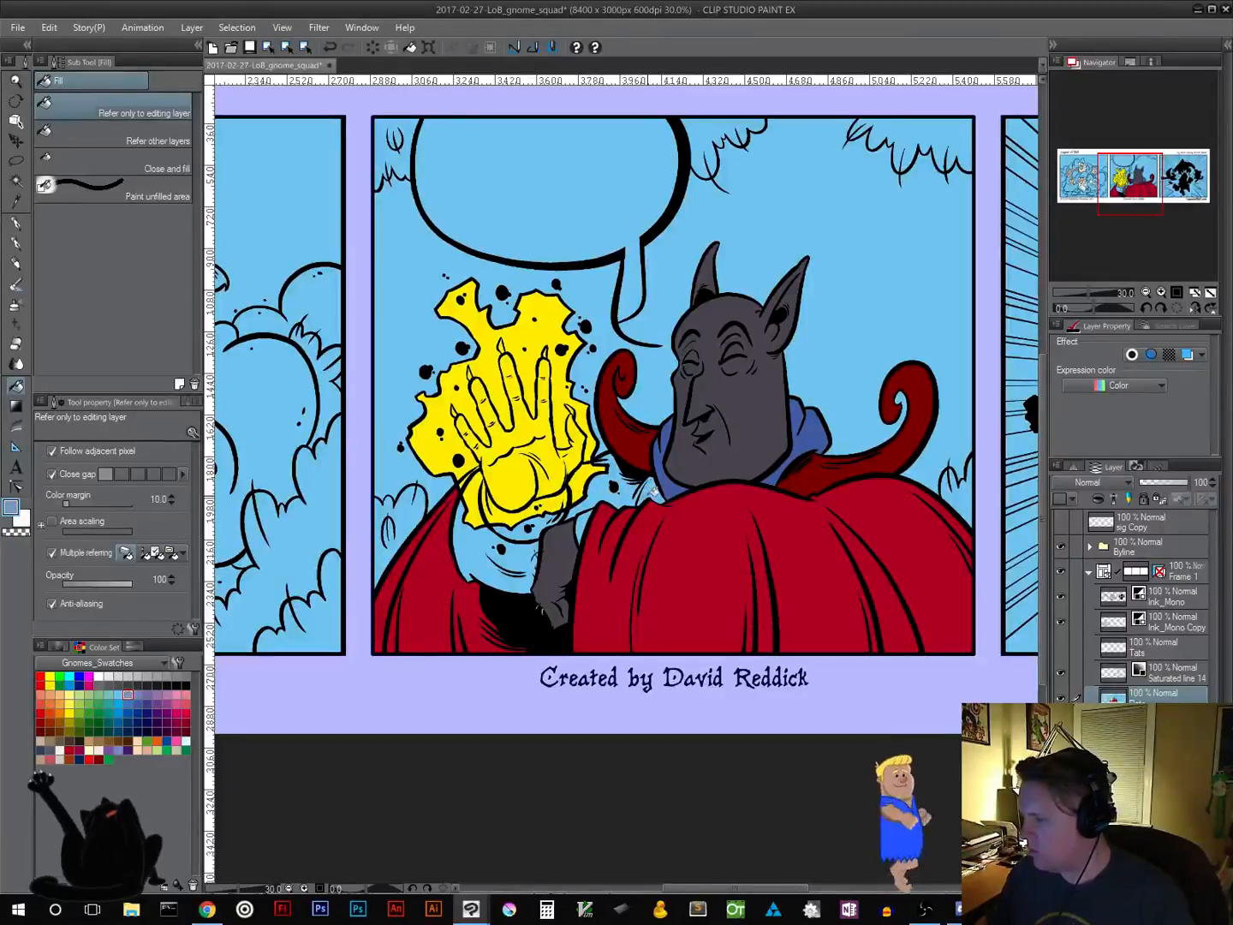
pyautogui.click(653, 491)
pyautogui.click(524, 557)
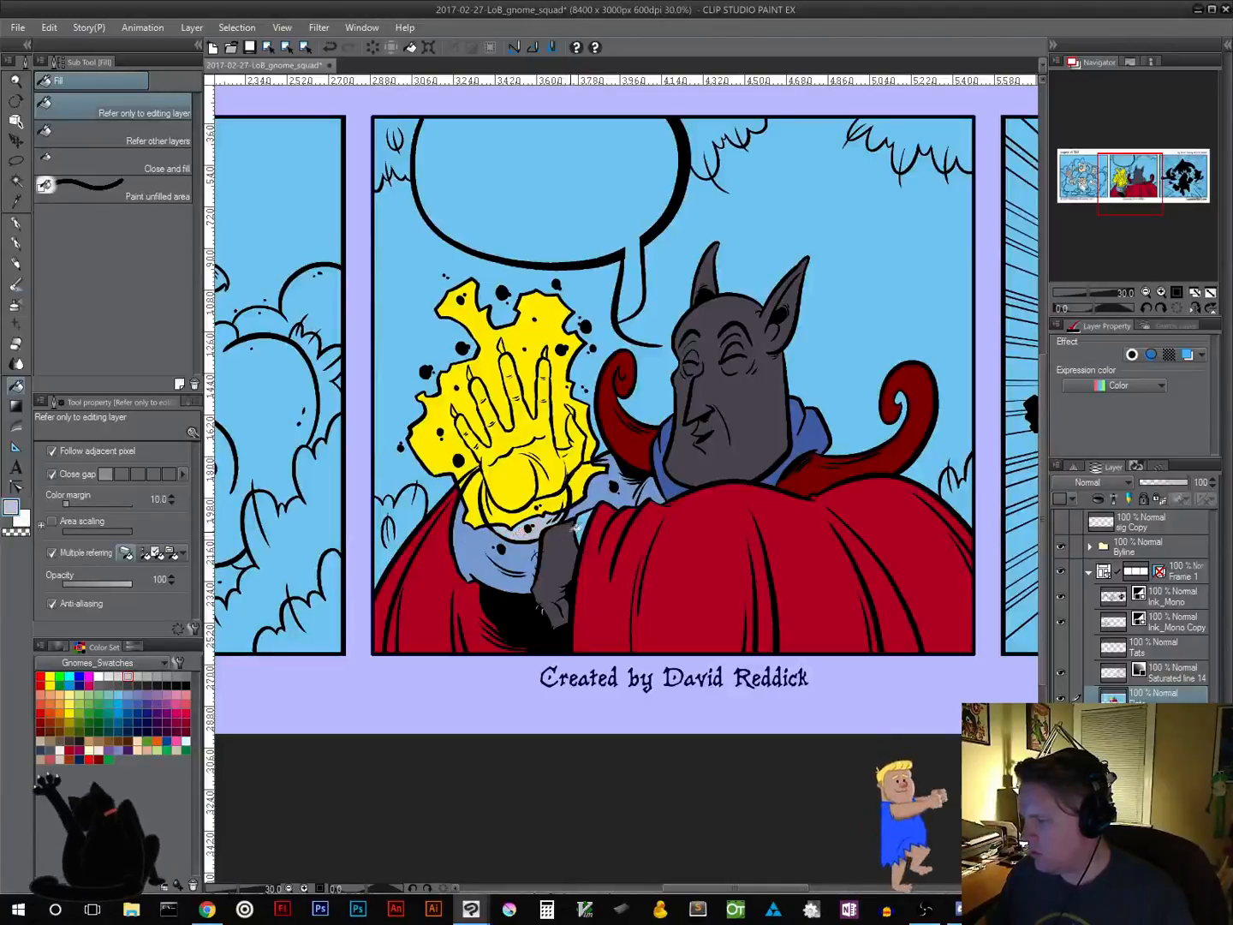
# Show the Tats layer again over the figure's dark face
pyautogui.scroll(-3, 689, 568)
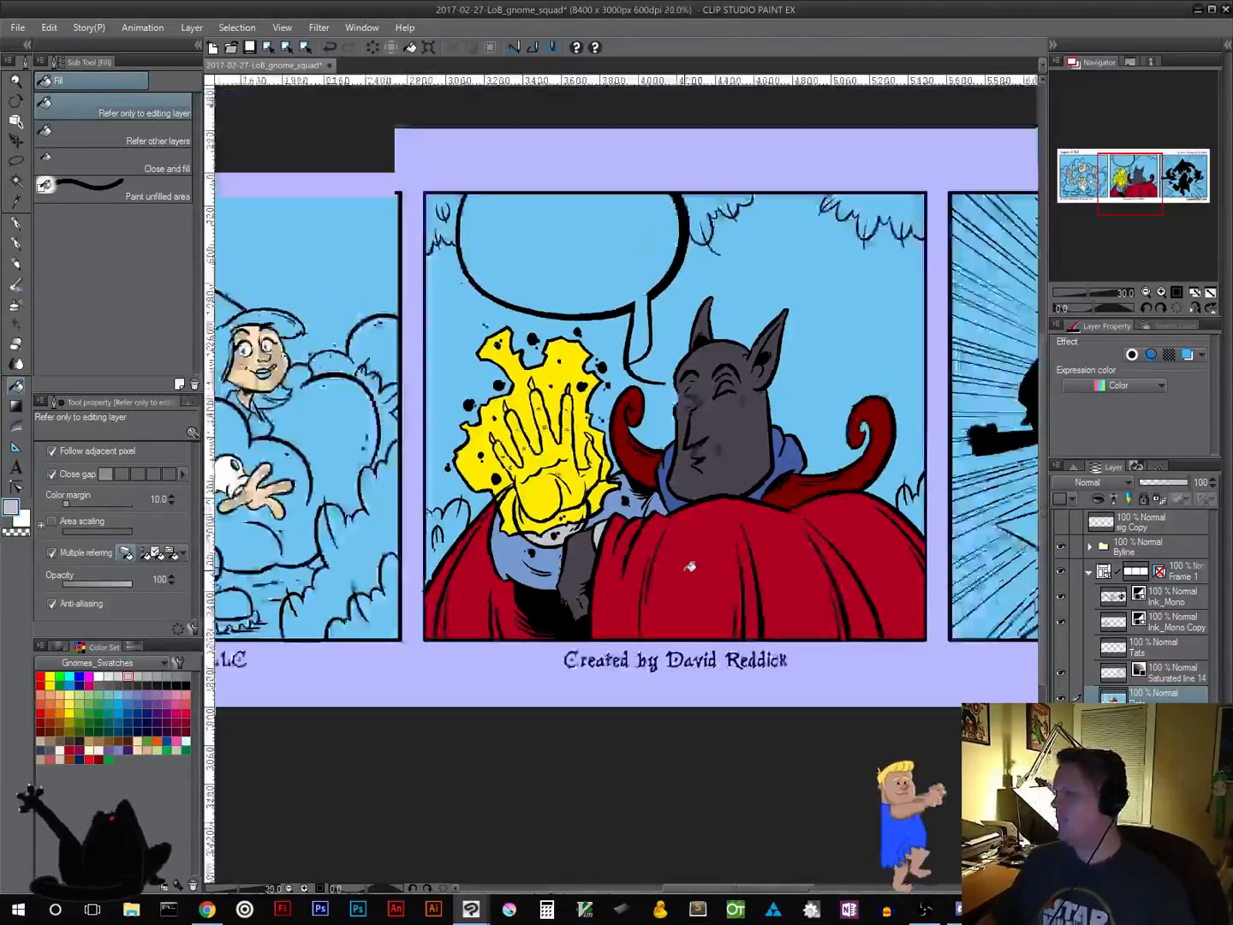
pyautogui.scroll(3, 689, 567)
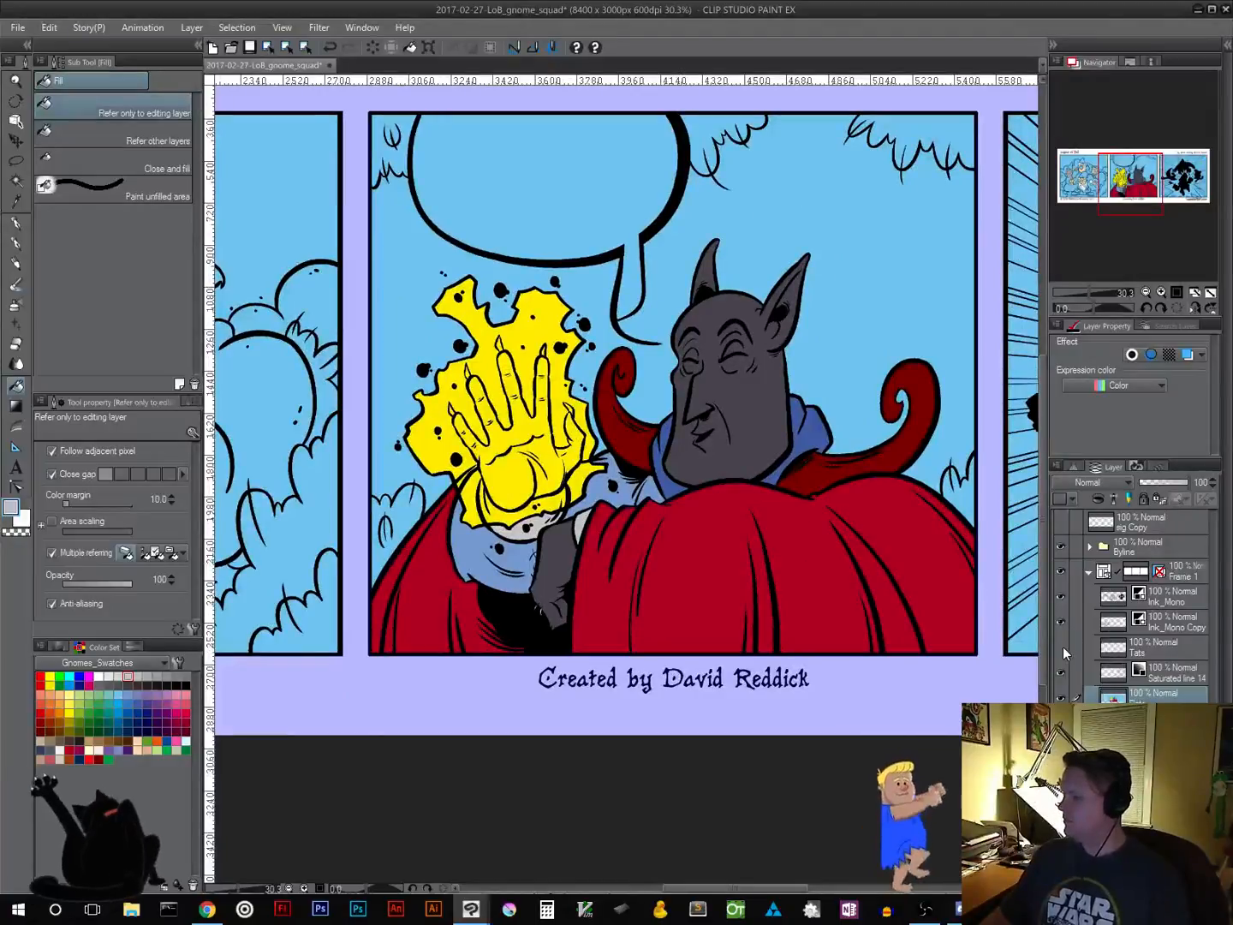
pyautogui.click(1061, 647)
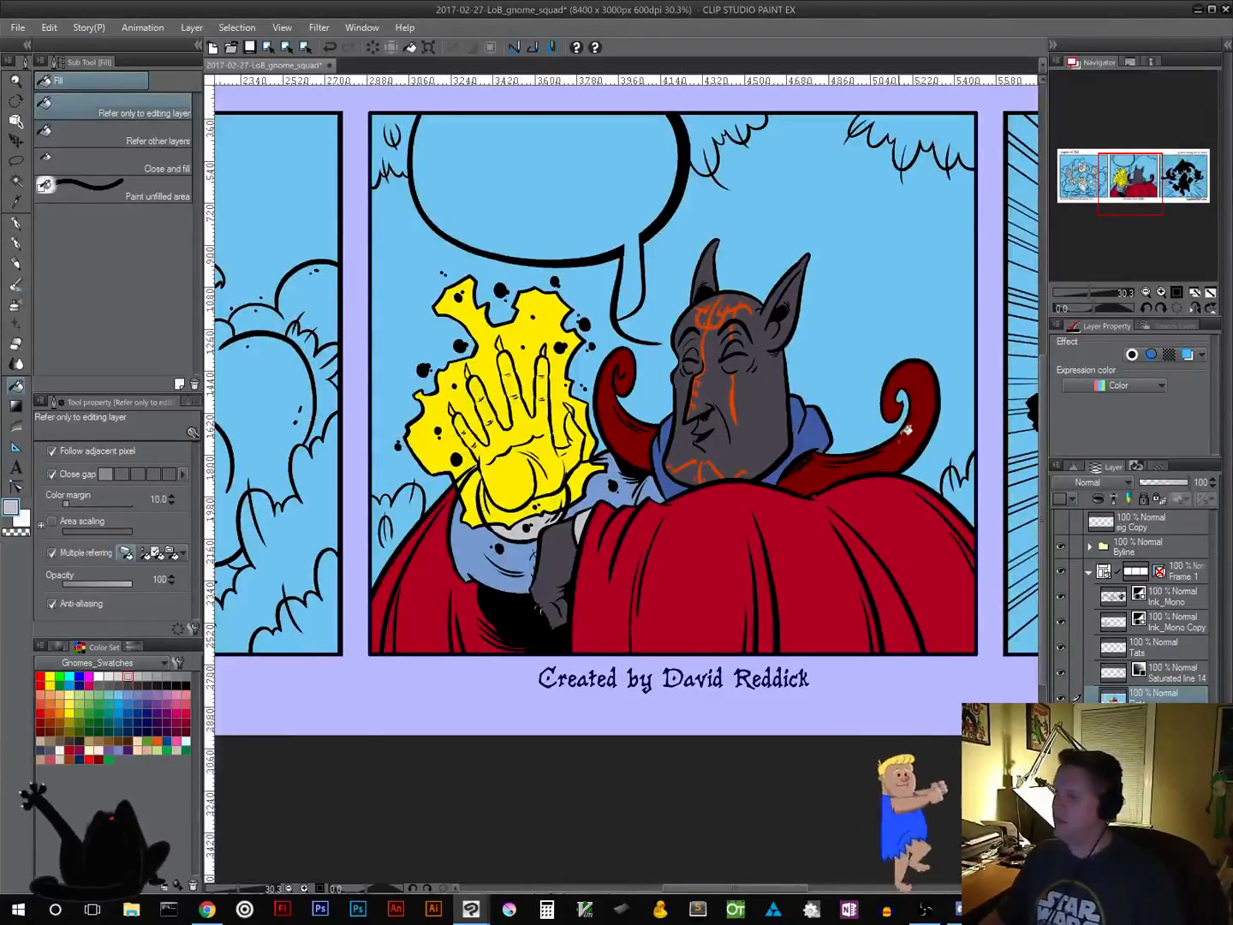
# Fill panel two's low bushes with light green and the overhanging foliage along its upper edge with darker green
pyautogui.moveTo(759, 428); pyautogui.dragTo(784, 567)
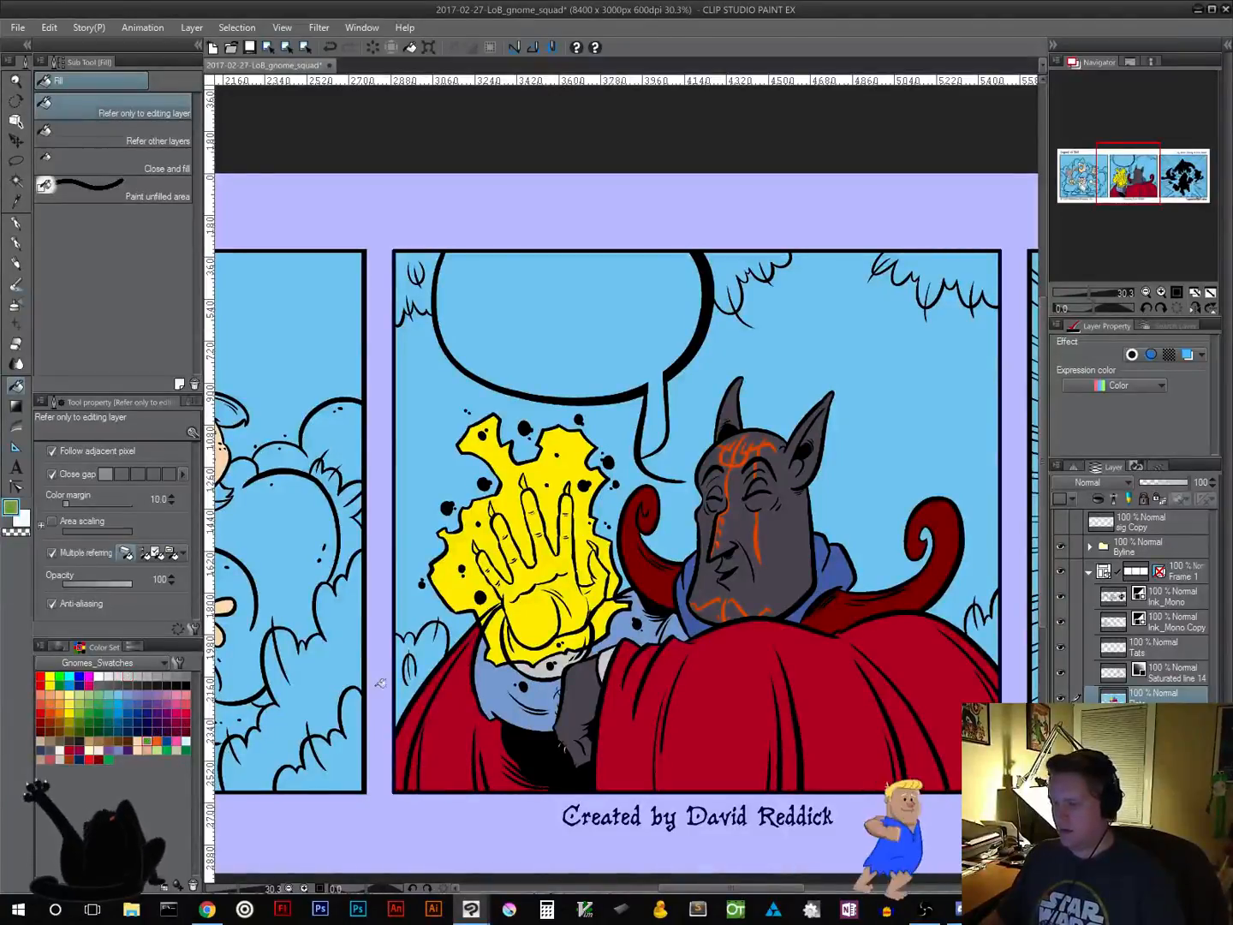
pyautogui.click(434, 643)
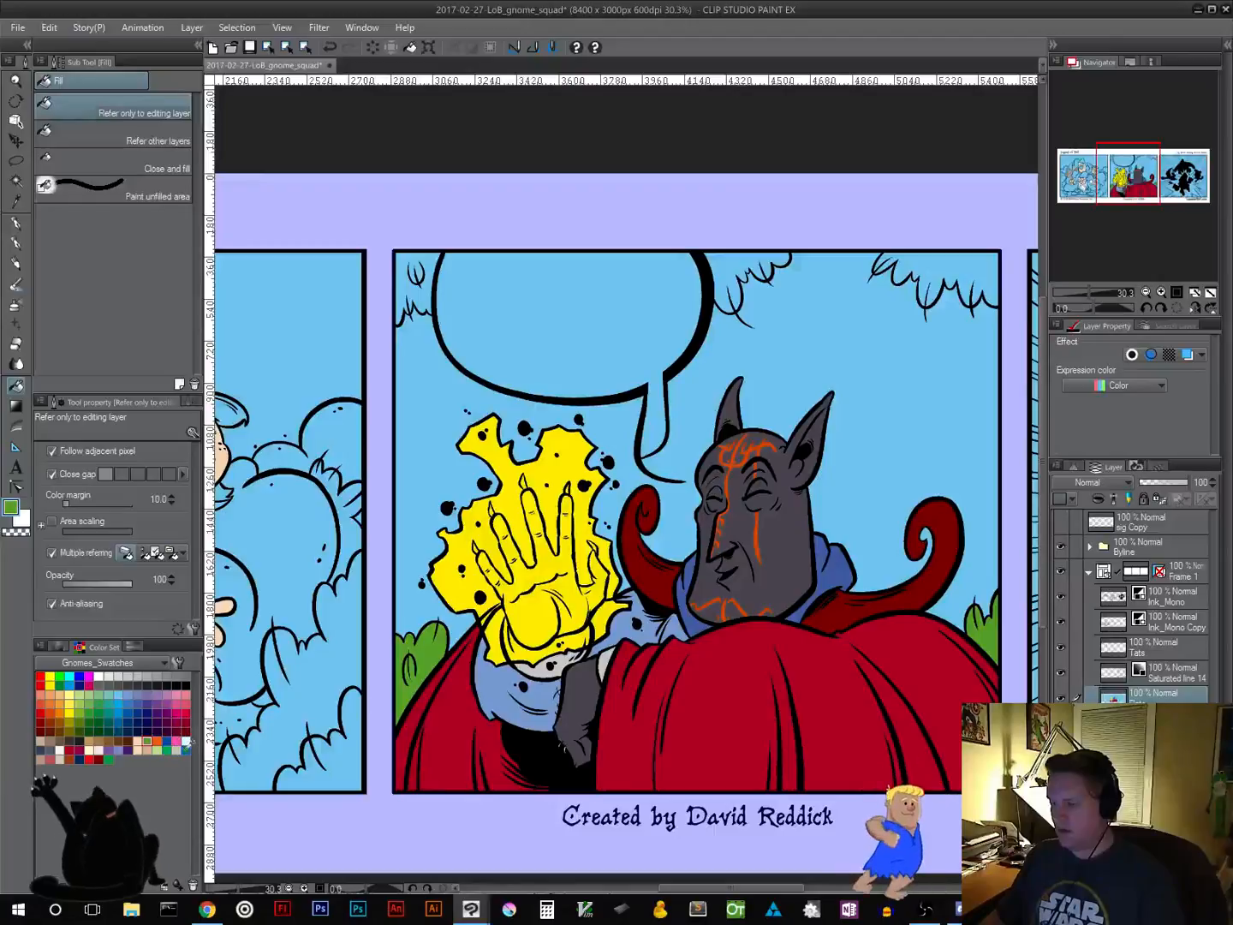
pyautogui.click(411, 278)
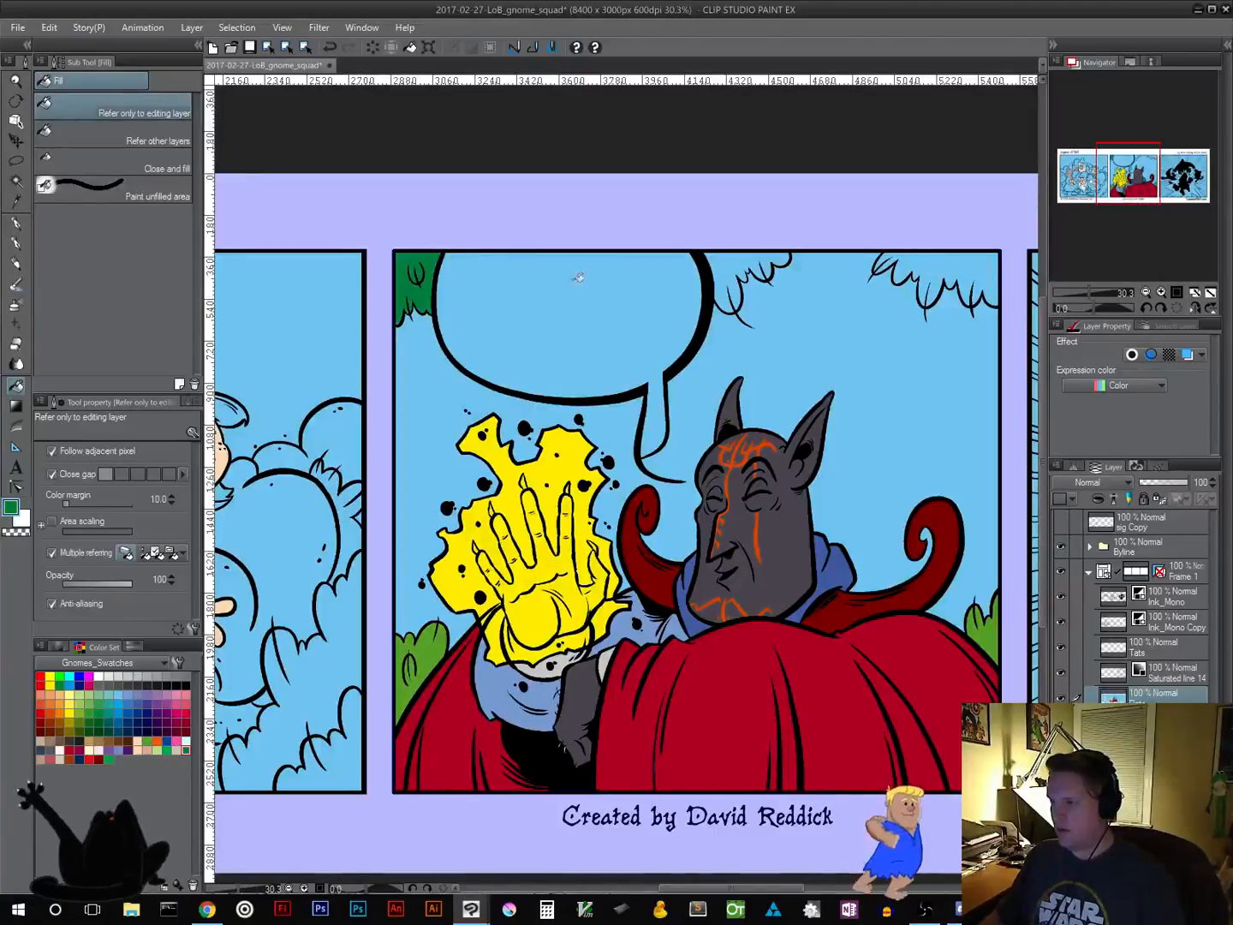
pyautogui.click(737, 263)
pyautogui.click(941, 266)
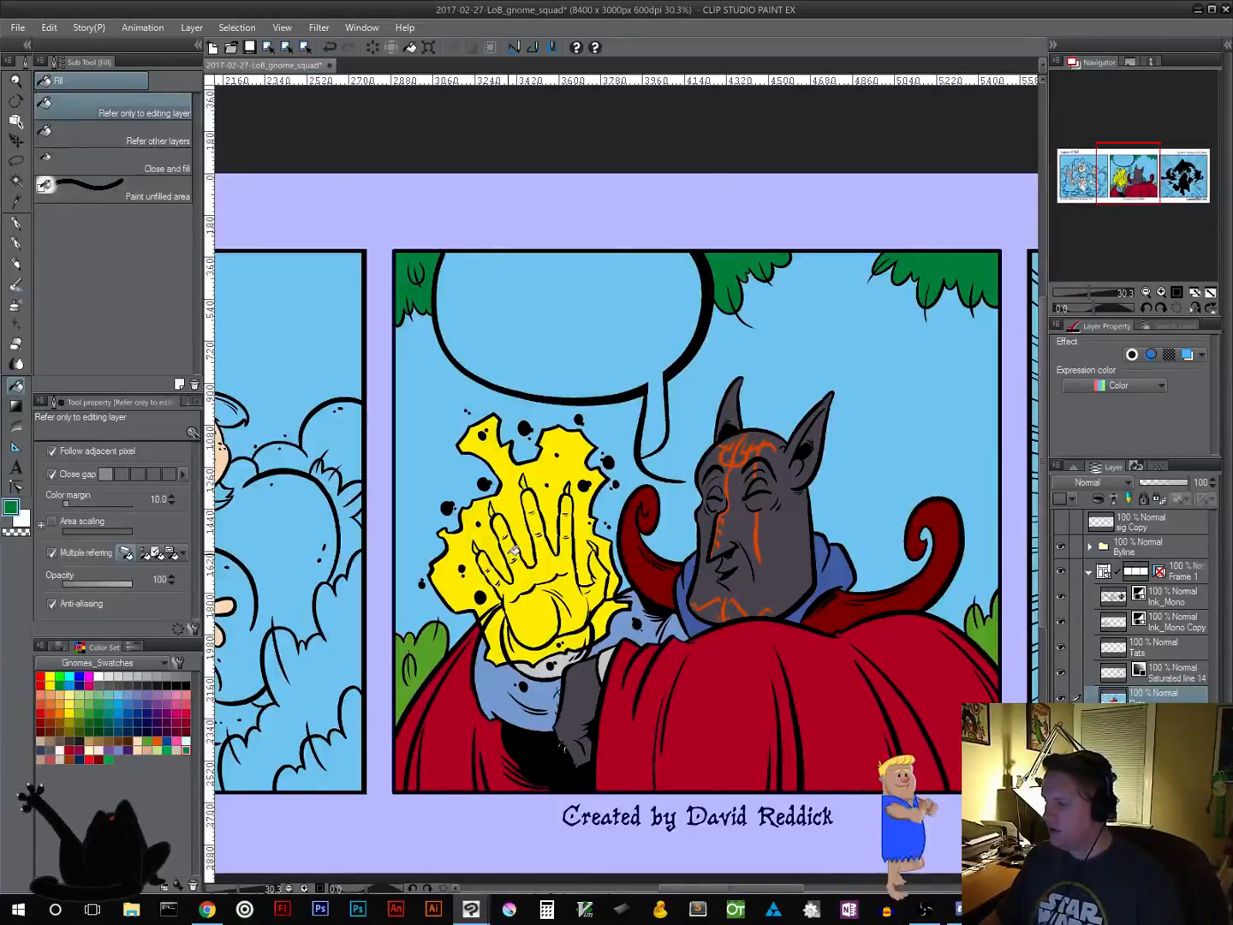
# Fill the rear bushes on both sides of the first panel with the light green
pyautogui.moveTo(539, 620); pyautogui.dragTo(834, 554)
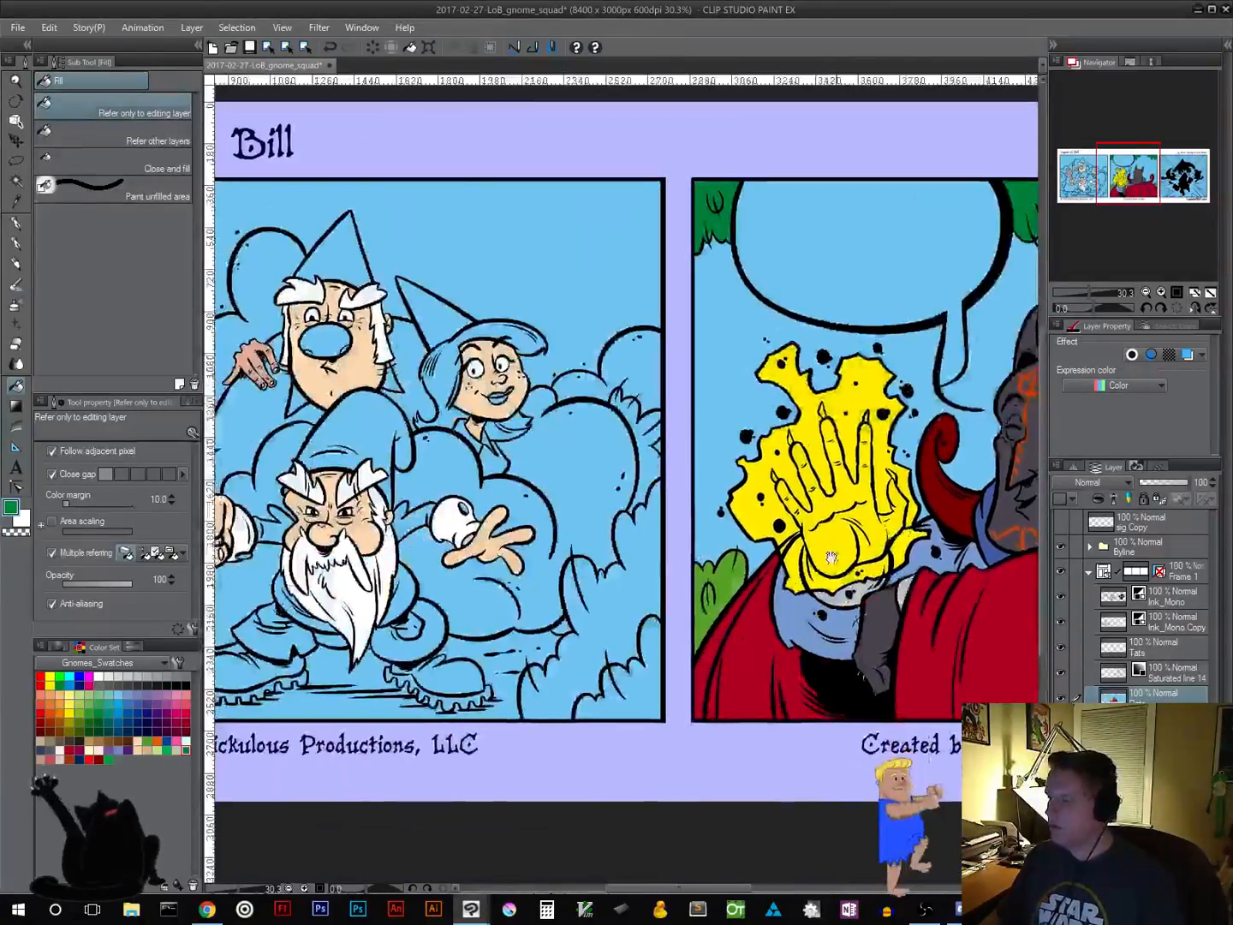
pyautogui.moveTo(597, 584); pyautogui.dragTo(853, 578)
pyautogui.moveTo(772, 574)
pyautogui.mouseDown()
pyautogui.moveTo(499, 537)
pyautogui.moveTo(604, 505)
pyautogui.mouseUp()
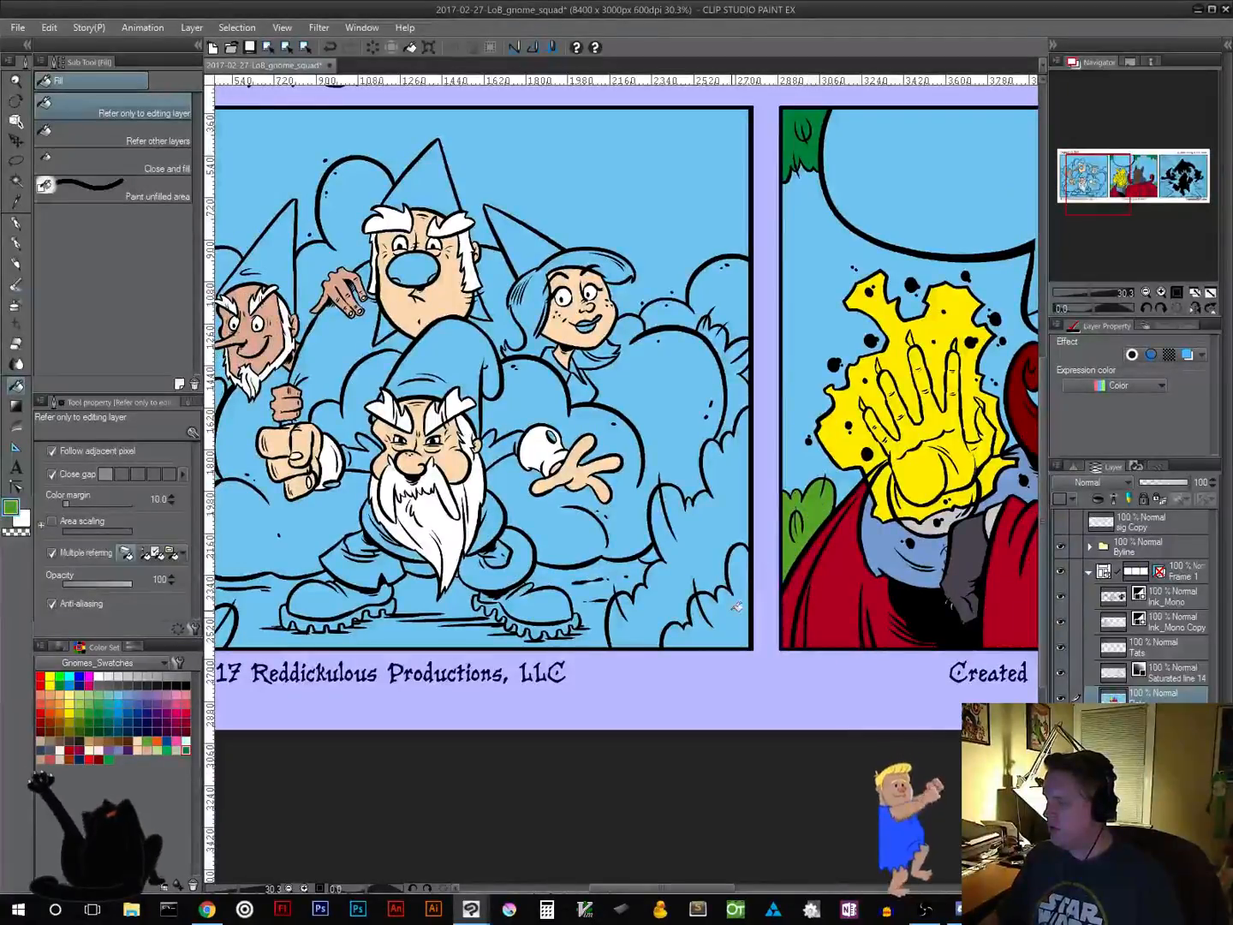
pyautogui.click(733, 388)
pyautogui.moveTo(531, 444); pyautogui.dragTo(682, 449)
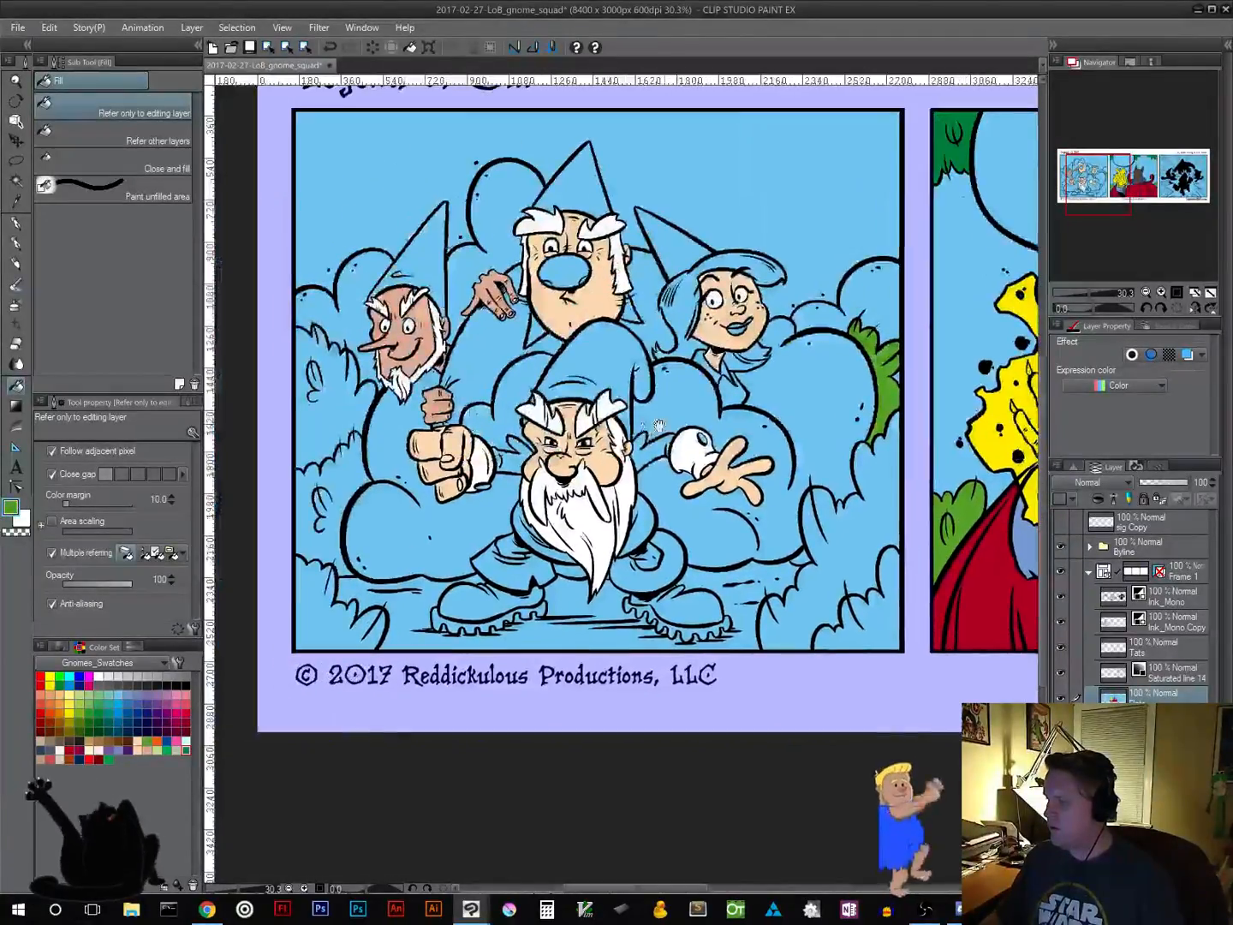
pyautogui.click(336, 412)
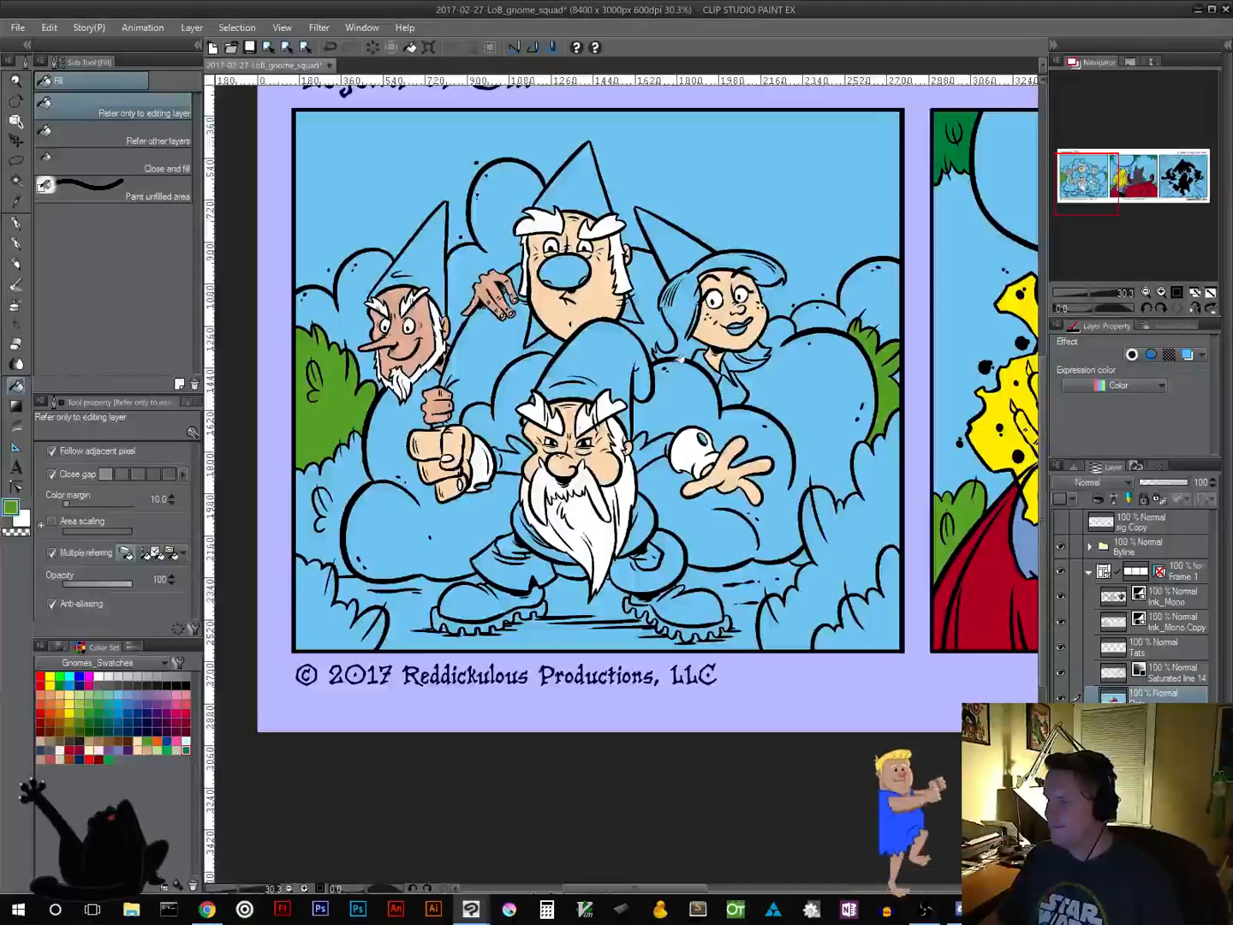
# Sample the darker foliage green from panel two and fill the foreground bushes in both lower corners of panel one
pyautogui.keyDown('alt'); pyautogui.click(943, 143); pyautogui.keyUp('alt')
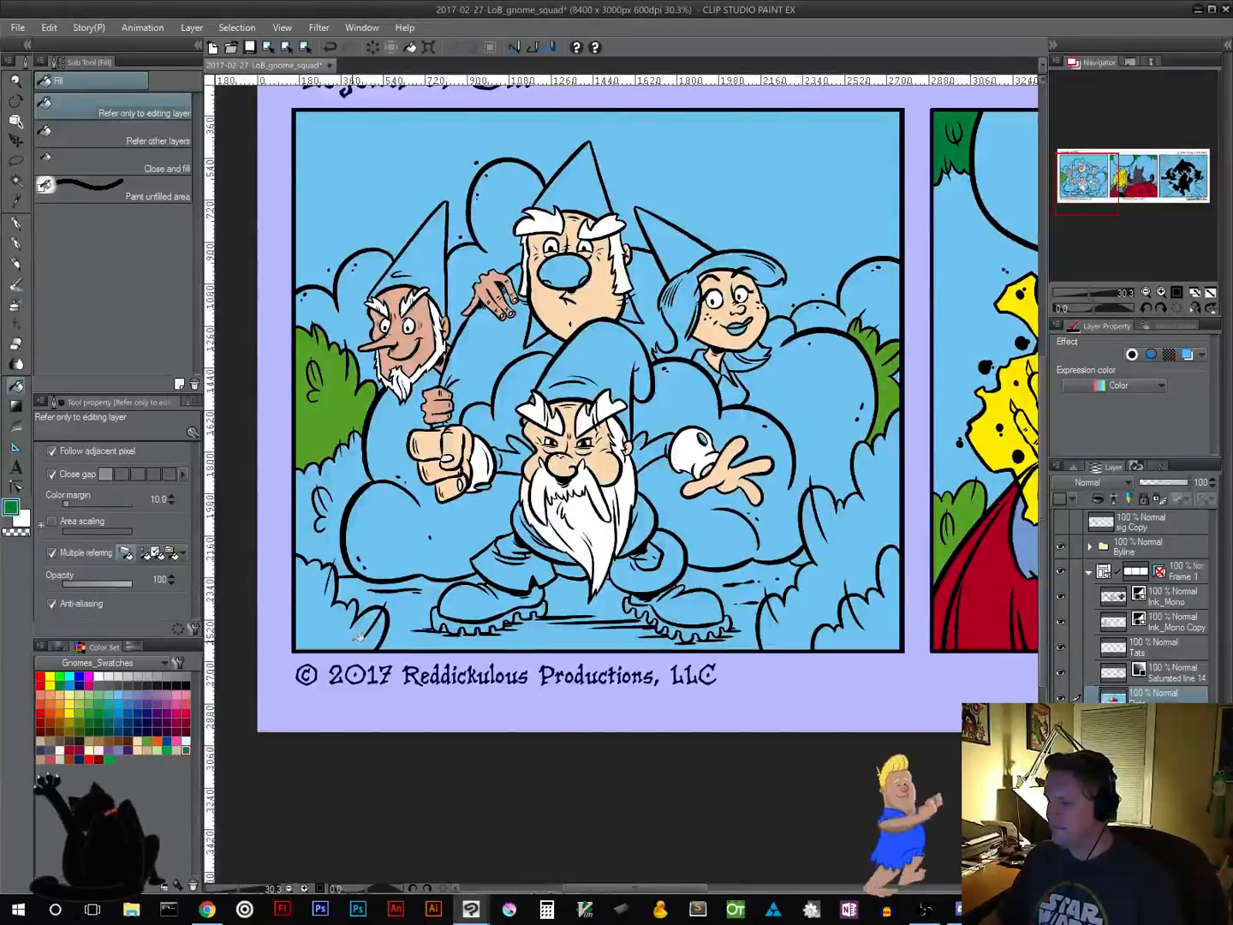
pyautogui.click(323, 634)
pyautogui.click(881, 625)
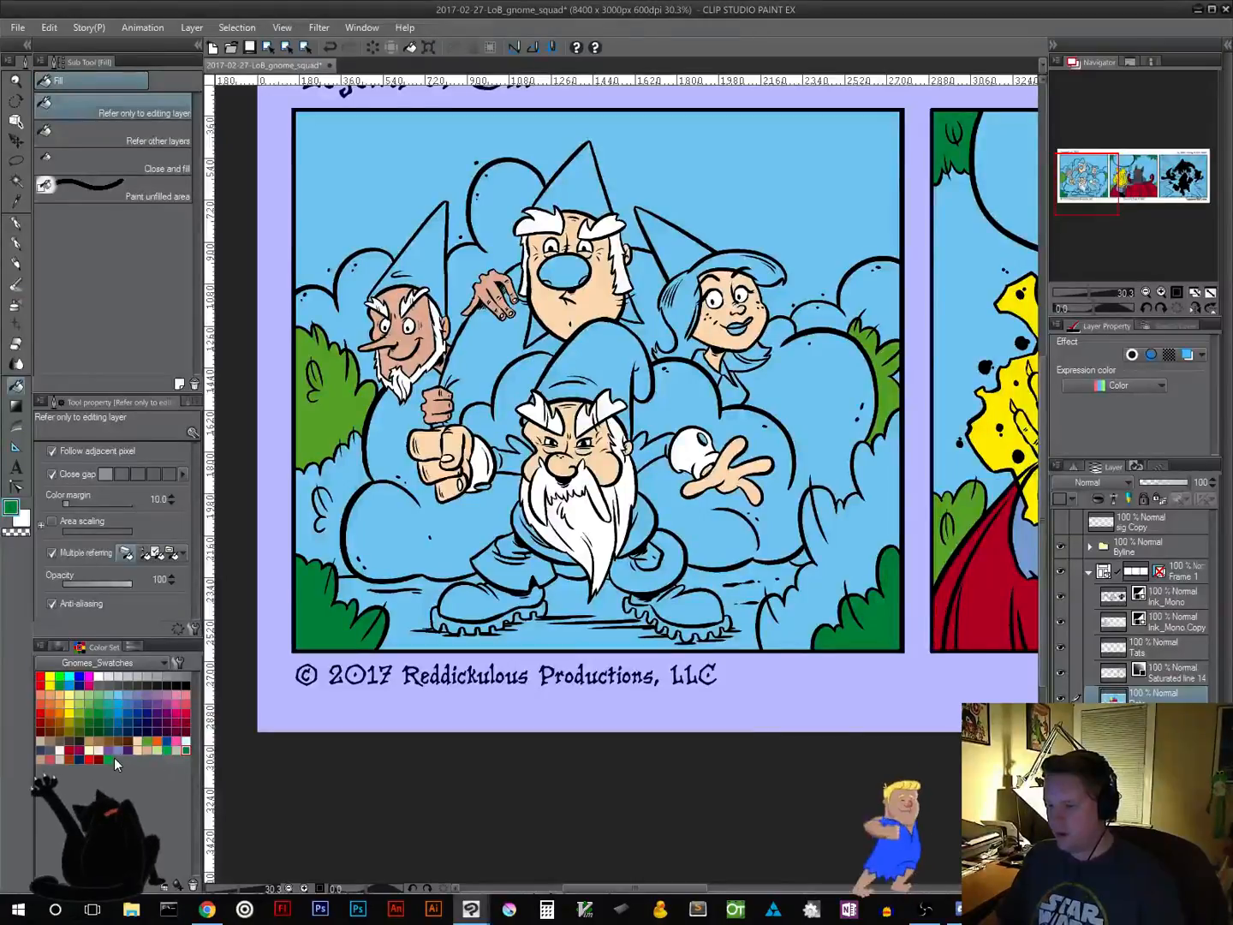
# Fill the middle bushes on both sides of panel one with a very dark green
pyautogui.click(342, 484)
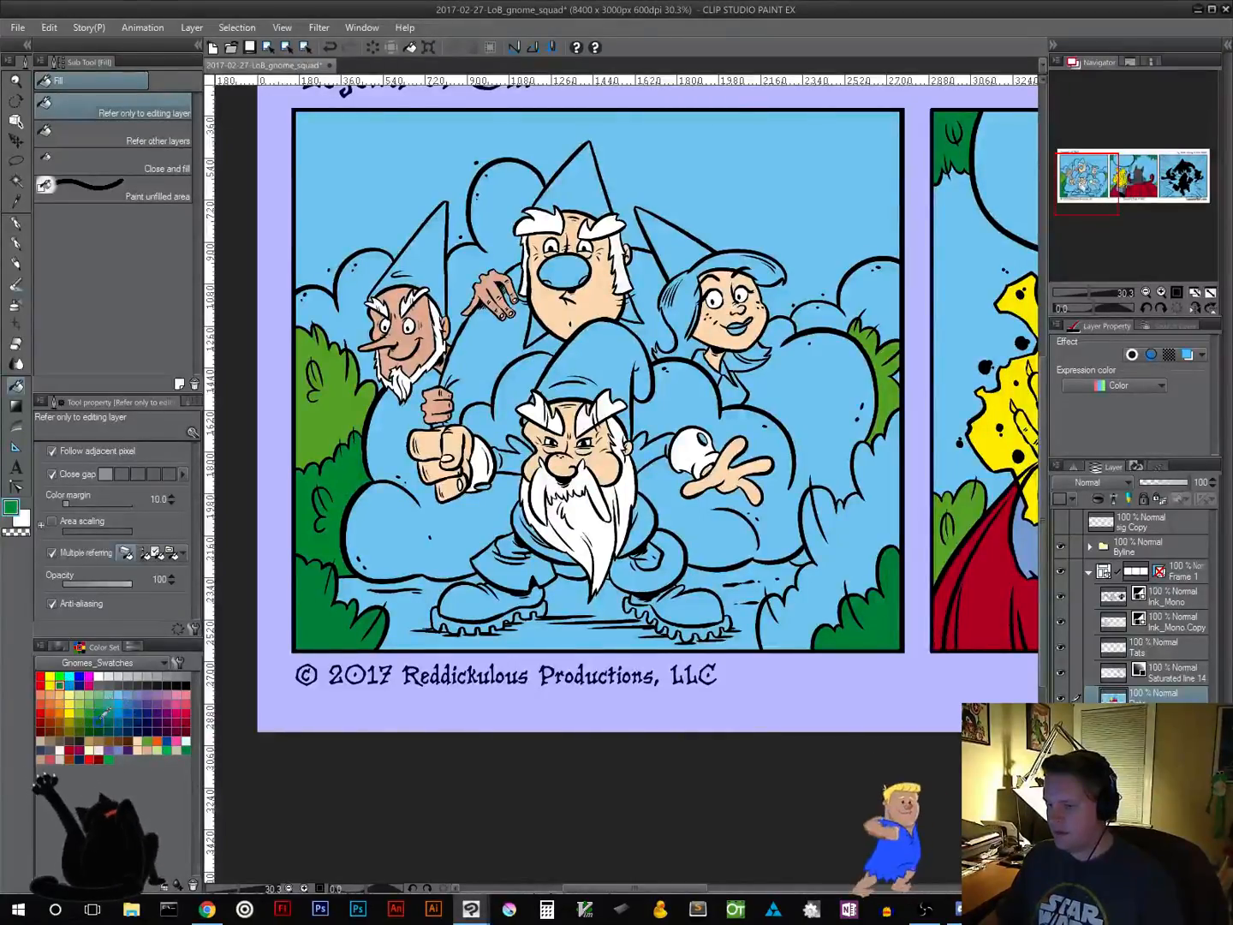
pyautogui.click(350, 476)
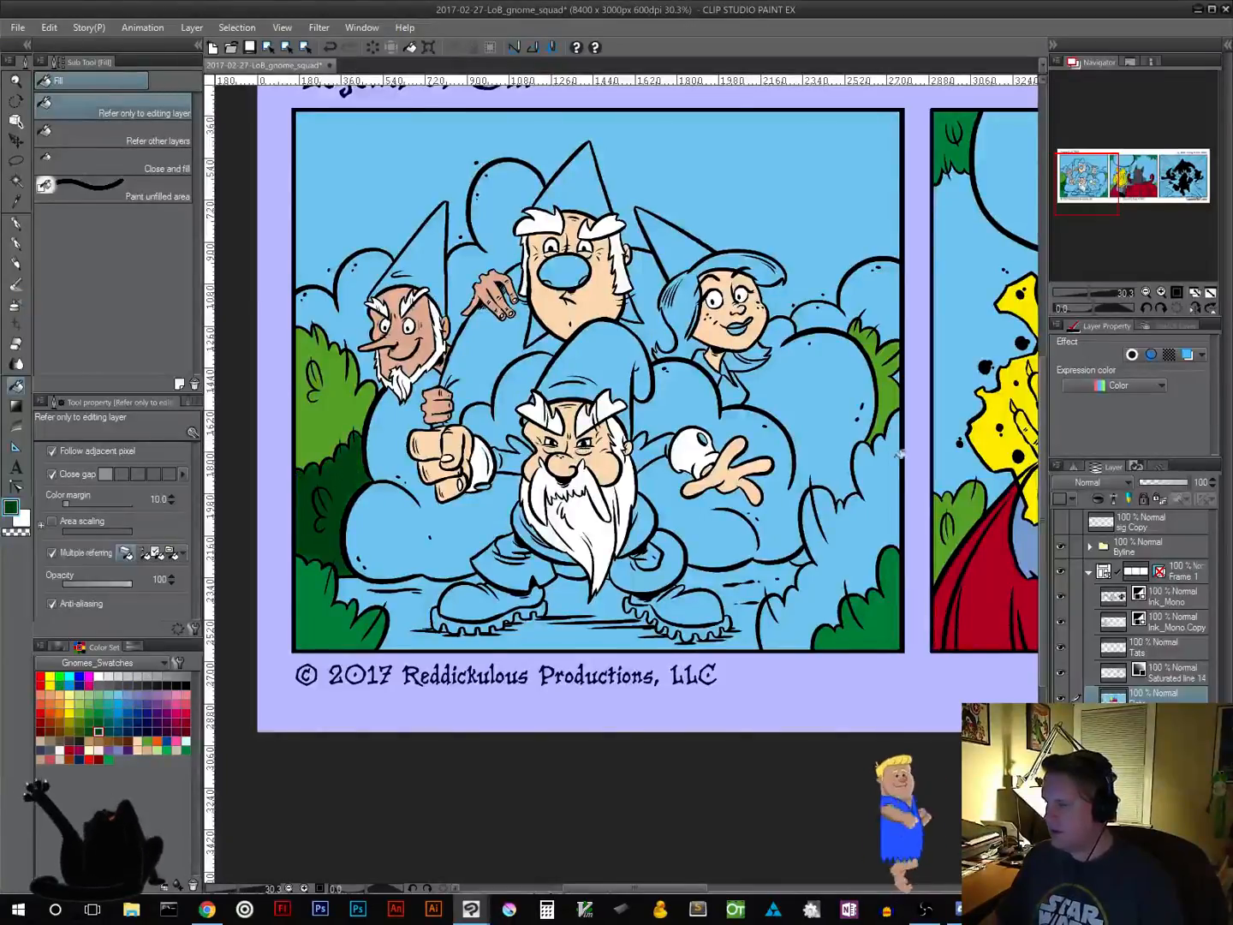
pyautogui.click(888, 491)
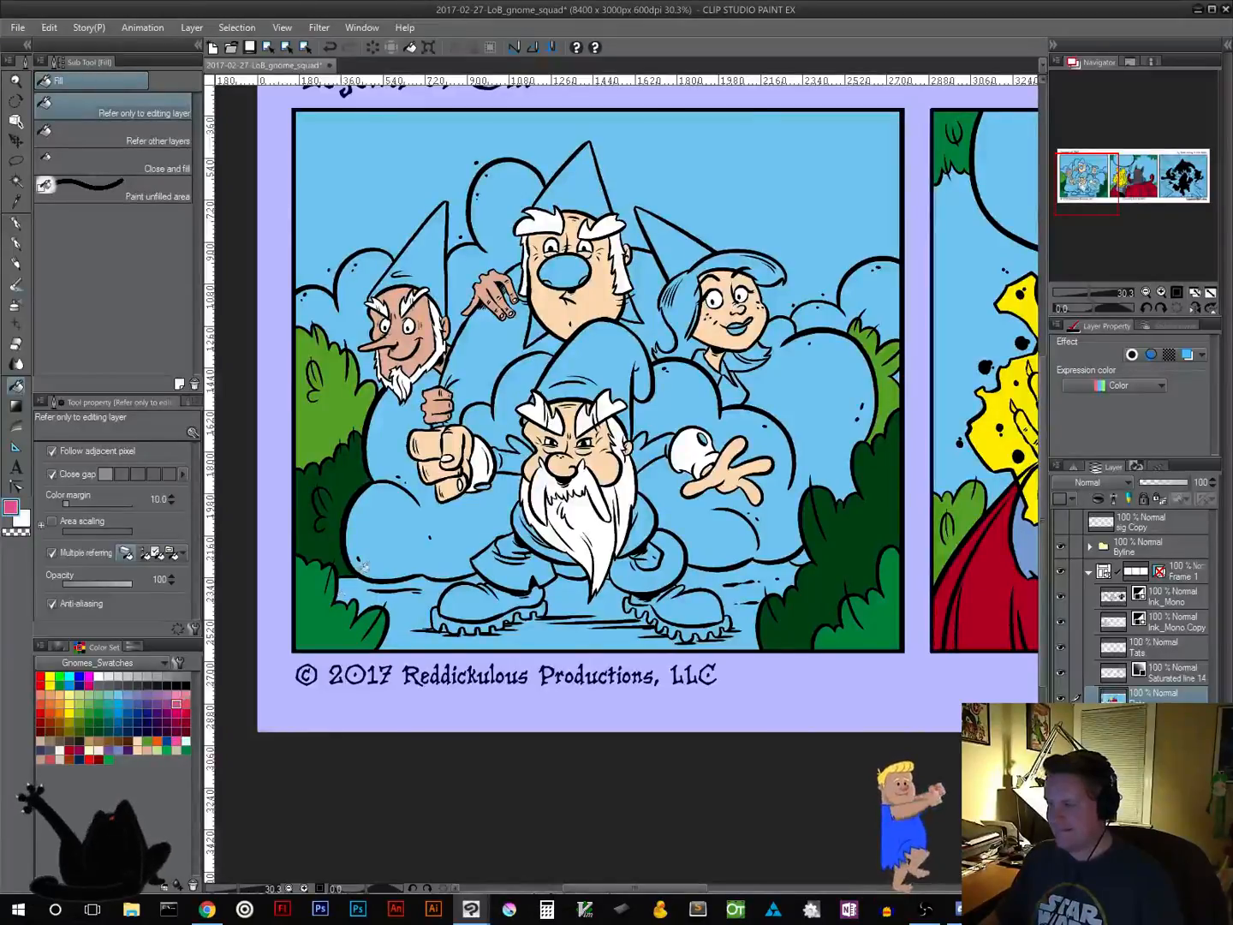
# Fill all the billowing clouds behind the gnomes in panel one with pink
pyautogui.click(406, 516)
pyautogui.click(506, 367)
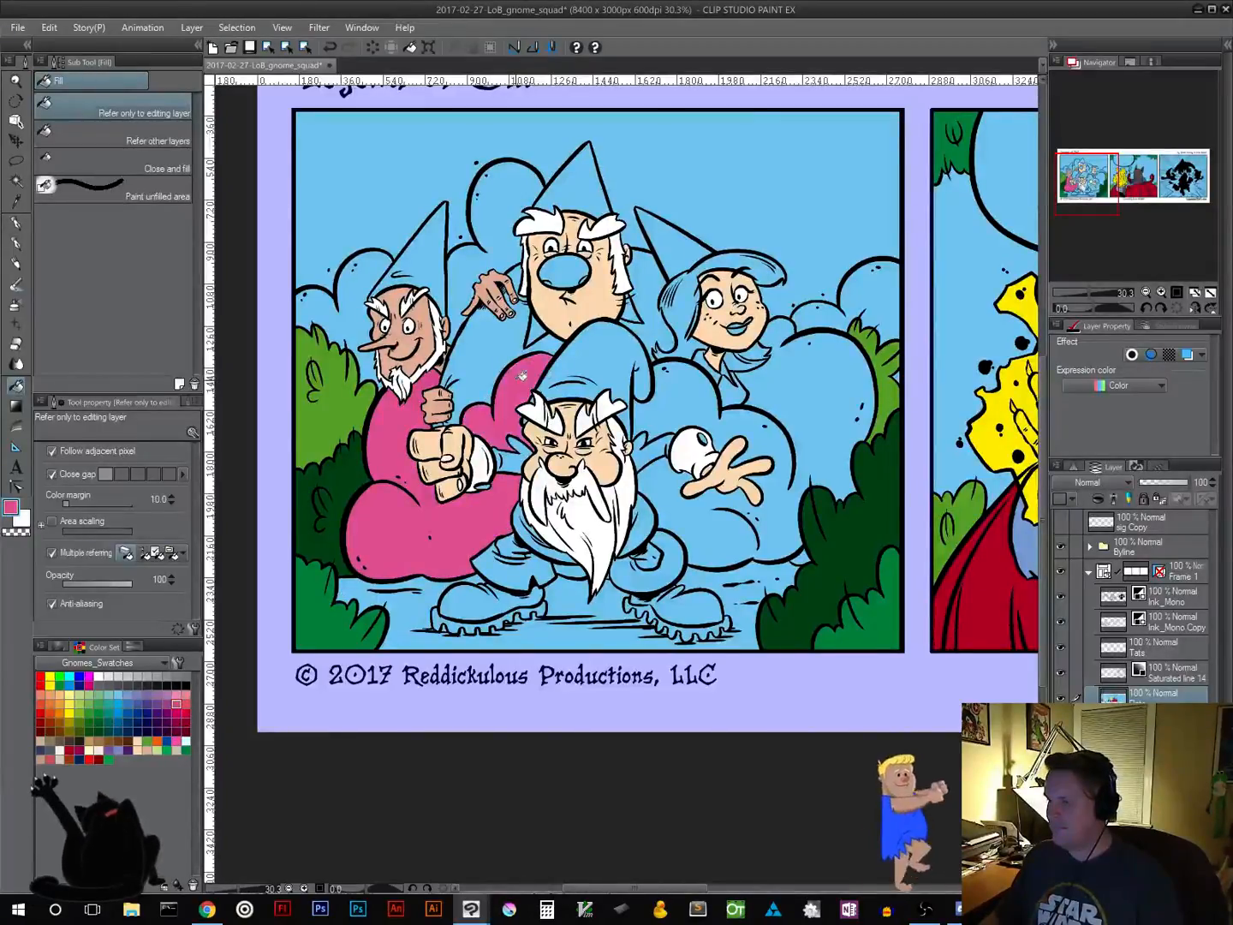
pyautogui.click(754, 370)
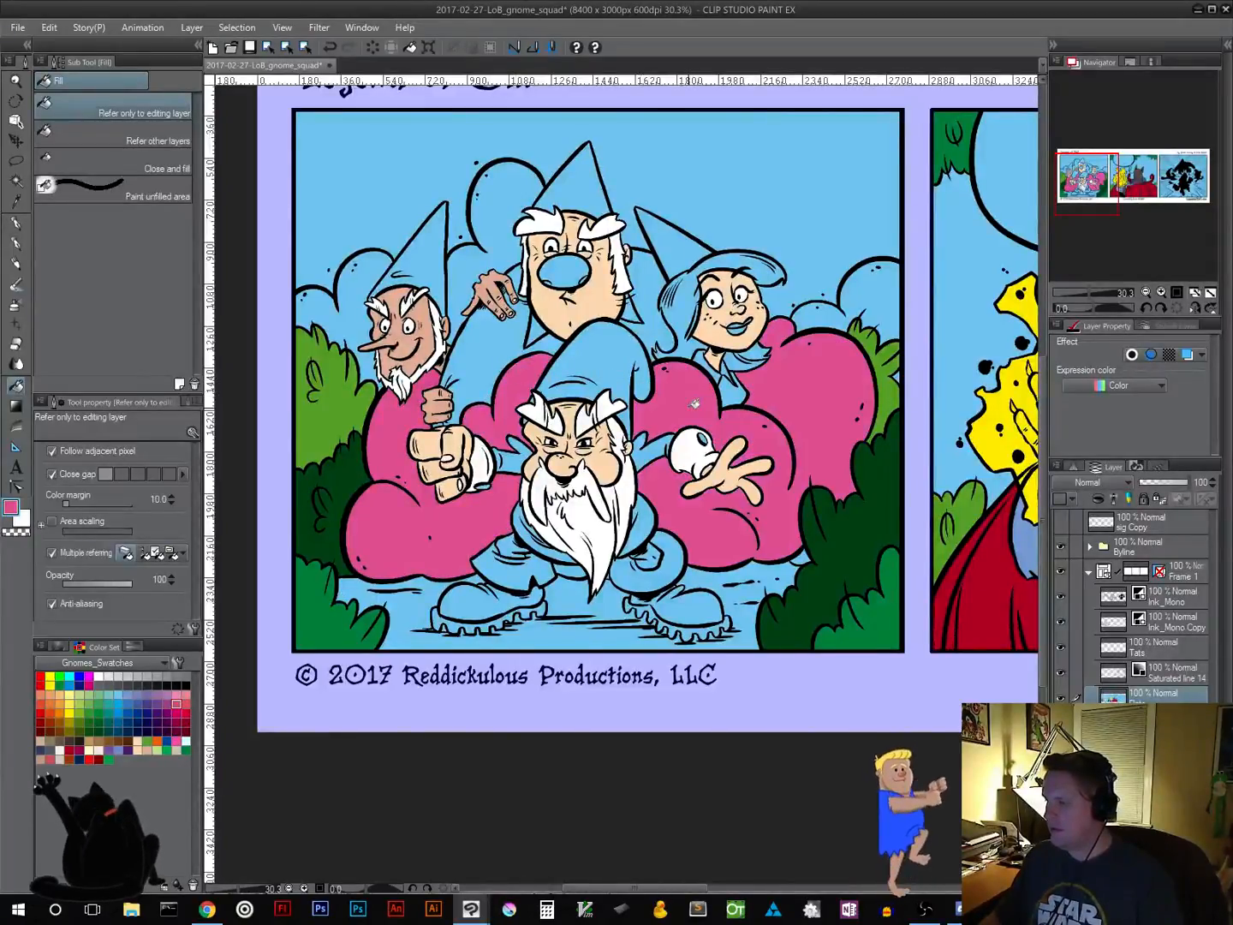
pyautogui.click(813, 315)
pyautogui.click(496, 205)
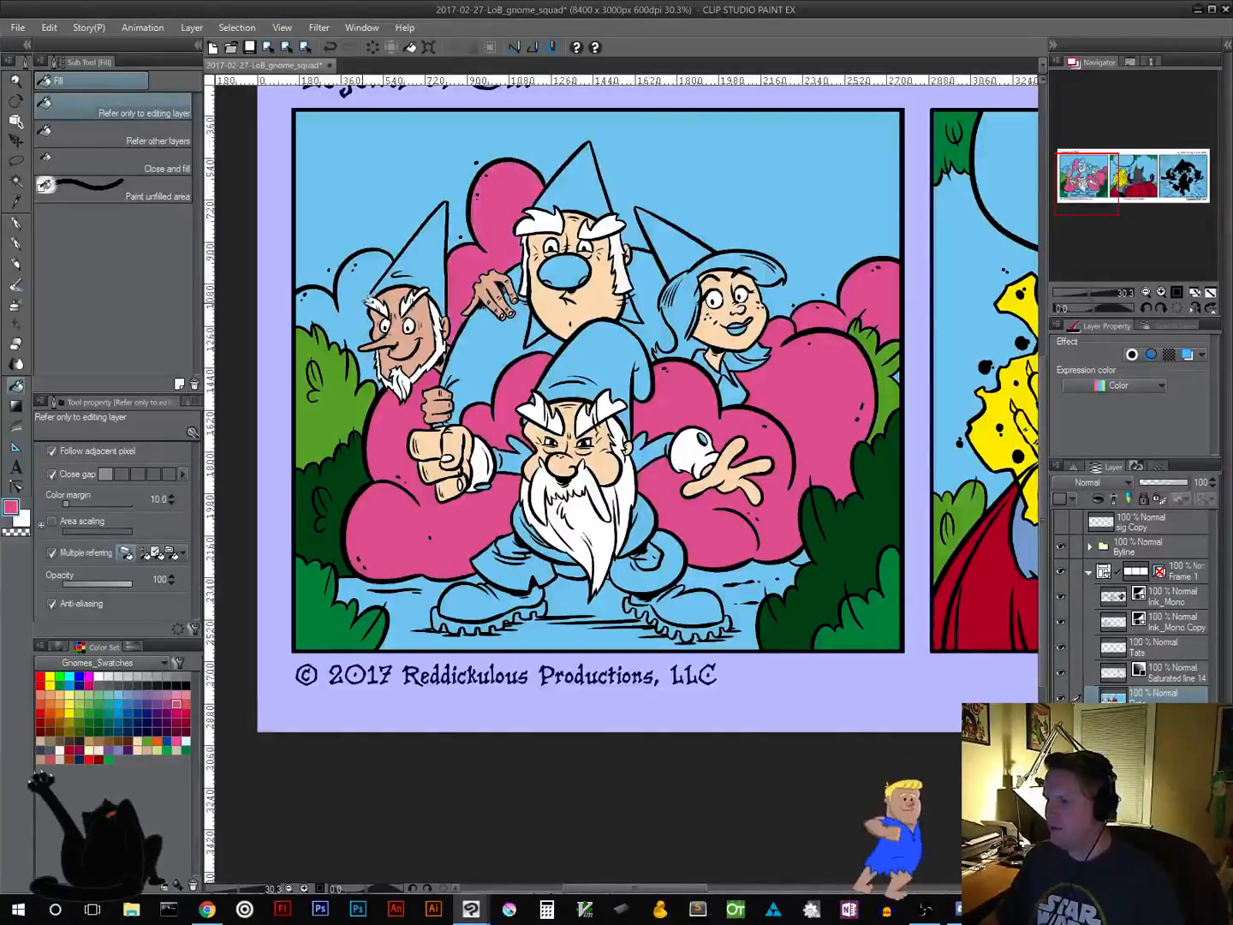
pyautogui.click(338, 273)
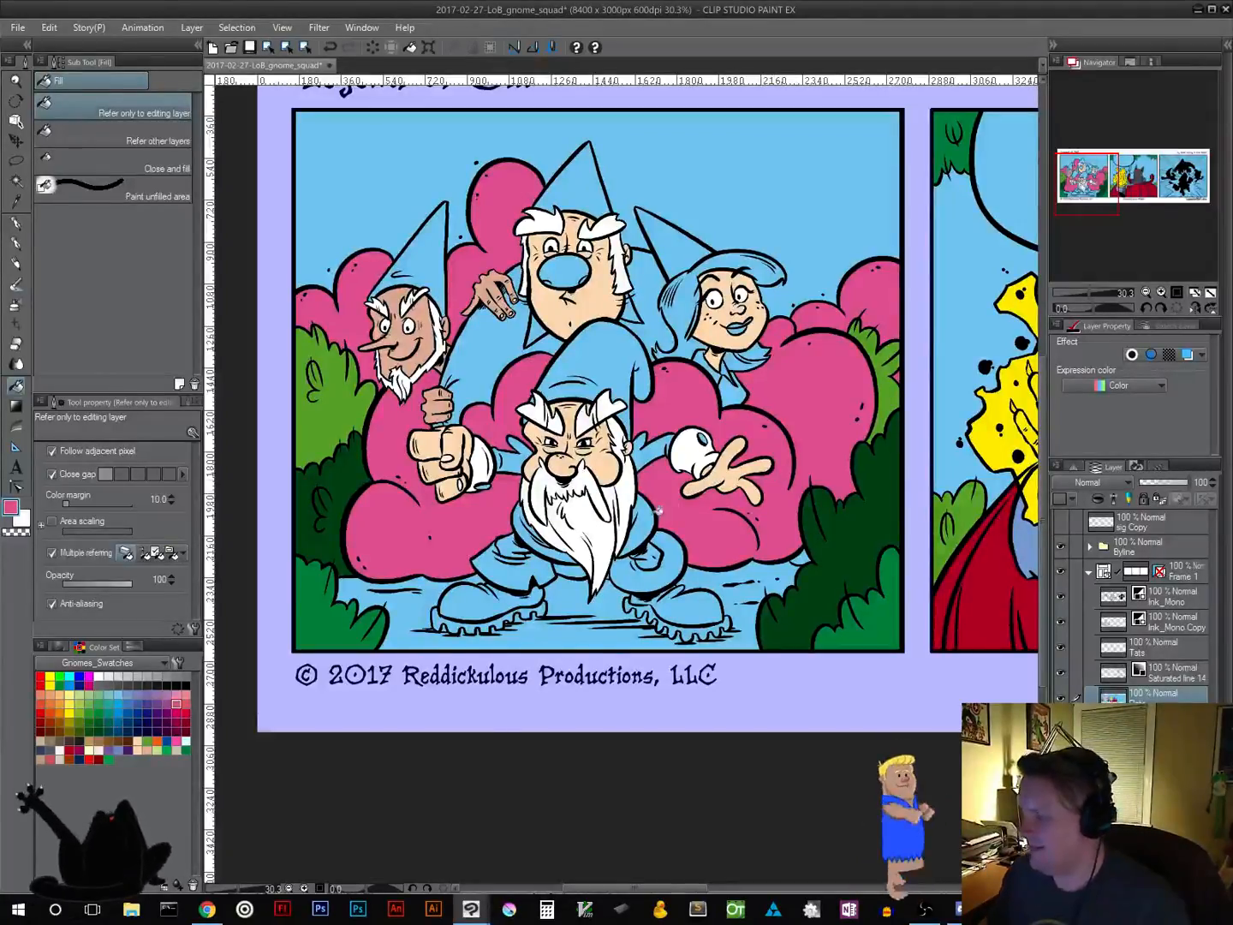
# Fill the three rear gnomes' hats with dark red for the pointy-nosed gnome, dark purple for the woman and yellow for the big-nosed gnome
pyautogui.click(70, 751)
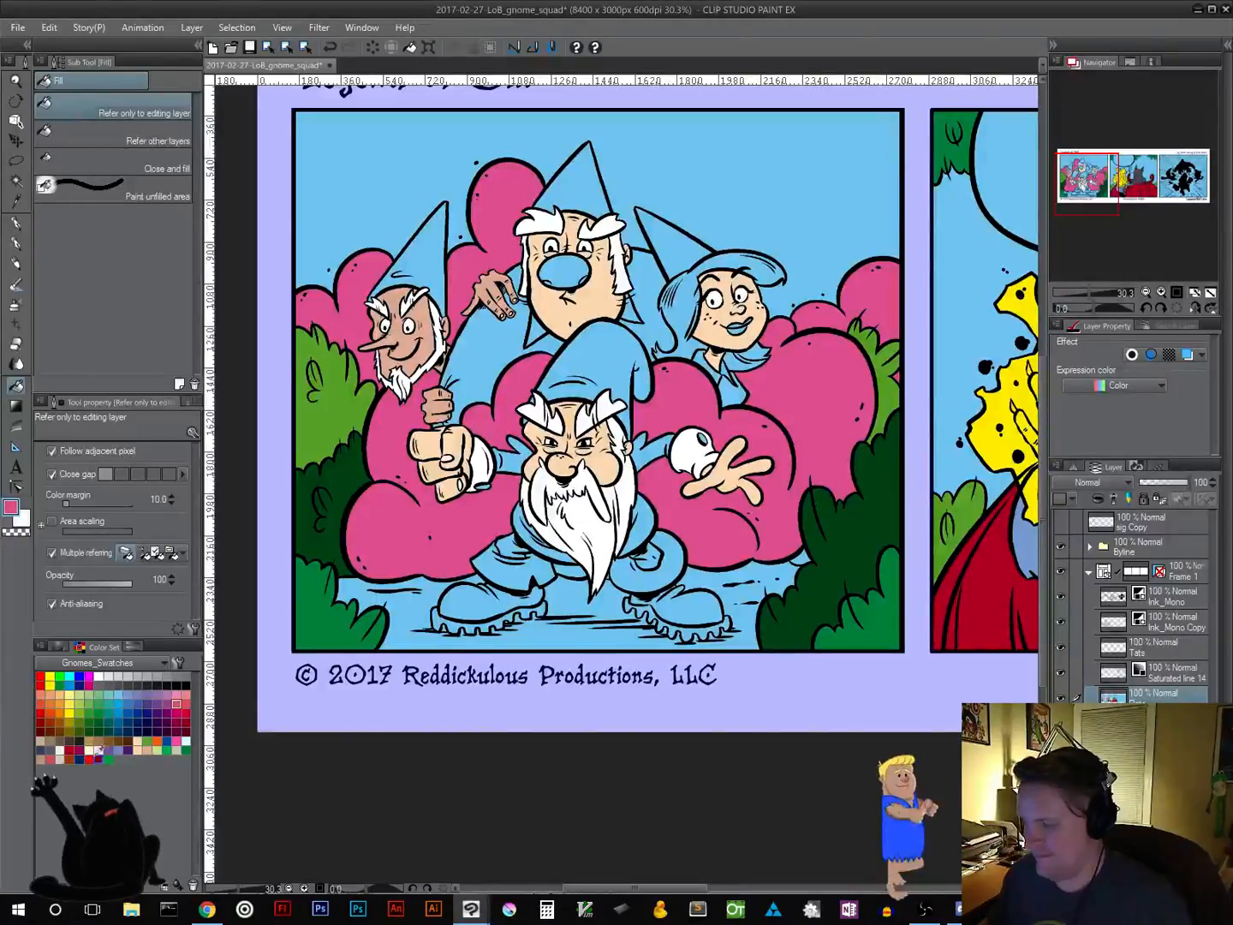
pyautogui.click(426, 247)
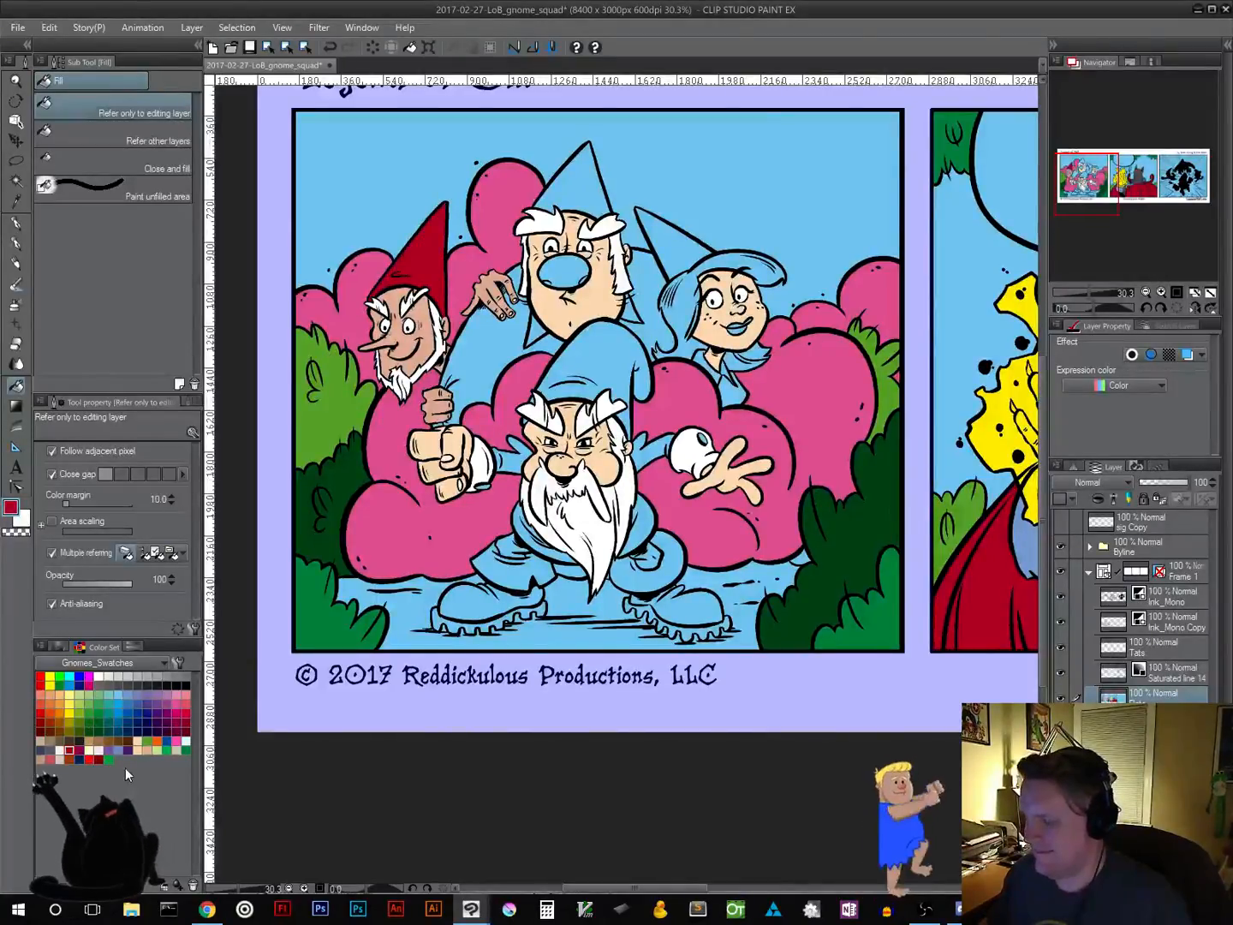
pyautogui.click(108, 750)
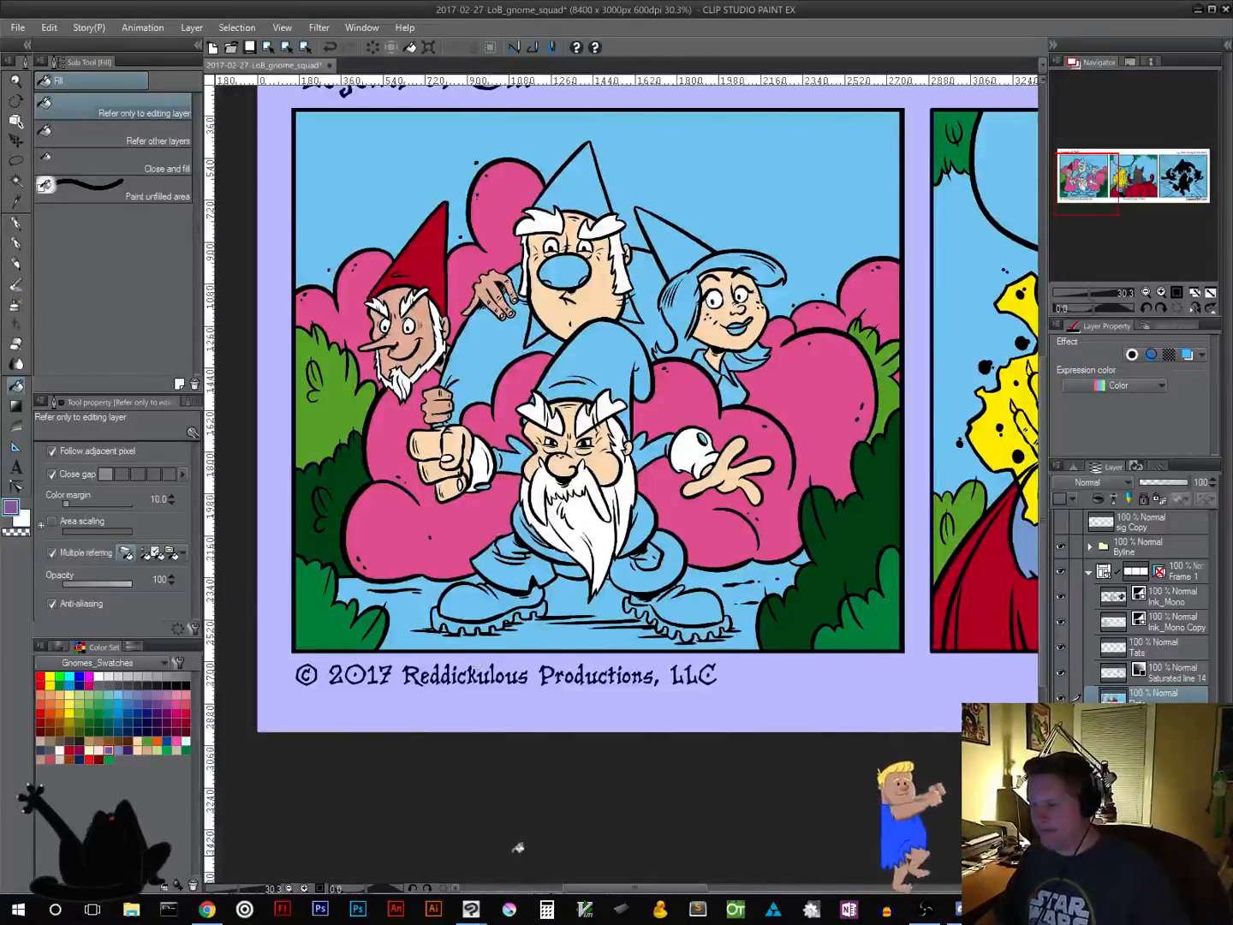
pyautogui.click(128, 751)
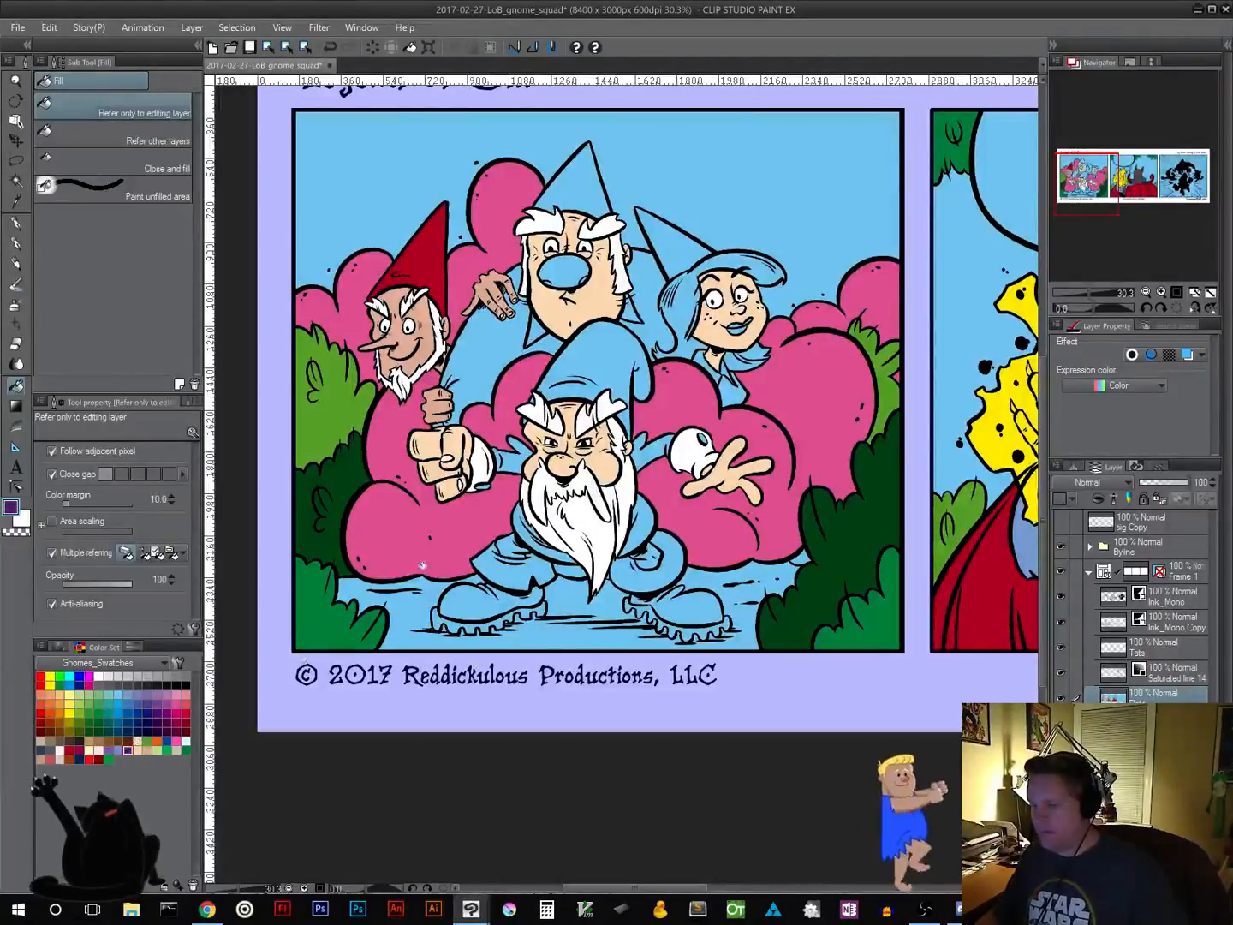
pyautogui.click(671, 241)
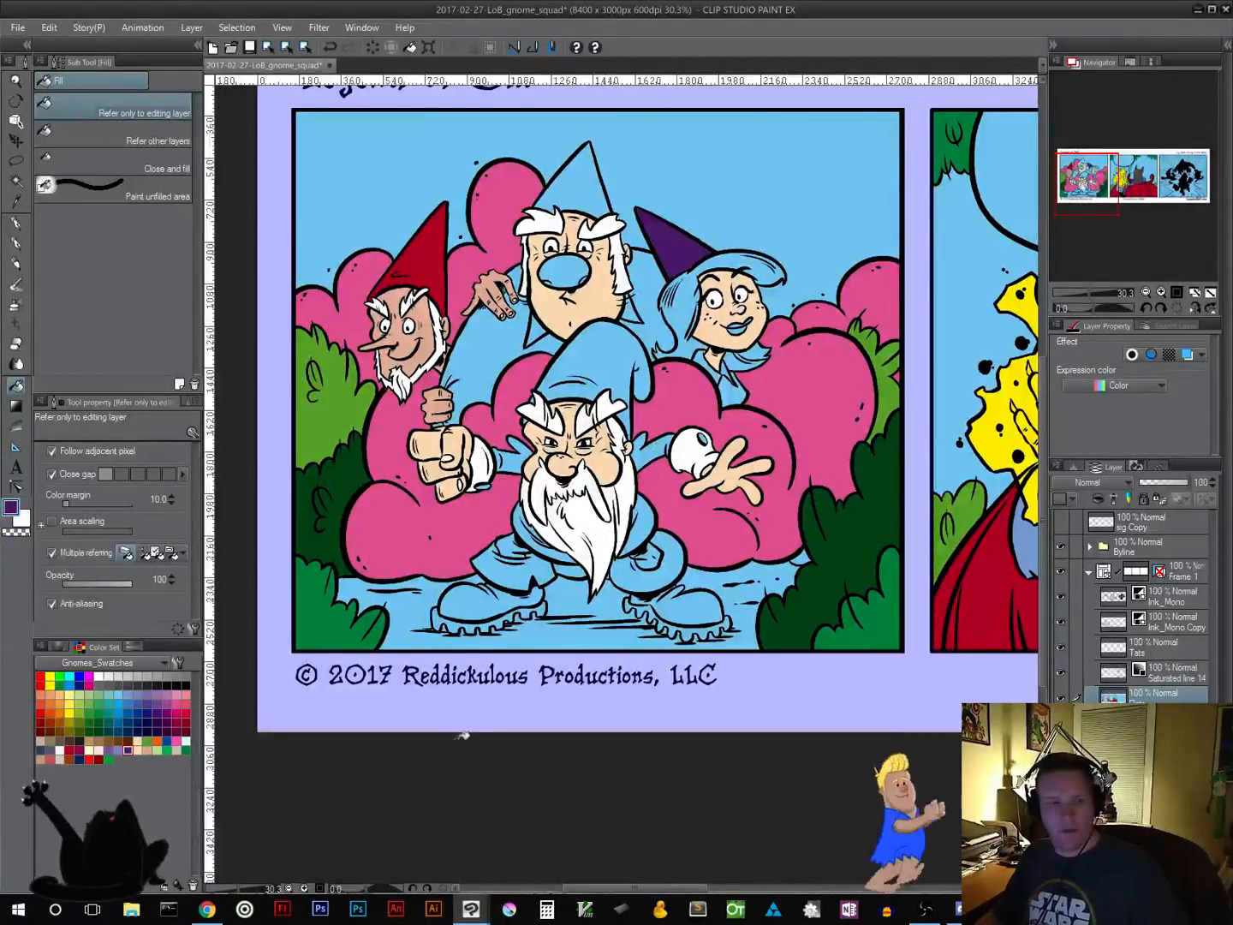
pyautogui.click(69, 713)
pyautogui.click(582, 178)
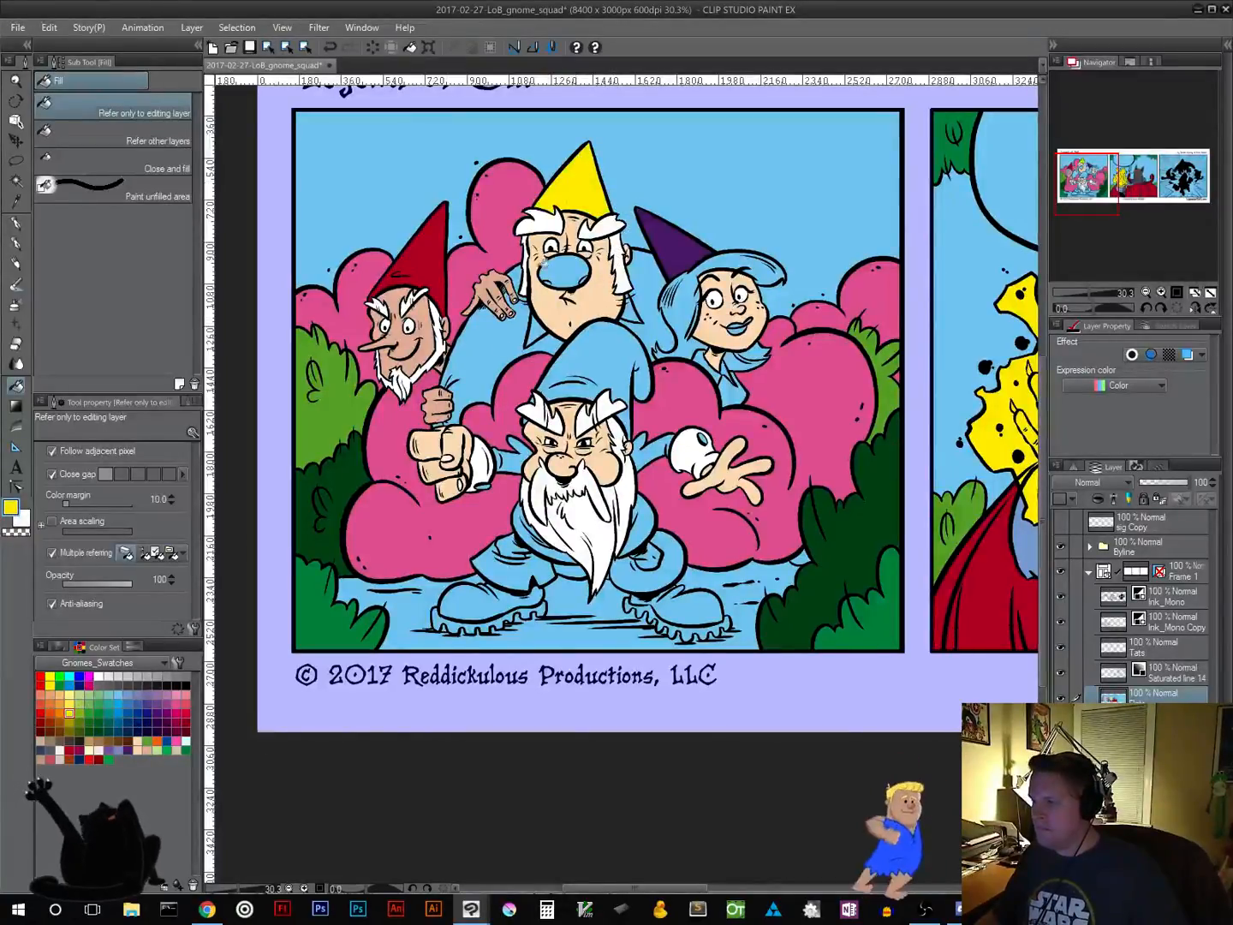
# Fill the big-nosed gnome's shirt on the side under the resting hand with orange, including the small area beside his hair
pyautogui.click(157, 741)
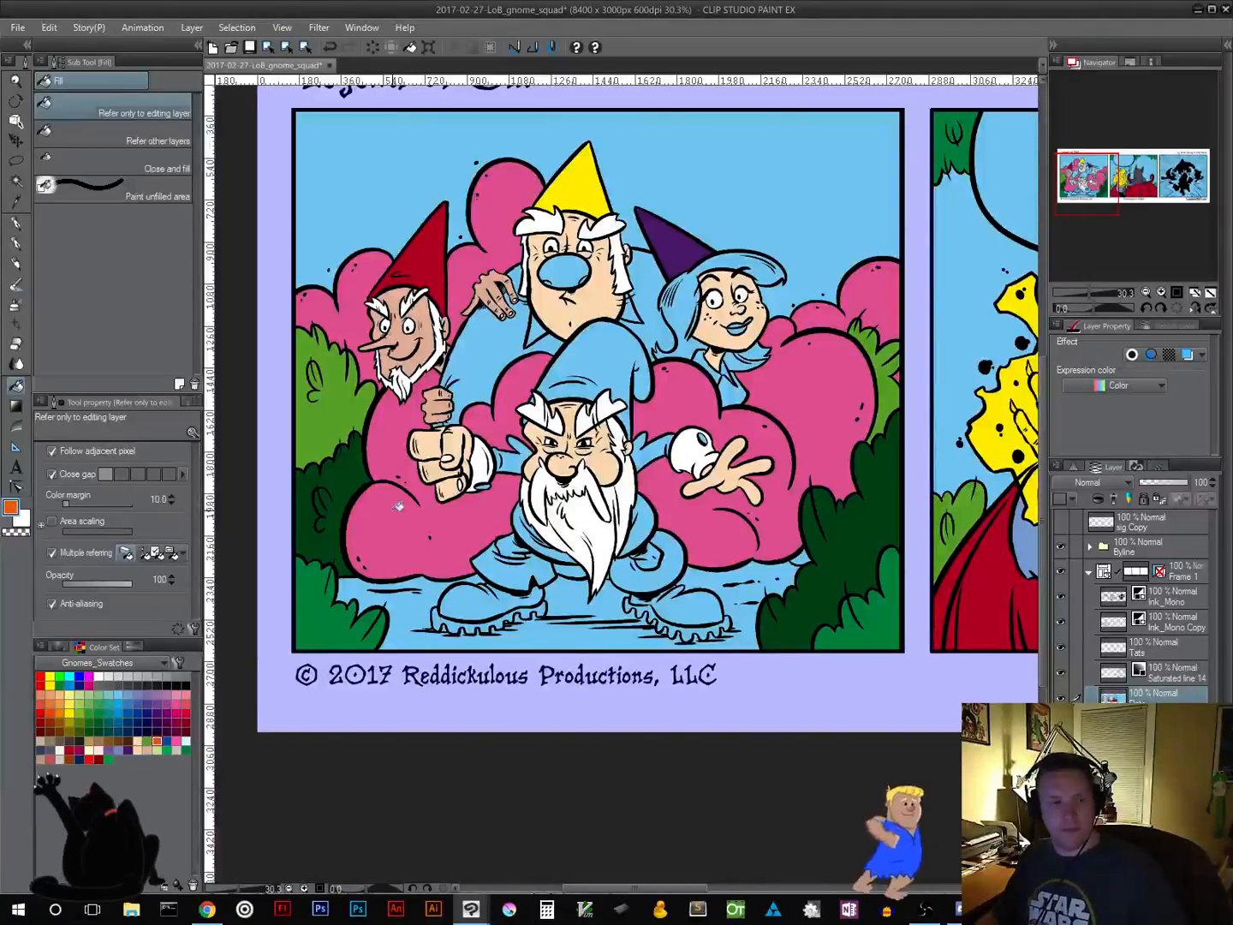
pyautogui.click(501, 332)
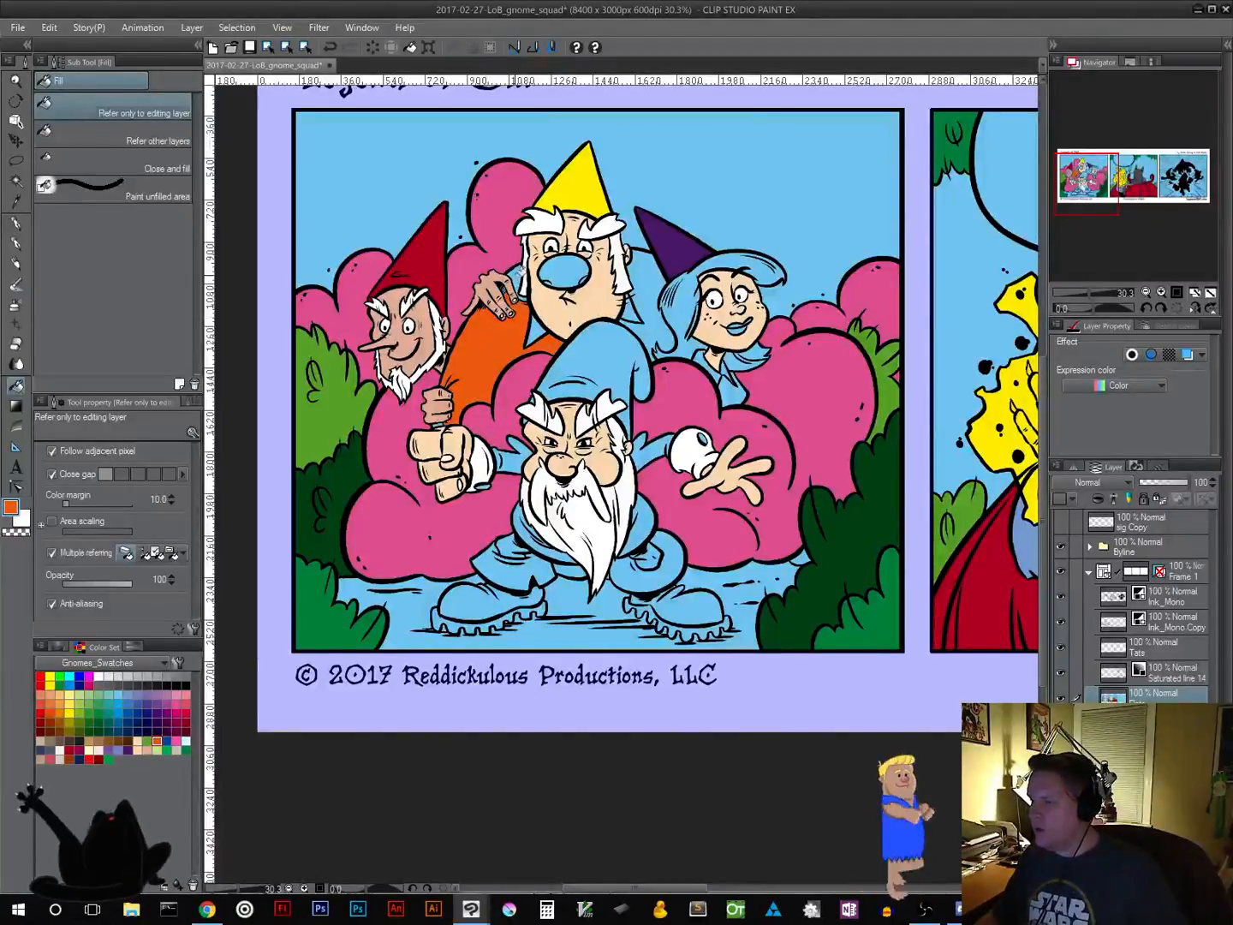
pyautogui.scroll(5, 520, 272)
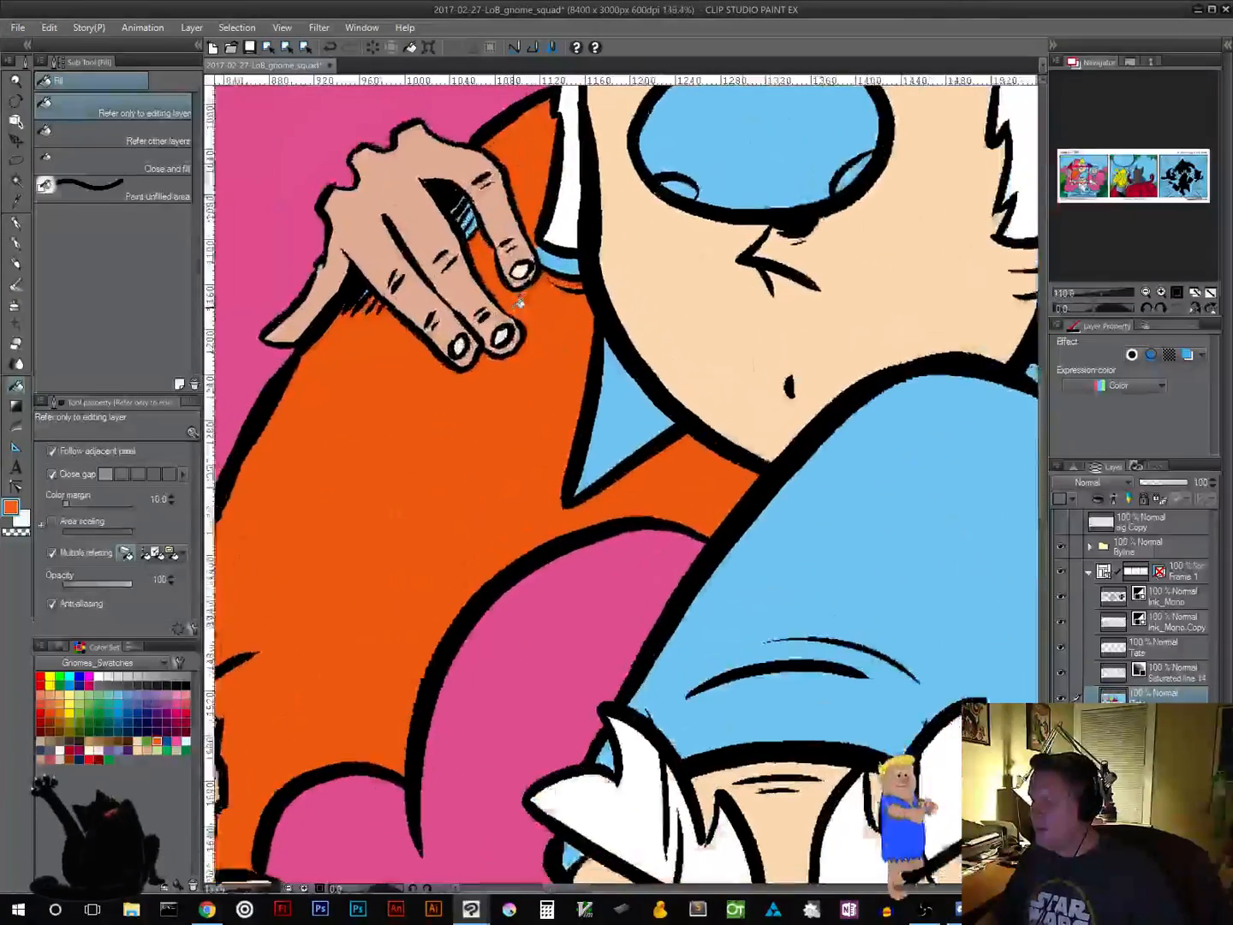
pyautogui.scroll(1, 519, 302)
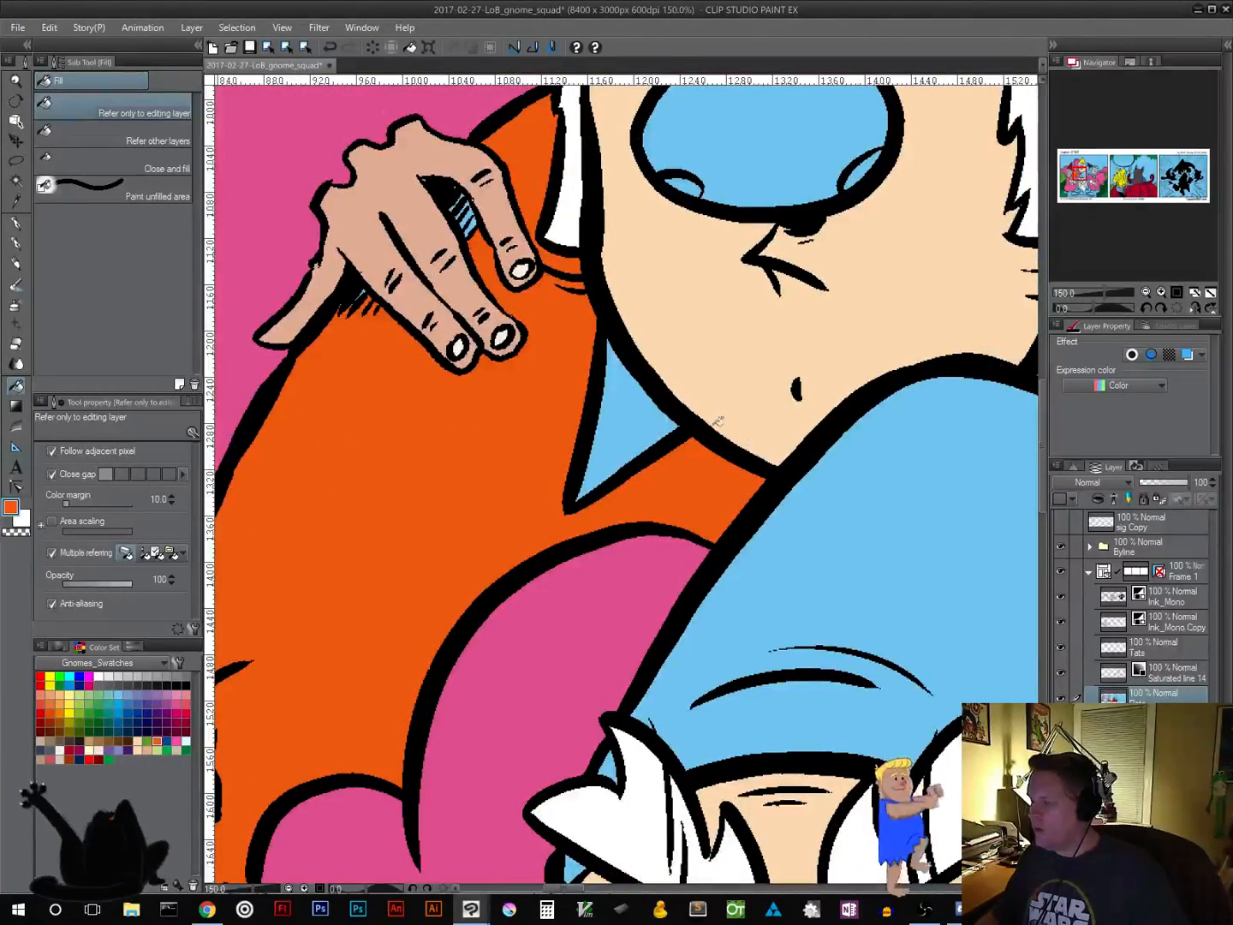
pyautogui.scroll(-3, 717, 422)
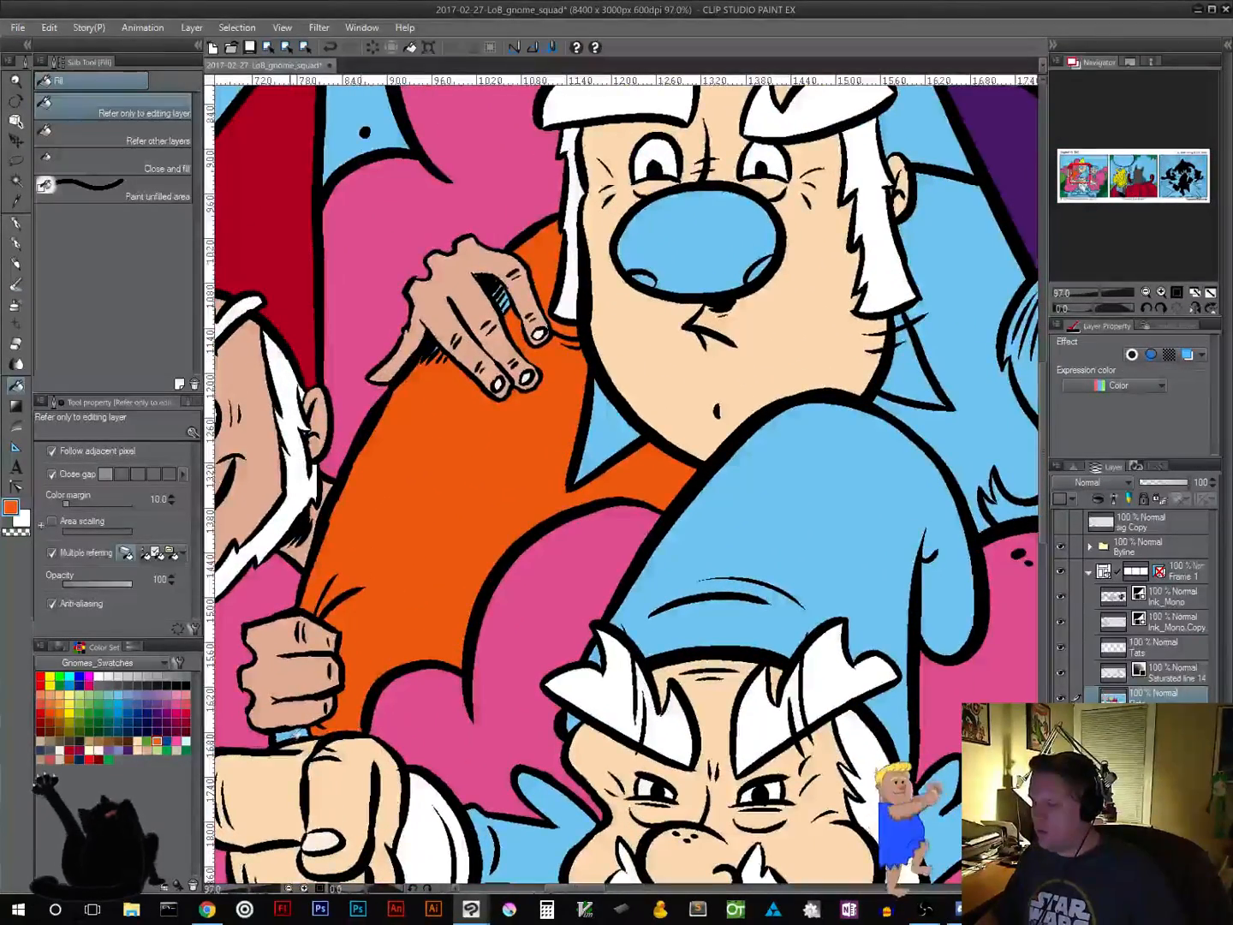
# Lasso the hatched gap between the resting hand's fingers and fill it orange, and fill the shirt's opposite shoulder with the same orange
pyautogui.press('m')
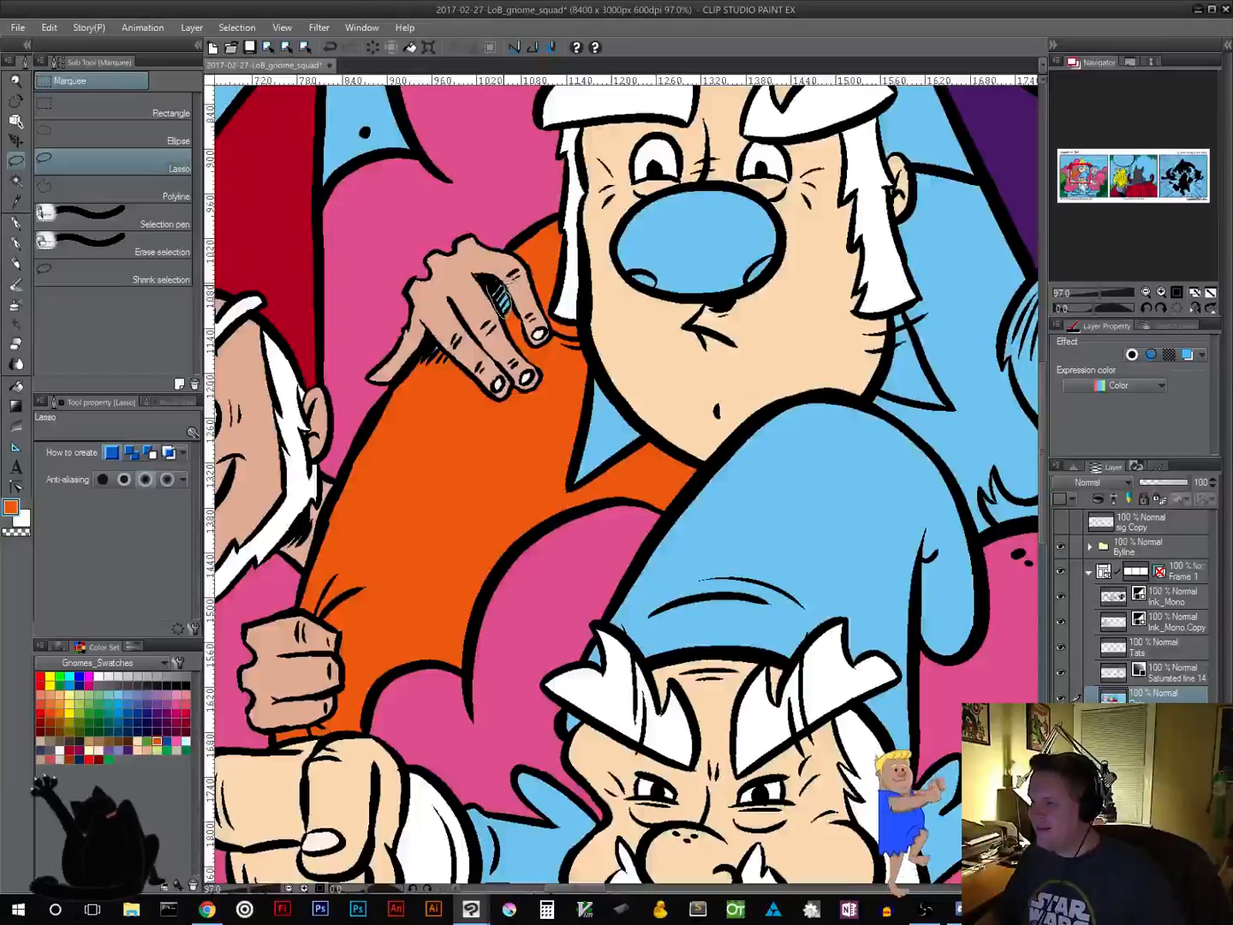
pyautogui.moveTo(487, 278); pyautogui.dragTo(509, 315)
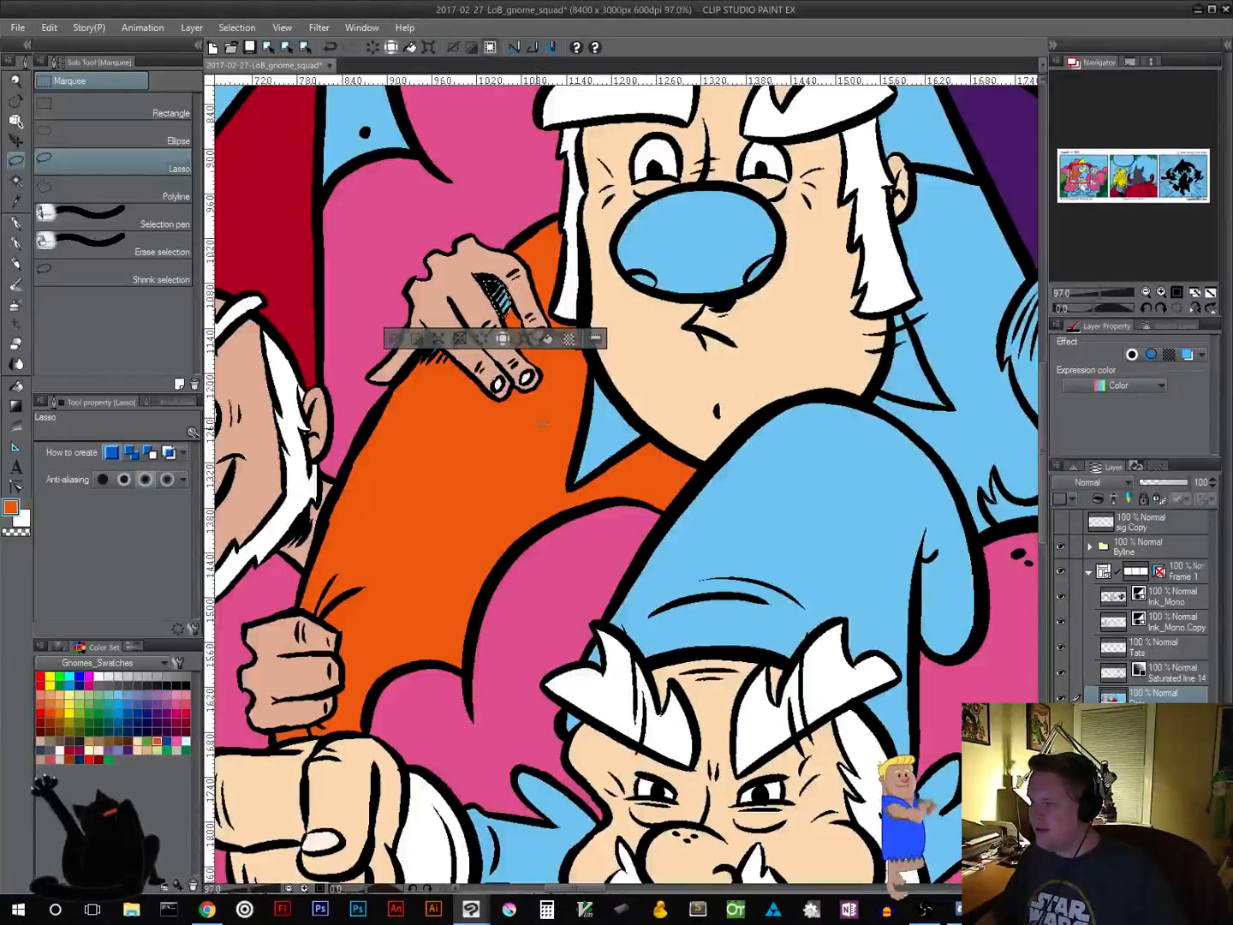
pyautogui.click(547, 343)
pyautogui.click(393, 342)
pyautogui.scroll(-2, 493, 500)
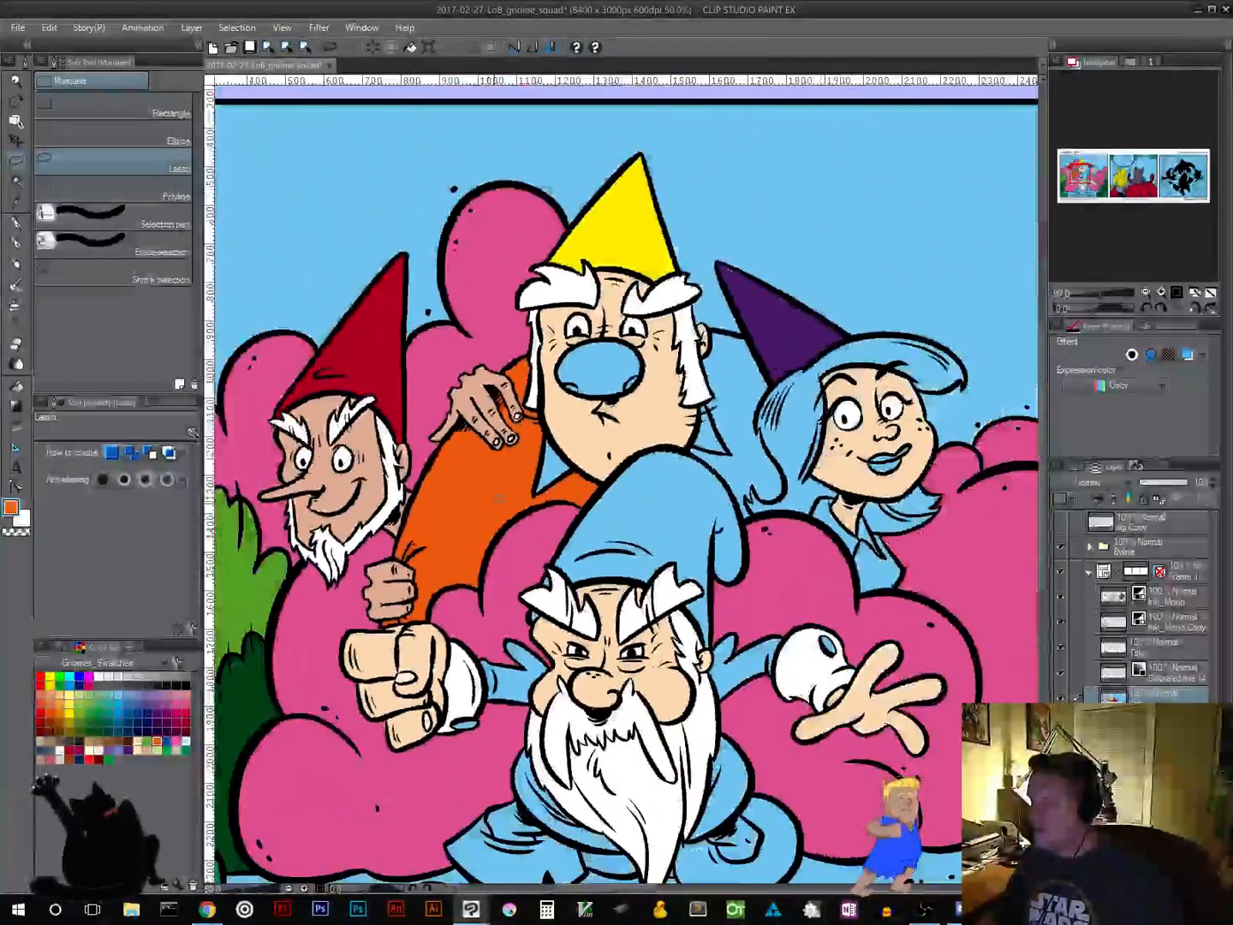
pyautogui.press('g')
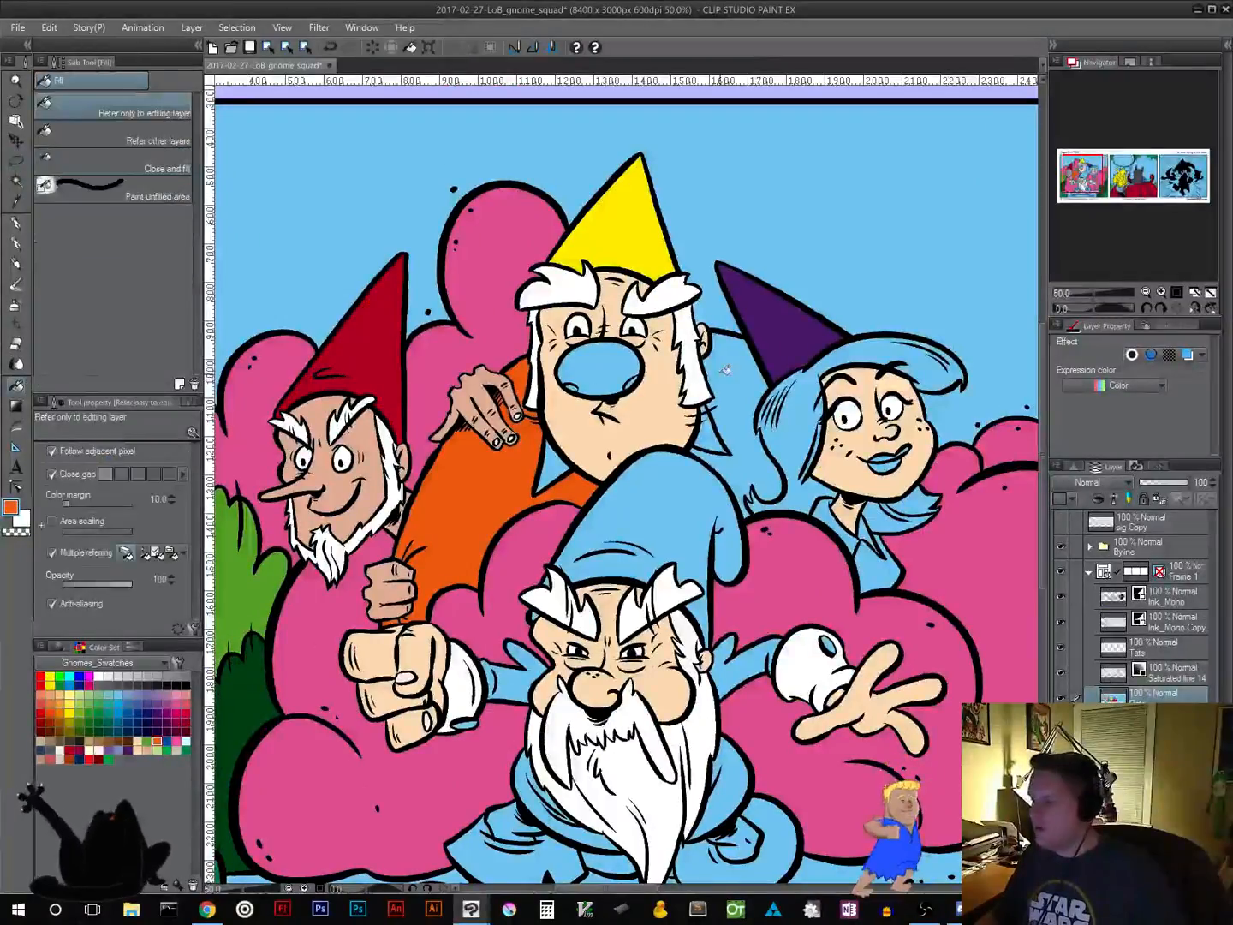
pyautogui.click(734, 373)
# Fill both collar points of the big-nosed gnome with light gray and his nose with tan
pyautogui.scroll(-2, 771, 480)
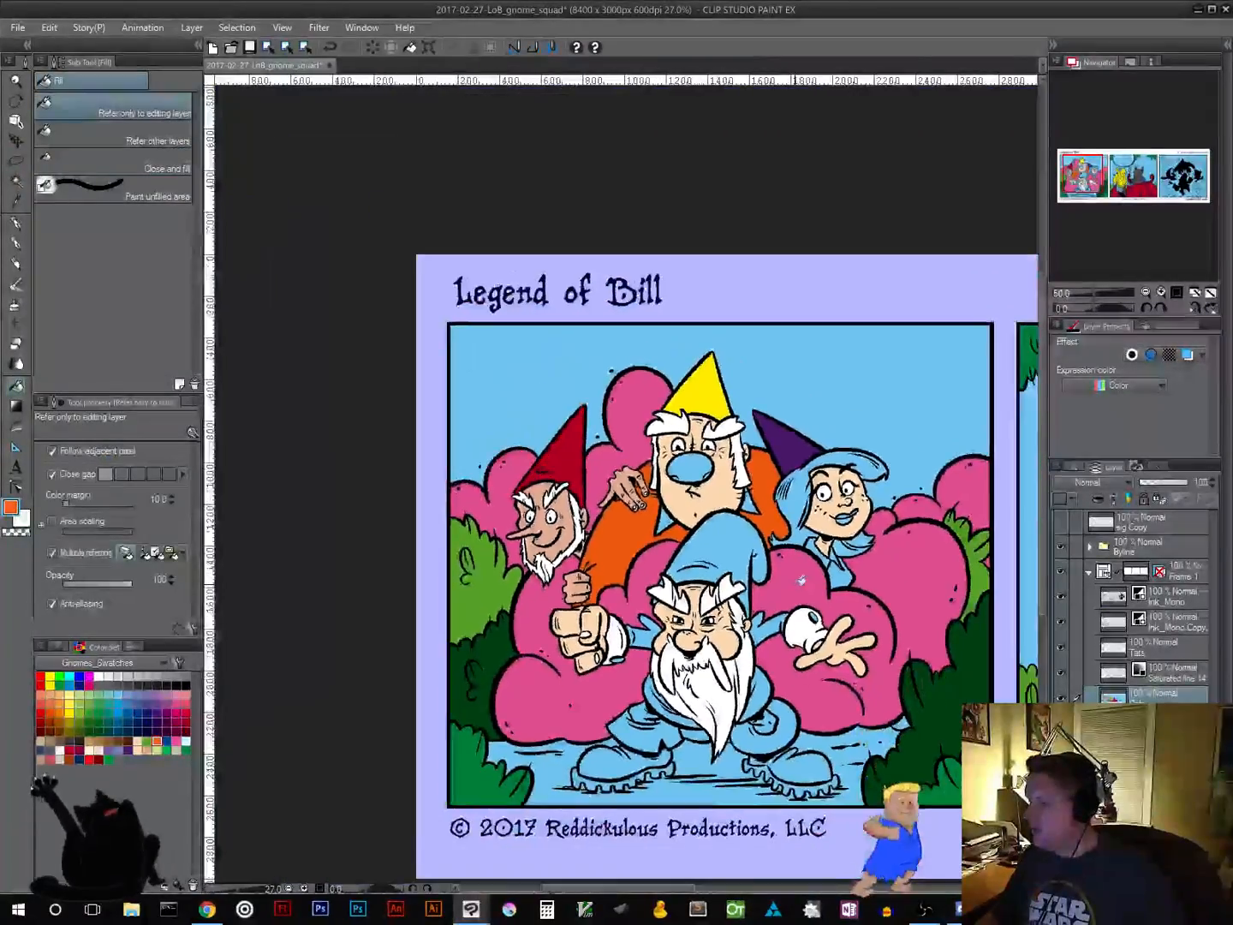
pyautogui.scroll(3, 800, 580)
pyautogui.scroll(2, 800, 580)
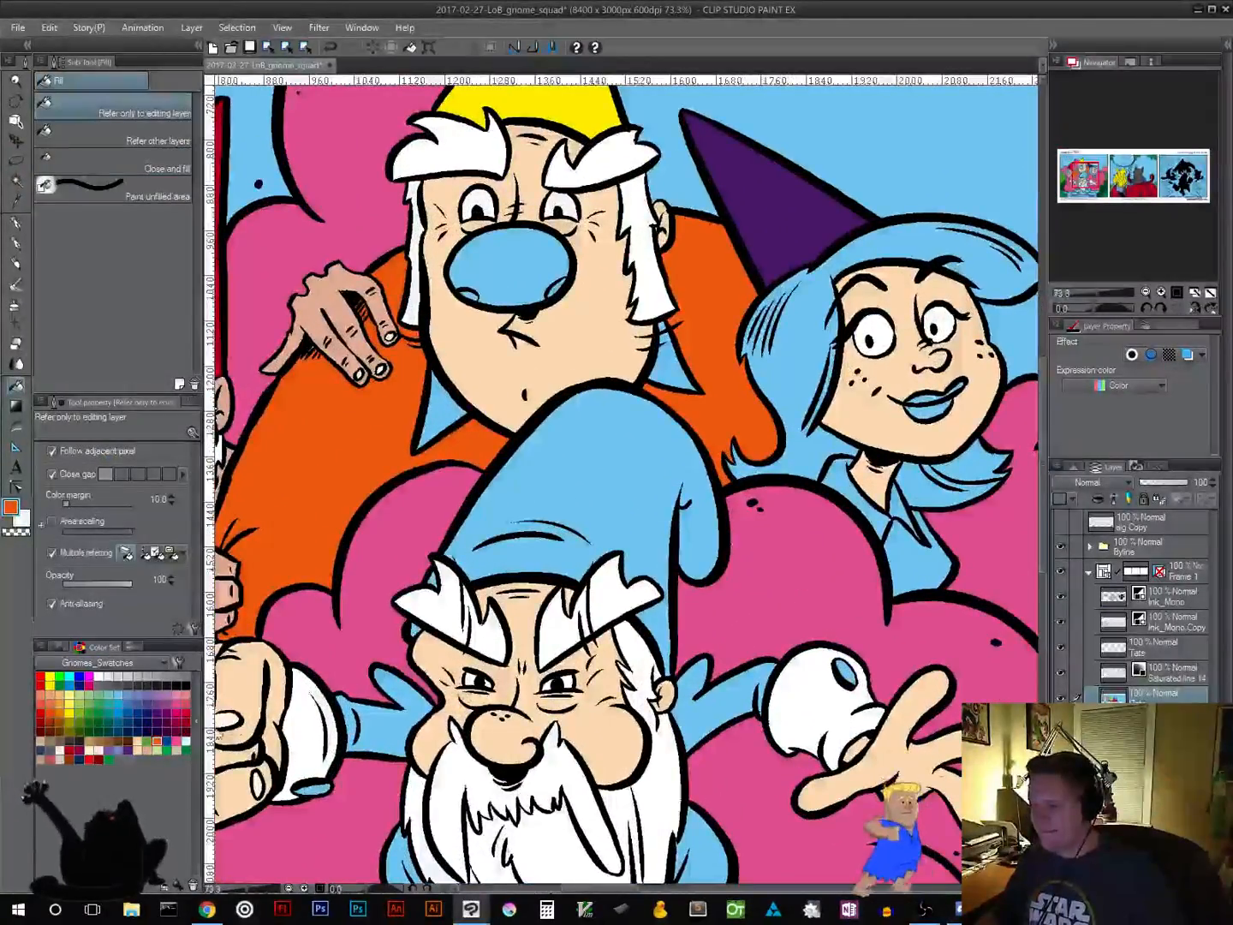
pyautogui.click(130, 673)
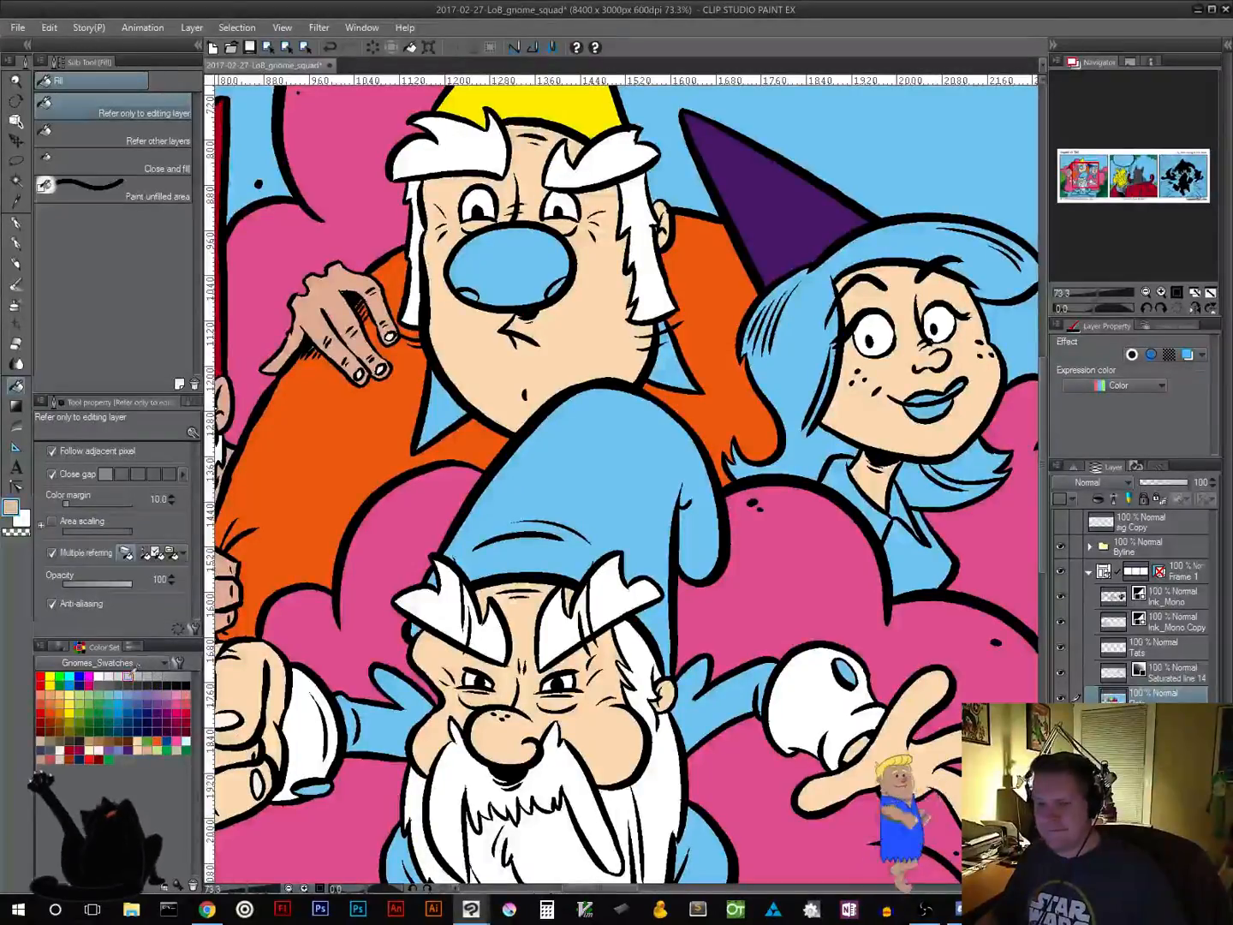
pyautogui.click(445, 411)
pyautogui.click(683, 368)
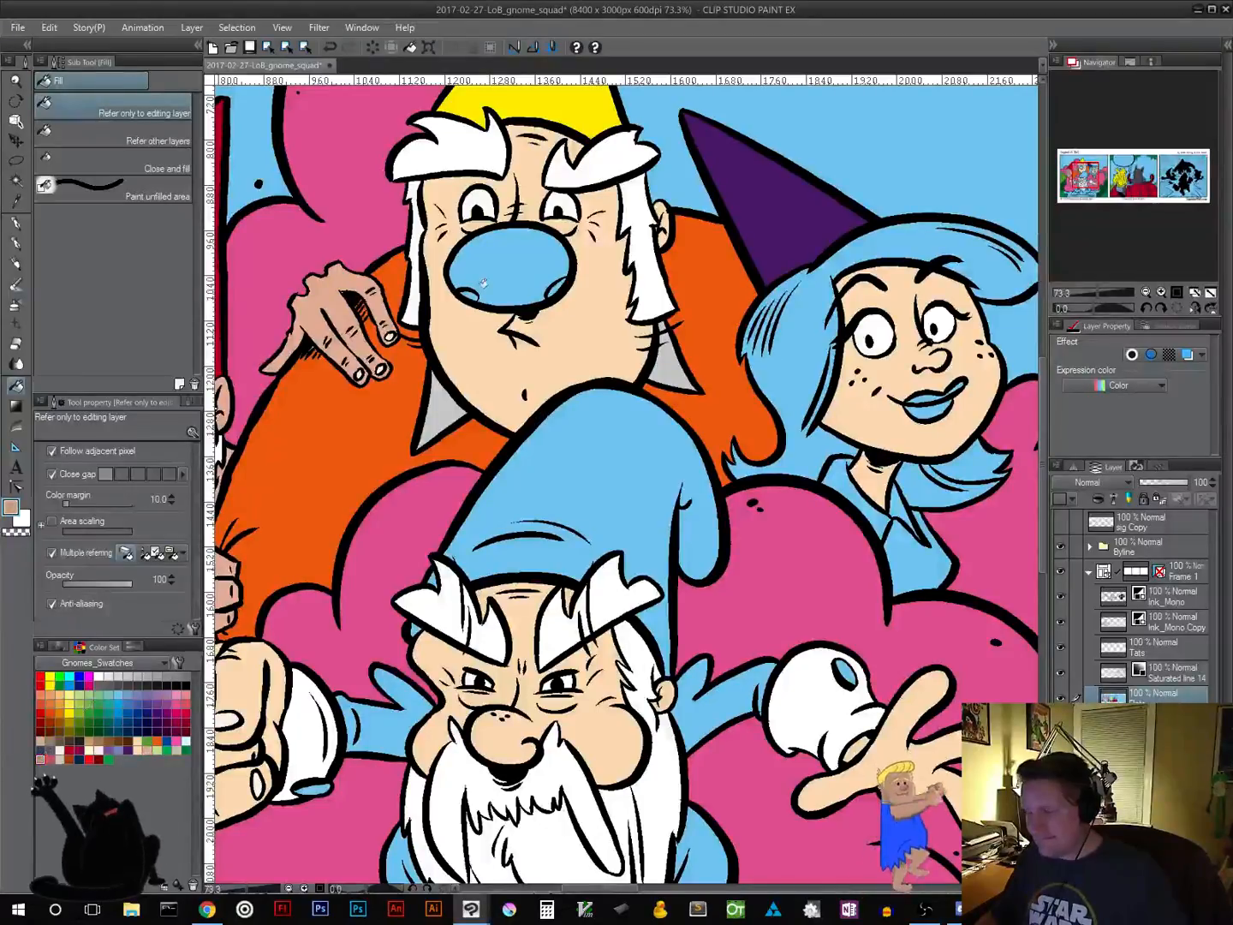
pyautogui.click(507, 259)
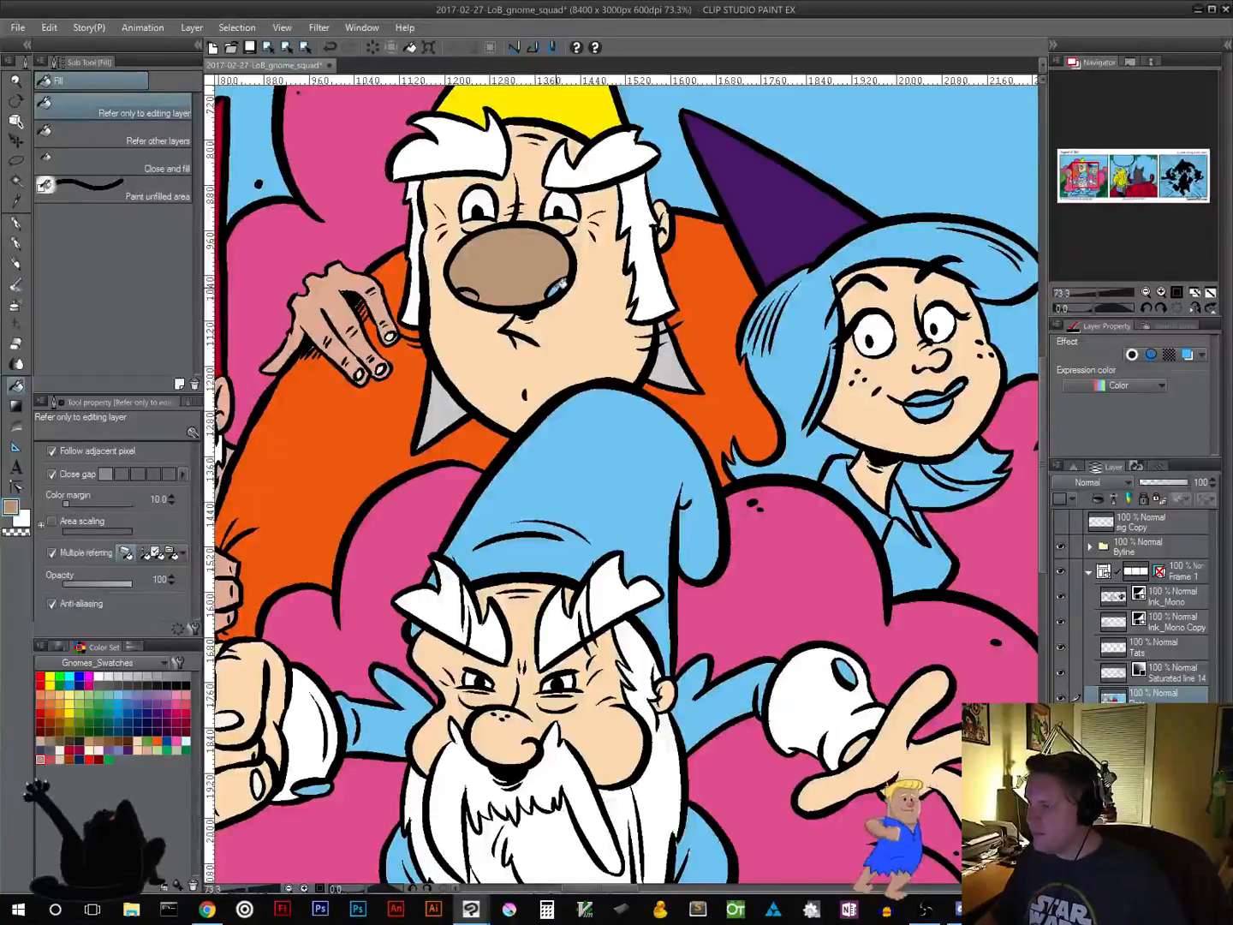
# Fill the front gnome's two boot soles and both trouser legs with medium brown
pyautogui.scroll(-6, 560, 428)
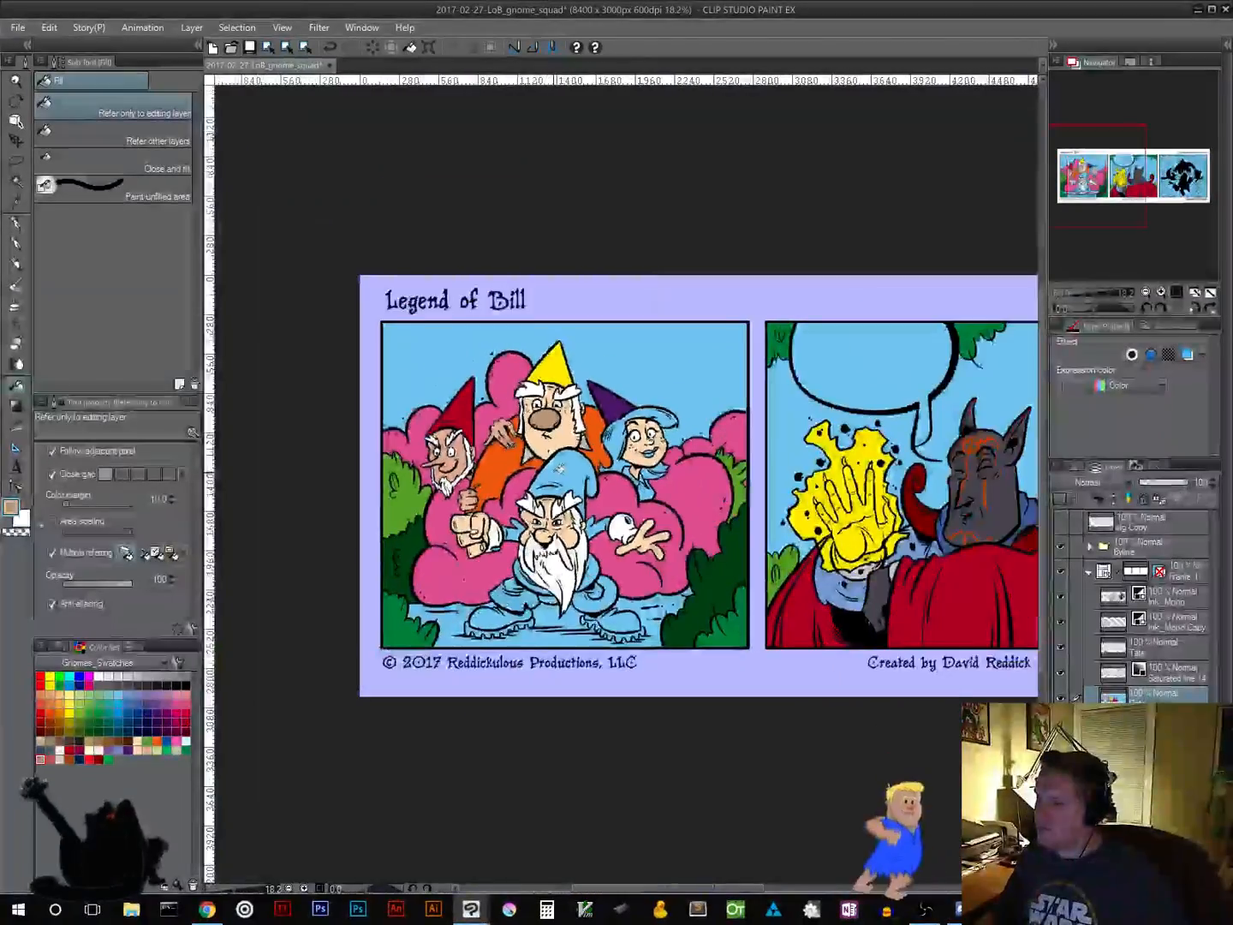
pyautogui.scroll(1, 559, 468)
pyautogui.scroll(2, 559, 466)
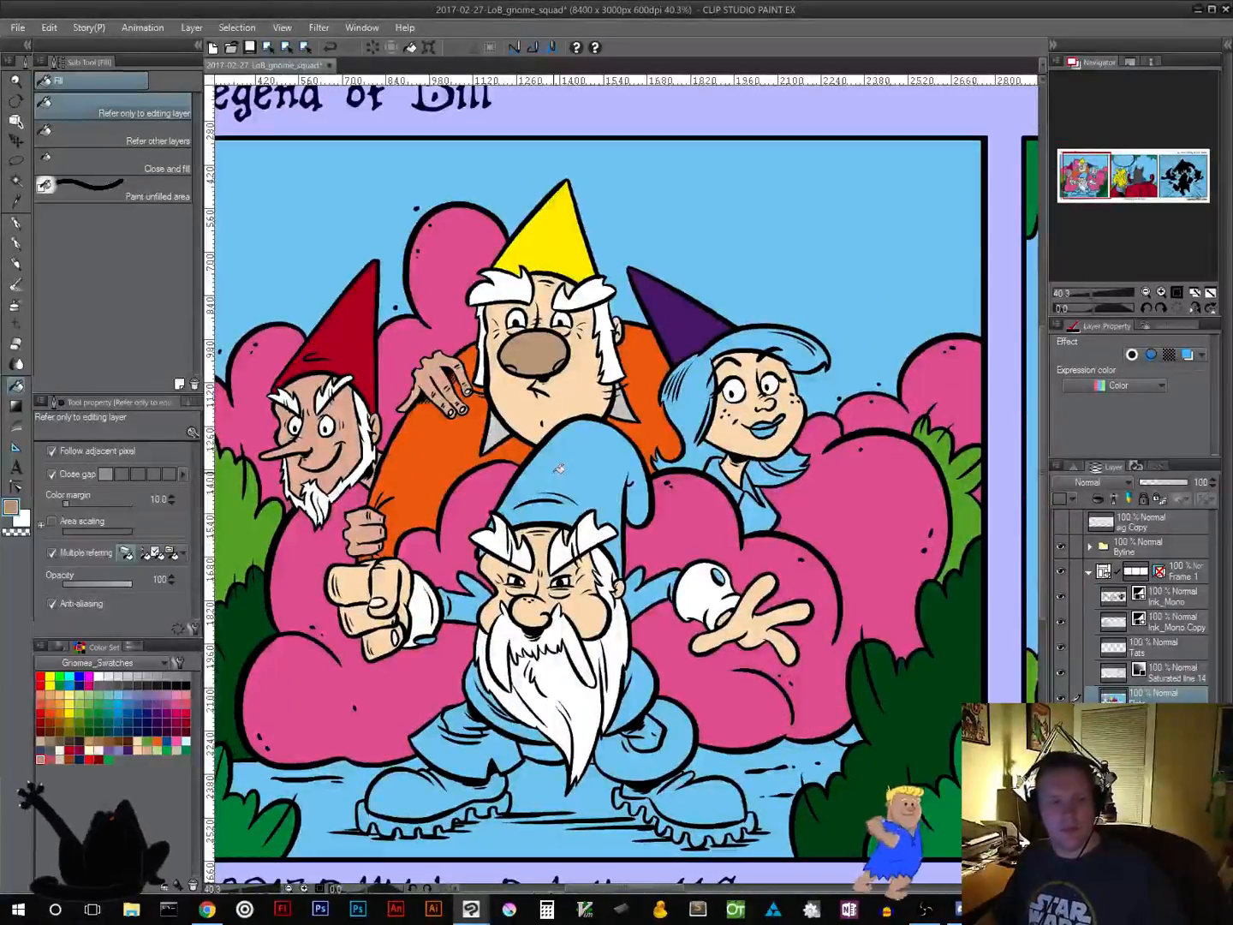
pyautogui.scroll(1, 589, 535)
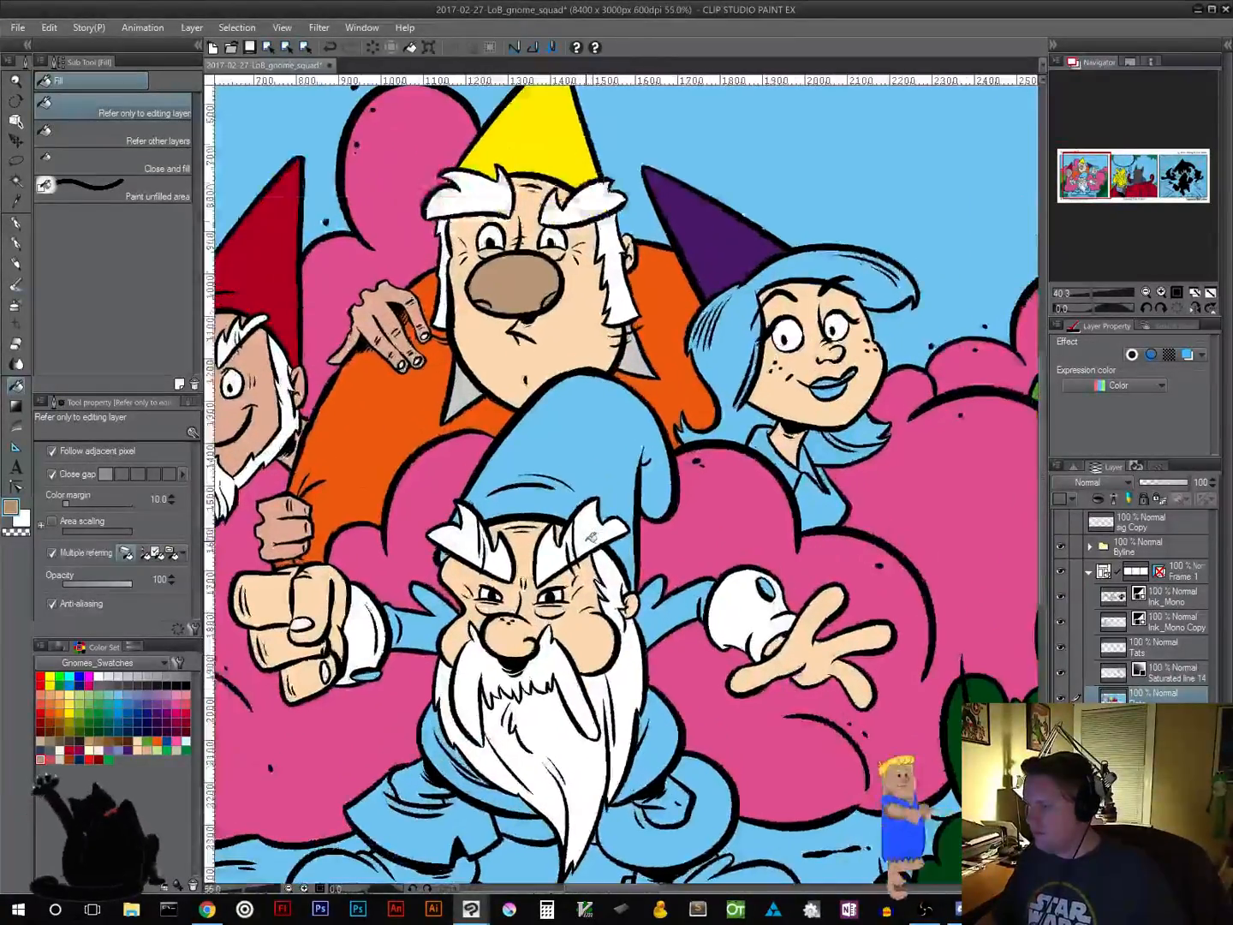
pyautogui.moveTo(591, 537); pyautogui.dragTo(703, 316)
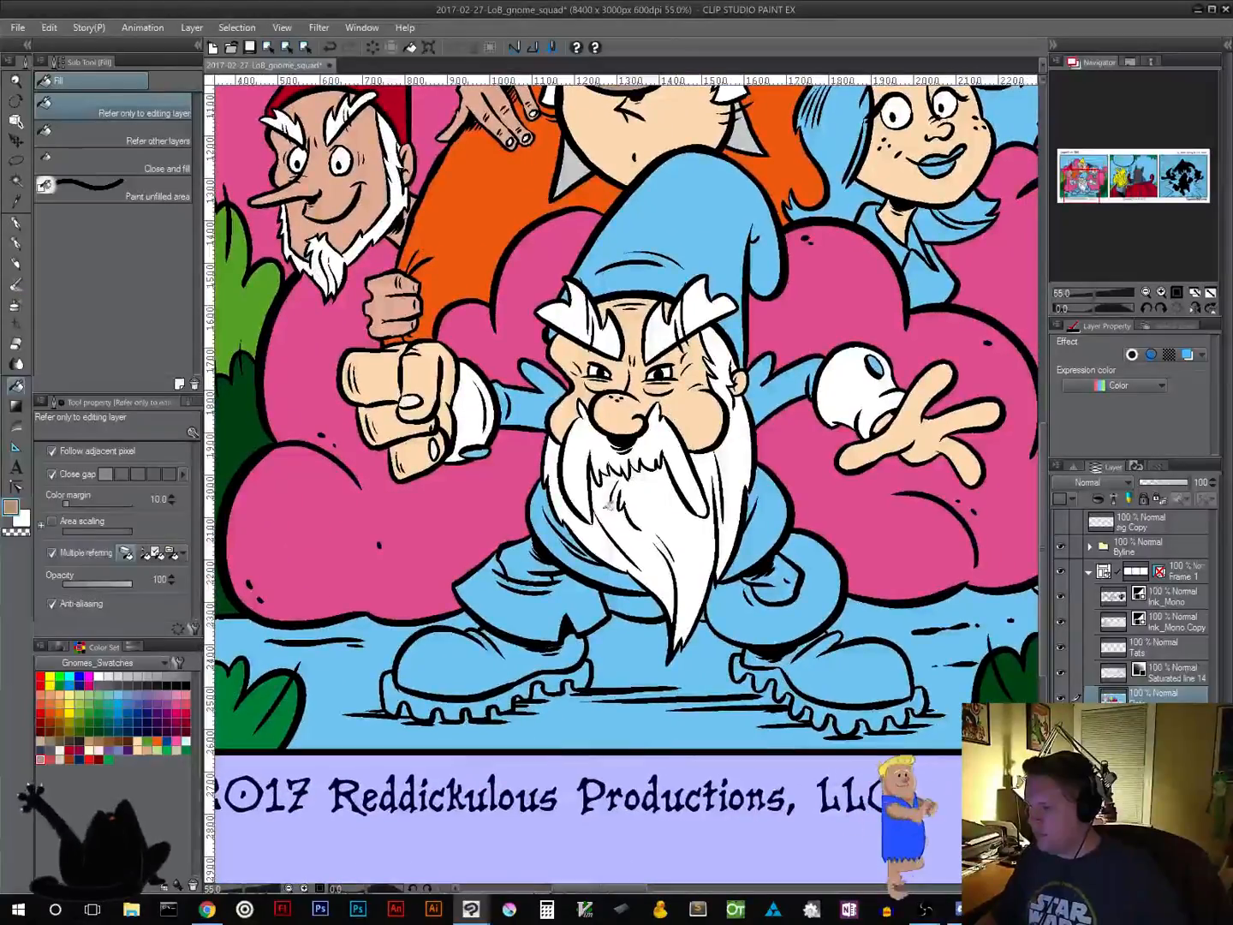
pyautogui.click(99, 739)
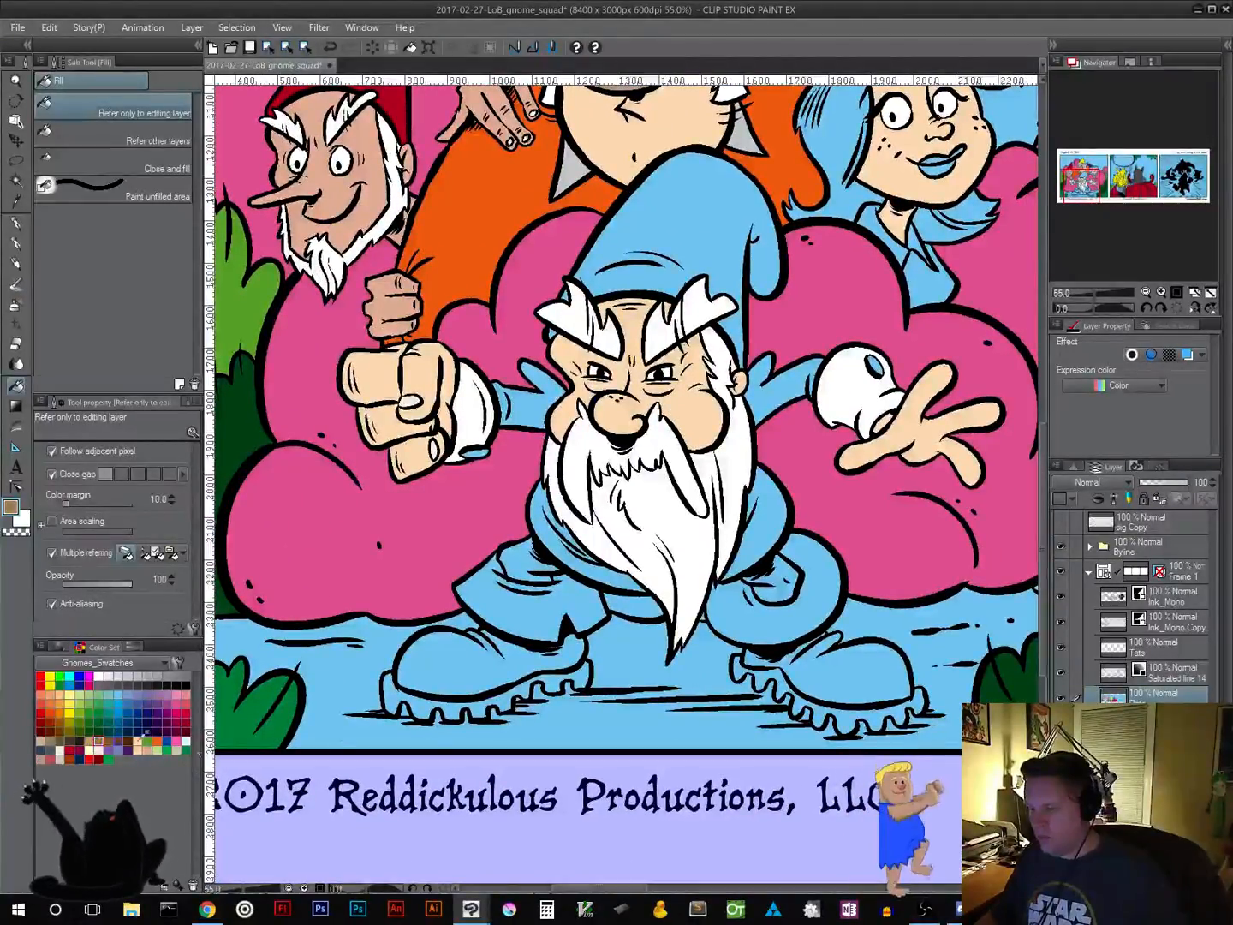
pyautogui.click(454, 706)
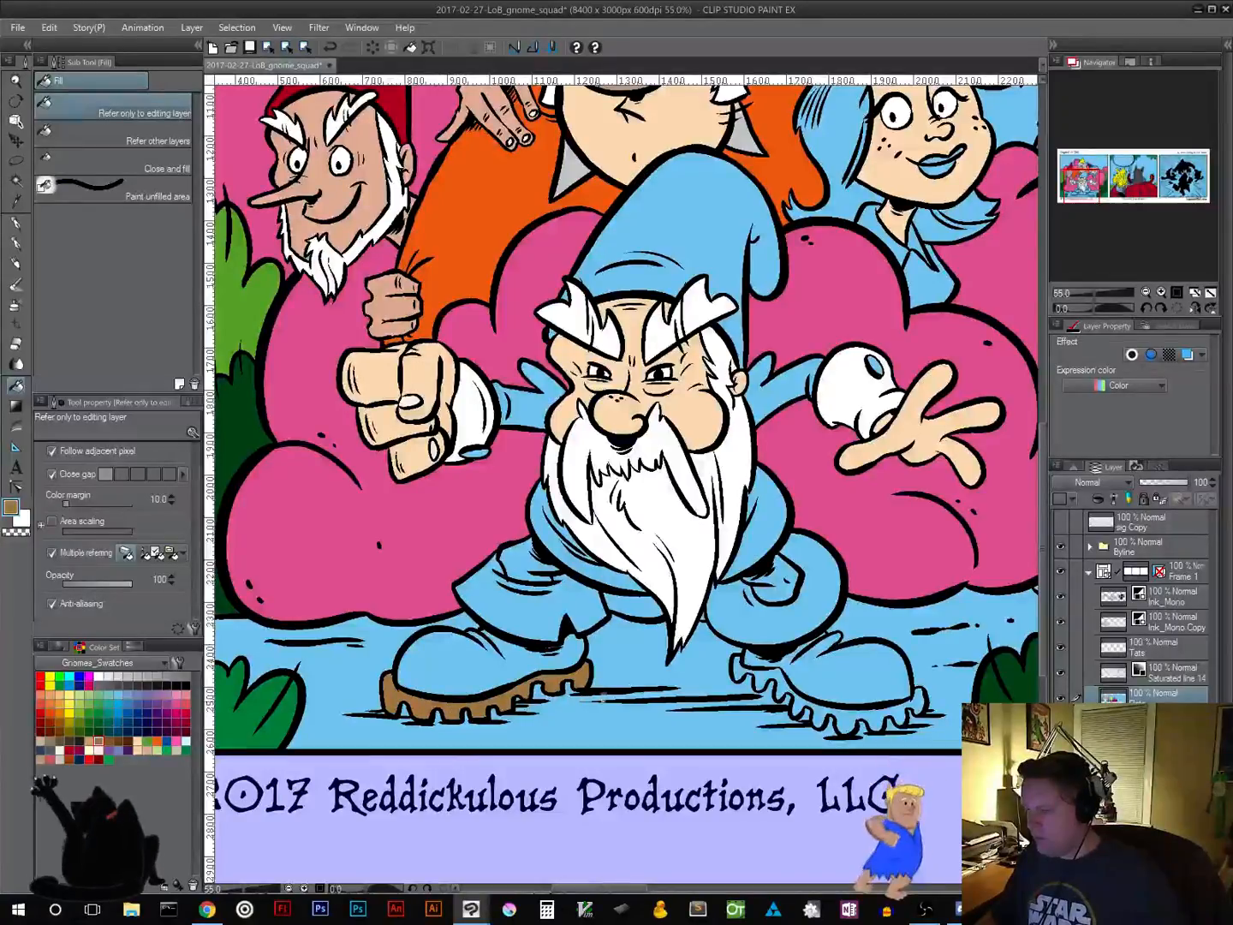
pyautogui.click(824, 707)
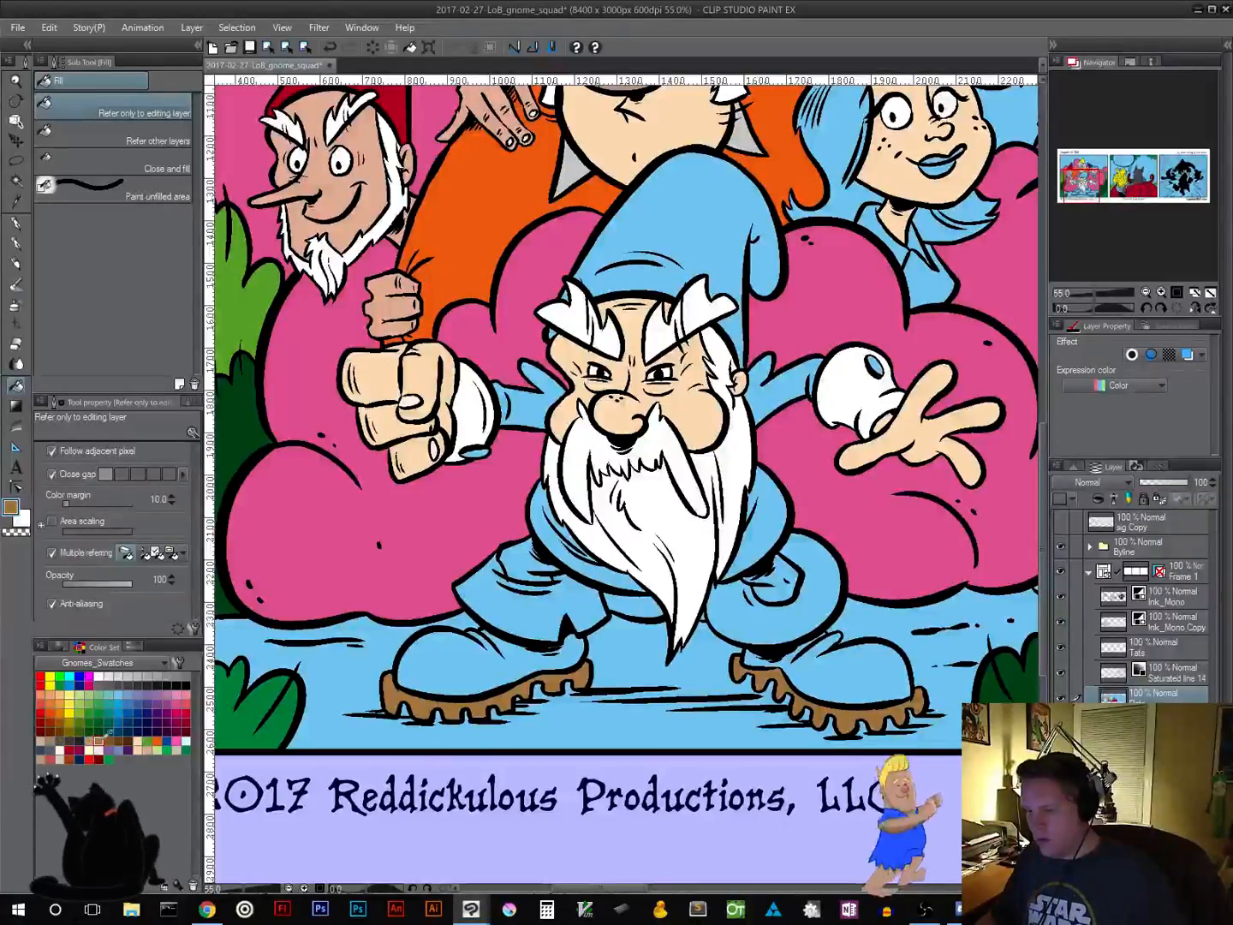
pyautogui.click(531, 599)
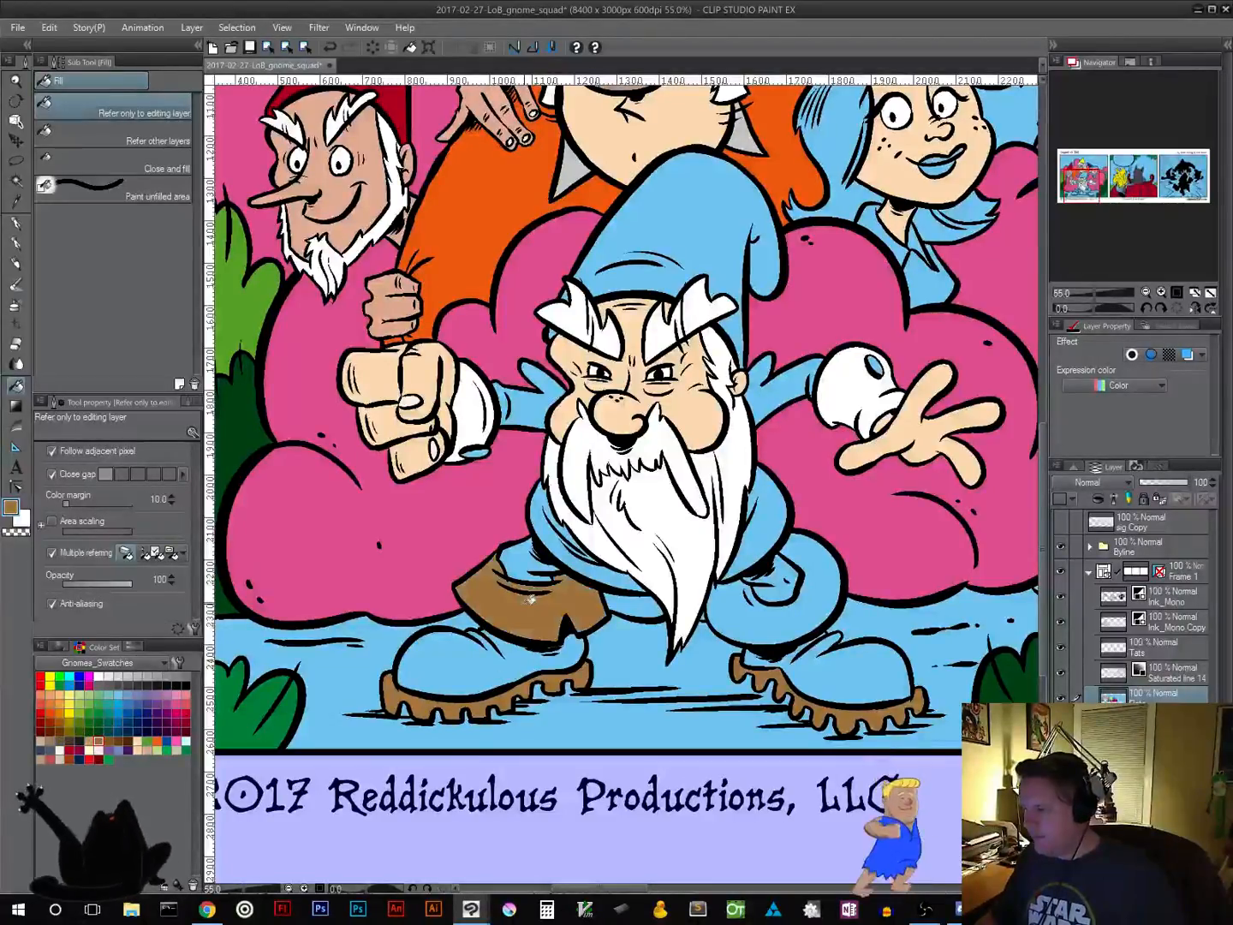
pyautogui.click(806, 613)
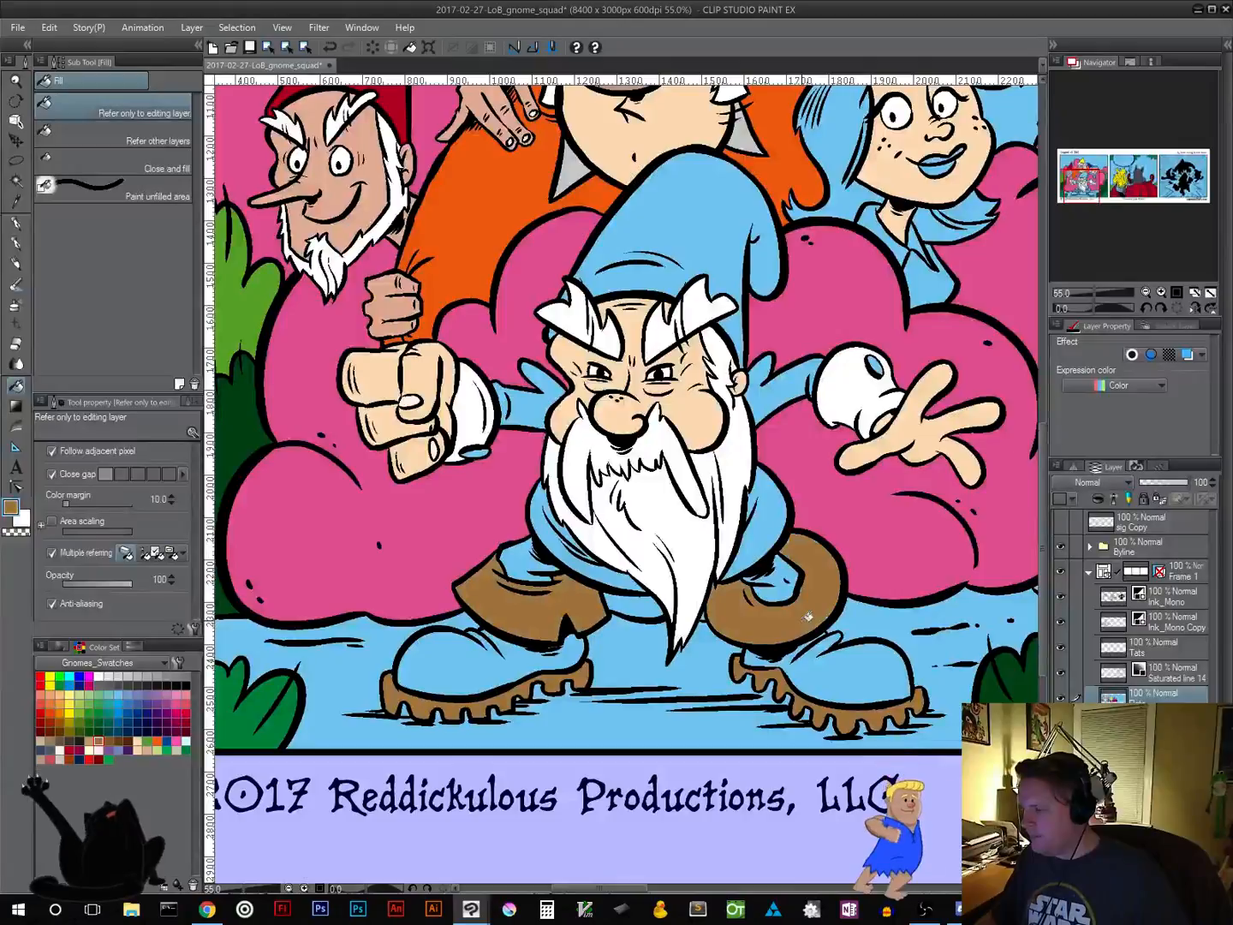
# Fill the uppers of both of the front gnome's boots with dark brown
pyautogui.click(120, 739)
pyautogui.click(462, 658)
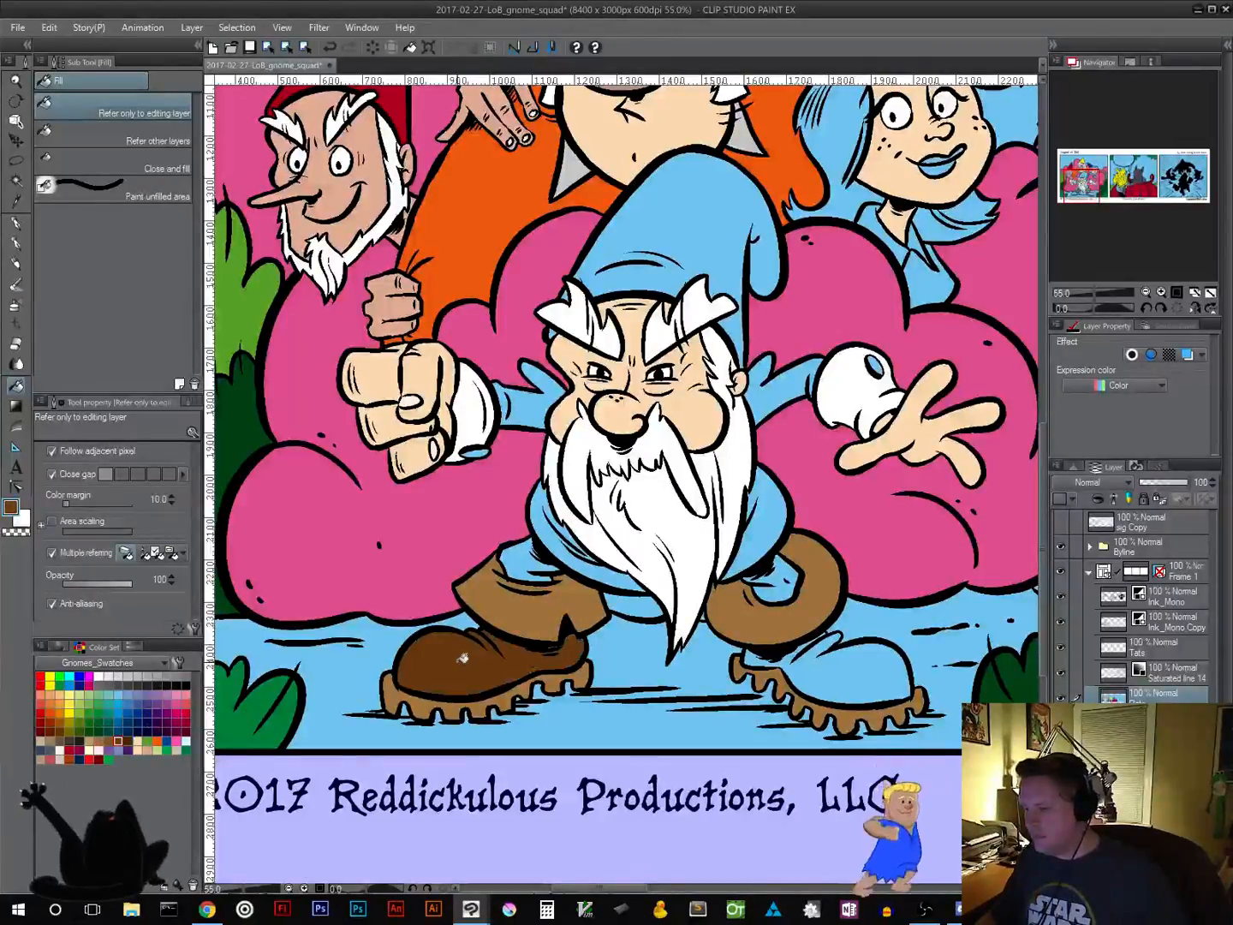
pyautogui.click(844, 675)
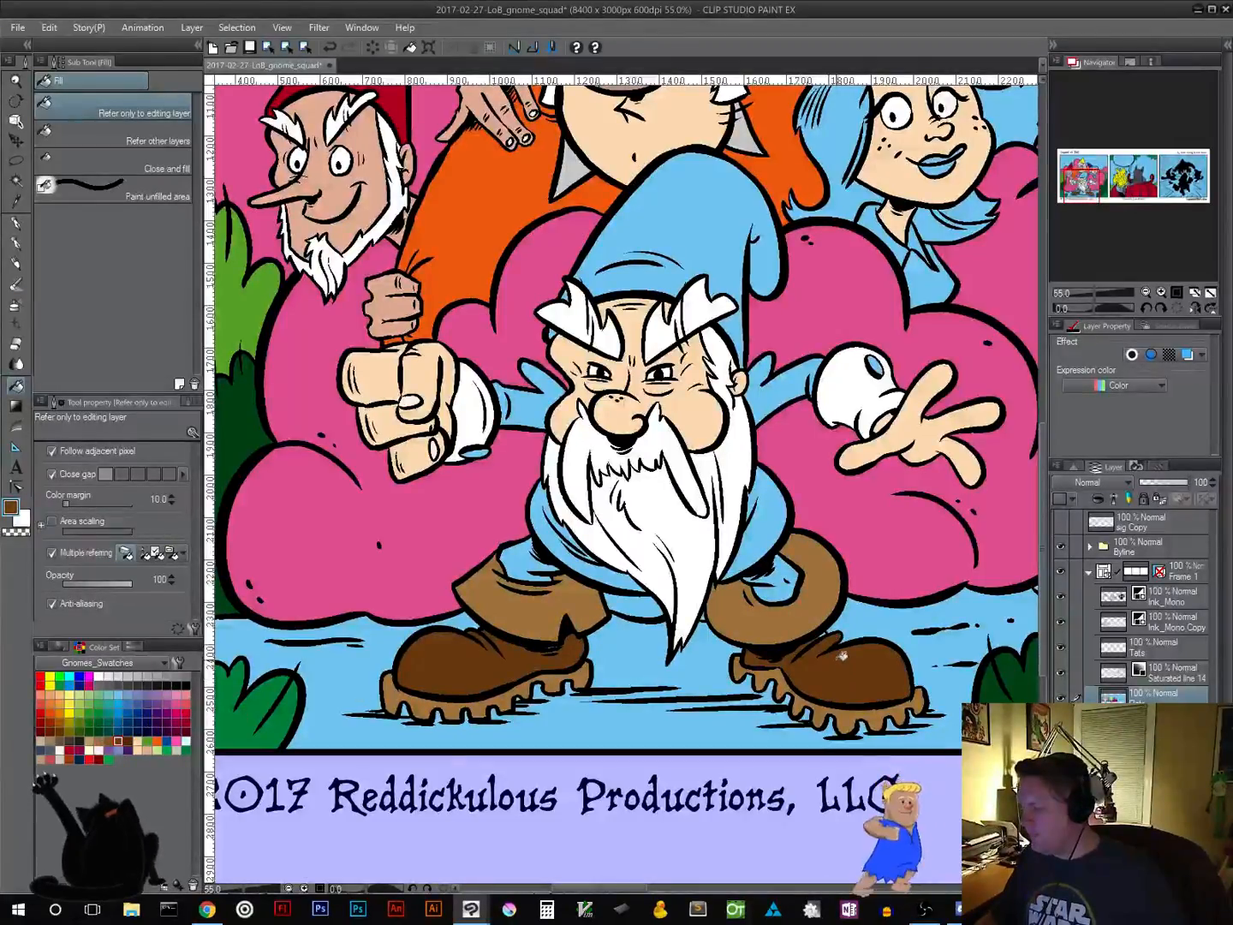
# Lasso the small hatched gap beneath the trouser cuff on the front gnome's boot and fill it with dark brown
pyautogui.scroll(1, 826, 638)
pyautogui.scroll(4, 827, 635)
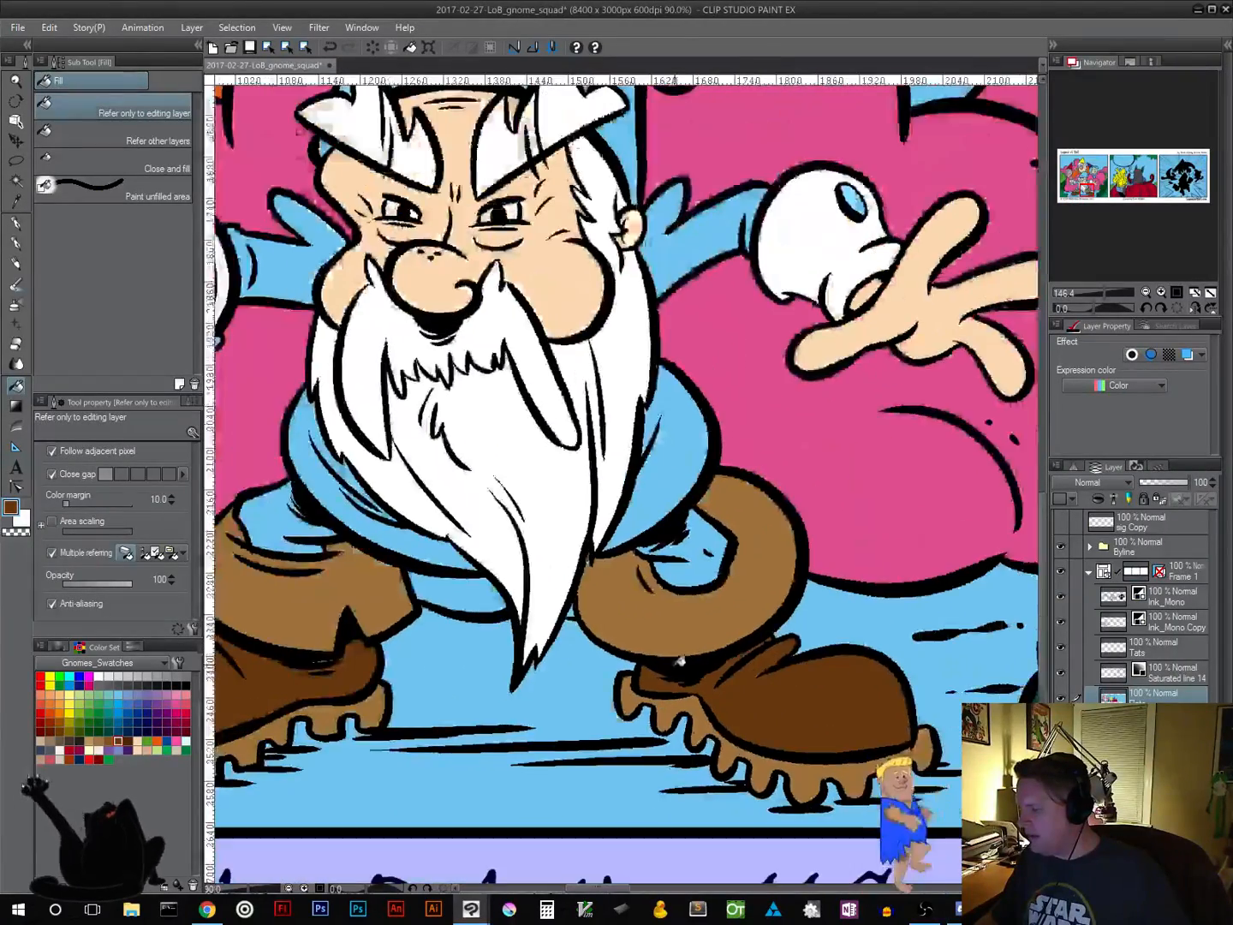
pyautogui.scroll(-4, 831, 617)
pyautogui.scroll(3, 267, 660)
pyautogui.scroll(1, 264, 660)
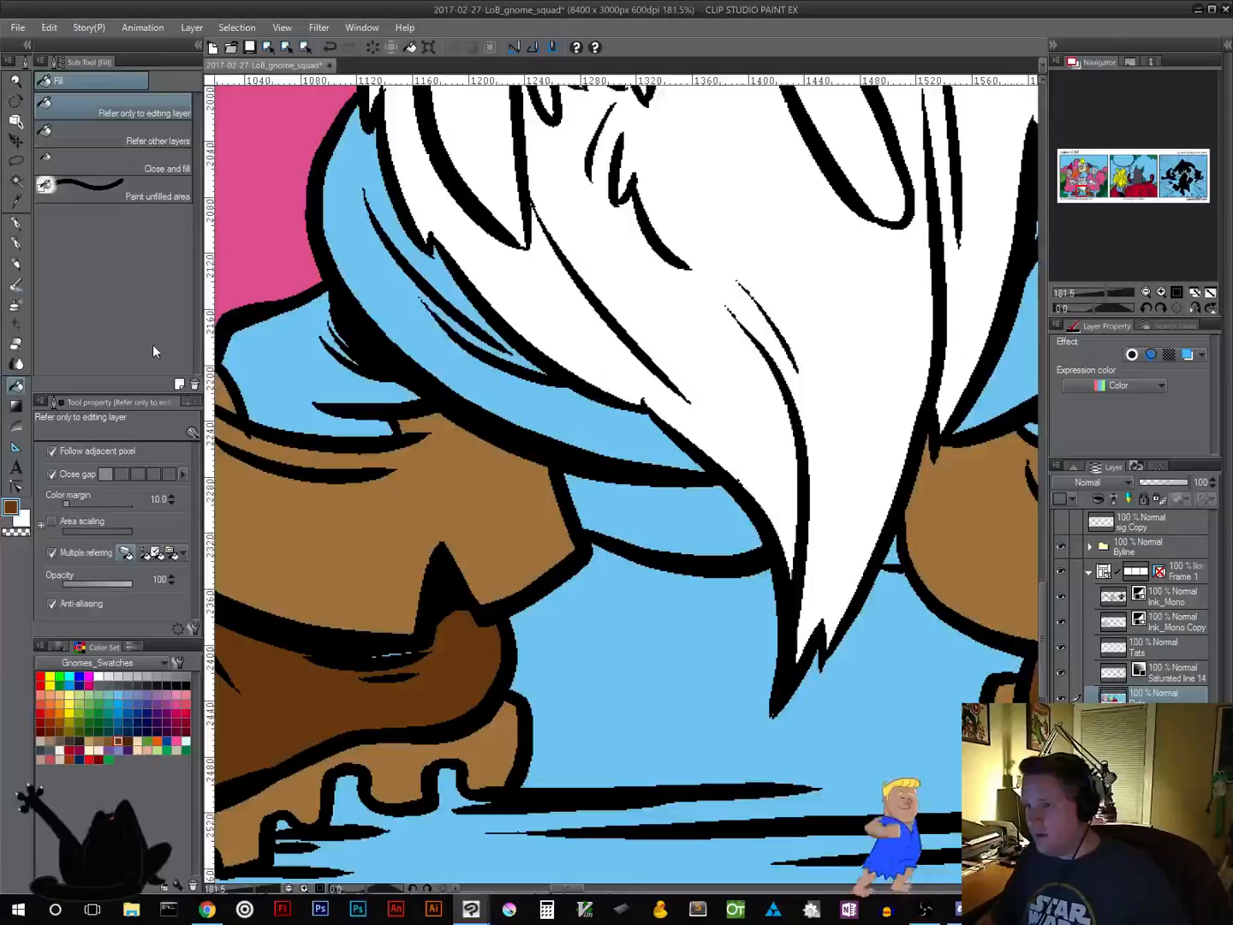
pyautogui.click(16, 160)
pyautogui.moveTo(416, 641)
pyautogui.mouseDown()
pyautogui.moveTo(393, 639)
pyautogui.moveTo(377, 659)
pyautogui.moveTo(413, 642)
pyautogui.mouseUp()
pyautogui.click(429, 691)
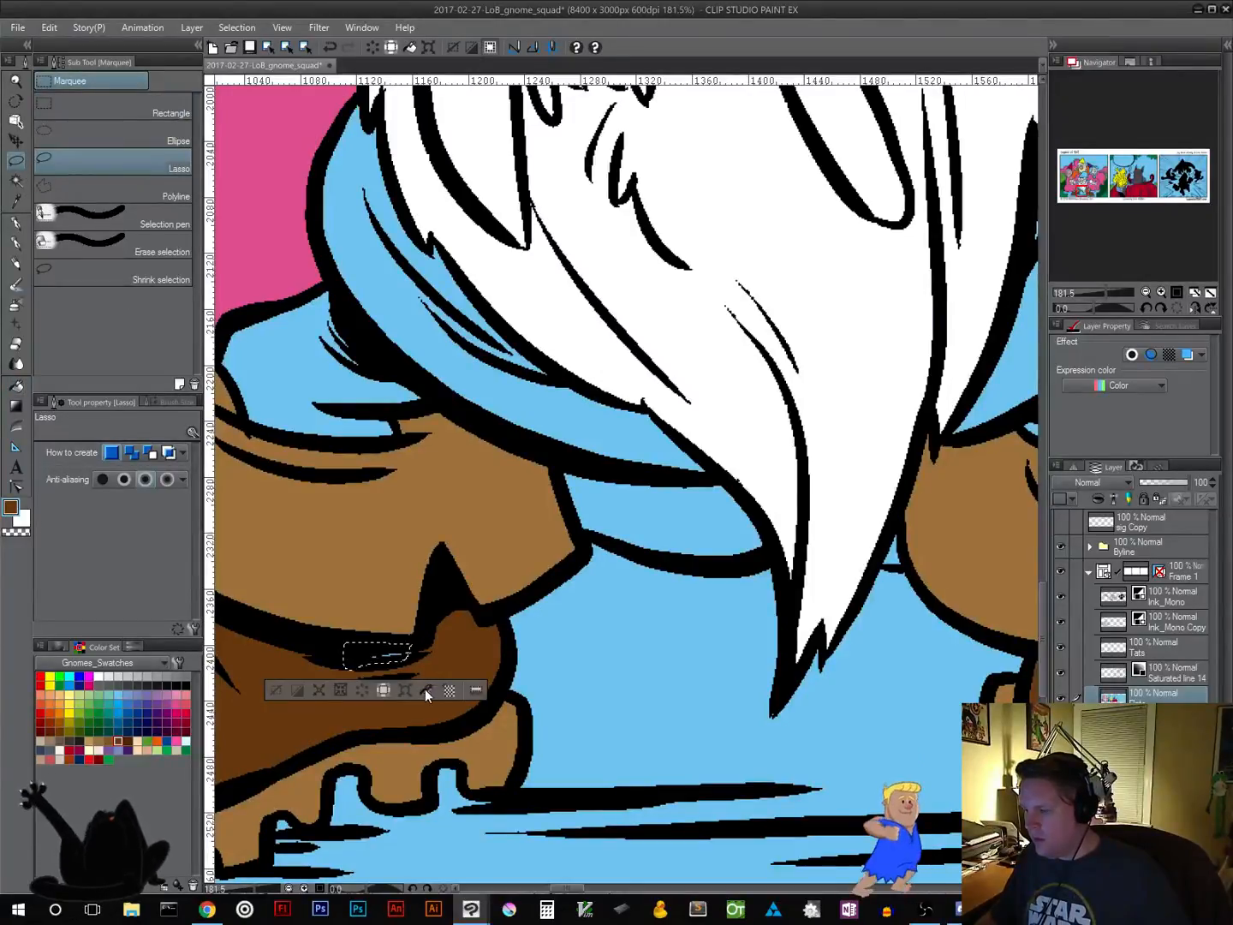
pyautogui.click(282, 687)
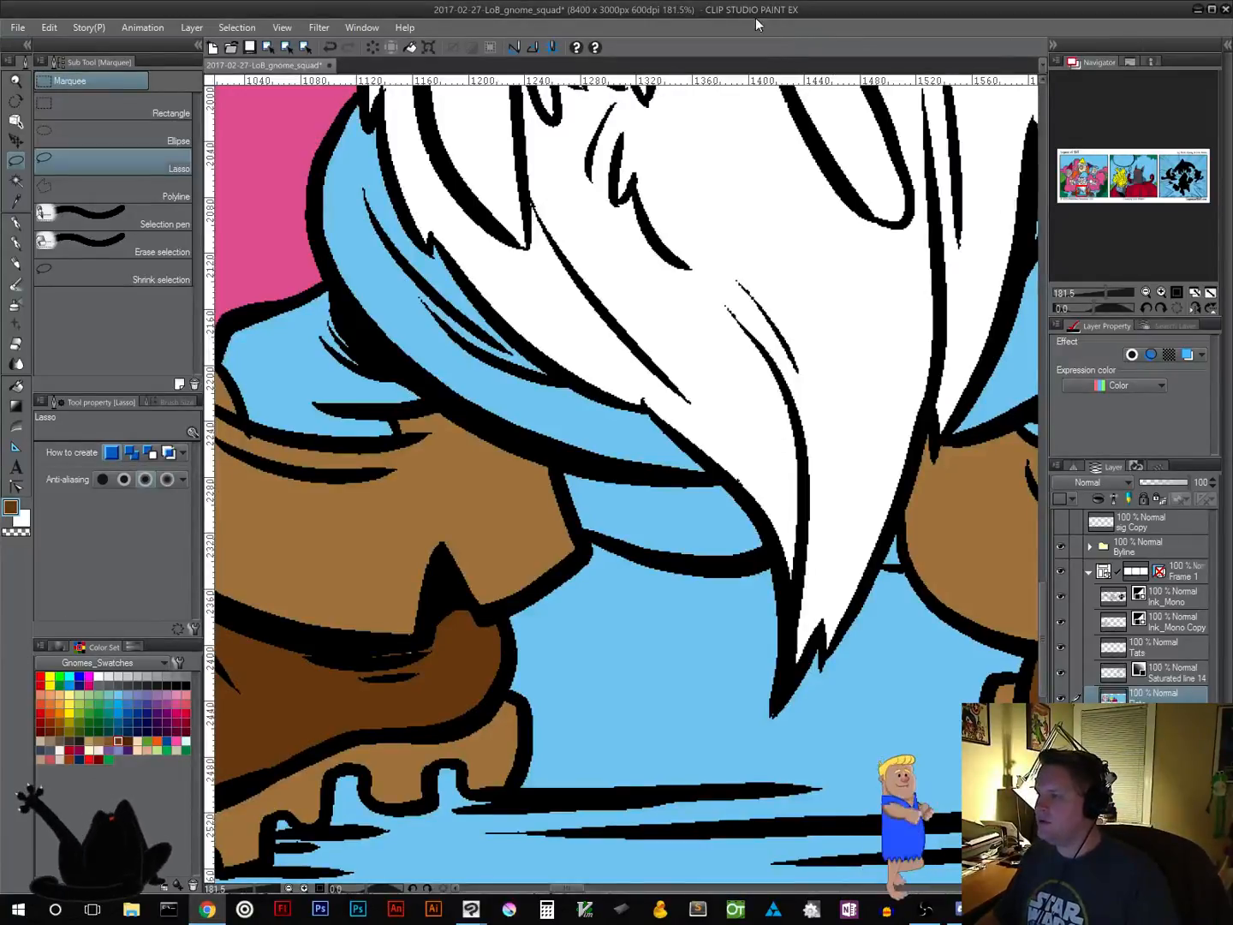
# Sample the cloud's pink and fill the leftover blue area under the front gnome's belly, beside his beard tip
pyautogui.scroll(-6, 757, 120)
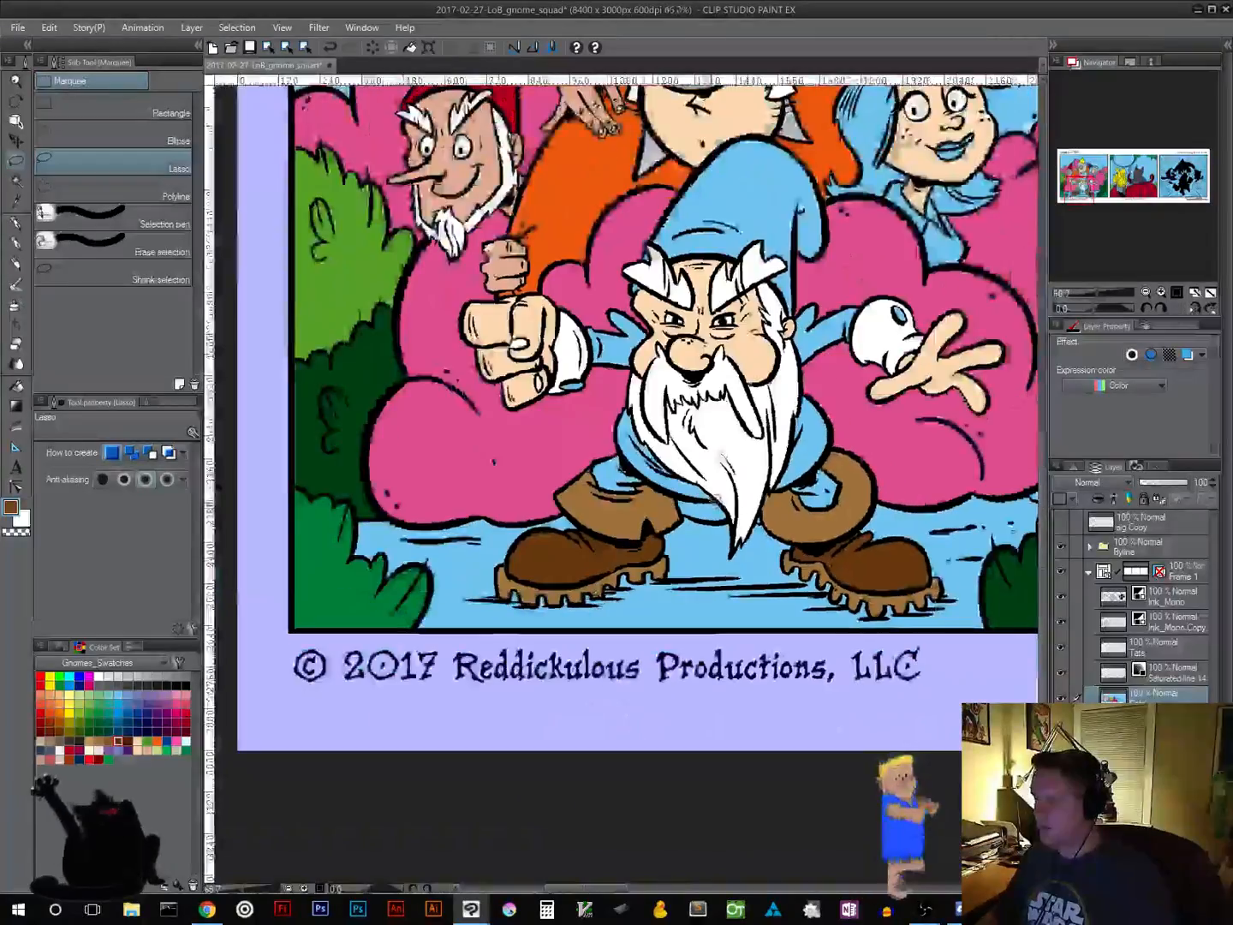
pyautogui.scroll(2, 719, 498)
pyautogui.press('g')
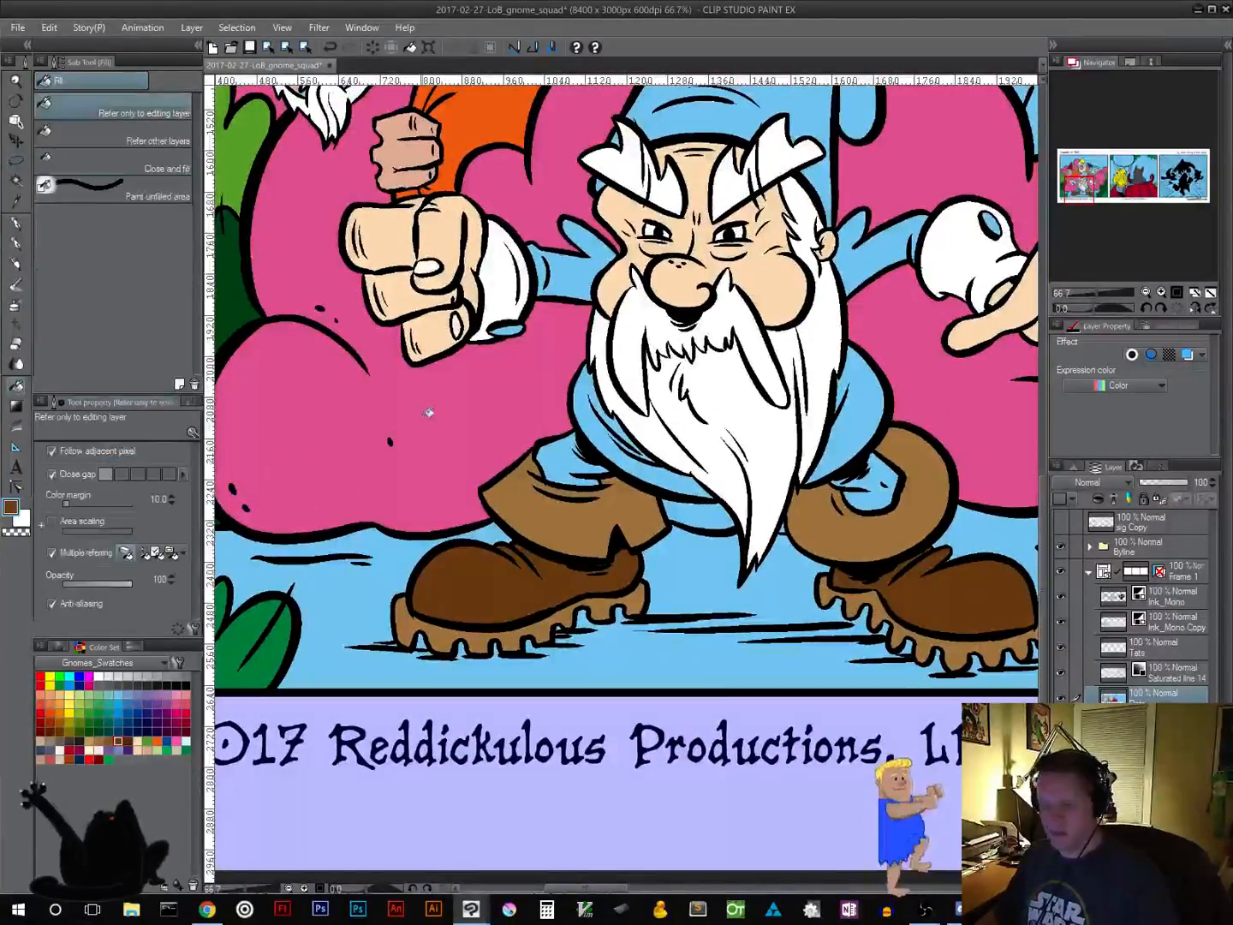
pyautogui.keyDown('alt'); pyautogui.click(512, 410); pyautogui.keyUp('alt')
pyautogui.click(751, 520)
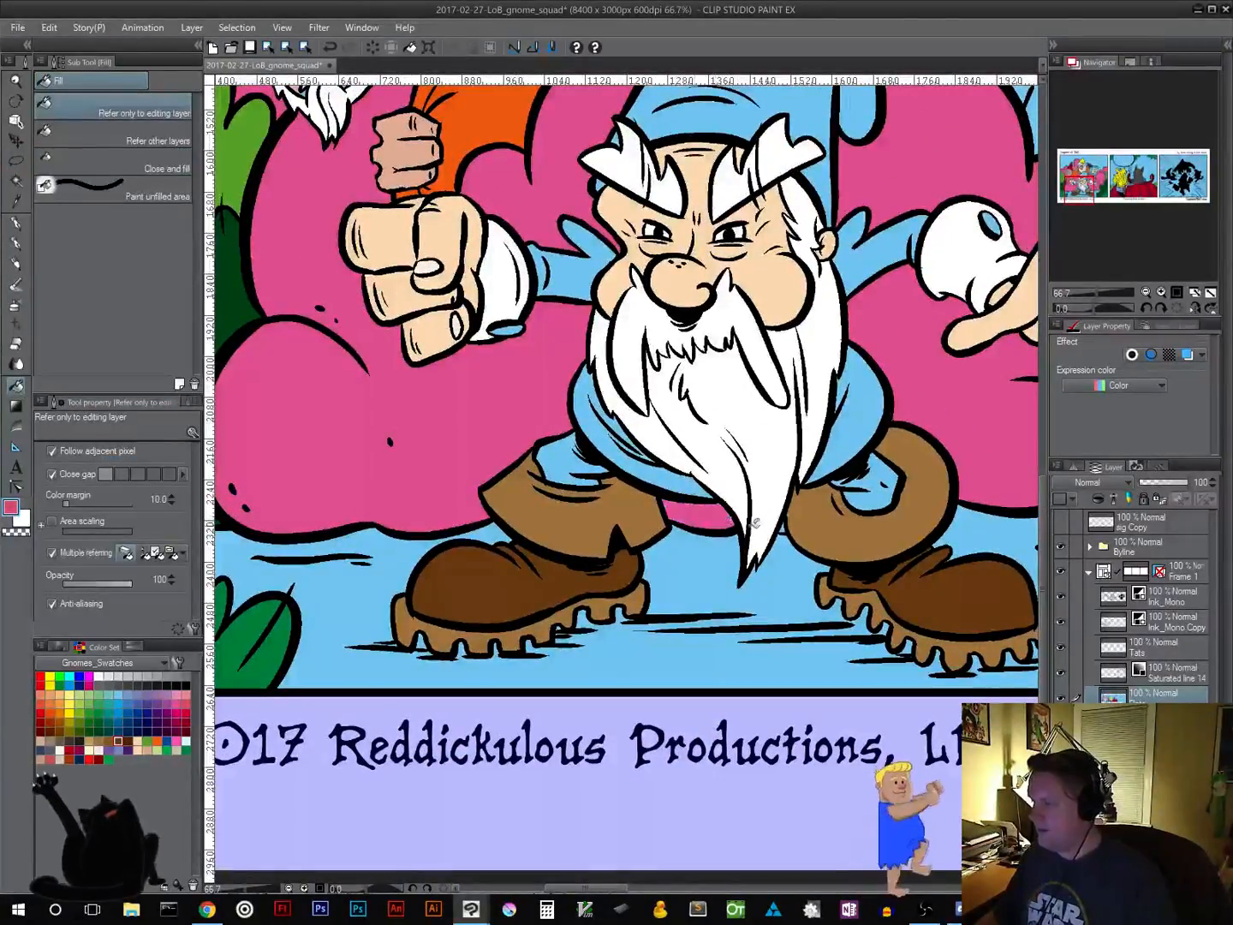
# Fill the ground beneath the gnomes with grayish brown, including the small gaps between the boot treads
pyautogui.moveTo(849, 468); pyautogui.dragTo(898, 565)
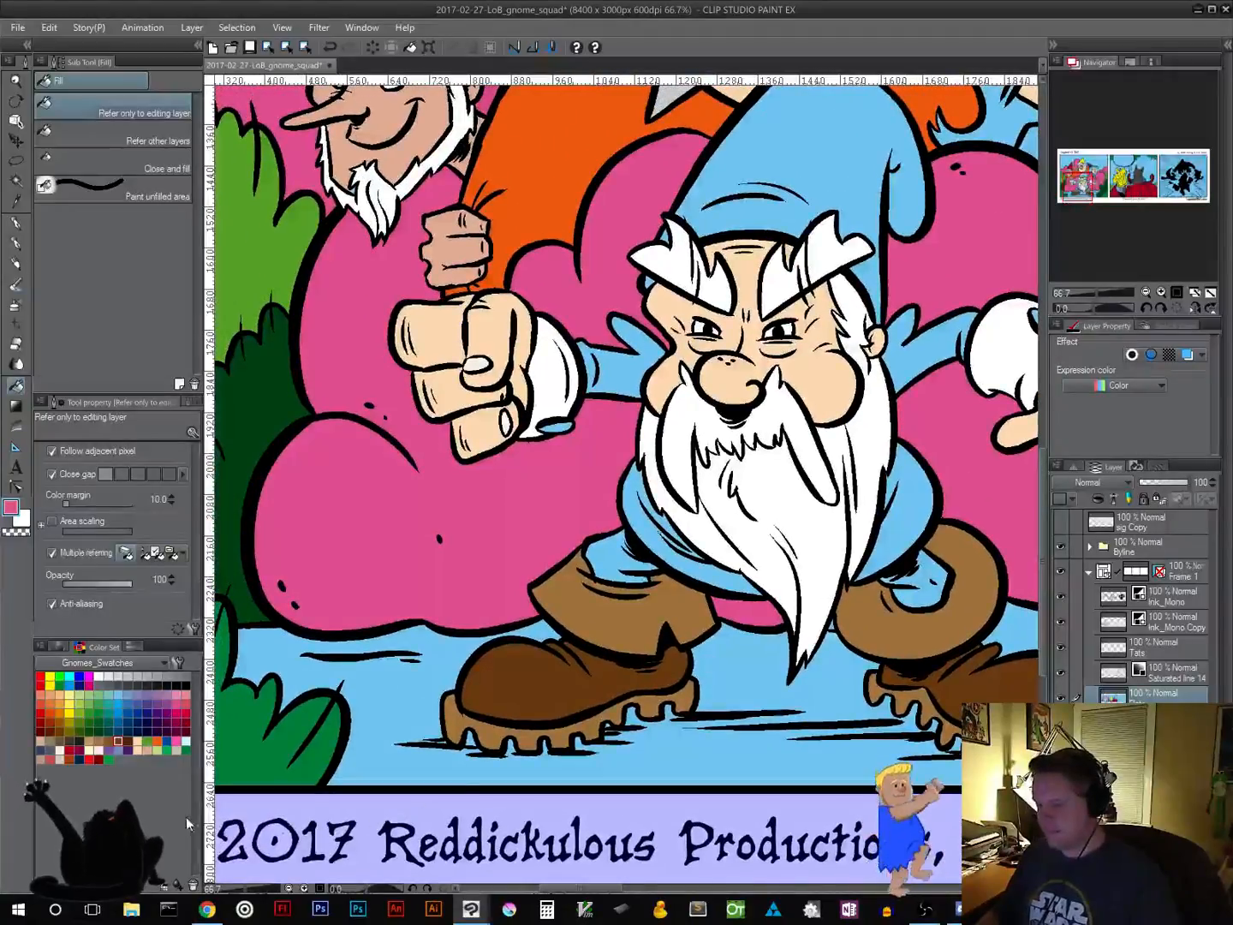
pyautogui.click(49, 738)
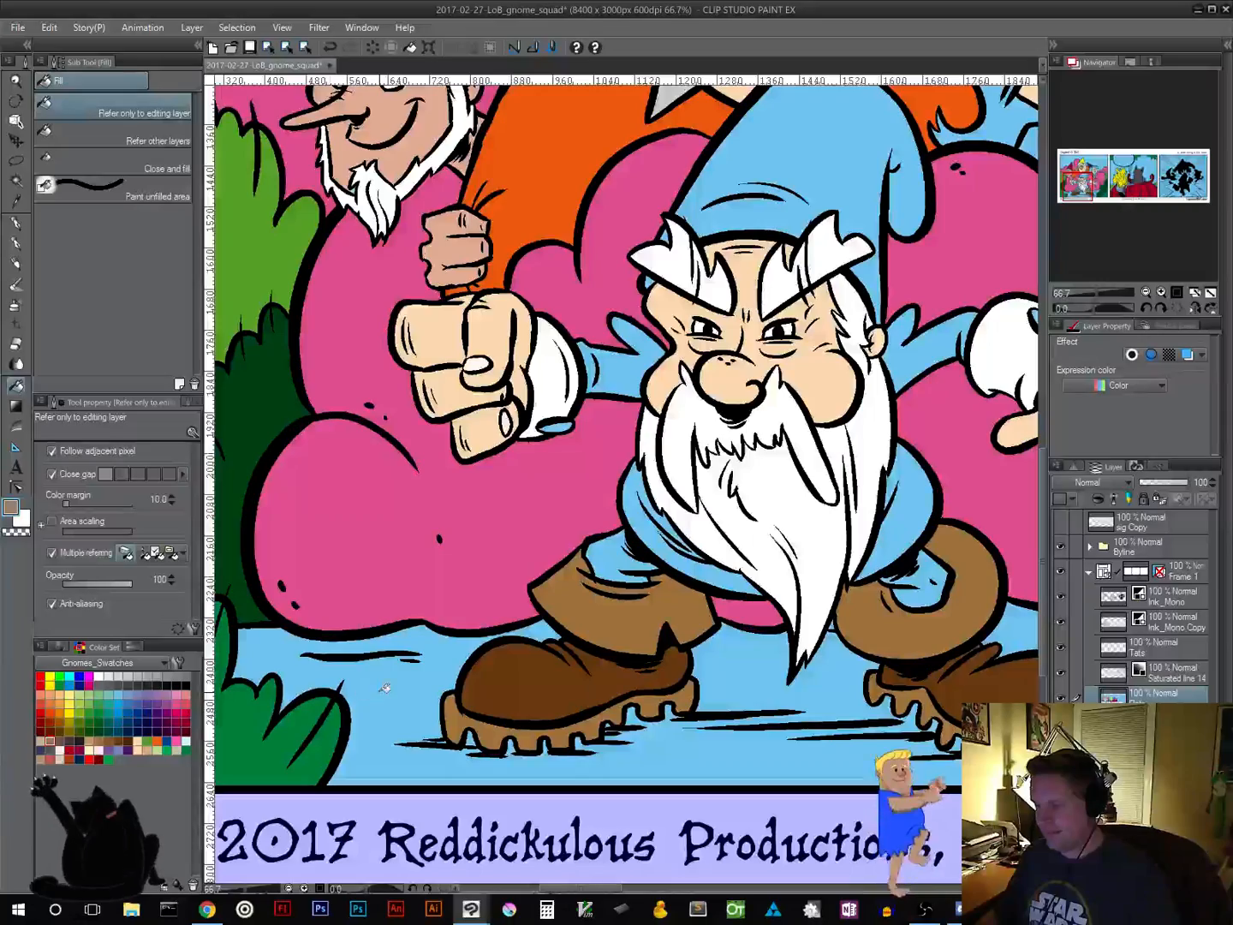
pyautogui.click(385, 689)
pyautogui.scroll(-3, 385, 688)
pyautogui.scroll(3, 386, 688)
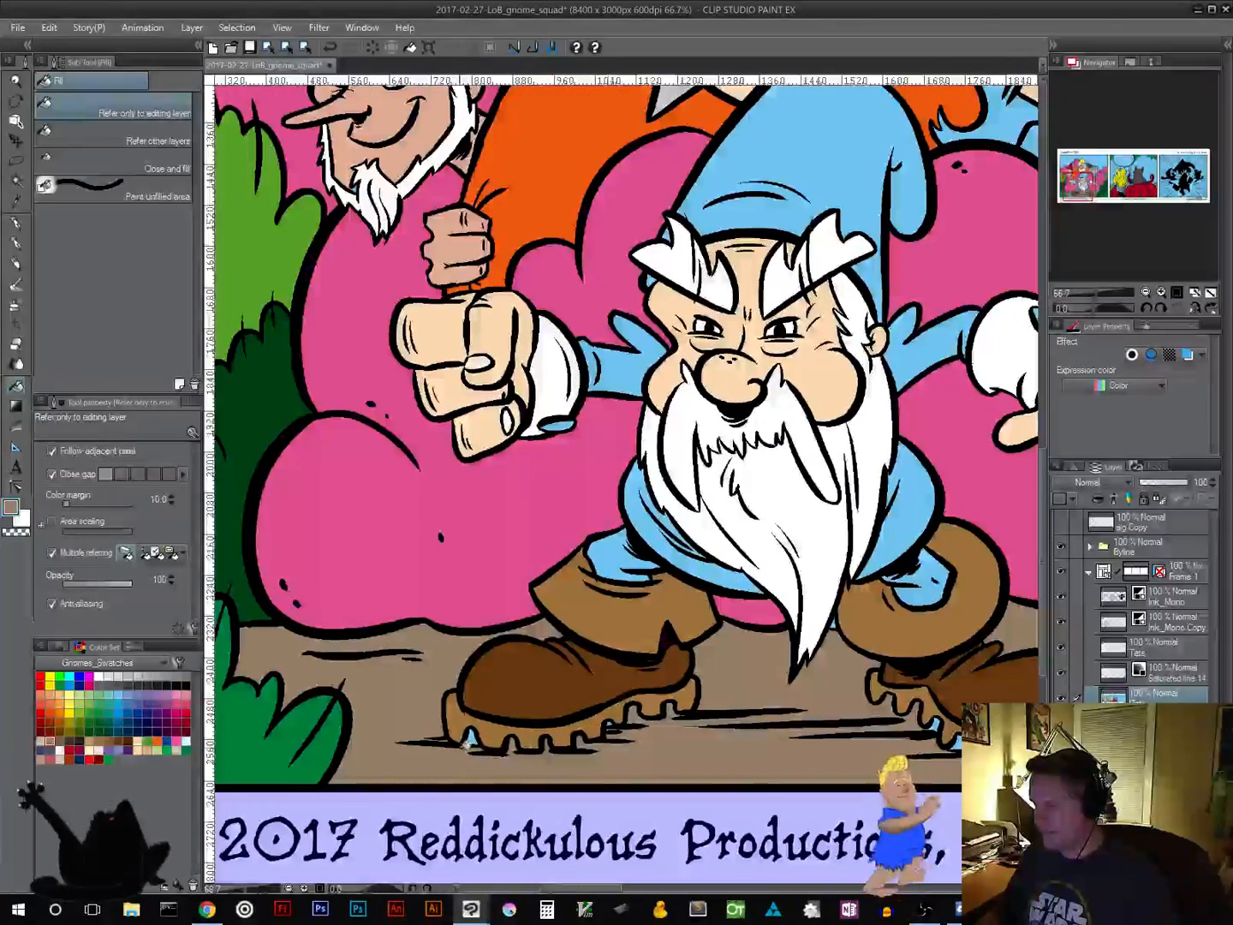
pyautogui.scroll(4, 471, 737)
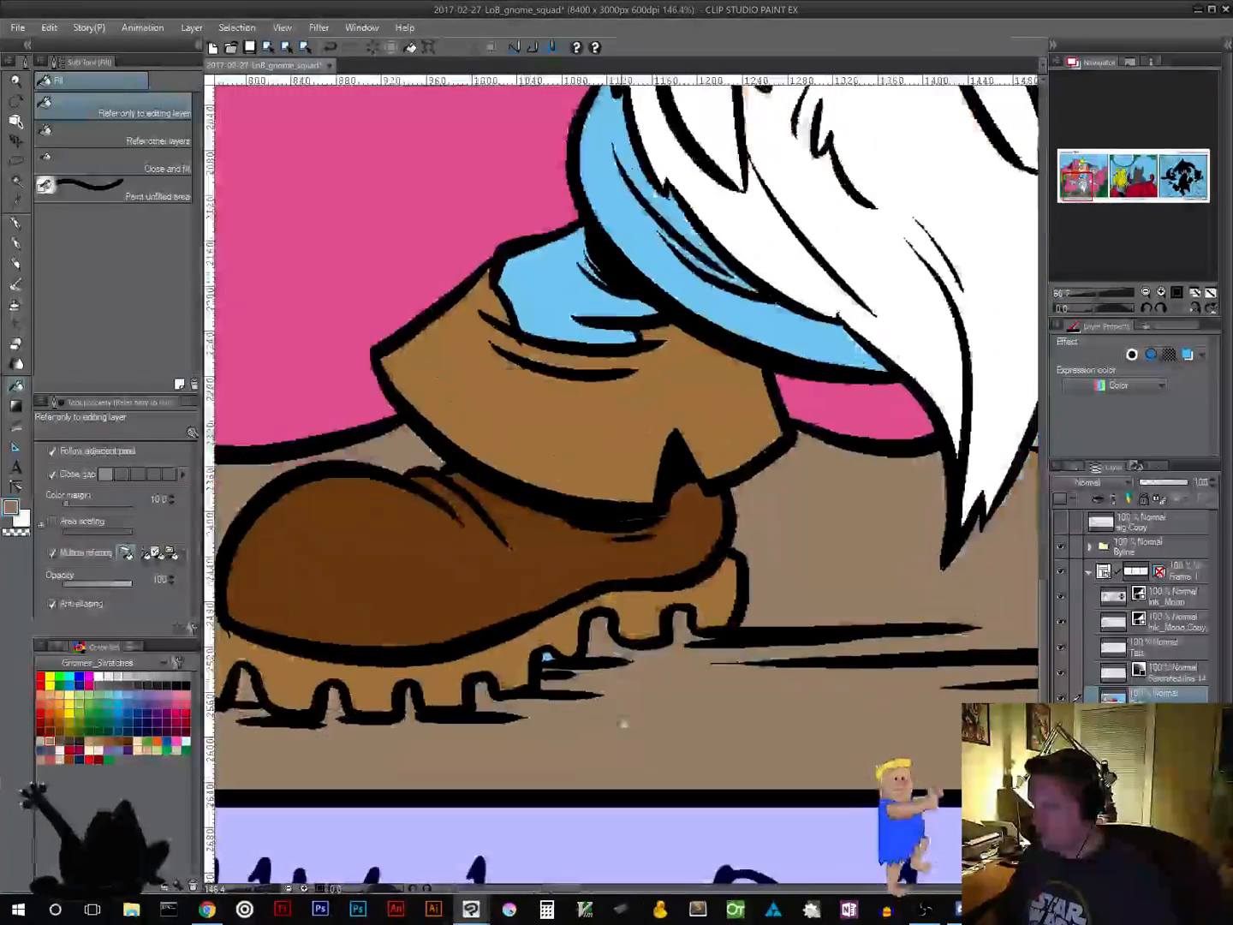
pyautogui.click(549, 658)
pyautogui.moveTo(947, 674); pyautogui.dragTo(564, 660)
pyautogui.moveTo(856, 670); pyautogui.dragTo(620, 645)
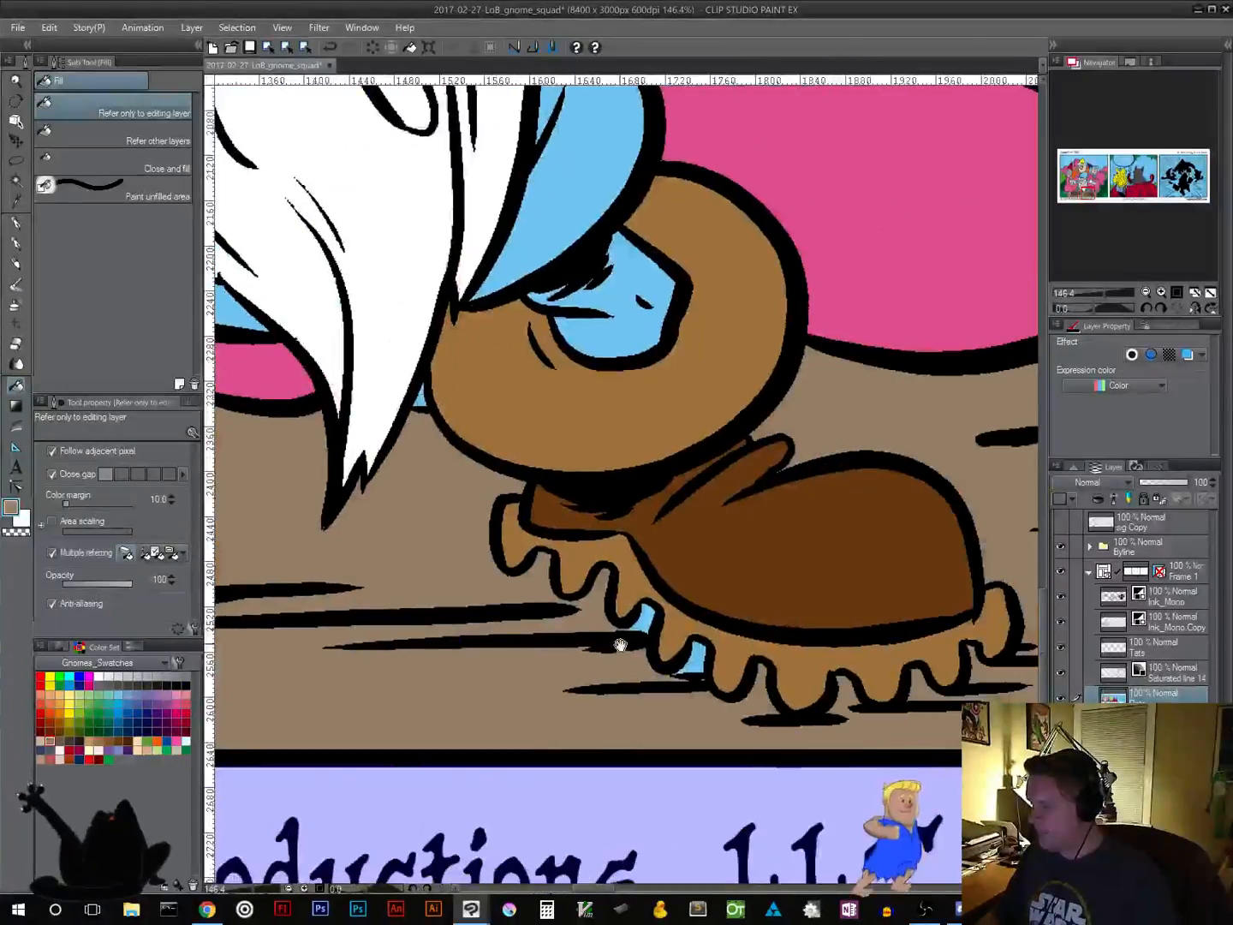
pyautogui.click(685, 683)
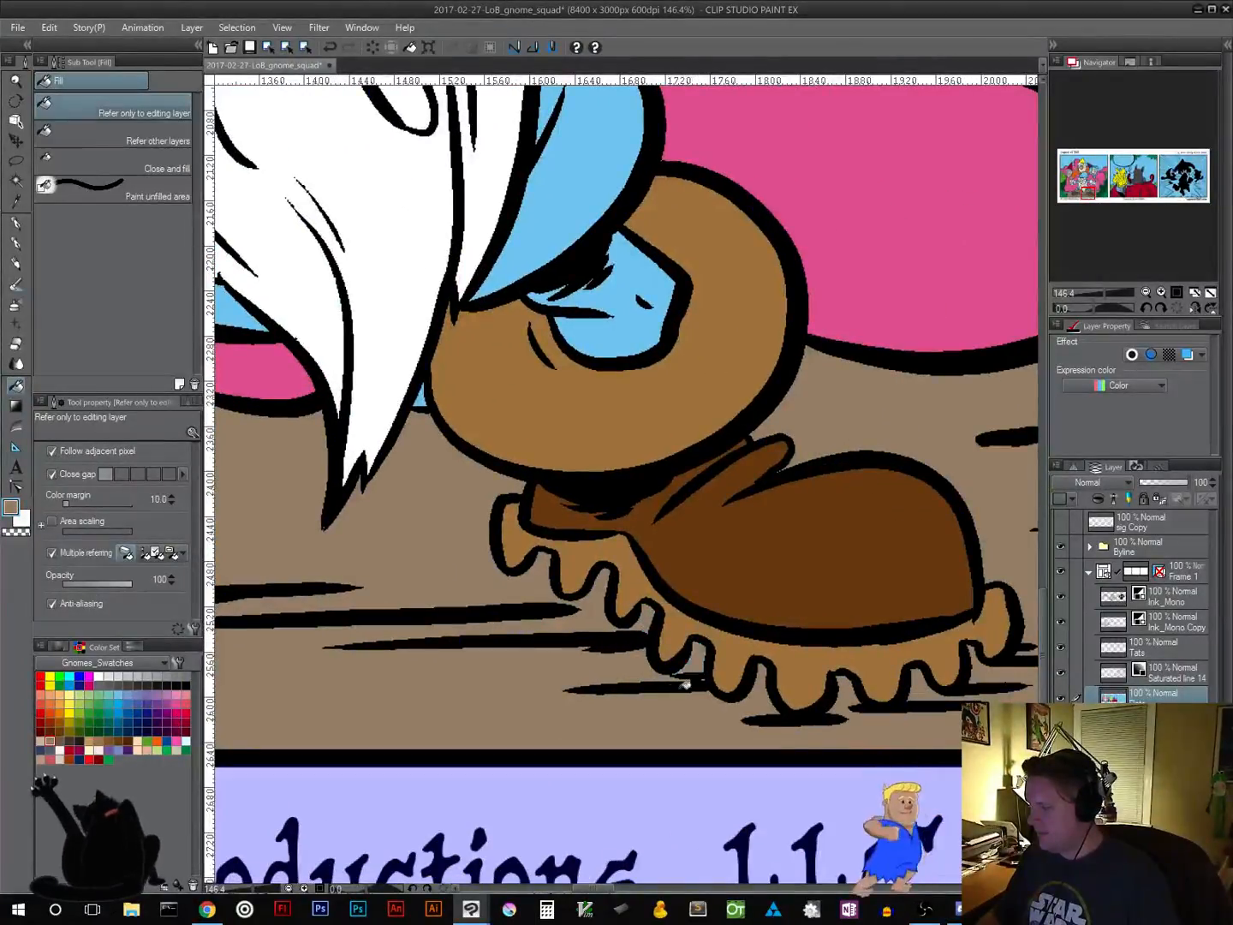
# Sample the cloud's pink and fill the leftover blue sliver where the cloud meets the dark green bush
pyautogui.scroll(-5, 685, 682)
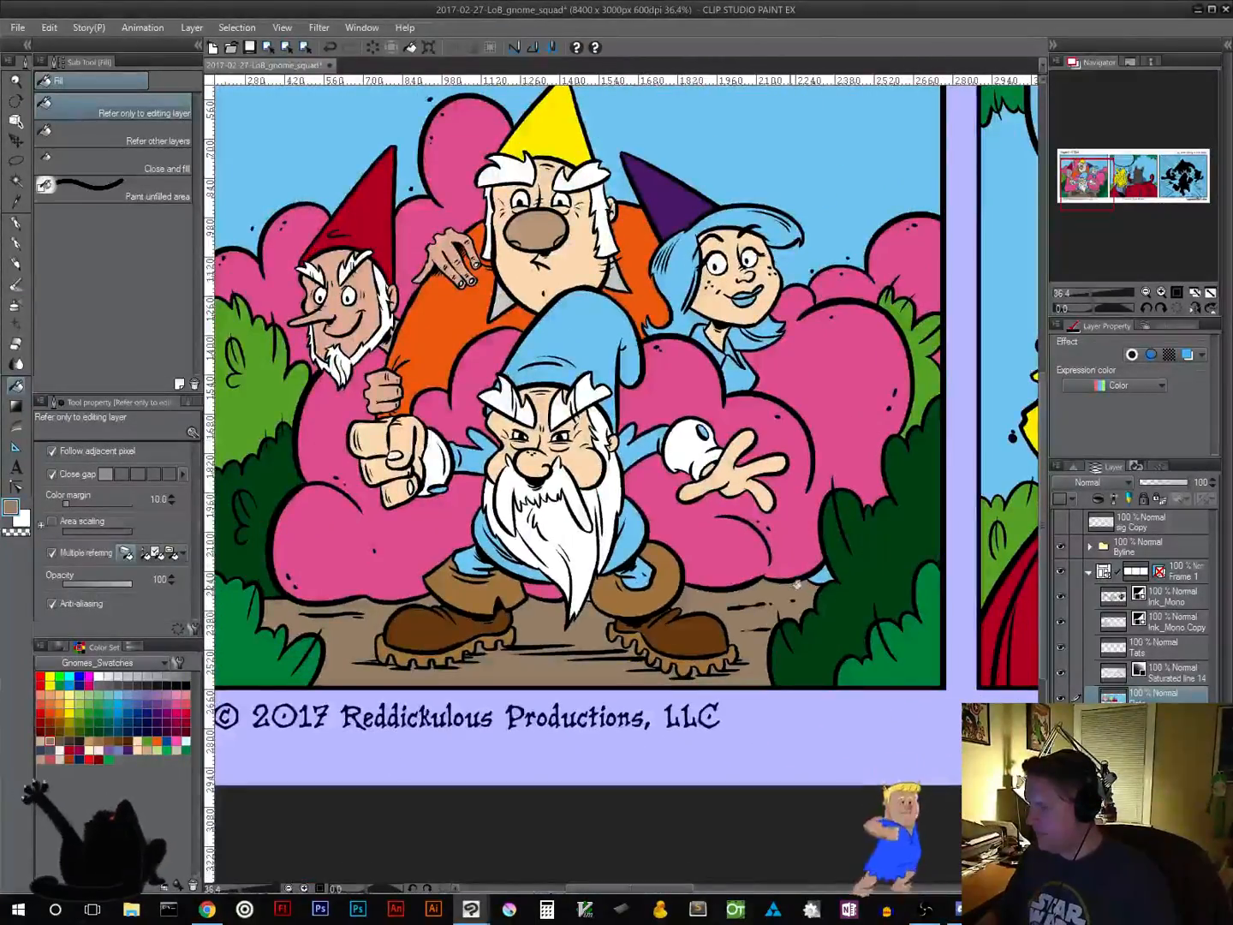
pyautogui.keyDown('alt'); pyautogui.click(778, 535); pyautogui.keyUp('alt')
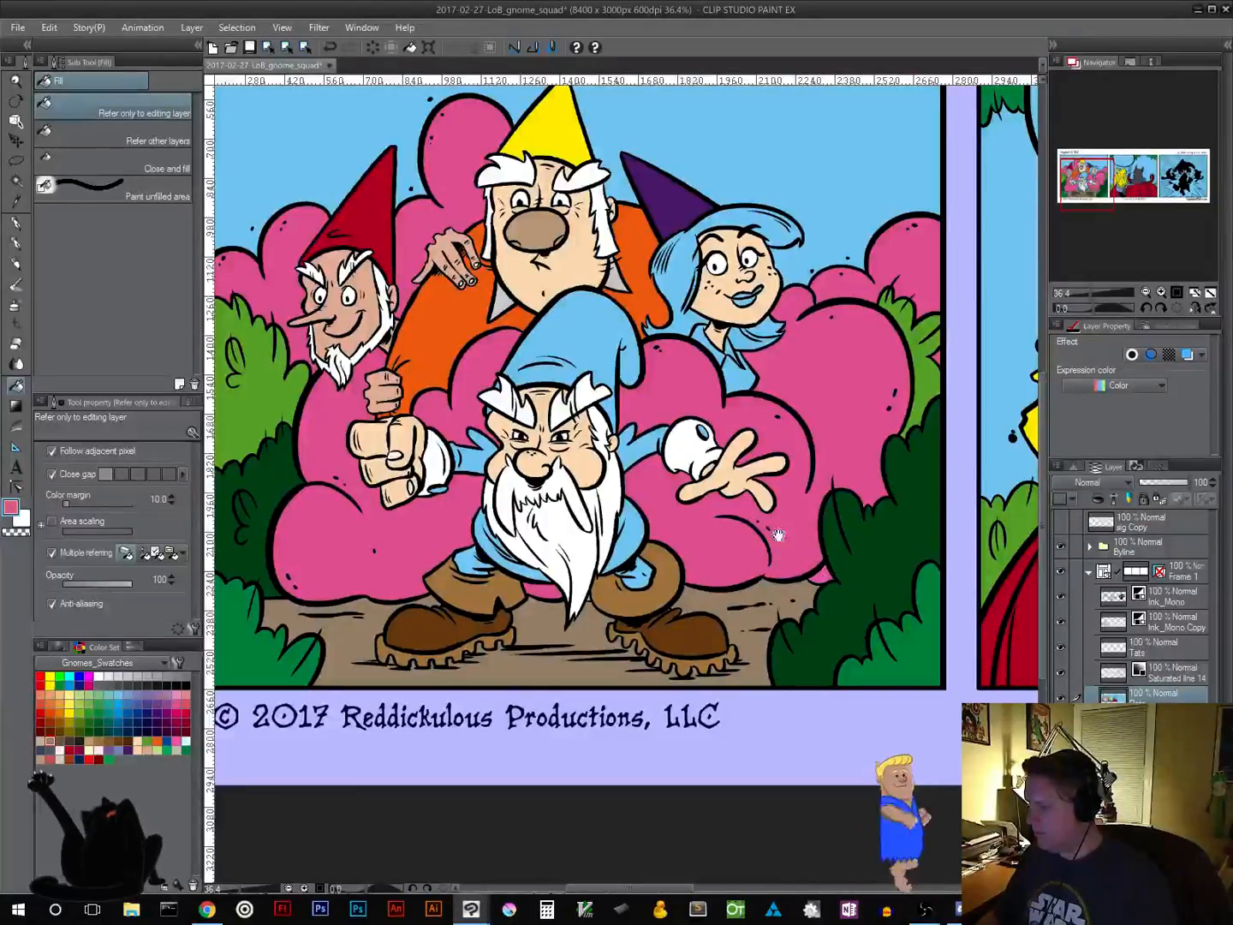
pyautogui.moveTo(778, 536); pyautogui.dragTo(834, 698)
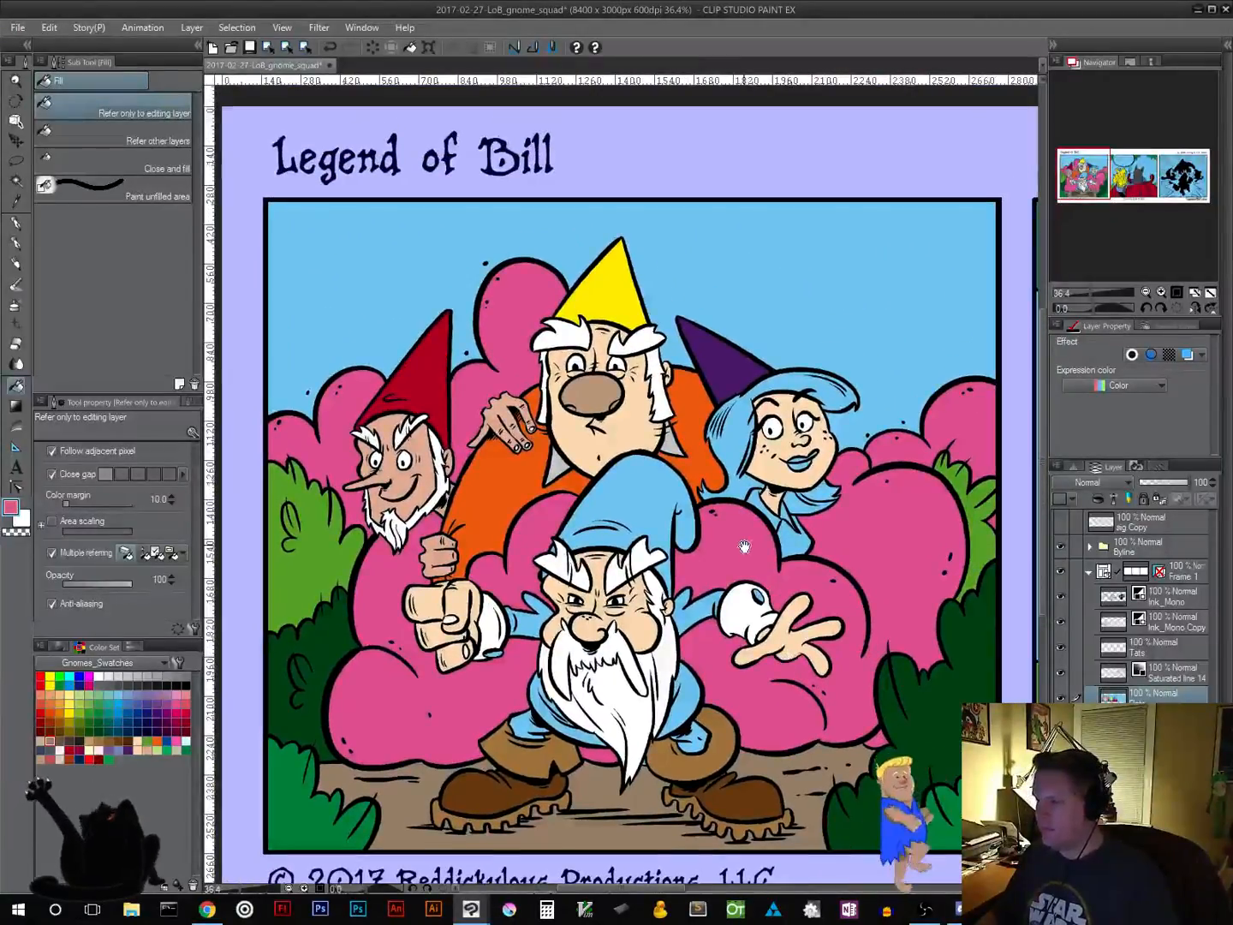
# Fill all sections of the female gnome's hair with reddish brown, including the flipped ends beside her neck
pyautogui.scroll(4, 743, 546)
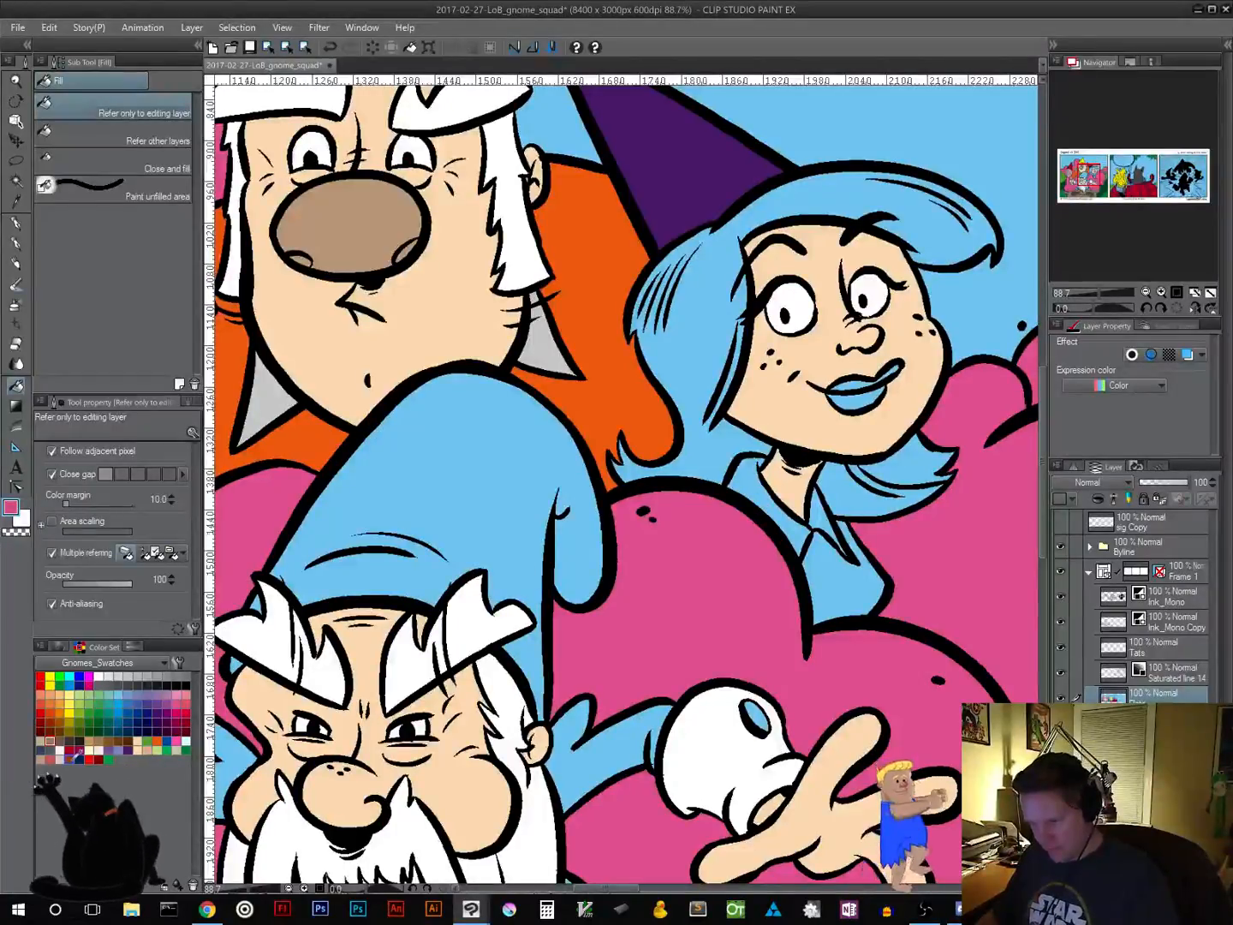
pyautogui.click(70, 759)
pyautogui.click(696, 342)
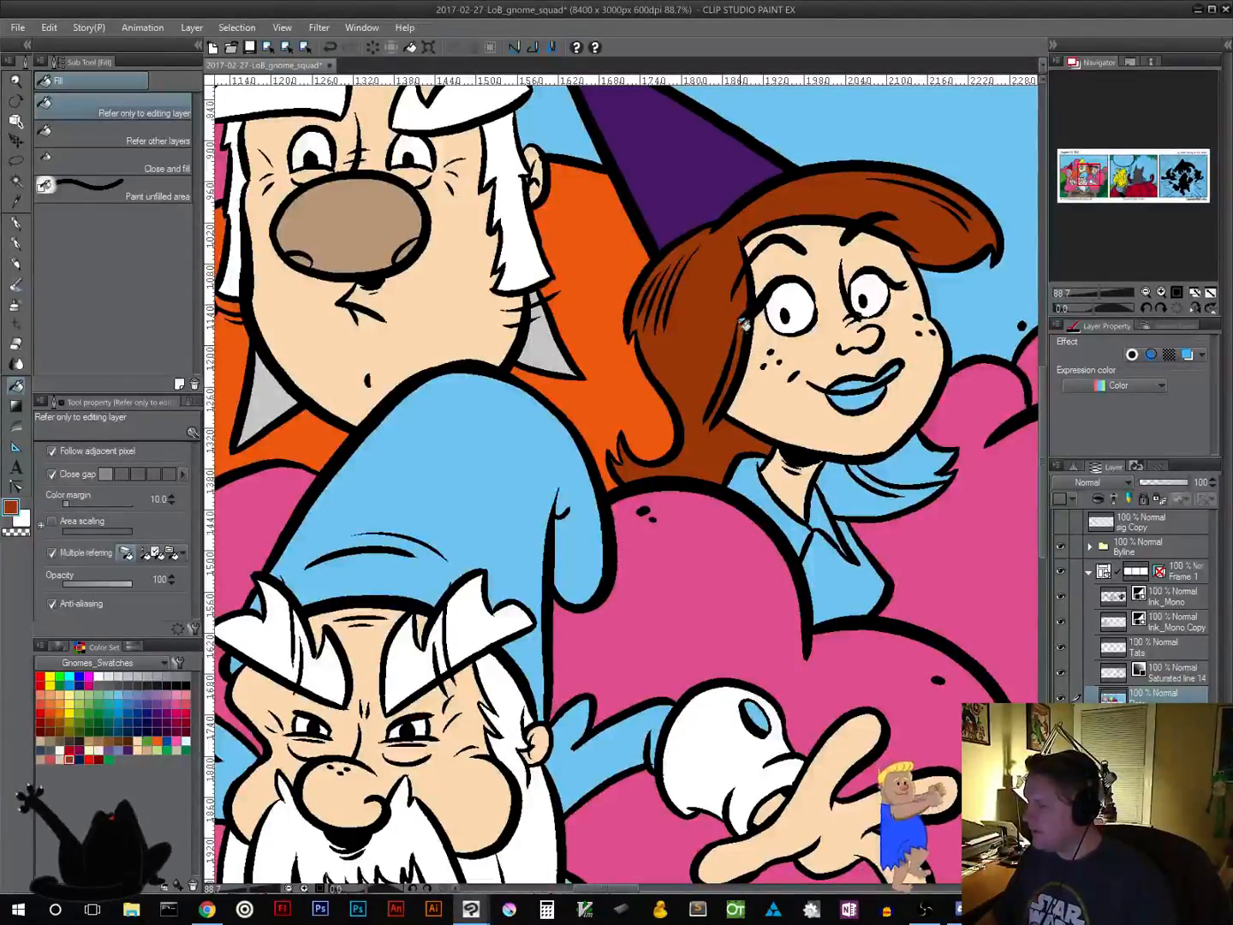
pyautogui.click(904, 462)
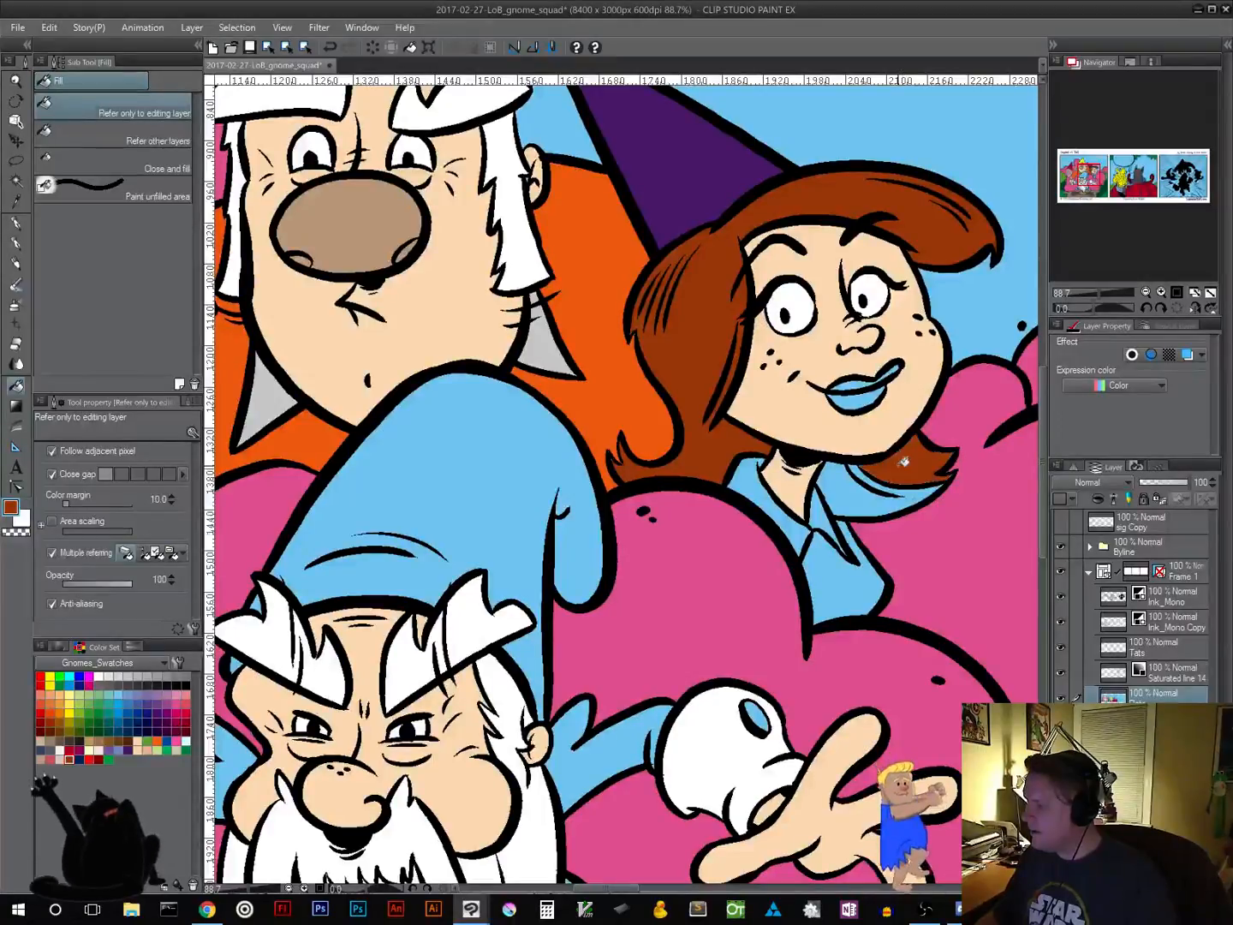
pyautogui.click(846, 495)
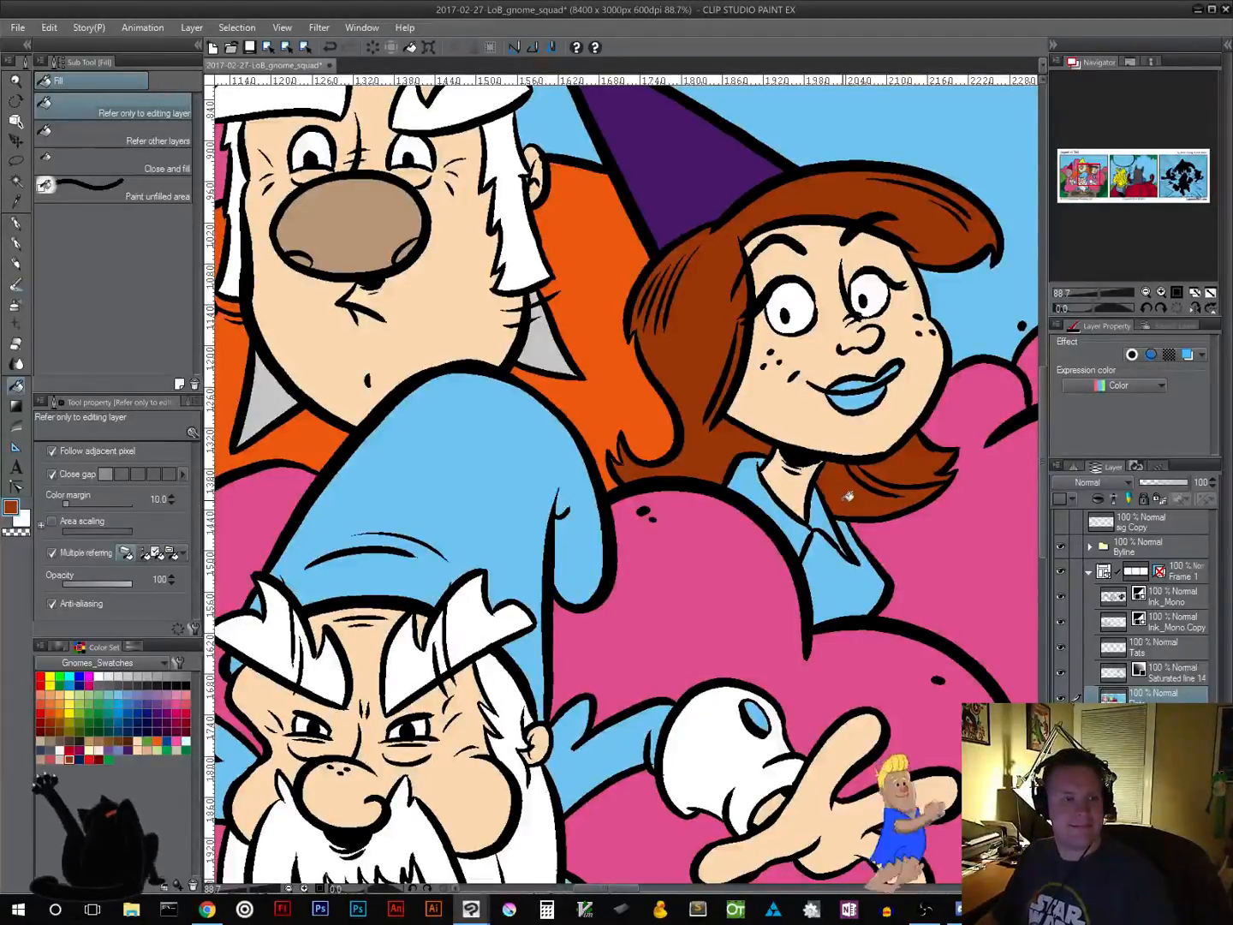
# Fill the female gnome's shirt with purple and its collar with a lighter bluish lavender
pyautogui.click(110, 751)
pyautogui.click(844, 587)
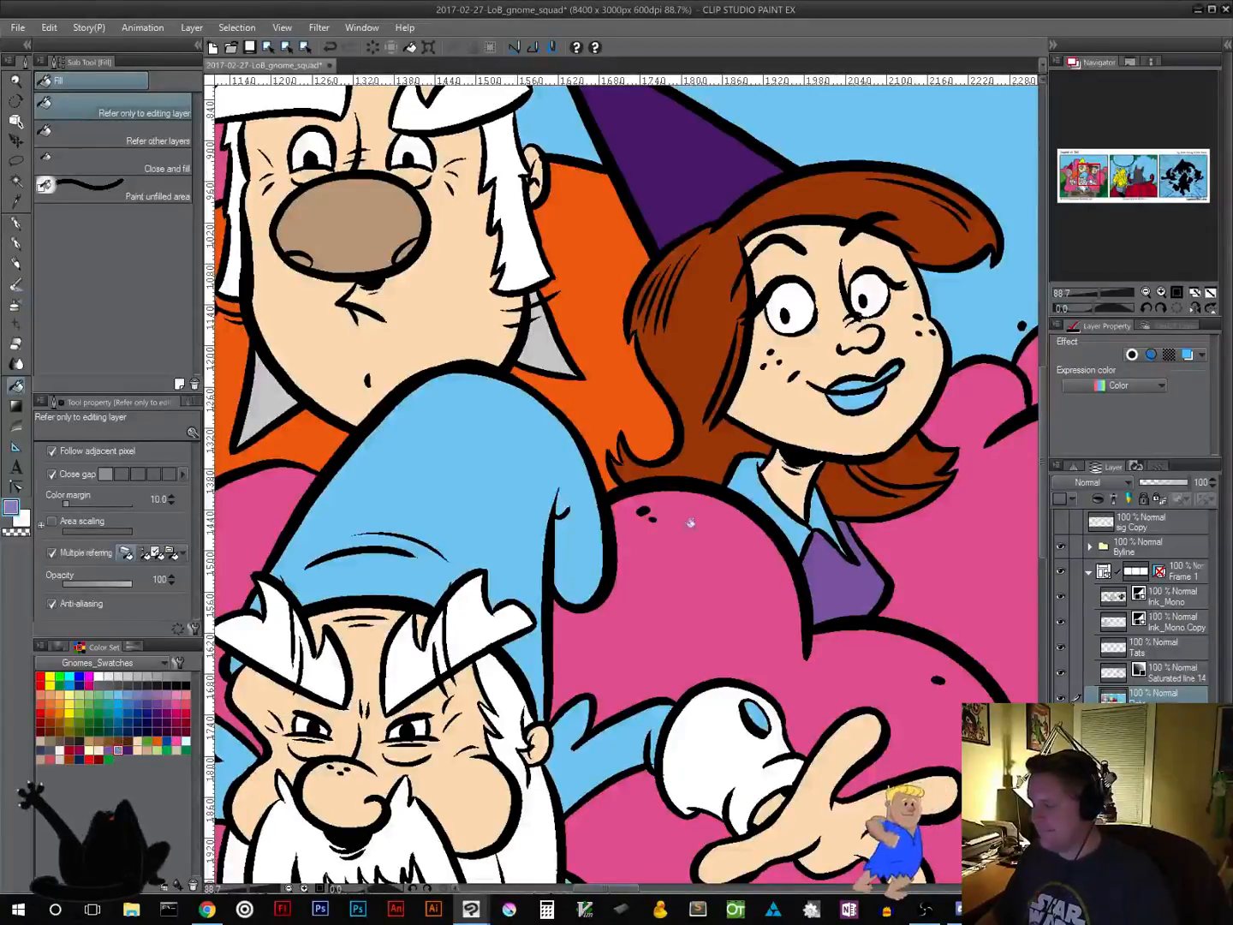
pyautogui.click(802, 522)
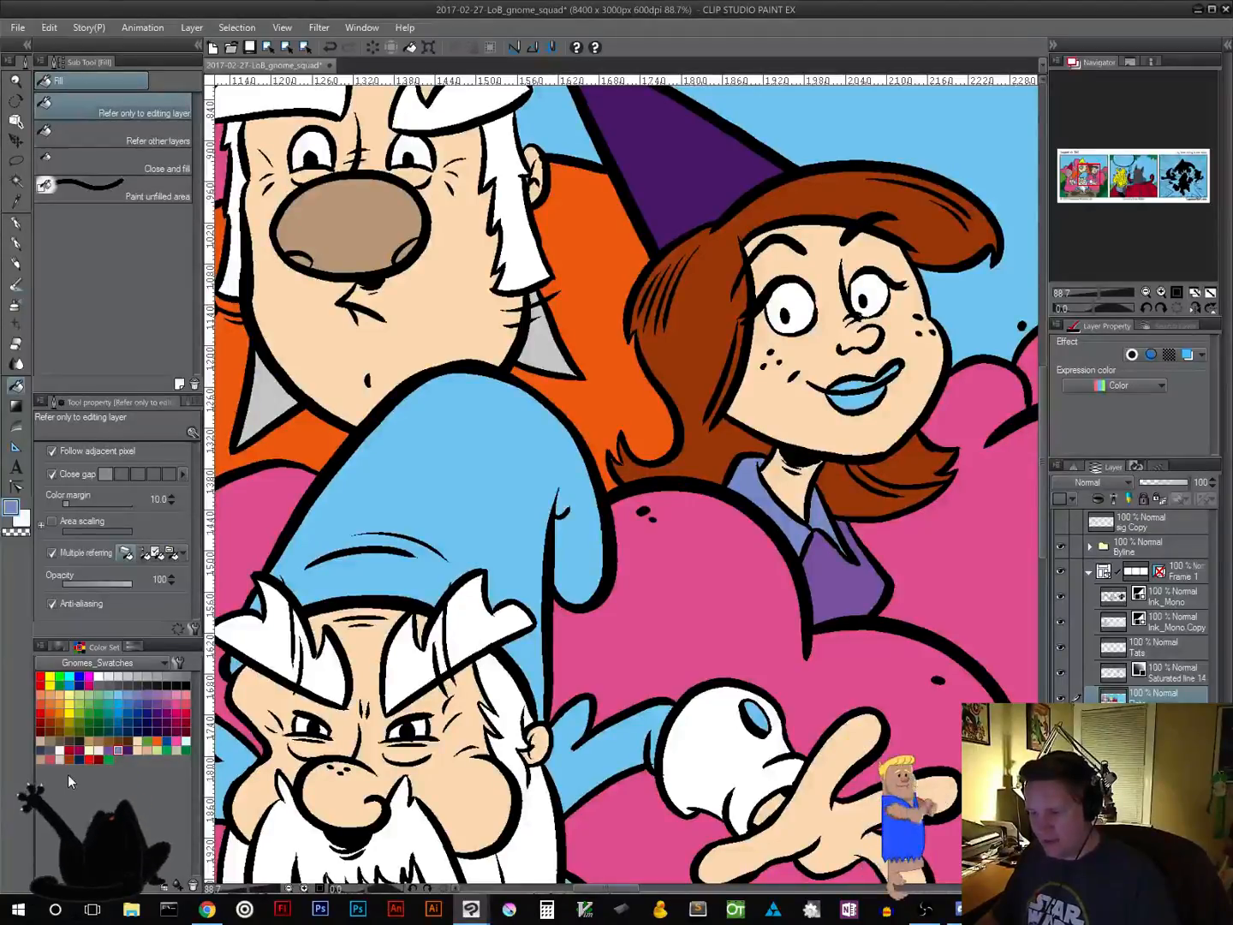
# Fill the female gnome's lips with rosy red
pyautogui.click(50, 760)
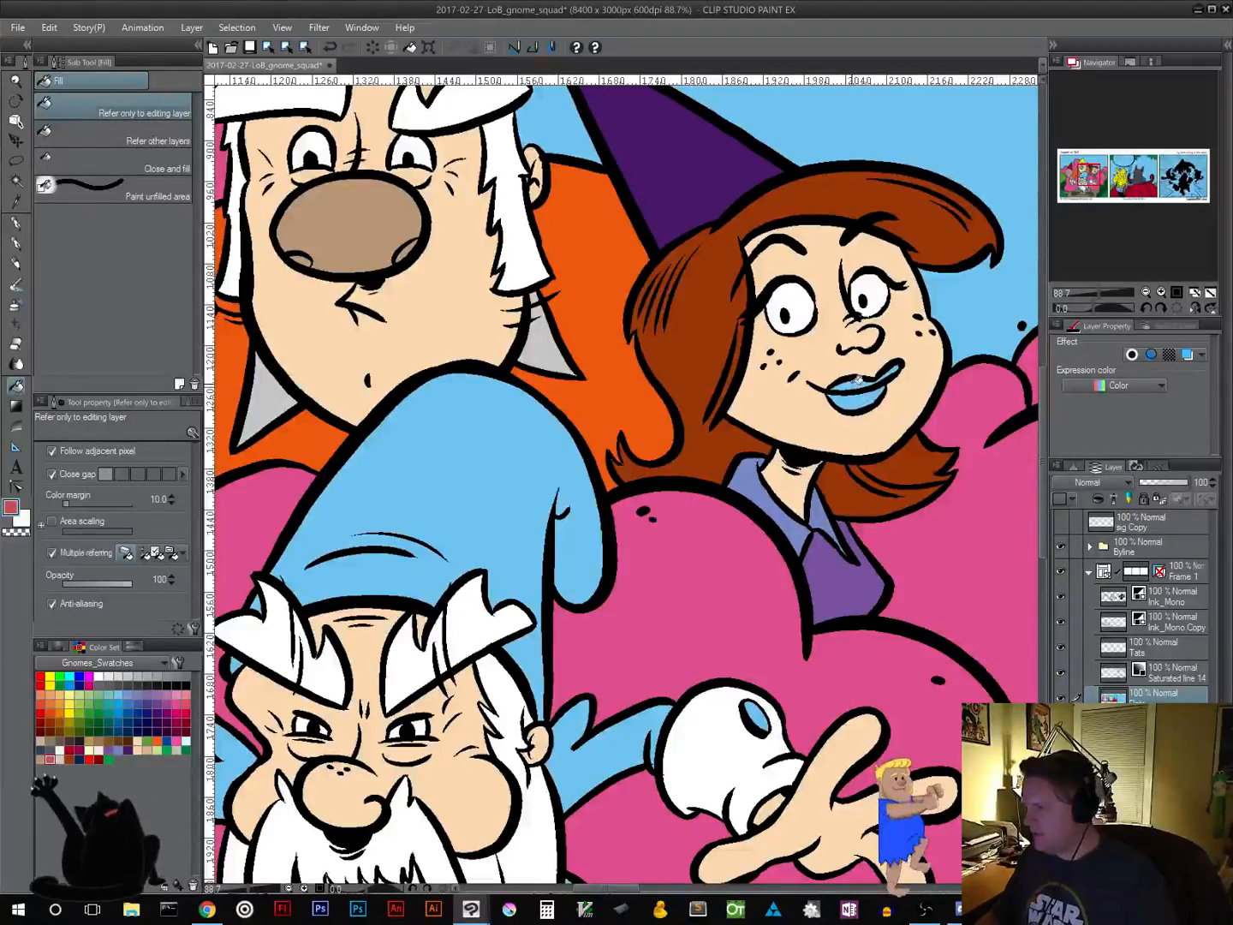
pyautogui.click(858, 382)
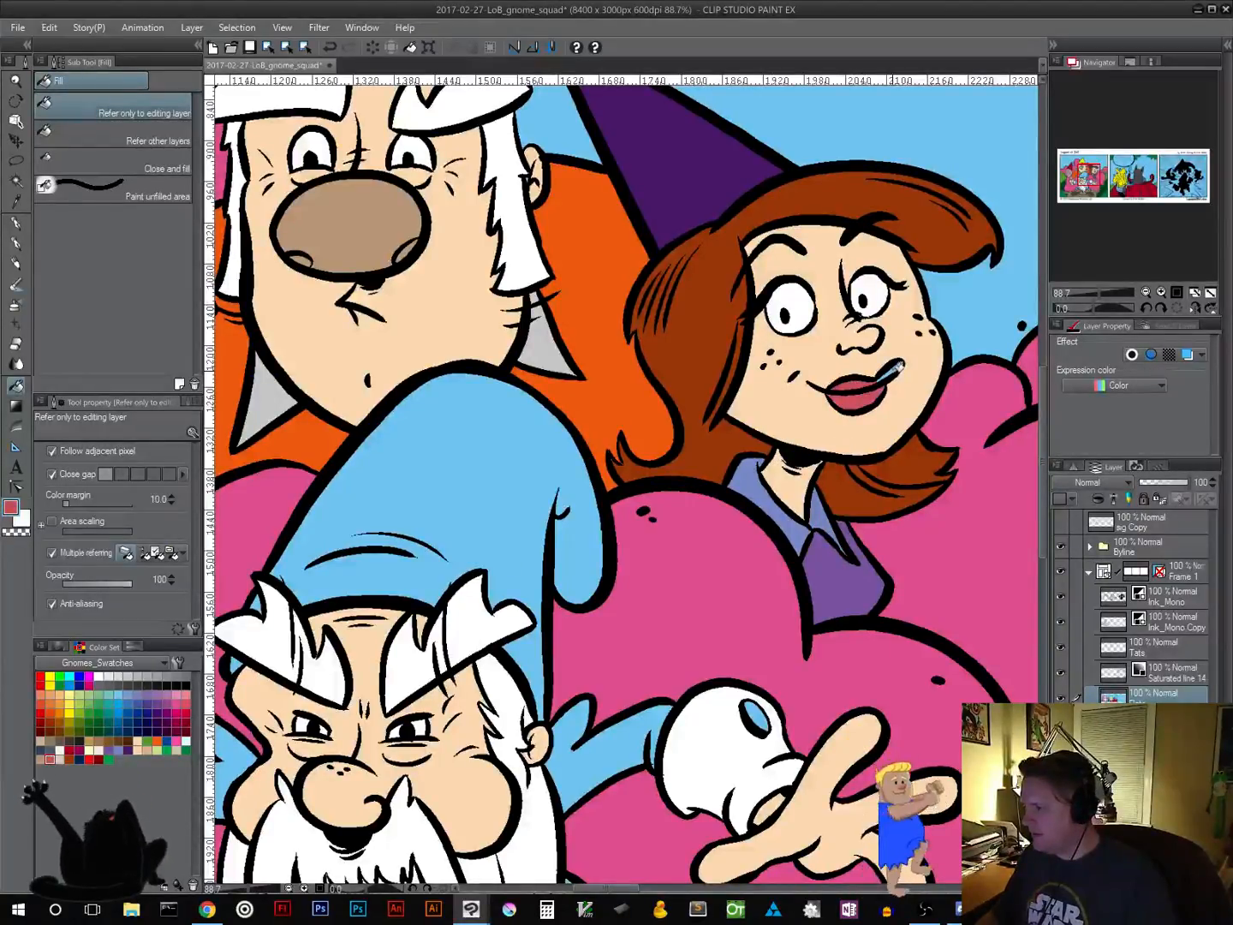
pyautogui.scroll(-4, 753, 492)
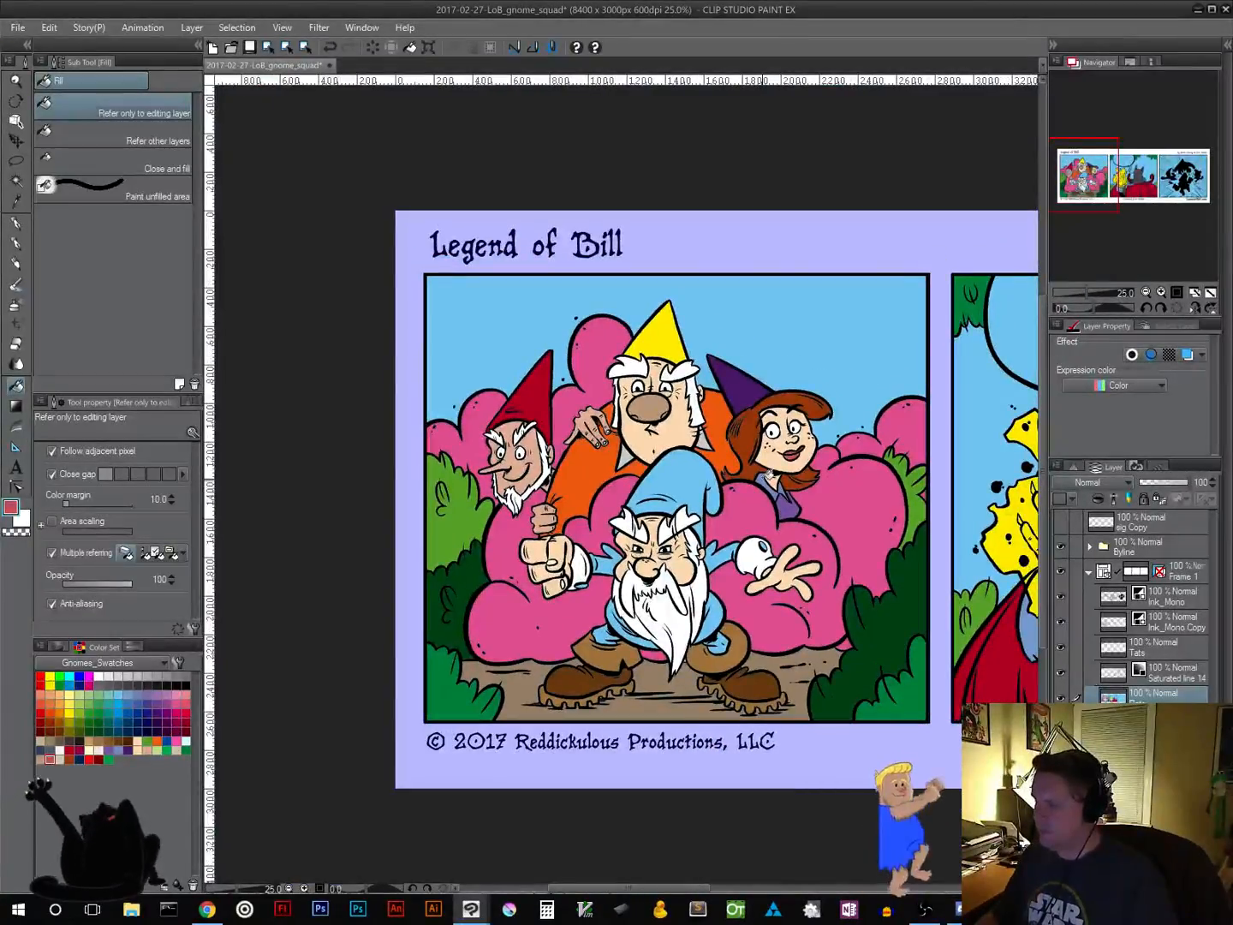
# Fill the buttons on both of the front gnome's white cuffs with dark gold
pyautogui.scroll(3, 758, 476)
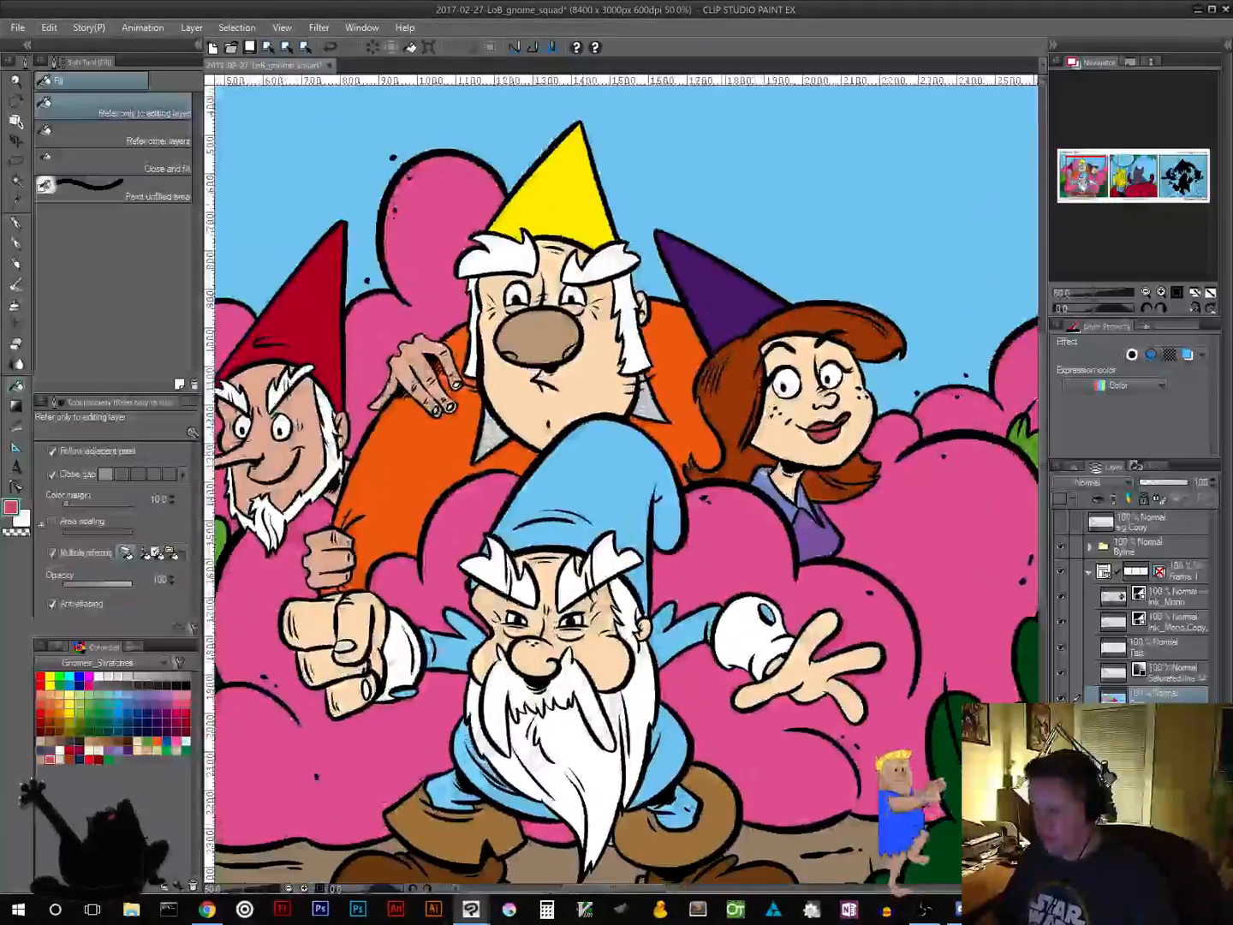
pyautogui.click(70, 722)
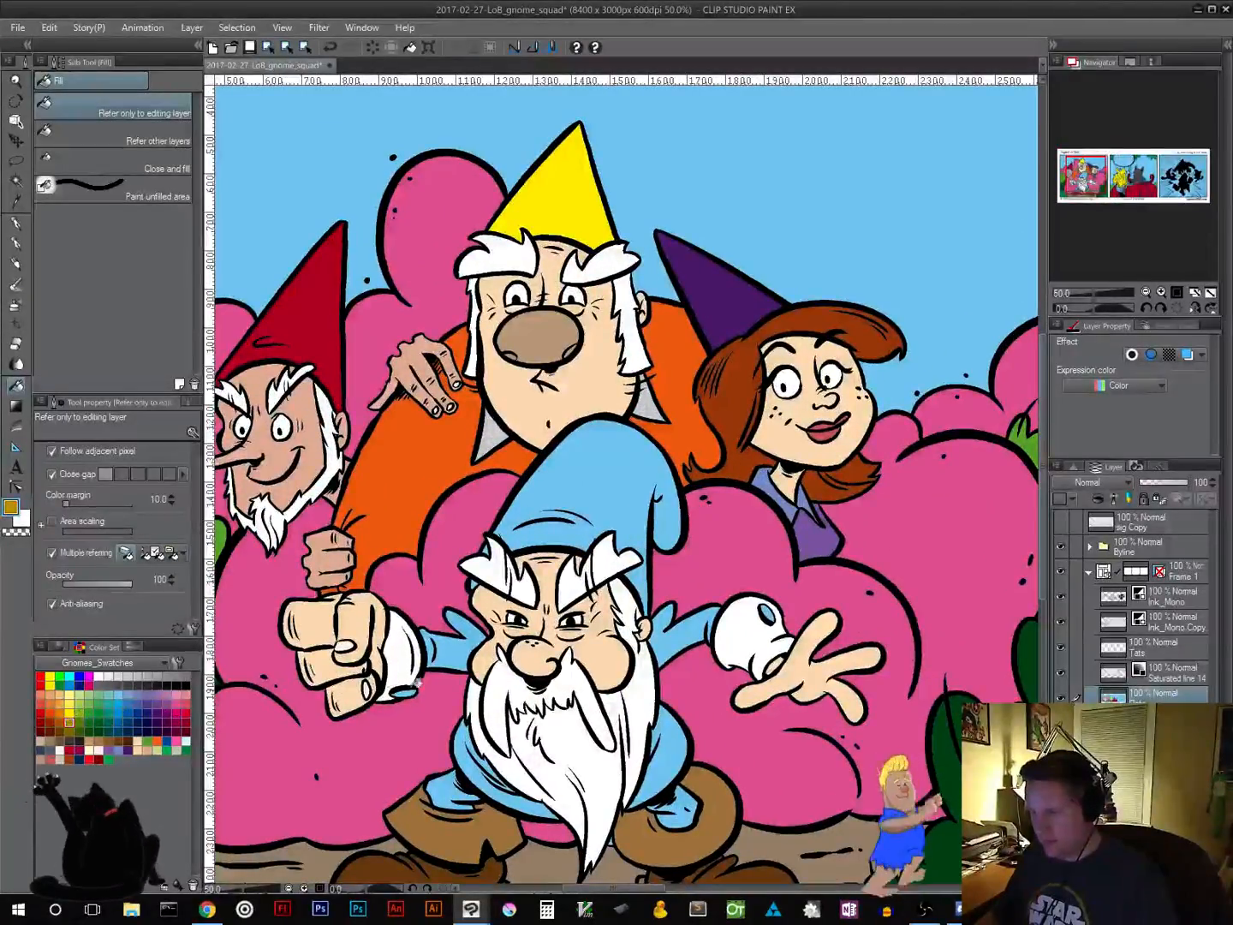
pyautogui.click(399, 691)
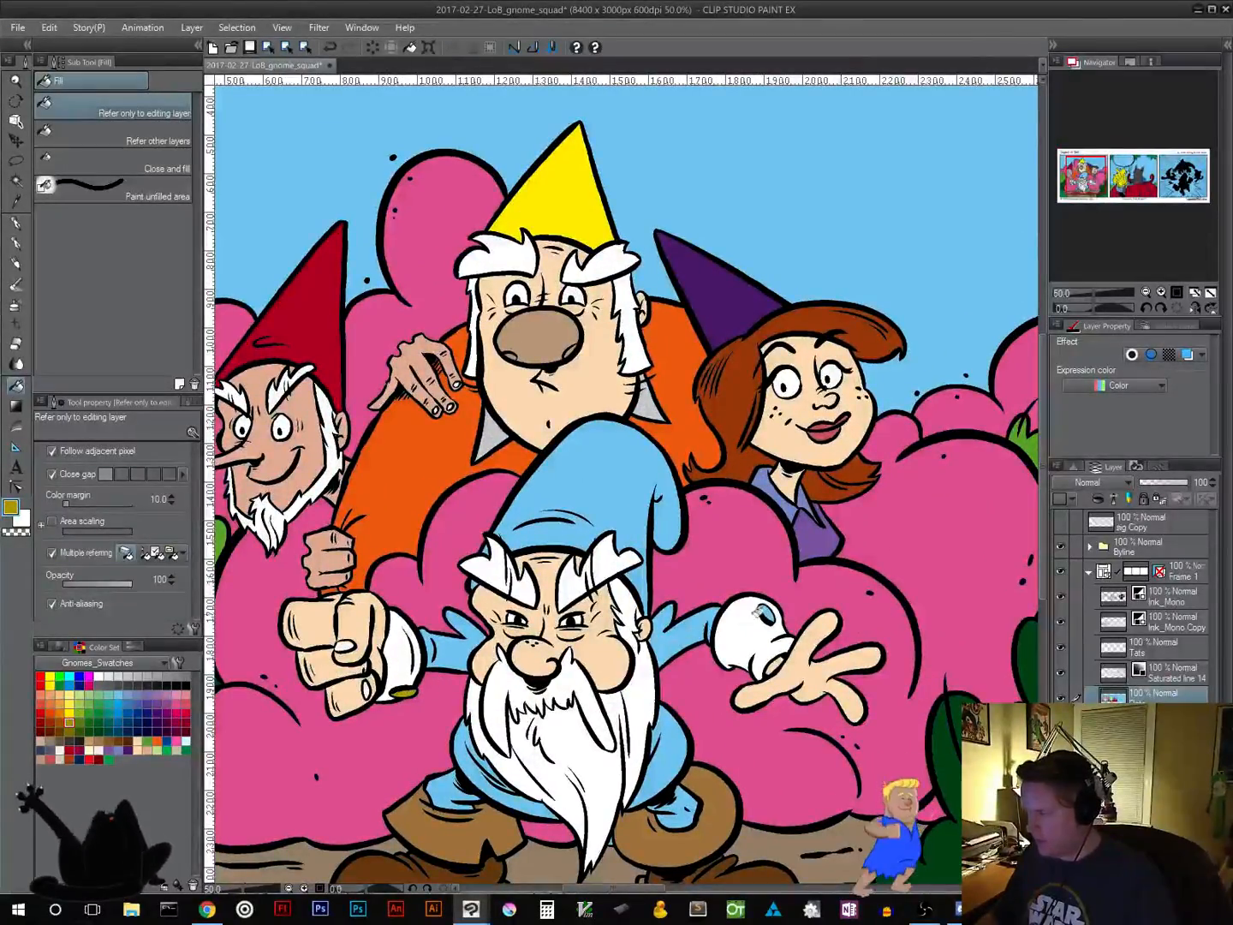
pyautogui.click(762, 610)
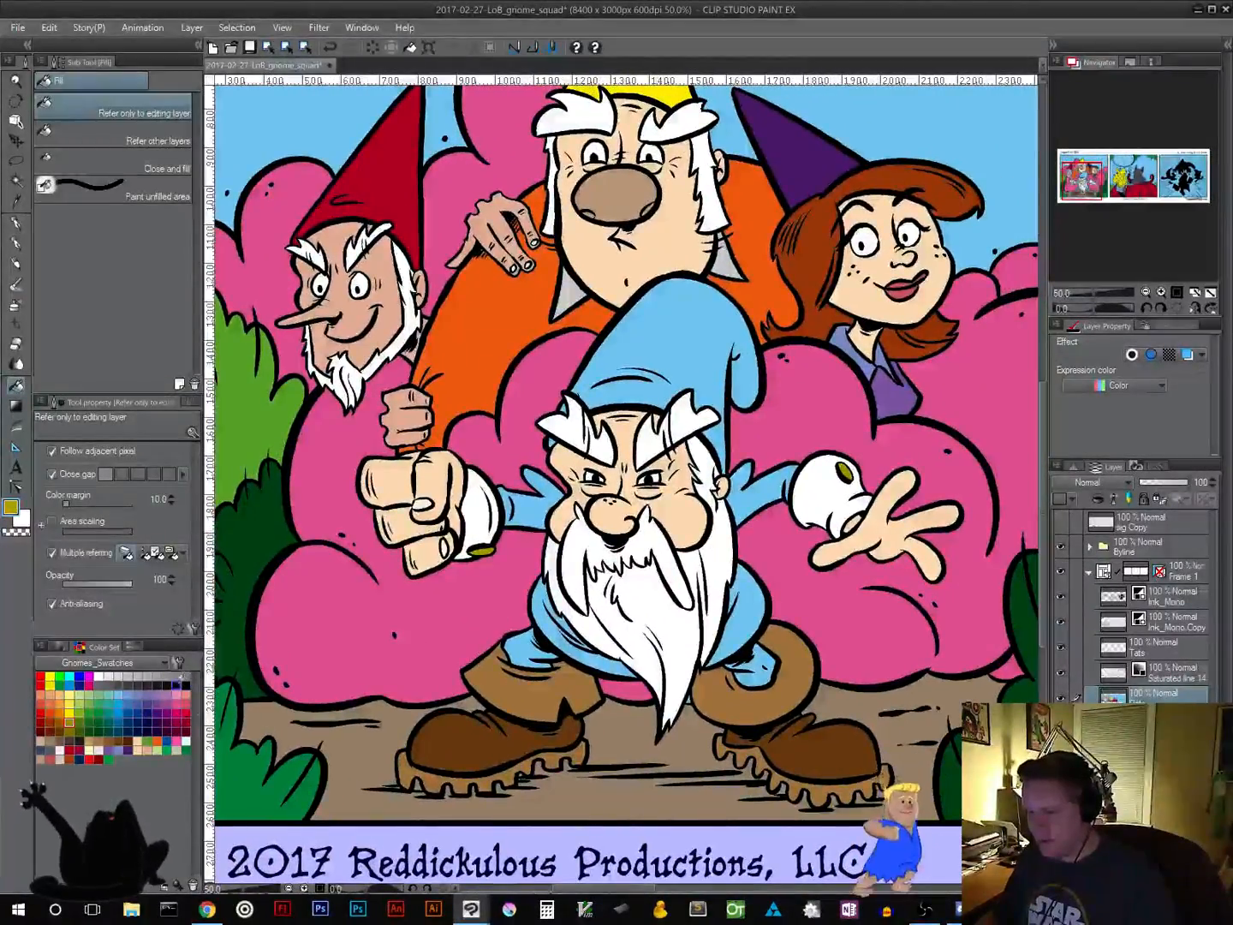
# Fill the two blue leg patches between the front gnome's shirt and brown trouser legs with medium gray
pyautogui.click(157, 676)
pyautogui.click(525, 643)
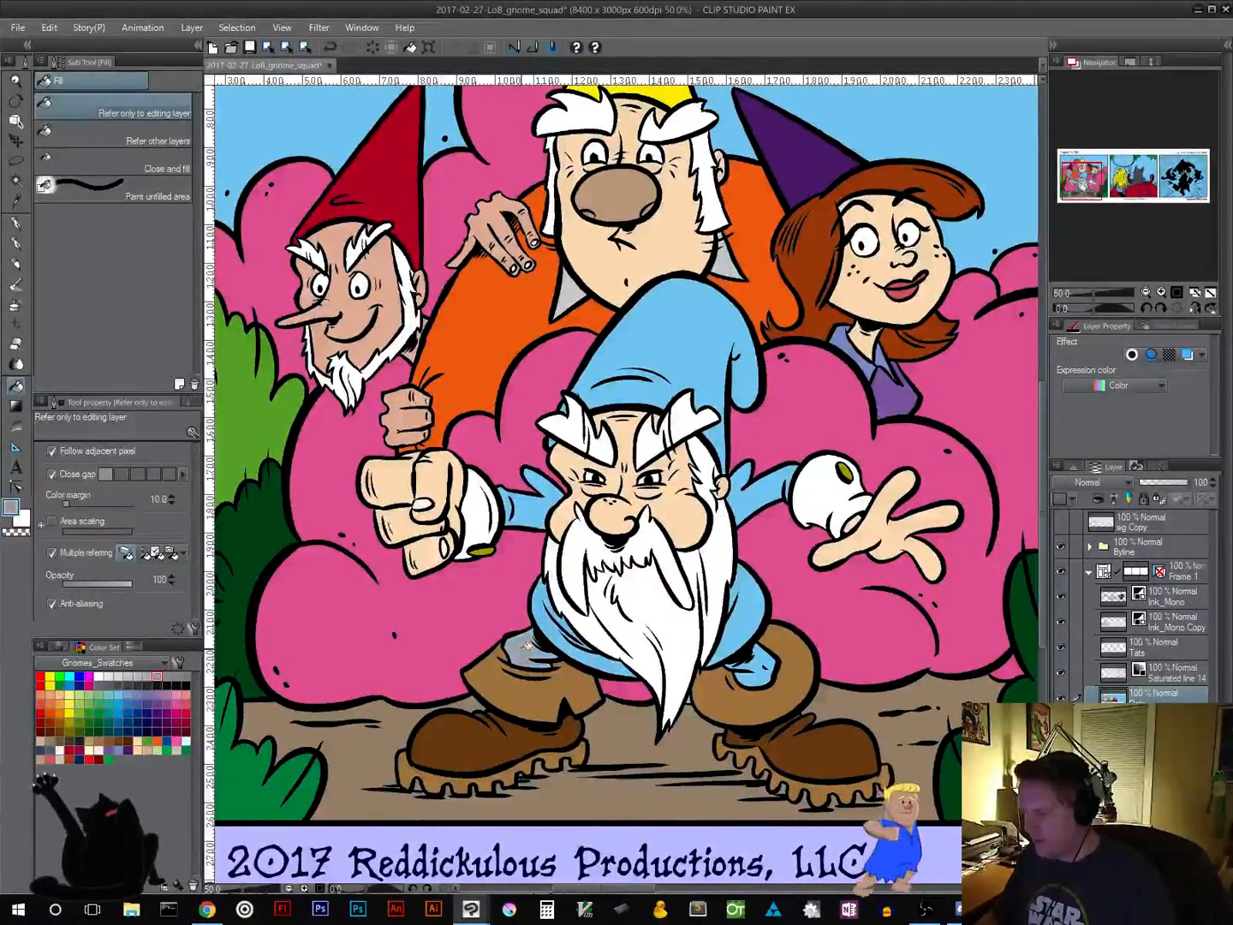
pyautogui.click(765, 659)
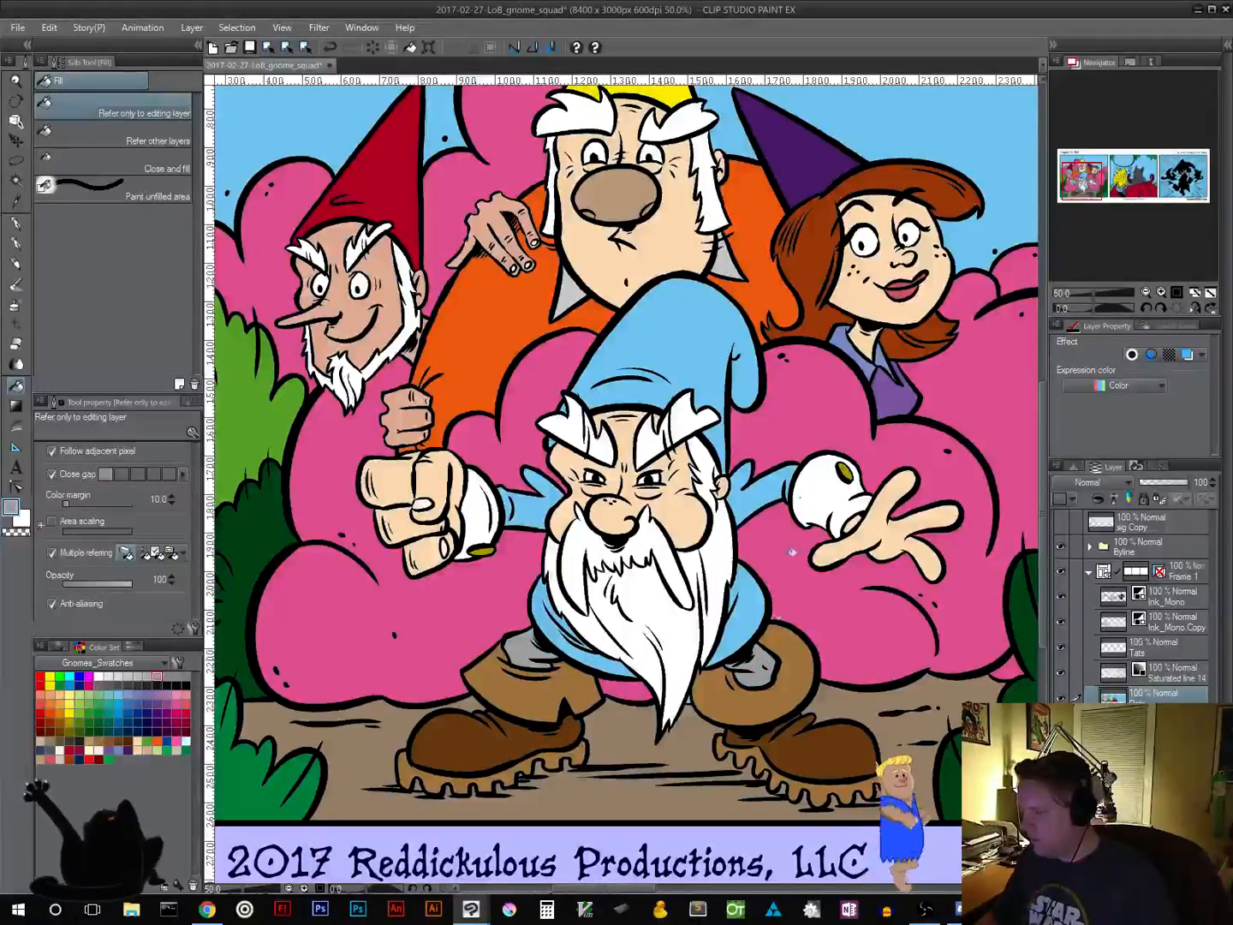
pyautogui.keyDown('alt'); pyautogui.click(858, 656); pyautogui.keyUp('alt')
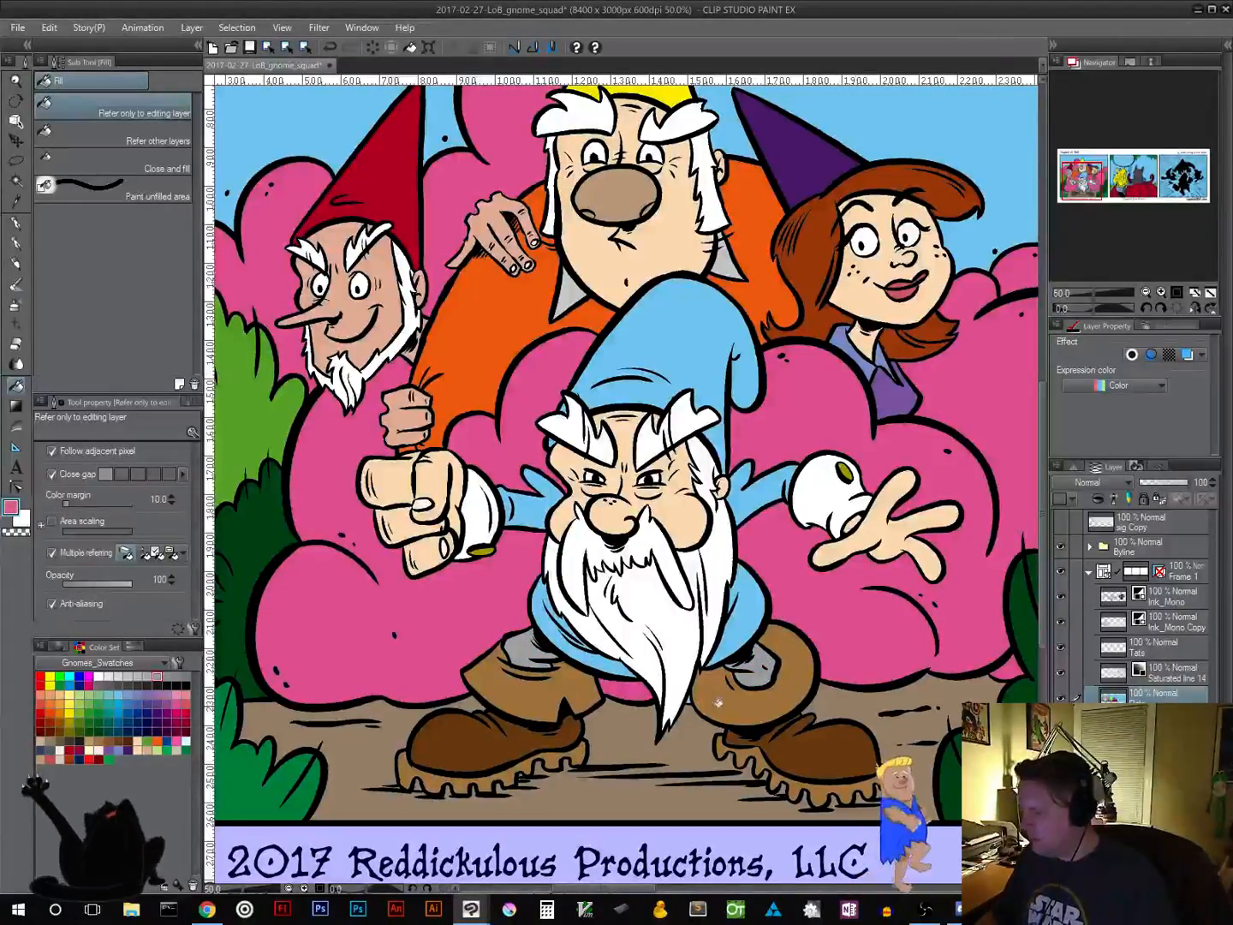
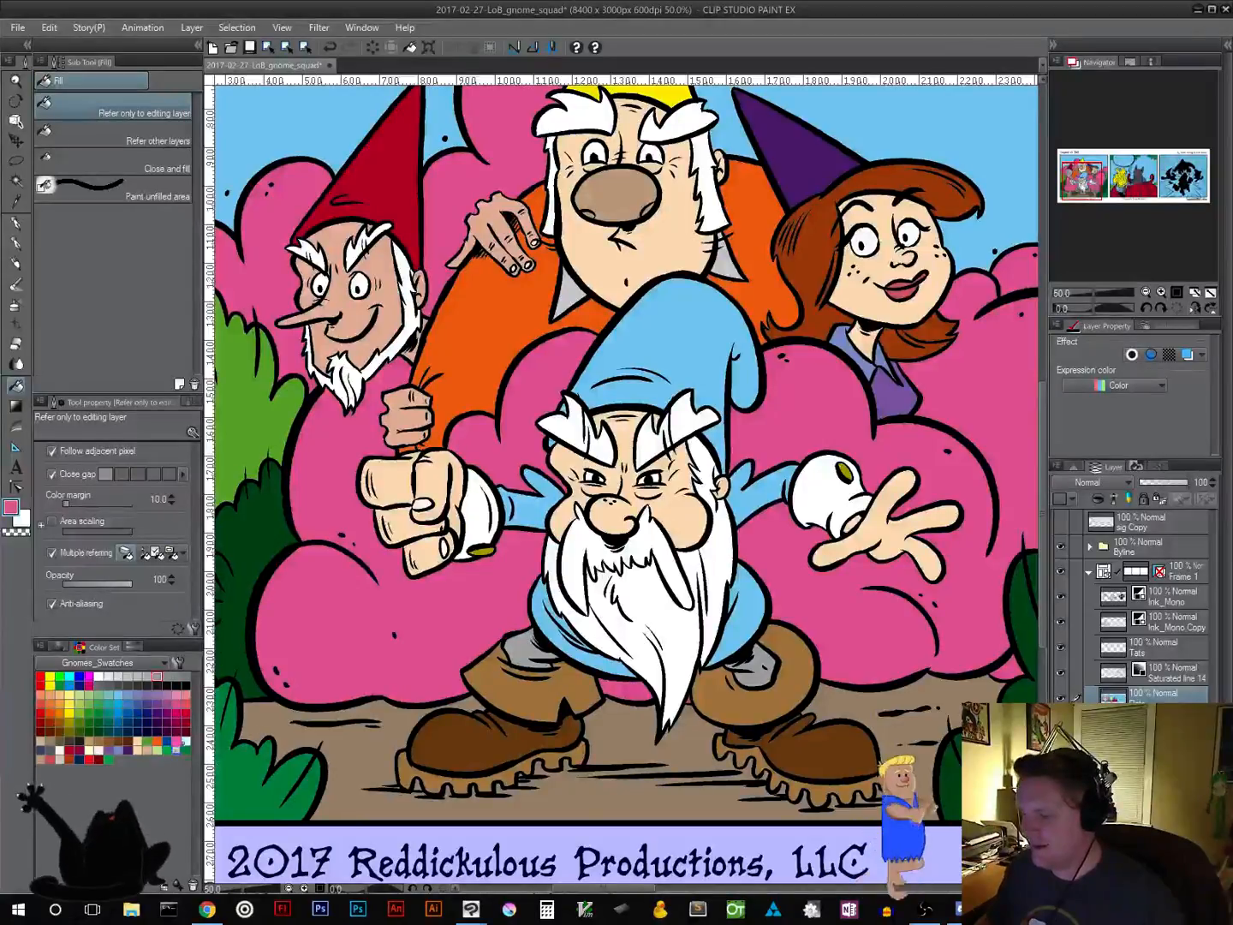
# Fill both sleeves and both visible sides of the front gnome's shirt with green
pyautogui.click(167, 750)
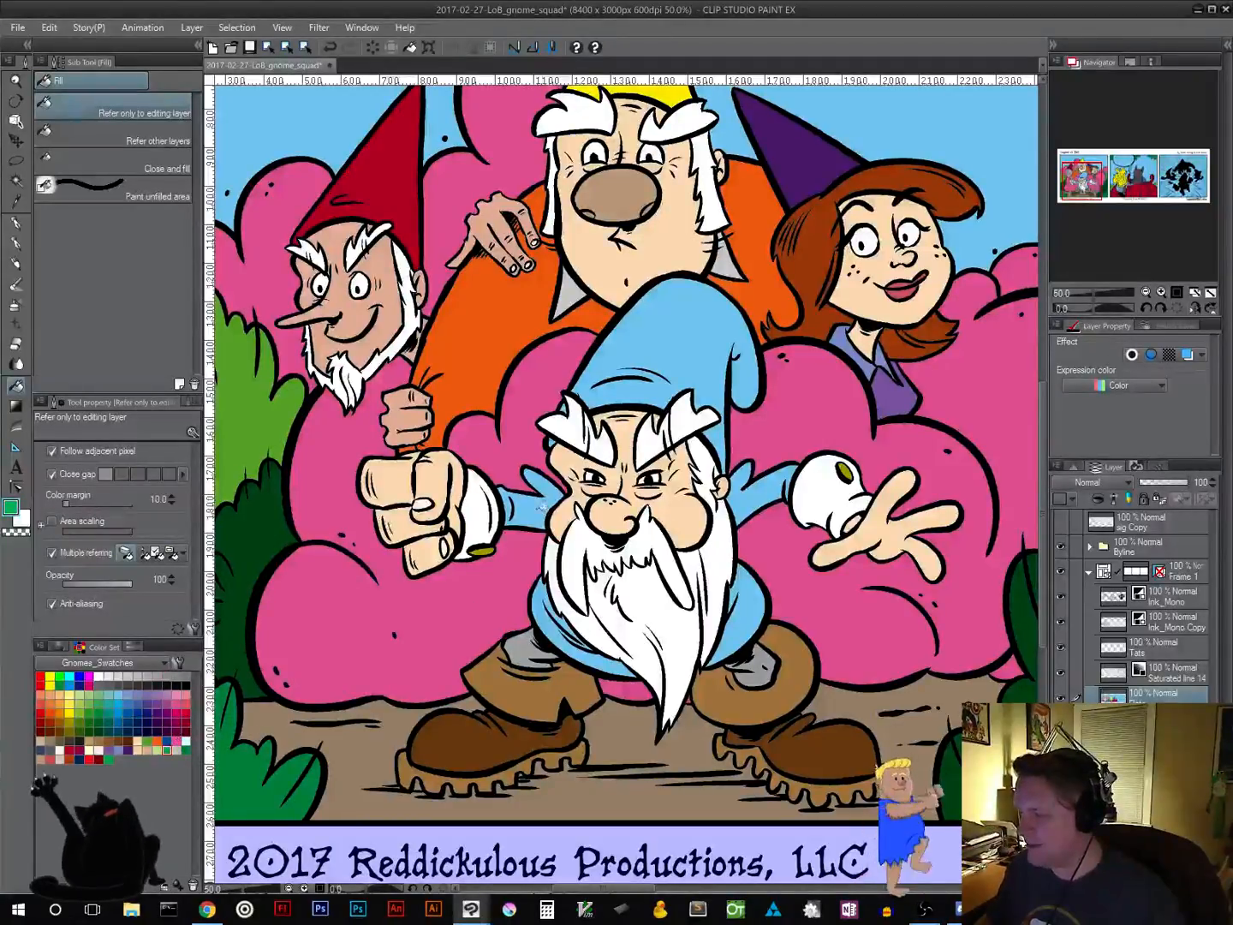
pyautogui.click(544, 506)
pyautogui.click(555, 625)
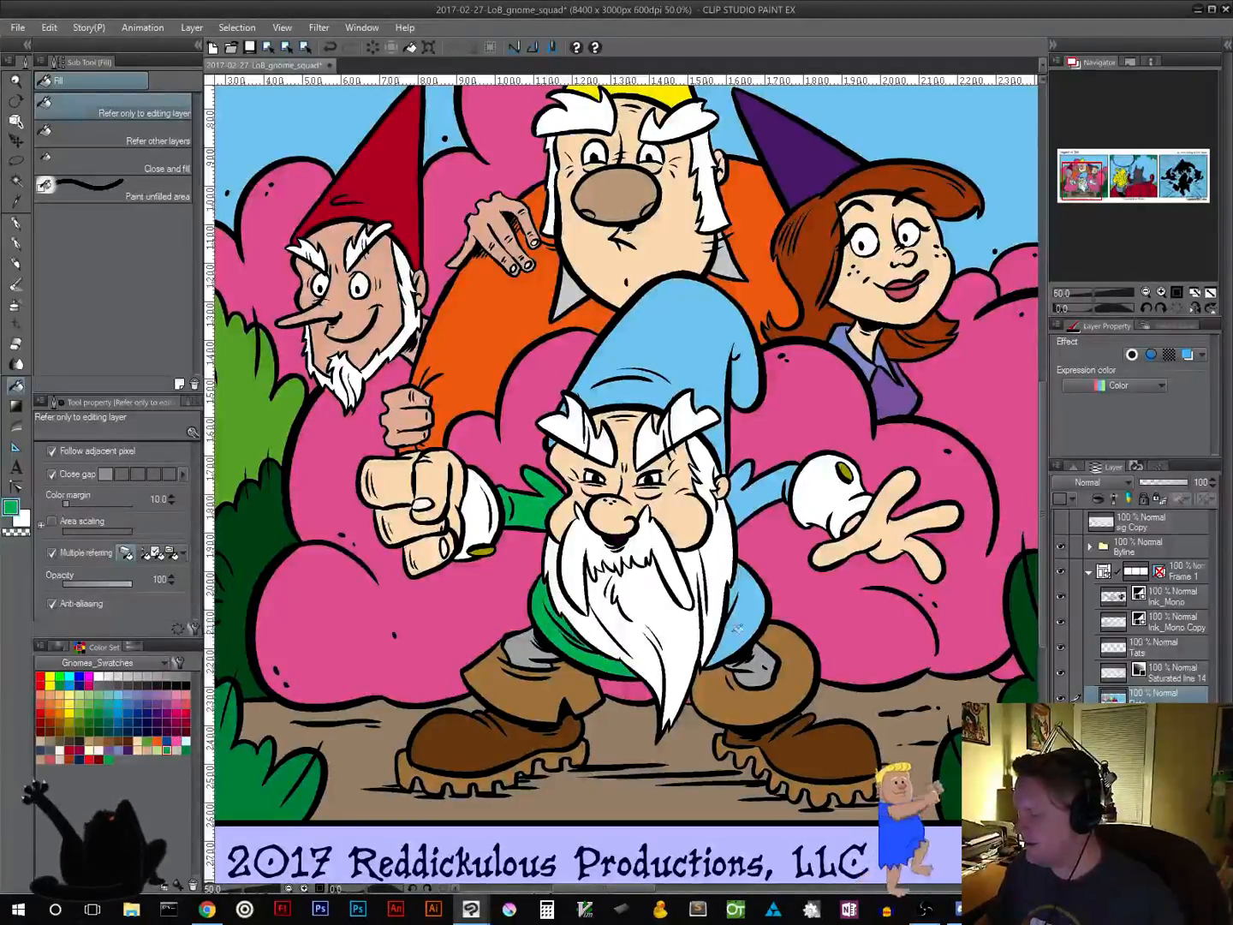
pyautogui.click(737, 627)
pyautogui.click(750, 505)
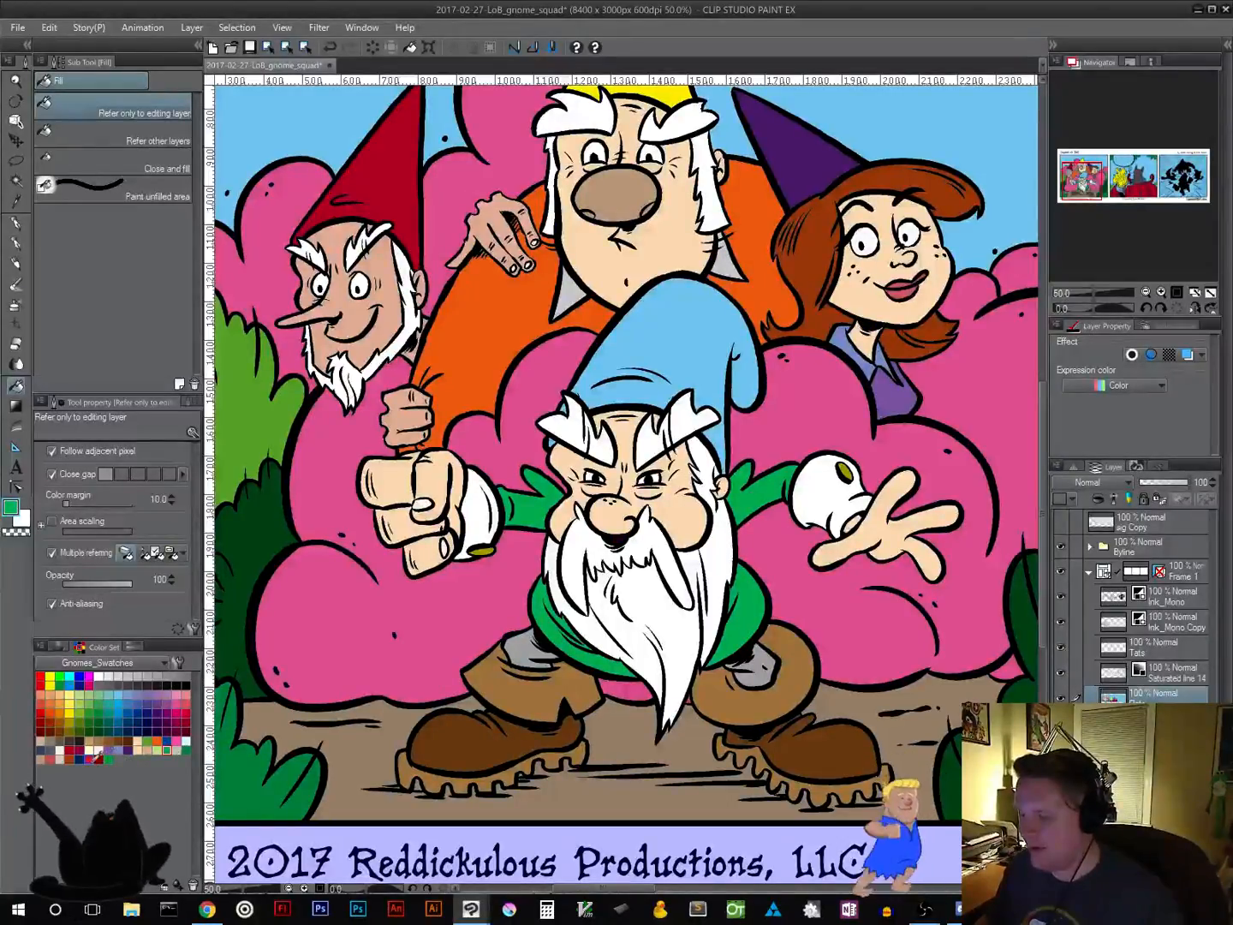
# Fill the front gnome's pointed hat with dark red
pyautogui.click(69, 750)
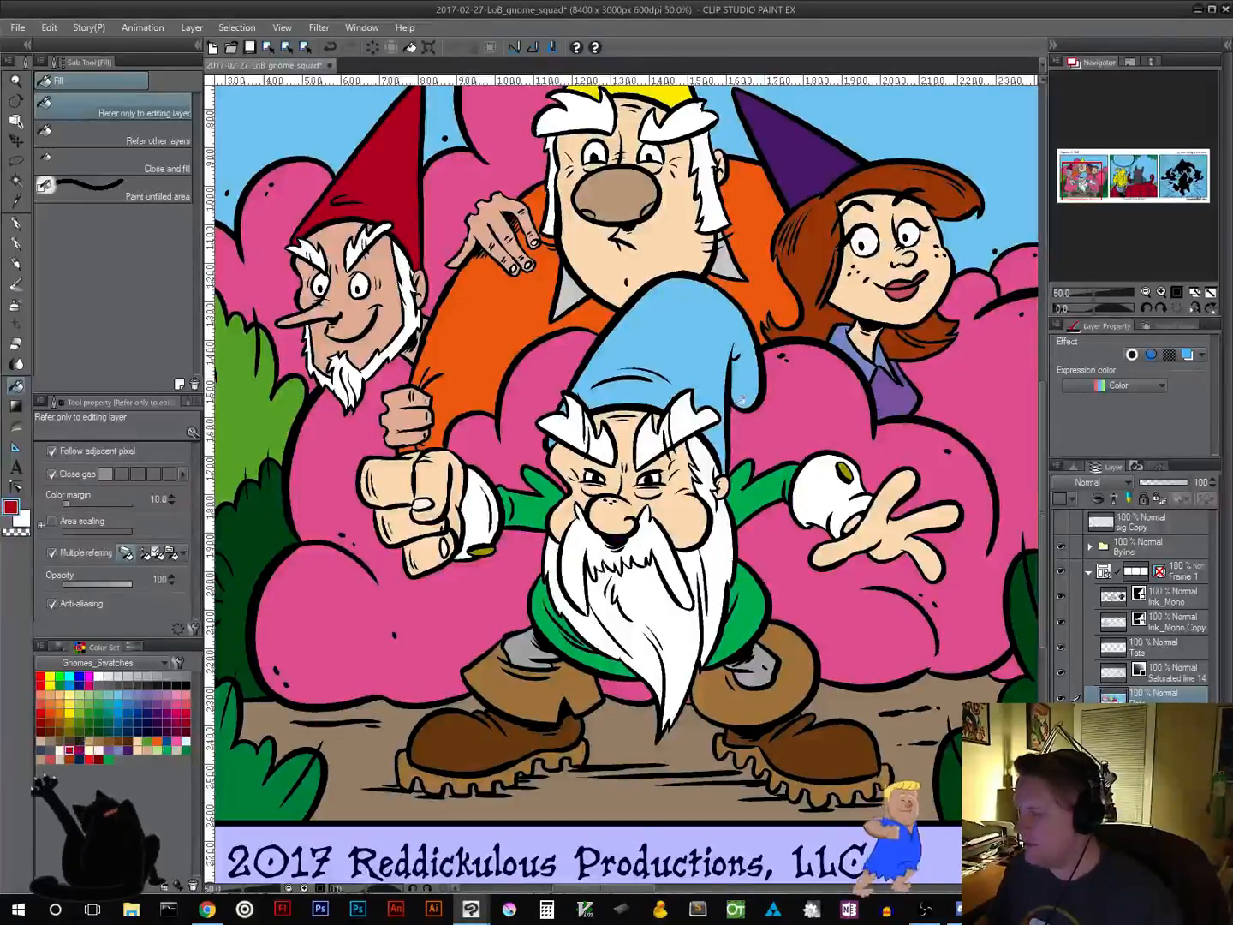
pyautogui.click(709, 342)
pyautogui.scroll(3, 563, 410)
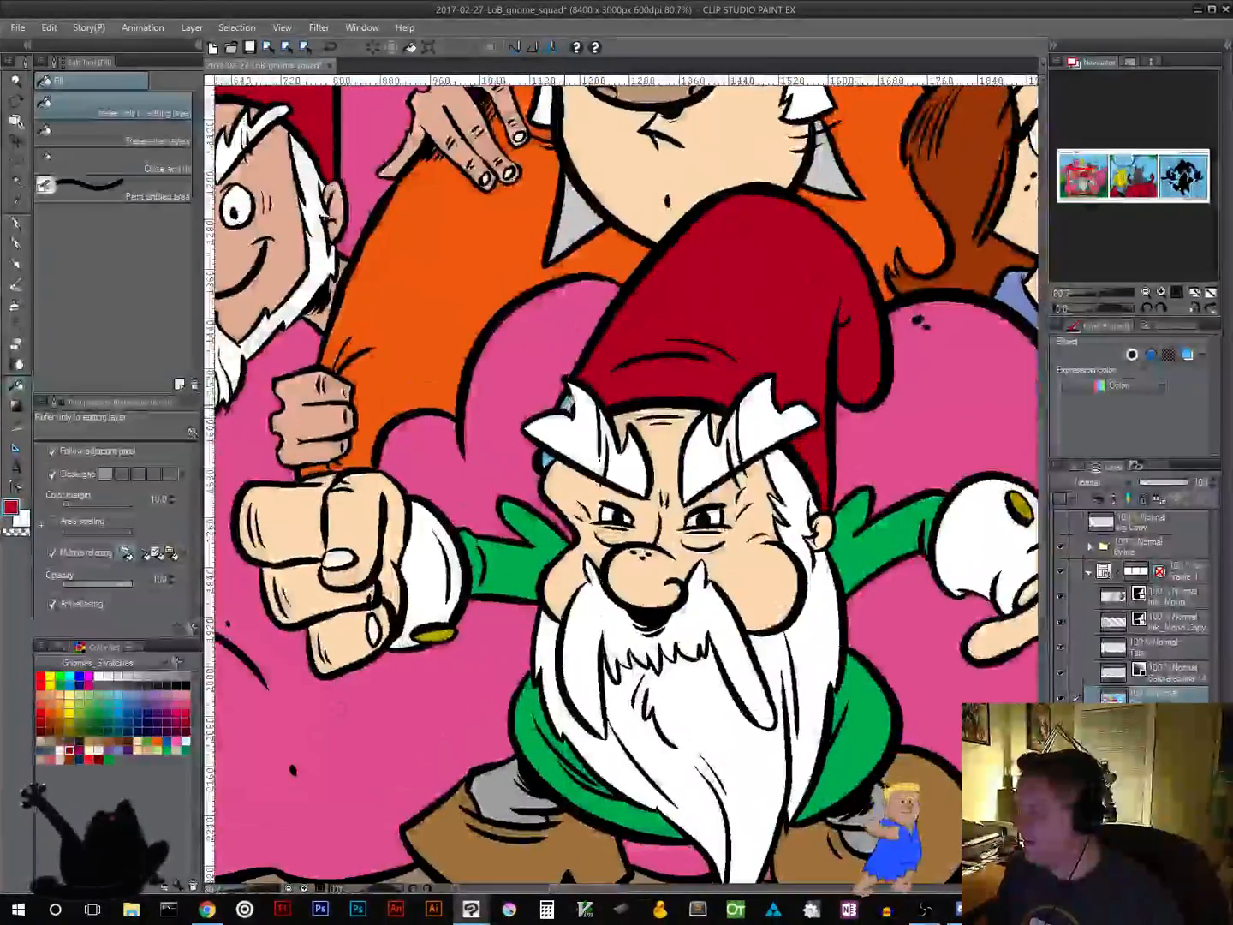
pyautogui.scroll(-6, 548, 459)
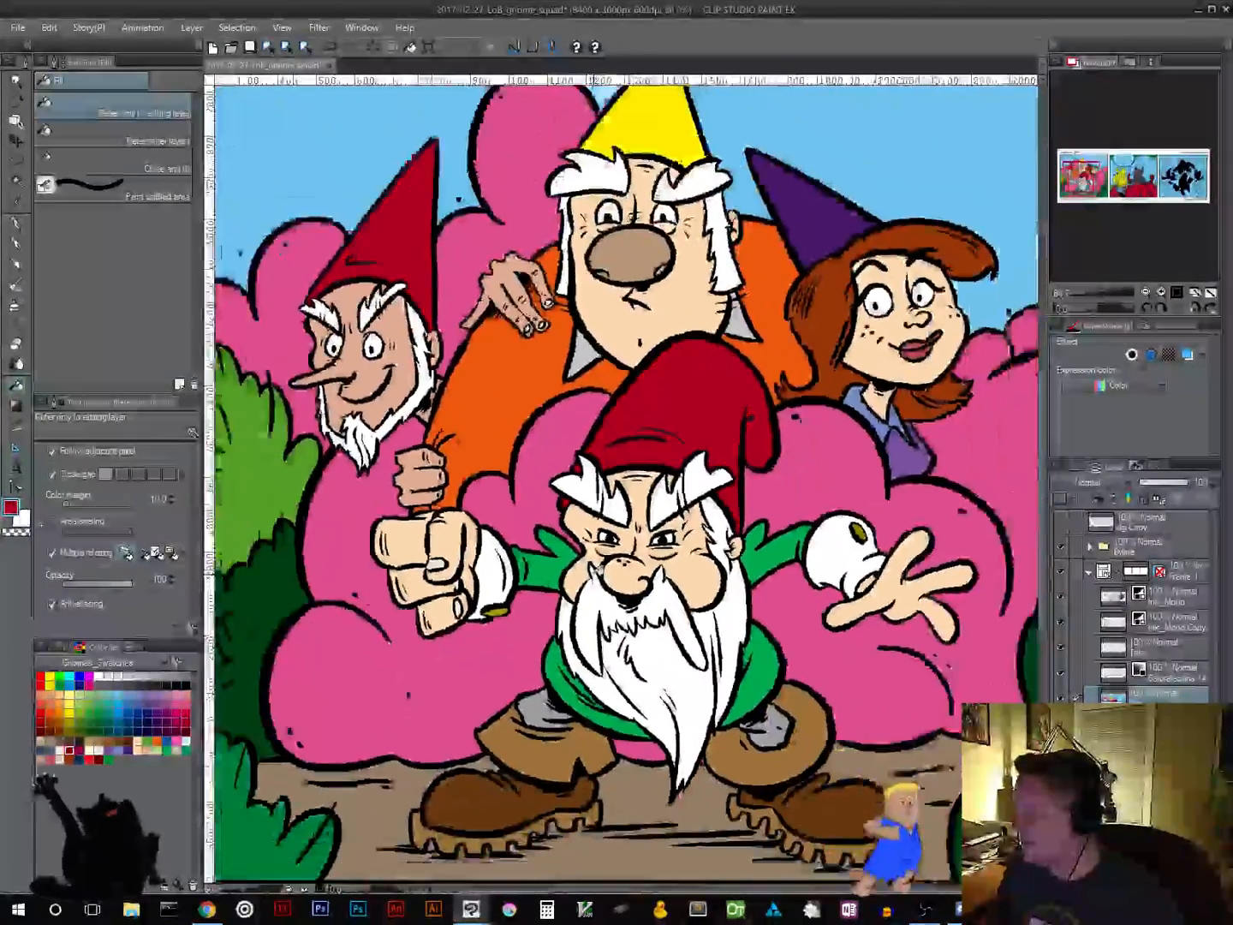
pyautogui.scroll(2, 586, 566)
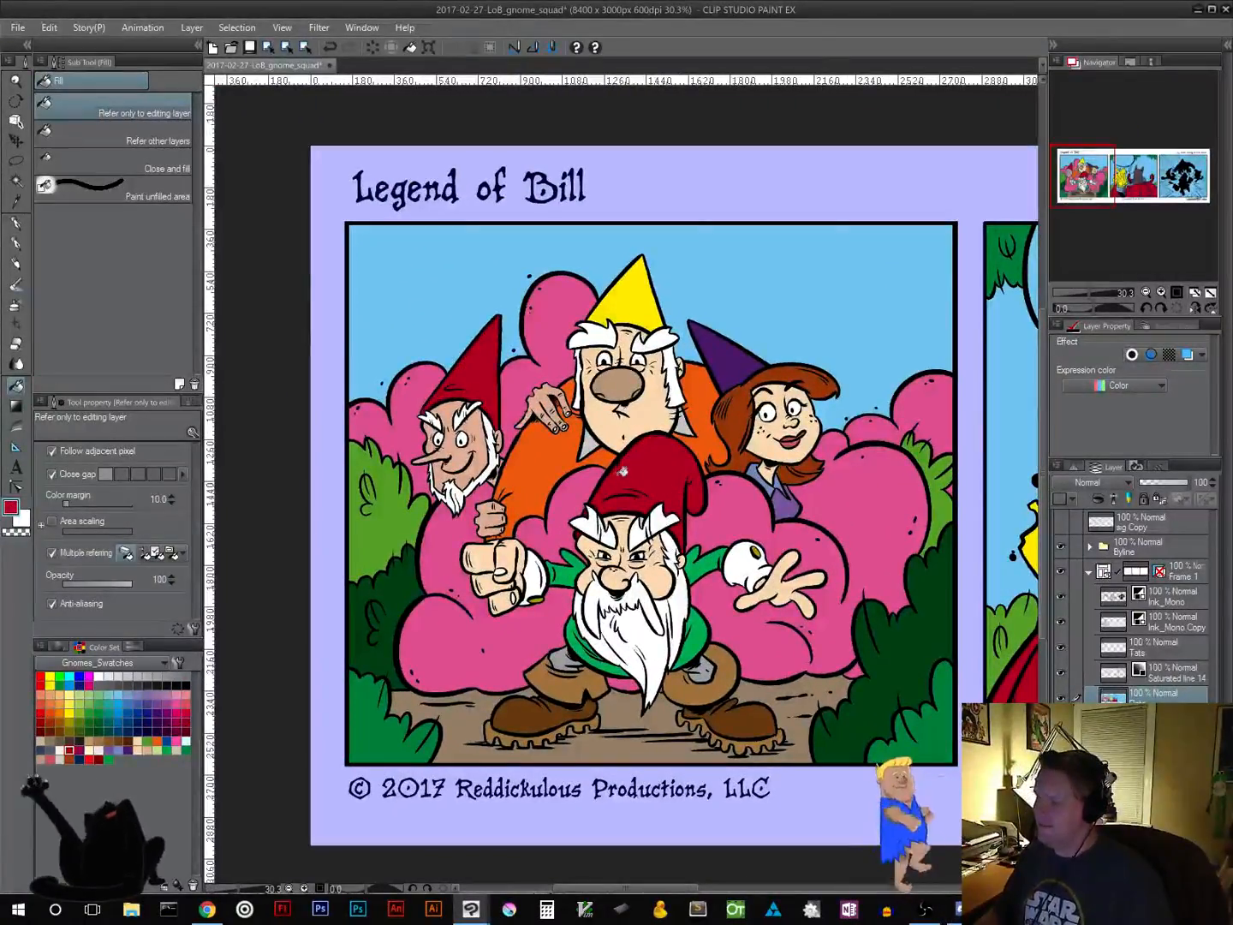
# Fill the speech balloon in panel two, including its tail, with white
pyautogui.moveTo(648, 488); pyautogui.dragTo(434, 449)
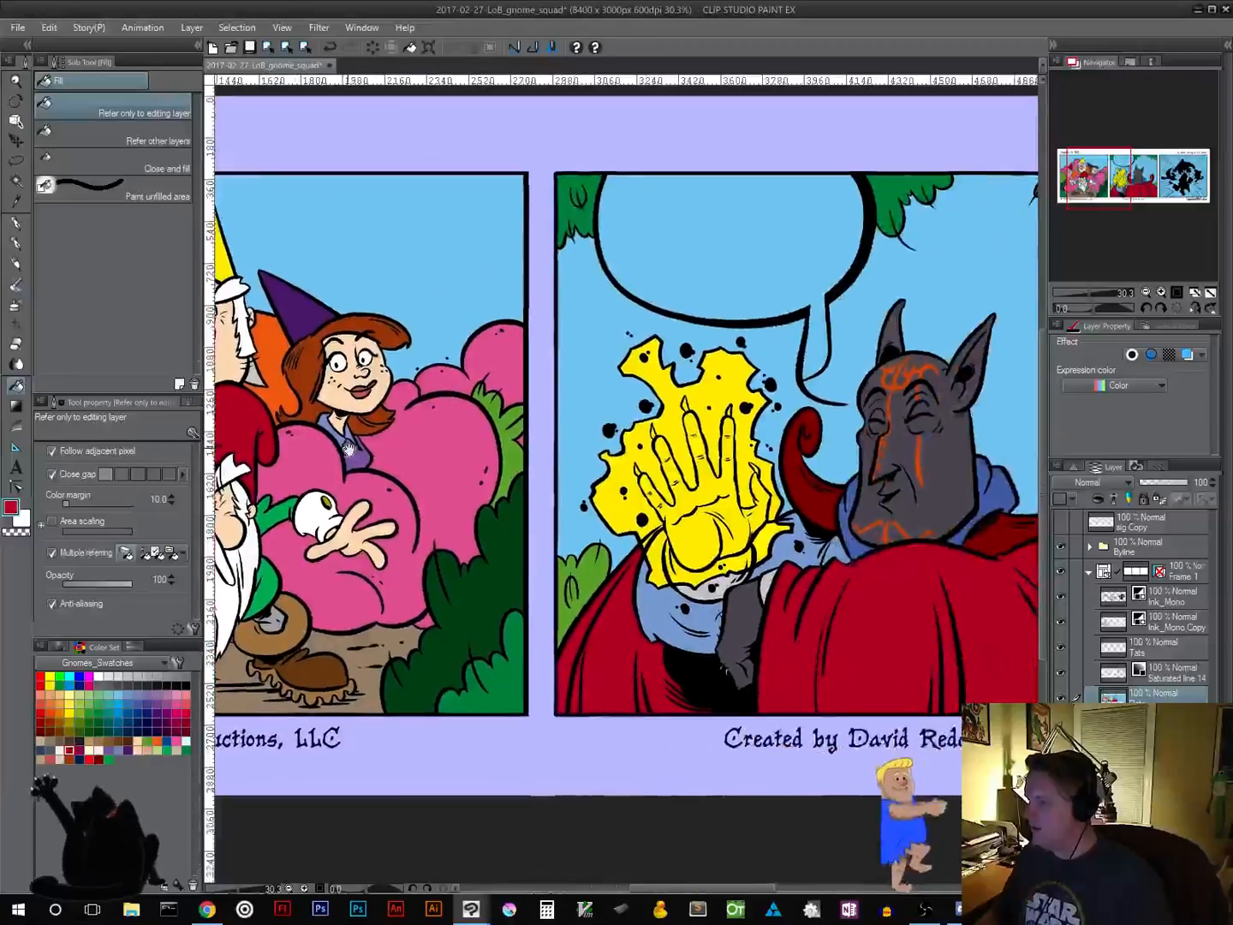
pyautogui.moveTo(656, 459)
pyautogui.mouseDown()
pyautogui.moveTo(496, 445)
pyautogui.moveTo(458, 466)
pyautogui.mouseUp()
pyautogui.moveTo(564, 445); pyautogui.dragTo(597, 486)
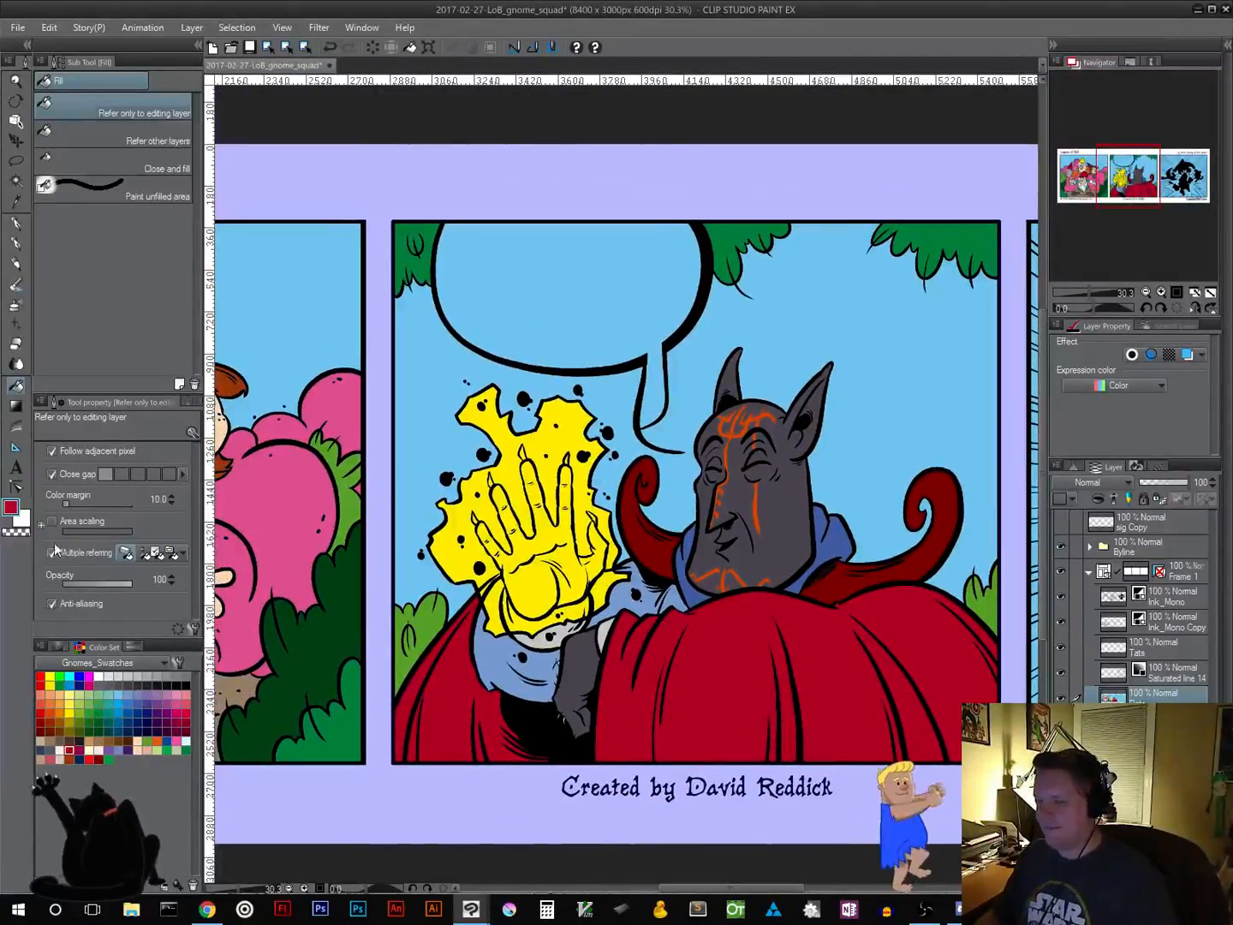
pyautogui.click(24, 519)
pyautogui.click(566, 304)
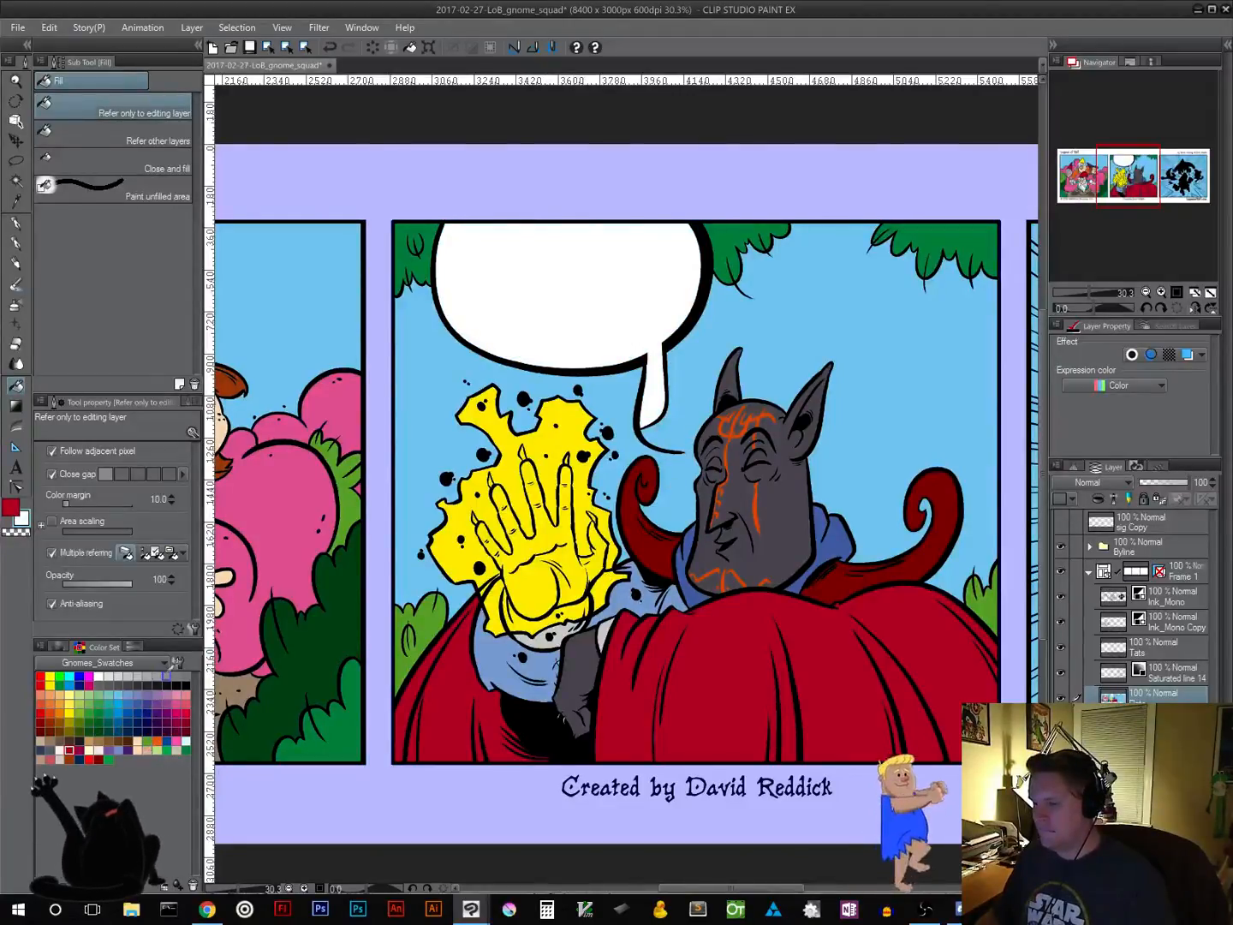
# Fill the caped character's face, ears and lower hand in panel two with neutral medium gray
pyautogui.click(186, 674)
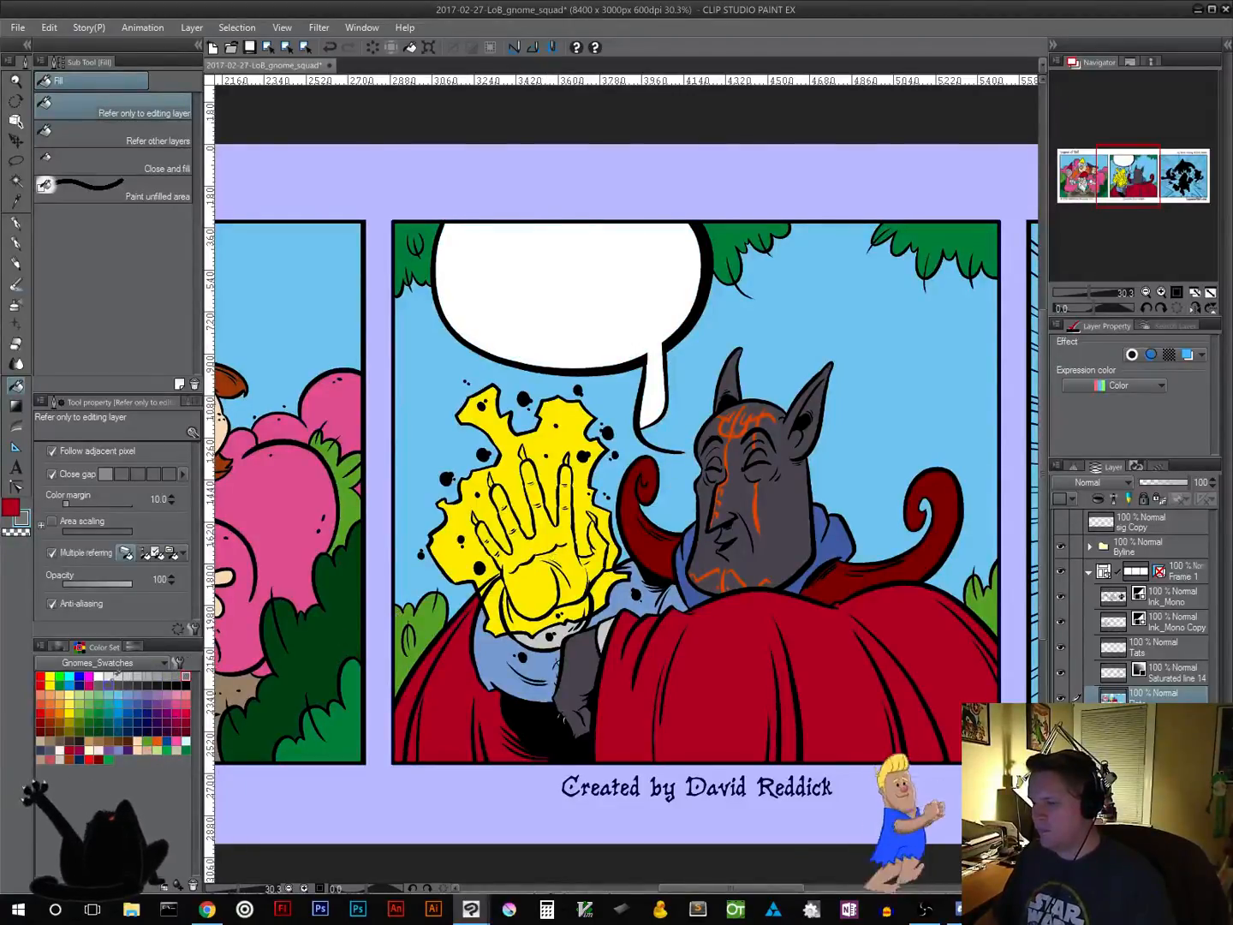
pyautogui.click(101, 683)
pyautogui.click(567, 652)
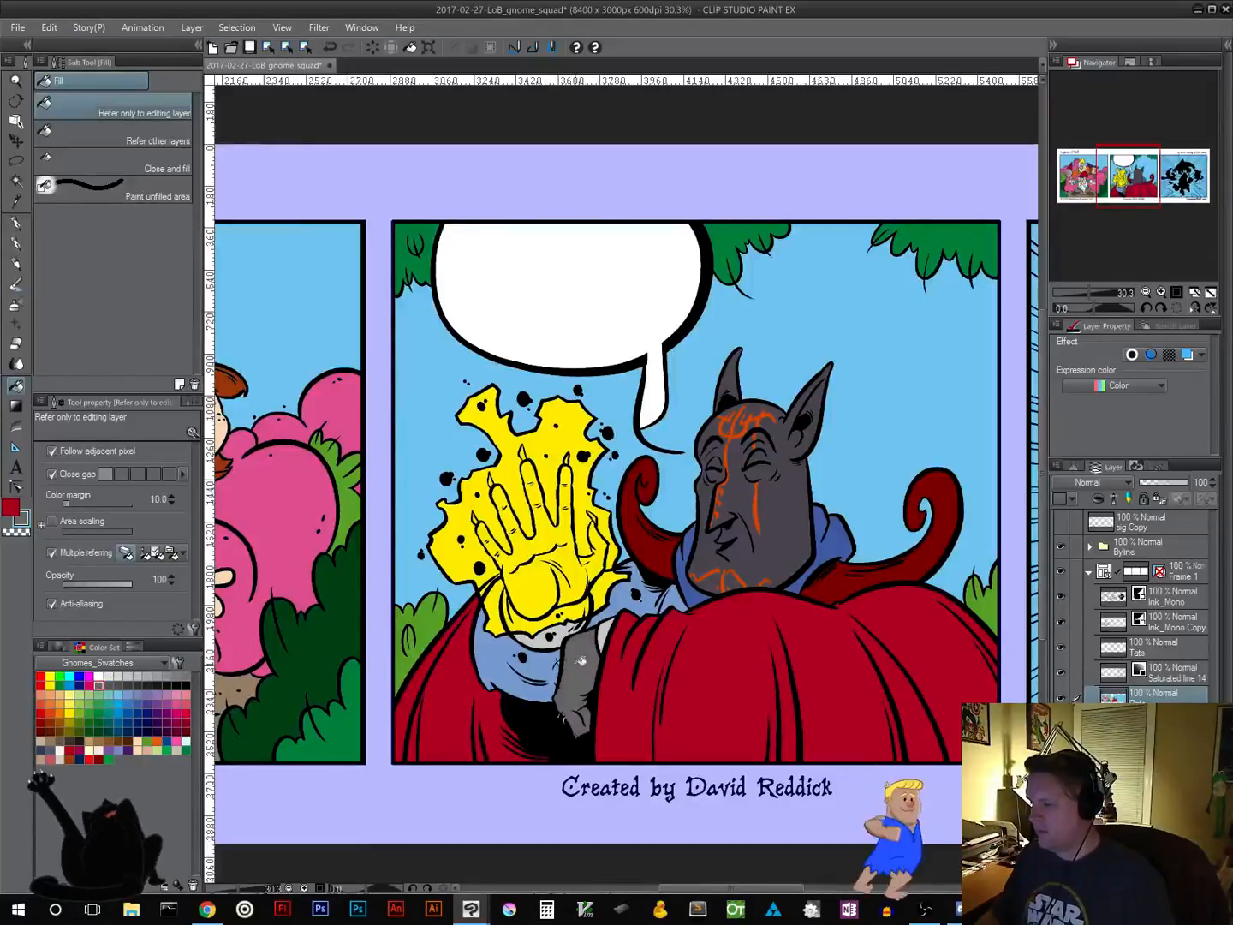
pyautogui.click(781, 540)
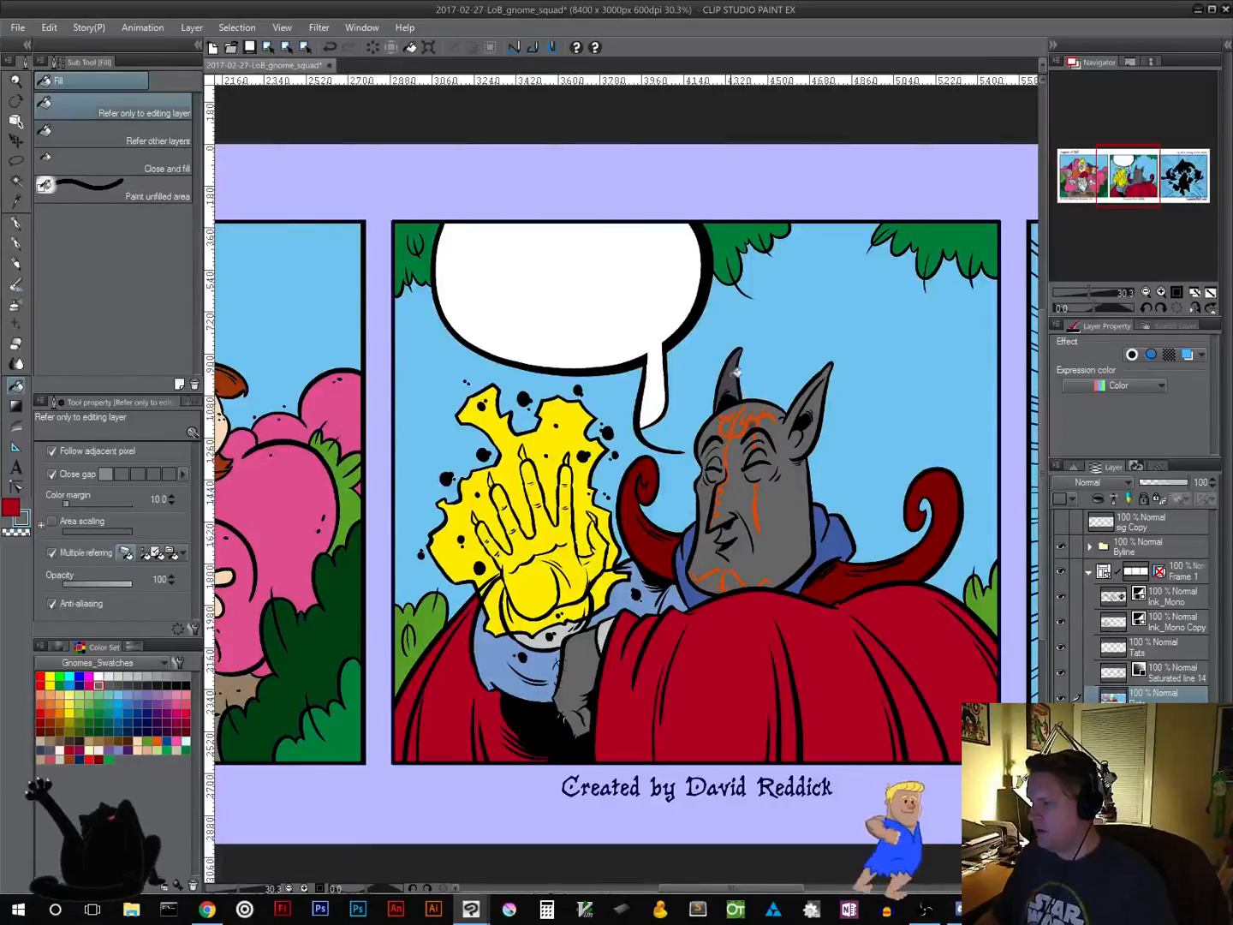
# Fill the spiky burst behind the silhouettes in panel three with light yellow
pyautogui.hscroll(3, 723, 581)
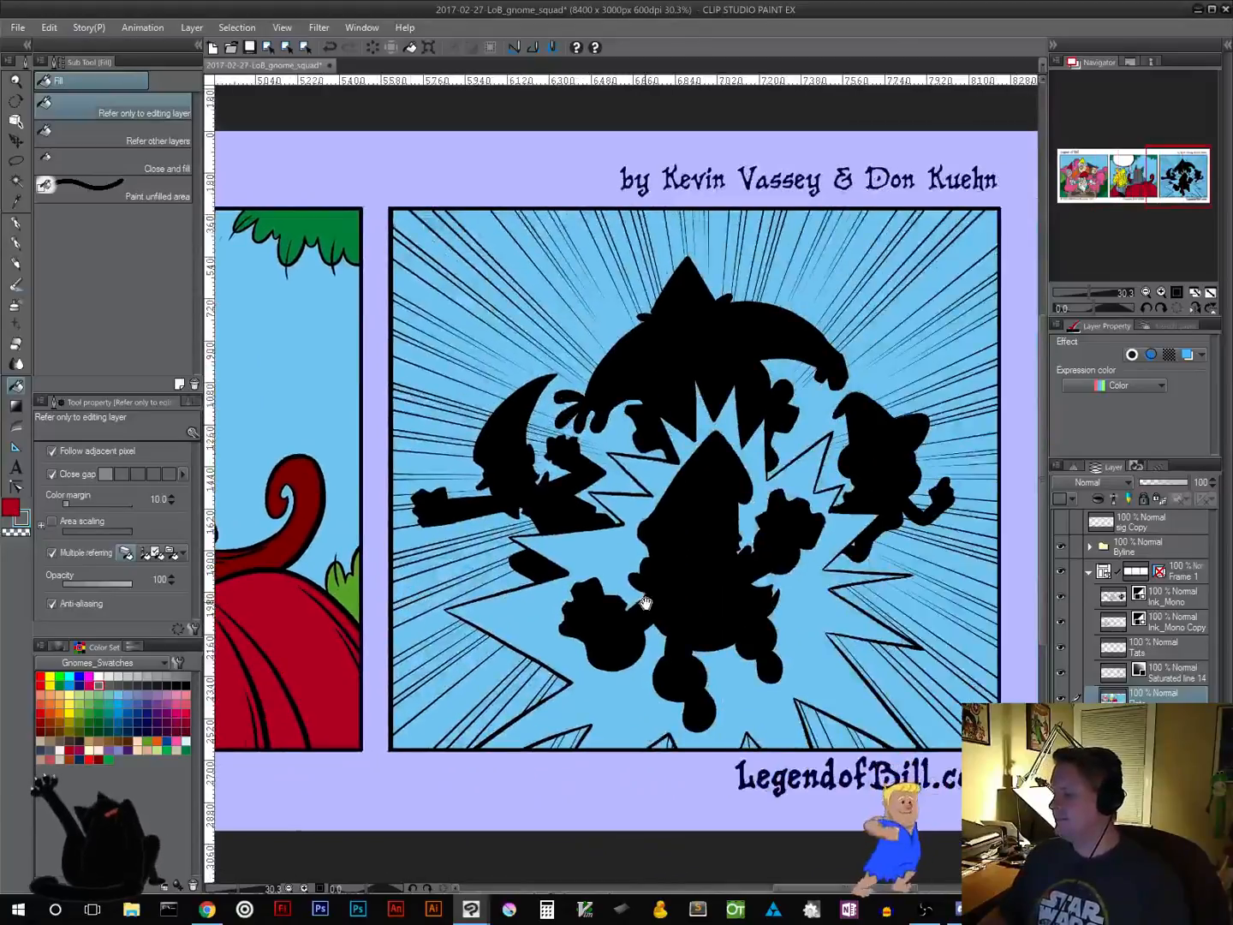
pyautogui.moveTo(645, 602); pyautogui.dragTo(608, 599)
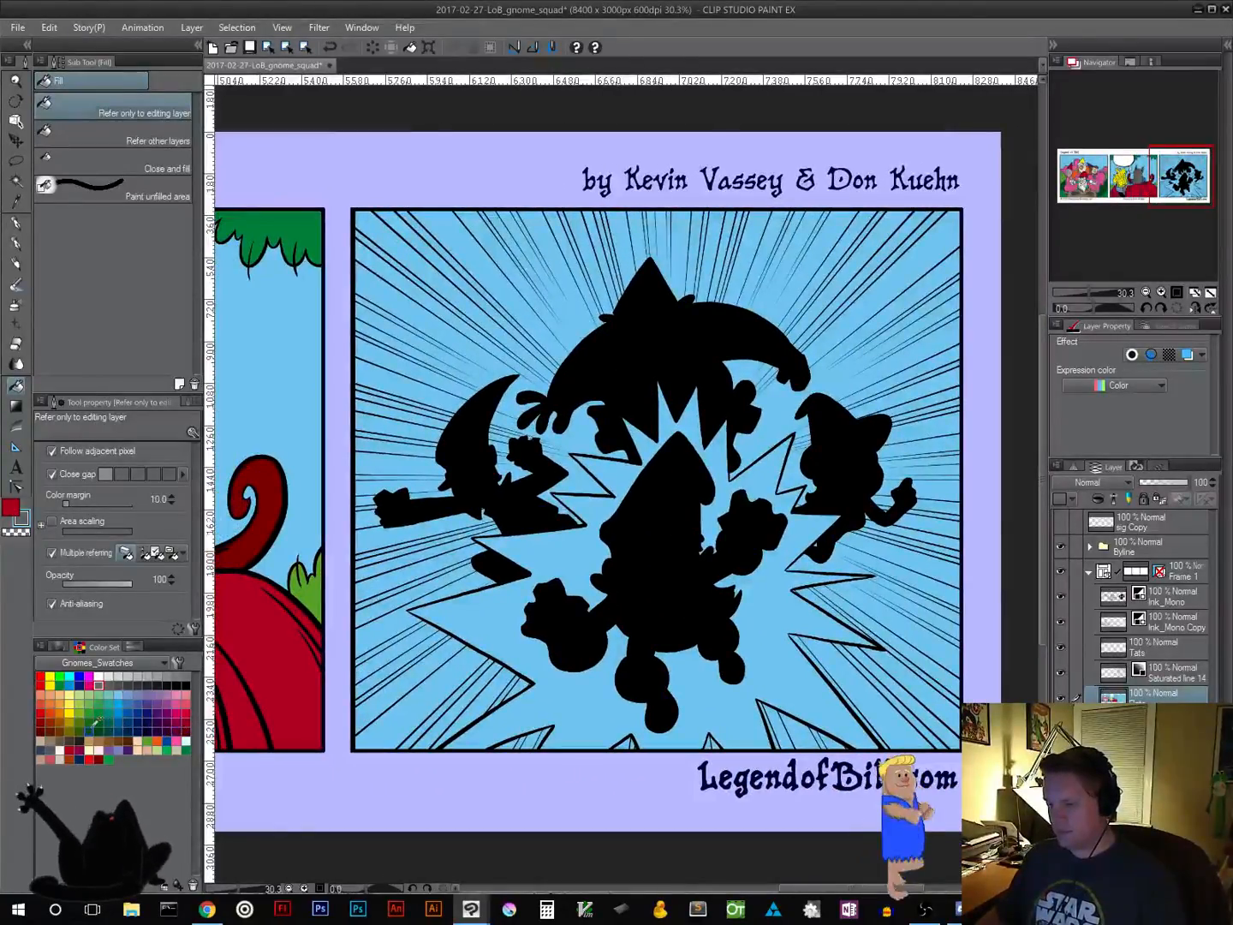
pyautogui.click(70, 703)
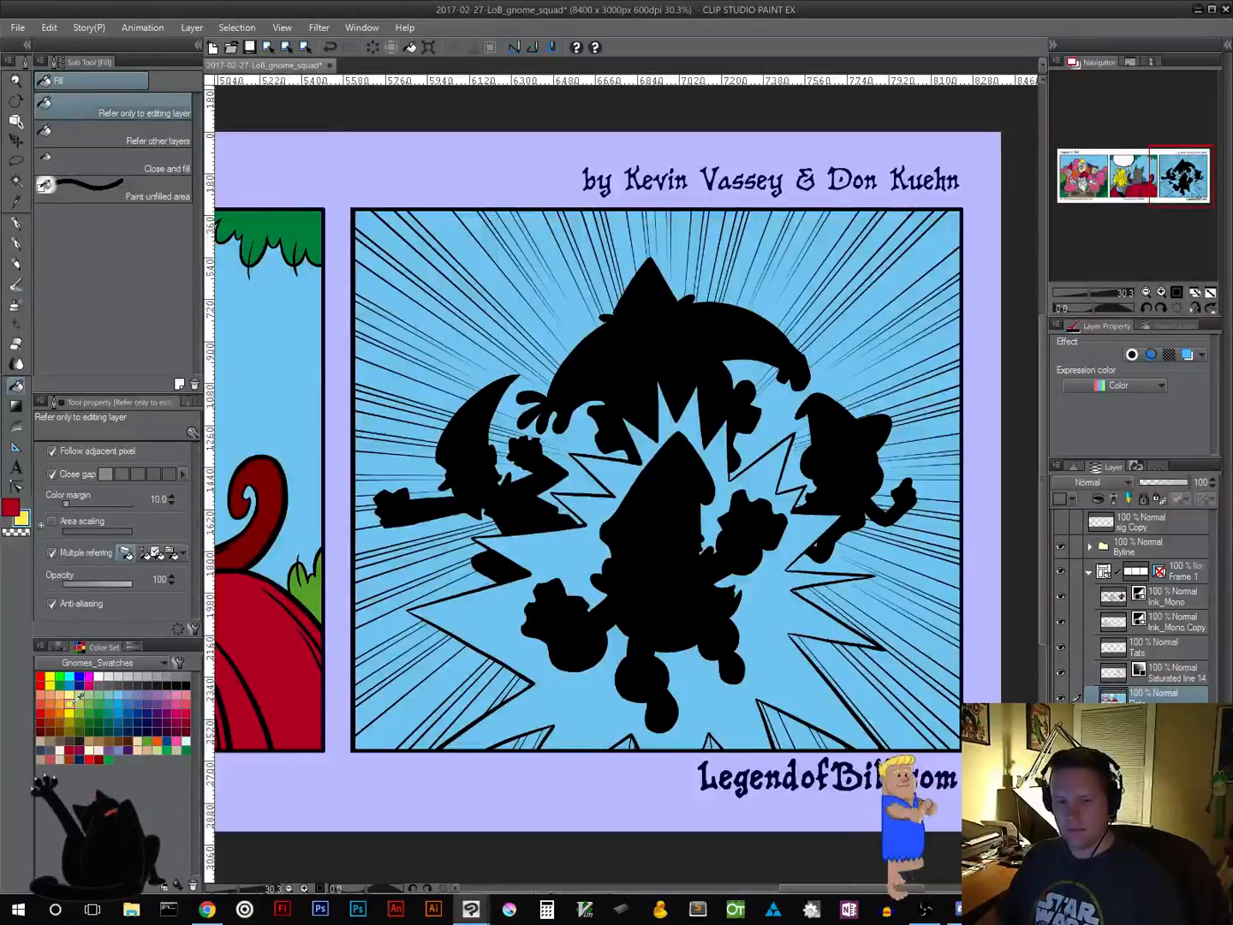
pyautogui.click(565, 704)
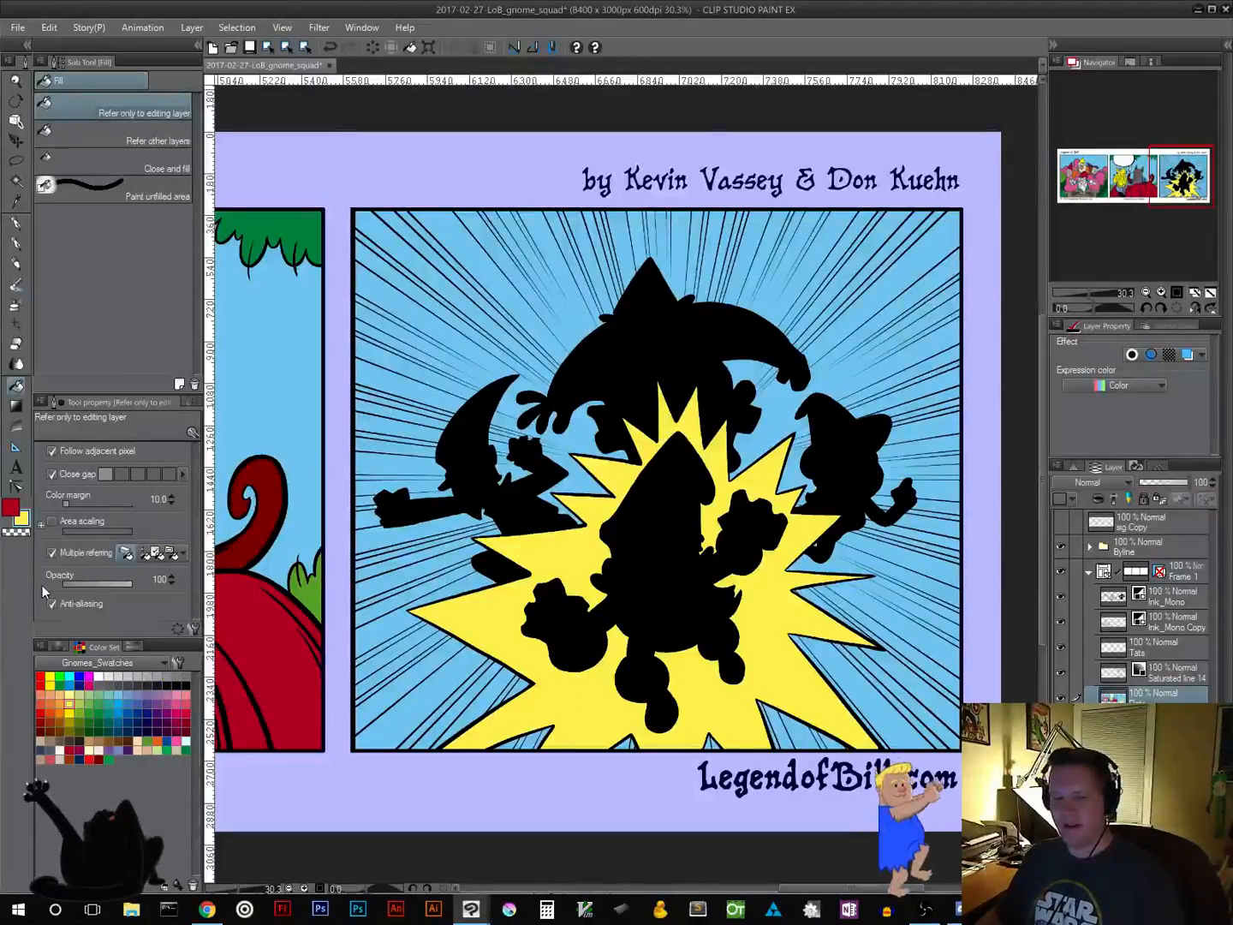
# Hide the Saturated line 14 layer and fill panel three's background with red-orange, including the gaps between the burst's lower points
pyautogui.moveTo(597, 552); pyautogui.dragTo(644, 562)
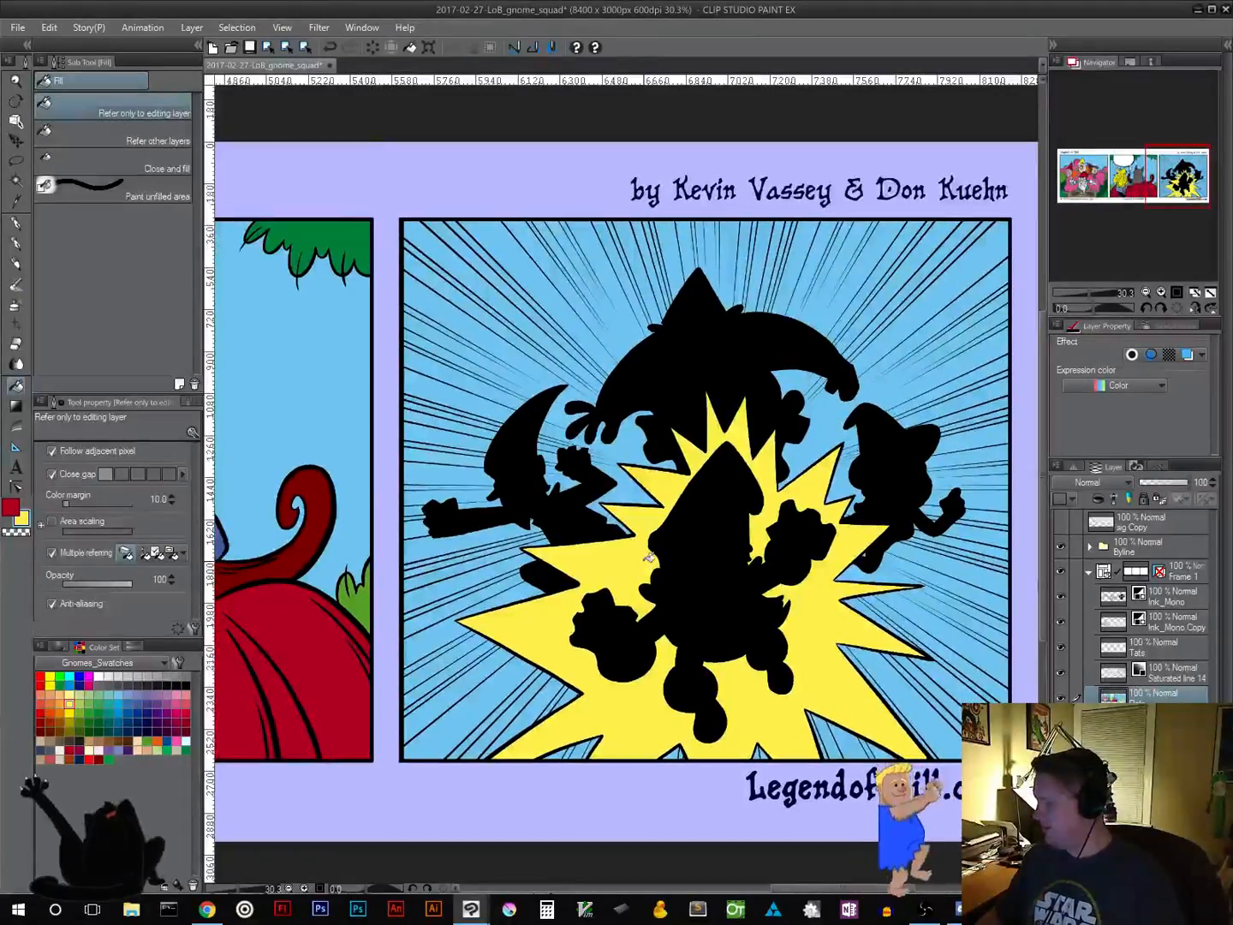
pyautogui.click(1062, 673)
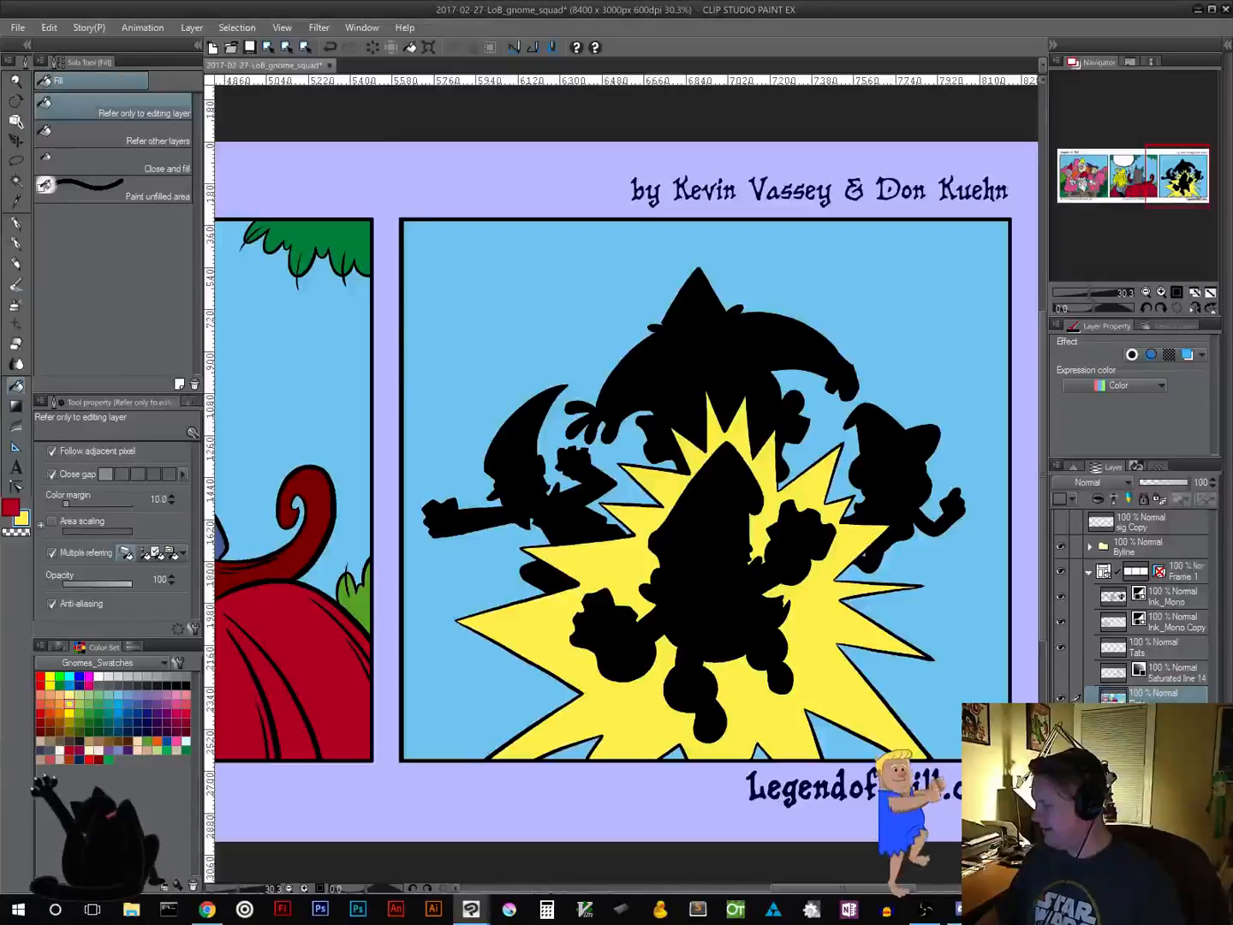
pyautogui.click(1152, 726)
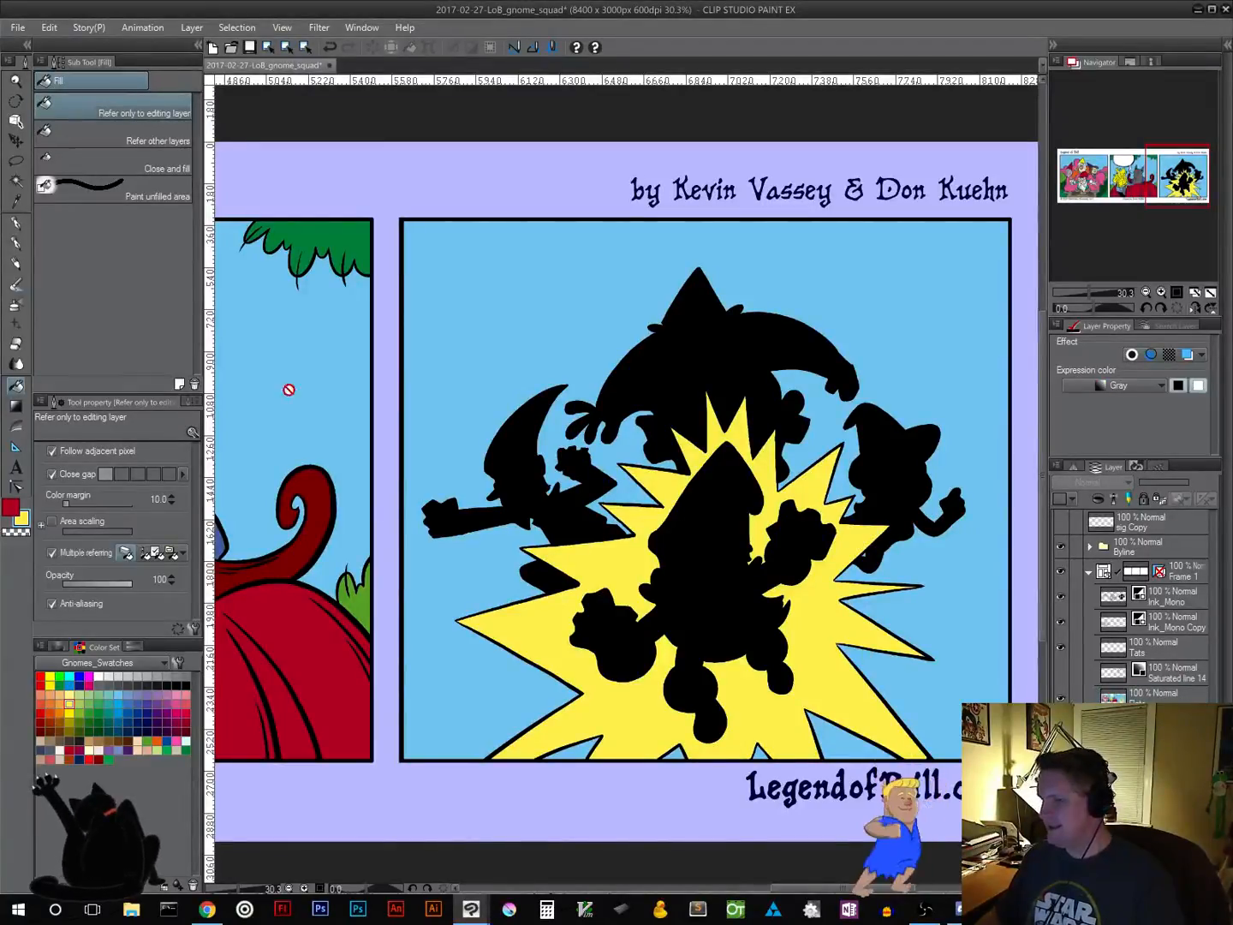
pyautogui.click(40, 702)
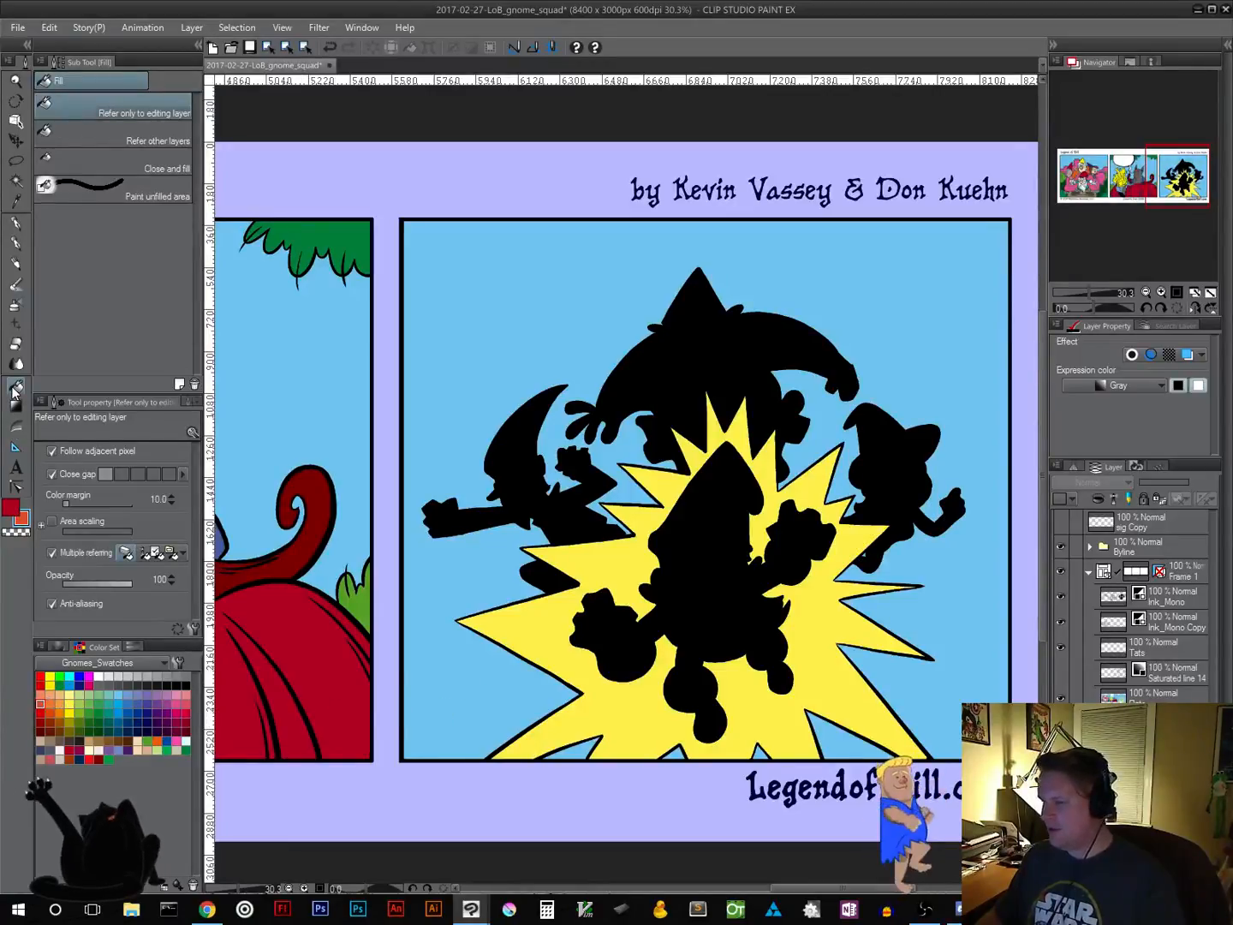
pyautogui.click(1076, 696)
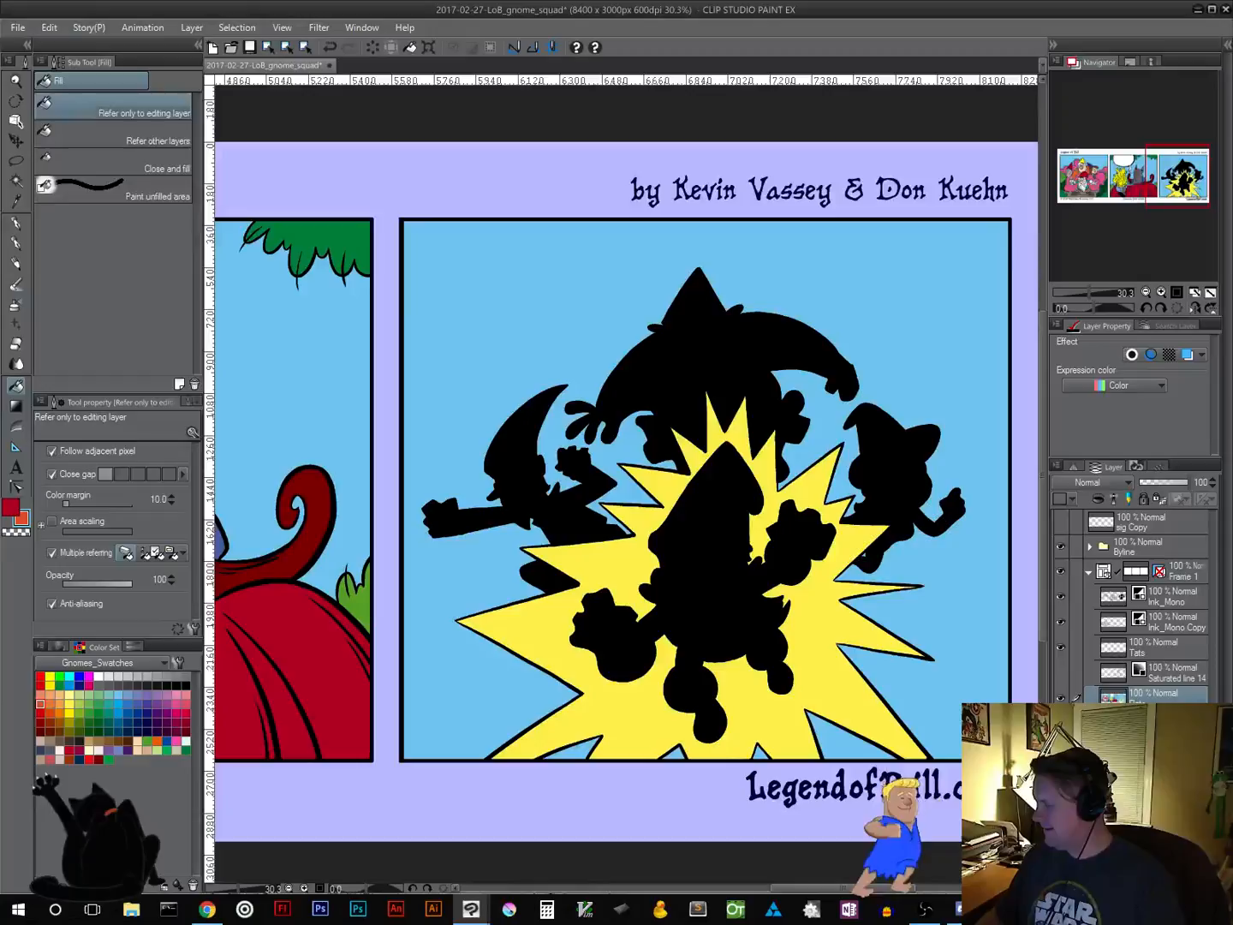
pyautogui.click(929, 692)
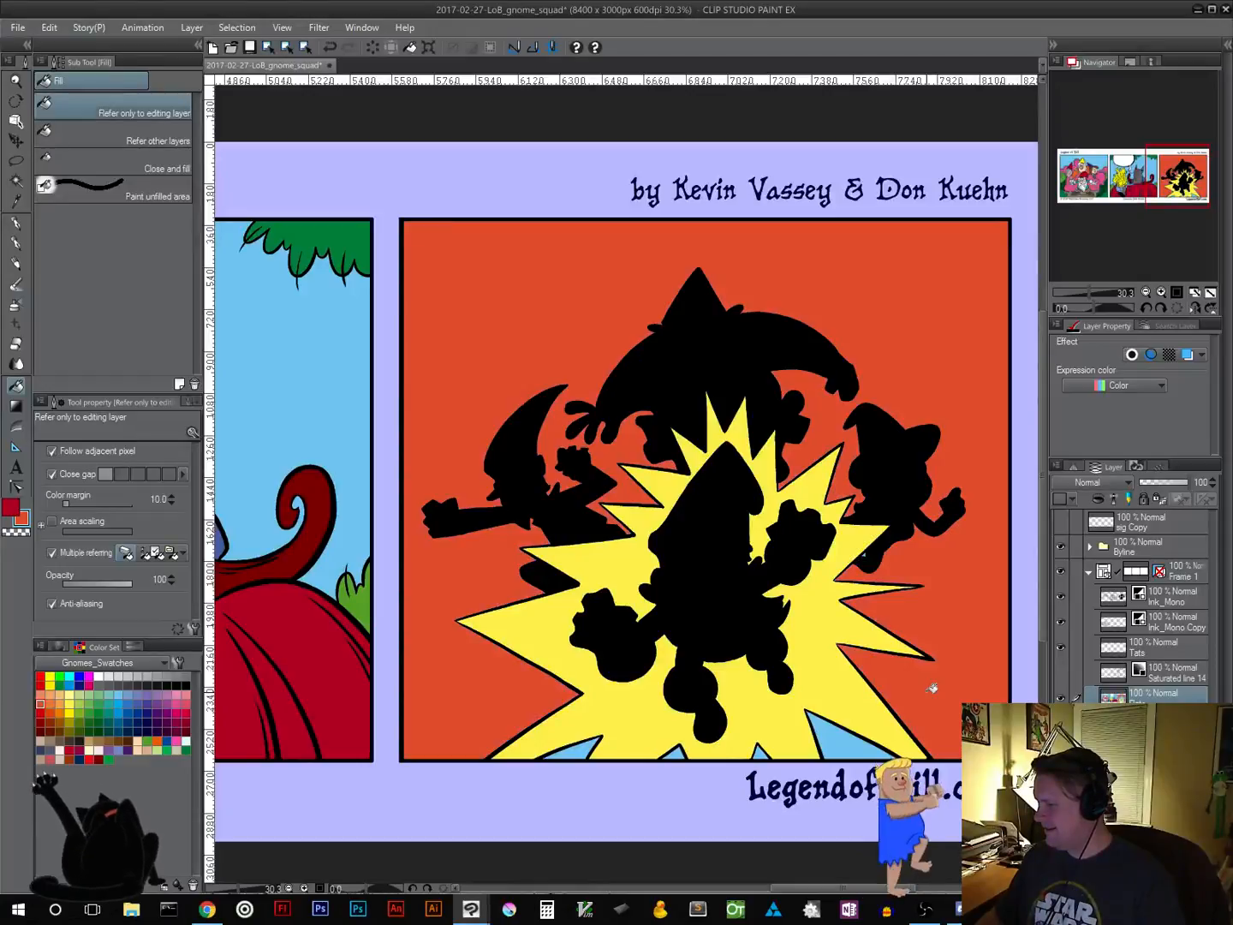
pyautogui.click(817, 738)
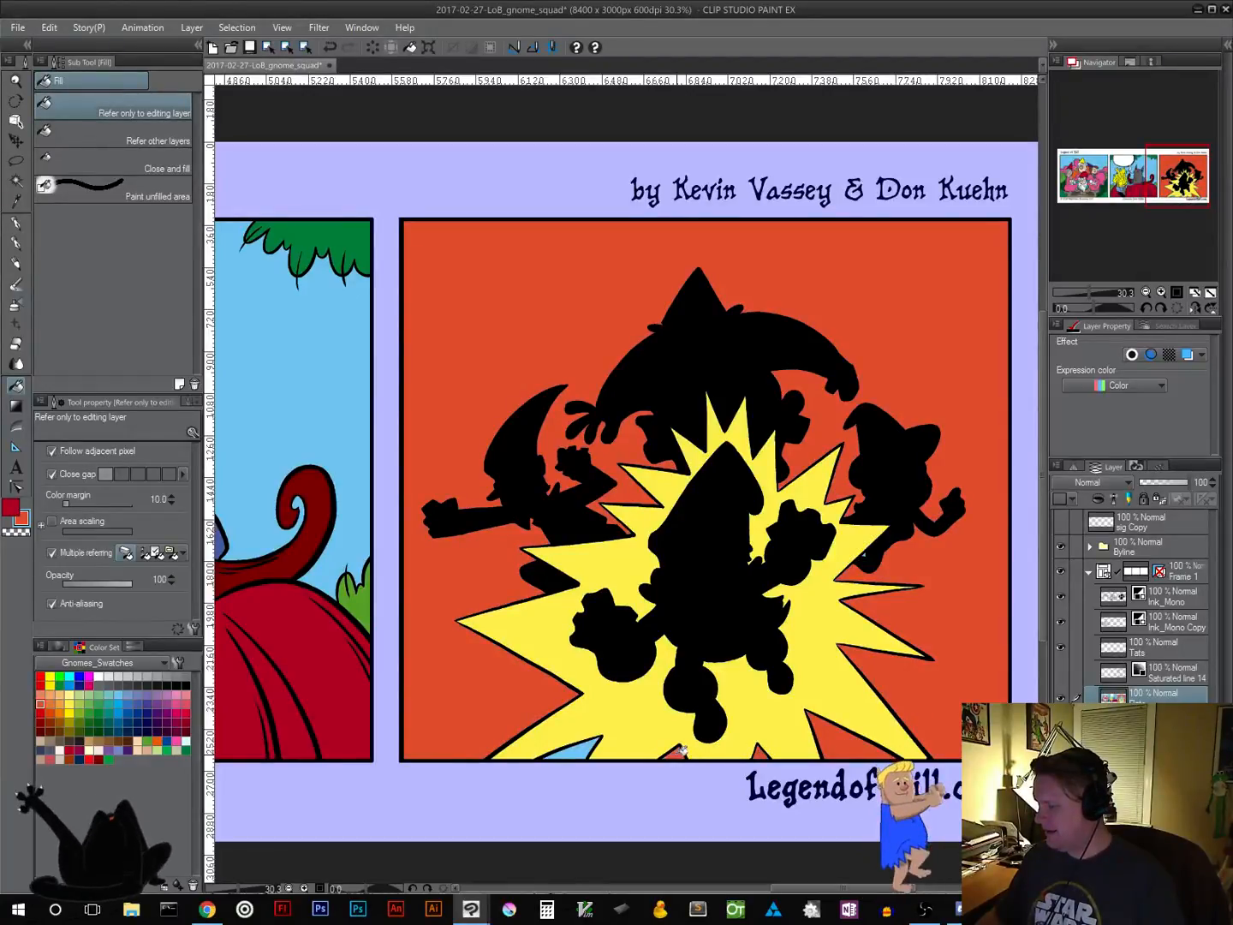
pyautogui.click(570, 752)
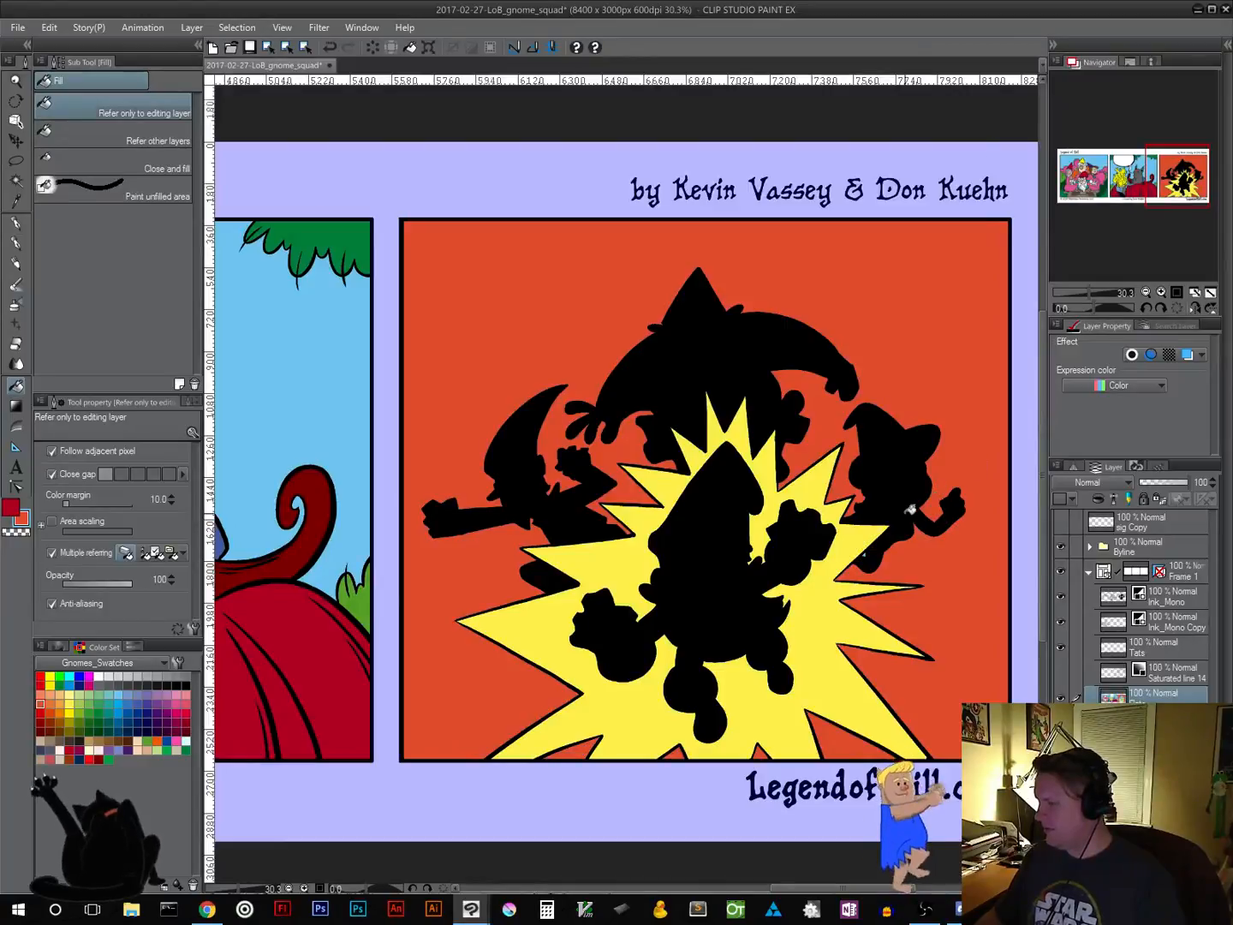
pyautogui.scroll(3, 905, 512)
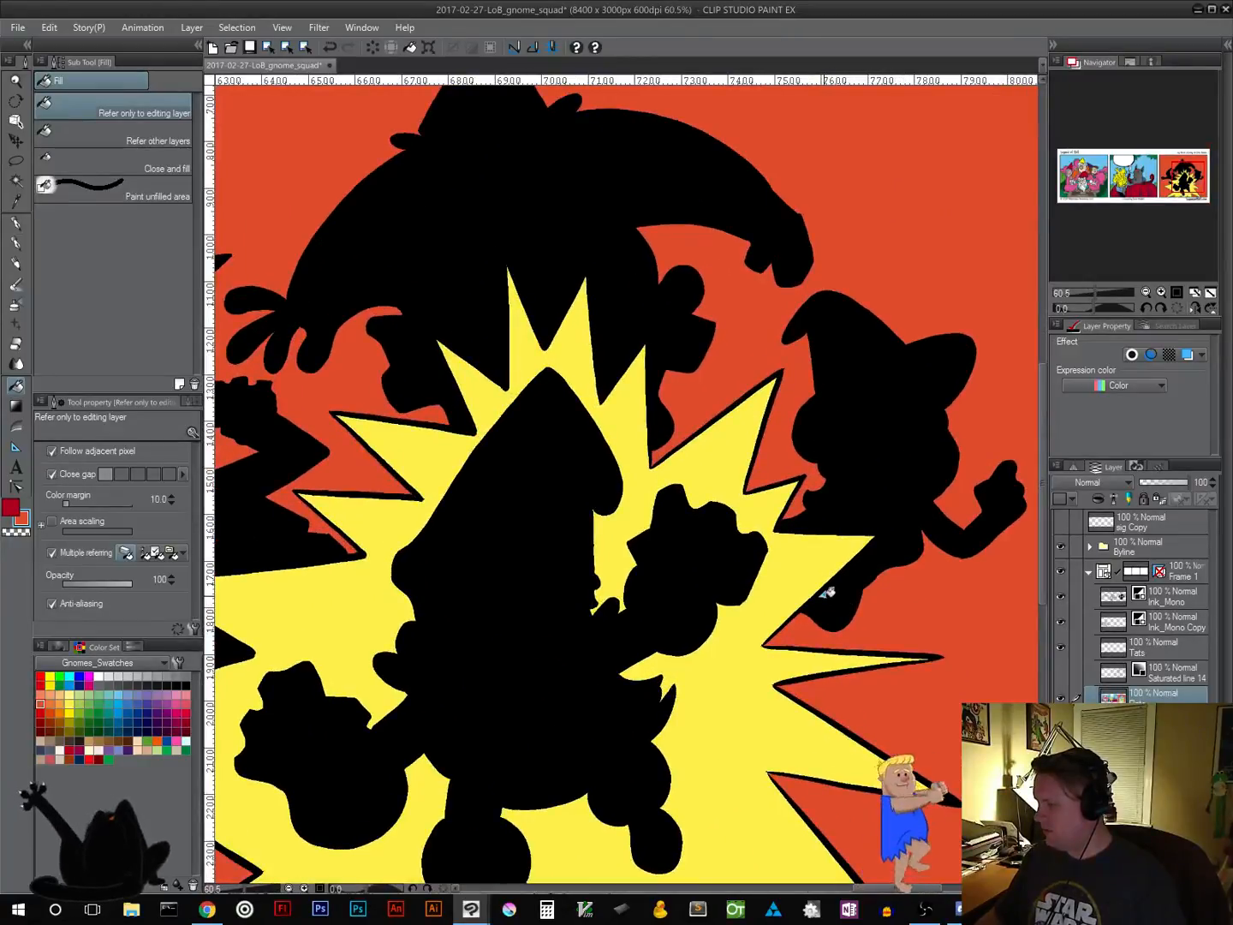
pyautogui.scroll(-5, 726, 590)
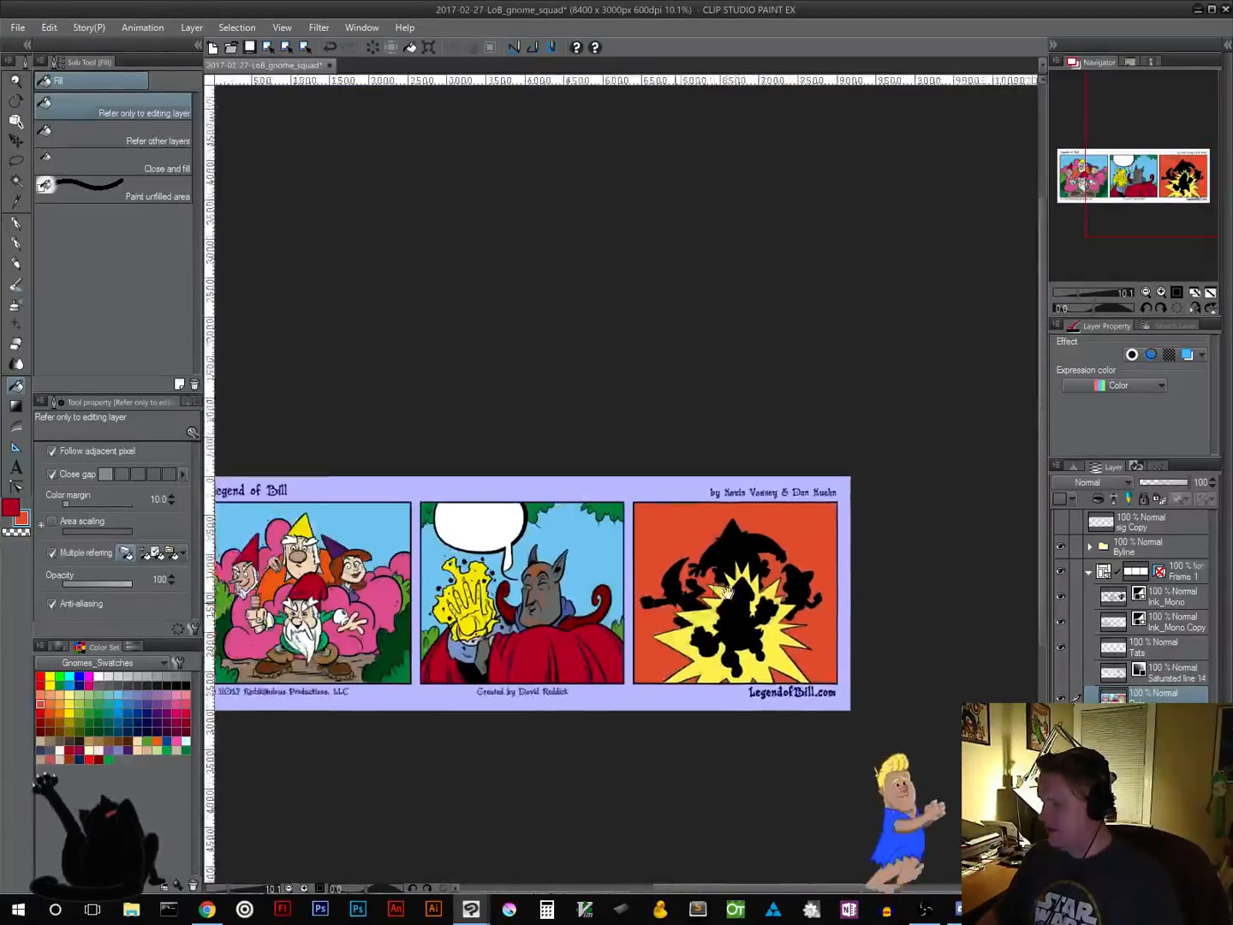
pyautogui.moveTo(726, 590); pyautogui.dragTo(891, 575)
pyautogui.scroll(2, 533, 574)
pyautogui.moveTo(470, 565); pyautogui.dragTo(456, 521)
pyautogui.click(16, 182)
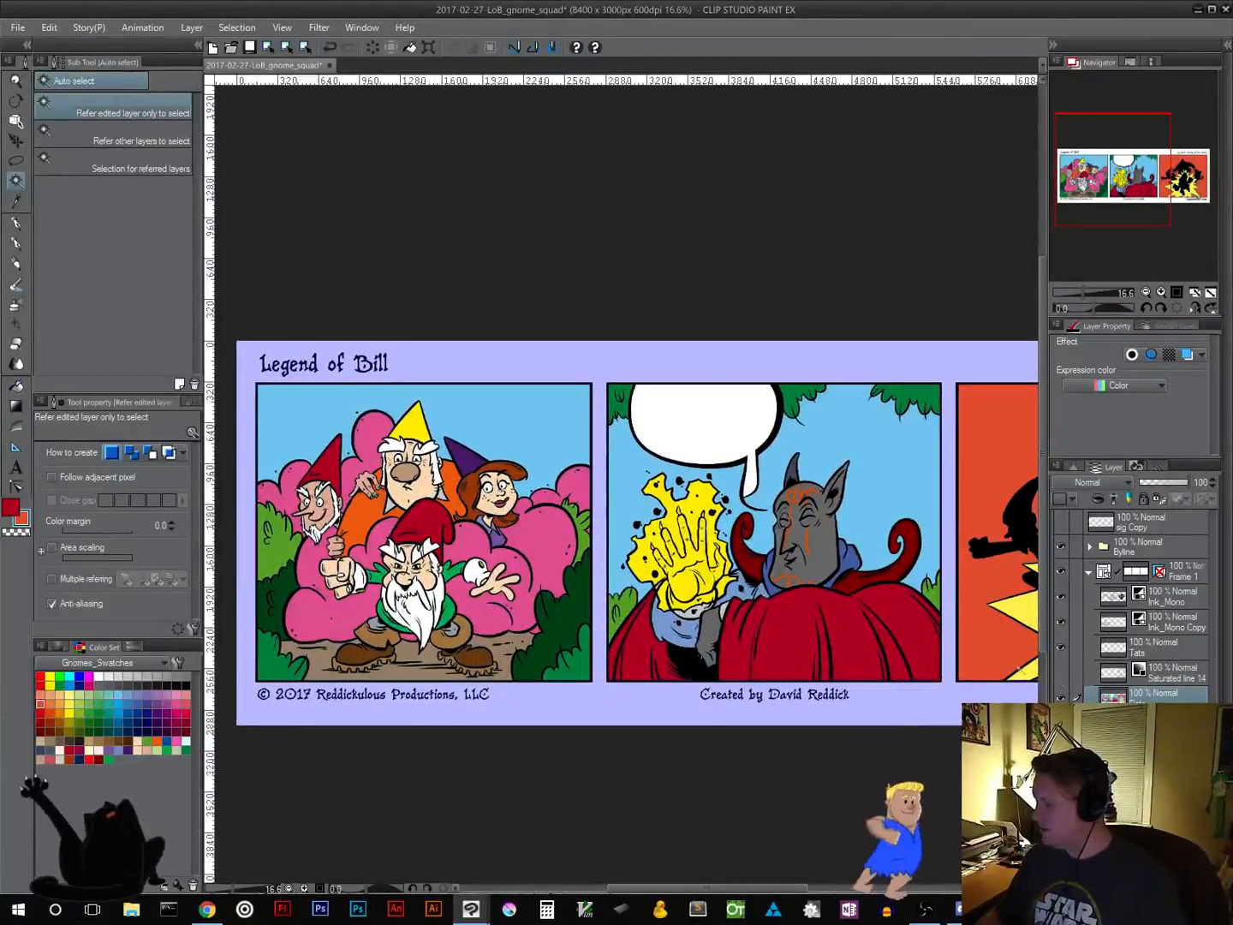
pyautogui.click(504, 411)
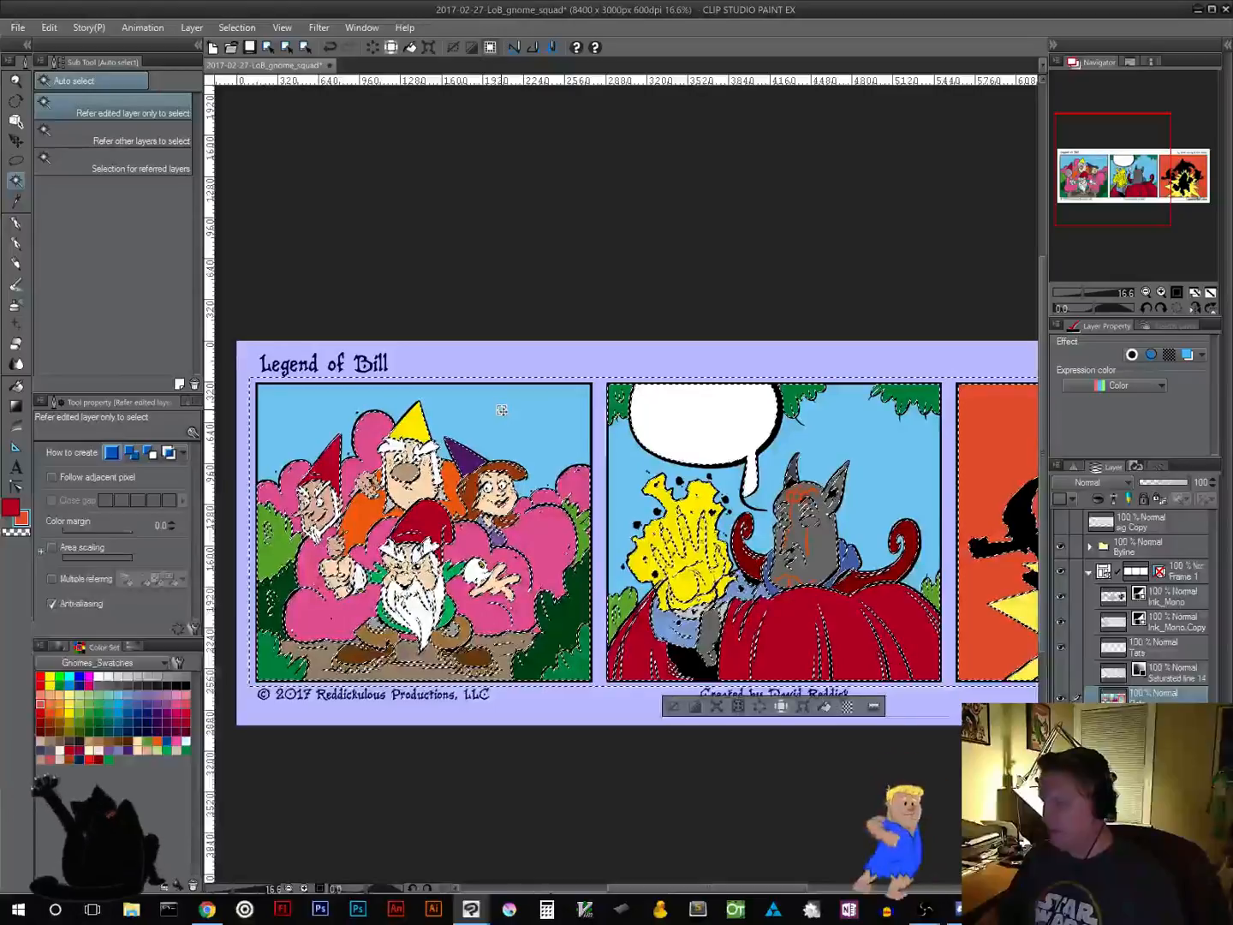
pyautogui.hotkey('ctrl', 'd')
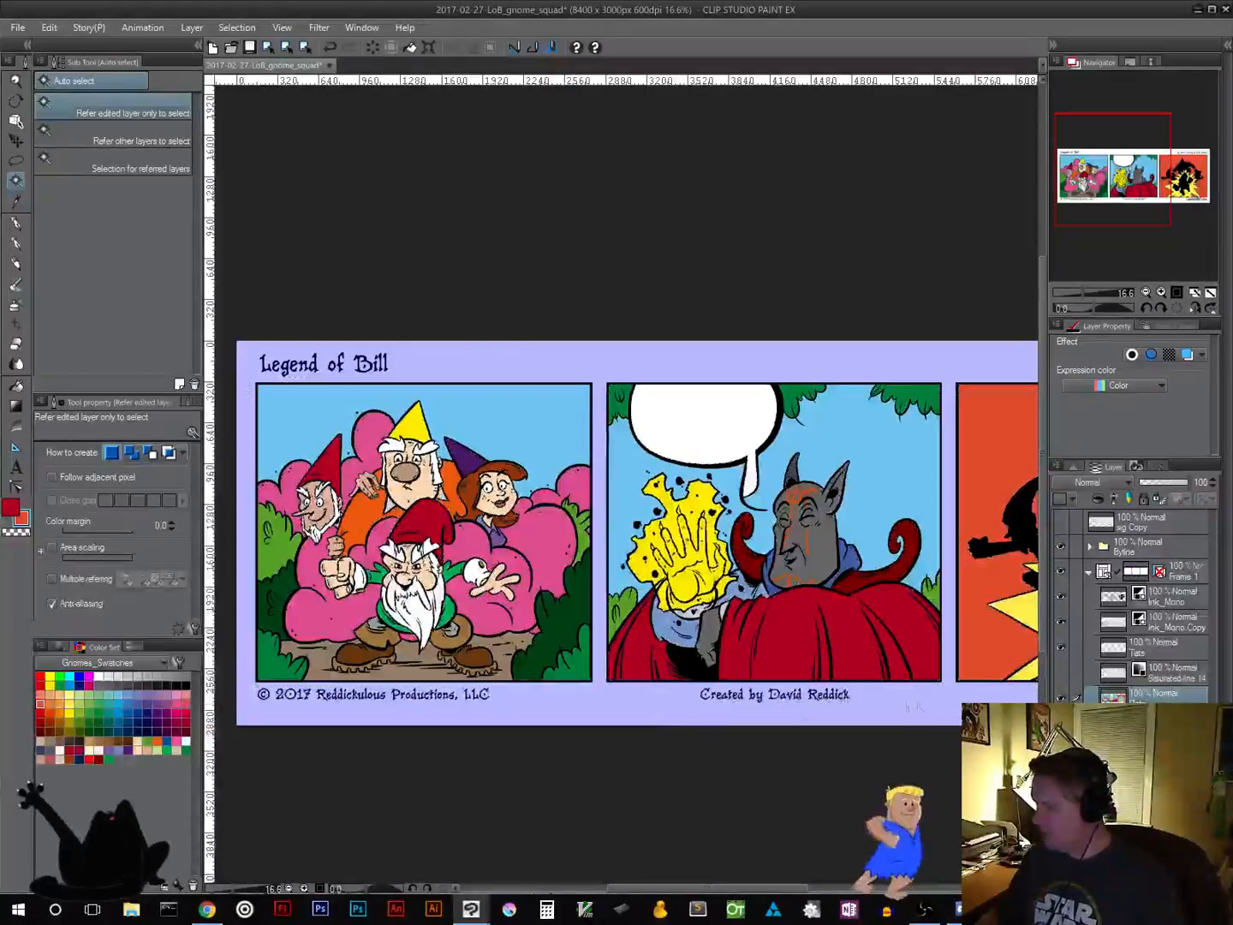
# Hide and restore the upper Ink_Mono layer to examine the flat colors beneath the inks
pyautogui.click(1061, 597)
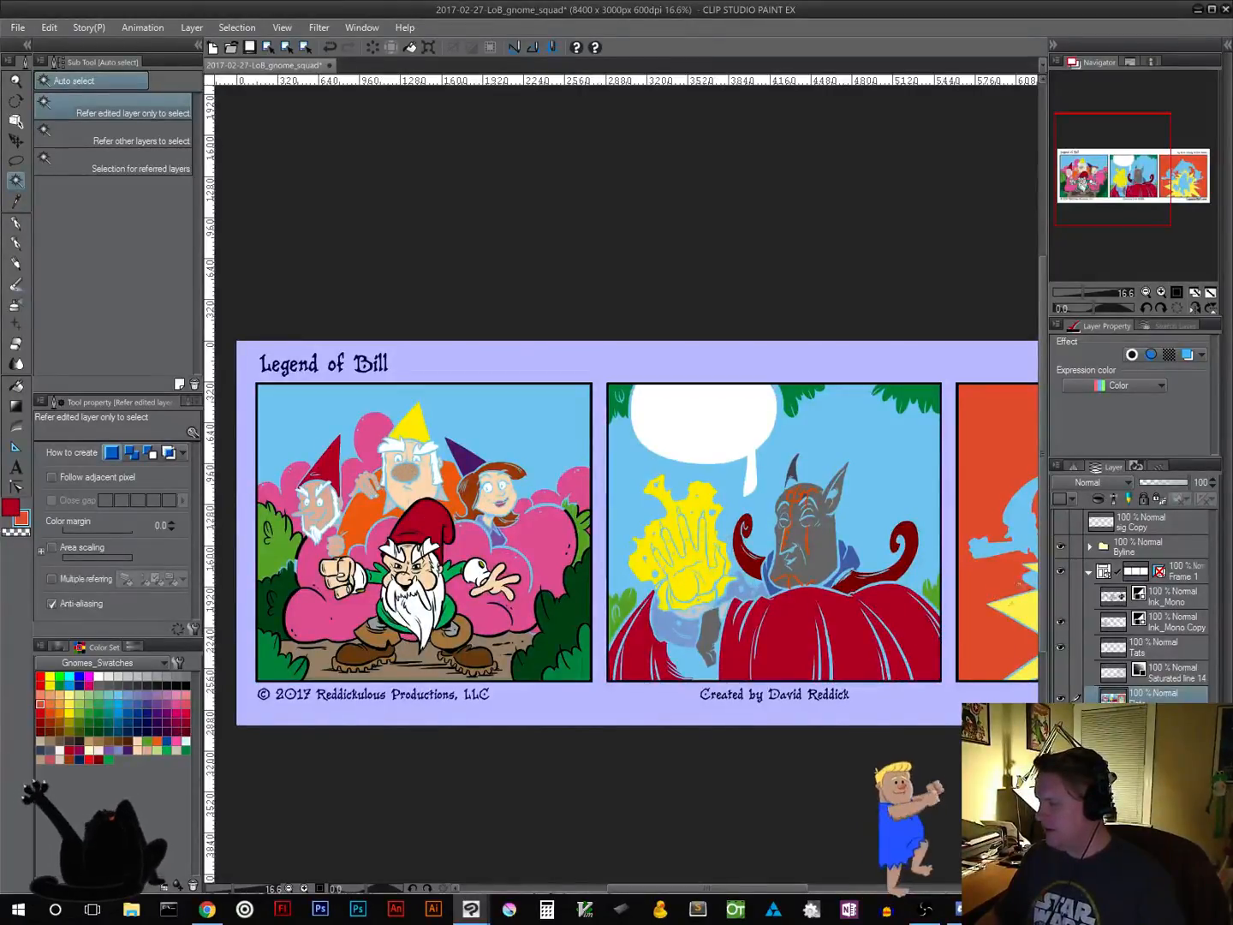
pyautogui.click(1060, 595)
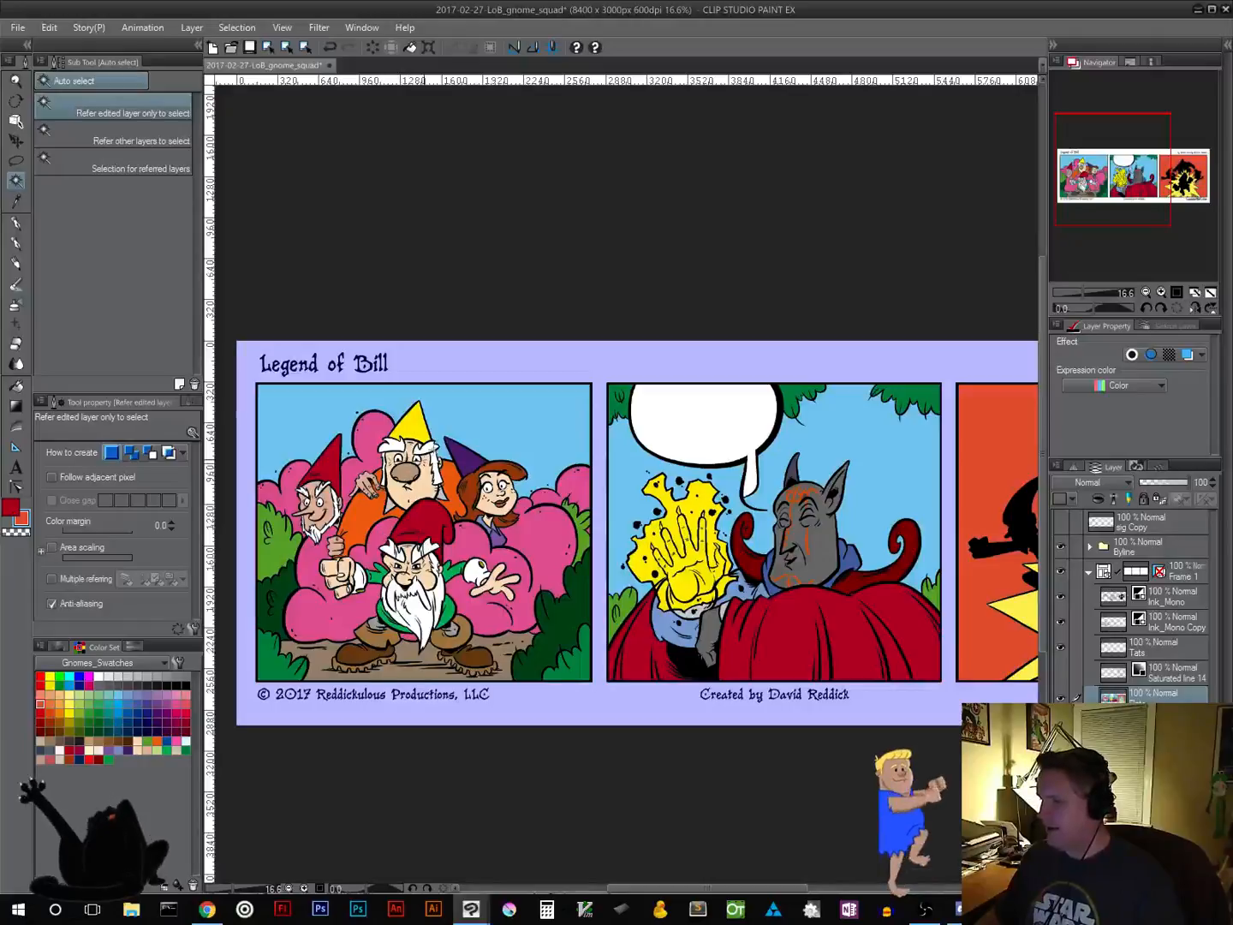
# Auto-select the blue sky color, put it on a separate copy layer, clear the selection and lock that layer's transparent pixels
pyautogui.click(467, 409)
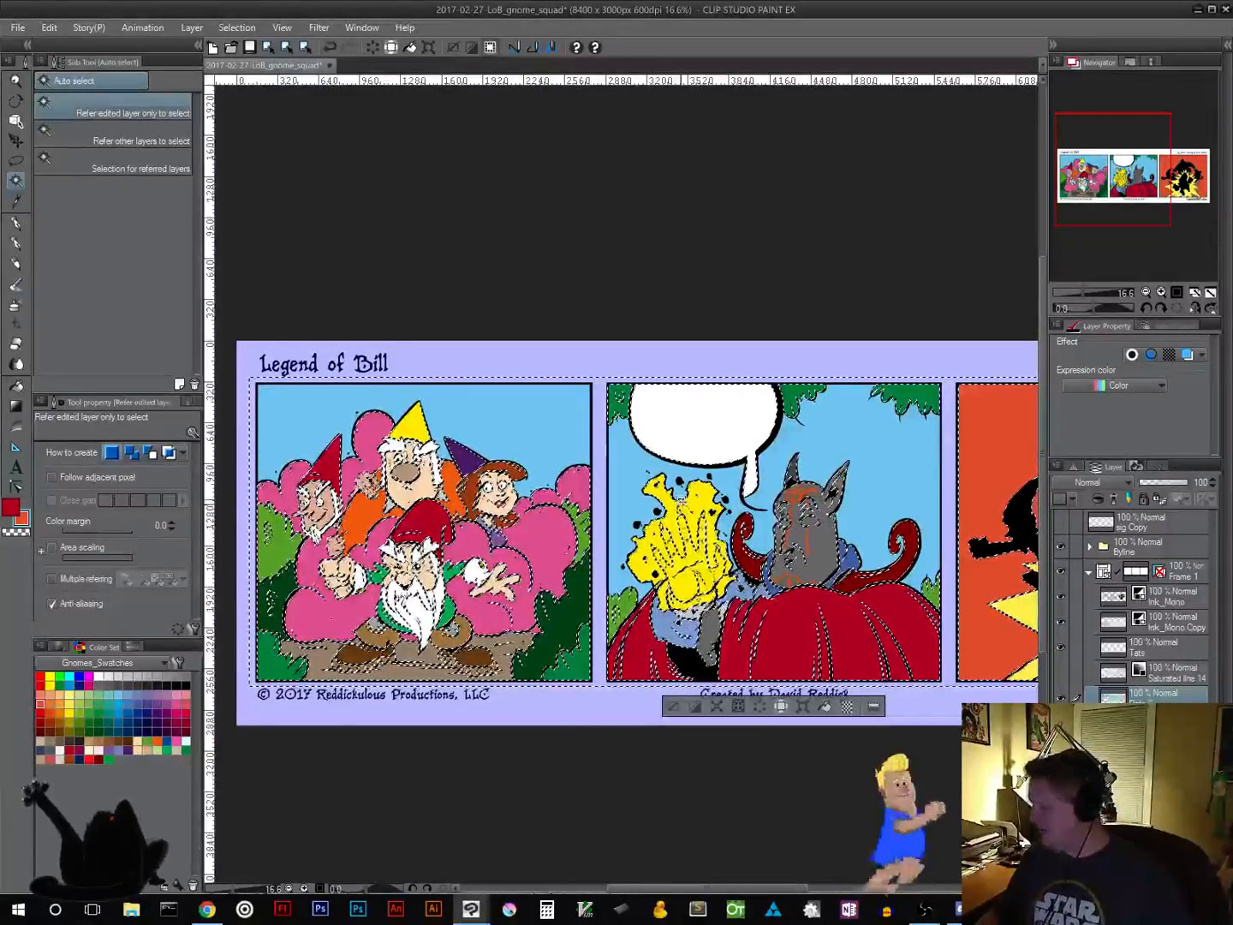
pyautogui.click(698, 708)
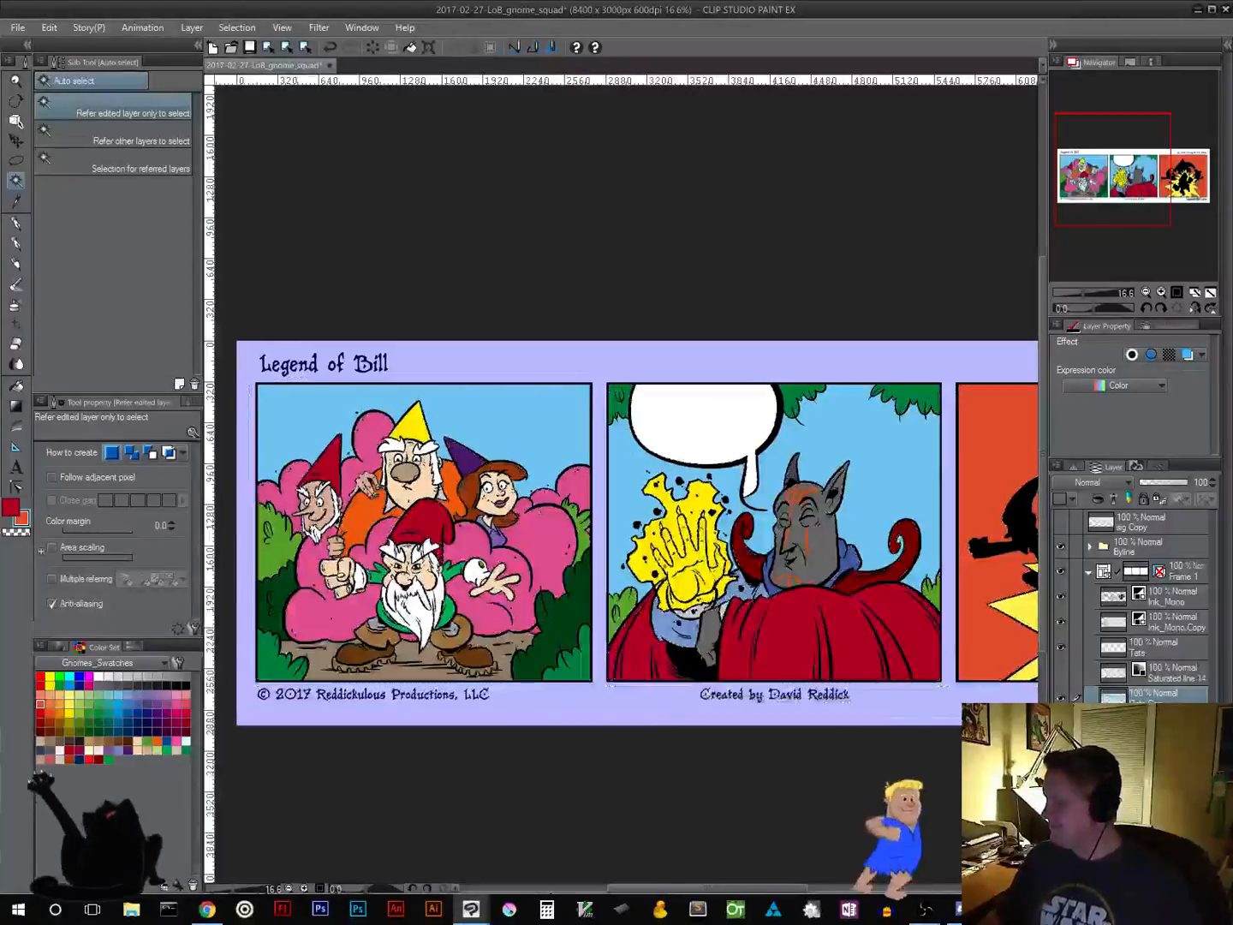
pyautogui.click(1157, 499)
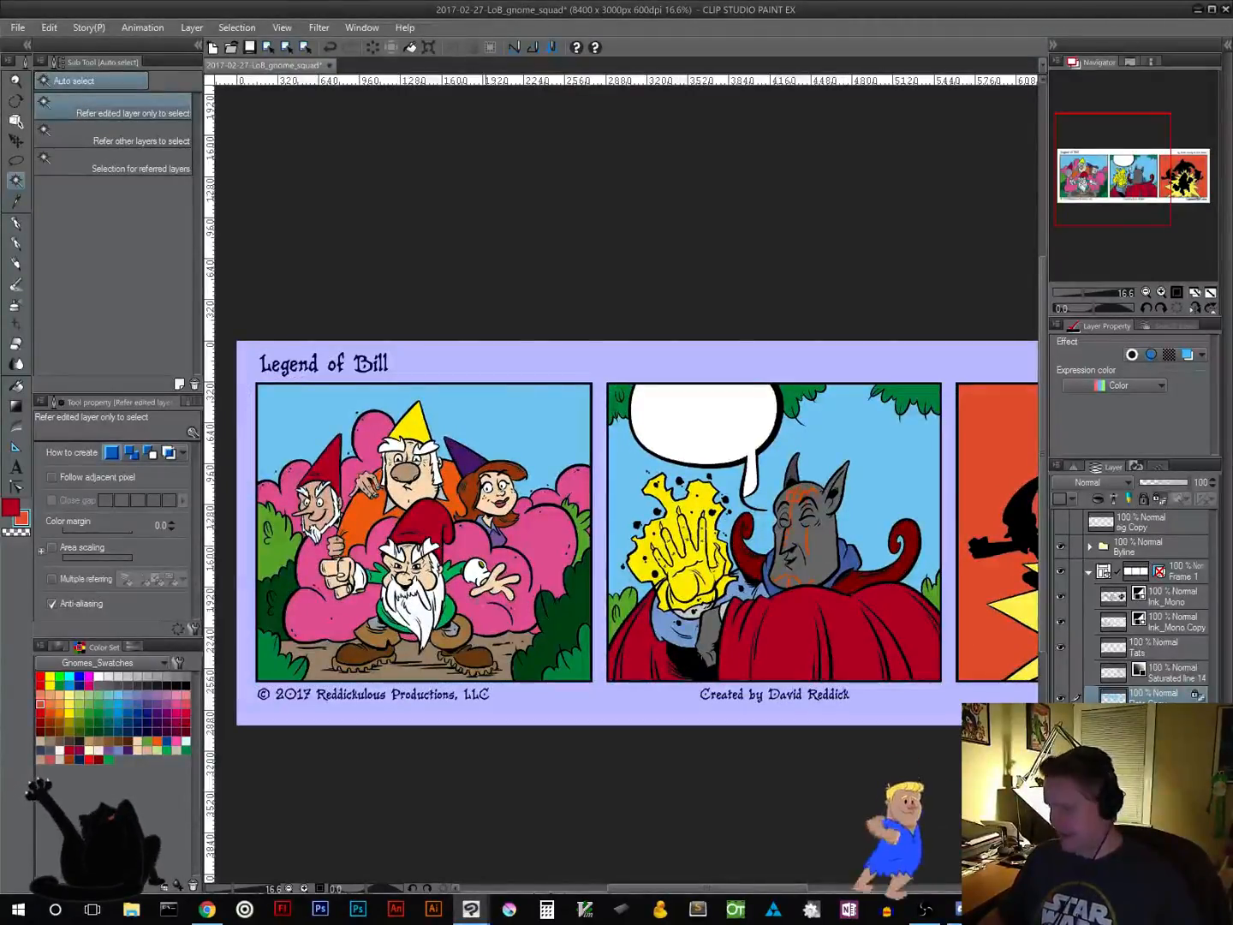
# Lighten the sky in panels one and two with circular Foreground to transparent gradients in the sampled sky blue, using Screen blending
pyautogui.click(16, 405)
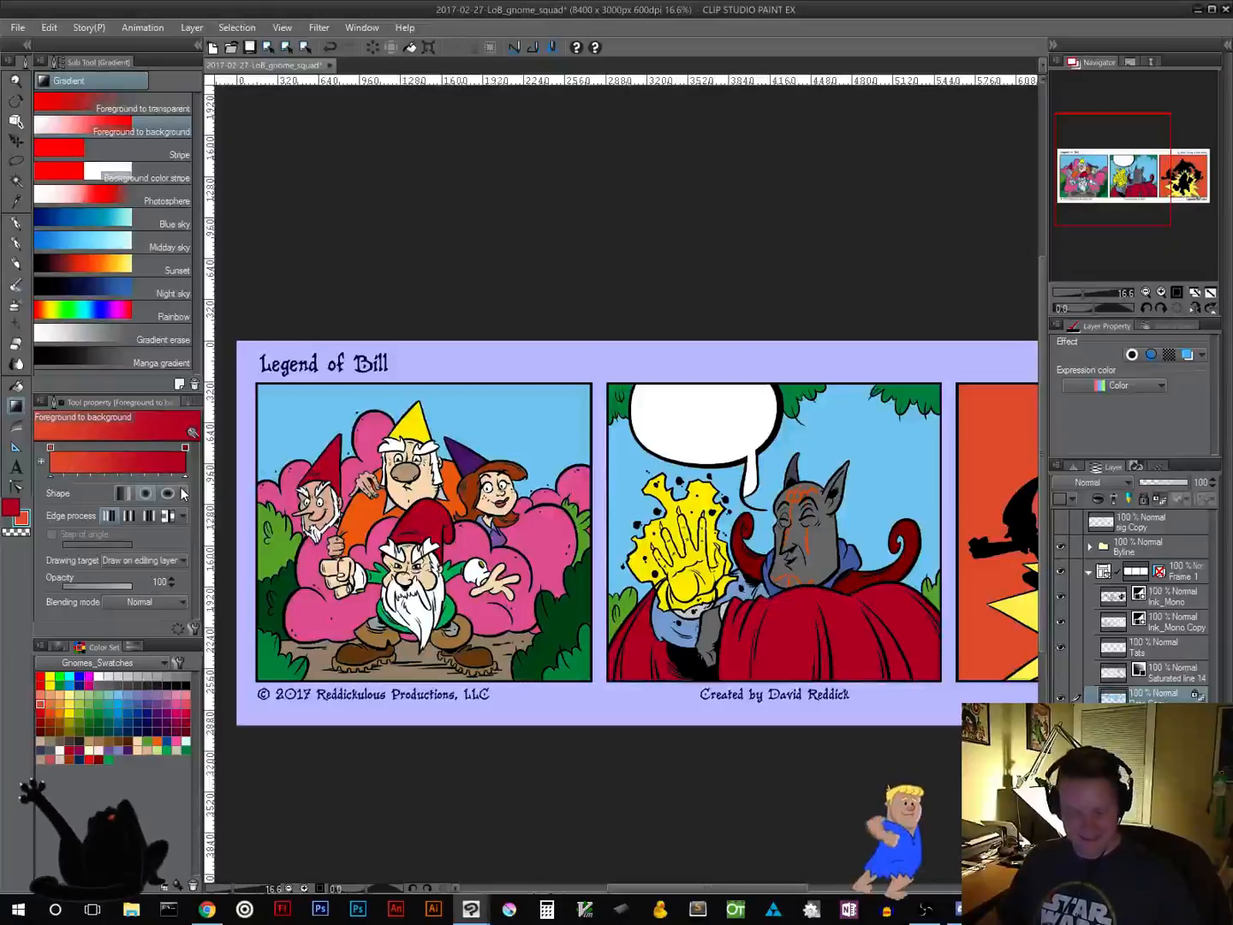
pyautogui.keyDown('alt'); pyautogui.click(474, 405); pyautogui.keyUp('alt')
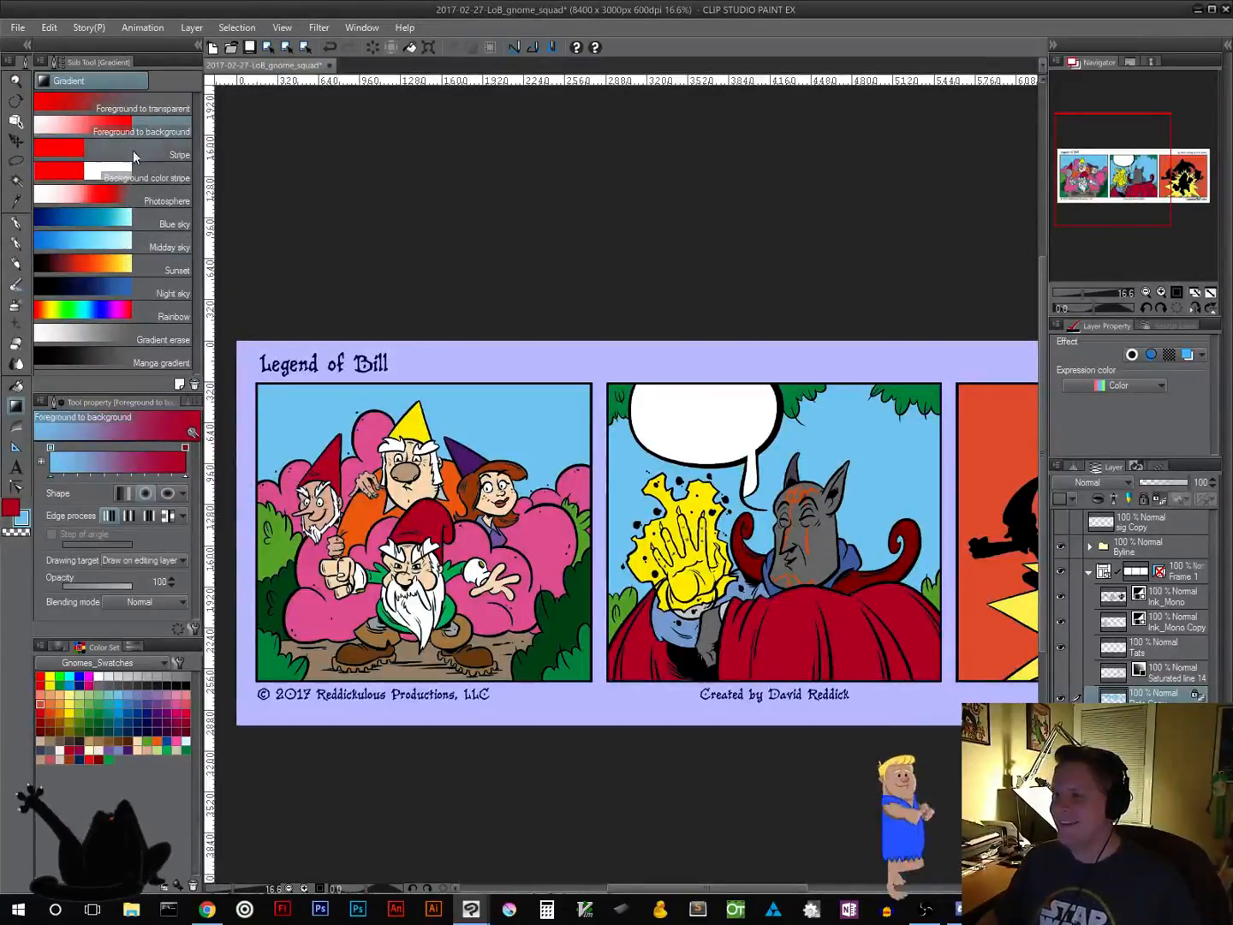
pyautogui.click(142, 104)
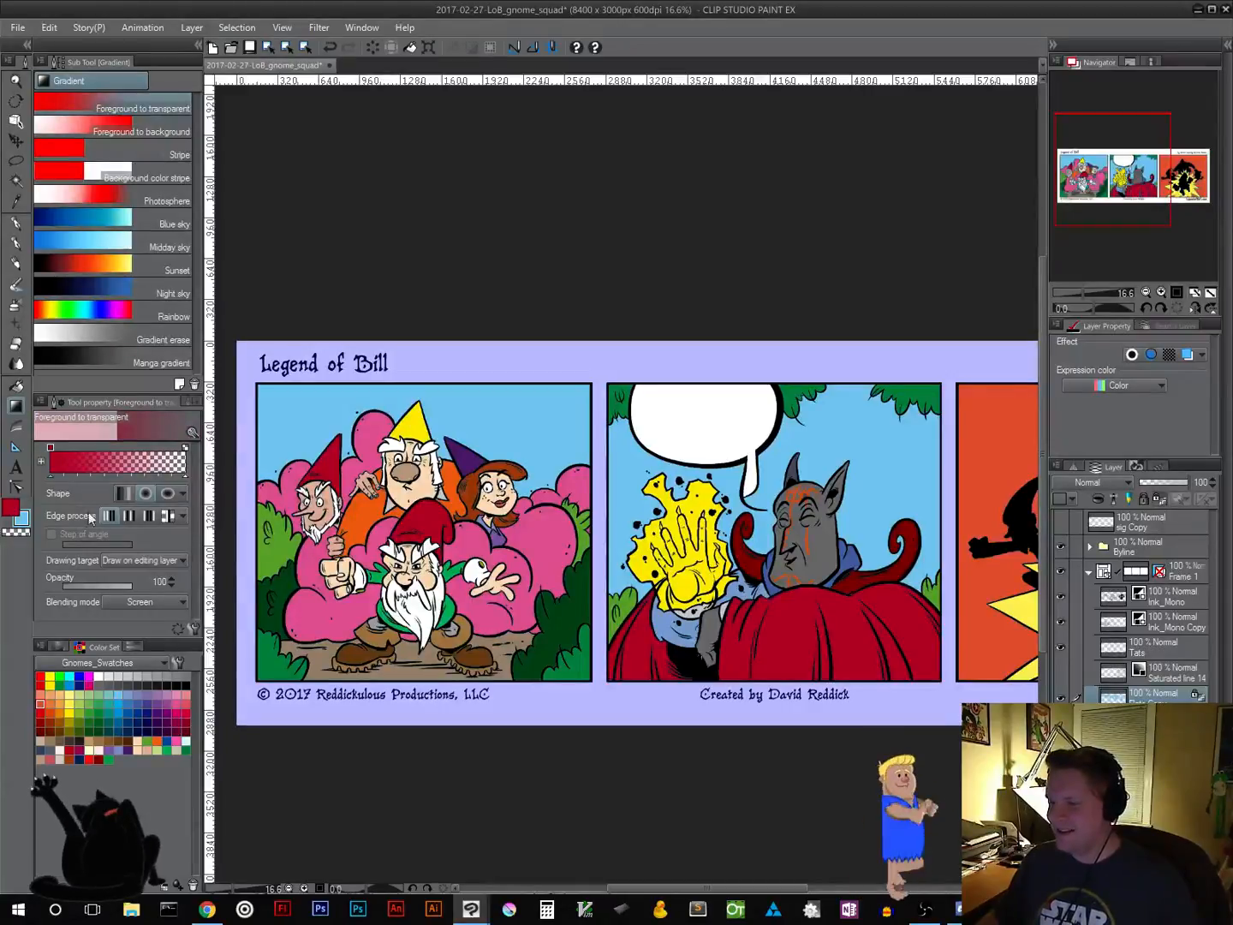
pyautogui.click(12, 510)
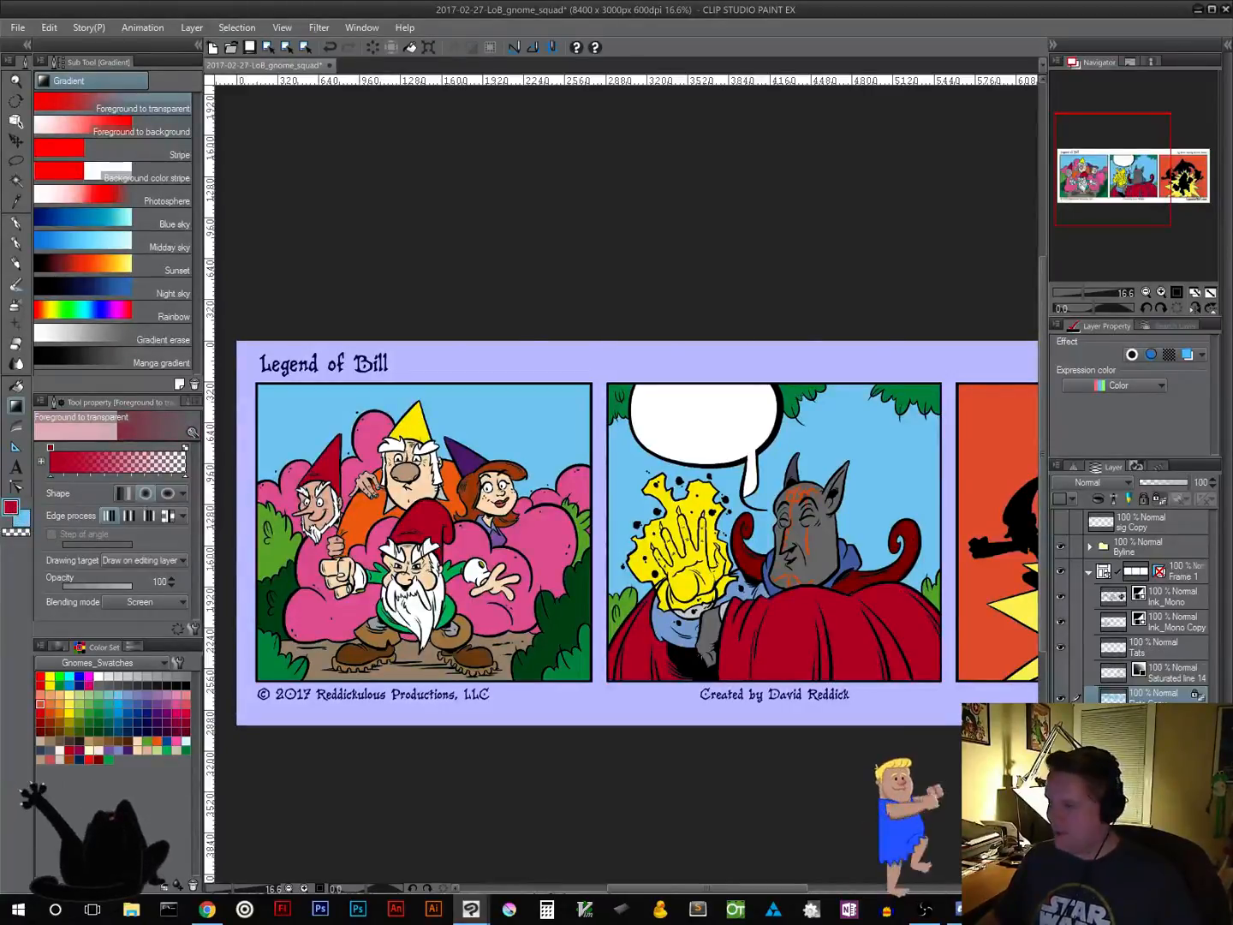
pyautogui.keyDown('alt'); pyautogui.click(541, 420); pyautogui.keyUp('alt')
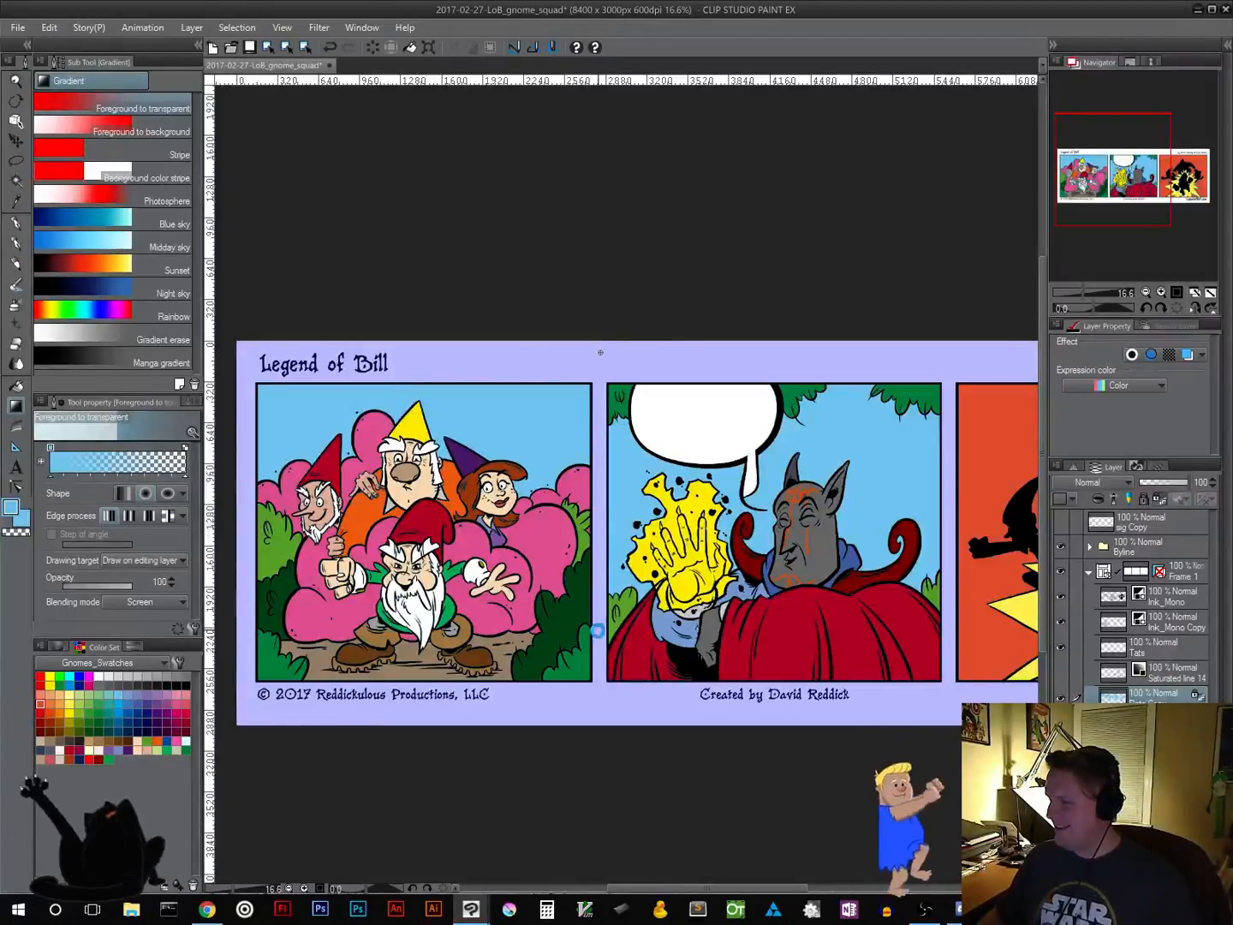
pyautogui.moveTo(597, 359); pyautogui.dragTo(774, 650)
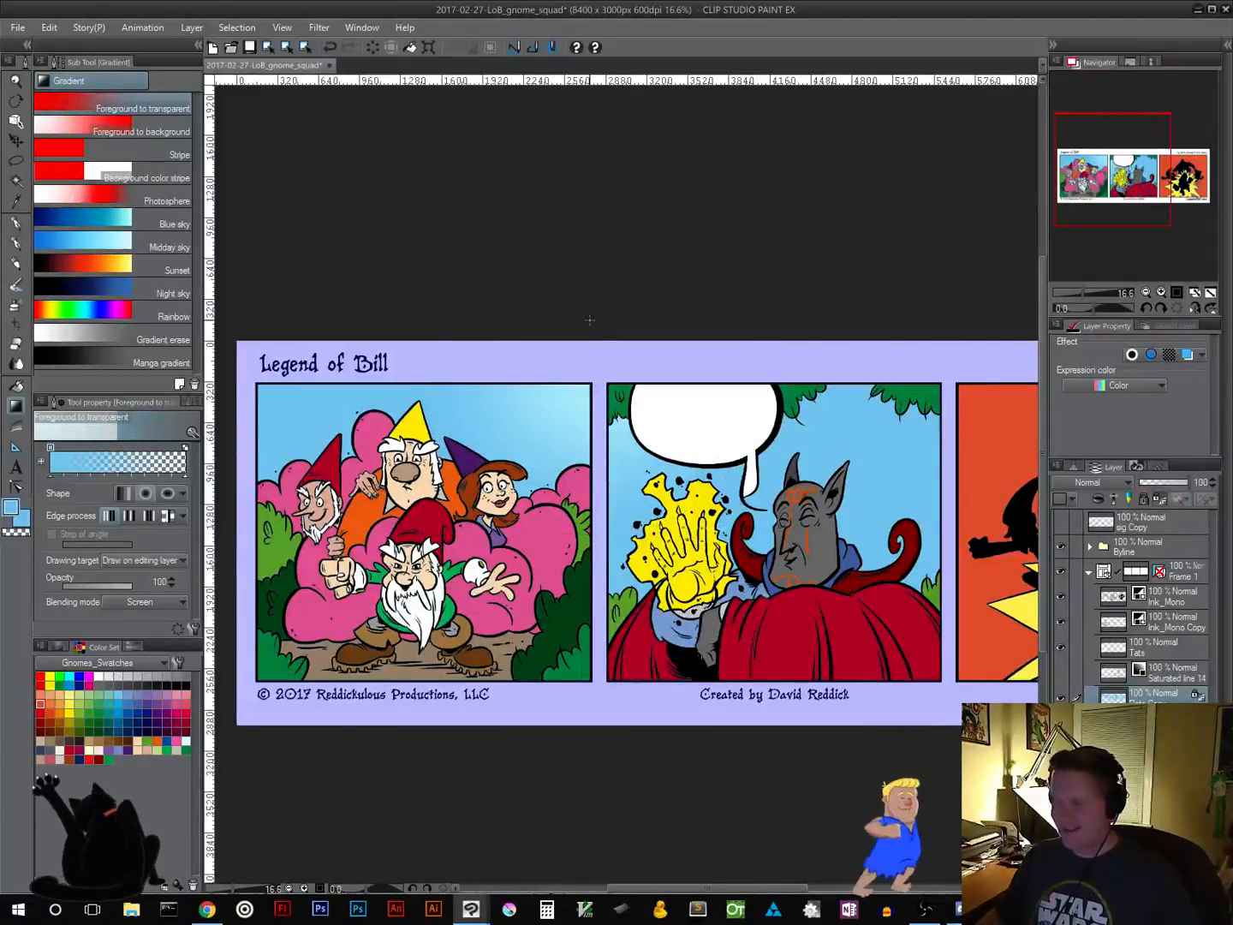
pyautogui.hotkey('ctrl', 'z')
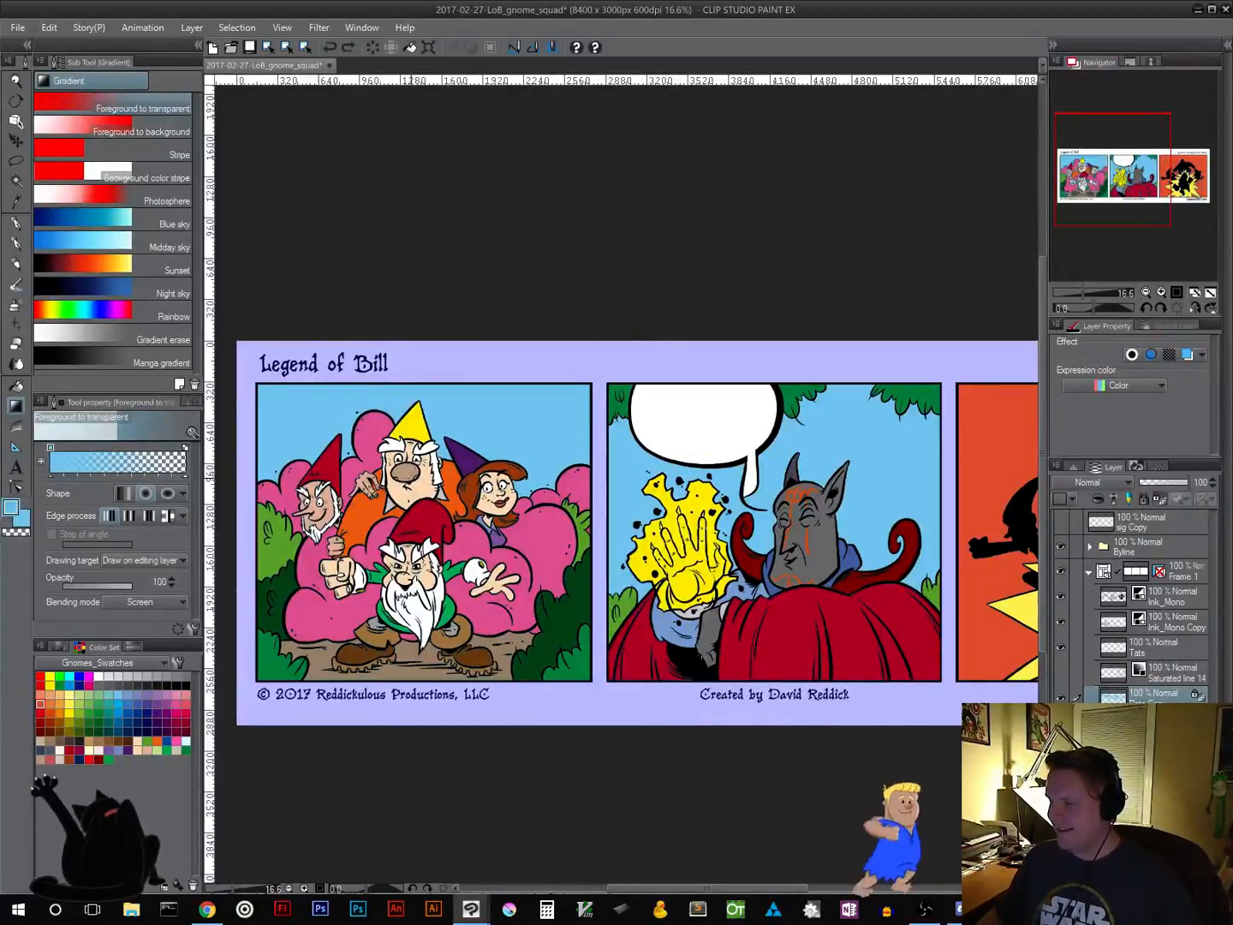
pyautogui.moveTo(410, 477); pyautogui.dragTo(636, 672)
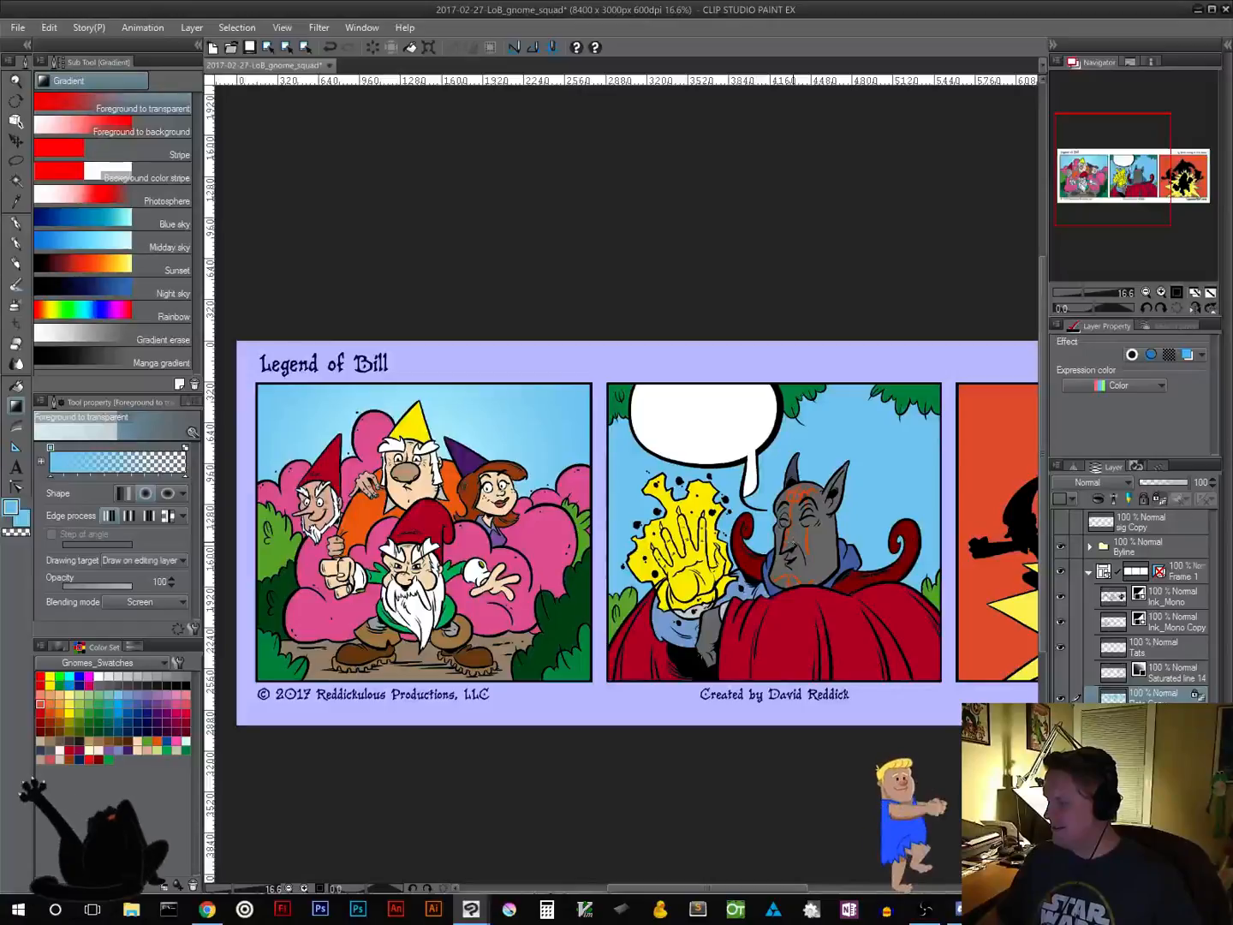
pyautogui.moveTo(793, 543); pyautogui.dragTo(993, 548)
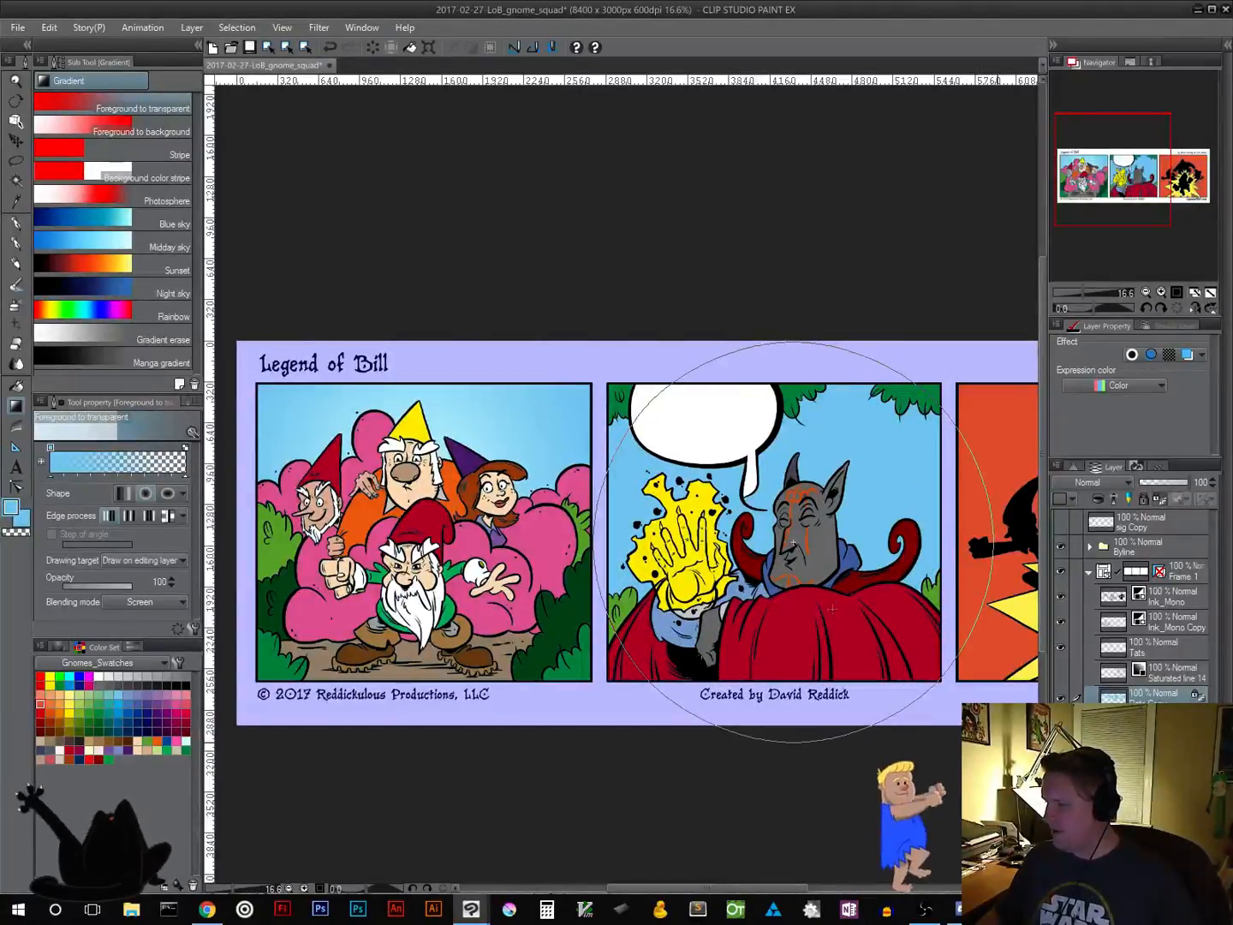
pyautogui.moveTo(832, 608); pyautogui.dragTo(818, 589)
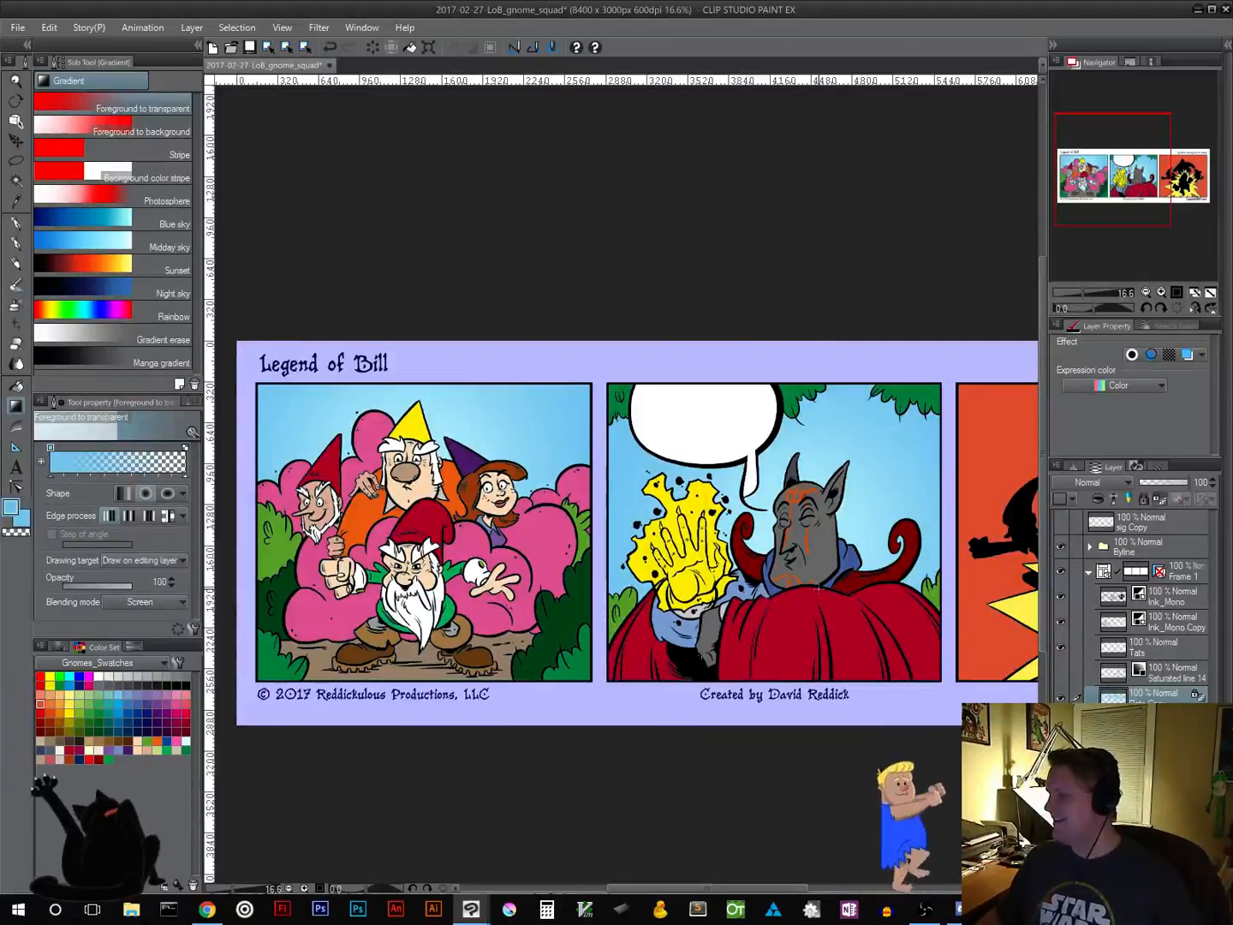
# Darken the upper sky of panels one and two with a straight Multiply gradient in the same blue, running downward from above the panels
pyautogui.click(167, 601)
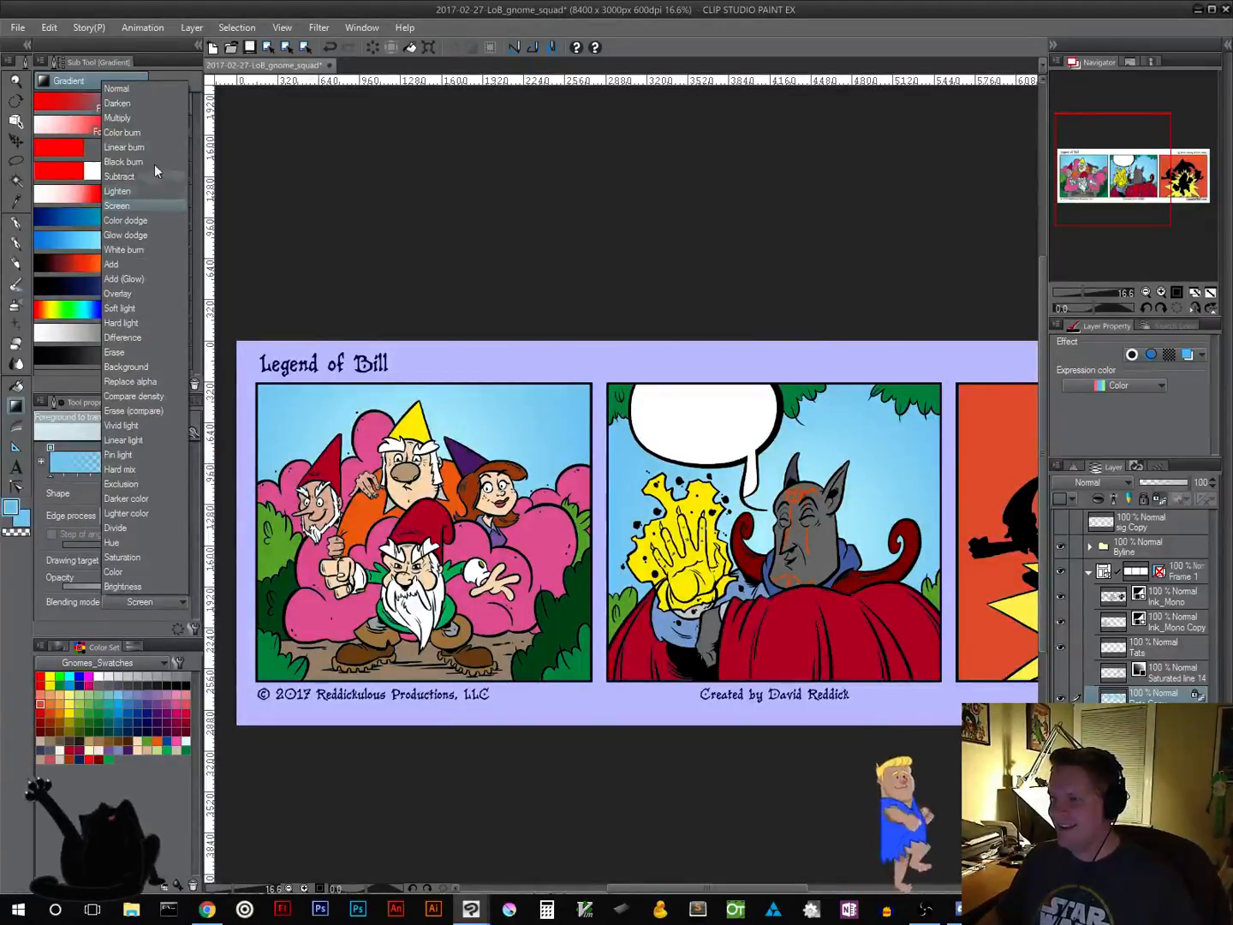
pyautogui.click(145, 119)
pyautogui.click(125, 493)
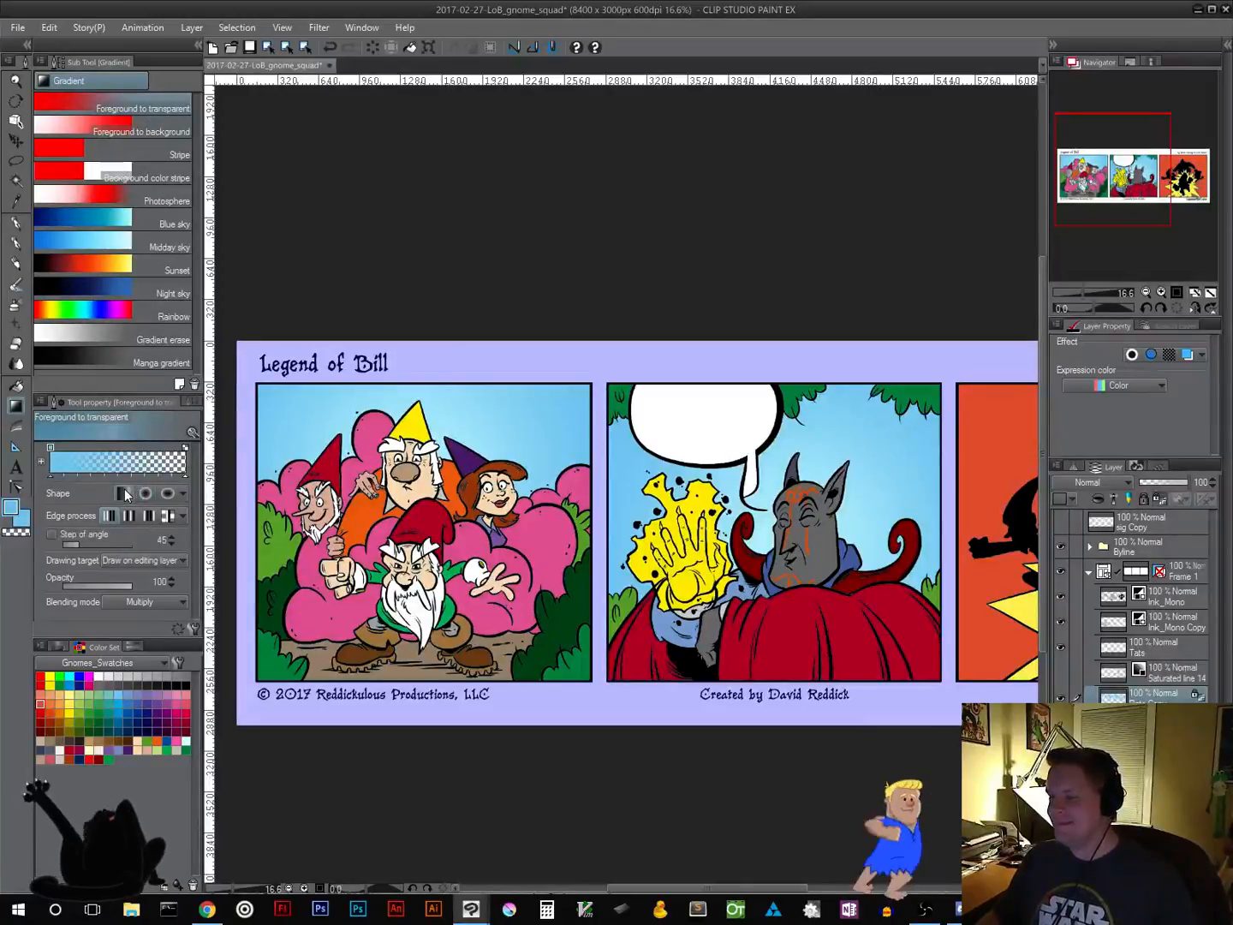
pyautogui.moveTo(412, 738); pyautogui.dragTo(419, 400)
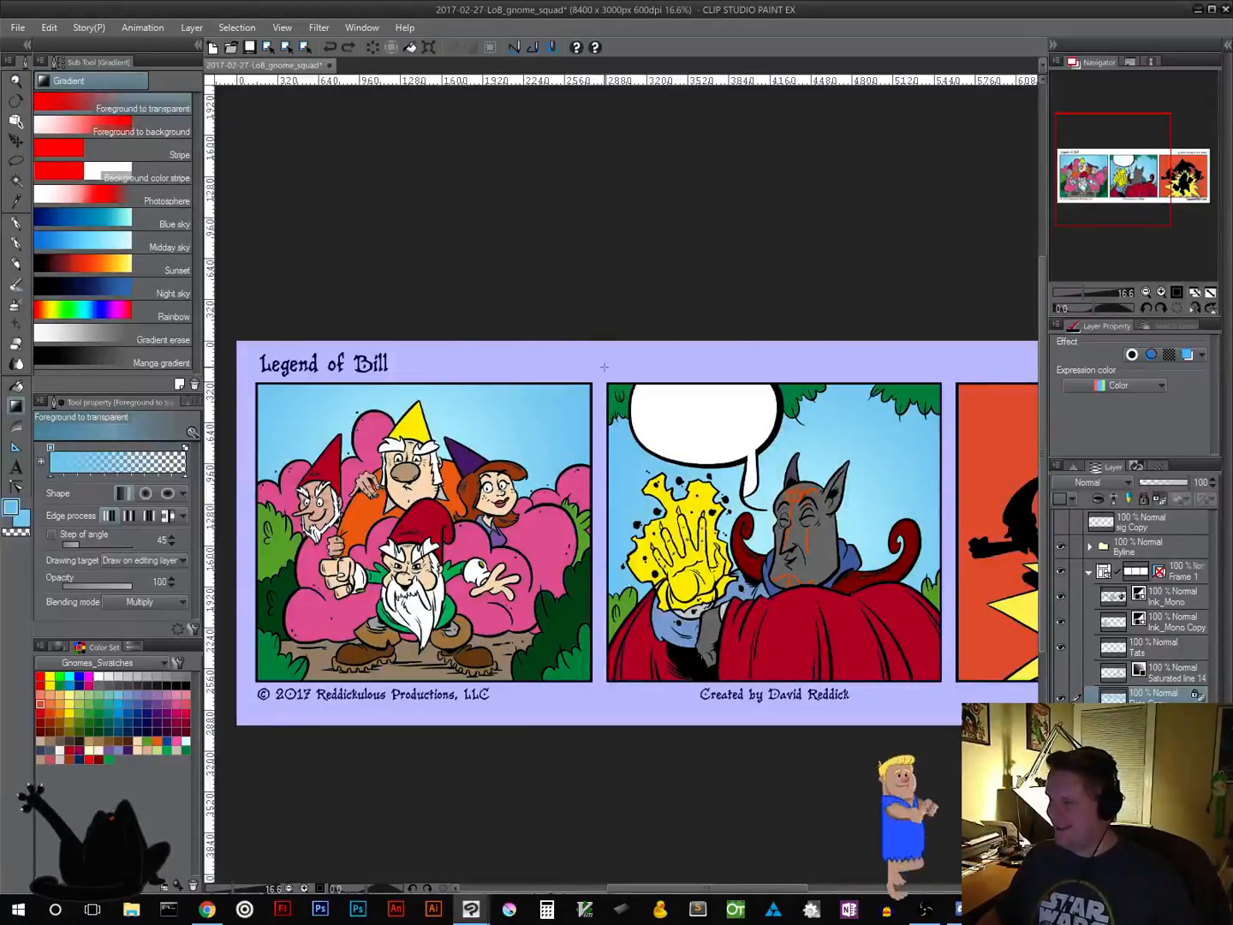
pyautogui.moveTo(600, 350); pyautogui.dragTo(597, 463)
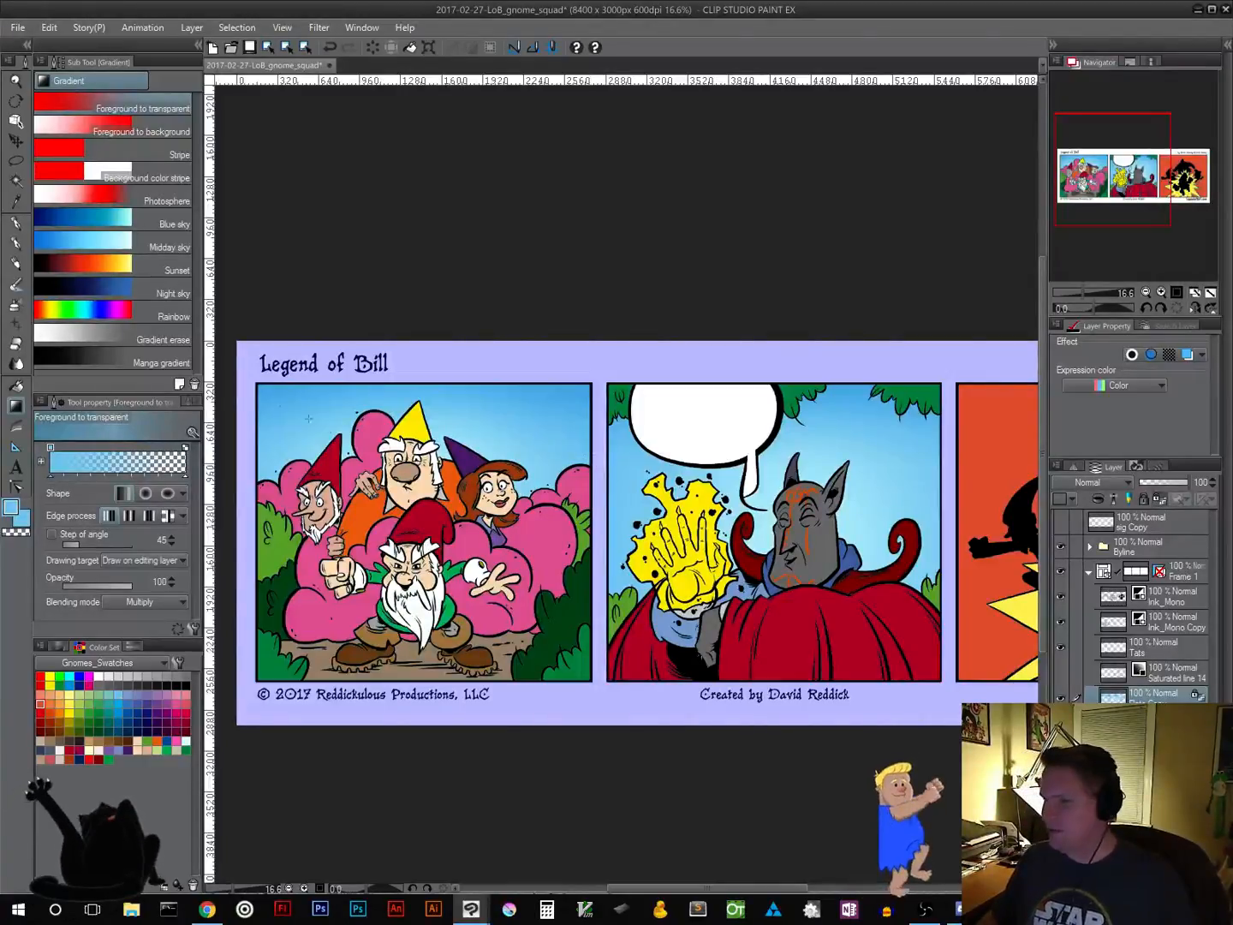
# Auto-select the pink cloud color in panel one, separate it onto its own layer and clear the selection
pyautogui.press('w')
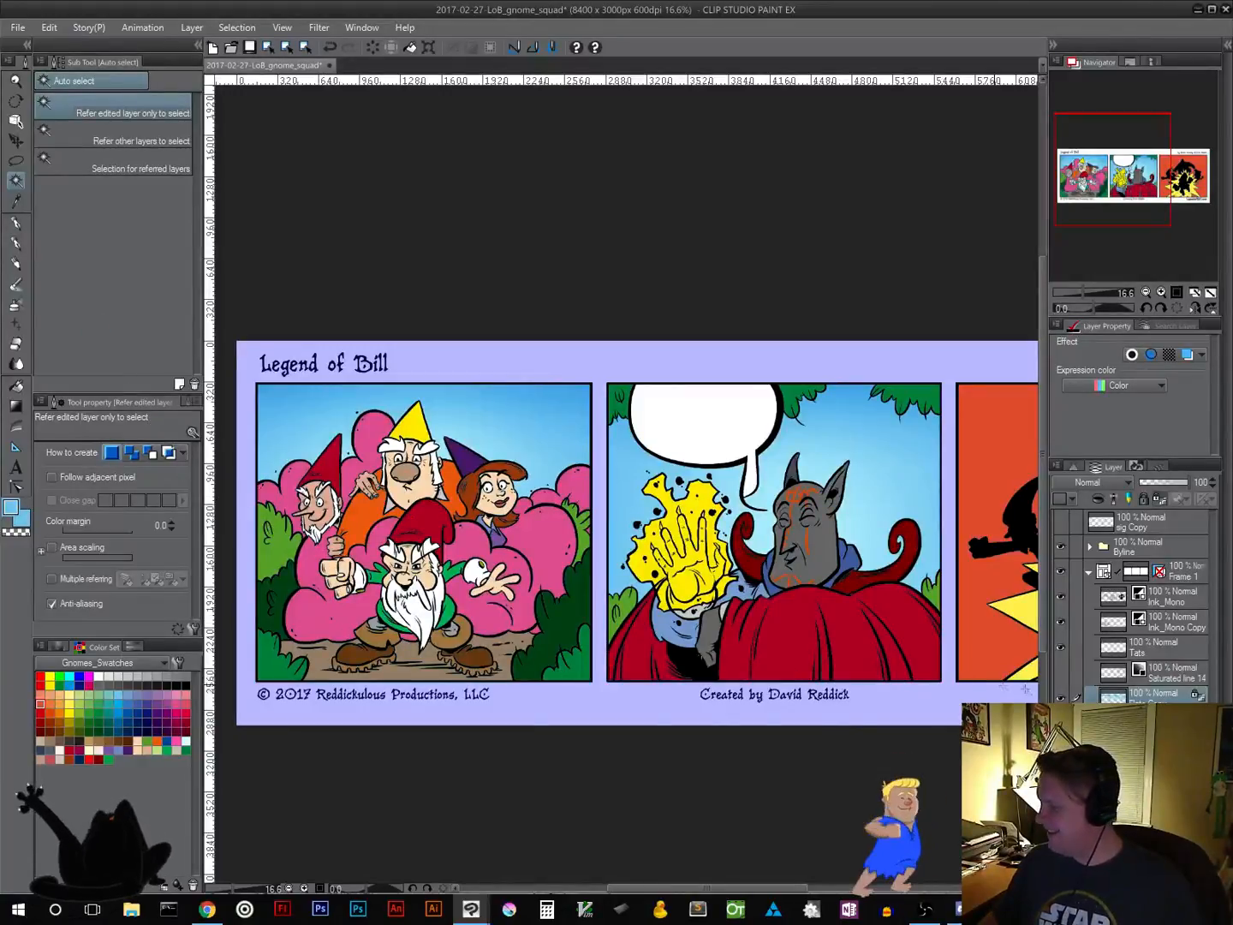
pyautogui.click(315, 614)
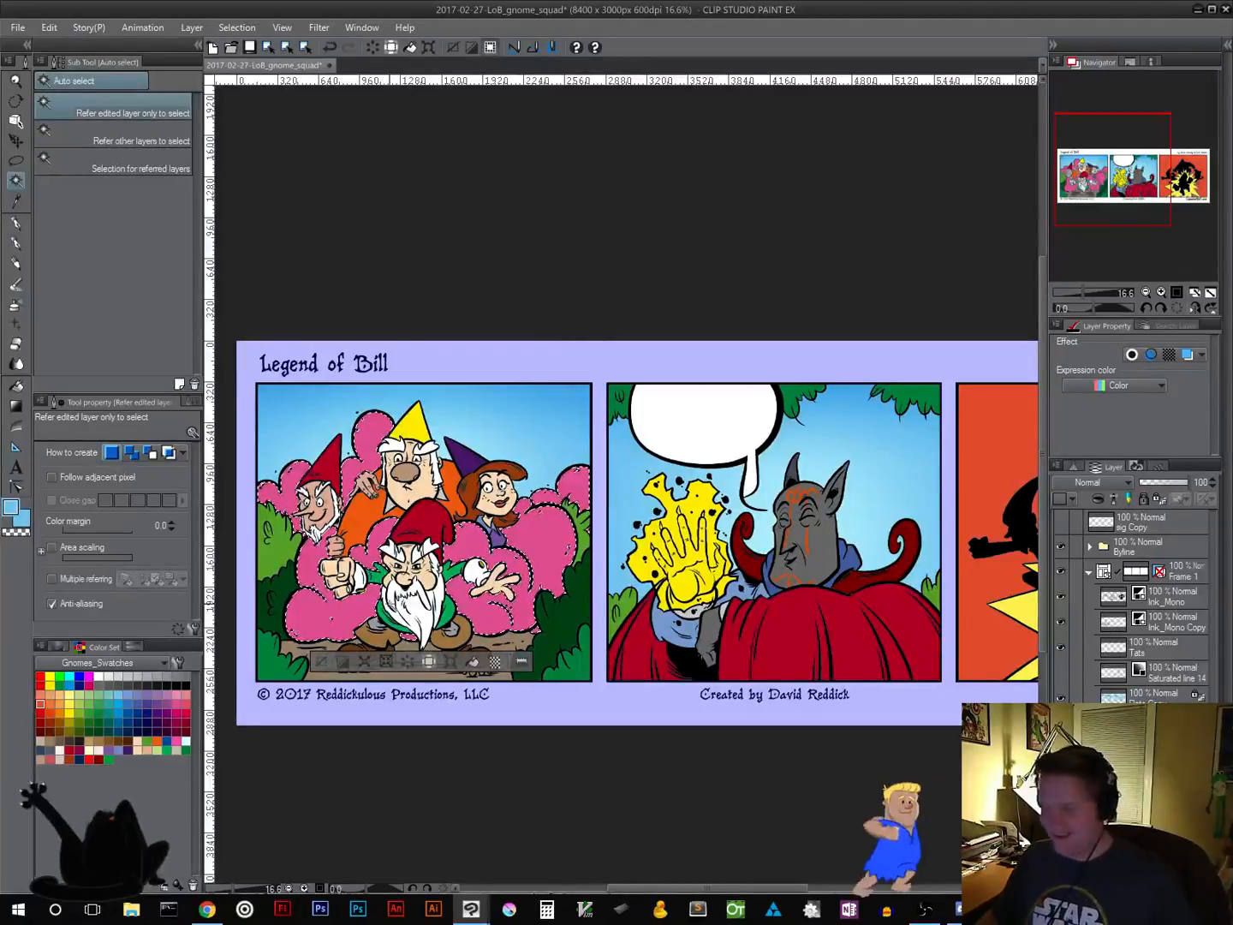
pyautogui.click(321, 665)
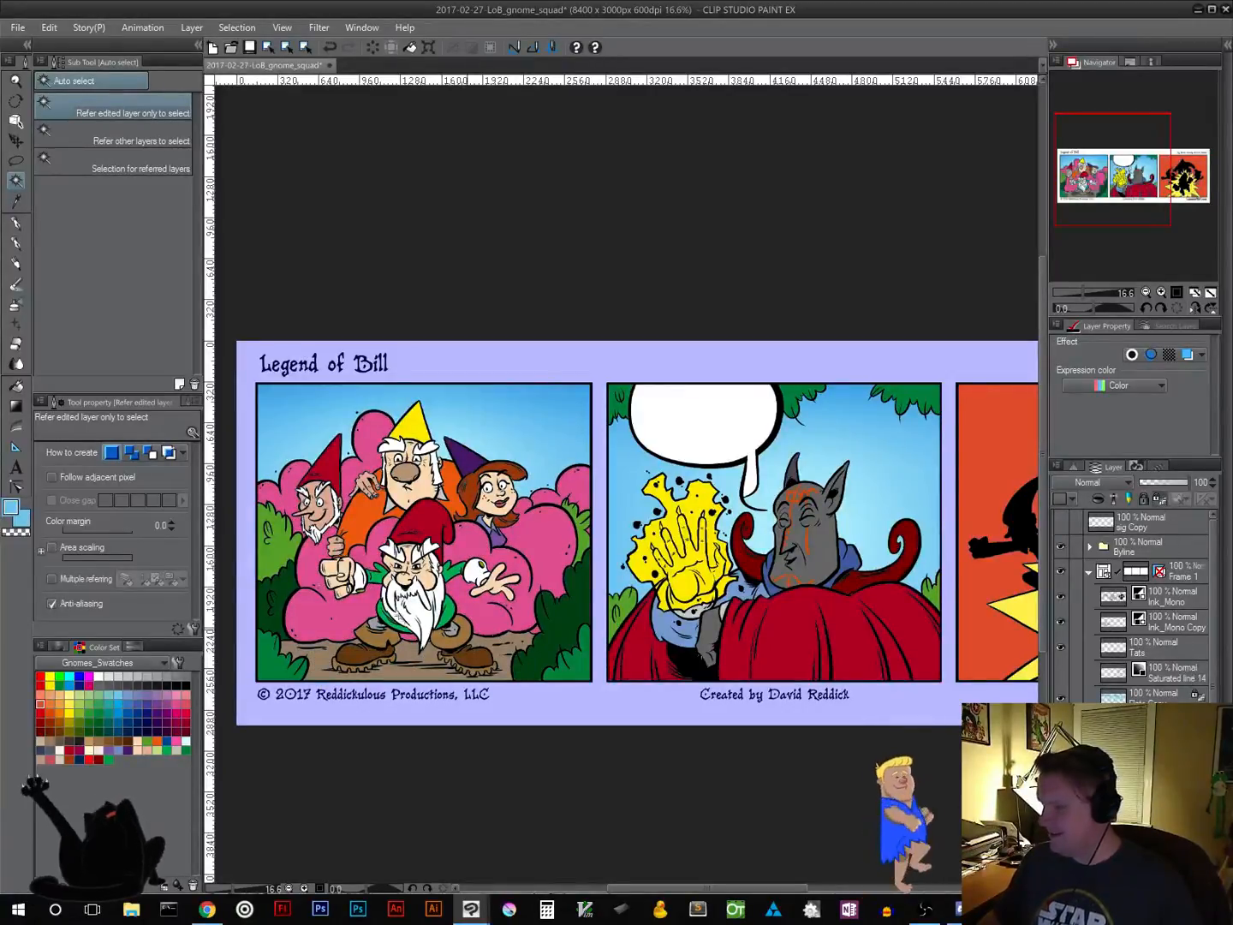
# Lighten the pink clouds around the gnomes with a circular Foreground to transparent gradient in the sampled pink, using Screen blending
pyautogui.click(15, 406)
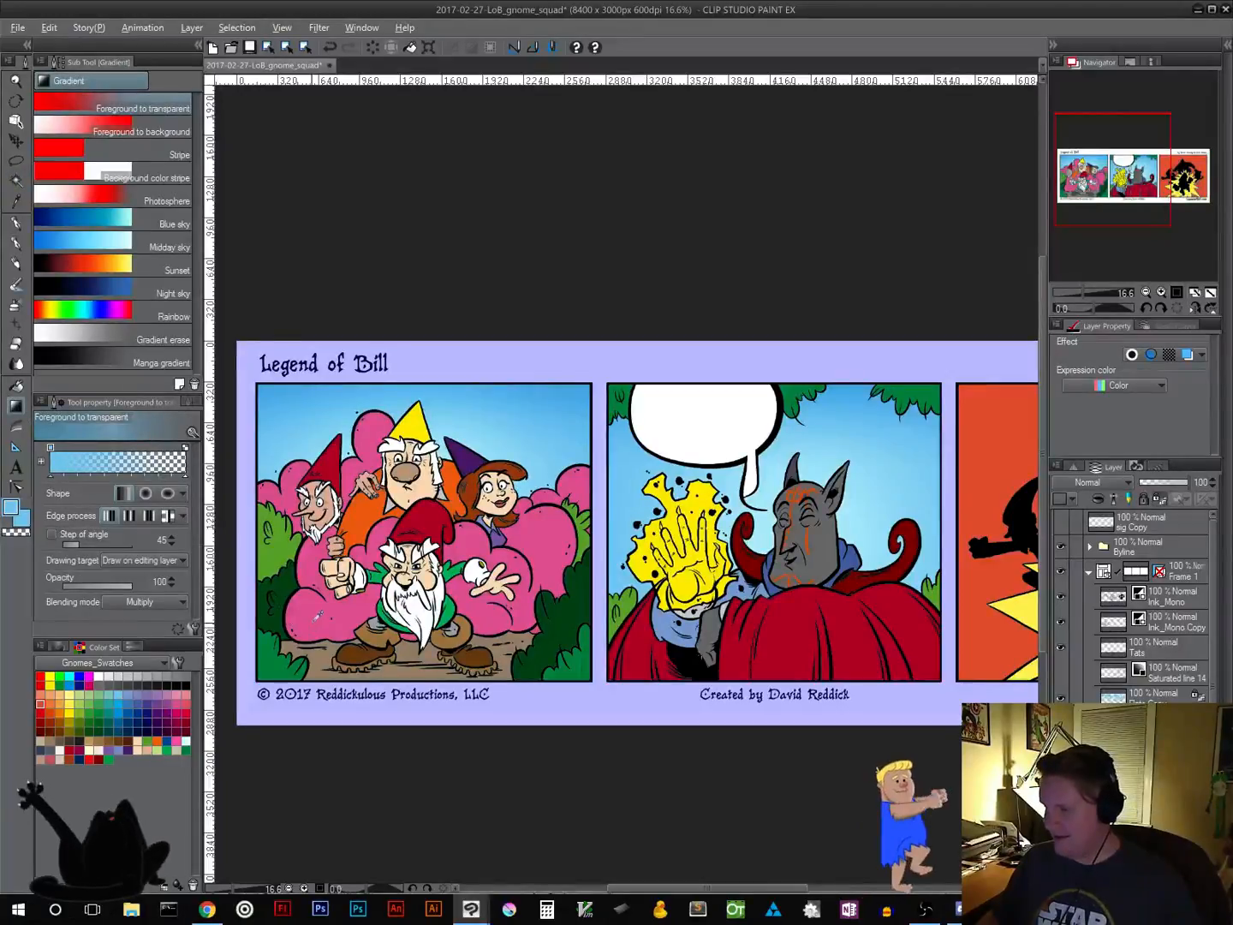
pyautogui.keyDown('alt'); pyautogui.click(314, 609); pyautogui.keyUp('alt')
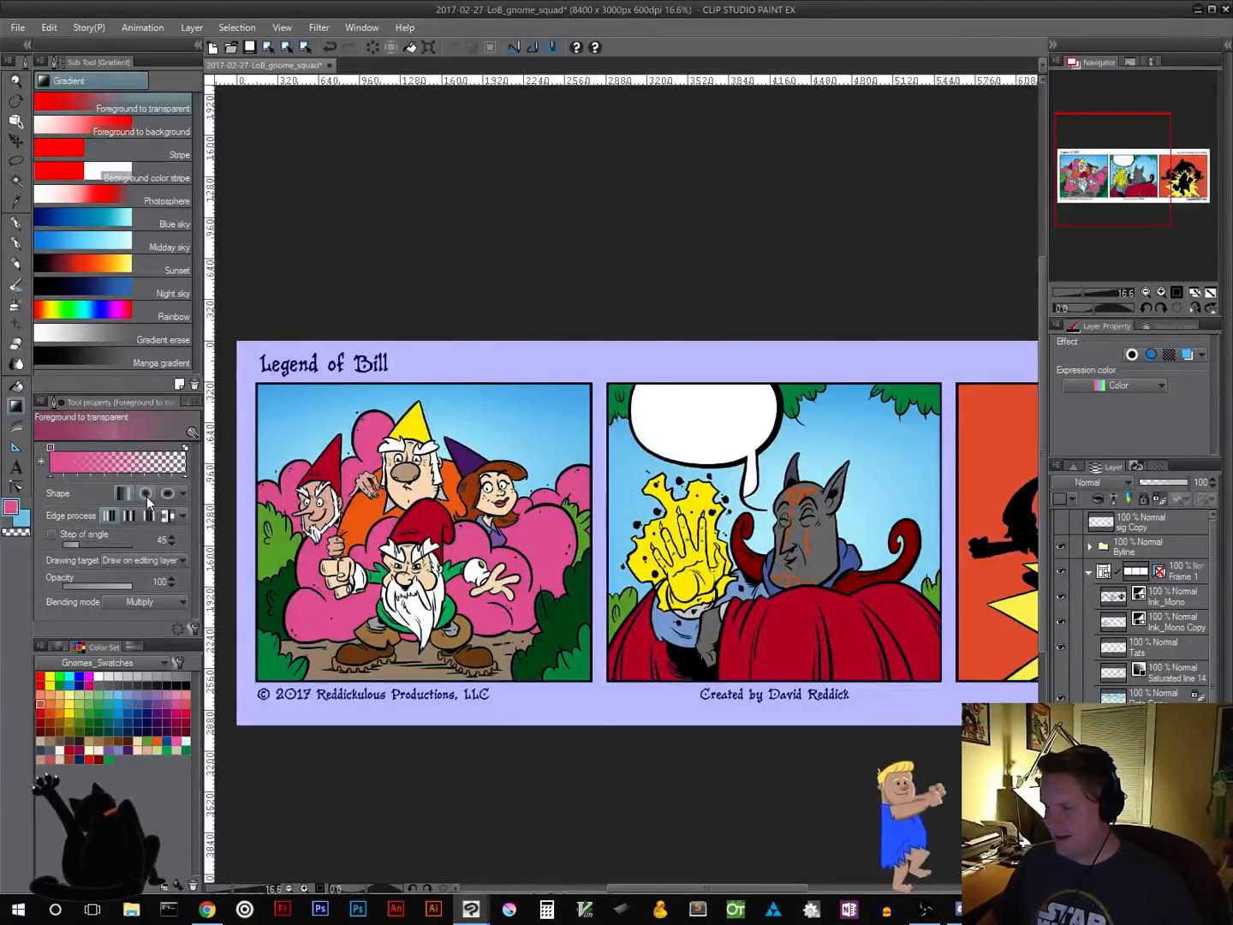
pyautogui.click(177, 602)
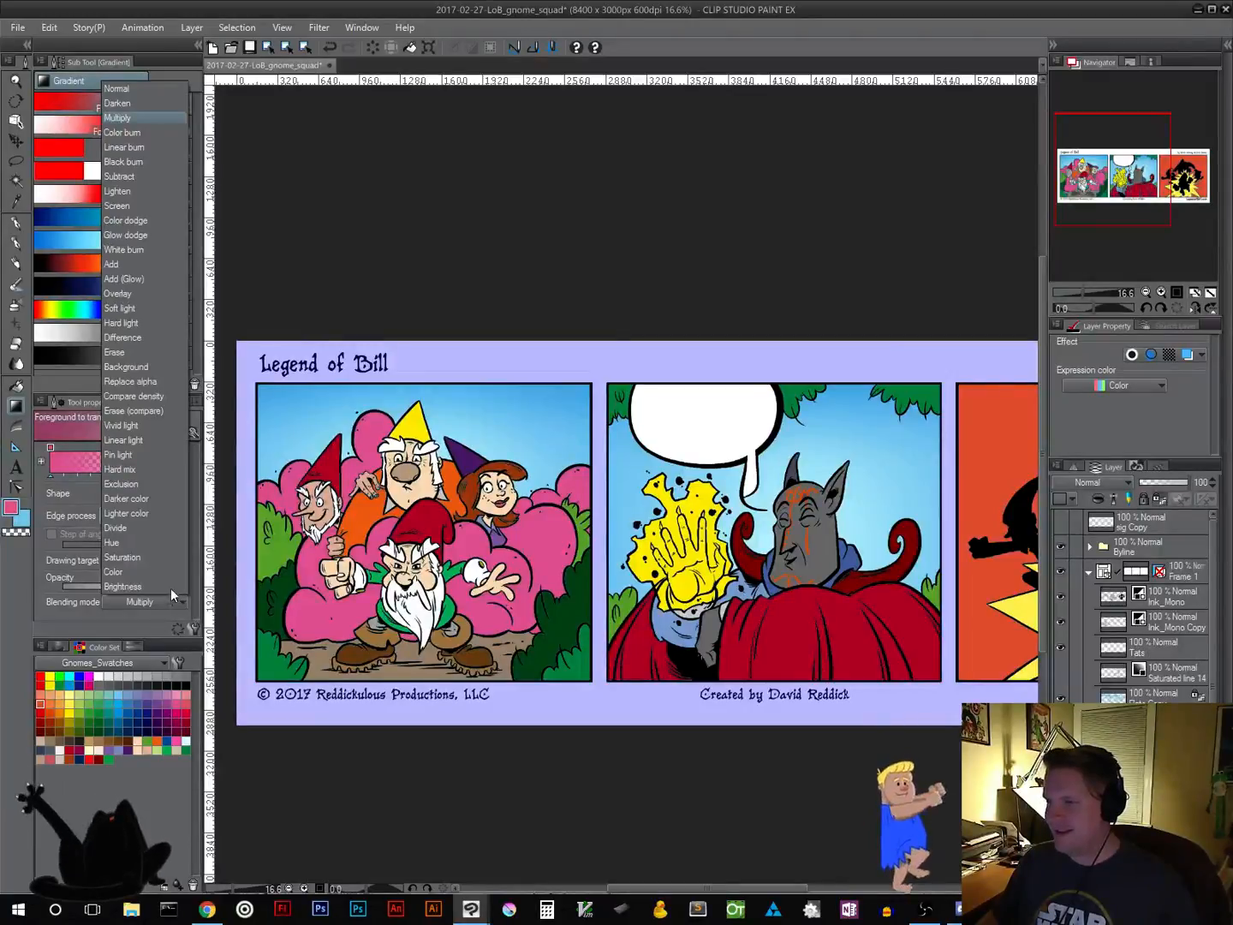
pyautogui.click(135, 206)
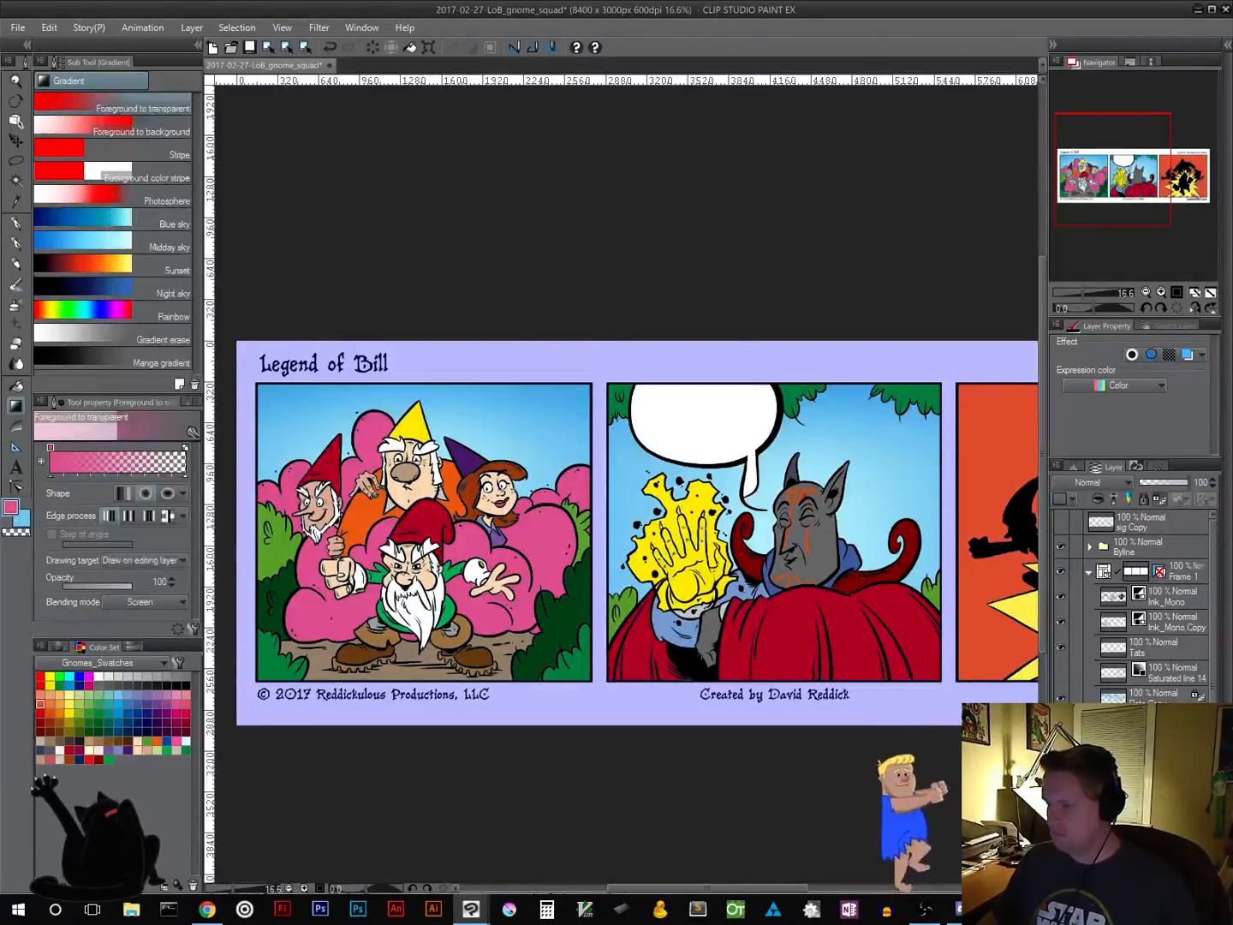
pyautogui.moveTo(421, 639); pyautogui.dragTo(614, 435)
pyautogui.moveTo(578, 611); pyautogui.dragTo(578, 609)
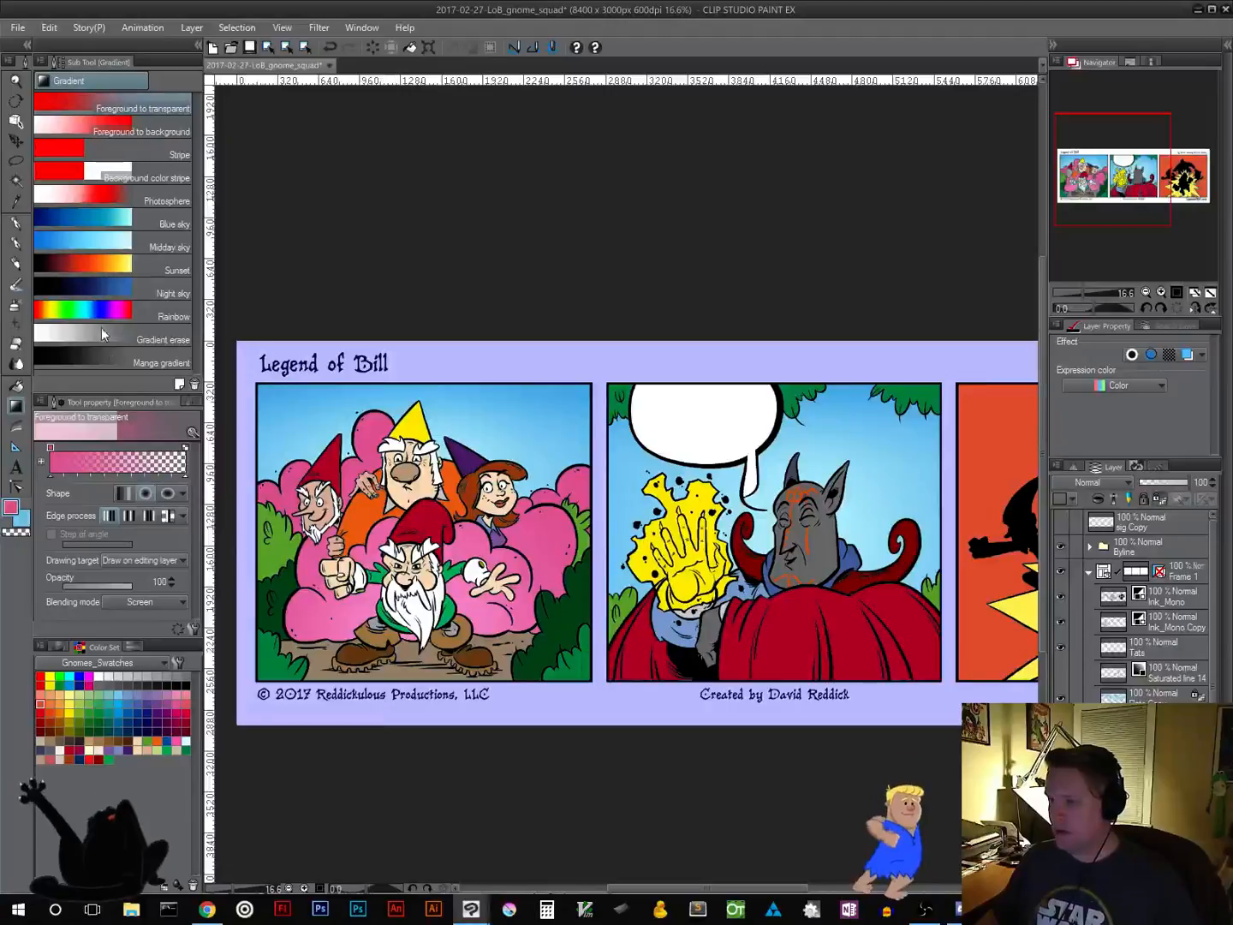
# Auto-select the brown ground in panel one, separate it onto its own layer, clear the selection and return to the Gradient tool
pyautogui.click(17, 182)
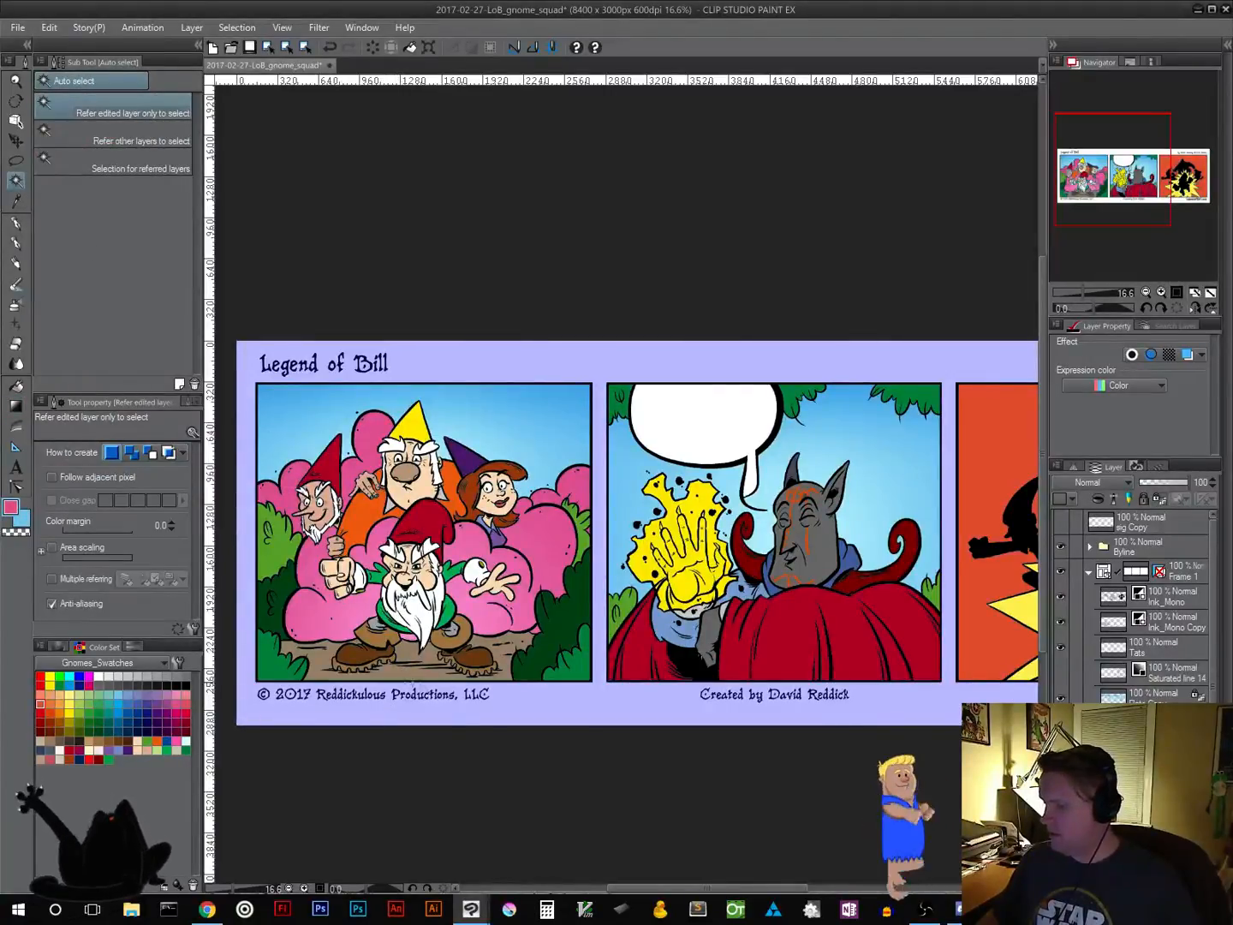
pyautogui.click(397, 675)
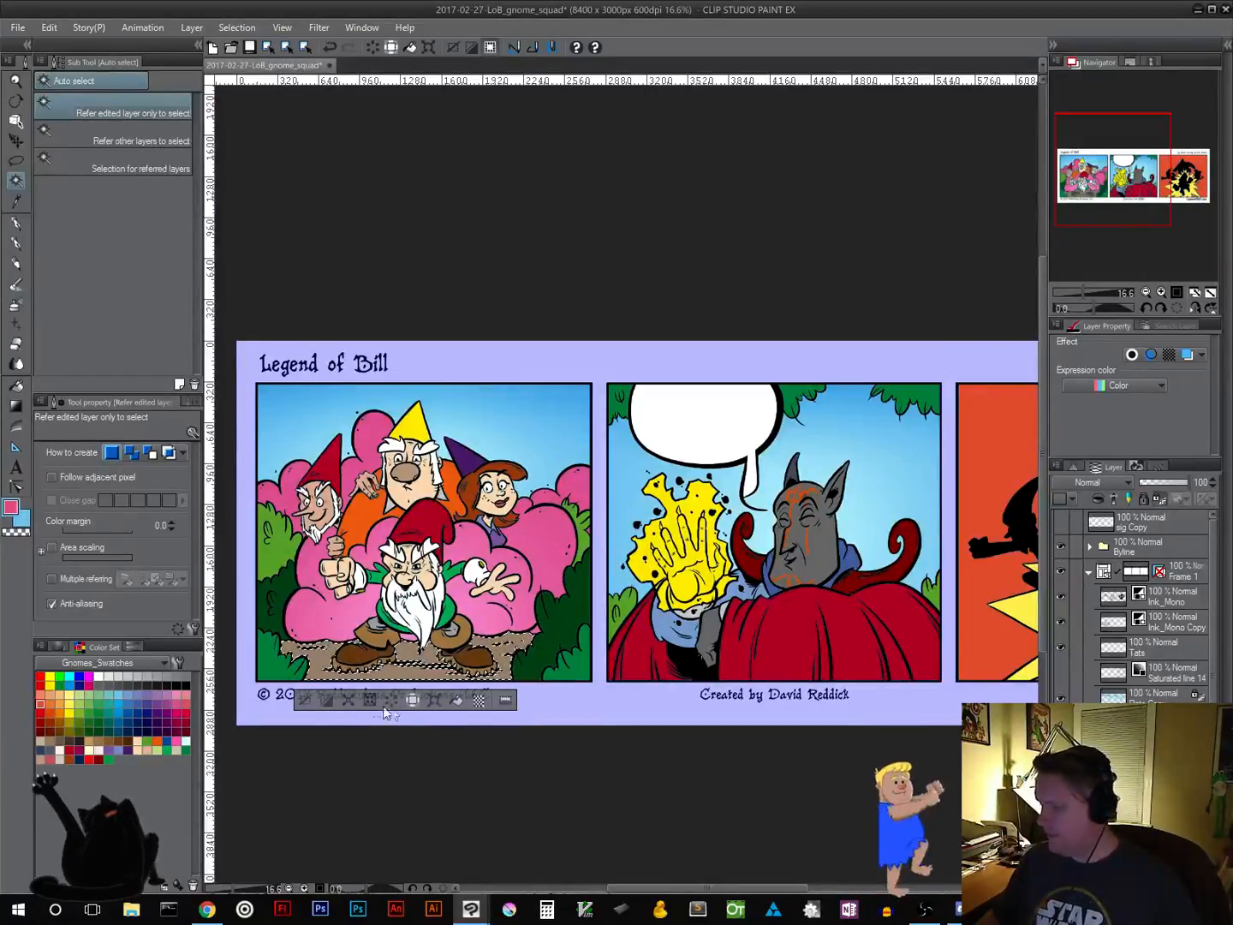
pyautogui.click(319, 697)
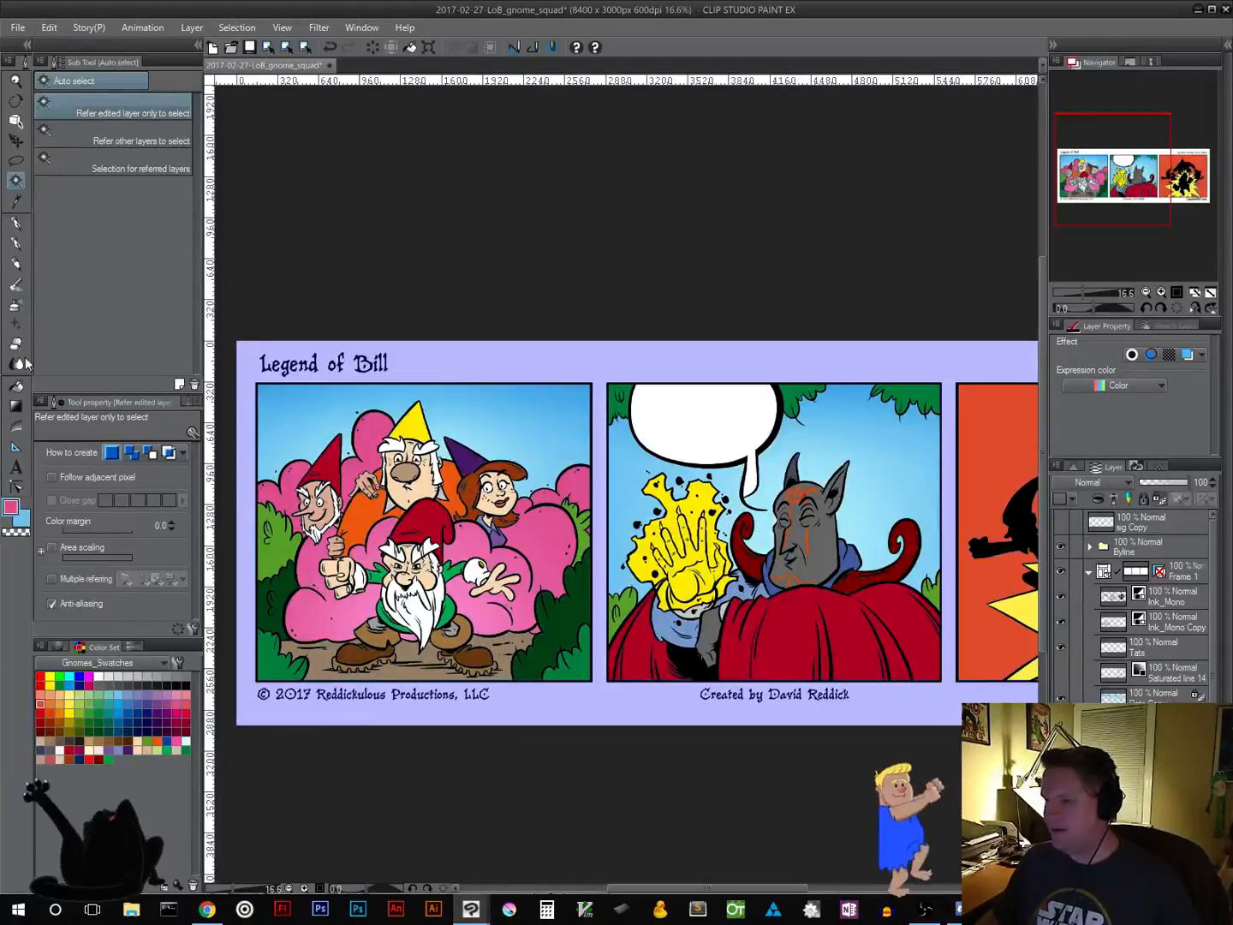
pyautogui.click(15, 407)
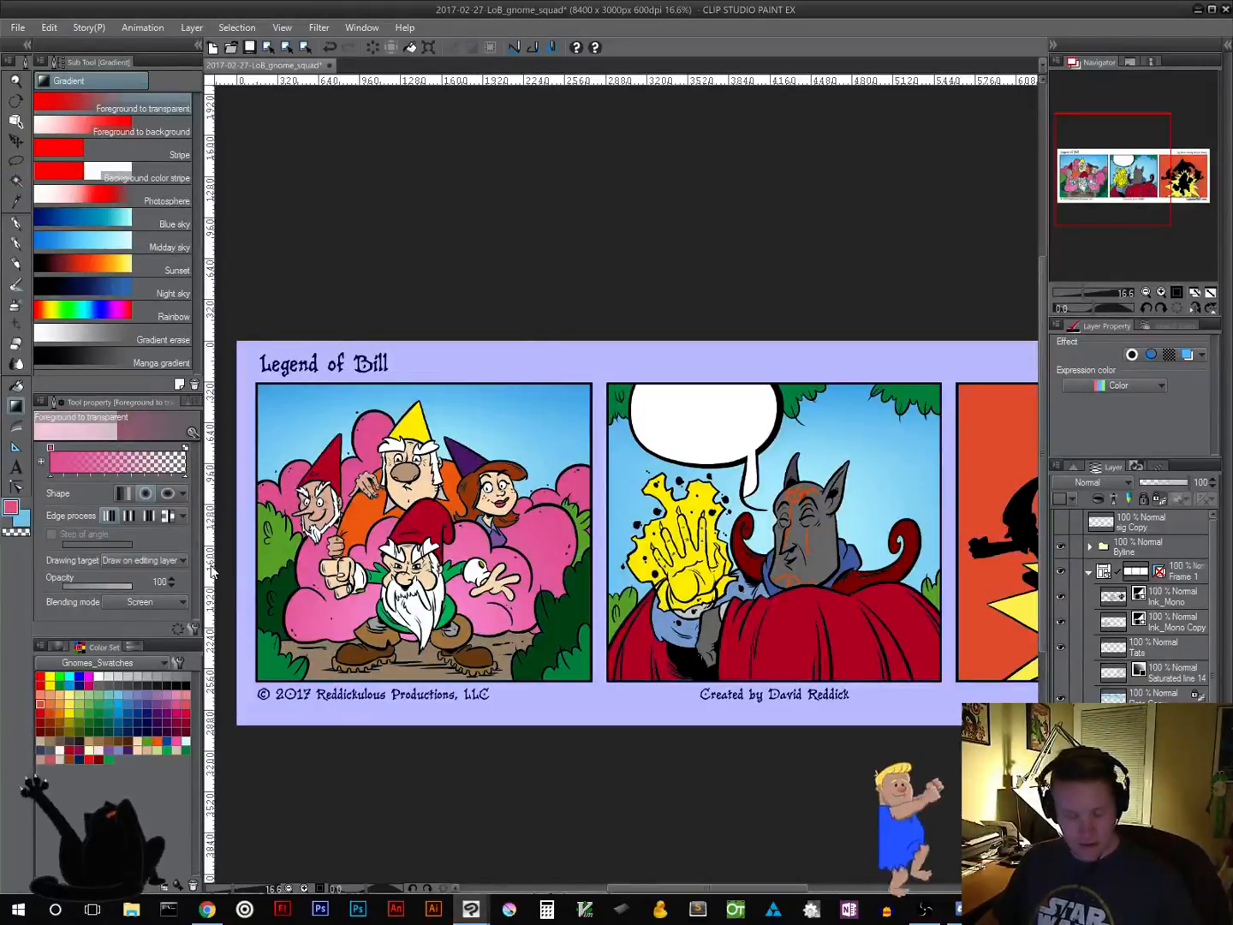
# Sample the brown of the ground in the first panel and set the gradient's blending mode to Multiply
pyautogui.keyDown('alt'); pyautogui.click(404, 666); pyautogui.keyUp('alt')
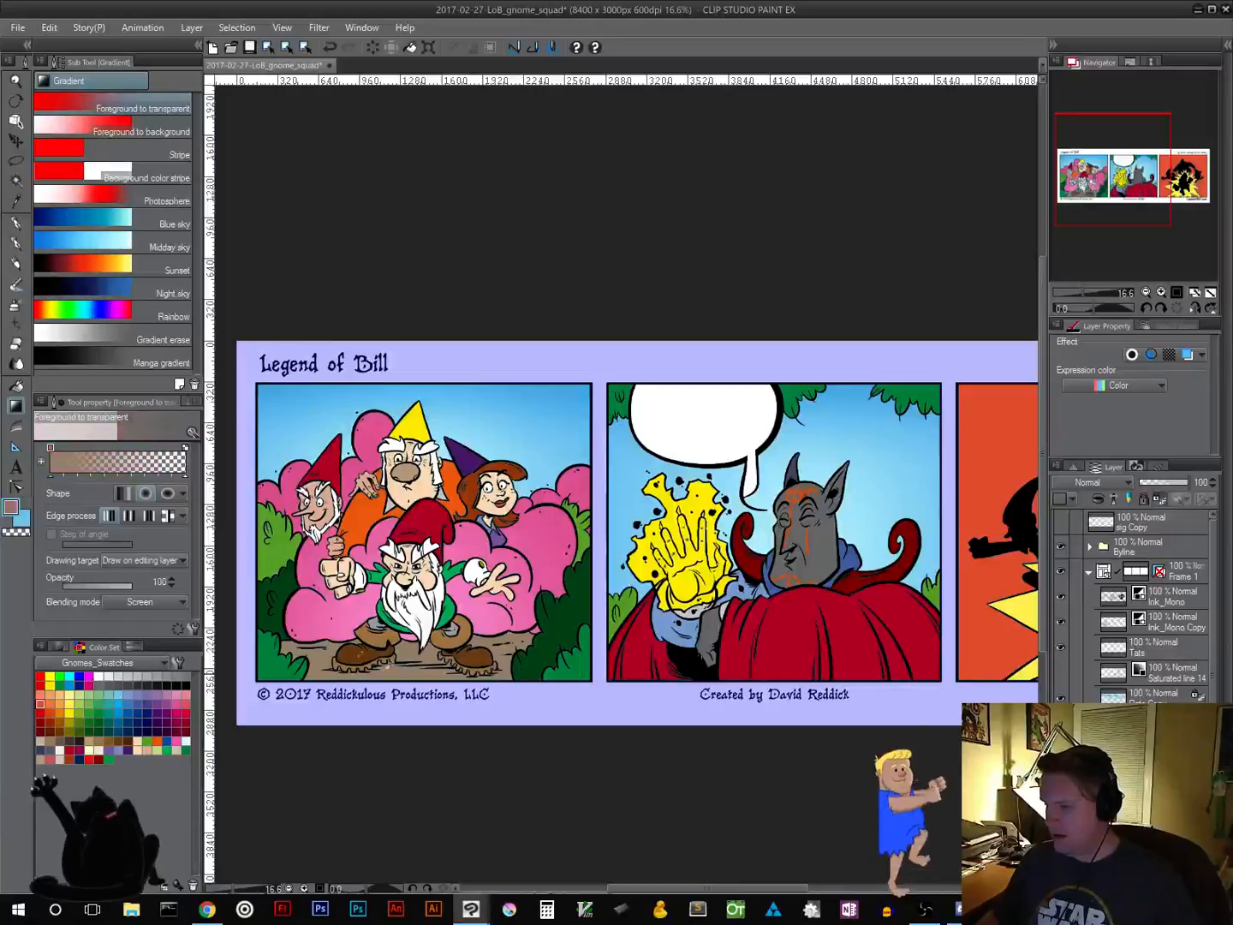
pyautogui.click(180, 605)
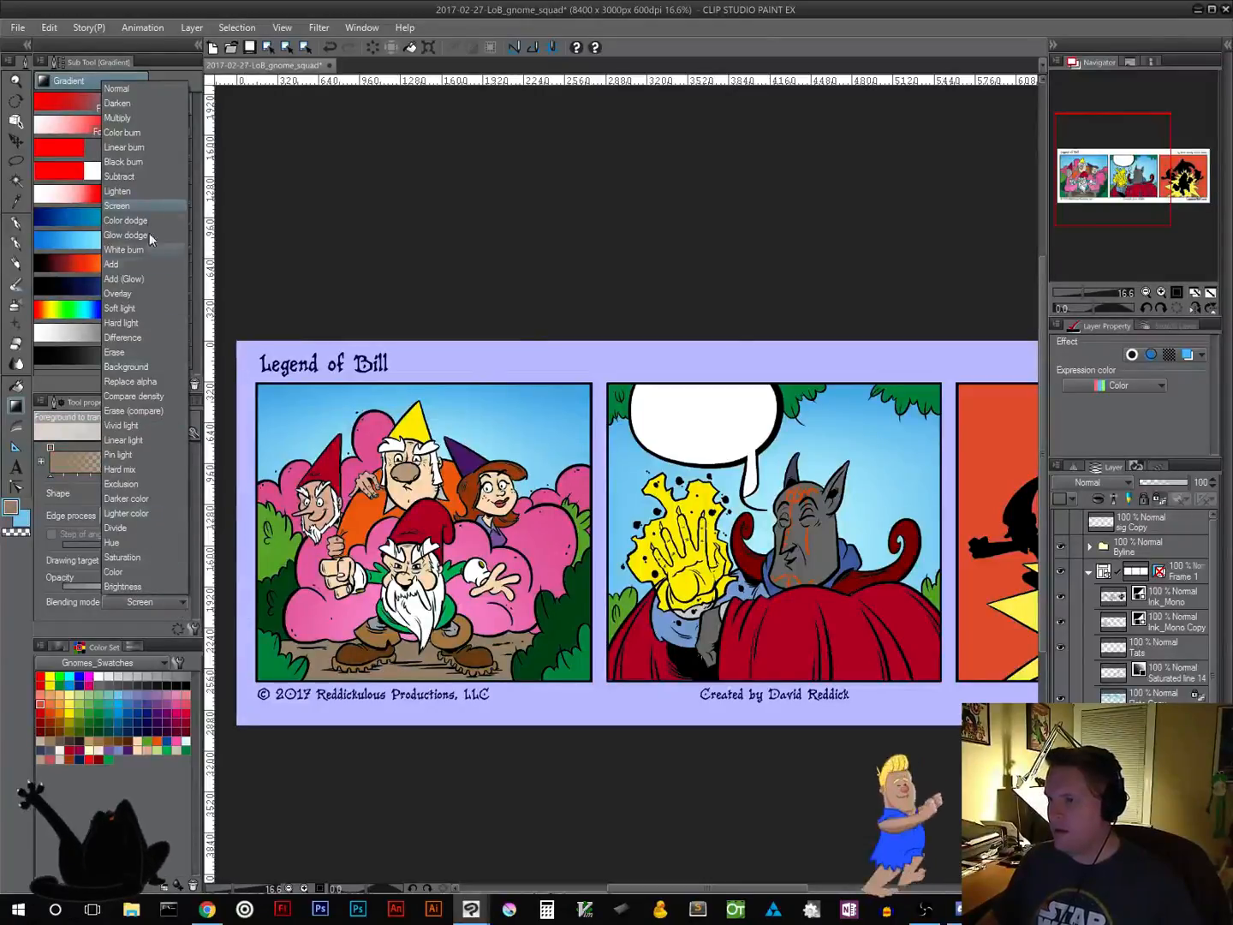
pyautogui.click(128, 118)
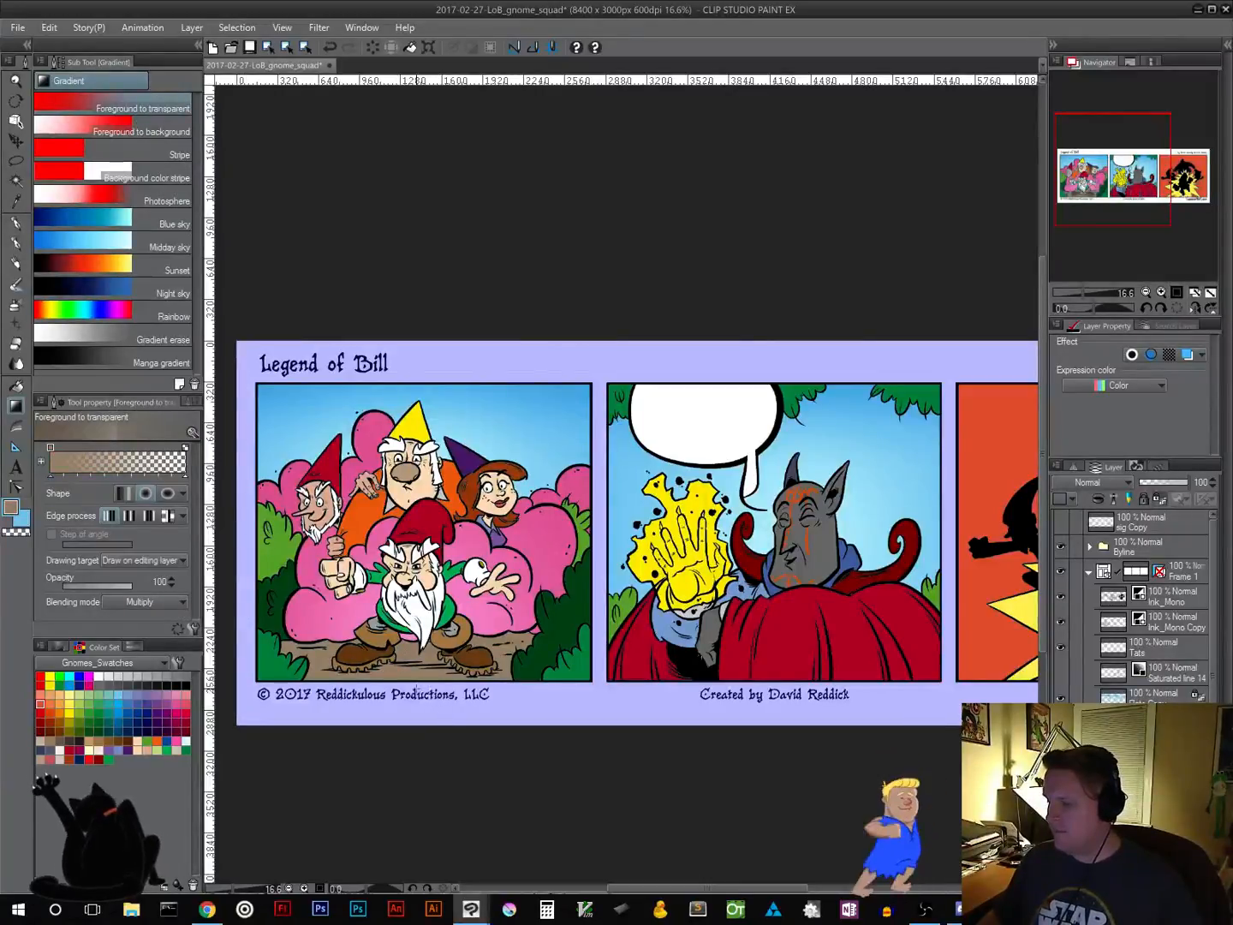
# Try several circular Multiply gradients centred below the first panel to shade its ground, undoing each one
pyautogui.moveTo(417, 694); pyautogui.dragTo(662, 851)
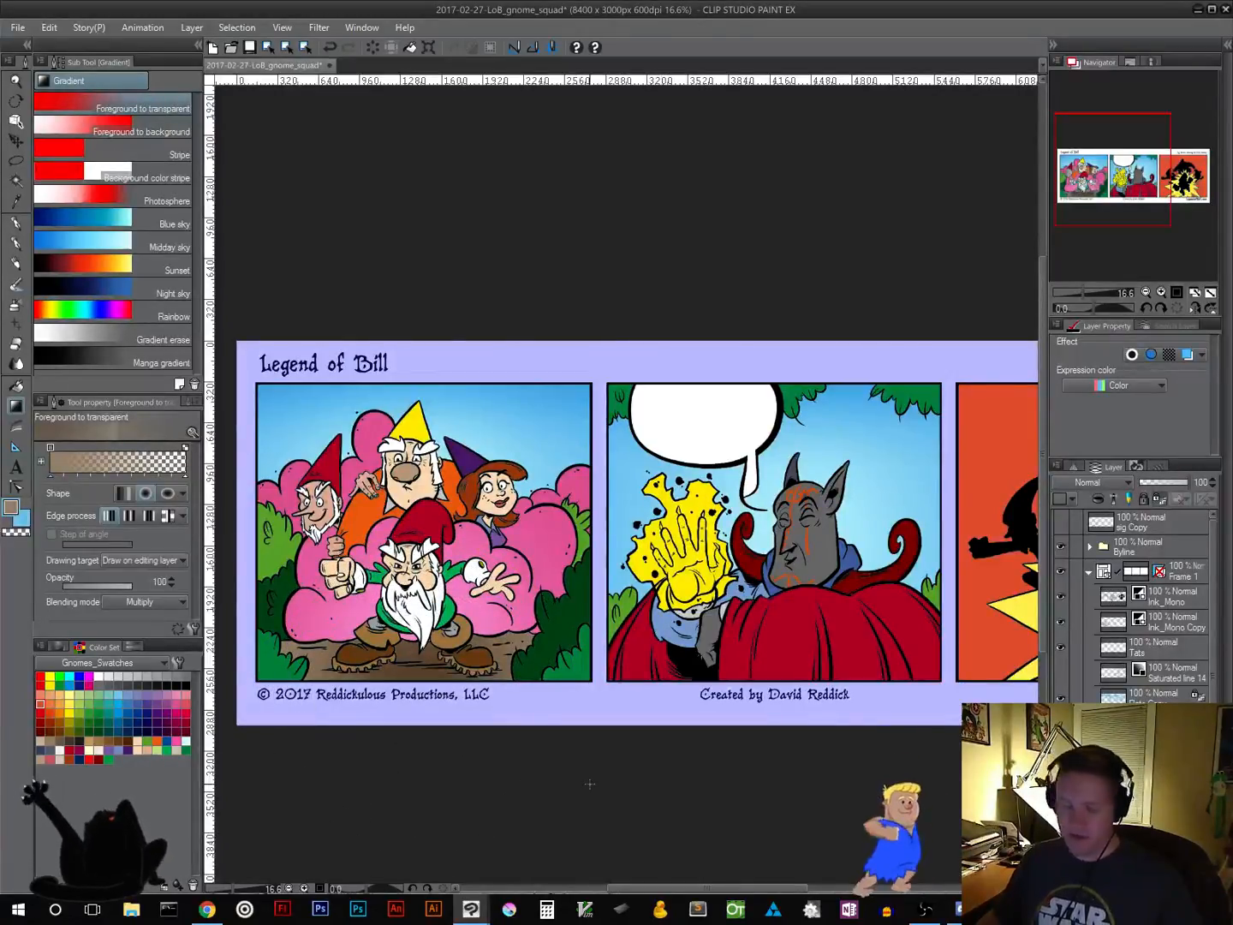
pyautogui.hotkey('ctrl', 'z')
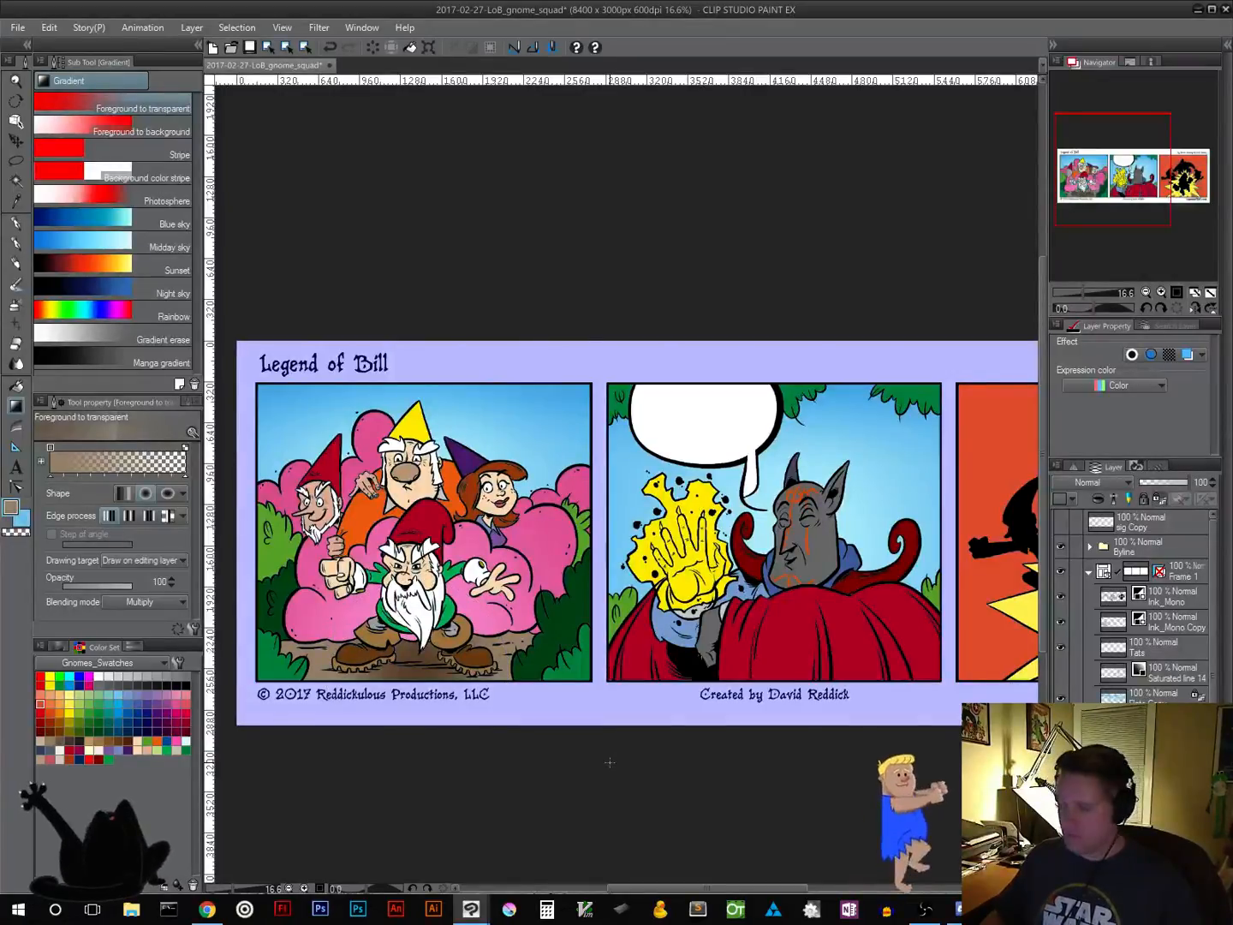
pyautogui.hotkey('ctrl', 'z')
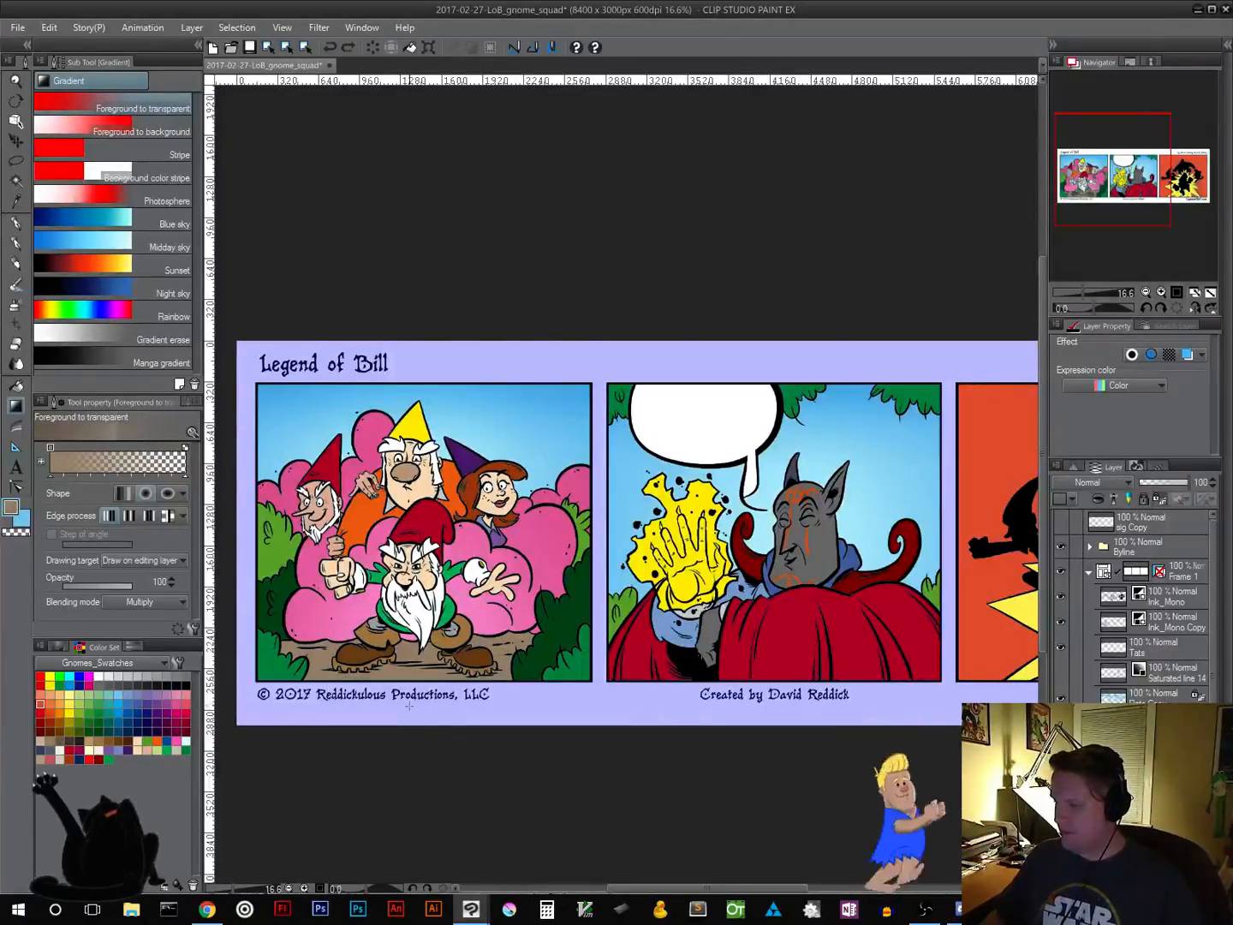
pyautogui.moveTo(408, 708); pyautogui.dragTo(409, 605)
pyautogui.hotkey('ctrl', 'z')
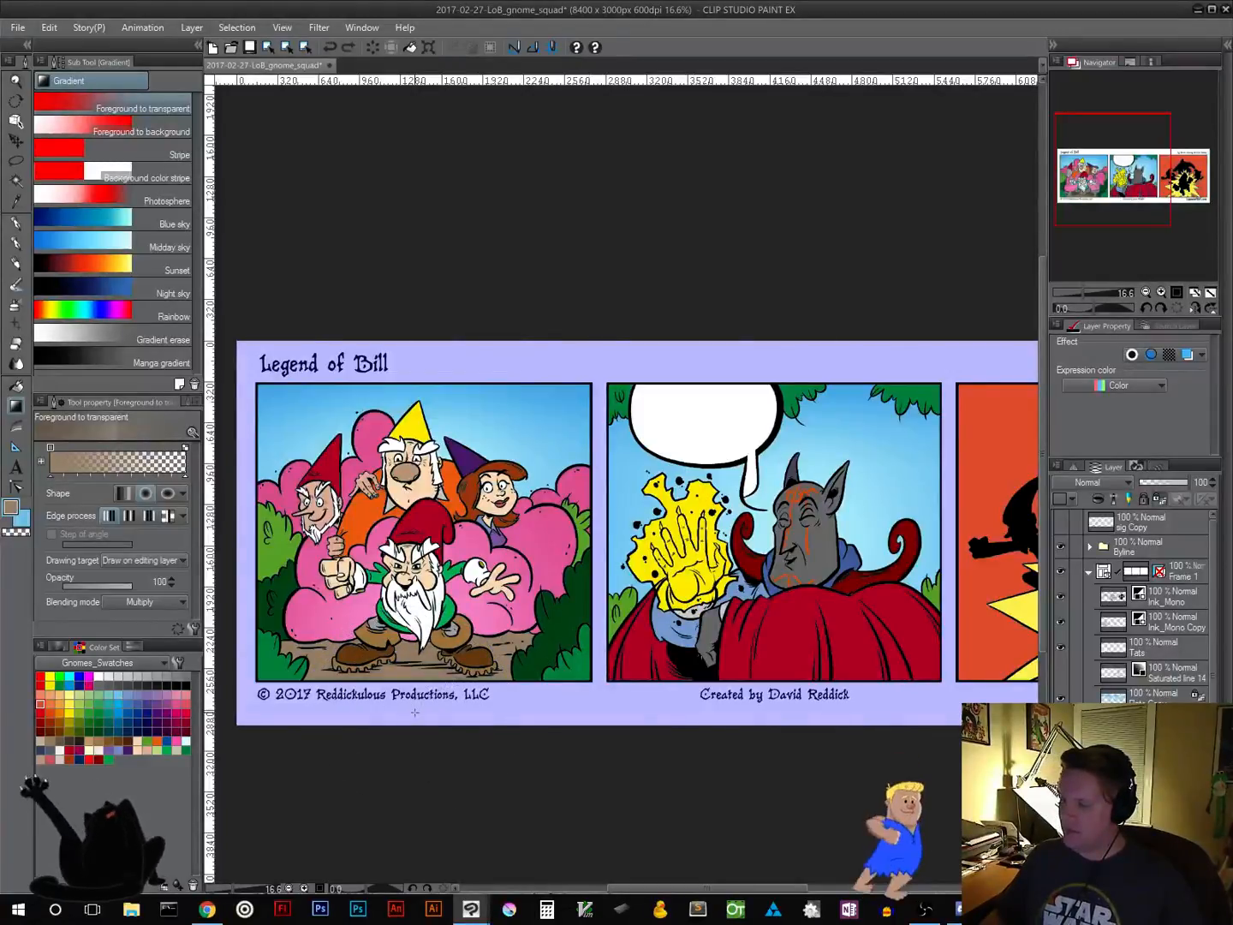
pyautogui.moveTo(405, 721); pyautogui.dragTo(784, 624)
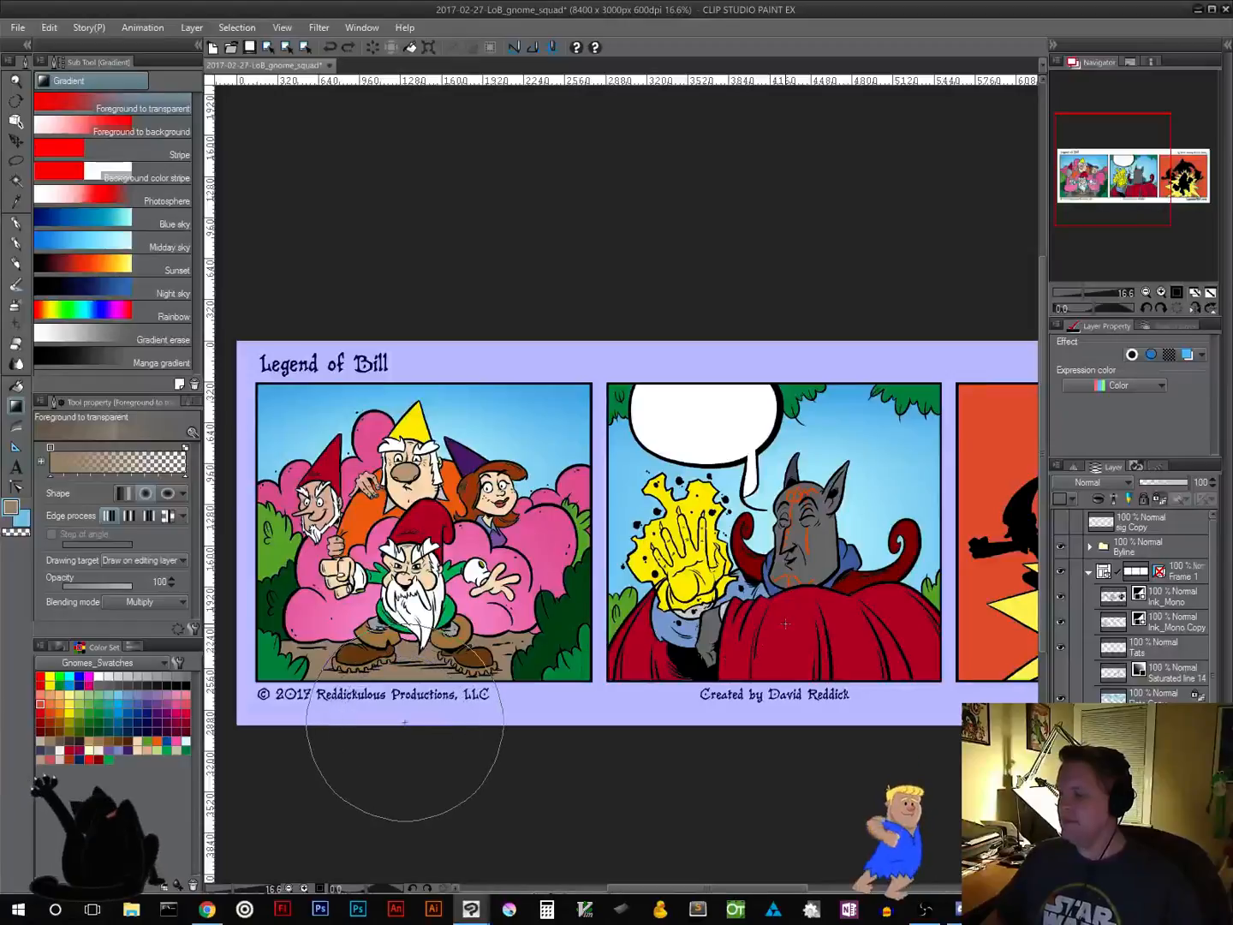
pyautogui.moveTo(522, 755); pyautogui.dragTo(522, 754)
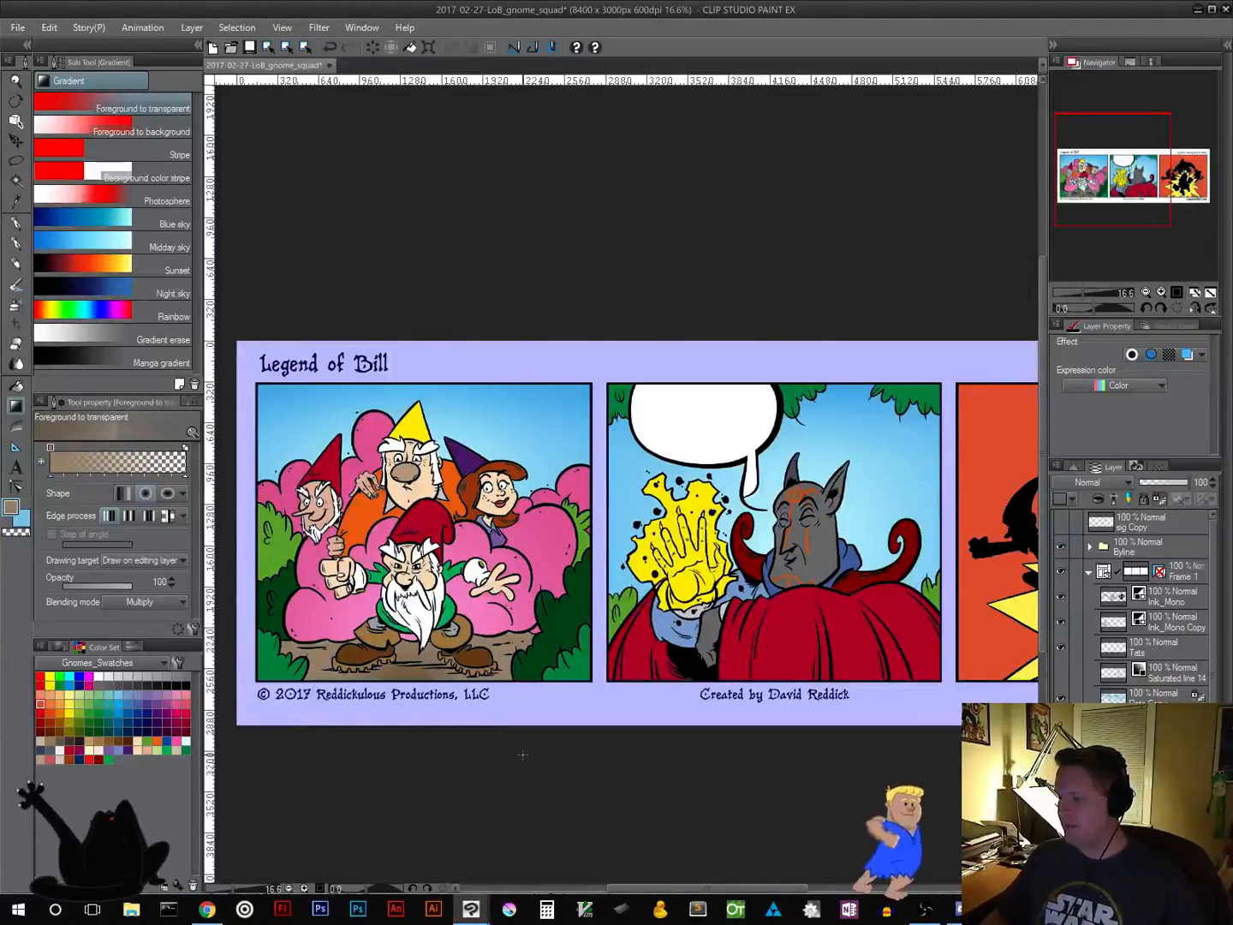
pyautogui.hotkey('ctrl', 'z')
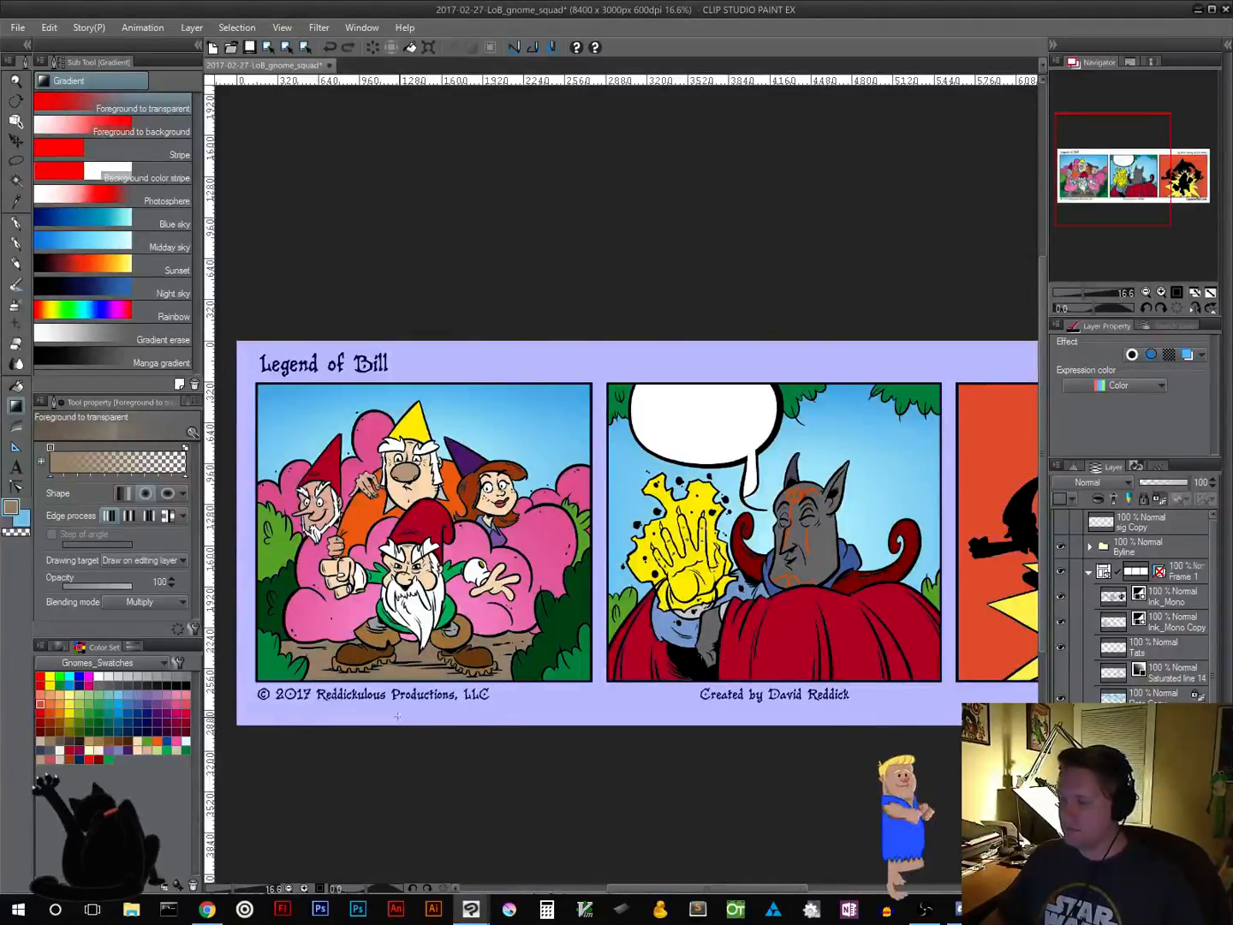
pyautogui.moveTo(411, 712); pyautogui.dragTo(582, 639)
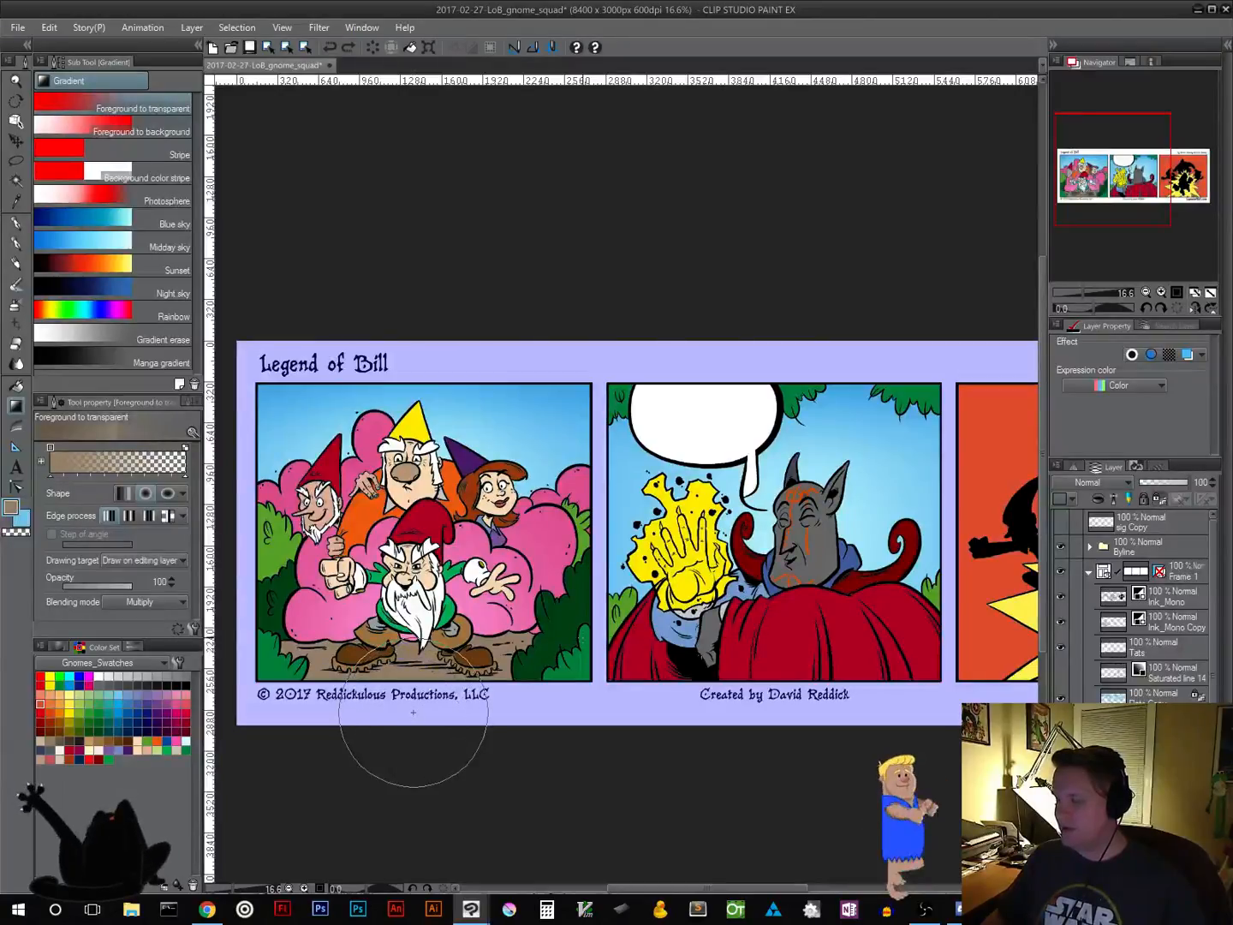
pyautogui.moveTo(588, 790); pyautogui.dragTo(587, 790)
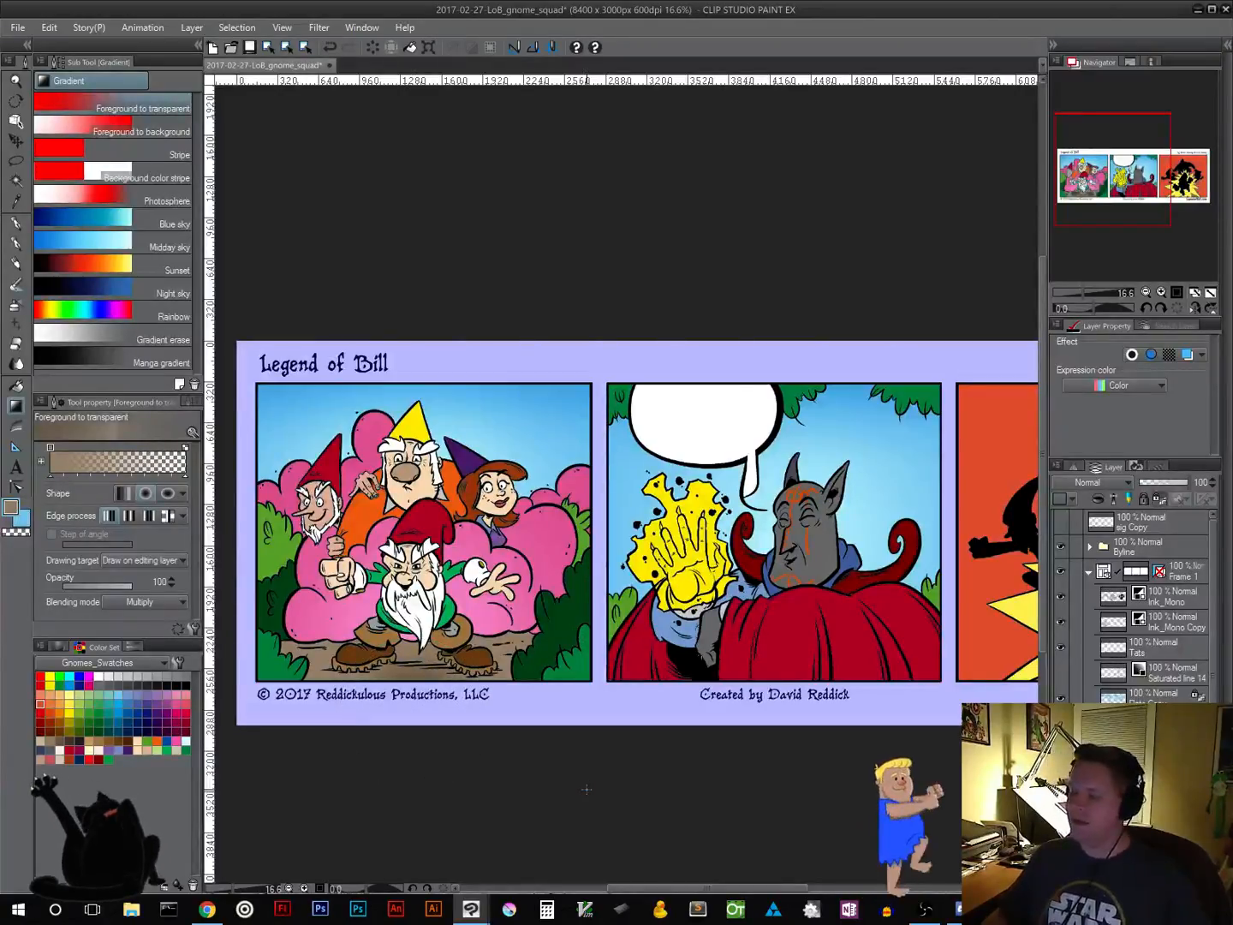
pyautogui.hotkey('ctrl', 'z')
# Switch the gradient to a straight-line shape and shade the first panel's ground with an upward gradient, undoing unsatisfactory tries
pyautogui.click(124, 494)
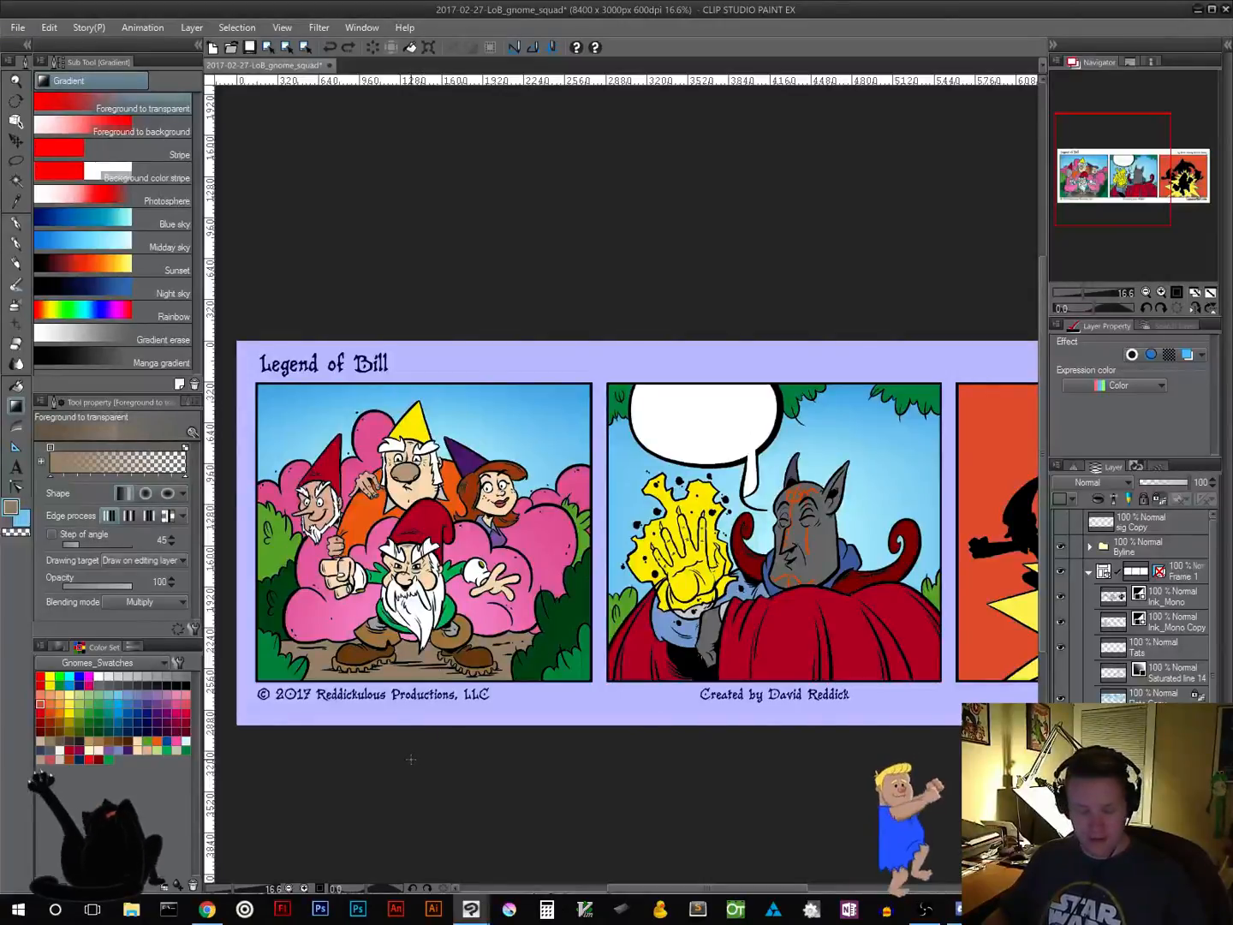
pyautogui.moveTo(412, 758); pyautogui.dragTo(412, 661)
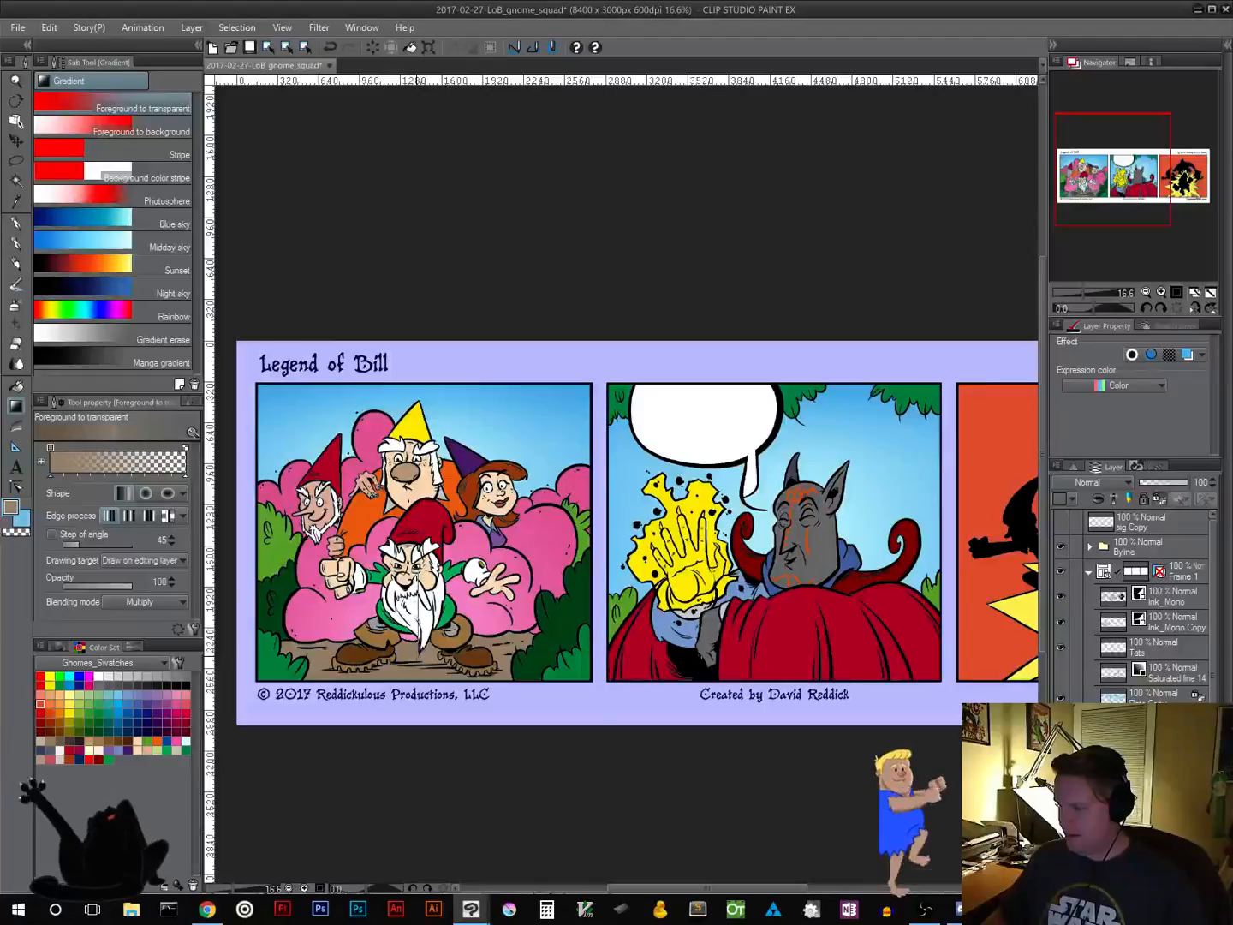
pyautogui.moveTo(418, 683); pyautogui.dragTo(417, 686)
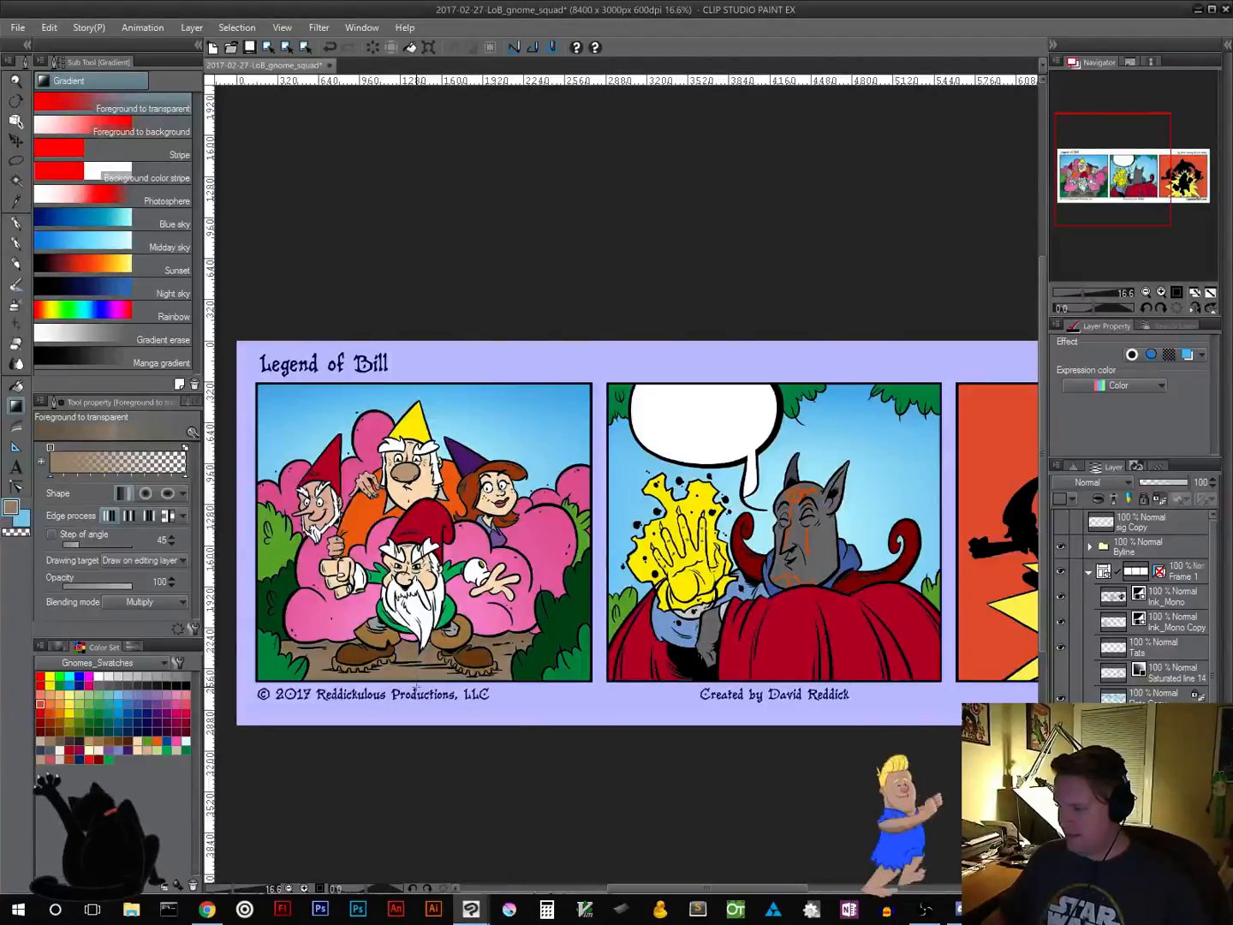
pyautogui.hotkey('ctrl', 'z')
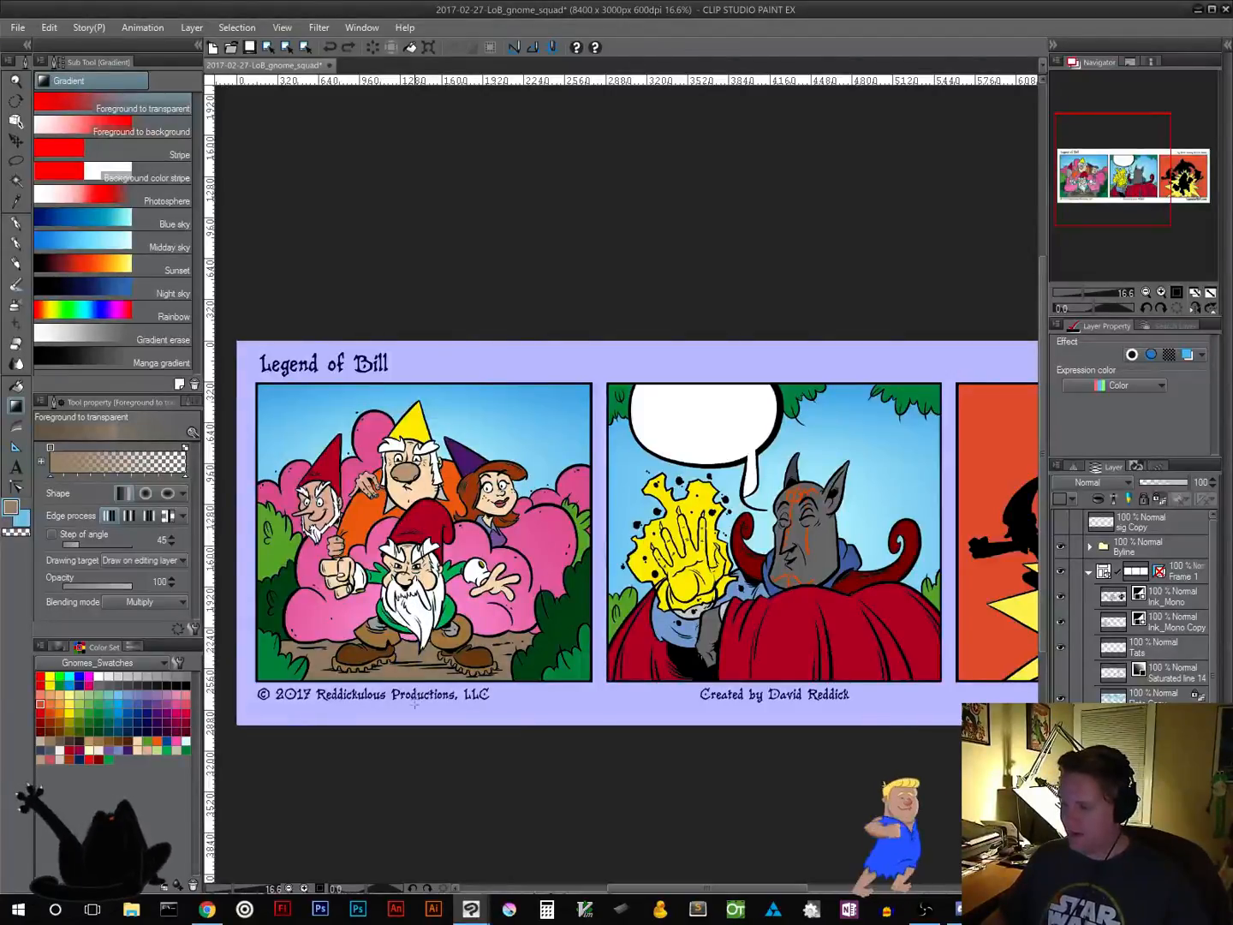
pyautogui.moveTo(414, 636); pyautogui.dragTo(414, 606)
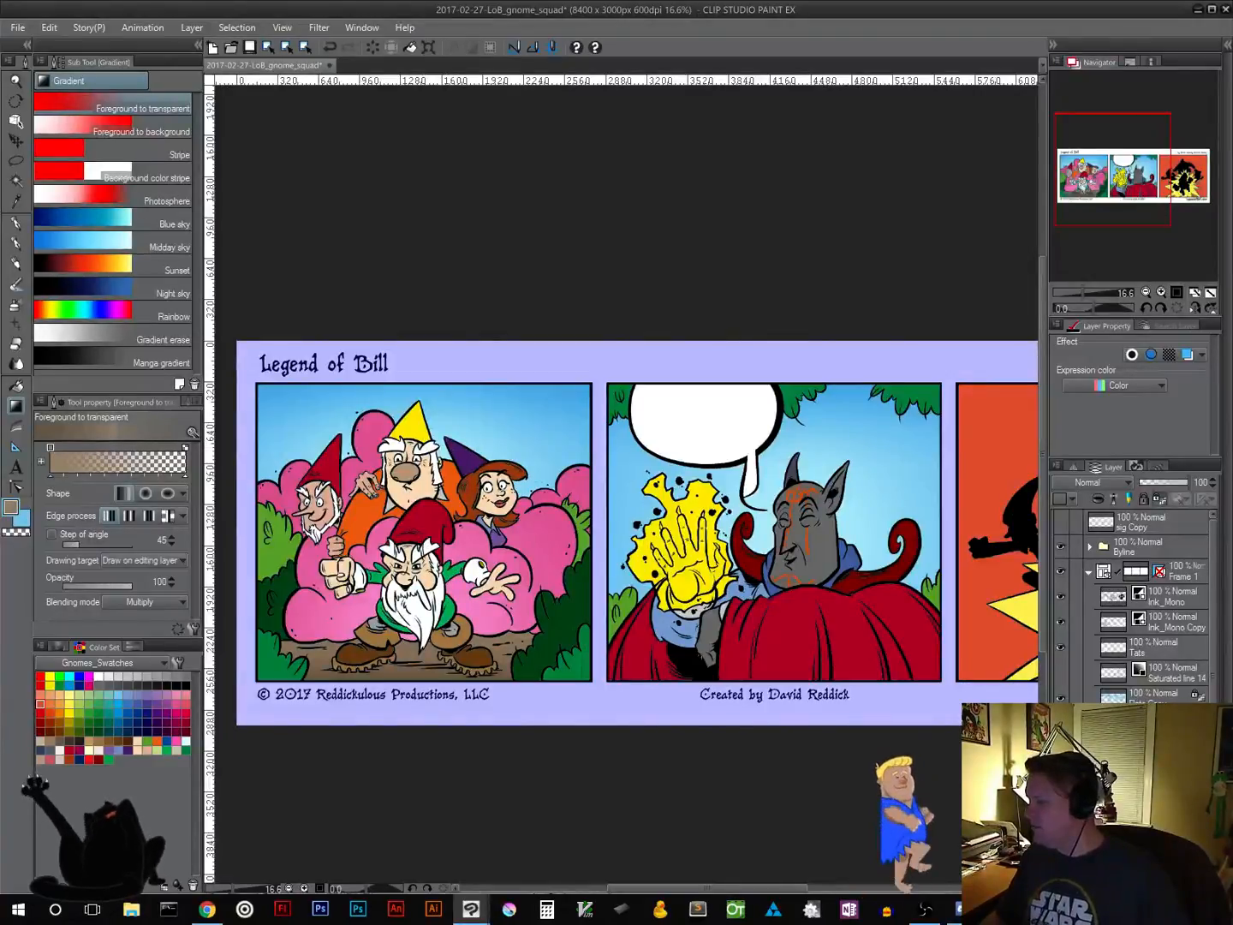
# Sample the pink of the first panel's bushes and try a downward linear Multiply gradient over them
pyautogui.keyDown('alt'); pyautogui.click(582, 474); pyautogui.keyUp('alt')
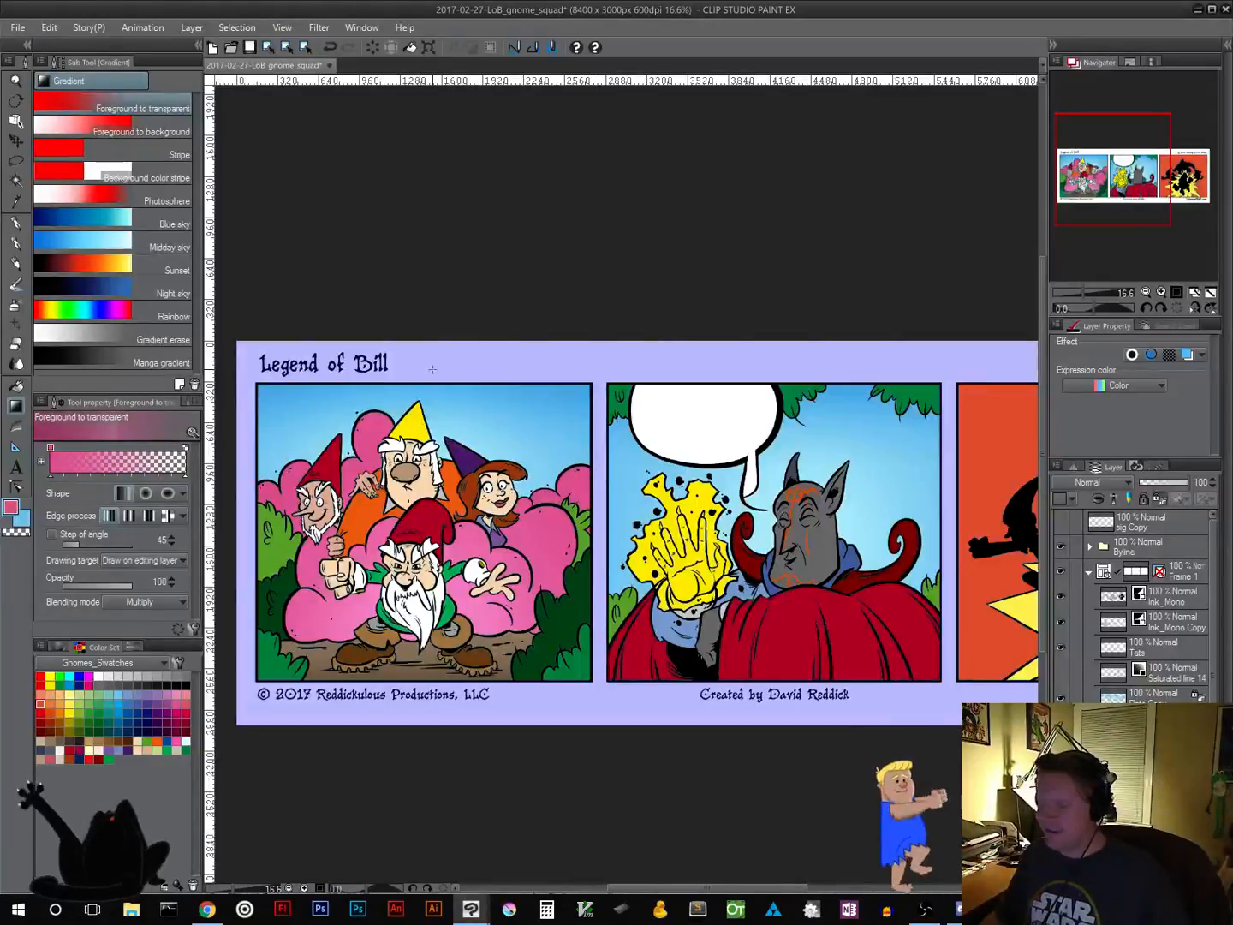
pyautogui.moveTo(433, 373); pyautogui.dragTo(434, 483)
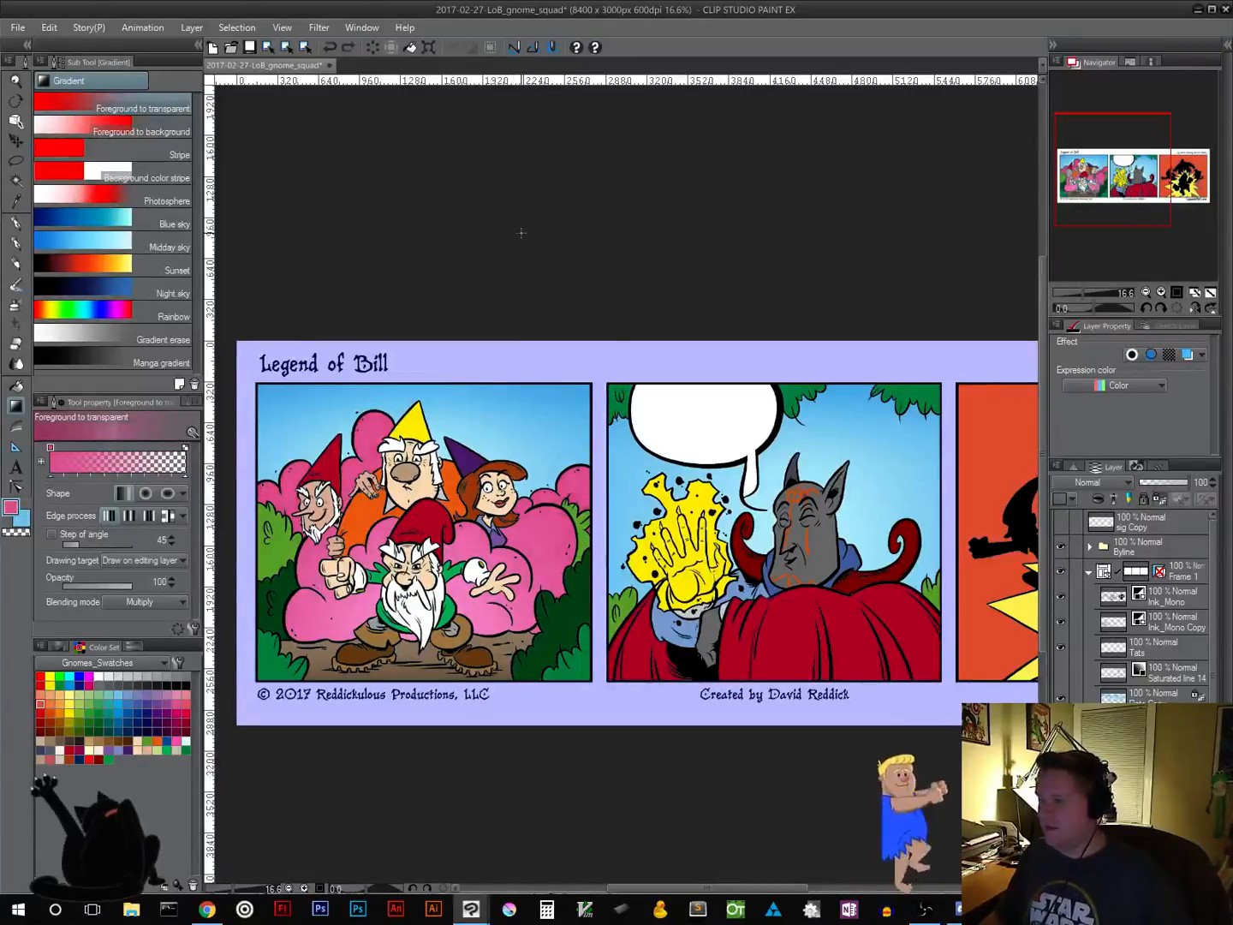
# Auto-select the horned character's grey skin in the middle panel, and clear the selection
pyautogui.moveTo(657, 544); pyautogui.dragTo(596, 520)
pyautogui.moveTo(721, 574); pyautogui.dragTo(572, 522)
pyautogui.moveTo(645, 507); pyautogui.dragTo(706, 527)
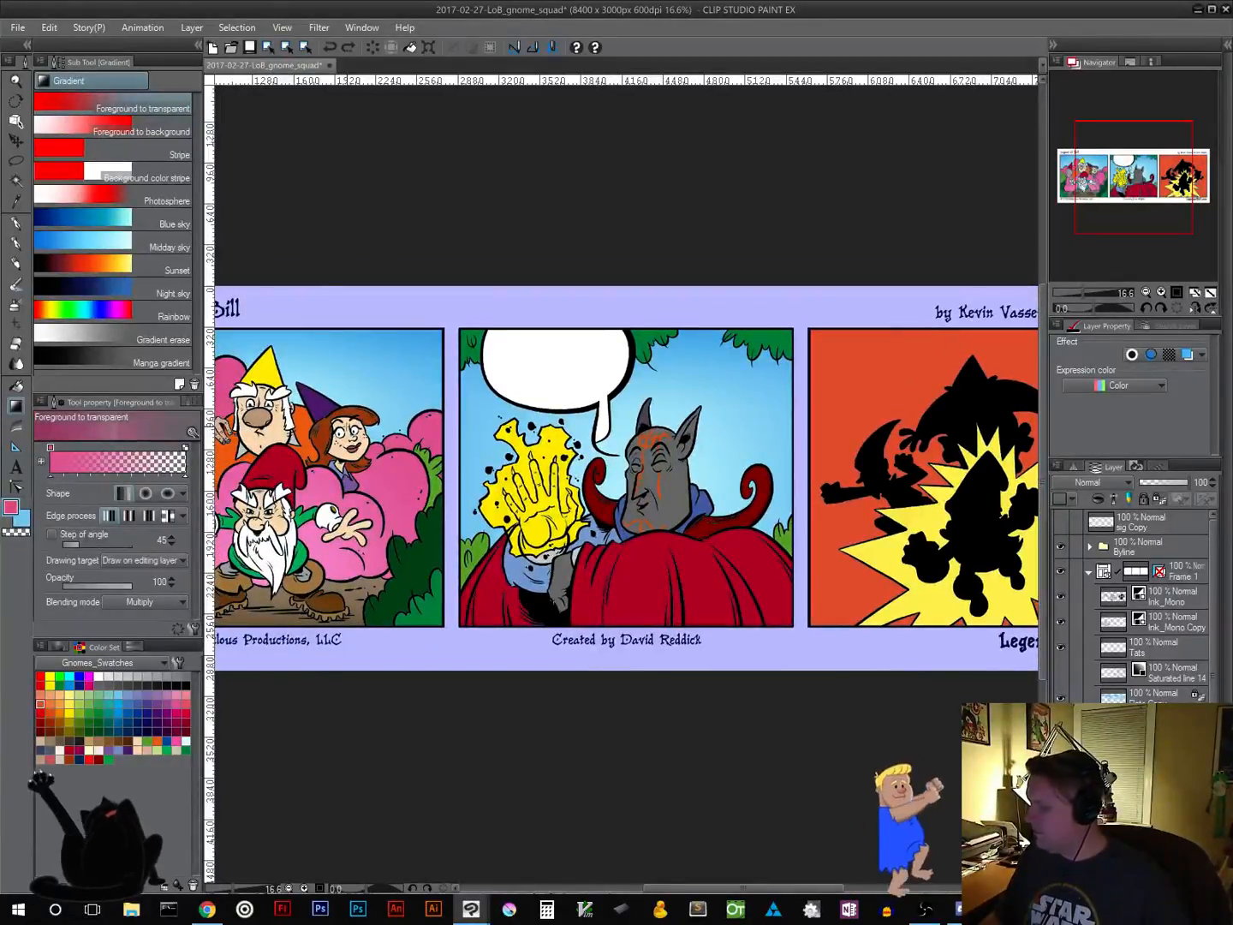
pyautogui.click(16, 180)
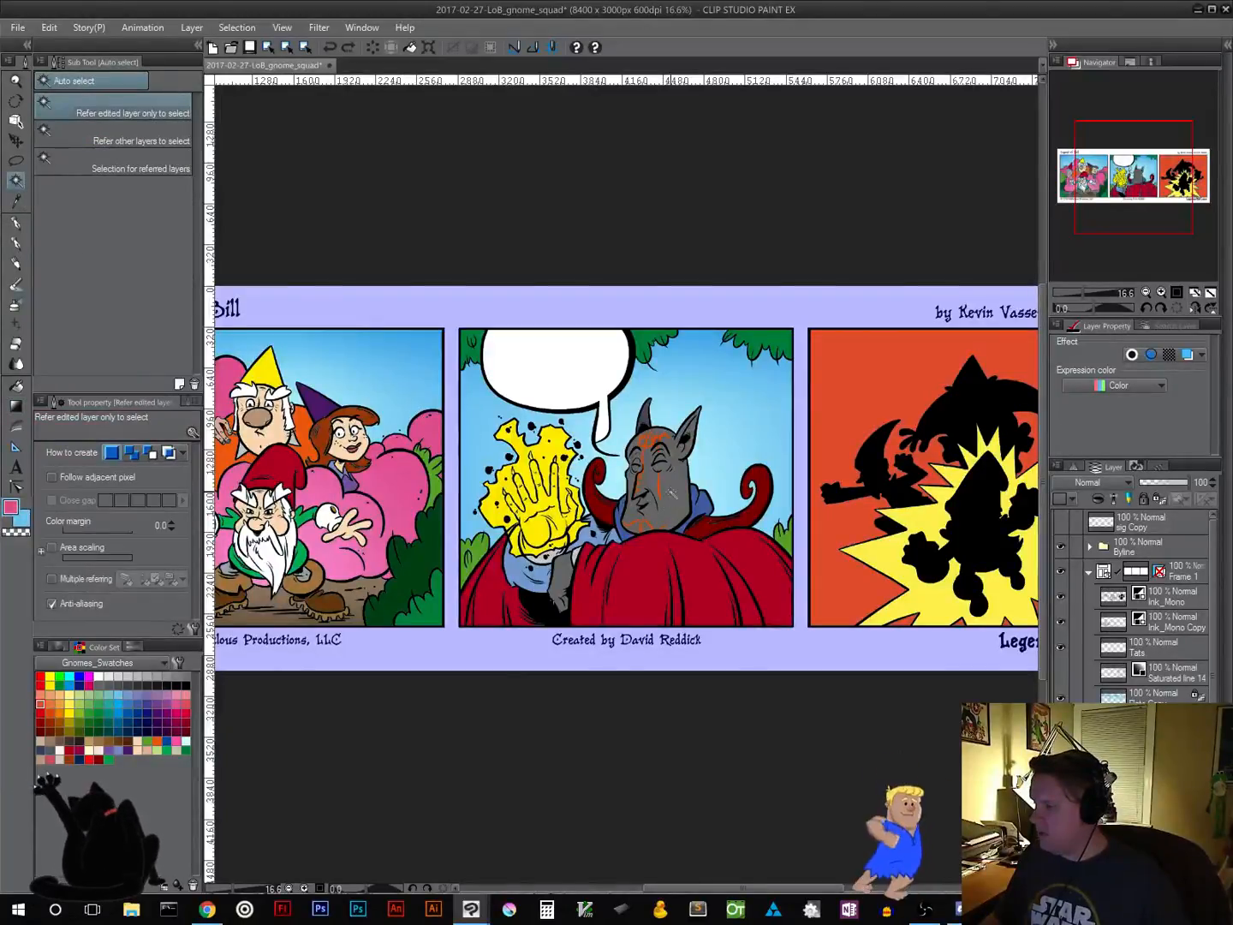
pyautogui.click(673, 498)
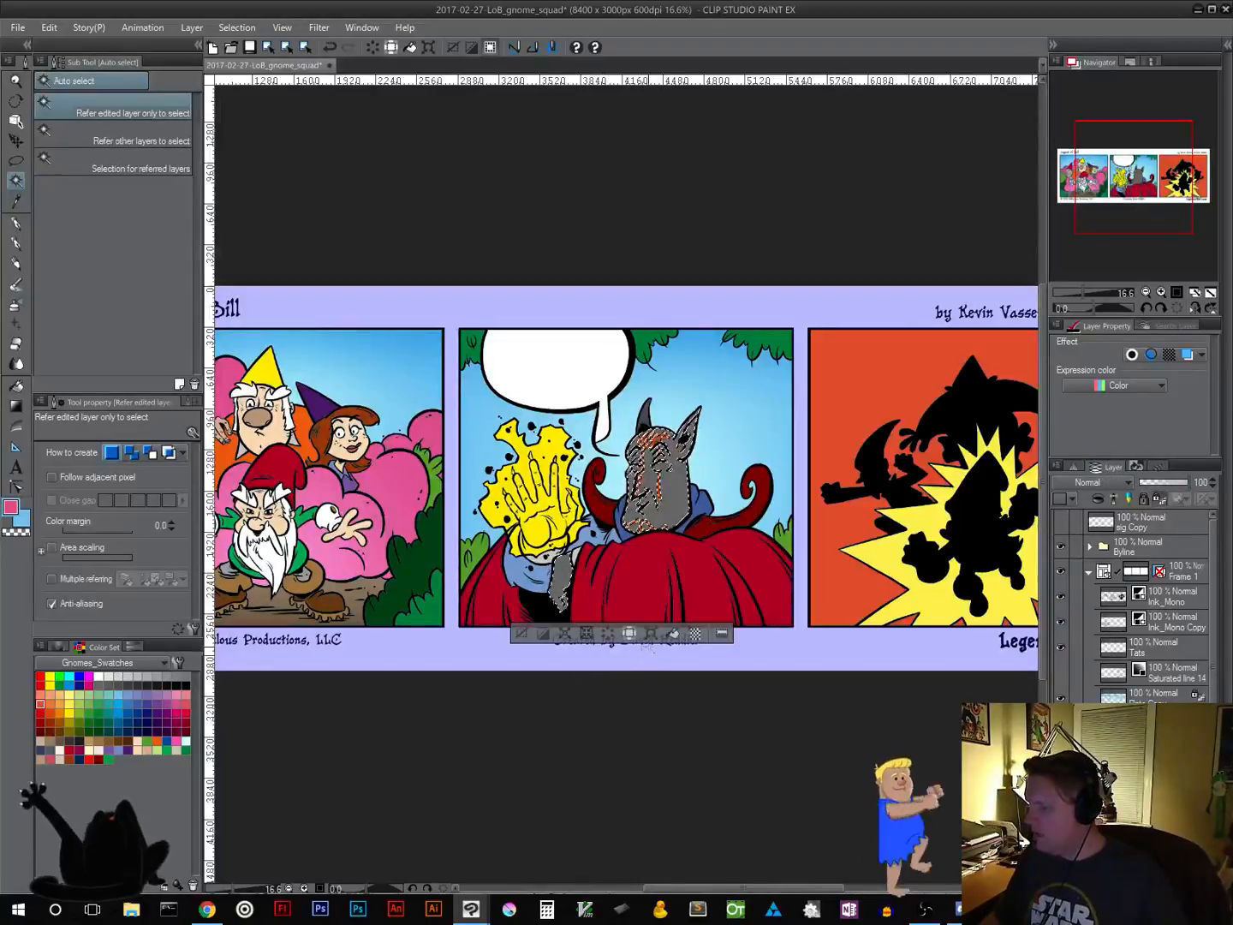
pyautogui.click(522, 633)
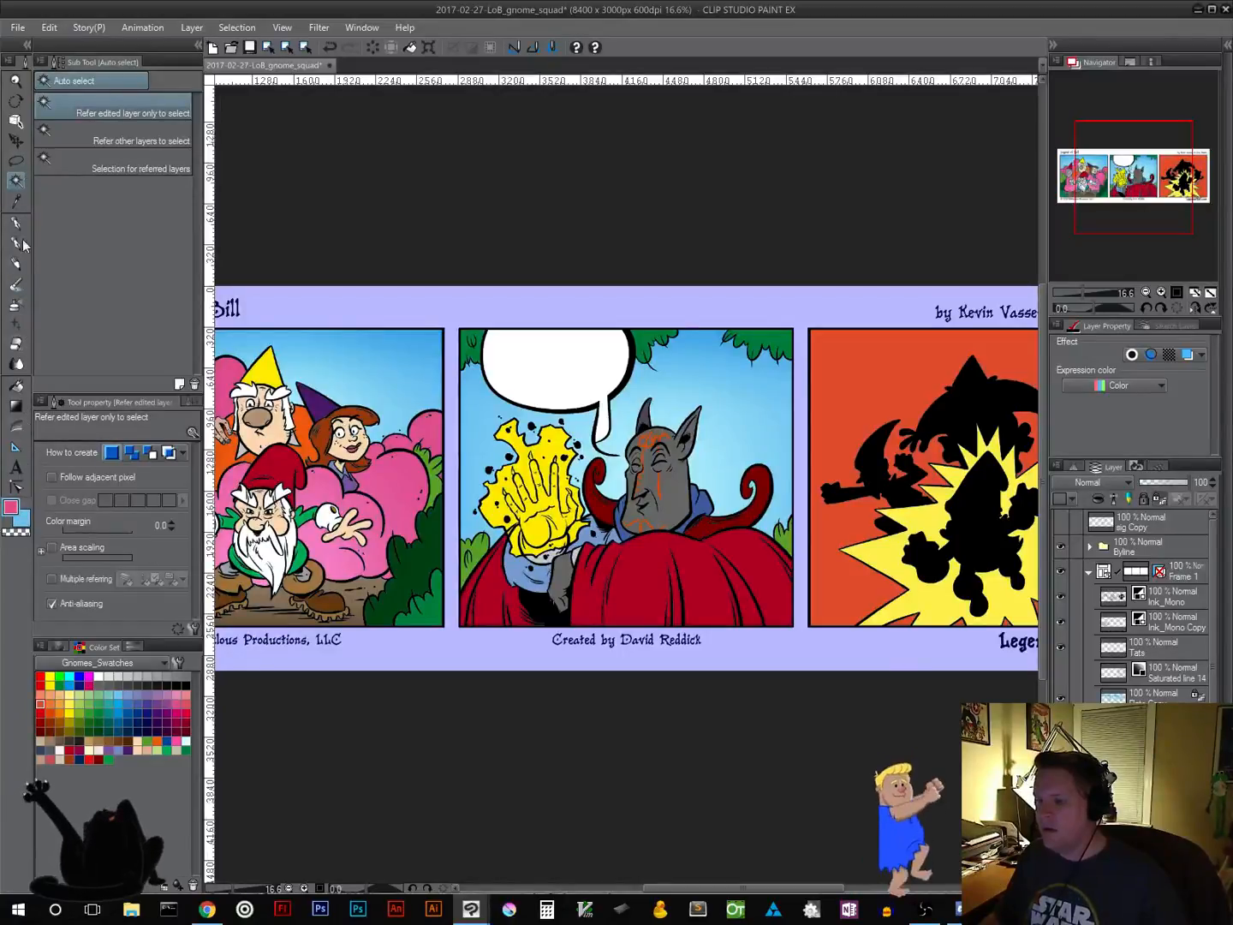
# Set the Gradient tool to a circular shape and sample the grey of the horned character's skin
pyautogui.click(15, 405)
pyautogui.click(143, 491)
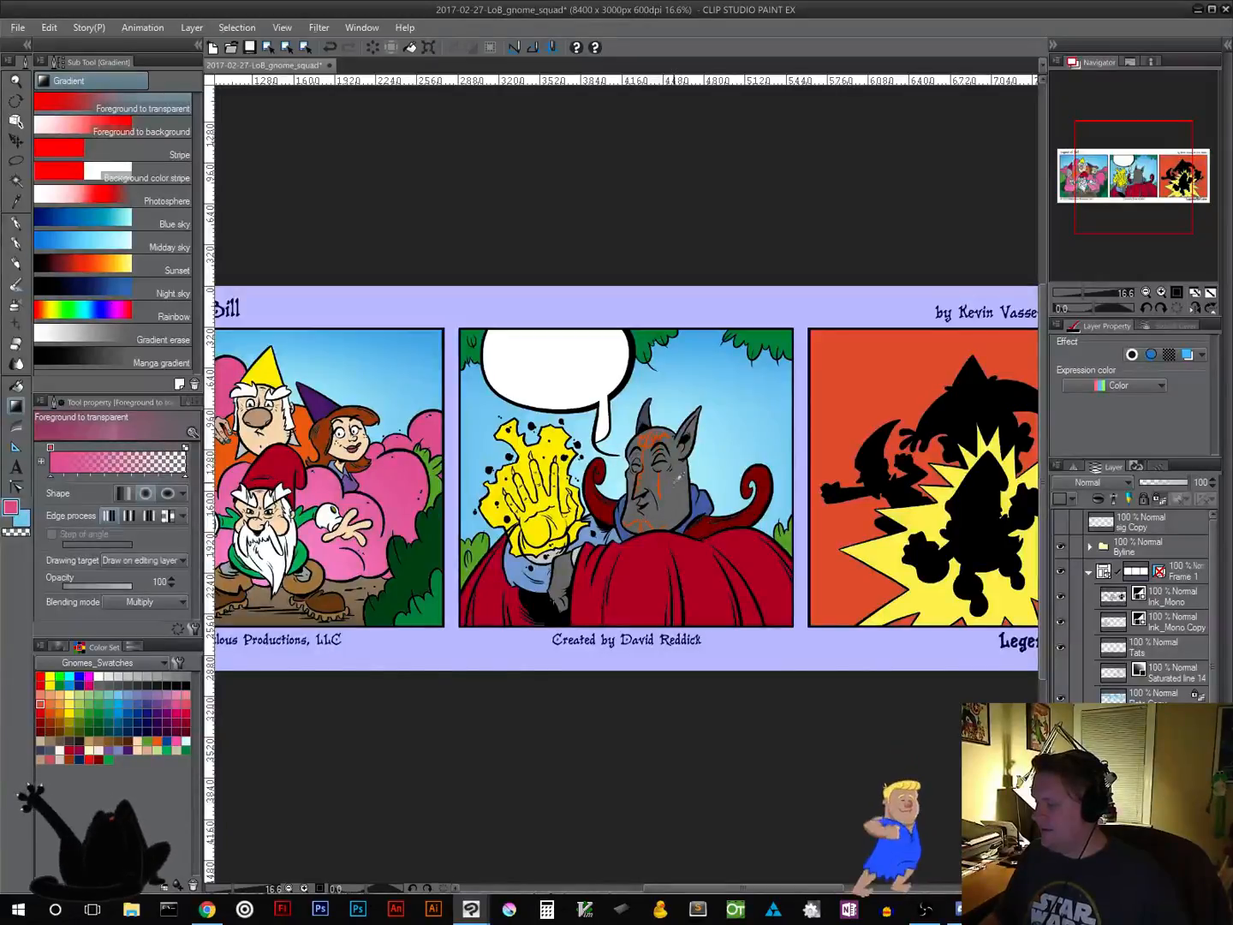
pyautogui.keyDown('alt'); pyautogui.click(675, 475); pyautogui.keyUp('alt')
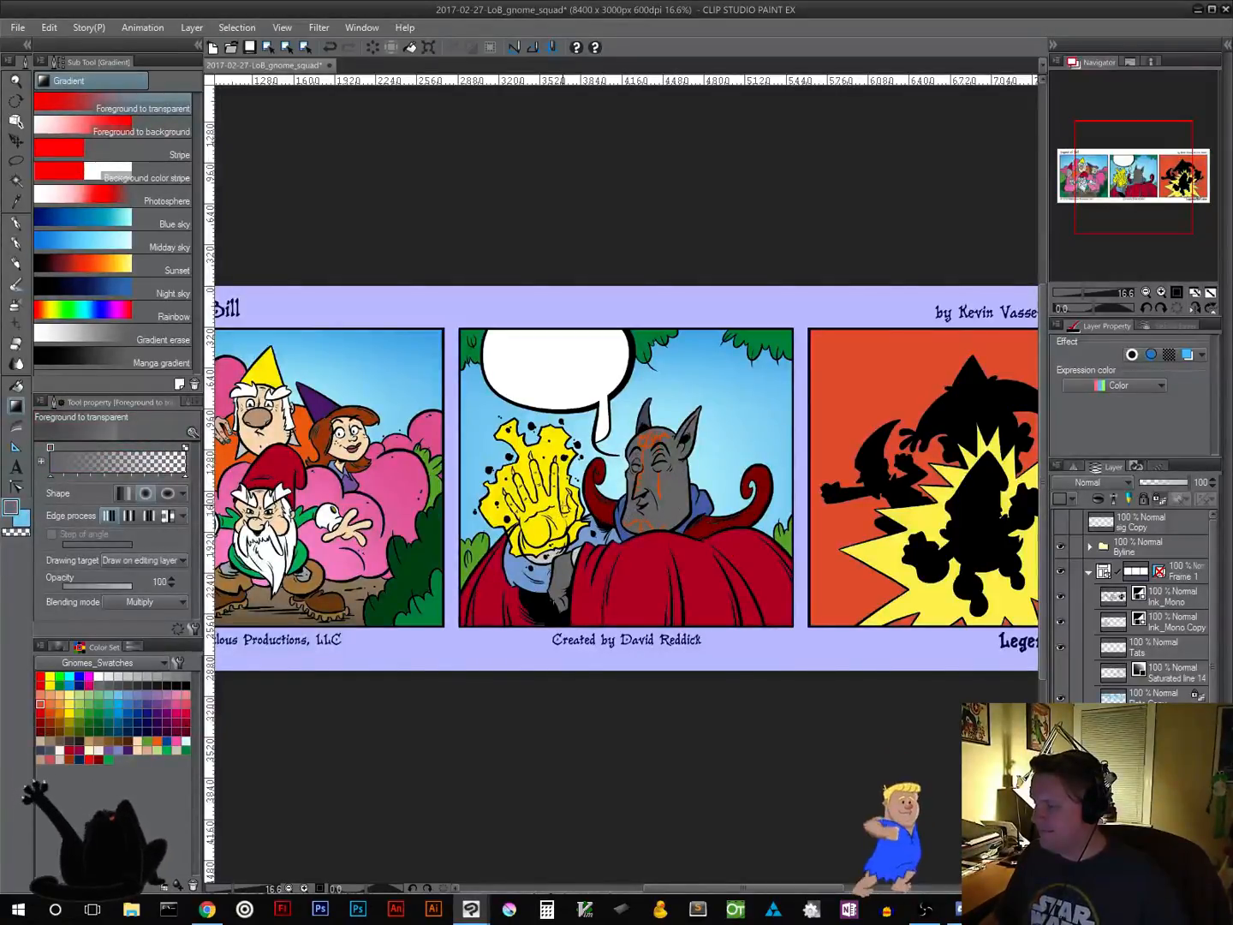
# Try a large circular Multiply gradient centred near the glowing hand over the grey skin, and undo it
pyautogui.moveTo(563, 506); pyautogui.dragTo(302, 654)
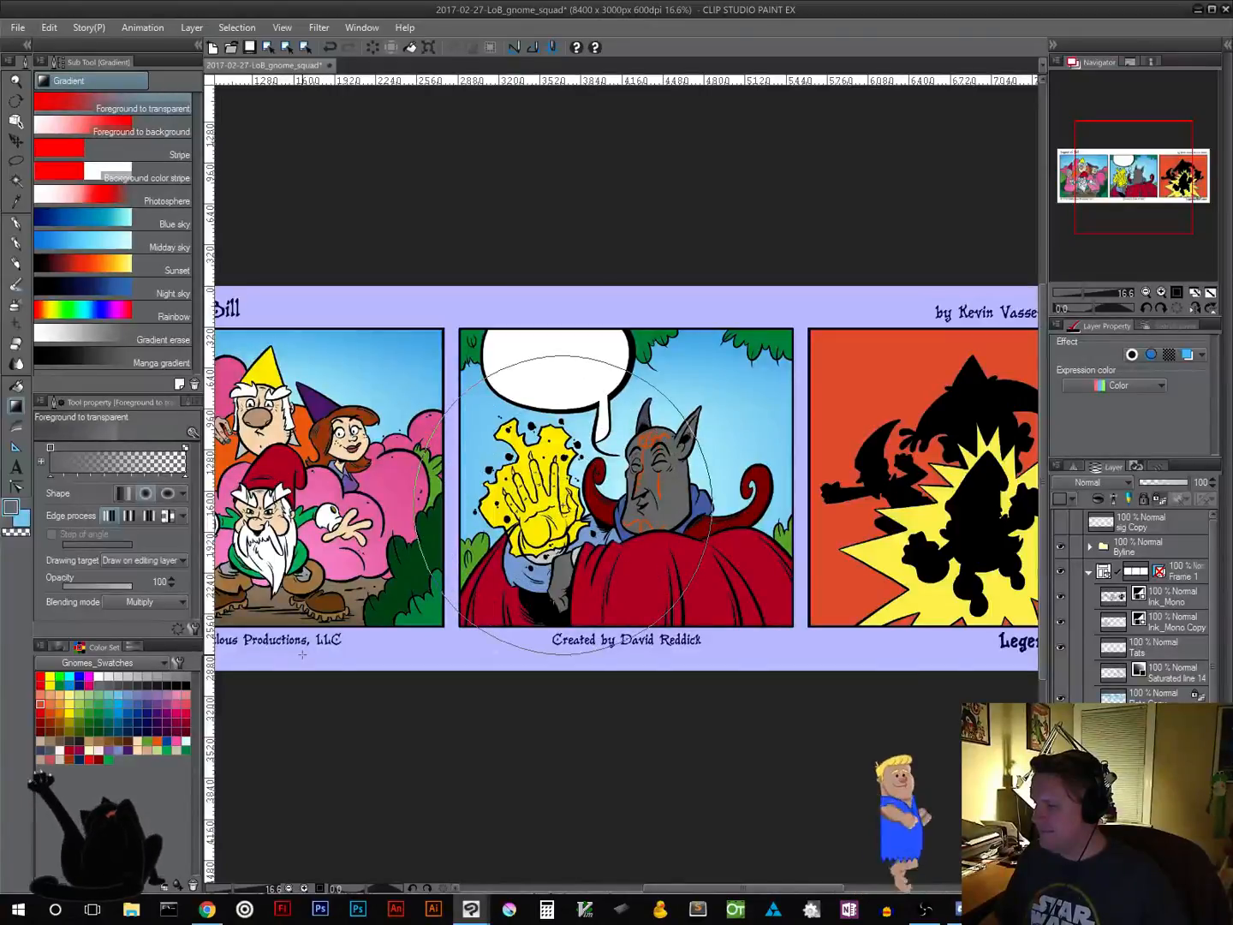
pyautogui.moveTo(587, 602); pyautogui.dragTo(584, 603)
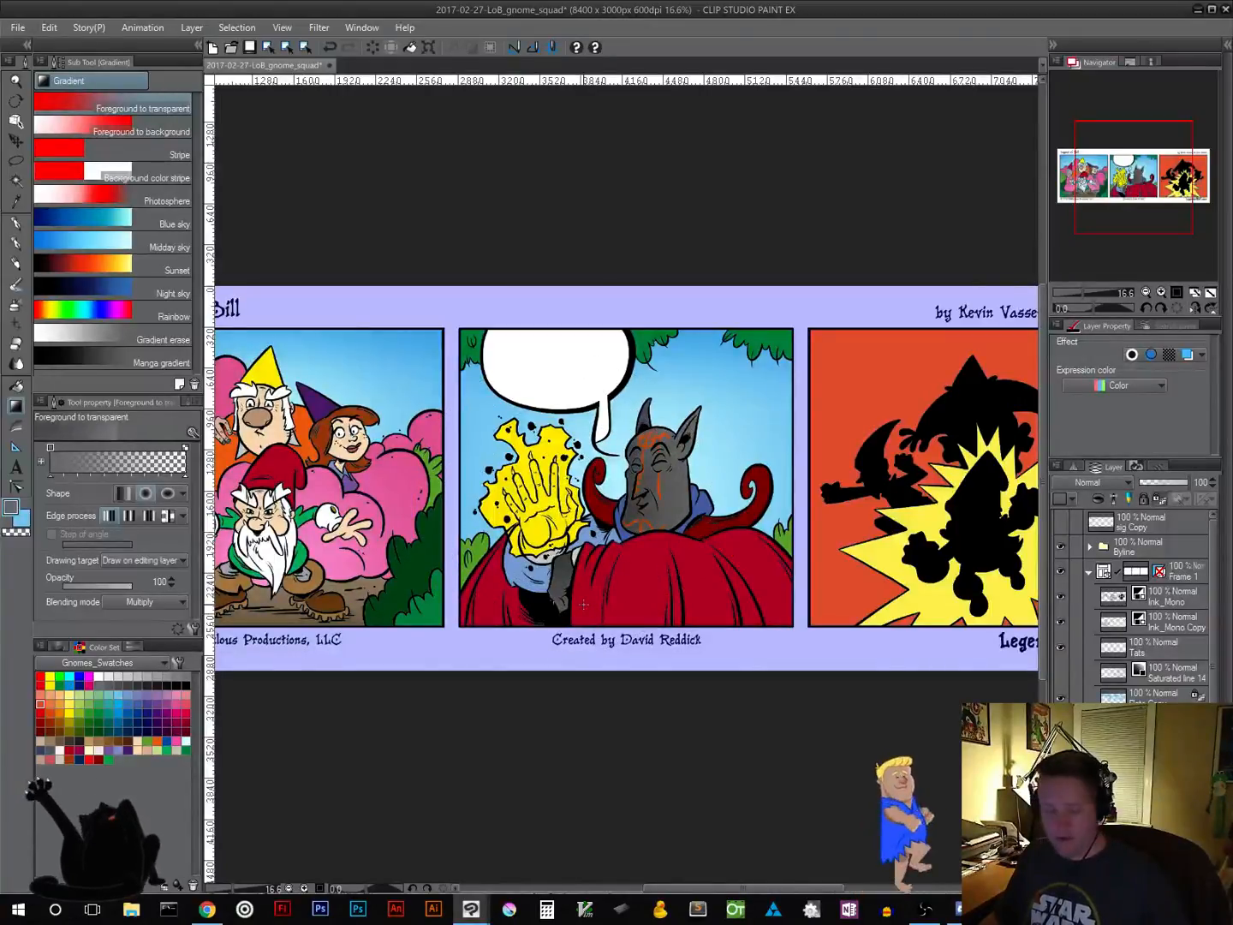
pyautogui.hotkey('ctrl', 'z')
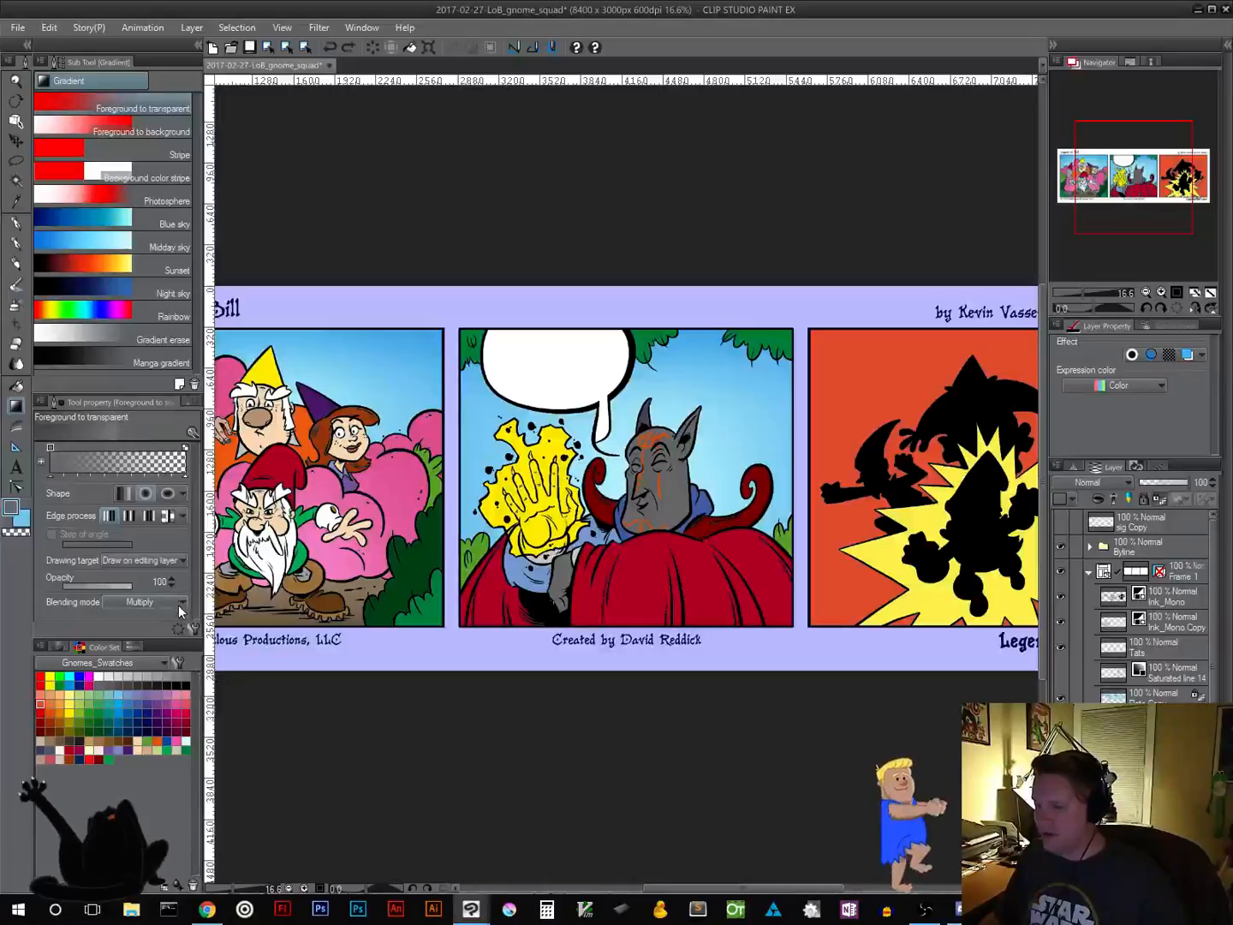
# Try a circular gradient in Add blending mode from beside the glowing hand over the grey skin, and undo it
pyautogui.click(141, 603)
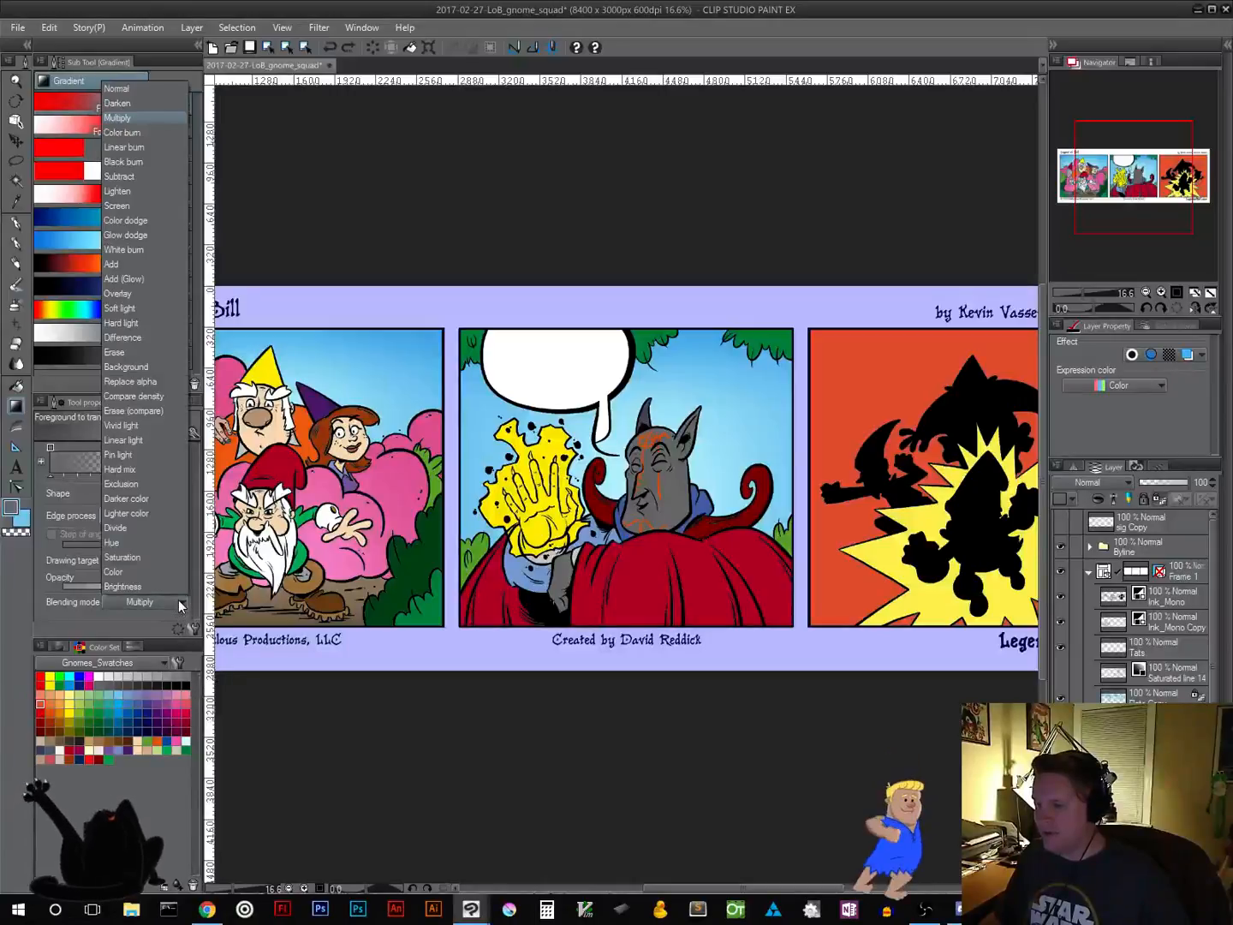
pyautogui.click(128, 264)
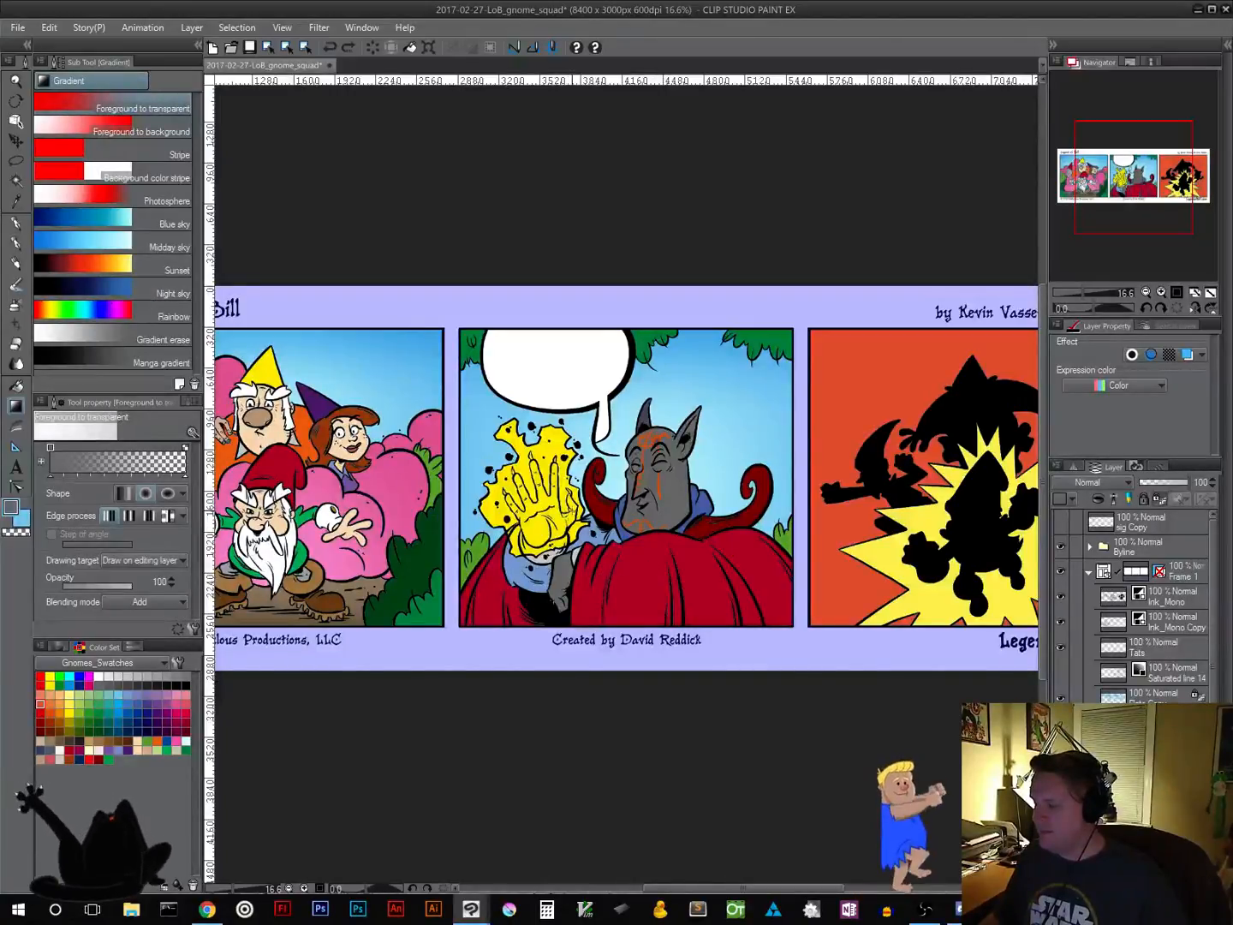
pyautogui.moveTo(572, 511); pyautogui.dragTo(454, 620)
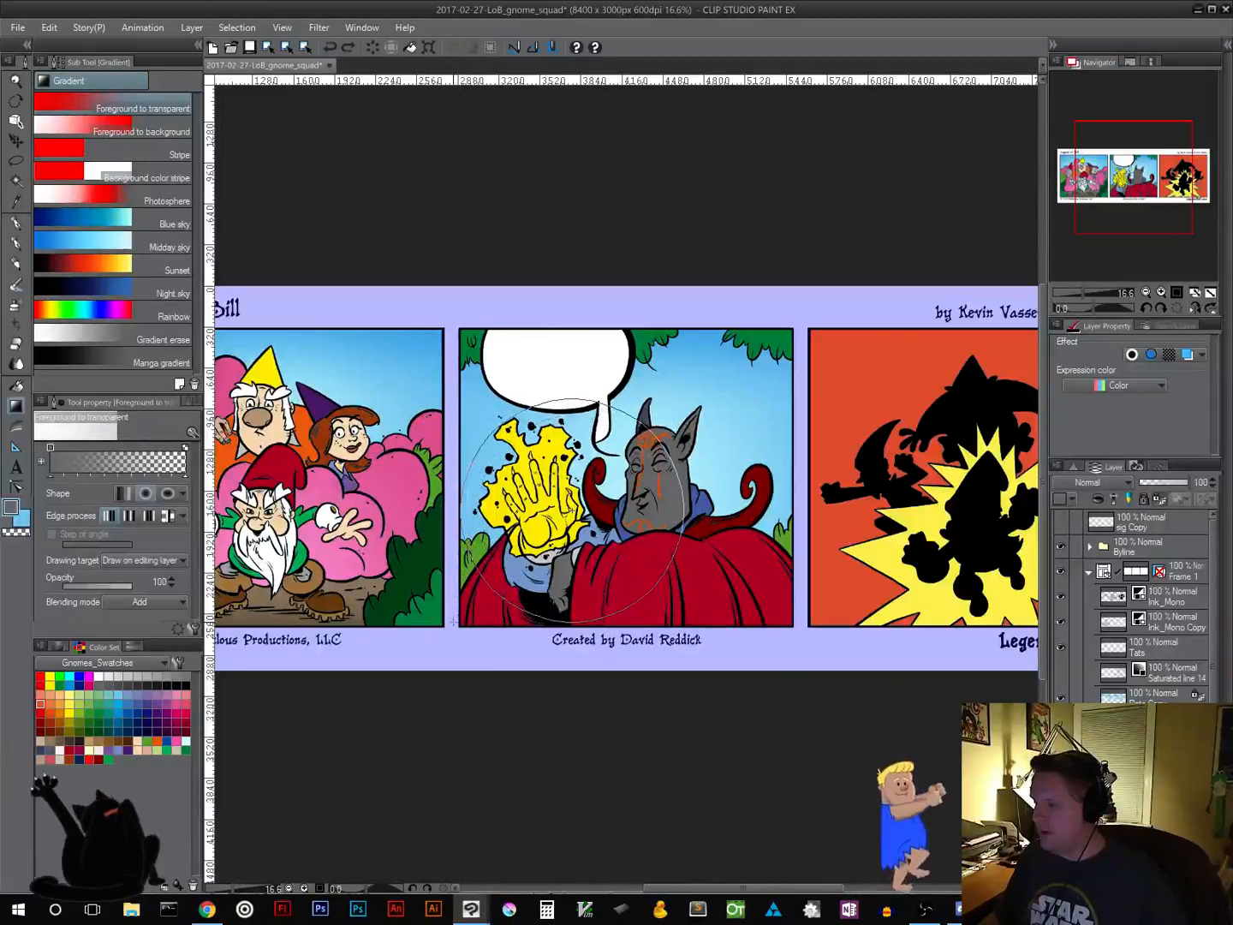
pyautogui.moveTo(725, 548); pyautogui.dragTo(725, 548)
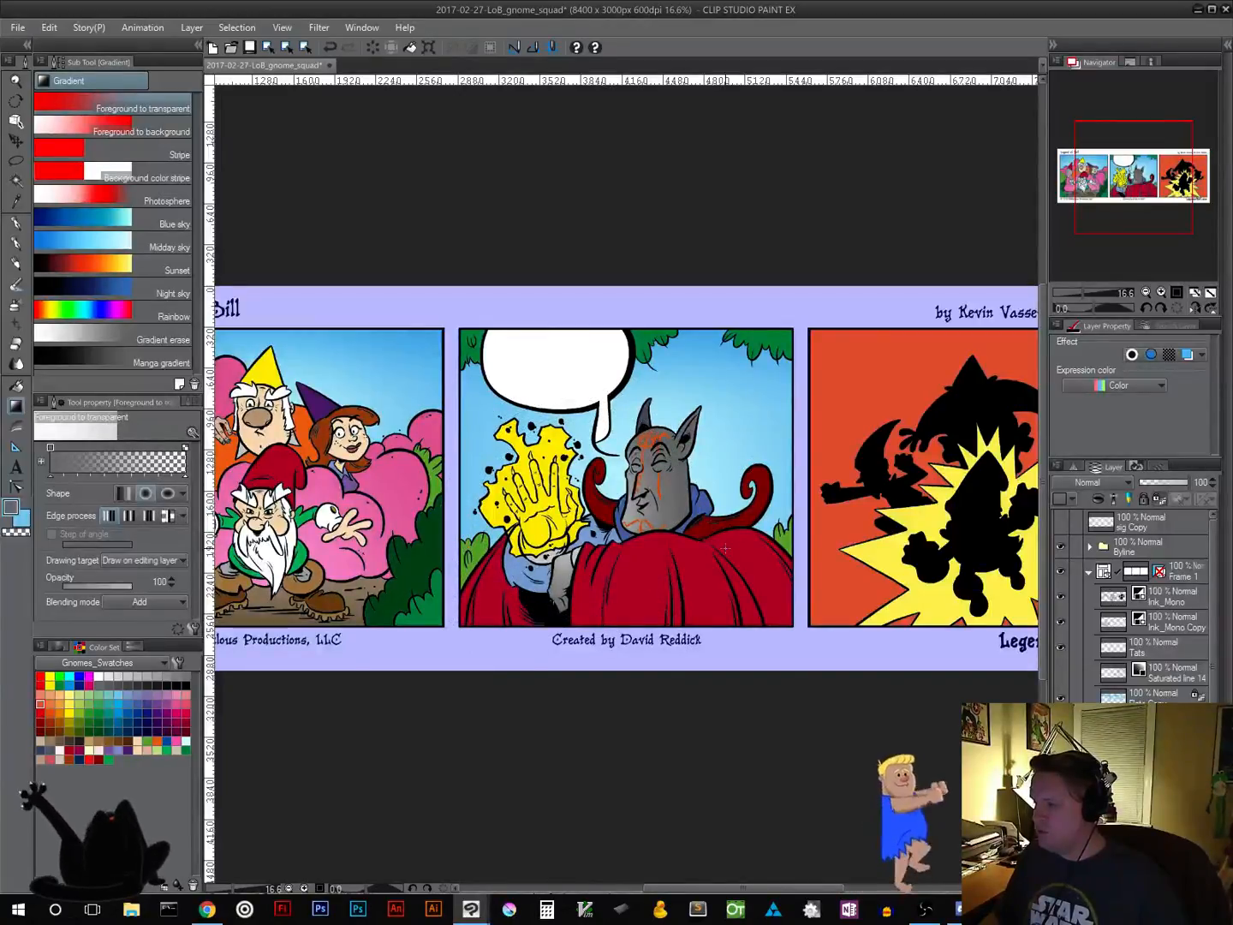
pyautogui.hotkey('ctrl', 'z')
# Set the gradient's blending mode to Screen and lighten the horned character's grey skin with a circular gradient centred beside the glowing hand
pyautogui.click(141, 601)
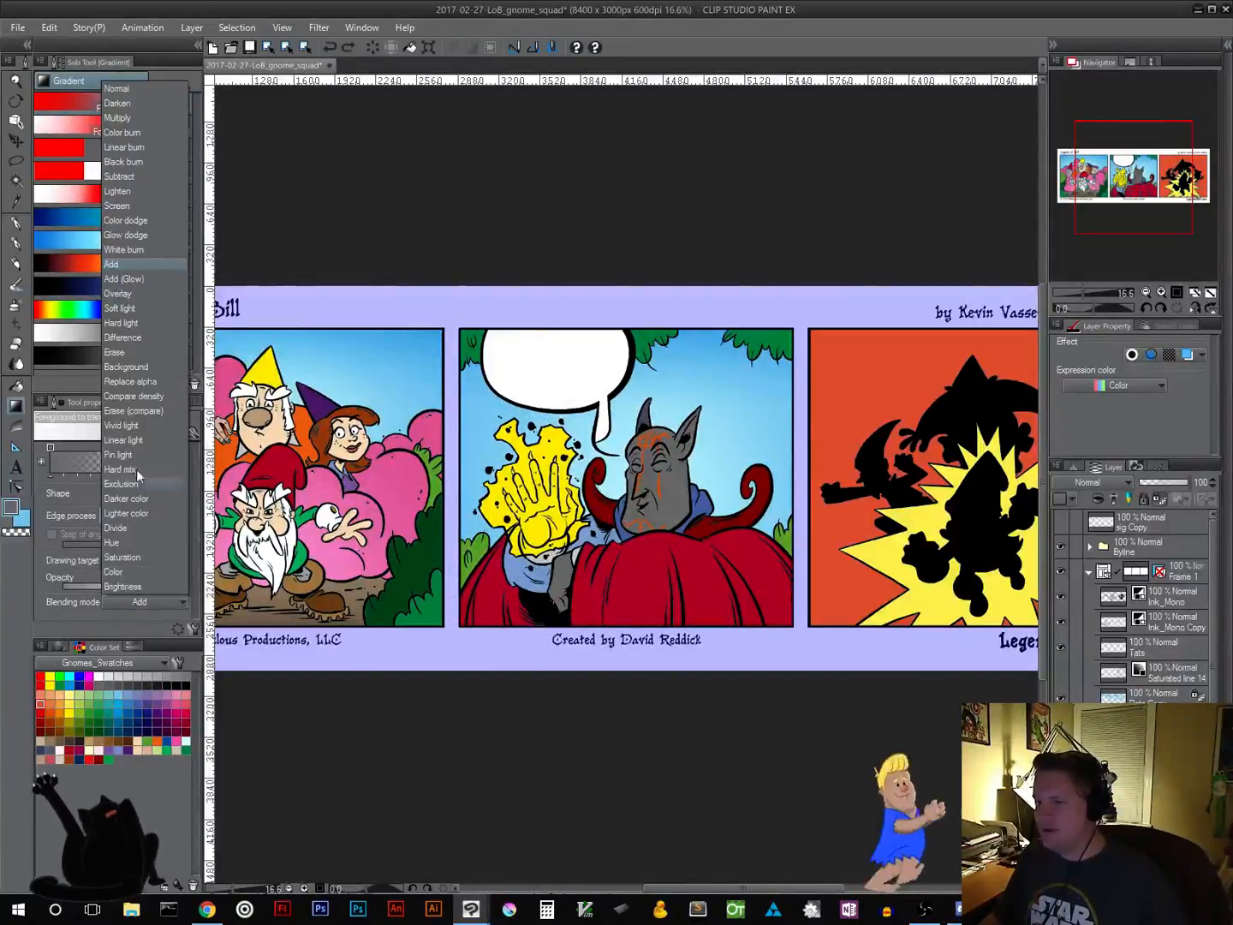
pyautogui.click(127, 204)
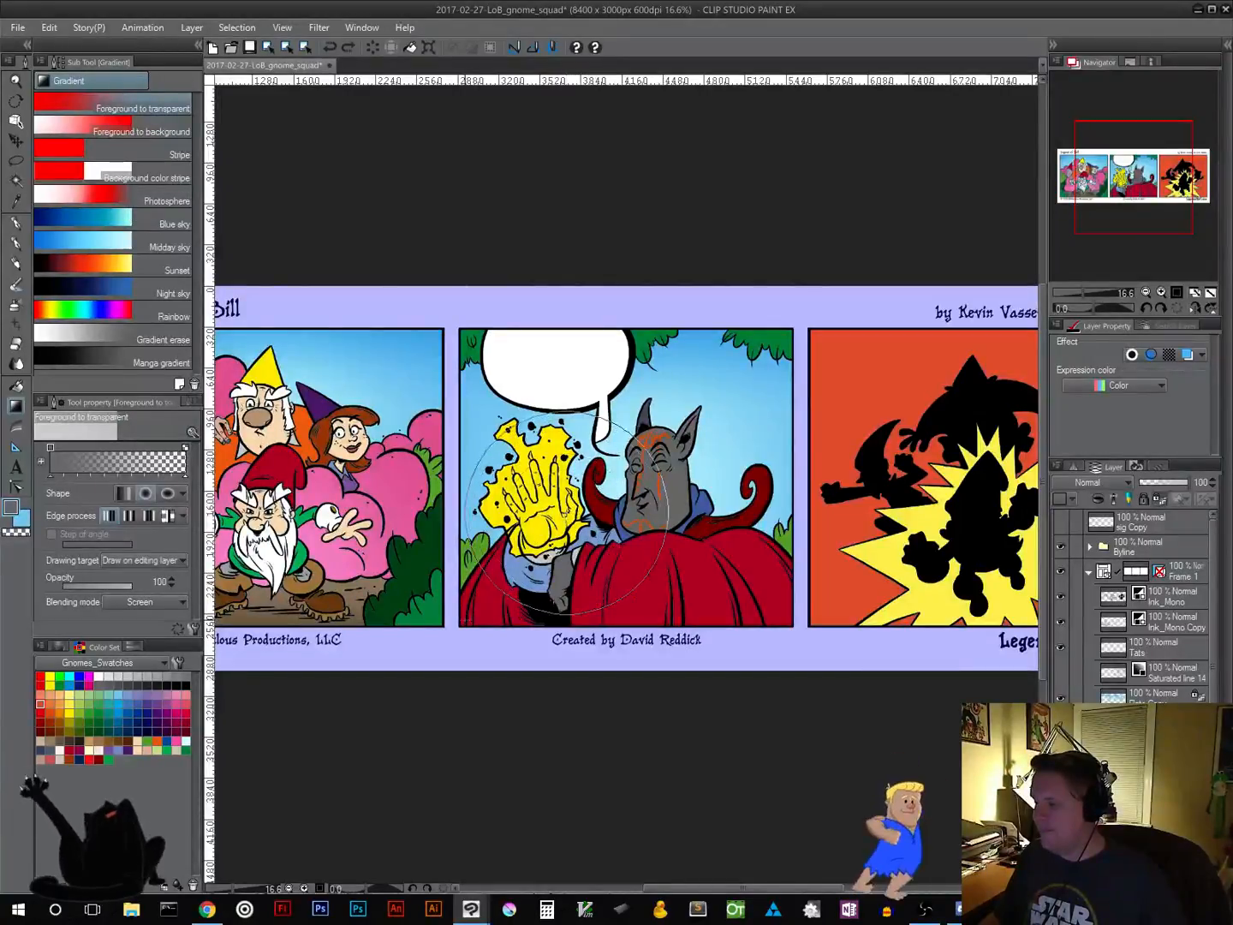
pyautogui.moveTo(569, 512); pyautogui.dragTo(436, 651)
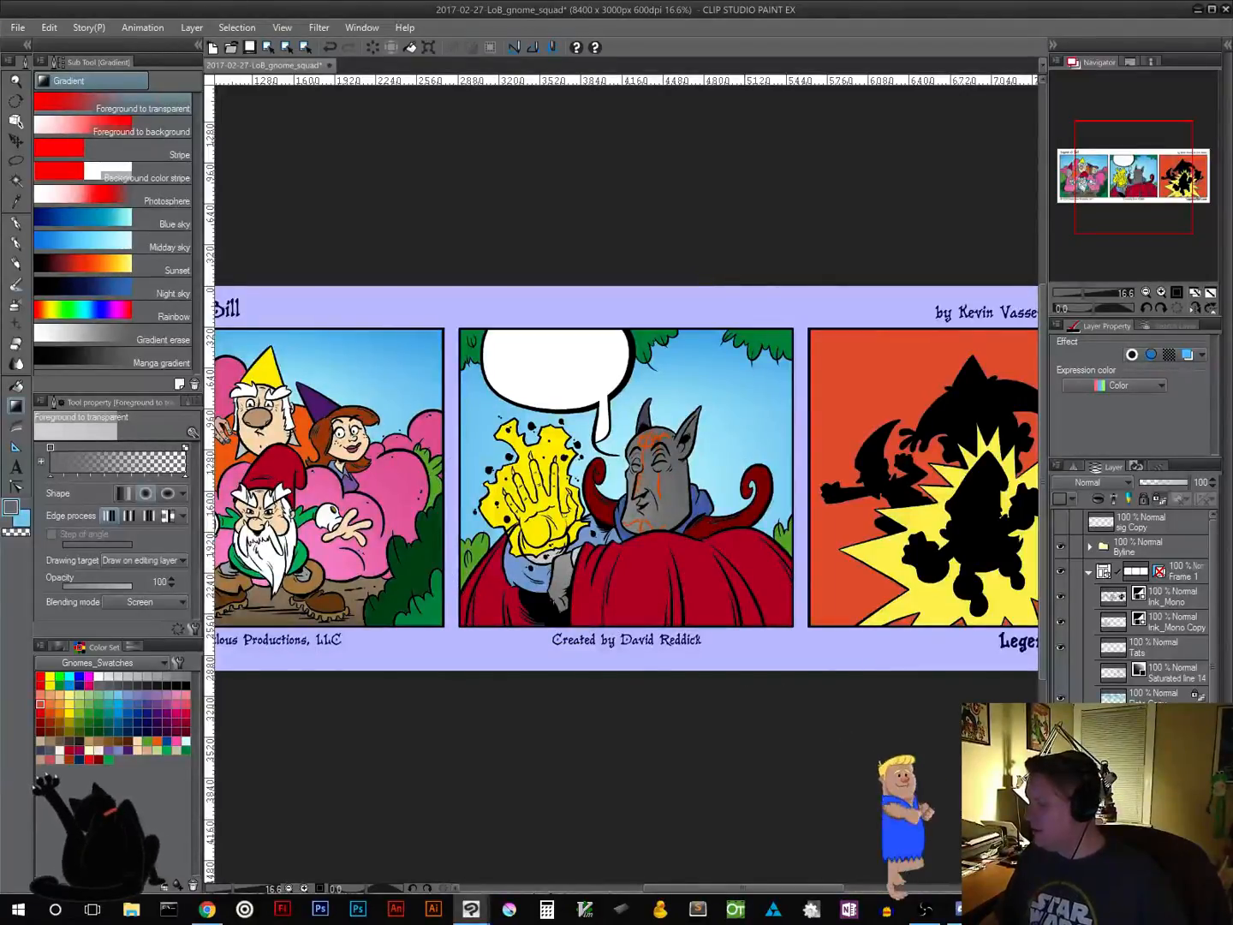
# Select the red areas of the horned character's cape with Auto select and sample the cape's red for the Gradient tool
pyautogui.click(21, 179)
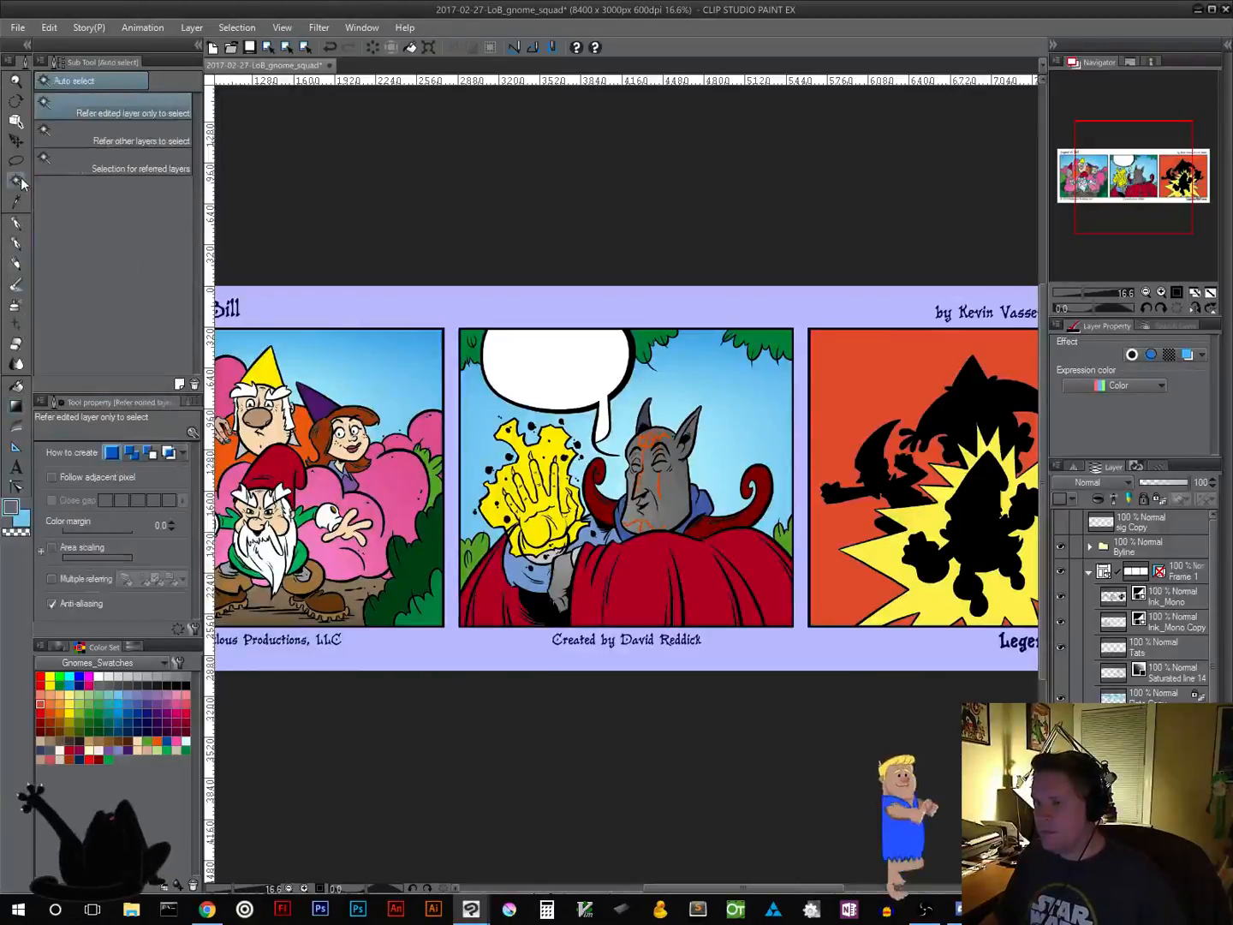
pyautogui.click(698, 591)
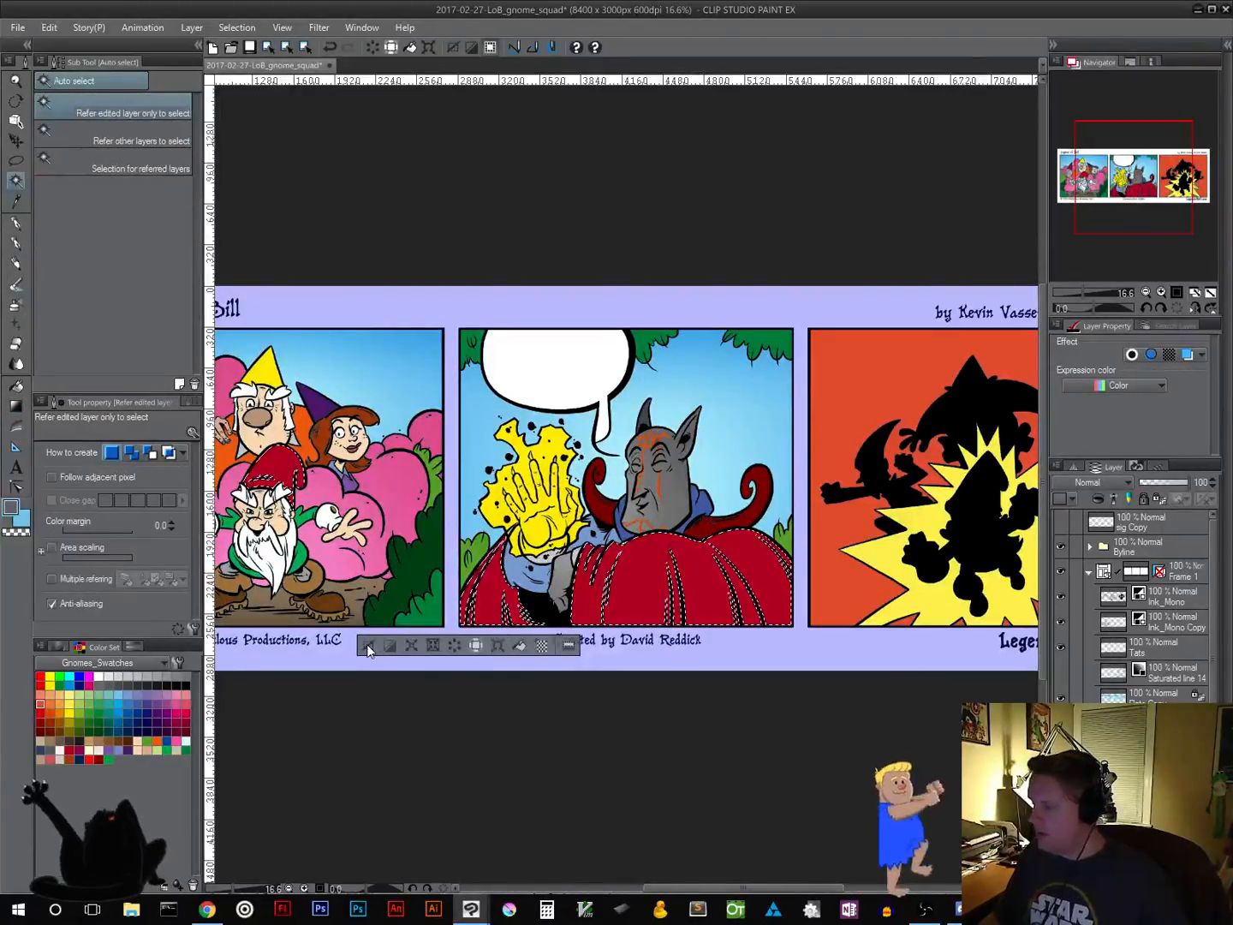
pyautogui.hotkey('ctrl', 'd')
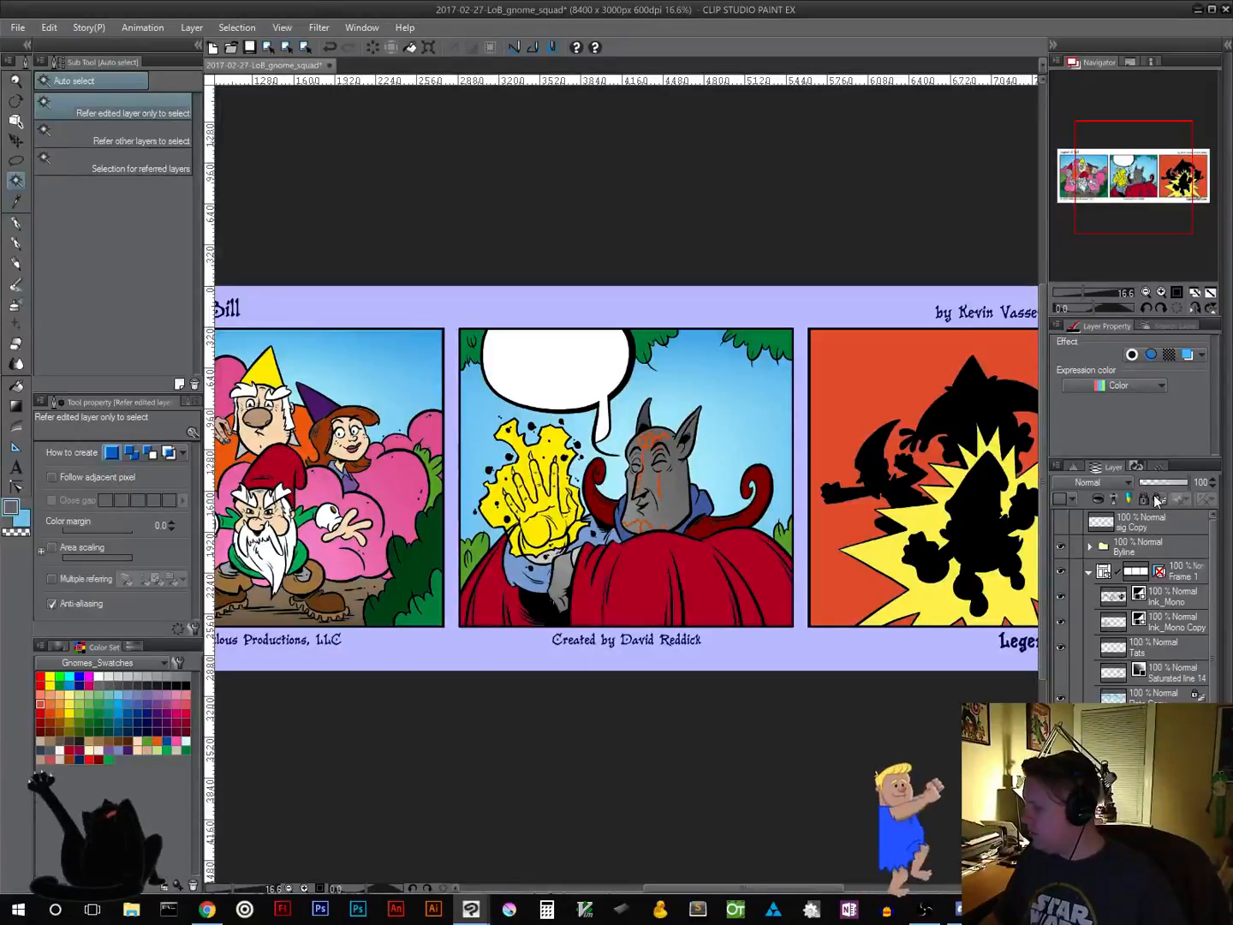
pyautogui.click(18, 406)
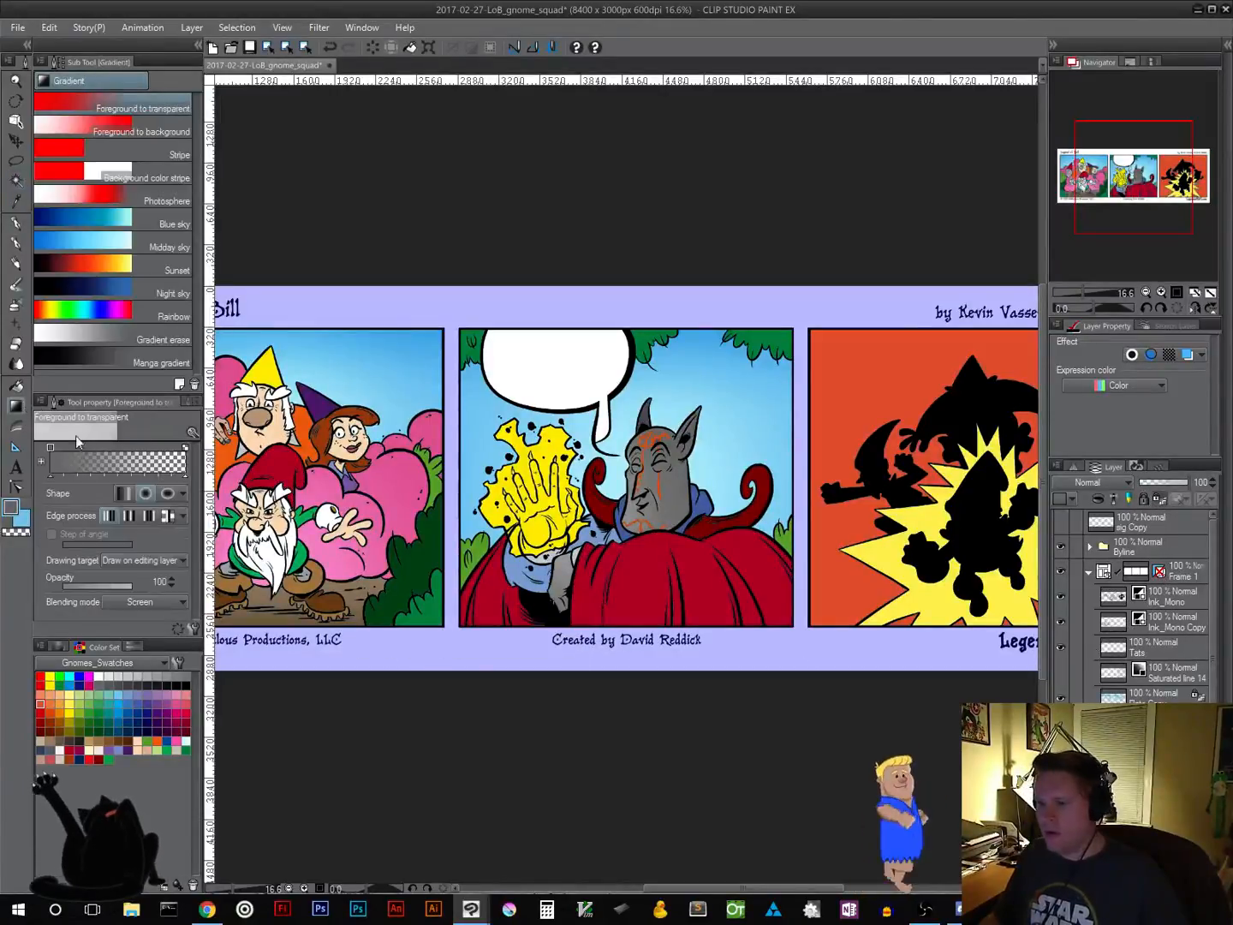
pyautogui.keyDown('alt'); pyautogui.click(613, 572); pyautogui.keyUp('alt')
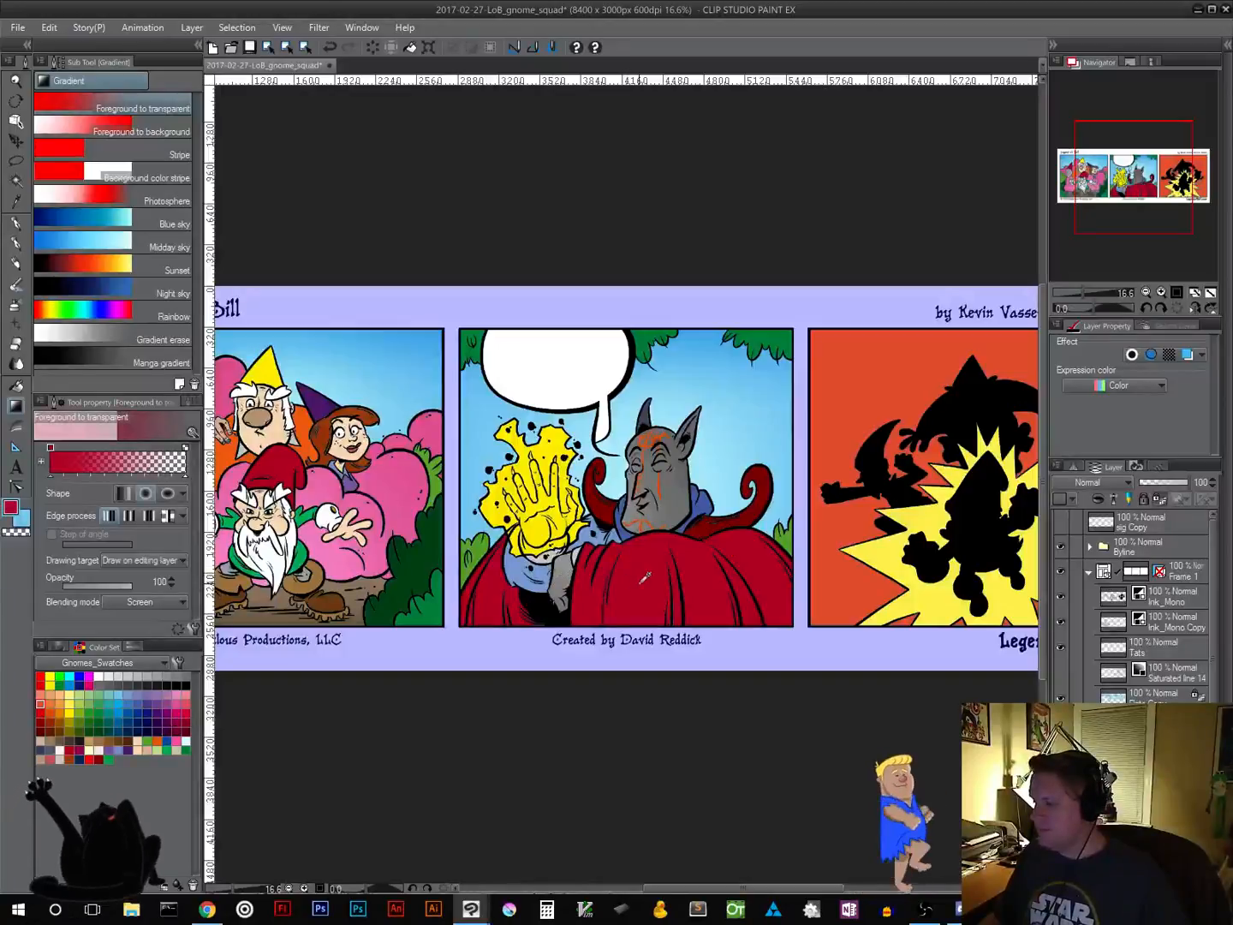
# Set the gradient's blending mode to Multiply and darken the base of the red cape with a circular gradient centred below the middle panel
pyautogui.click(178, 603)
pyautogui.click(141, 121)
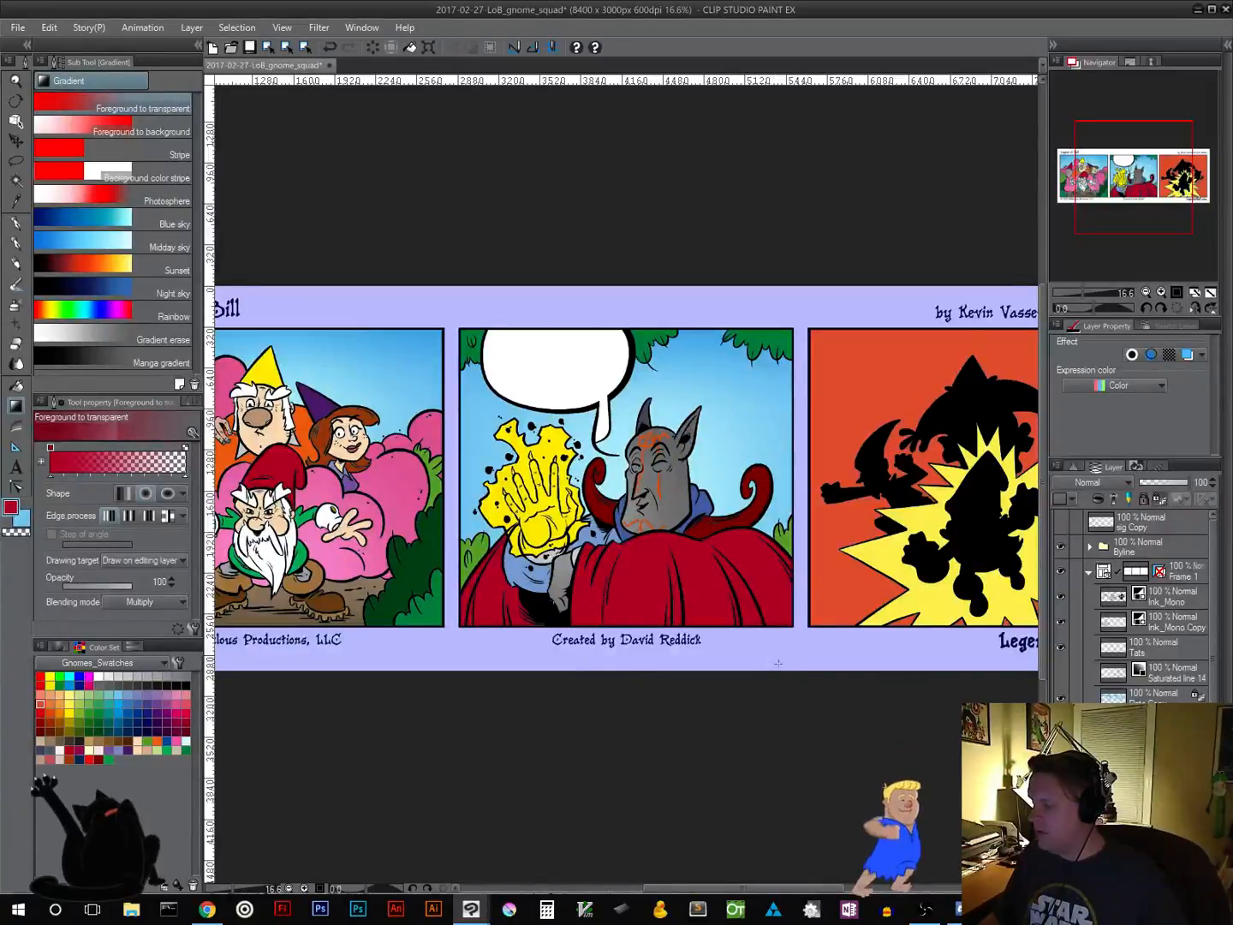
pyautogui.moveTo(782, 668); pyautogui.dragTo(463, 504)
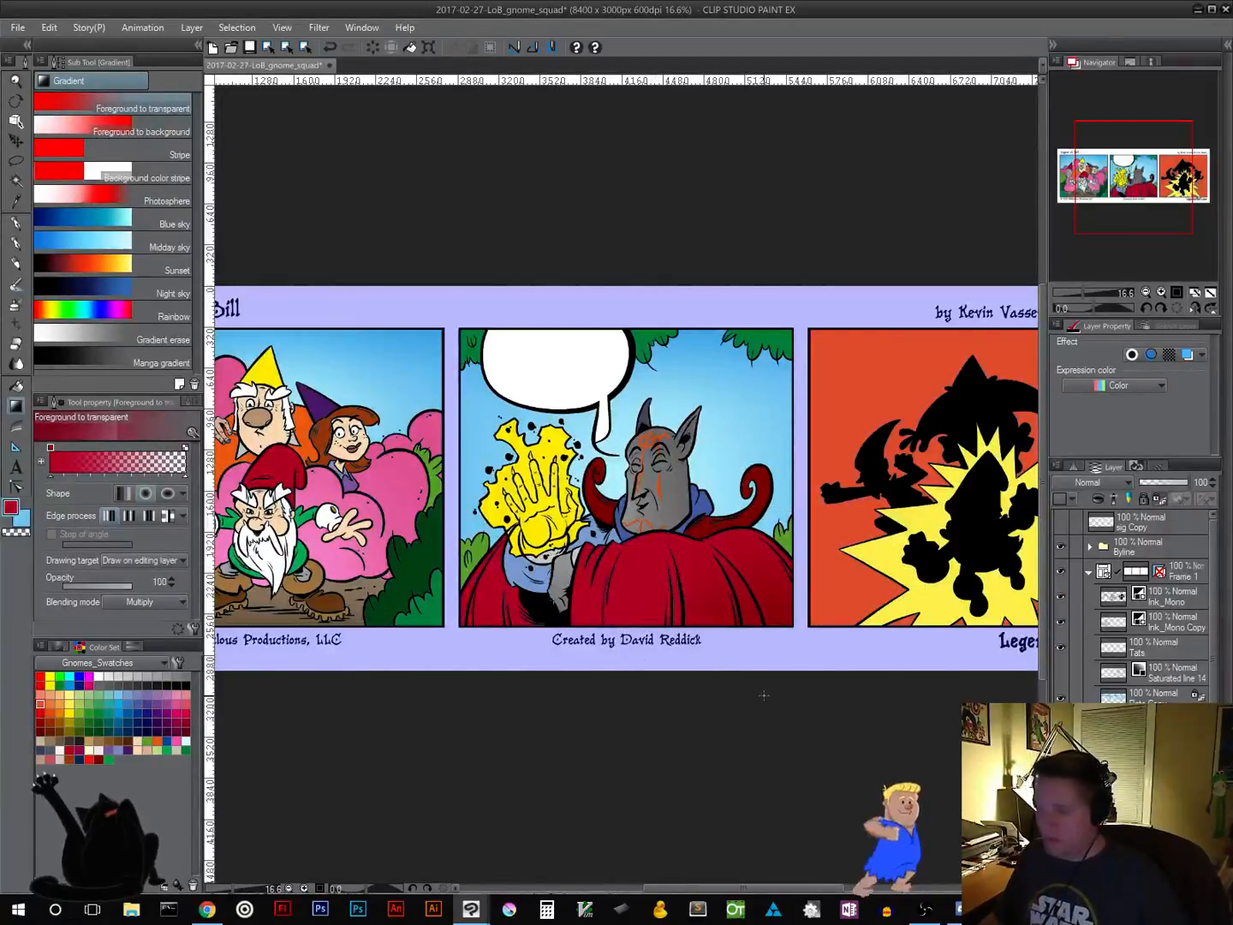
pyautogui.hotkey('ctrl', 'z')
pyautogui.moveTo(698, 651); pyautogui.dragTo(501, 351)
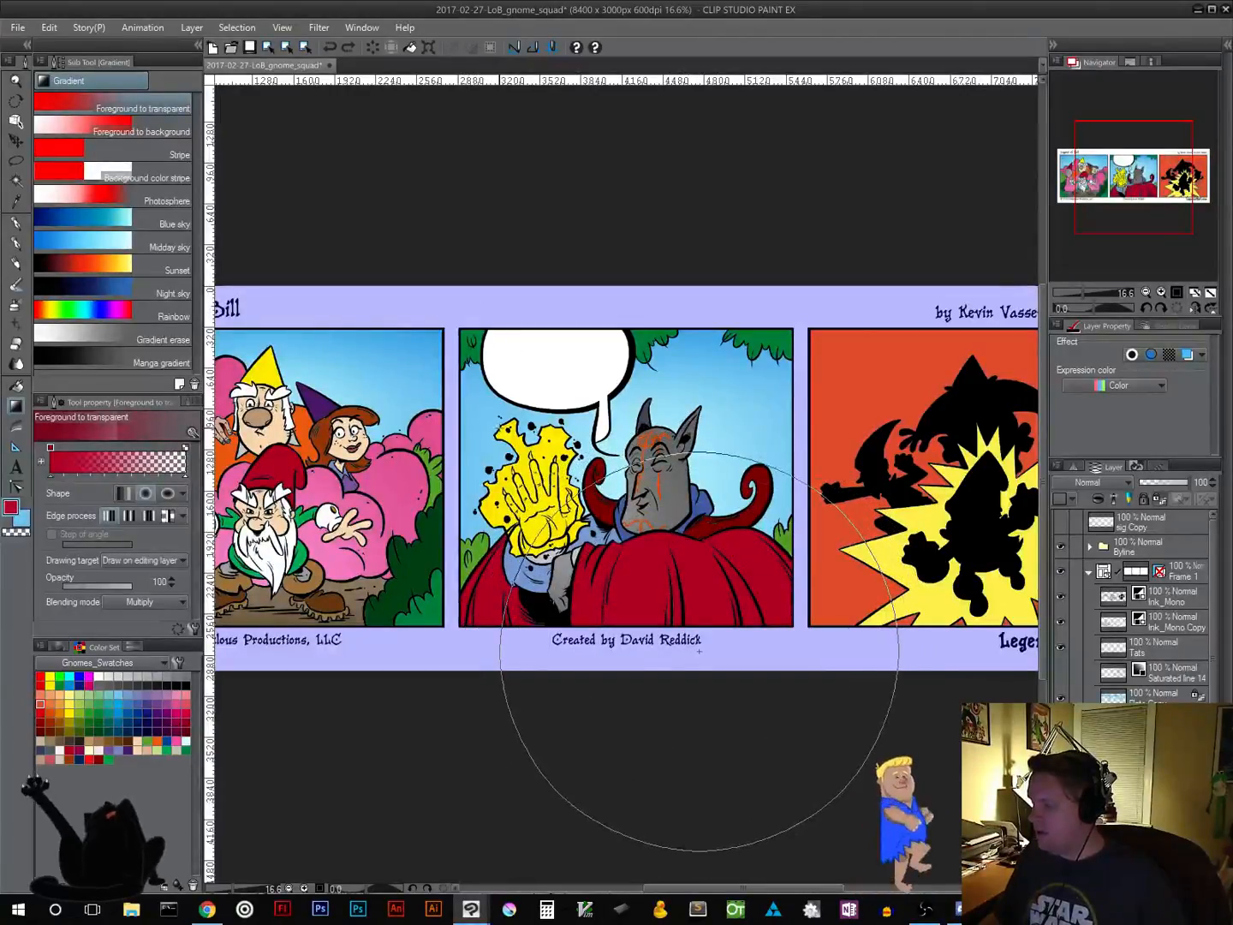
pyautogui.moveTo(500, 428); pyautogui.dragTo(500, 427)
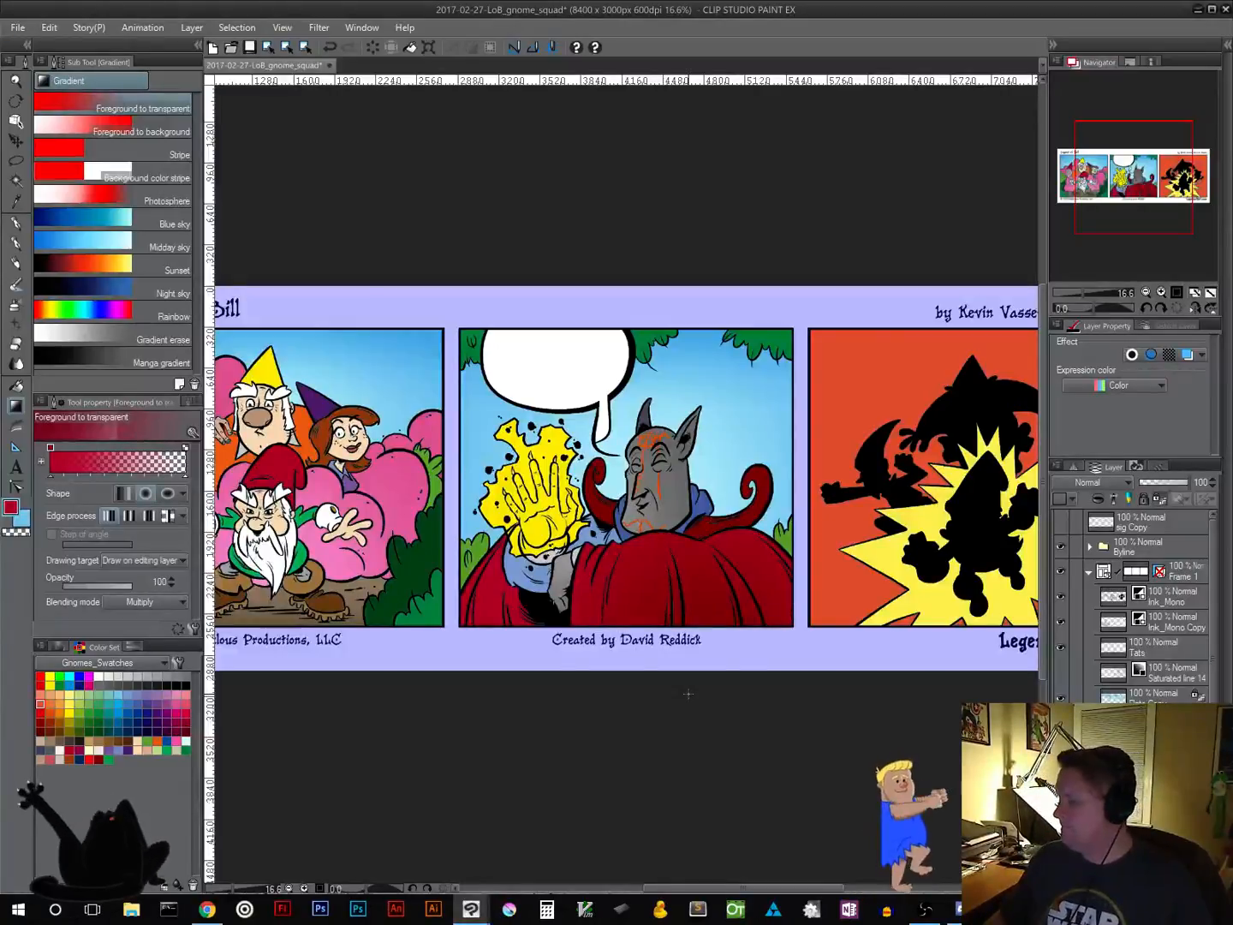
pyautogui.hotkey('ctrl', 'z')
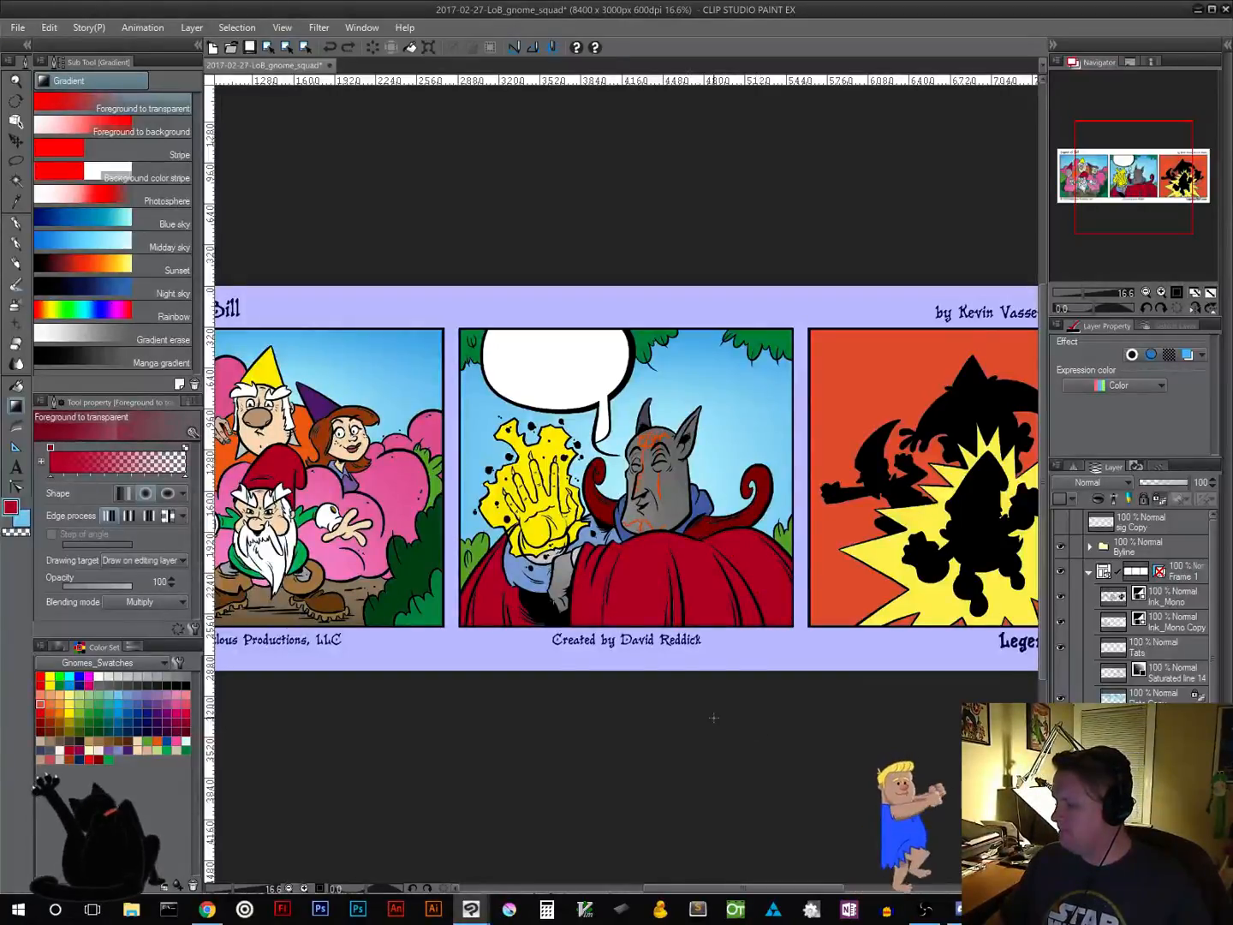
pyautogui.moveTo(713, 717); pyautogui.dragTo(712, 545)
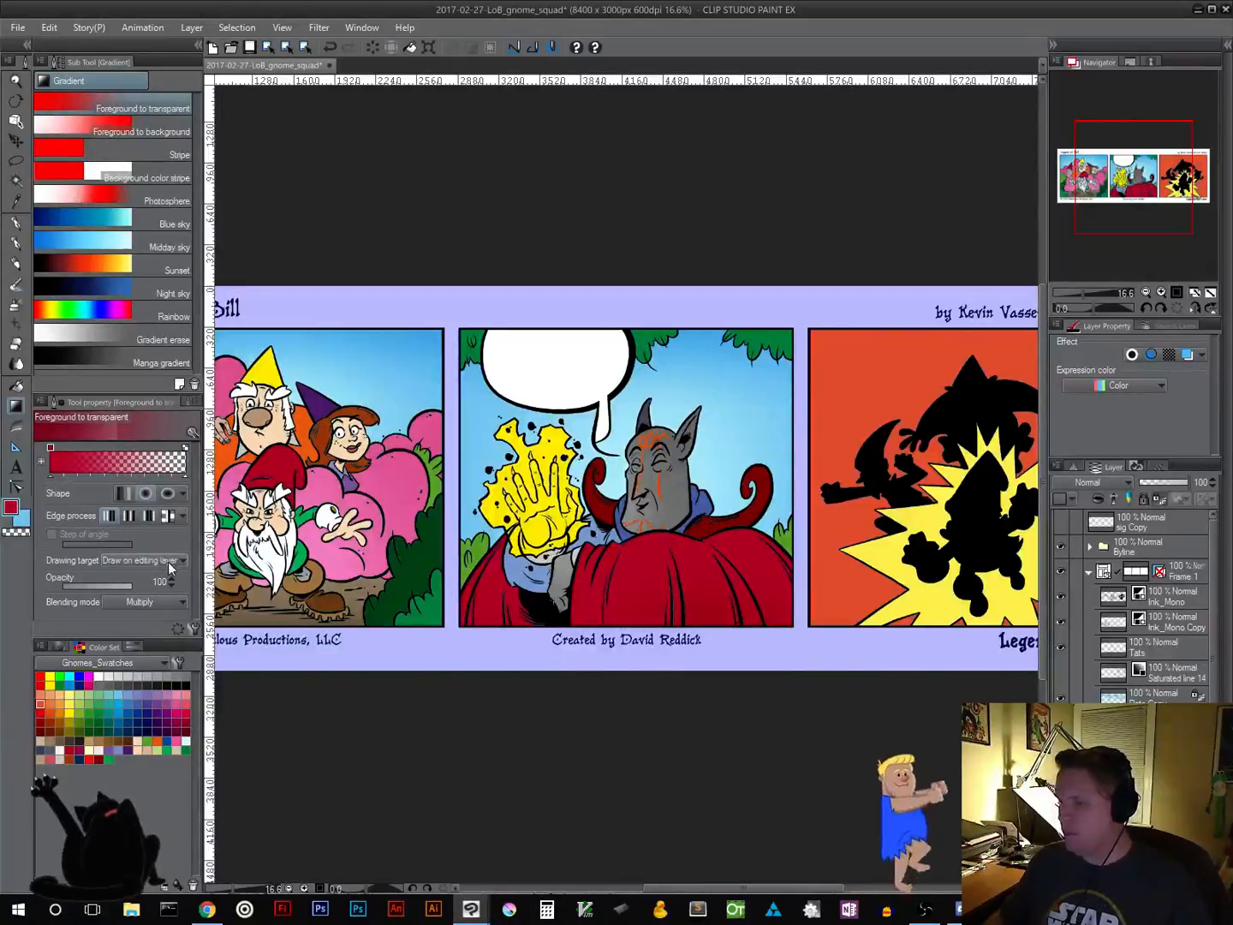
# Set the gradient's blending mode to Screen
pyautogui.click(141, 602)
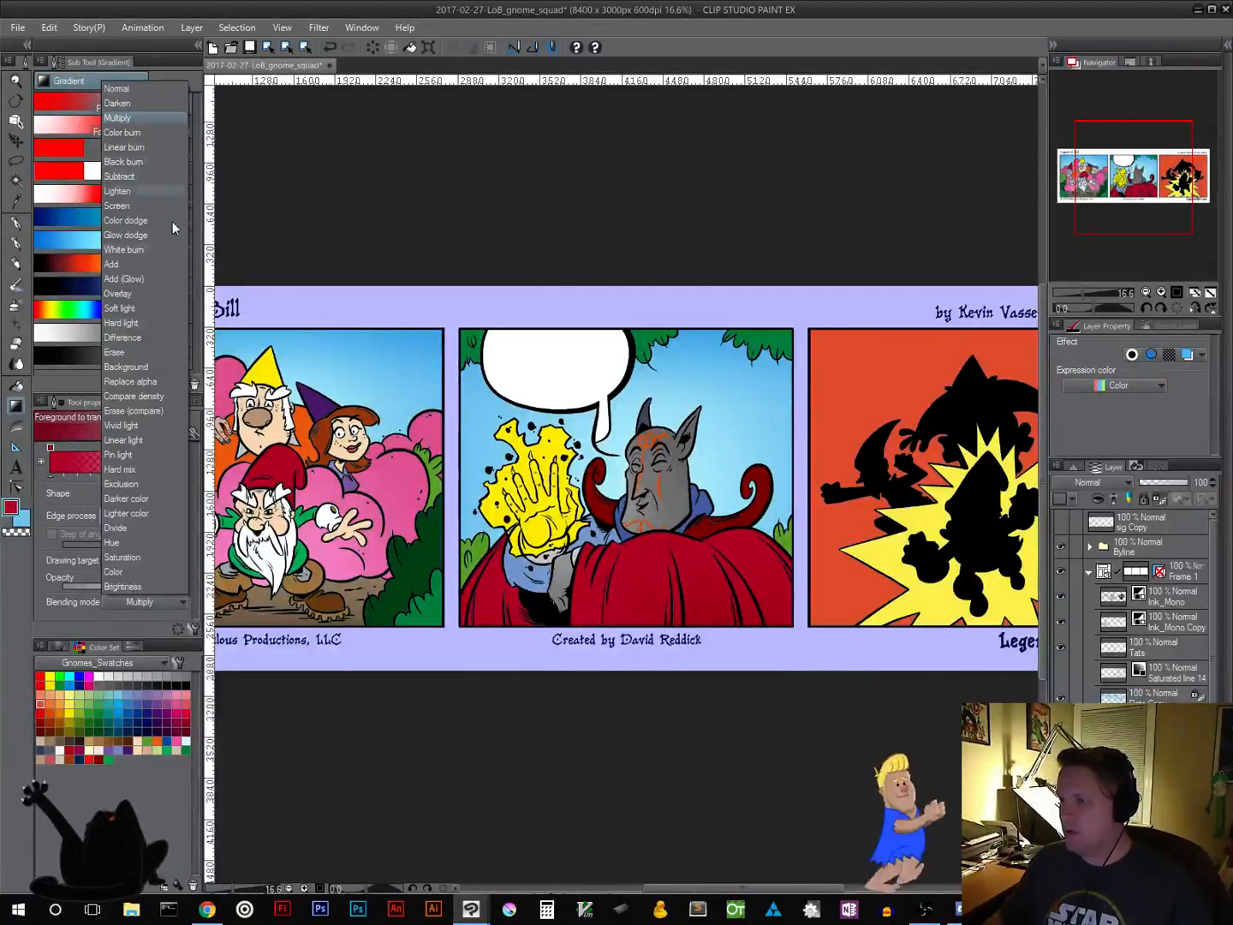
pyautogui.click(151, 204)
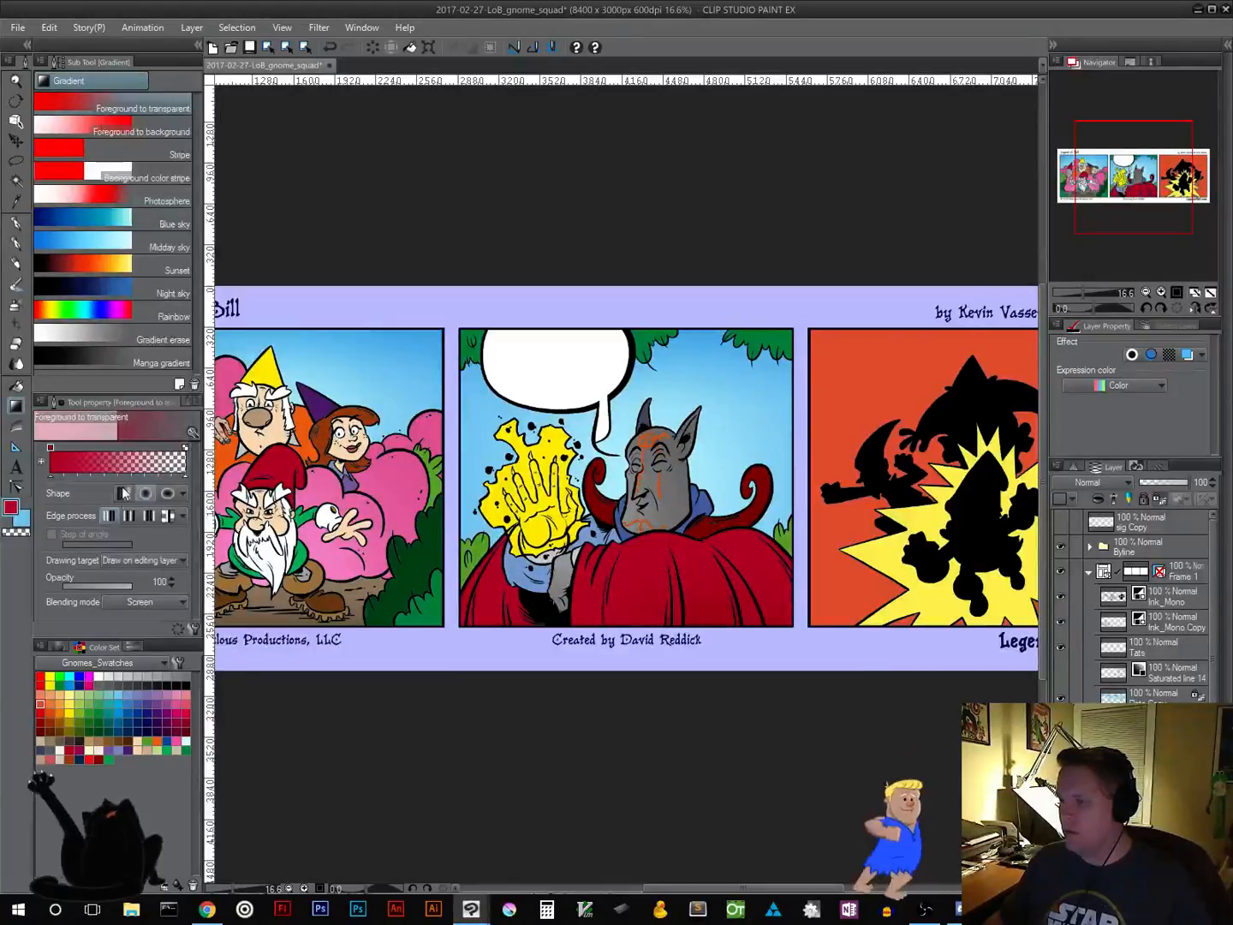
# Try a straight Screen gradient running down from the speech balloon over the red cape, and undo it
pyautogui.click(126, 494)
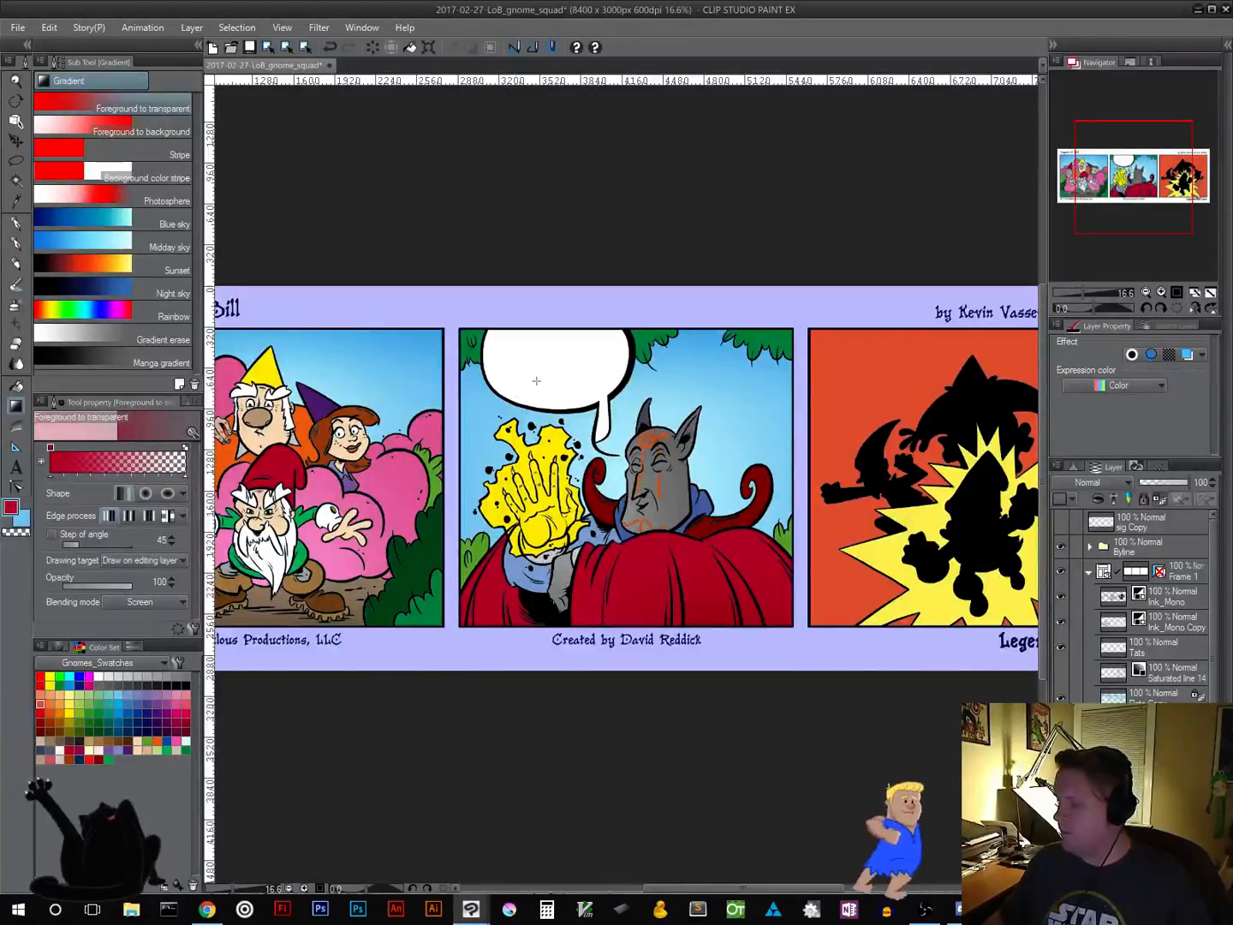
pyautogui.moveTo(538, 377); pyautogui.dragTo(608, 633)
pyautogui.hotkey('ctrl', 'd')
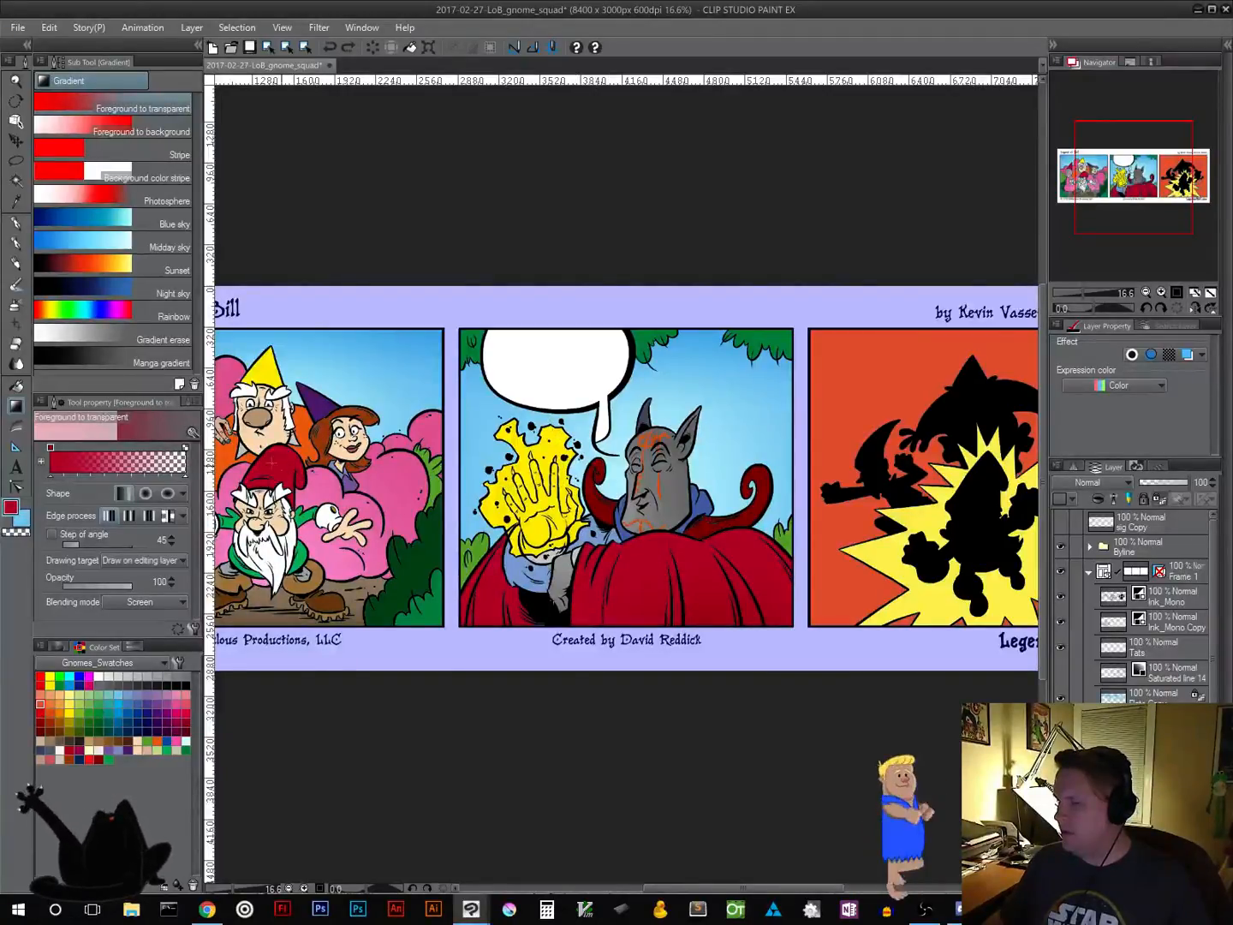
# Lighten the red cape with large circular Screen gradients centred between the glowing hand and the horned character's face
pyautogui.click(146, 493)
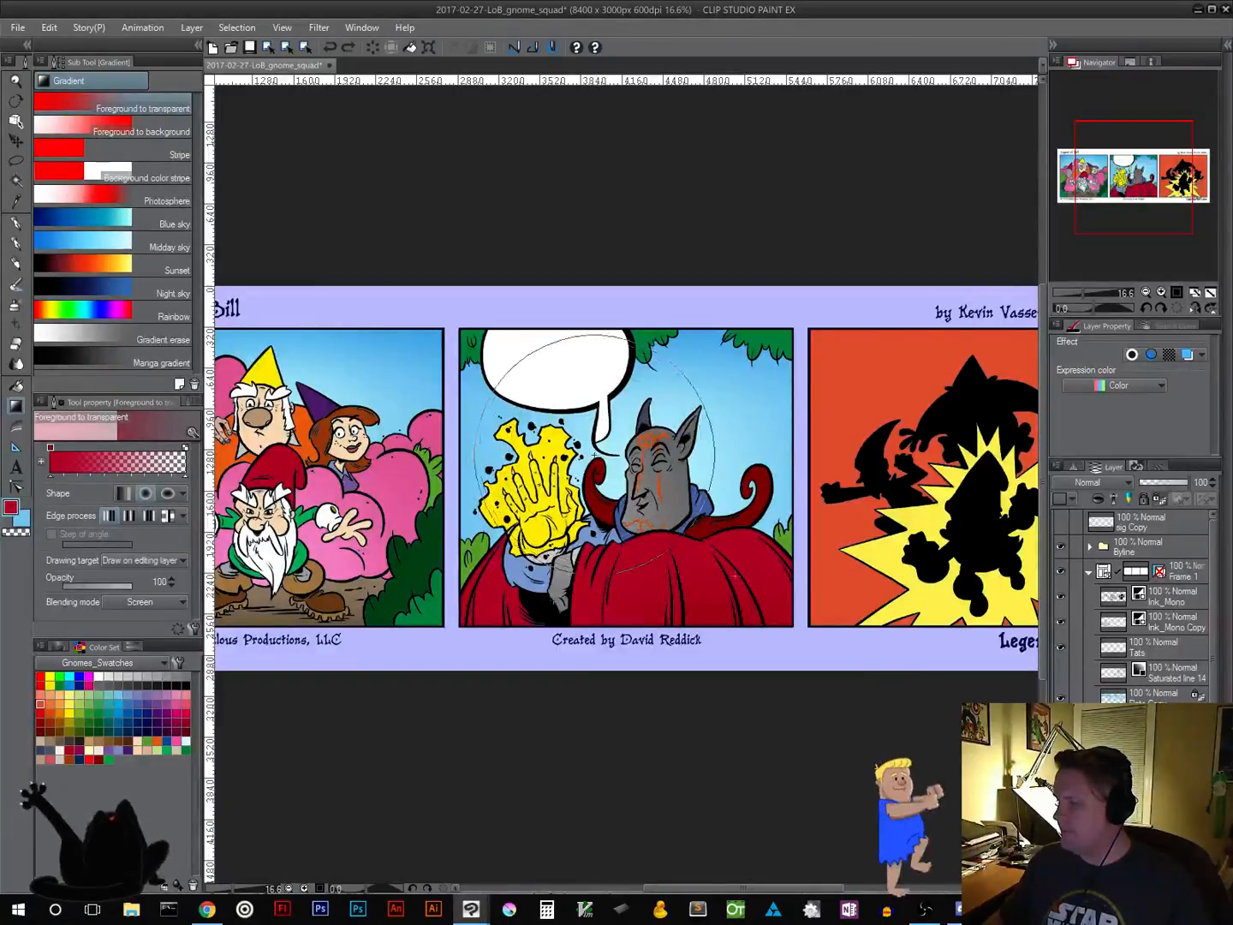
pyautogui.moveTo(598, 456); pyautogui.dragTo(434, 466)
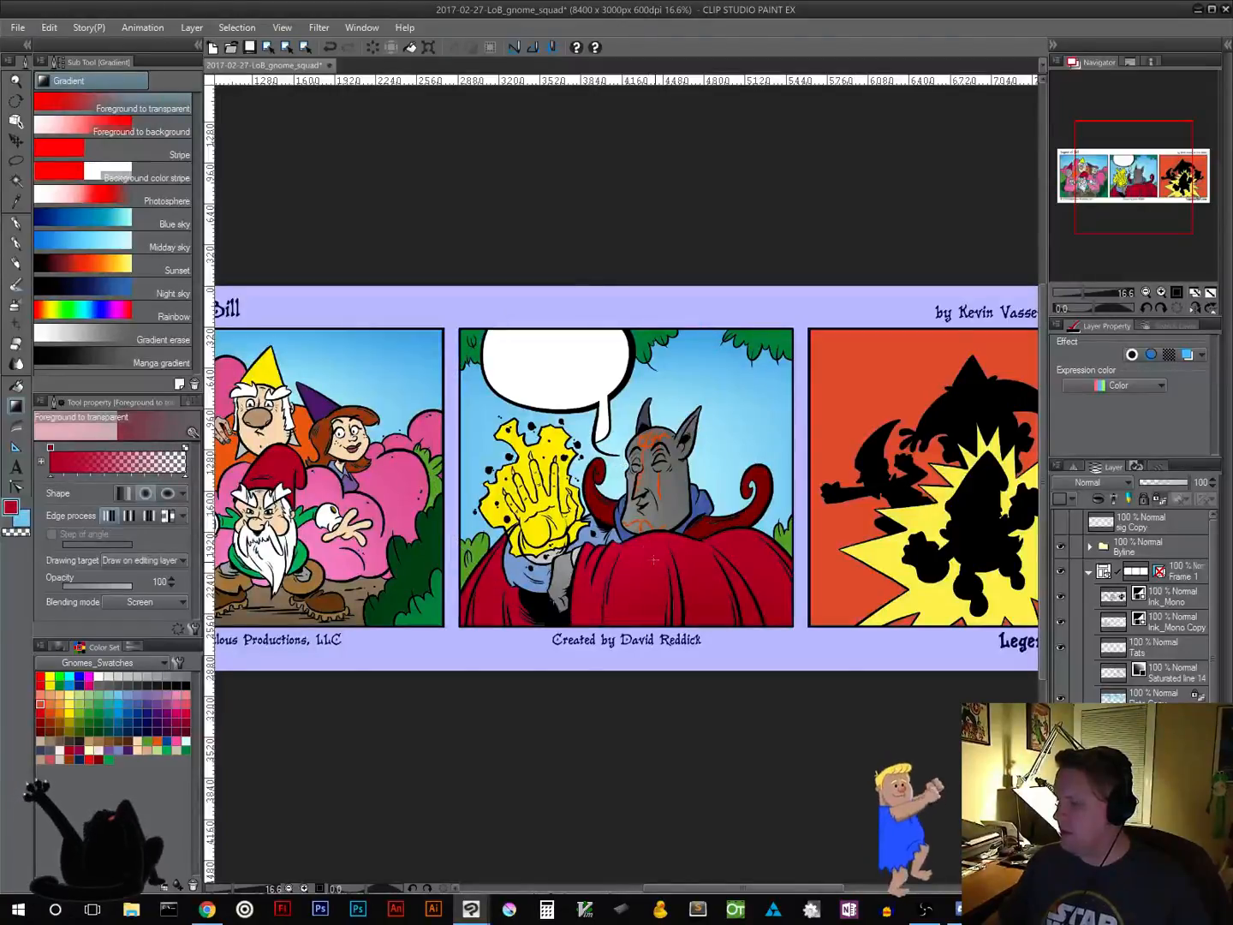
pyautogui.moveTo(603, 492); pyautogui.dragTo(1015, 684)
# Select the orange-red background of the third panel with Auto select
pyautogui.moveTo(906, 494); pyautogui.dragTo(860, 512)
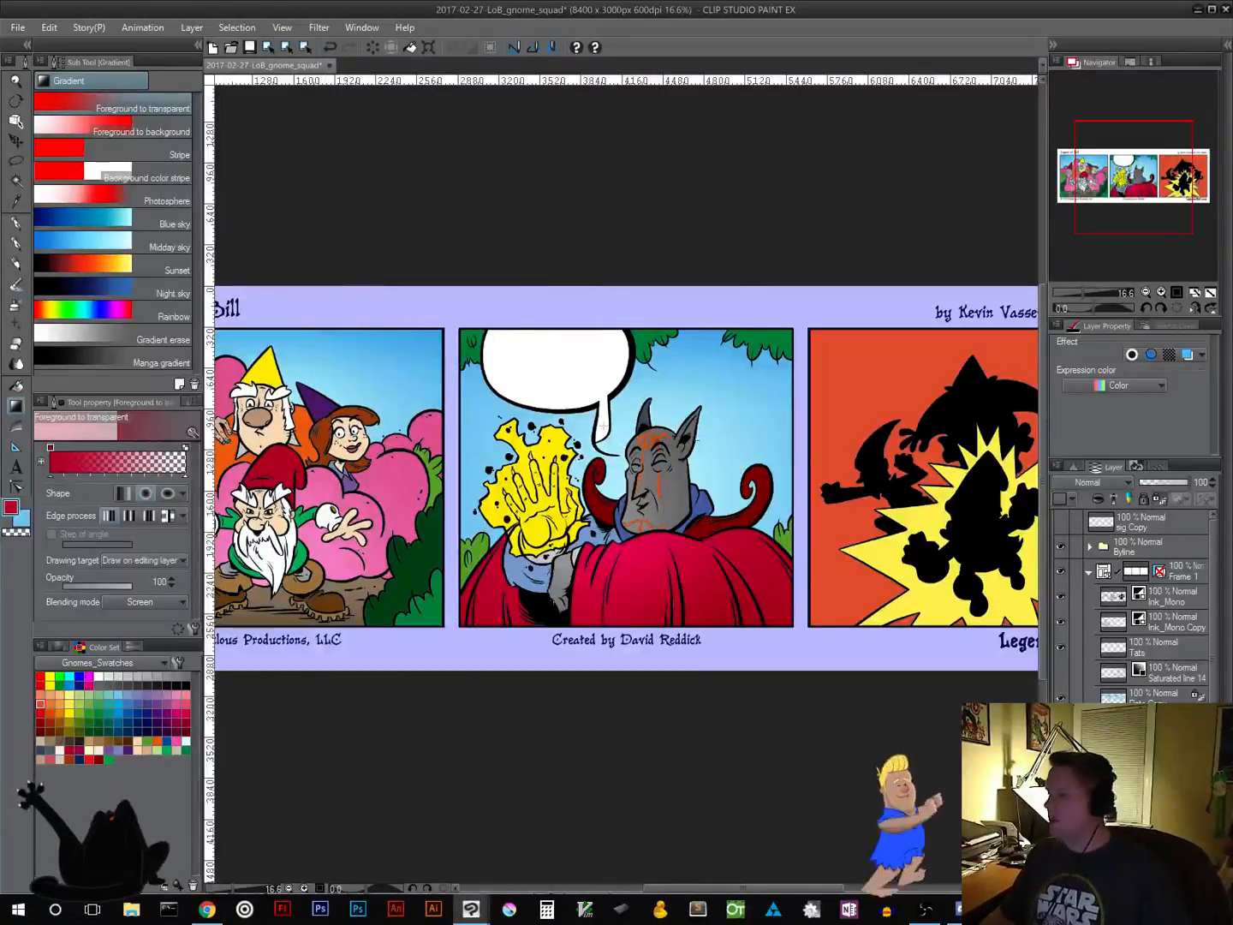
pyautogui.moveTo(862, 498); pyautogui.dragTo(630, 513)
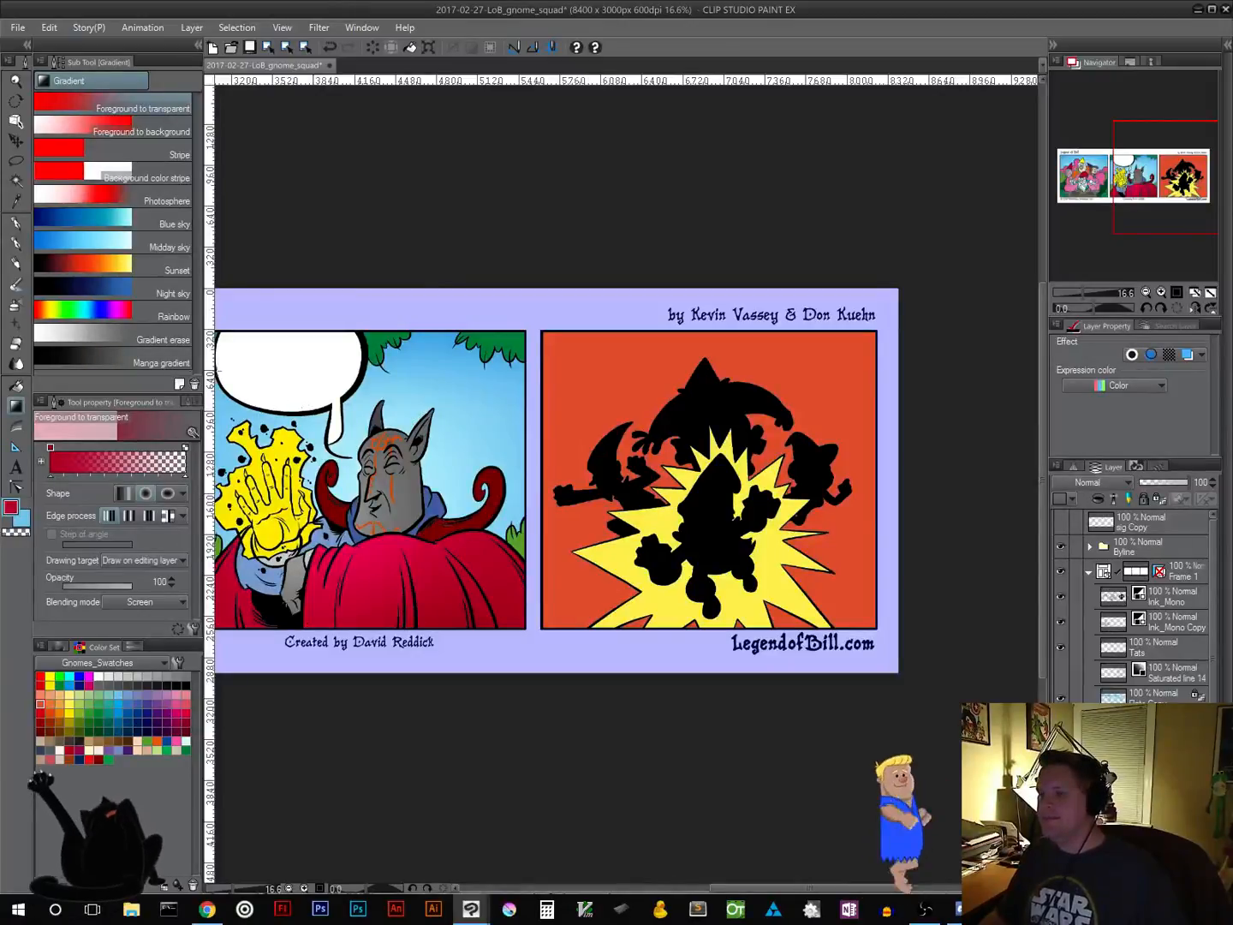
pyautogui.click(20, 182)
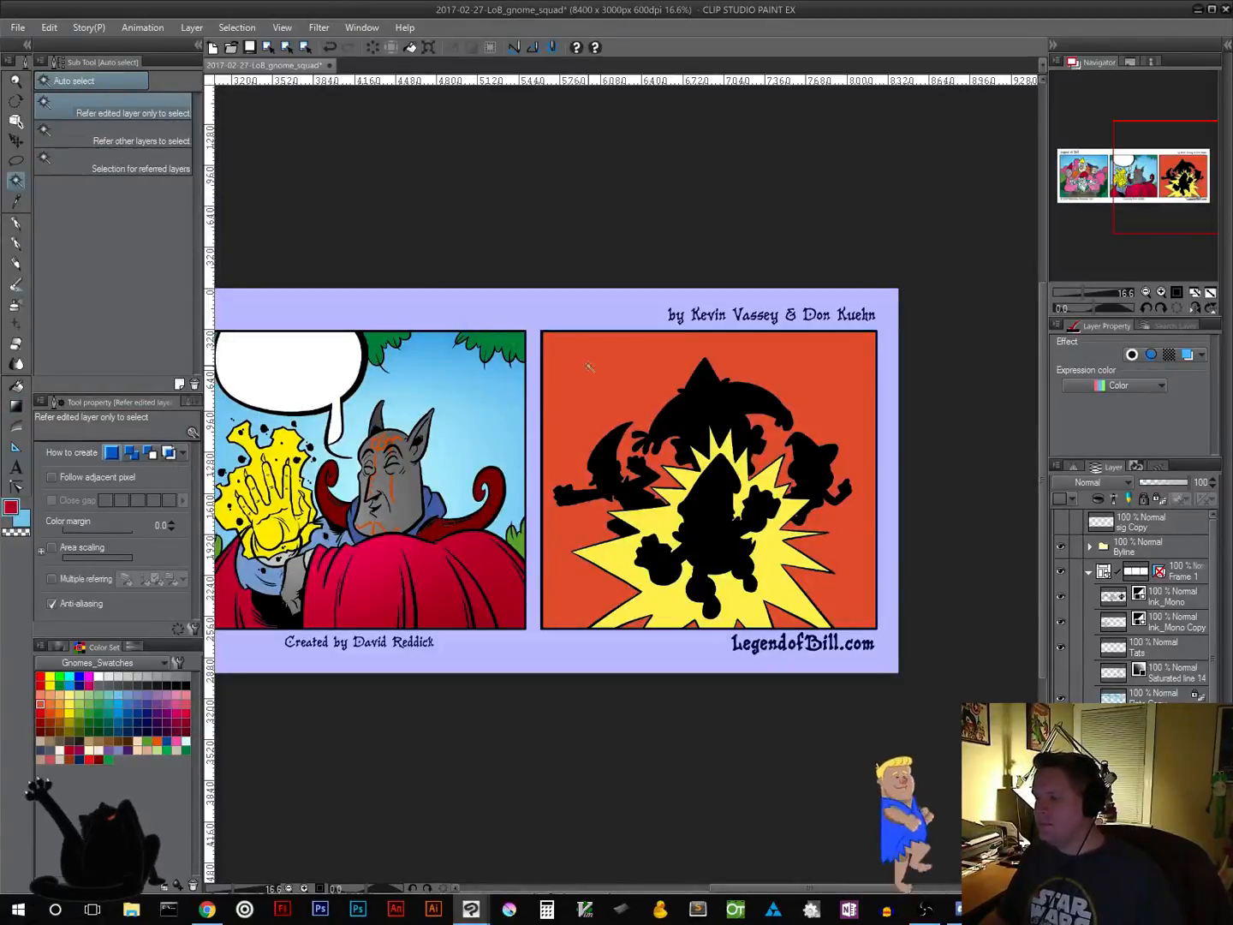
pyautogui.moveTo(510, 398)
pyautogui.mouseDown()
pyautogui.moveTo(1020, 387)
pyautogui.moveTo(523, 373)
pyautogui.mouseUp()
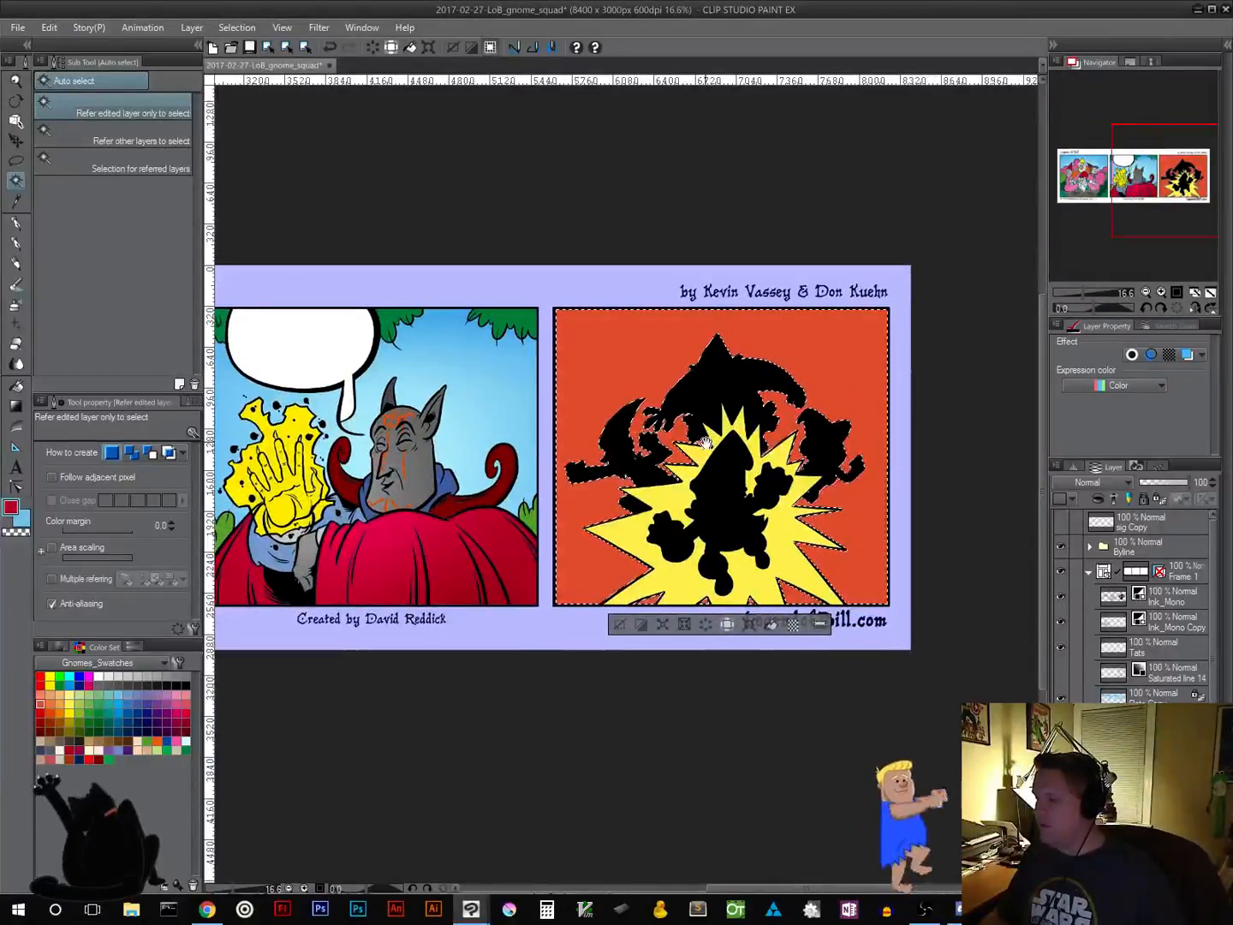
pyautogui.moveTo(714, 445); pyautogui.dragTo(726, 468)
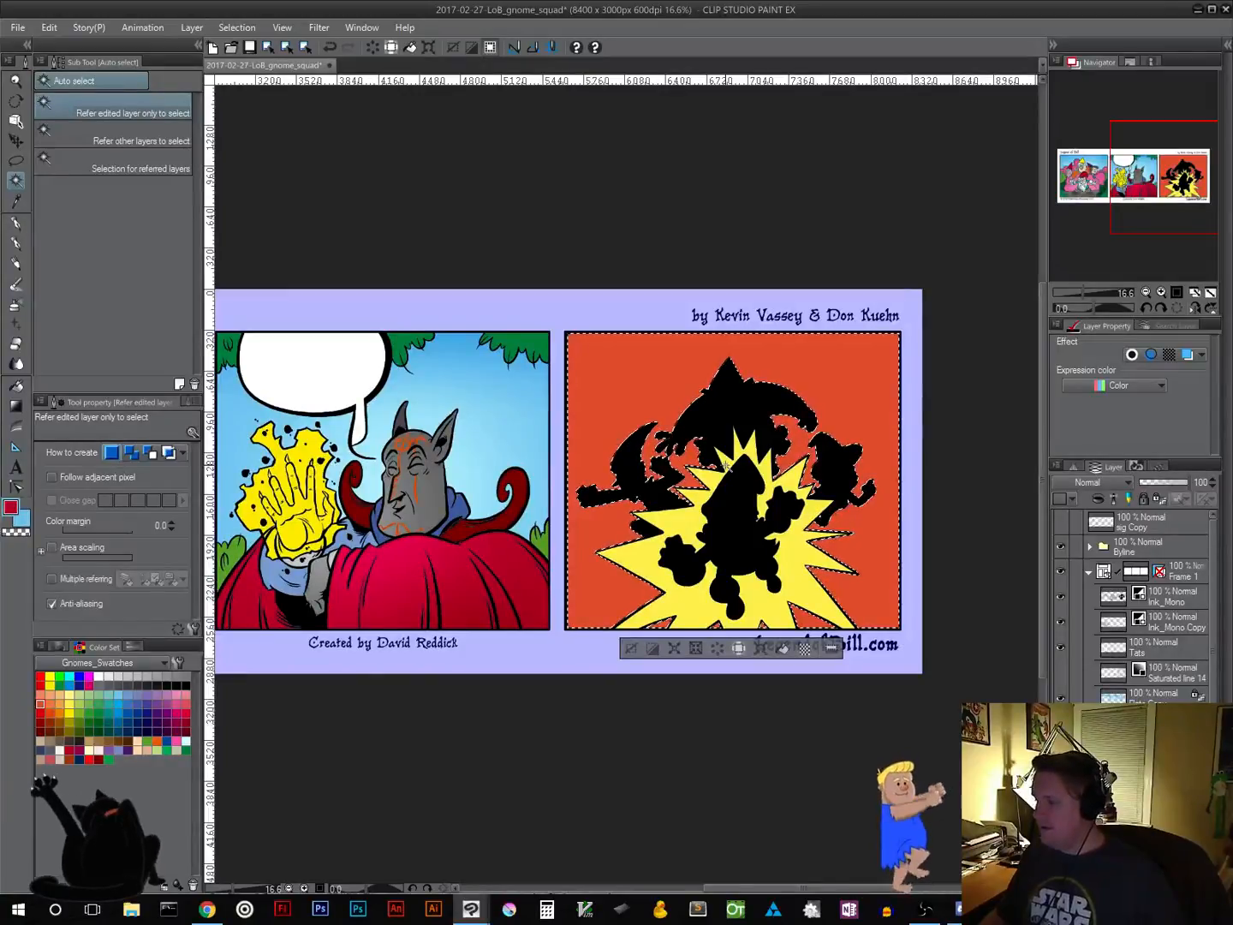
pyautogui.click(631, 648)
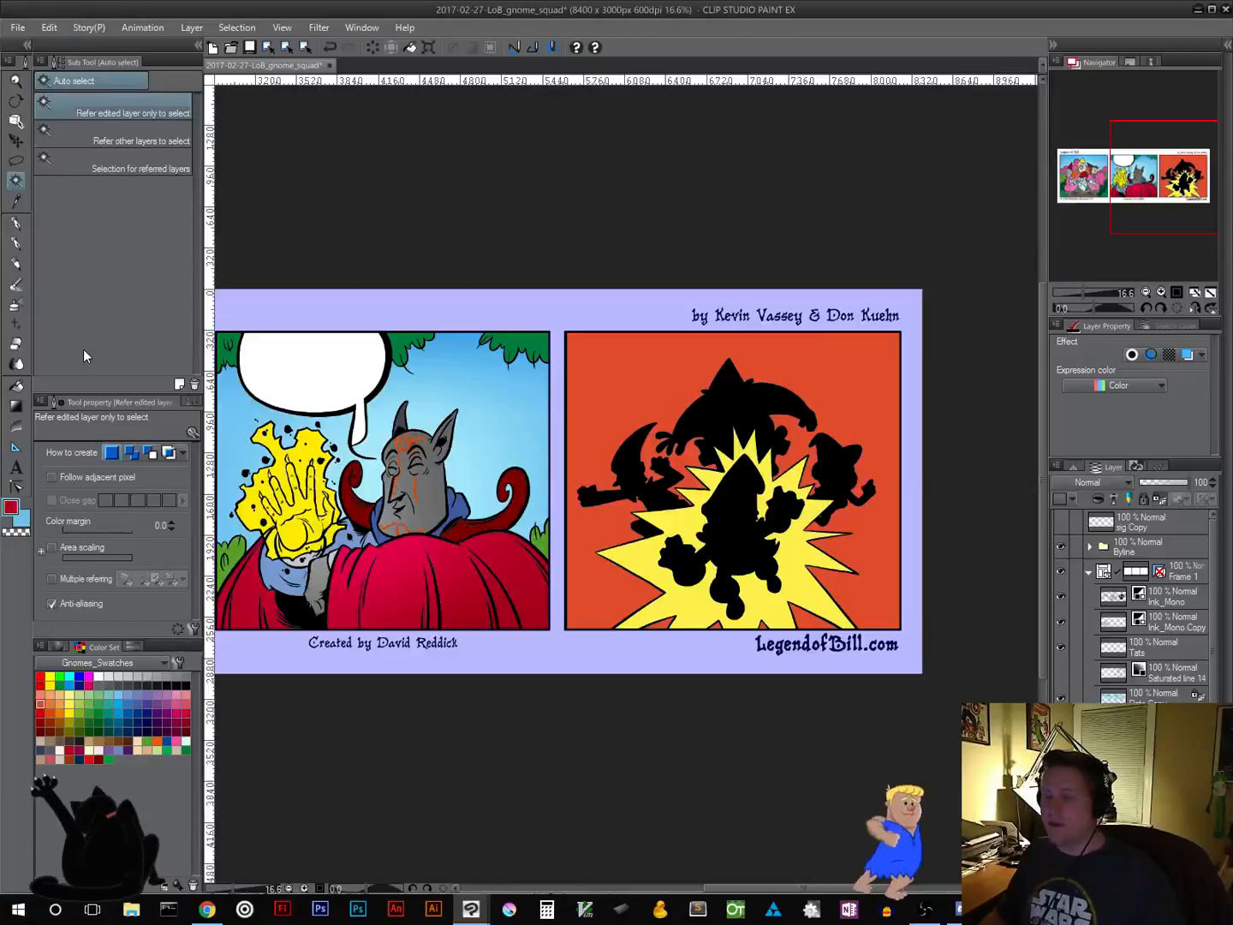
# Choose the Foreground to background gradient and set dark red as the foreground colour and yellow as the background colour
pyautogui.click(15, 406)
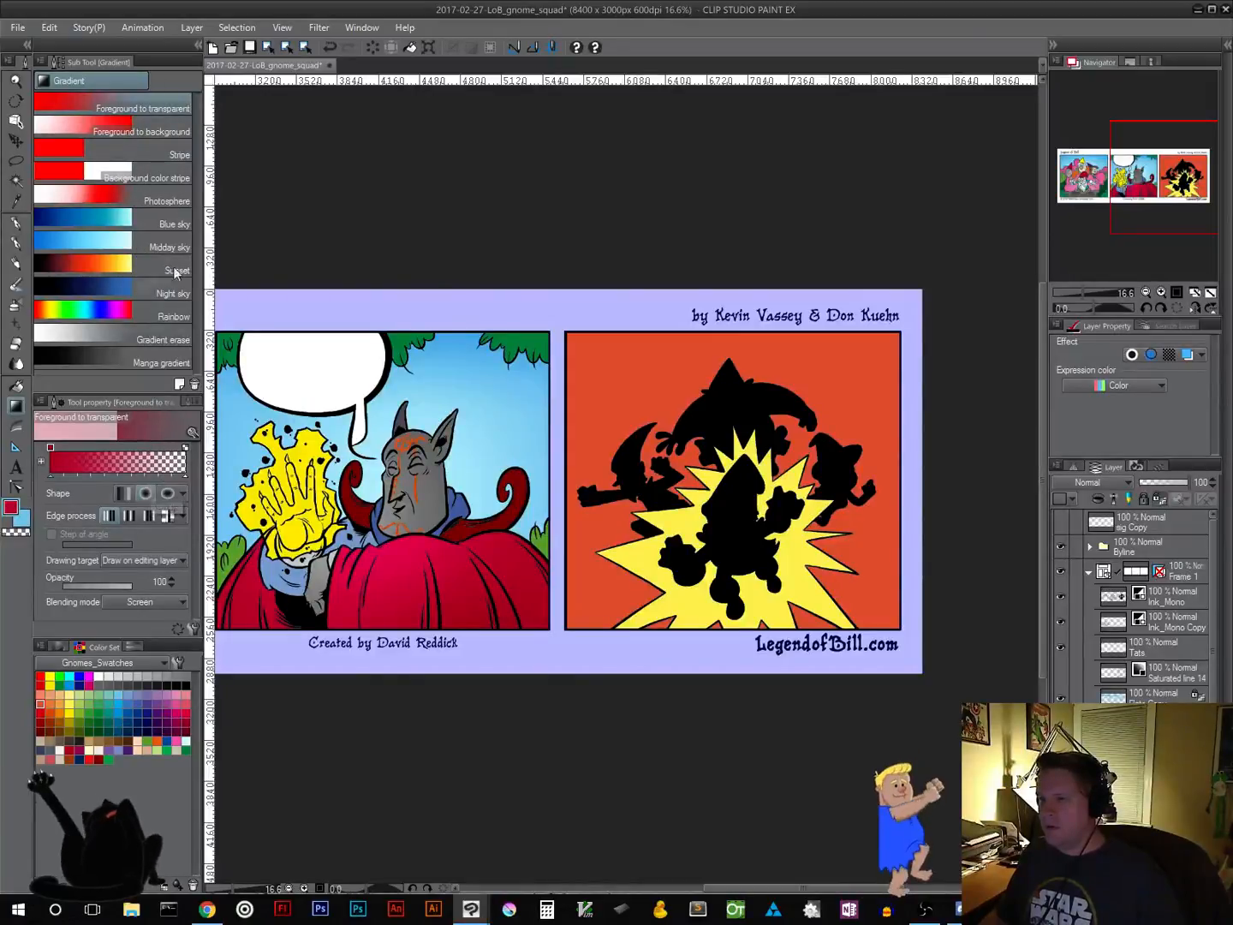
pyautogui.click(141, 128)
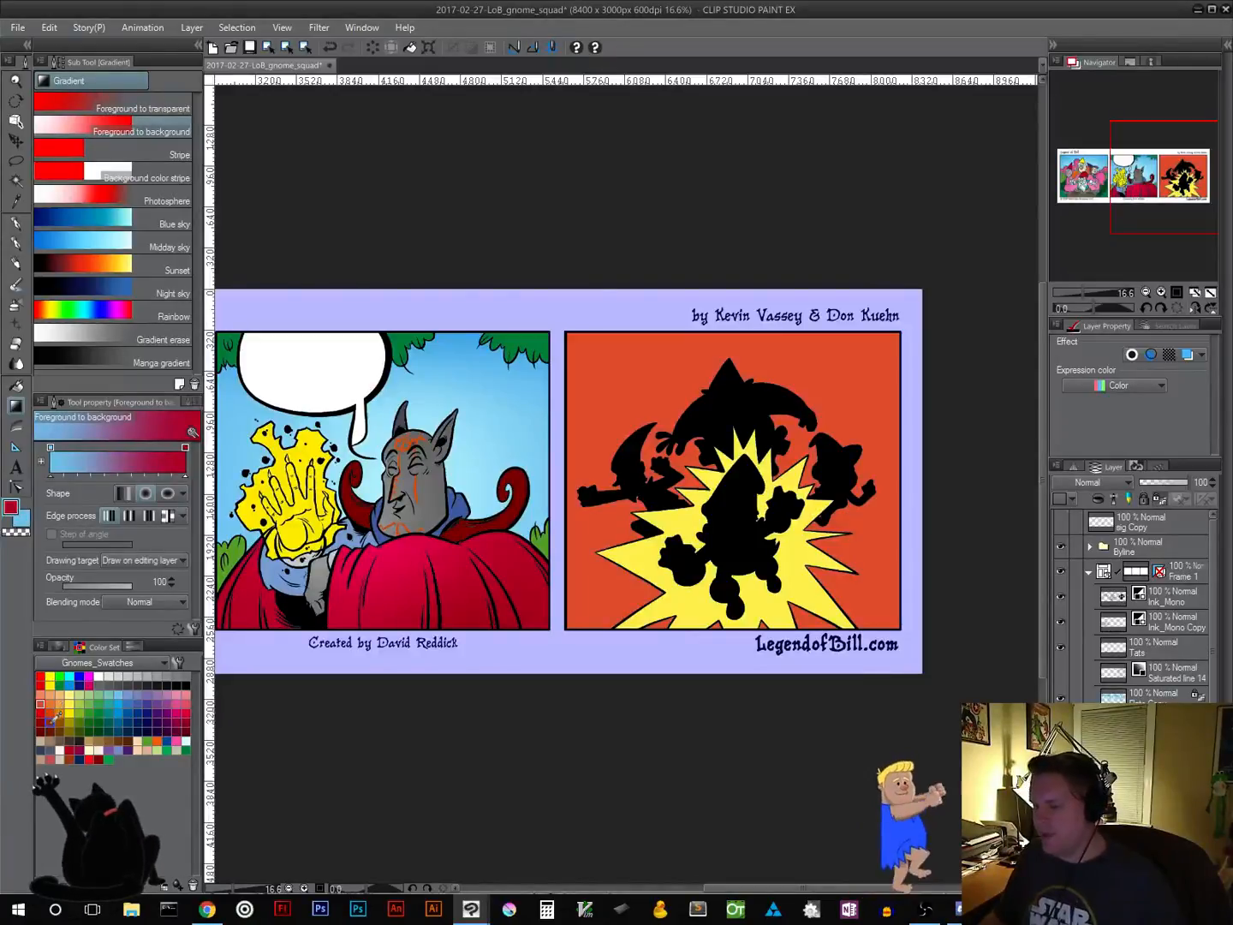
pyautogui.click(100, 760)
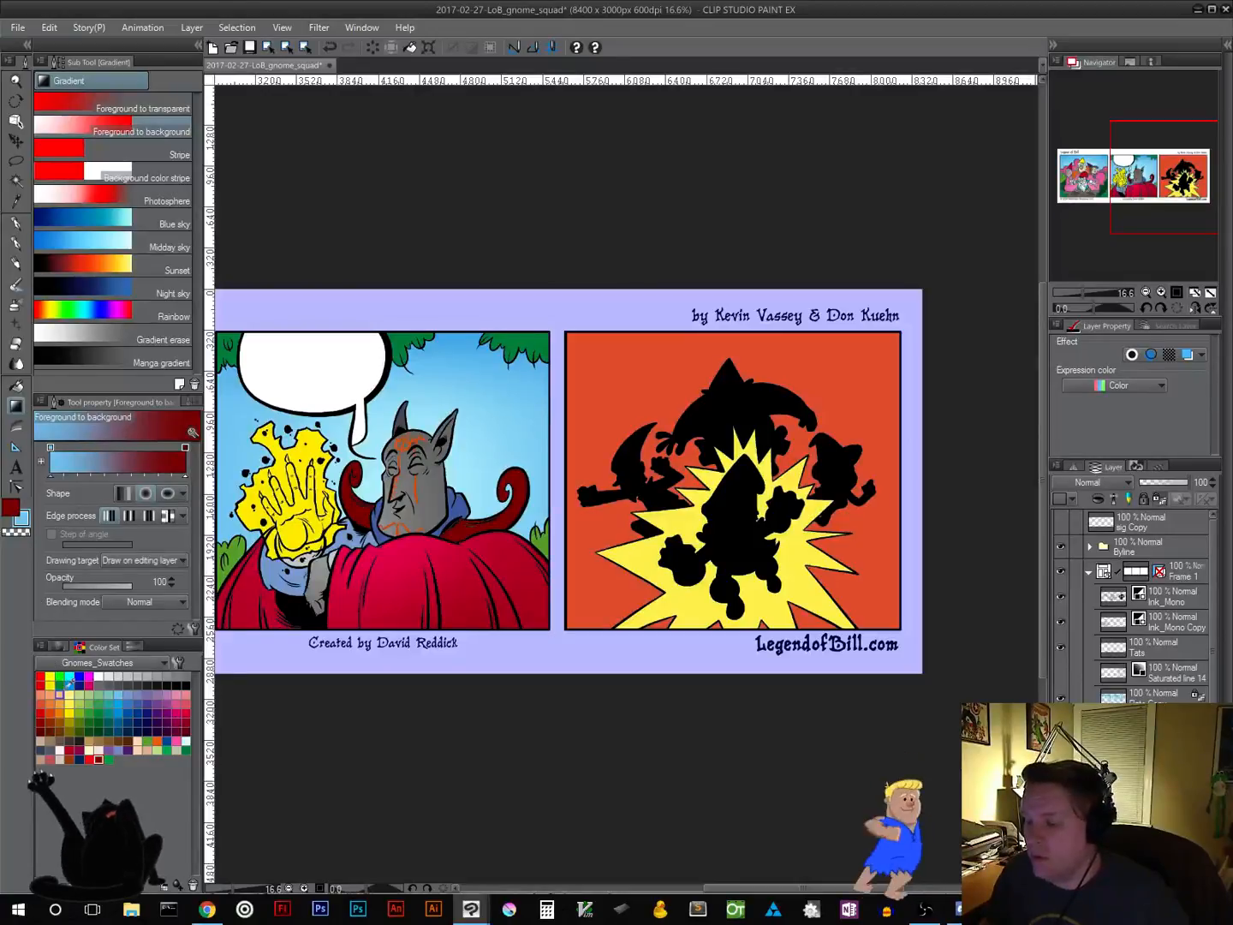
pyautogui.click(70, 712)
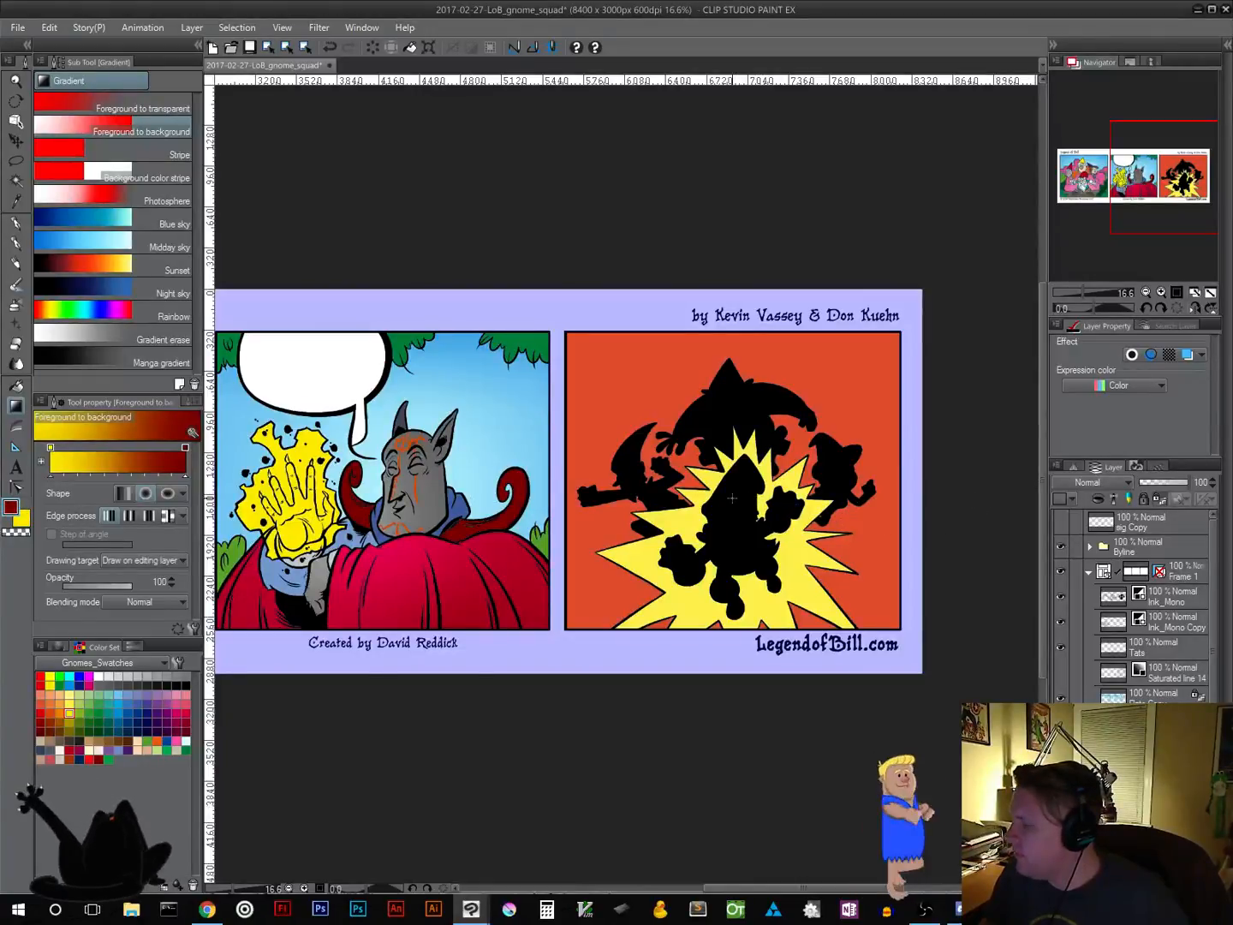
# Try a large circular yellow-to-dark-red gradient behind the third panel's silhouettes, show the Saturated line 14 layer, and undo the gradient
pyautogui.moveTo(732, 496); pyautogui.dragTo(459, 787)
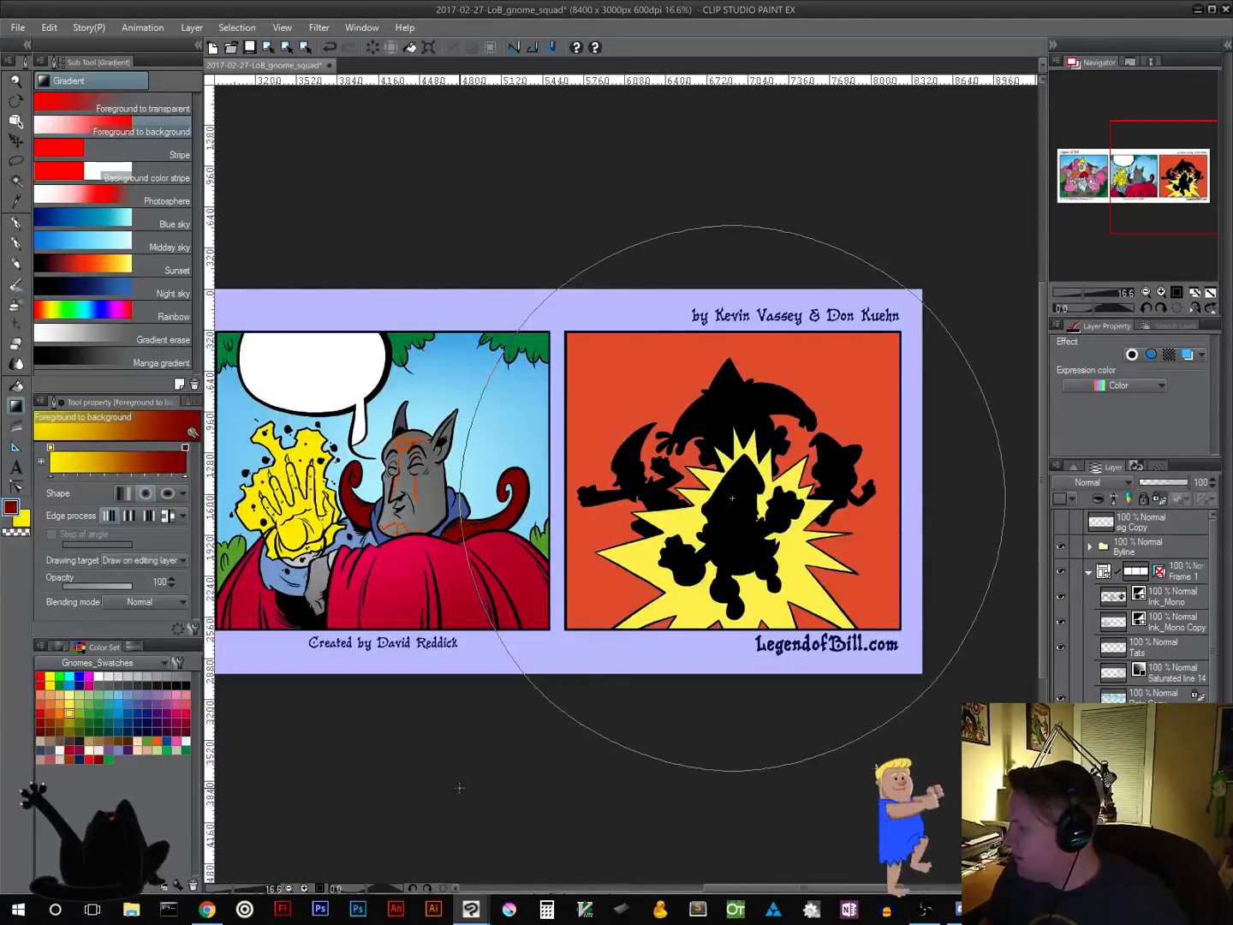
pyautogui.moveTo(460, 788); pyautogui.dragTo(459, 787)
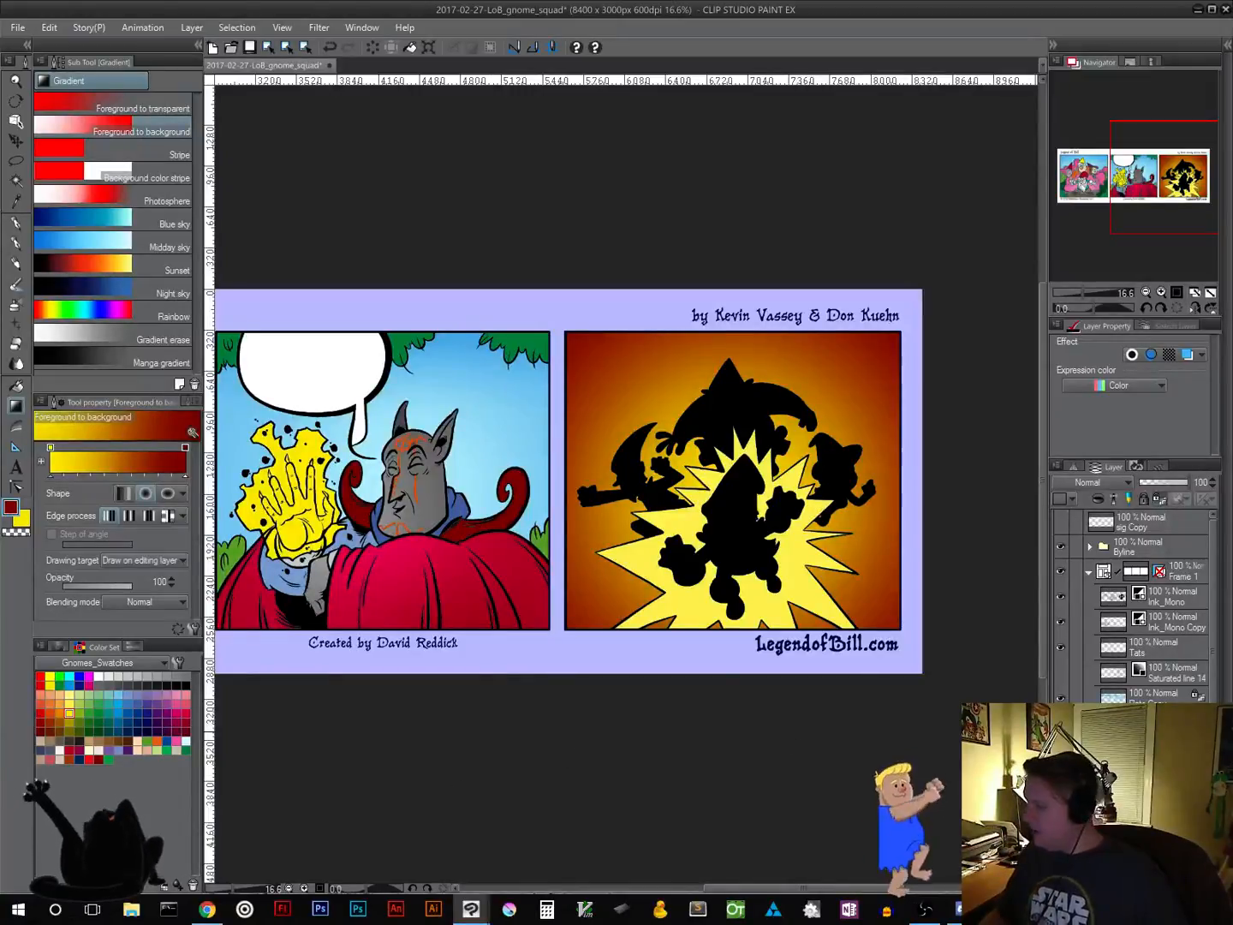
pyautogui.click(1061, 673)
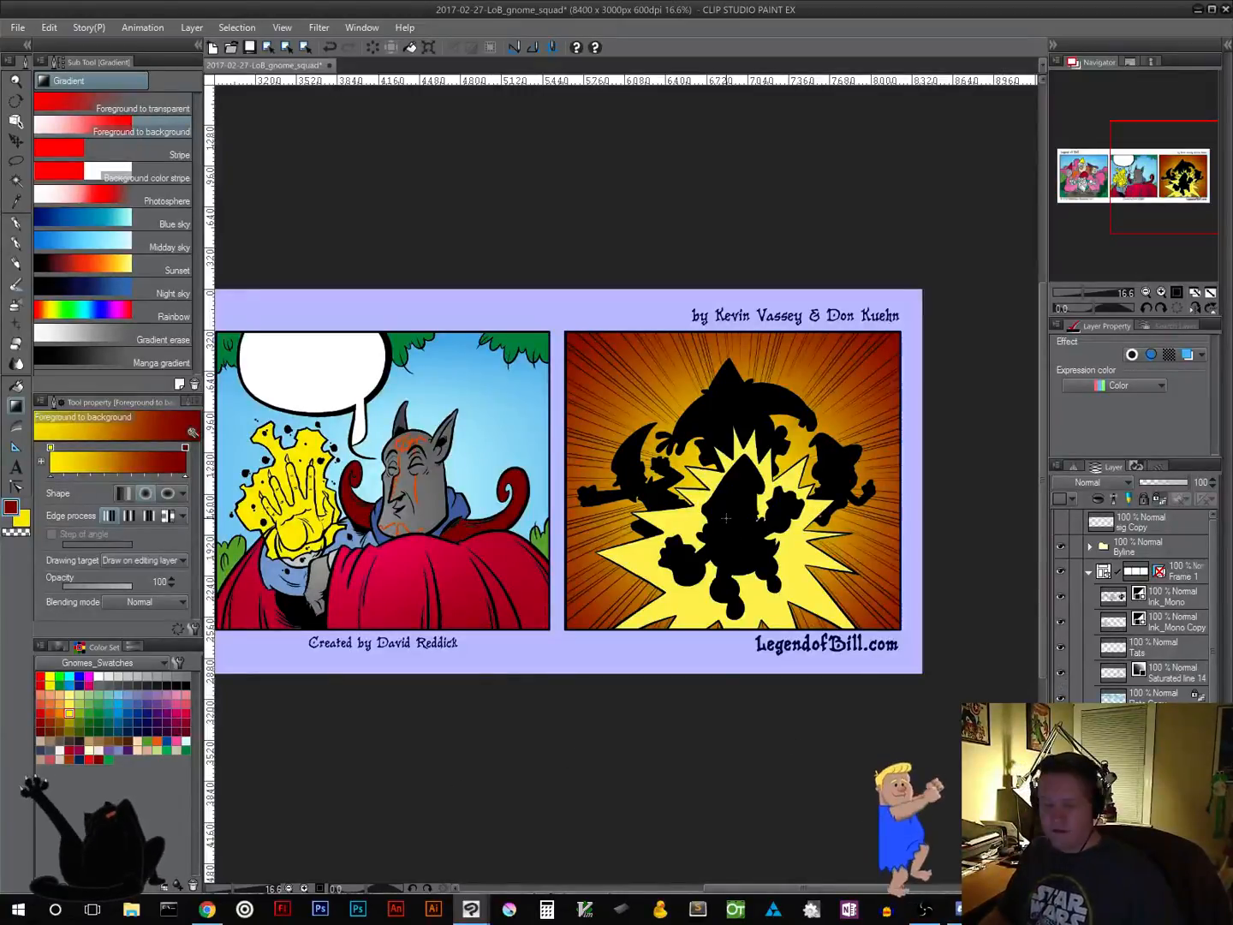
pyautogui.hotkey('ctrl', 'z')
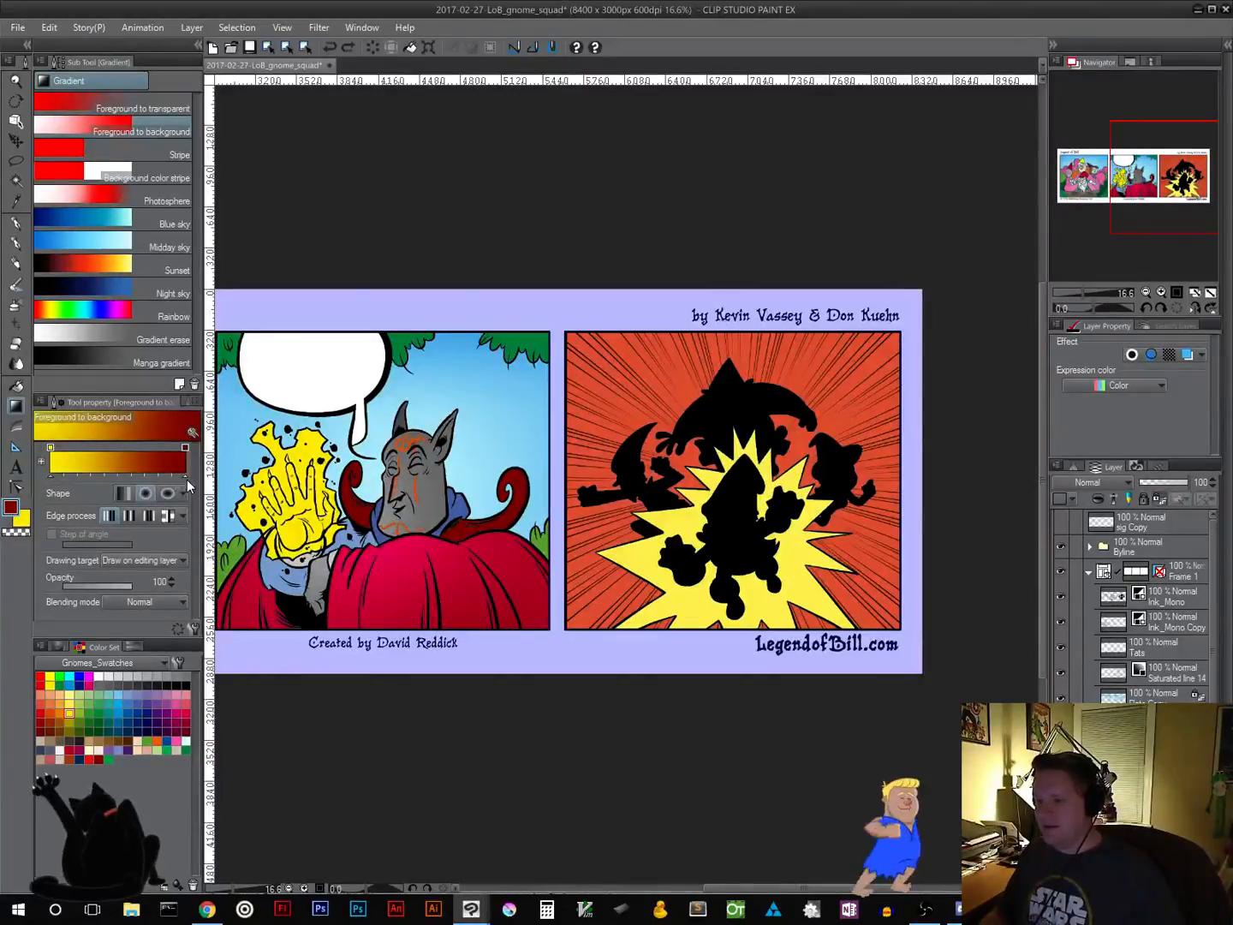
# Reverse the gradient to run from dark red to yellow, try it as a circle from the third panel's silhouettes, and undo that fill
pyautogui.moveTo(185, 479)
pyautogui.mouseDown()
pyautogui.moveTo(76, 479)
pyautogui.moveTo(193, 478)
pyautogui.mouseUp()
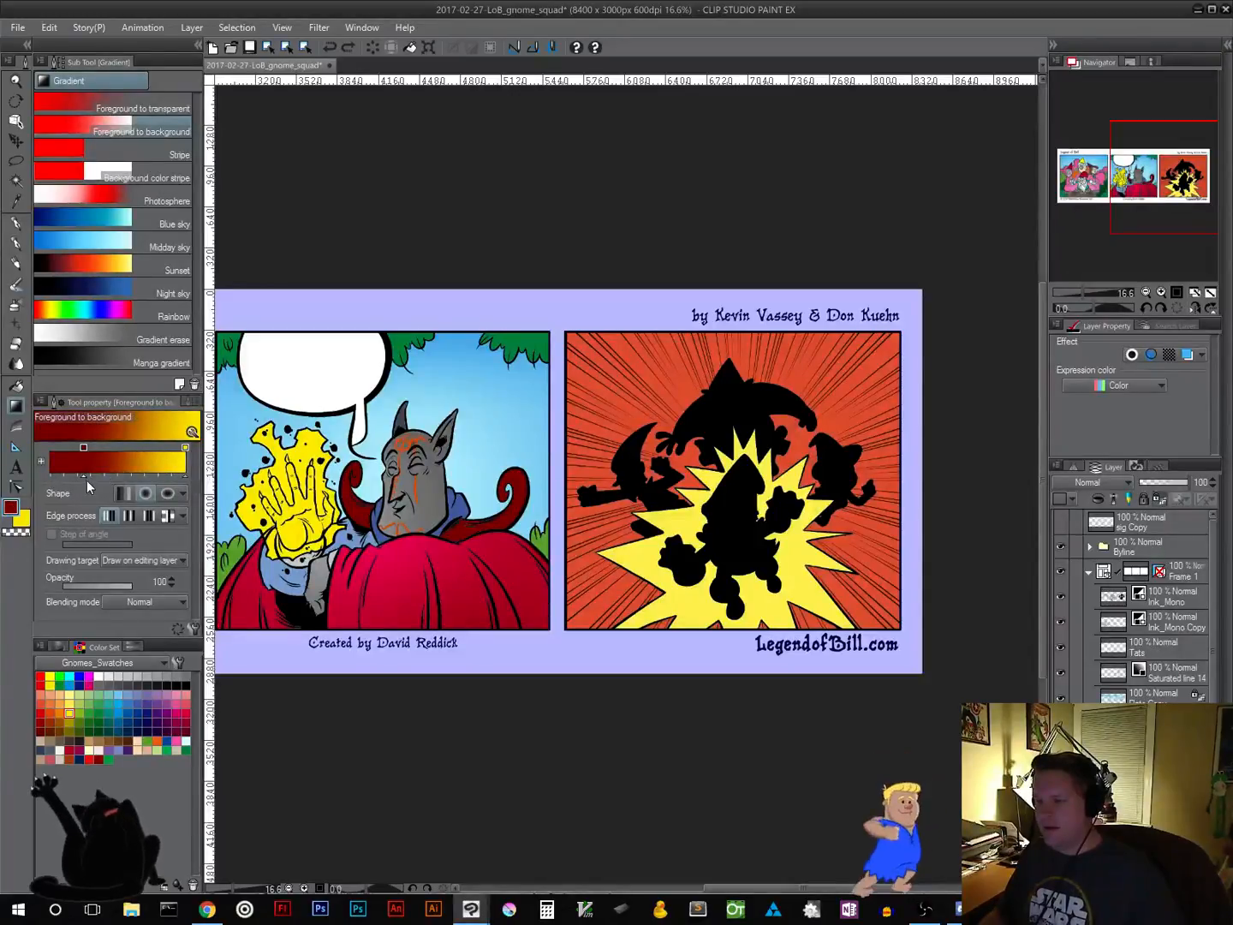
pyautogui.moveTo(84, 480); pyautogui.dragTo(50, 483)
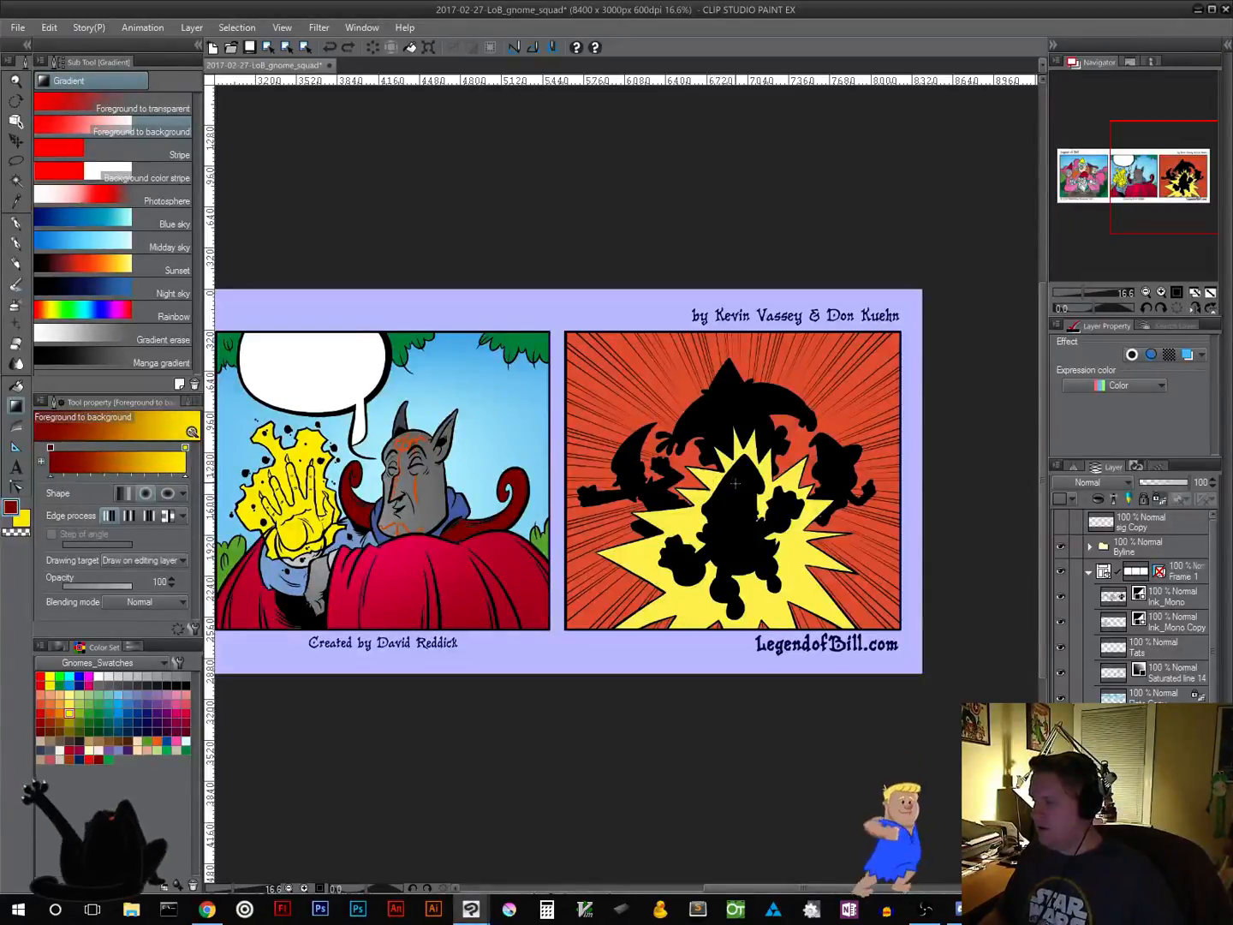
pyautogui.moveTo(737, 488); pyautogui.dragTo(603, 676)
pyautogui.hotkey('ctrl', 'z')
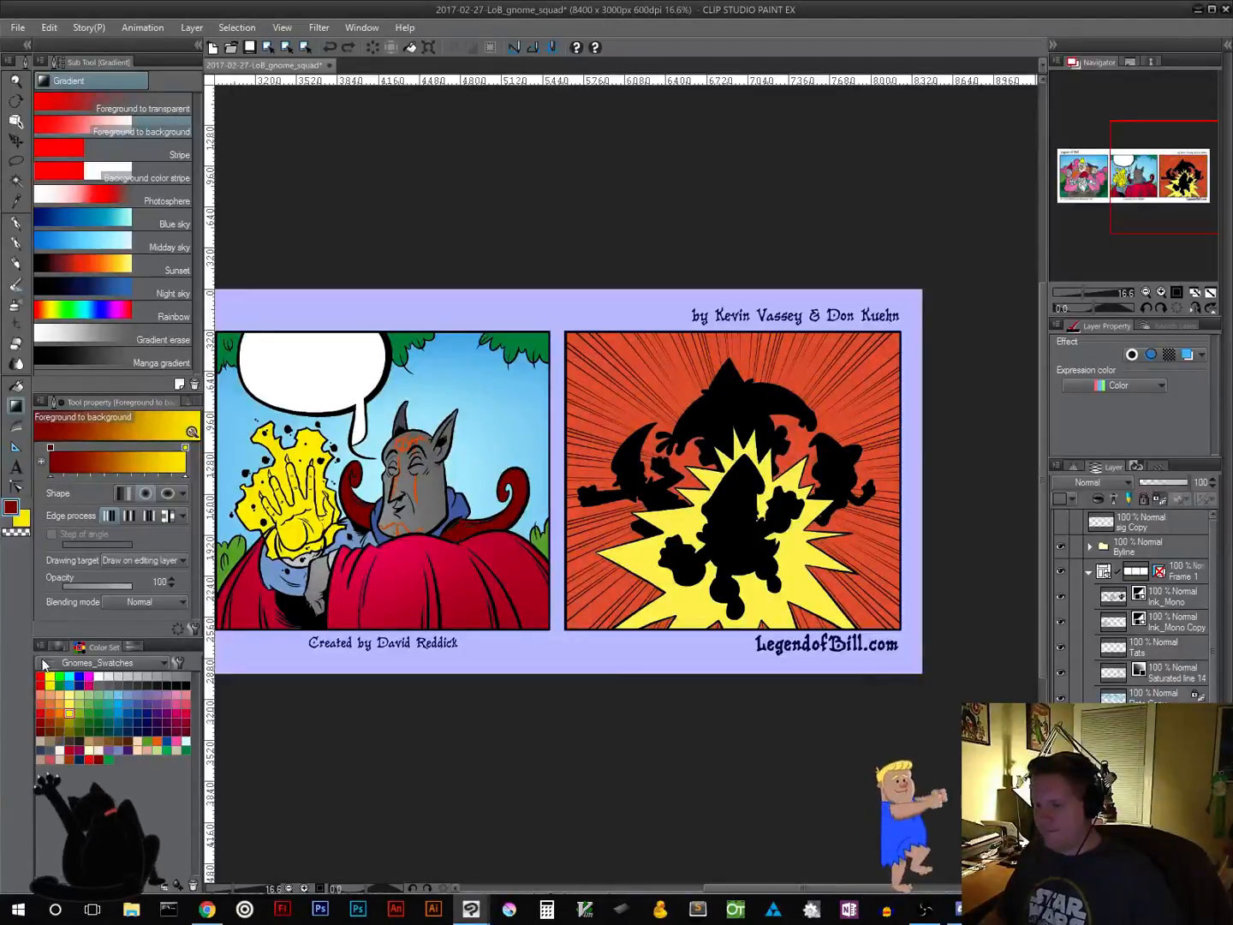
# Set orange as the foreground colour and bright yellow as the background colour for the gradient
pyautogui.click(61, 711)
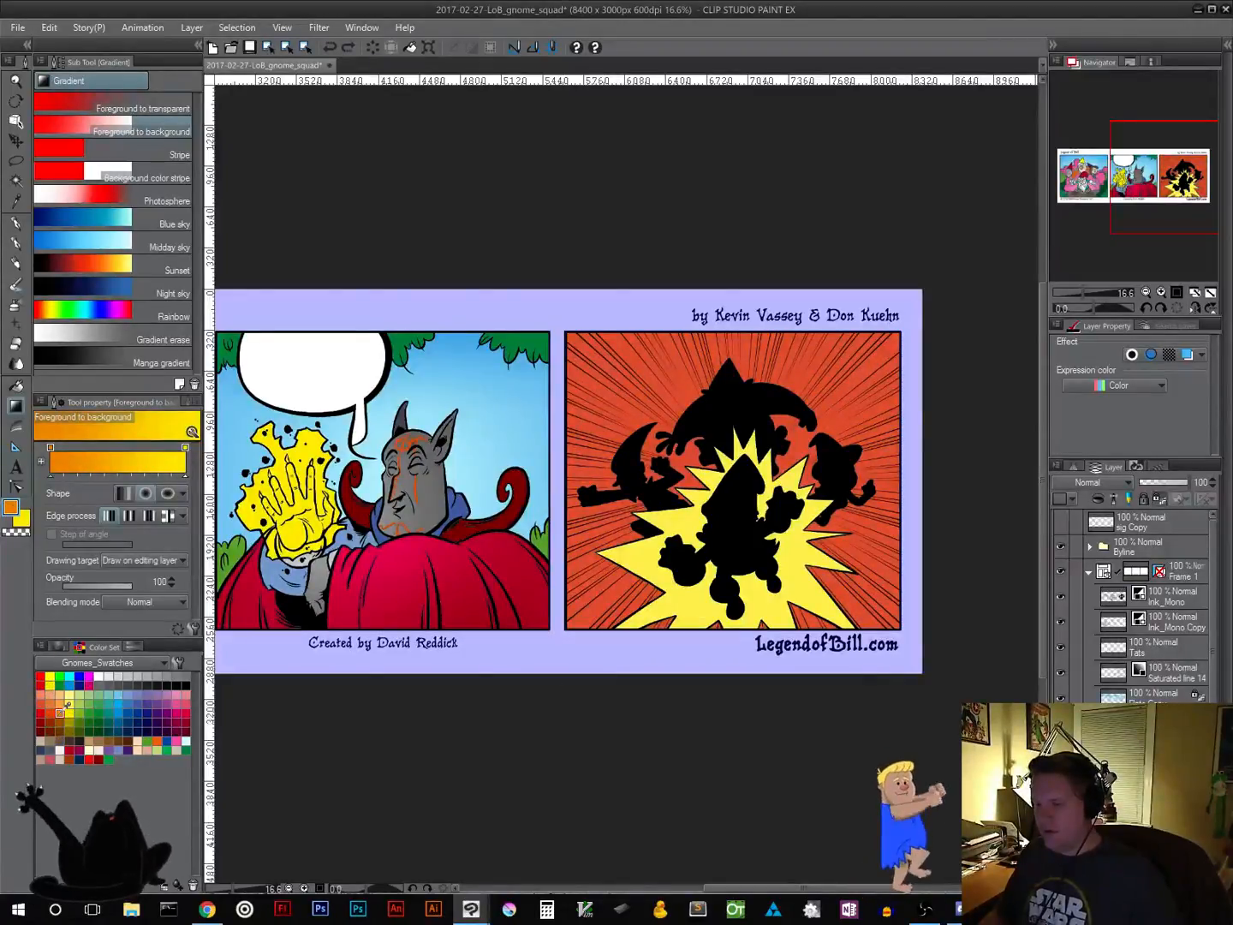
pyautogui.click(21, 521)
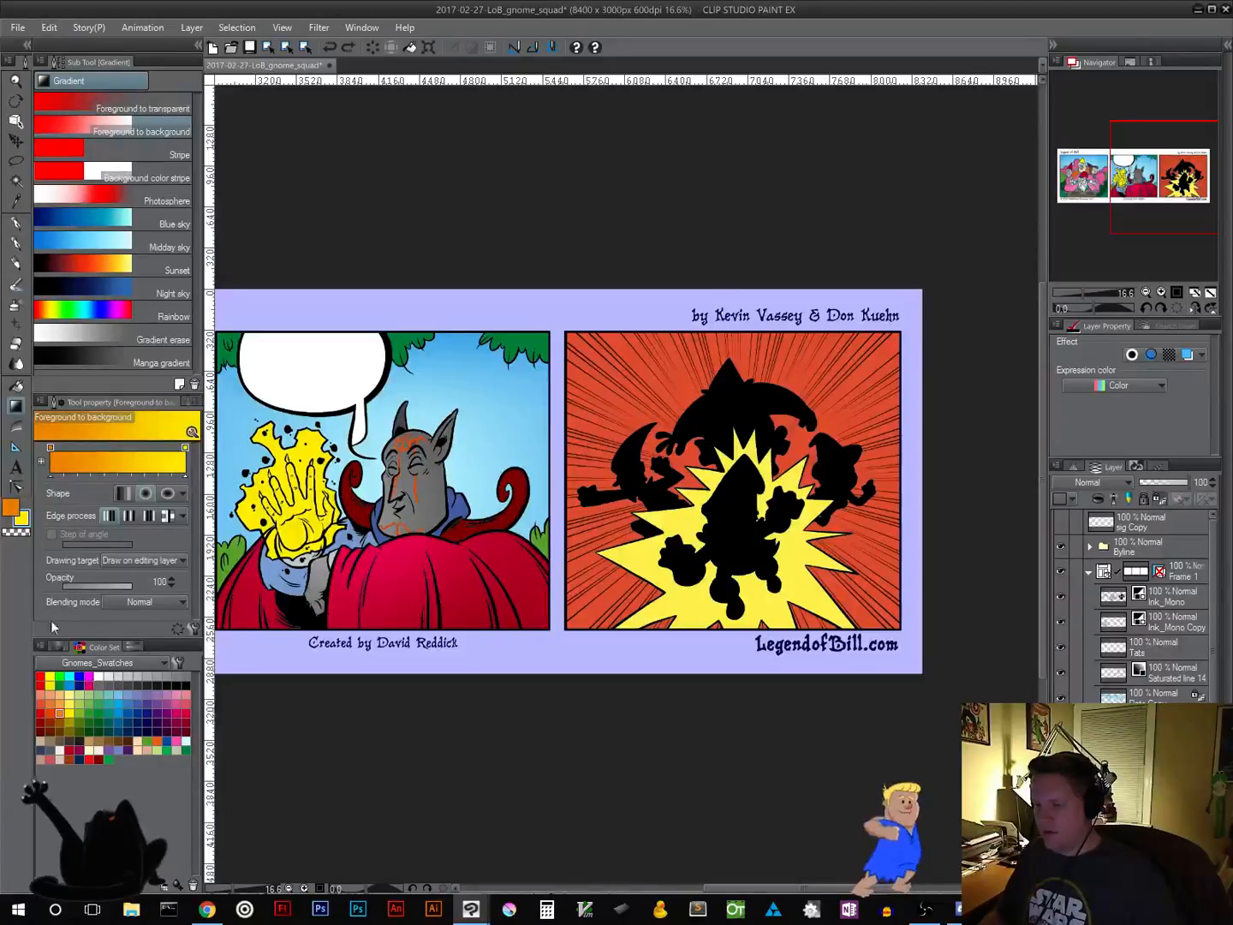
pyautogui.click(71, 694)
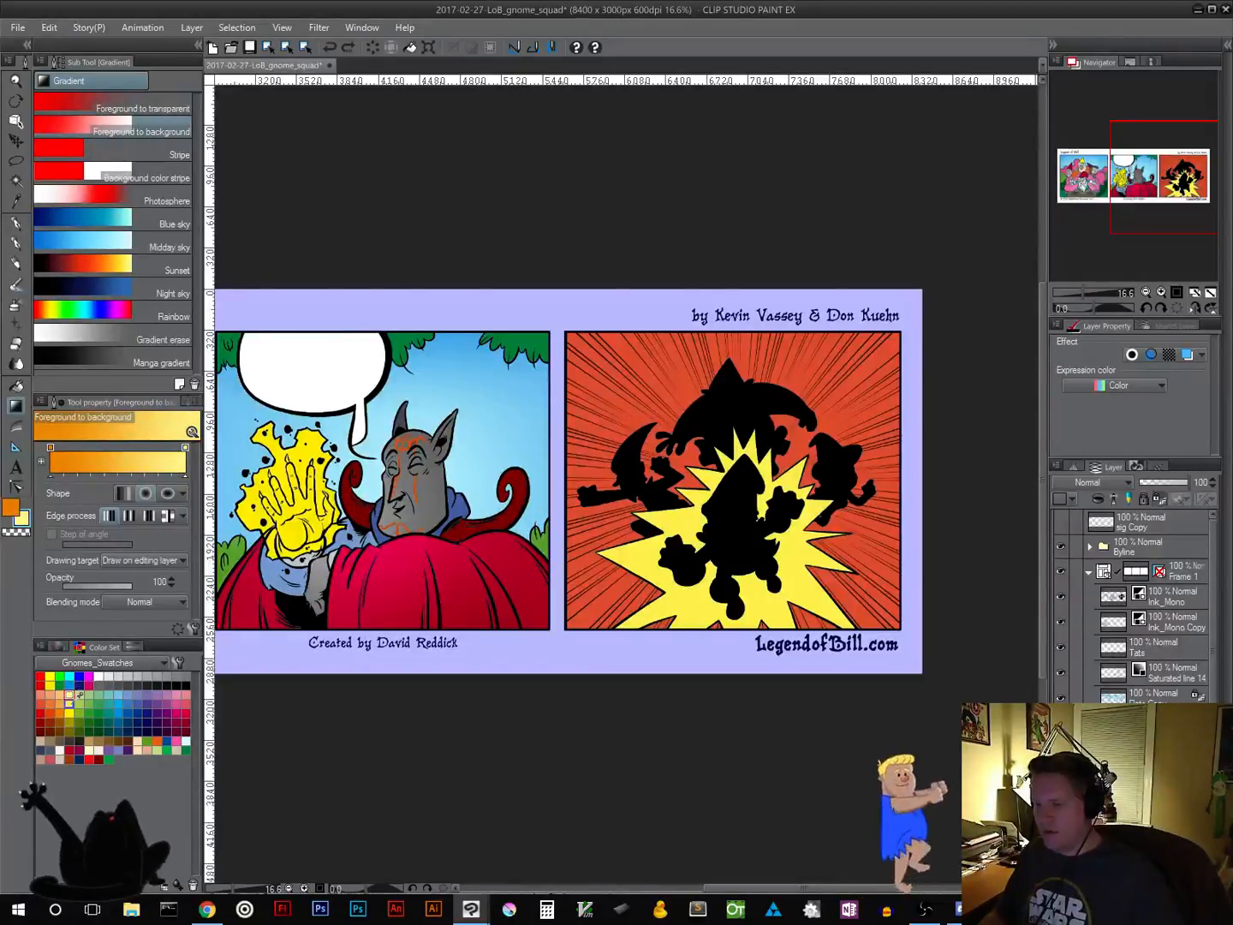
pyautogui.click(71, 703)
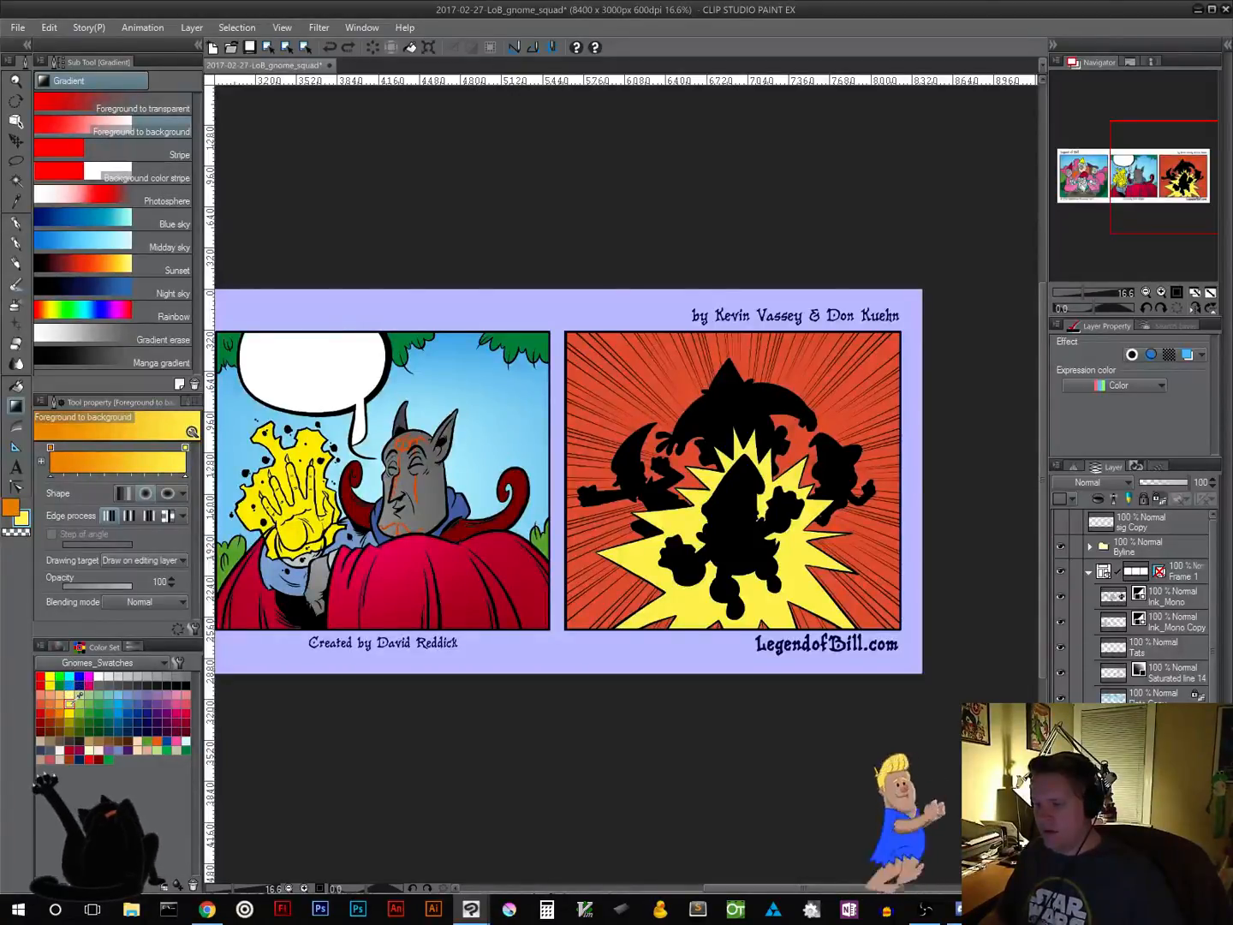
pyautogui.click(52, 684)
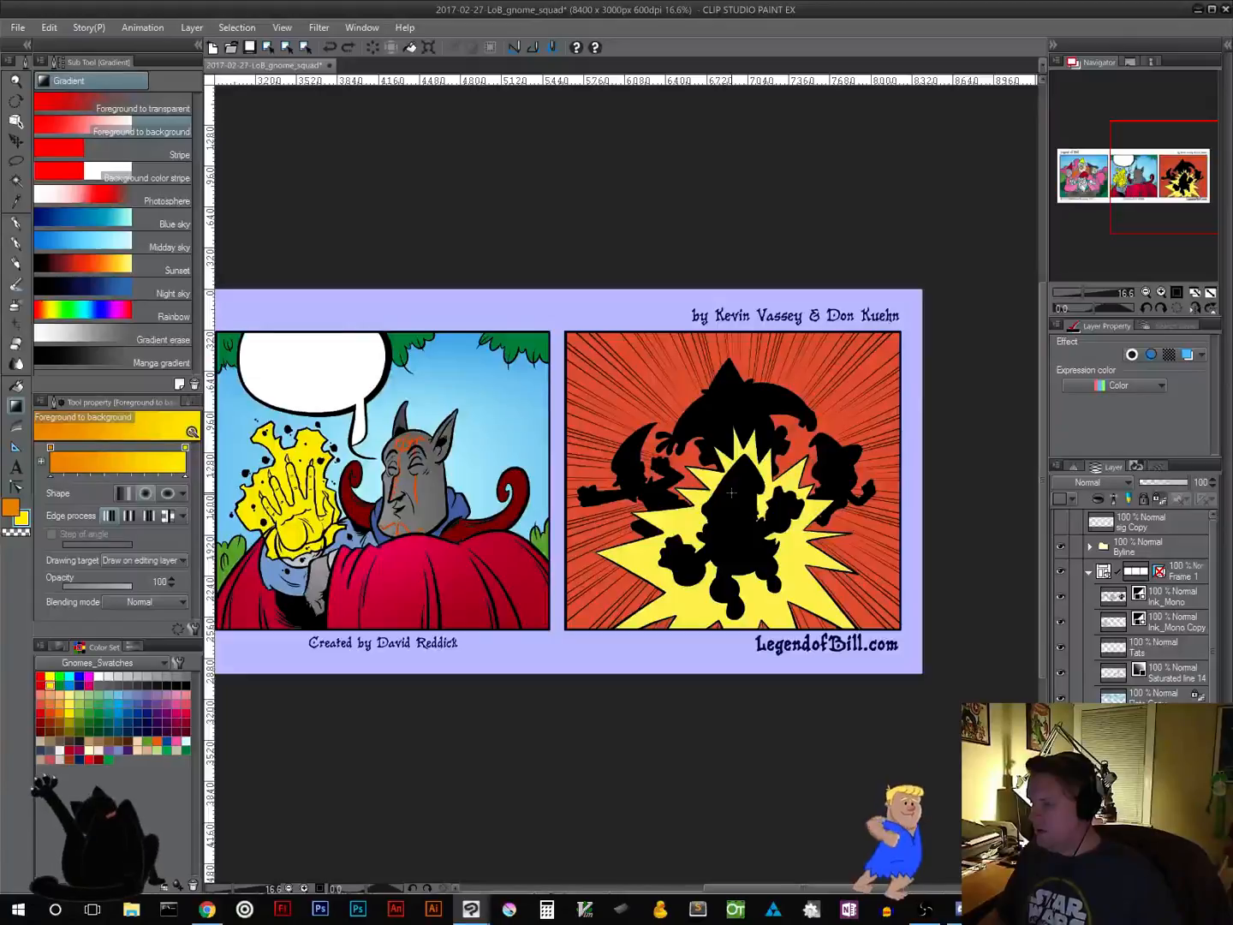
# Try large orange-to-yellow circular gradients from the third panel's central silhouette and undo each fill
pyautogui.moveTo(731, 493); pyautogui.dragTo(462, 823)
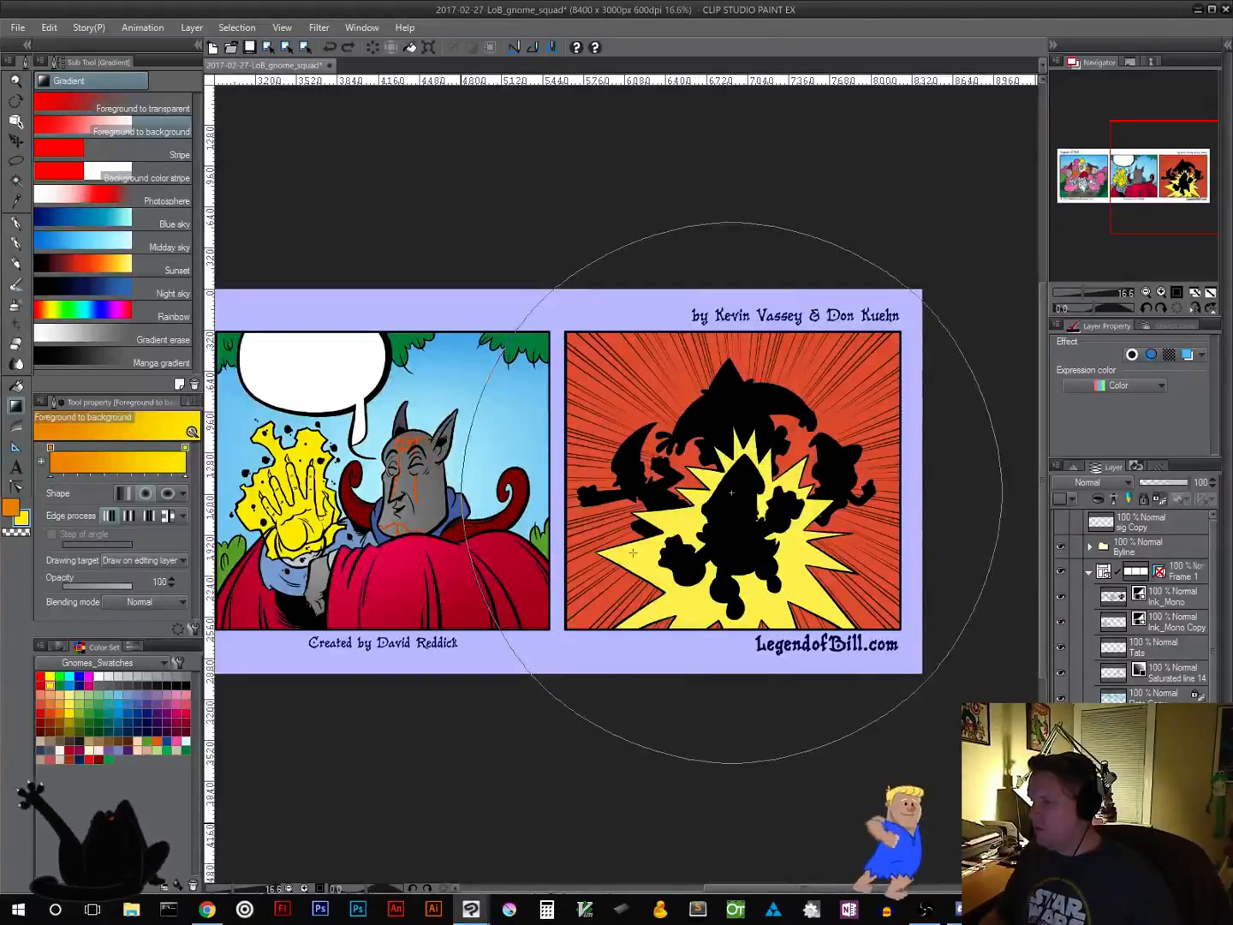
pyautogui.moveTo(632, 552); pyautogui.dragTo(633, 552)
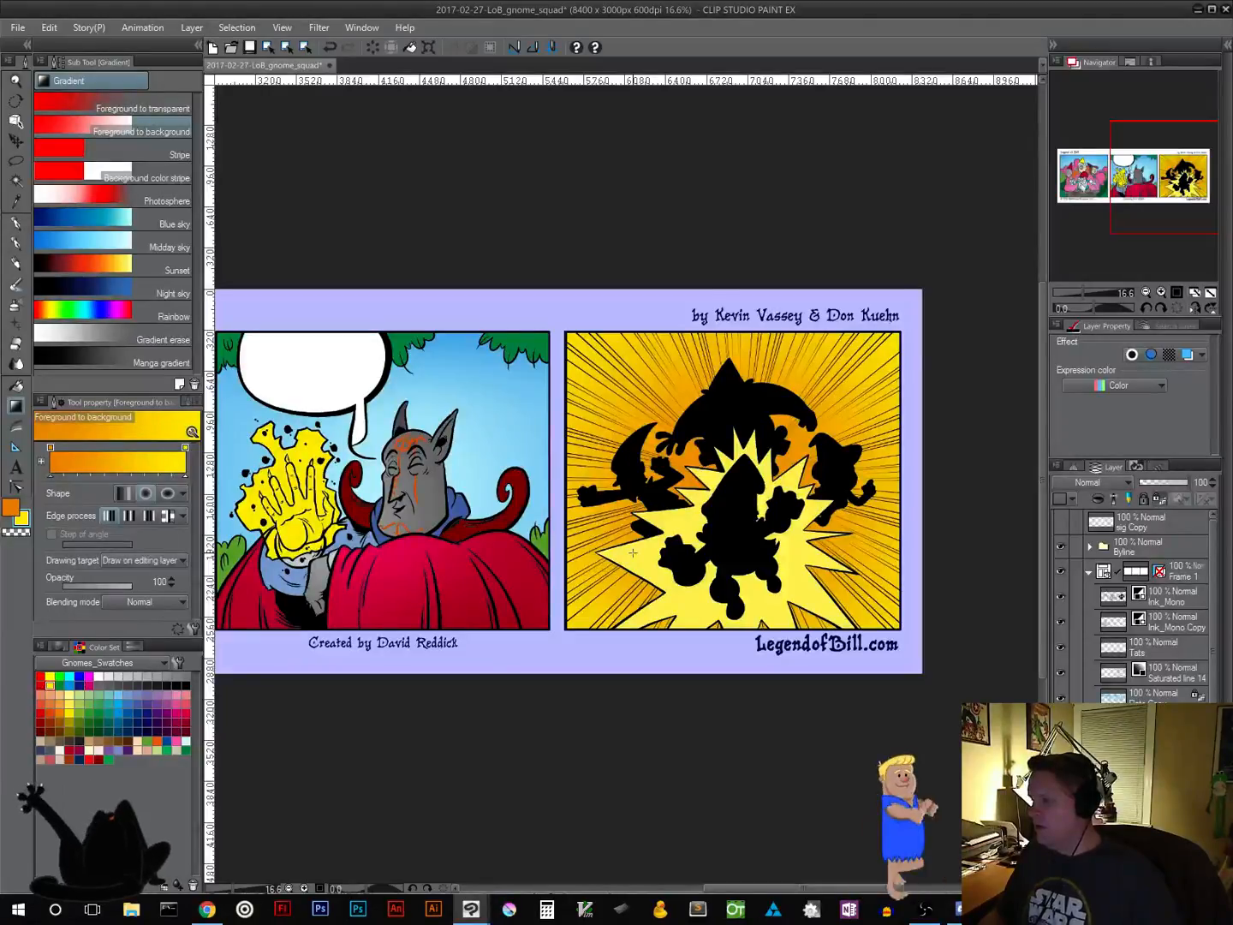
pyautogui.hotkey('ctrl', 'z')
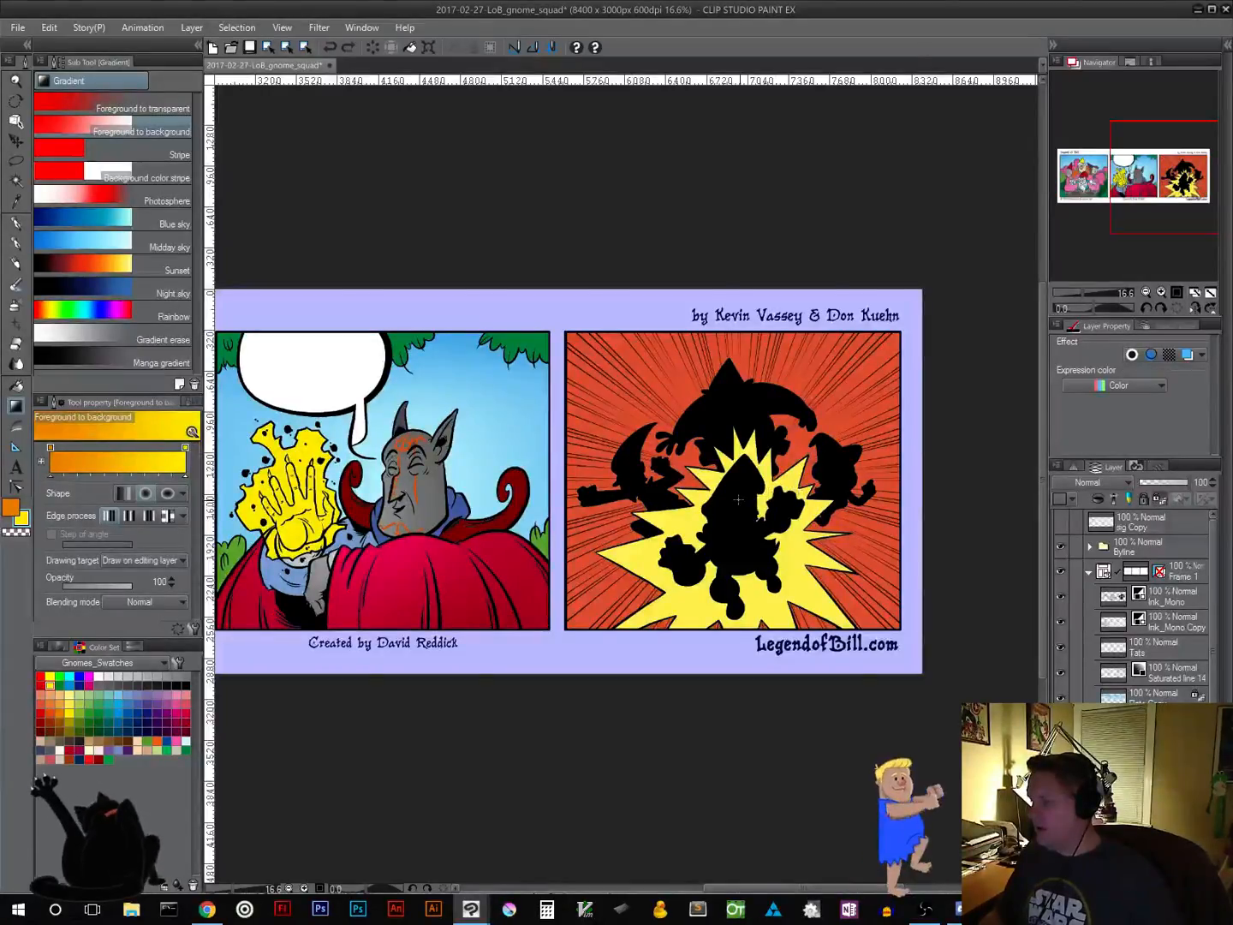
pyautogui.moveTo(738, 496); pyautogui.dragTo(859, 247)
pyautogui.hotkey('ctrl', 'z')
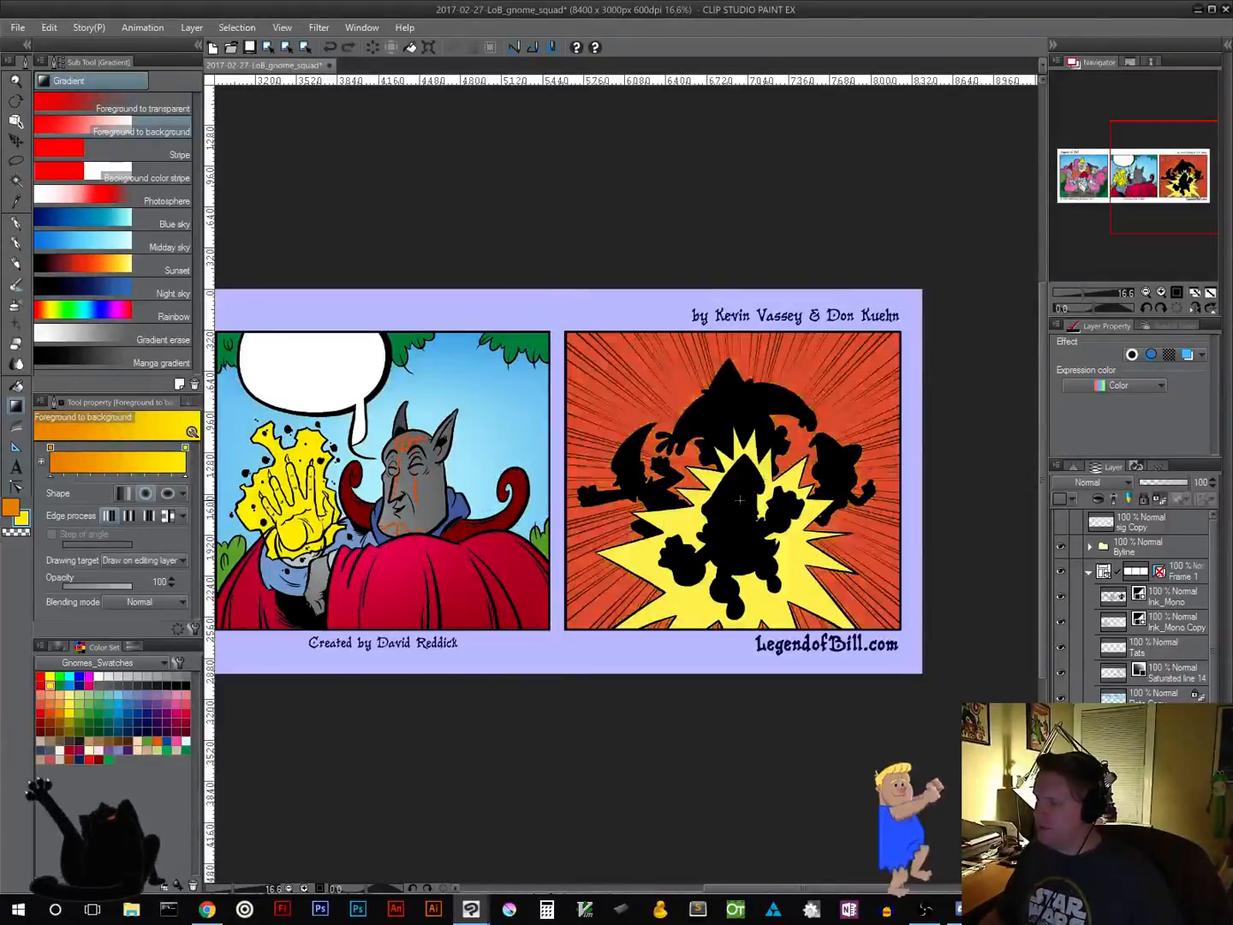
# Try a small and then a much wider orange-to-yellow circle behind the third panel's silhouettes, undoing both fills
pyautogui.moveTo(728, 497); pyautogui.dragTo(729, 497)
pyautogui.moveTo(810, 418); pyautogui.dragTo(821, 405)
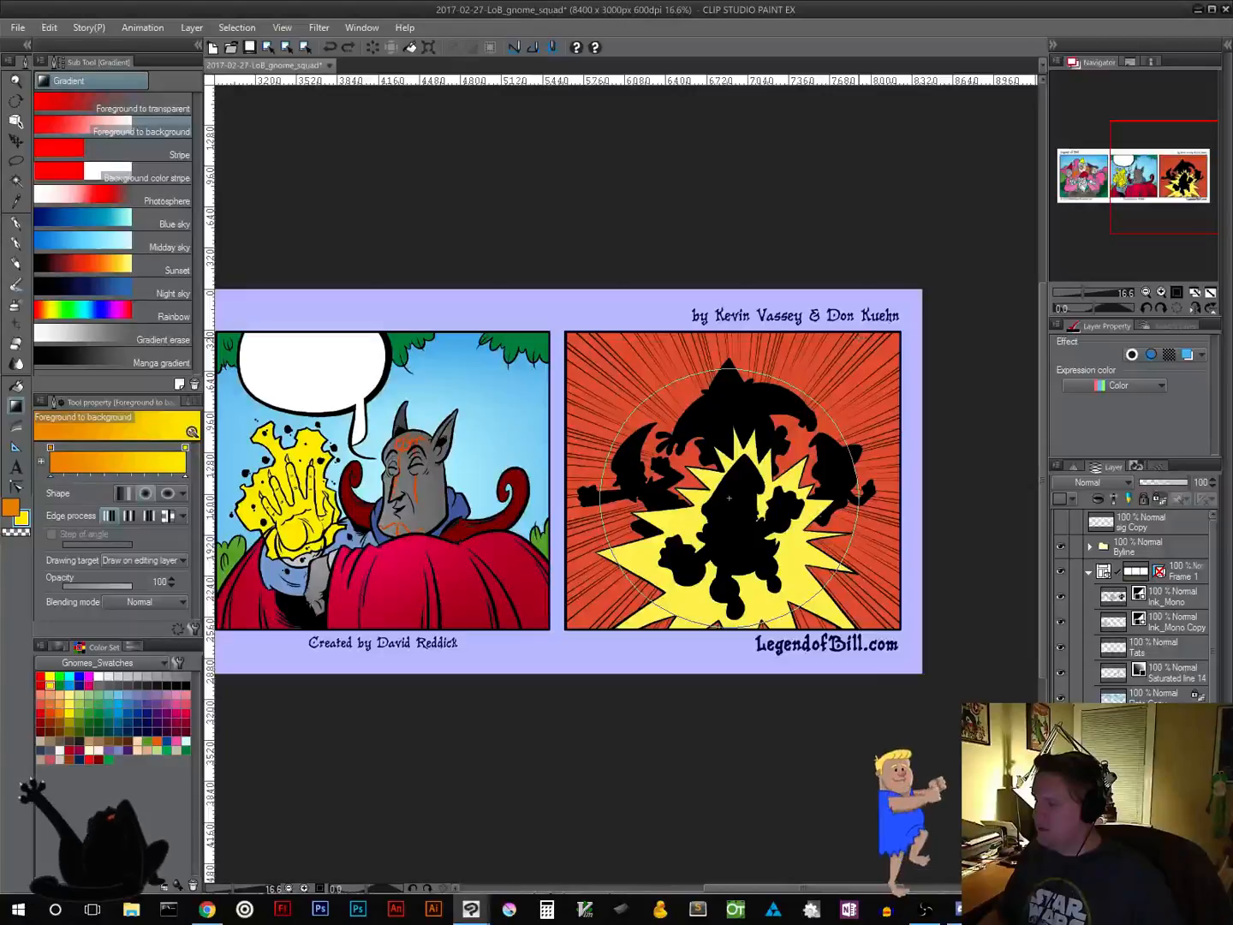
pyautogui.moveTo(789, 459); pyautogui.dragTo(787, 460)
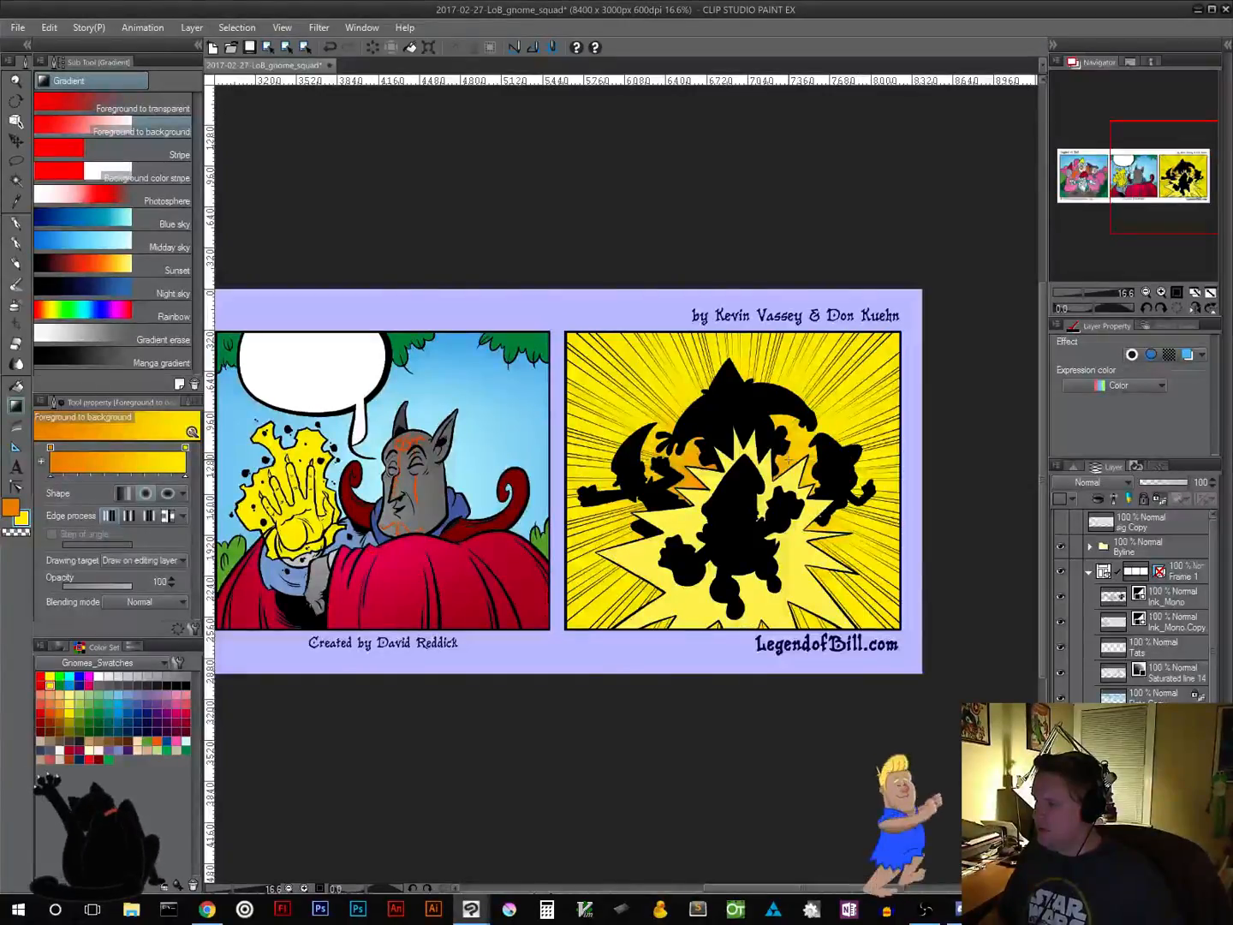
pyautogui.hotkey('ctrl', 'z')
pyautogui.moveTo(729, 504); pyautogui.dragTo(1044, 504)
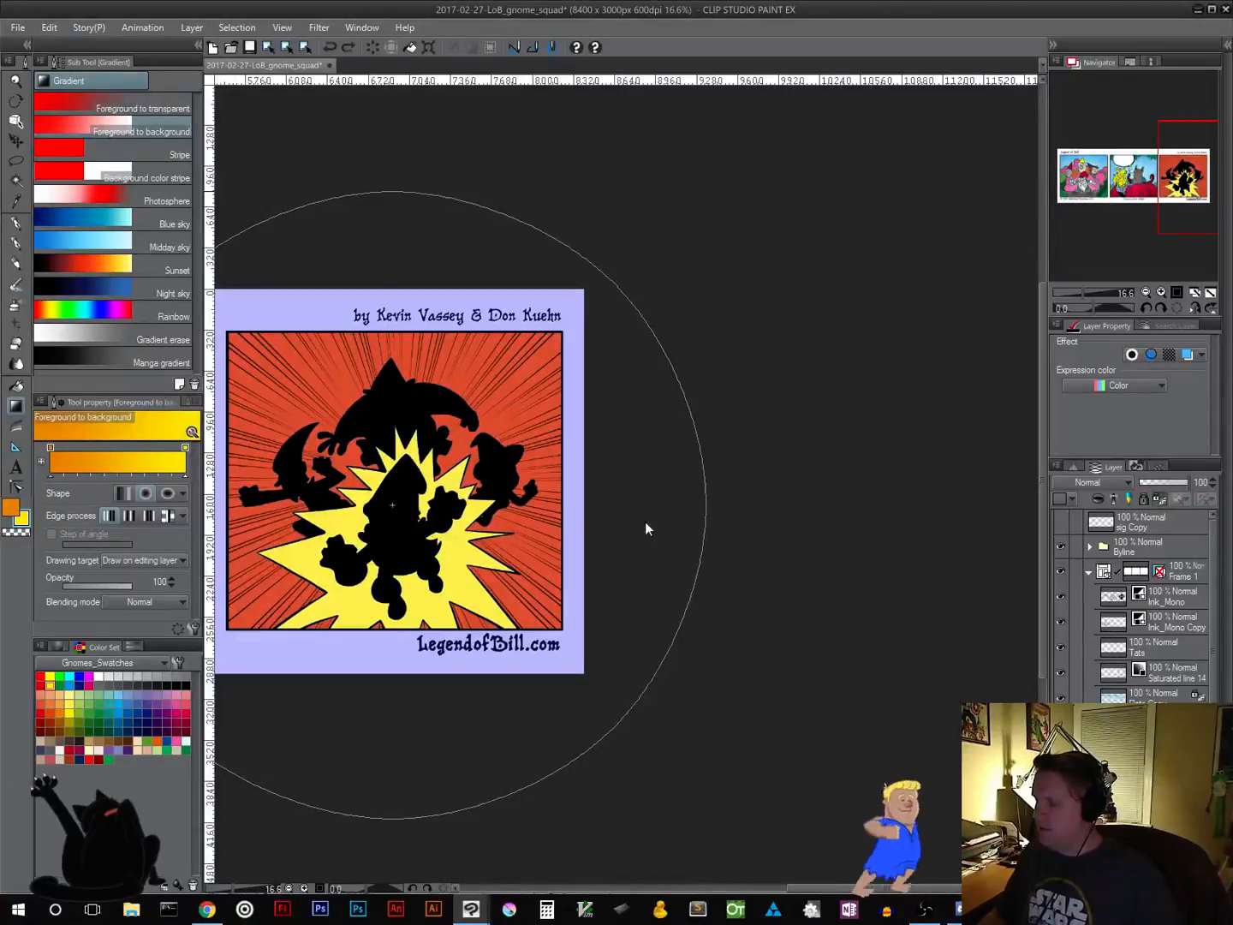
pyautogui.moveTo(564, 548); pyautogui.dragTo(875, 551)
pyautogui.hotkey('ctrl', 'z')
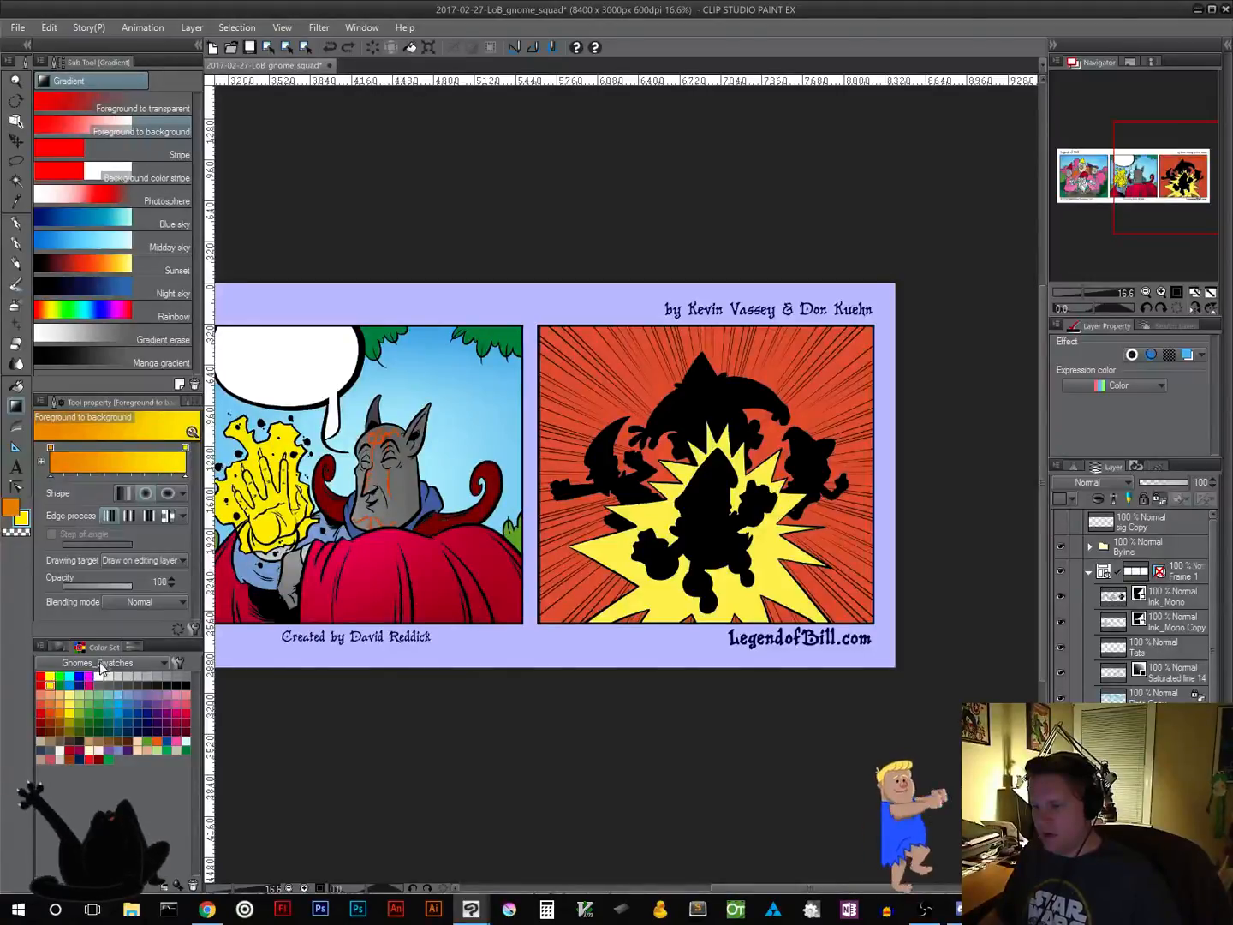
# Soften the background colour to pale yellow with the Color Wheel and try circular orange-to-pale-yellow gradients behind the third panel's silhouettes
pyautogui.click(58, 648)
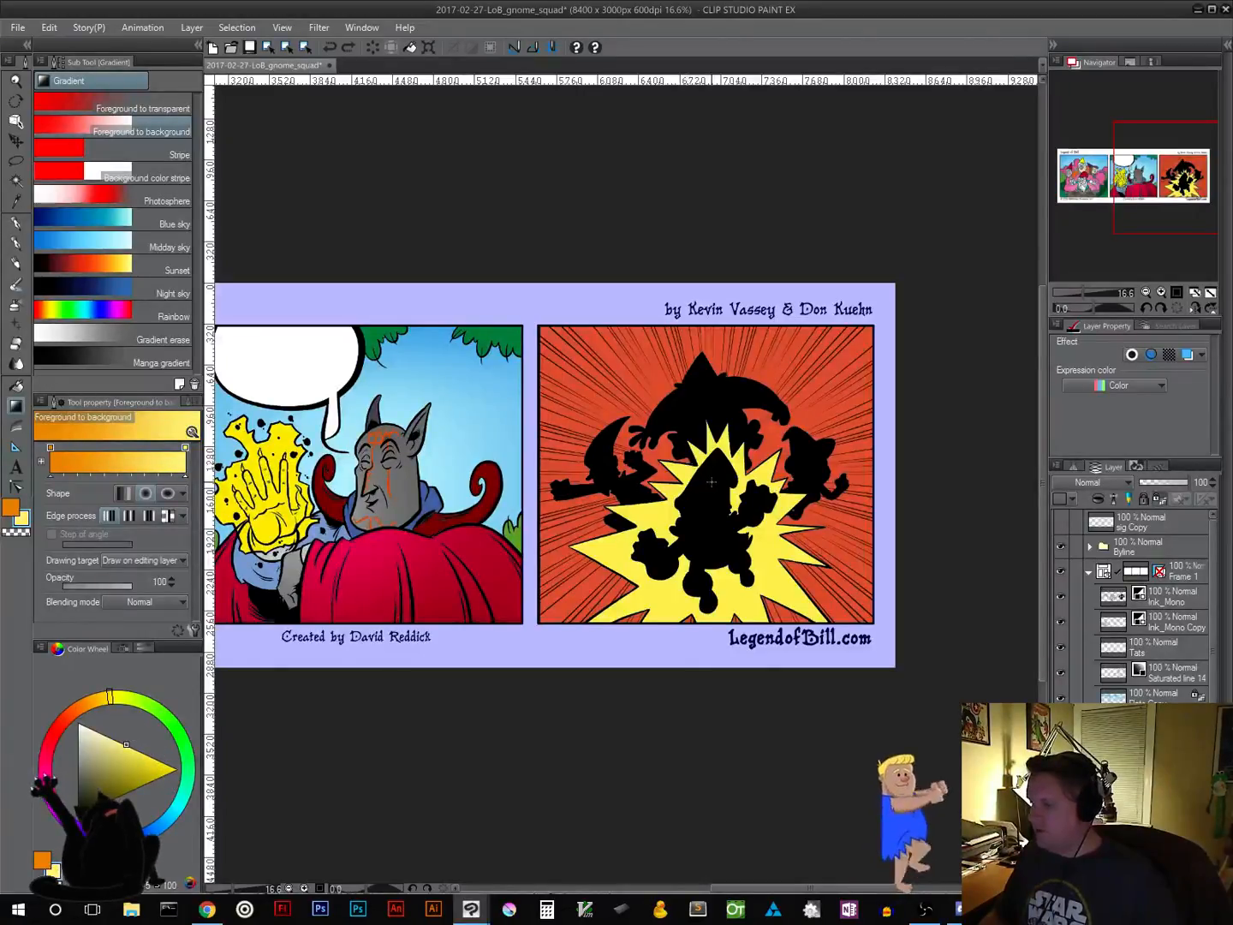
pyautogui.moveTo(711, 482); pyautogui.dragTo(390, 788)
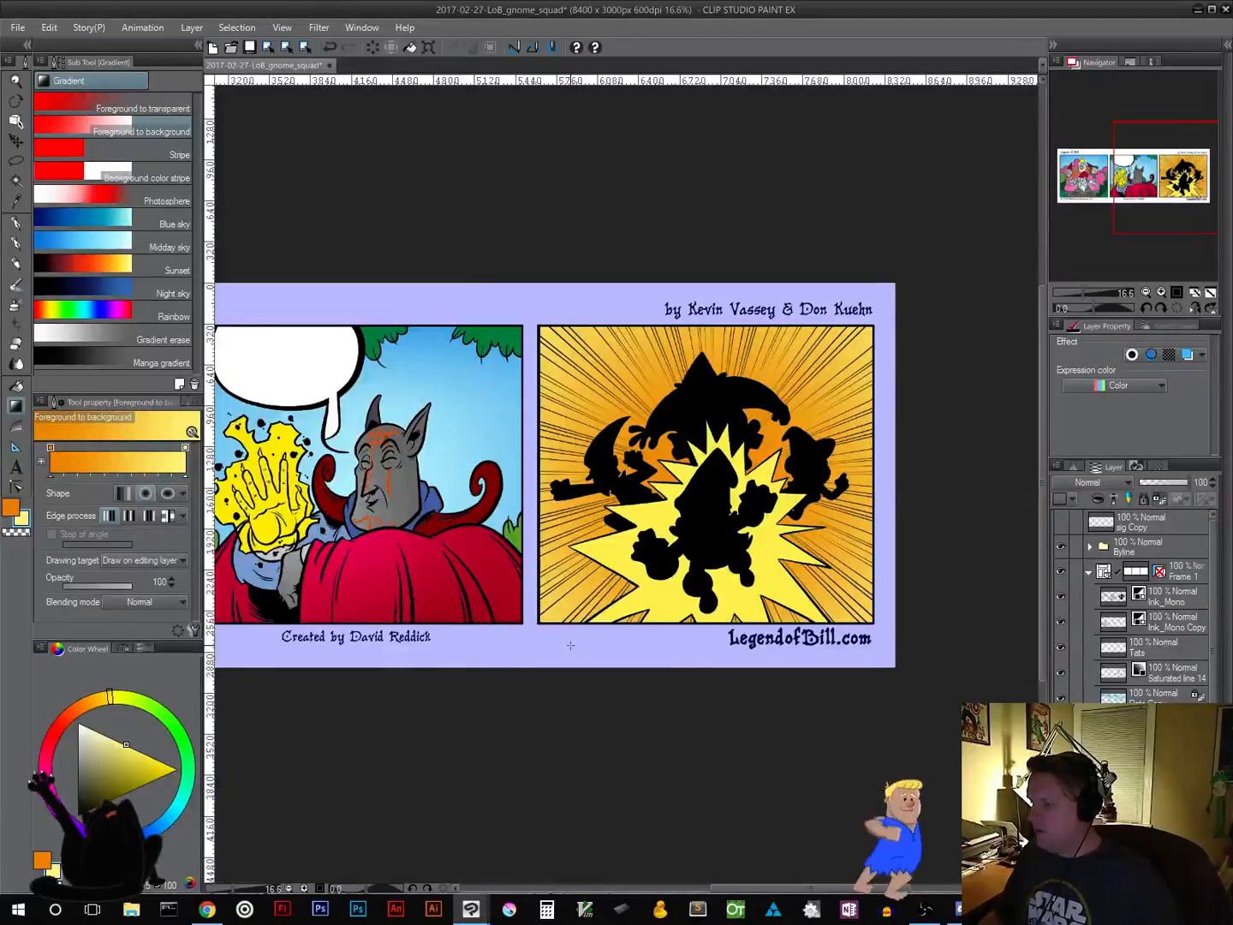
pyautogui.hotkey('ctrl', 'z')
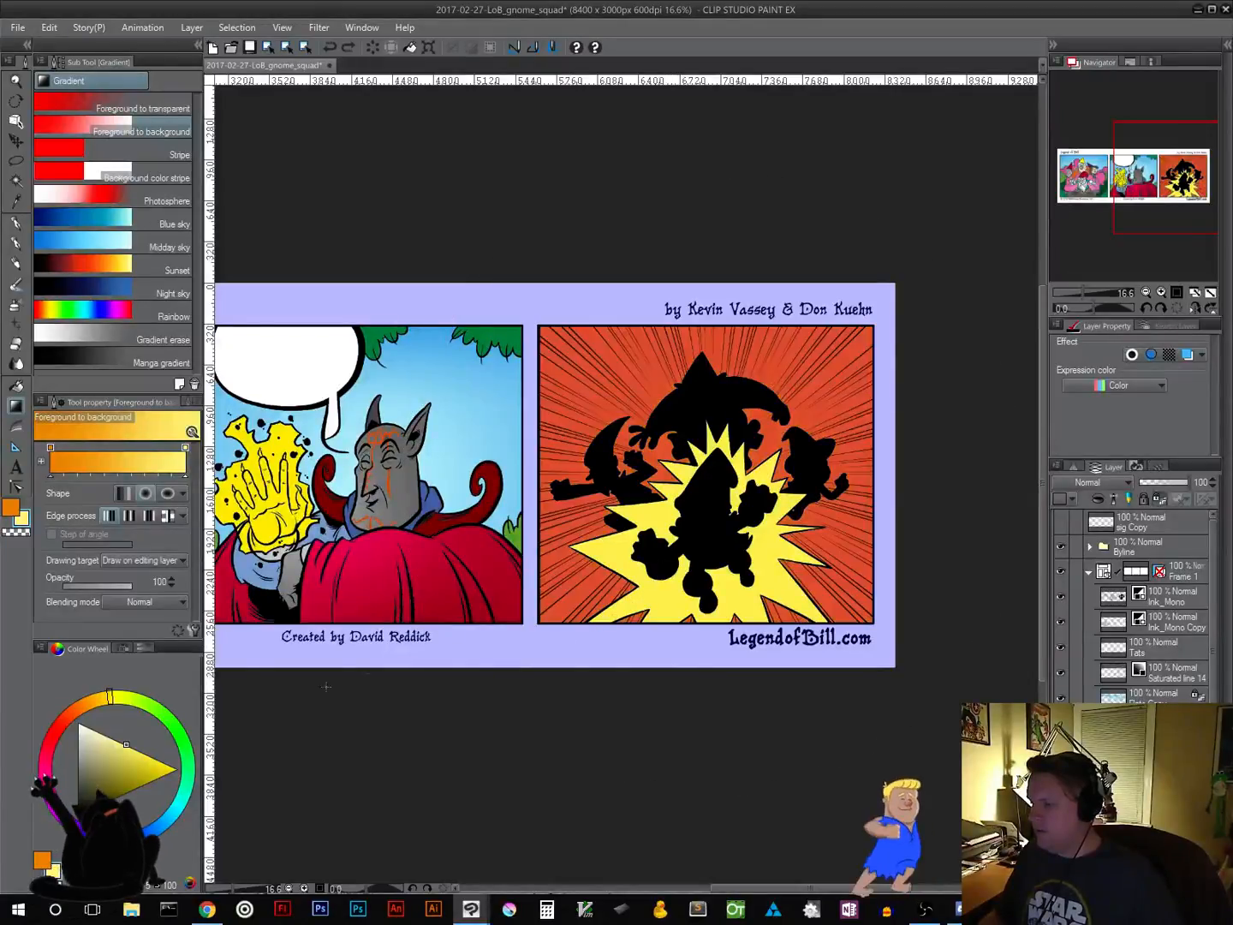
pyautogui.click(106, 735)
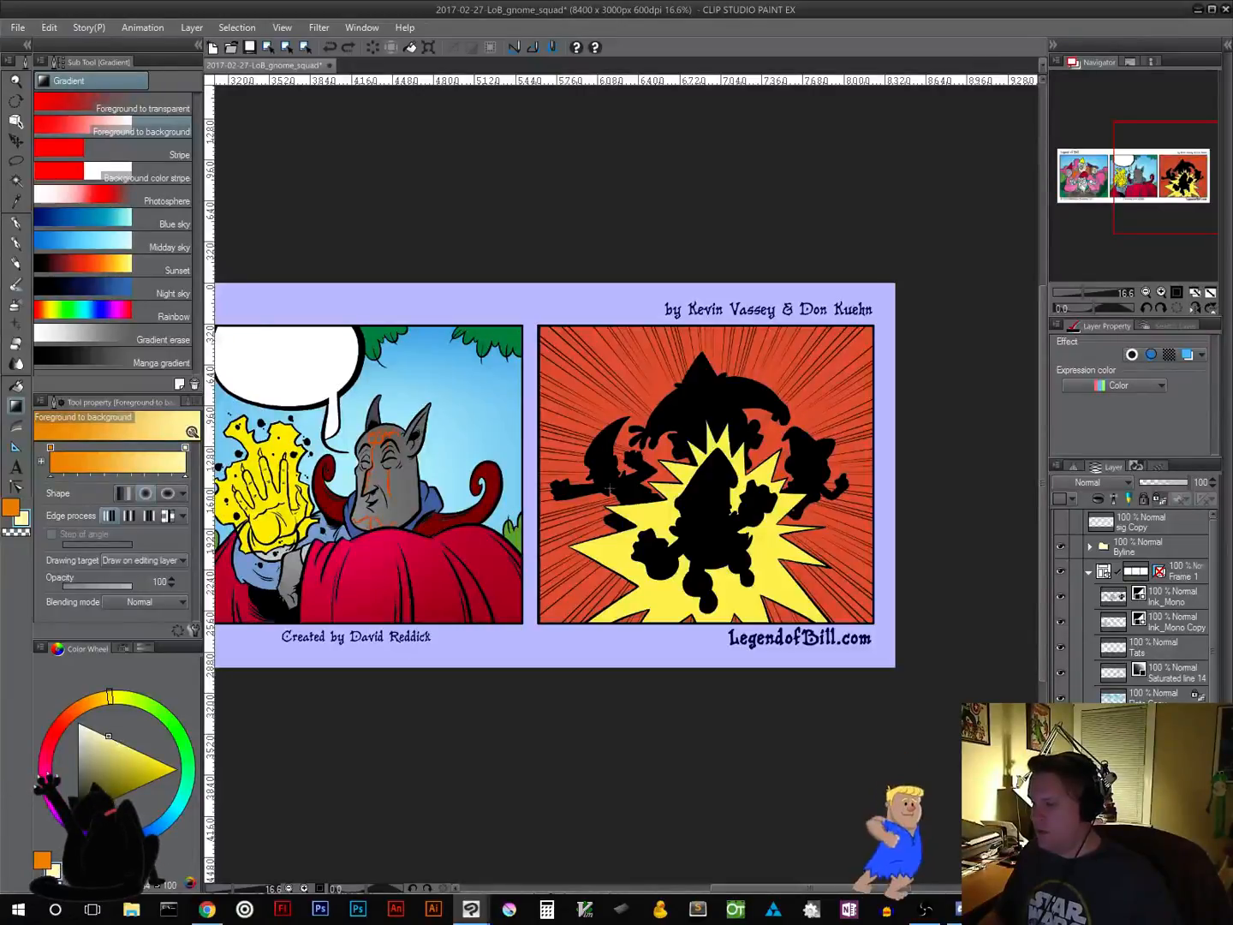
pyautogui.moveTo(709, 481); pyautogui.dragTo(499, 631)
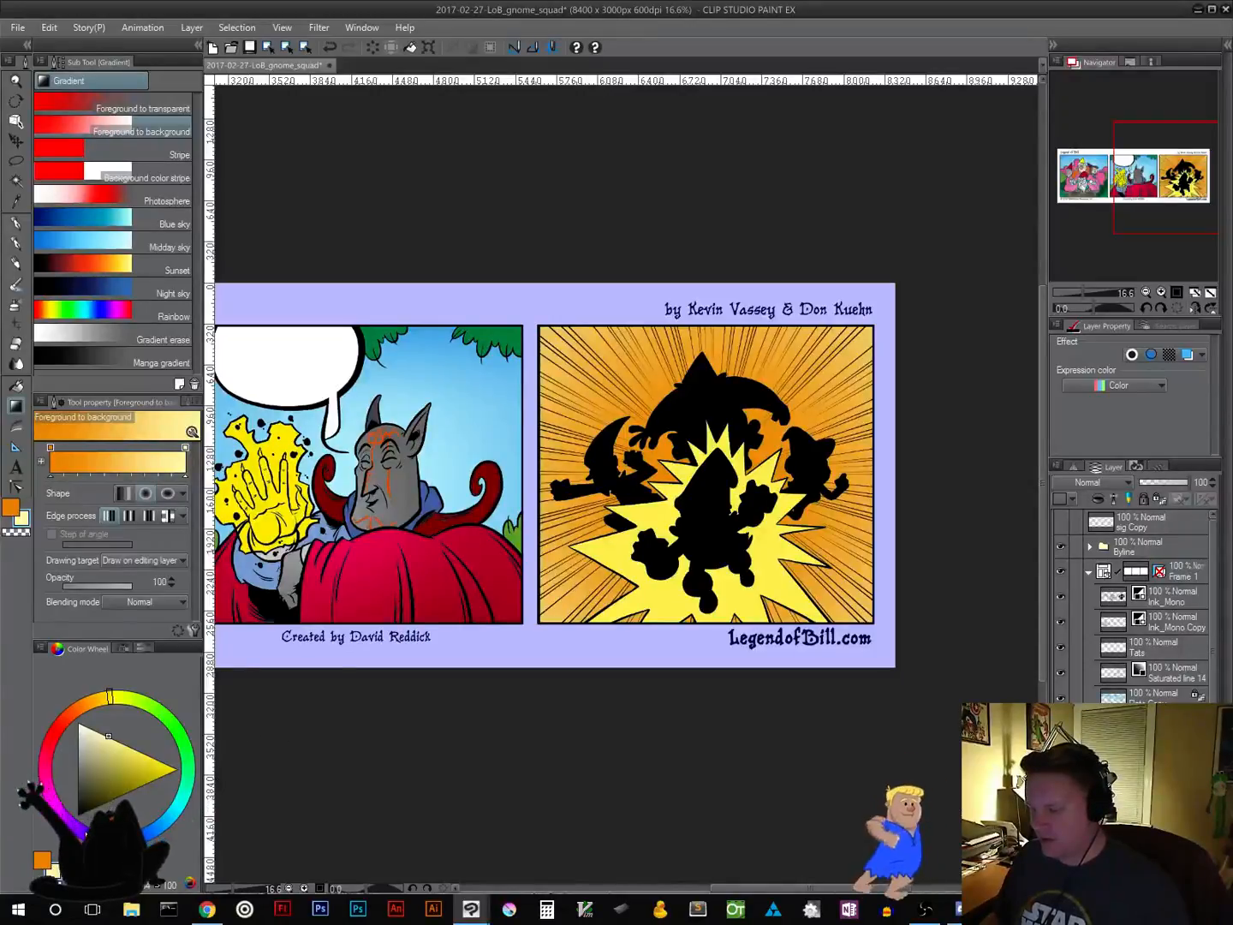
# Try magenta, pink, salmon and lavender as the gradient's background colour, and undo the orange-to-pale-yellow fill in the third panel
pyautogui.click(57, 806)
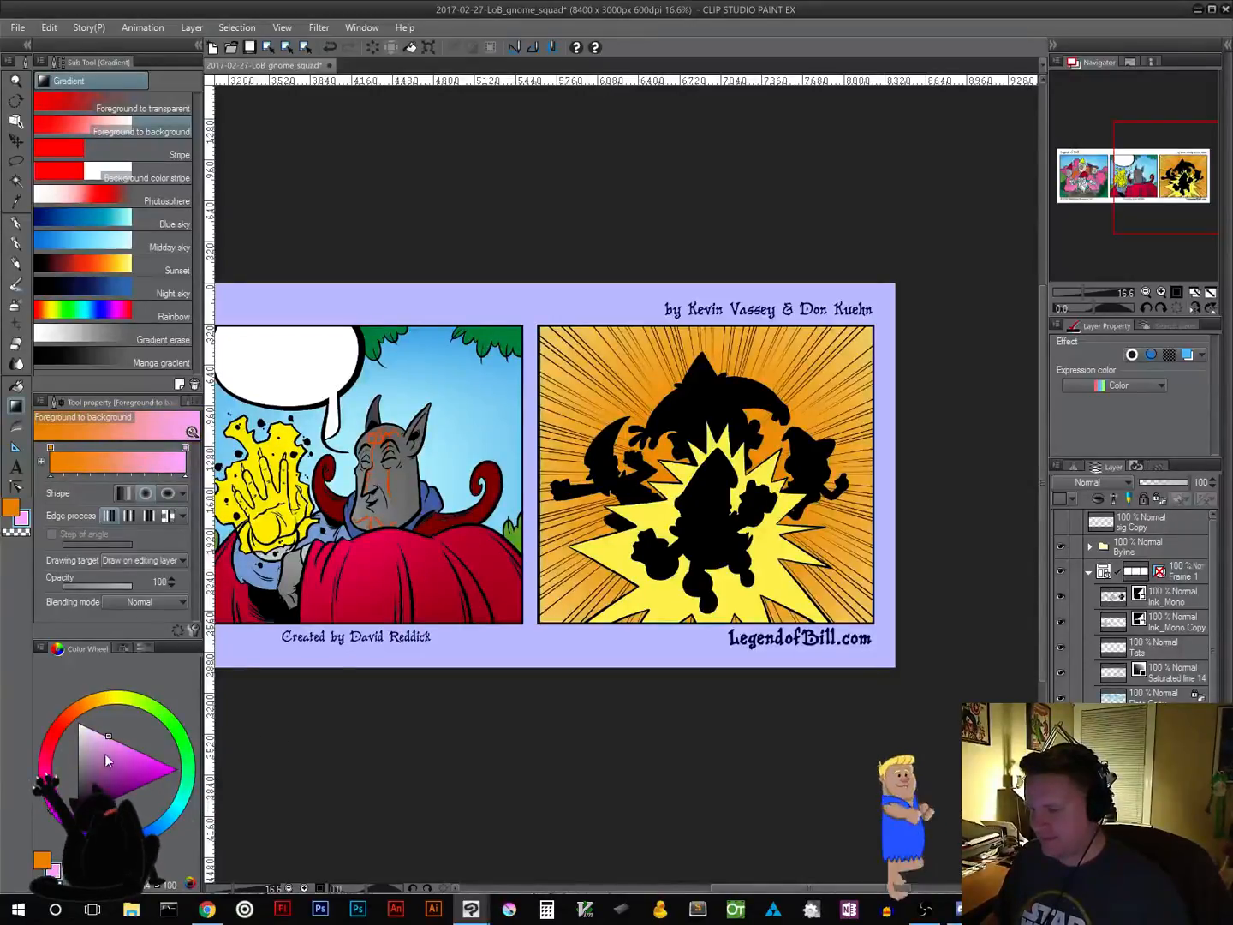
pyautogui.moveTo(106, 753); pyautogui.dragTo(175, 777)
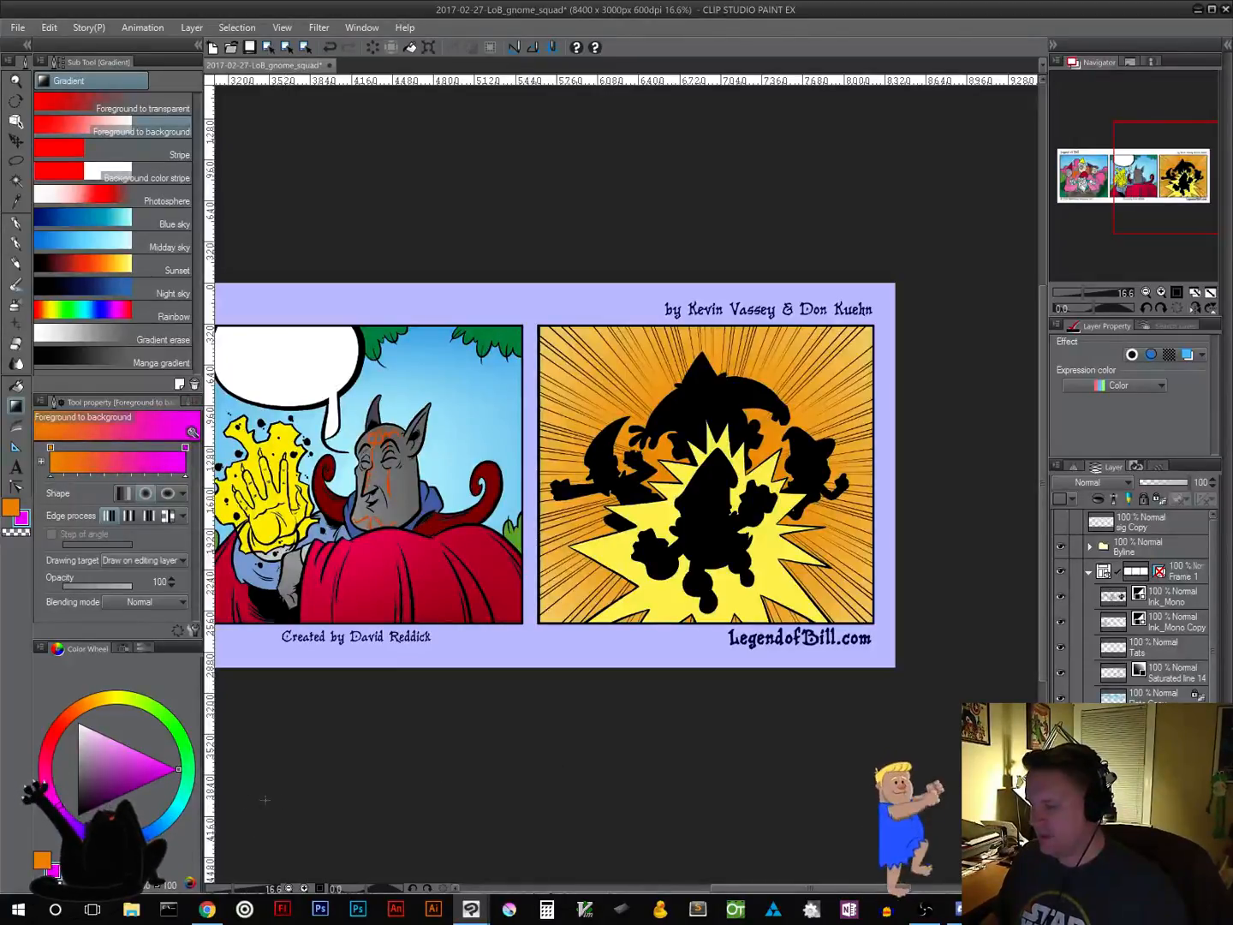
pyautogui.moveTo(176, 767); pyautogui.dragTo(129, 715)
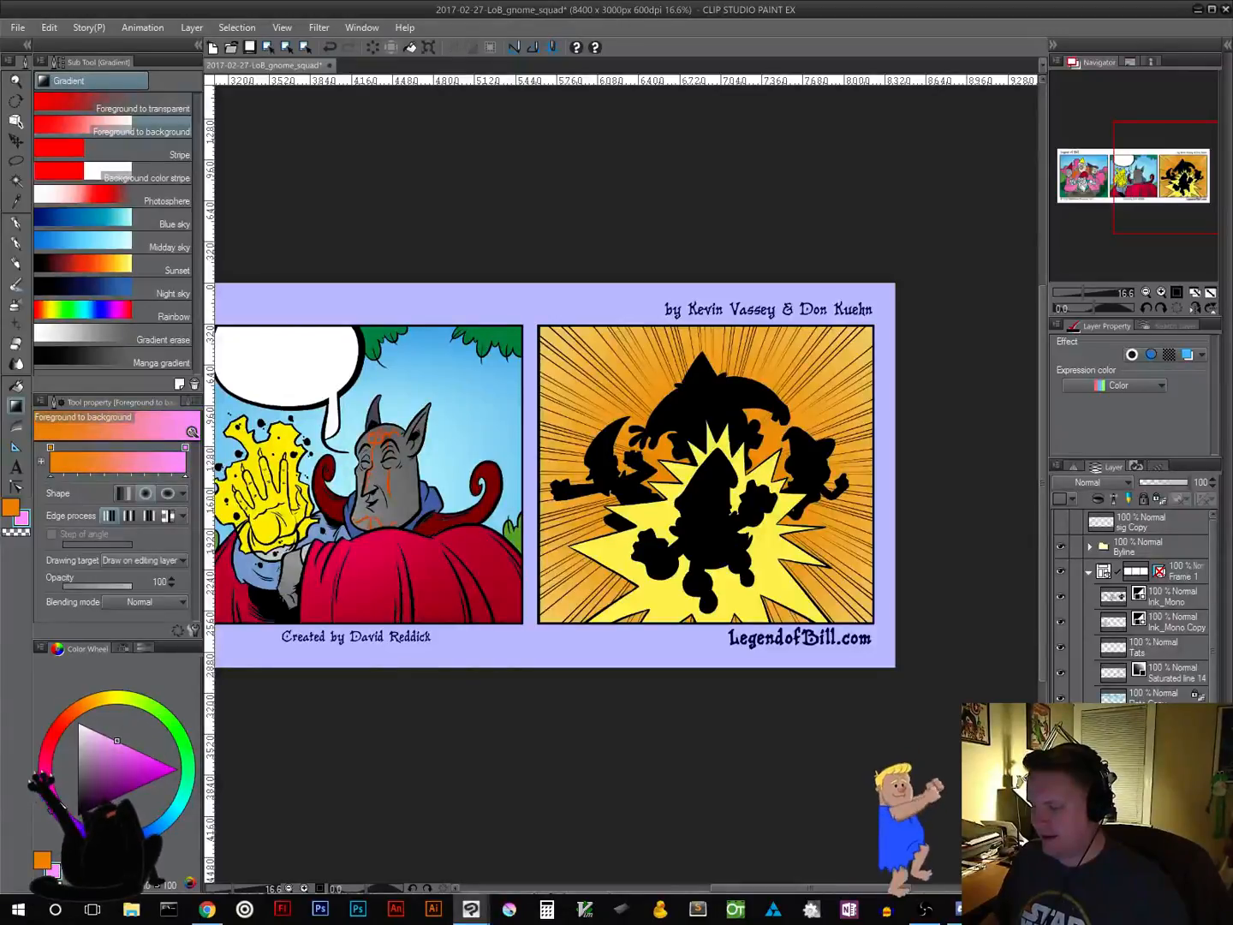
pyautogui.click(50, 767)
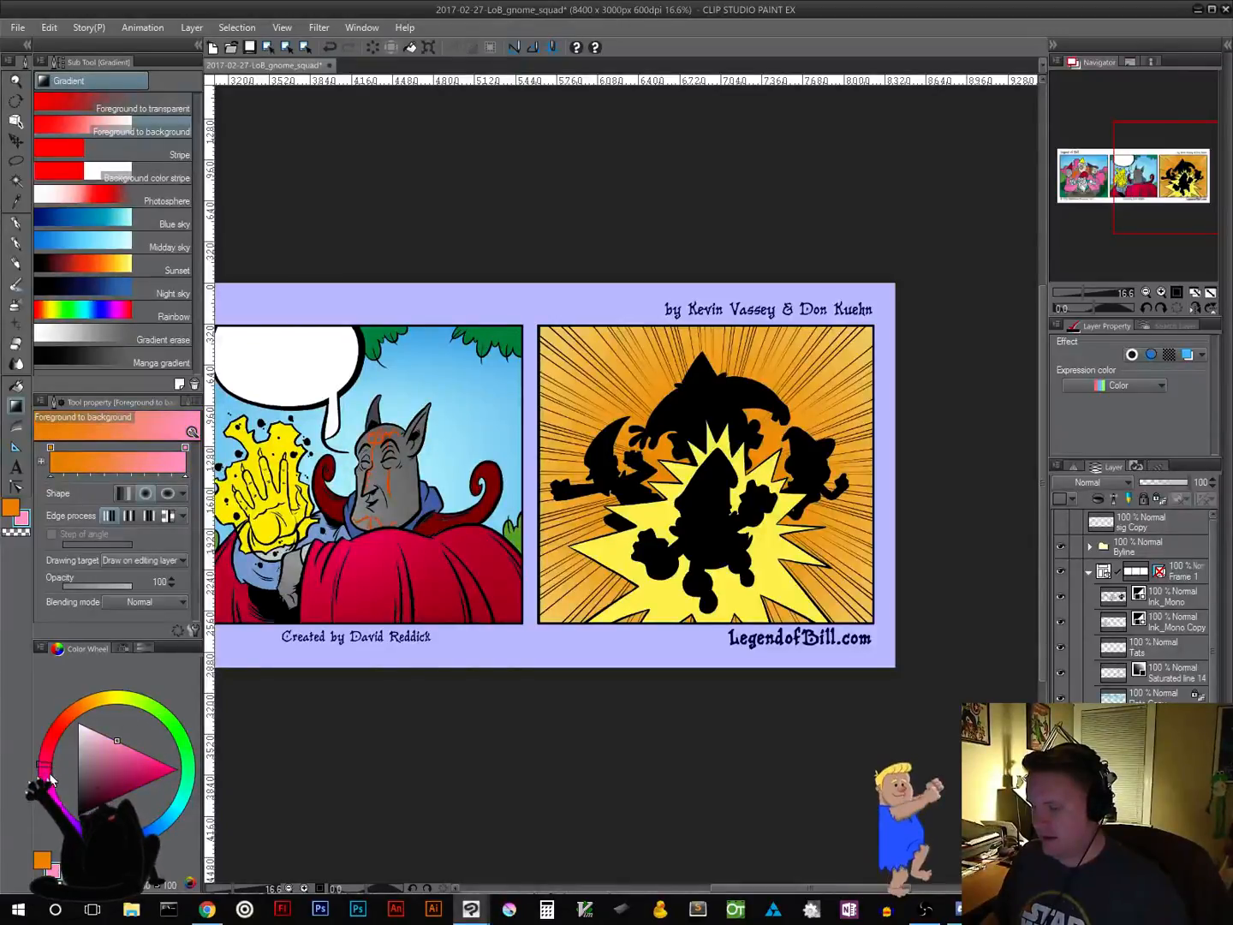
pyautogui.click(58, 735)
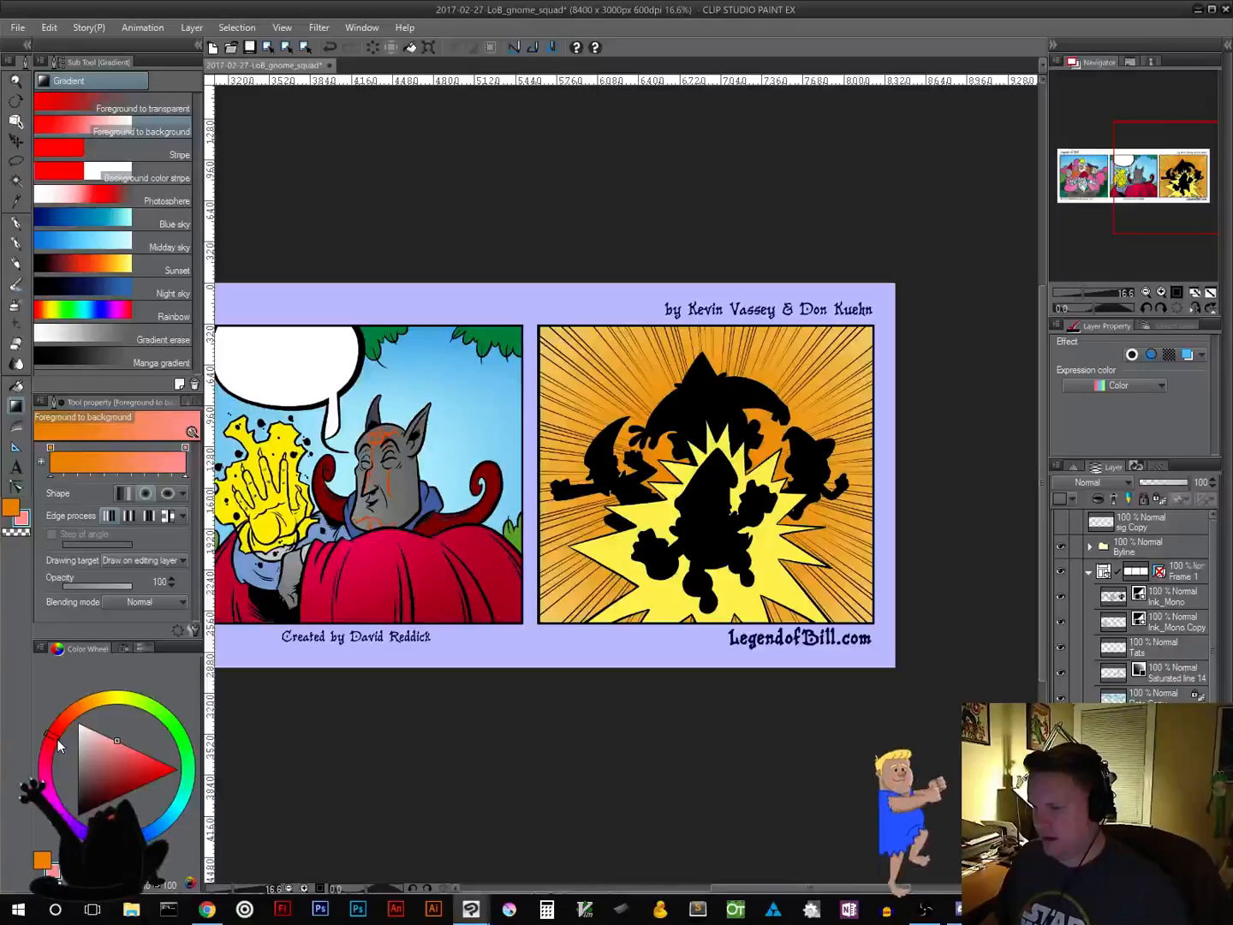
pyautogui.moveTo(56, 734)
pyautogui.mouseDown()
pyautogui.moveTo(101, 698)
pyautogui.moveTo(140, 705)
pyautogui.moveTo(172, 729)
pyautogui.moveTo(182, 795)
pyautogui.moveTo(87, 833)
pyautogui.mouseUp()
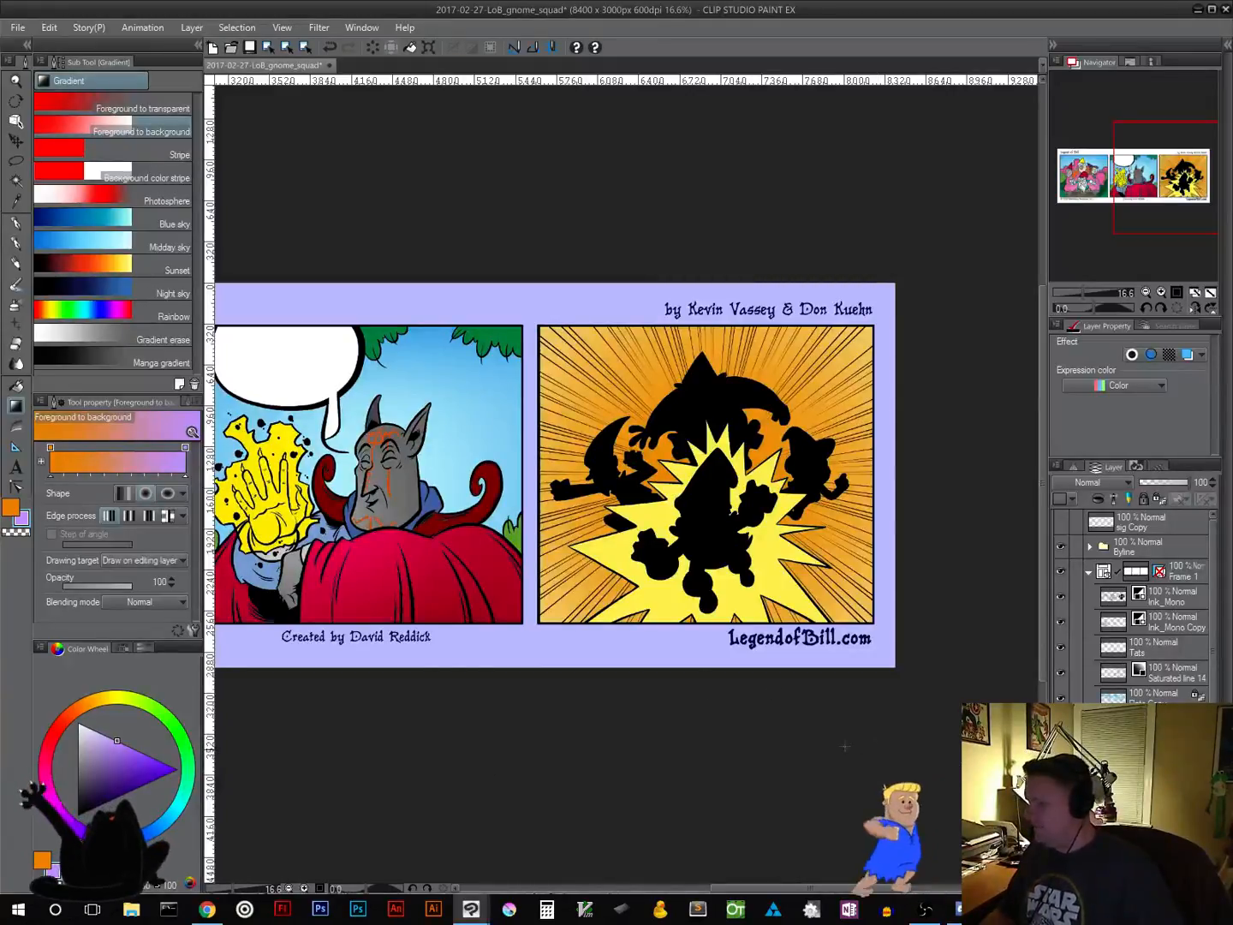
pyautogui.hotkey('ctrl', 'z')
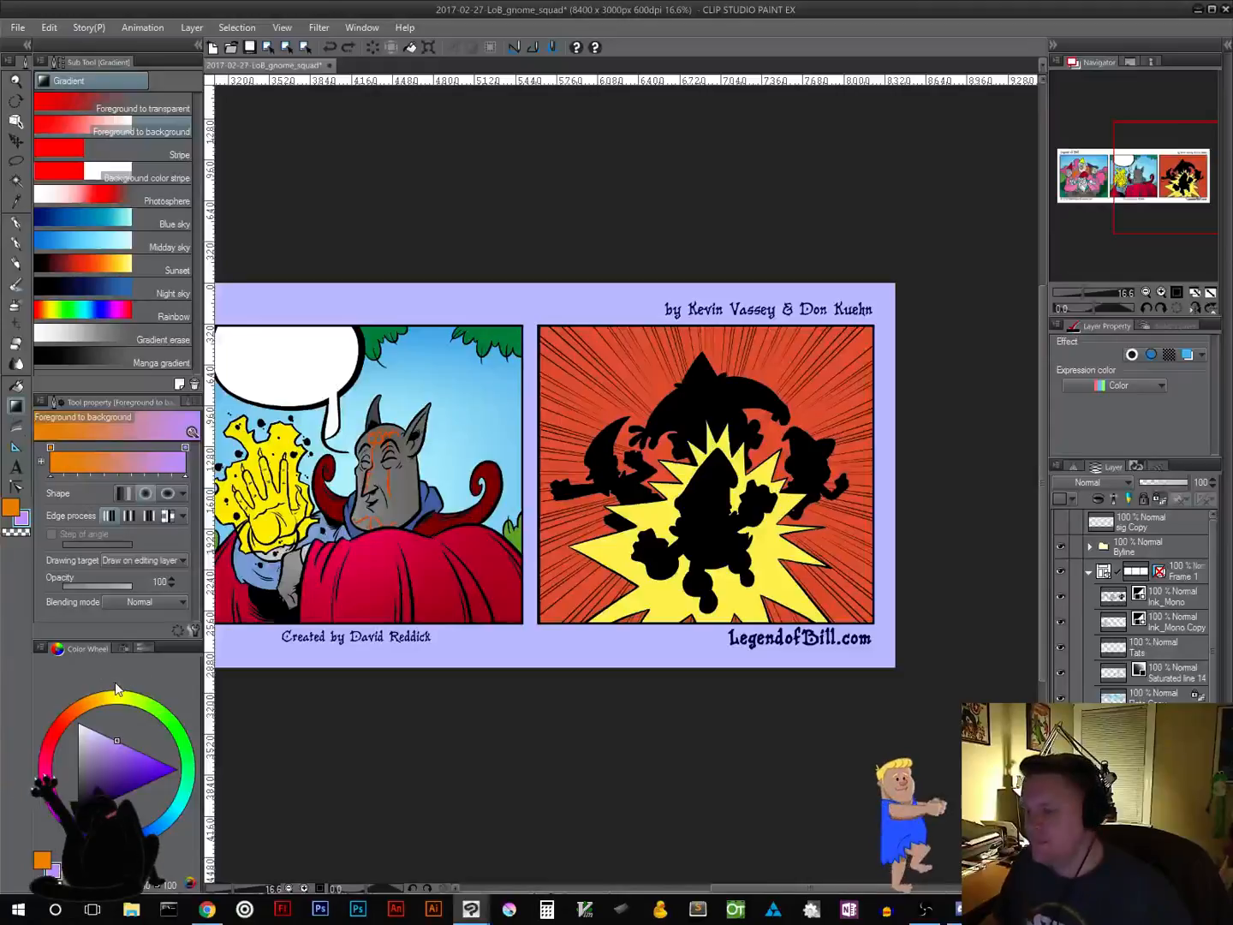
# Set dark purple as the background colour and orange-red as the foreground colour from the Gnomes_Swatches colour set
pyautogui.click(117, 648)
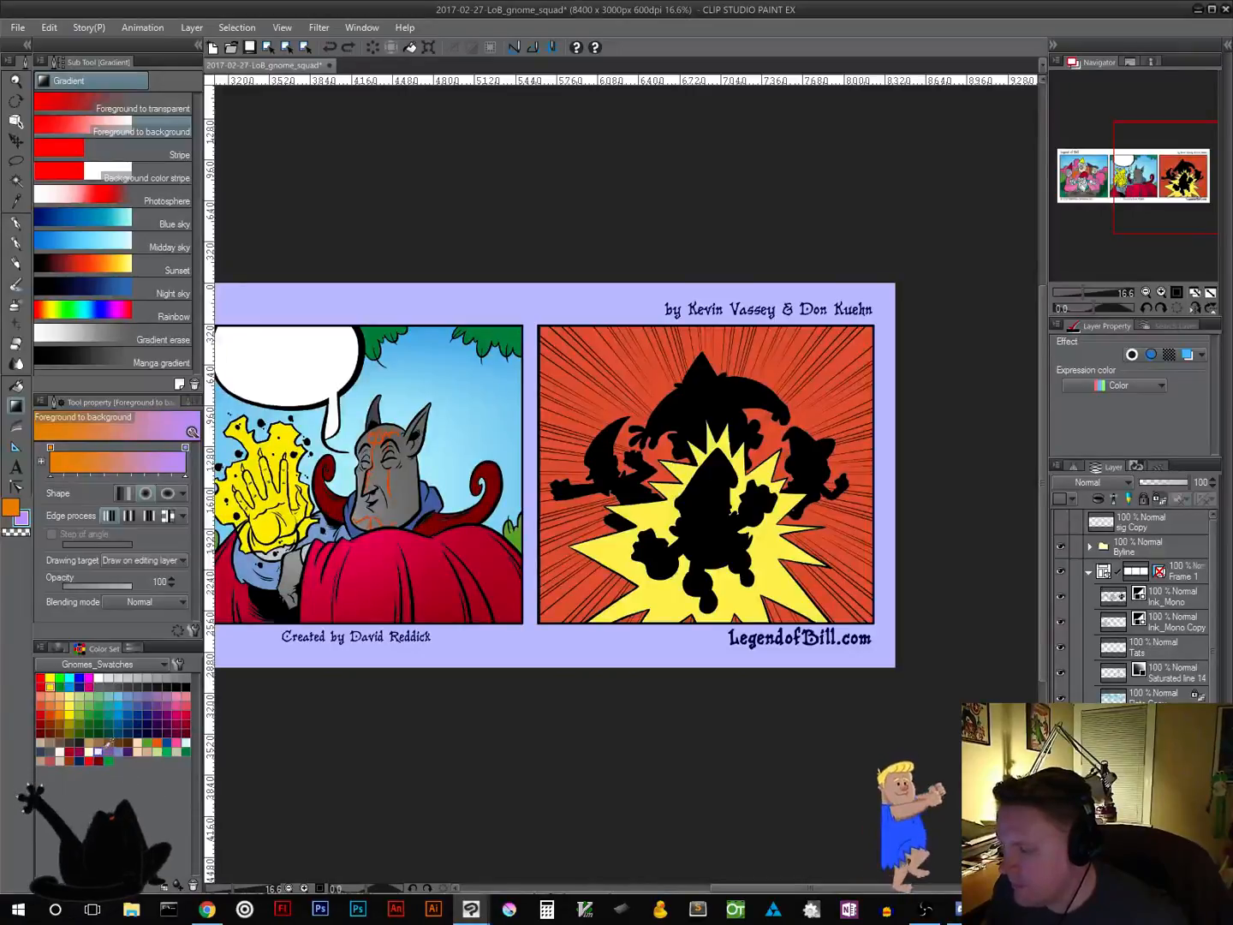
pyautogui.click(127, 750)
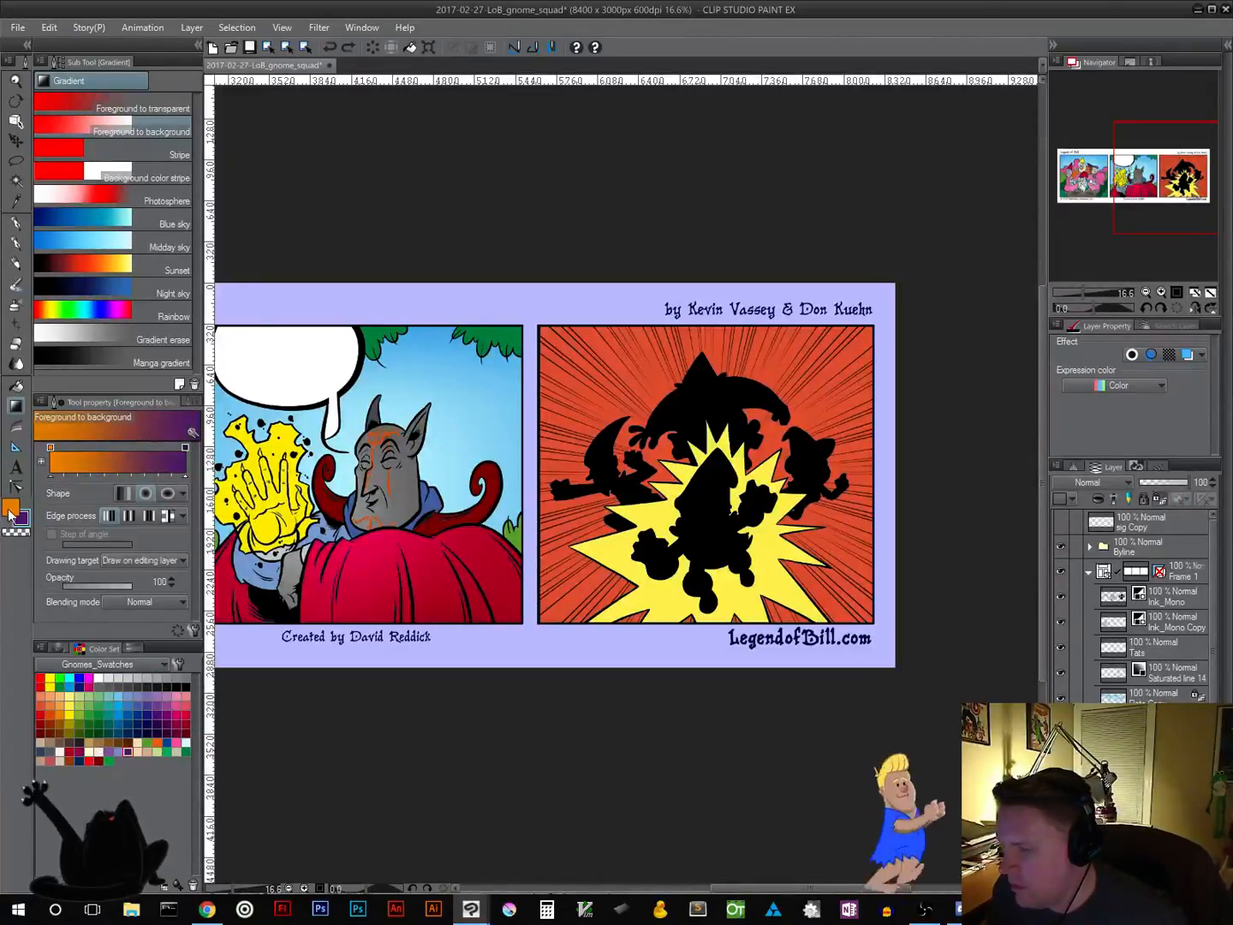
pyautogui.click(70, 711)
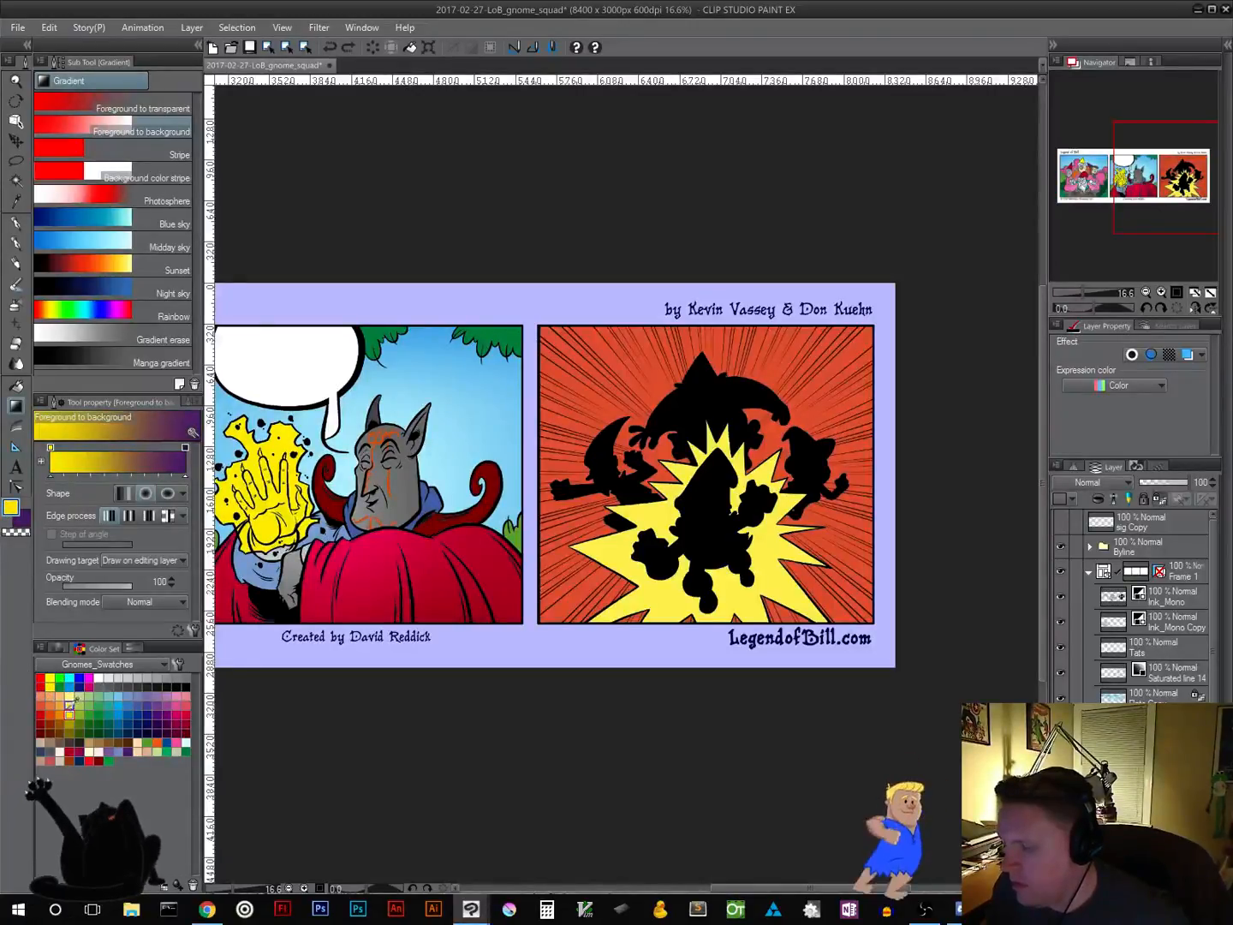
pyautogui.click(63, 702)
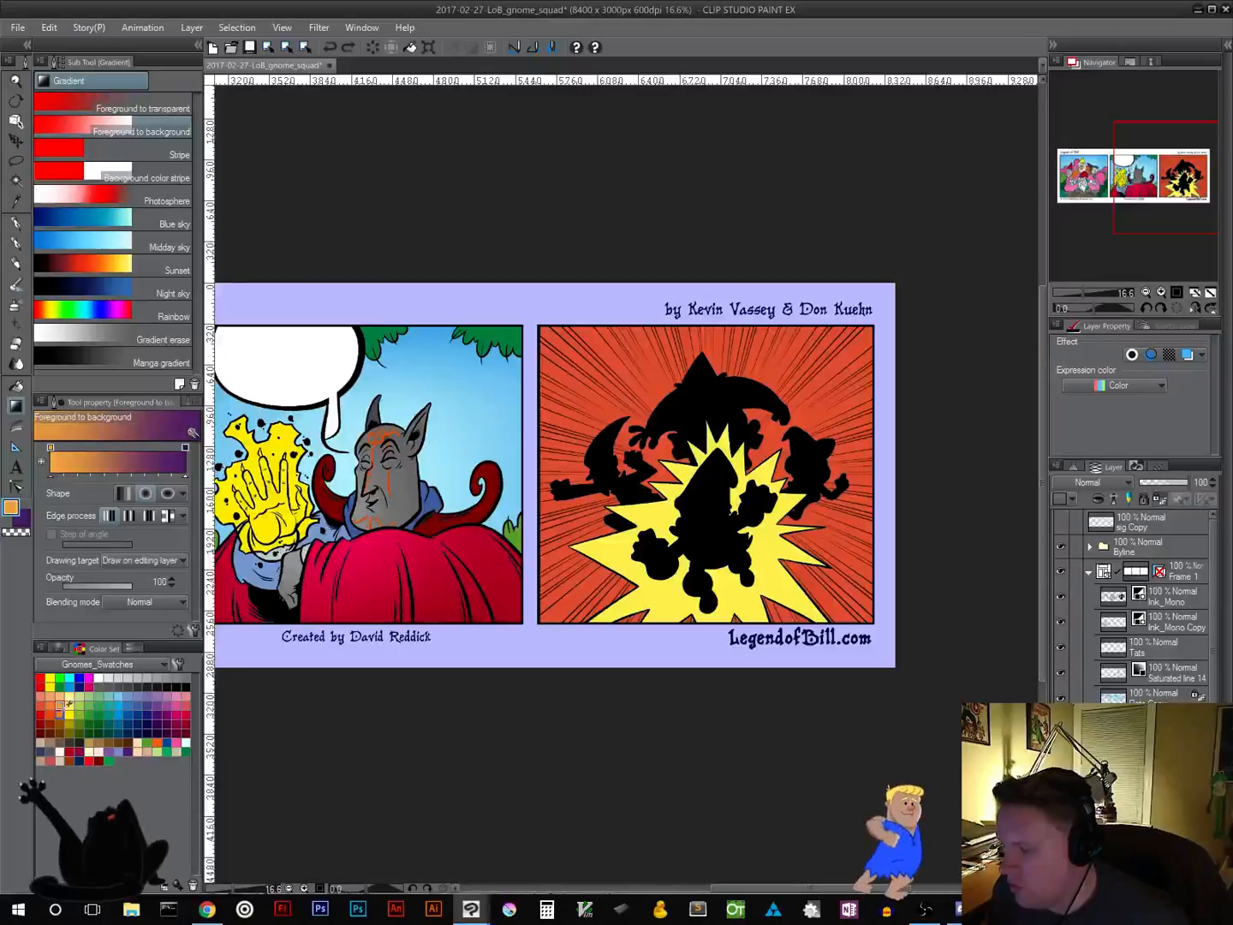
pyautogui.click(60, 713)
pyautogui.click(51, 715)
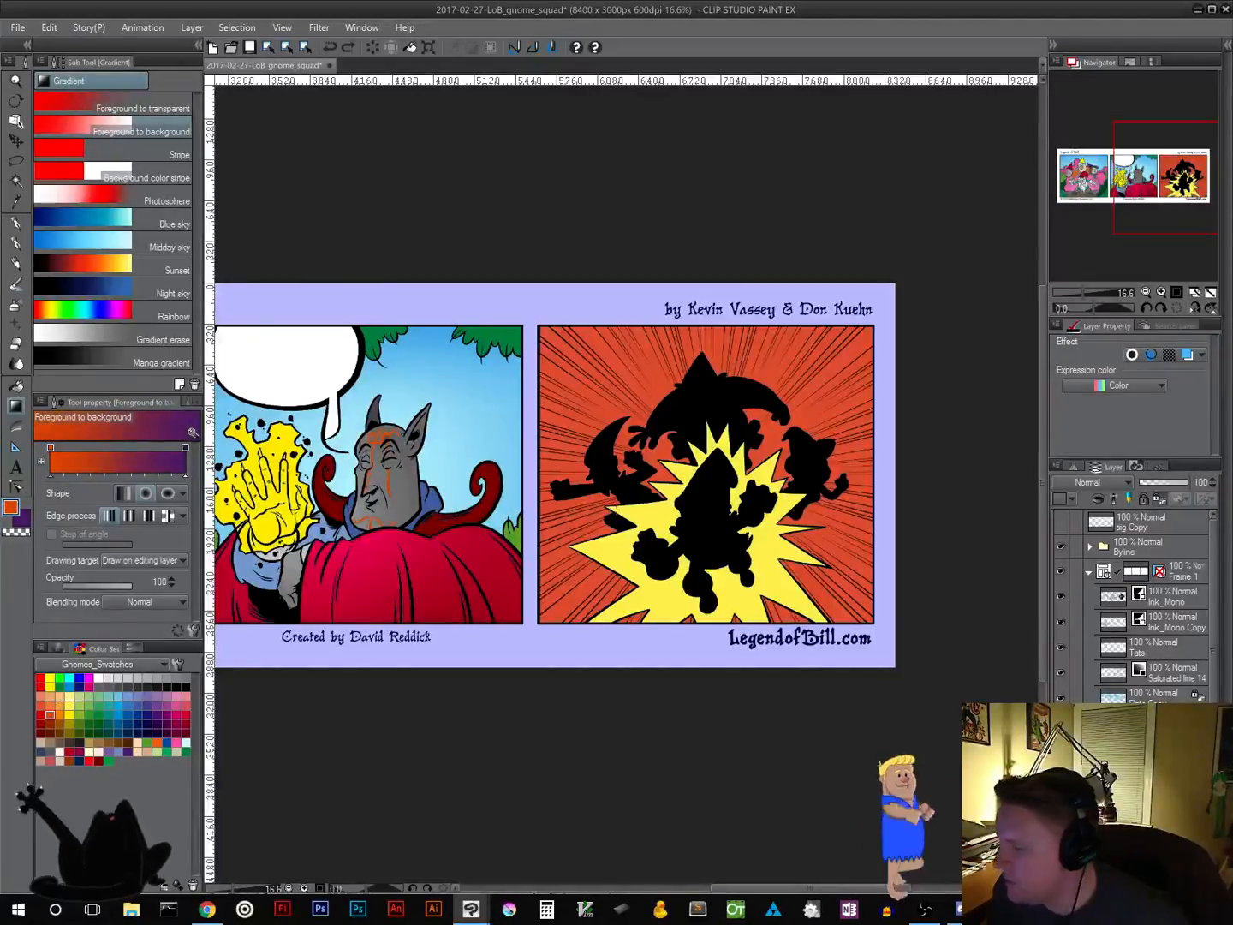
# Try a wide circular gradient from orange-red to dark purple behind the third panel's silhouettes, and undo it
pyautogui.moveTo(713, 480); pyautogui.dragTo(387, 797)
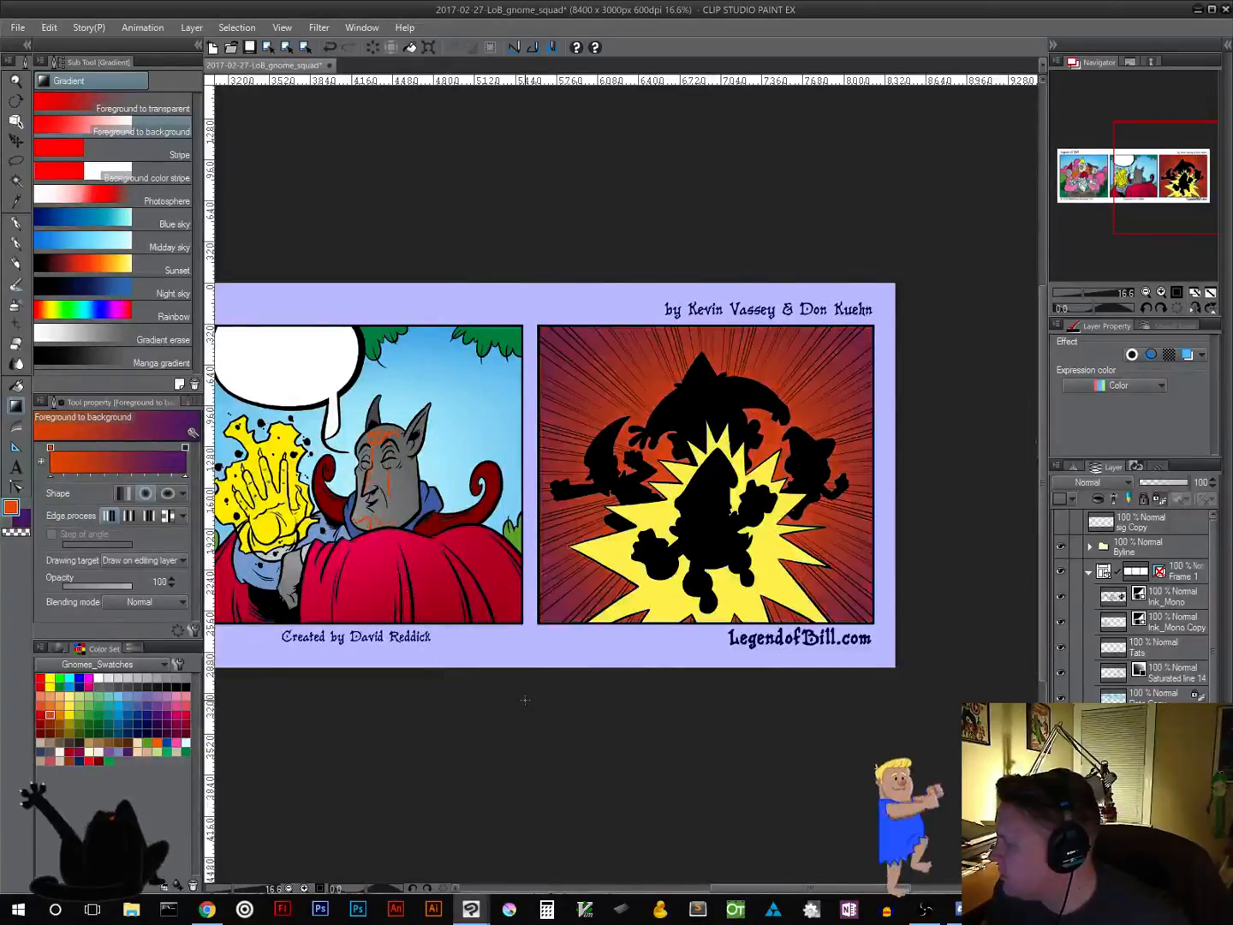
pyautogui.hotkey('ctrl', 'z')
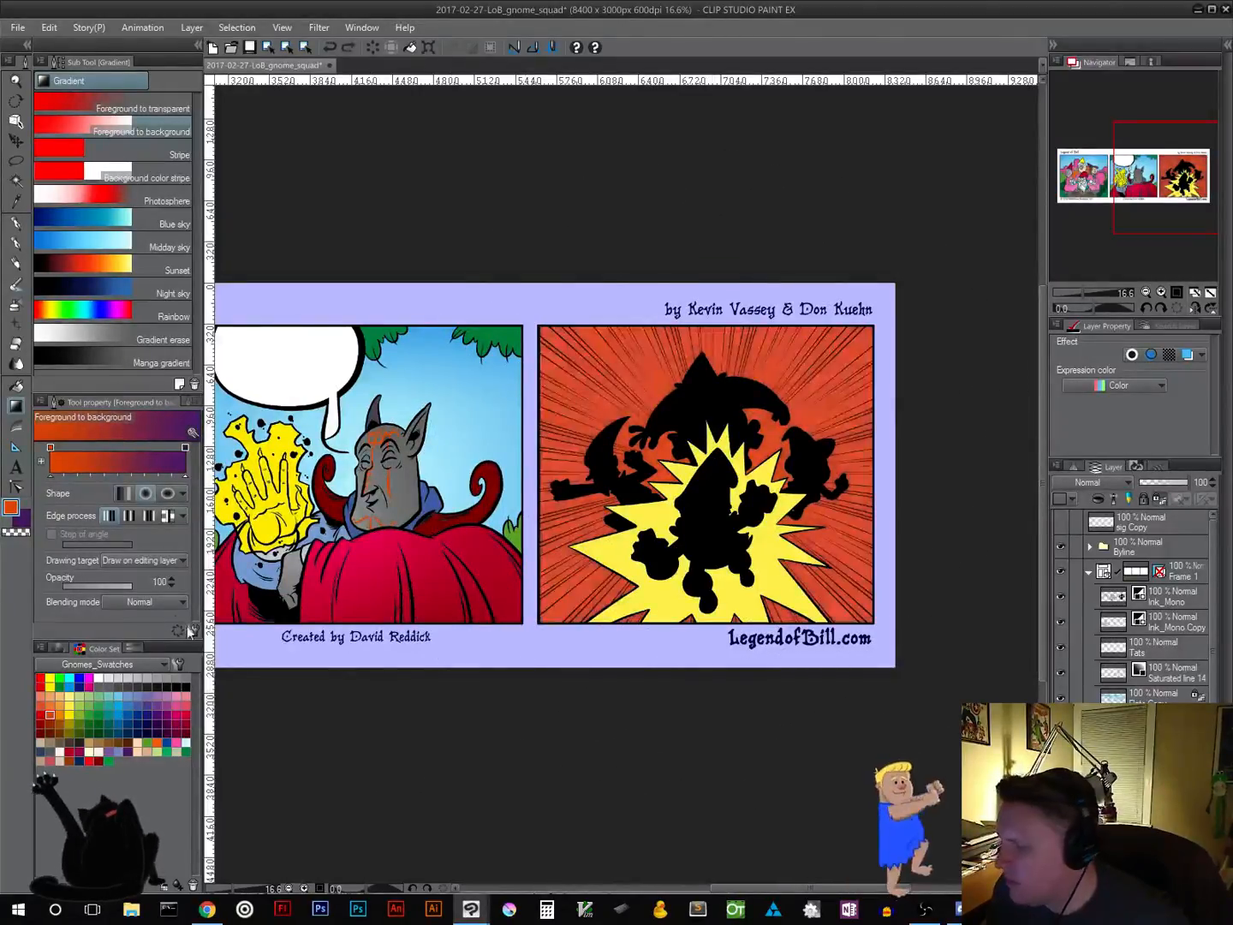
# Reverse the gradient to run from dark purple to orange-red and apply it as a circle from the third panel's central silhouette
pyautogui.moveTo(50, 475); pyautogui.dragTo(4, 495)
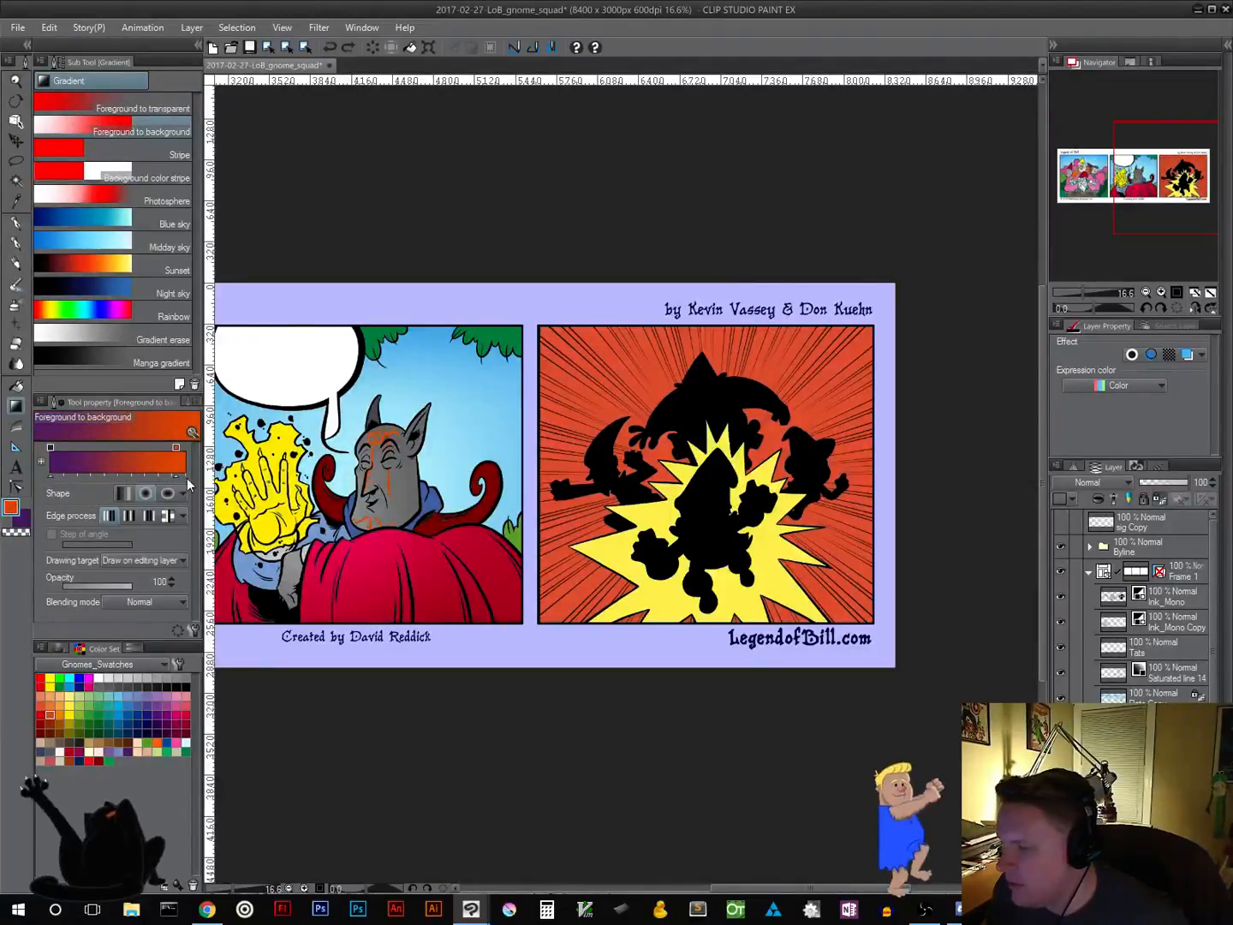
pyautogui.moveTo(178, 482); pyautogui.dragTo(187, 482)
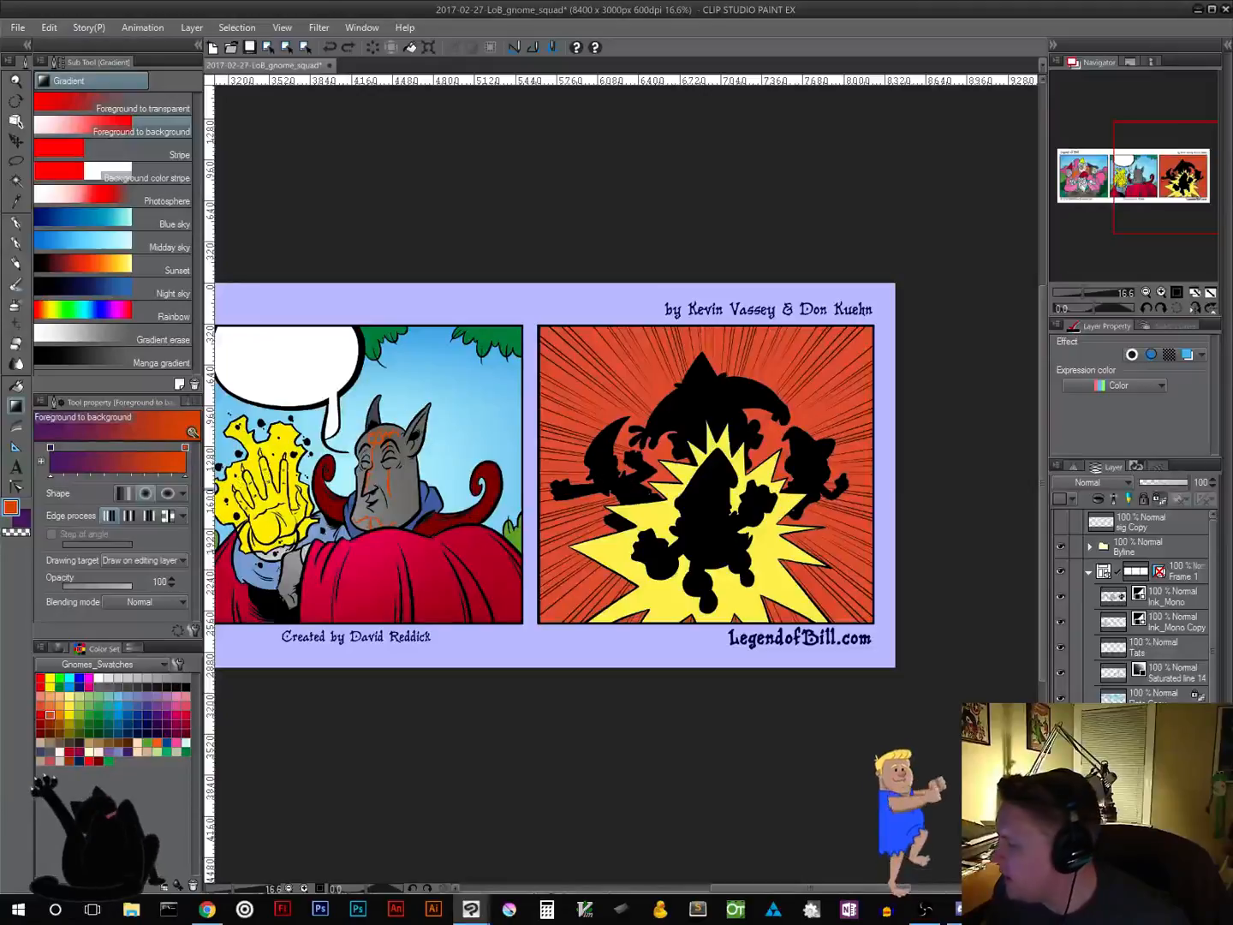
pyautogui.moveTo(711, 486); pyautogui.dragTo(579, 642)
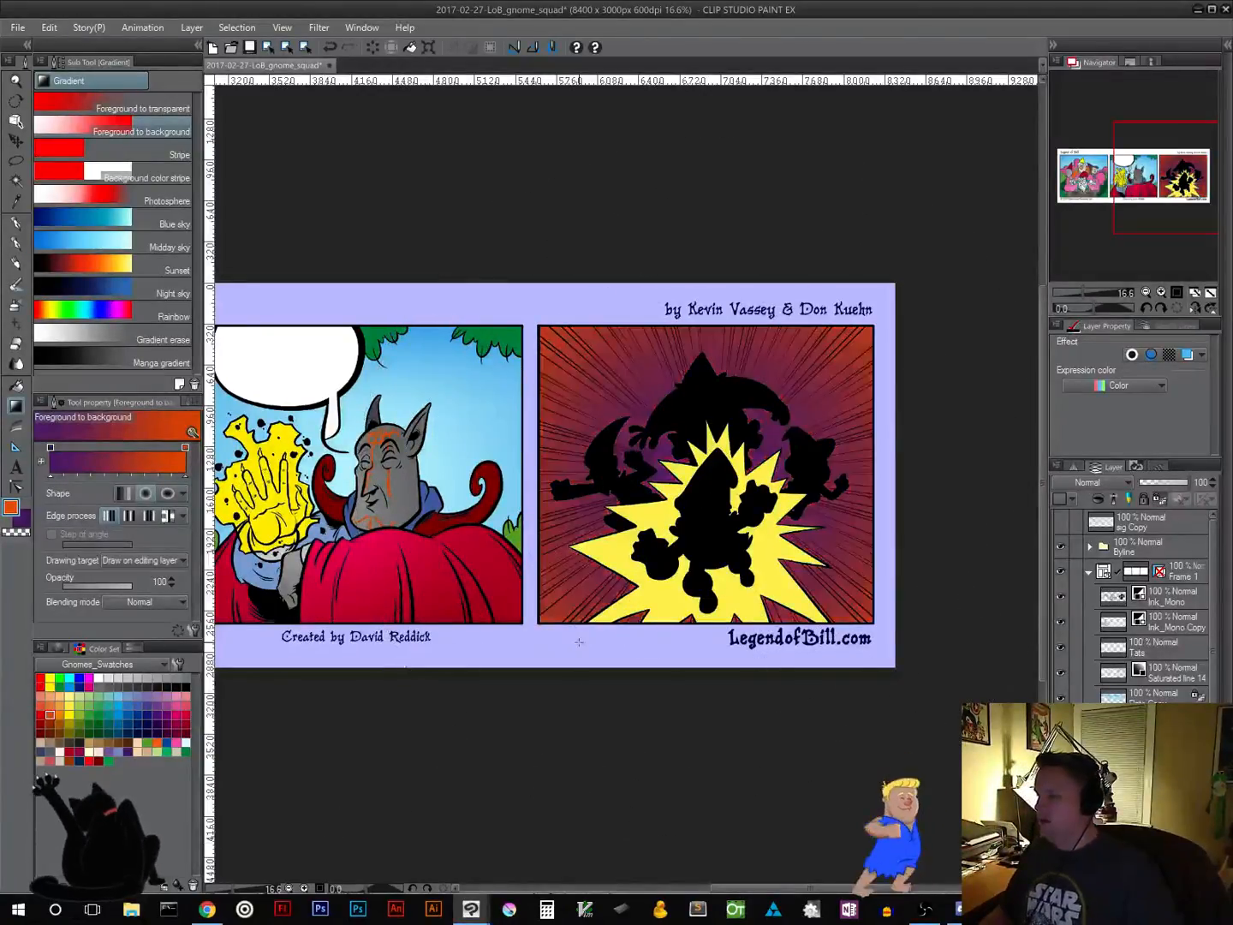
# Undo the wide purple-to-orange circle in the third panel, and try a small circular gradient near the silhouettes and undo it
pyautogui.hotkey('ctrl', 'z')
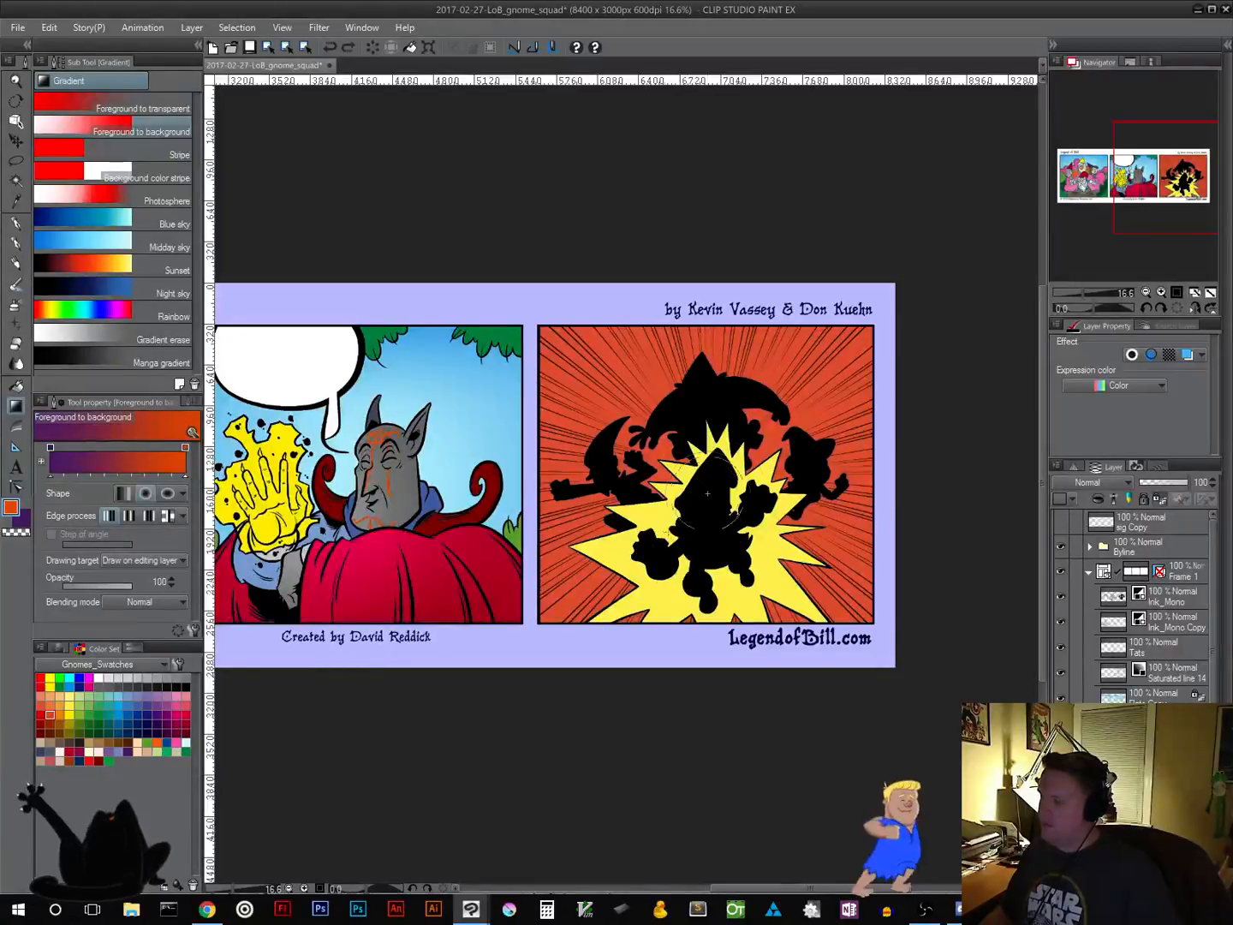
pyautogui.moveTo(666, 532); pyautogui.dragTo(608, 507)
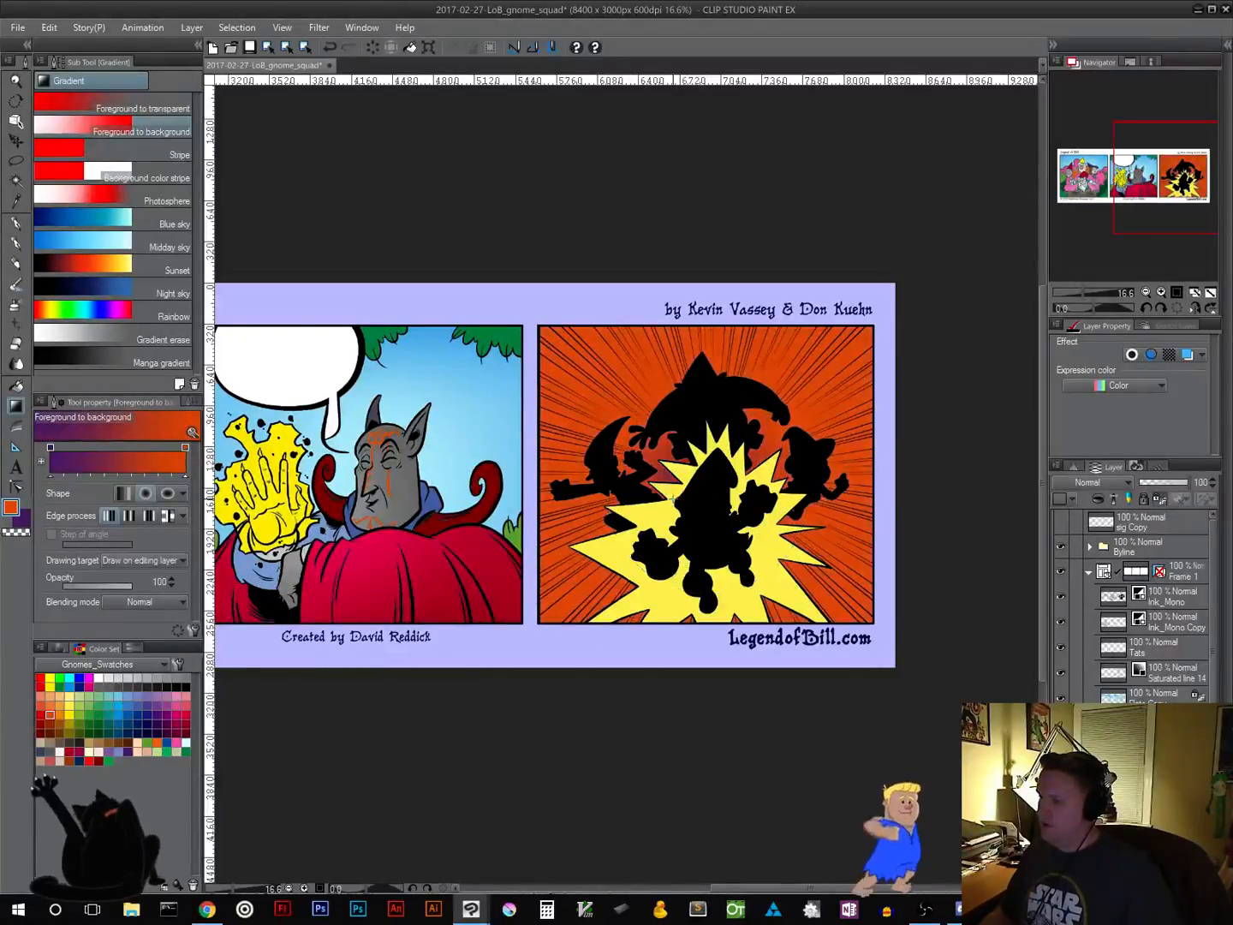
pyautogui.hotkey('ctrl', 'z')
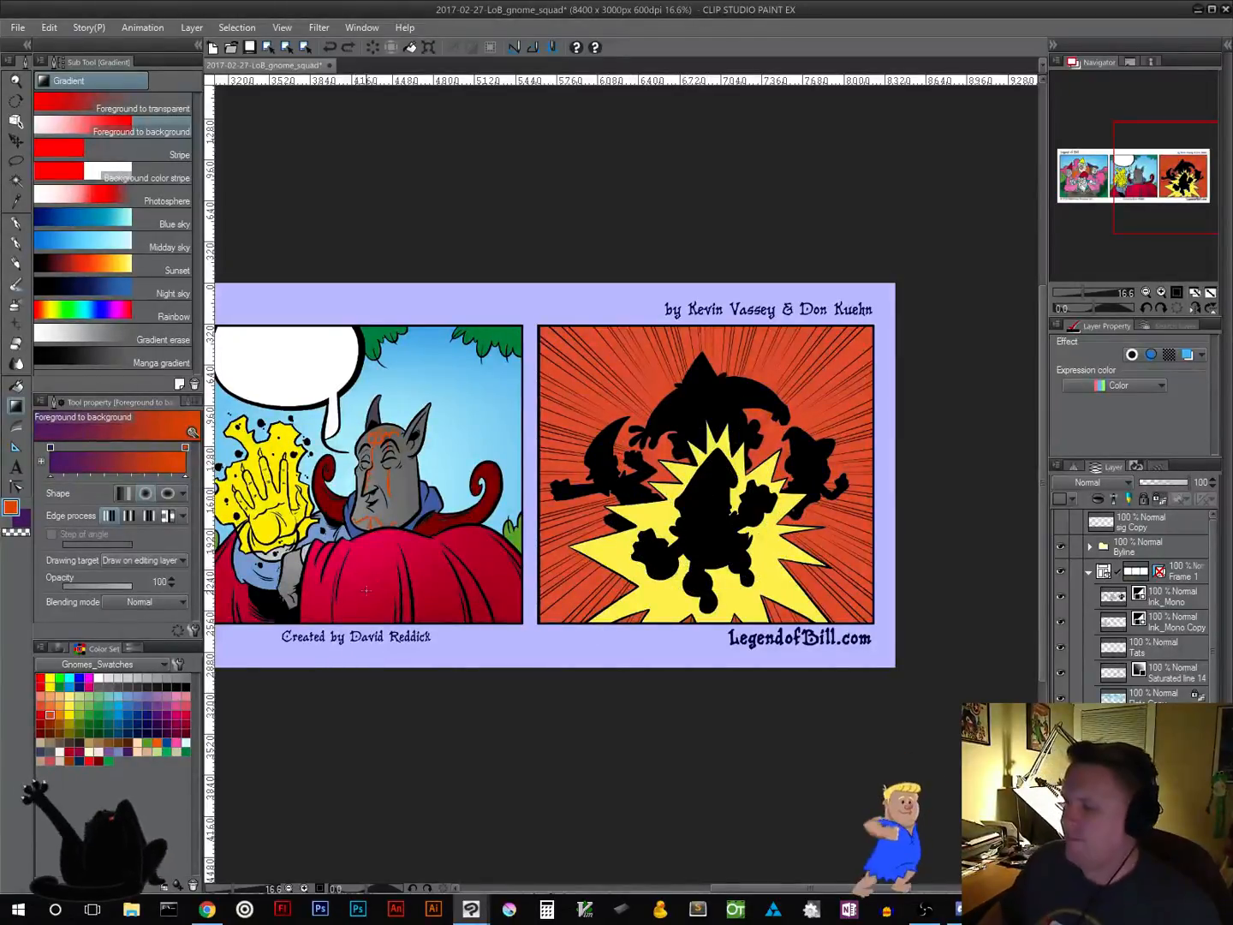
# Add a dark blue colour stop (RGB 53, 47, 115) at position 20 of the purple-to-orange gradient
pyautogui.click(74, 459)
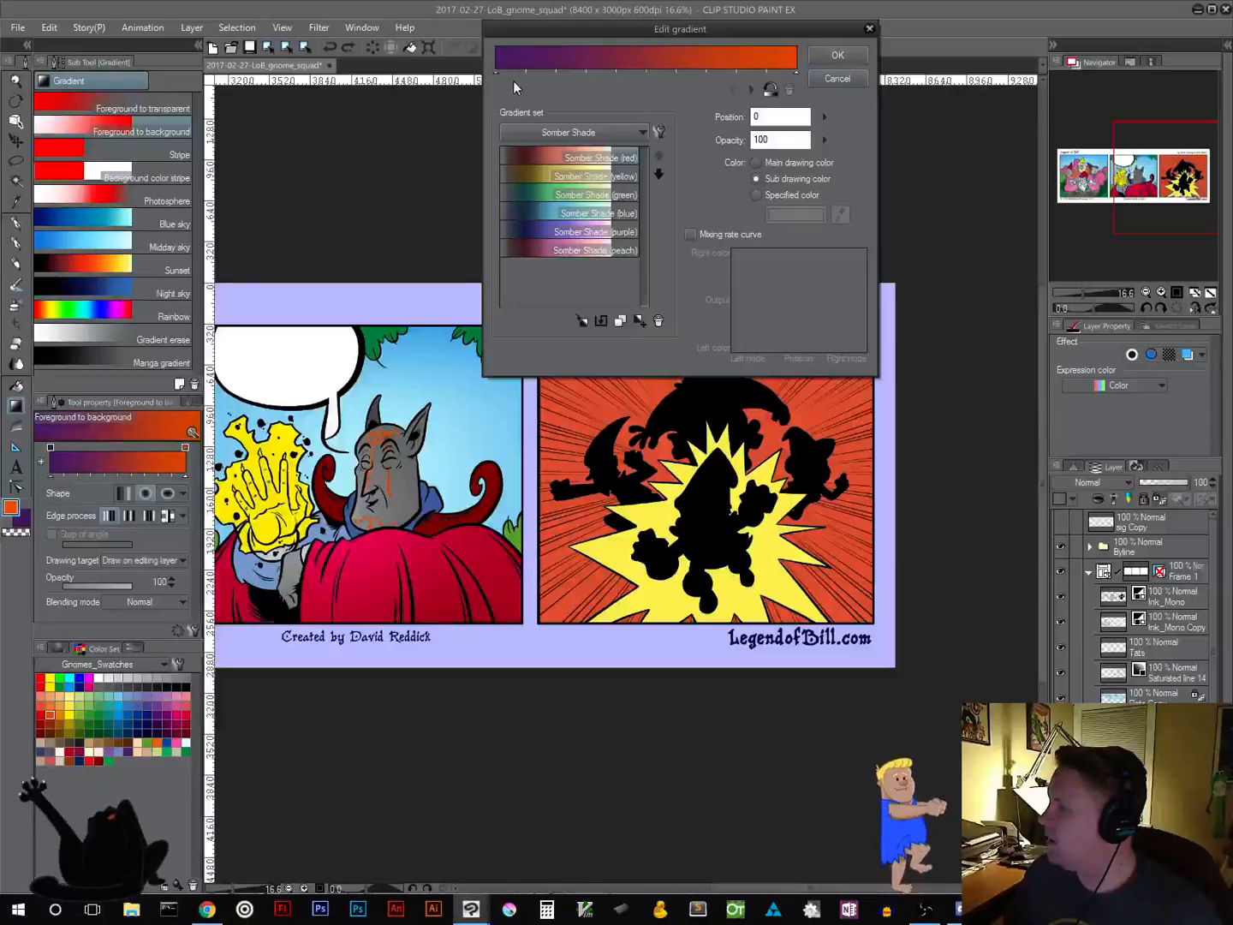
pyautogui.click(554, 72)
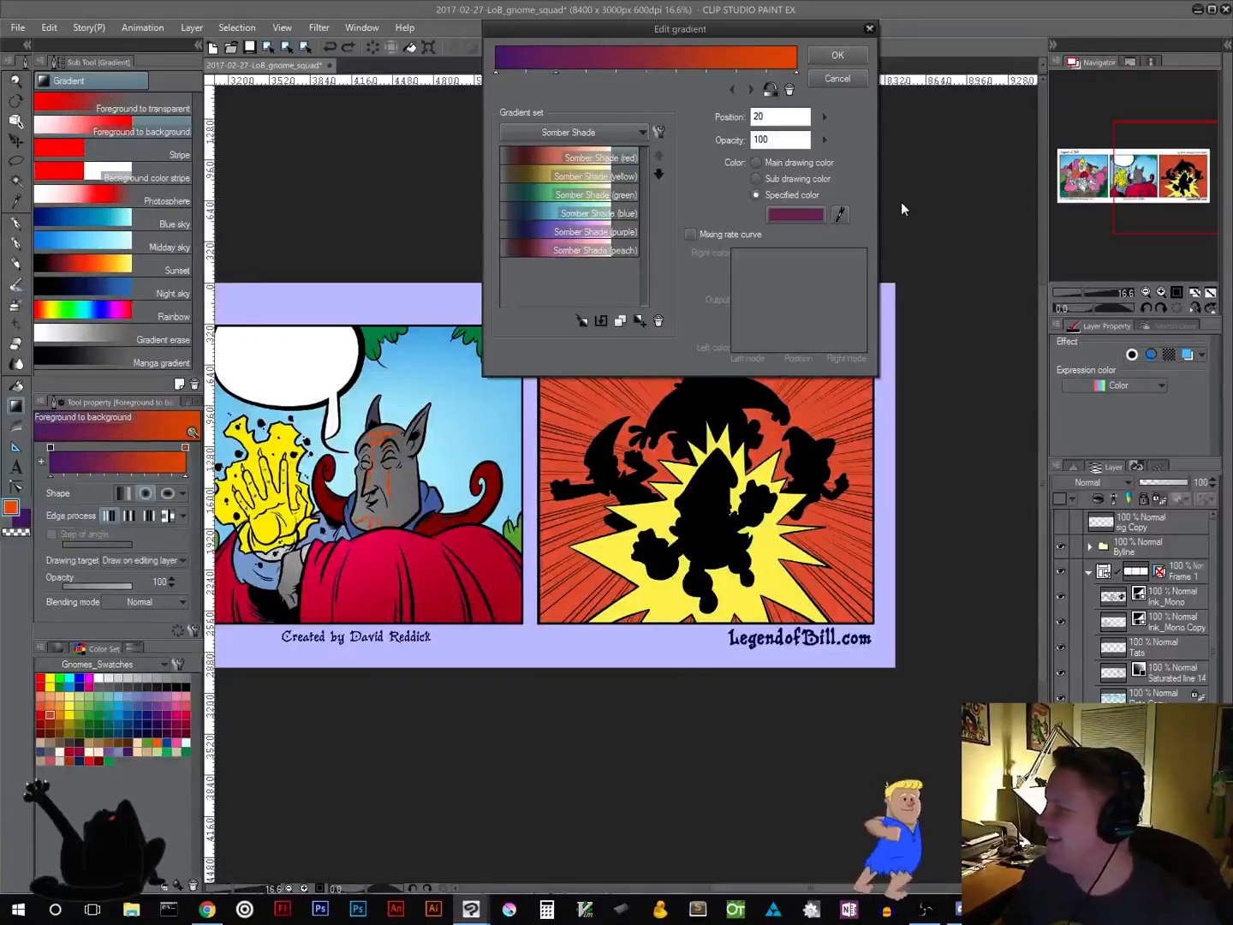
pyautogui.click(807, 218)
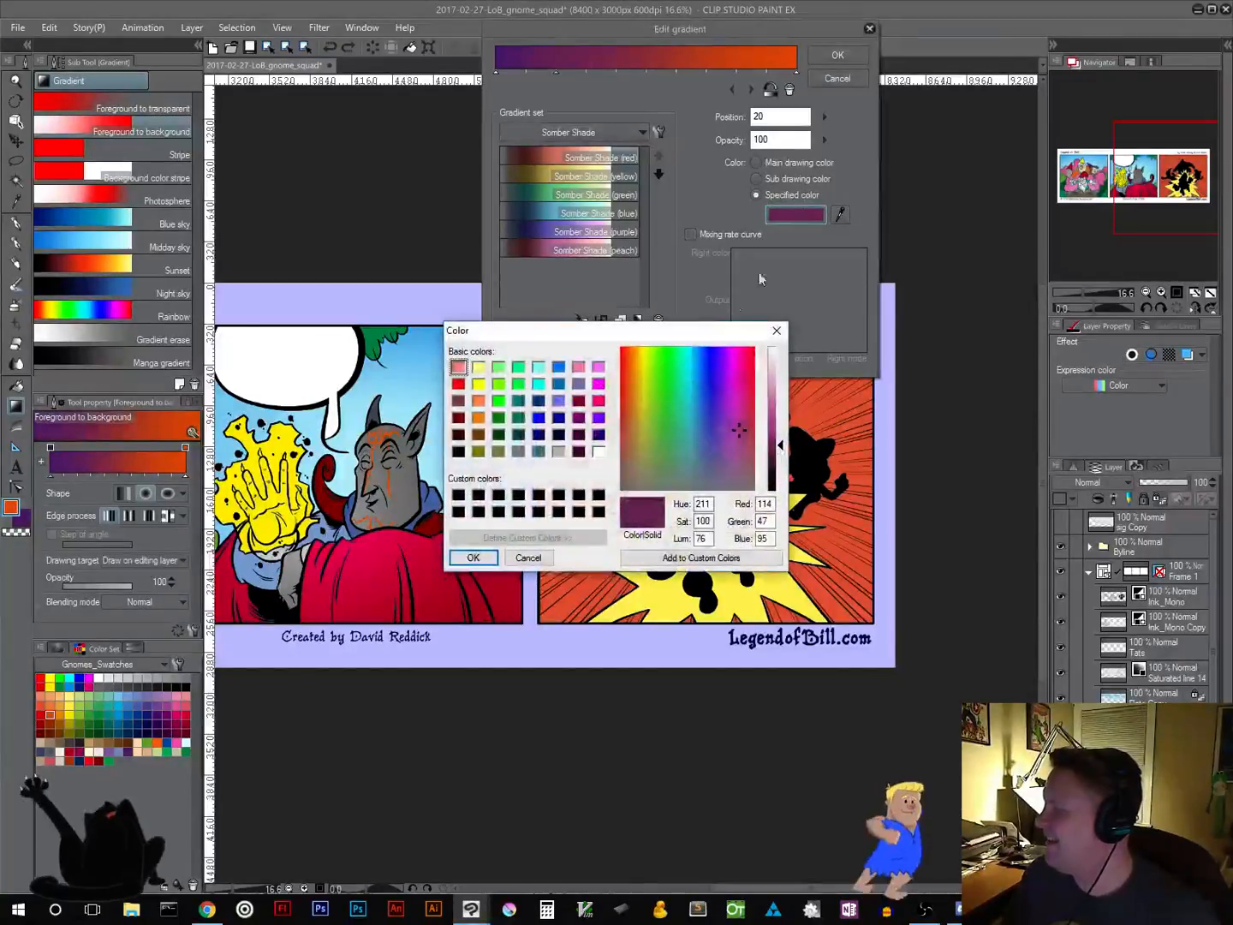
pyautogui.moveTo(740, 429); pyautogui.dragTo(714, 431)
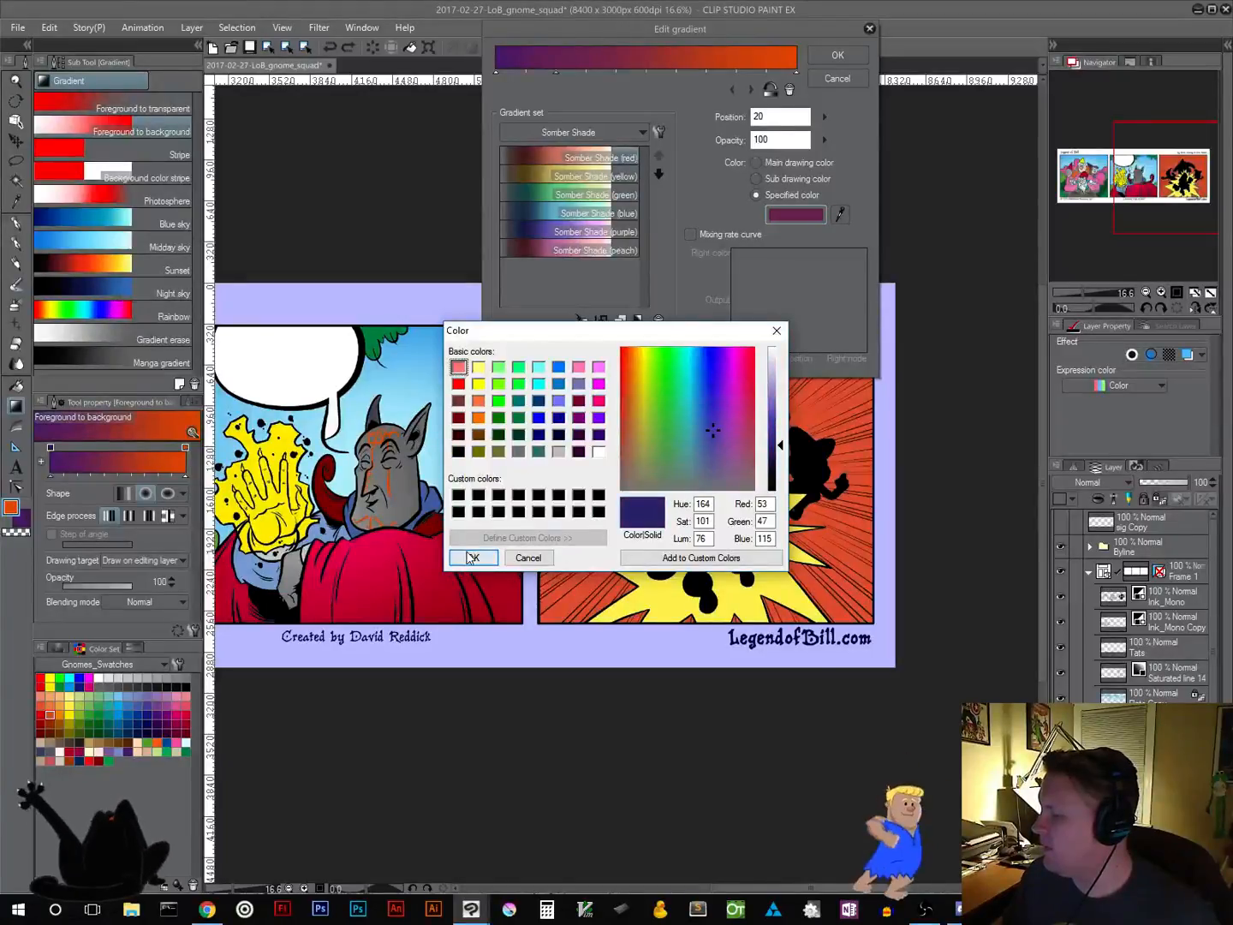
pyautogui.click(473, 557)
# Add a bright green colour stop at position 40 of the gradient
pyautogui.click(617, 74)
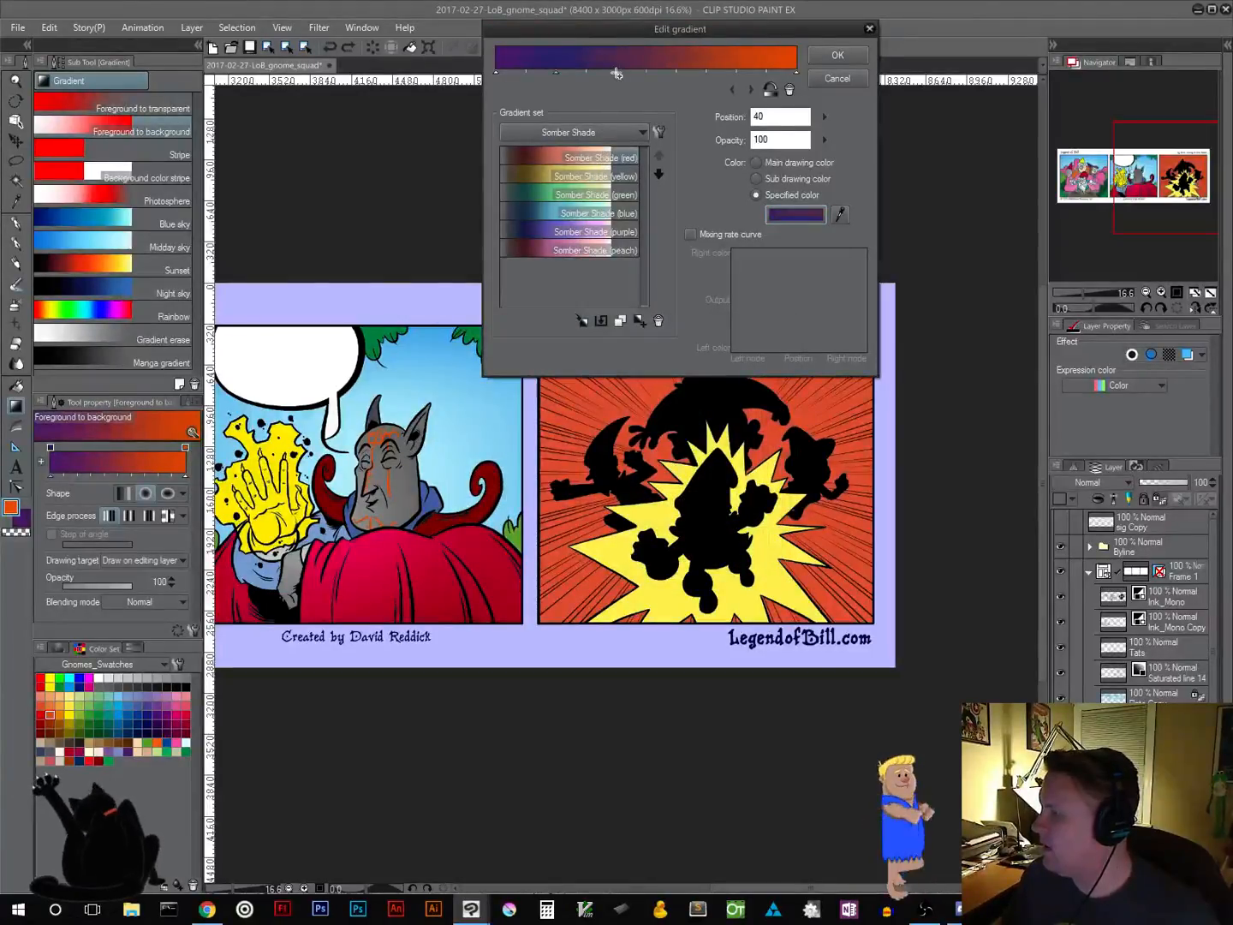
pyautogui.click(786, 213)
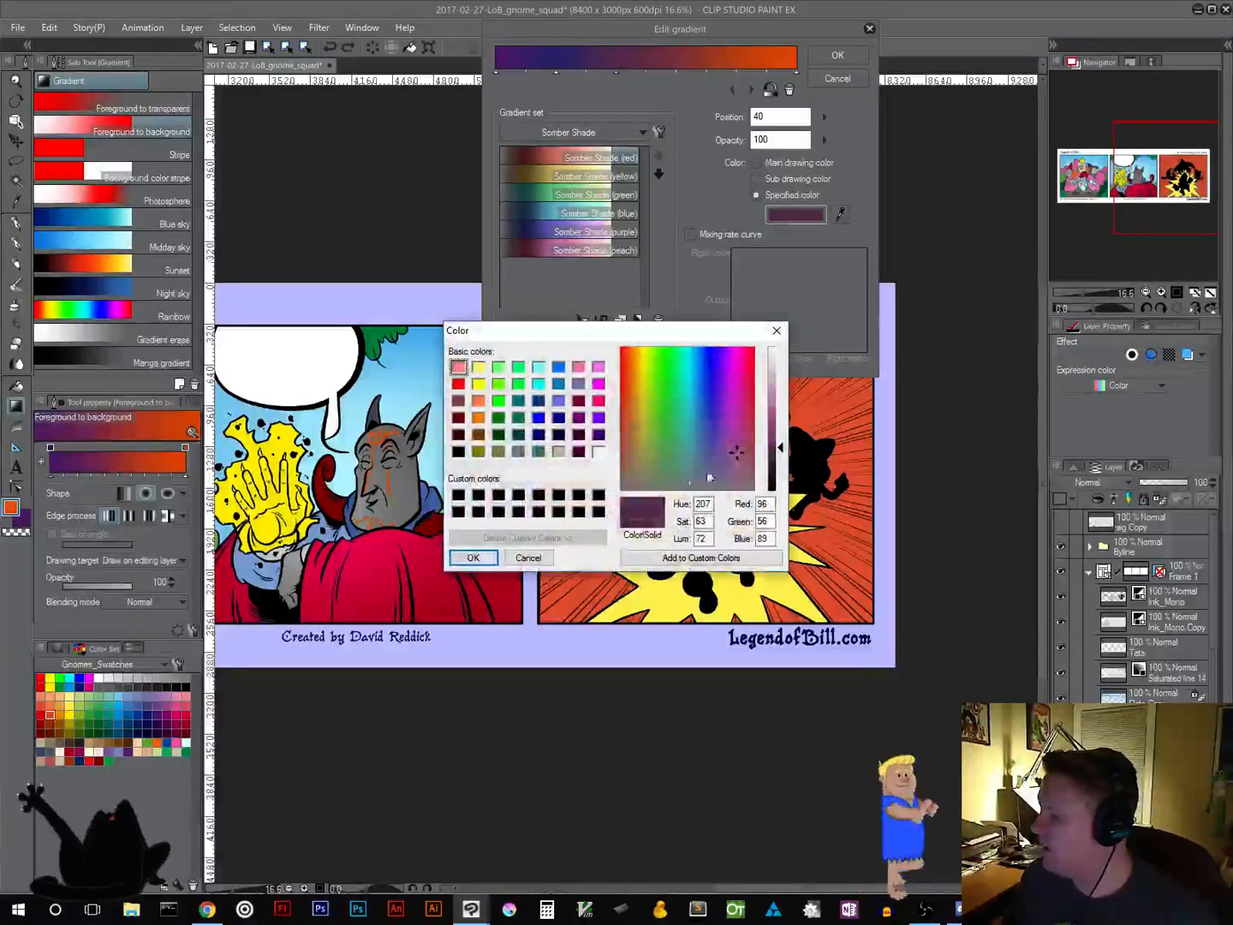
pyautogui.moveTo(734, 451); pyautogui.dragTo(665, 404)
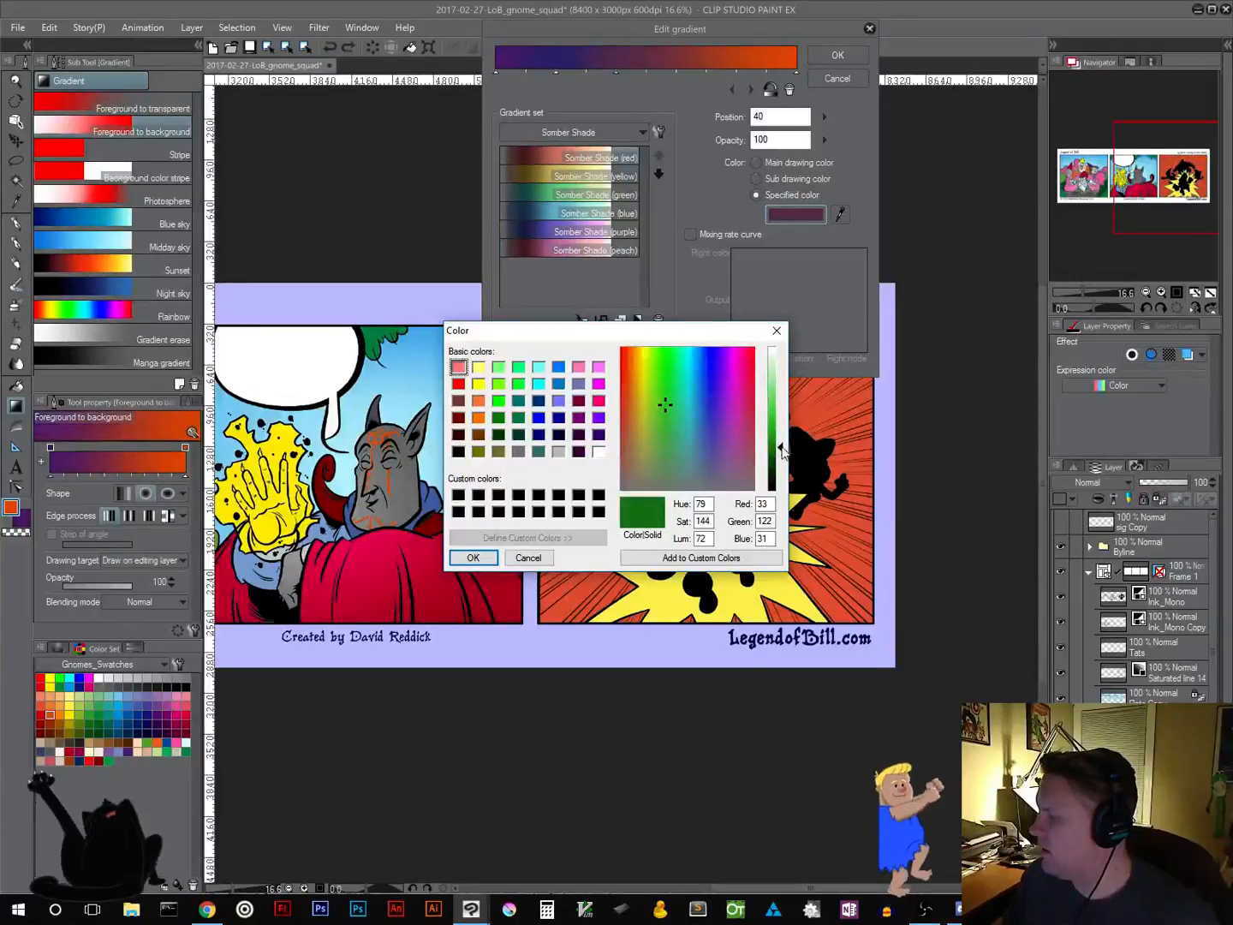
pyautogui.moveTo(779, 449); pyautogui.dragTo(779, 422)
pyautogui.click(473, 558)
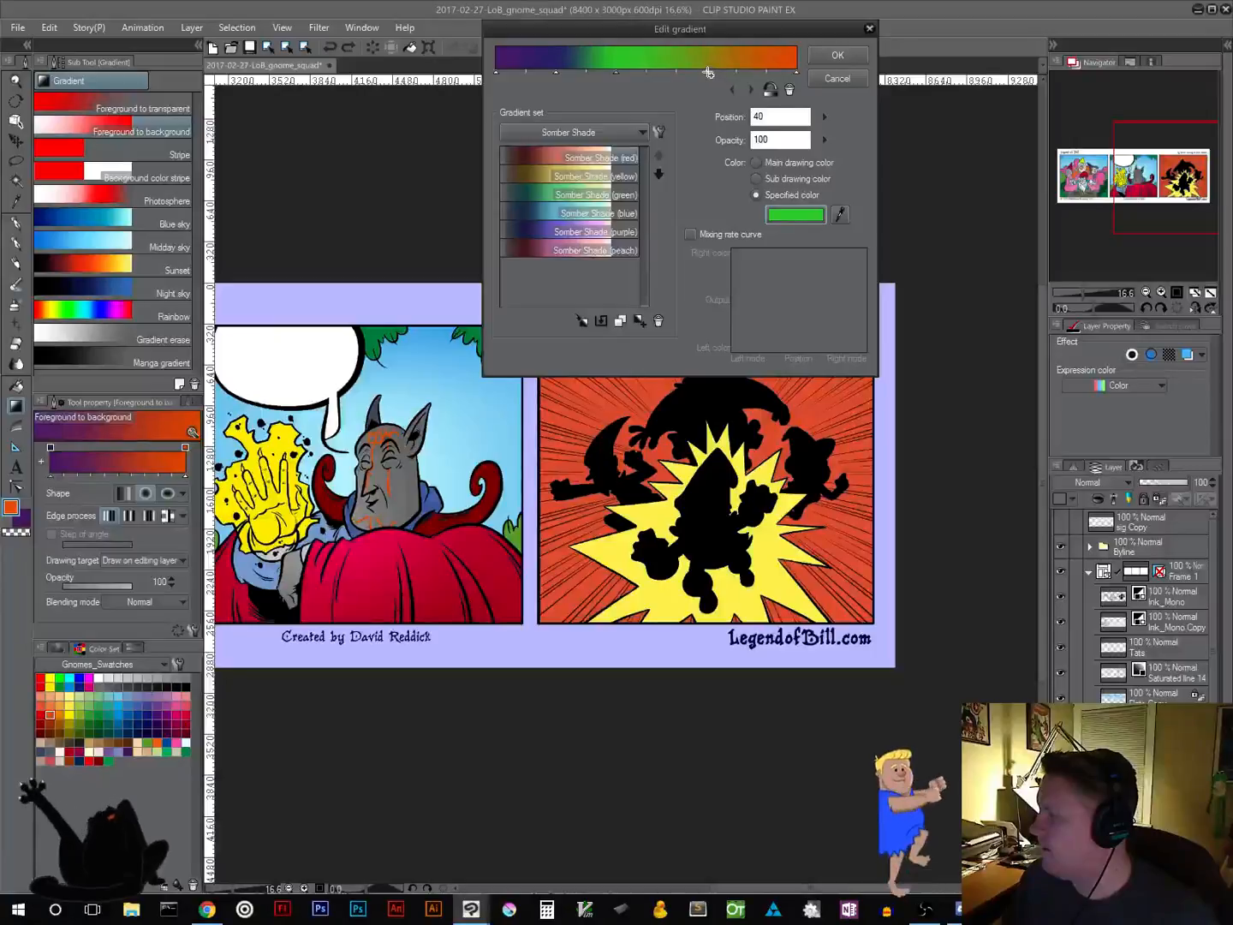
# Add a bright yellow colour stop (RGB 241, 251, 66) at position 70 and accept the edited gradient
pyautogui.click(708, 73)
pyautogui.click(794, 219)
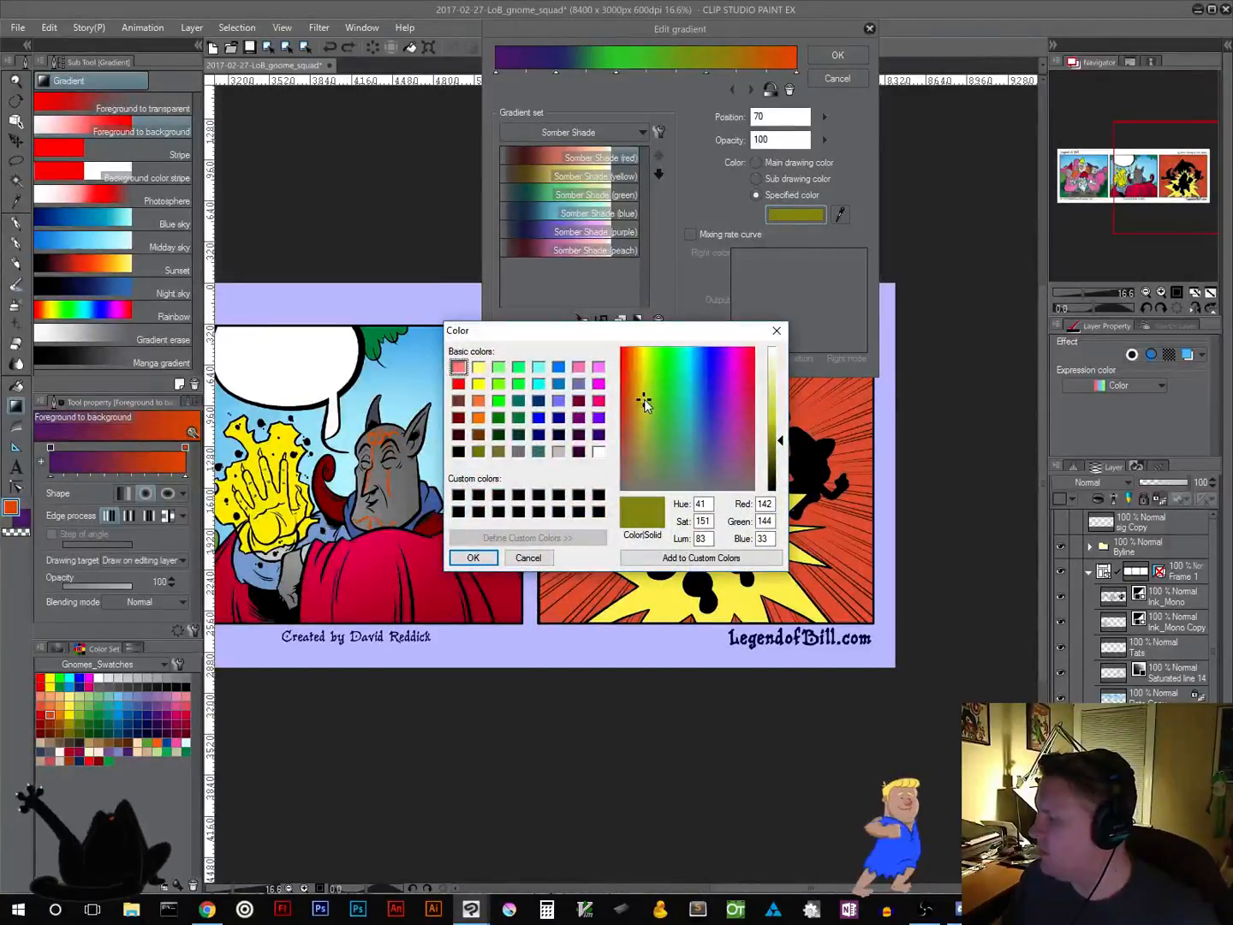
pyautogui.moveTo(640, 371); pyautogui.dragTo(642, 354)
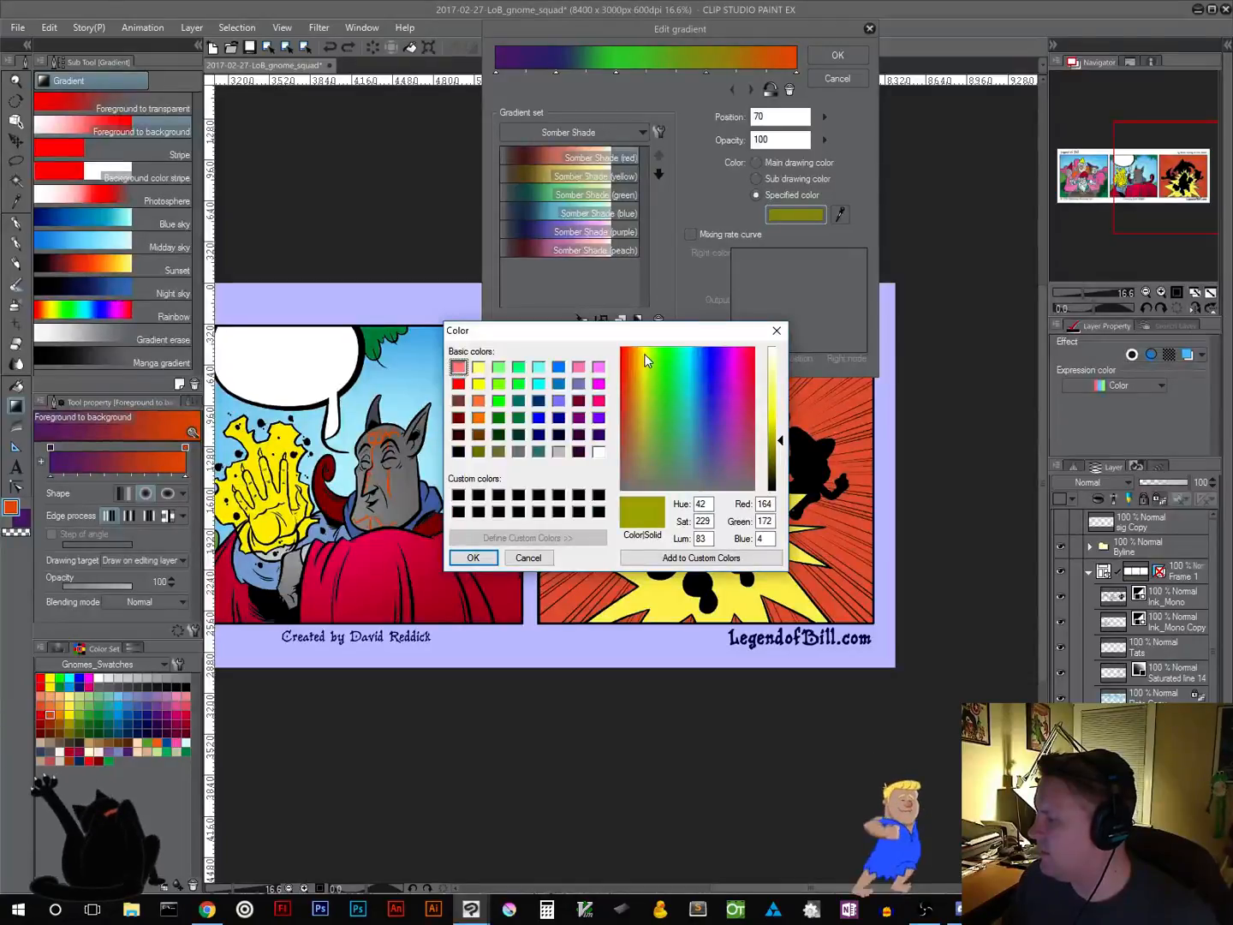
pyautogui.moveTo(781, 445); pyautogui.dragTo(779, 403)
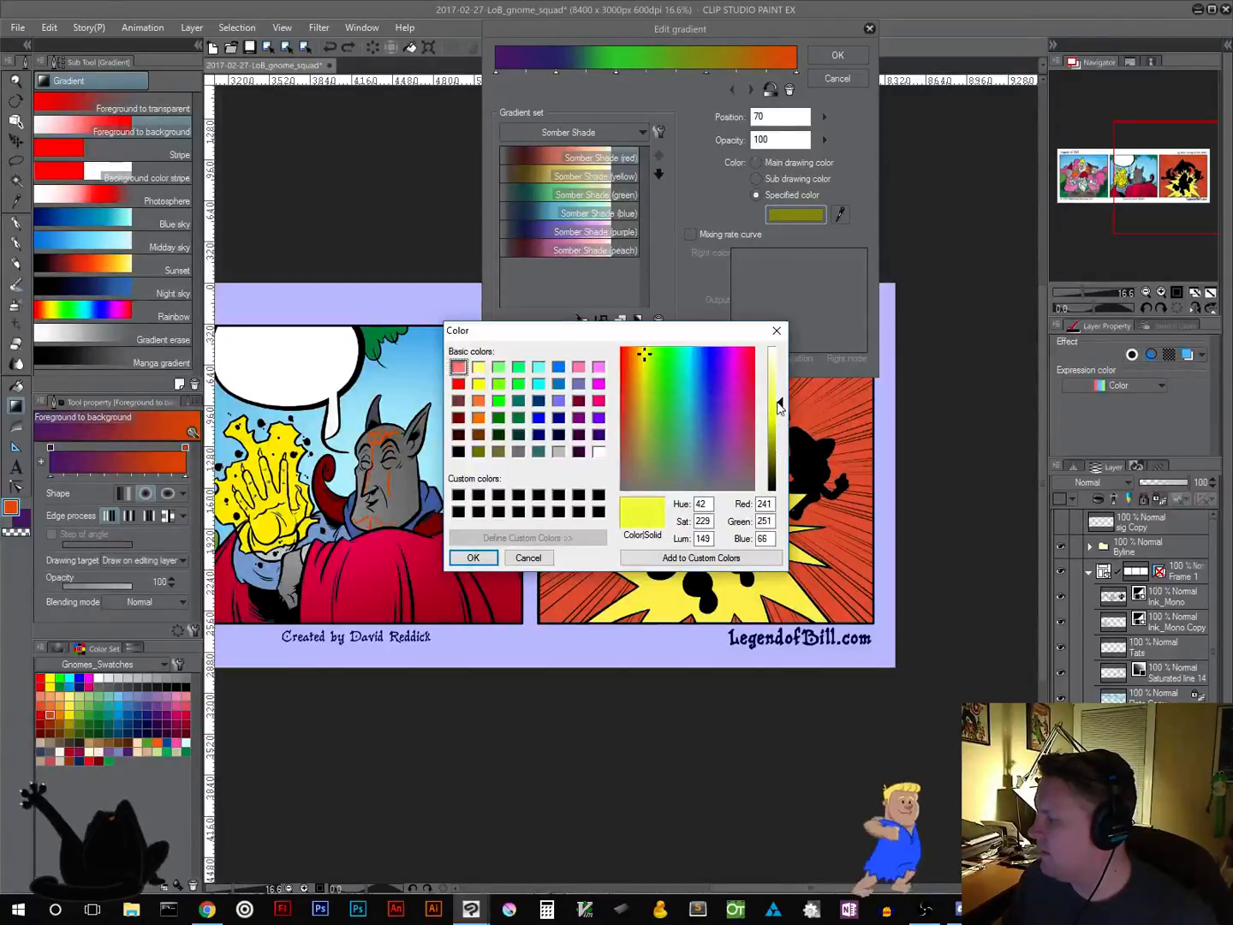
pyautogui.click(473, 558)
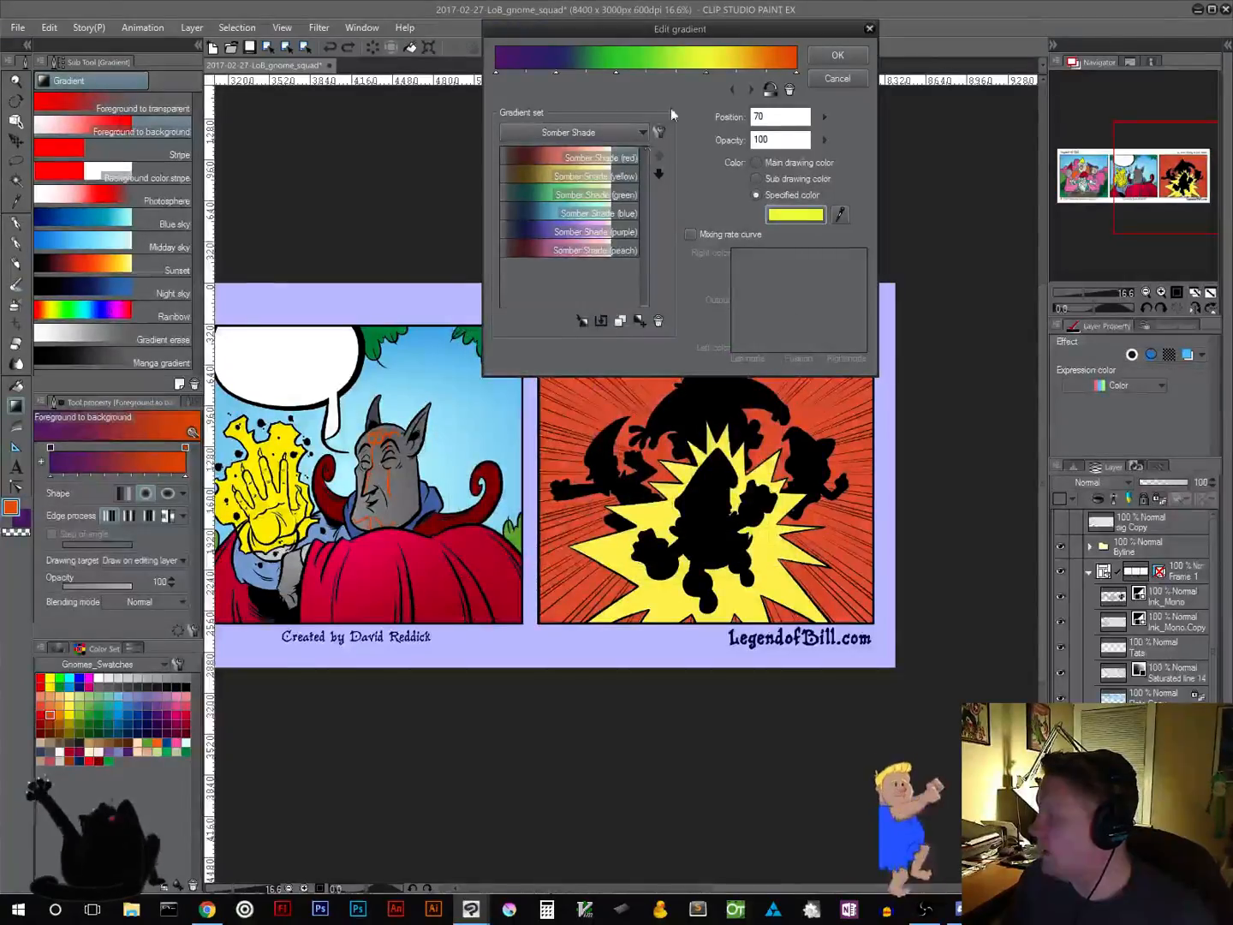
pyautogui.click(796, 73)
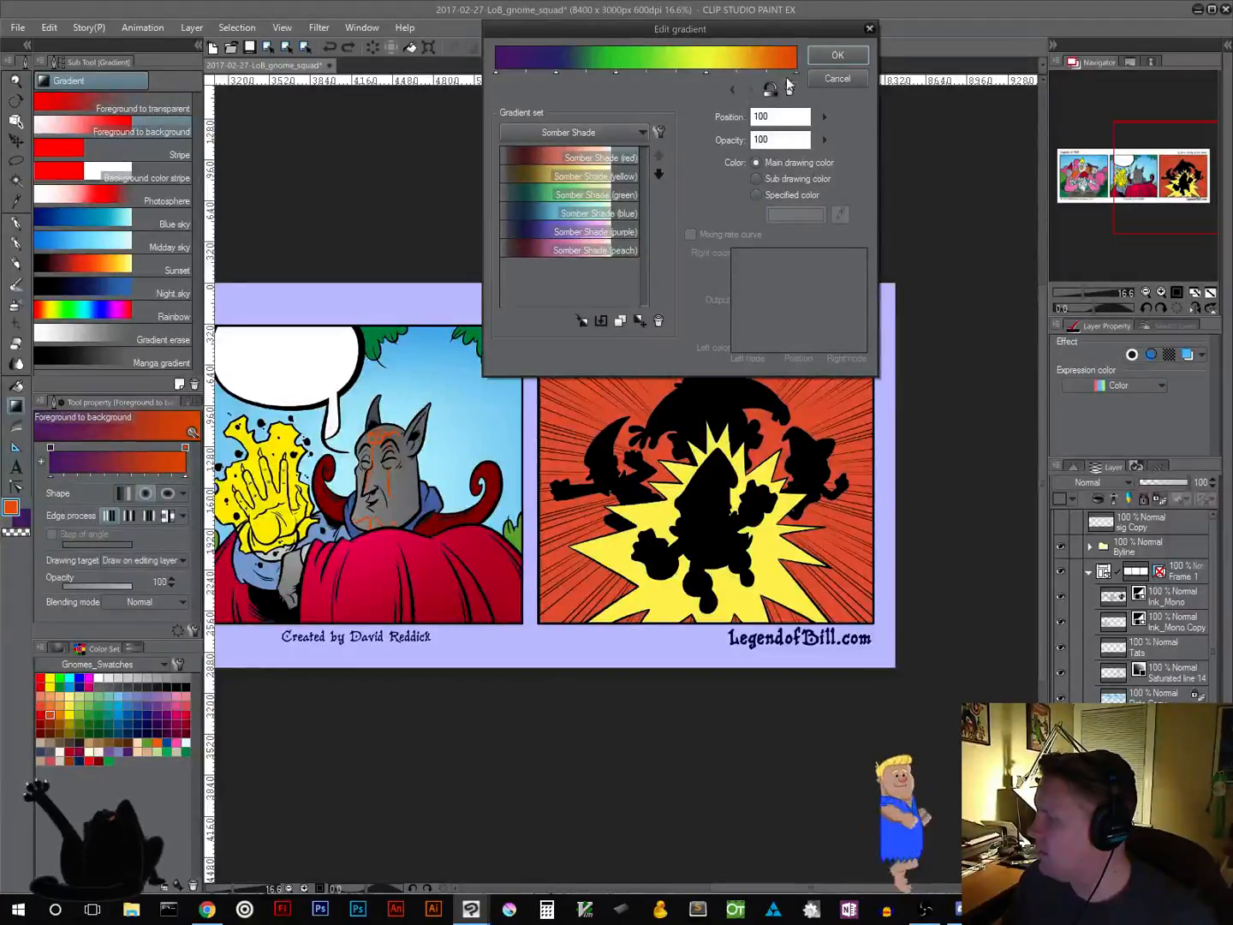
pyautogui.click(825, 57)
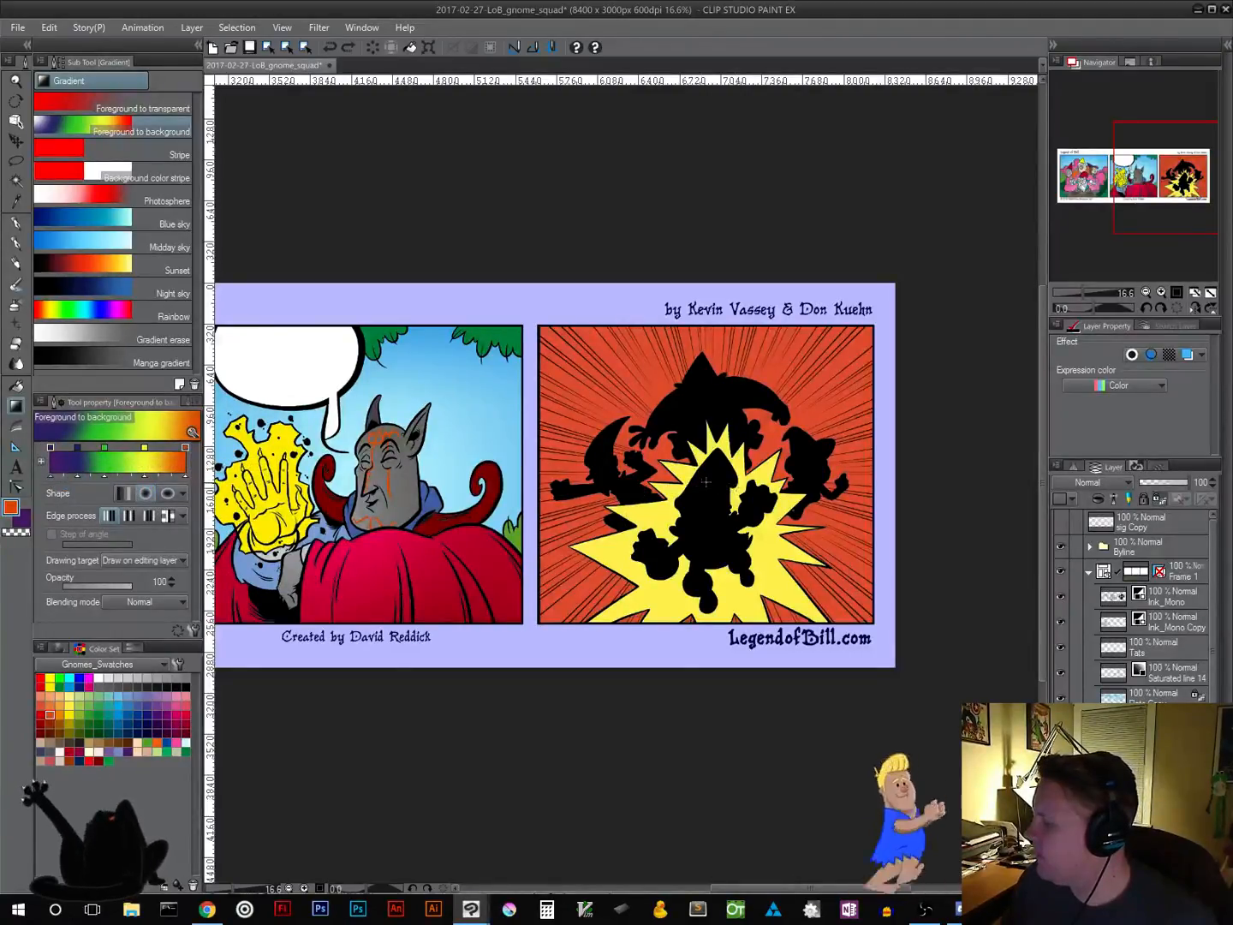
# Apply the multicolour gradient as a circle from the third panel's central silhouette, redrawing it so the corners turn orange
pyautogui.moveTo(646, 549); pyautogui.dragTo(430, 720)
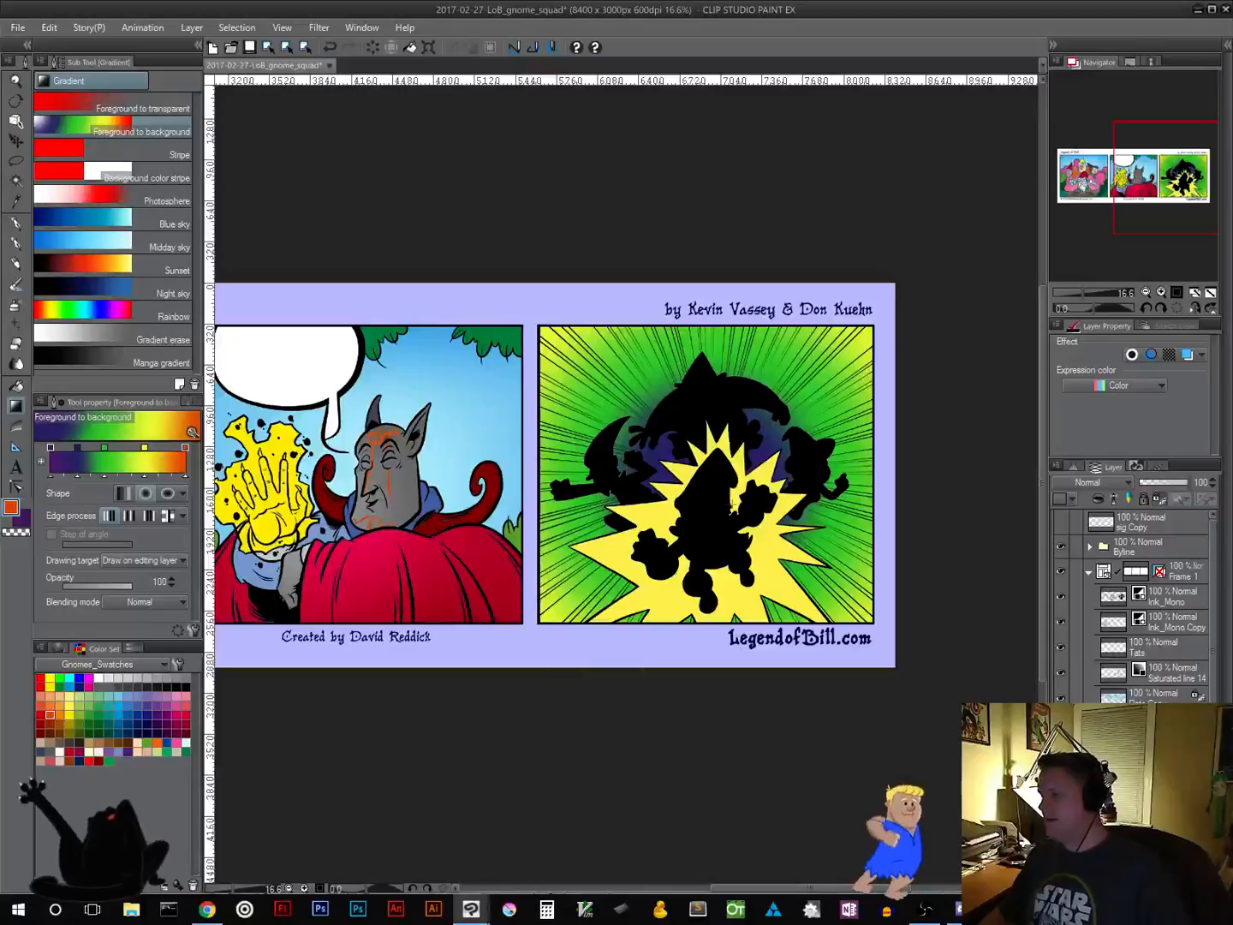
pyautogui.hotkey('ctrl', 'z')
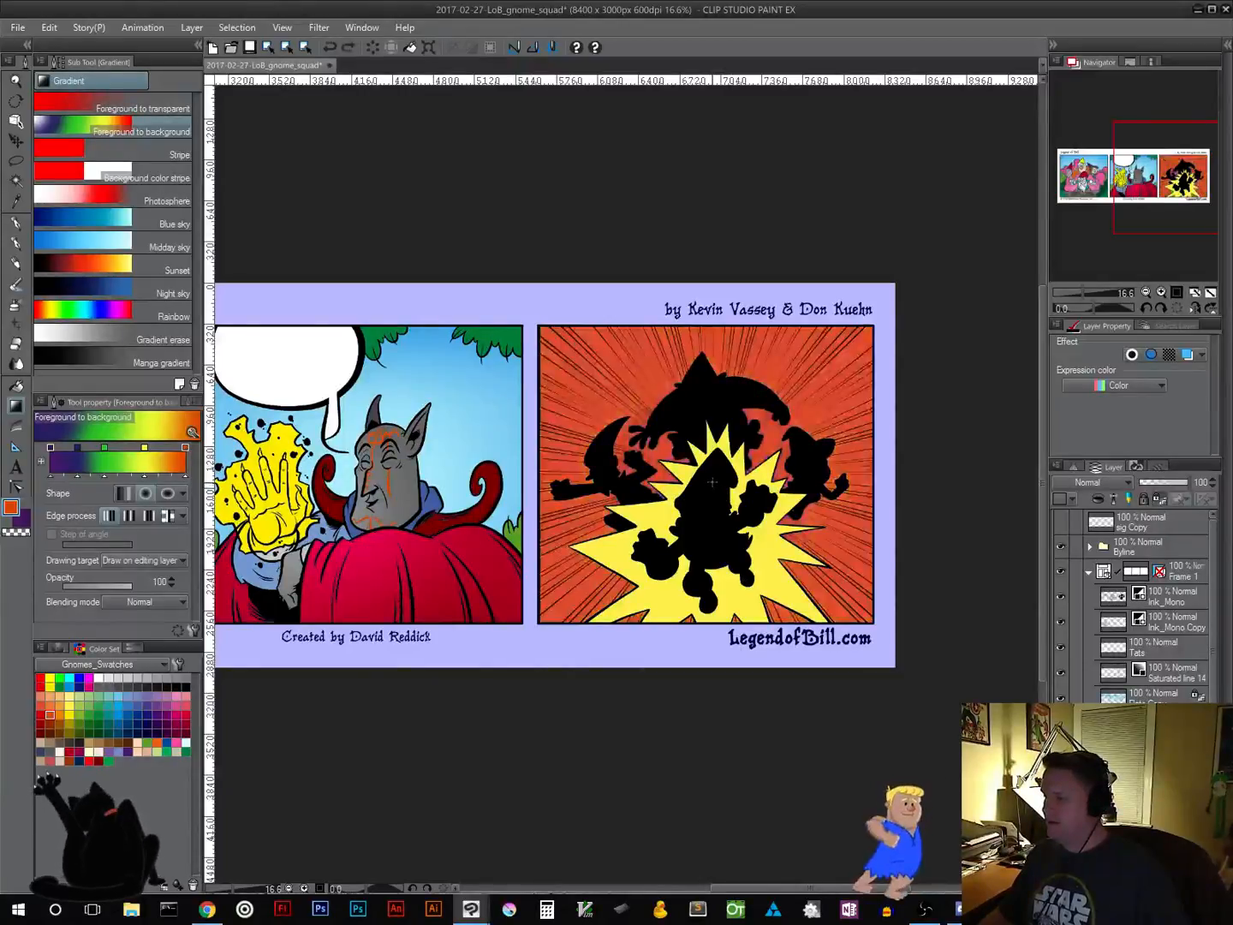
pyautogui.moveTo(710, 479); pyautogui.dragTo(497, 744)
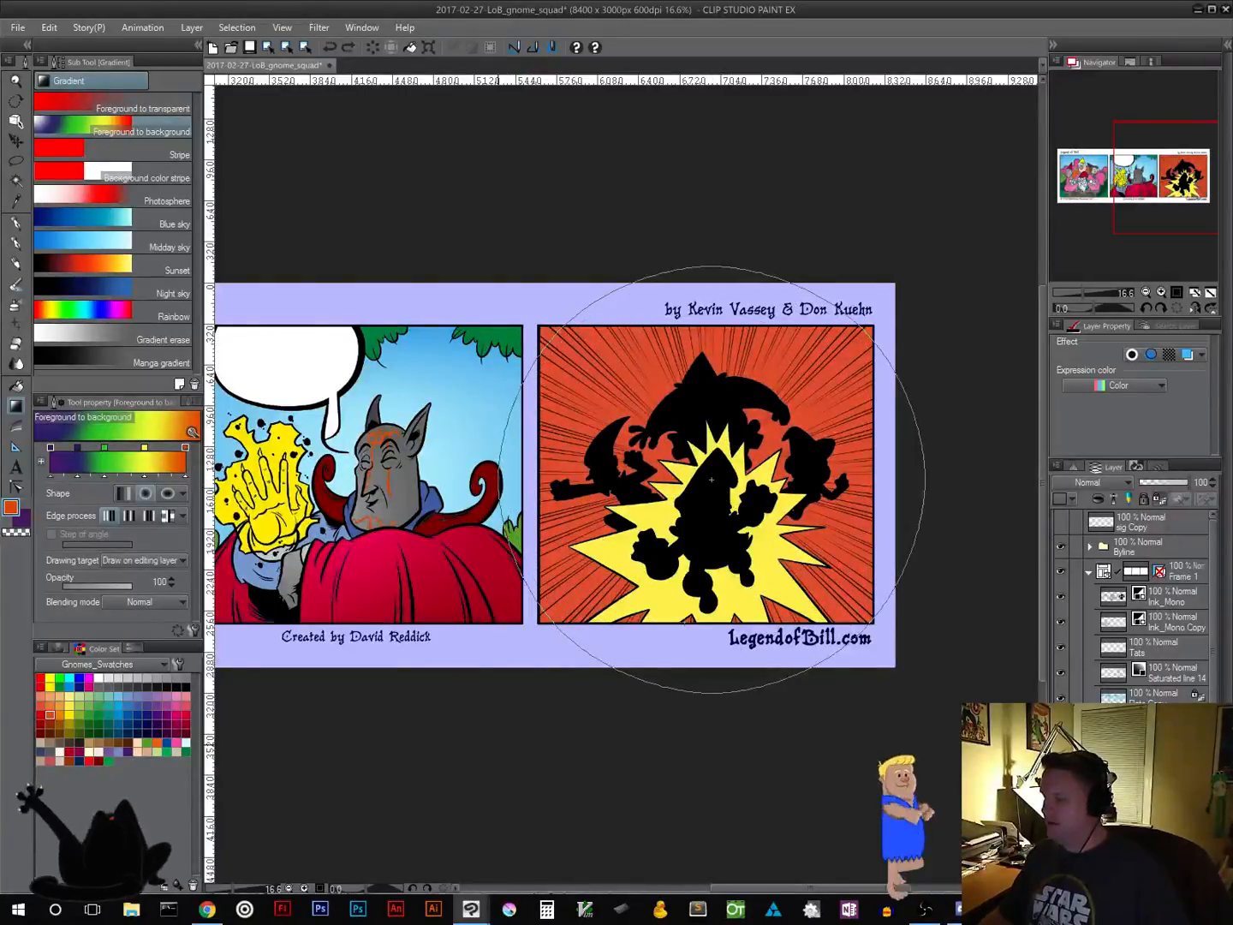
pyautogui.moveTo(684, 620); pyautogui.dragTo(684, 621)
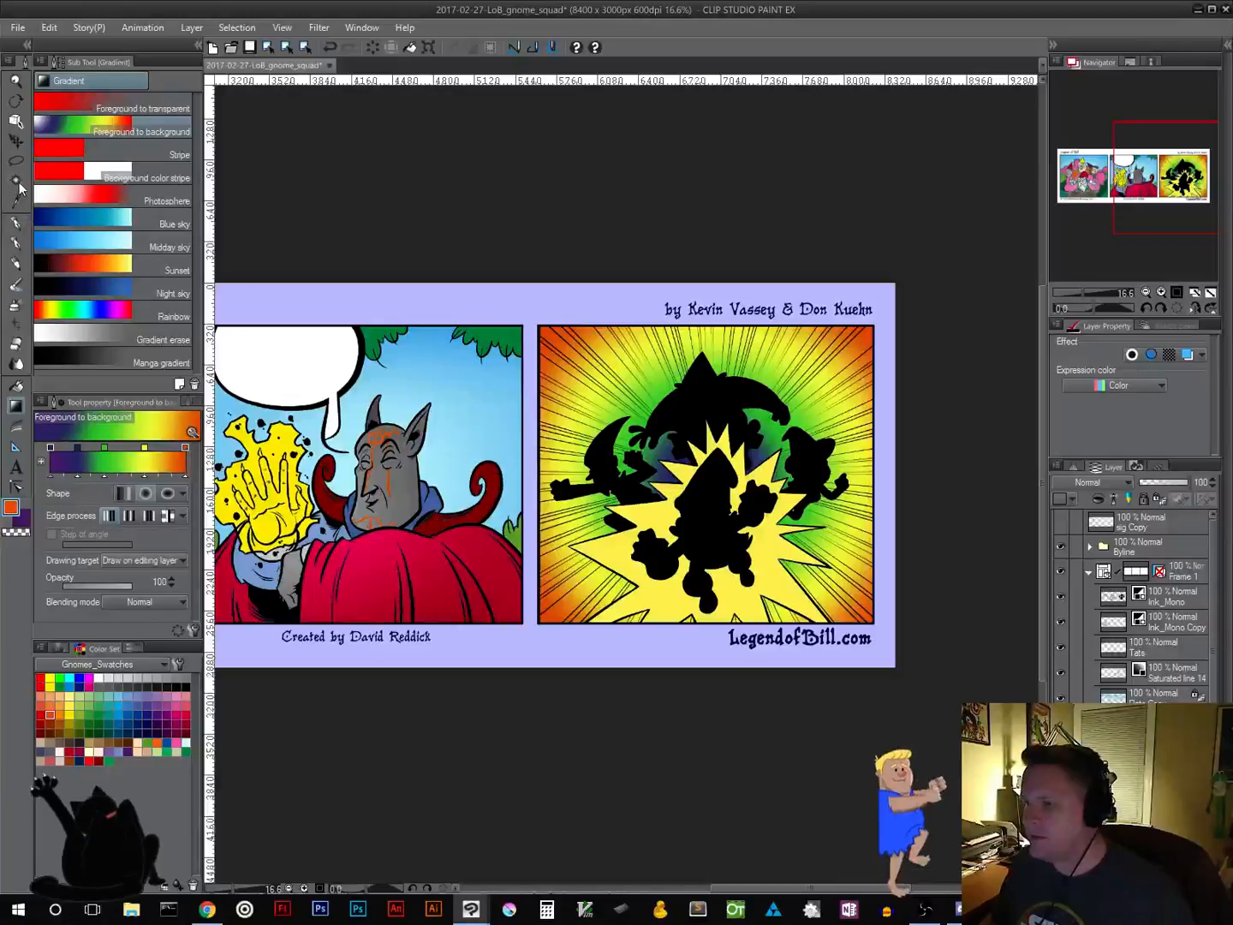
pyautogui.press('w')
pyautogui.click(615, 562)
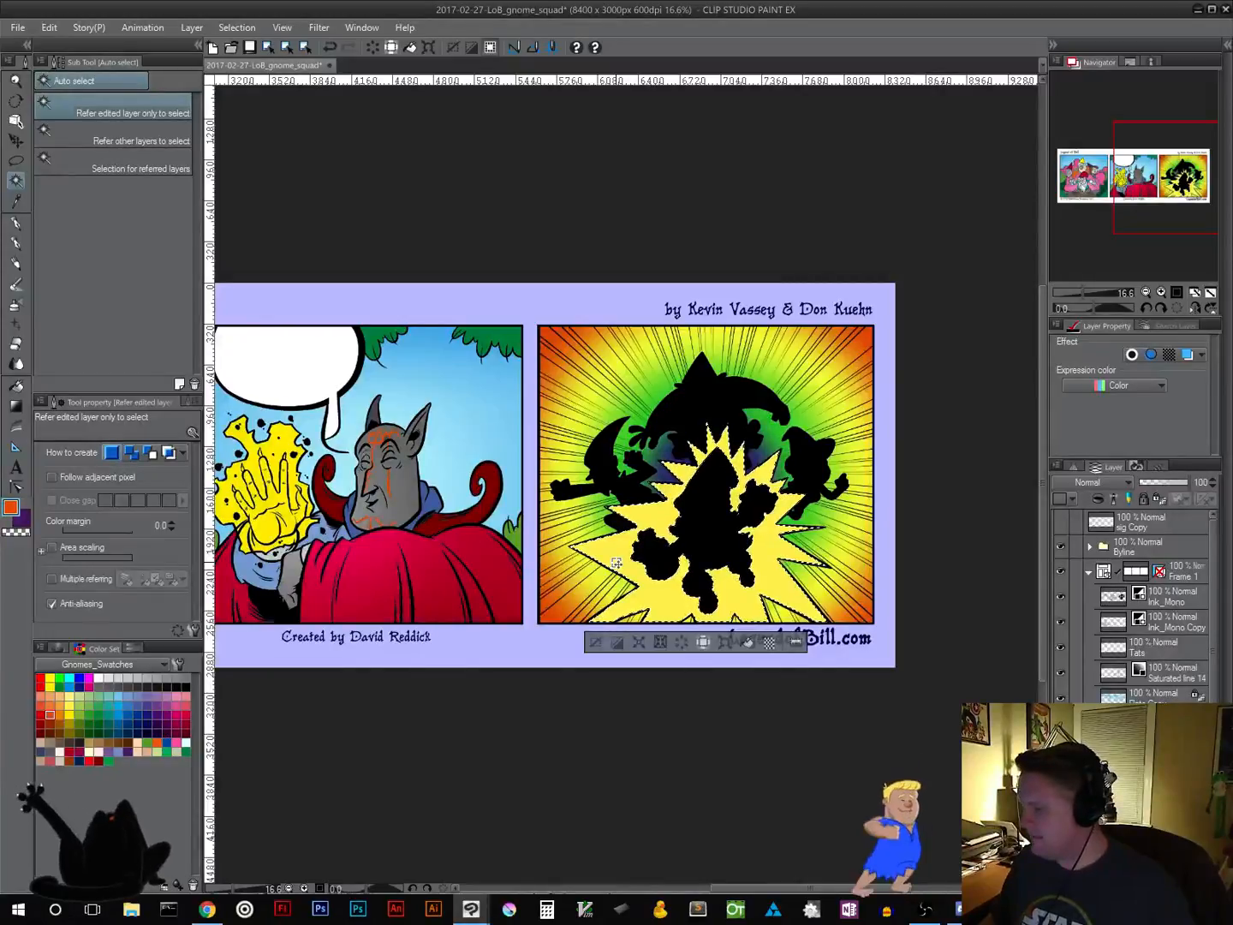
pyautogui.hotkey('ctrl', 'd')
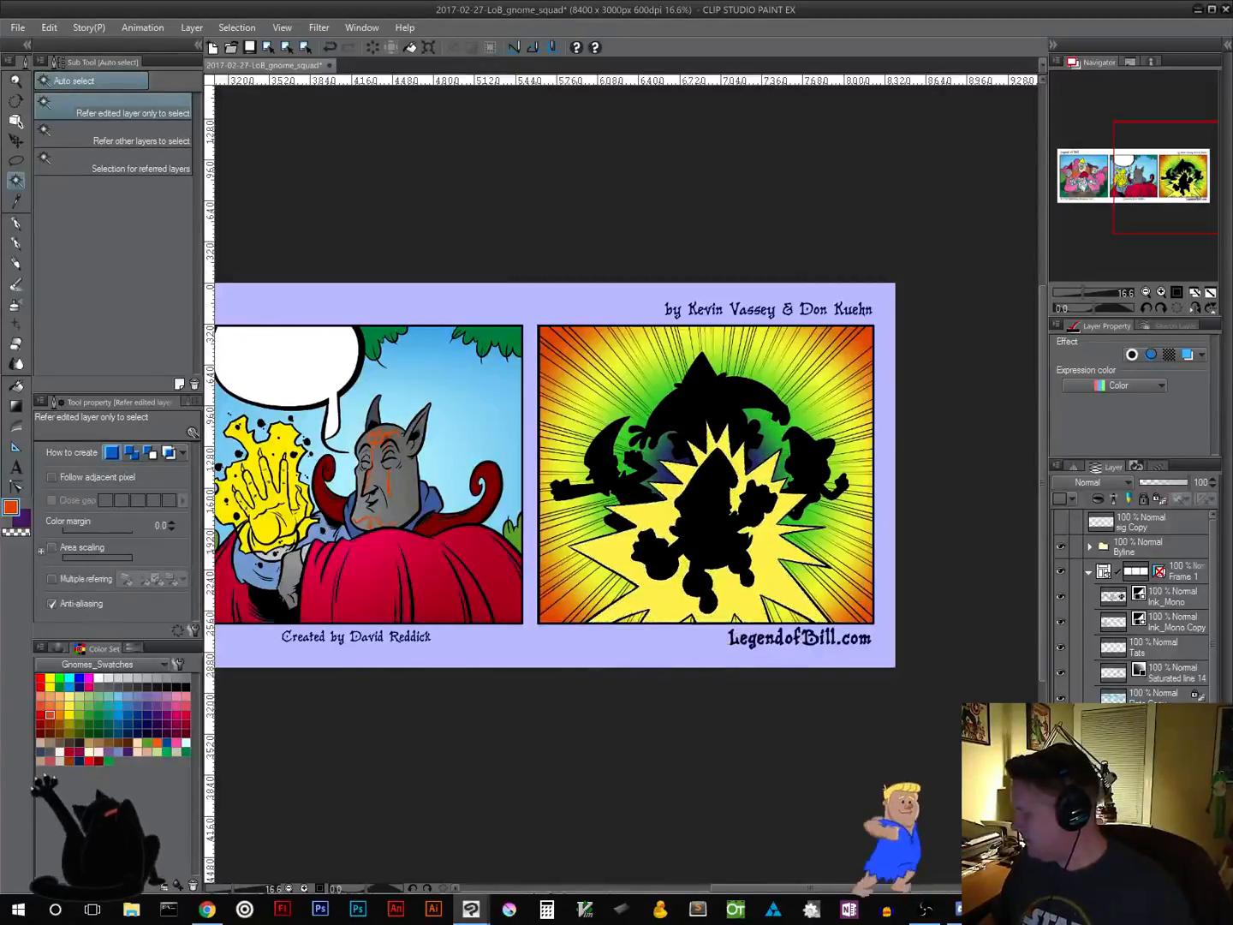
# Try white, blue-violet and red from the Gnomes_Swatches colour set as flat fills for the third panel's explosion burst
pyautogui.scroll(-2, 1130, 599)
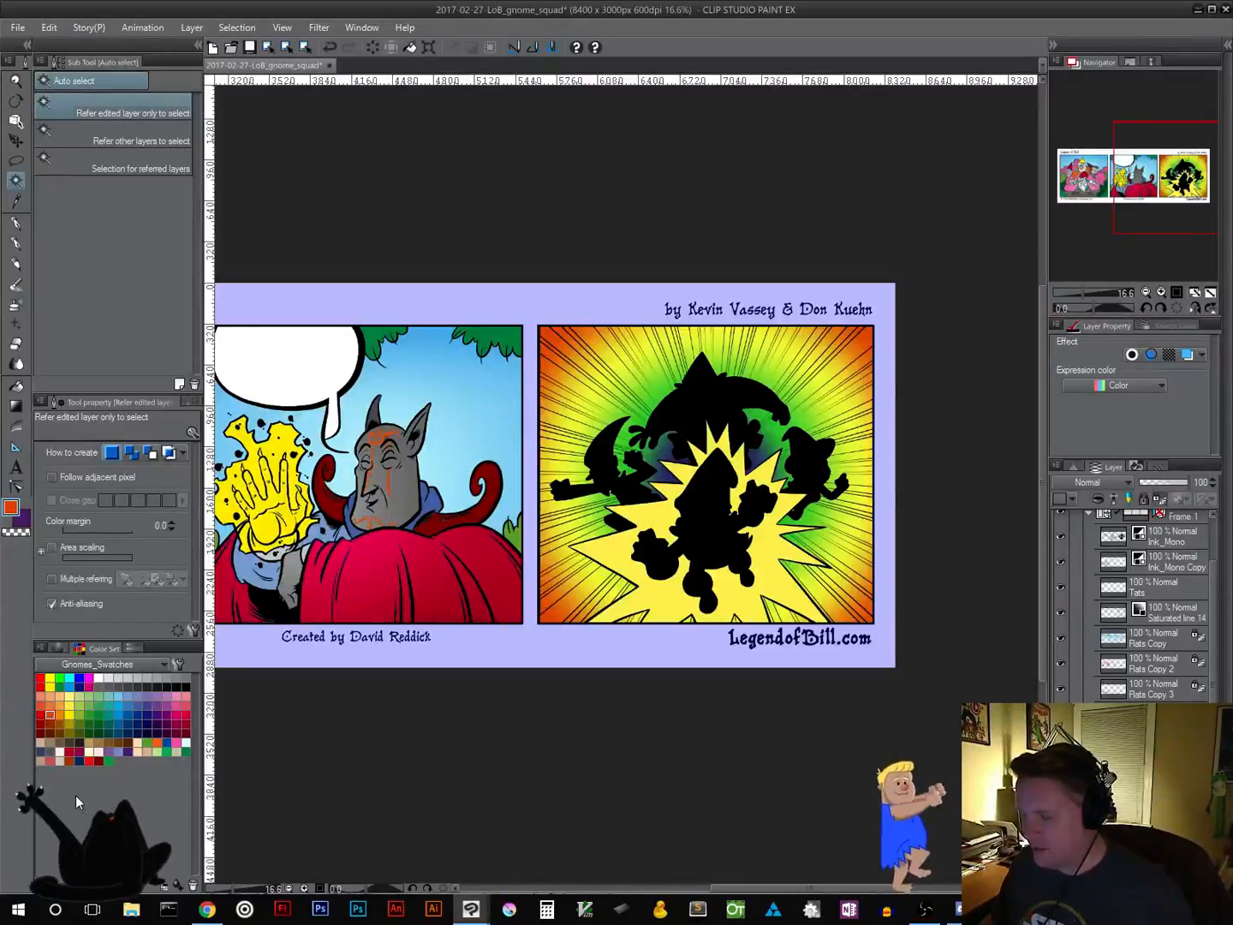
pyautogui.click(98, 677)
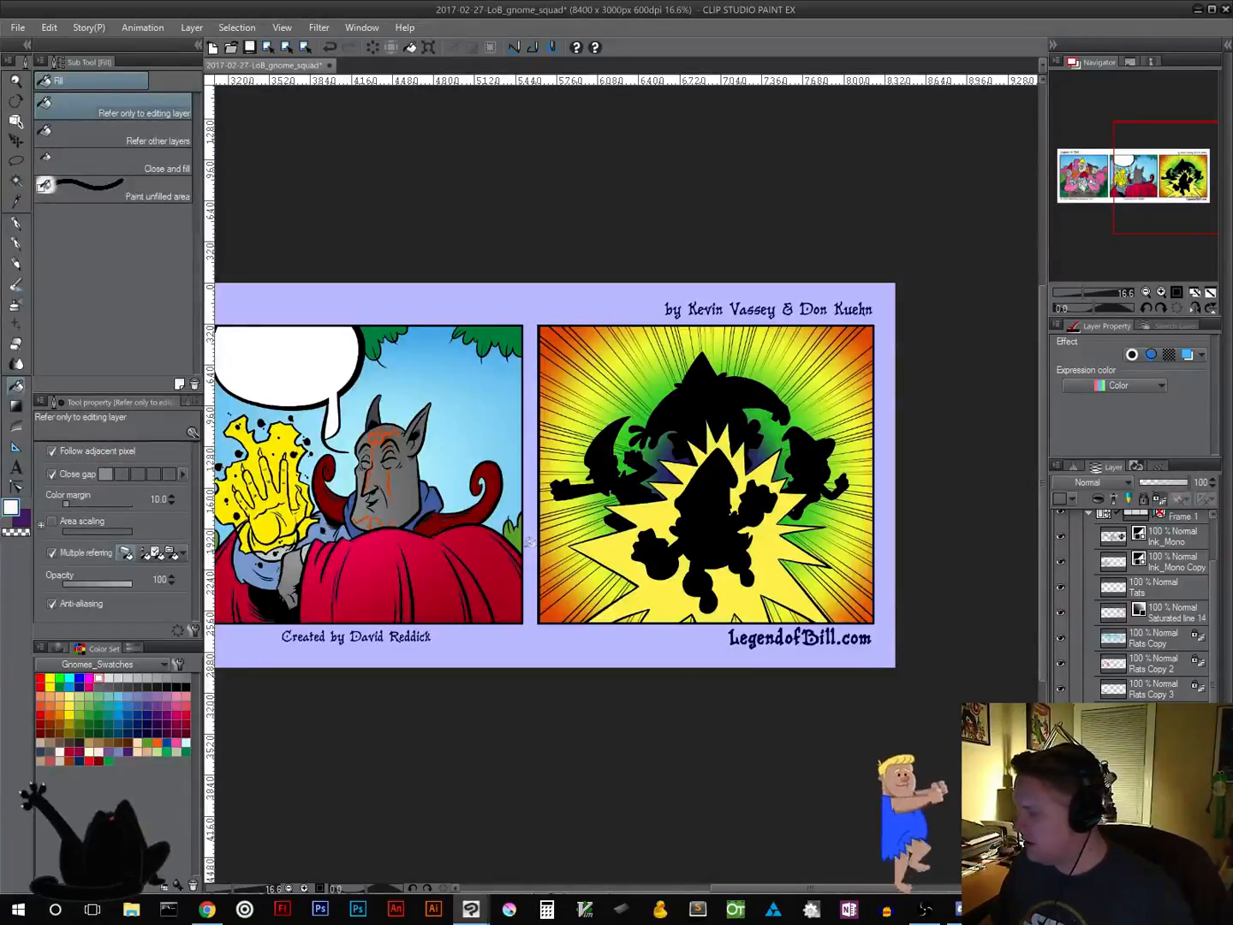
pyautogui.click(626, 557)
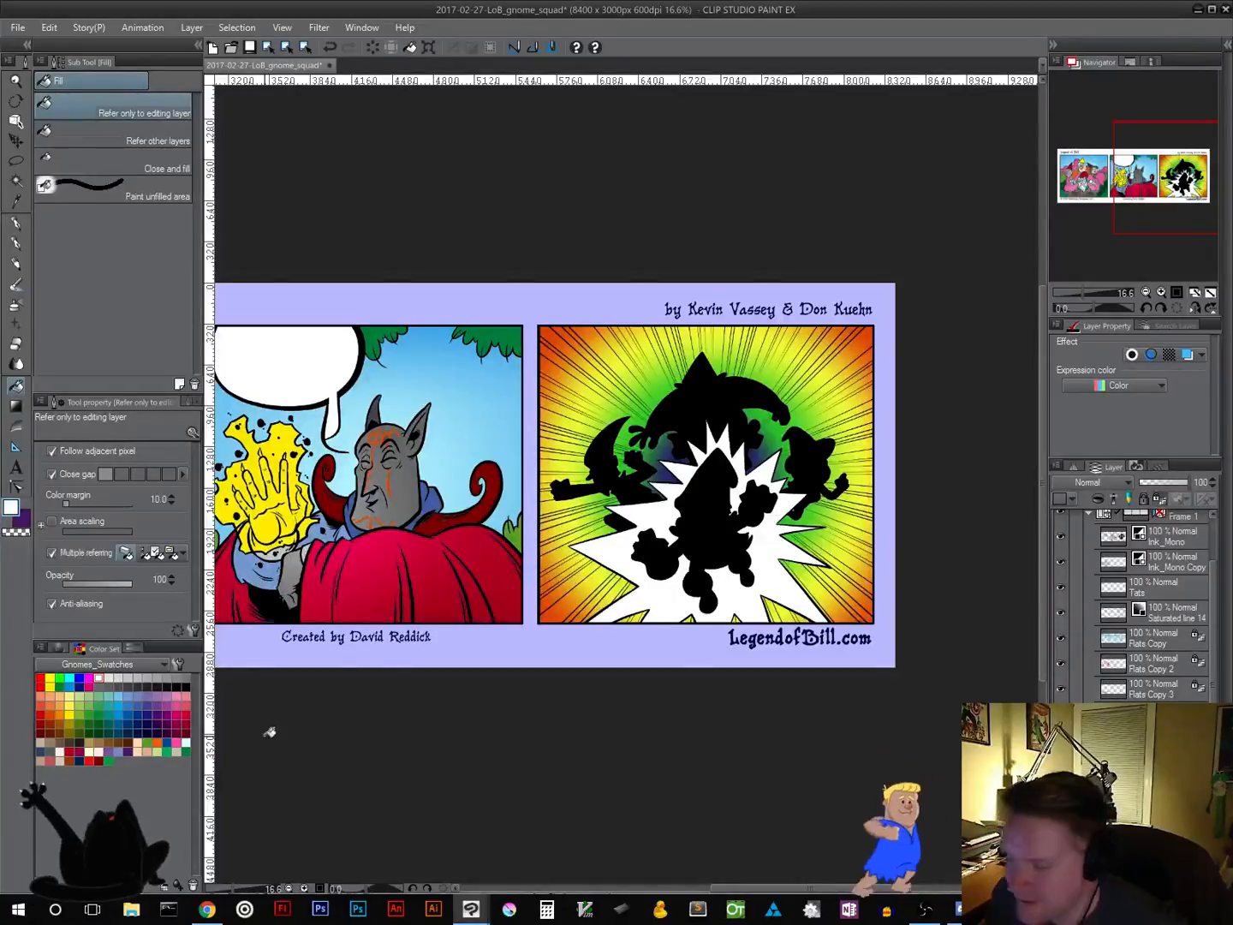
pyautogui.click(148, 704)
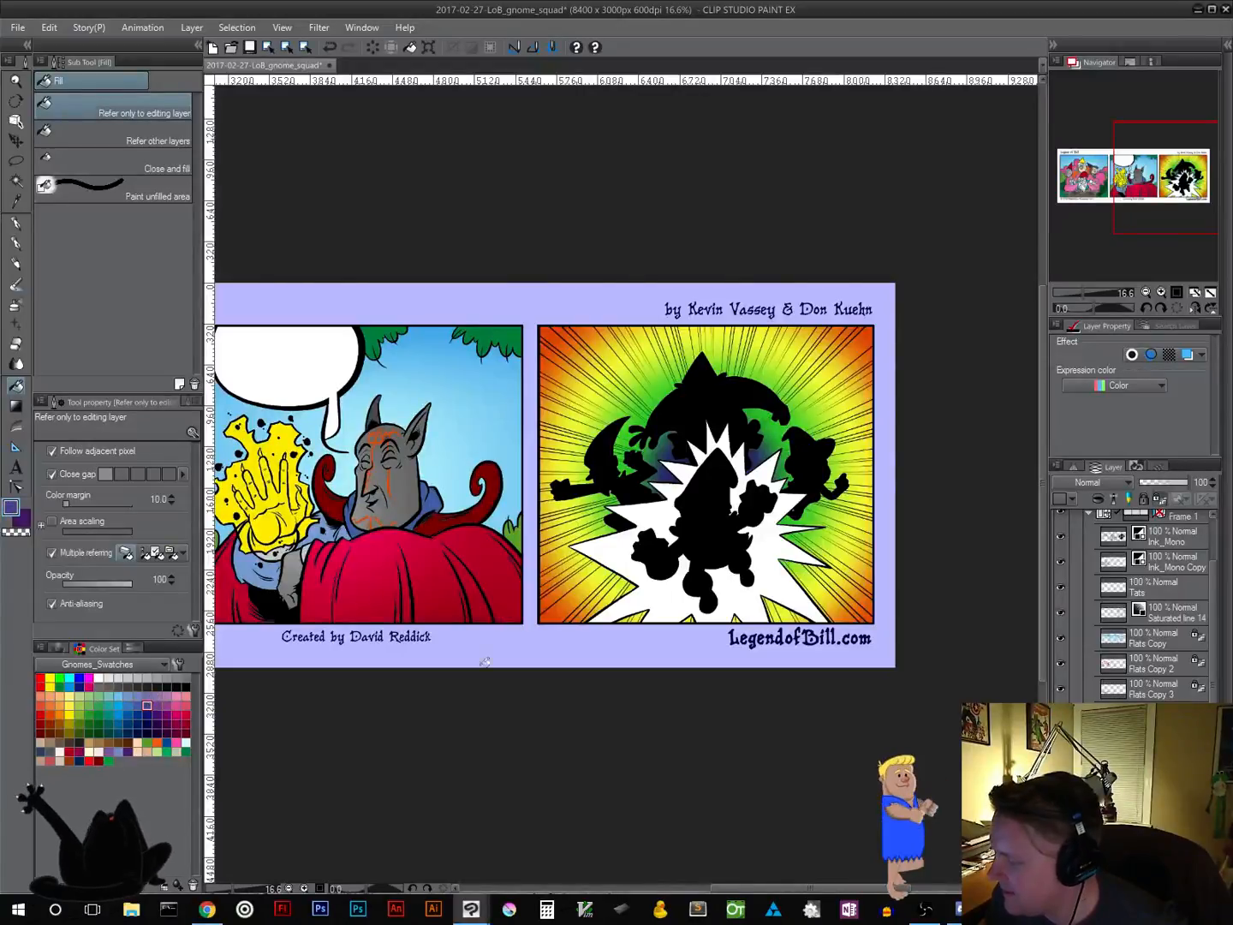
pyautogui.click(617, 542)
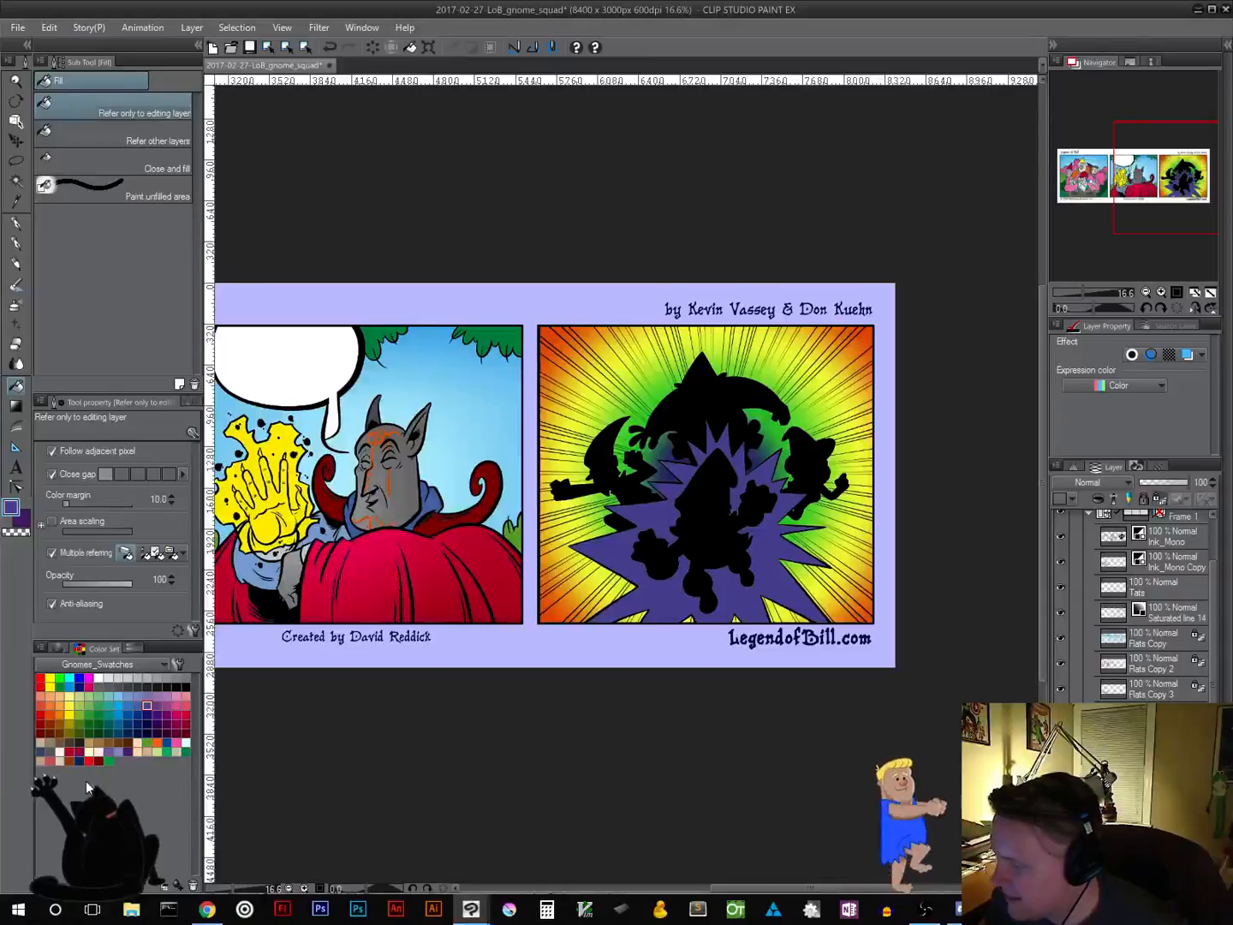
pyautogui.click(78, 711)
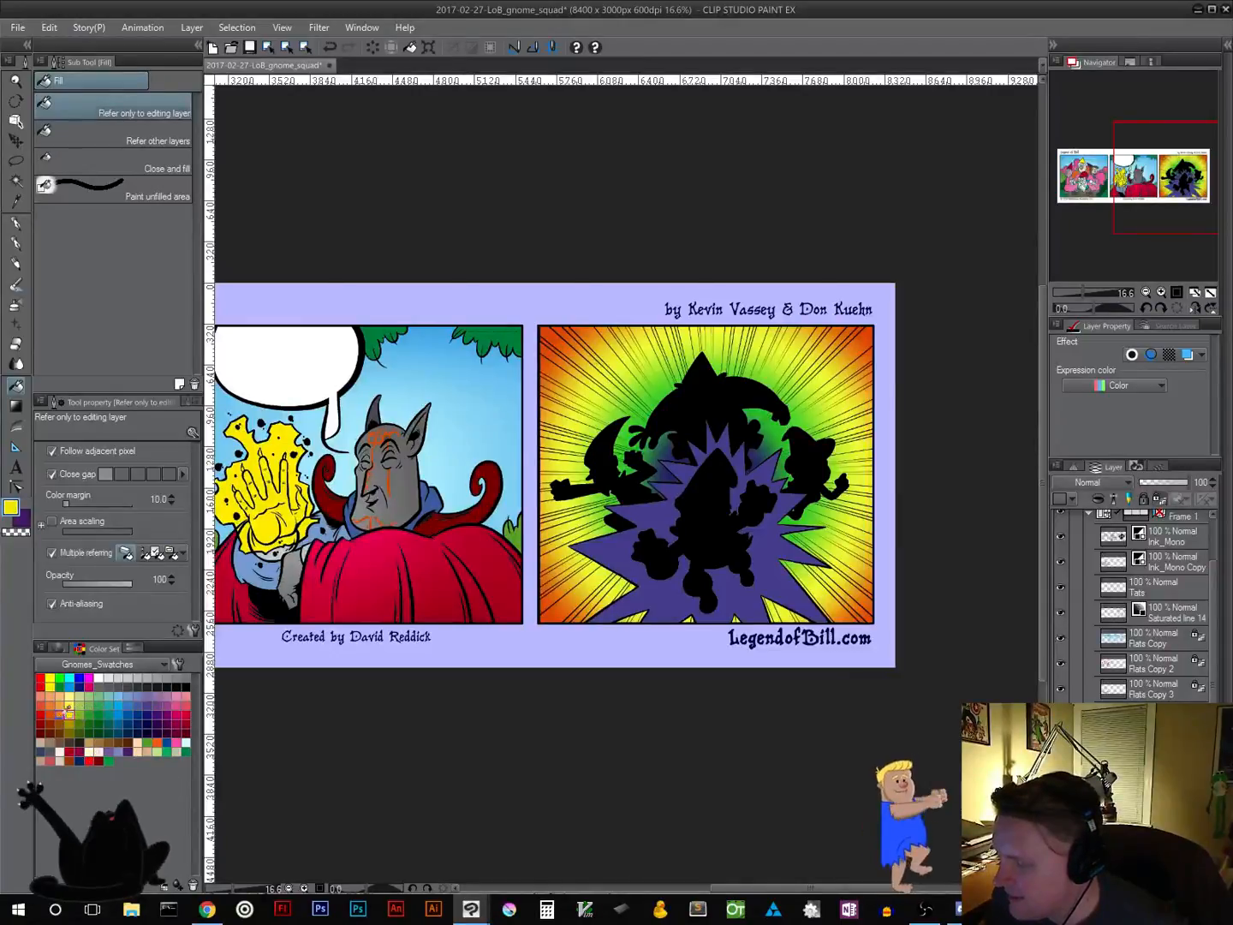
pyautogui.click(41, 714)
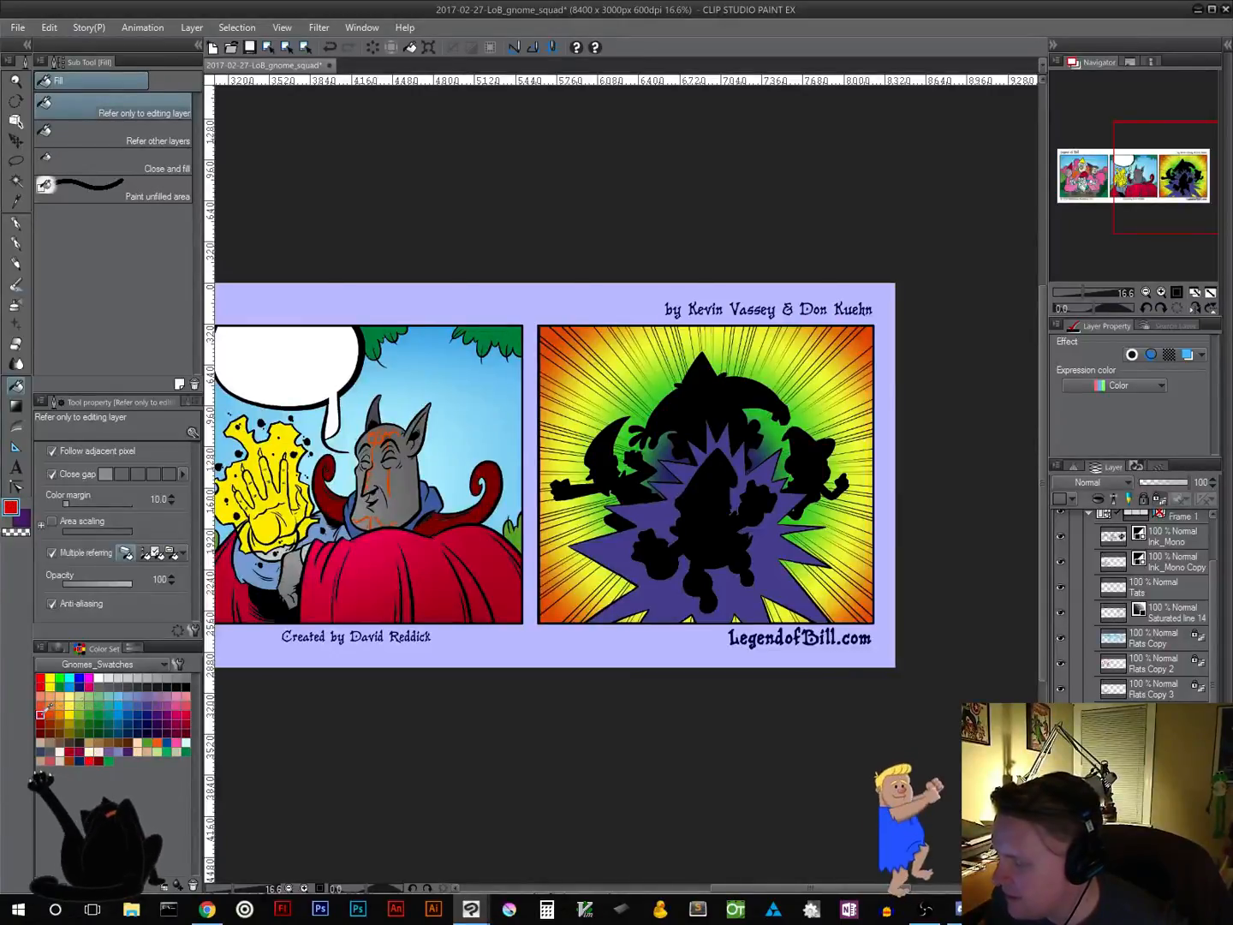
pyautogui.click(615, 551)
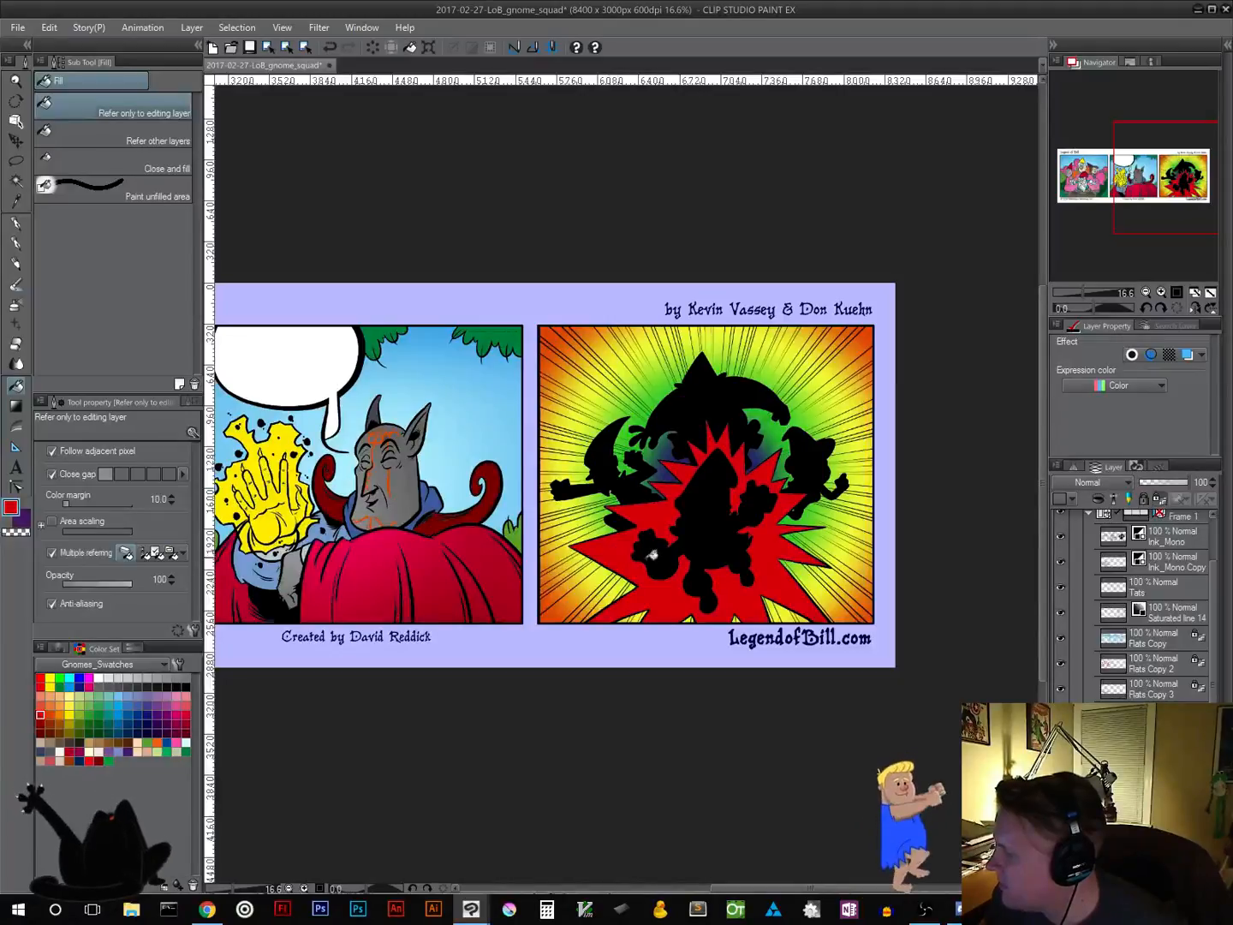
# Fill the third panel's explosion burst with dark red from the colour set
pyautogui.scroll(-3, 700, 567)
pyautogui.scroll(-1, 700, 566)
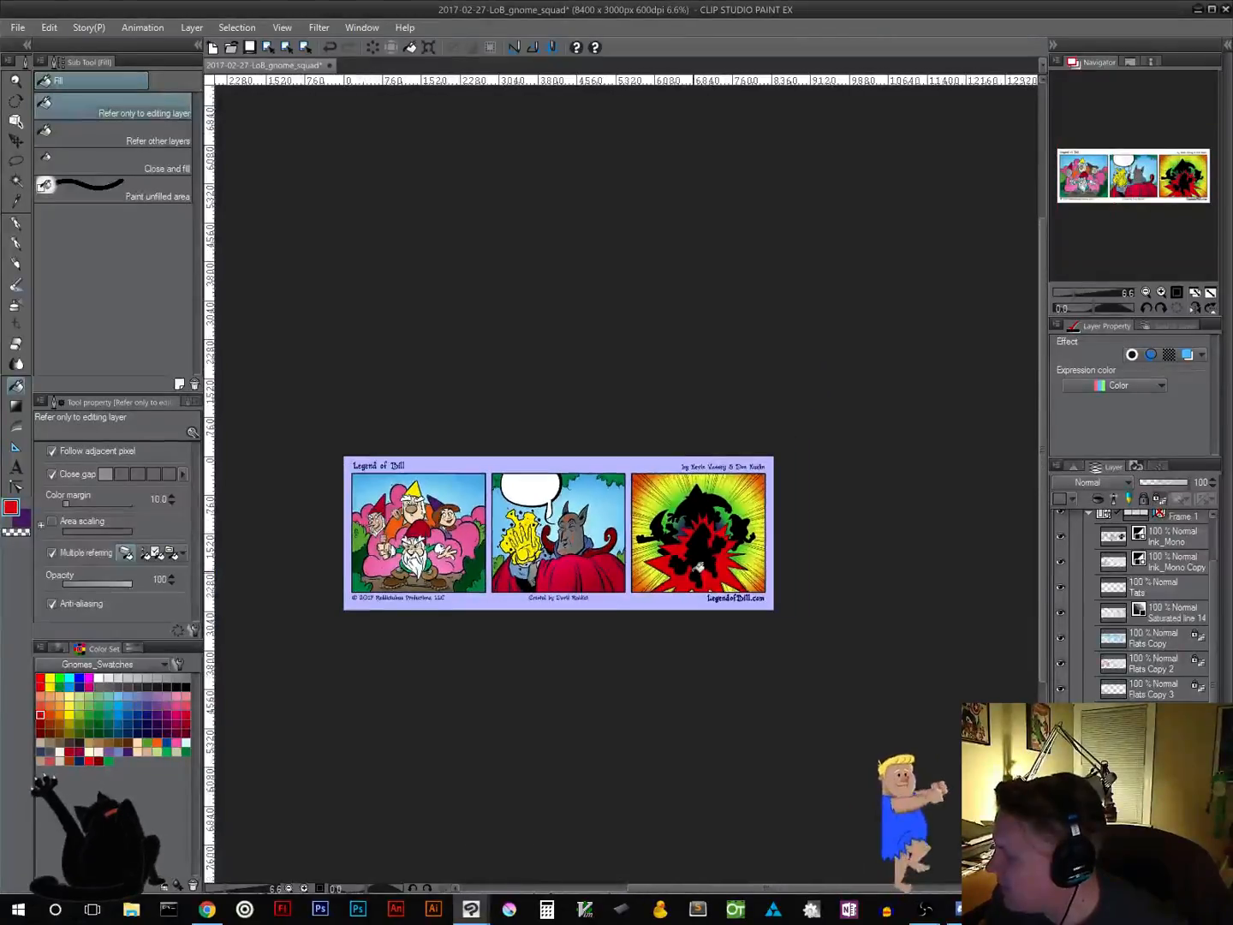
pyautogui.scroll(4, 700, 567)
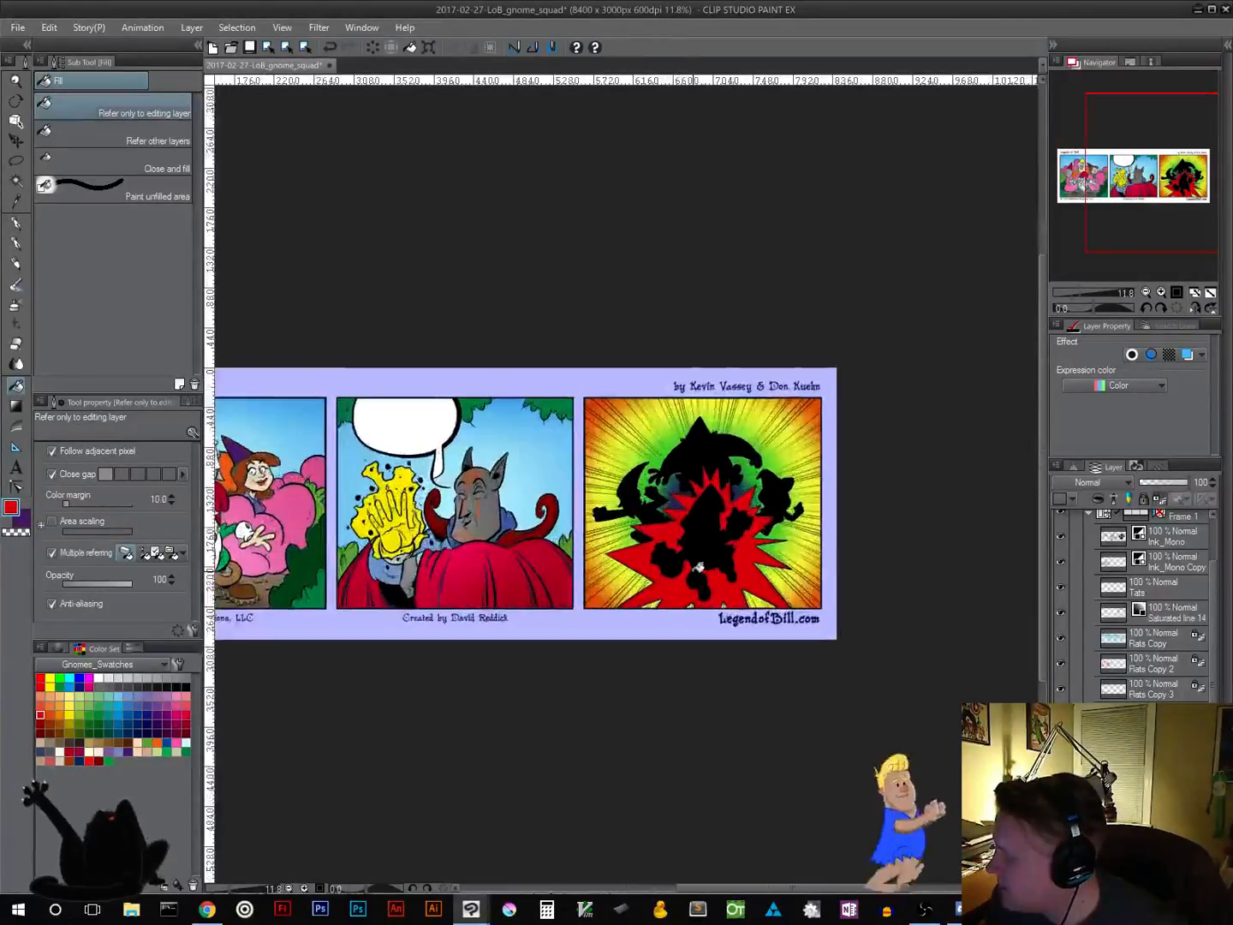
pyautogui.click(40, 724)
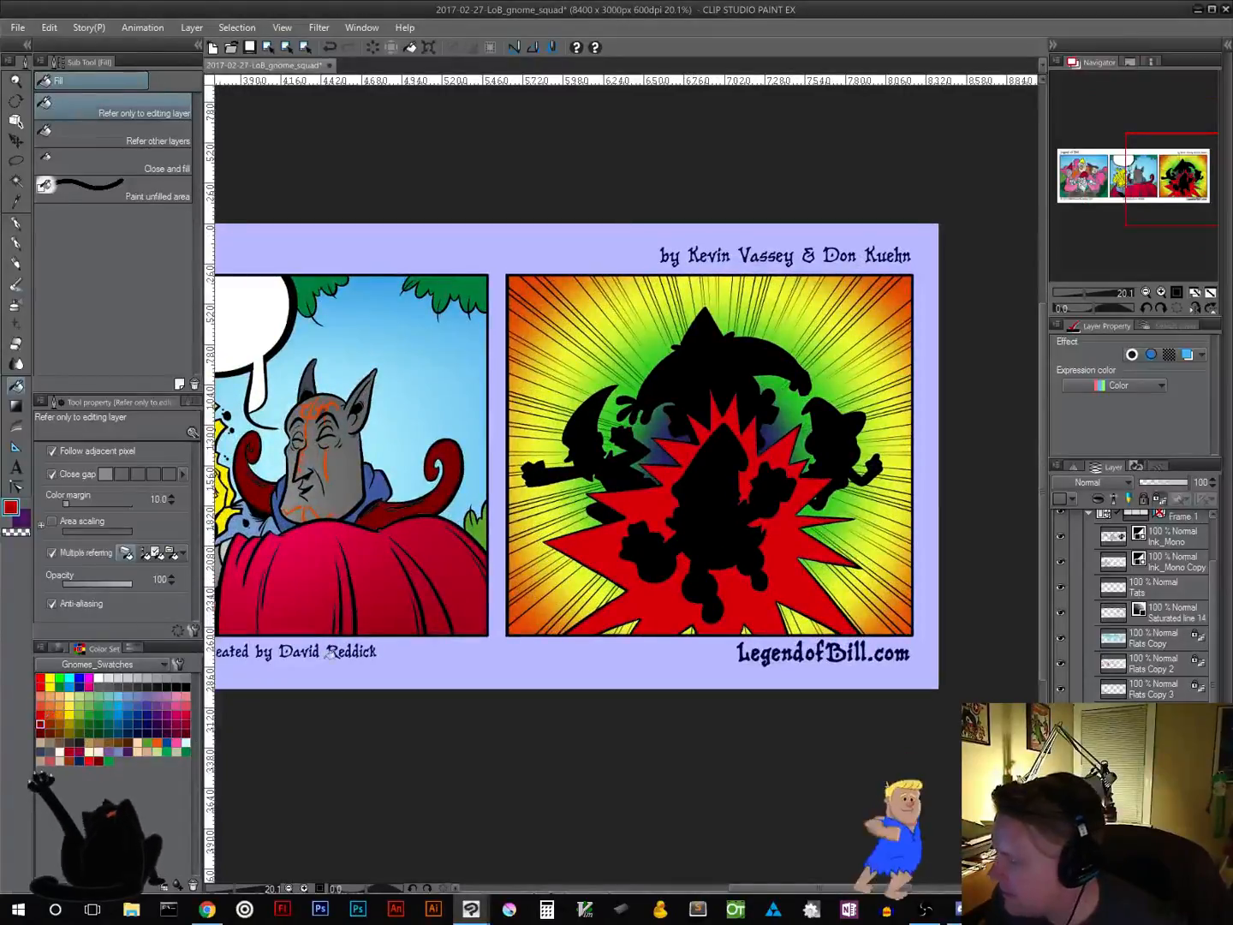
pyautogui.click(602, 558)
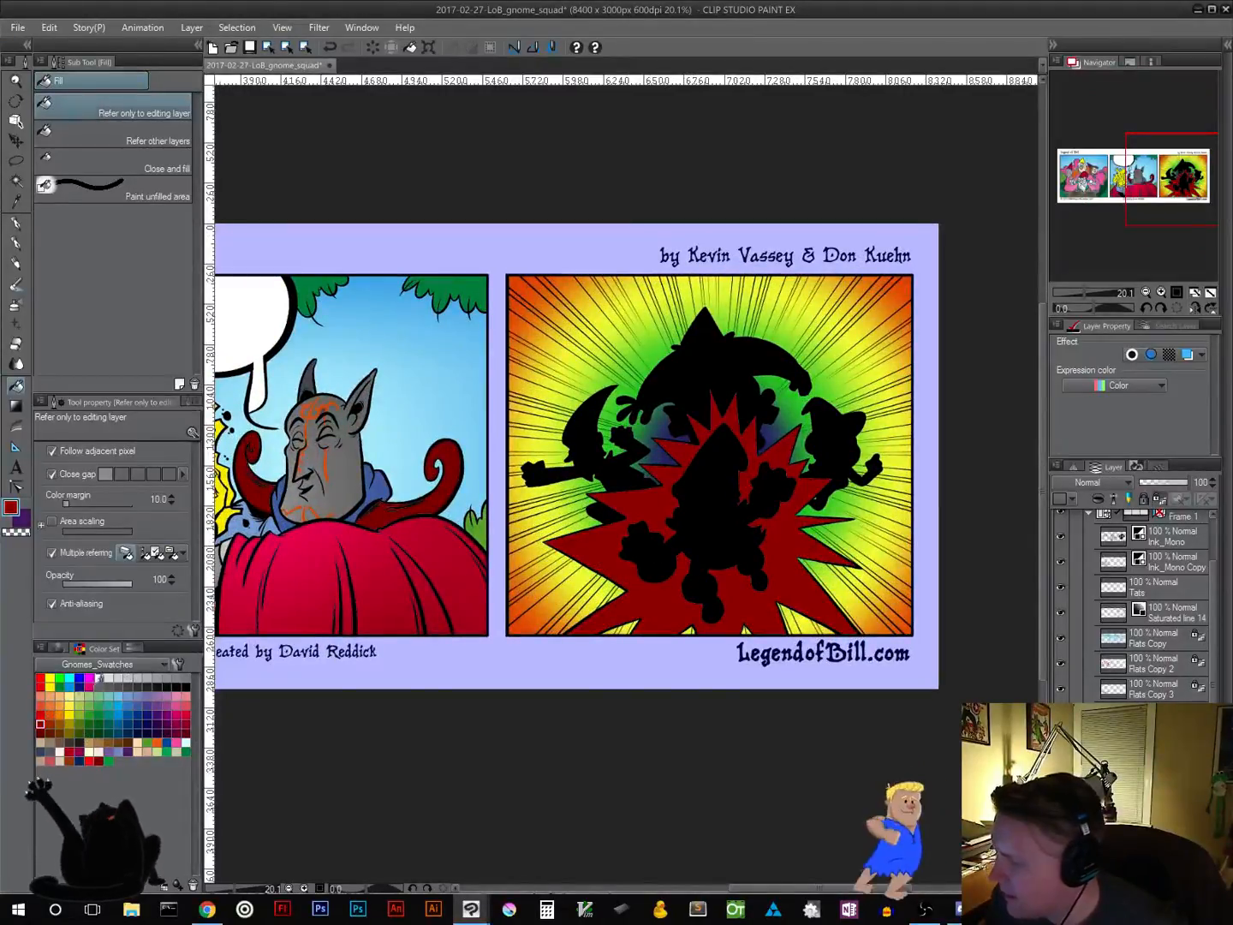
# Fill the third panel's explosion burst with bright red from the Gnomes_Swatches colour set and check it against the whole strip
pyautogui.click(39, 714)
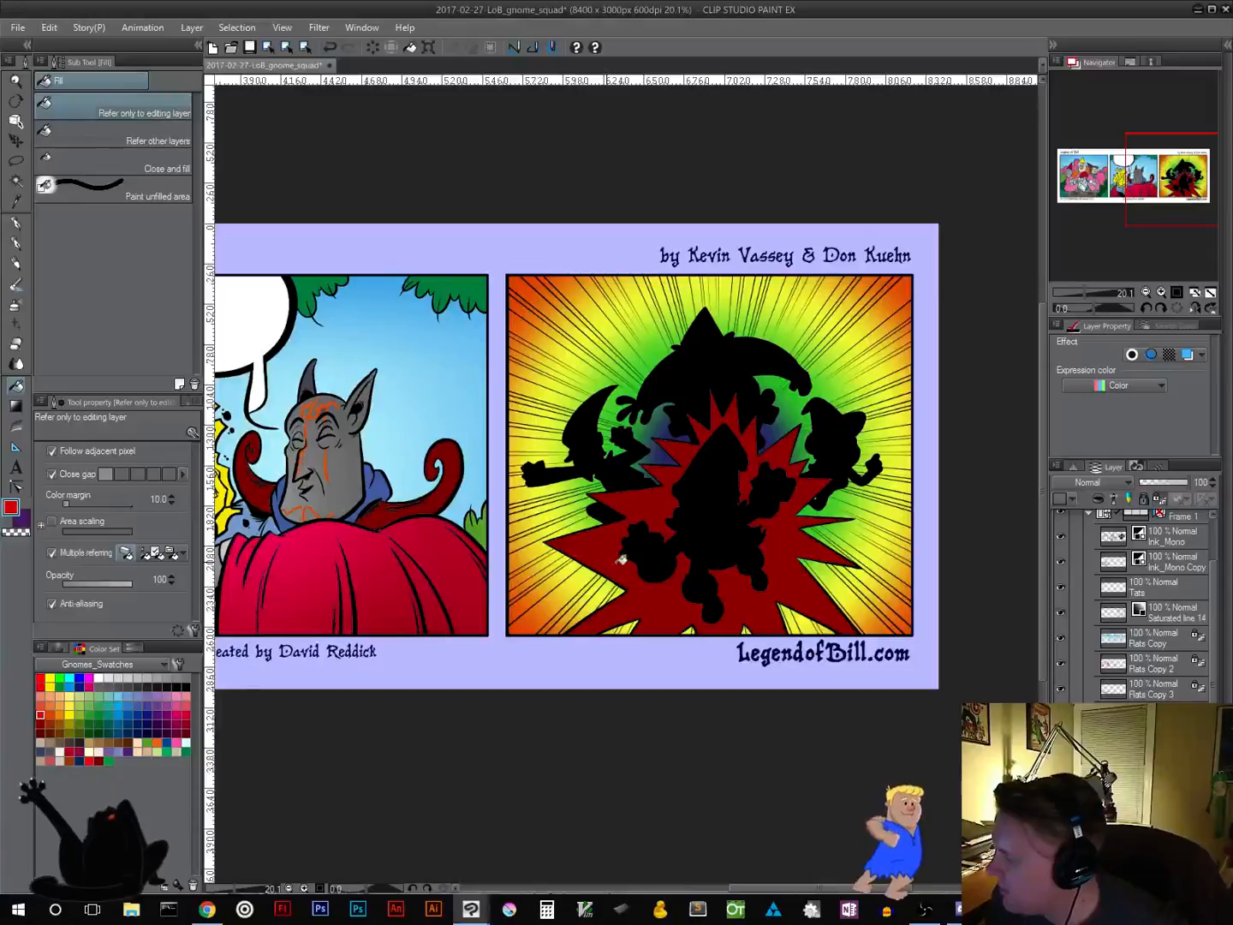
pyautogui.click(610, 559)
pyautogui.scroll(-2, 708, 591)
pyautogui.scroll(-2, 708, 590)
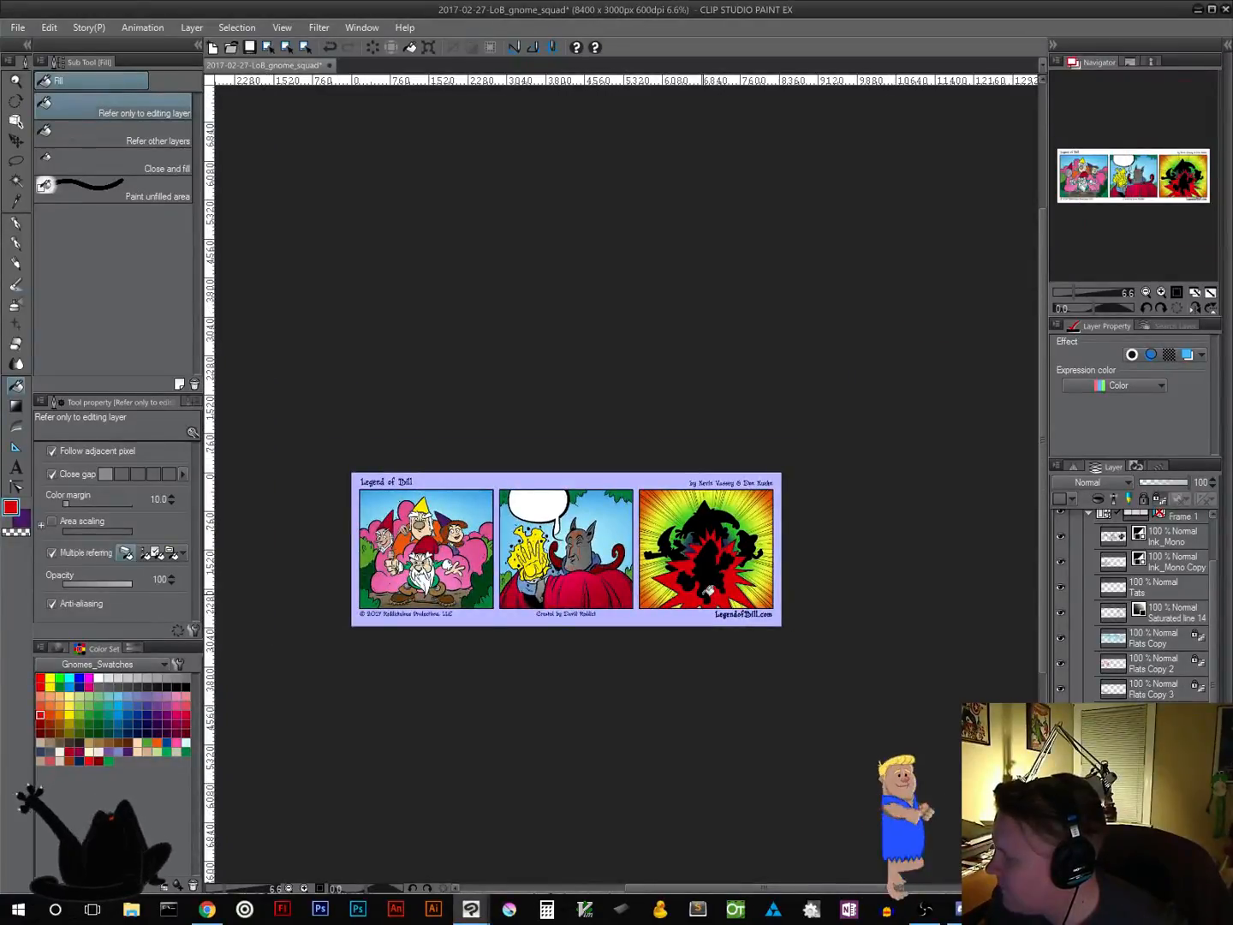
pyautogui.scroll(3, 708, 591)
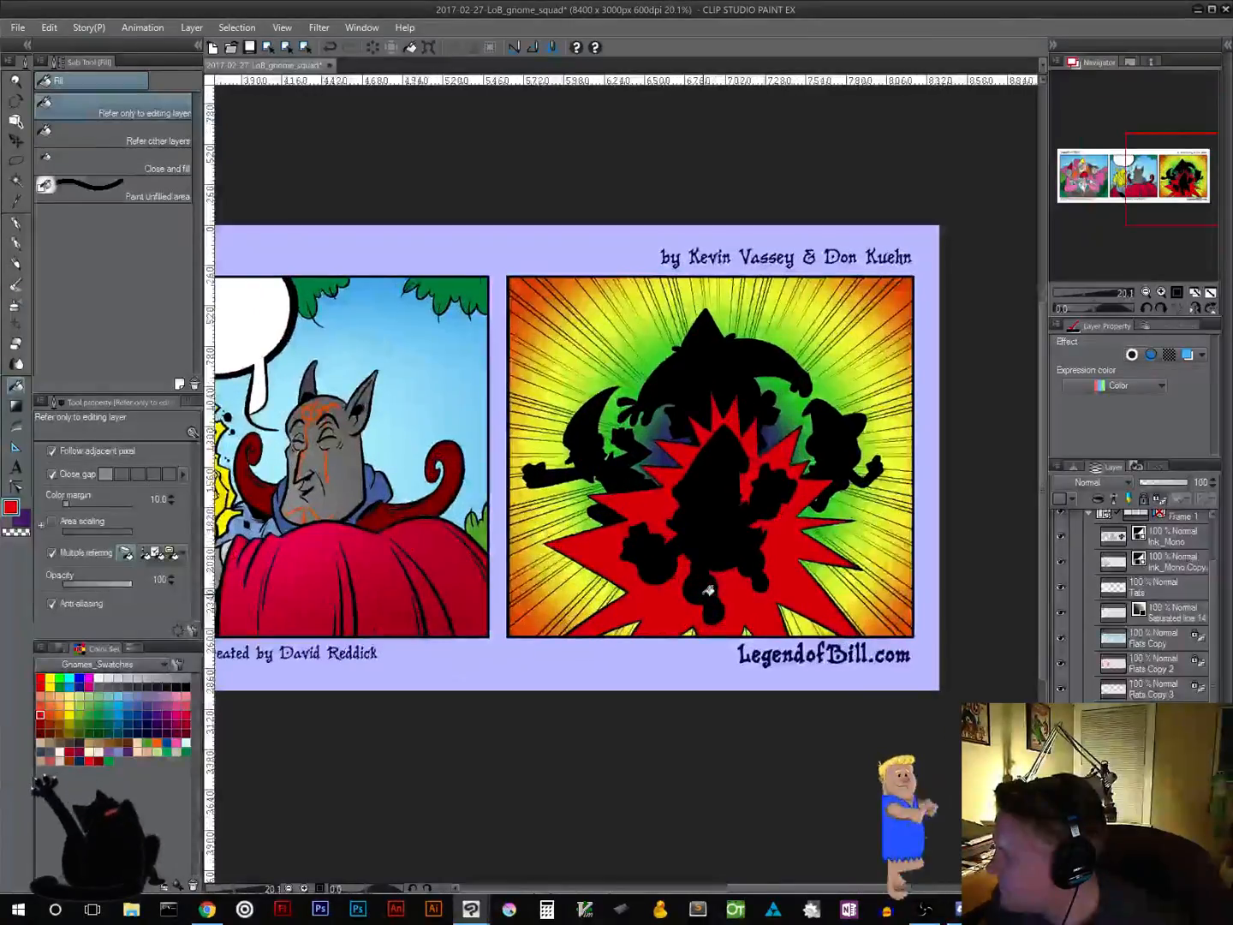
pyautogui.scroll(1, 708, 591)
pyautogui.scroll(1, 708, 591)
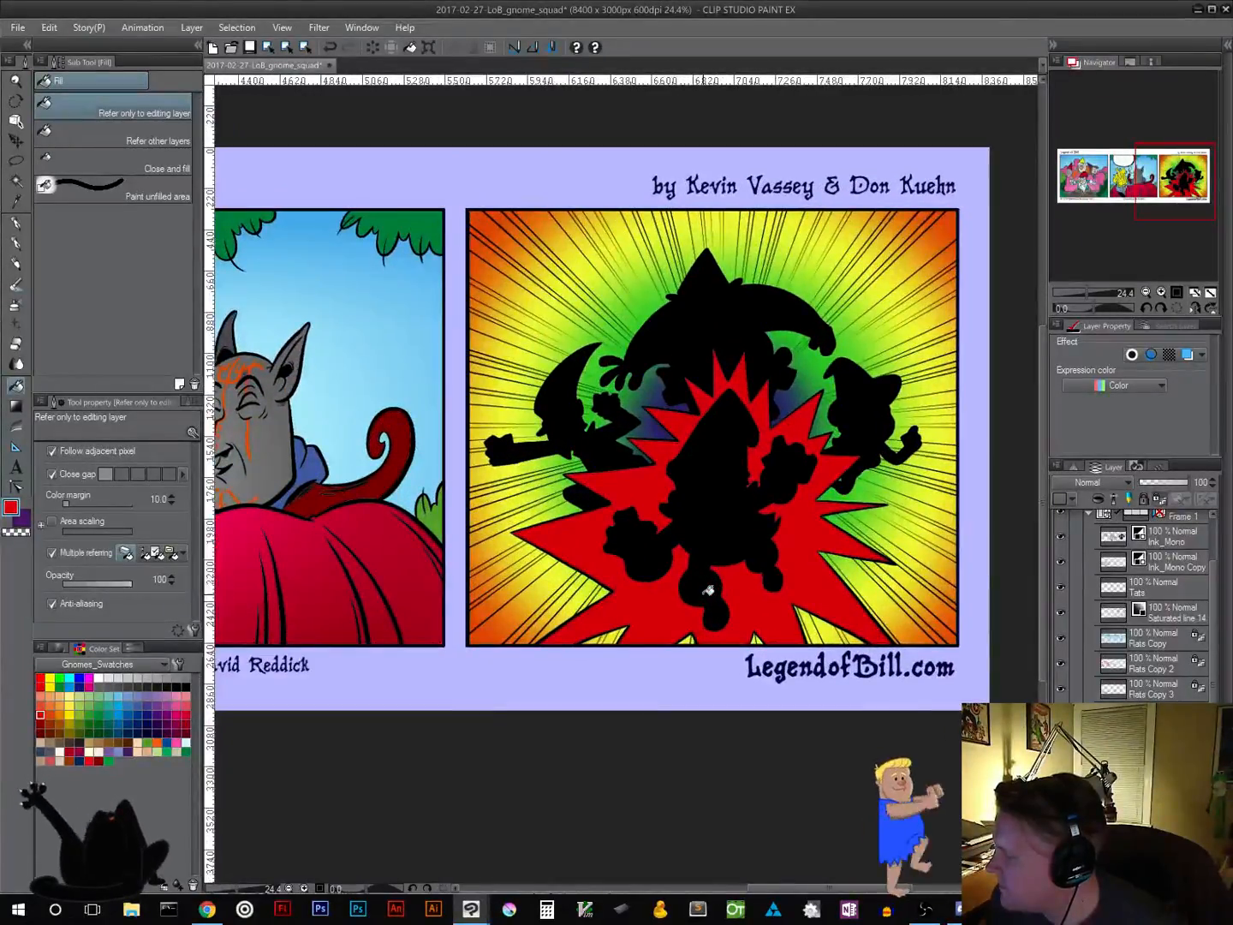
pyautogui.scroll(-2, 708, 590)
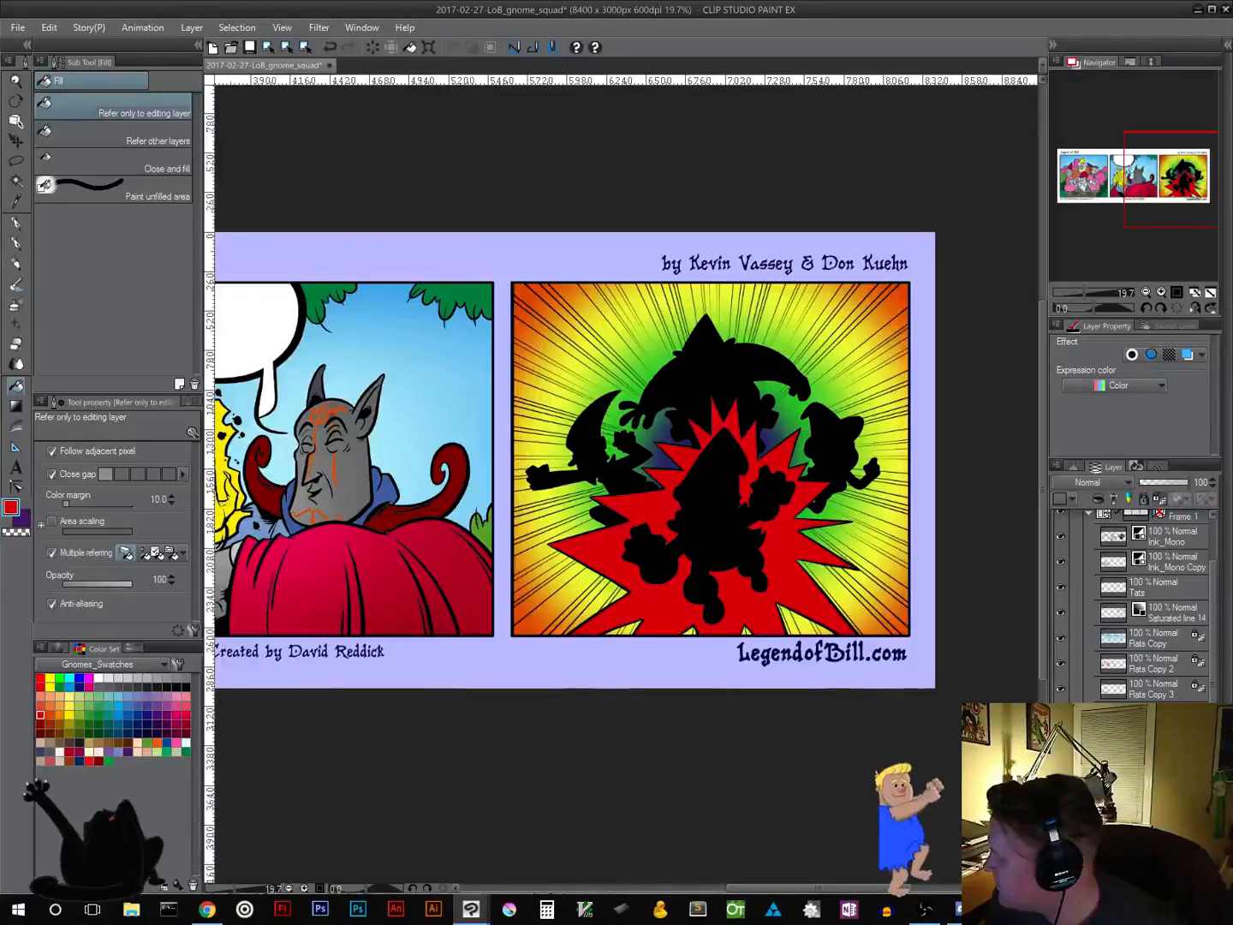
# Hide the colour flats layers and show them again to check which layer holds each panel's colours
pyautogui.click(1060, 714)
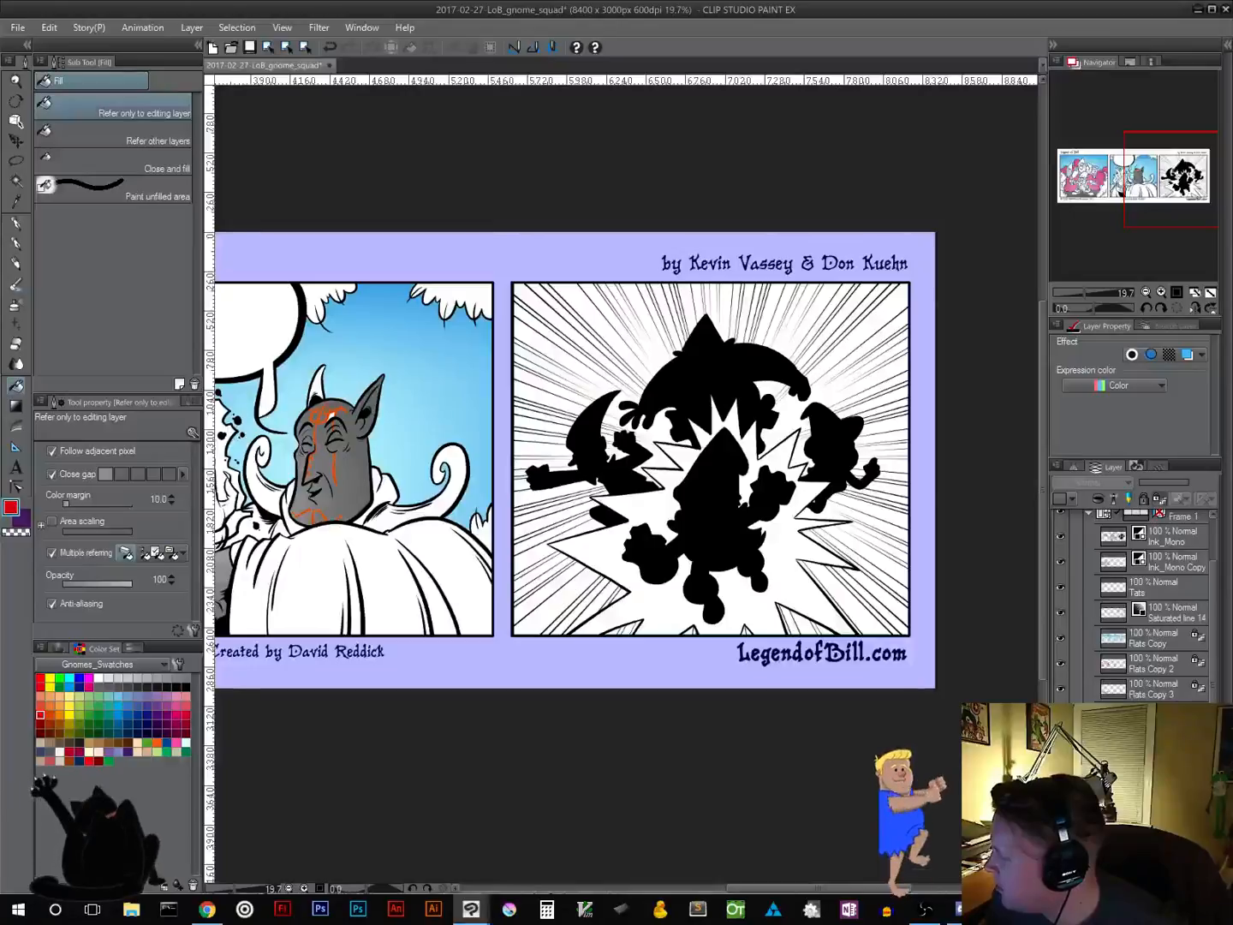
pyautogui.click(1060, 713)
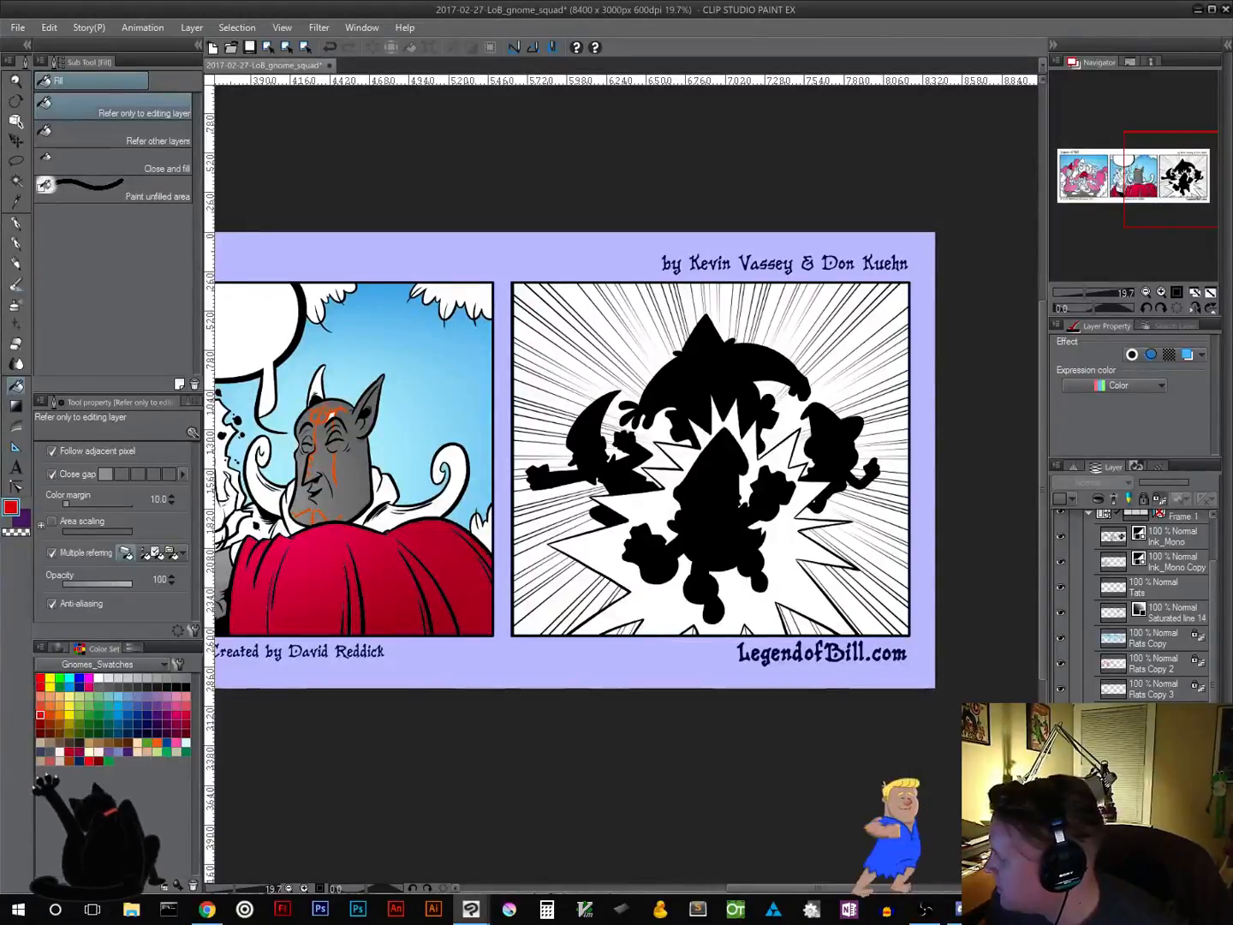
pyautogui.click(1061, 740)
pyautogui.click(1060, 740)
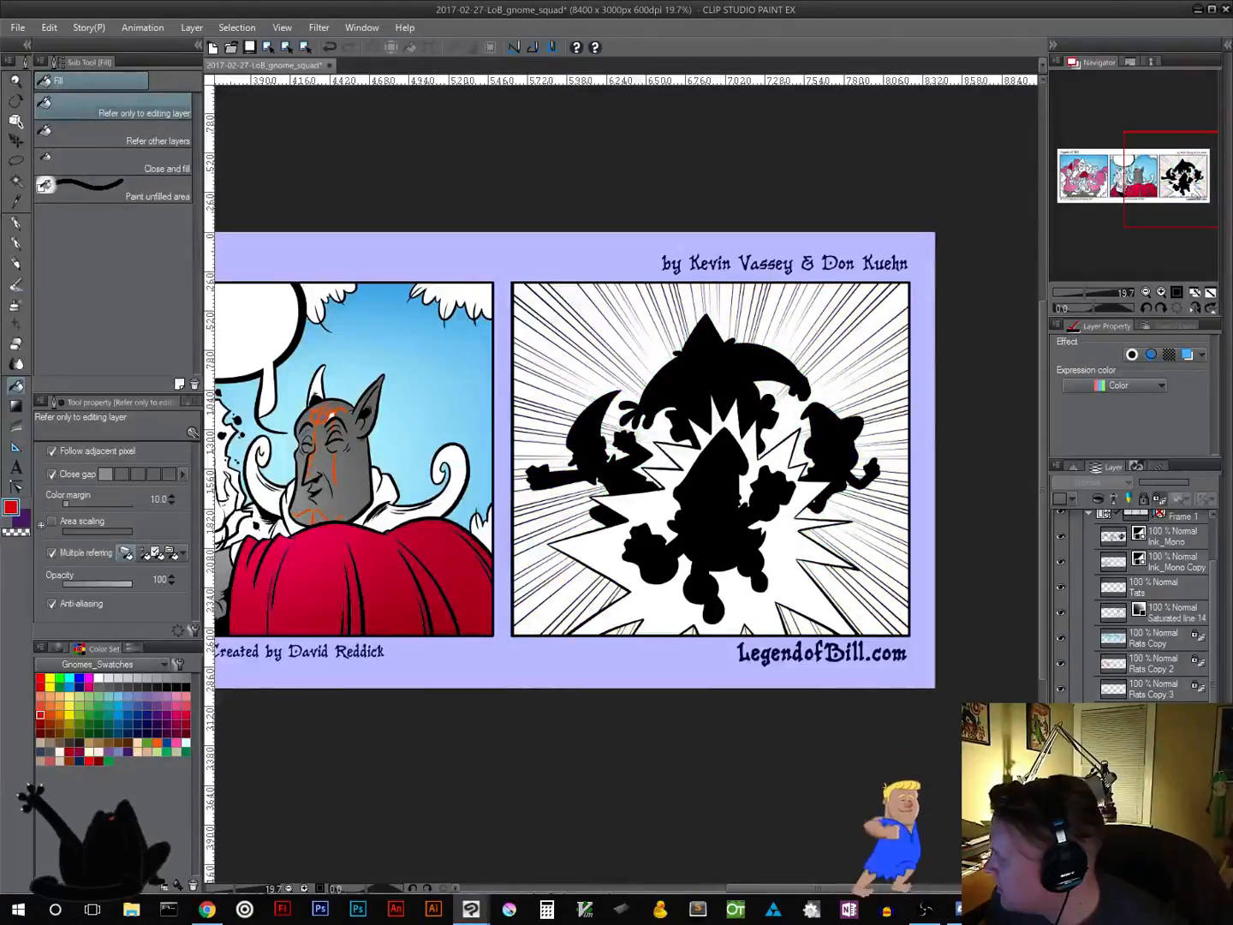
pyautogui.click(1060, 740)
pyautogui.click(745, 598)
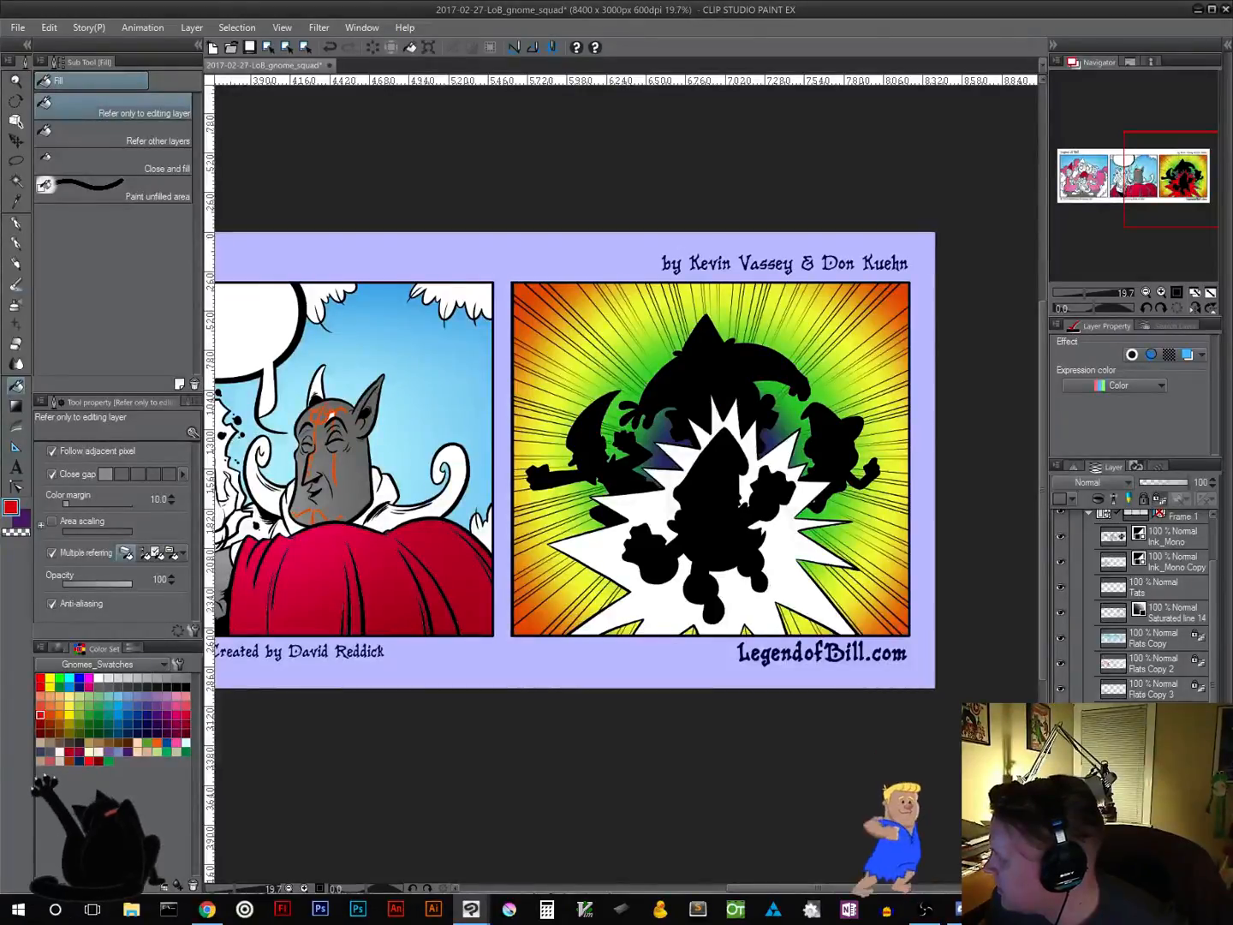
pyautogui.hotkey('ctrl', 'z')
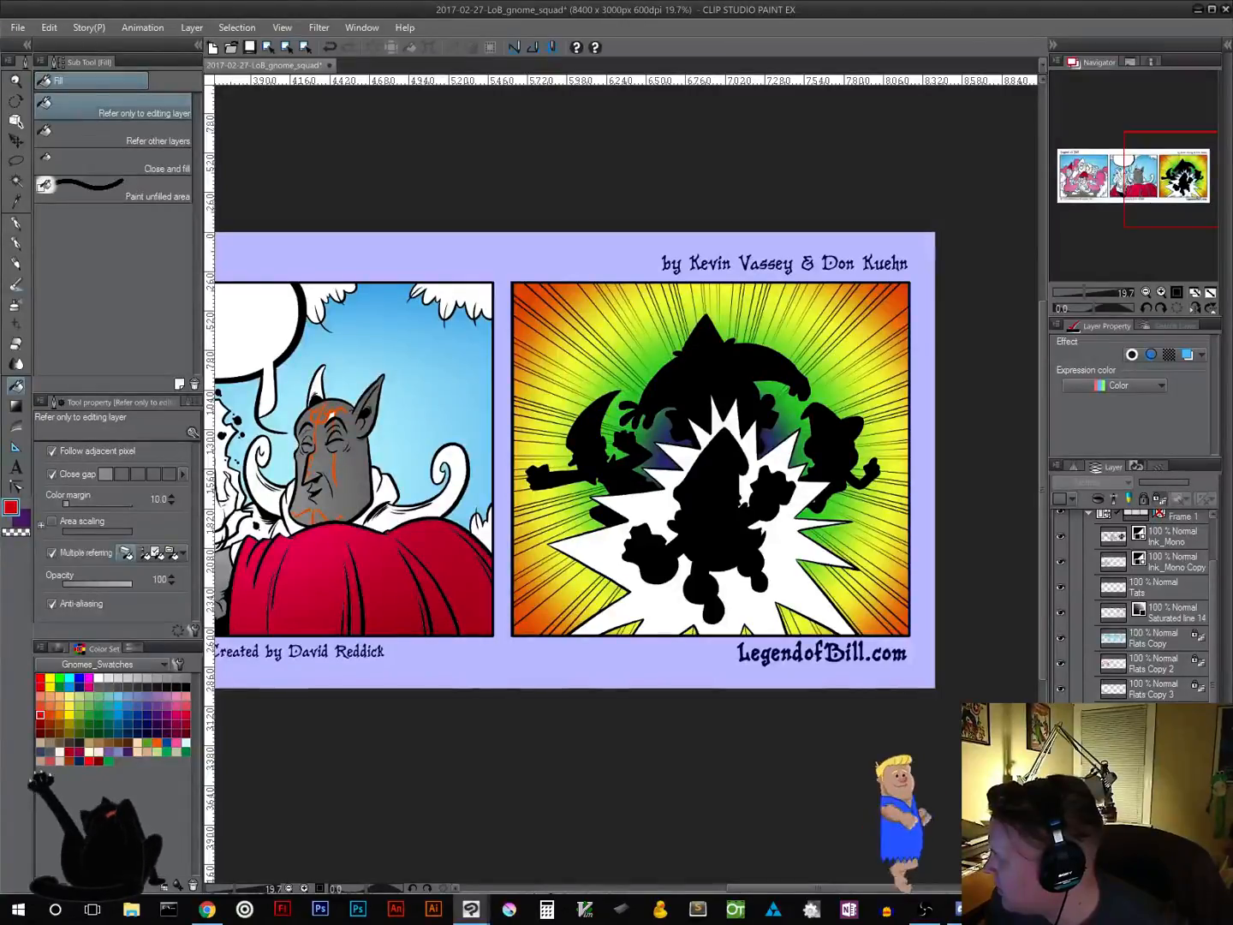
pyautogui.hotkey('ctrl', 'z')
pyautogui.click(796, 561)
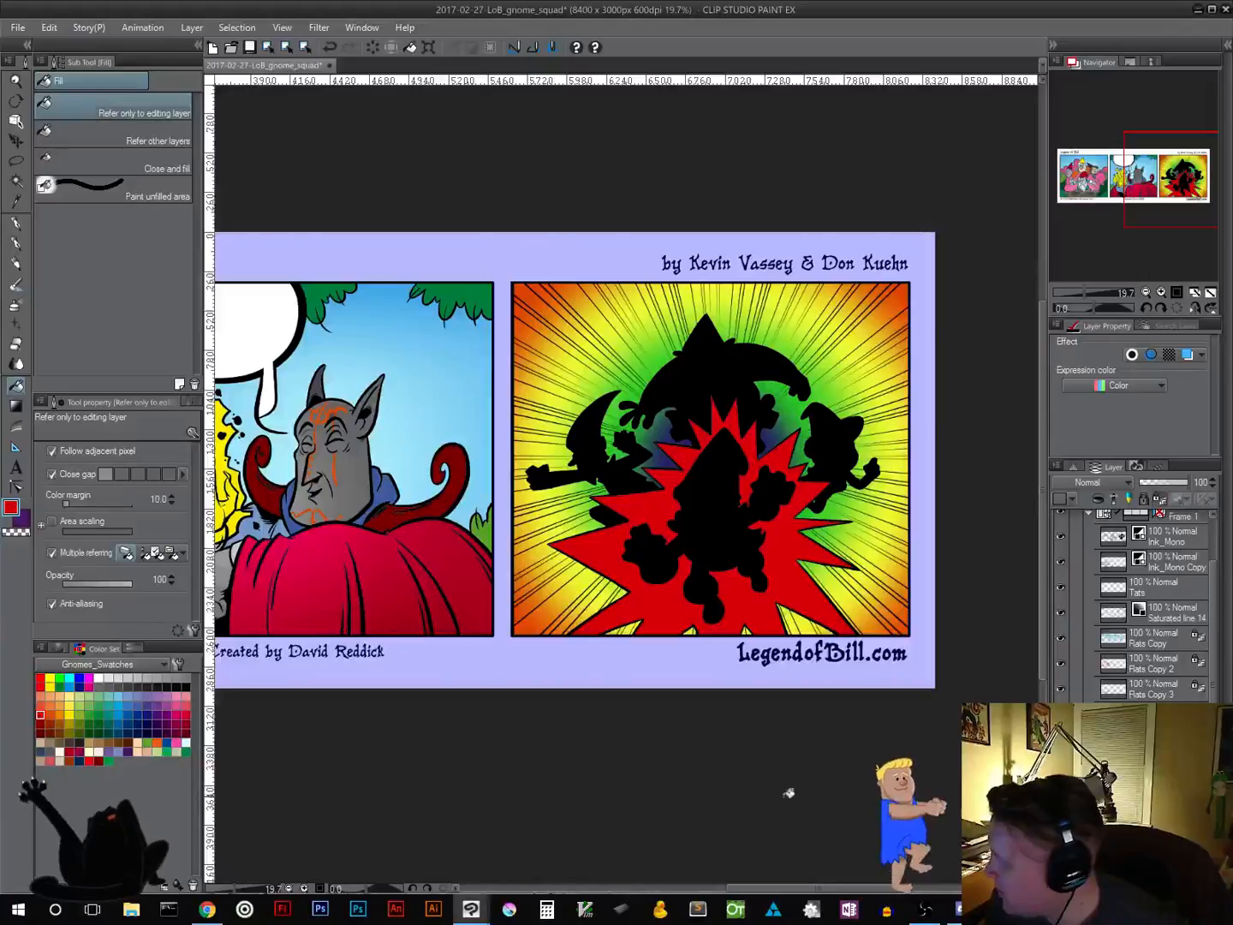
# Try white as the explosion burst's fill, reviewing the whole strip and comparing with the previous fill through undo and redo
pyautogui.click(106, 676)
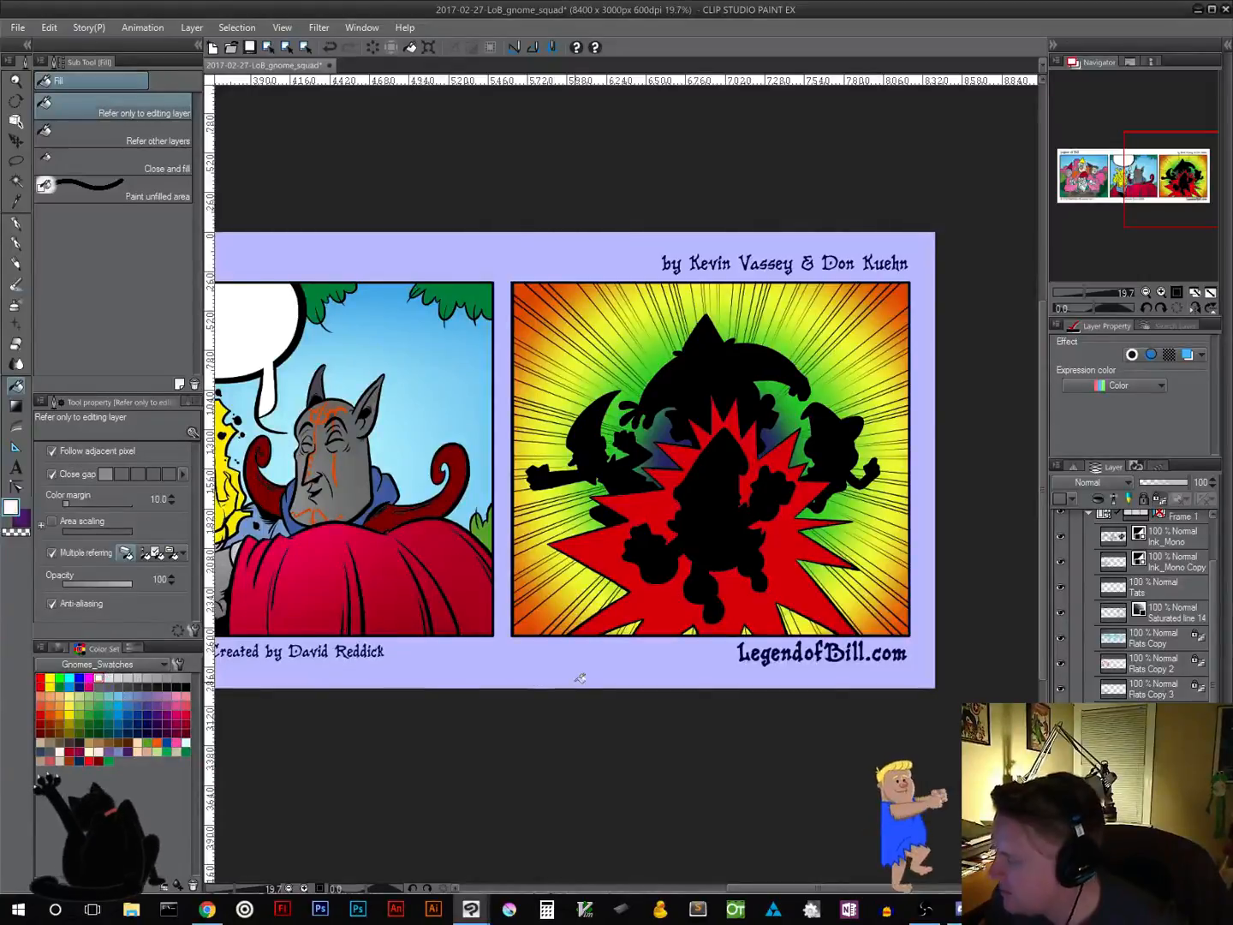
pyautogui.click(668, 609)
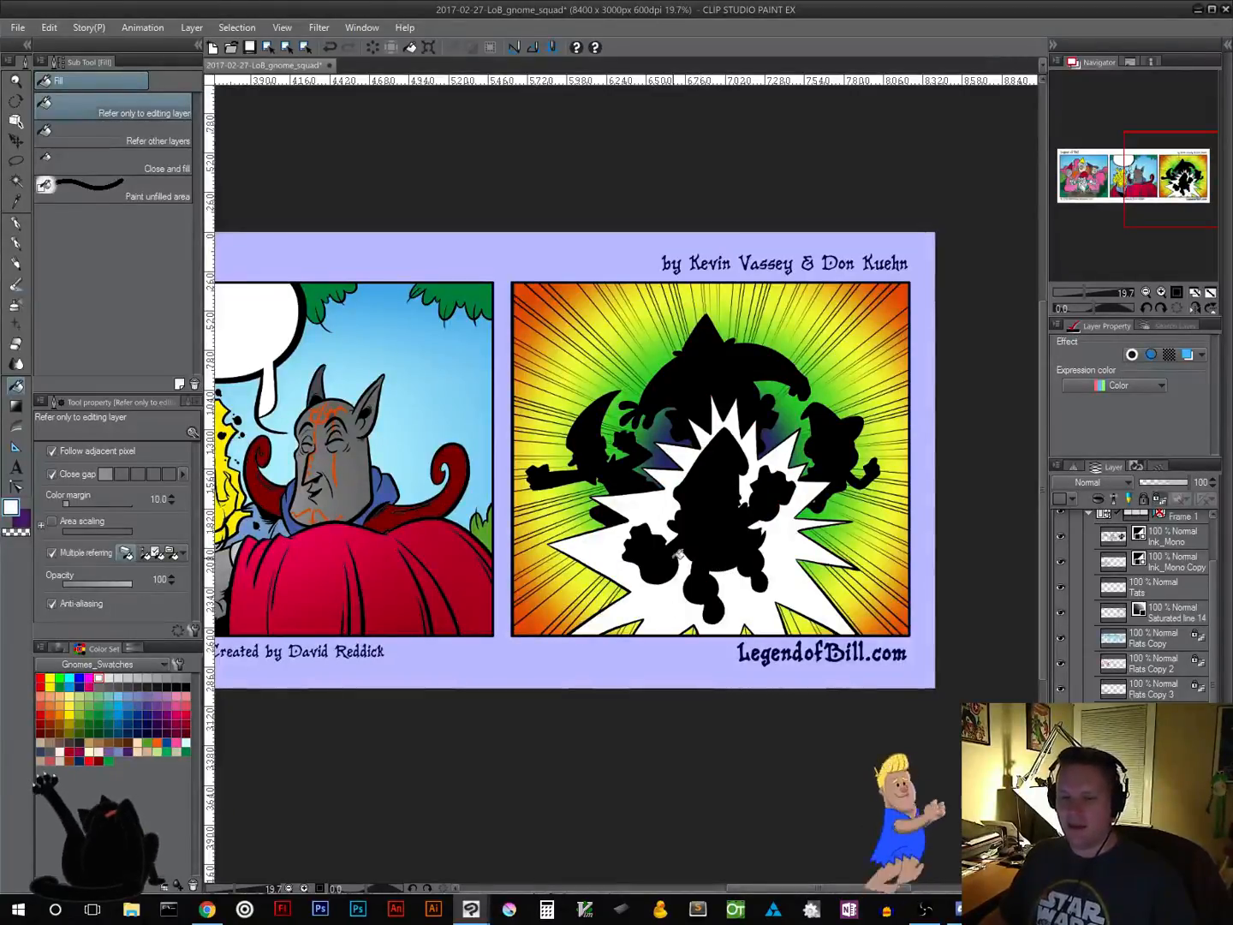
pyautogui.scroll(-5, 678, 554)
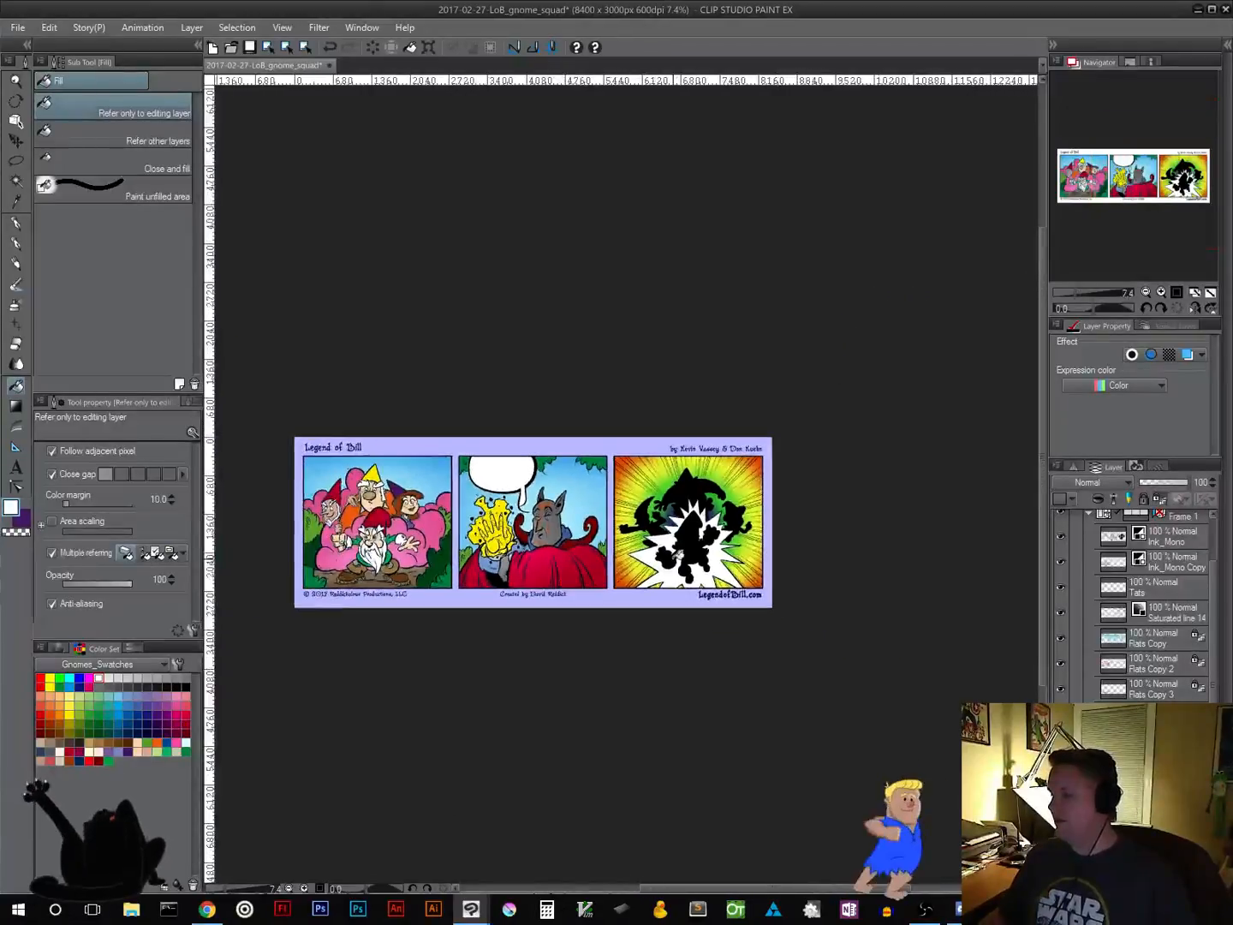
pyautogui.moveTo(681, 555); pyautogui.dragTo(770, 487)
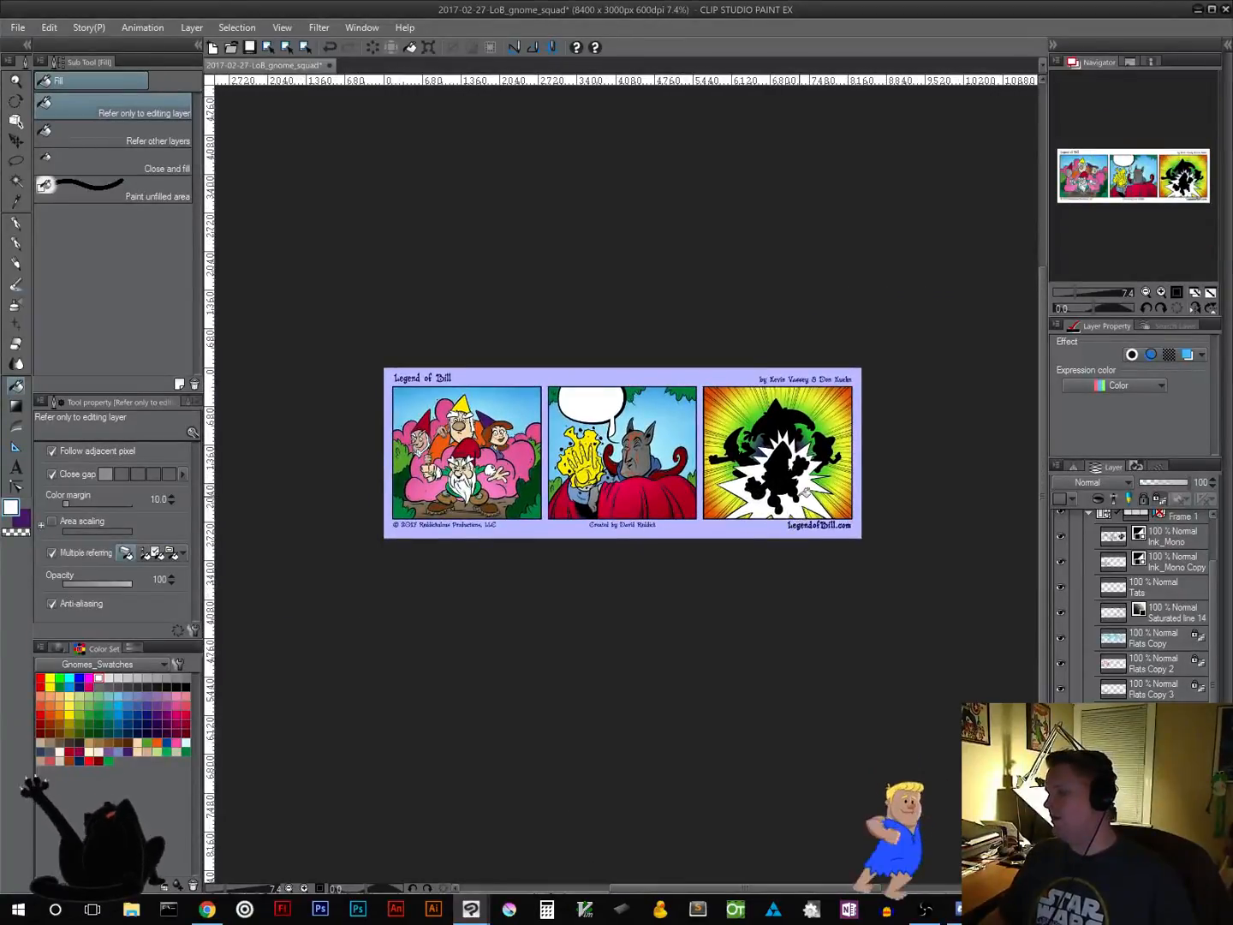
pyautogui.scroll(5, 805, 491)
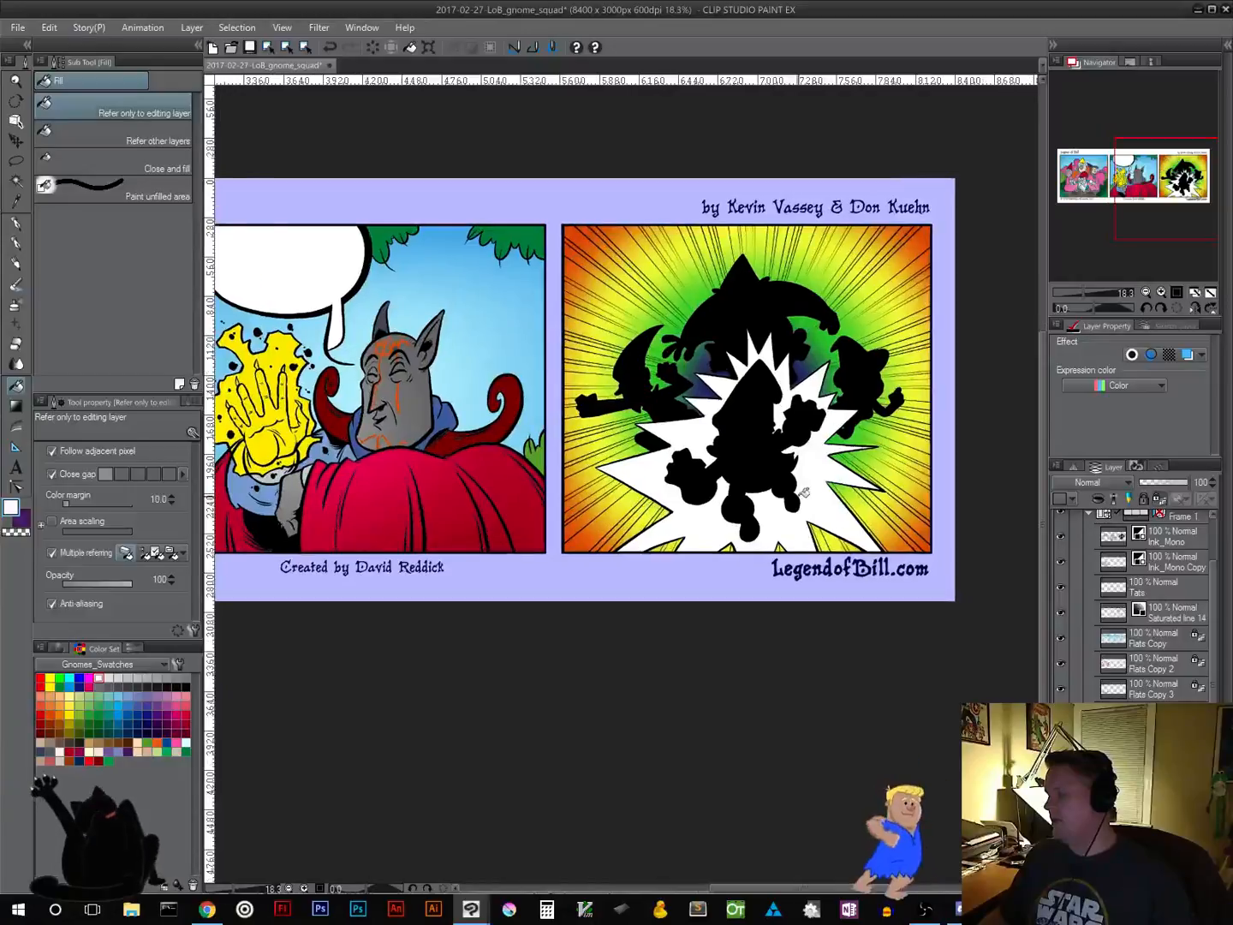
pyautogui.scroll(1, 805, 492)
pyautogui.scroll(-1, 805, 491)
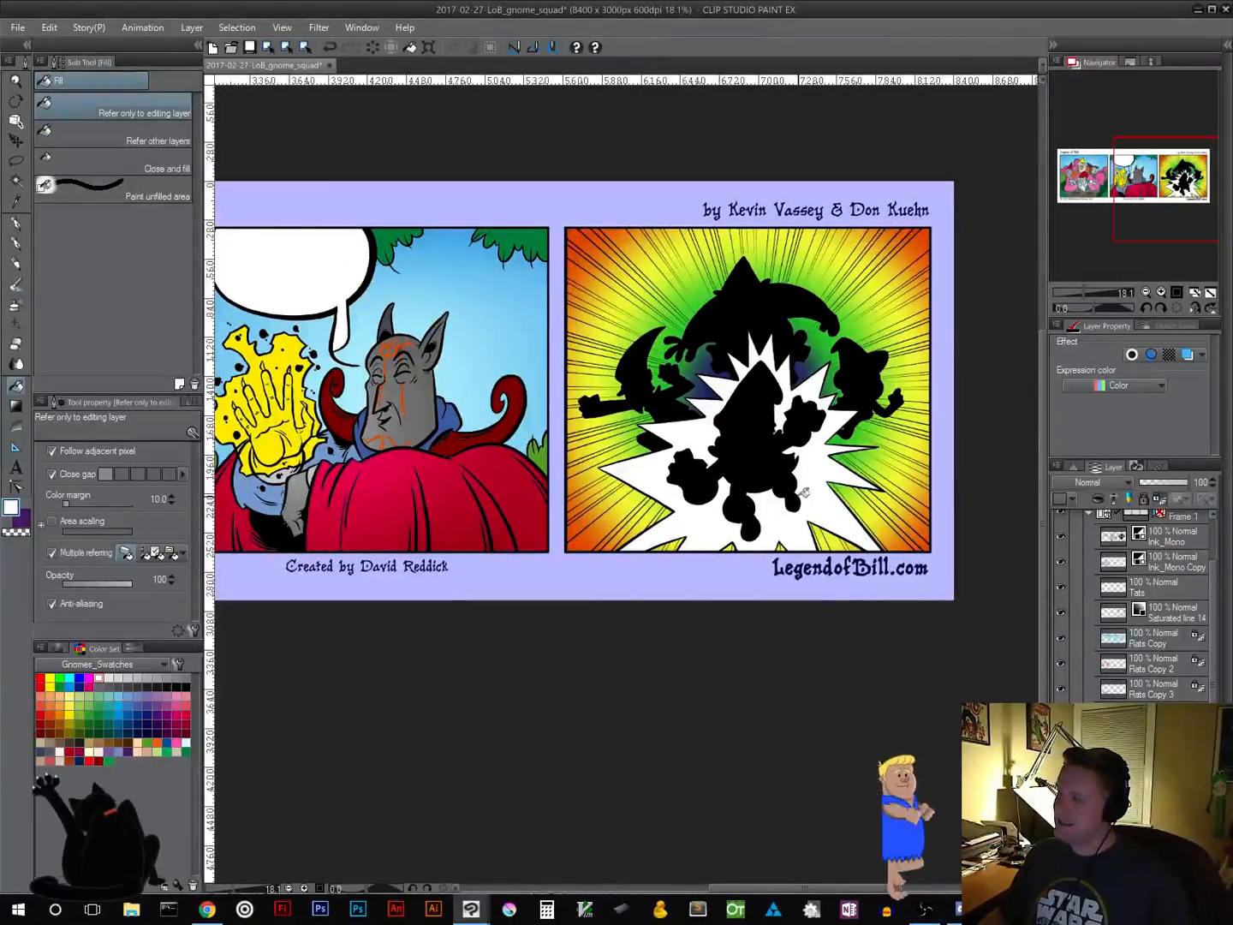
pyautogui.scroll(-3, 806, 491)
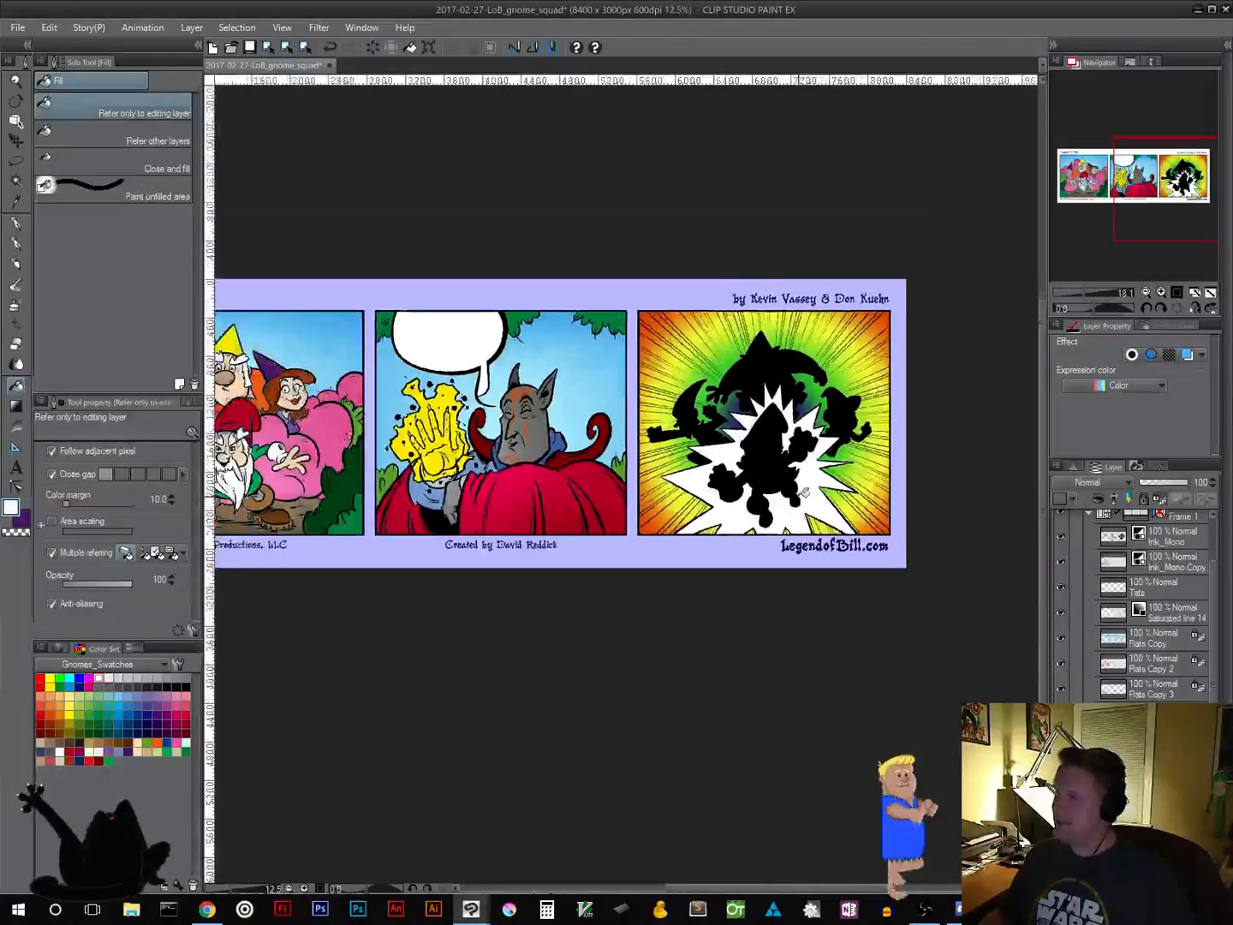
pyautogui.scroll(3, 806, 490)
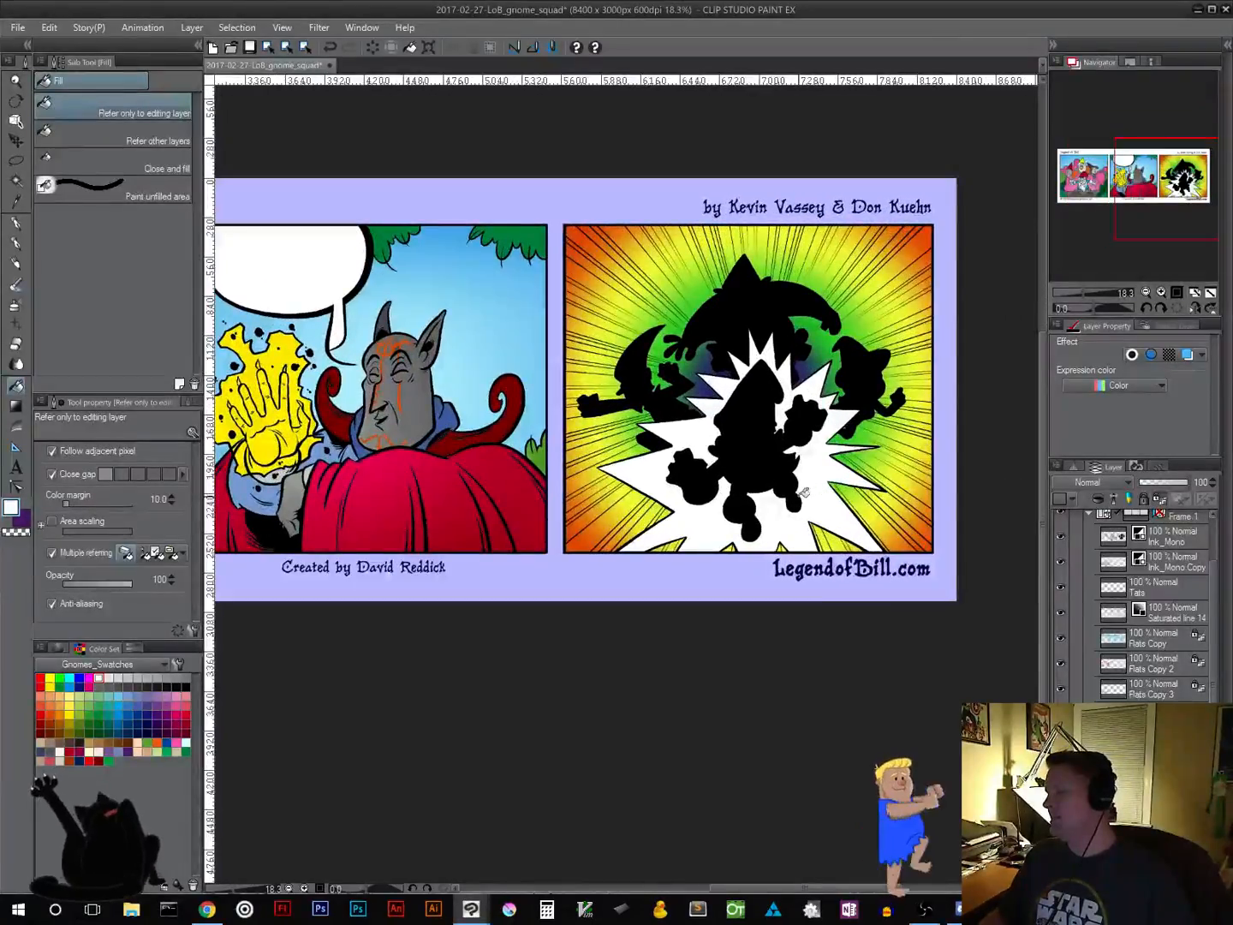
pyautogui.scroll(-1, 805, 491)
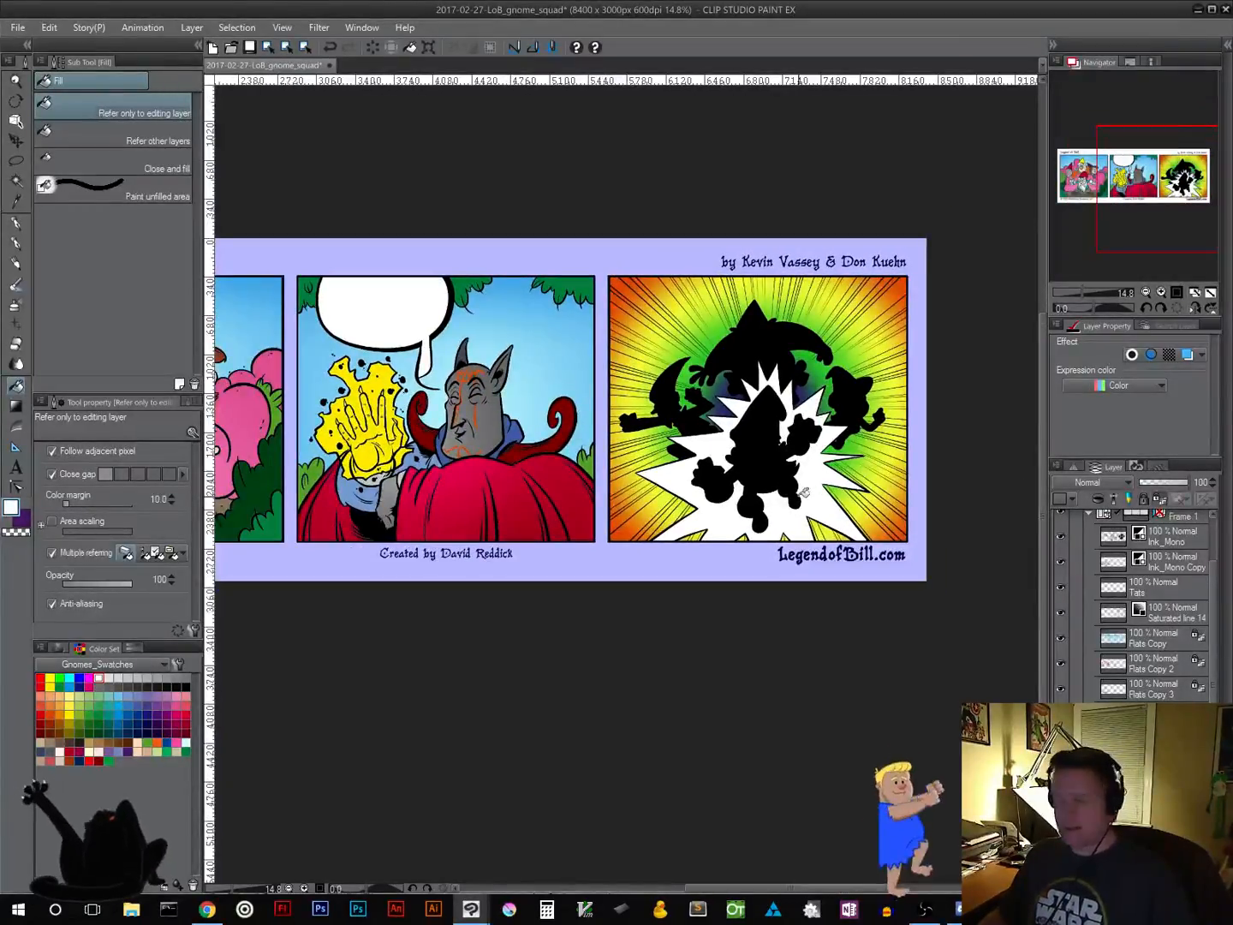
pyautogui.click(806, 492)
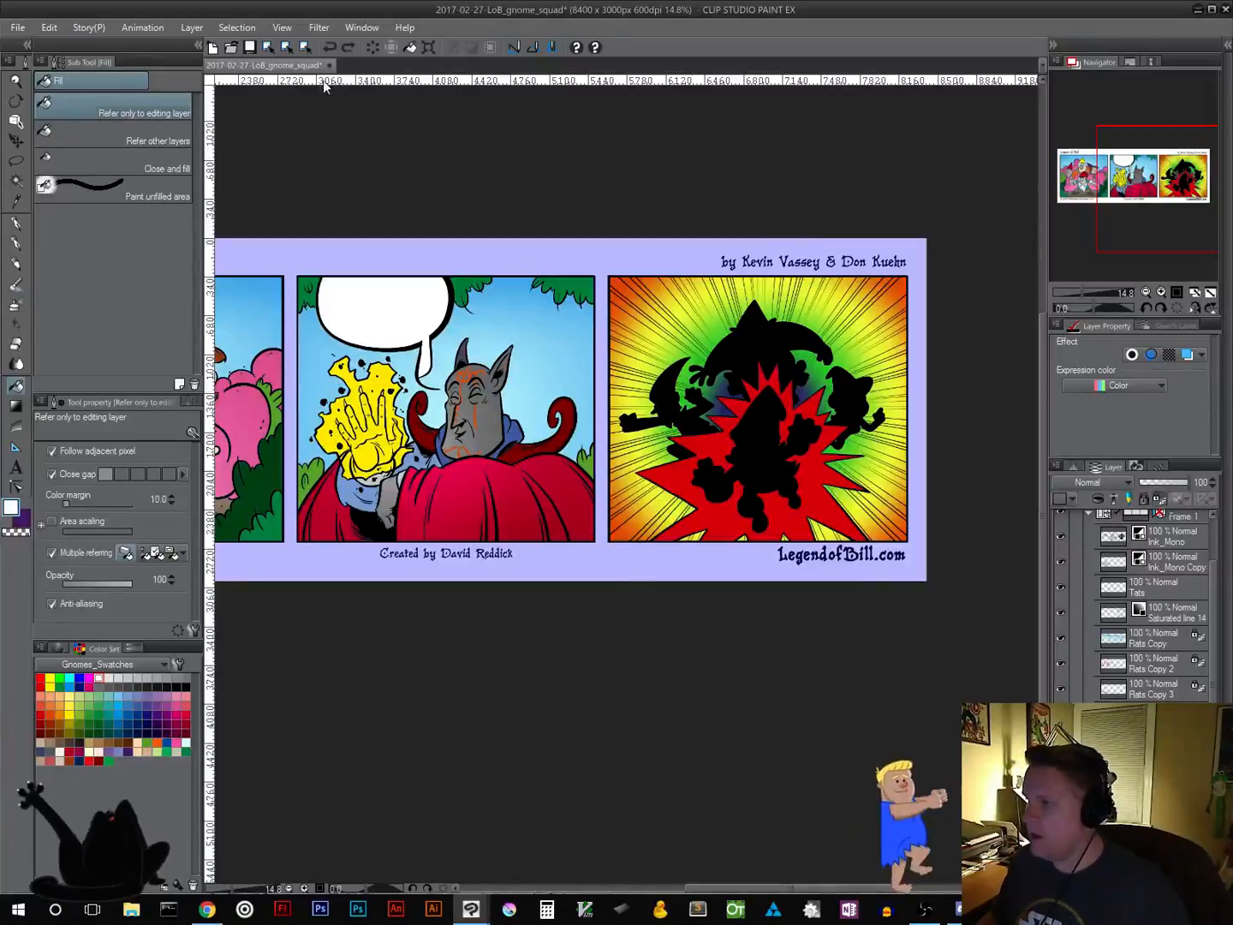
pyautogui.click(346, 47)
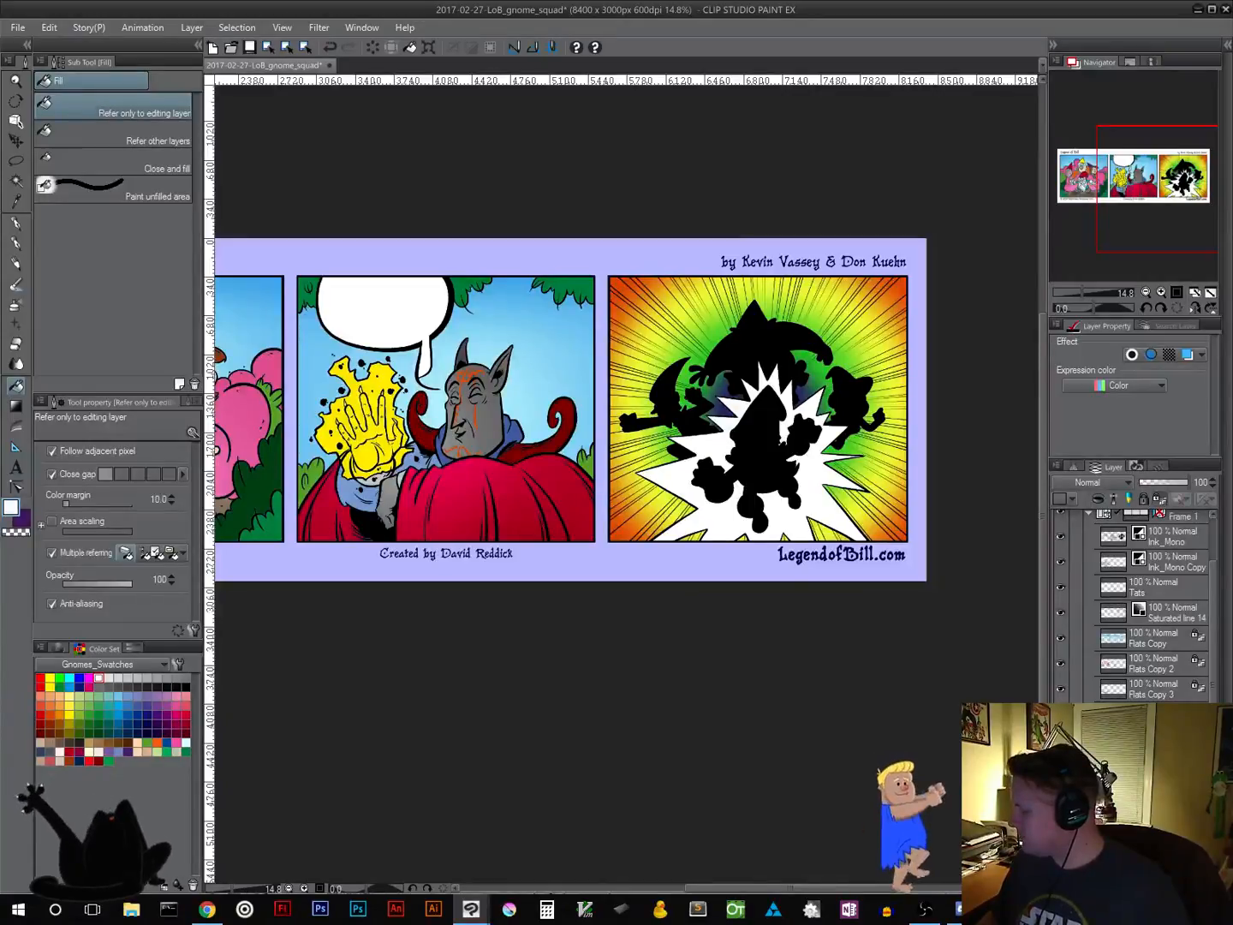
# Fill the third panel's explosion burst with the bright red swatch from the colour set's last row
pyautogui.hotkey('ctrl', 's')
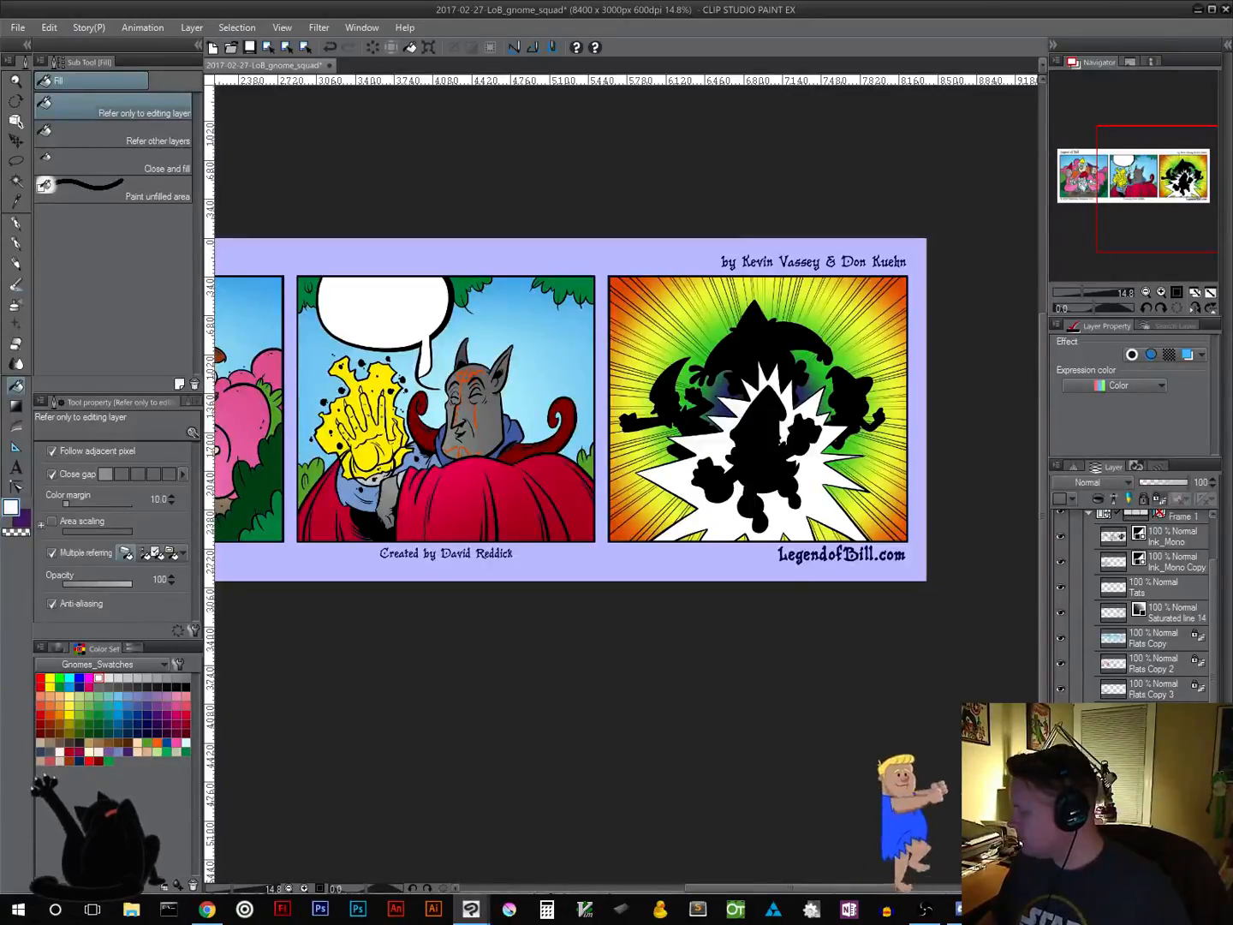
pyautogui.scroll(-1, 1153, 608)
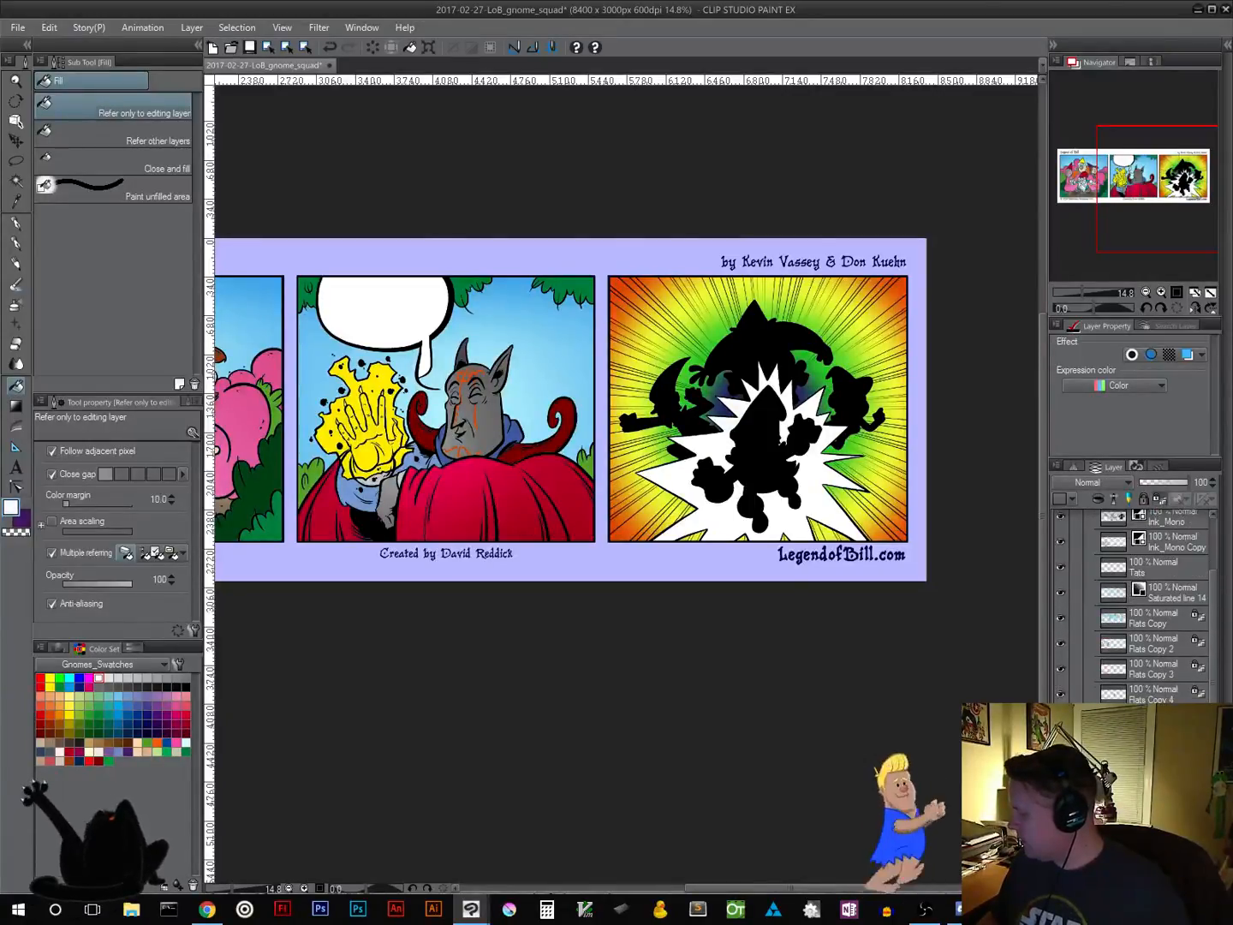
pyautogui.scroll(-1, 1153, 608)
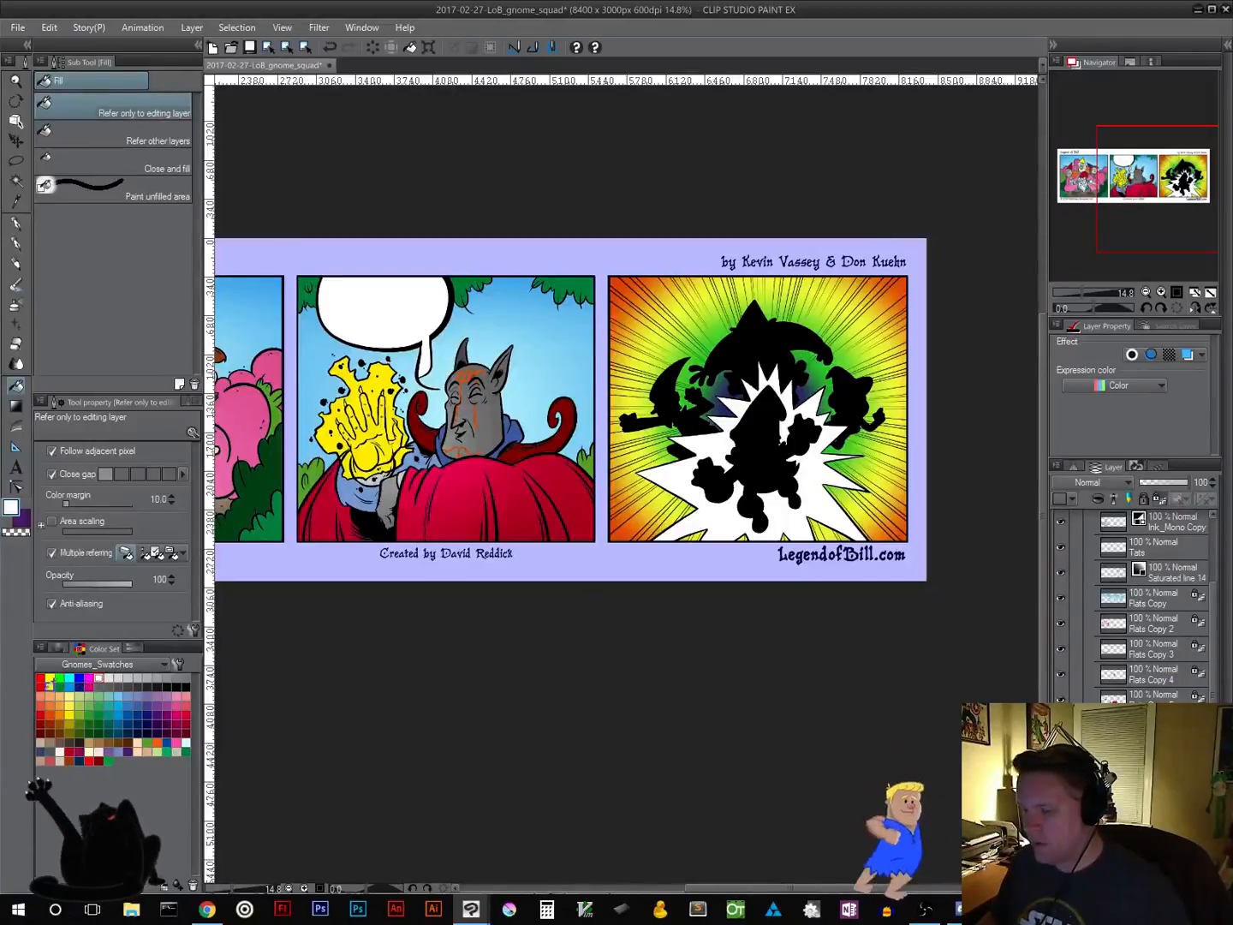
pyautogui.click(41, 679)
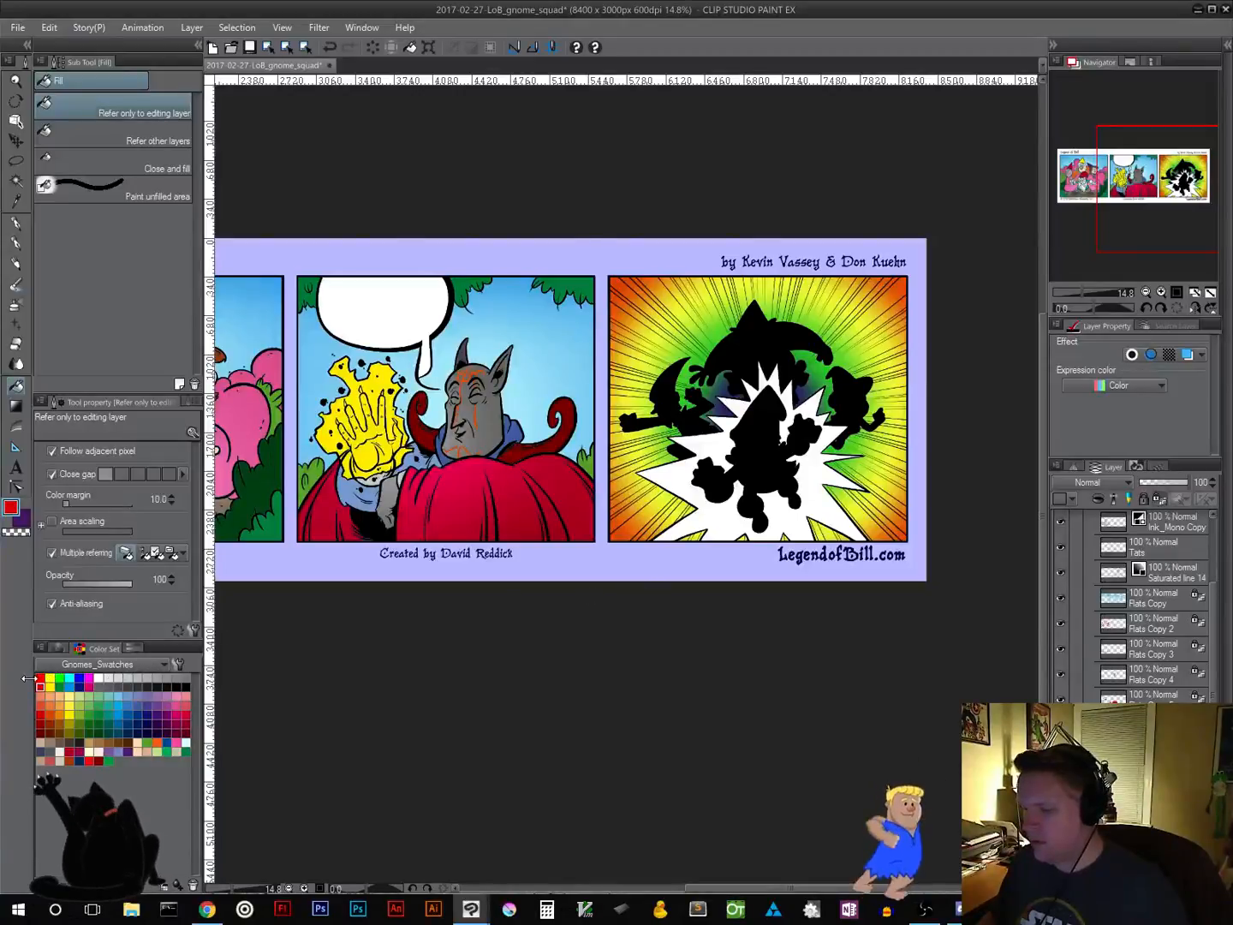
pyautogui.click(90, 757)
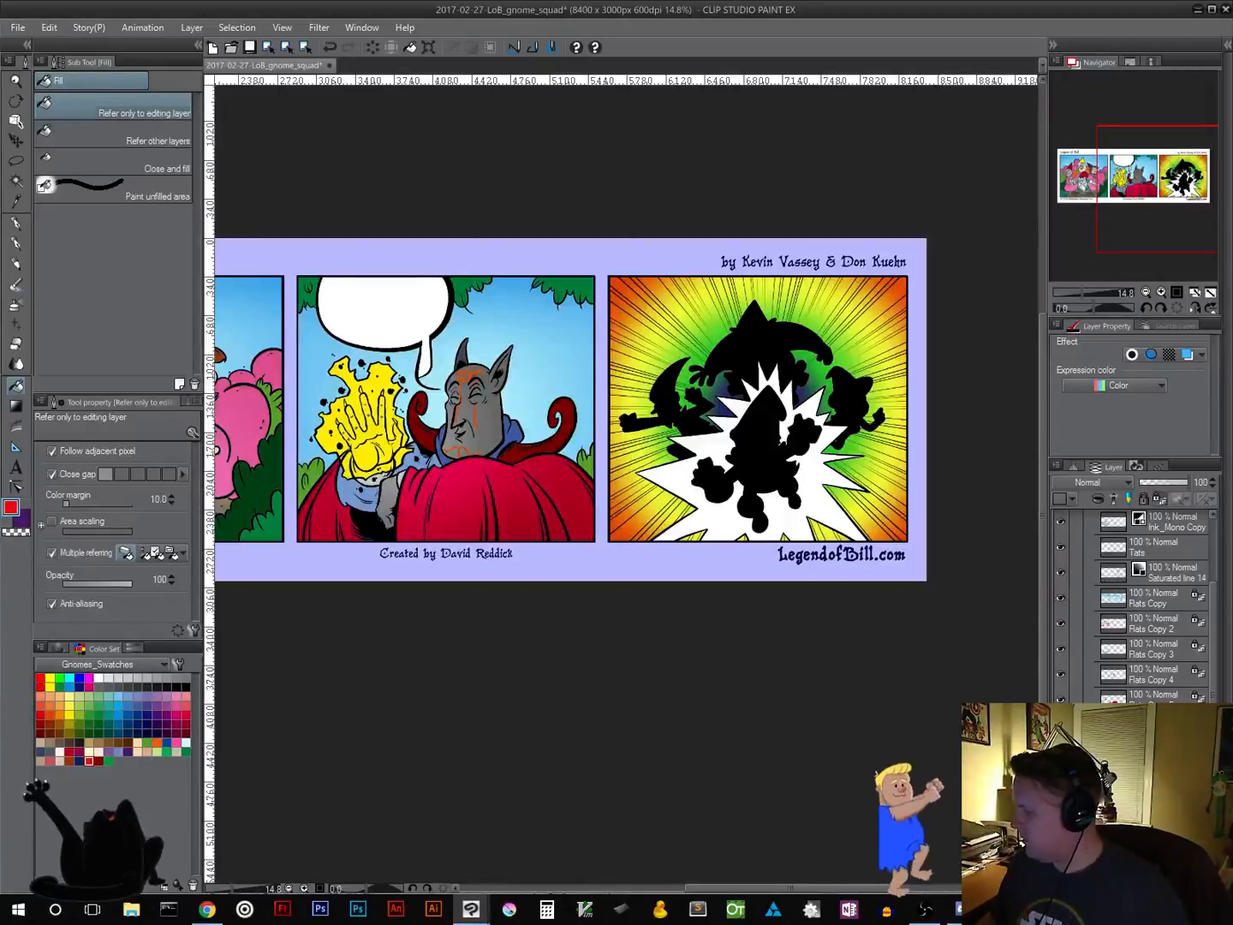
pyautogui.click(674, 475)
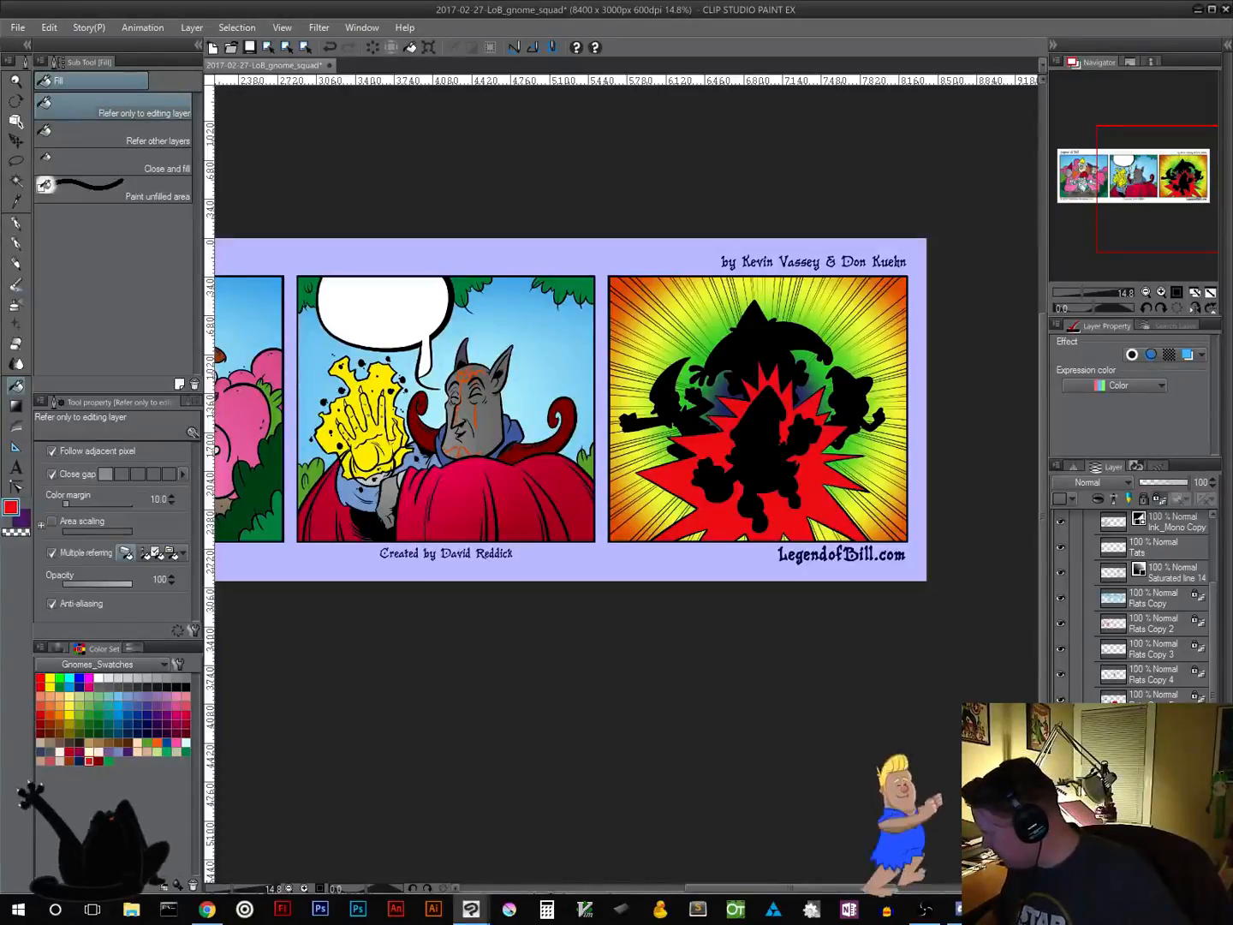
# Apply a Gaussian blur with a blur area of 10 to the current layer
pyautogui.scroll(-1, 1148, 606)
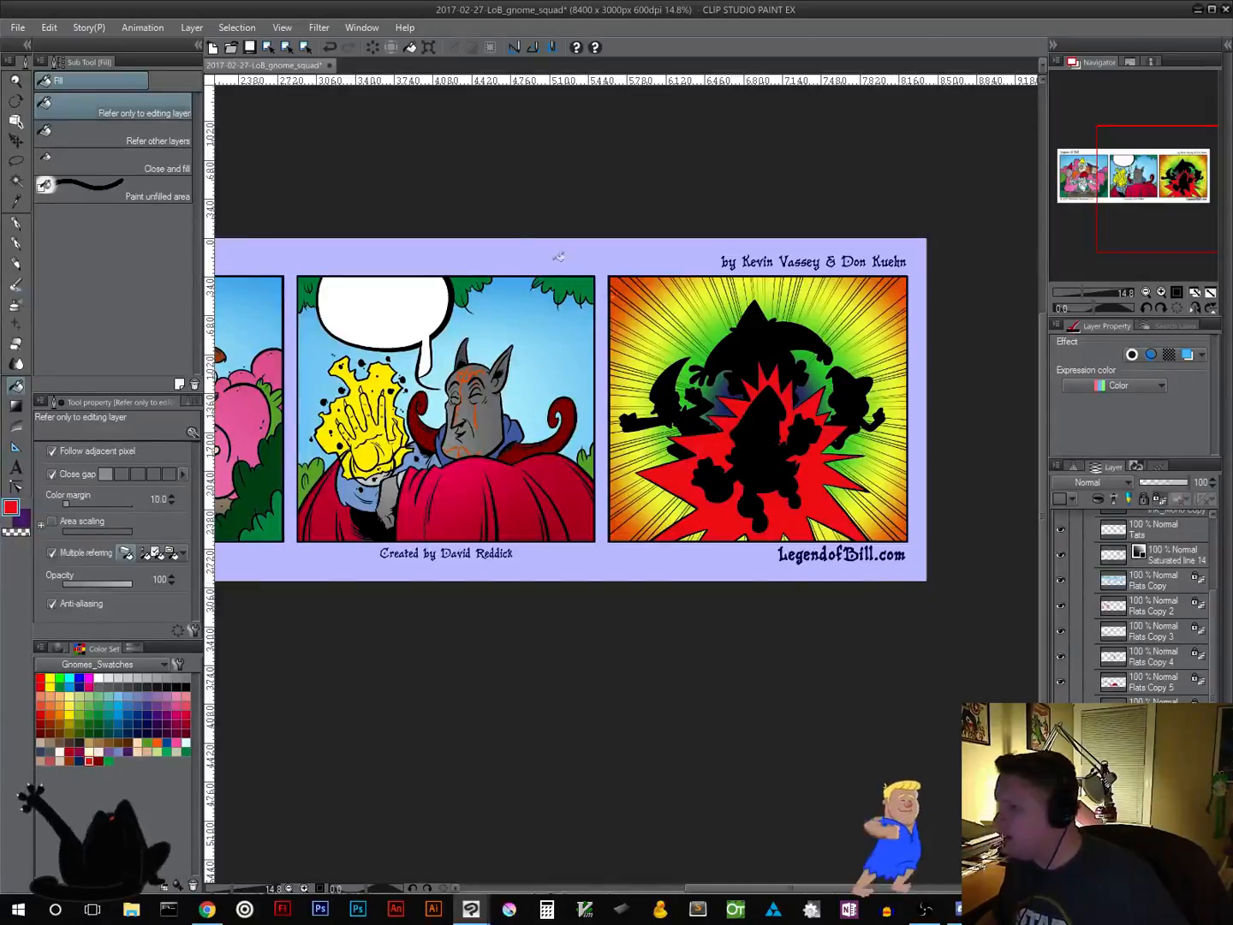
pyautogui.click(315, 28)
pyautogui.moveTo(329, 51)
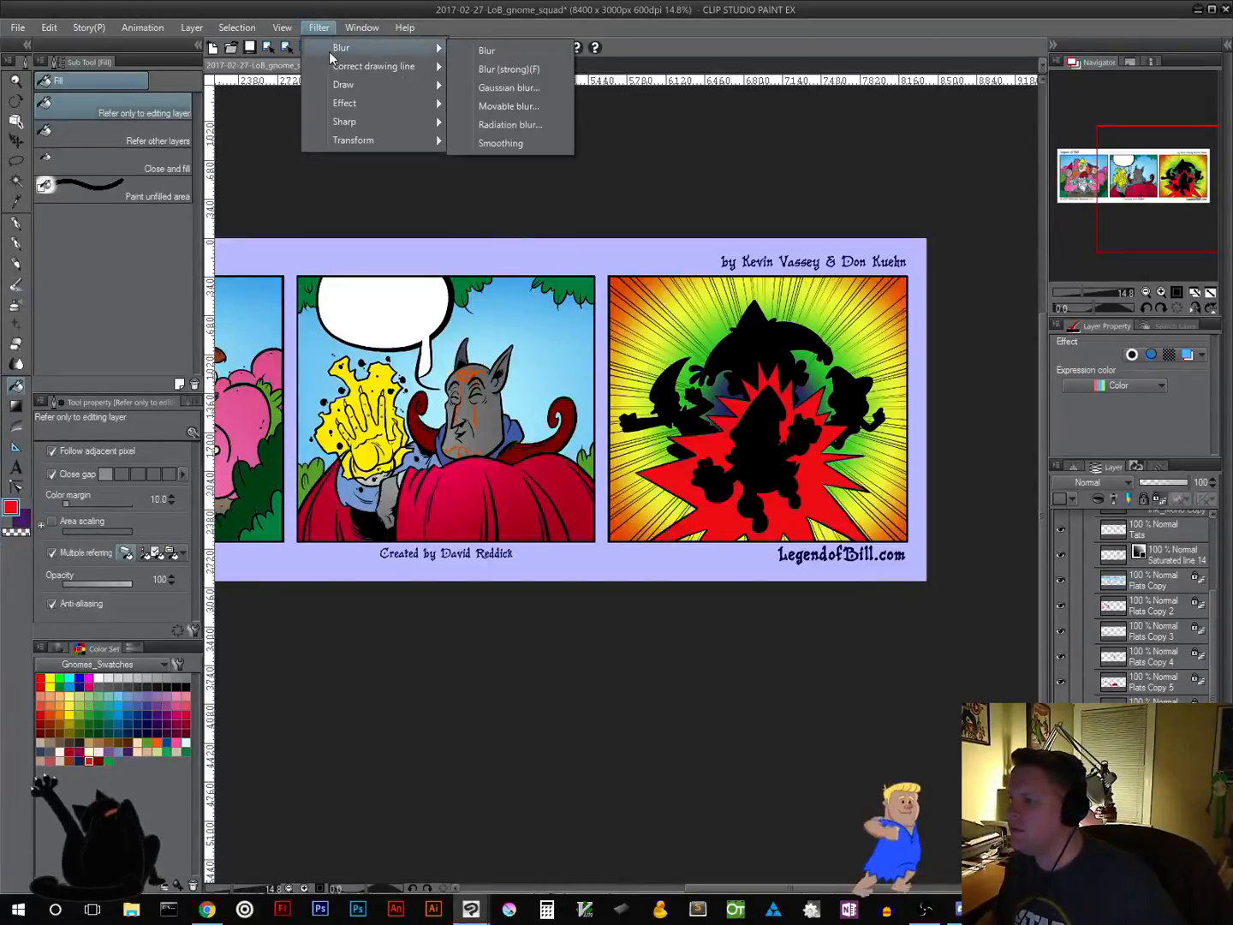
pyautogui.click(498, 81)
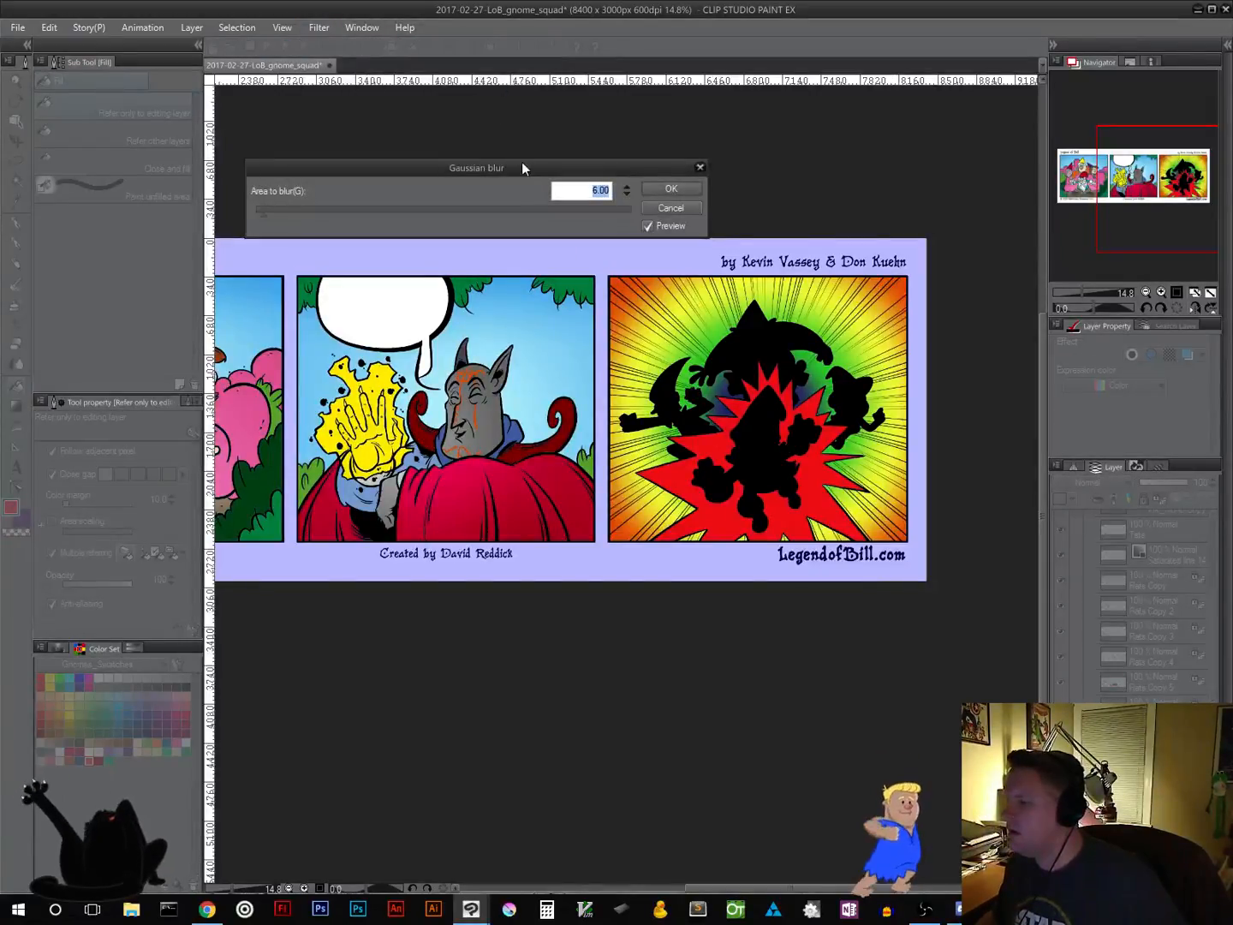
pyautogui.click(589, 191)
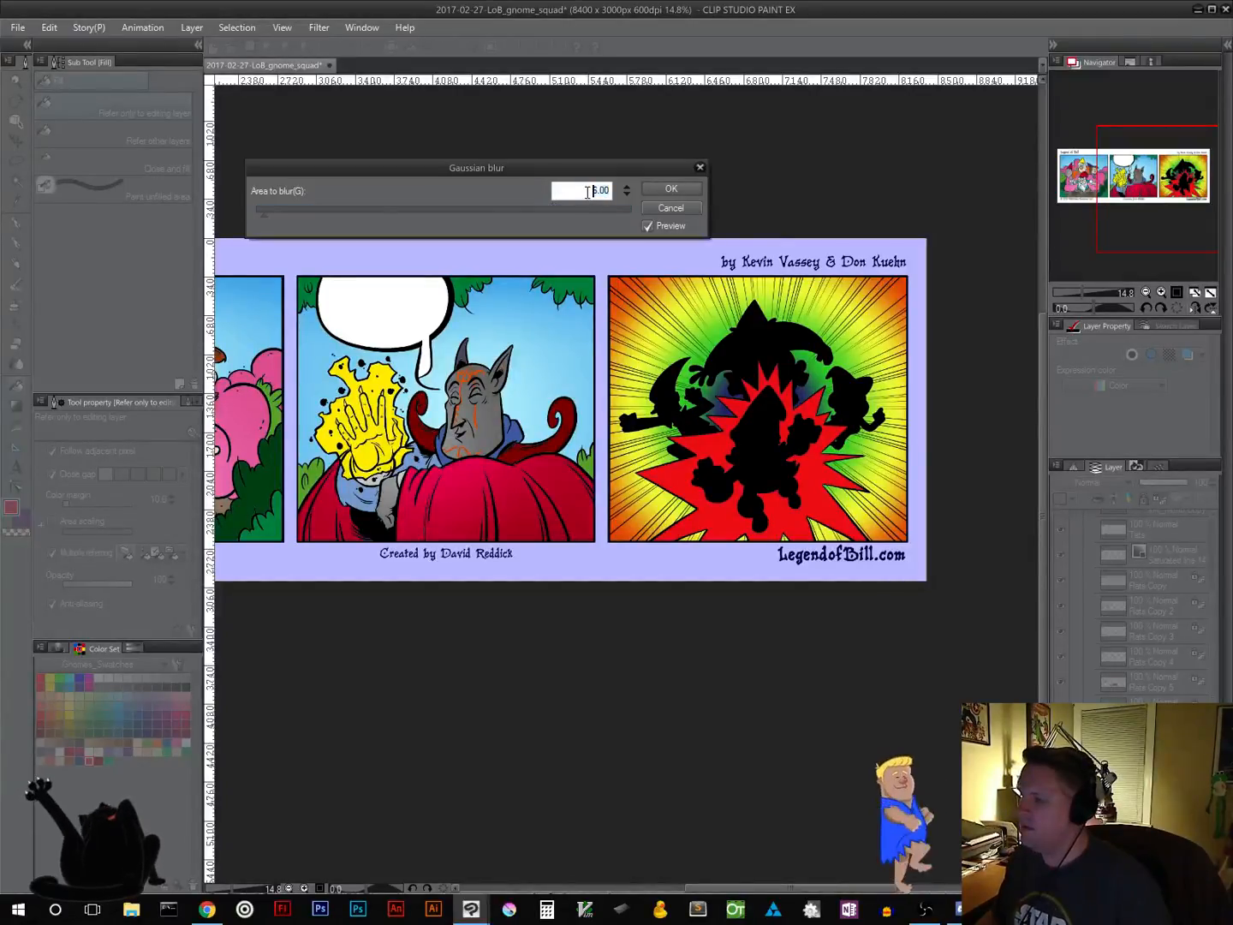
pyautogui.doubleClick(587, 191)
pyautogui.write('10')
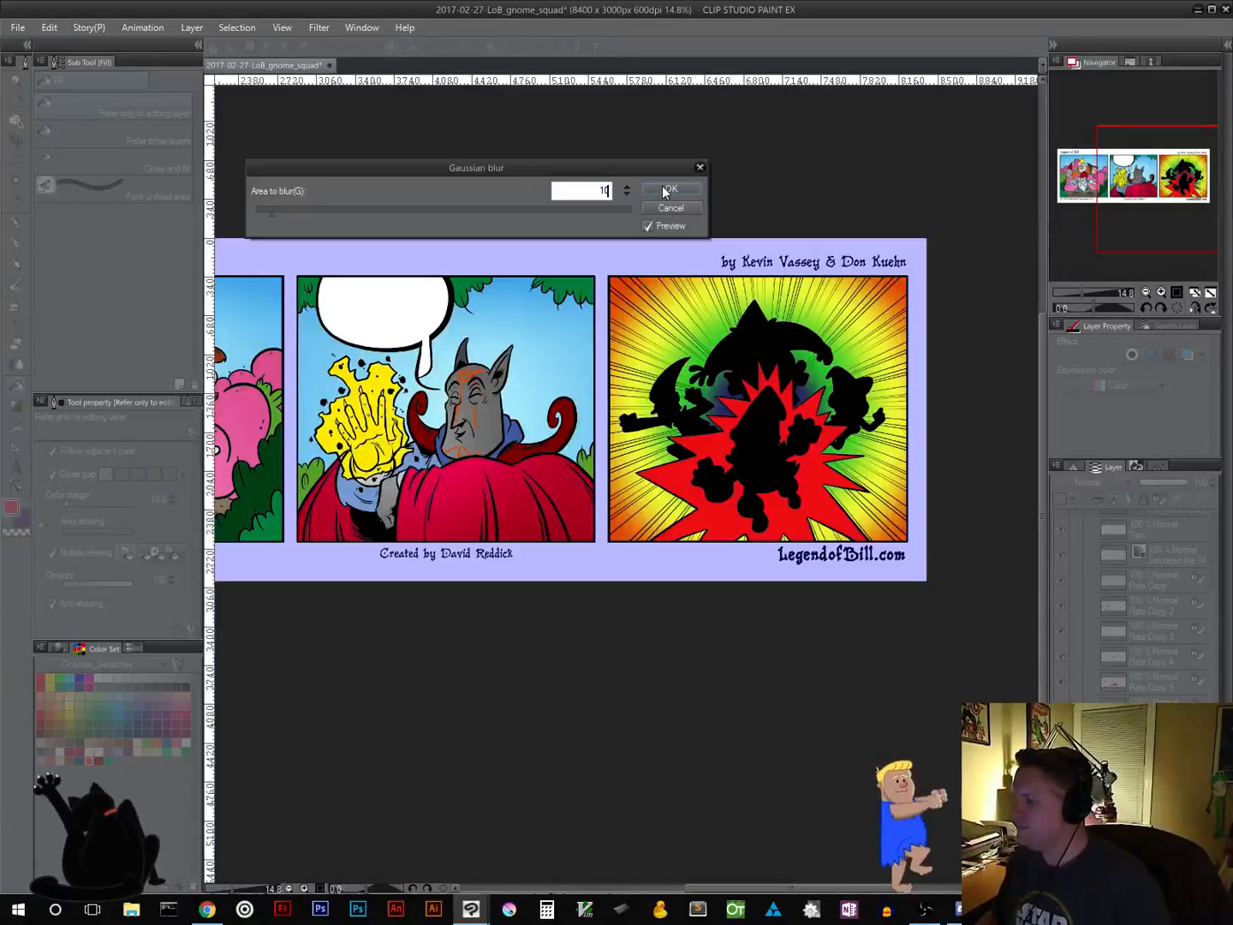
pyautogui.click(664, 189)
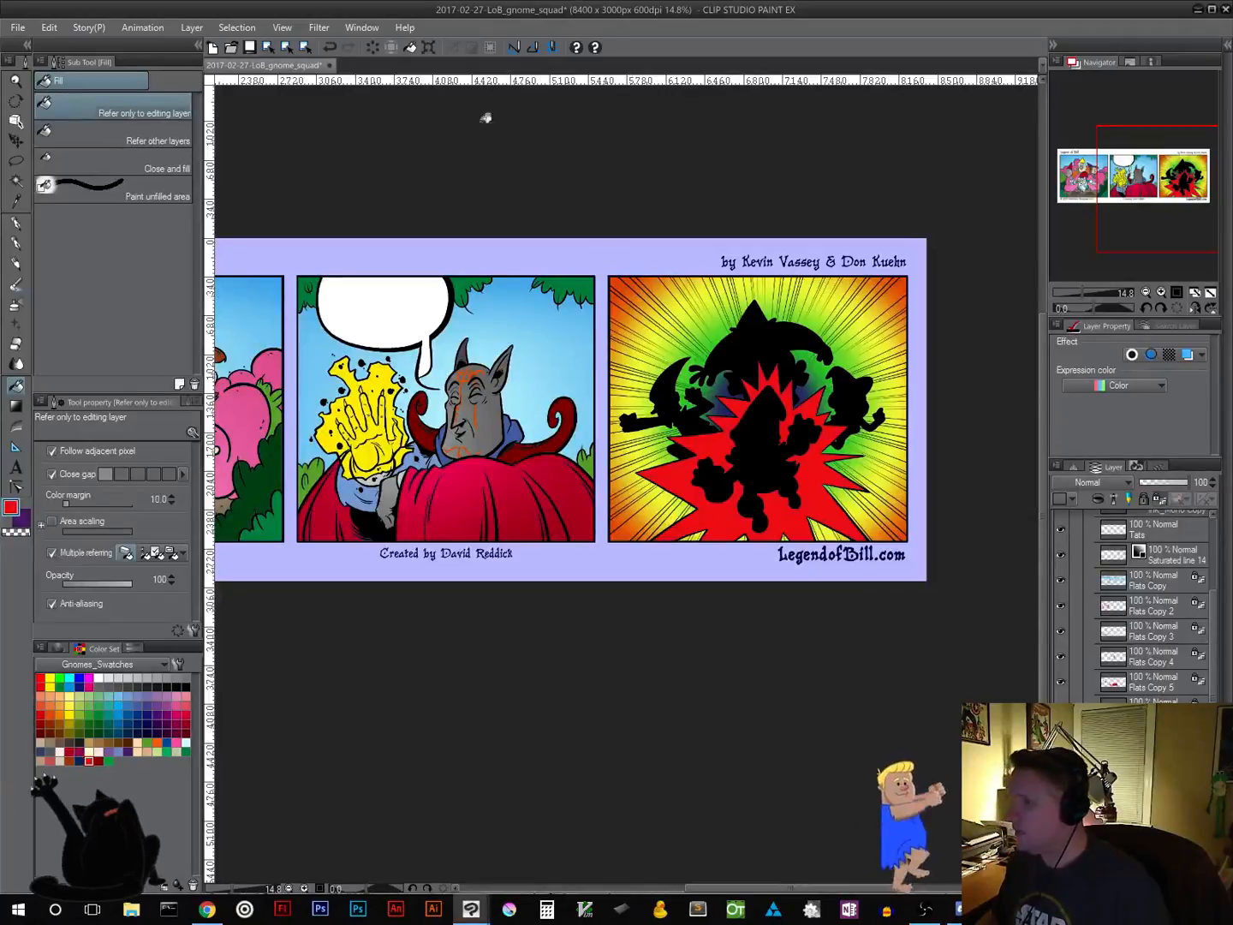
# Try a Gaussian blur with a blur area of 50 on the current layer
pyautogui.click(320, 26)
pyautogui.moveTo(366, 47)
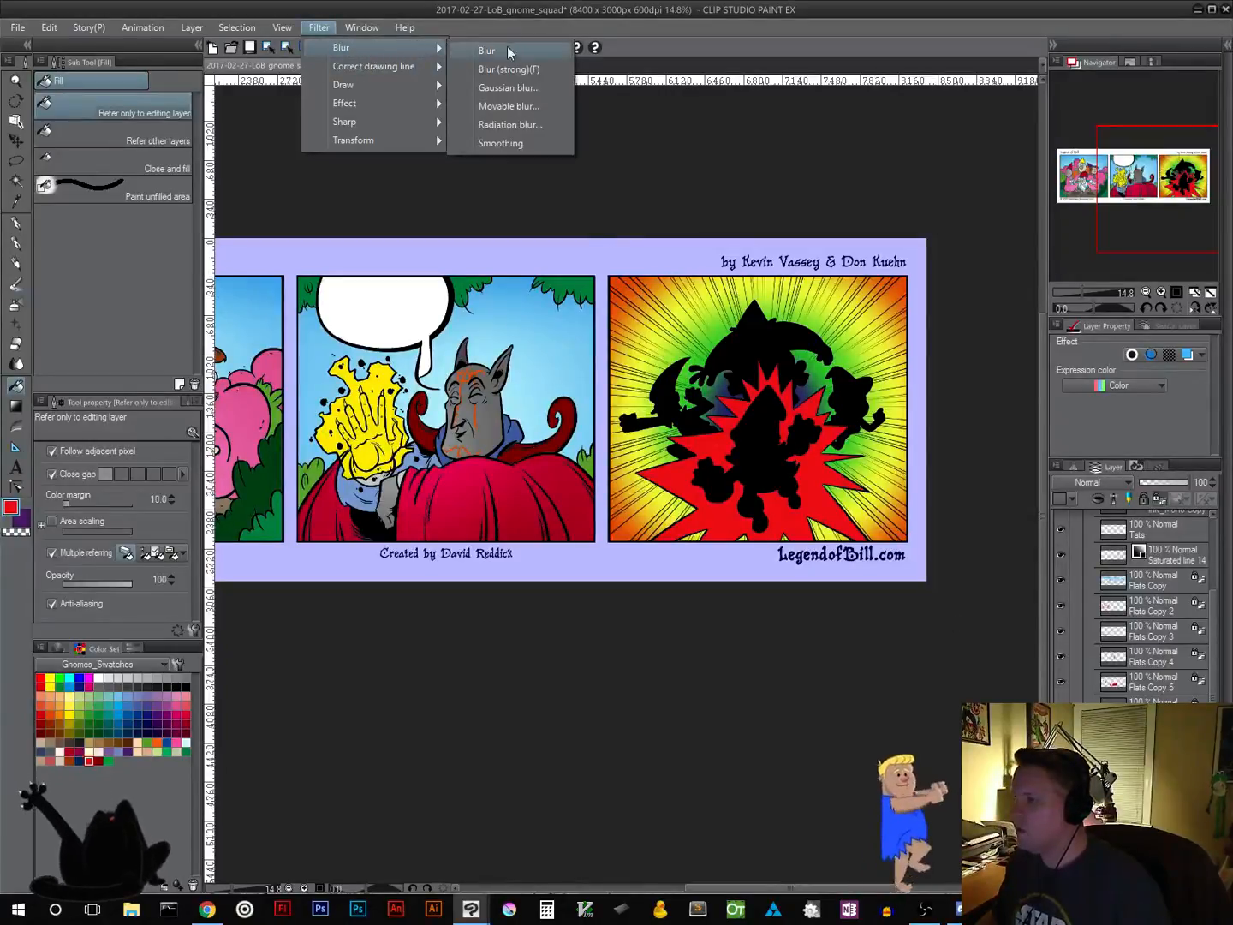
pyautogui.click(530, 84)
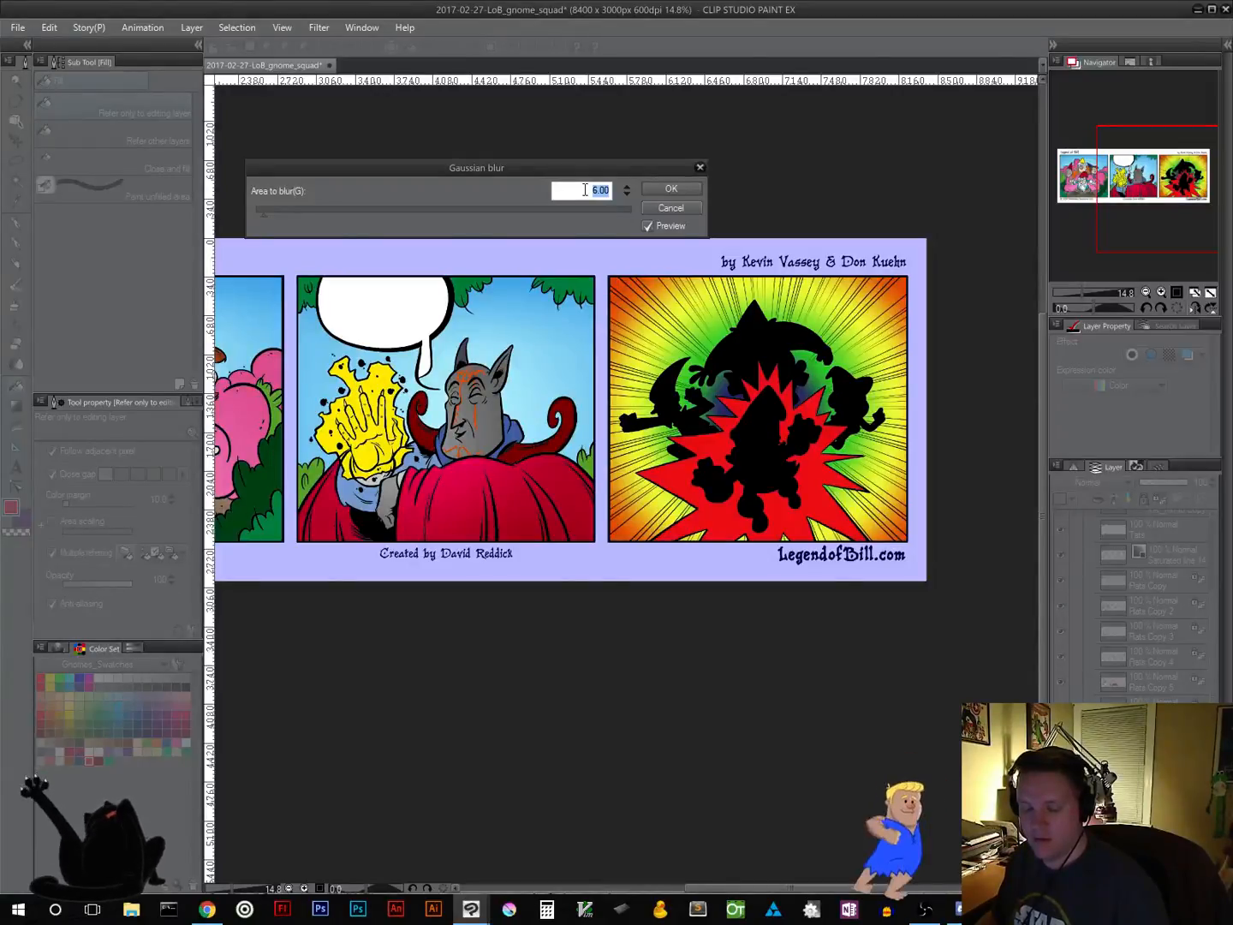
pyautogui.write('50')
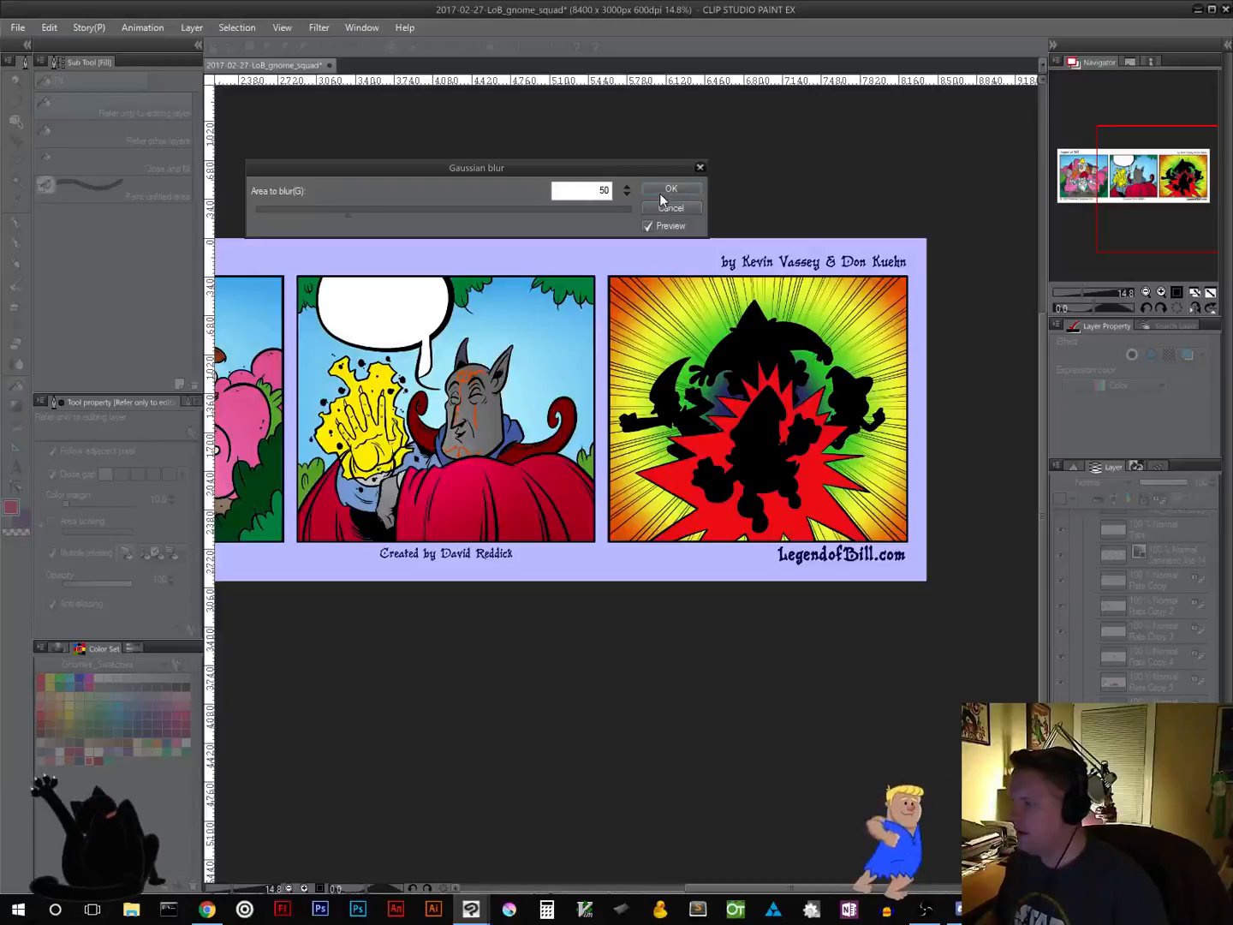
pyautogui.click(661, 190)
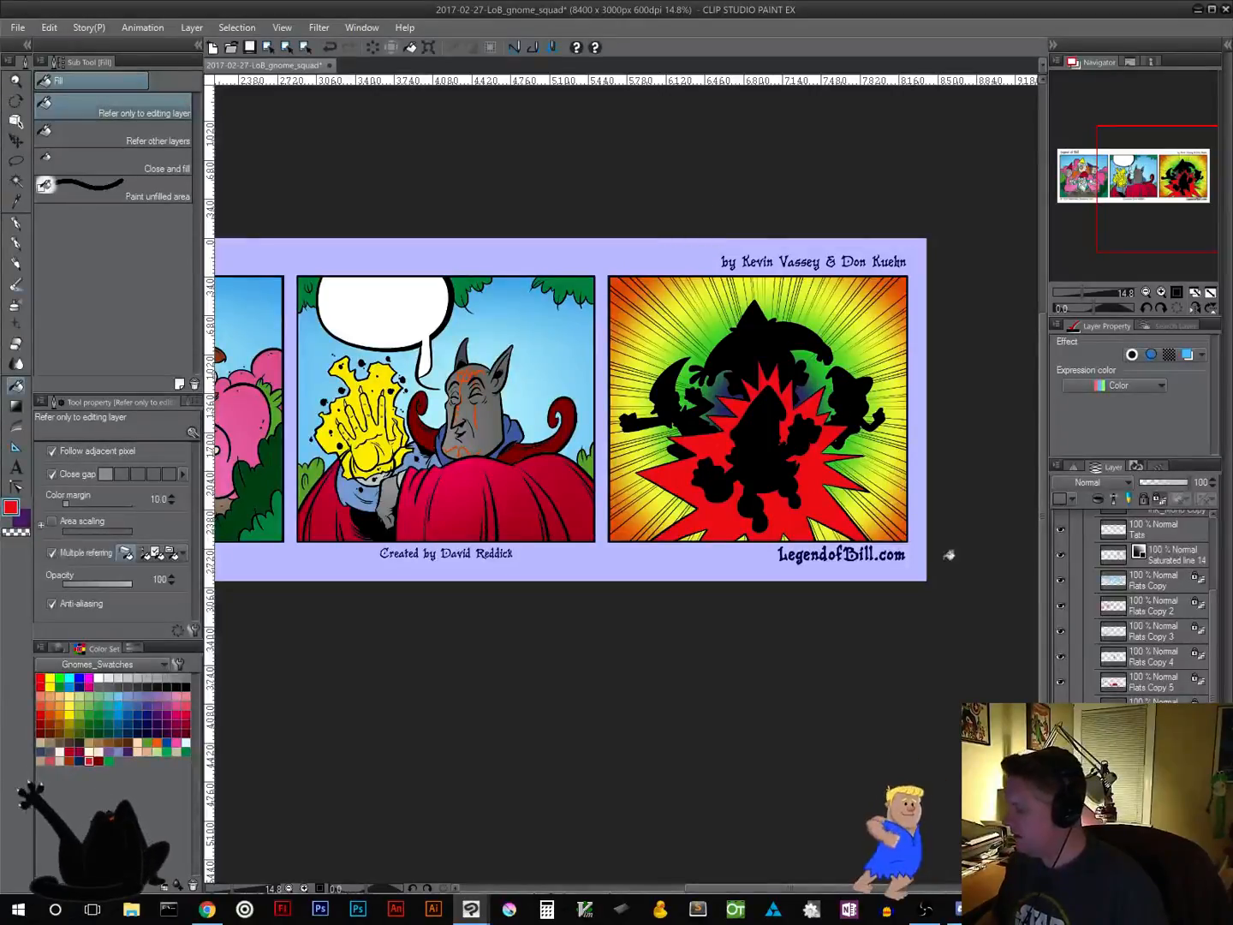
# Try a stronger Gaussian blur with a blur area of 200 on the current layer
pyautogui.click(320, 28)
pyautogui.moveTo(411, 48)
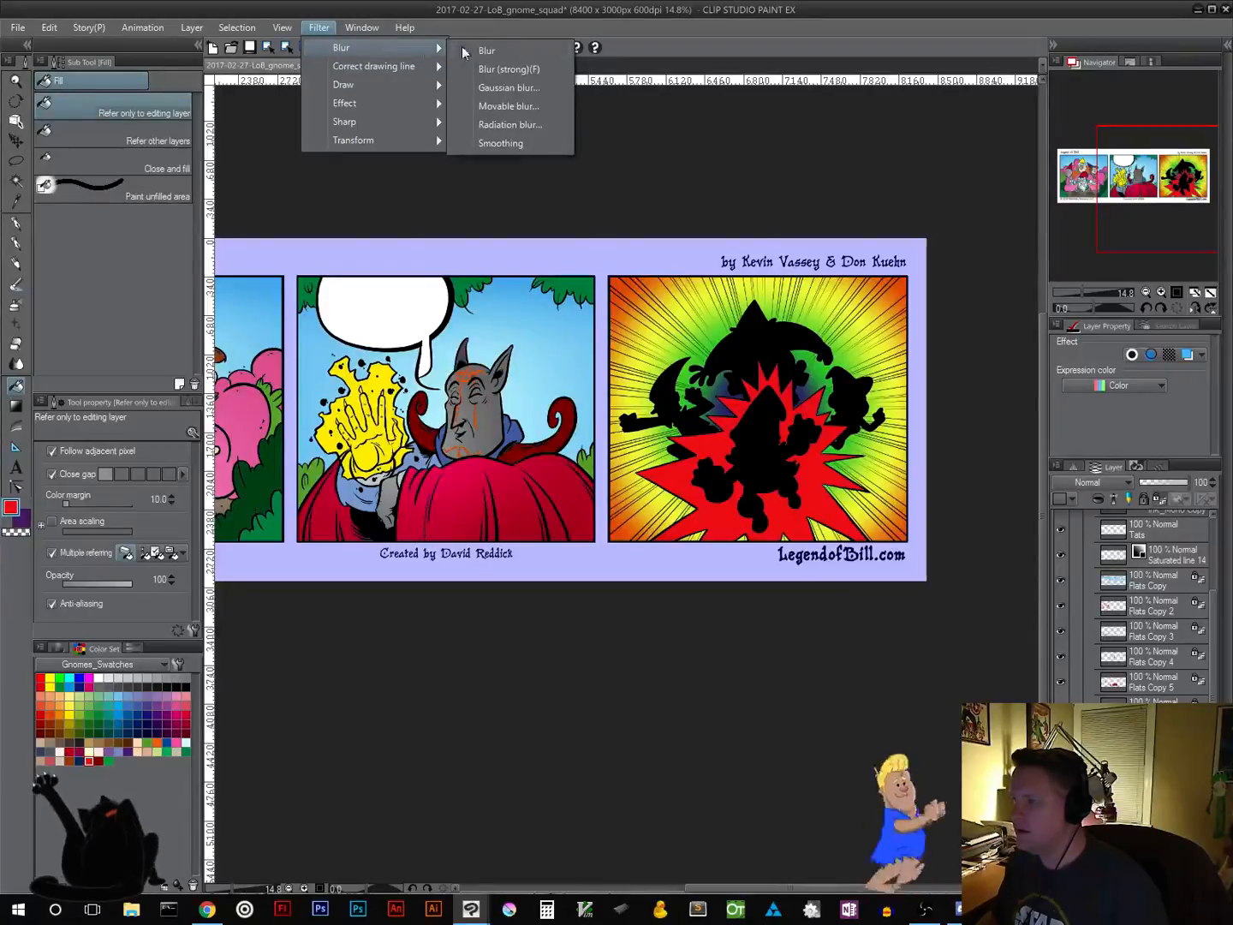
pyautogui.click(511, 87)
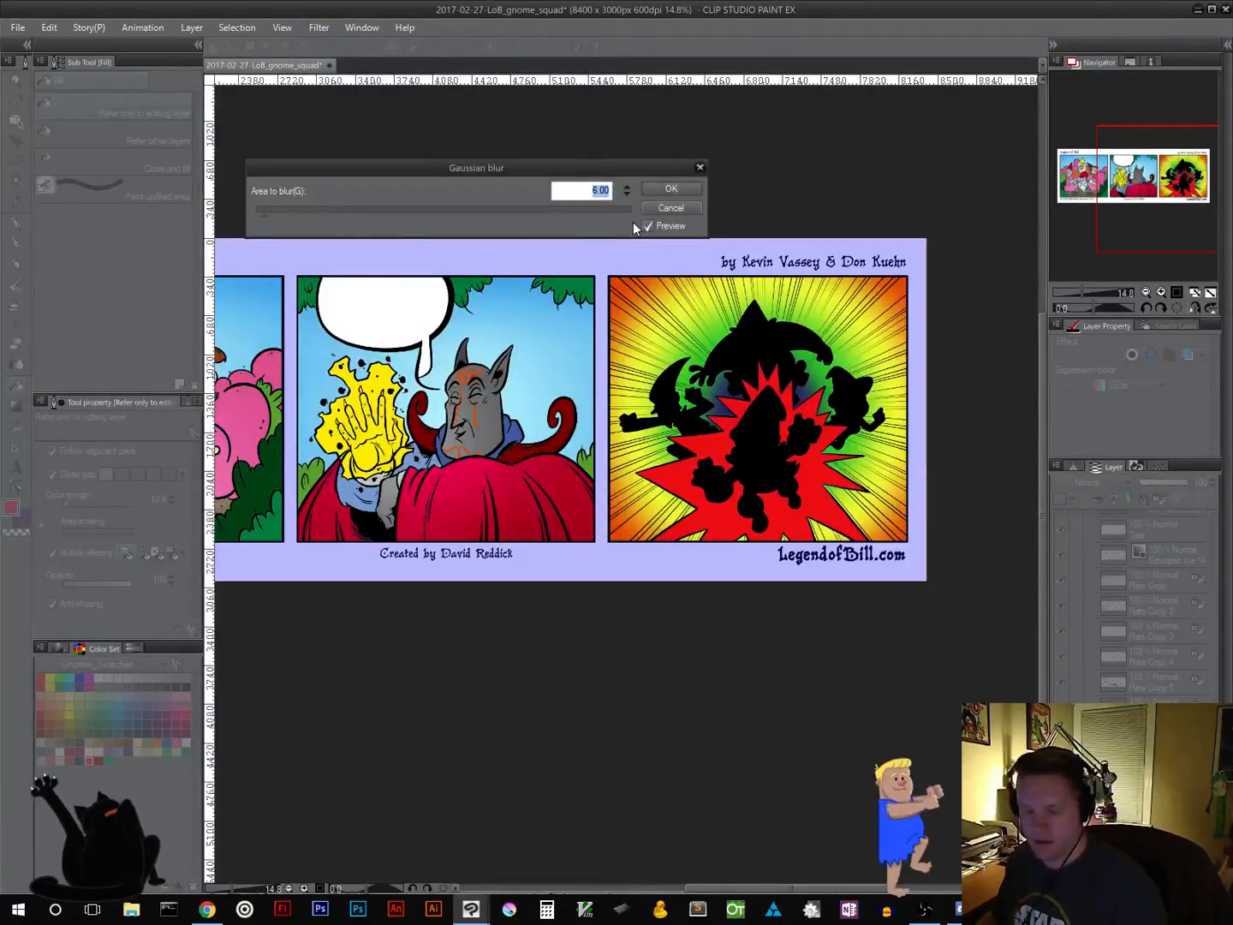
pyautogui.write('20')
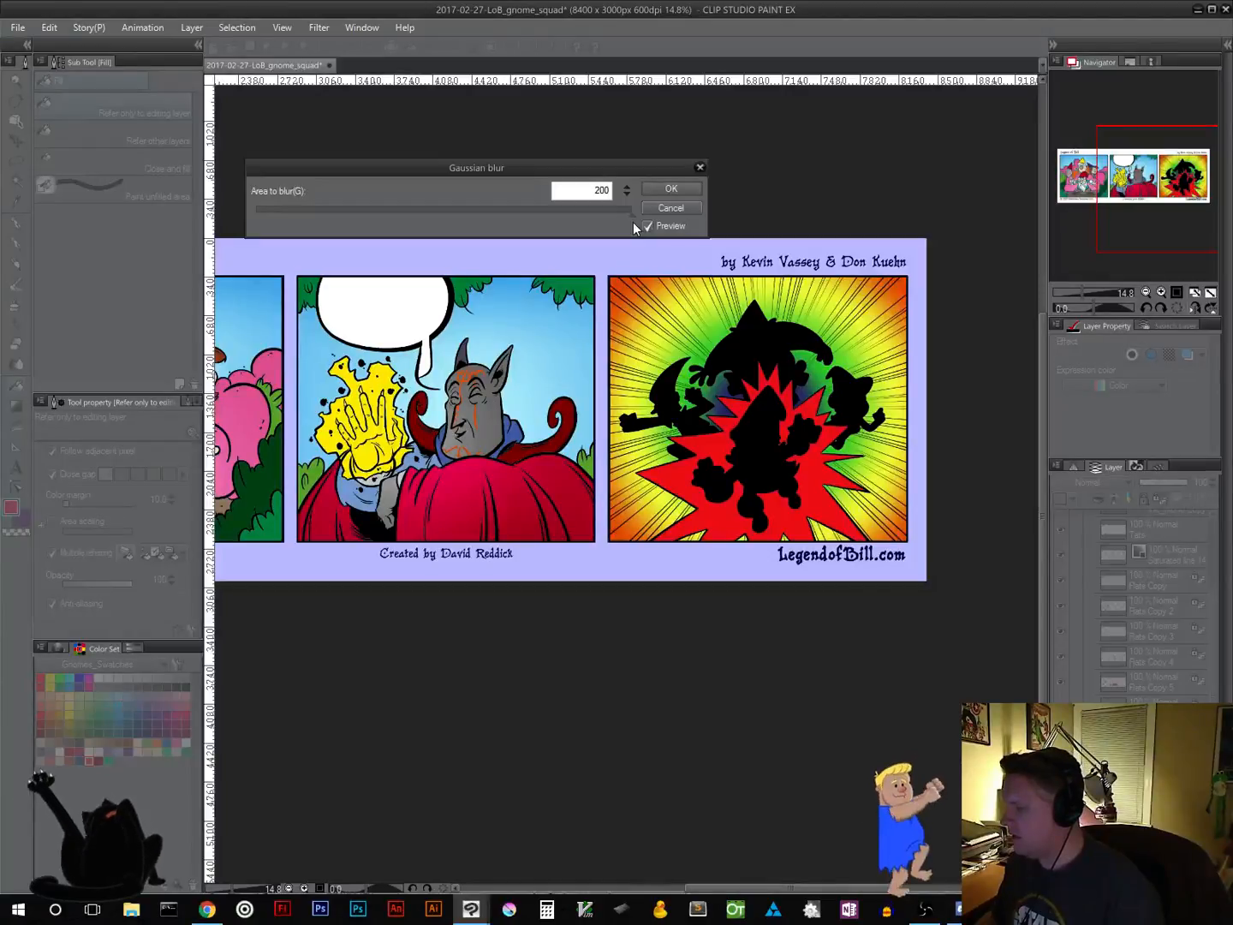
pyautogui.click(670, 187)
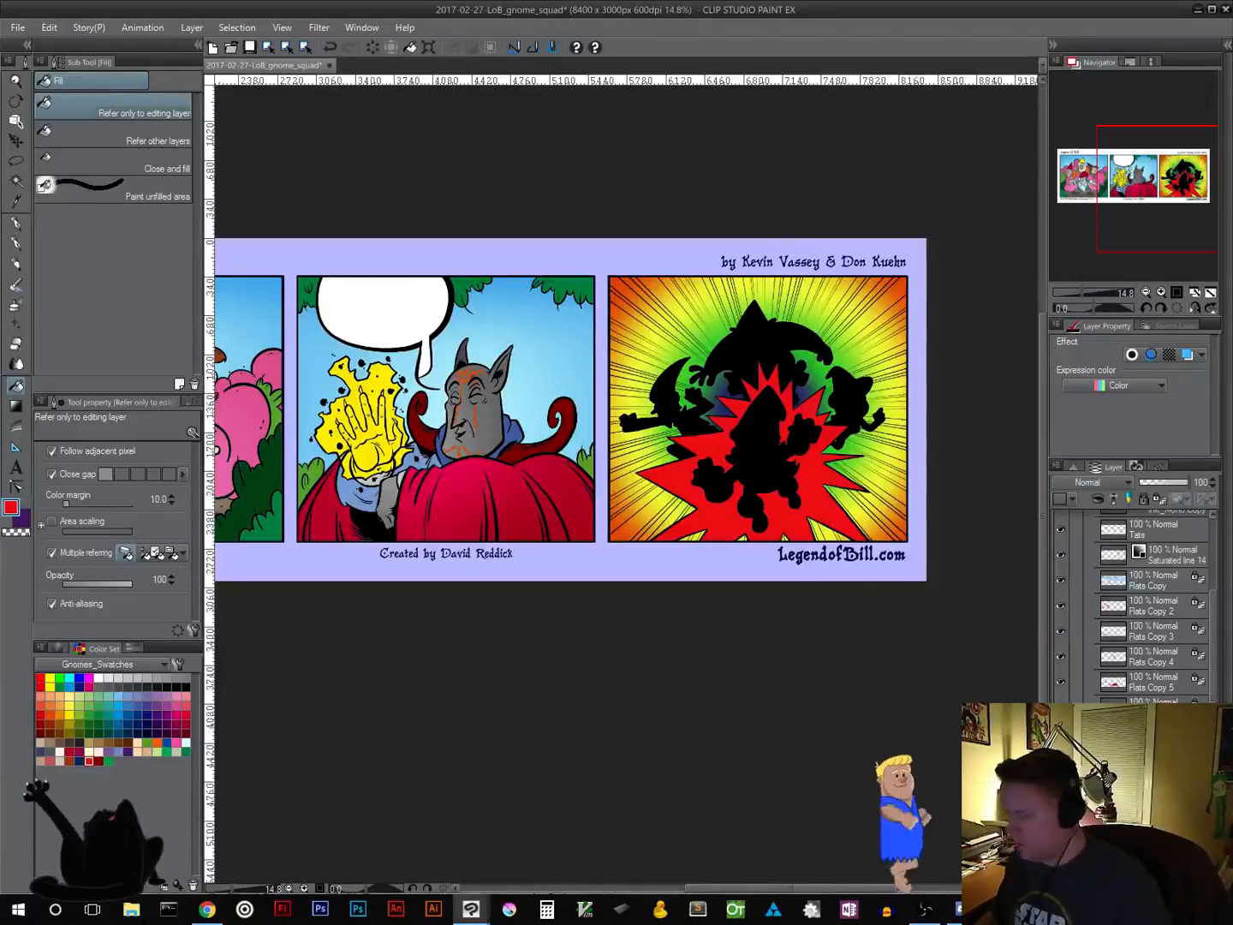
# Undo the blur attempts while restoring the burst's red fill, and unlock the layer's transparent pixels
pyautogui.hotkey('ctrl', 'z')
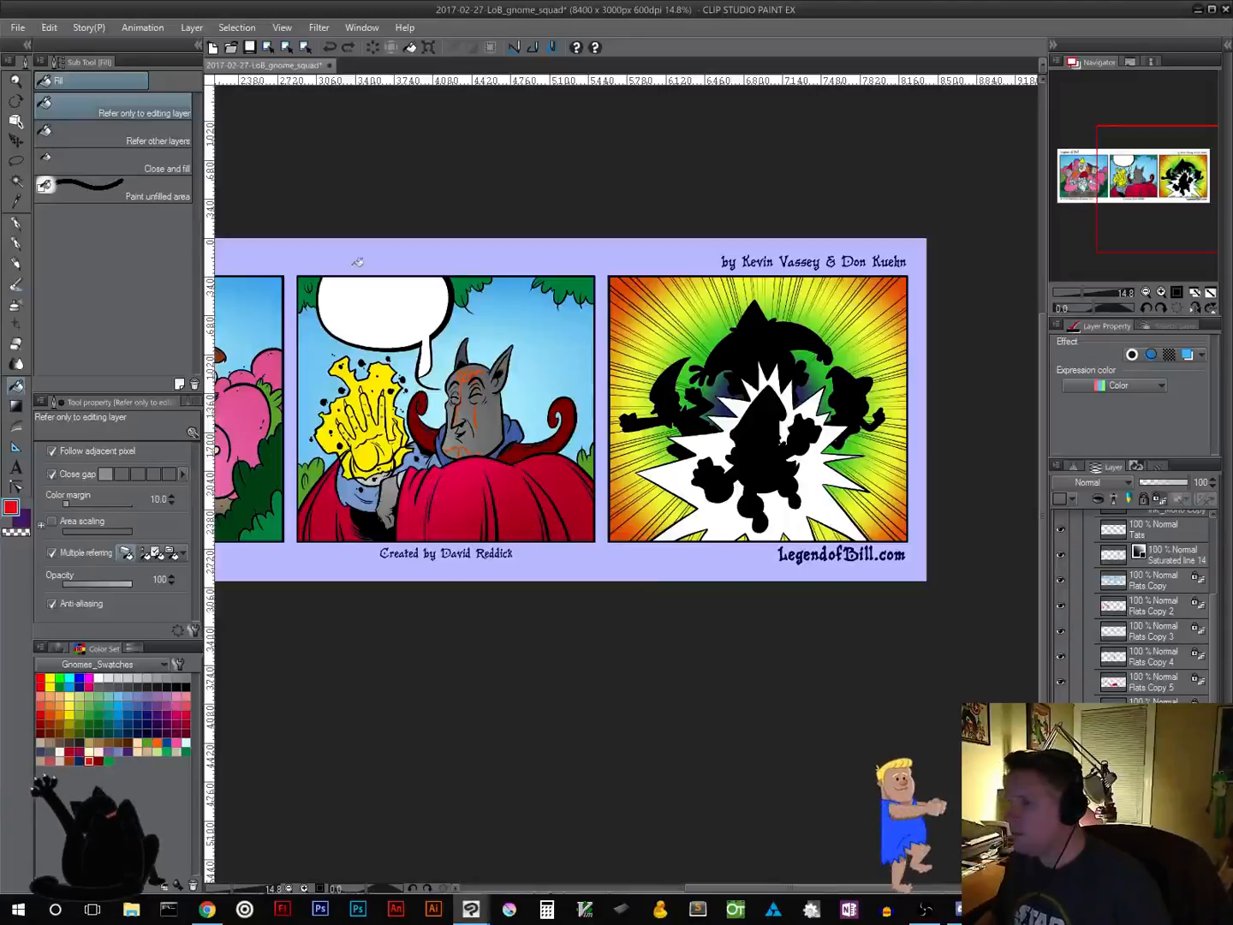
pyautogui.click(348, 49)
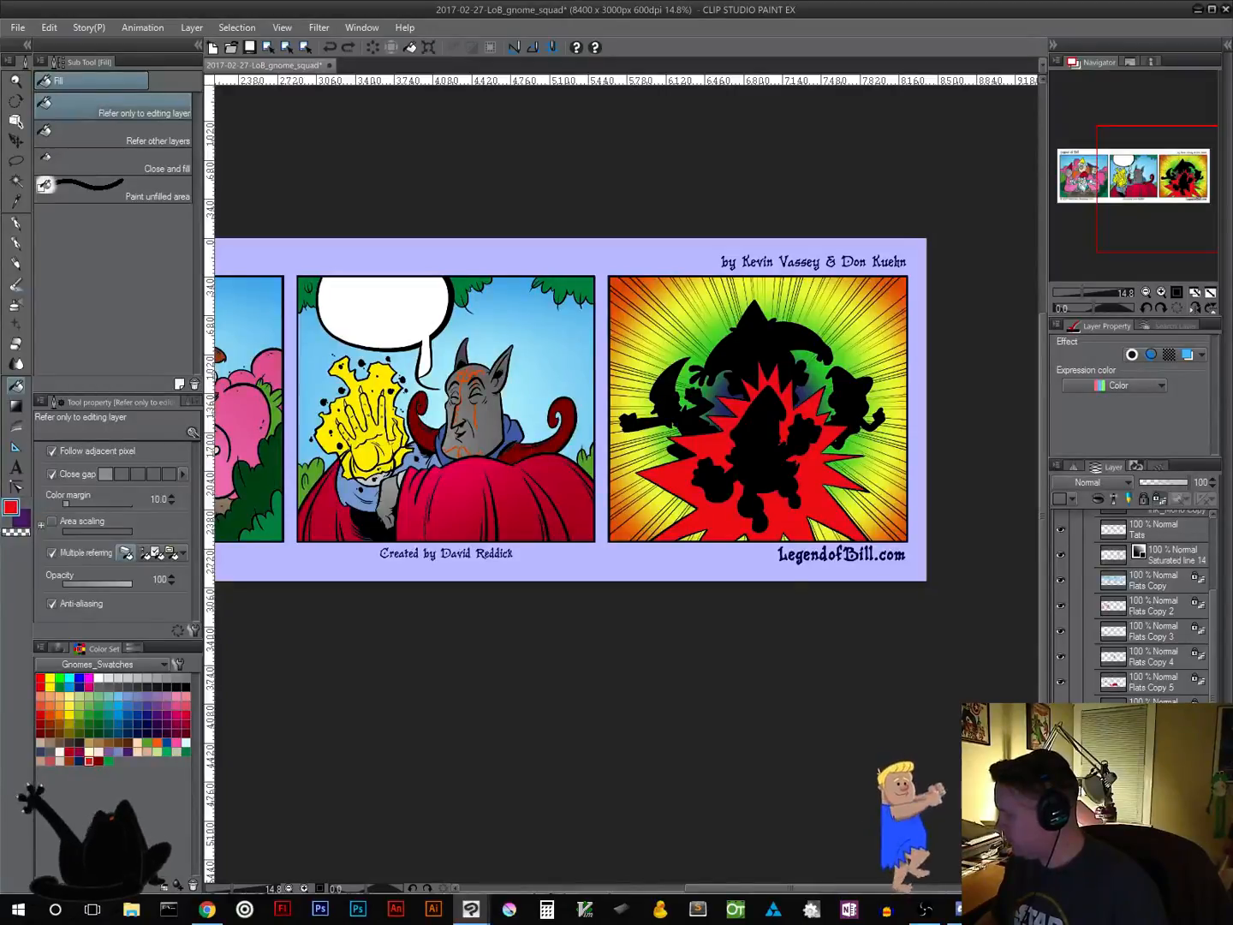
pyautogui.click(1158, 499)
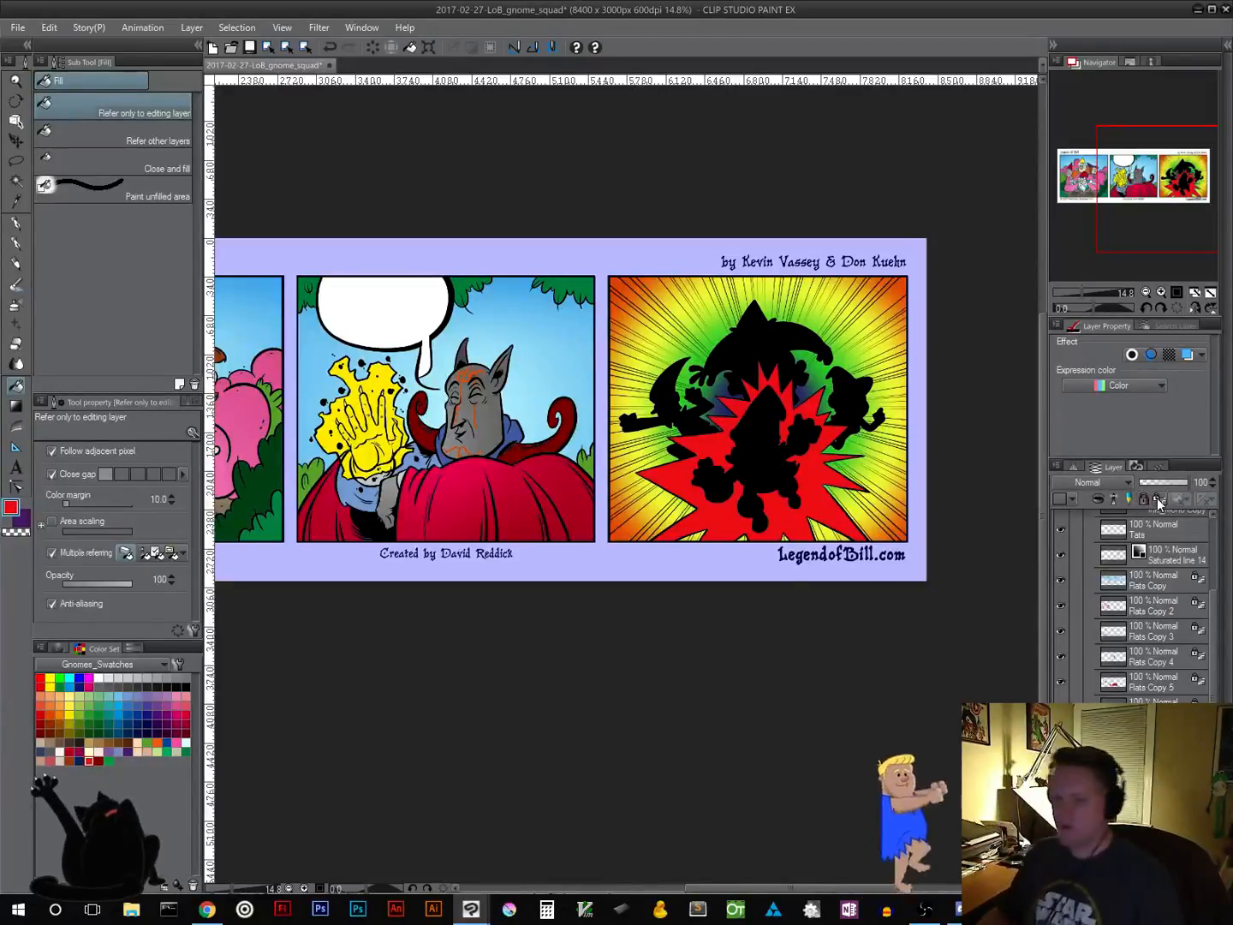
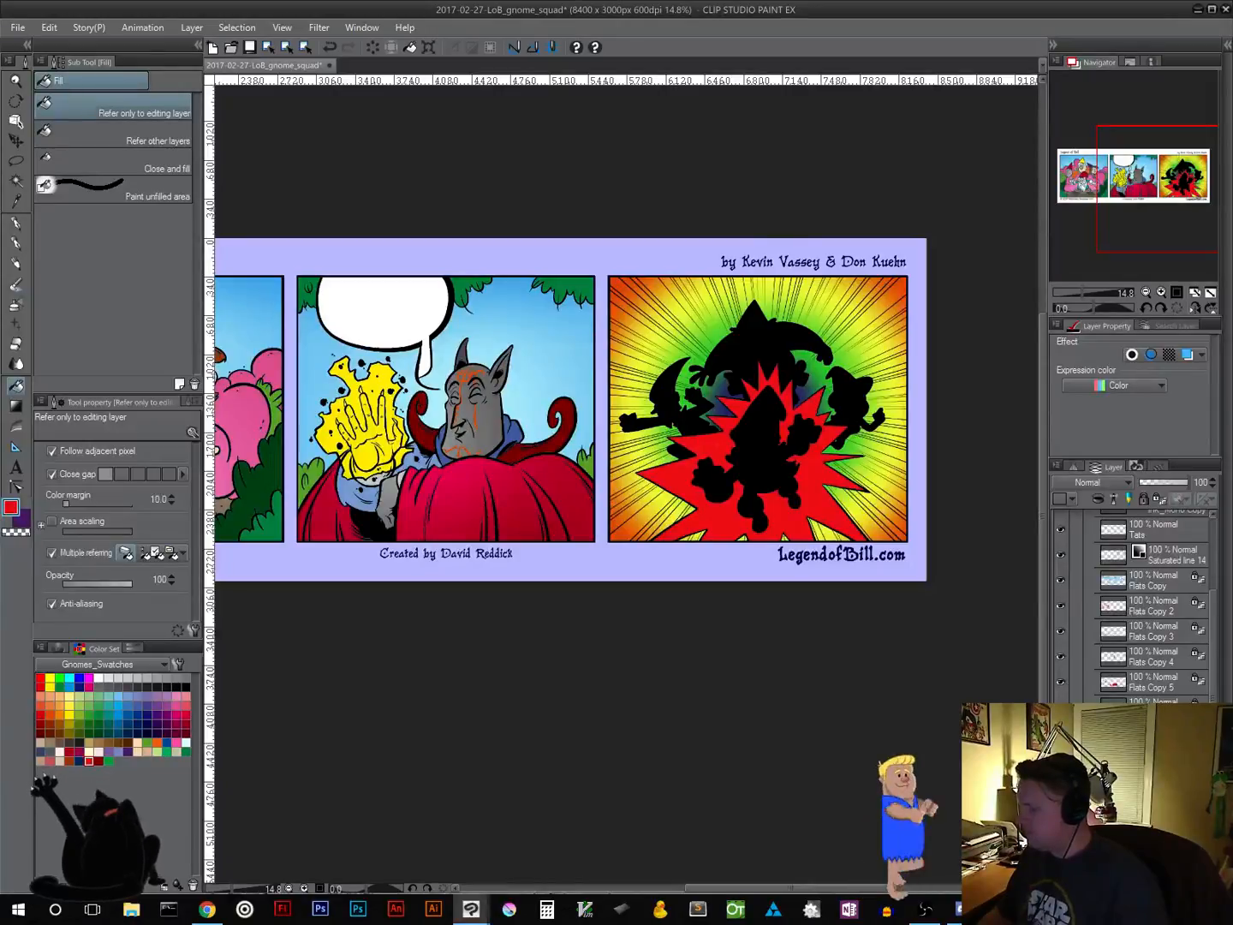
# Apply a Gaussian blur with a blur area of 20 to the third panel's red burst layer
pyautogui.click(315, 31)
pyautogui.moveTo(336, 58)
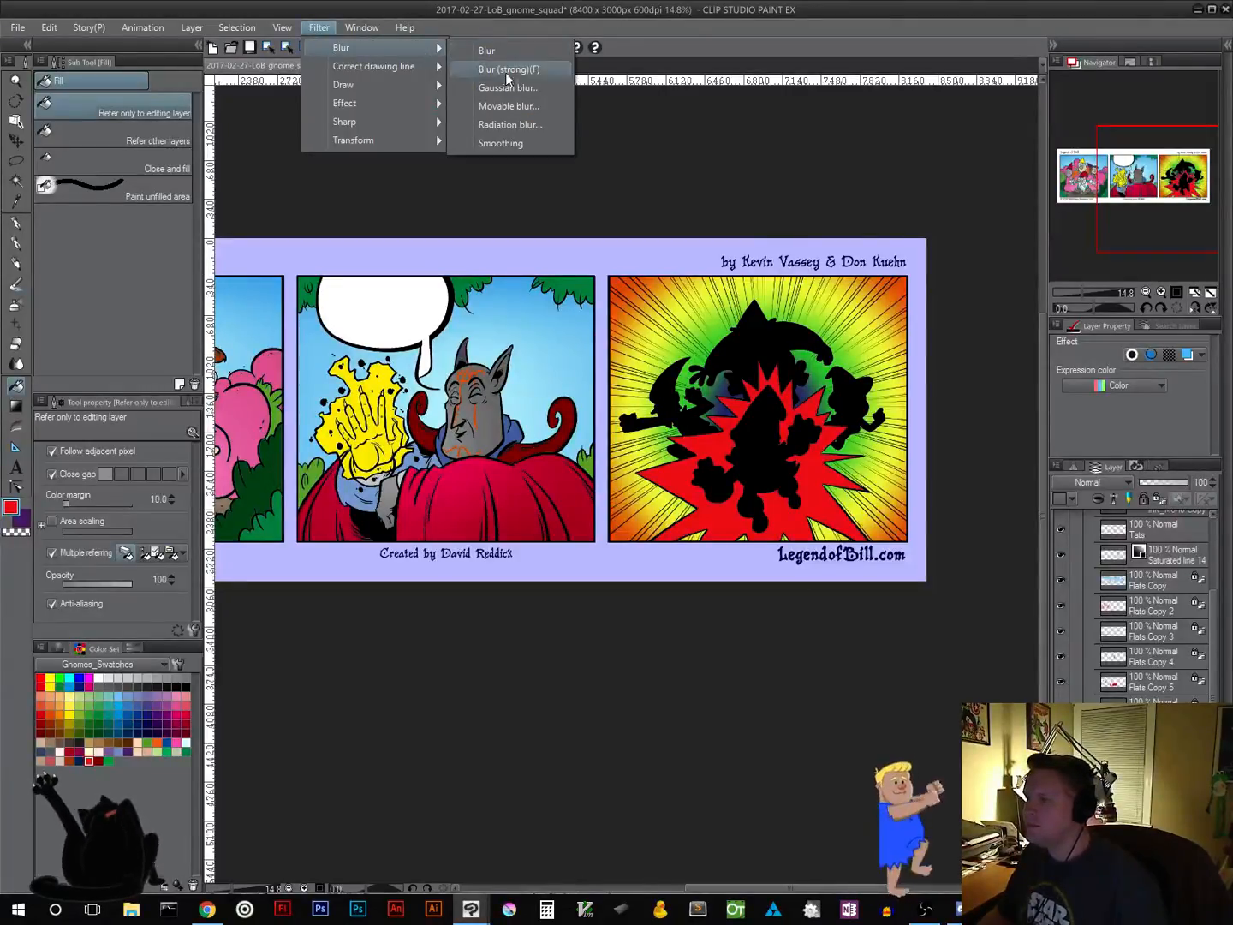
pyautogui.click(507, 87)
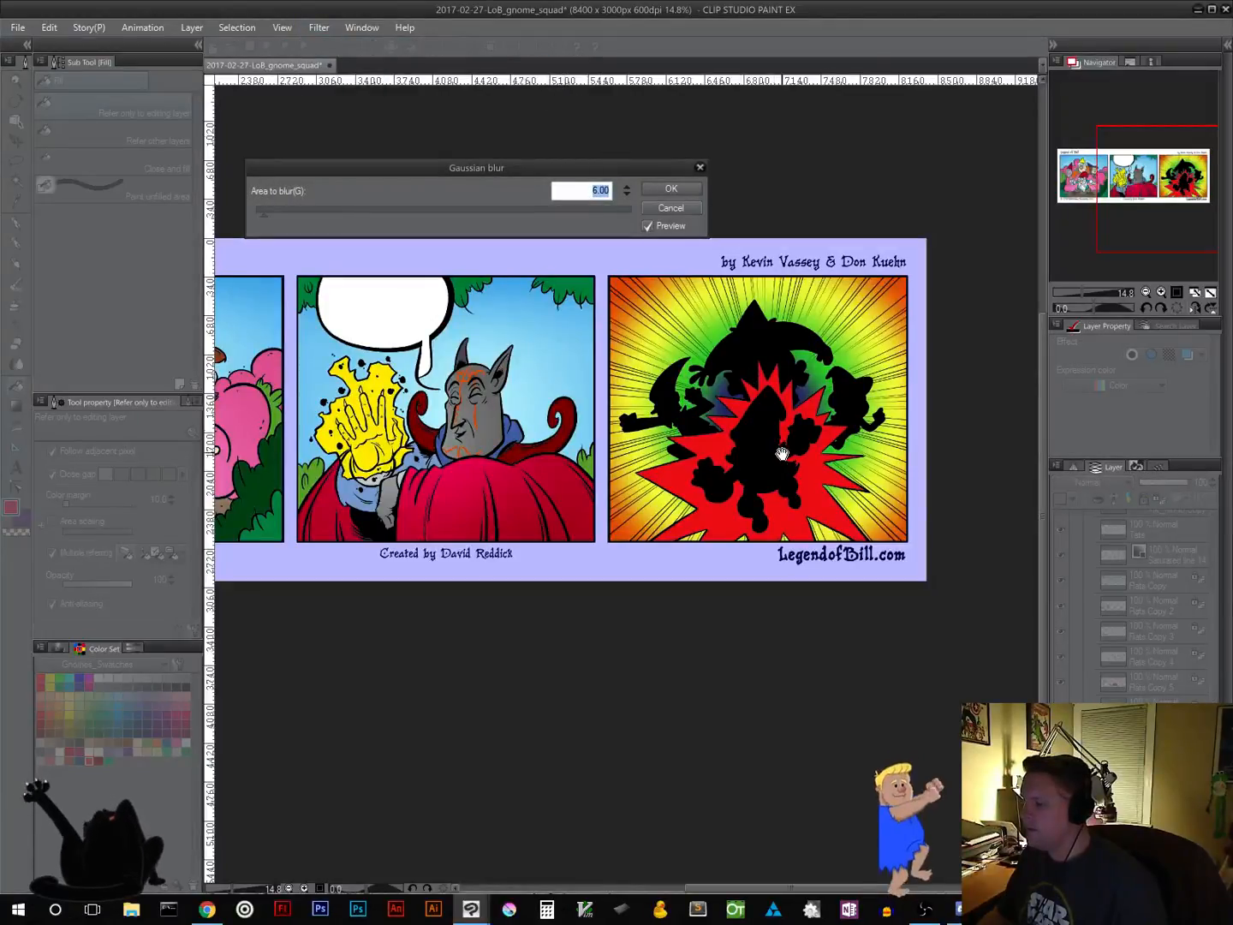
pyautogui.scroll(2, 782, 454)
pyautogui.scroll(2, 781, 454)
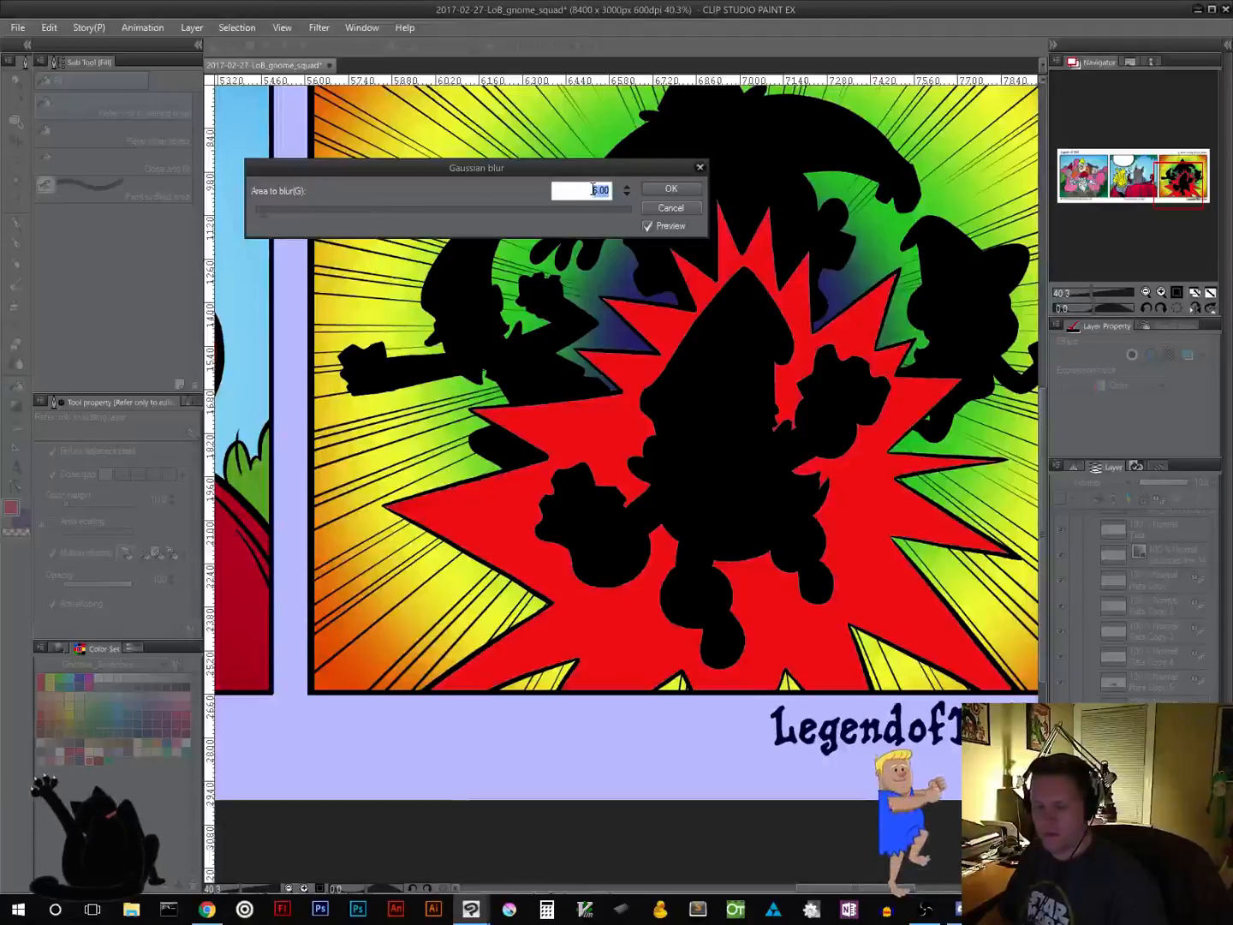
pyautogui.write('420')
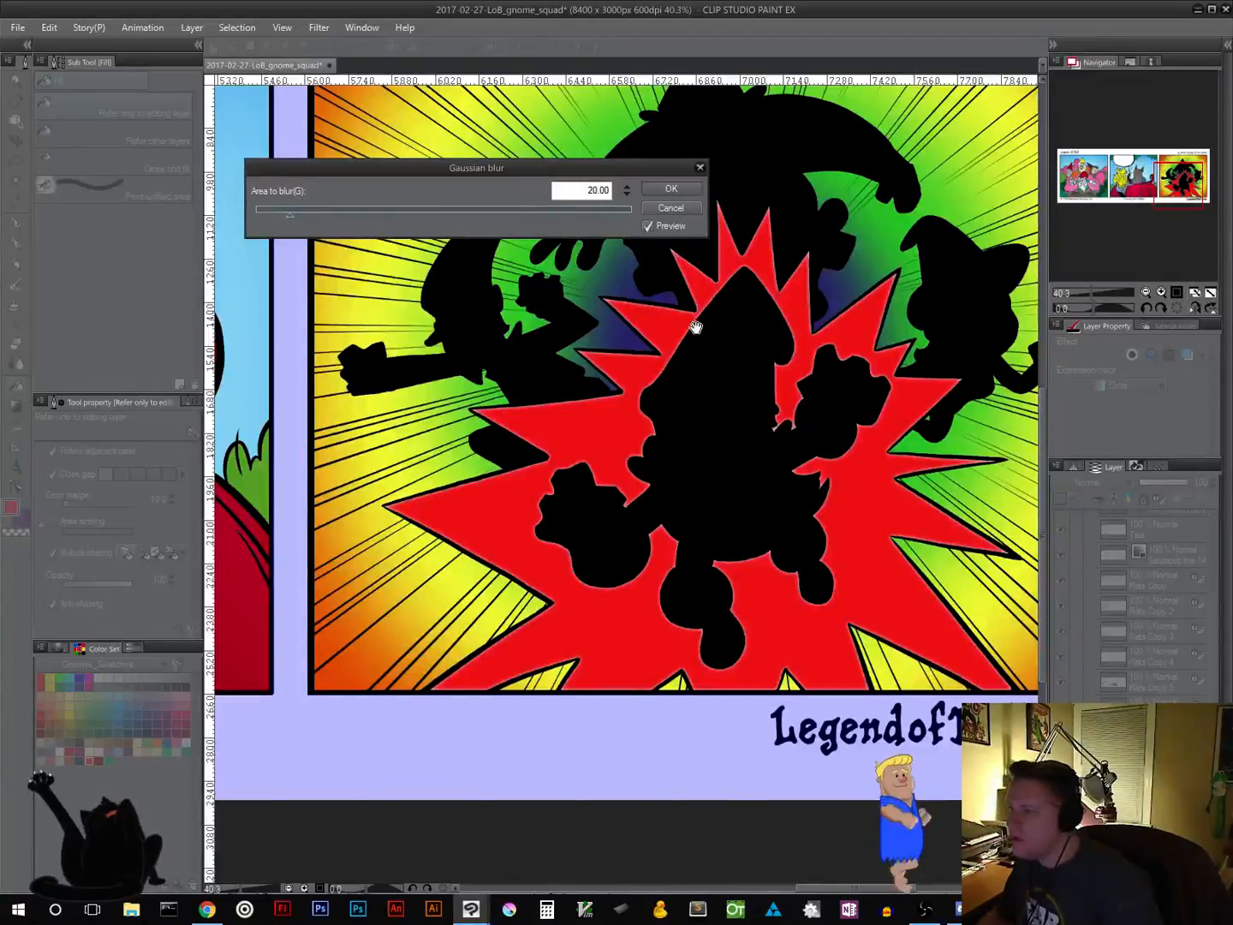
pyautogui.click(581, 190)
pyautogui.doubleClick(581, 190)
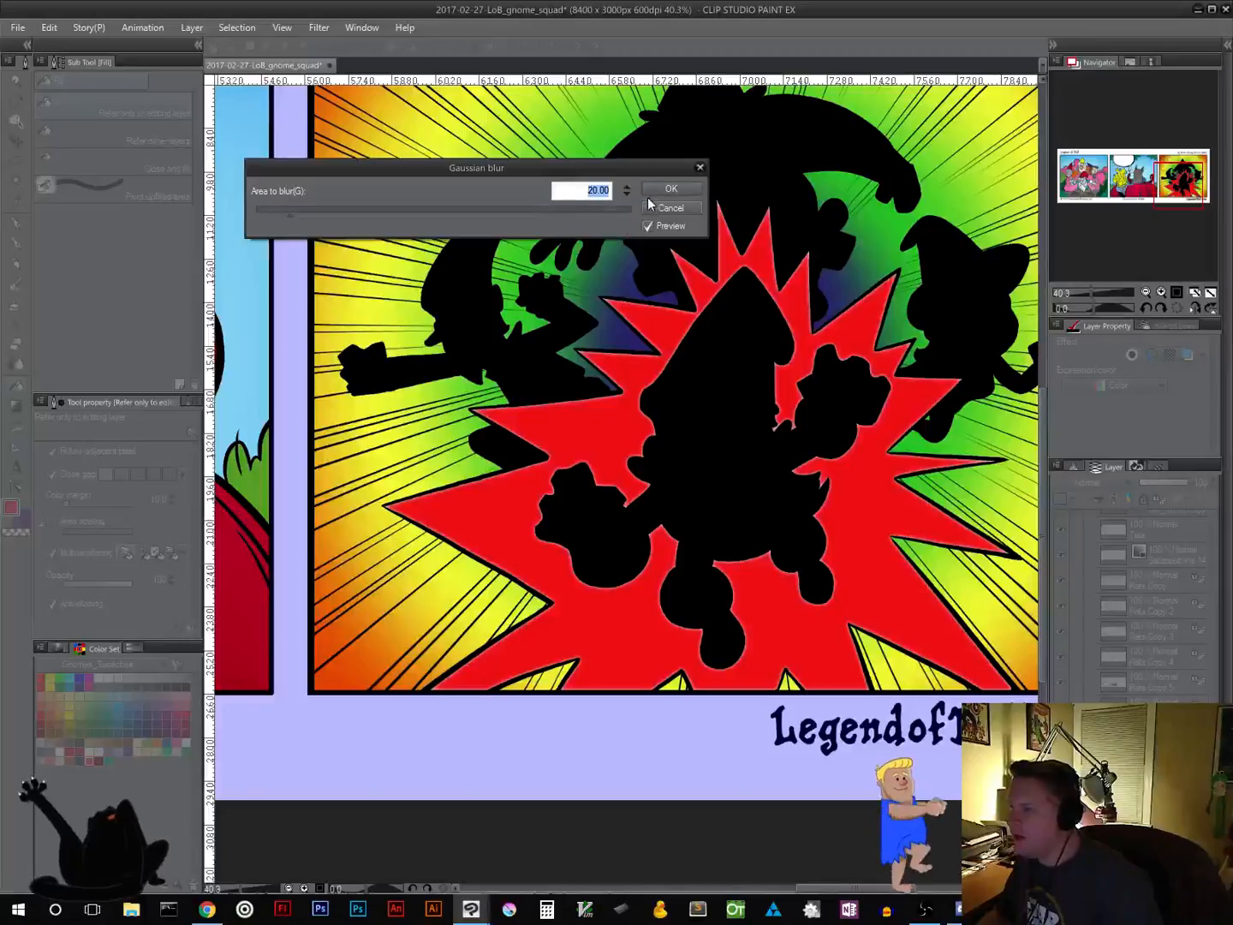
pyautogui.click(658, 190)
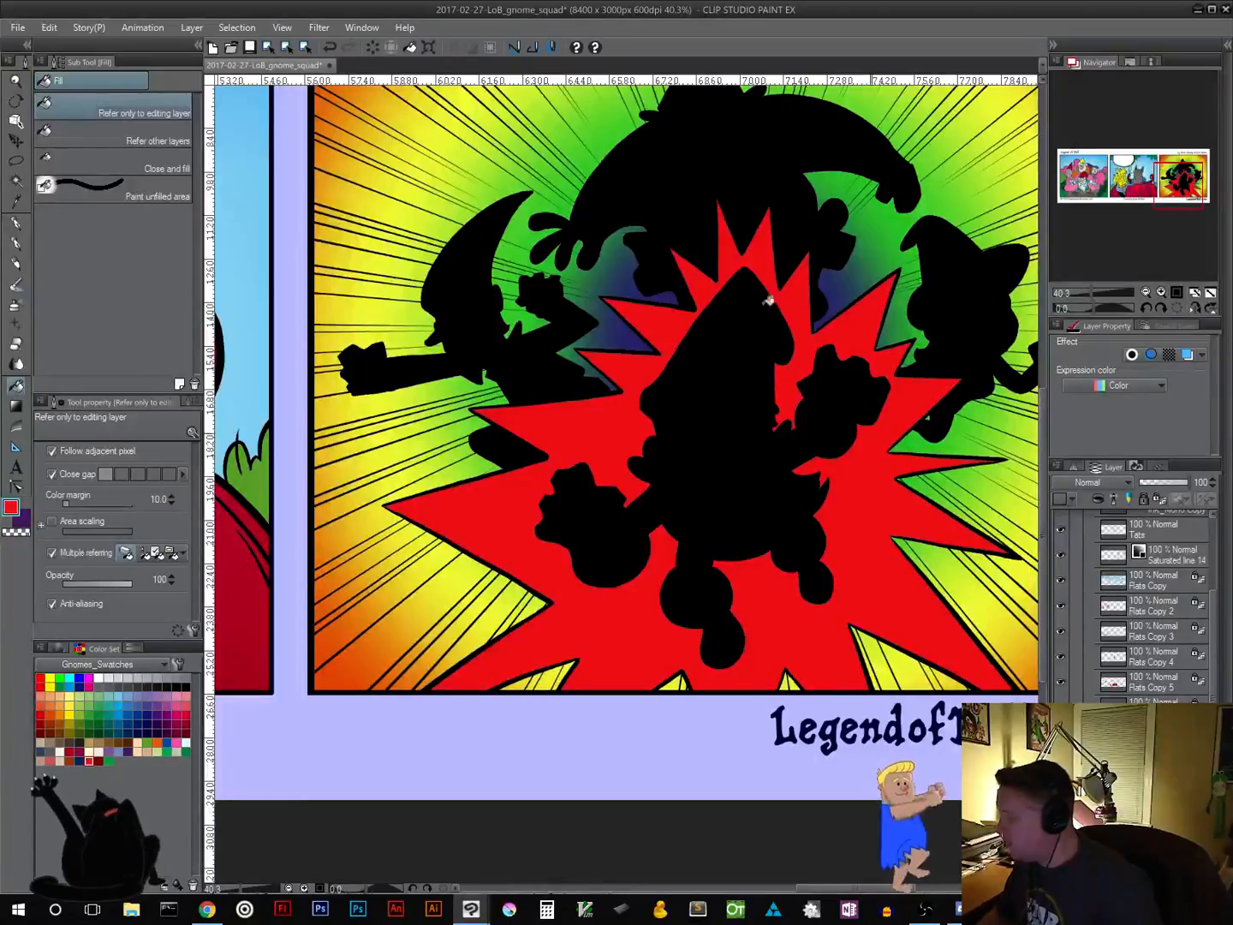
# Apply another Gaussian blur to the red burst in the third panel, with a blur area of 40
pyautogui.click(320, 28)
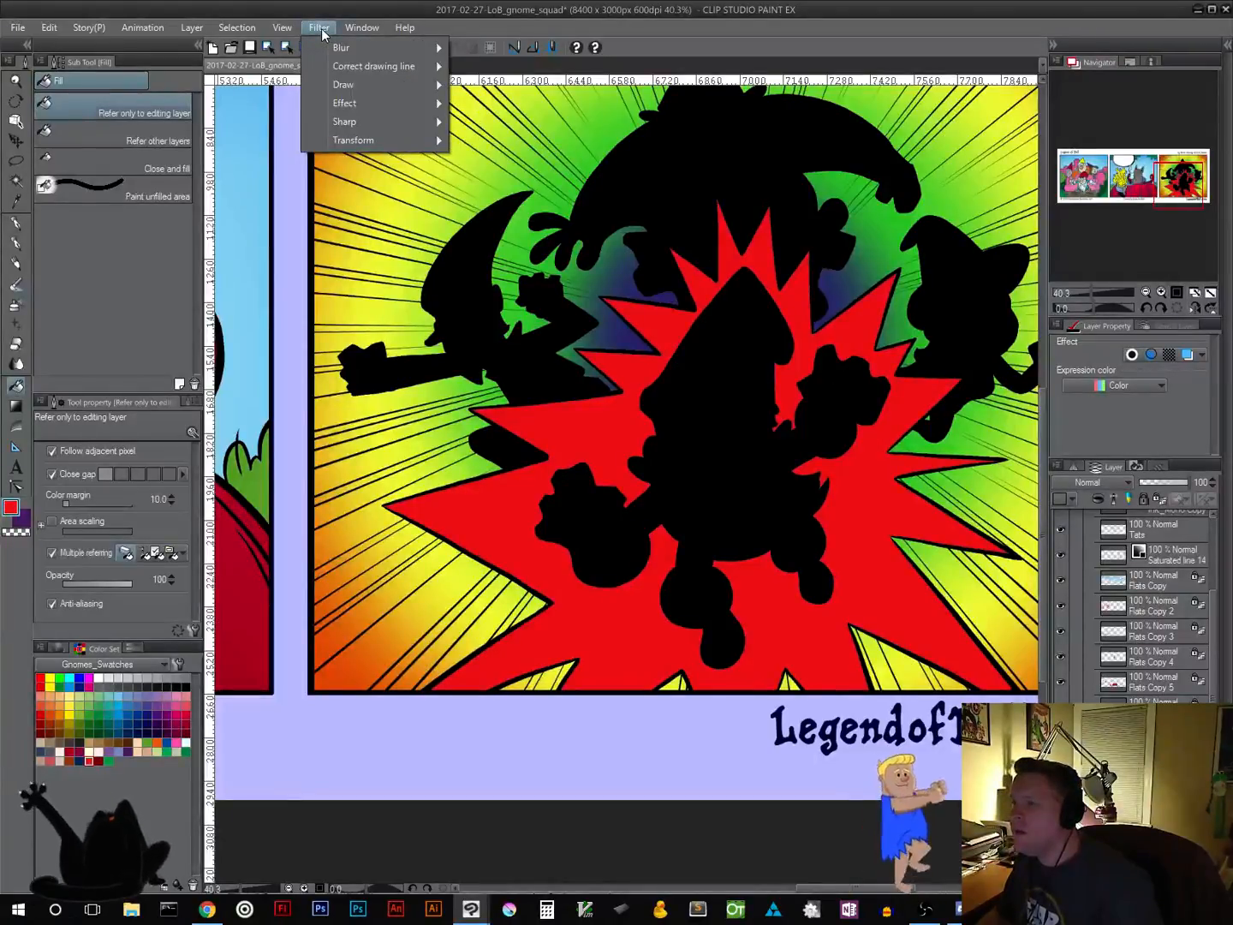
pyautogui.moveTo(343, 48)
pyautogui.click(519, 85)
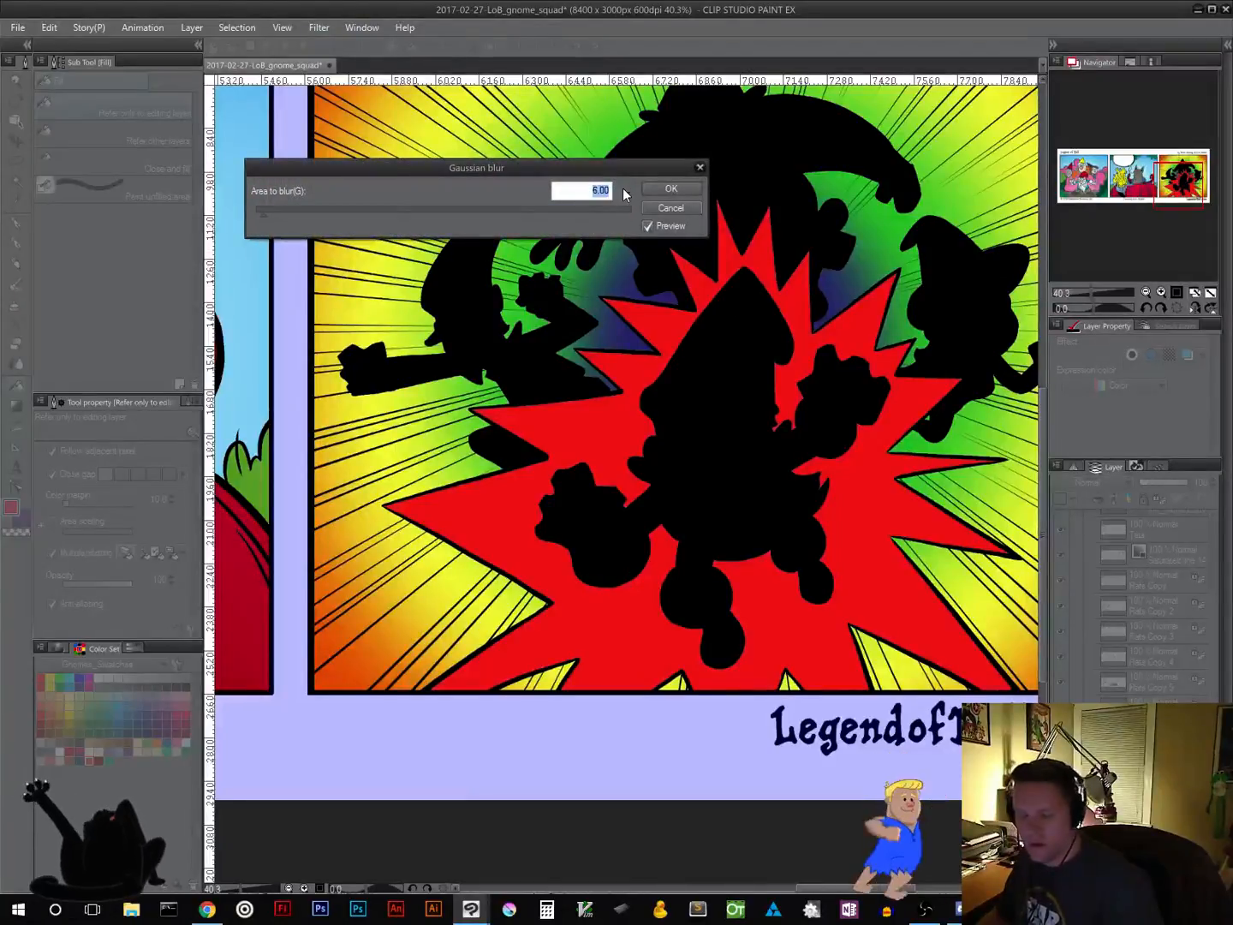
pyautogui.write('40')
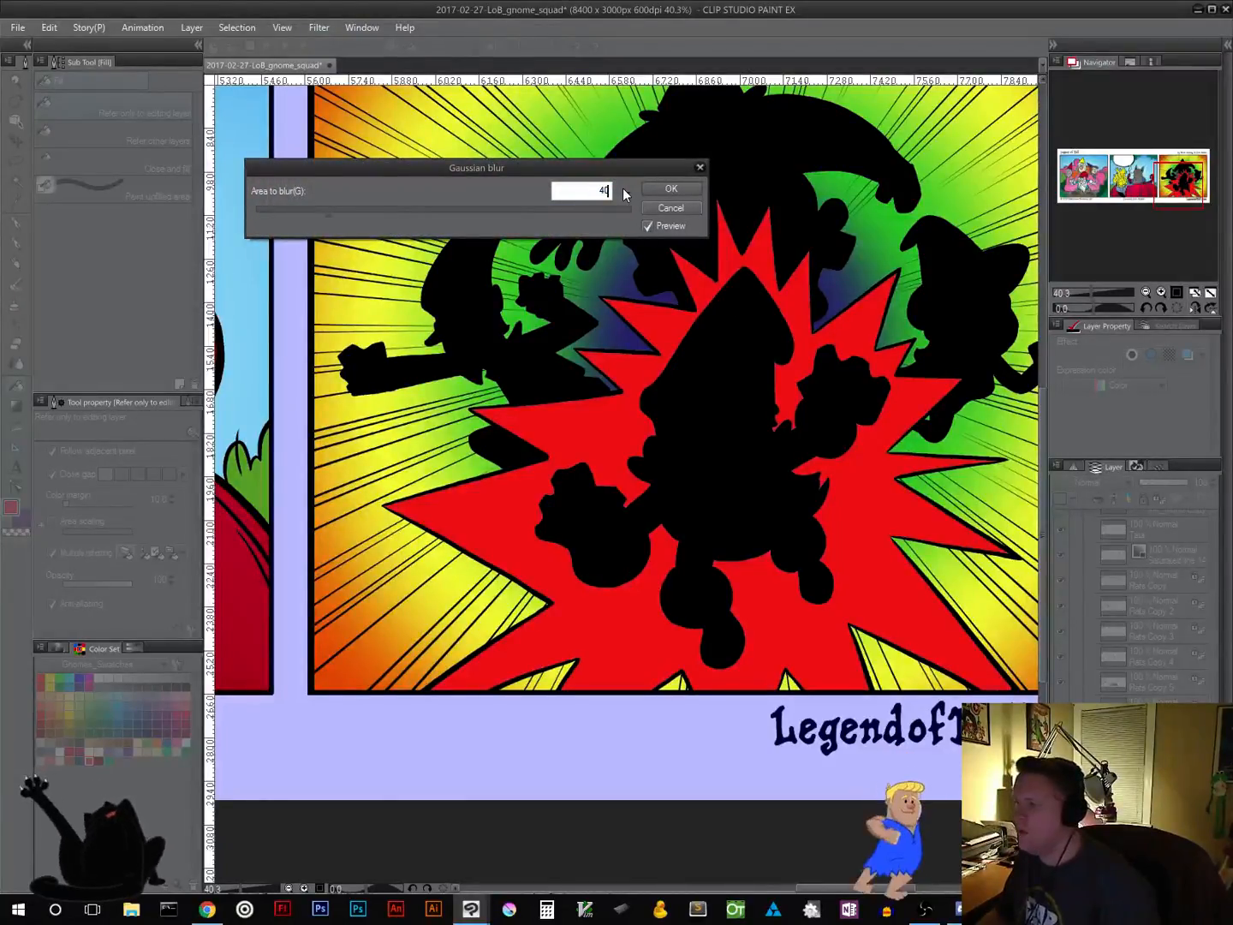
pyautogui.click(672, 189)
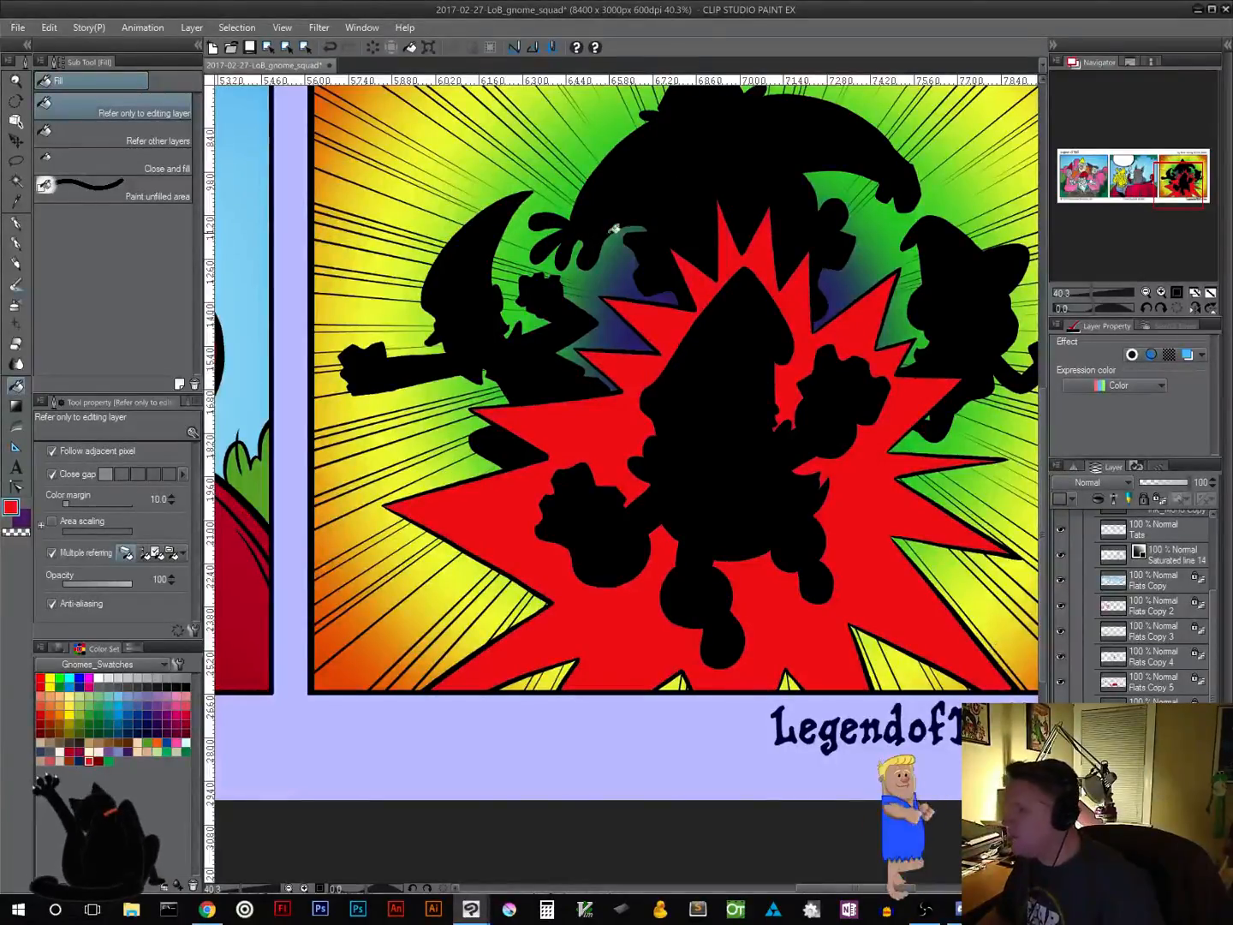
# Apply a further Gaussian blur to the red burst in the third panel, with a blur area of 10
pyautogui.click(328, 30)
pyautogui.moveTo(341, 48)
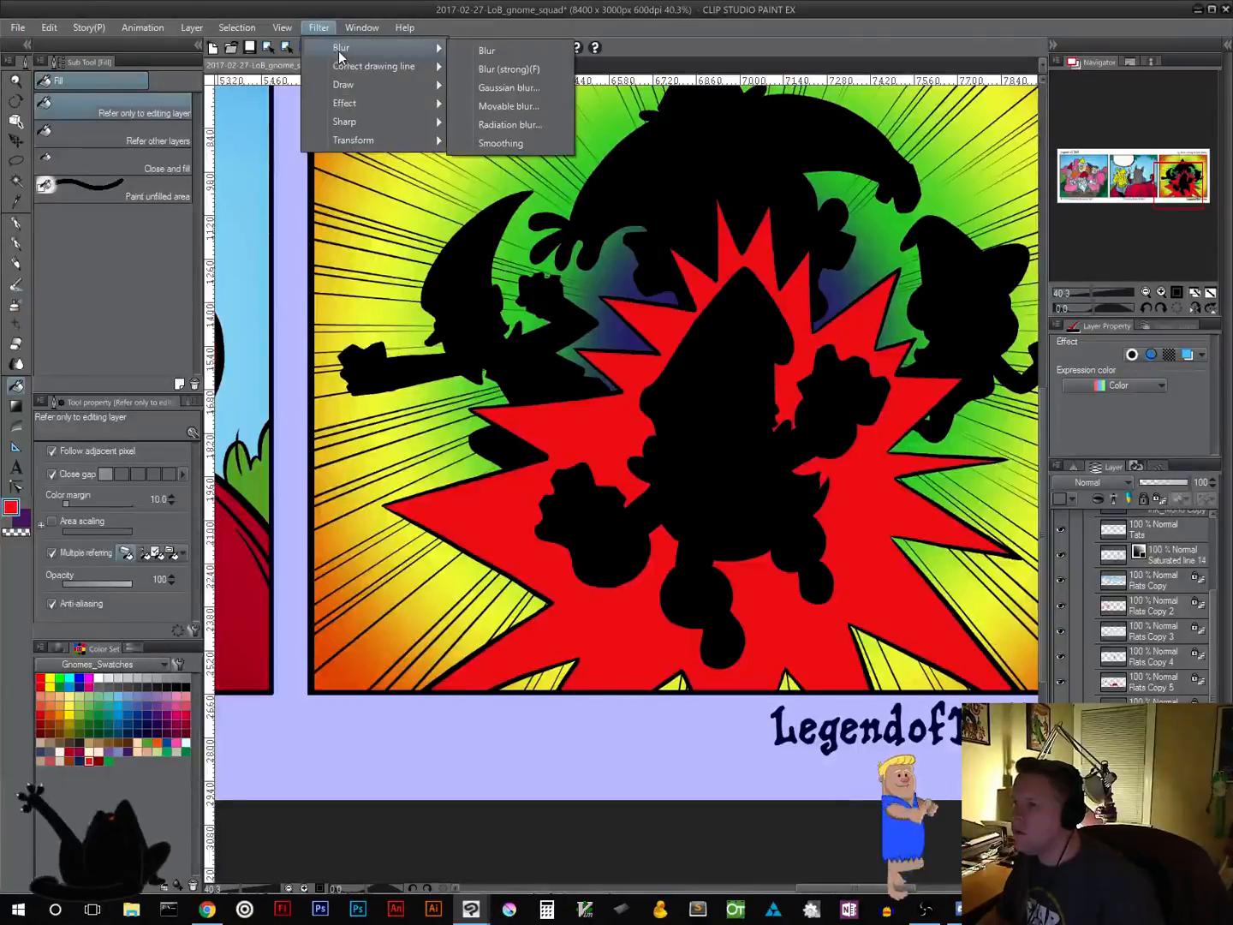
pyautogui.click(509, 83)
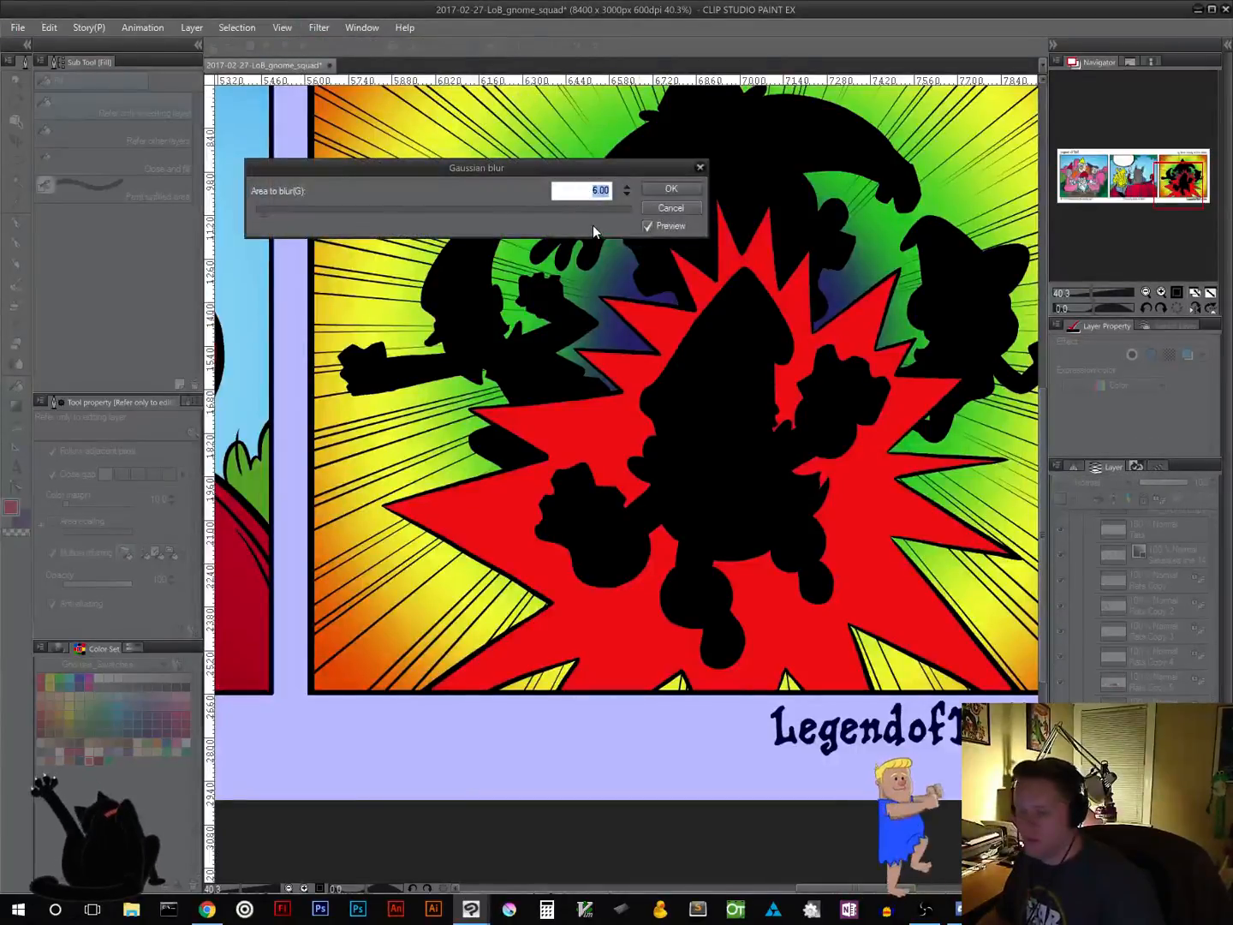
pyautogui.write('10')
pyautogui.click(671, 188)
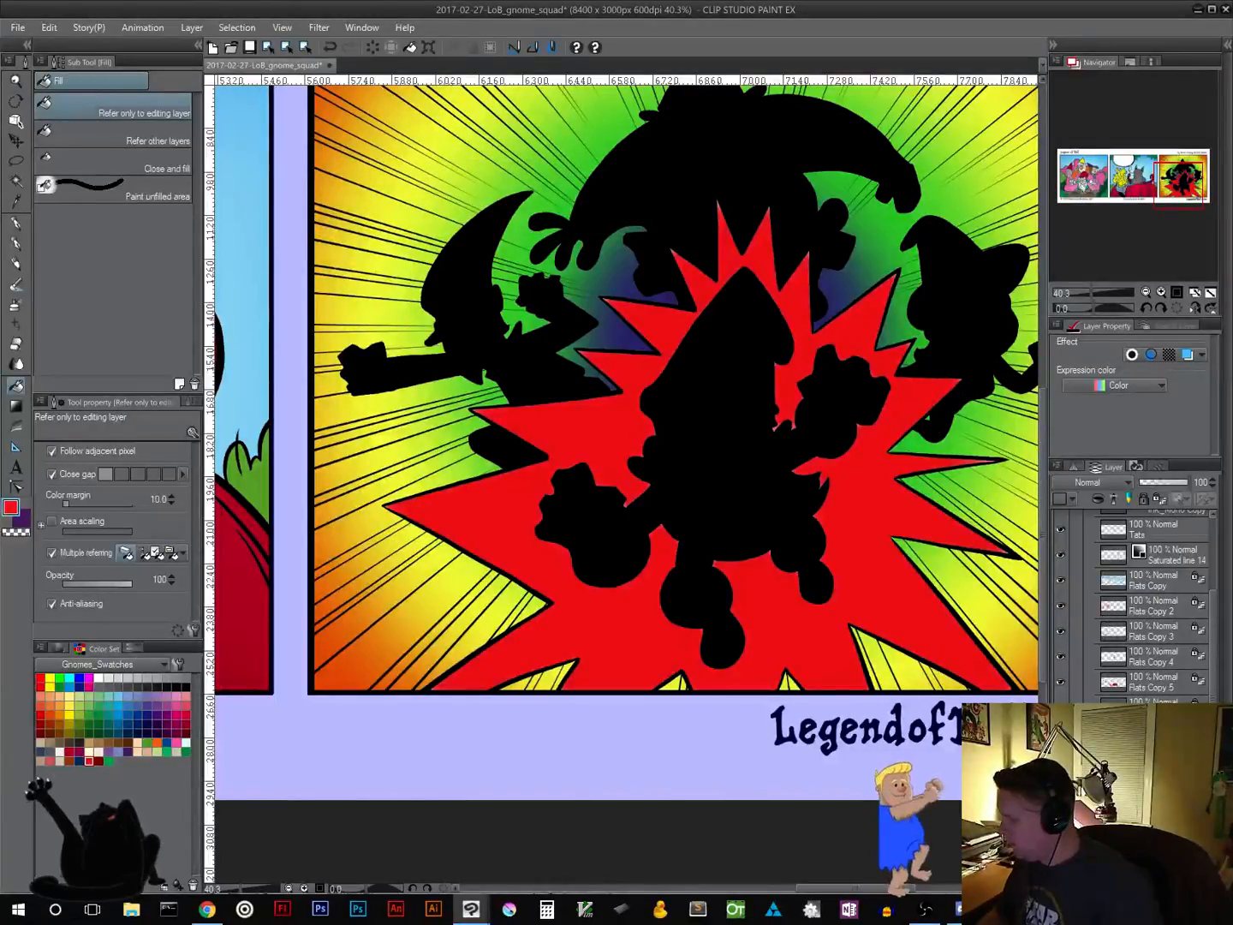
# Set the blurred burst layers' blending mode to Add (Glow), after trying Screen
pyautogui.click(1119, 482)
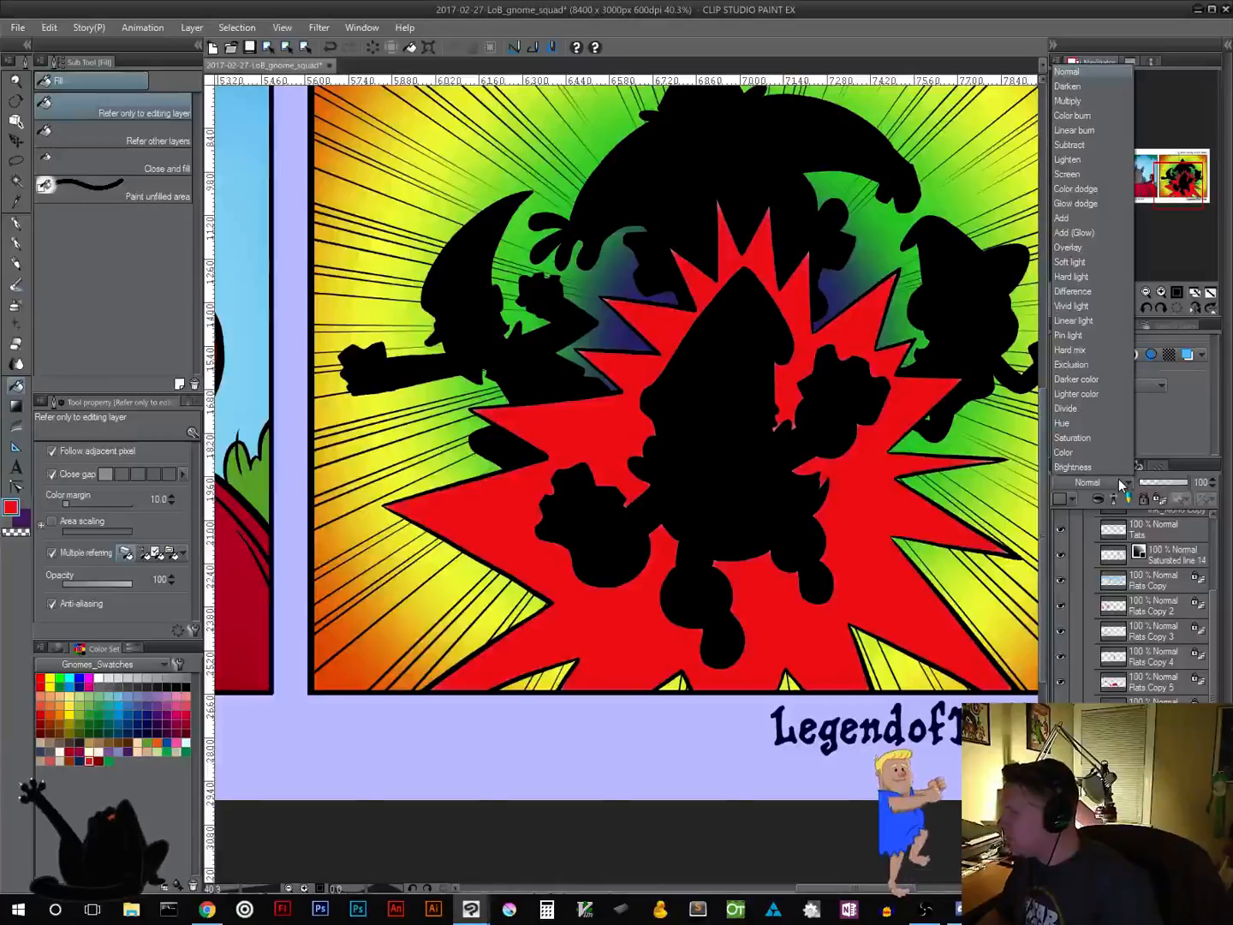
pyautogui.click(1081, 173)
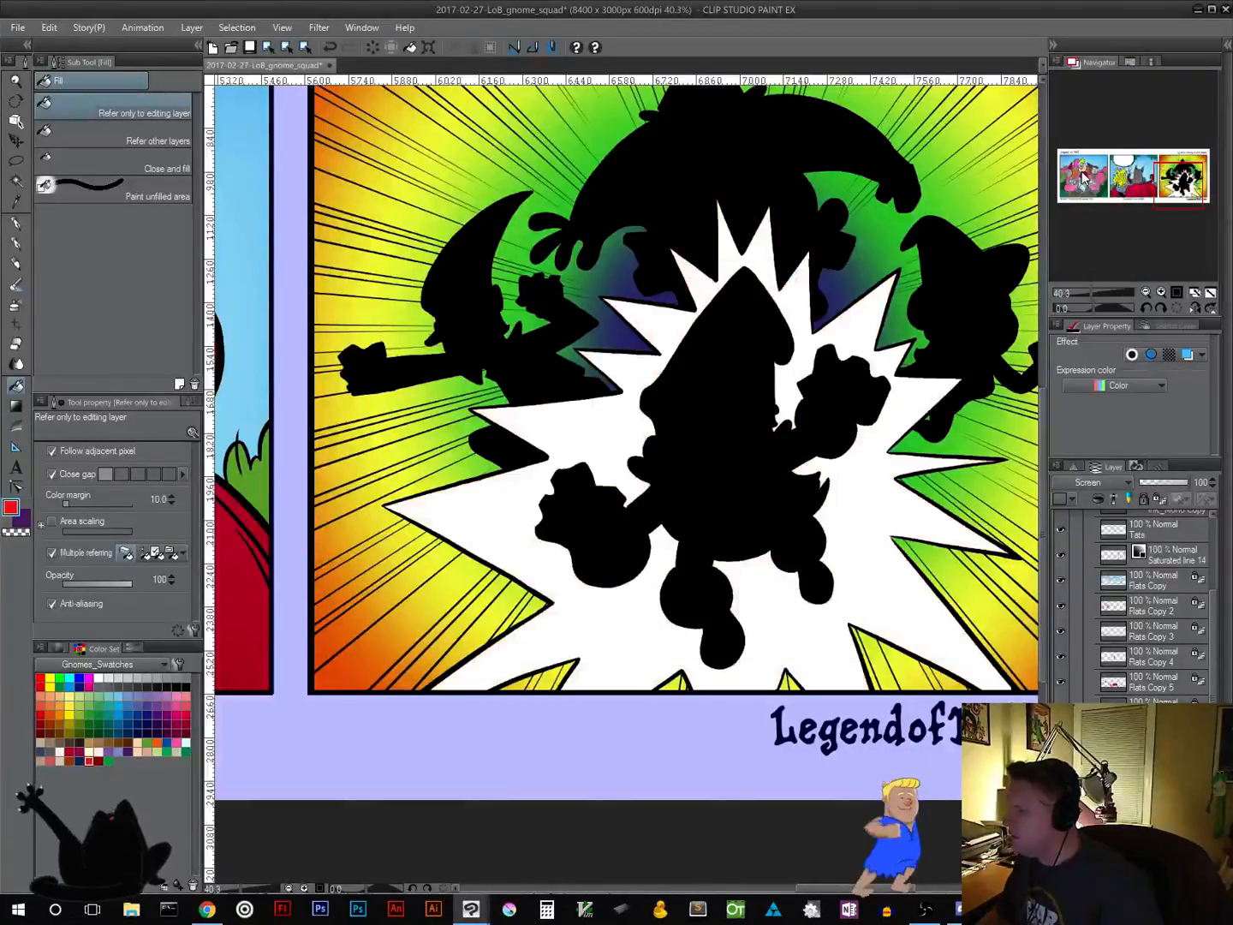
pyautogui.click(1098, 483)
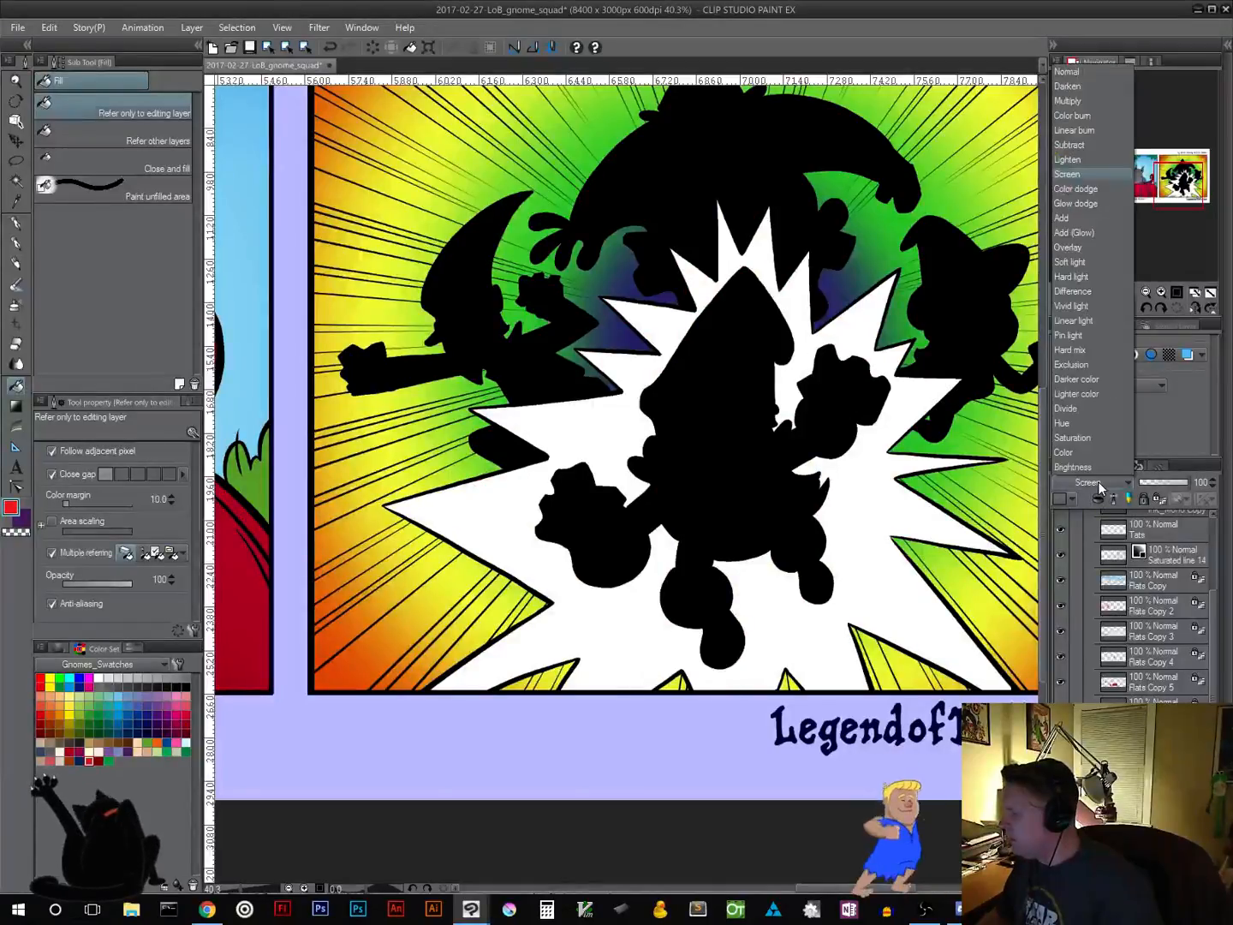
pyautogui.click(1069, 229)
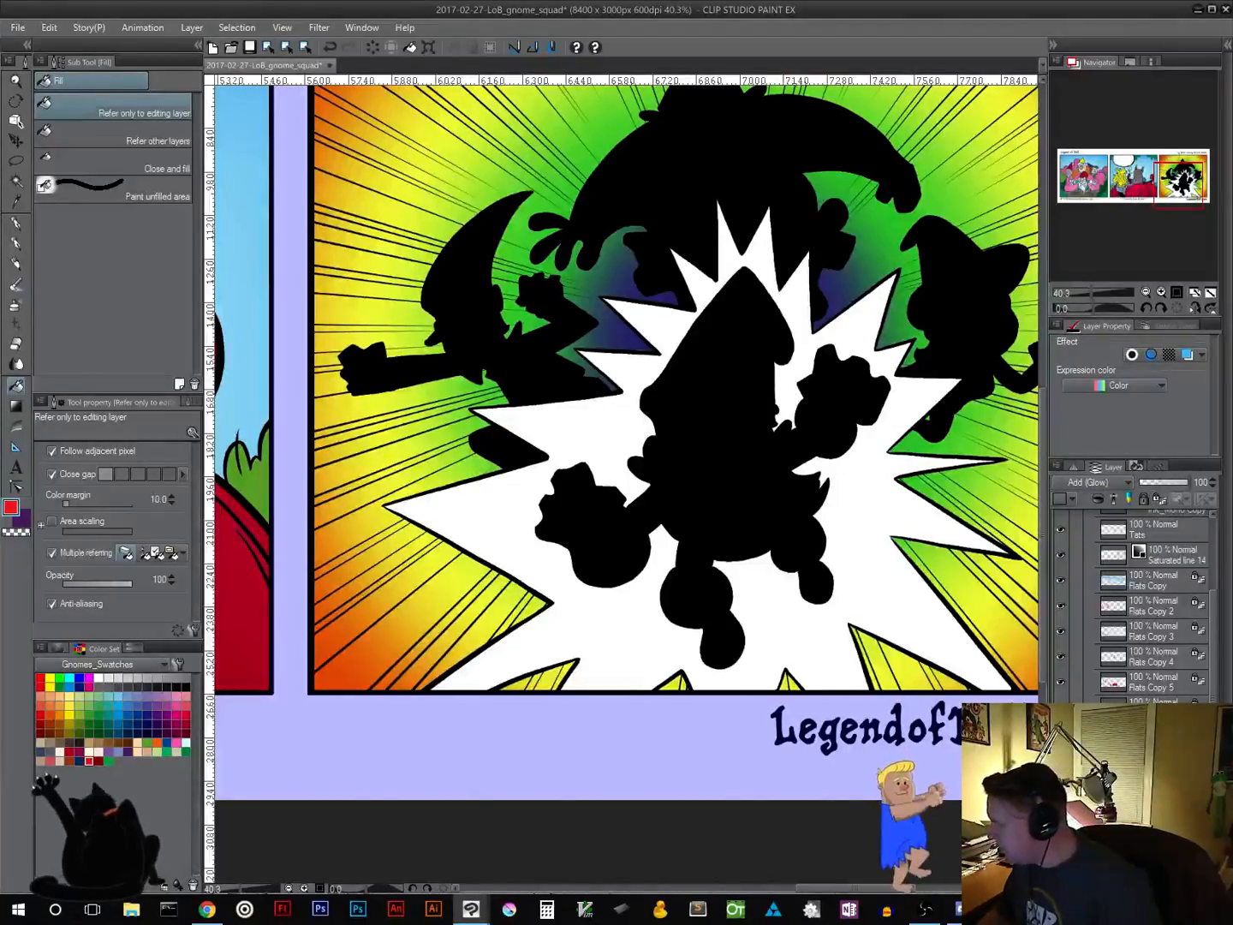
# Move layers Flats Copy 8, 9 and 10, plus Flats Copy 7, above the Ink_Mono layers in Frame 1, and select Flats Copy 8
pyautogui.moveTo(1114, 758); pyautogui.dragTo(1117, 589)
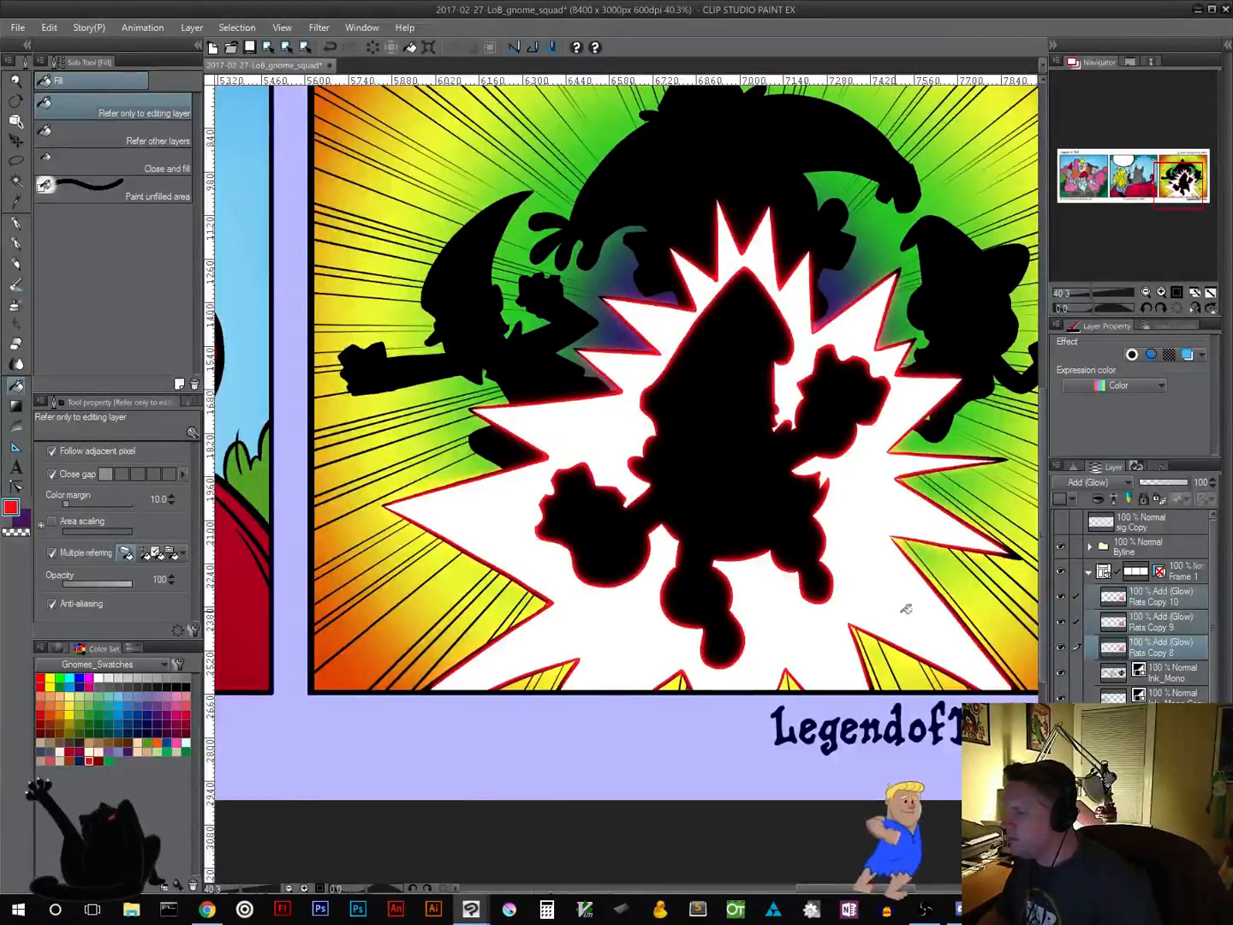
pyautogui.scroll(-5, 1120, 676)
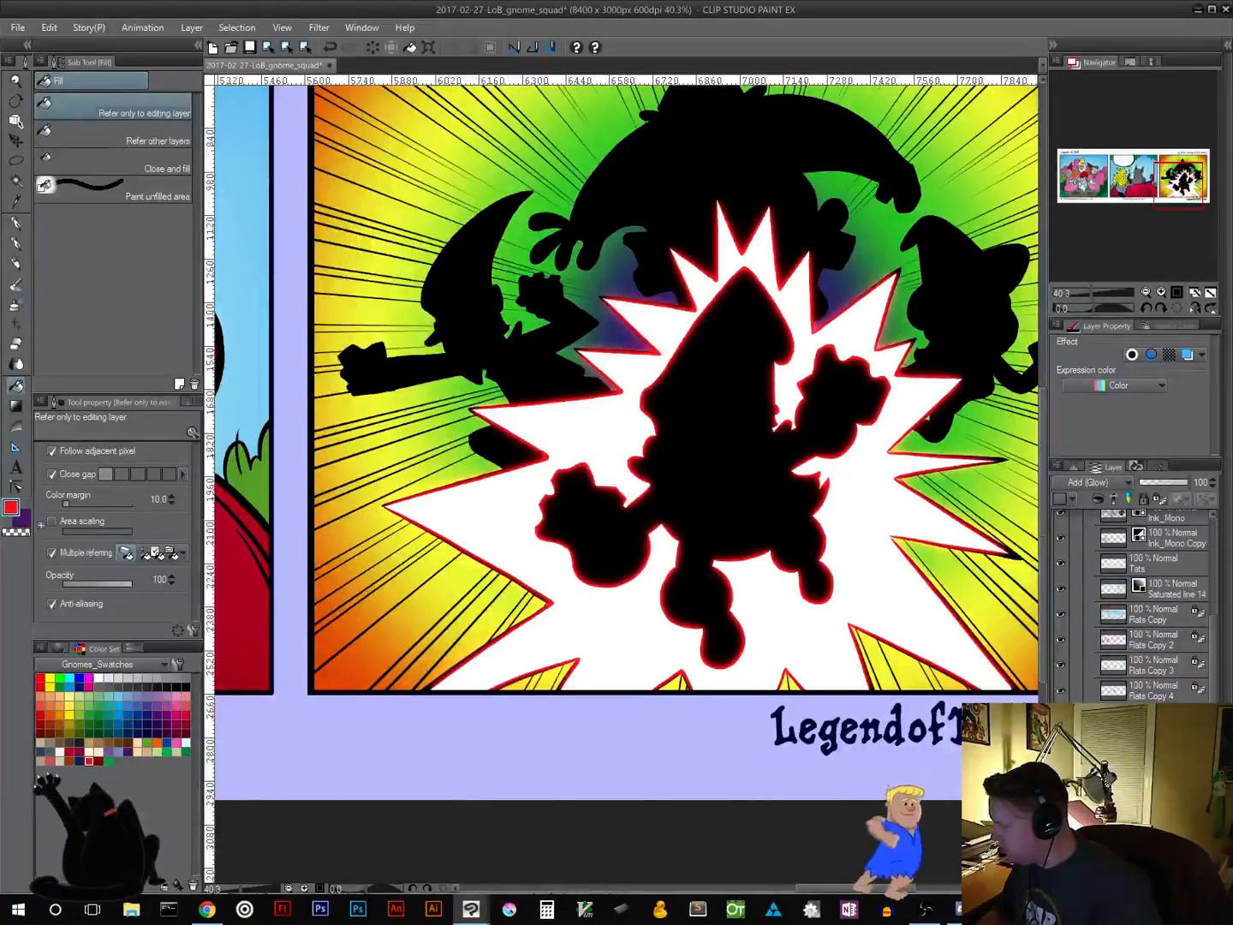
pyautogui.click(1156, 694)
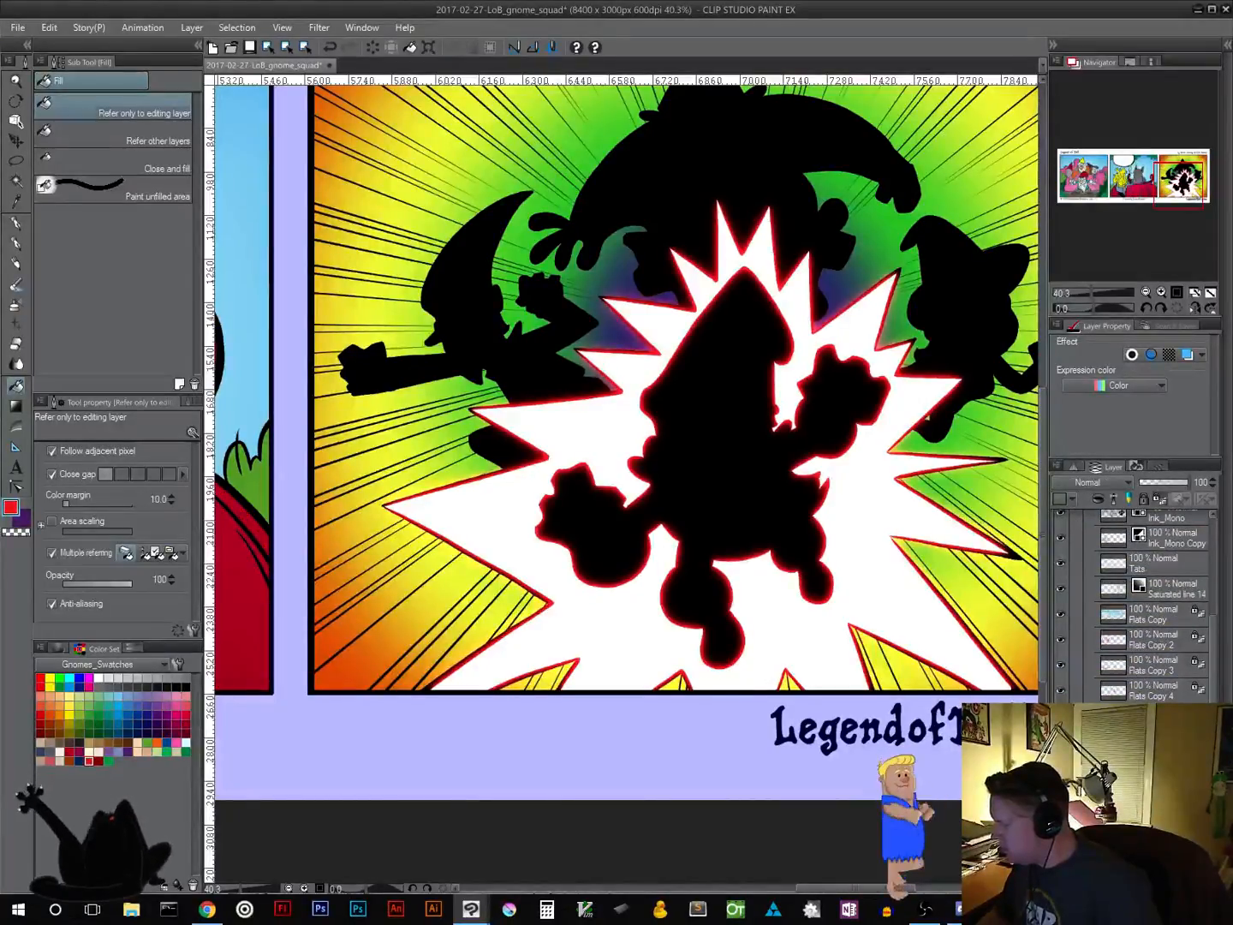
pyautogui.moveTo(1114, 685); pyautogui.dragTo(1129, 535)
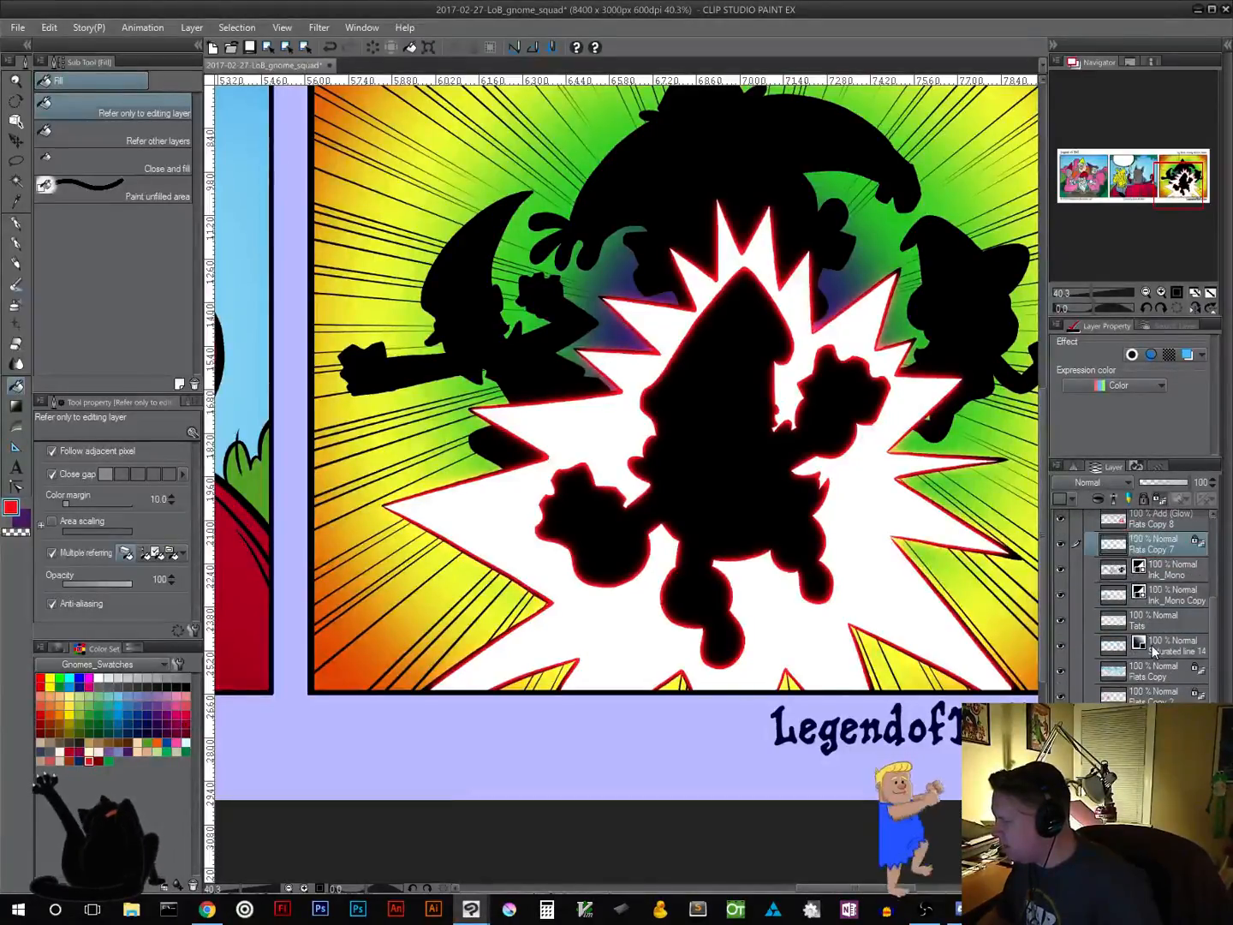
pyautogui.scroll(3, 1150, 647)
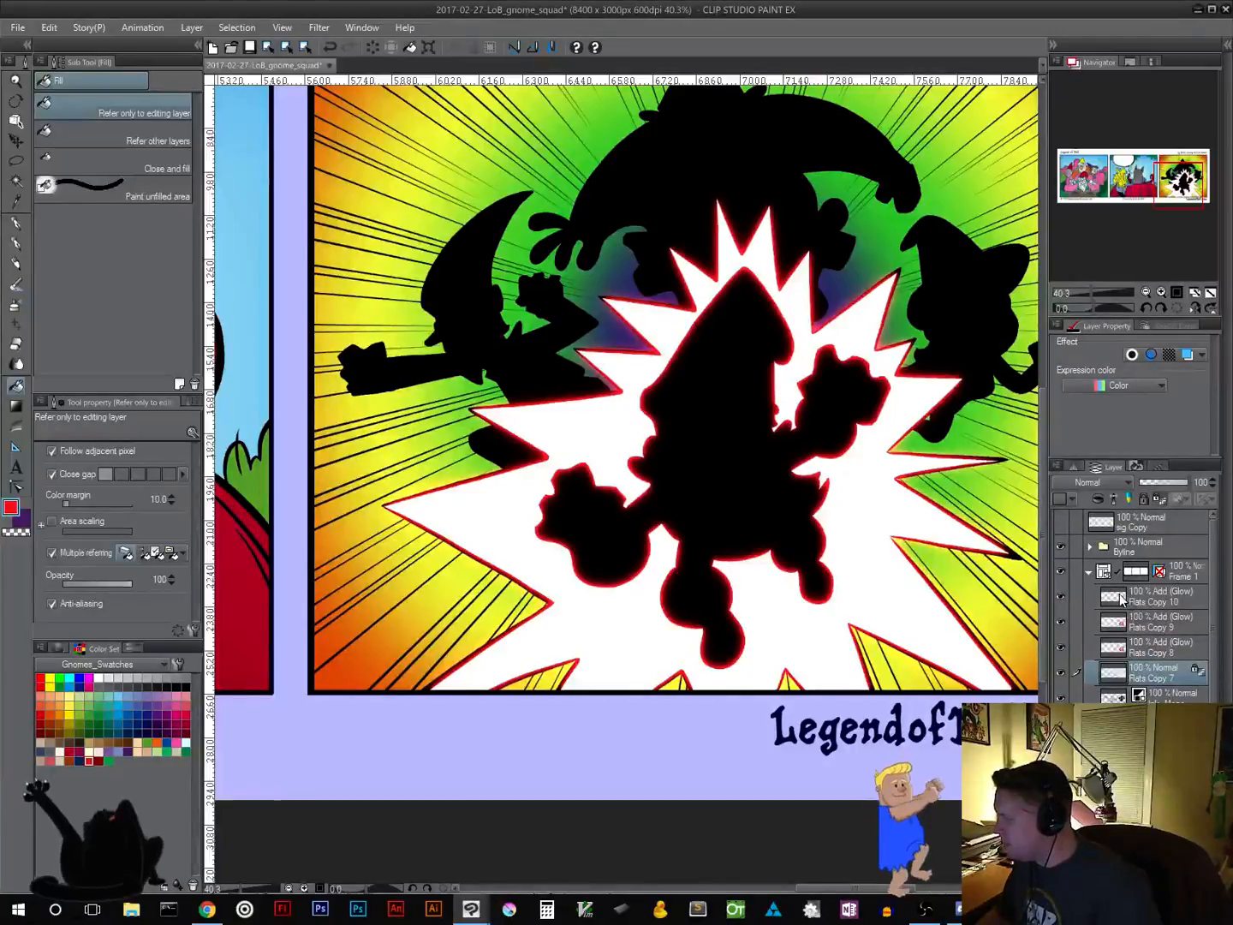
pyautogui.click(1129, 648)
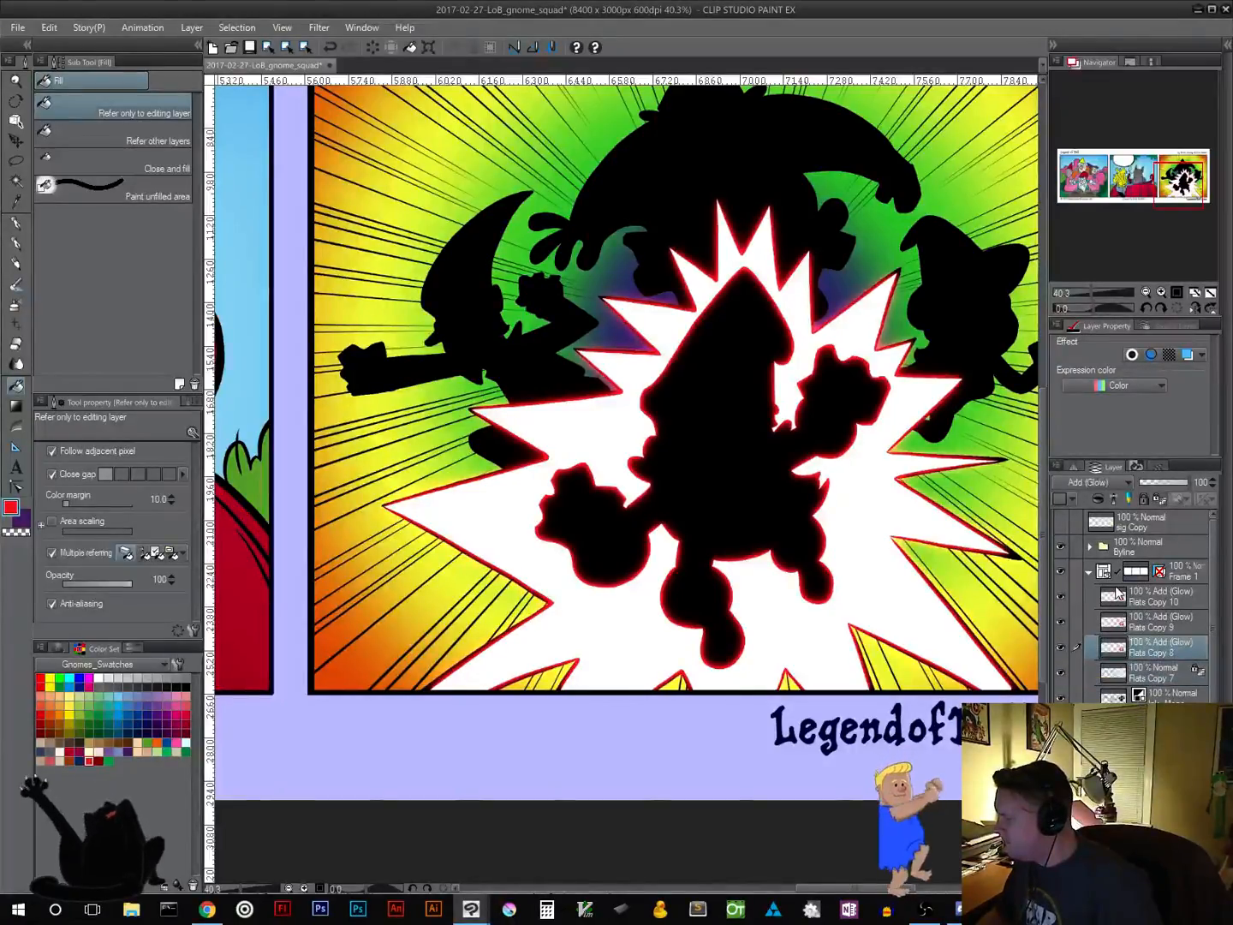
# Try the Add, Overlay and Screen blending modes on layers Flats Copy 8, 9 and 10, then restore Add (Glow)
pyautogui.keyDown('shift'); pyautogui.click(1115, 597); pyautogui.keyUp('shift')
pyautogui.click(1113, 482)
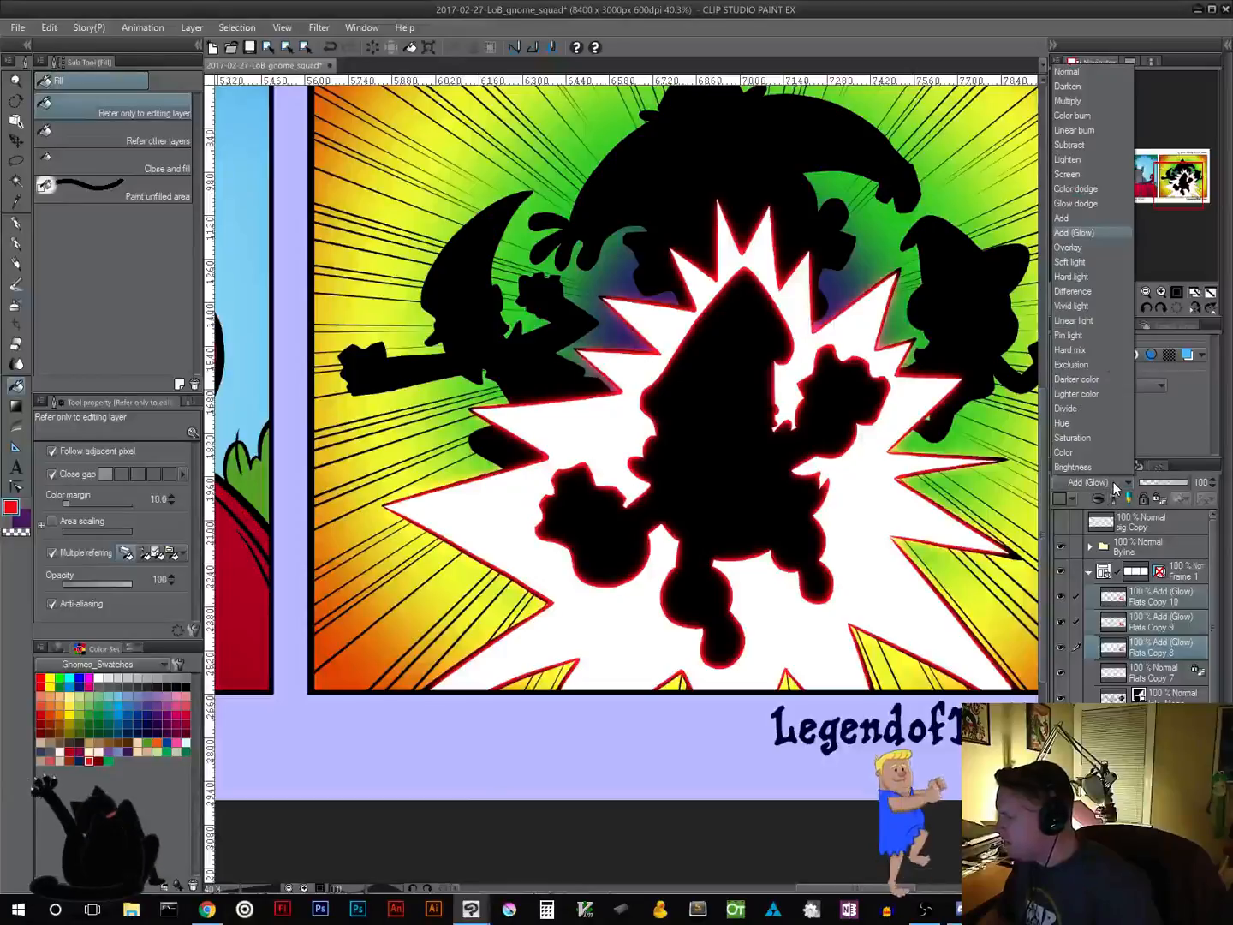
pyautogui.click(1082, 216)
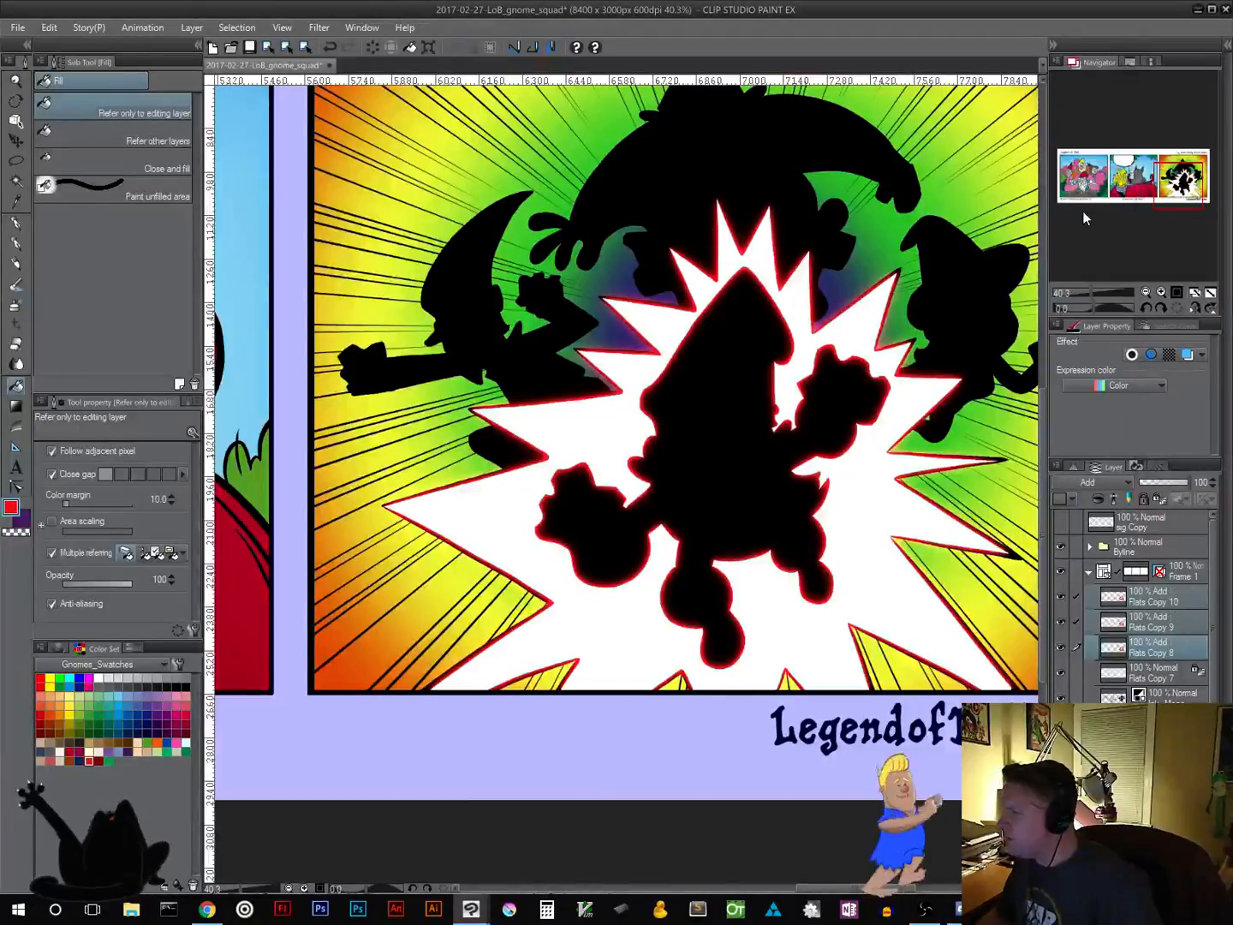
pyautogui.click(1111, 488)
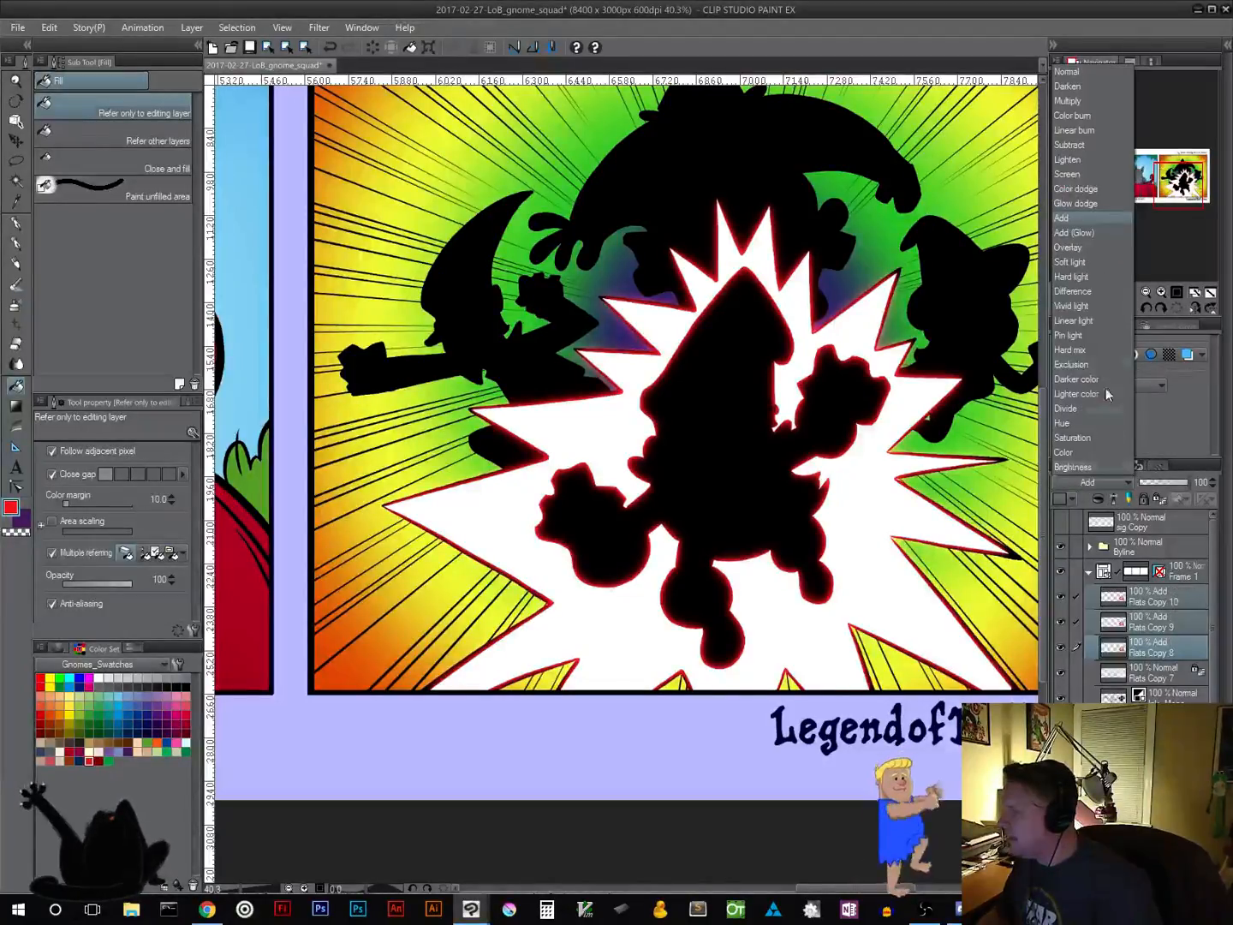
pyautogui.click(1088, 233)
pyautogui.click(1093, 480)
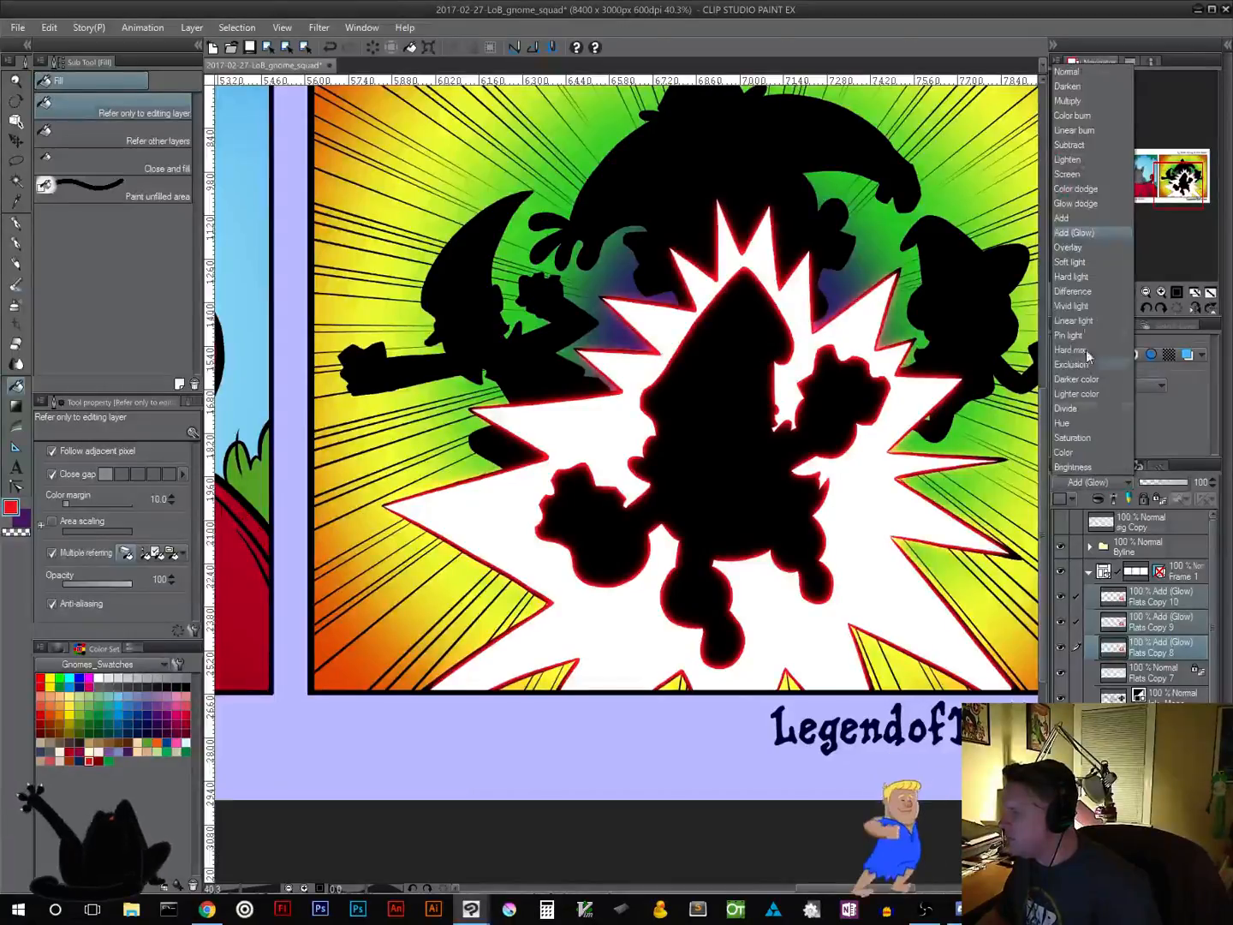
pyautogui.click(1077, 249)
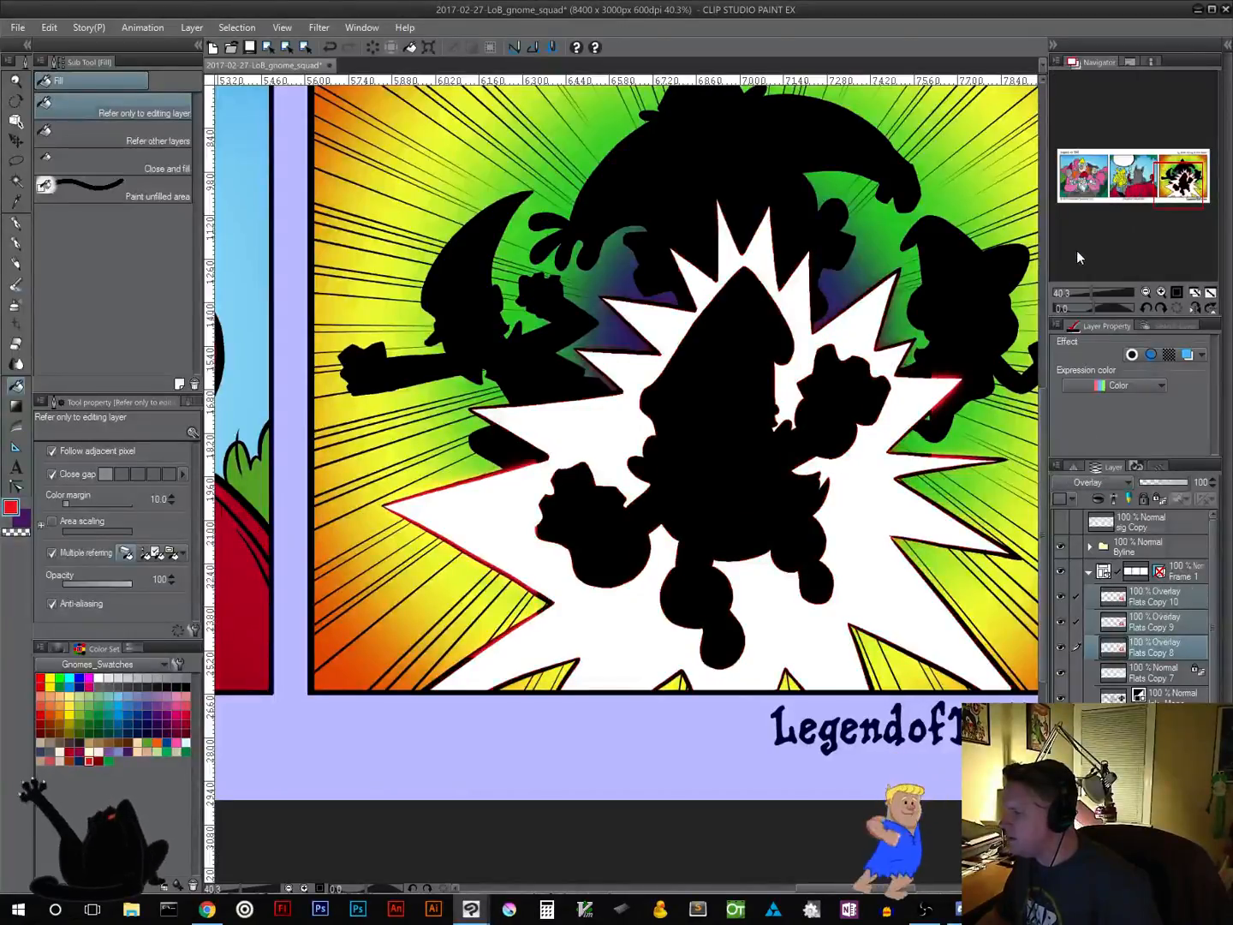
pyautogui.click(1095, 479)
pyautogui.click(1090, 176)
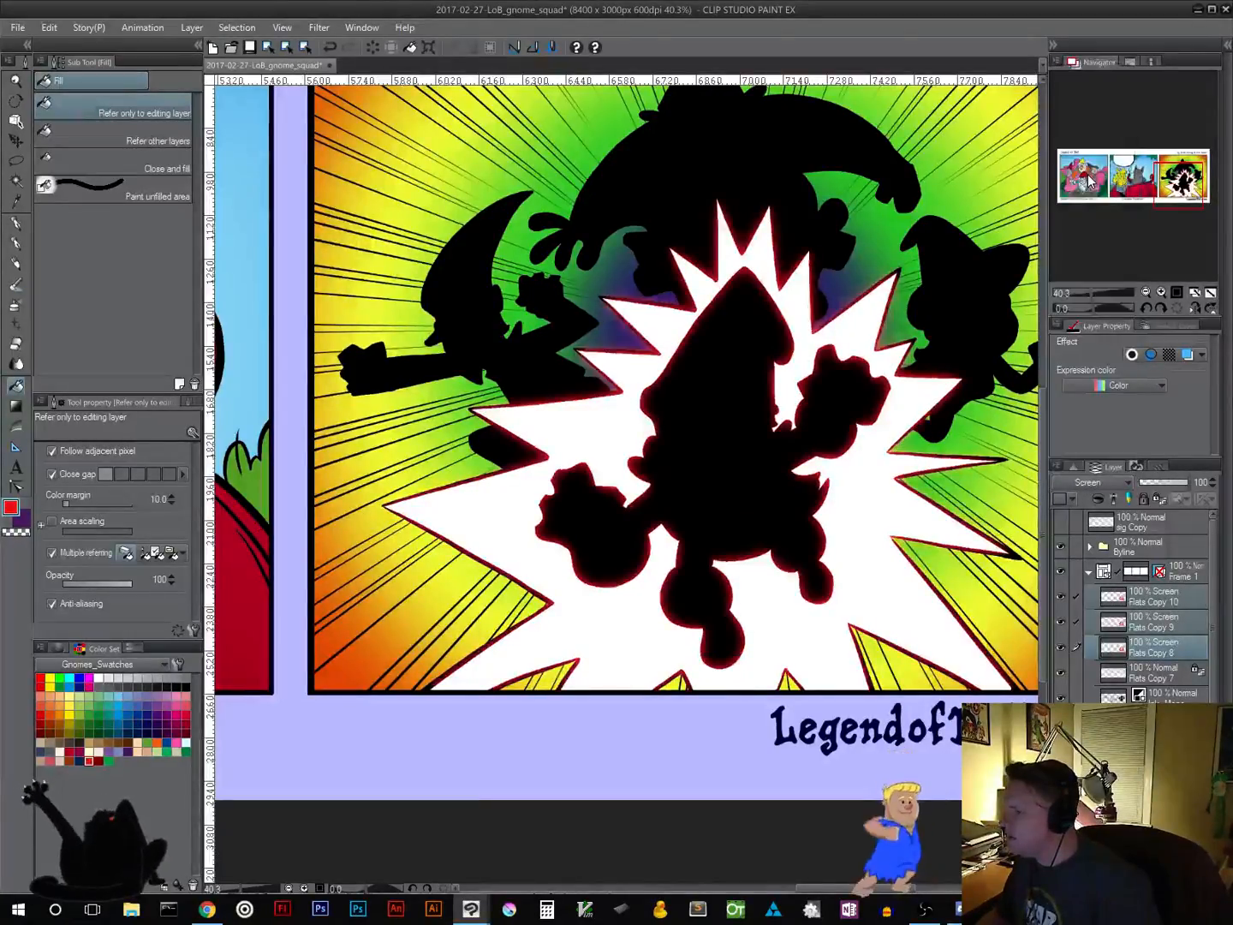
pyautogui.click(1088, 481)
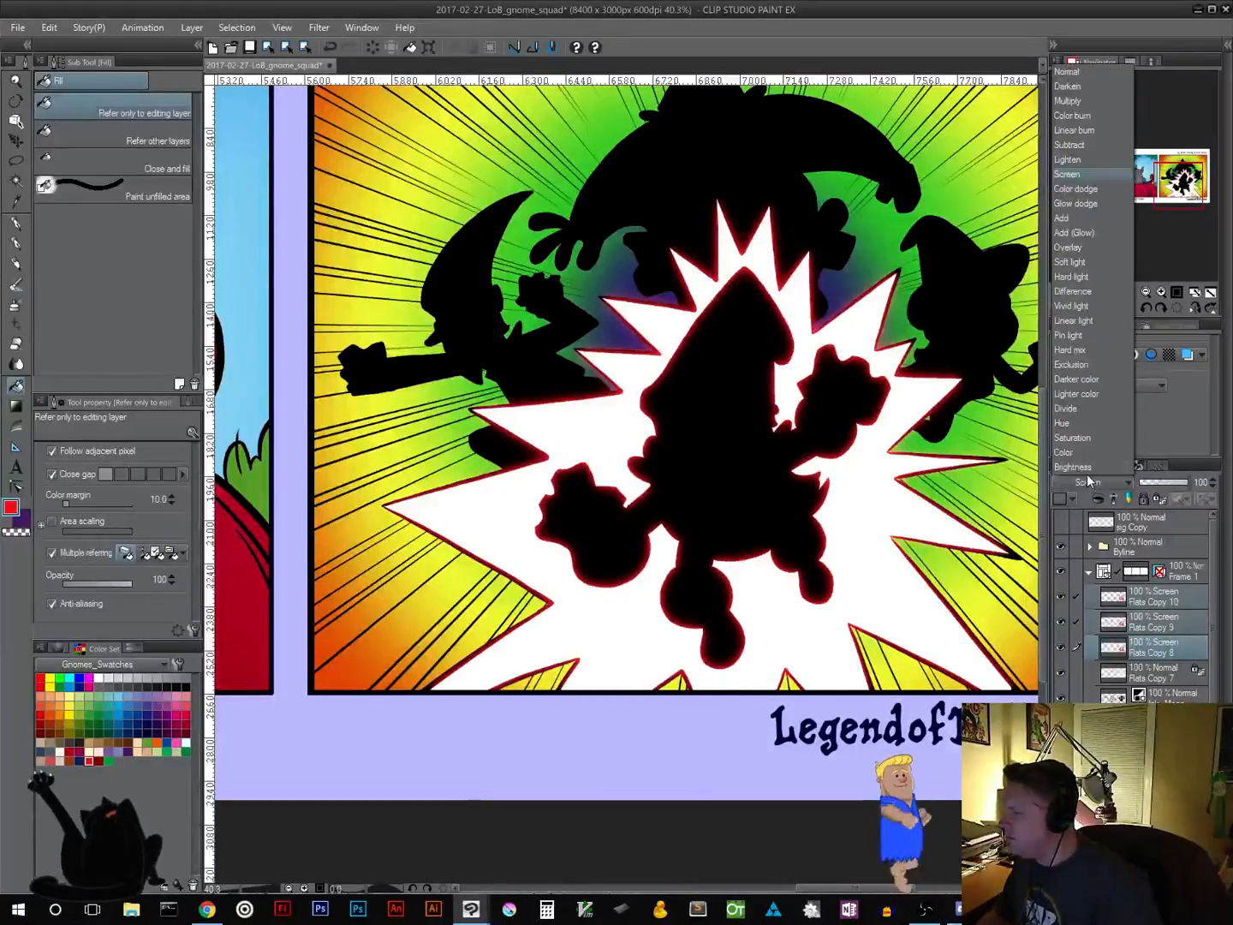
pyautogui.click(1076, 232)
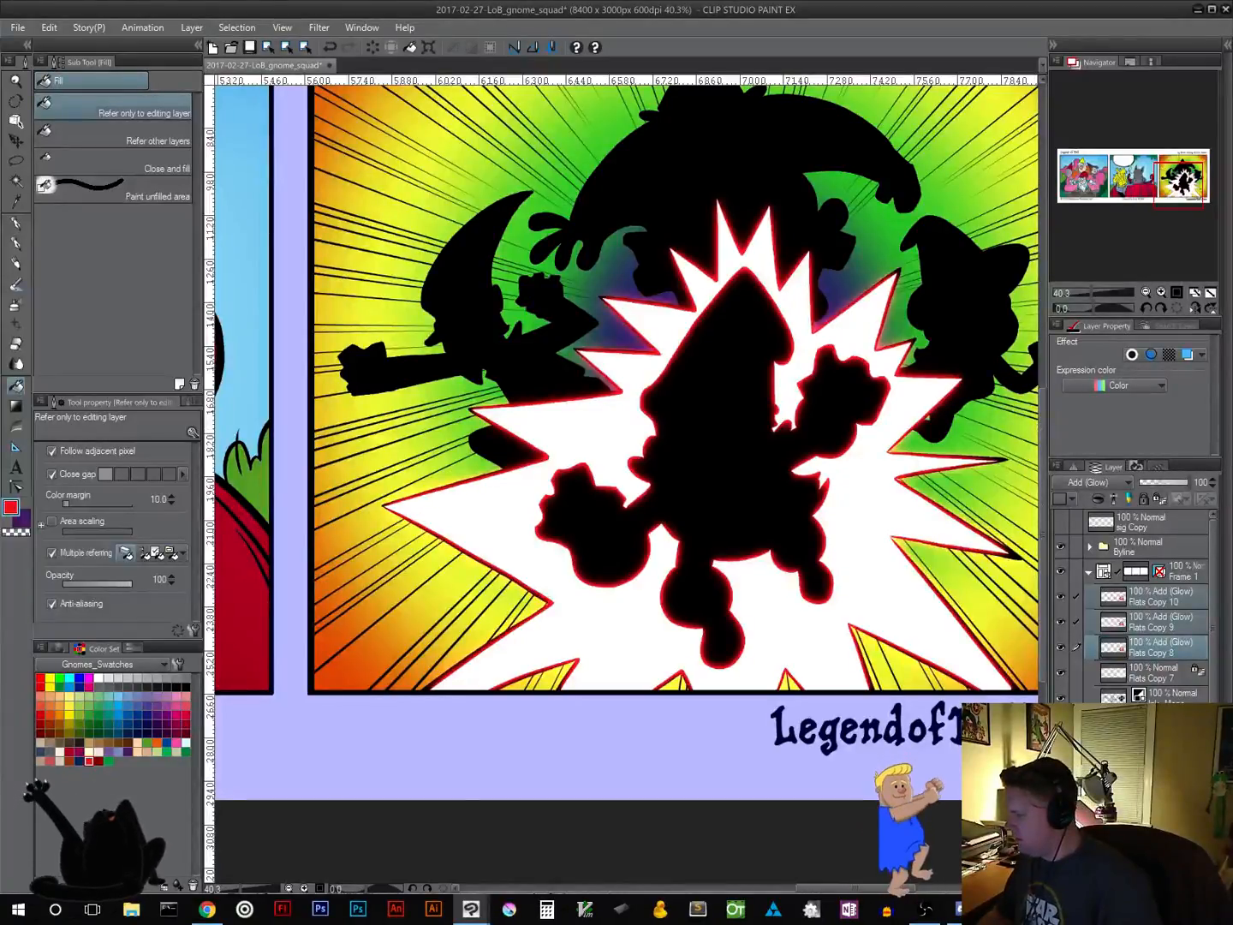
# Set the layer opacities to 55% for Flats Copy 7, 72% for Flats Copy 8 and 83% for Flats Copy 9
pyautogui.click(1117, 672)
pyautogui.moveTo(1172, 488)
pyautogui.mouseDown()
pyautogui.moveTo(1144, 487)
pyautogui.moveTo(1170, 498)
pyautogui.mouseUp()
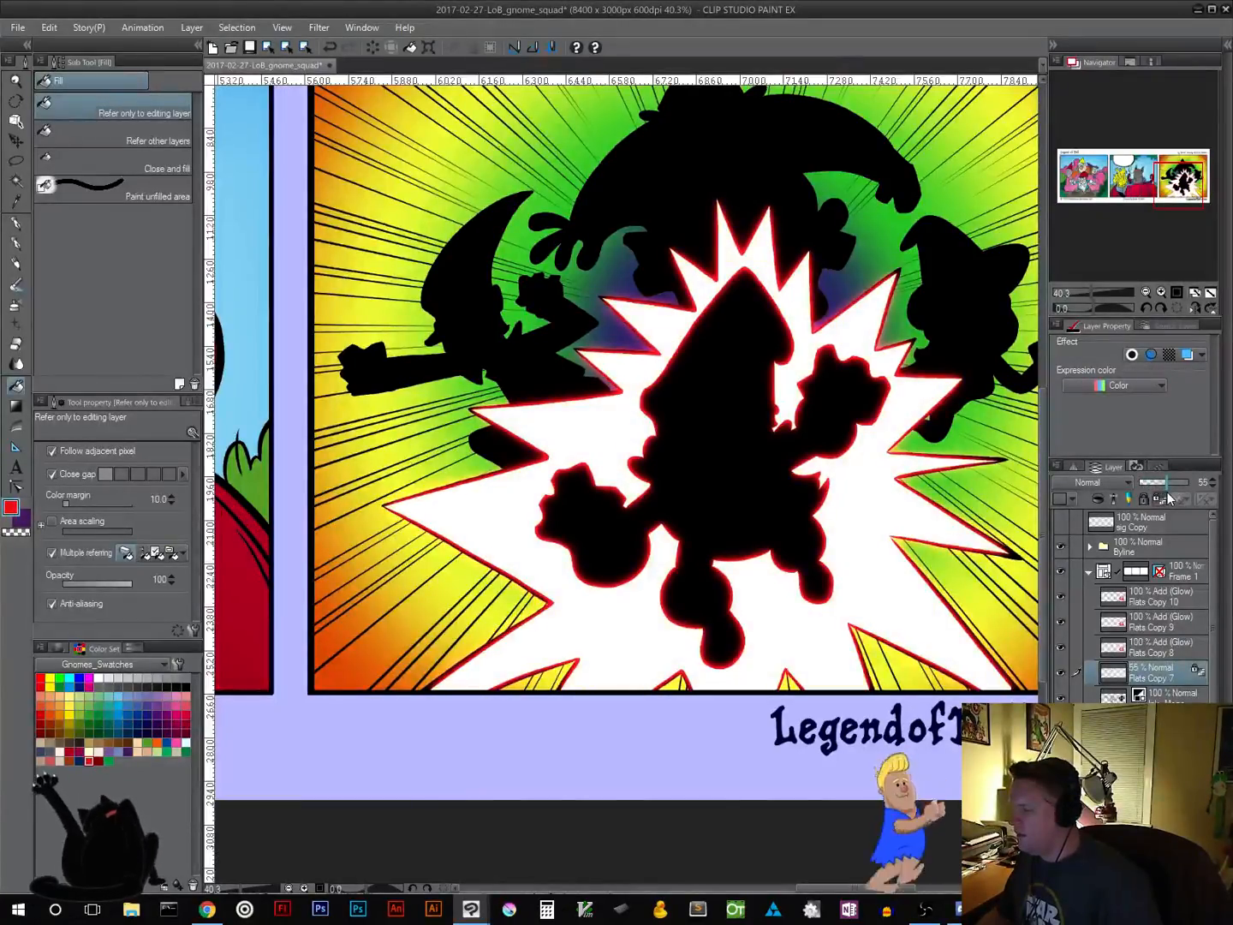
pyautogui.click(1162, 651)
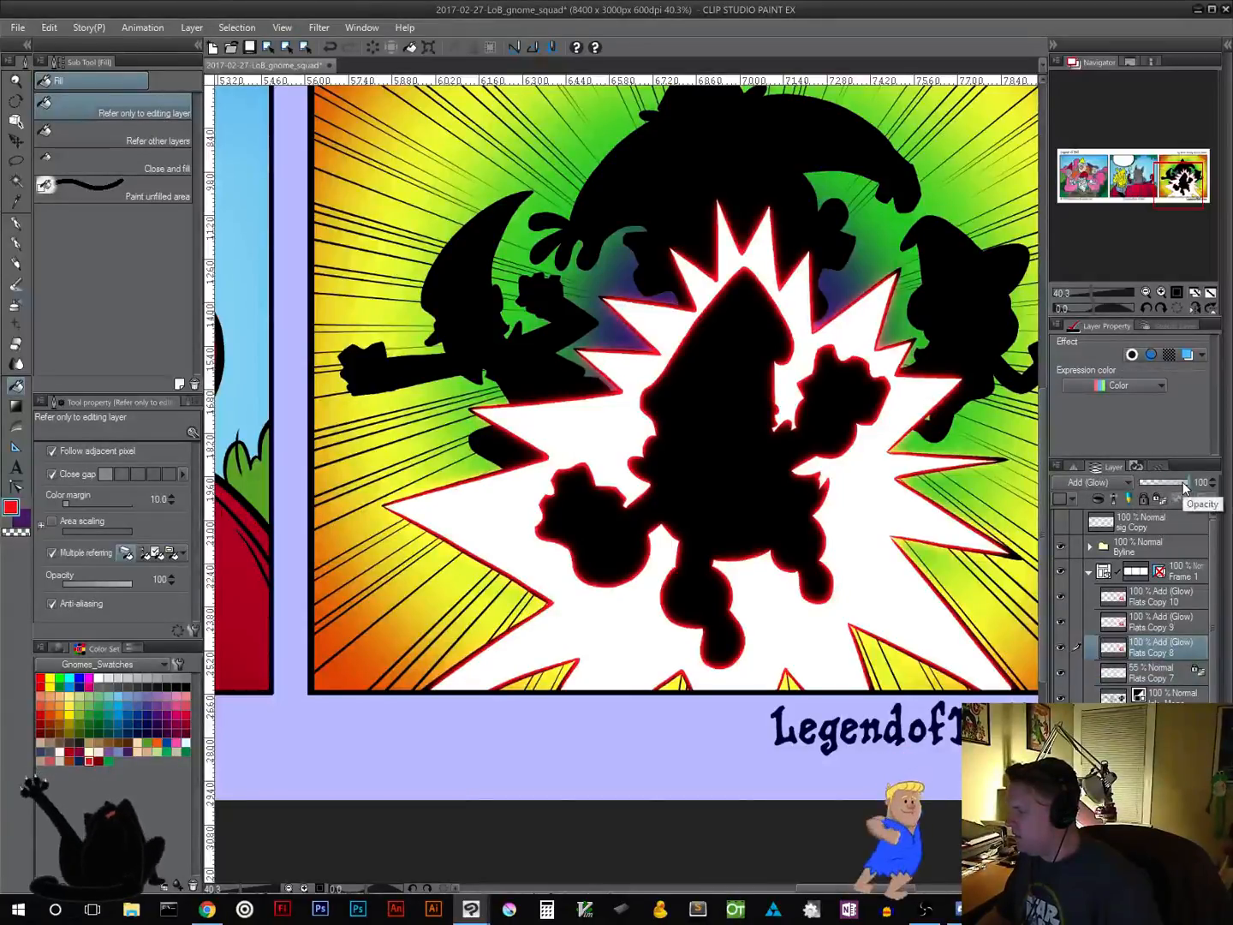
pyautogui.moveTo(1189, 484); pyautogui.dragTo(1173, 488)
pyautogui.click(1189, 627)
pyautogui.click(1176, 638)
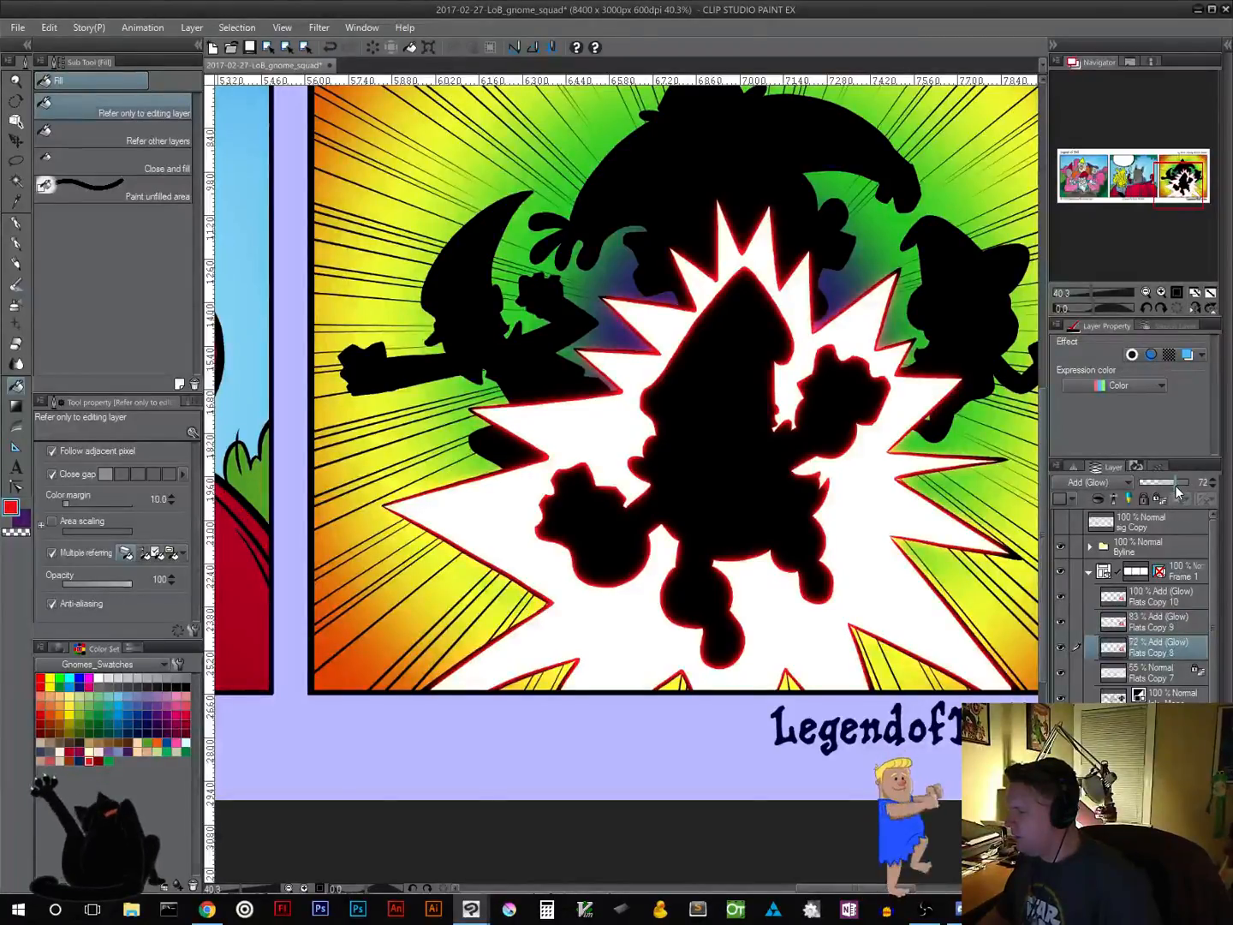
# Check the whole three-panel strip and save the file
pyautogui.scroll(-3, 835, 551)
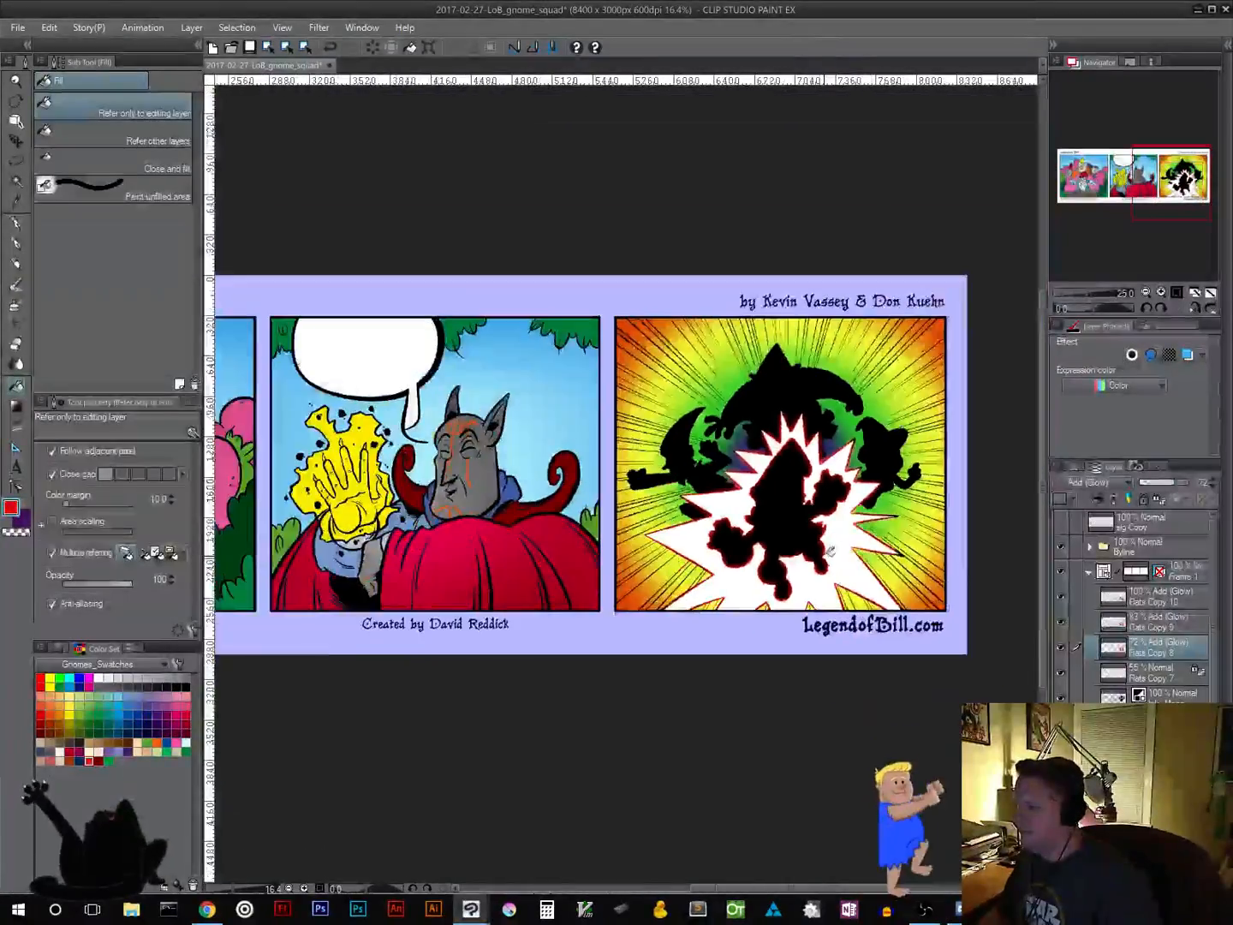
pyautogui.scroll(-2, 829, 550)
pyautogui.scroll(1, 831, 551)
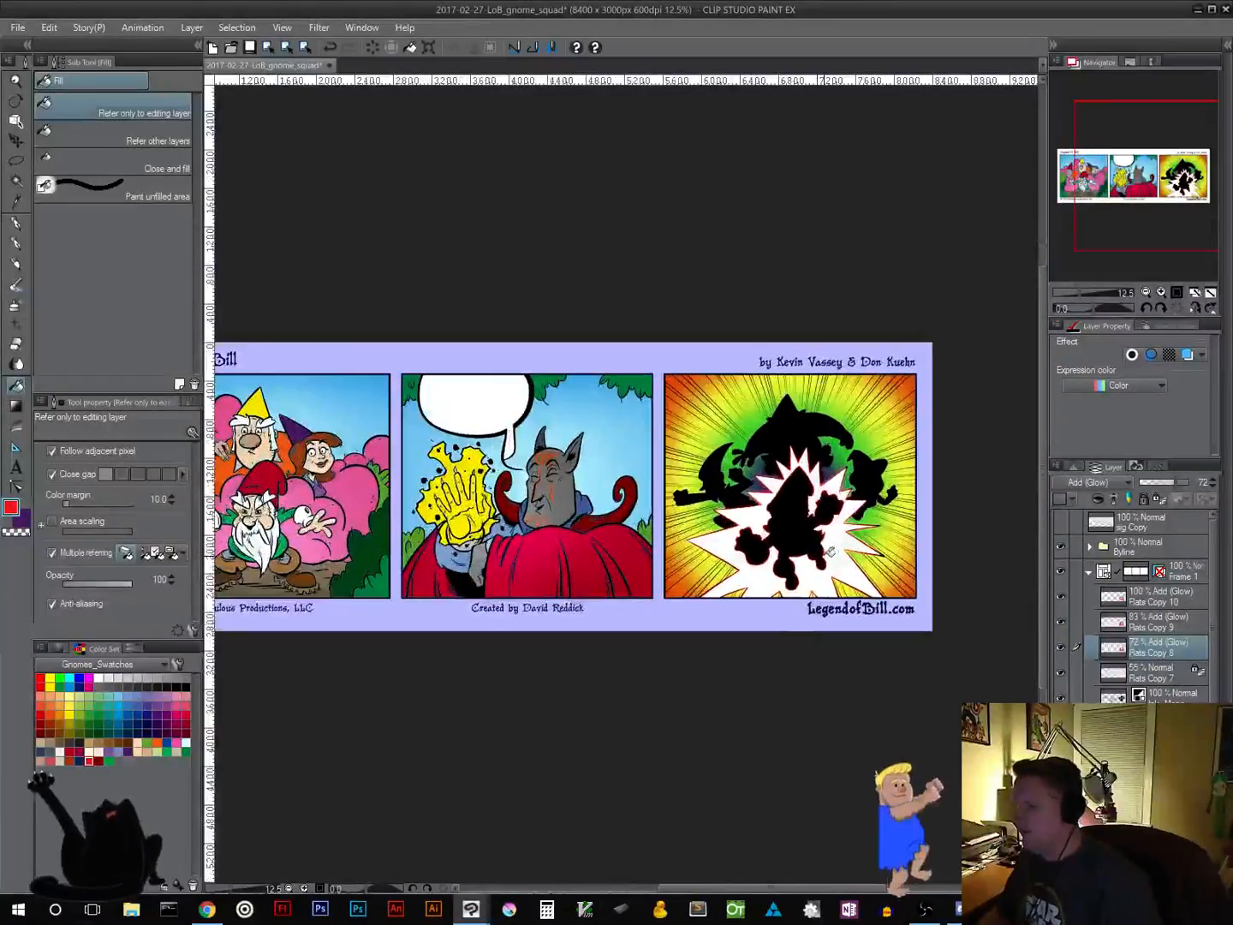
pyautogui.moveTo(824, 555); pyautogui.dragTo(909, 563)
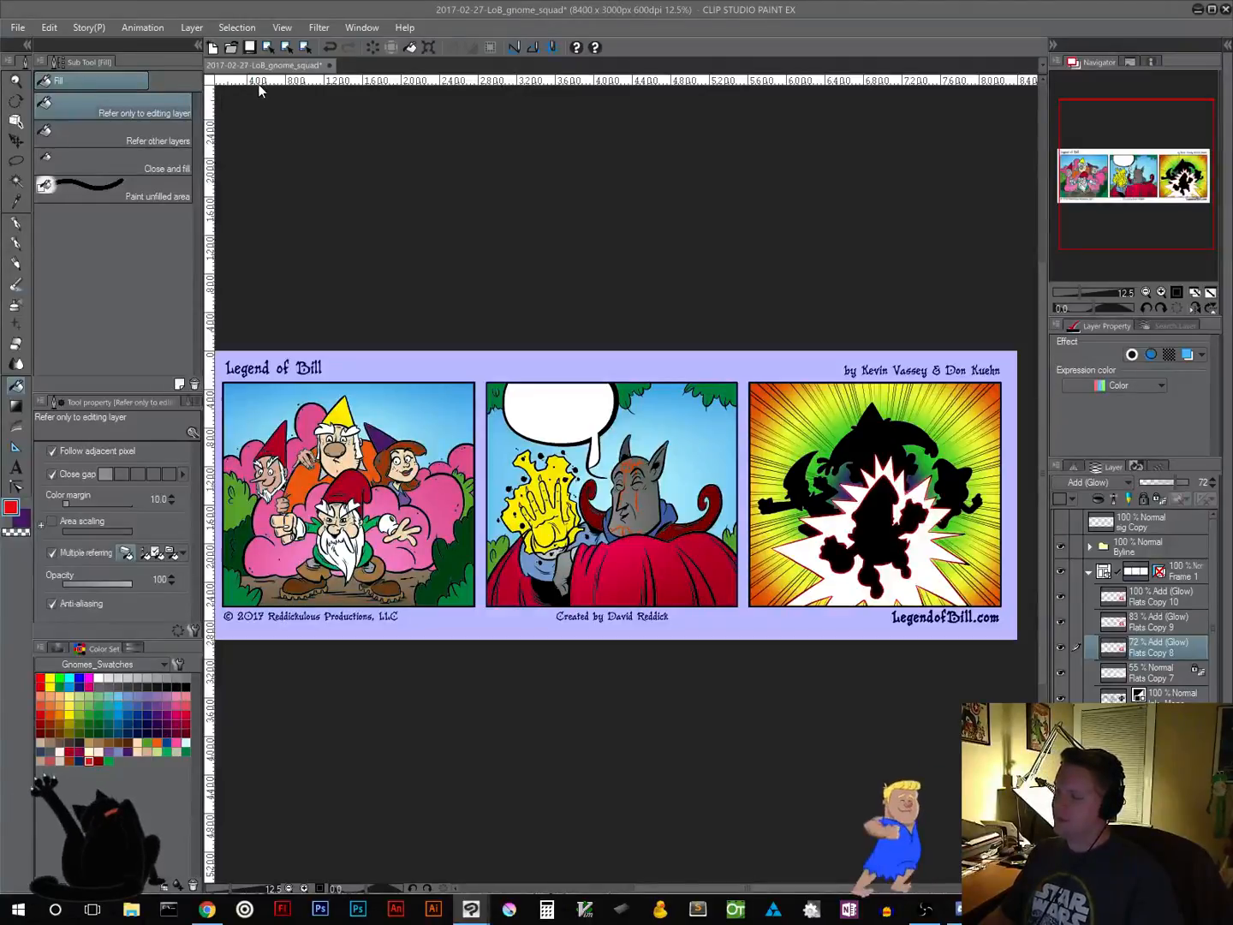
pyautogui.hotkey('ctrl', 's')
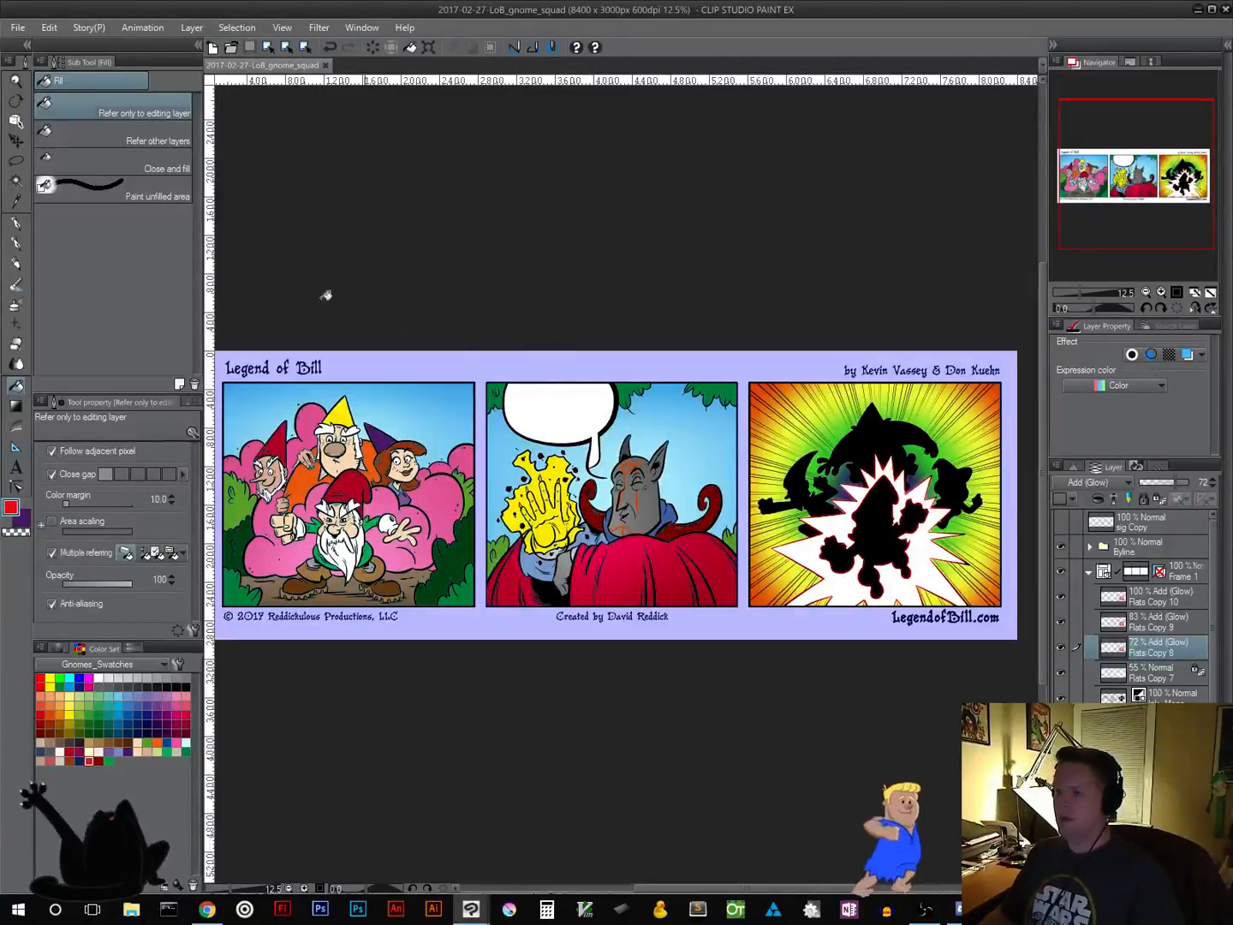
# Select the layer holding the horned villain's facial markings in the second panel and load its contents as a selection
pyautogui.click(15, 141)
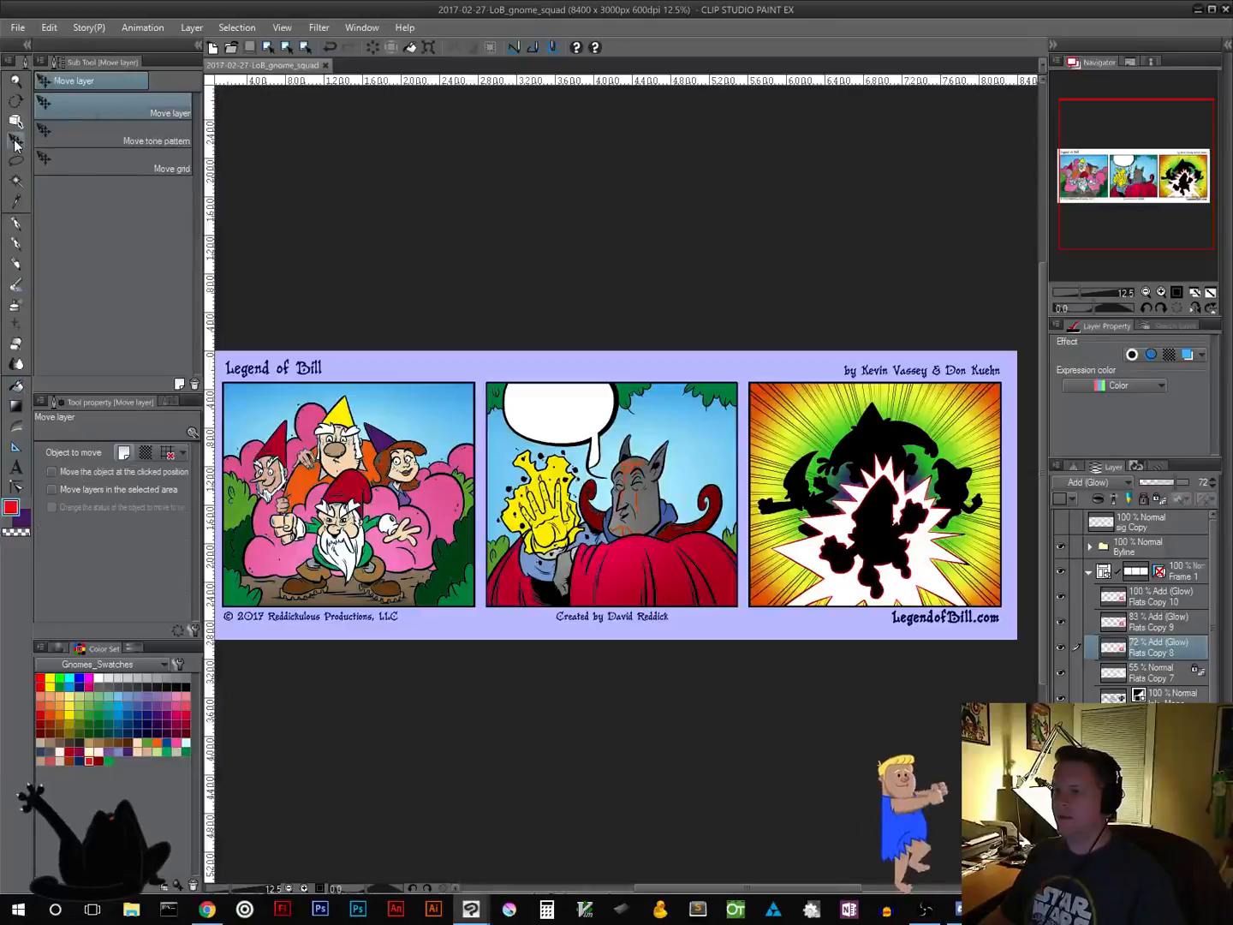
pyautogui.click(19, 386)
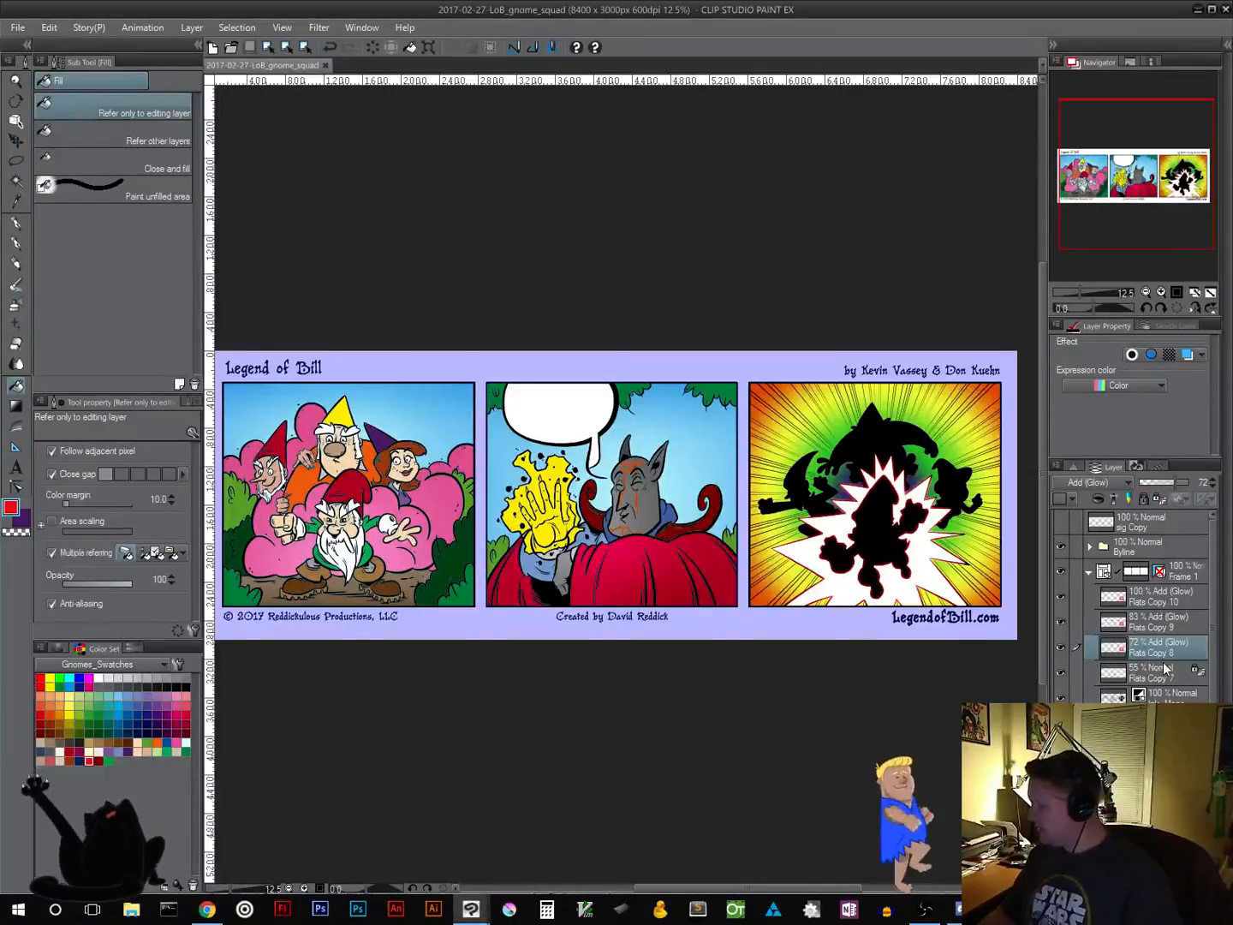
pyautogui.click(1161, 749)
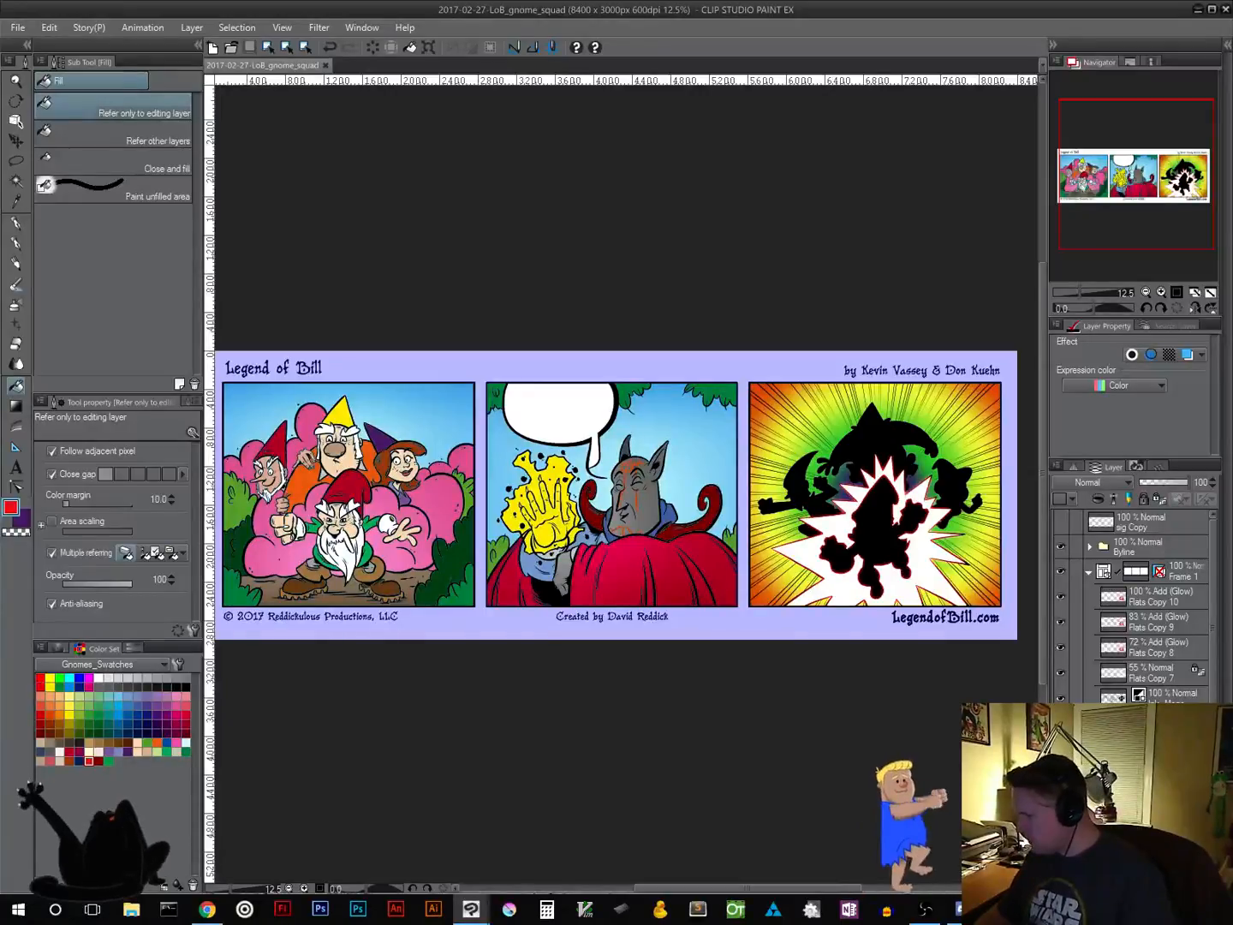
pyautogui.keyDown('ctrl'); pyautogui.click(1113, 749); pyautogui.keyUp('ctrl')
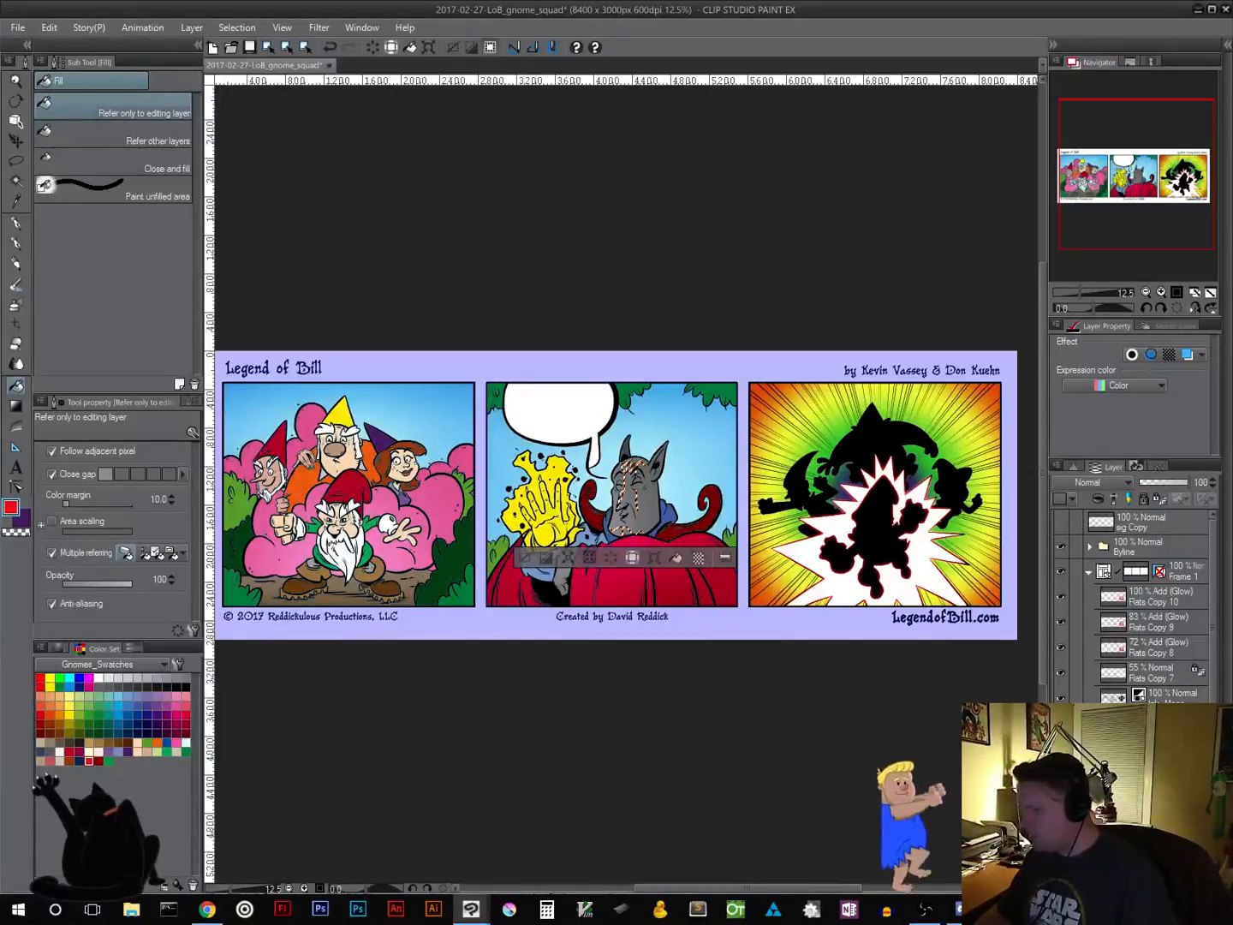
# Fill the villain's selected facial markings with white and deselect them
pyautogui.click(99, 677)
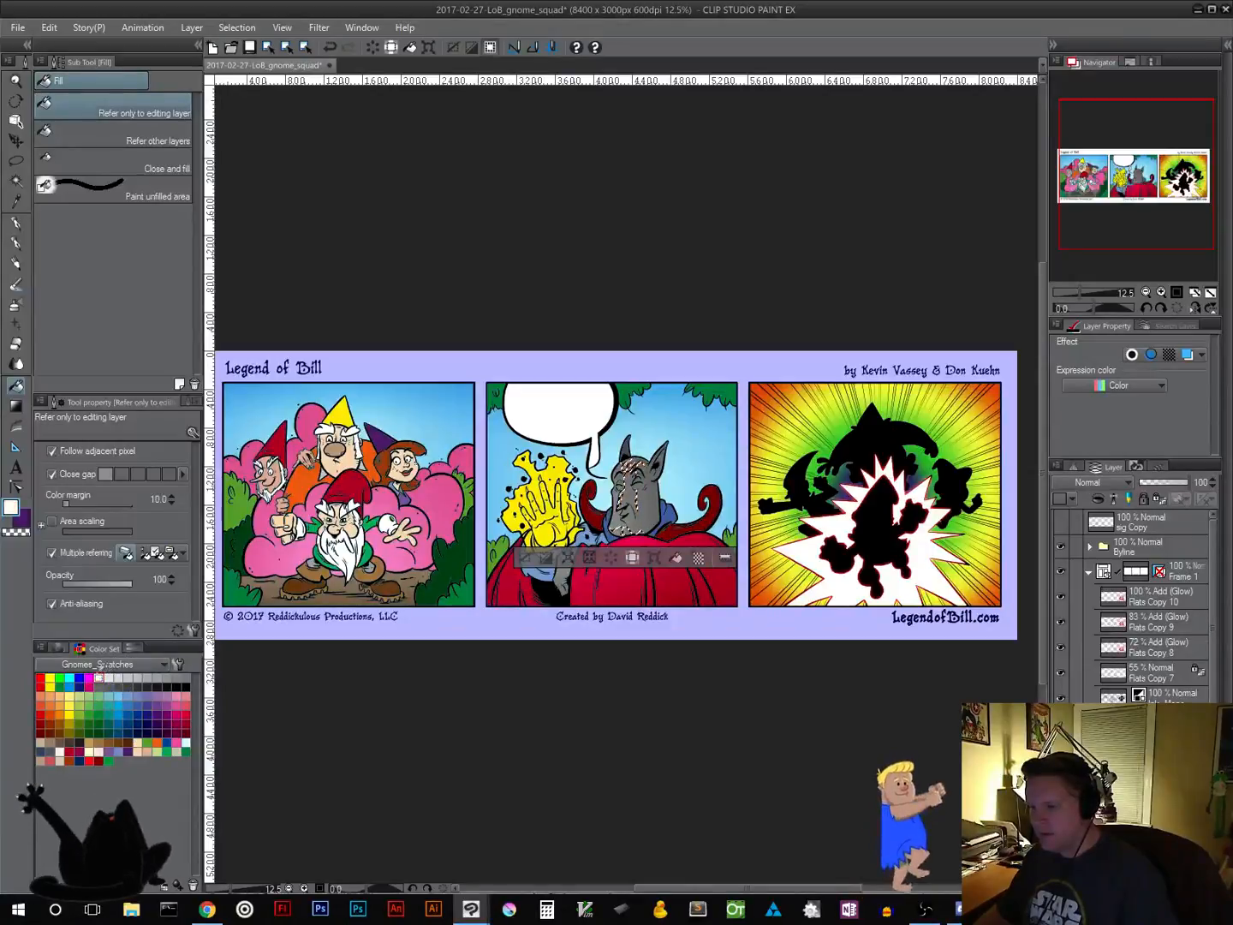
pyautogui.click(675, 560)
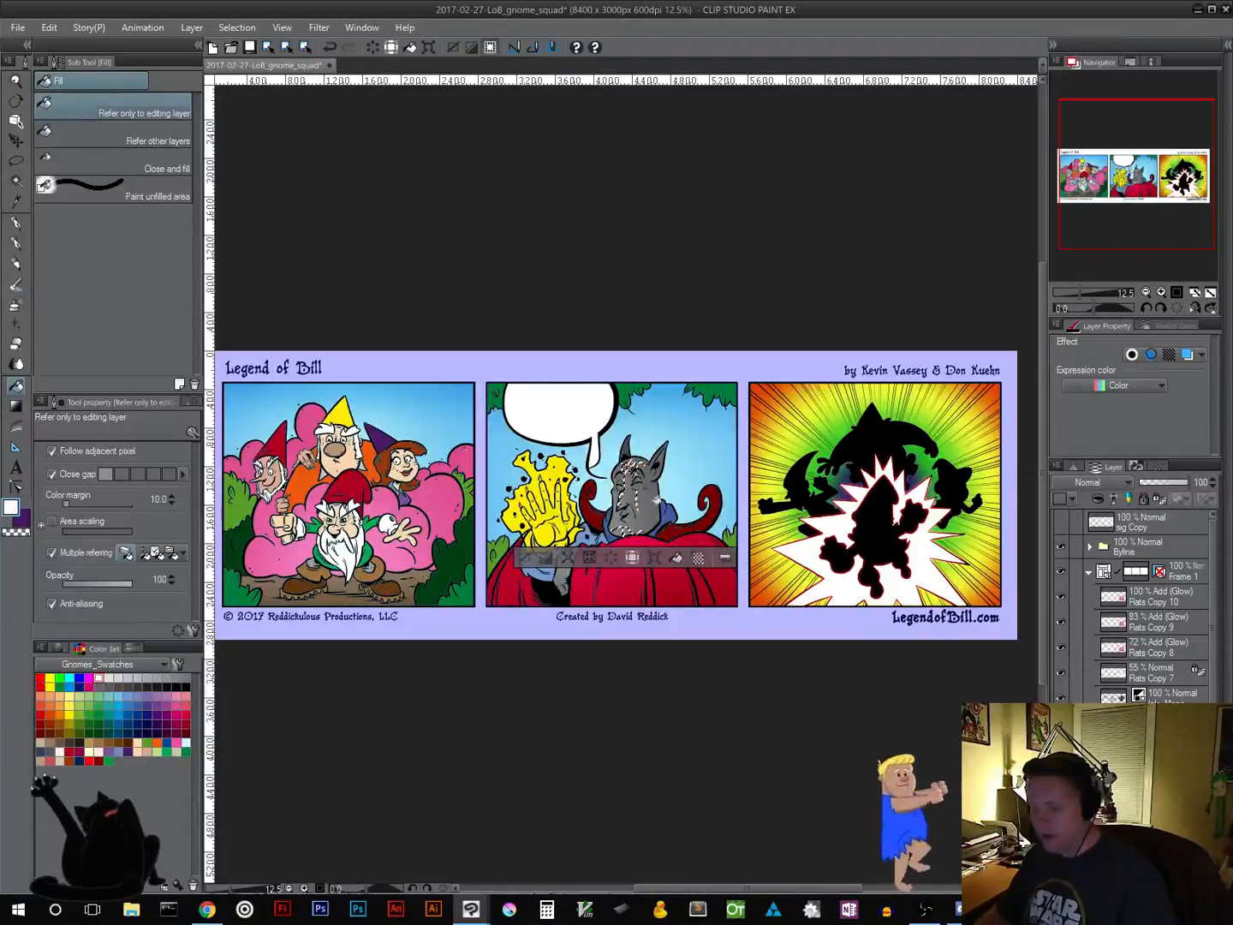
pyautogui.hotkey('ctrl', 'd')
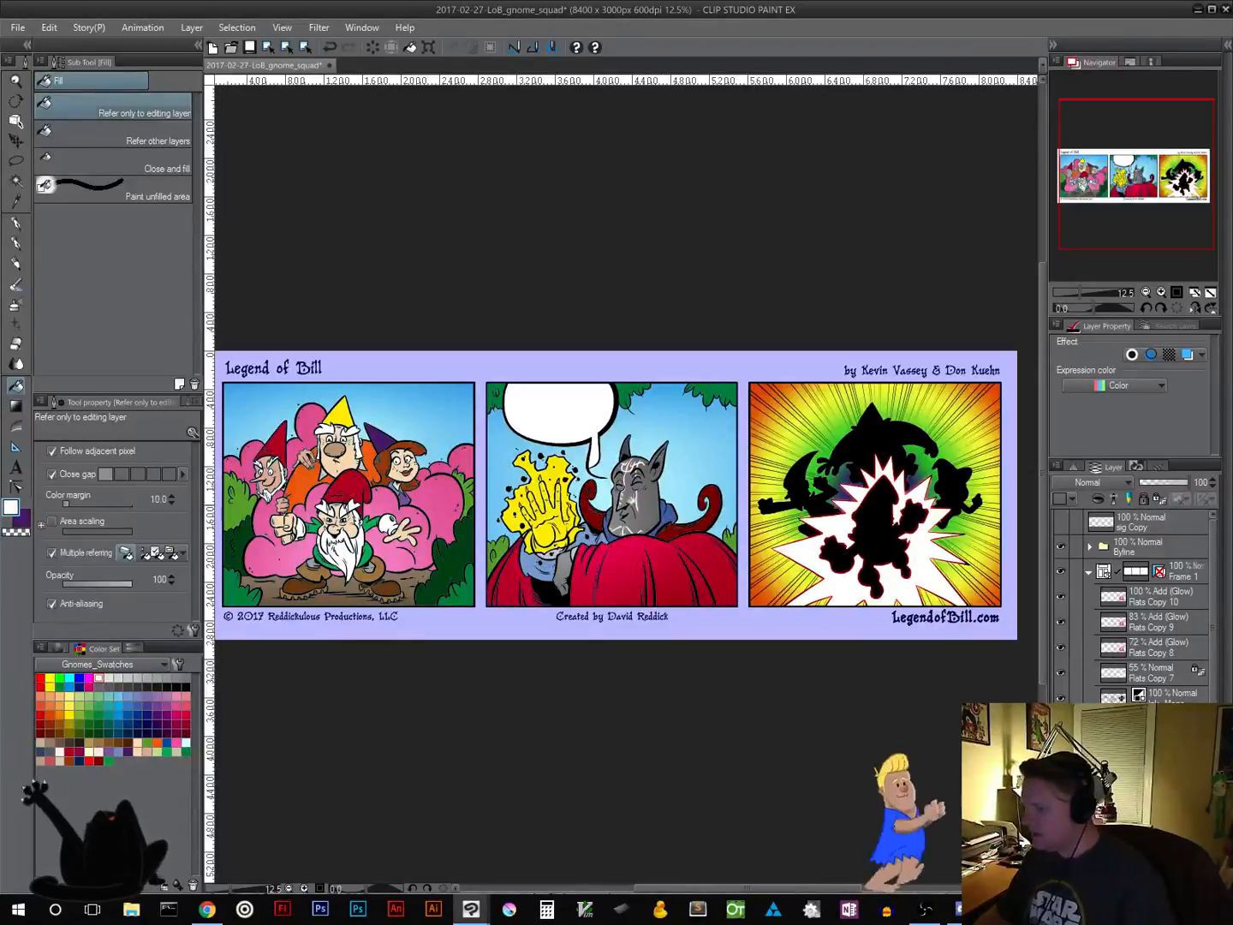
# Reselect the villain's facial markings, try filling them with orange, and undo the orange fill
pyautogui.moveTo(614, 503); pyautogui.dragTo(908, 597)
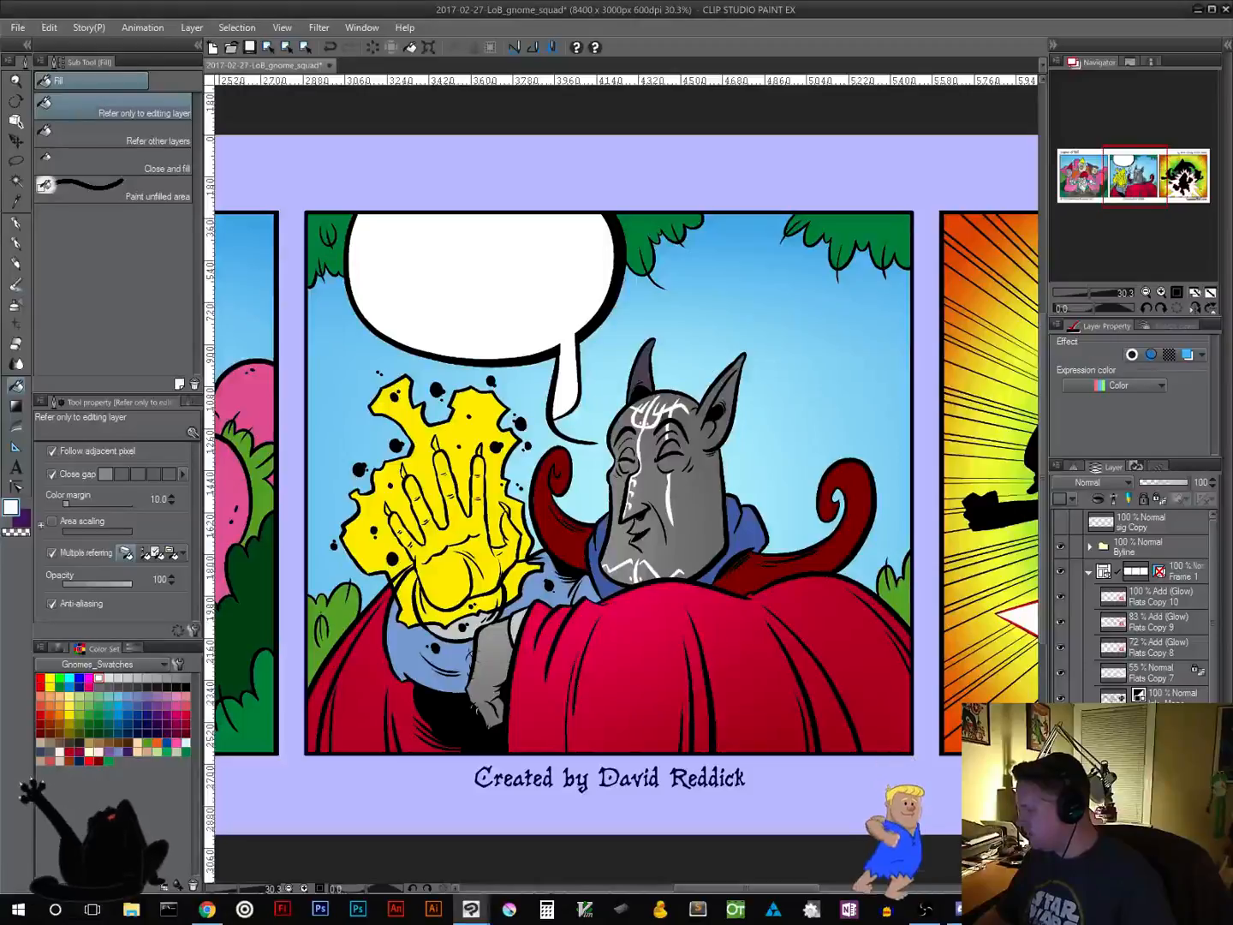
pyautogui.hotkey('ctrl', 'shift', 'd')
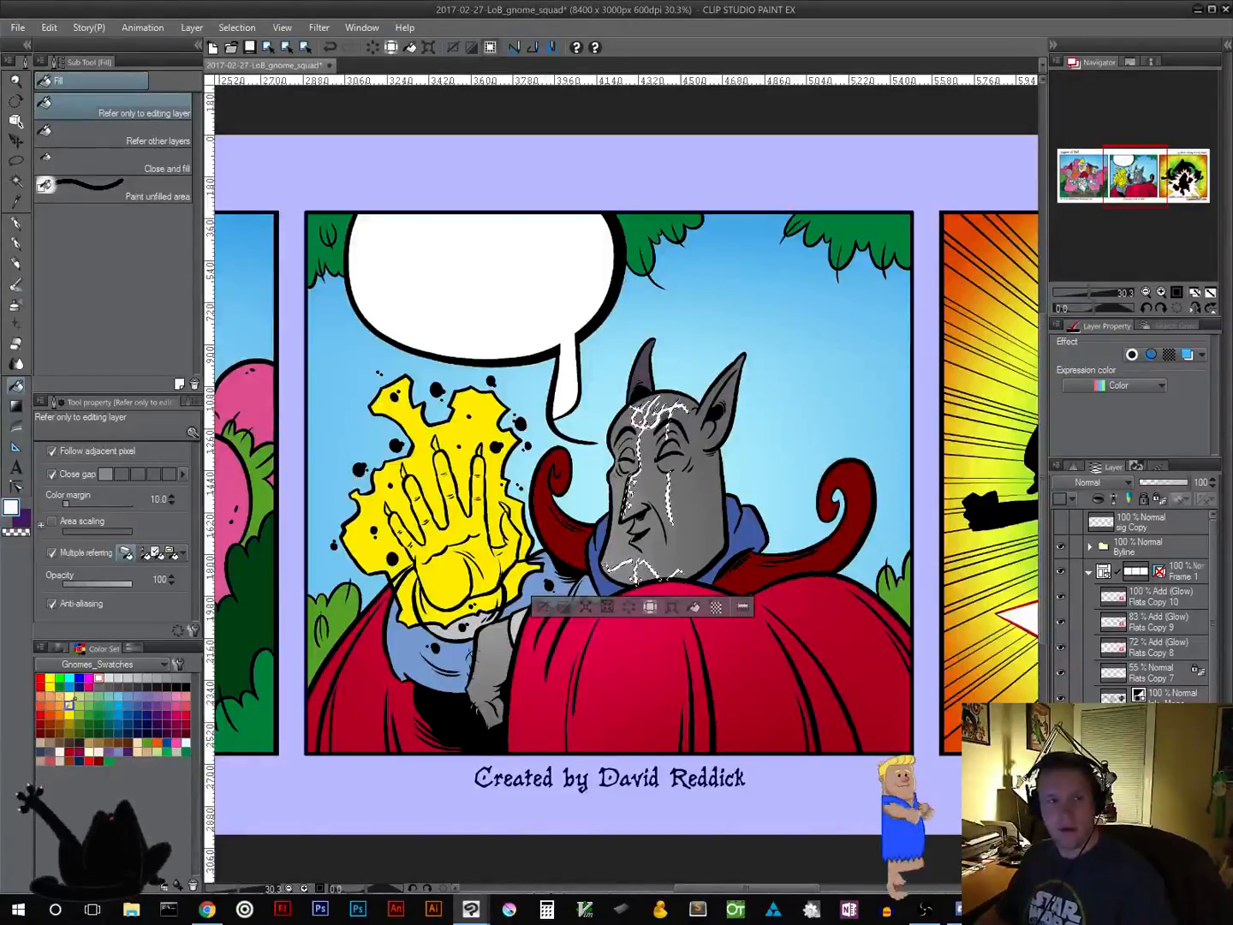
pyautogui.click(157, 742)
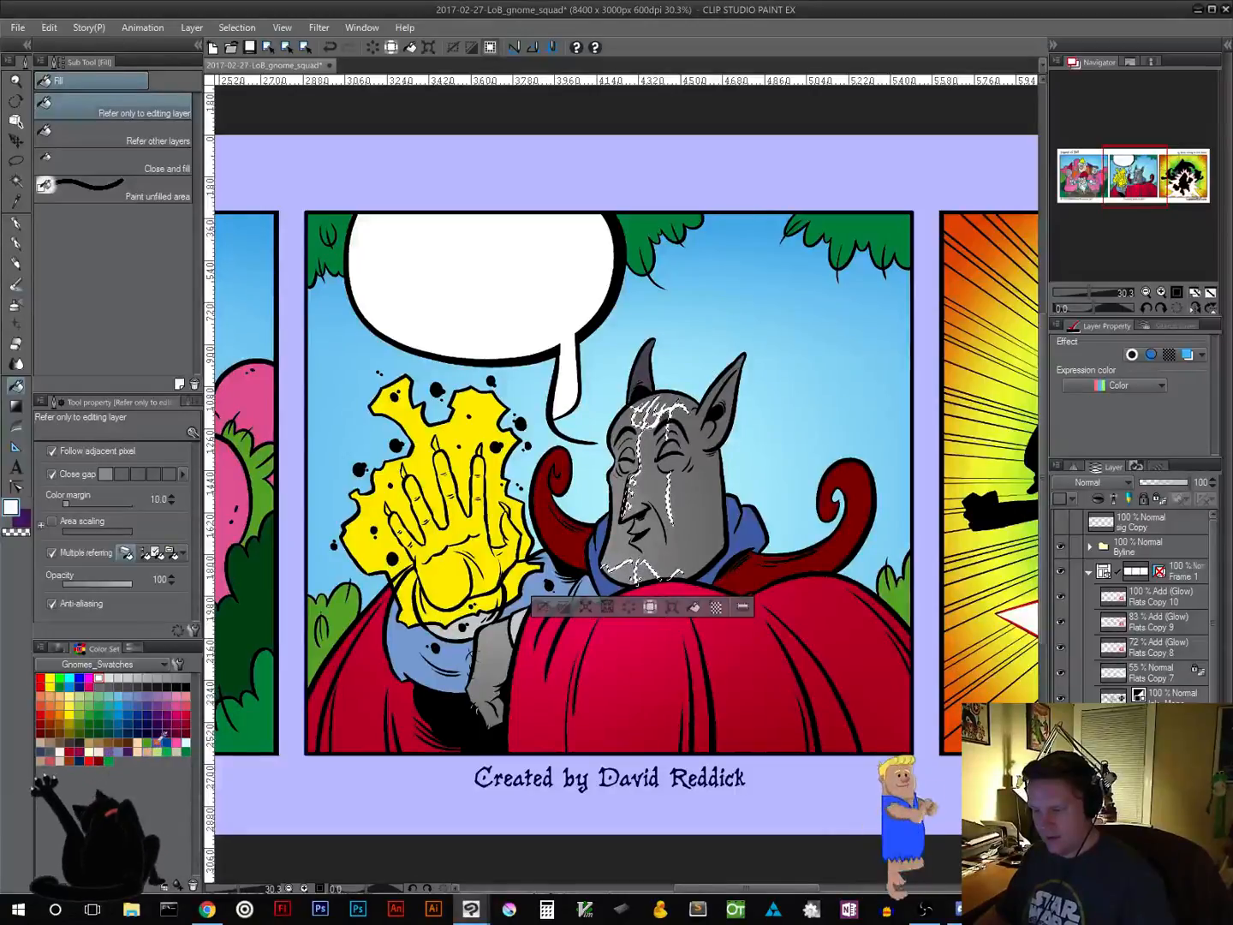
pyautogui.click(694, 607)
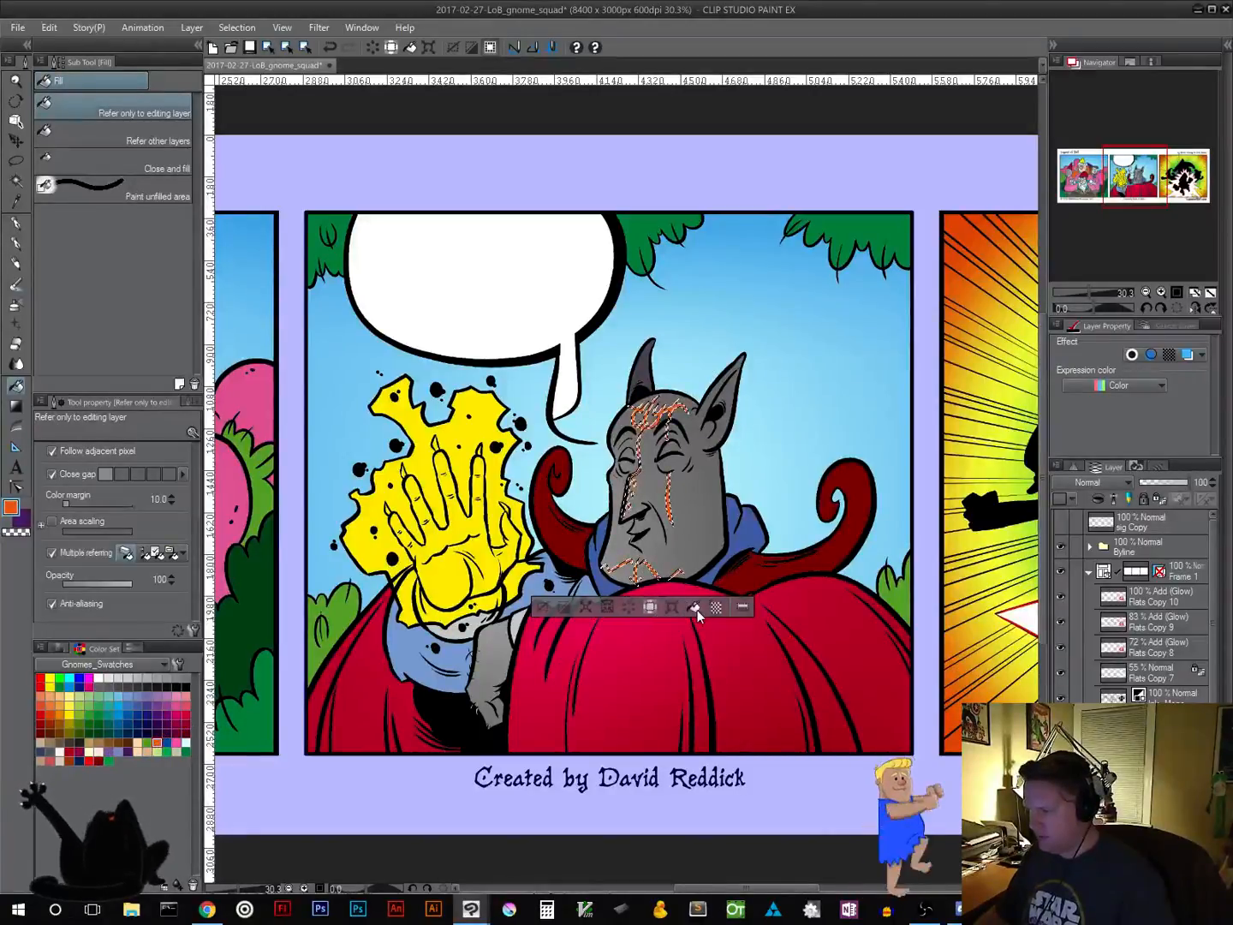
pyautogui.click(541, 608)
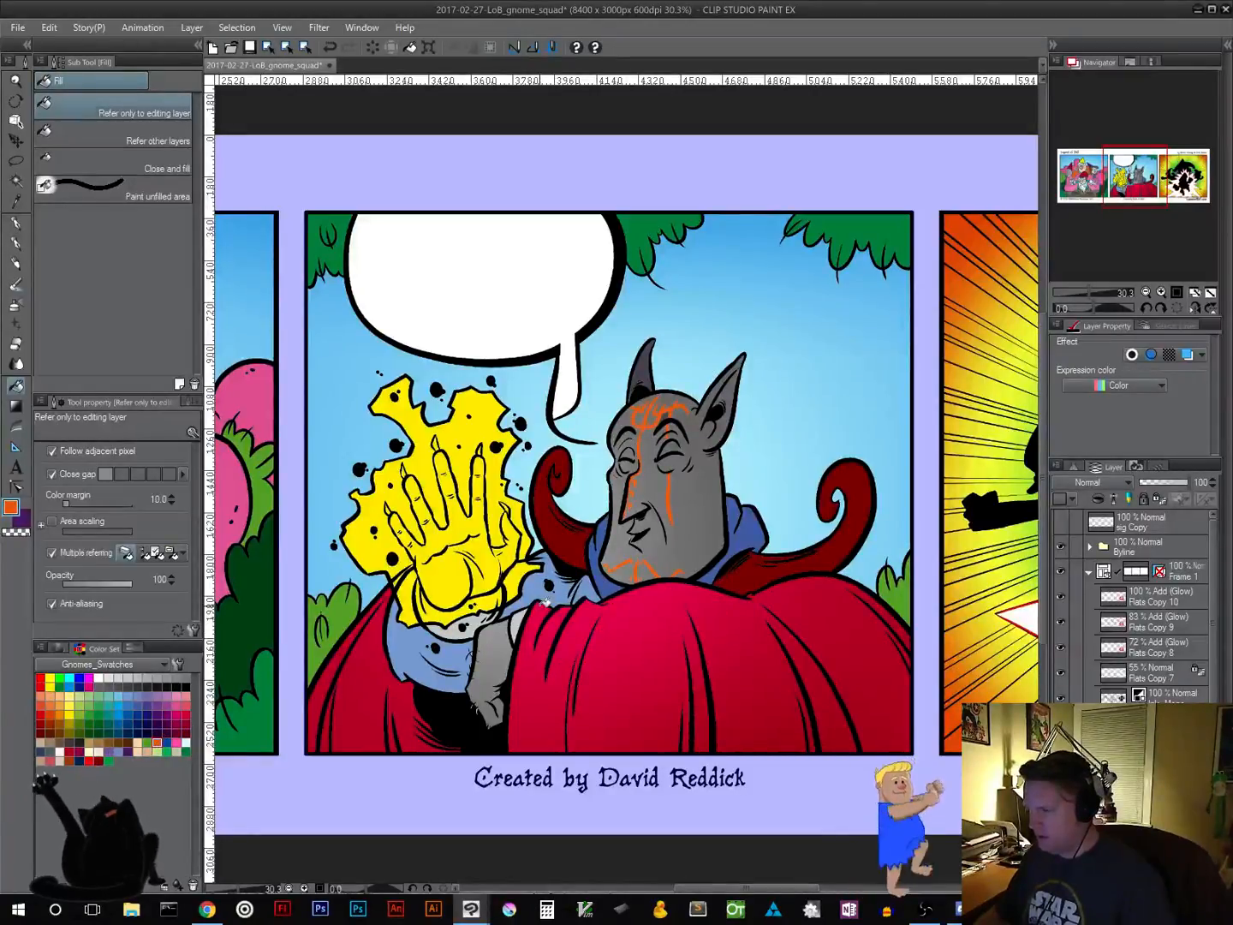
pyautogui.hotkey('ctrl', 'z')
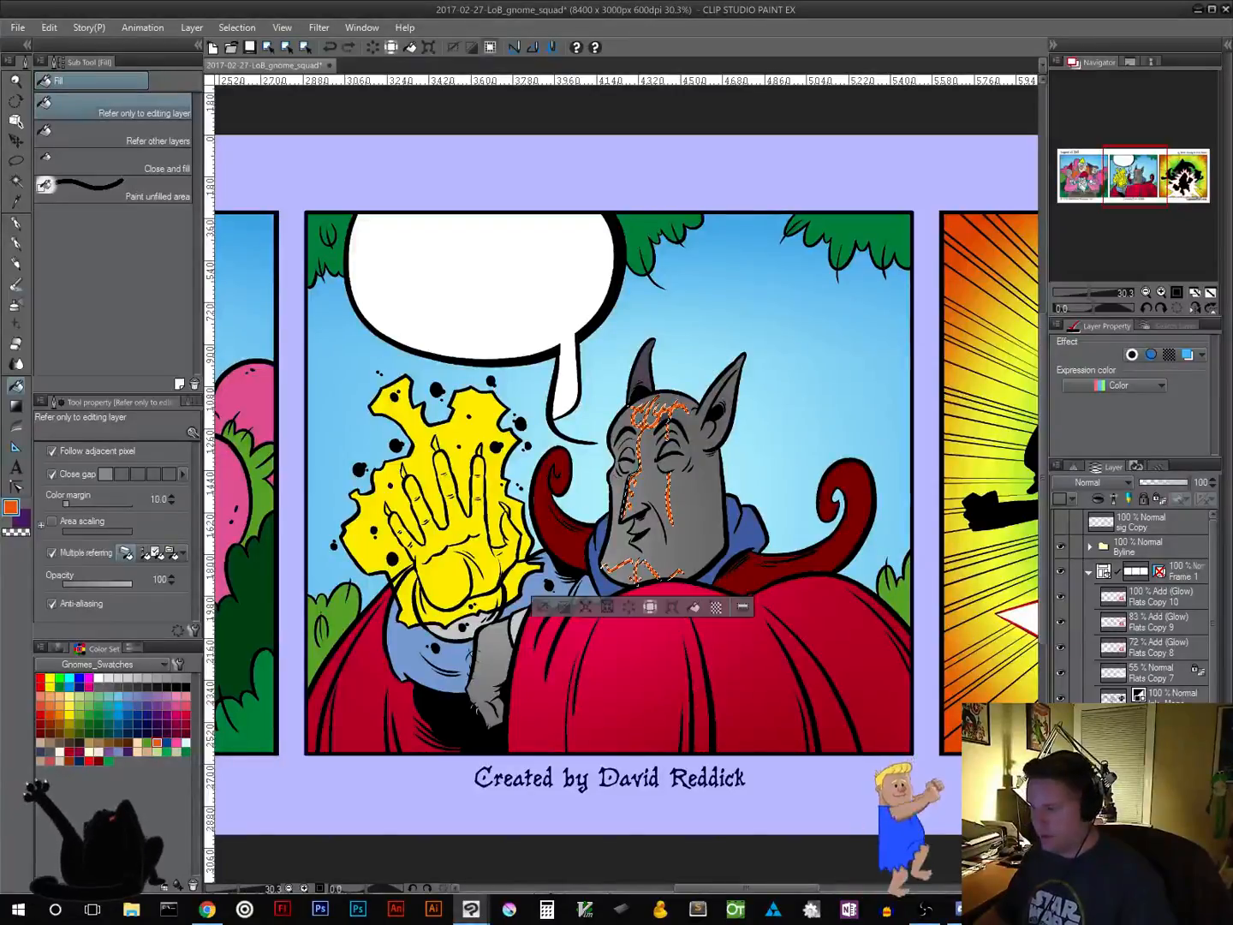
pyautogui.hotkey('ctrl', 'z')
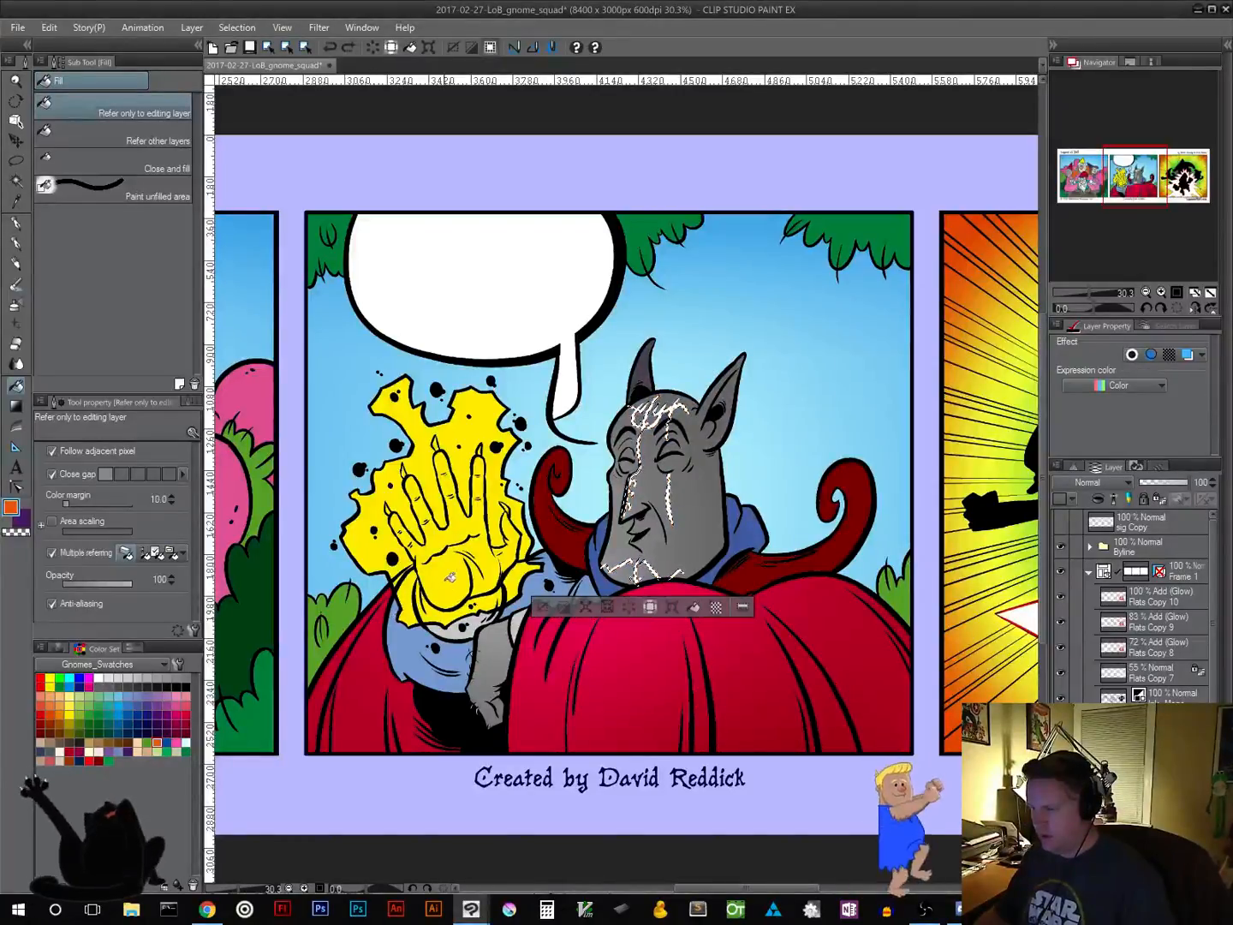
# Fill the villain's selected facial markings with yellow and deselect them
pyautogui.click(69, 714)
pyautogui.click(702, 609)
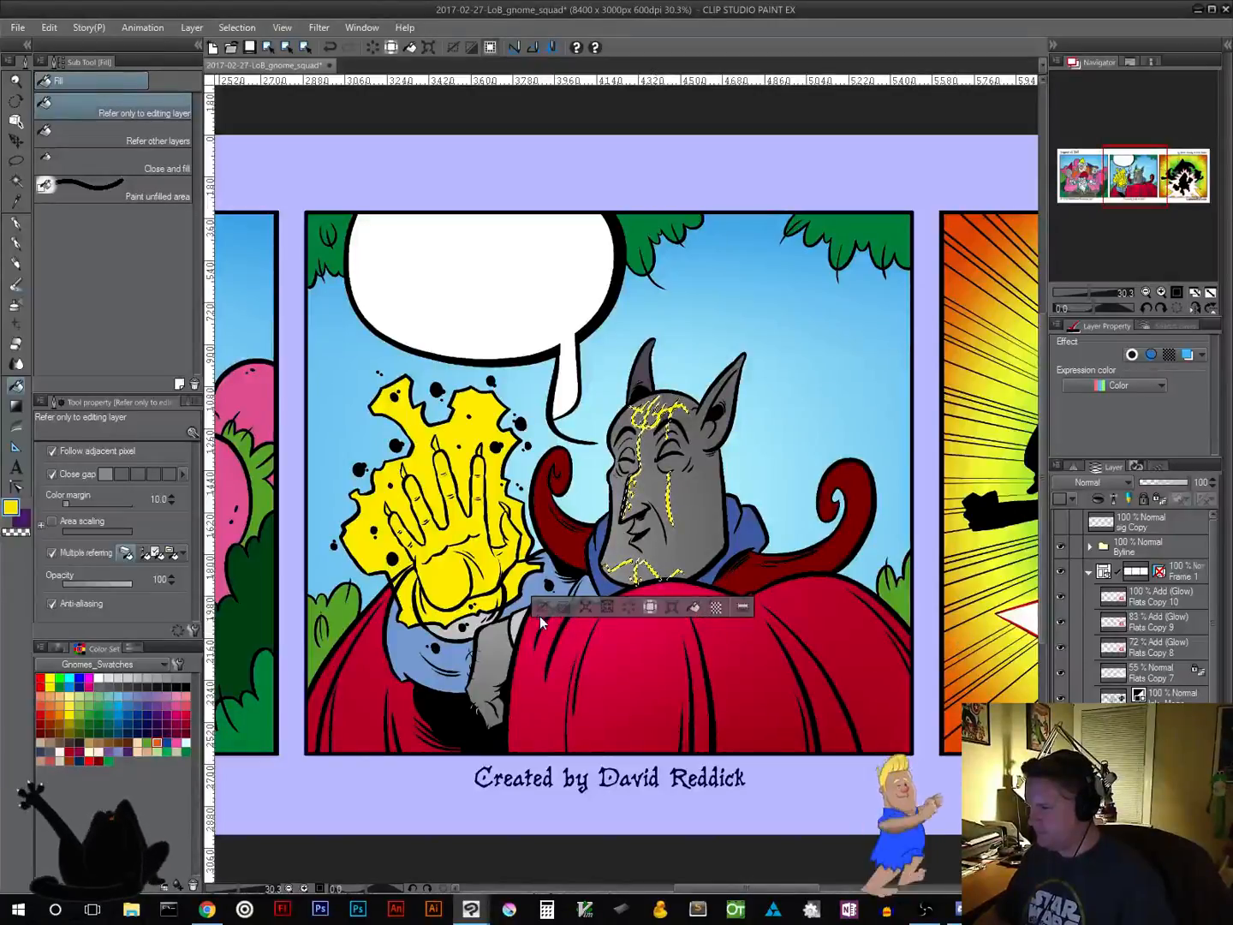
pyautogui.hotkey('ctrl', 'd')
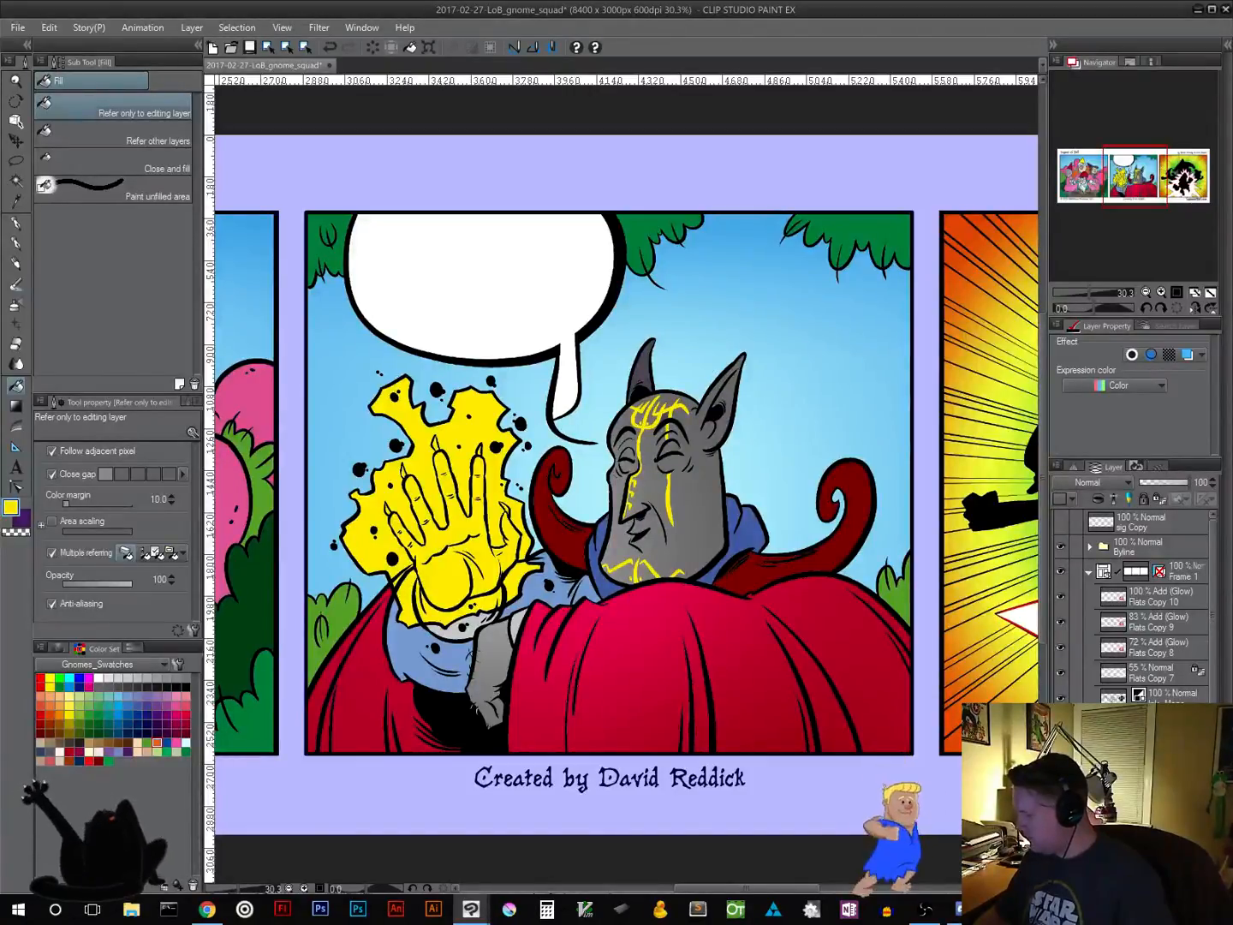
# Apply a Gaussian blur to the villain's yellow facial markings, with a blur area of 20
pyautogui.click(318, 27)
pyautogui.moveTo(342, 49)
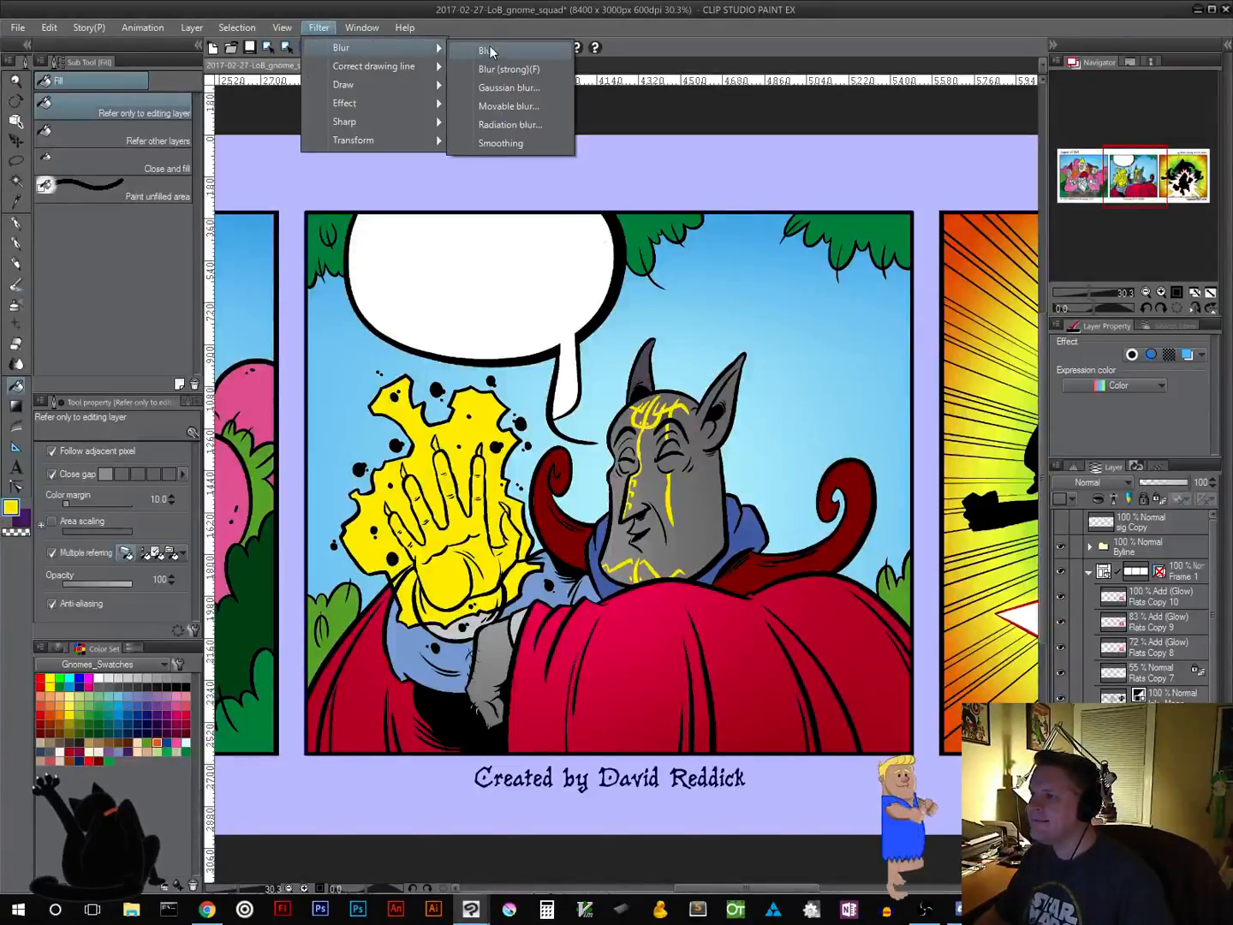
pyautogui.click(509, 88)
pyautogui.write('20')
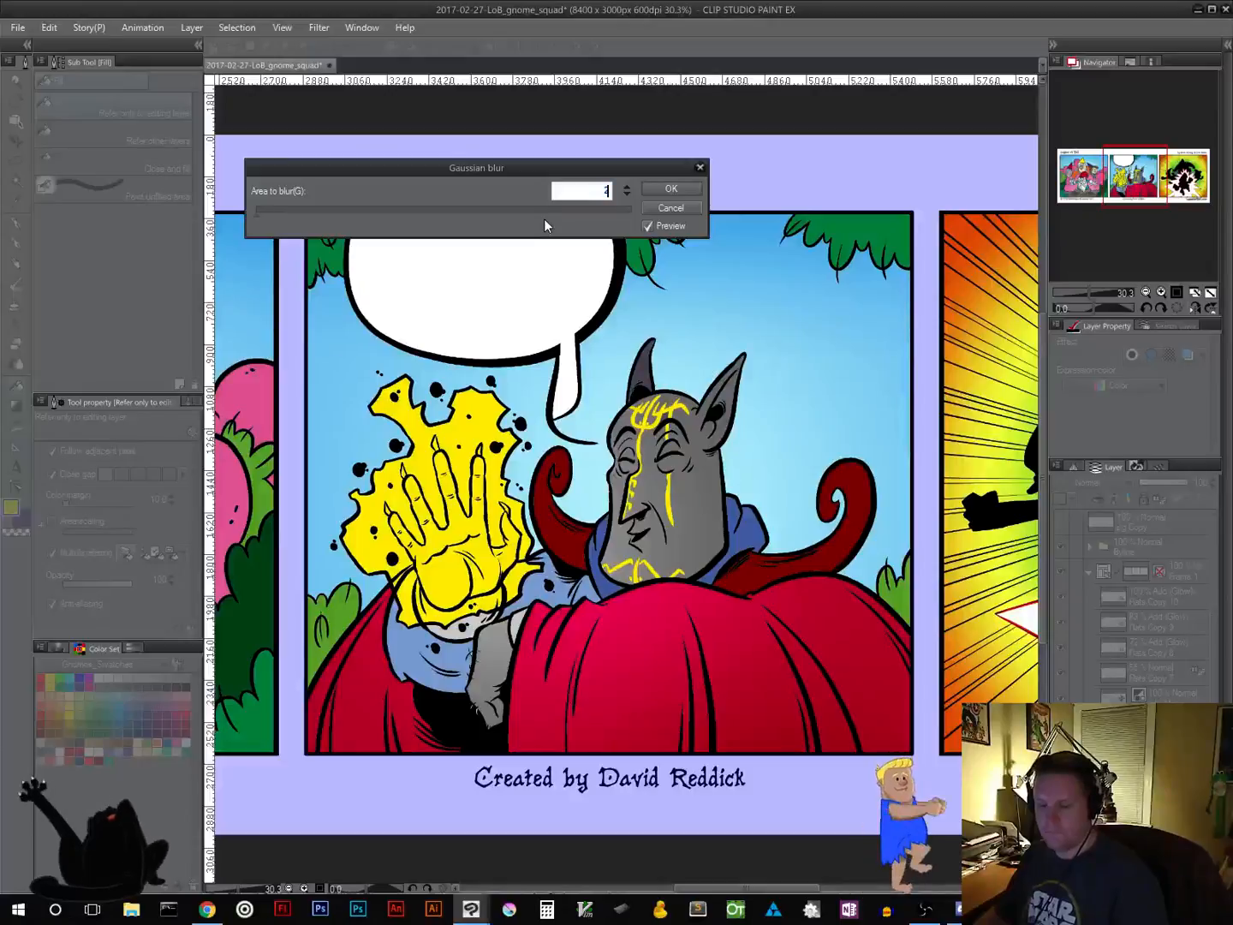
pyautogui.click(671, 188)
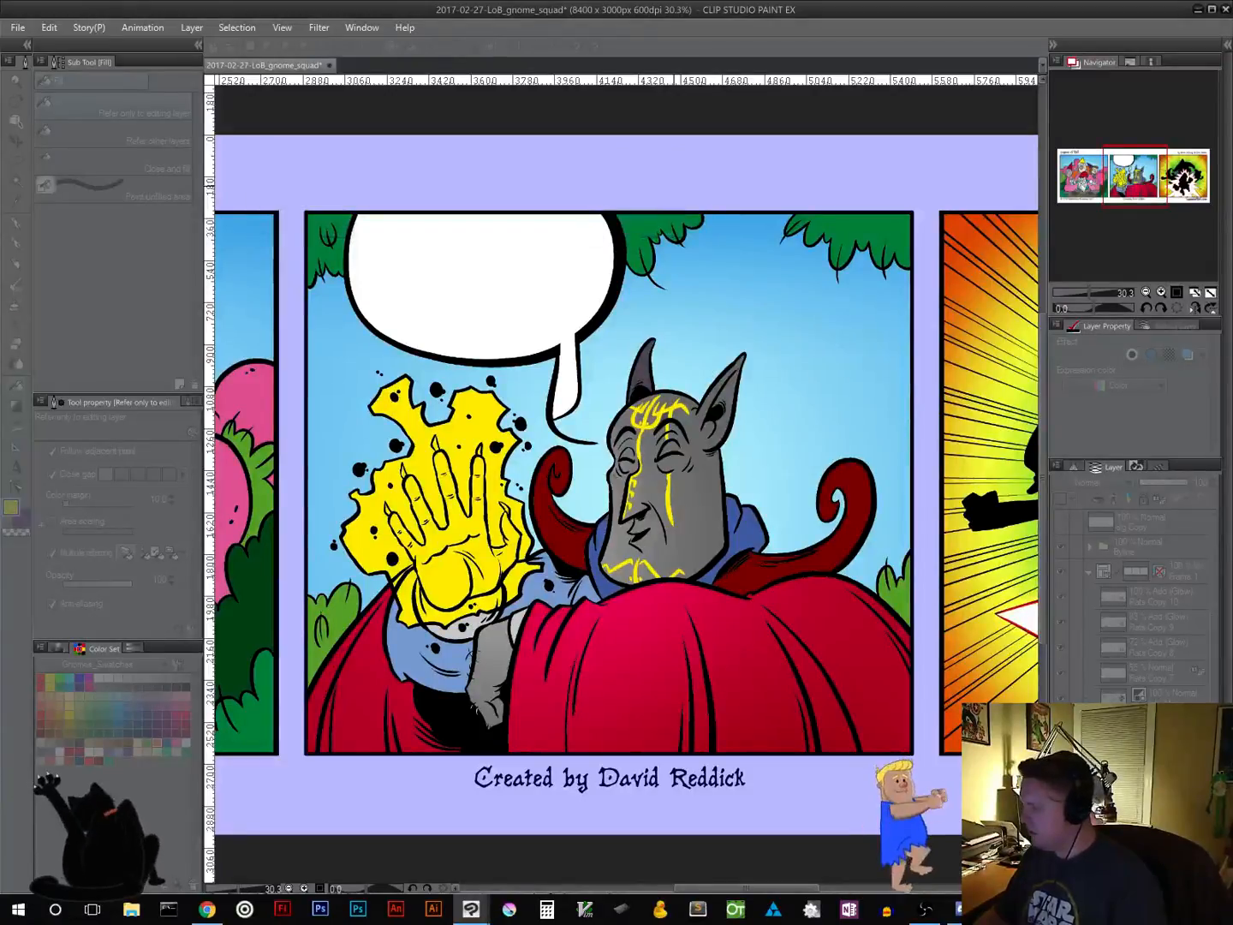
# Apply a Gaussian blur with a blur area of 40 to the next yellow facial-markings layer
pyautogui.click(319, 28)
pyautogui.moveTo(339, 49)
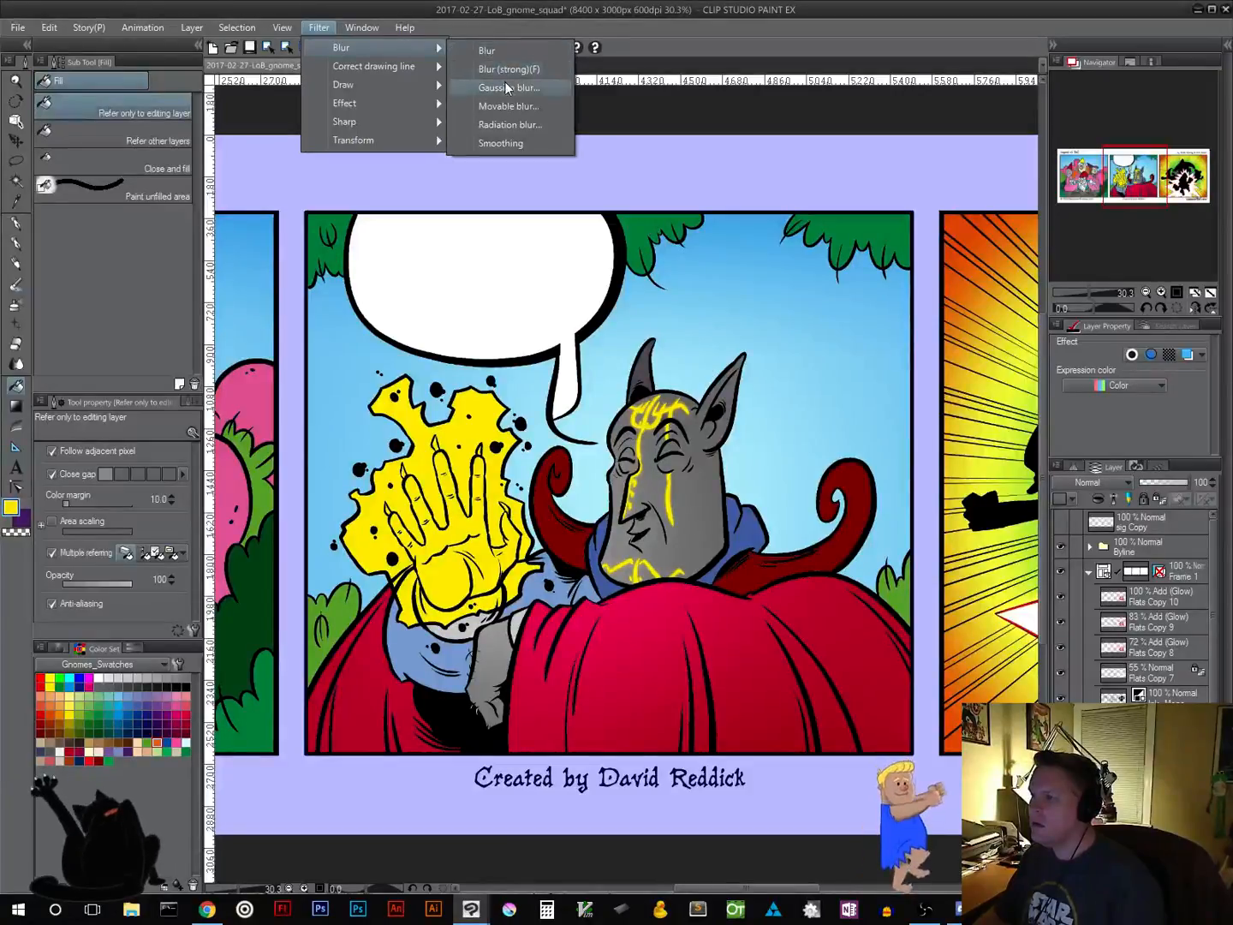
pyautogui.click(505, 85)
pyautogui.write('40')
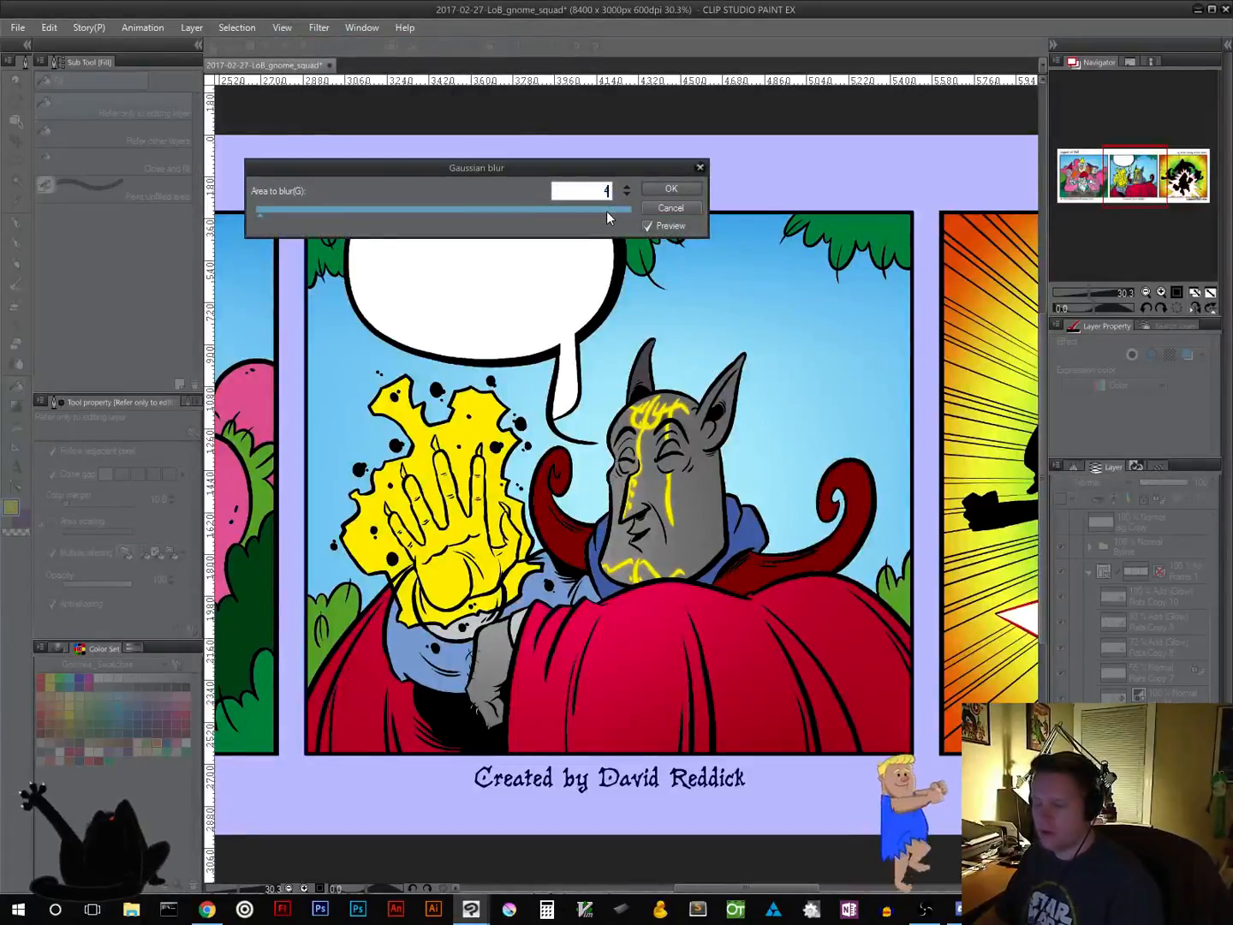
pyautogui.click(672, 189)
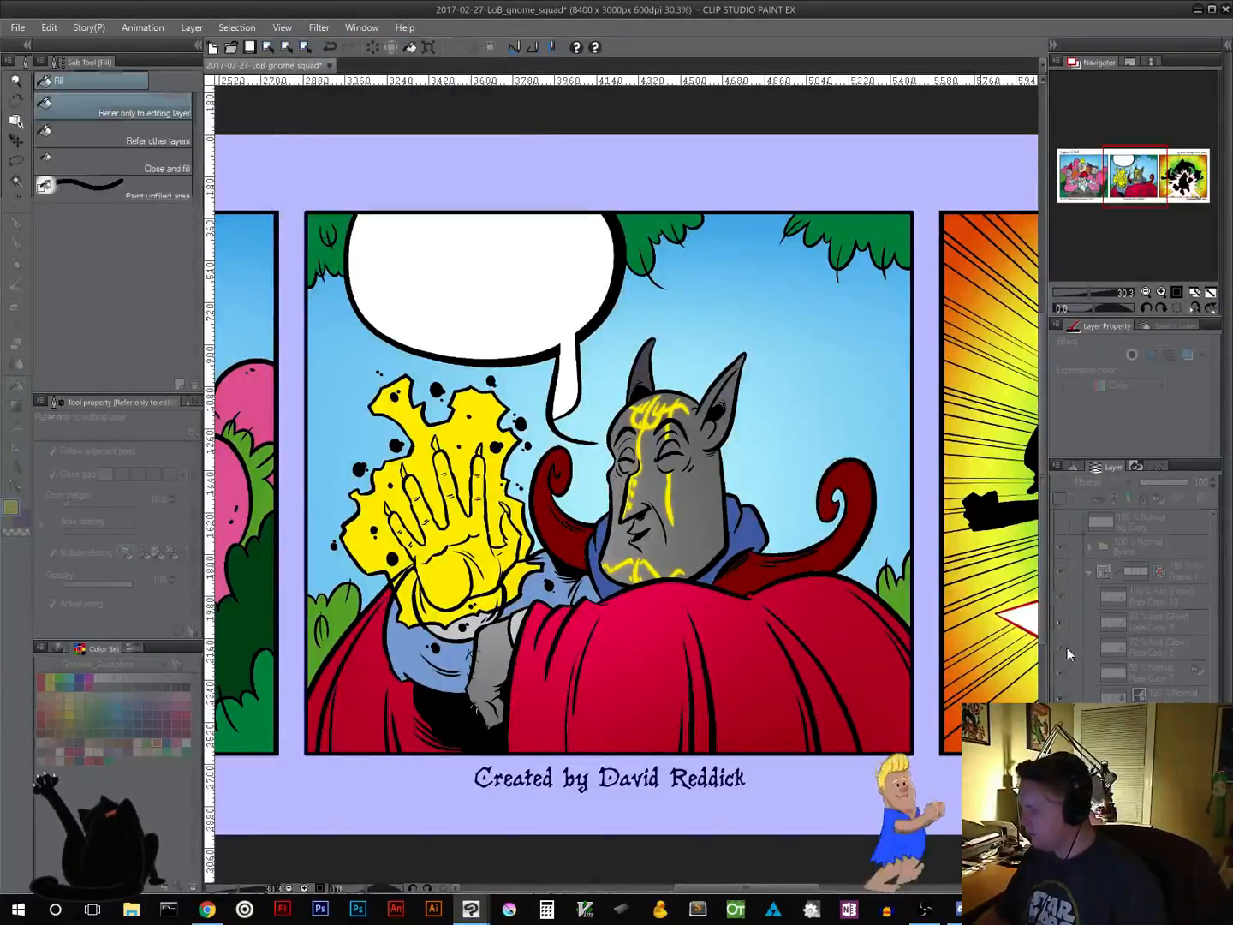
# Apply a Gaussian blur with a blur area of 80 to the remaining yellow facial-markings layer
pyautogui.click(319, 28)
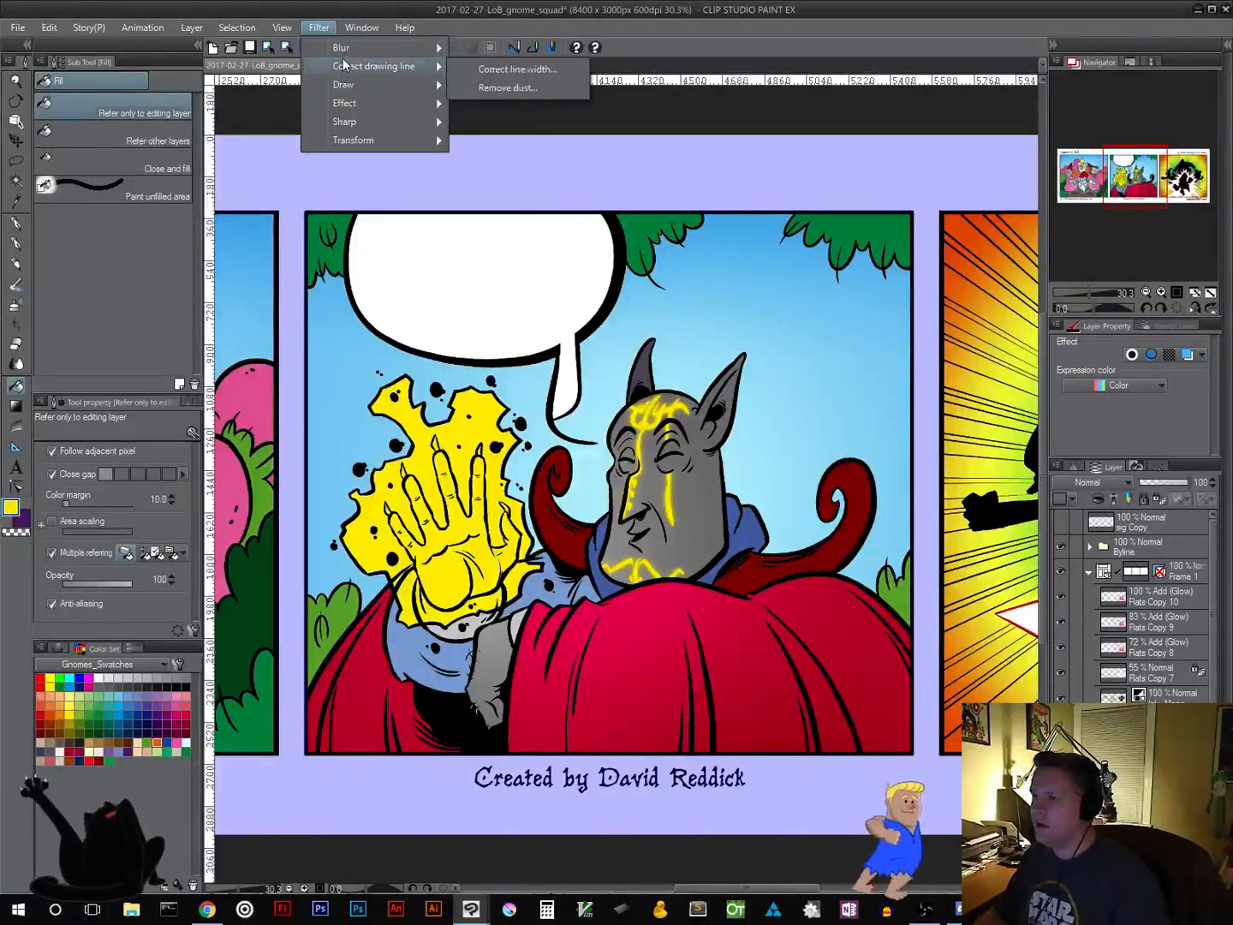
pyautogui.moveTo(342, 48)
pyautogui.click(506, 87)
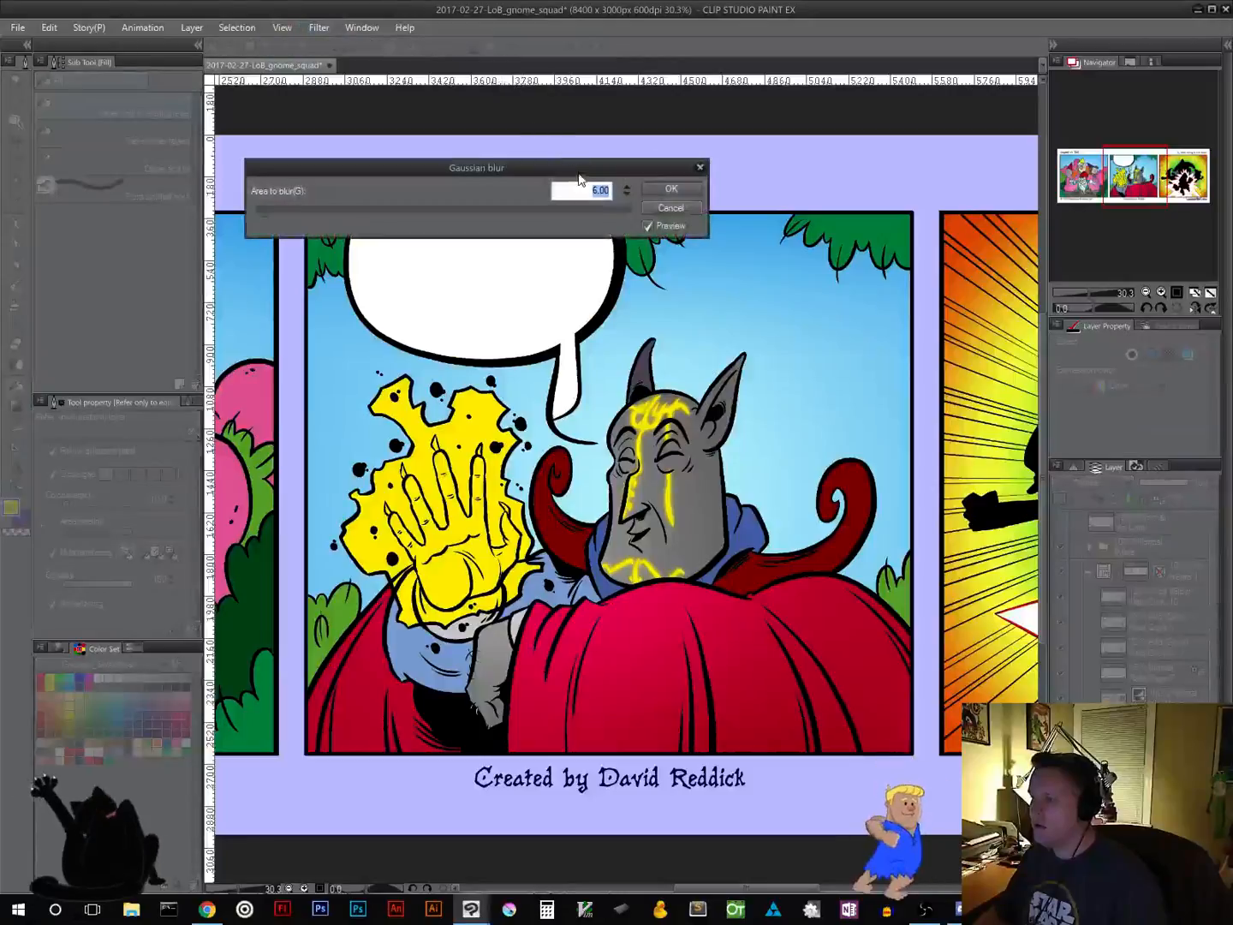
pyautogui.write('0')
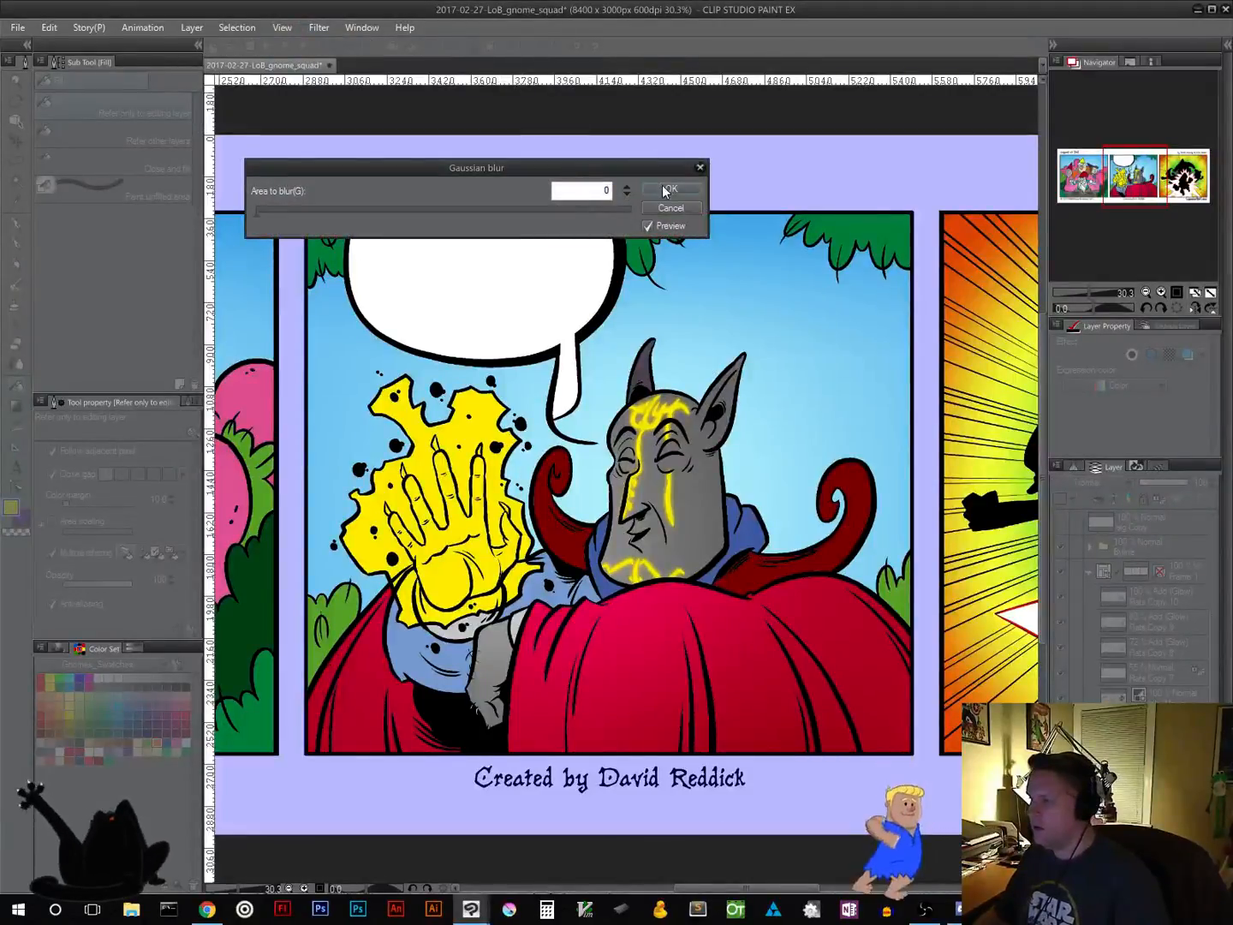
pyautogui.press('BackSpace')
pyautogui.write('80')
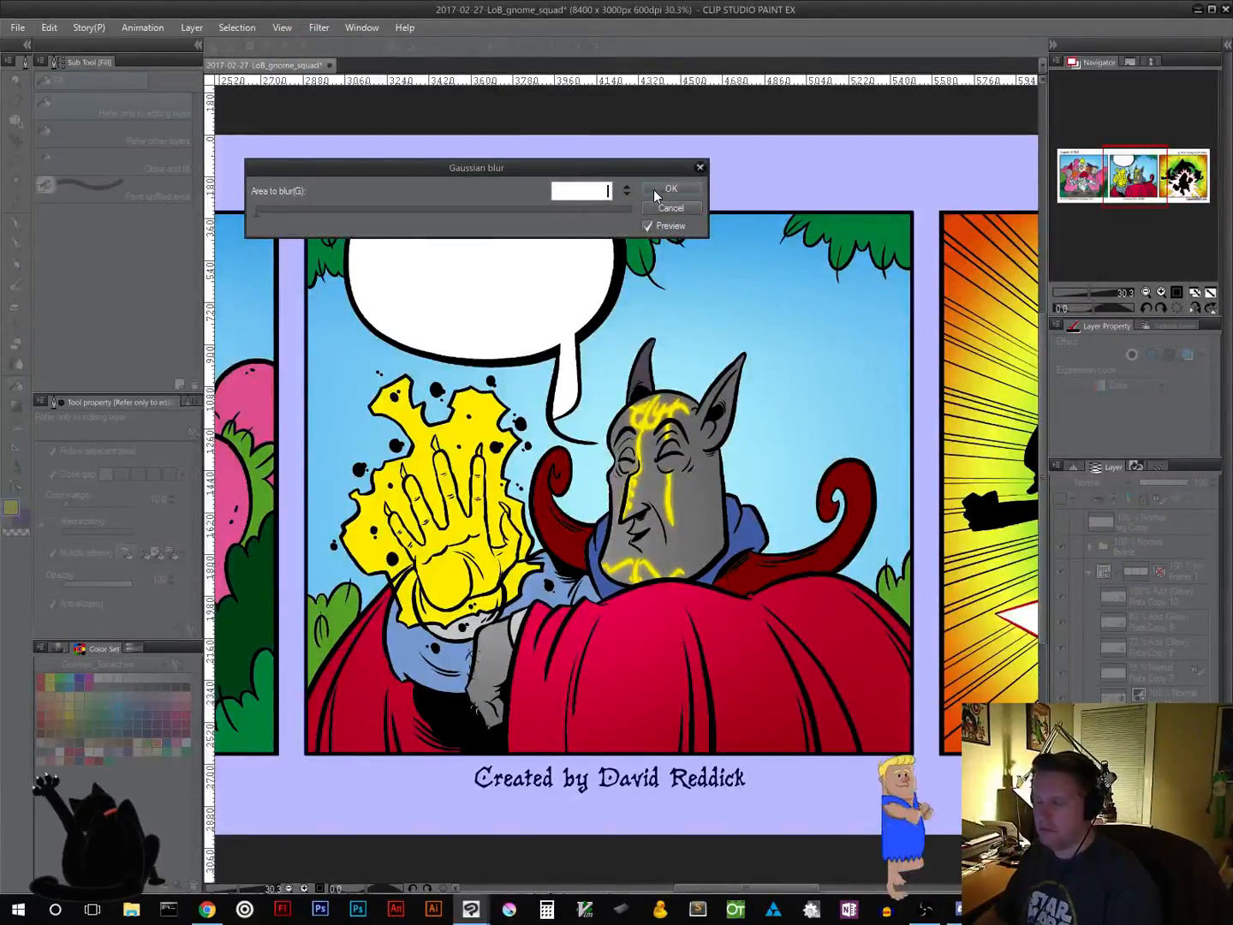
pyautogui.click(658, 188)
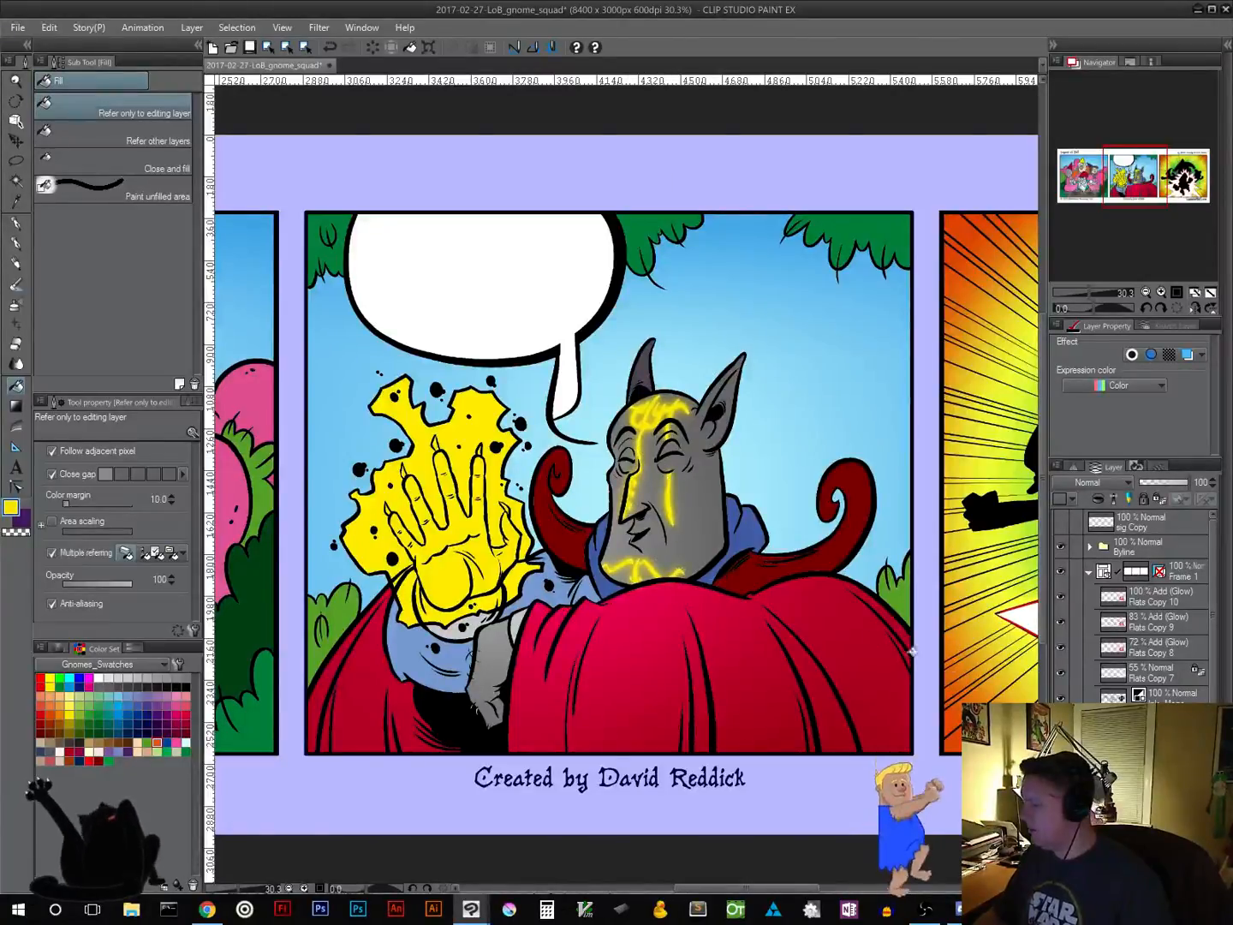
# Set the blurred facial-markings layers to 78% opacity and the Add (Glow) blending mode
pyautogui.click(1185, 485)
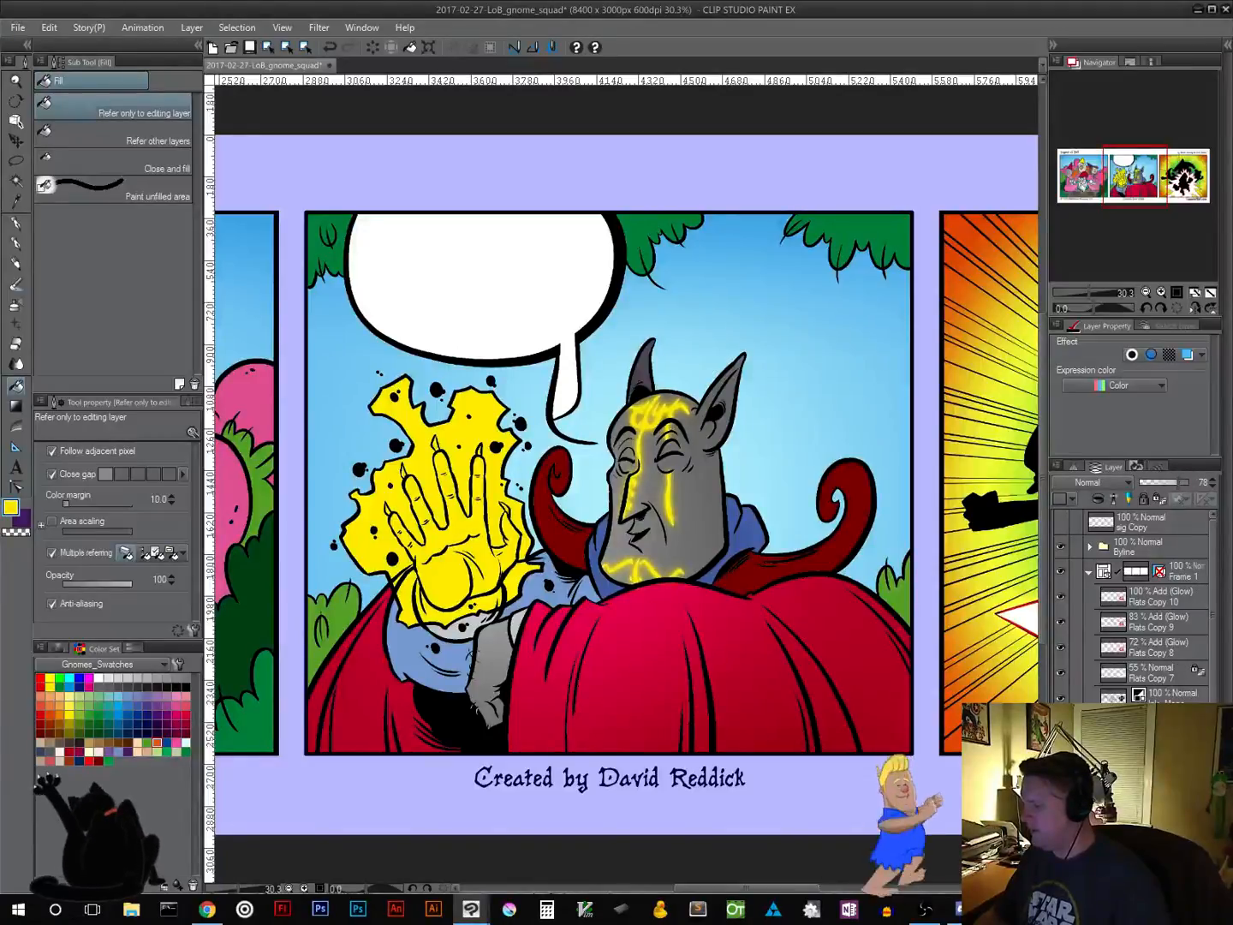
pyautogui.click(1170, 483)
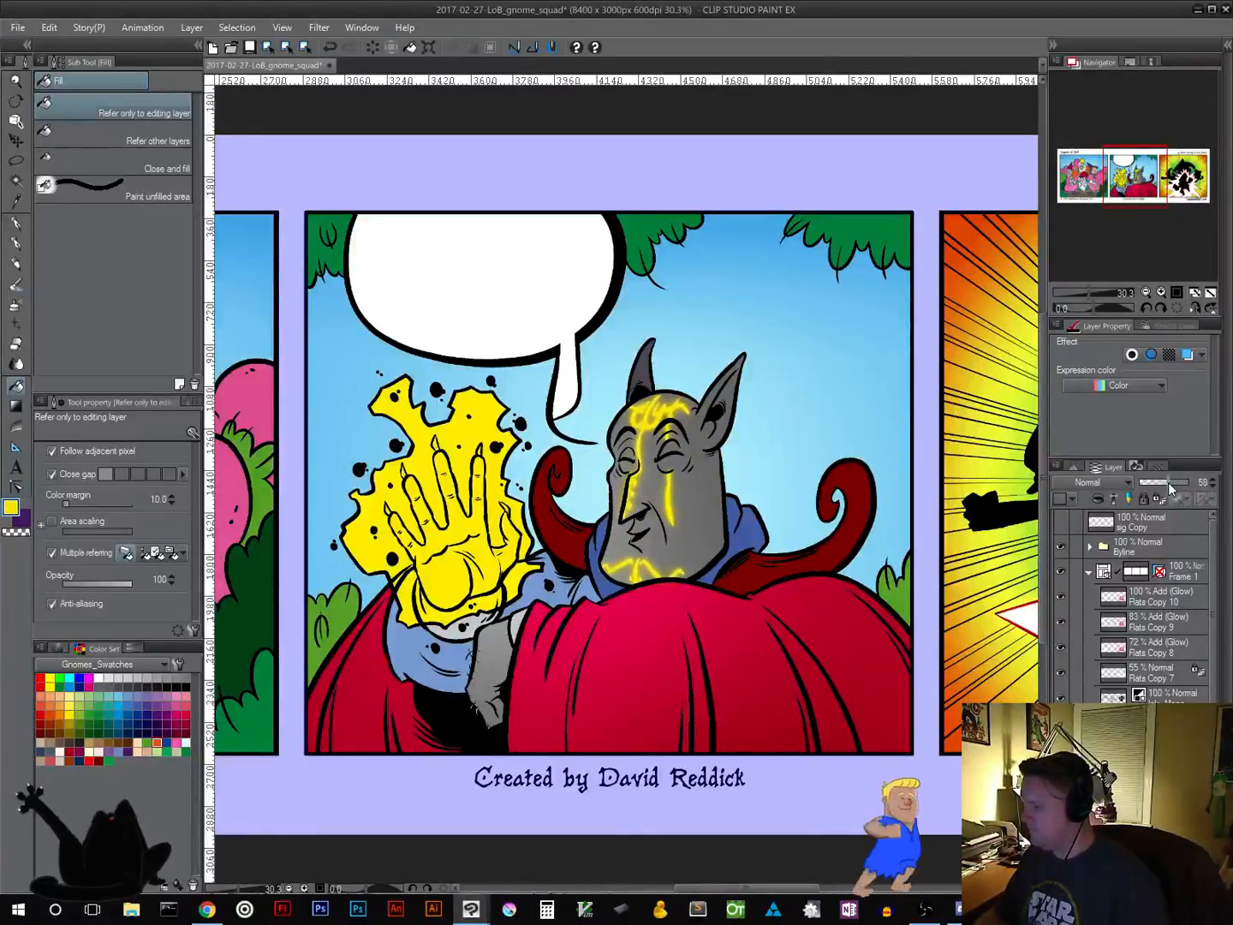
pyautogui.moveTo(1170, 486); pyautogui.dragTo(1181, 493)
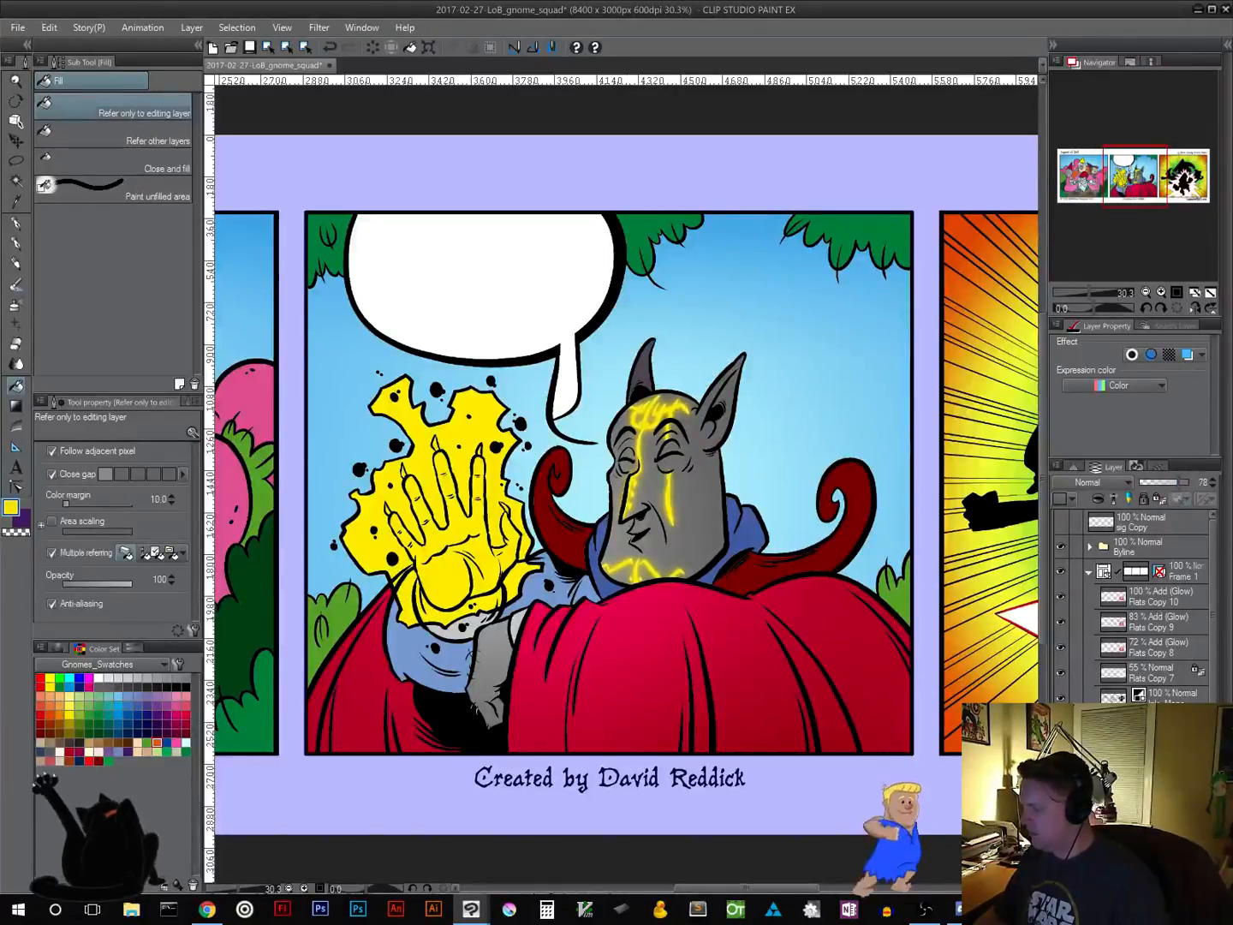
pyautogui.click(1115, 484)
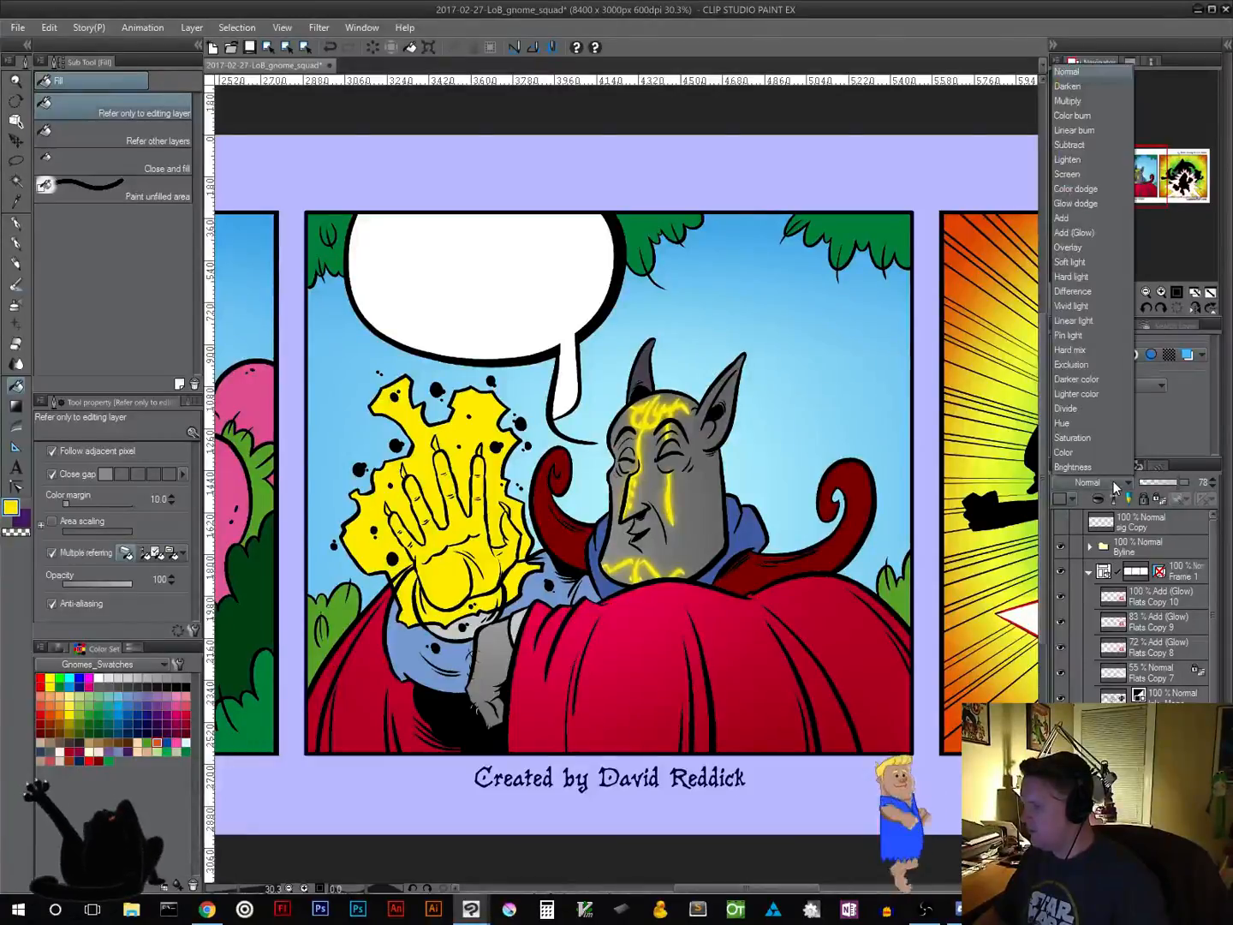
pyautogui.click(1097, 232)
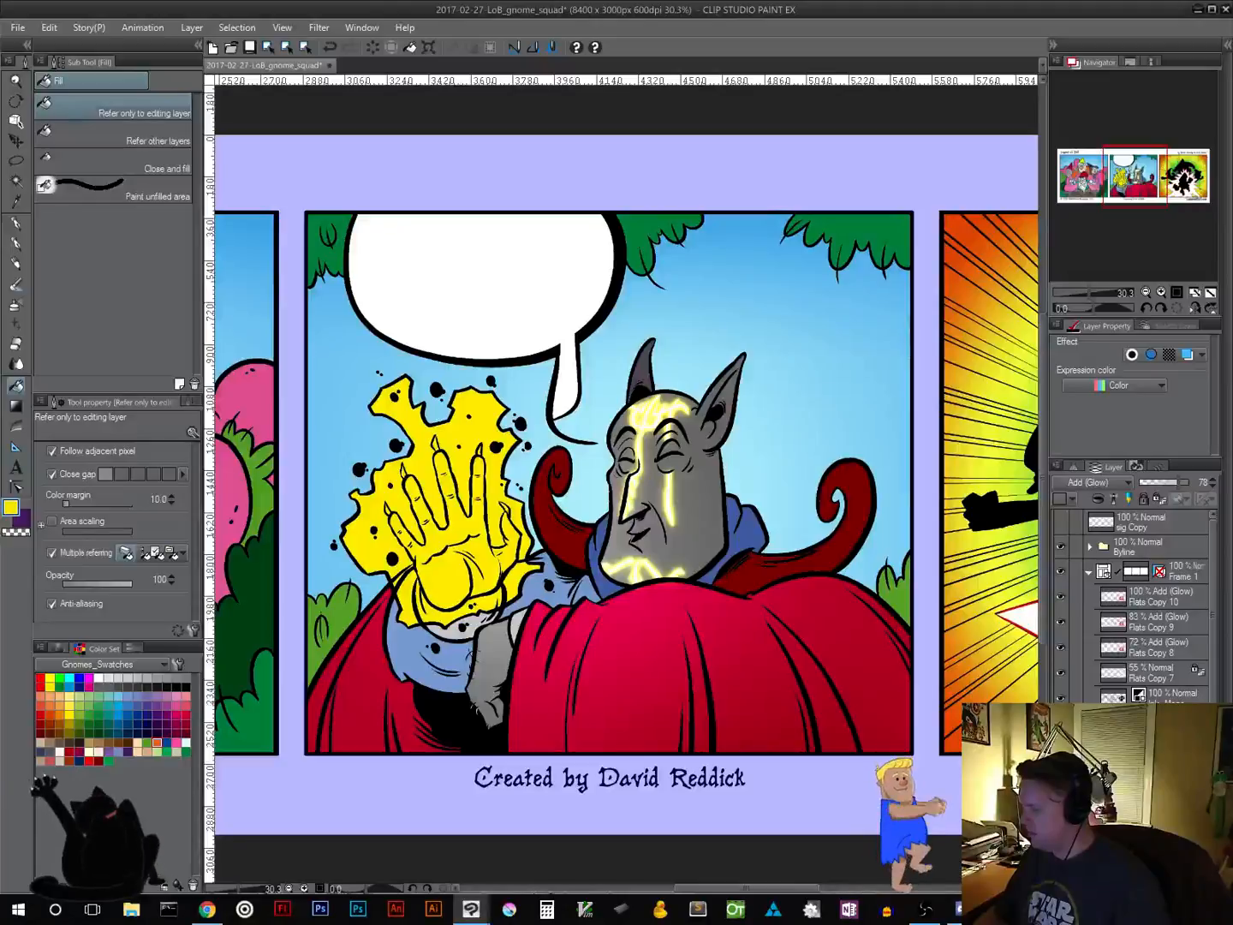
# Reduce the opacity of the villain's facial-markings glow layers to 43%
pyautogui.click(1156, 775)
pyautogui.moveTo(1182, 483); pyautogui.dragTo(1228, 501)
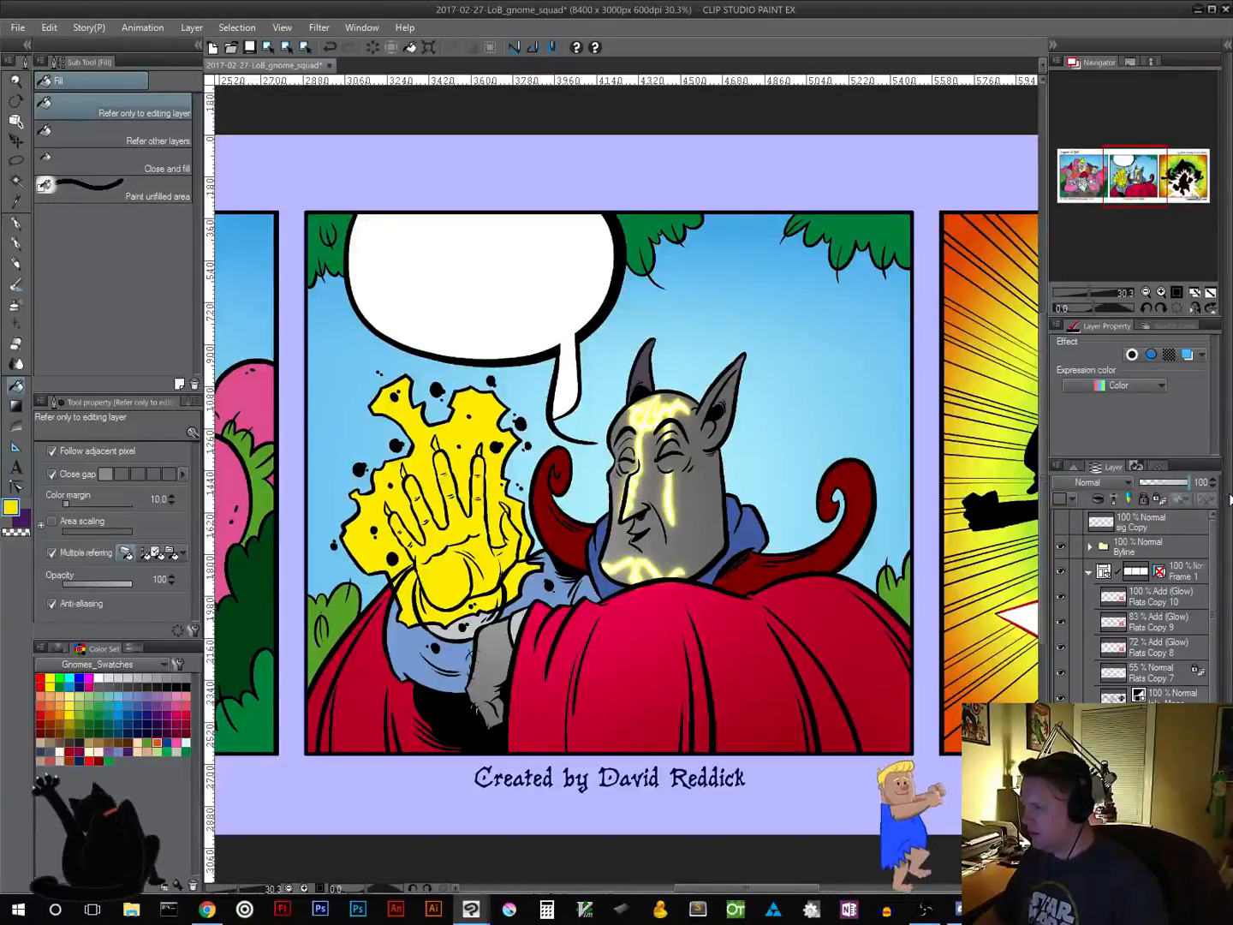
pyautogui.click(1152, 771)
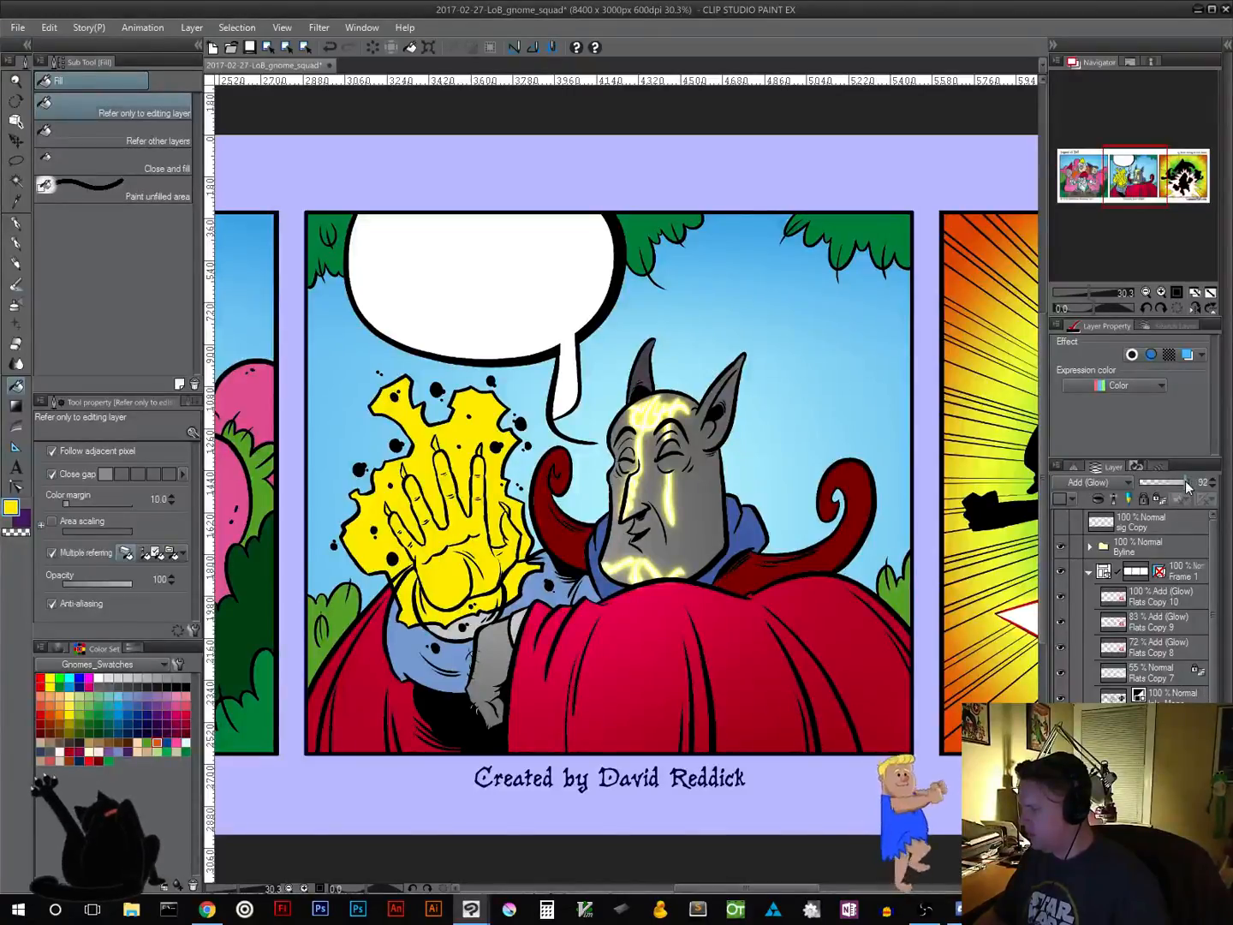
pyautogui.moveTo(1185, 481); pyautogui.dragTo(1162, 491)
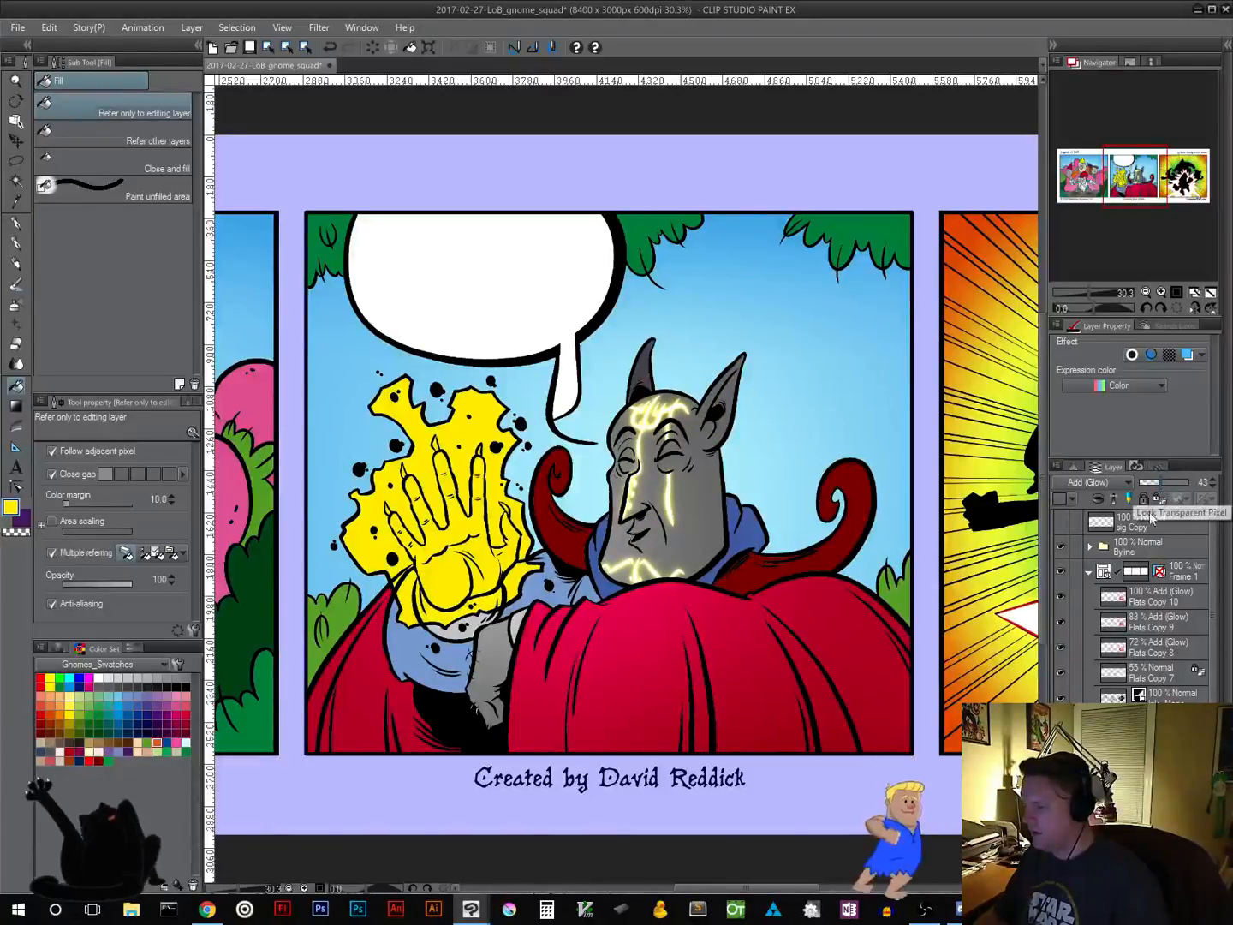
# Examine the facial-markings glow against the full three-panel strip with the Byline folder selected
pyautogui.scroll(-3, 738, 610)
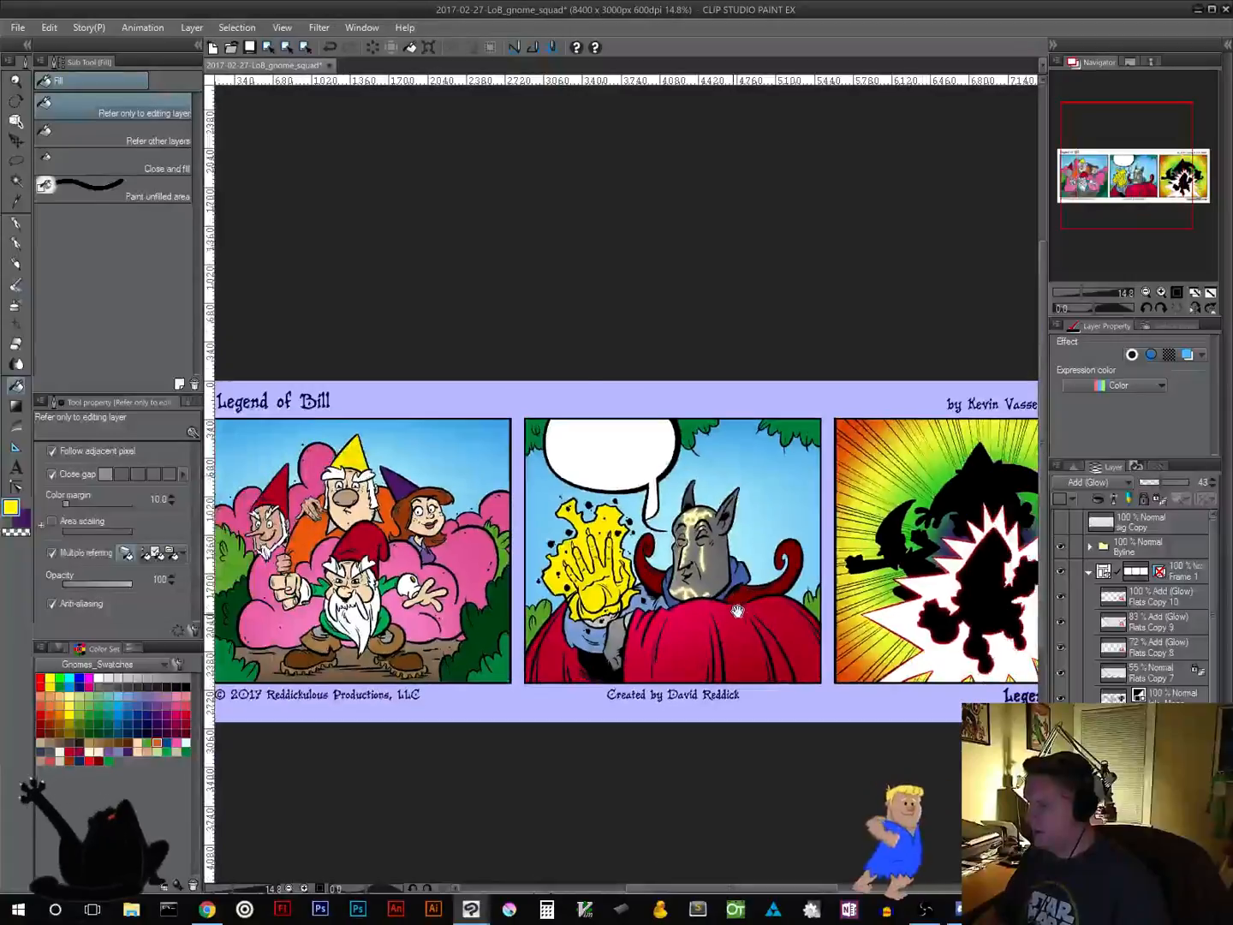
pyautogui.moveTo(678, 535); pyautogui.dragTo(700, 540)
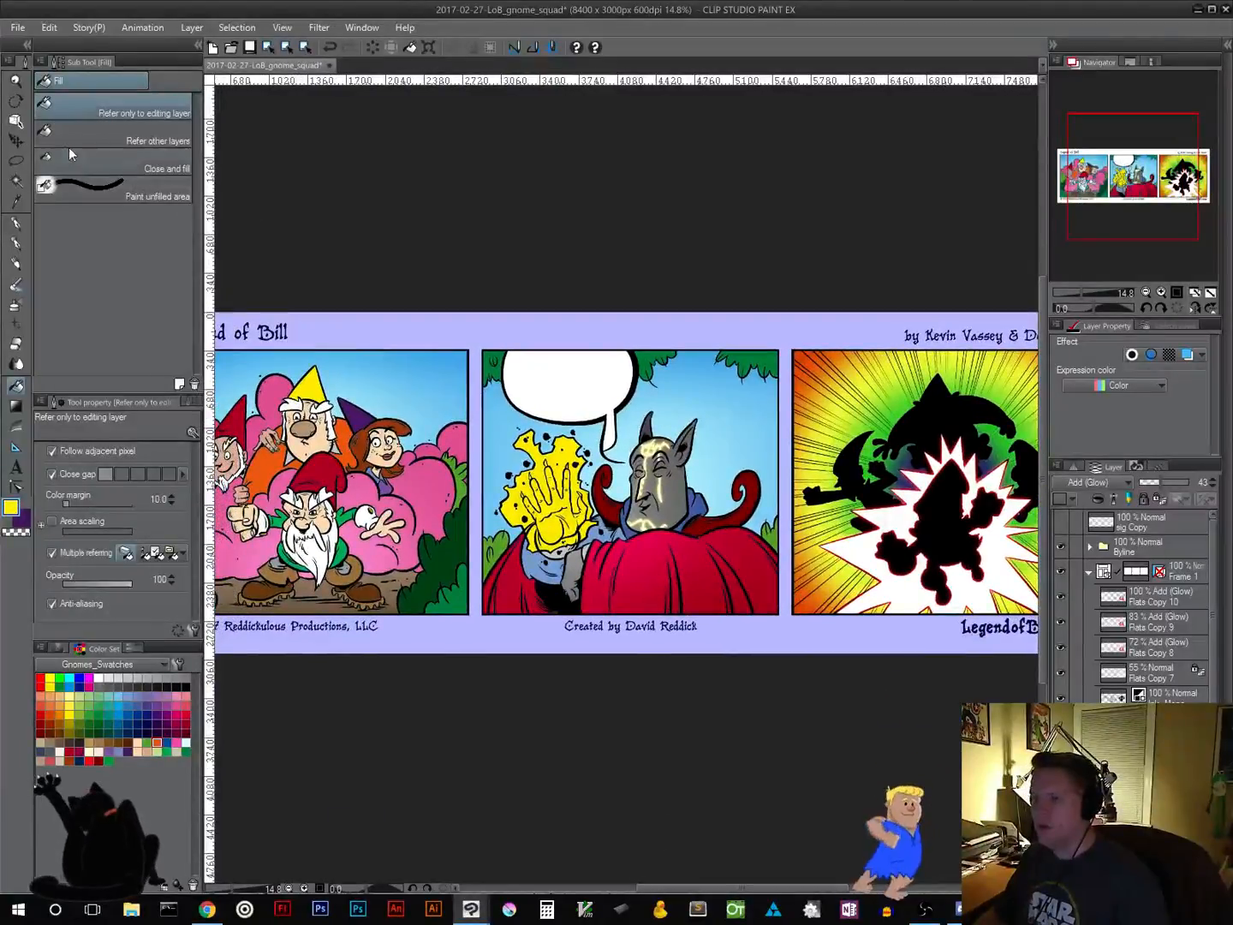
pyautogui.click(17, 141)
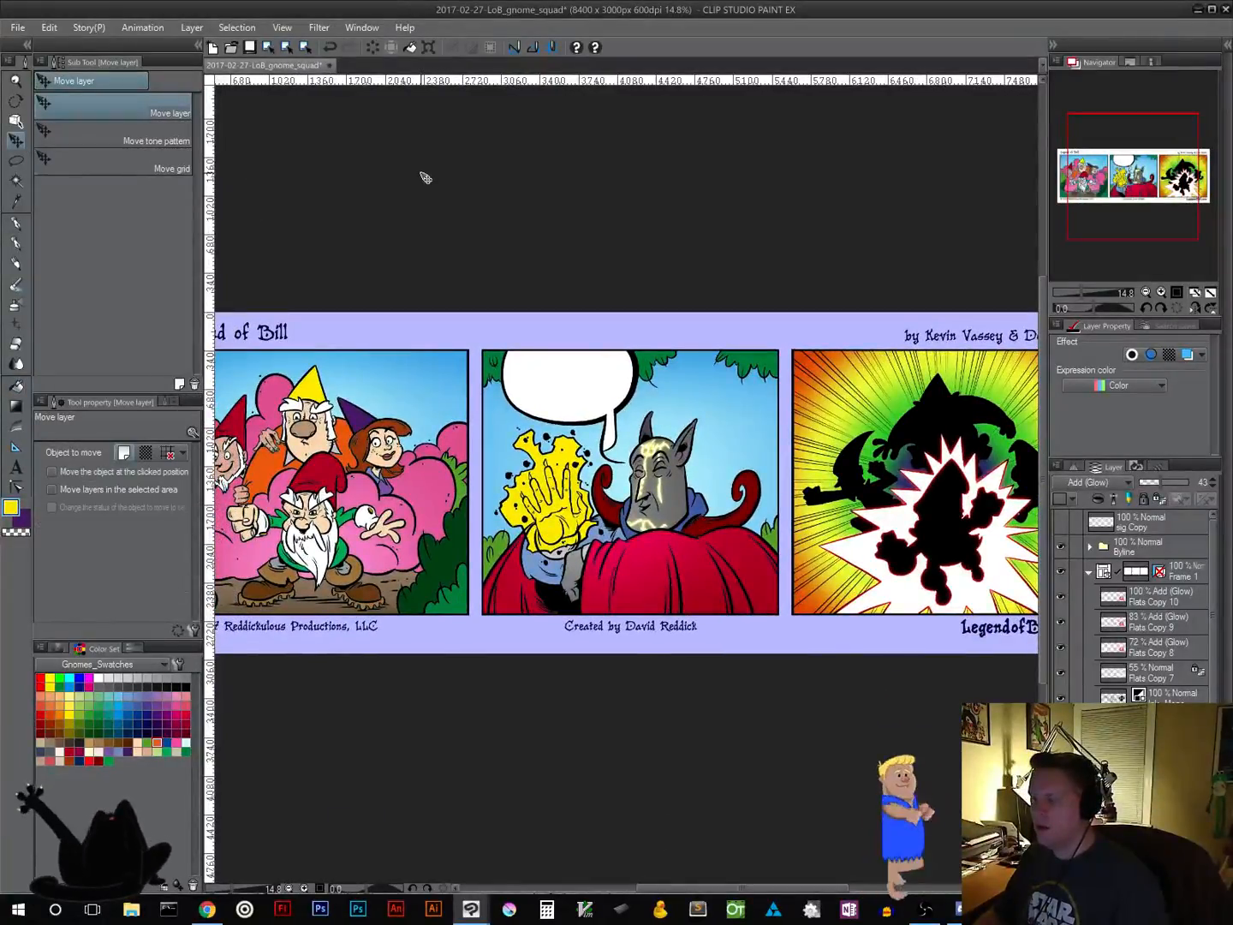
pyautogui.scroll(-3, 1062, 683)
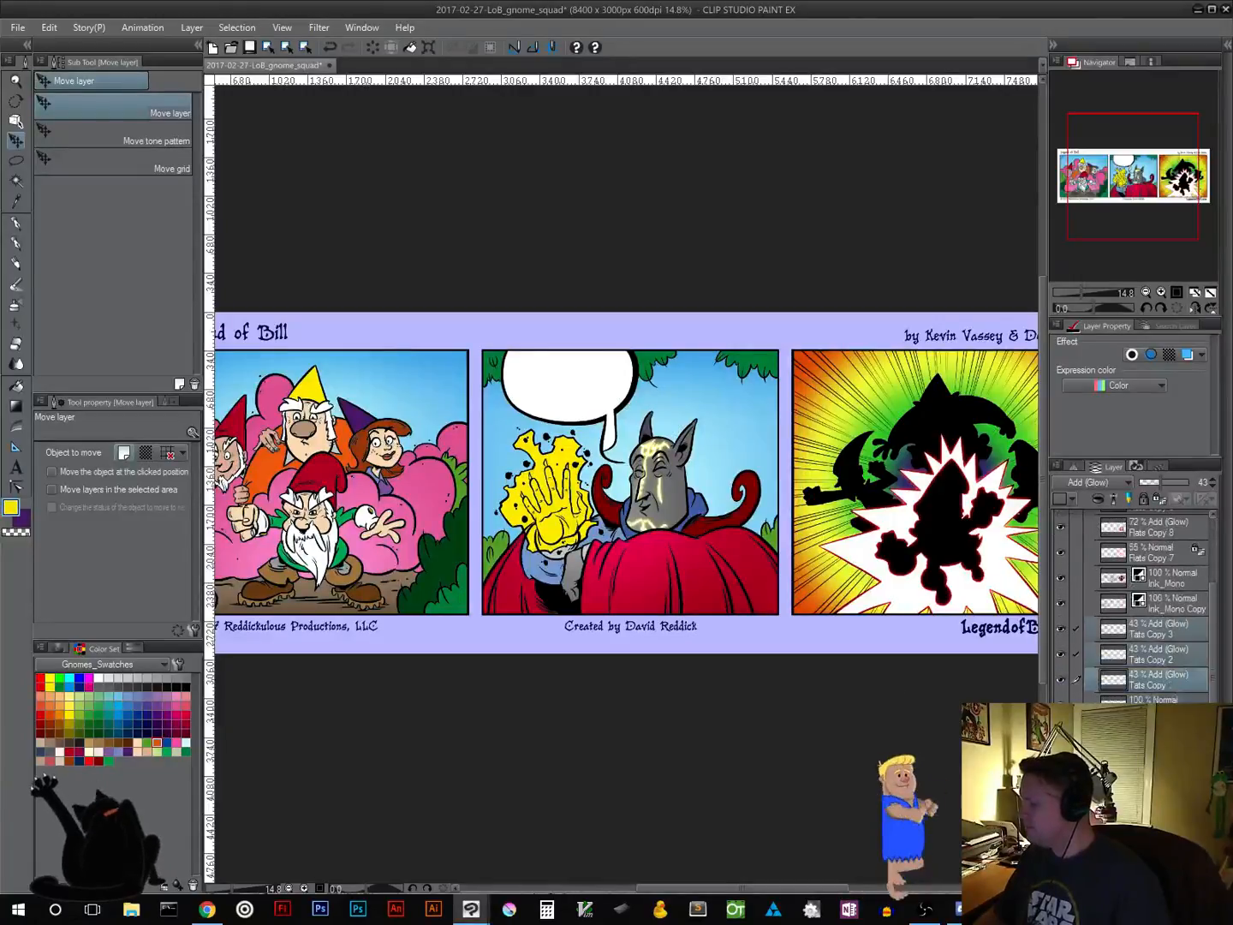
pyautogui.scroll(-4, 1076, 679)
pyautogui.scroll(6, 1148, 608)
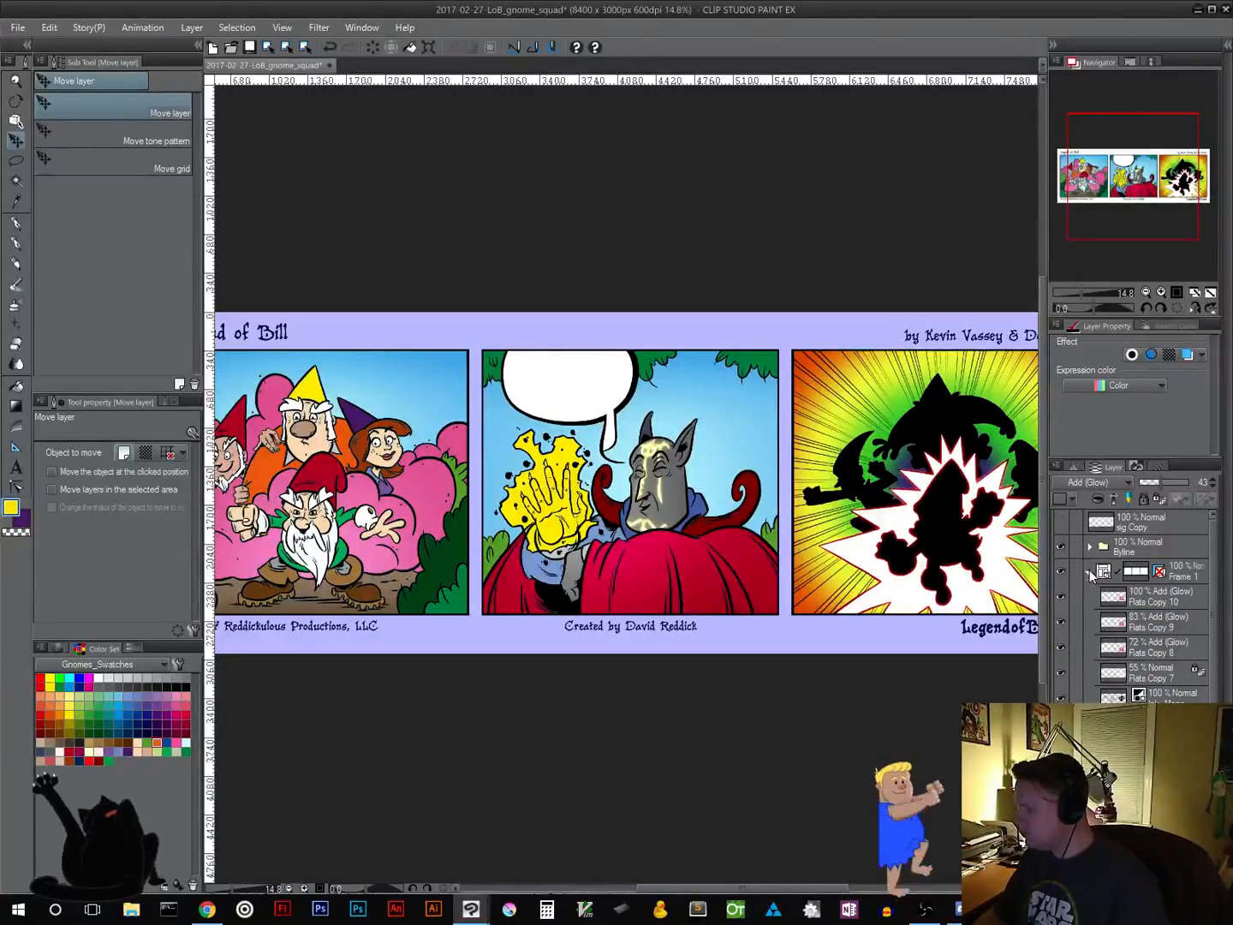
pyautogui.click(1135, 547)
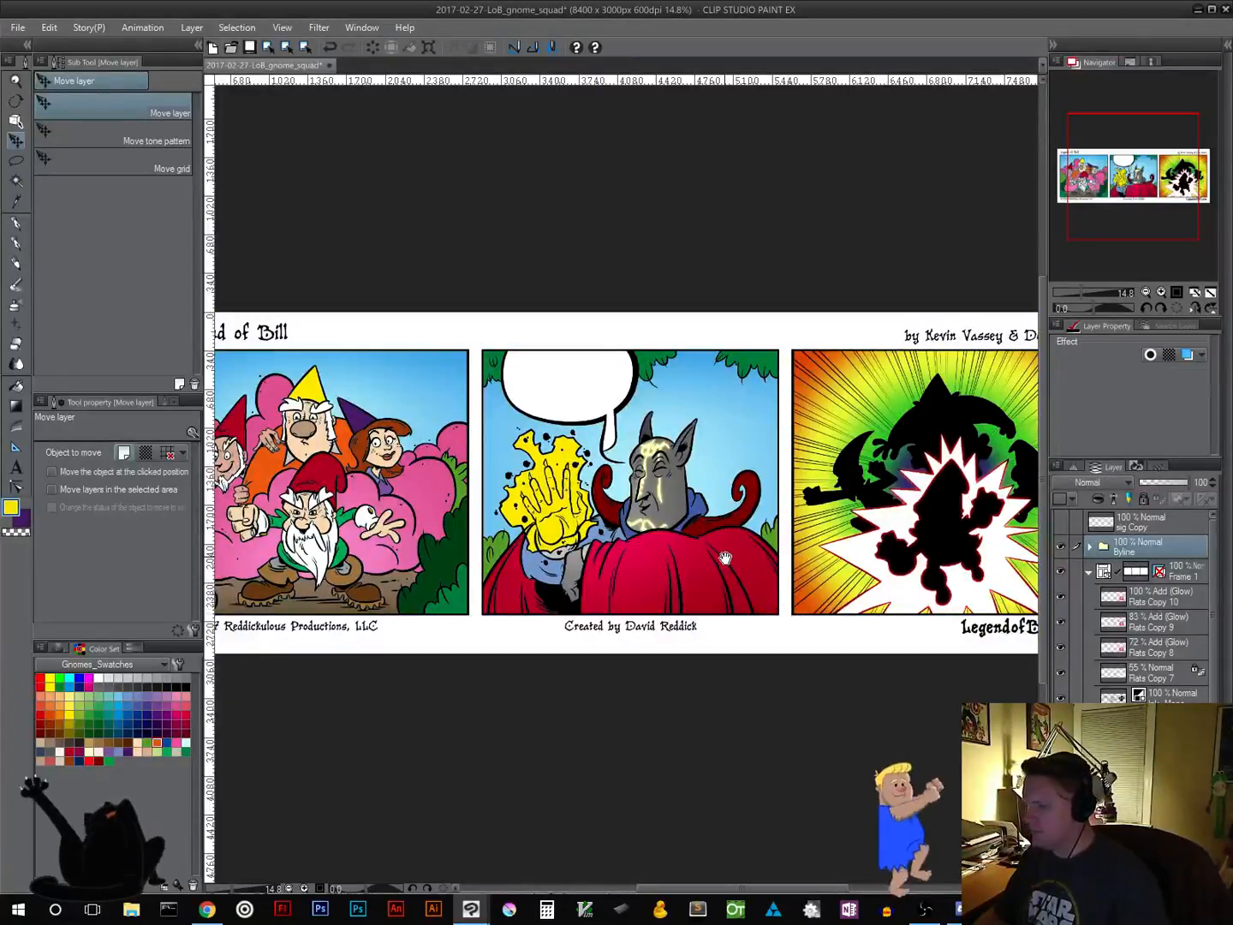
pyautogui.scroll(-1, 721, 537)
pyautogui.moveTo(738, 548); pyautogui.dragTo(722, 540)
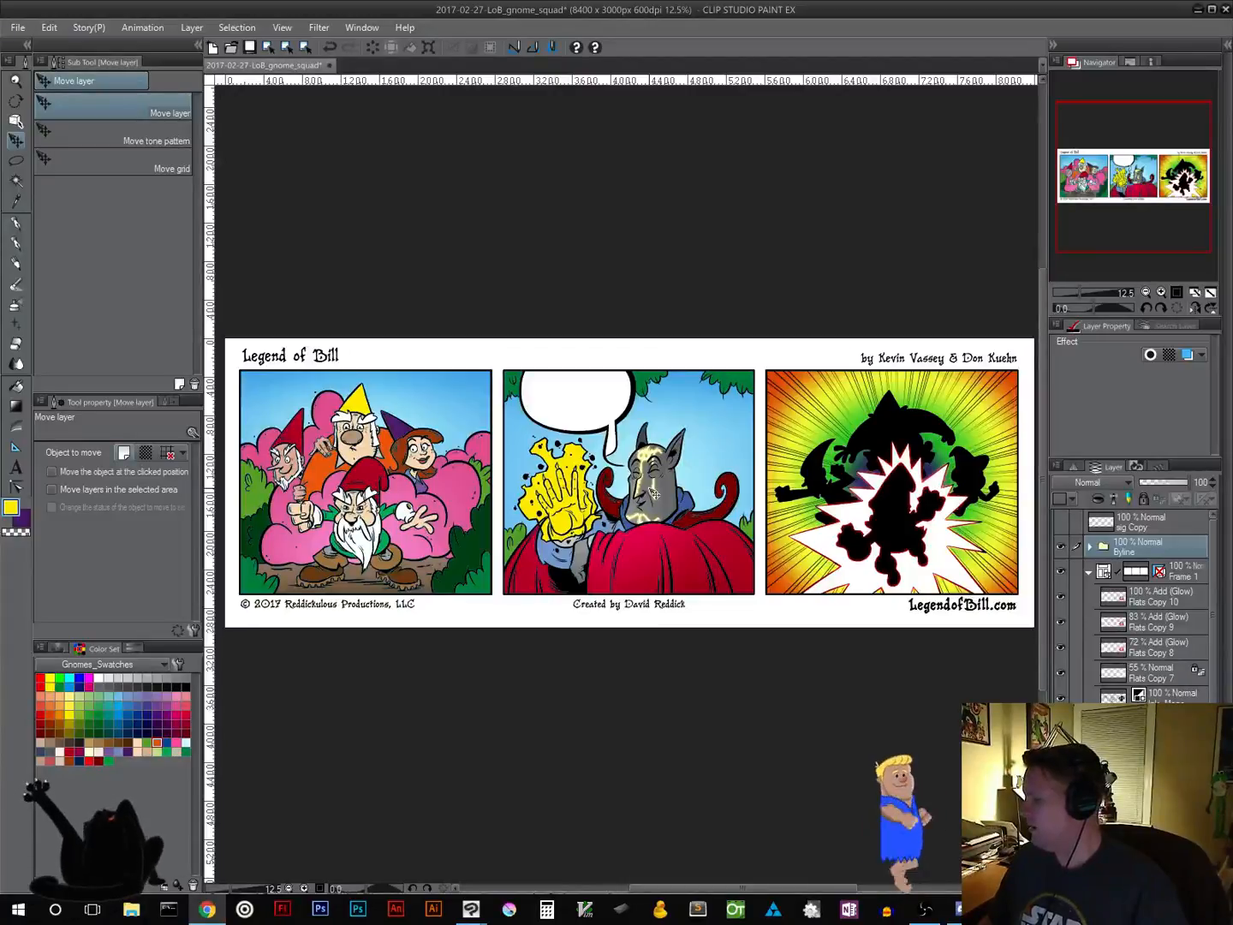
# Hide the Flats Copy colour layers beneath the line art in the Frame 1 folder
pyautogui.click(1089, 572)
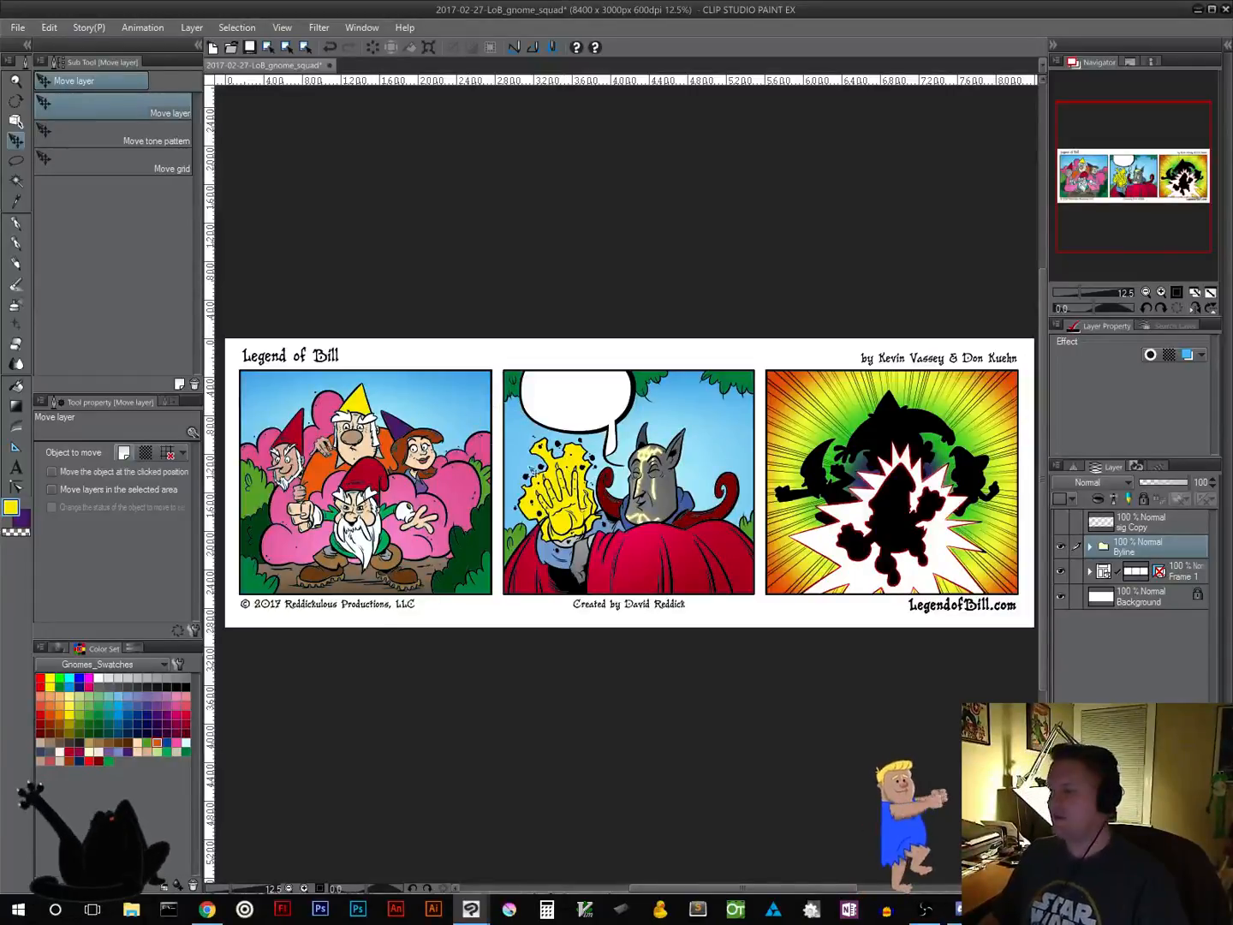
pyautogui.click(1089, 572)
pyautogui.scroll(-5, 1113, 600)
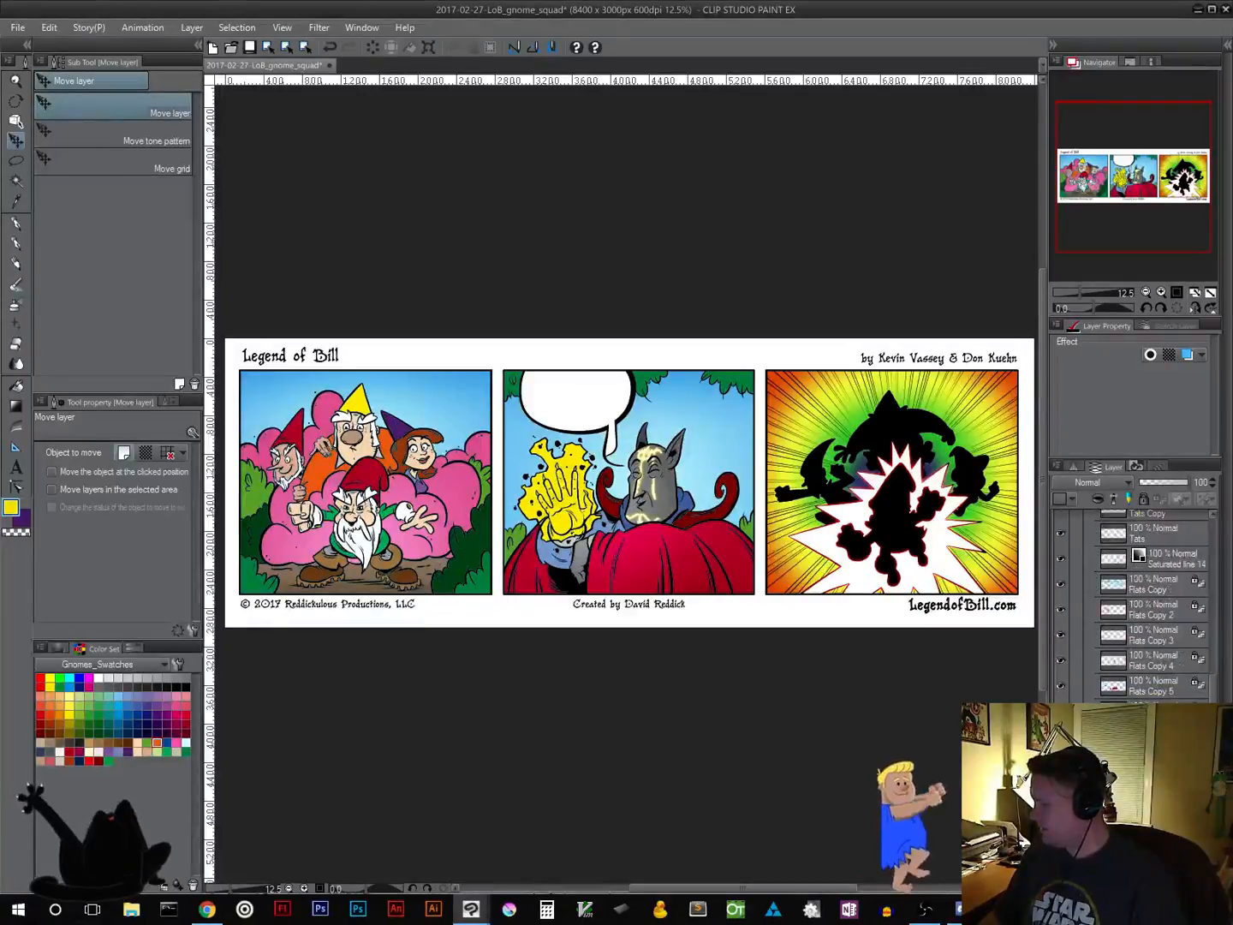
pyautogui.click(1063, 586)
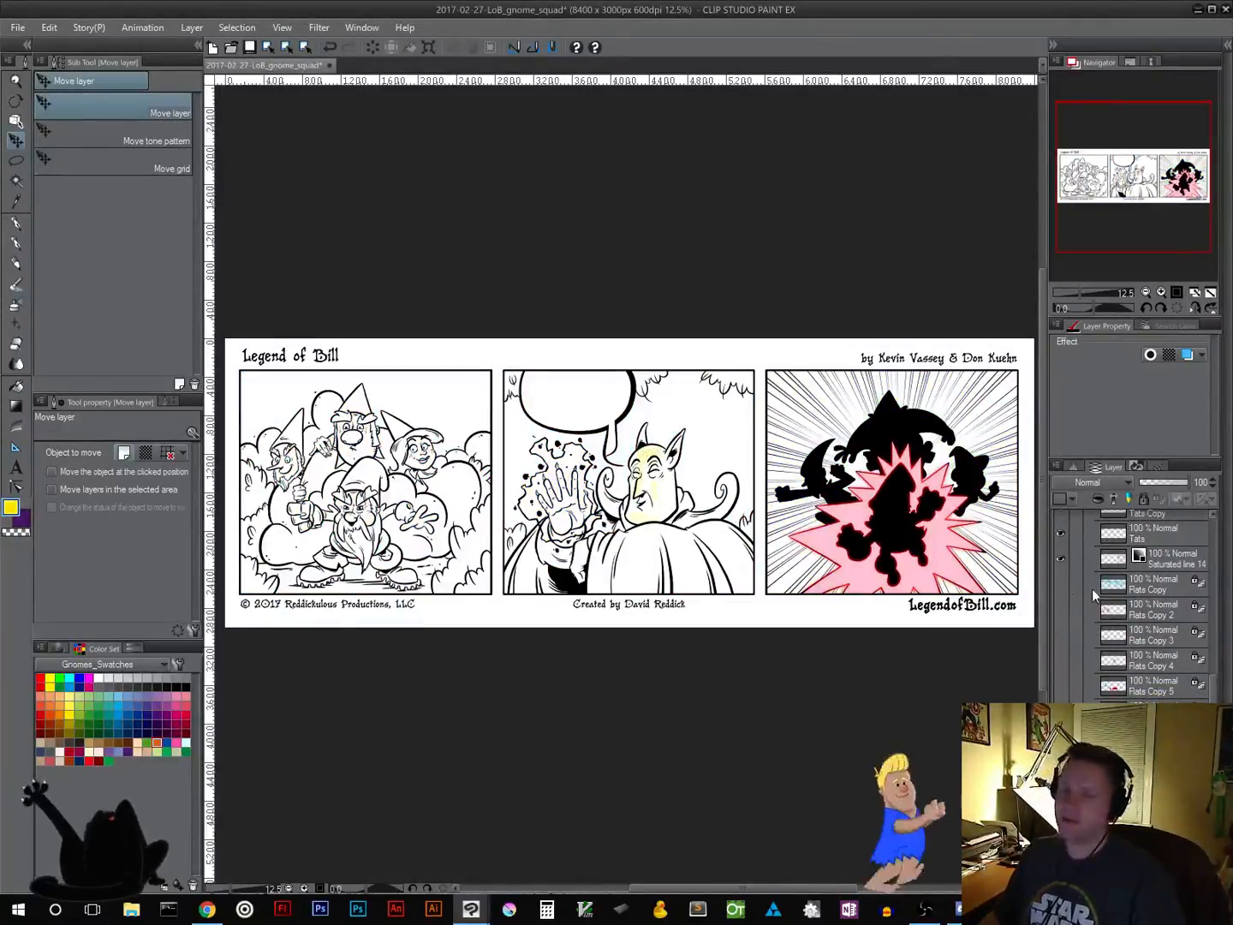
# Hide the Tats glow layers and the Flats Copy 7 to 10 layers, leaving the ink layers visible
pyautogui.scroll(4, 1165, 595)
pyautogui.scroll(1, 1165, 595)
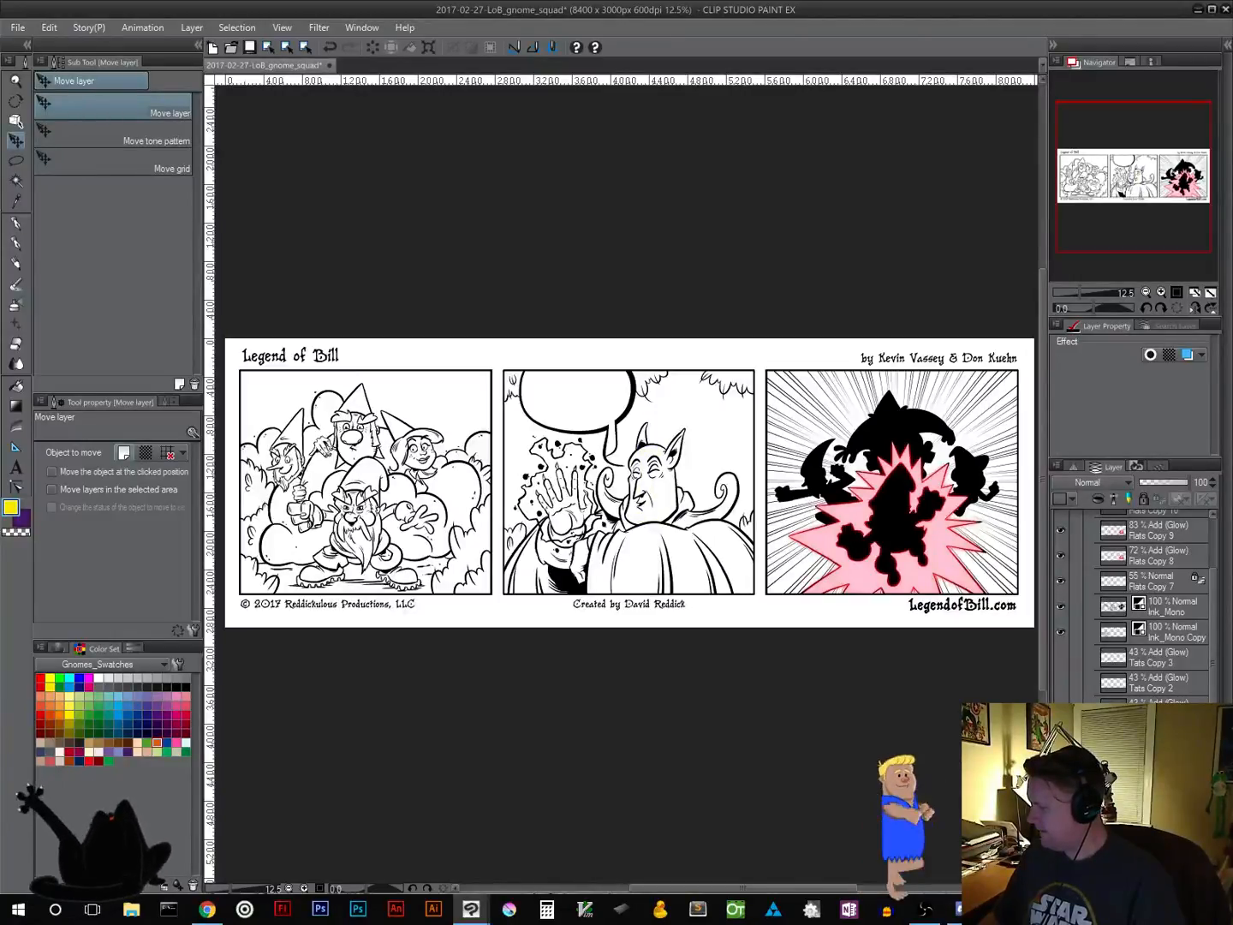
pyautogui.scroll(1, 1070, 698)
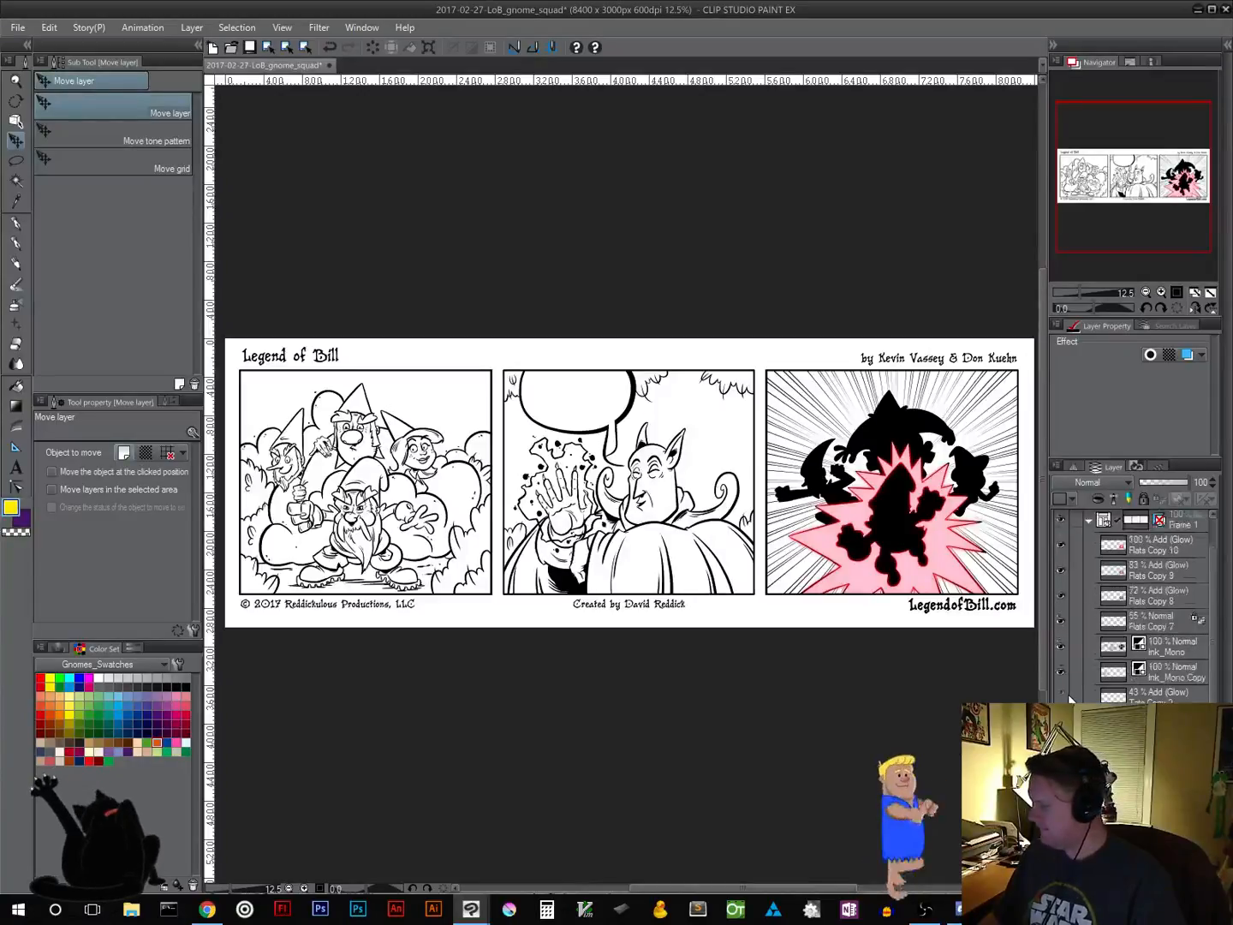
pyautogui.scroll(2, 1068, 698)
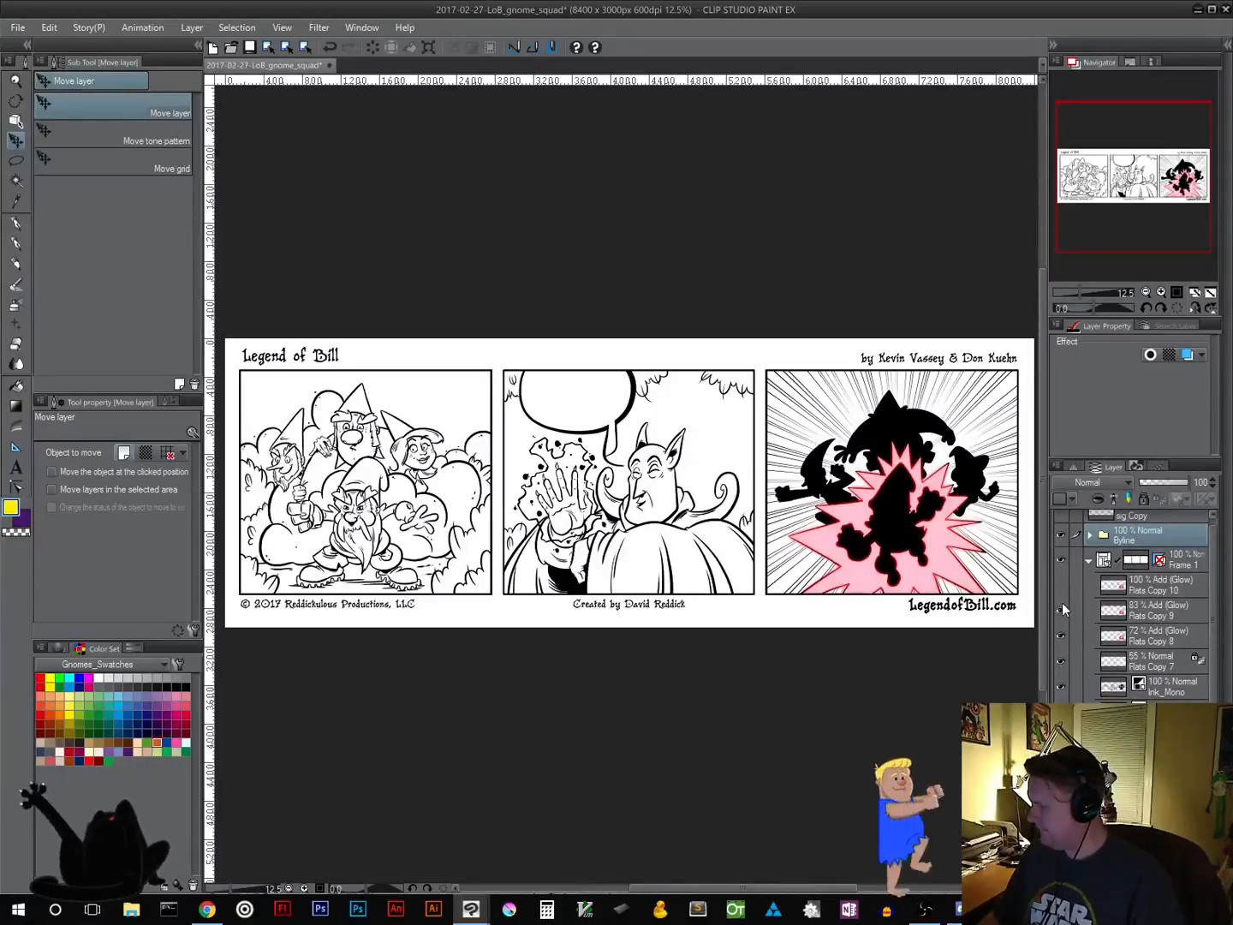
pyautogui.click(1060, 660)
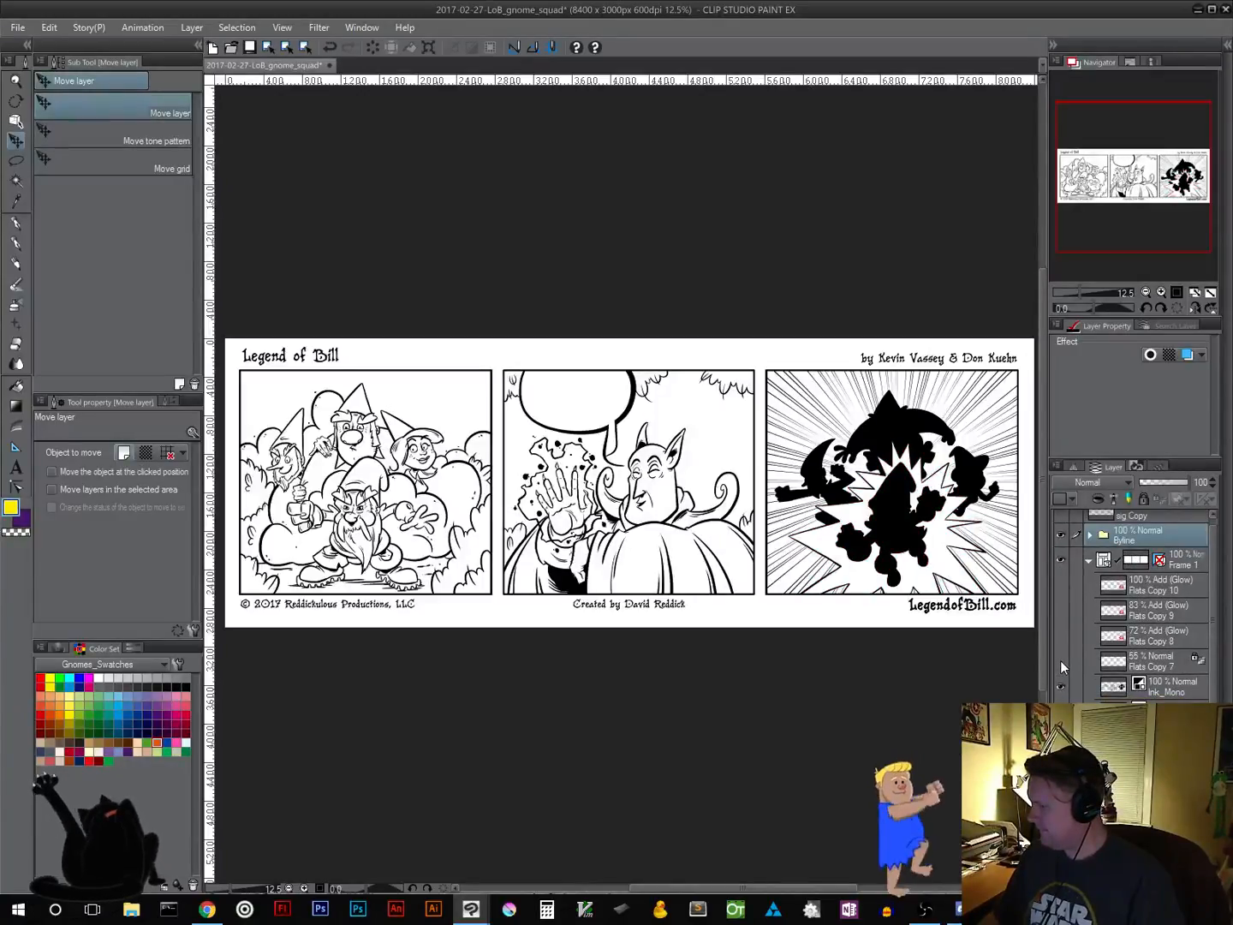
# Activate the Tats layer and load its facial markings as a selection
pyautogui.scroll(-3, 1067, 669)
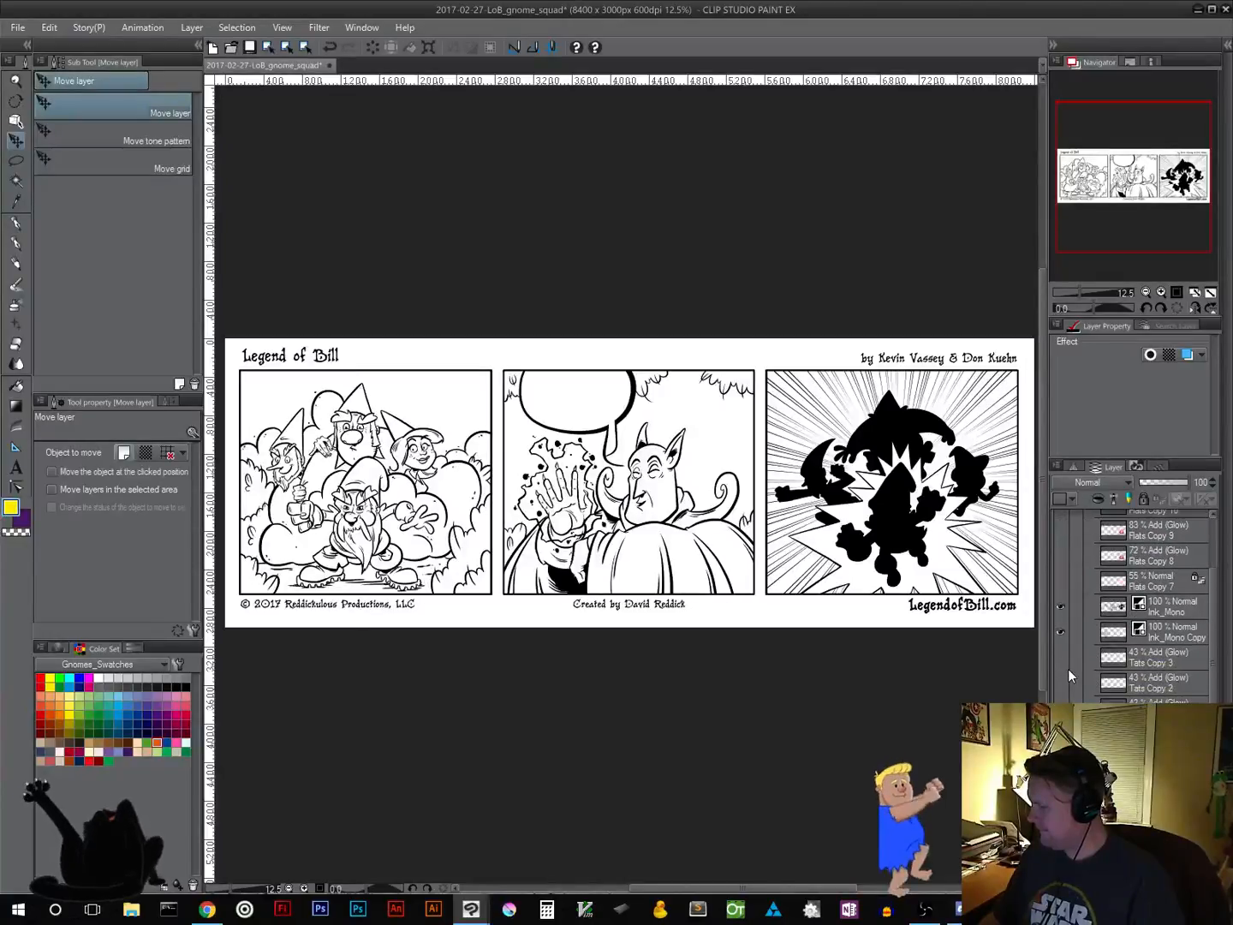
pyautogui.click(1156, 760)
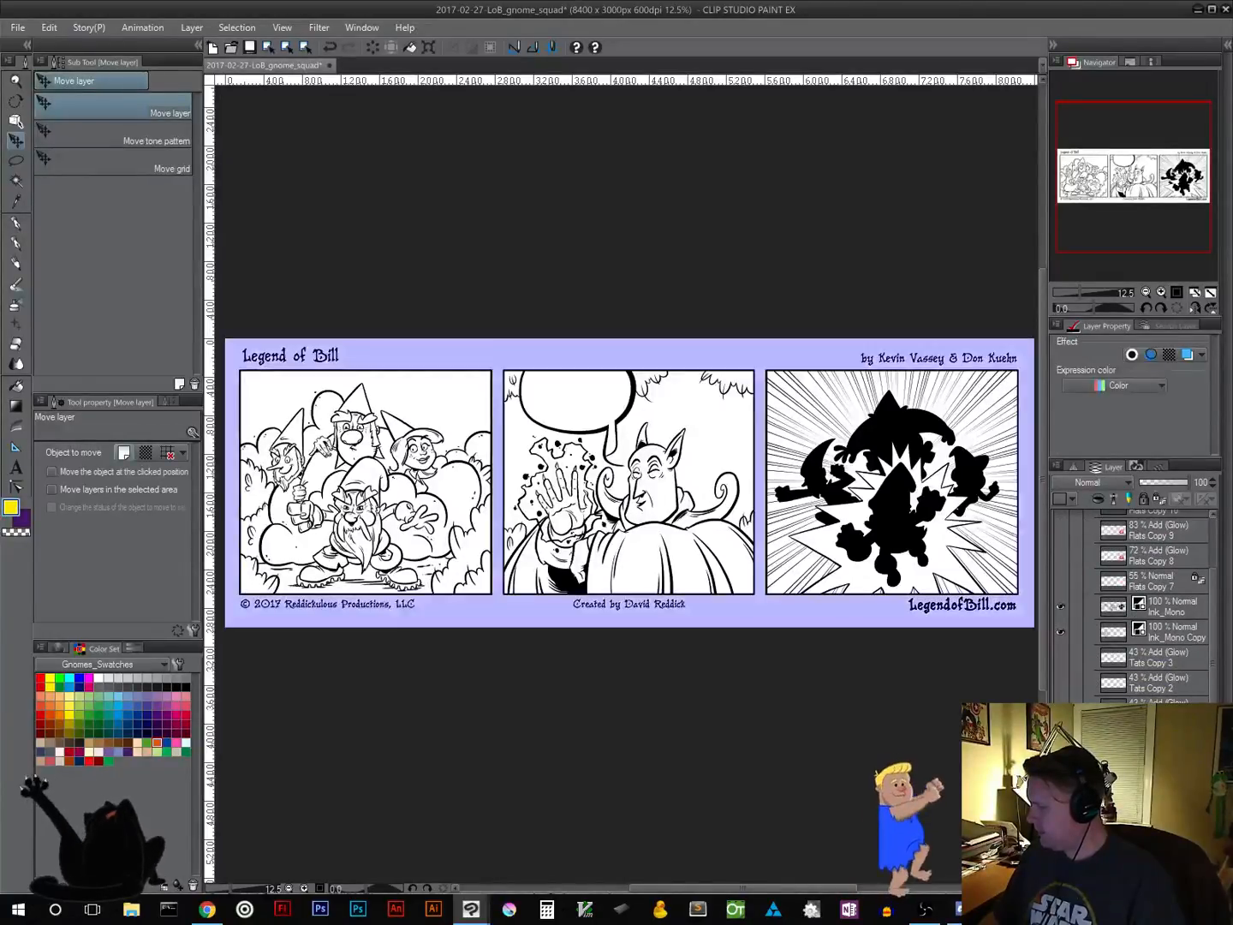
pyautogui.scroll(-1, 1156, 759)
pyautogui.keyDown('shift'); pyautogui.click(1156, 804); pyautogui.keyUp('shift')
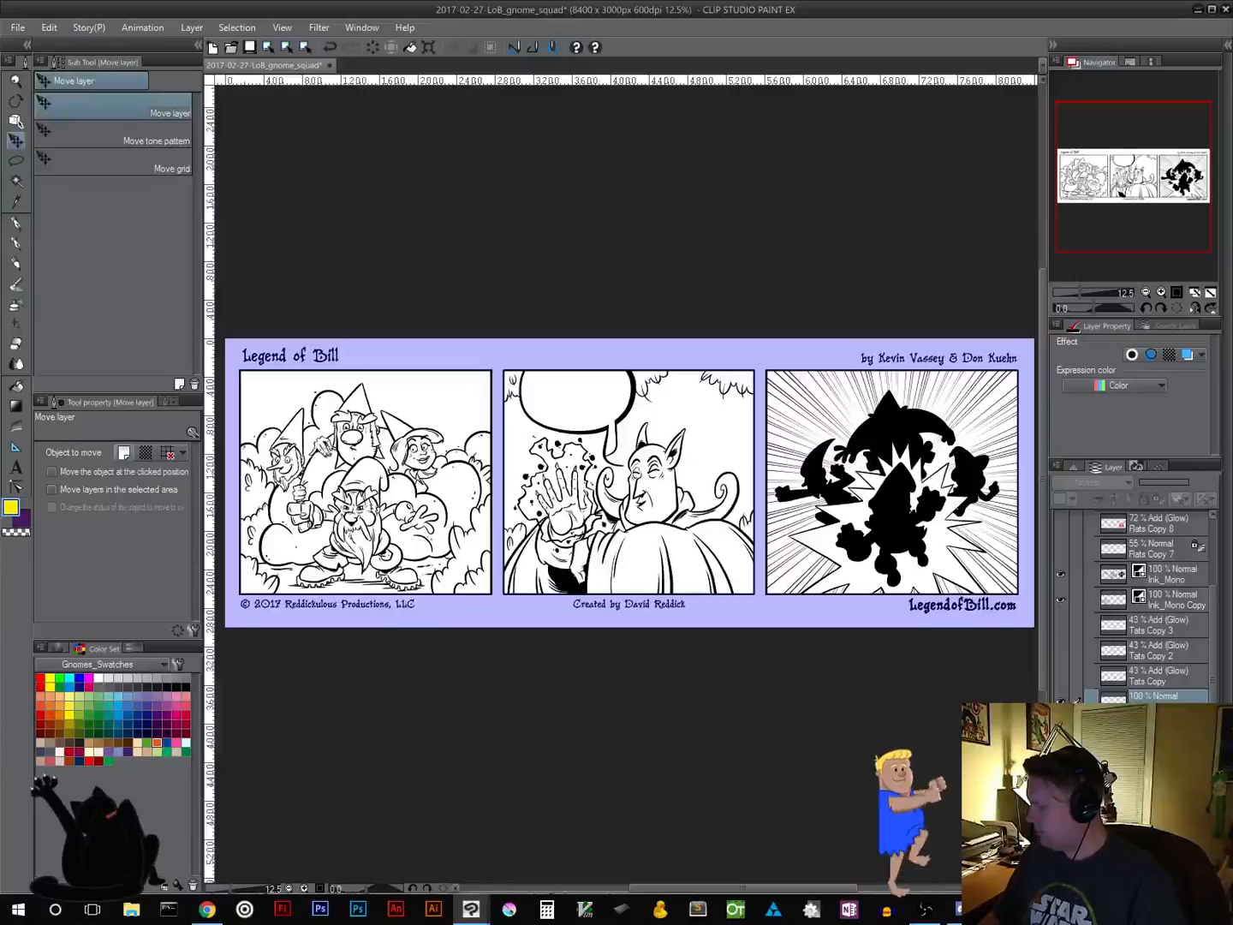
pyautogui.click(1156, 704)
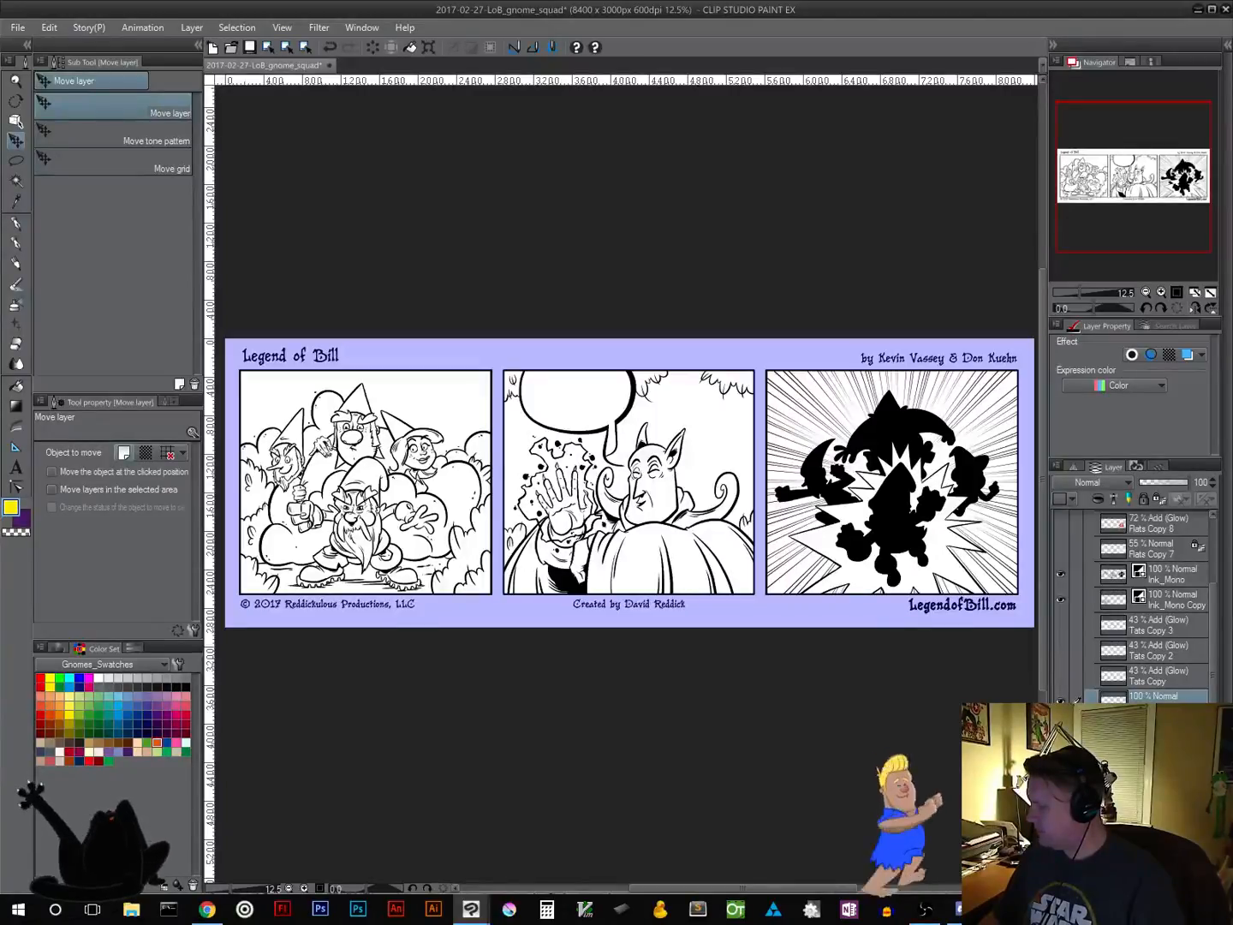
pyautogui.keyDown('ctrl'); pyautogui.click(1110, 701); pyautogui.keyUp('ctrl')
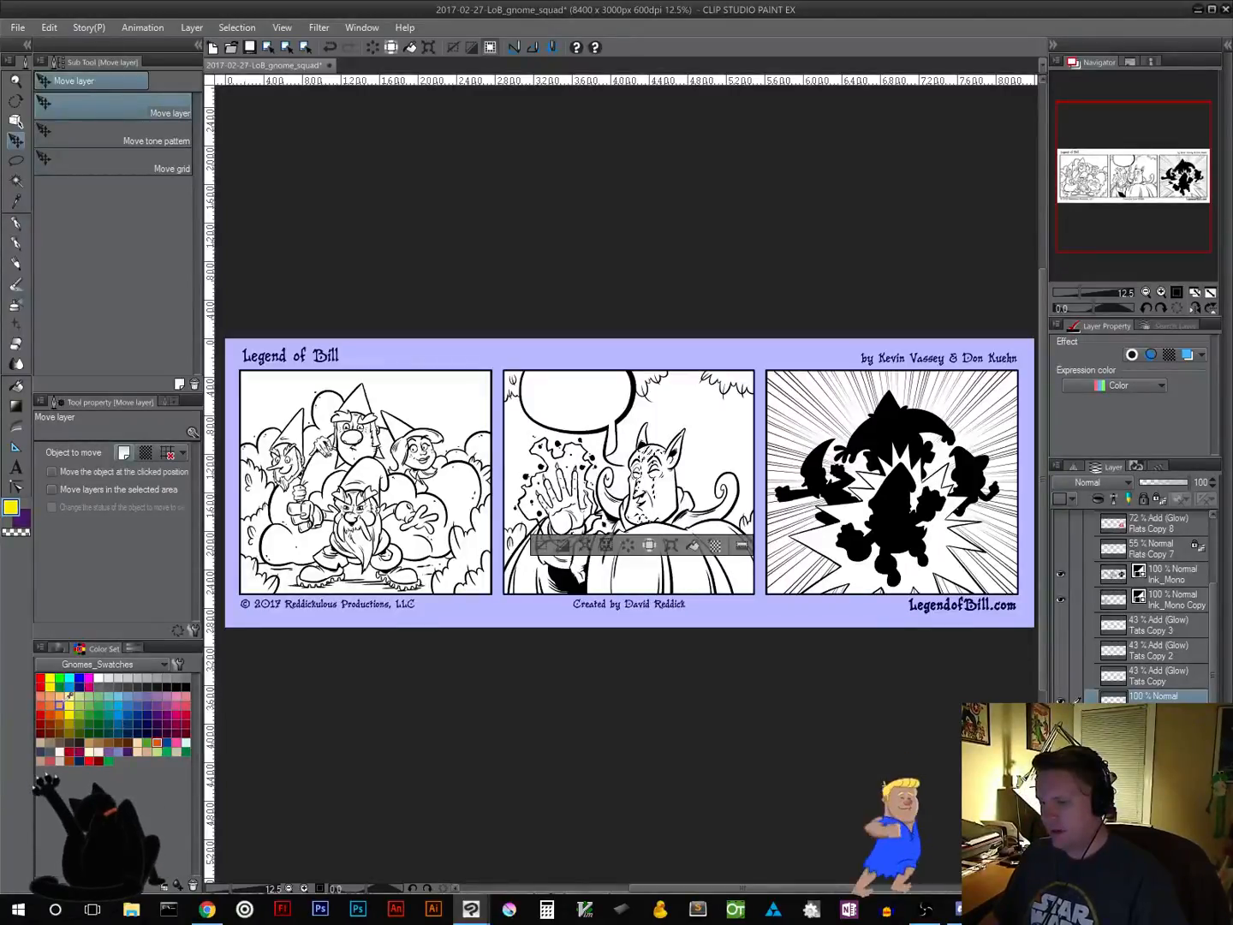
# Recolour the selected facial markings on the Tats layer orange-red and clear the selection
pyautogui.click(50, 715)
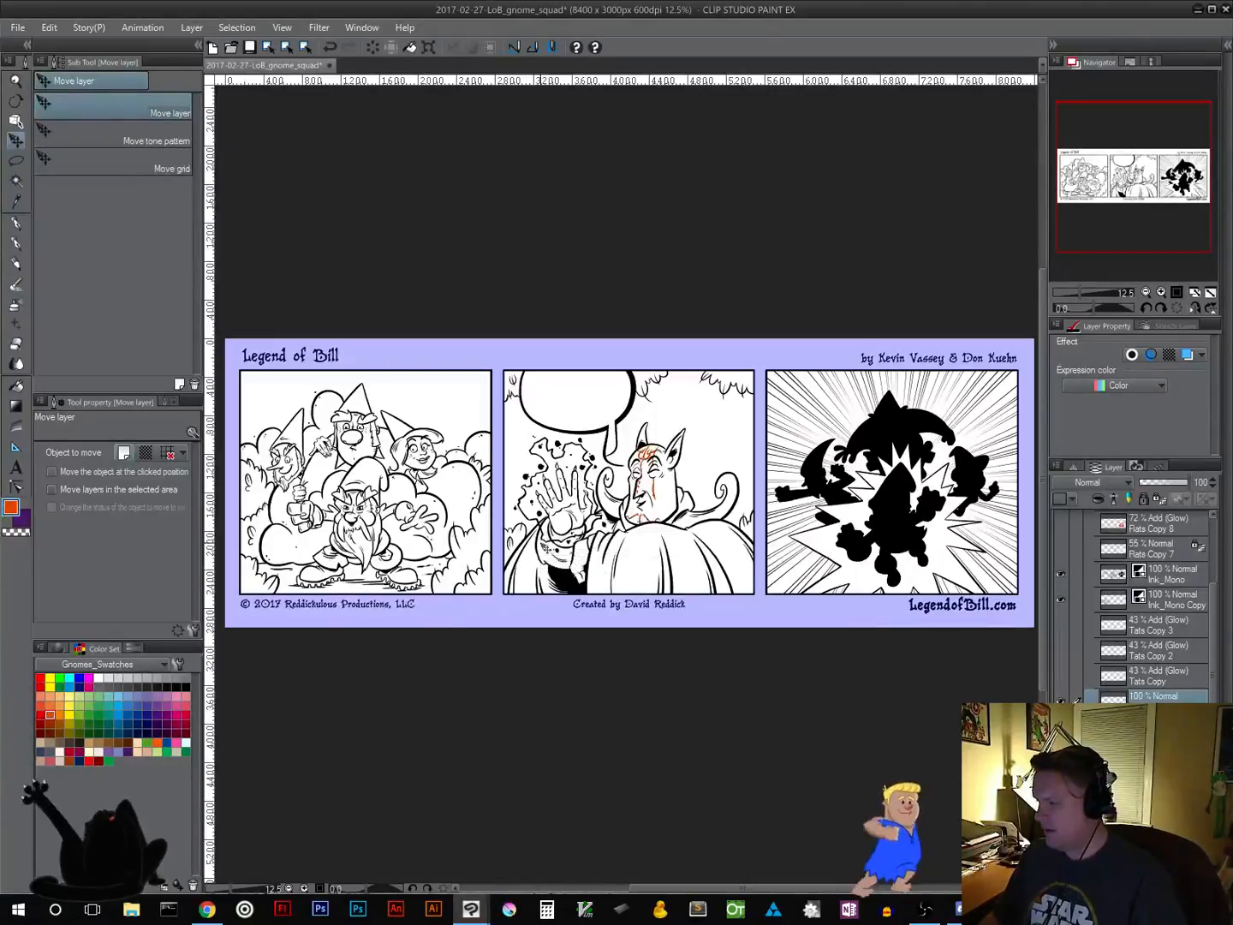
pyautogui.click(545, 546)
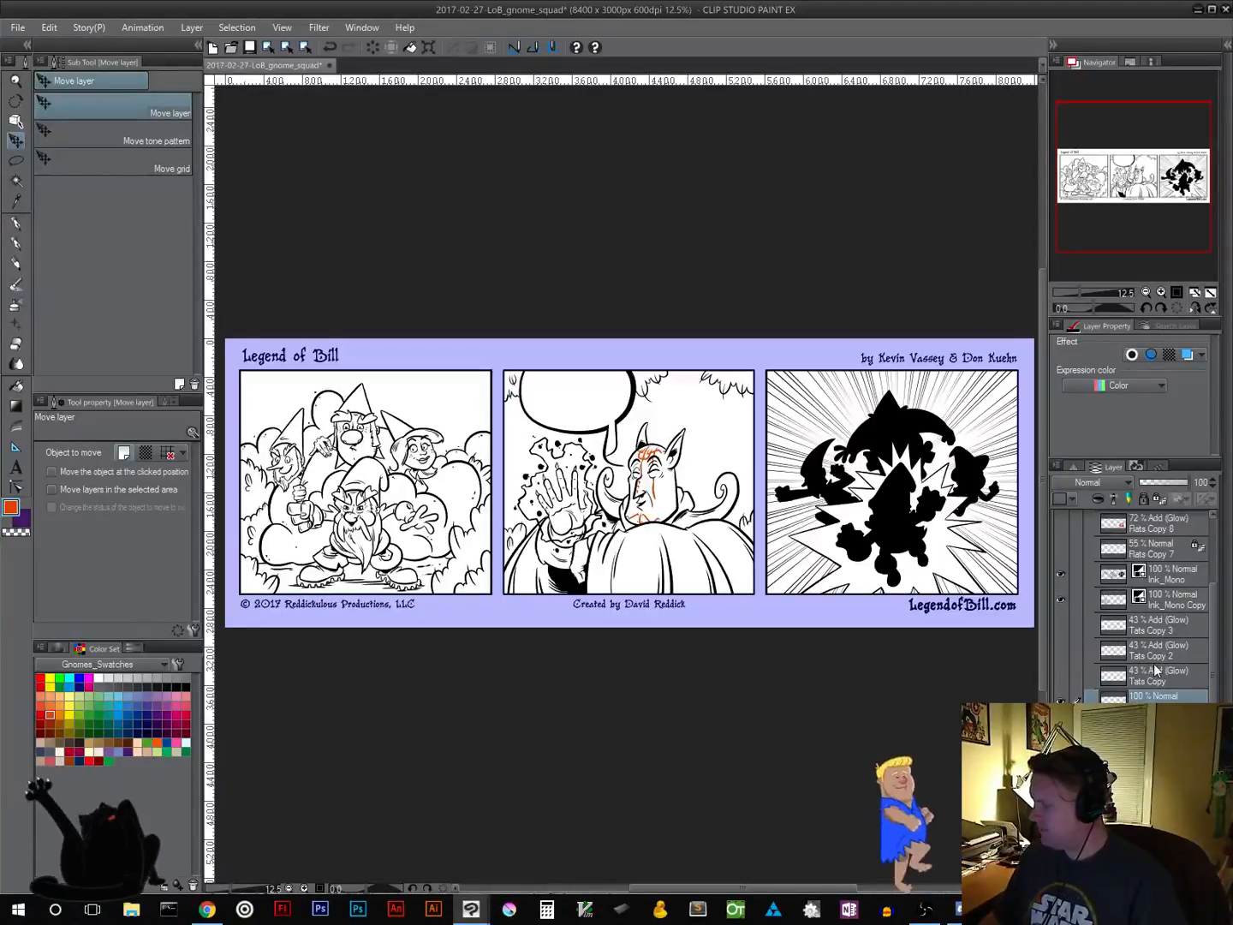
# Start a black text object in the second panel's speech balloon, above the colour layers in the Frame 1 folder
pyautogui.scroll(4, 1154, 667)
pyautogui.scroll(-2, 1154, 666)
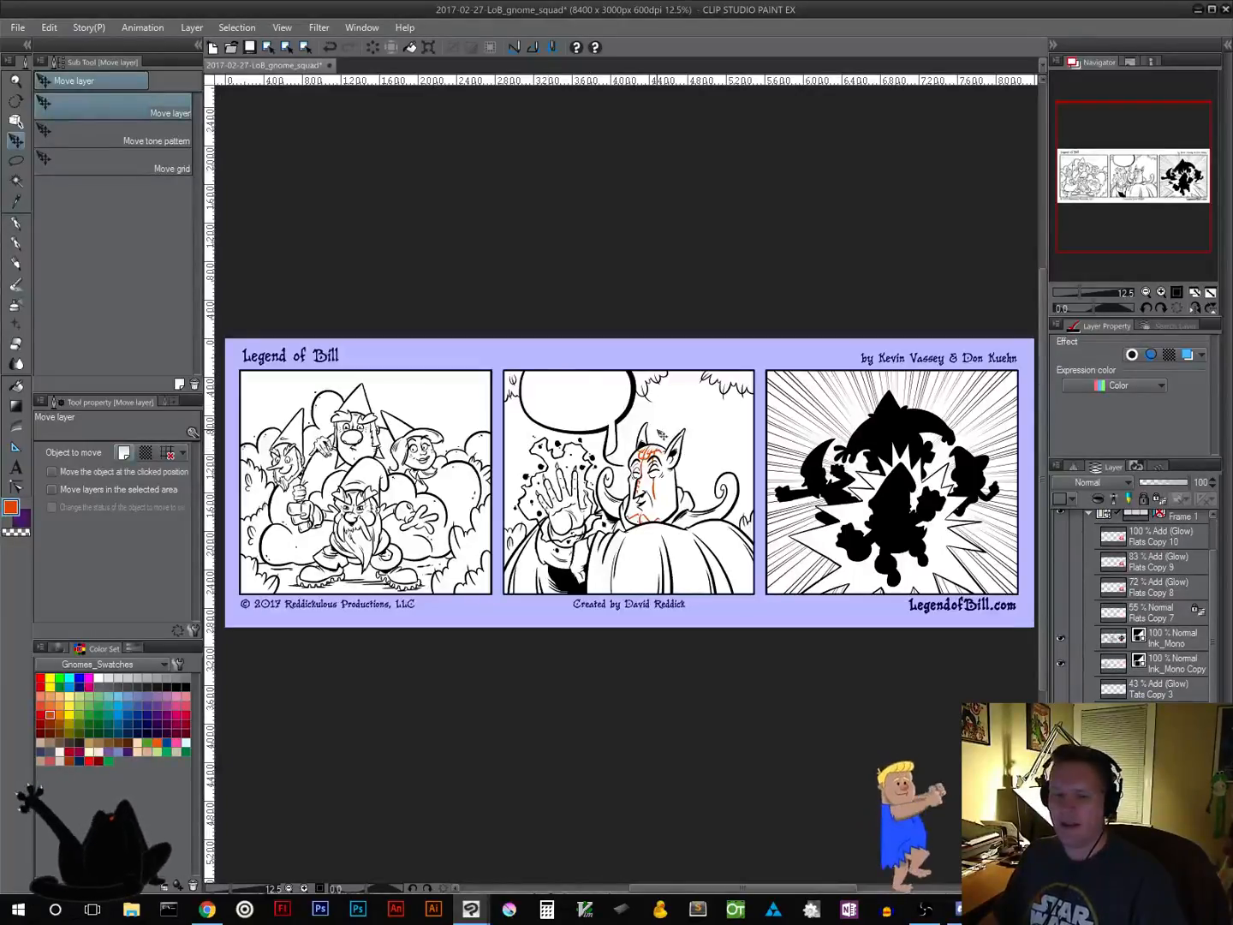
pyautogui.scroll(-2, 1154, 617)
pyautogui.scroll(5, 1147, 604)
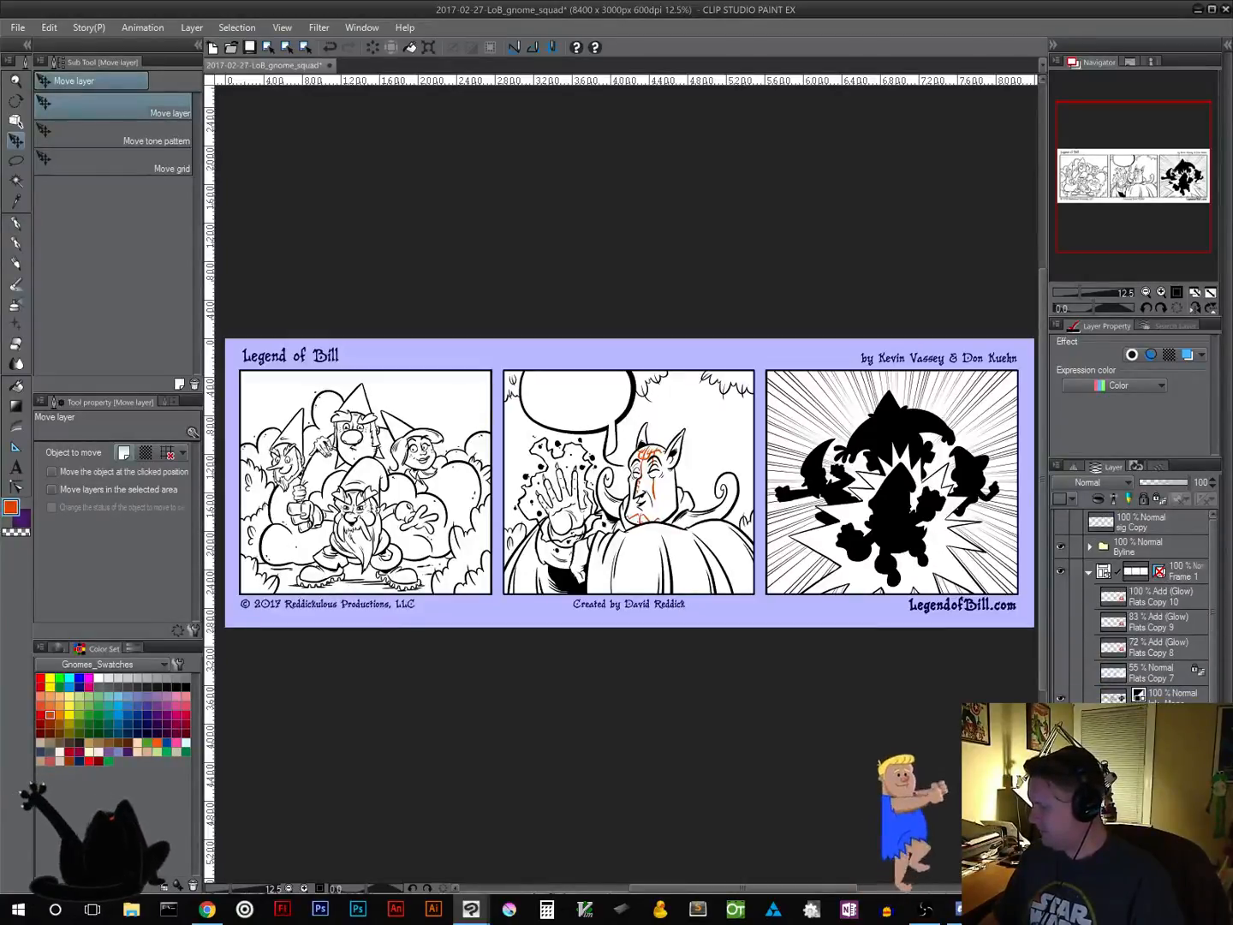
pyautogui.scroll(-8, 1150, 606)
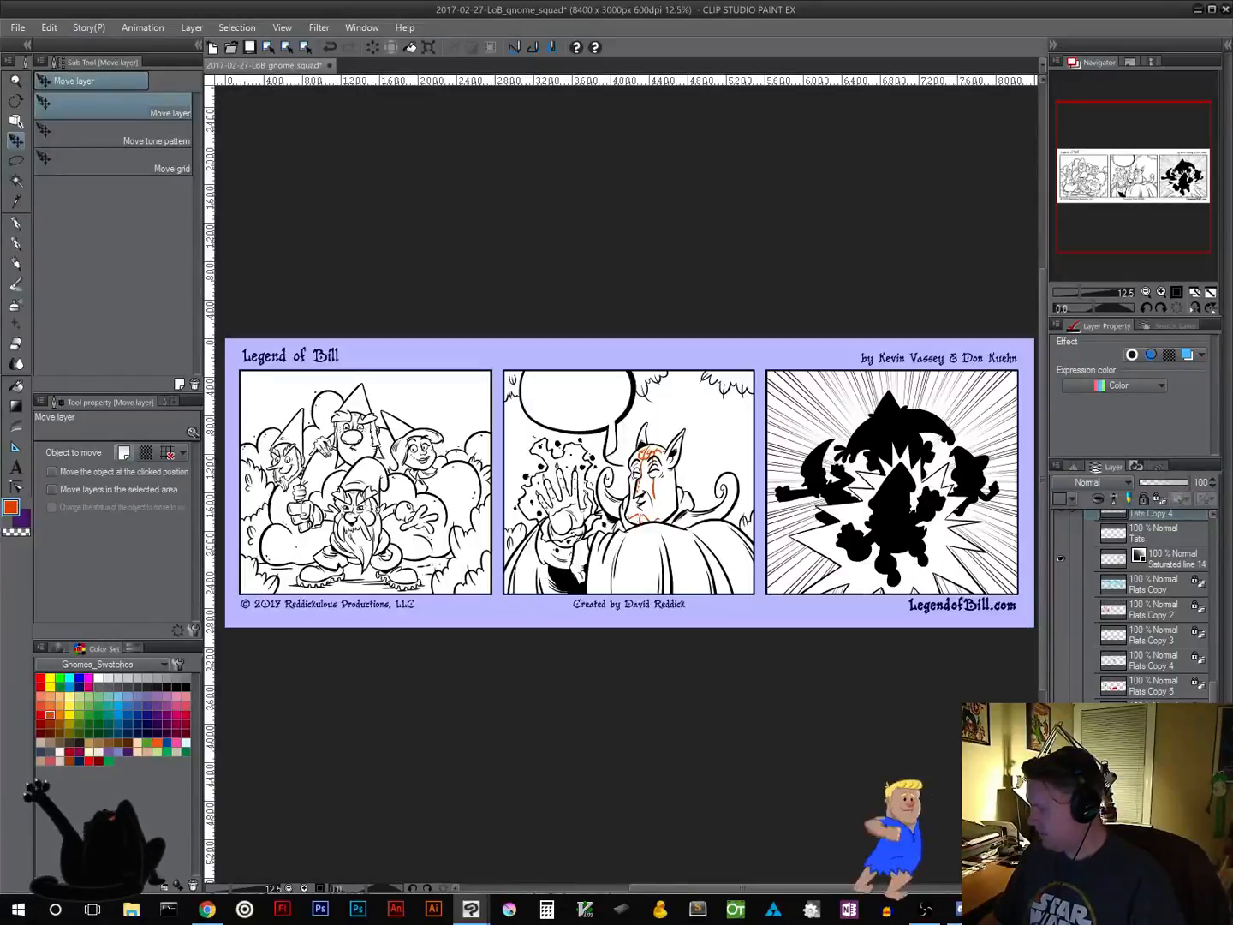
pyautogui.scroll(8, 1150, 606)
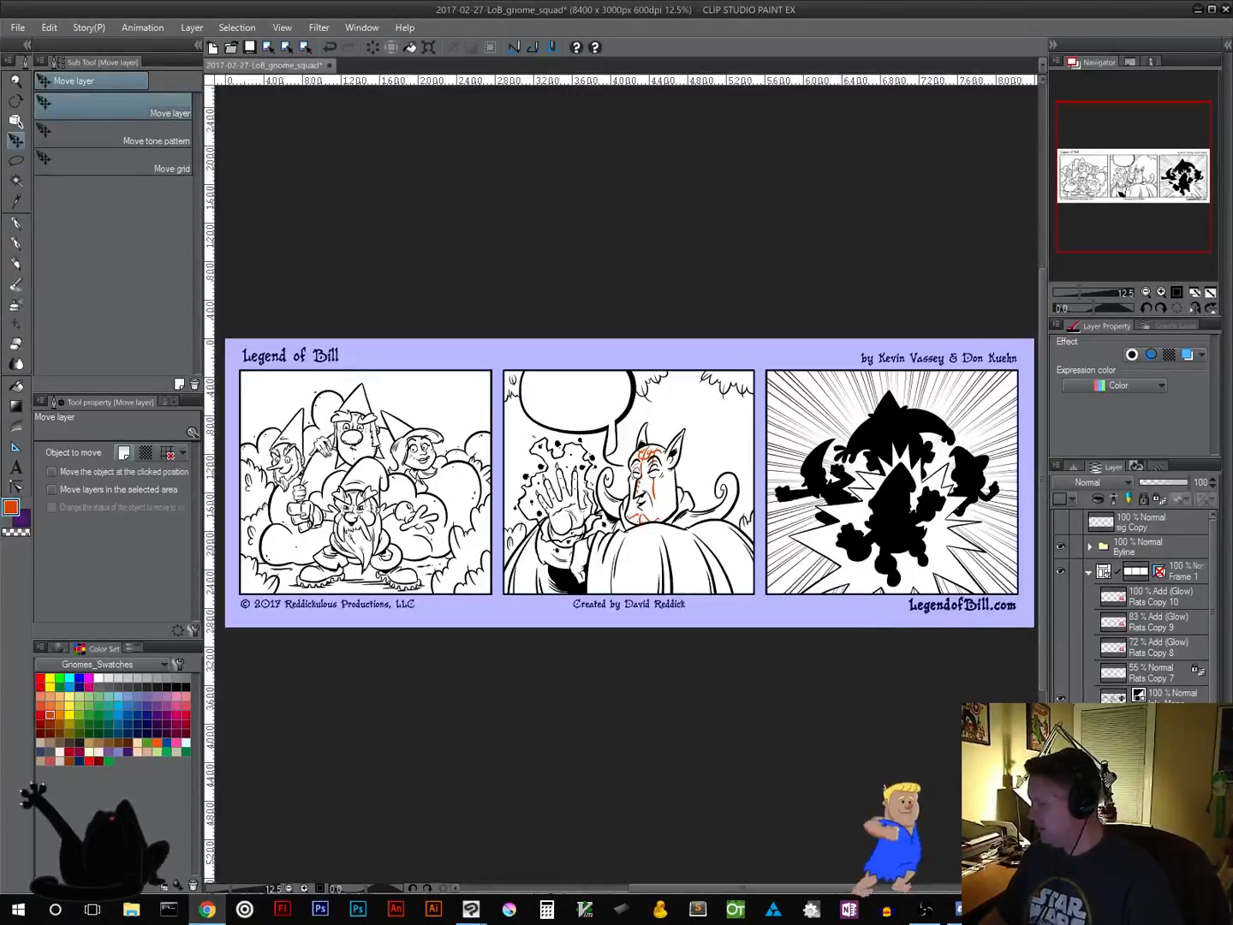
pyautogui.click(17, 467)
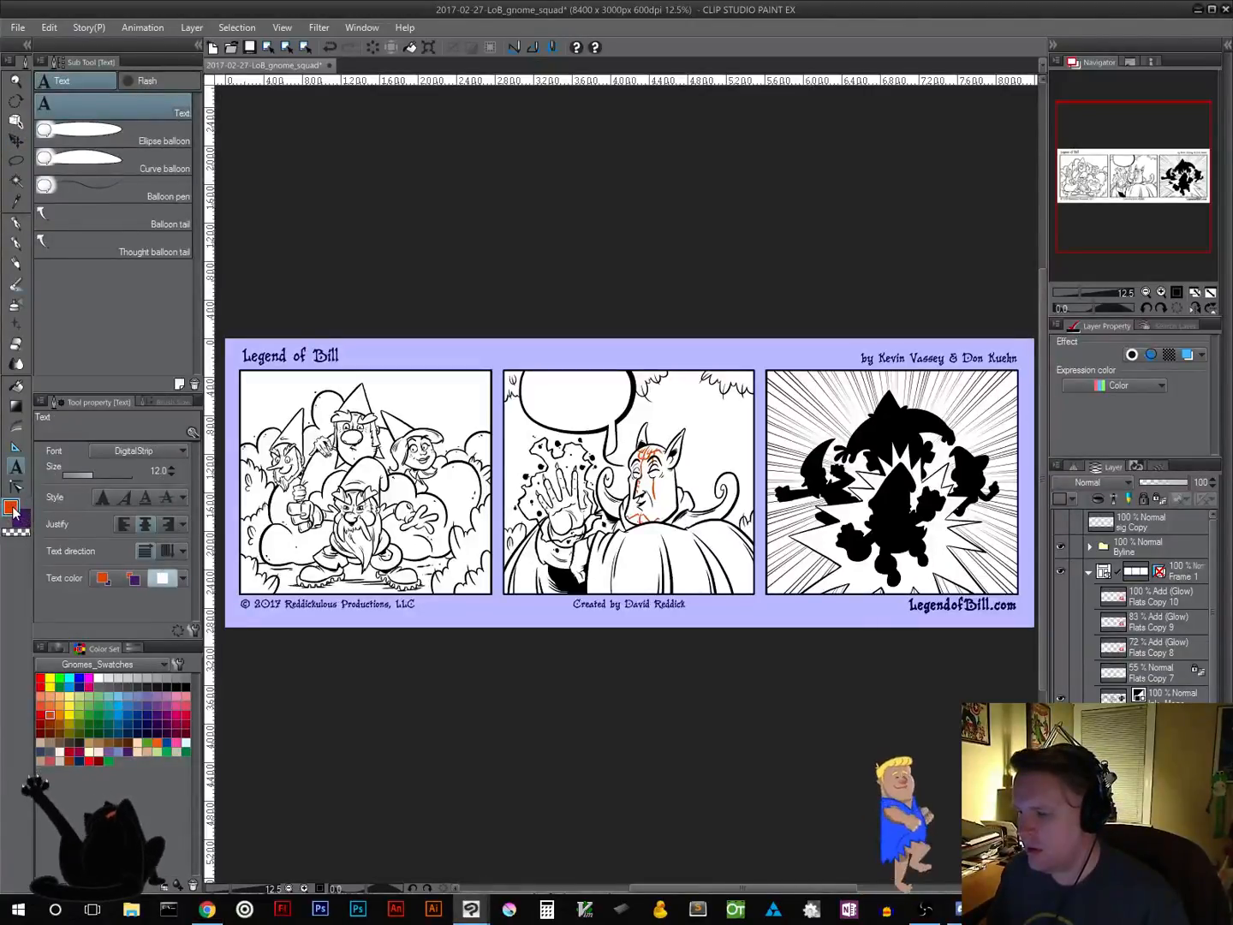
pyautogui.click(186, 684)
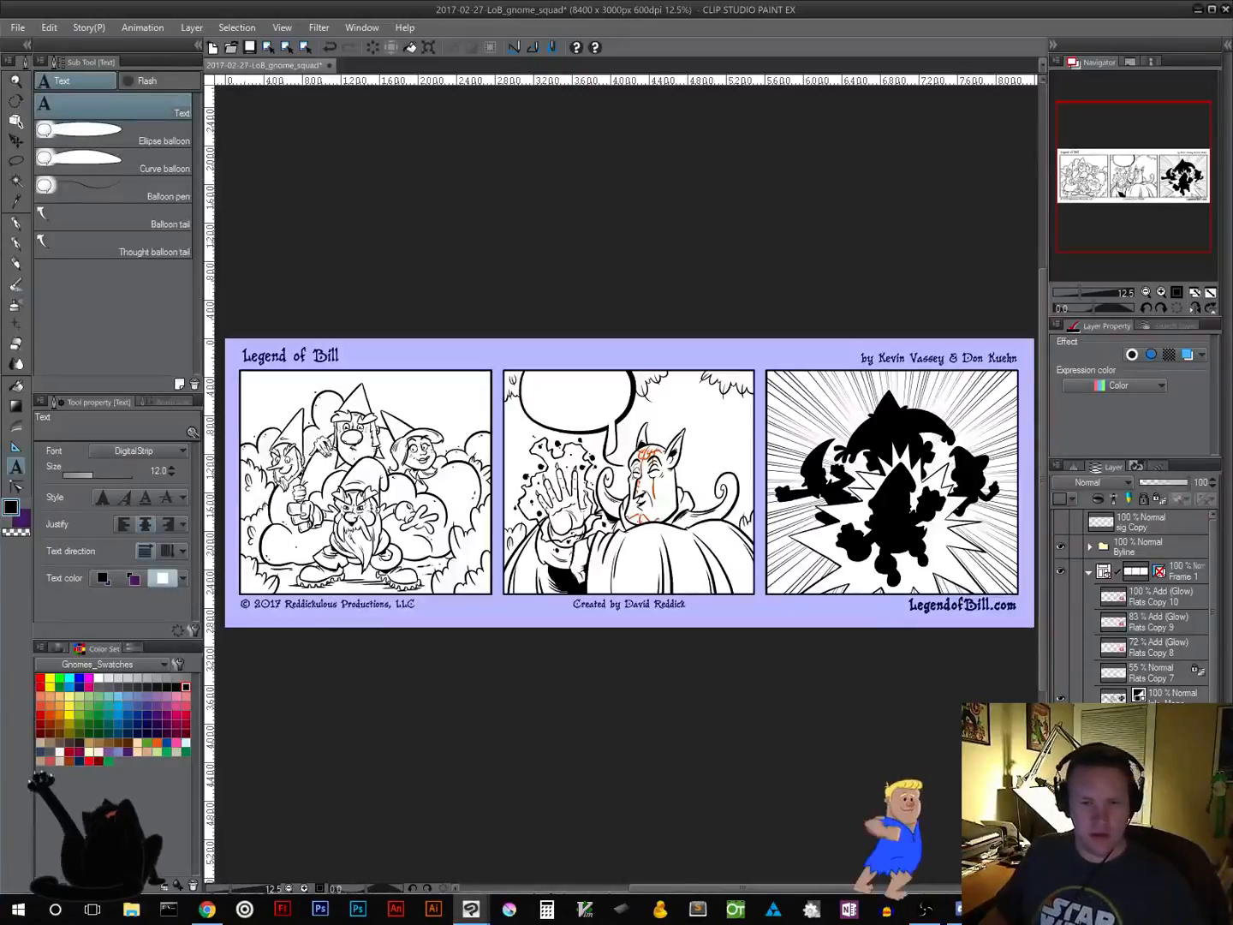
pyautogui.click(573, 385)
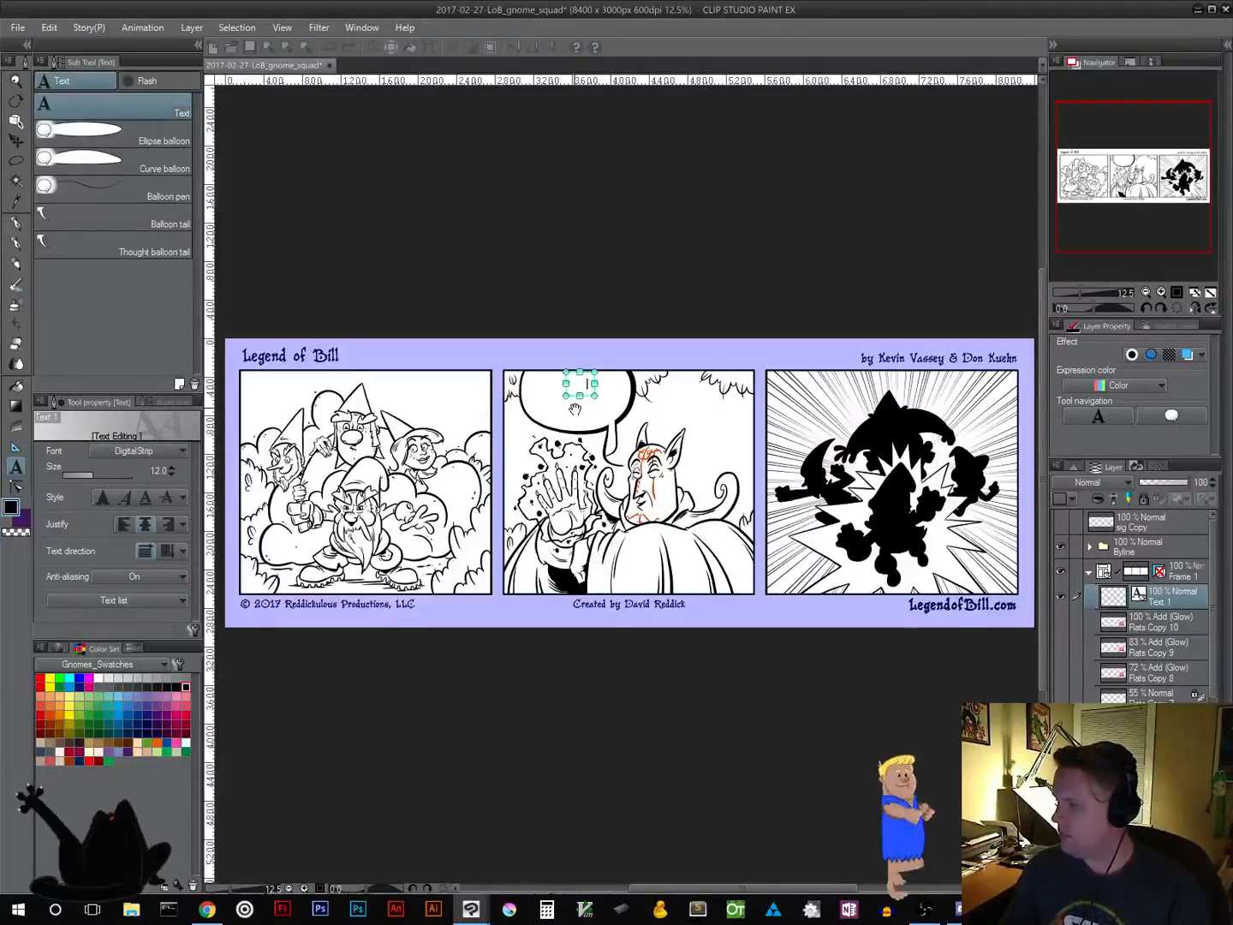
pyautogui.press('BackSpace')
pyautogui.press('BackSpace')
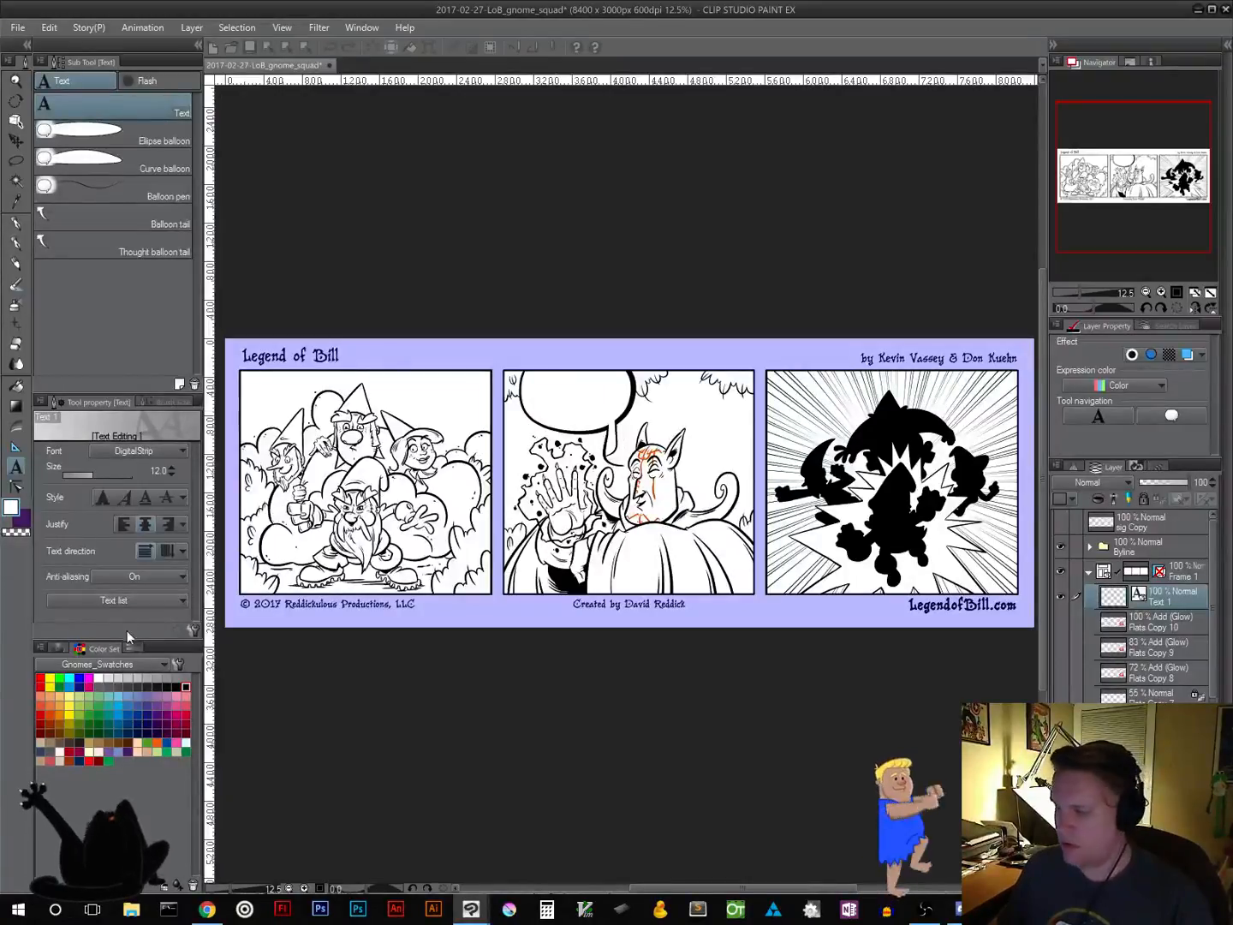
pyautogui.click(184, 678)
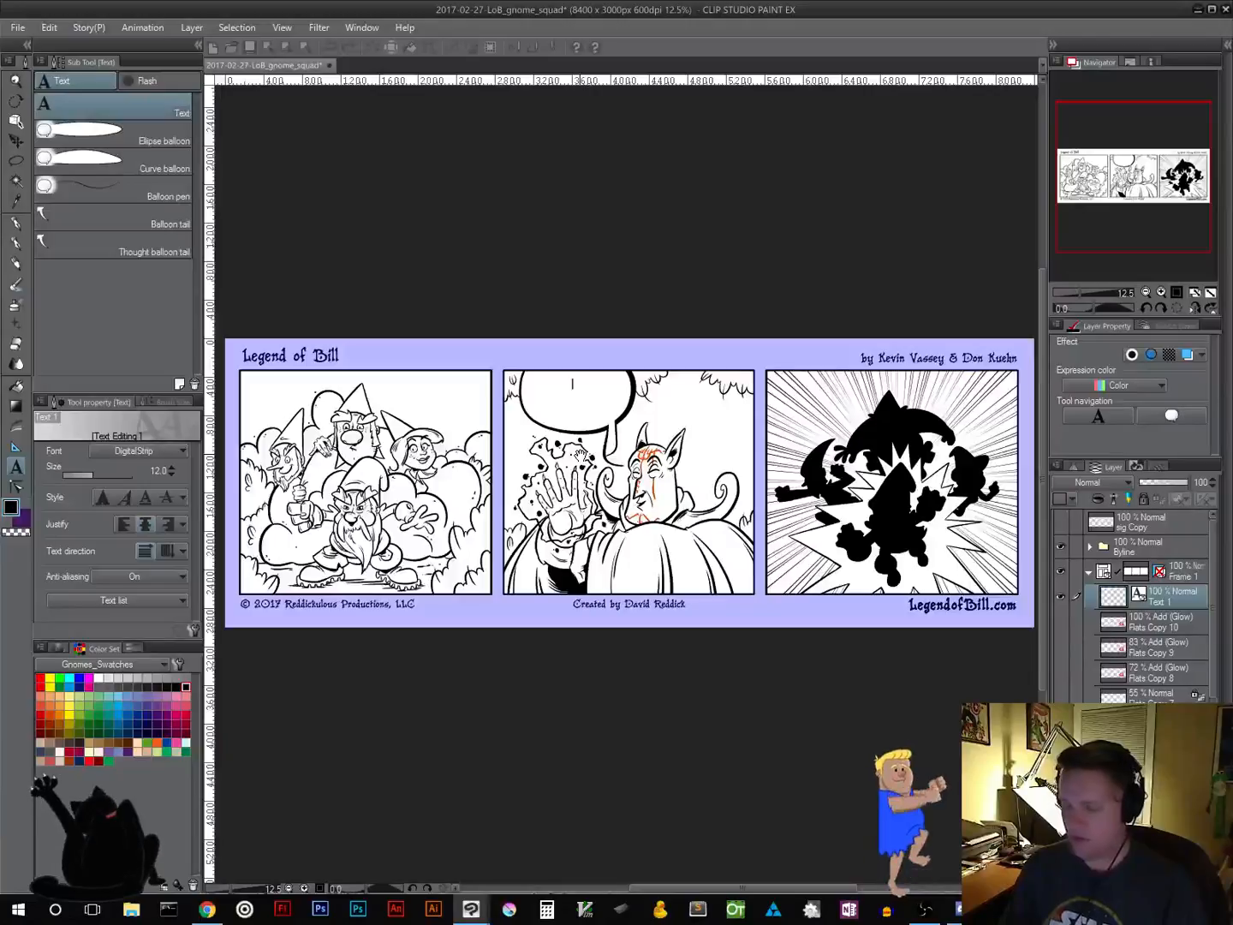
# Enter the dialogue "OH, THIS IS GOING TO BE FUN" on four lines in the speech balloon
pyautogui.write('OH')
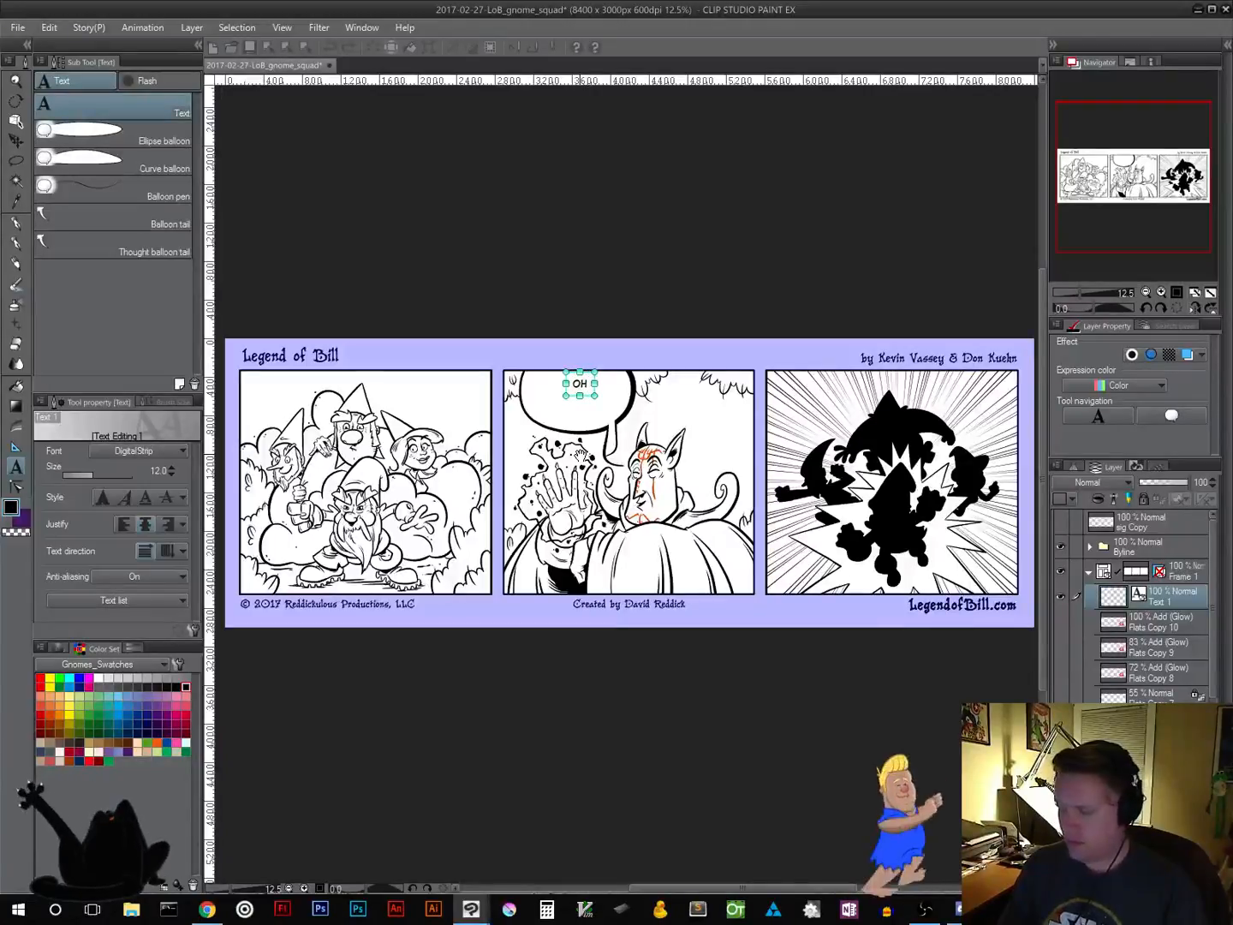
pyautogui.write(',')
pyautogui.press('Return')
pyautogui.write('THIS')
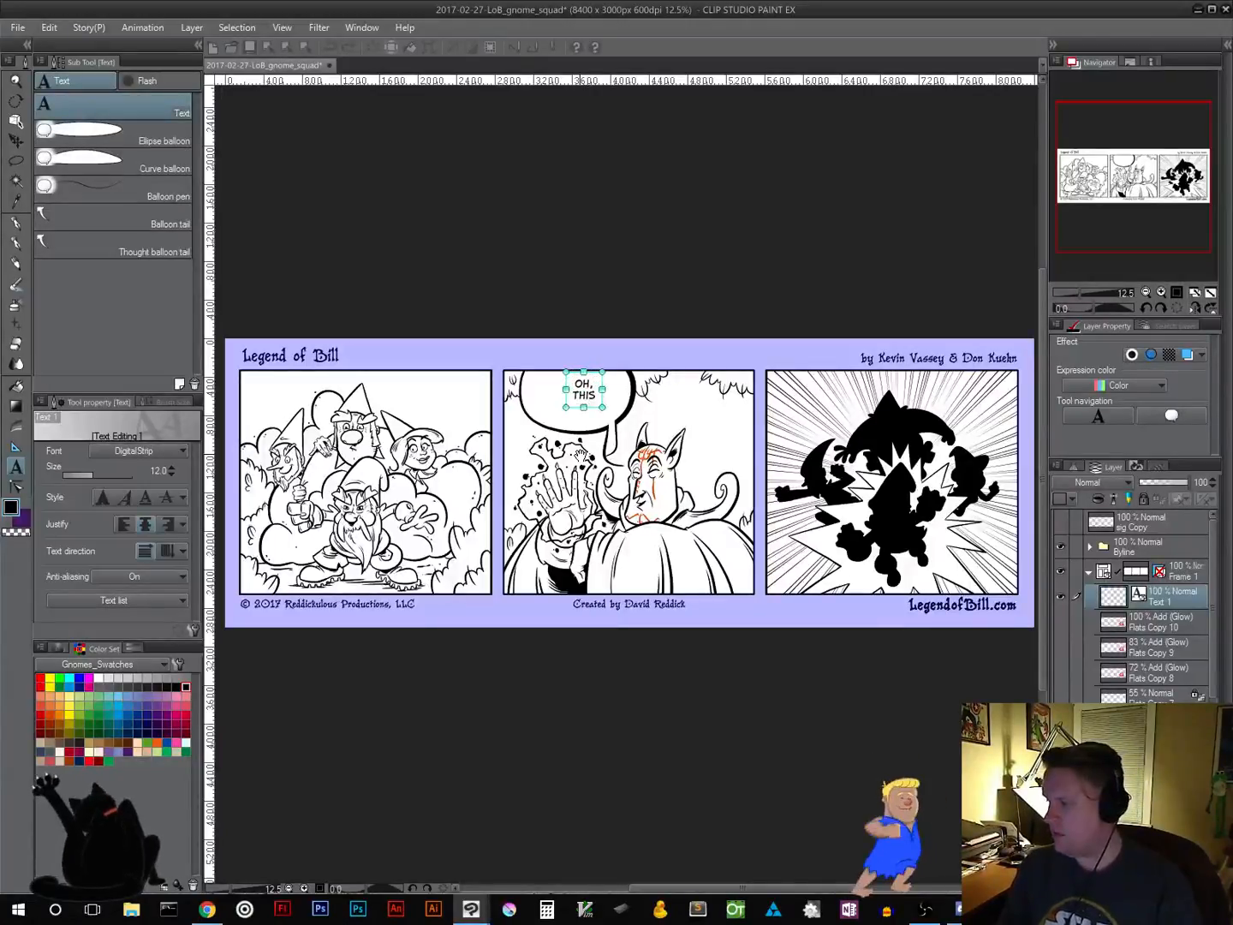
pyautogui.write(' IS G')
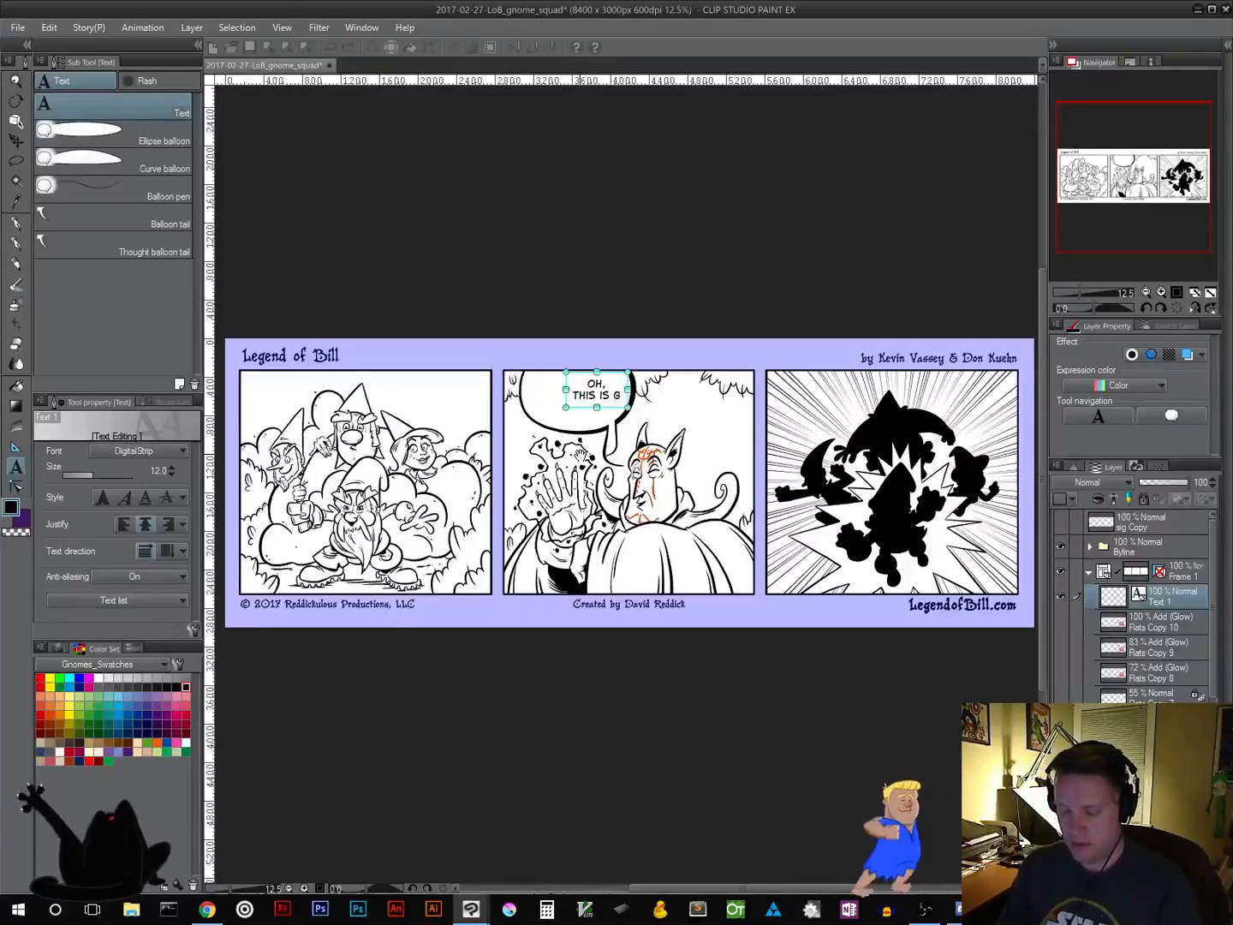
pyautogui.write('OING')
pyautogui.press('Return')
pyautogui.write('TO BE')
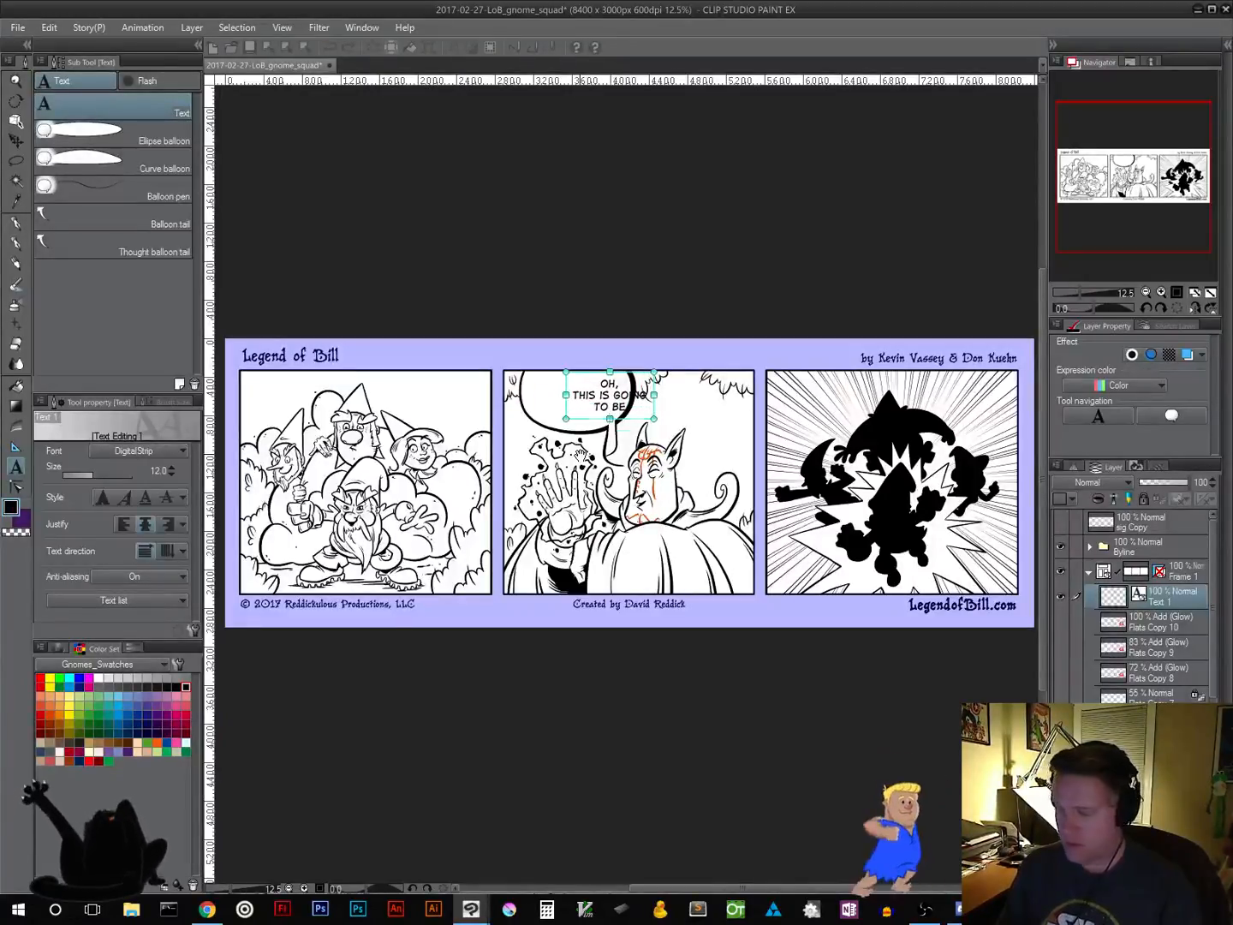
pyautogui.press('Return')
pyautogui.write('FUN')
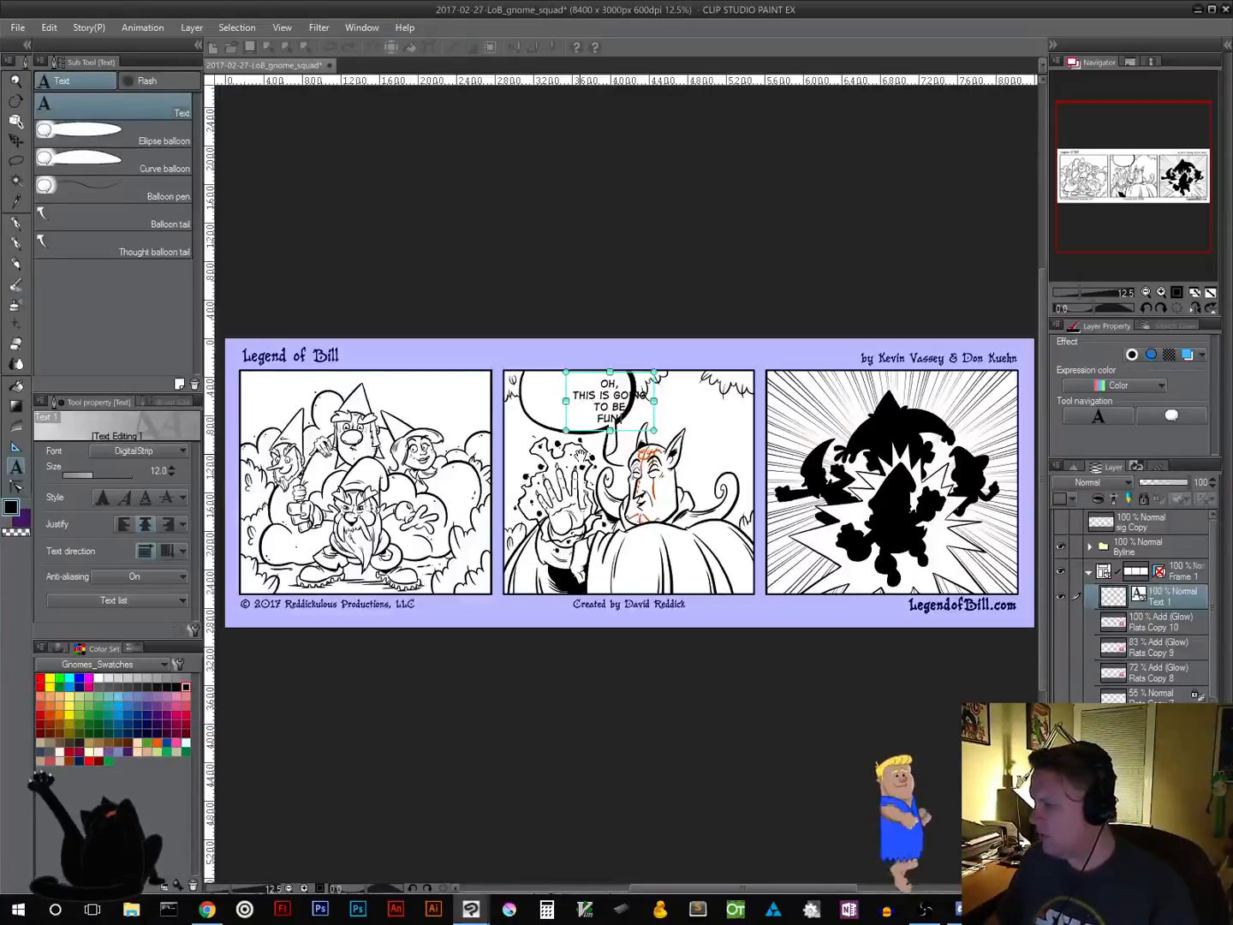
# Move the dialogue to the middle of the speech balloon and end its sentence with a period
pyautogui.write('!')
pyautogui.moveTo(632, 435); pyautogui.dragTo(603, 433)
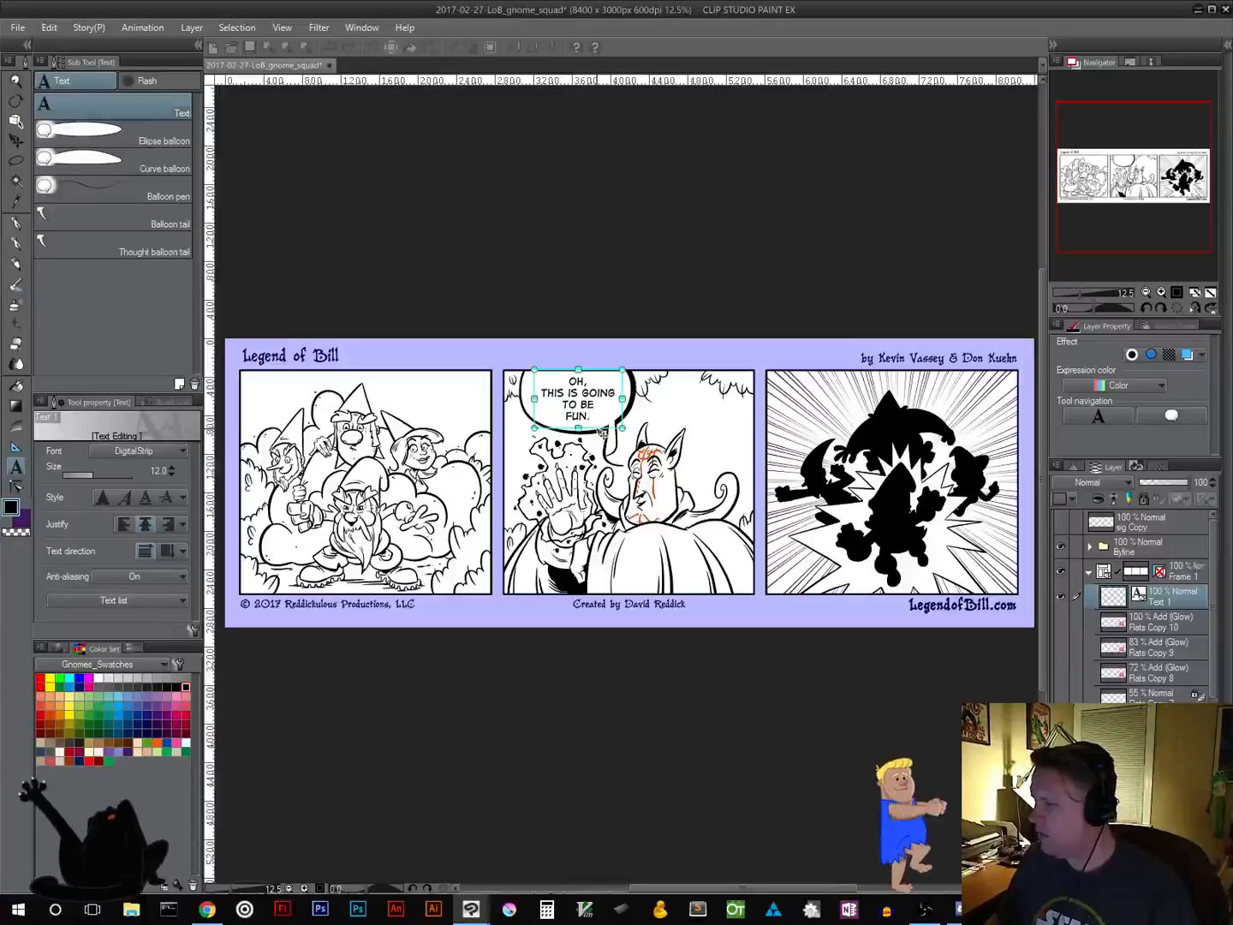
pyautogui.moveTo(603, 434); pyautogui.dragTo(601, 433)
pyautogui.press('BackSpace')
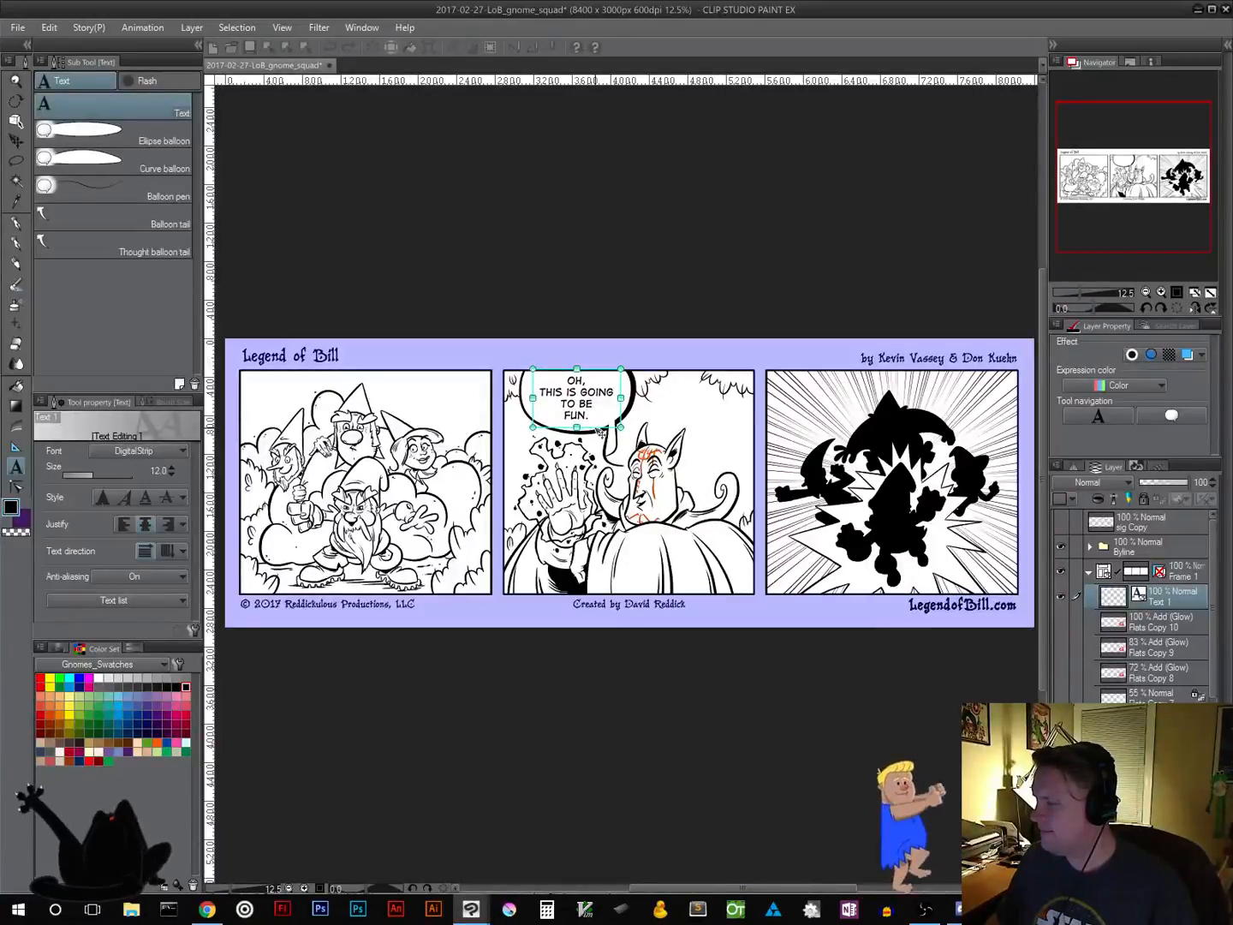
pyautogui.write('.')
# Rebreak the balloon dialogue so its middle lines read "THIS IS" and "GOING TO BE"
pyautogui.click(582, 391)
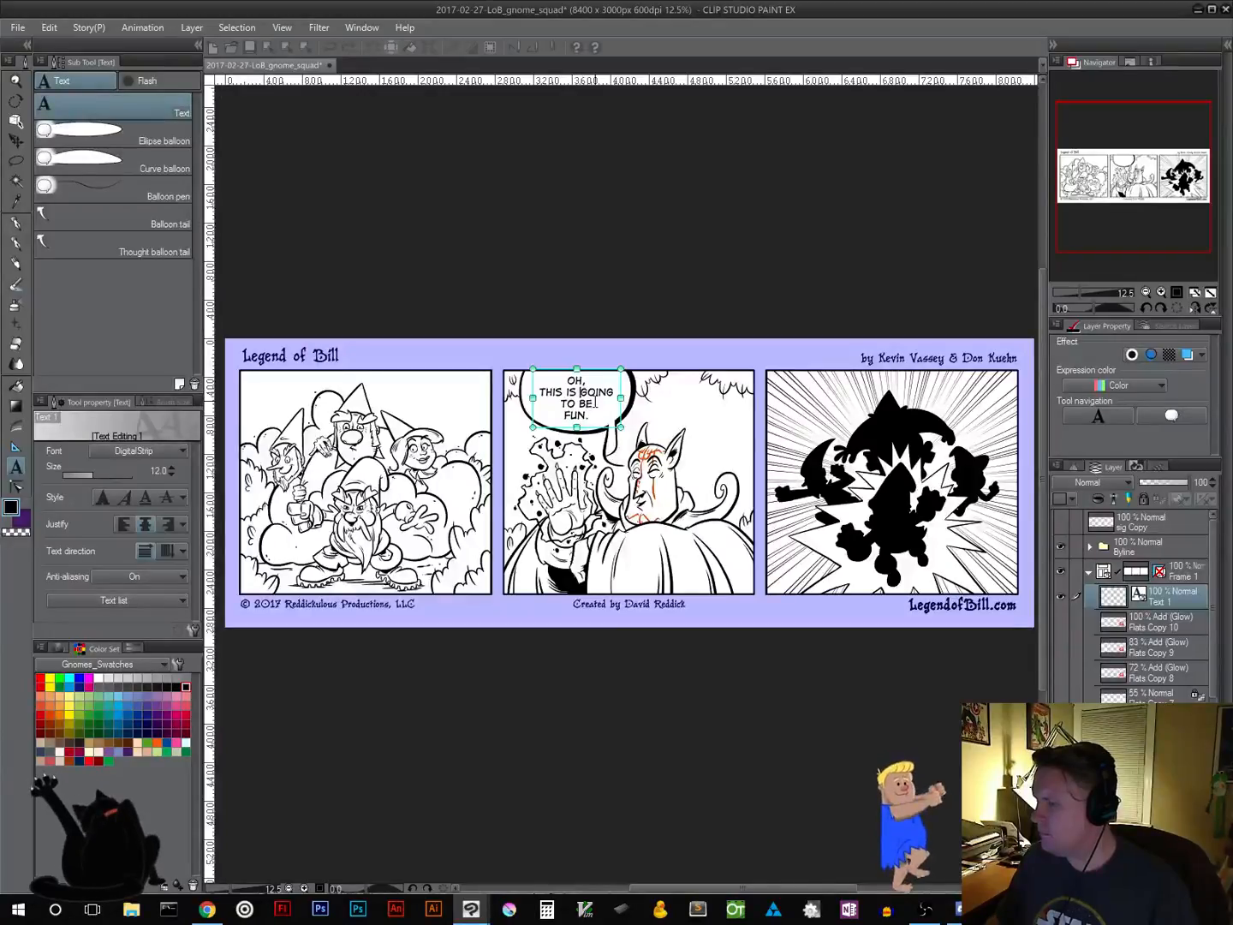
pyautogui.press('BackSpace')
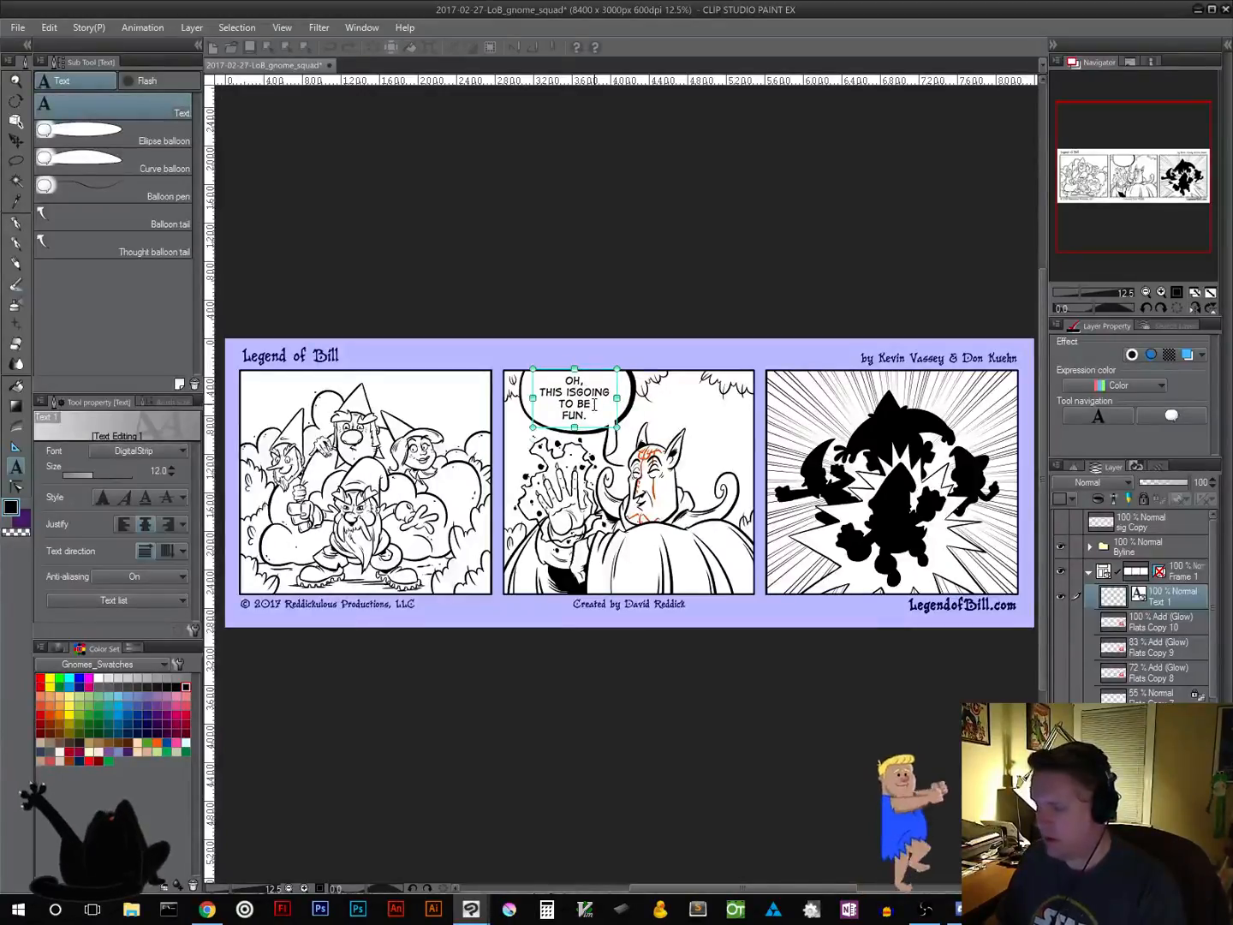
pyautogui.press('Return')
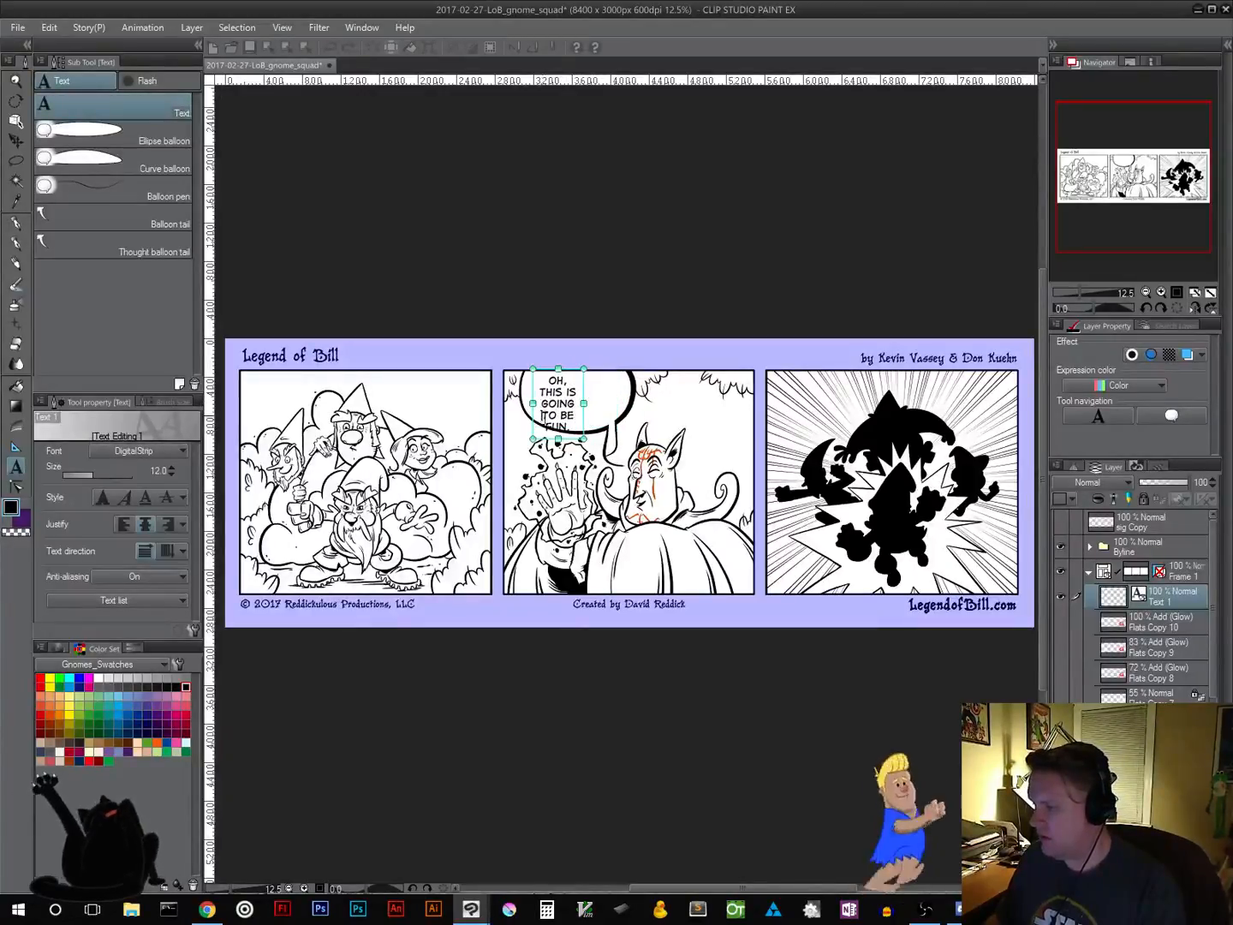
pyautogui.press('BackSpace')
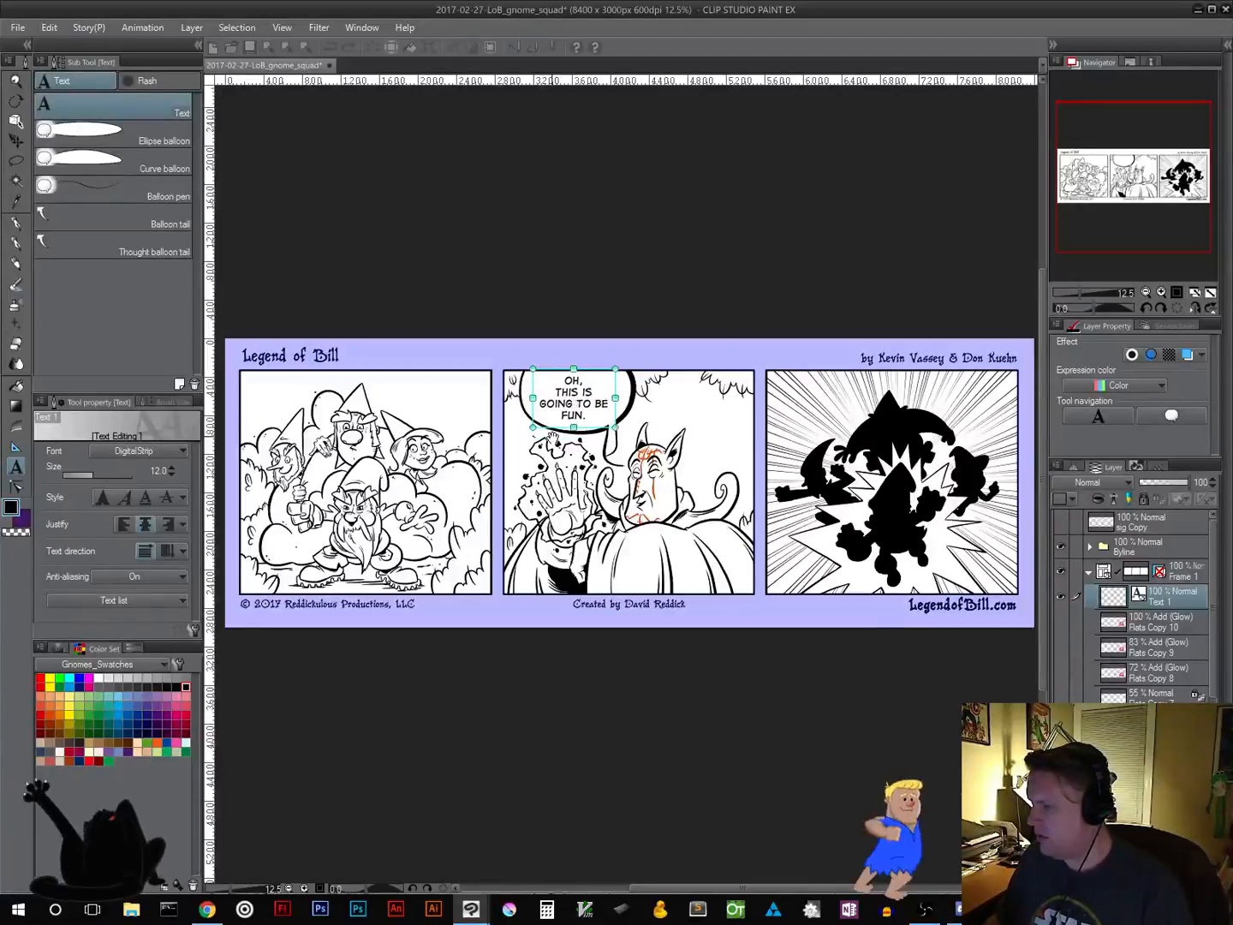
# Nudge the dialogue to centre it in the speech balloon, commit the text and save the file
pyautogui.moveTo(592, 430); pyautogui.dragTo(594, 429)
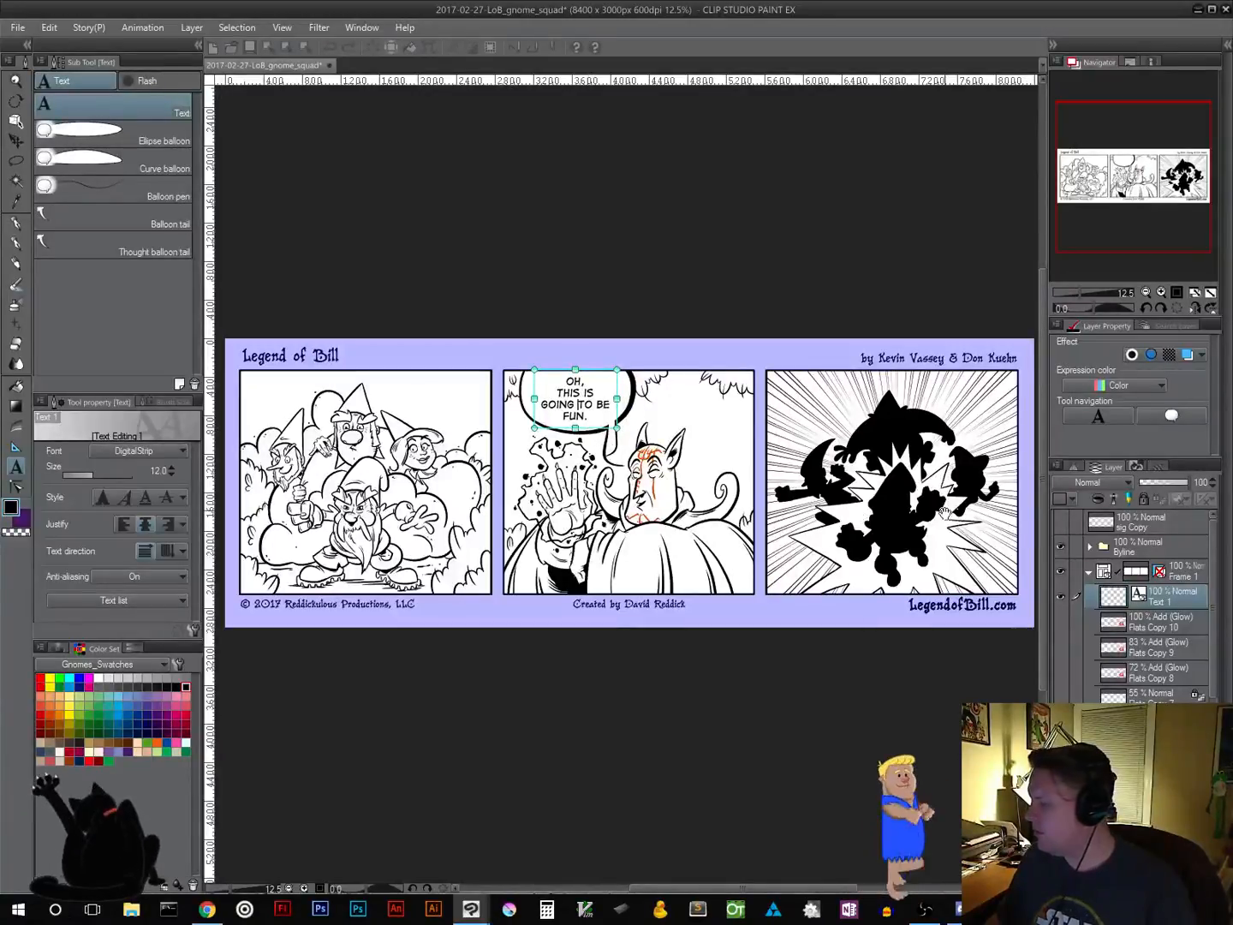
pyautogui.click(1154, 609)
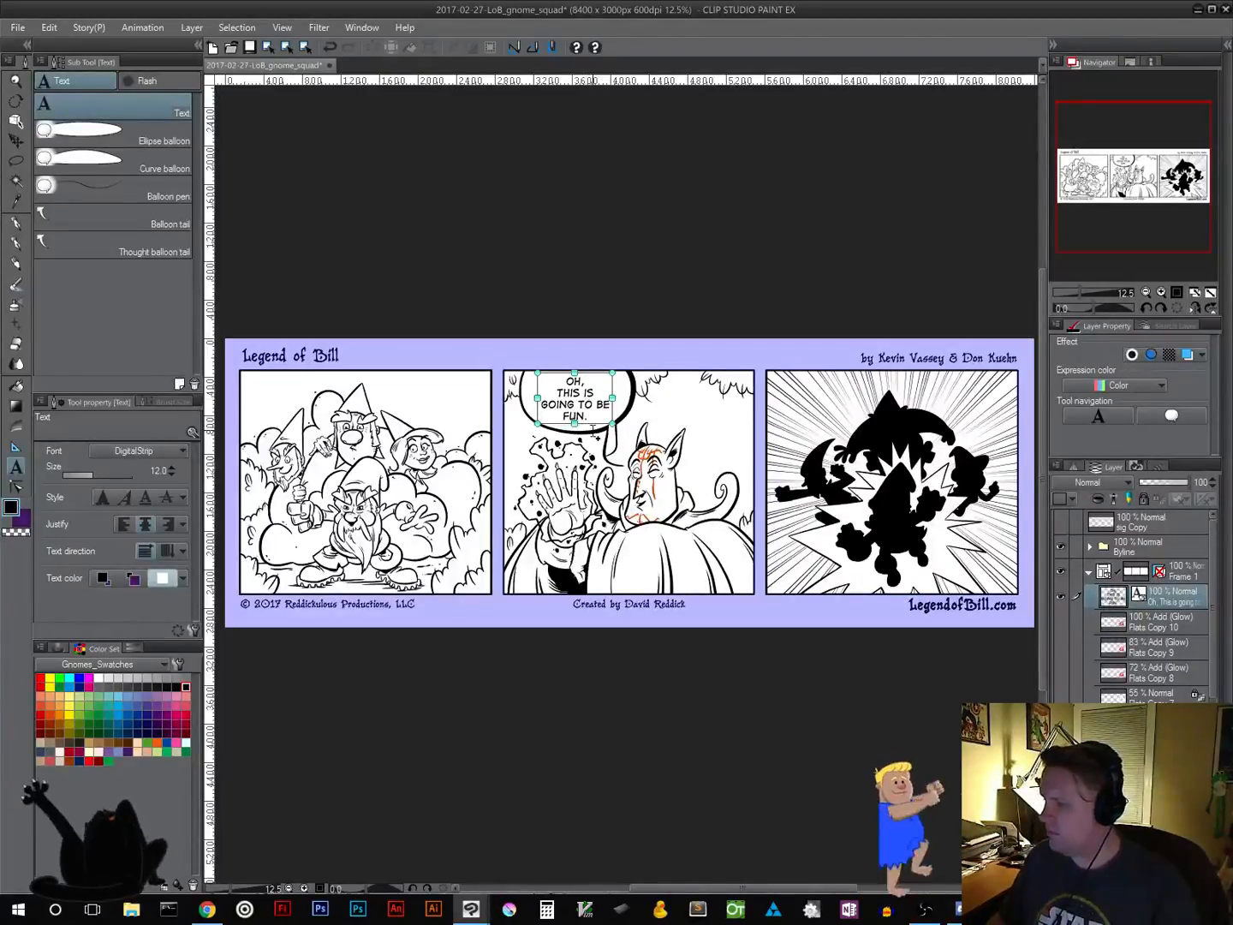
pyautogui.moveTo(596, 425); pyautogui.dragTo(598, 425)
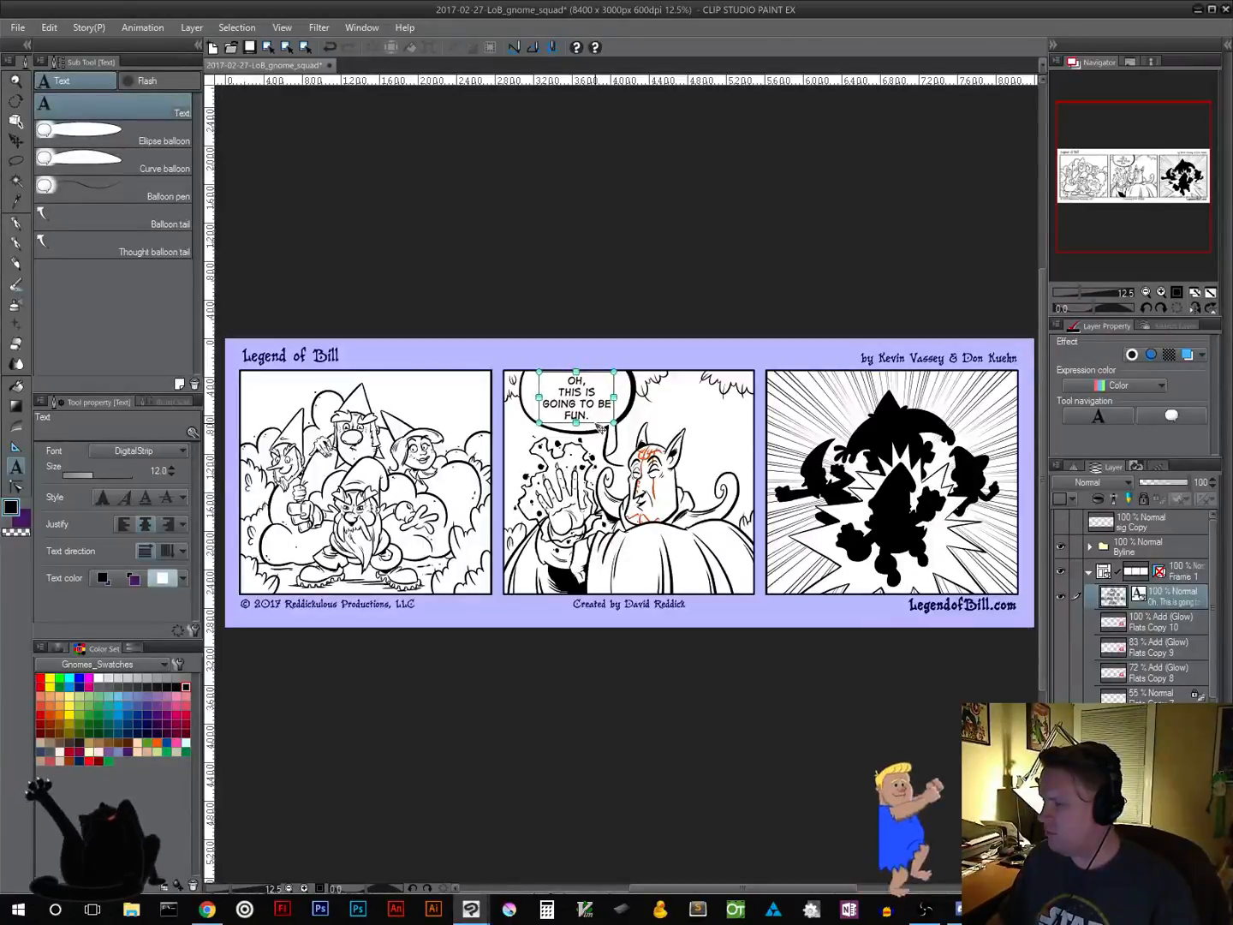
pyautogui.click(1144, 622)
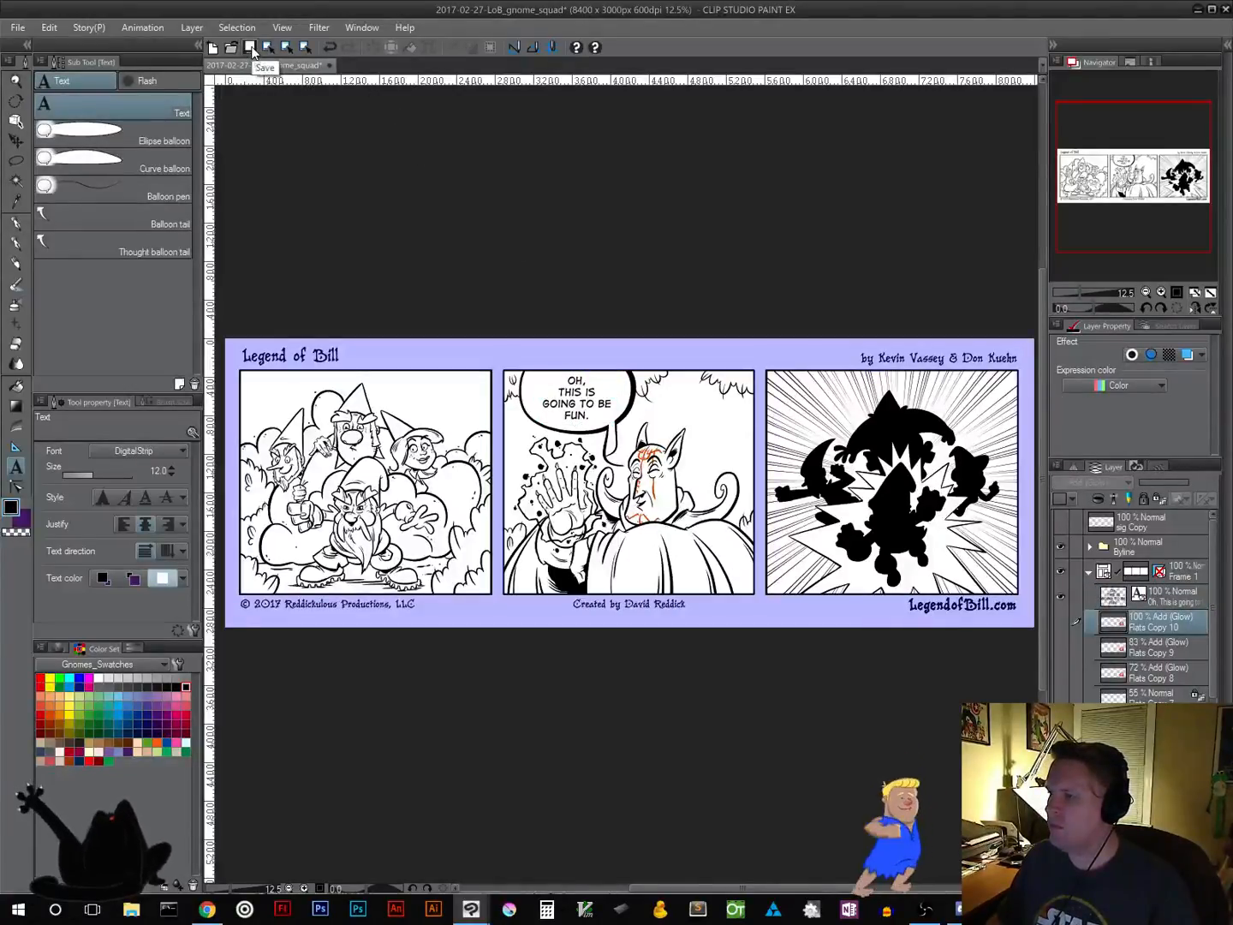
pyautogui.click(250, 48)
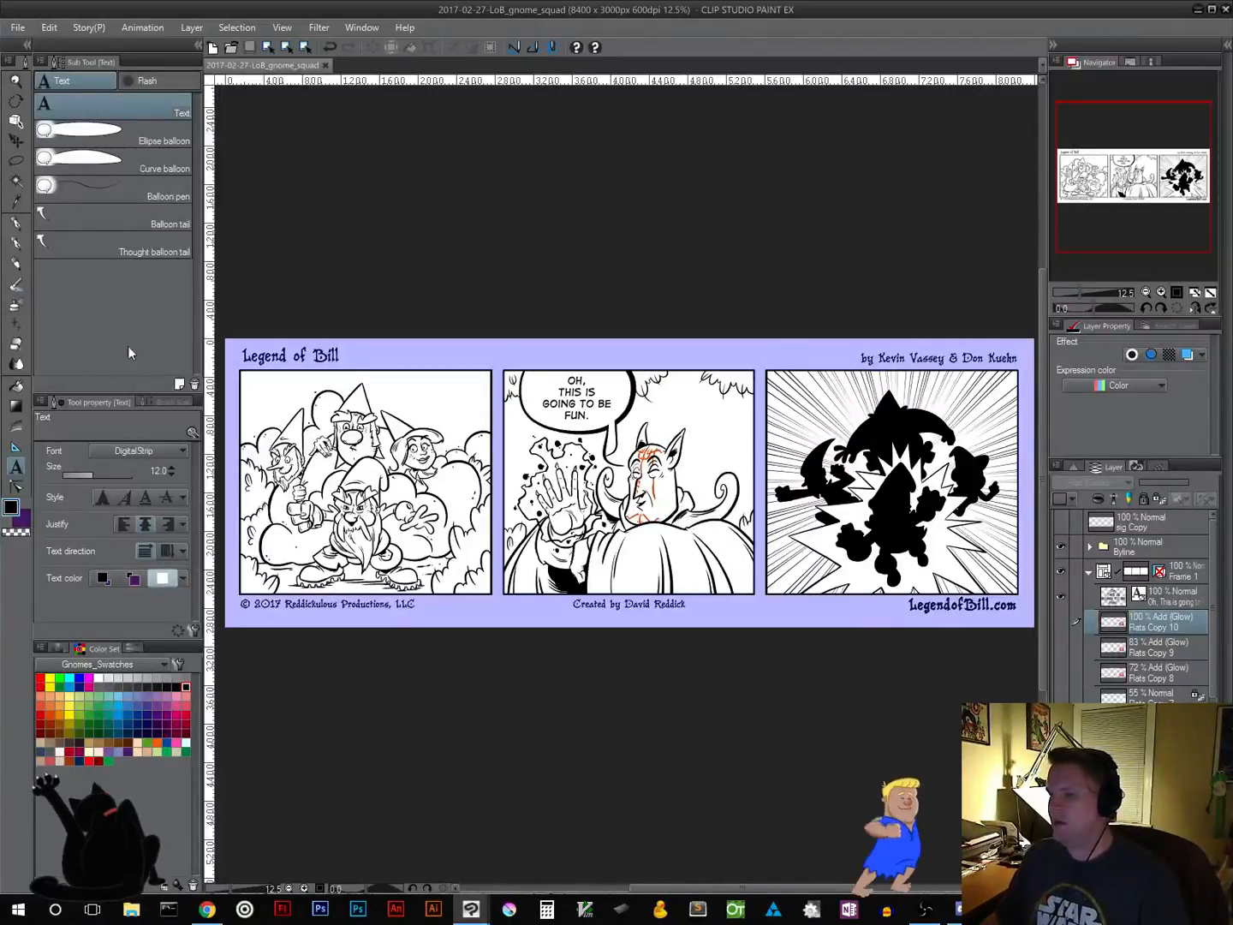
# Export the line-art strip as a single-layer TIFF, processed for comic with rasterizing set to Prefer quality
pyautogui.click(15, 141)
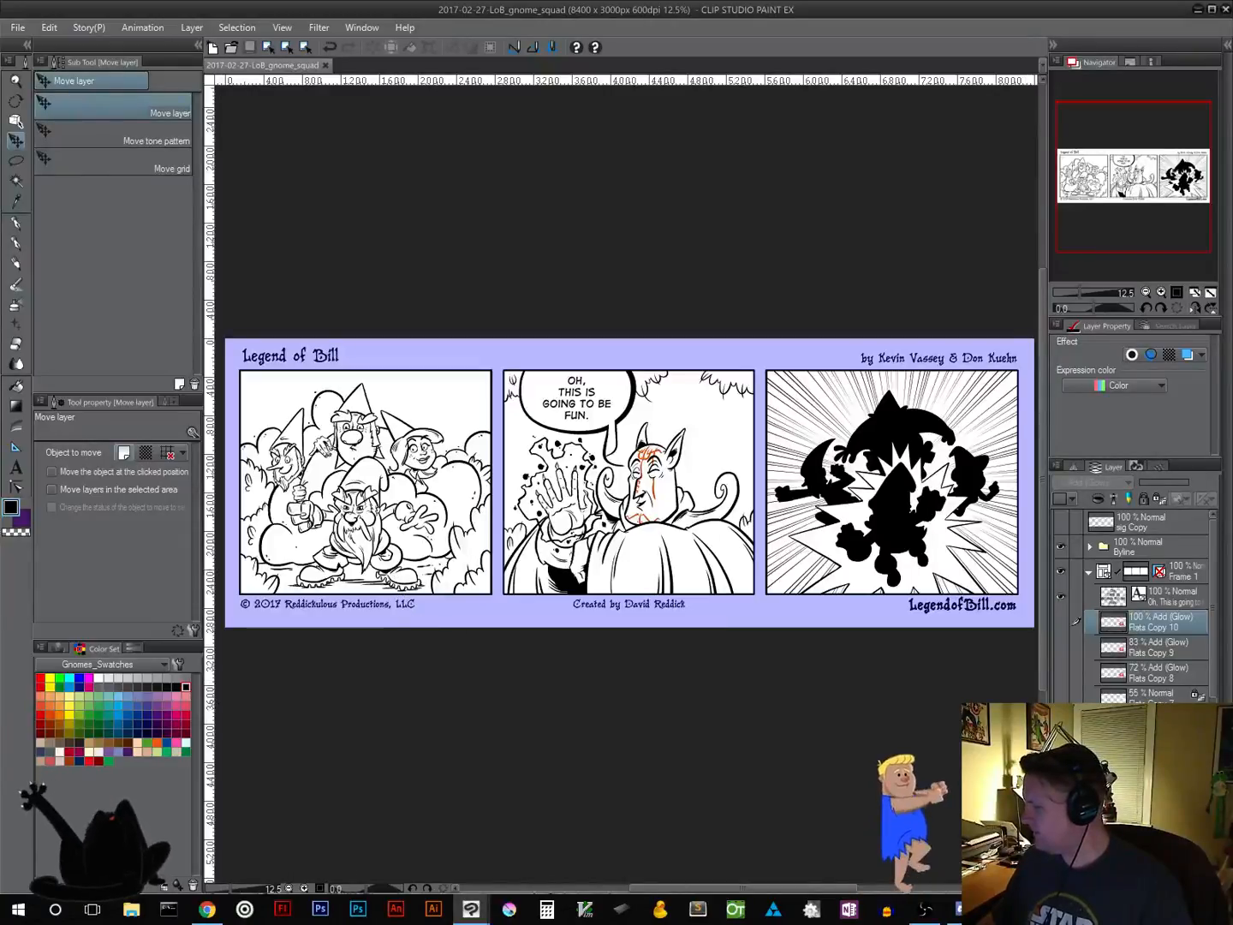
pyautogui.click(25, 29)
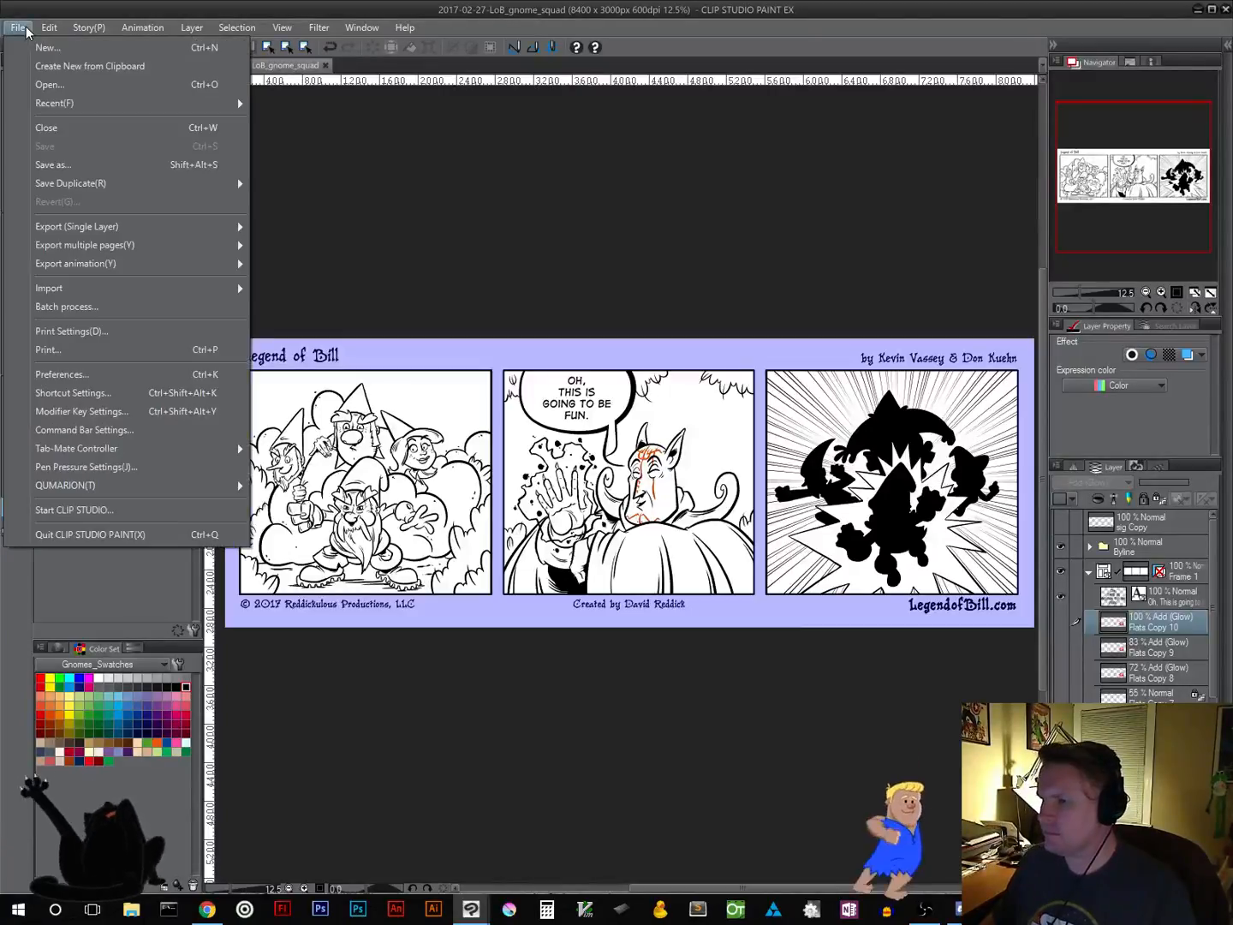
pyautogui.moveTo(50, 294)
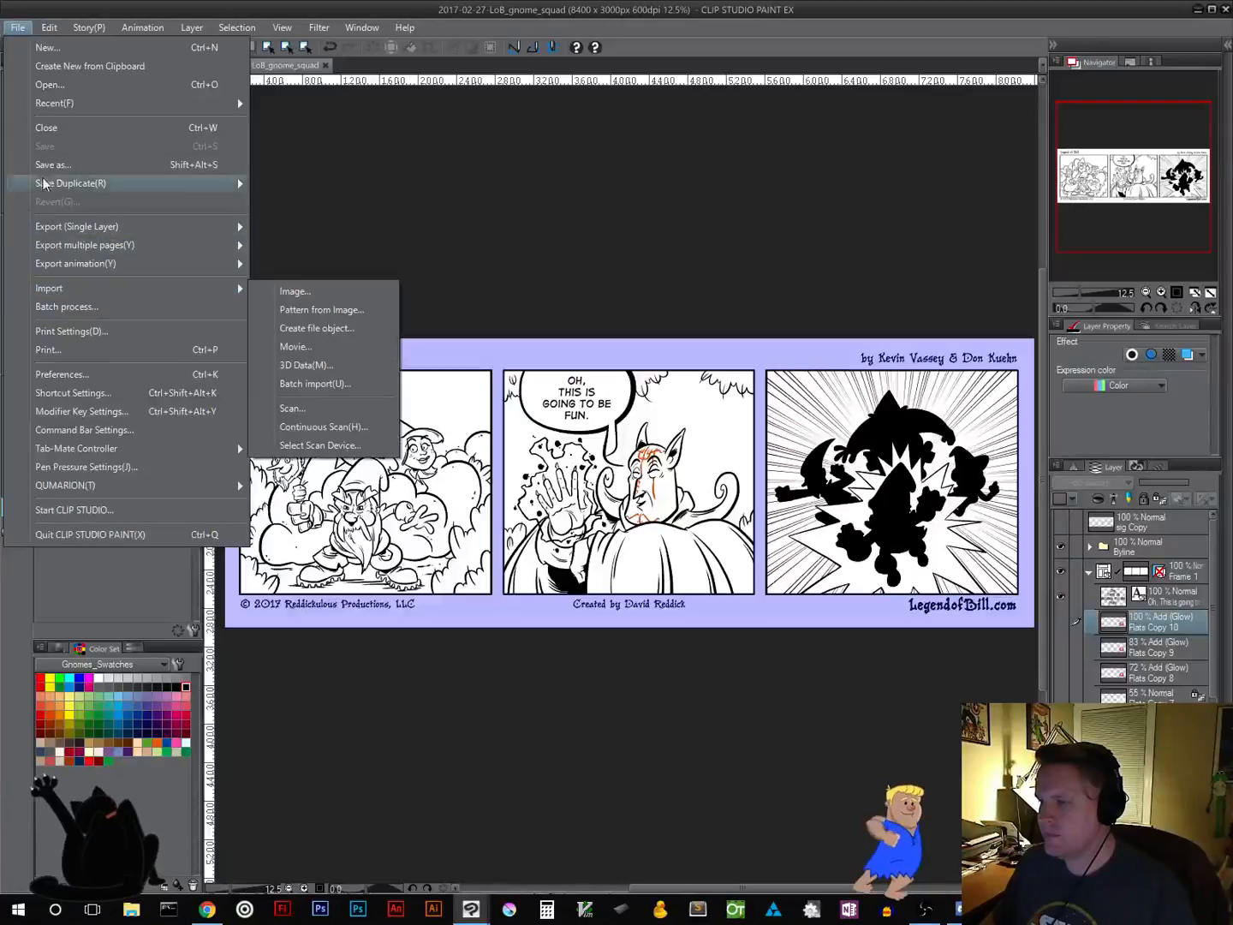
pyautogui.moveTo(57, 230)
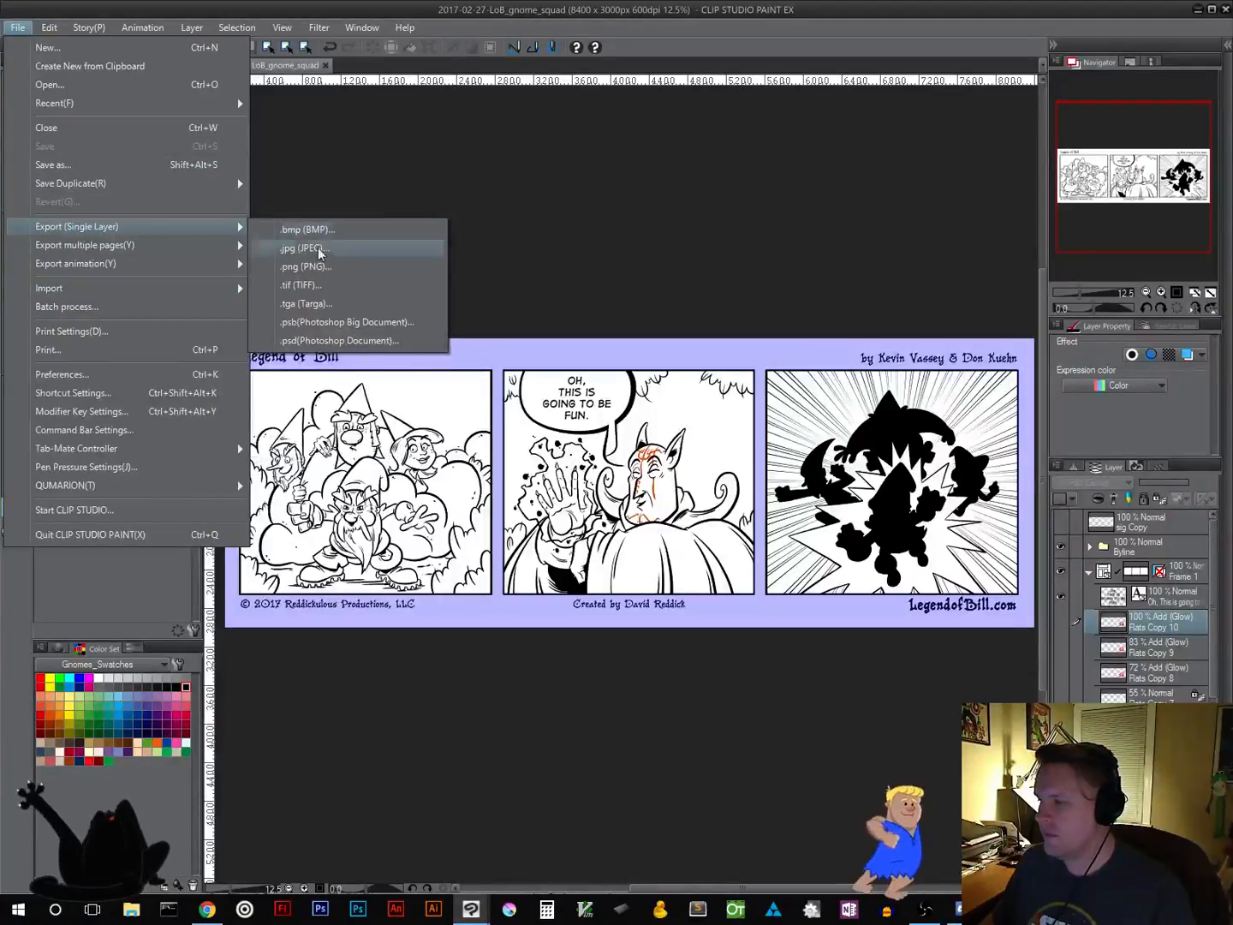
pyautogui.click(322, 284)
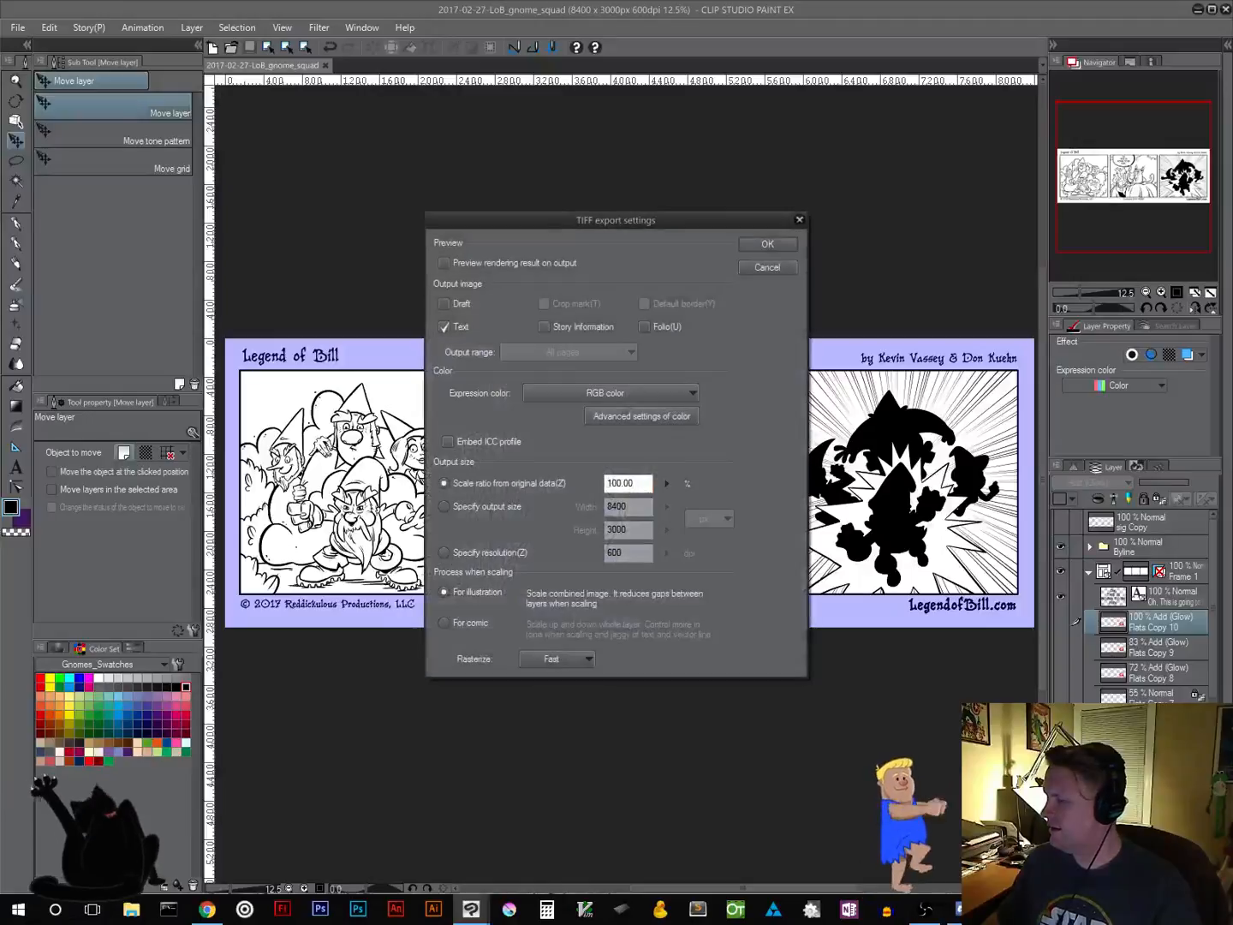
pyautogui.click(490, 632)
pyautogui.click(554, 659)
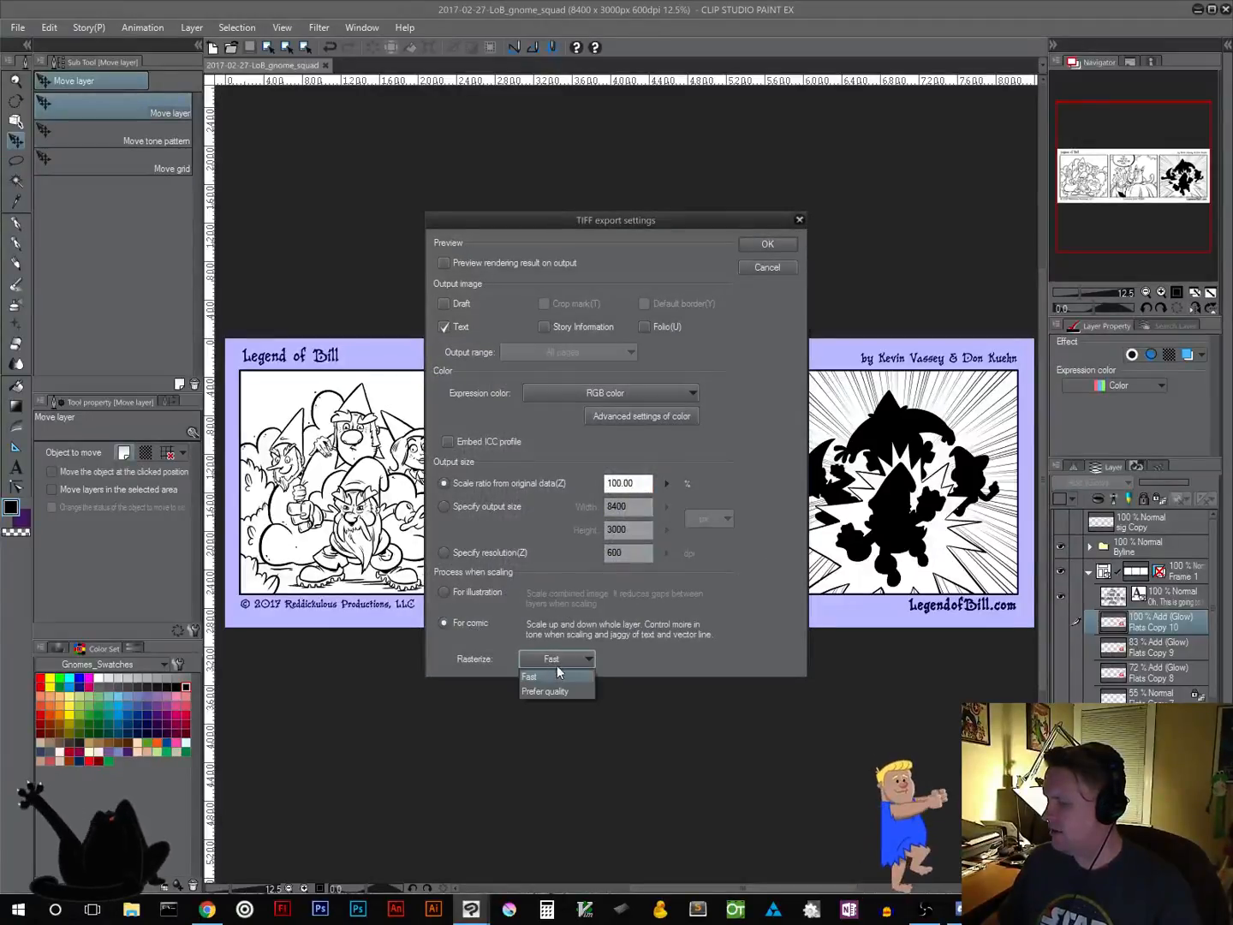
pyautogui.click(567, 692)
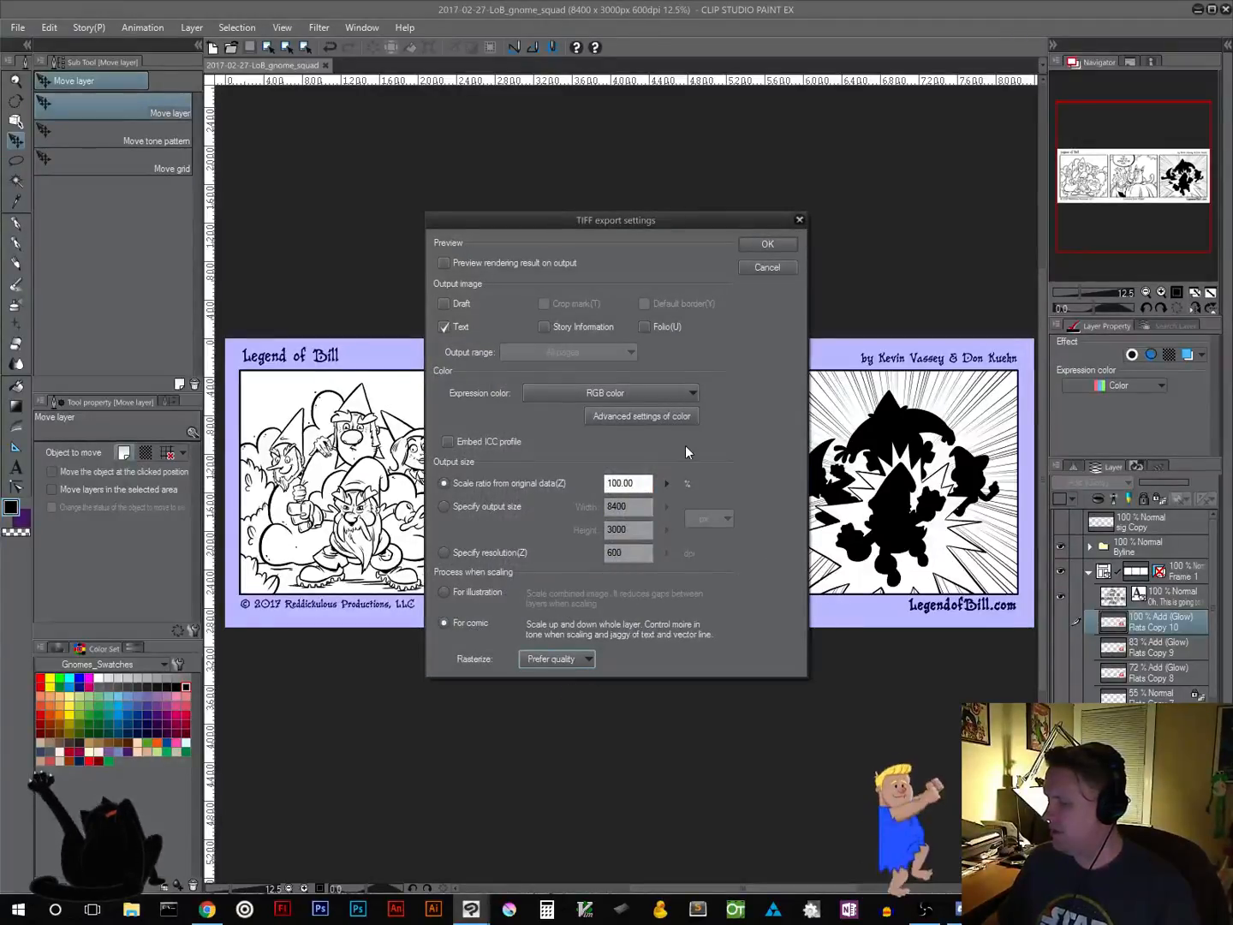
pyautogui.click(780, 243)
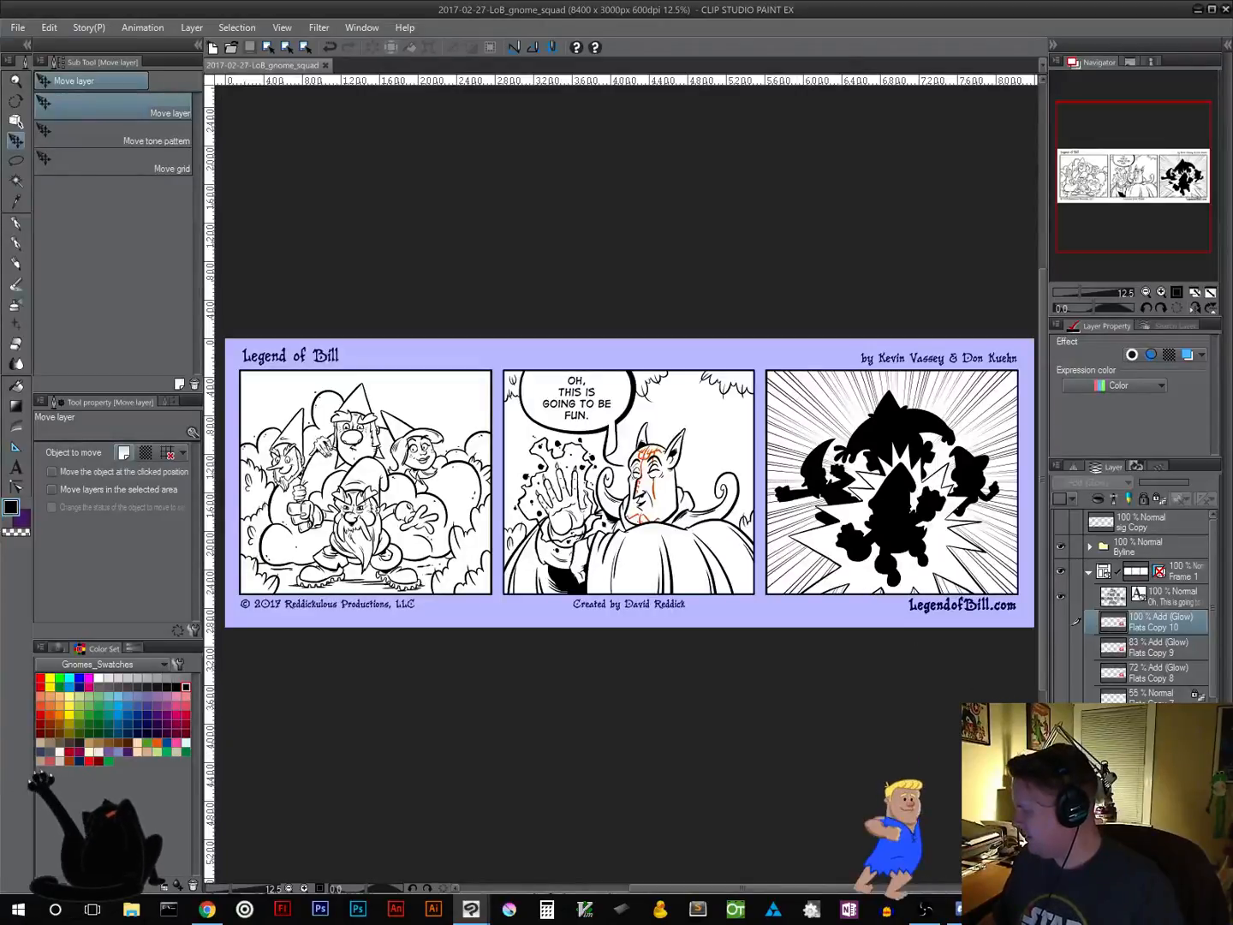
# Restore the full-colour strip by showing the glow, Flats and Tats layers and hiding Tats Copy 4, and save the file
pyautogui.click(1061, 724)
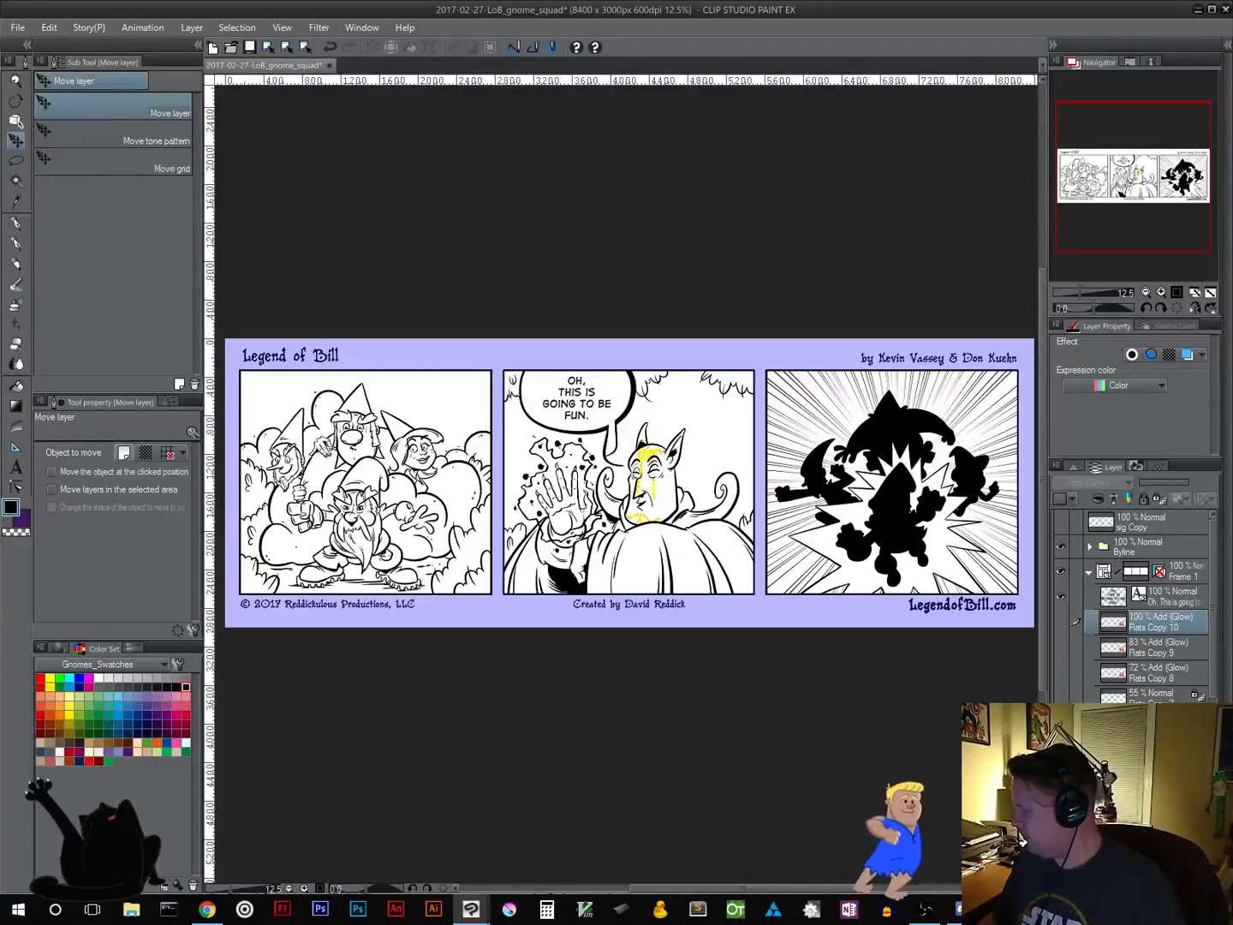
pyautogui.moveTo(1061, 697); pyautogui.dragTo(1061, 622)
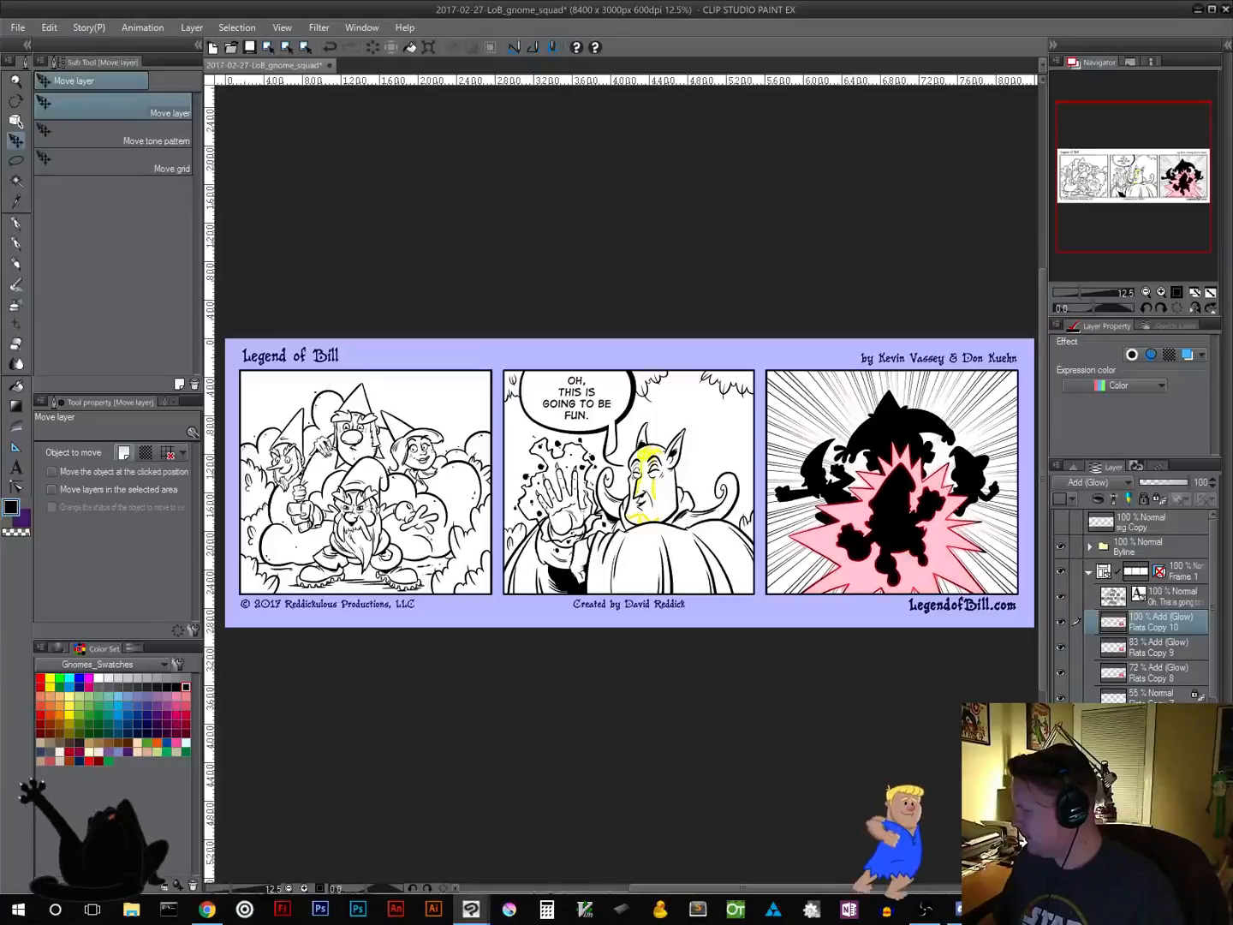
pyautogui.scroll(-10, 1130, 608)
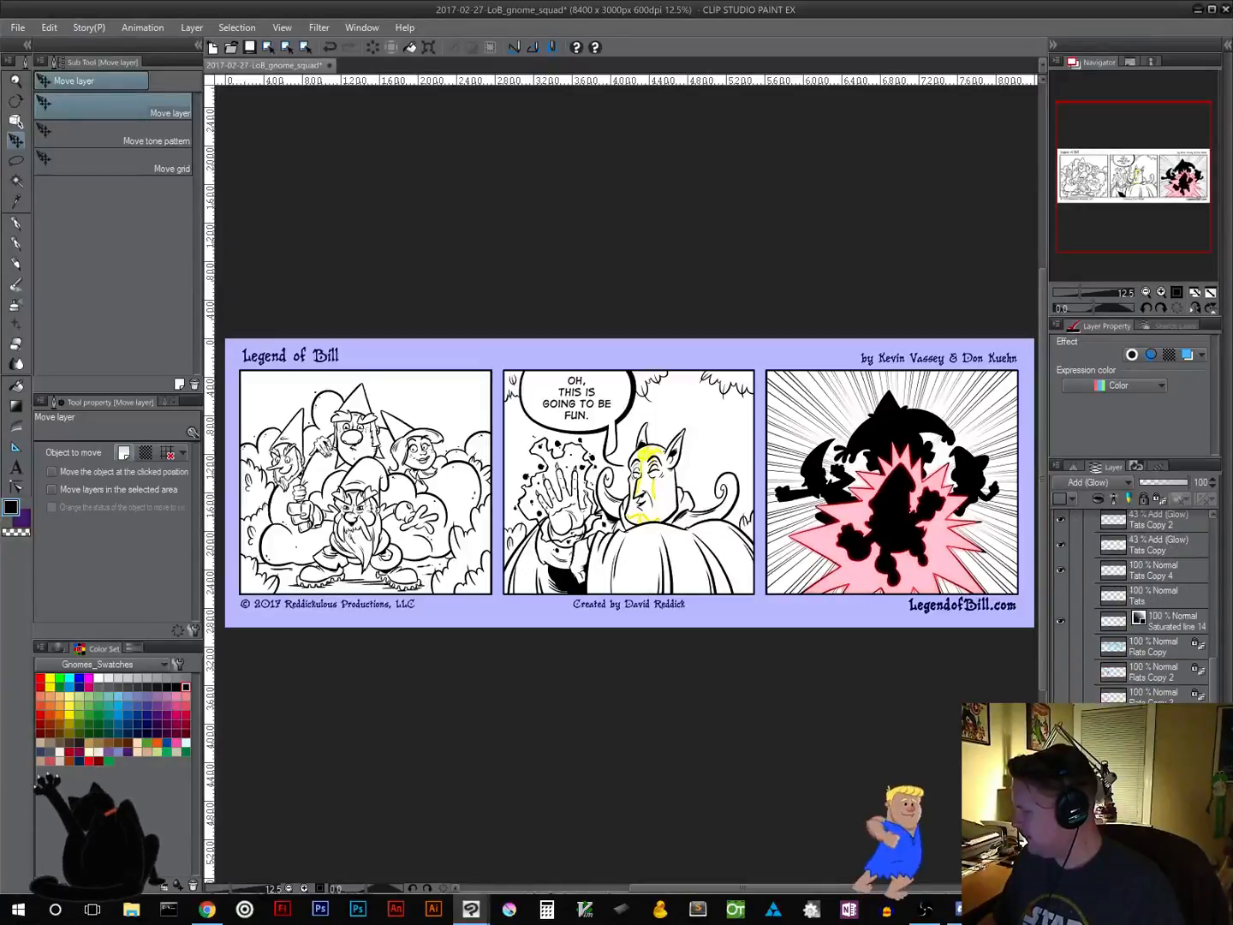
pyautogui.click(1060, 644)
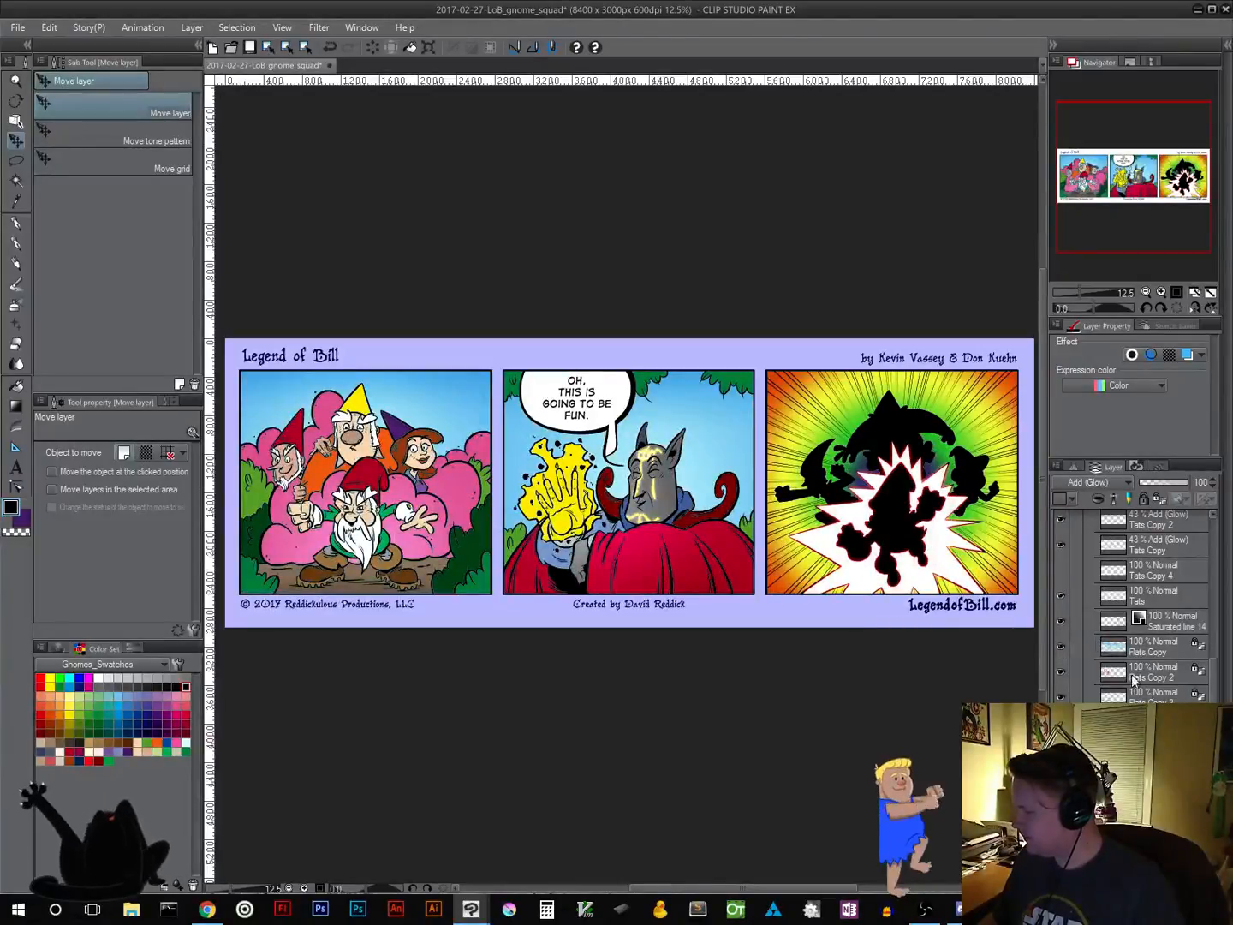
pyautogui.scroll(-2, 1152, 697)
pyautogui.scroll(-2, 1151, 697)
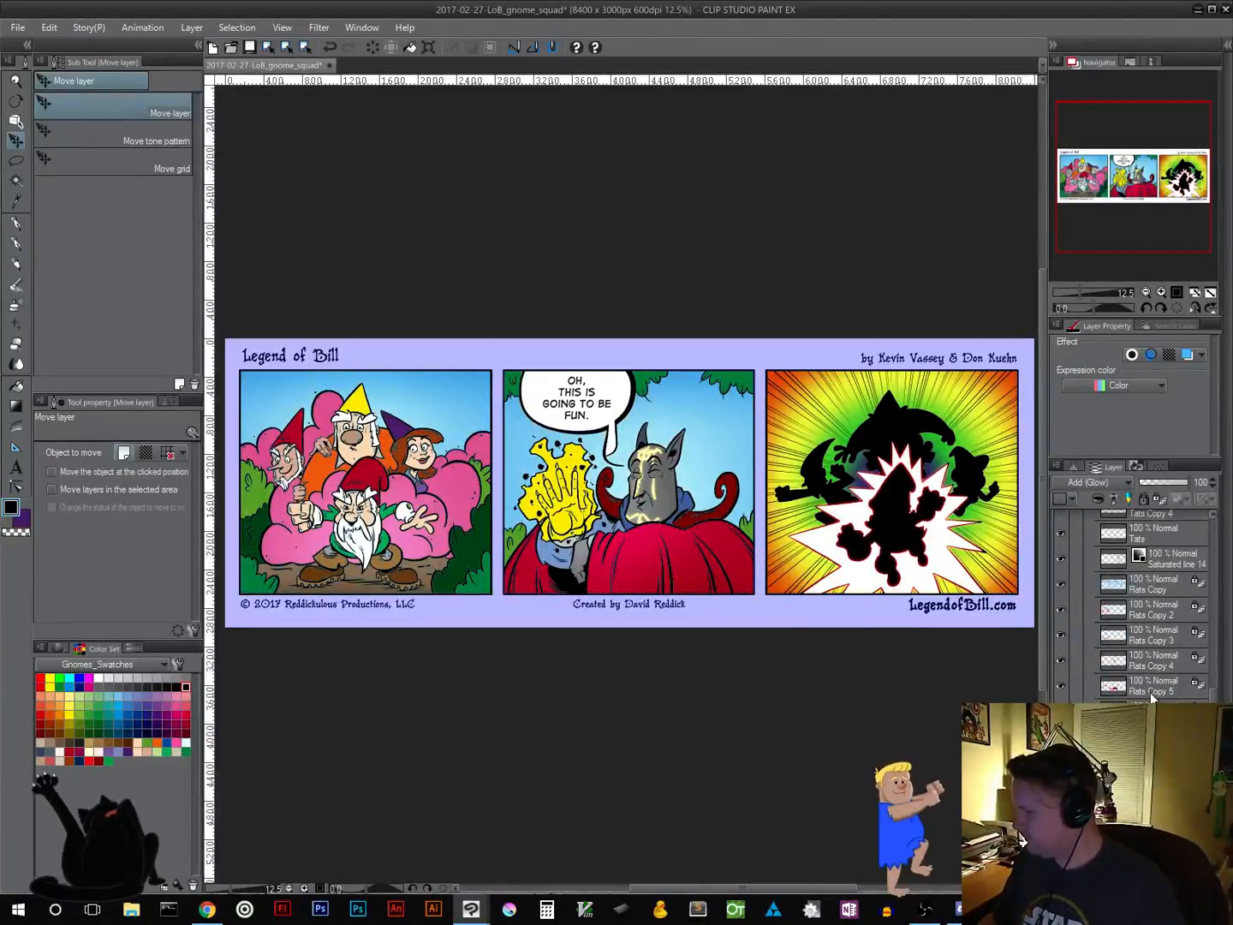
pyautogui.scroll(5, 1152, 697)
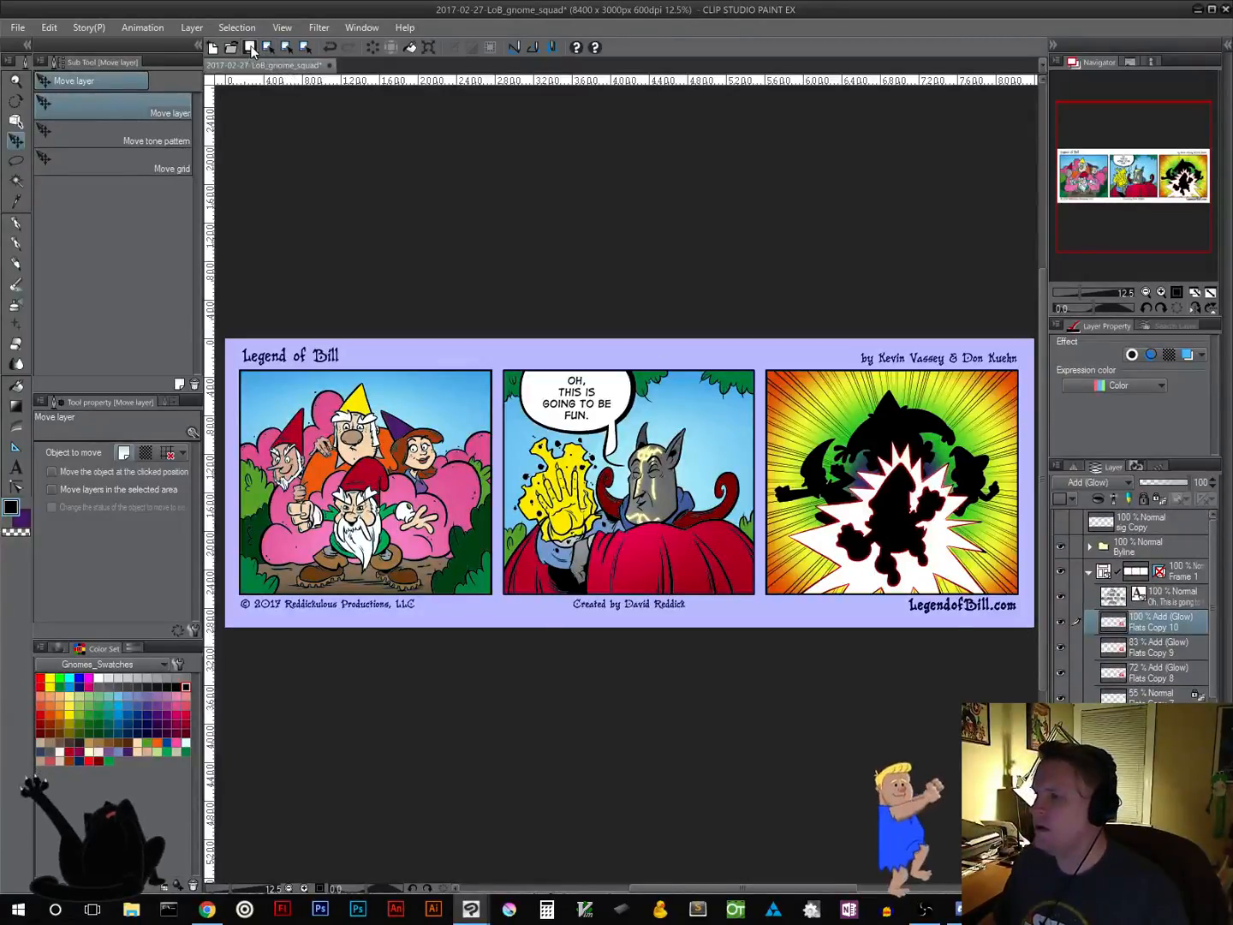
pyautogui.click(250, 49)
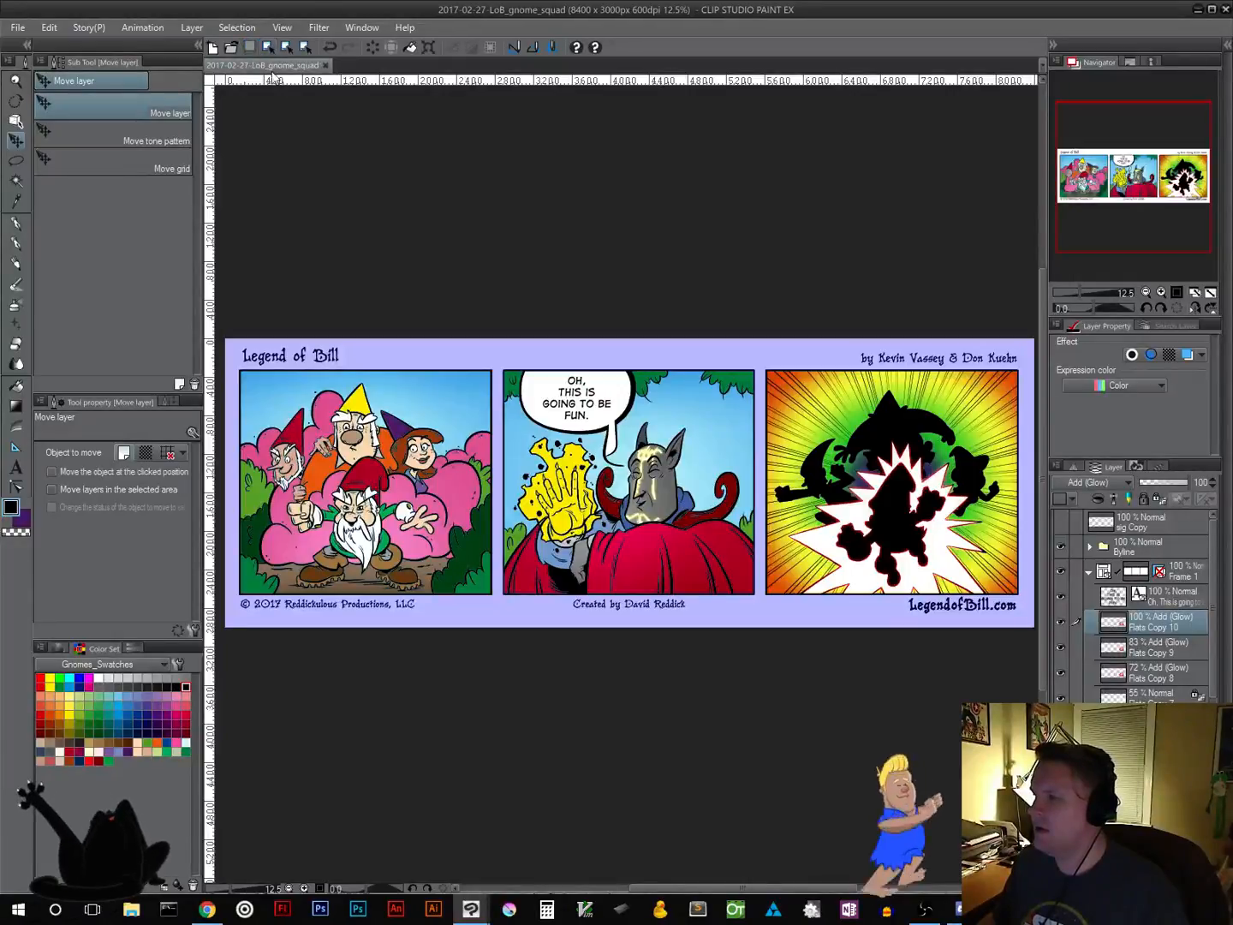
# Merge all layers into one and reduce the image to 892 px wide at 72 dpi
pyautogui.click(191, 28)
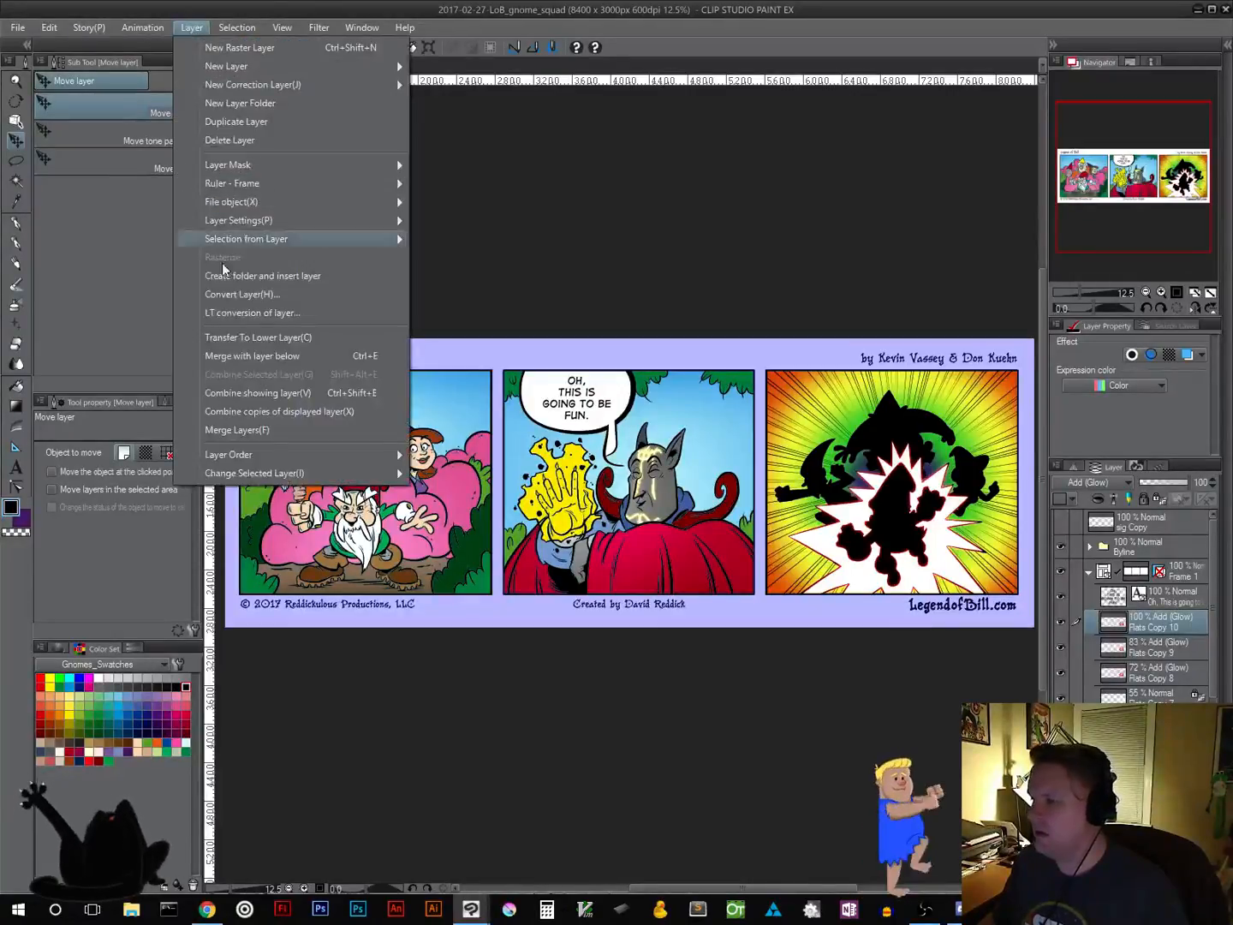
pyautogui.click(227, 432)
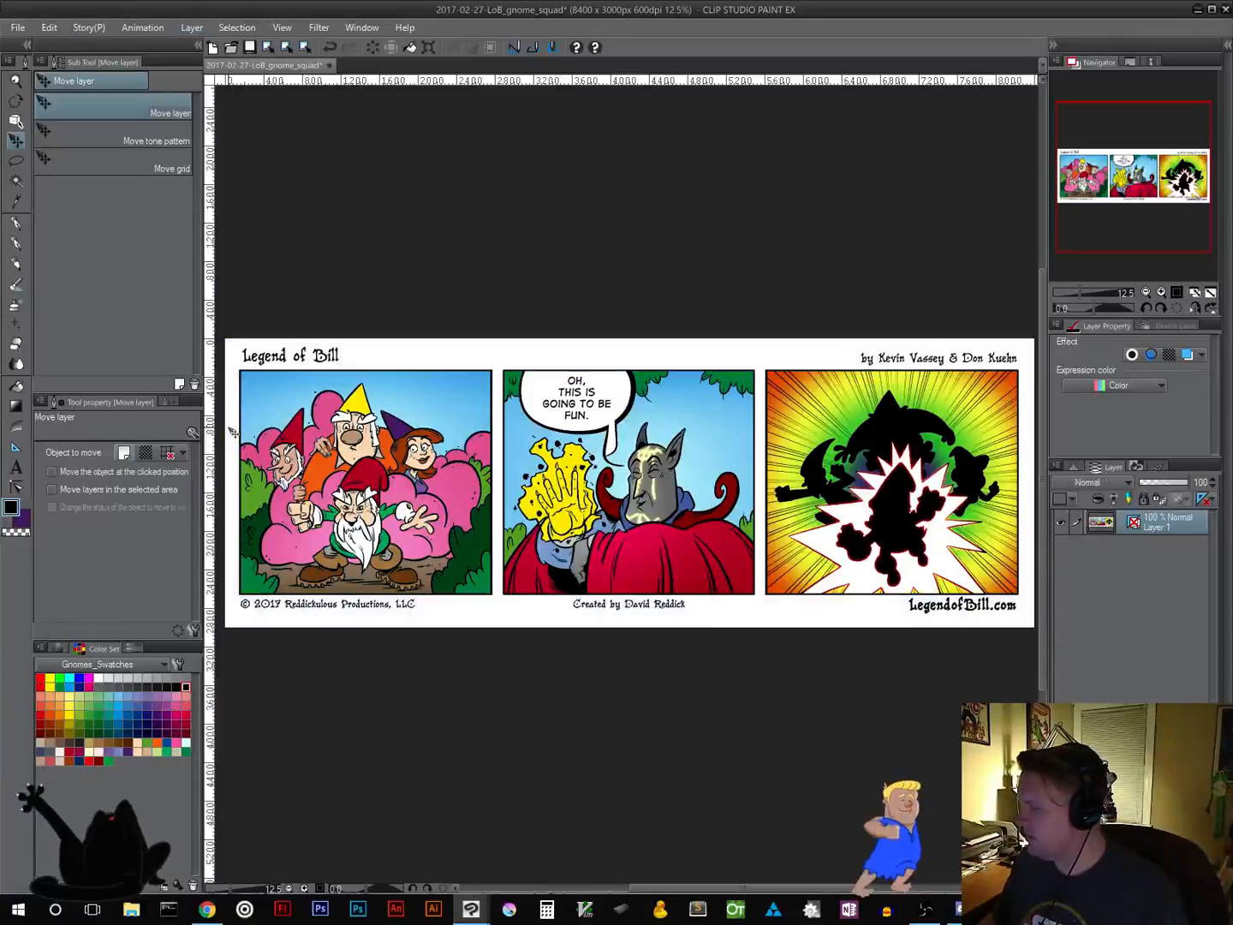
pyautogui.click(50, 29)
pyautogui.click(102, 350)
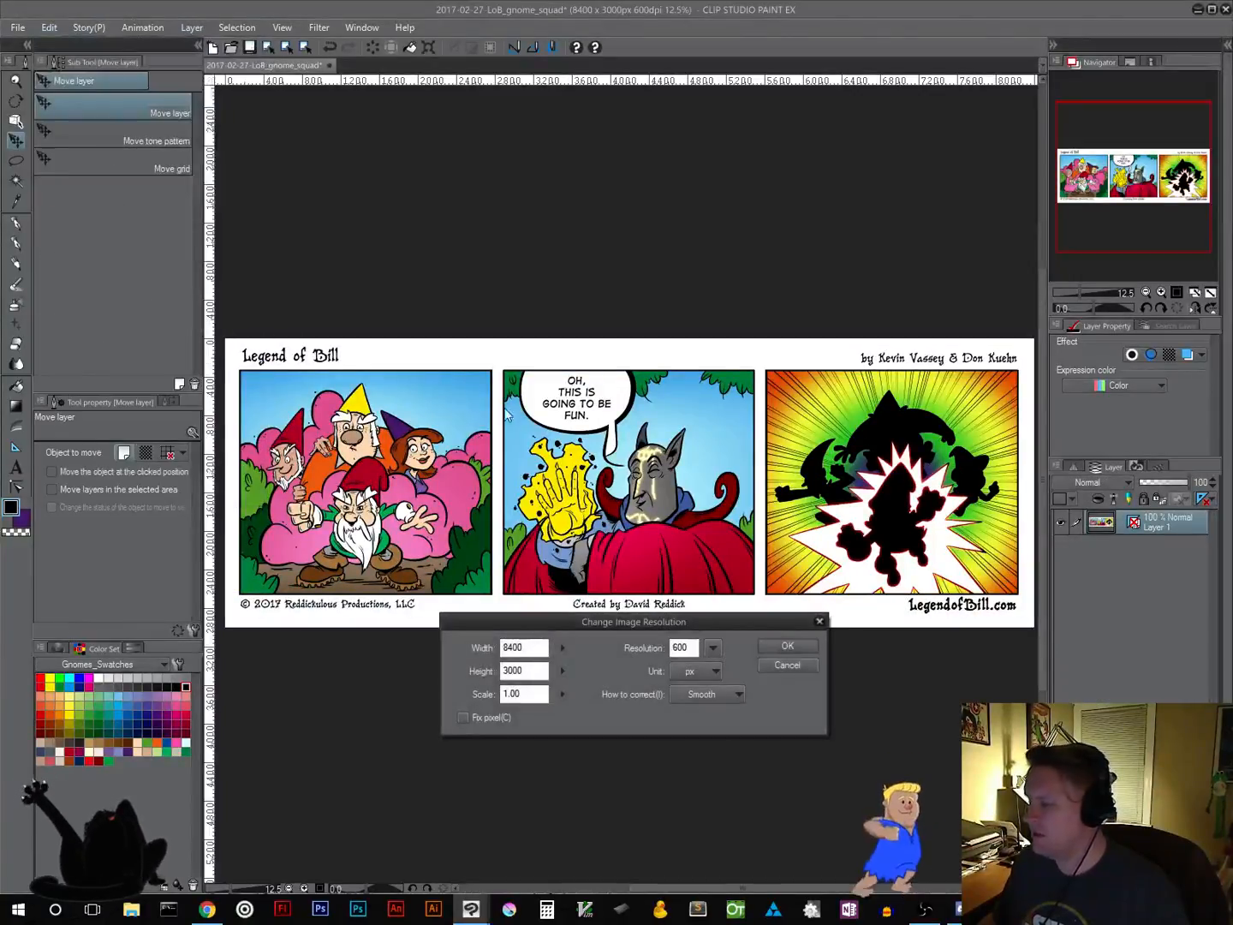
pyautogui.click(713, 647)
pyautogui.click(722, 664)
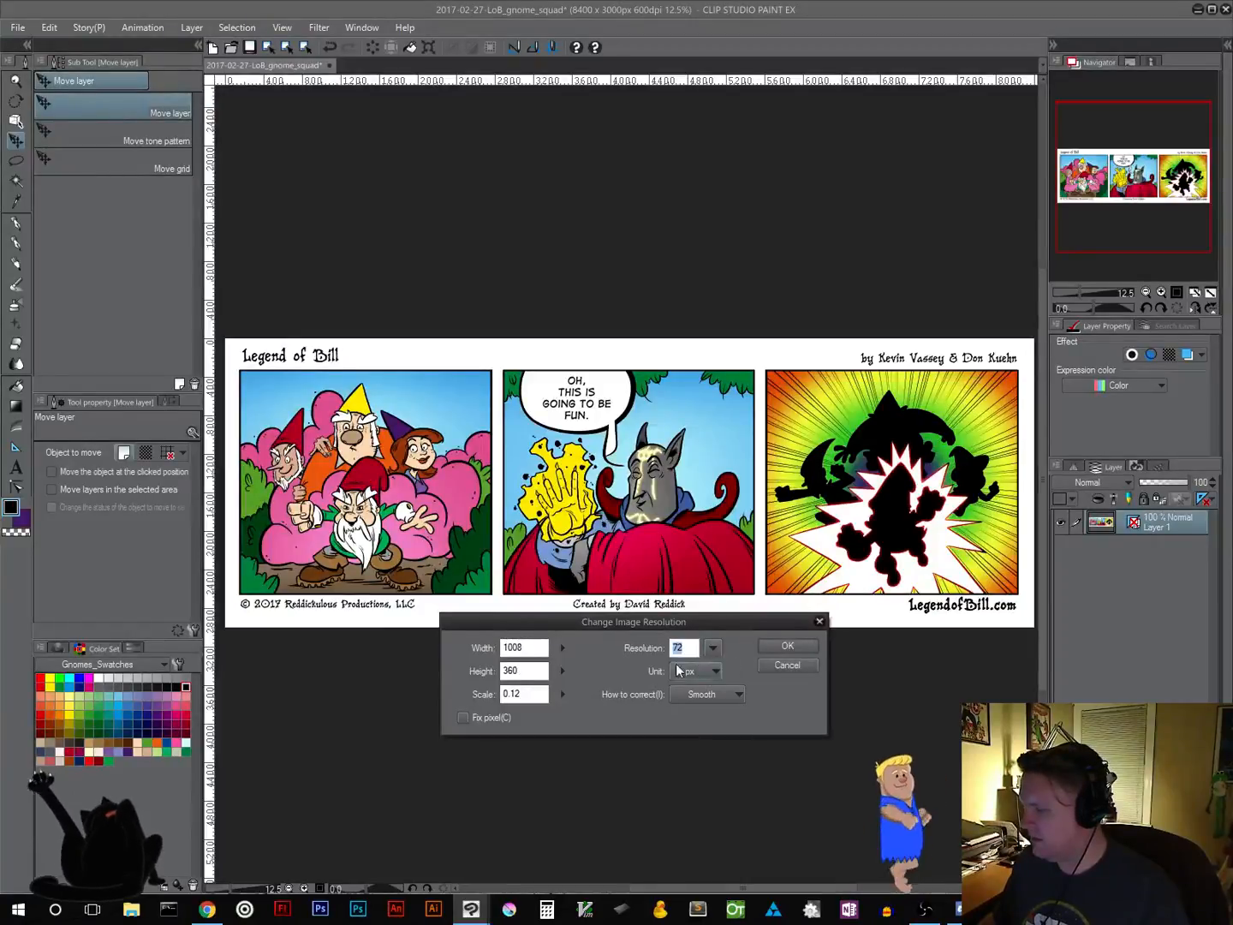
pyautogui.doubleClick(545, 648)
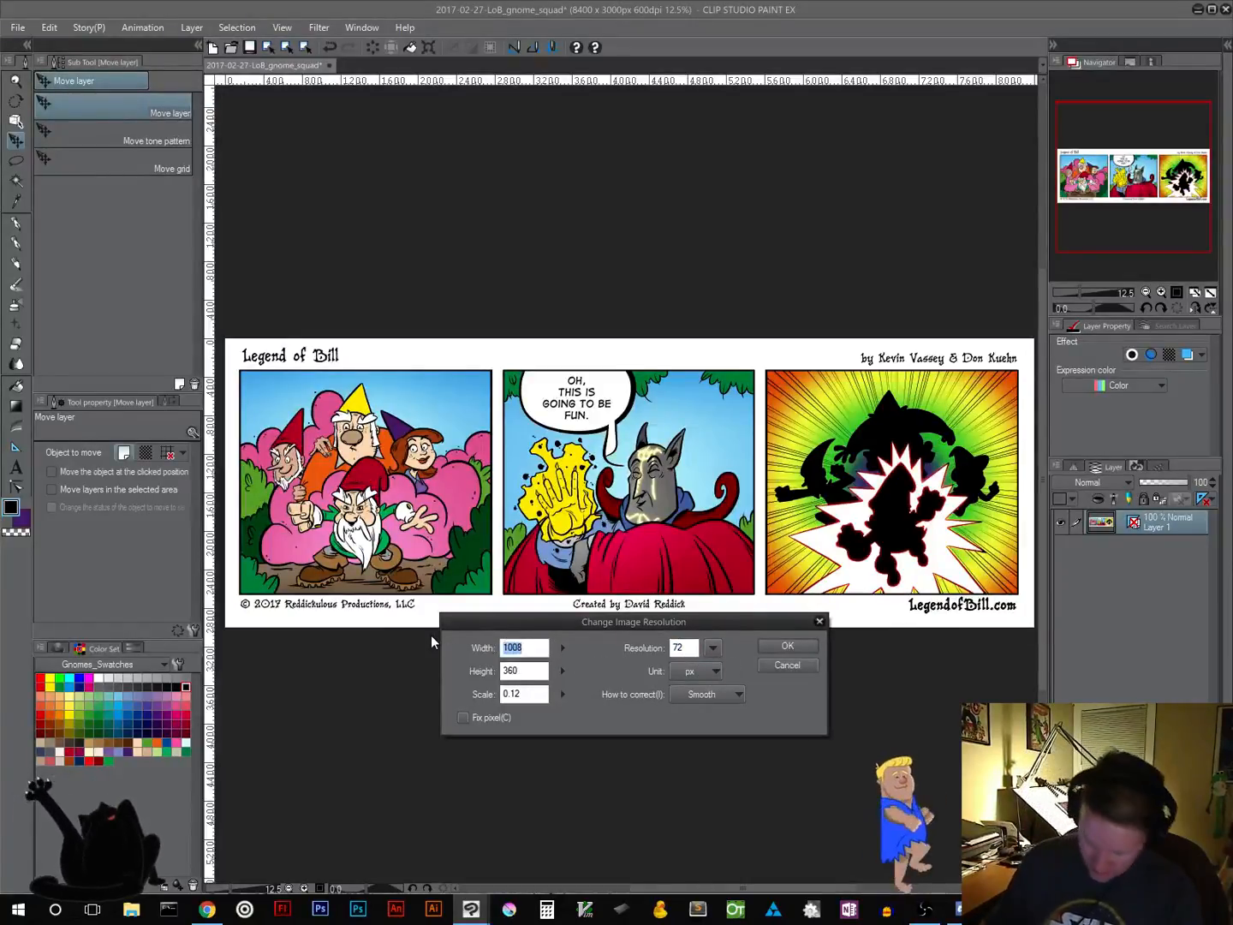
pyautogui.write('89')
pyautogui.write('0')
pyautogui.press('Return')
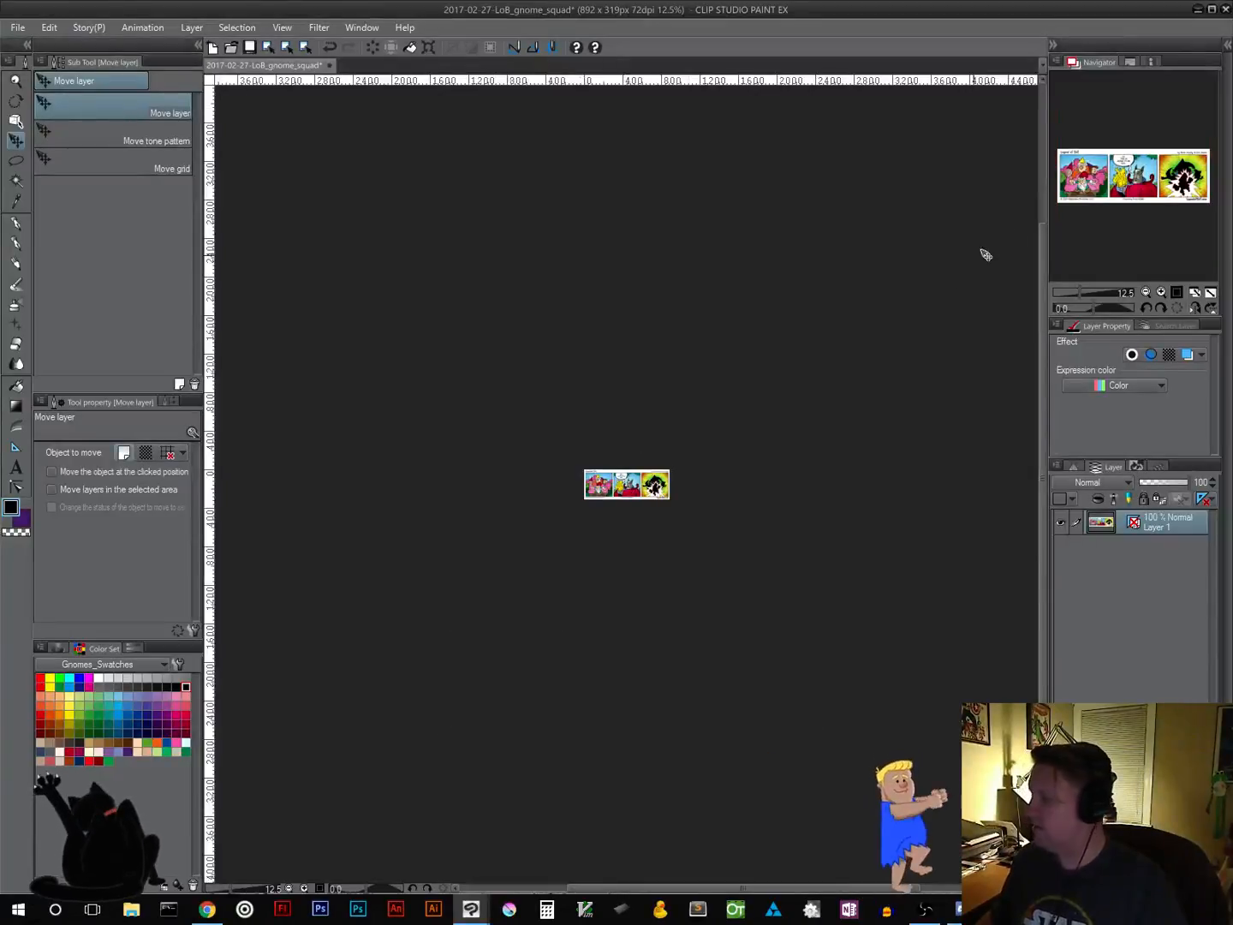
# Export the reduced colour strip as a single-layer JPEG at quality 100, in RGB color and at 100% scale
pyautogui.click(1175, 293)
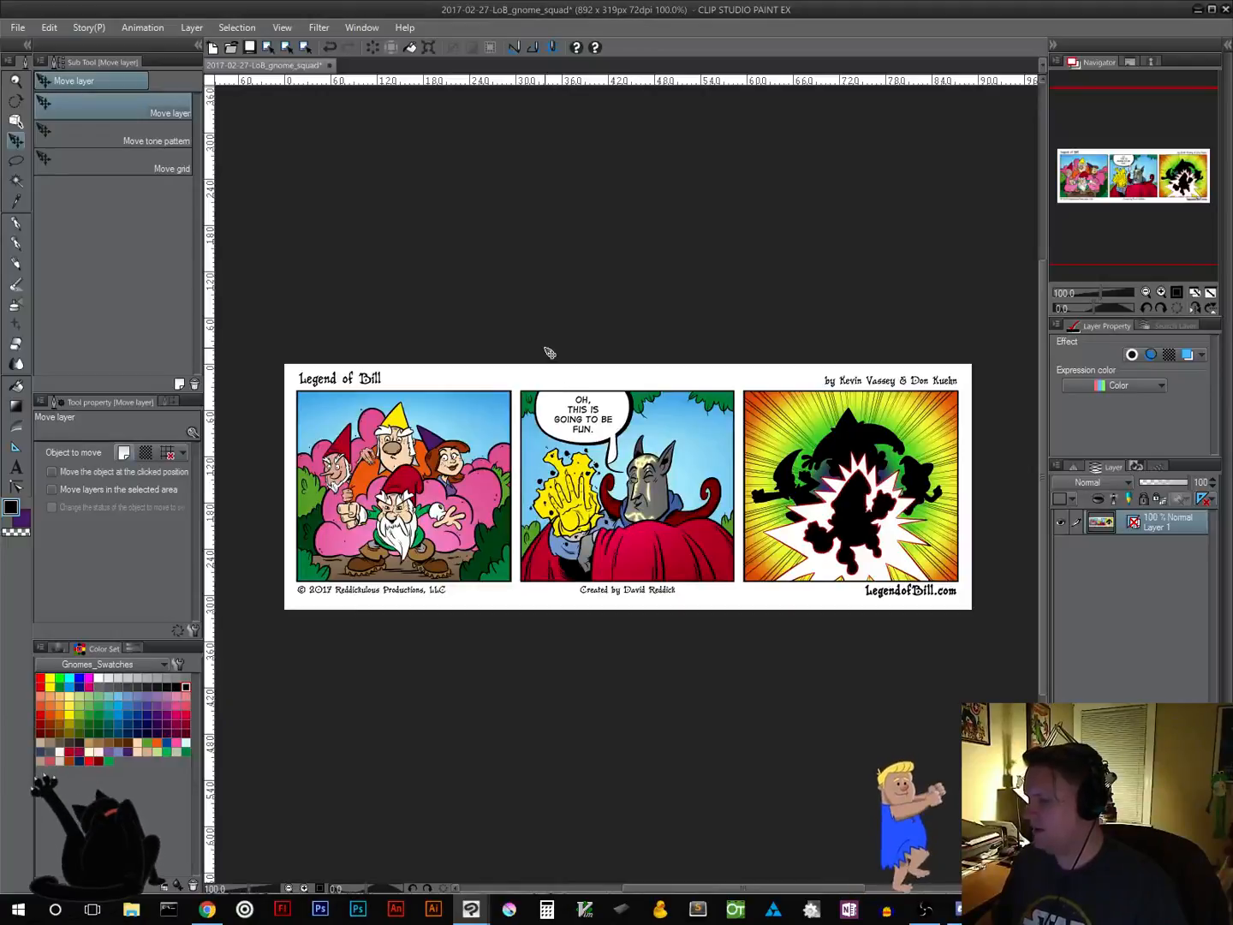
pyautogui.click(17, 29)
pyautogui.moveTo(86, 226)
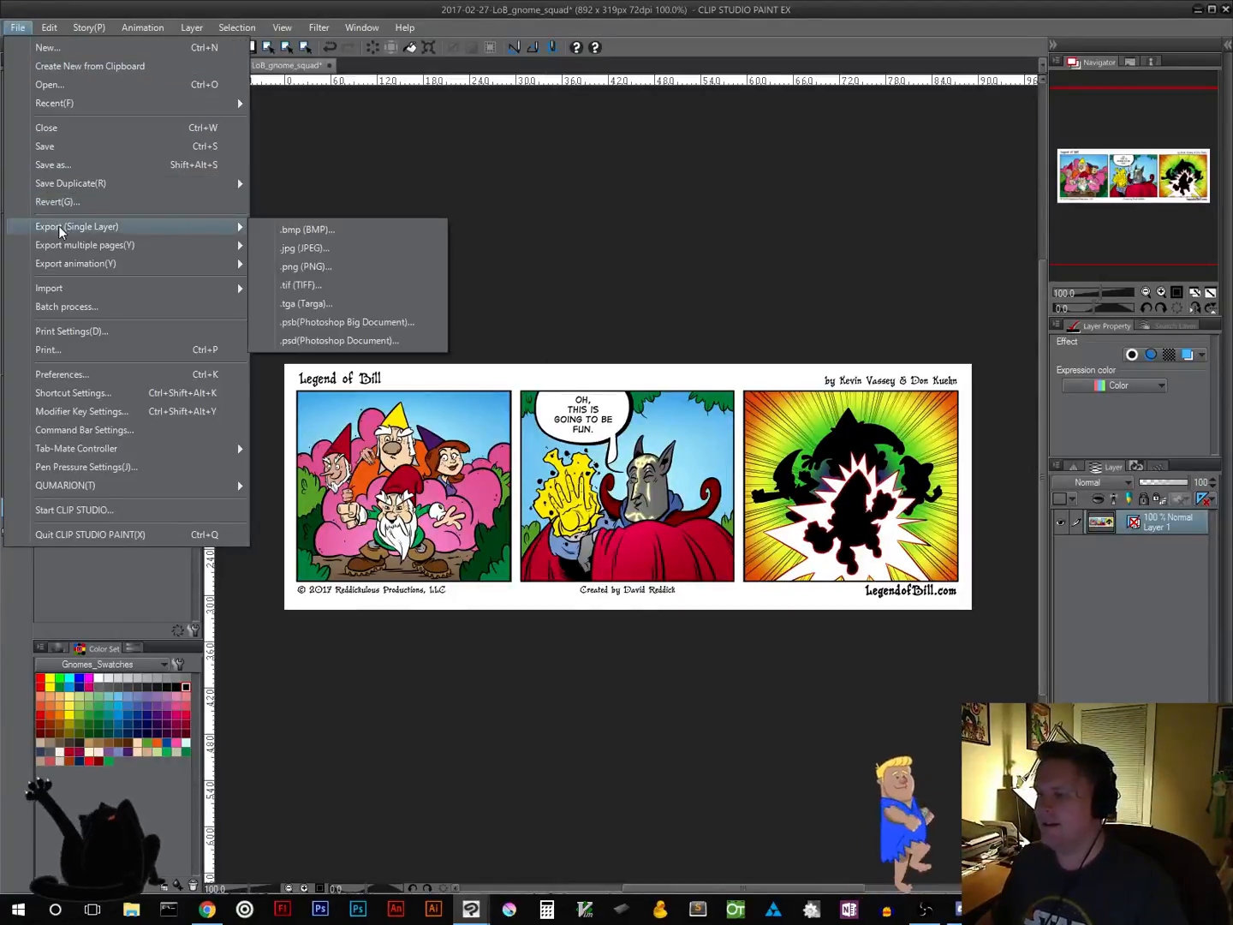
pyautogui.click(296, 254)
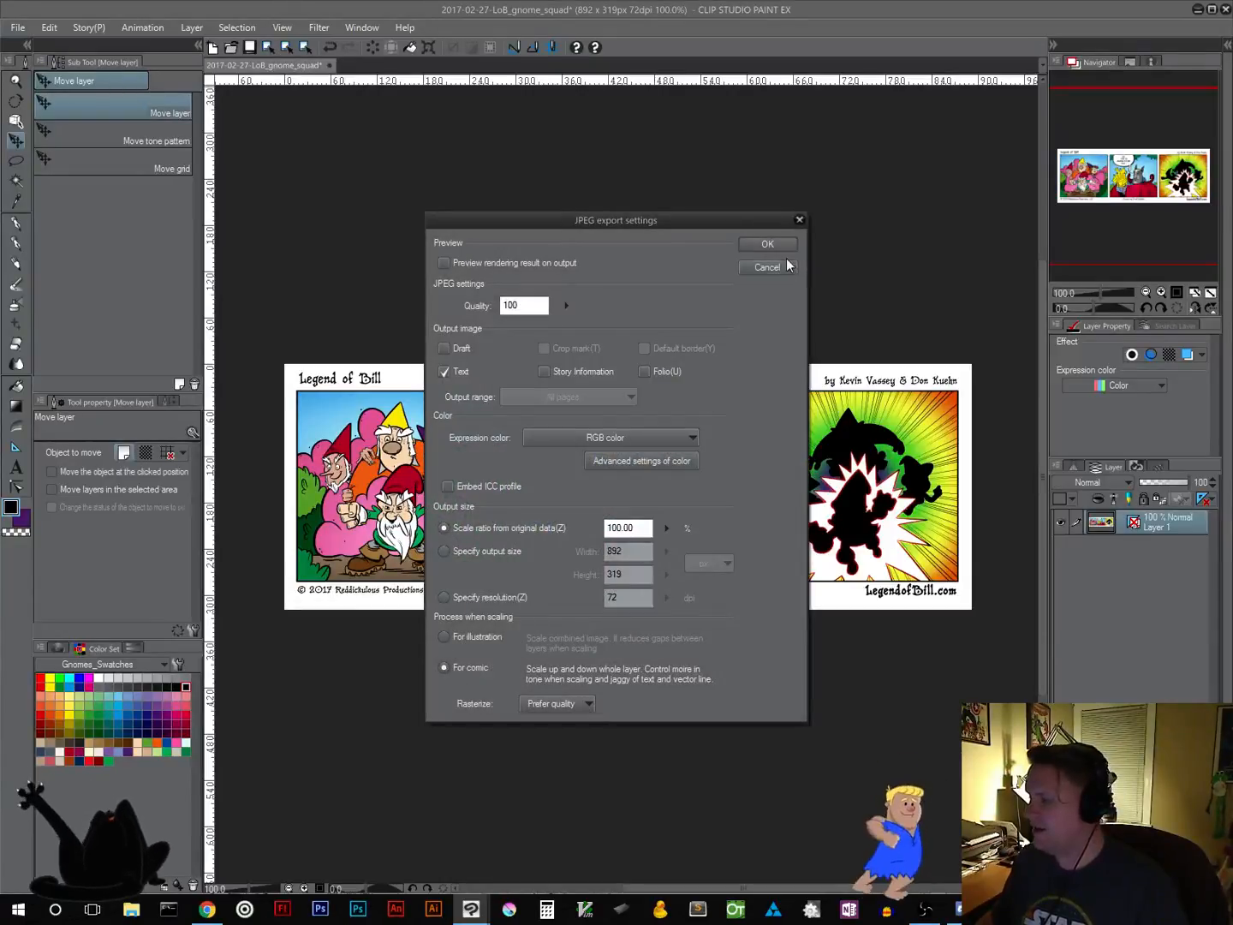
pyautogui.click(776, 246)
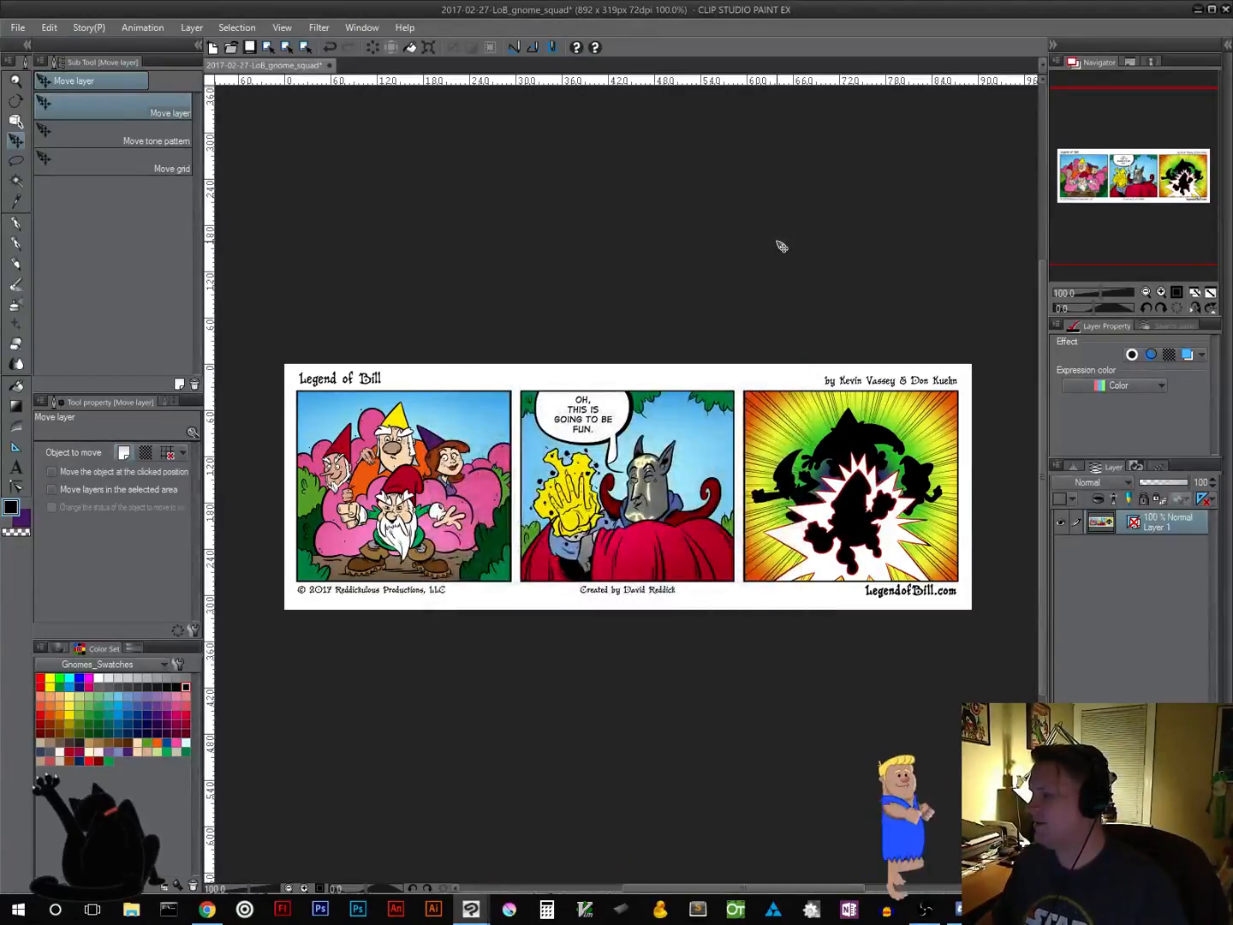